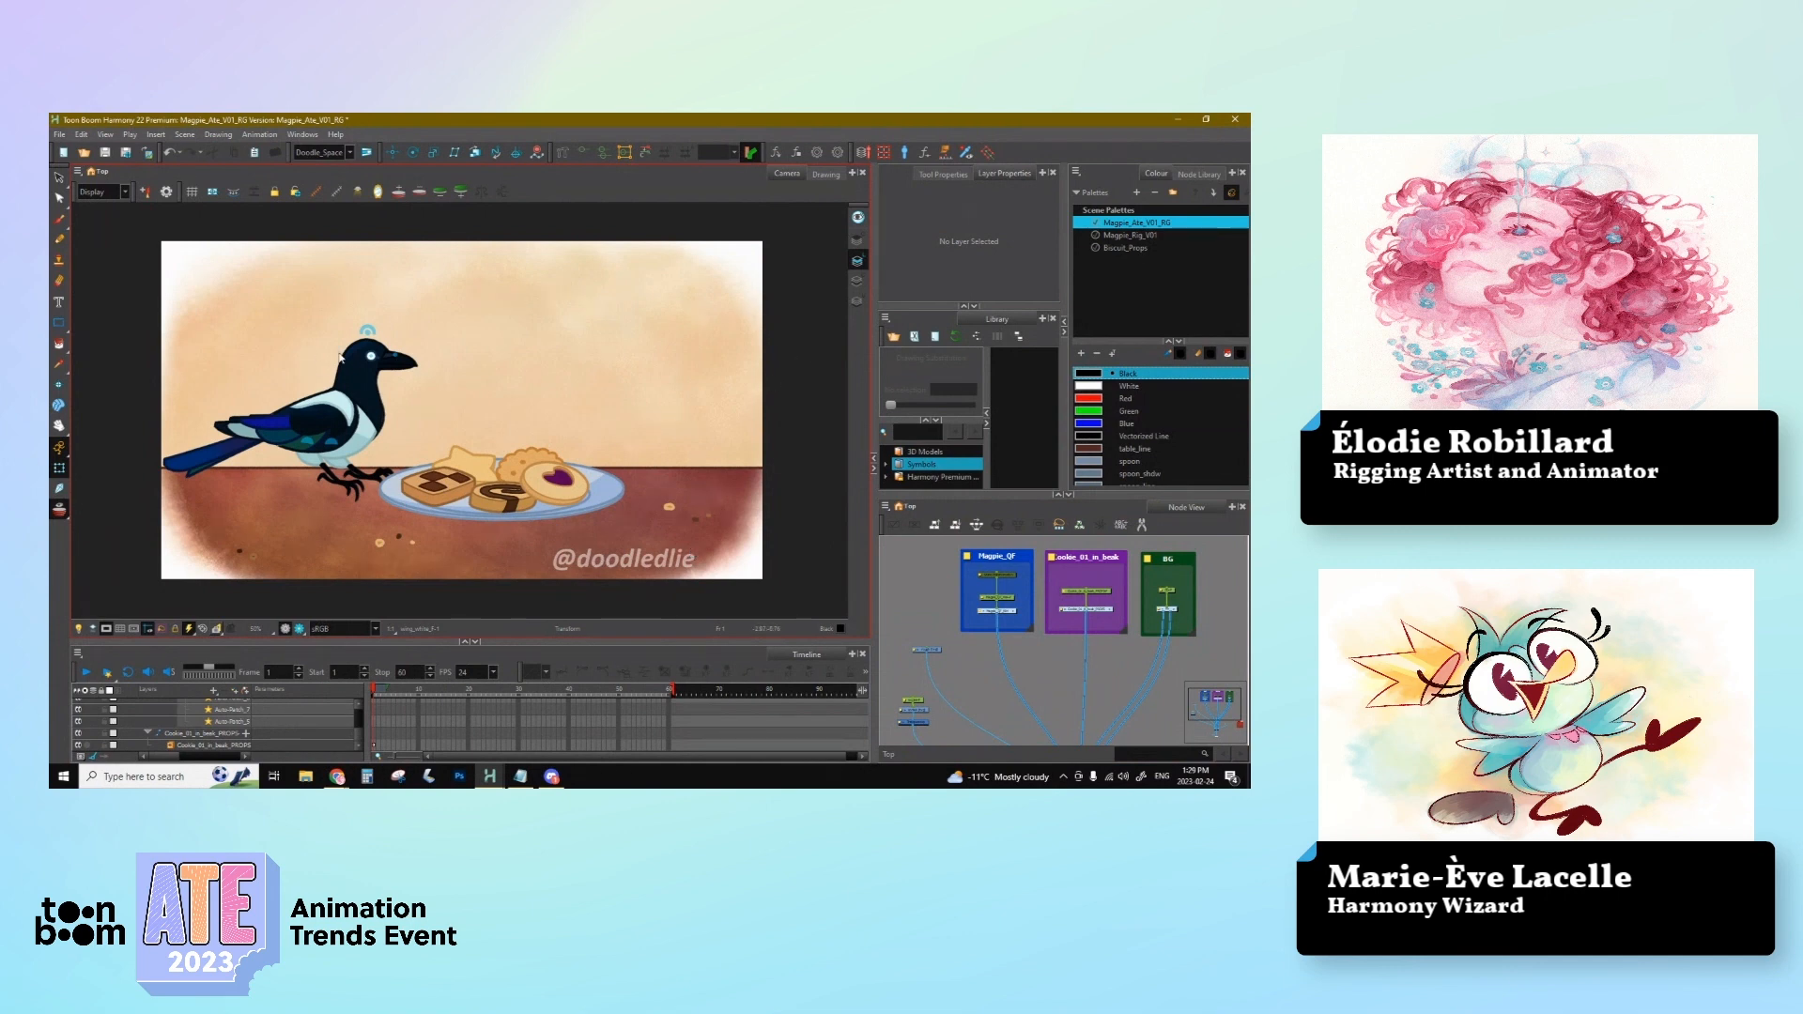
Step: Select the magpie's head and body pickers in turn and clear the selection
{"action": "left_click", "coordinate": [368, 332]}
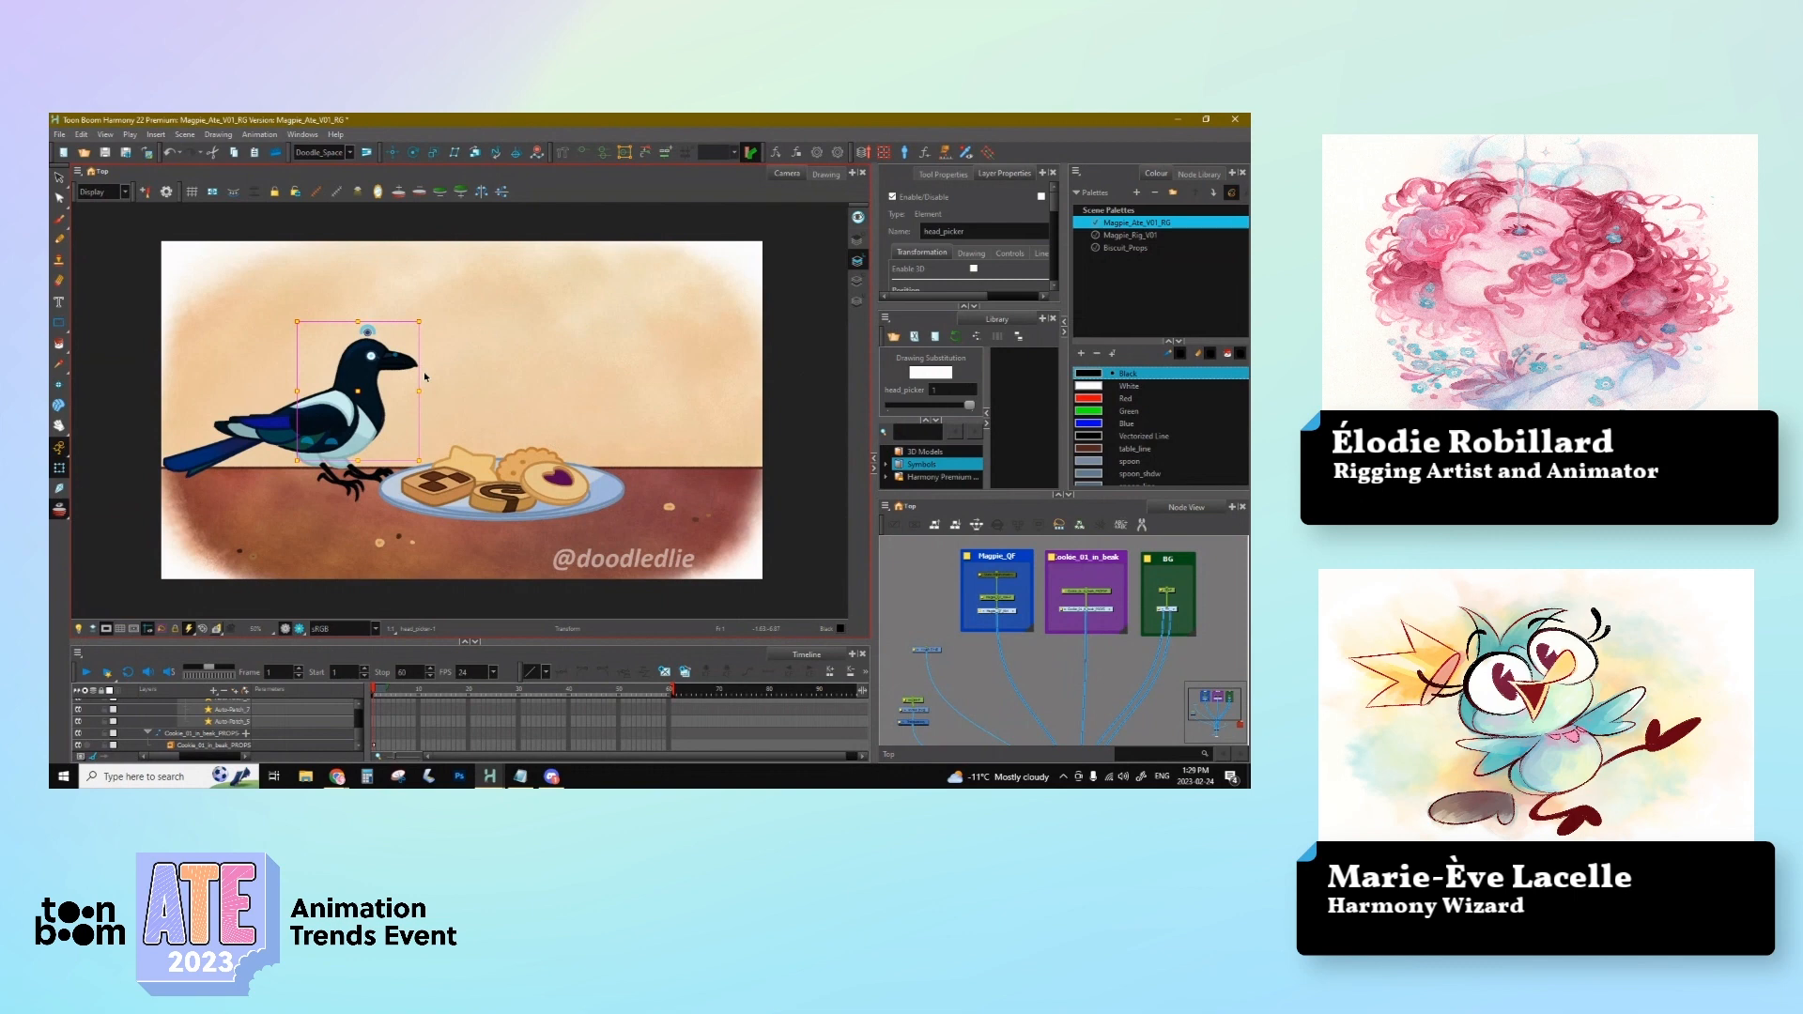
{"action": "left_click", "coordinate": [423, 310]}
{"action": "left_click", "coordinate": [371, 334]}
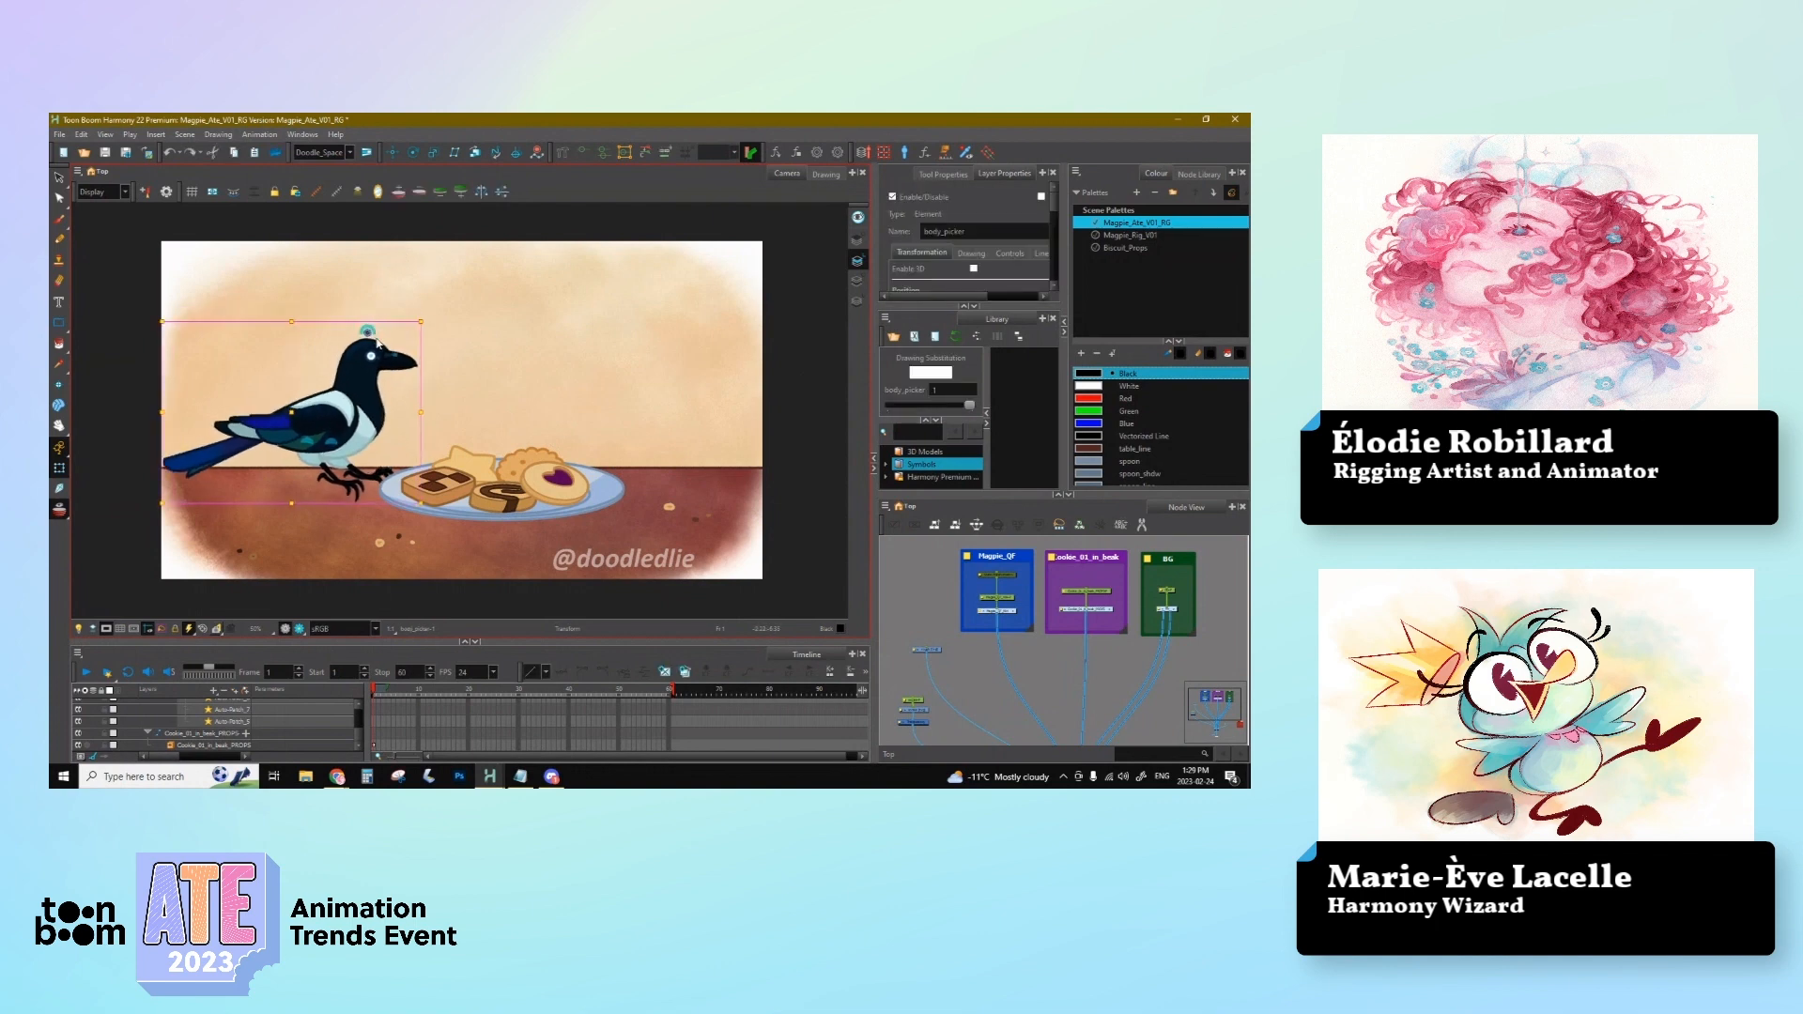
{"action": "left_click", "coordinate": [502, 396]}
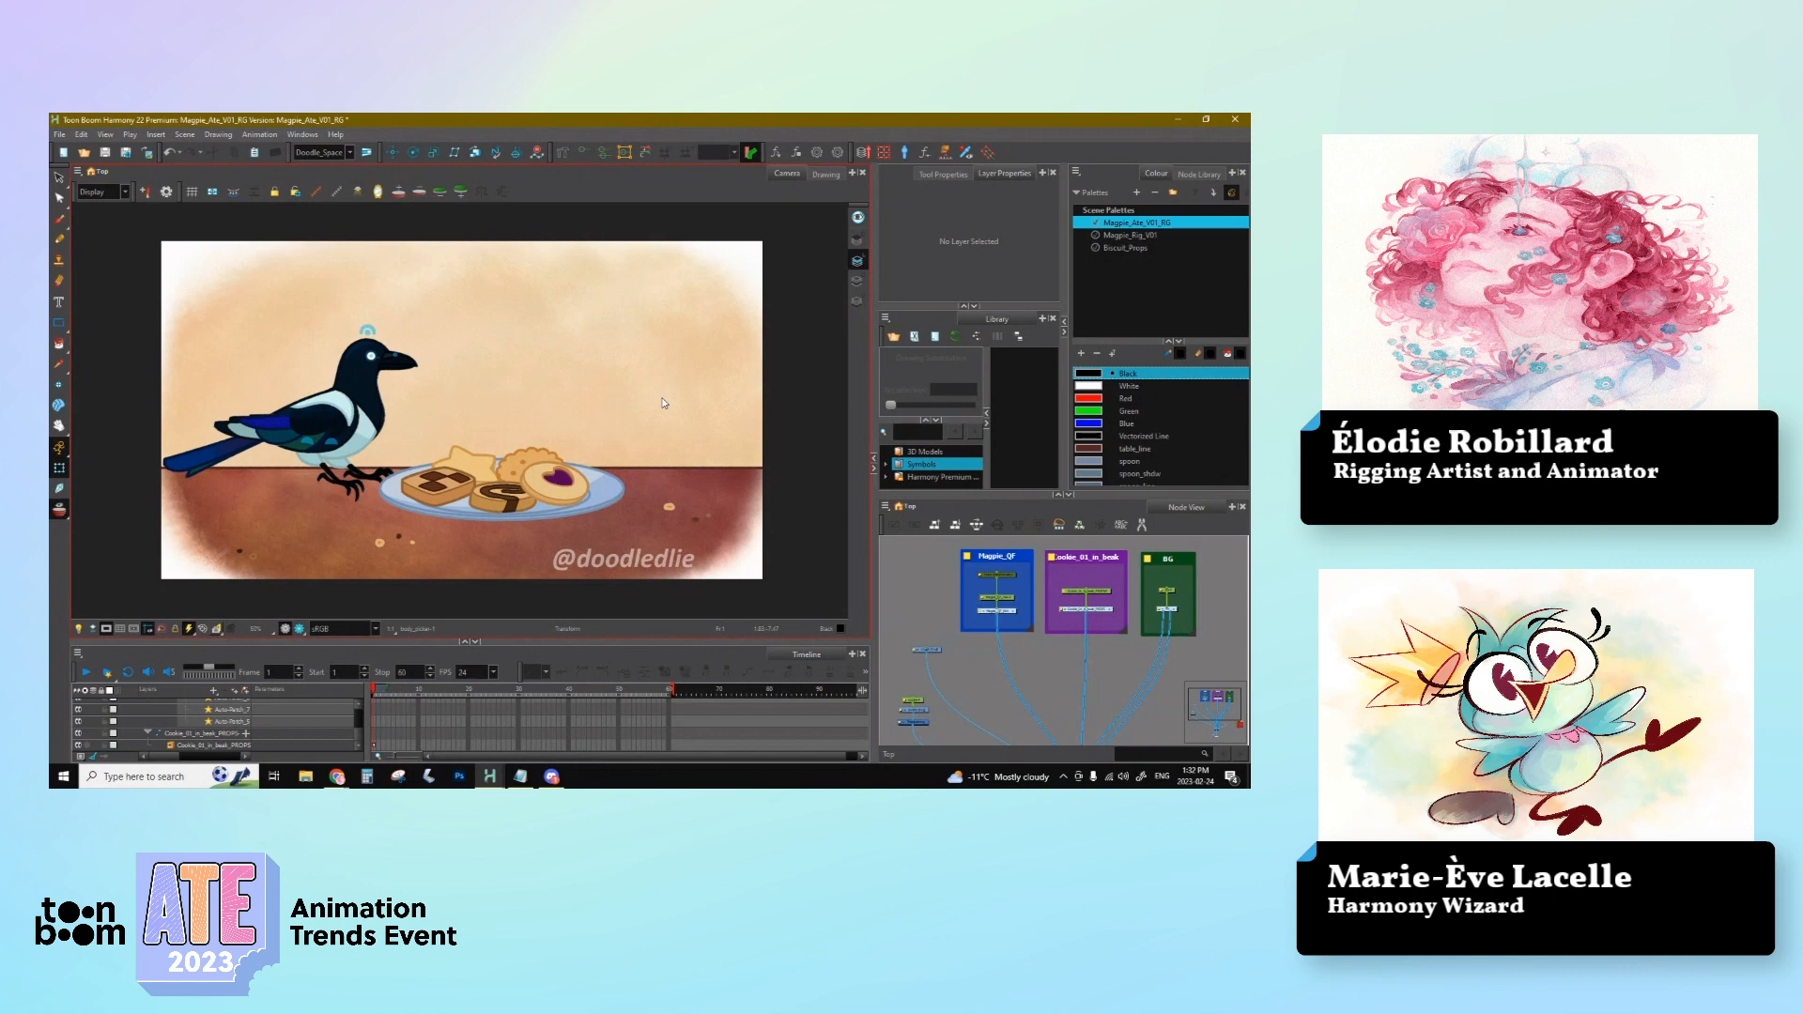
Step: Try selecting the magpie through its body picker and parent peg, nudge the picker, and undo the nudge
{"action": "left_click", "coordinate": [369, 331]}
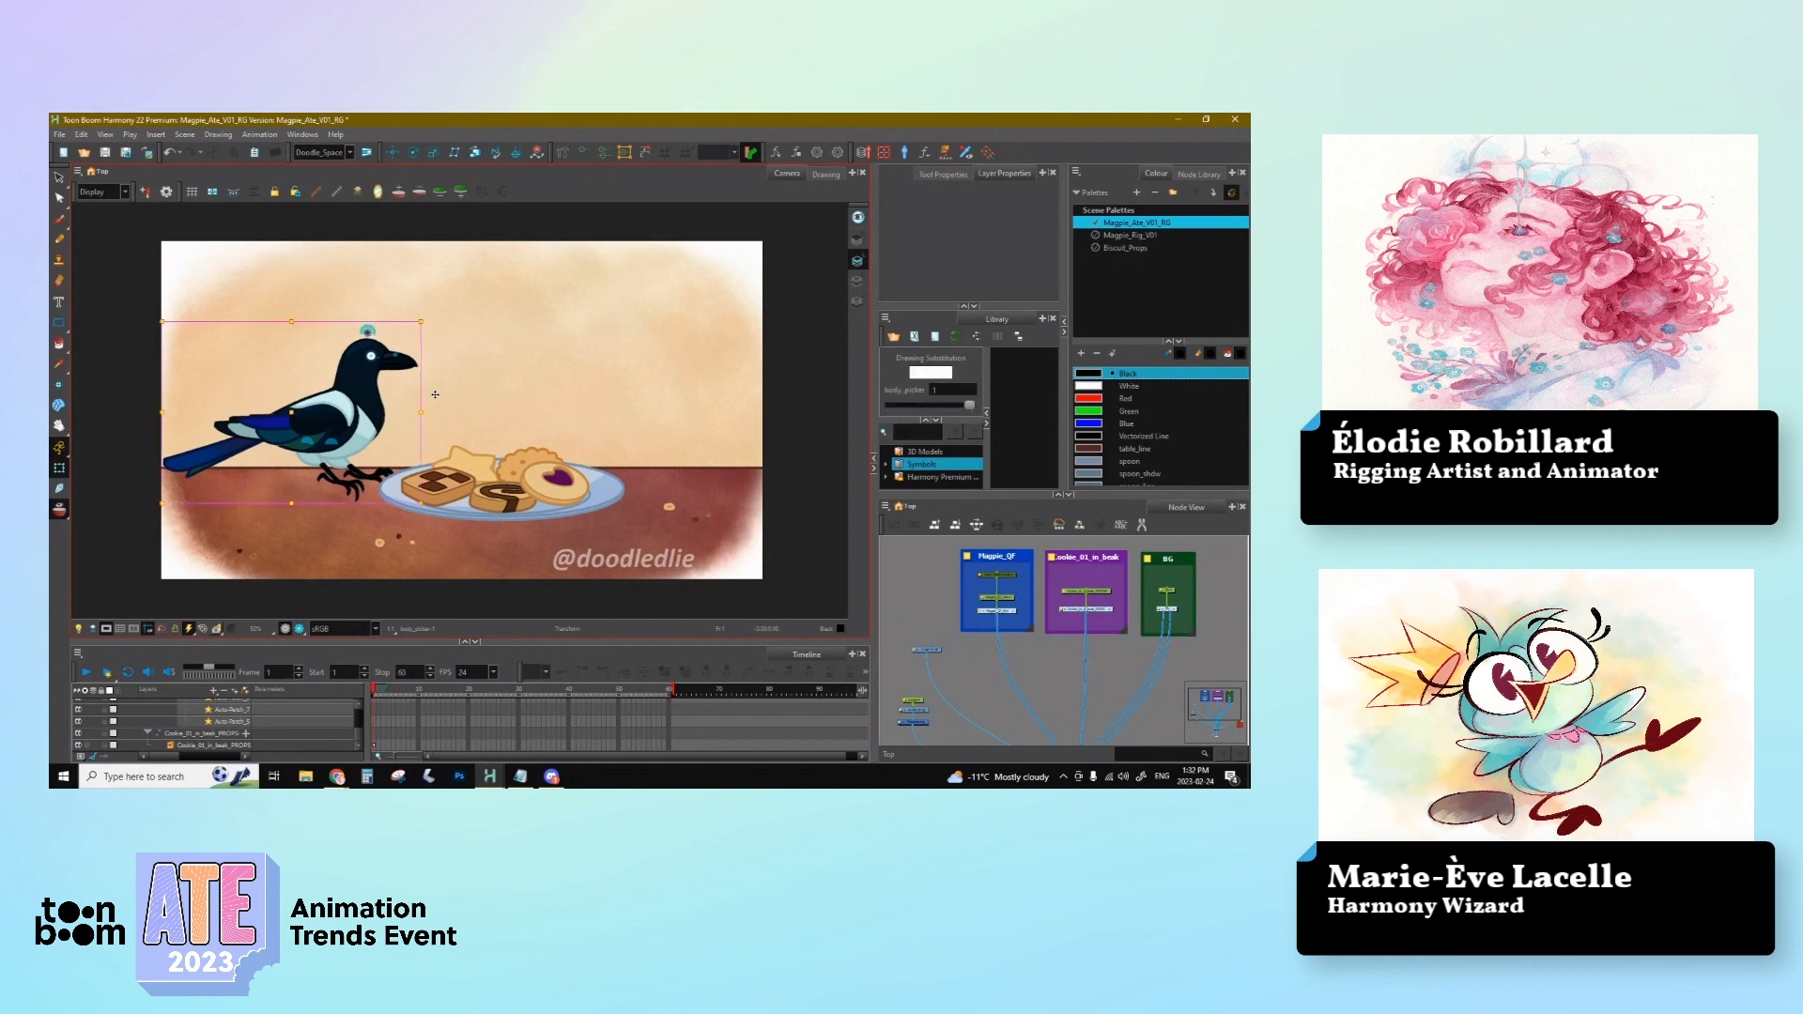
{"action": "left_click", "coordinate": [907, 571]}
{"action": "scroll", "coordinate": [543, 463], "scroll_direction": "up", "scroll_amount": 2}
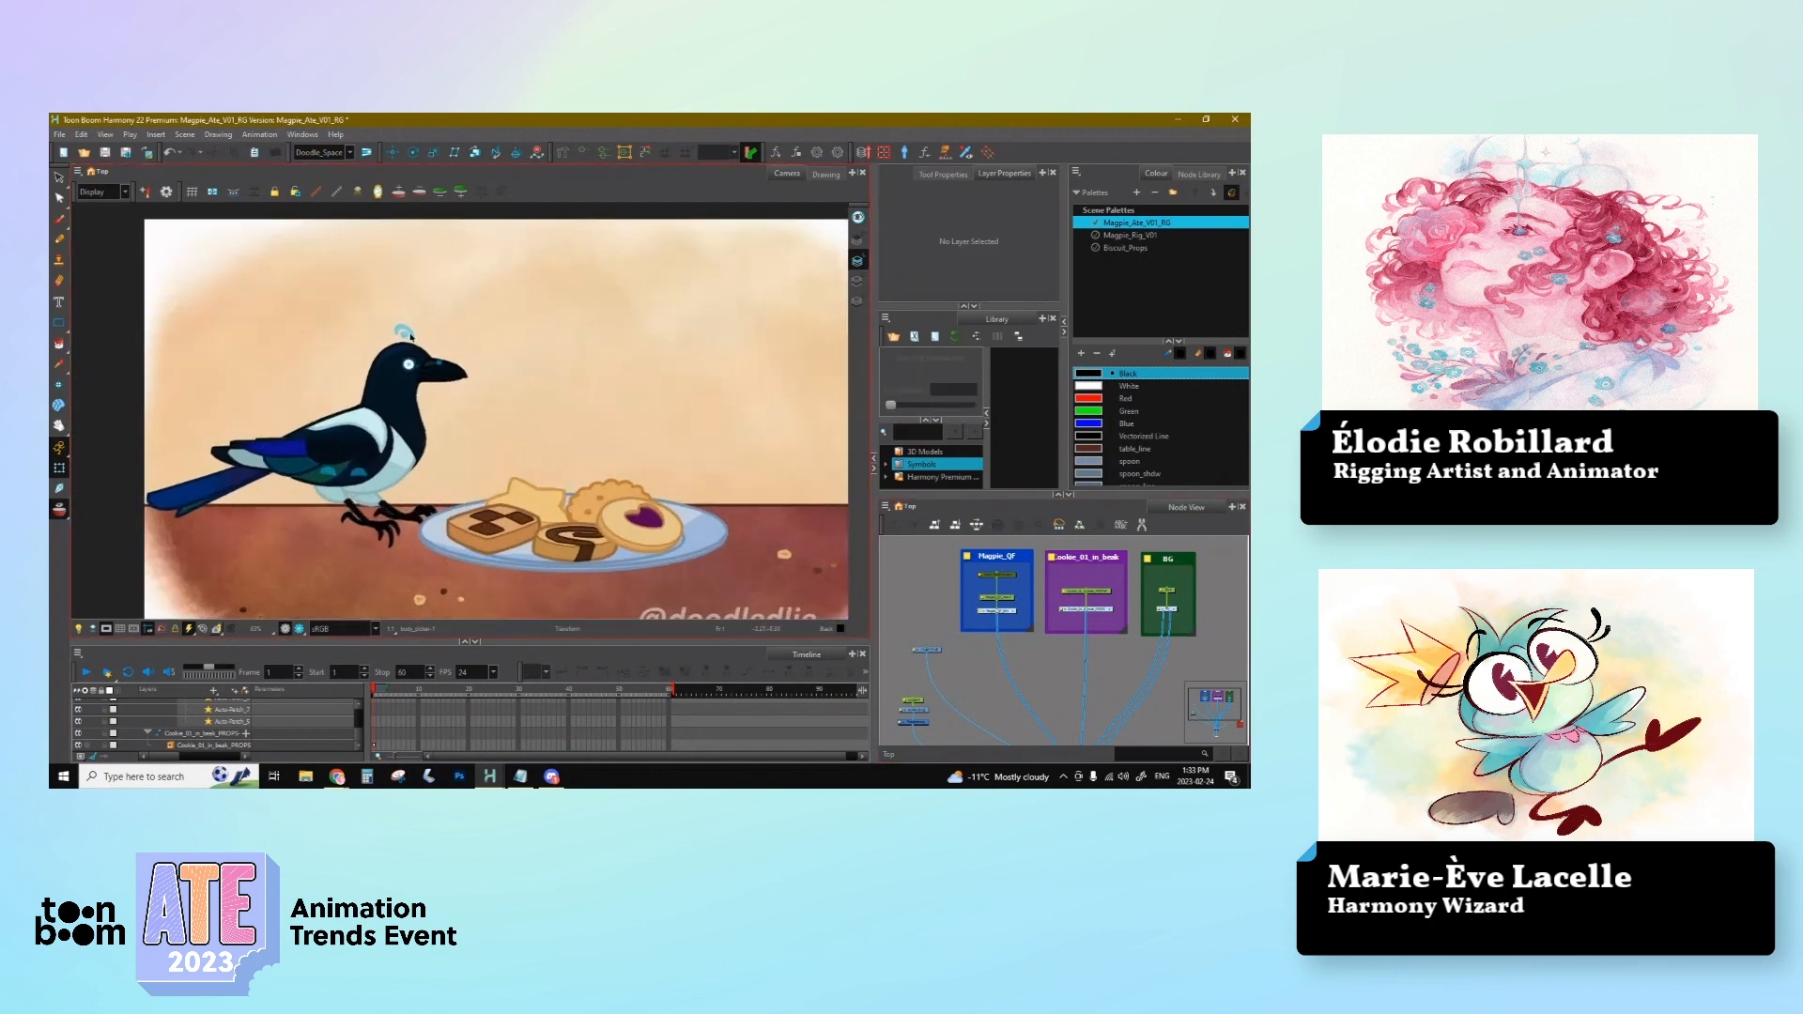
{"action": "left_click", "coordinate": [410, 335]}
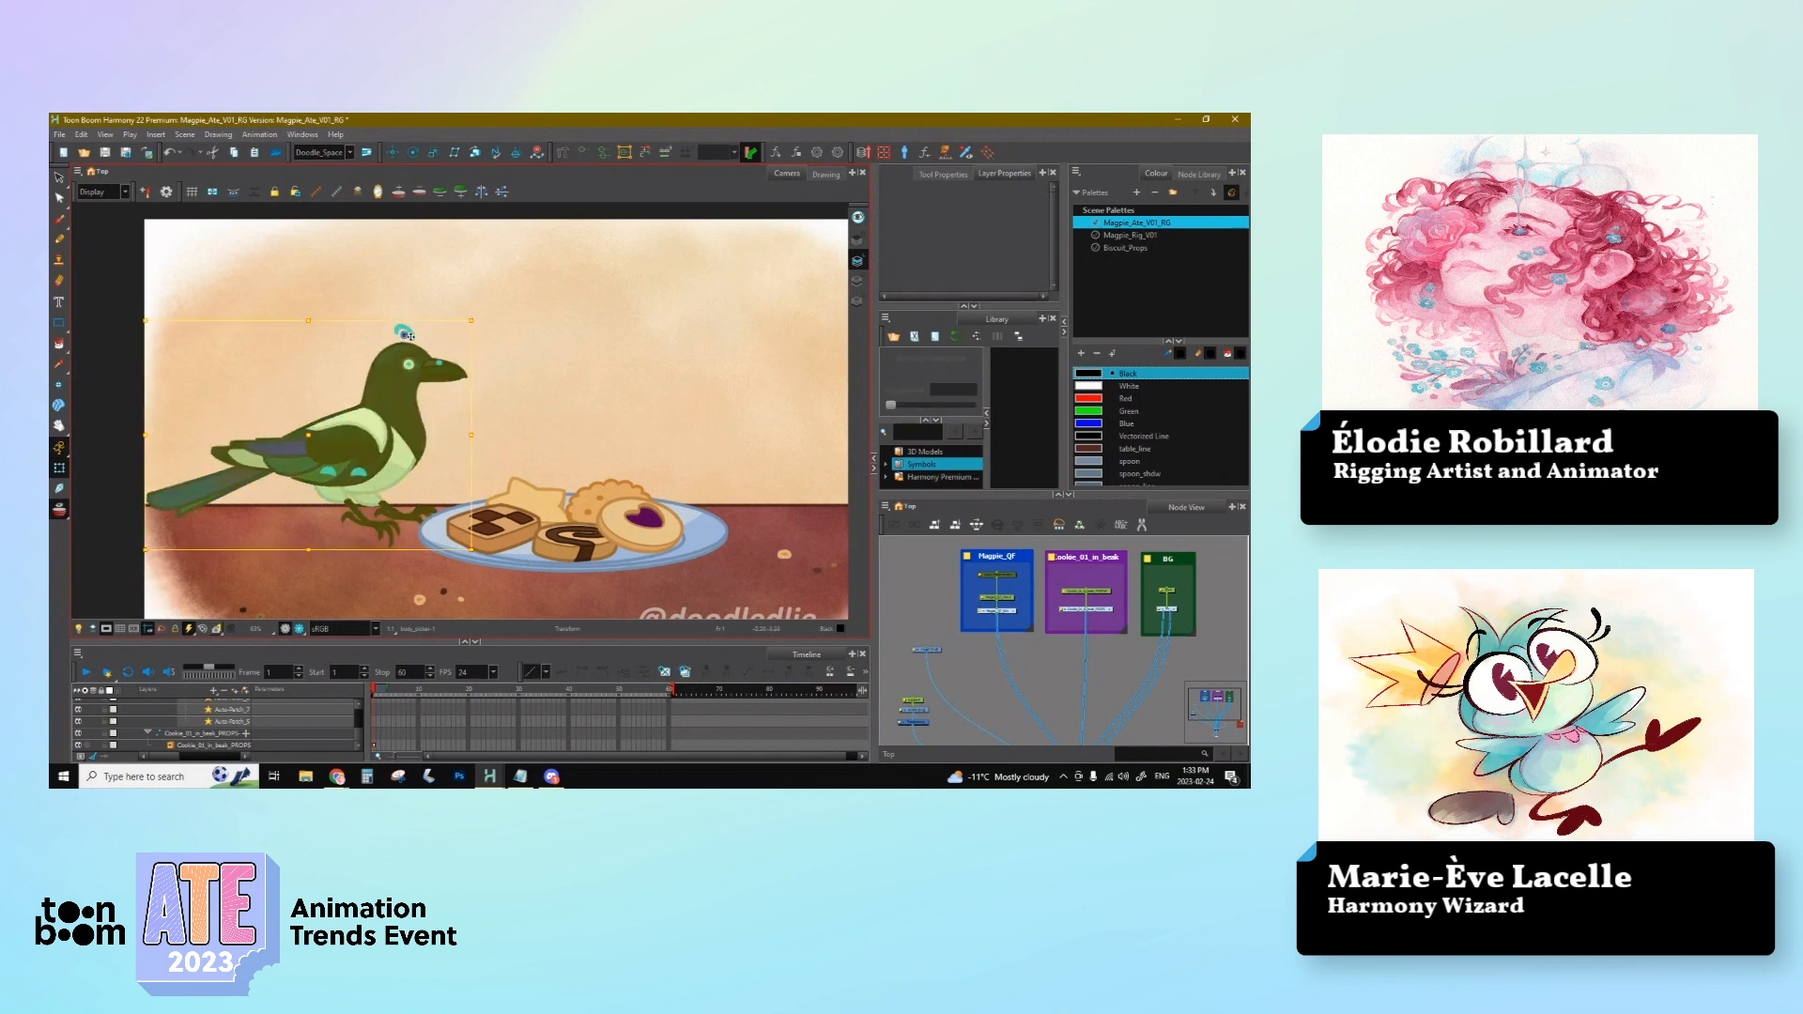
{"action": "left_click", "coordinate": [407, 335]}
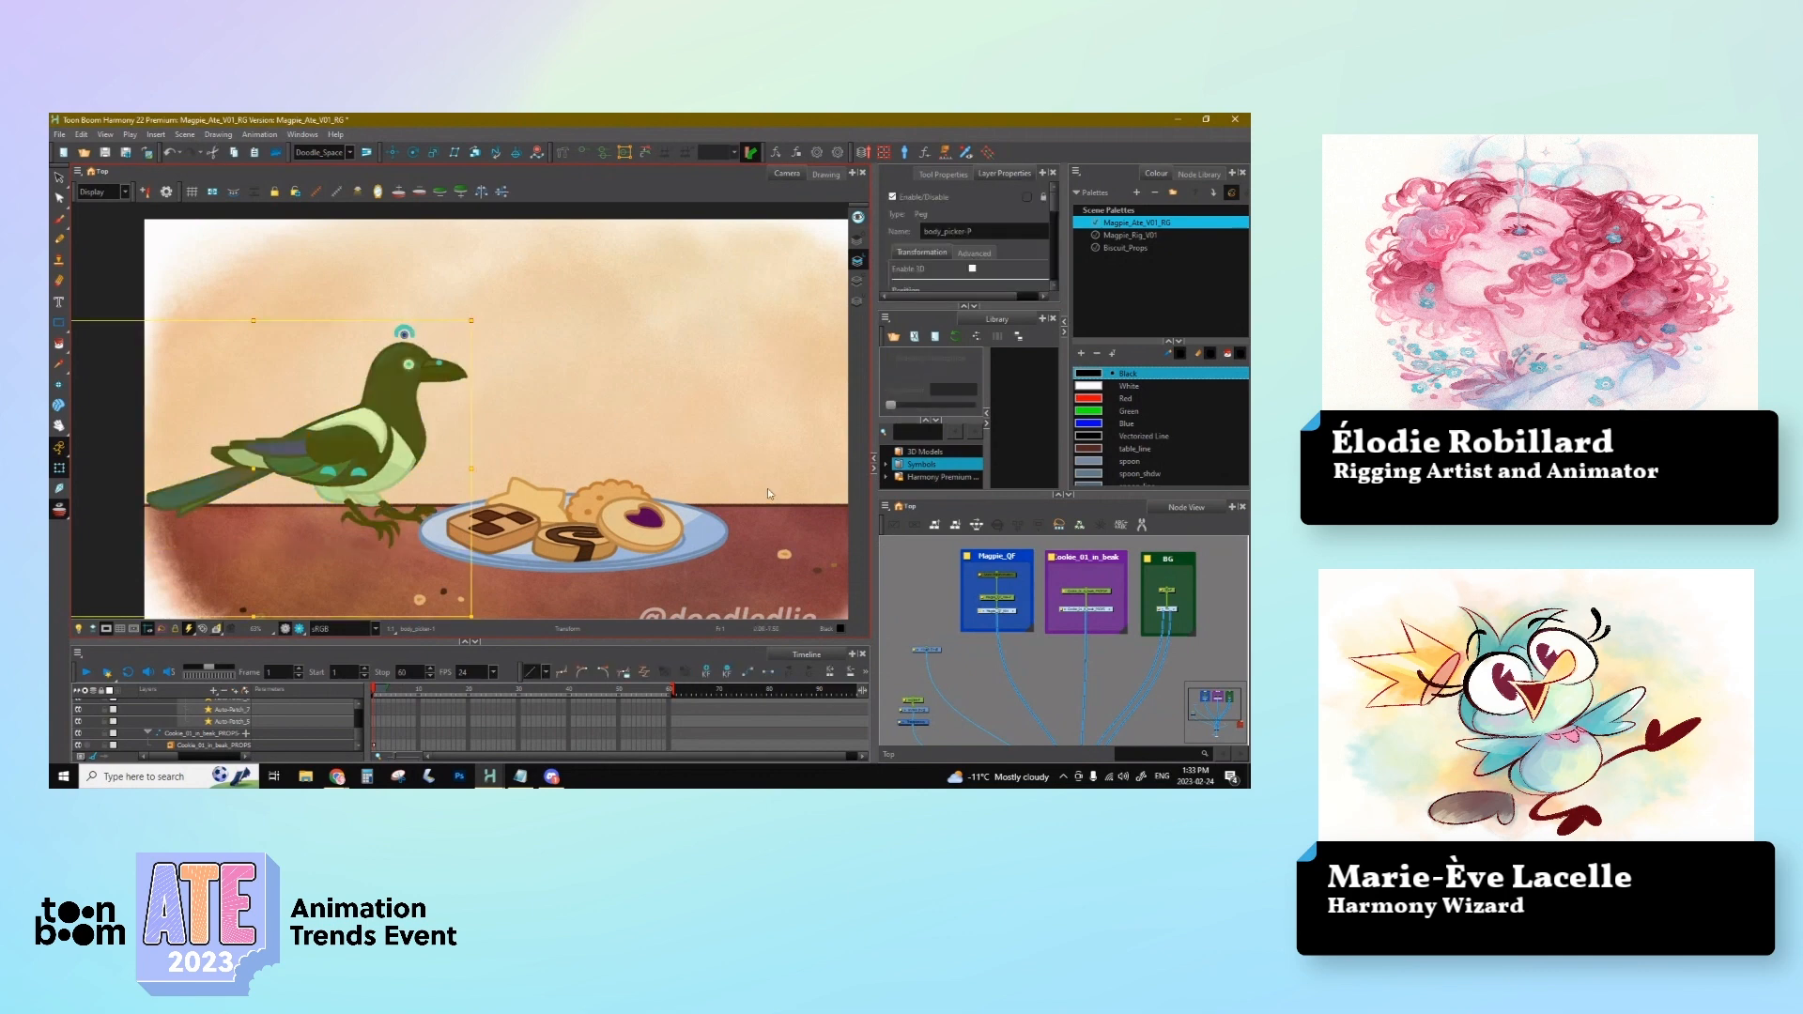
{"action": "left_click", "coordinate": [640, 428]}
{"action": "left_click", "coordinate": [411, 331]}
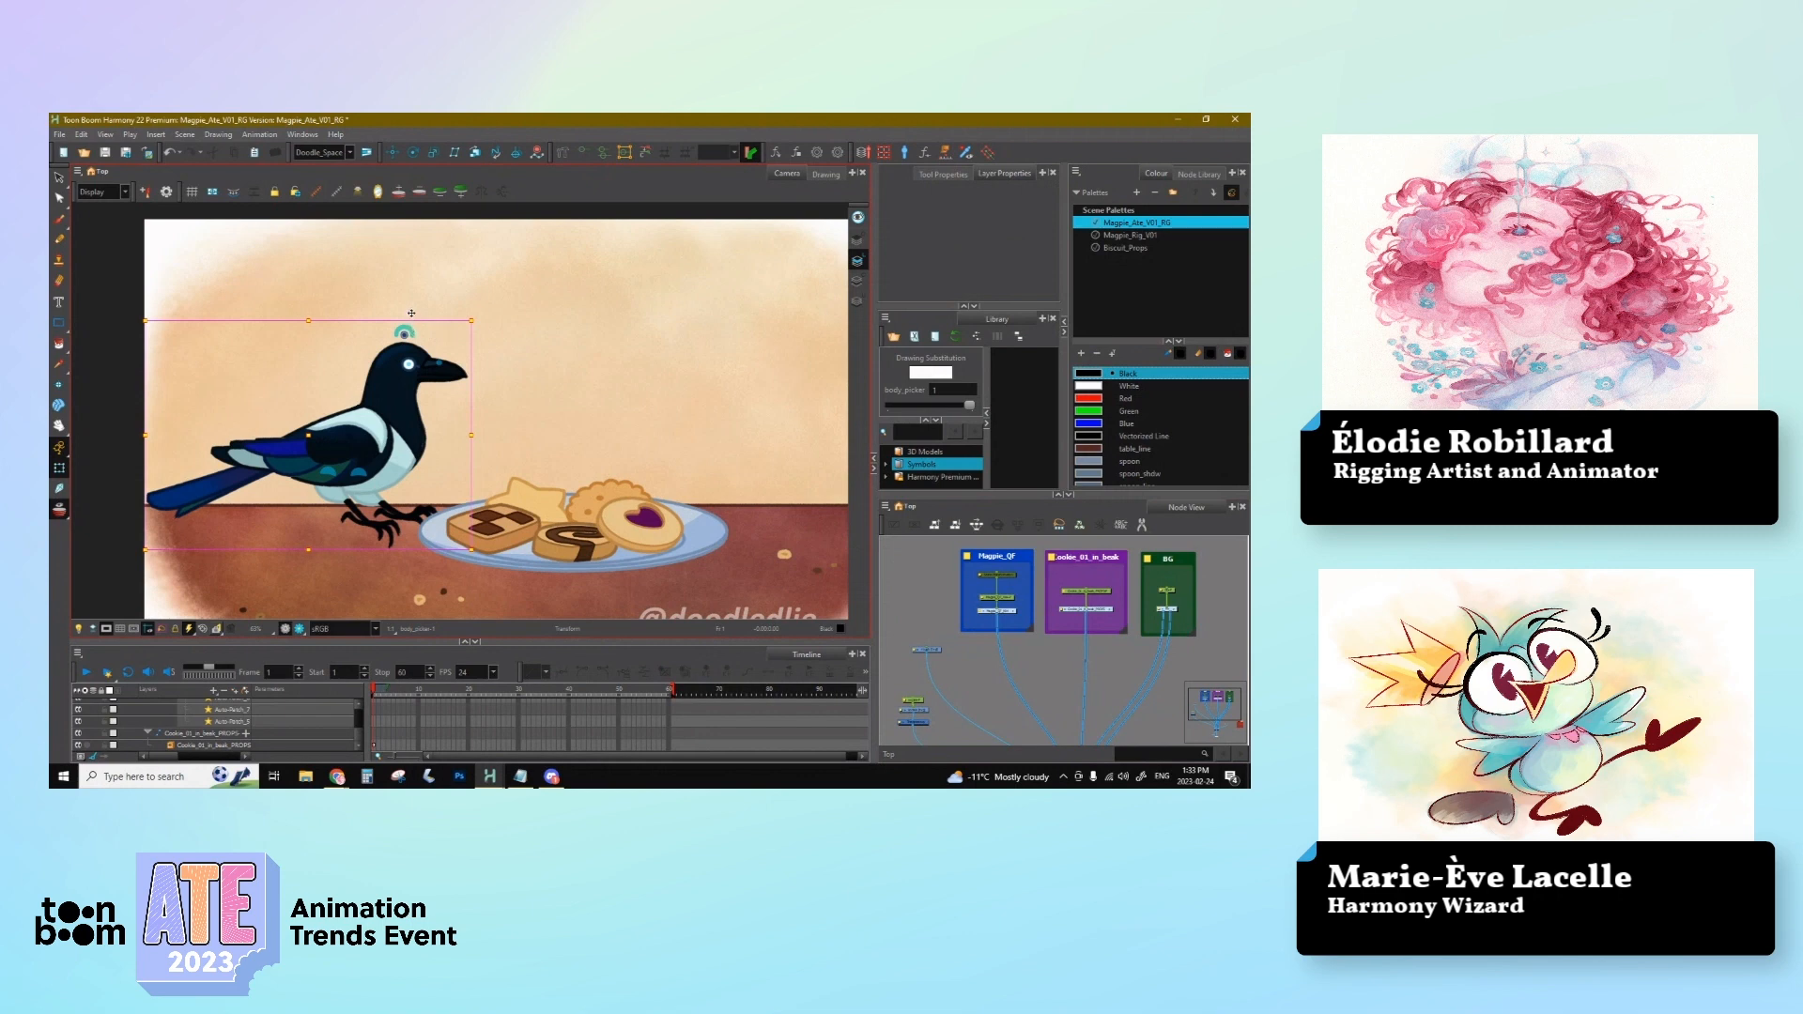
{"action": "left_click_drag", "start_coordinate": [411, 330], "coordinate": [419, 314]}
{"action": "key", "text": "ctrl+z"}
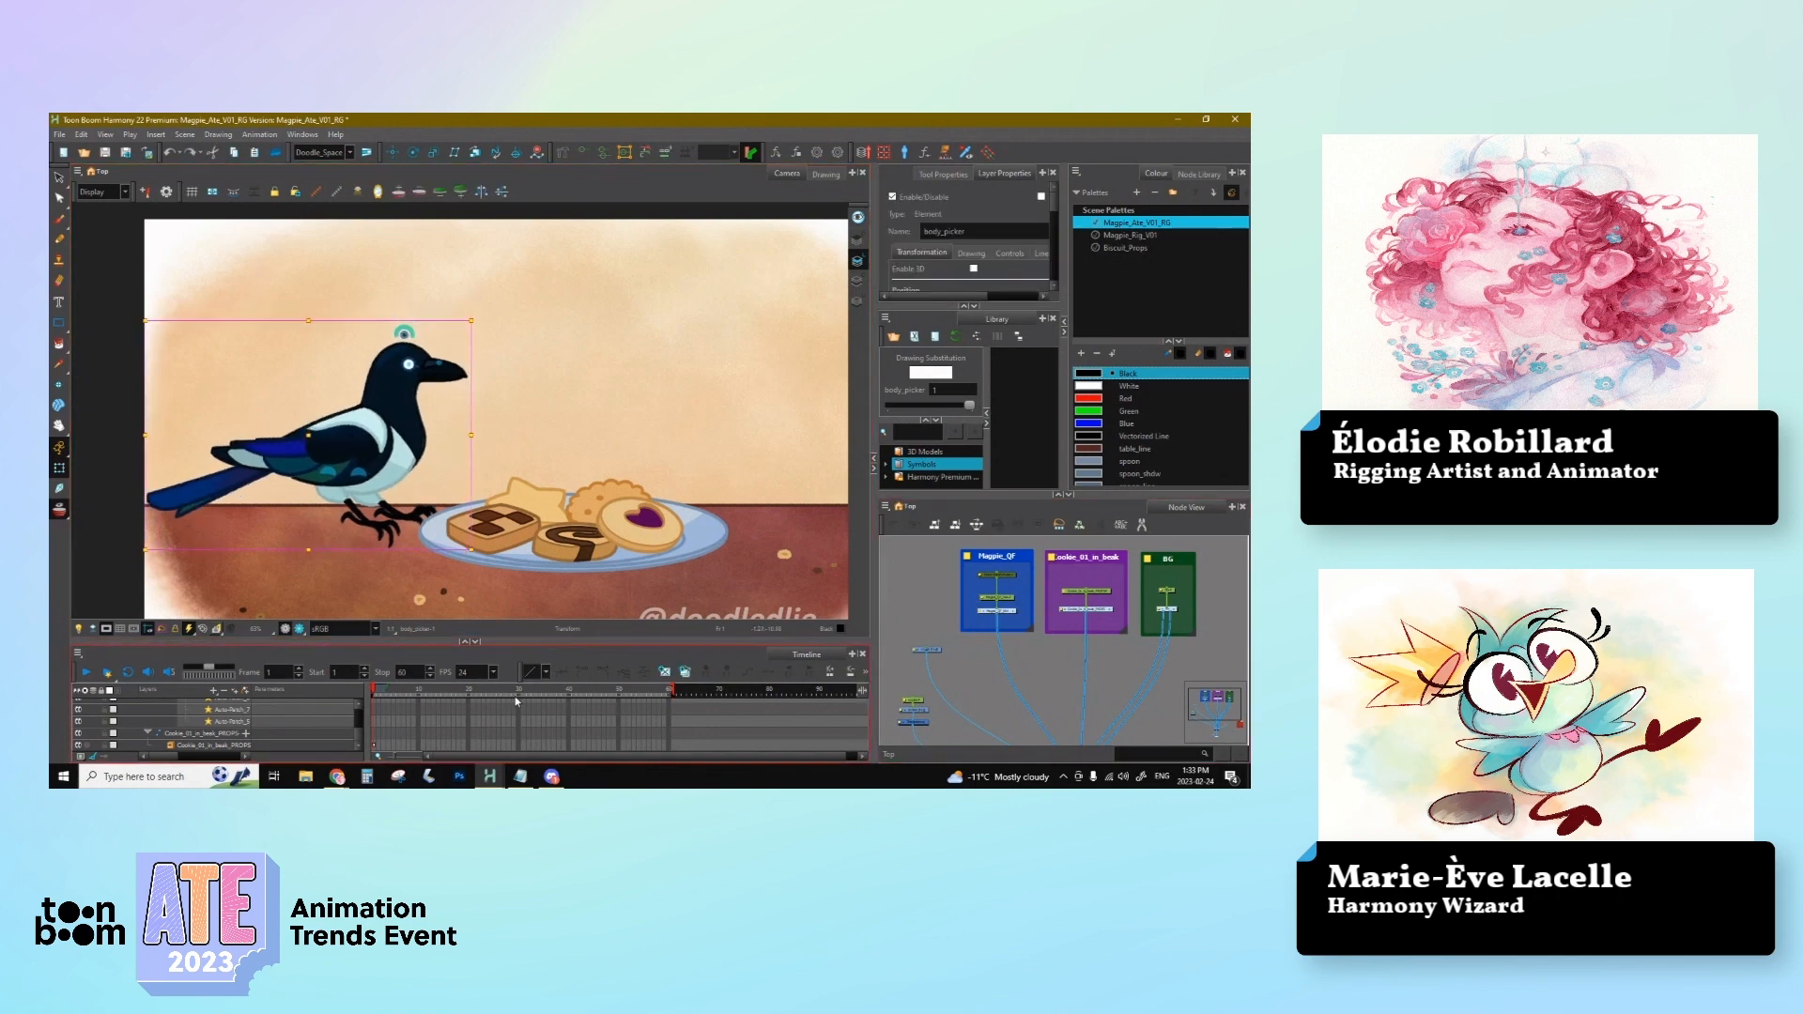
Step: Find the watermark's nodes in the timeline and lock the layer together with its peg and Transparency effect
{"action": "left_click_drag", "start_coordinate": [890, 689], "coordinate": [941, 734]}
{"action": "key", "text": "o"}
{"action": "left_click", "coordinate": [107, 713]}
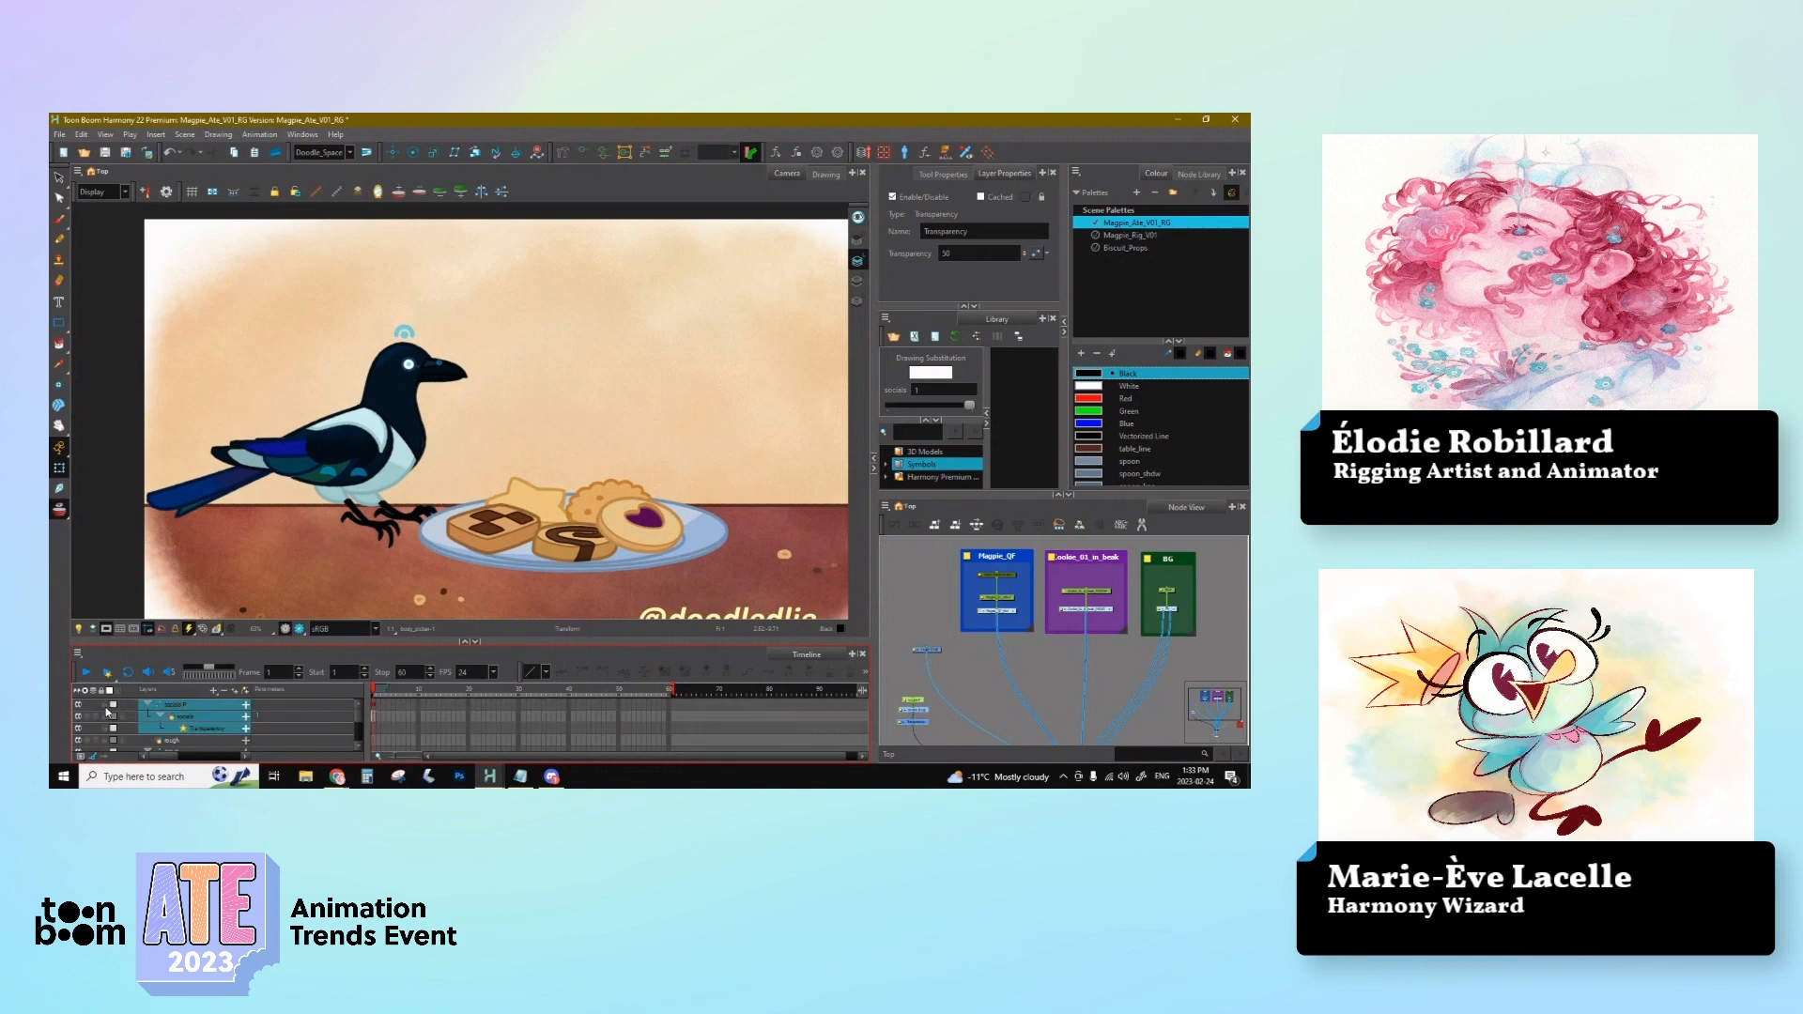
{"action": "left_click", "coordinate": [668, 716]}
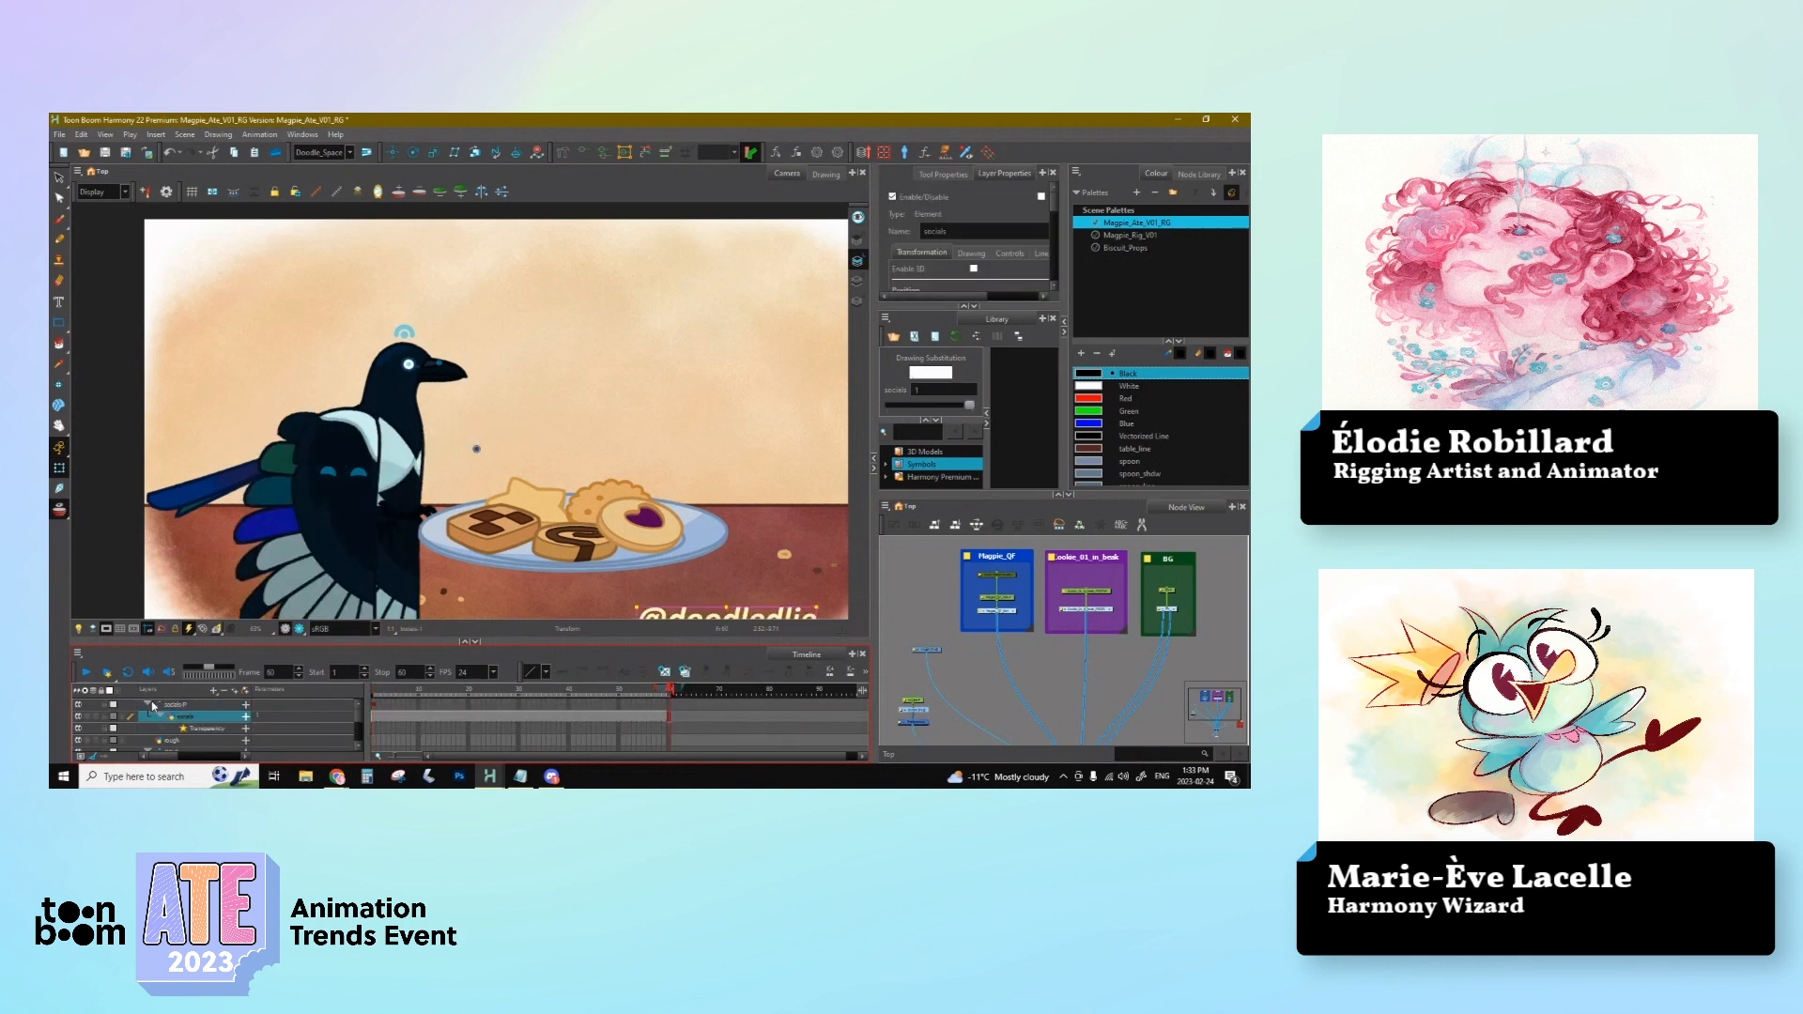
{"action": "left_click", "coordinate": [106, 704]}
{"action": "left_click", "coordinate": [106, 716]}
{"action": "left_click", "coordinate": [106, 728]}
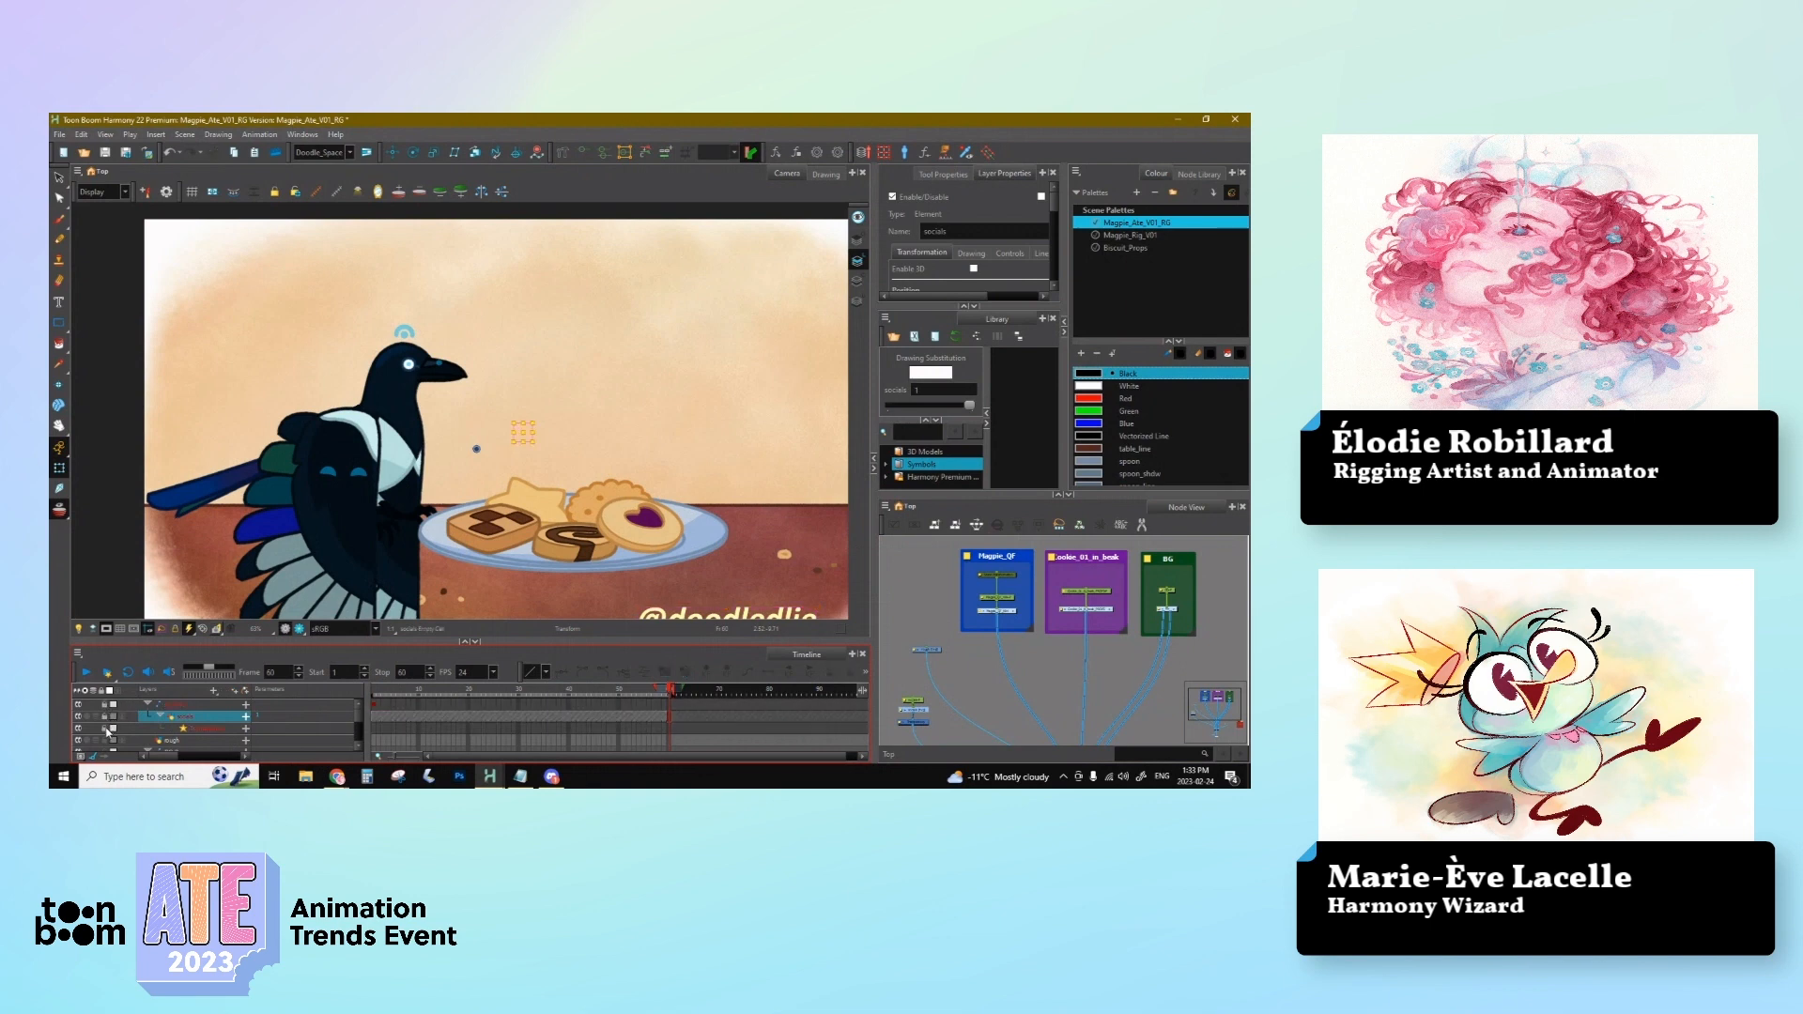
{"action": "left_click", "coordinate": [557, 483]}
{"action": "left_click_drag", "start_coordinate": [462, 442], "coordinate": [465, 404]}
{"action": "scroll", "coordinate": [465, 404], "scroll_direction": "down", "scroll_amount": 1}
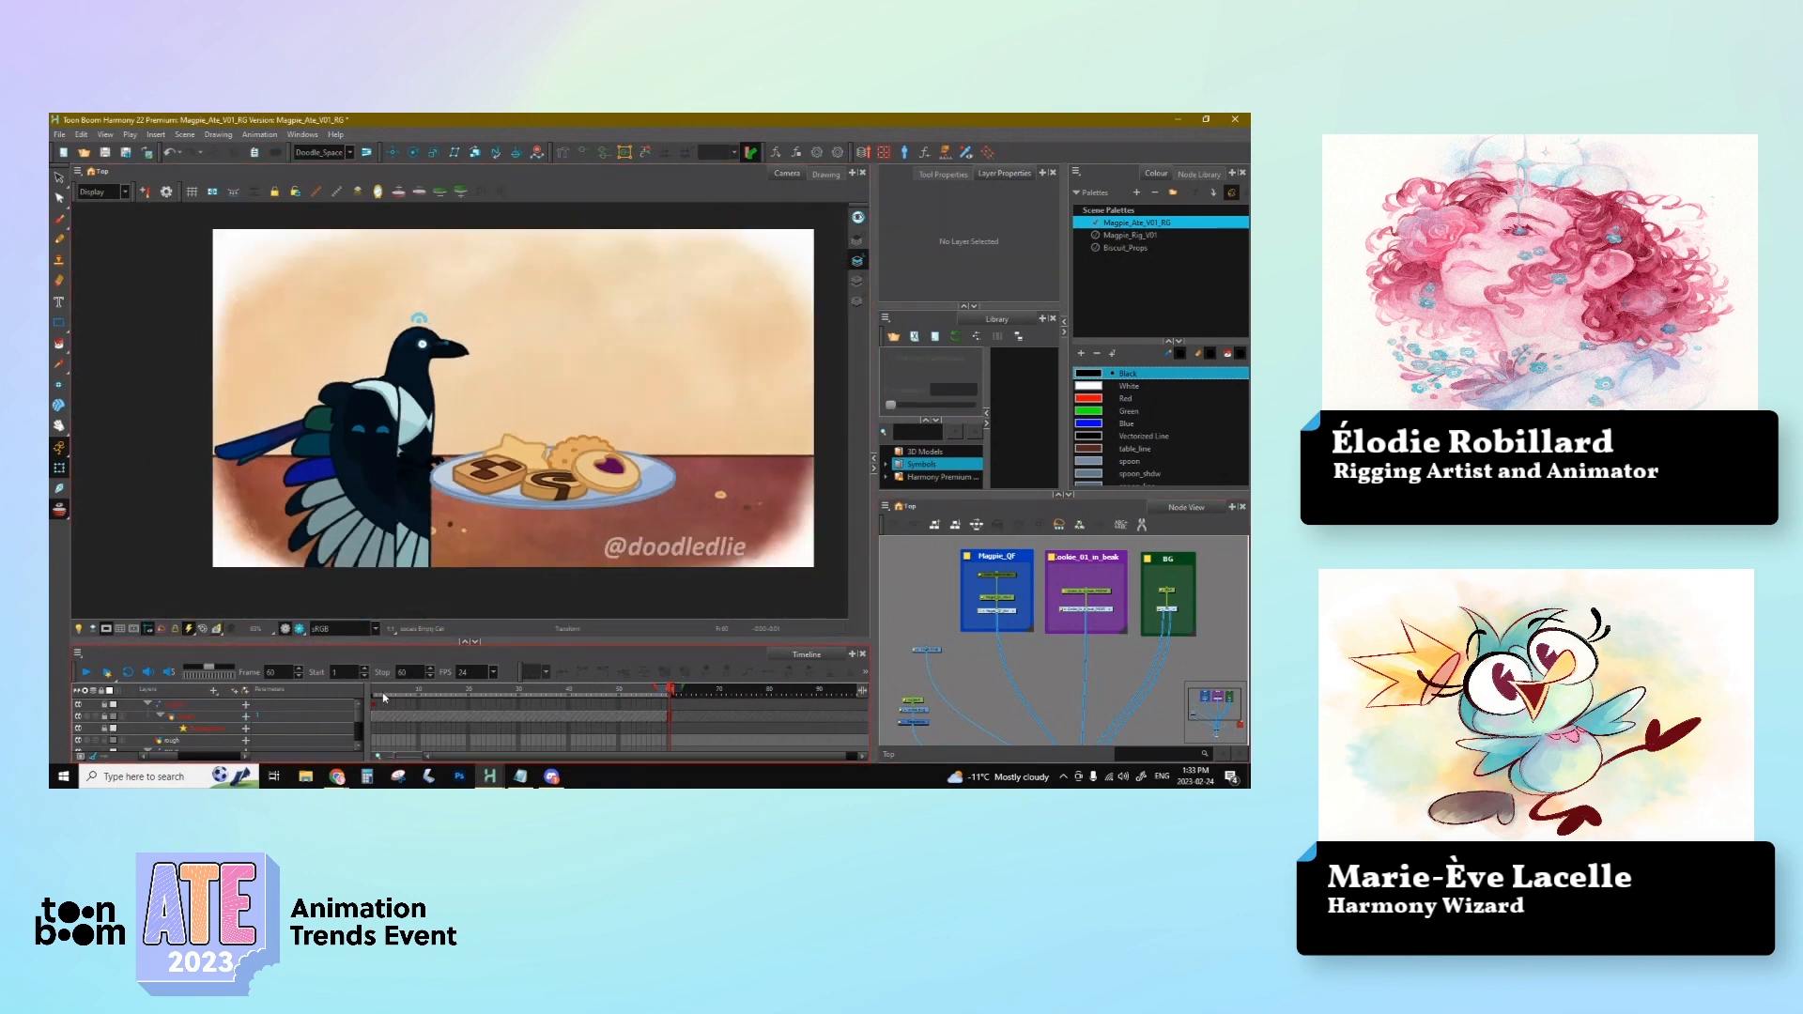
Step: Move the Magpie_QF peg's keyframe from frame 2 to the end of the scene and return to the first frame
{"action": "left_click", "coordinate": [381, 695]}
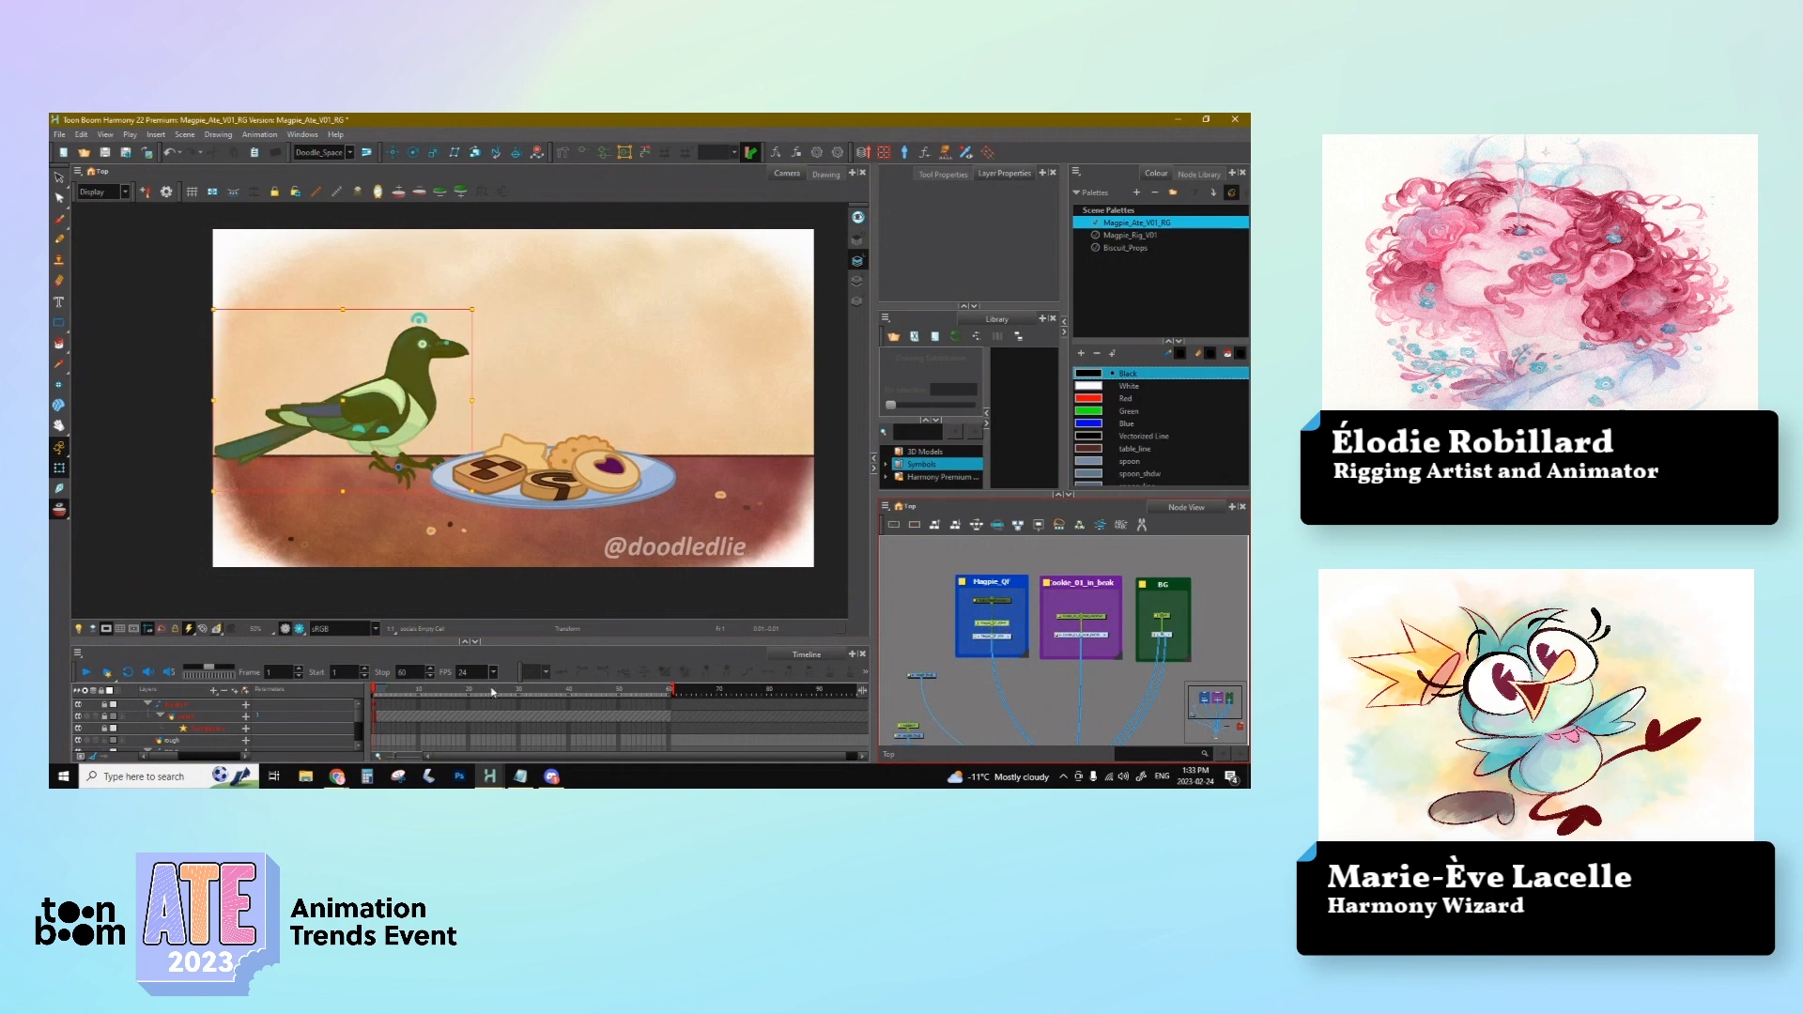
{"action": "left_click", "coordinate": [385, 714]}
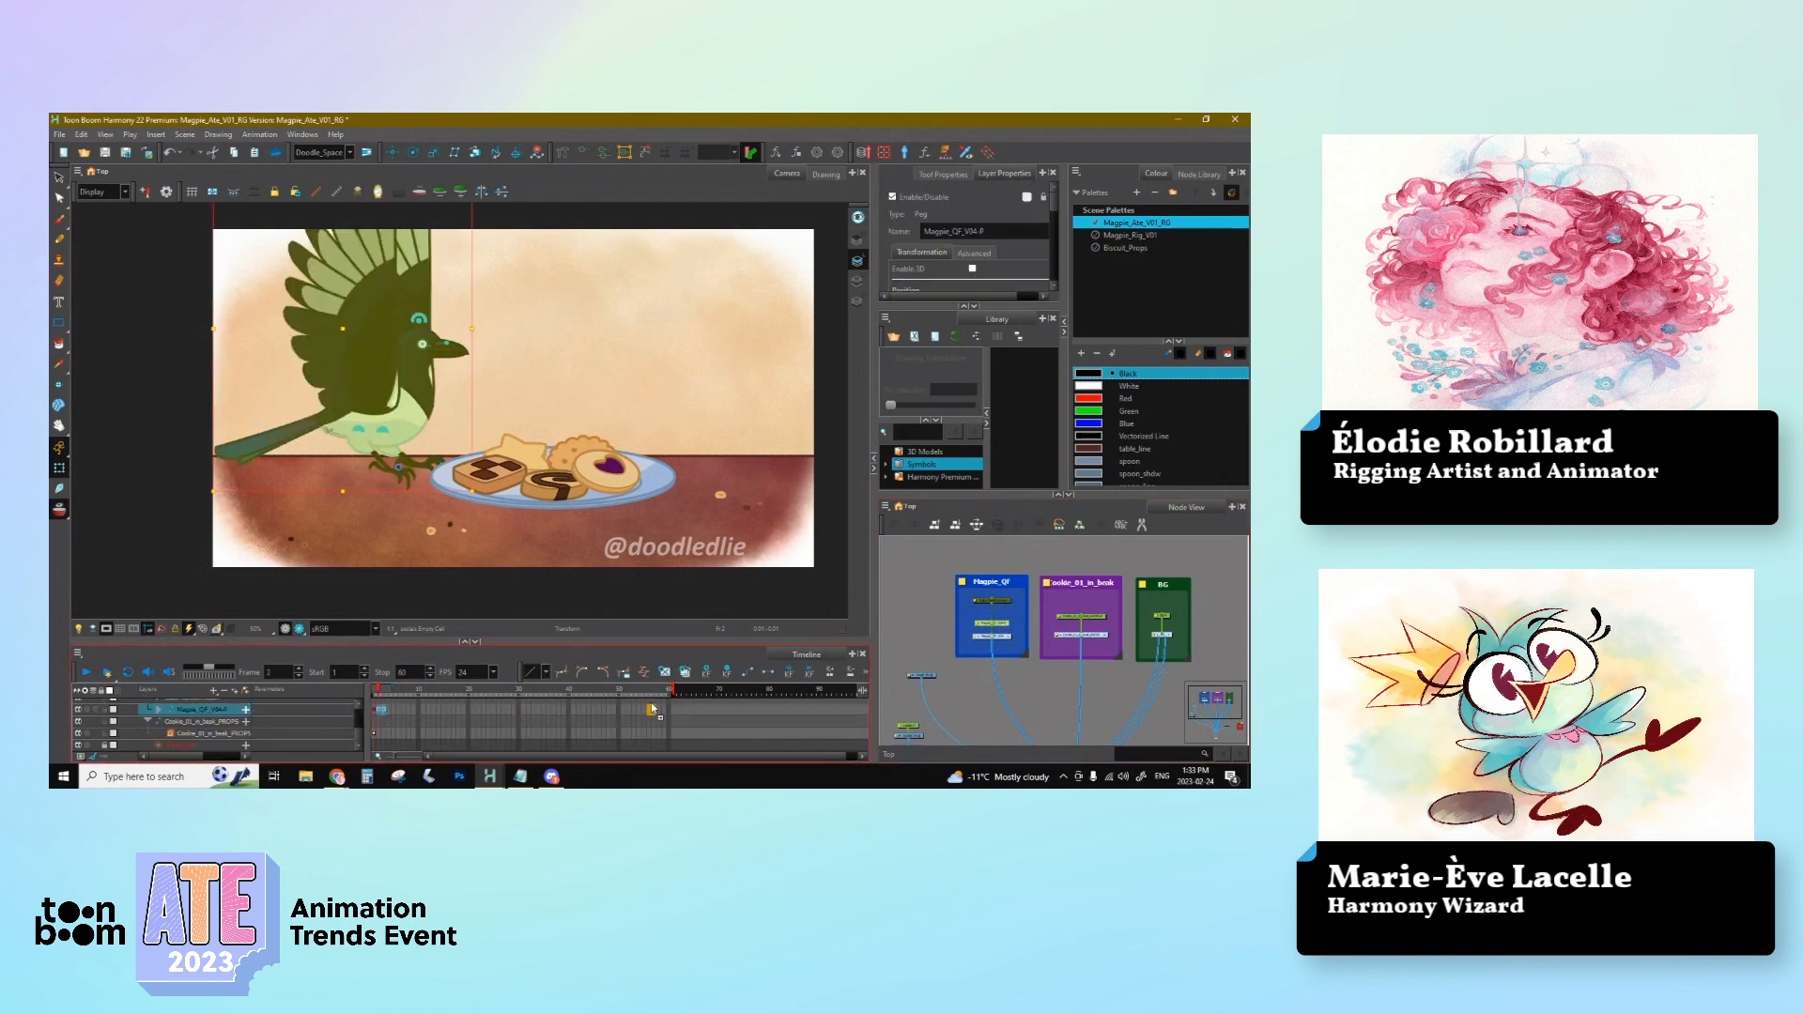
{"action": "left_click_drag", "start_coordinate": [380, 714], "coordinate": [664, 721]}
{"action": "left_click", "coordinate": [376, 711]}
Step: Select the rough layer, activate the Pencil tool and show the stage area outside the camera frame
{"action": "left_click", "coordinate": [1003, 653]}
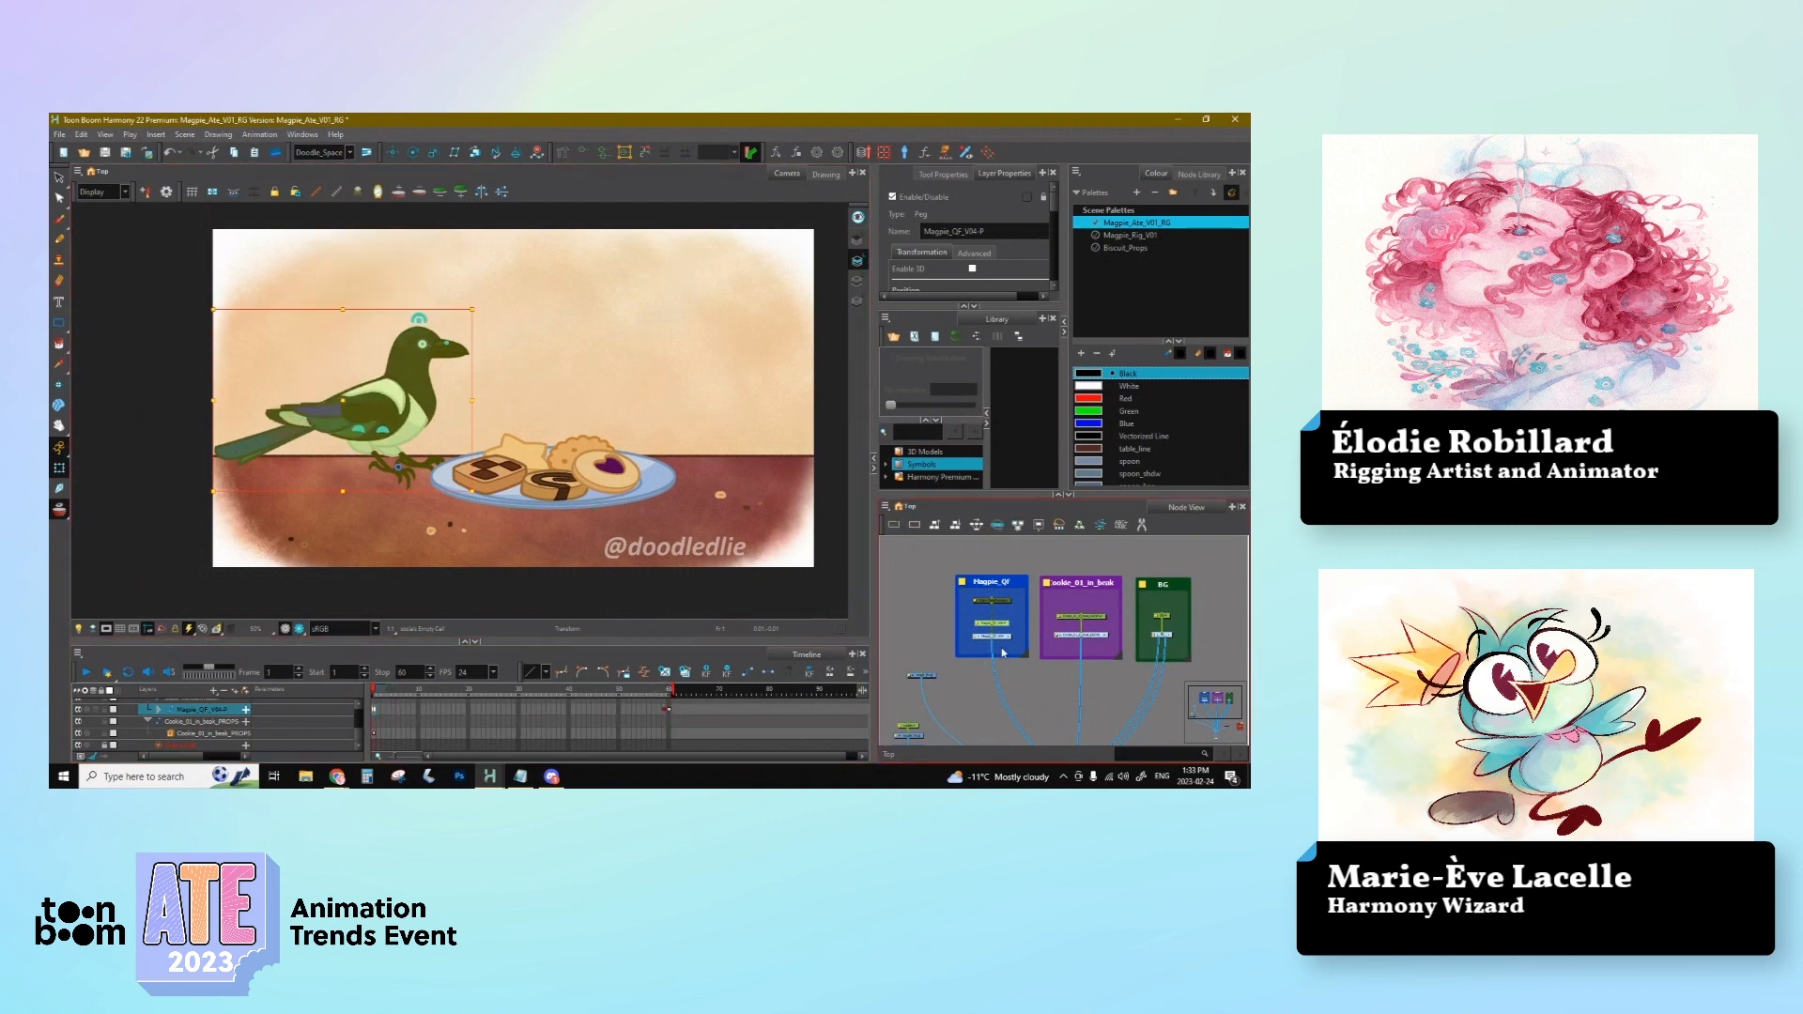
{"action": "left_click", "coordinate": [377, 423]}
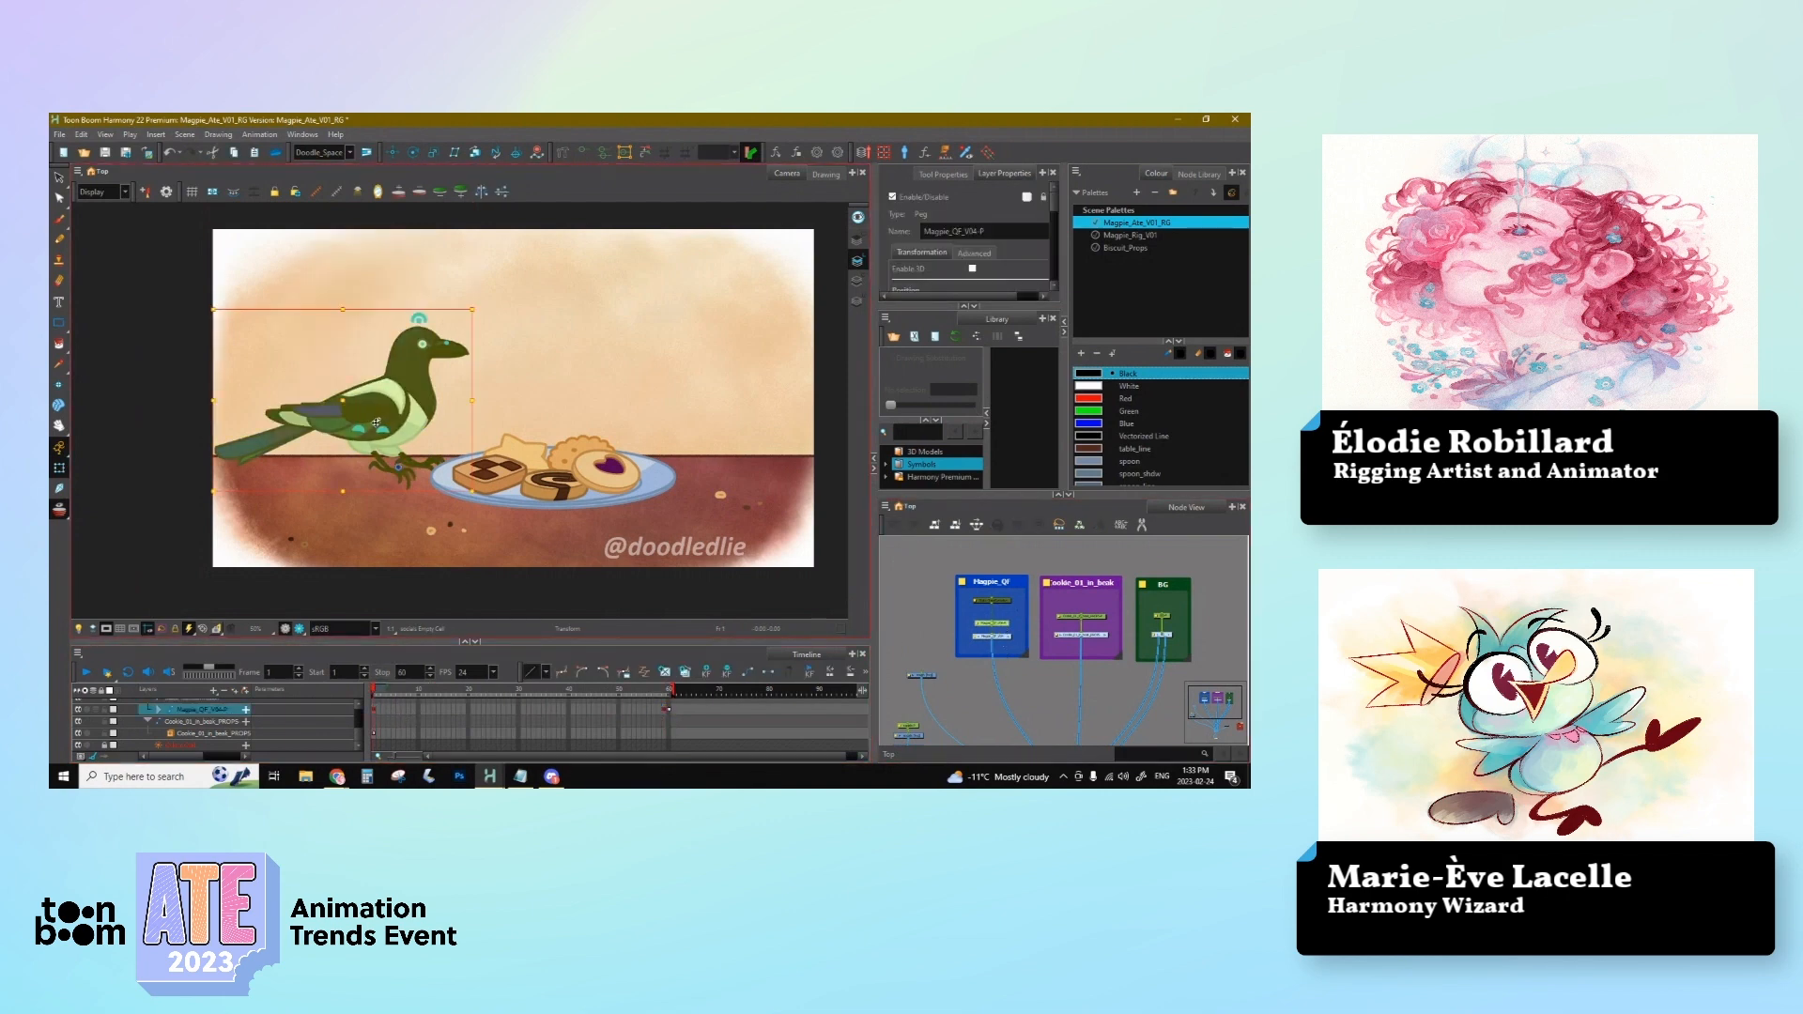
{"action": "left_click", "coordinate": [513, 399]}
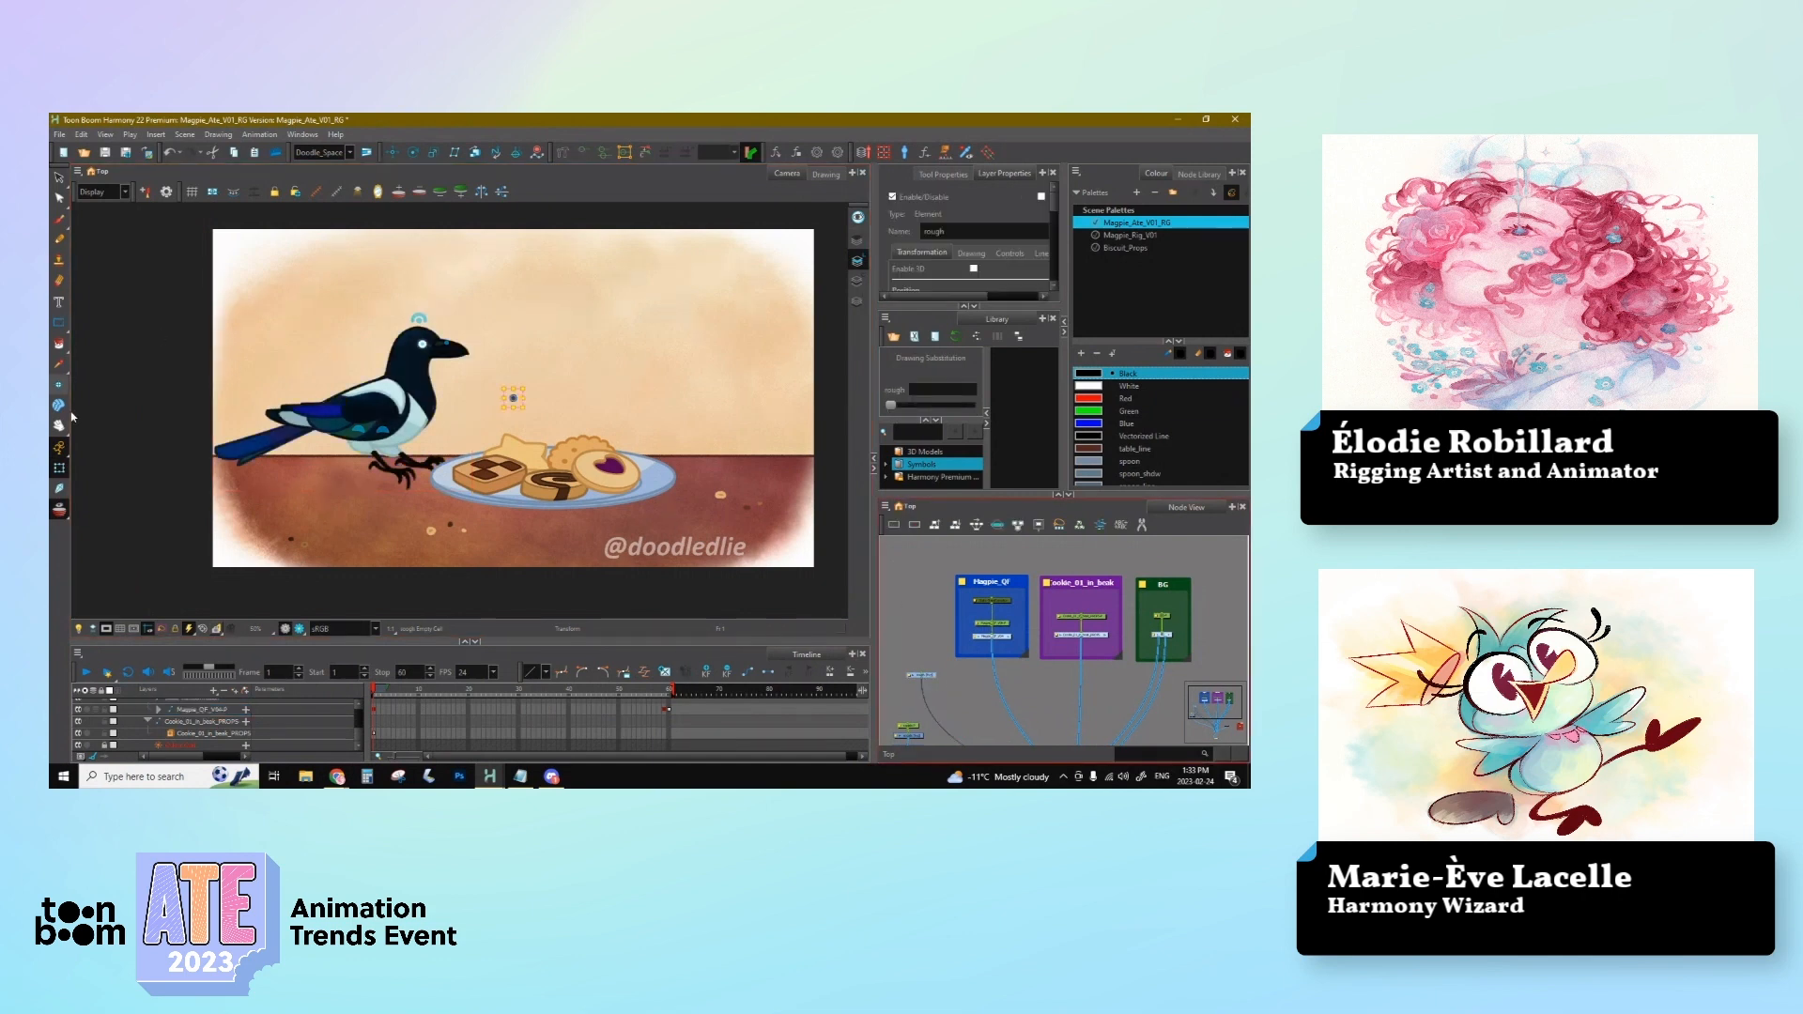
{"action": "left_click", "coordinate": [59, 240]}
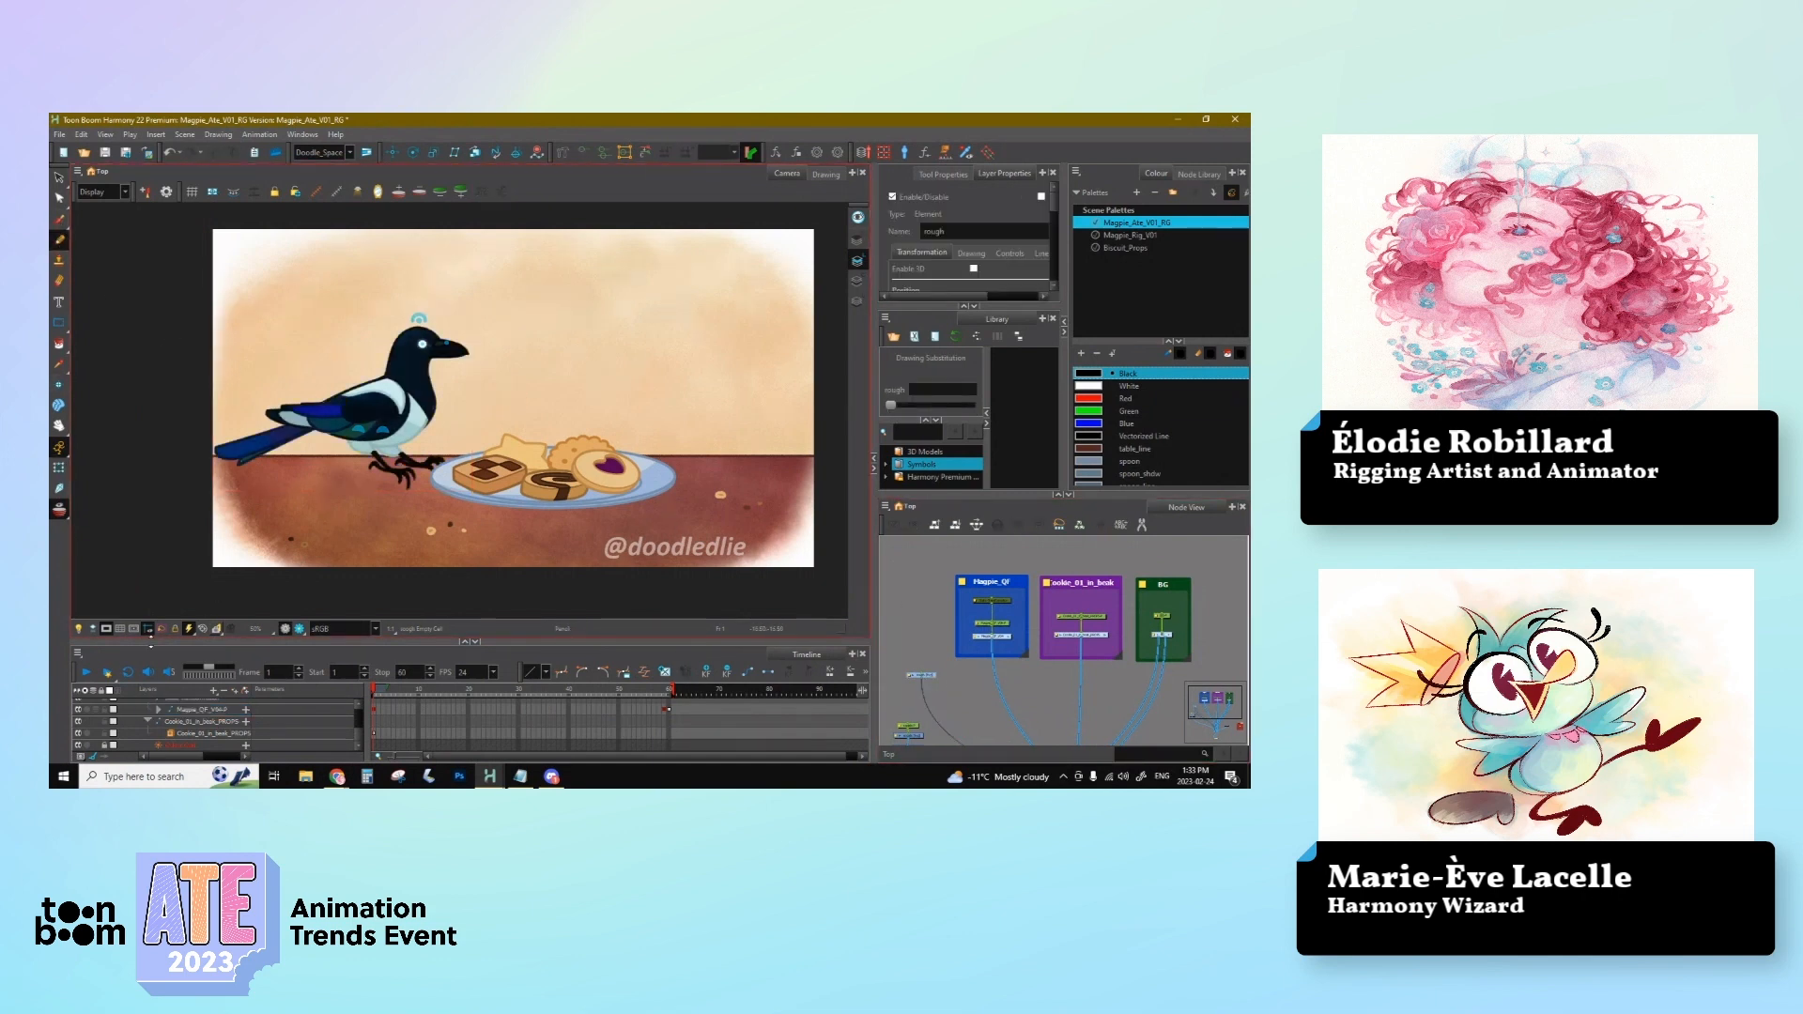
{"action": "left_click", "coordinate": [98, 629]}
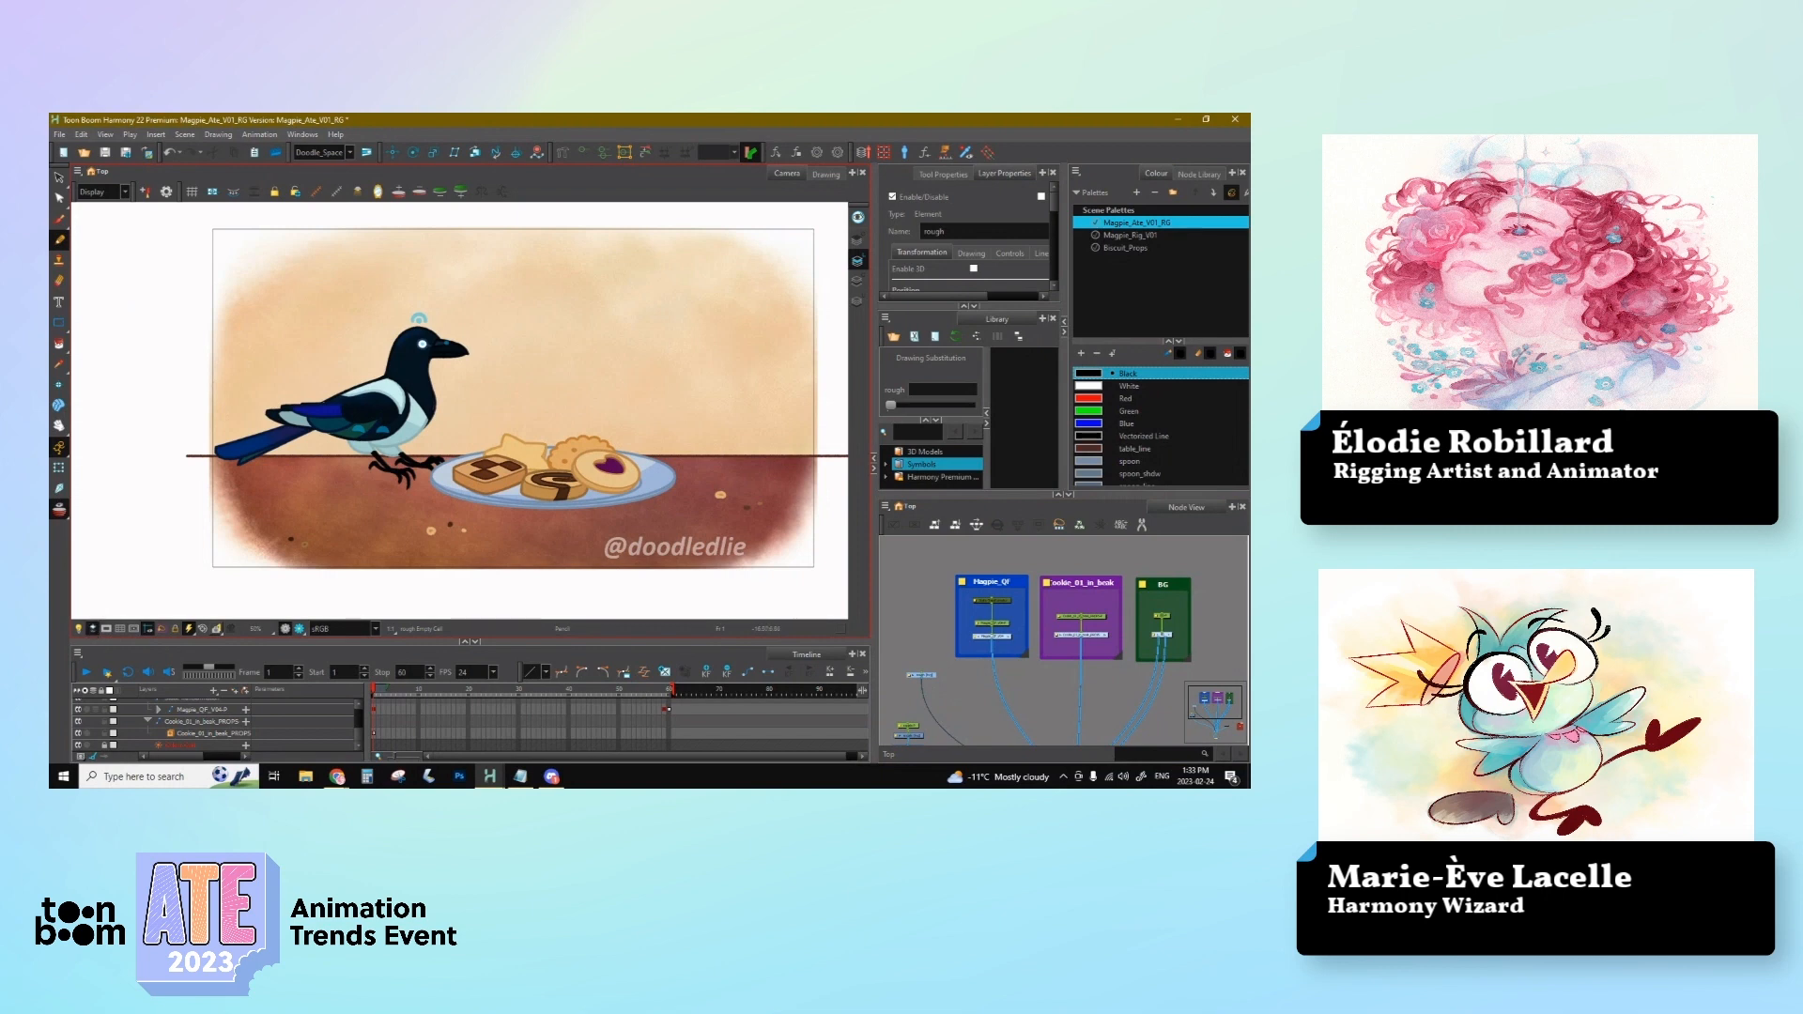
Step: Try a pencil stroke outside the camera frame, undo it, and show the pencil presets in the tool properties
{"action": "left_click_drag", "start_coordinate": [136, 432], "coordinate": [199, 457]}
{"action": "key", "text": "ctrl+z"}
{"action": "left_click", "coordinate": [1007, 205]}
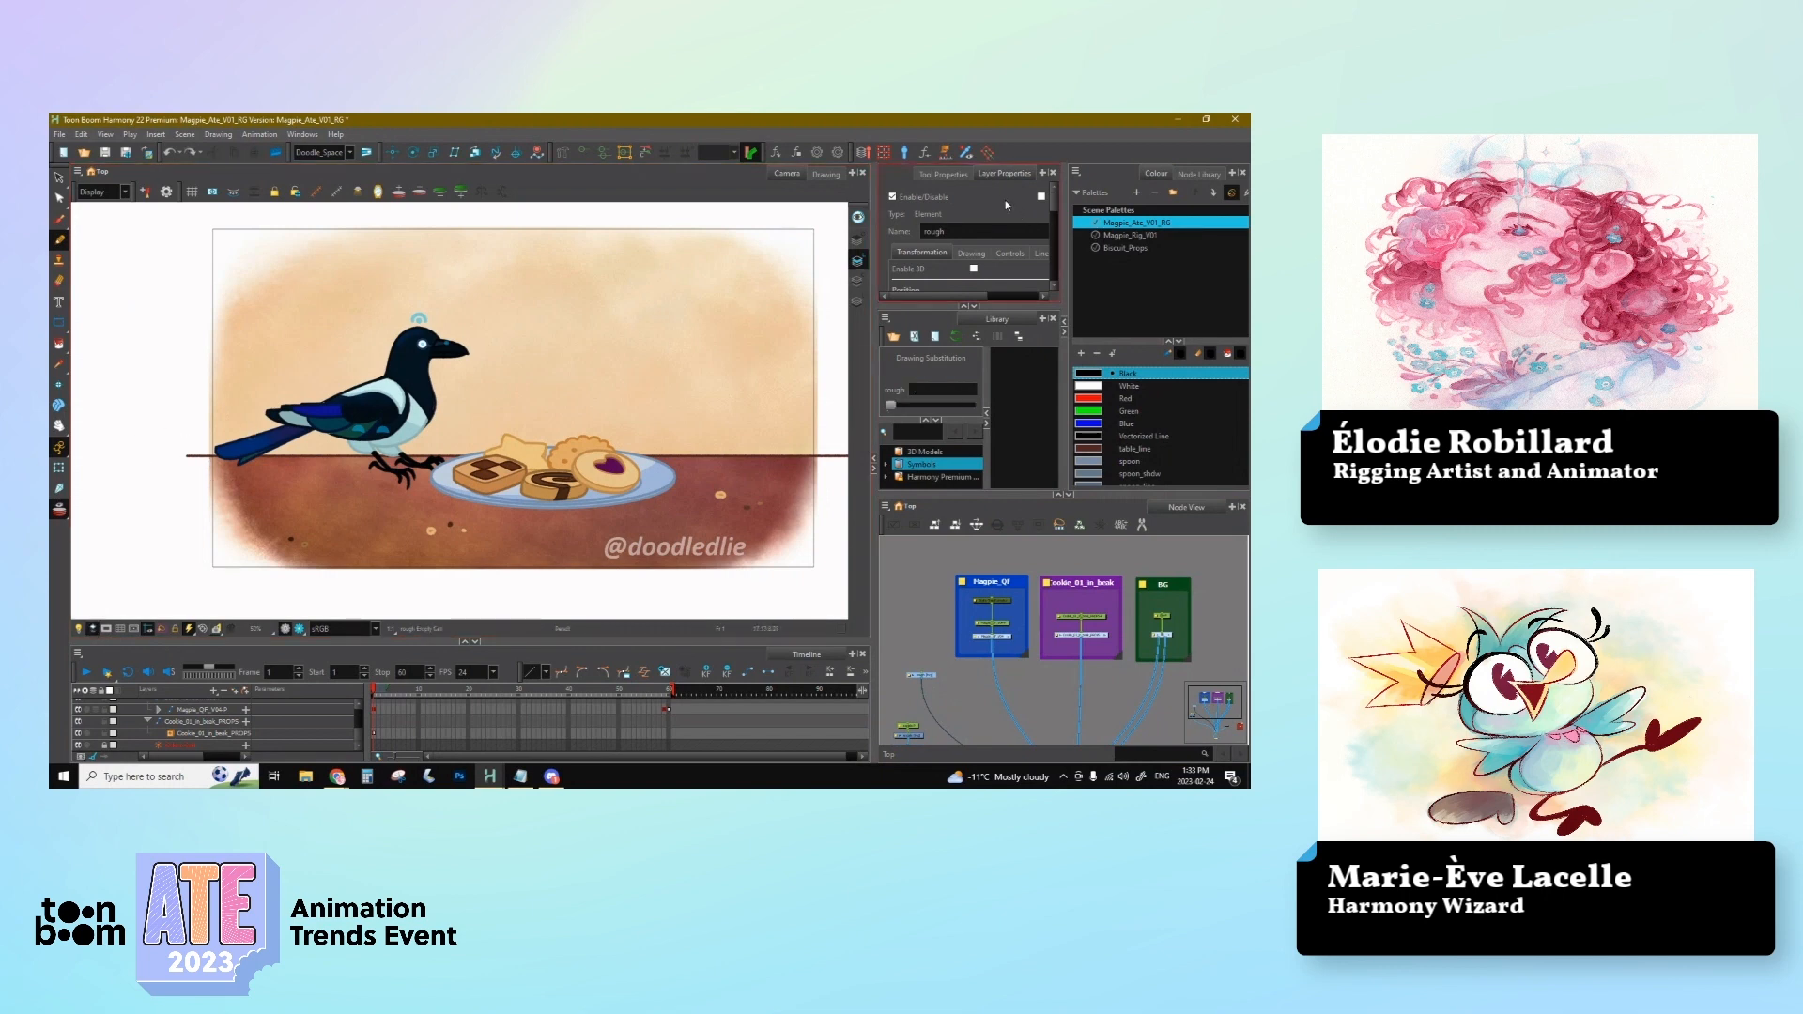
{"action": "left_click", "coordinate": [944, 175]}
{"action": "mouse_move", "coordinate": [1057, 217]}
{"action": "left_mouse_down"}
{"action": "mouse_move", "coordinate": [1051, 281]}
{"action": "mouse_move", "coordinate": [1034, 226]}
{"action": "mouse_move", "coordinate": [1036, 284]}
{"action": "mouse_move", "coordinate": [1035, 215]}
{"action": "left_mouse_up"}
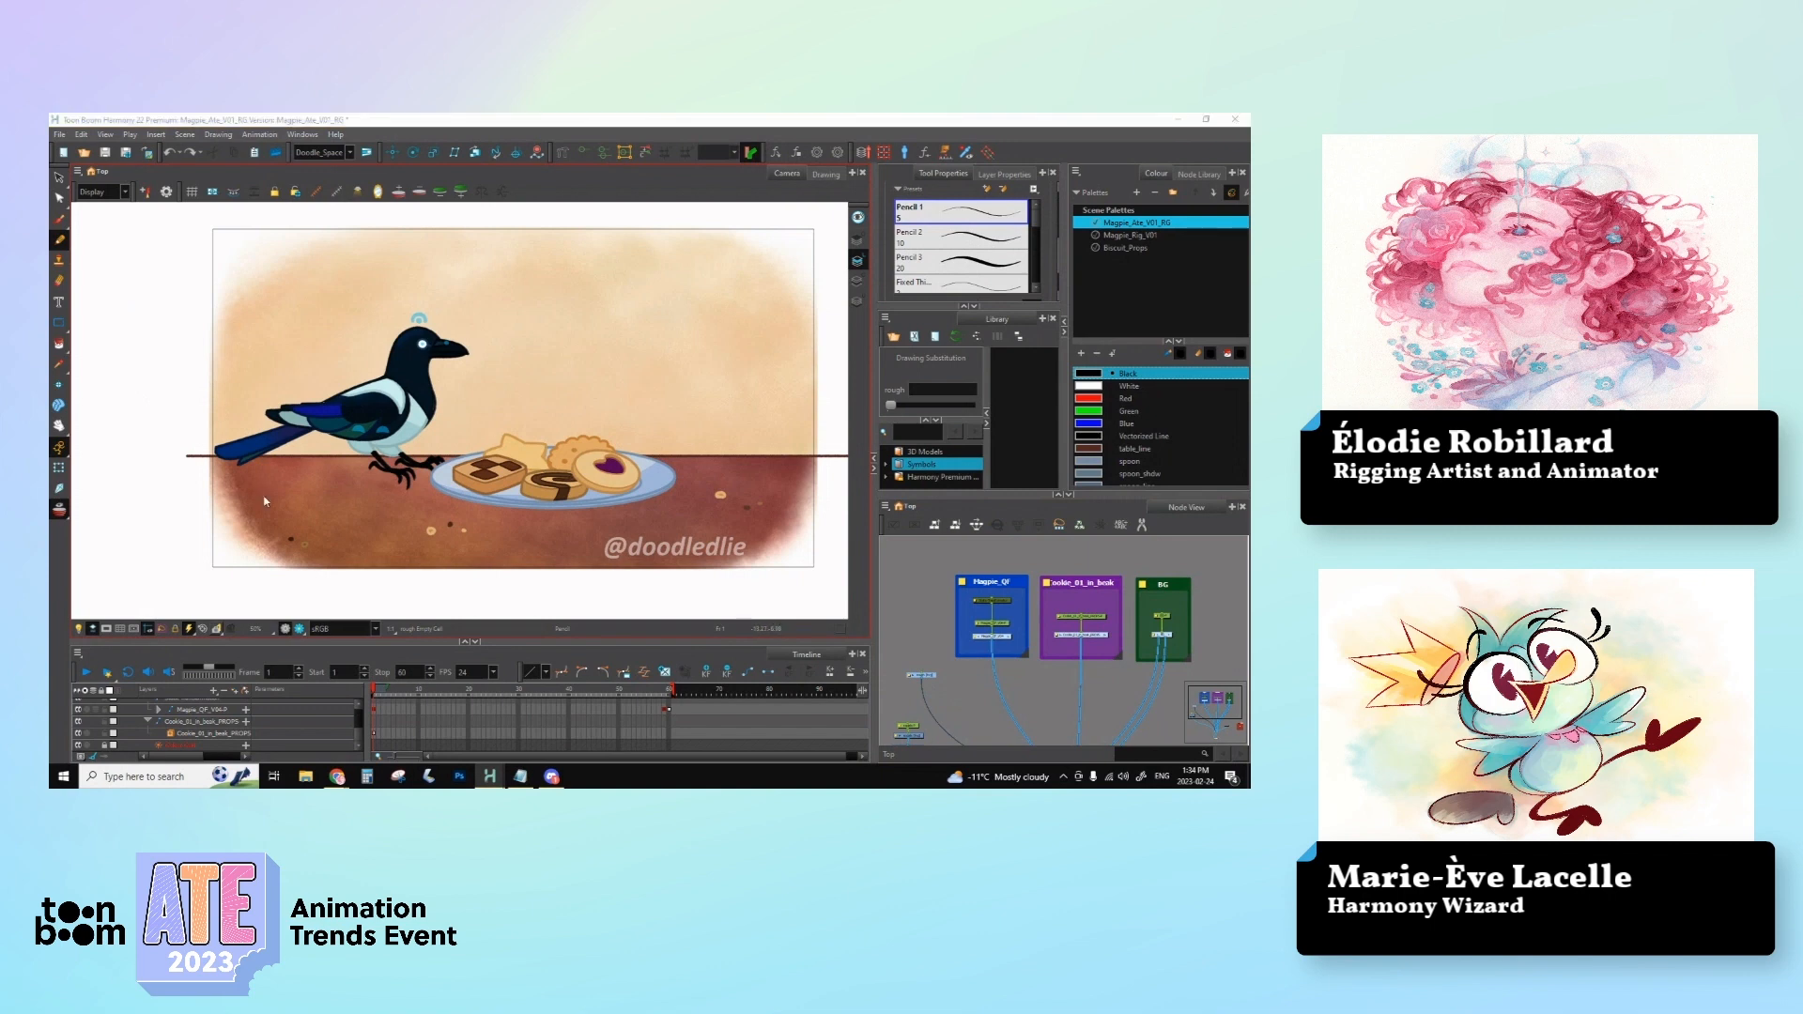
Step: Add keyframes to the Magpie_QF peg at about frames 5 and 9
{"action": "left_click", "coordinate": [676, 457]}
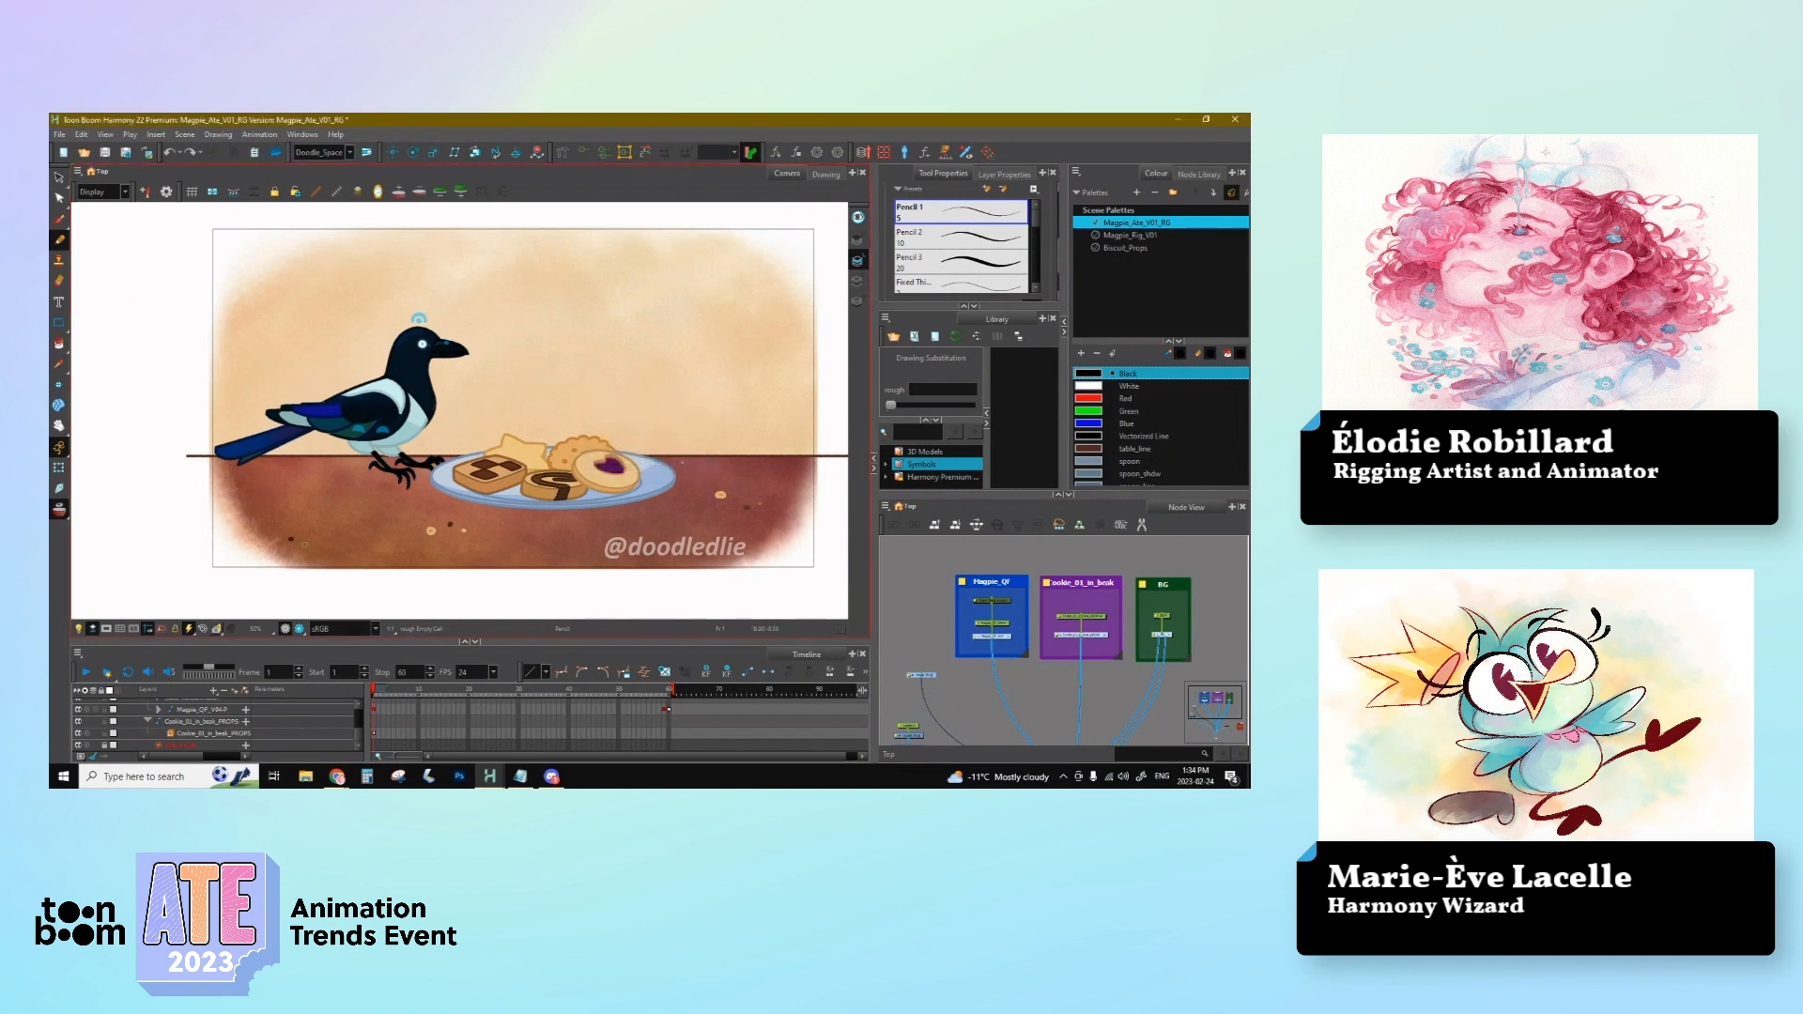
{"action": "key", "text": "2"}
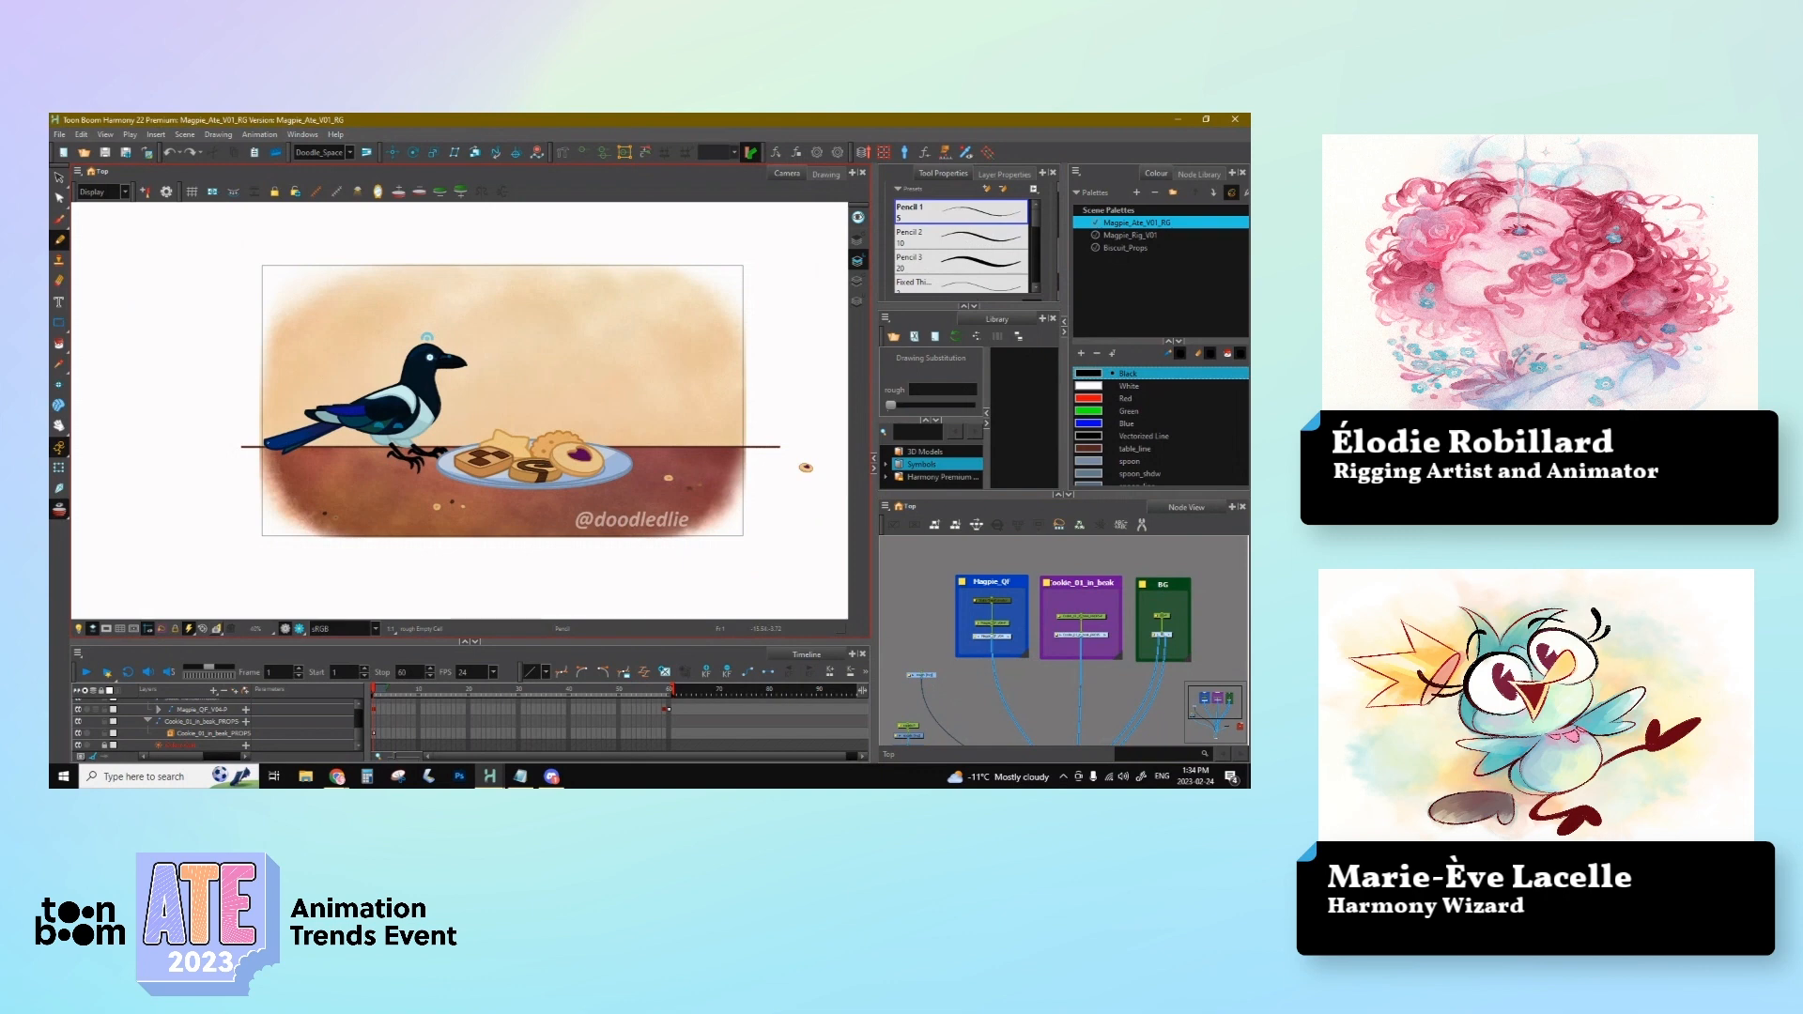
{"action": "left_click_drag", "start_coordinate": [185, 380], "coordinate": [245, 416]}
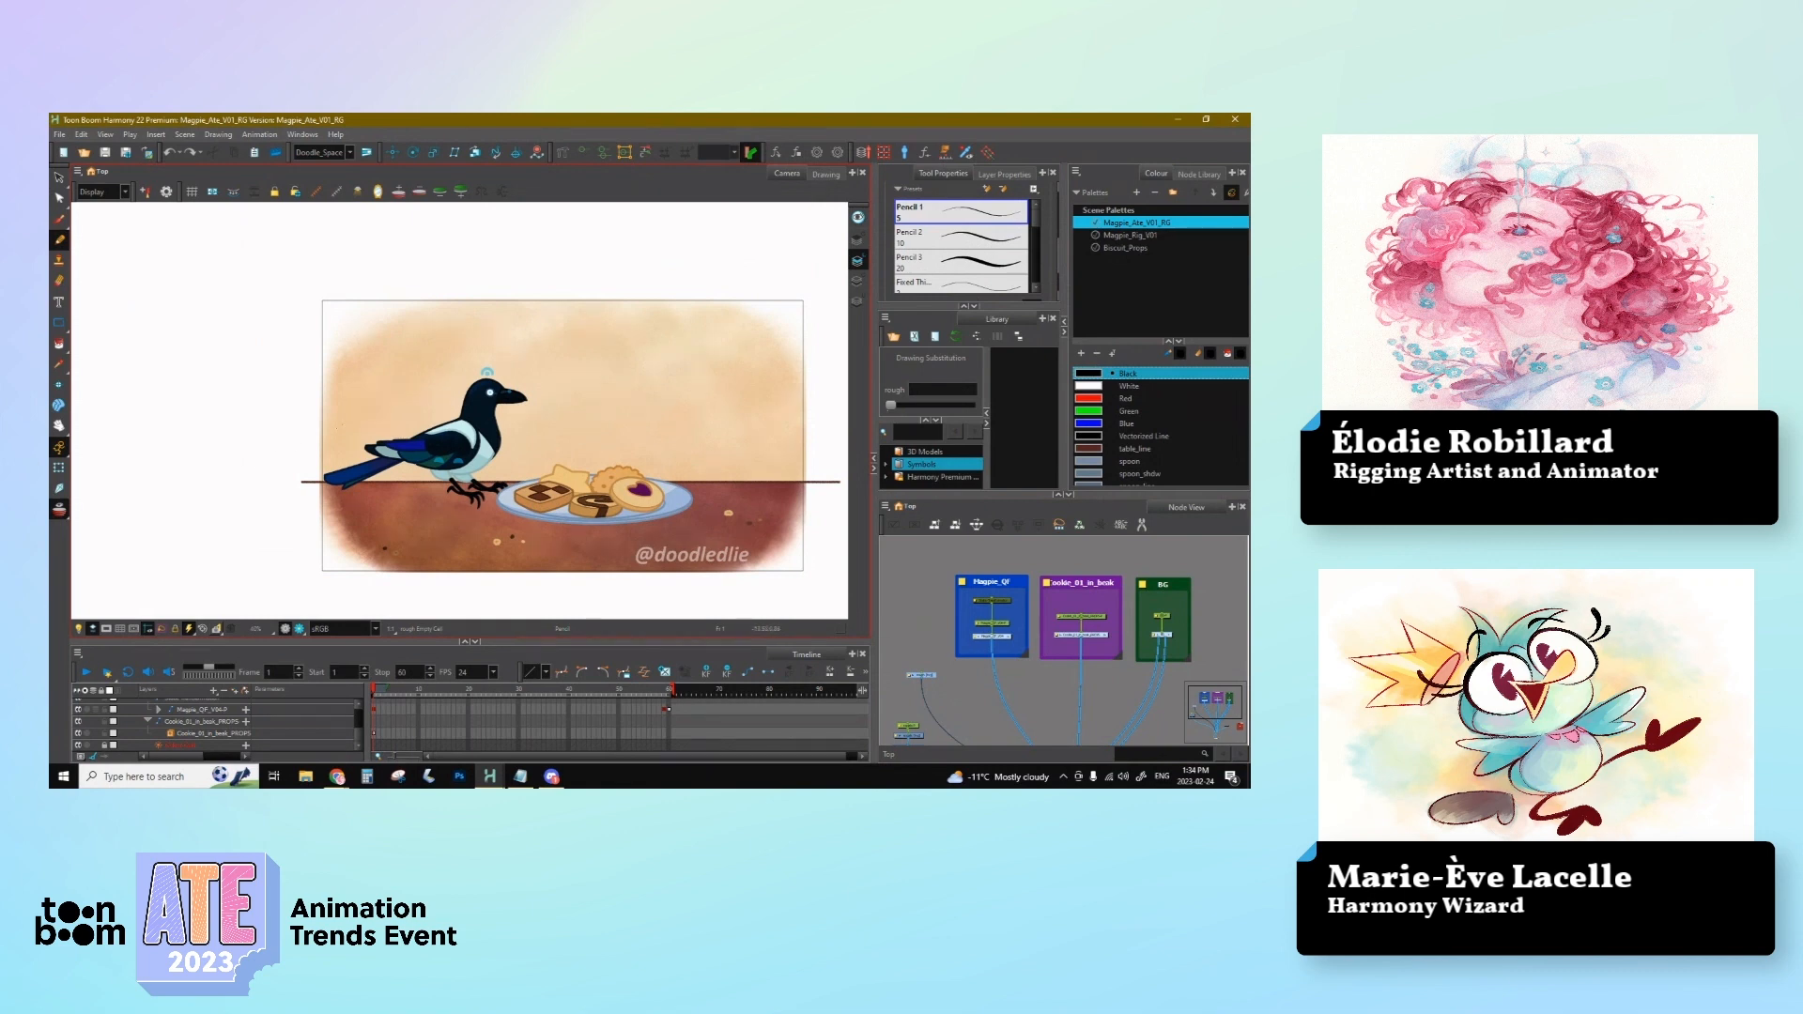
{"action": "left_click", "coordinate": [992, 624]}
{"action": "left_click", "coordinate": [159, 710]}
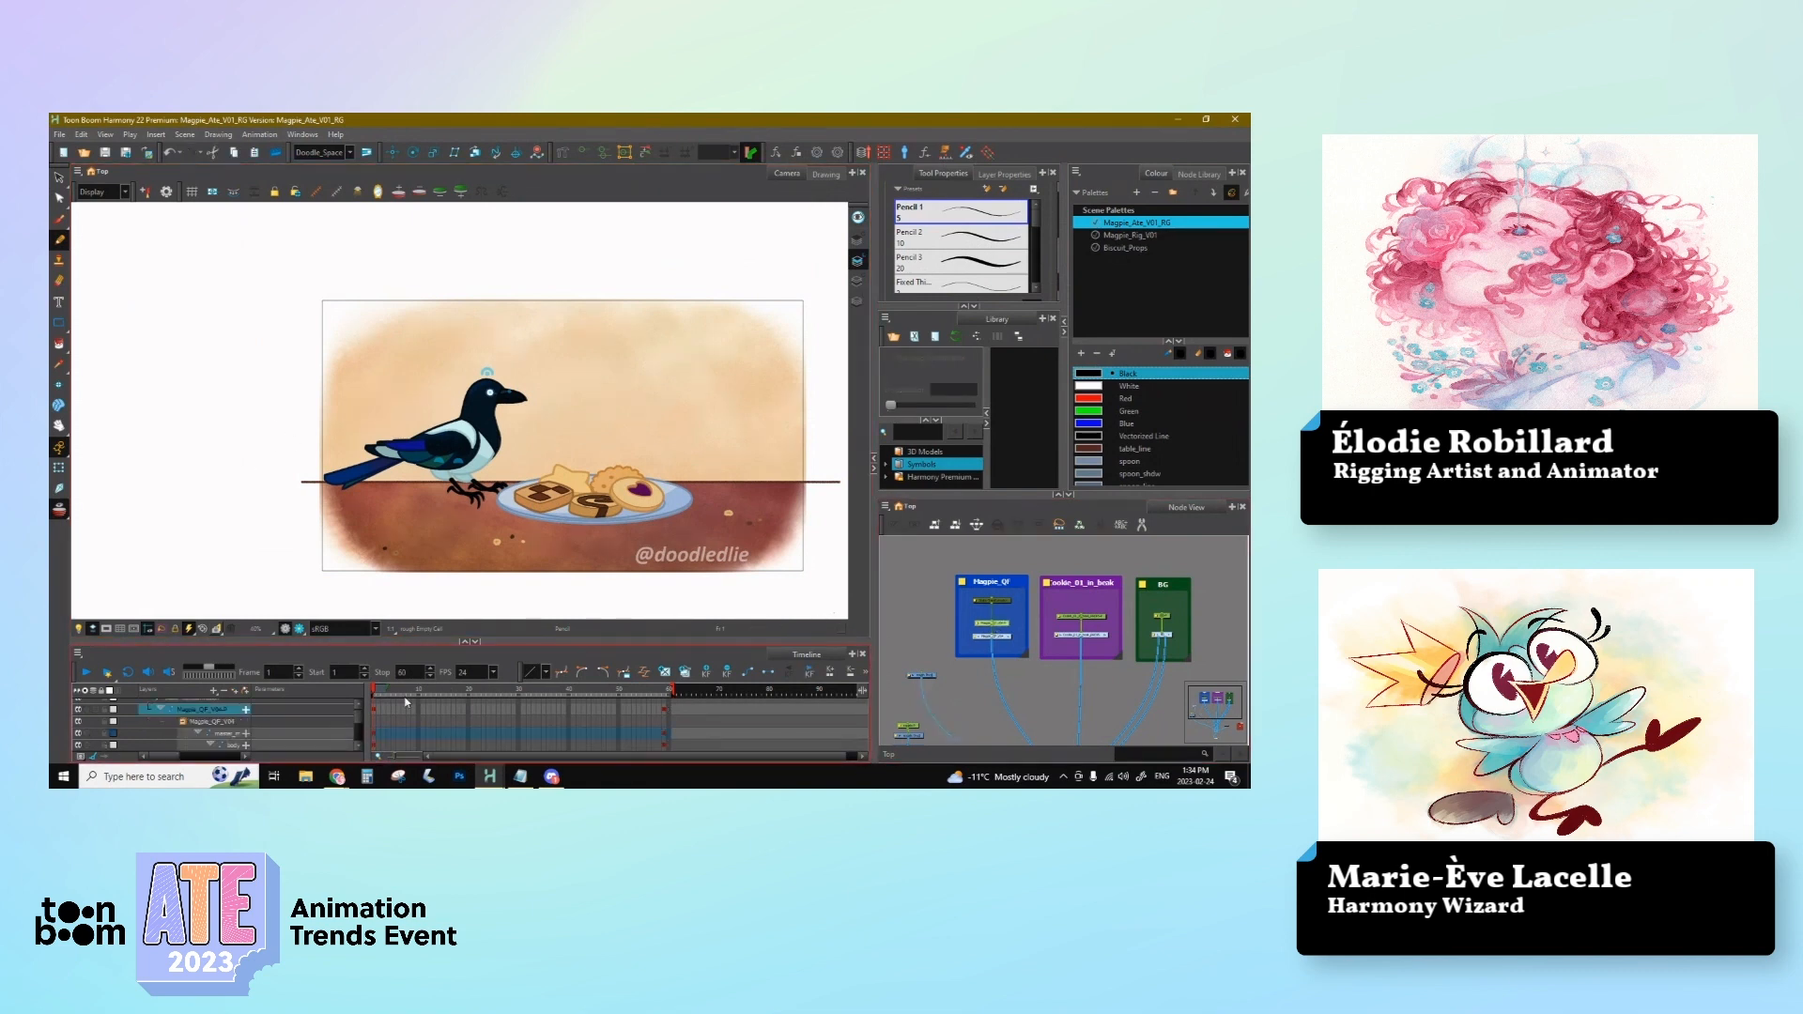
{"action": "left_click", "coordinate": [159, 710]}
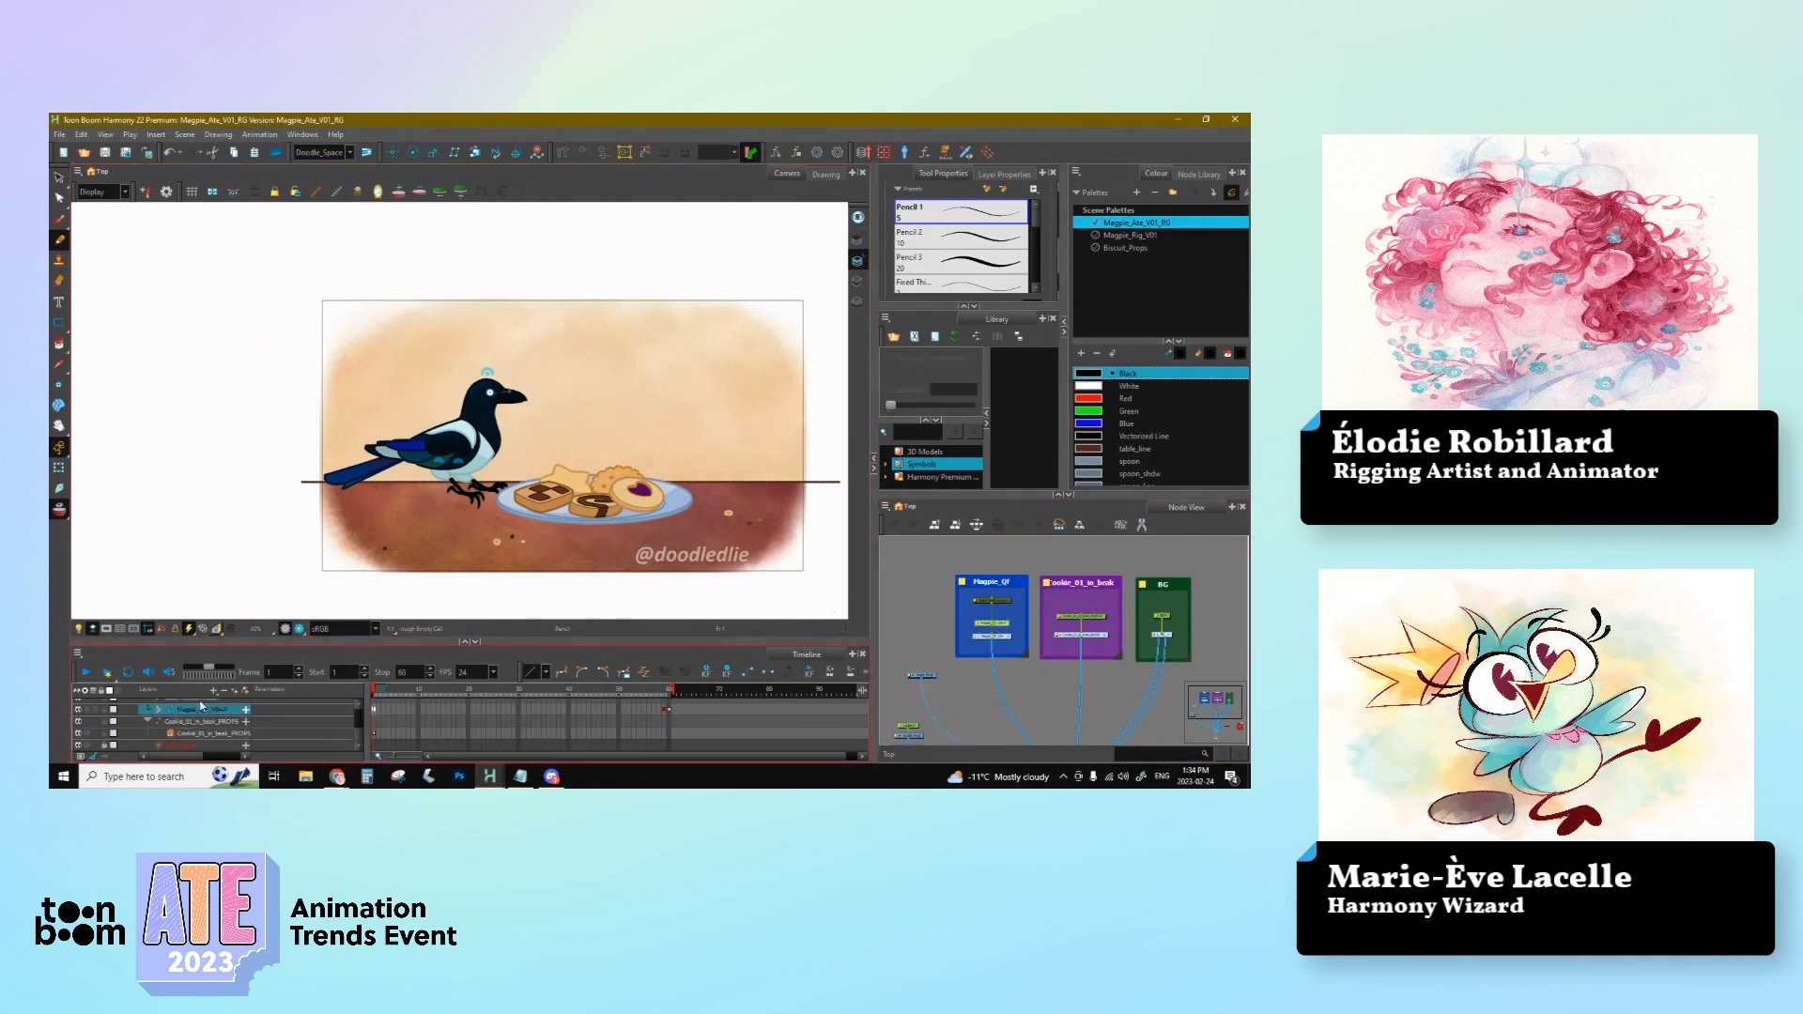
{"action": "left_click", "coordinate": [391, 710]}
{"action": "left_click", "coordinate": [390, 719]}
{"action": "left_click", "coordinate": [395, 715]}
{"action": "left_click", "coordinate": [415, 716]}
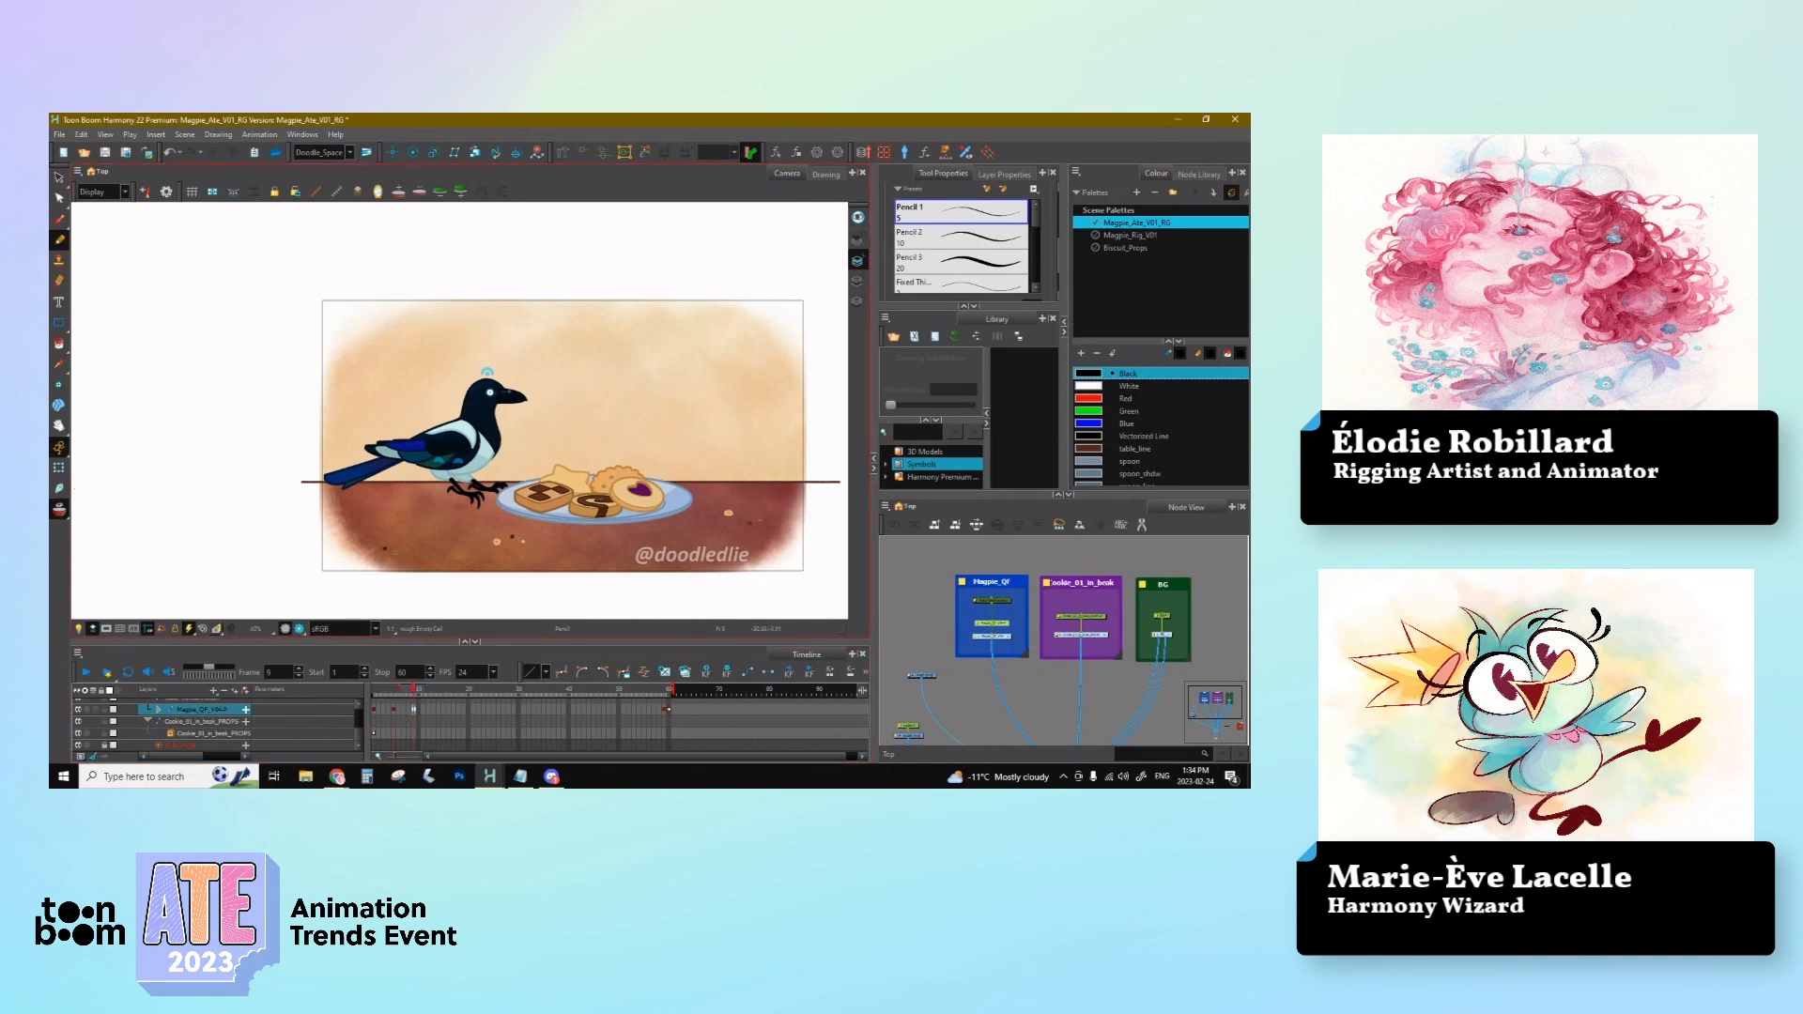
Step: At frame 1, move the whole magpie completely outside the left side of the camera frame
{"action": "key", "text": "shift+t"}
{"action": "left_click", "coordinate": [376, 712]}
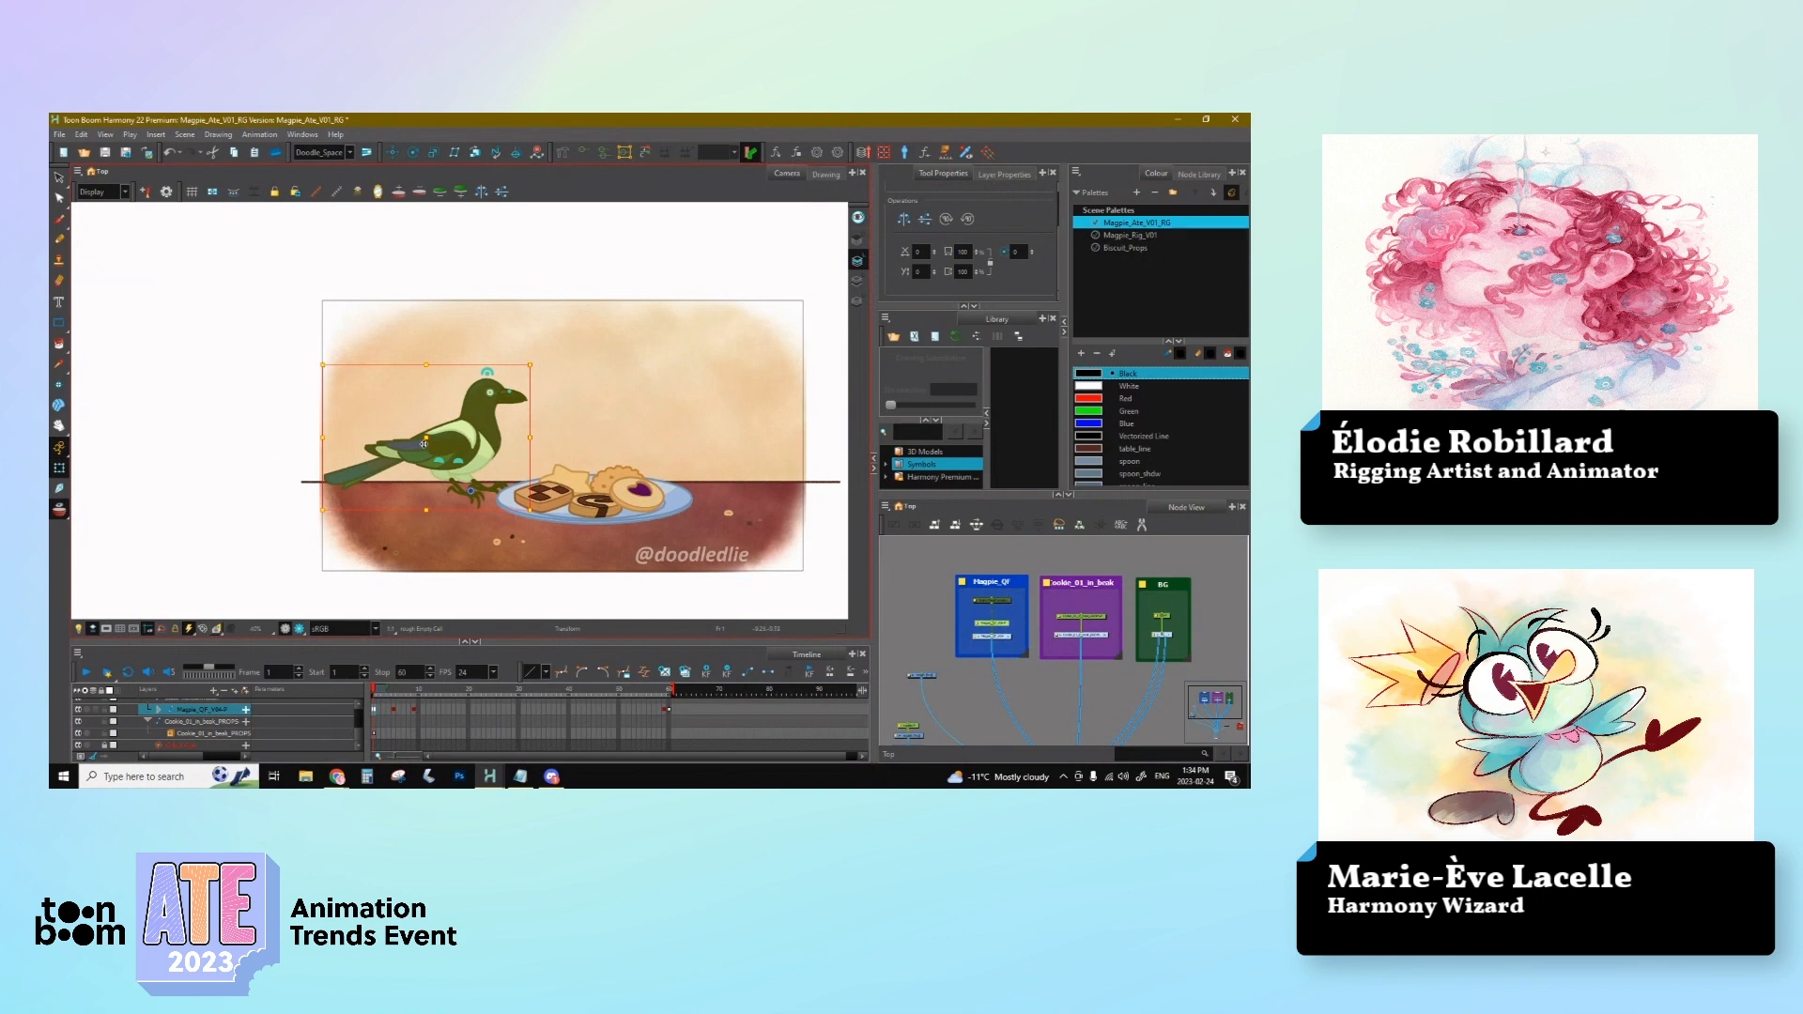
{"action": "left_click_drag", "start_coordinate": [382, 452], "coordinate": [173, 452]}
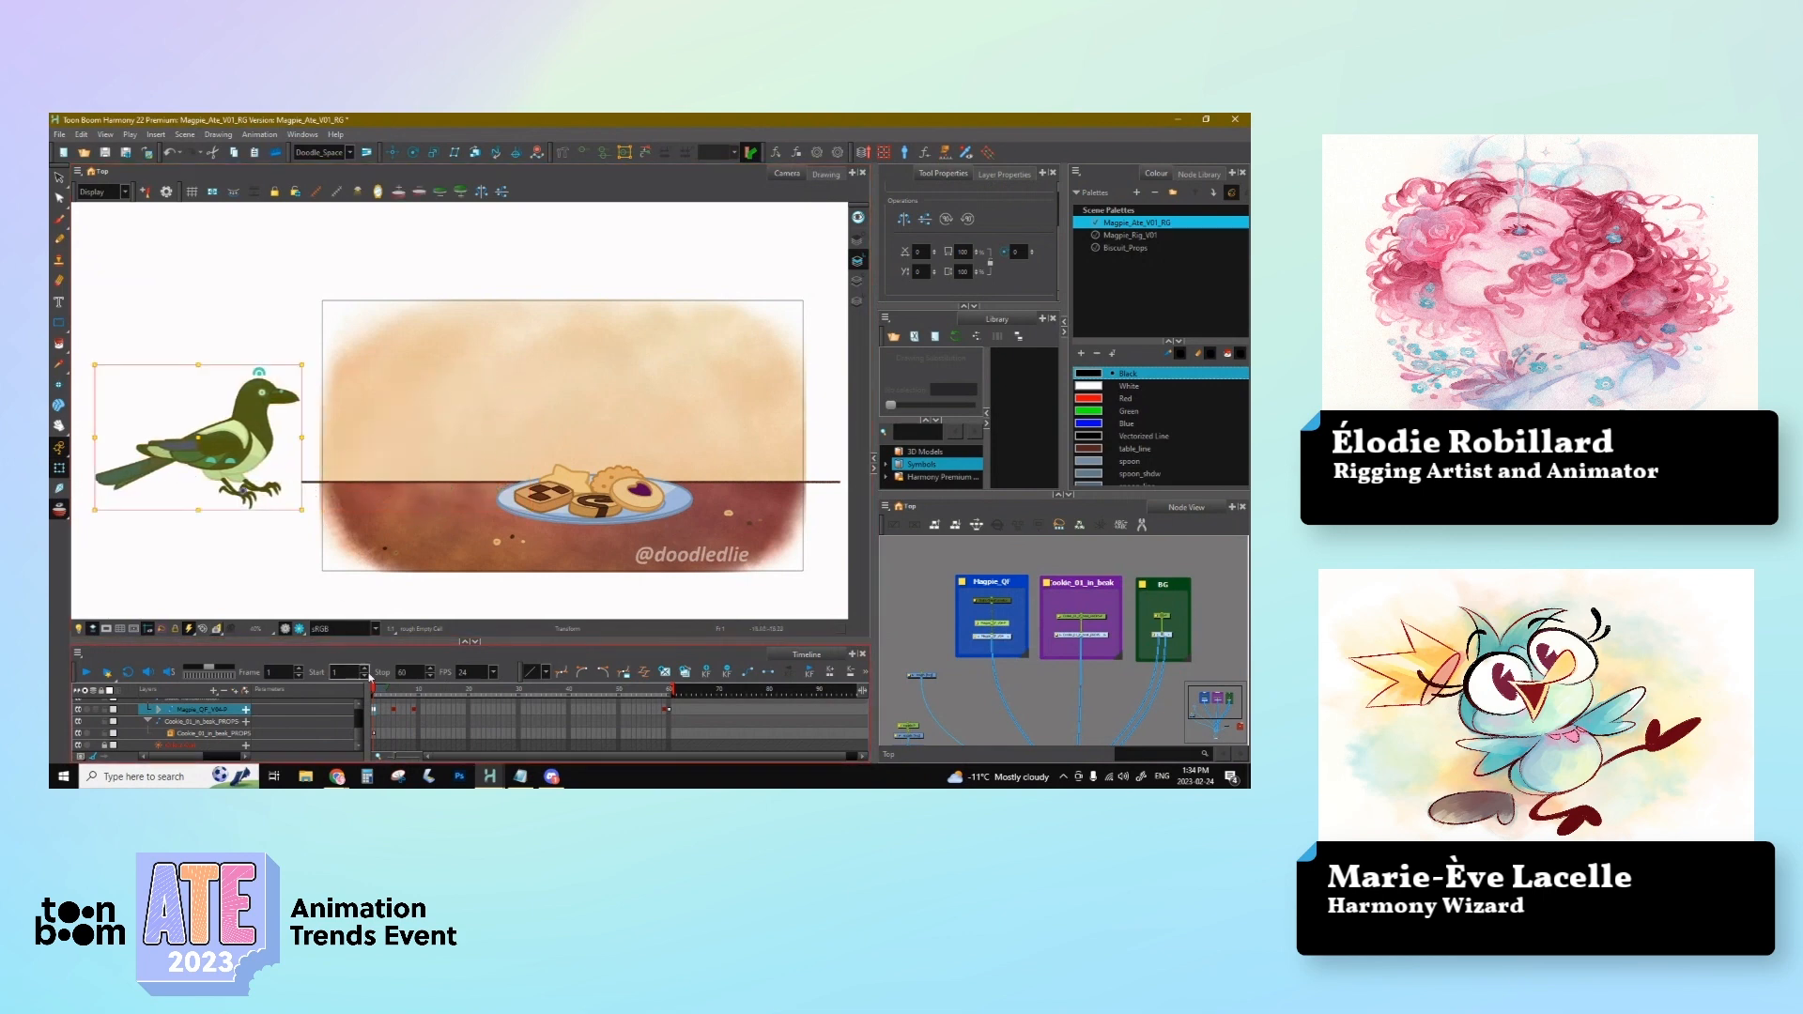
Step: At about frame 5, place the magpie partway across the camera frame's left edge and select its tail
{"action": "left_click", "coordinate": [393, 712]}
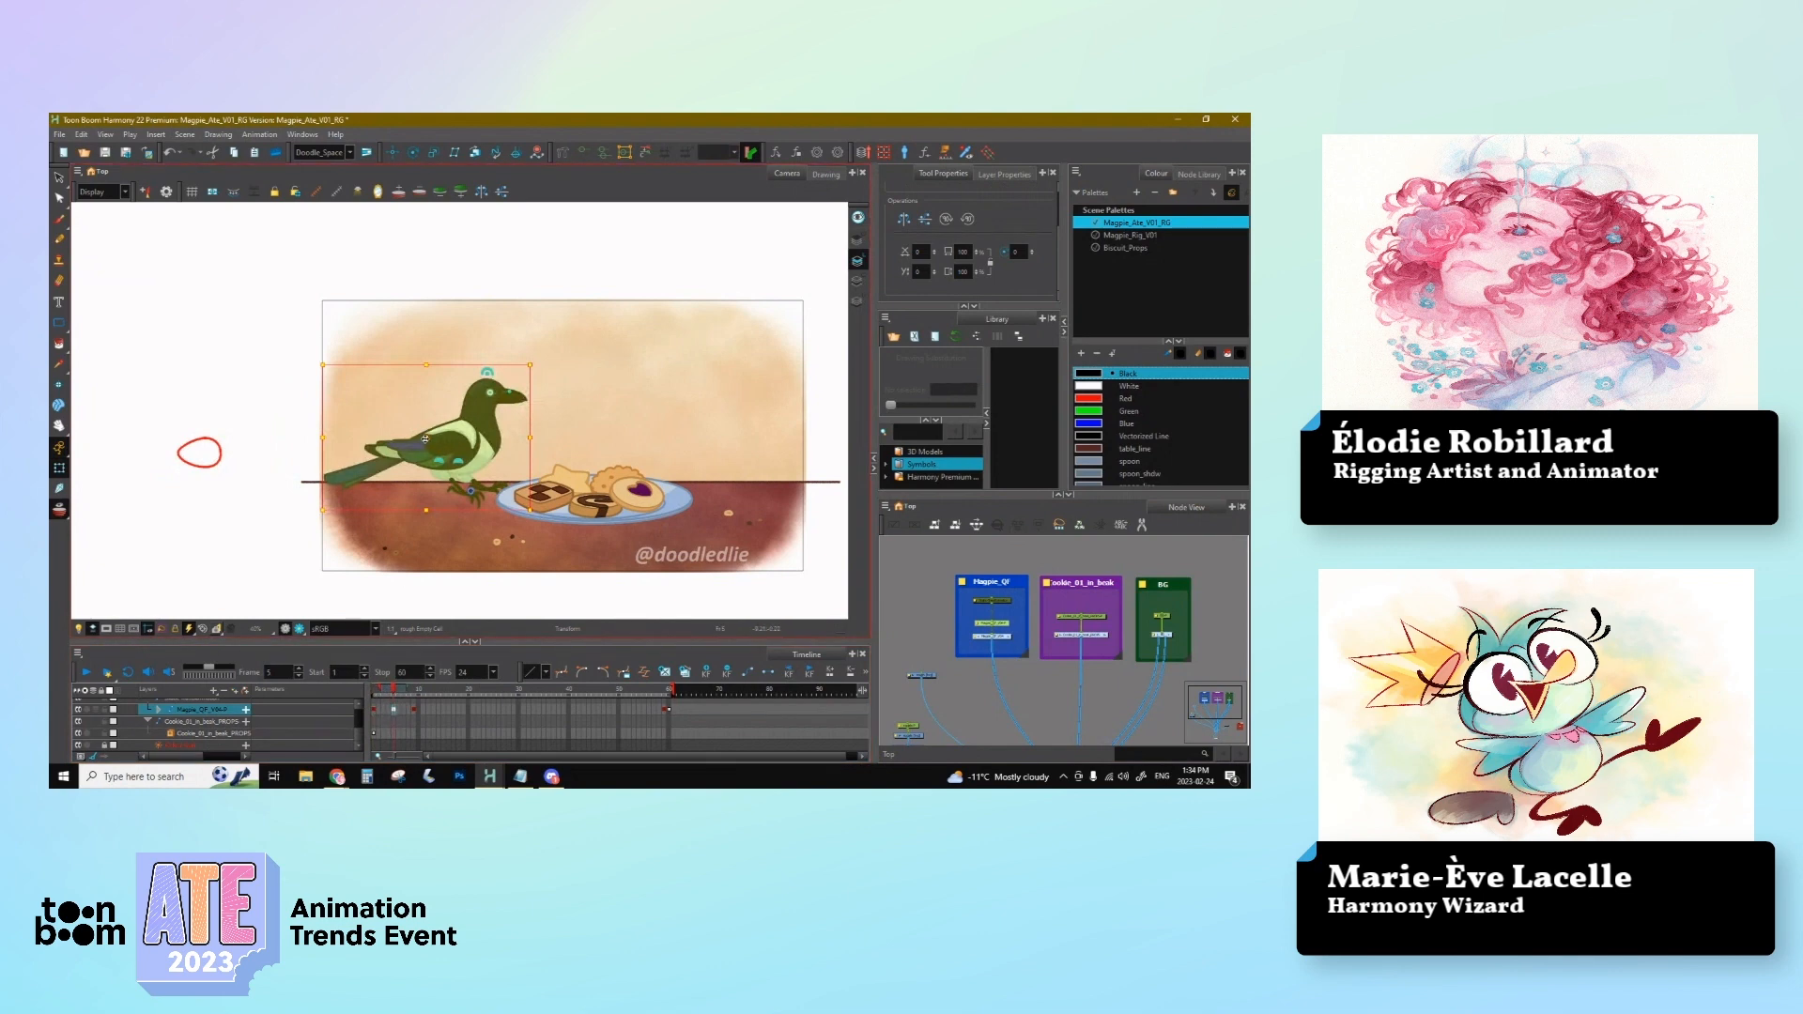
{"action": "left_click_drag", "start_coordinate": [424, 438], "coordinate": [336, 453]}
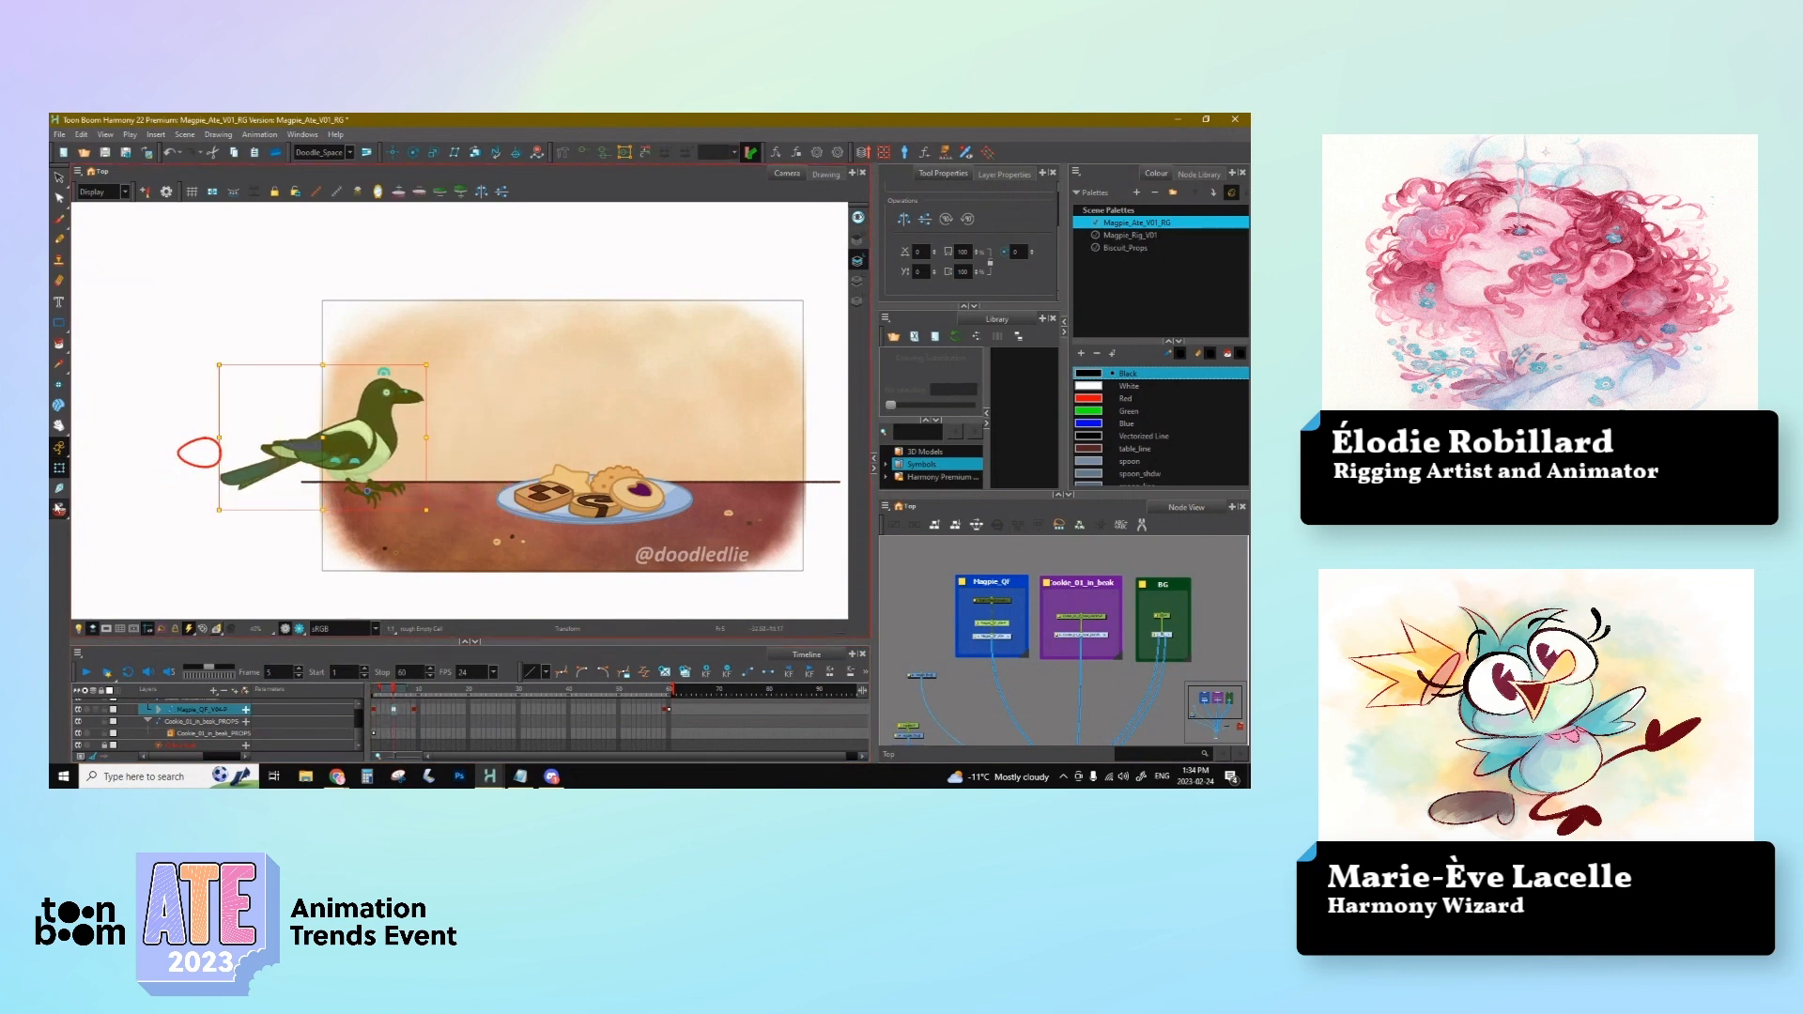
{"action": "left_click", "coordinate": [395, 712]}
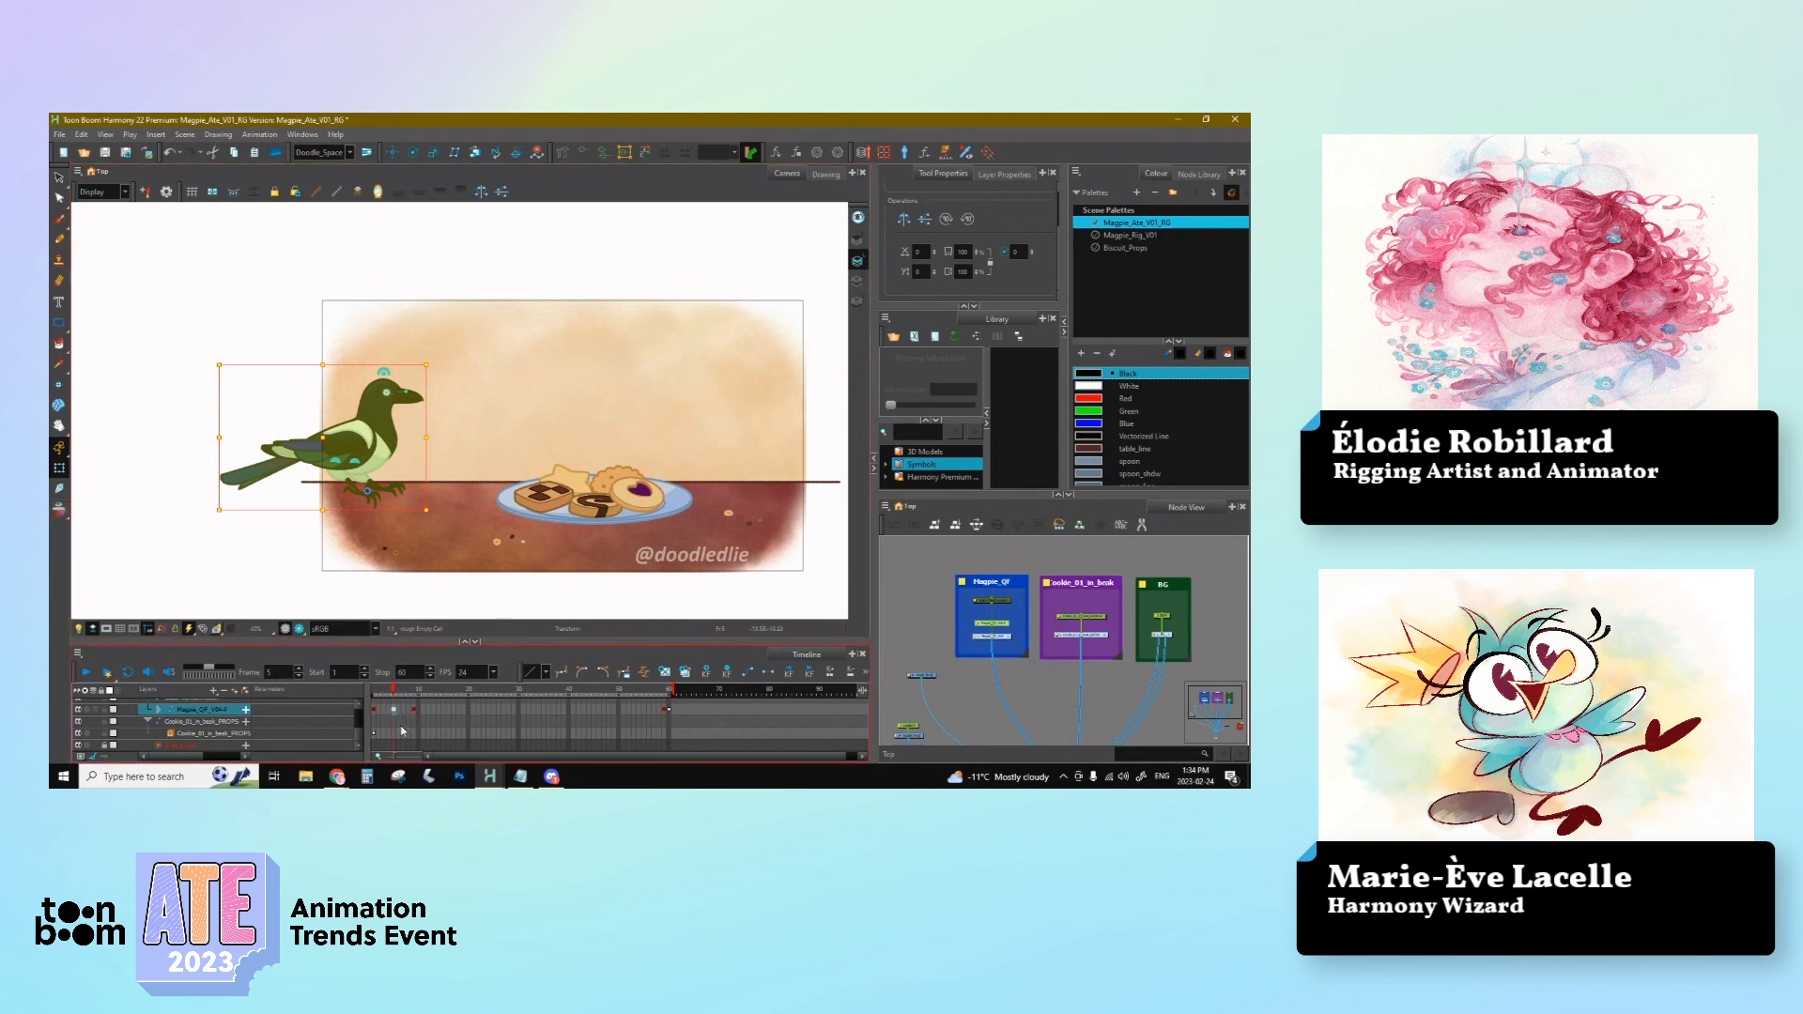
{"action": "left_click", "coordinate": [451, 491]}
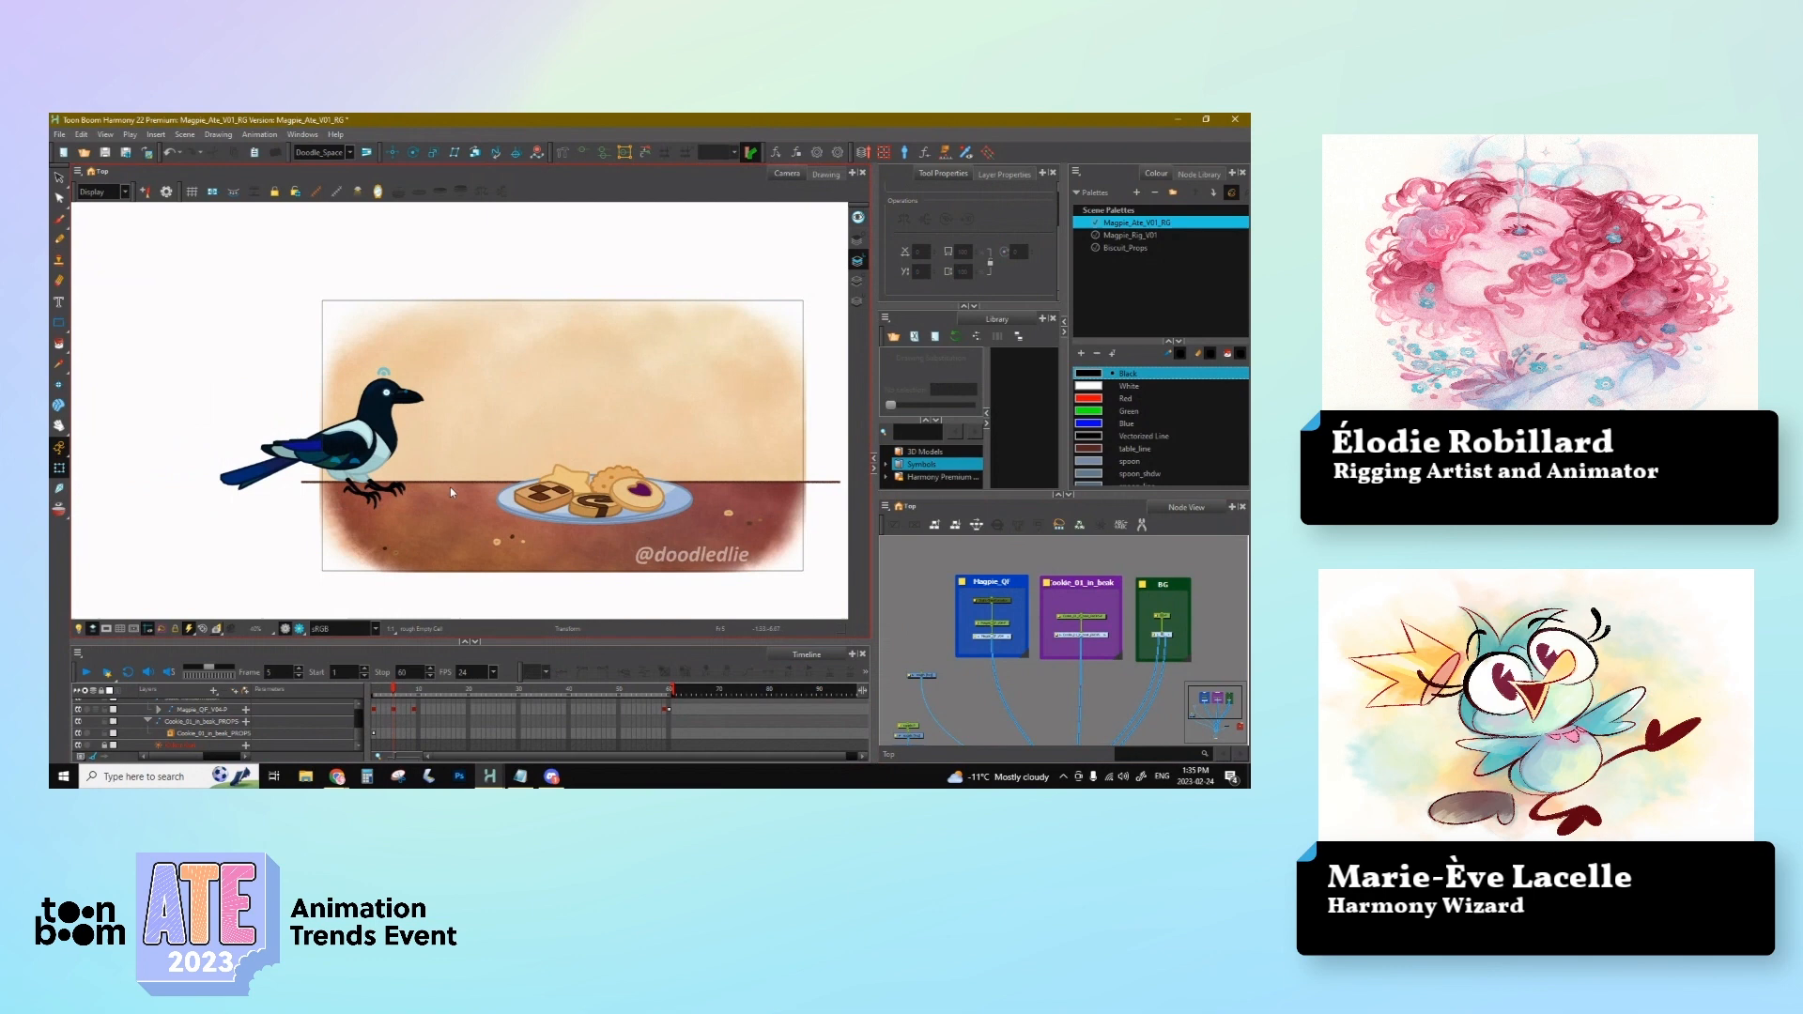
{"action": "left_click", "coordinate": [263, 479]}
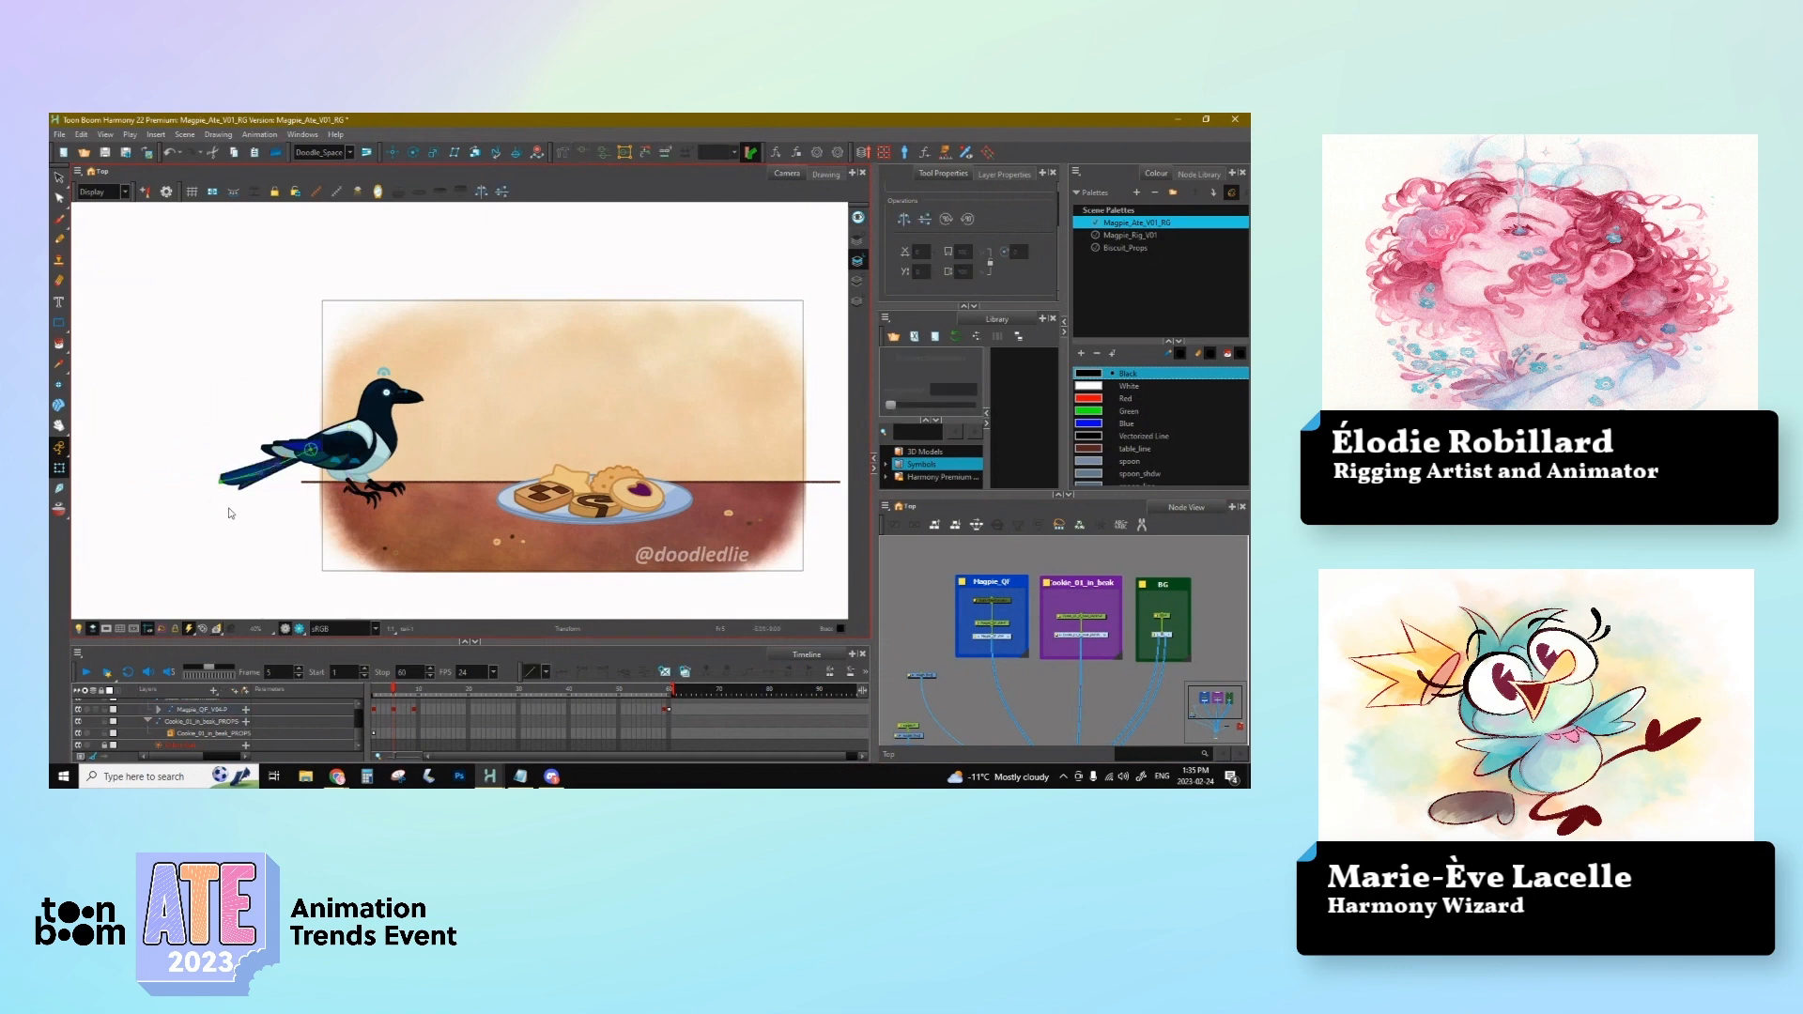
Step: Try bending the magpie's tail sharply upward at about frame 5, undo the bend, and clear the selection
{"action": "left_click_drag", "start_coordinate": [229, 507], "coordinate": [209, 336]}
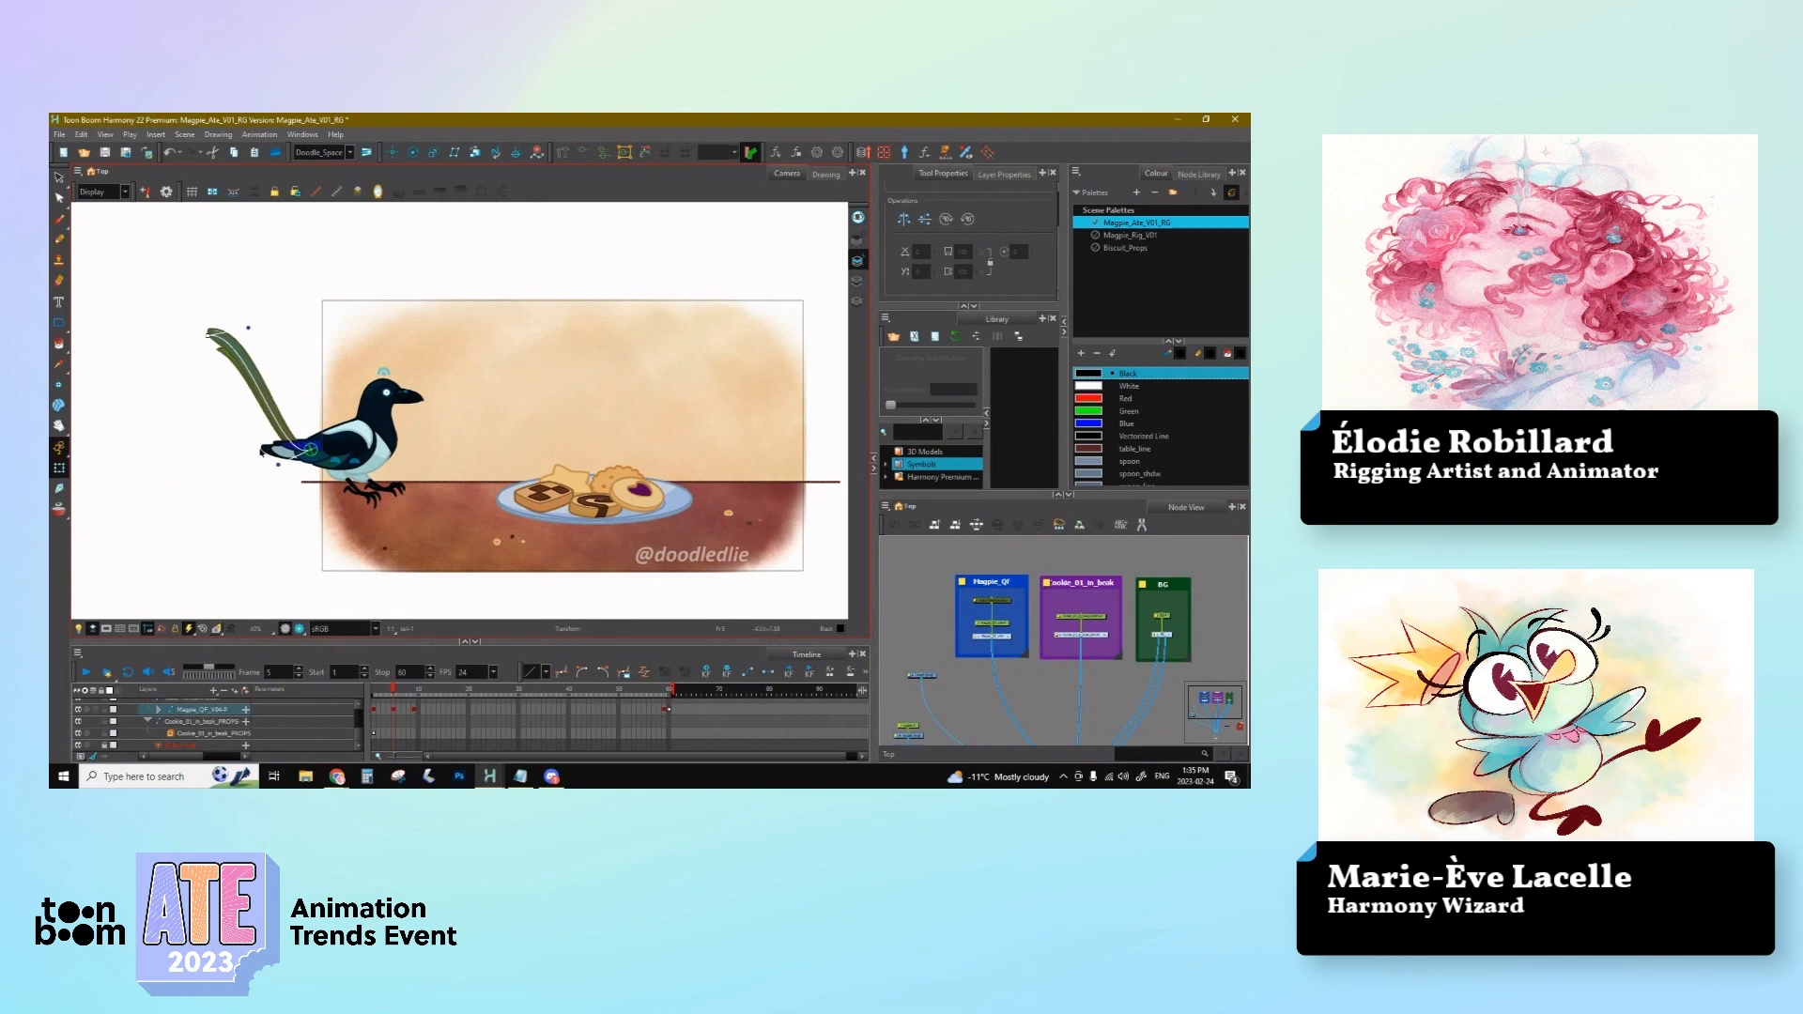
{"action": "key", "text": "ctrl+z"}
{"action": "left_click", "coordinate": [355, 458]}
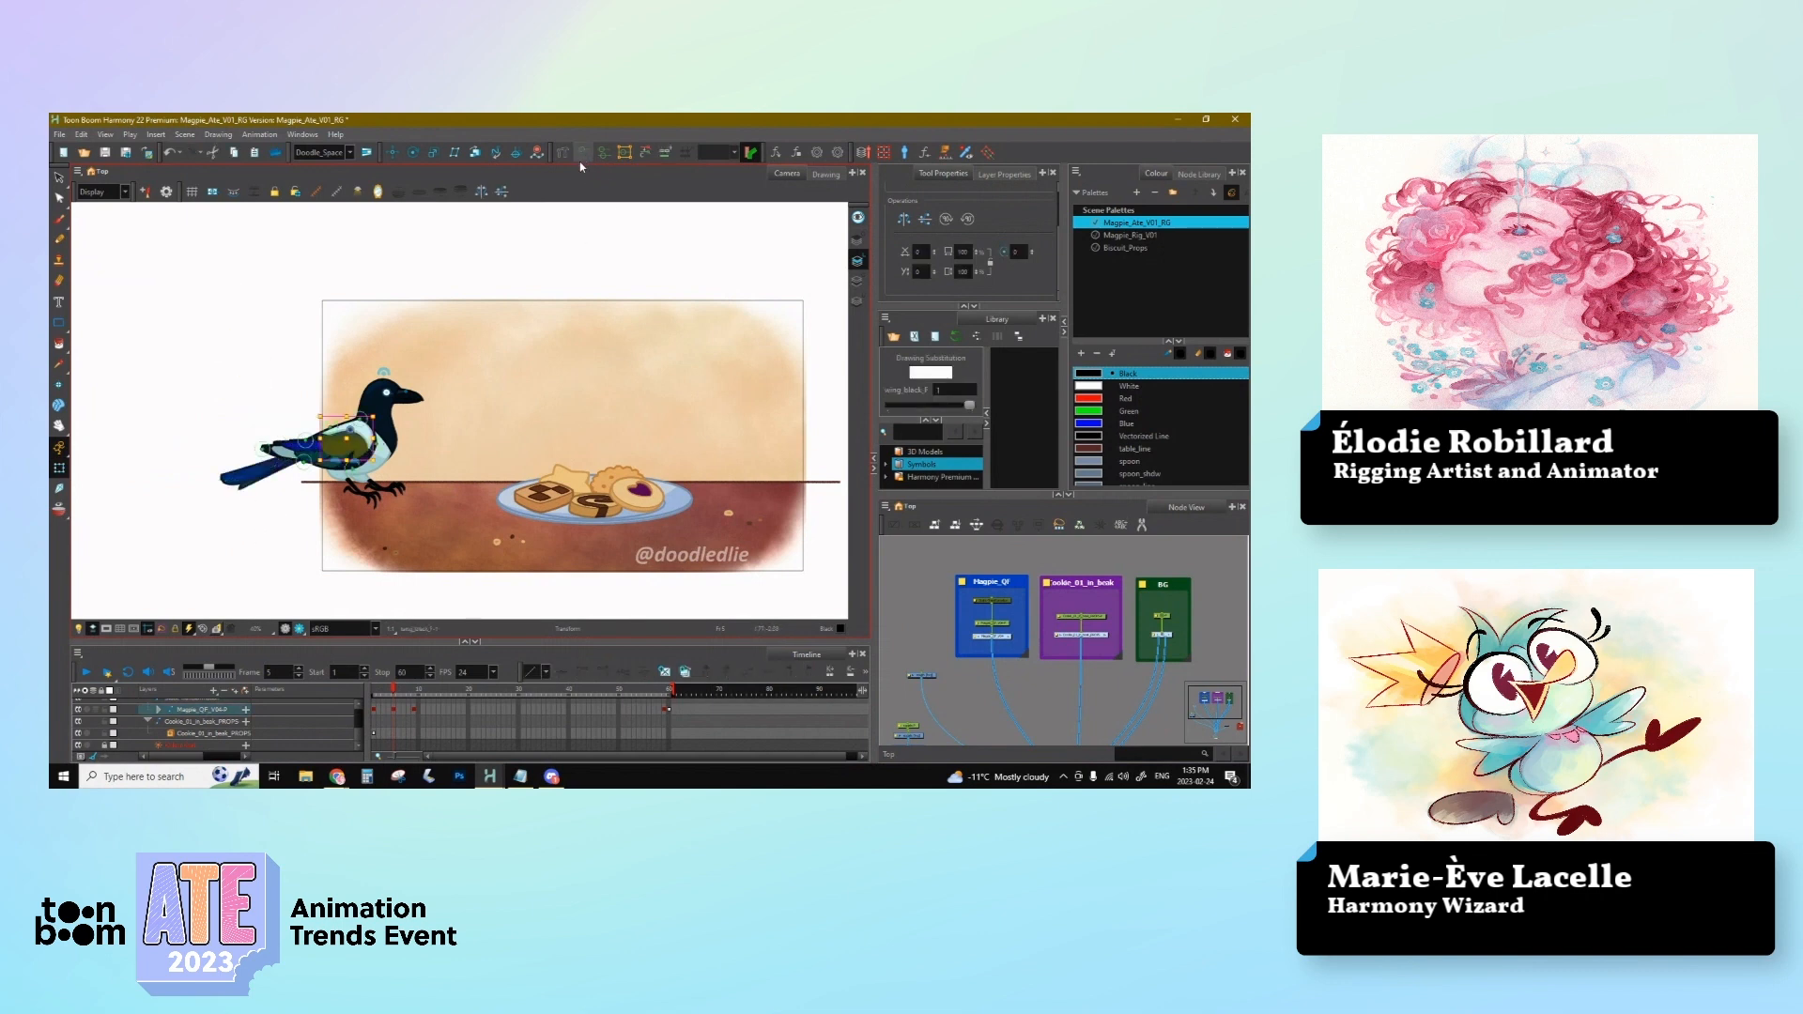
{"action": "left_click", "coordinate": [278, 551]}
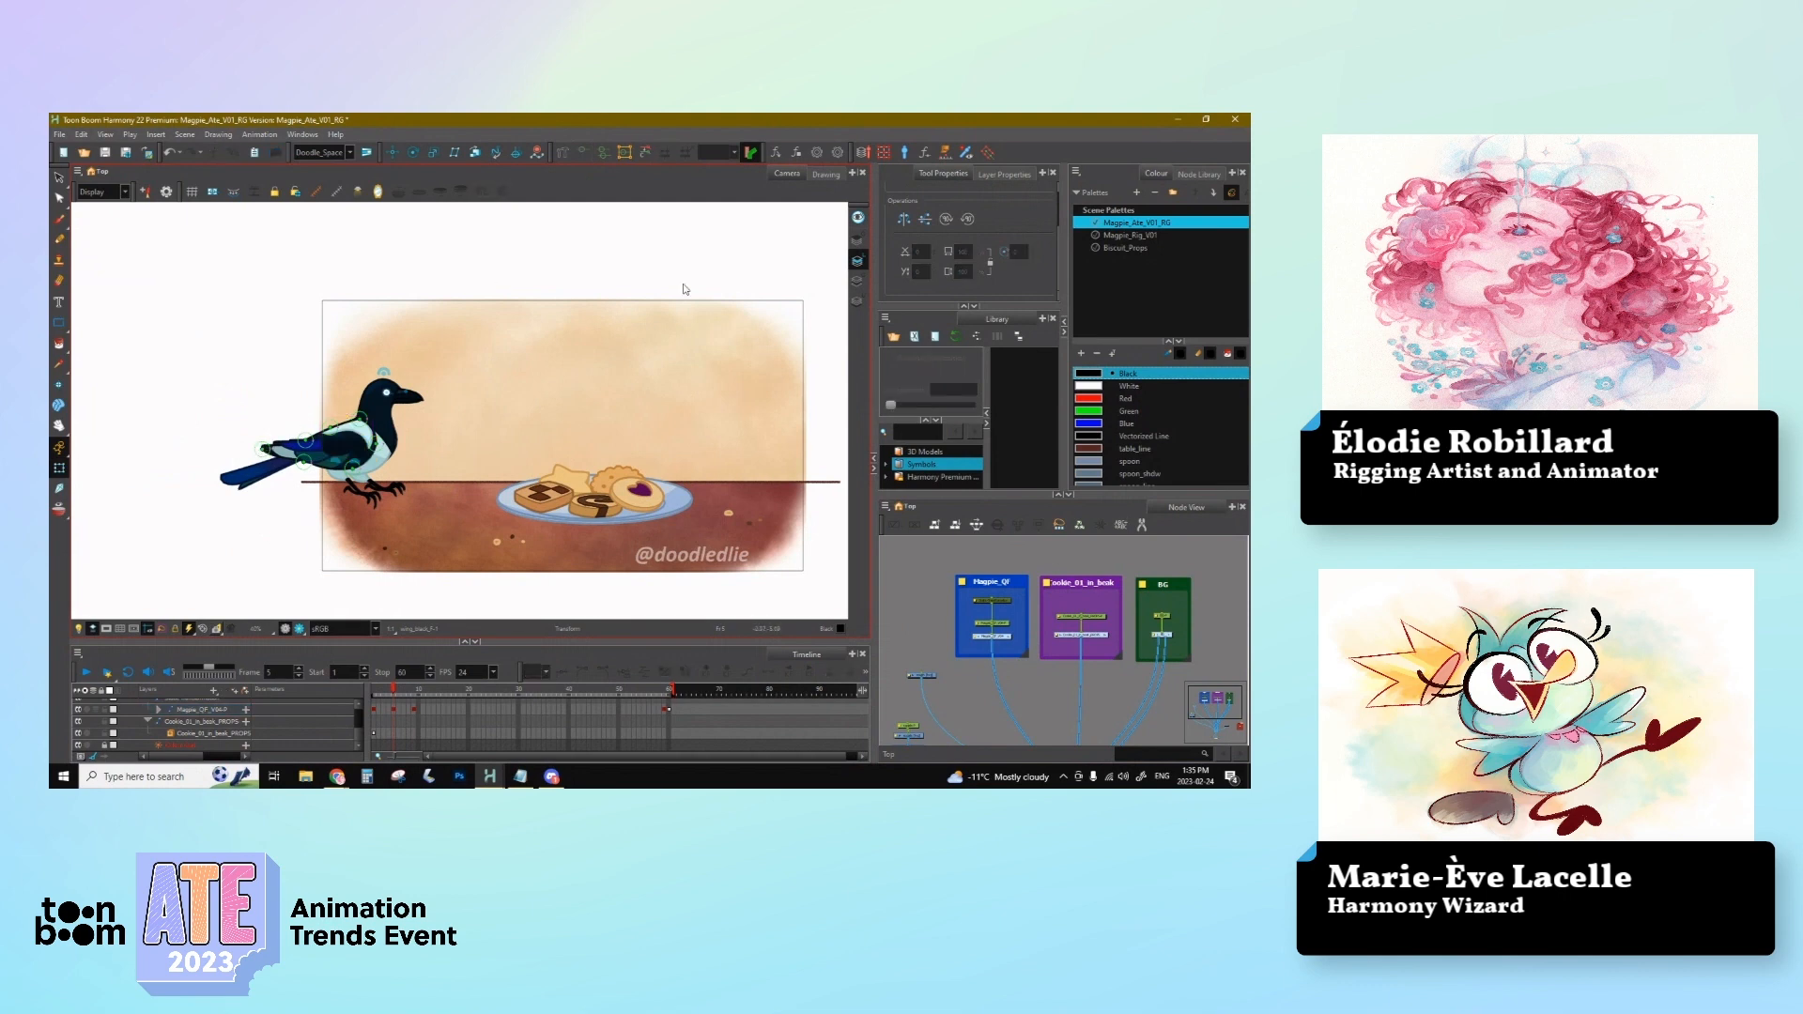
Step: Check the layer properties and the Rigging tool's options, return to the Transform tool, and select the magpie's folded wing
{"action": "left_click", "coordinate": [998, 176]}
{"action": "left_click", "coordinate": [942, 174]}
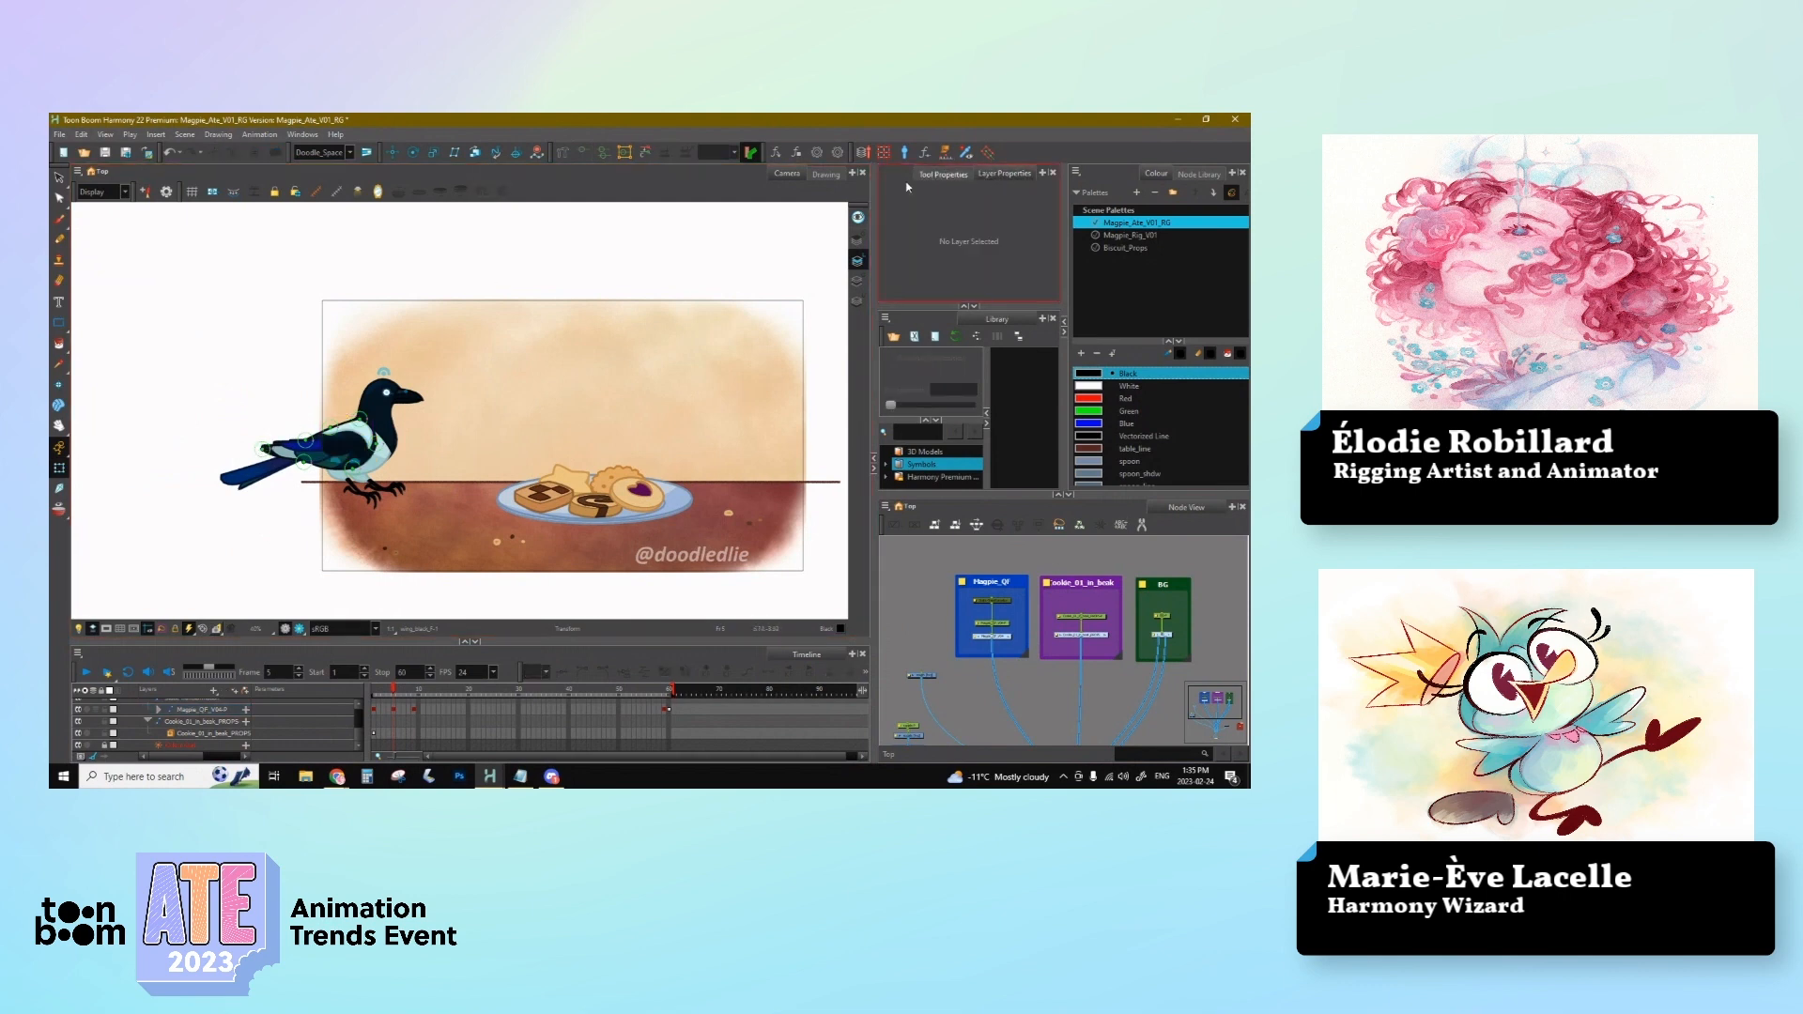
{"action": "left_click", "coordinate": [562, 153]}
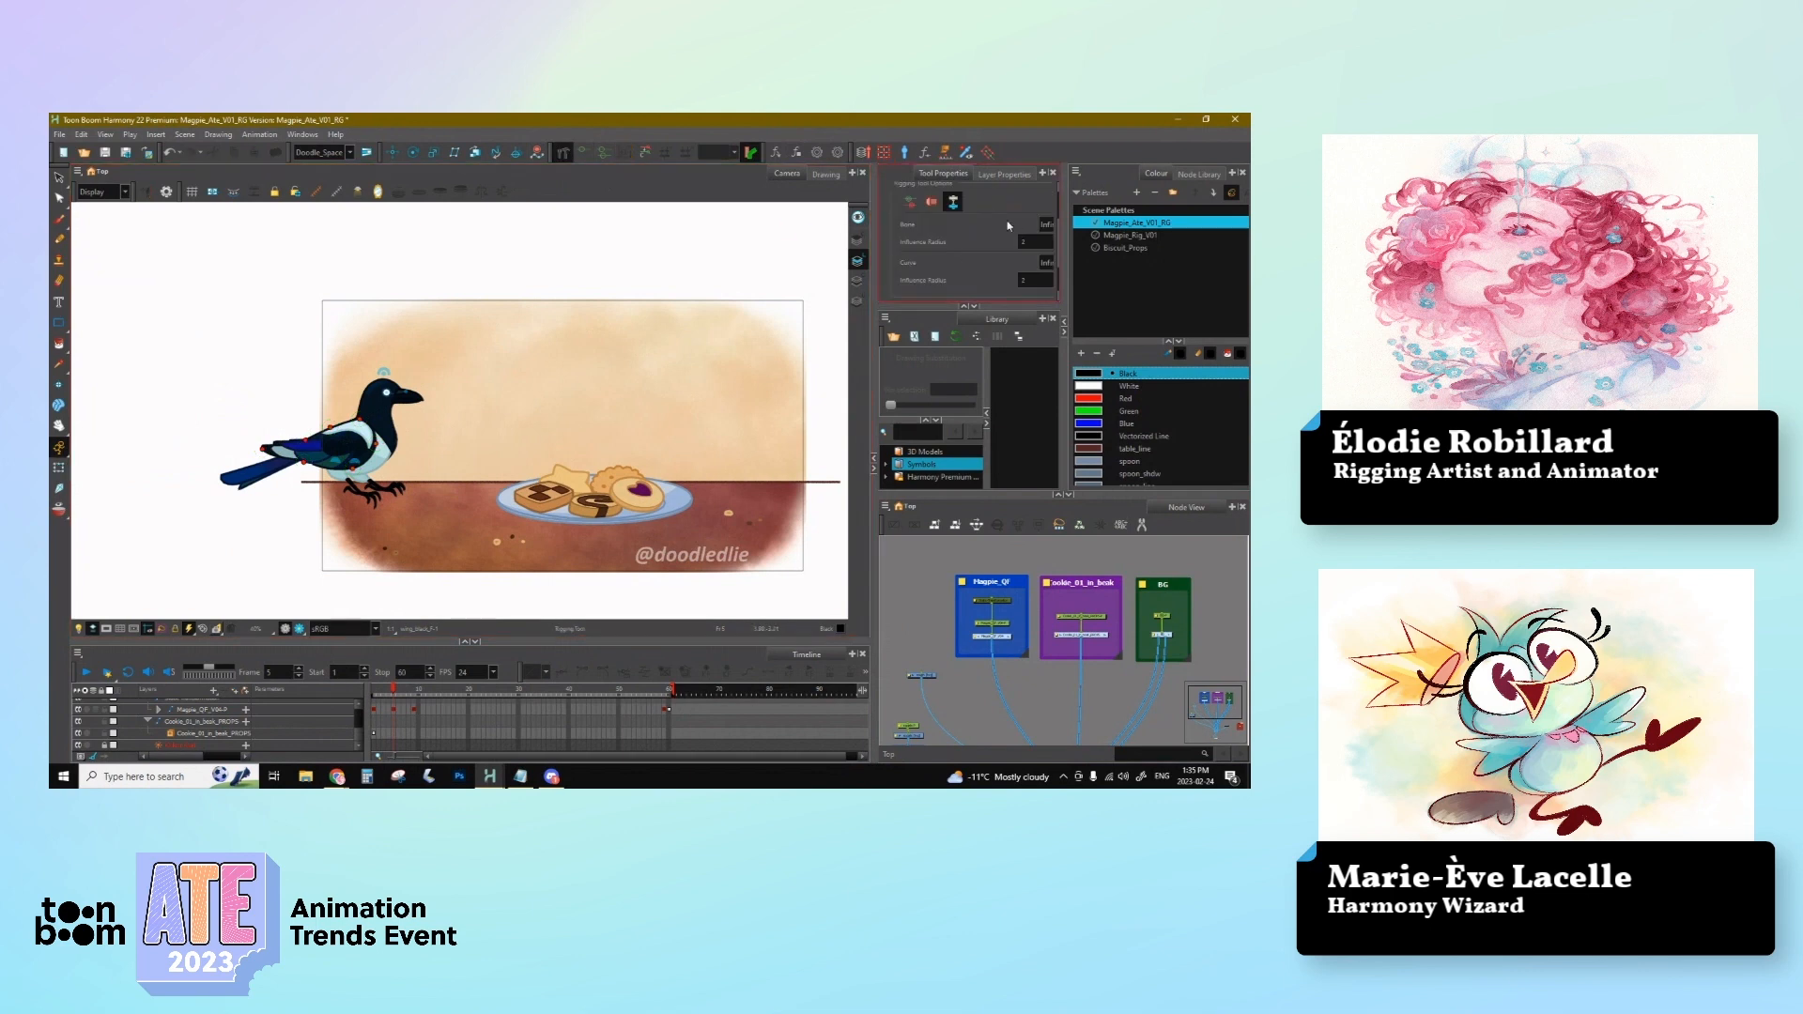
{"action": "left_click", "coordinate": [994, 178]}
{"action": "left_click", "coordinate": [951, 175]}
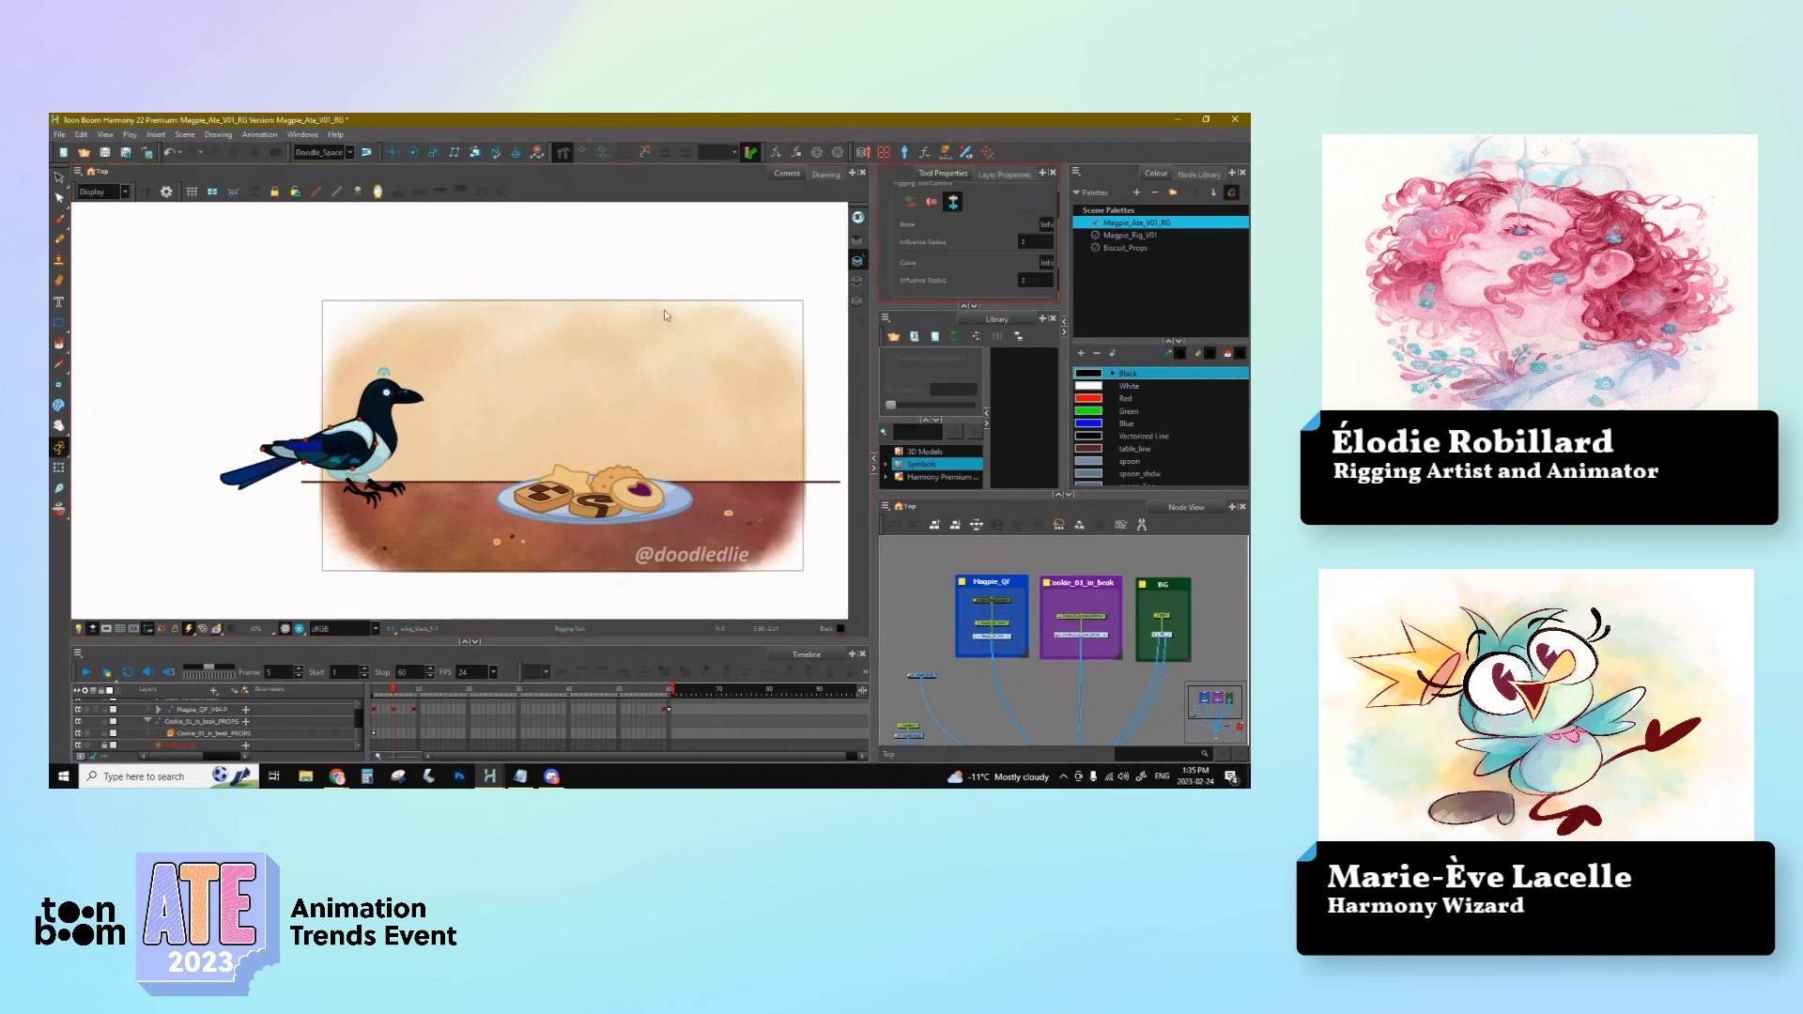
{"action": "left_click", "coordinate": [59, 467]}
{"action": "key", "text": "2"}
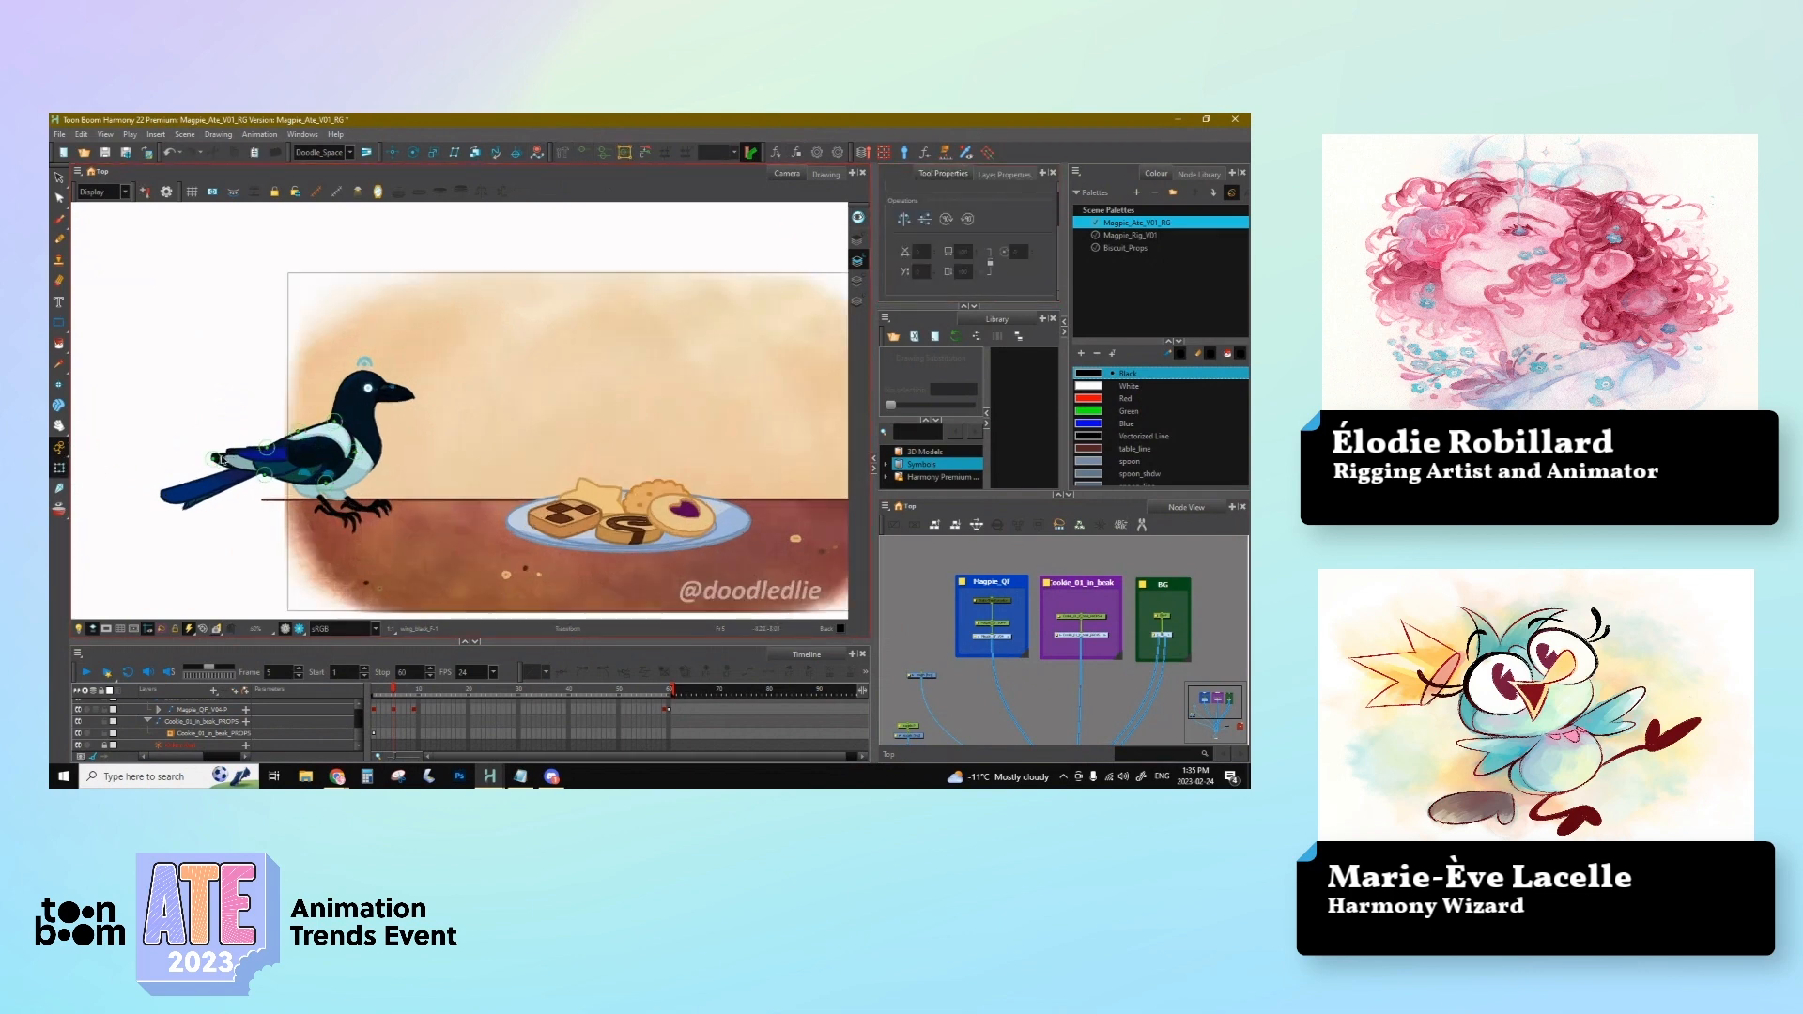
{"action": "left_click", "coordinate": [220, 459]}
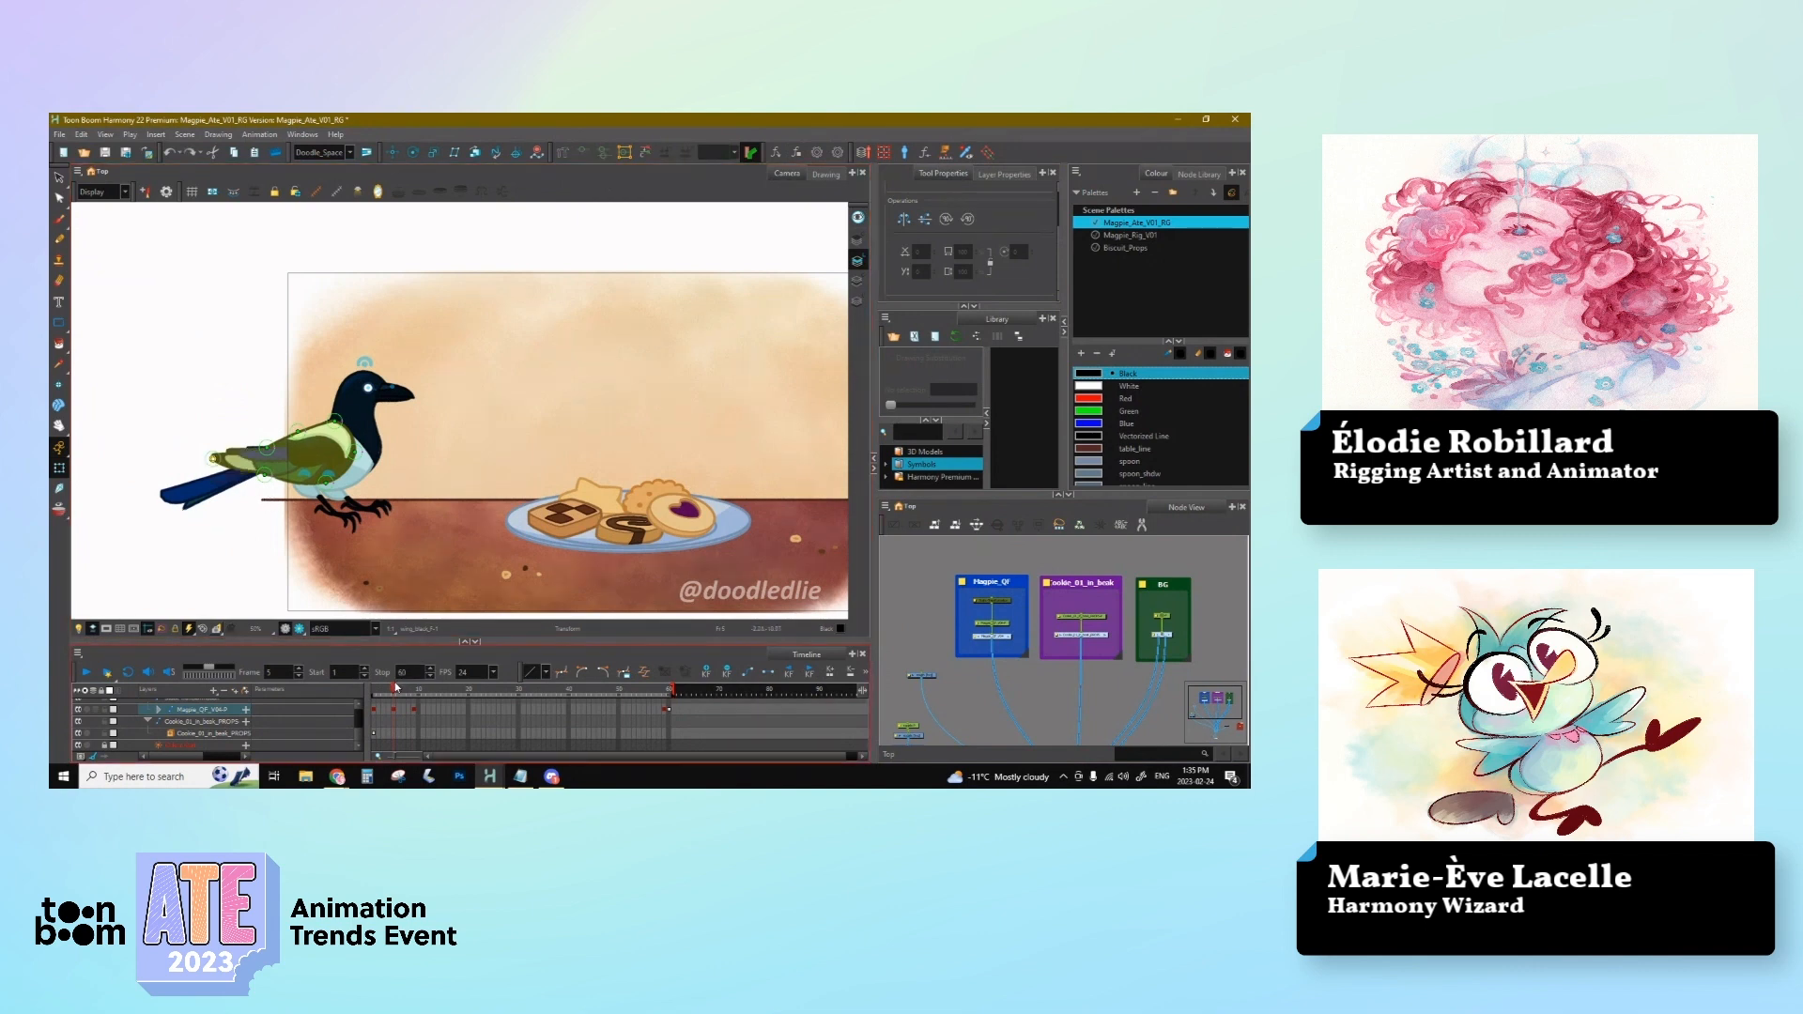
Step: Place the raised-wing magpie keyframe at frame 13 and show the deformation controls of the raised wing
{"action": "left_click", "coordinate": [418, 689]}
{"action": "left_click", "coordinate": [436, 711]}
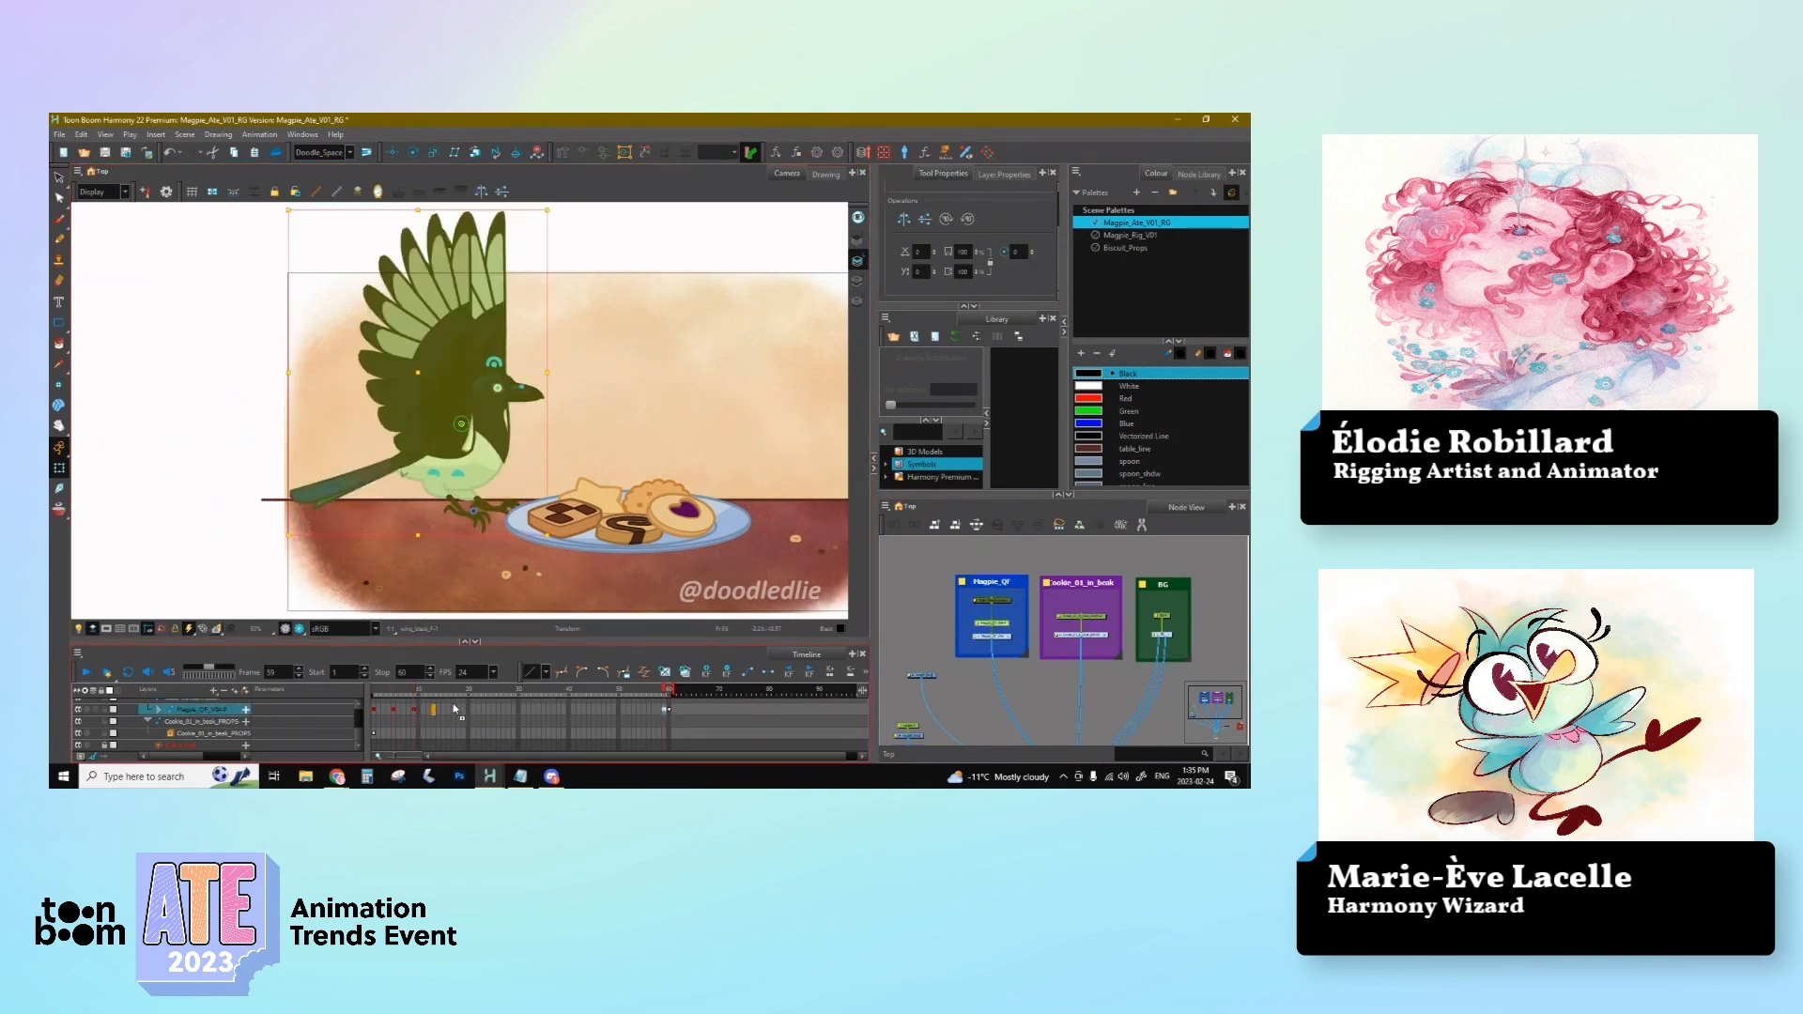
{"action": "left_click", "coordinate": [582, 153]}
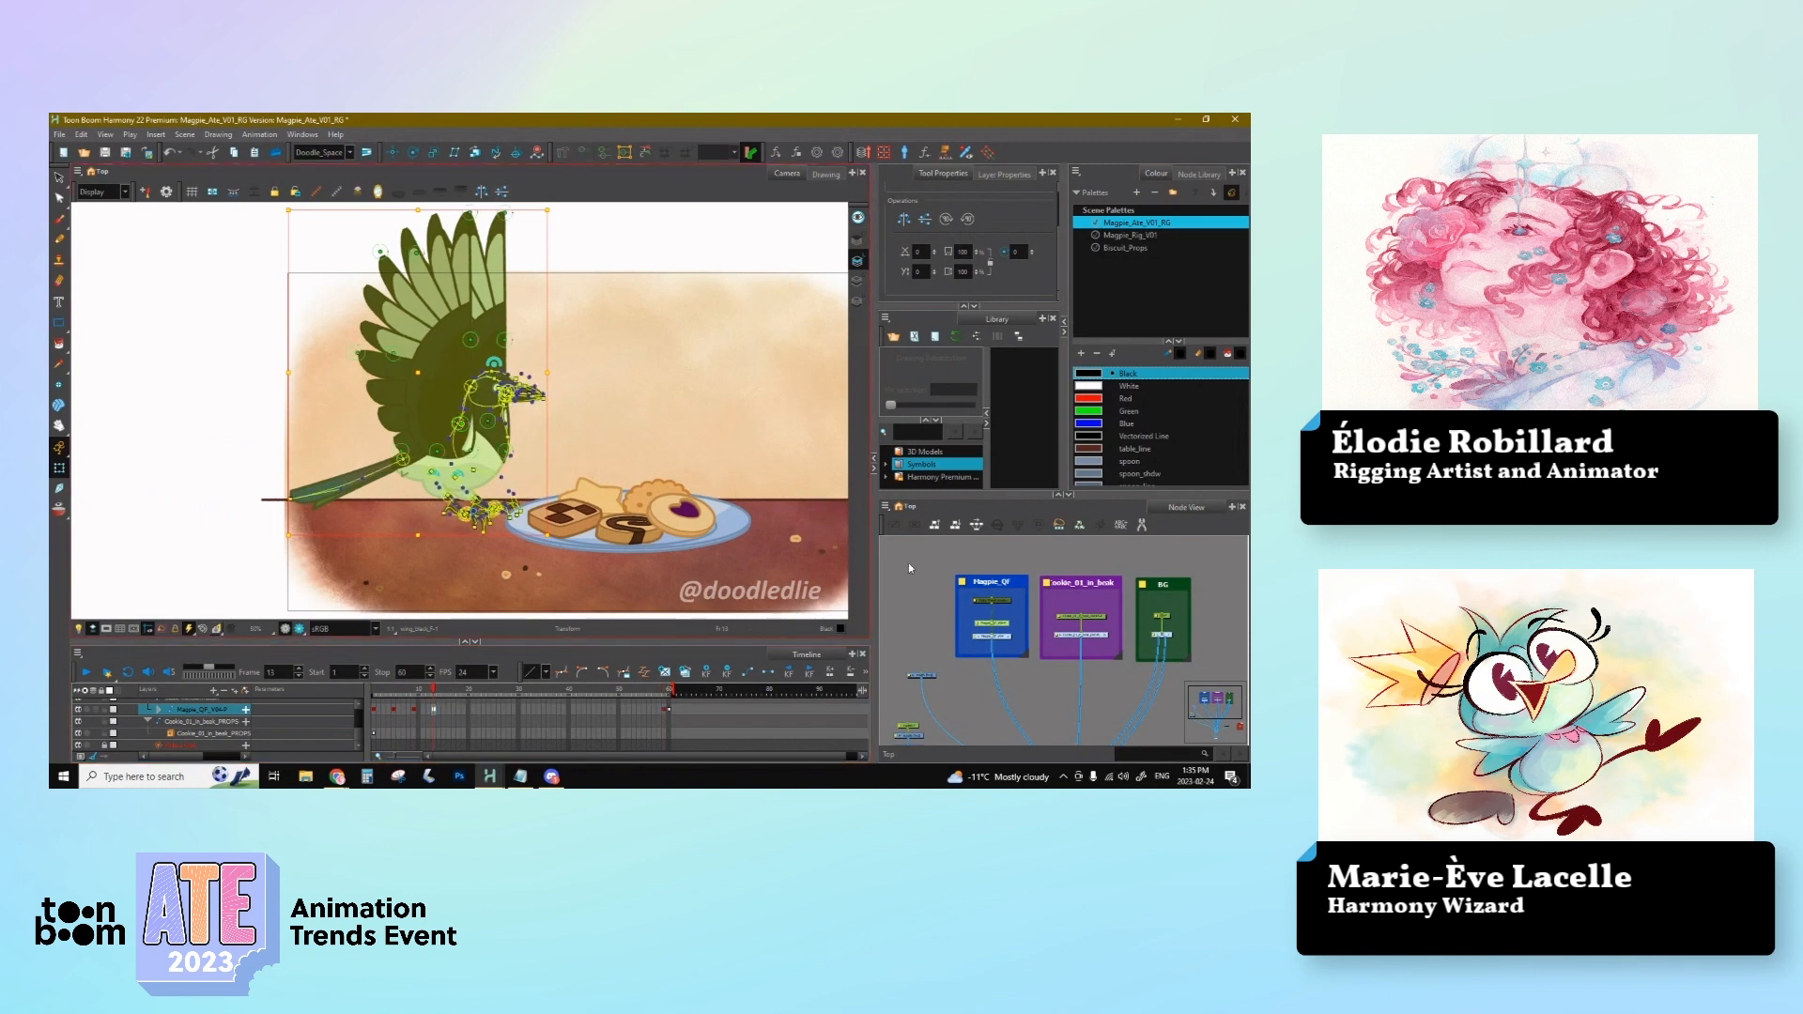
{"action": "left_click", "coordinate": [582, 152]}
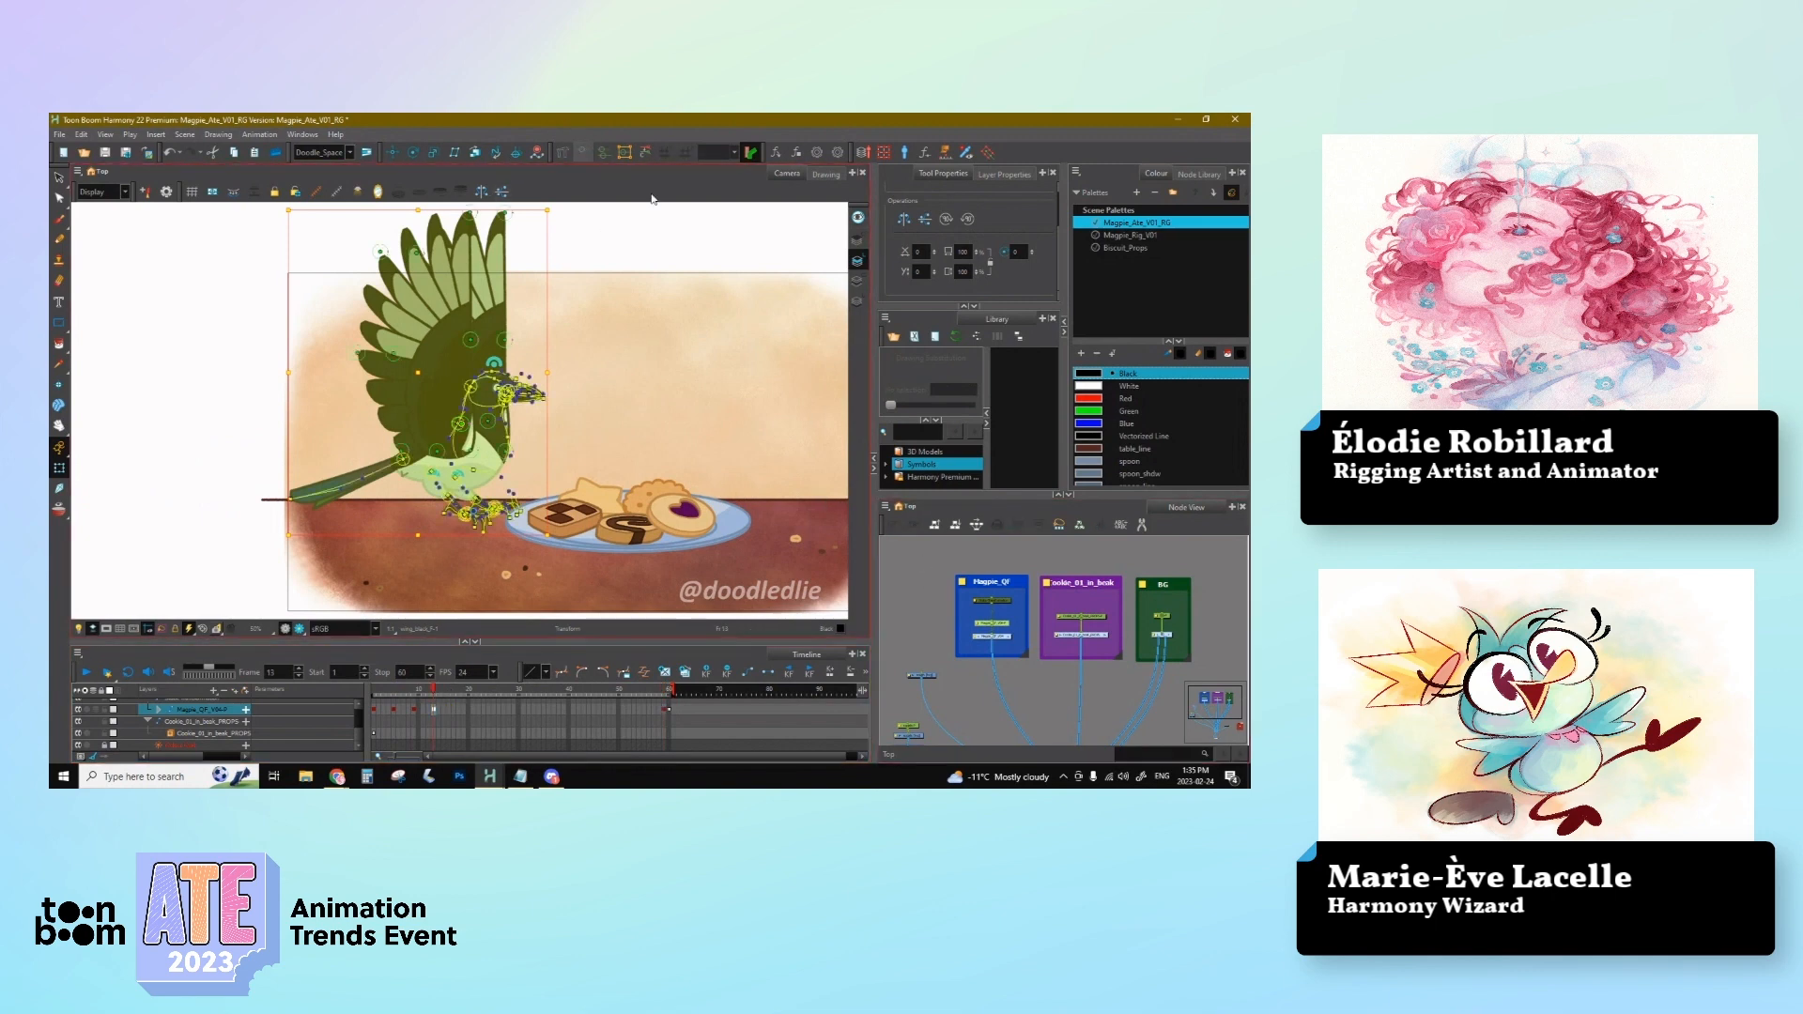
{"action": "left_click", "coordinate": [464, 375]}
{"action": "left_click", "coordinate": [583, 153]}
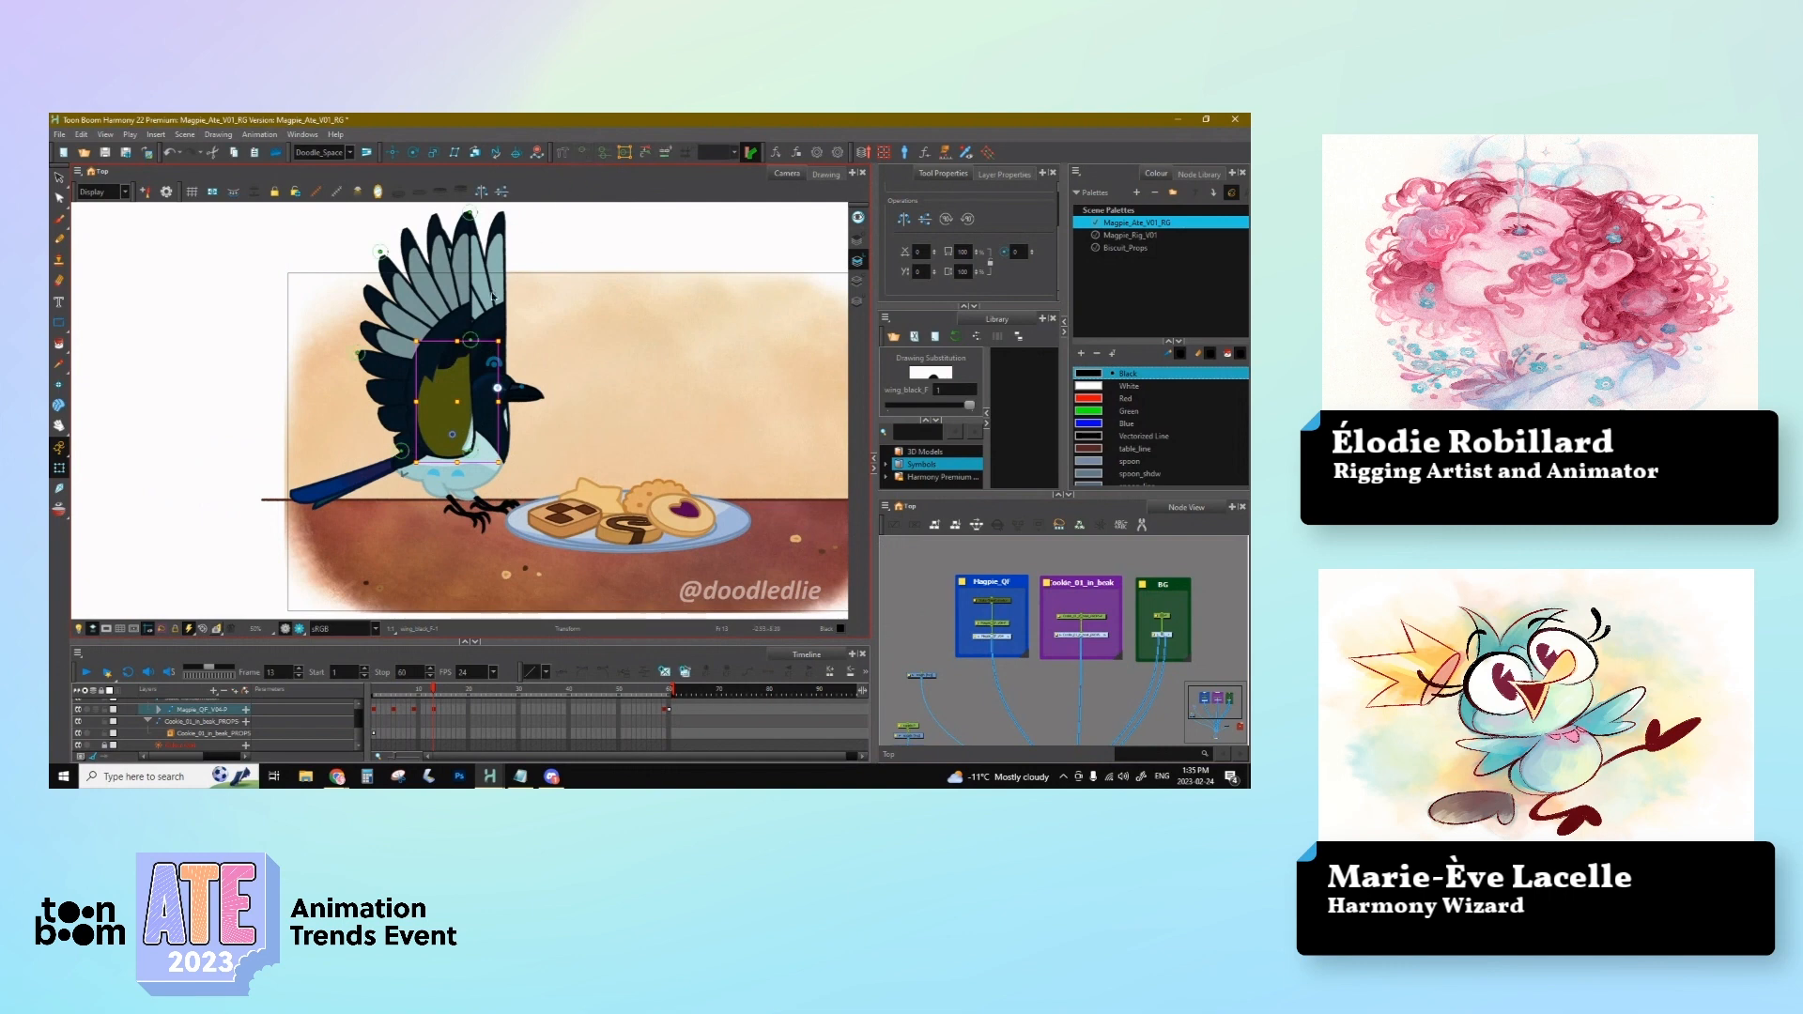
Step: Try bending the tip of the magpie's raised wing forward several times, undoing each attempt
{"action": "left_click", "coordinate": [631, 309]}
{"action": "left_click_drag", "start_coordinate": [473, 214], "coordinate": [528, 222]}
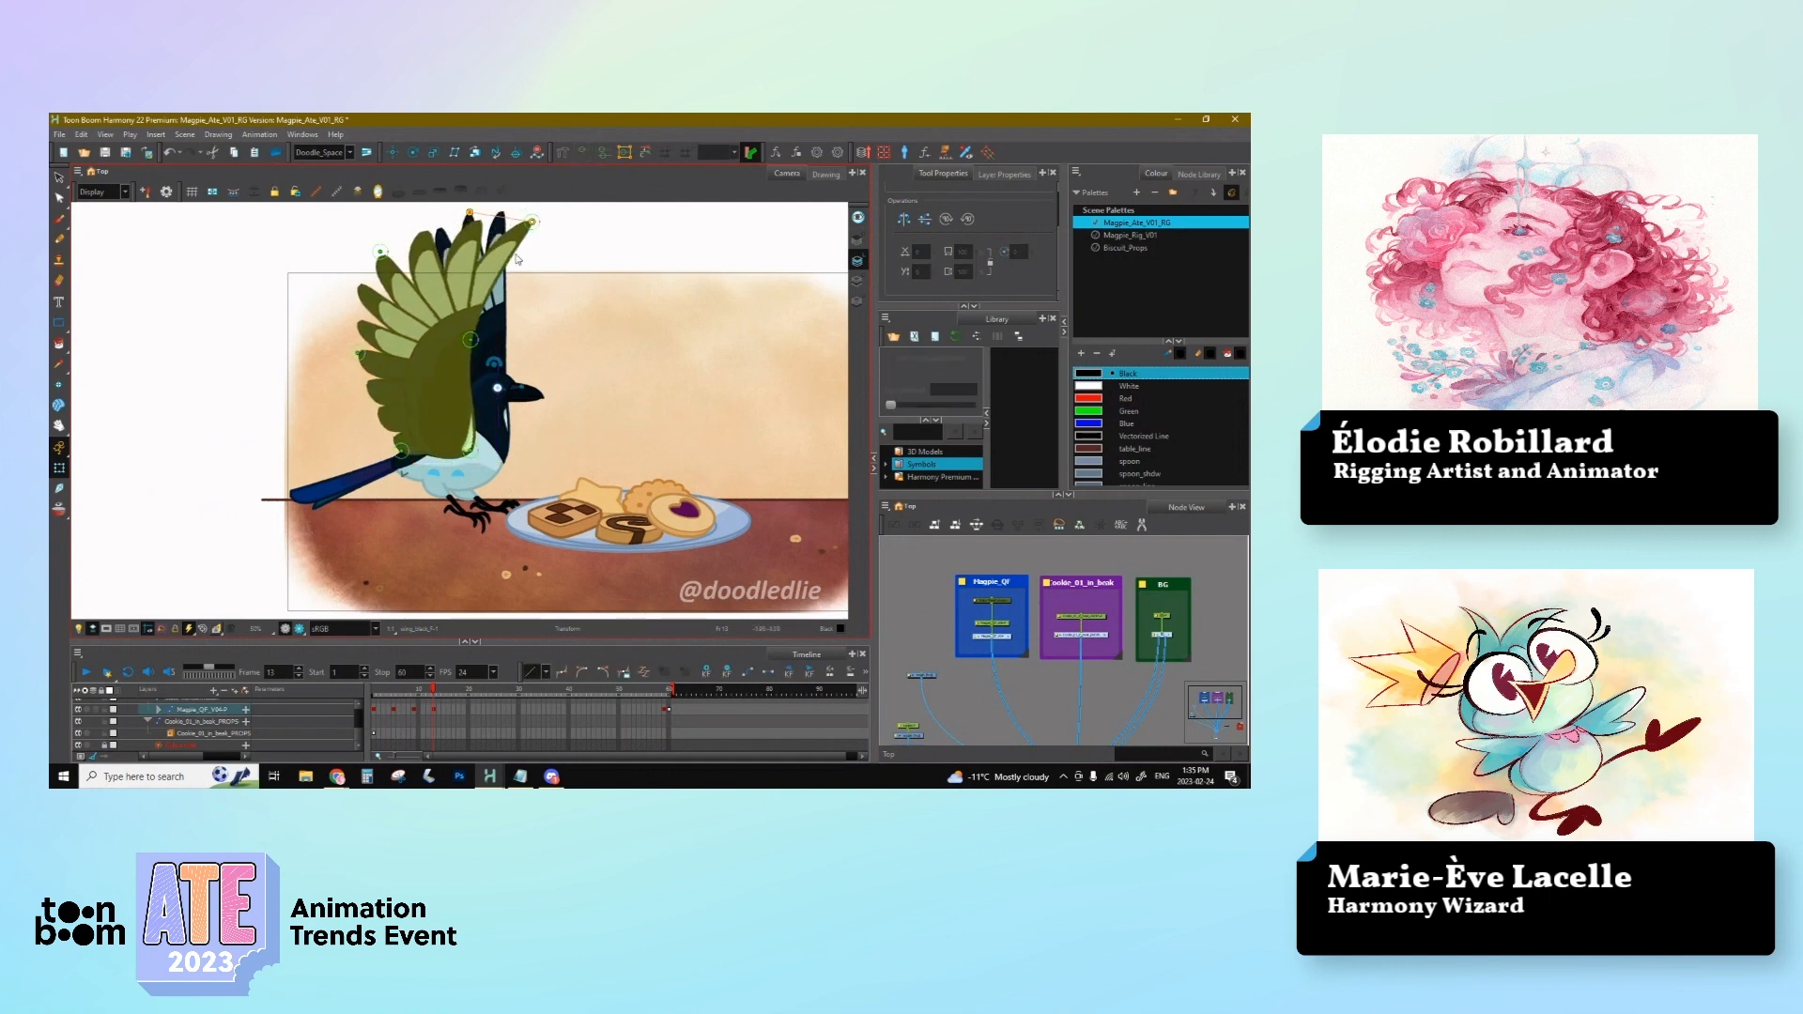
{"action": "key", "text": "ctrl+z"}
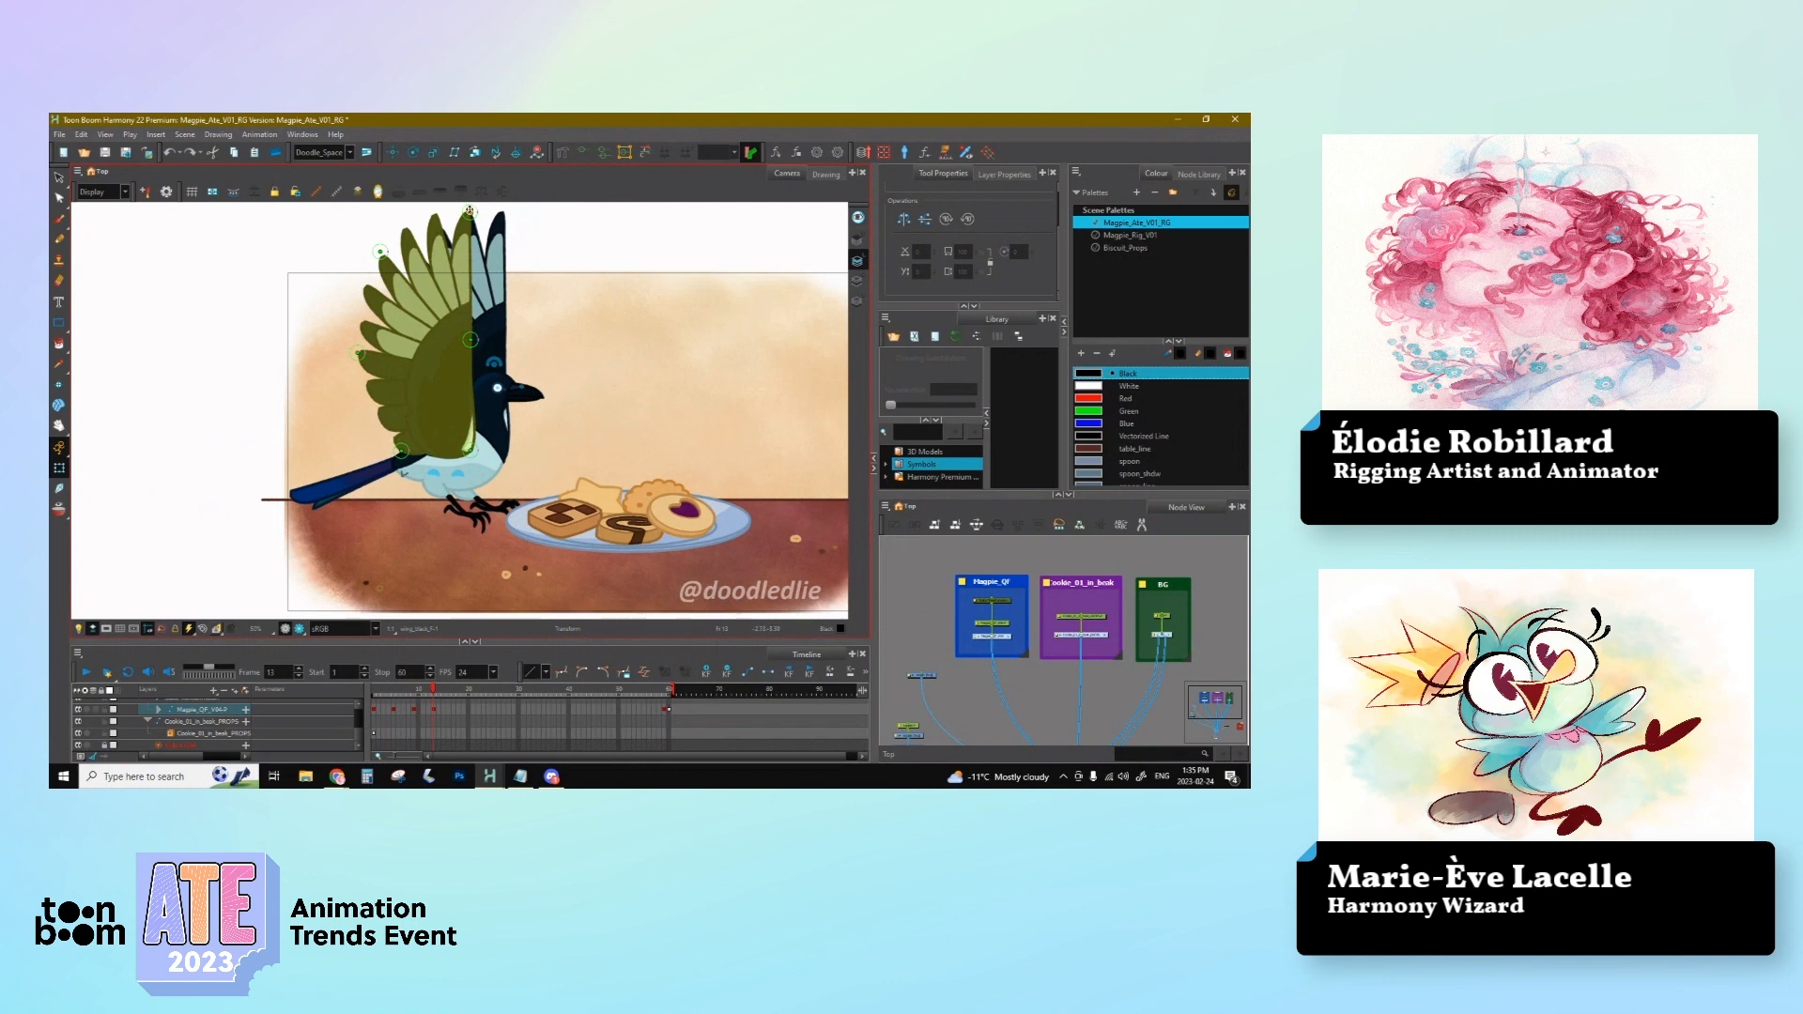
{"action": "left_click_drag", "start_coordinate": [470, 213], "coordinate": [504, 215]}
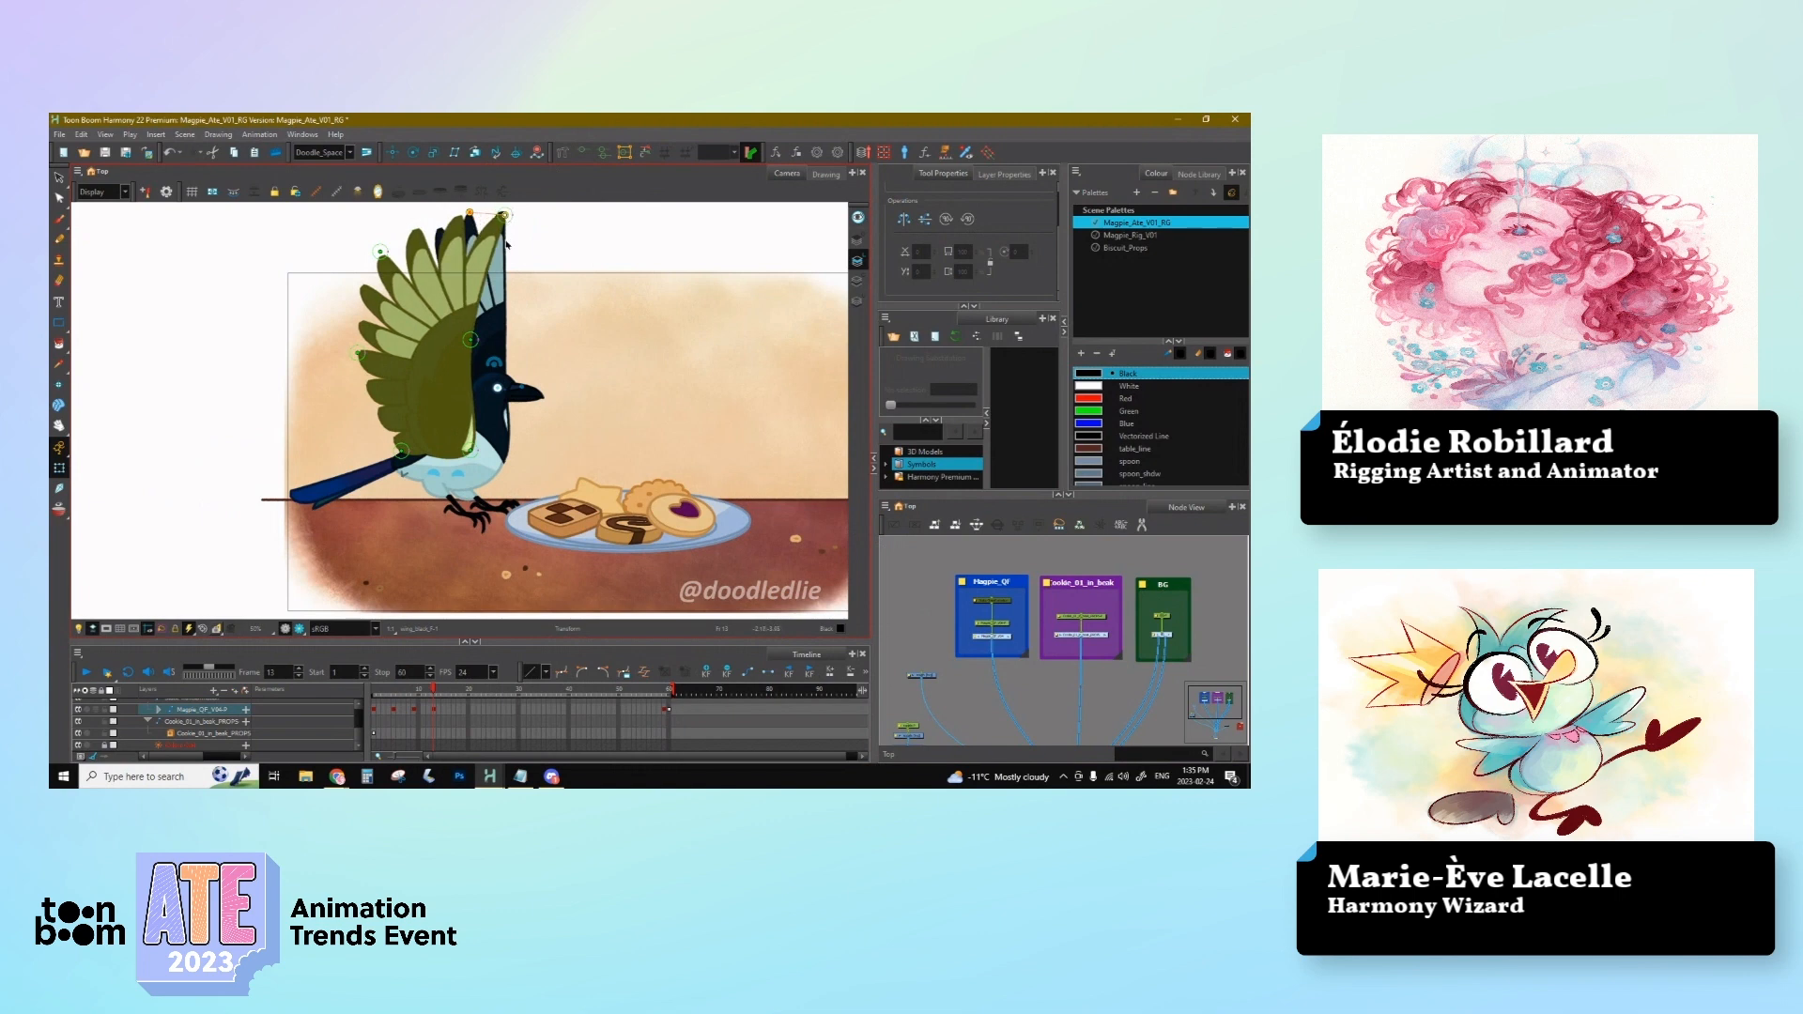
{"action": "key", "text": "ctrl+z"}
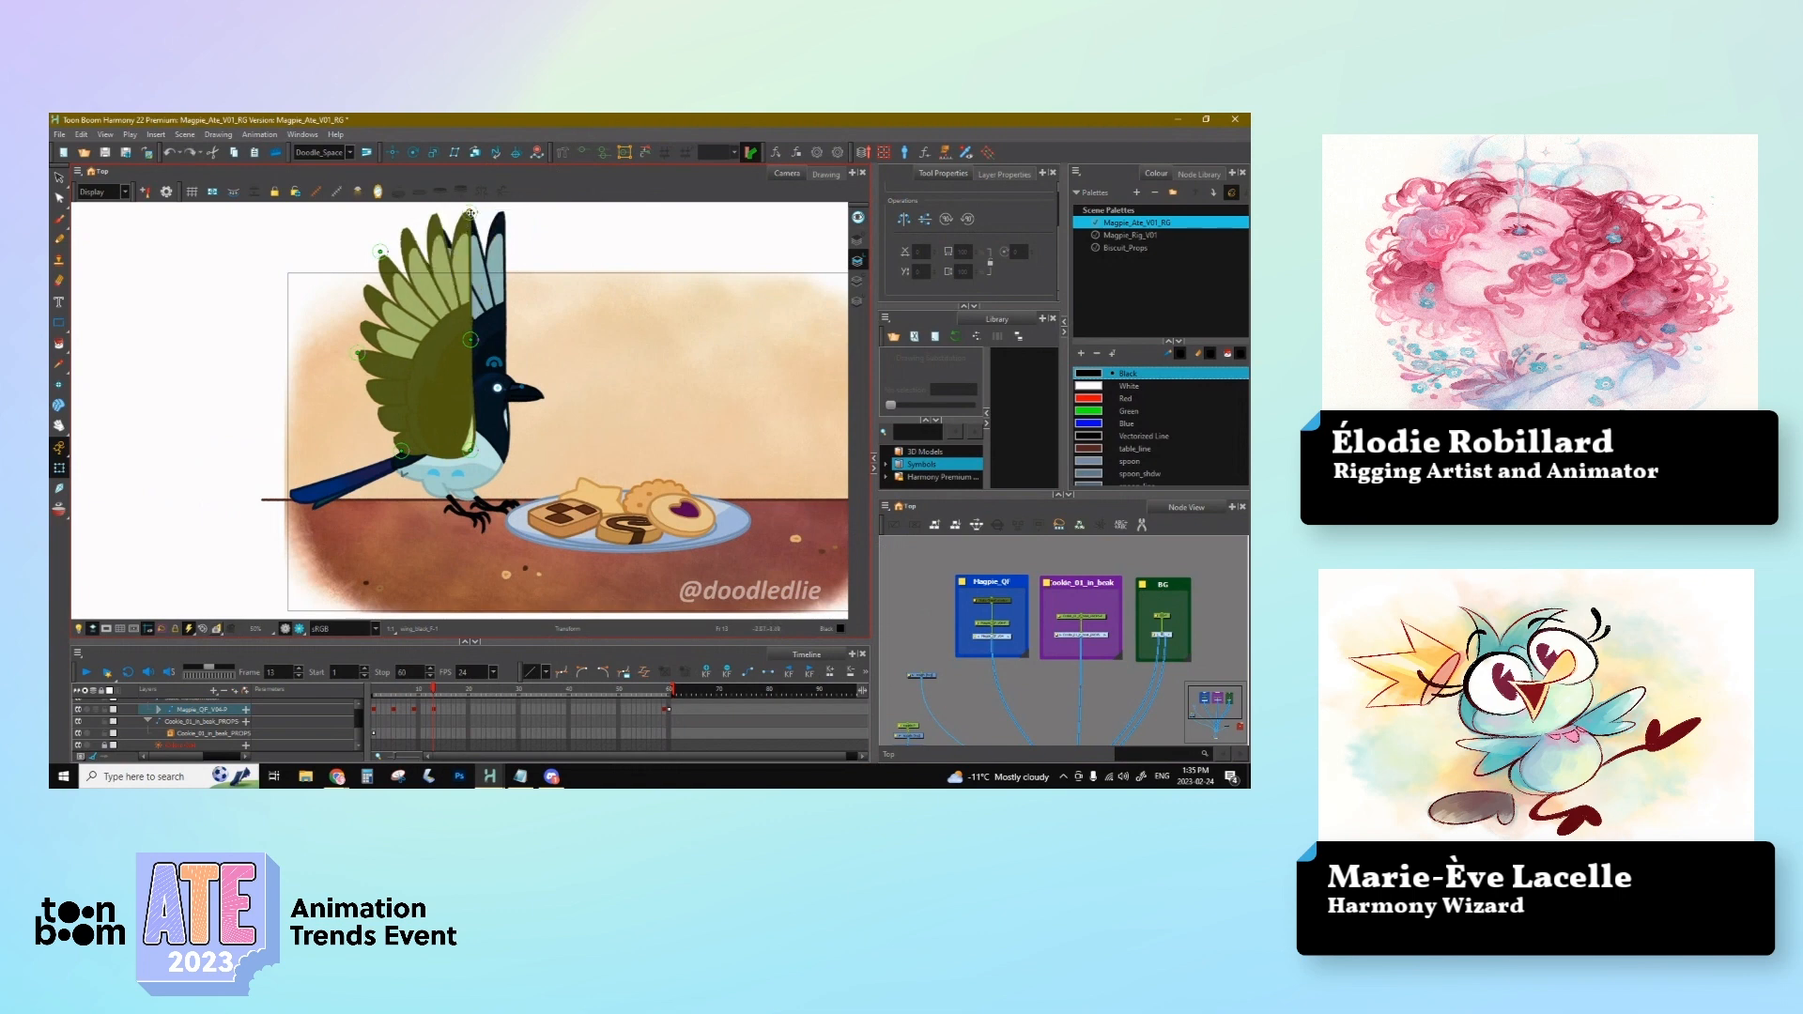
{"action": "left_click_drag", "start_coordinate": [470, 212], "coordinate": [512, 220]}
{"action": "key", "text": "ctrl+z"}
{"action": "left_click", "coordinate": [430, 695]}
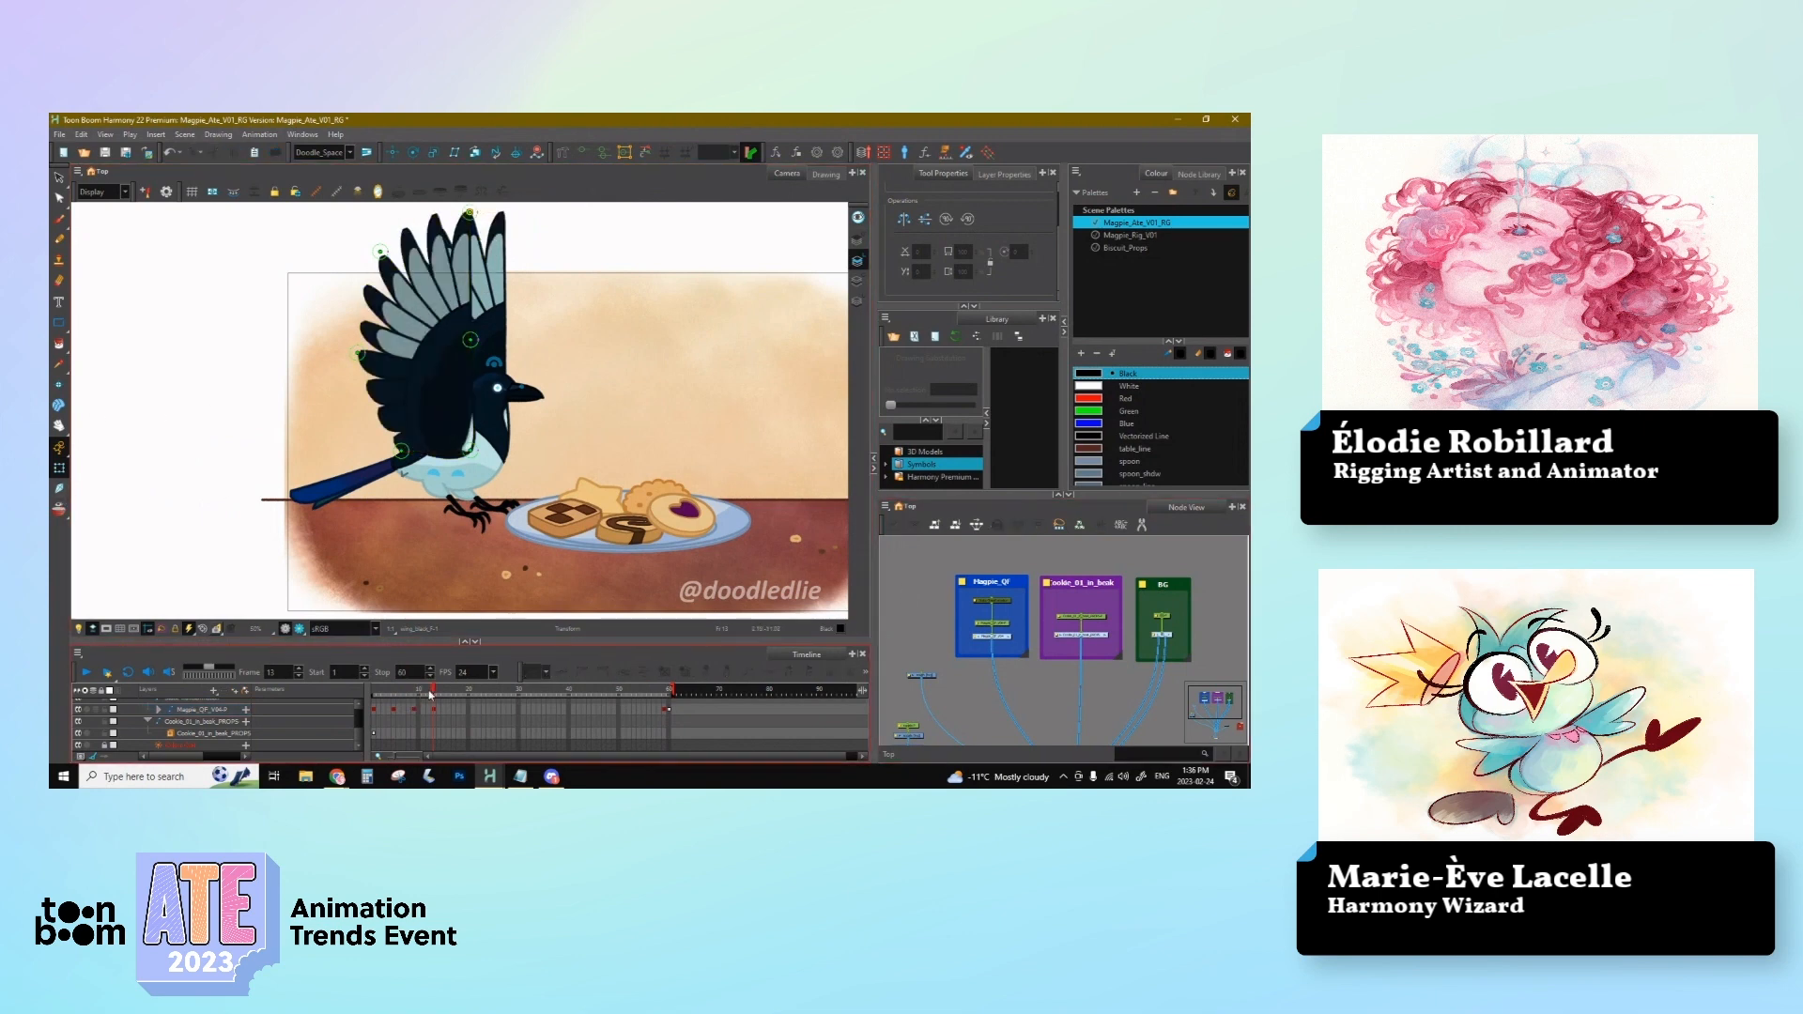
{"action": "left_click", "coordinate": [434, 710]}
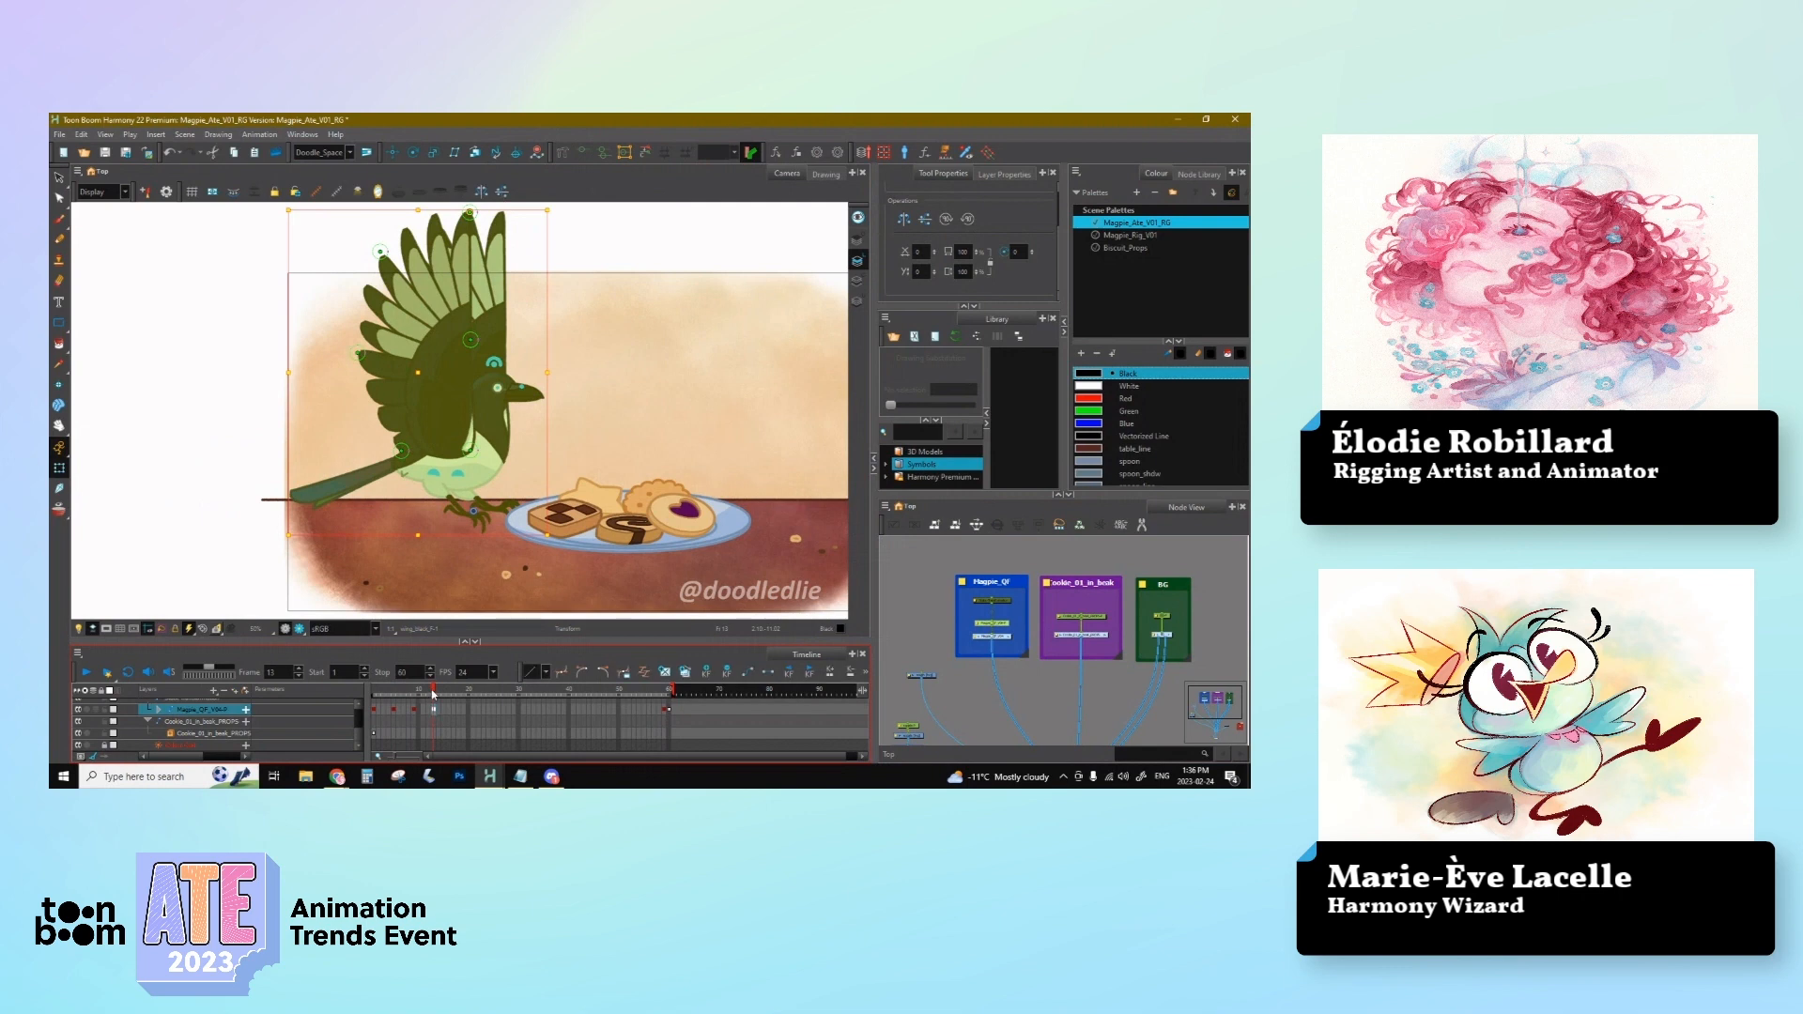
{"action": "left_click", "coordinate": [428, 693]}
{"action": "left_click", "coordinate": [434, 709]}
{"action": "left_click", "coordinate": [396, 696]}
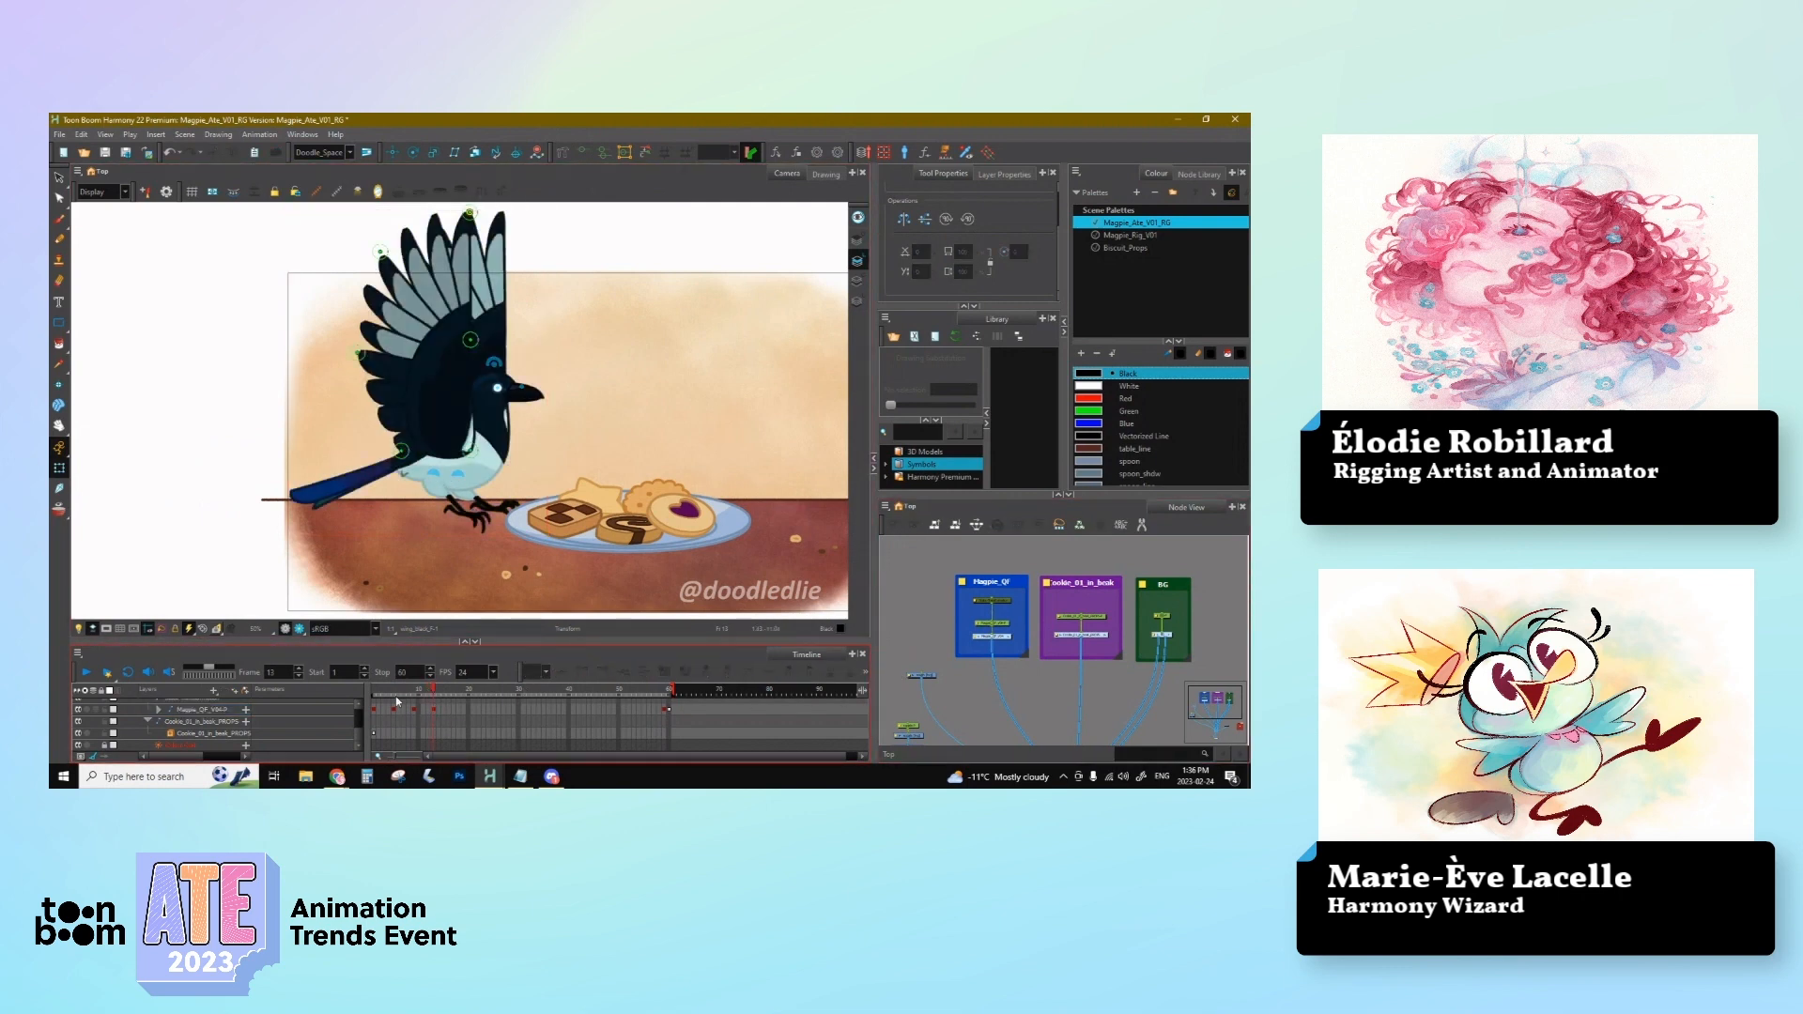
{"action": "left_click", "coordinate": [385, 696]}
{"action": "mouse_move", "coordinate": [385, 696]}
{"action": "left_mouse_down"}
{"action": "mouse_move", "coordinate": [428, 704]}
{"action": "mouse_move", "coordinate": [361, 705]}
{"action": "left_mouse_up"}
Step: Shift the magpie keyframes after frame 1 four frames later and raise the magpie into a mid-hop position at frame 5
{"action": "left_click", "coordinate": [385, 711]}
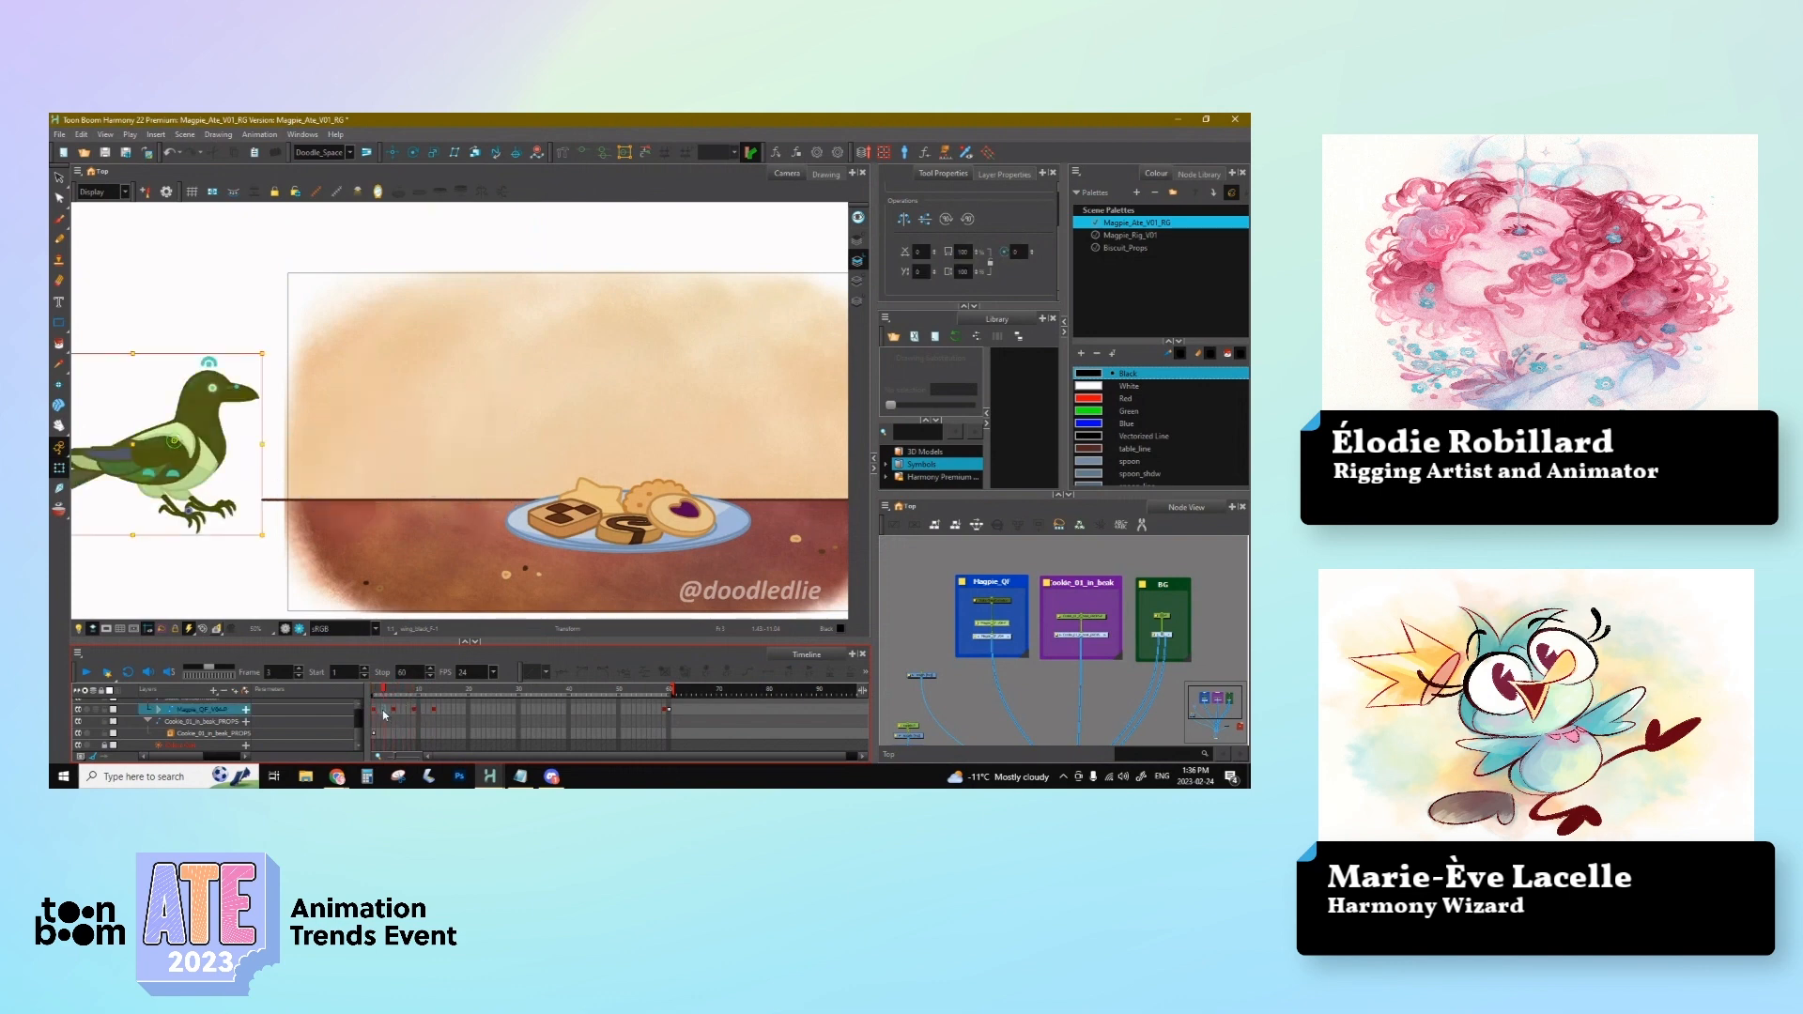
{"action": "left_click", "coordinate": [397, 712]}
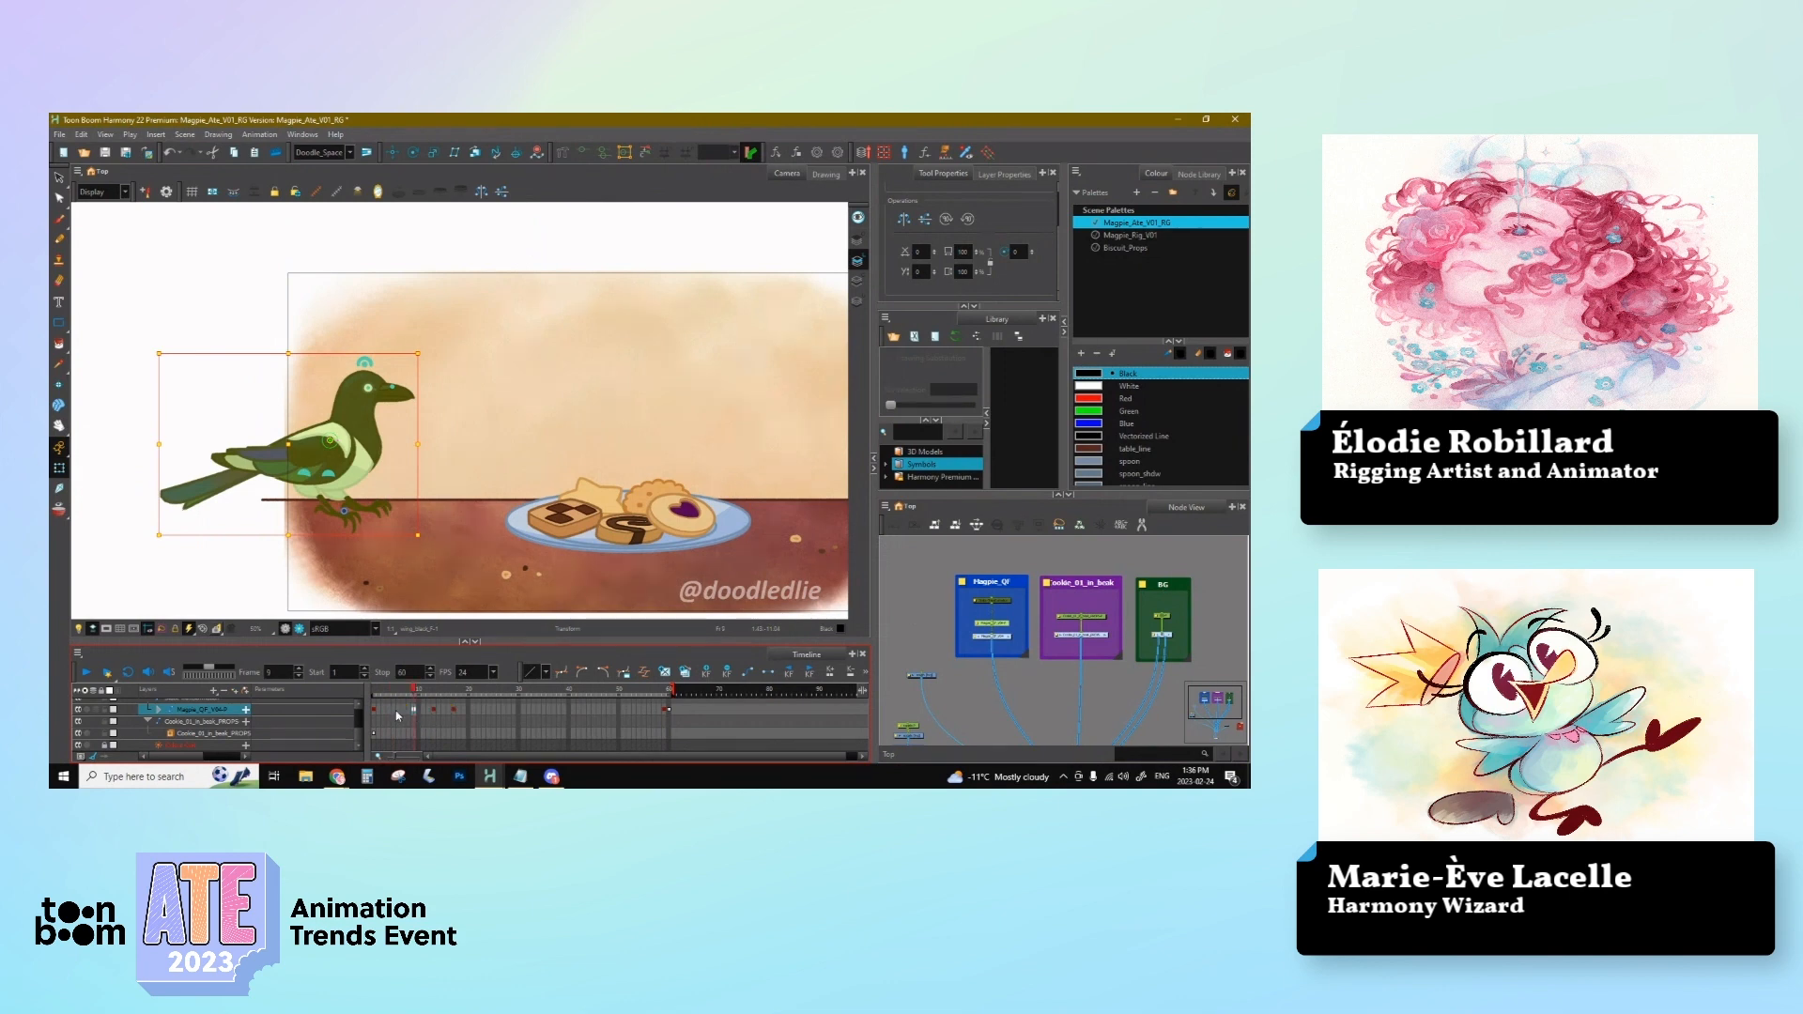
{"action": "left_click", "coordinate": [395, 711]}
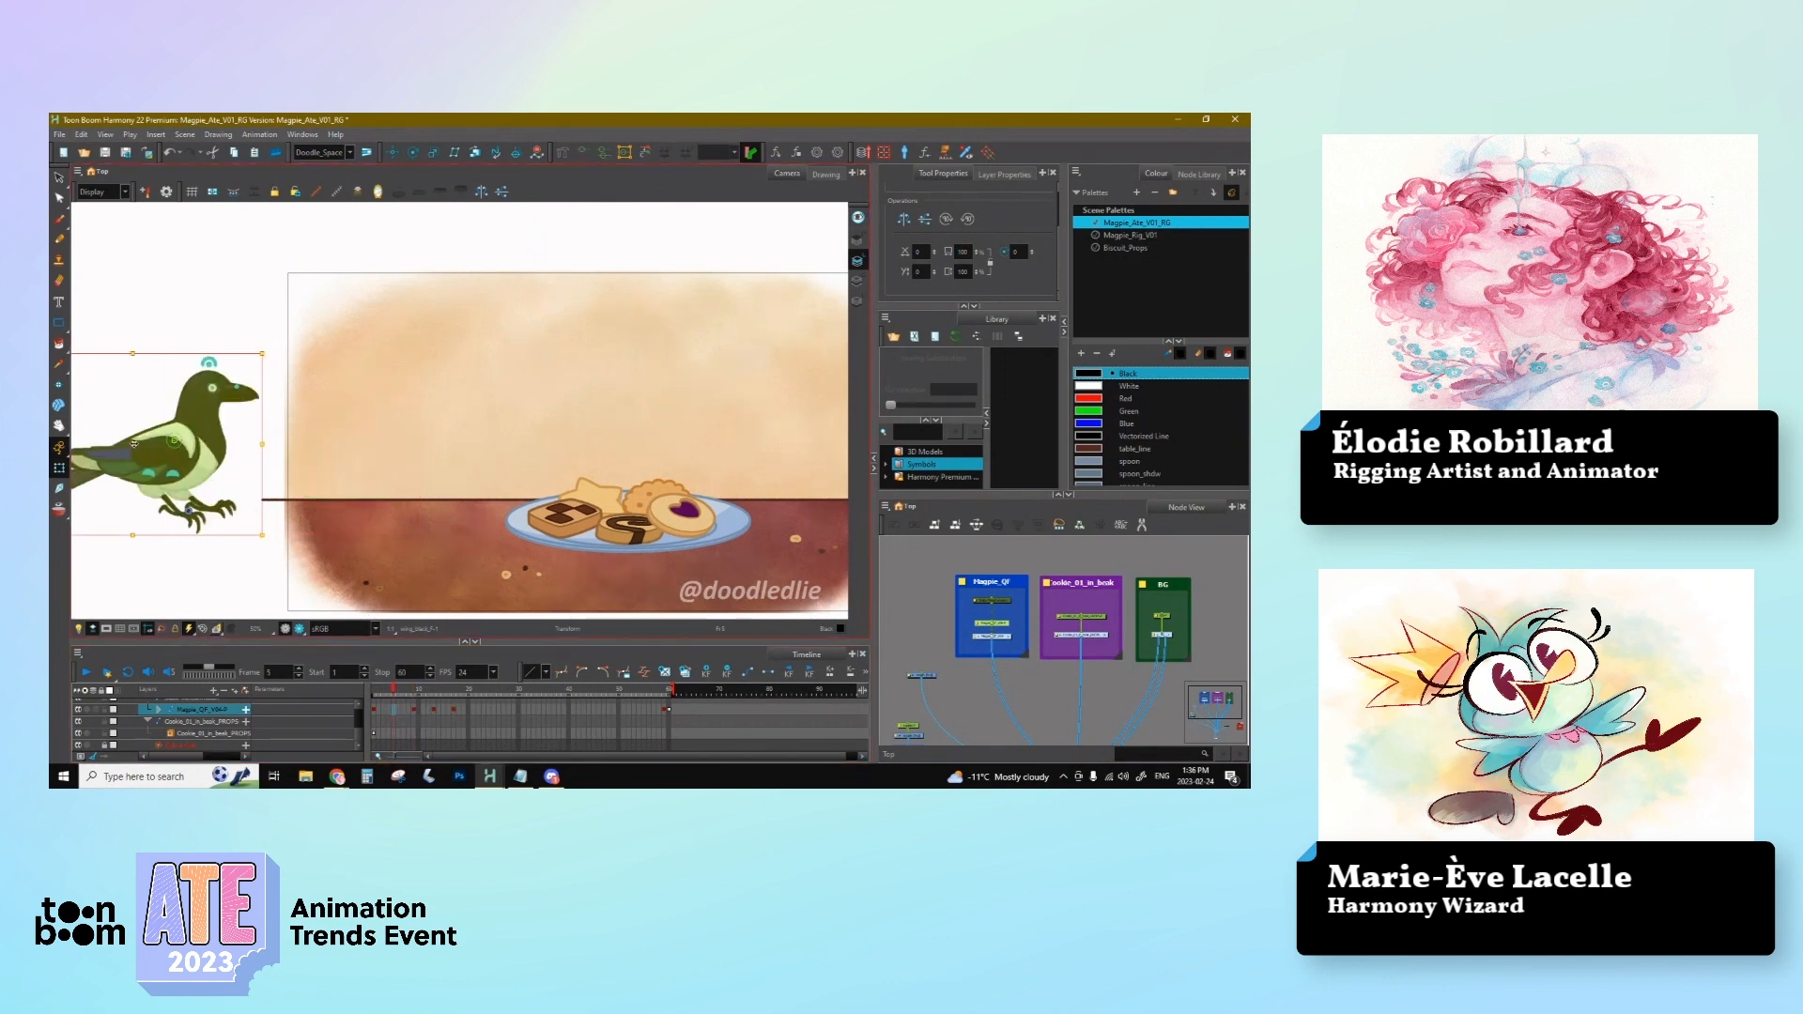
{"action": "left_click_drag", "start_coordinate": [149, 449], "coordinate": [237, 415]}
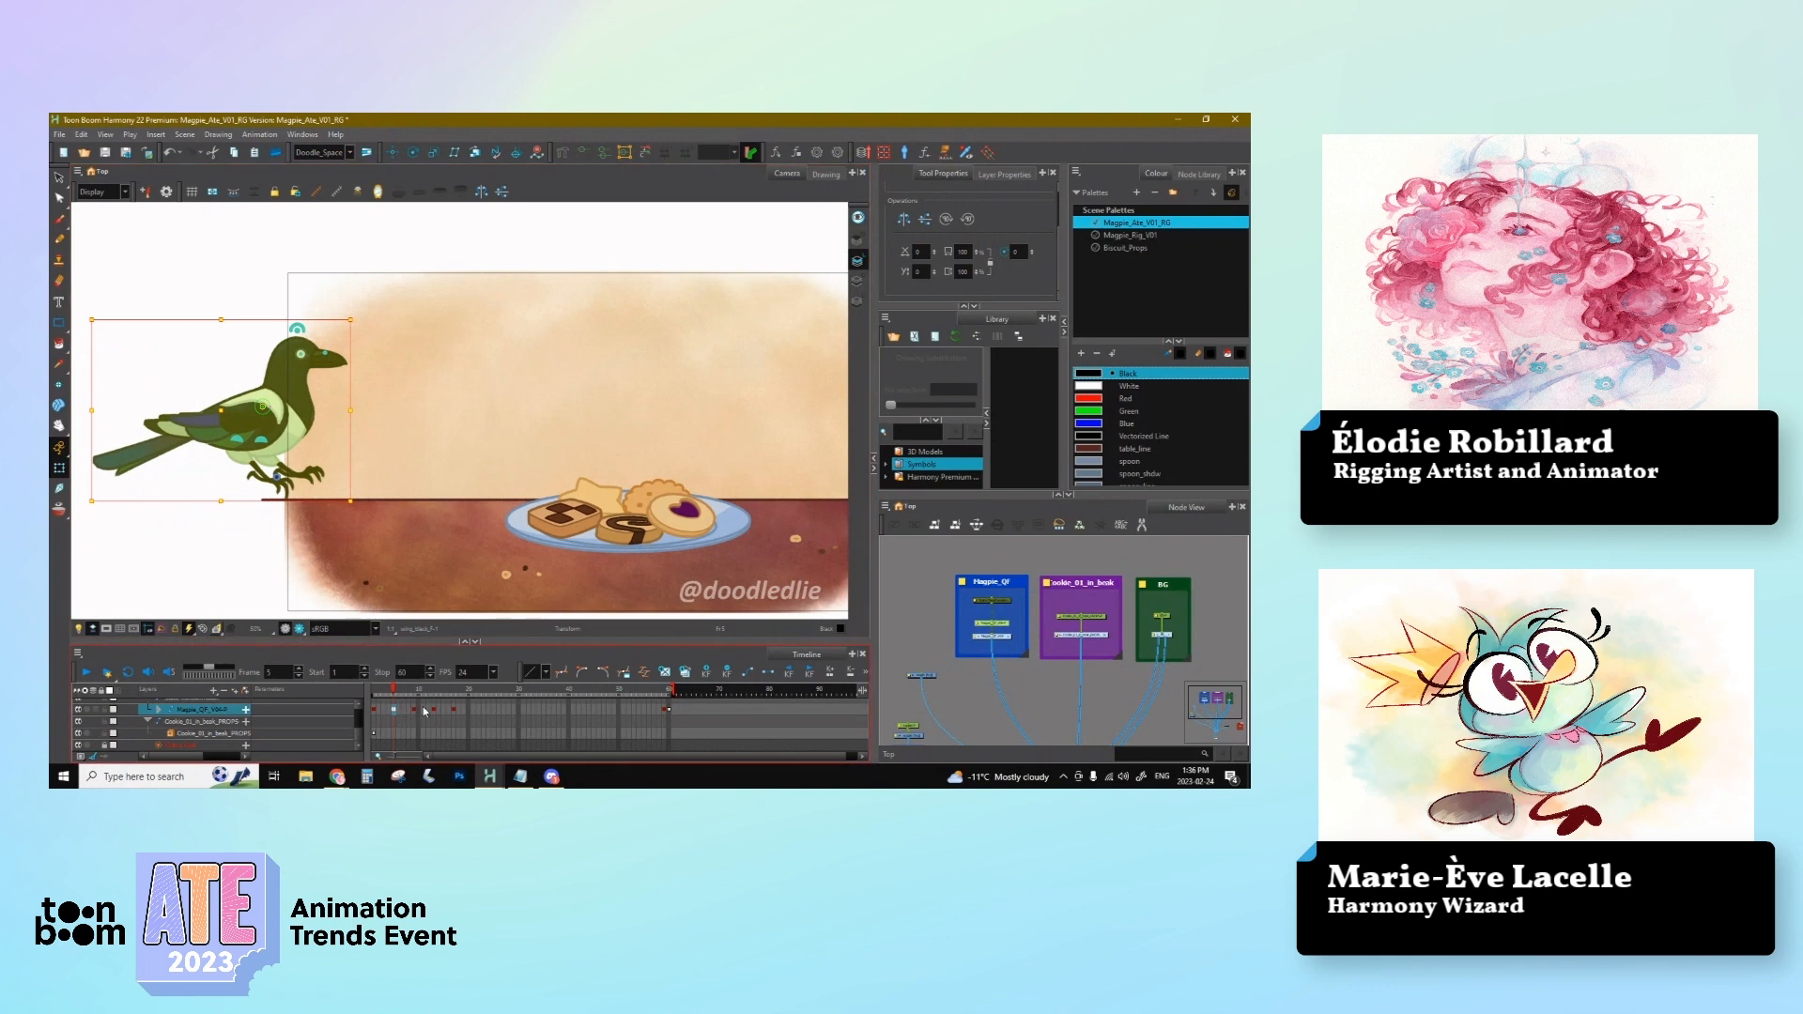
Step: Shift the last two magpie keyframes later and place the magpie in a raised, forward mid-hop position at frame 14
{"action": "left_click", "coordinate": [433, 710]}
{"action": "left_click", "coordinate": [455, 711], "text": "shift"}
{"action": "left_click_drag", "start_coordinate": [436, 711], "coordinate": [479, 711]}
{"action": "left_click", "coordinate": [443, 708]}
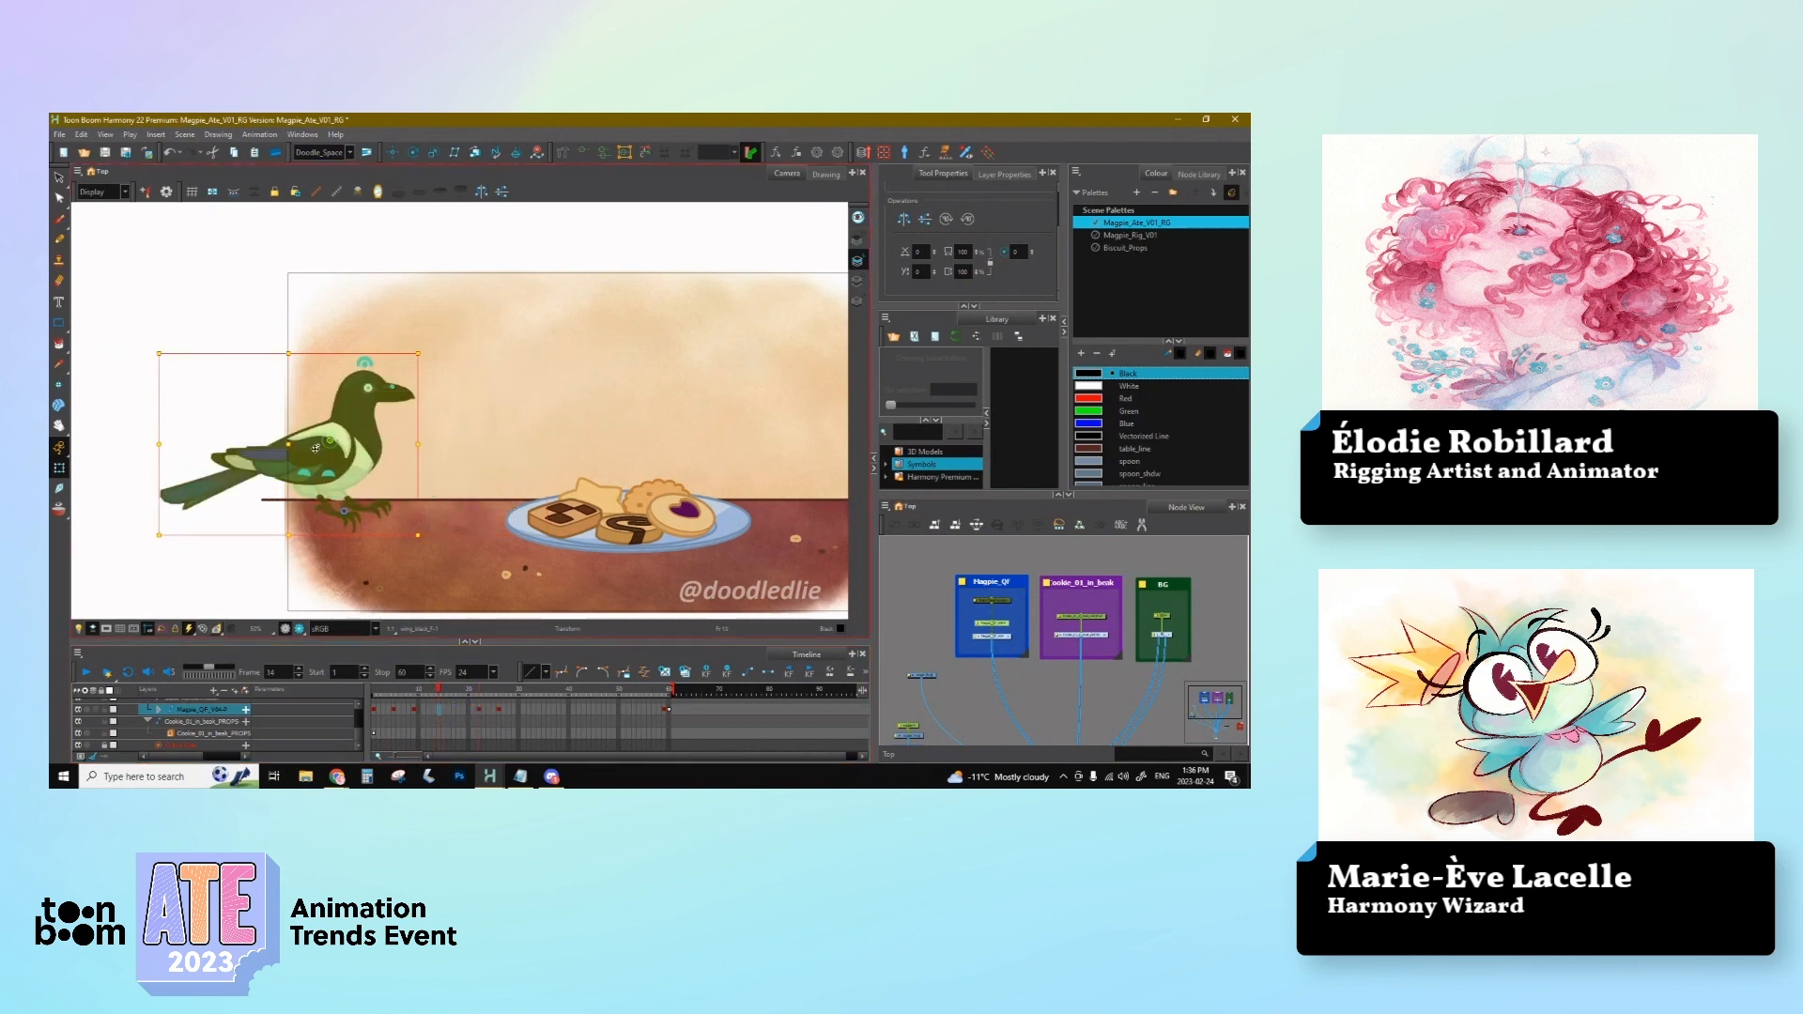
{"action": "left_click_drag", "start_coordinate": [294, 443], "coordinate": [362, 415]}
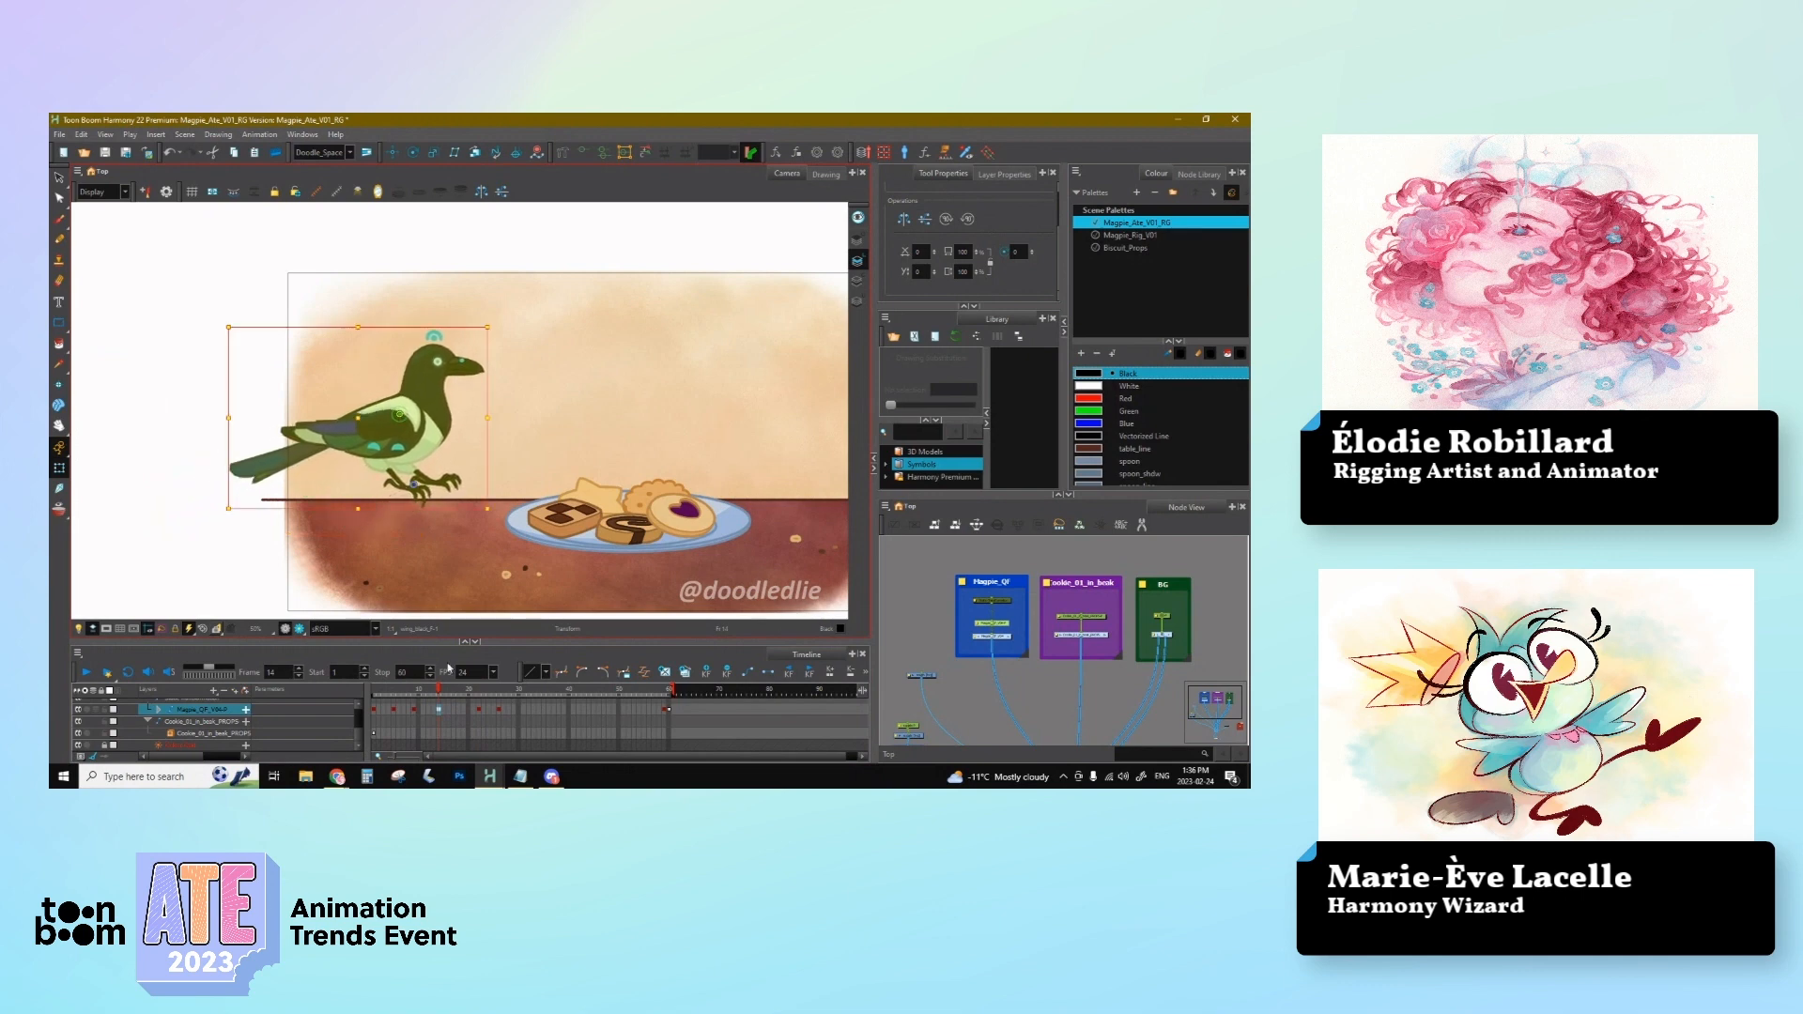
Step: Retime the magpie's second hop, landing and raised-wing keyframes to frames 13, 17 and 21
{"action": "left_click", "coordinate": [478, 711]}
{"action": "left_click_drag", "start_coordinate": [501, 713], "coordinate": [479, 711]}
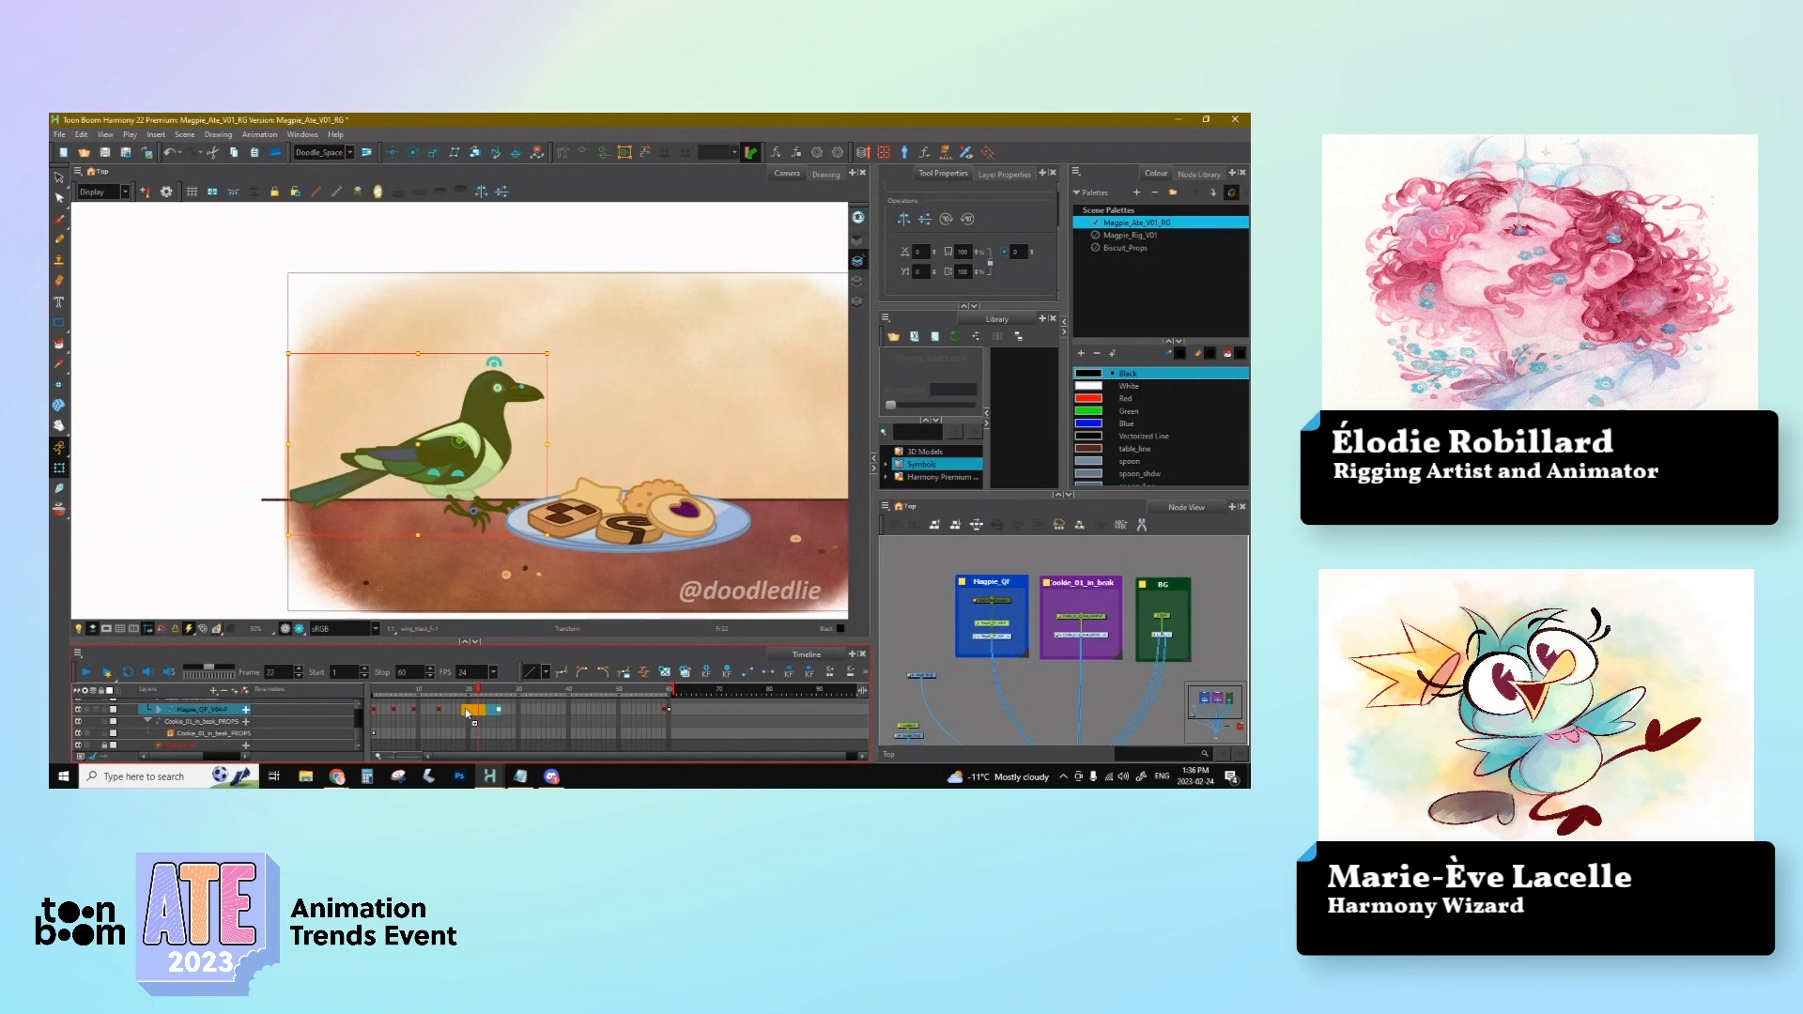
{"action": "left_click", "coordinate": [459, 711]}
{"action": "left_click", "coordinate": [483, 711]}
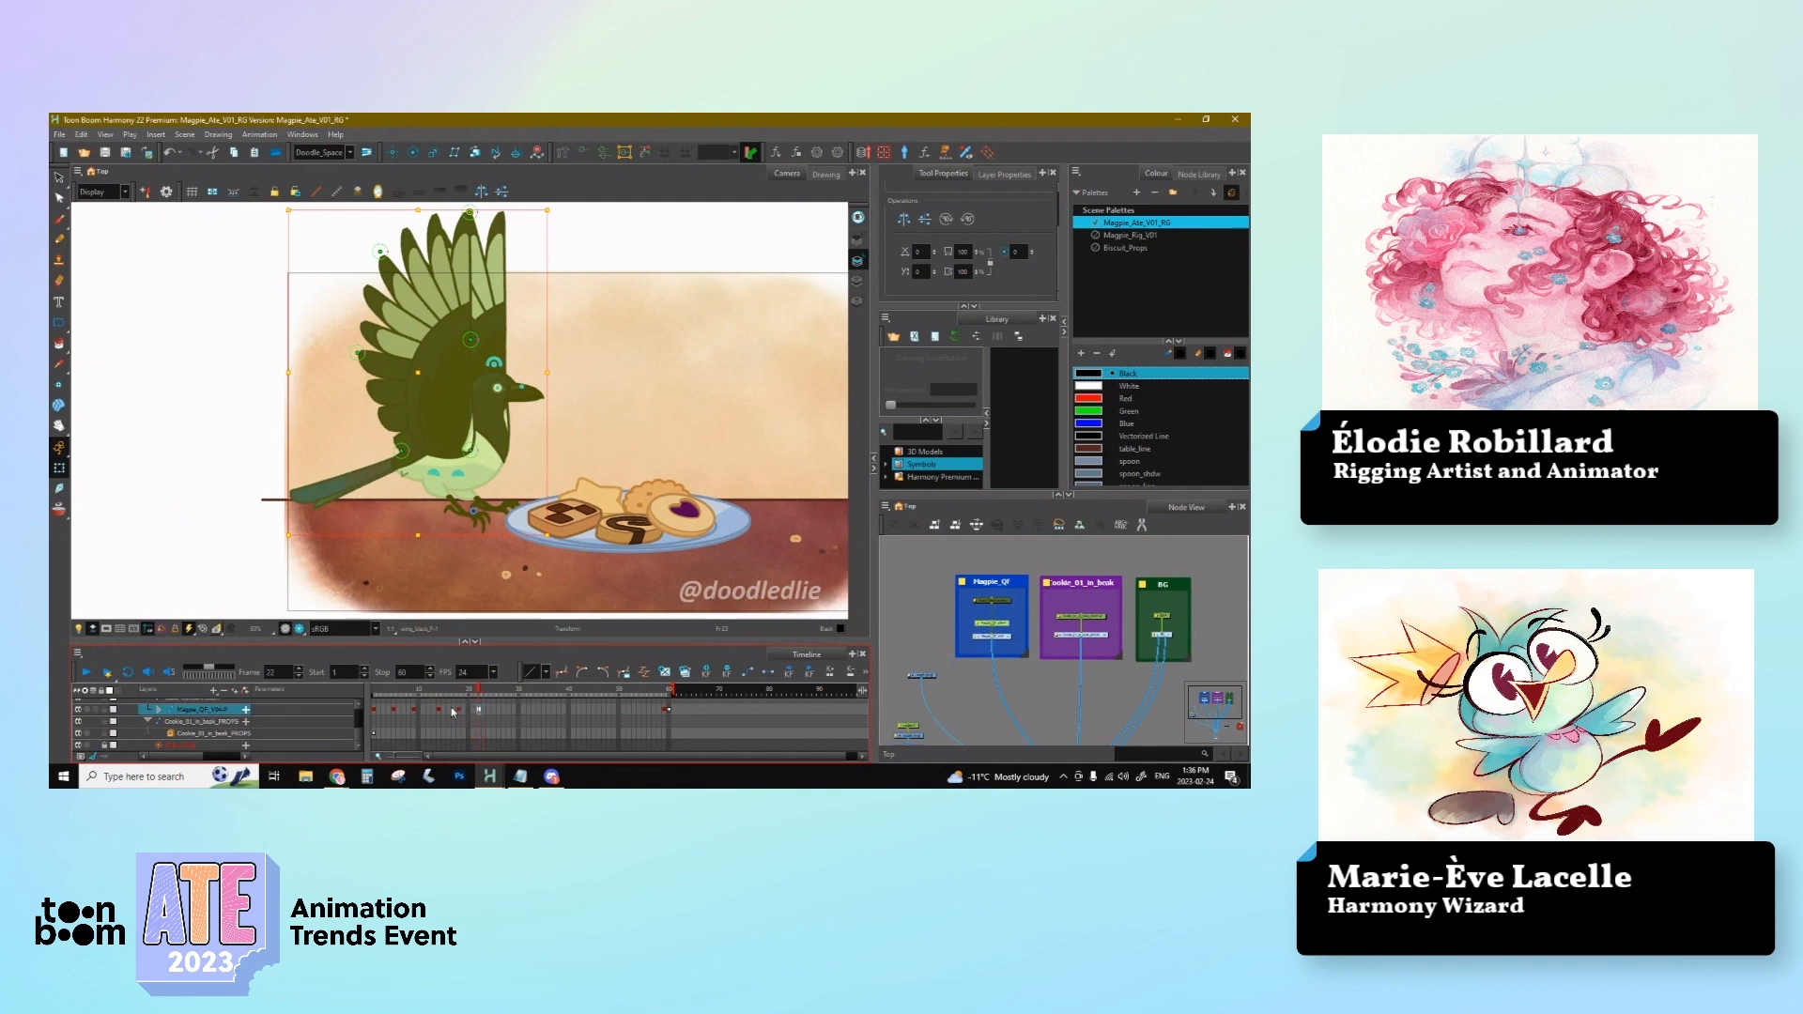
{"action": "left_click", "coordinate": [439, 711]}
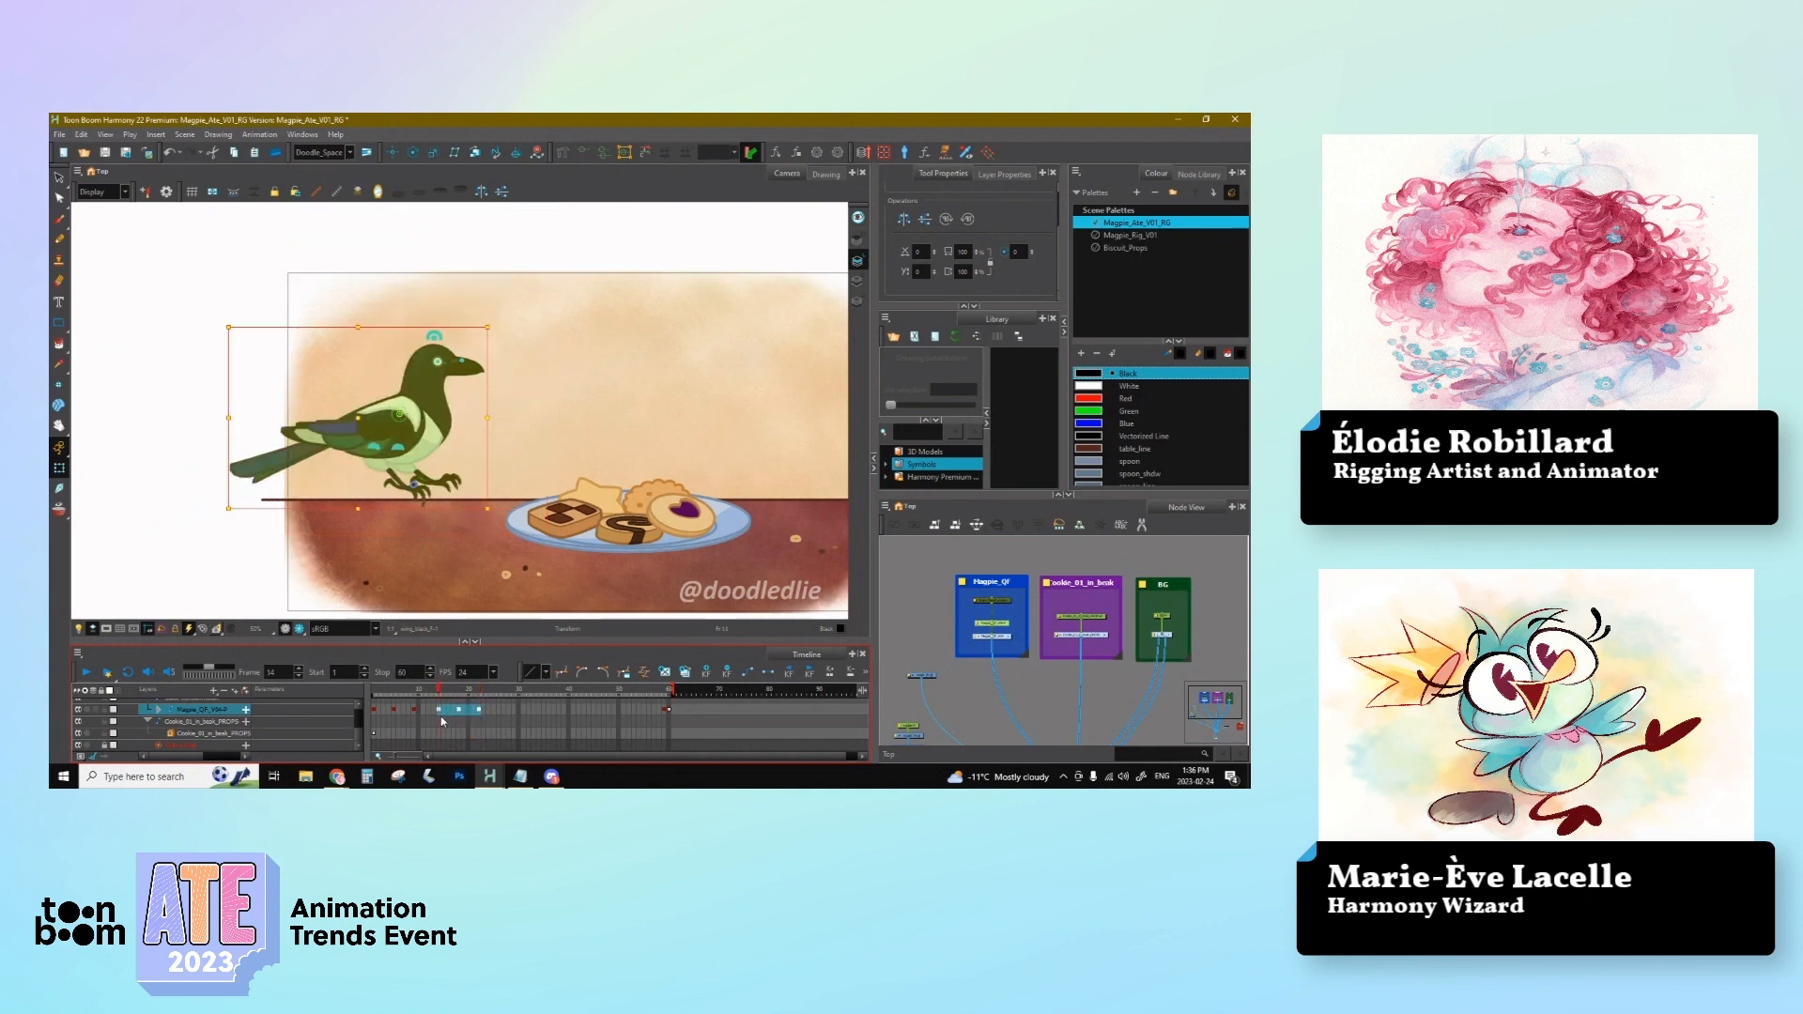
{"action": "left_click_drag", "start_coordinate": [437, 713], "coordinate": [488, 712]}
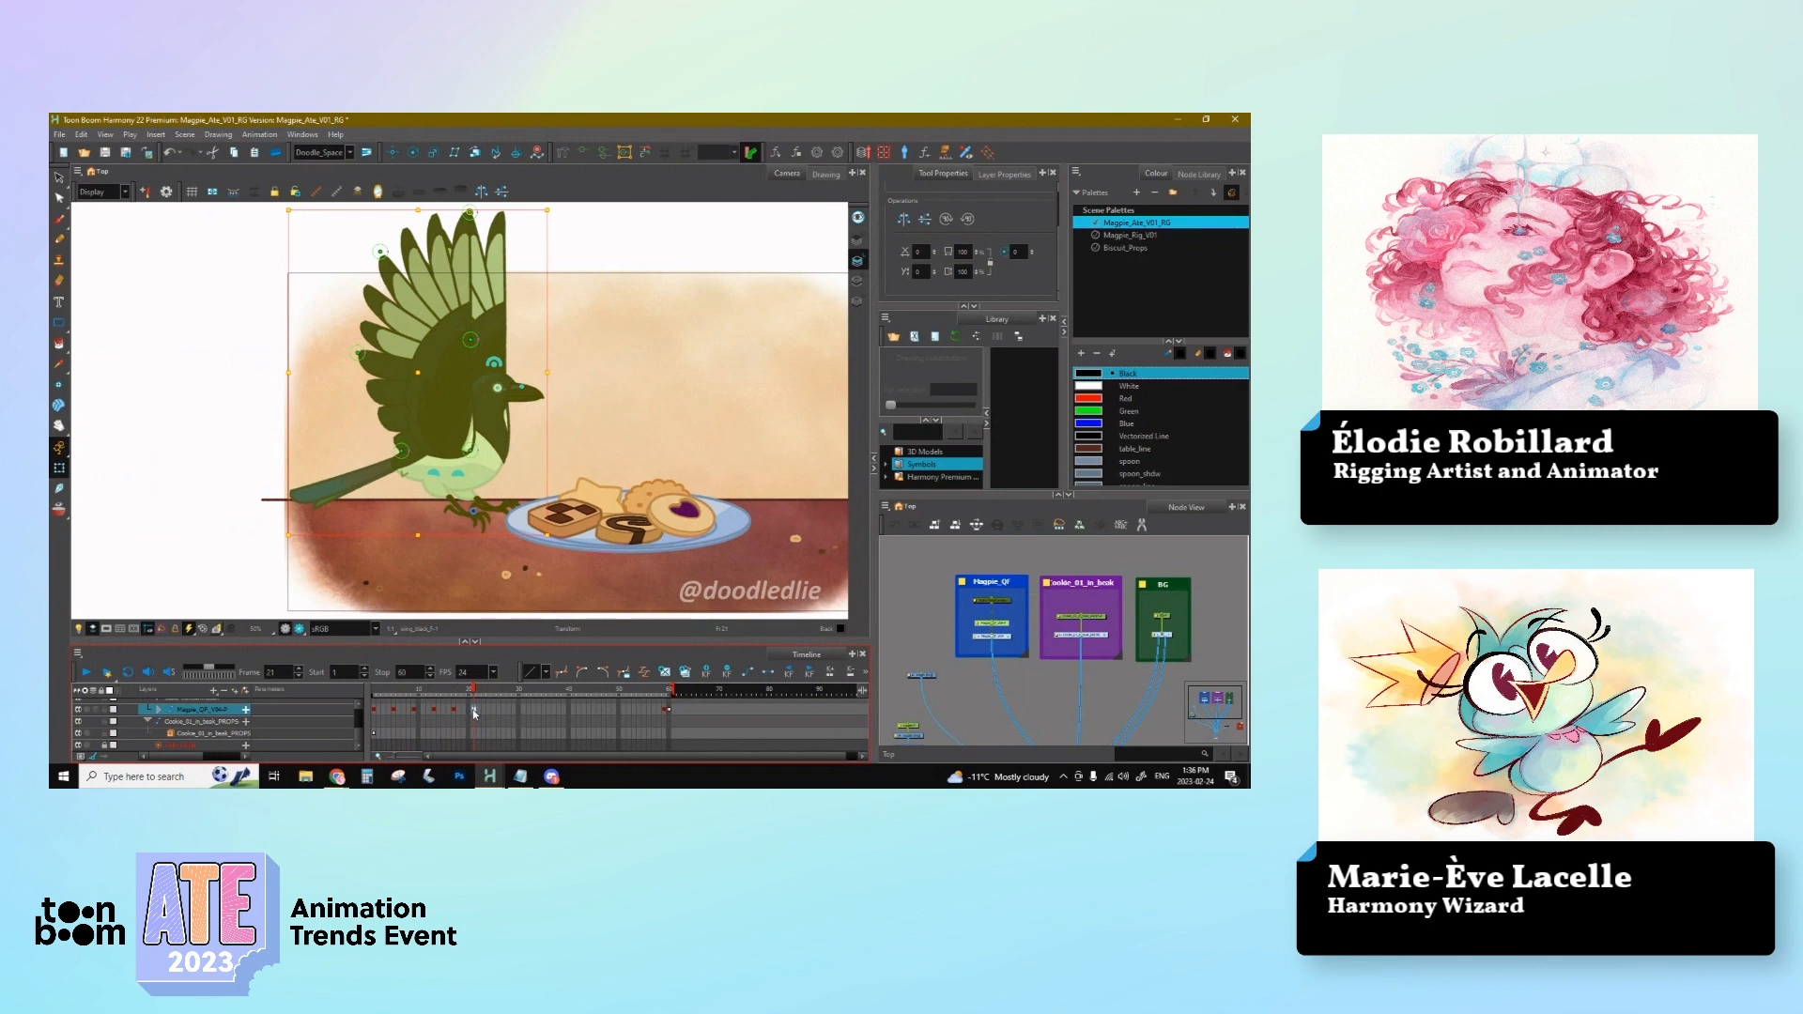
Step: Move the raised-wing keyframe near the end of the timeline and lift the folded-wing magpie forward into a mid-hop at frame 21
{"action": "left_click_drag", "start_coordinate": [639, 715], "coordinate": [659, 716]}
{"action": "left_click", "coordinate": [475, 712]}
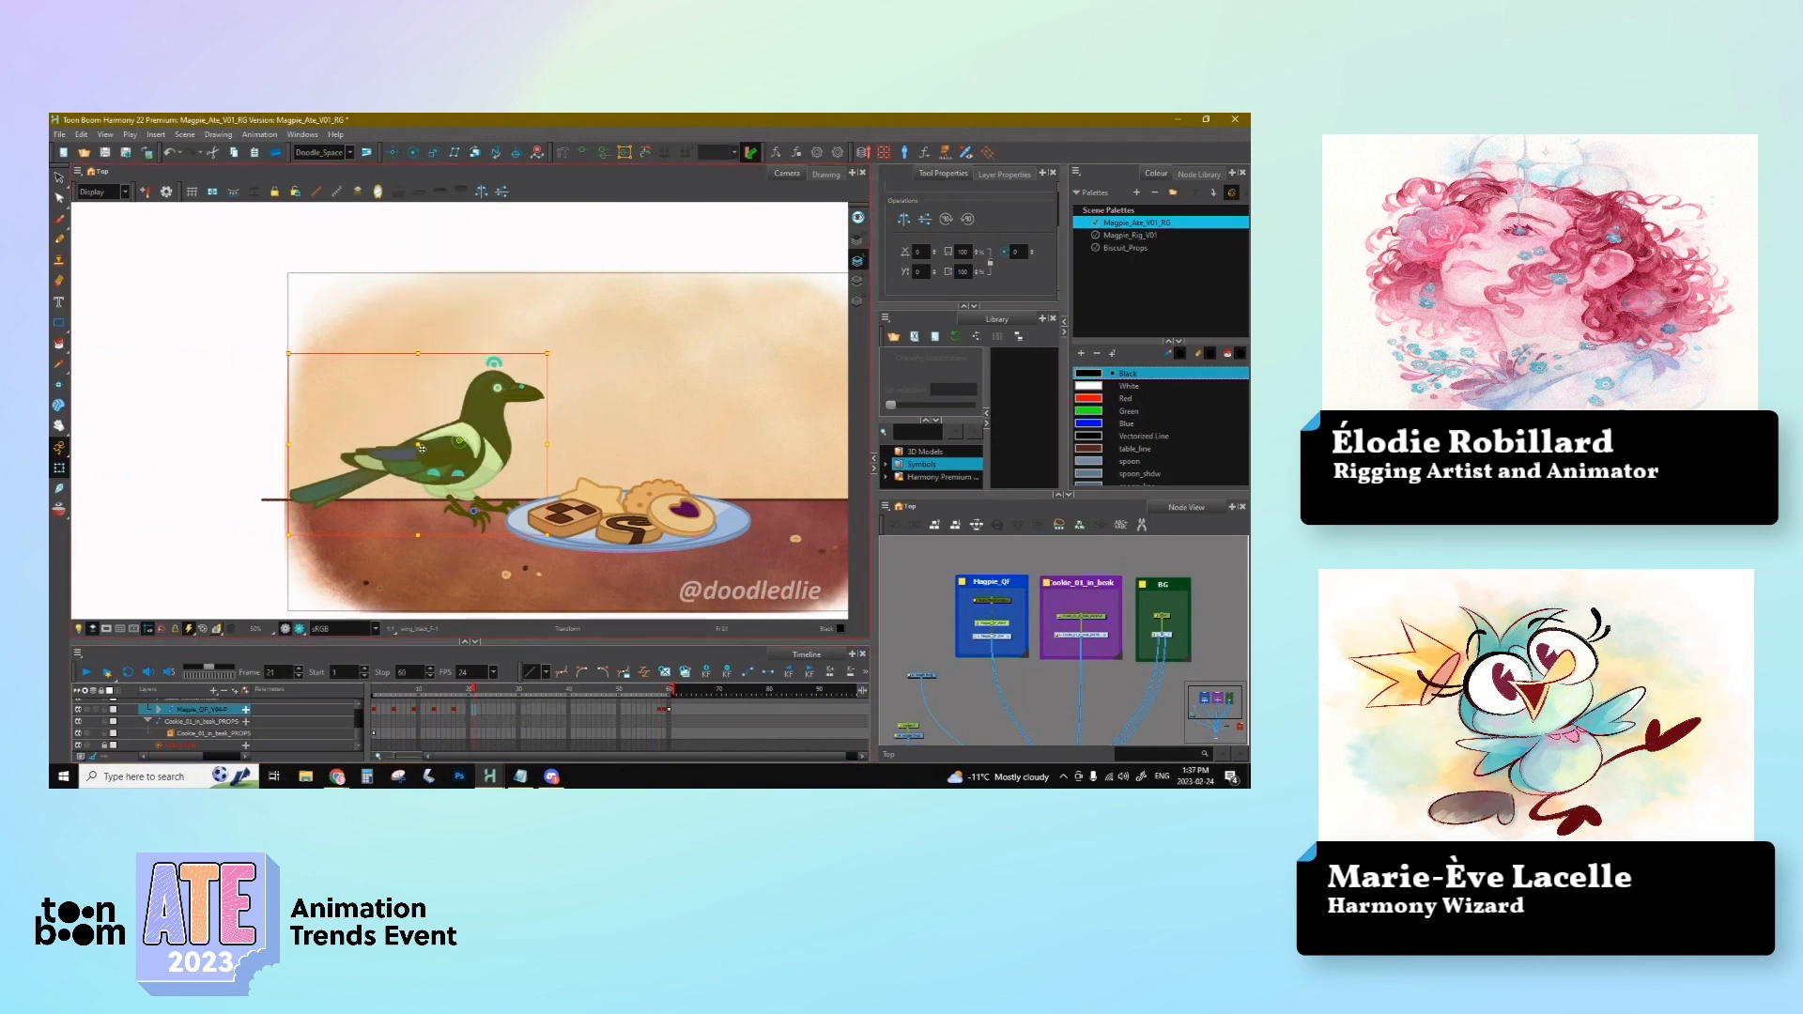
{"action": "left_click_drag", "start_coordinate": [420, 448], "coordinate": [488, 440]}
{"action": "key", "text": "alt+Down"}
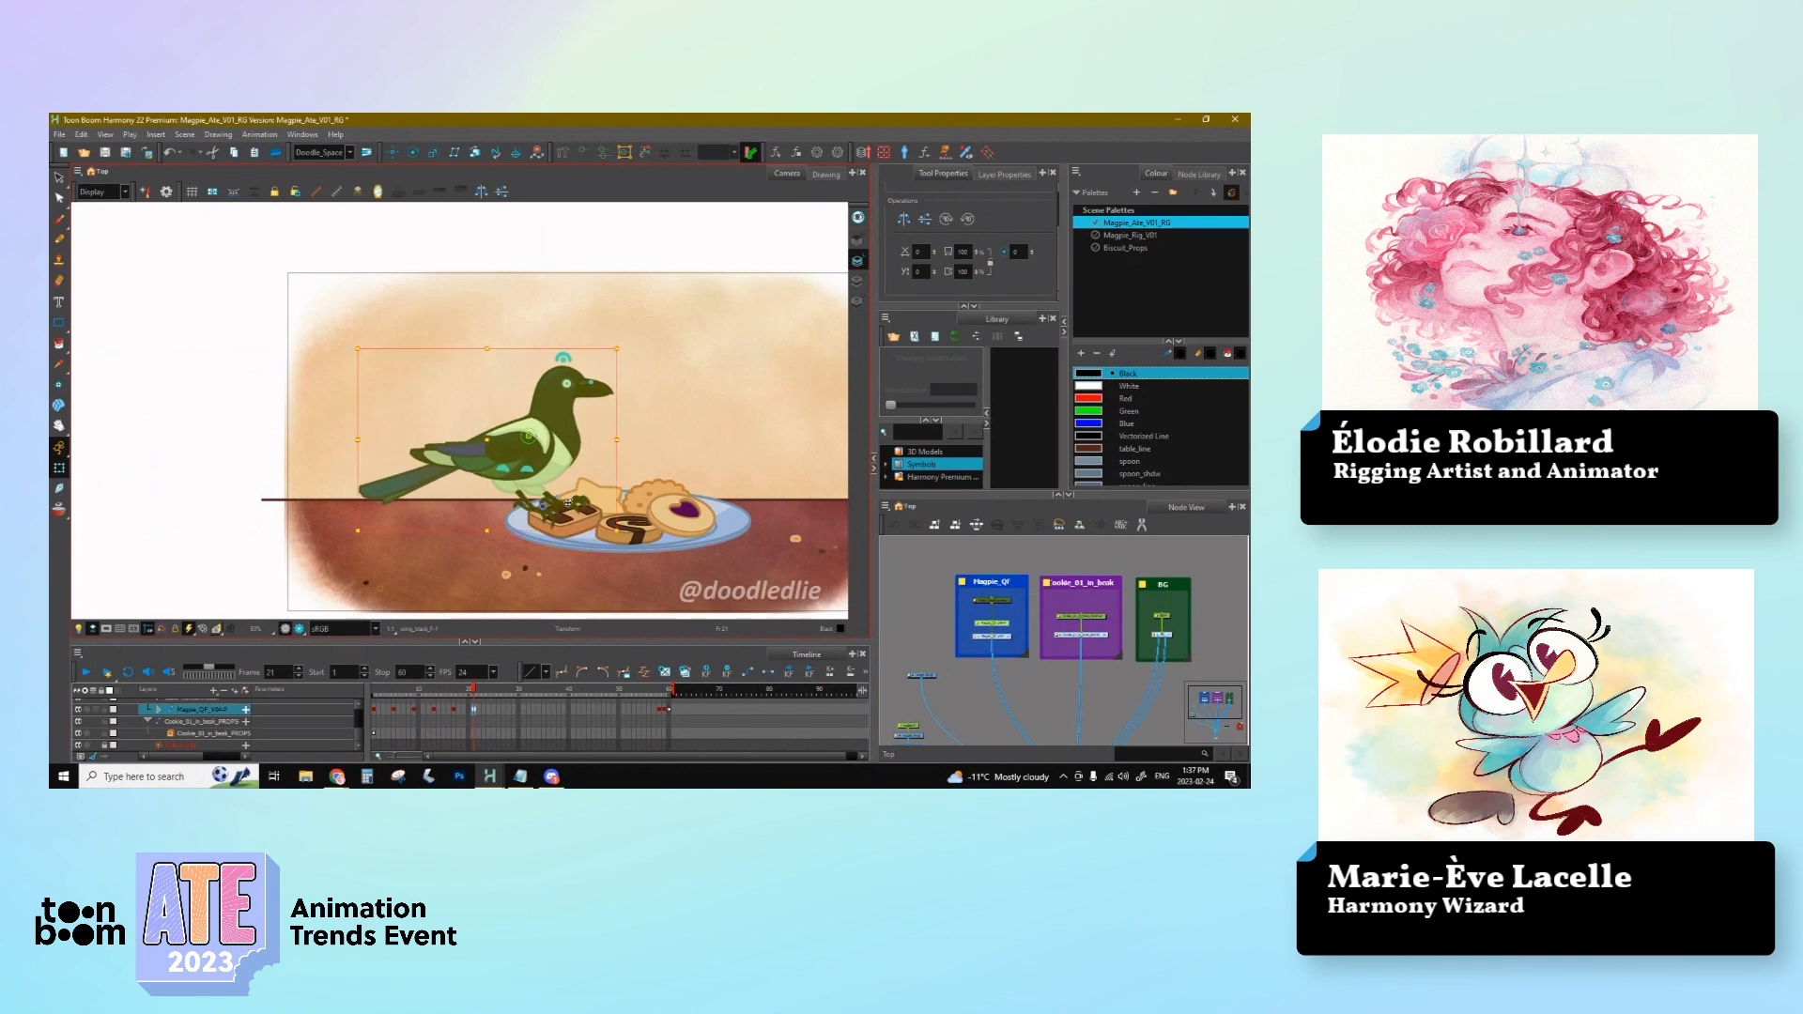
{"action": "left_click_drag", "start_coordinate": [487, 437], "coordinate": [475, 417]}
Step: Lower the magpie forward onto the plate of cookies at frame 25 and go to frame 29
{"action": "left_click", "coordinate": [493, 709]}
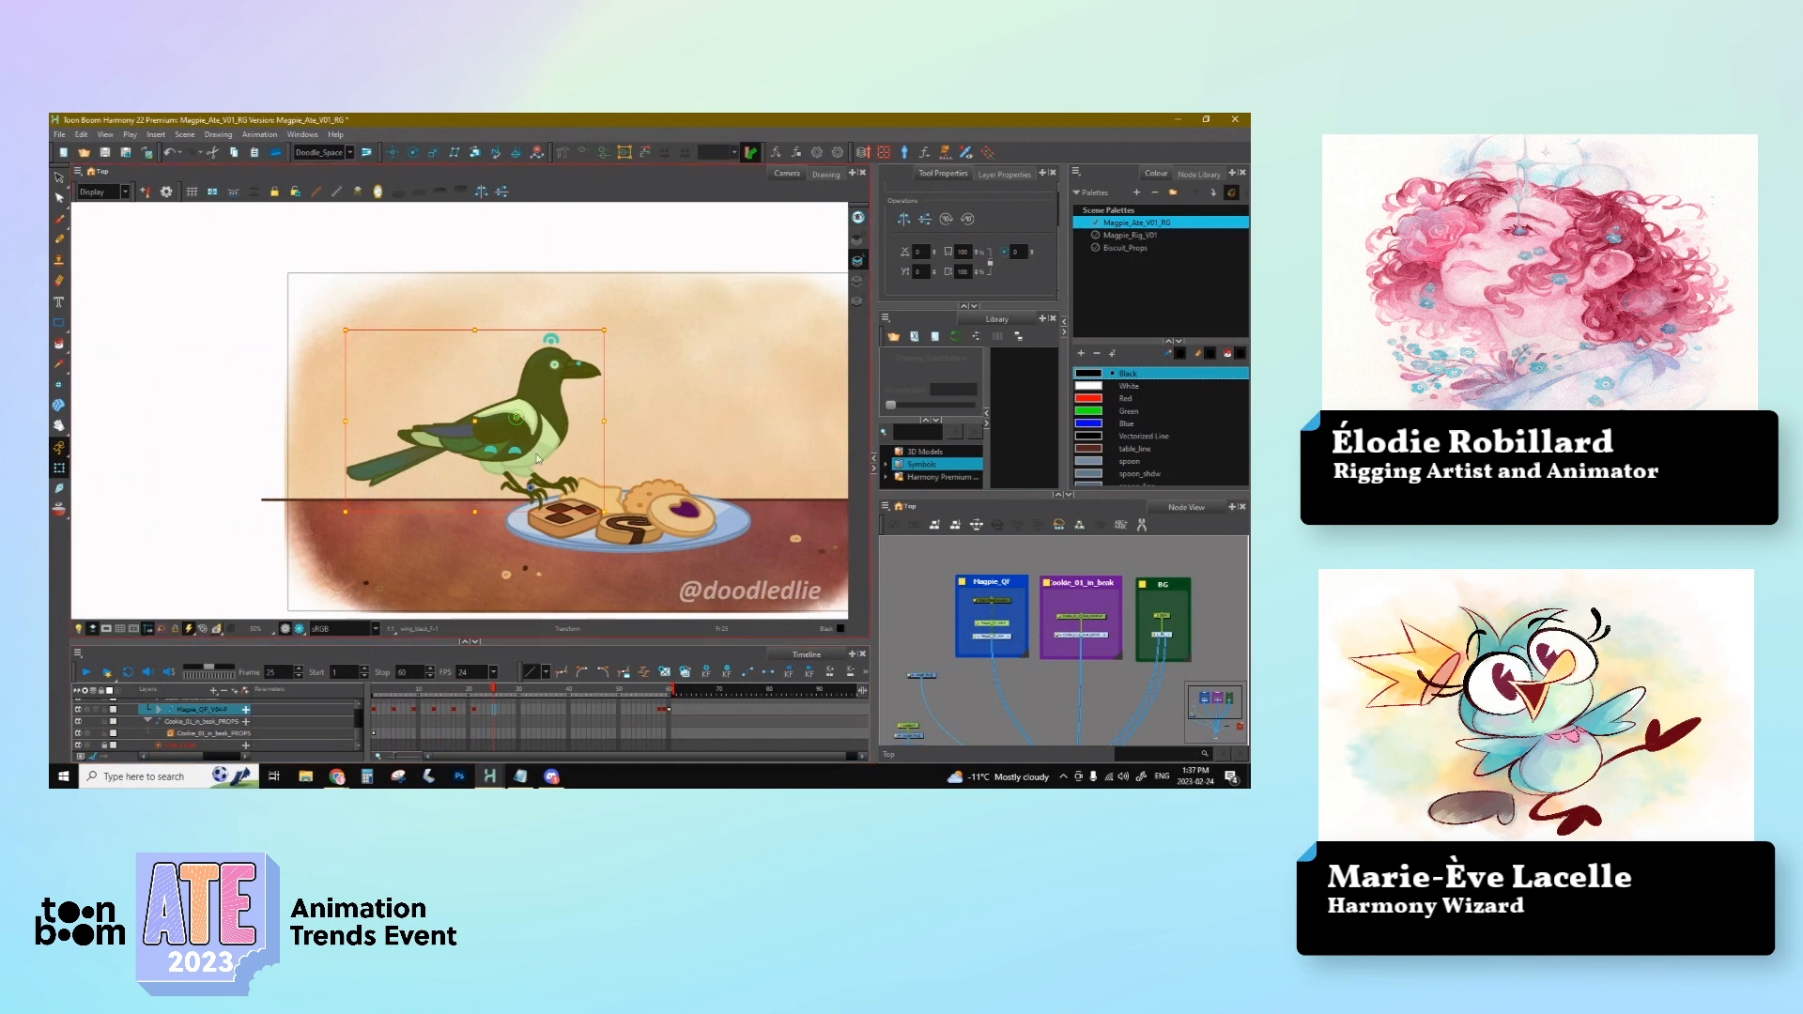
{"action": "left_click_drag", "start_coordinate": [481, 420], "coordinate": [546, 442]}
{"action": "left_click", "coordinate": [515, 711]}
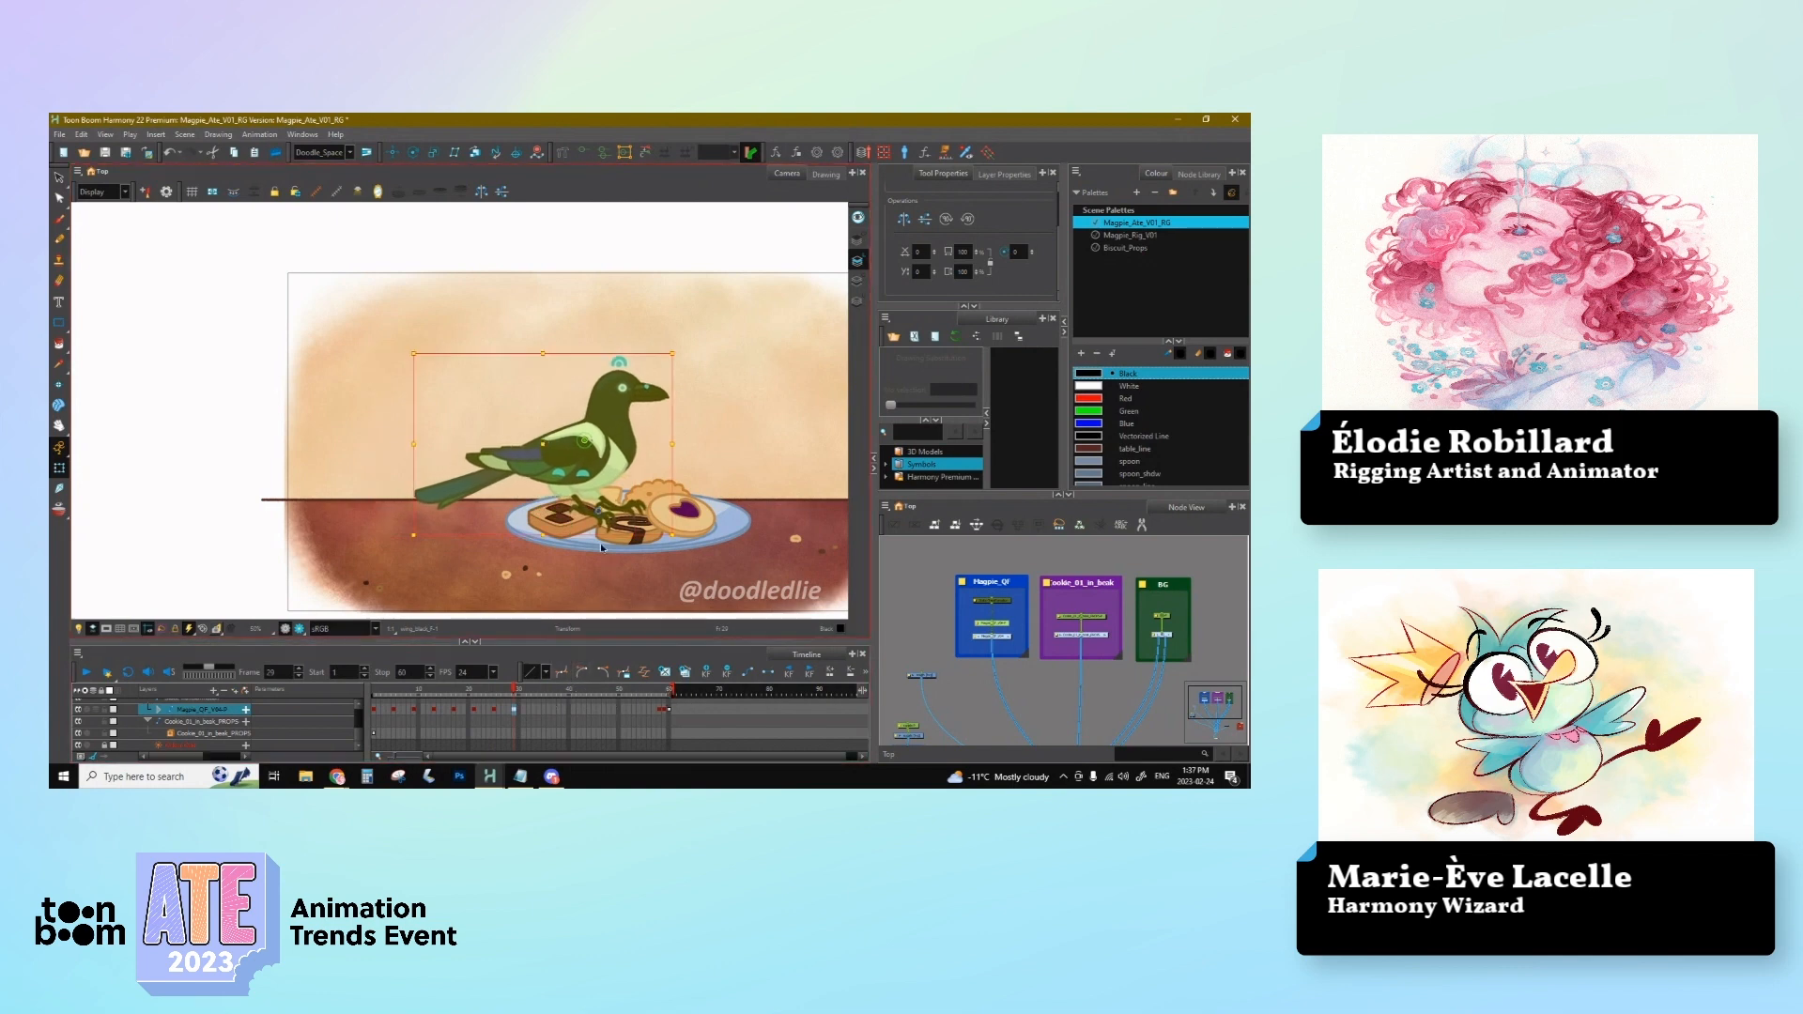
{"action": "left_click", "coordinate": [561, 532]}
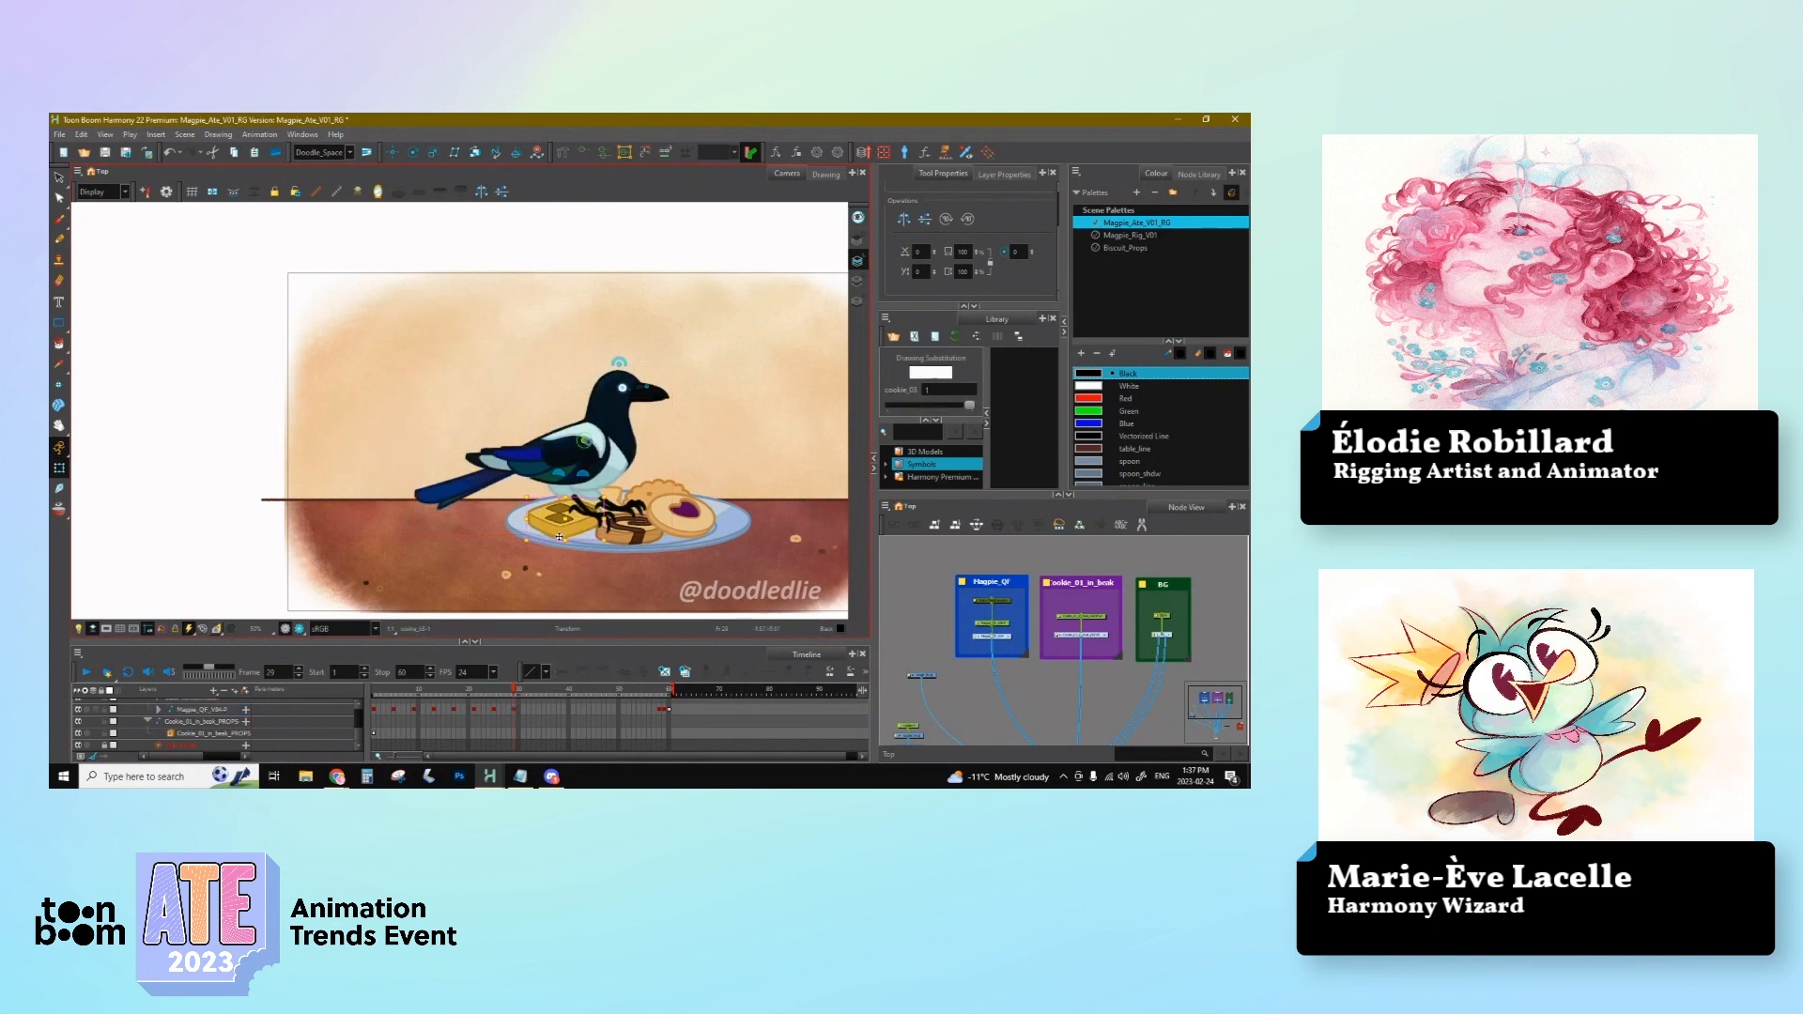
{"action": "key", "text": "shift+p"}
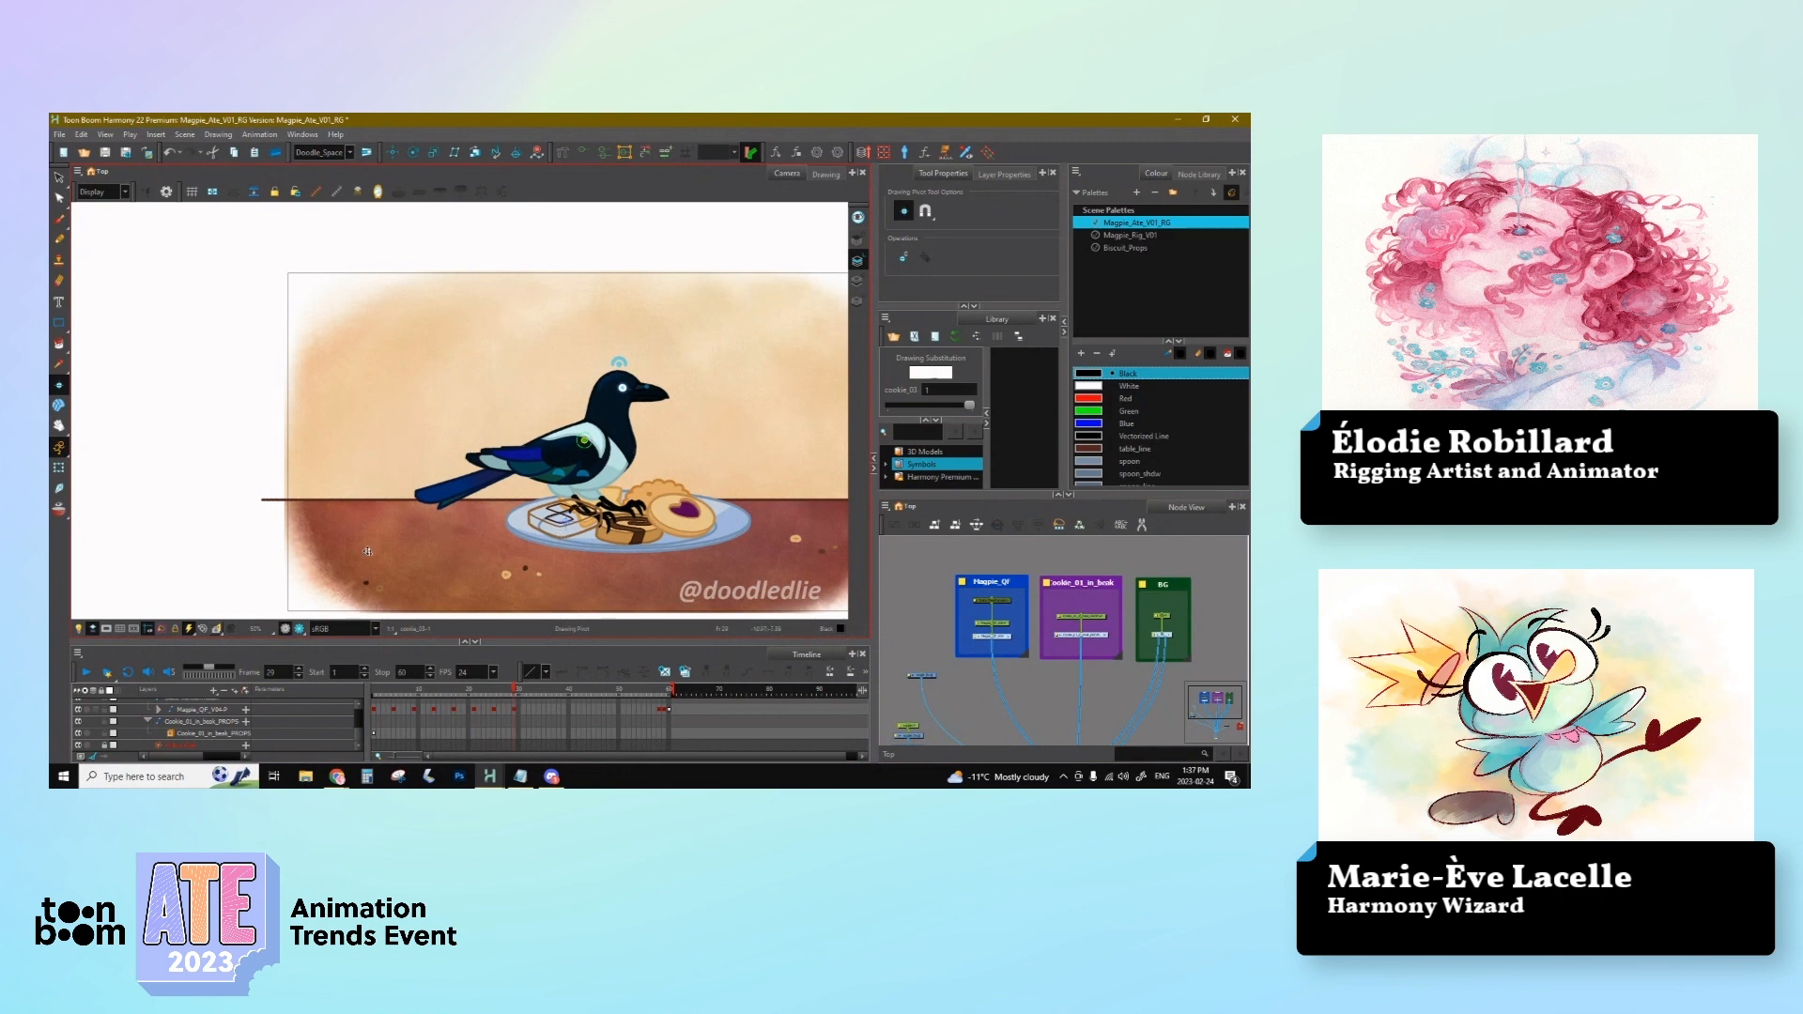
{"action": "key", "text": "shift+t"}
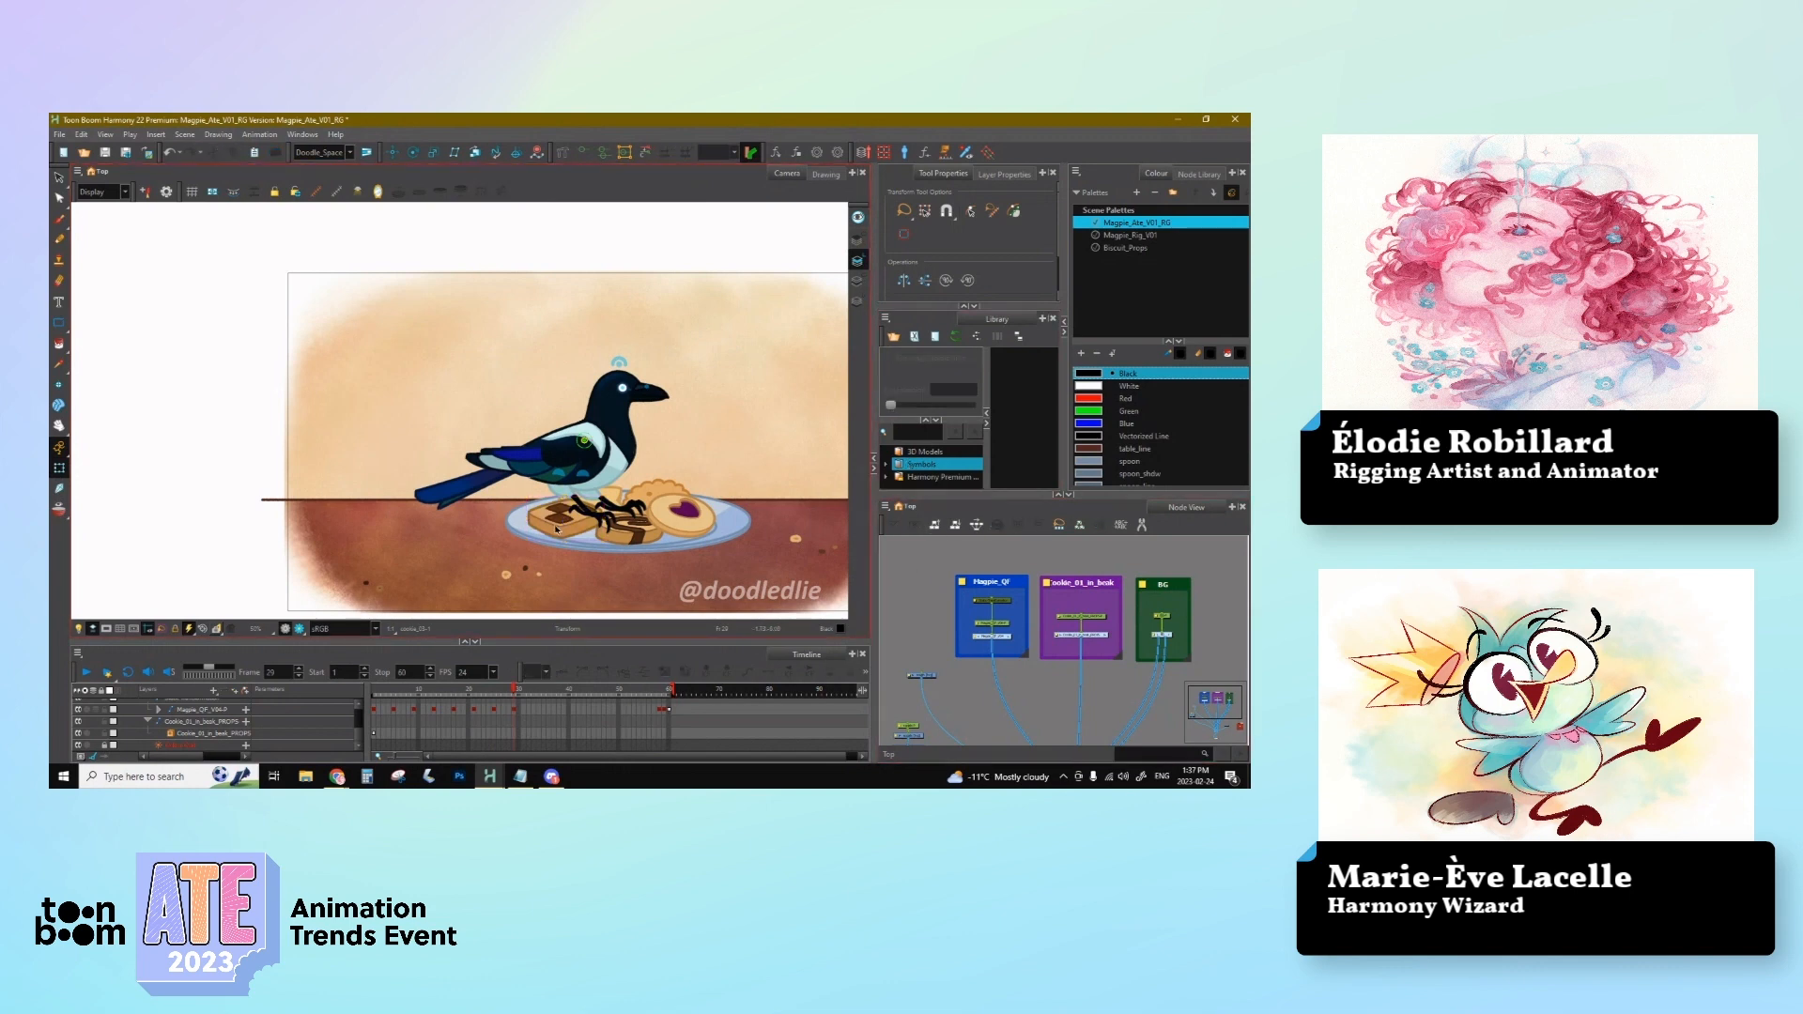
{"action": "left_click", "coordinate": [652, 529], "text": "shift"}
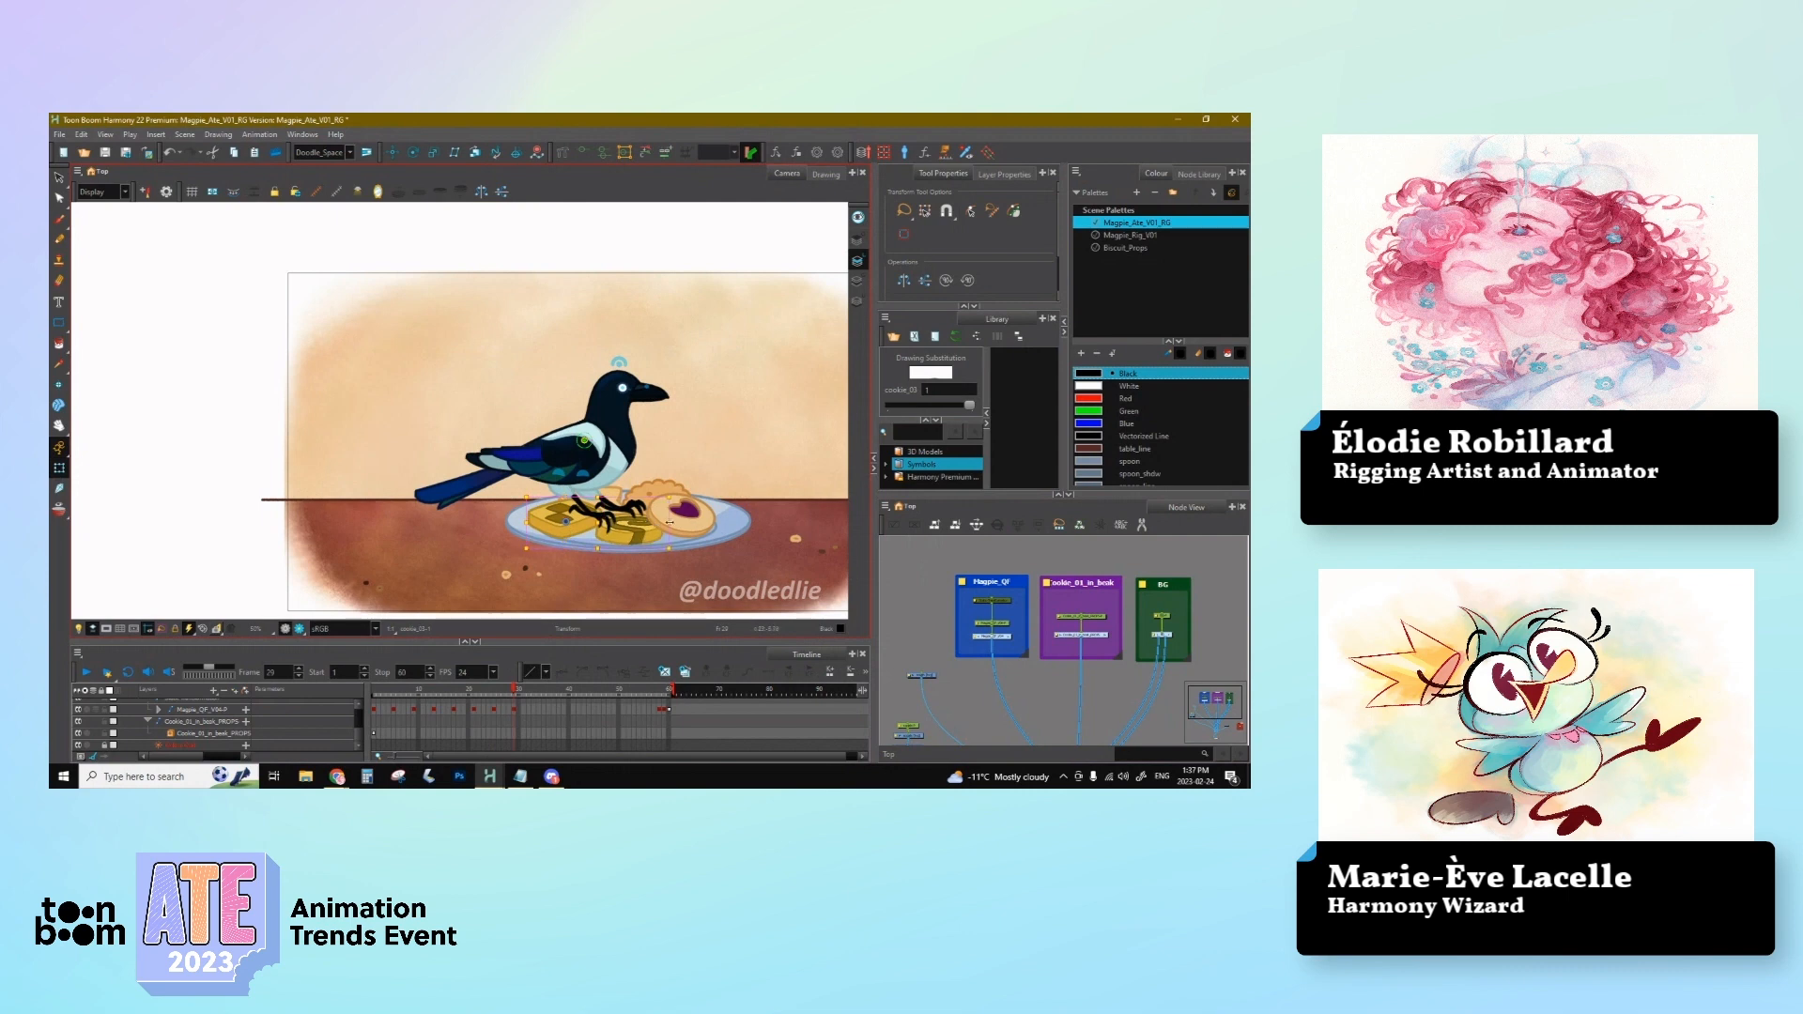
{"action": "left_click", "coordinate": [681, 525], "text": "shift"}
{"action": "left_click", "coordinate": [903, 580]}
Step: Nudge the swirl, checkered and heart-jam cookies forward in depth so they overlap the magpie's feet
{"action": "left_click", "coordinate": [620, 514]}
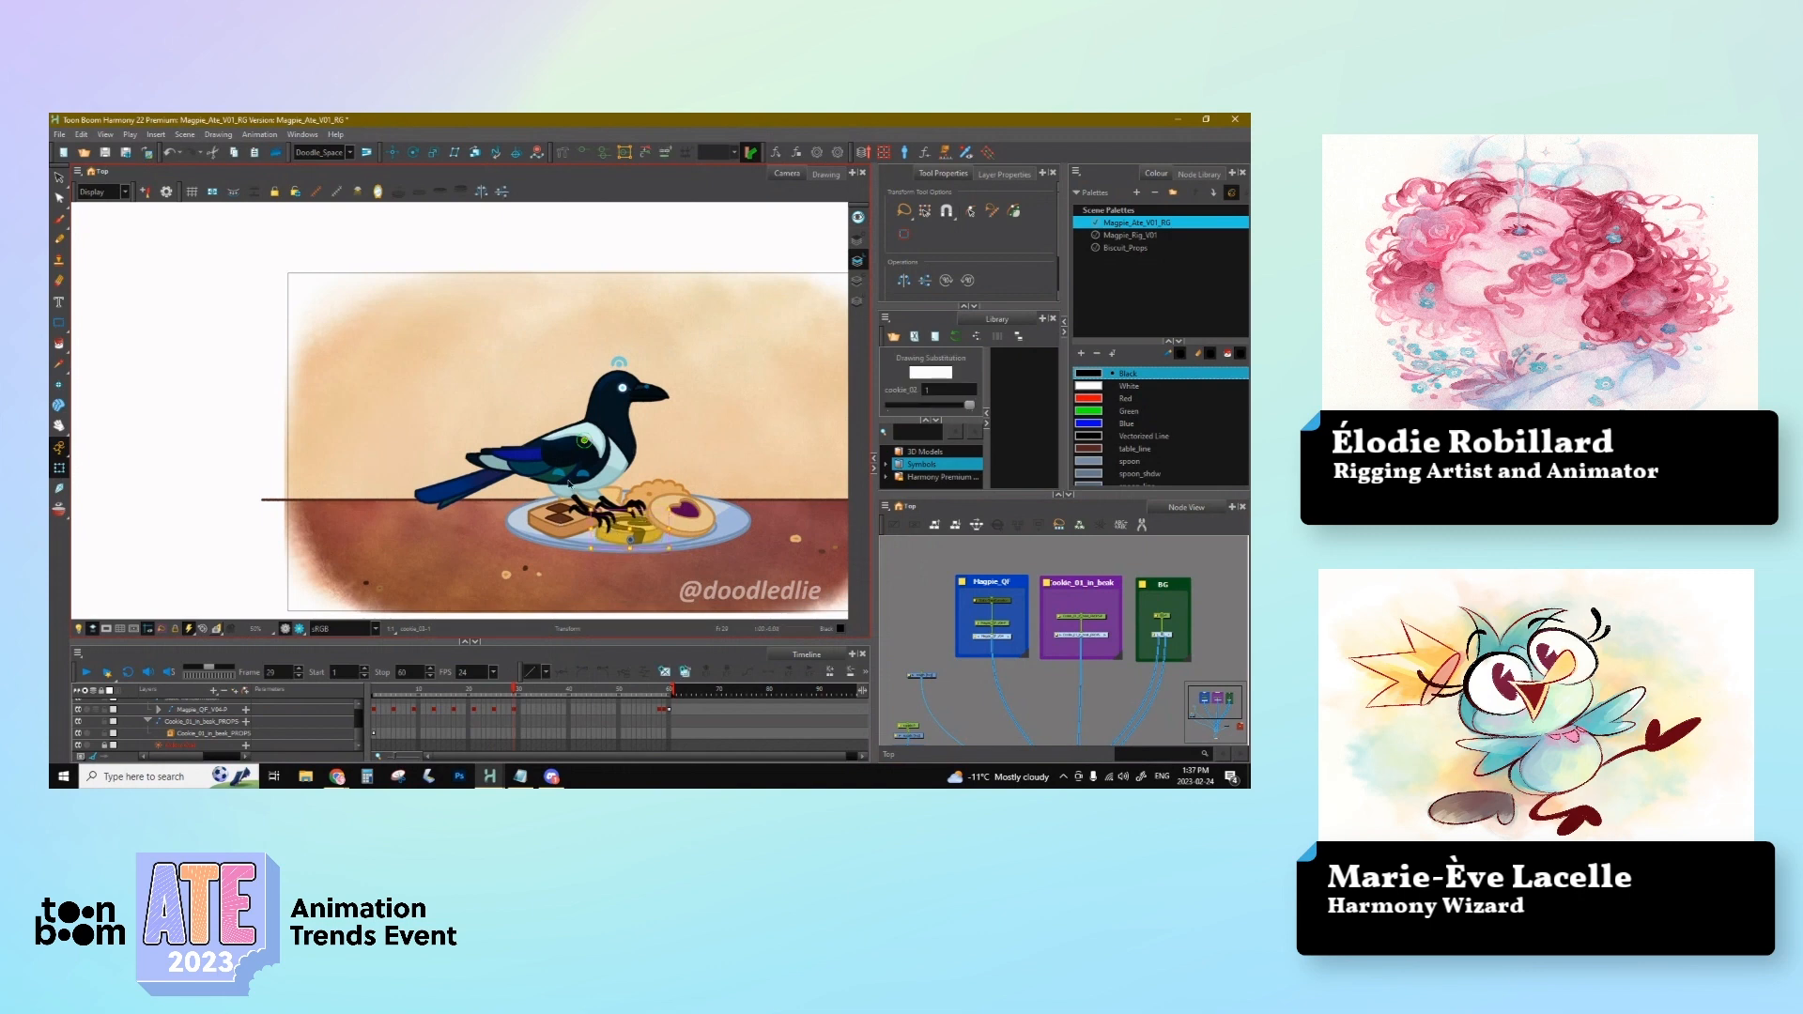
{"action": "key", "text": "alt+Down"}
{"action": "left_click", "coordinate": [562, 507]}
{"action": "key", "text": "alt+Down"}
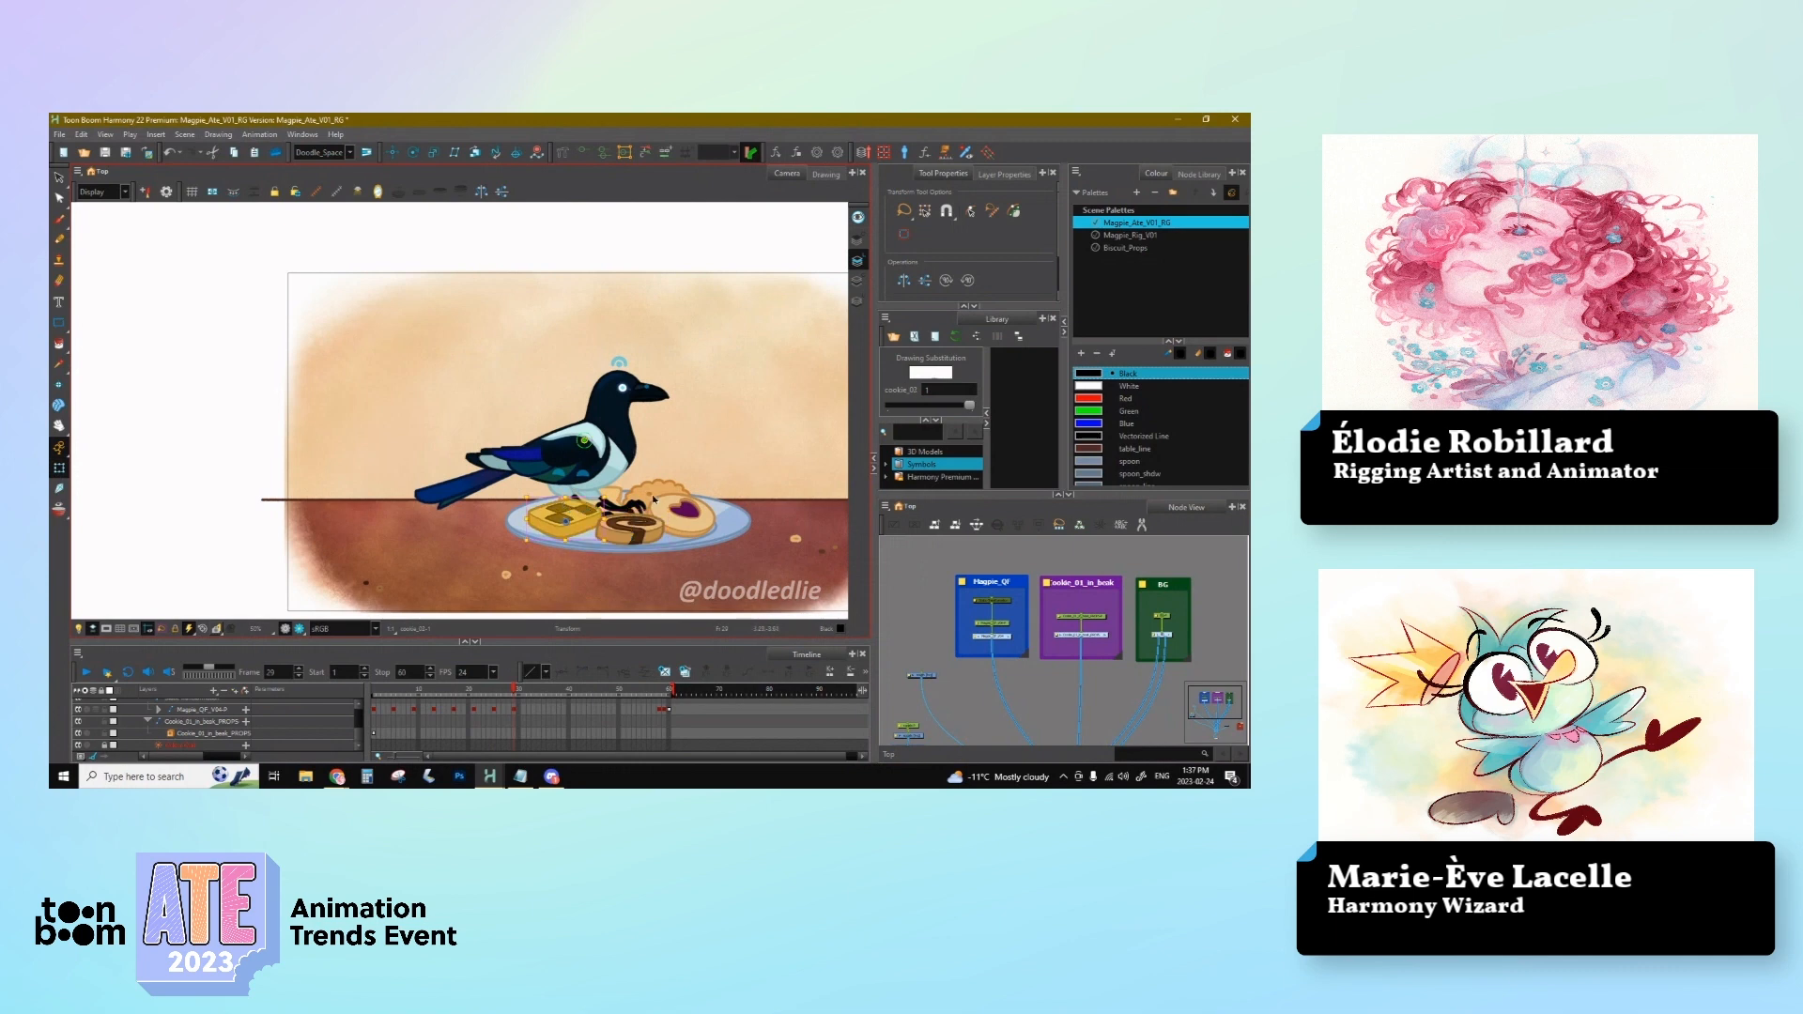
{"action": "left_click", "coordinate": [683, 527]}
{"action": "key", "text": "alt+Down"}
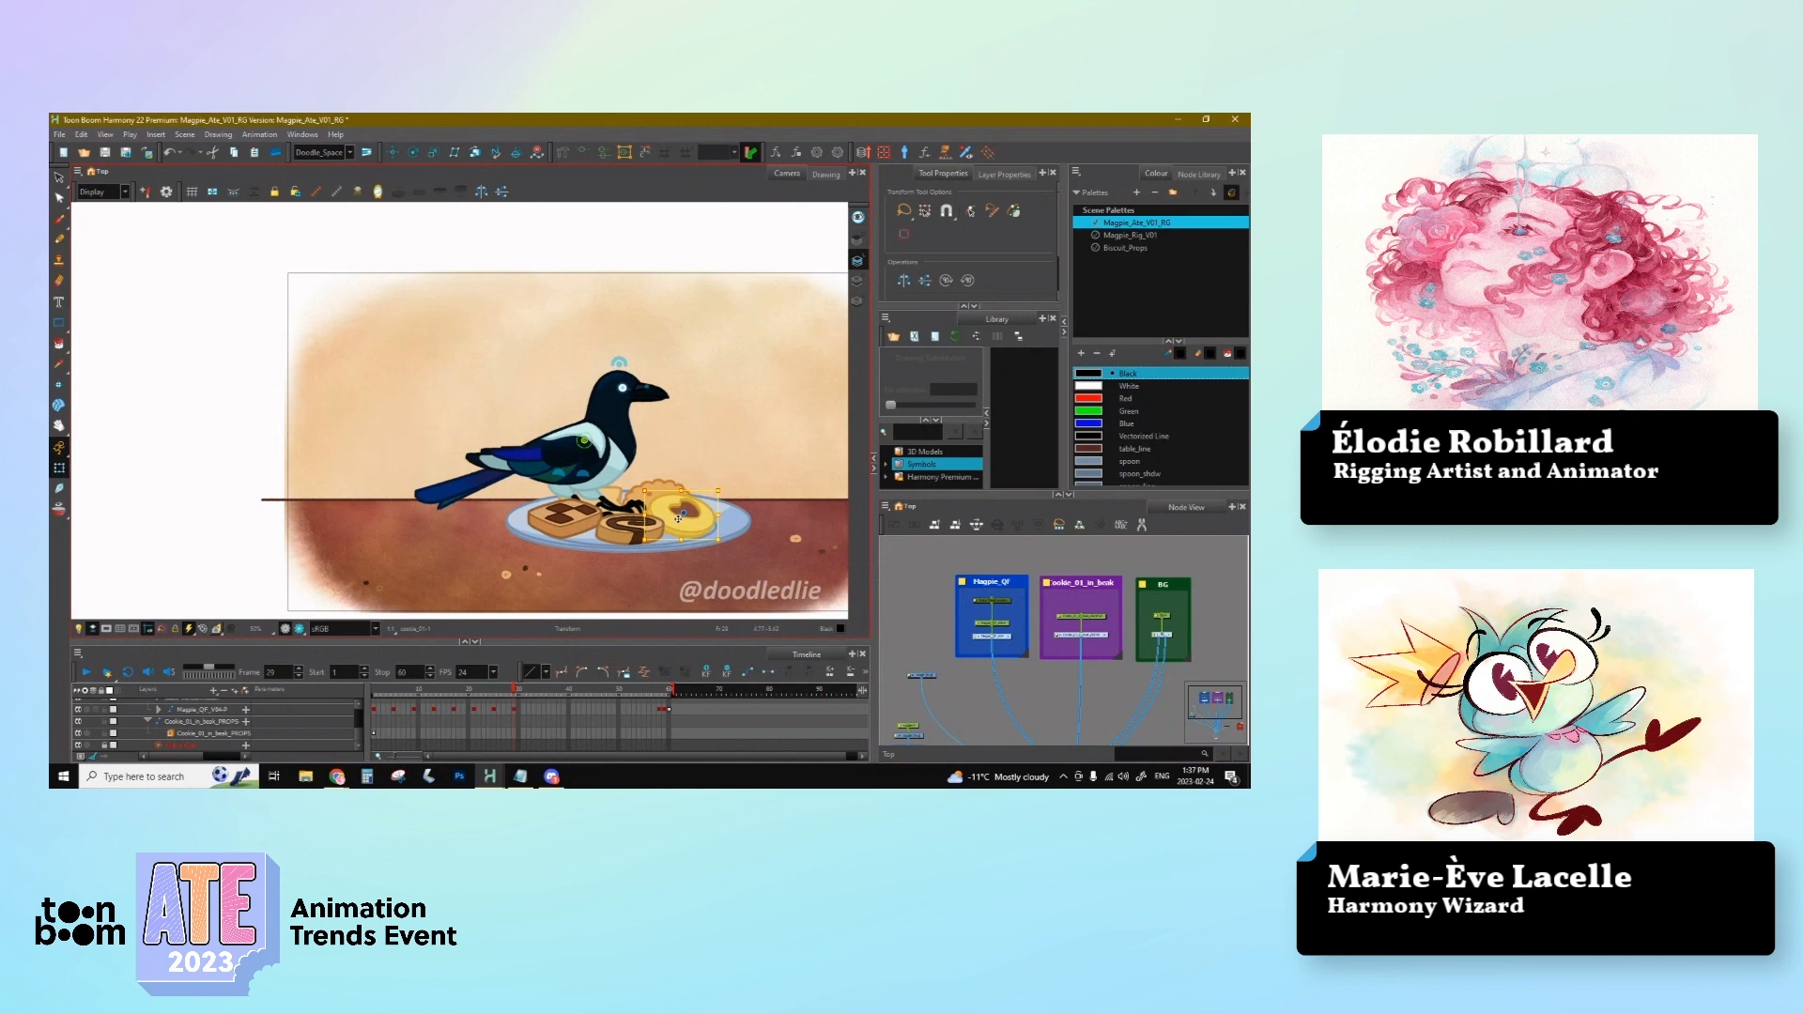
{"action": "key", "text": "alt+Down"}
{"action": "left_click", "coordinate": [610, 528]}
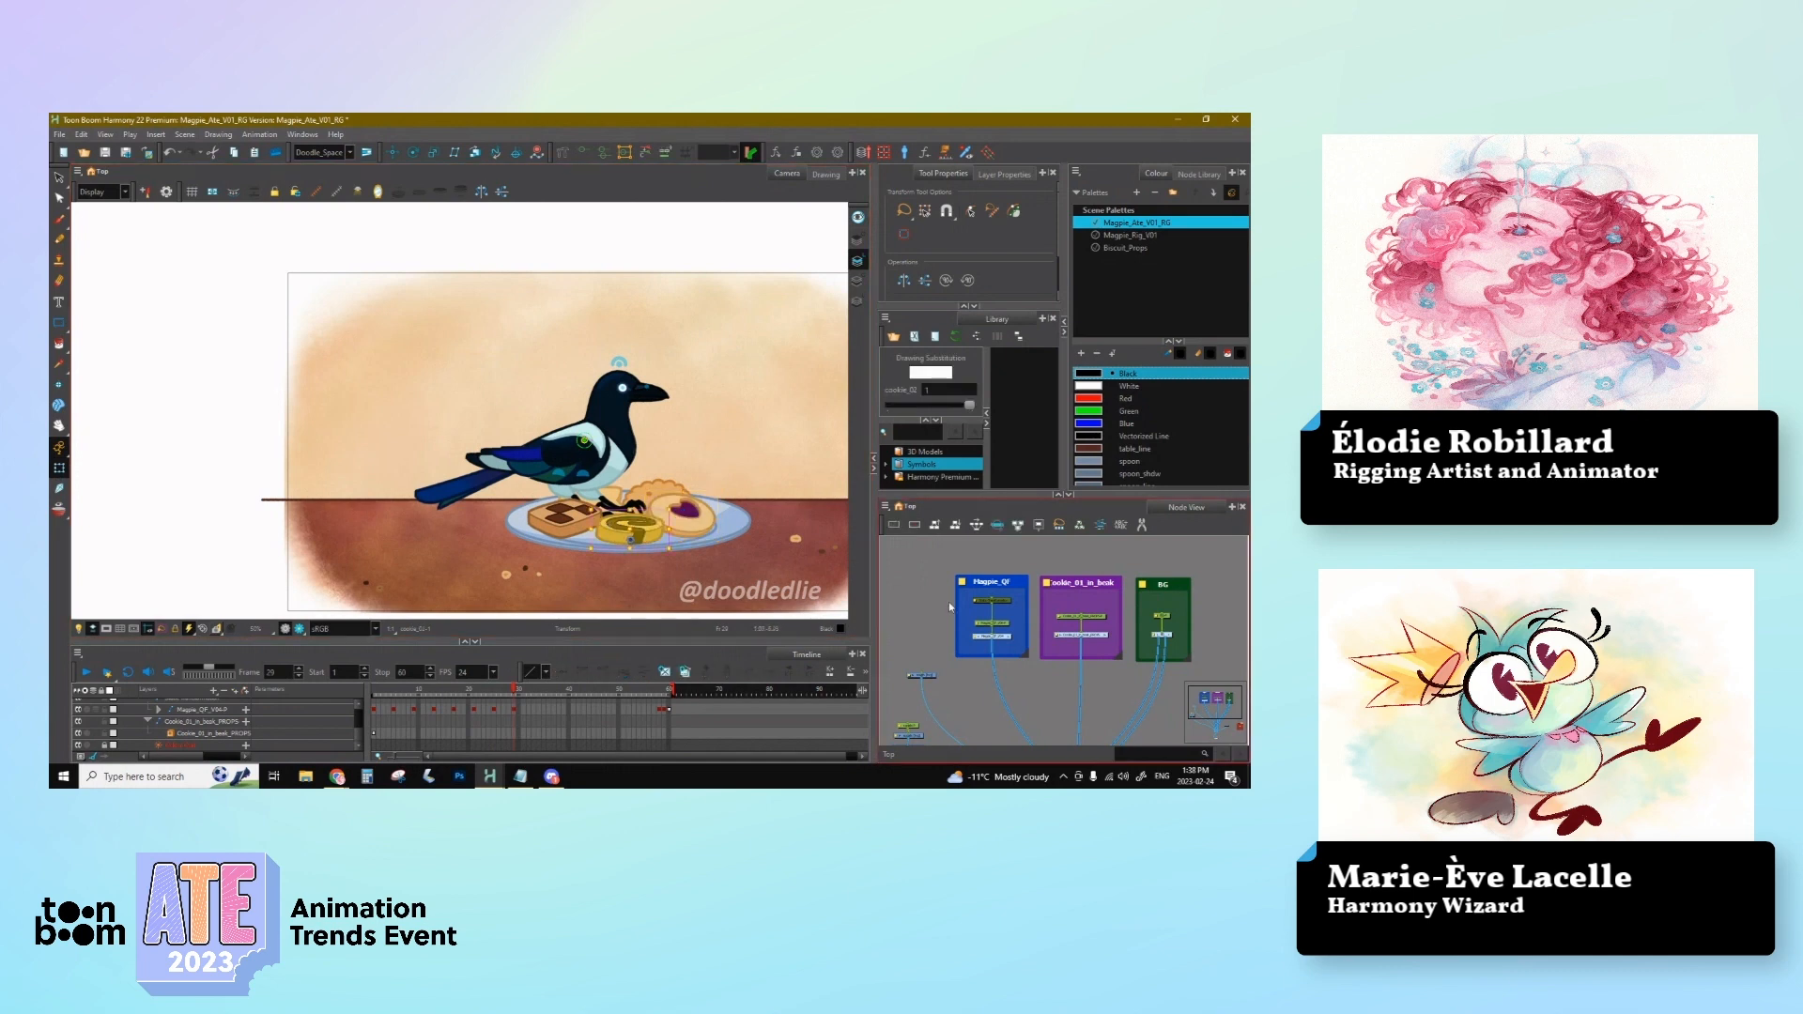
{"action": "left_click", "coordinate": [691, 533]}
{"action": "left_click", "coordinate": [689, 529]}
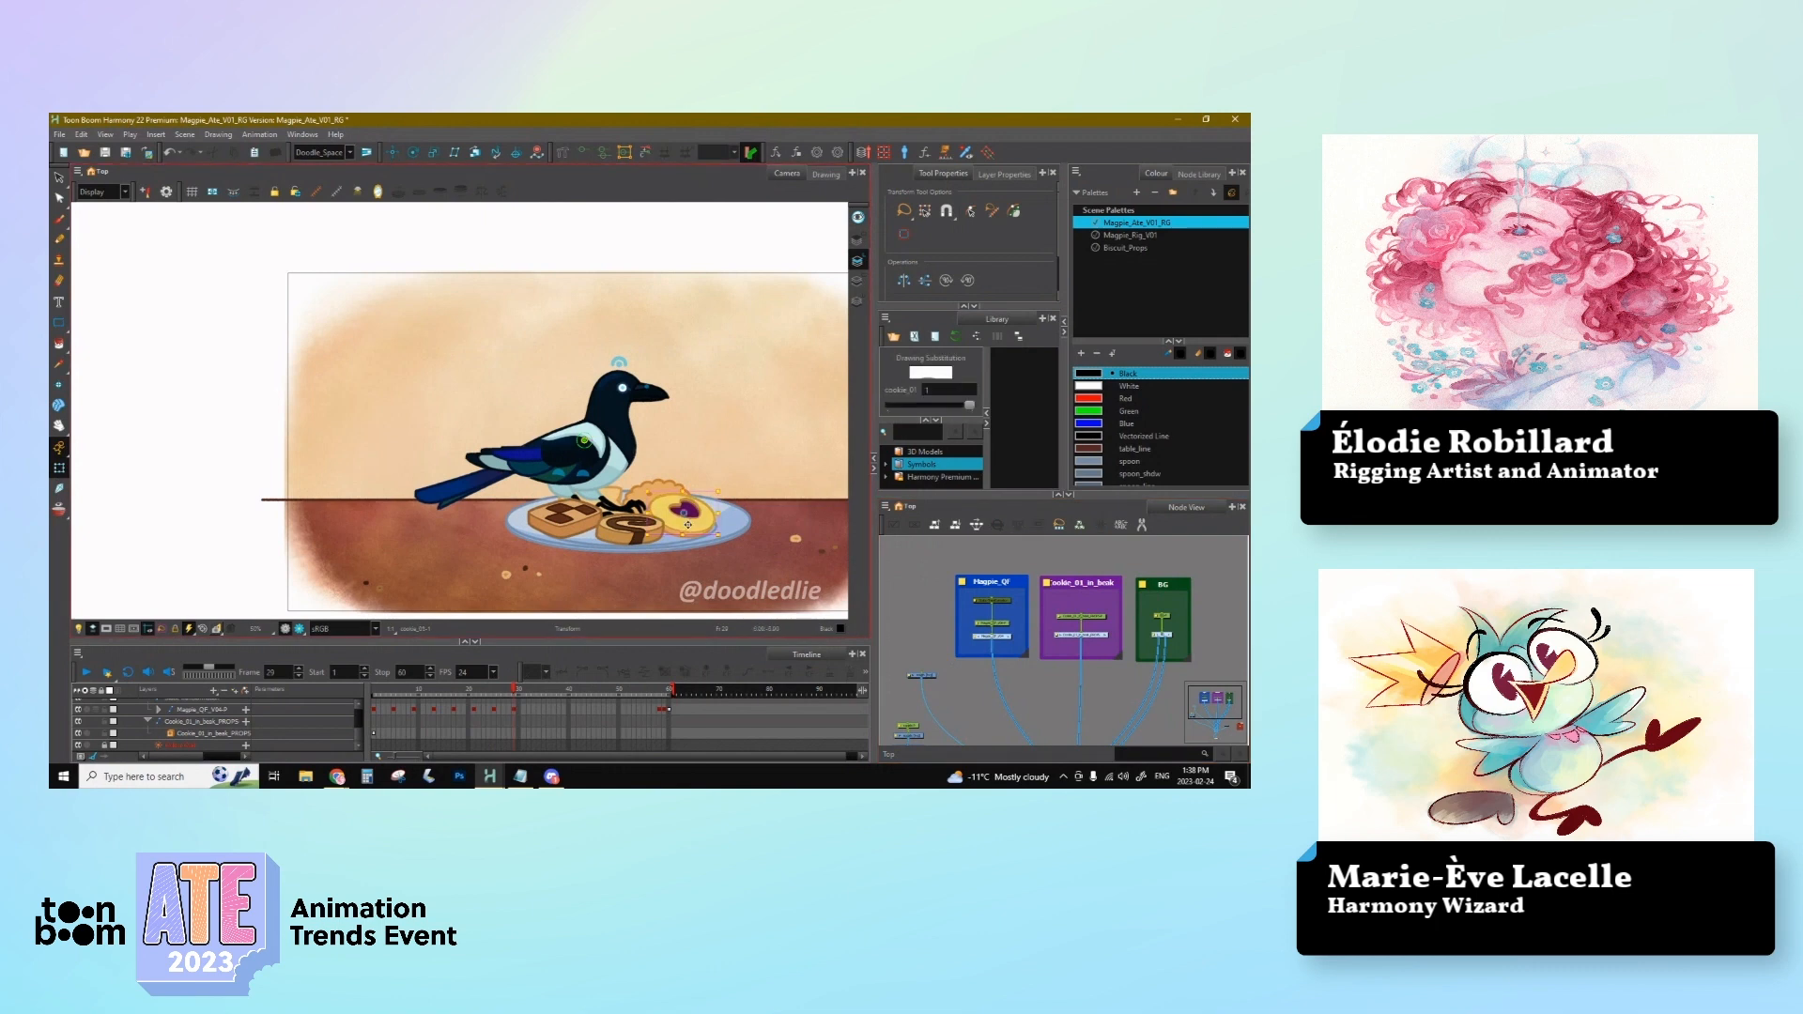
{"action": "key", "text": "b"}
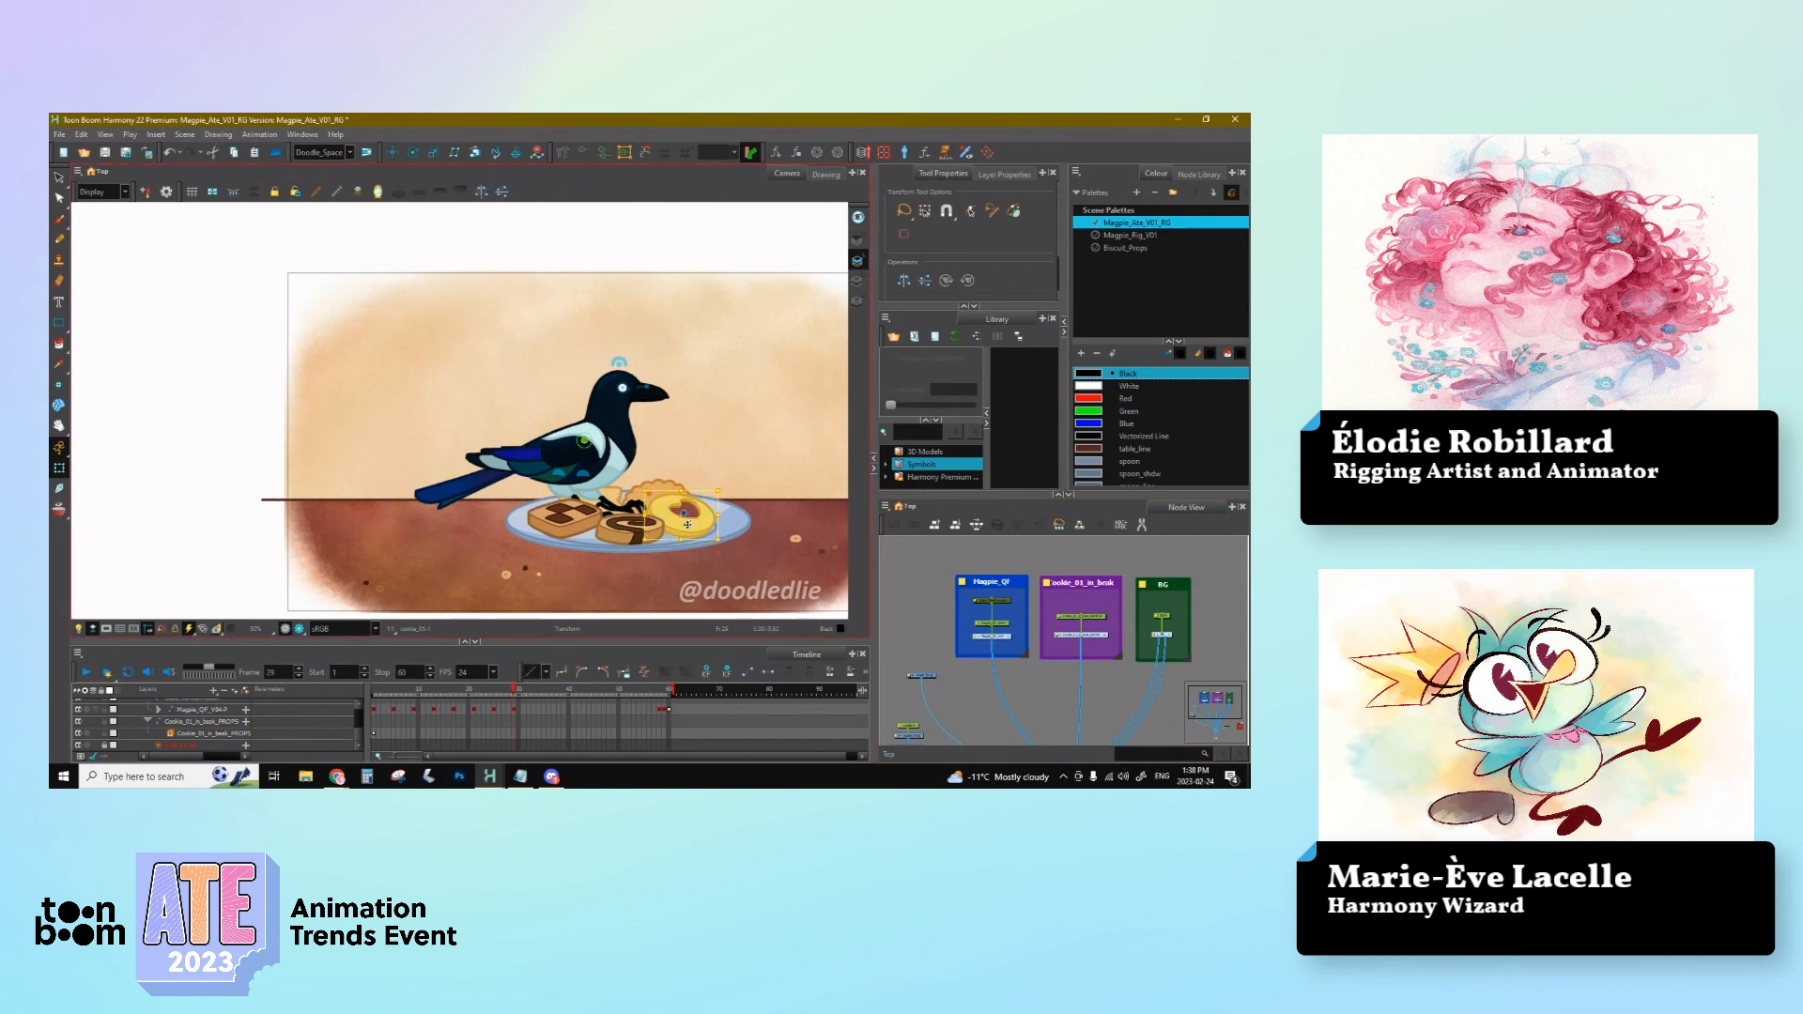
{"action": "left_click", "coordinate": [932, 642]}
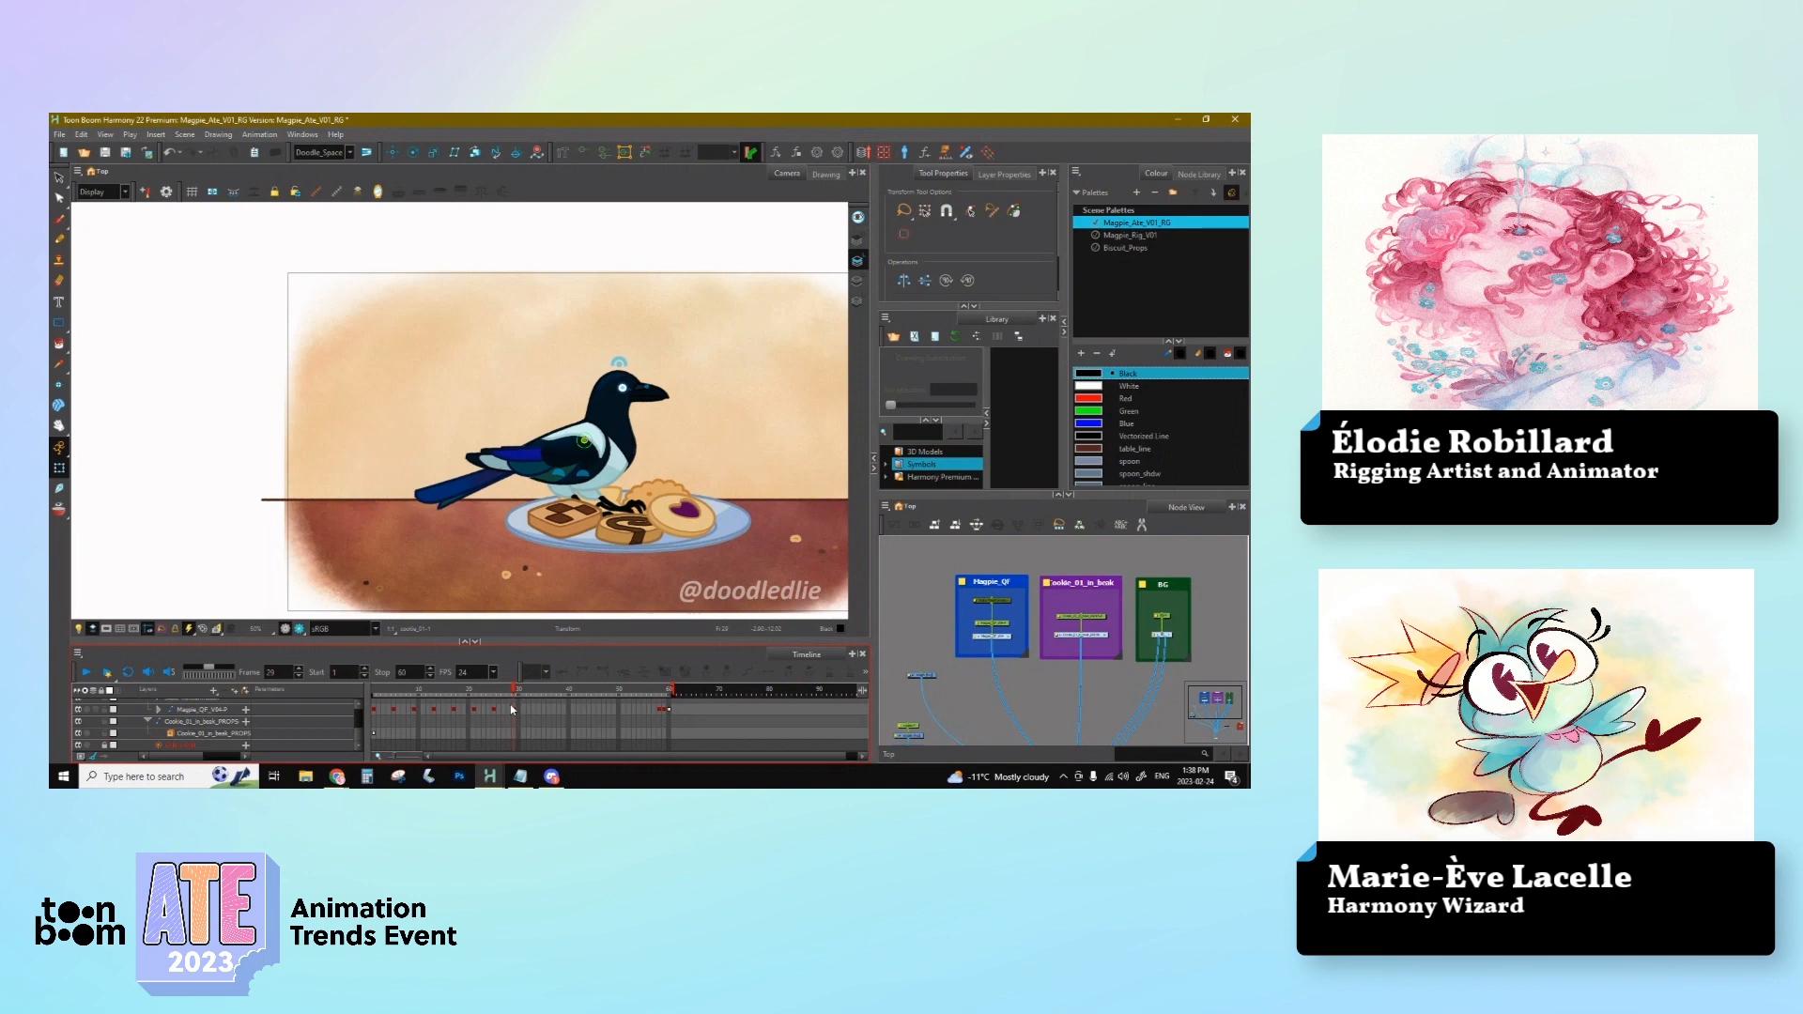
Step: Shift the whole magpie slightly backward on the plate at its frame 29 landing keyframe
{"action": "left_click", "coordinate": [585, 474]}
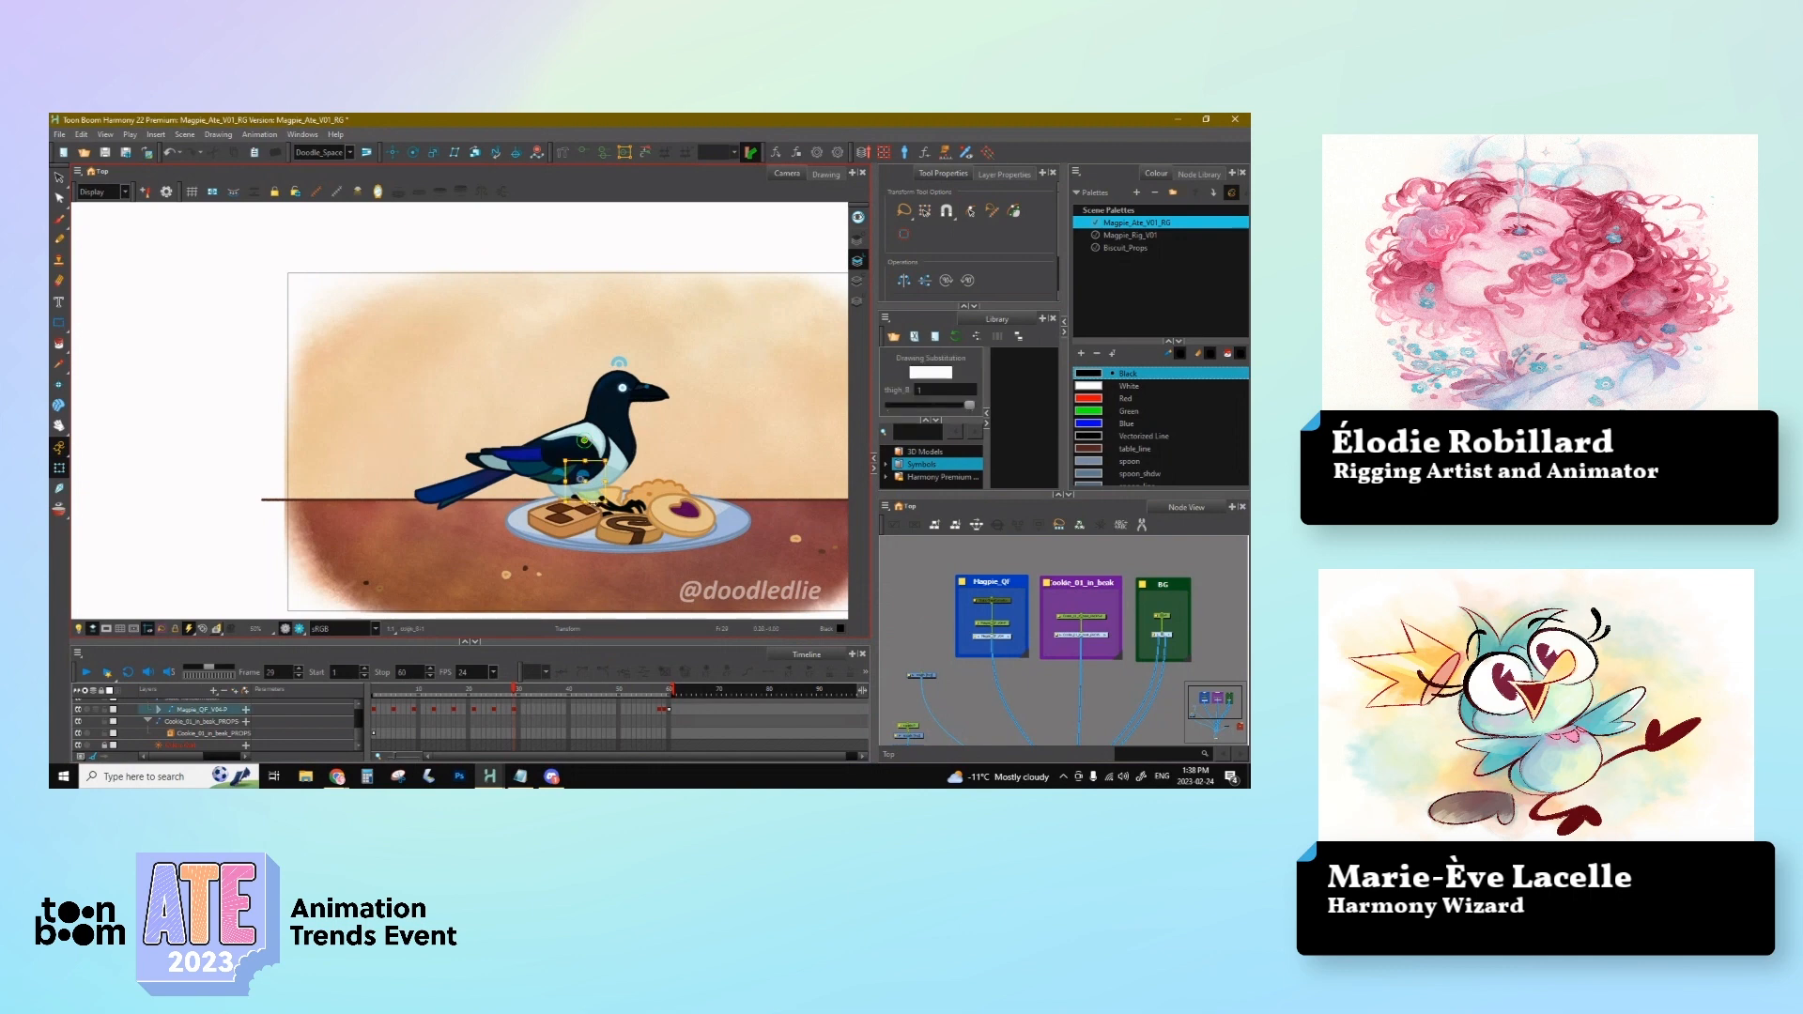
{"action": "left_click", "coordinate": [652, 516]}
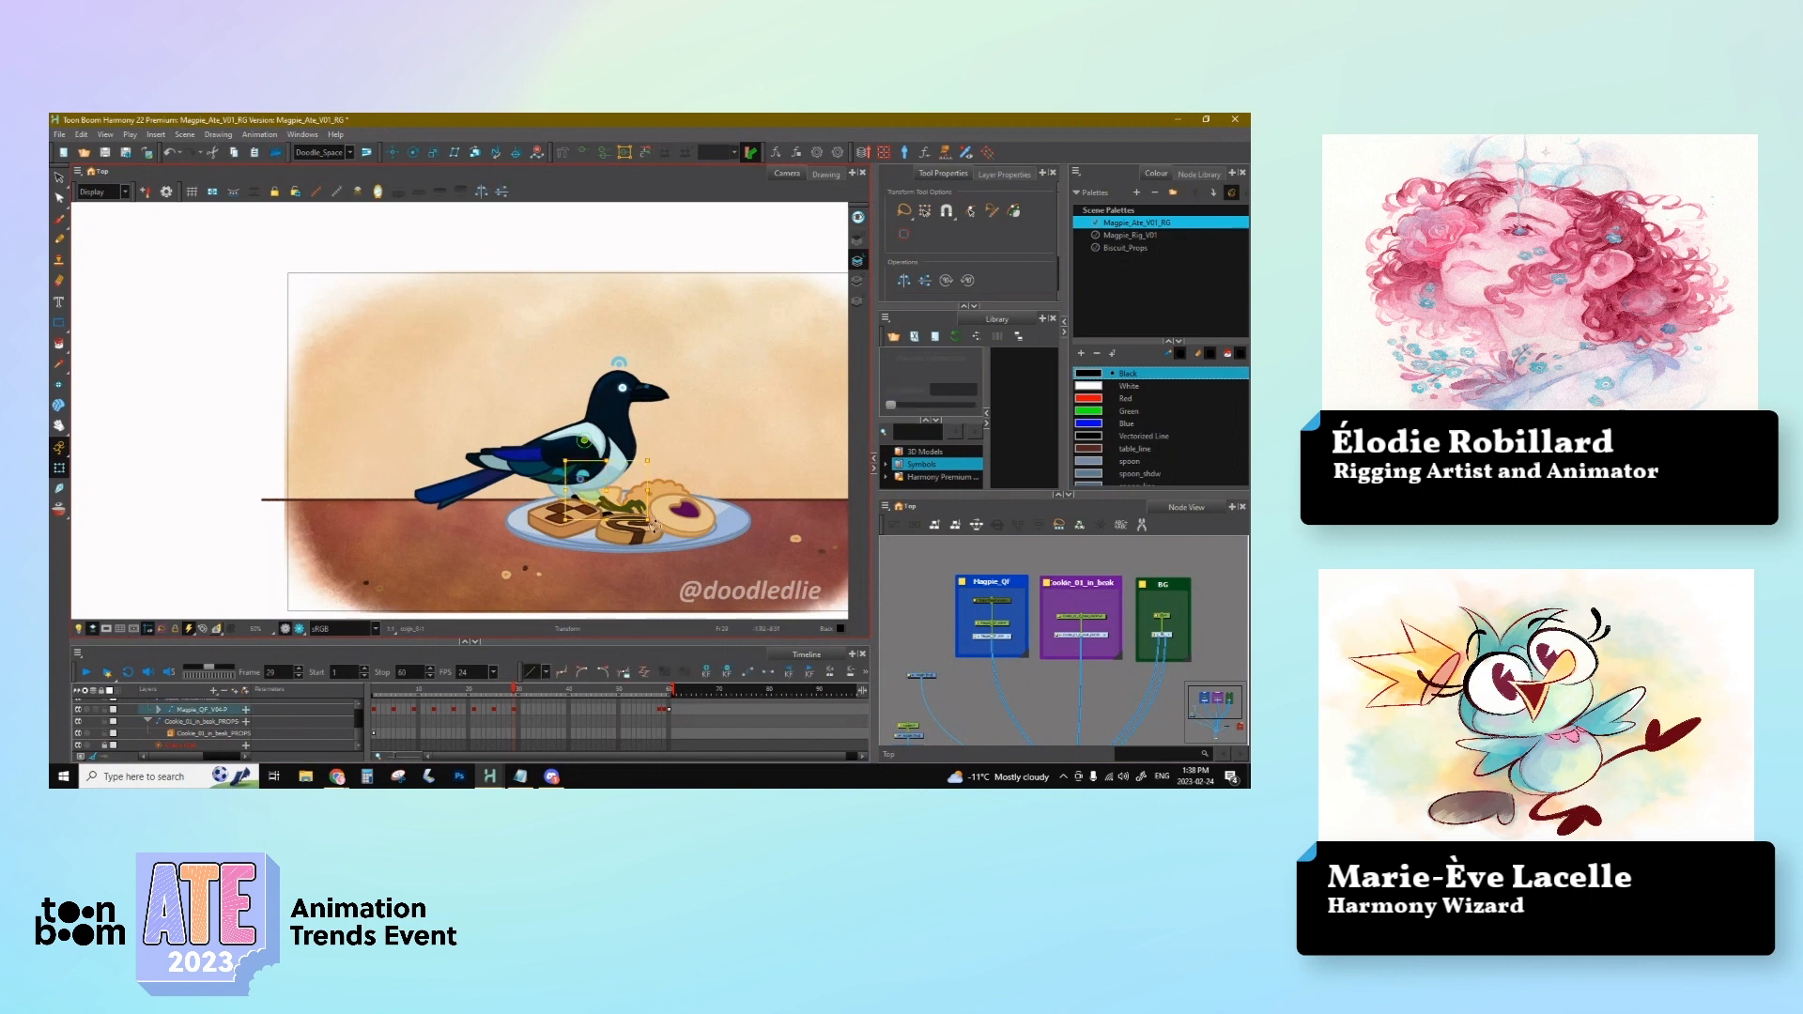
{"action": "left_click", "coordinate": [497, 693]}
{"action": "left_click_drag", "start_coordinate": [496, 695], "coordinate": [532, 703]}
{"action": "left_click", "coordinate": [515, 710]}
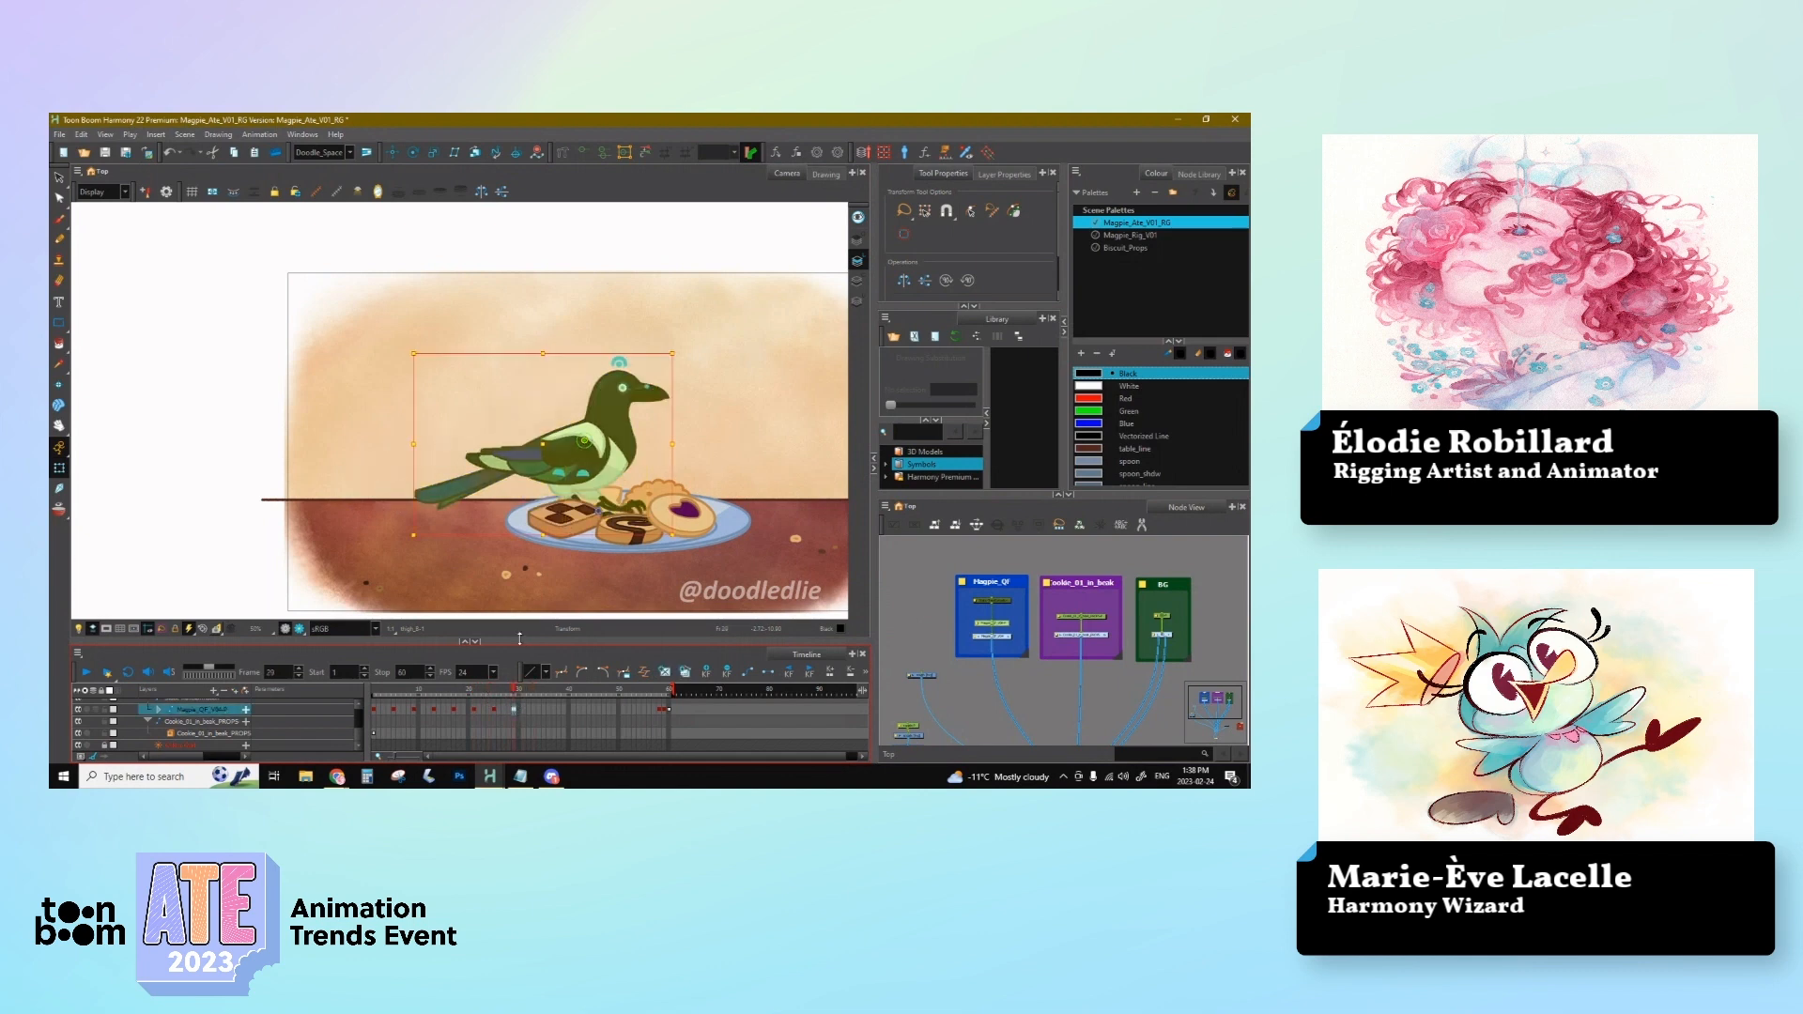
{"action": "left_click_drag", "start_coordinate": [626, 406], "coordinate": [619, 406]}
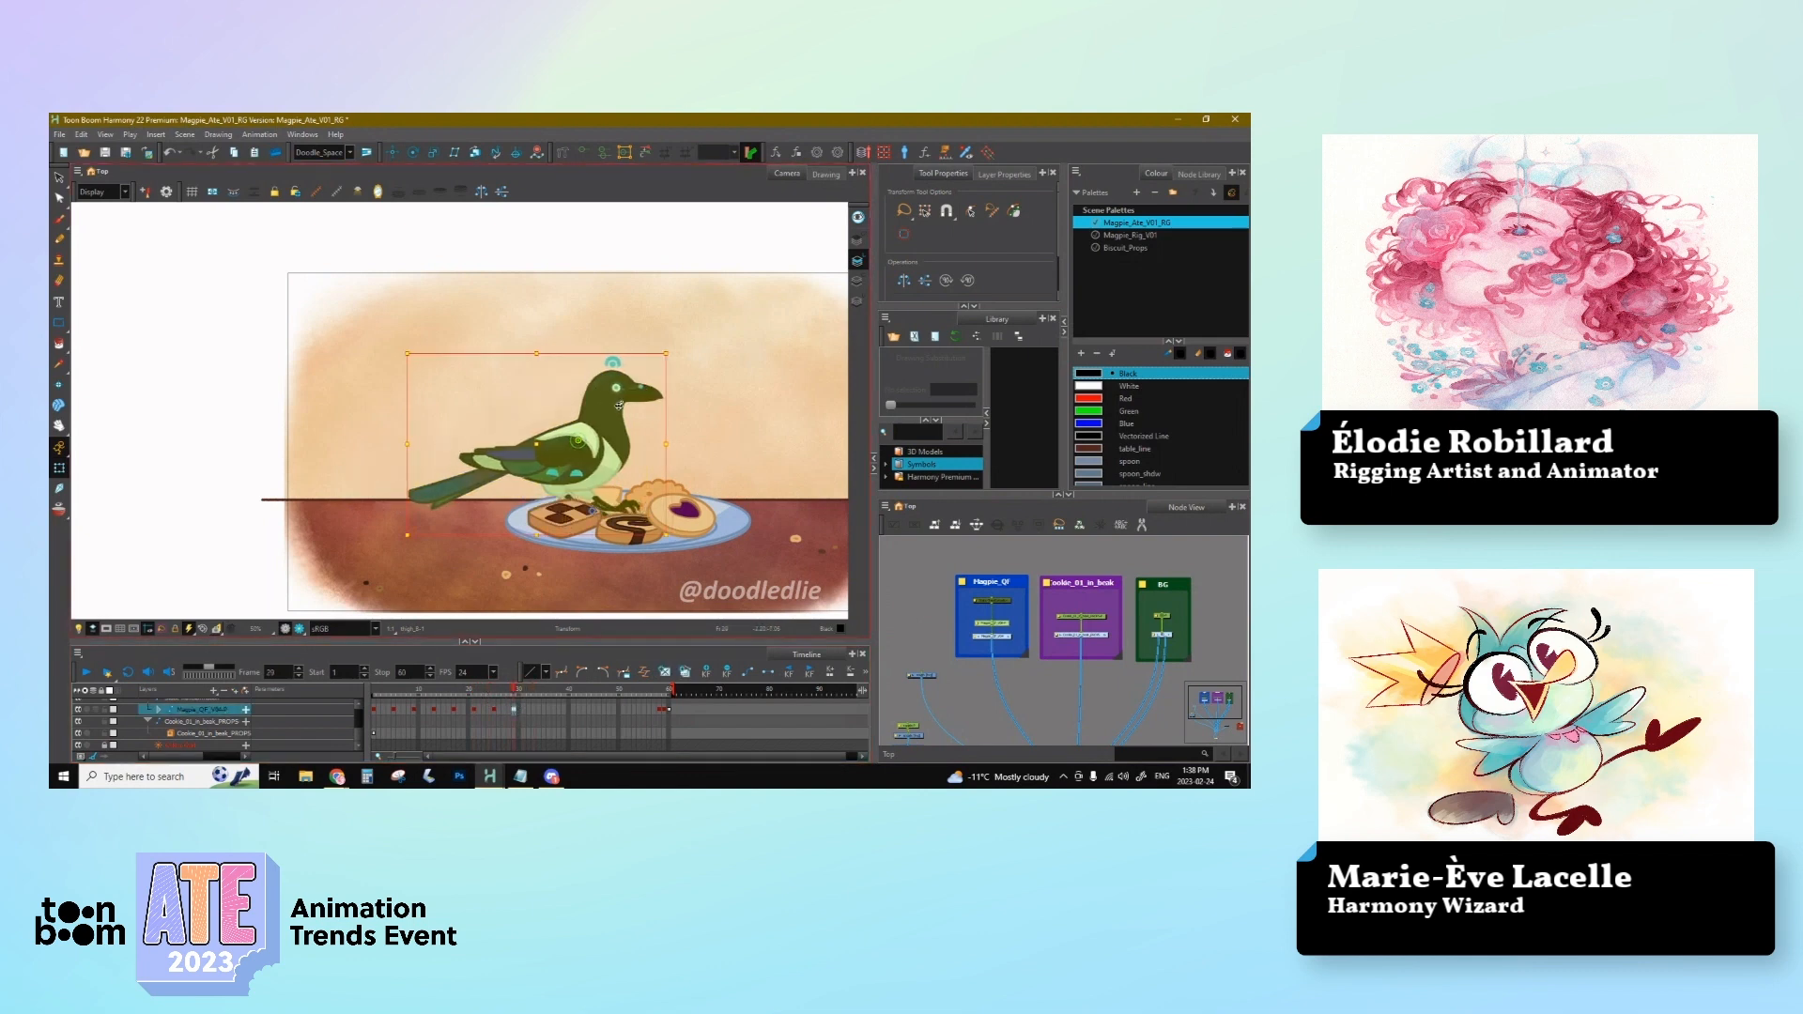
{"action": "left_click", "coordinate": [904, 640]}
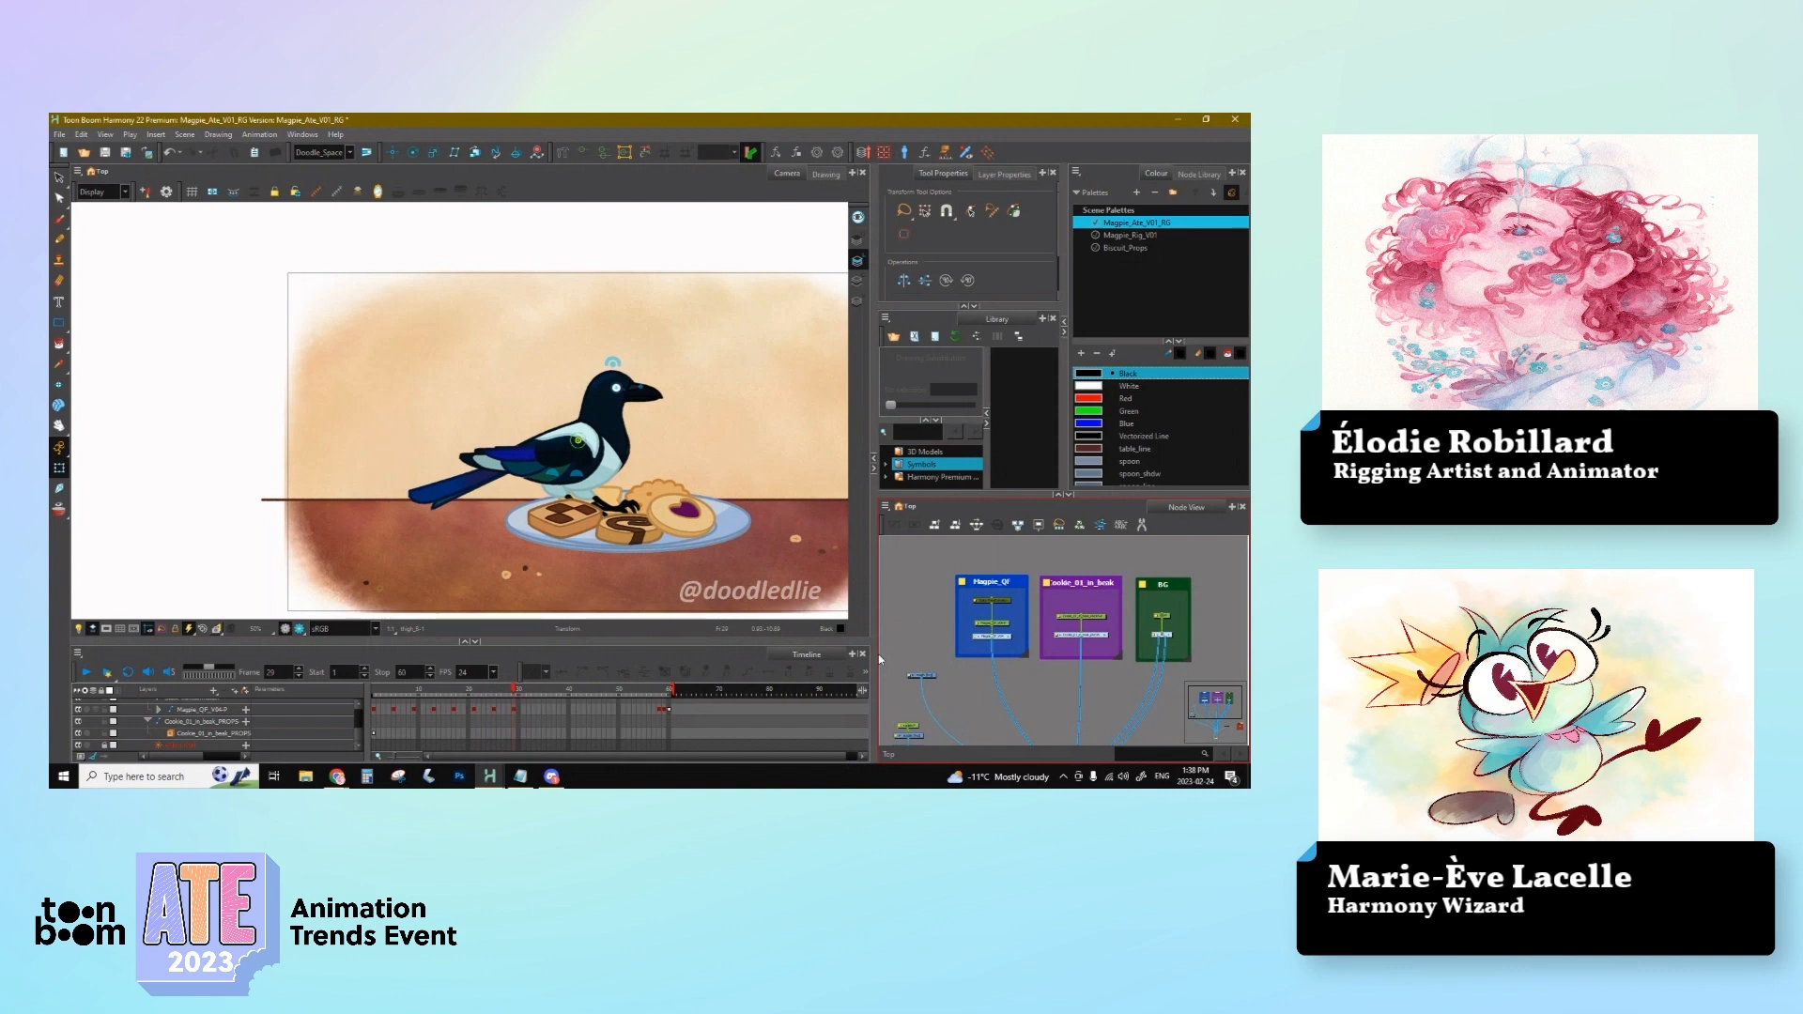
Step: Scrub through the hops, play the animation from frame 1 and compare the magpie's last two keyframes
{"action": "key", "text": "space"}
{"action": "left_click_drag", "start_coordinate": [709, 510], "coordinate": [597, 477]}
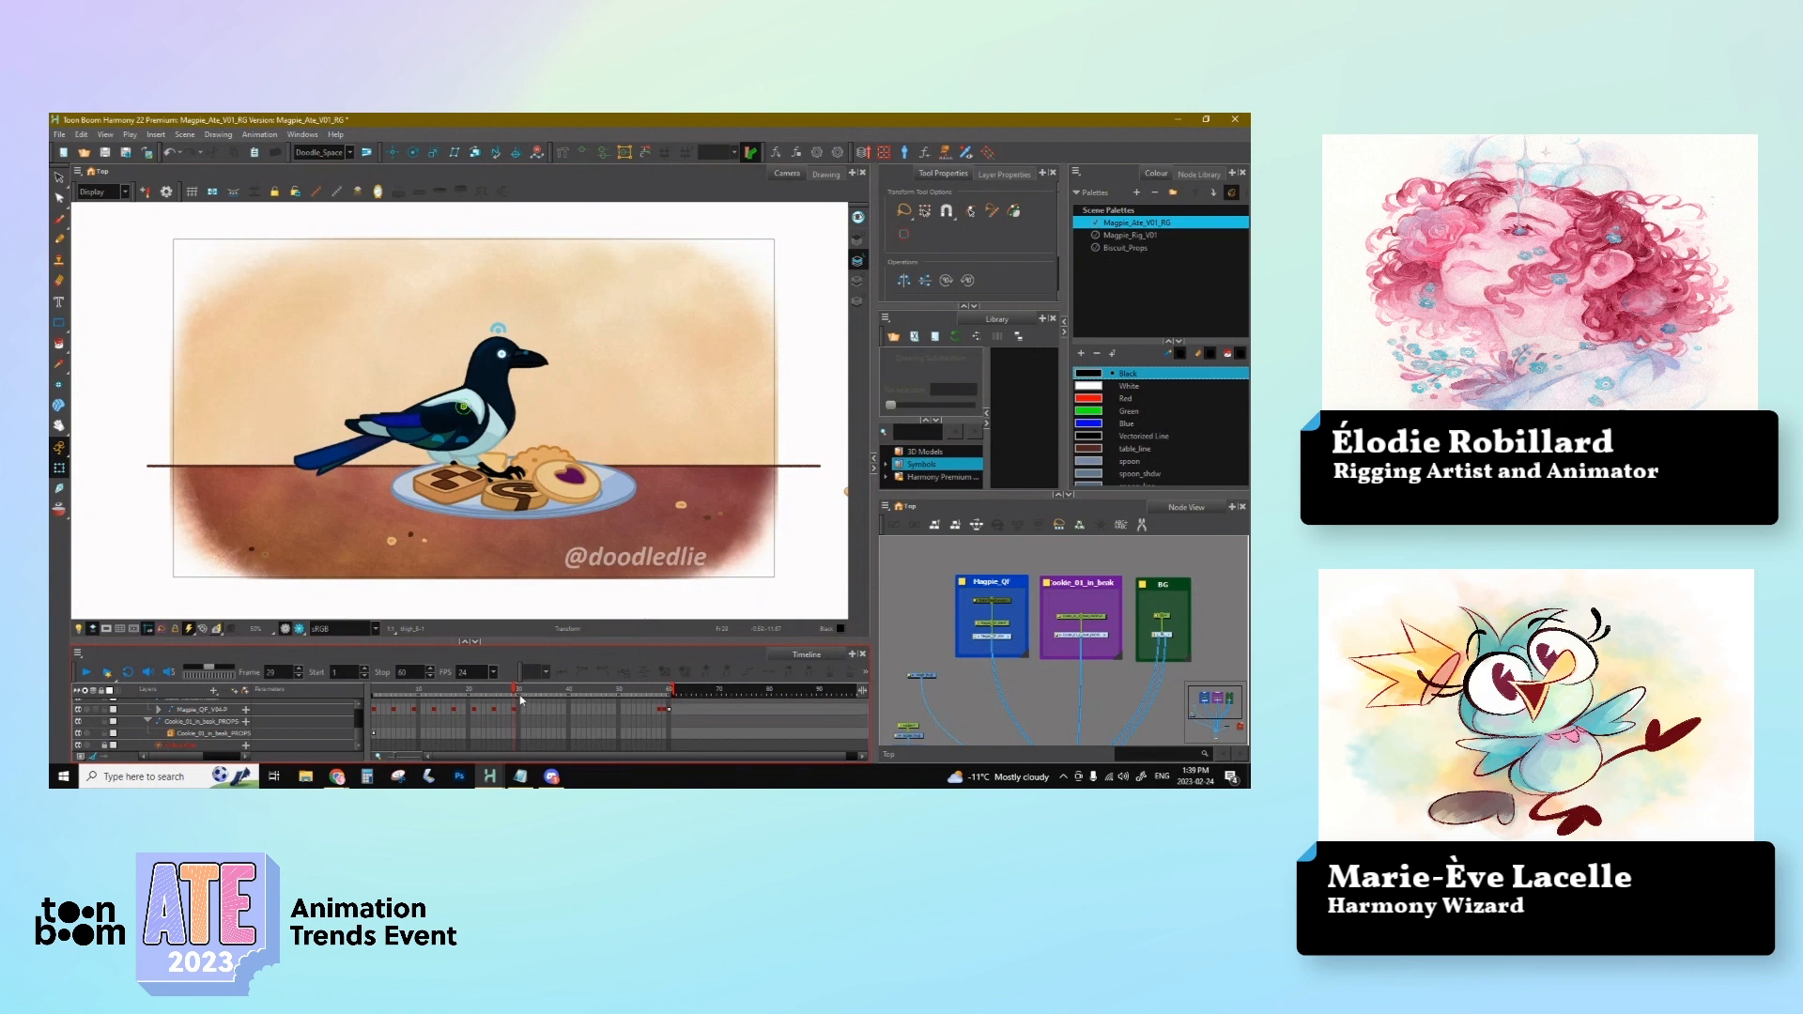
{"action": "left_click_drag", "start_coordinate": [512, 695], "coordinate": [465, 713]}
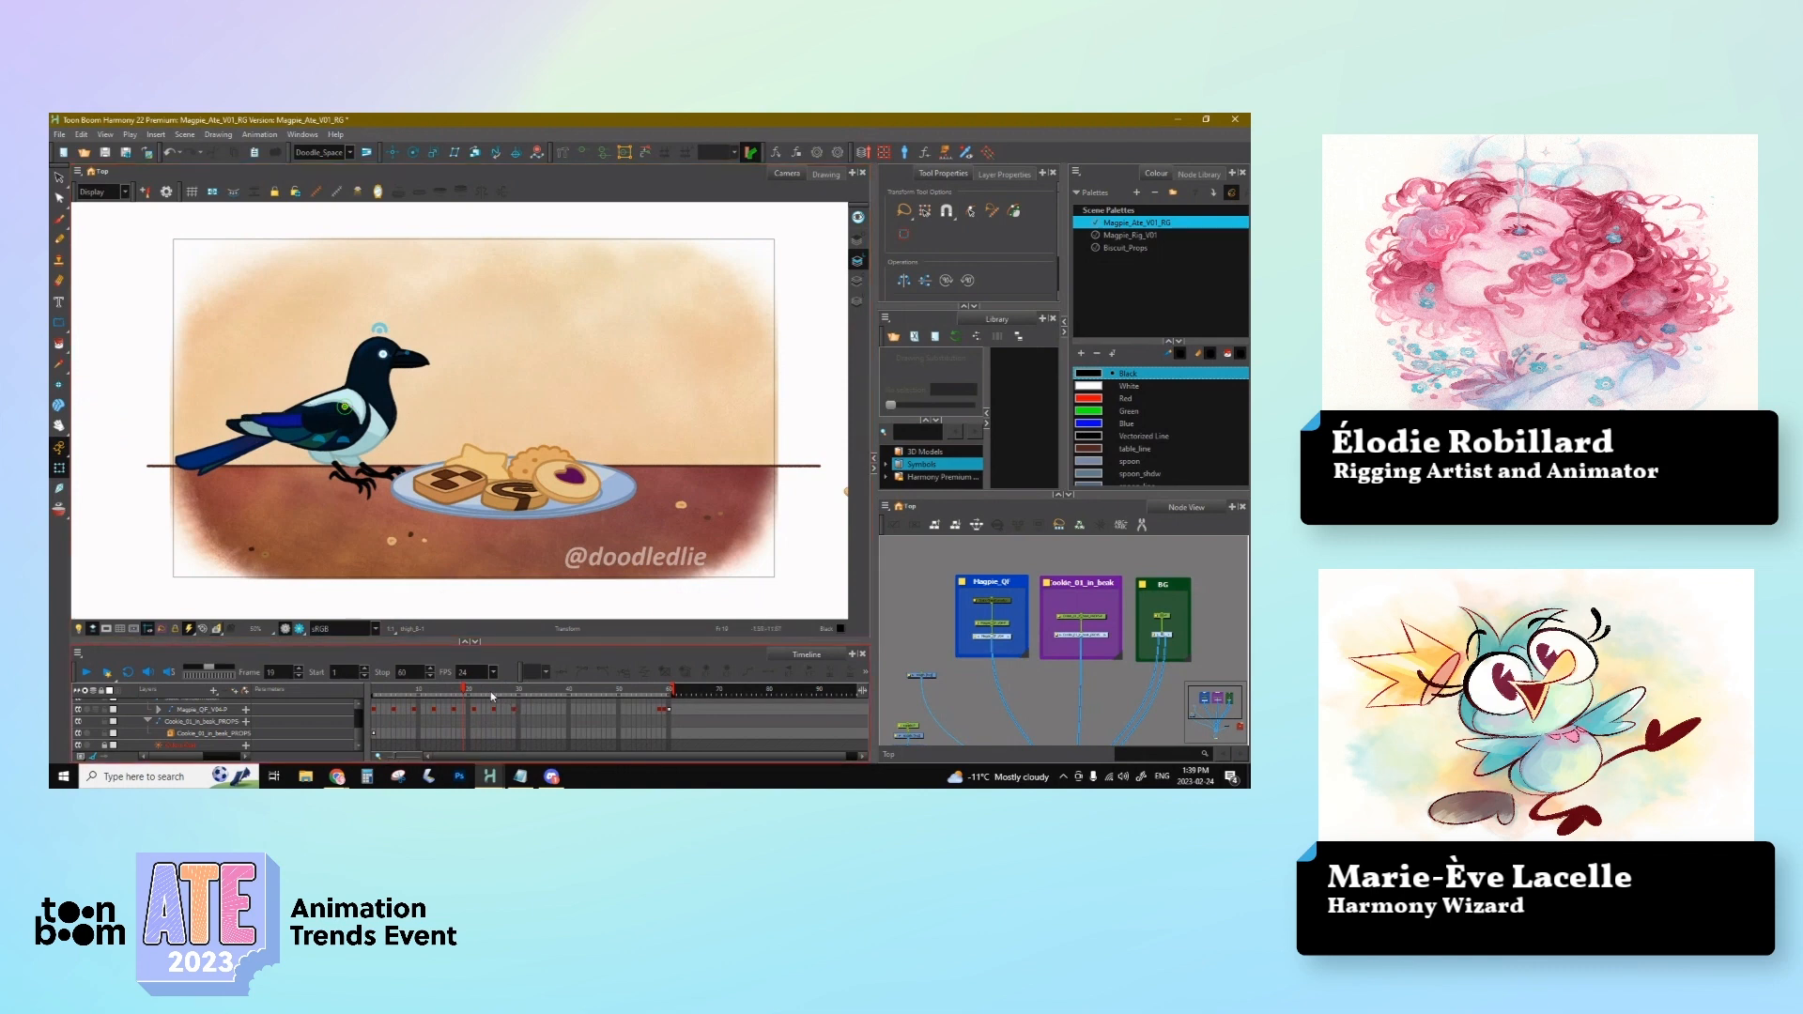
{"action": "left_click", "coordinate": [382, 690]}
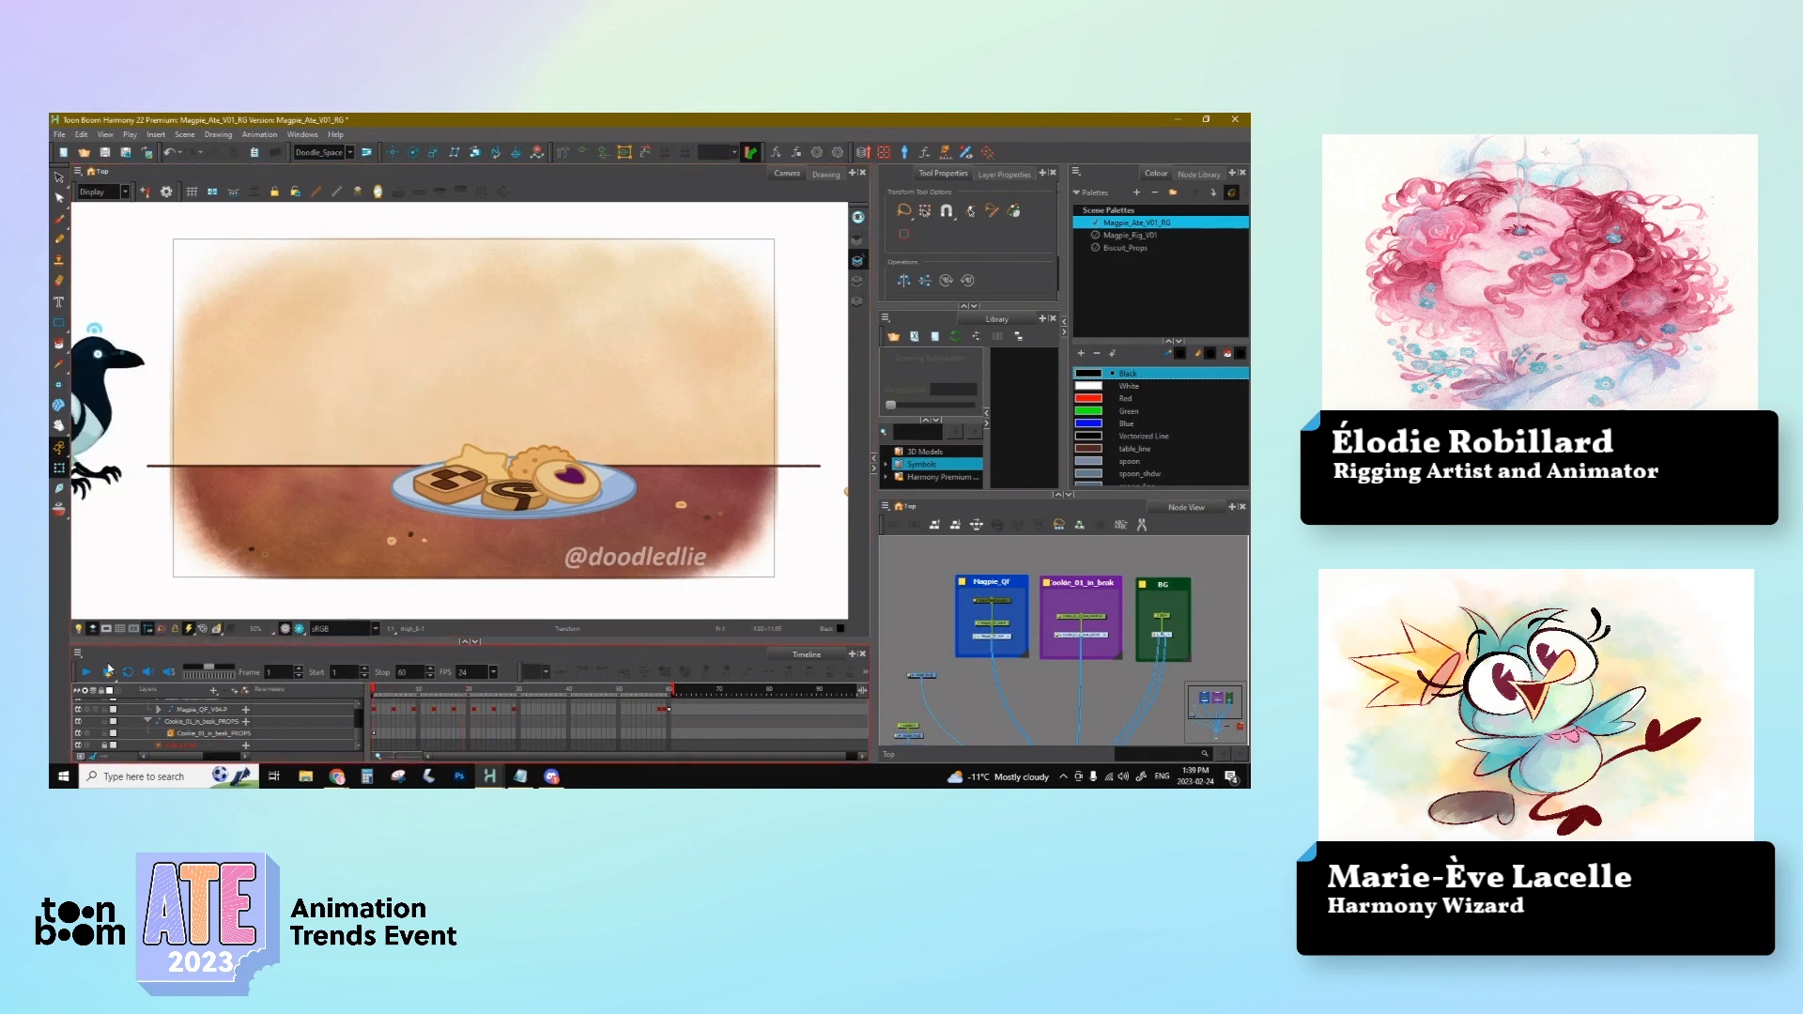
{"action": "key", "text": "Return"}
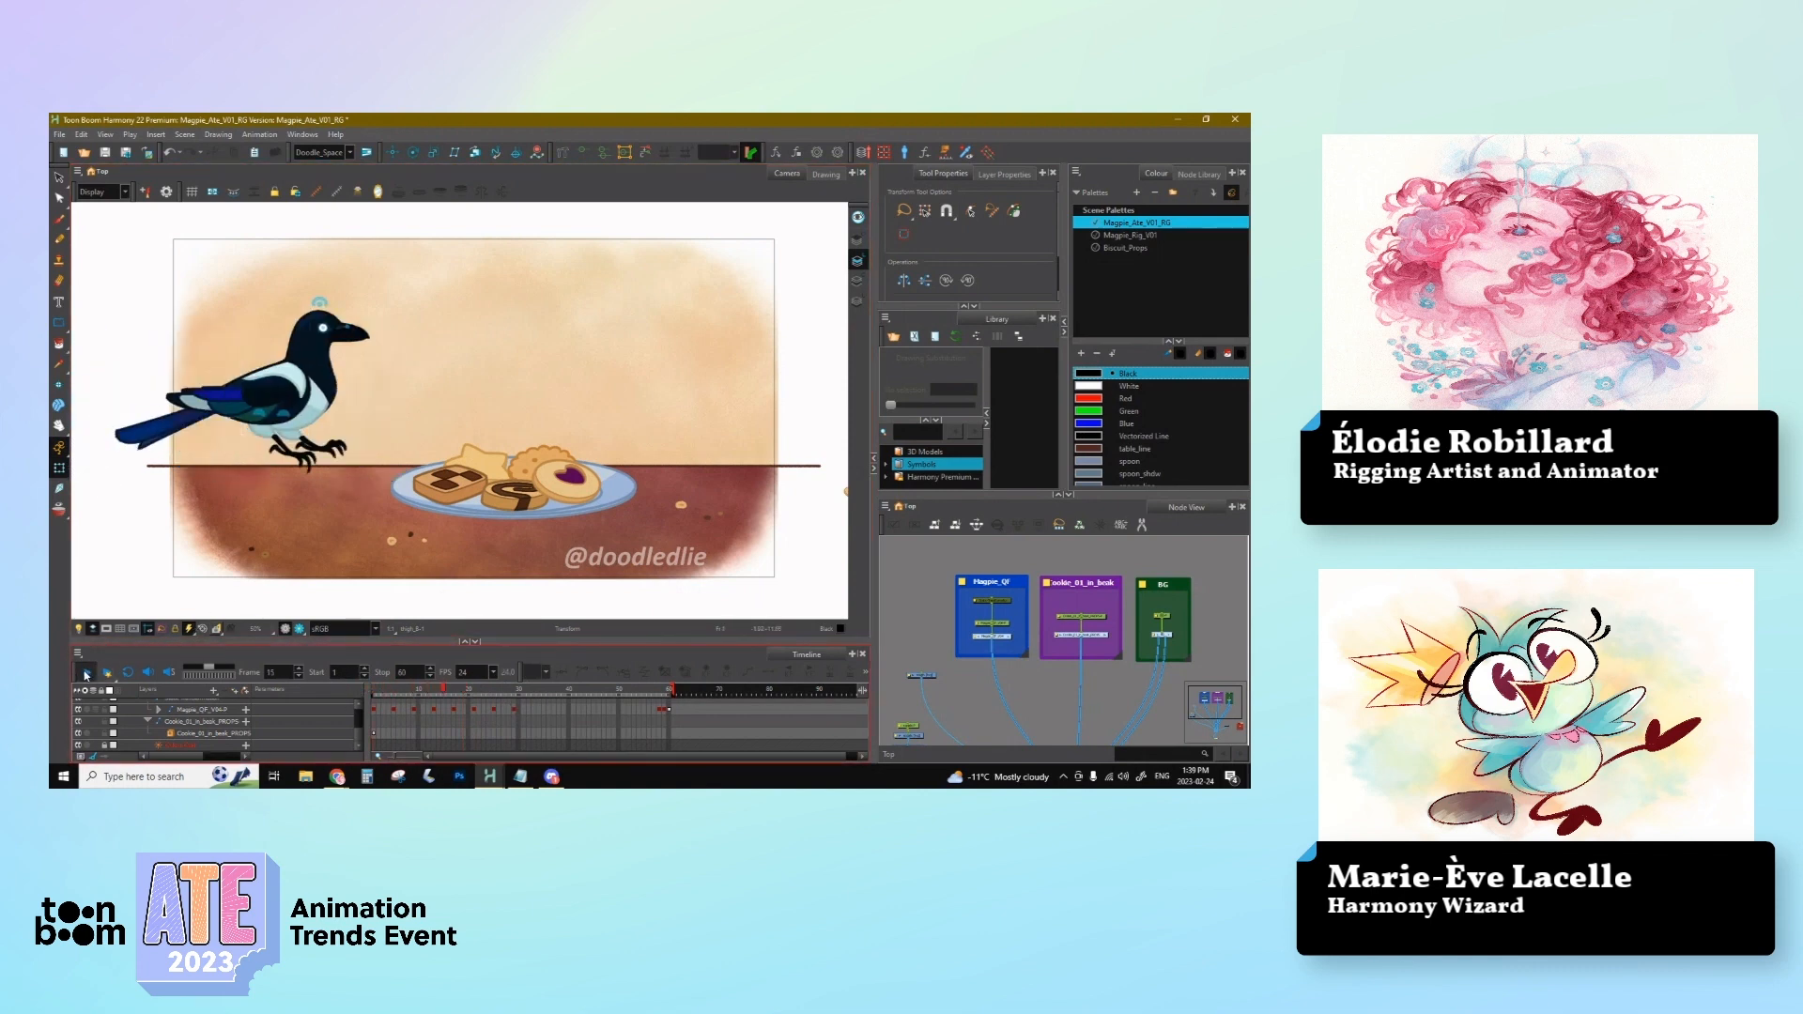
{"action": "left_click", "coordinate": [519, 709]}
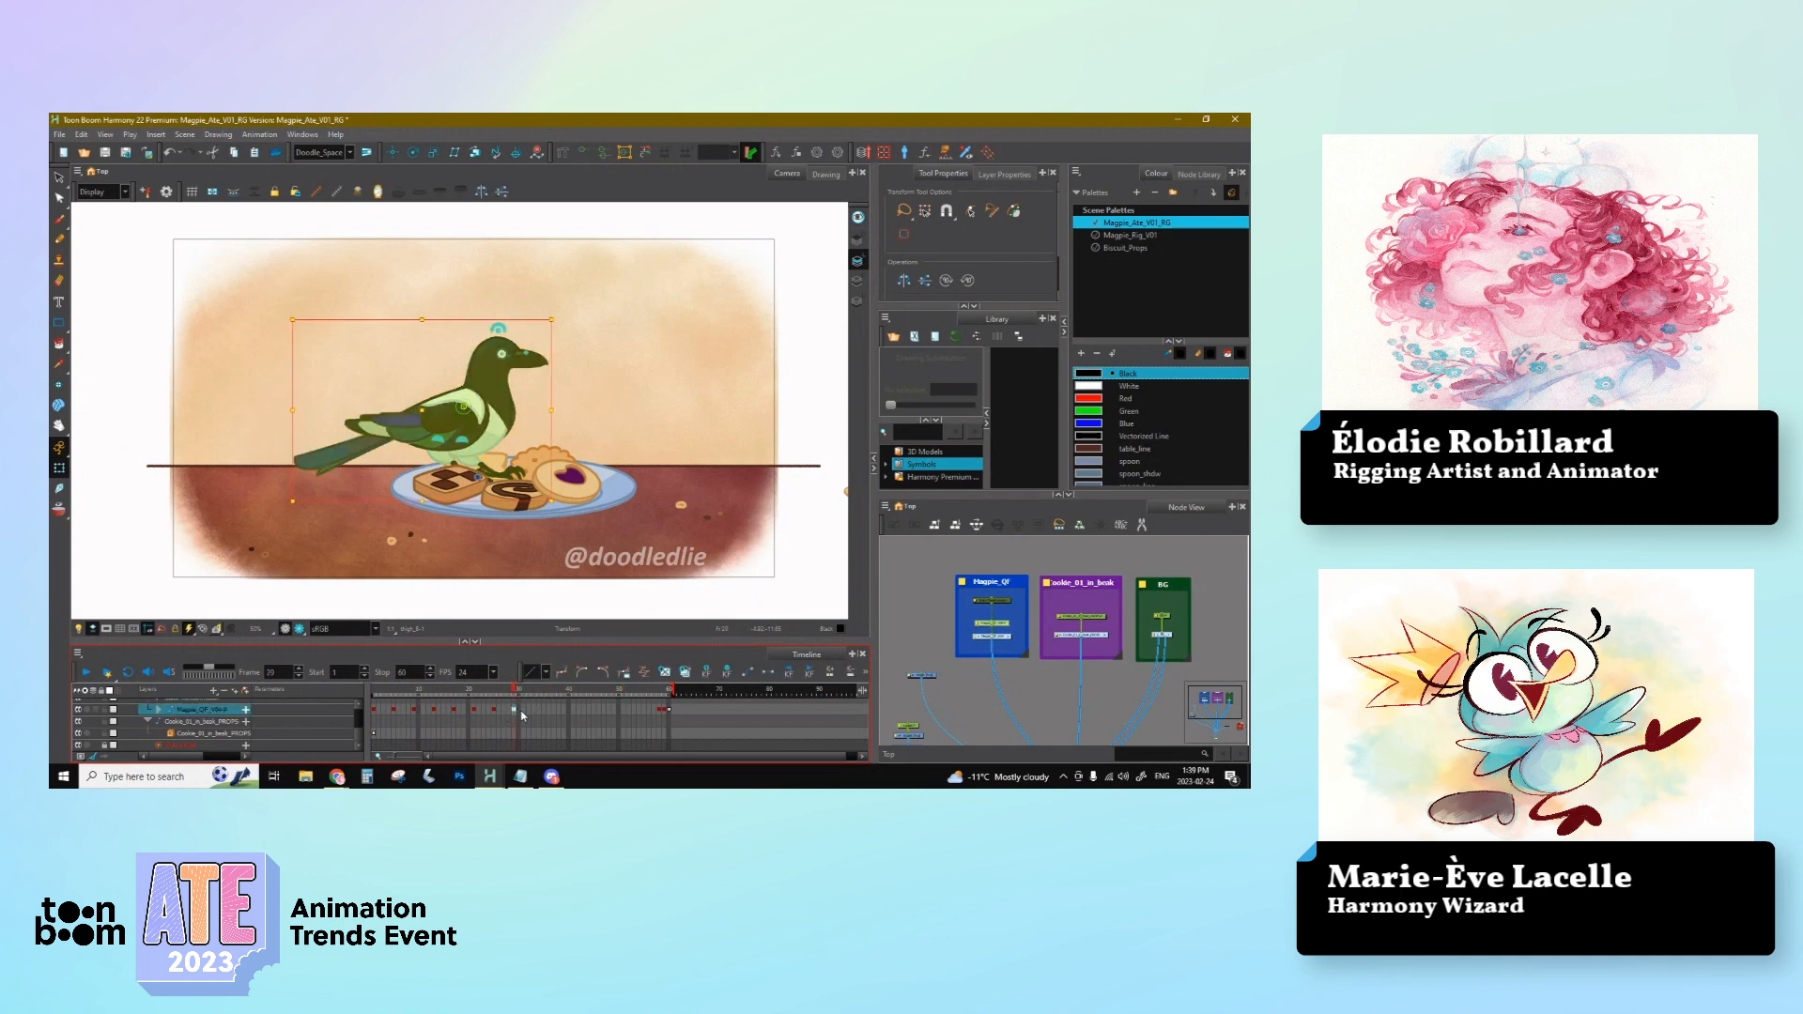
{"action": "key", "text": "comma"}
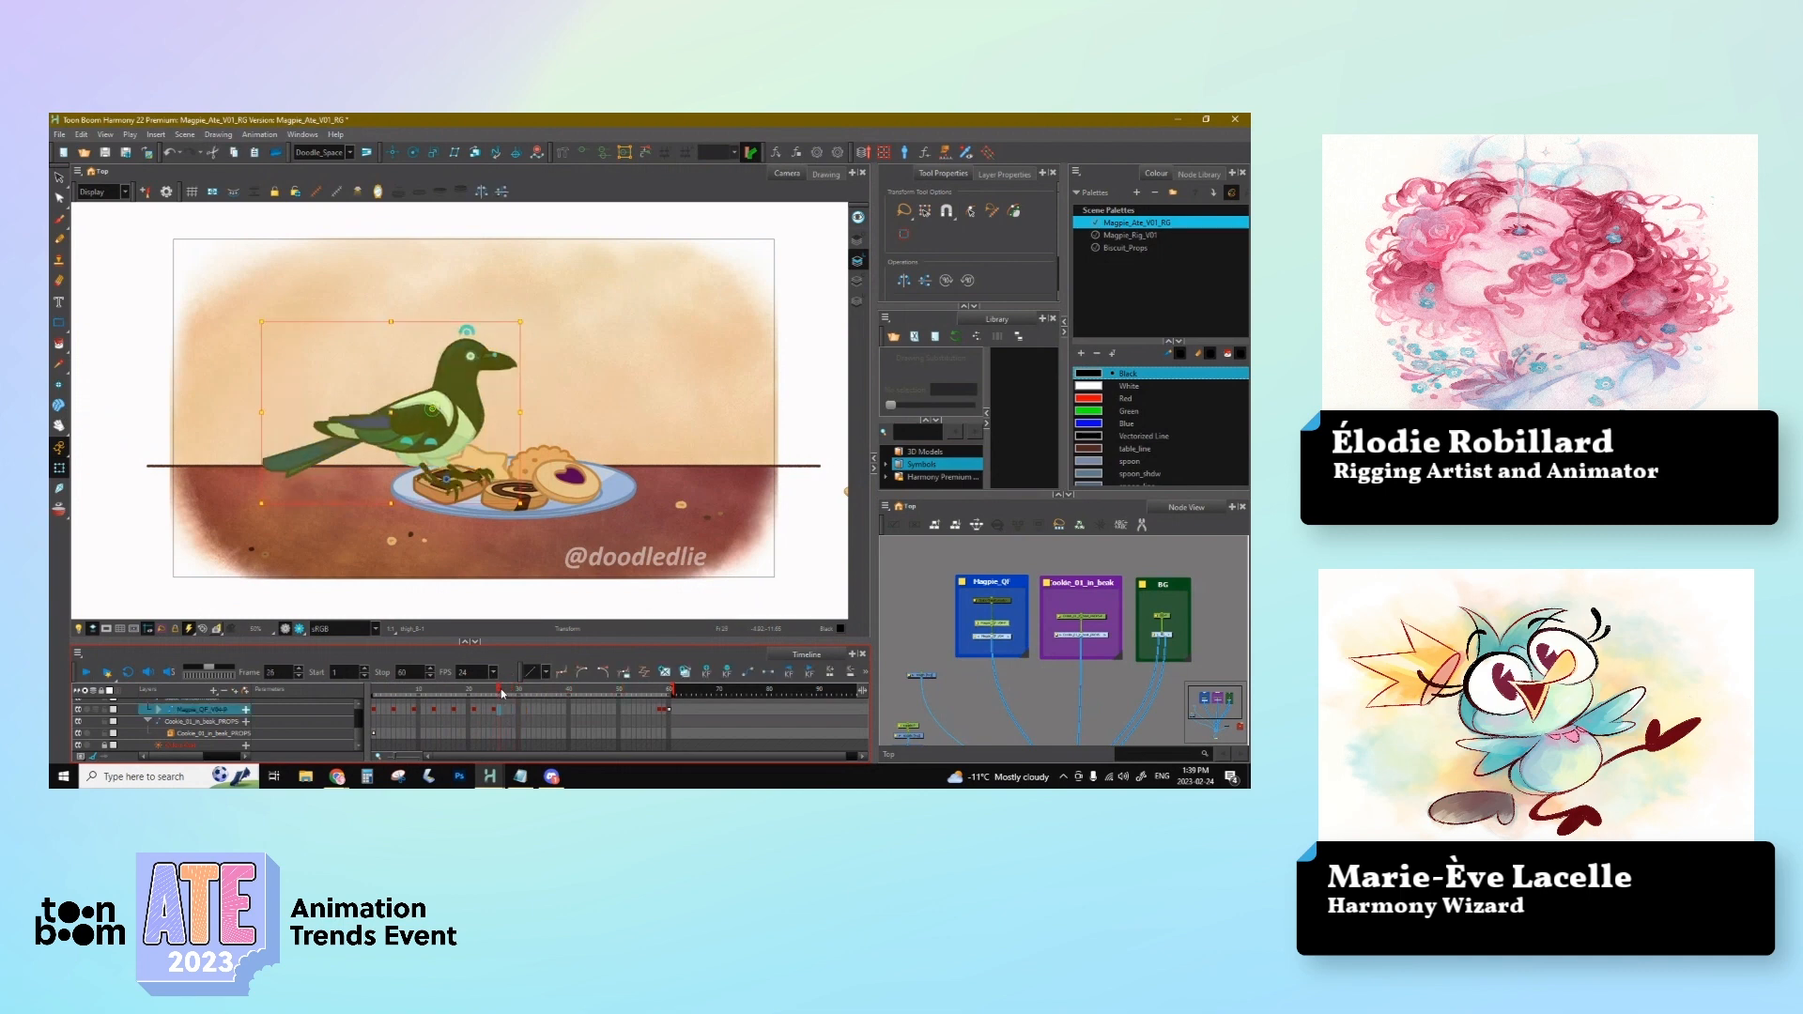
Step: Delay the magpie's final landing keyframe to frame 31 and play back the hop
{"action": "left_click", "coordinate": [523, 710]}
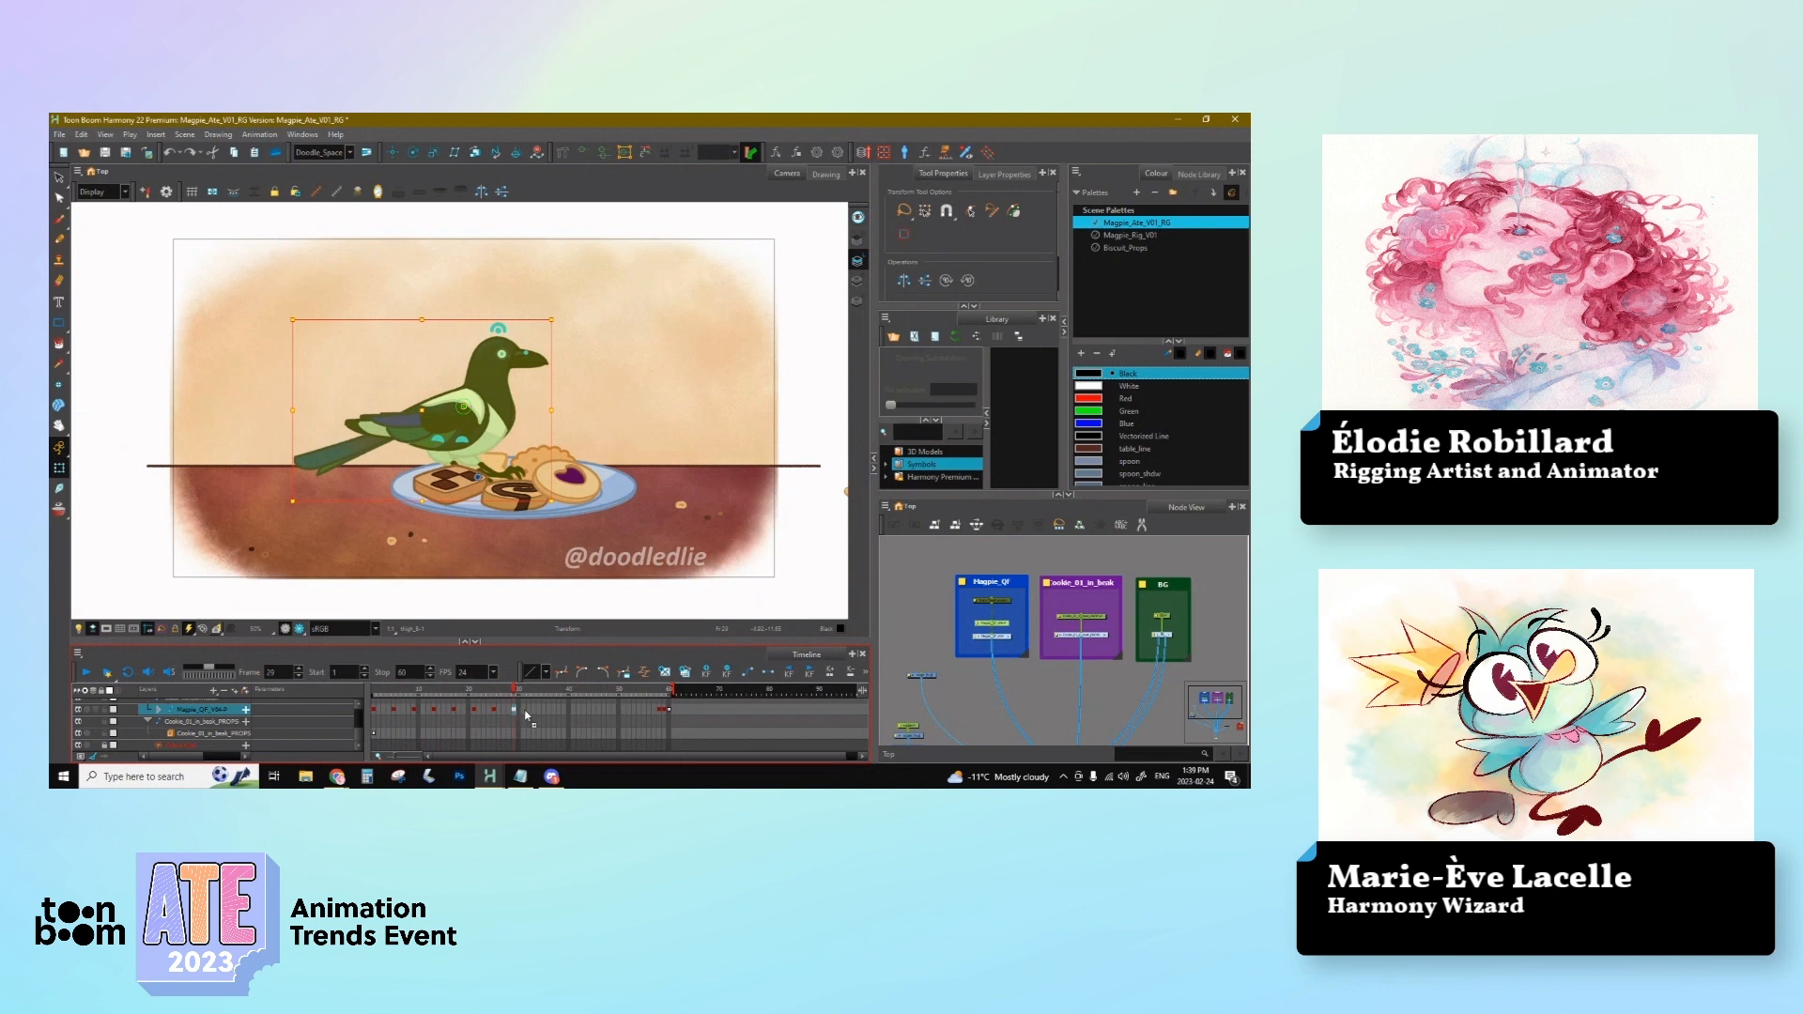
{"action": "left_click_drag", "start_coordinate": [523, 710], "coordinate": [443, 710]}
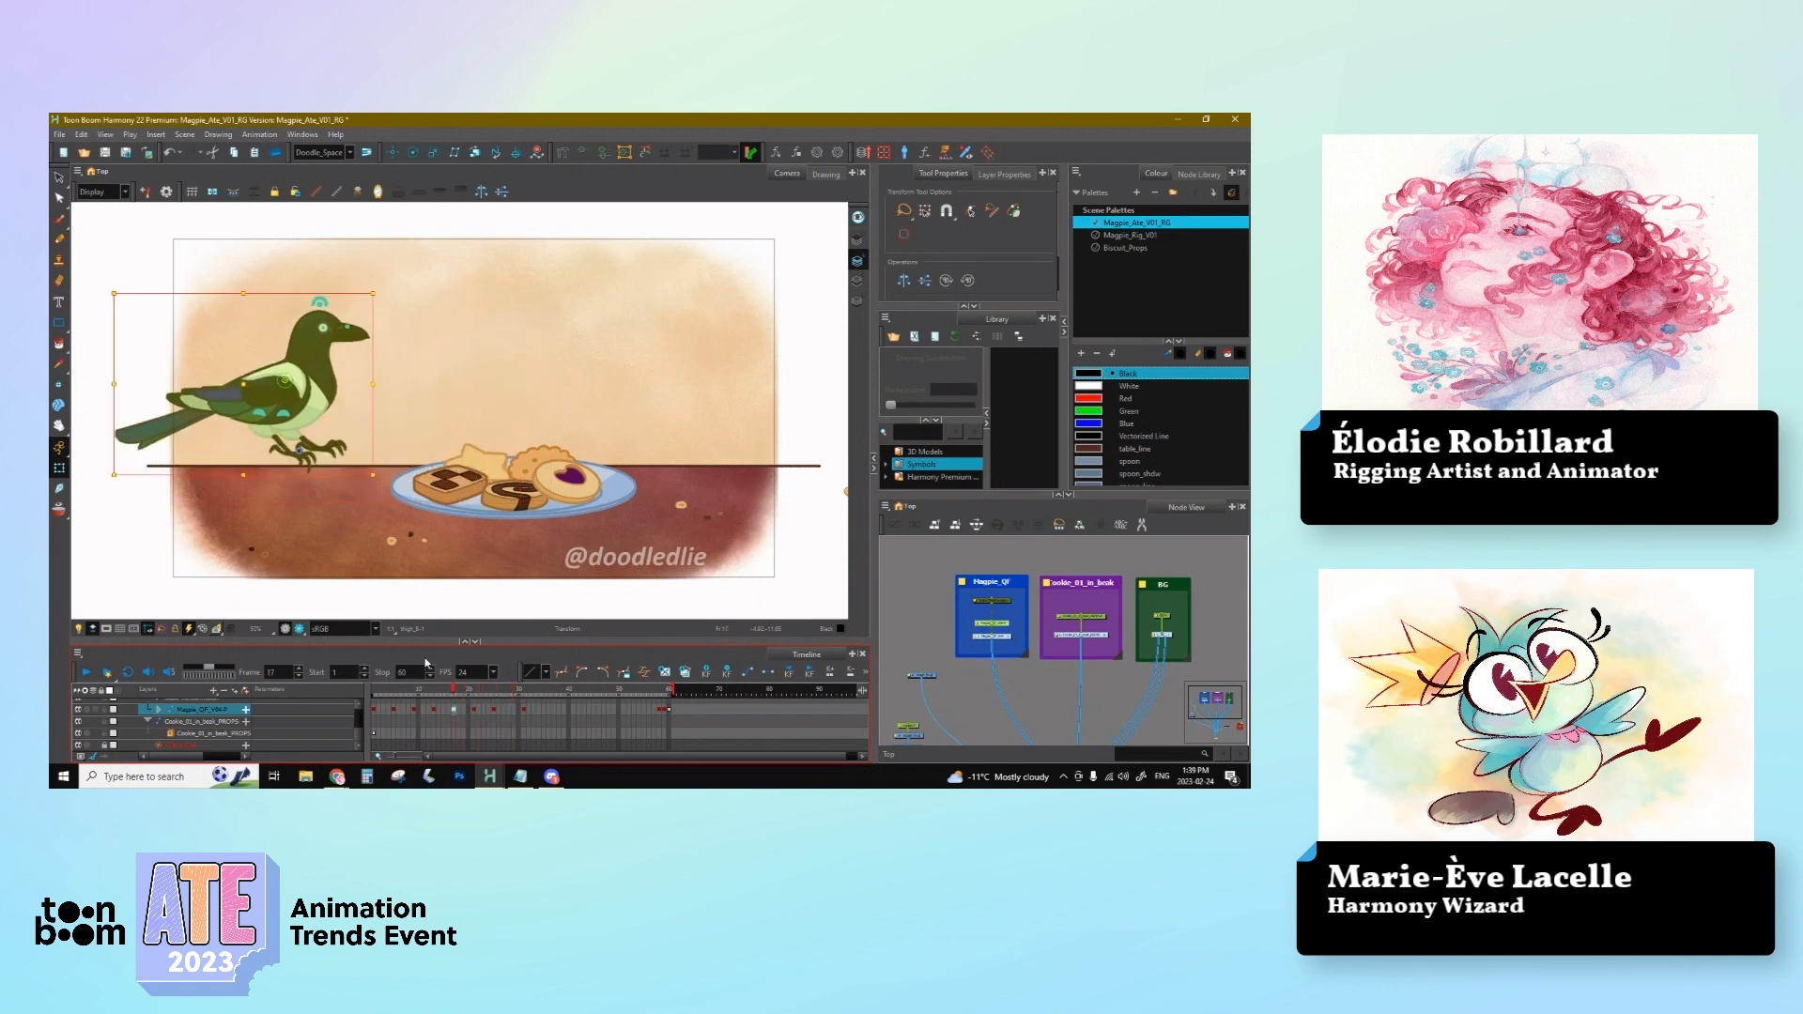
{"action": "left_click", "coordinate": [86, 673]}
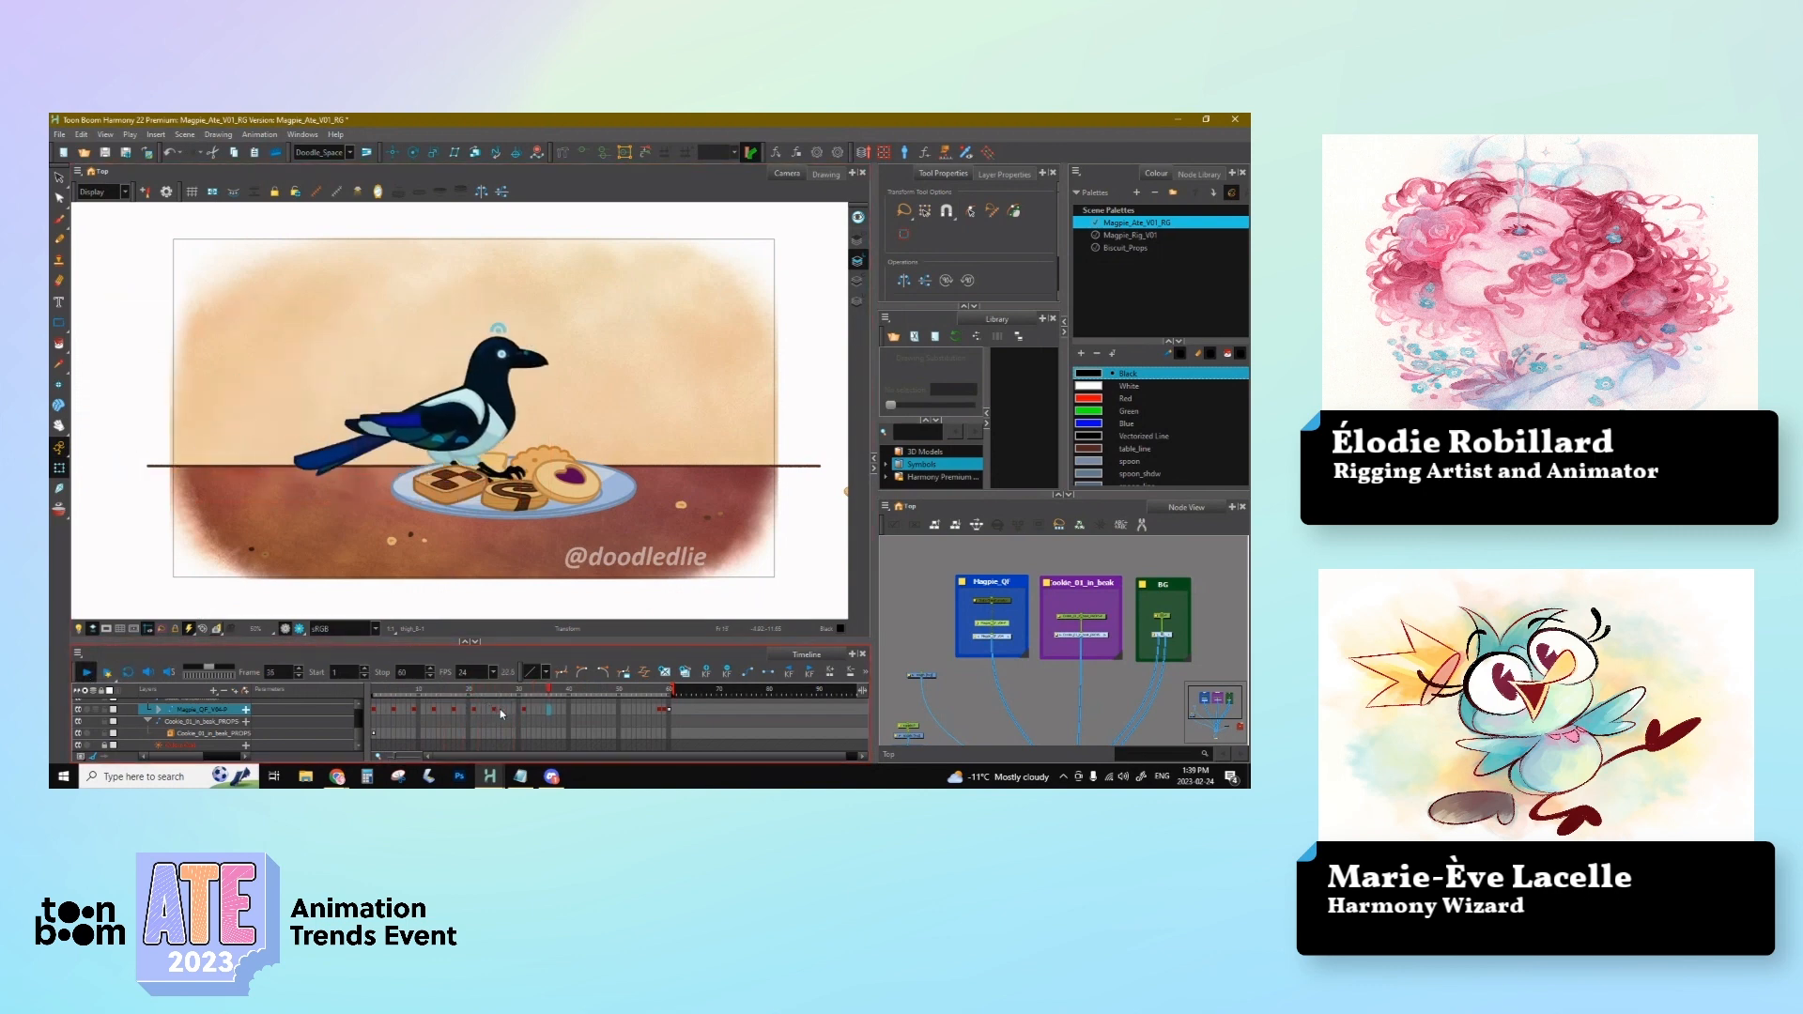
{"action": "left_click", "coordinate": [524, 710]}
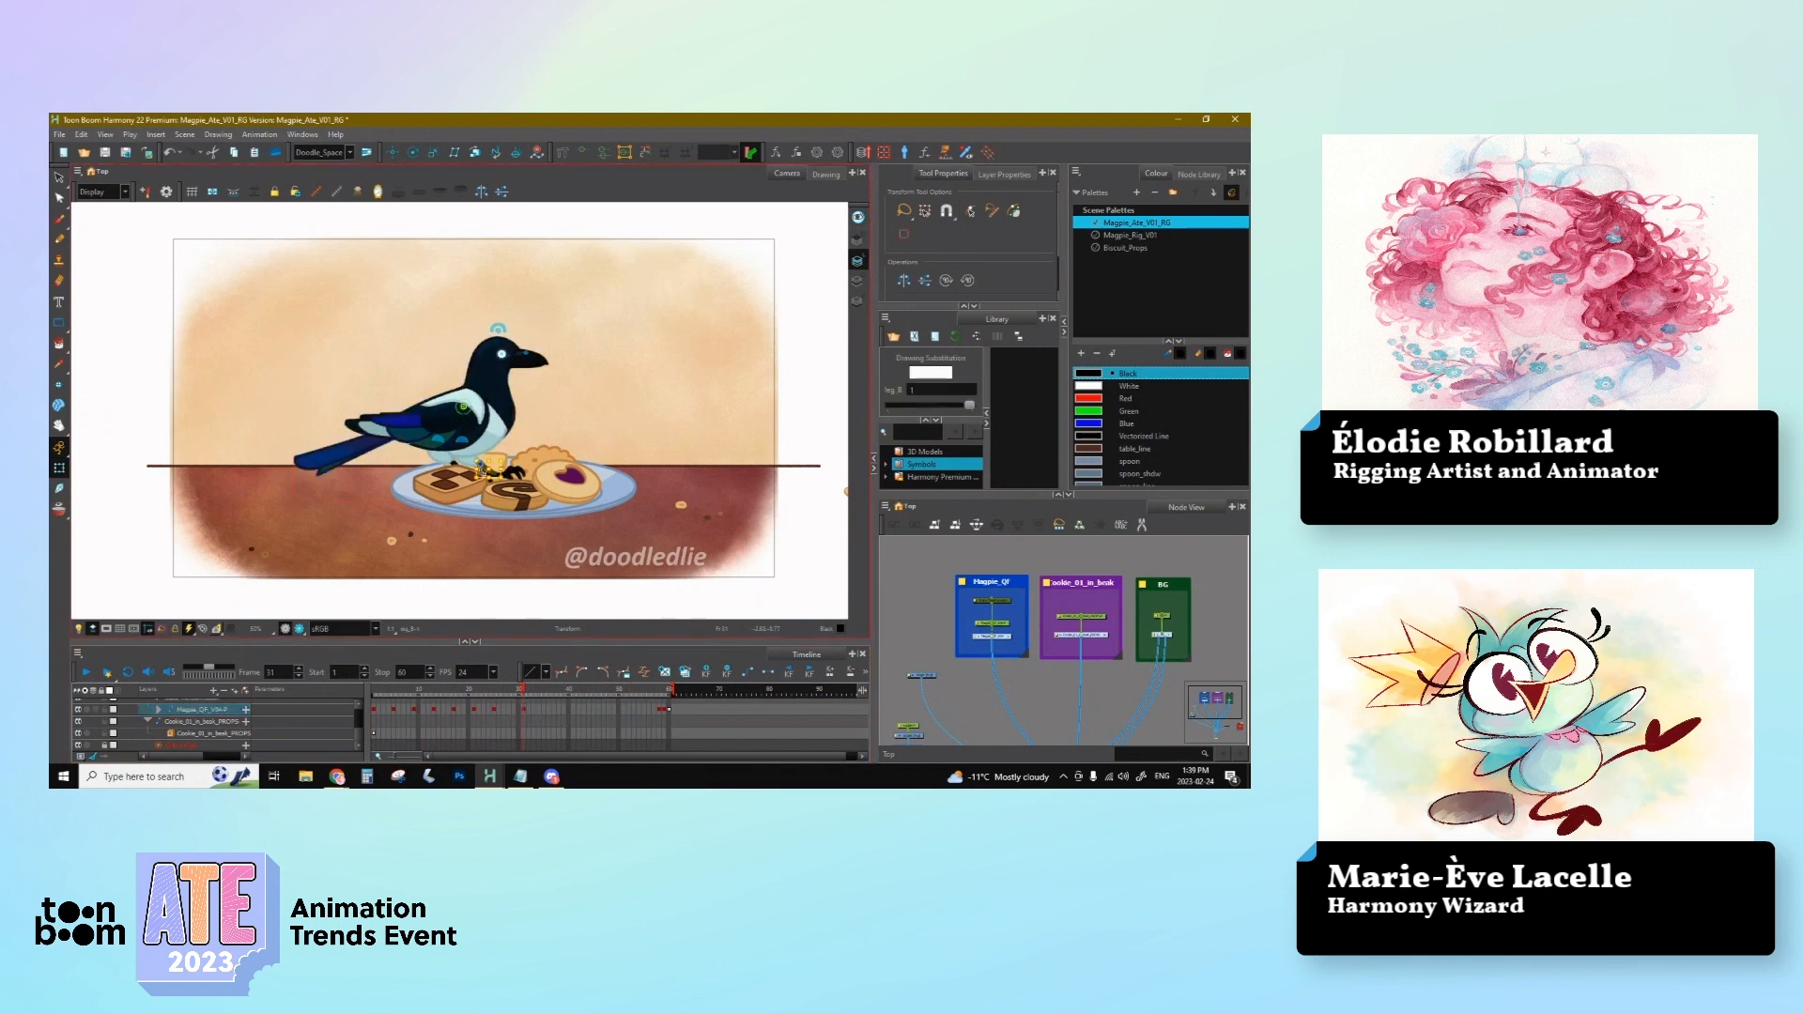
Step: Step through the poses around frames 24 to 31 and move the magpie's final keyframe to frame 33
{"action": "left_click", "coordinate": [498, 691]}
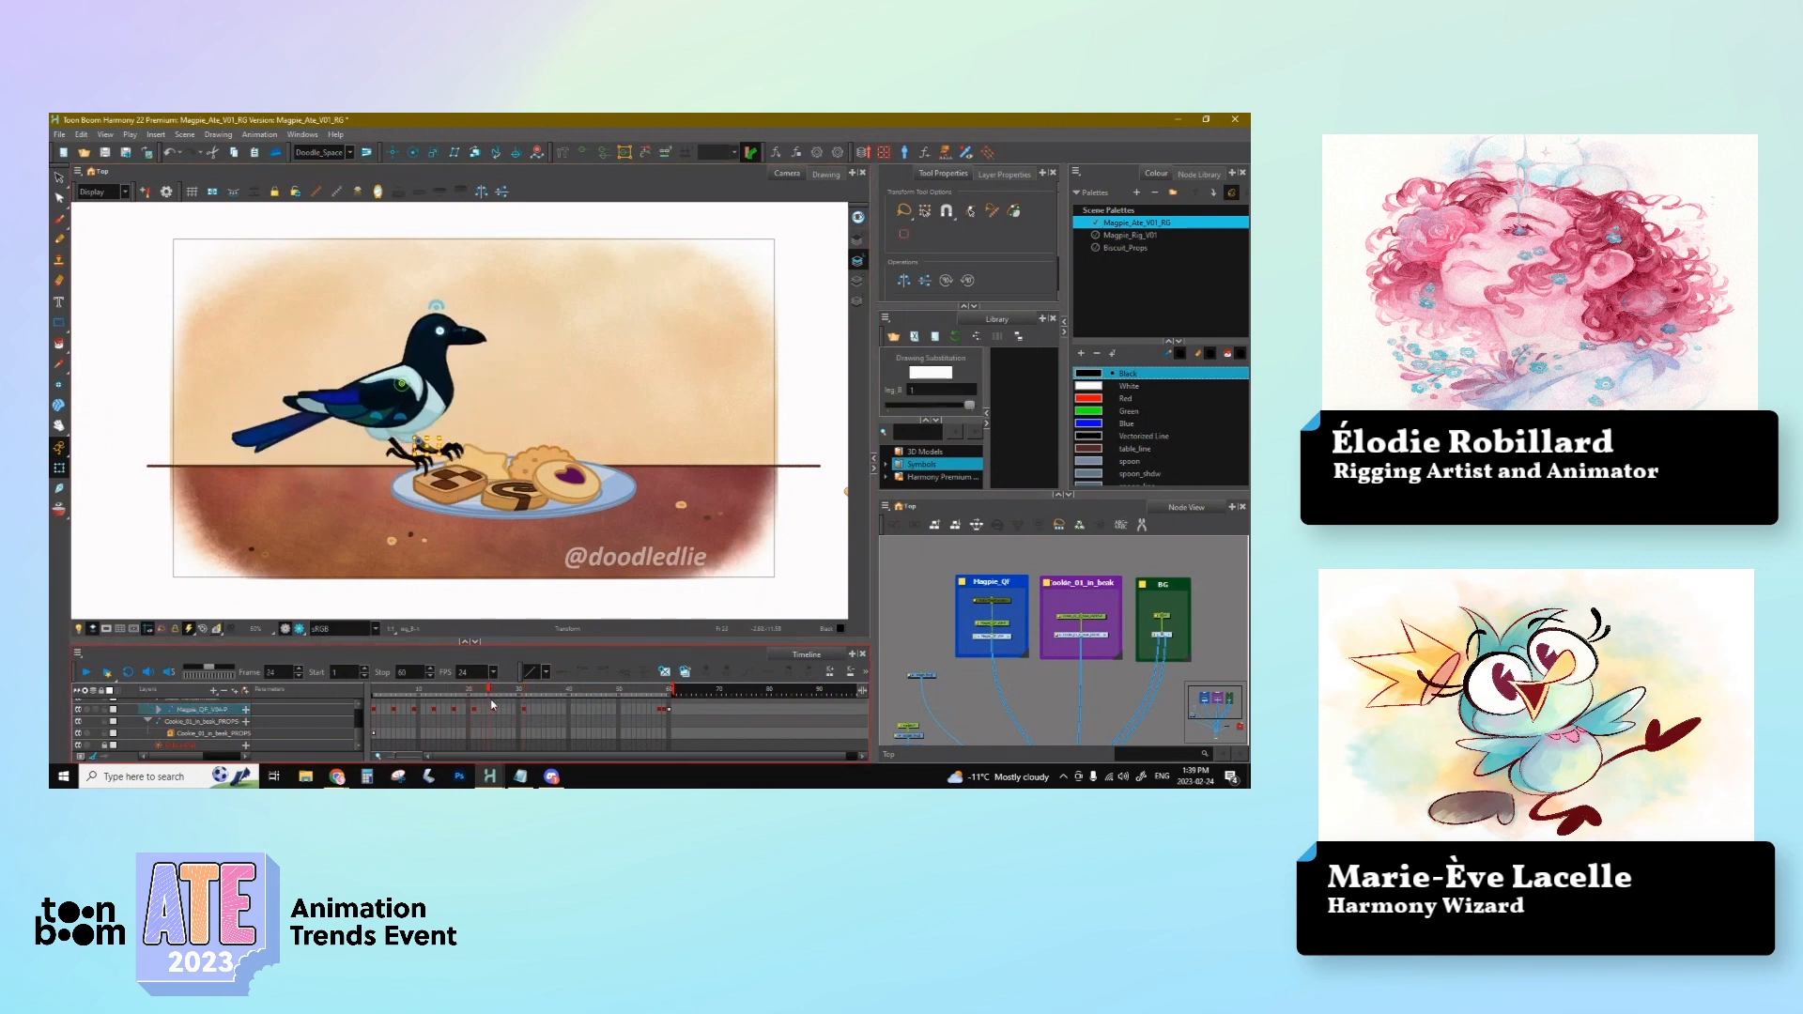
{"action": "left_click", "coordinate": [495, 708]}
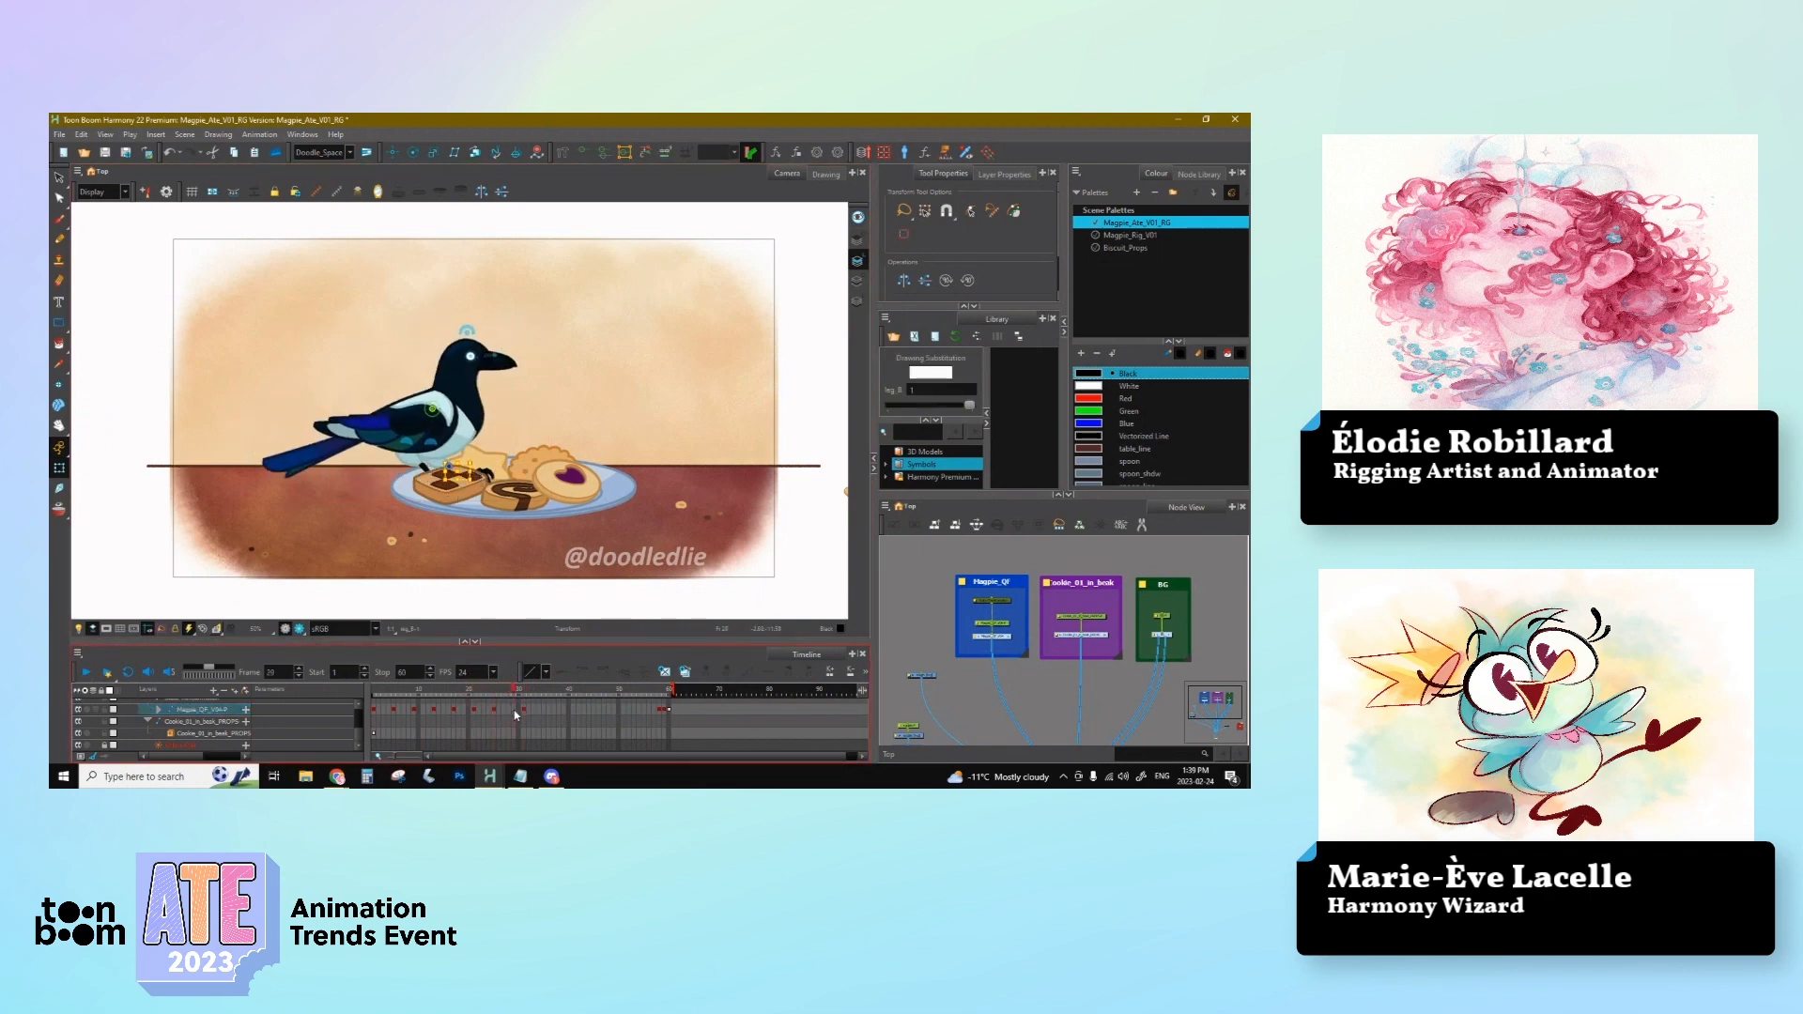
{"action": "left_click", "coordinate": [513, 716]}
{"action": "left_click", "coordinate": [521, 711]}
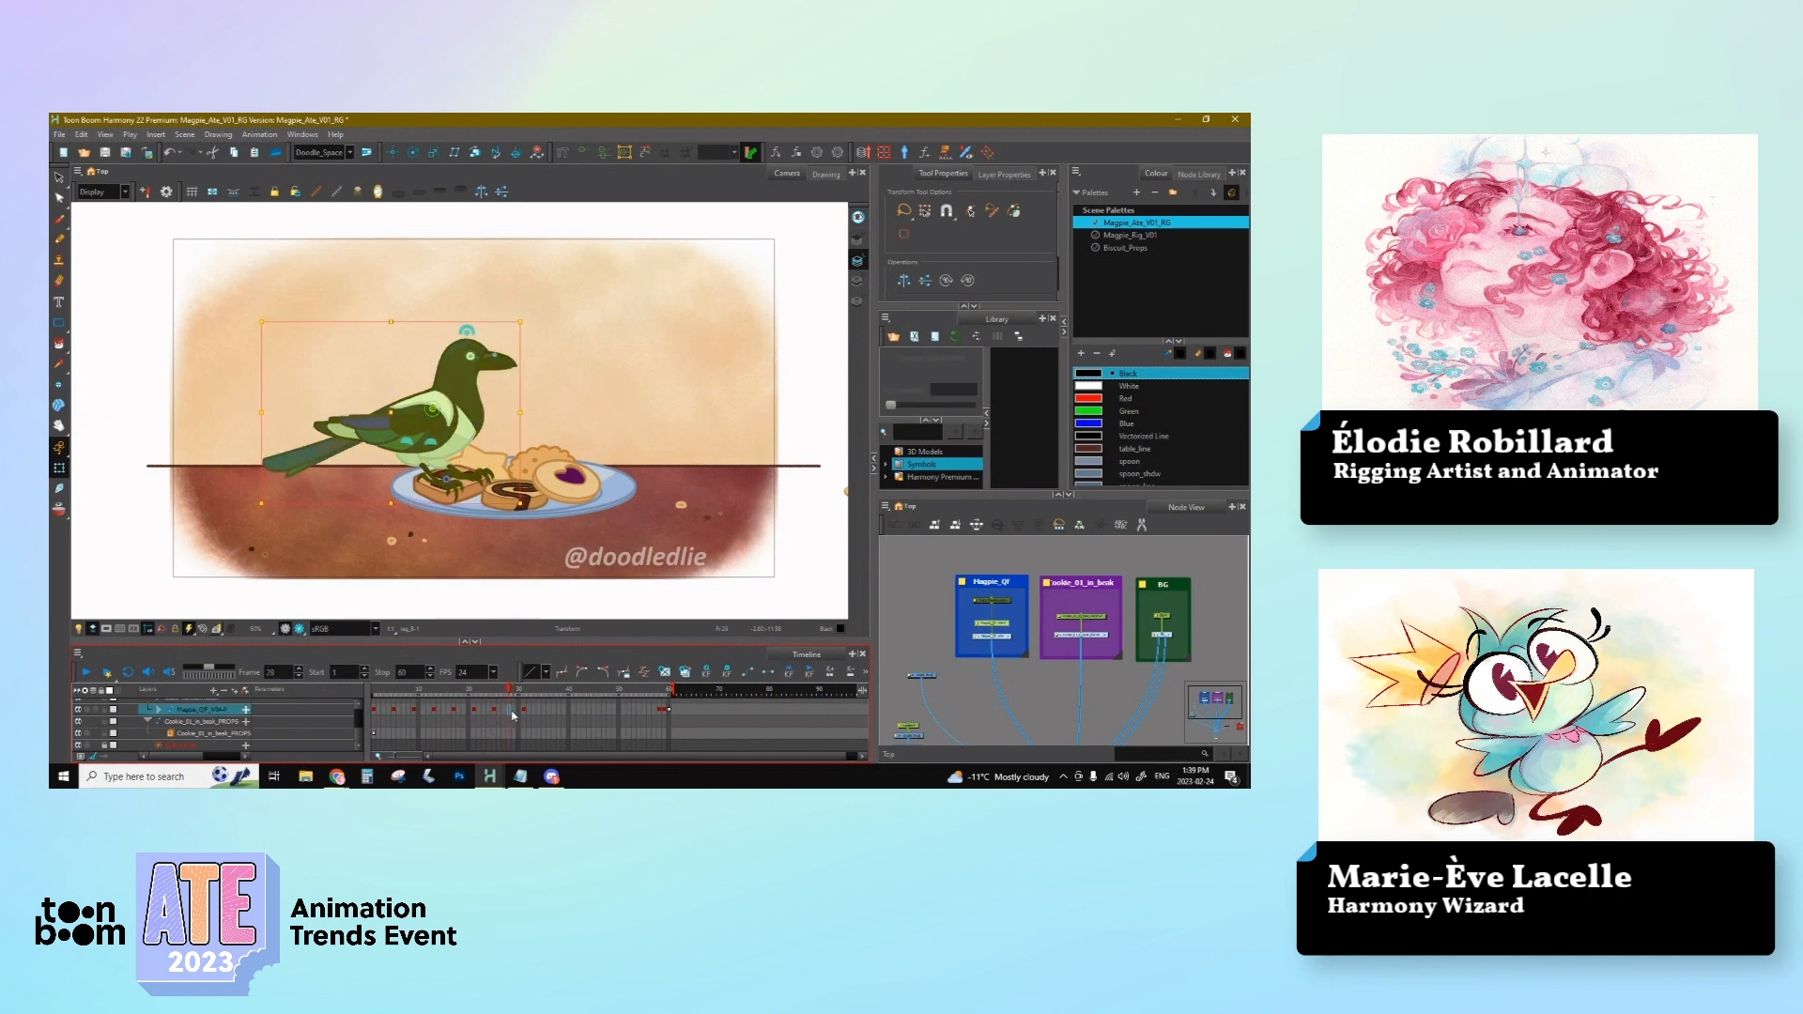
{"action": "left_click", "coordinate": [523, 712]}
{"action": "left_click_drag", "start_coordinate": [527, 710], "coordinate": [536, 715]}
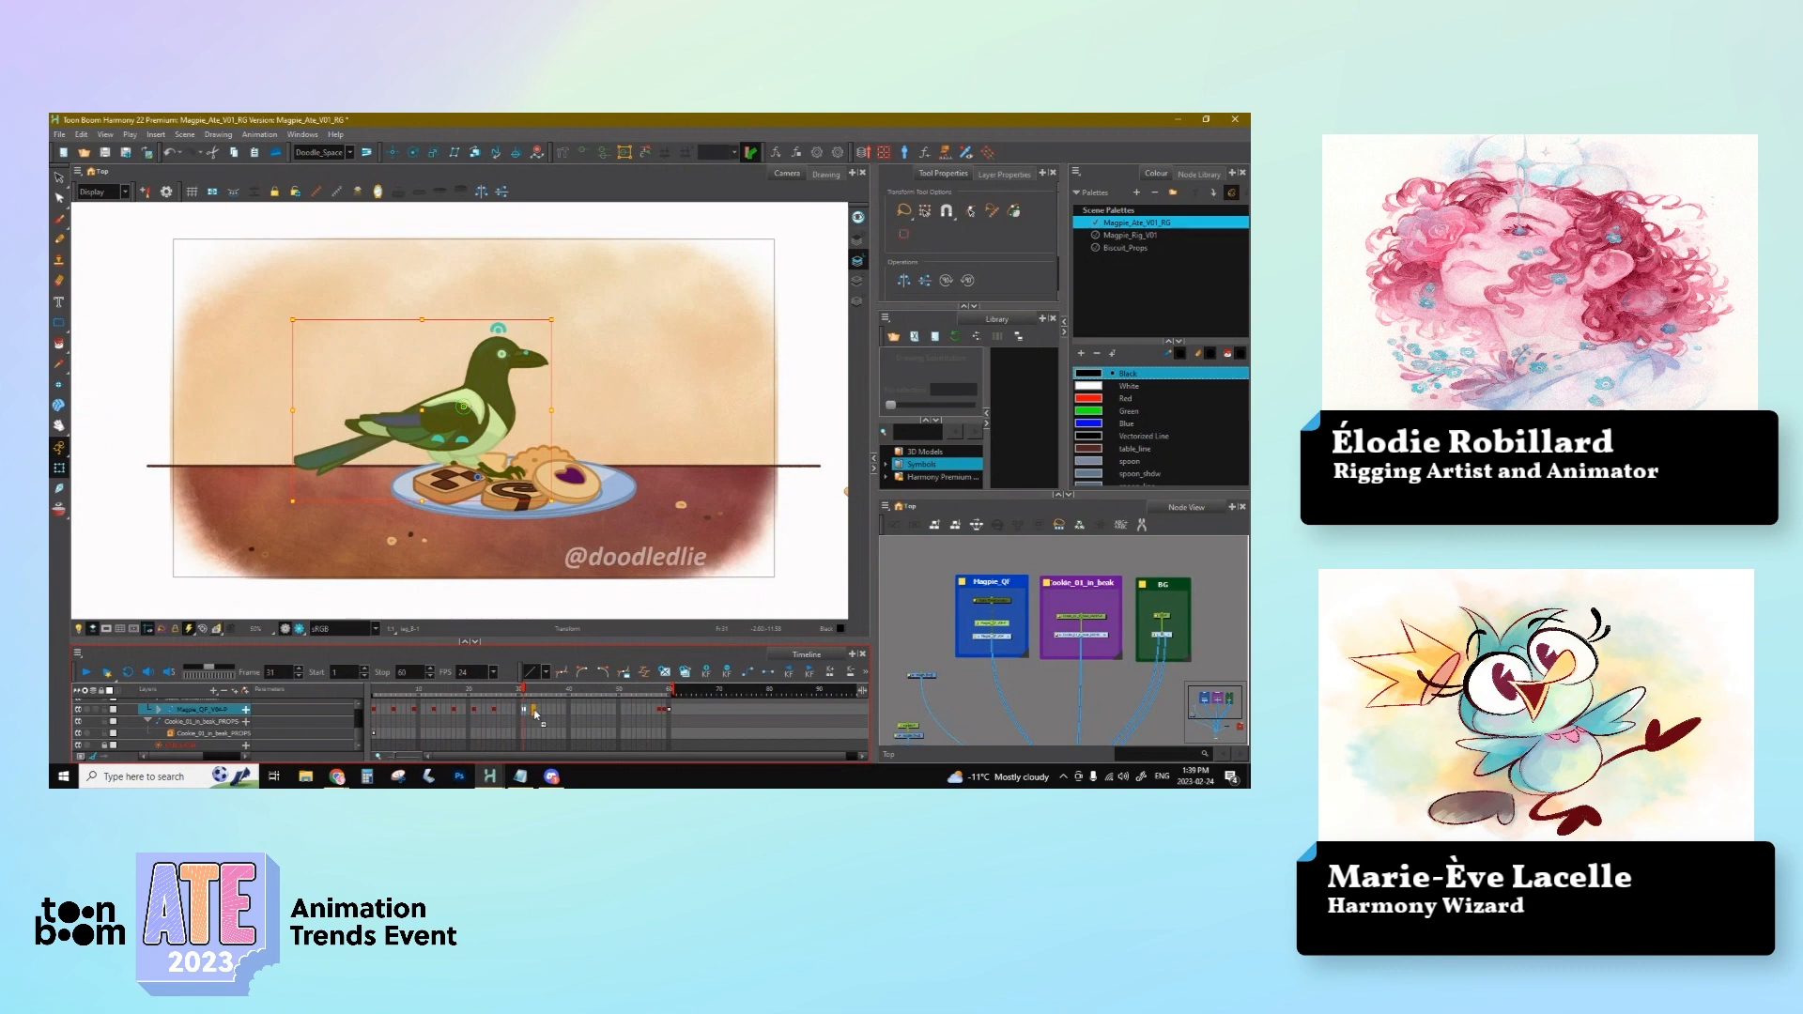
Step: Move the whole magpie forward and slightly up over the plate at frame 29
{"action": "left_click", "coordinate": [514, 712]}
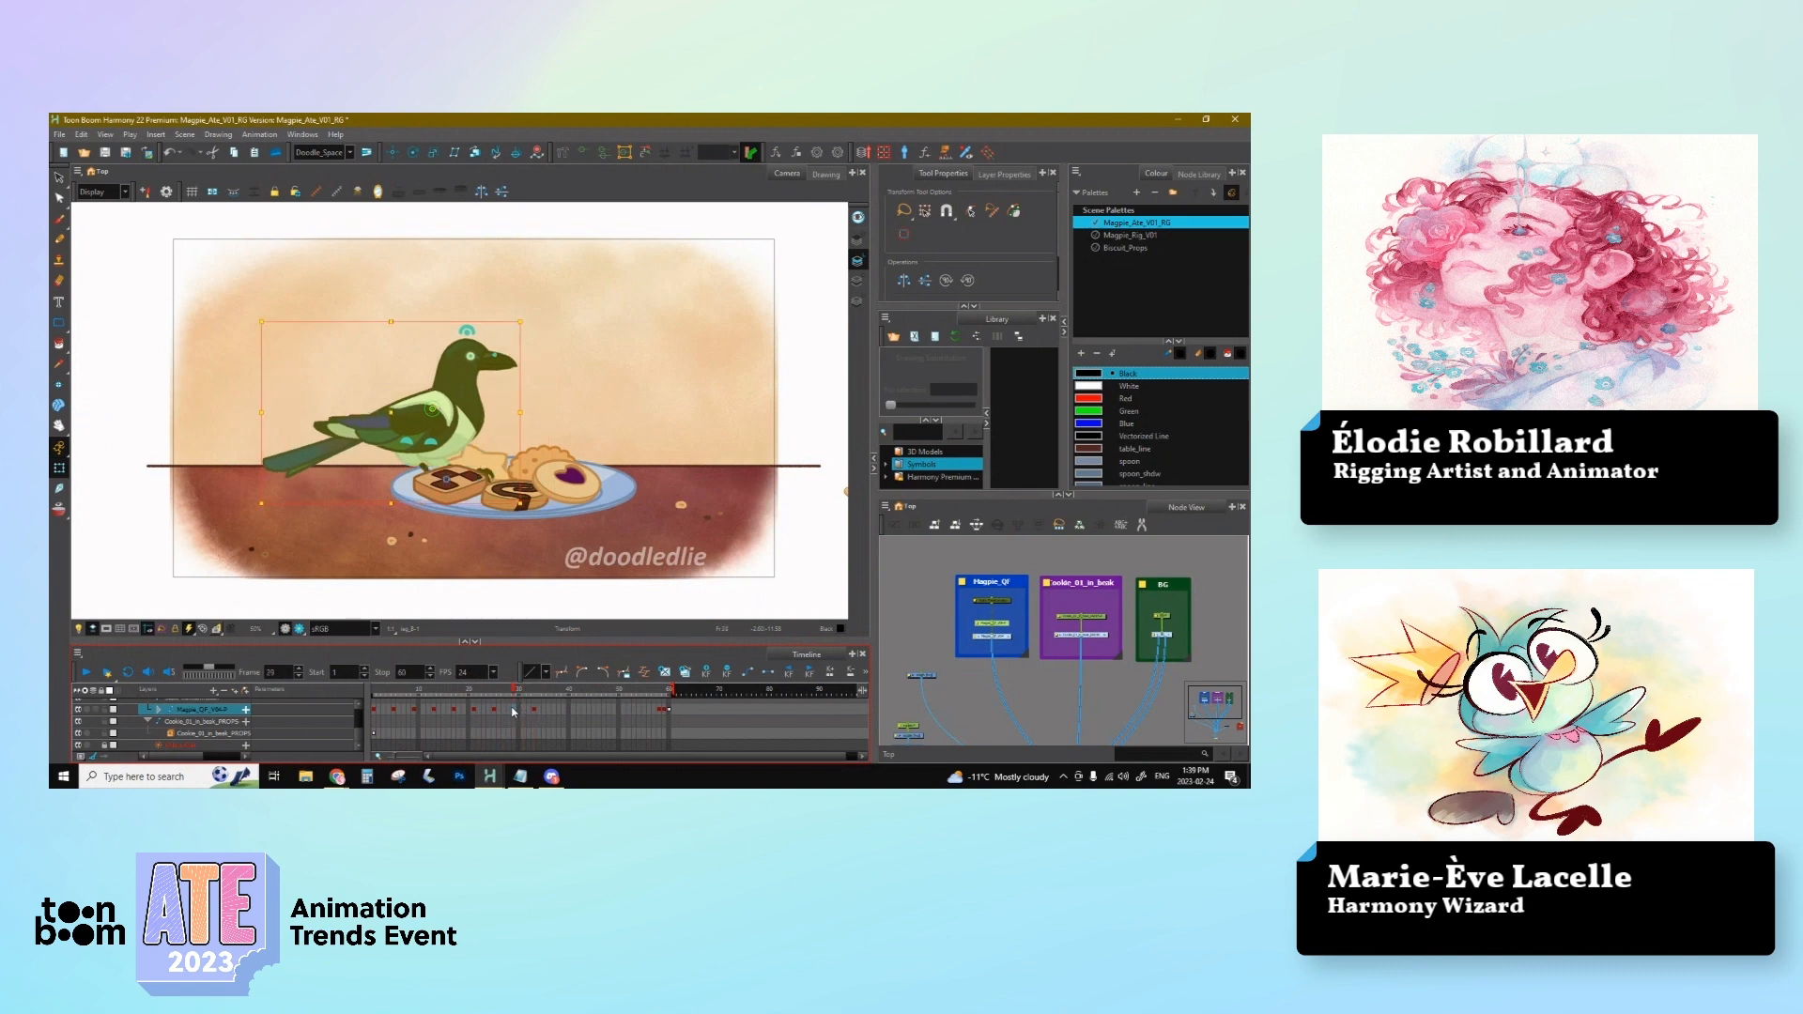
{"action": "left_click_drag", "start_coordinate": [392, 414], "coordinate": [420, 407]}
{"action": "left_click", "coordinate": [608, 609]}
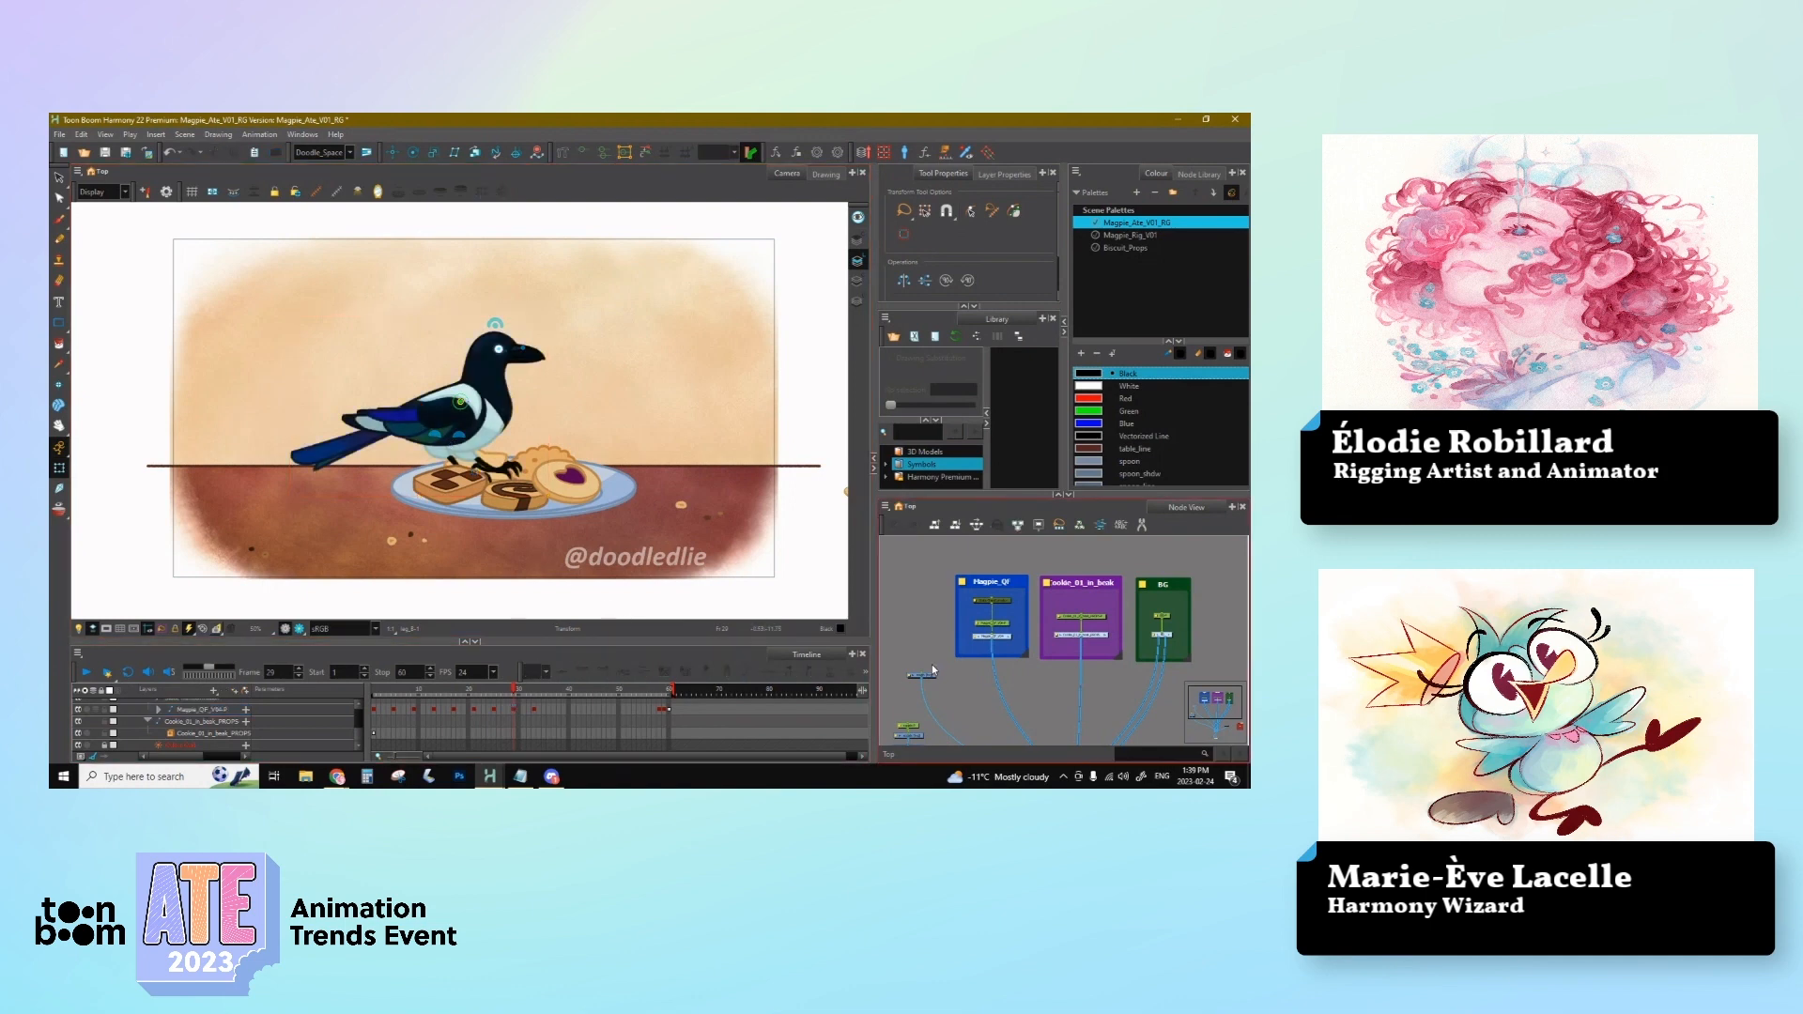
Step: Select the magpie's whole leg at frame 29 and swing its foot backward and down toward the cookies
{"action": "left_click", "coordinate": [438, 458]}
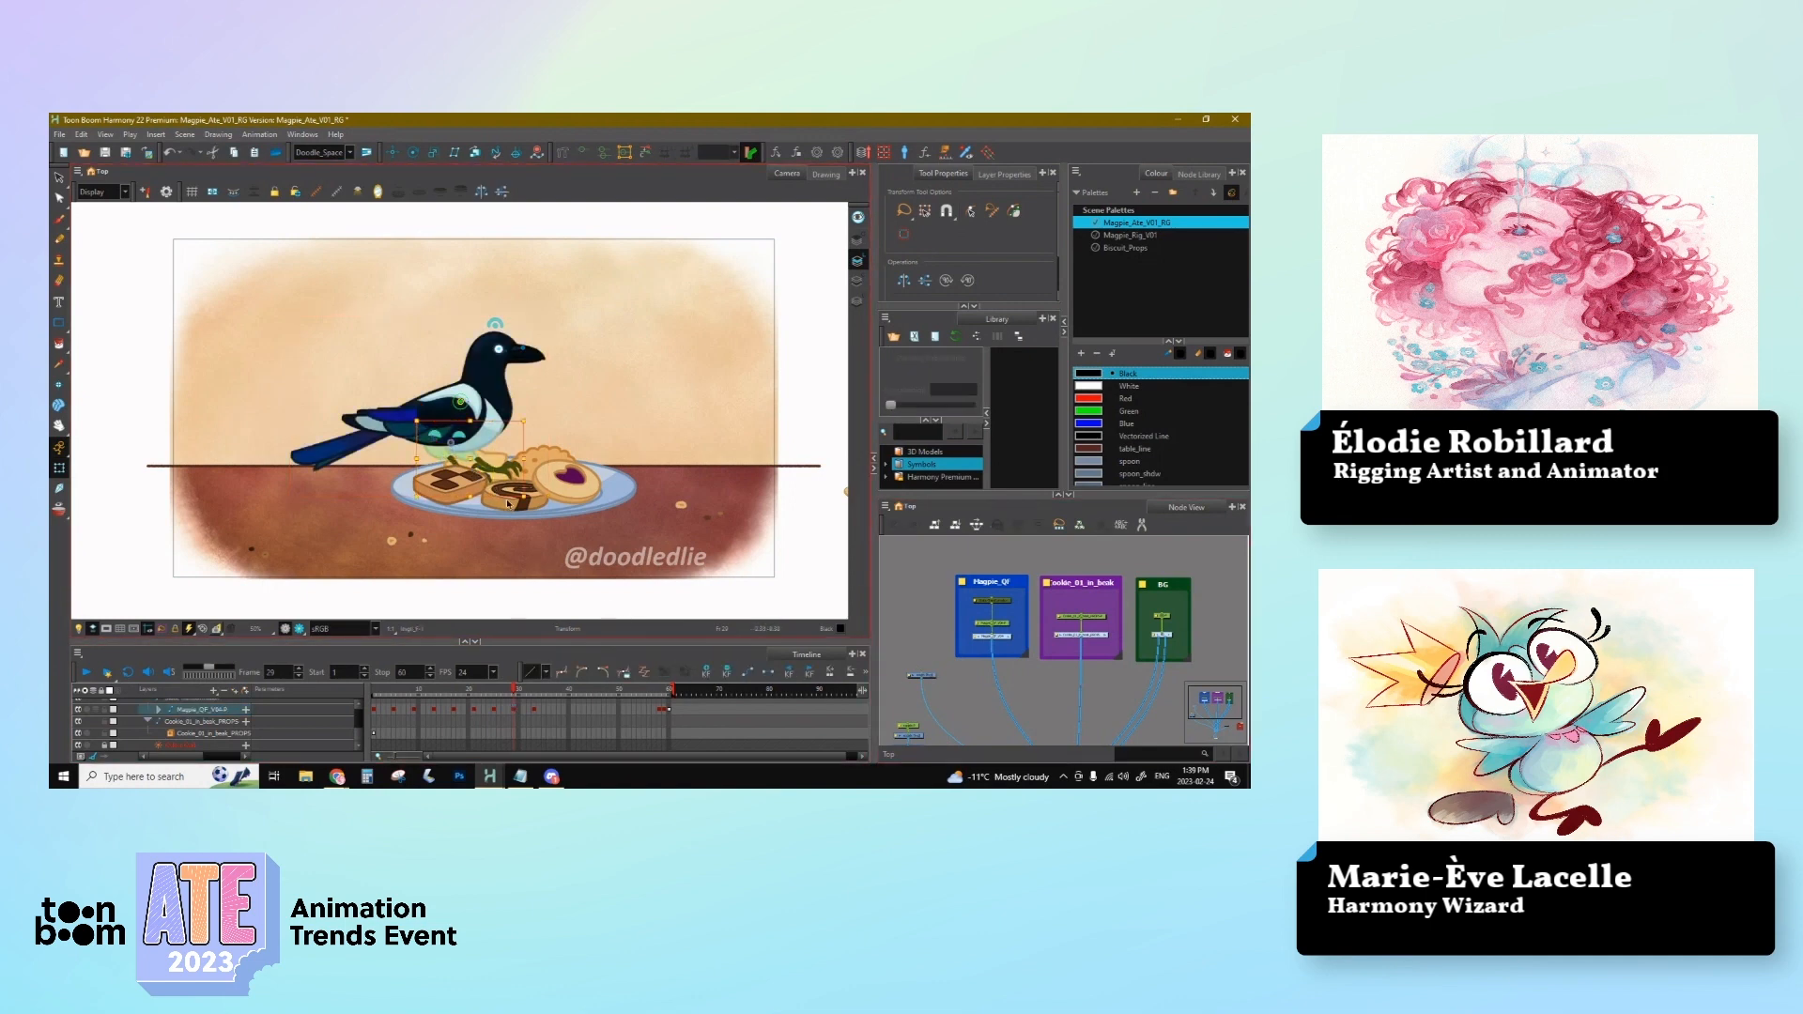
{"action": "left_click", "coordinate": [449, 457]}
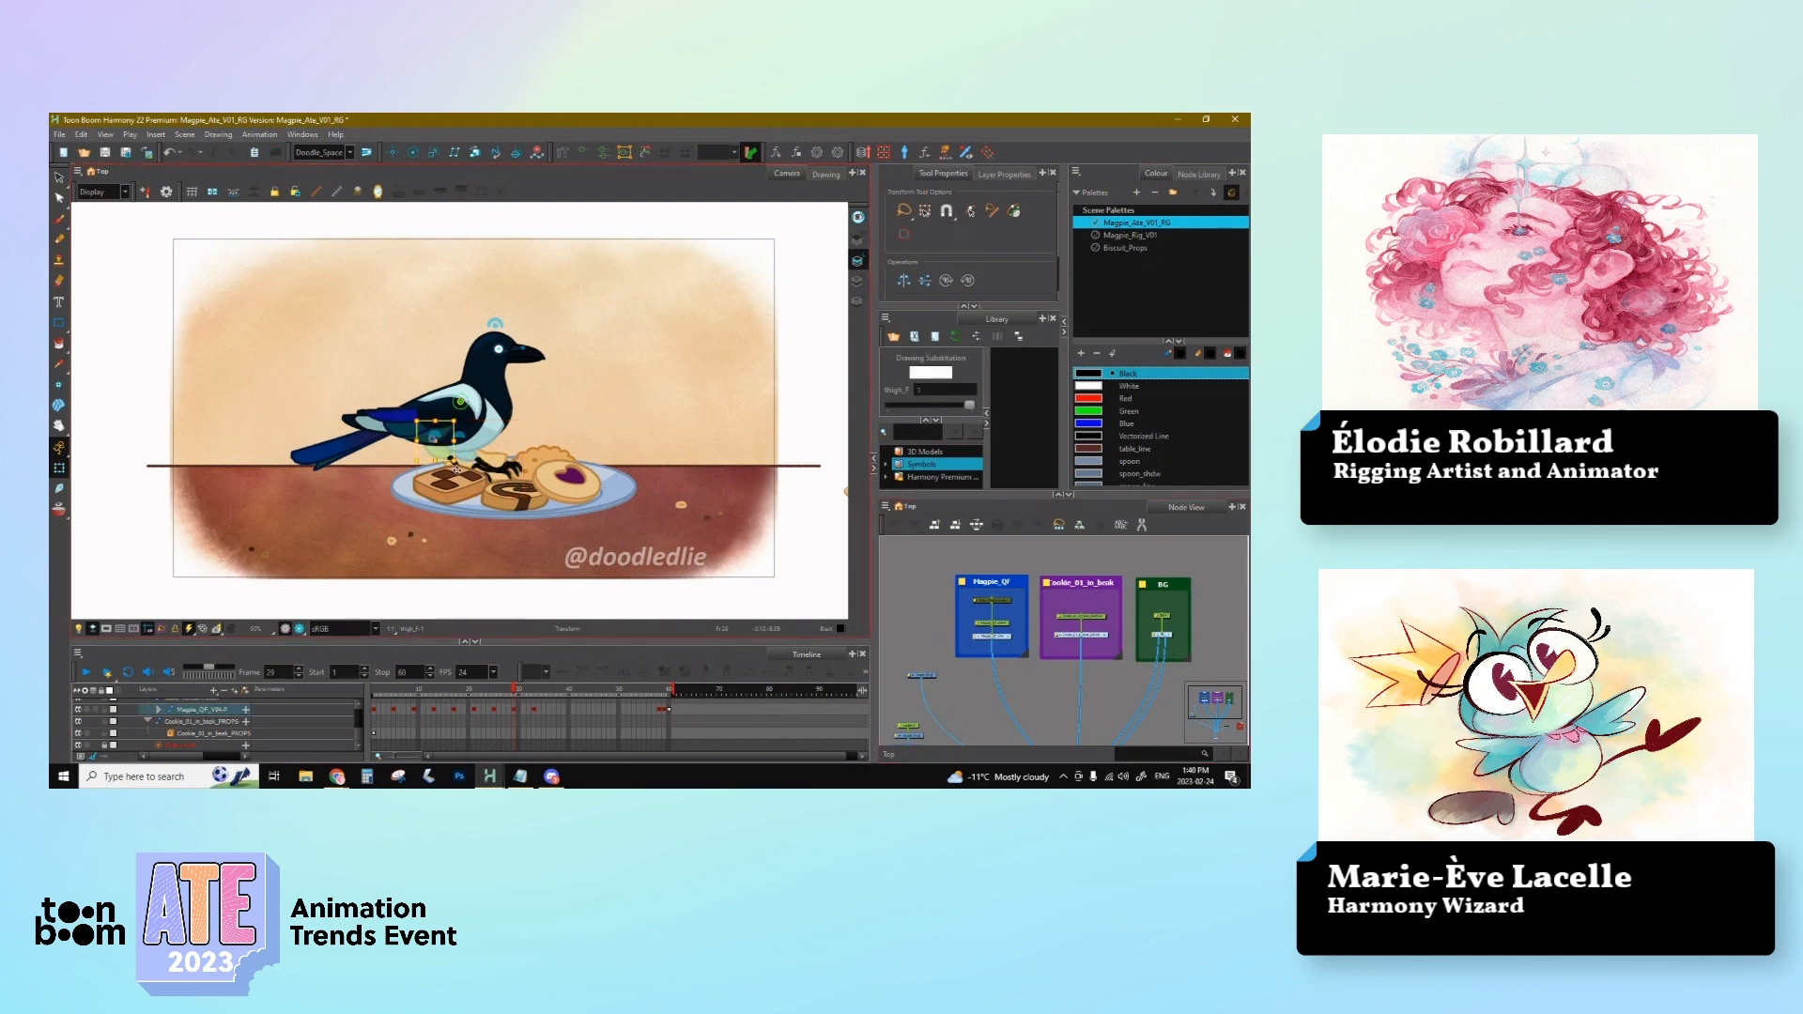
{"action": "key", "text": "b"}
{"action": "left_click_drag", "start_coordinate": [504, 491], "coordinate": [485, 513]}
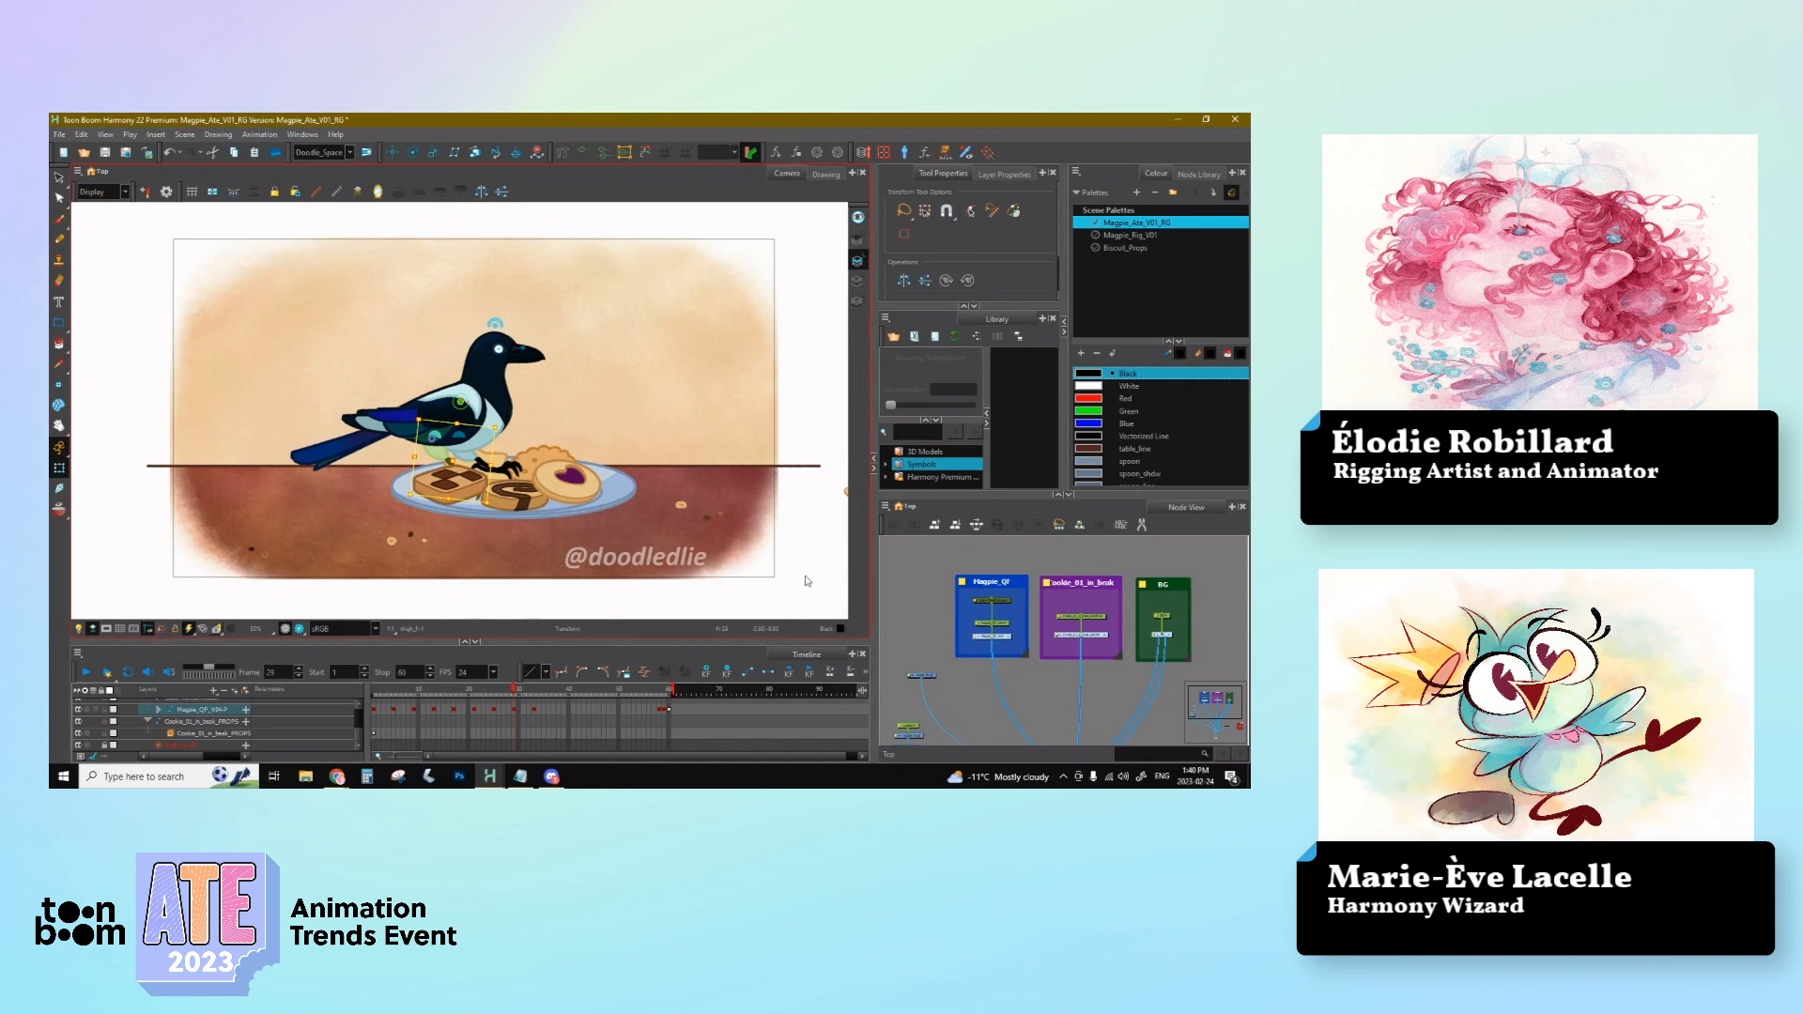
Step: Rotate the magpie's front leg and foot at frame 29 back and up toward the chequered cookie
{"action": "left_click", "coordinate": [483, 505]}
{"action": "key", "text": "b"}
{"action": "left_click", "coordinate": [500, 488]}
{"action": "left_click_drag", "start_coordinate": [515, 691], "coordinate": [515, 689]}
{"action": "key", "text": "b"}
{"action": "left_click_drag", "start_coordinate": [484, 512], "coordinate": [476, 514]}
{"action": "key", "text": "shift+b"}
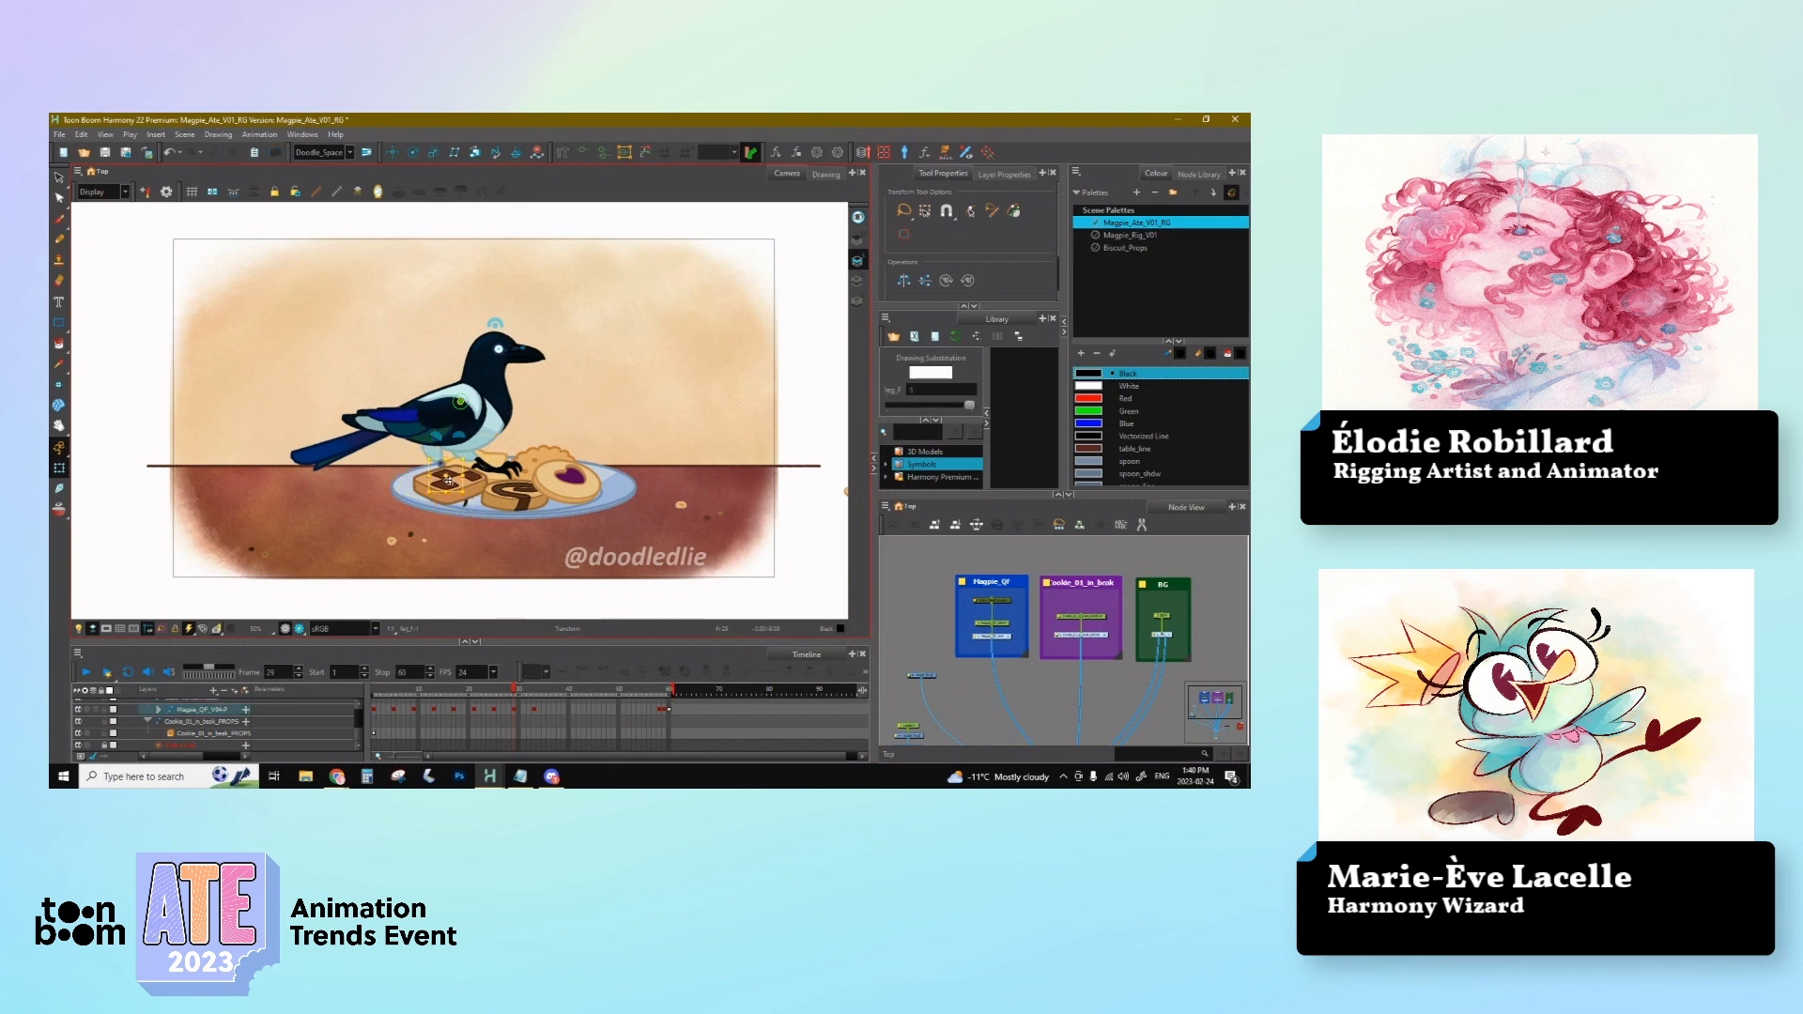
{"action": "left_click", "coordinate": [484, 519]}
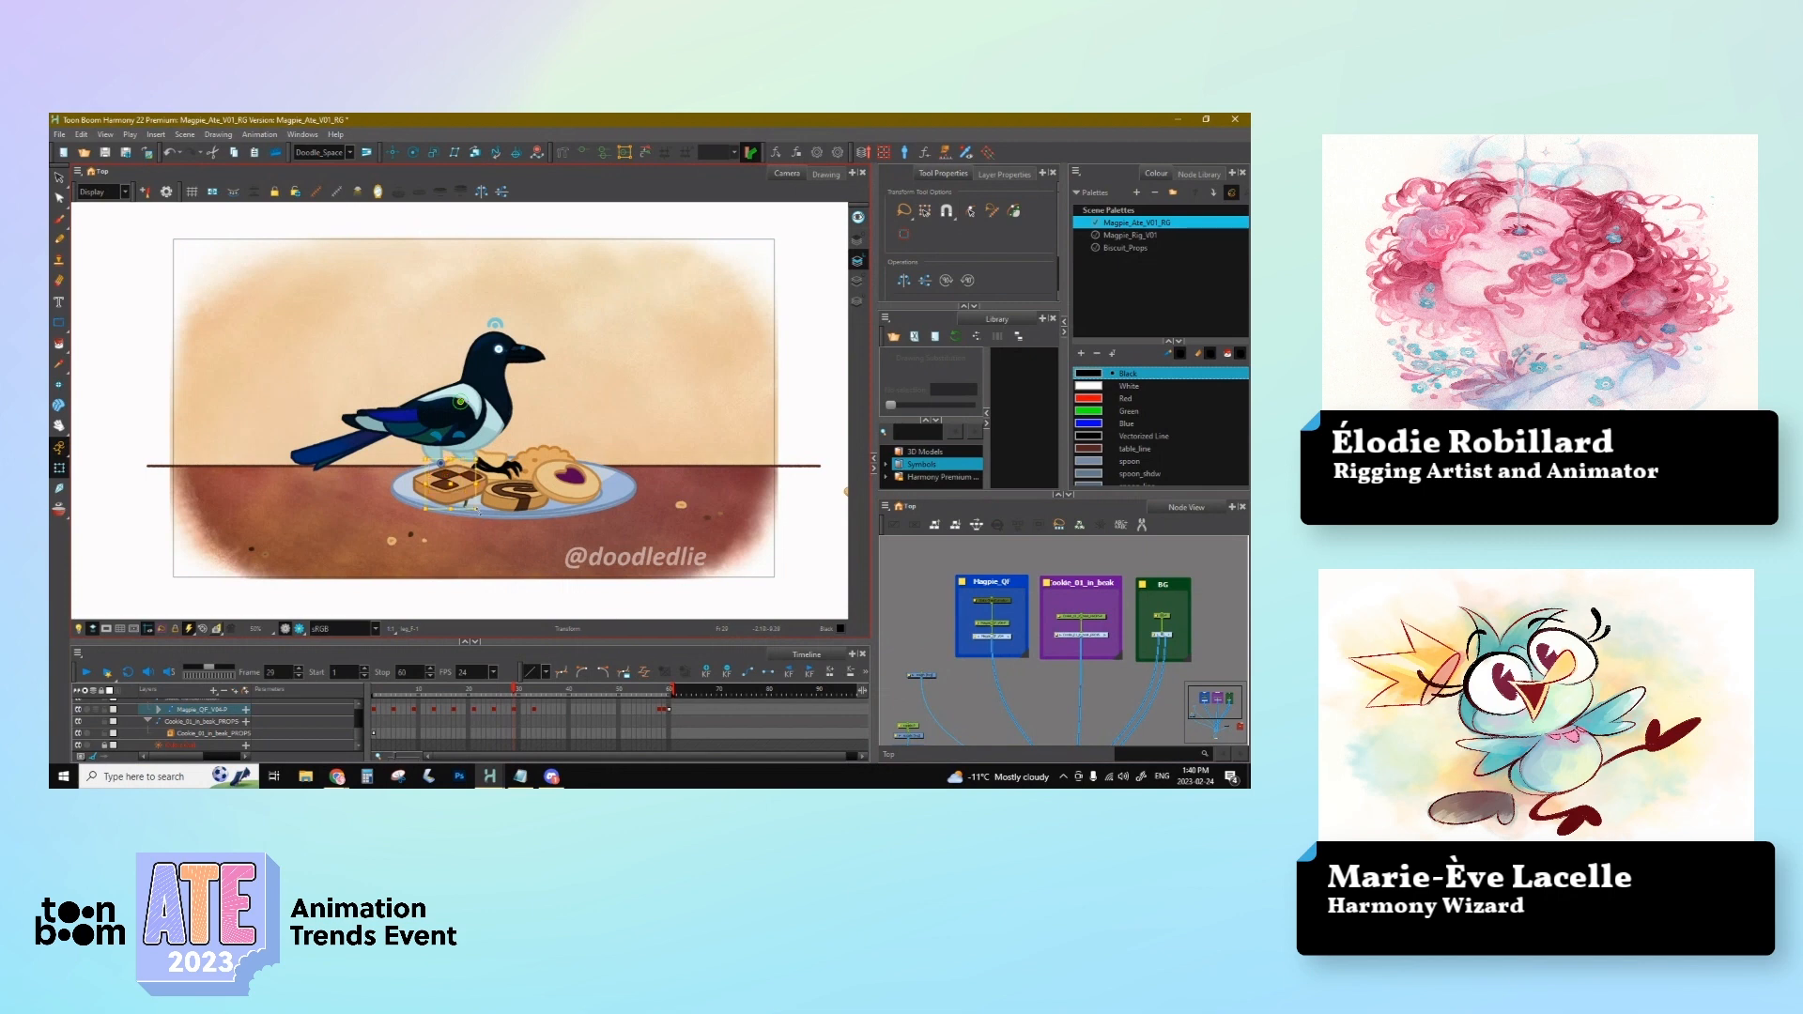
{"action": "mouse_move", "coordinate": [485, 514]}
{"action": "left_mouse_down"}
{"action": "mouse_move", "coordinate": [480, 470]}
{"action": "mouse_move", "coordinate": [478, 489]}
{"action": "left_mouse_up"}
Step: Compare the magpie's poses between frames 24 and 29 and pick out the cookies on the plate one by one
{"action": "key", "text": "comma"}
{"action": "key", "text": "period"}
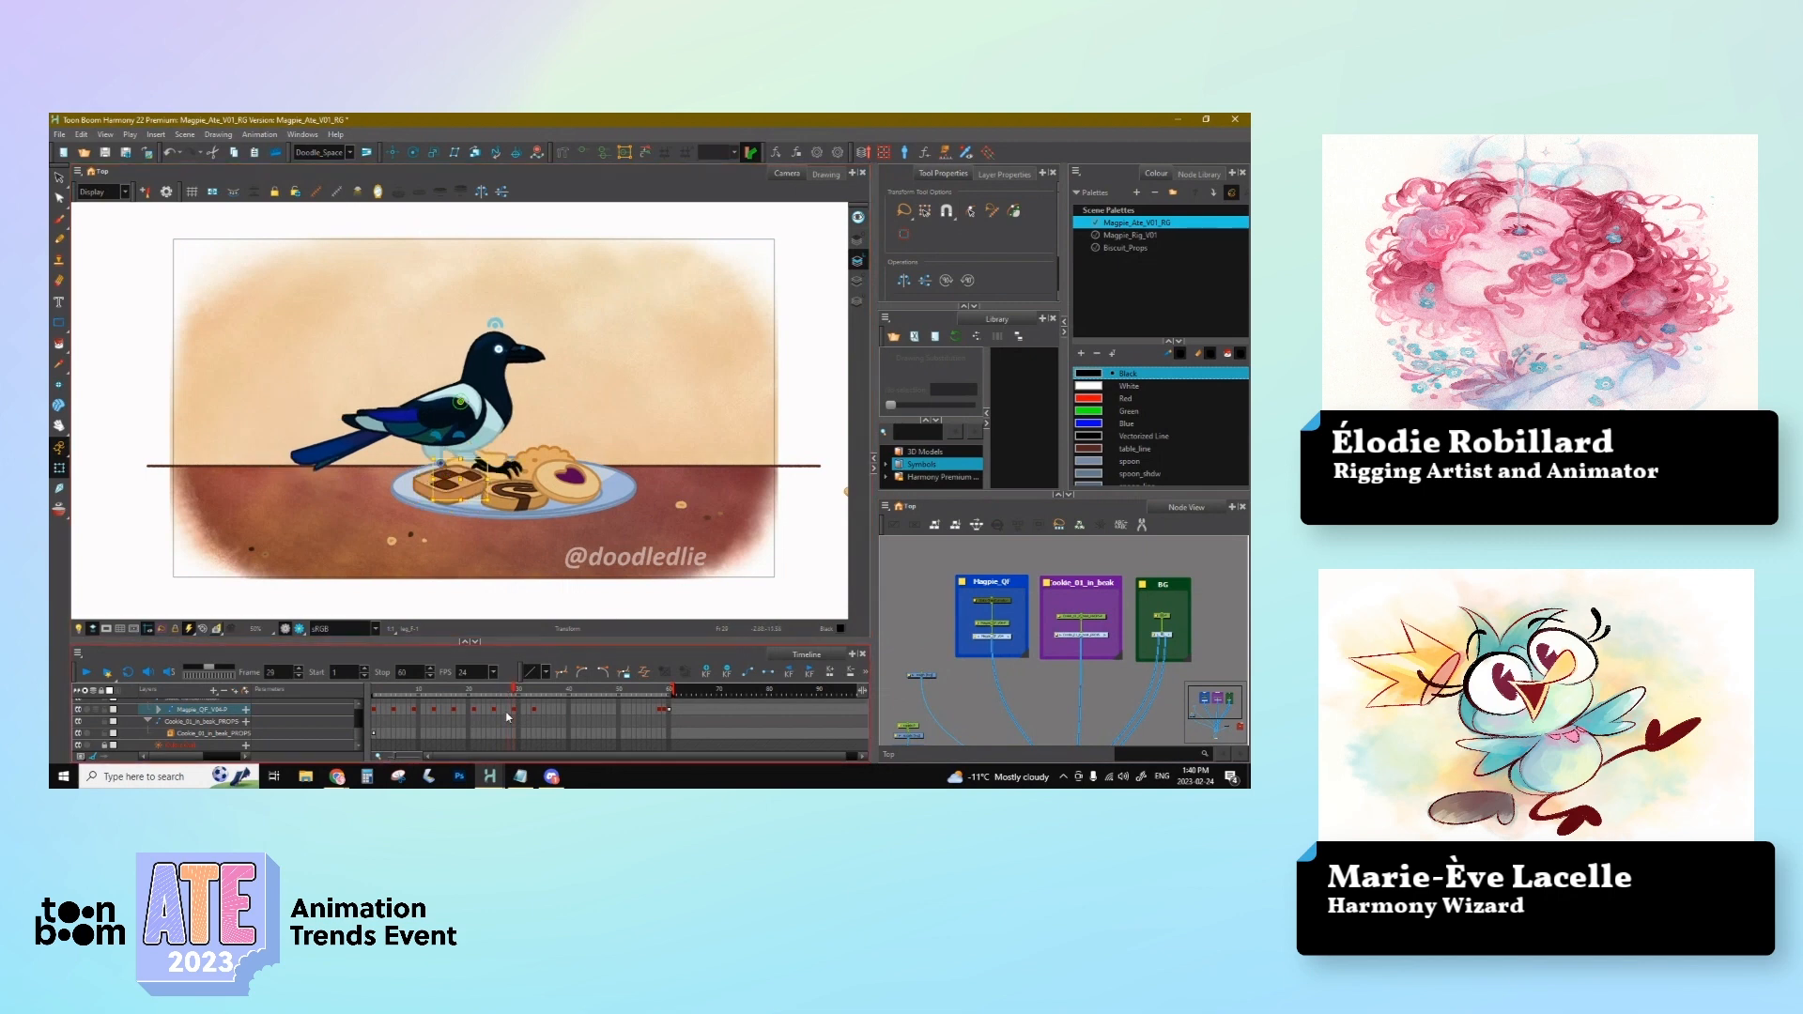
{"action": "key", "text": "comma"}
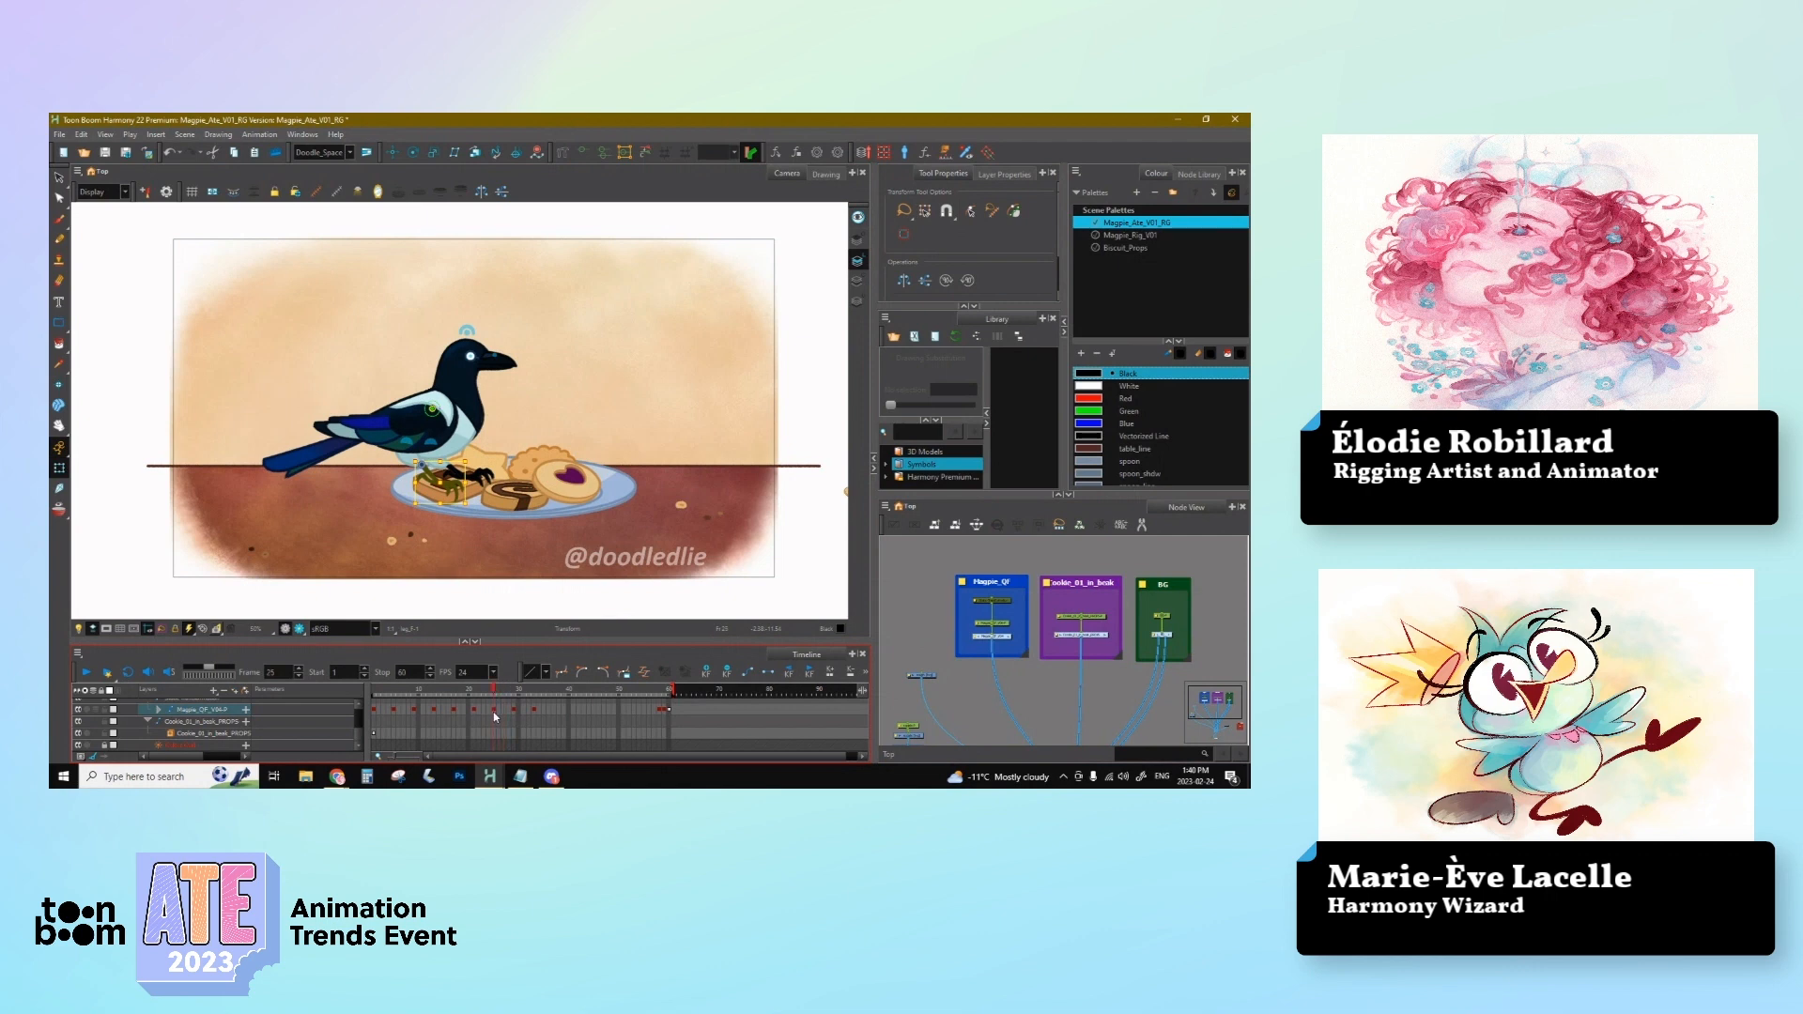
{"action": "key", "text": "comma"}
{"action": "key", "text": "period"}
{"action": "key", "text": "comma"}
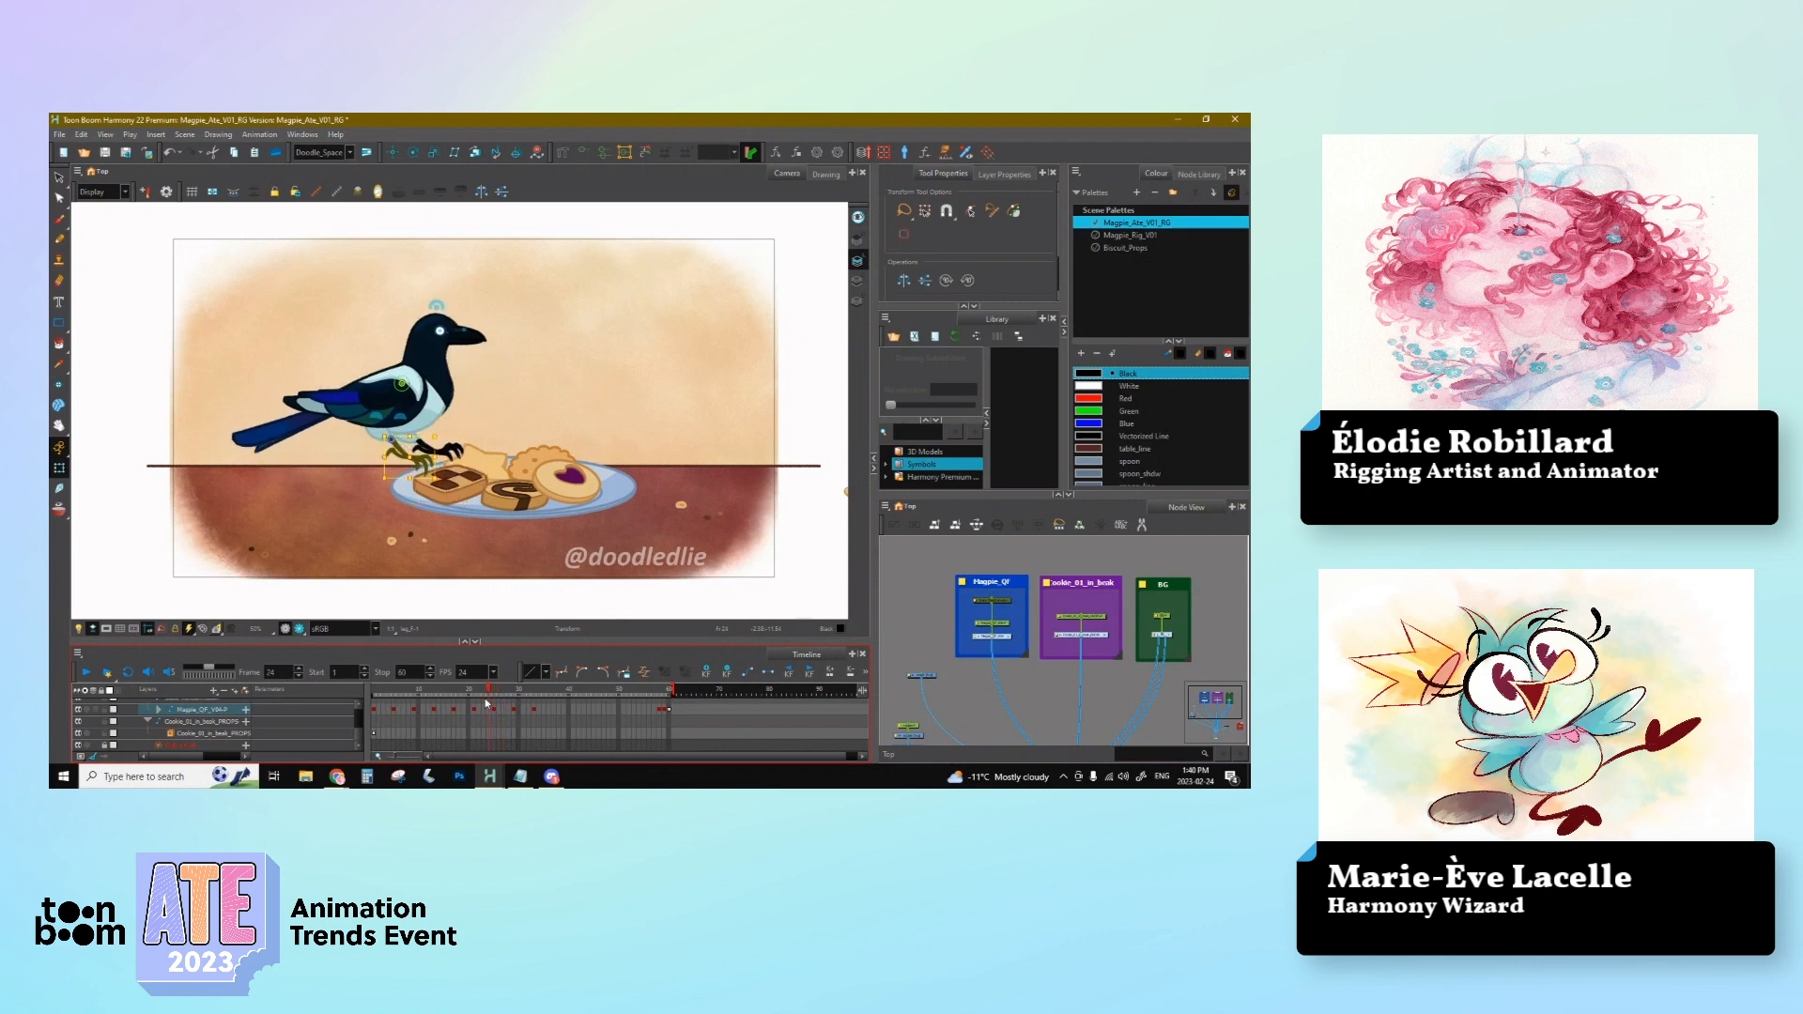
{"action": "left_click", "coordinate": [458, 490]}
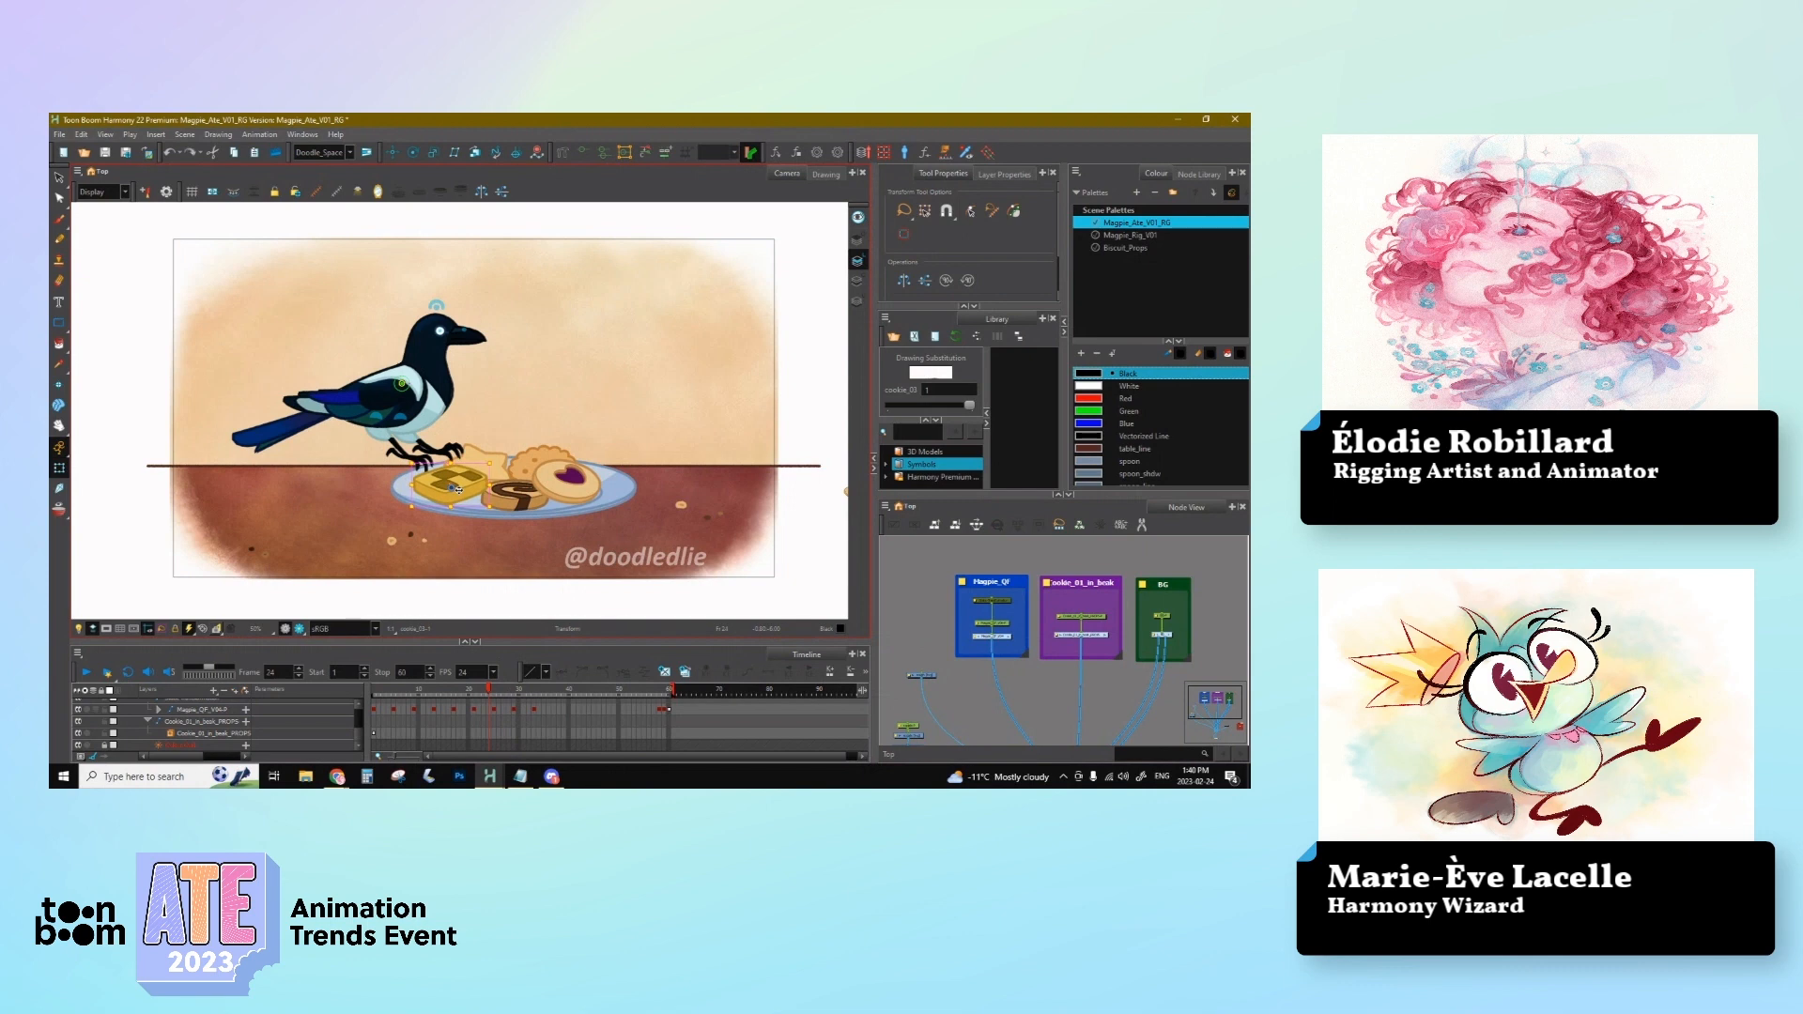
{"action": "left_click", "coordinate": [506, 504]}
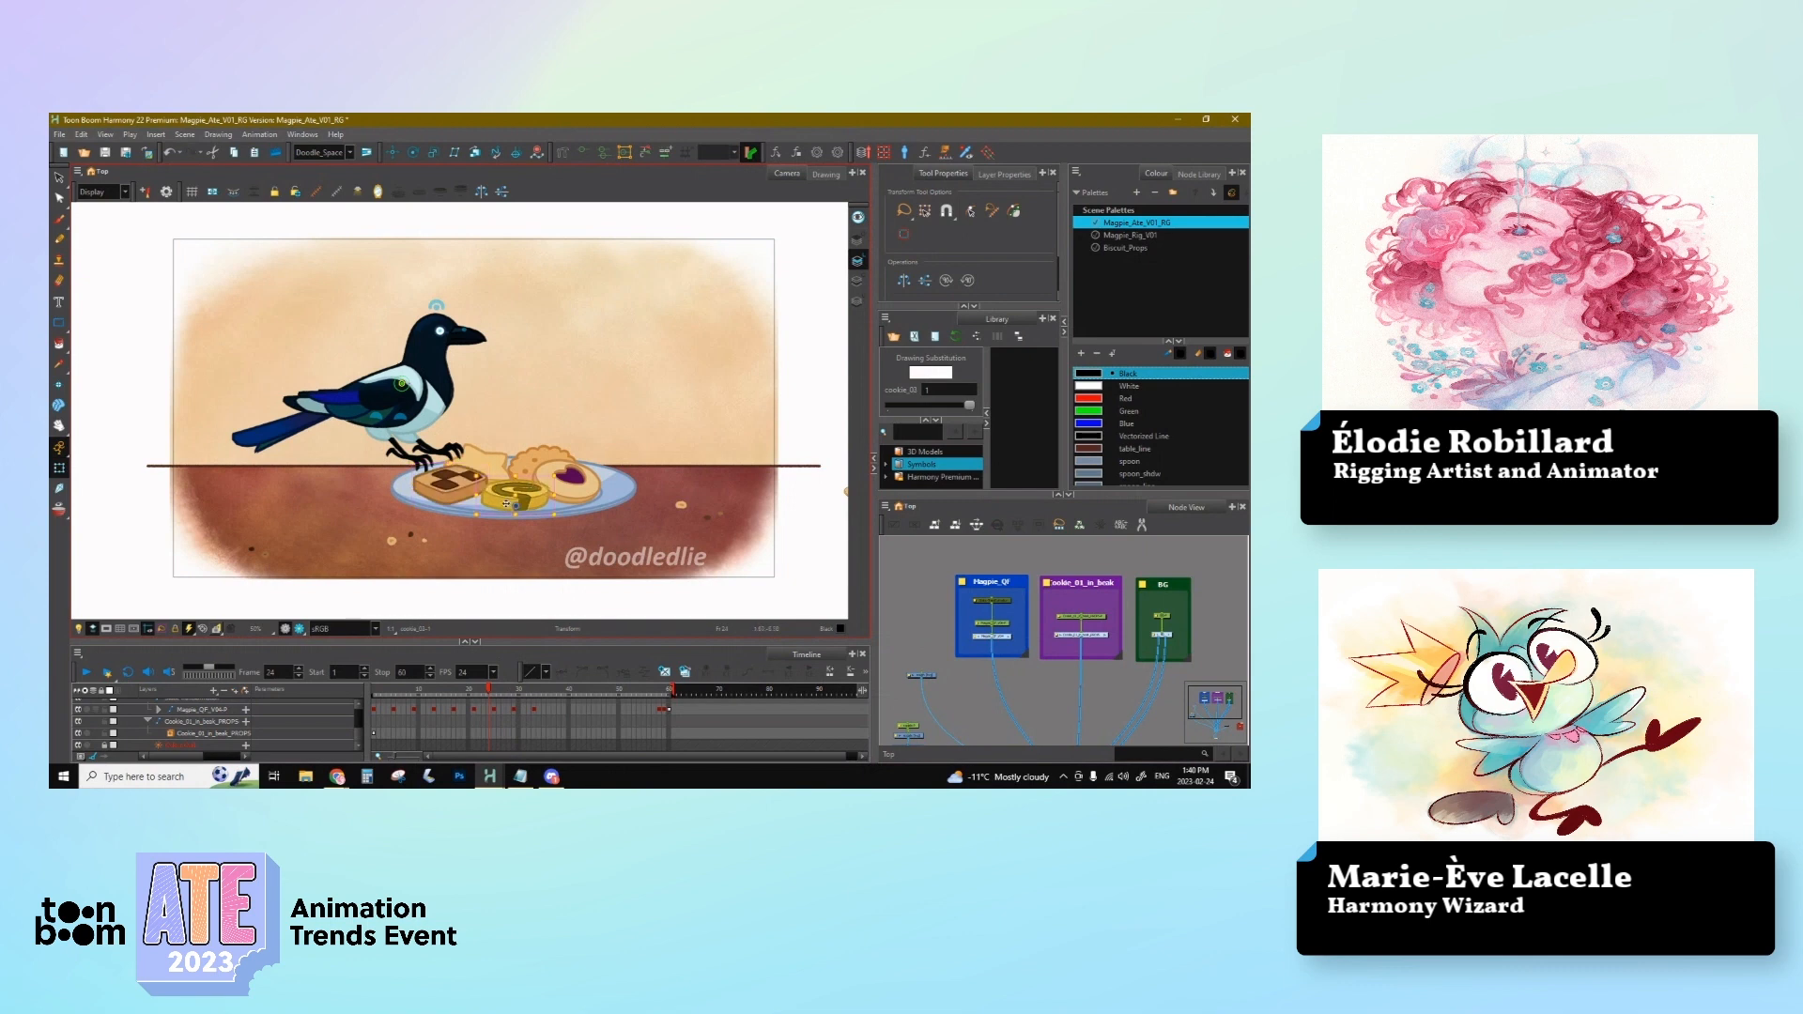
{"action": "left_click", "coordinate": [579, 506]}
{"action": "key", "text": "b"}
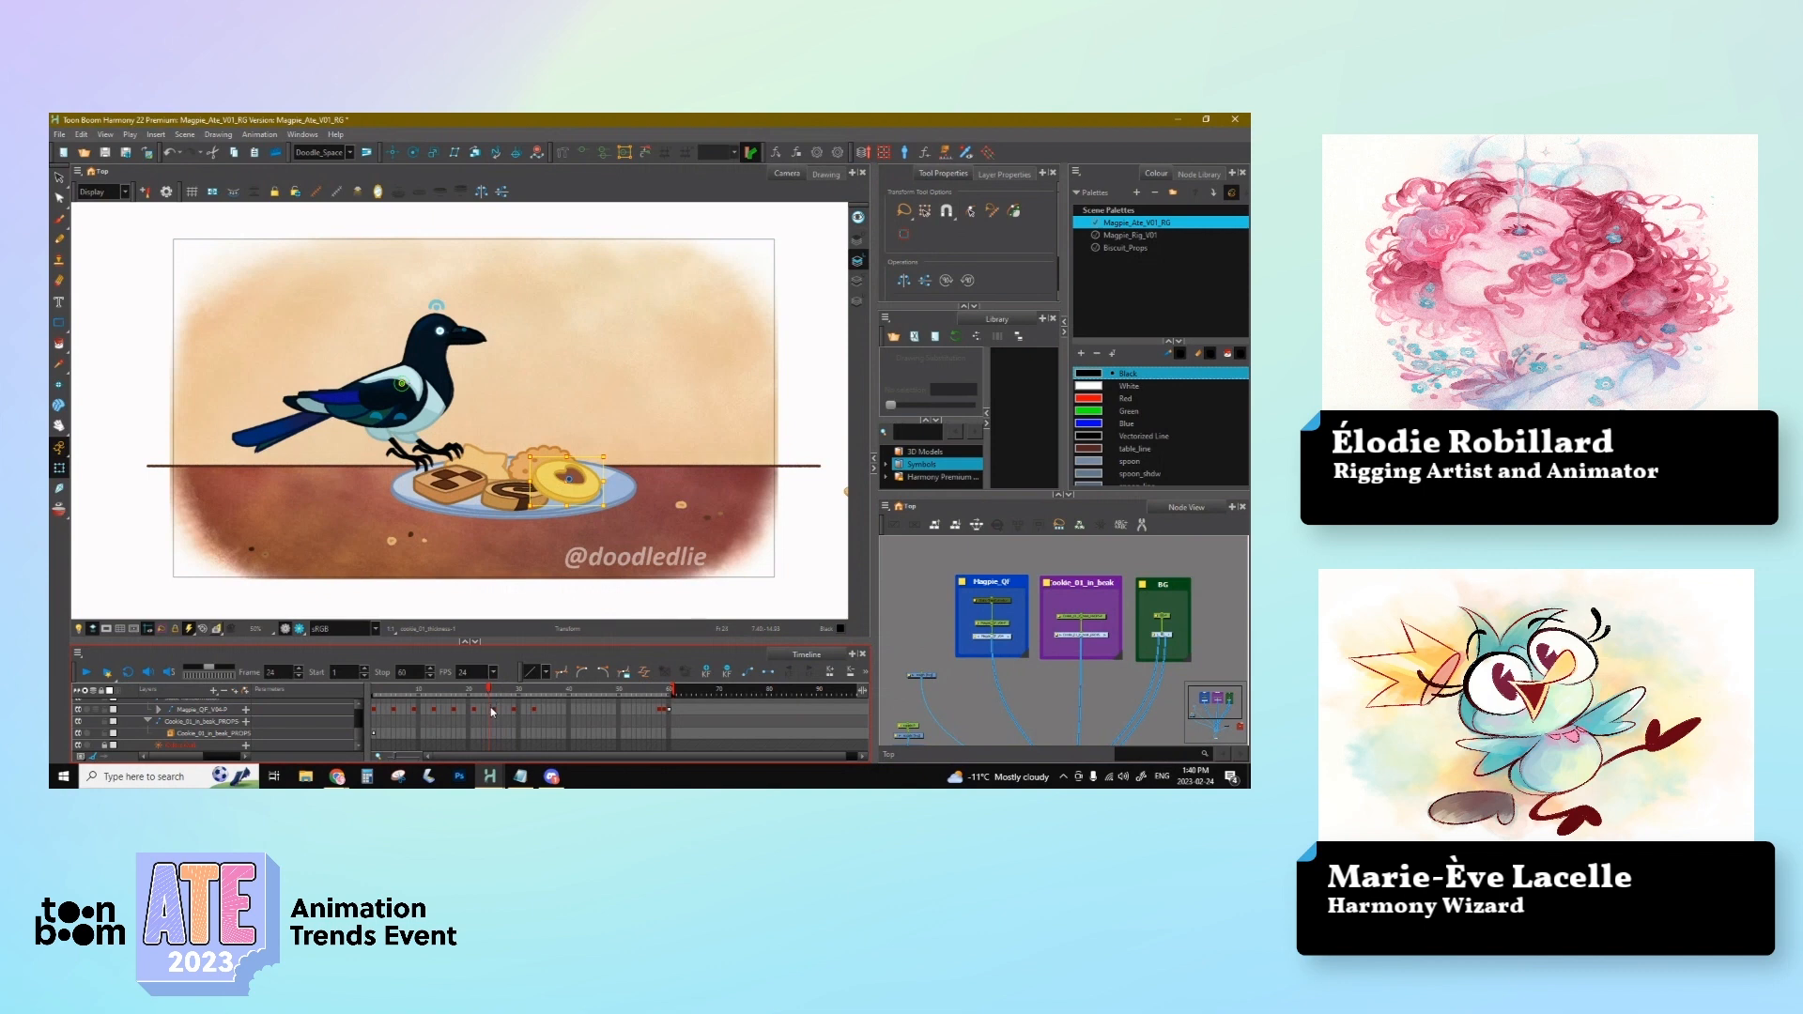
Step: Review the magpie's hop around frames 20 to 25 against the positions of the three front cookies
{"action": "left_click", "coordinate": [491, 712]}
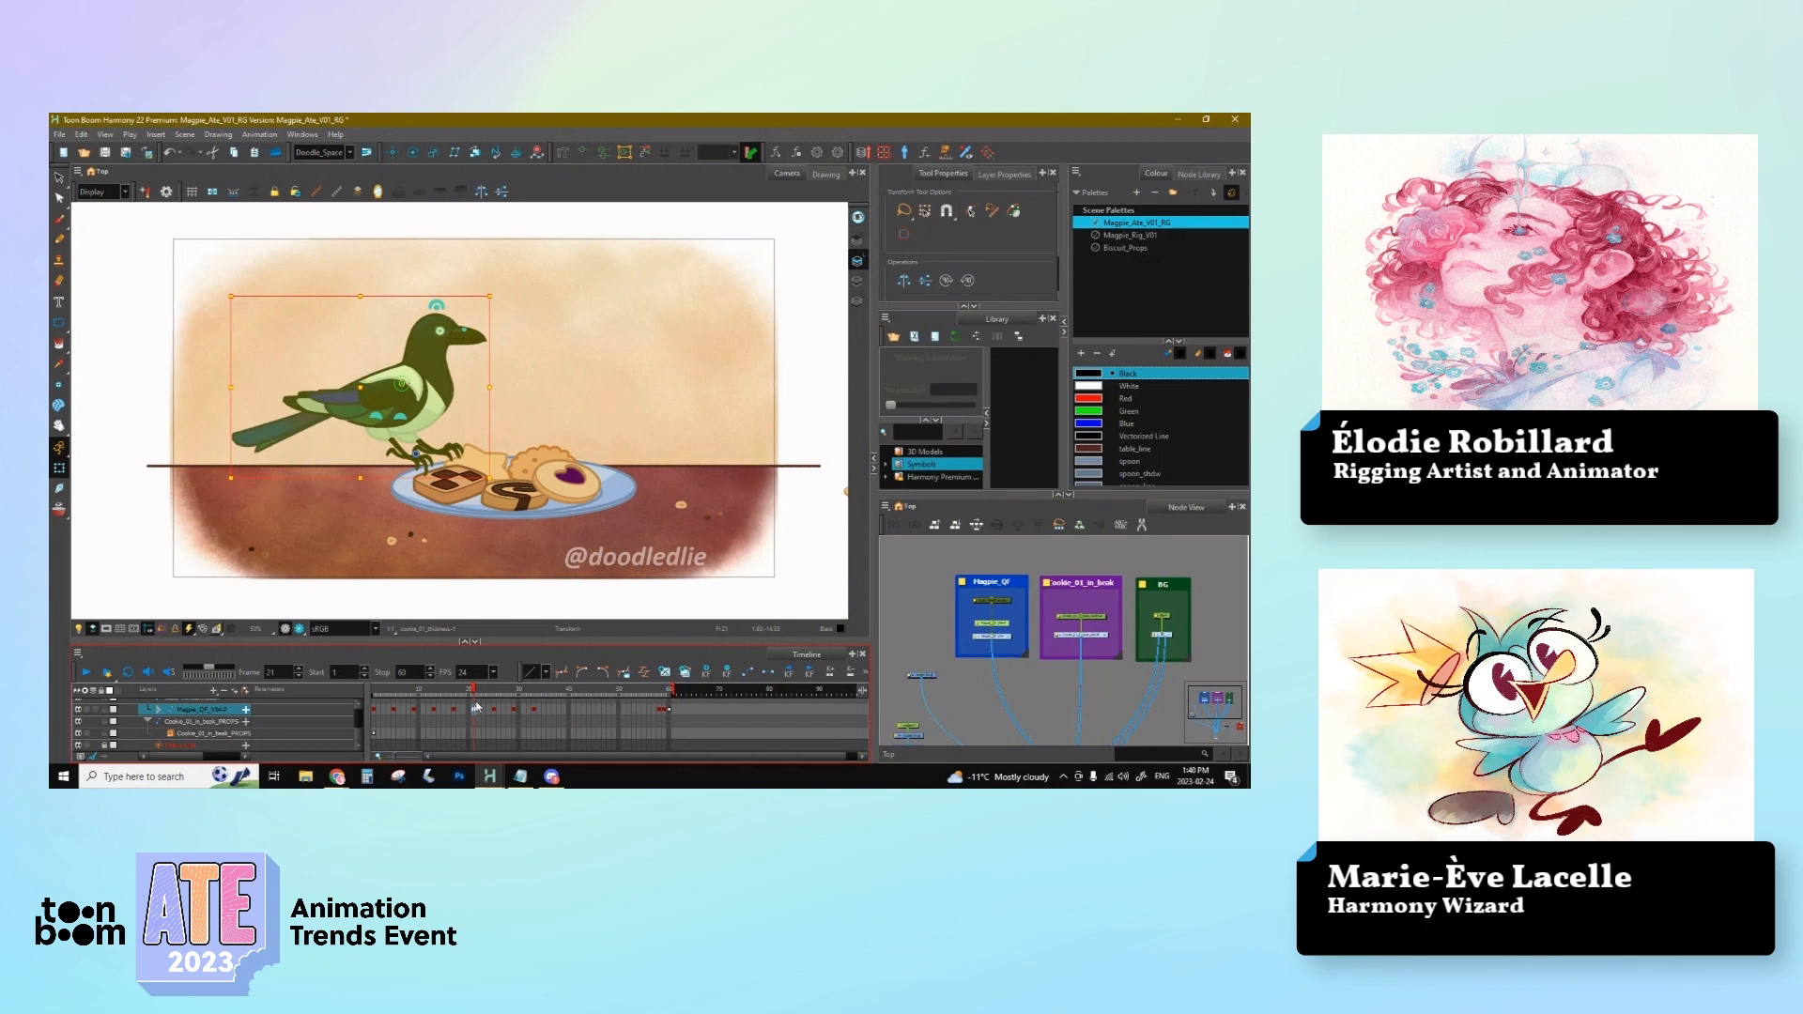
{"action": "left_click_drag", "start_coordinate": [469, 691], "coordinate": [464, 696]}
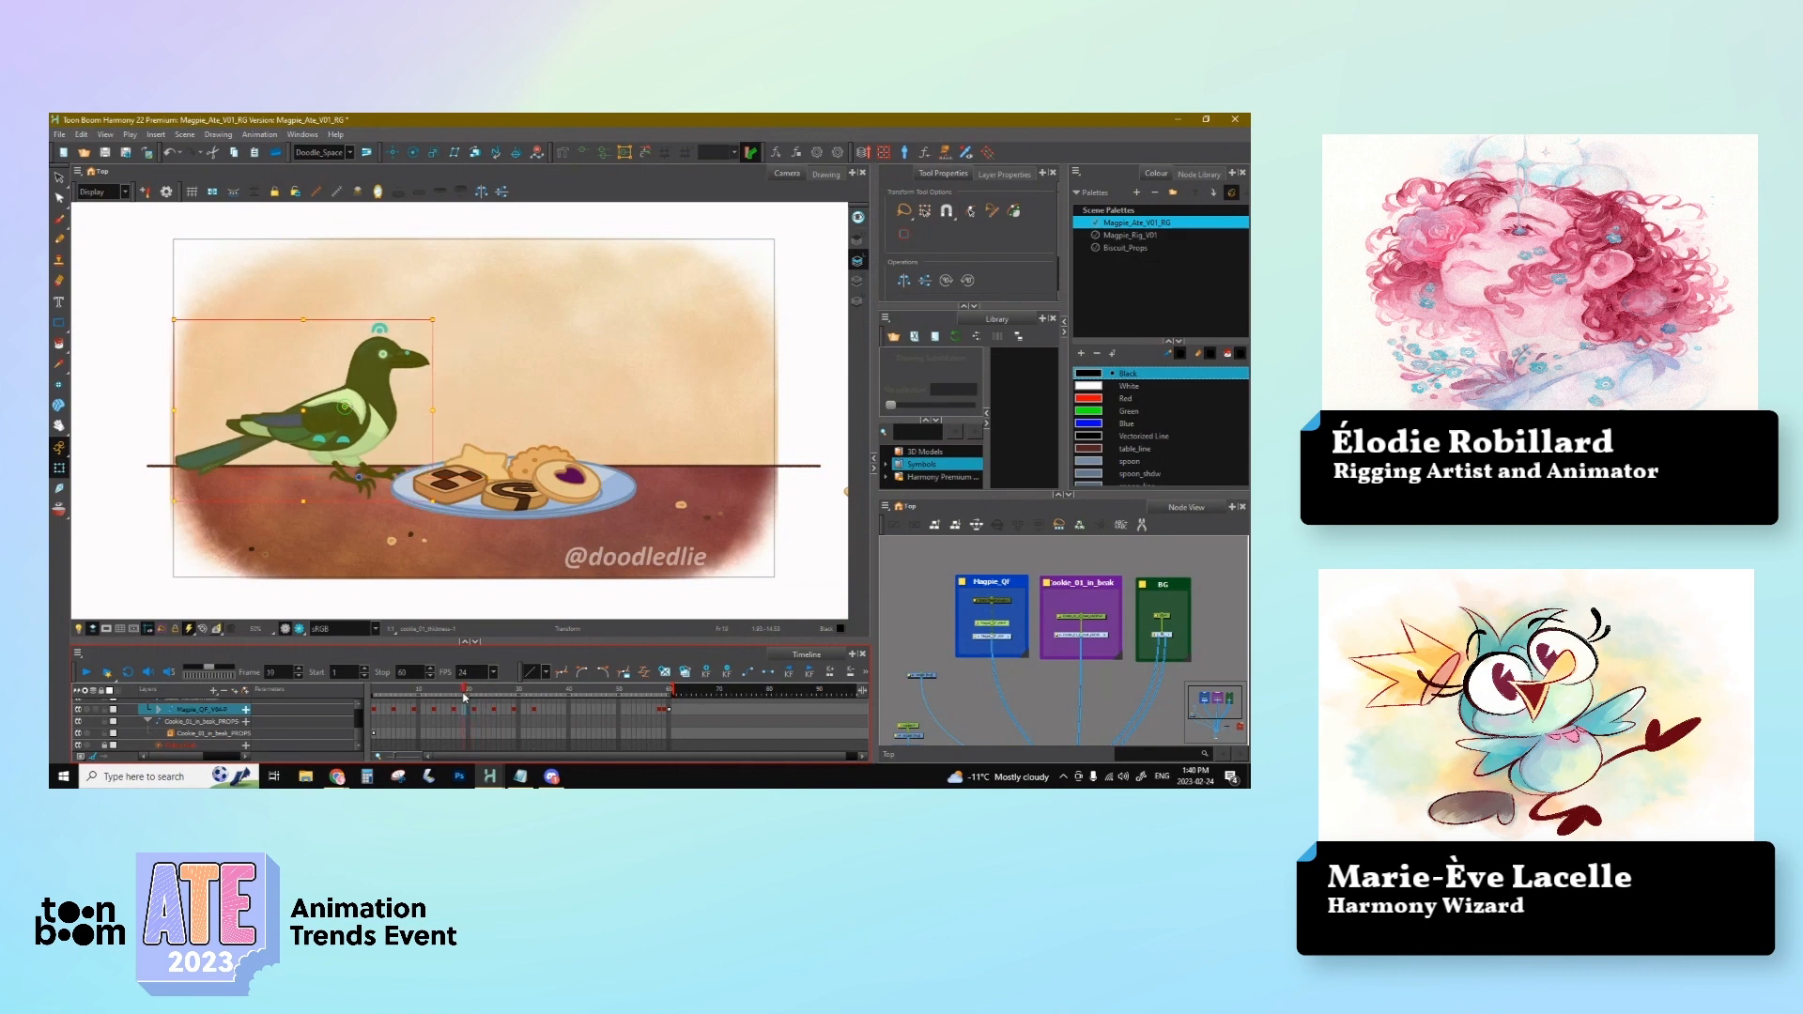
{"action": "left_click", "coordinate": [474, 709]}
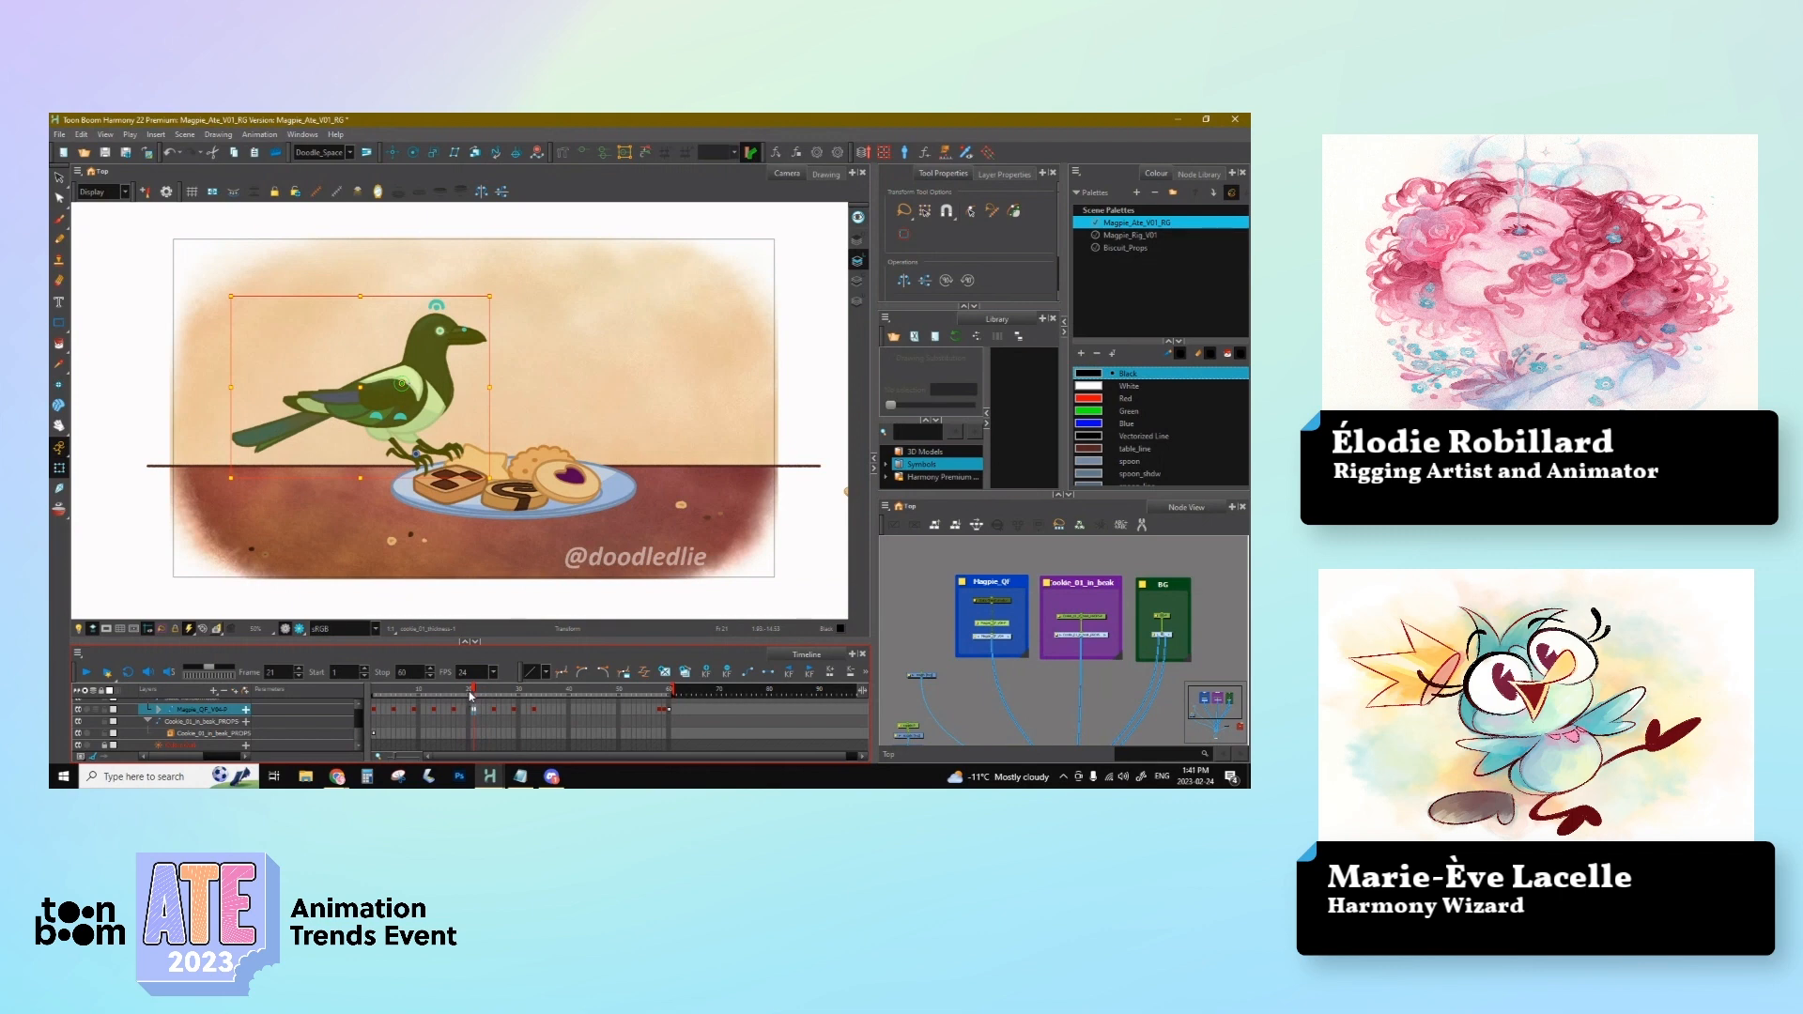
{"action": "mouse_move", "coordinate": [466, 696]}
{"action": "left_mouse_down"}
{"action": "mouse_move", "coordinate": [447, 690]}
{"action": "mouse_move", "coordinate": [475, 700]}
{"action": "left_mouse_up"}
{"action": "left_click", "coordinate": [475, 710]}
{"action": "left_click", "coordinate": [452, 490]}
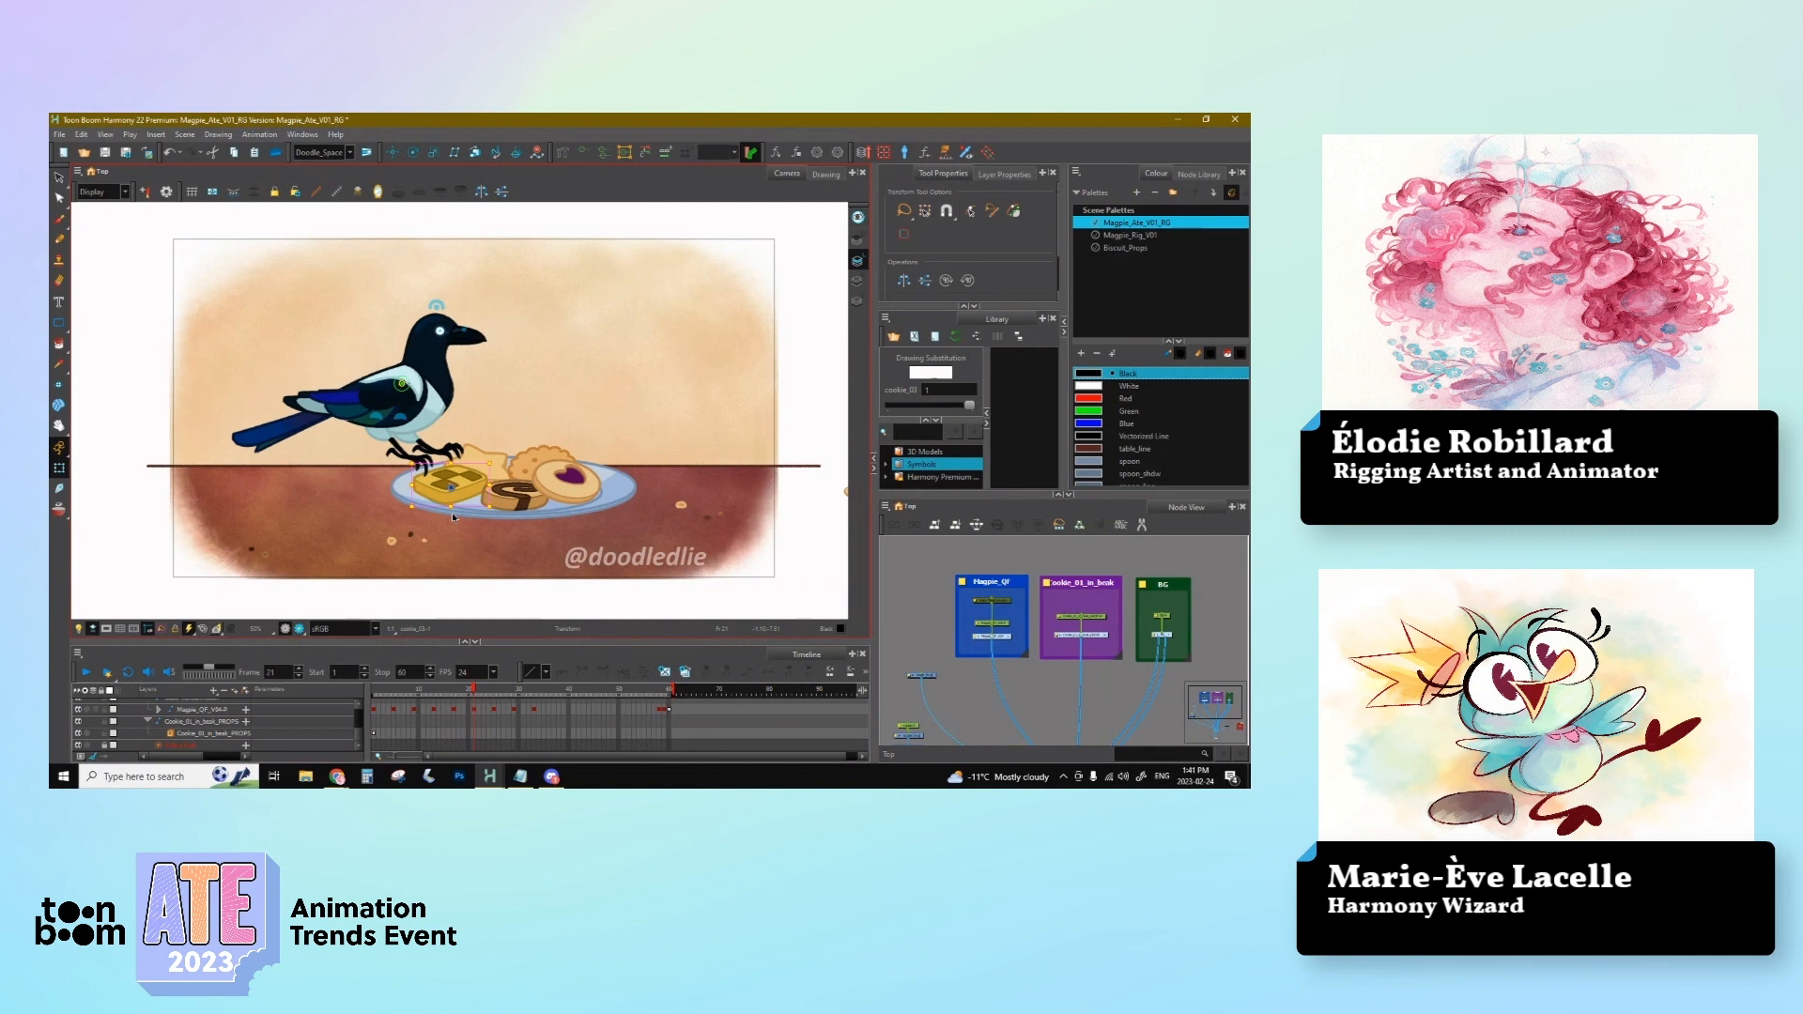
{"action": "left_click", "coordinate": [530, 502]}
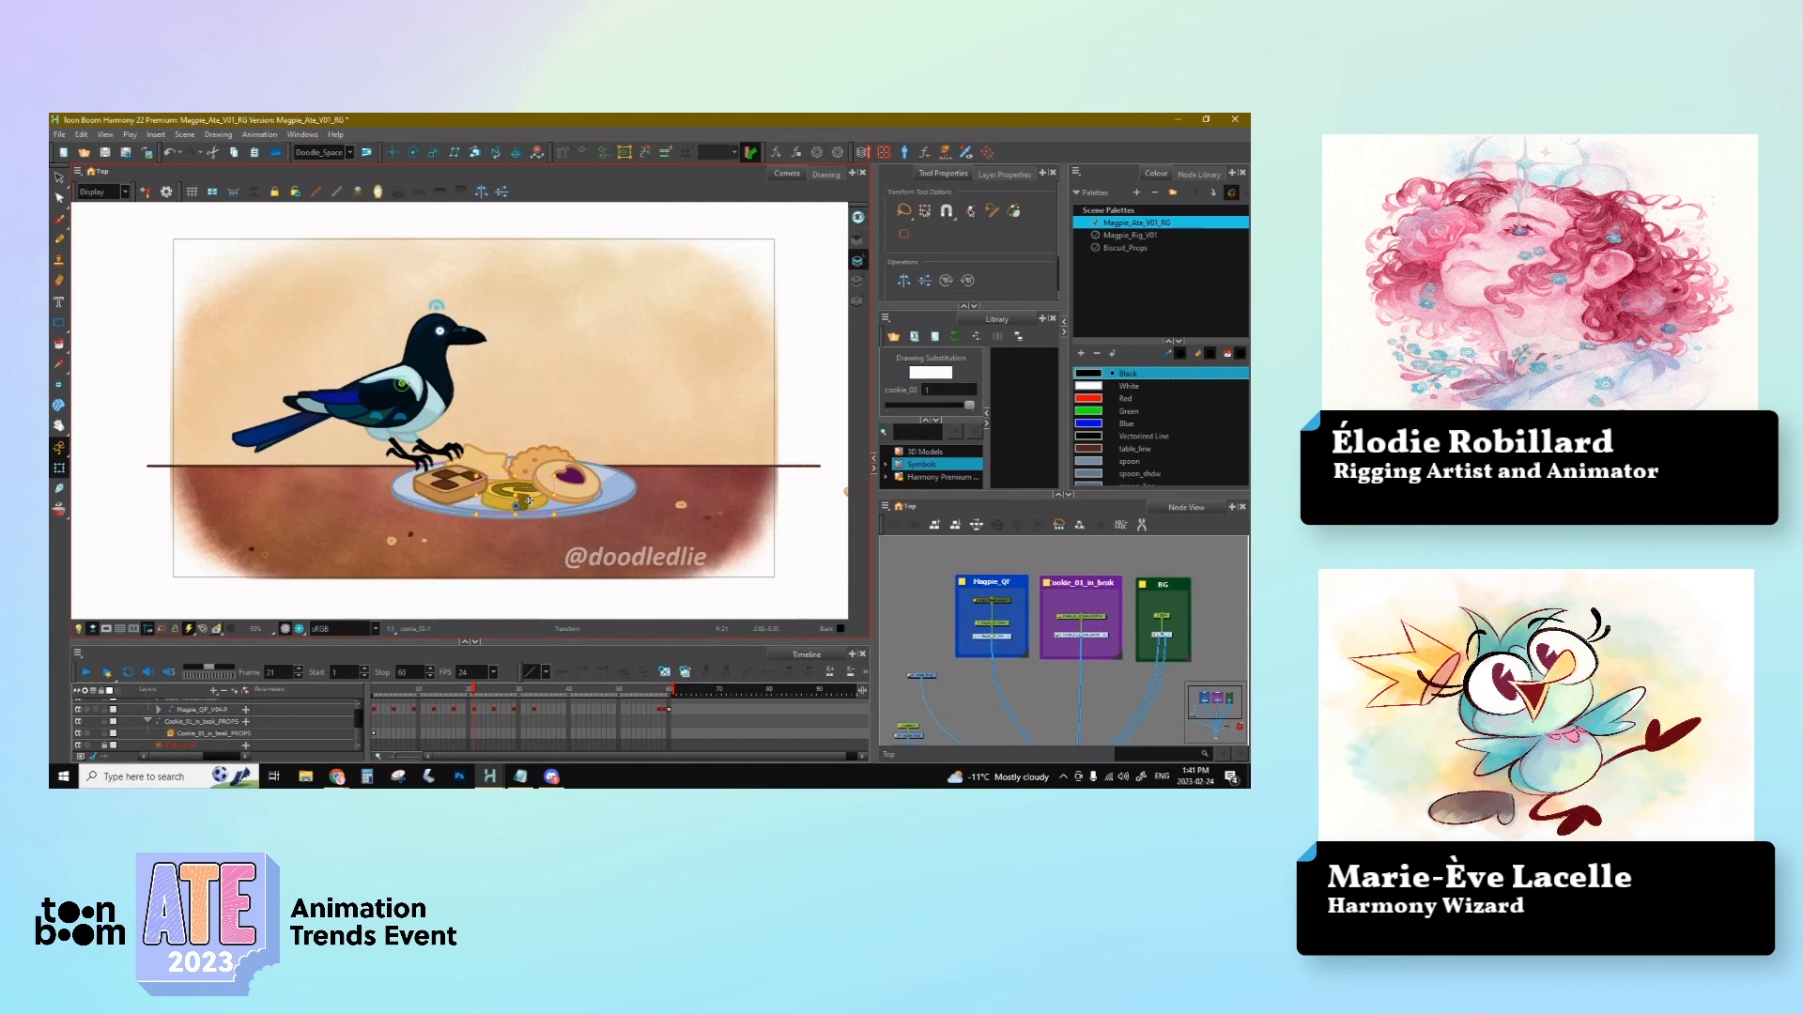
{"action": "left_click", "coordinate": [583, 488]}
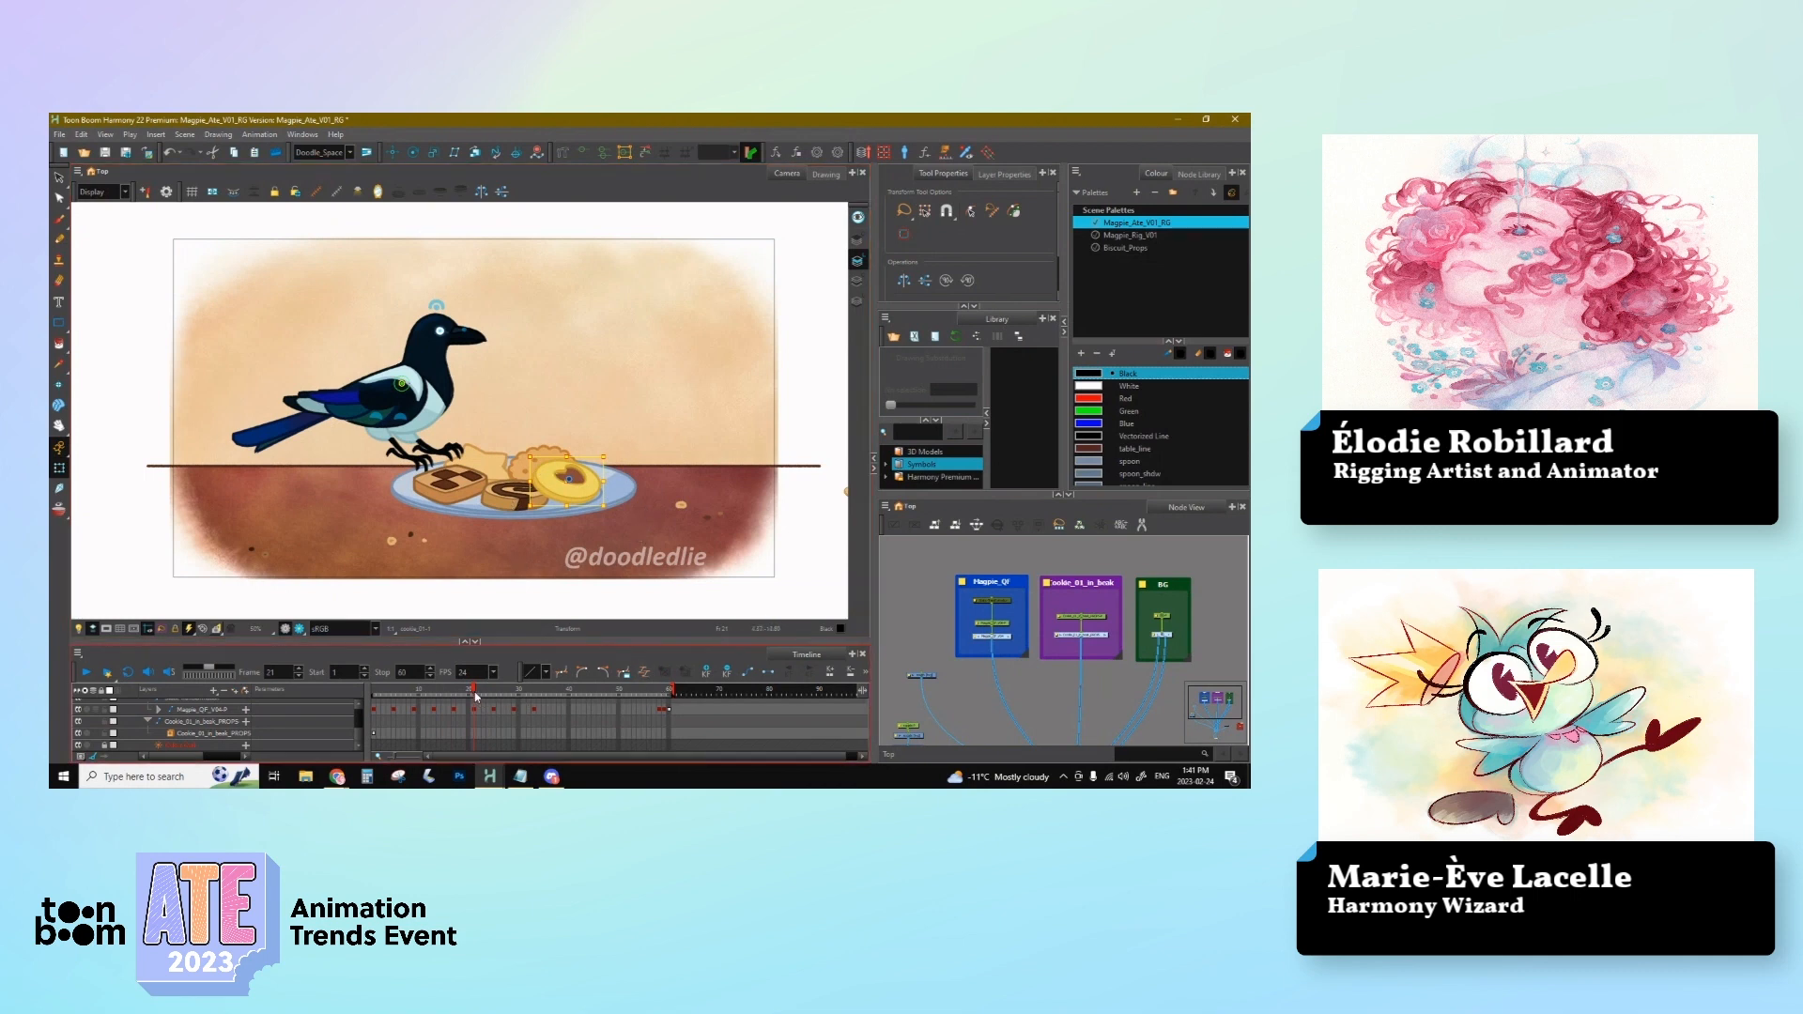
{"action": "left_click_drag", "start_coordinate": [479, 692], "coordinate": [495, 694]}
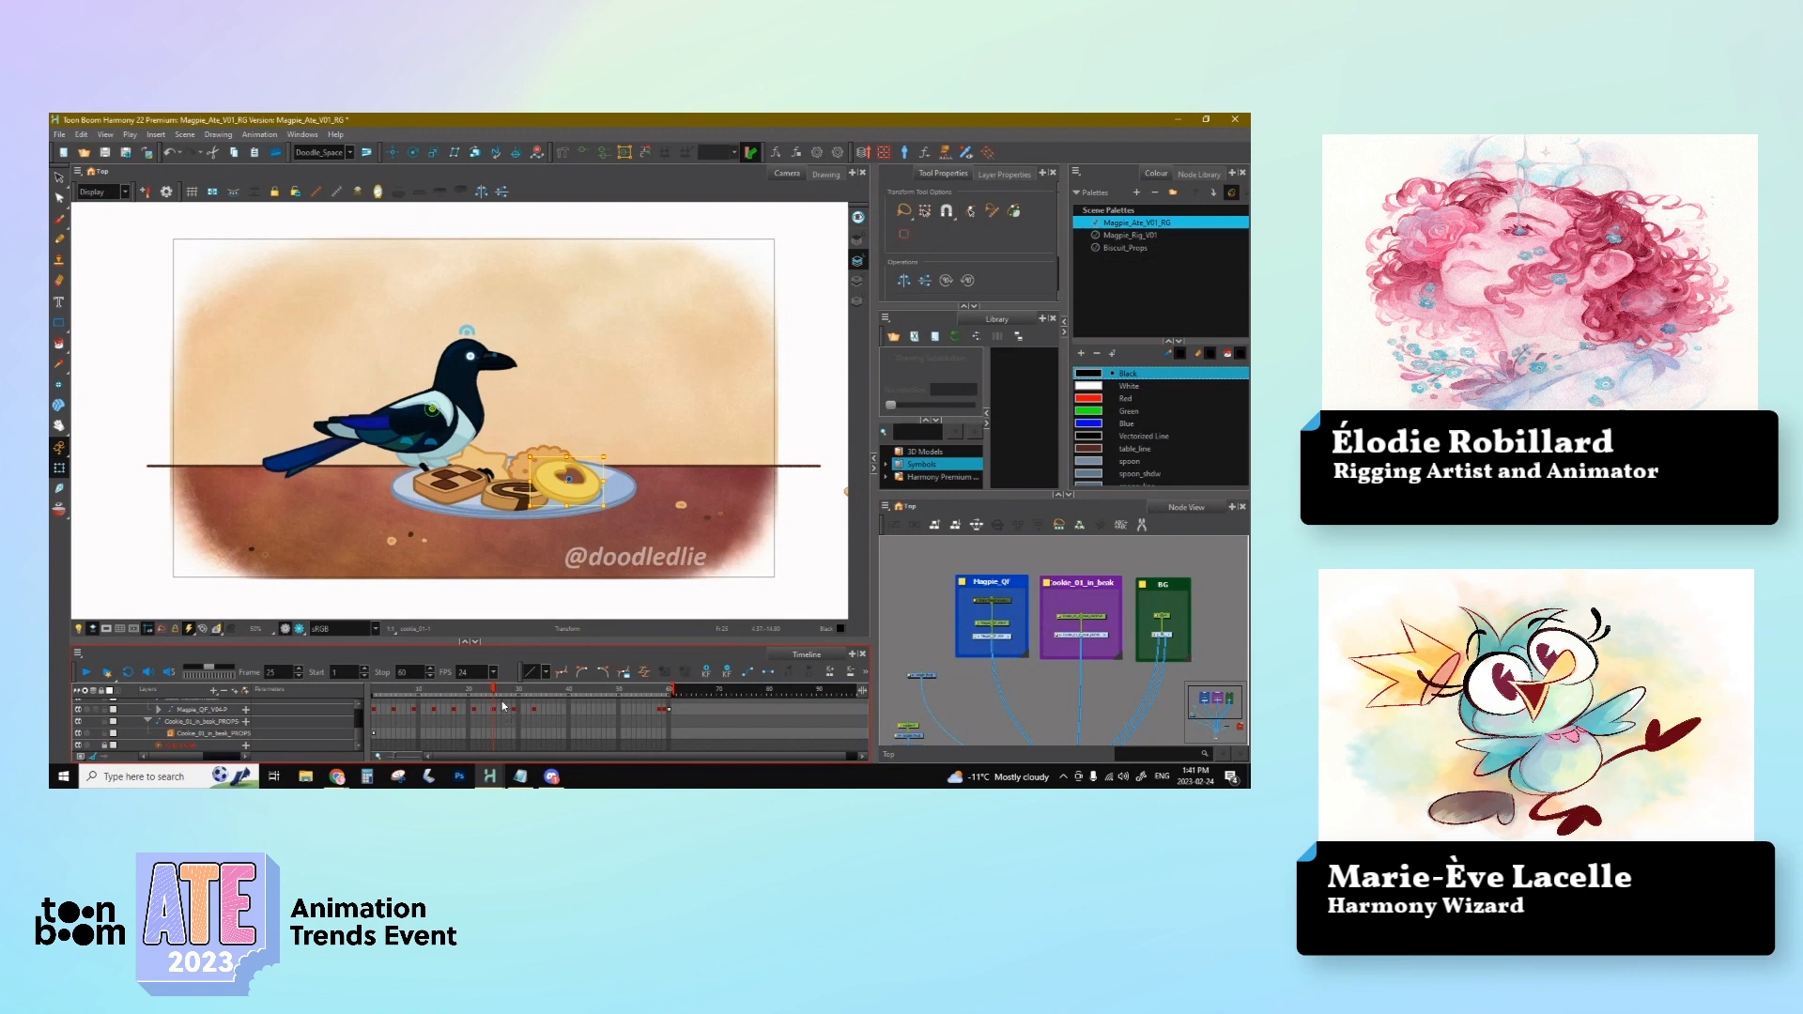
{"action": "mouse_move", "coordinate": [496, 692]}
{"action": "left_mouse_down"}
{"action": "mouse_move", "coordinate": [477, 693]}
{"action": "mouse_move", "coordinate": [495, 702]}
{"action": "left_mouse_up"}
Step: Select the magpie's back foot and toes at frame 29 and rotate them so the claws hang down
{"action": "left_click", "coordinate": [514, 704]}
{"action": "left_click", "coordinate": [484, 464]}
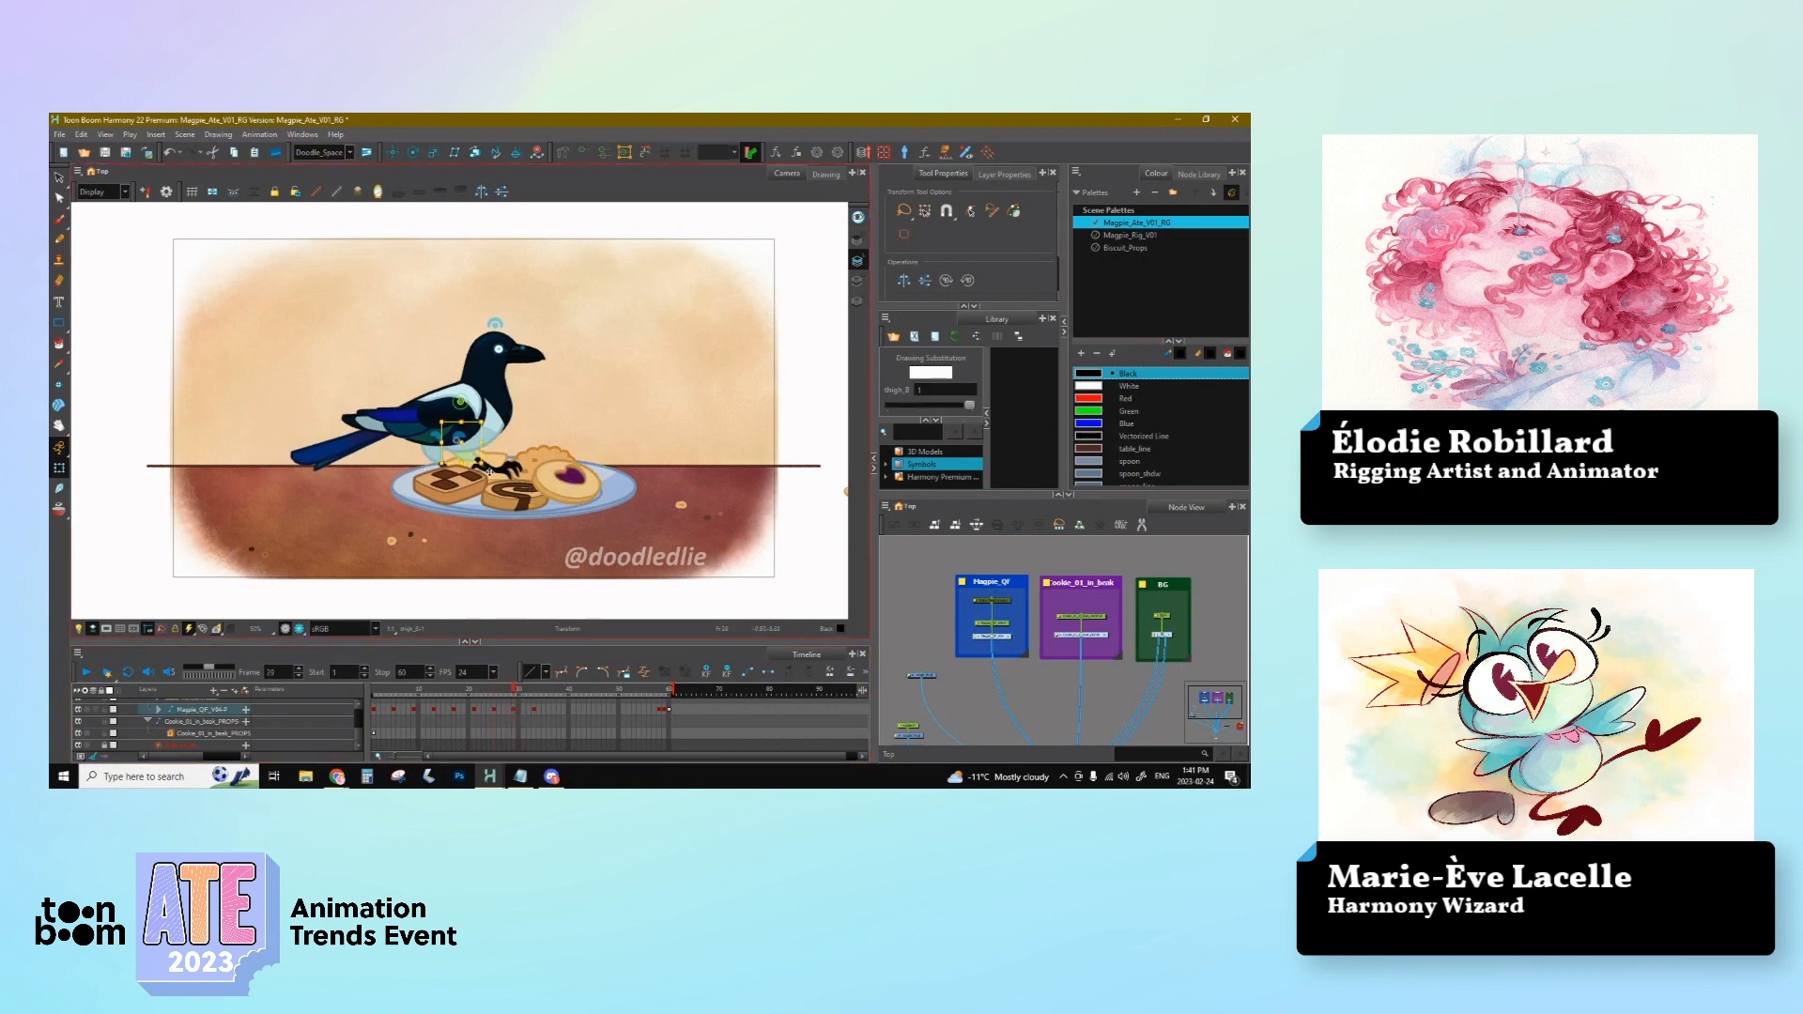
{"action": "key", "text": "Escape"}
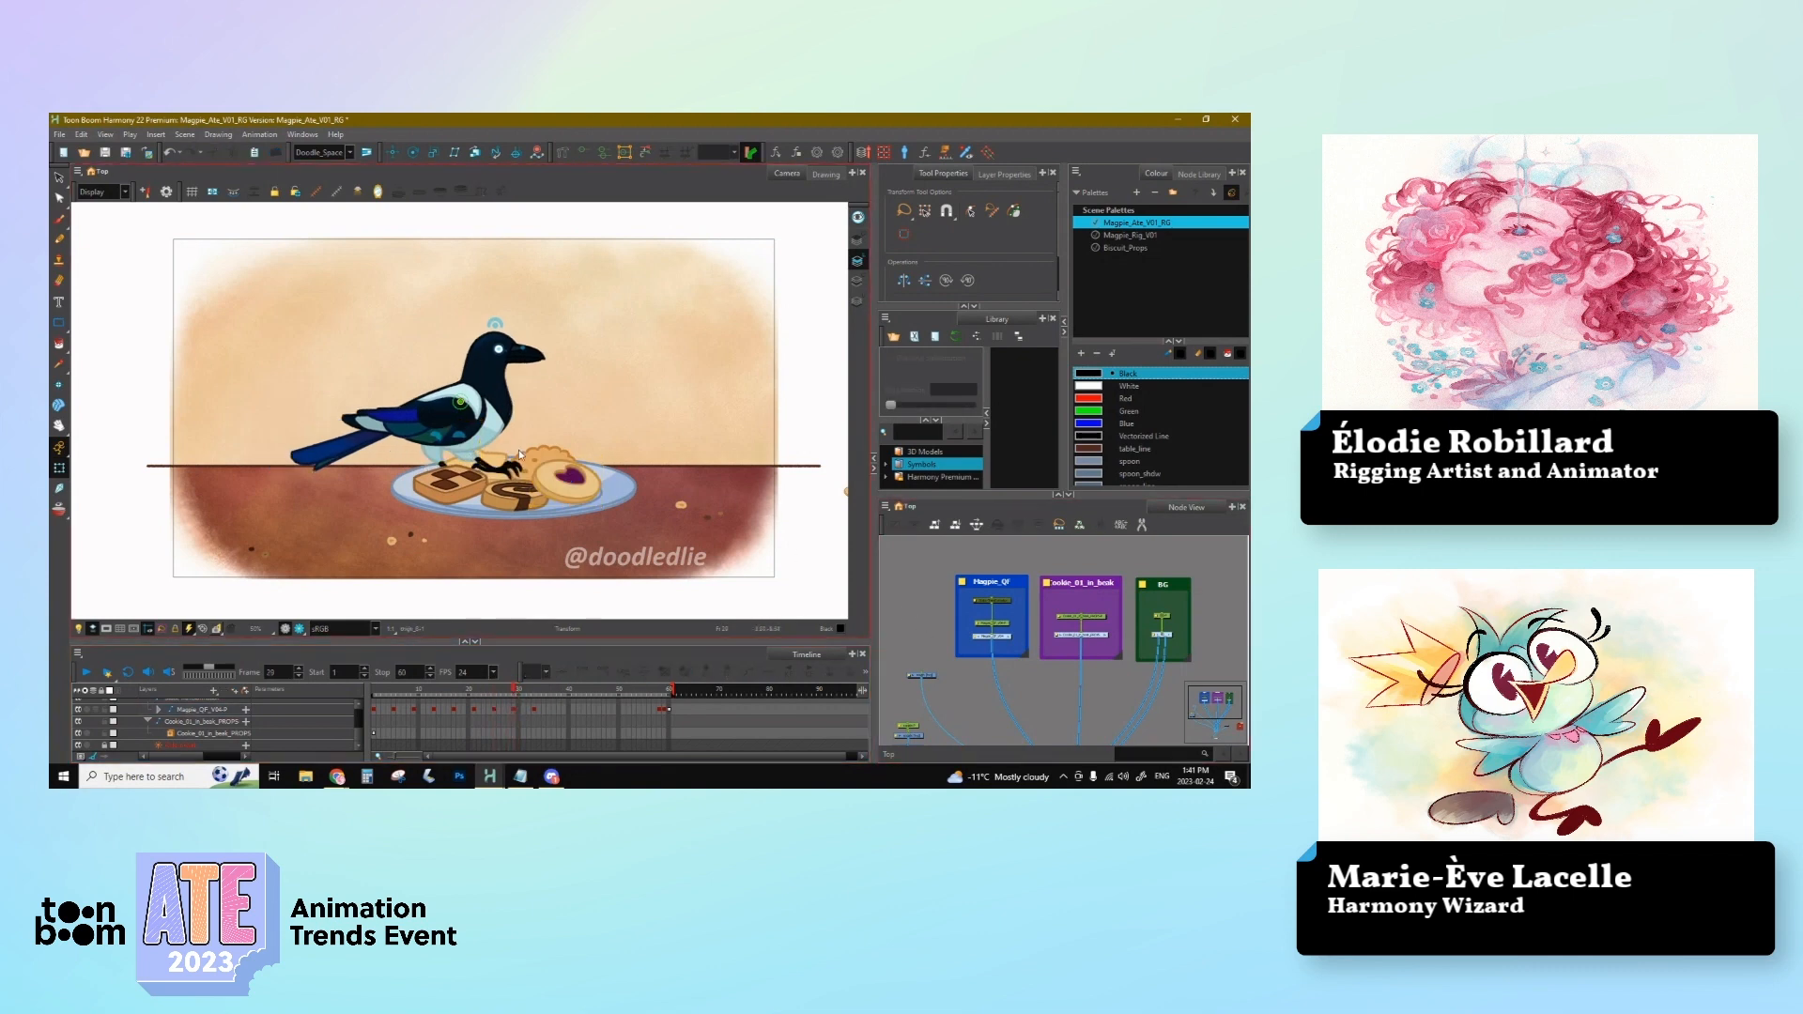
{"action": "left_click", "coordinate": [515, 463]}
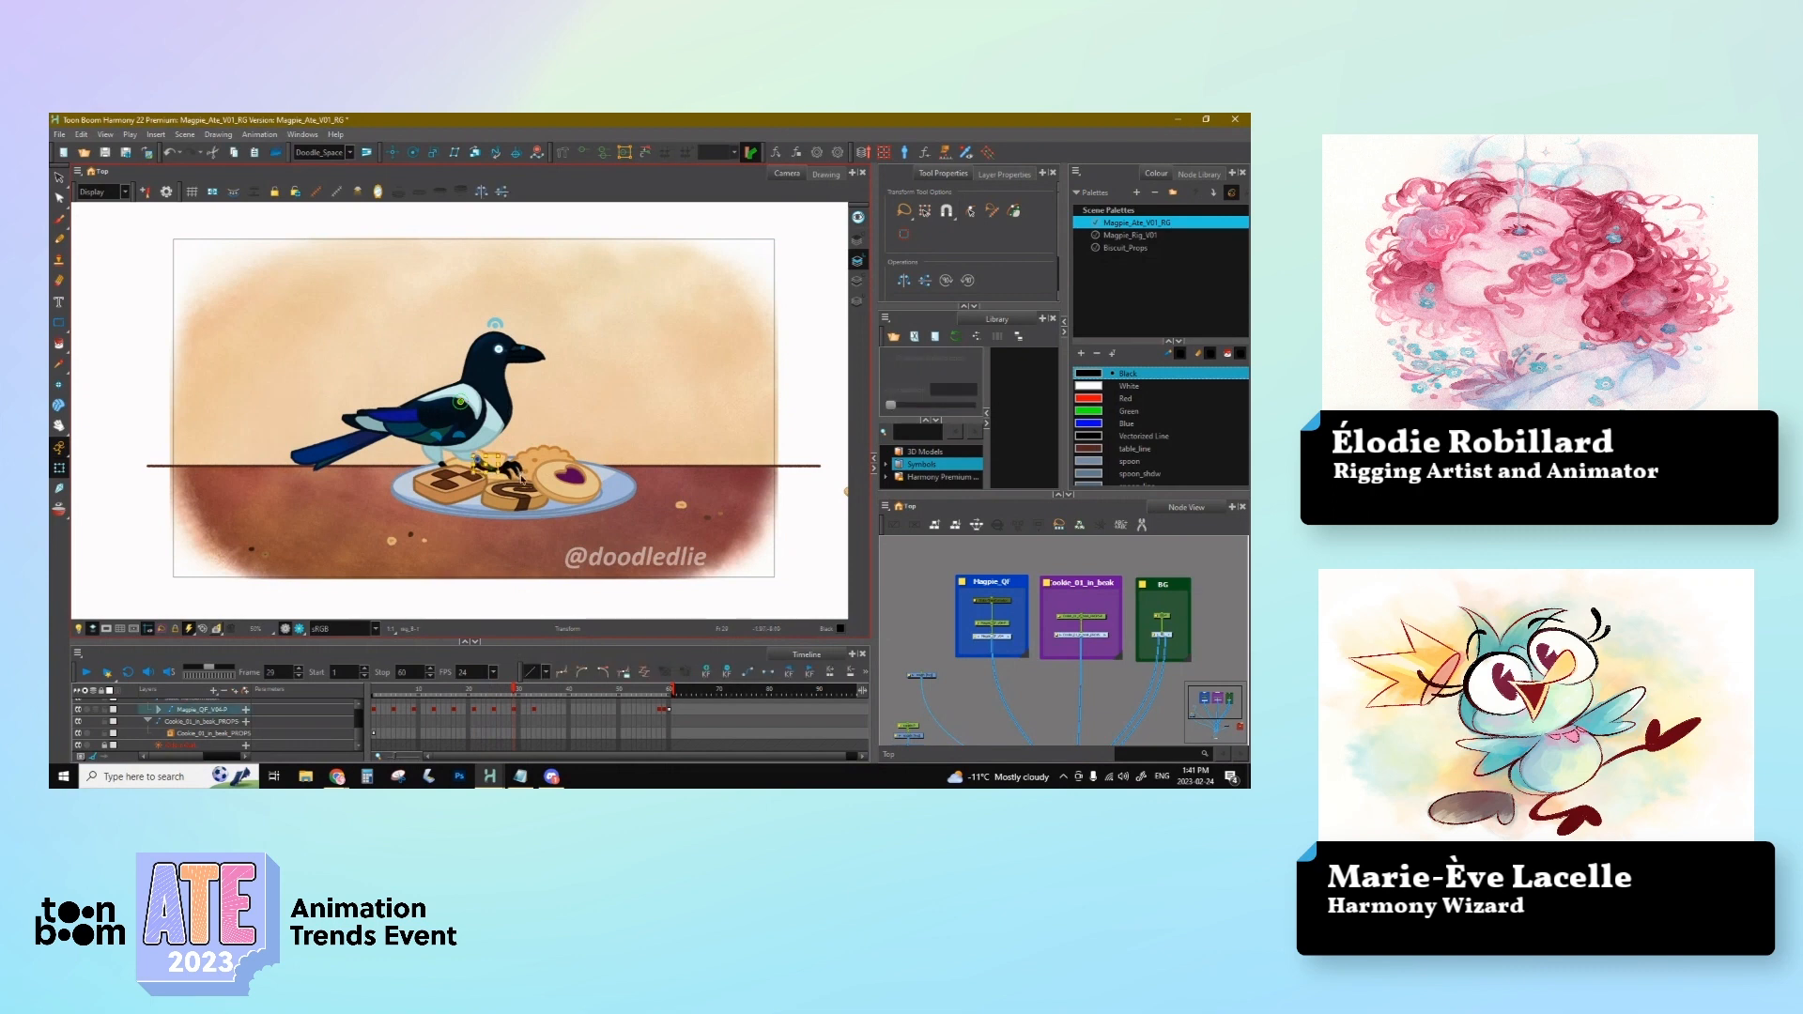
{"action": "left_click", "coordinate": [521, 477], "text": "shift"}
{"action": "left_click_drag", "start_coordinate": [527, 481], "coordinate": [517, 442]}
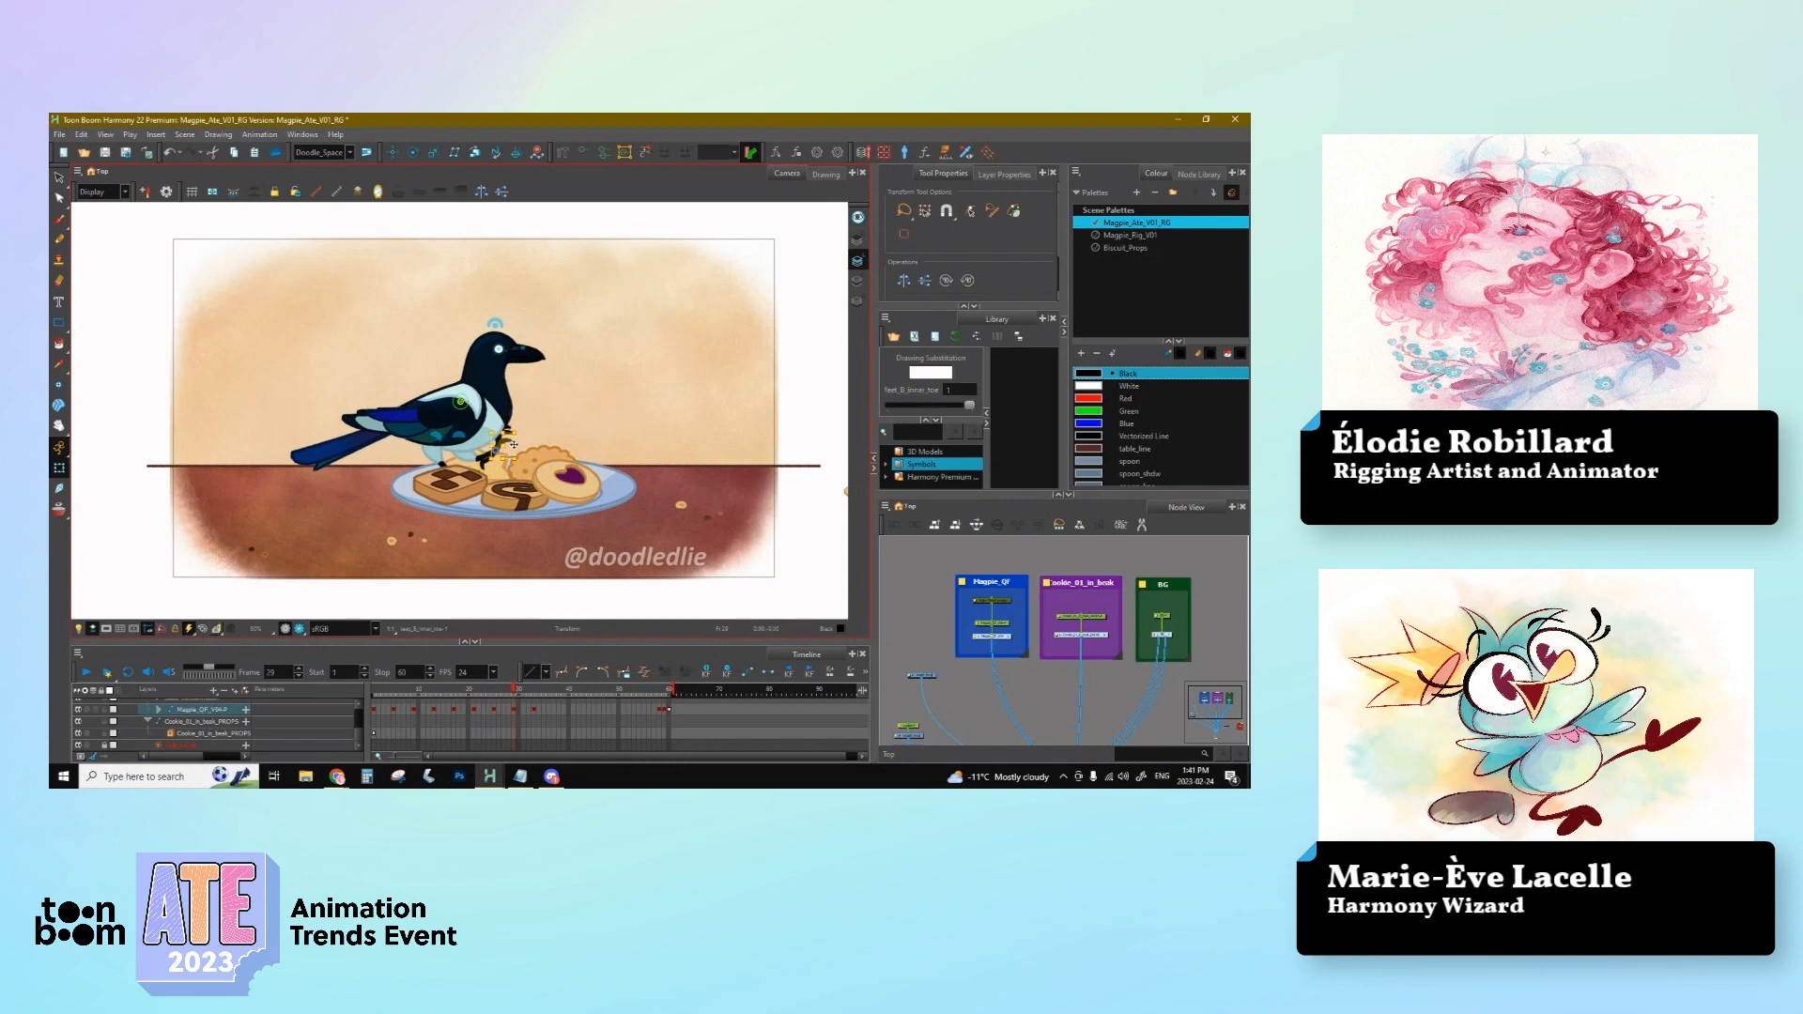
{"action": "left_click", "coordinate": [516, 438]}
{"action": "left_click_drag", "start_coordinate": [517, 417], "coordinate": [519, 487]}
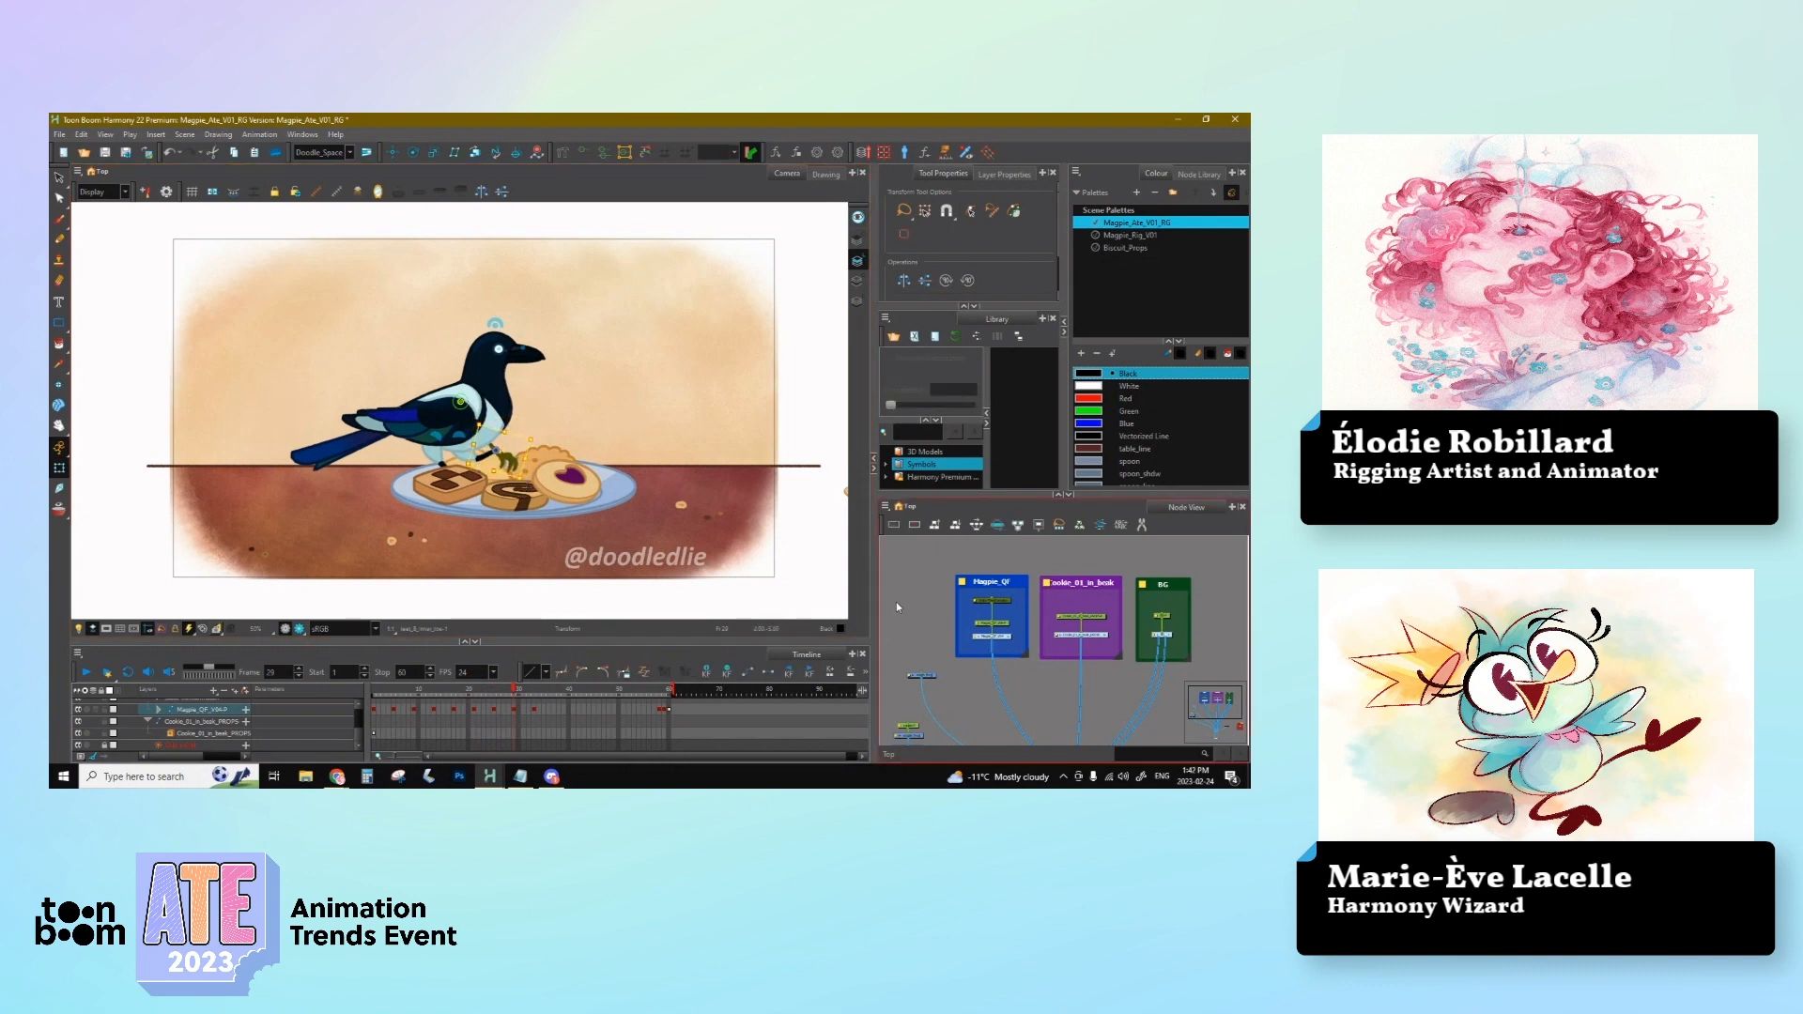
Step: Adjust the lower part of the magpie's back foot at frame 29 and compare it with the preceding frame
{"action": "left_click", "coordinate": [496, 453]}
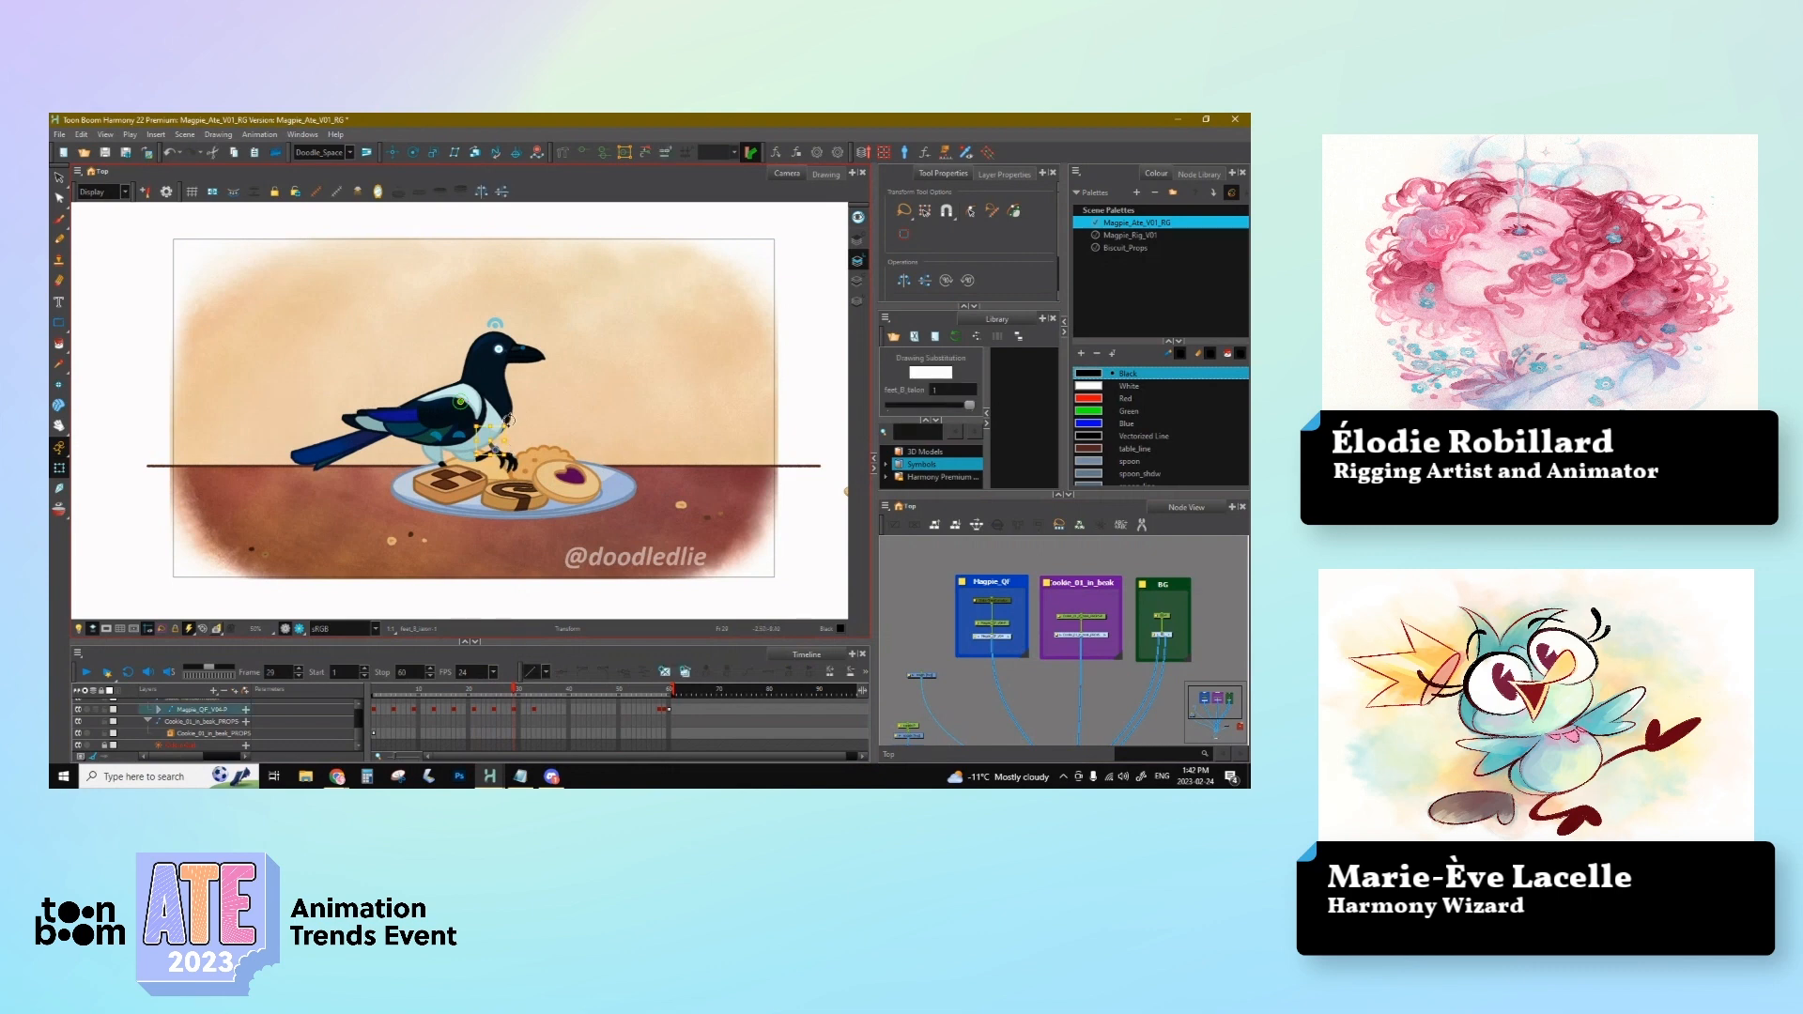
{"action": "mouse_move", "coordinate": [510, 422]}
{"action": "left_mouse_down"}
{"action": "mouse_move", "coordinate": [451, 432]}
{"action": "mouse_move", "coordinate": [446, 452]}
{"action": "left_mouse_up"}
{"action": "key", "text": "comma"}
{"action": "key", "text": "period"}
{"action": "key", "text": "comma"}
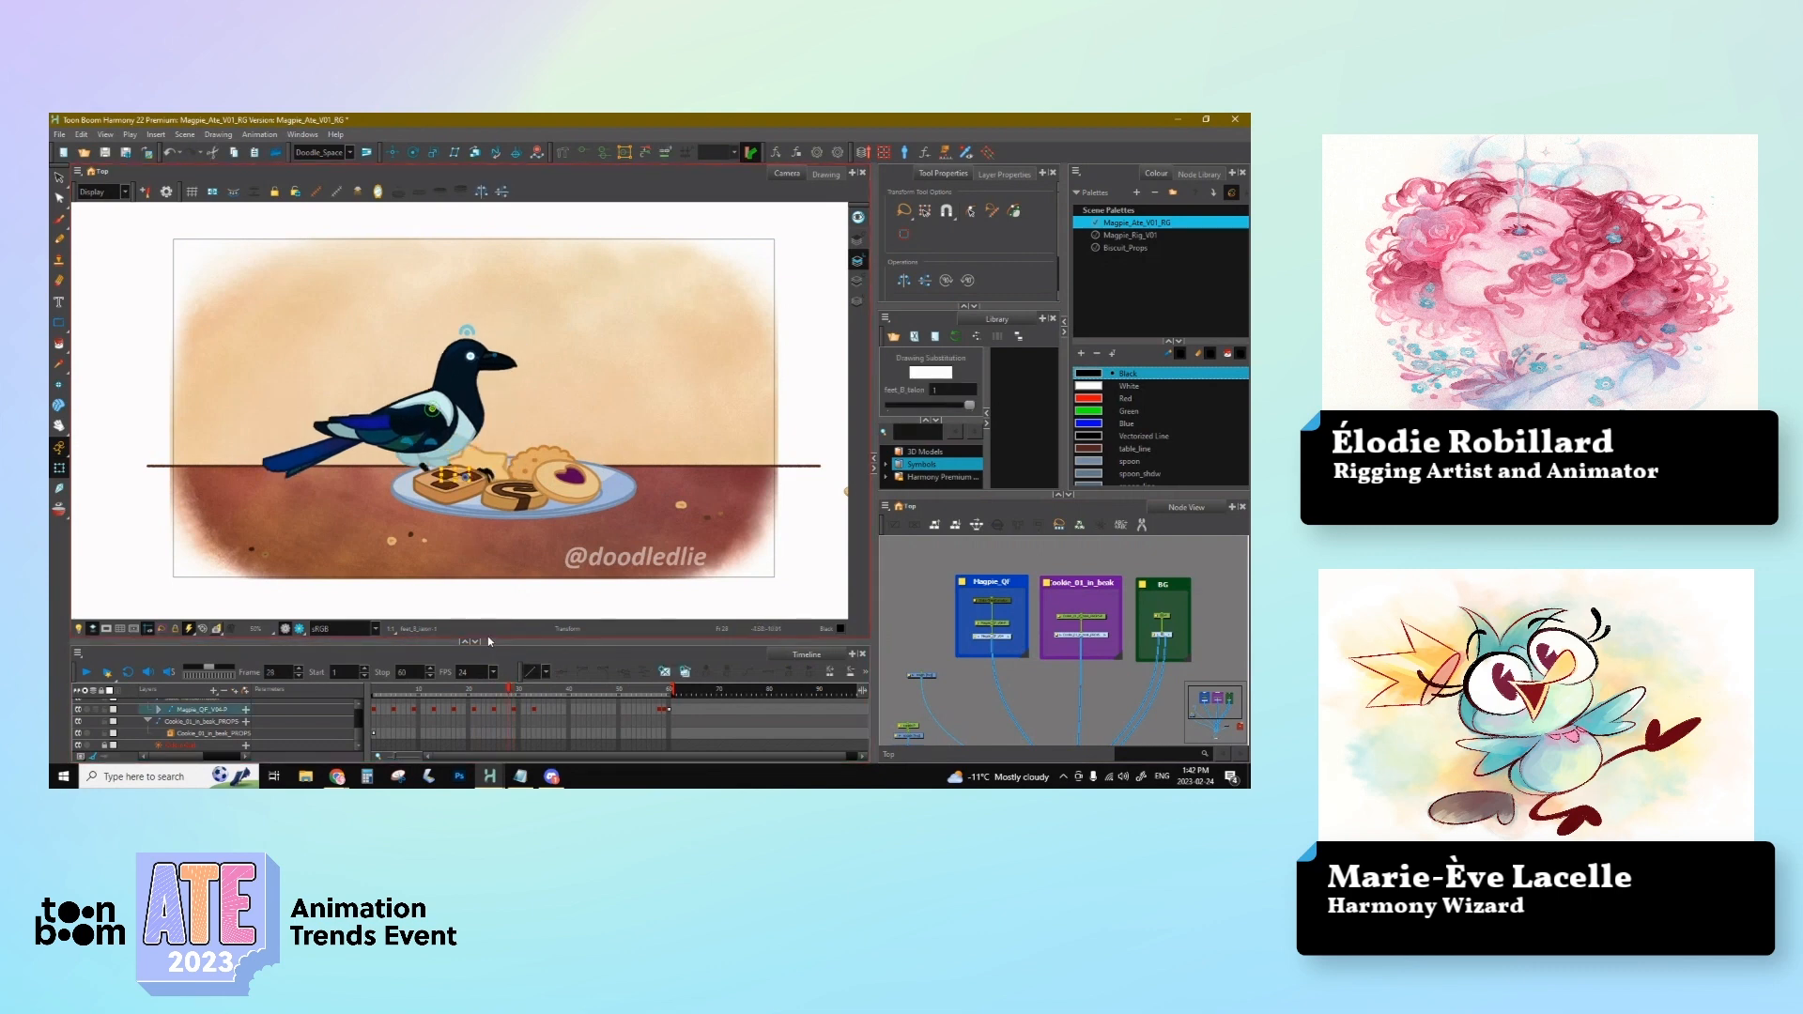
{"action": "key", "text": "period"}
{"action": "left_click", "coordinate": [436, 454]}
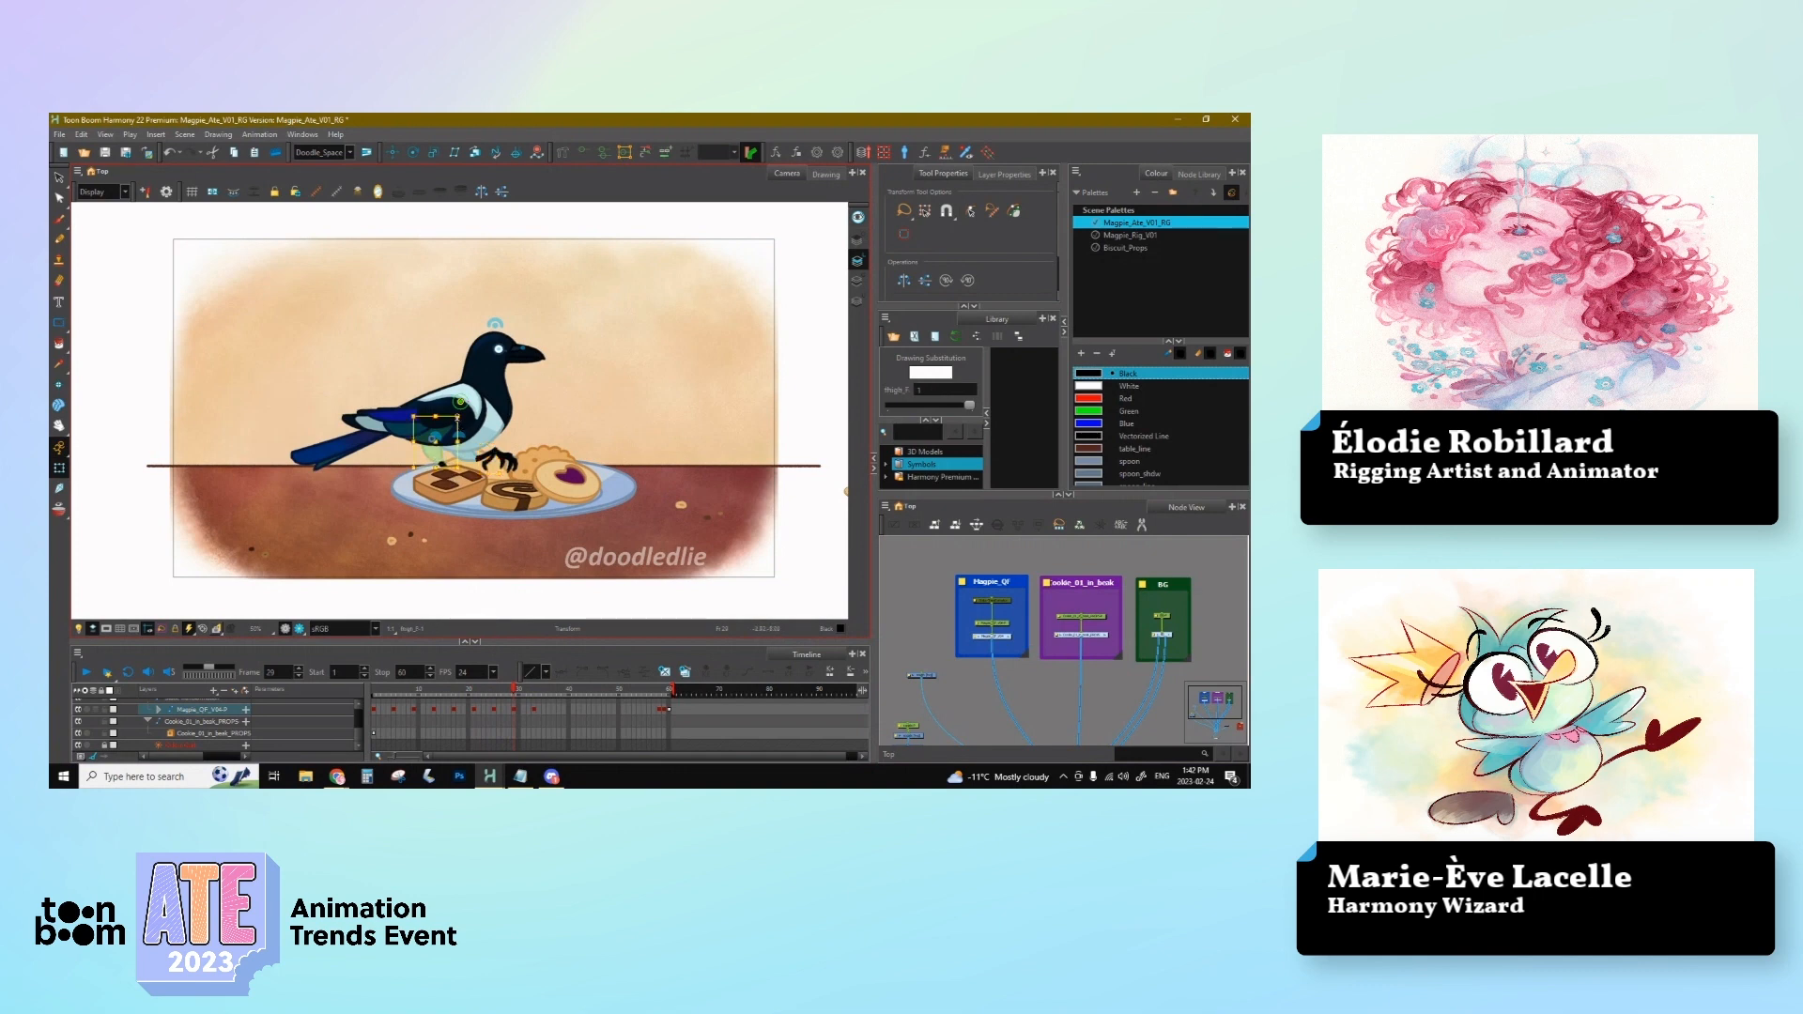
{"action": "left_click", "coordinate": [474, 490]}
{"action": "mouse_move", "coordinate": [494, 501]}
{"action": "left_mouse_down"}
{"action": "mouse_move", "coordinate": [475, 512]}
{"action": "mouse_move", "coordinate": [471, 491]}
{"action": "left_mouse_up"}
{"action": "key", "text": "ctrl+z"}
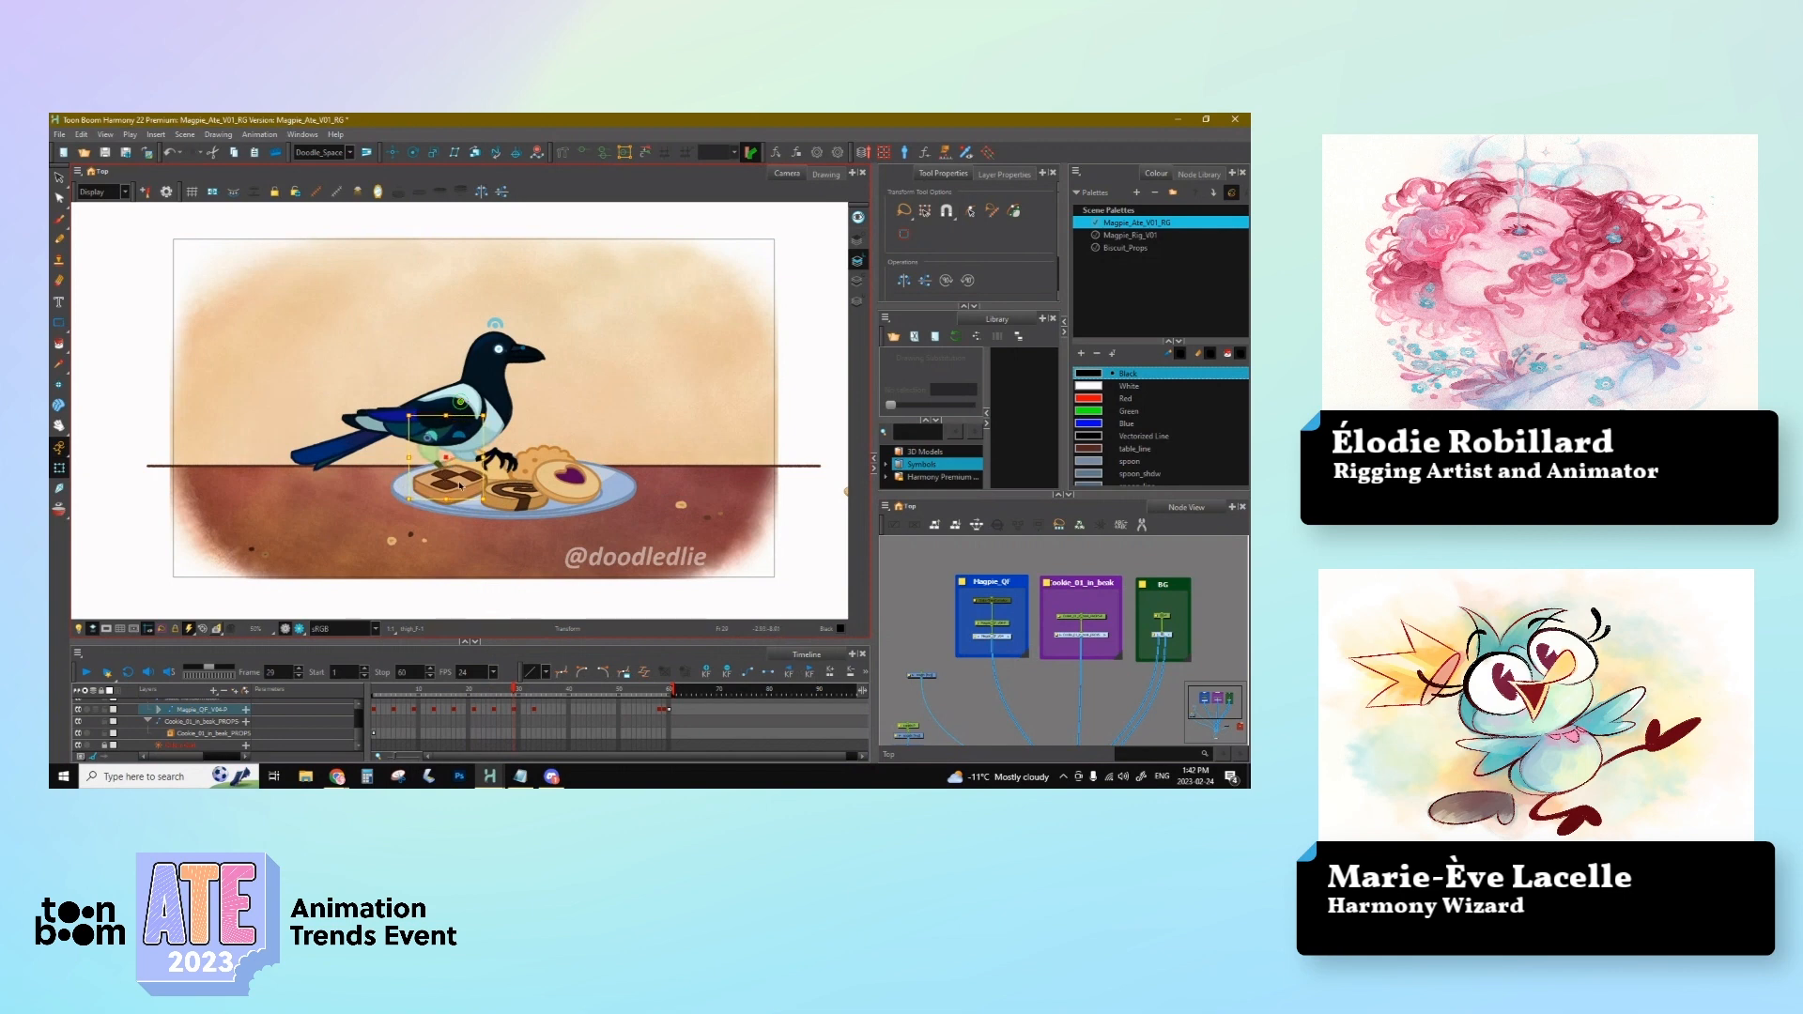
Step: Swing the magpie's front foot backward and up at frame 29 and readjust the angle of its thigh
{"action": "left_click", "coordinate": [439, 467]}
{"action": "left_click", "coordinate": [469, 494]}
{"action": "left_click_drag", "start_coordinate": [489, 501], "coordinate": [435, 452]}
{"action": "left_click", "coordinate": [435, 453]}
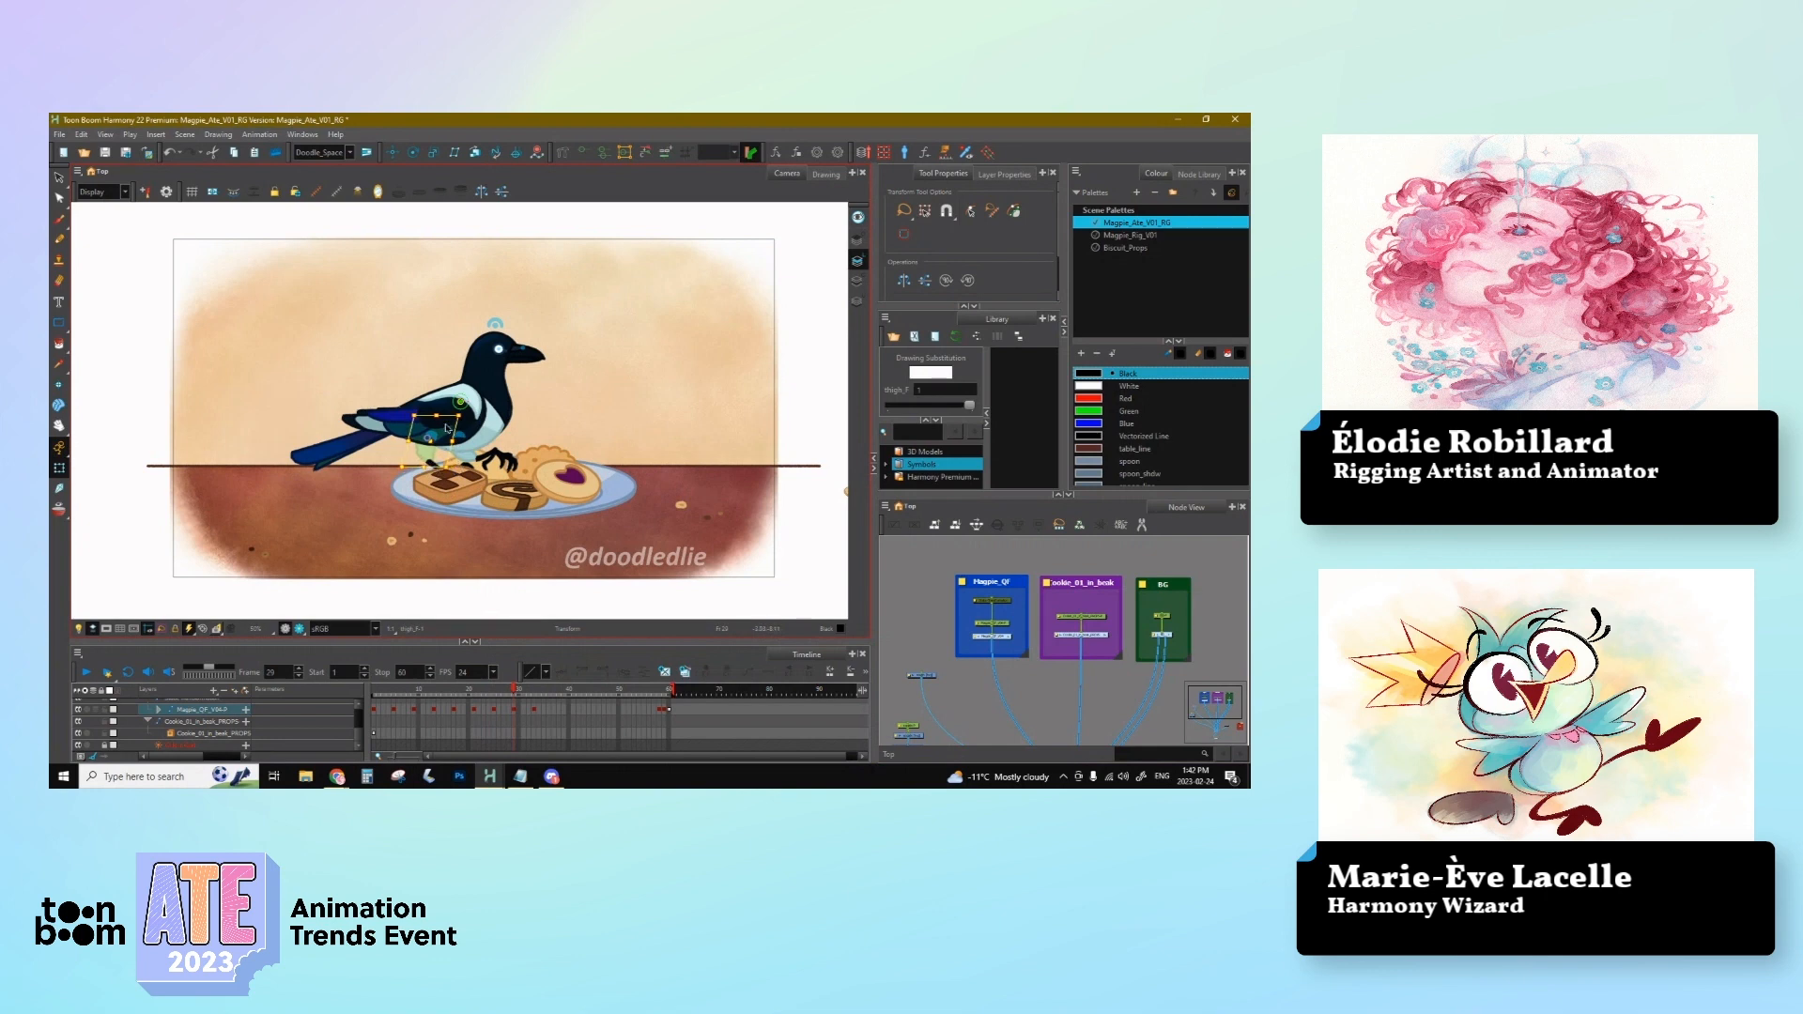
{"action": "left_click_drag", "start_coordinate": [448, 414], "coordinate": [460, 441]}
{"action": "left_click", "coordinate": [459, 466]}
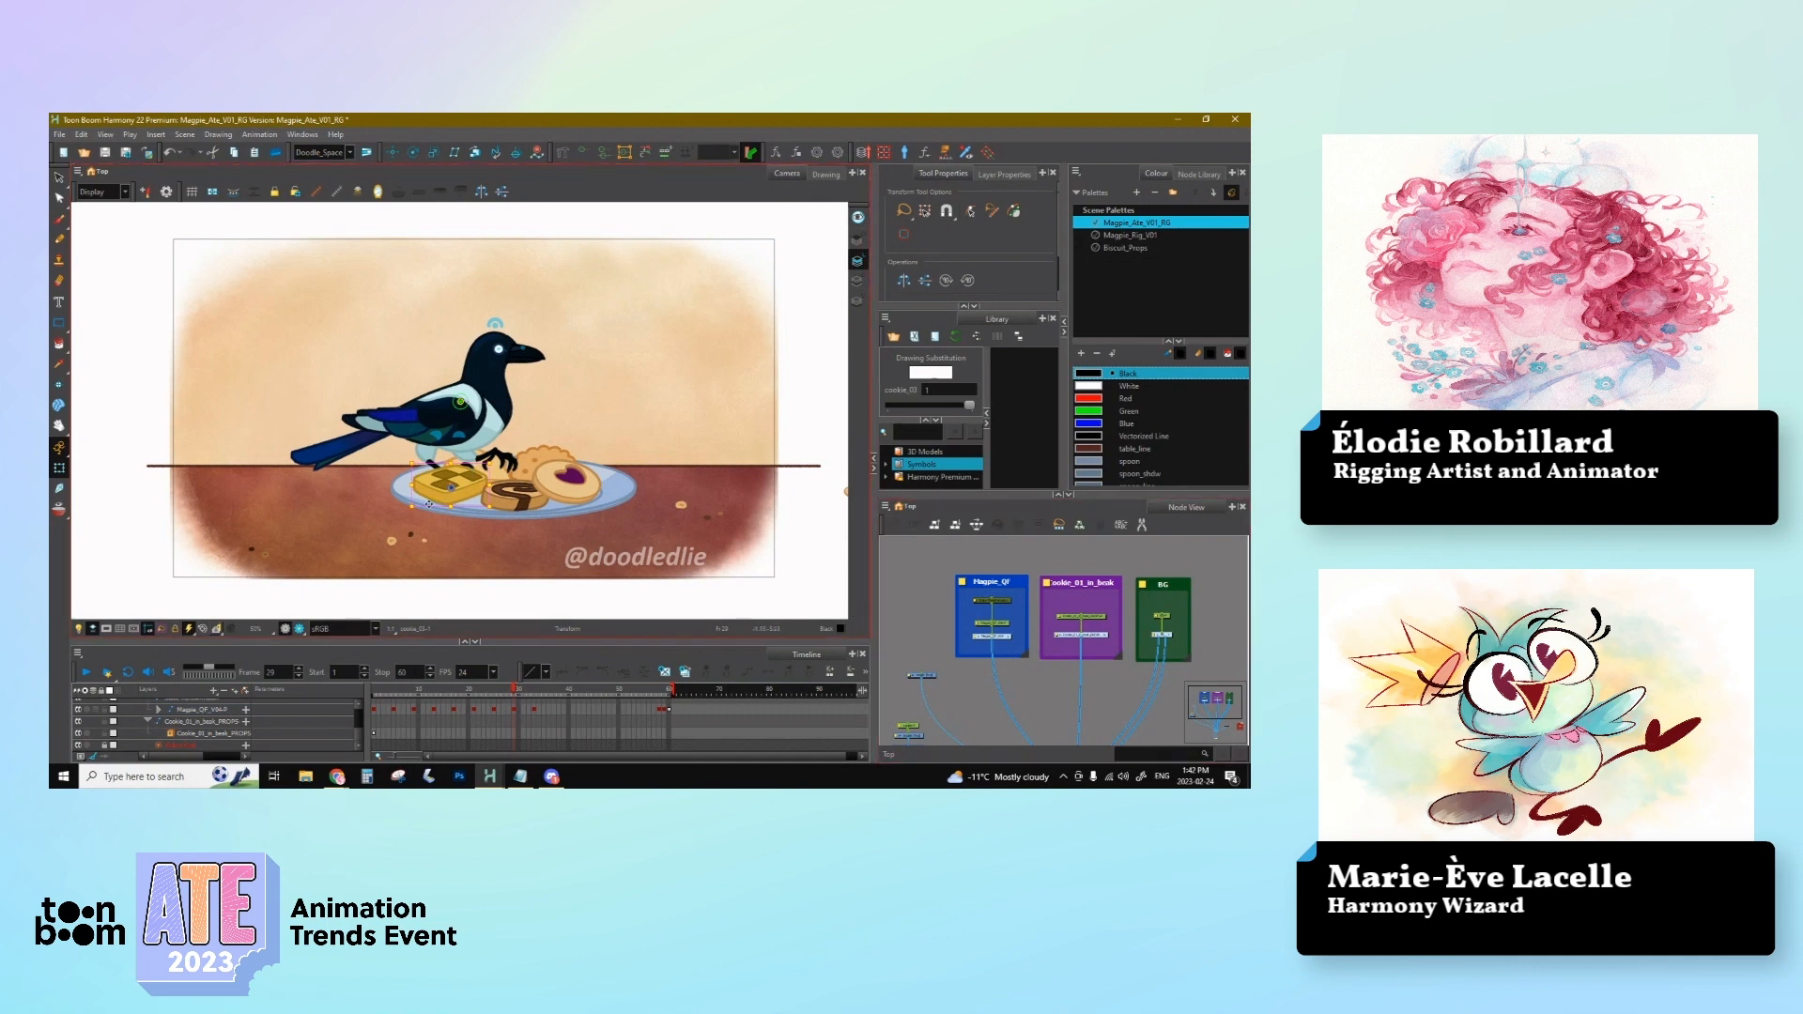
Step: Select the magpie's front toe, go through its connected foot and leg parts, and compare the pose with the preceding frame
{"action": "left_click", "coordinate": [492, 505]}
{"action": "left_click", "coordinate": [476, 471]}
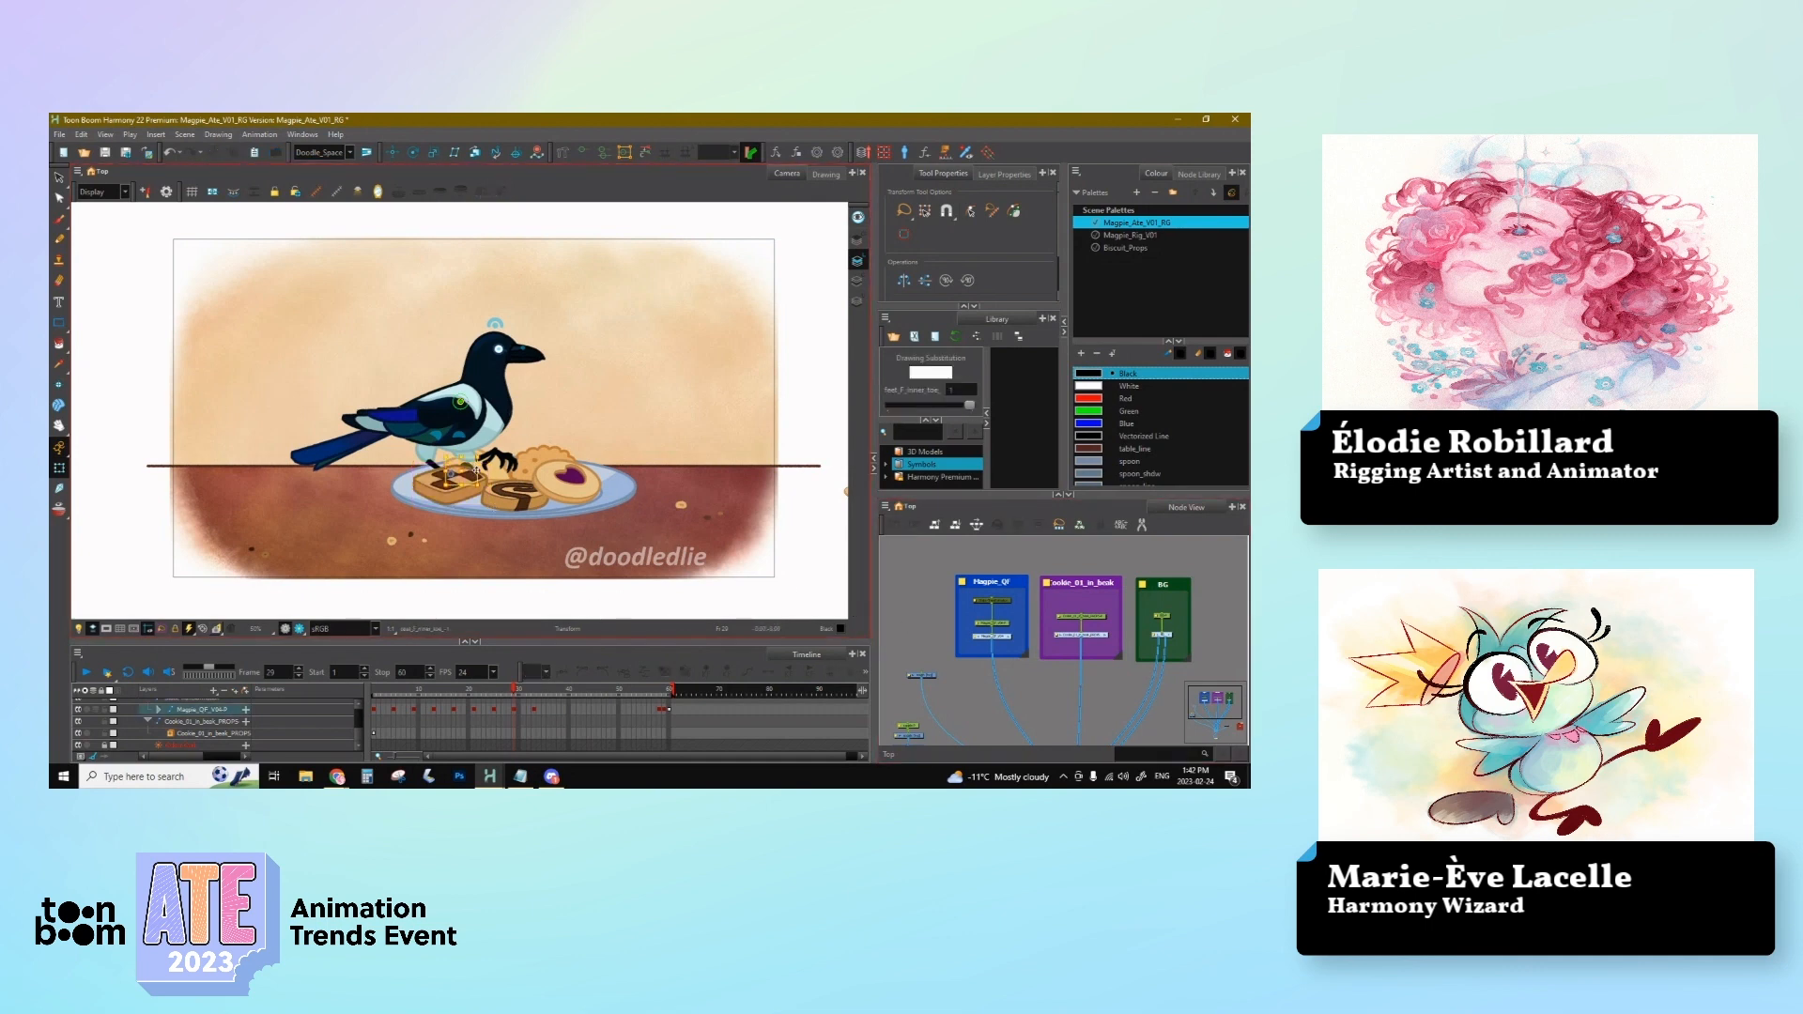
{"action": "key", "text": "b"}
{"action": "key", "text": "b"}
{"action": "key", "text": "b"}
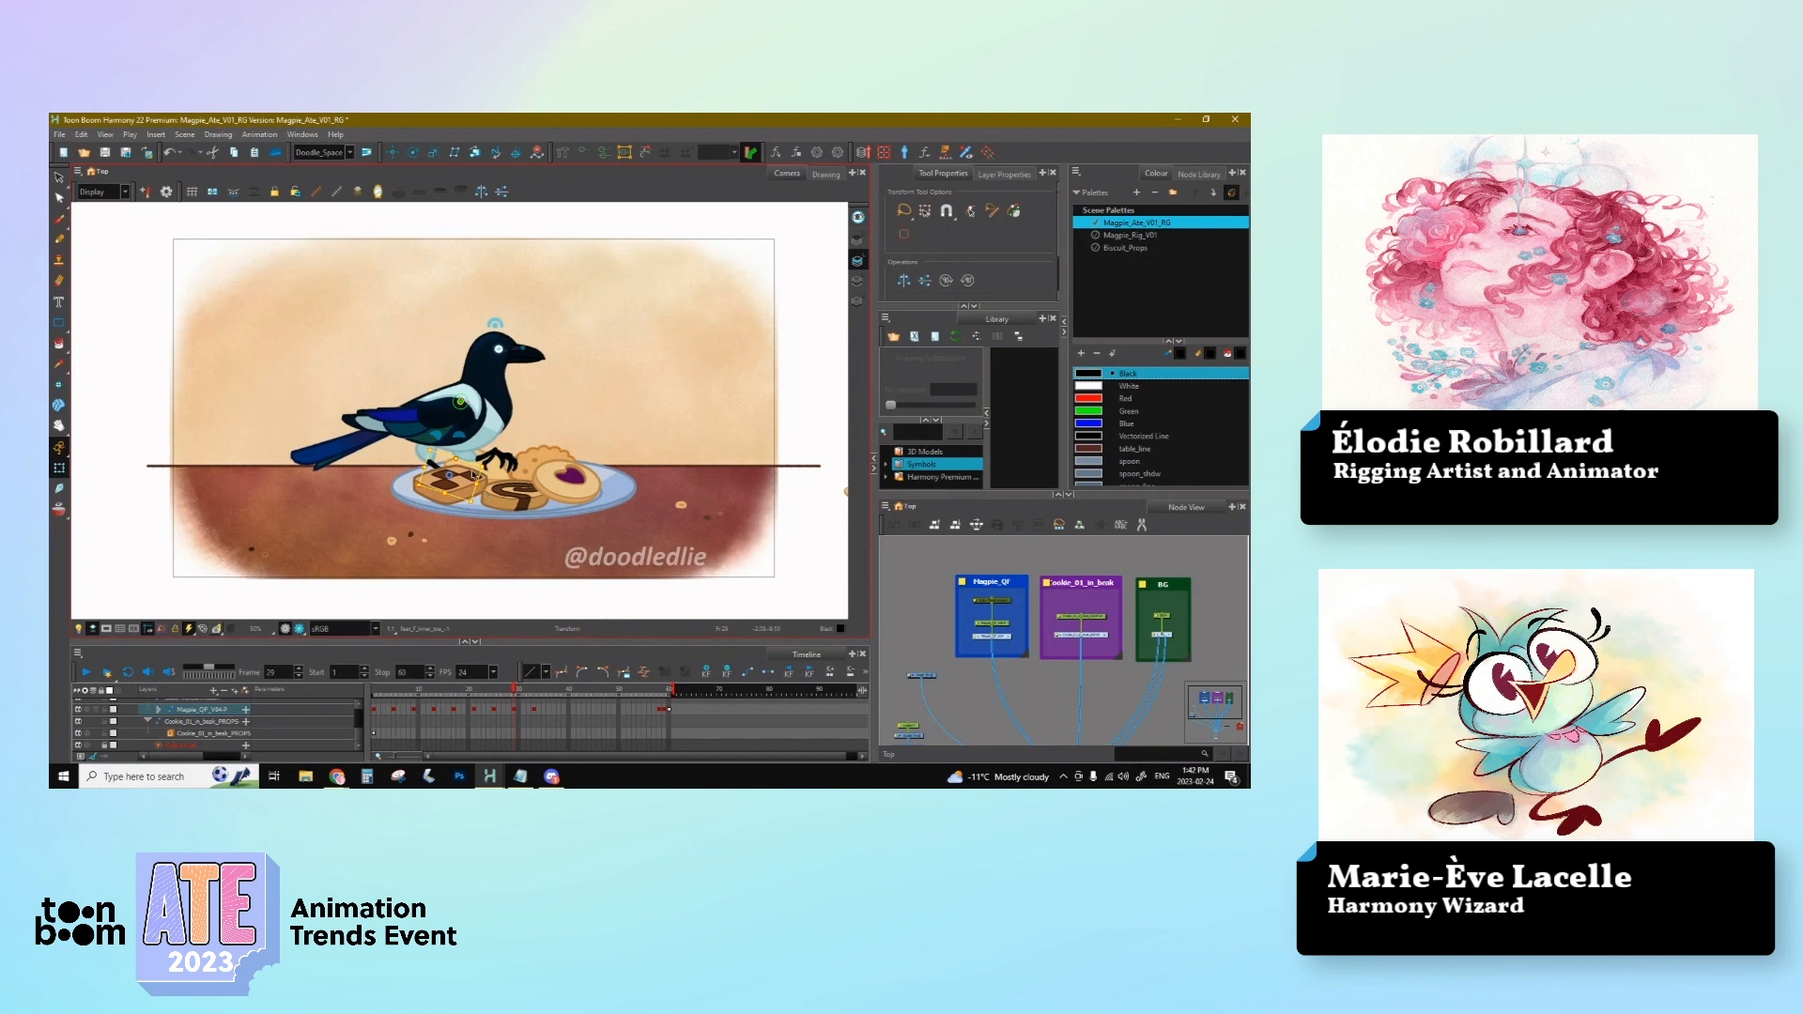
{"action": "key", "text": "shift+b"}
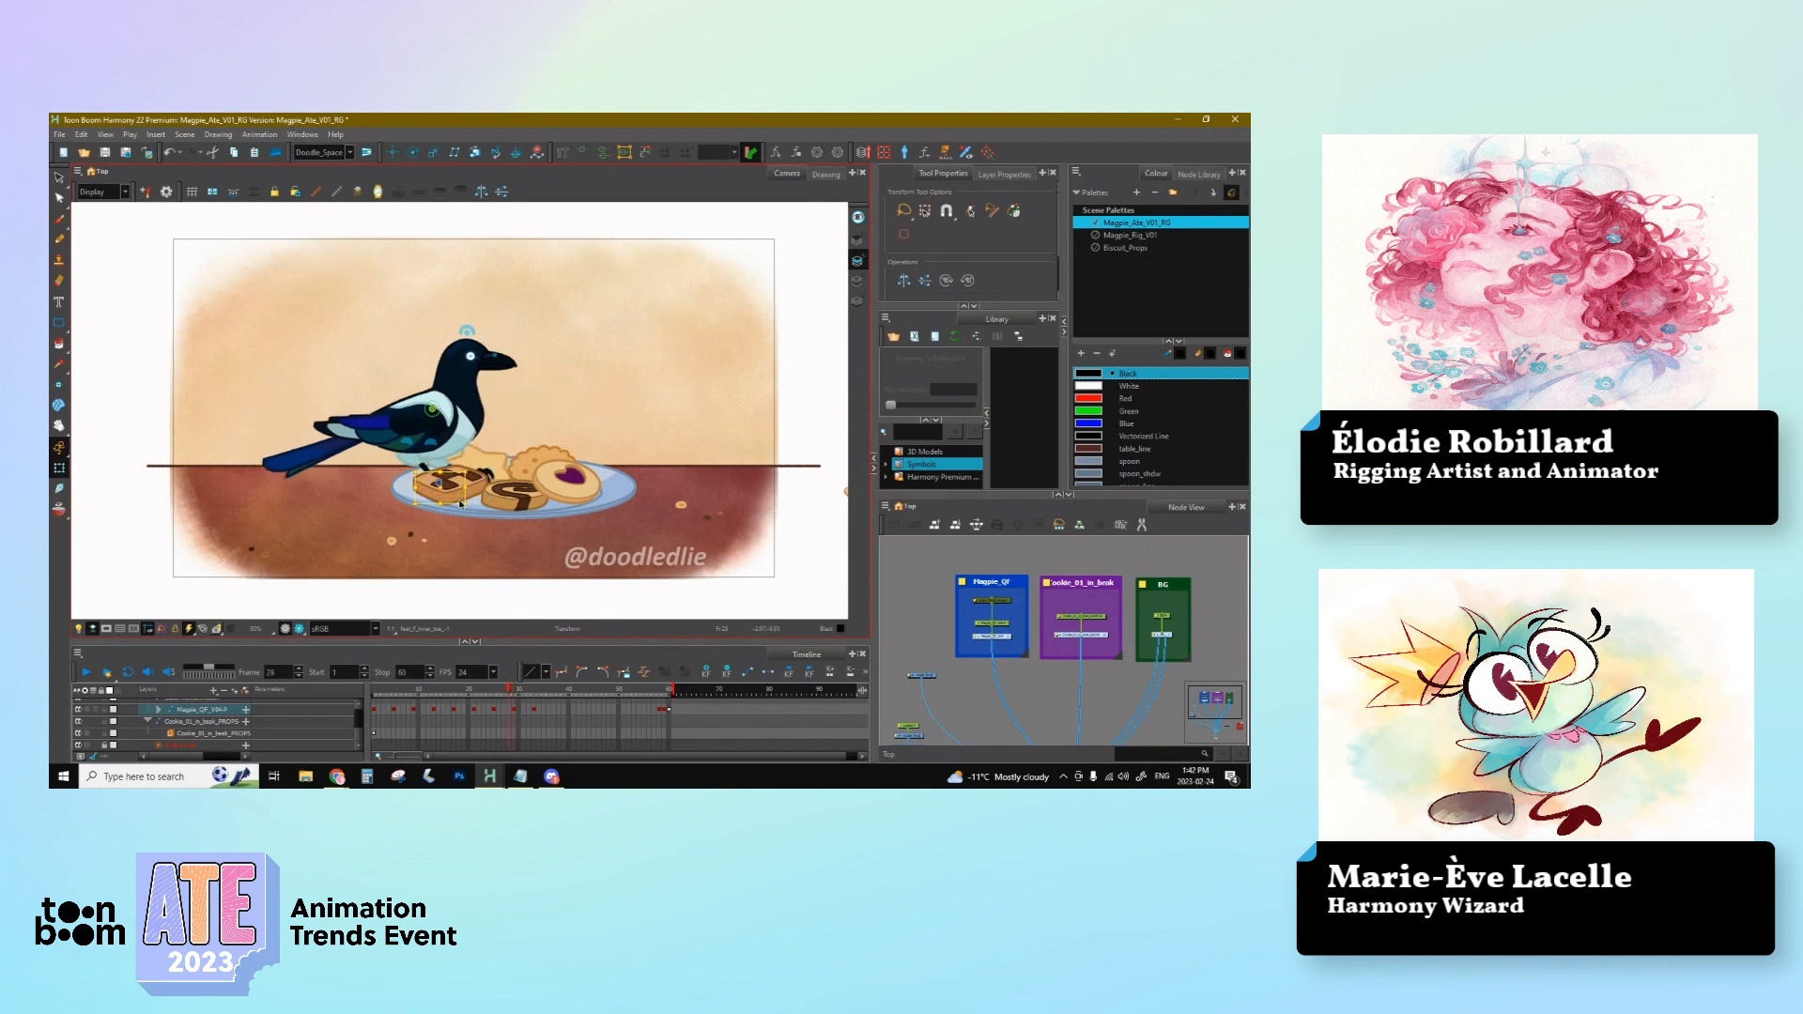
{"action": "left_click", "coordinate": [432, 464]}
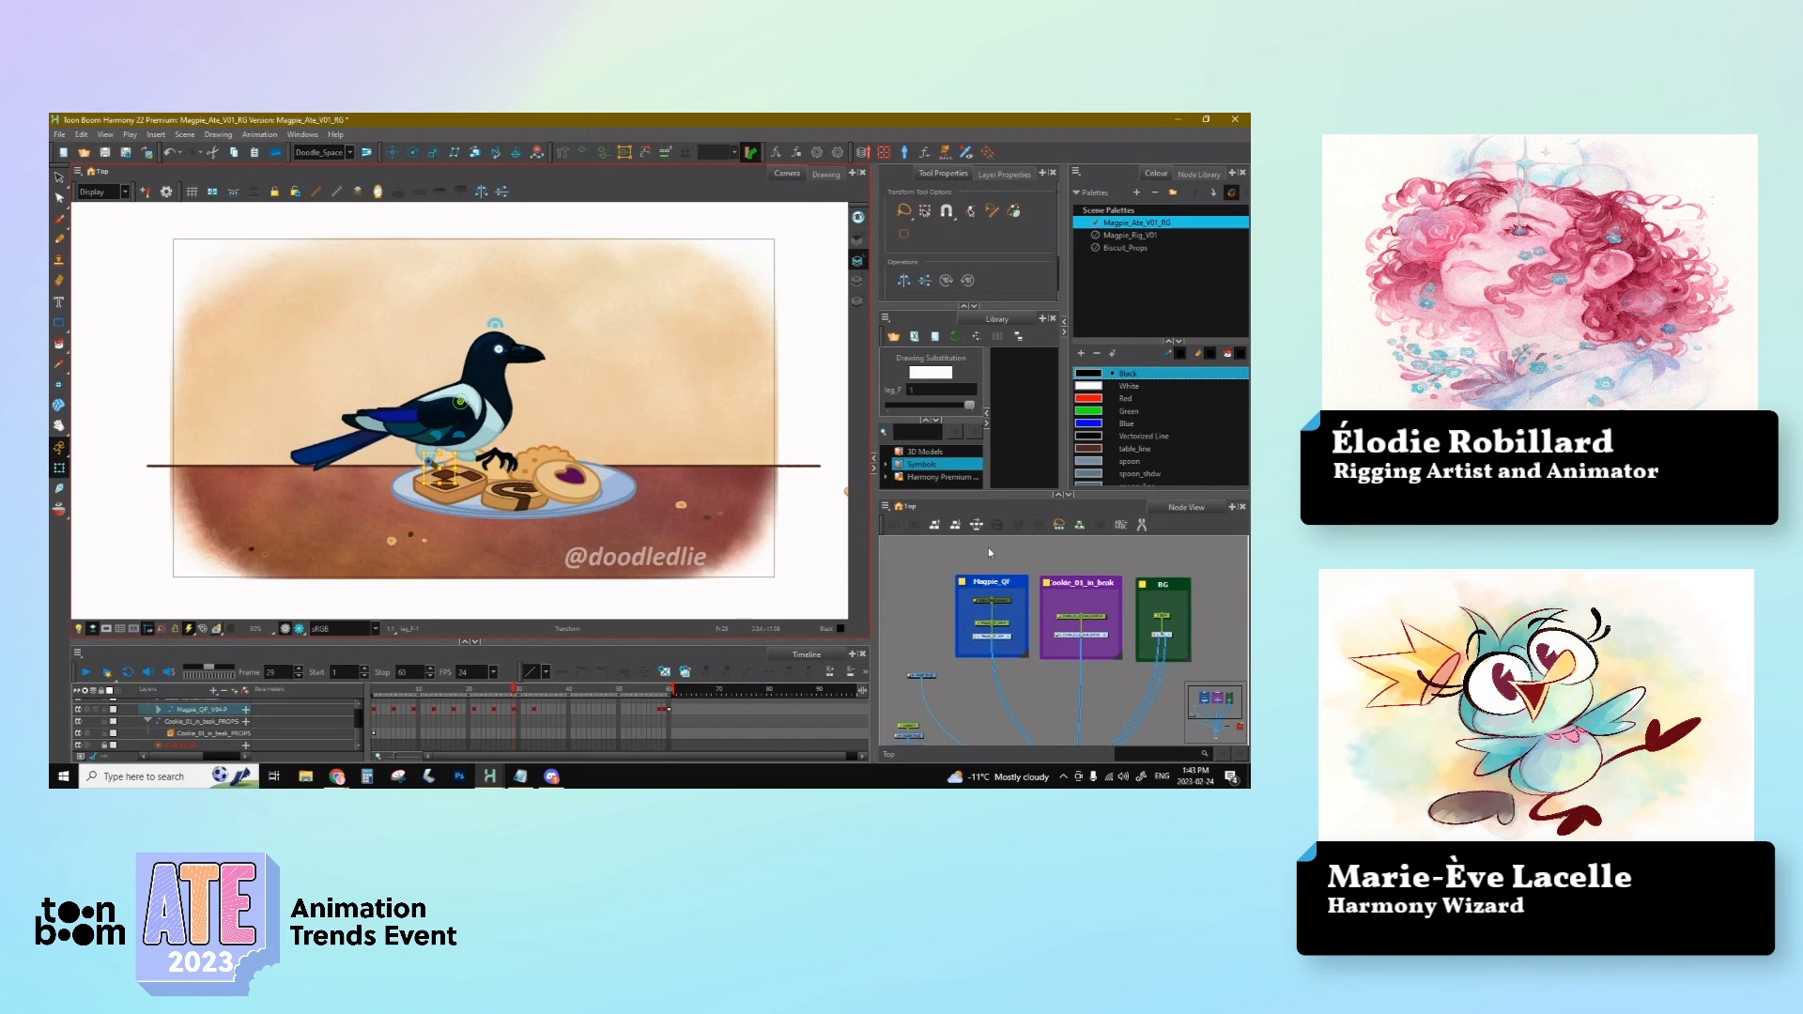
Step: On the rough layer, sketch a hand holding a pencil with the Pencil tool in the blank area outside the camera frame
{"action": "left_click", "coordinate": [922, 676]}
{"action": "left_click", "coordinate": [59, 219]}
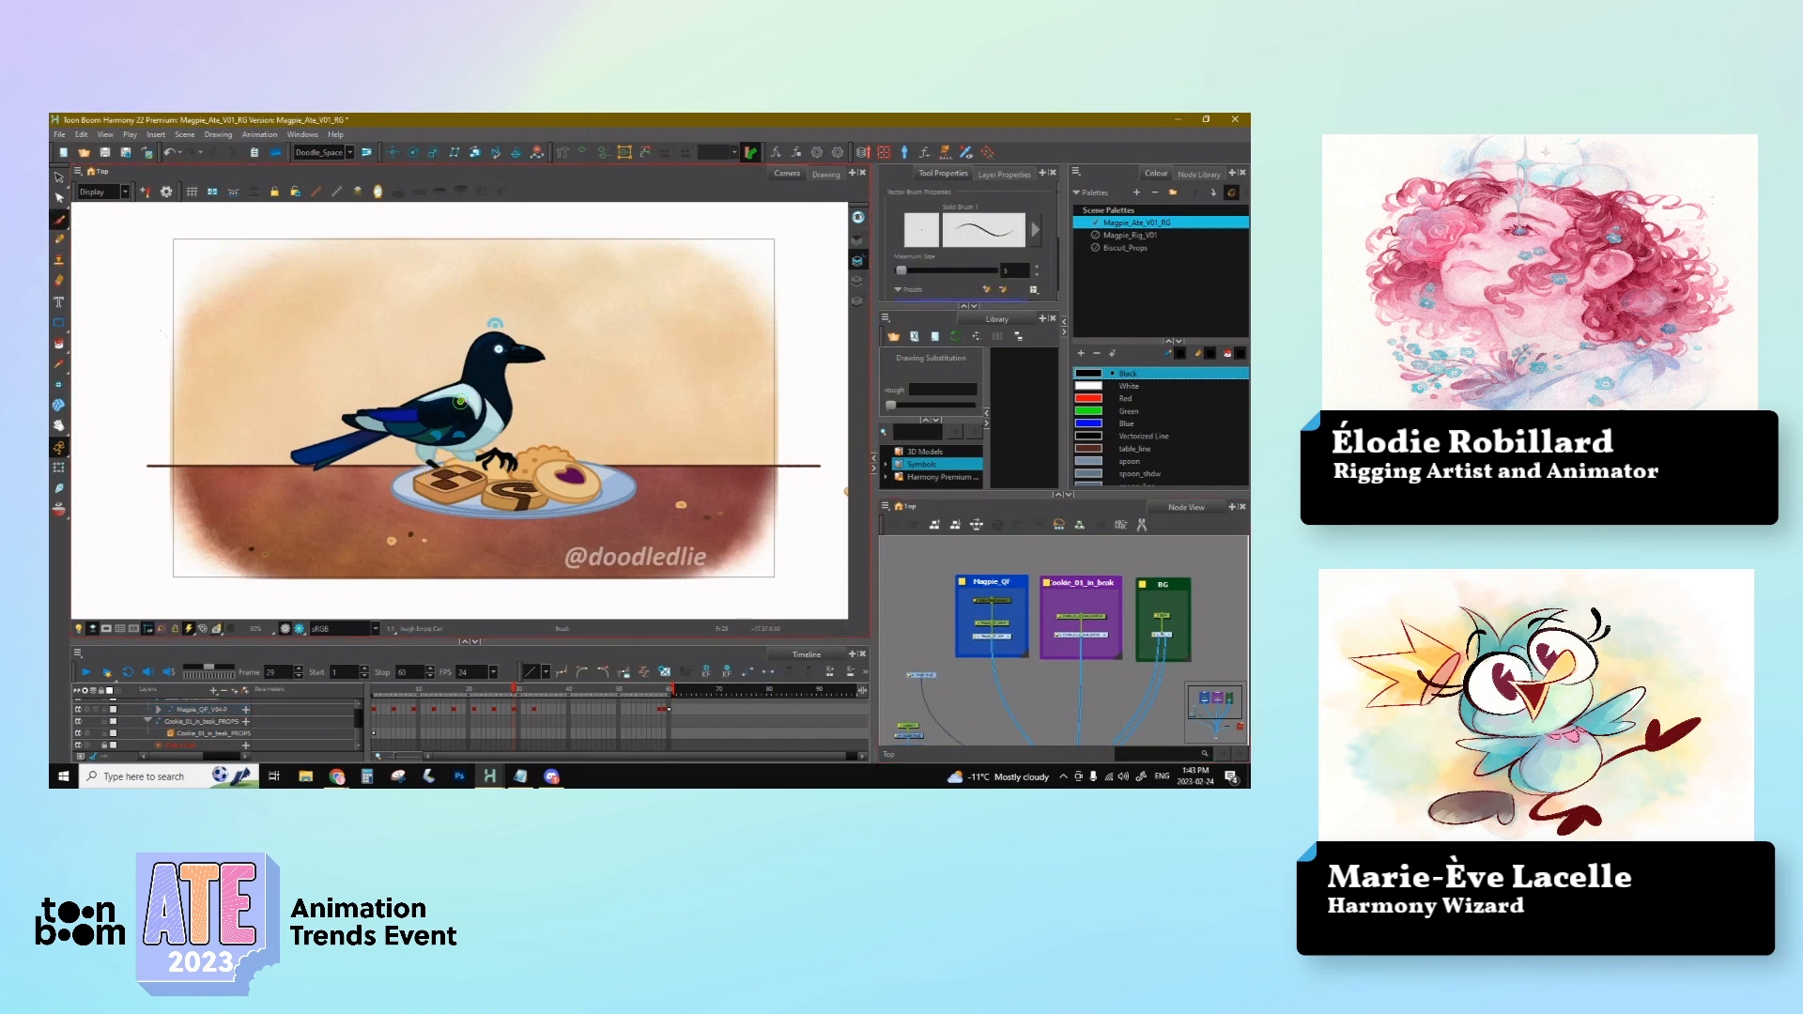
{"action": "left_click", "coordinate": [59, 240]}
{"action": "left_click_drag", "start_coordinate": [217, 380], "coordinate": [555, 422]}
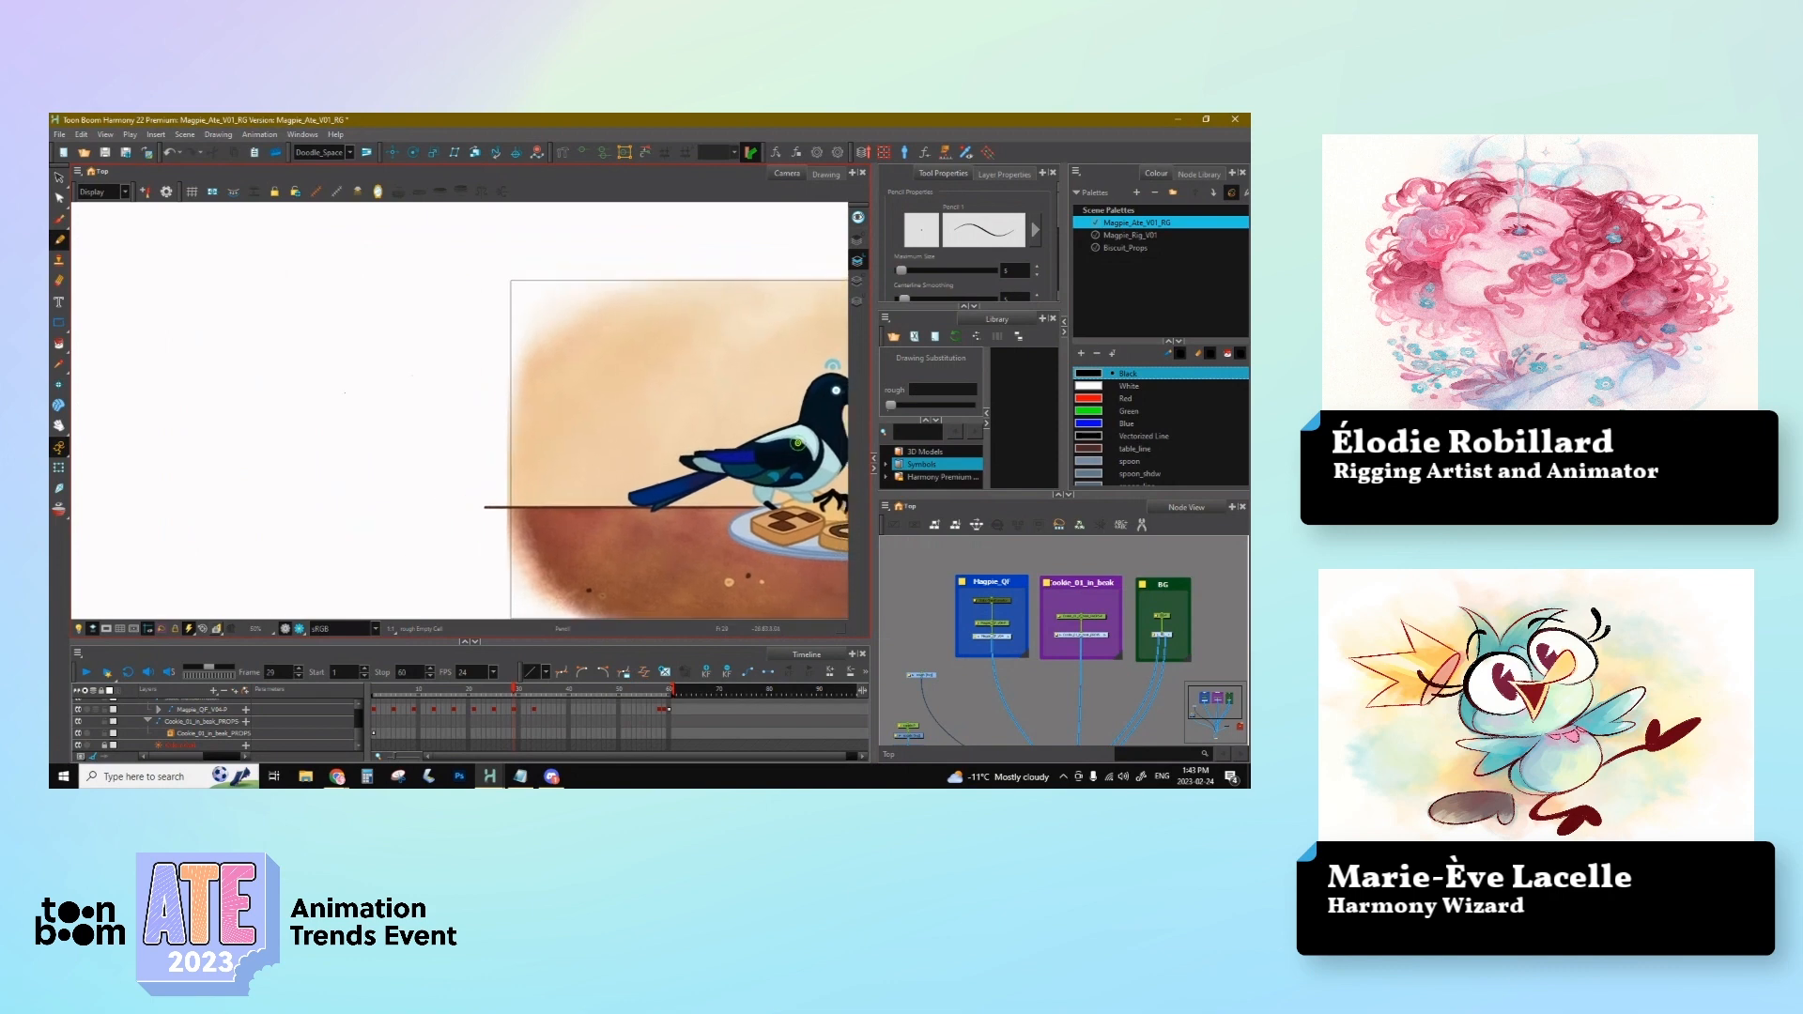
{"action": "left_click_drag", "start_coordinate": [265, 460], "coordinate": [416, 297]}
{"action": "mouse_move", "coordinate": [264, 460]}
{"action": "left_mouse_down"}
{"action": "mouse_move", "coordinate": [255, 492]}
{"action": "mouse_move", "coordinate": [288, 479]}
{"action": "mouse_move", "coordinate": [380, 340]}
{"action": "left_mouse_up"}
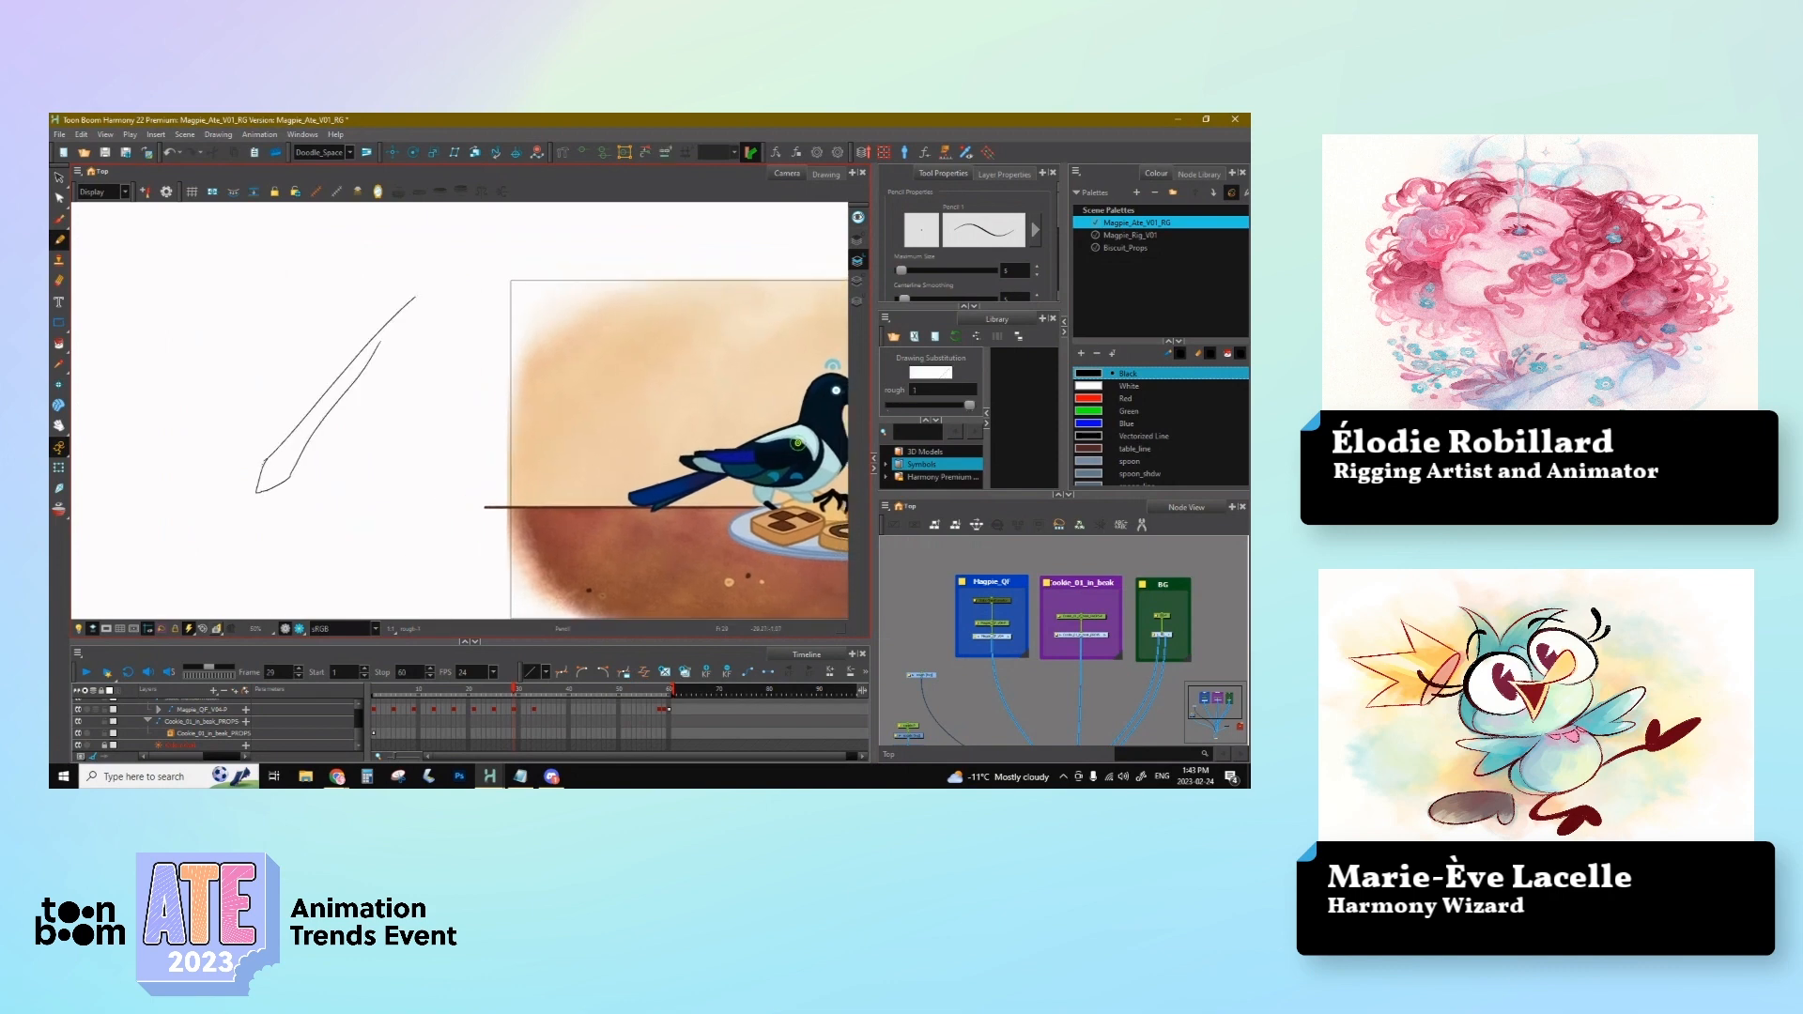
{"action": "mouse_move", "coordinate": [264, 459]}
{"action": "left_mouse_down"}
{"action": "mouse_move", "coordinate": [287, 480]}
{"action": "mouse_move", "coordinate": [280, 377]}
{"action": "mouse_move", "coordinate": [323, 347]}
{"action": "left_mouse_up"}
{"action": "mouse_move", "coordinate": [275, 454]}
{"action": "left_mouse_down"}
{"action": "mouse_move", "coordinate": [298, 437]}
{"action": "mouse_move", "coordinate": [291, 368]}
{"action": "mouse_move", "coordinate": [301, 394]}
{"action": "left_mouse_up"}
{"action": "mouse_move", "coordinate": [298, 461]}
{"action": "left_mouse_down"}
{"action": "mouse_move", "coordinate": [307, 494]}
{"action": "mouse_move", "coordinate": [365, 431]}
{"action": "left_mouse_up"}
{"action": "mouse_move", "coordinate": [329, 346]}
{"action": "left_mouse_down"}
{"action": "mouse_move", "coordinate": [400, 385]}
{"action": "mouse_move", "coordinate": [361, 418]}
{"action": "mouse_move", "coordinate": [335, 375]}
{"action": "left_mouse_up"}
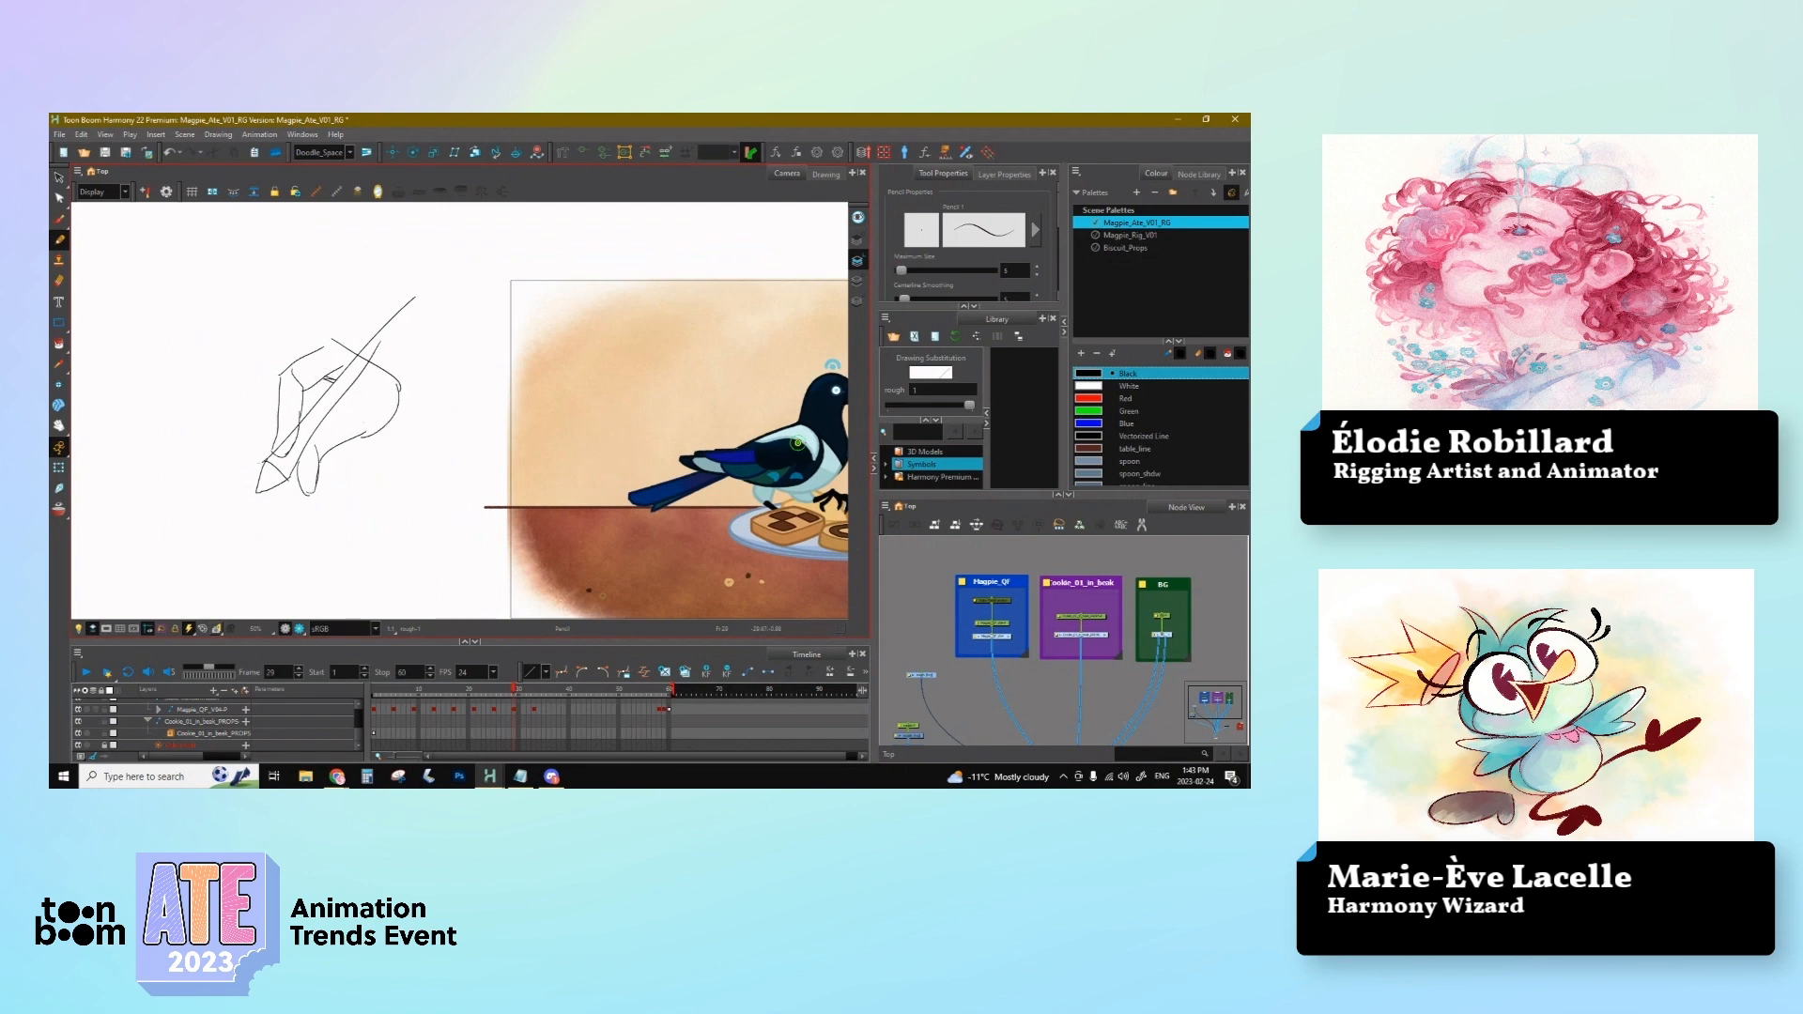
Step: Add the finger outlines and fingertips gripping the pencil near its point to the hand sketch
{"action": "left_click_drag", "start_coordinate": [258, 452], "coordinate": [271, 461]}
{"action": "mouse_move", "coordinate": [269, 388]}
{"action": "left_mouse_down"}
{"action": "mouse_move", "coordinate": [263, 428]}
{"action": "mouse_move", "coordinate": [318, 341]}
{"action": "left_mouse_up"}
{"action": "left_click_drag", "start_coordinate": [253, 479], "coordinate": [271, 506]}
{"action": "left_click_drag", "start_coordinate": [255, 443], "coordinate": [248, 466]}
{"action": "mouse_move", "coordinate": [271, 505]}
{"action": "left_mouse_down"}
{"action": "mouse_move", "coordinate": [262, 522]}
{"action": "mouse_move", "coordinate": [269, 503]}
{"action": "left_mouse_up"}
{"action": "mouse_move", "coordinate": [271, 442]}
{"action": "left_mouse_down"}
{"action": "mouse_move", "coordinate": [260, 462]}
{"action": "mouse_move", "coordinate": [311, 496]}
{"action": "left_mouse_up"}
{"action": "left_click_drag", "start_coordinate": [320, 462], "coordinate": [313, 493]}
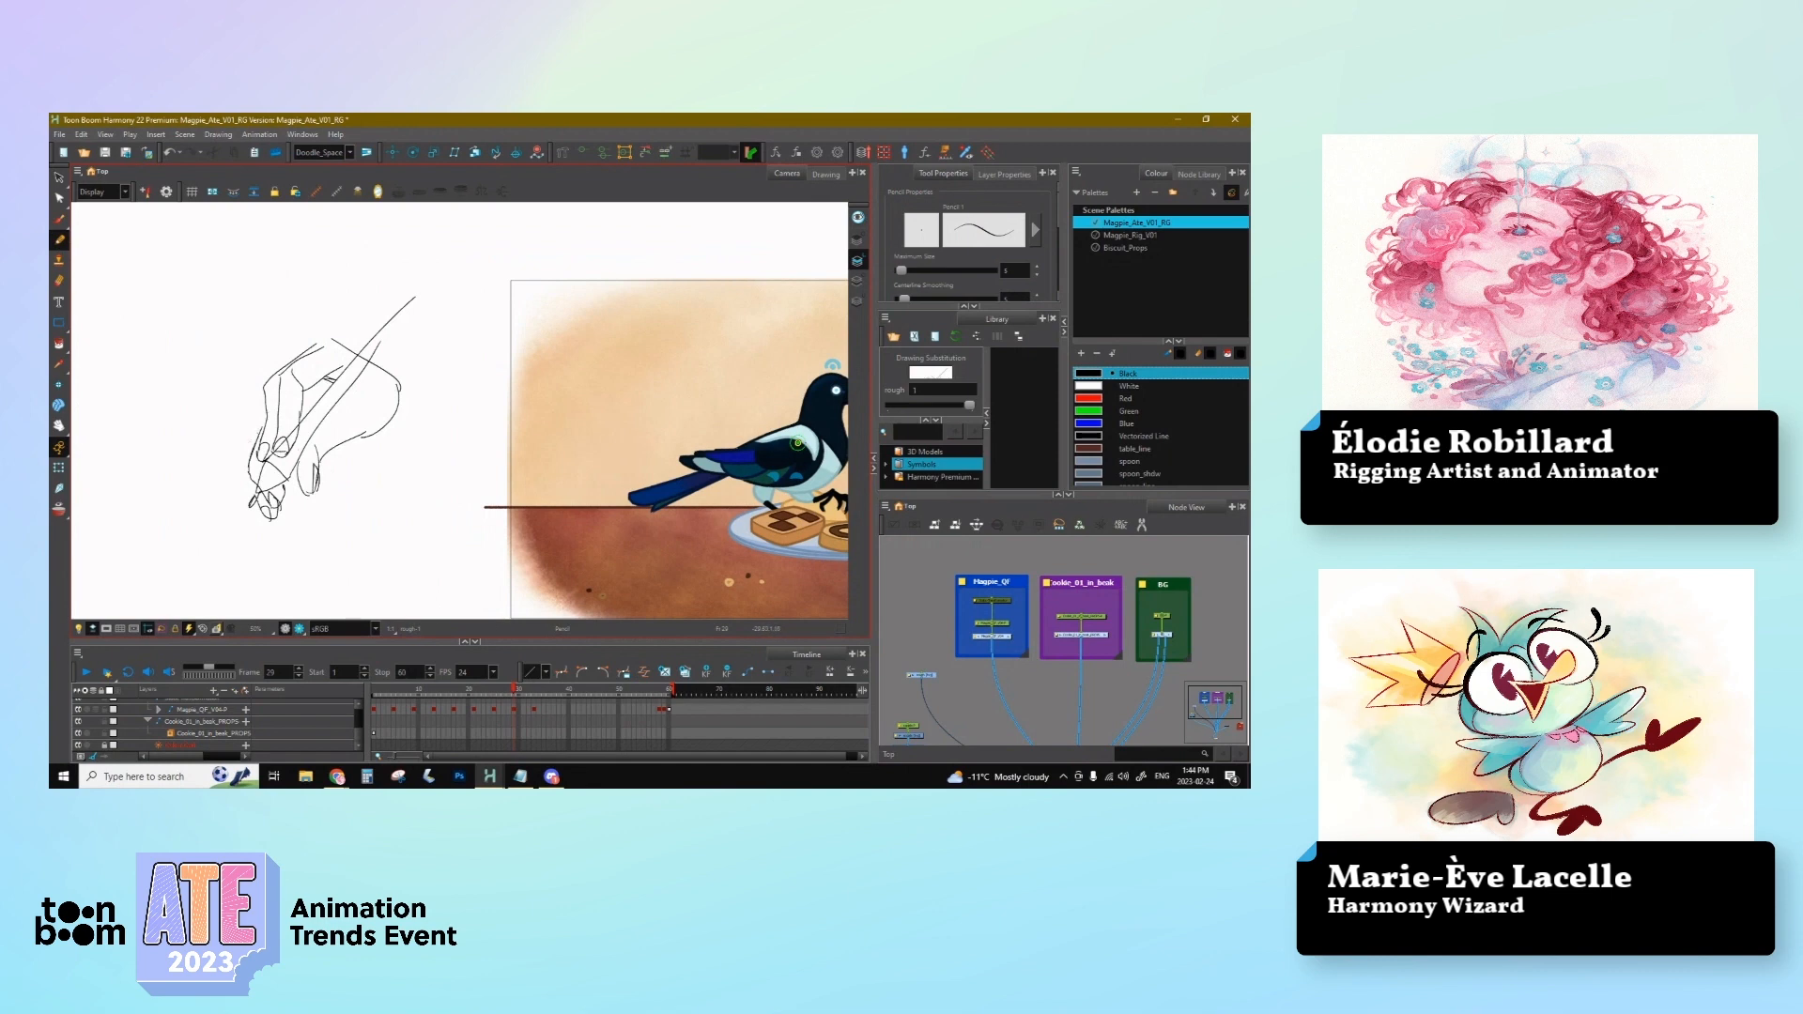
Step: Refine the outer finger outlines of the rough hand sketch with additional pencil strokes
{"action": "left_click_drag", "start_coordinate": [255, 421], "coordinate": [249, 463]}
{"action": "key", "text": "space"}
{"action": "left_click_drag", "start_coordinate": [337, 465], "coordinate": [400, 459]}
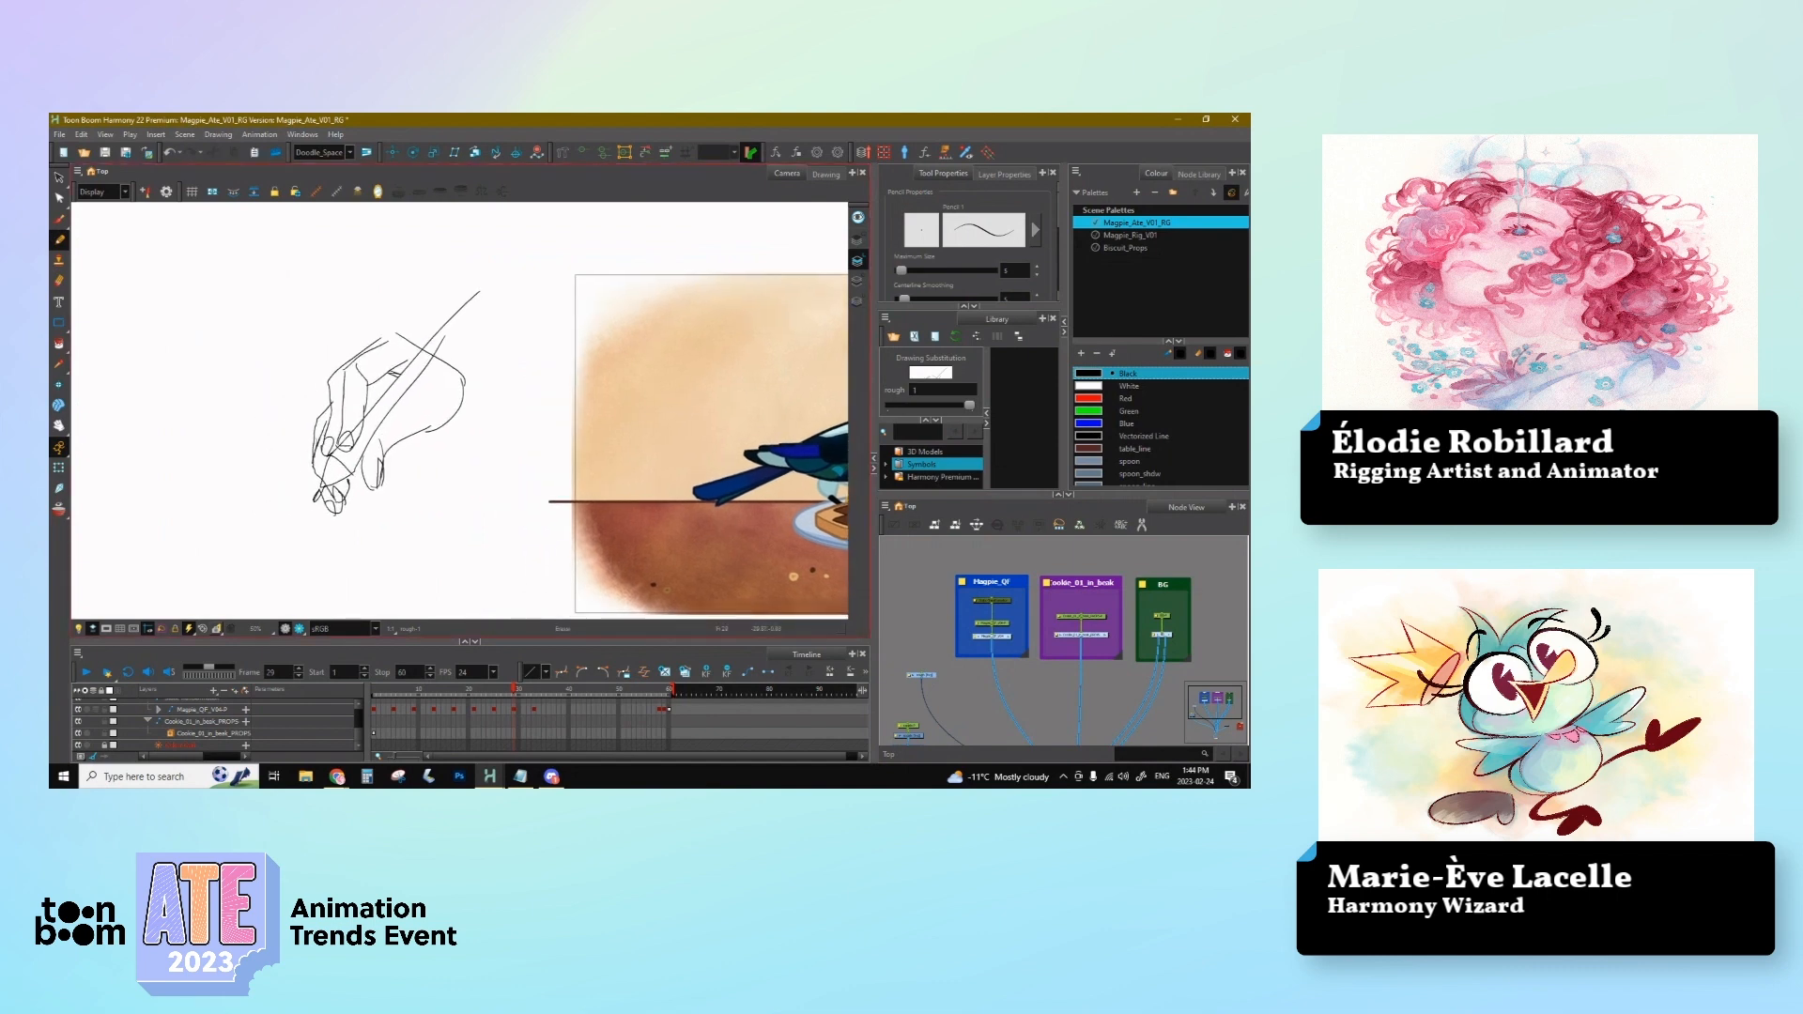
{"action": "left_click_drag", "start_coordinate": [327, 419], "coordinate": [319, 457]}
{"action": "left_click_drag", "start_coordinate": [327, 419], "coordinate": [317, 446]}
Step: Try a much thicker Pencil tool line in the blank area beside the hand sketch
{"action": "mouse_move", "coordinate": [420, 457]}
{"action": "left_mouse_down"}
{"action": "mouse_move", "coordinate": [422, 479]}
{"action": "mouse_move", "coordinate": [483, 392]}
{"action": "left_mouse_up"}
{"action": "key", "text": "ctrl+z"}
{"action": "key", "text": "ctrl+z"}
{"action": "right_click", "coordinate": [458, 449]}
{"action": "left_click", "coordinate": [414, 525]}
{"action": "left_click_drag", "start_coordinate": [902, 270], "coordinate": [942, 271]}
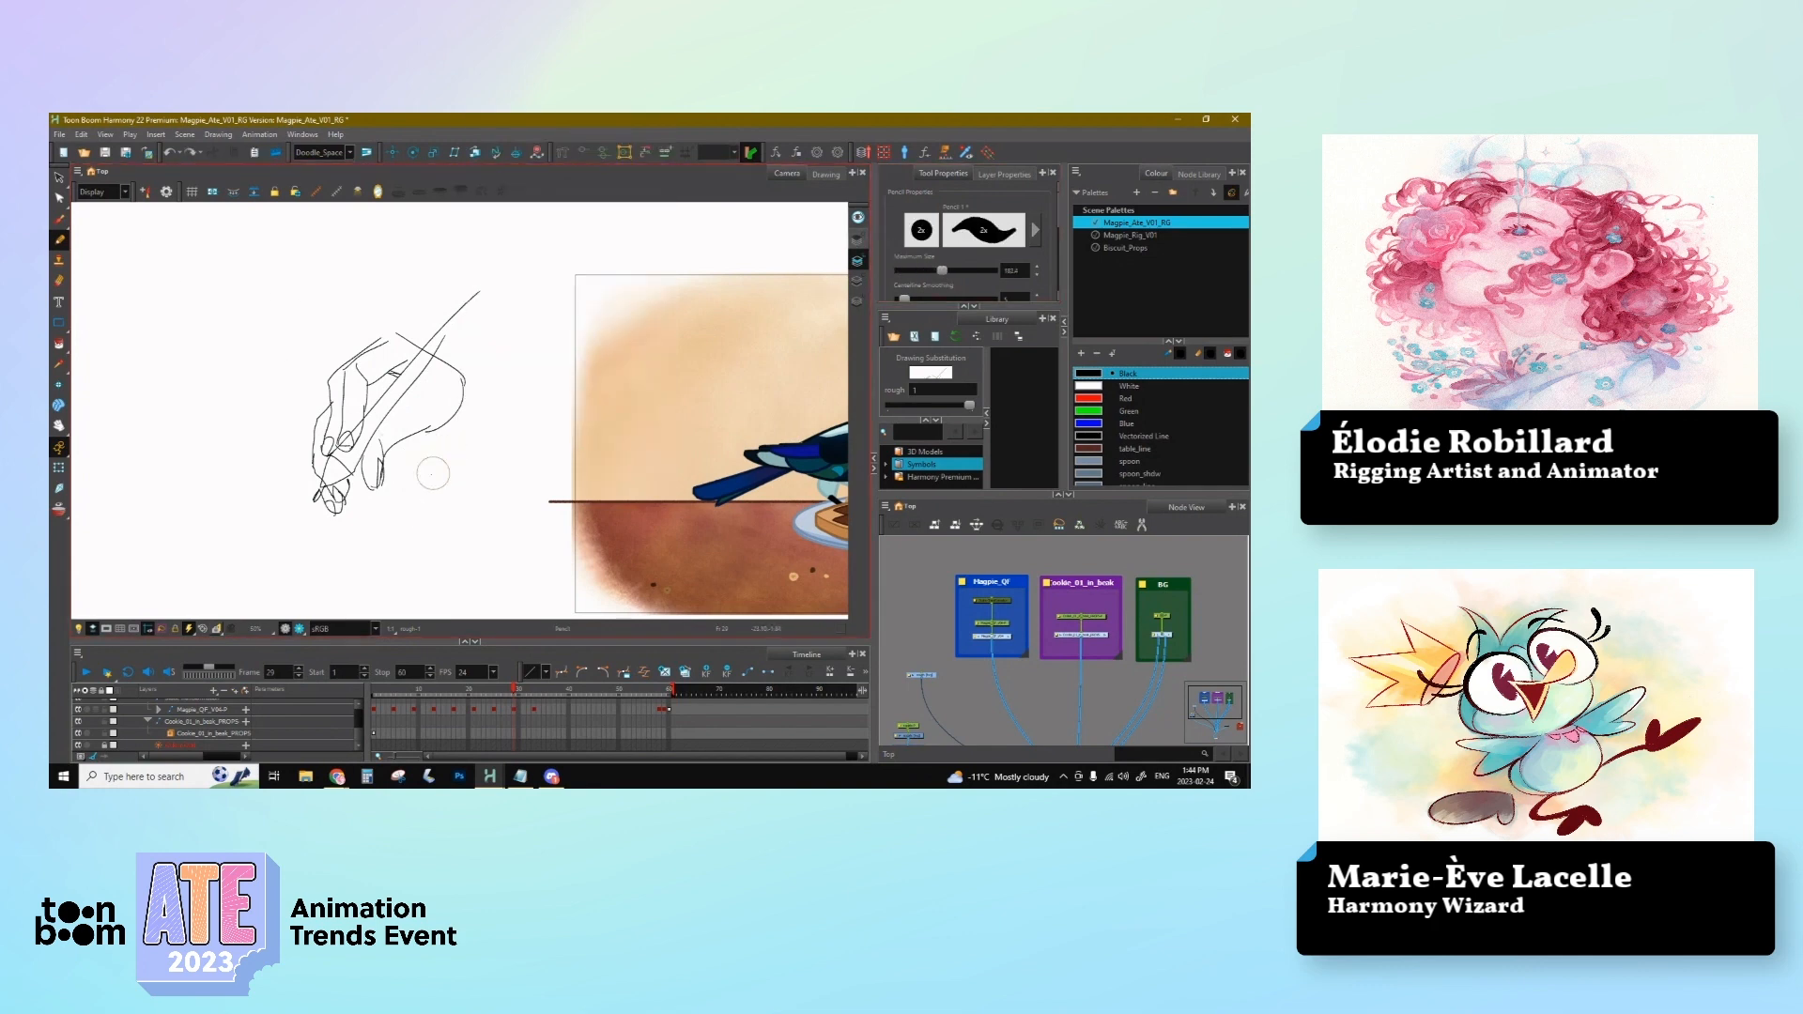
{"action": "mouse_move", "coordinate": [422, 485]}
{"action": "left_mouse_down"}
{"action": "mouse_move", "coordinate": [456, 475]}
{"action": "mouse_move", "coordinate": [515, 371]}
{"action": "mouse_move", "coordinate": [479, 327]}
{"action": "mouse_move", "coordinate": [447, 375]}
{"action": "mouse_move", "coordinate": [482, 477]}
{"action": "mouse_move", "coordinate": [436, 447]}
{"action": "mouse_move", "coordinate": [477, 462]}
{"action": "left_mouse_up"}
{"action": "key", "text": "ctrl+z"}
{"action": "key", "text": "ctrl+z"}
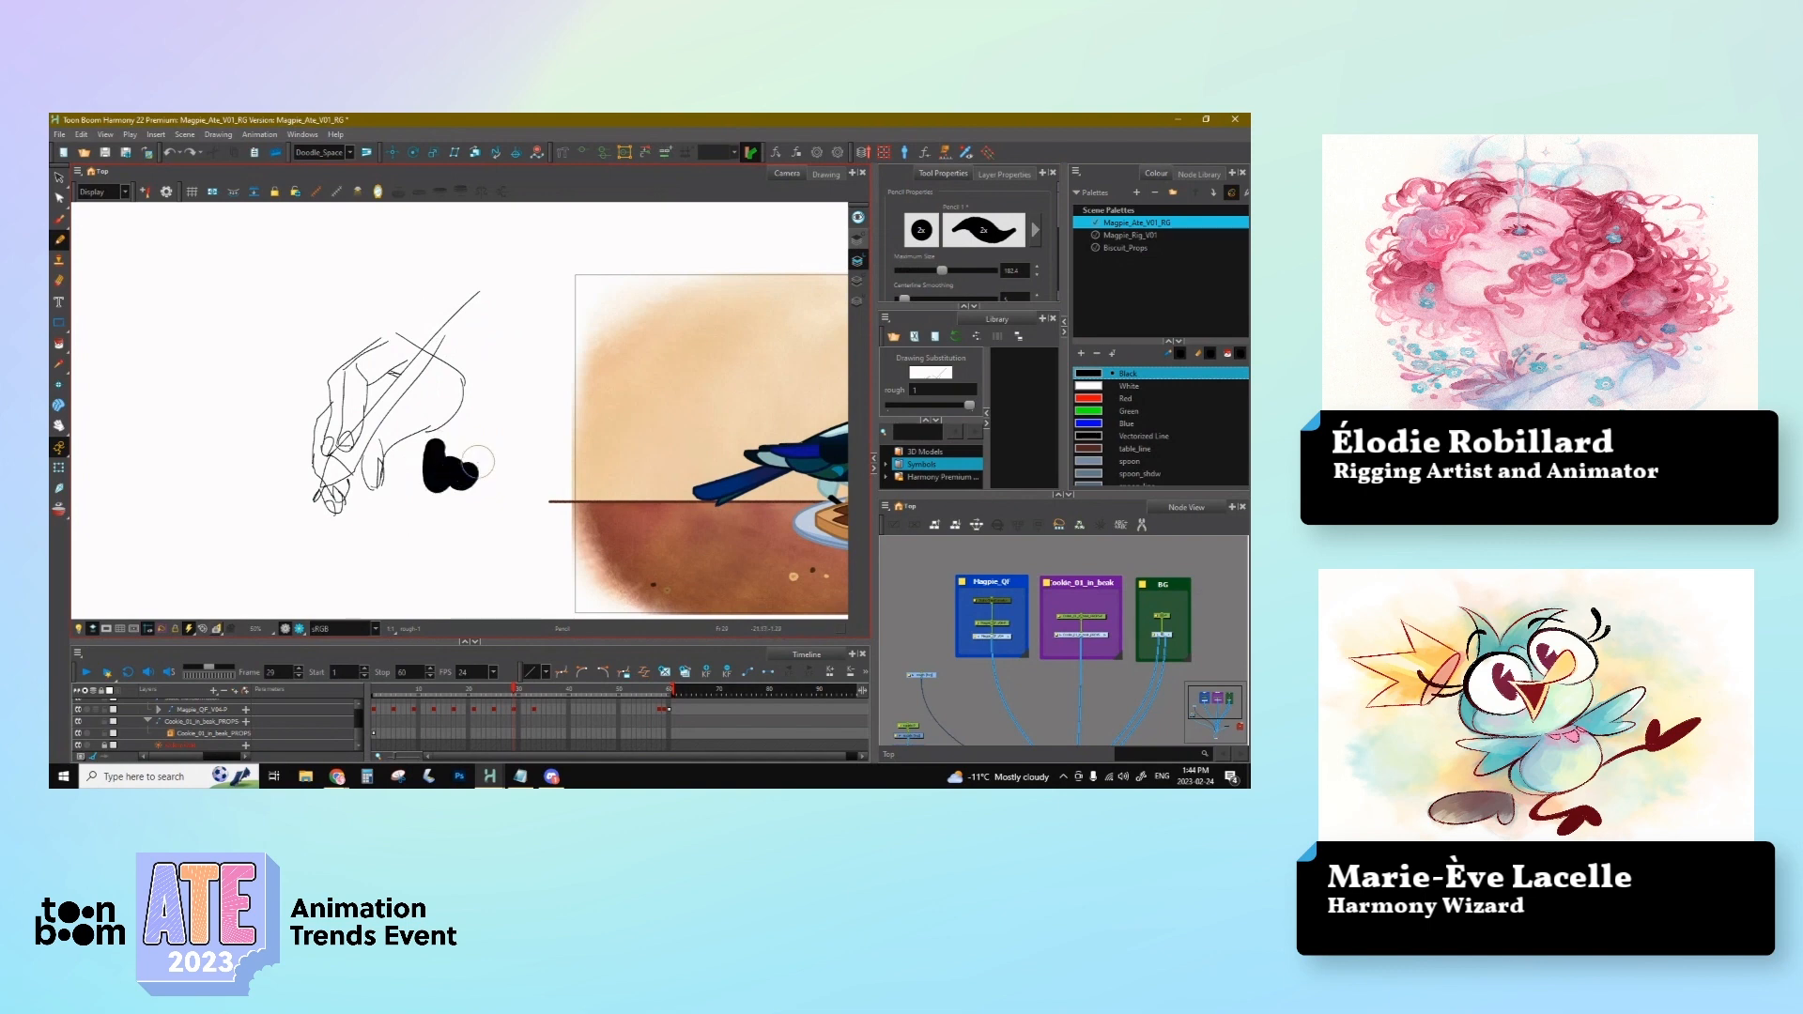
{"action": "key", "text": "ctrl+z"}
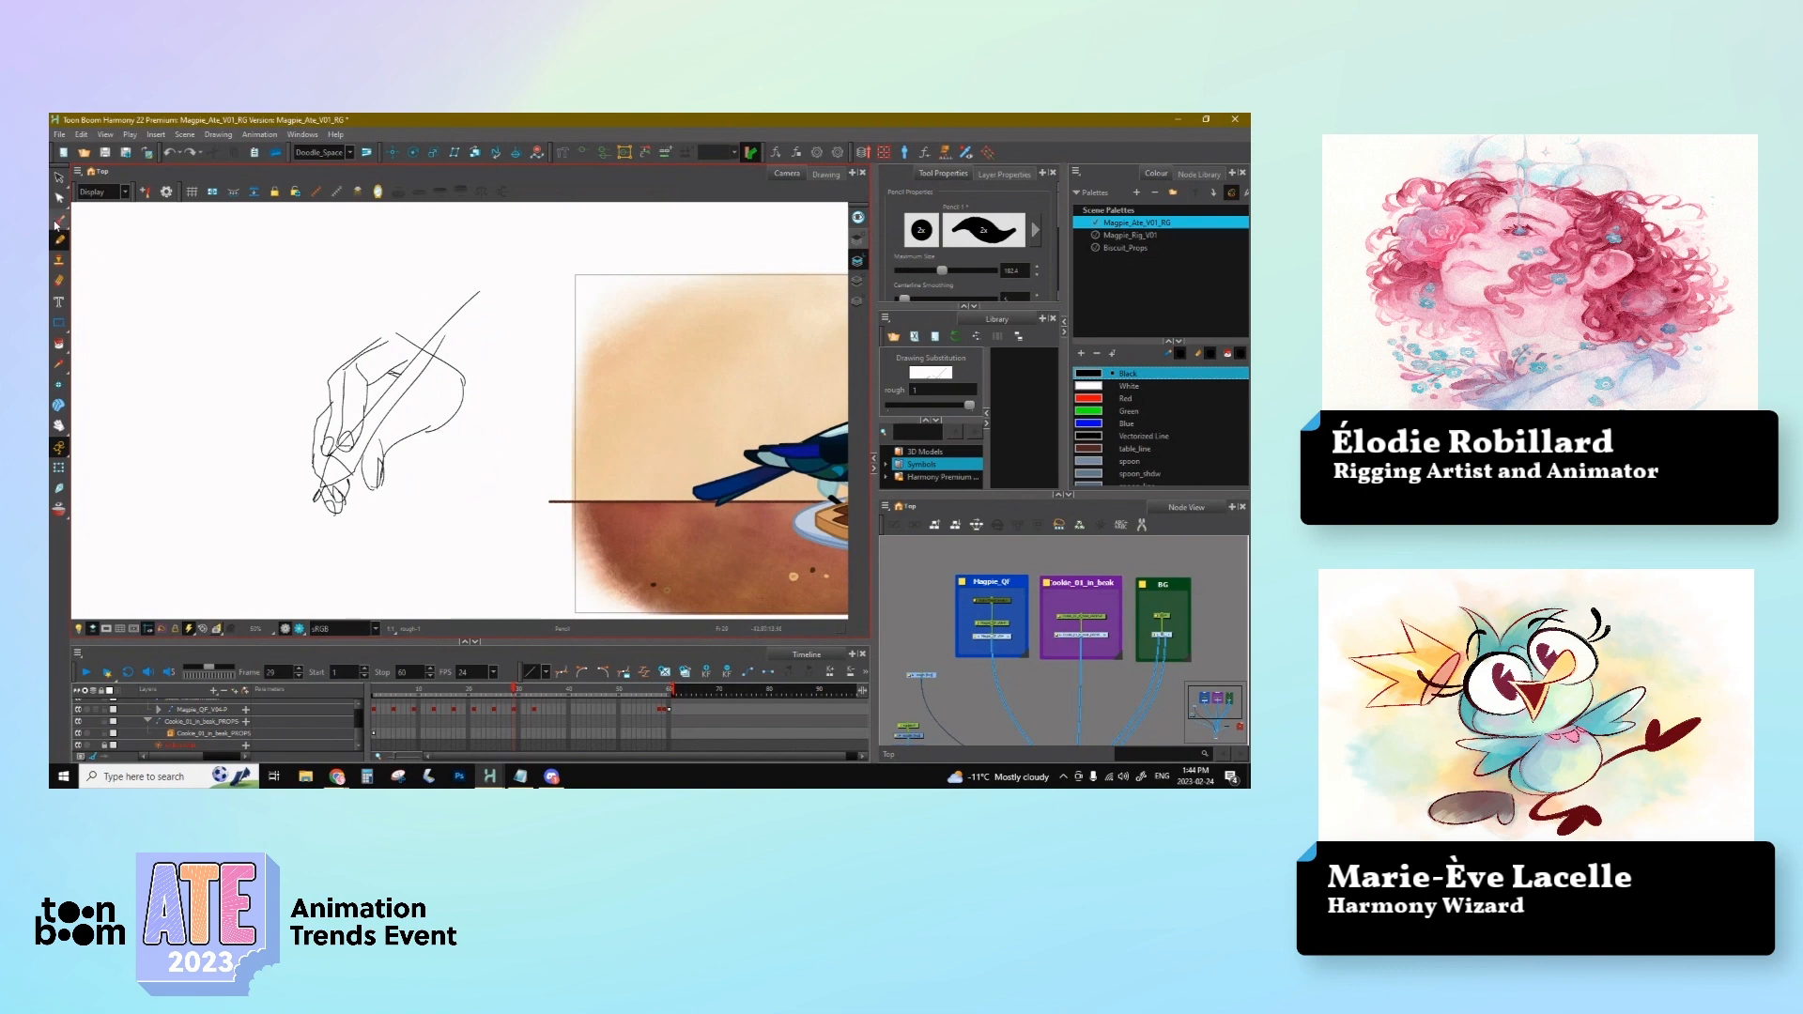
Step: Try thick tapered strokes with the Brush tool at a reduced maximum size beside the hand sketch
{"action": "left_click", "coordinate": [58, 221]}
{"action": "left_click_drag", "start_coordinate": [902, 270], "coordinate": [923, 270]}
{"action": "mouse_move", "coordinate": [413, 511]}
{"action": "left_mouse_down"}
{"action": "mouse_move", "coordinate": [460, 439]}
{"action": "mouse_move", "coordinate": [440, 462]}
{"action": "mouse_move", "coordinate": [489, 476]}
{"action": "left_mouse_up"}
{"action": "key", "text": "ctrl+z"}
{"action": "key", "text": "ctrl+z"}
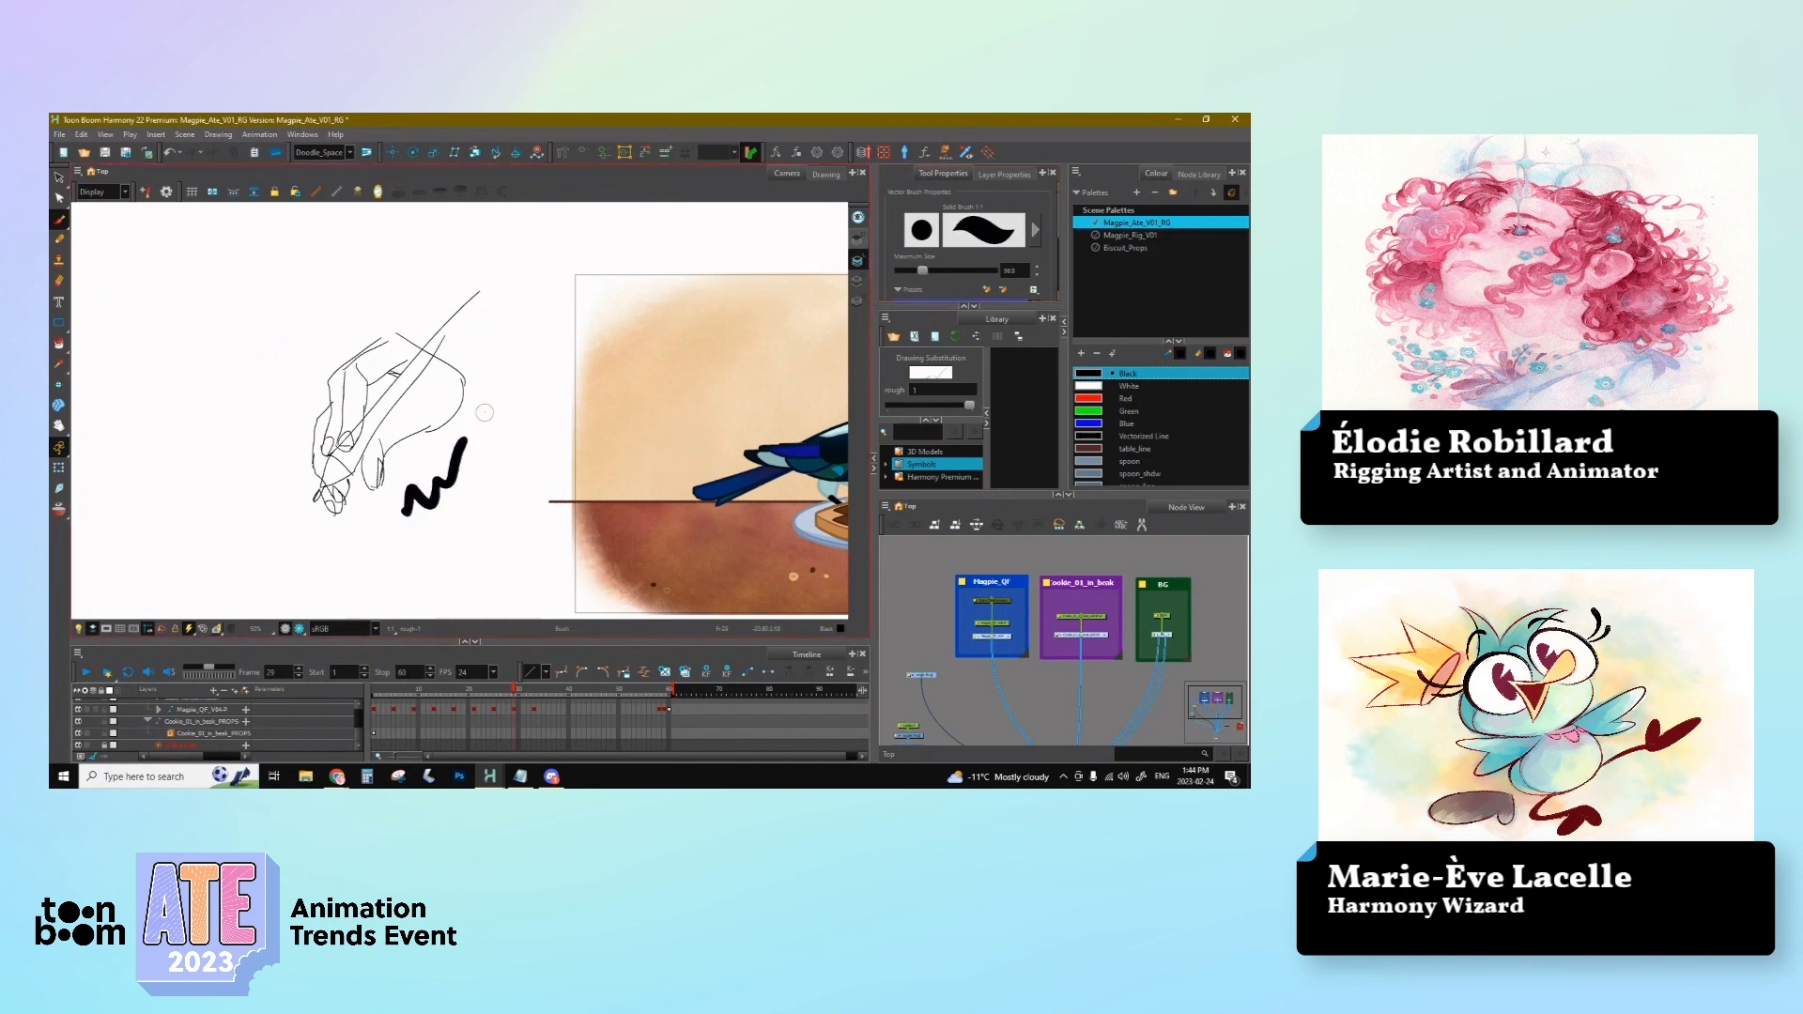
{"action": "mouse_move", "coordinate": [484, 407]}
{"action": "left_mouse_down"}
{"action": "mouse_move", "coordinate": [481, 454]}
{"action": "mouse_move", "coordinate": [437, 512]}
{"action": "mouse_move", "coordinate": [488, 421]}
{"action": "left_mouse_up"}
{"action": "key", "text": "ctrl+z"}
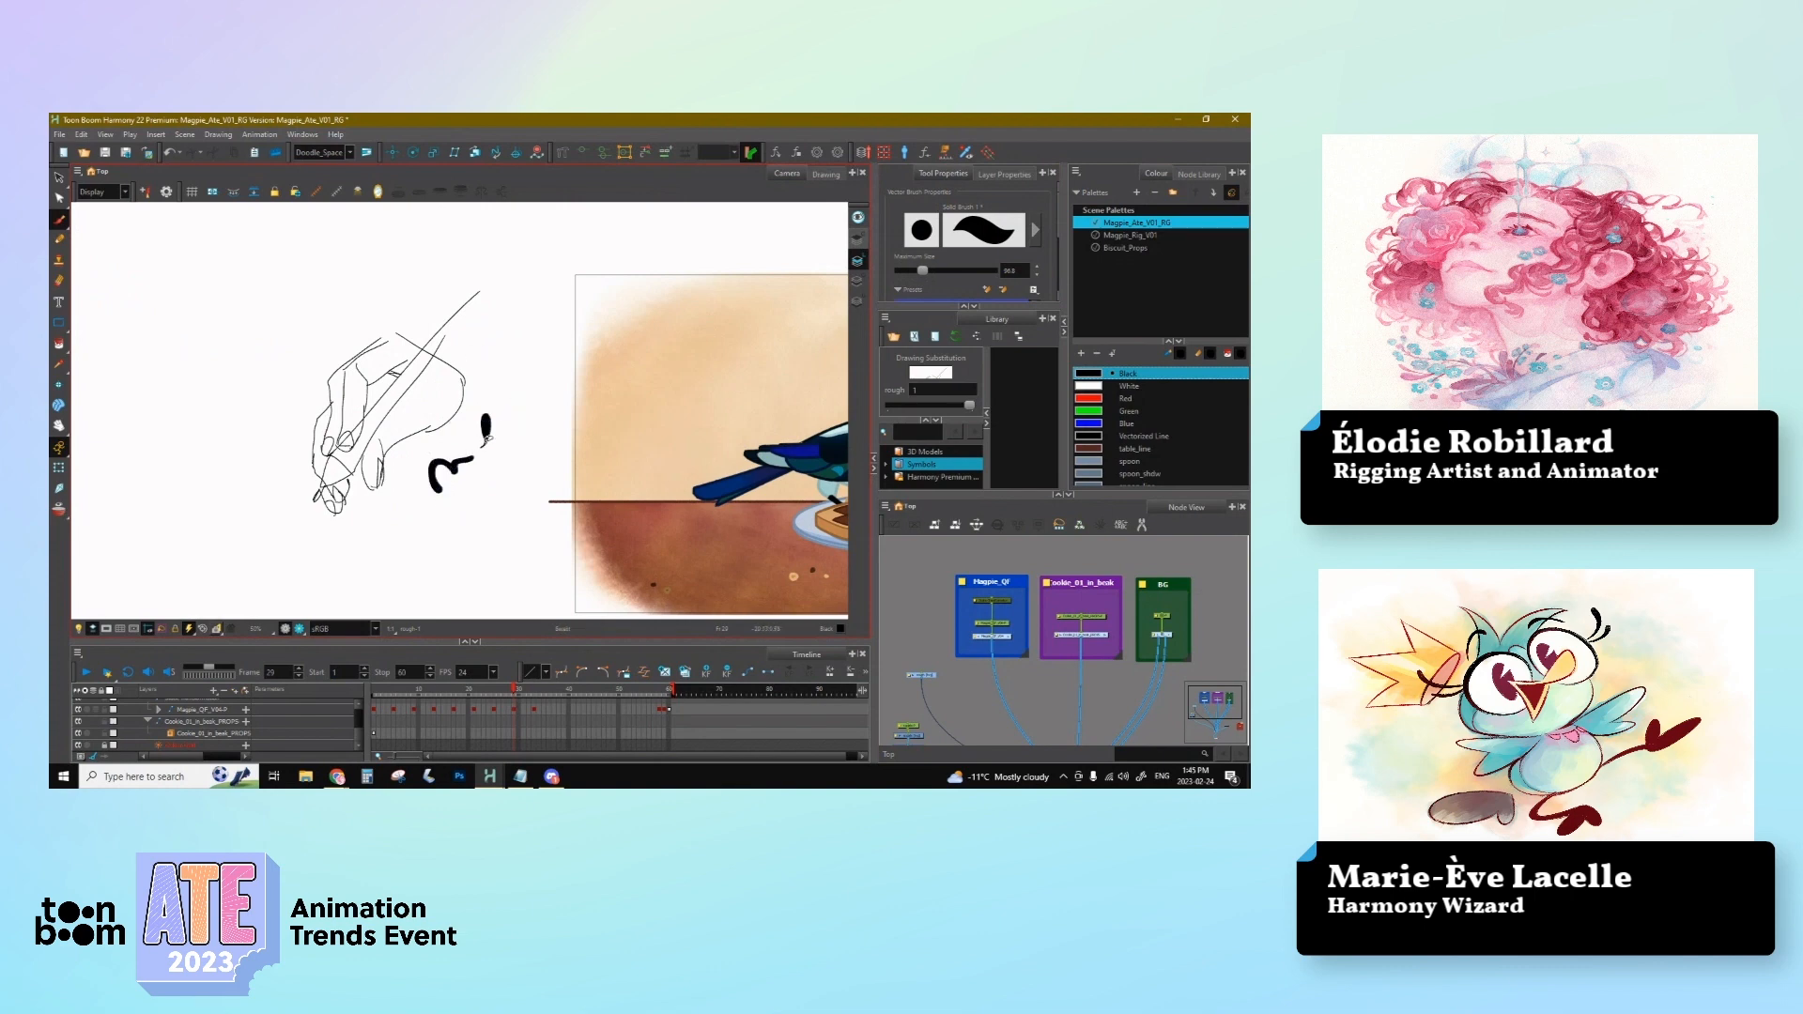
{"action": "key", "text": "ctrl+z"}
{"action": "key", "text": "ctrl+z"}
{"action": "mouse_move", "coordinate": [418, 477]}
{"action": "left_mouse_down"}
{"action": "mouse_move", "coordinate": [507, 380]}
{"action": "mouse_move", "coordinate": [460, 499]}
{"action": "left_mouse_up"}
{"action": "key", "text": "ctrl+z"}
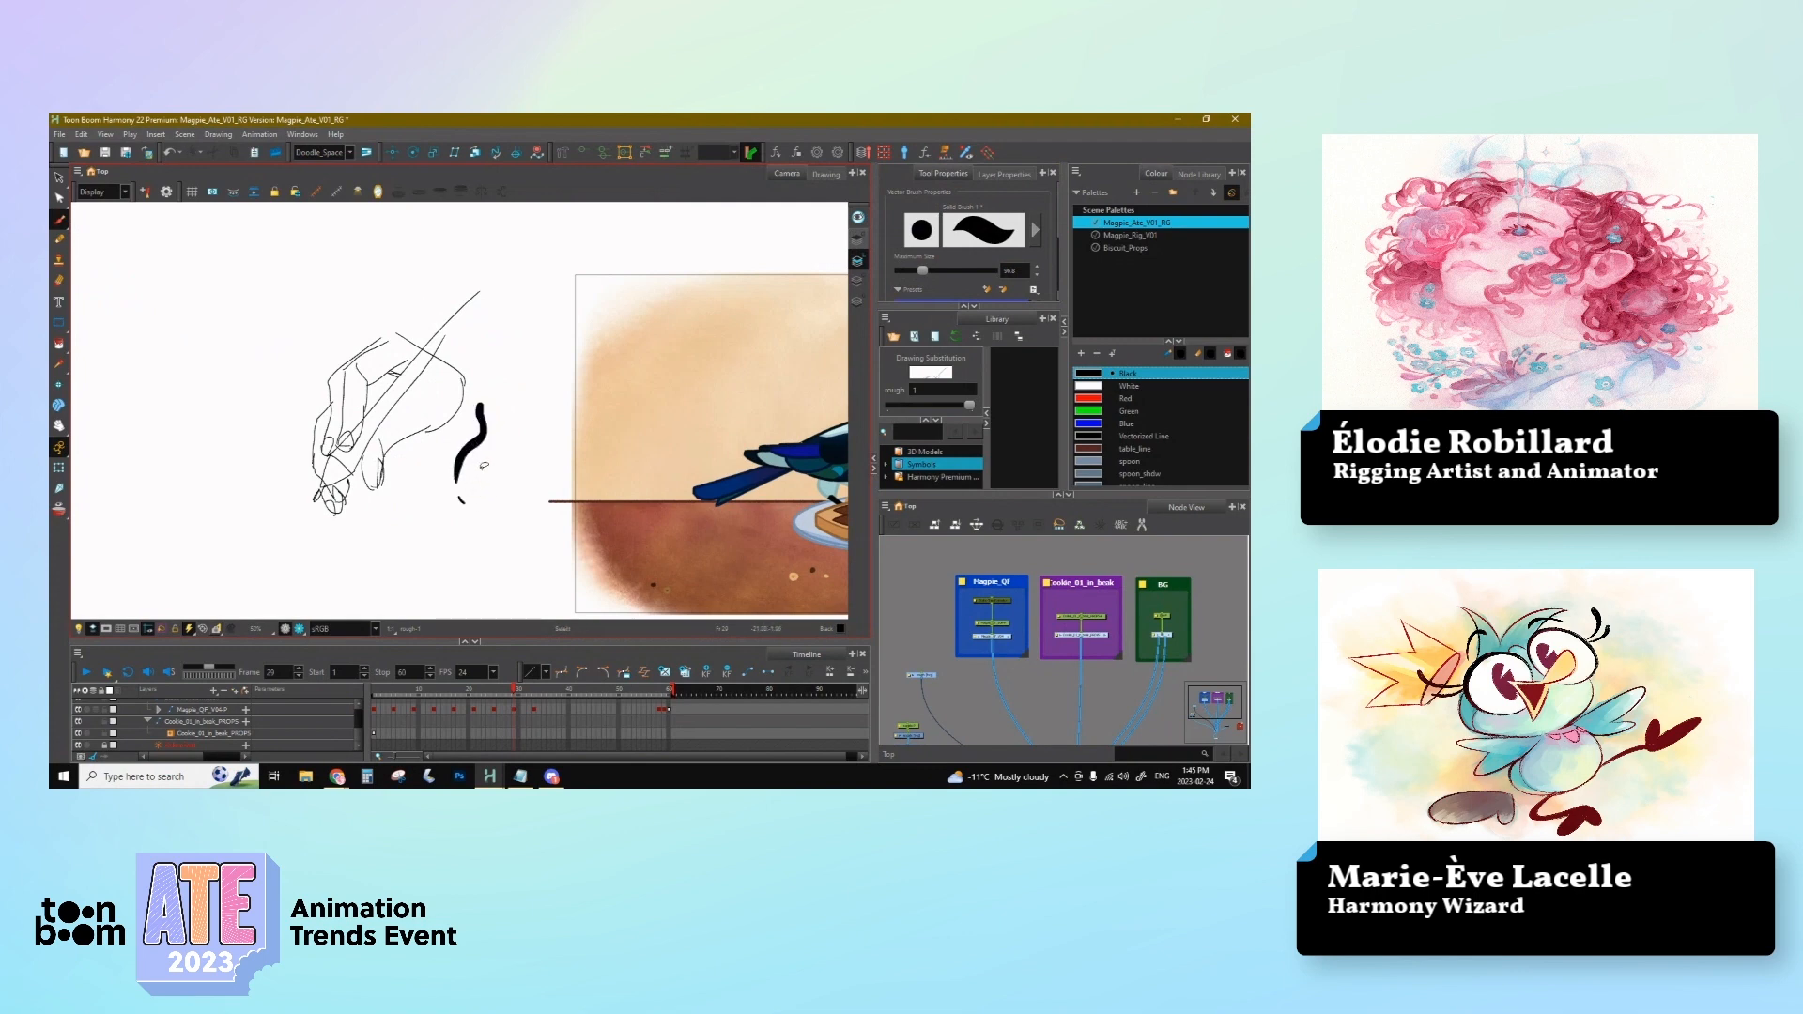
{"action": "key", "text": "ctrl+z"}
Step: Return to the Pencil tool and reduce its maximum size to a thin line, undoing the test stroke
{"action": "left_click", "coordinate": [58, 241]}
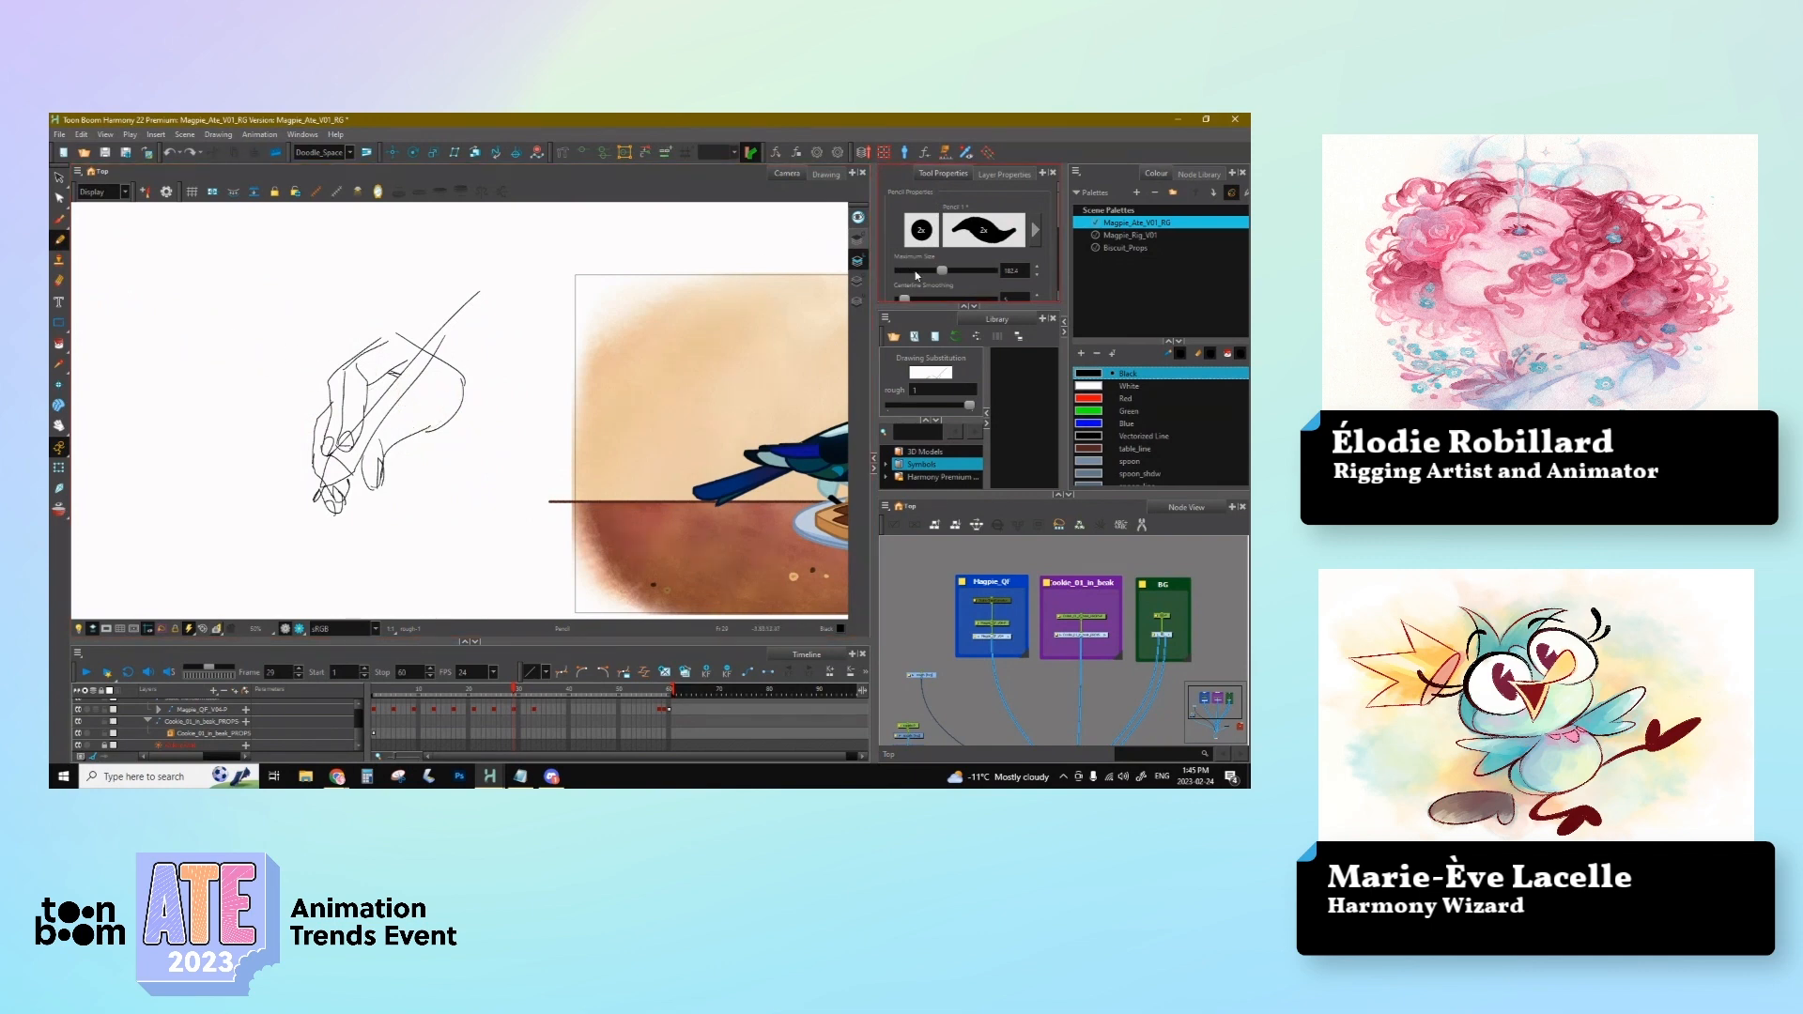
{"action": "left_click_drag", "start_coordinate": [935, 275], "coordinate": [903, 275]}
{"action": "left_click_drag", "start_coordinate": [902, 272], "coordinate": [898, 271]}
{"action": "left_click_drag", "start_coordinate": [507, 447], "coordinate": [455, 591]}
{"action": "key", "text": "ctrl+z"}
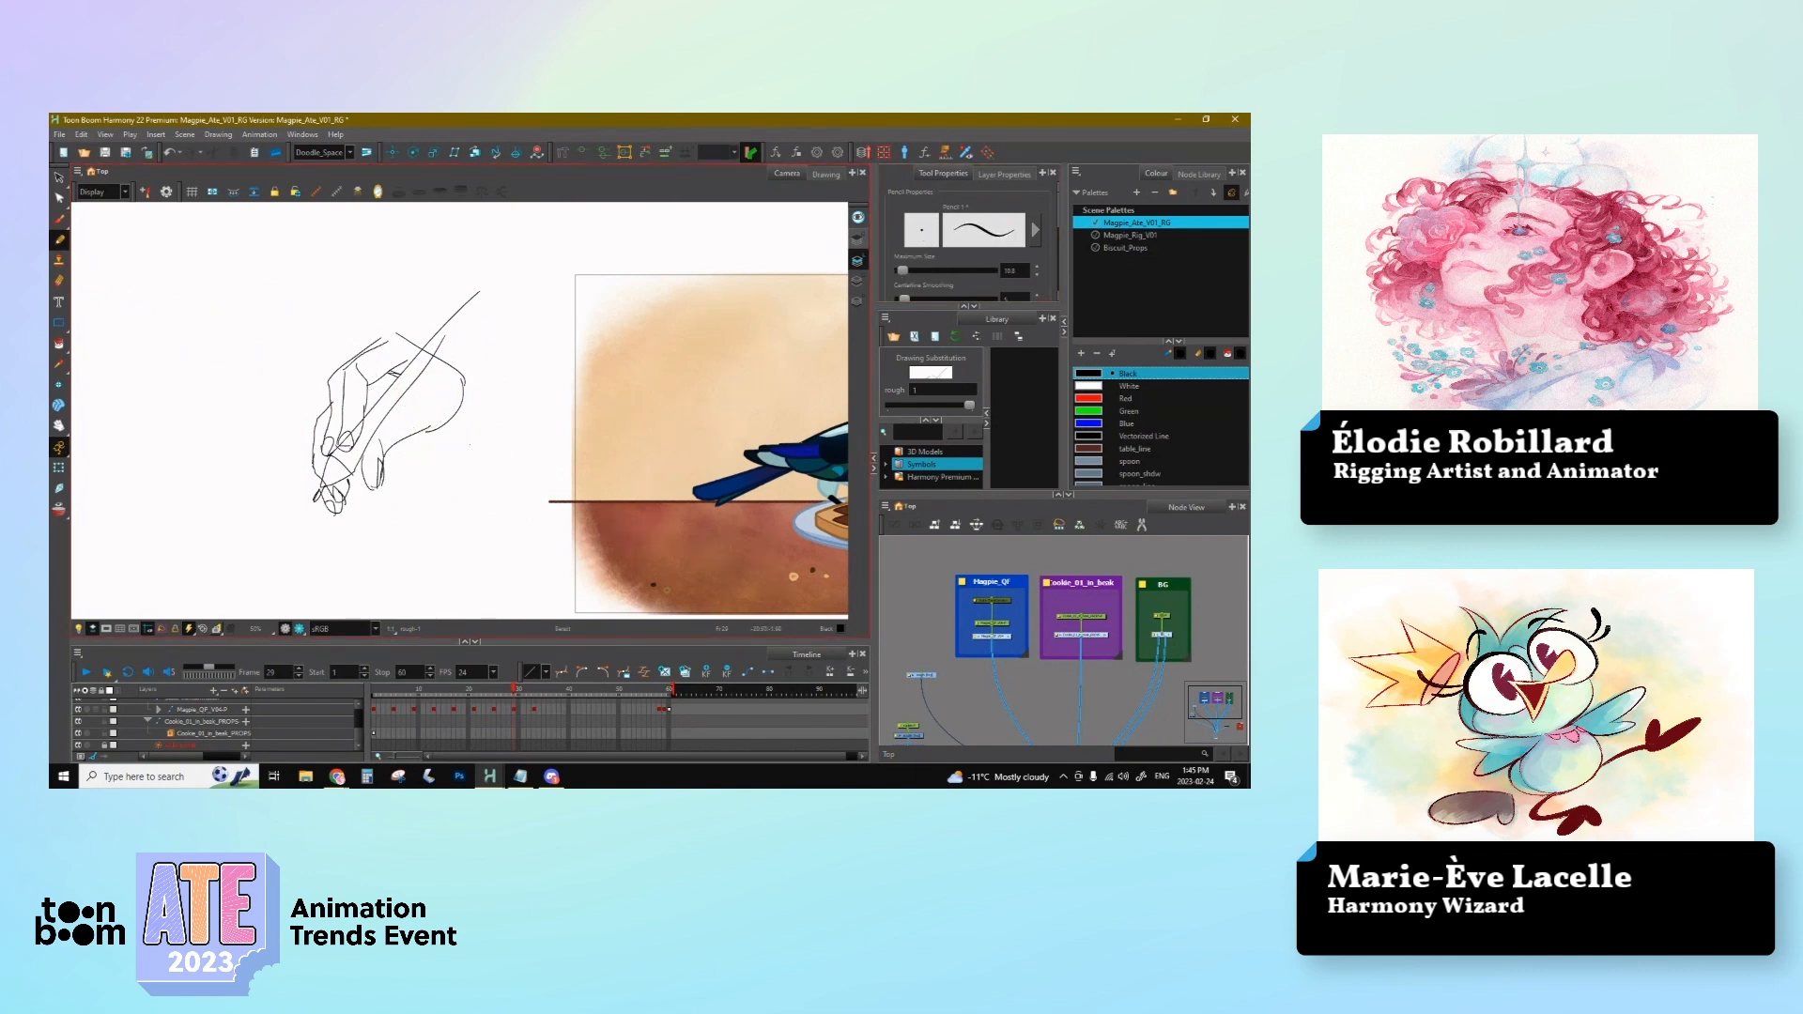
Step: Try a curved stroke with the Line tool below the hand sketch
{"action": "mouse_move", "coordinate": [465, 476]}
{"action": "left_mouse_down"}
{"action": "mouse_move", "coordinate": [333, 410]}
{"action": "mouse_move", "coordinate": [404, 475]}
{"action": "mouse_move", "coordinate": [305, 479]}
{"action": "mouse_move", "coordinate": [389, 451]}
{"action": "mouse_move", "coordinate": [282, 483]}
{"action": "mouse_move", "coordinate": [334, 481]}
{"action": "left_mouse_up"}
{"action": "left_click", "coordinate": [59, 326]}
{"action": "left_click", "coordinate": [92, 350]}
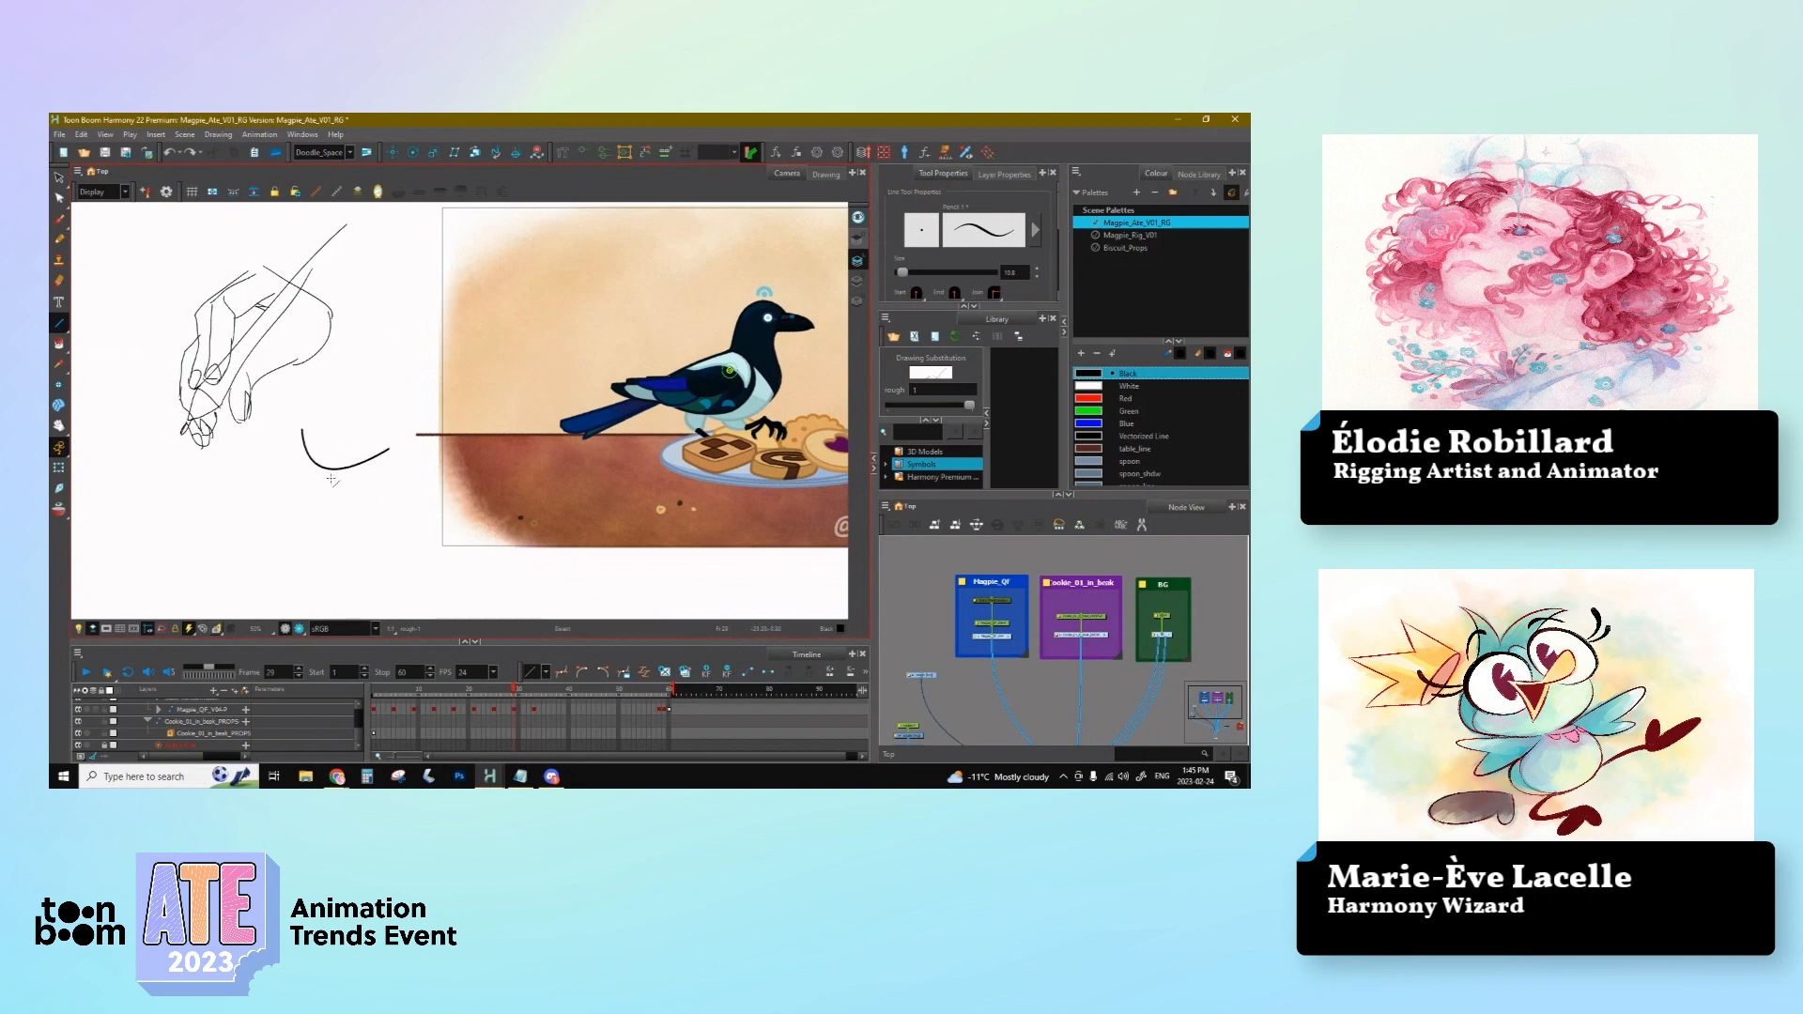
{"action": "key", "text": "ctrl+z"}
Step: Open the group in the node network, select its sketchbook rough drawing, and return to the top level
{"action": "left_click_drag", "start_coordinate": [921, 677], "coordinate": [944, 574]}
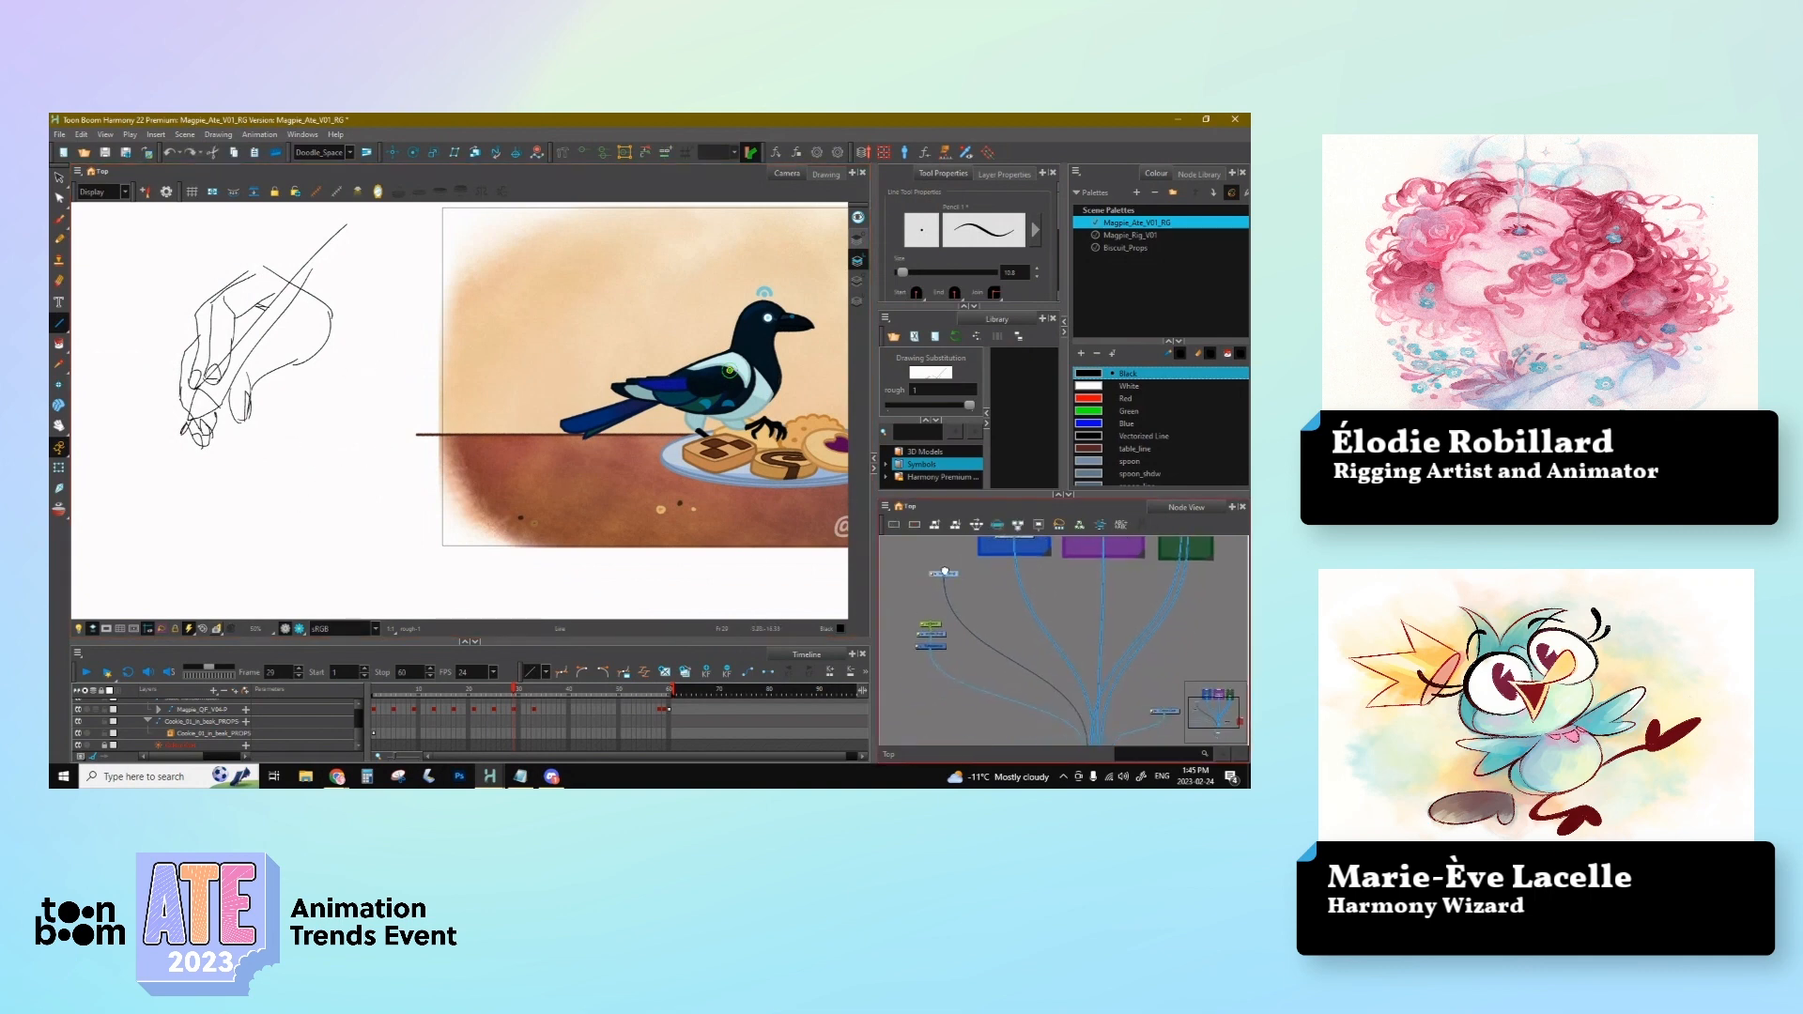
{"action": "left_click_drag", "start_coordinate": [1150, 683], "coordinate": [1024, 645]}
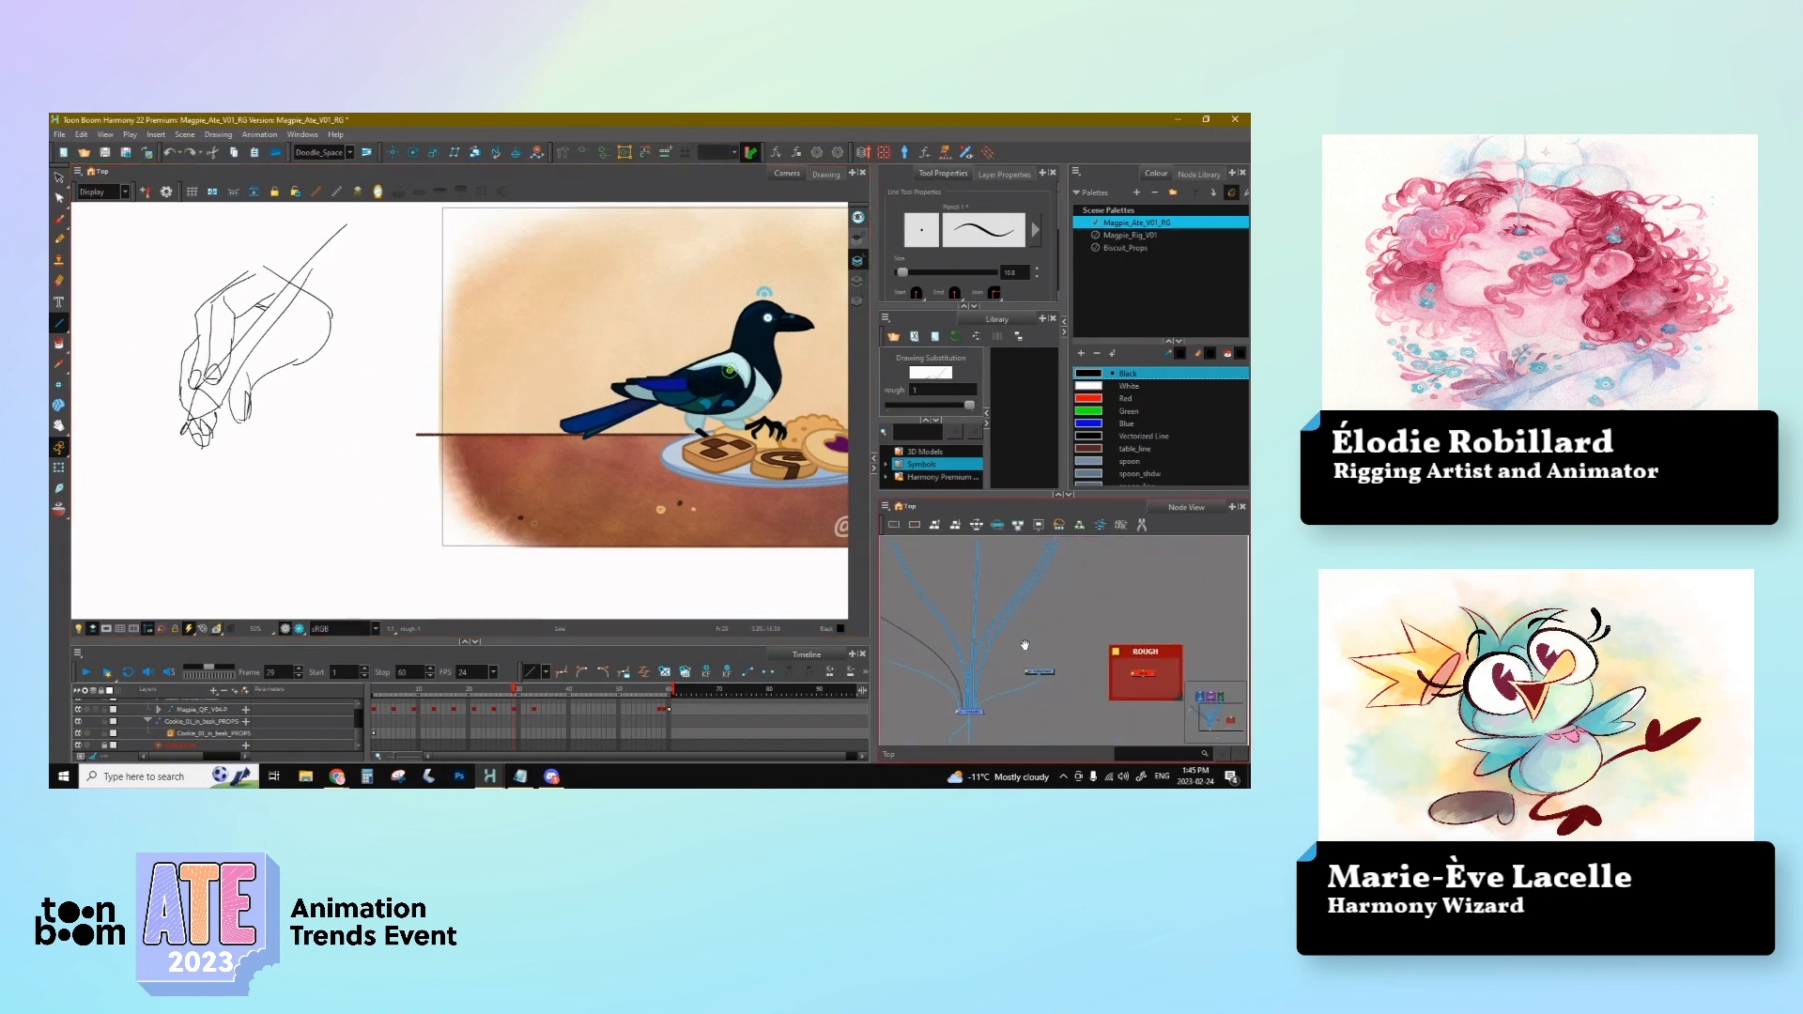
{"action": "double_click", "coordinate": [1153, 674]}
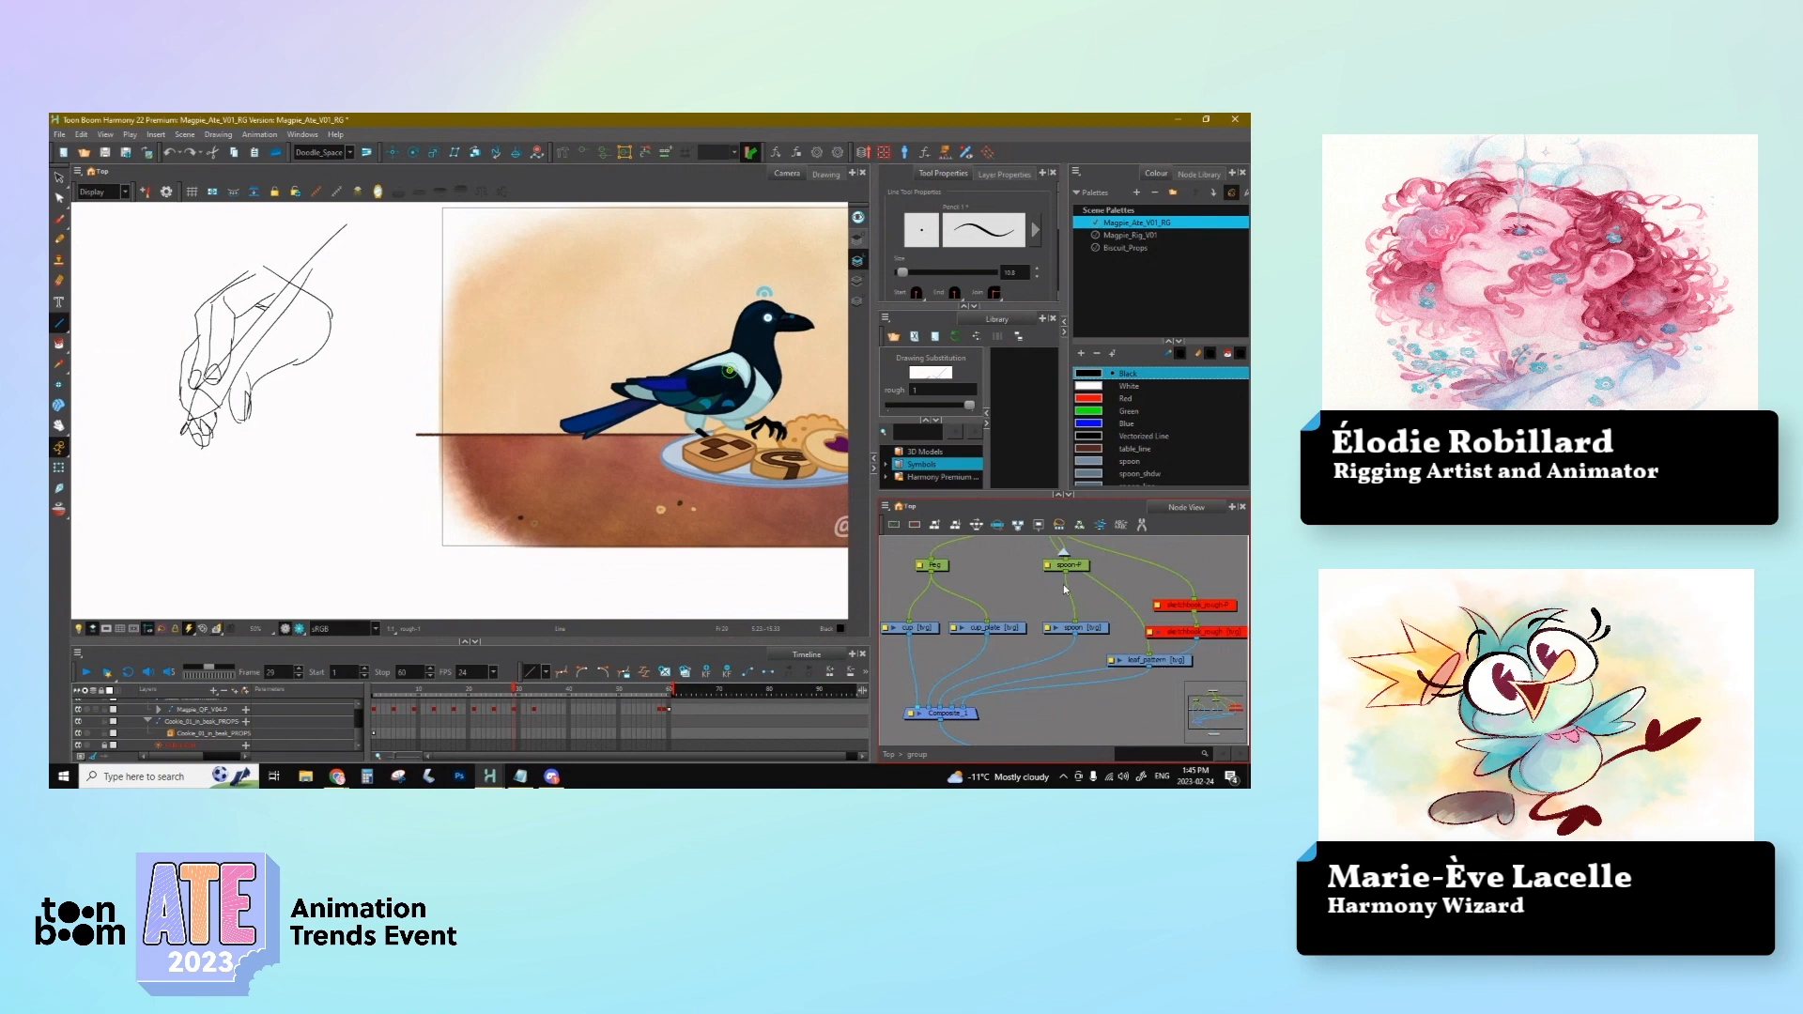
{"action": "left_click_drag", "start_coordinate": [1063, 584], "coordinate": [960, 574]}
{"action": "left_click", "coordinate": [1125, 624]}
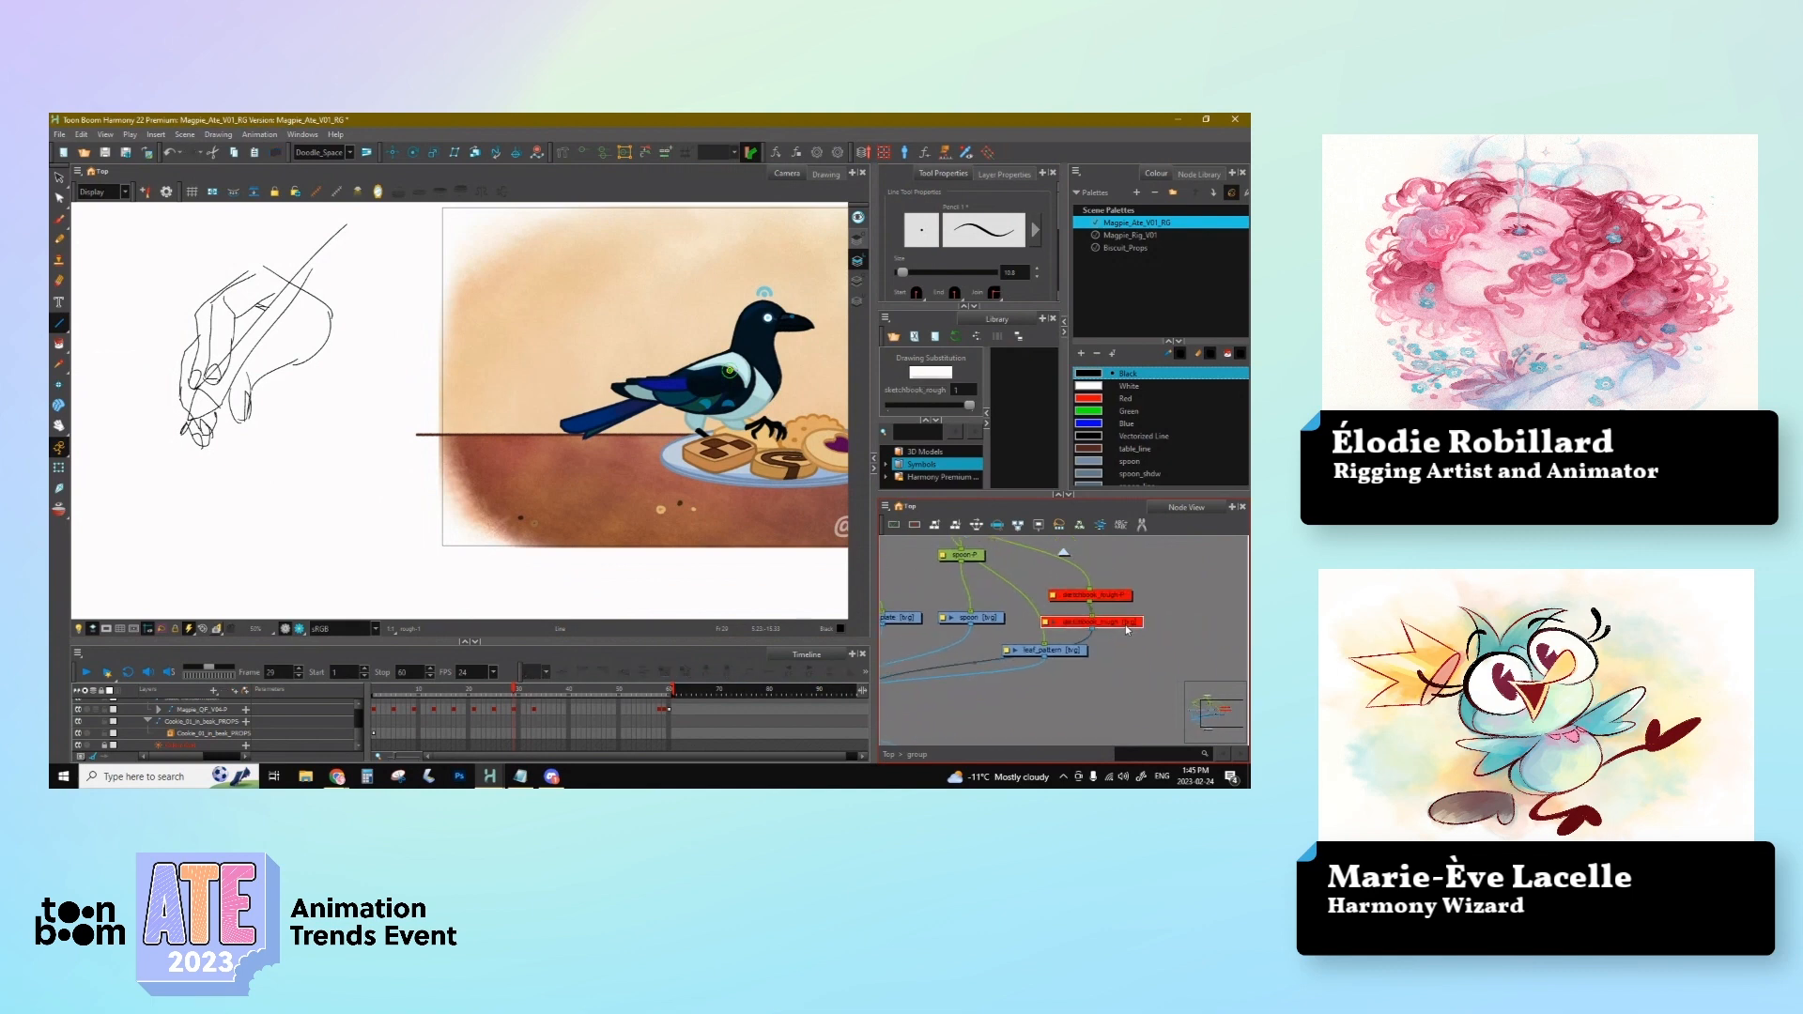
{"action": "left_click", "coordinate": [1087, 558]}
{"action": "left_click", "coordinate": [1063, 553]}
Step: Select the magpie's white body with the Transform tool, clear the selection, and switch to the Select tool for its neck drawing
{"action": "mouse_move", "coordinate": [573, 536]}
{"action": "left_mouse_down"}
{"action": "mouse_move", "coordinate": [466, 545]}
{"action": "mouse_move", "coordinate": [508, 563]}
{"action": "left_mouse_up"}
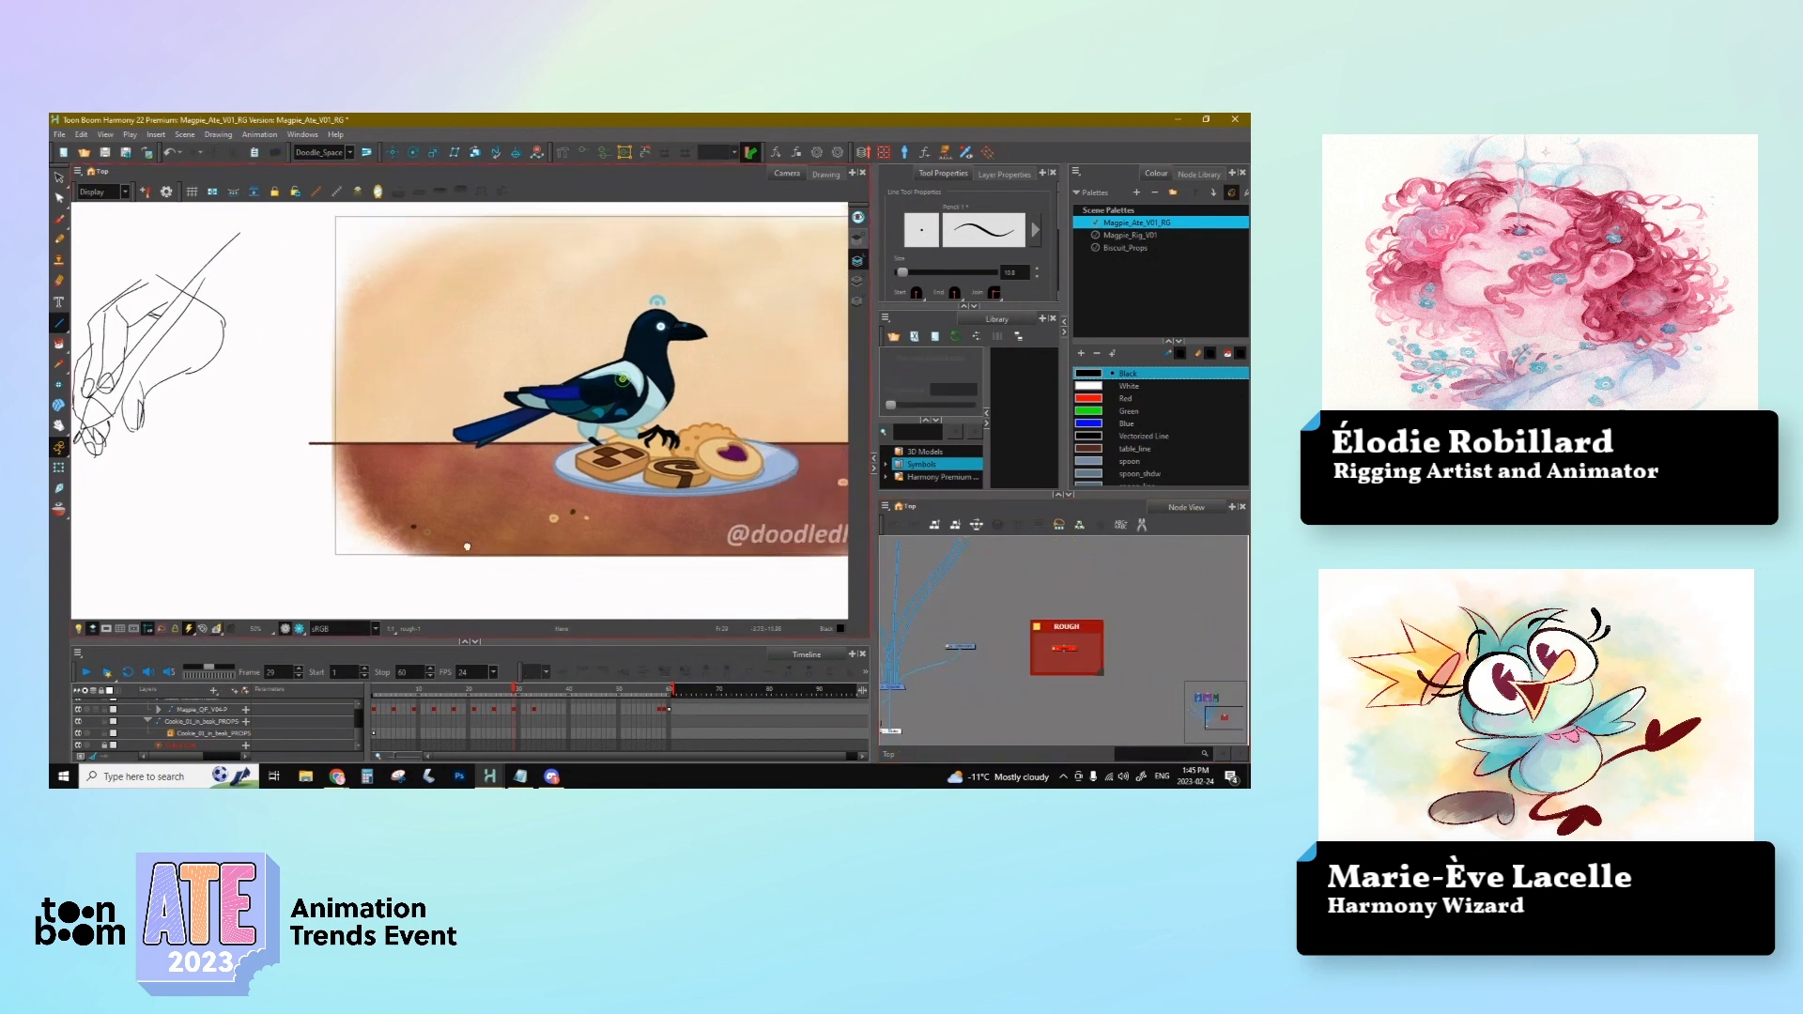
{"action": "left_click_drag", "start_coordinate": [504, 448], "coordinate": [679, 459]}
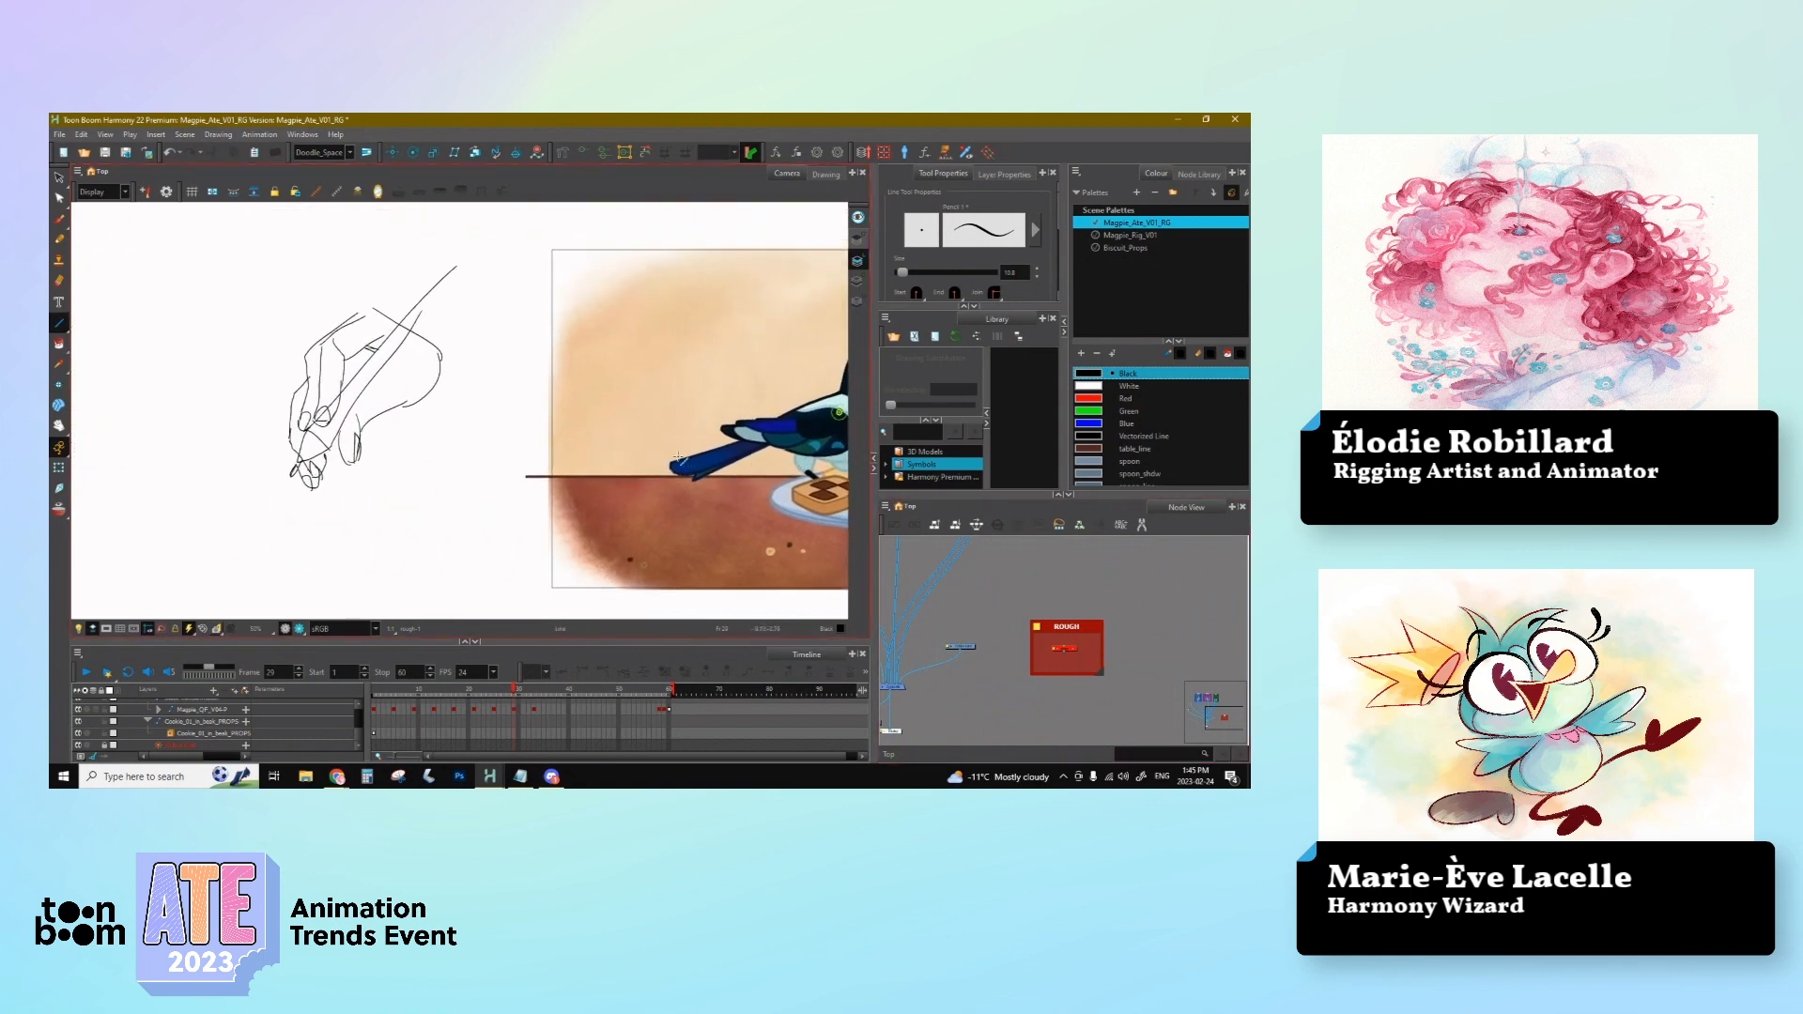
{"action": "left_click_drag", "start_coordinate": [801, 495], "coordinate": [431, 496]}
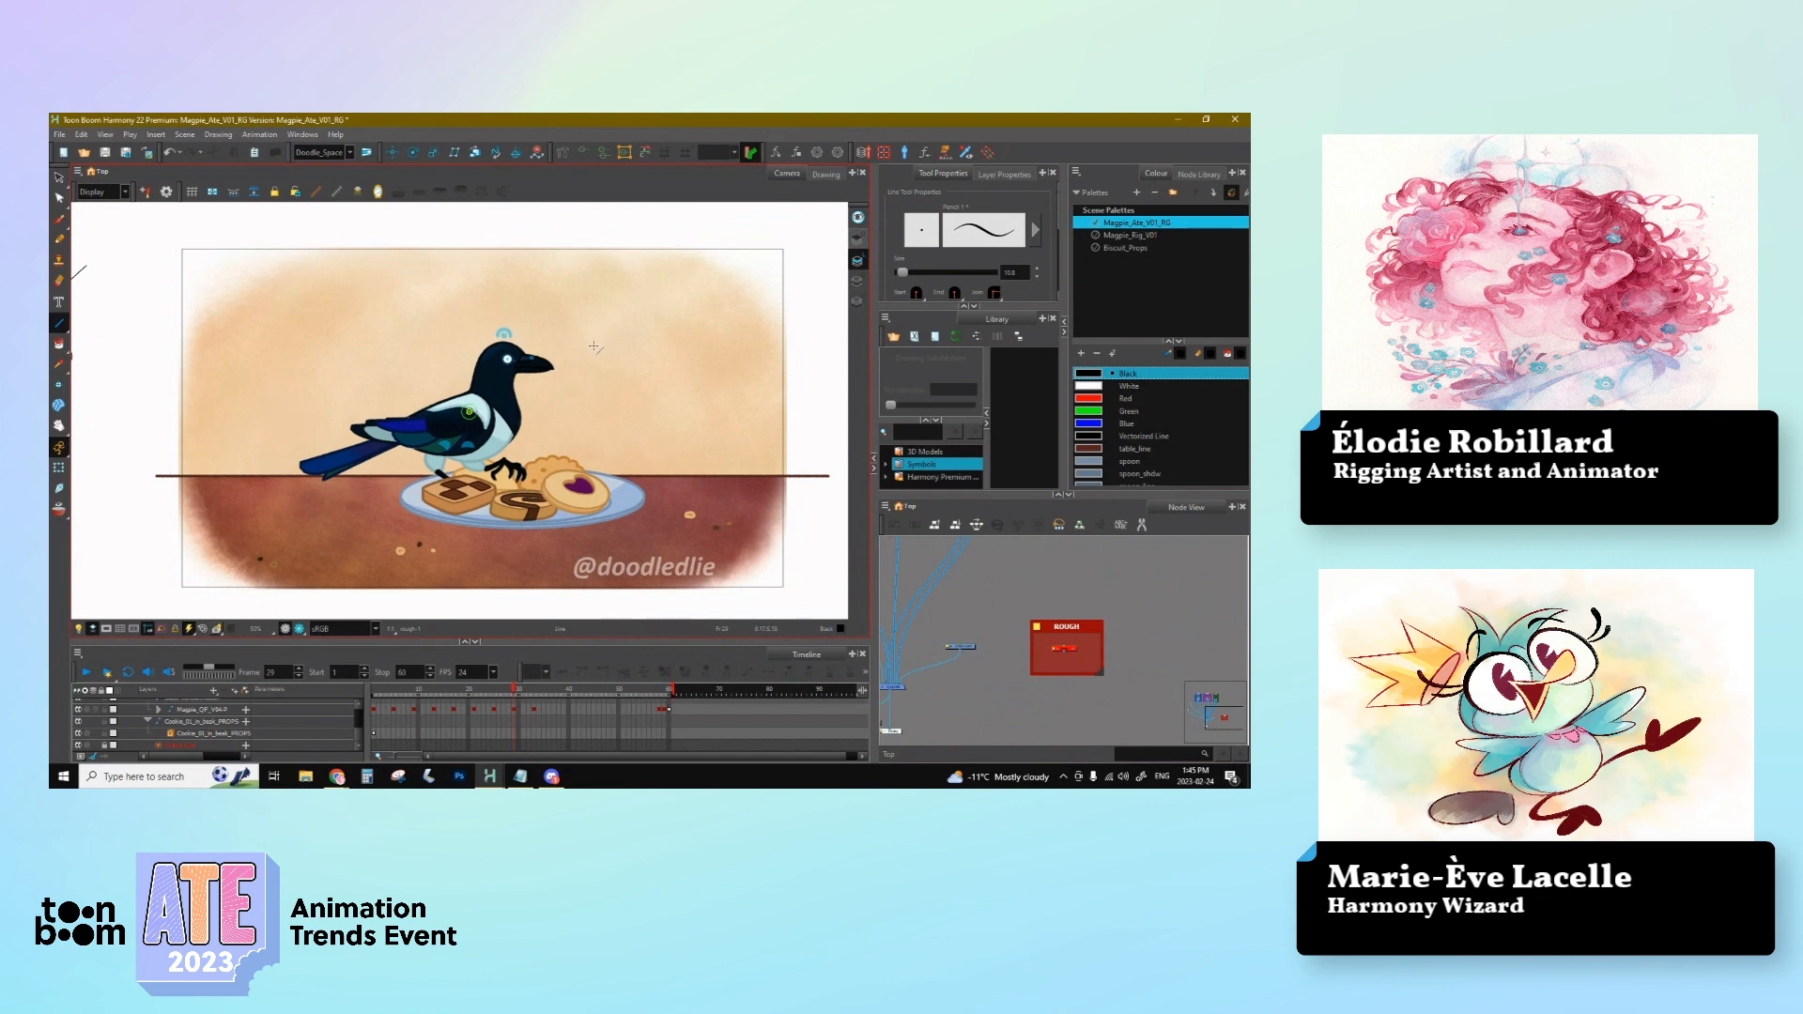
{"action": "left_click", "coordinate": [58, 177]}
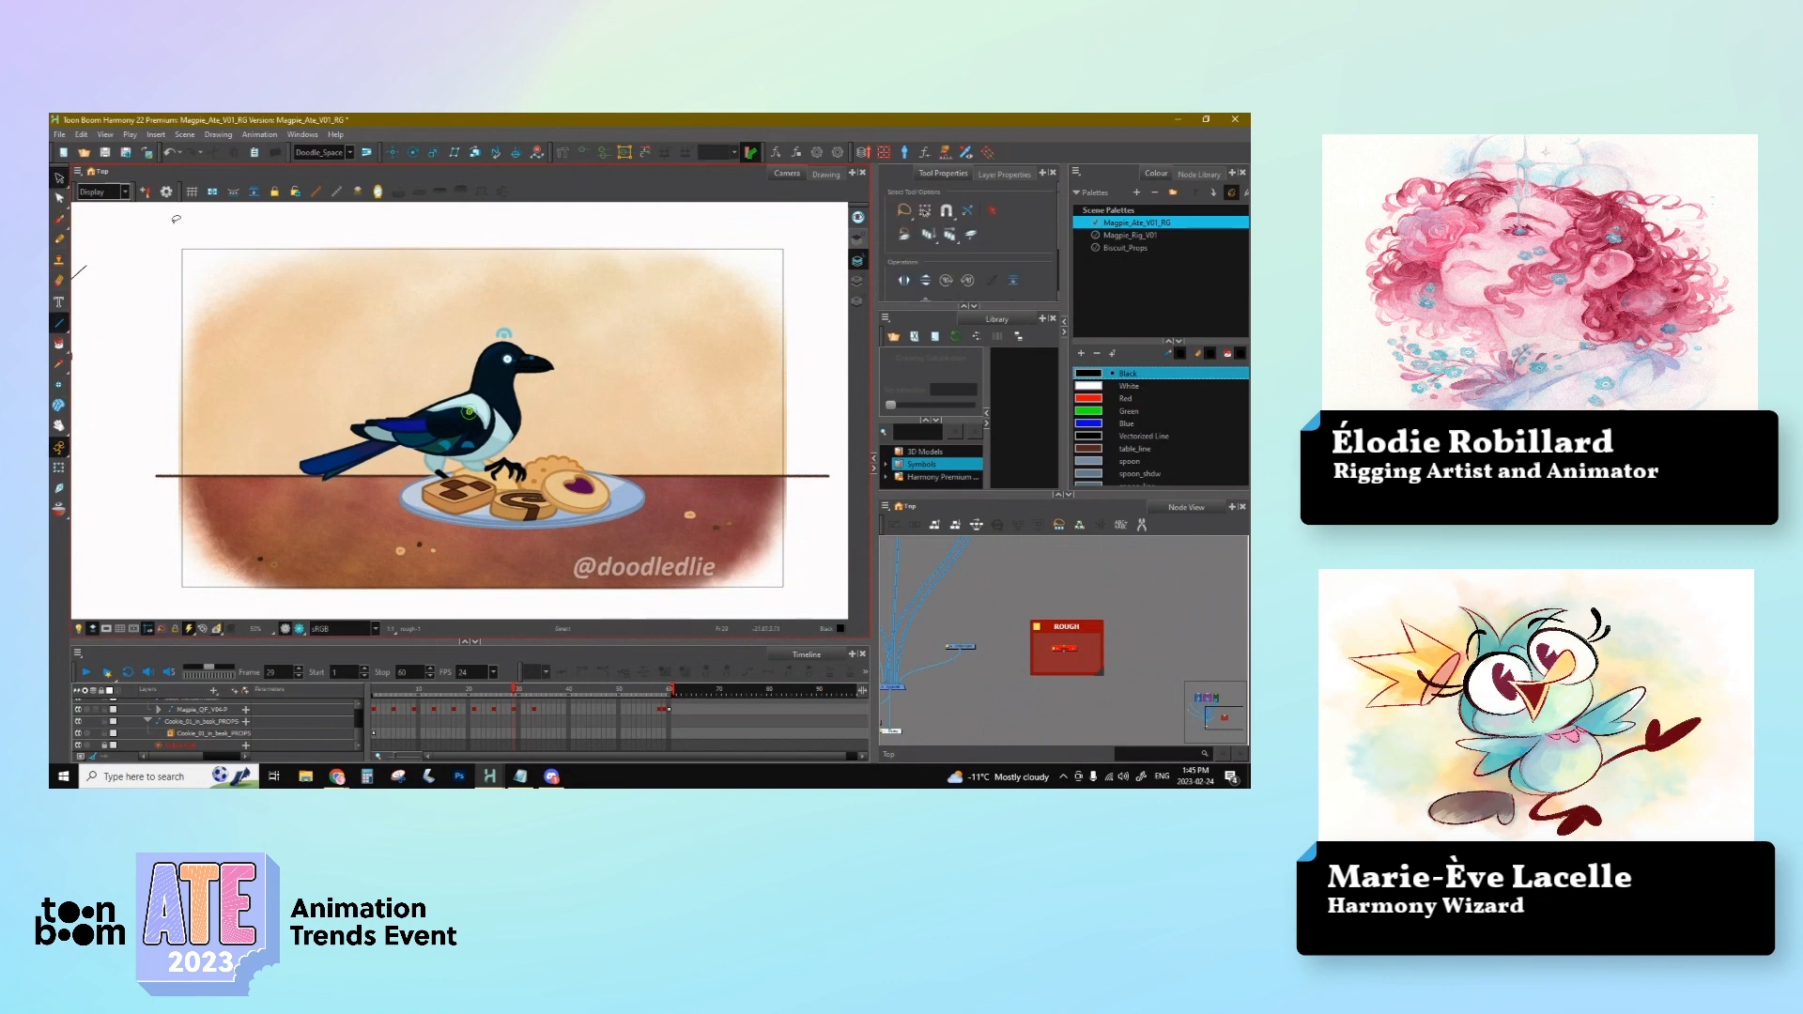
{"action": "left_click", "coordinate": [58, 468]}
{"action": "left_click", "coordinate": [508, 437]}
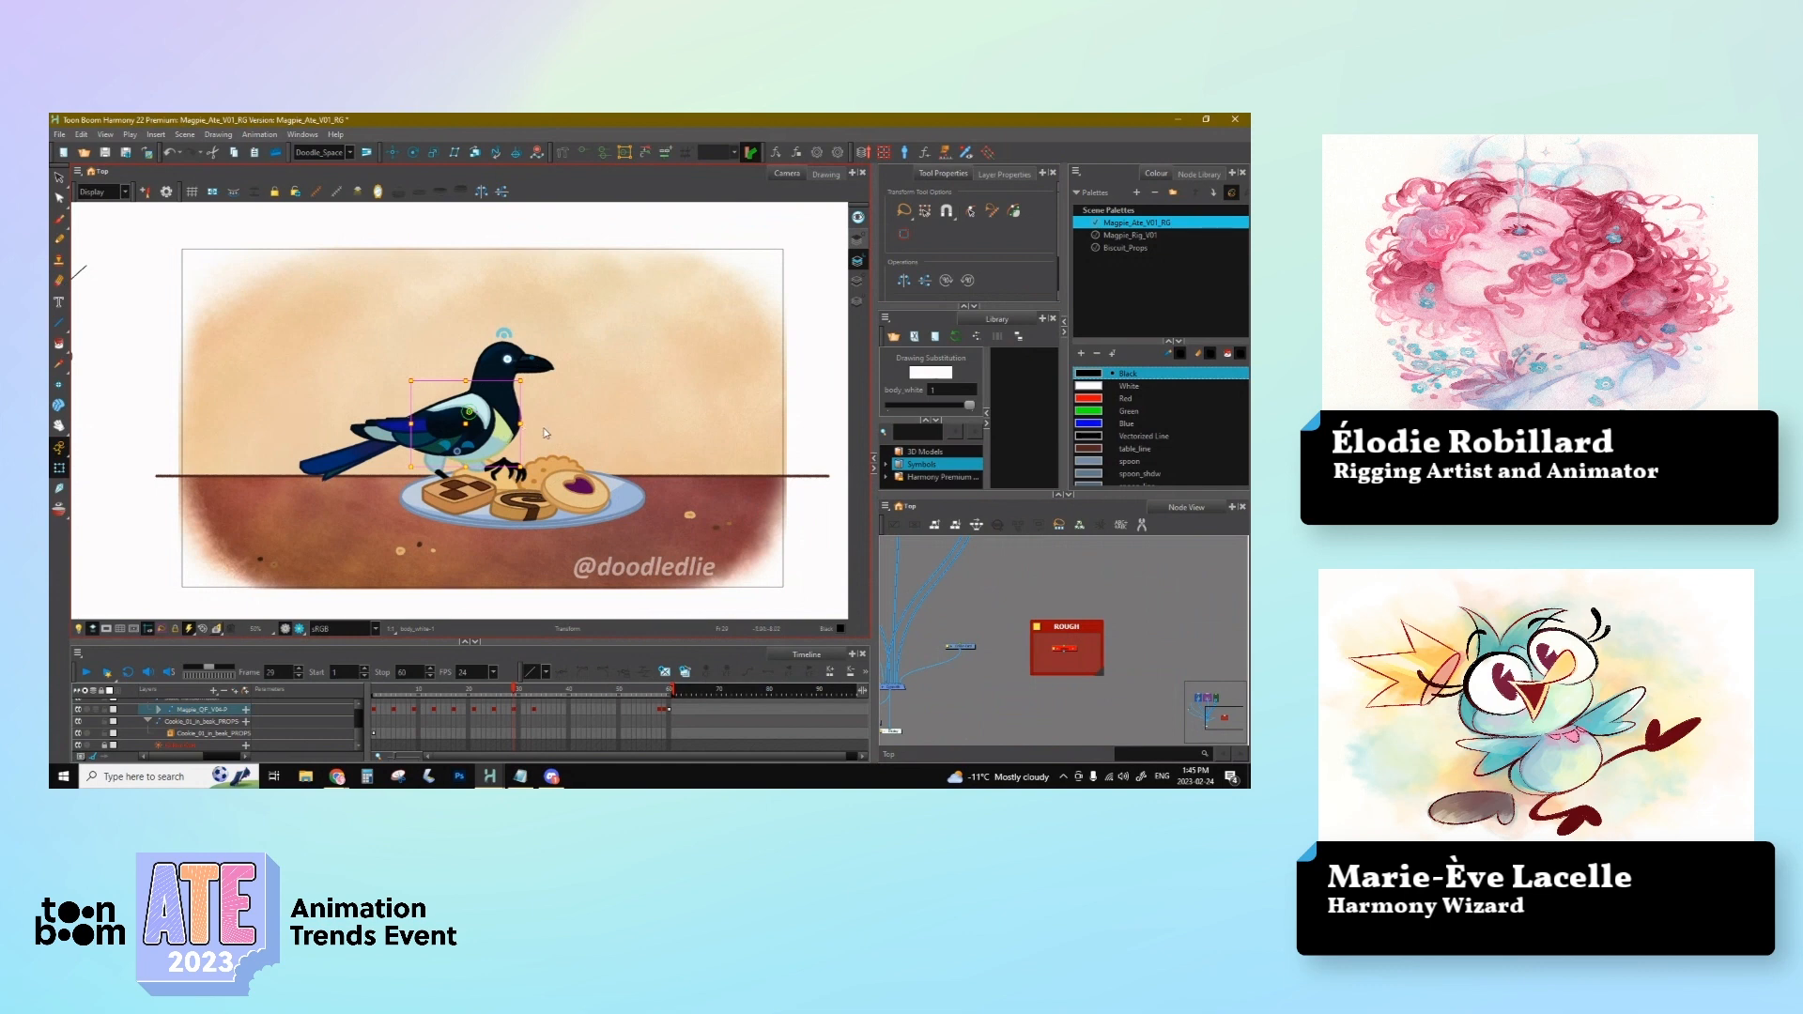
{"action": "left_click", "coordinate": [815, 422]}
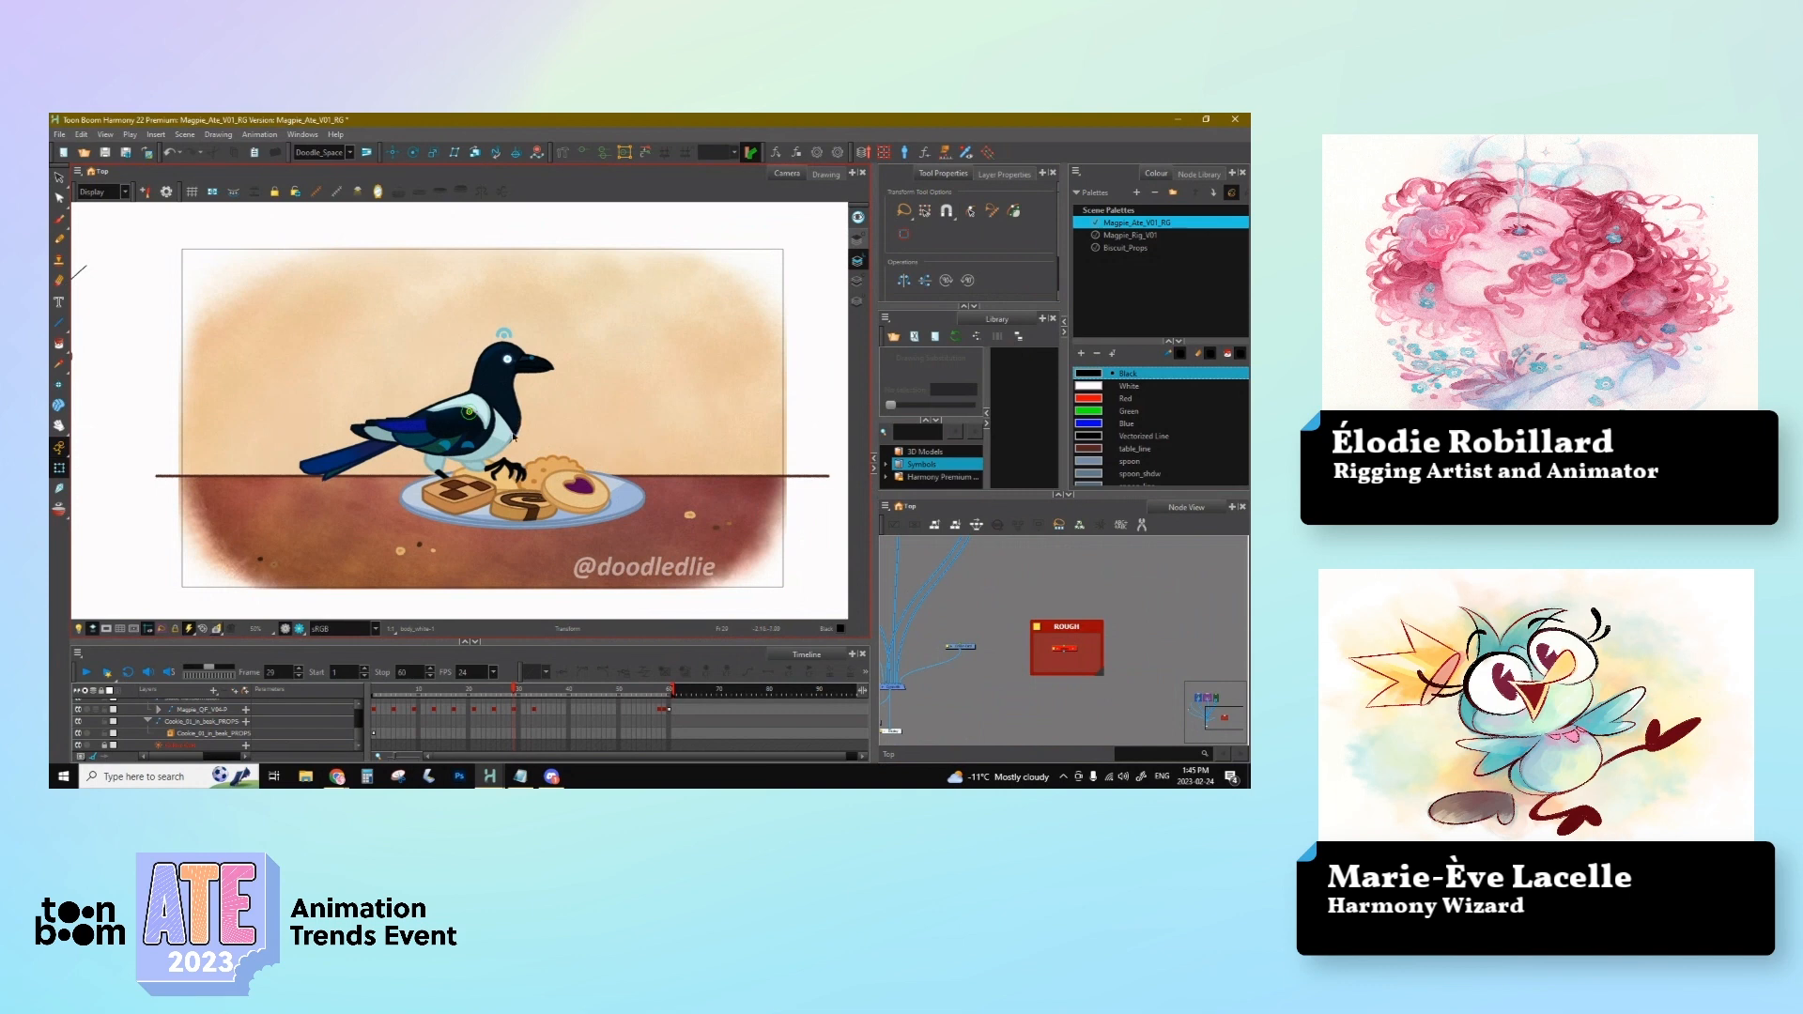
{"action": "left_click", "coordinate": [516, 431]}
{"action": "key", "text": "alt+s"}
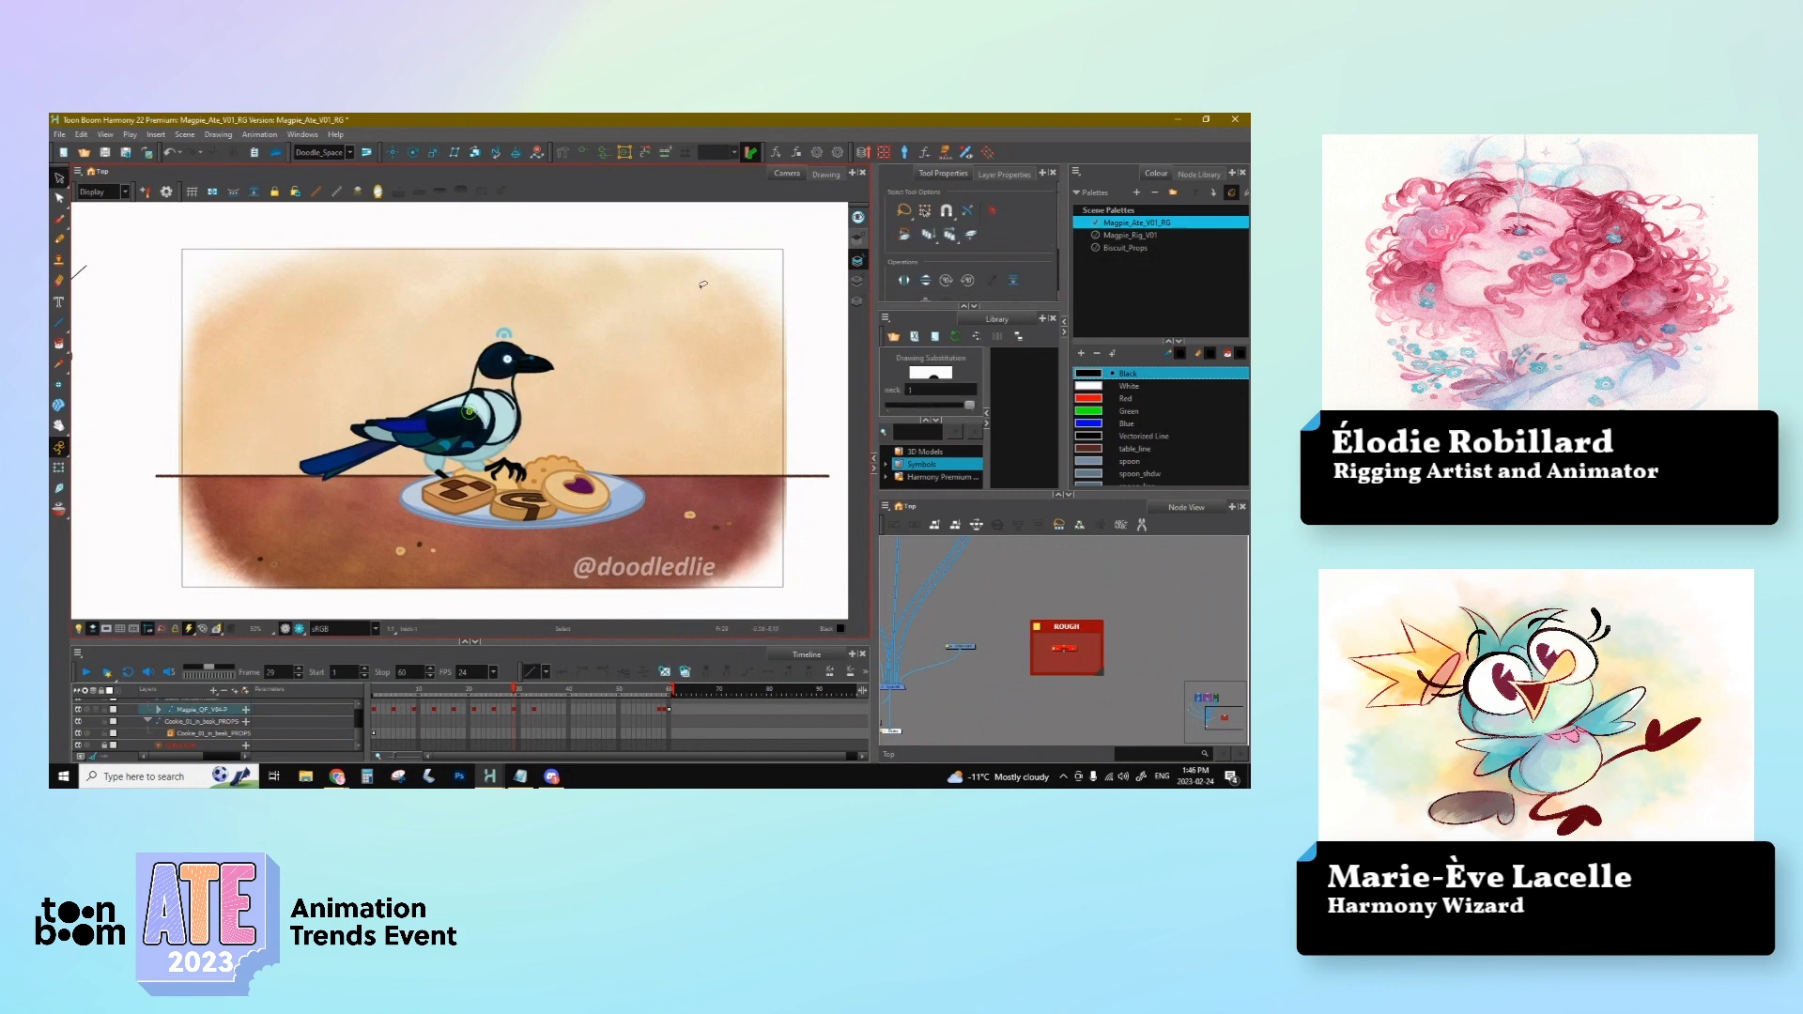
Step: Preview the neck drawing with the light table, and enable the Select tool's multiple-drawing options, including Apply to All Frames
{"action": "left_click", "coordinate": [904, 280]}
{"action": "left_click", "coordinate": [857, 218]}
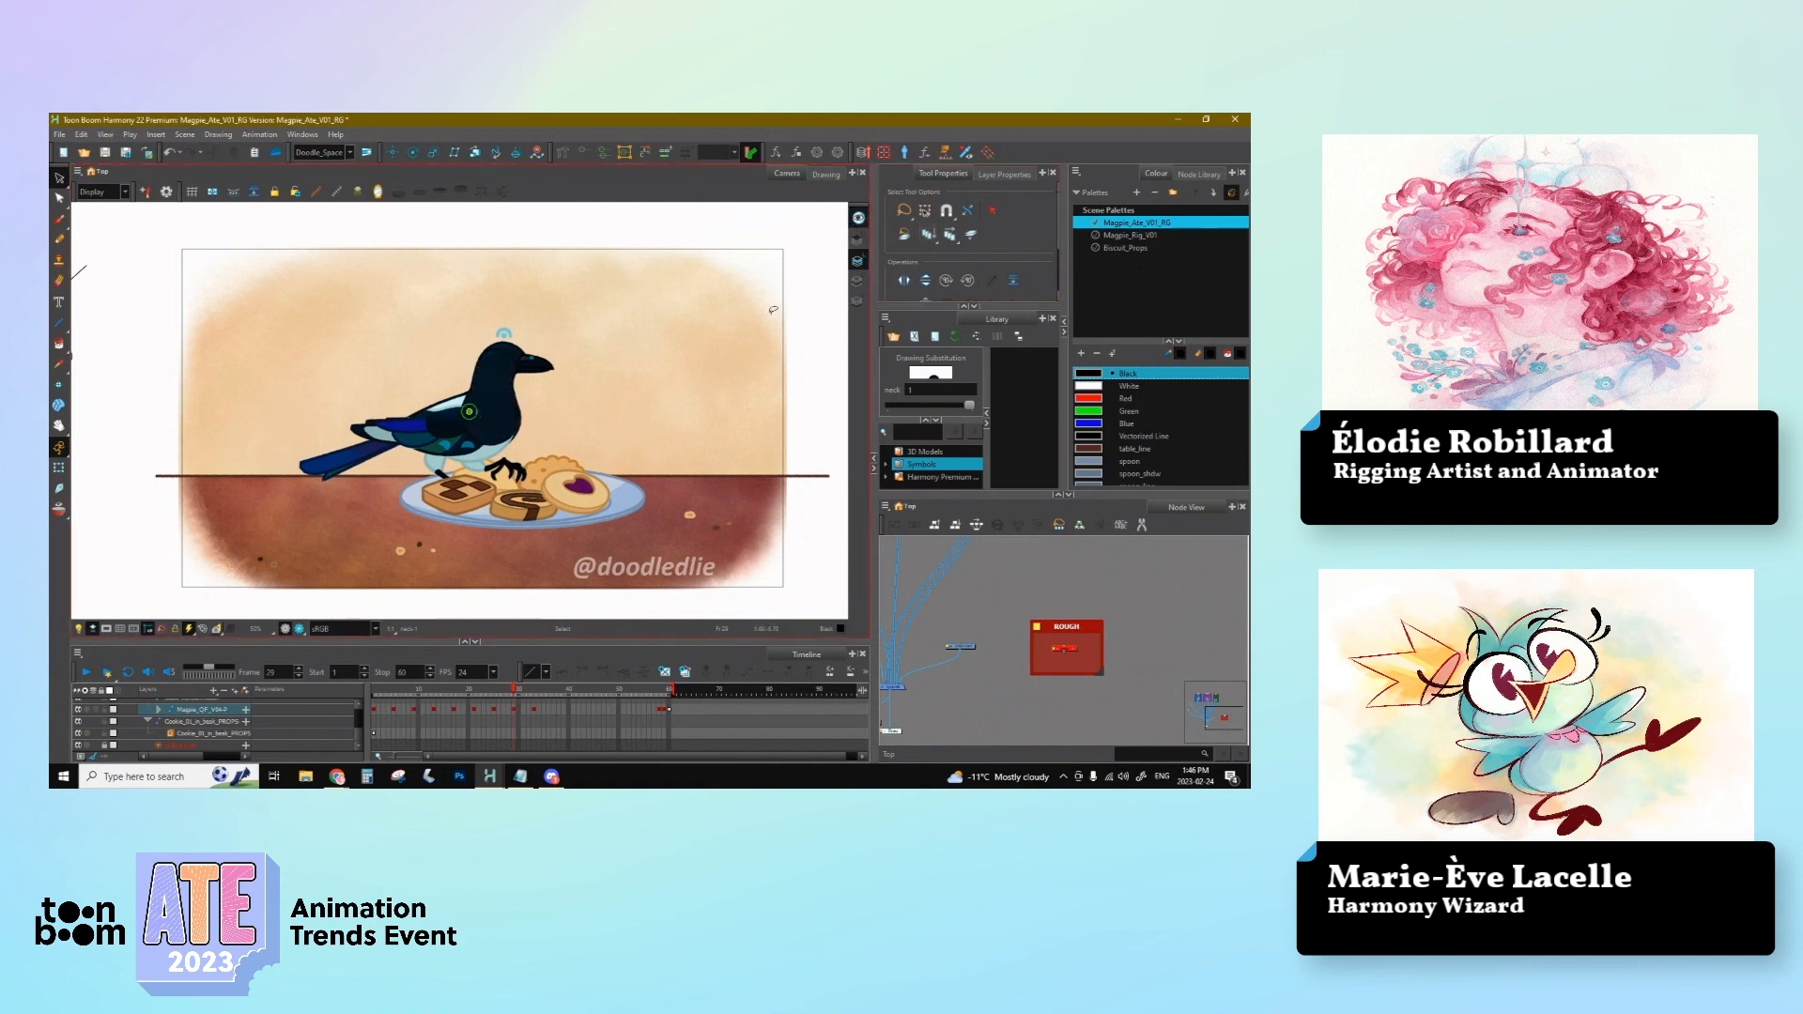
{"action": "left_click", "coordinate": [79, 628]}
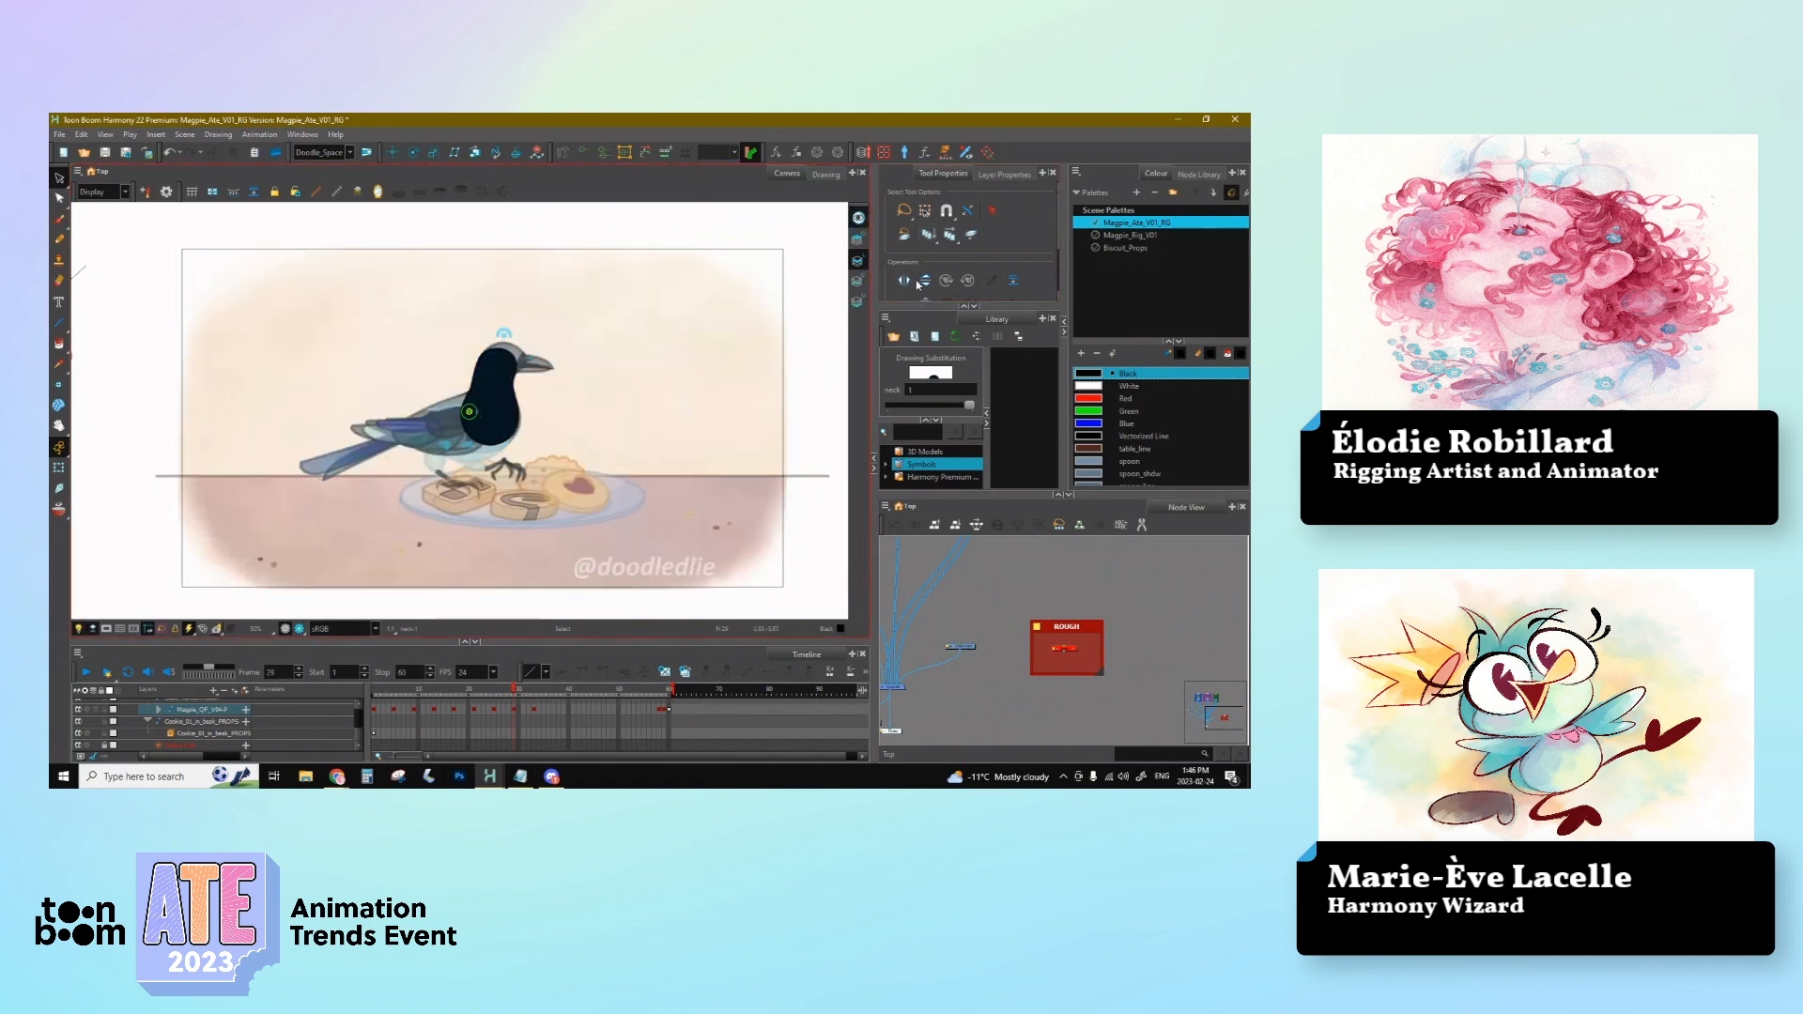
{"action": "left_click", "coordinate": [928, 236]}
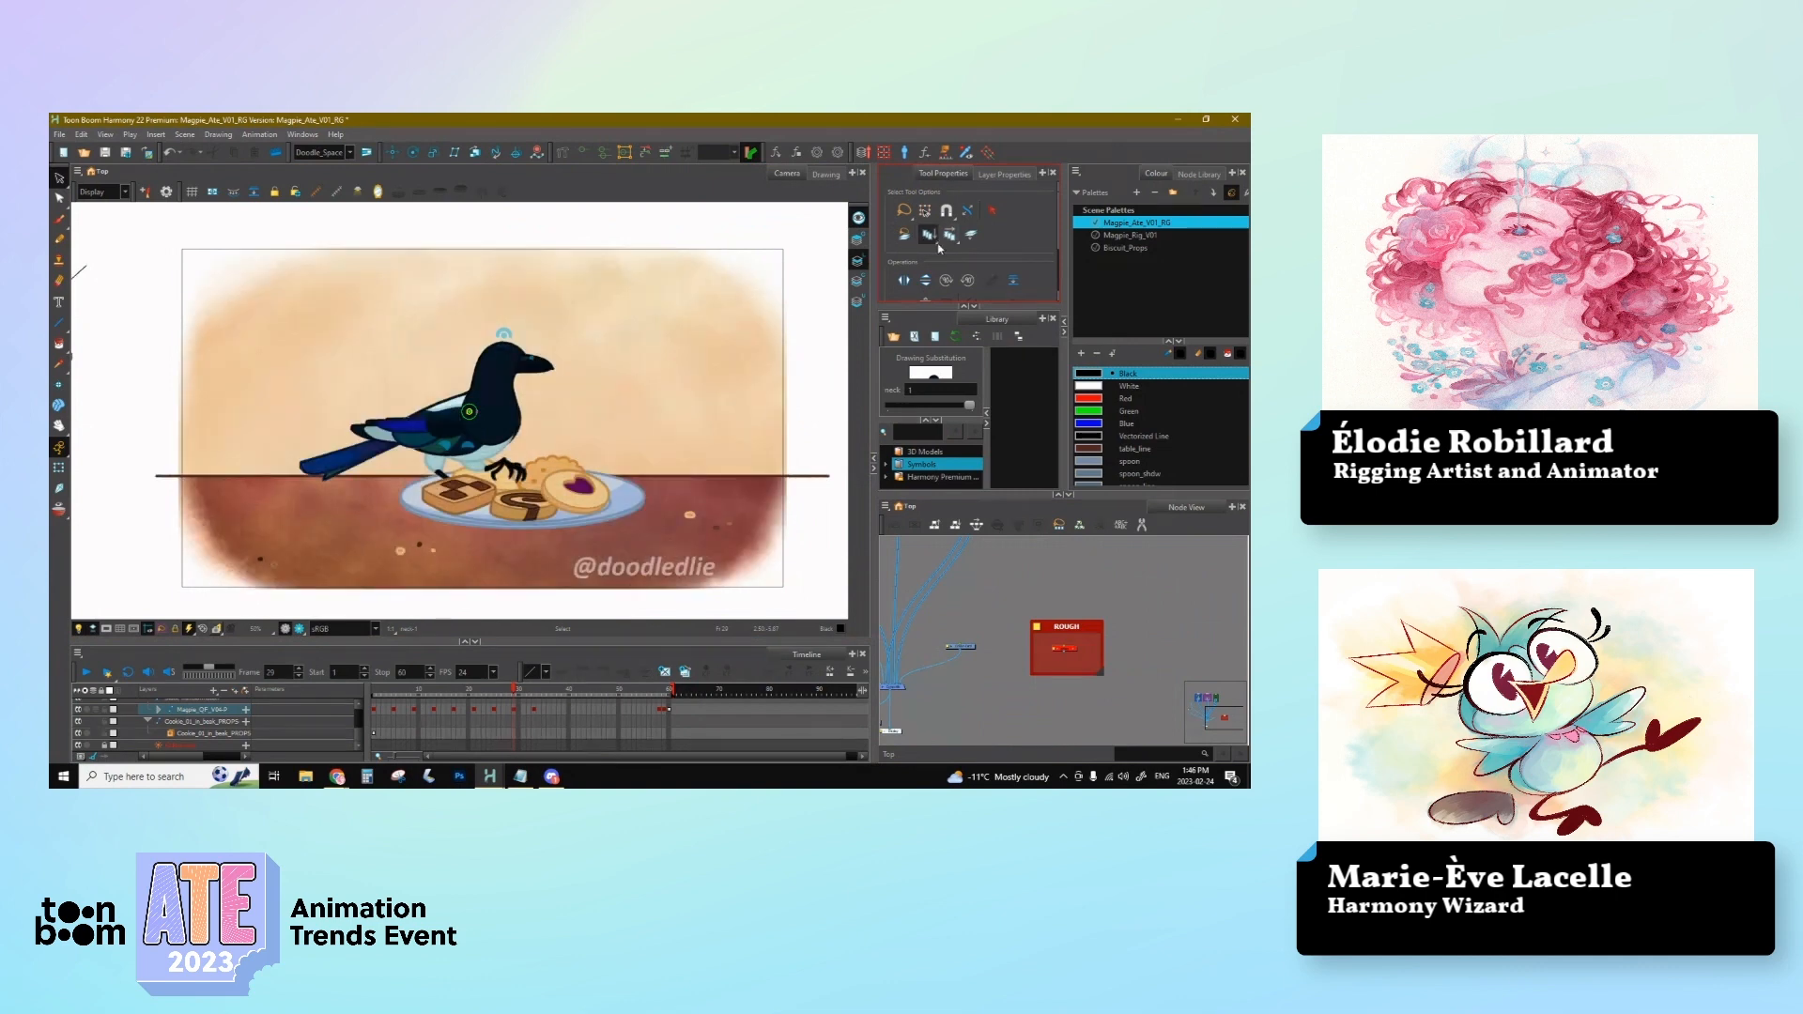
{"action": "left_click", "coordinate": [950, 235]}
{"action": "left_click", "coordinate": [971, 235]}
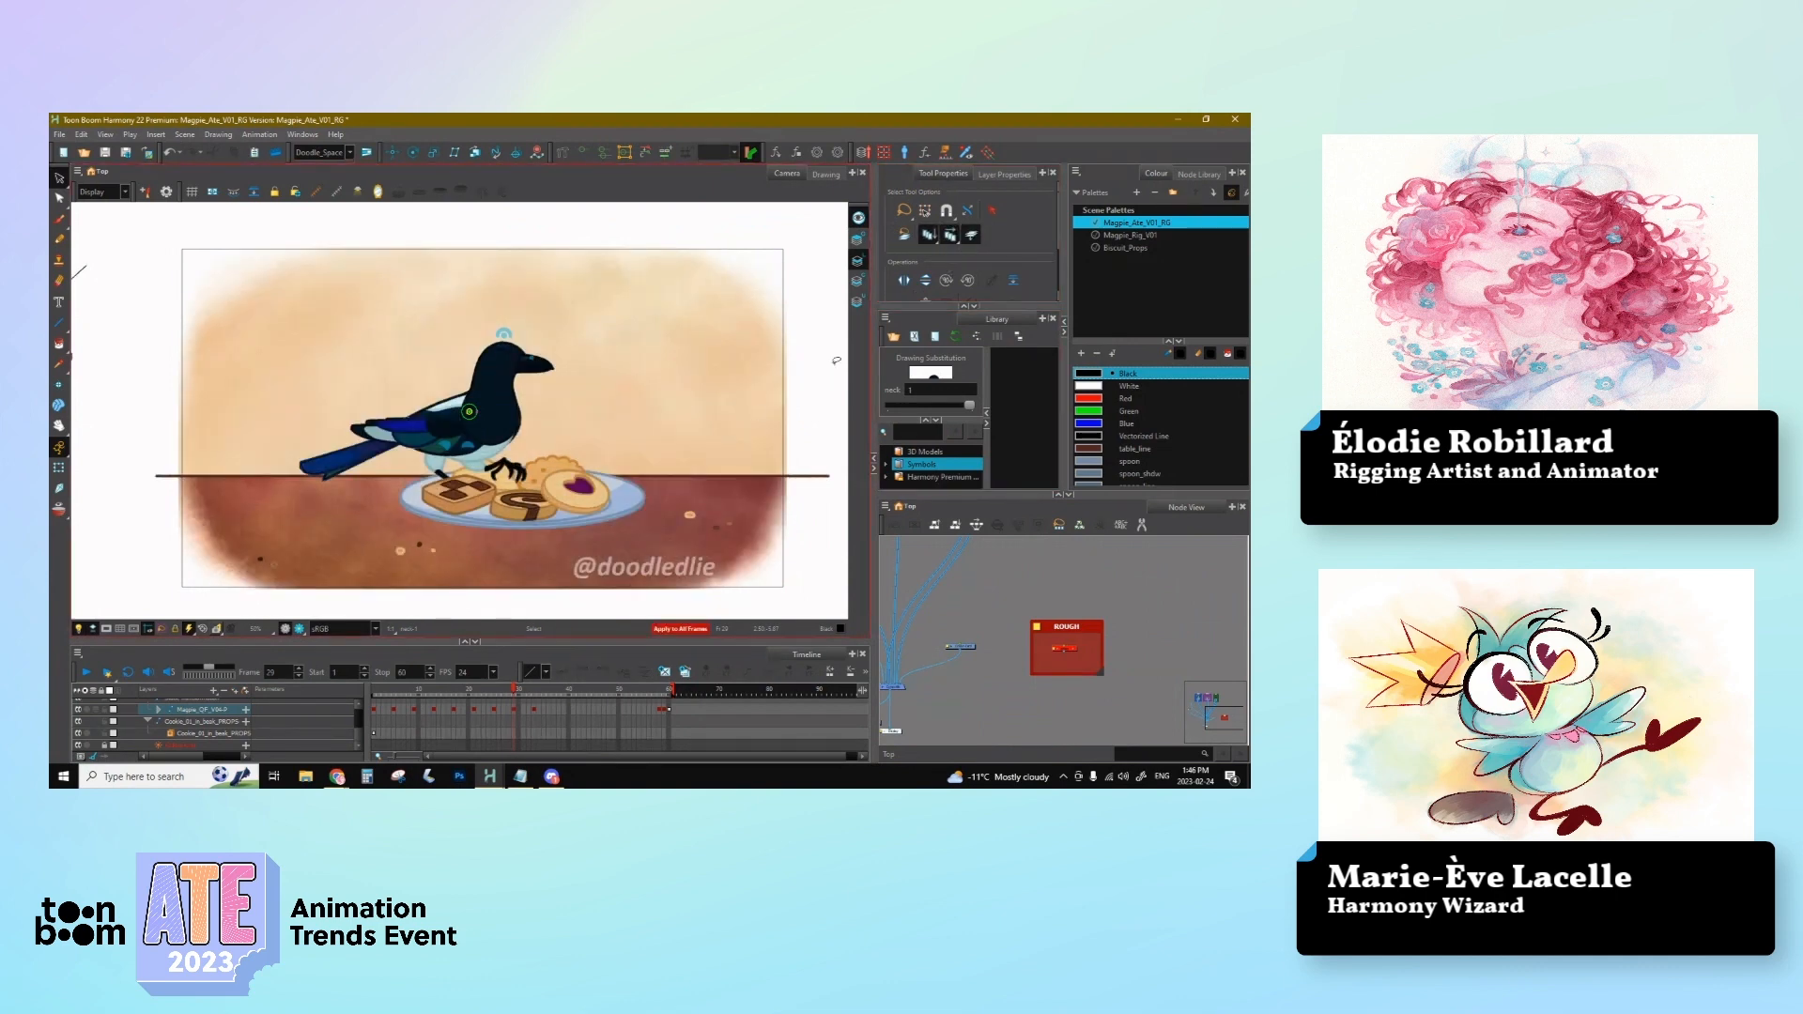
{"action": "left_click", "coordinate": [93, 629]}
Step: Select the strokes of the hand, magpie and cookies across the scene and try reducing their line thickness
{"action": "mouse_move", "coordinate": [815, 500]}
{"action": "left_mouse_down"}
{"action": "mouse_move", "coordinate": [799, 293]}
{"action": "mouse_move", "coordinate": [534, 204]}
{"action": "mouse_move", "coordinate": [140, 358]}
{"action": "mouse_move", "coordinate": [146, 540]}
{"action": "mouse_move", "coordinate": [657, 540]}
{"action": "mouse_move", "coordinate": [682, 507]}
{"action": "left_mouse_up"}
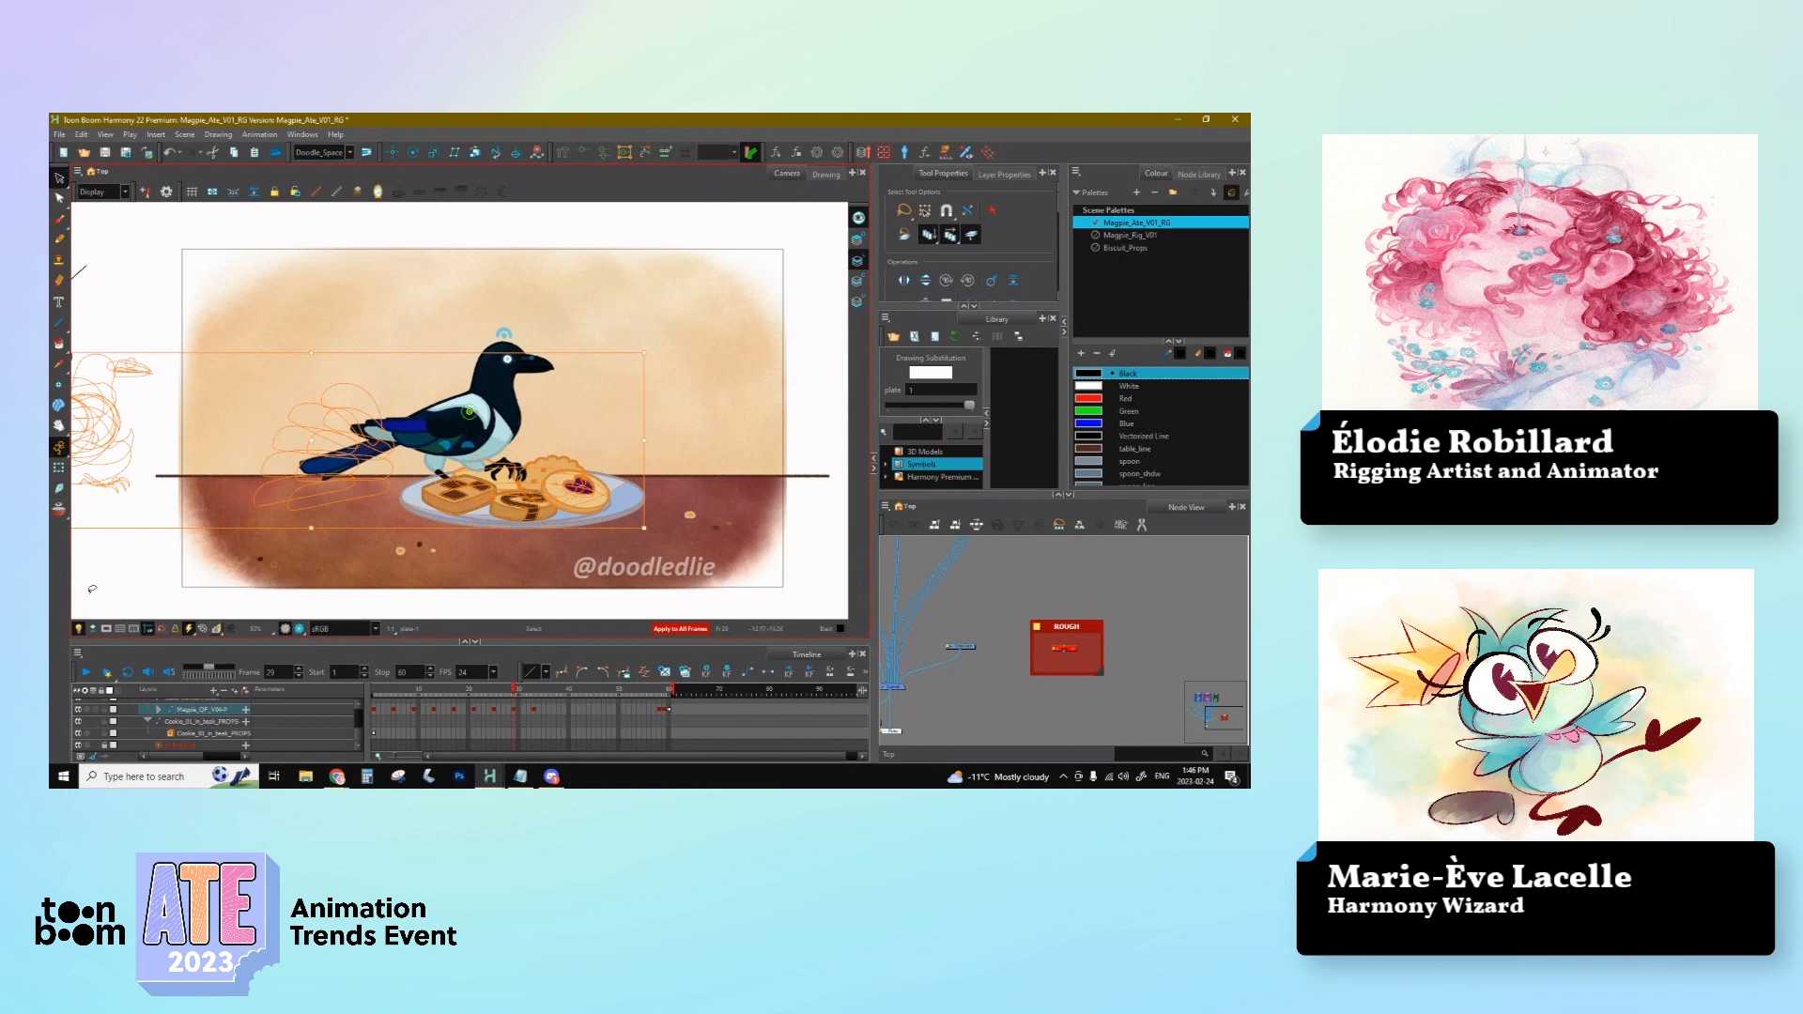
{"action": "key", "text": "1"}
{"action": "key", "text": "1"}
{"action": "key", "text": "1"}
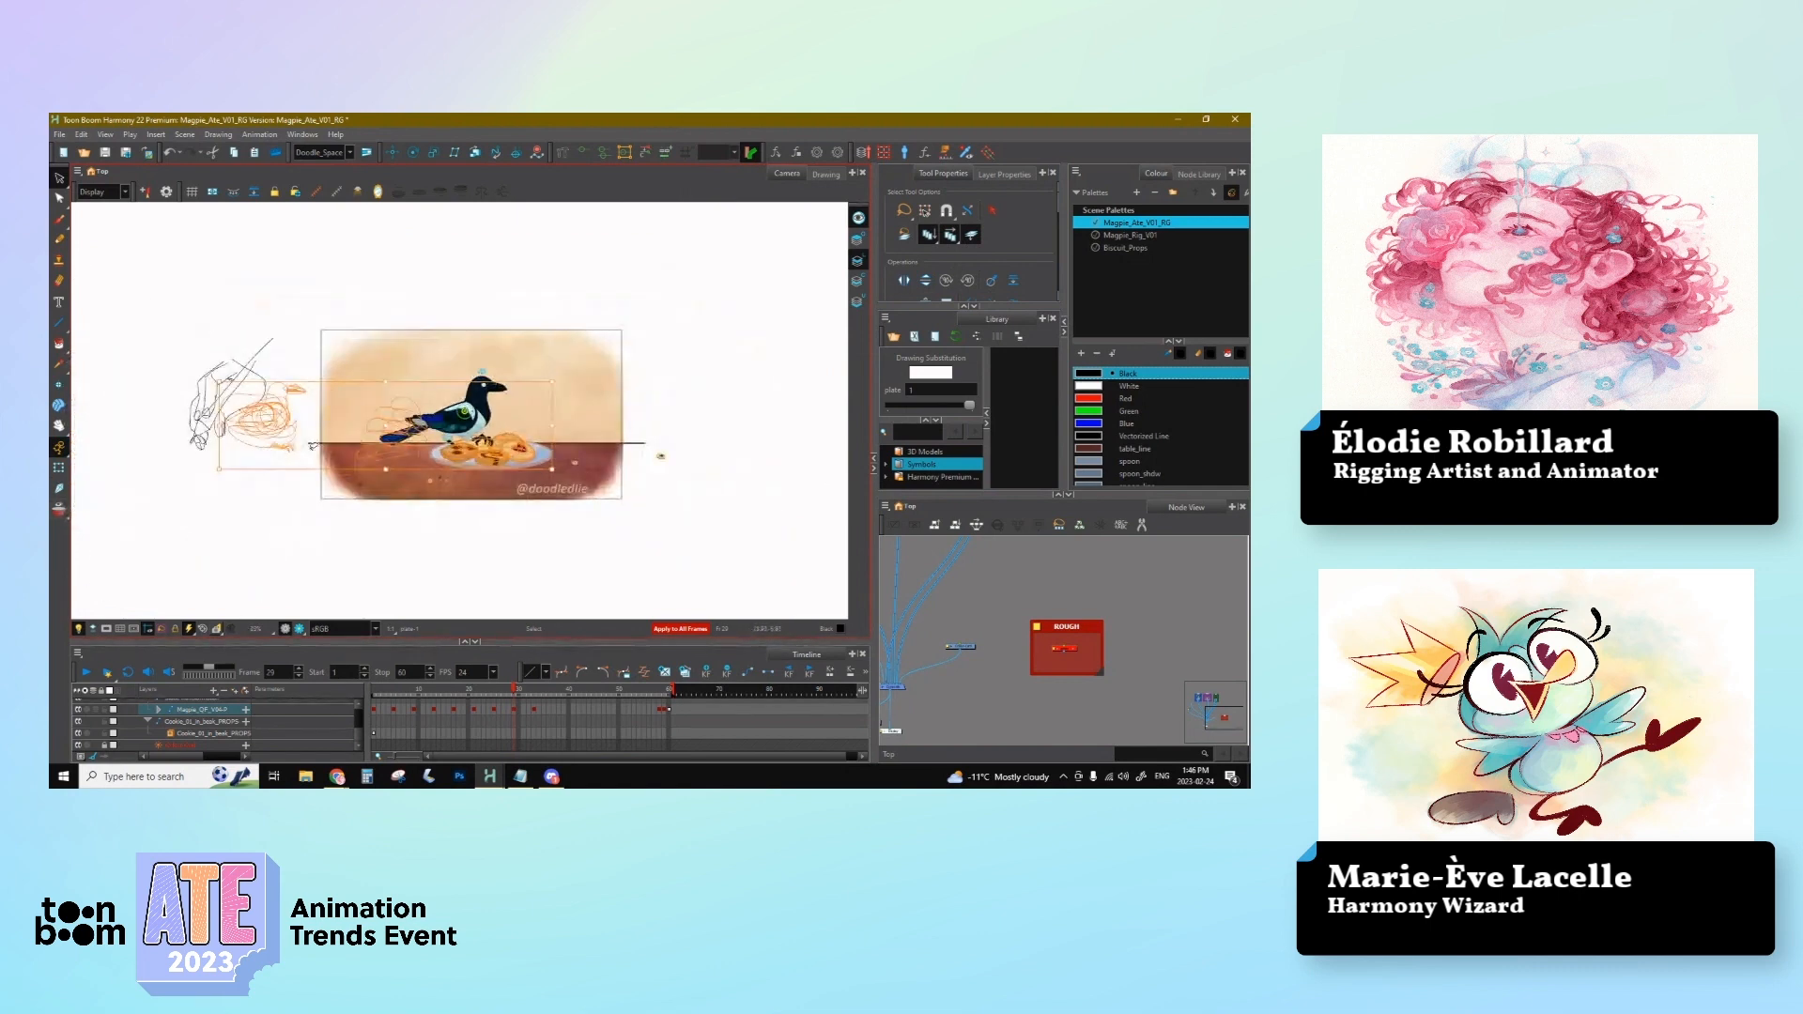
{"action": "mouse_move", "coordinate": [713, 374]}
{"action": "left_mouse_down"}
{"action": "mouse_move", "coordinate": [80, 413]}
{"action": "mouse_move", "coordinate": [709, 451]}
{"action": "mouse_move", "coordinate": [695, 437]}
{"action": "left_mouse_up"}
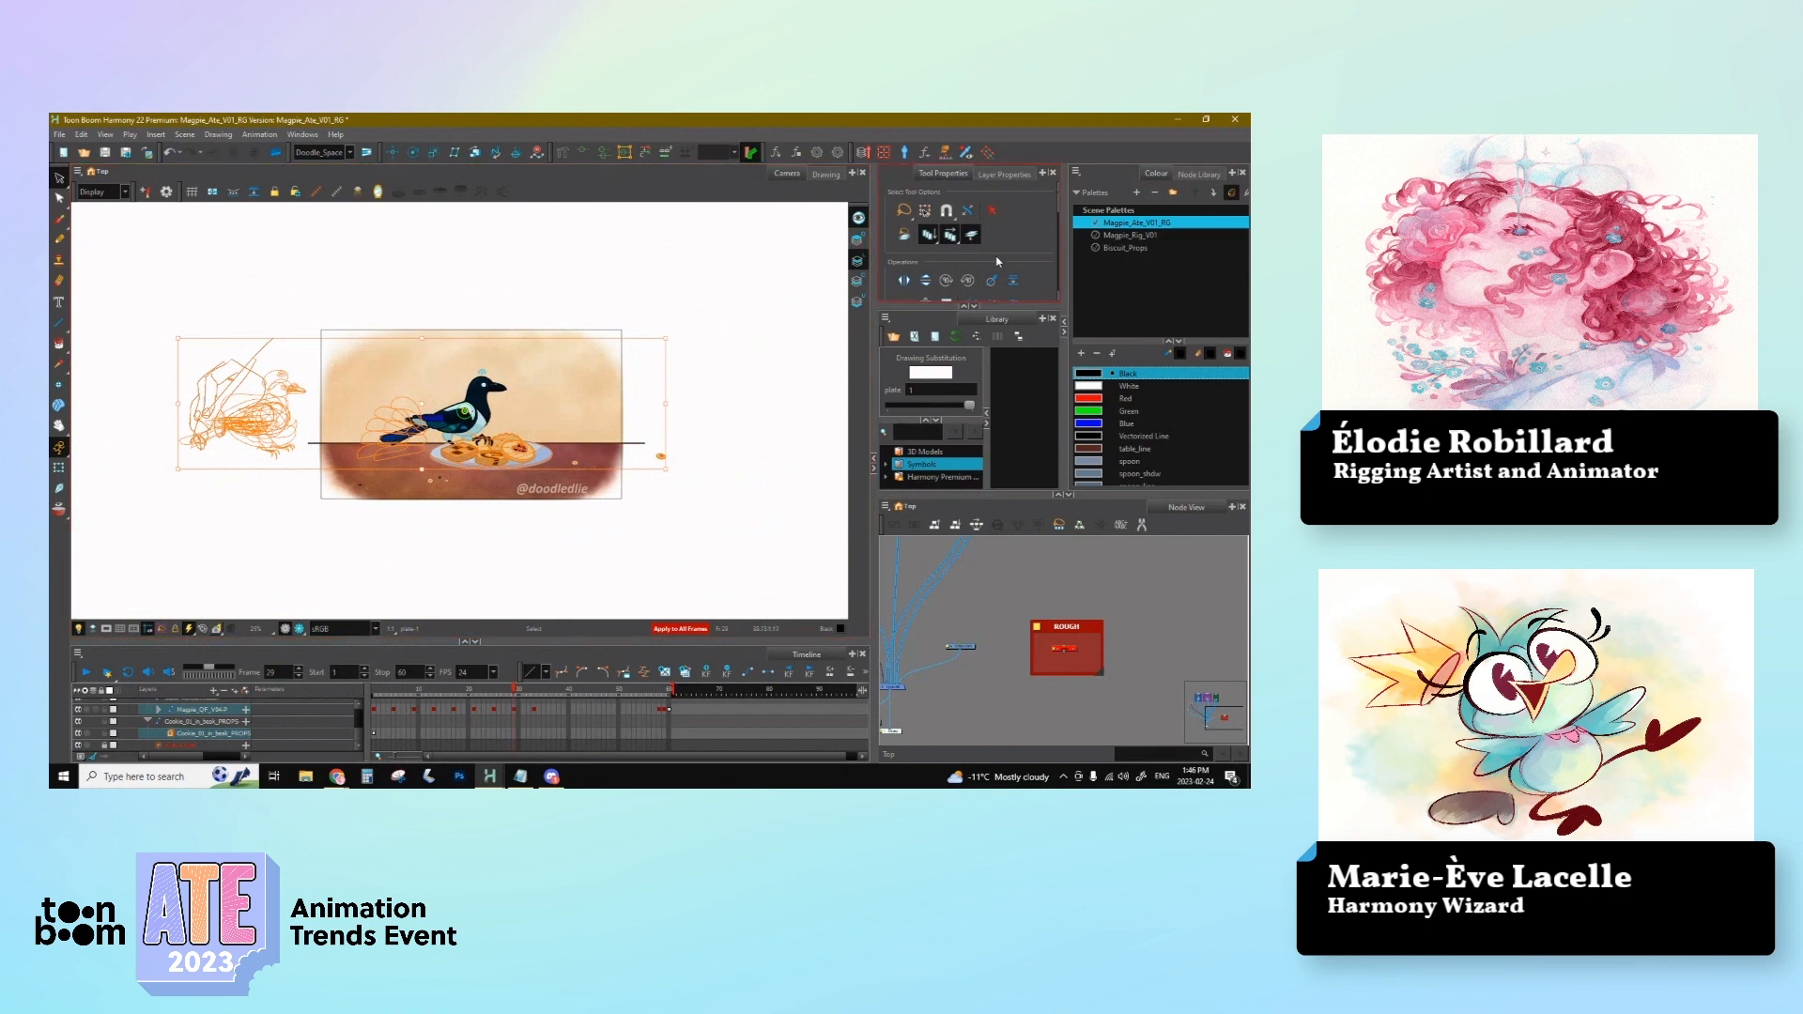
{"action": "scroll", "coordinate": [998, 262], "scroll_direction": "down", "scroll_amount": 5}
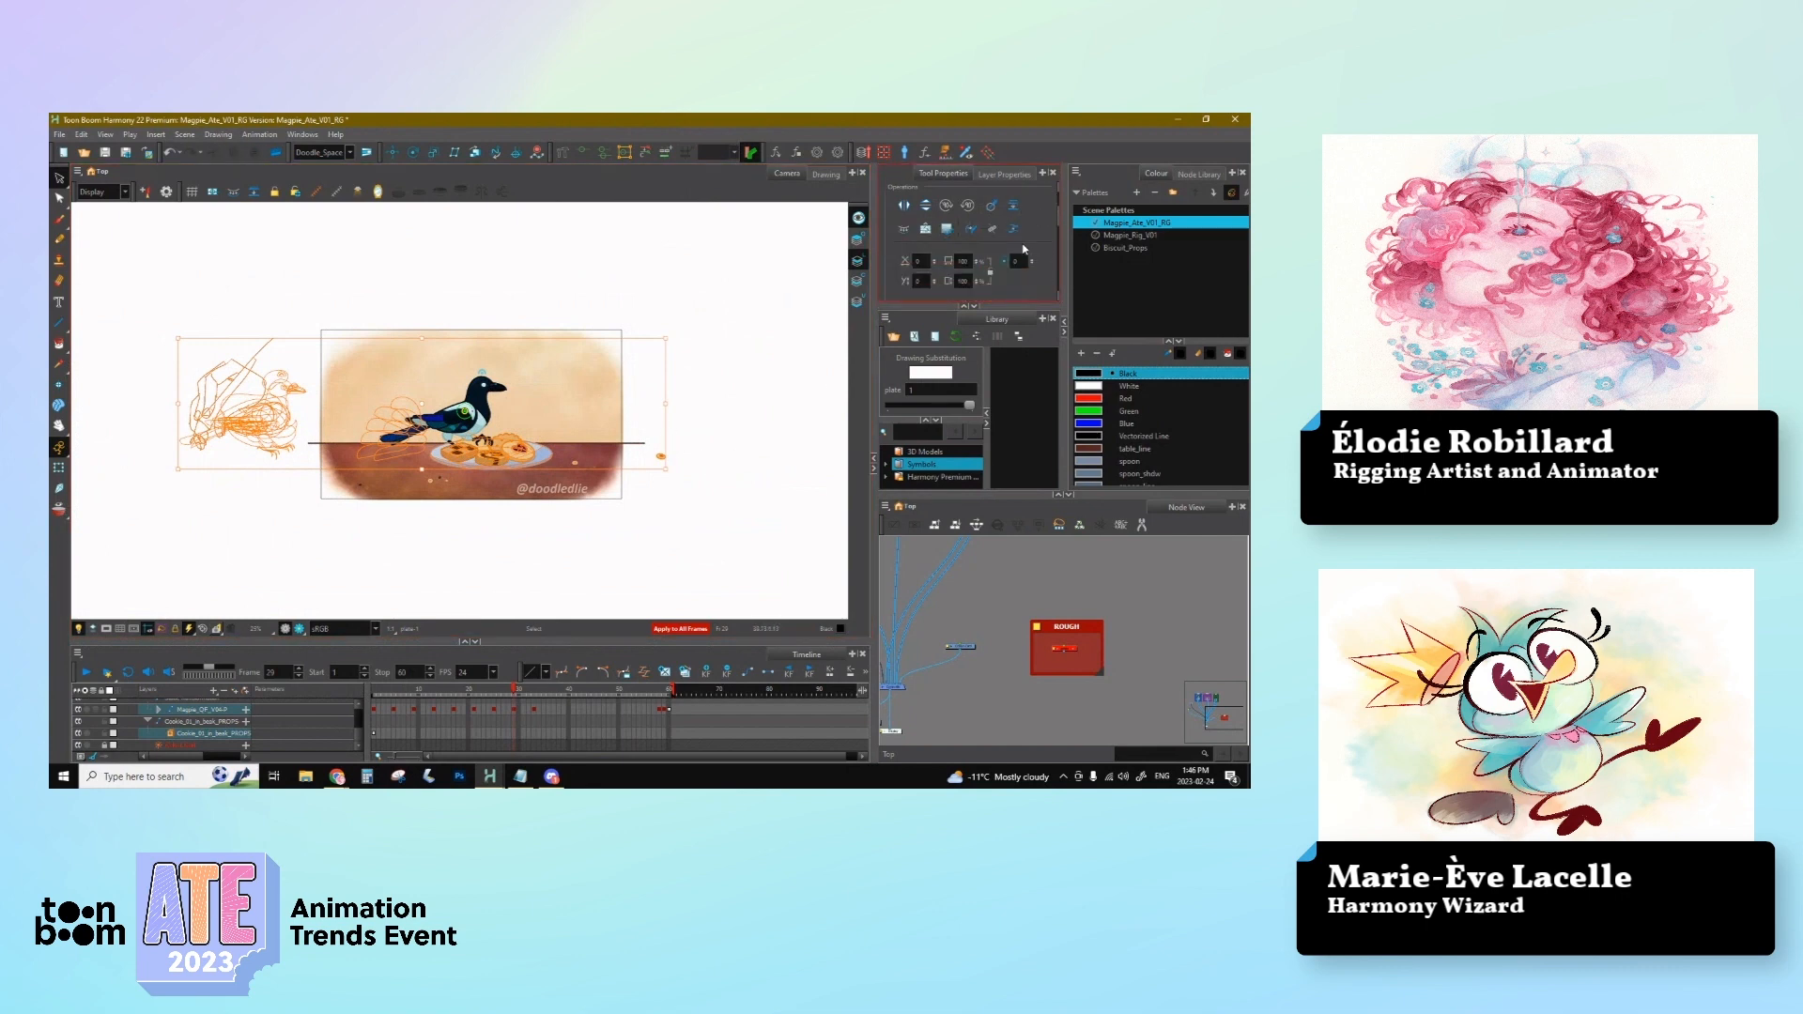
{"action": "double_click", "coordinate": [1030, 268]}
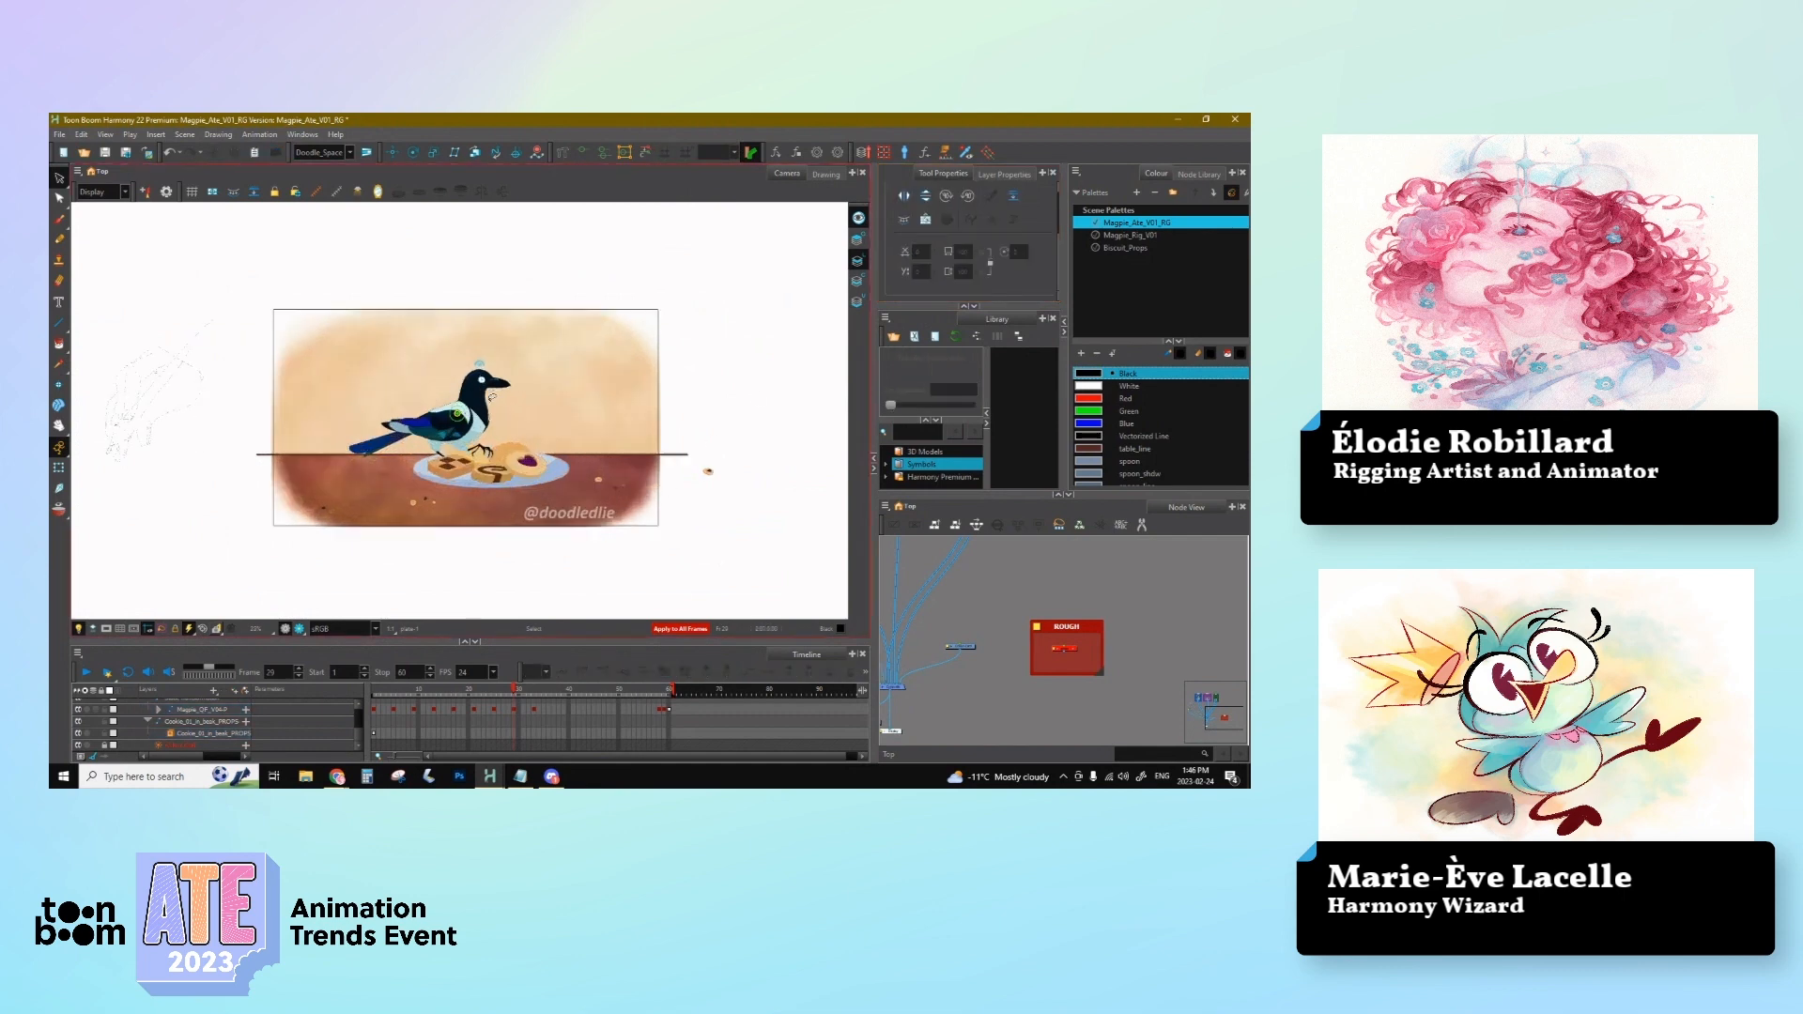
{"action": "scroll", "coordinate": [492, 396], "scroll_direction": "up", "scroll_amount": 4}
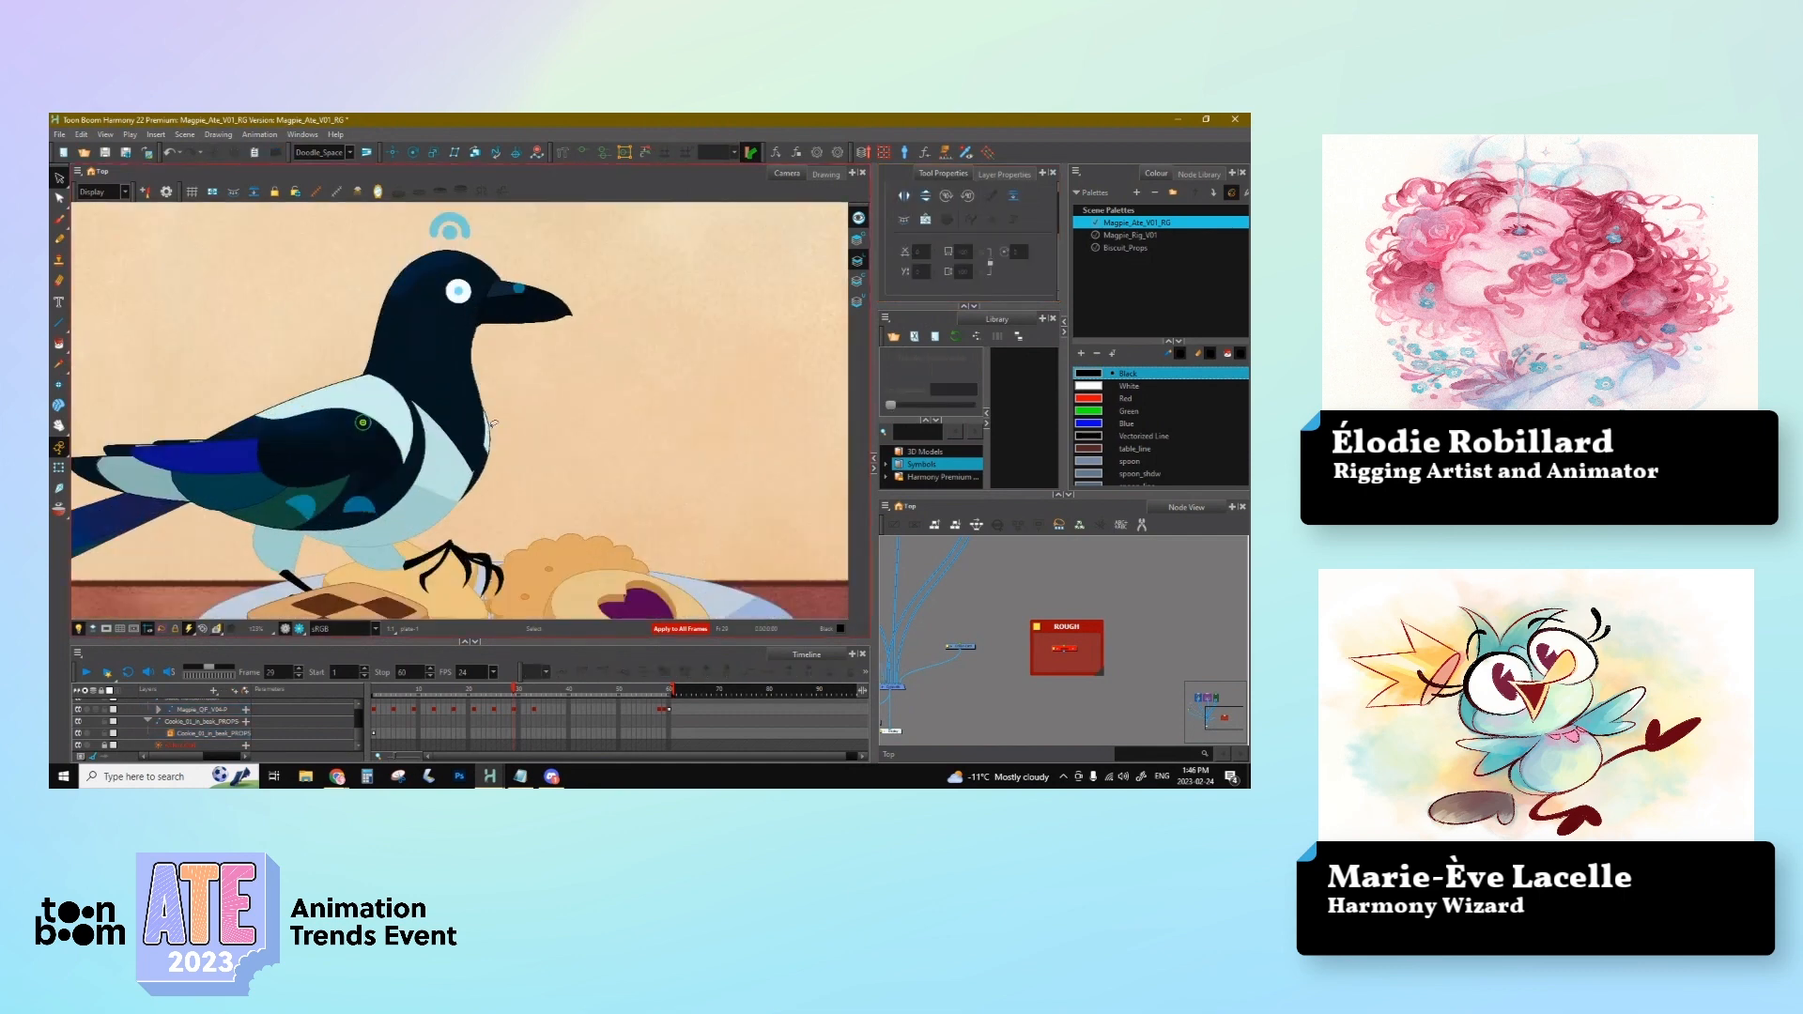
{"action": "scroll", "coordinate": [496, 422], "scroll_direction": "down", "scroll_amount": 4}
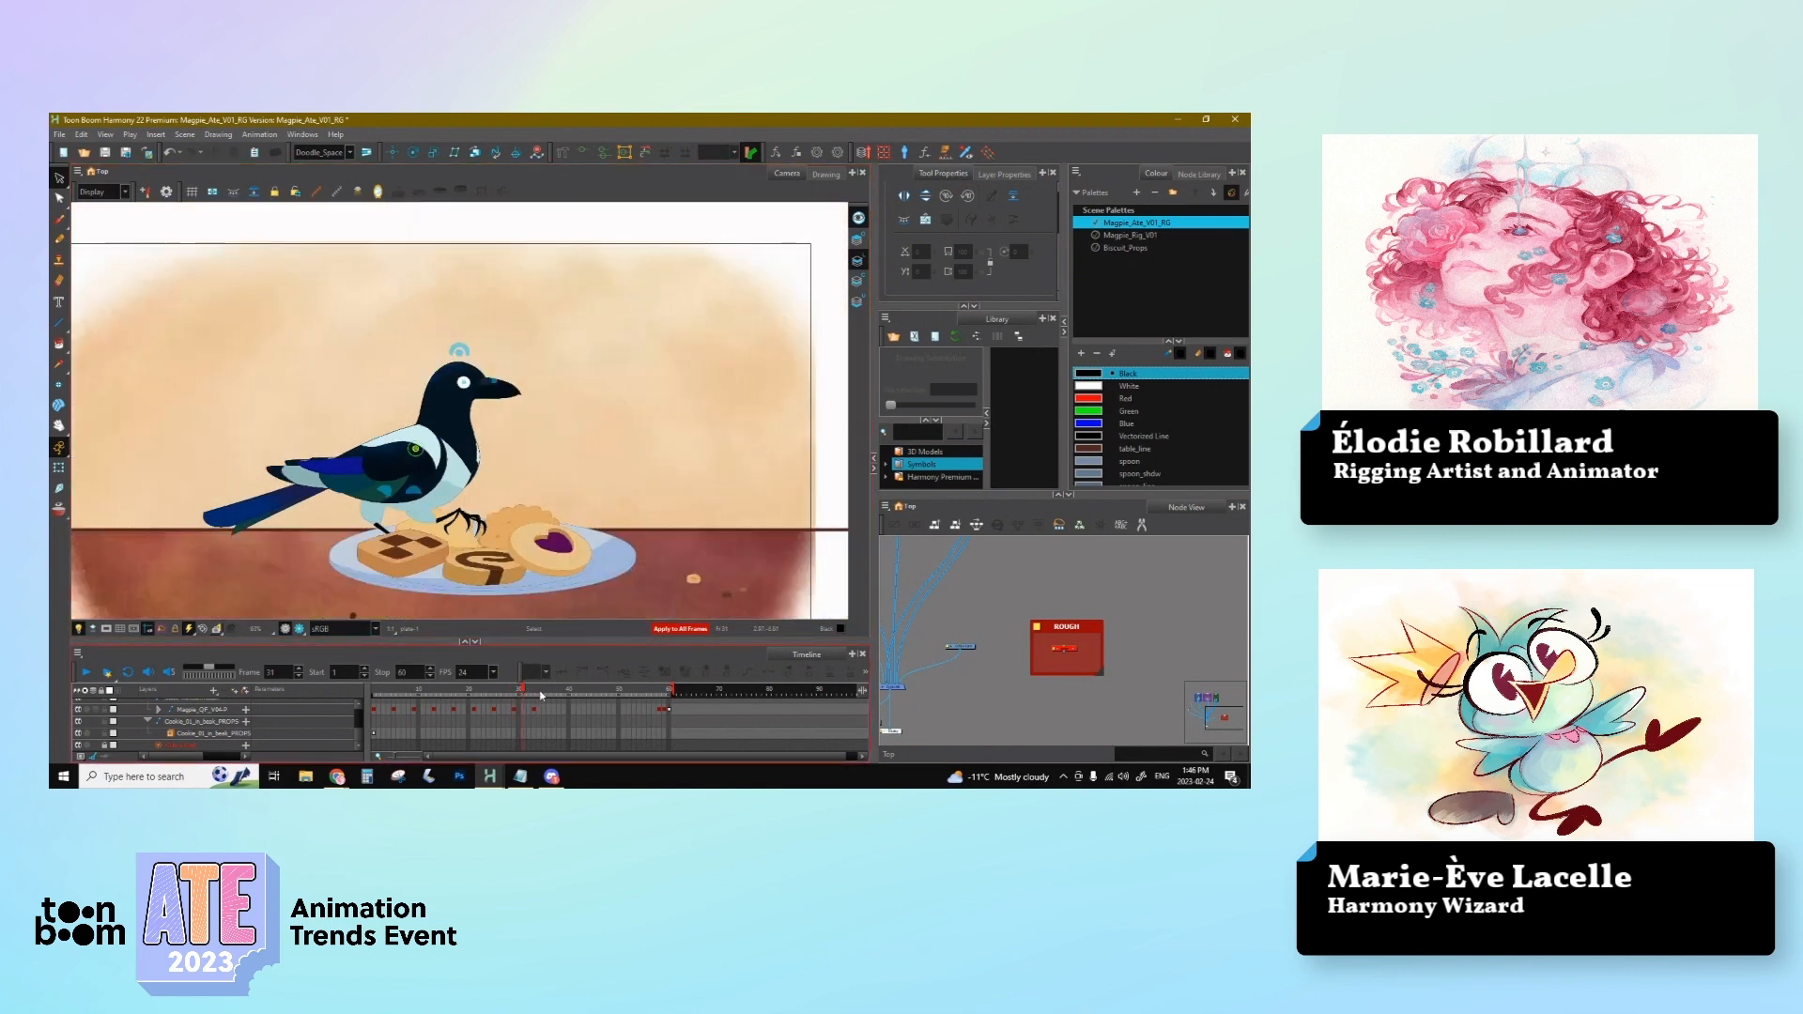
Step: Undo the line thickness change at the spread-wing pose near the end of the animation and go to frame 27
{"action": "left_click", "coordinate": [648, 696]}
{"action": "left_click_drag", "start_coordinate": [657, 698], "coordinate": [660, 695]}
{"action": "left_click", "coordinate": [537, 449]}
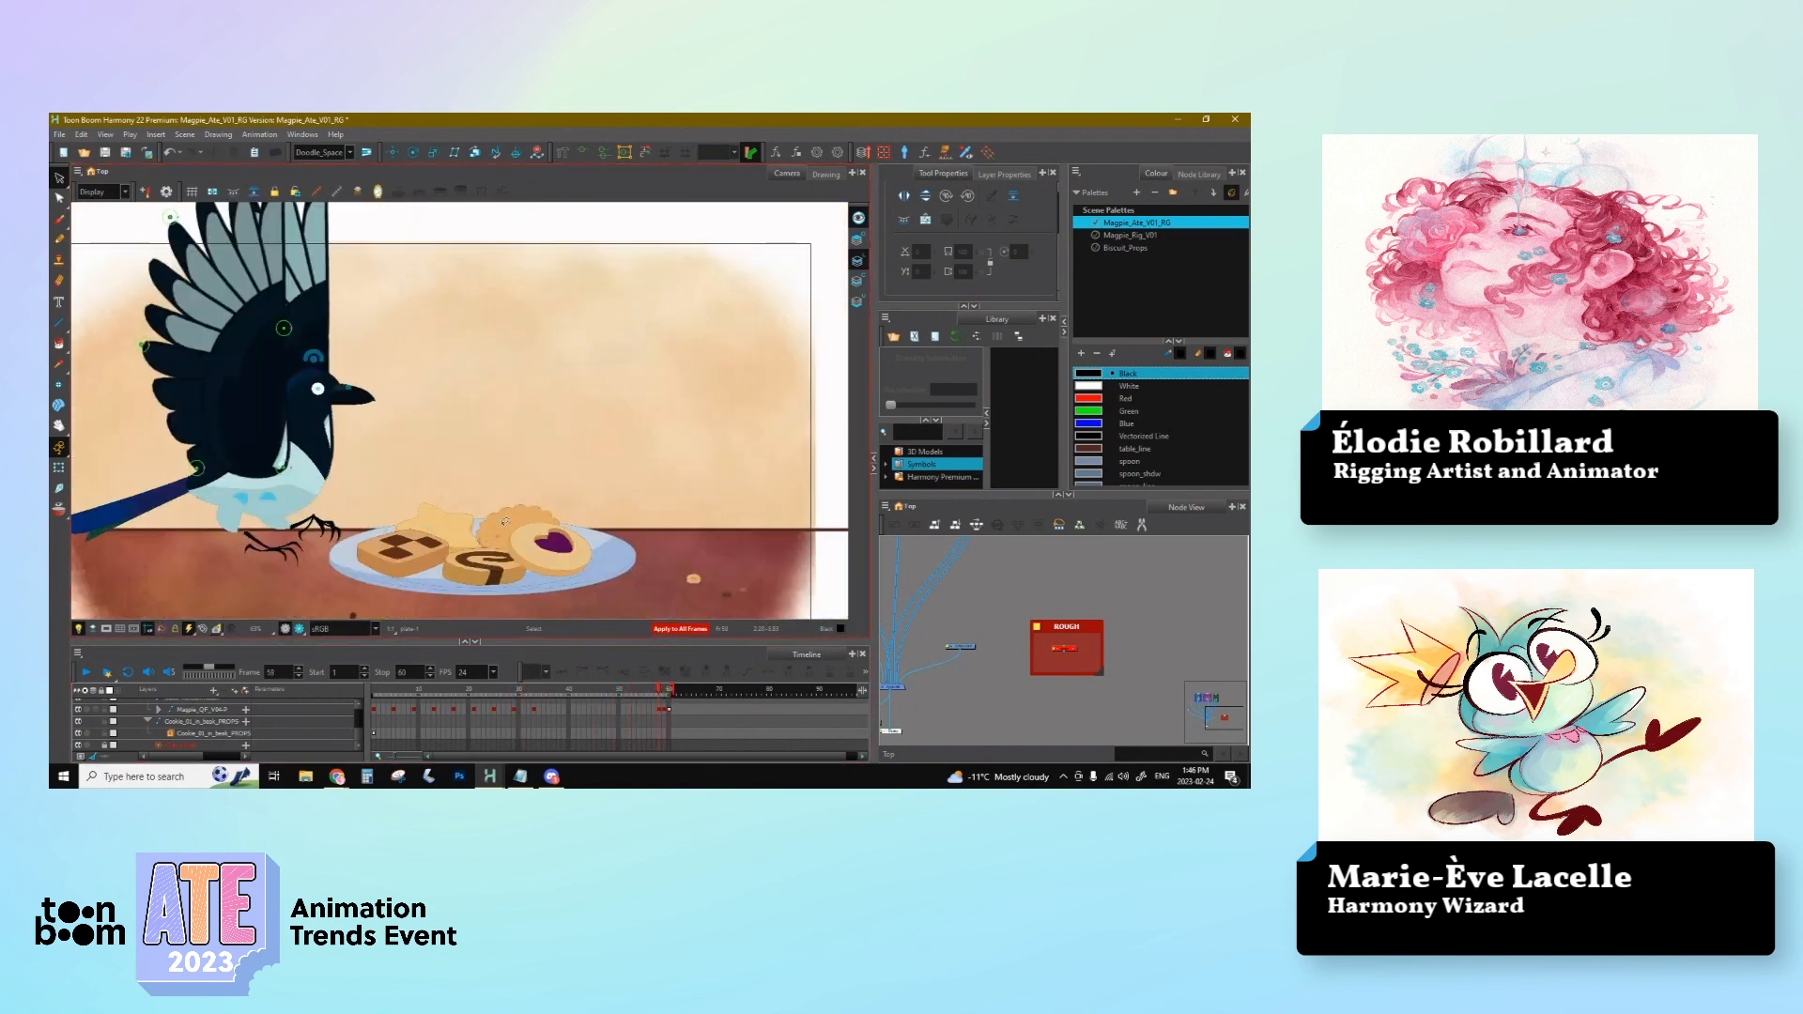
{"action": "key", "text": "ctrl+a"}
{"action": "key", "text": "ctrl+z"}
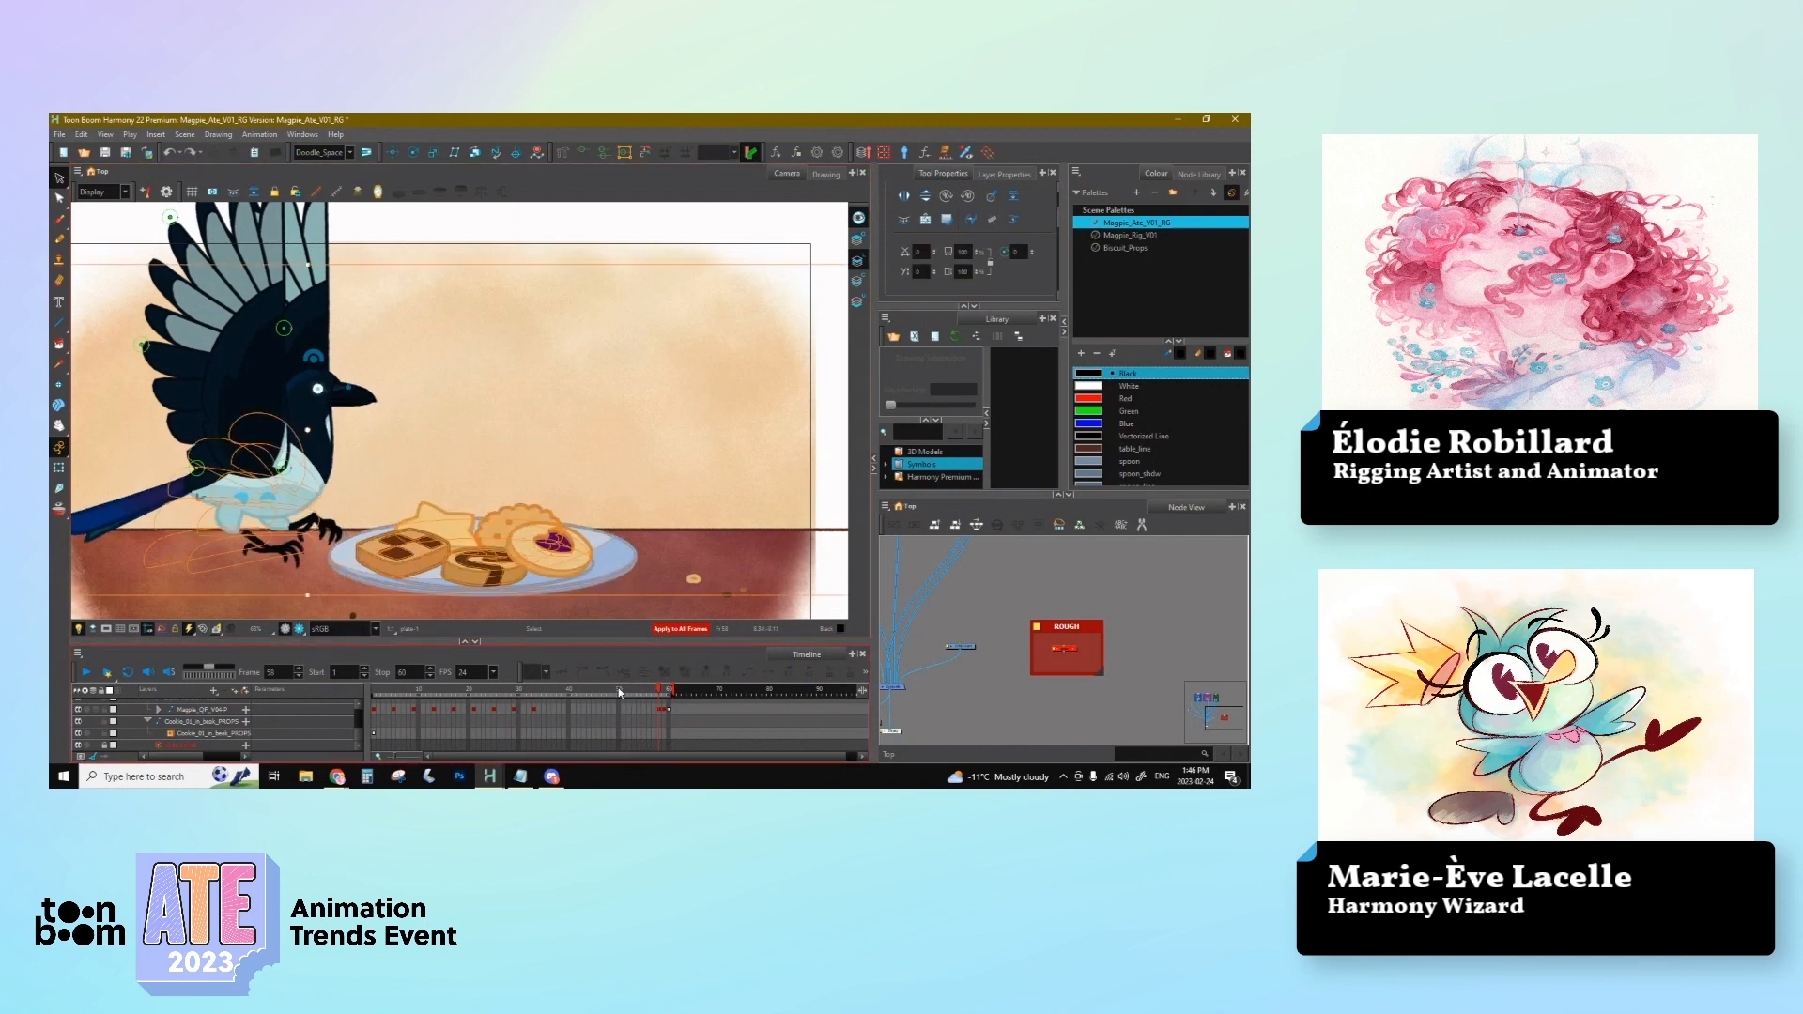
{"action": "left_click_drag", "start_coordinate": [618, 691], "coordinate": [505, 694]}
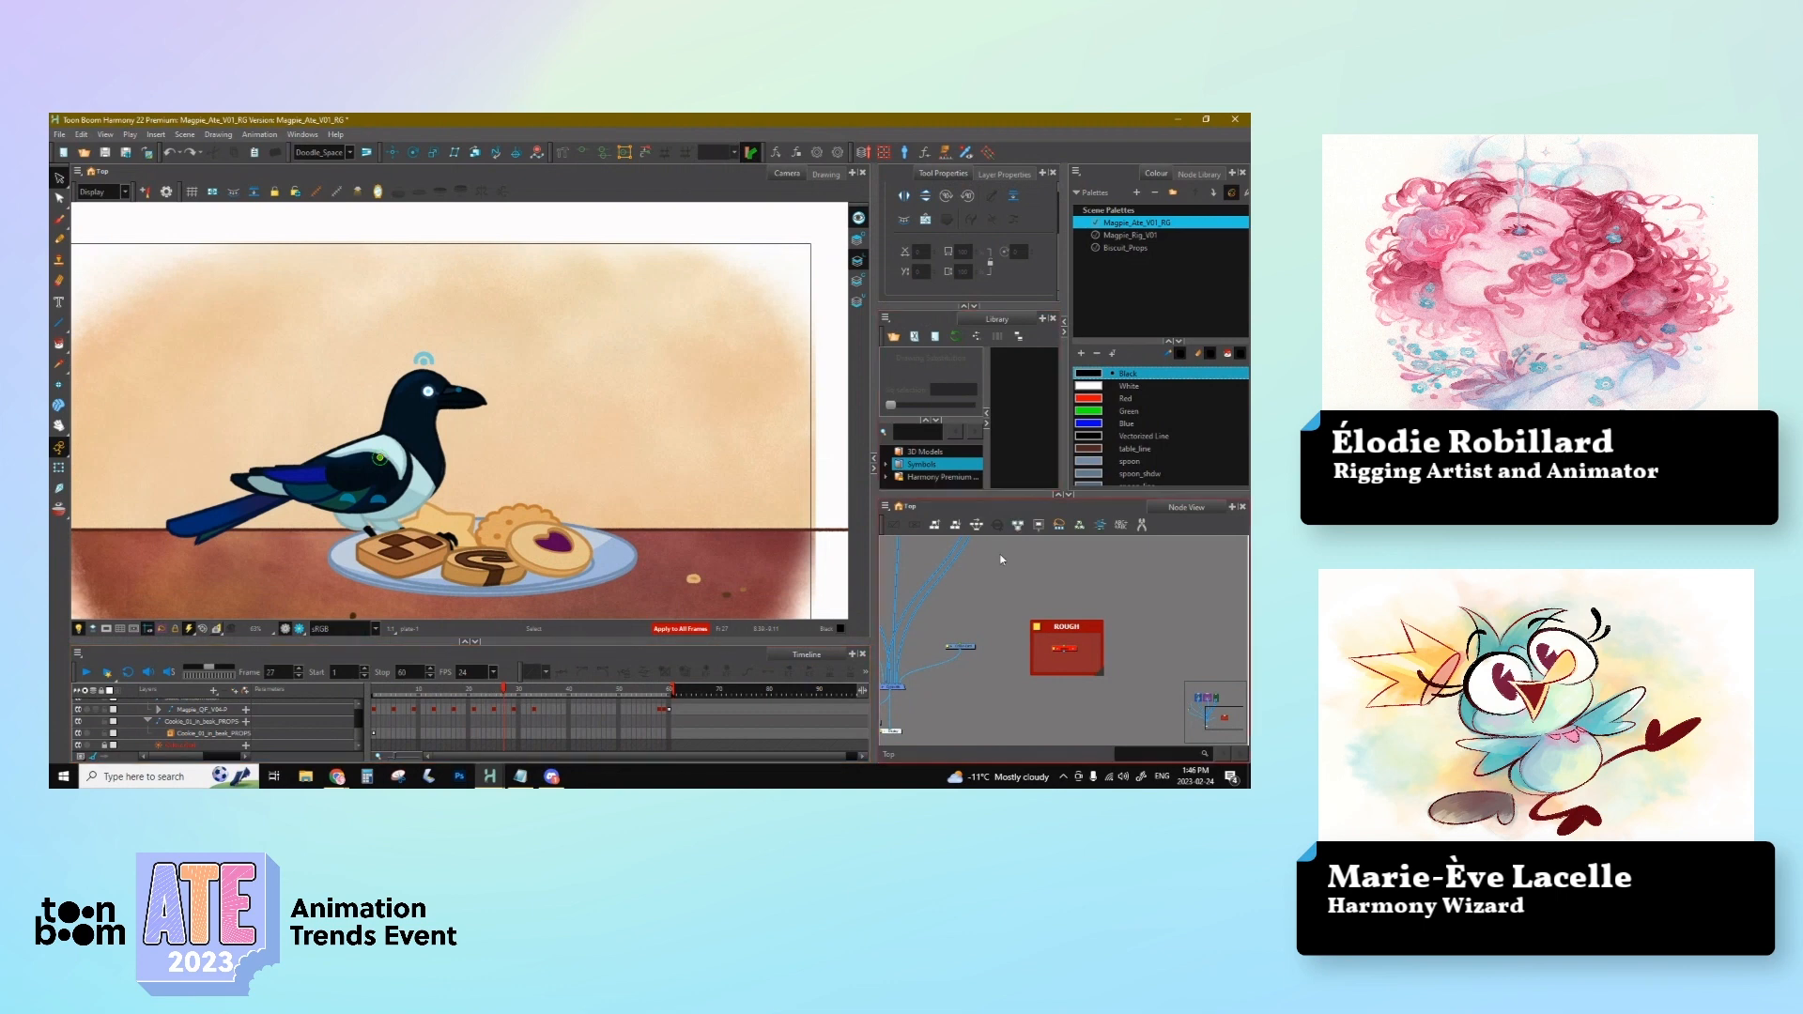
Step: Lasso the strokes of the magpie and cookie plate at frame 27, change their brush texture to Charcoal, and clear the selection
{"action": "key", "text": "1"}
{"action": "left_click_drag", "start_coordinate": [493, 498], "coordinate": [509, 461]}
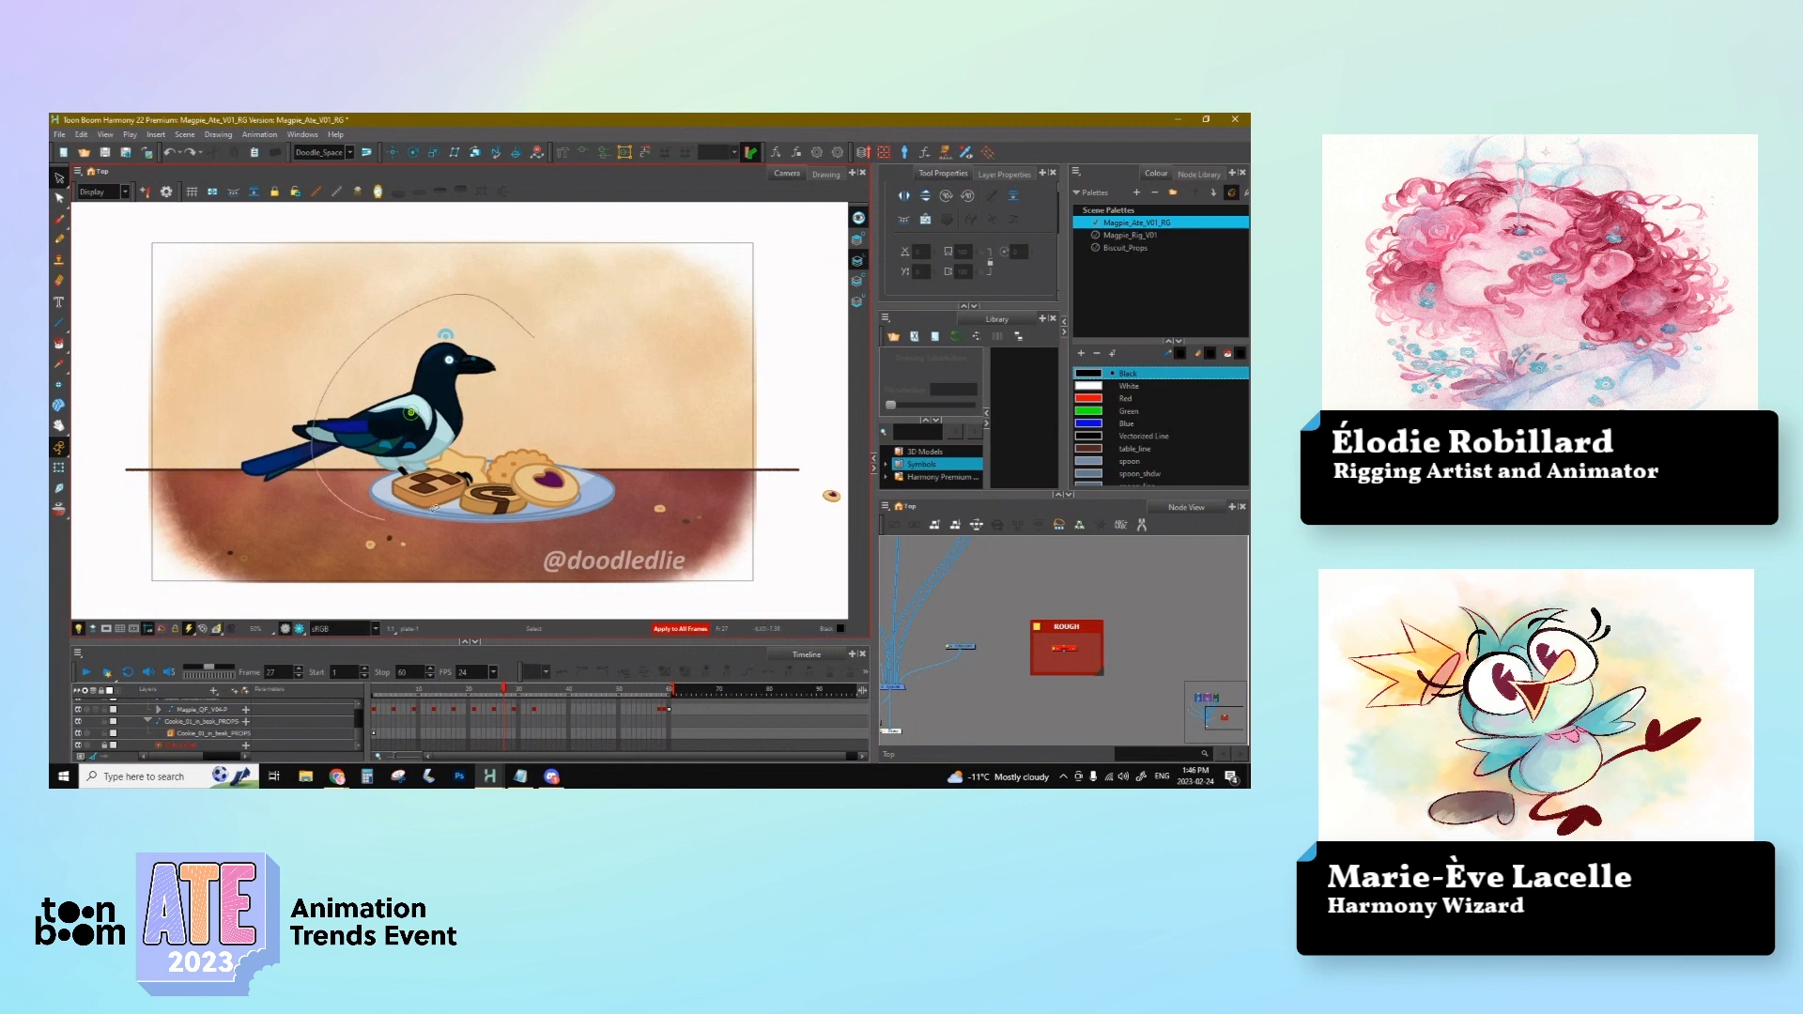
{"action": "left_click", "coordinate": [492, 400]}
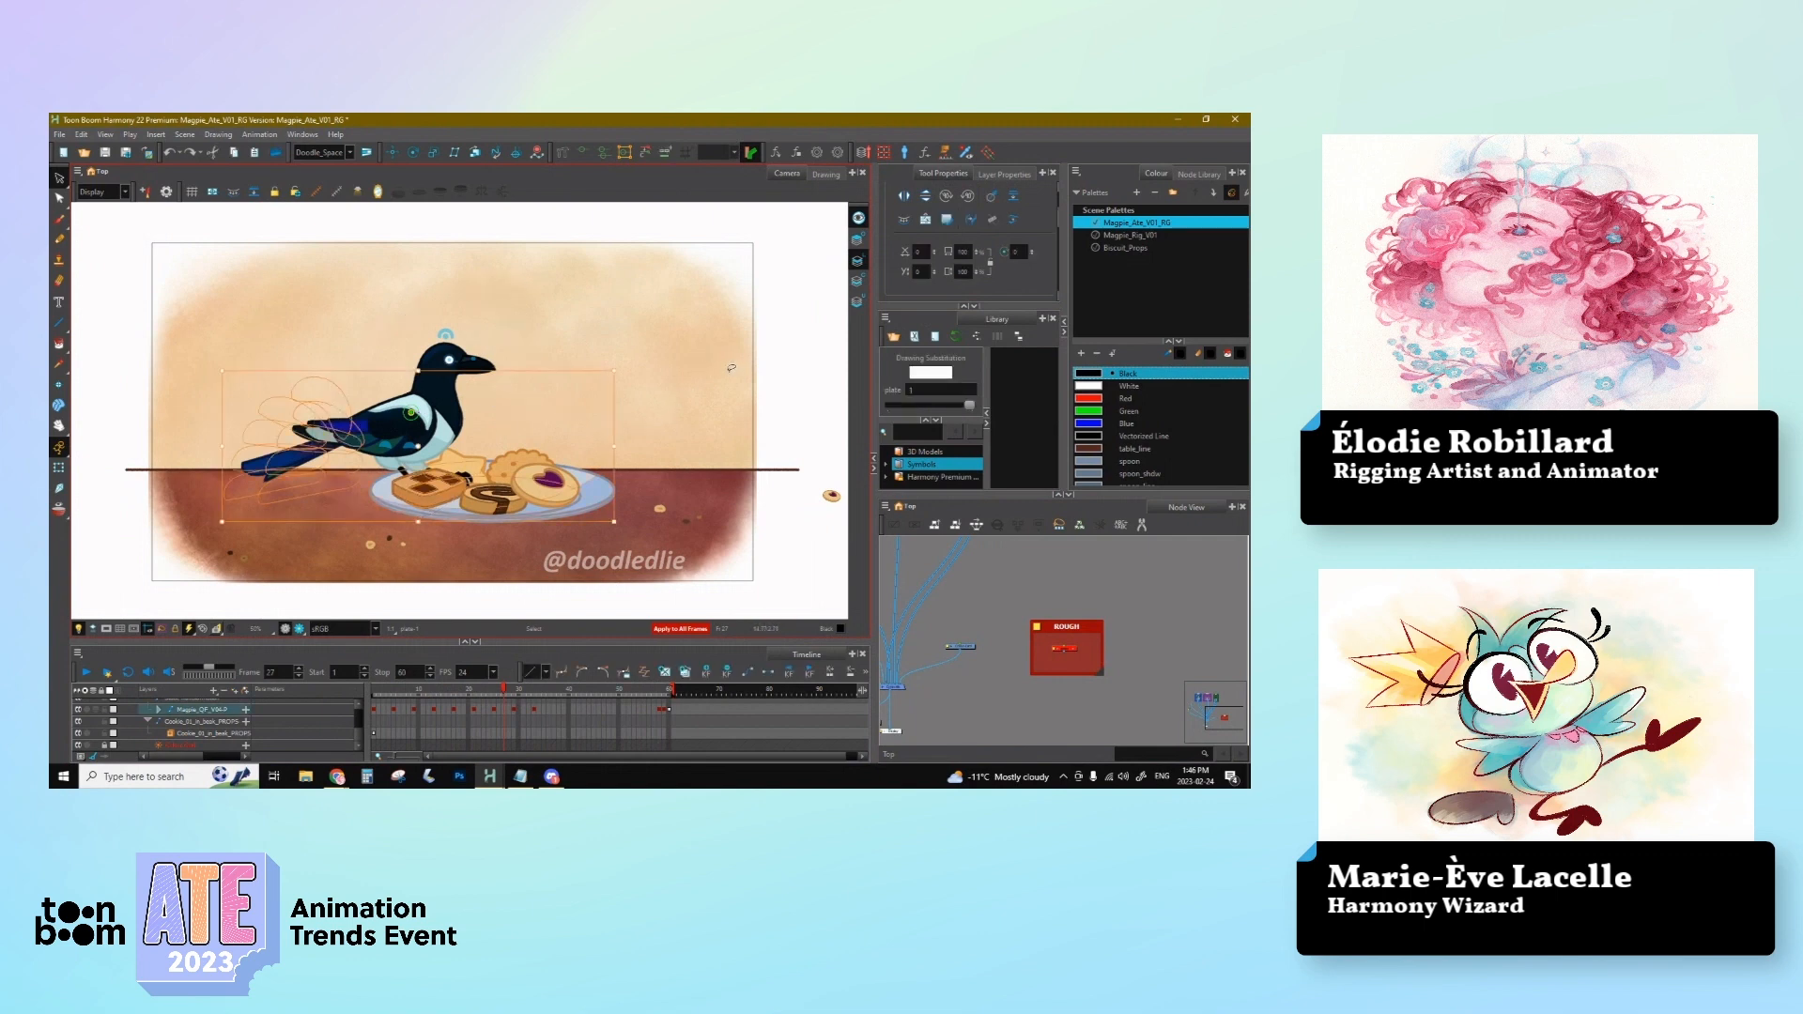
{"action": "left_click", "coordinate": [974, 365]}
{"action": "left_click", "coordinate": [1002, 266]}
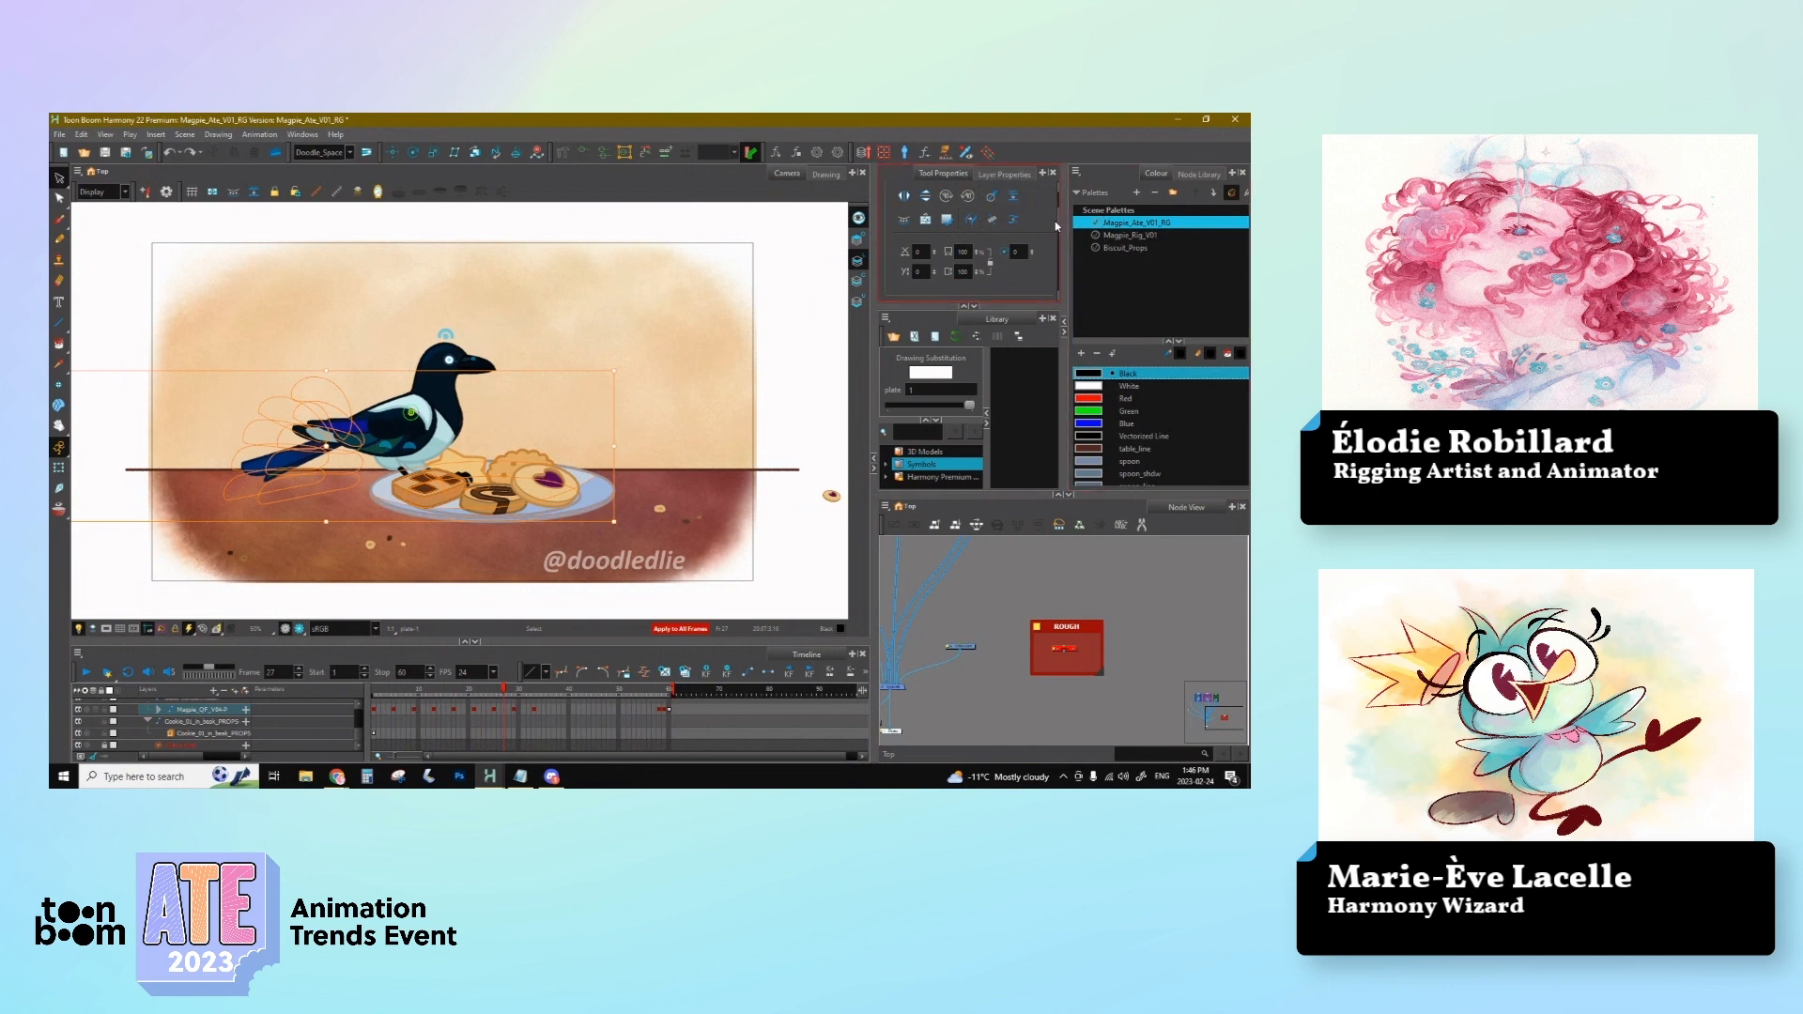
{"action": "key", "text": "alt+b"}
{"action": "scroll", "coordinate": [1055, 273], "scroll_direction": "down", "scroll_amount": 4}
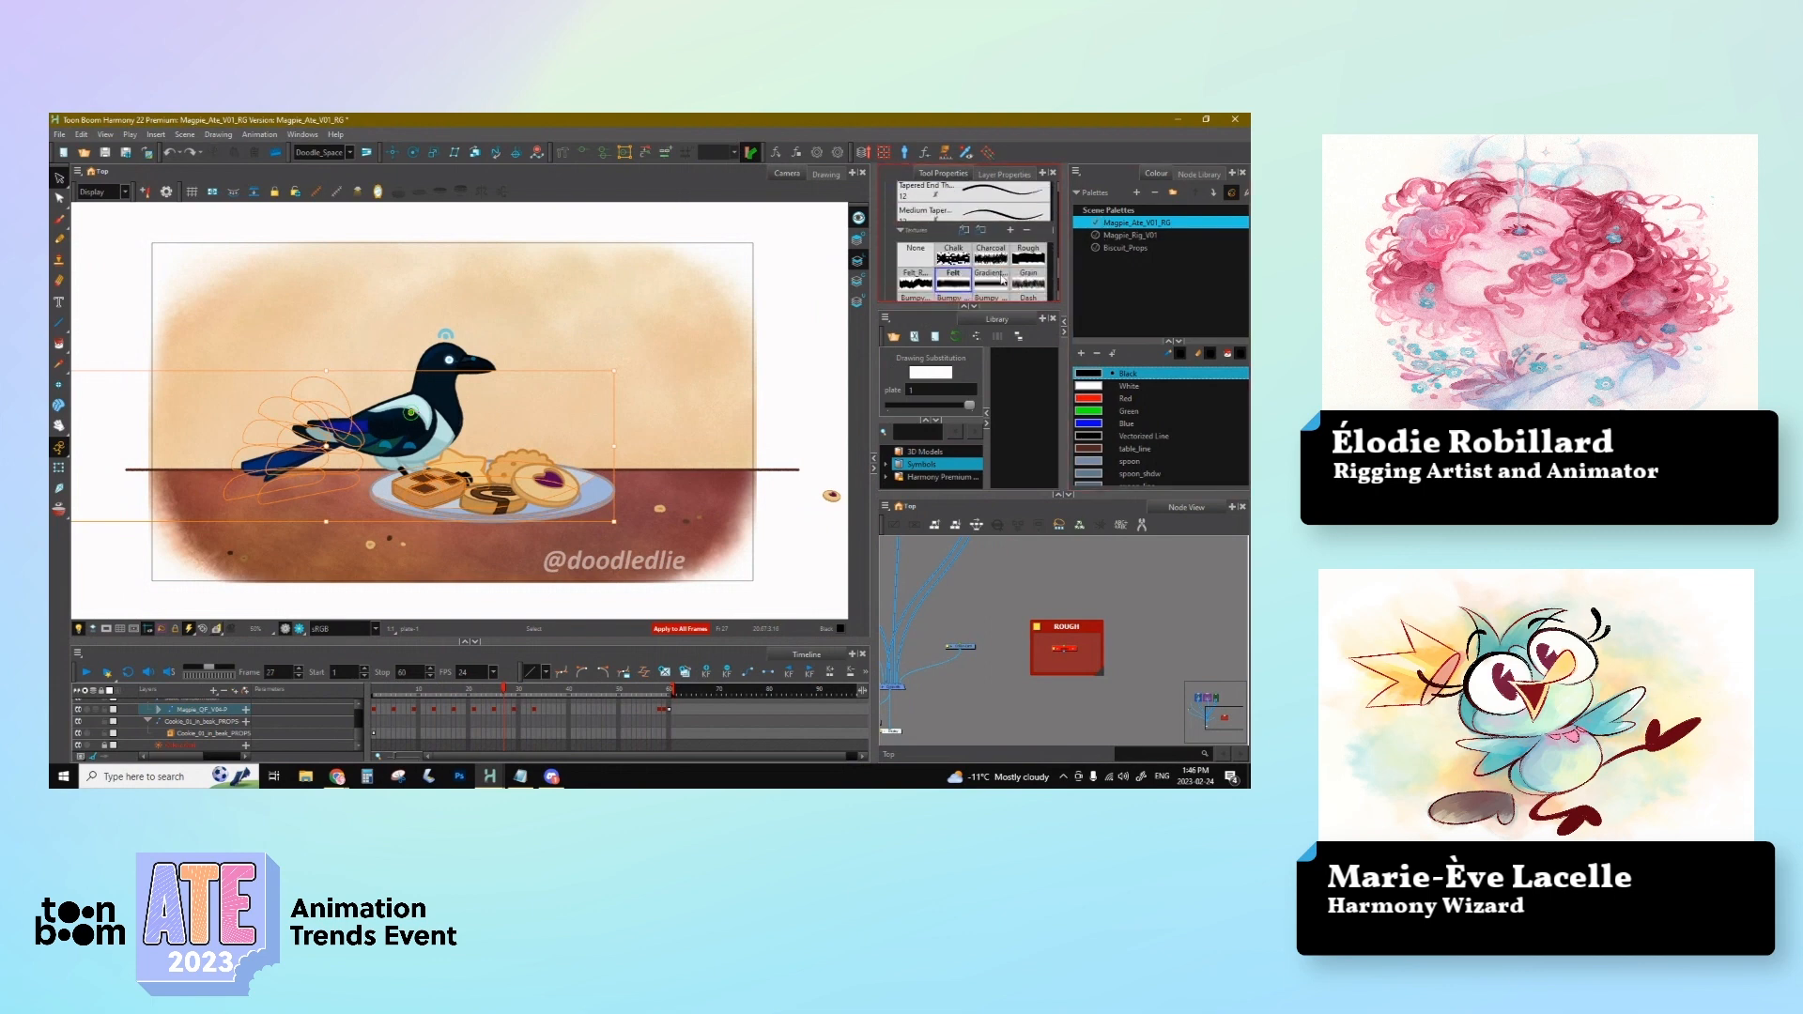
{"action": "left_click", "coordinate": [994, 259]}
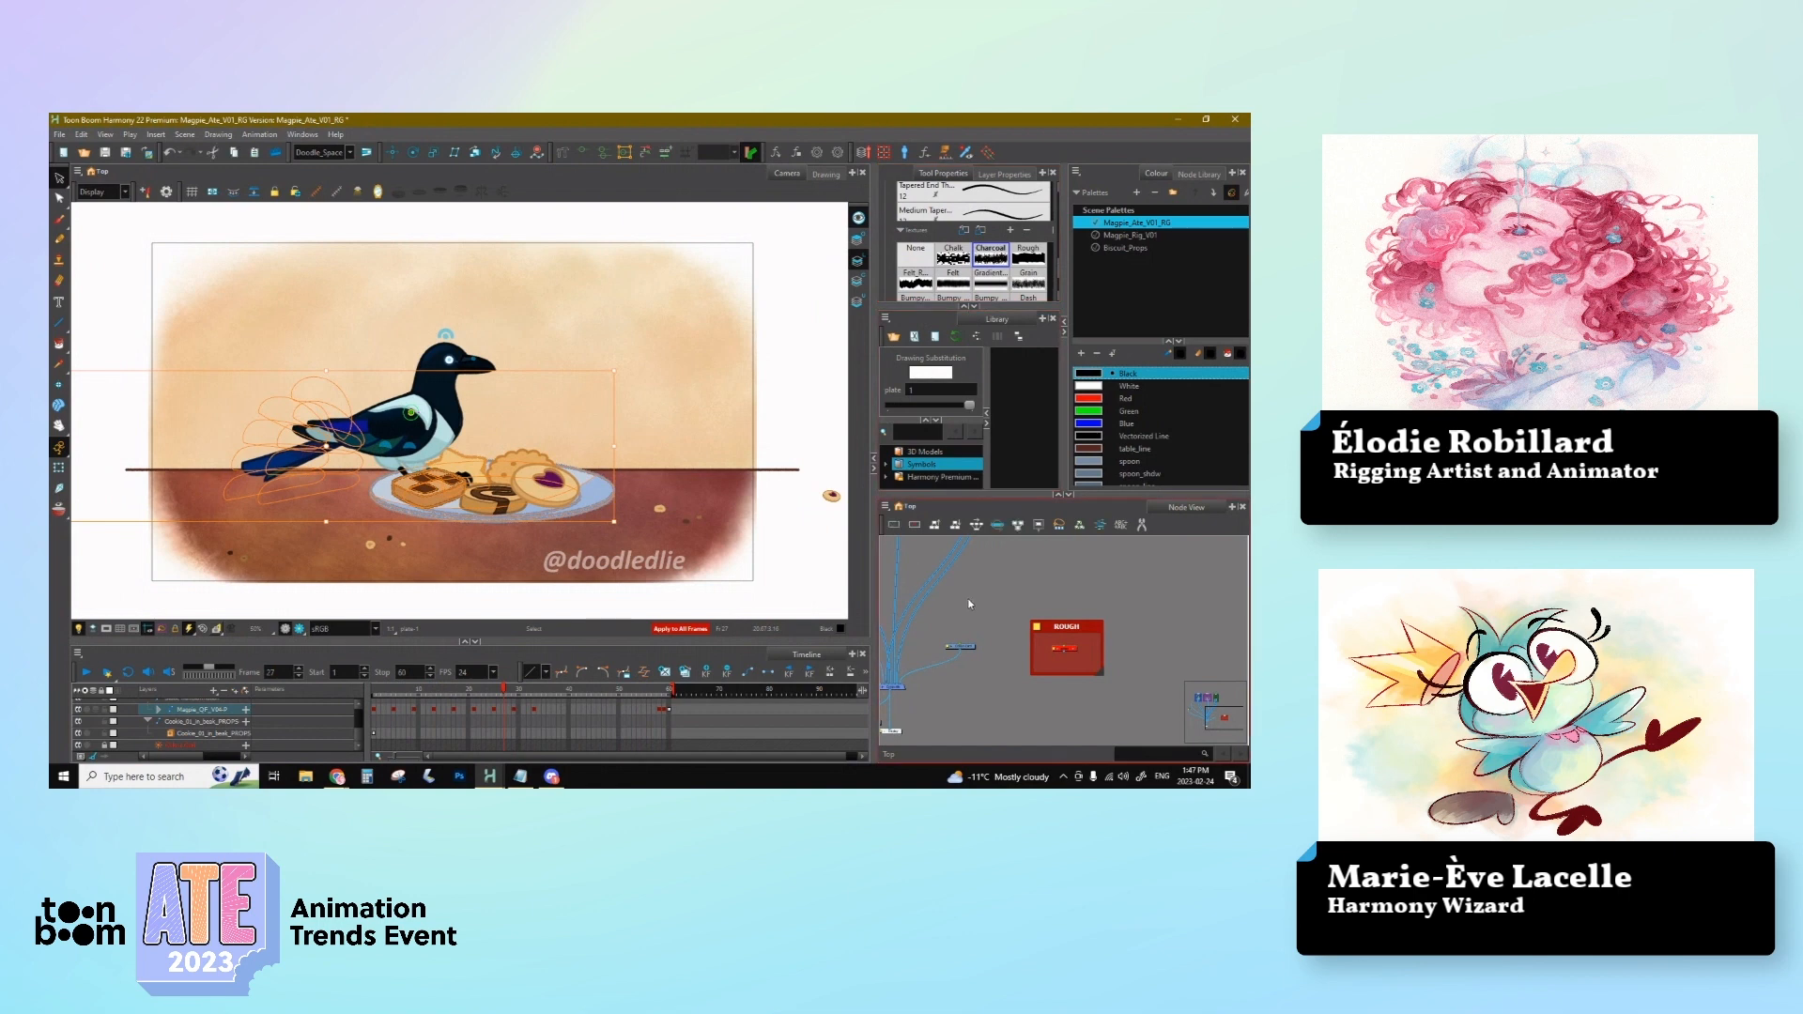
{"action": "left_click", "coordinate": [967, 599]}
{"action": "left_click", "coordinate": [695, 491]}
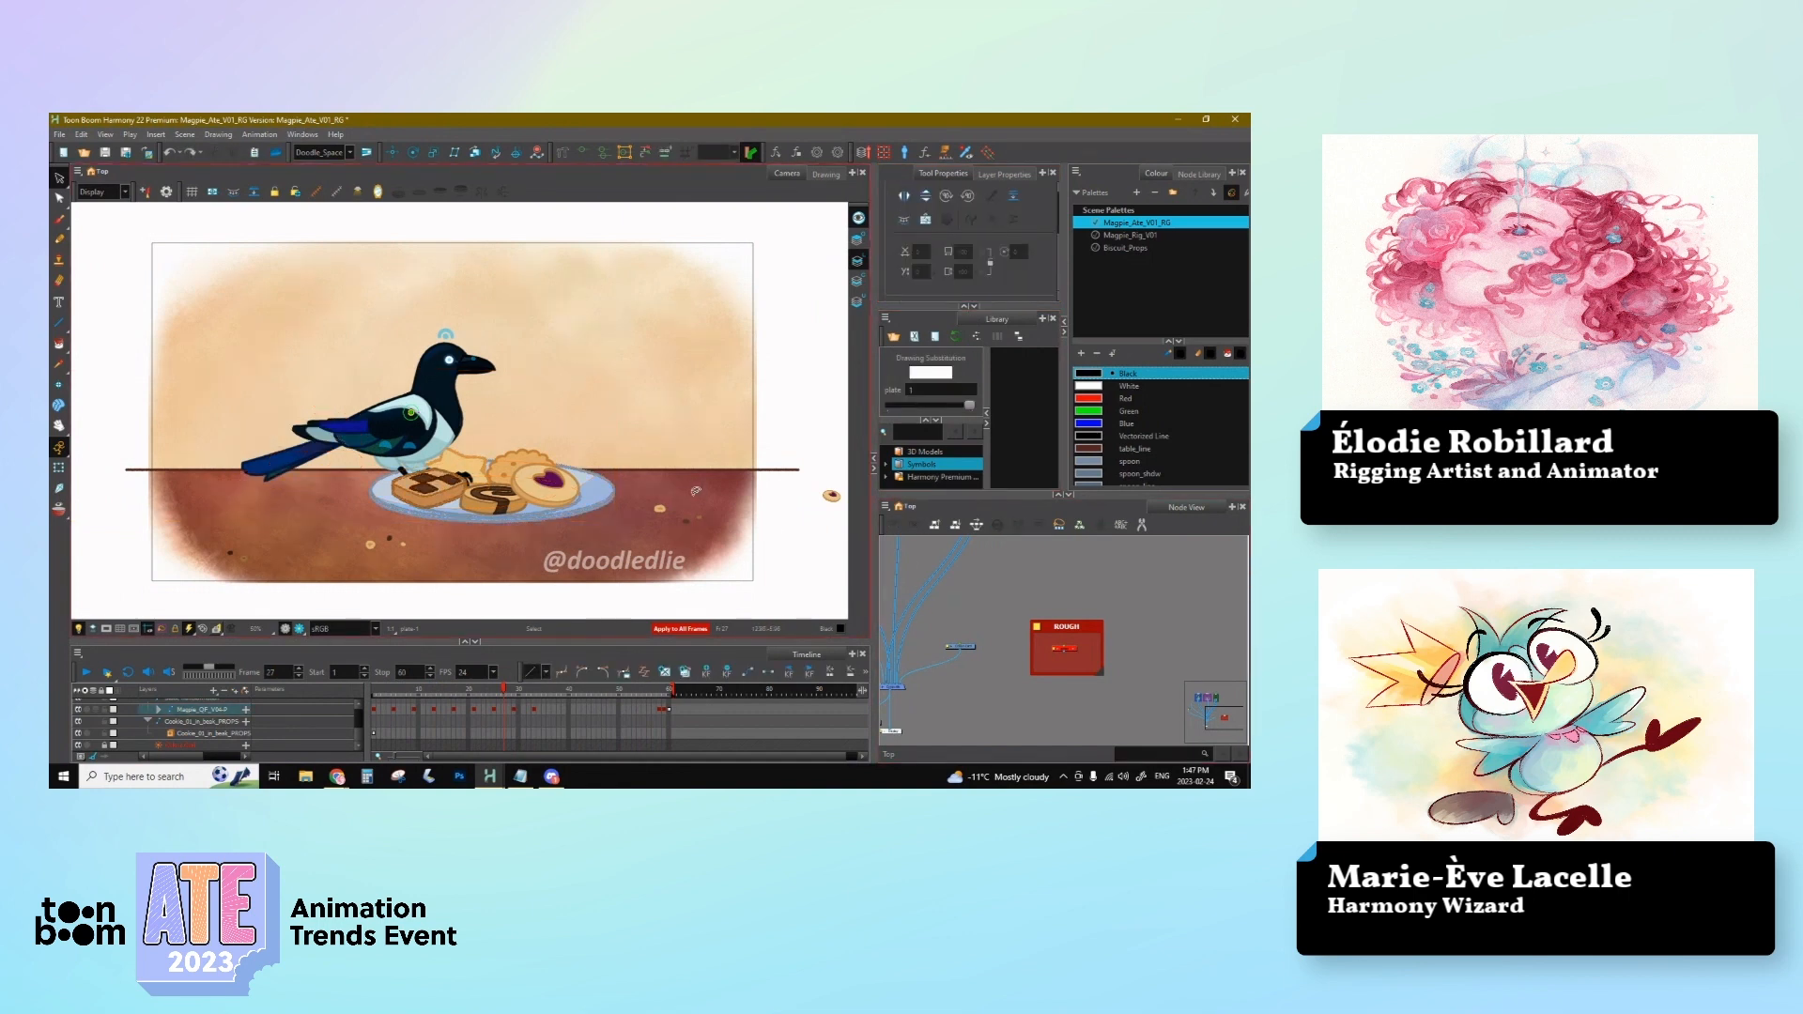
{"action": "key", "text": "ctrl+a"}
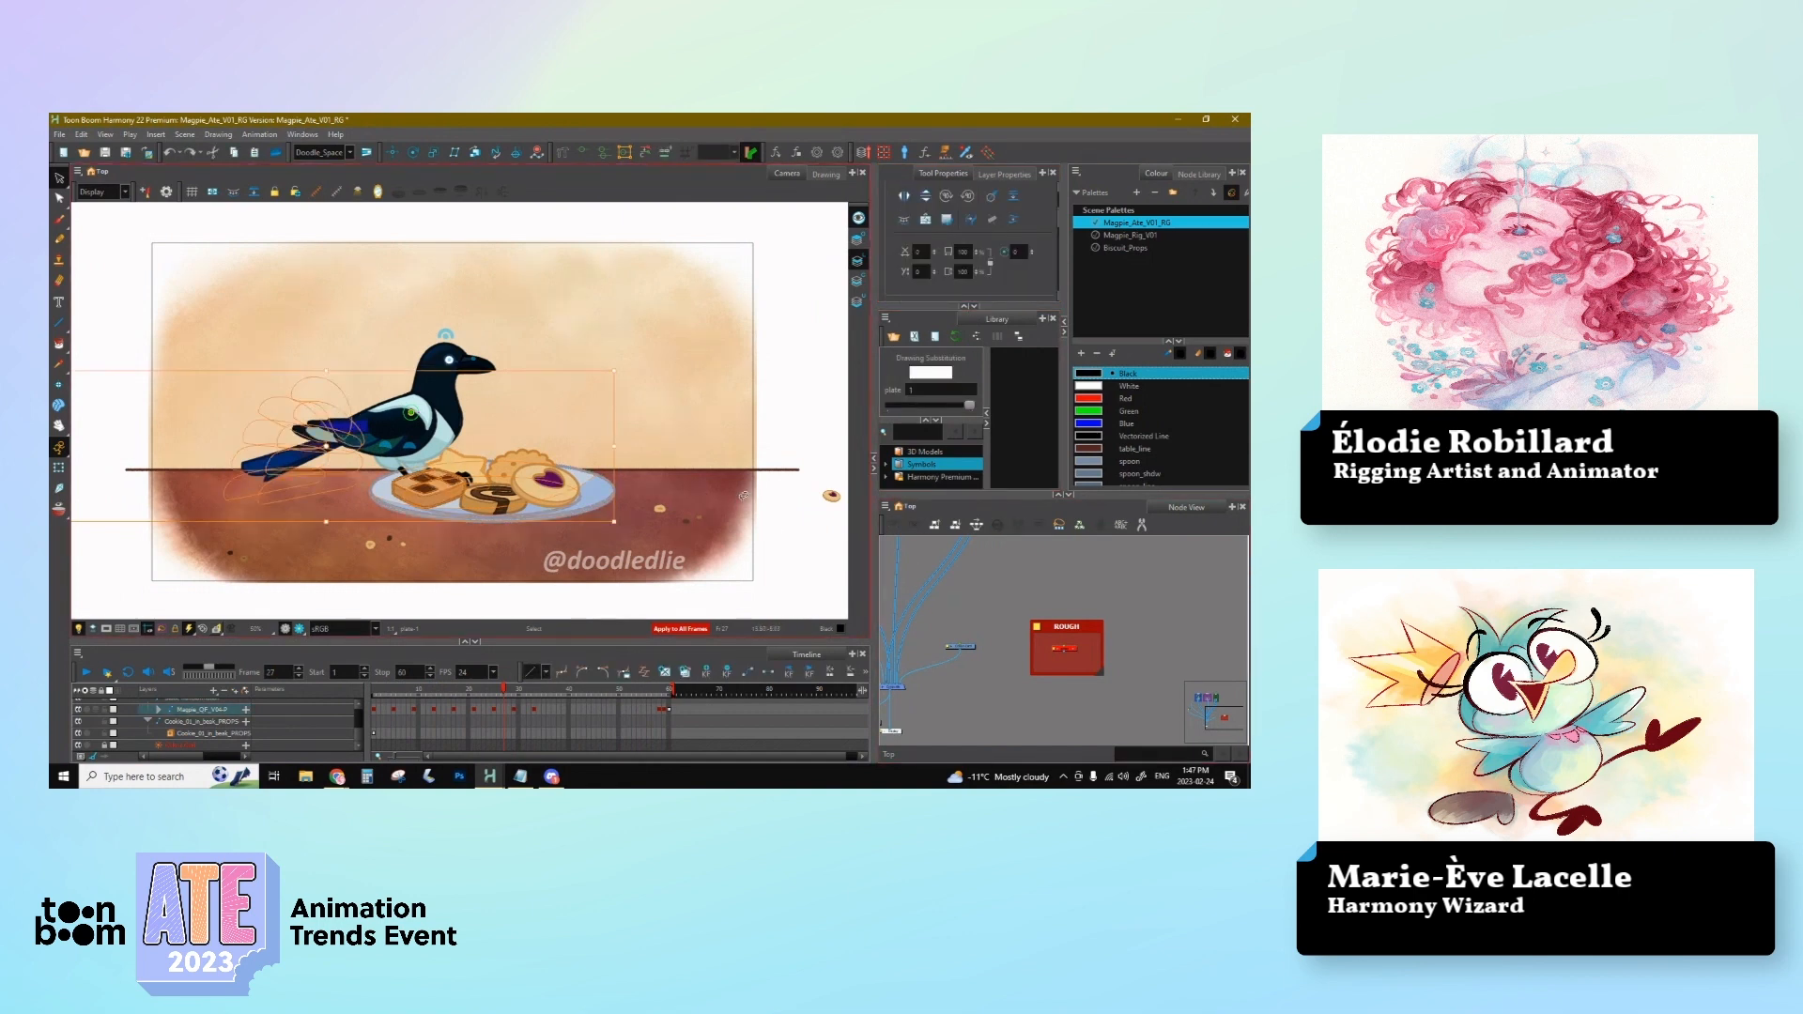
{"action": "left_click", "coordinate": [771, 488]}
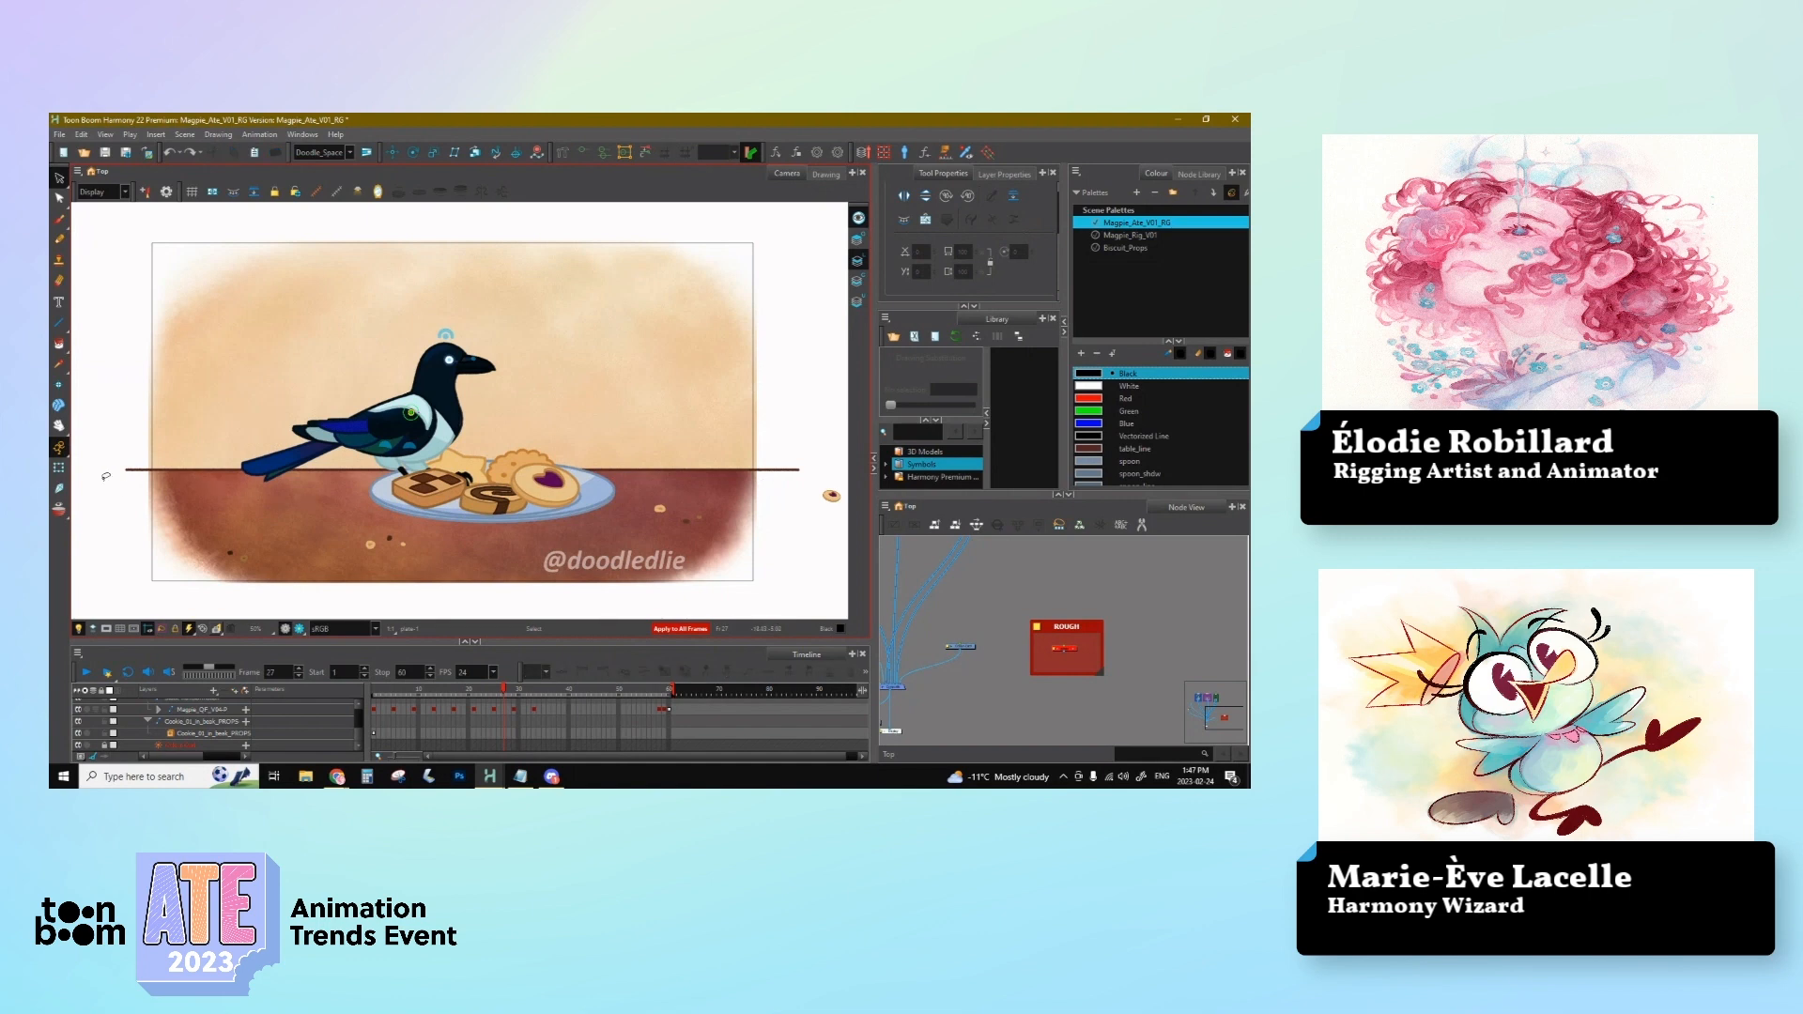
Step: Switch to the Transform tool and scrub through the magpie's landing poses around frames 23 to 34
{"action": "key", "text": "space"}
{"action": "mouse_move", "coordinate": [425, 442]}
{"action": "left_mouse_down"}
{"action": "mouse_move", "coordinate": [467, 420]}
{"action": "mouse_move", "coordinate": [451, 427]}
{"action": "left_mouse_up"}
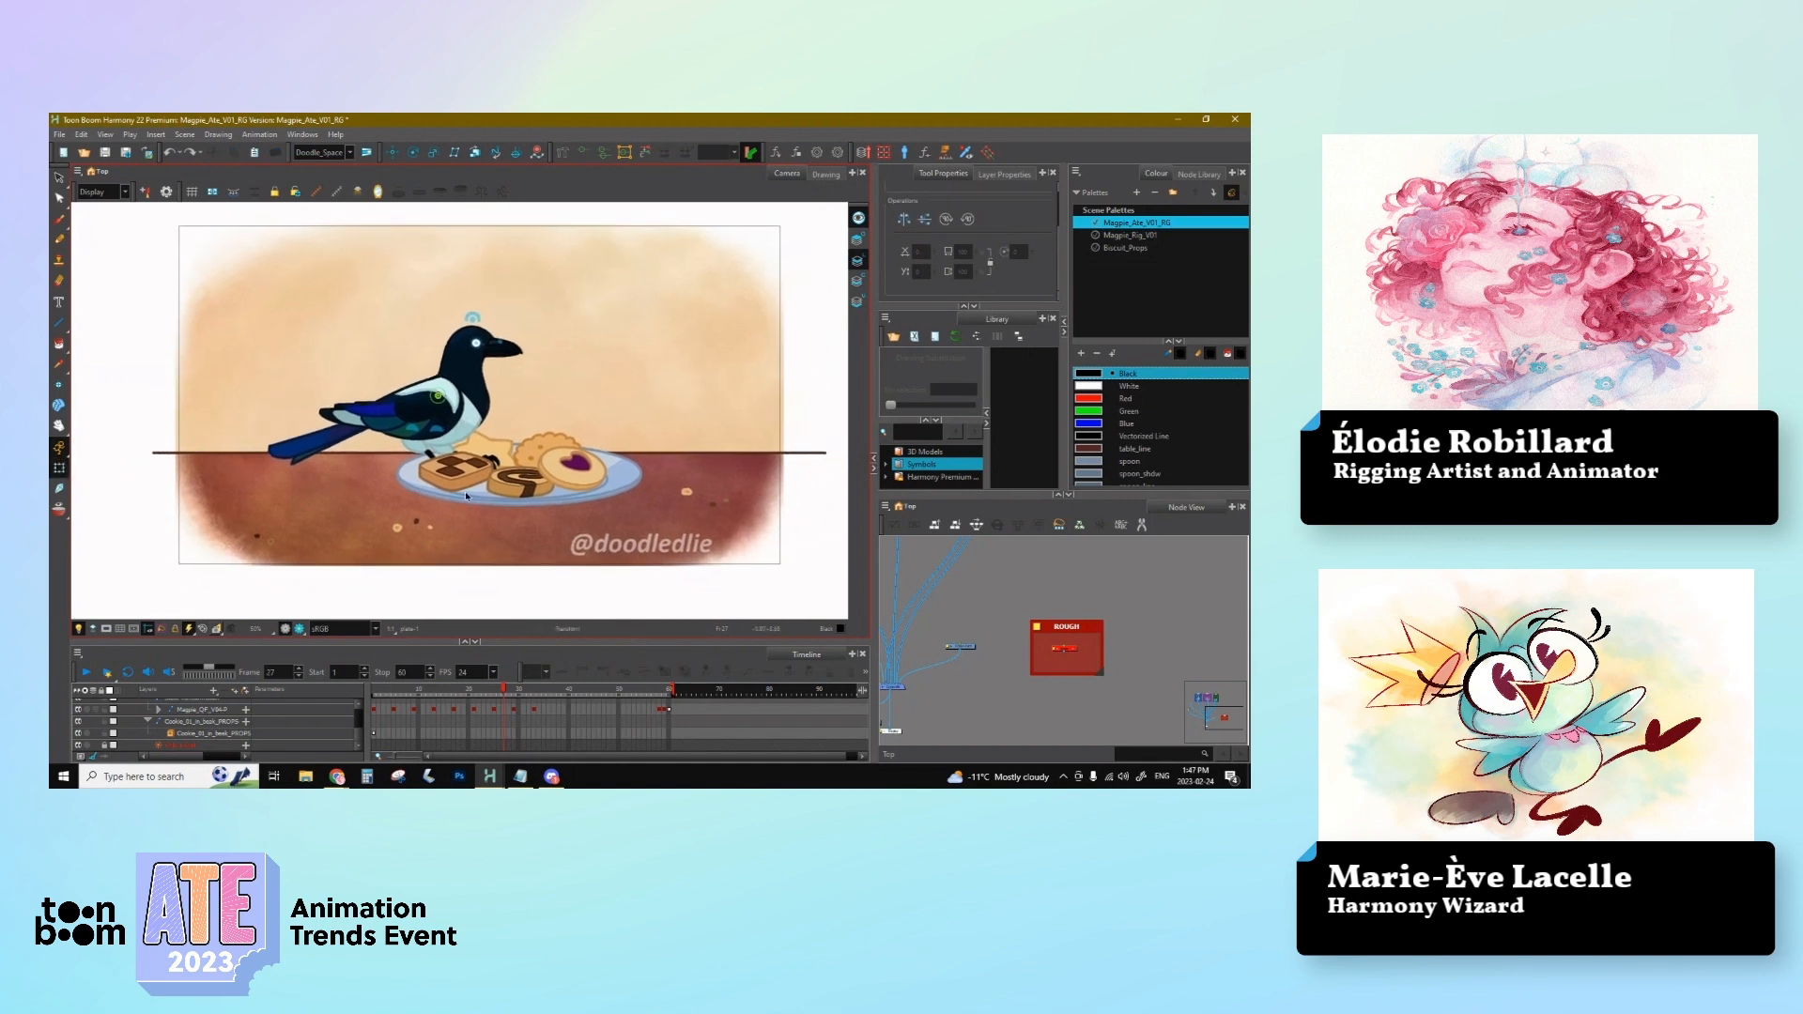
{"action": "left_click", "coordinate": [474, 693]}
{"action": "mouse_move", "coordinate": [473, 693]}
{"action": "left_mouse_down"}
{"action": "mouse_move", "coordinate": [373, 706]}
{"action": "mouse_move", "coordinate": [481, 727]}
{"action": "left_mouse_up"}
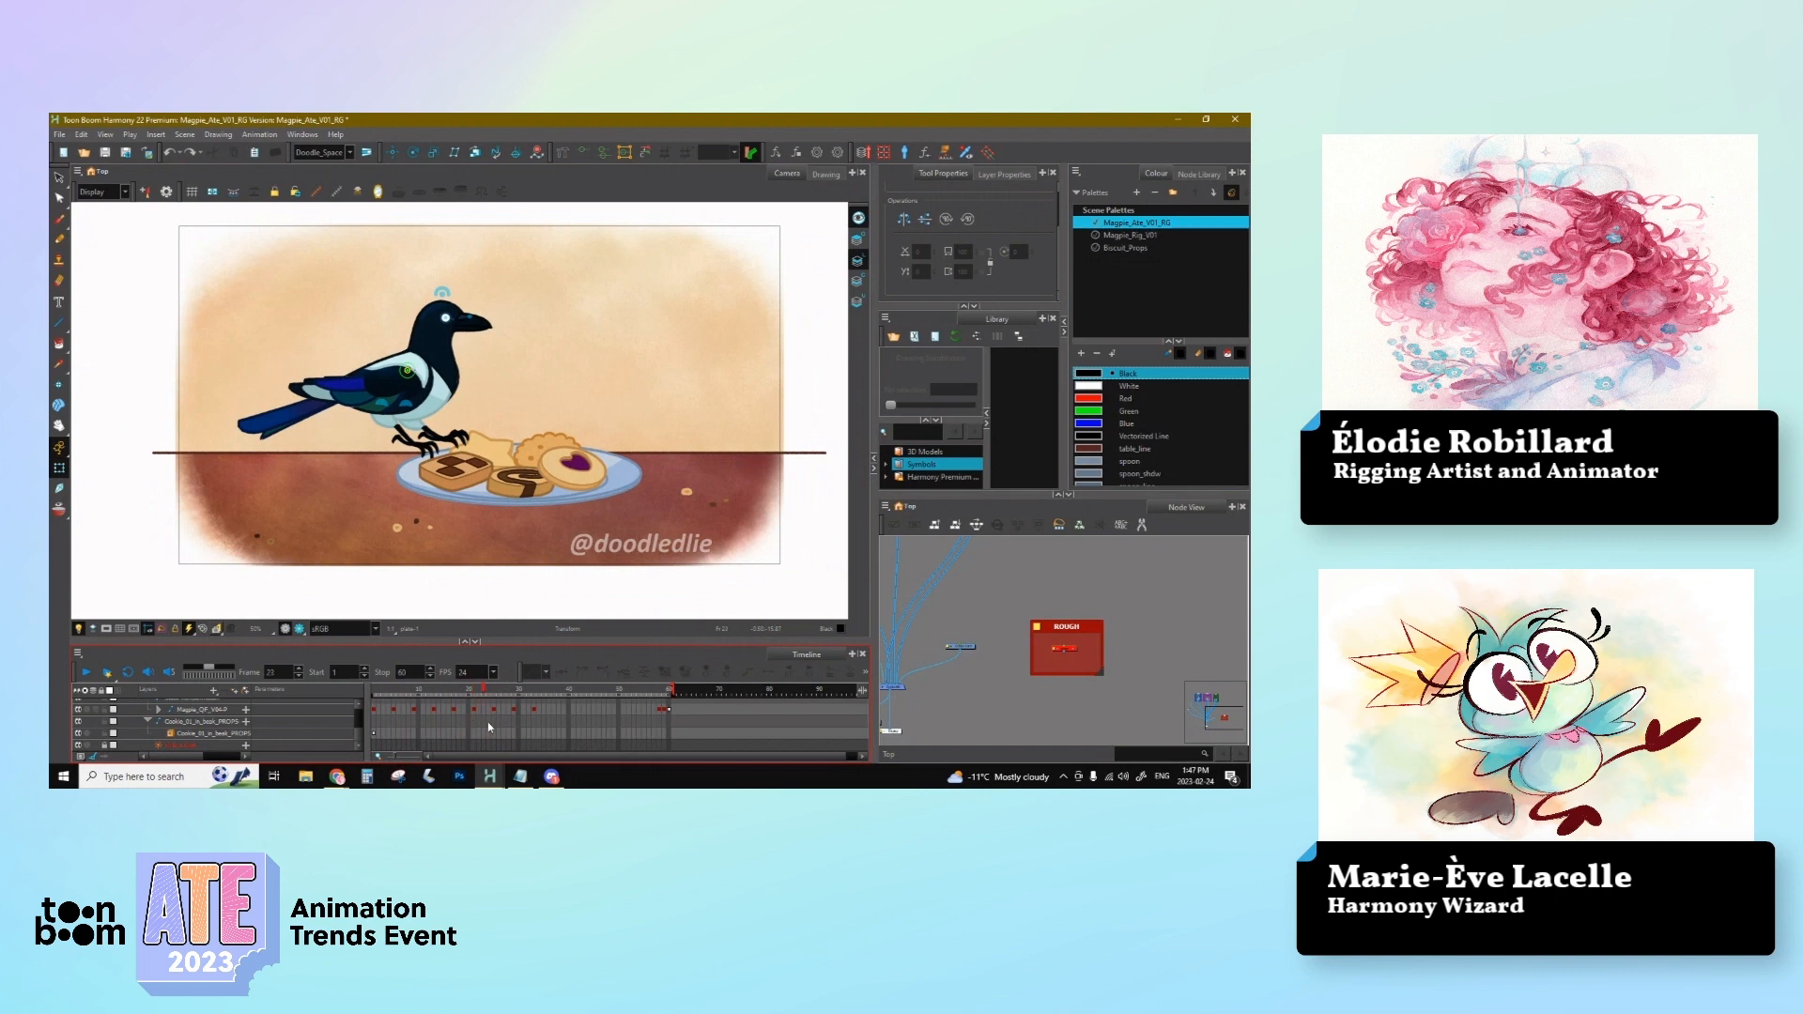
{"action": "left_click", "coordinate": [494, 723]}
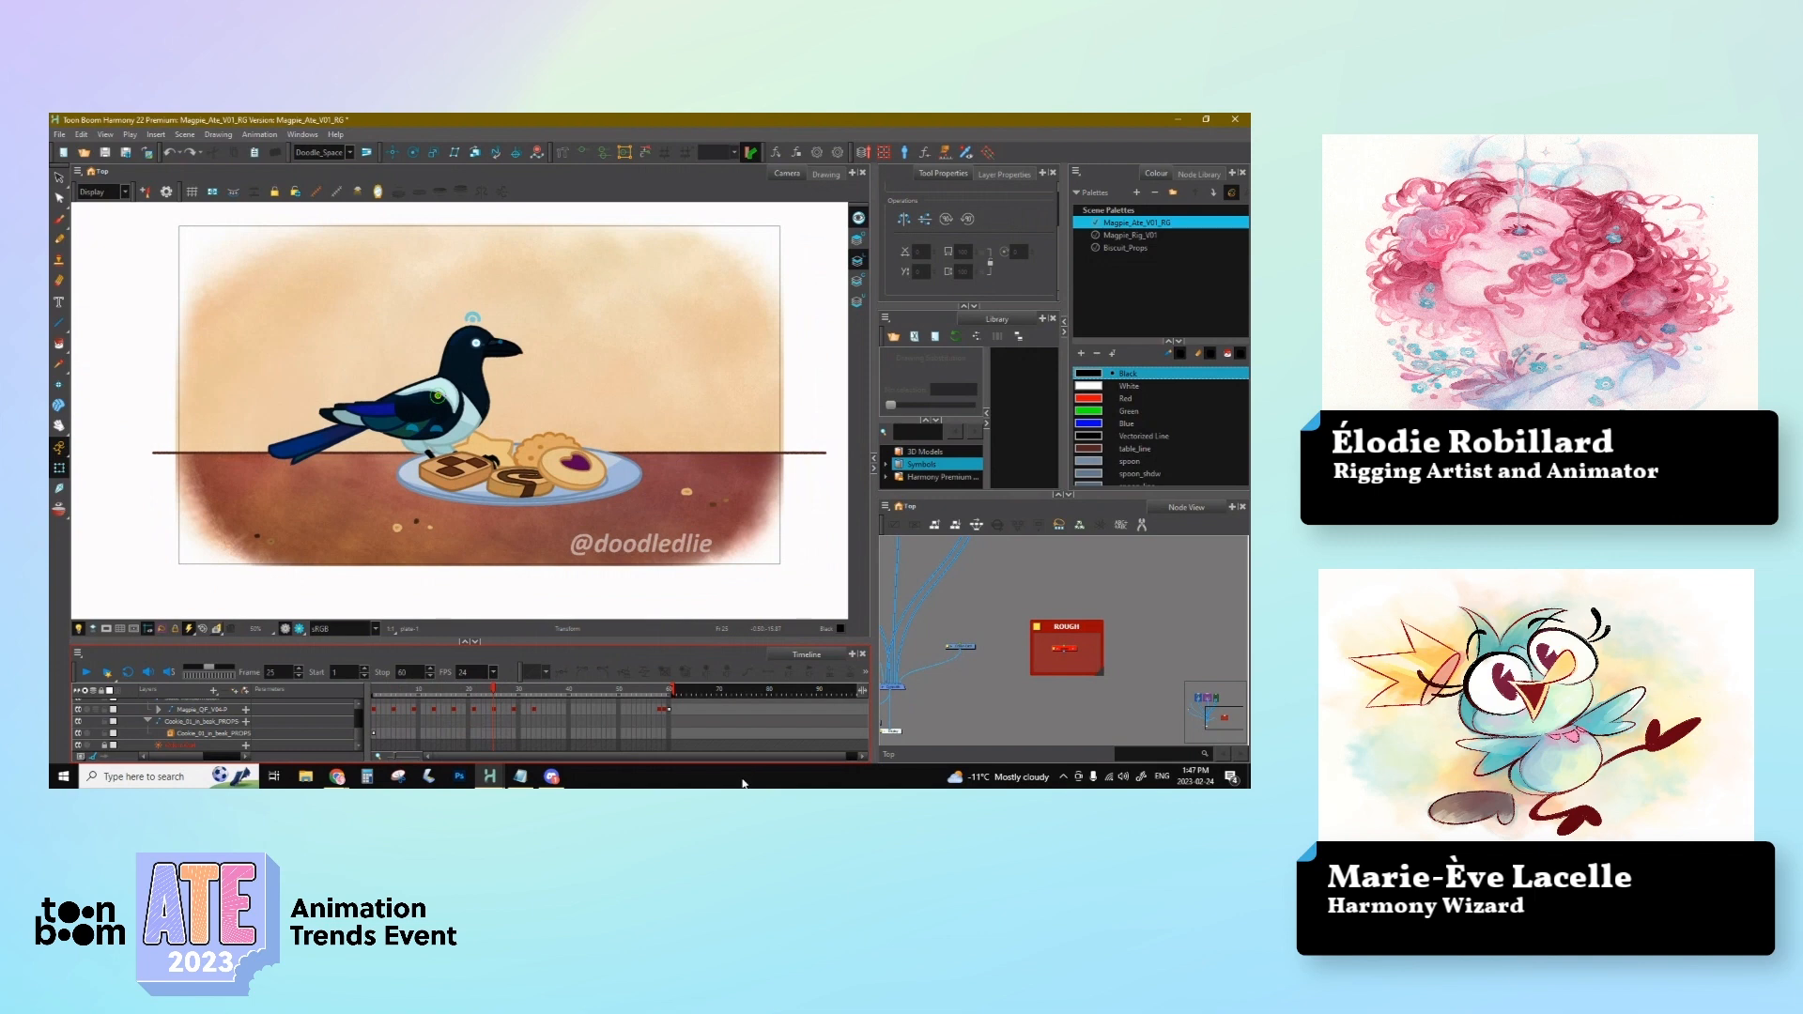
{"action": "left_click", "coordinate": [516, 693]}
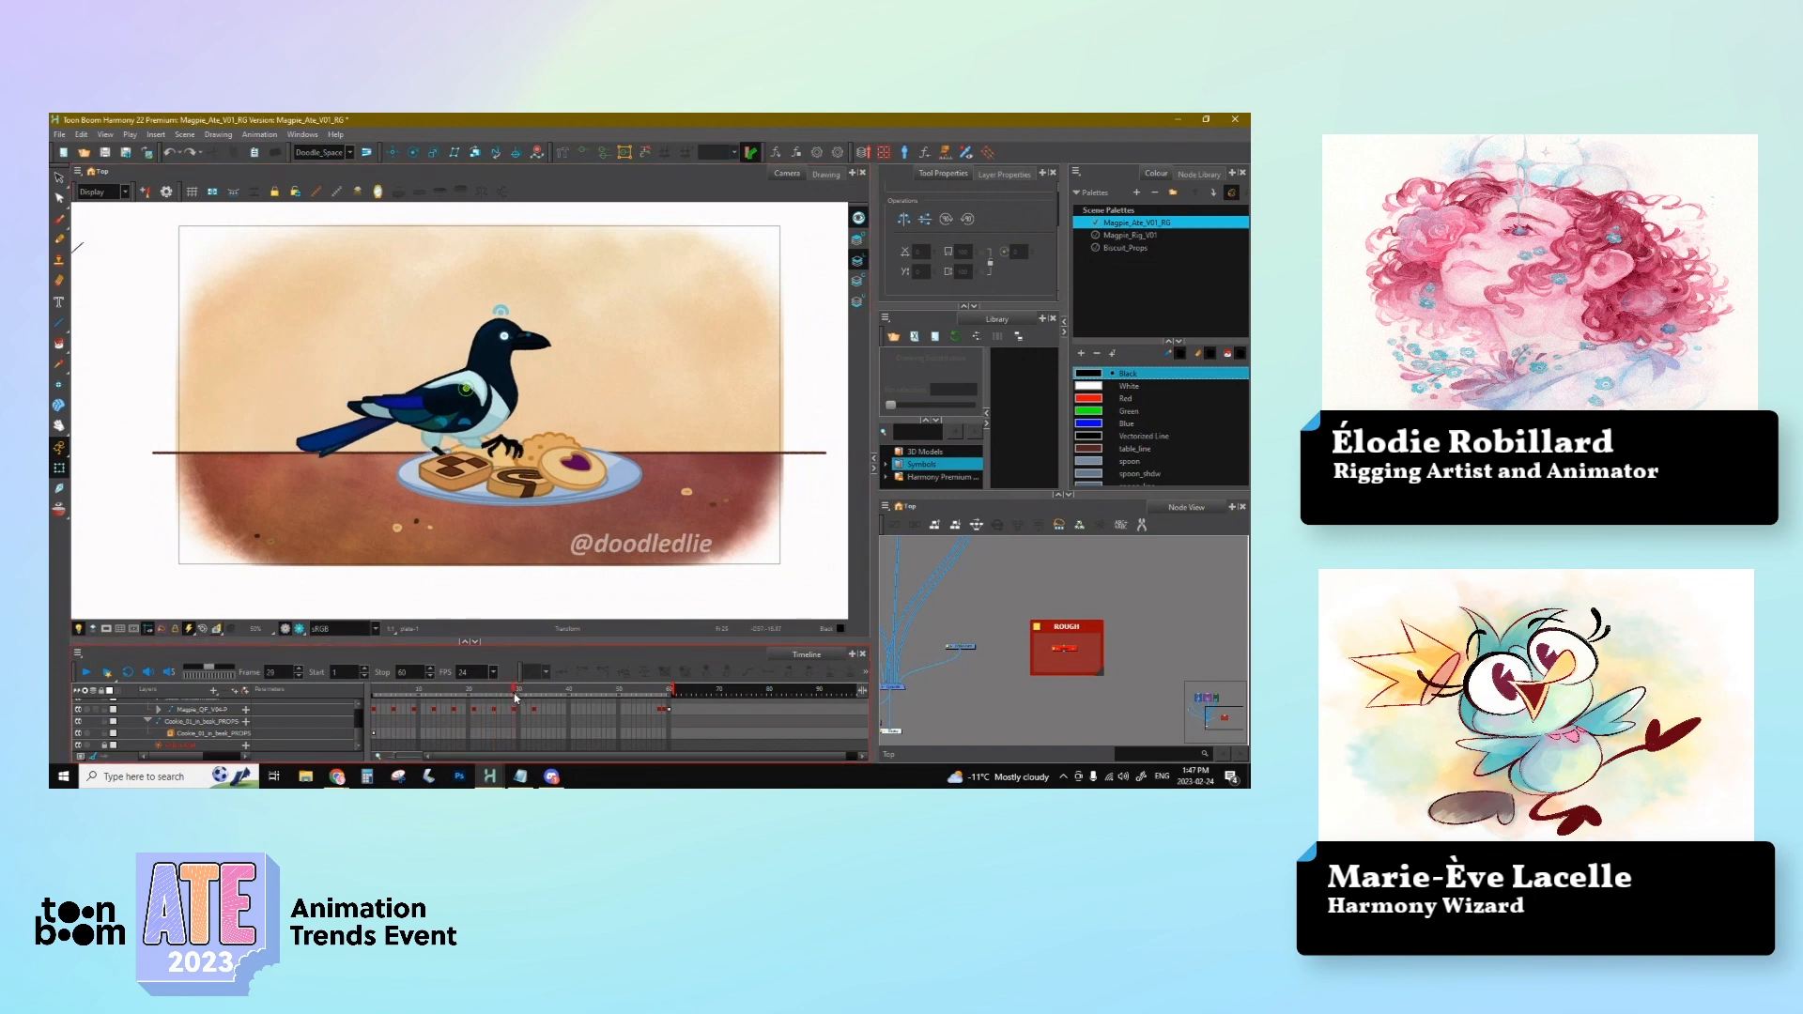
{"action": "left_click_drag", "start_coordinate": [516, 697], "coordinate": [539, 726]}
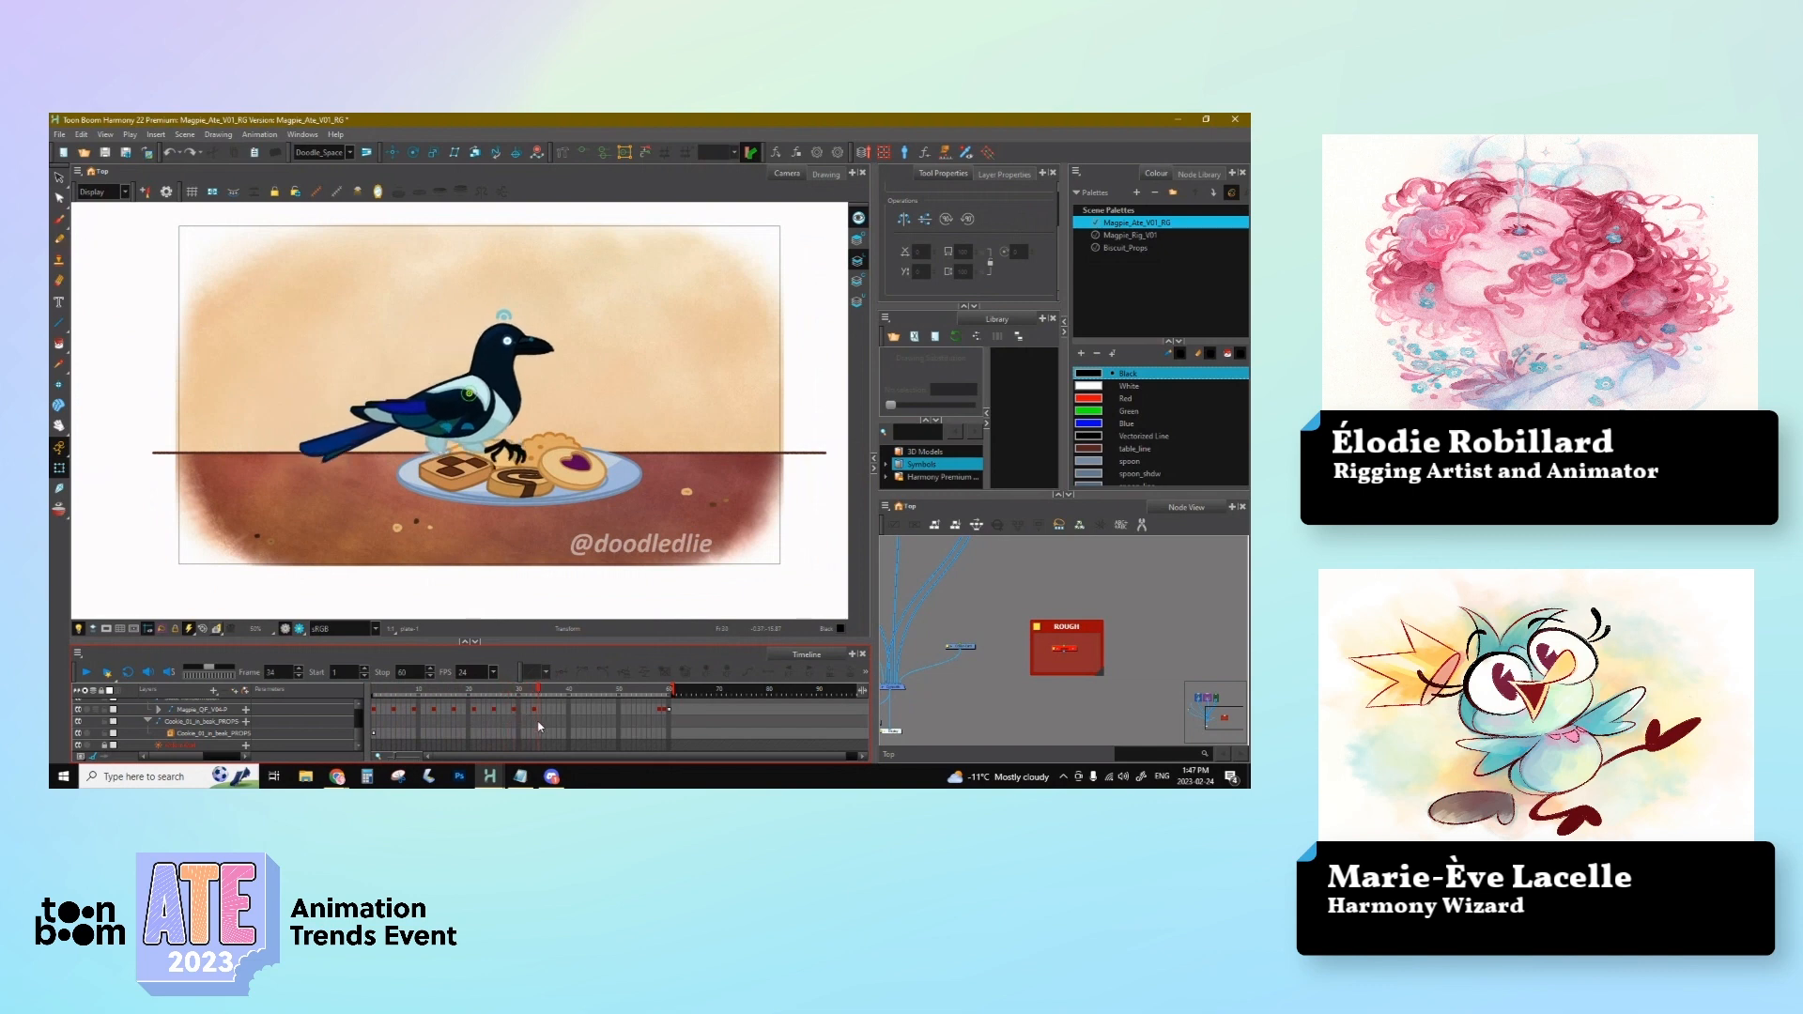
Step: Select the magpie at its frame 33 keyframe, pick its foot and the cookie plate in the scene, and clear the selection
{"action": "left_click", "coordinate": [534, 711]}
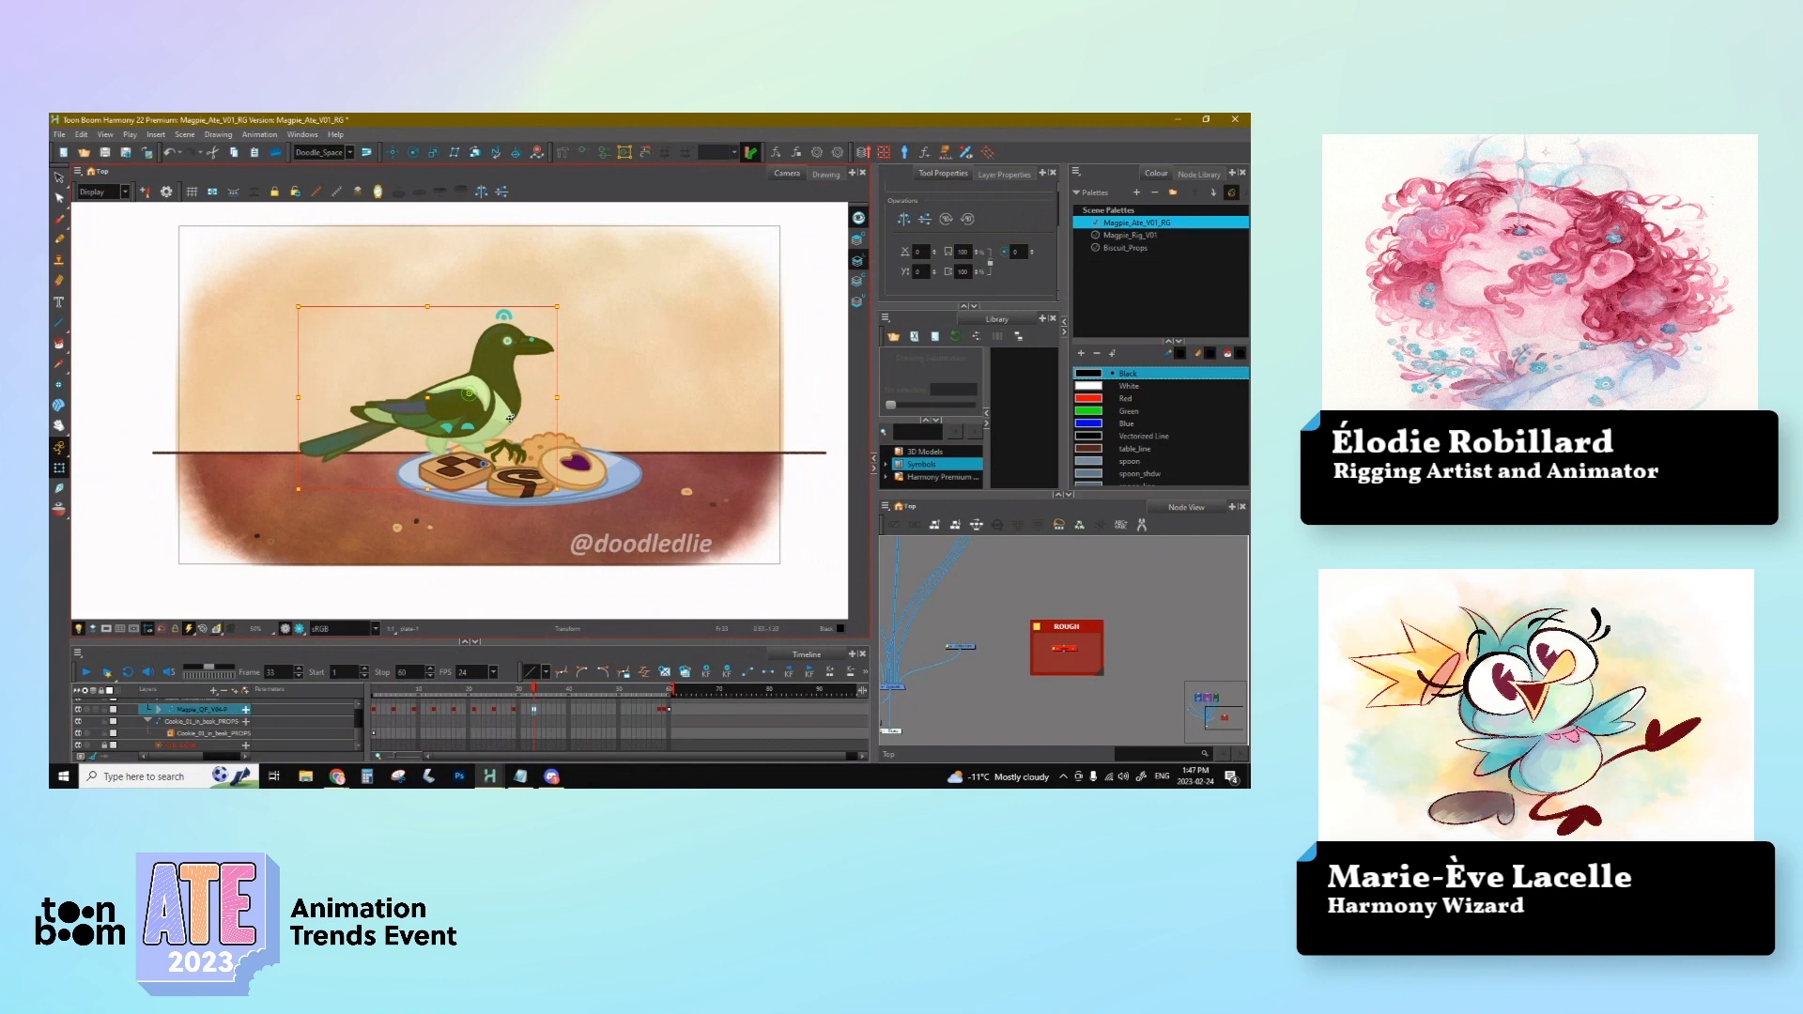
{"action": "left_click", "coordinate": [506, 451]}
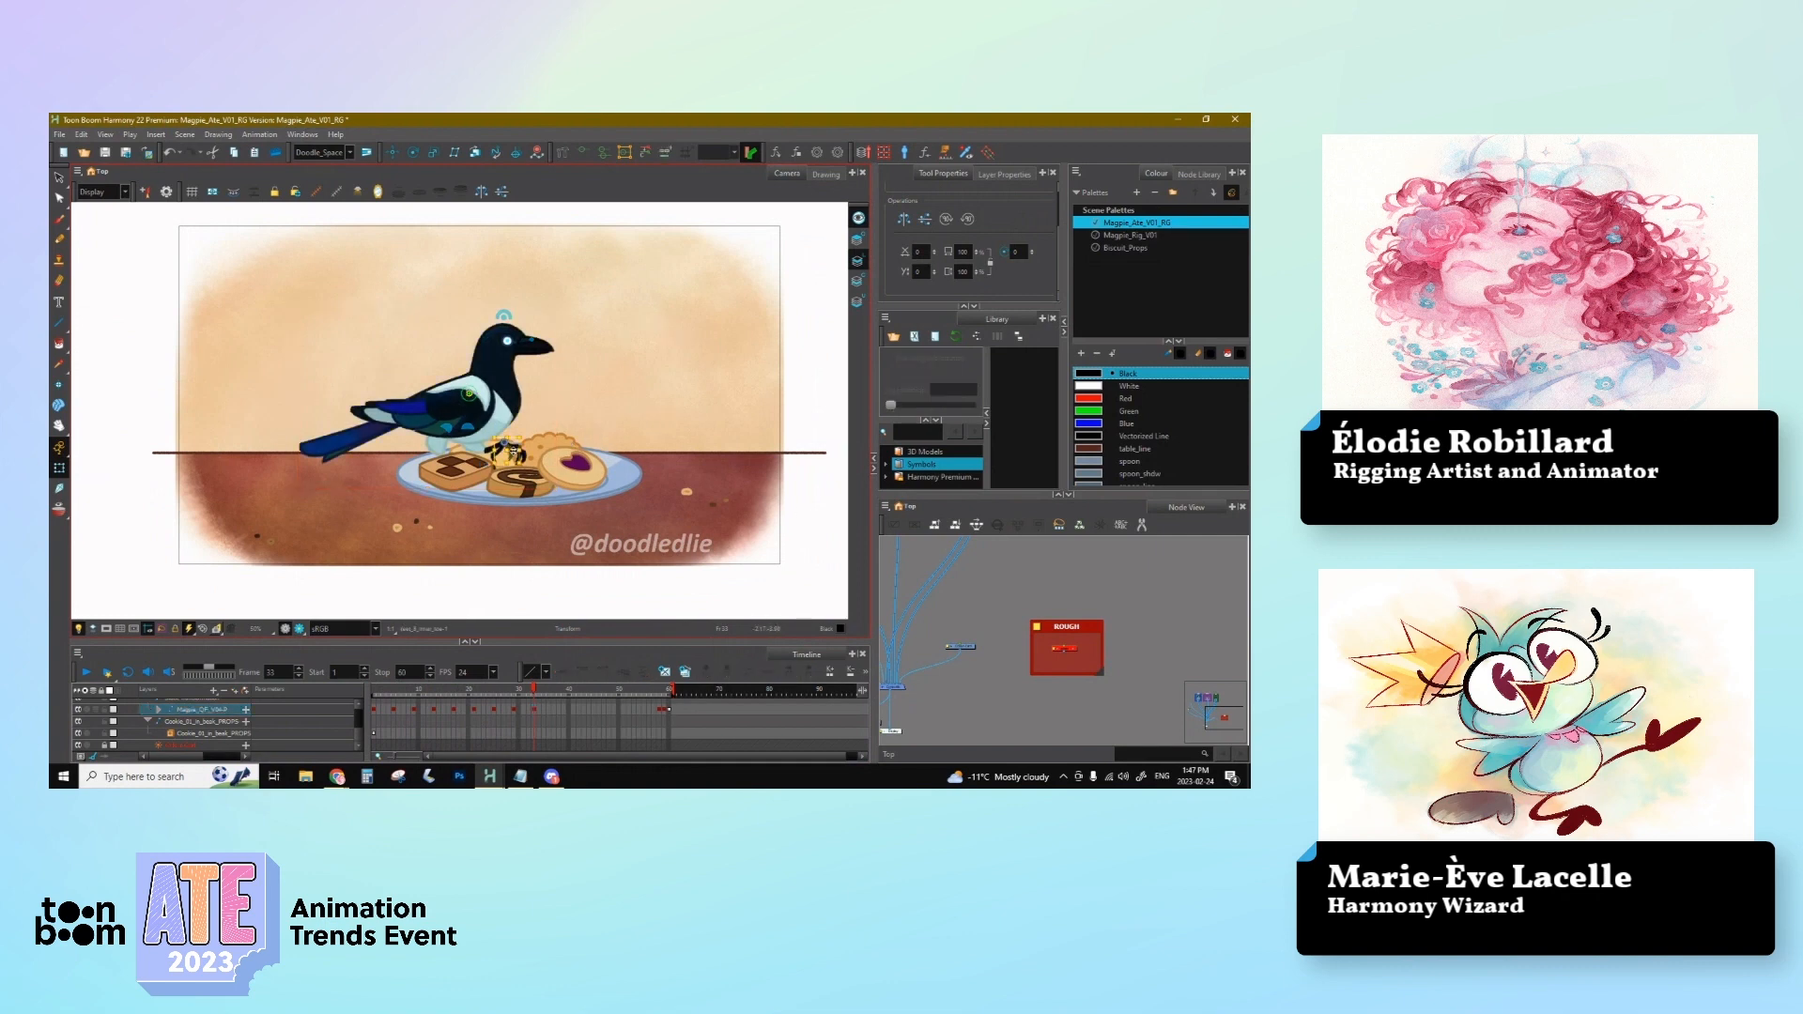
{"action": "left_click", "coordinate": [514, 453]}
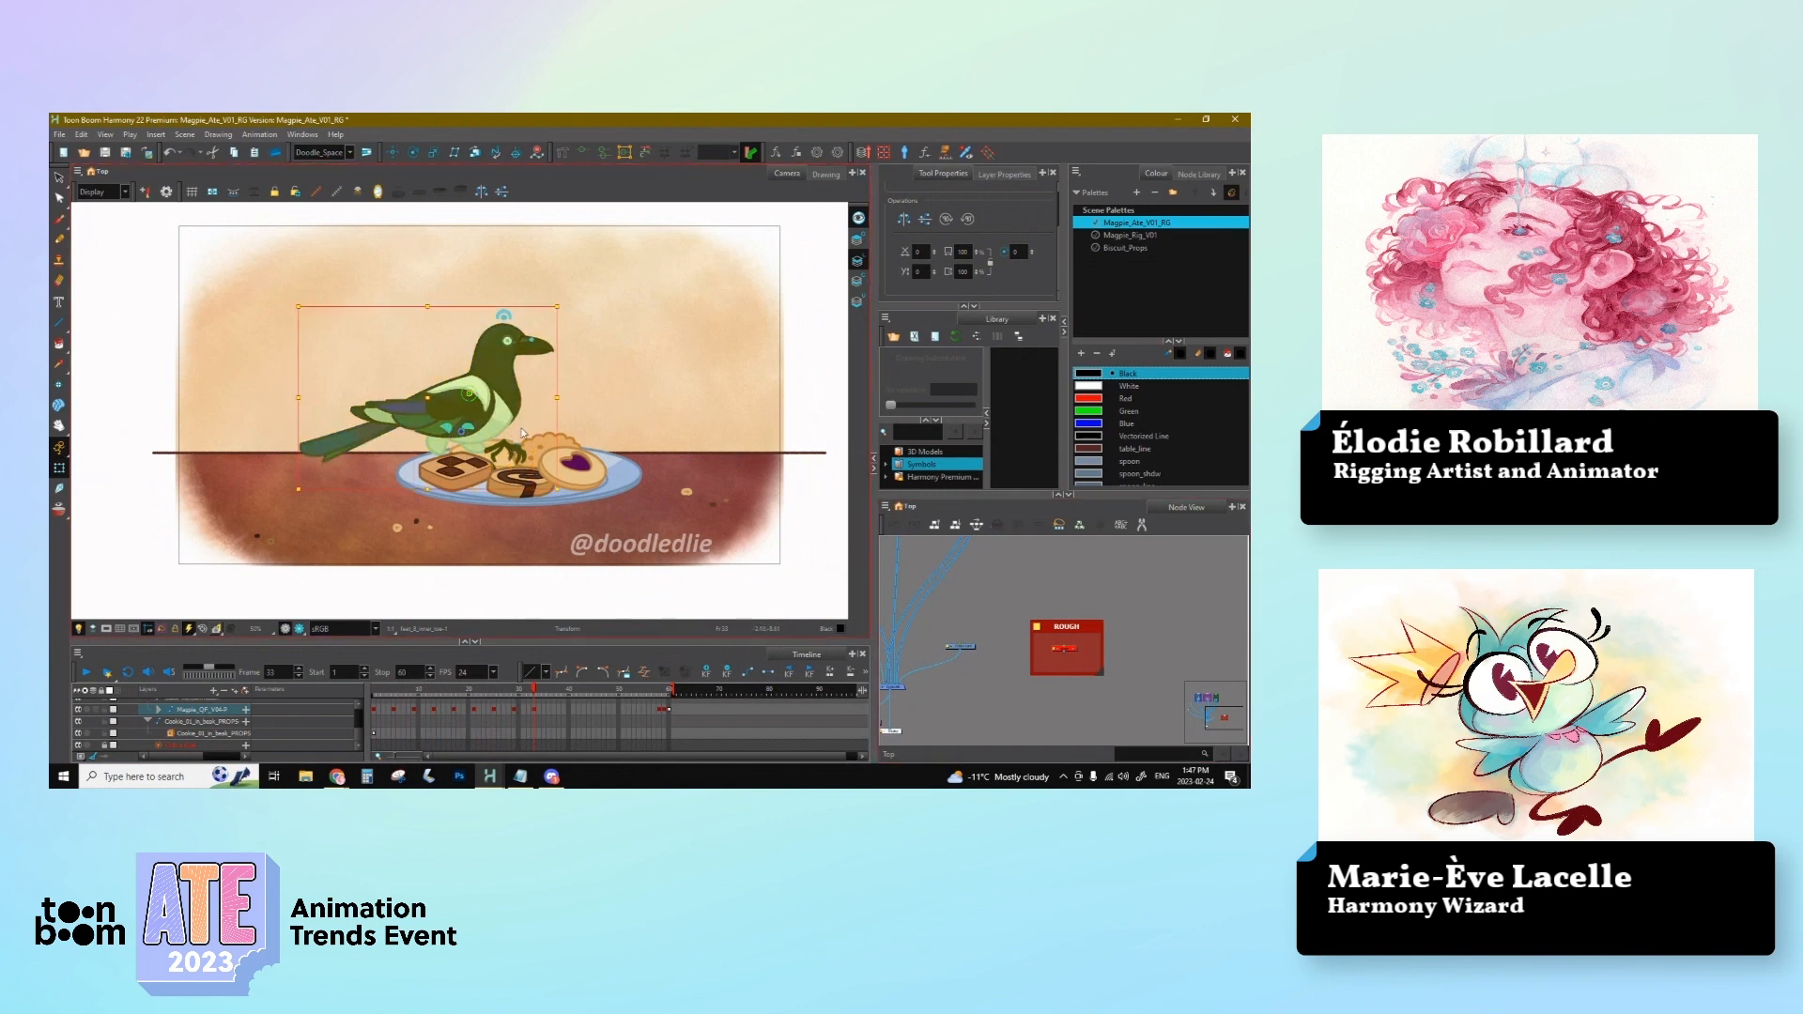
{"action": "left_click", "coordinate": [554, 444]}
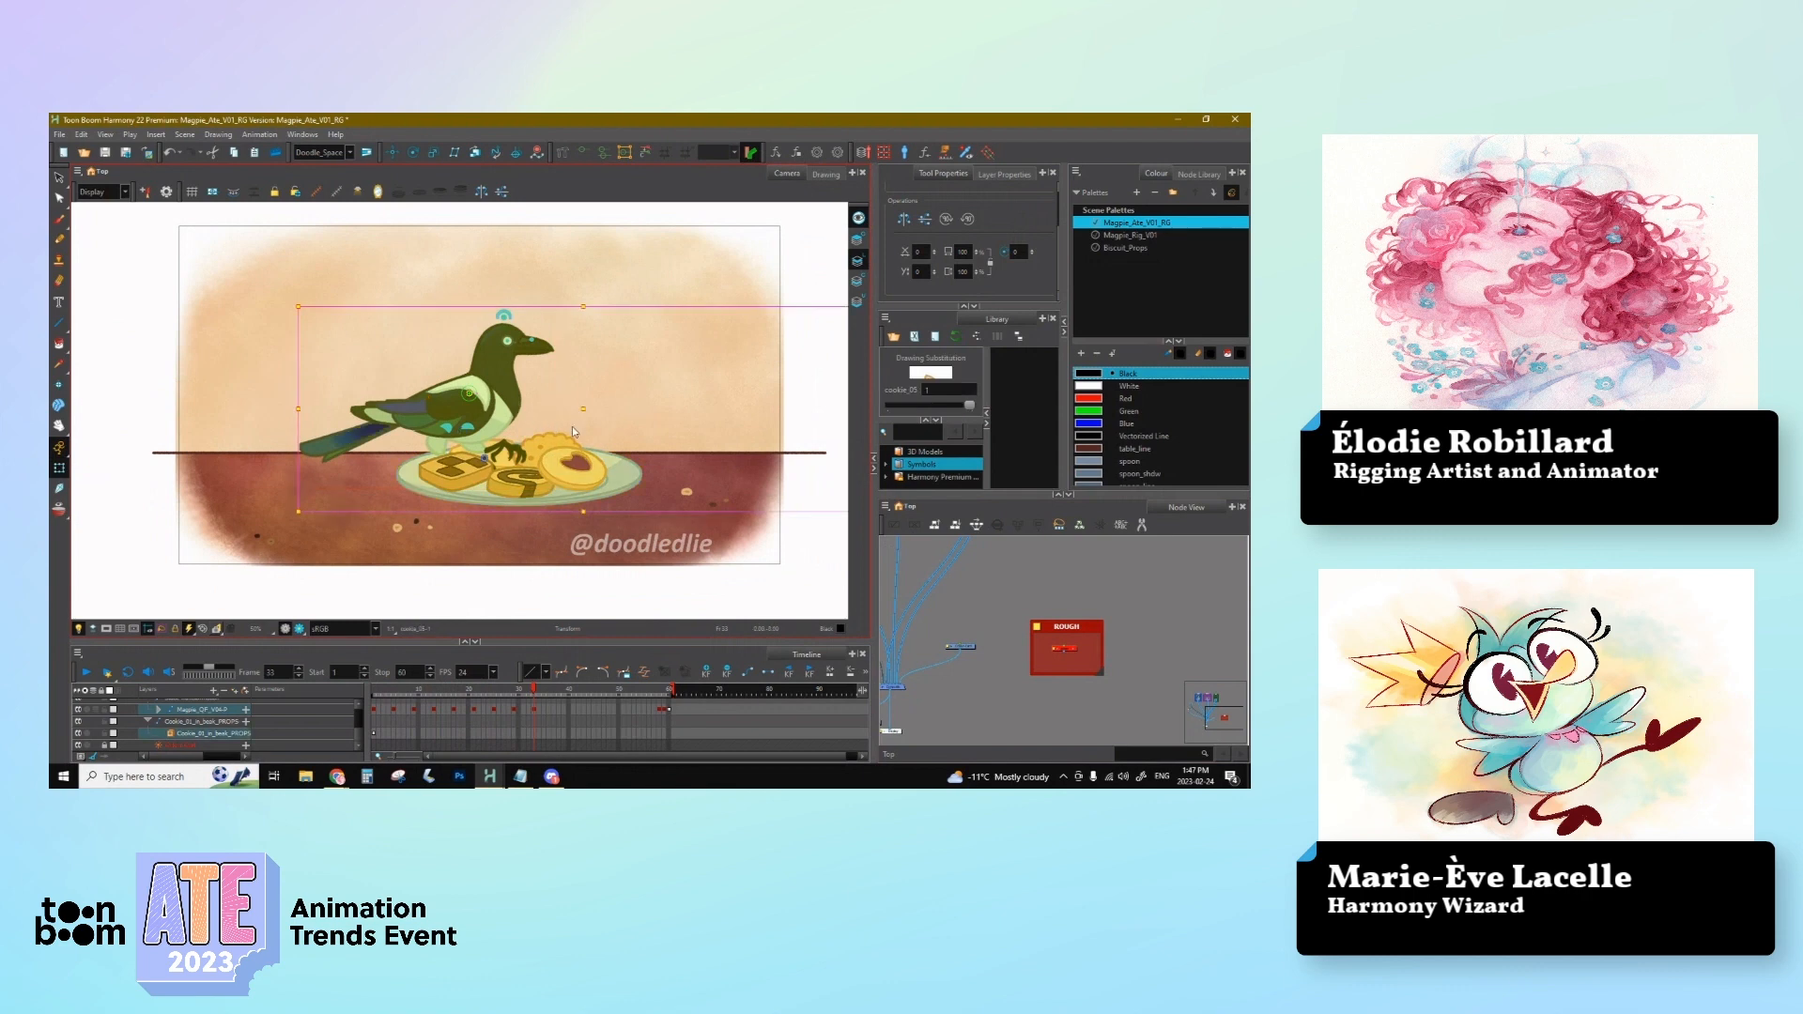
{"action": "left_click", "coordinate": [481, 420]}
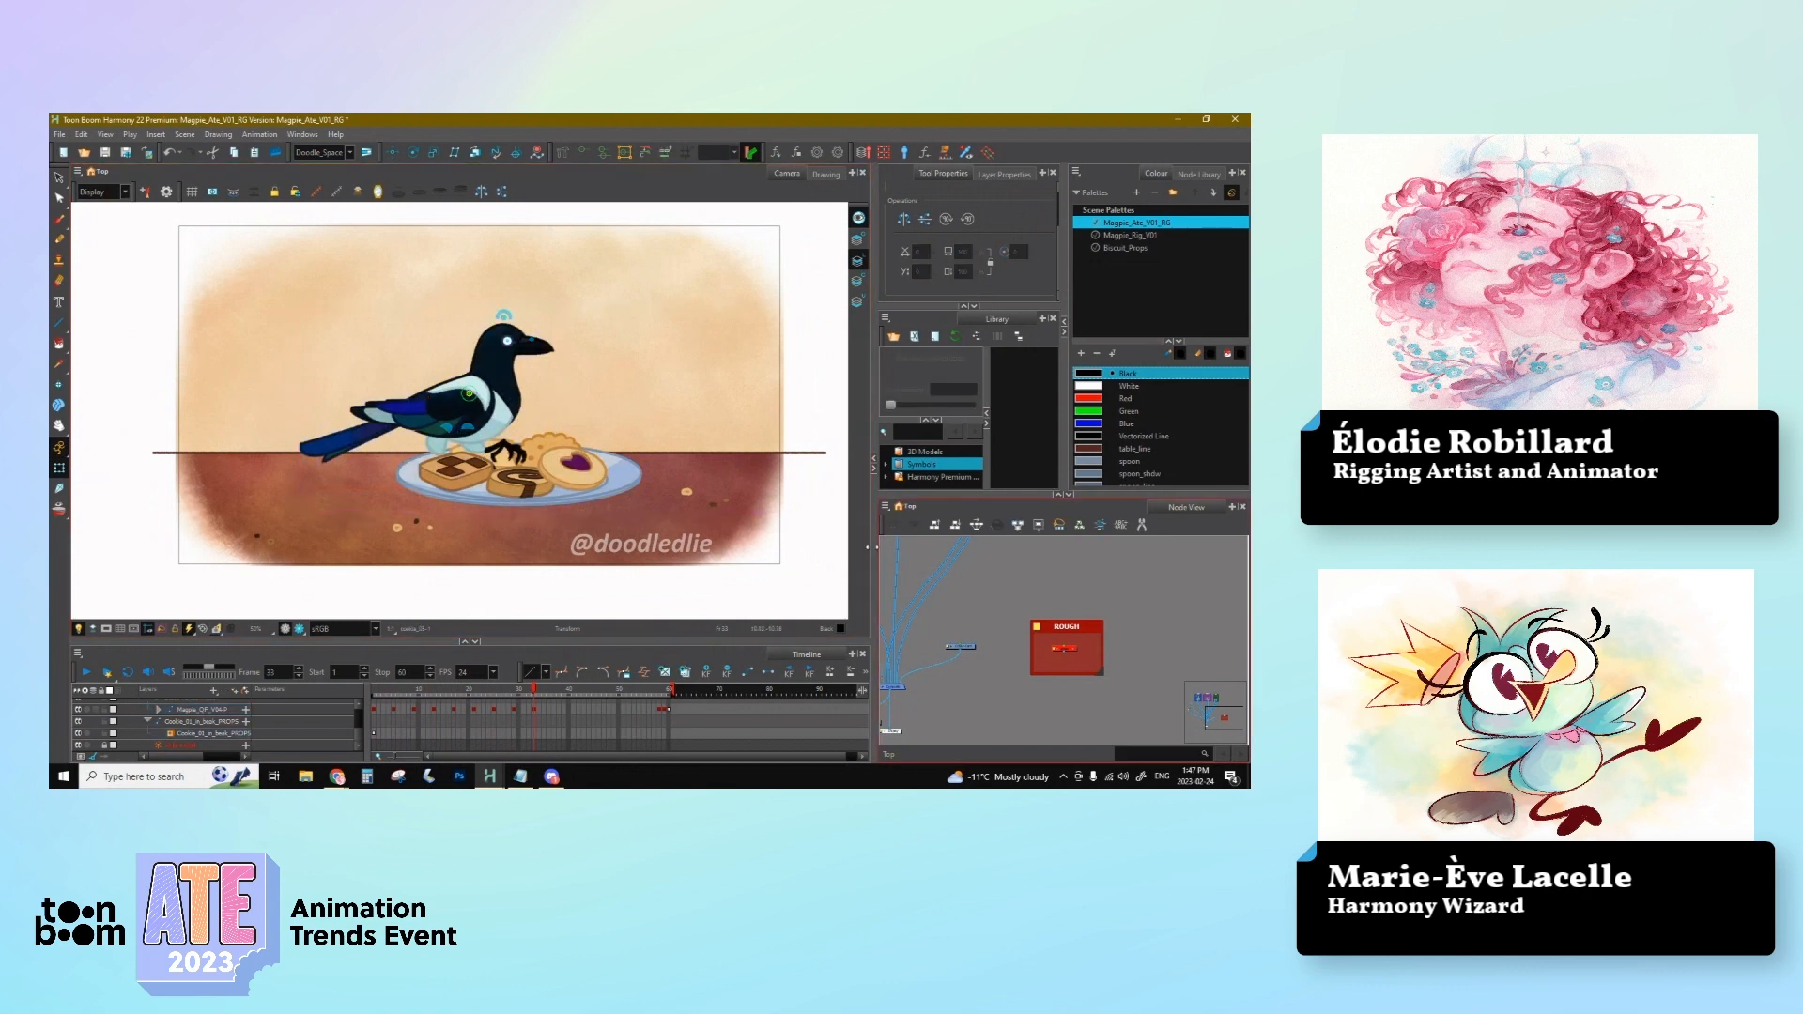
Step: Show the magpie rig's node network, select all of its nodes, and clear the selection
{"action": "key", "text": "o"}
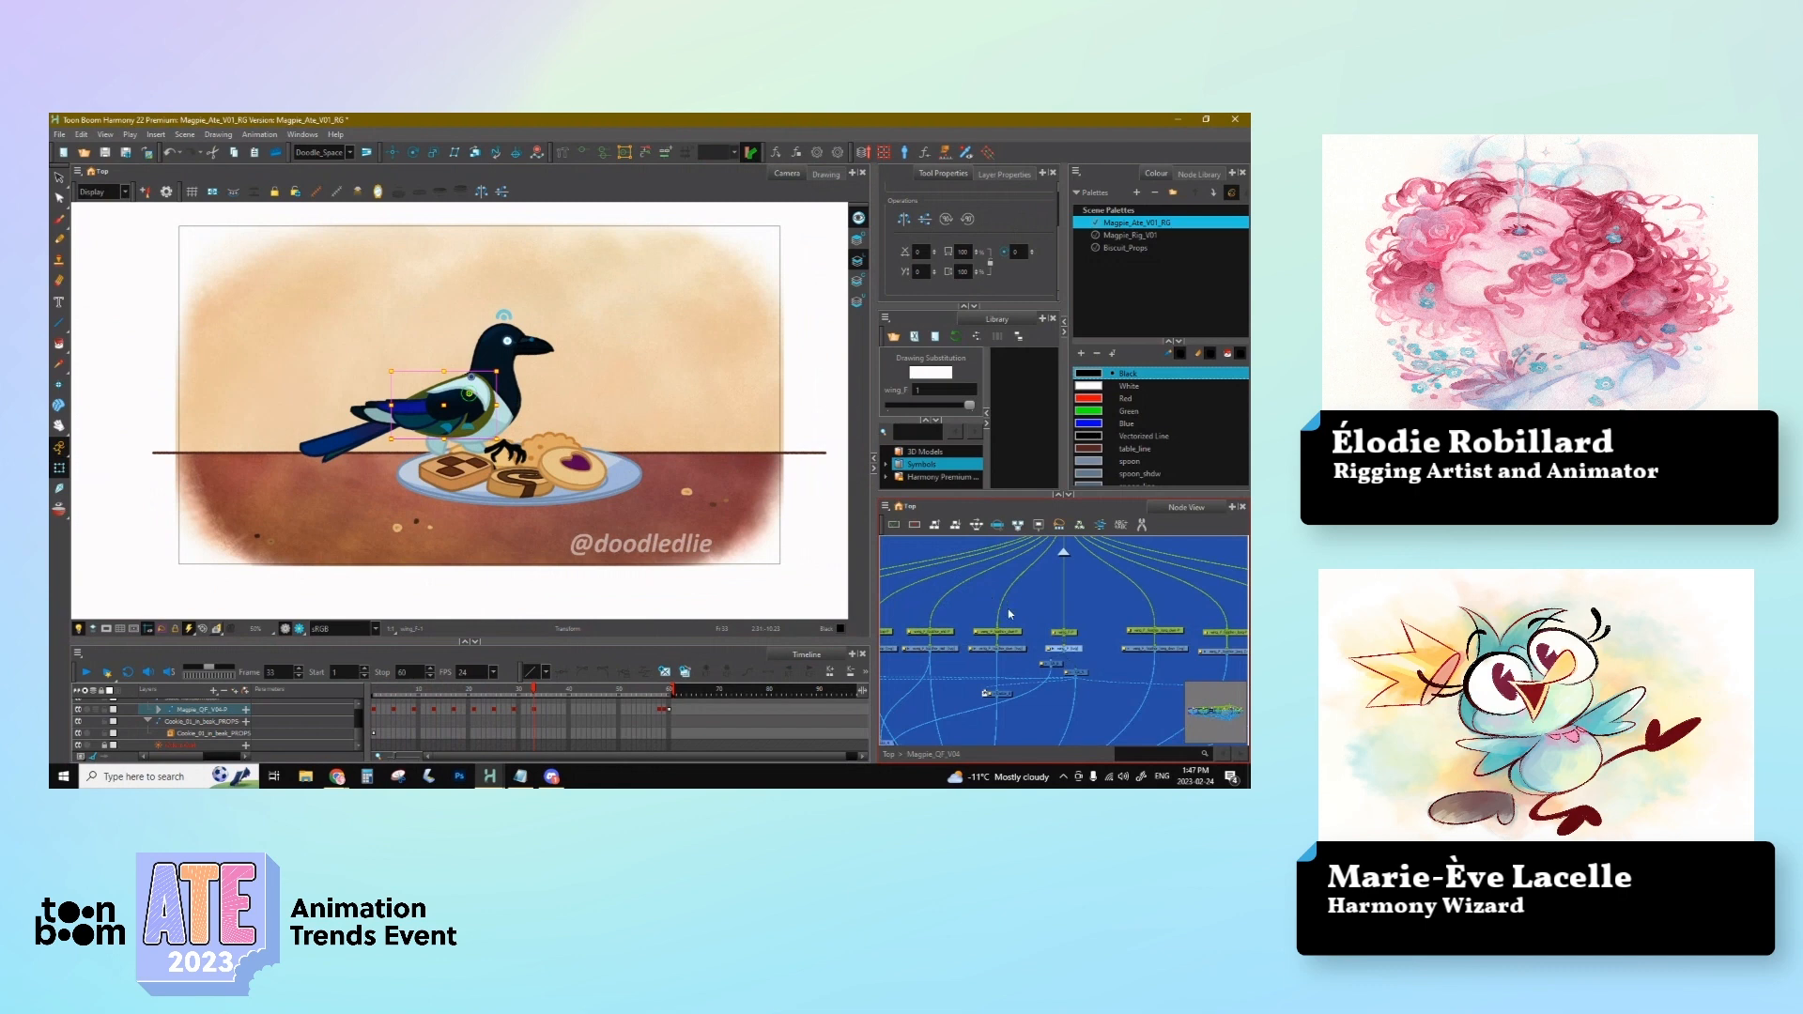
{"action": "left_click", "coordinate": [1020, 611]}
{"action": "key", "text": "ctrl+a"}
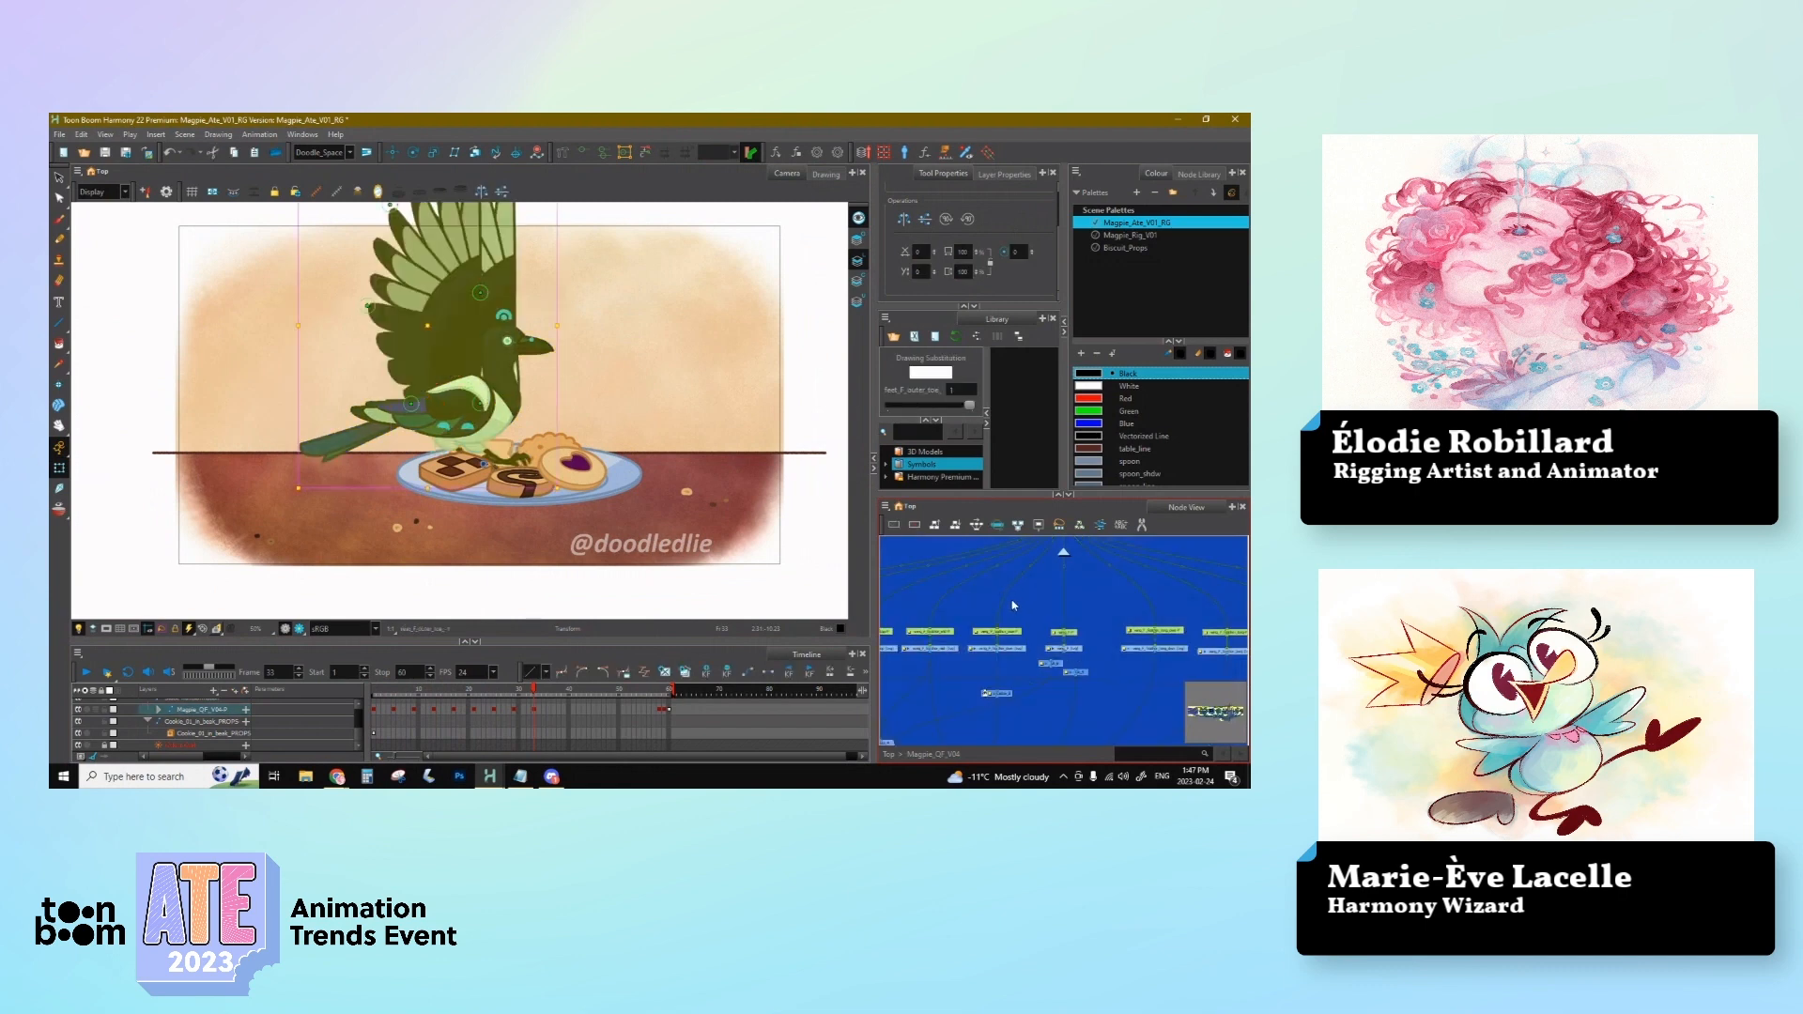
{"action": "left_click", "coordinate": [1000, 606]}
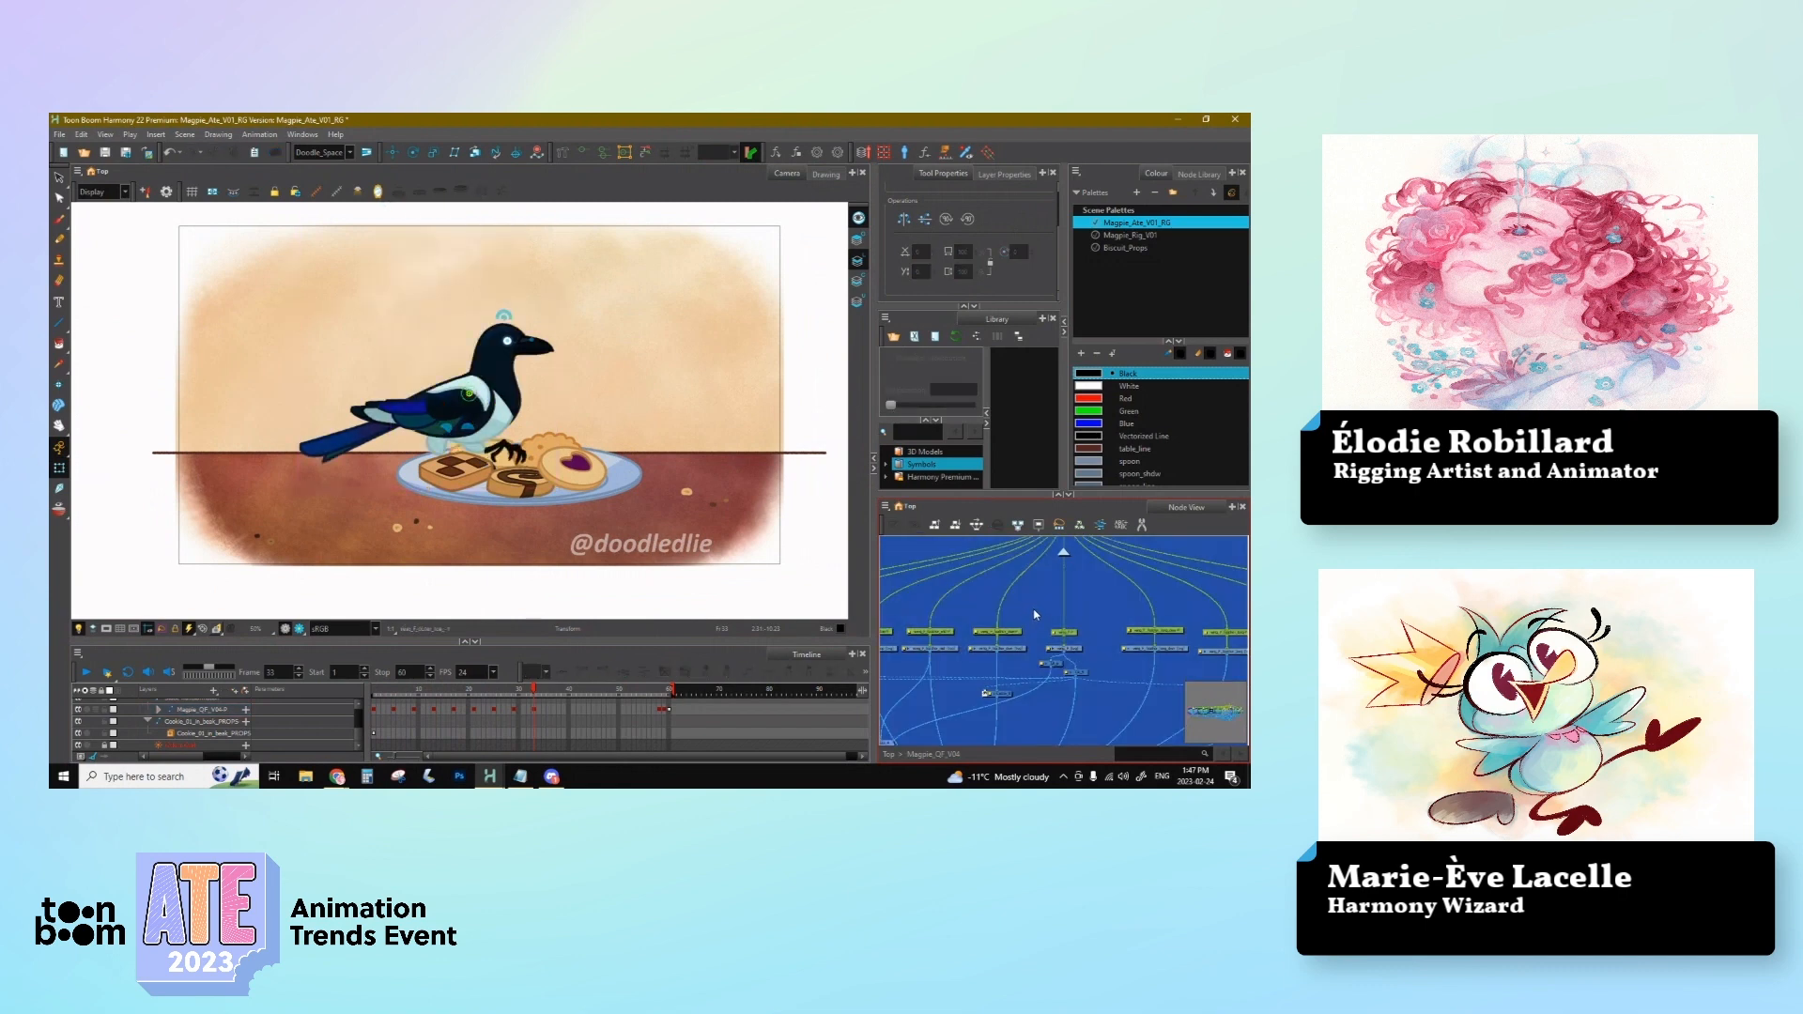
{"action": "scroll", "coordinate": [1029, 607], "scroll_direction": "down", "scroll_amount": 4}
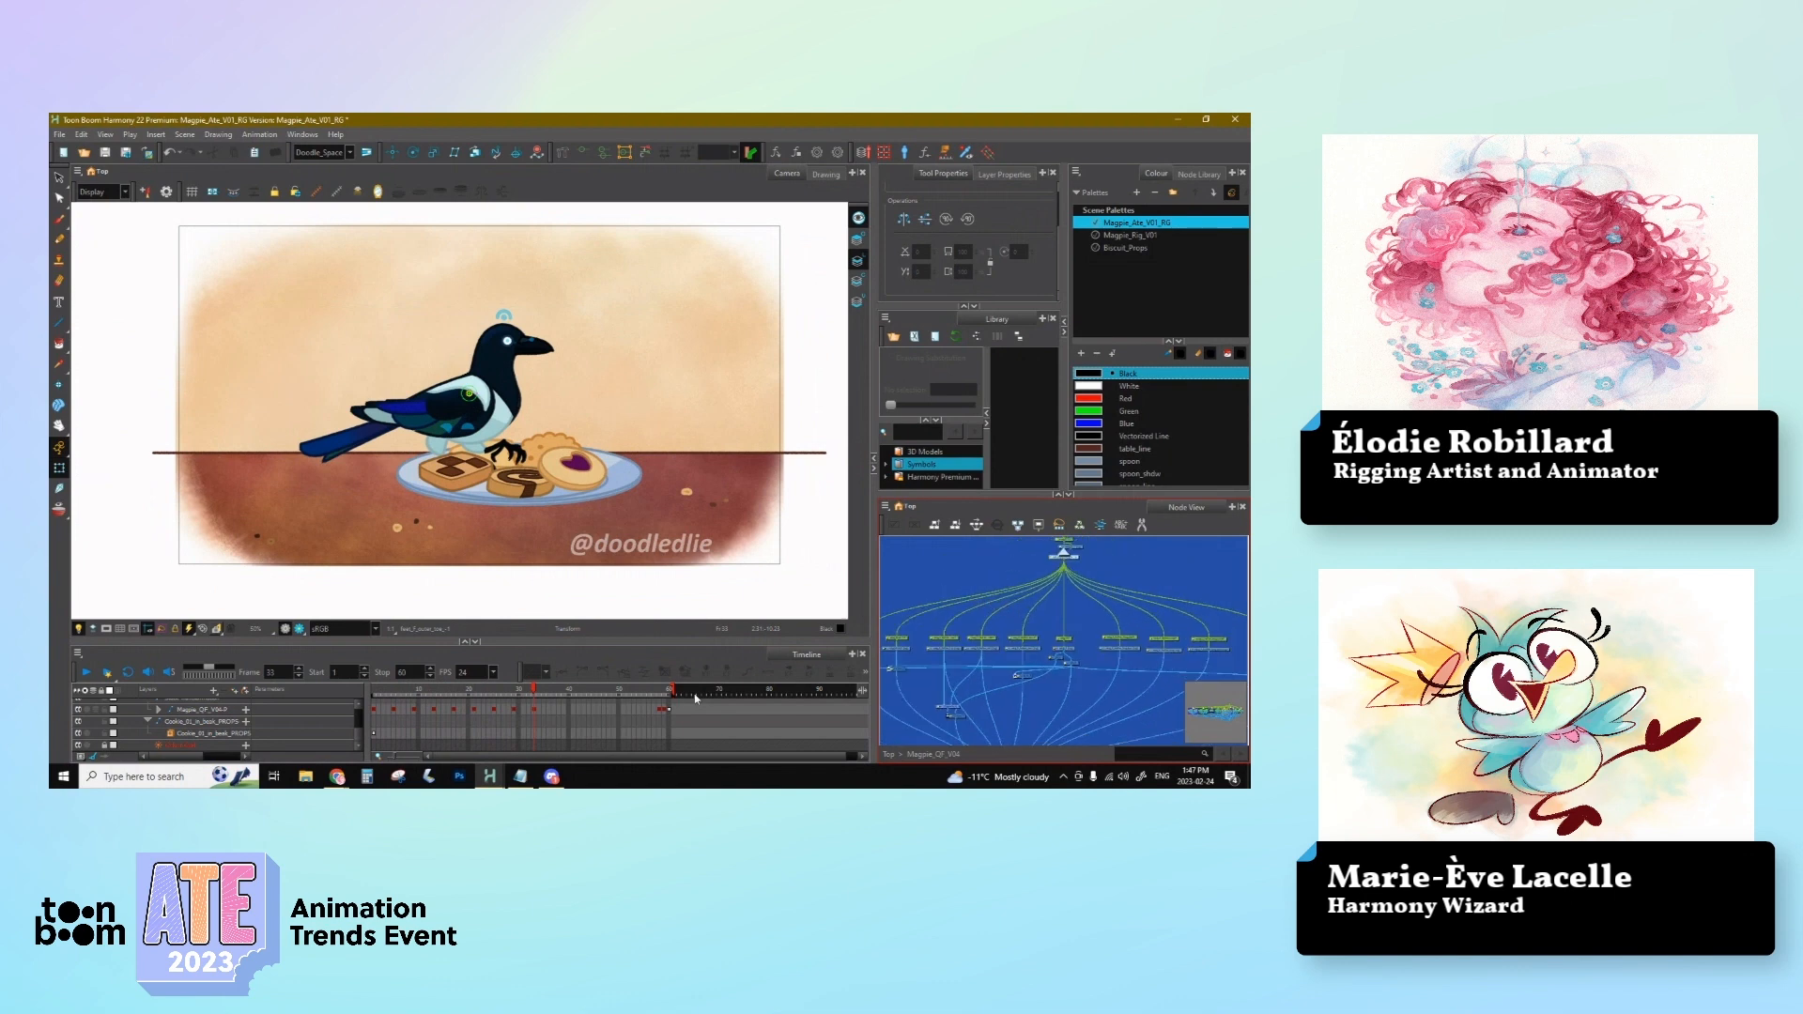
Step: Expand the magpie's layer in the timeline and select its master peg keyframes at frames 1 and 33
{"action": "left_click", "coordinate": [374, 708]}
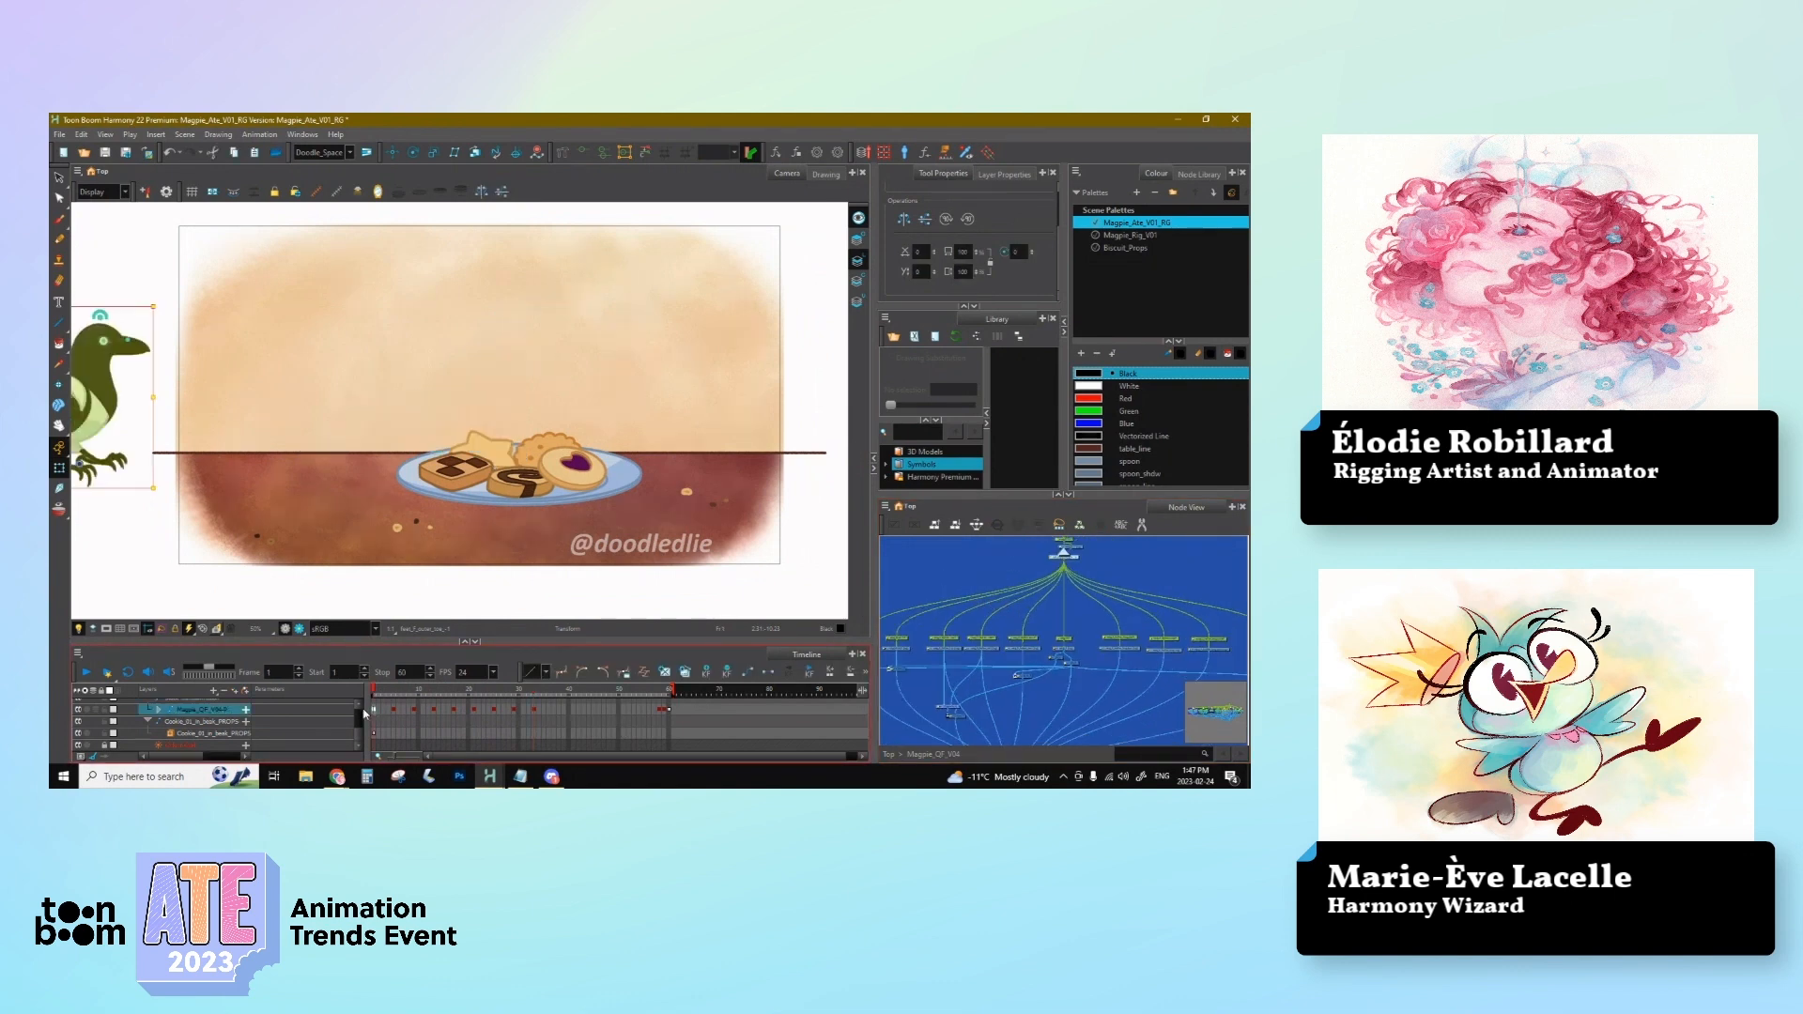
{"action": "left_click", "coordinate": [159, 710]}
{"action": "left_click", "coordinate": [197, 734]}
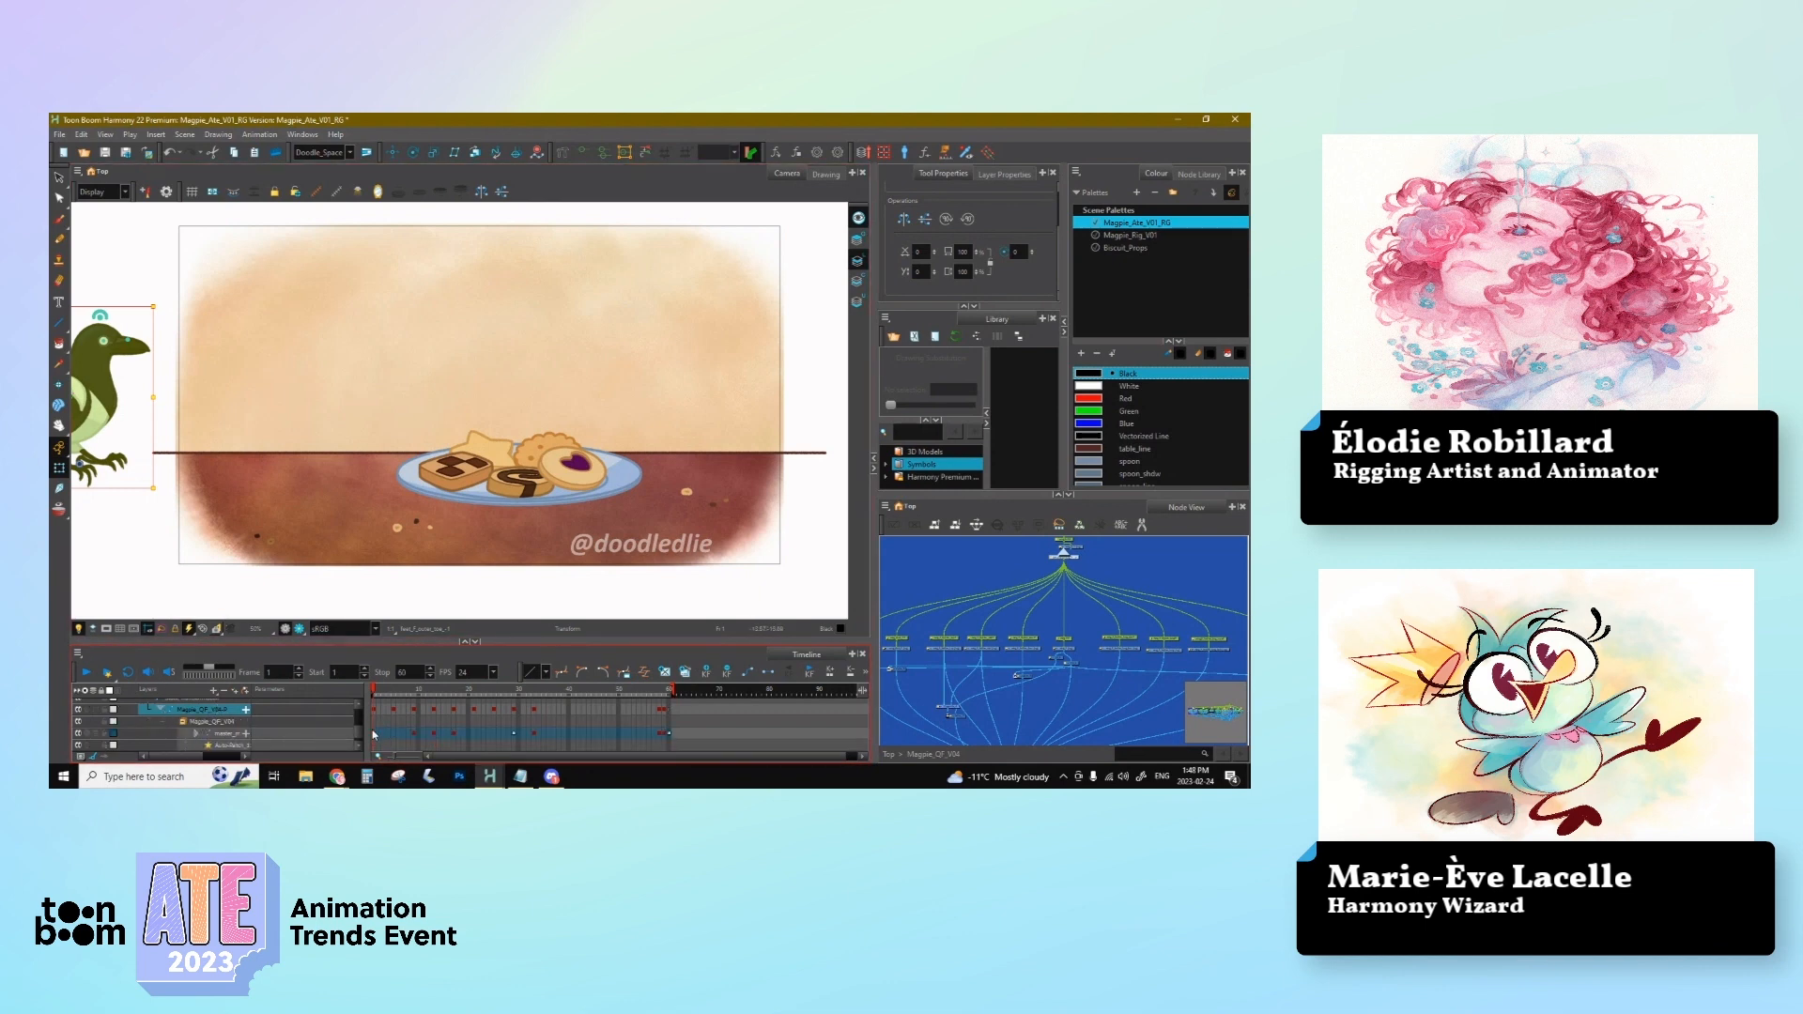
{"action": "left_click_drag", "start_coordinate": [373, 736], "coordinate": [376, 739]}
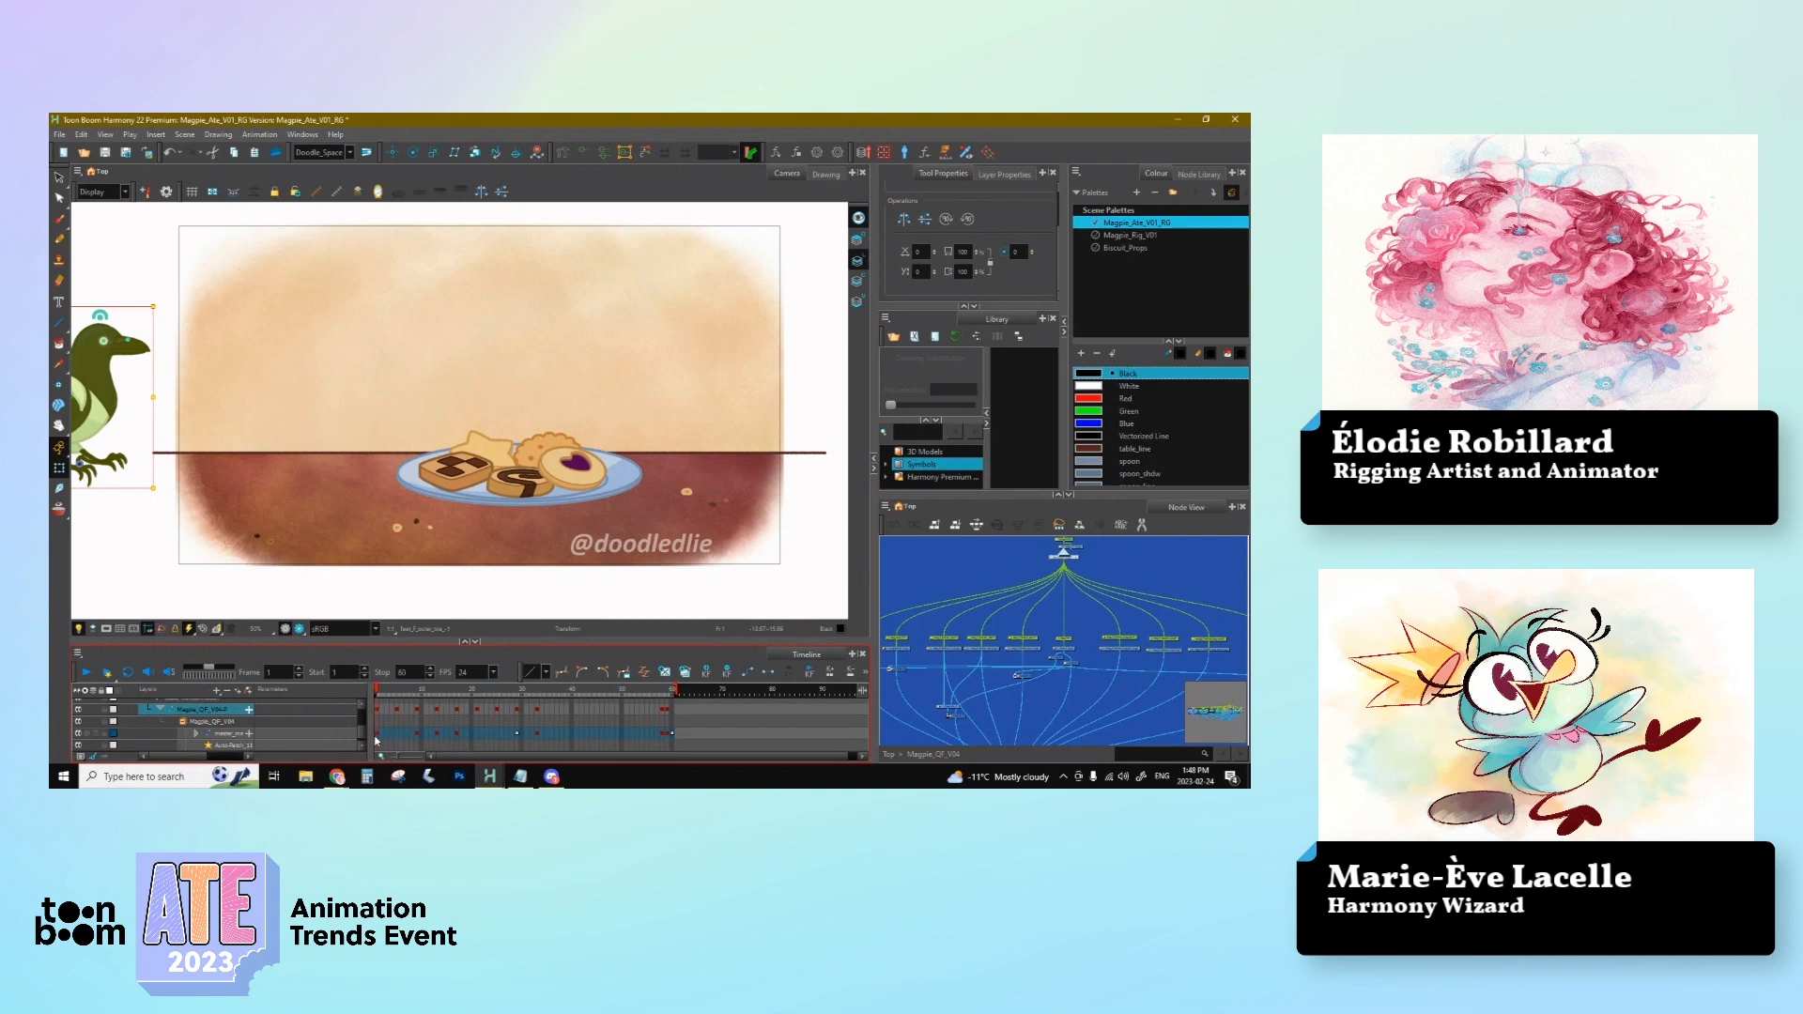
{"action": "left_click", "coordinate": [378, 737]}
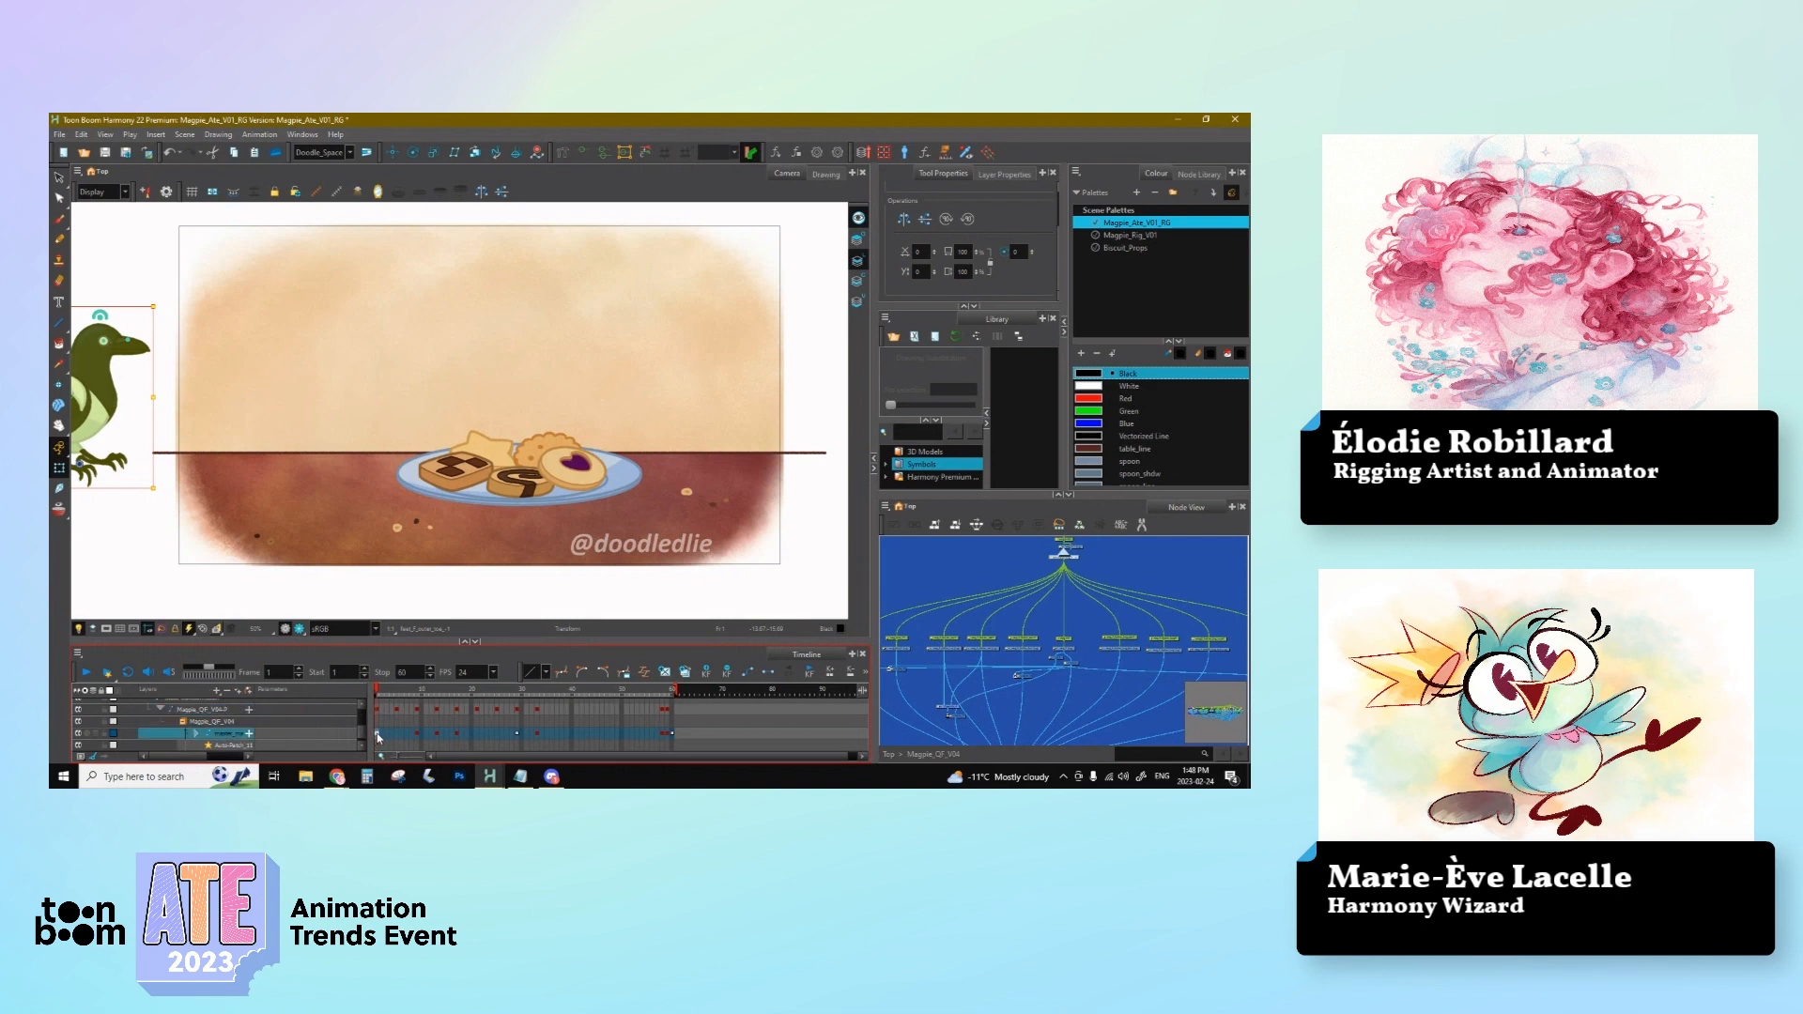
{"action": "left_click", "coordinate": [536, 733]}
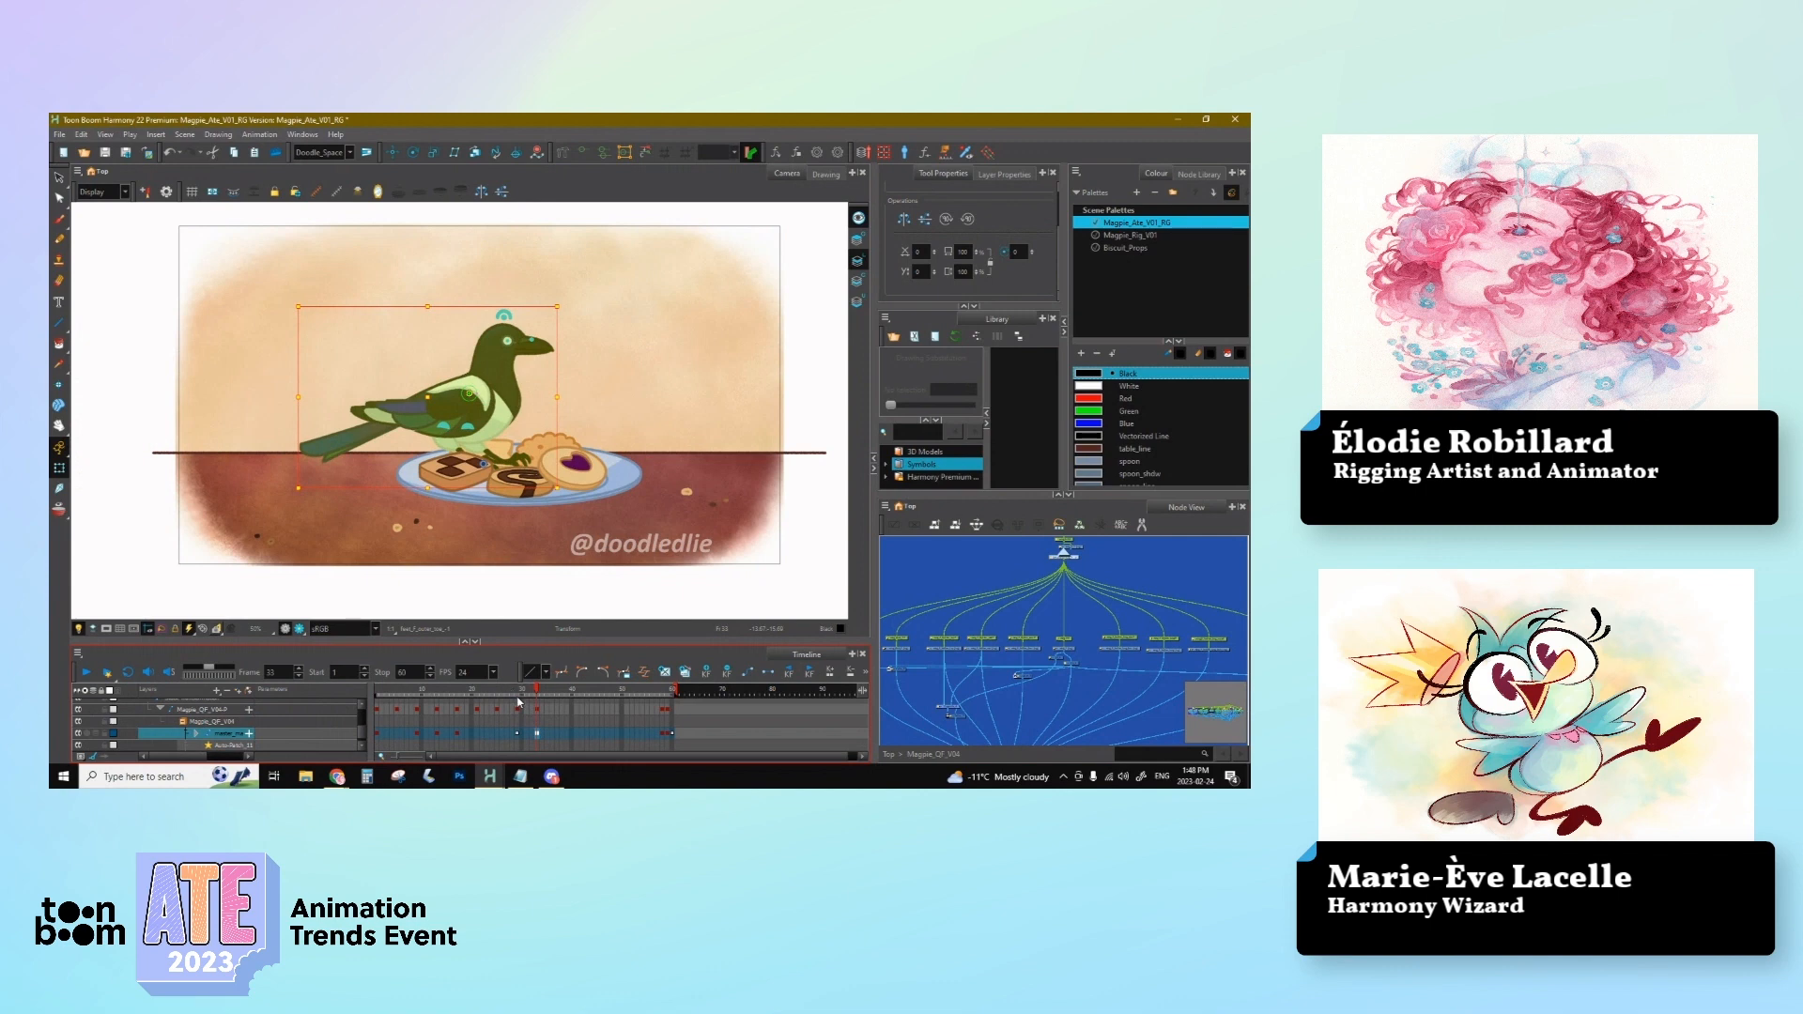
Step: Clear the selection and return from the magpie rig to the top level of the node network
{"action": "left_click", "coordinate": [894, 578]}
{"action": "key", "text": "ctrl+shift+Return"}
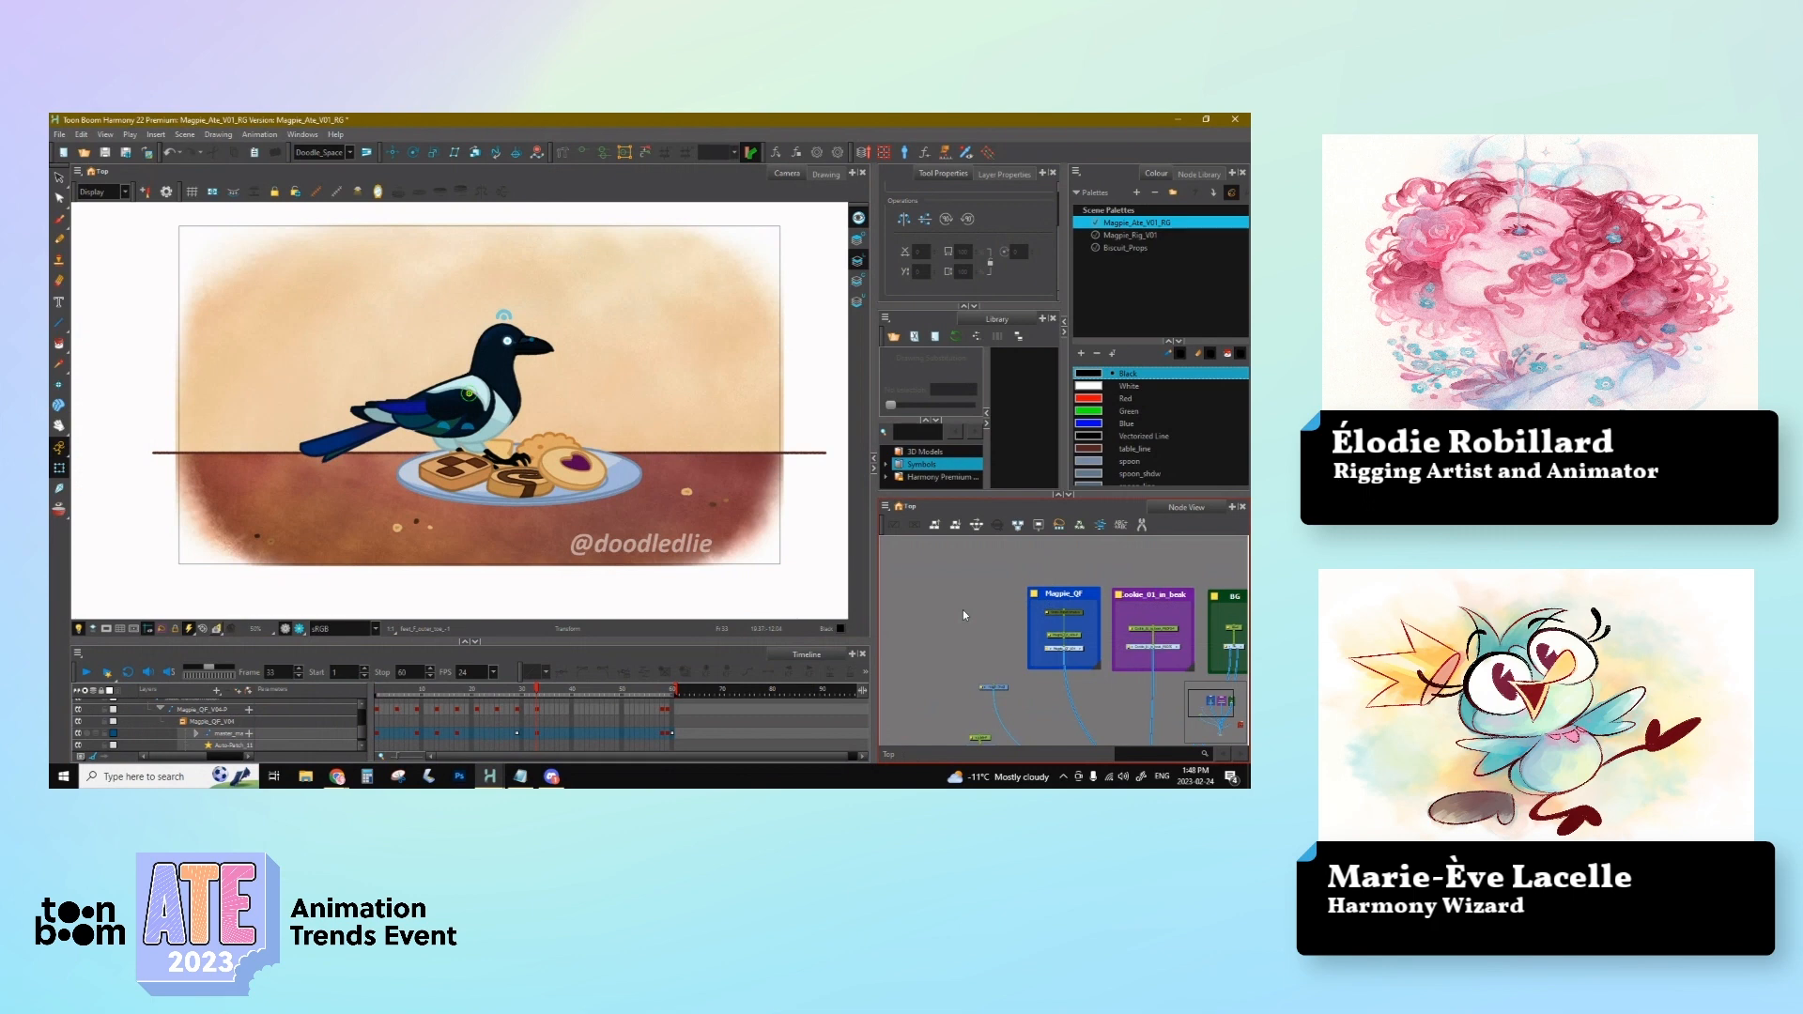
{"action": "left_click_drag", "start_coordinate": [638, 519], "coordinate": [616, 537]}
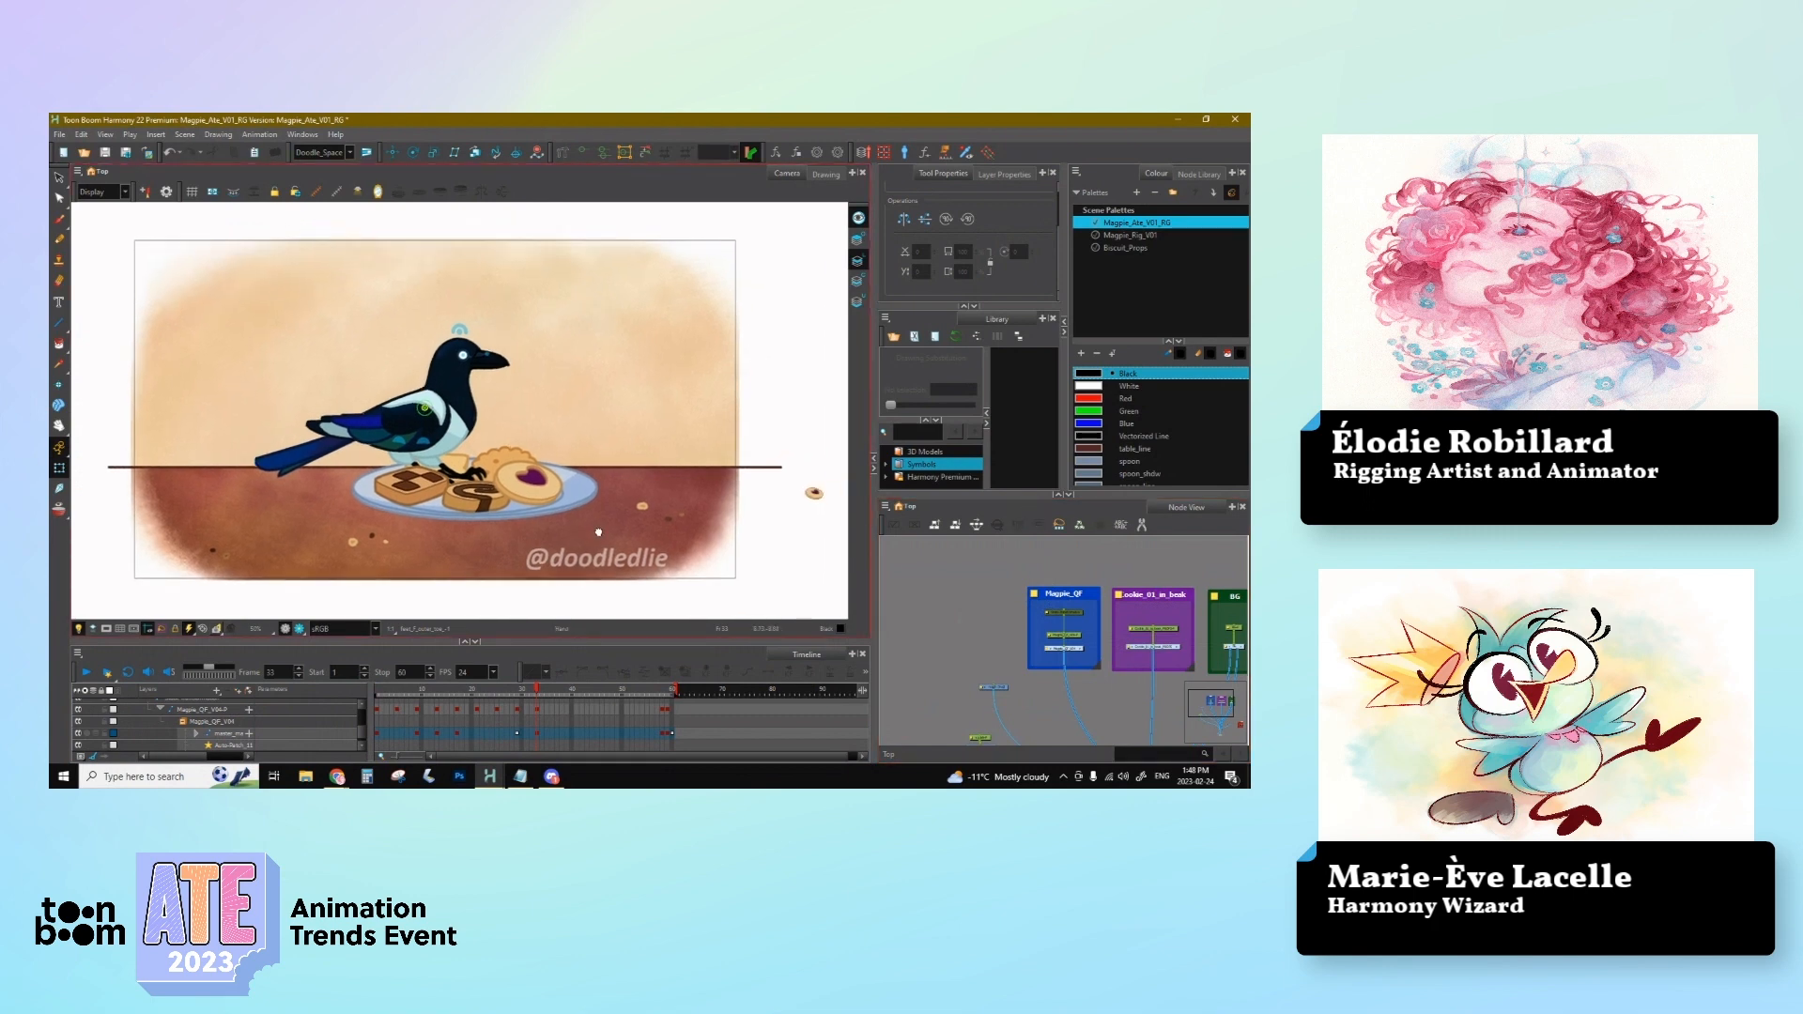
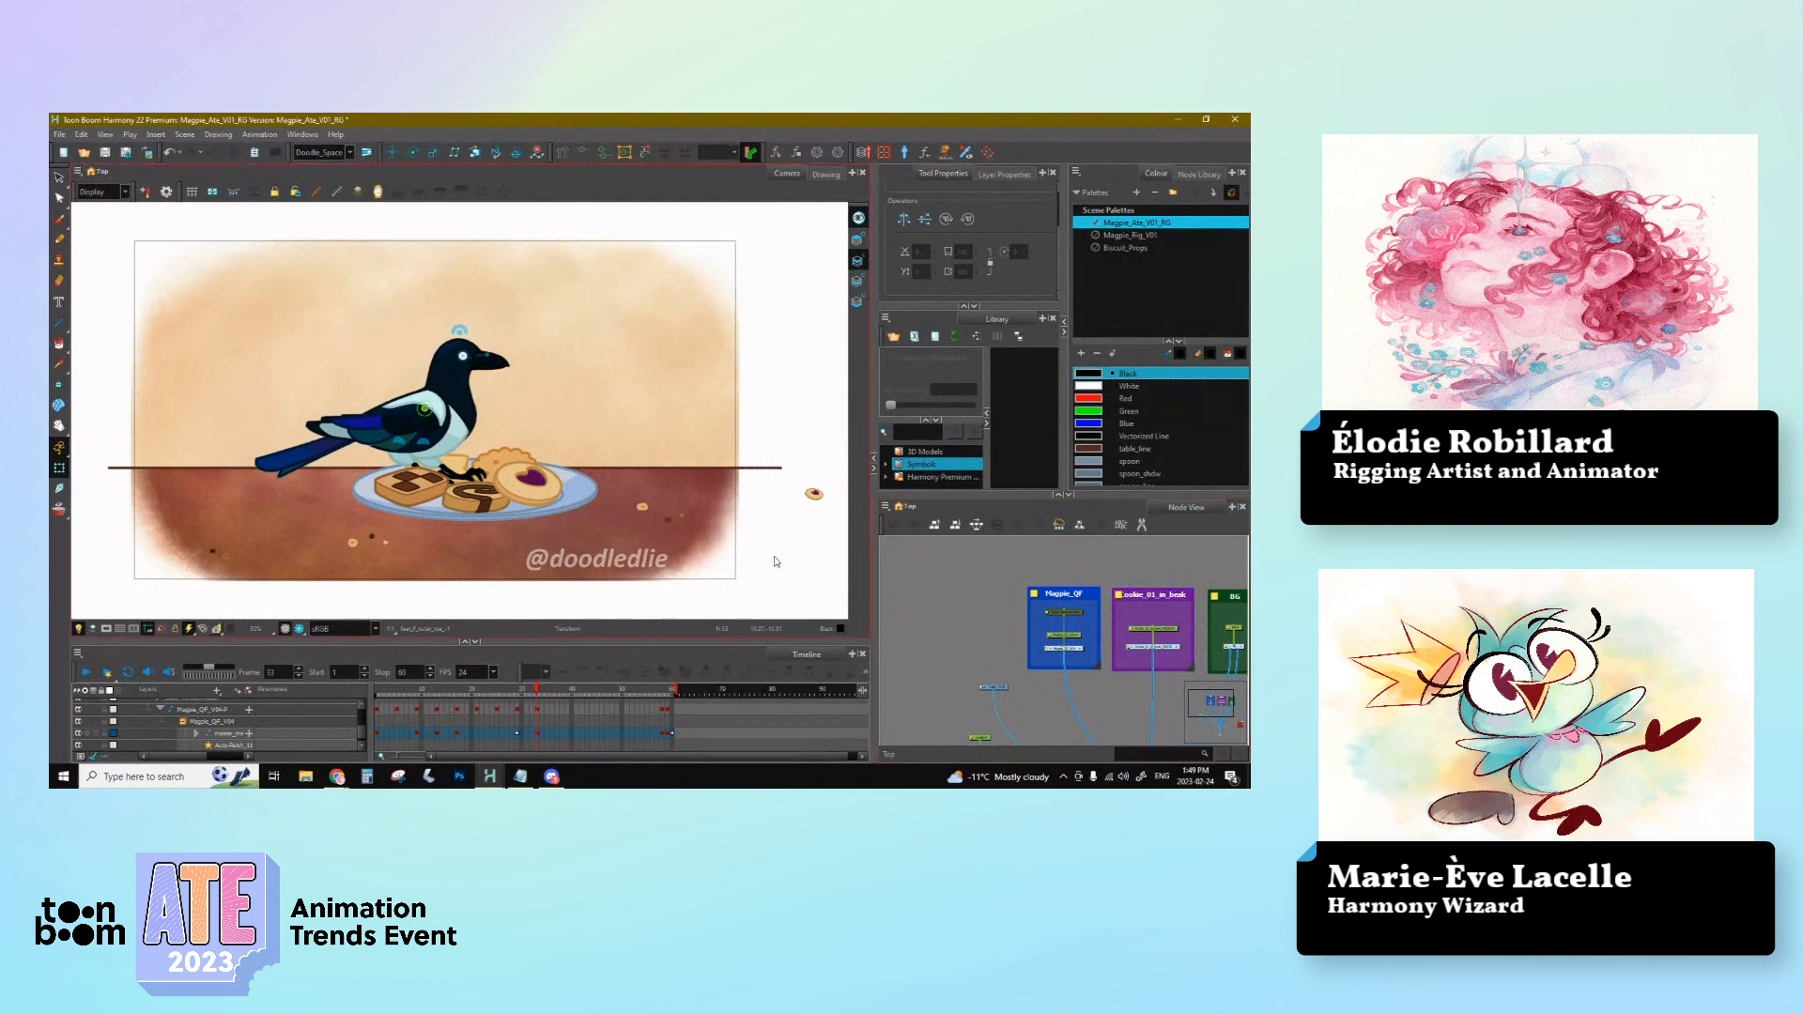
Step: Check the magpie's pose at the hop keyframe and at frame 33, and select its far thigh and foot
{"action": "left_click", "coordinate": [519, 678]}
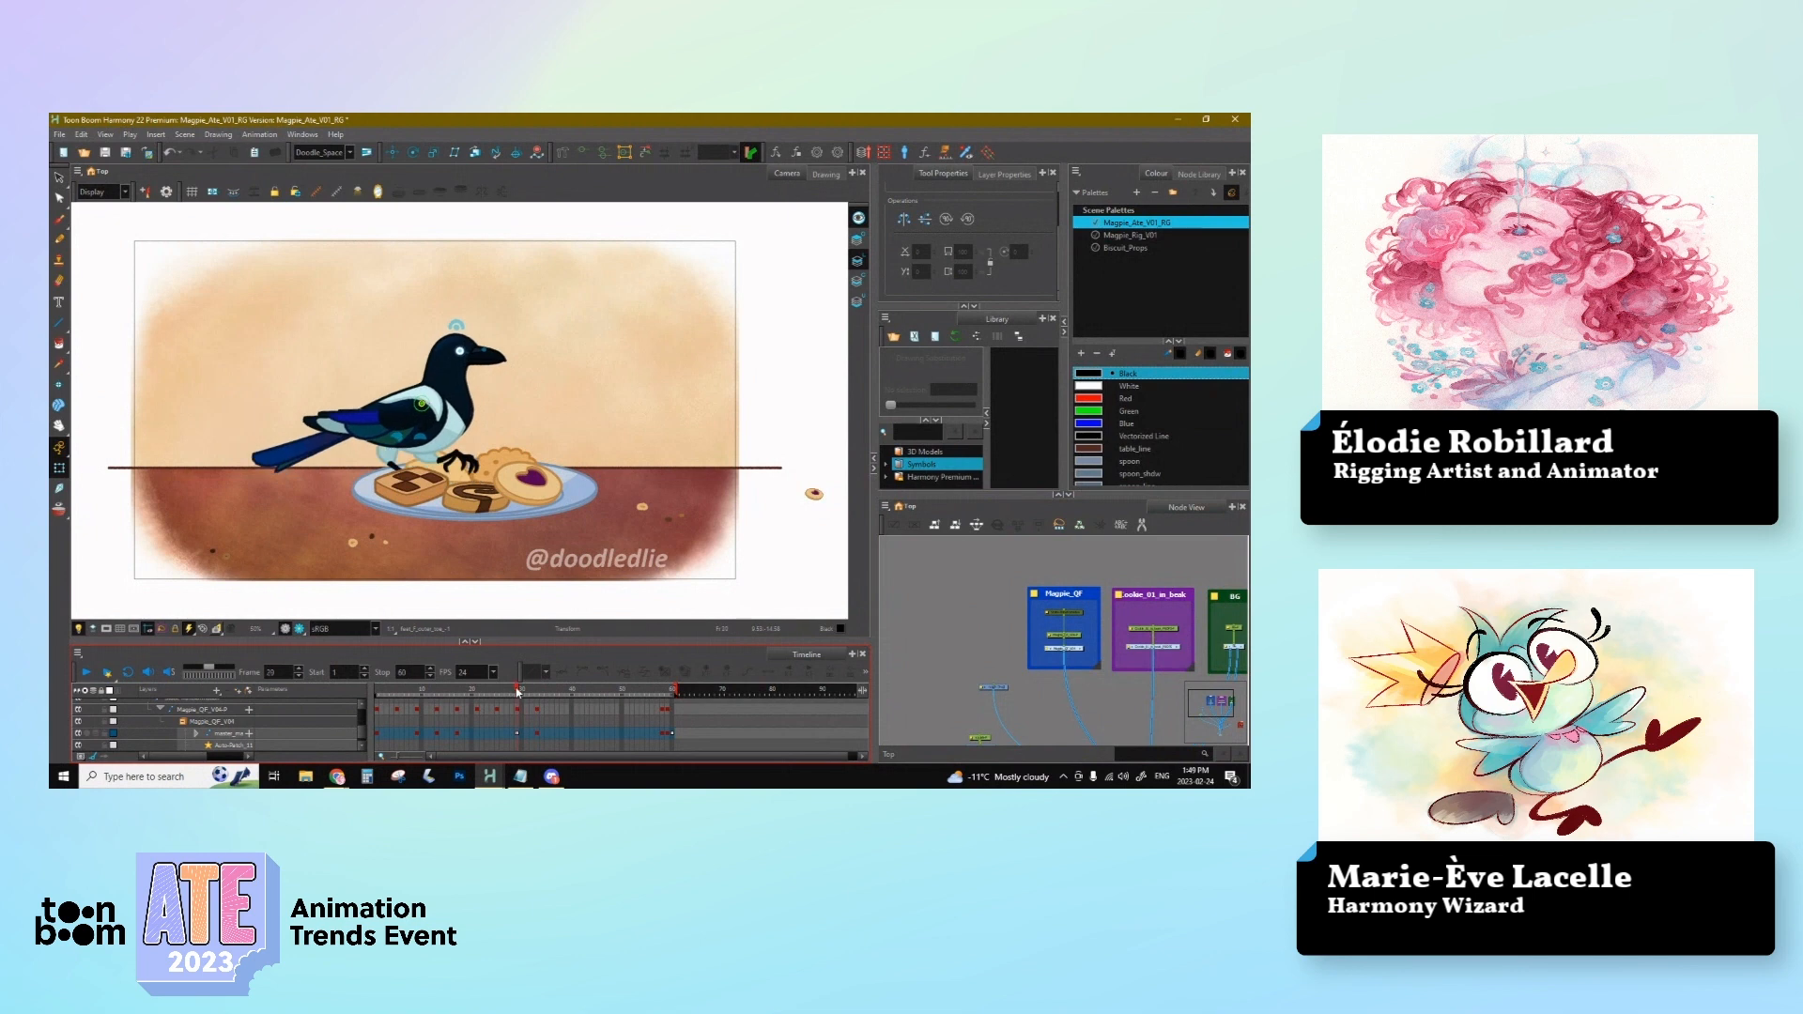
{"action": "left_click", "coordinate": [529, 712]}
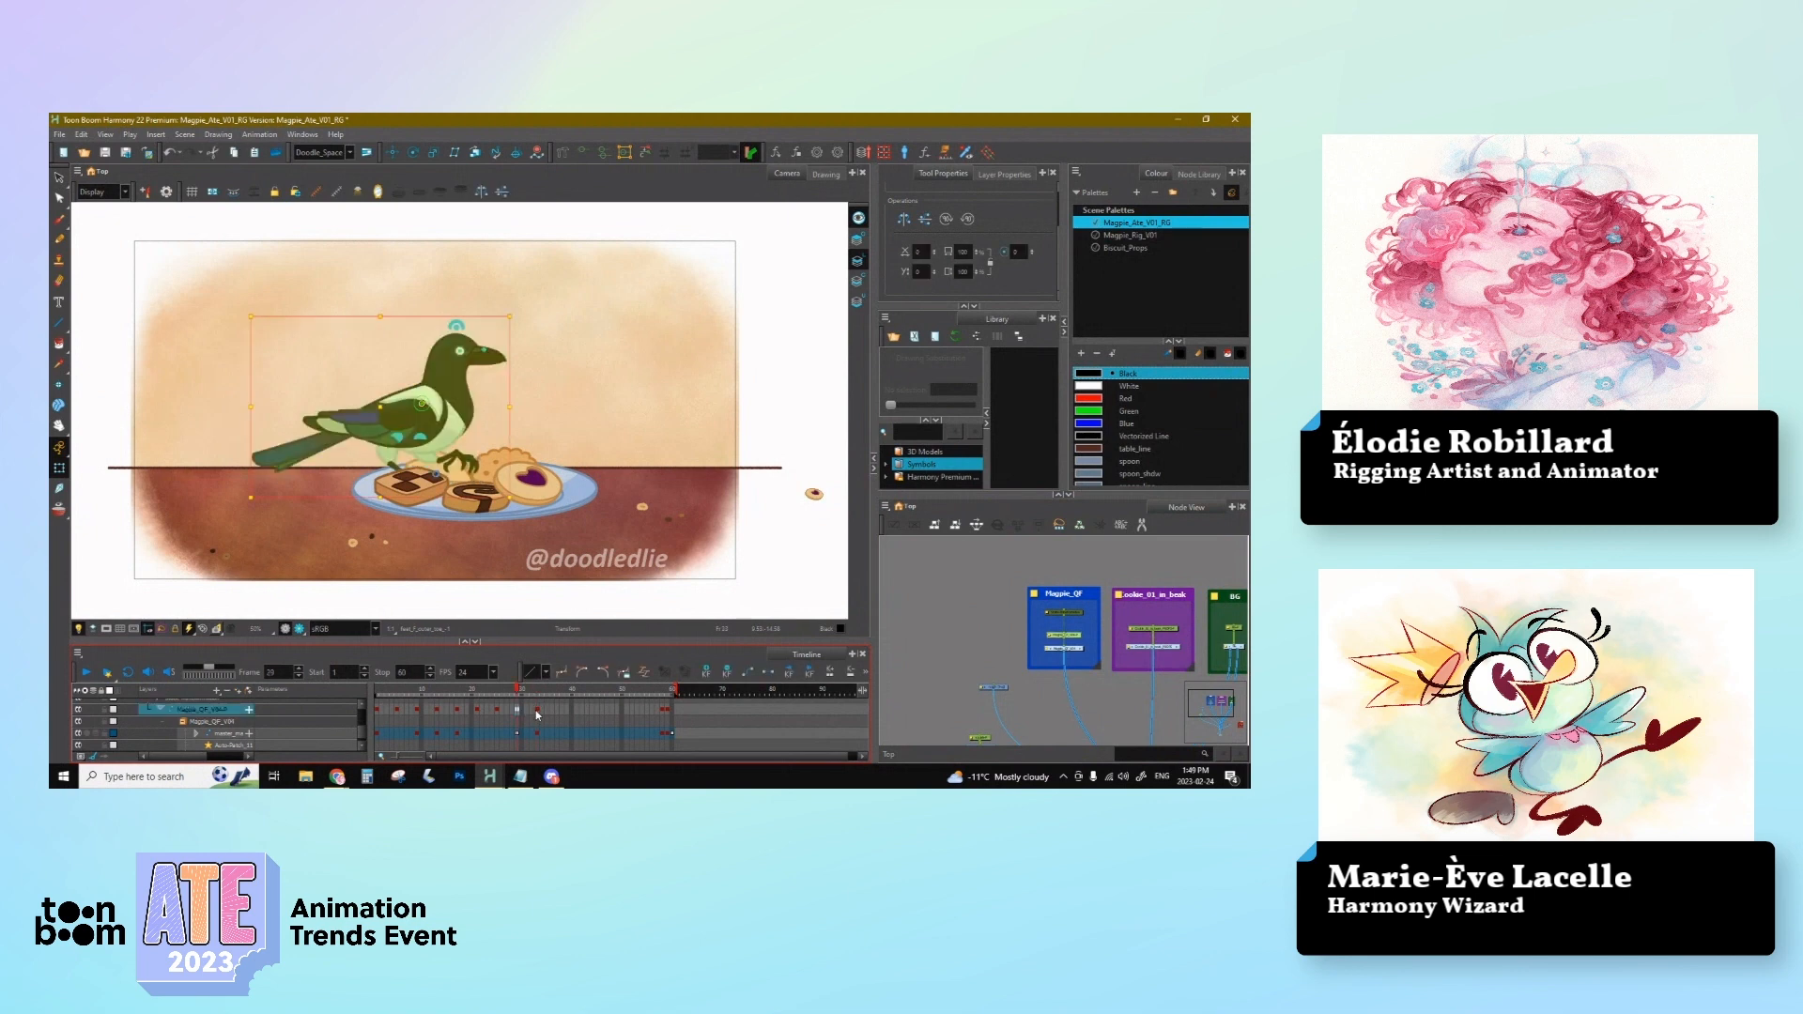
{"action": "key", "text": "Right"}
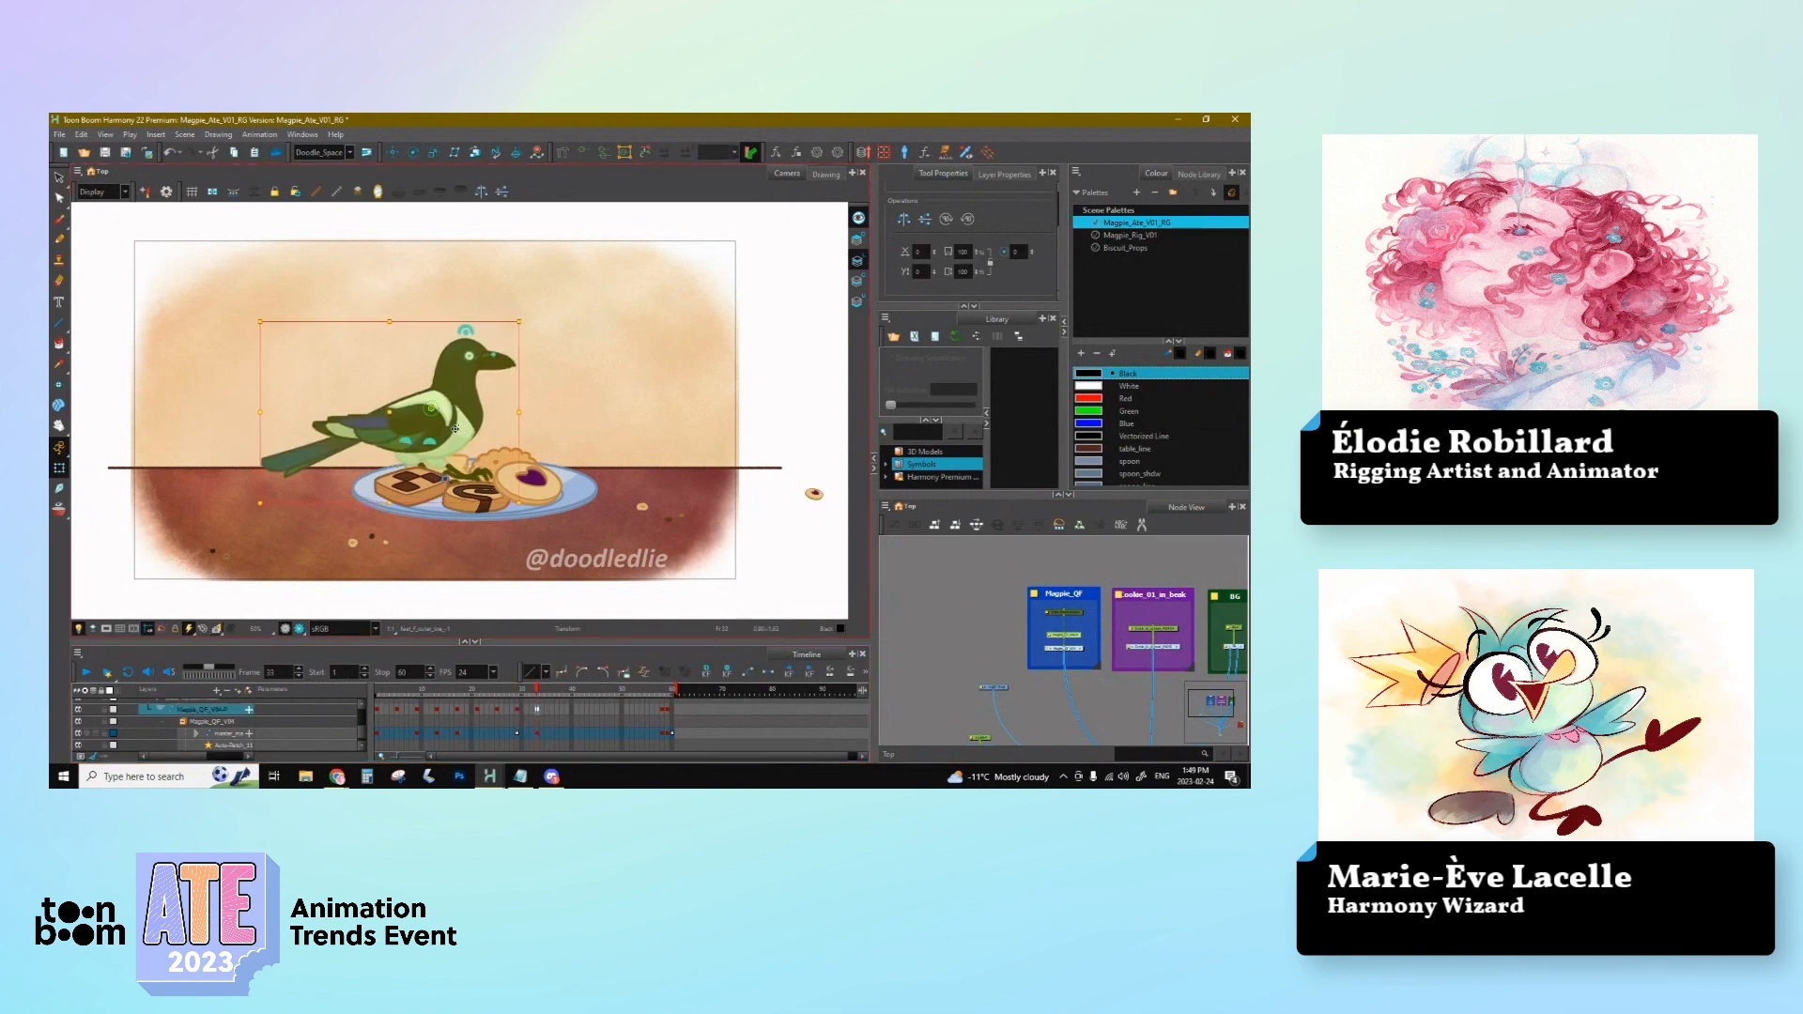
{"action": "left_click", "coordinate": [431, 464]}
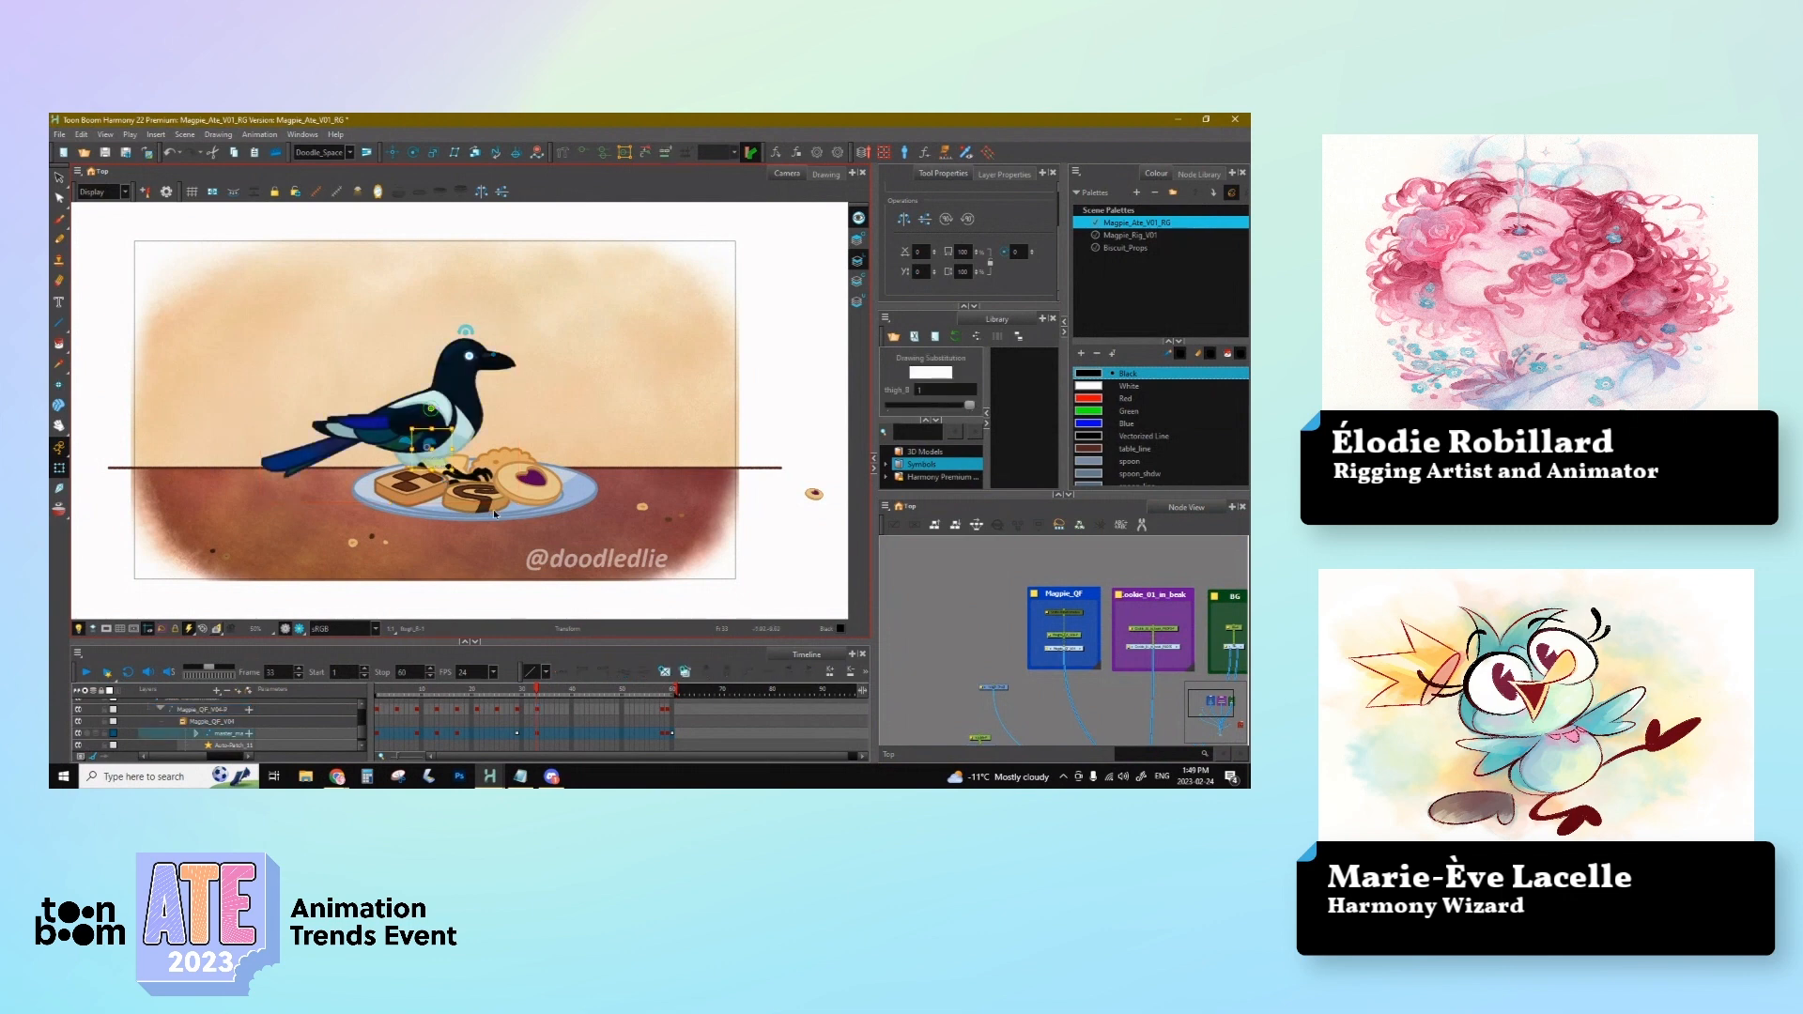
{"action": "left_click", "coordinate": [492, 509]}
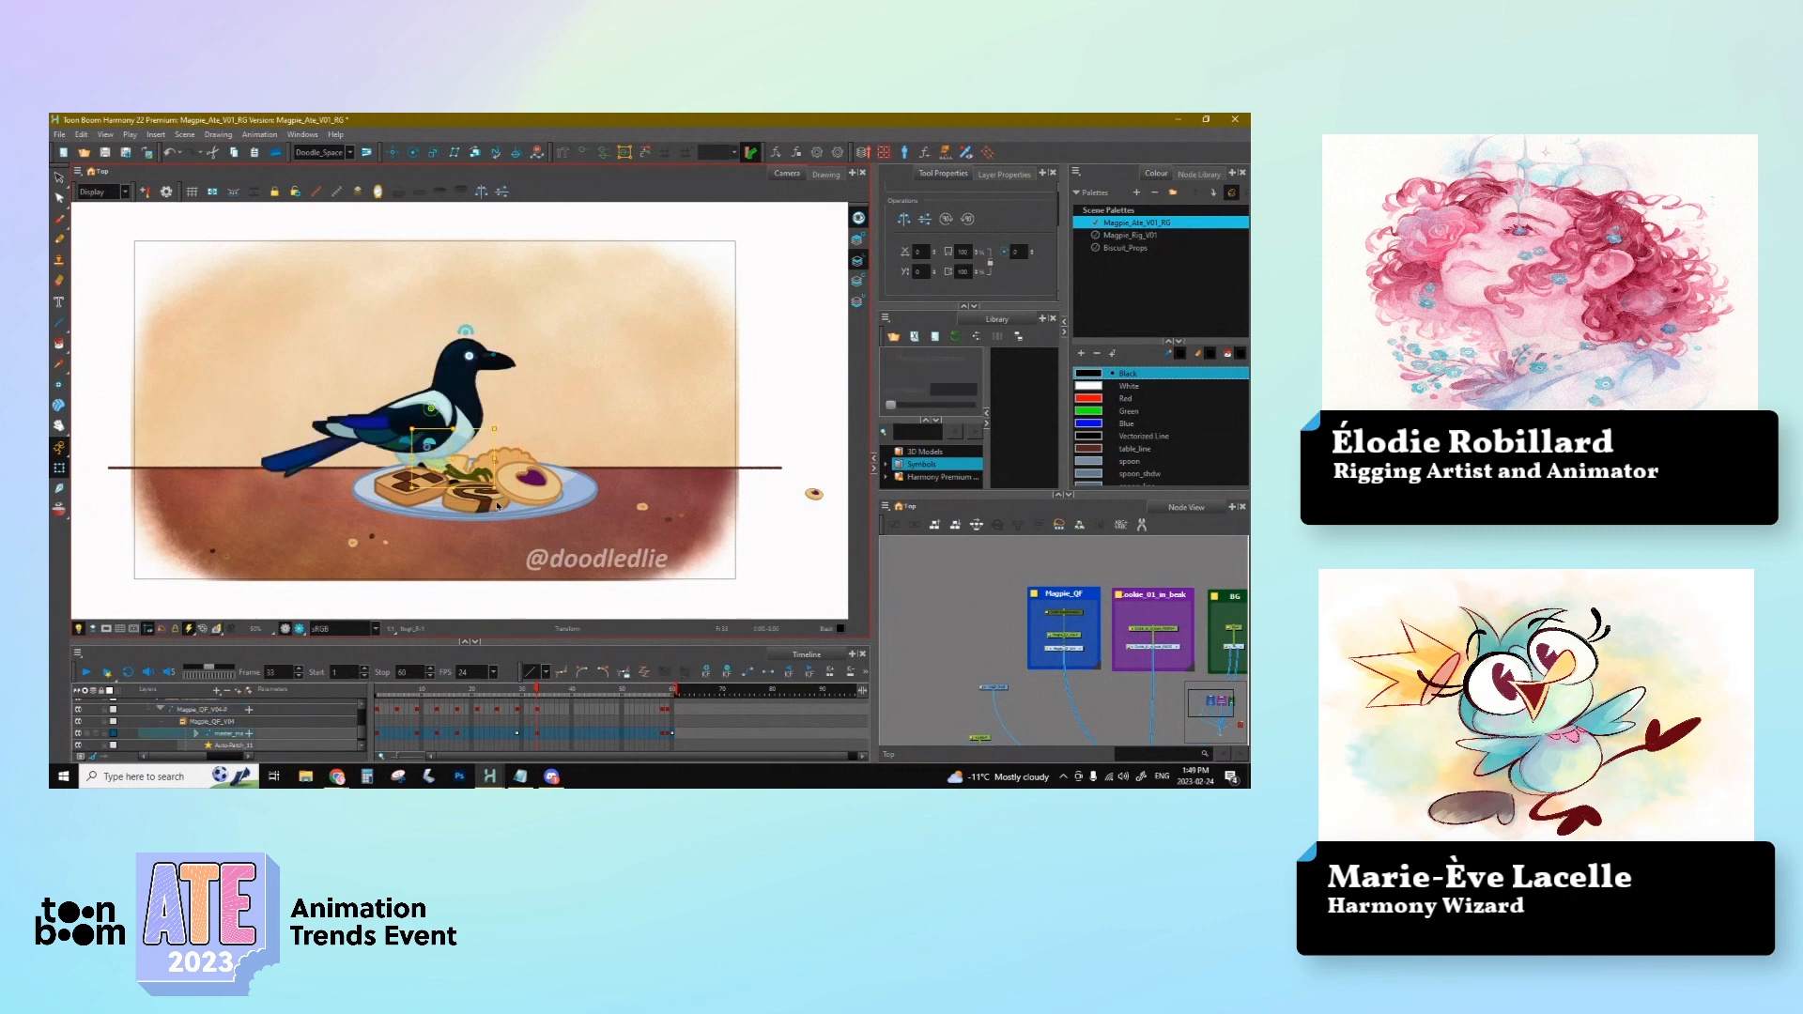
Step: Reposition the magpie's far foot among the cookies on the plate at frame 33
{"action": "left_click_drag", "start_coordinate": [504, 490], "coordinate": [493, 502]}
{"action": "left_click", "coordinate": [478, 483]}
{"action": "key", "text": "b"}
{"action": "left_click", "coordinate": [493, 501]}
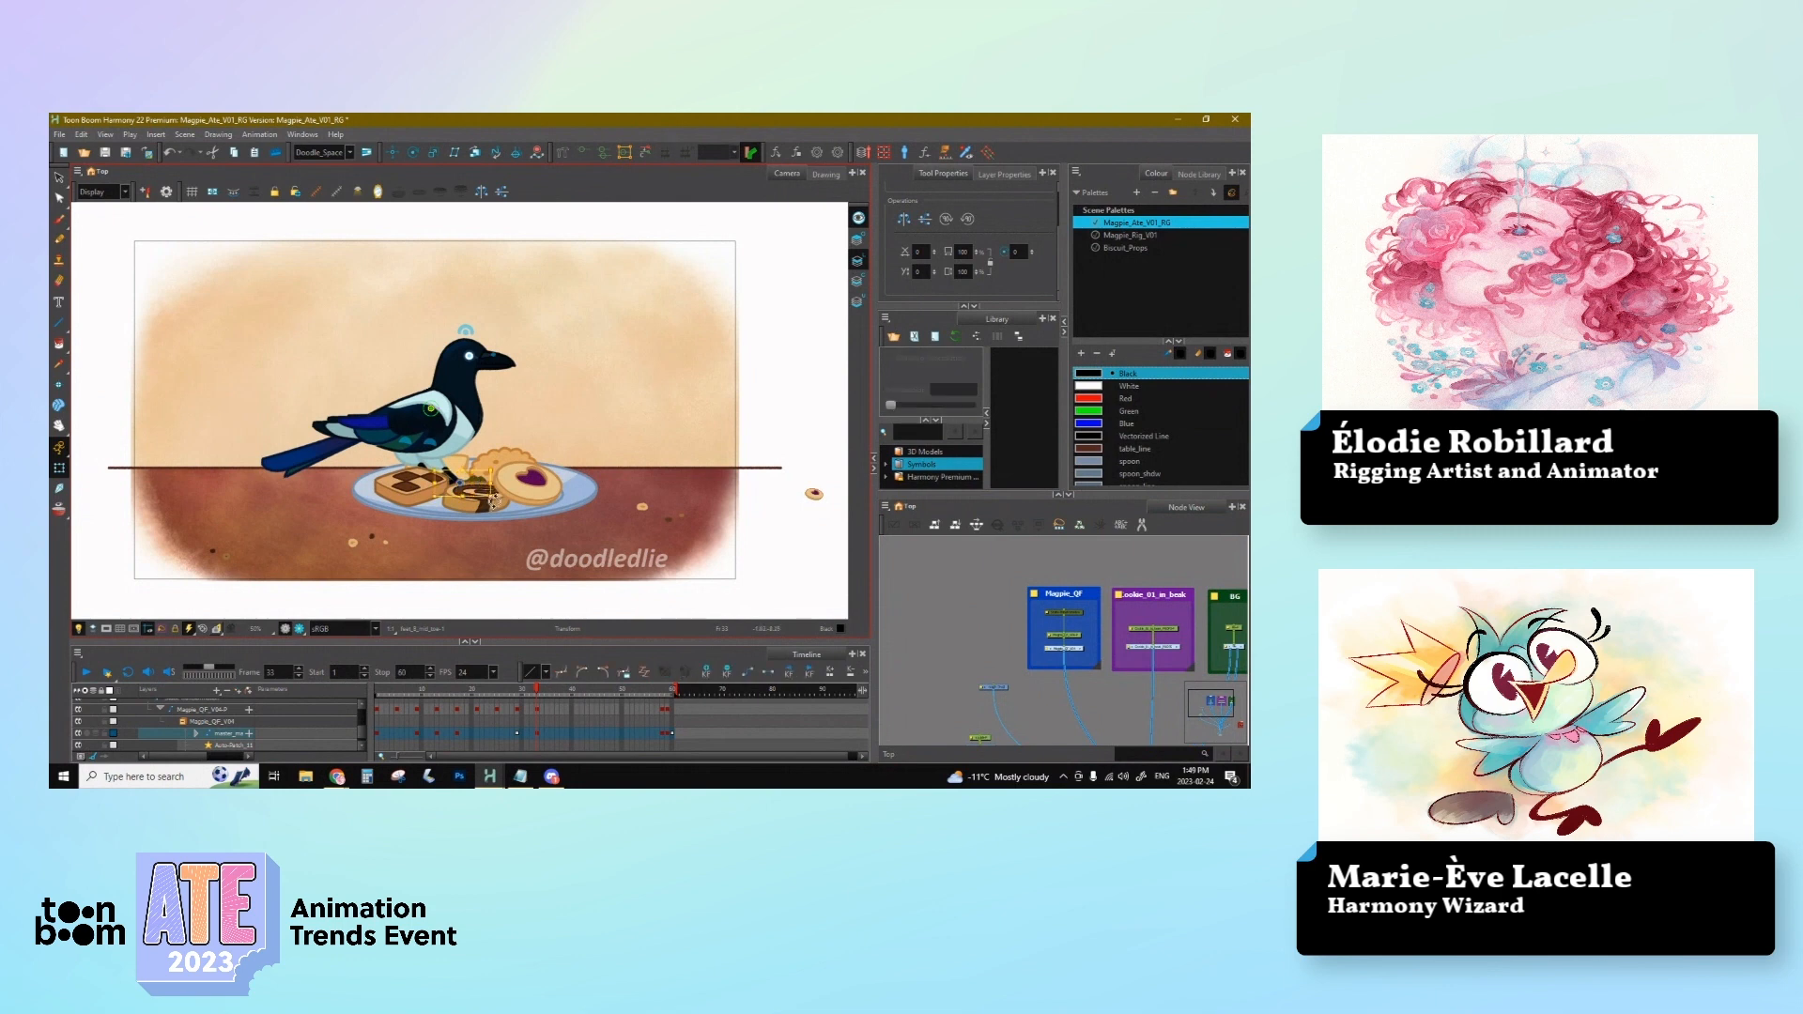
{"action": "left_click_drag", "start_coordinate": [499, 492], "coordinate": [496, 499]}
Step: Select the magpie's near thigh and foot, and shift the near foot over the cookies at frame 33
{"action": "left_click", "coordinate": [418, 463]}
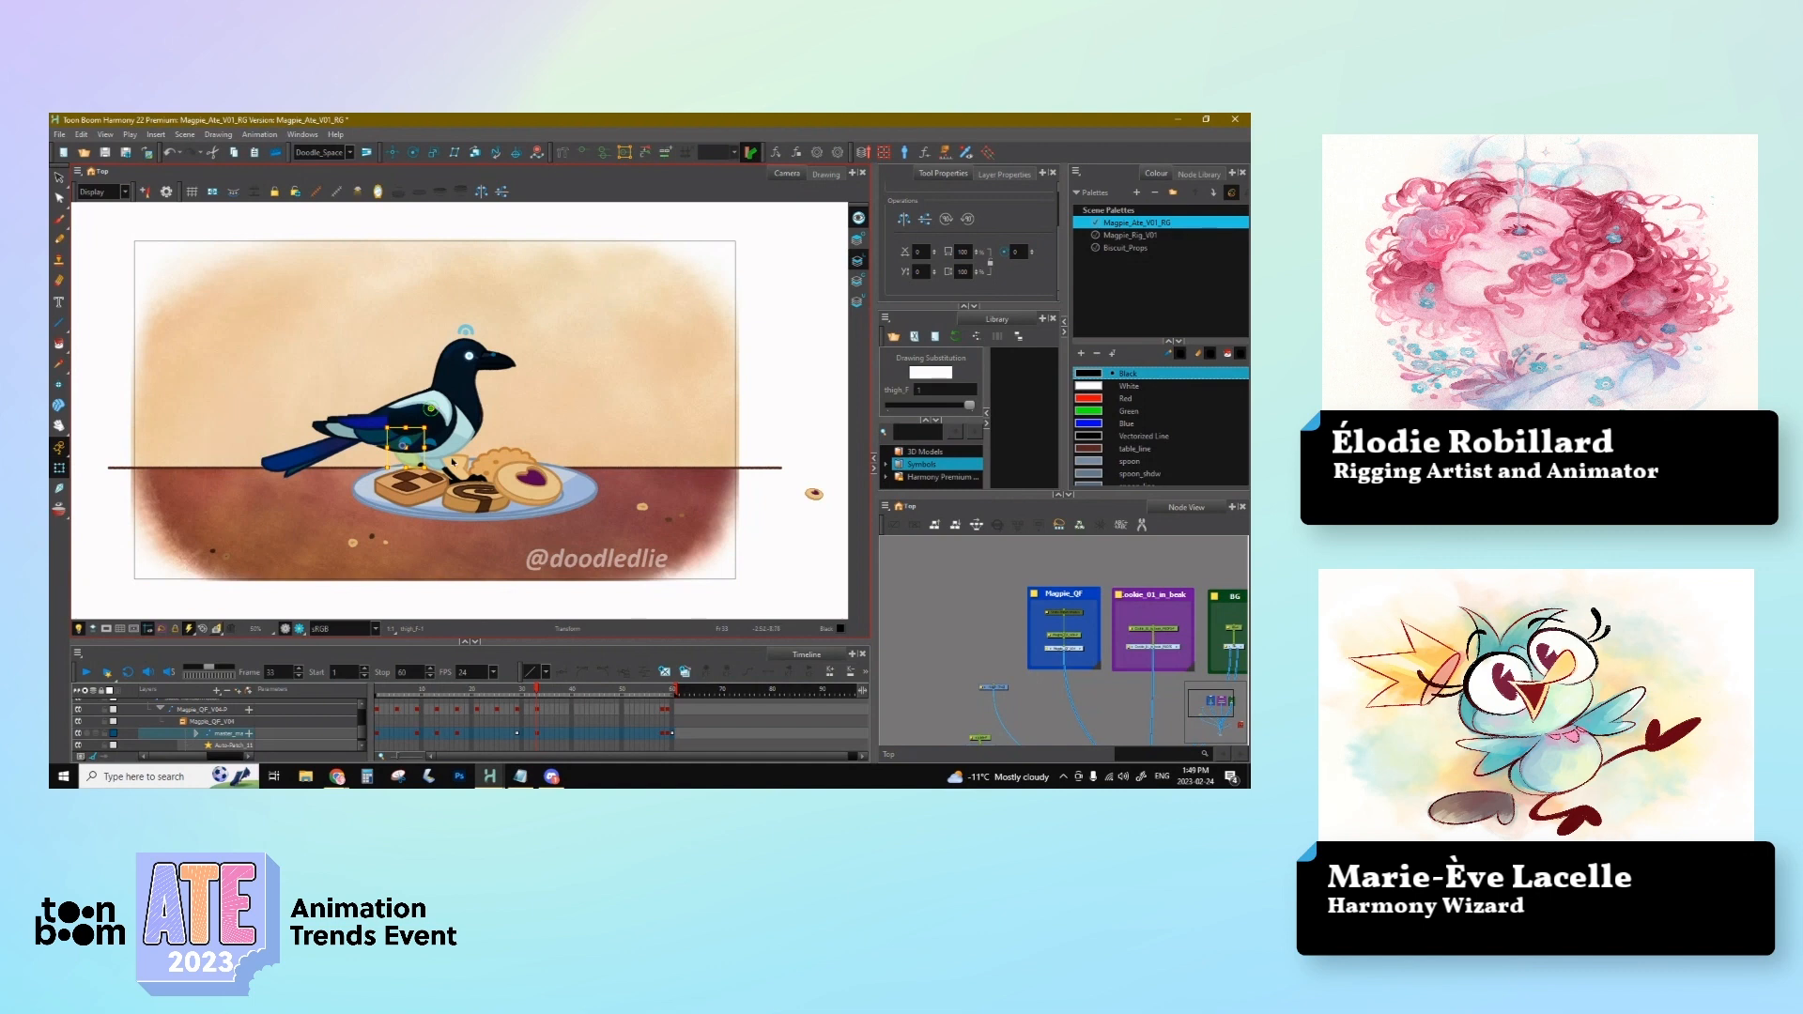
{"action": "left_click", "coordinate": [448, 499]}
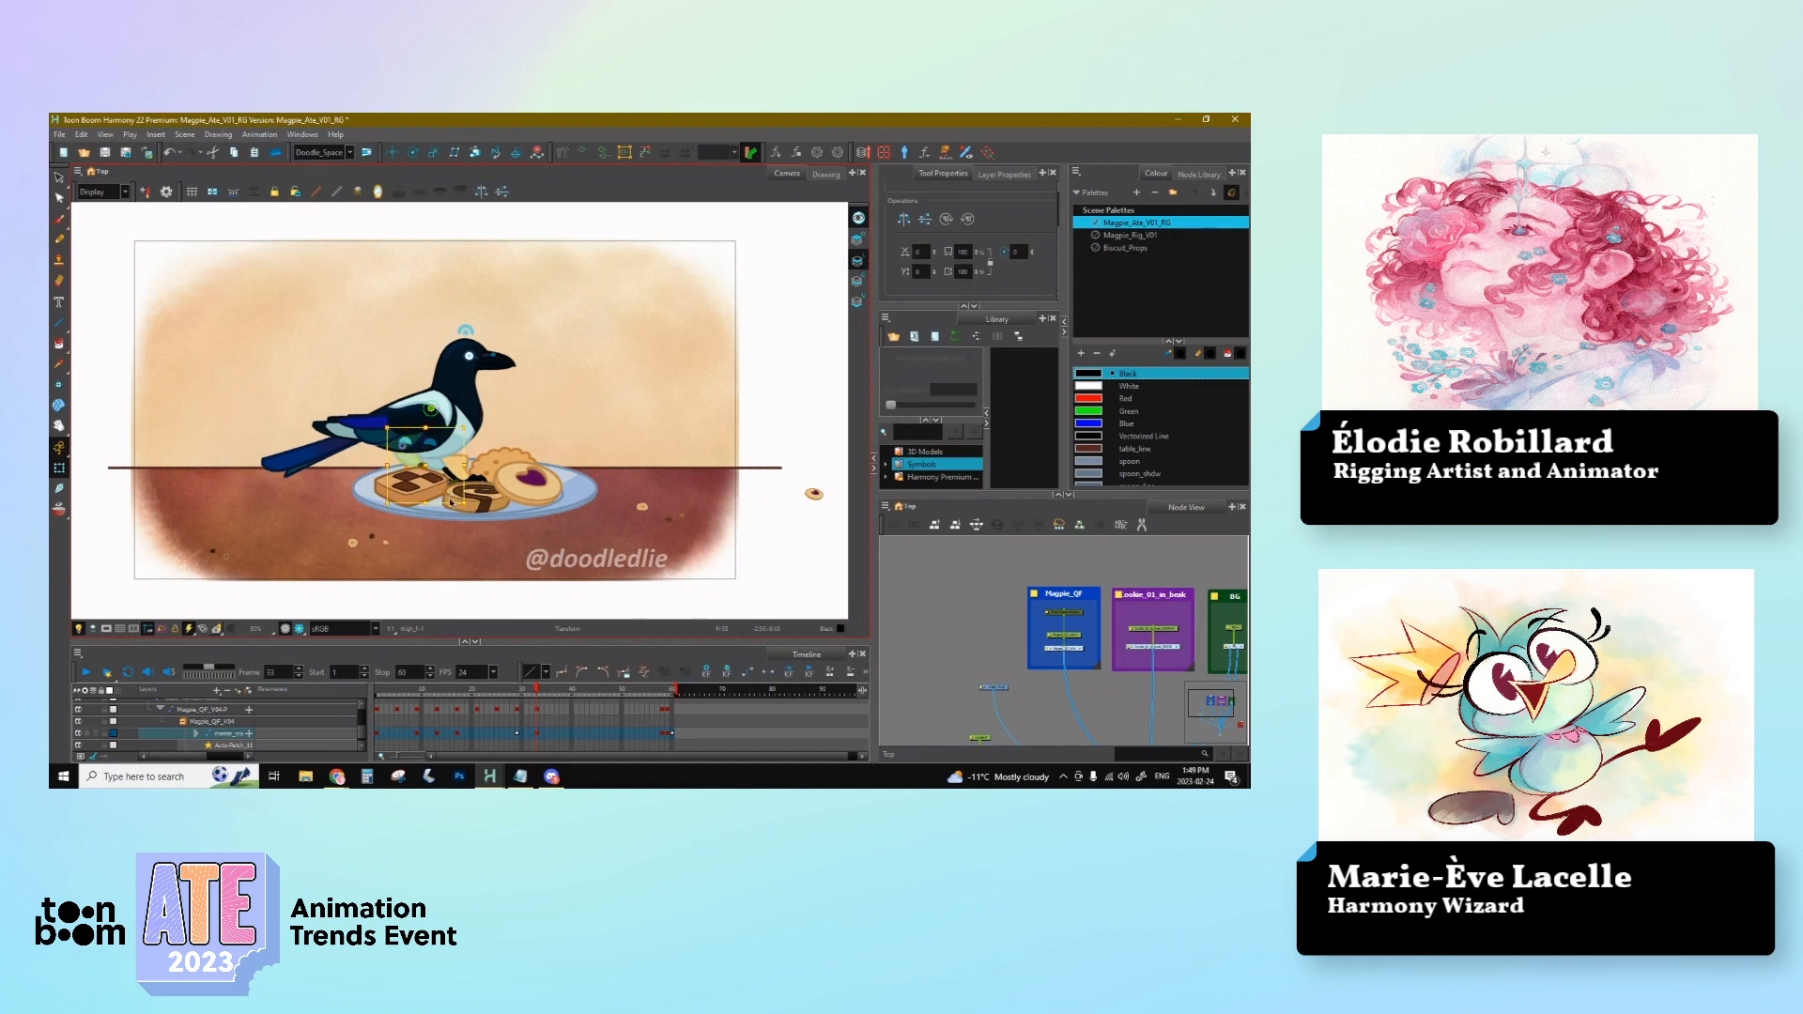
{"action": "left_click_drag", "start_coordinate": [448, 499], "coordinate": [419, 500]}
{"action": "left_click", "coordinate": [440, 502]}
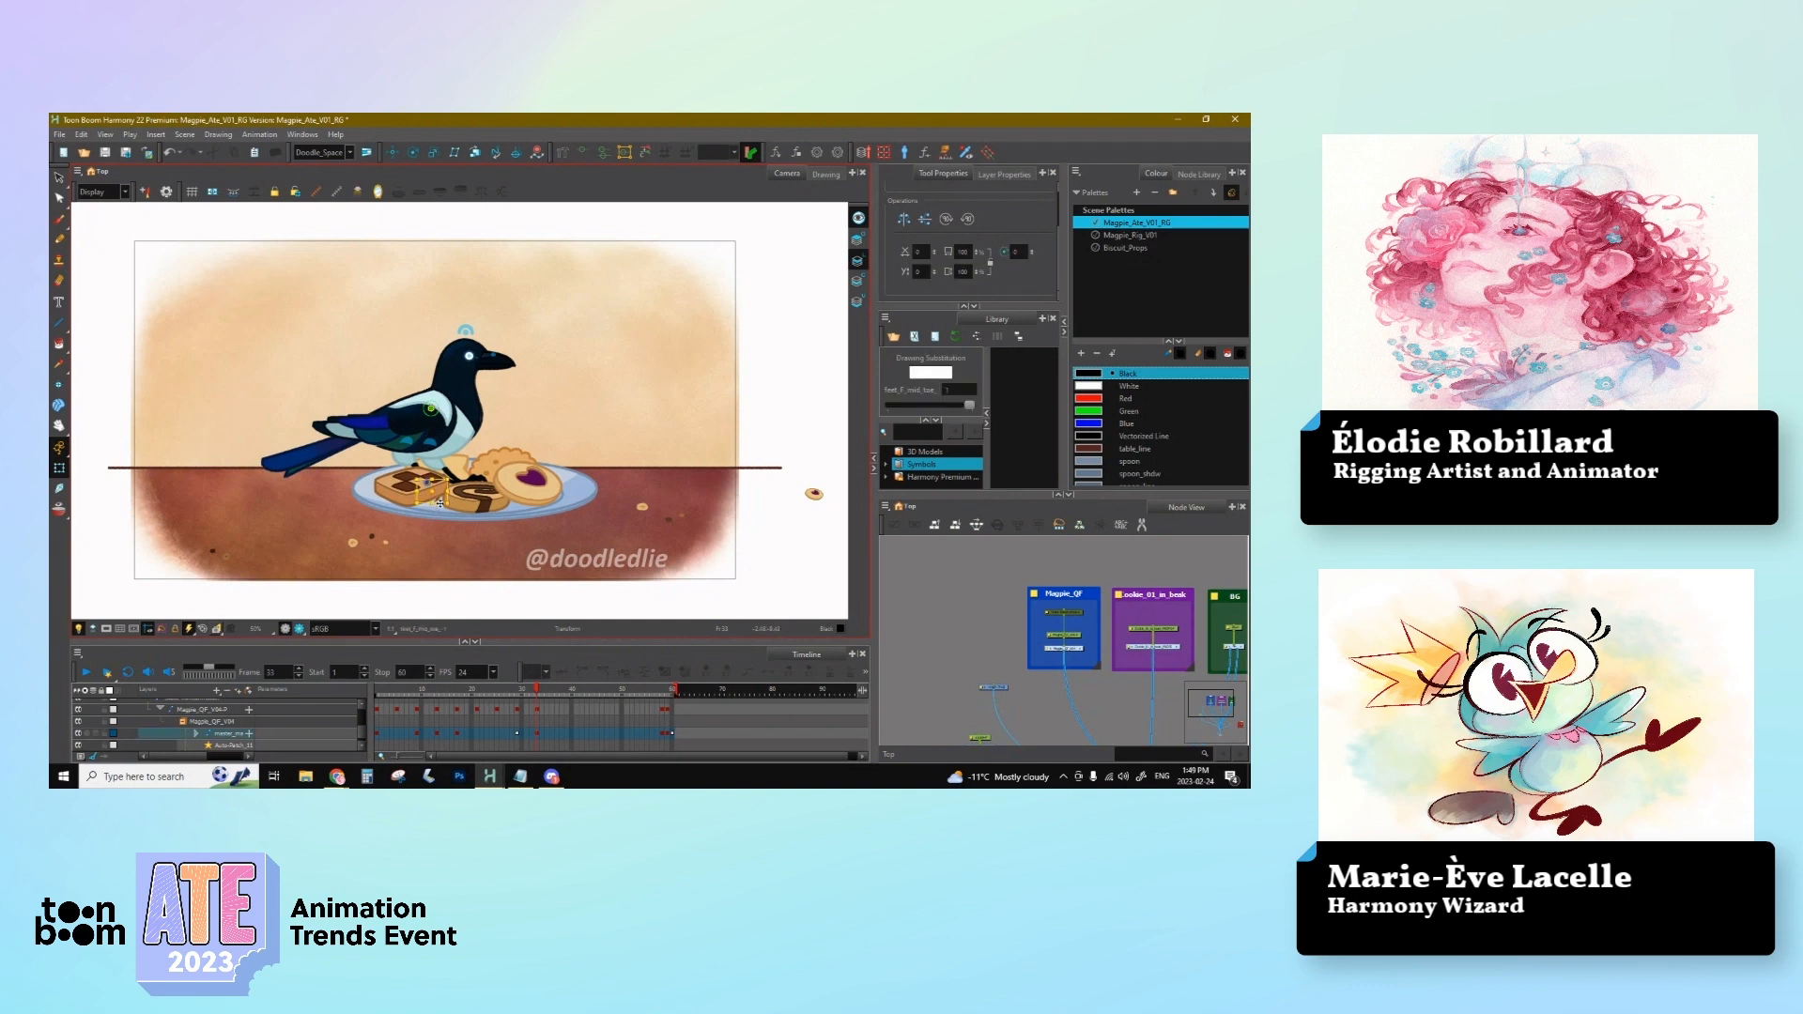
{"action": "left_click", "coordinate": [441, 506]}
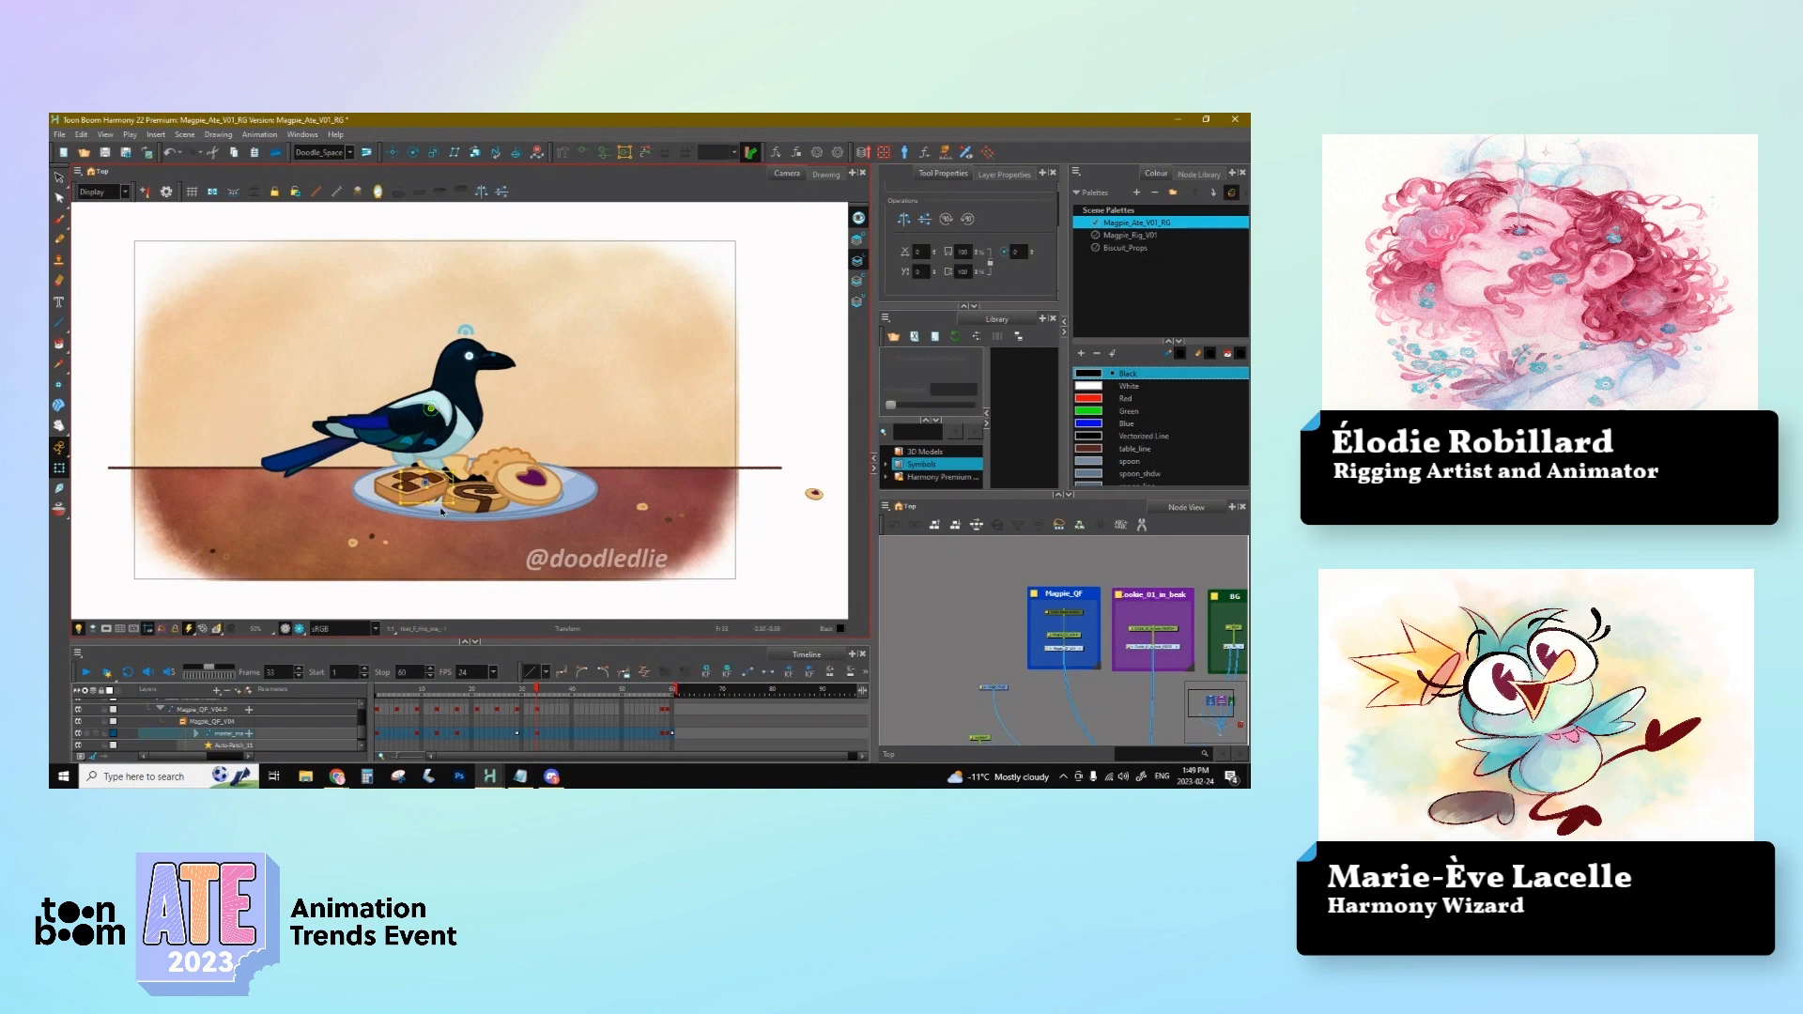
{"action": "left_click_drag", "start_coordinate": [438, 503], "coordinate": [455, 500]}
Step: Compare the near foot with the neighbouring frame and readjust its placement beside the checkered cookie
{"action": "key", "text": "comma"}
{"action": "key", "text": "period"}
{"action": "left_click", "coordinate": [452, 509]}
{"action": "left_click_drag", "start_coordinate": [458, 499], "coordinate": [442, 516]}
{"action": "left_click", "coordinate": [410, 466]}
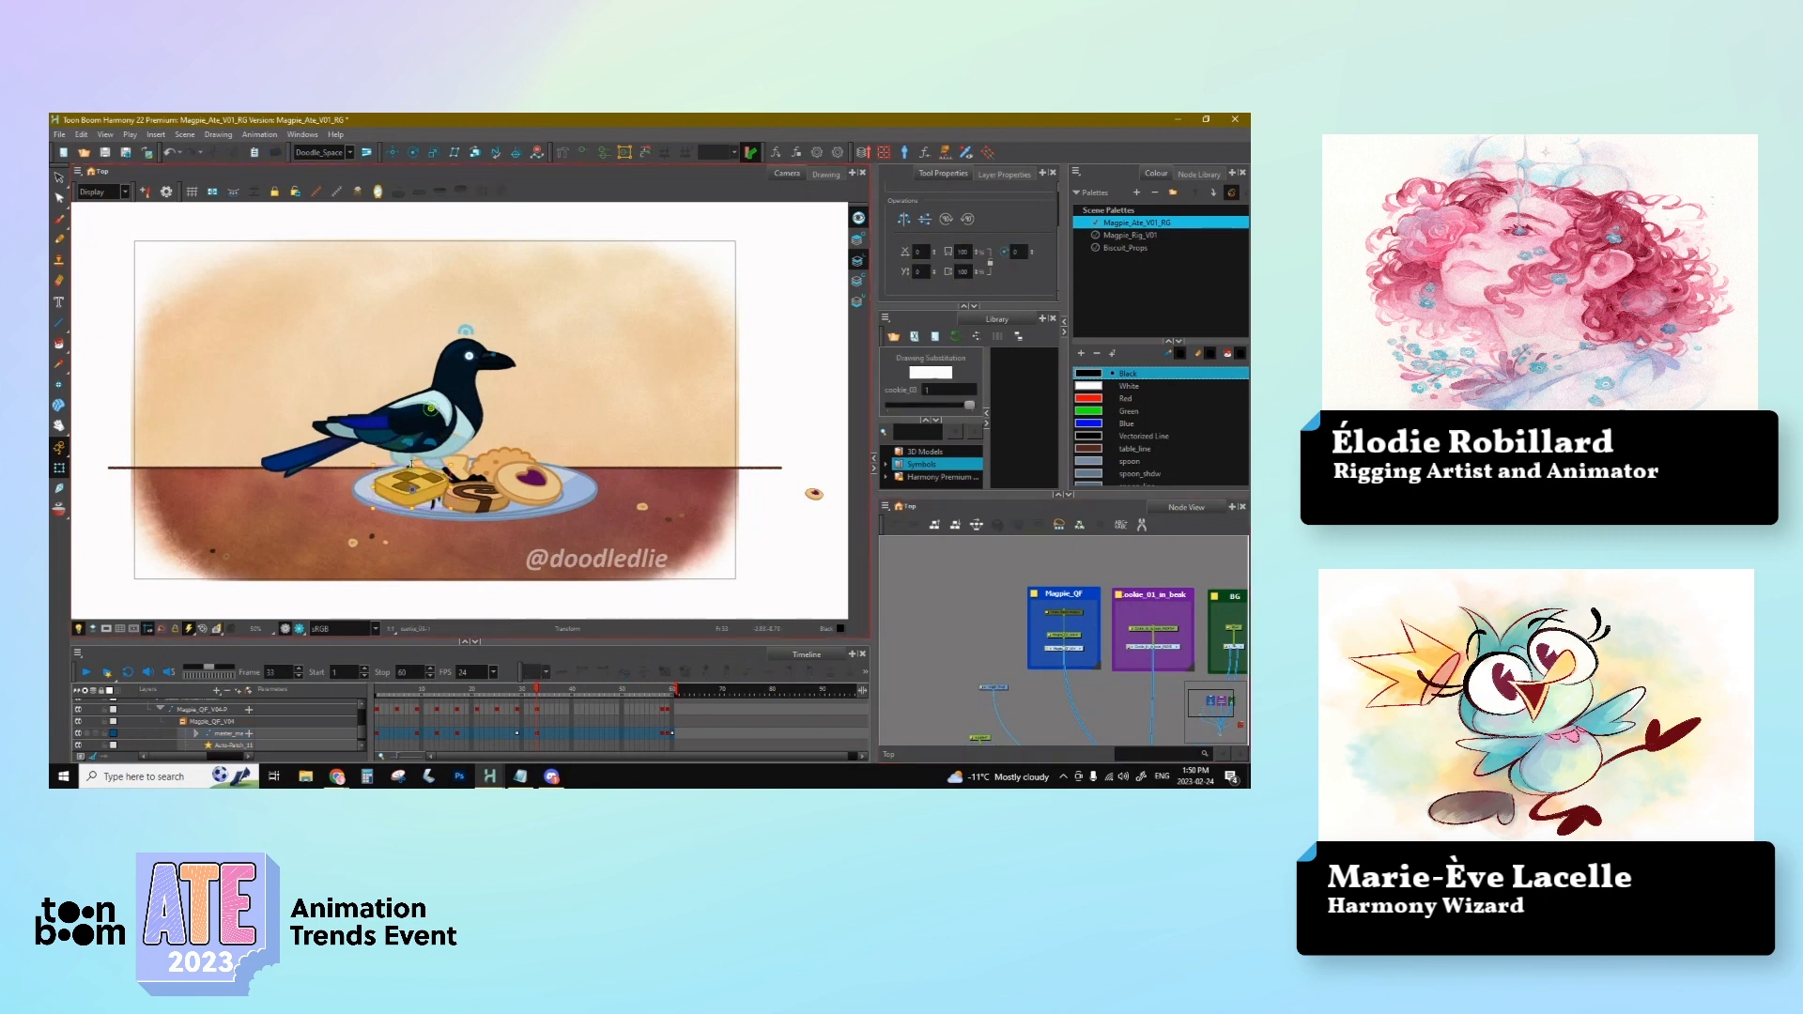
Step: Select the whole near foot from its middle toe, raise it into the cookies, and check the landing against the neighbouring frames
{"action": "left_click", "coordinate": [438, 514]}
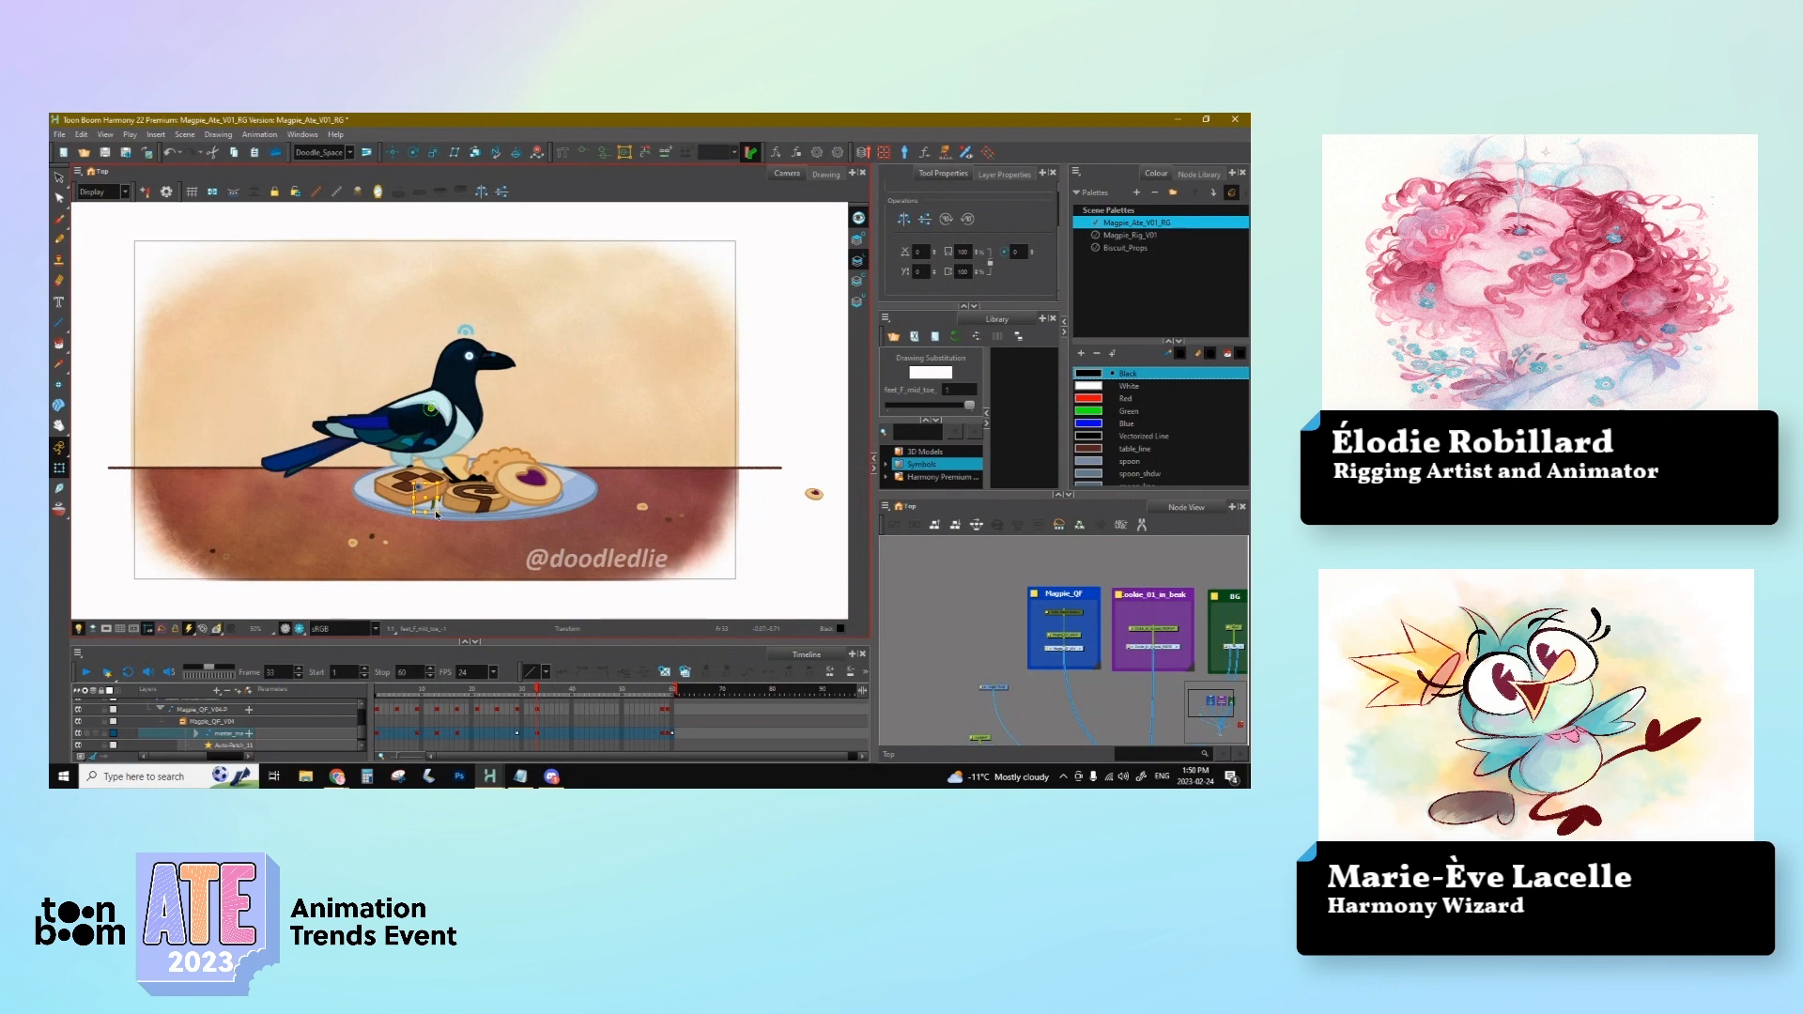
{"action": "key", "text": "b"}
{"action": "key", "text": "b"}
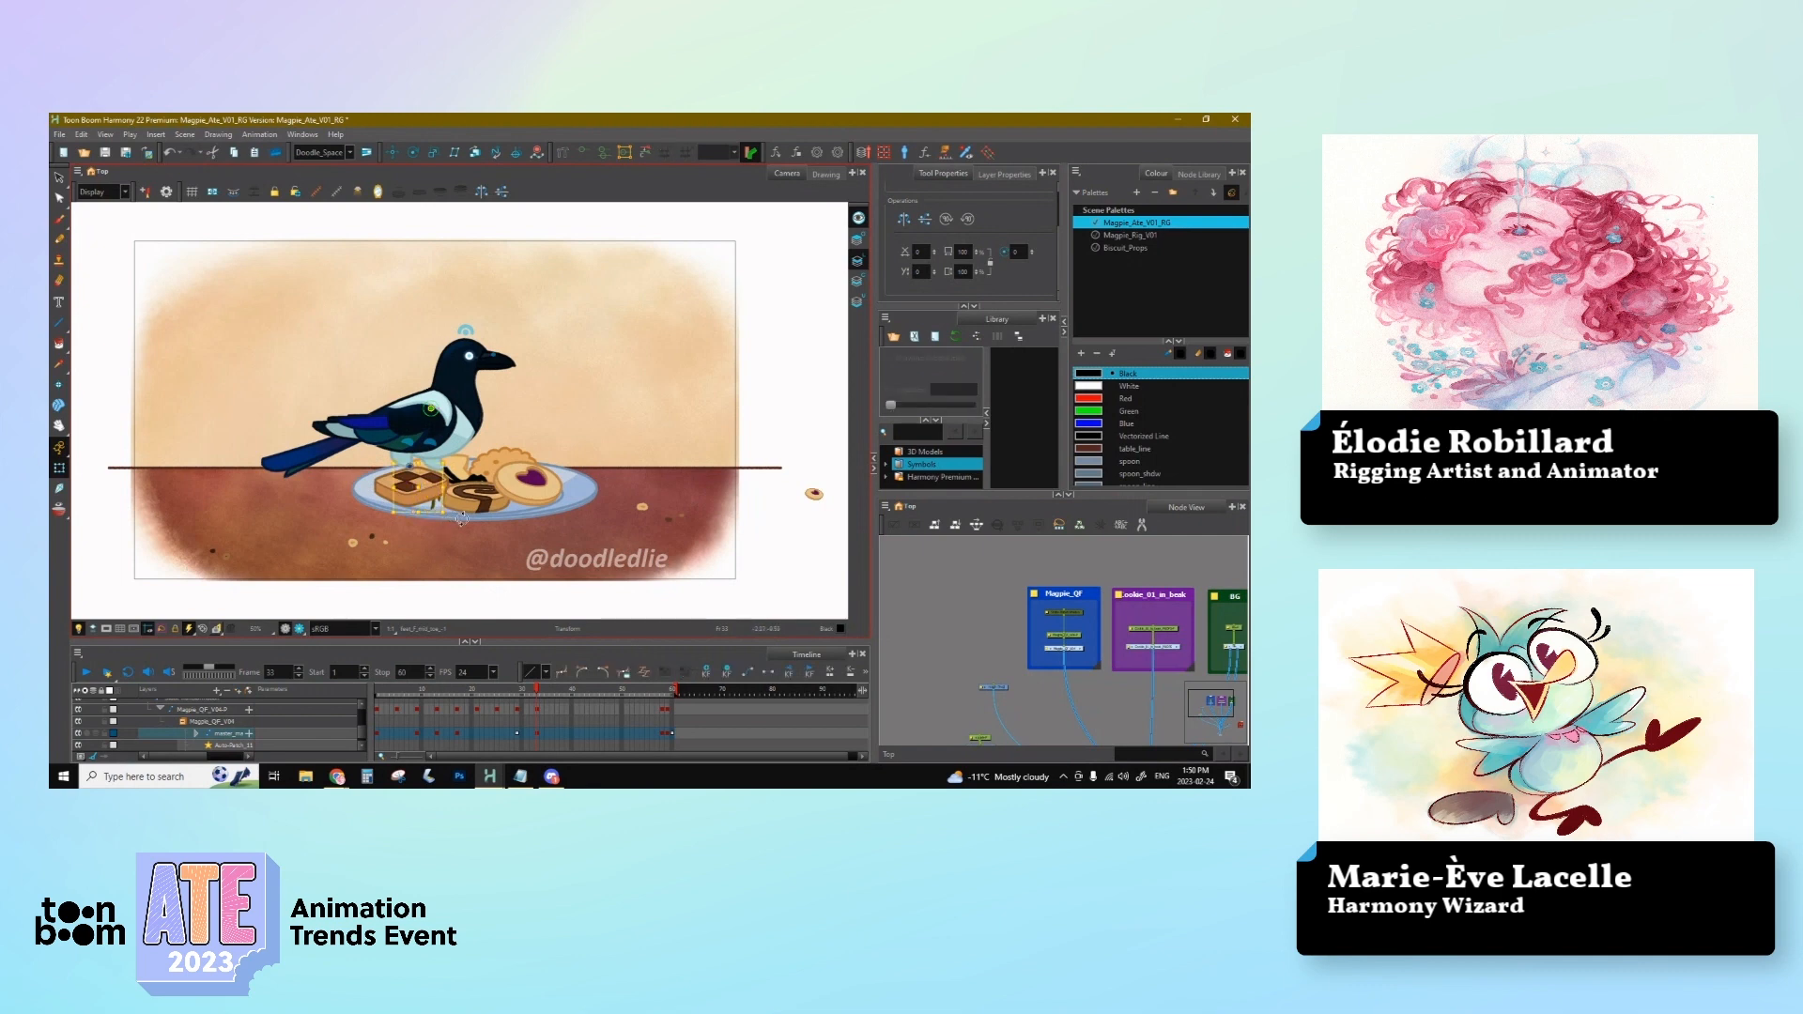
{"action": "left_click_drag", "start_coordinate": [460, 520], "coordinate": [460, 494]}
{"action": "key", "text": "comma"}
{"action": "key", "text": "period"}
{"action": "key", "text": "b"}
{"action": "key", "text": "comma"}
{"action": "key", "text": "period"}
{"action": "key", "text": "comma"}
{"action": "key", "text": "period"}
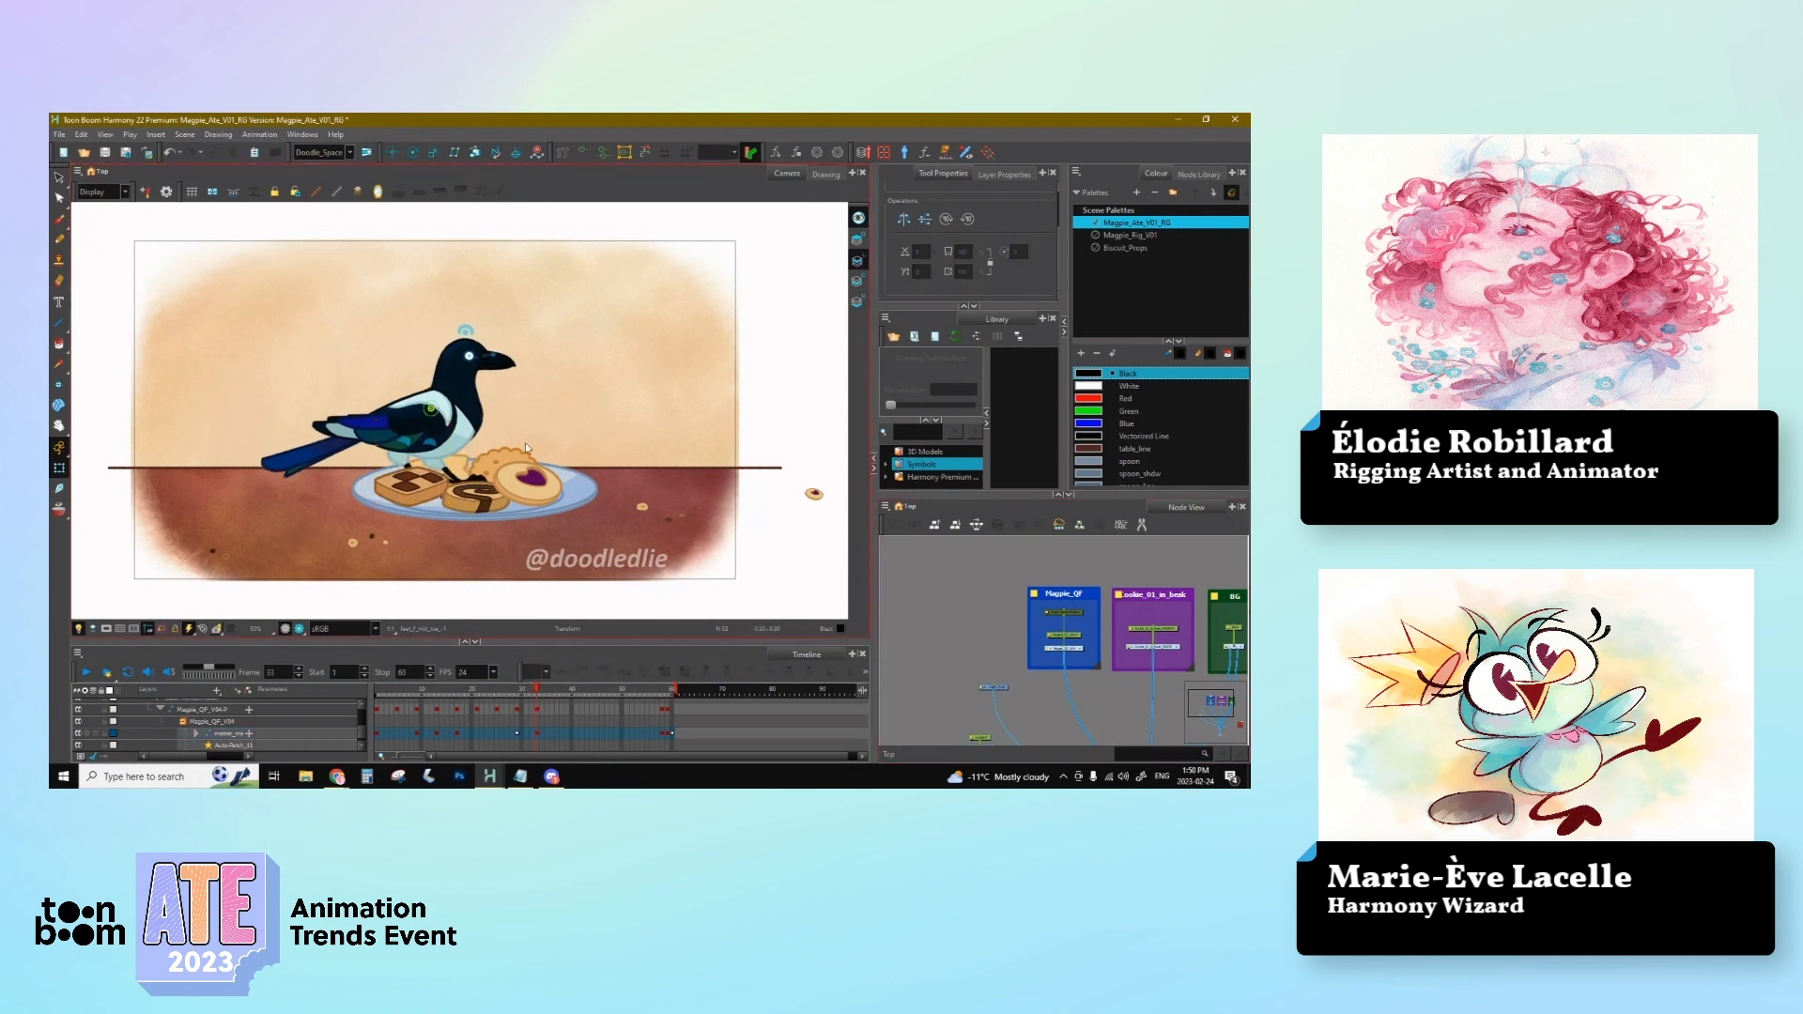
{"action": "left_click", "coordinate": [503, 586]}
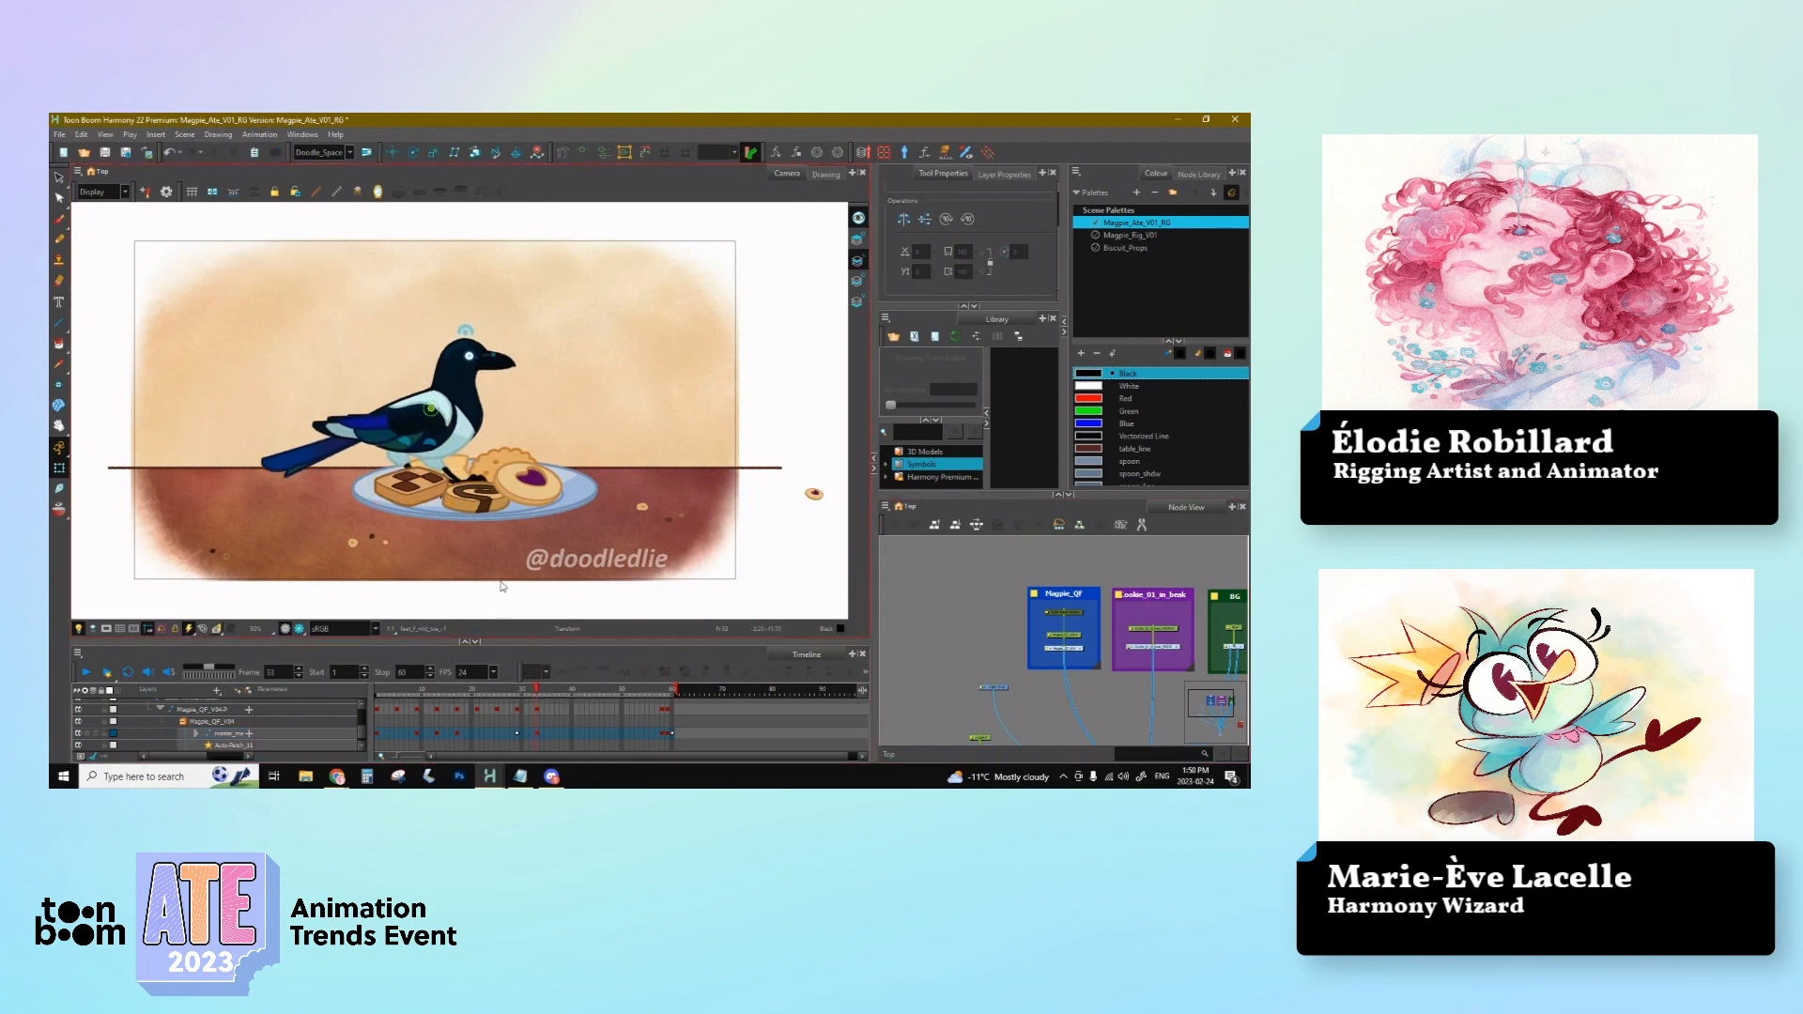
Step: Select the magpie's neck and near foot in the scene at frame 33, and clear the selection
{"action": "left_click", "coordinate": [467, 410]}
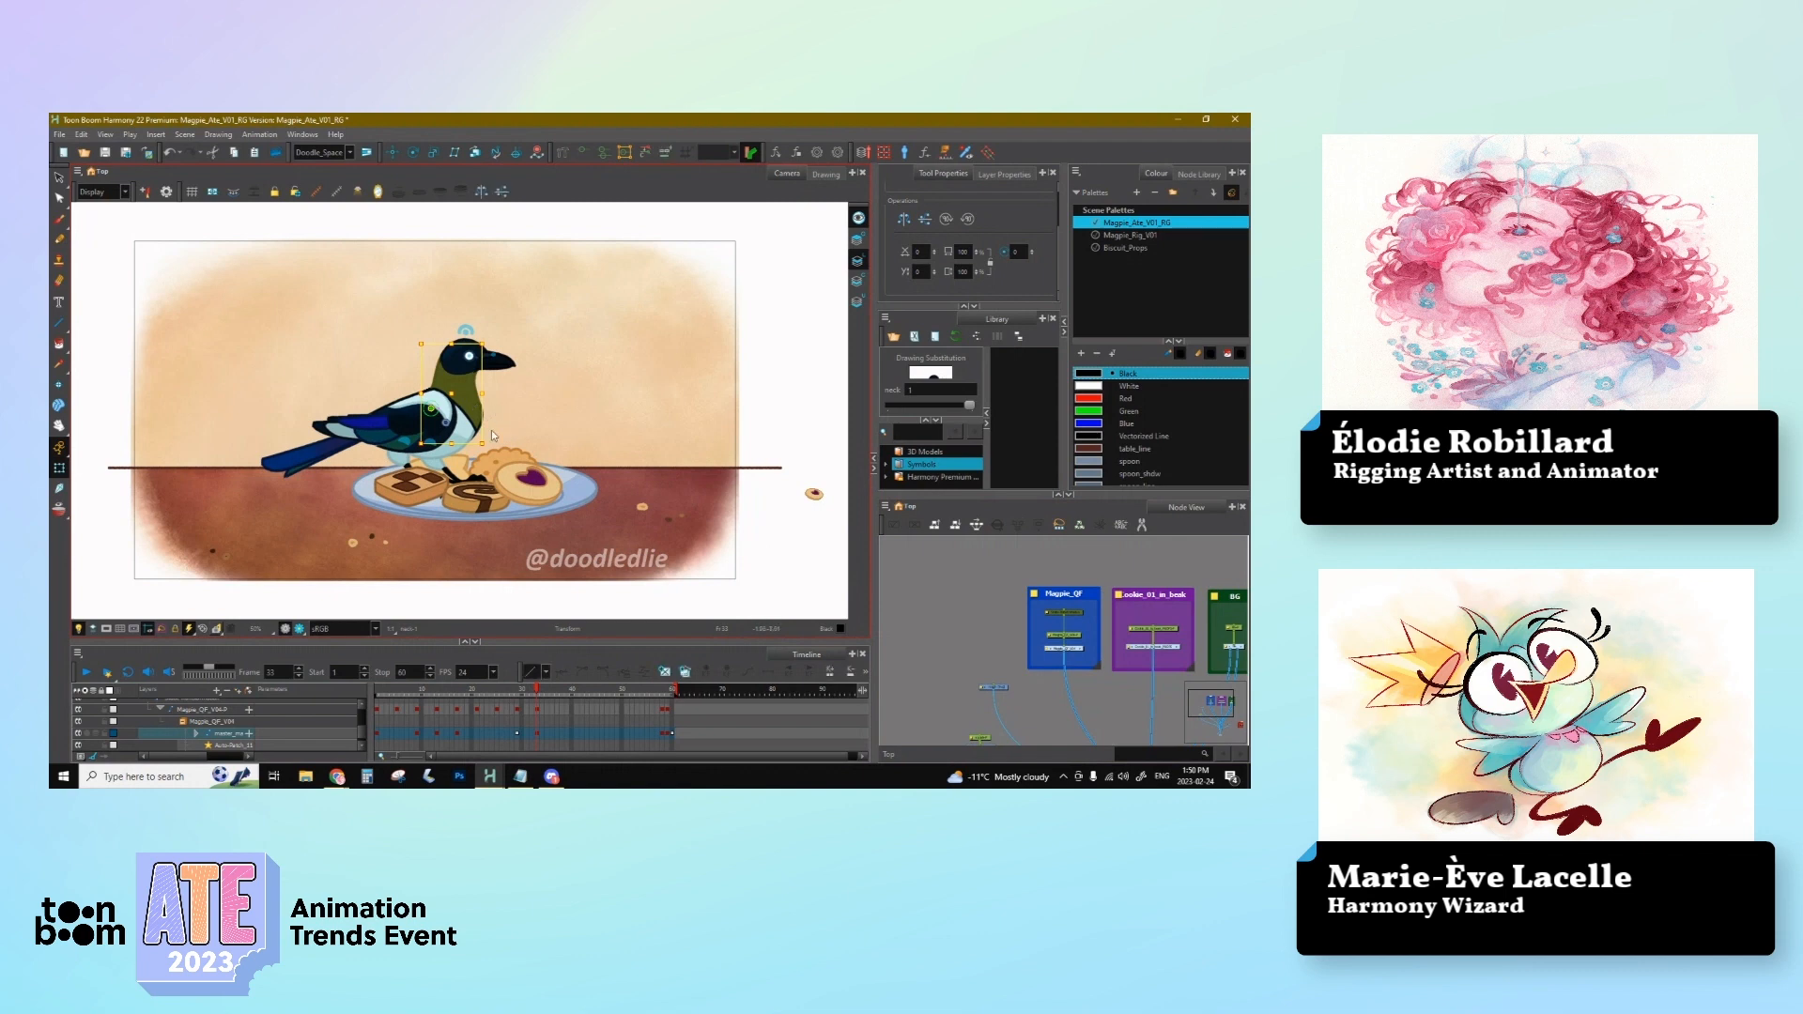
{"action": "left_click", "coordinate": [971, 631]}
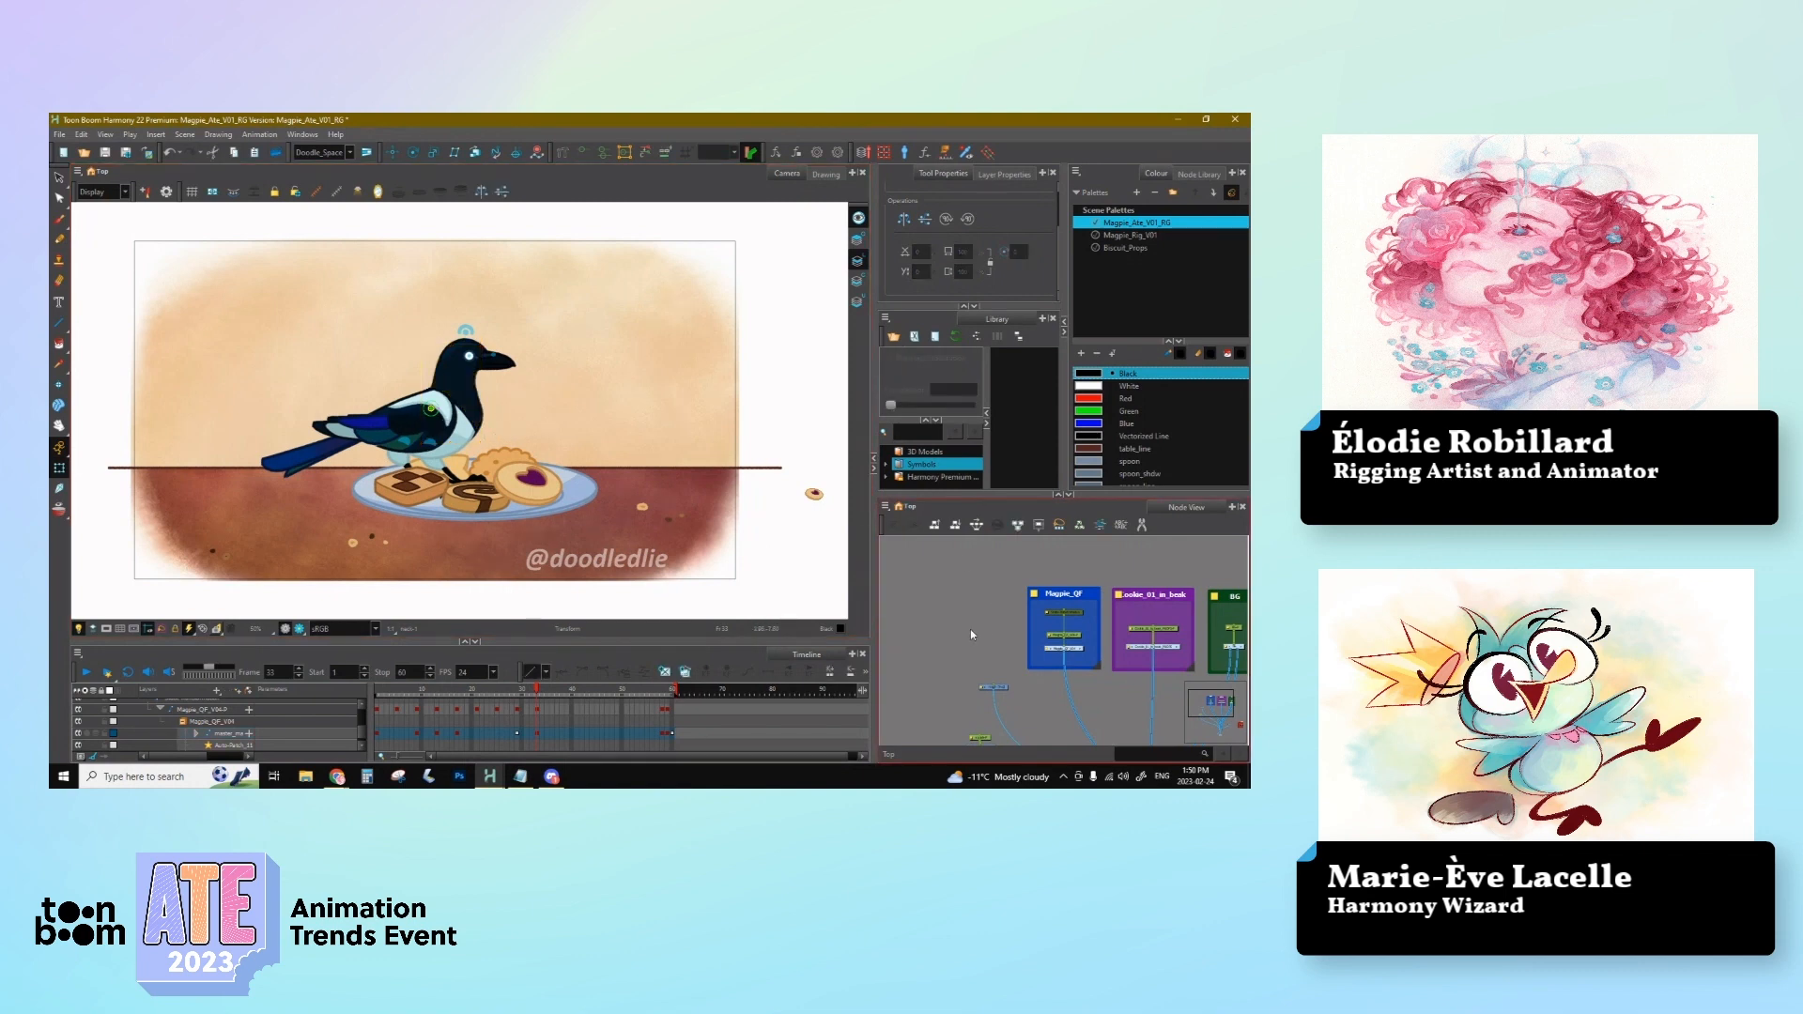
{"action": "left_click", "coordinate": [540, 700]}
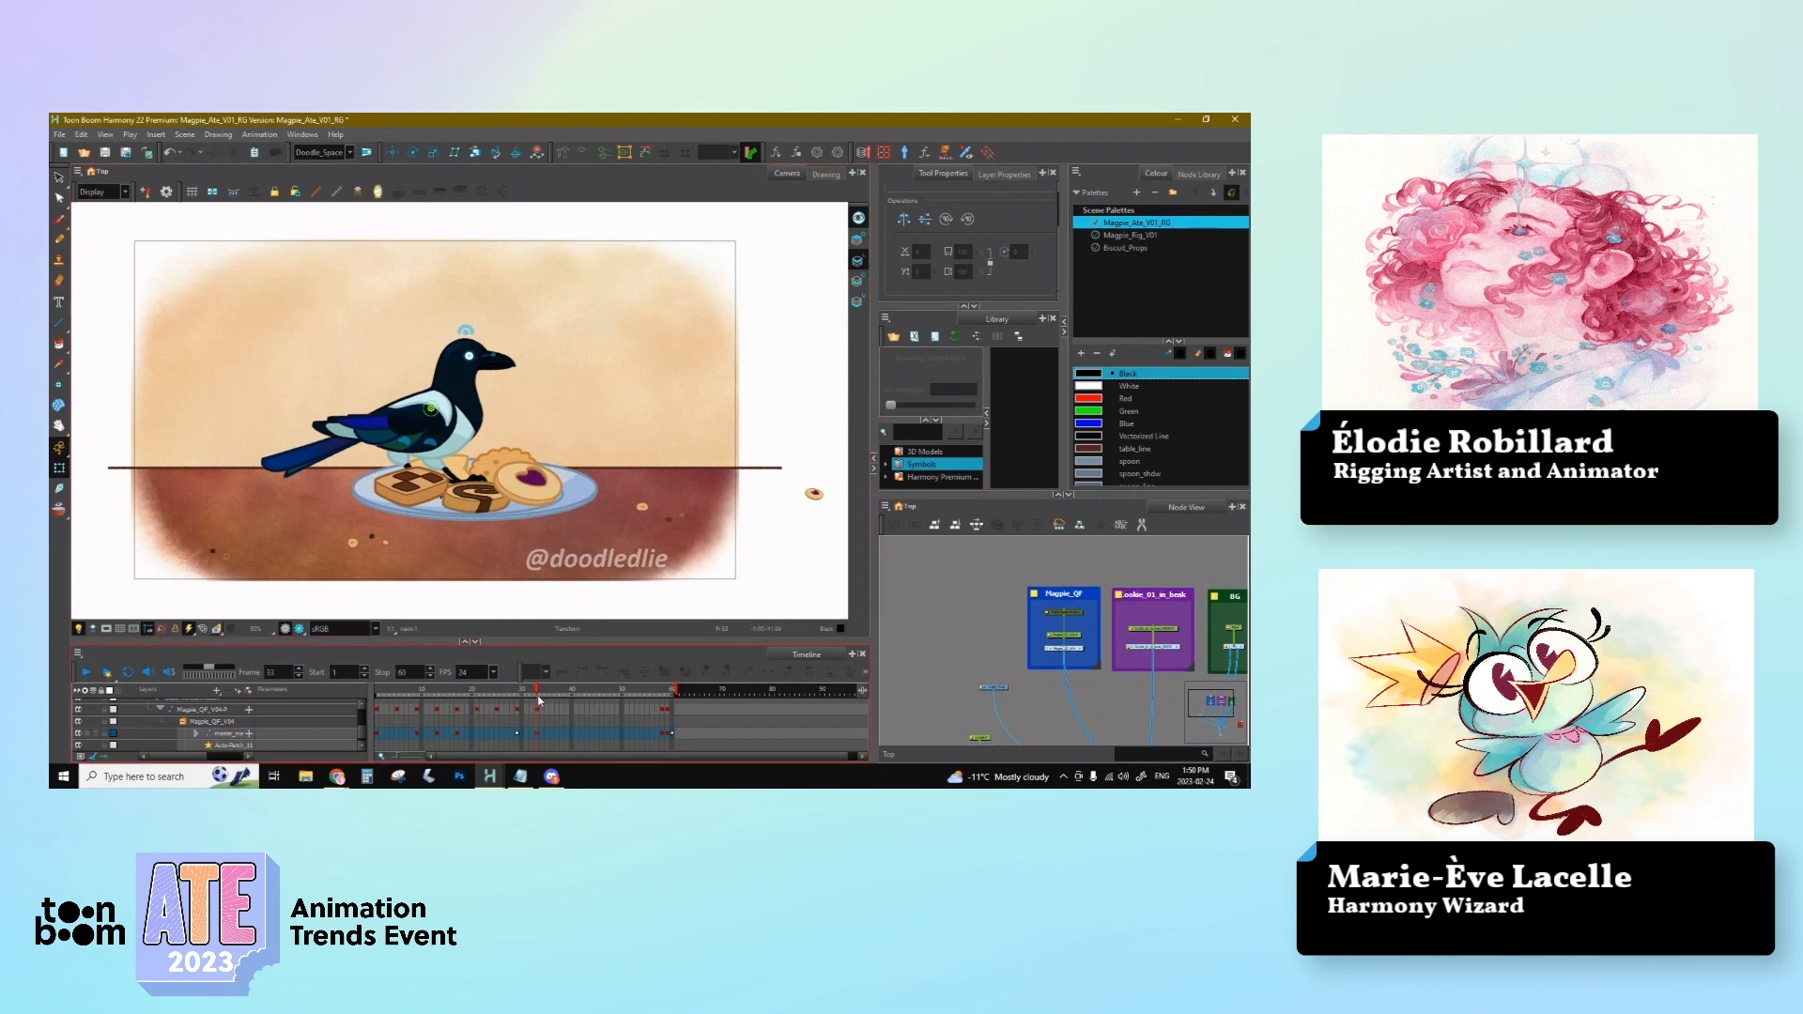
{"action": "mouse_move", "coordinate": [535, 690]}
{"action": "left_mouse_down"}
{"action": "mouse_move", "coordinate": [519, 691]}
{"action": "mouse_move", "coordinate": [536, 694]}
{"action": "left_mouse_up"}
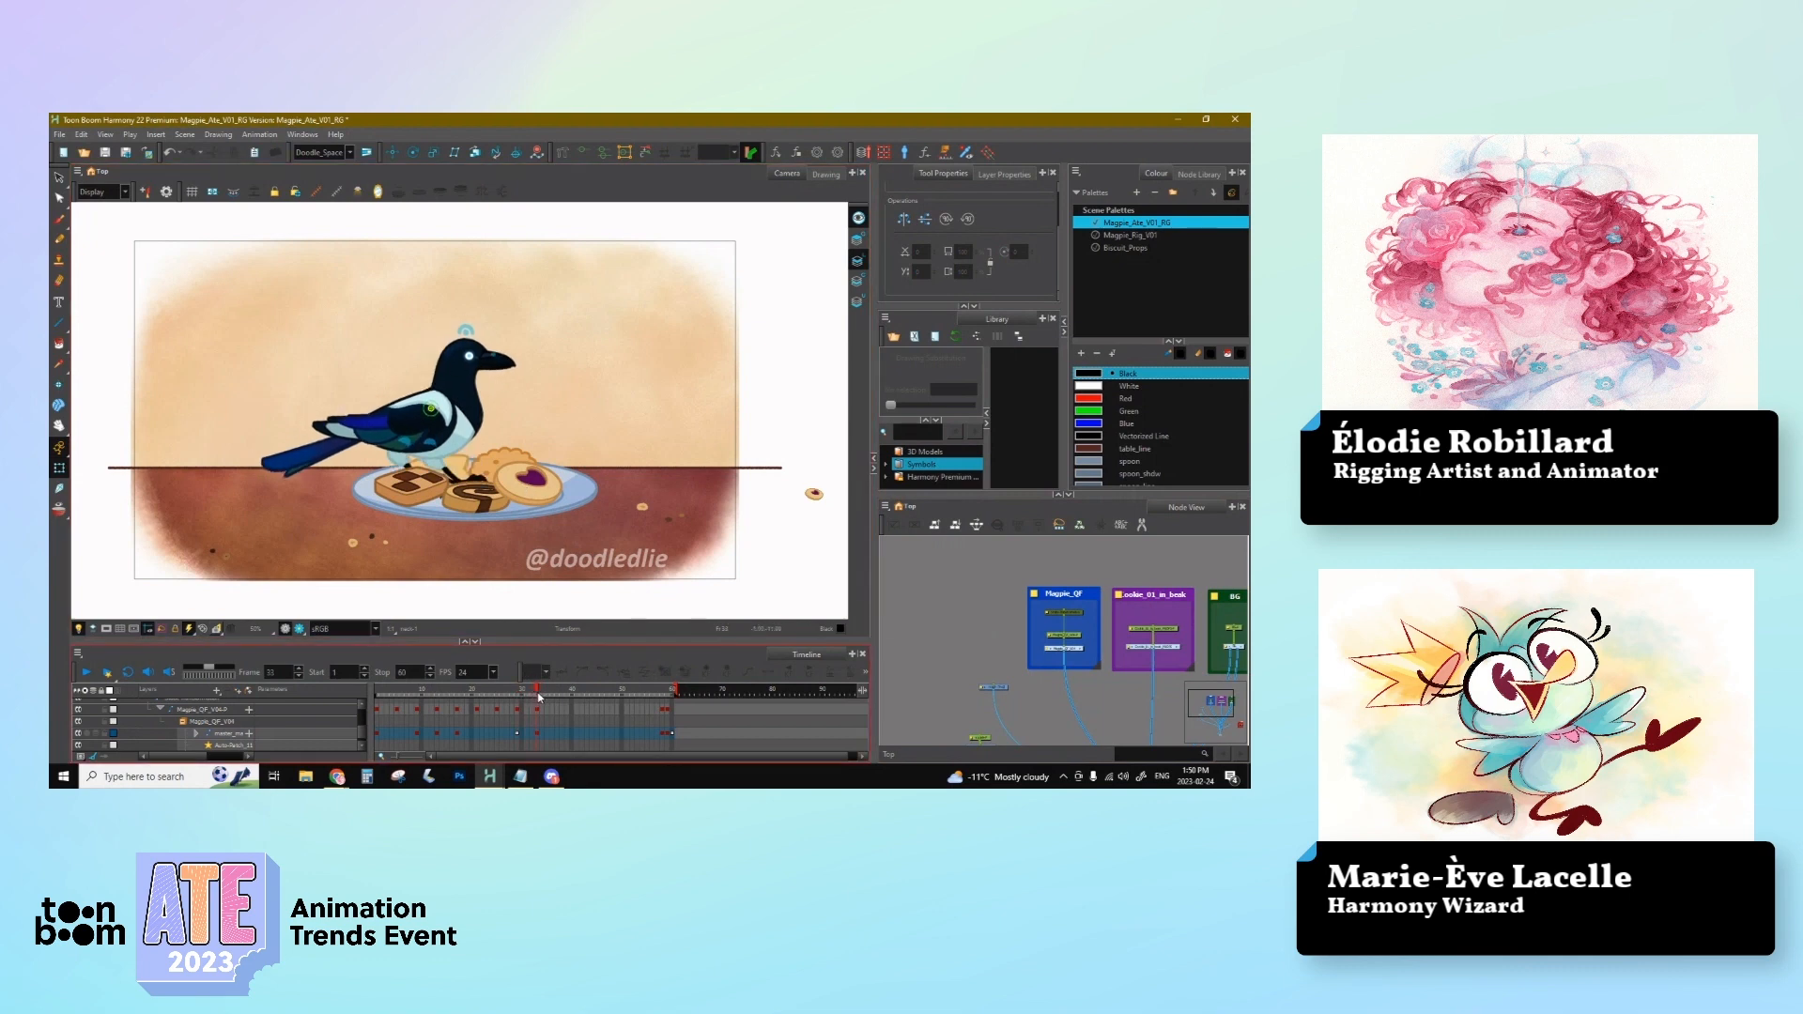
{"action": "left_click", "coordinate": [438, 500]}
{"action": "left_click", "coordinate": [449, 508]}
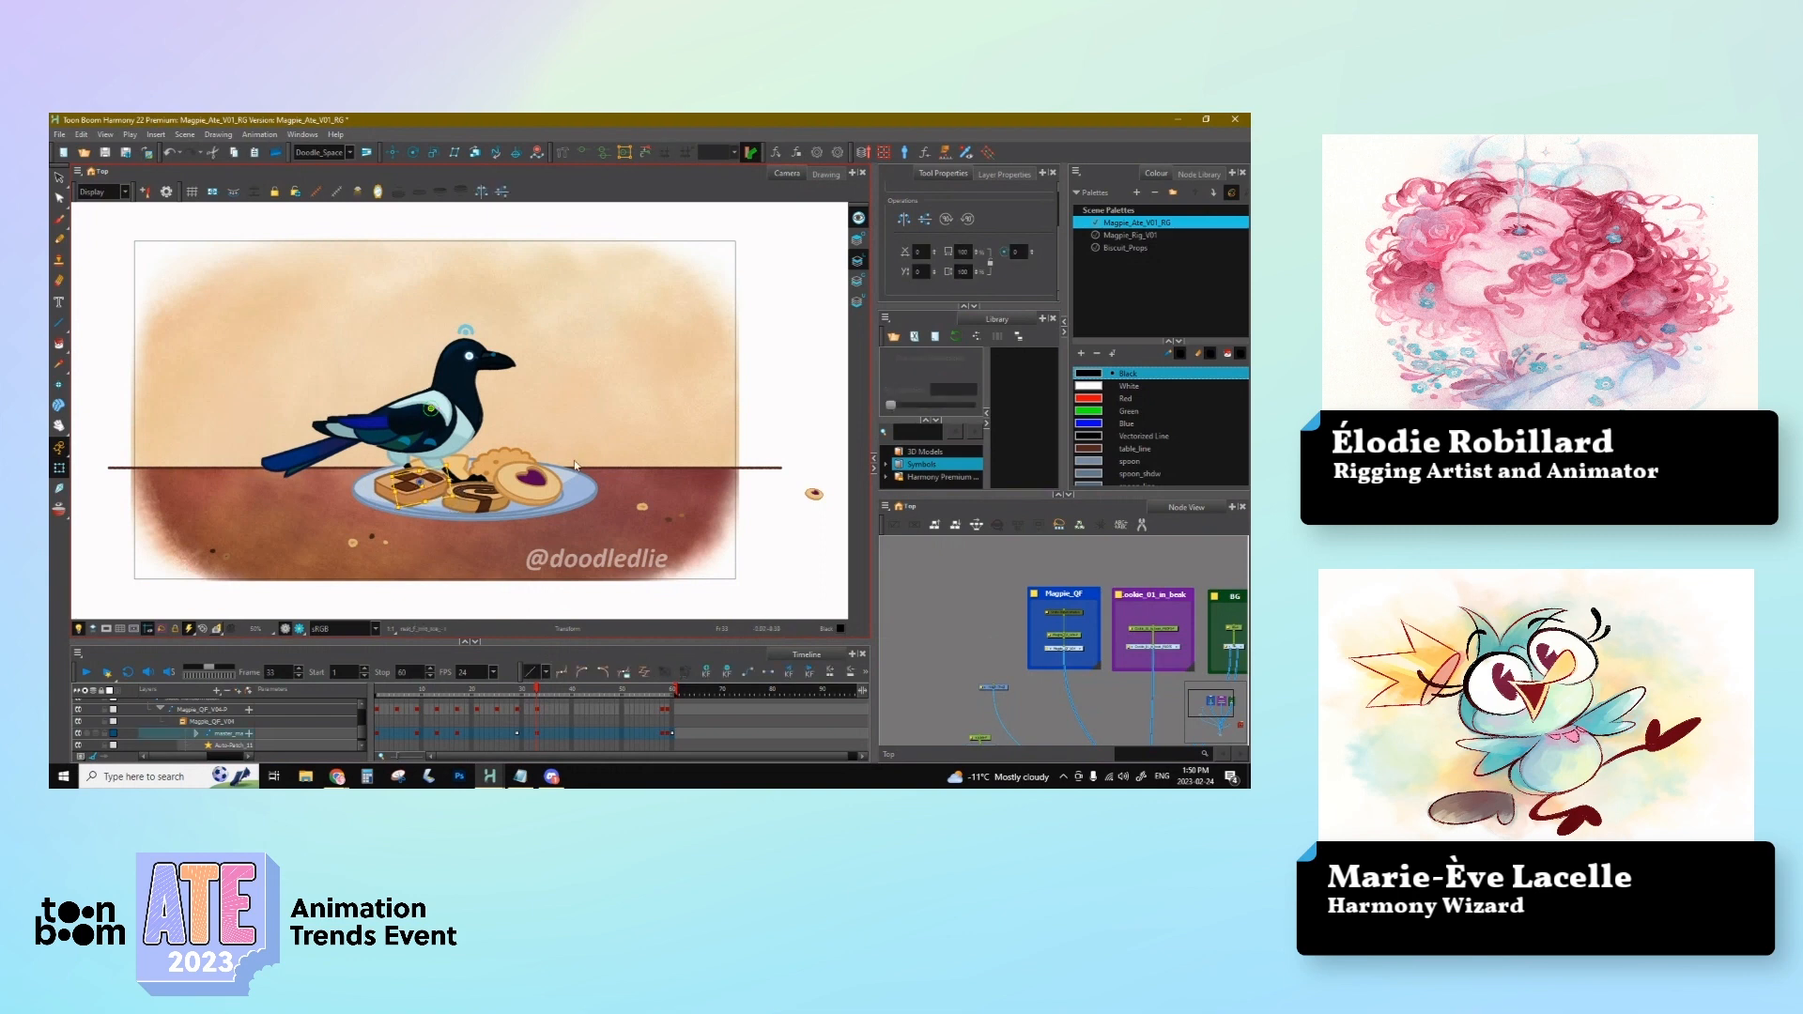
{"action": "left_click", "coordinate": [907, 660]}
{"action": "left_click", "coordinate": [752, 512]}
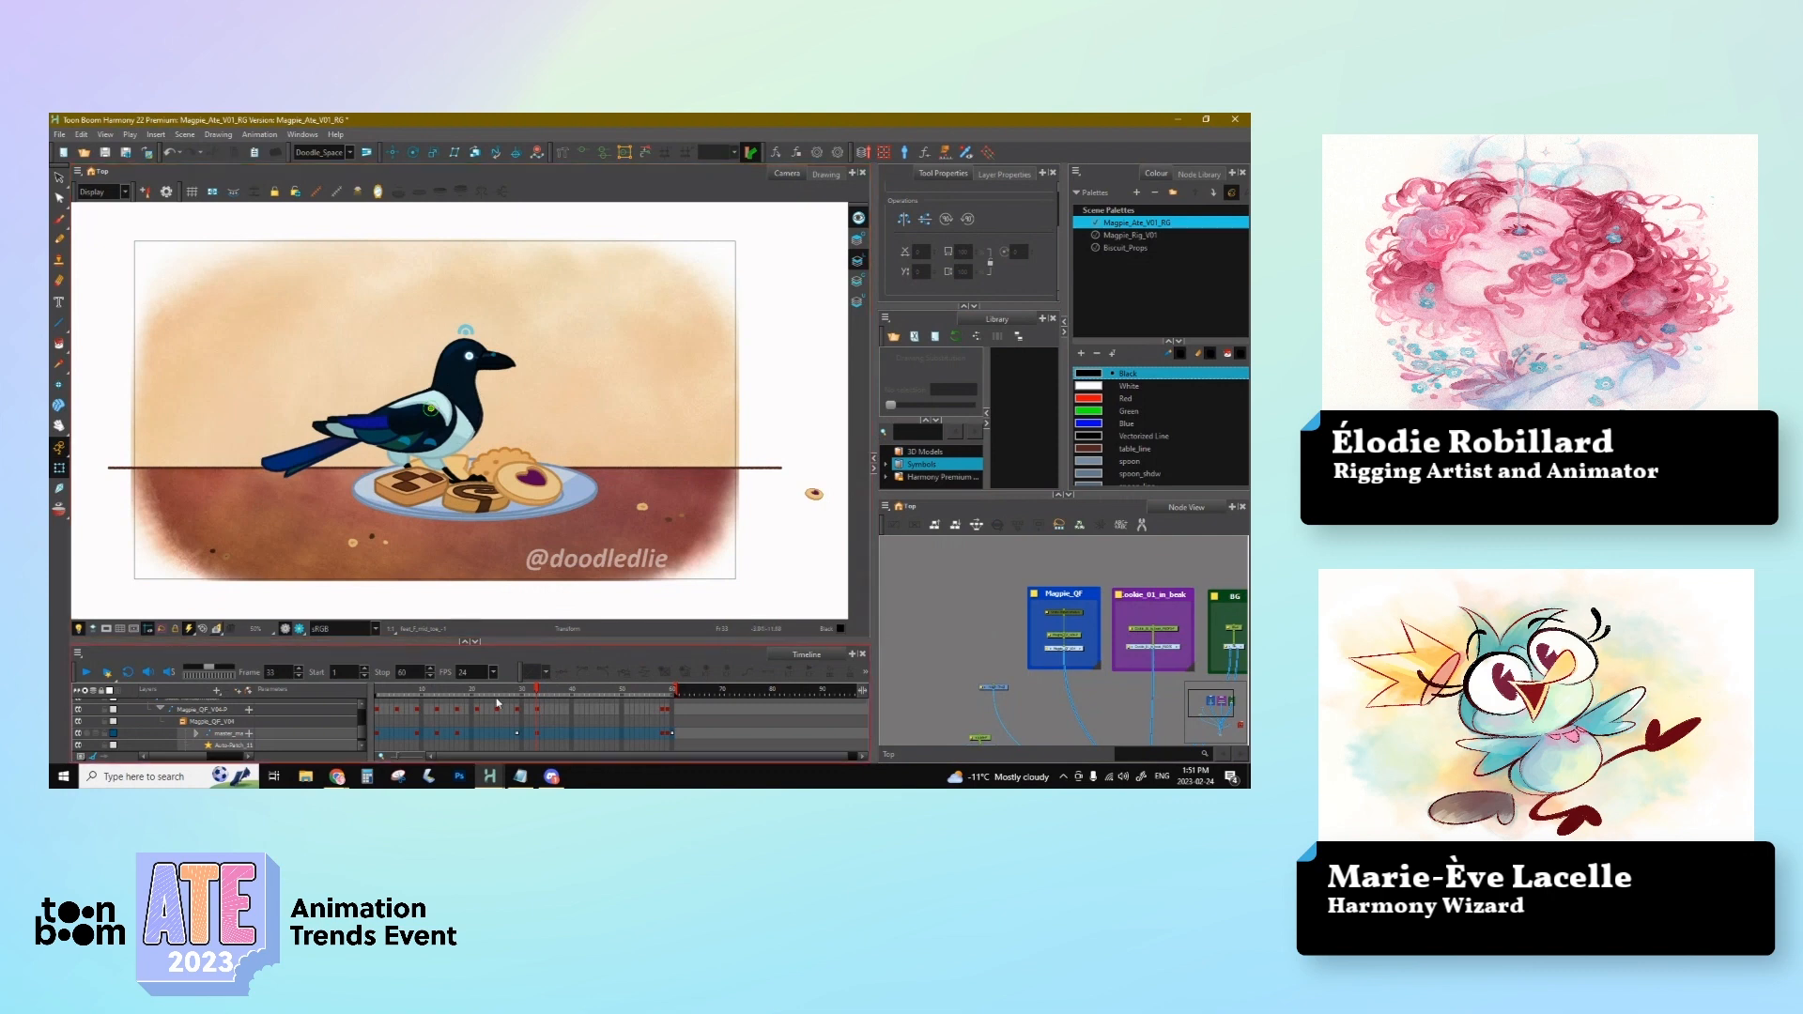
Step: Compare the master peg keyframes at the hop pose and frame 33, and collapse the magpie's layer in the timeline
{"action": "left_click_drag", "start_coordinate": [540, 687], "coordinate": [518, 689]}
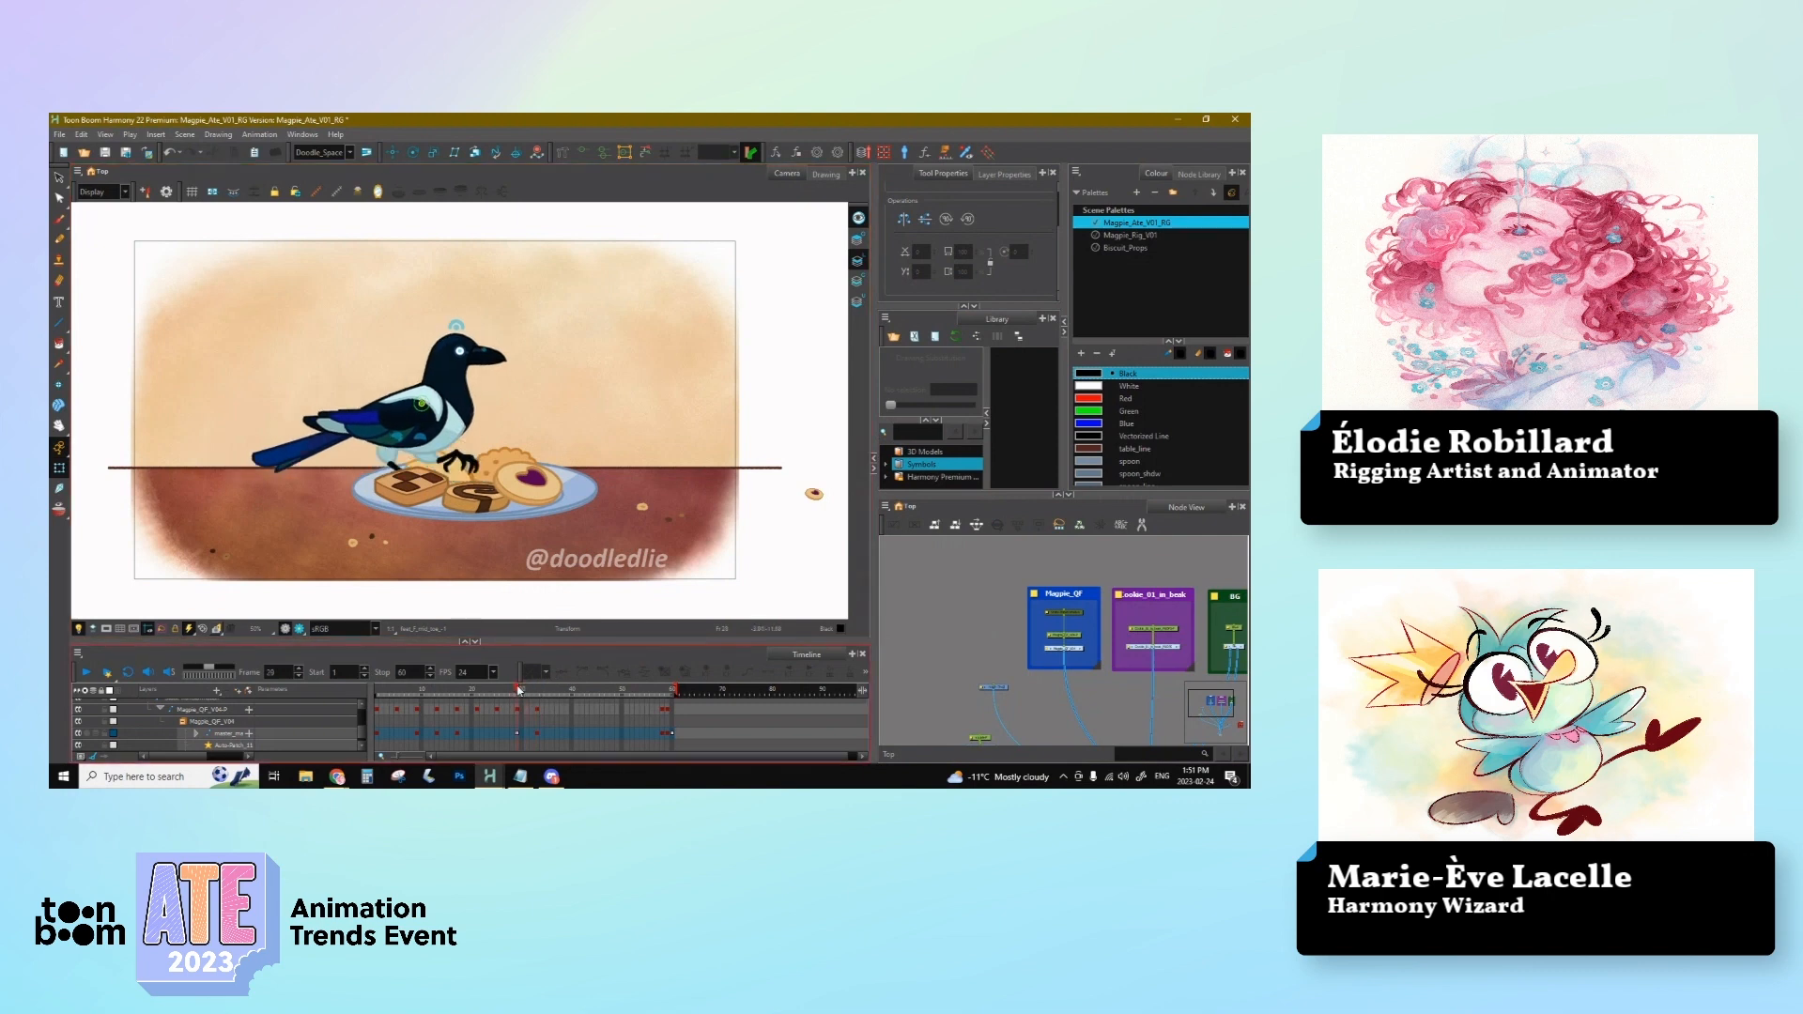
{"action": "left_click", "coordinate": [520, 734]}
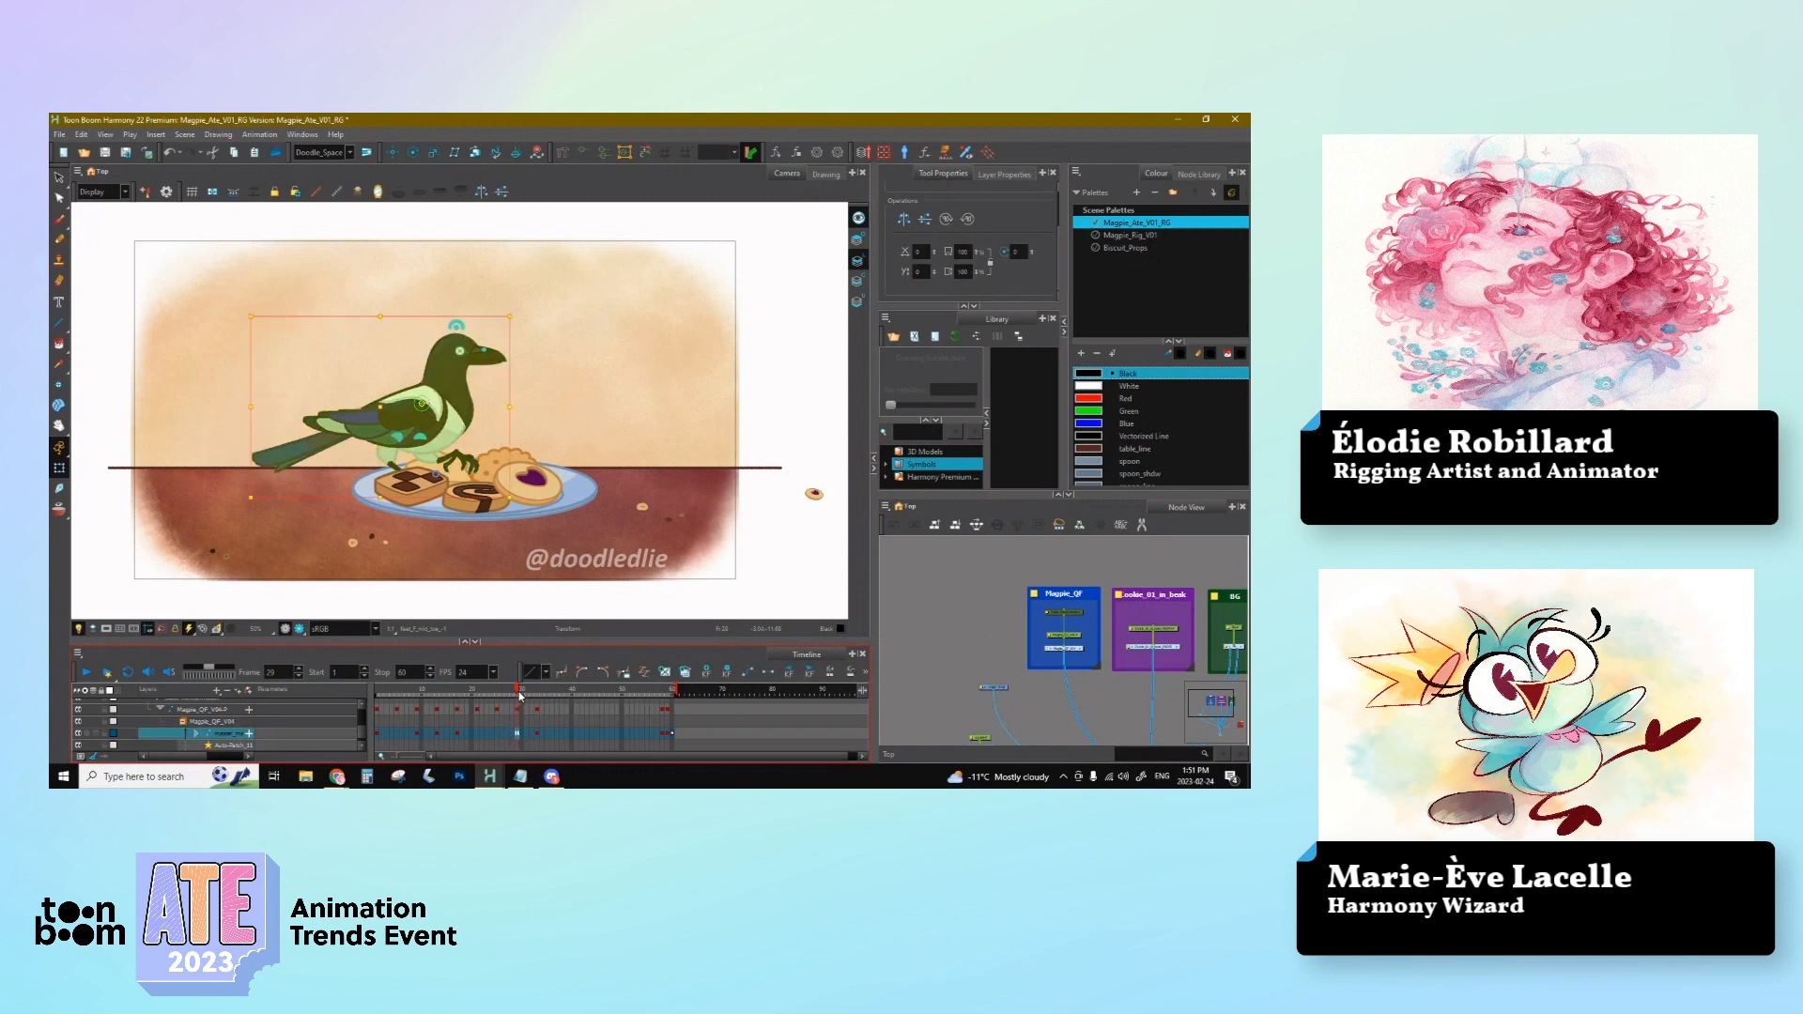
{"action": "left_click_drag", "start_coordinate": [518, 690], "coordinate": [537, 709]}
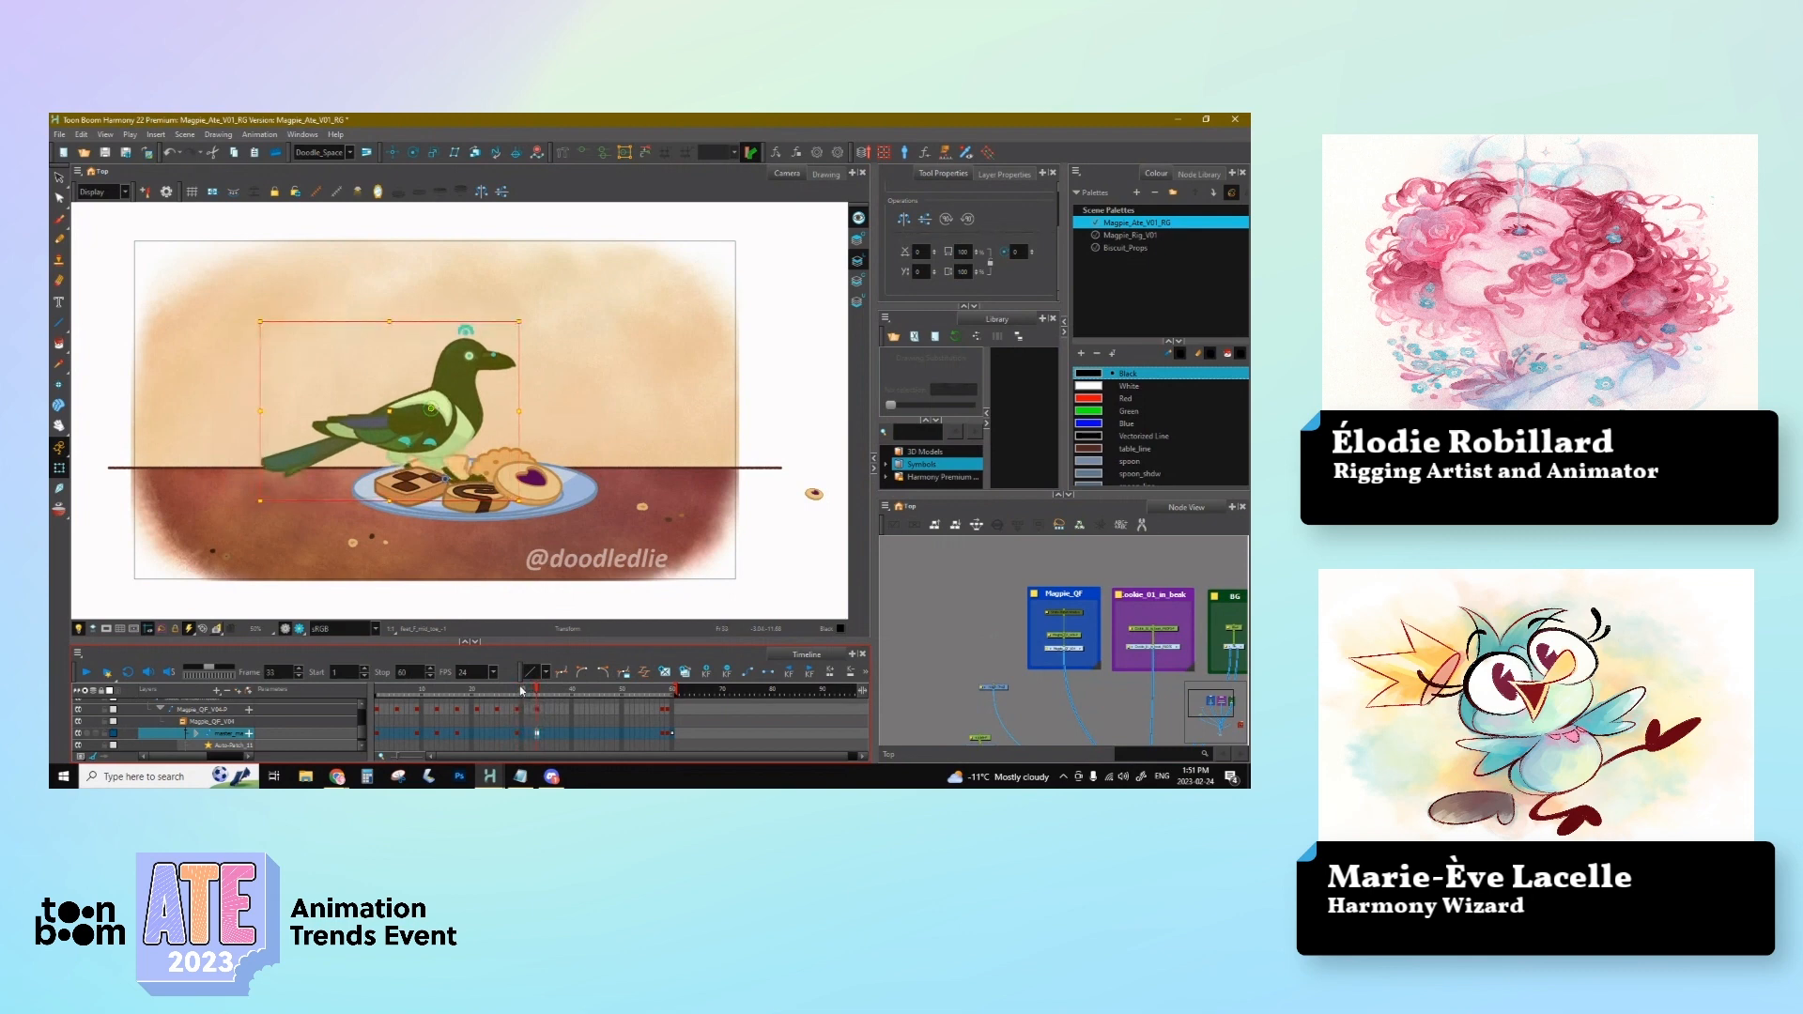
{"action": "left_click", "coordinate": [536, 717]}
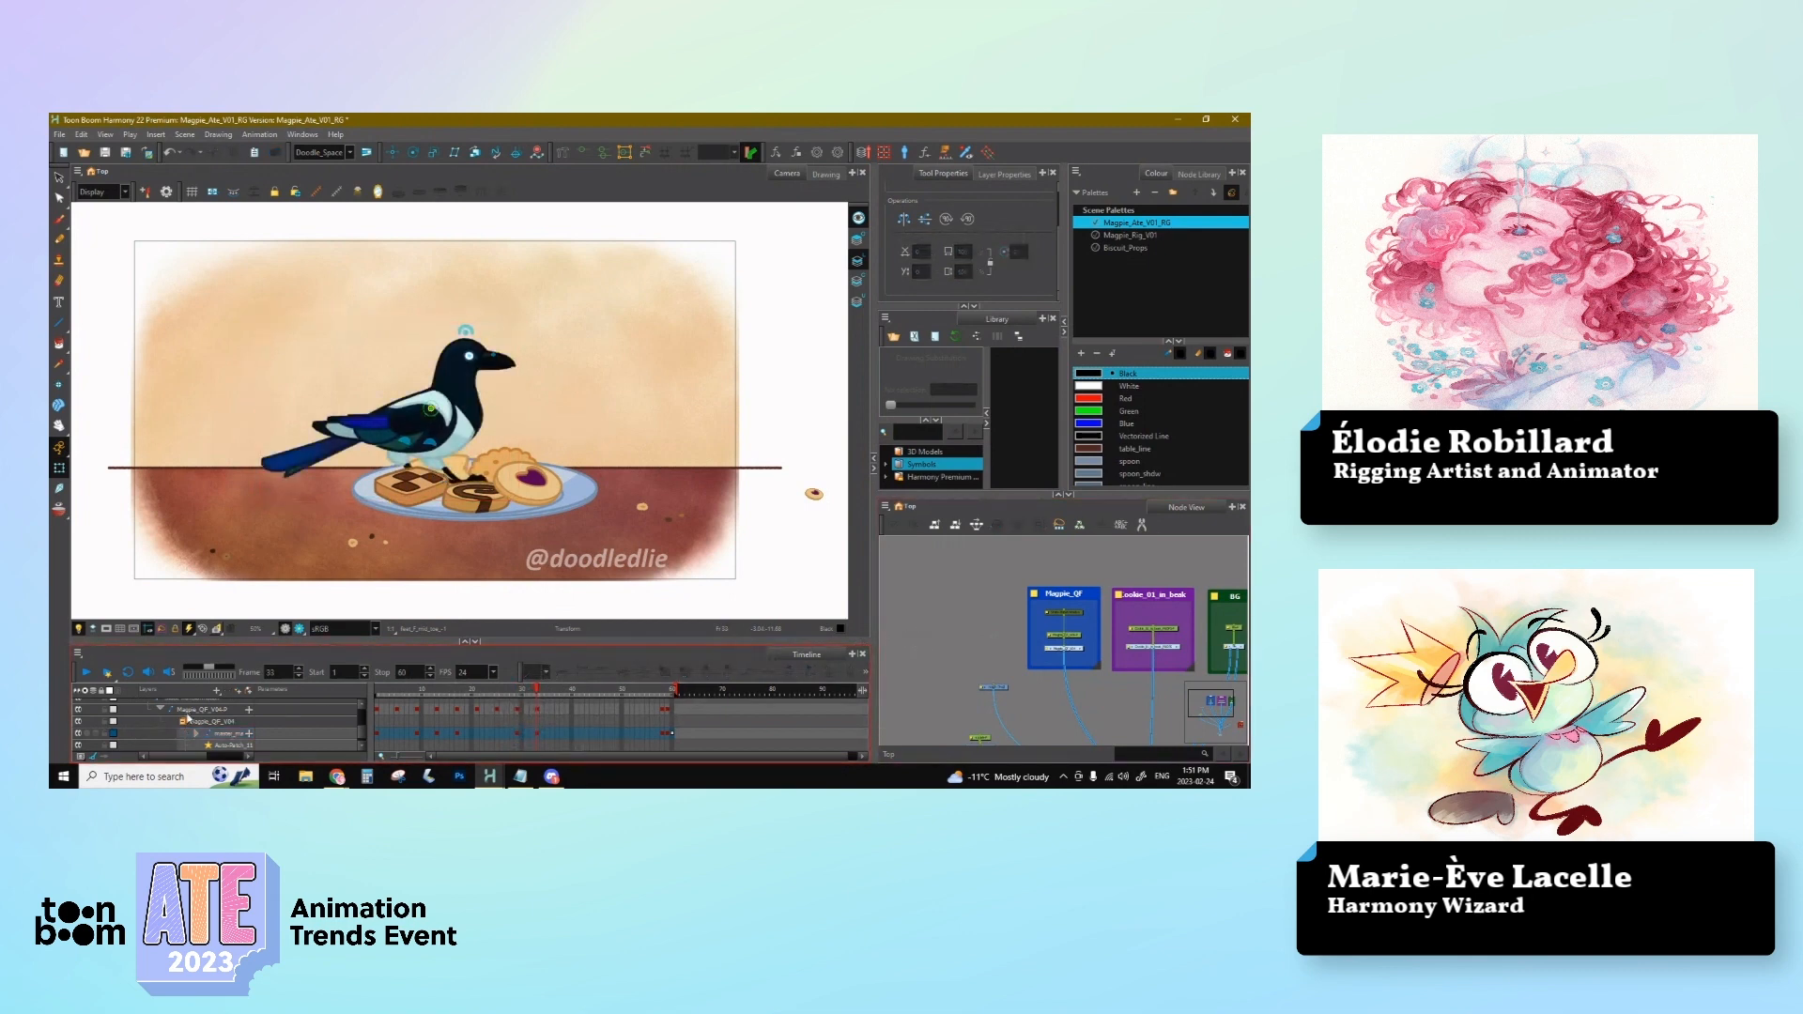
{"action": "left_click", "coordinate": [160, 710]}
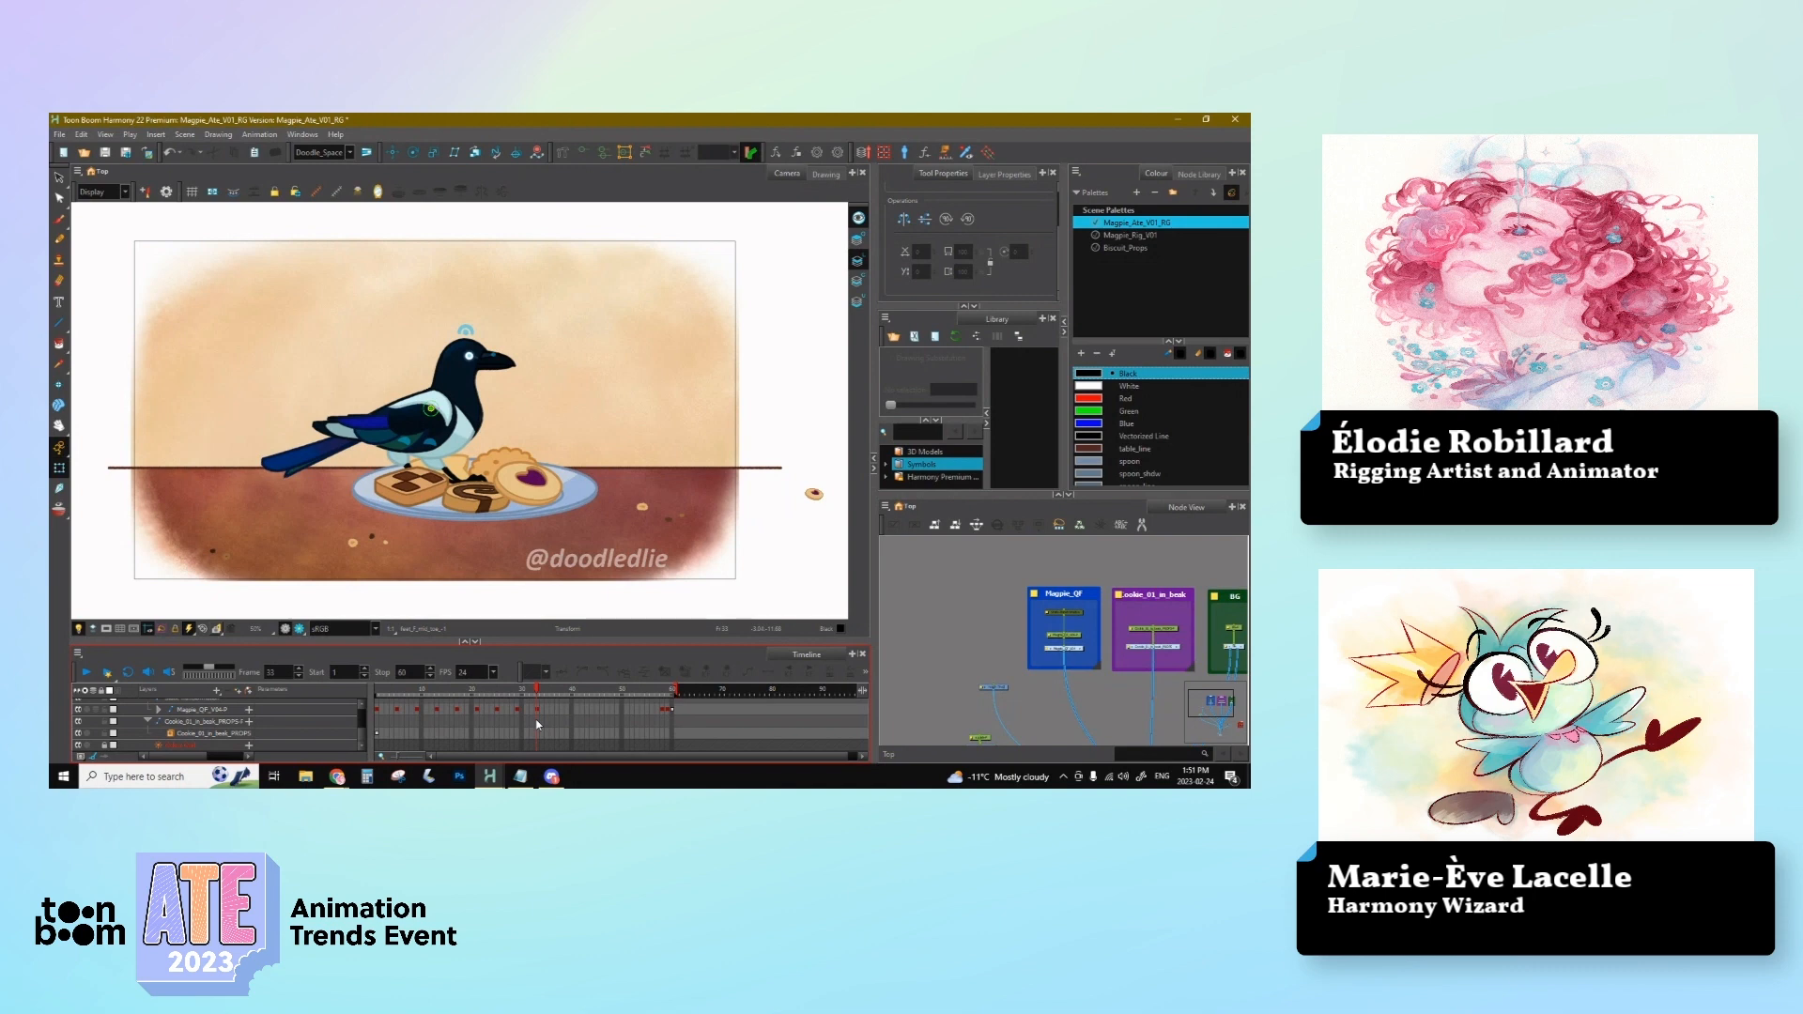
Step: Select the magpie's head controller, go up to its body controller, and clear the selection
{"action": "left_click", "coordinate": [469, 343]}
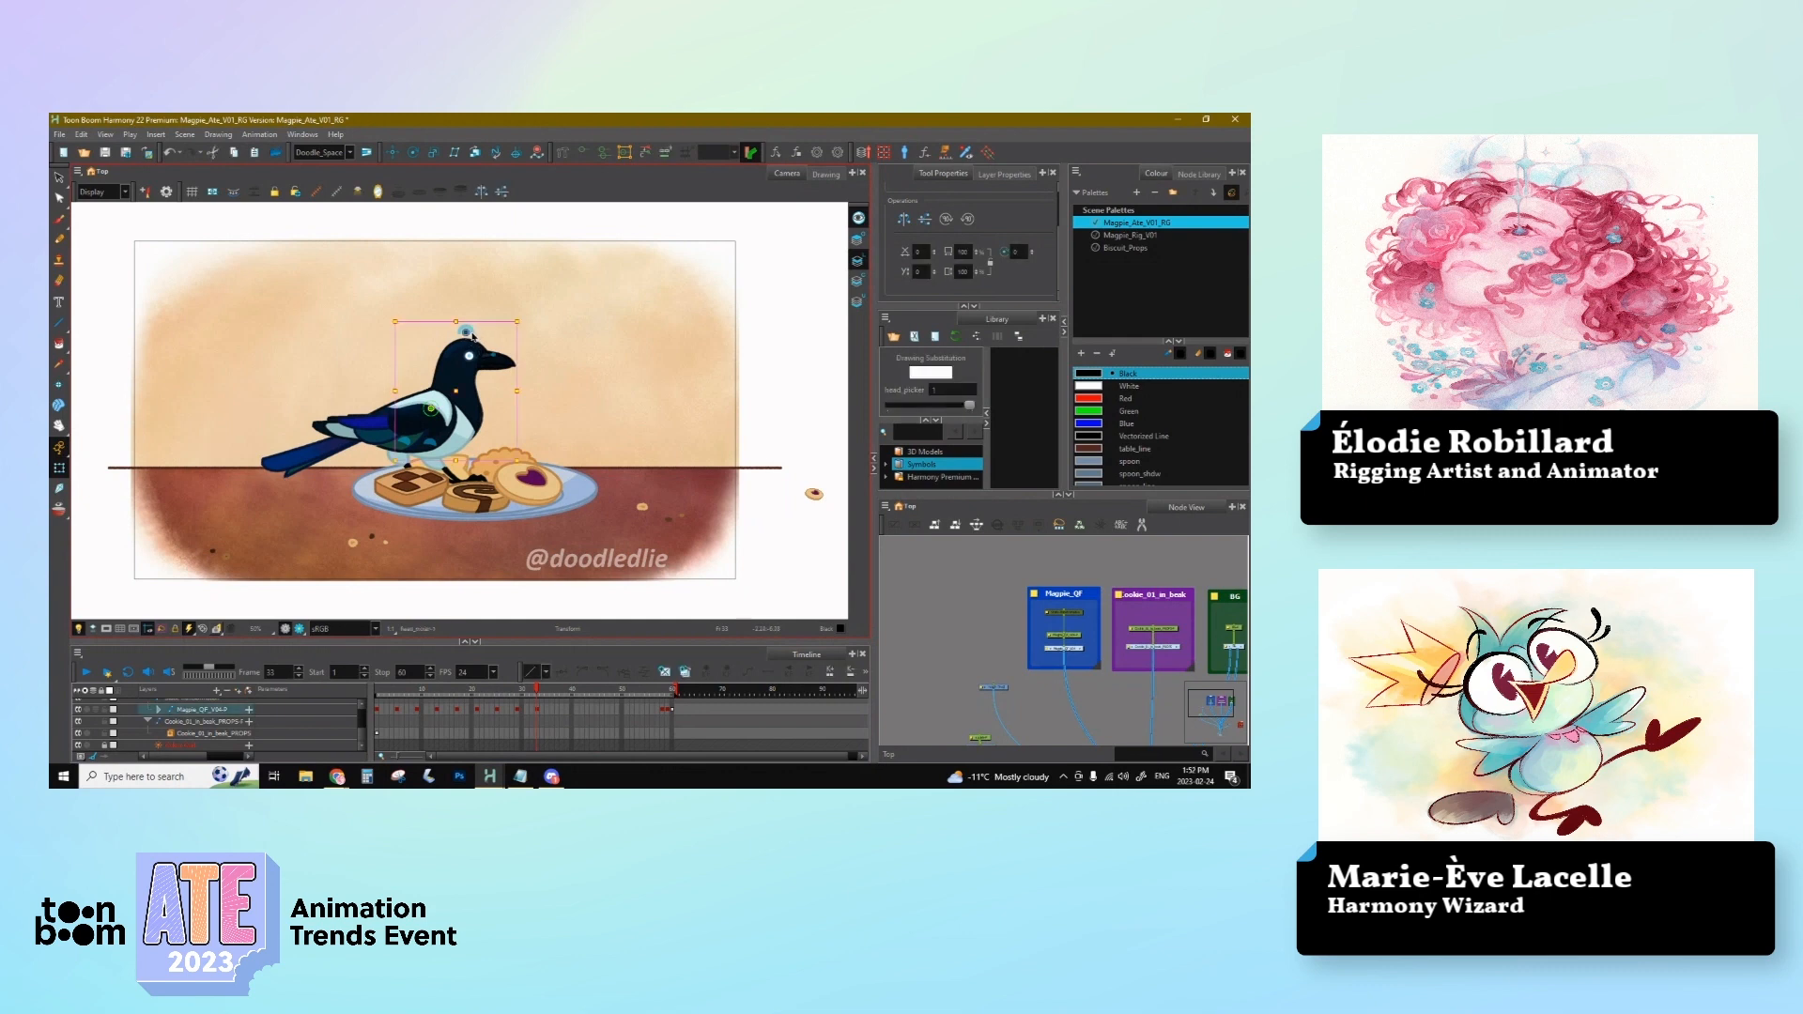
{"action": "key", "text": "b"}
{"action": "left_click_drag", "start_coordinate": [544, 508], "coordinate": [583, 517]}
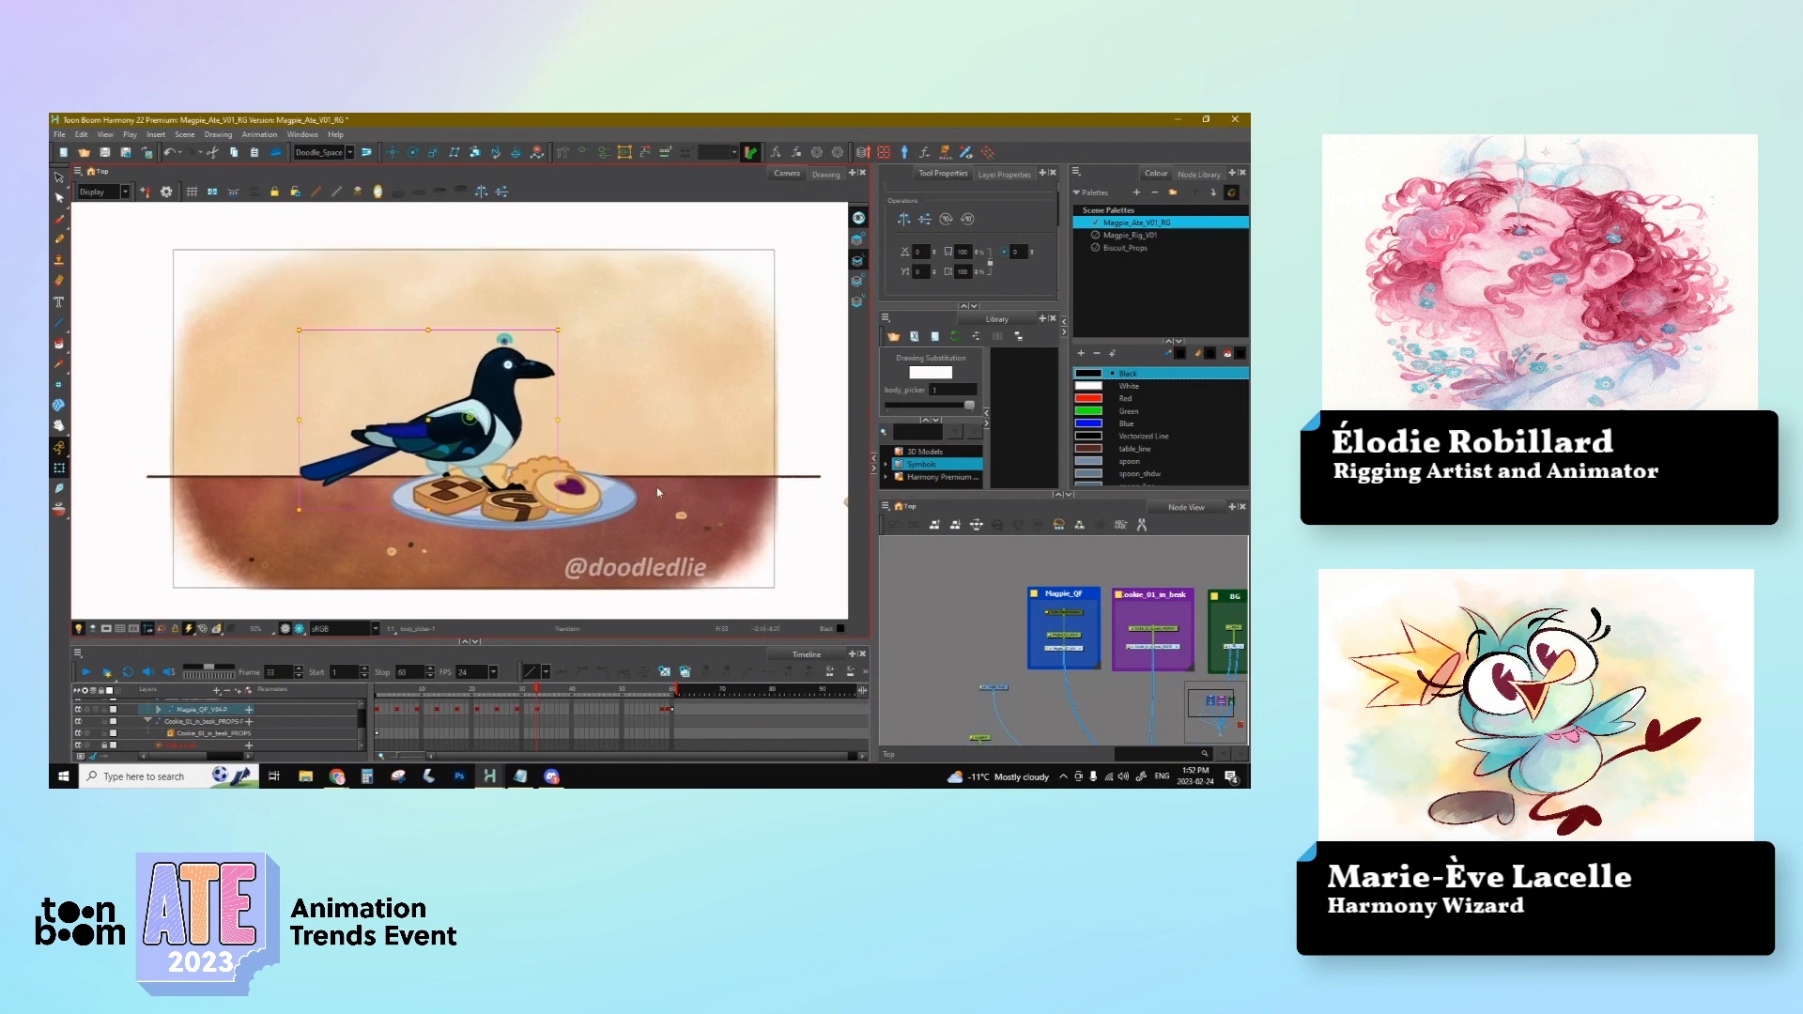
{"action": "left_click", "coordinate": [683, 455]}
{"action": "left_click_drag", "start_coordinate": [706, 458], "coordinate": [667, 457]}
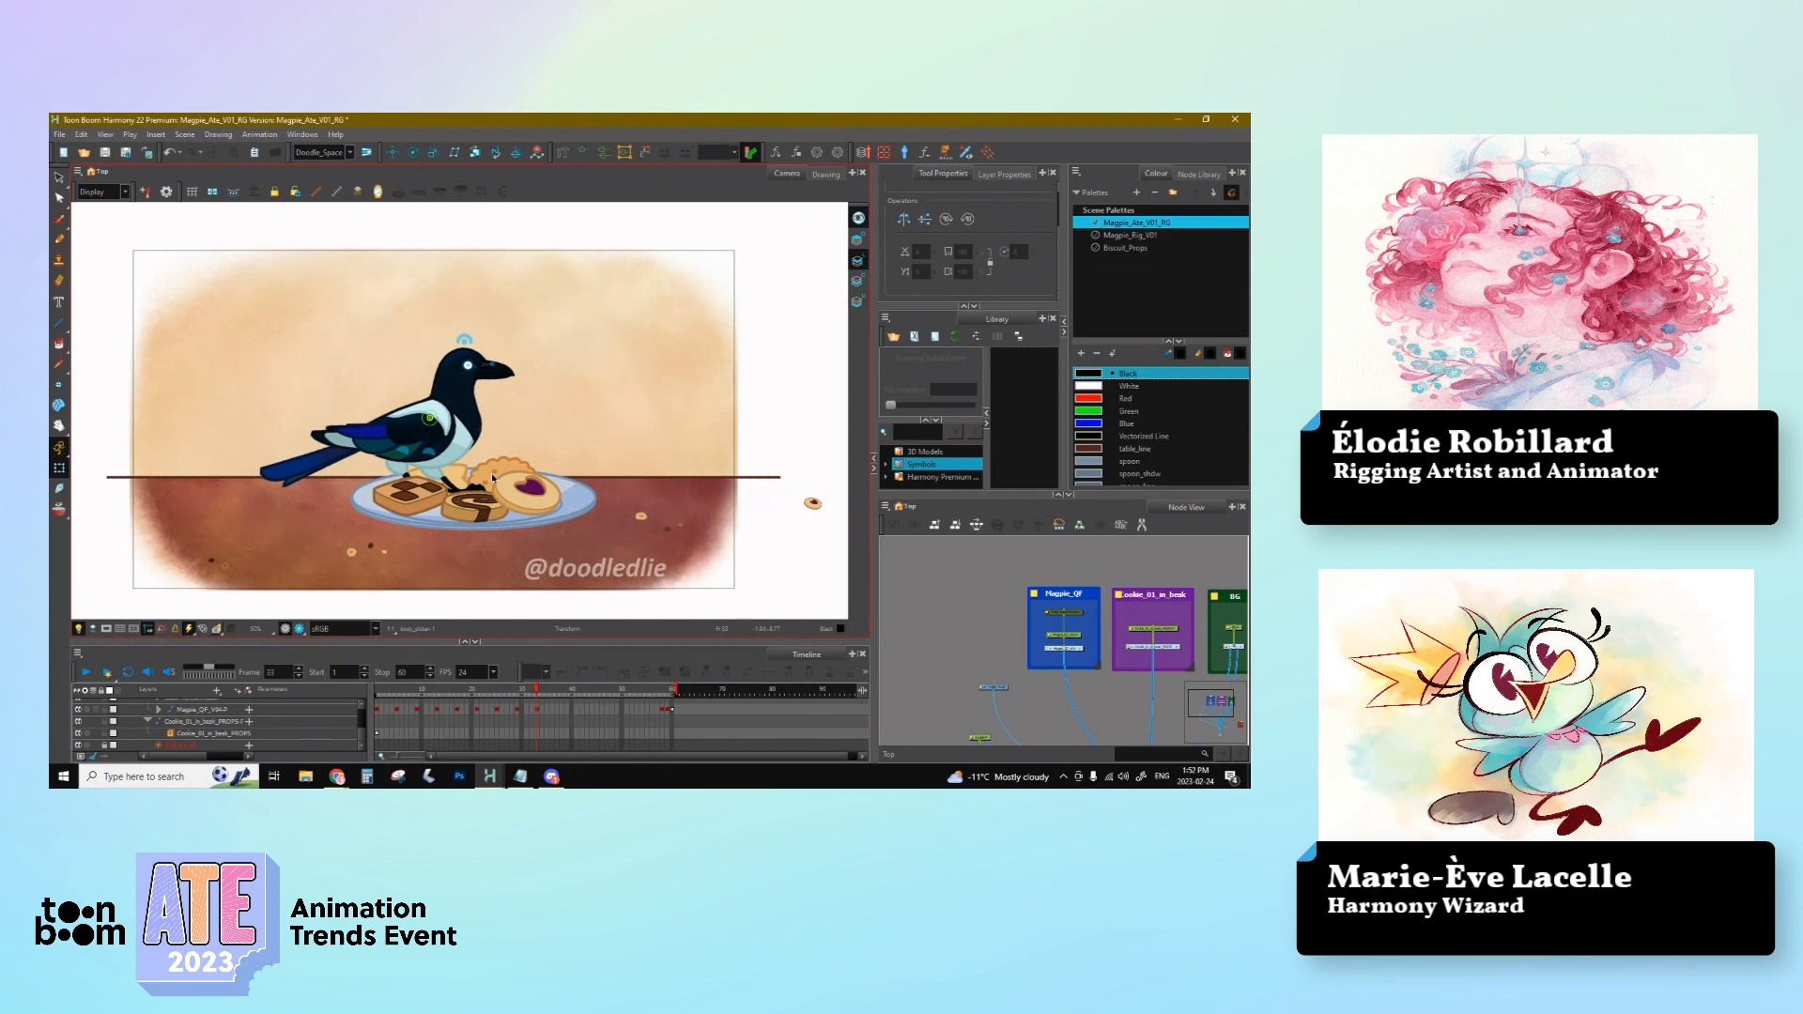
Step: Select the rough drawing's node in the node network, keeping the timeline at frame 33
{"action": "left_click", "coordinate": [973, 562]}
{"action": "left_click", "coordinate": [998, 689]}
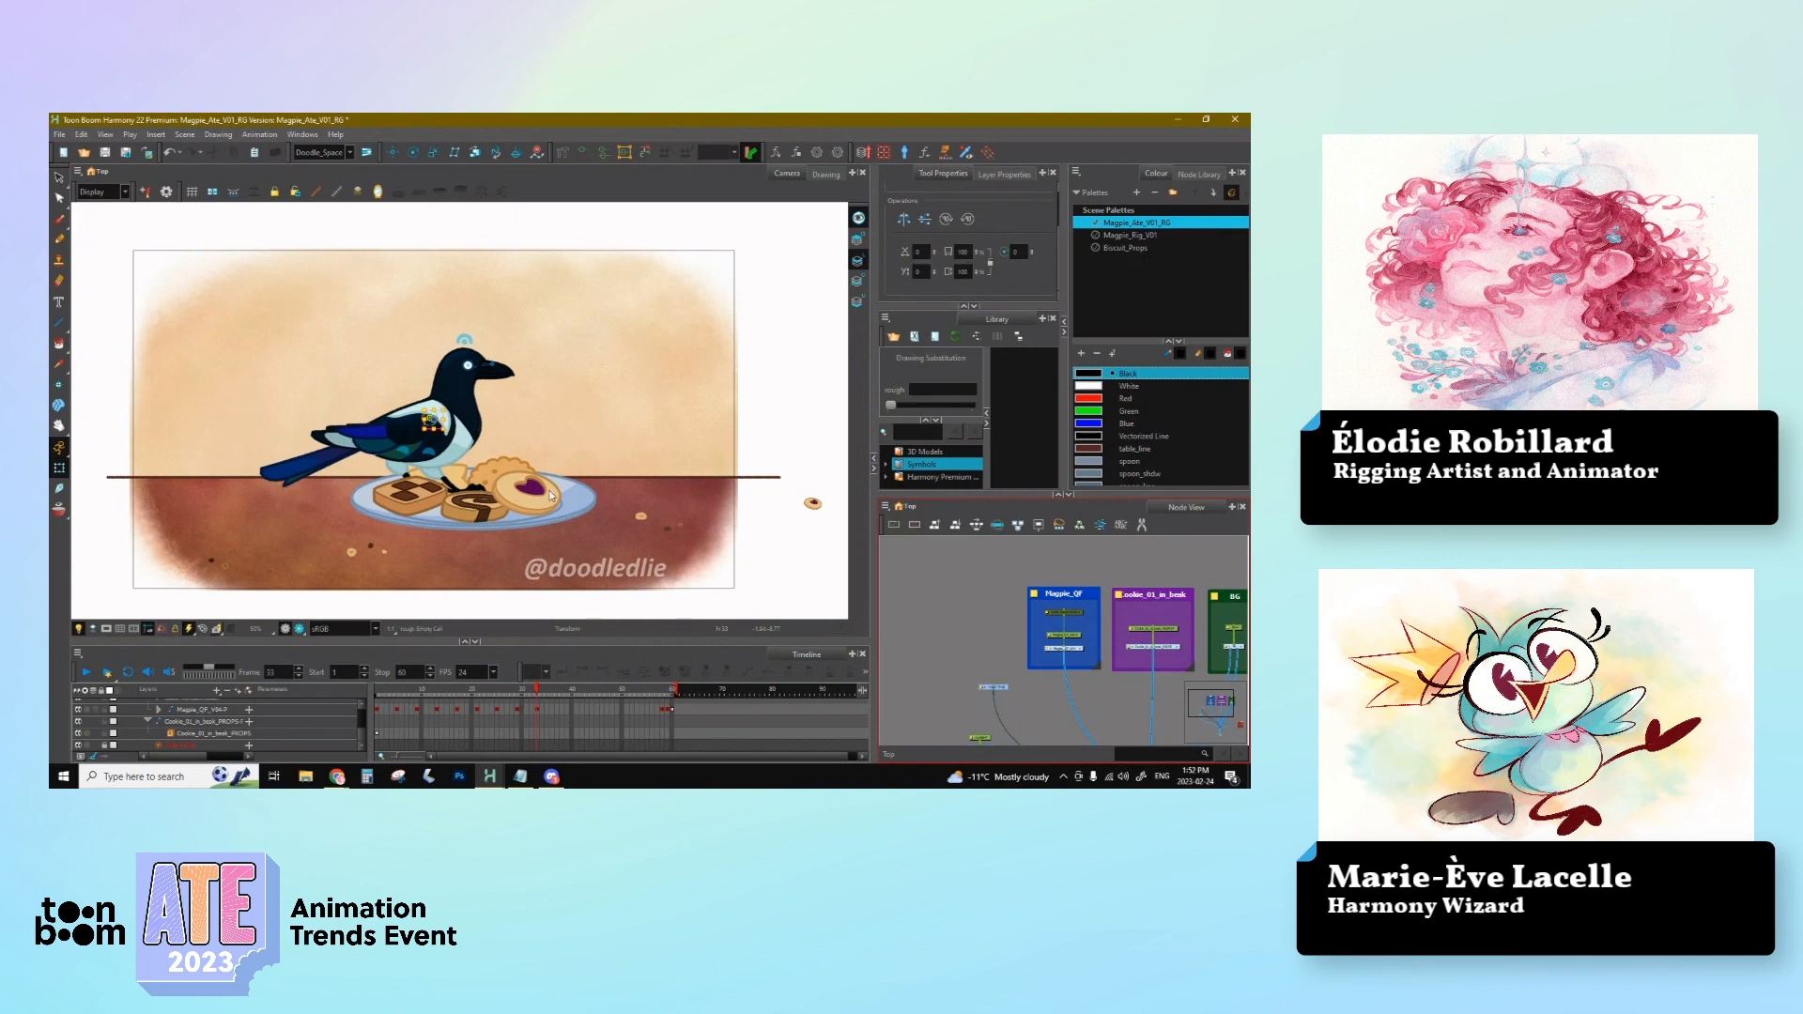
{"action": "left_click_drag", "start_coordinate": [552, 496], "coordinate": [590, 503]}
{"action": "left_click_drag", "start_coordinate": [540, 690], "coordinate": [537, 693]}
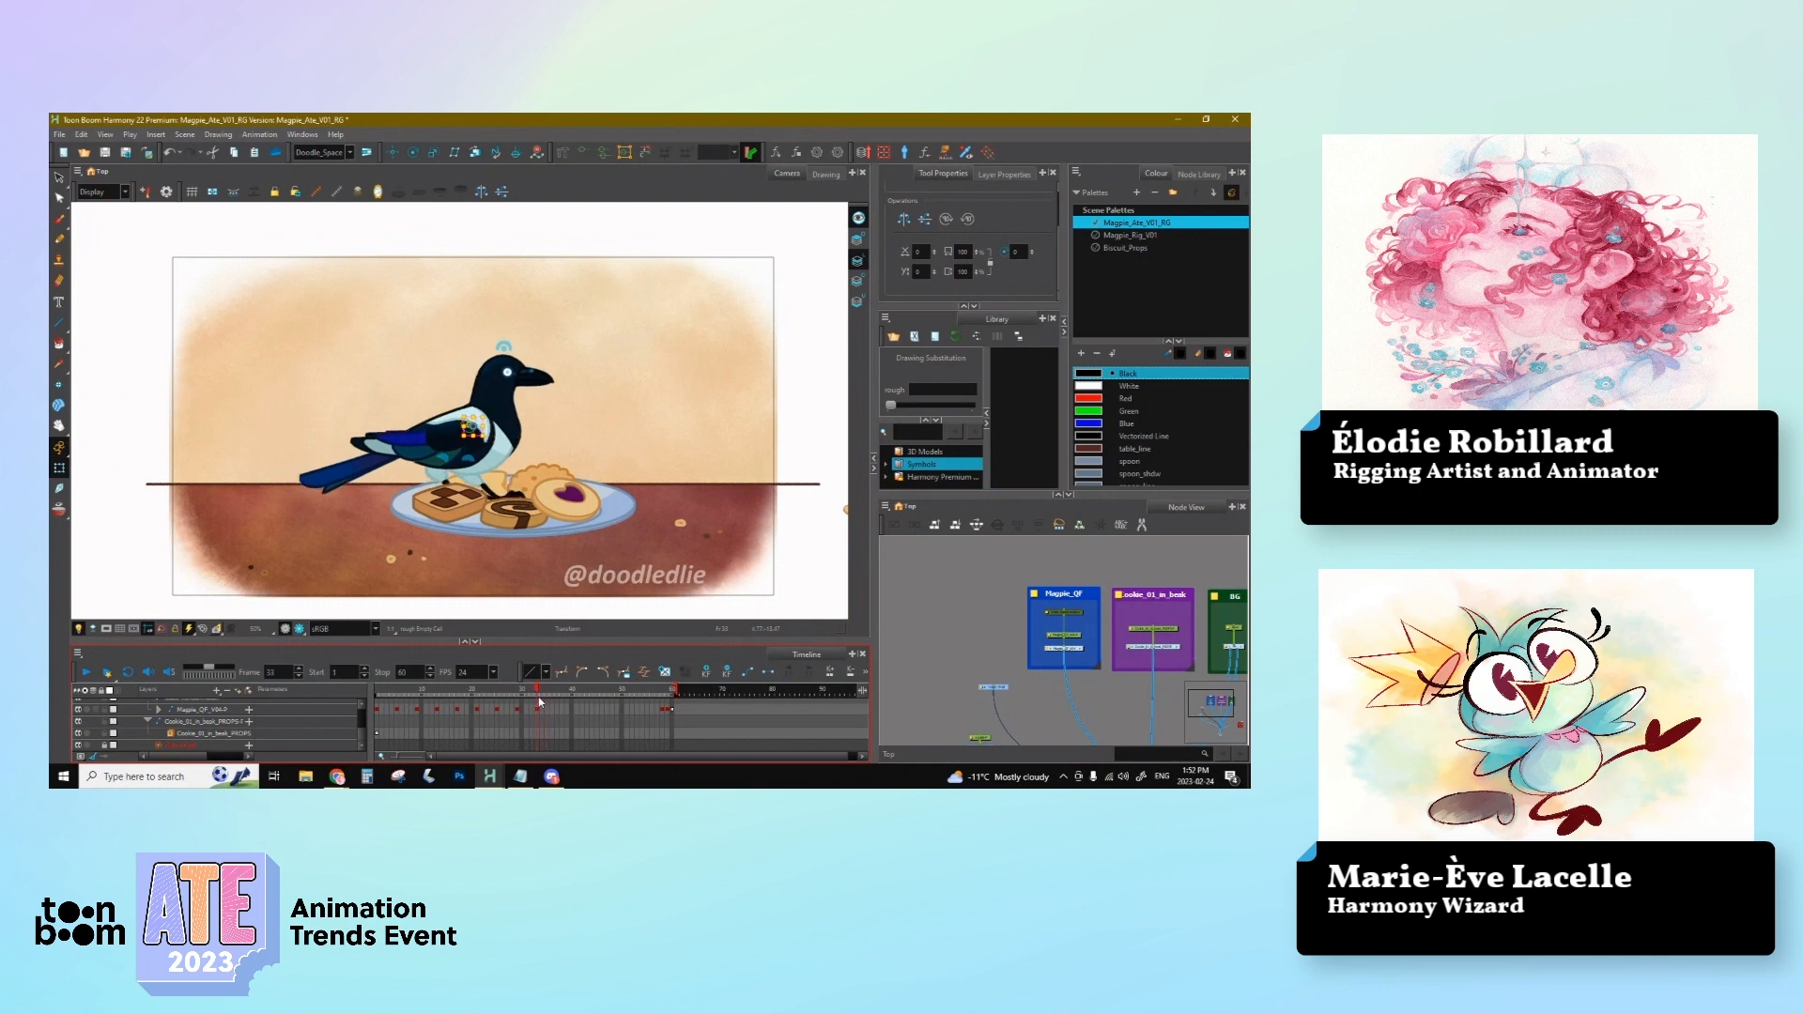
Step: Select the magpie's whole head, rotate it downward at frame 33, and compare it with the previous frame
{"action": "left_click", "coordinate": [497, 383]}
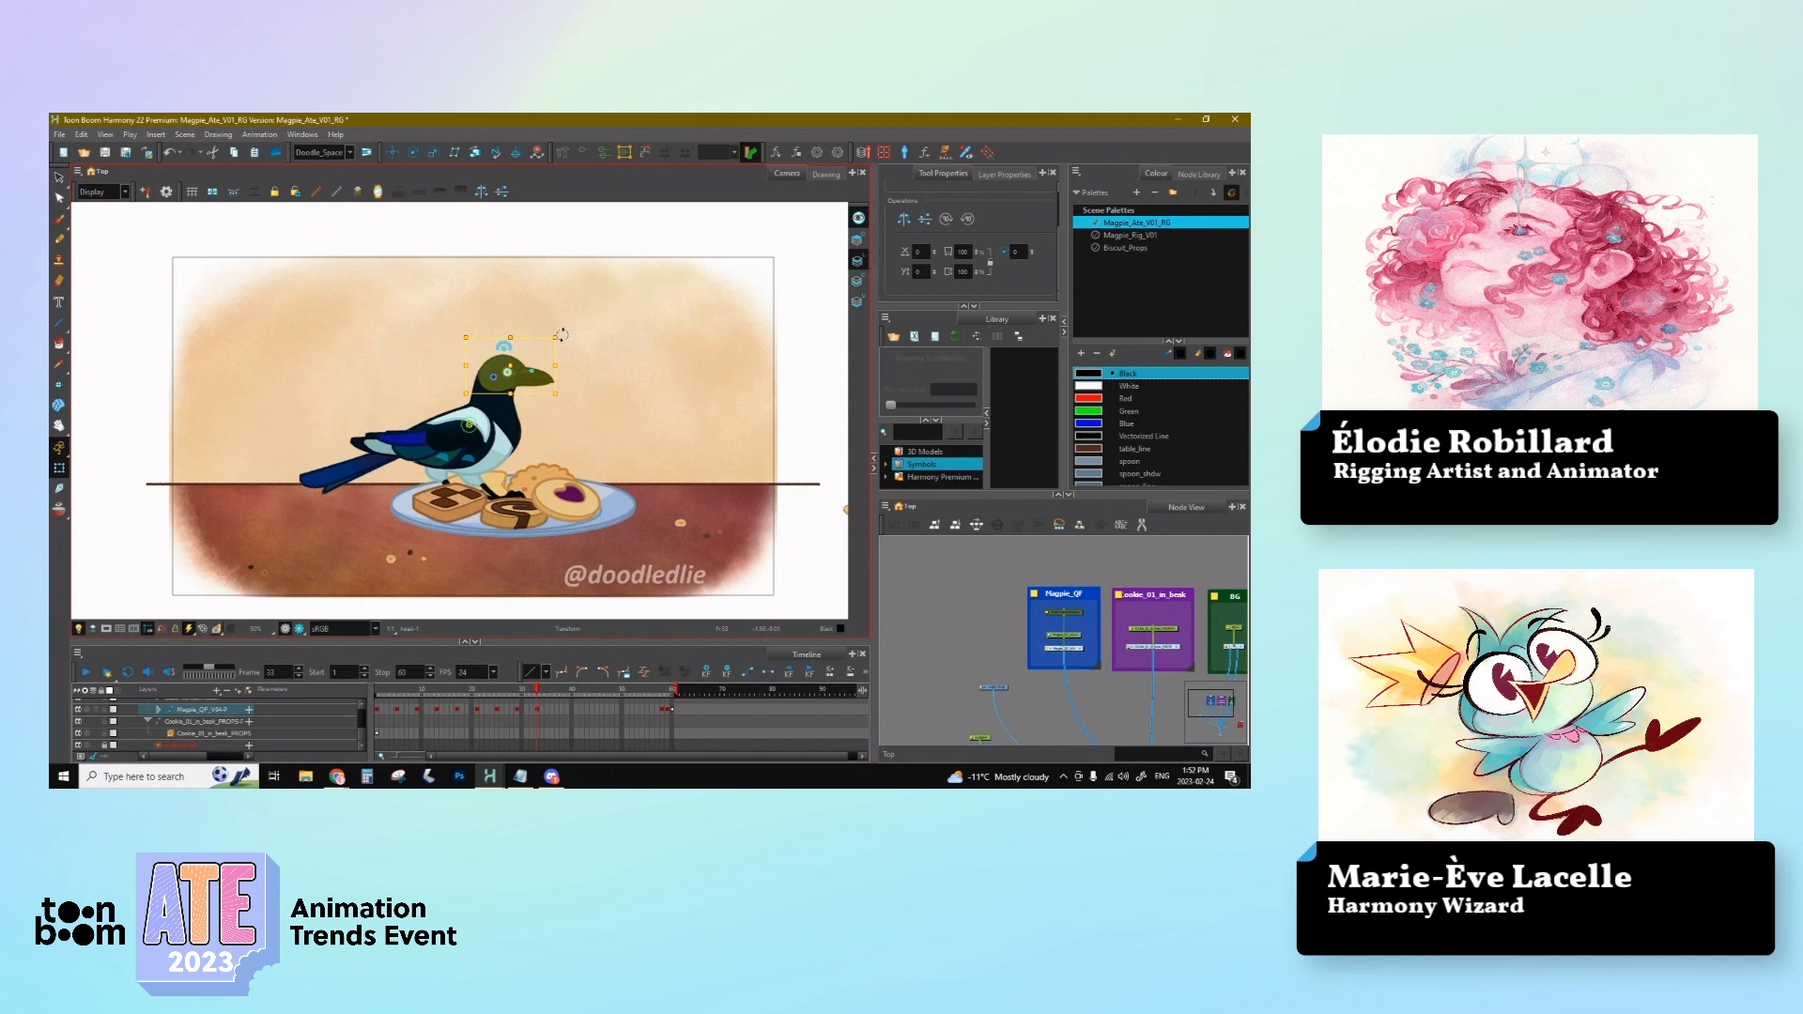
{"action": "key", "text": "b"}
{"action": "key", "text": "shift+b"}
{"action": "mouse_move", "coordinate": [564, 340]}
{"action": "left_mouse_down"}
{"action": "mouse_move", "coordinate": [564, 372]}
{"action": "mouse_move", "coordinate": [570, 358]}
{"action": "left_mouse_up"}
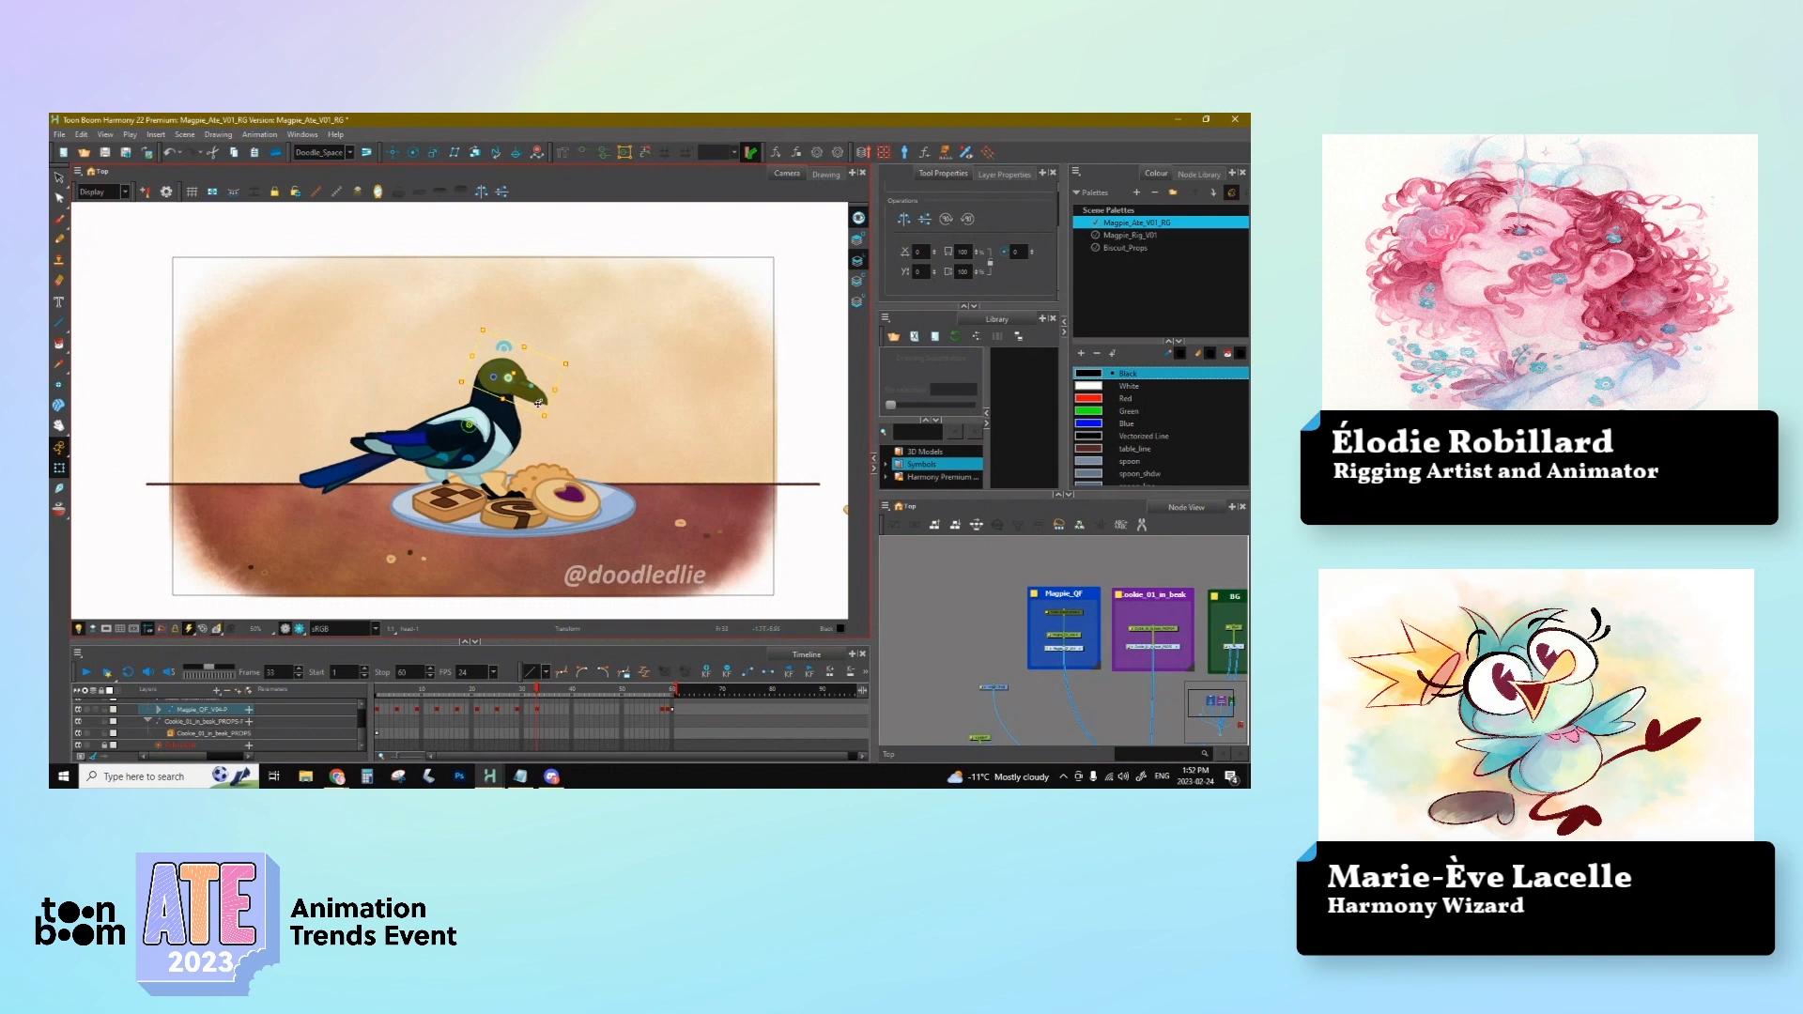
{"action": "key", "text": "comma"}
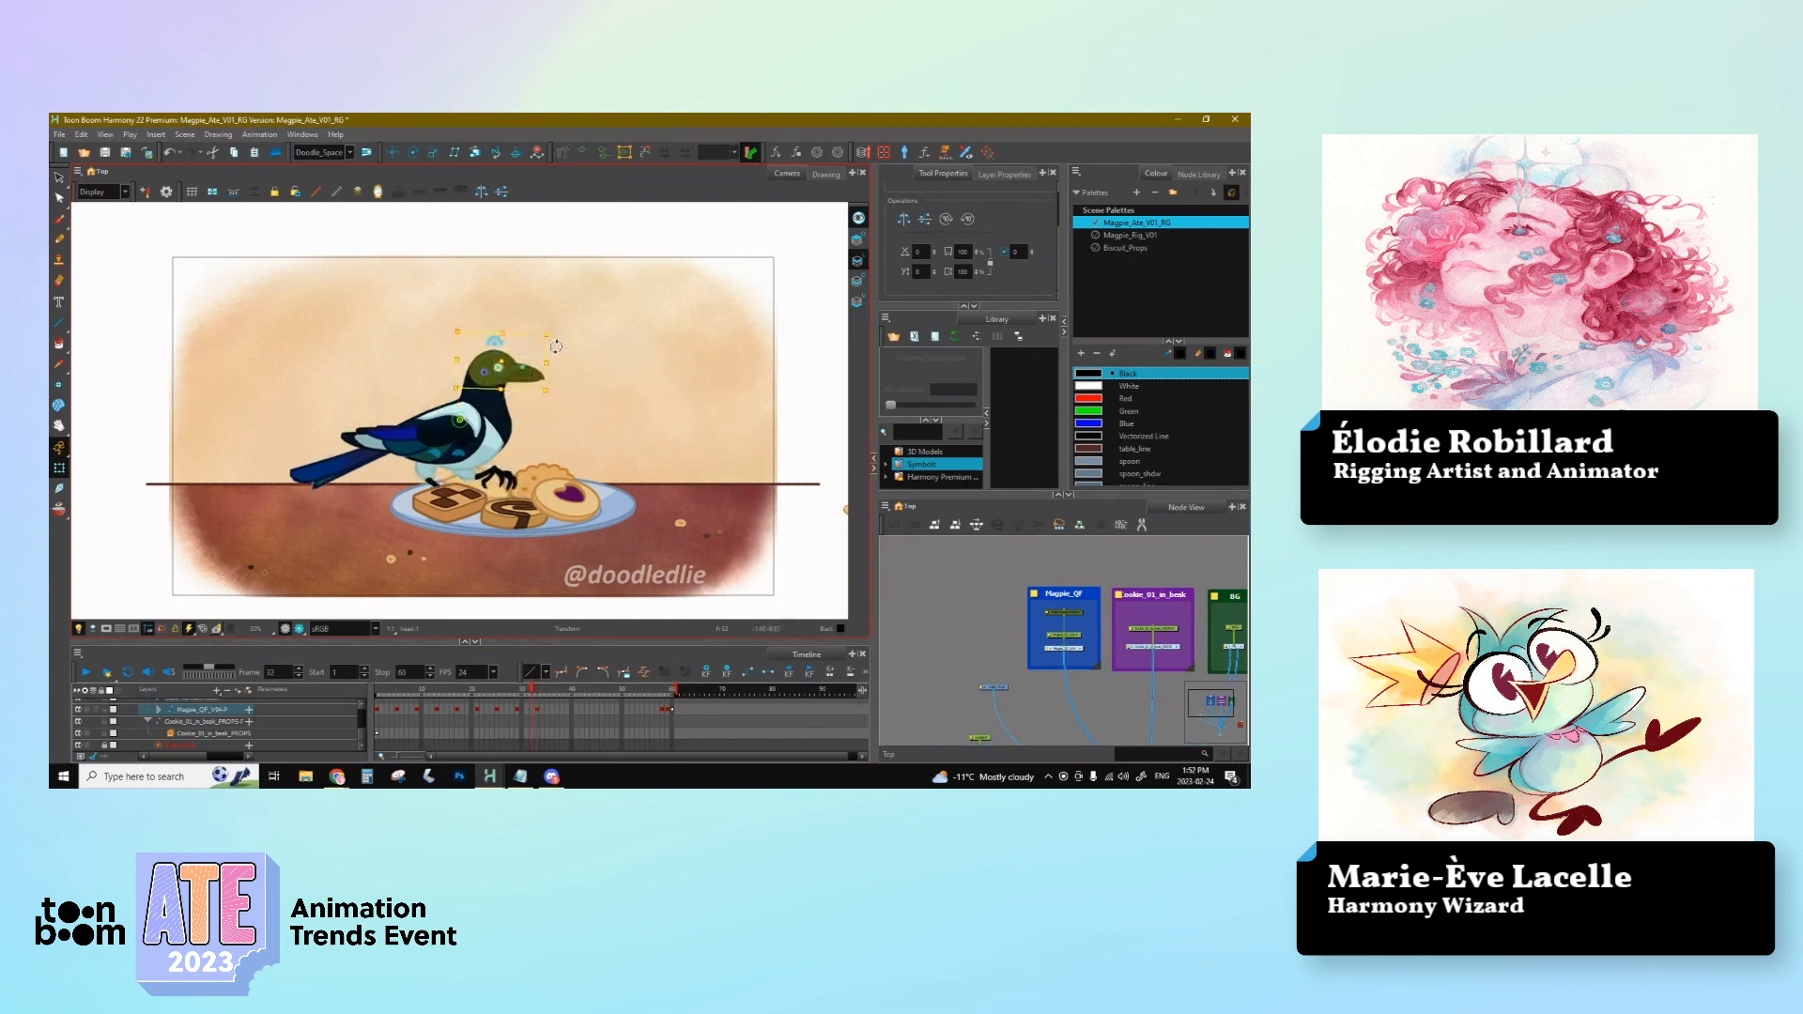
Step: Step back through the magpie's hop poses from frame 33 to frame 1 to review the head positions
{"action": "key", "text": "comma"}
{"action": "left_click", "coordinate": [533, 721]}
{"action": "left_click", "coordinate": [532, 711]}
{"action": "left_click_drag", "start_coordinate": [533, 711], "coordinate": [522, 715]}
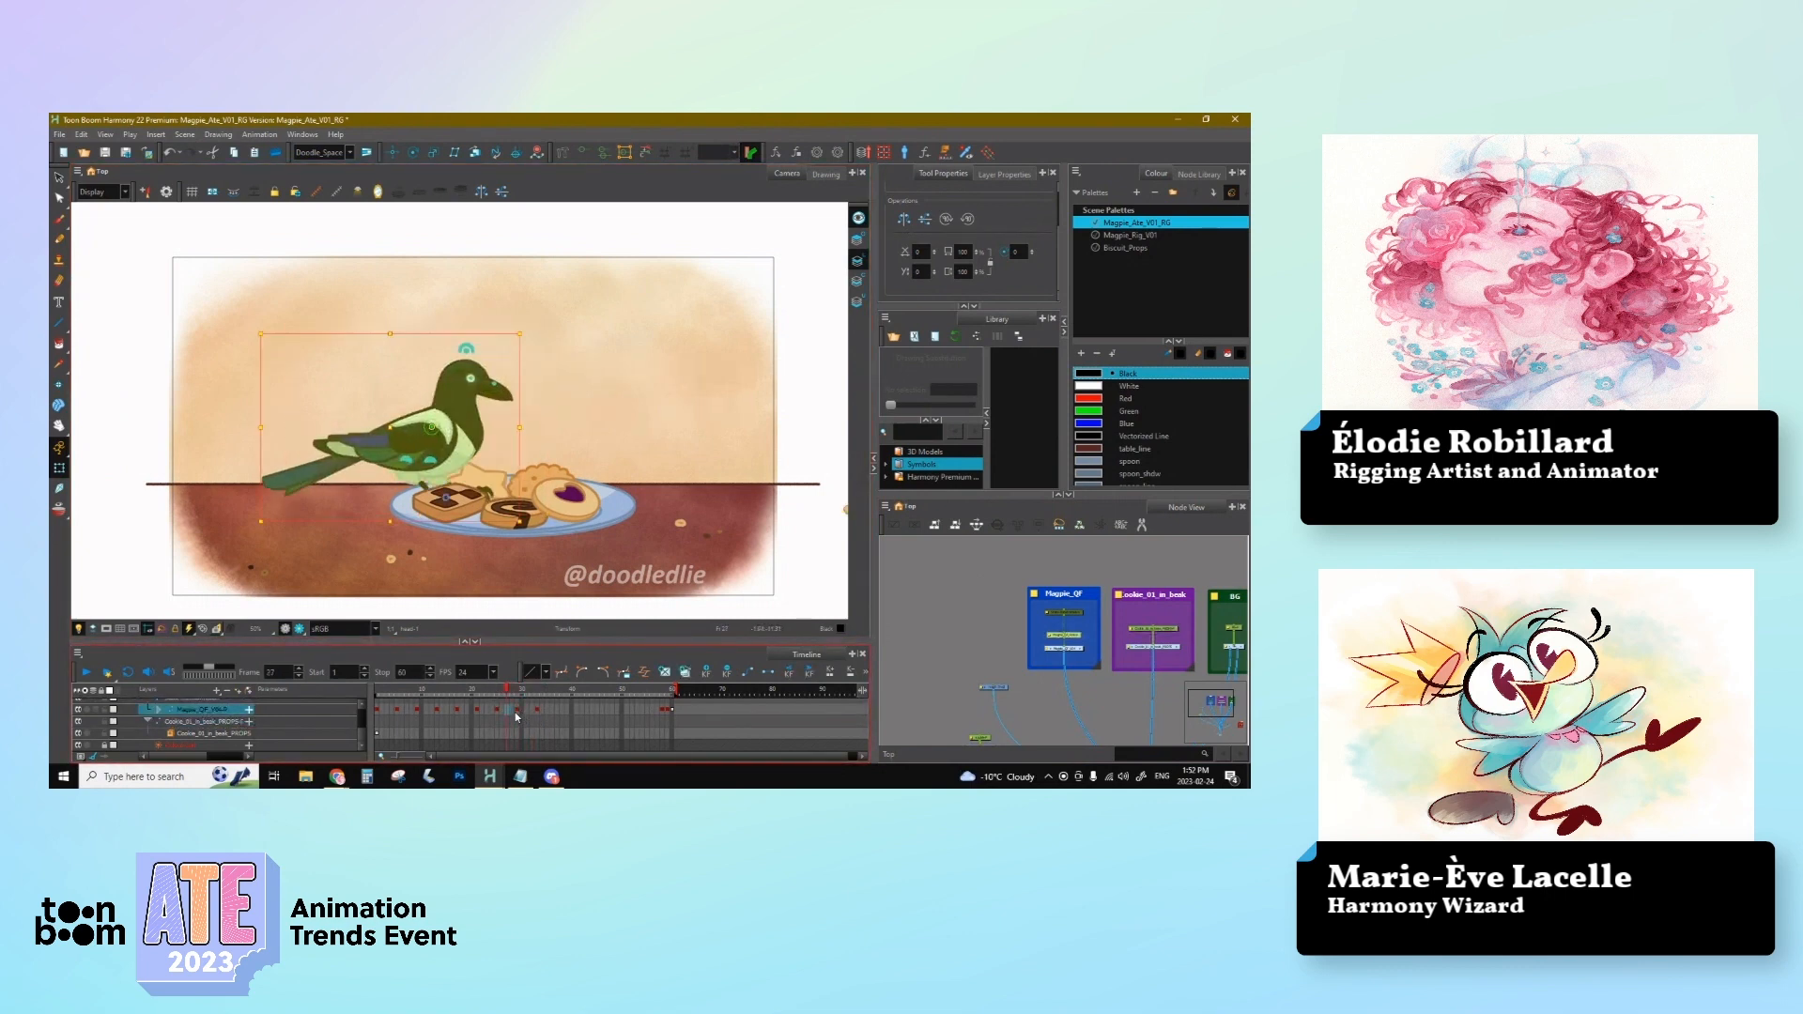
{"action": "key", "text": "comma"}
{"action": "key", "text": "comma"}
{"action": "key", "text": "comma"}
{"action": "key", "text": "comma"}
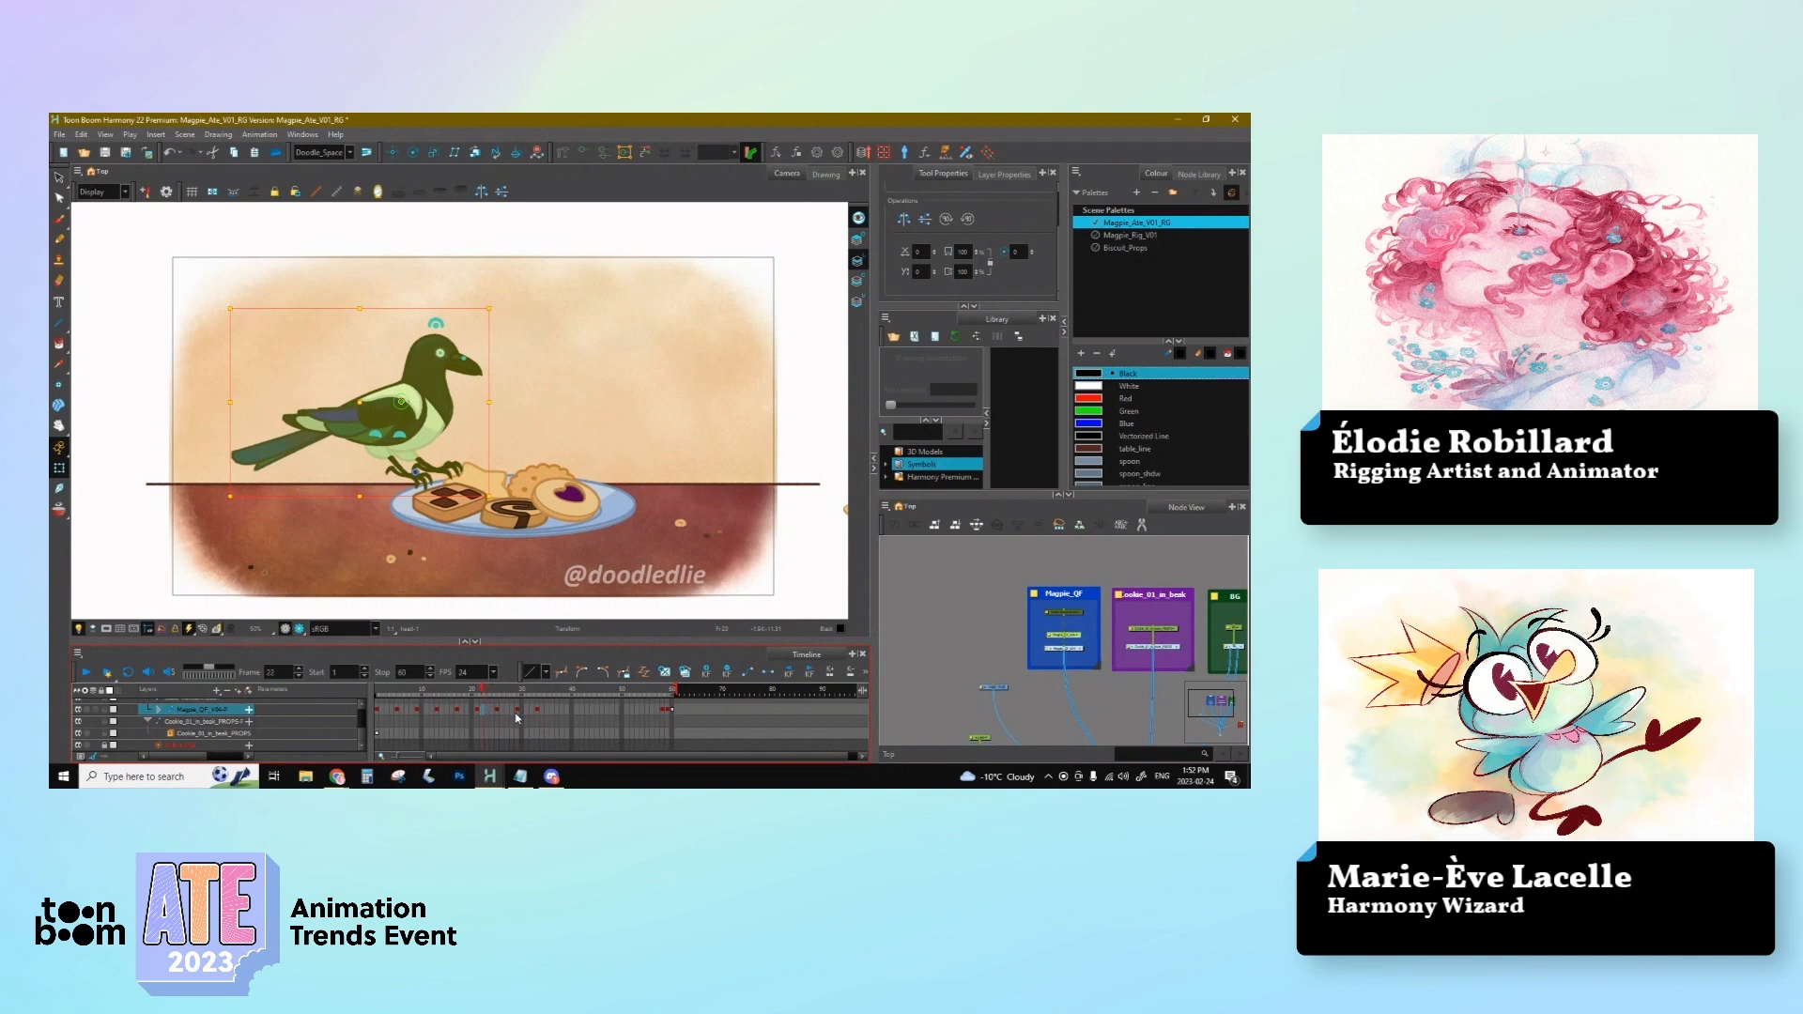
{"action": "key", "text": "comma"}
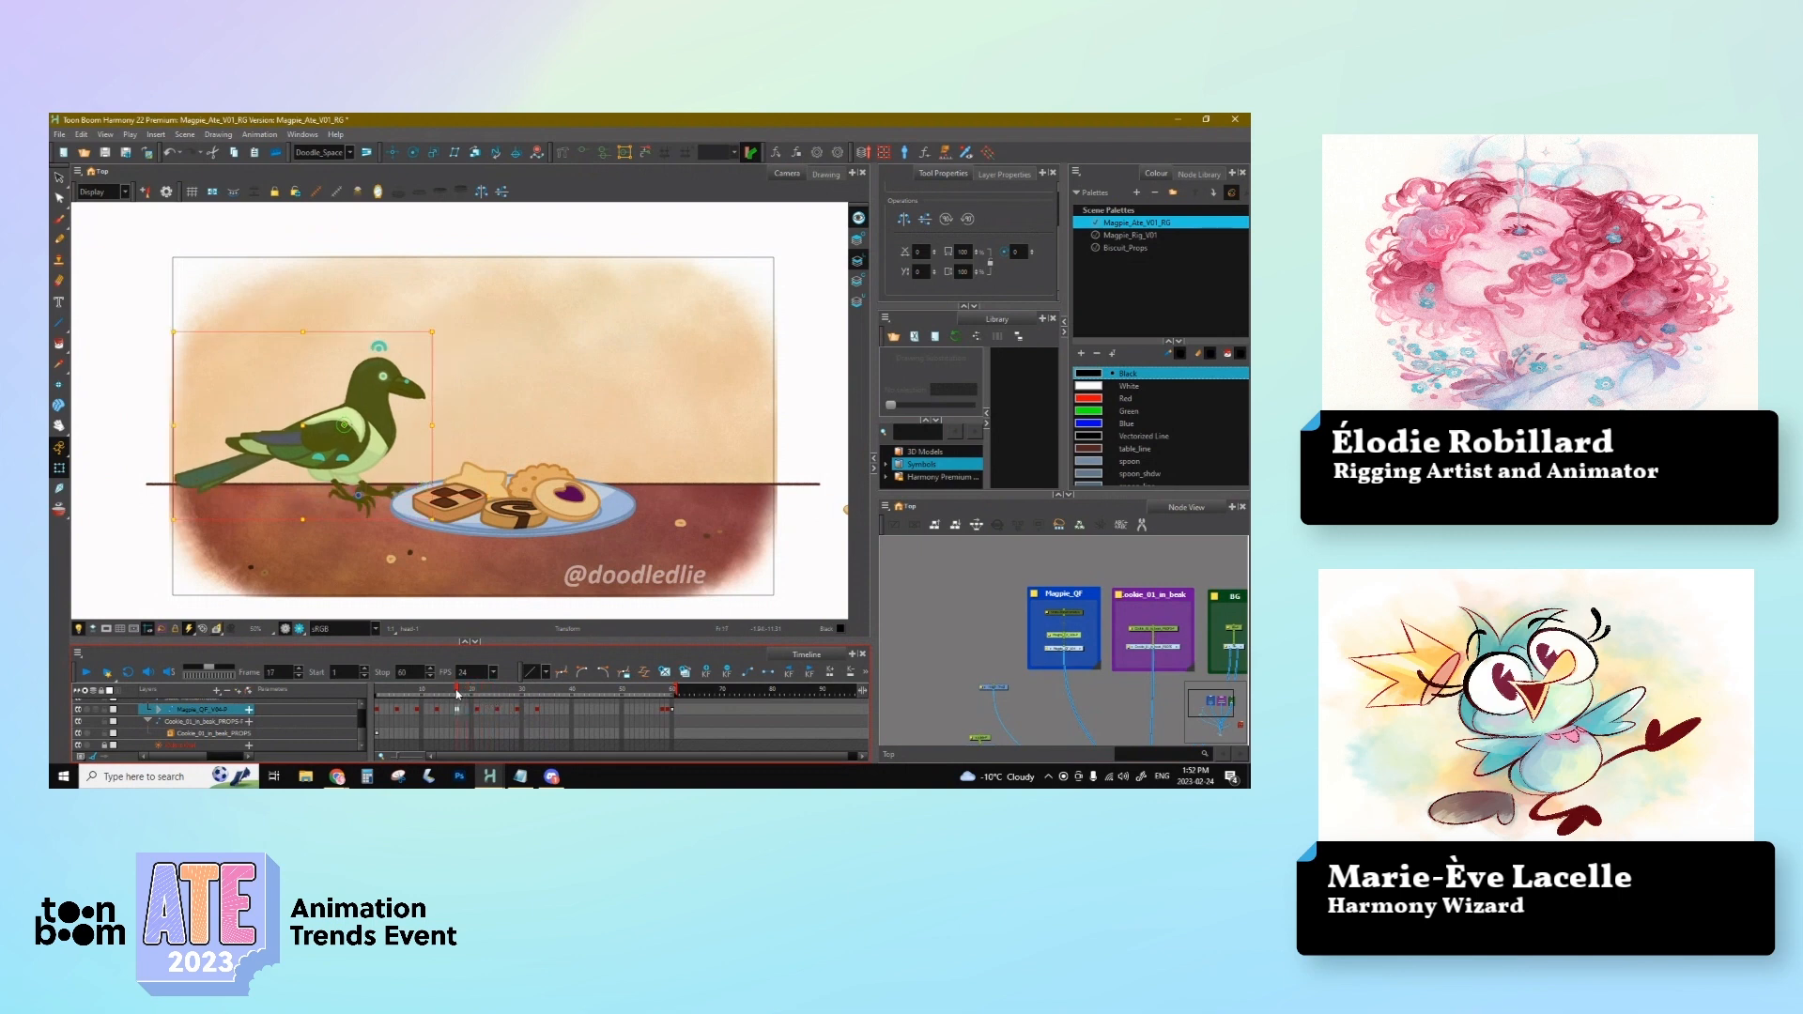
{"action": "key", "text": "comma"}
{"action": "key", "text": "comma"}
{"action": "key", "text": "comma"}
{"action": "key", "text": "comma"}
{"action": "key", "text": "comma"}
{"action": "left_click", "coordinate": [376, 693]}
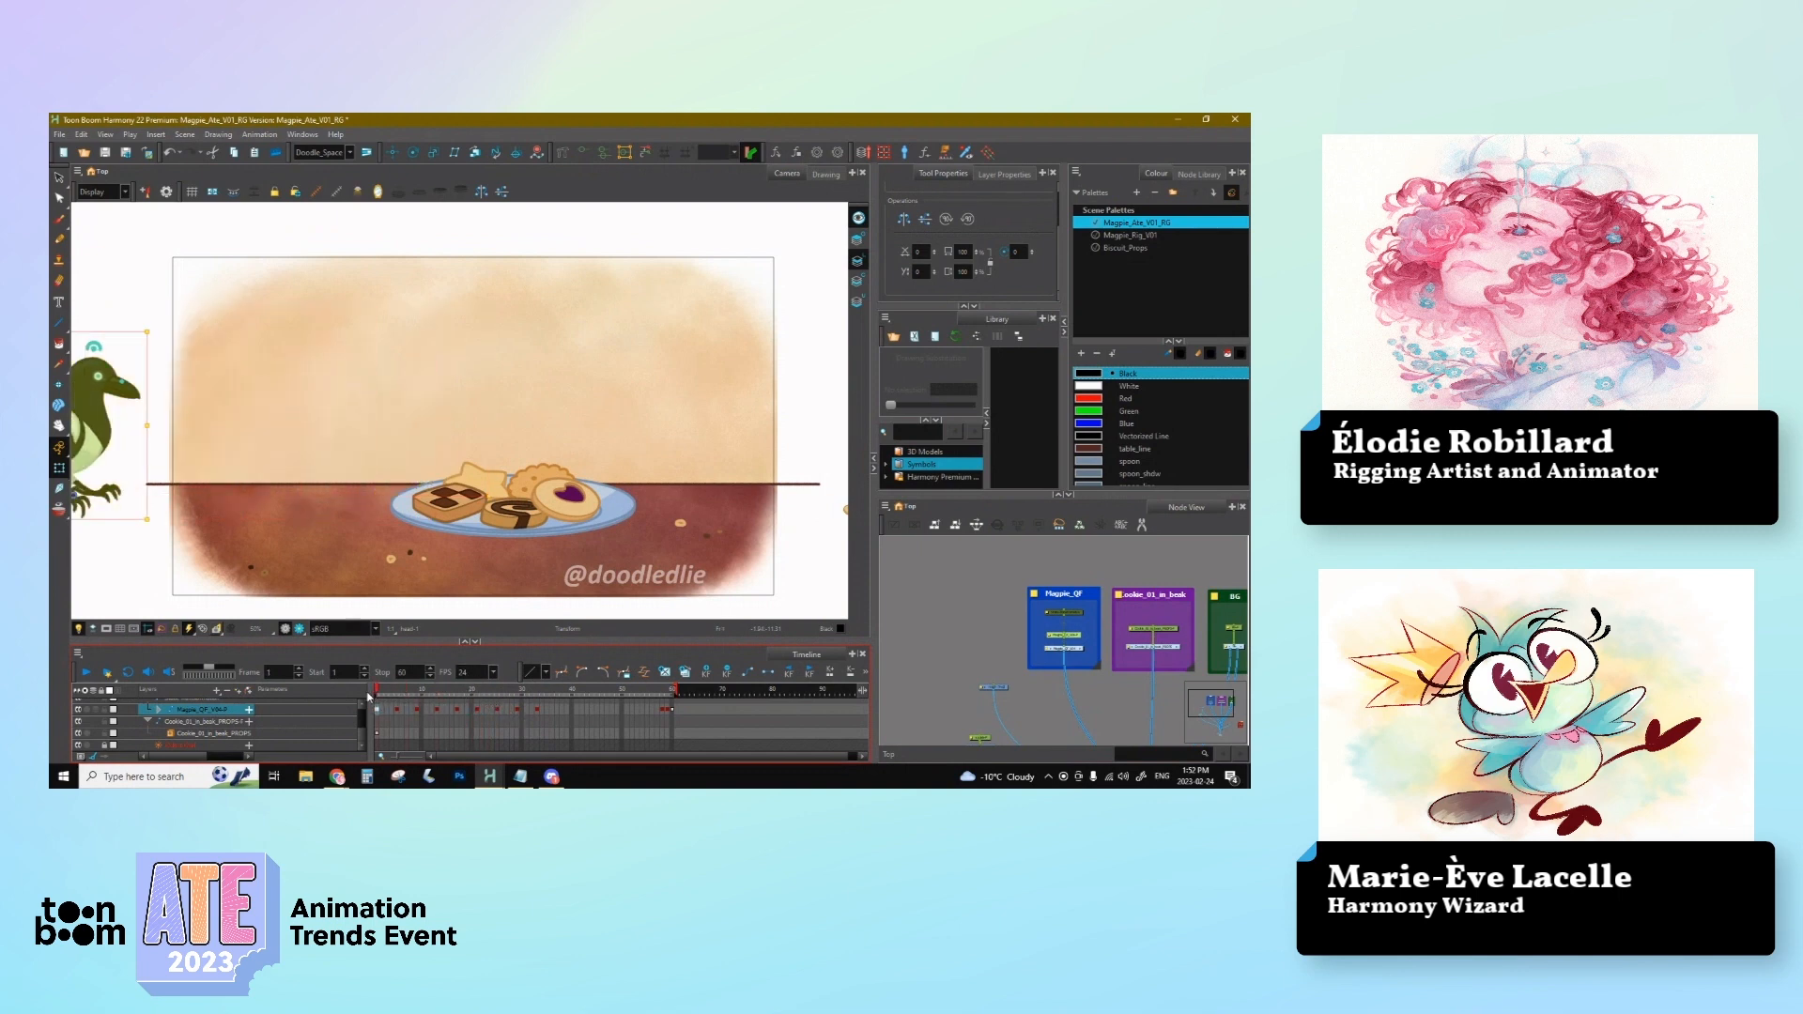
Step: Select the magpie's whole head at frame 1 and undo the trial downward rotation
{"action": "left_click", "coordinate": [130, 398]}
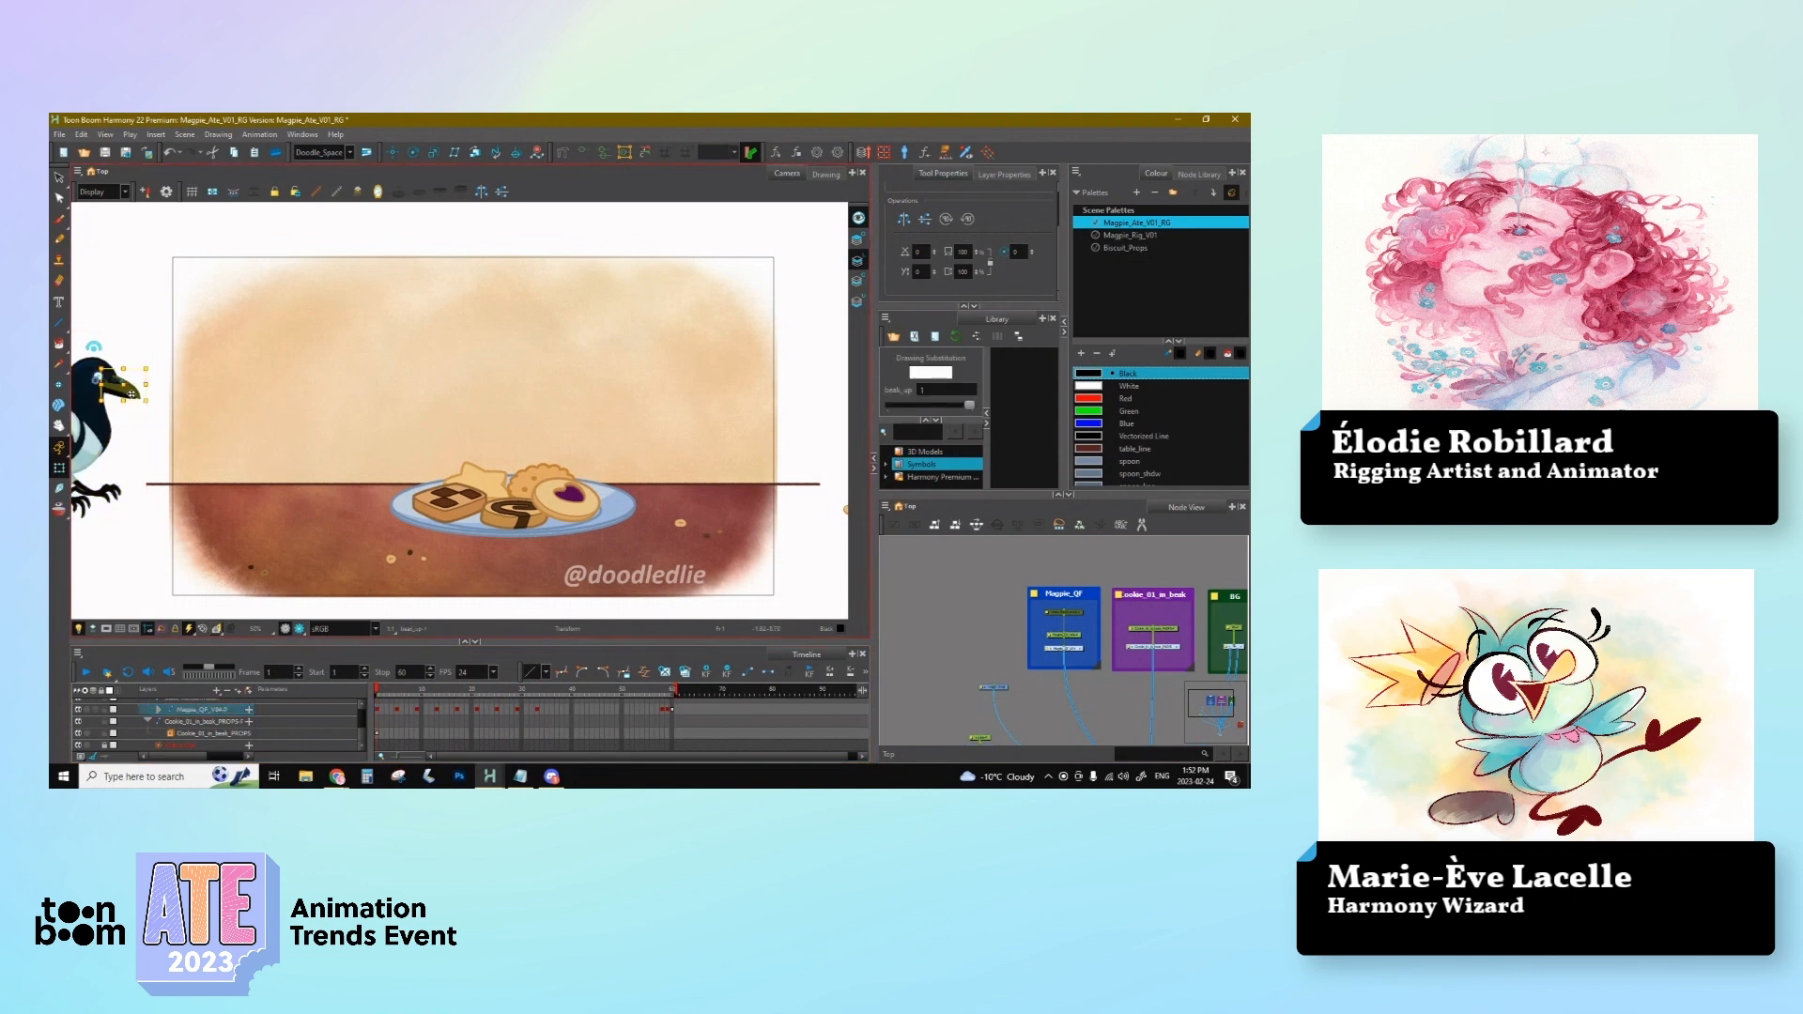
{"action": "key", "text": "b"}
{"action": "key", "text": "b"}
{"action": "key", "text": "b"}
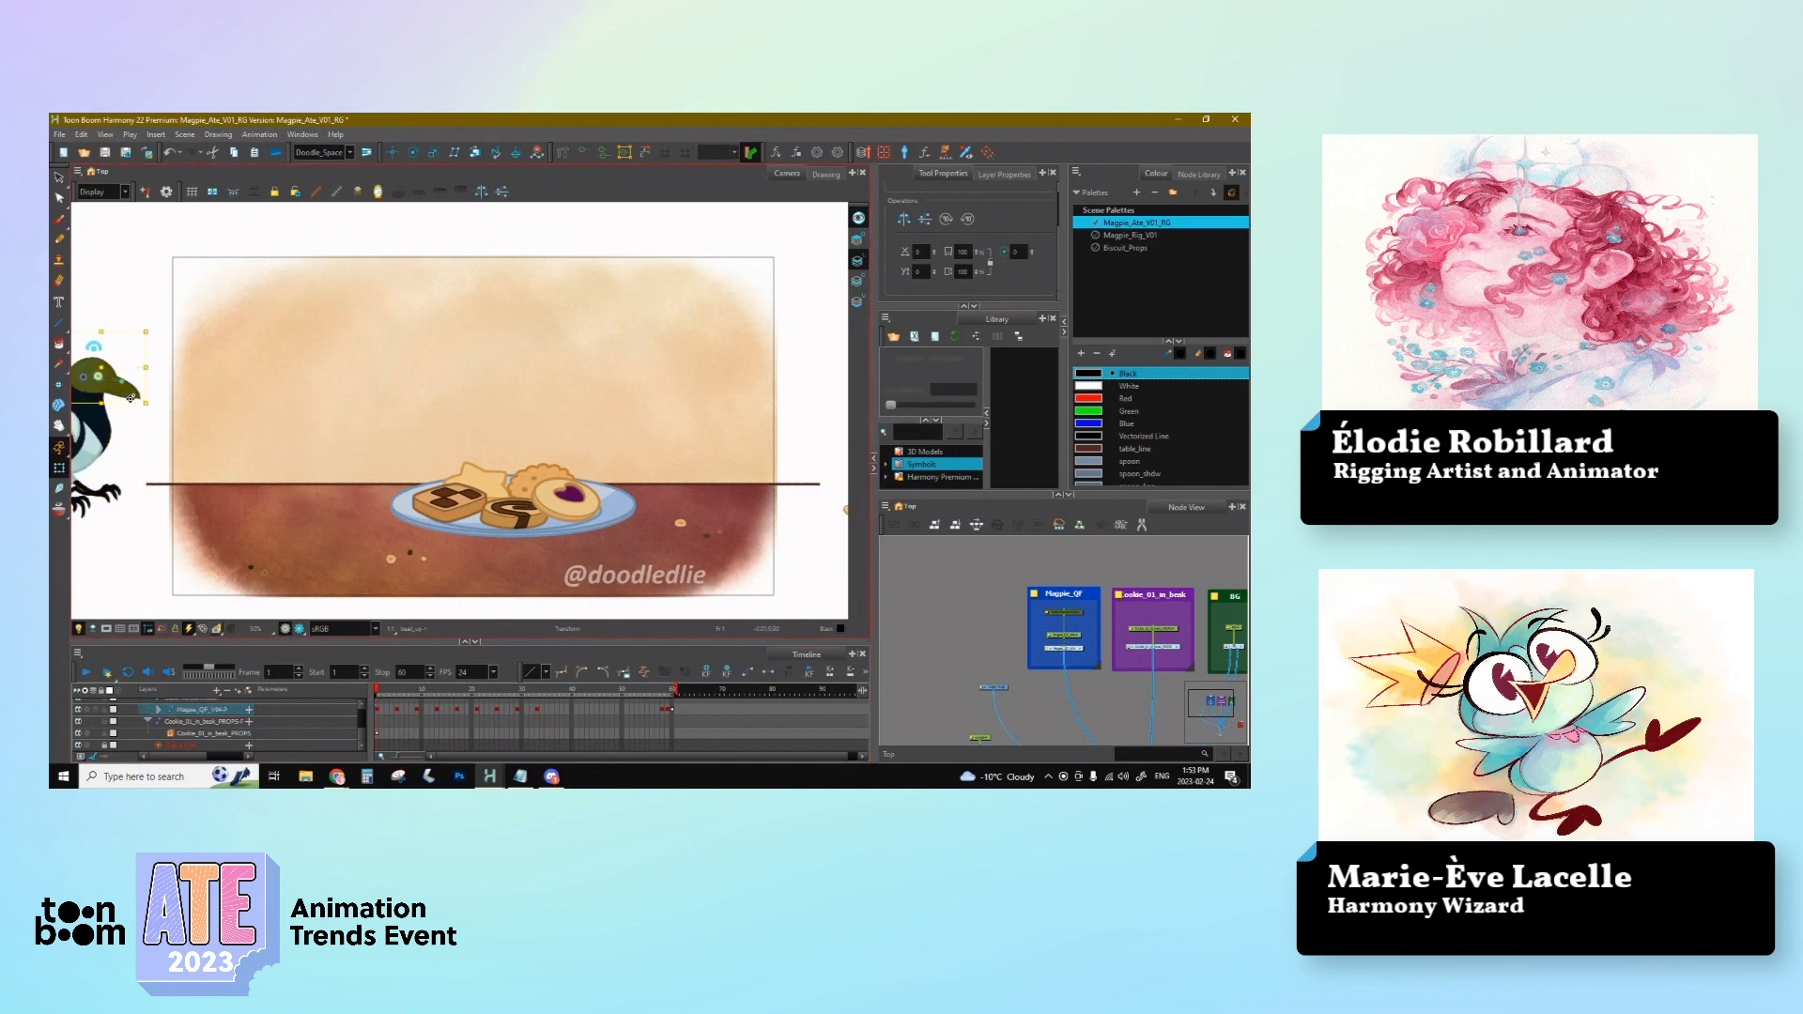
{"action": "key", "text": "ctrl+z"}
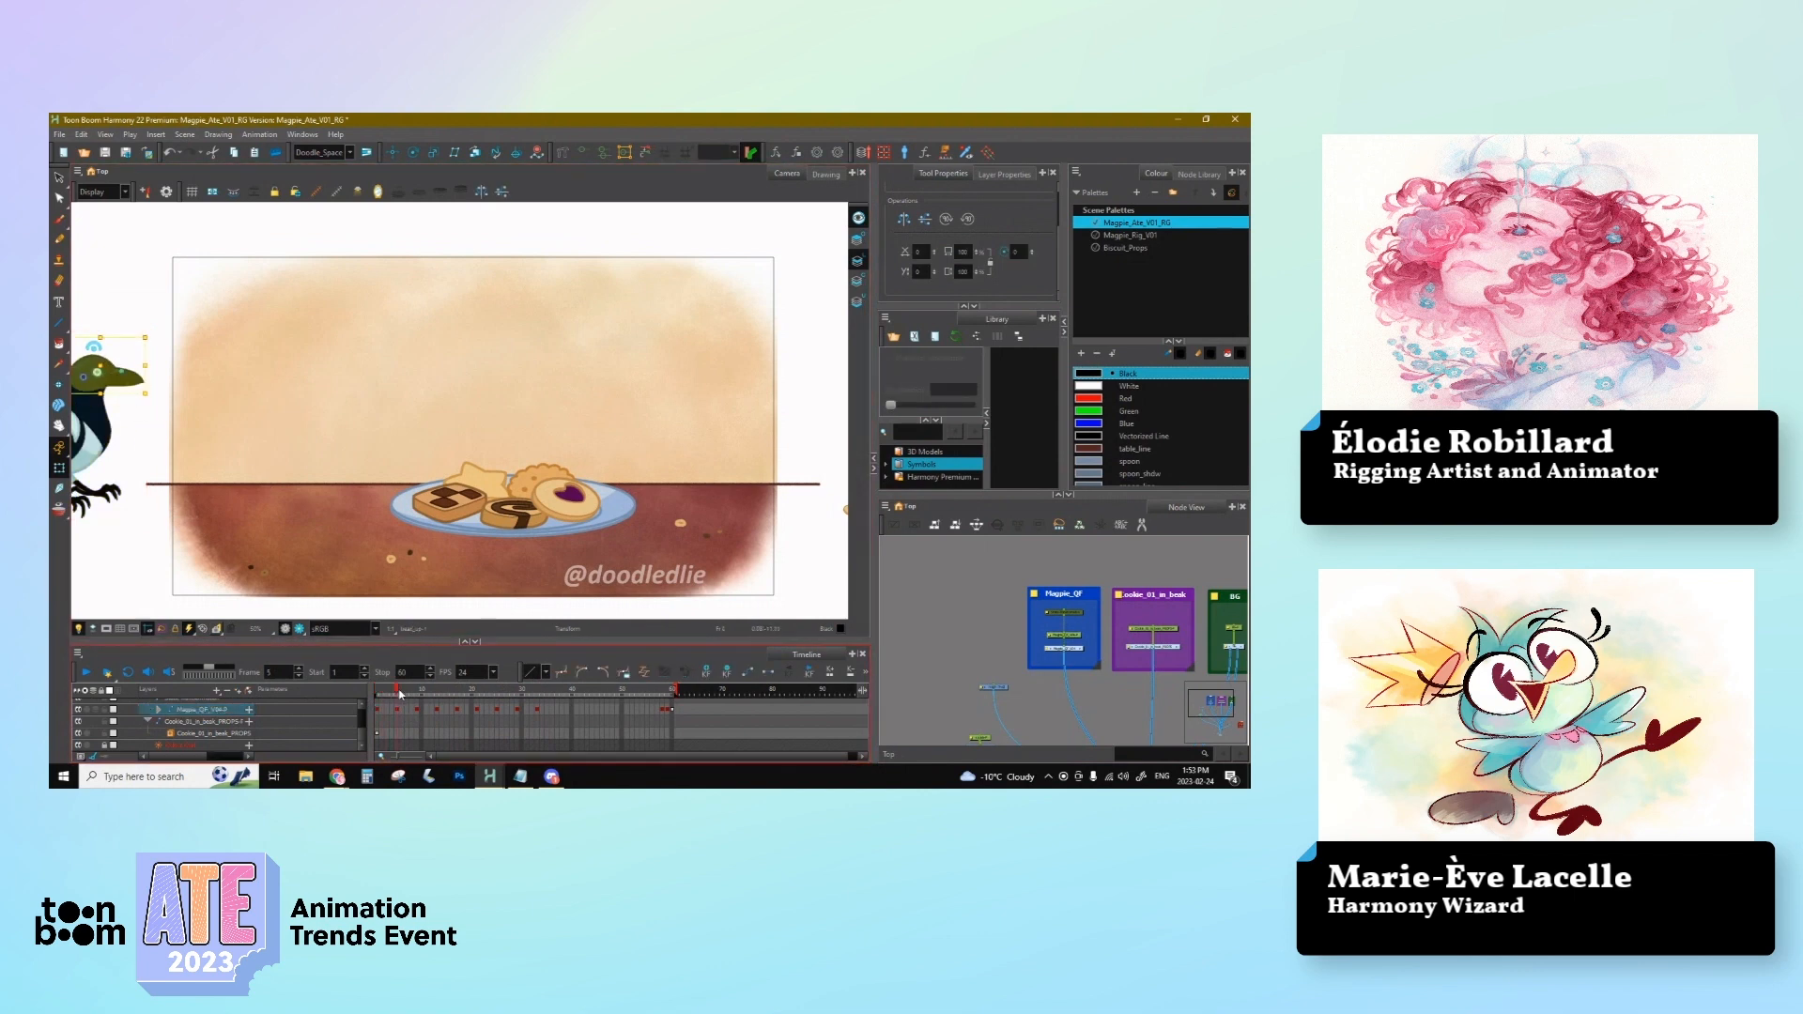
Step: Undo a trial head rotation made near frame 19, and tilt the magpie's head at the airborne pose on frame 13
{"action": "left_click_drag", "start_coordinate": [400, 693], "coordinate": [467, 711]}
{"action": "left_click_drag", "start_coordinate": [438, 331], "coordinate": [442, 344]}
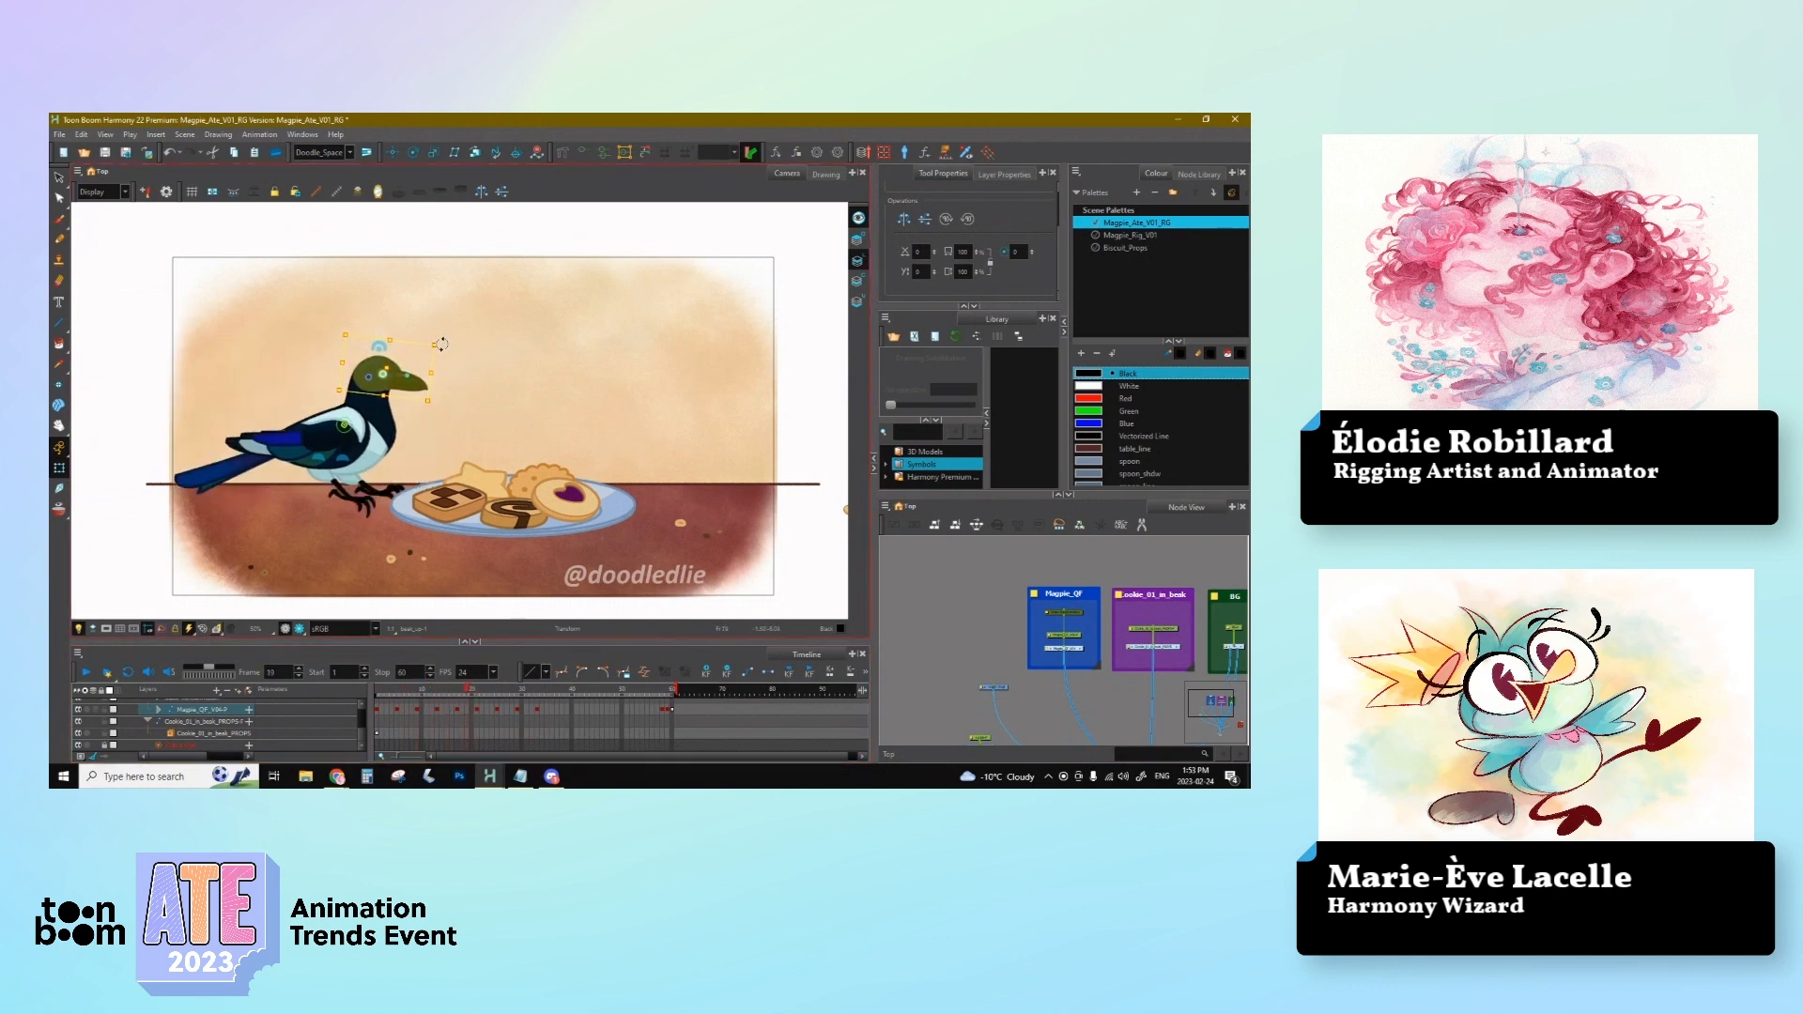
{"action": "key", "text": "ctrl+z"}
{"action": "key", "text": "comma"}
{"action": "key", "text": "comma"}
{"action": "key", "text": "comma"}
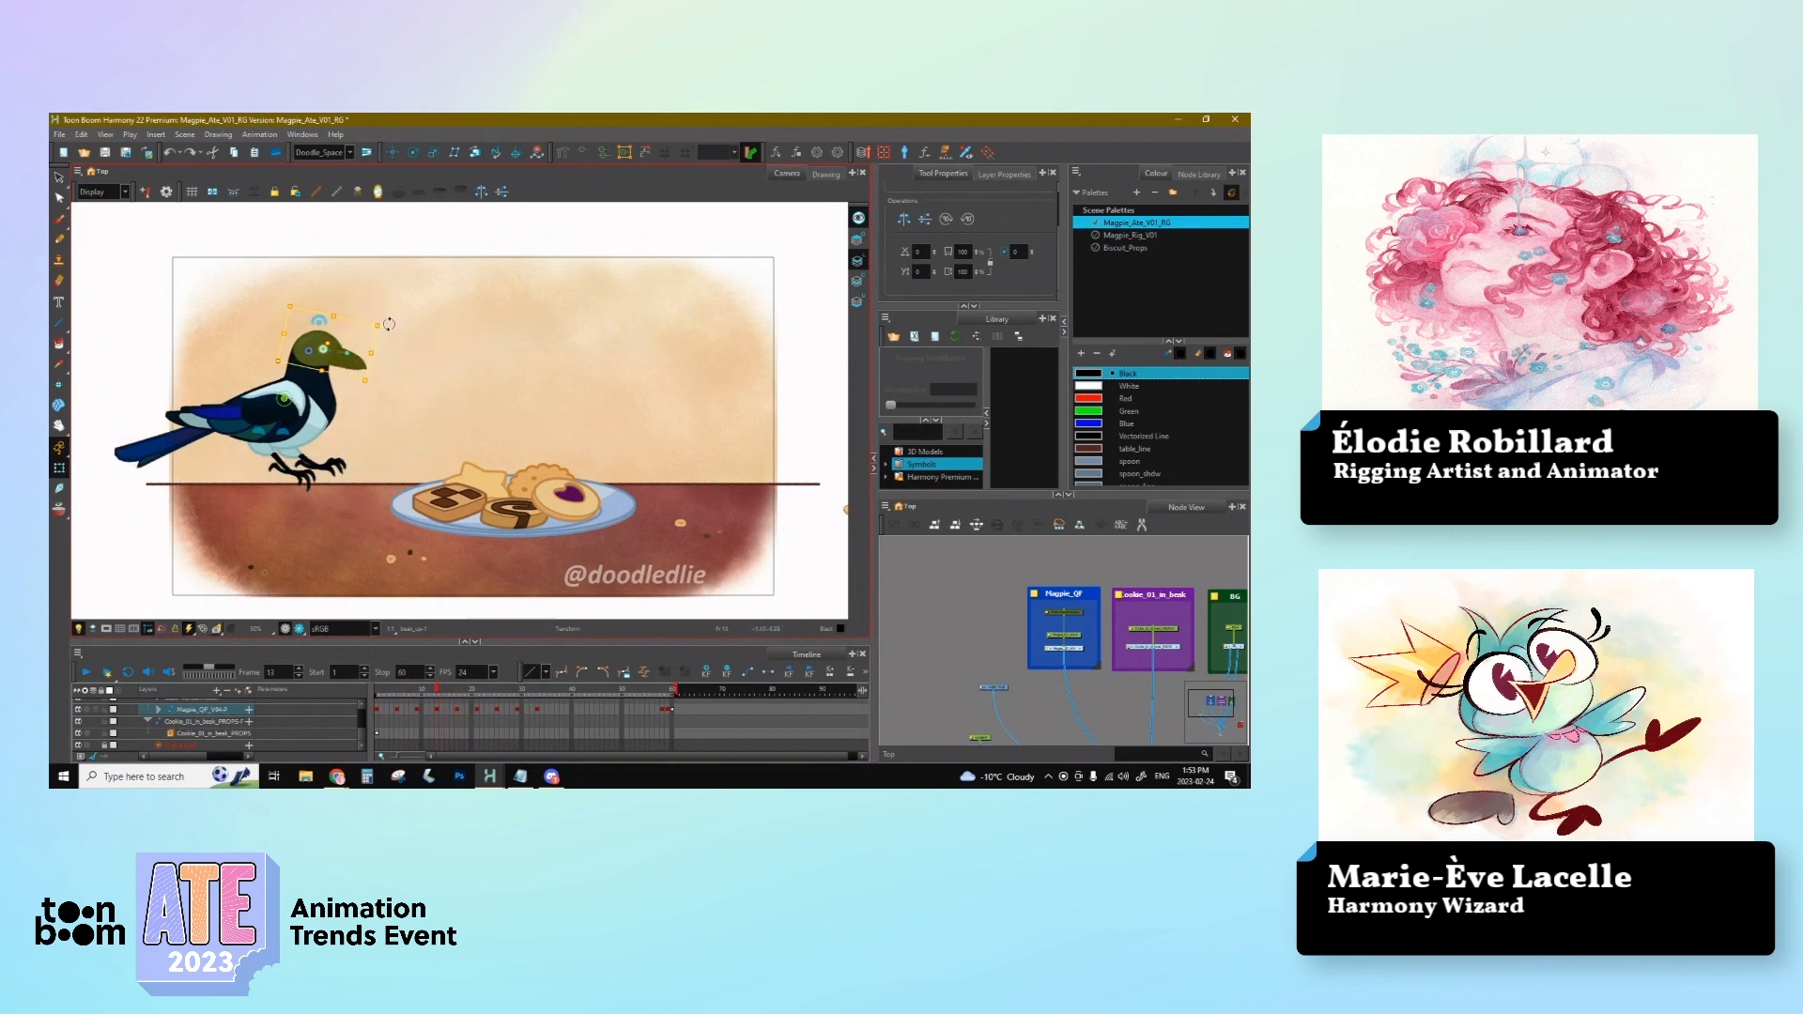
{"action": "key", "text": "comma"}
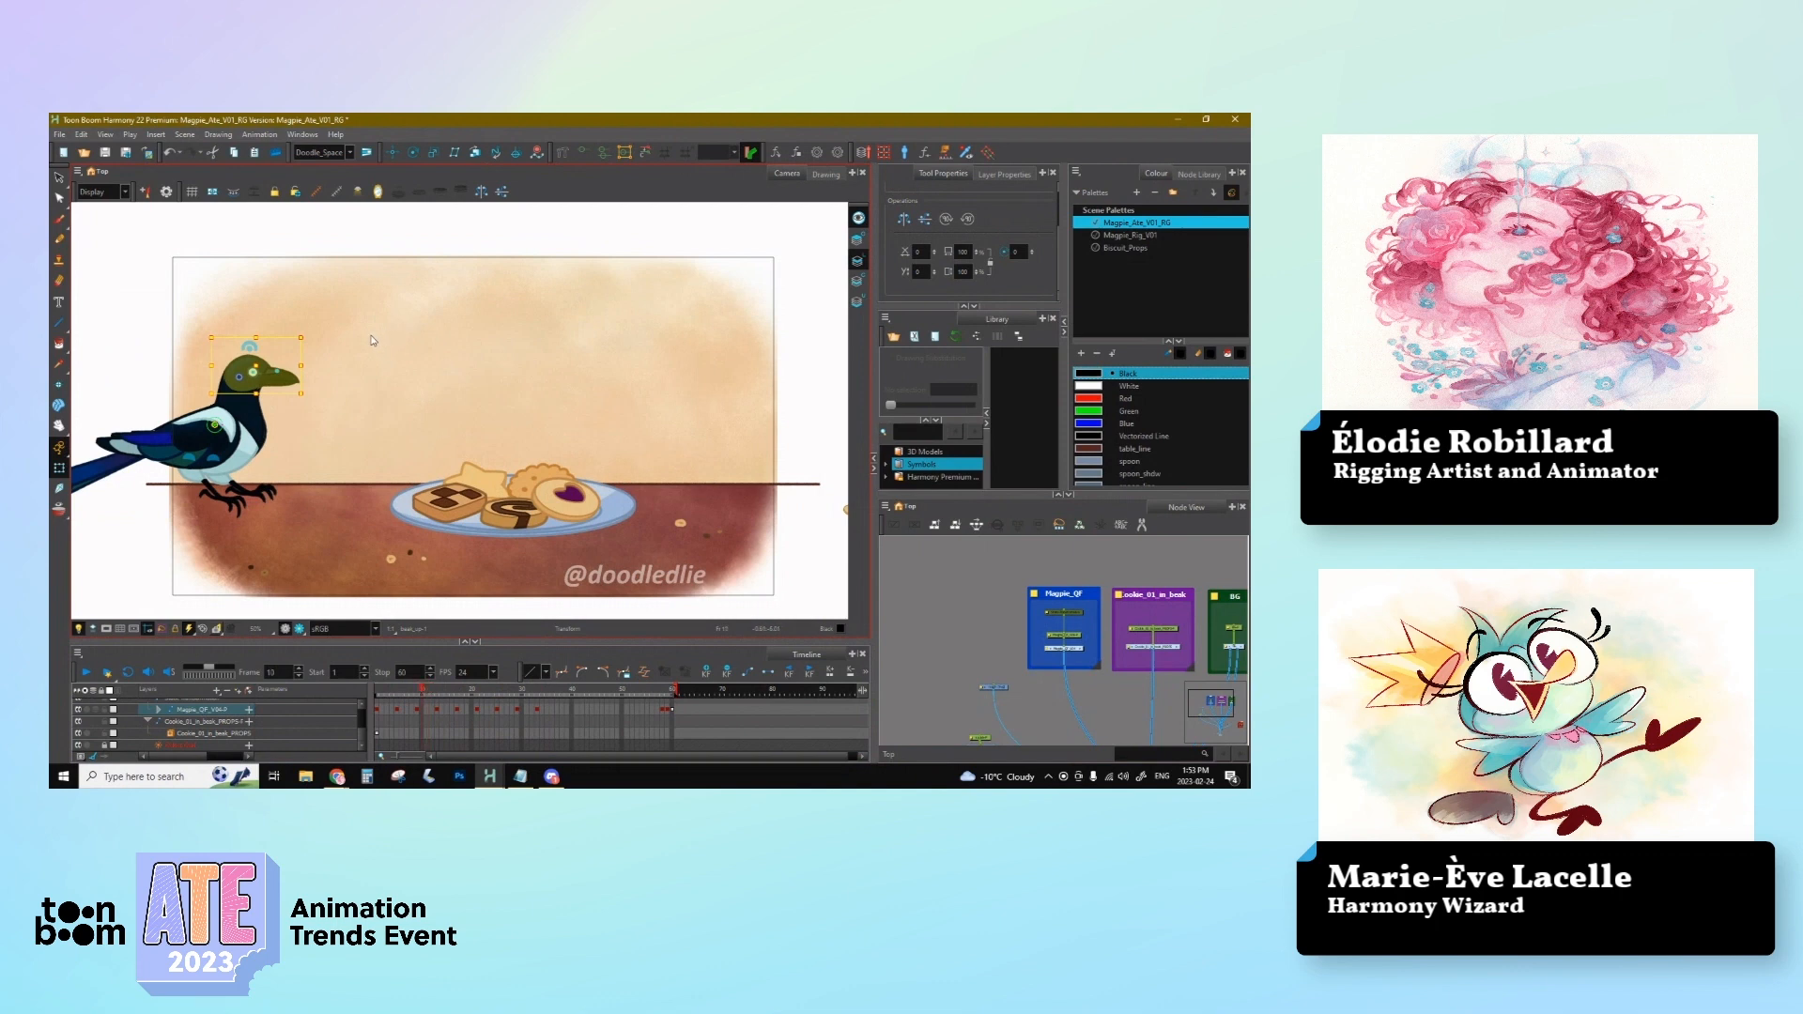
Step: Fine-tune the head's rotation at the frame 17 landing pose and compare it with the preceding airborne pose
{"action": "key", "text": "comma"}
{"action": "key", "text": "comma"}
{"action": "key", "text": "period"}
{"action": "key", "text": "period"}
{"action": "key", "text": "period"}
{"action": "key", "text": "period"}
{"action": "key", "text": "period"}
{"action": "key", "text": "period"}
{"action": "key", "text": "period"}
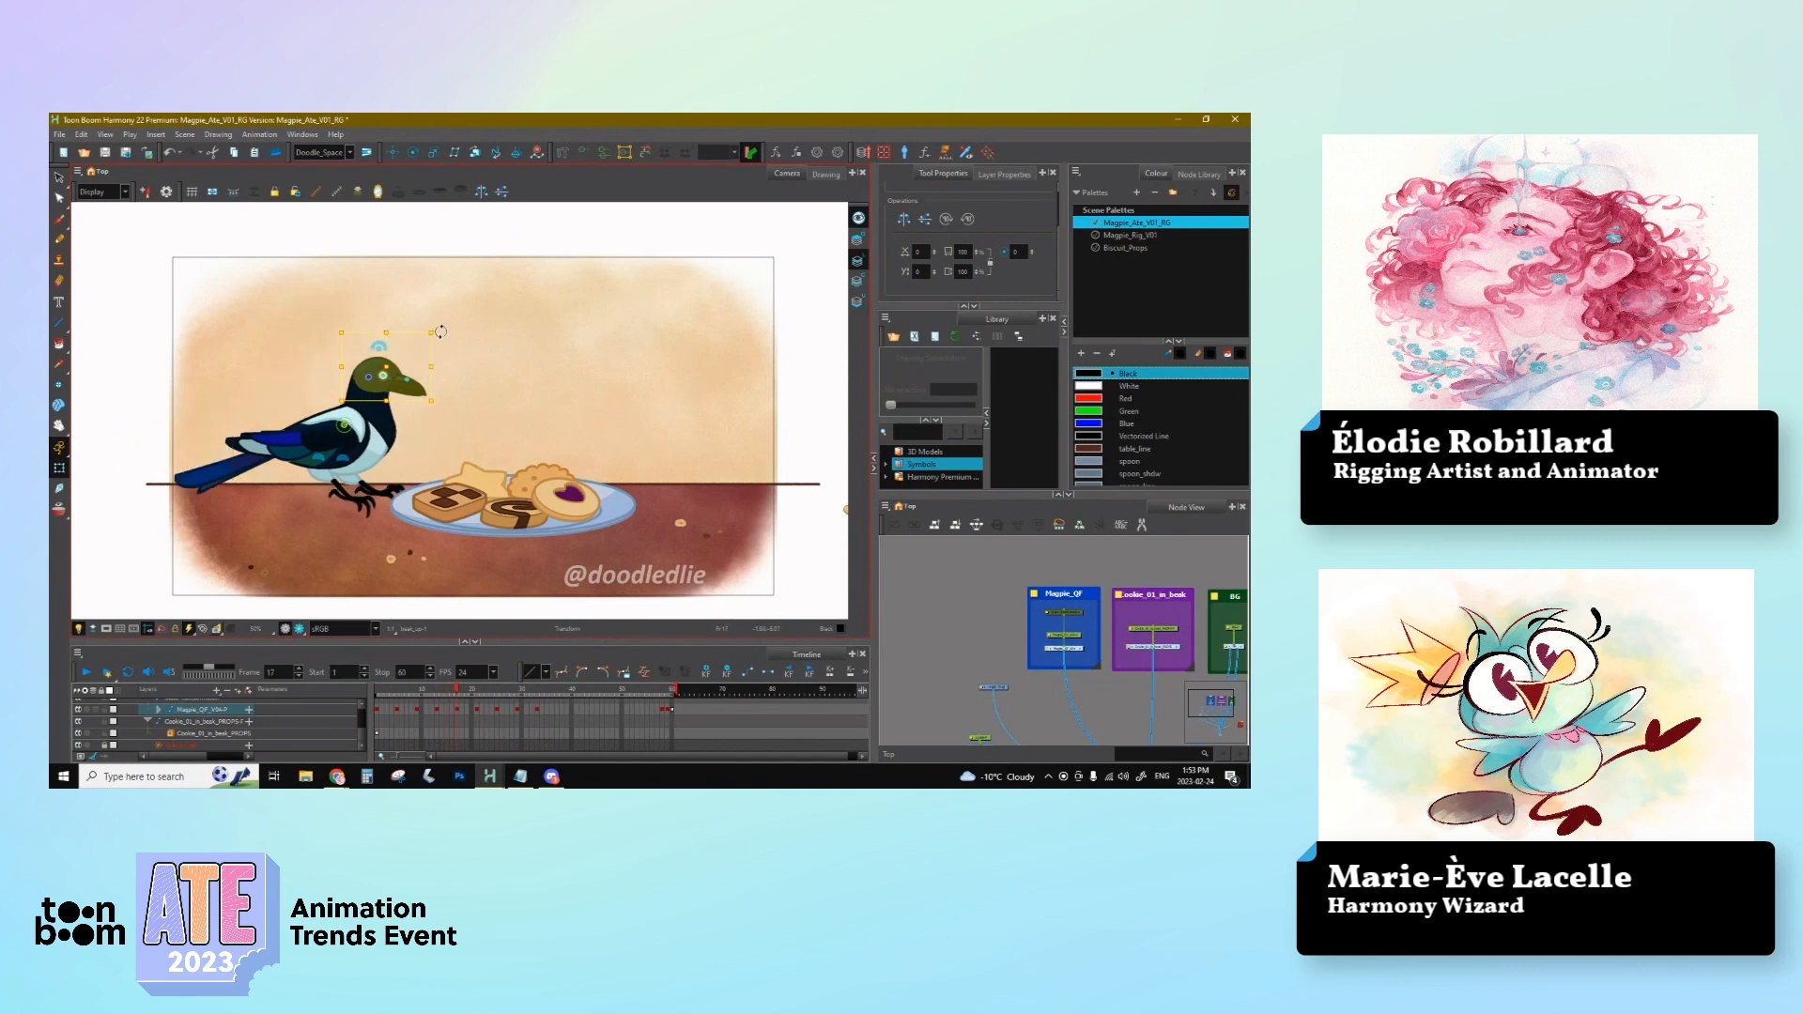
{"action": "left_click_drag", "start_coordinate": [438, 327], "coordinate": [439, 324]}
{"action": "key", "text": "comma"}
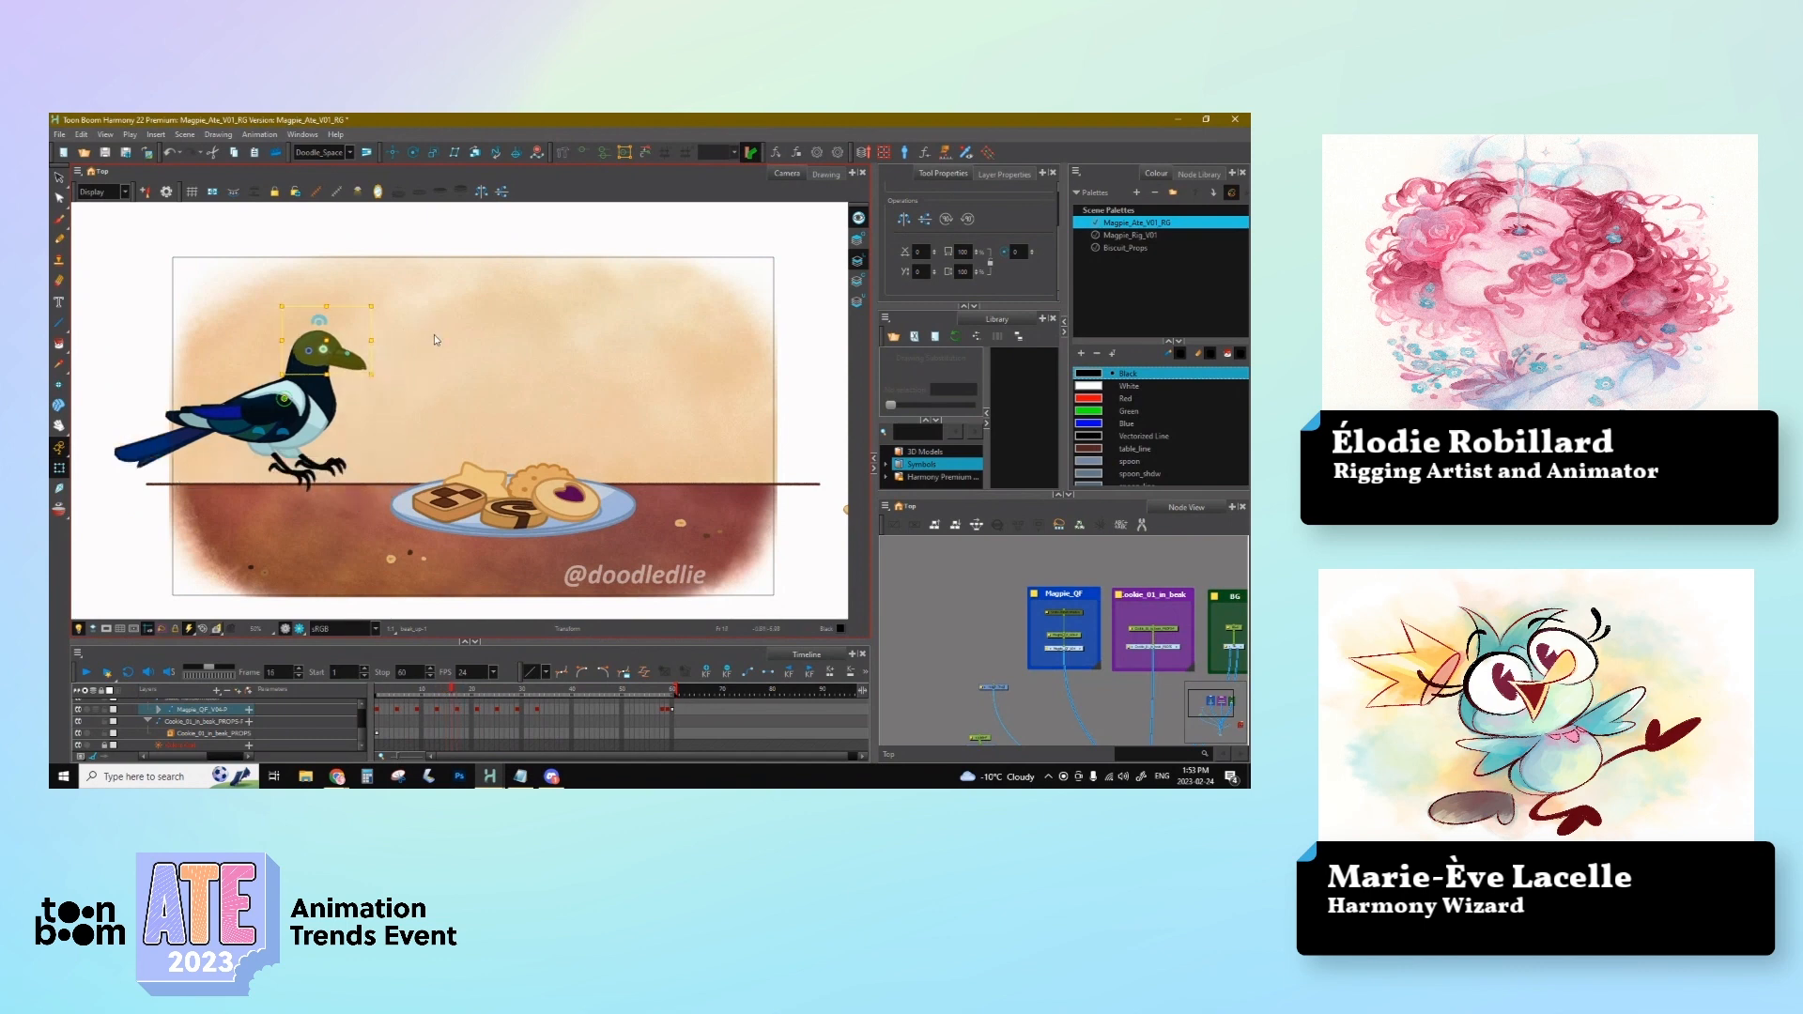
Step: Rotate the magpie's head downward at the airborne pose that follows frame 17
{"action": "key", "text": "period"}
{"action": "key", "text": "period"}
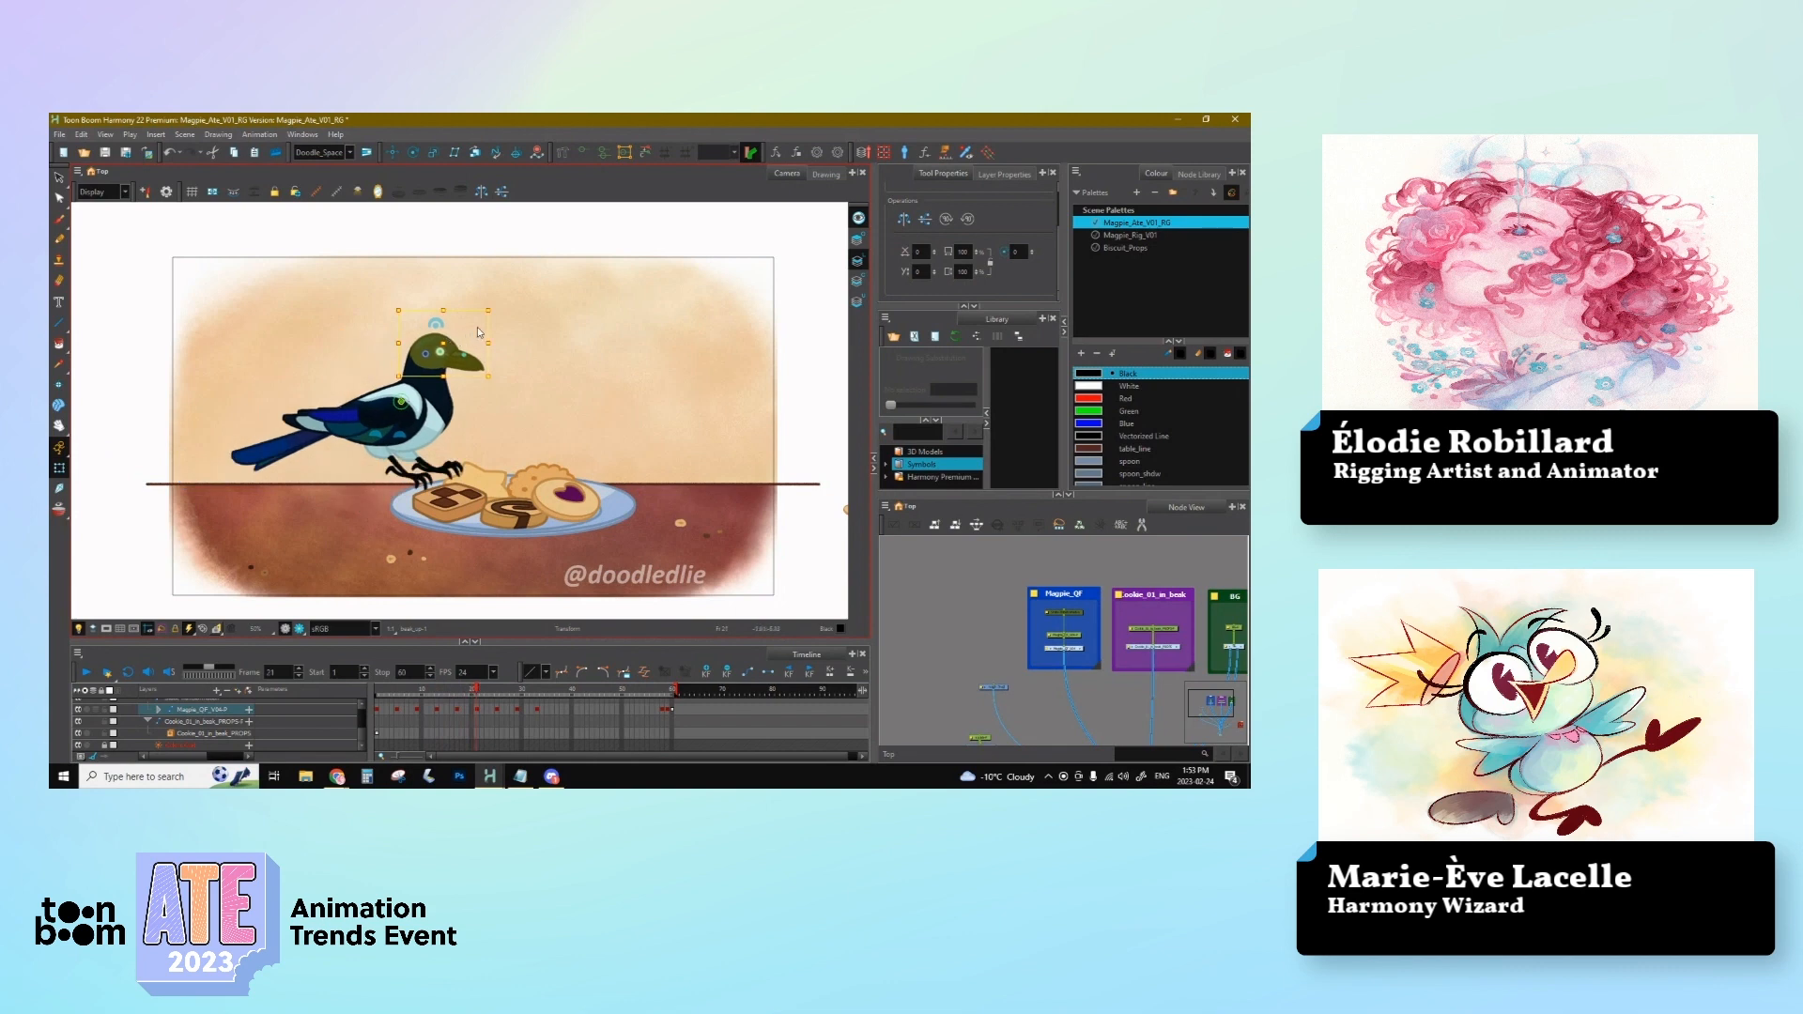
{"action": "left_click_drag", "start_coordinate": [494, 310], "coordinate": [502, 348]}
{"action": "key", "text": "period"}
{"action": "key", "text": "period"}
{"action": "key", "text": "period"}
{"action": "key", "text": "period"}
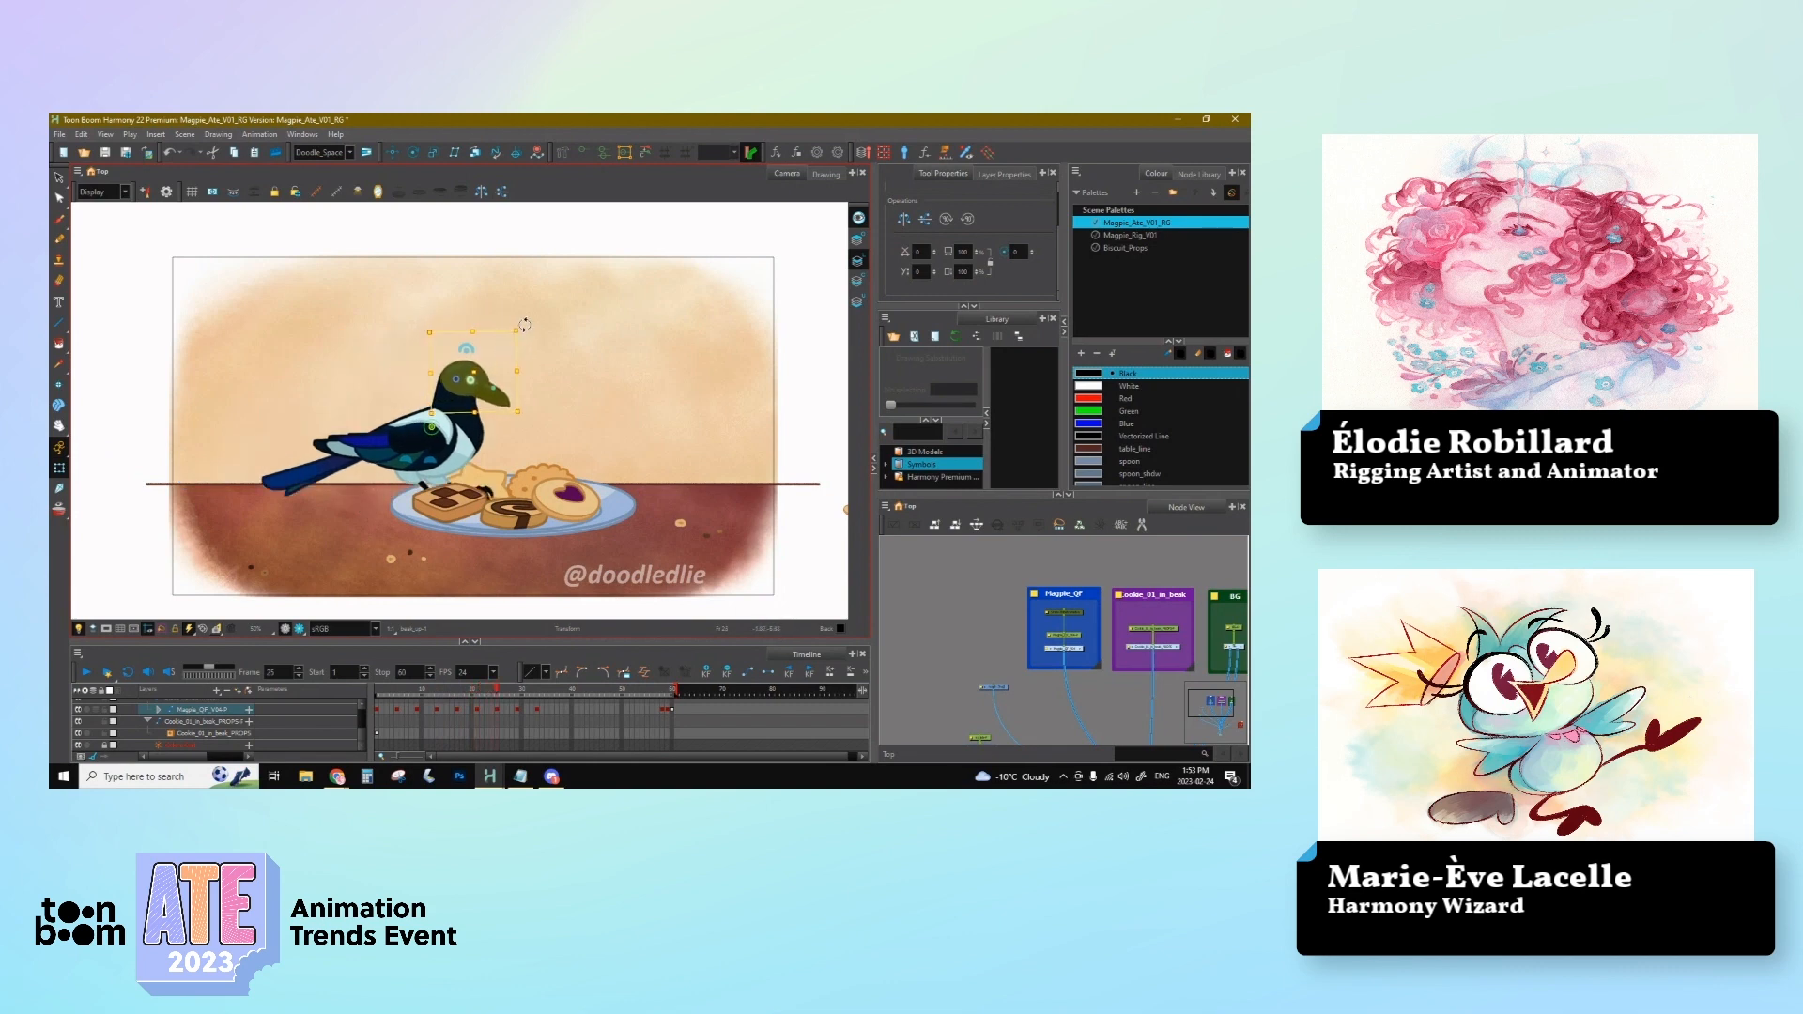
Step: Rotate the magpie's head downward at the frame 25 pose and advance through the following poses to frame 33
{"action": "left_click_drag", "start_coordinate": [525, 325], "coordinate": [553, 351]}
{"action": "key", "text": "period"}
{"action": "key", "text": "period"}
{"action": "key", "text": "period"}
{"action": "key", "text": "period"}
{"action": "key", "text": "period"}
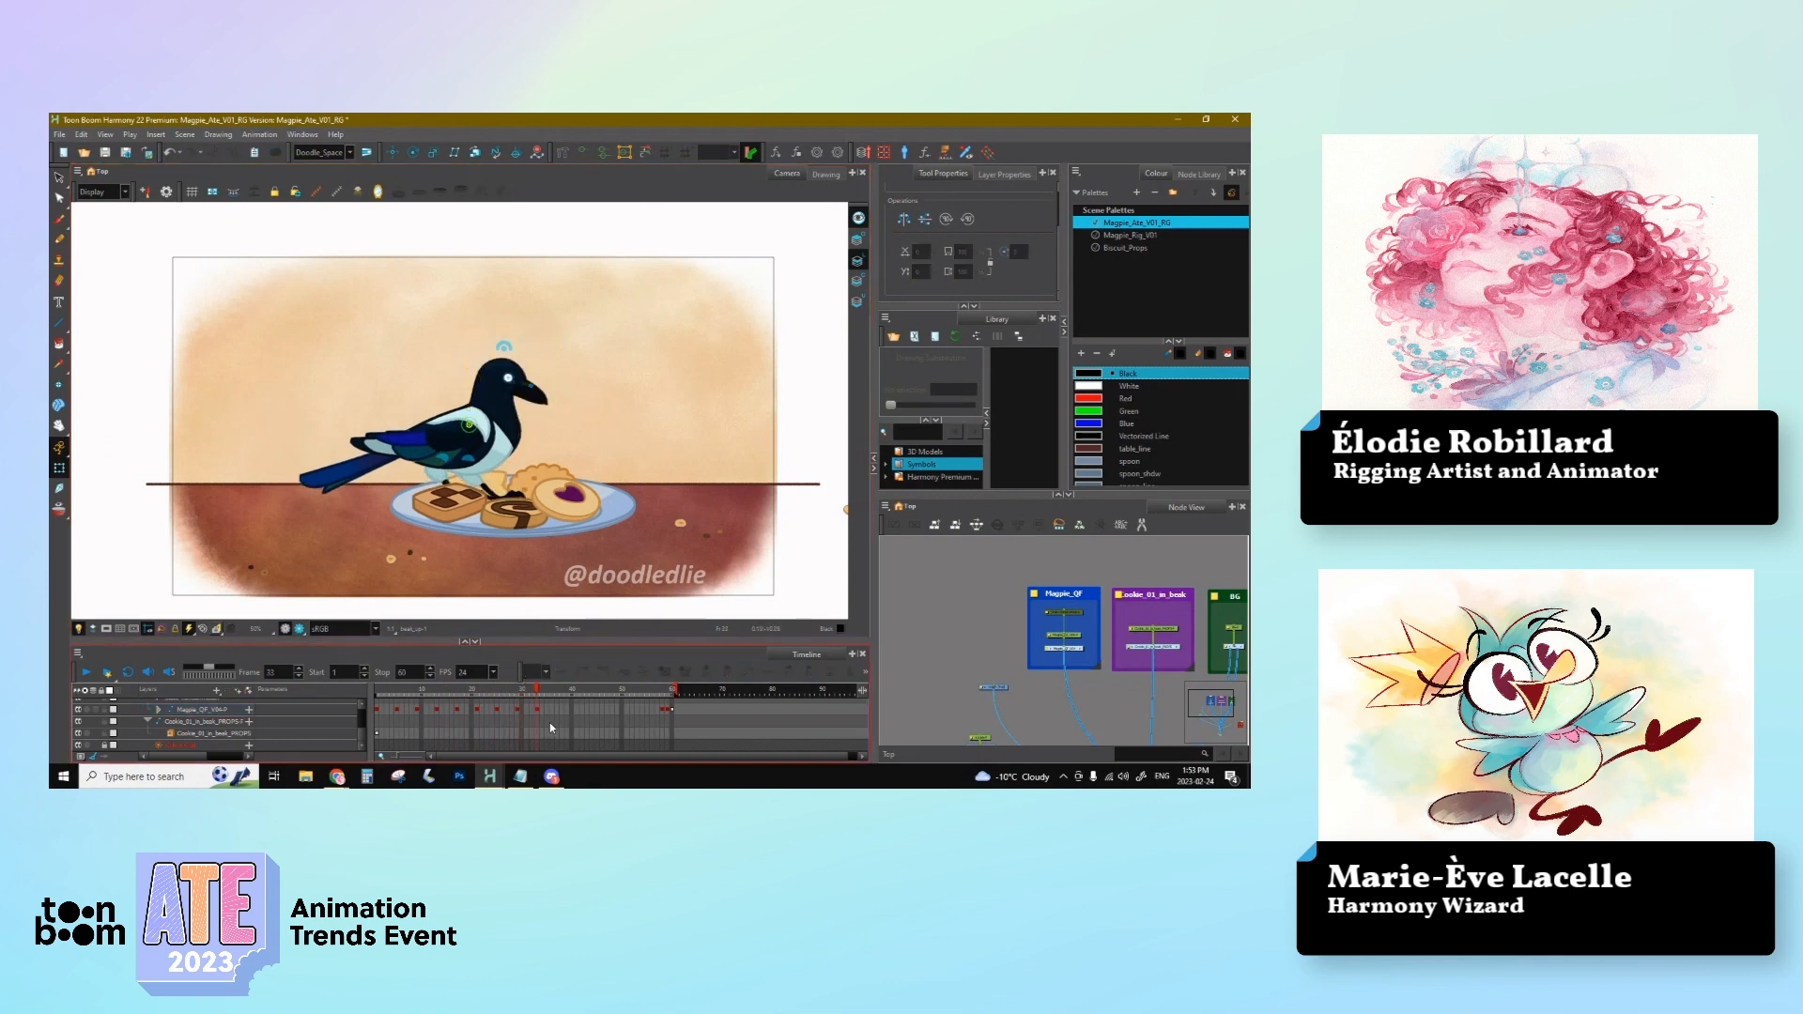
Step: Reselect the magpie's whole head at frame 33 and rotate it farther downward toward the cookies
{"action": "mouse_move", "coordinate": [549, 723]}
{"action": "left_mouse_down"}
{"action": "mouse_move", "coordinate": [430, 719]}
{"action": "mouse_move", "coordinate": [561, 719]}
{"action": "mouse_move", "coordinate": [516, 725]}
{"action": "left_mouse_up"}
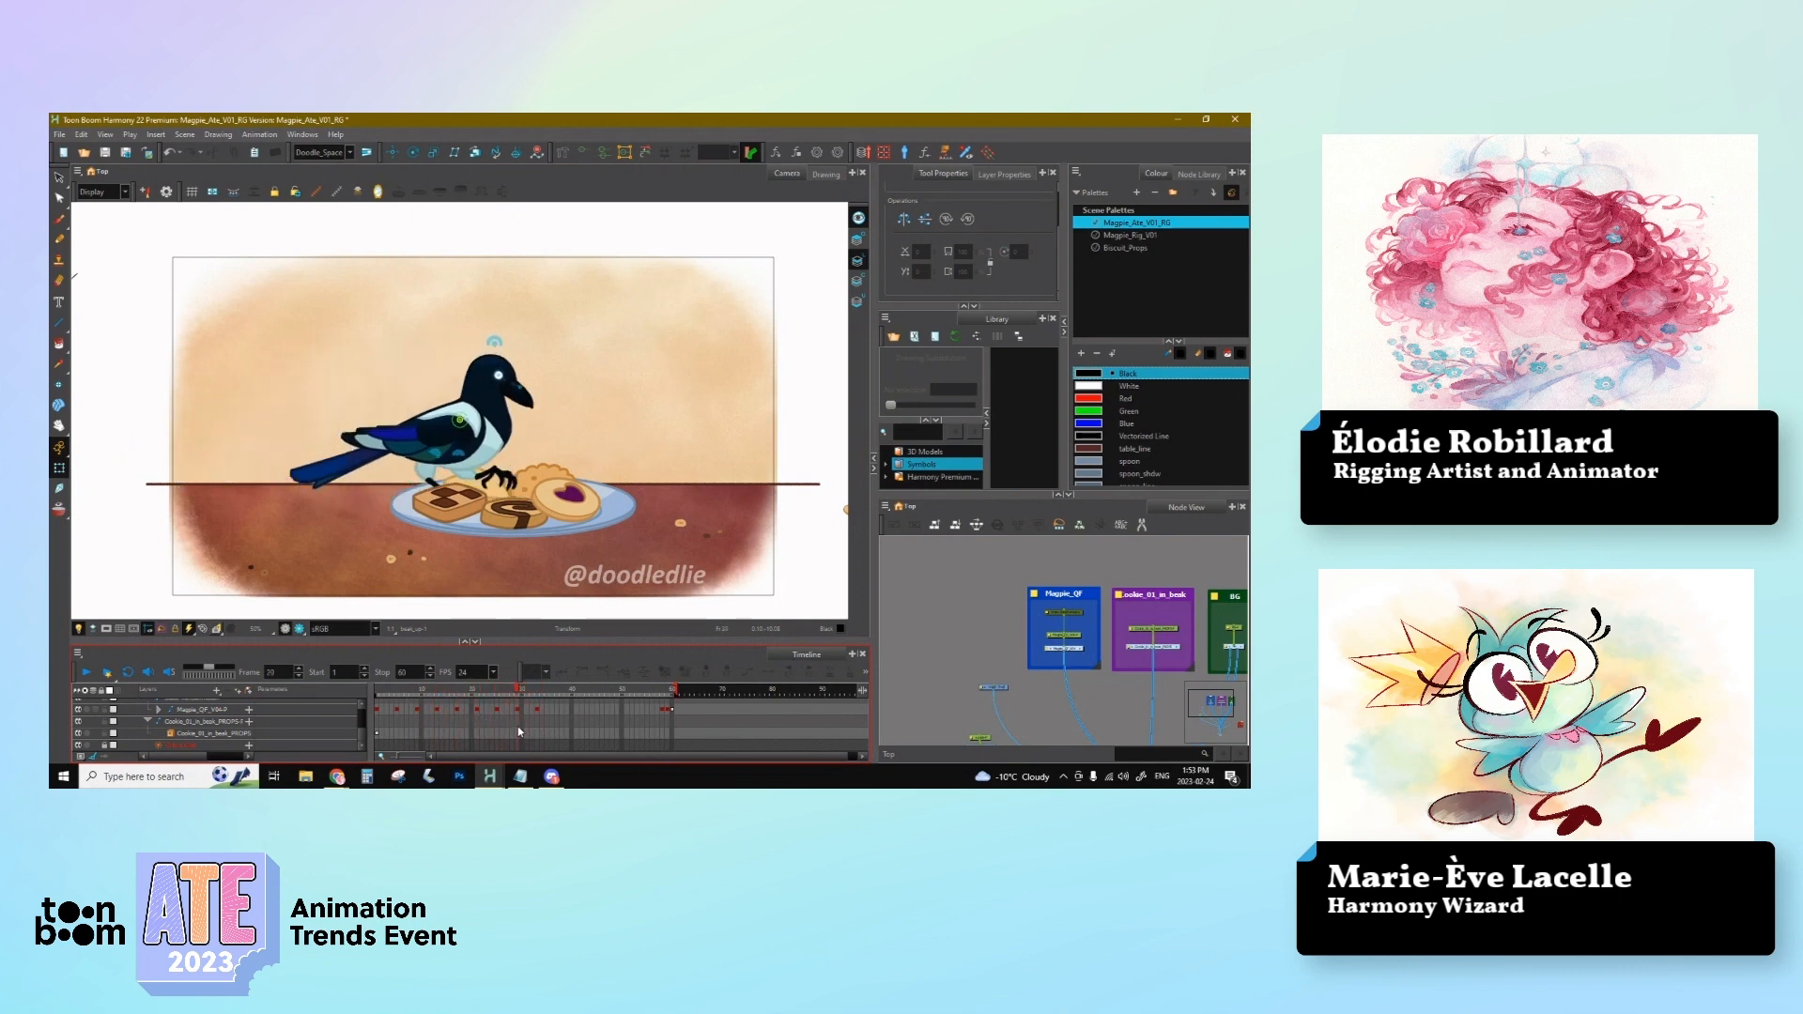
{"action": "left_click", "coordinate": [538, 718]}
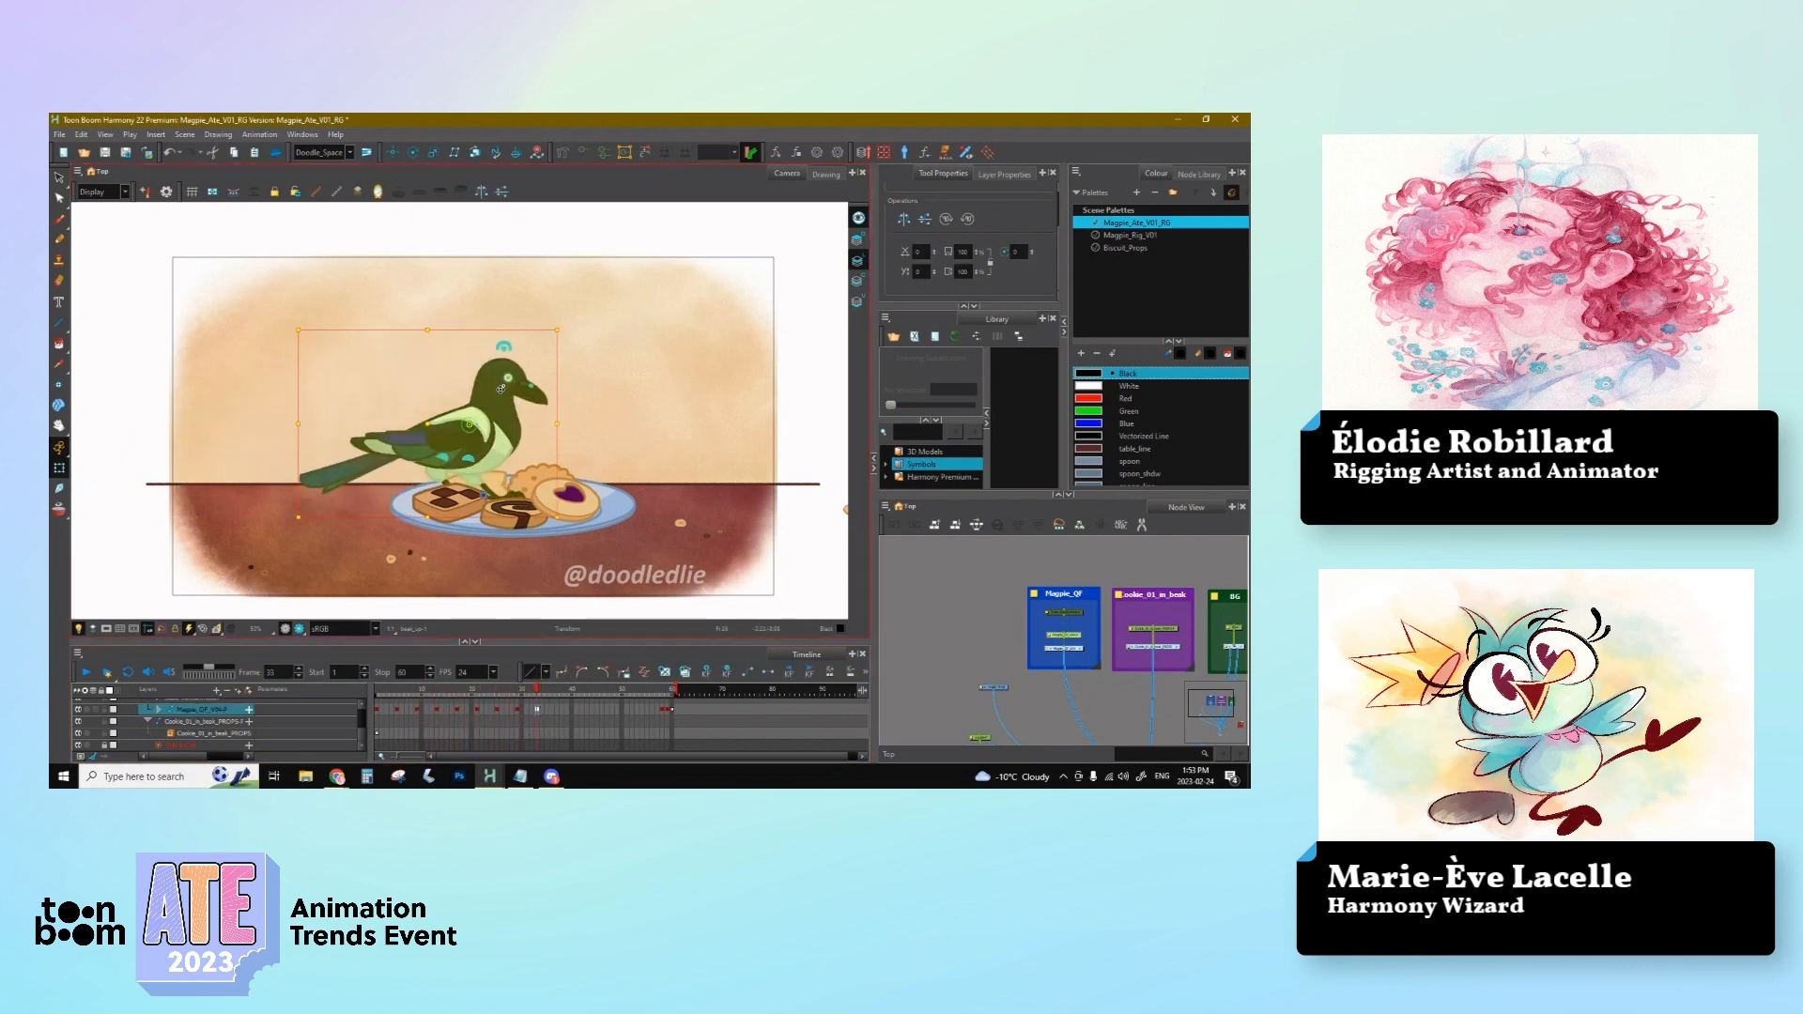
{"action": "left_click", "coordinate": [542, 386]}
{"action": "left_click", "coordinate": [542, 386]}
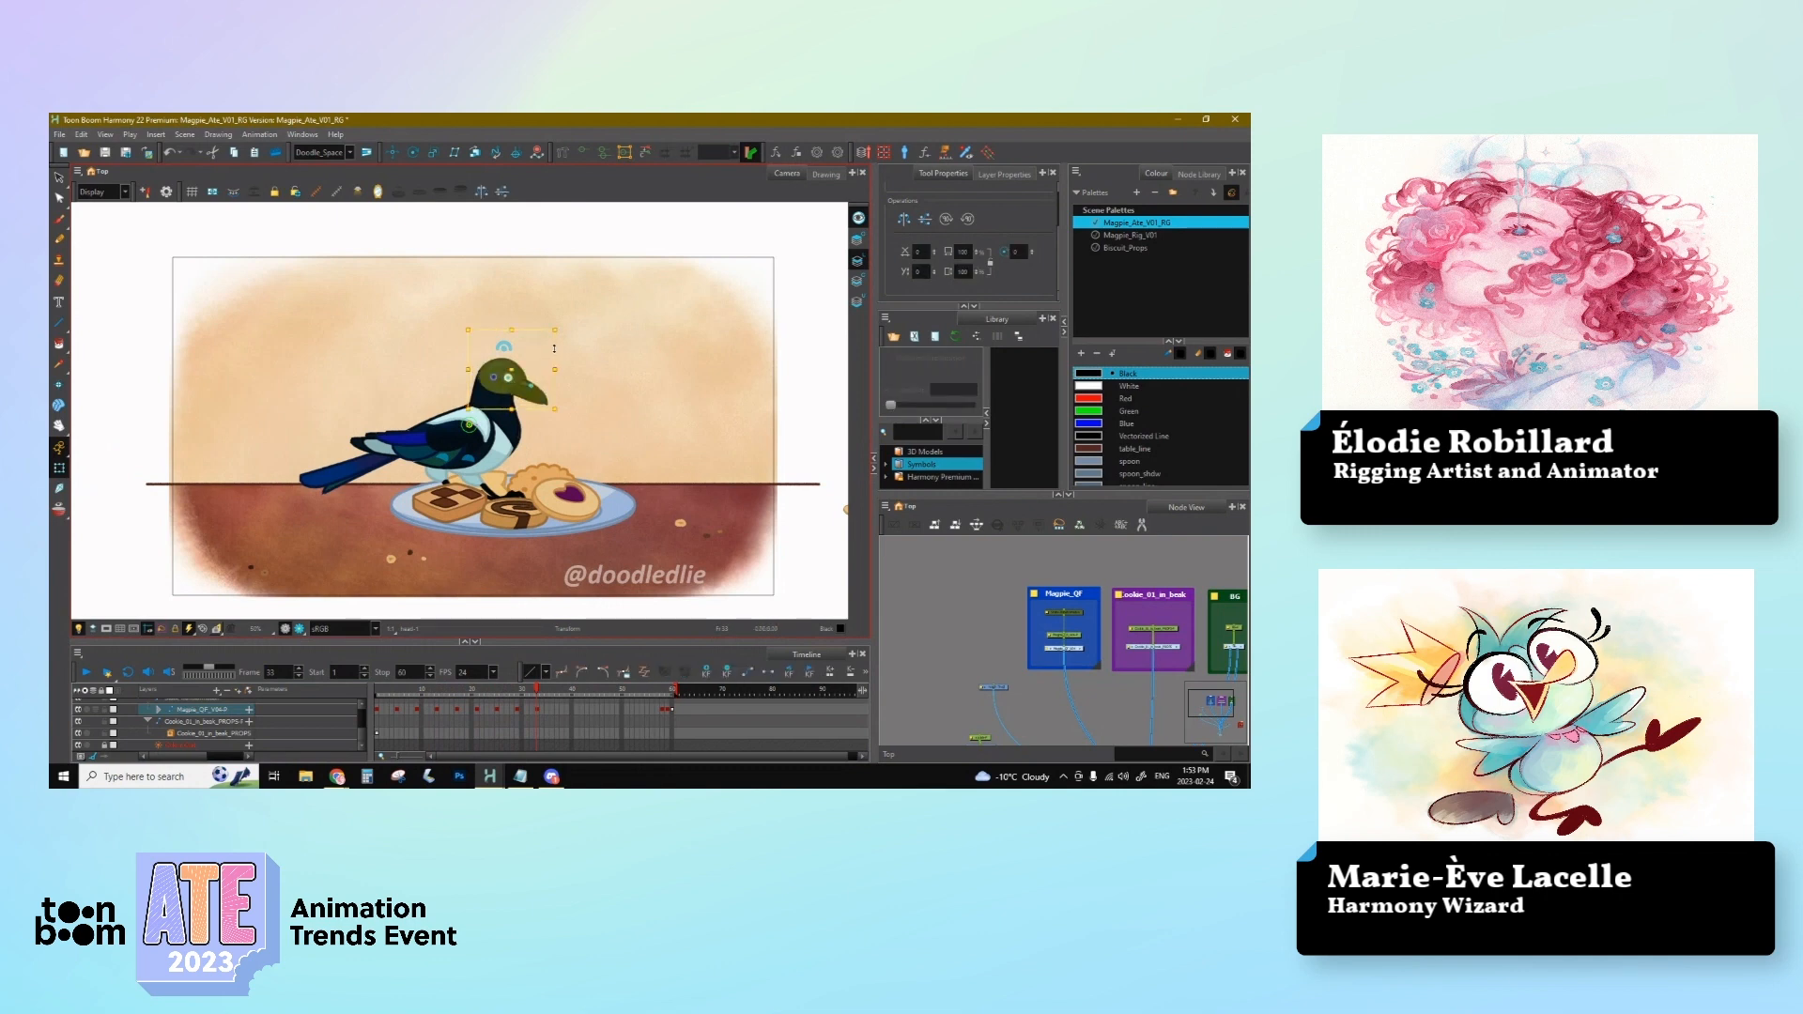
{"action": "left_click_drag", "start_coordinate": [562, 330], "coordinate": [562, 347]}
{"action": "key", "text": "ctrl+z"}
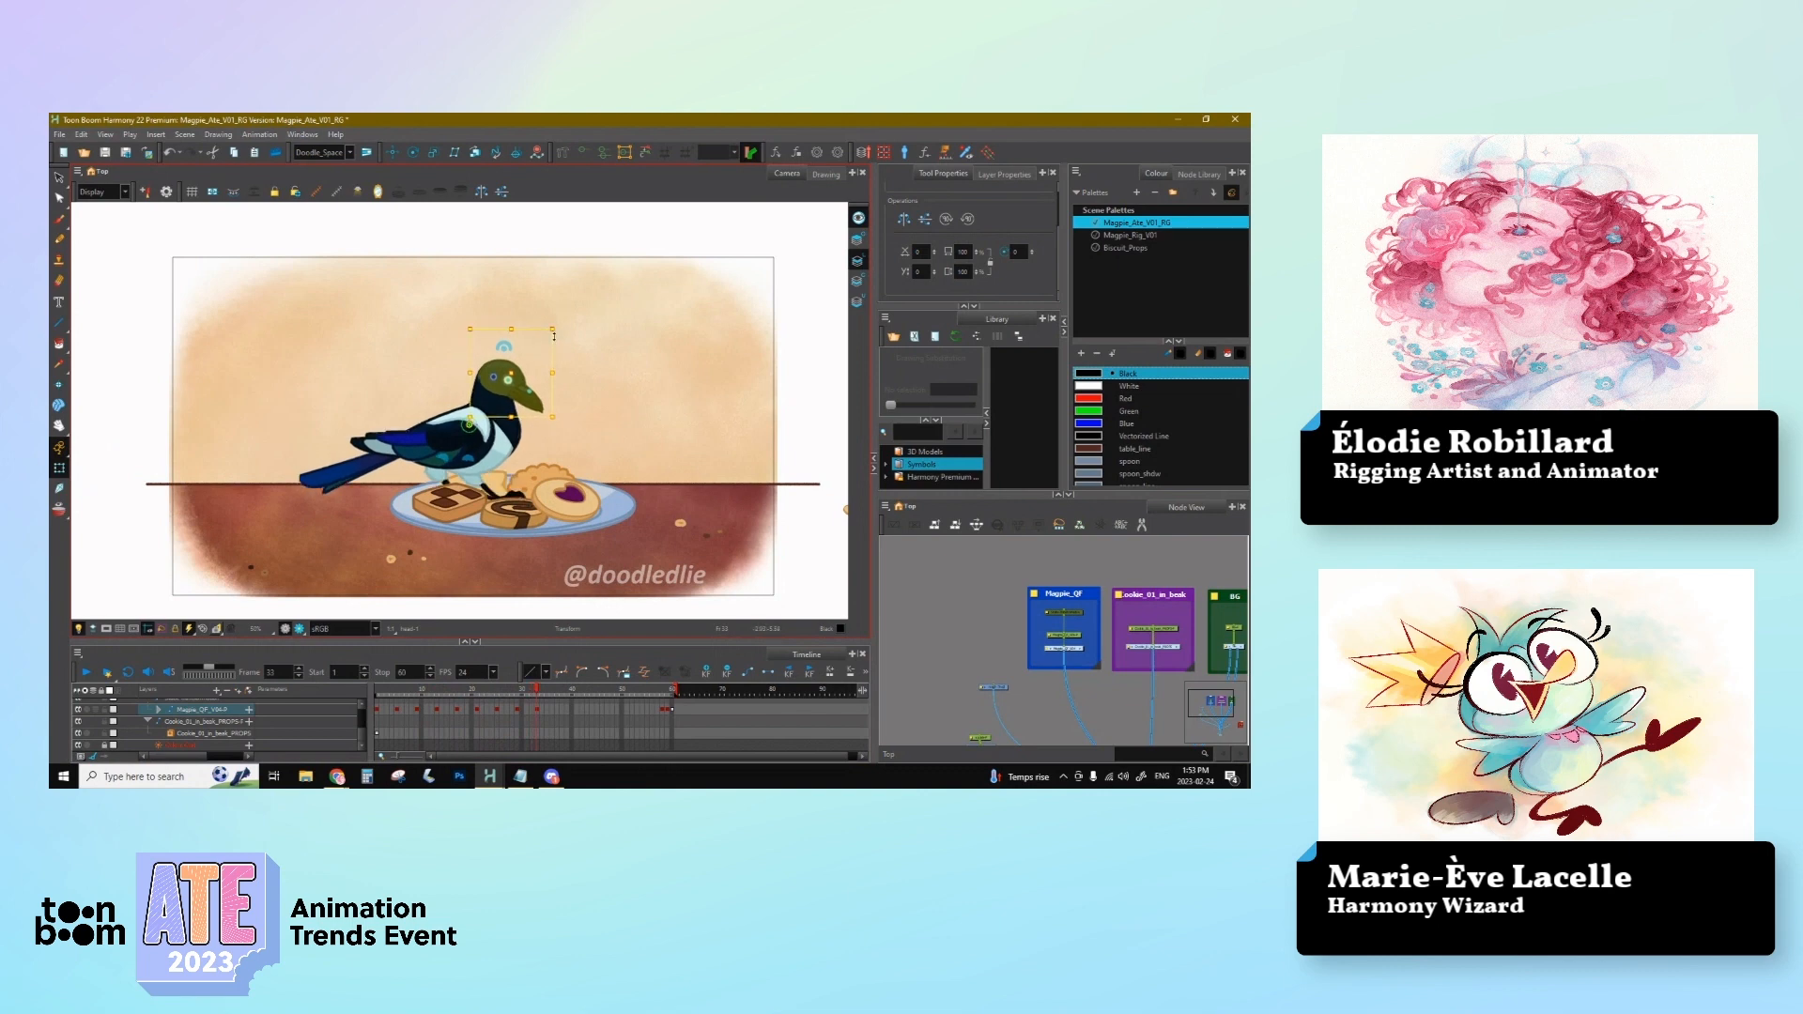
Step: Rotate the head slightly downward at the frame 29 pose and compare it with the preceding pose
{"action": "key", "text": "comma"}
{"action": "key", "text": "comma"}
{"action": "key", "text": "comma"}
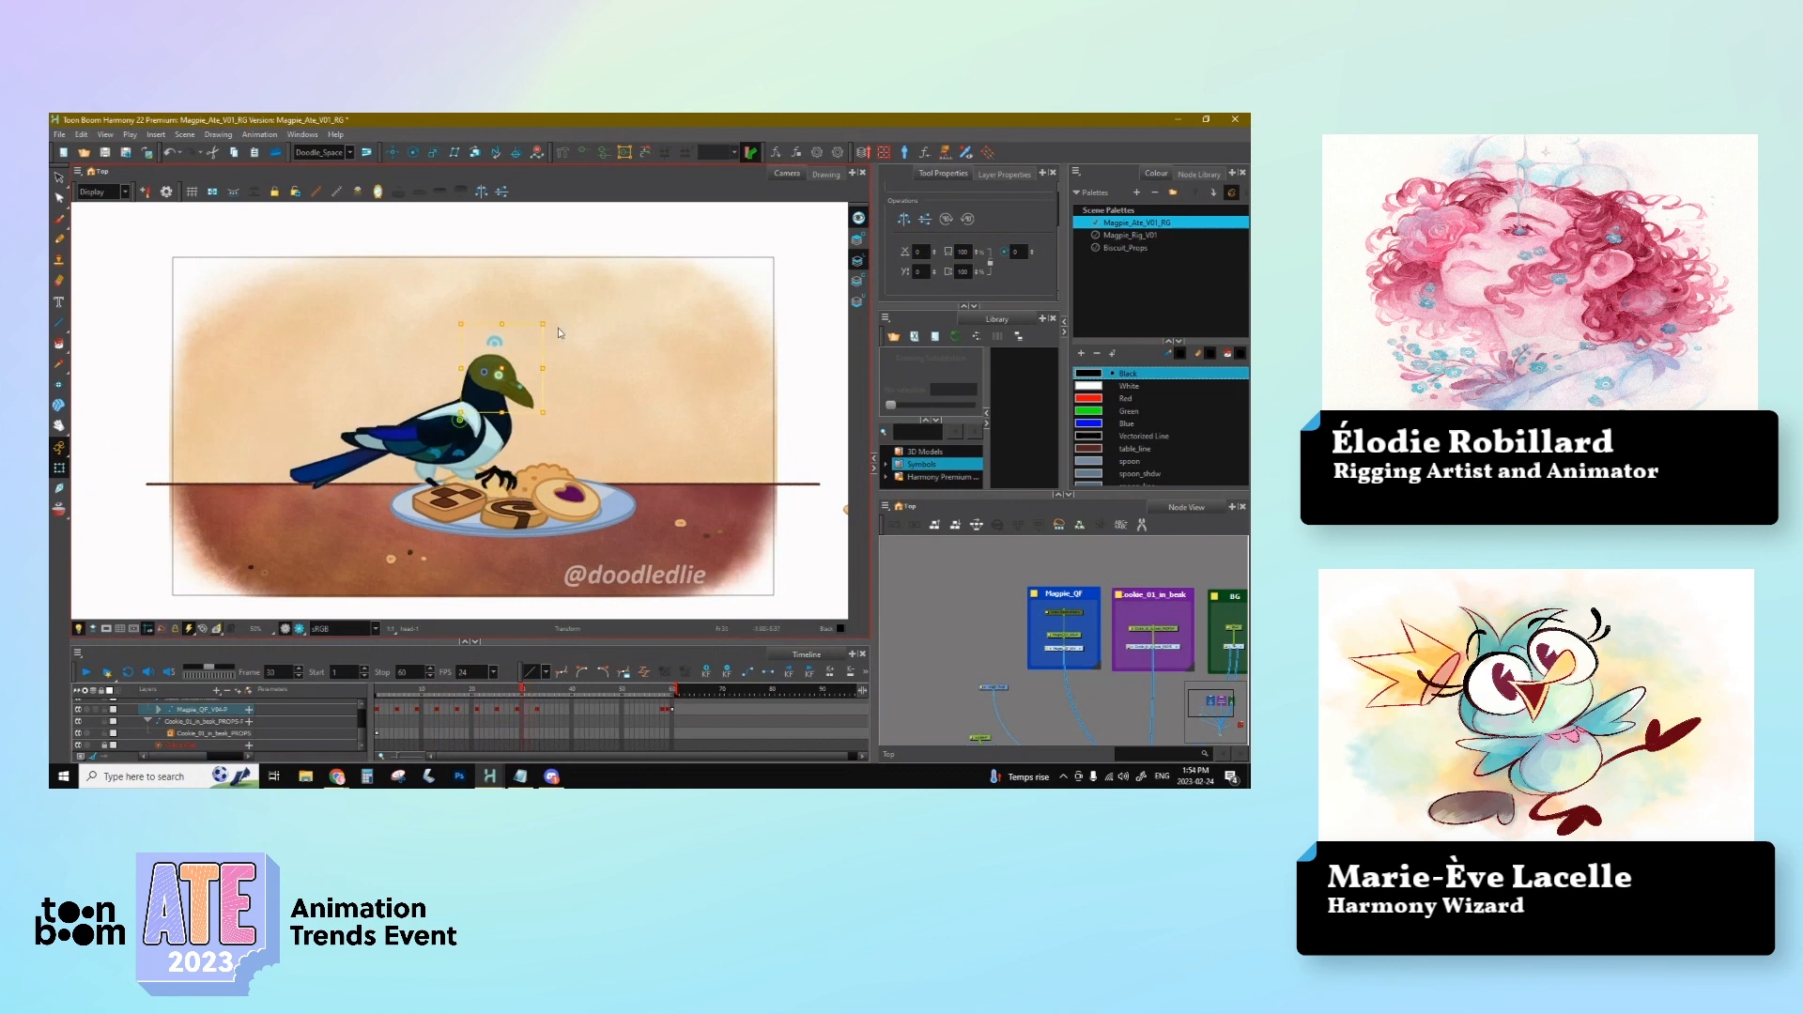
{"action": "left_click_drag", "start_coordinate": [552, 322], "coordinate": [554, 329]}
{"action": "key", "text": "comma"}
{"action": "key", "text": "period"}
Step: Adjust the head's downward tilt at frame 25 and compare it with the poses through frame 33
{"action": "key", "text": "comma"}
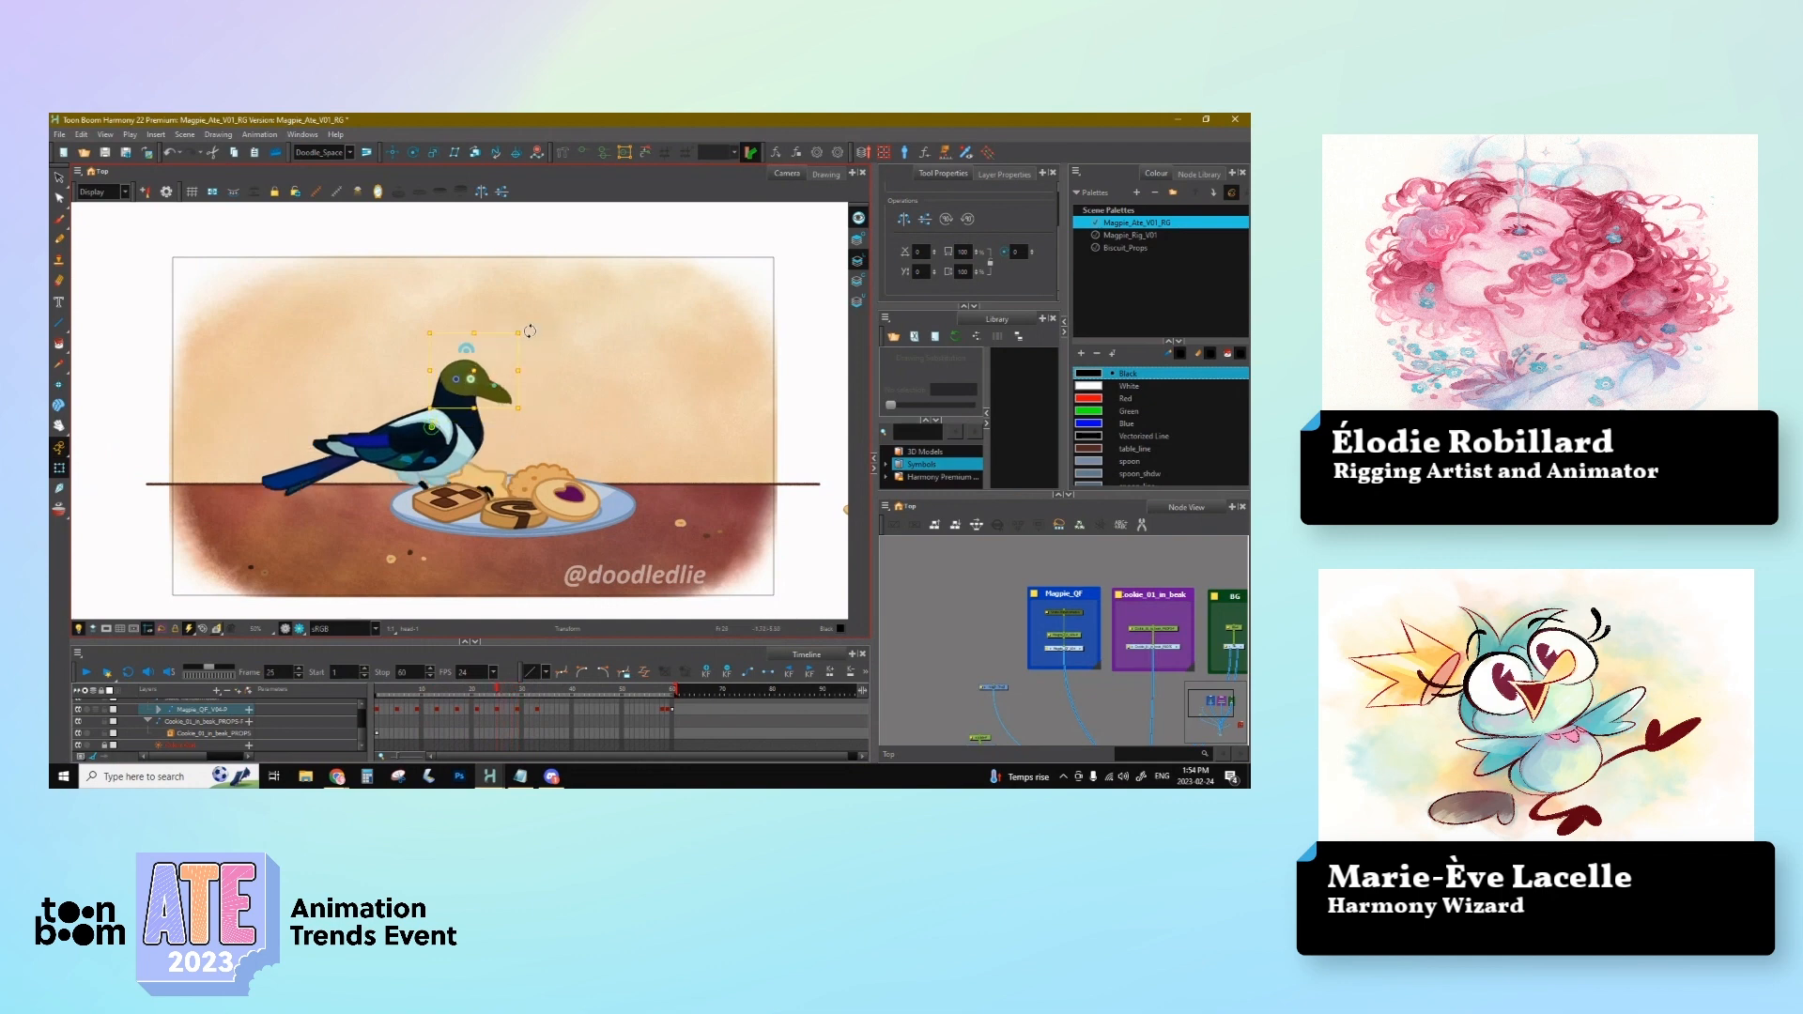
{"action": "left_click_drag", "start_coordinate": [530, 329], "coordinate": [531, 343]}
{"action": "key", "text": "period"}
{"action": "key", "text": "period"}
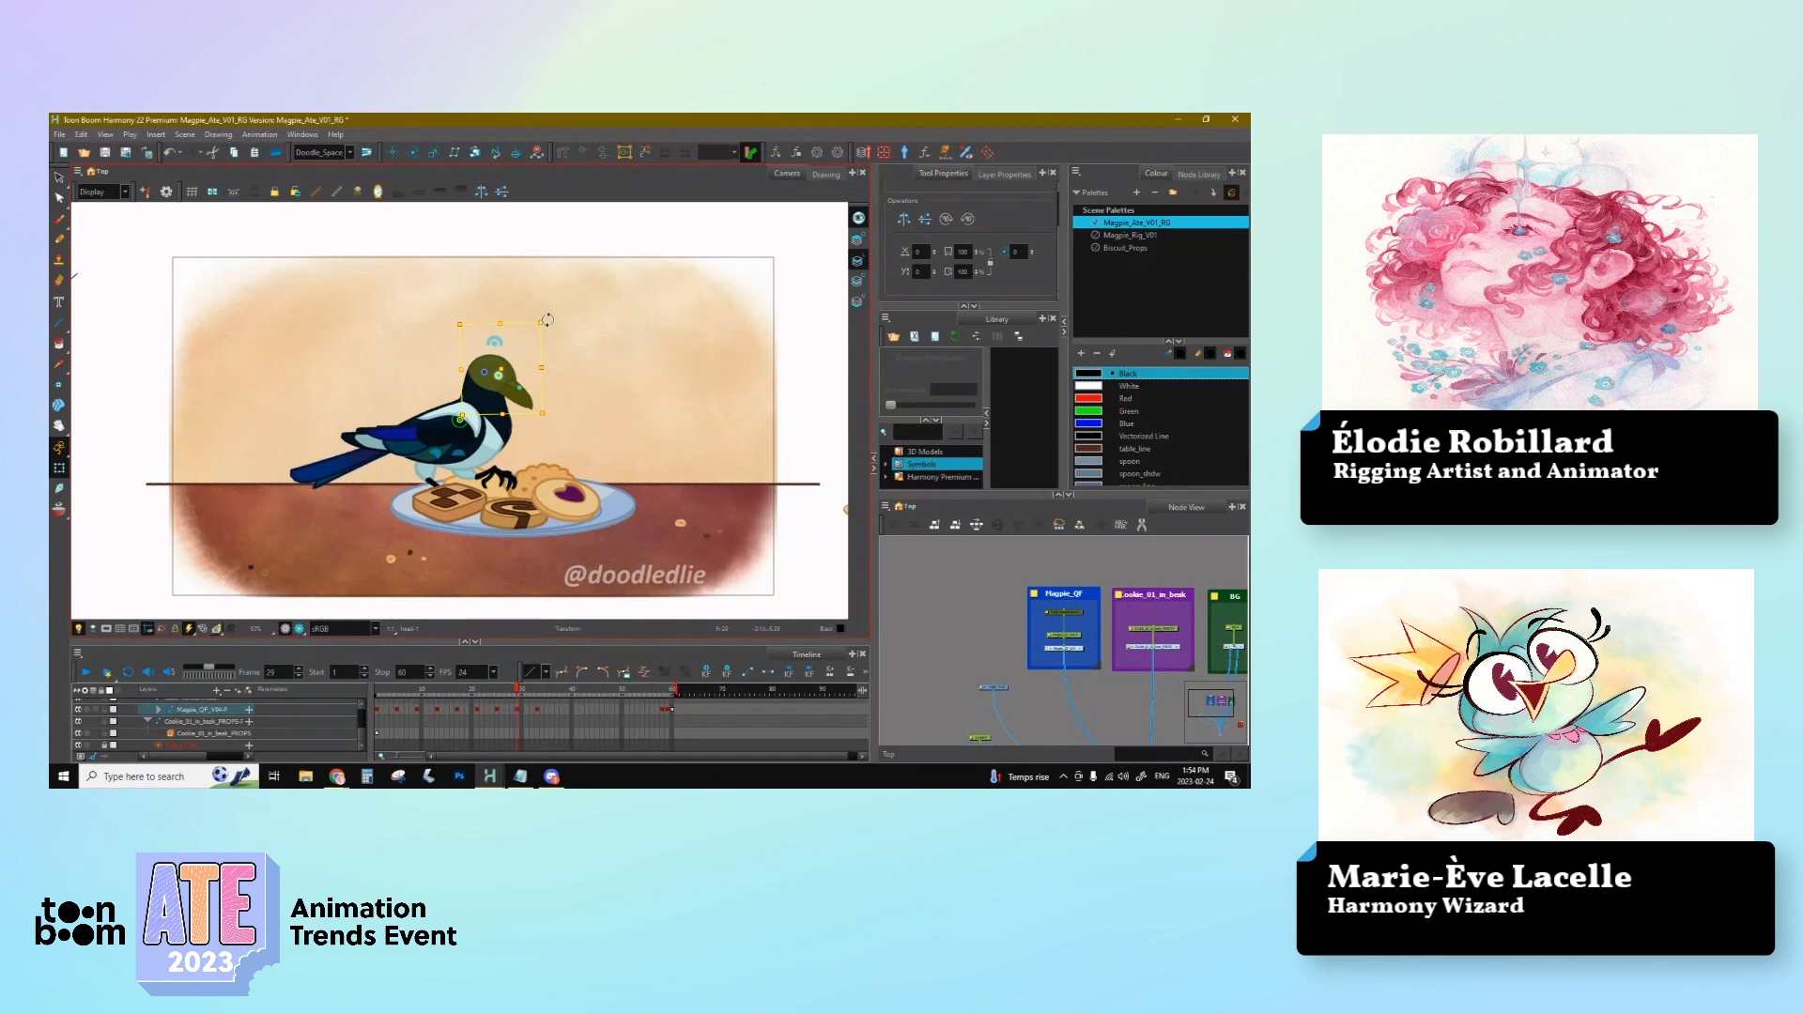
{"action": "key", "text": "period"}
{"action": "key", "text": "period"}
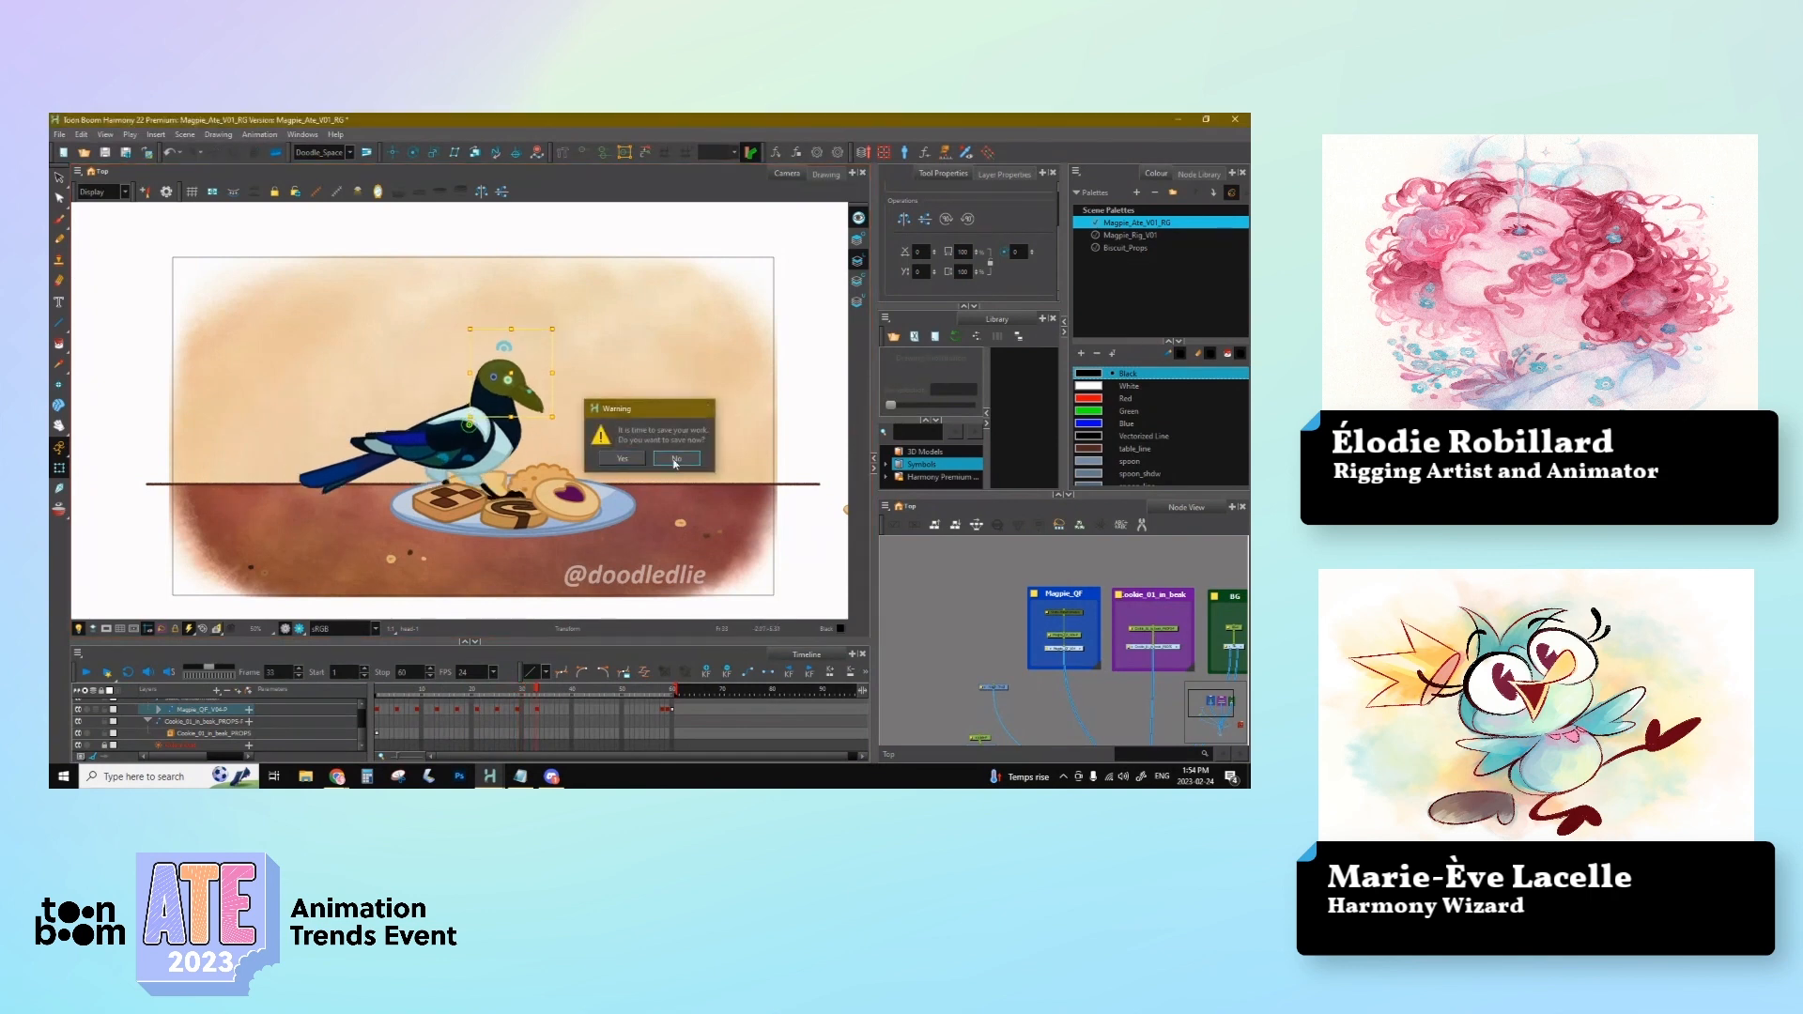
Step: Decline the save reminder, try a slight extra head rotation at frame 33, and undo it
{"action": "left_click", "coordinate": [675, 461]}
{"action": "left_click_drag", "start_coordinate": [562, 323], "coordinate": [566, 330]}
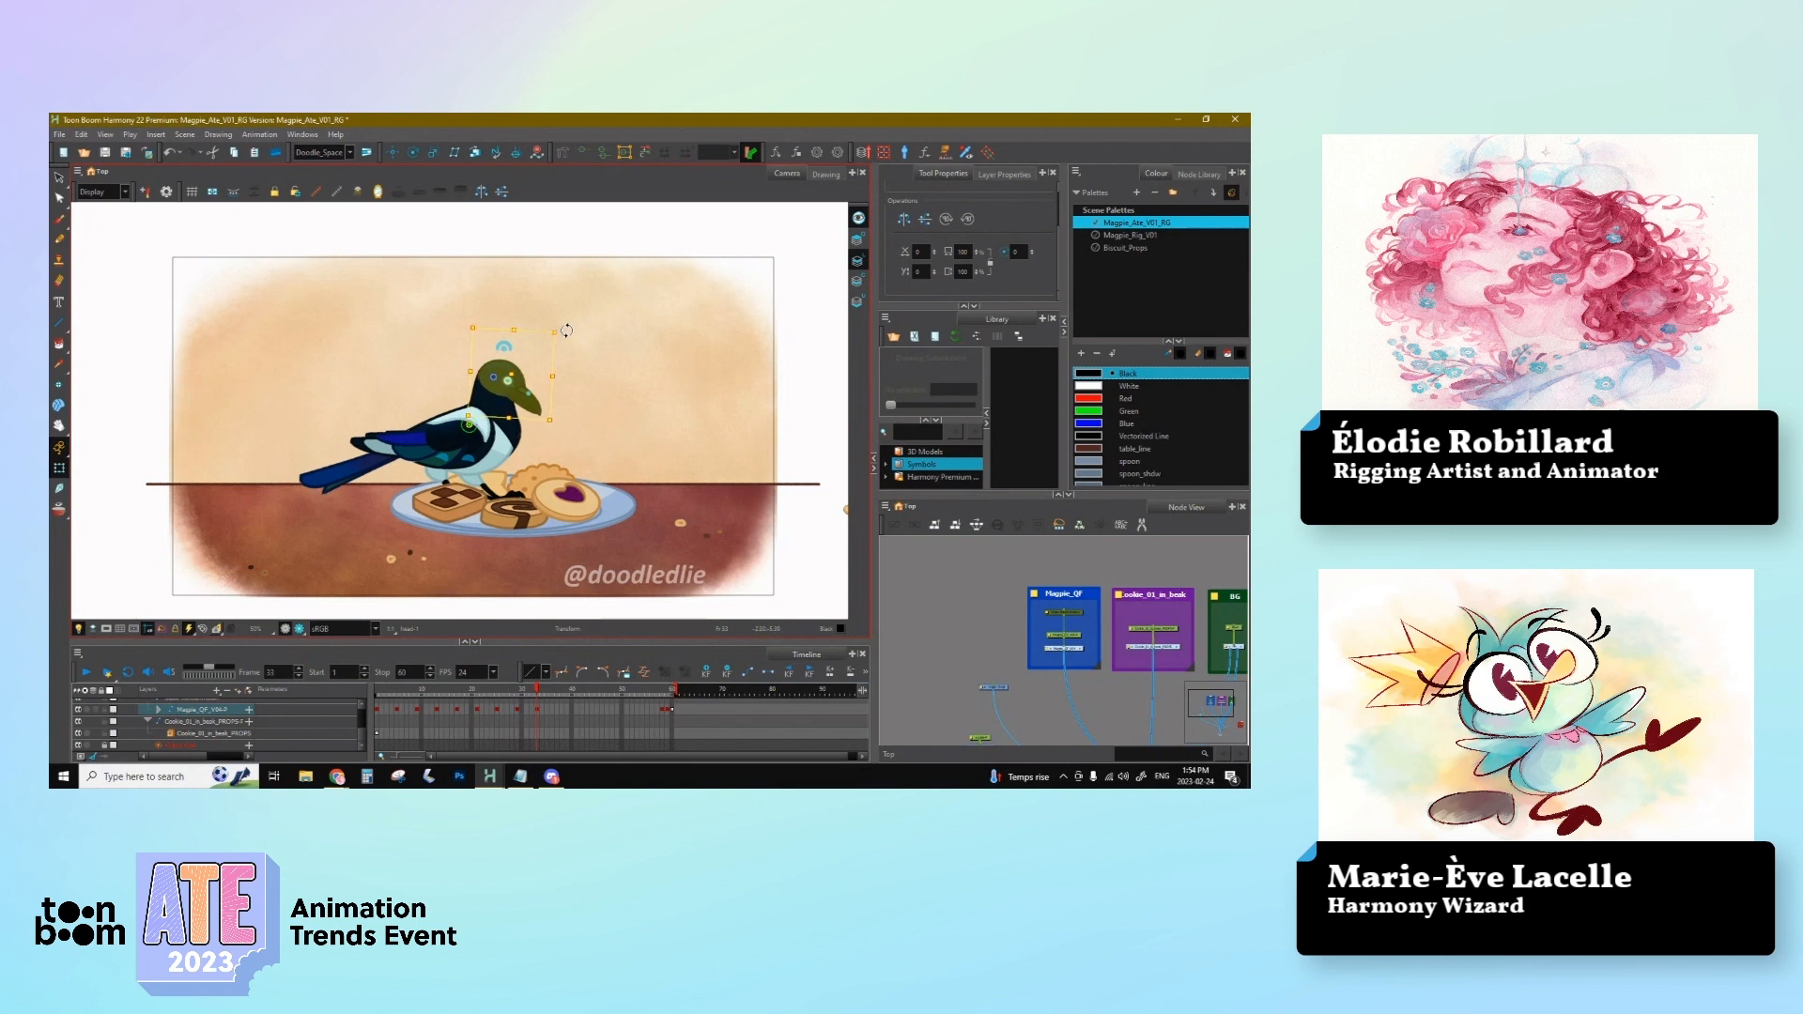
{"action": "key", "text": "ctrl+z"}
Step: Select the whole magpie at frame 35, lean it slightly backward, and select its body controller
{"action": "left_click", "coordinate": [508, 451]}
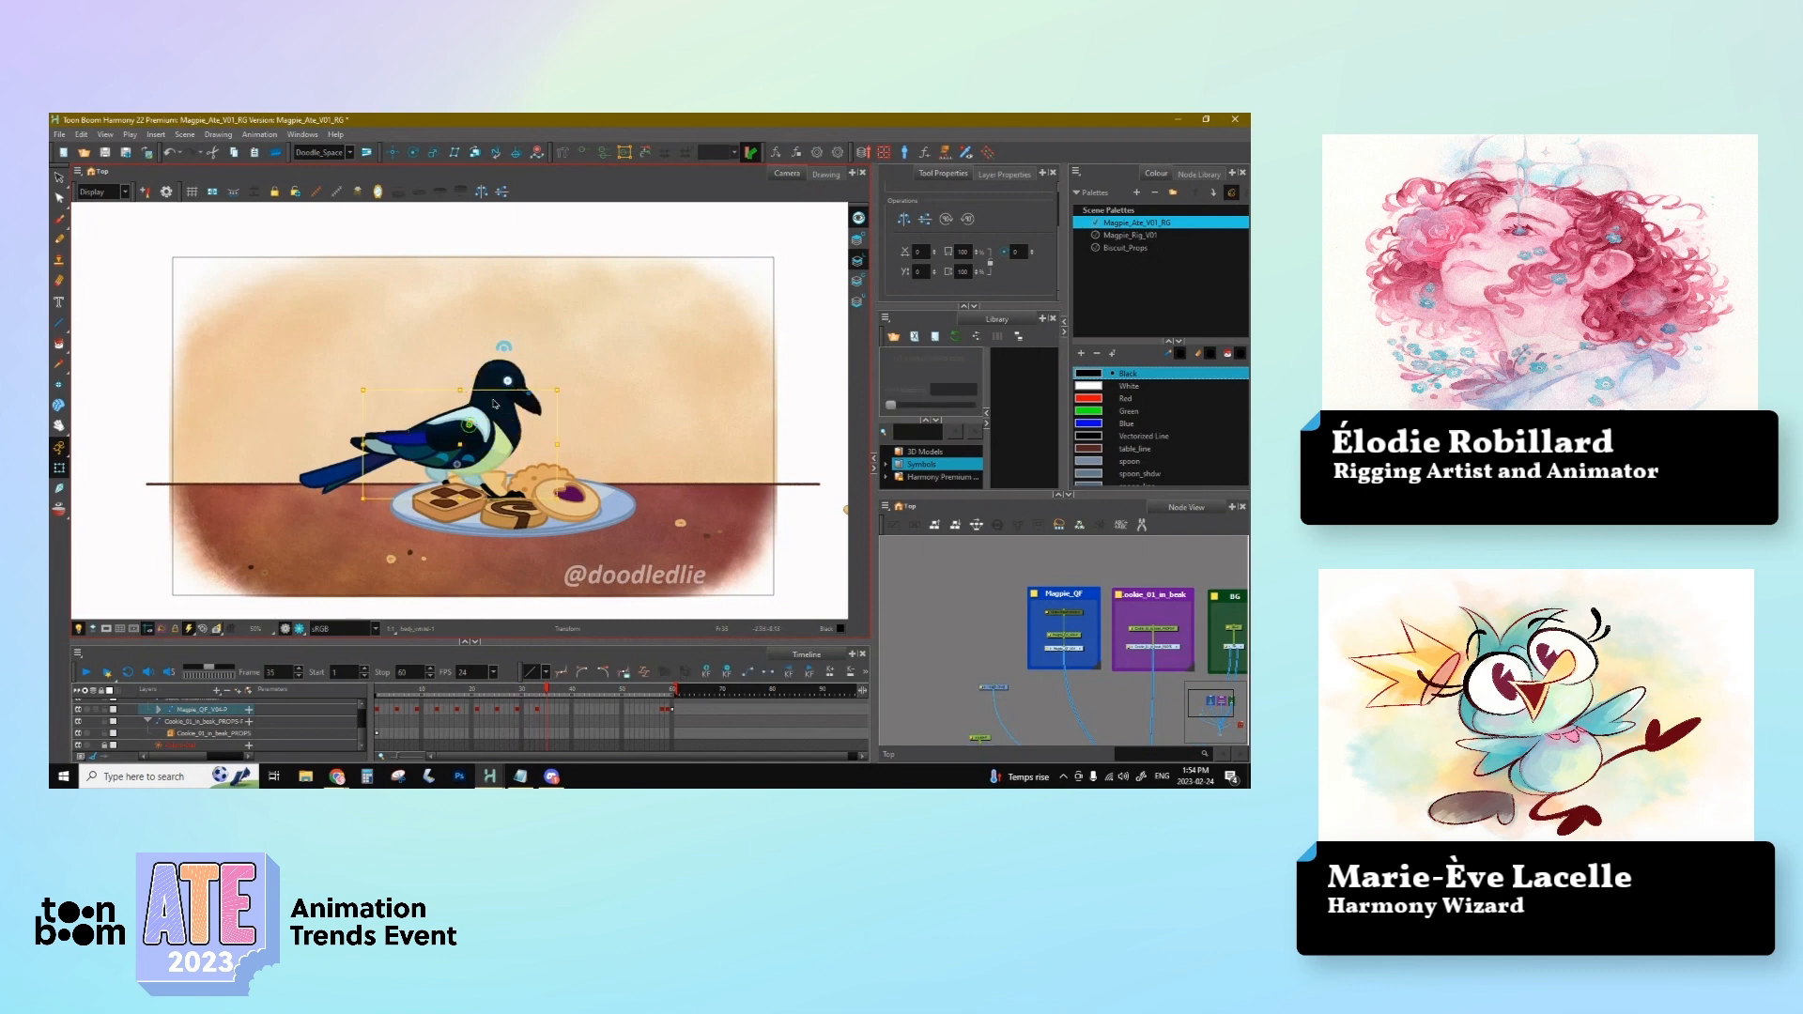
{"action": "key", "text": "b"}
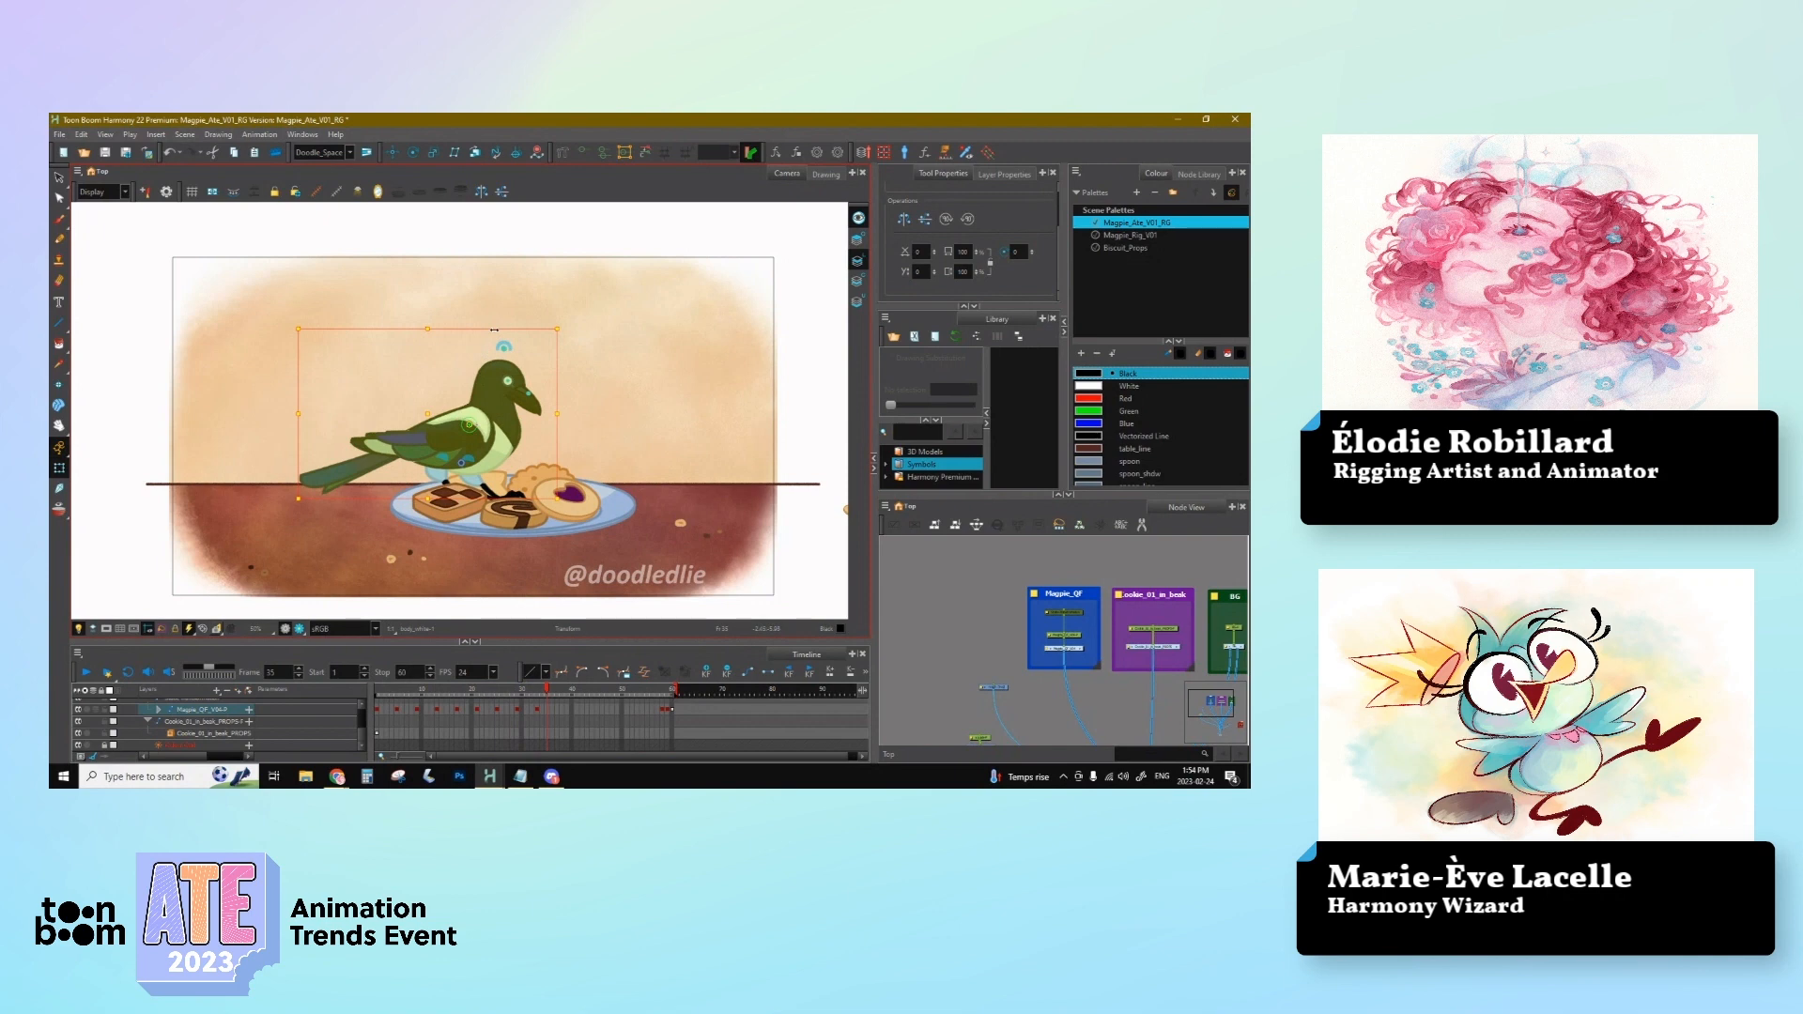
{"action": "left_click_drag", "start_coordinate": [517, 330], "coordinate": [512, 330]}
{"action": "left_click", "coordinate": [504, 345]}
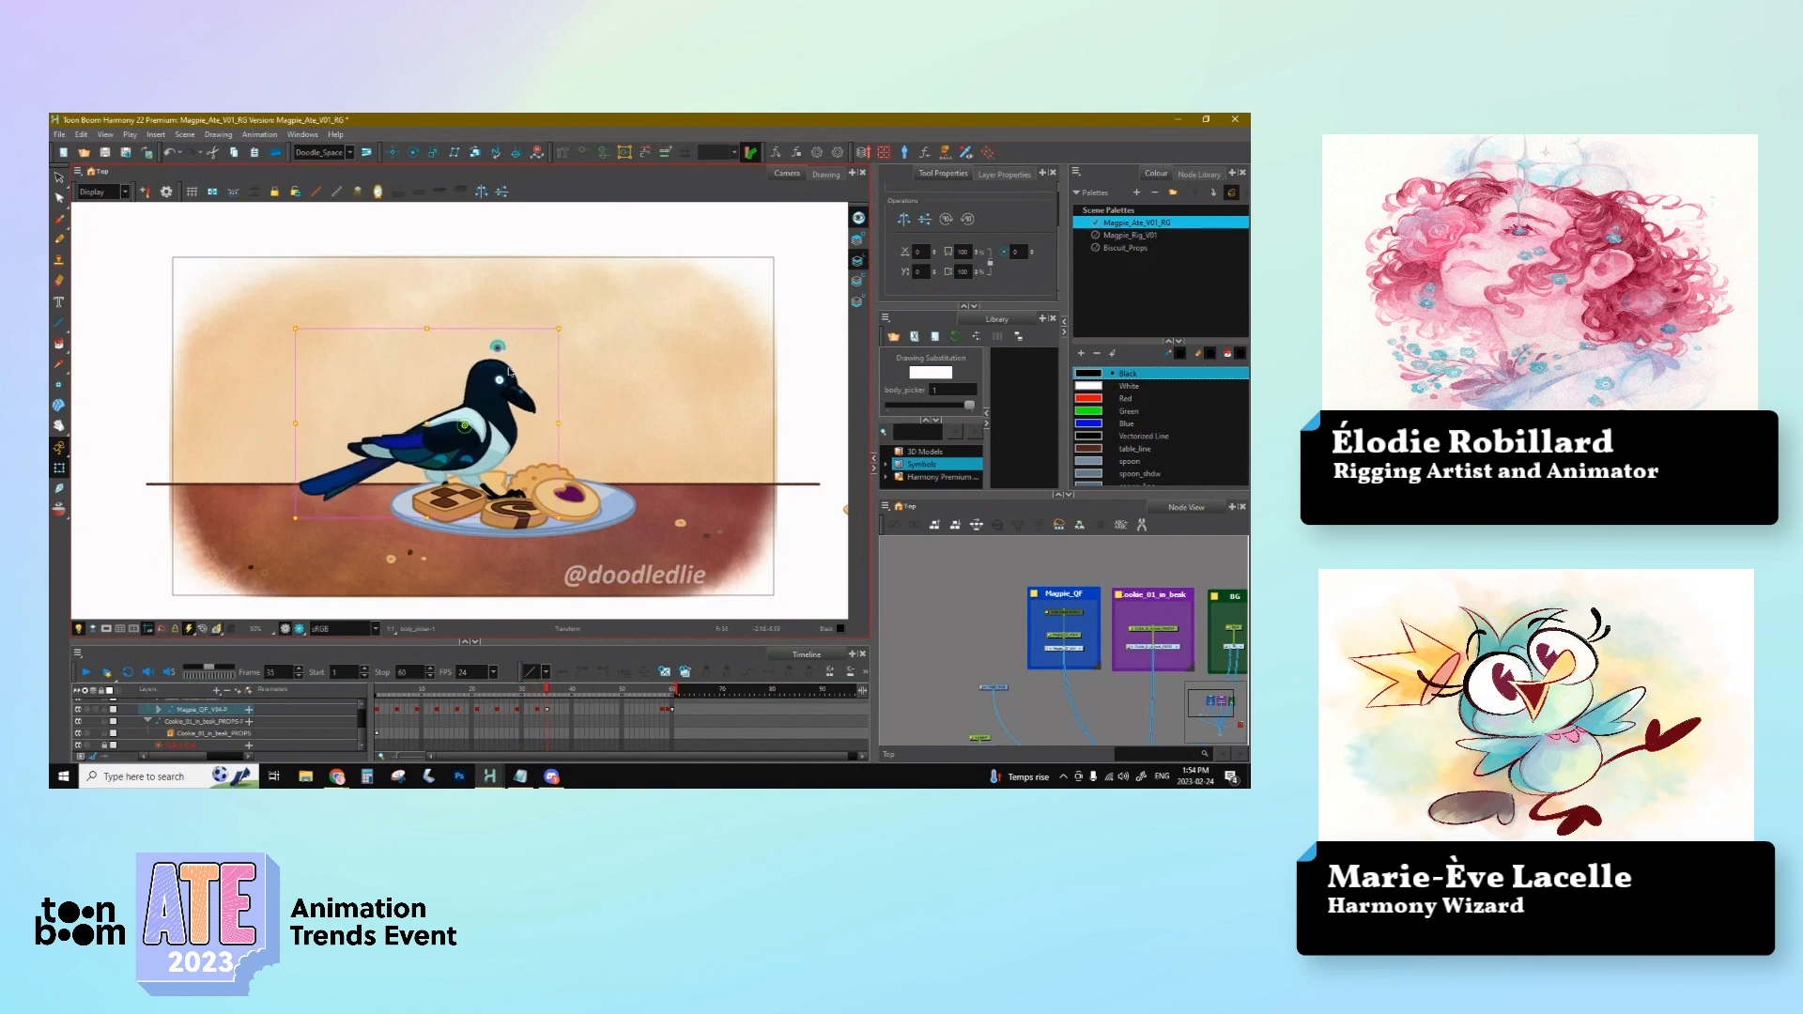
Step: Move the magpie's body controller slightly upward at frame 33 and compare the pose with frame 35
{"action": "left_click", "coordinate": [547, 710]}
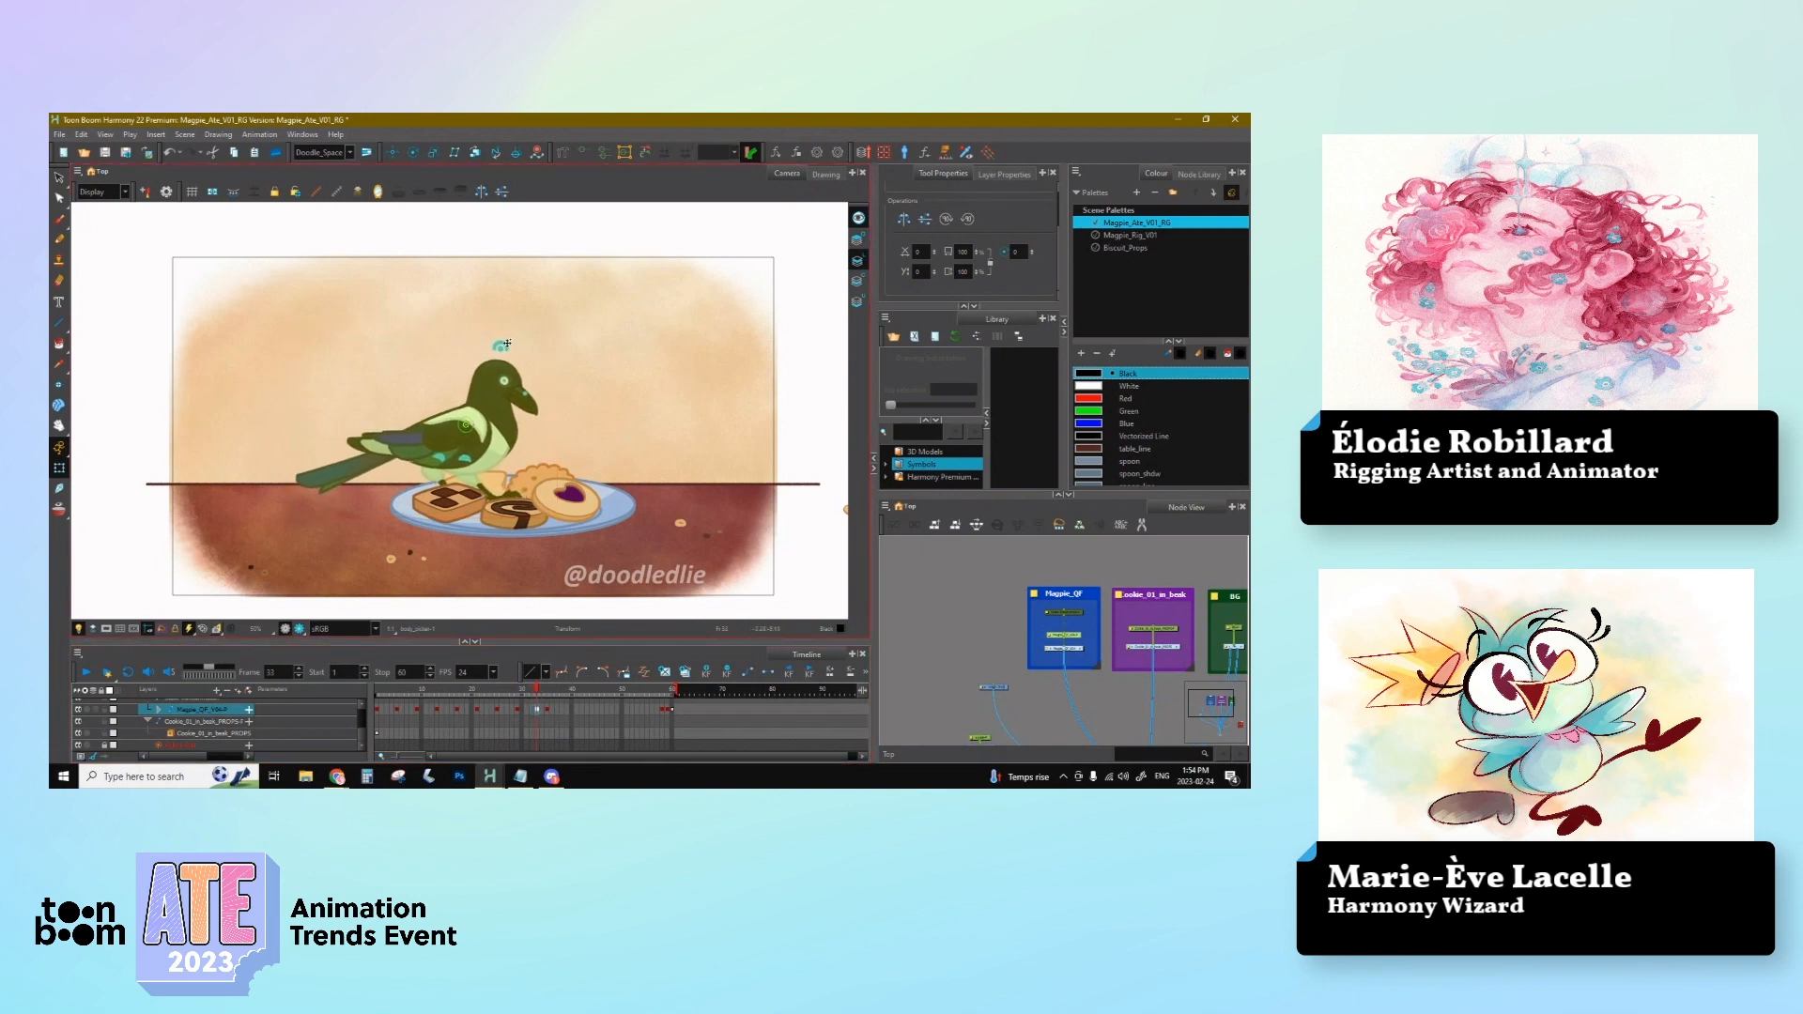
{"action": "left_click", "coordinate": [655, 445]}
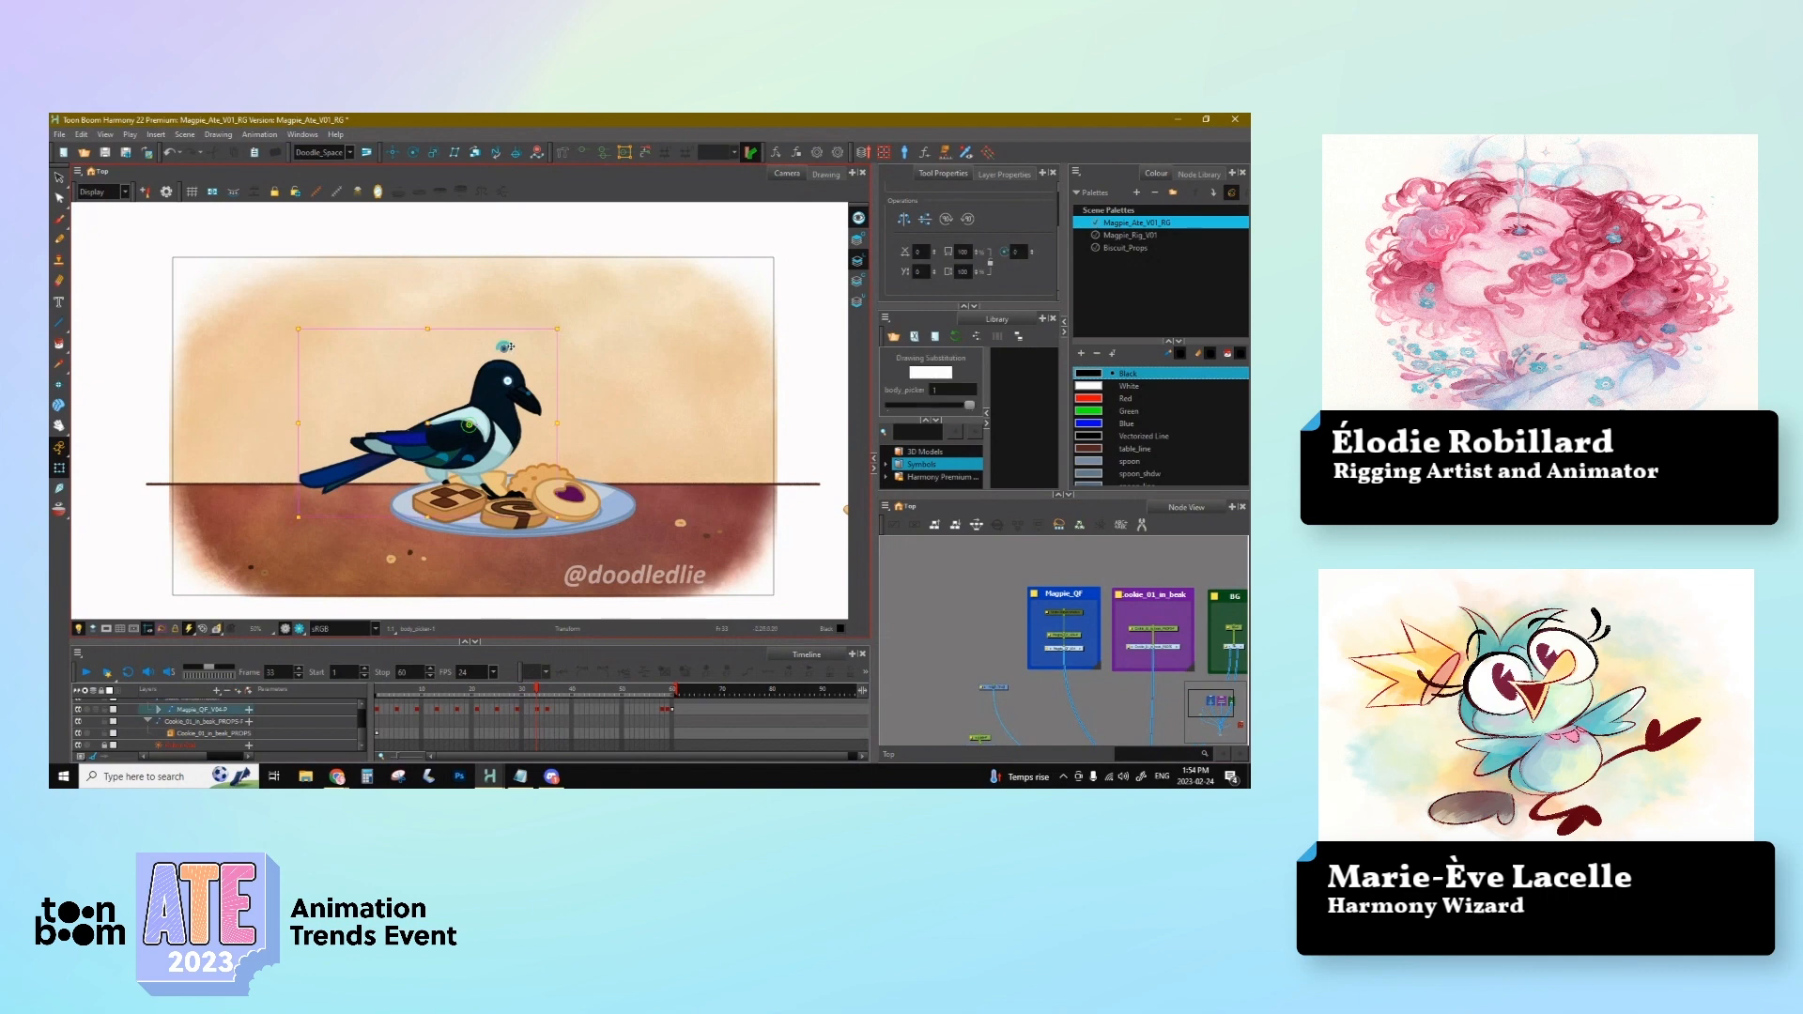
{"action": "left_click_drag", "start_coordinate": [508, 349], "coordinate": [510, 341]}
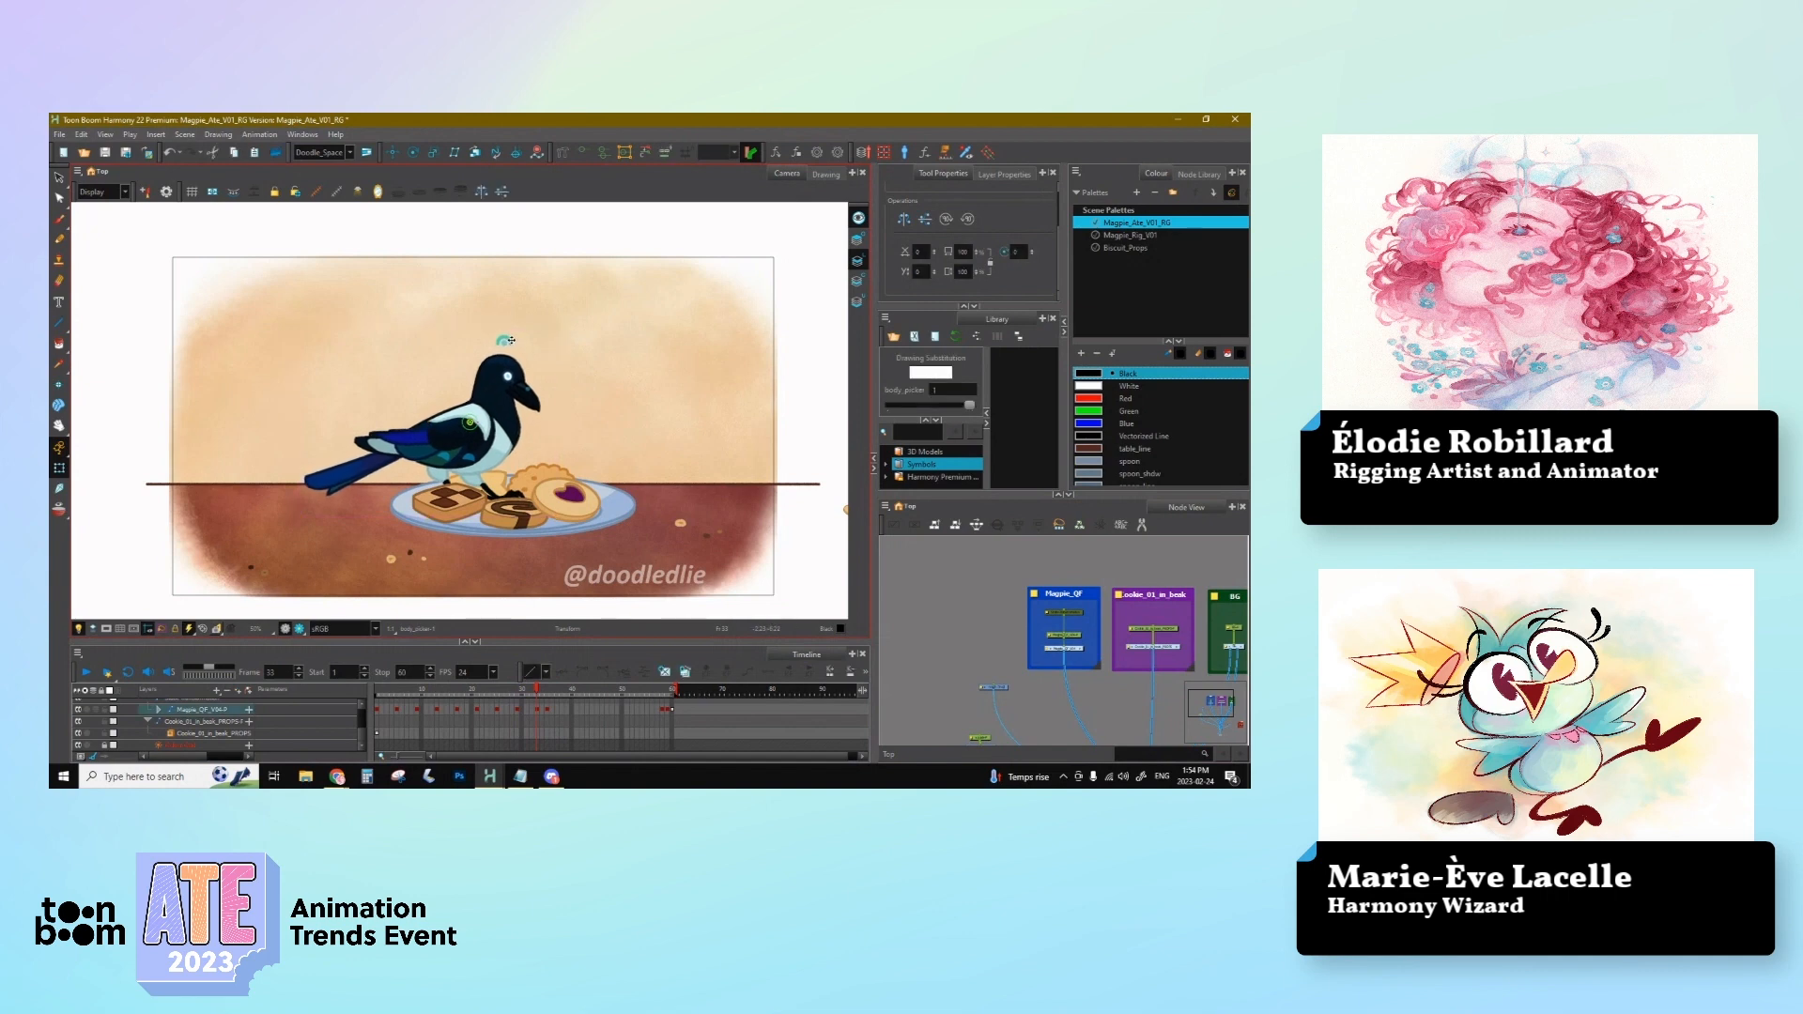
{"action": "left_click", "coordinate": [512, 365]}
{"action": "key", "text": "period"}
{"action": "key", "text": "period"}
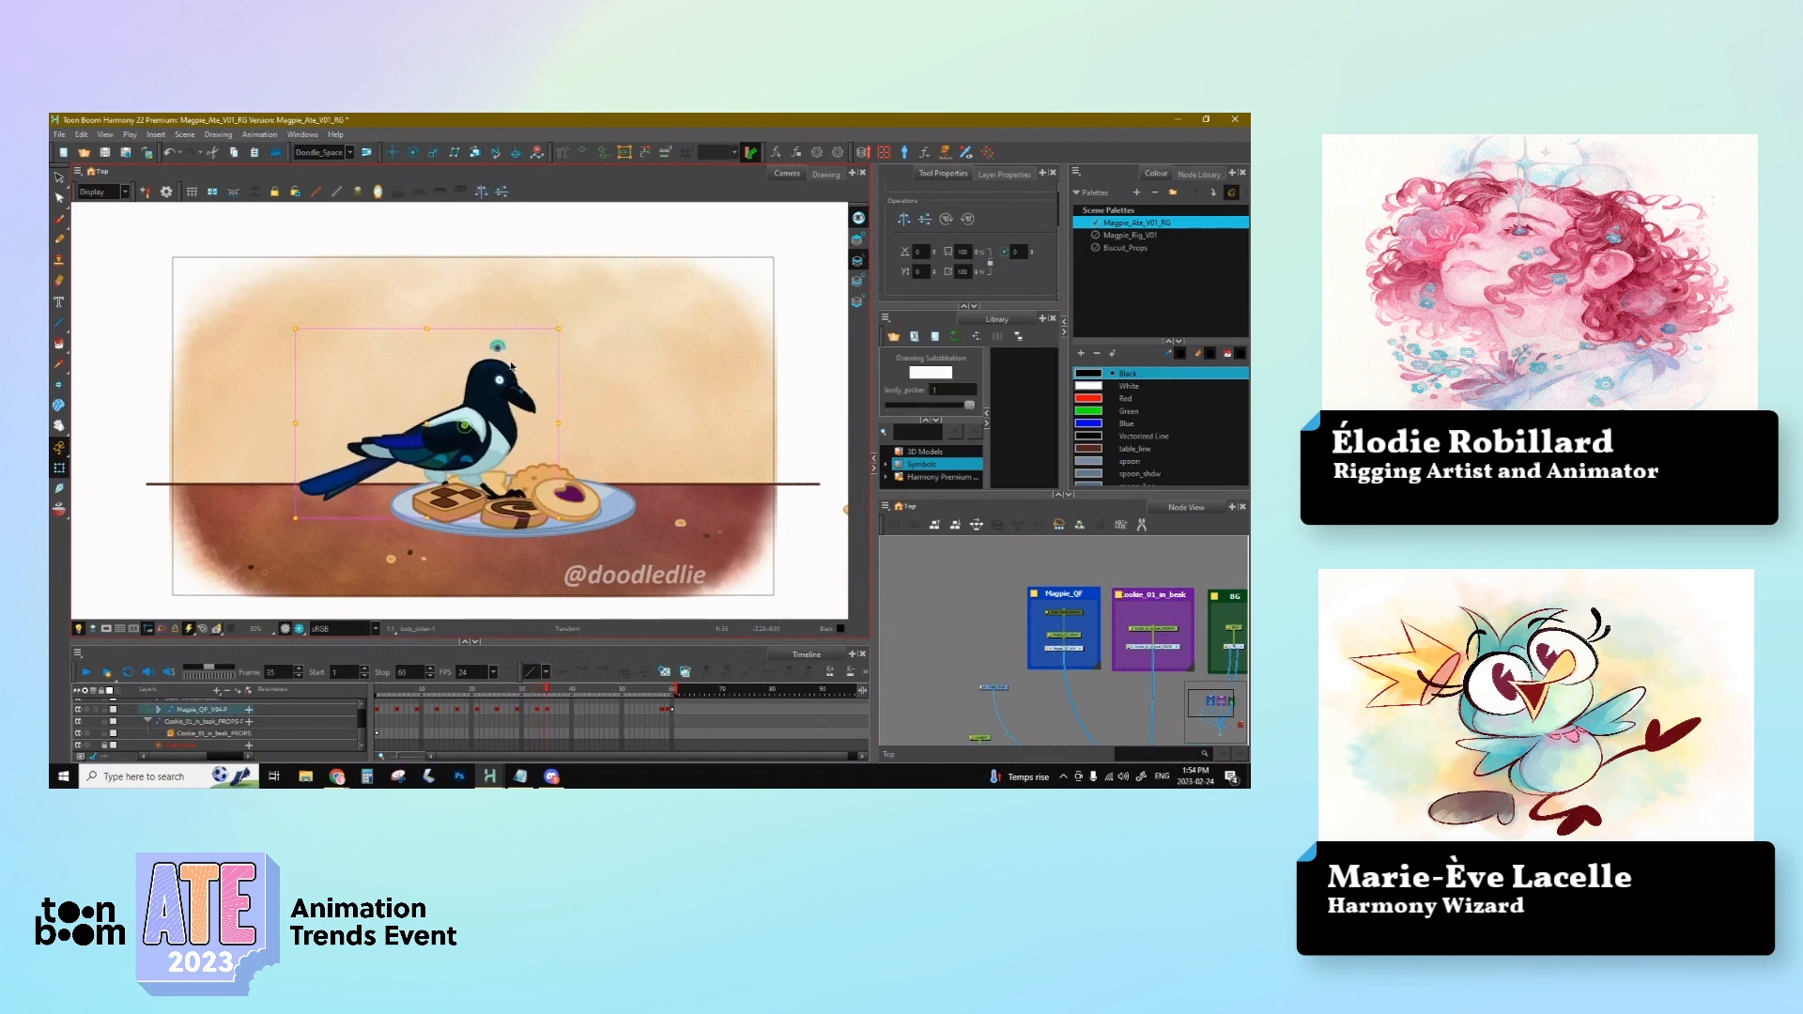
Step: Nudge the magpie's body slightly to the right on its last landing pose, comparing it with the preceding pose
{"action": "left_click_drag", "start_coordinate": [504, 346], "coordinate": [508, 348]}
{"action": "key", "text": "comma"}
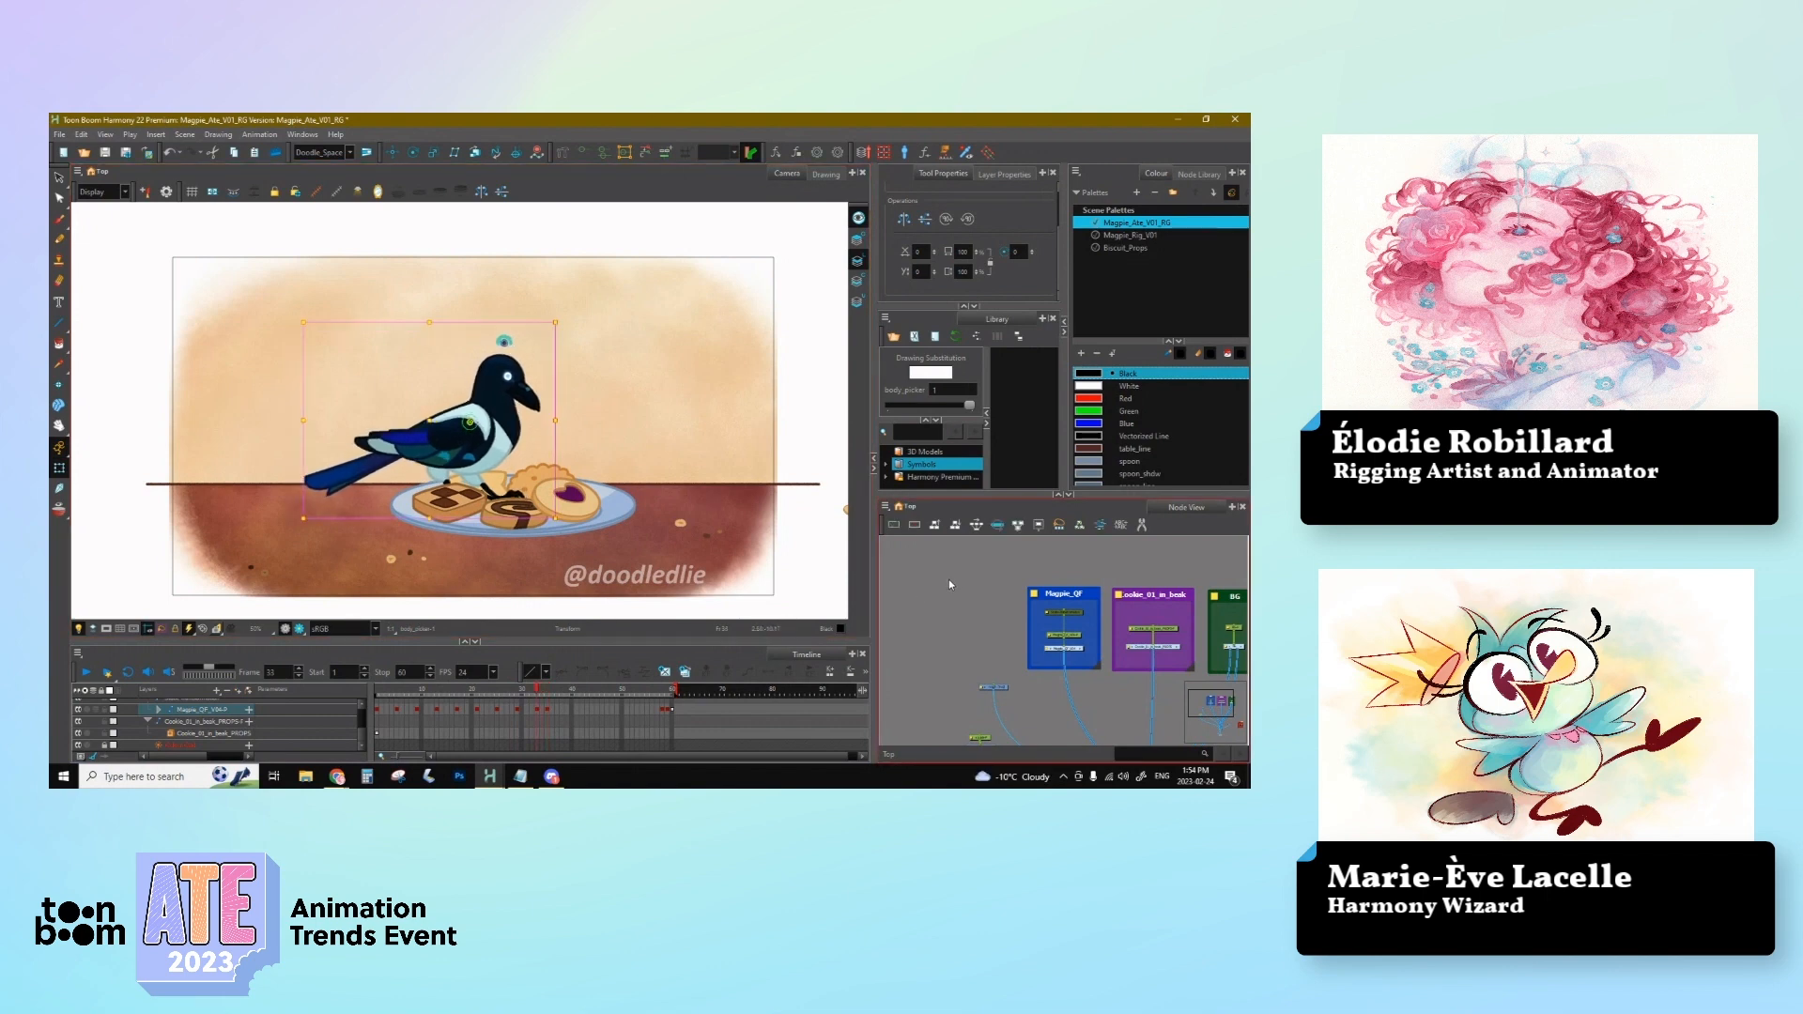
{"action": "key", "text": "period"}
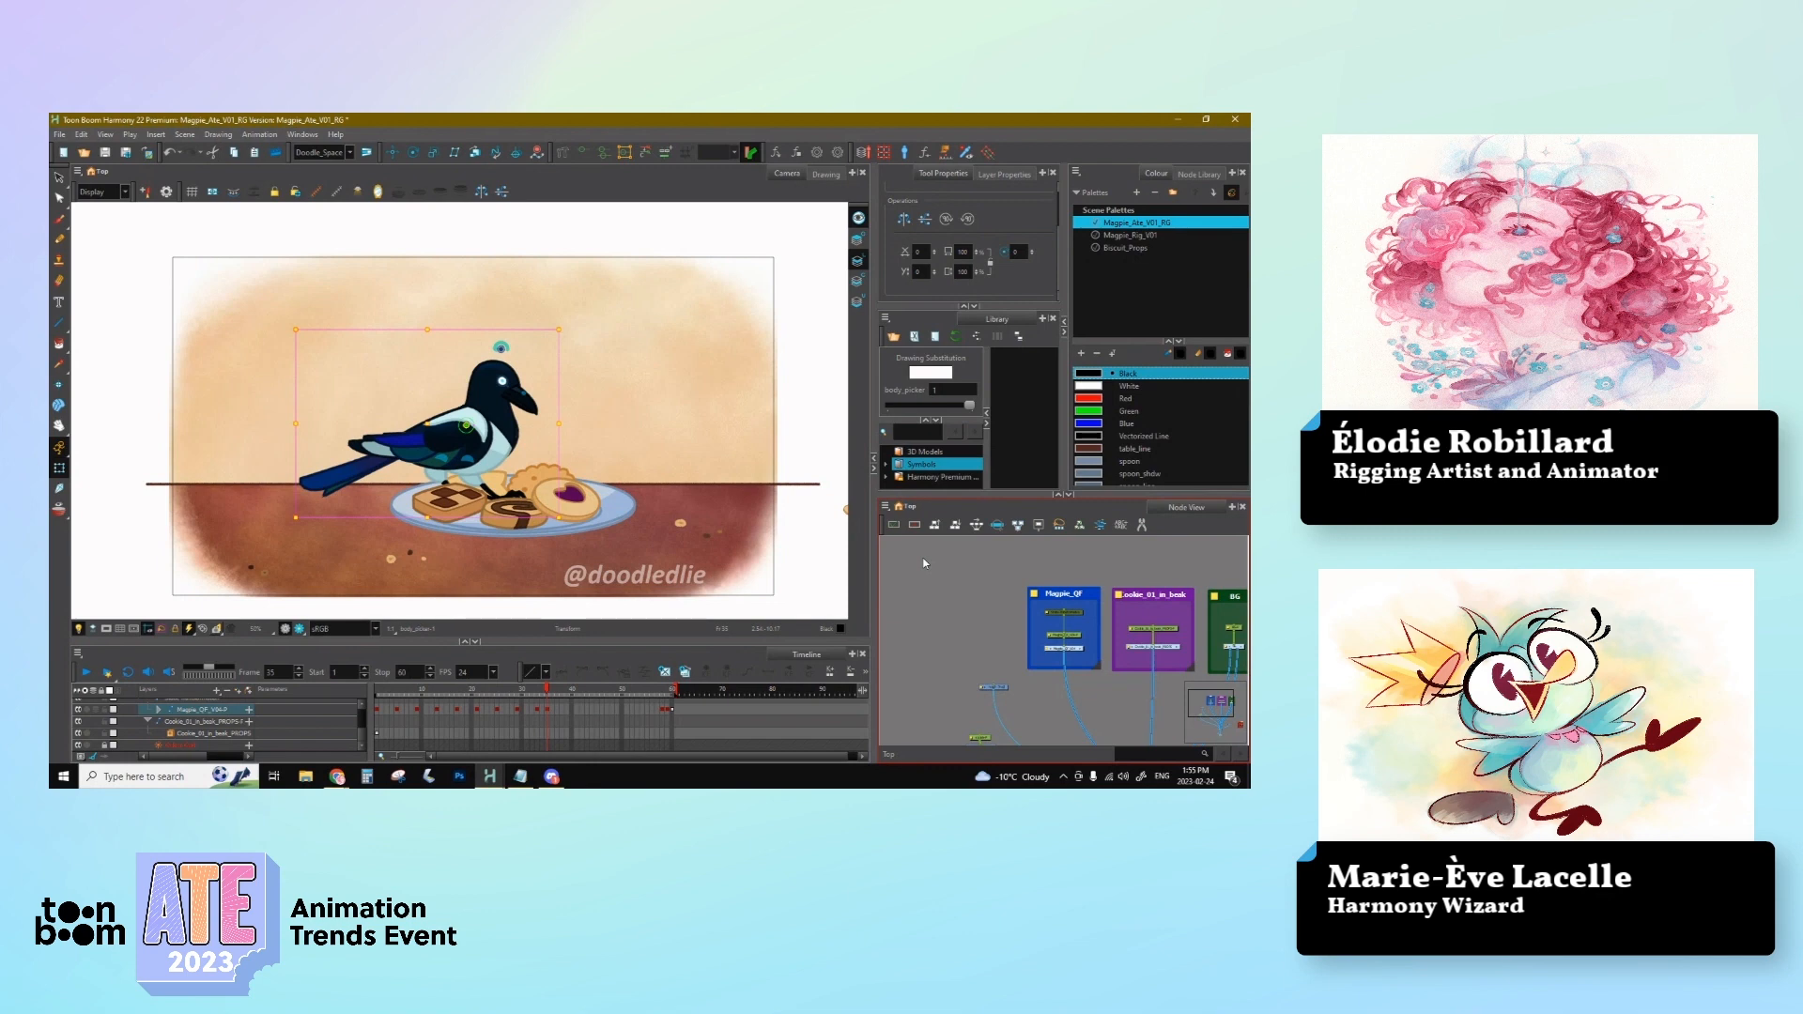
Step: Retime the last landing keyframe on the magpie's layer to frame 37, checking it against the frame 33 pose
{"action": "left_click", "coordinate": [543, 708]}
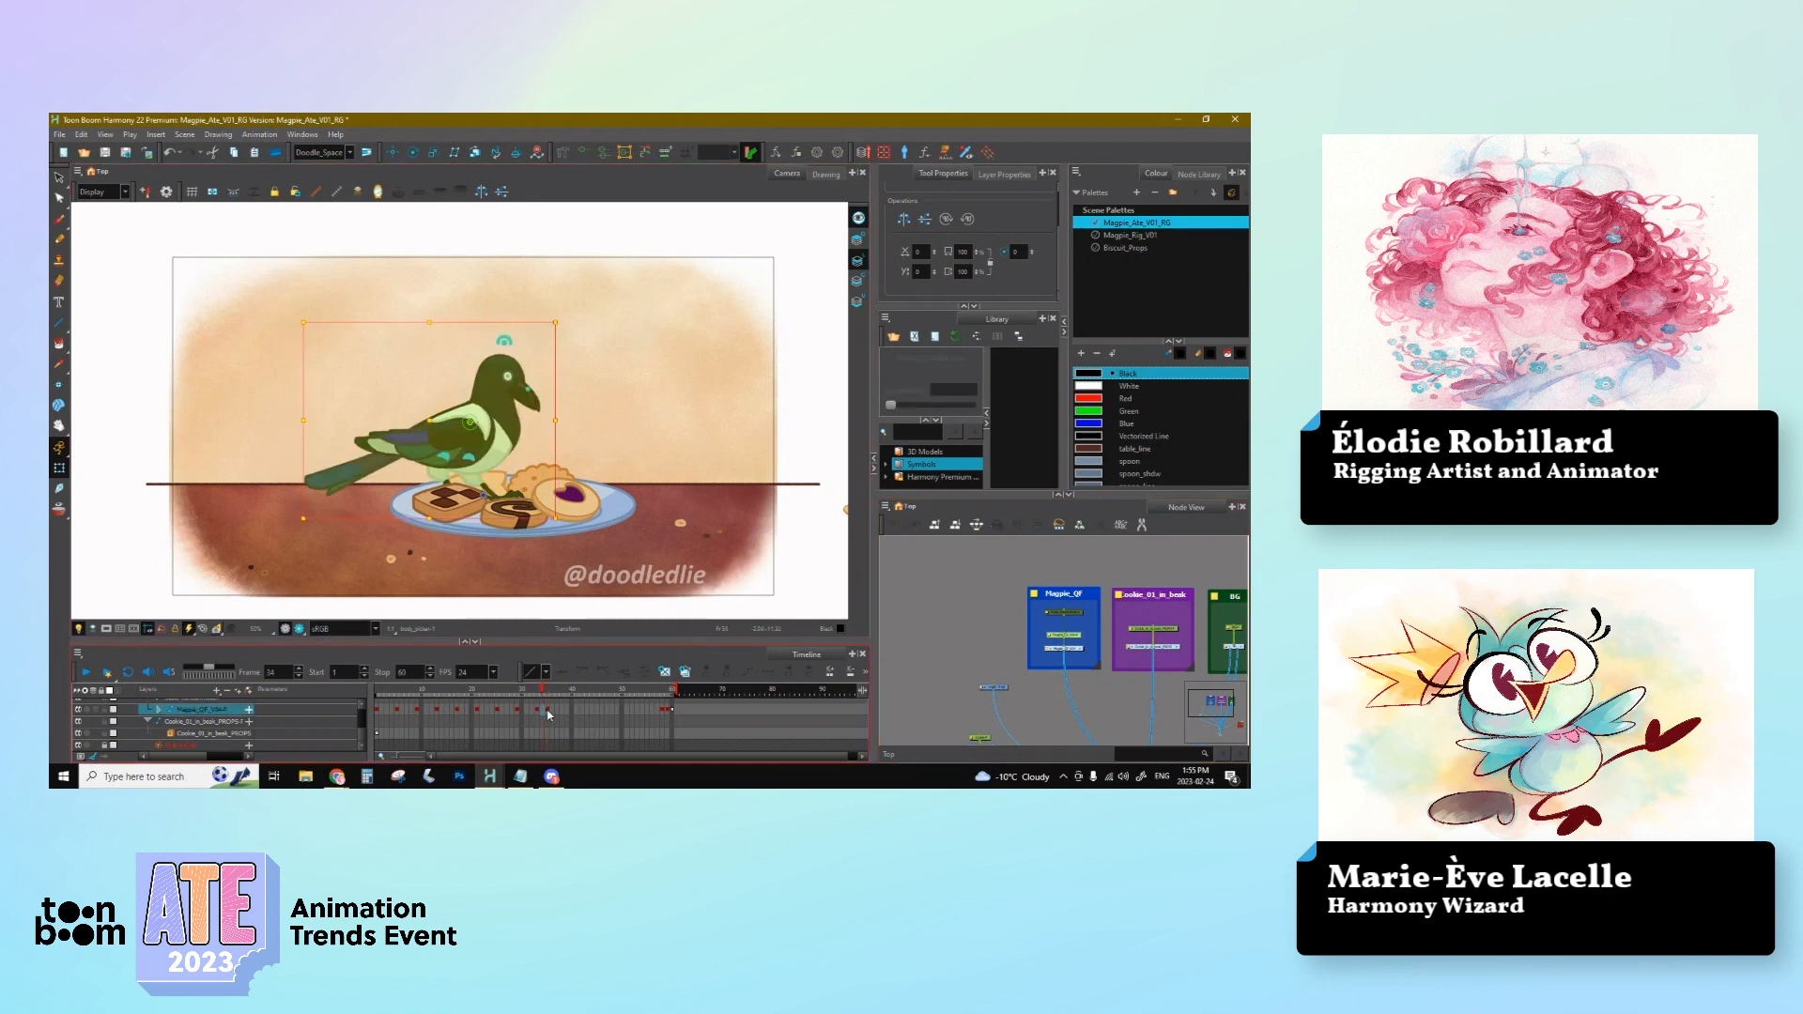
{"action": "left_click", "coordinate": [549, 714]}
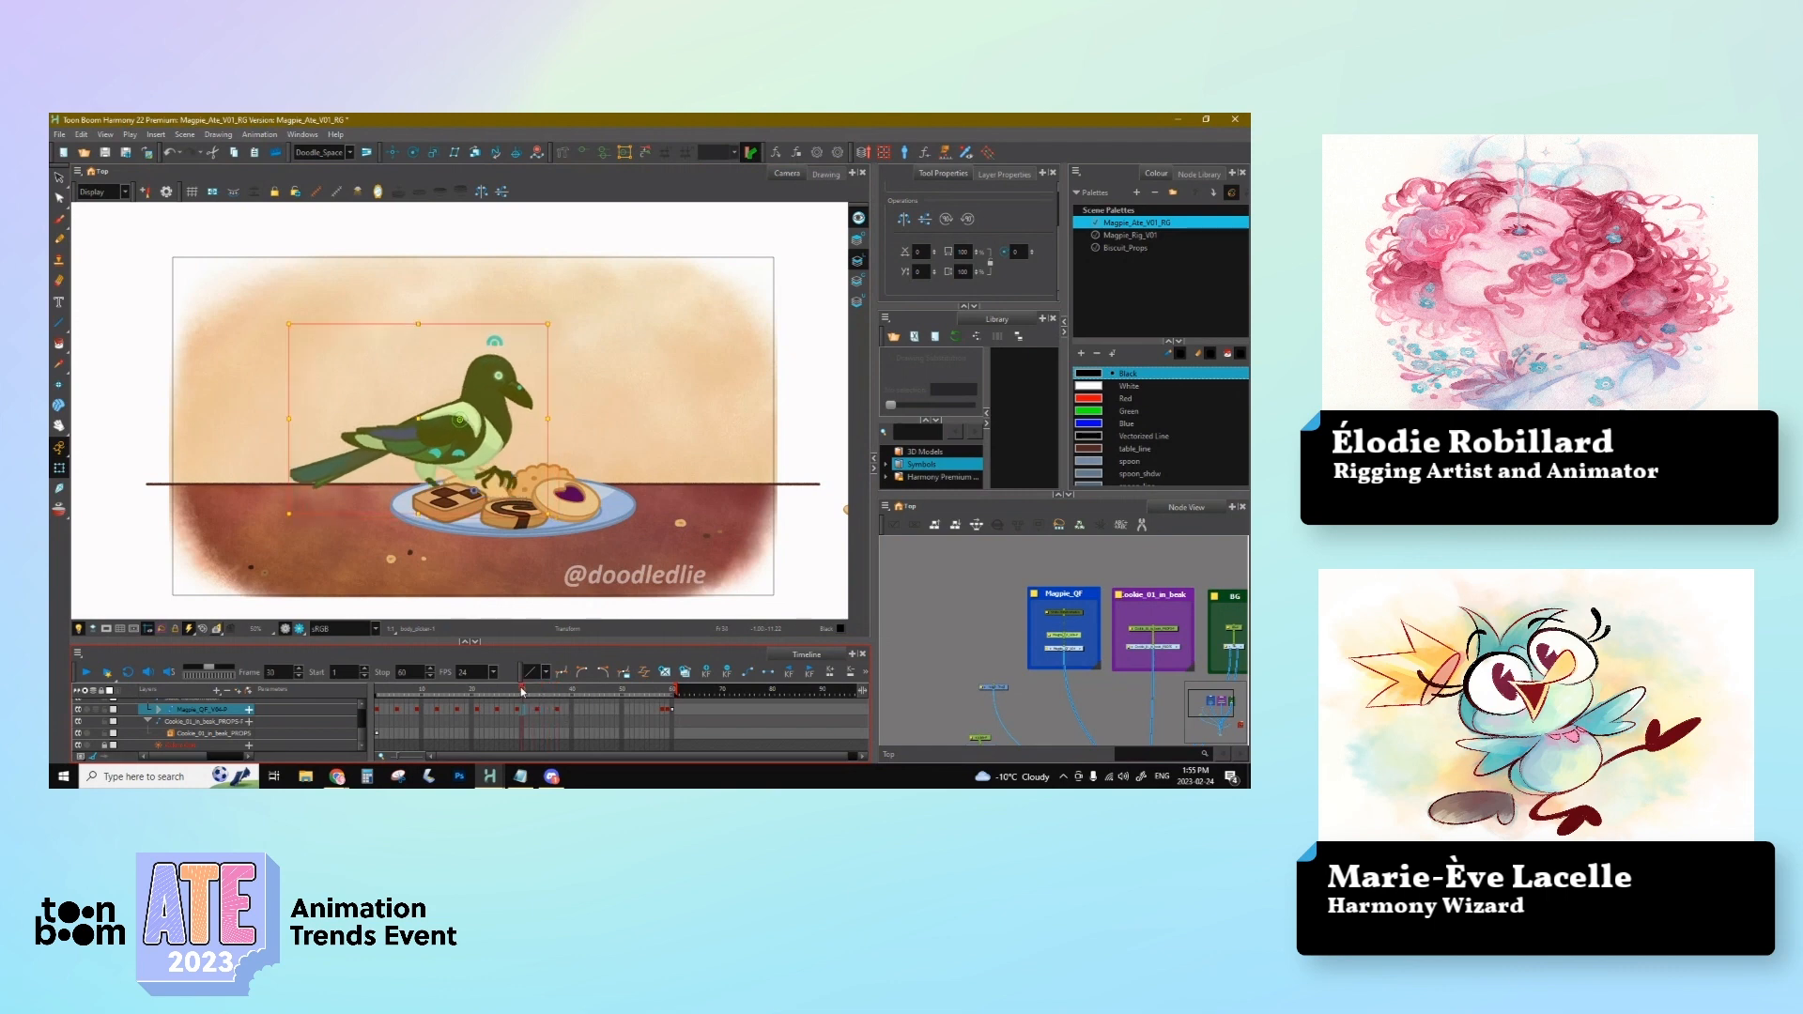
{"action": "left_click", "coordinate": [564, 711]}
{"action": "left_click", "coordinate": [538, 704]}
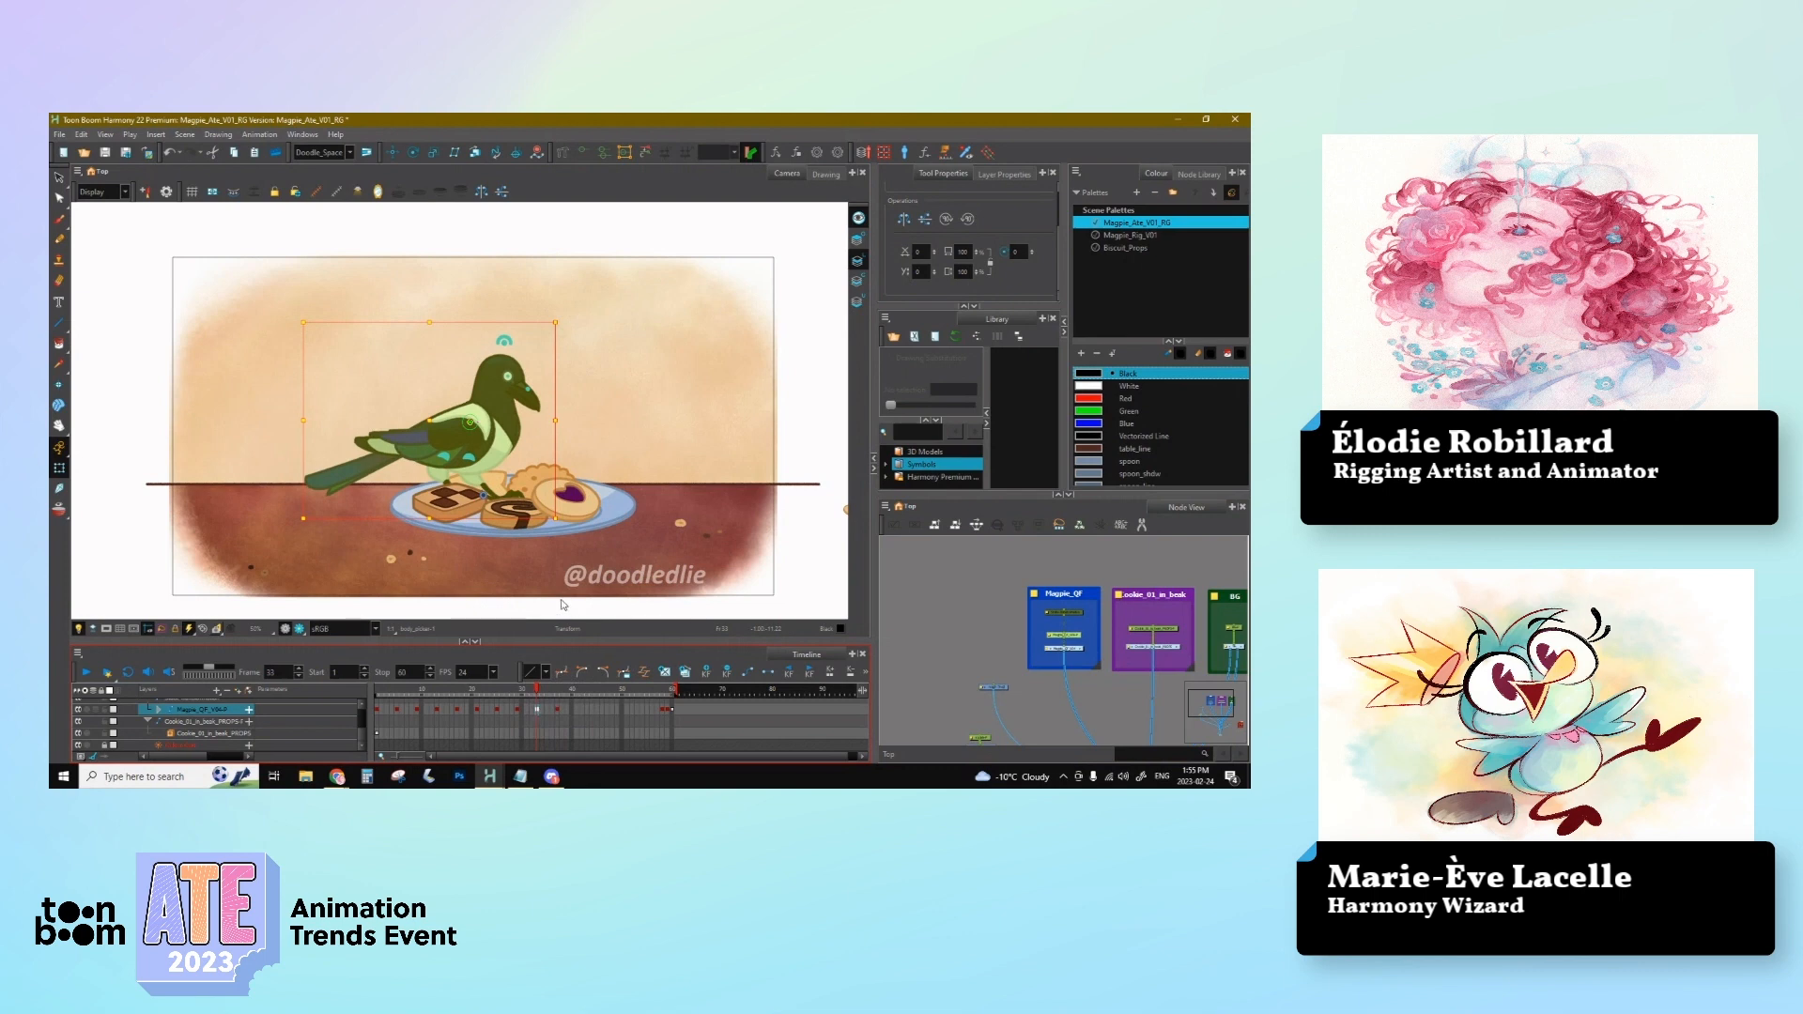
{"action": "mouse_move", "coordinate": [538, 695]}
{"action": "left_mouse_down"}
{"action": "mouse_move", "coordinate": [554, 698]}
{"action": "mouse_move", "coordinate": [536, 692]}
{"action": "left_mouse_up"}
{"action": "left_click", "coordinate": [557, 708]}
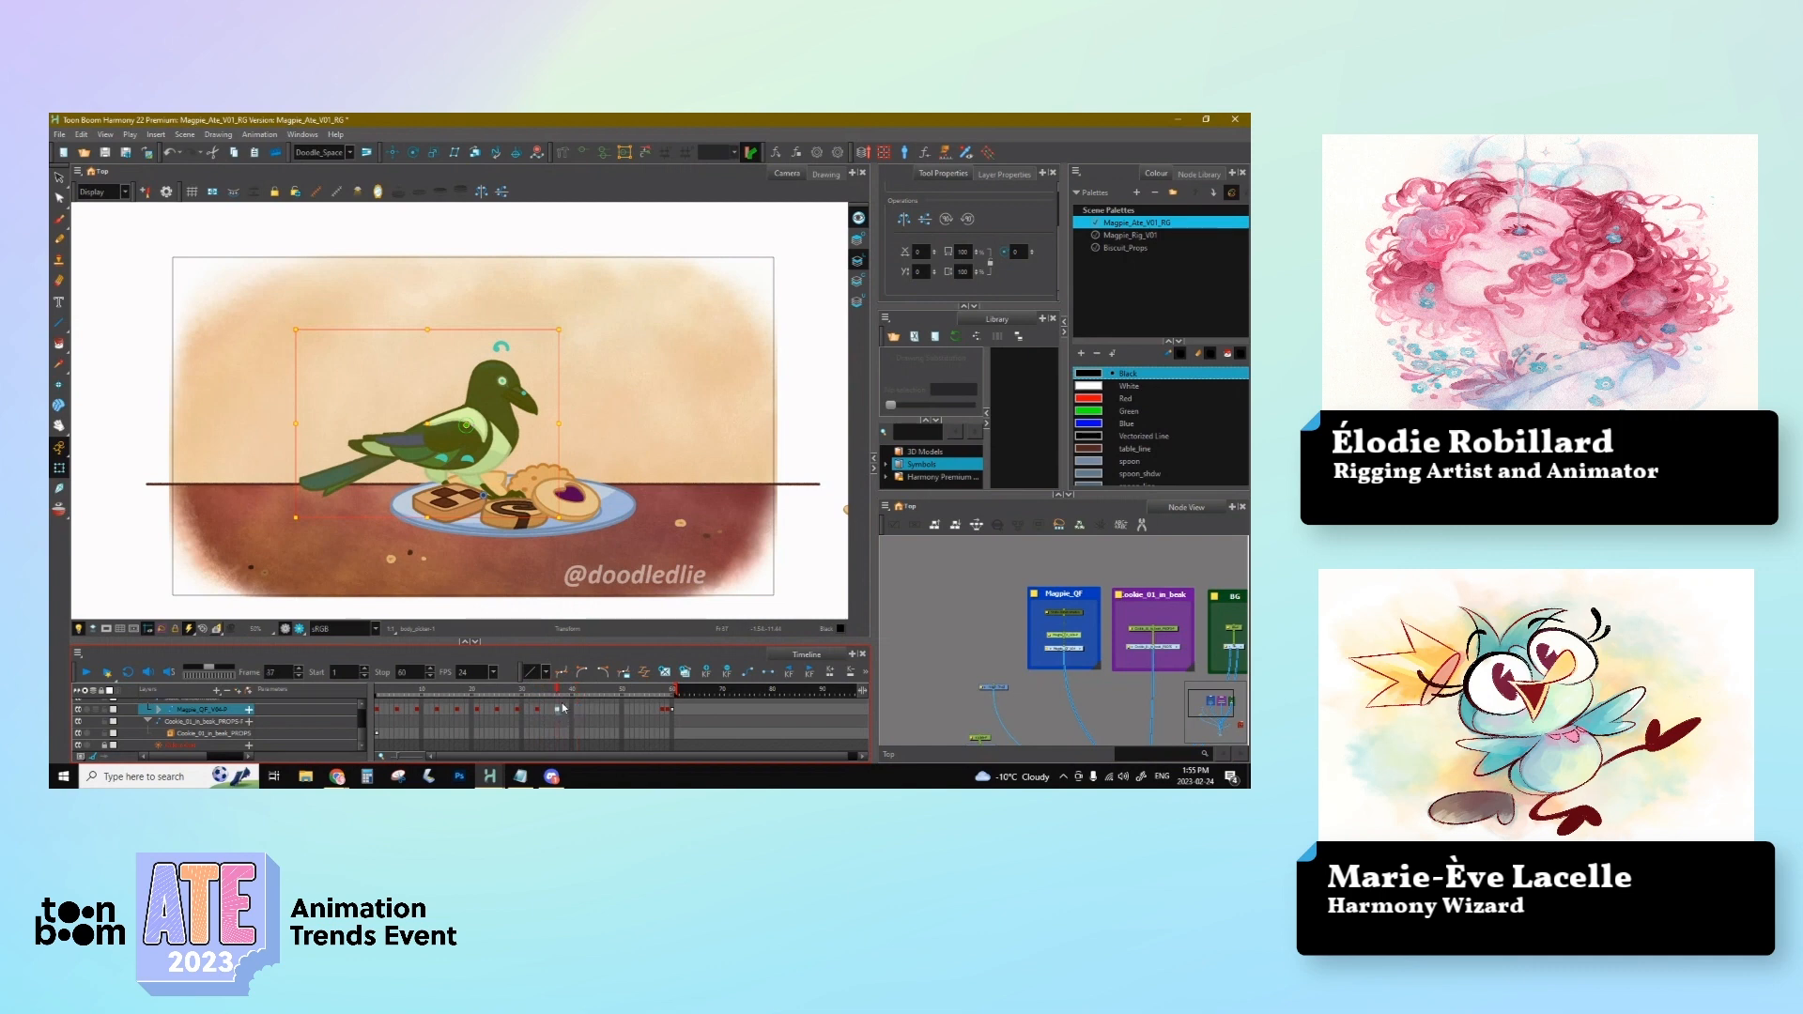
Step: Scrub the timeline around frames 33 and 37 to compare the magpie's final landing poses
{"action": "left_click", "coordinate": [550, 692]}
{"action": "mouse_move", "coordinate": [550, 693]}
{"action": "left_mouse_down"}
{"action": "mouse_move", "coordinate": [525, 697]}
{"action": "mouse_move", "coordinate": [557, 706]}
{"action": "left_mouse_up"}
{"action": "left_click_drag", "start_coordinate": [558, 693], "coordinate": [542, 692]}
{"action": "left_click", "coordinate": [572, 710]}
{"action": "left_click", "coordinate": [574, 712]}
{"action": "left_click", "coordinate": [578, 716]}
{"action": "mouse_move", "coordinate": [575, 693]}
{"action": "left_mouse_down"}
{"action": "mouse_move", "coordinate": [512, 704]}
{"action": "mouse_move", "coordinate": [559, 706]}
{"action": "mouse_move", "coordinate": [536, 704]}
{"action": "left_mouse_up"}
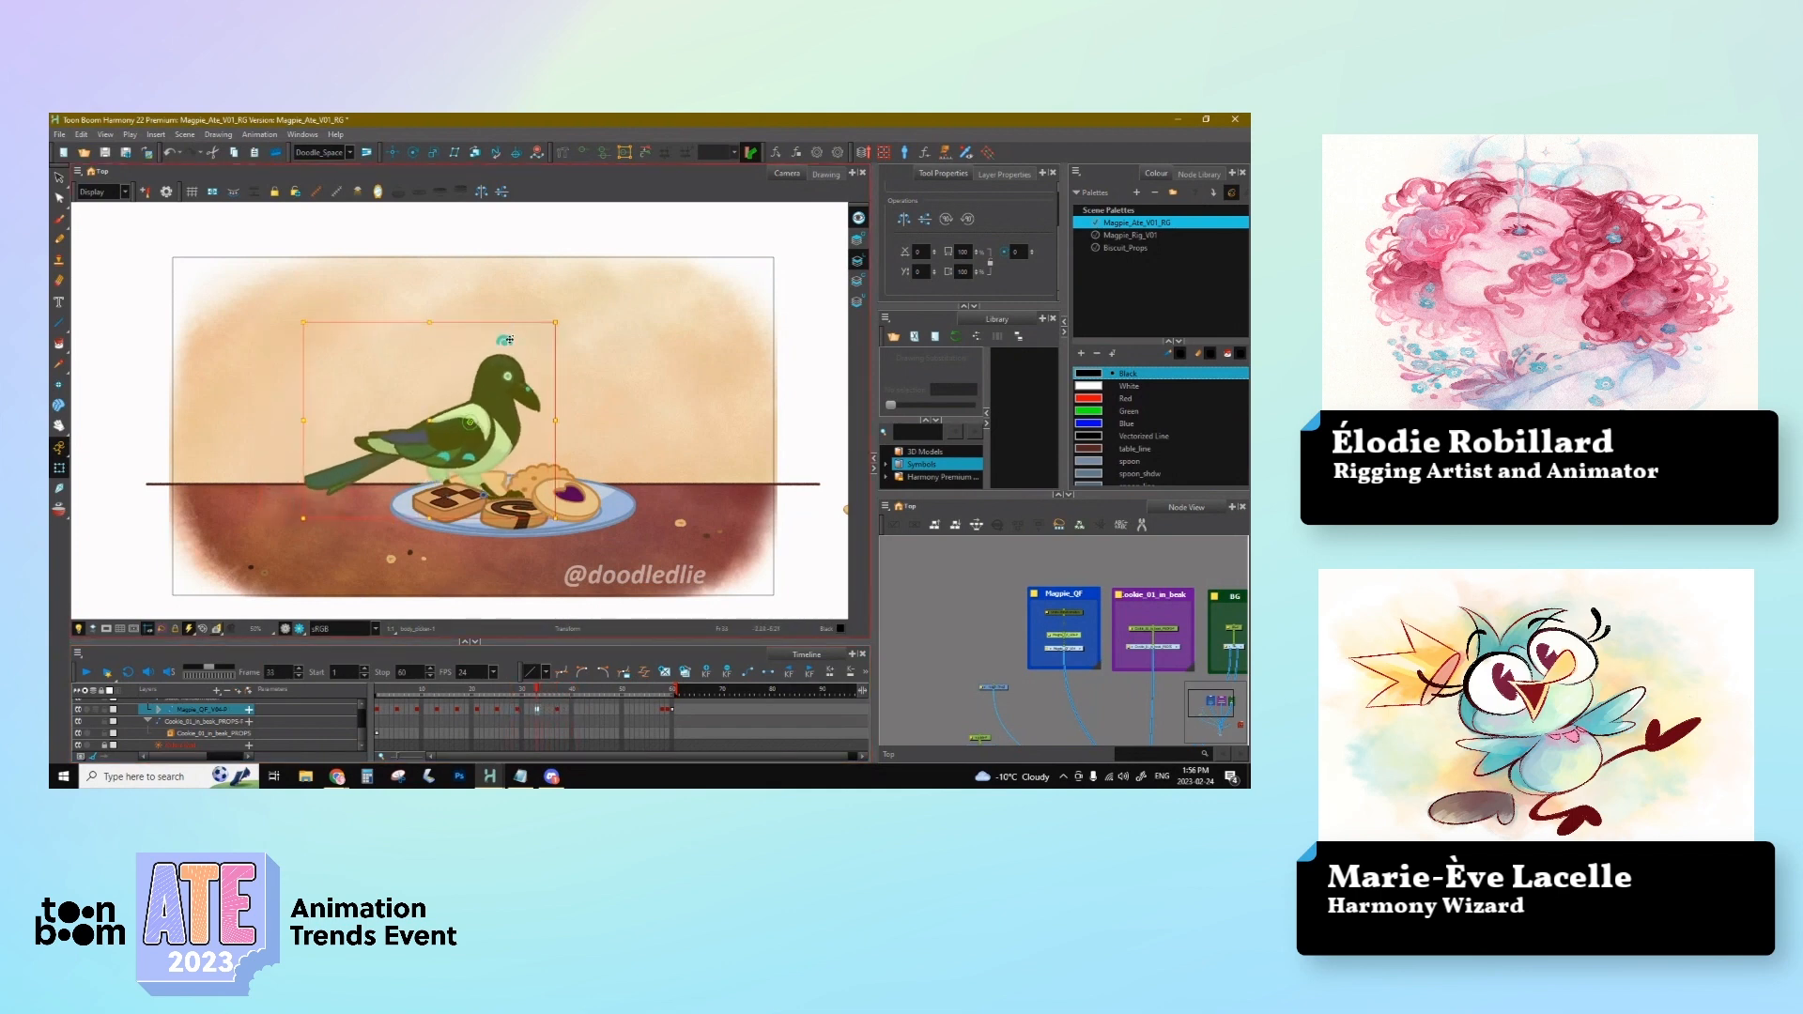
Step: Lower the magpie's body slightly on its landing pose at frame 33
{"action": "left_click", "coordinate": [507, 340]}
{"action": "left_click", "coordinate": [539, 693]}
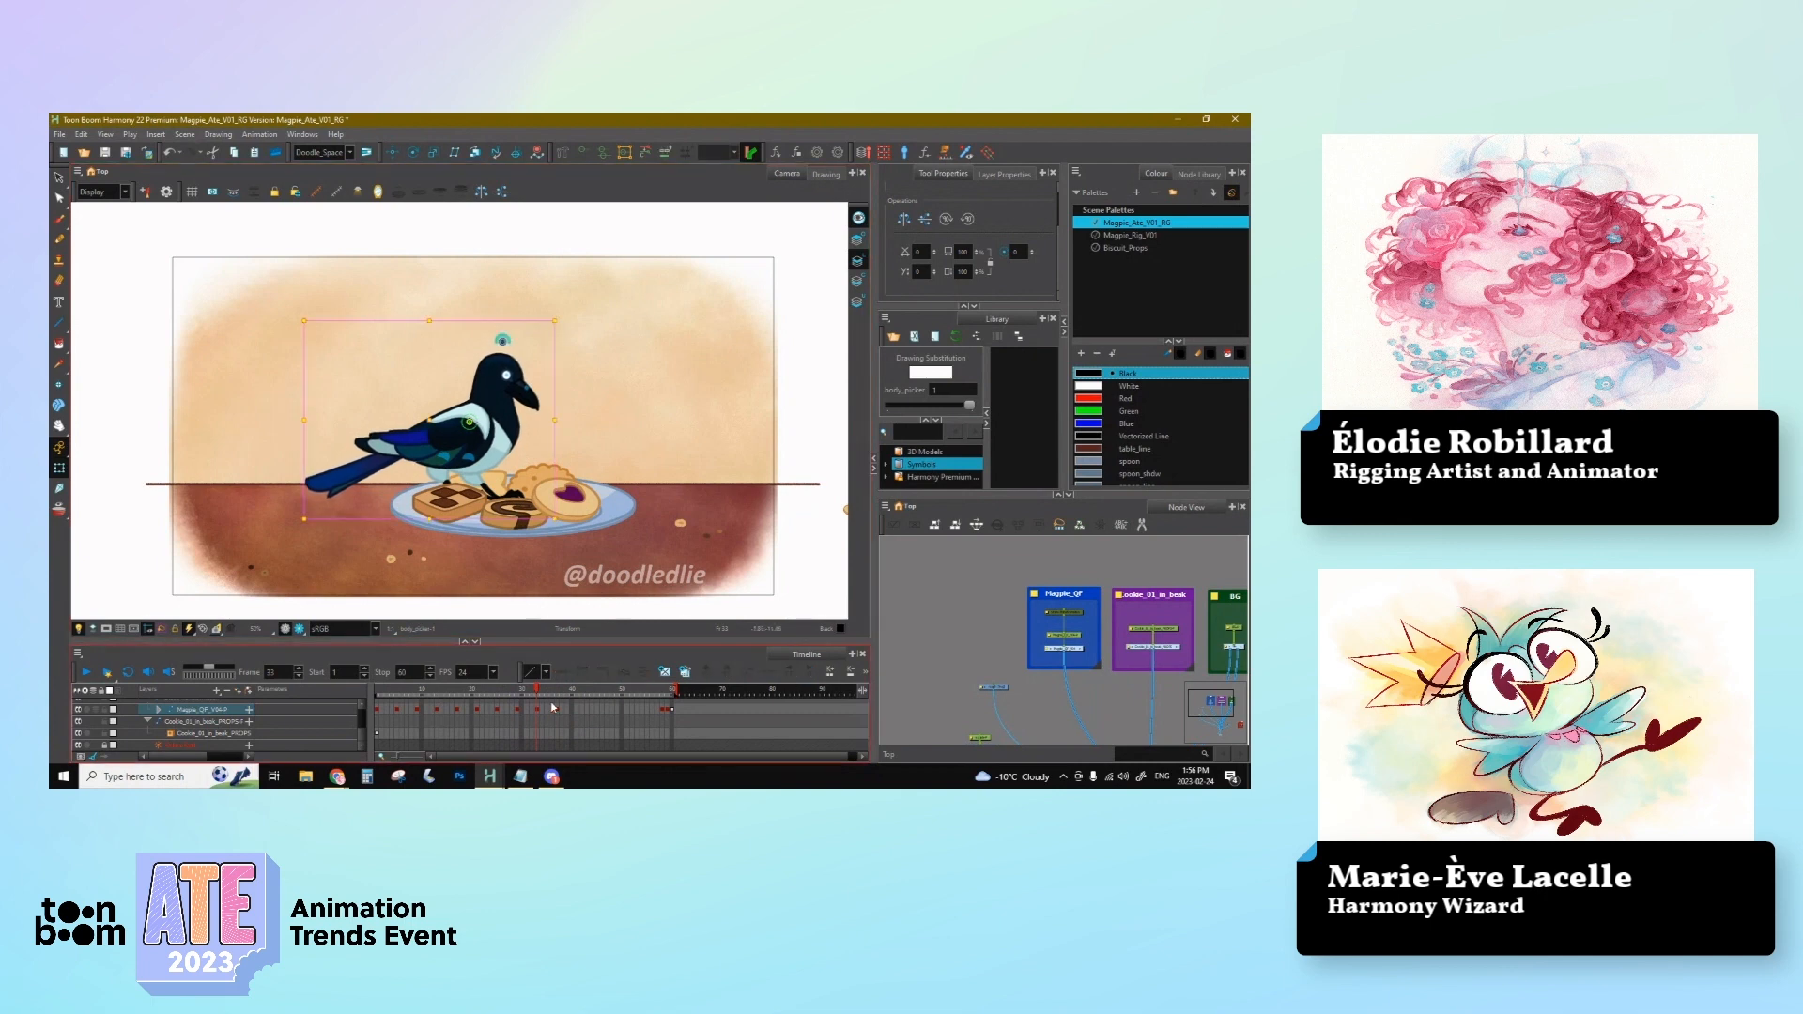
{"action": "mouse_move", "coordinate": [540, 693]}
{"action": "left_mouse_down"}
{"action": "mouse_move", "coordinate": [564, 706]}
{"action": "mouse_move", "coordinate": [536, 702]}
{"action": "left_mouse_up"}
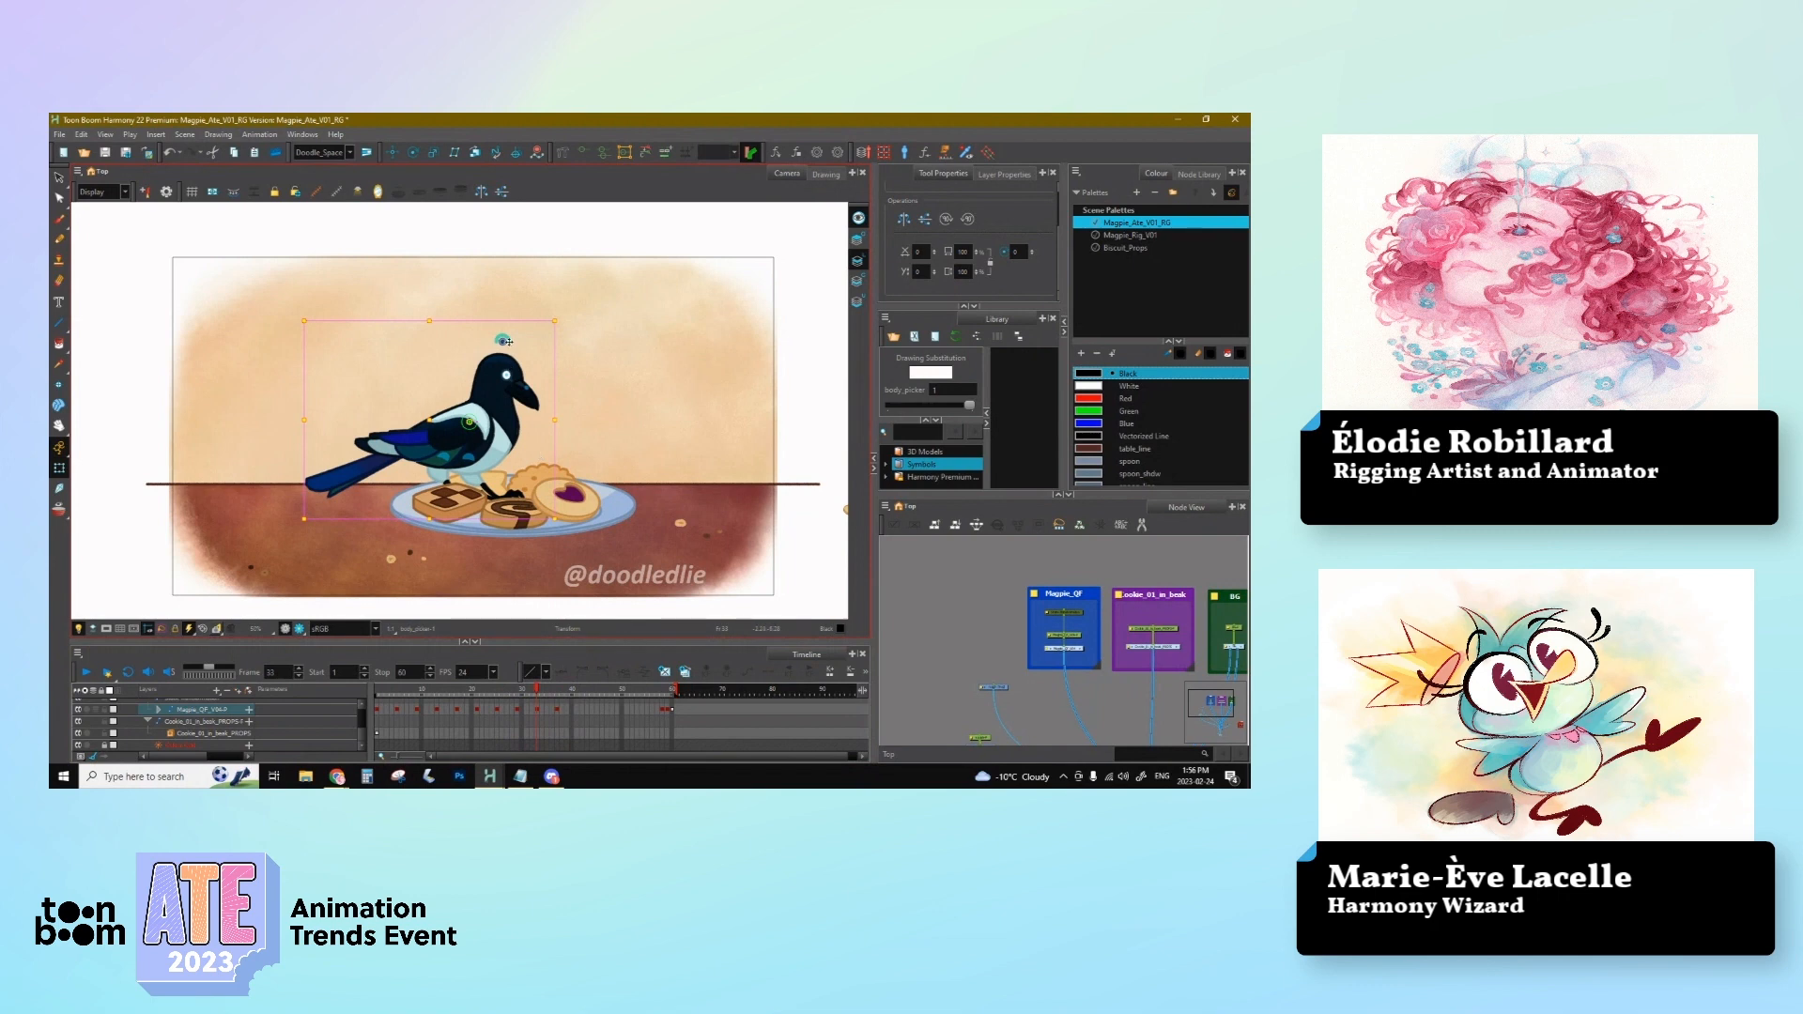
{"action": "left_click_drag", "start_coordinate": [508, 342], "coordinate": [507, 350]}
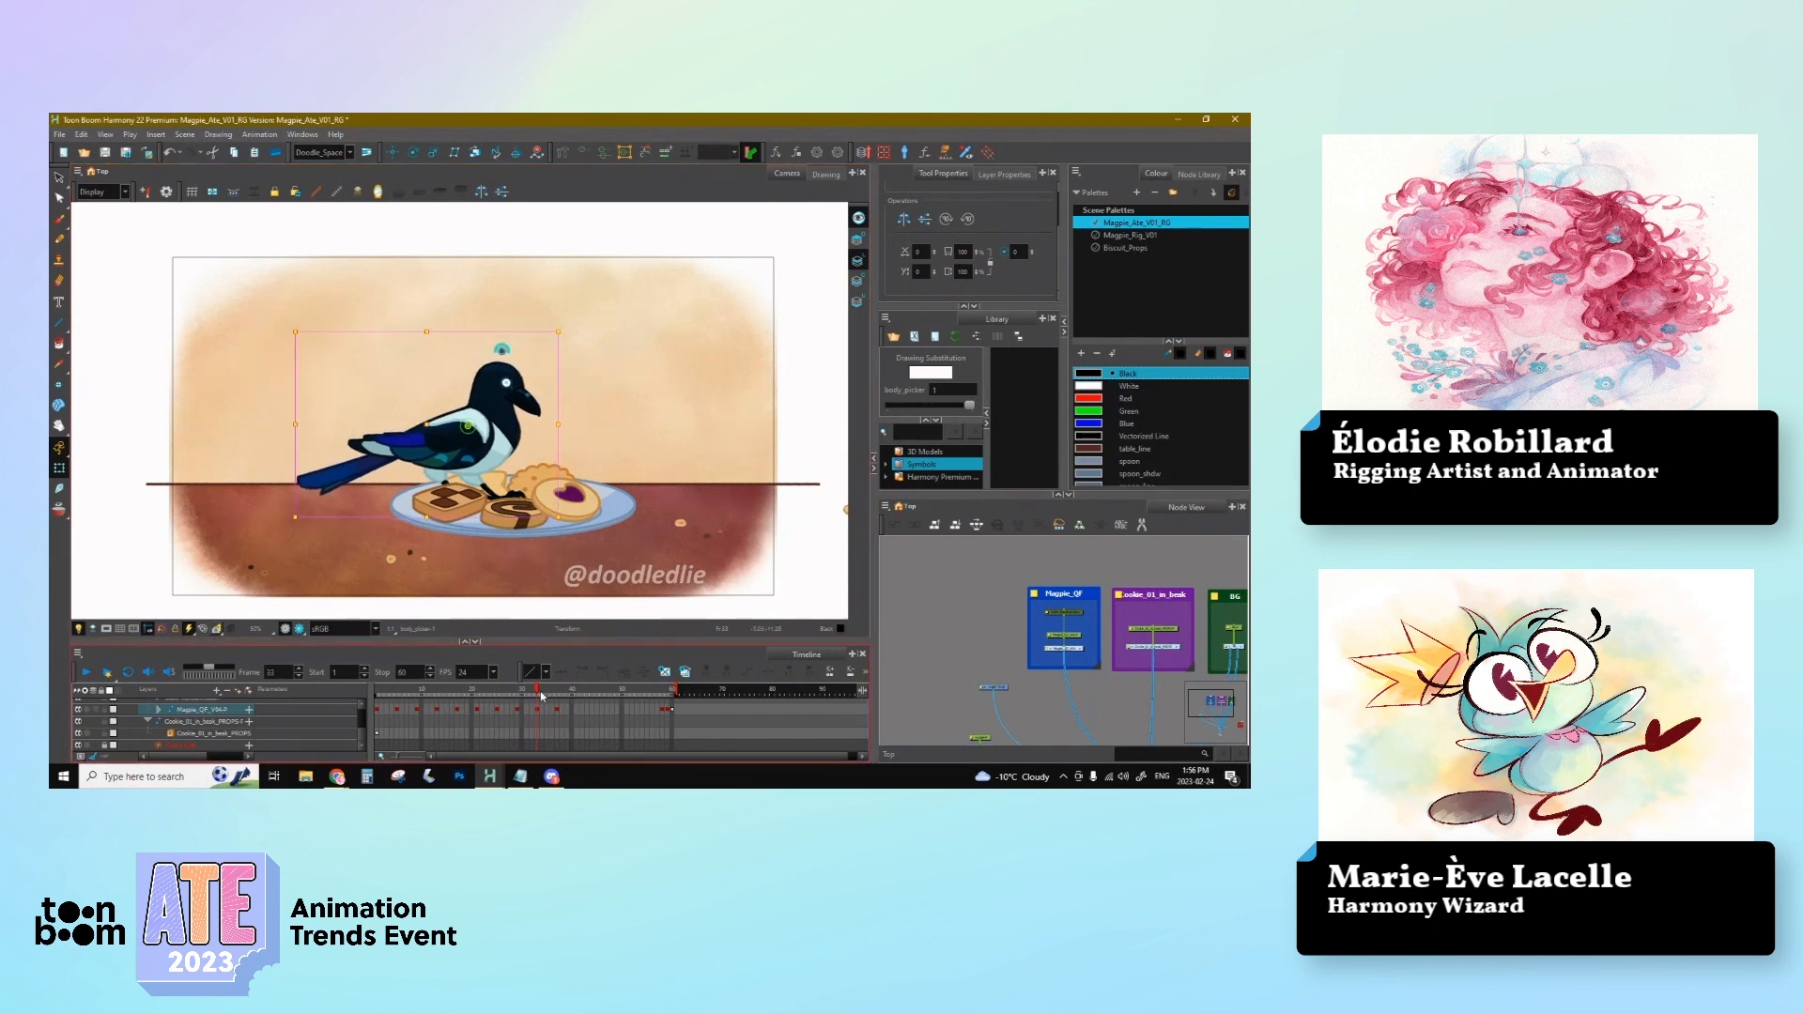
Step: Raise the magpie's body slightly up and to the right on its settling pose at frame 37
{"action": "left_click_drag", "start_coordinate": [541, 695], "coordinate": [557, 695]}
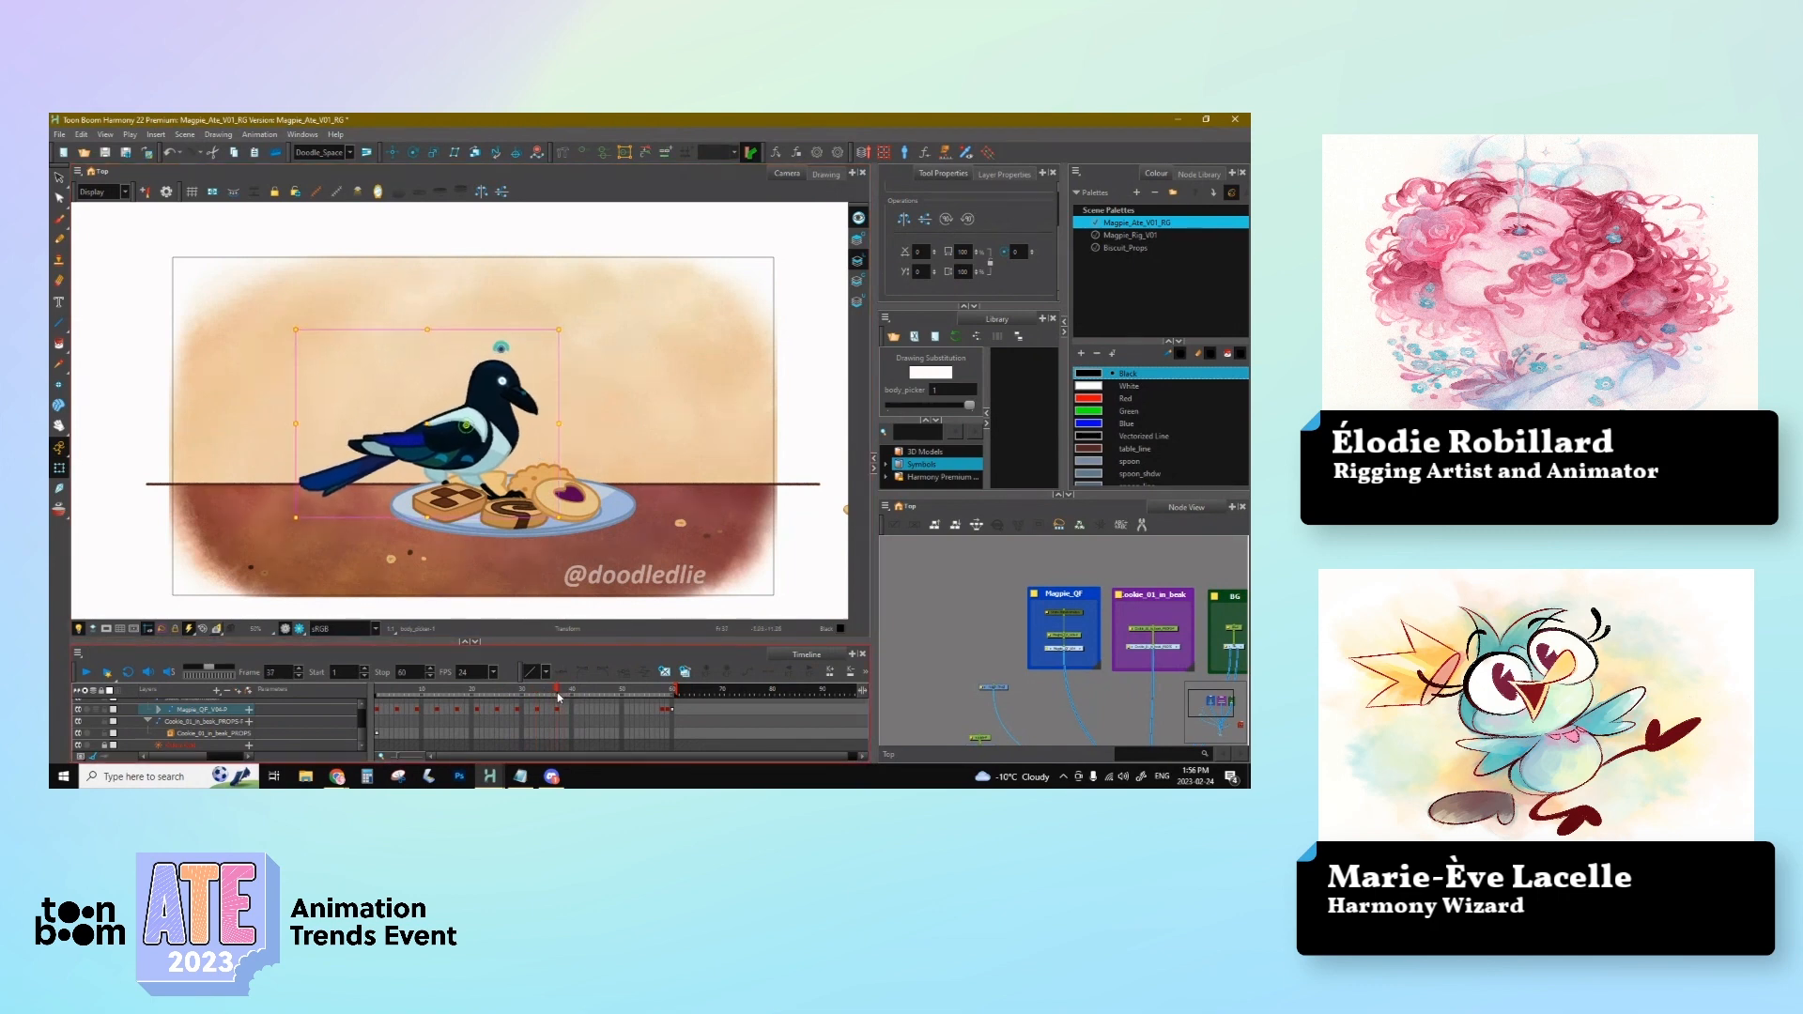
{"action": "left_click_drag", "start_coordinate": [506, 346], "coordinate": [512, 343]}
{"action": "mouse_move", "coordinate": [555, 693]}
{"action": "left_mouse_down"}
{"action": "mouse_move", "coordinate": [526, 698]}
{"action": "mouse_move", "coordinate": [557, 710]}
{"action": "left_mouse_up"}
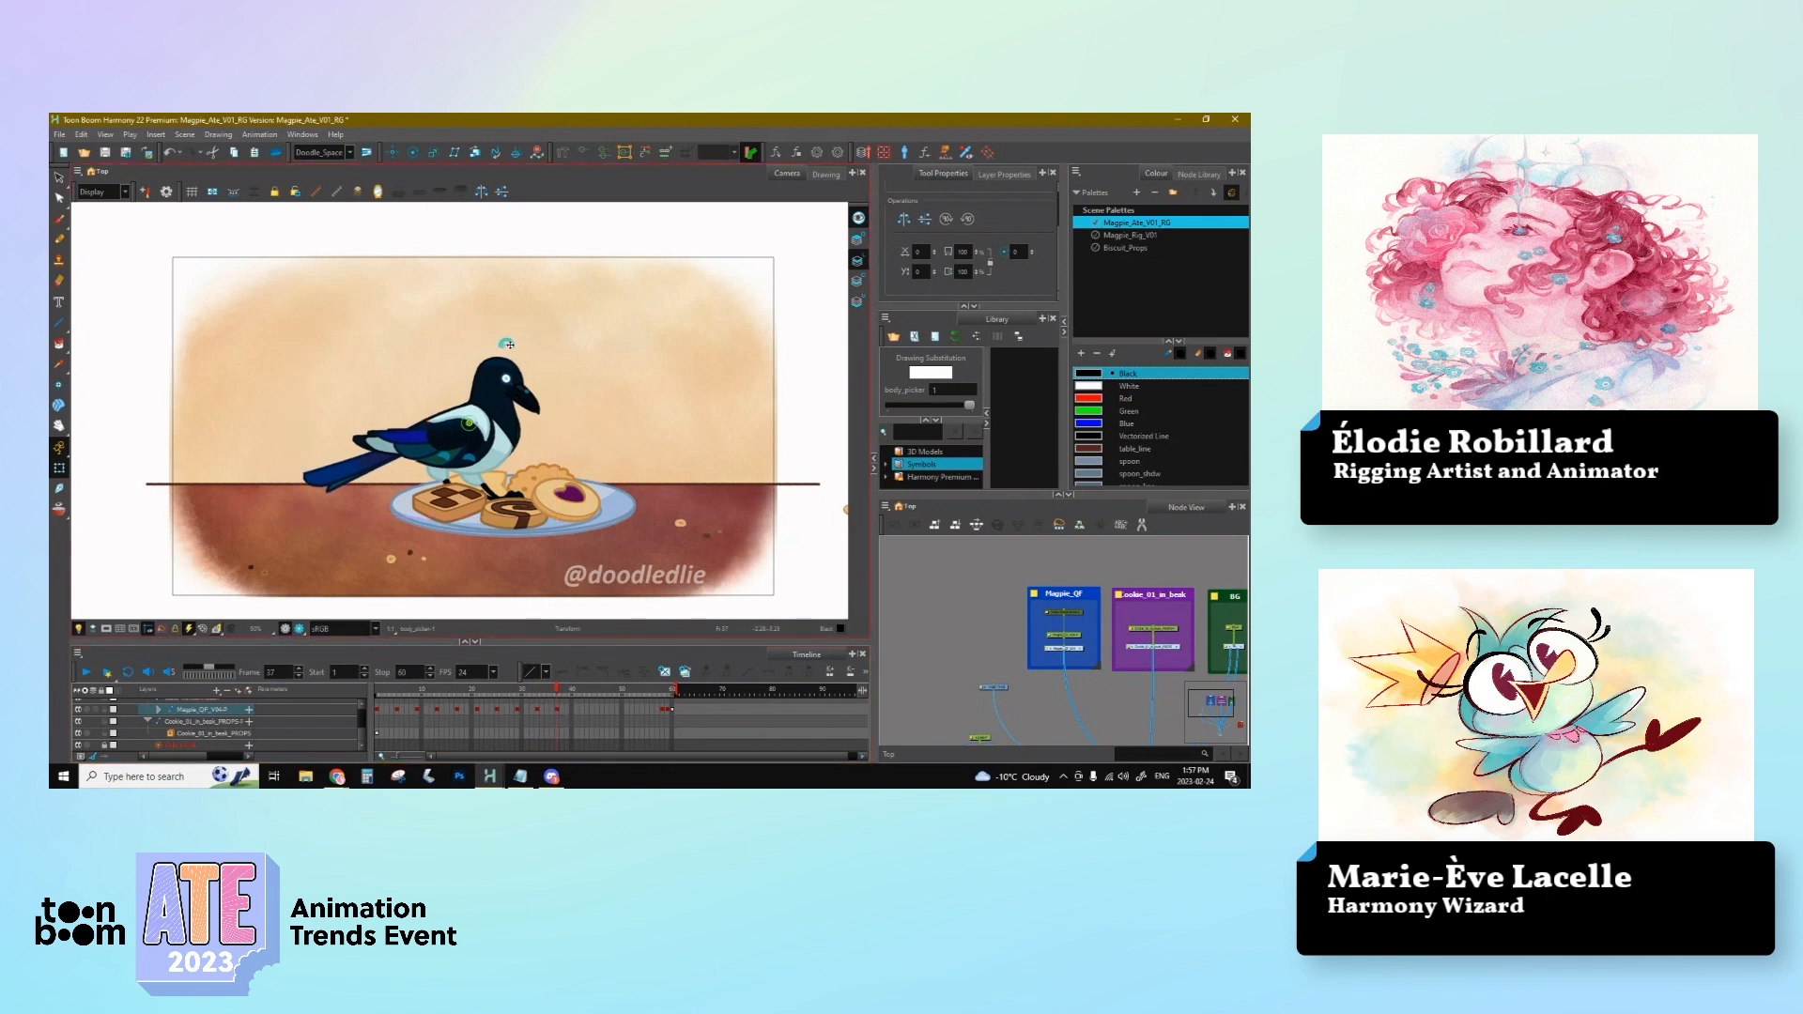
Step: Refine the magpie's frame 33 landing pose by nudging the body slightly down and to the left
{"action": "key", "text": "comma"}
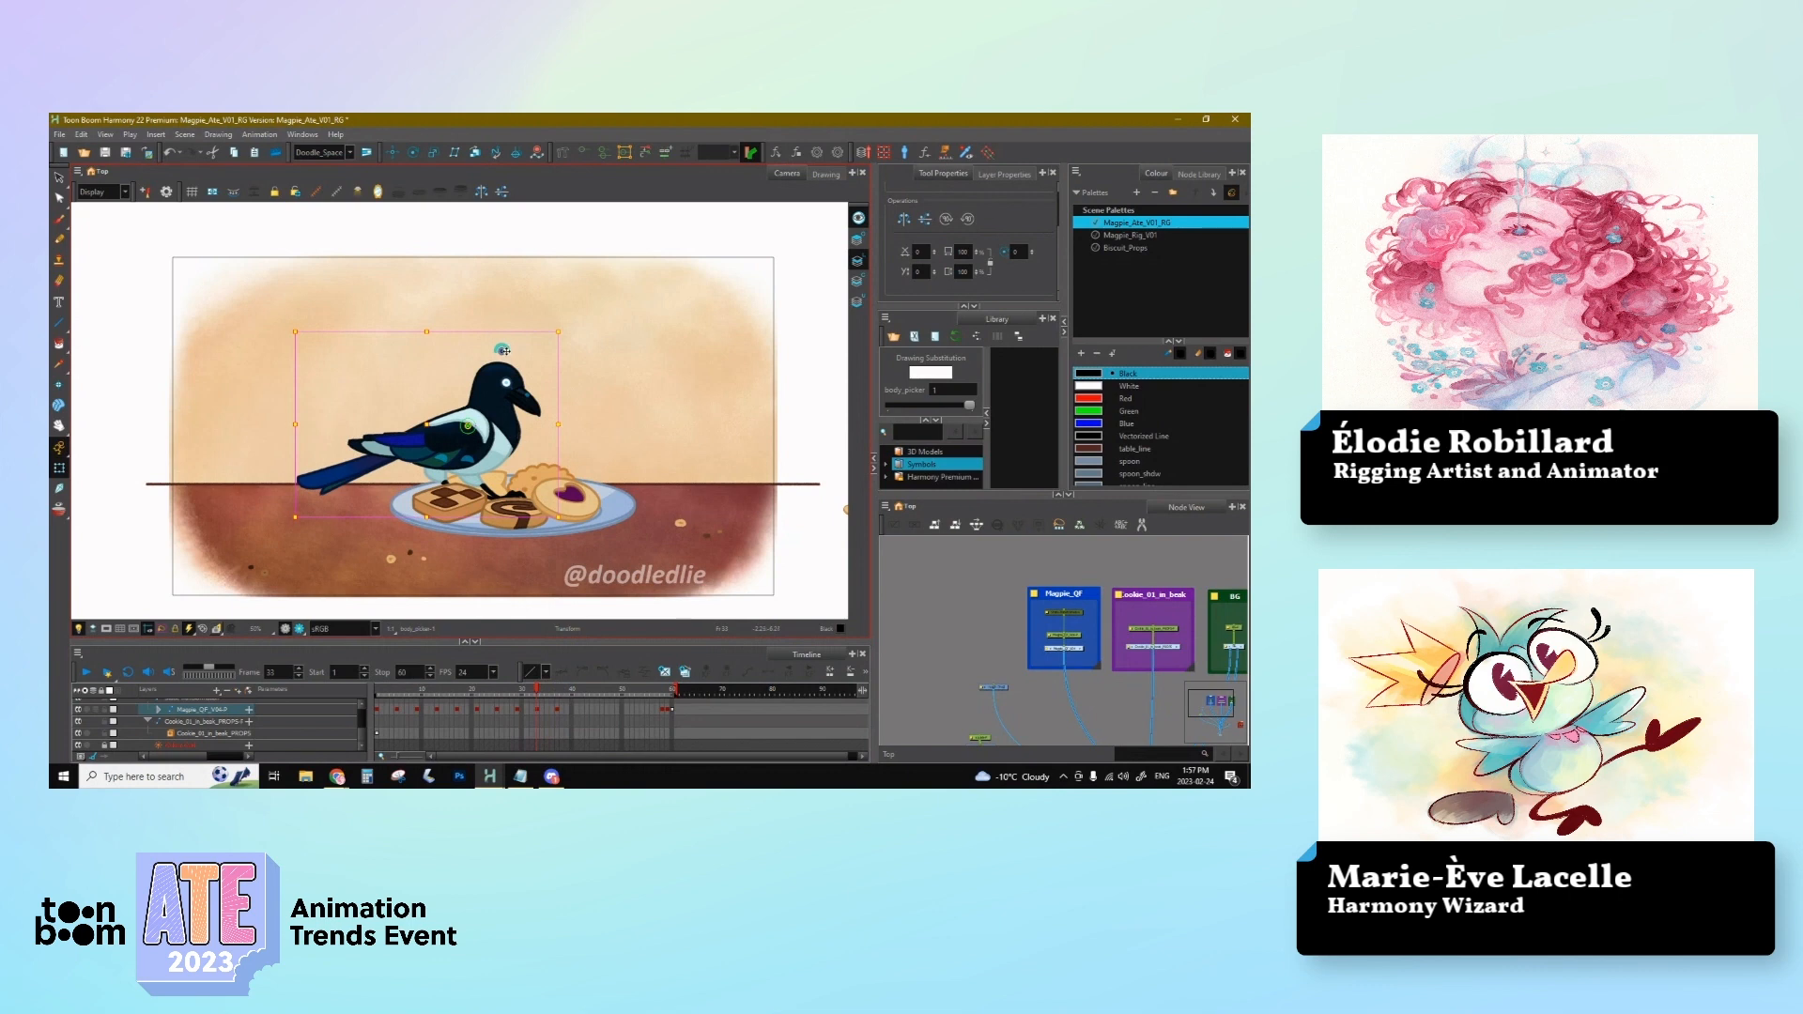
{"action": "left_click_drag", "start_coordinate": [505, 352], "coordinate": [505, 354]}
{"action": "left_click_drag", "start_coordinate": [503, 349], "coordinate": [500, 349]}
Step: Try to nudge the magpie's body on its frame 37 pose, and clear the selection
{"action": "mouse_move", "coordinate": [554, 692]}
{"action": "left_mouse_down"}
{"action": "mouse_move", "coordinate": [528, 695]}
{"action": "mouse_move", "coordinate": [559, 705]}
{"action": "left_mouse_up"}
{"action": "left_click_drag", "start_coordinate": [513, 343], "coordinate": [520, 347]}
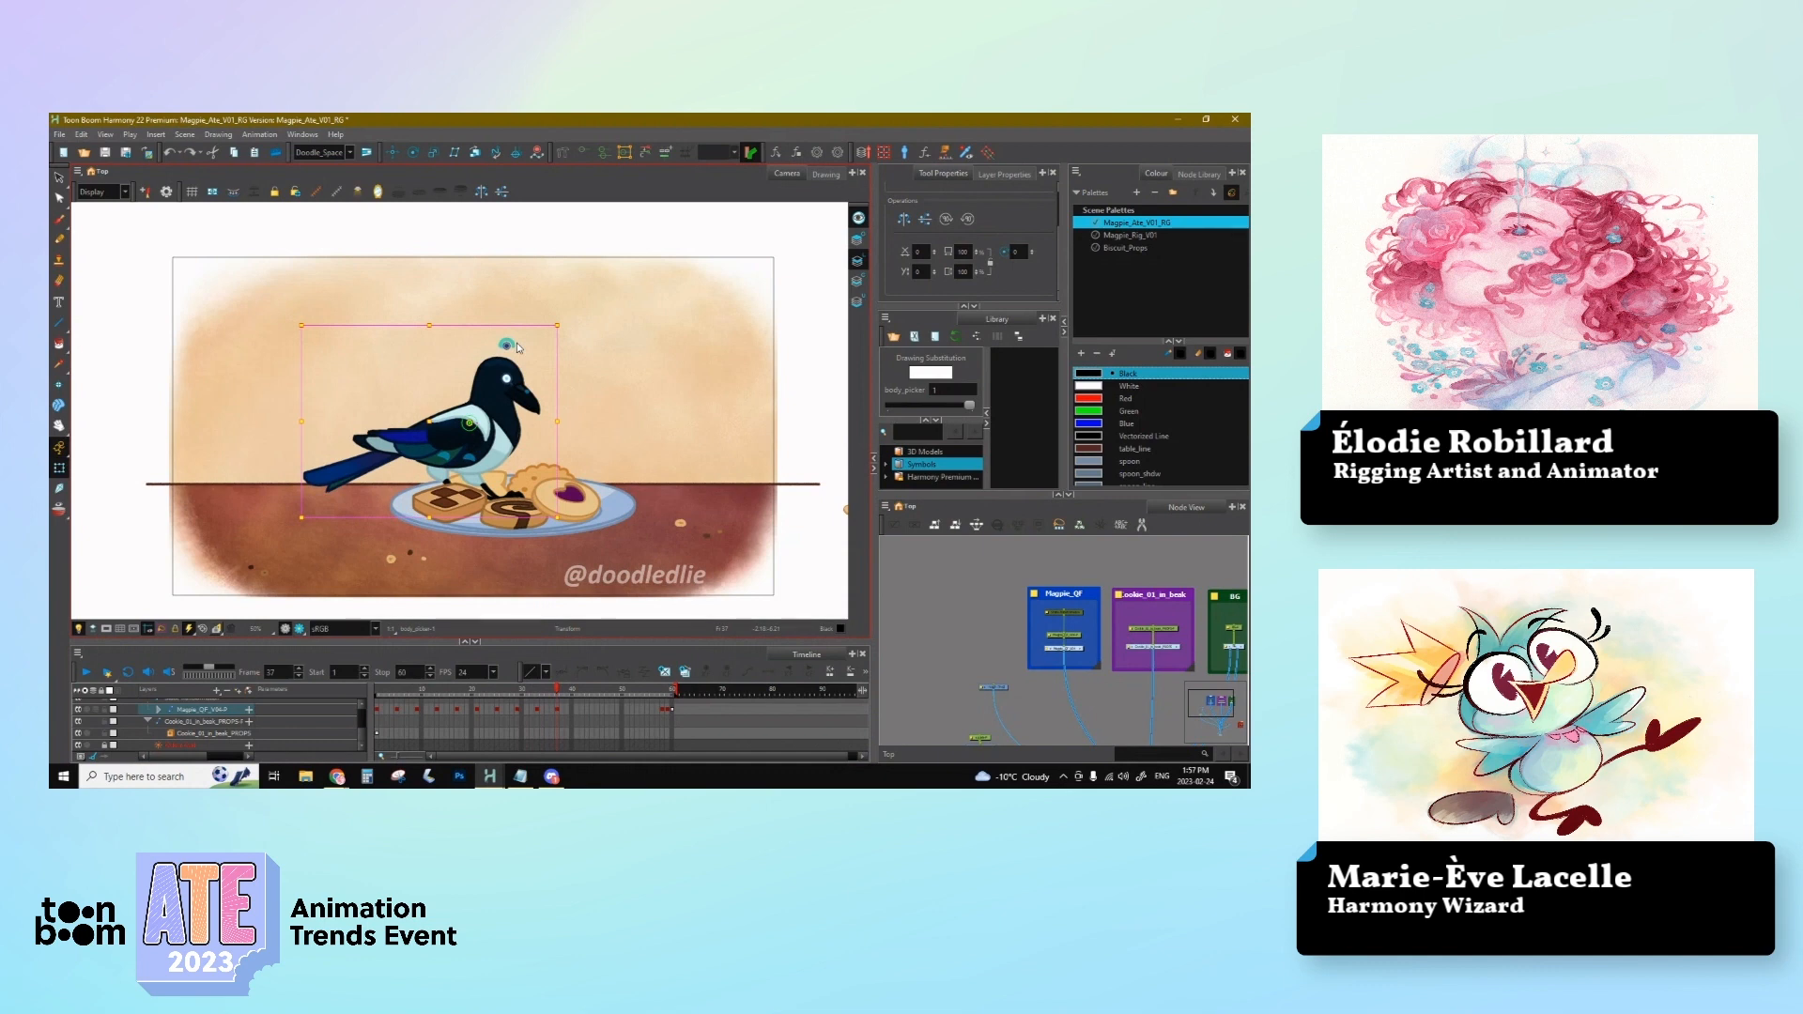
{"action": "left_click", "coordinate": [518, 348]}
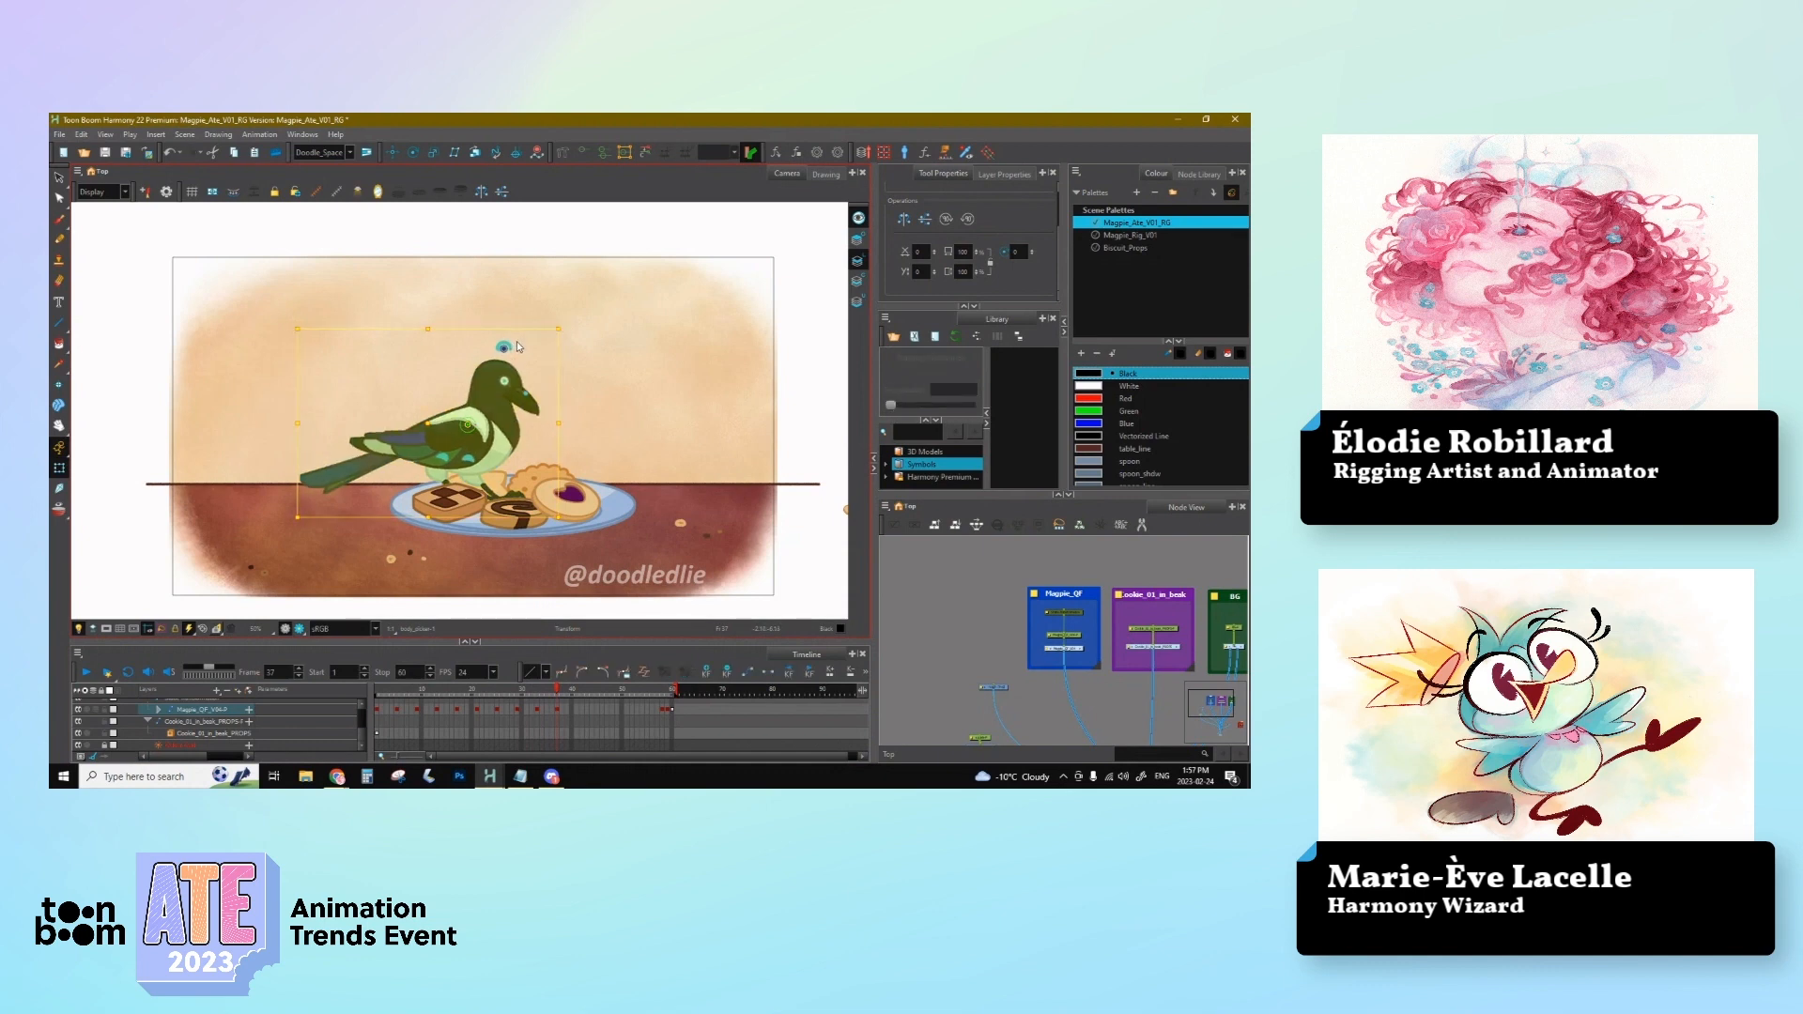
{"action": "left_click", "coordinate": [1016, 645]}
{"action": "left_click", "coordinate": [903, 610]}
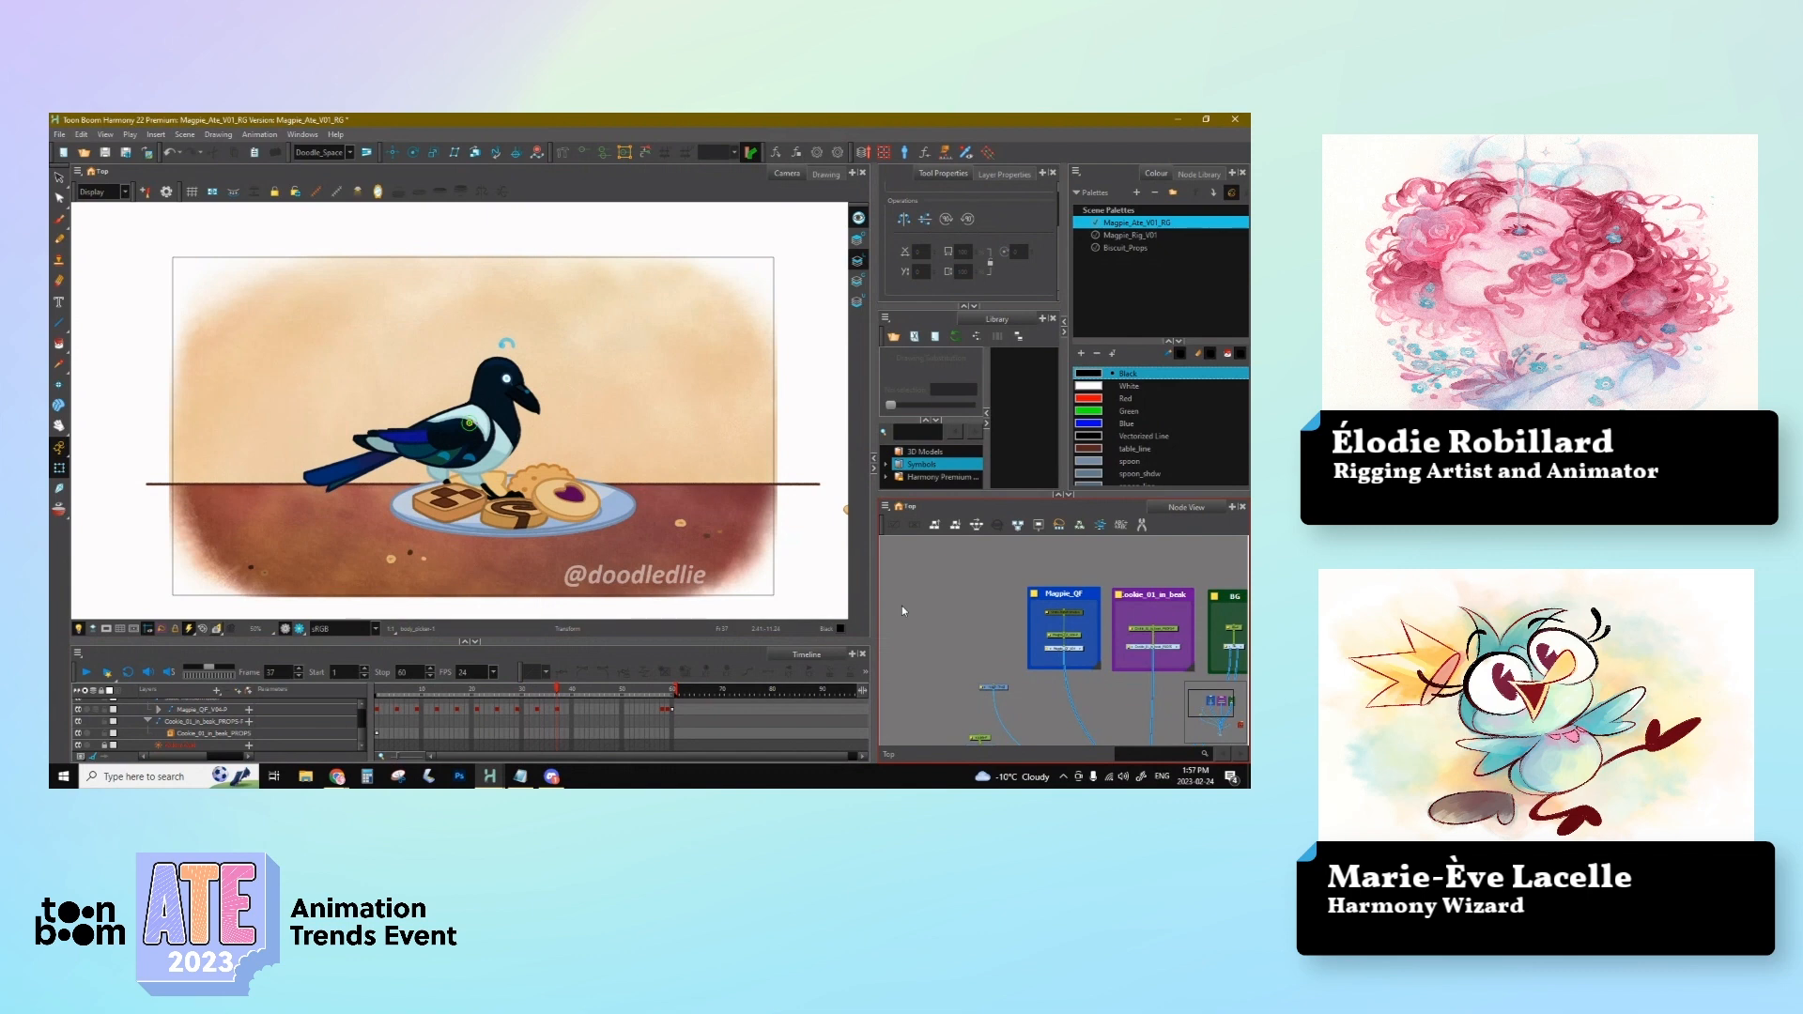
Step: Raise the magpie's body slightly on its first airborne pose at frame 5
{"action": "left_click", "coordinate": [554, 692]}
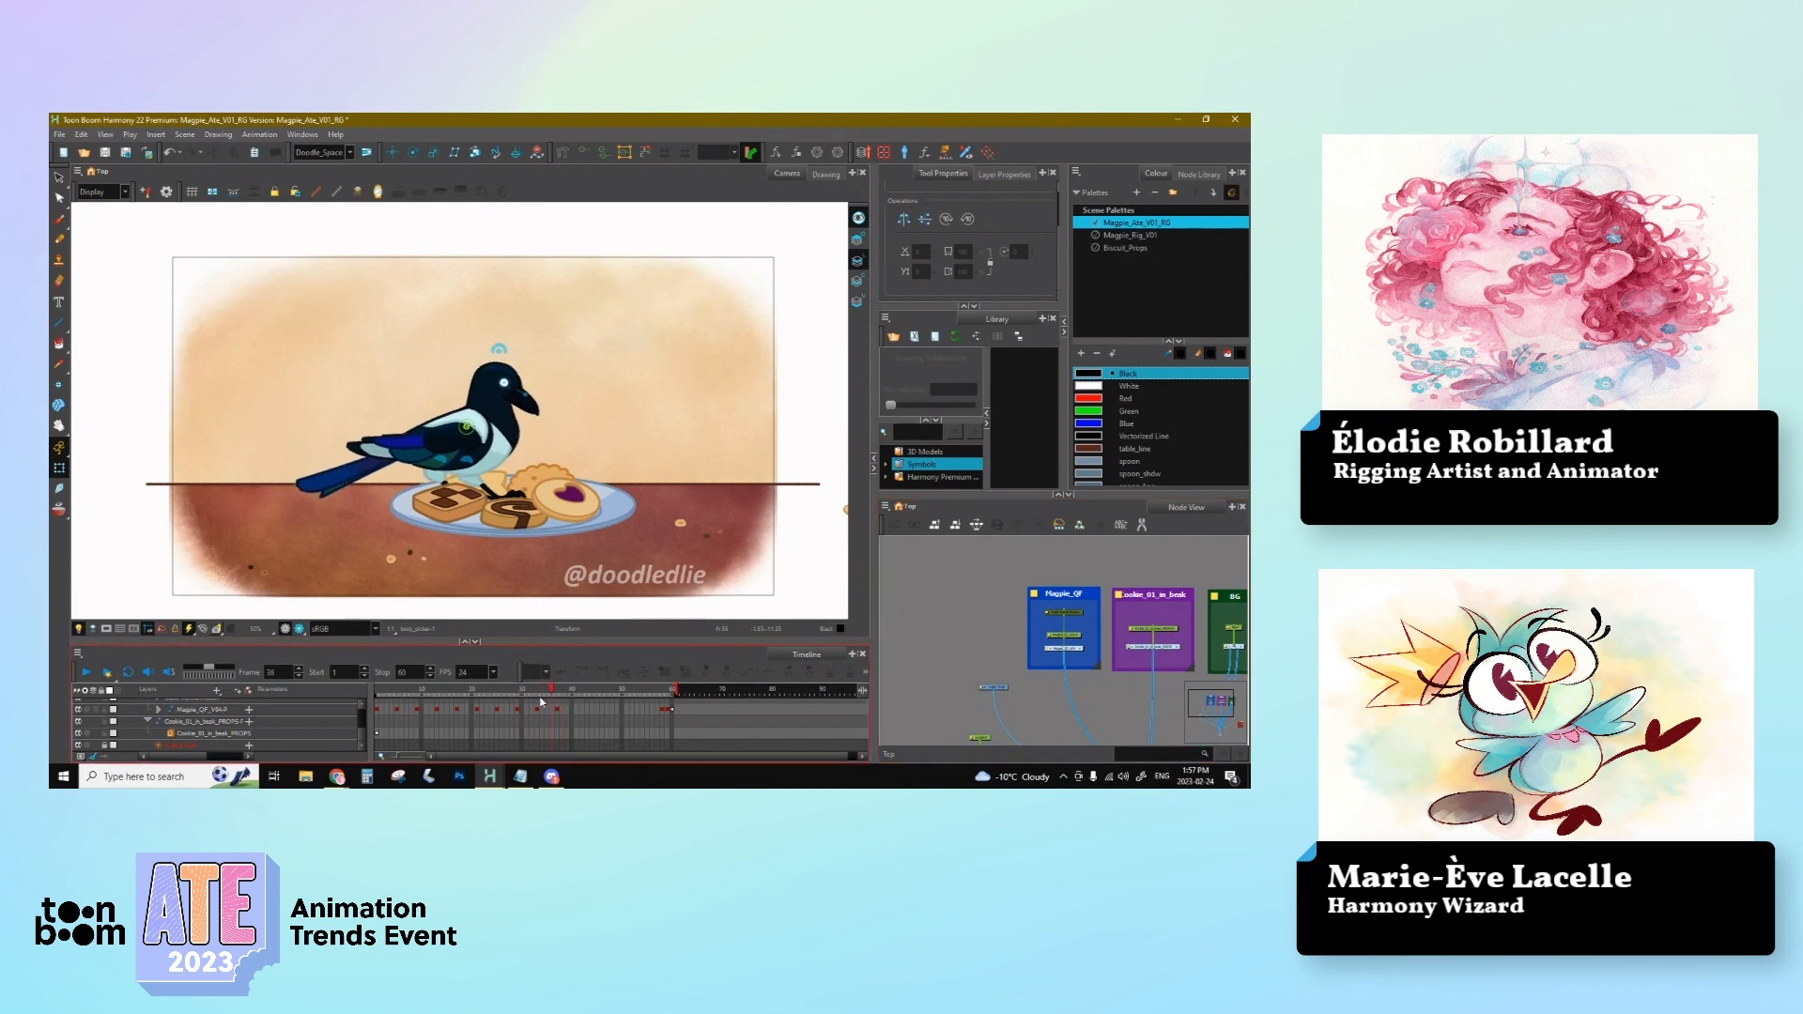
{"action": "left_click_drag", "start_coordinate": [541, 701], "coordinate": [398, 714]}
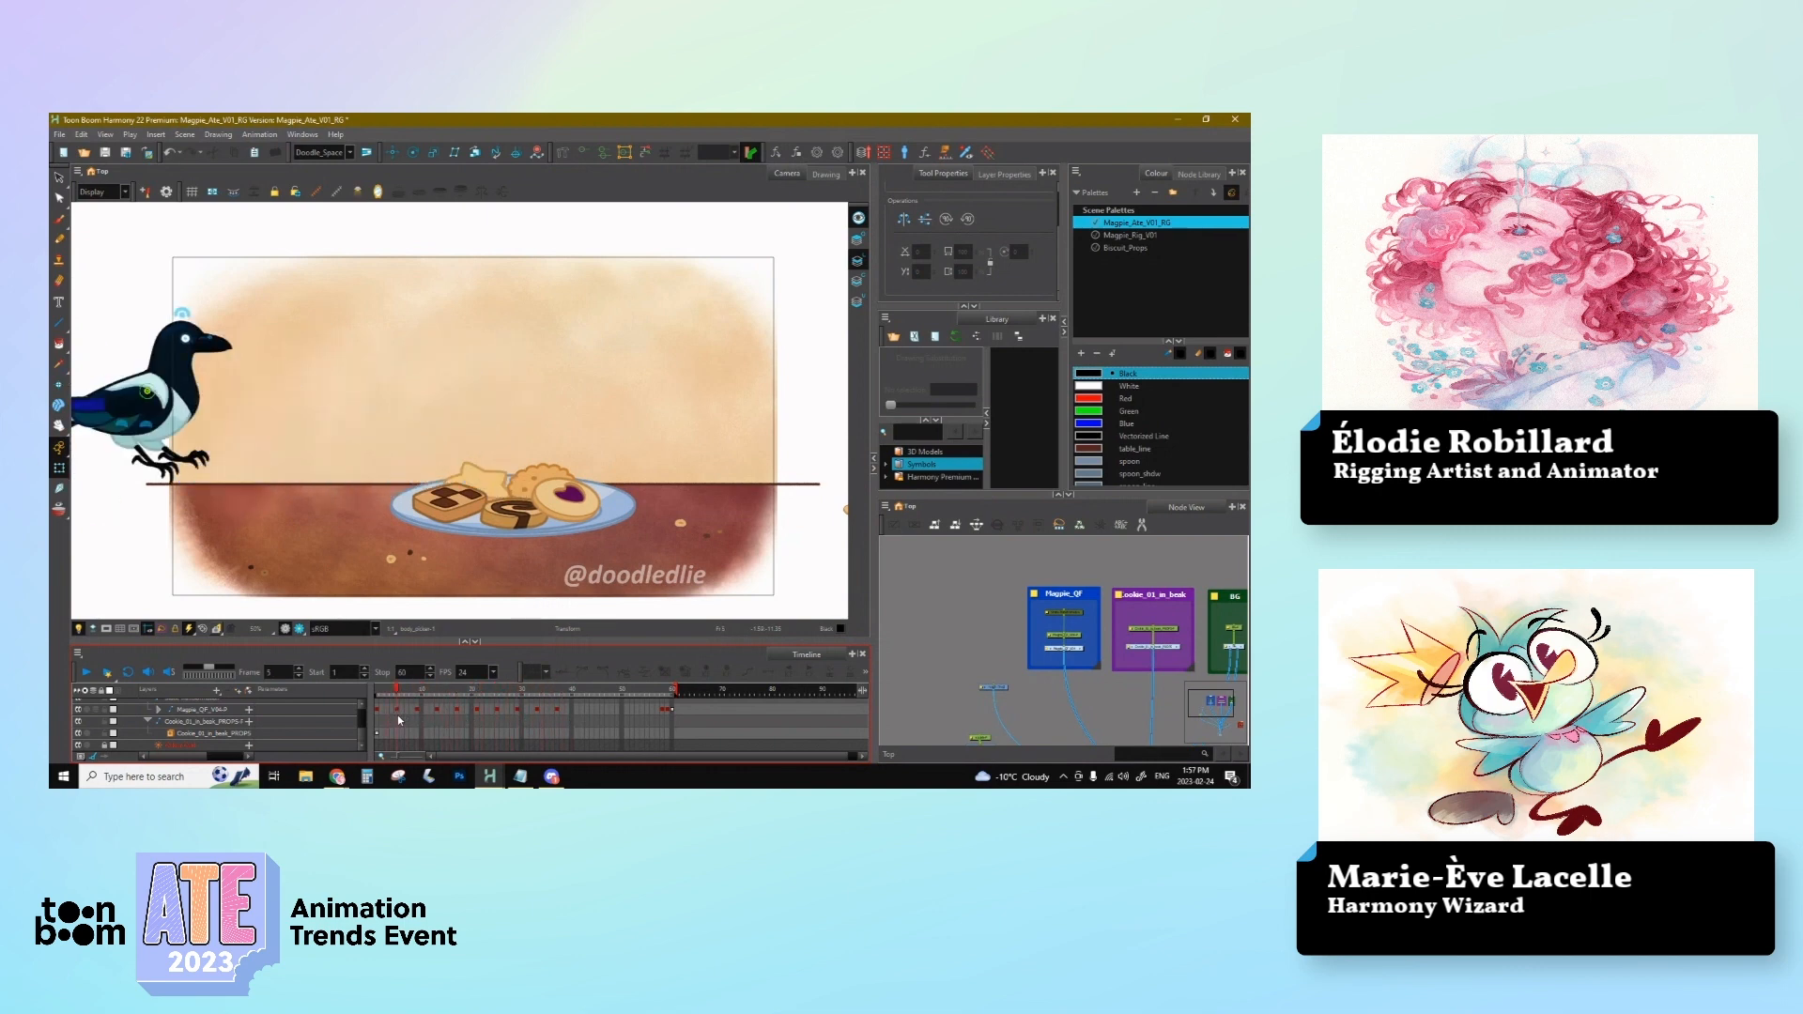
{"action": "left_click", "coordinate": [187, 312]}
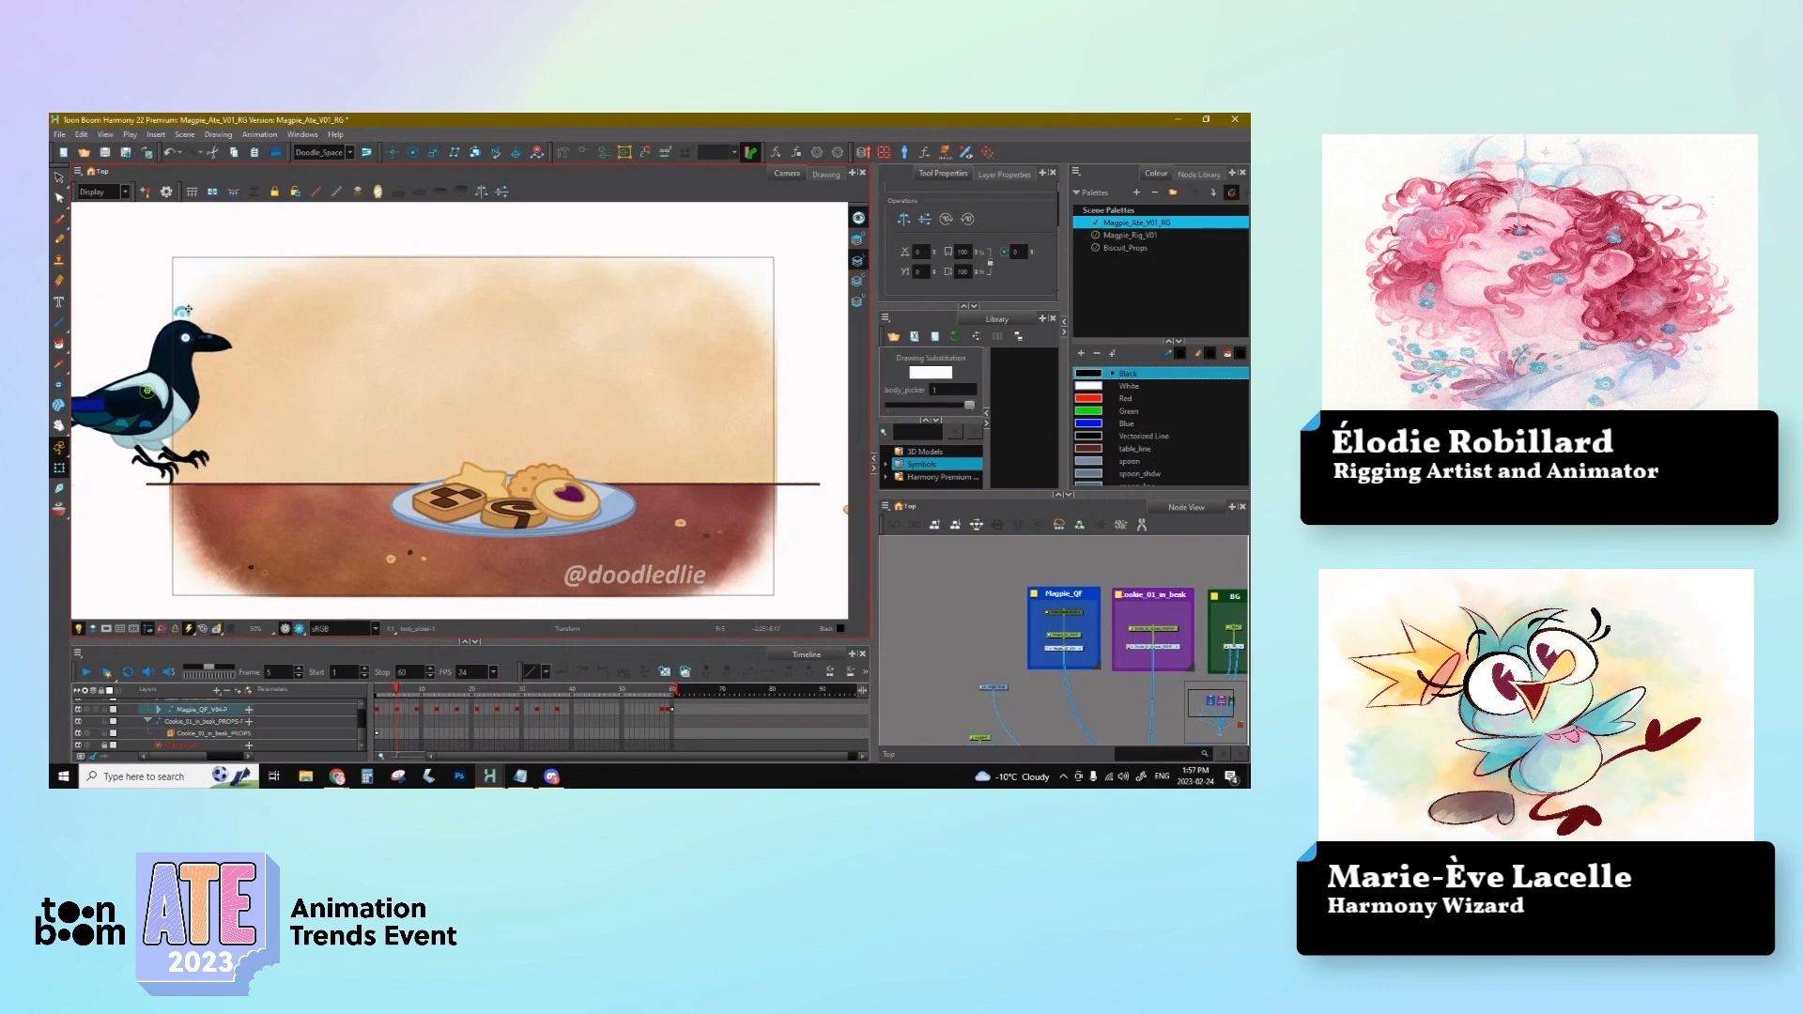
{"action": "left_click_drag", "start_coordinate": [188, 310], "coordinate": [186, 310]}
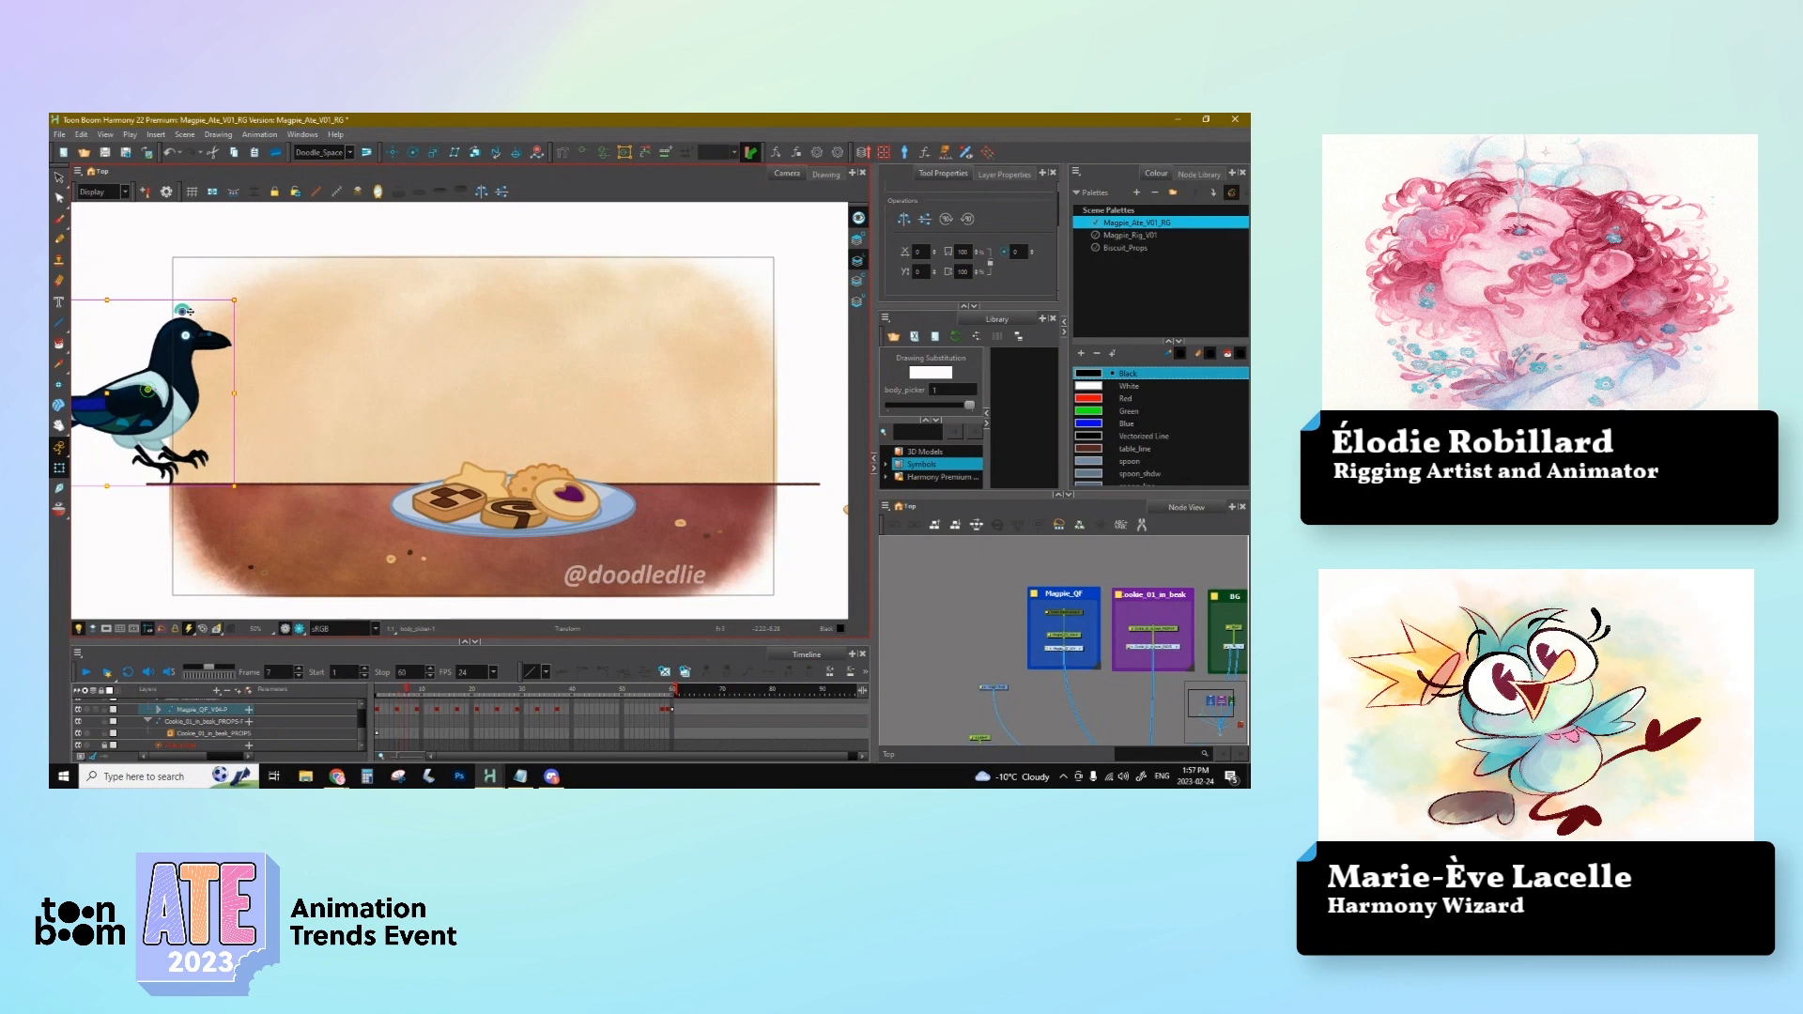
Step: Lower the magpie's body slightly on its landing pose at frame 9, comparing it with the preceding airborne pose
{"action": "key", "text": "period"}
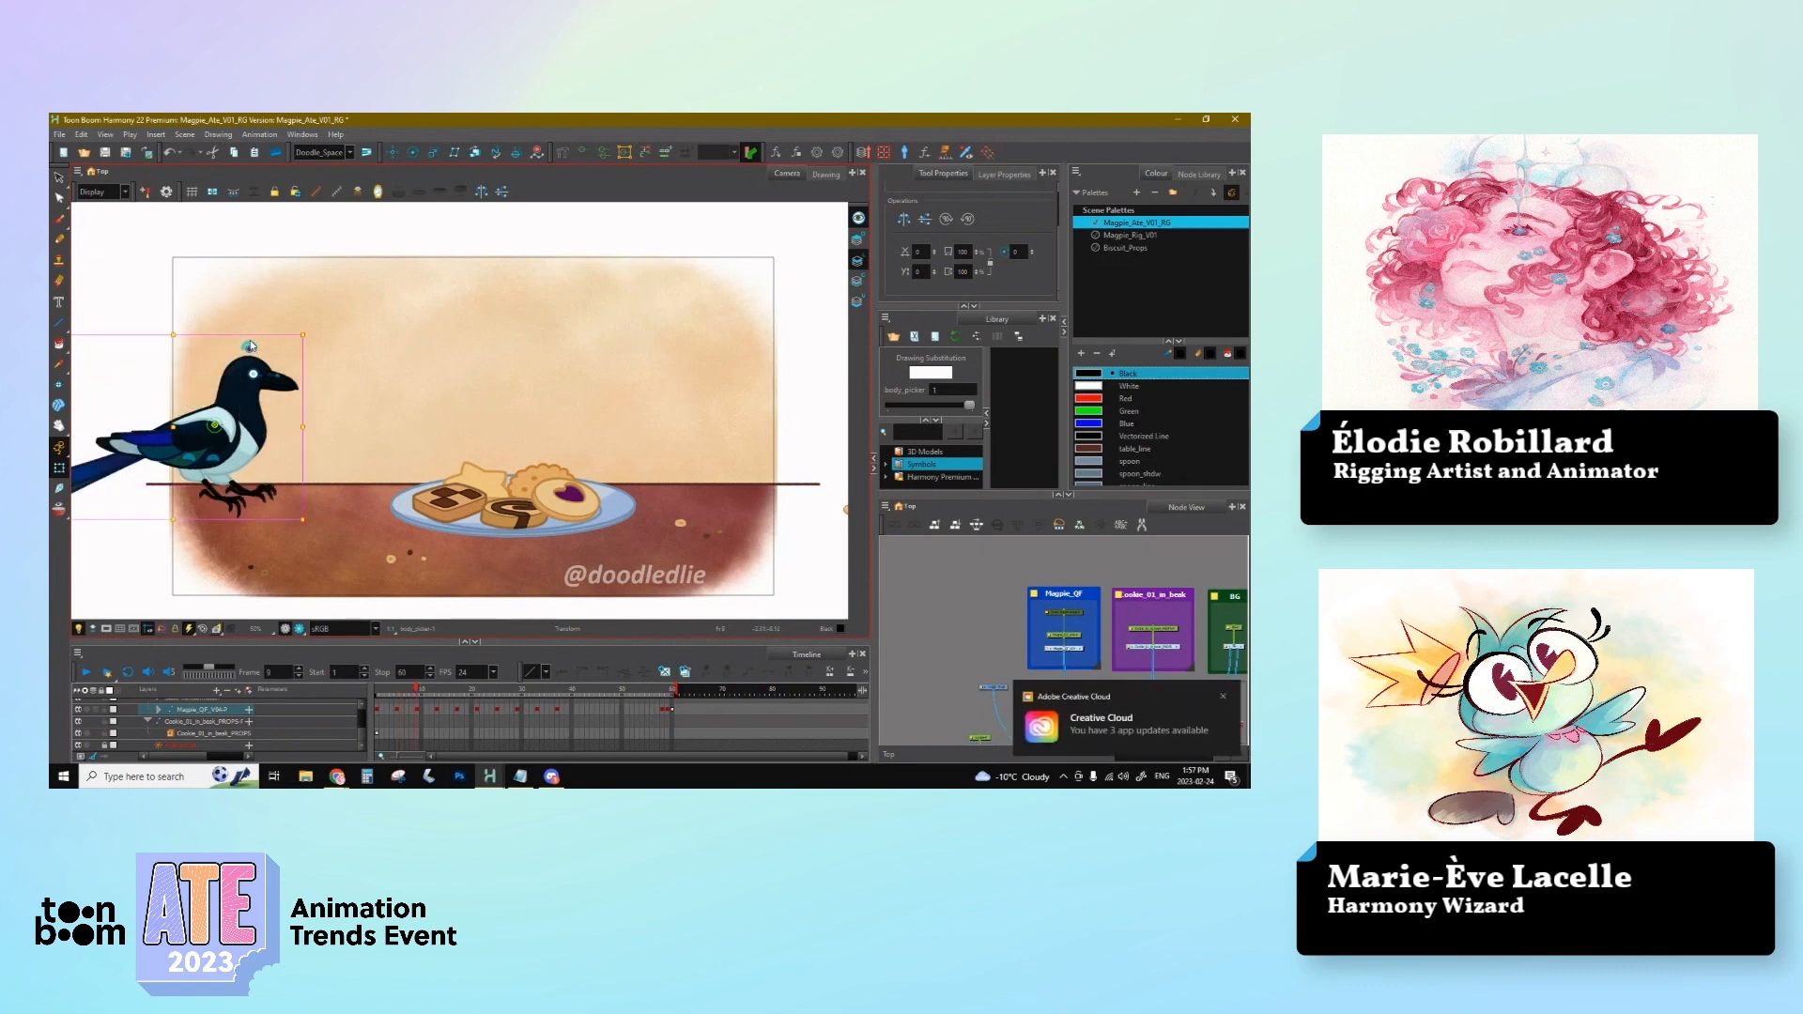
{"action": "left_click_drag", "start_coordinate": [249, 345], "coordinate": [249, 347]}
{"action": "key", "text": "comma"}
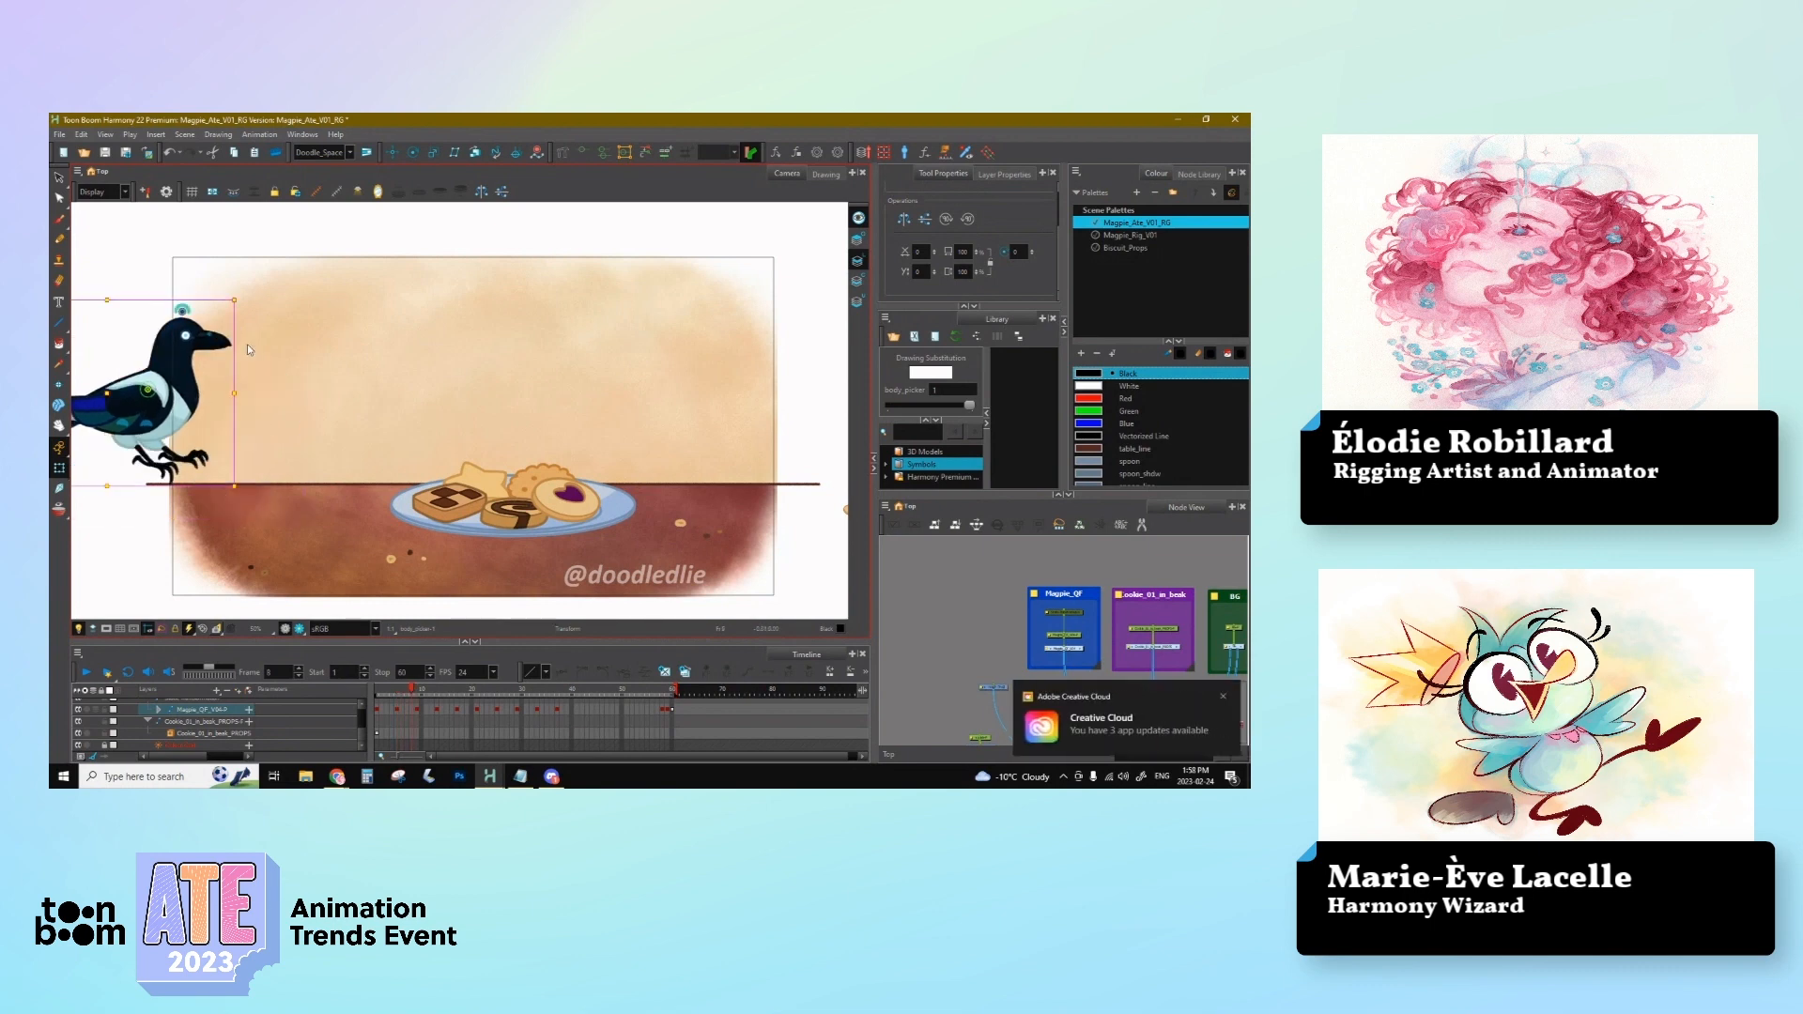
{"action": "key", "text": "period"}
Step: Nudge the magpie's body on its frame 13 airborne pose and lower it slightly on its frame 17 landing pose
{"action": "left_click", "coordinate": [437, 689]}
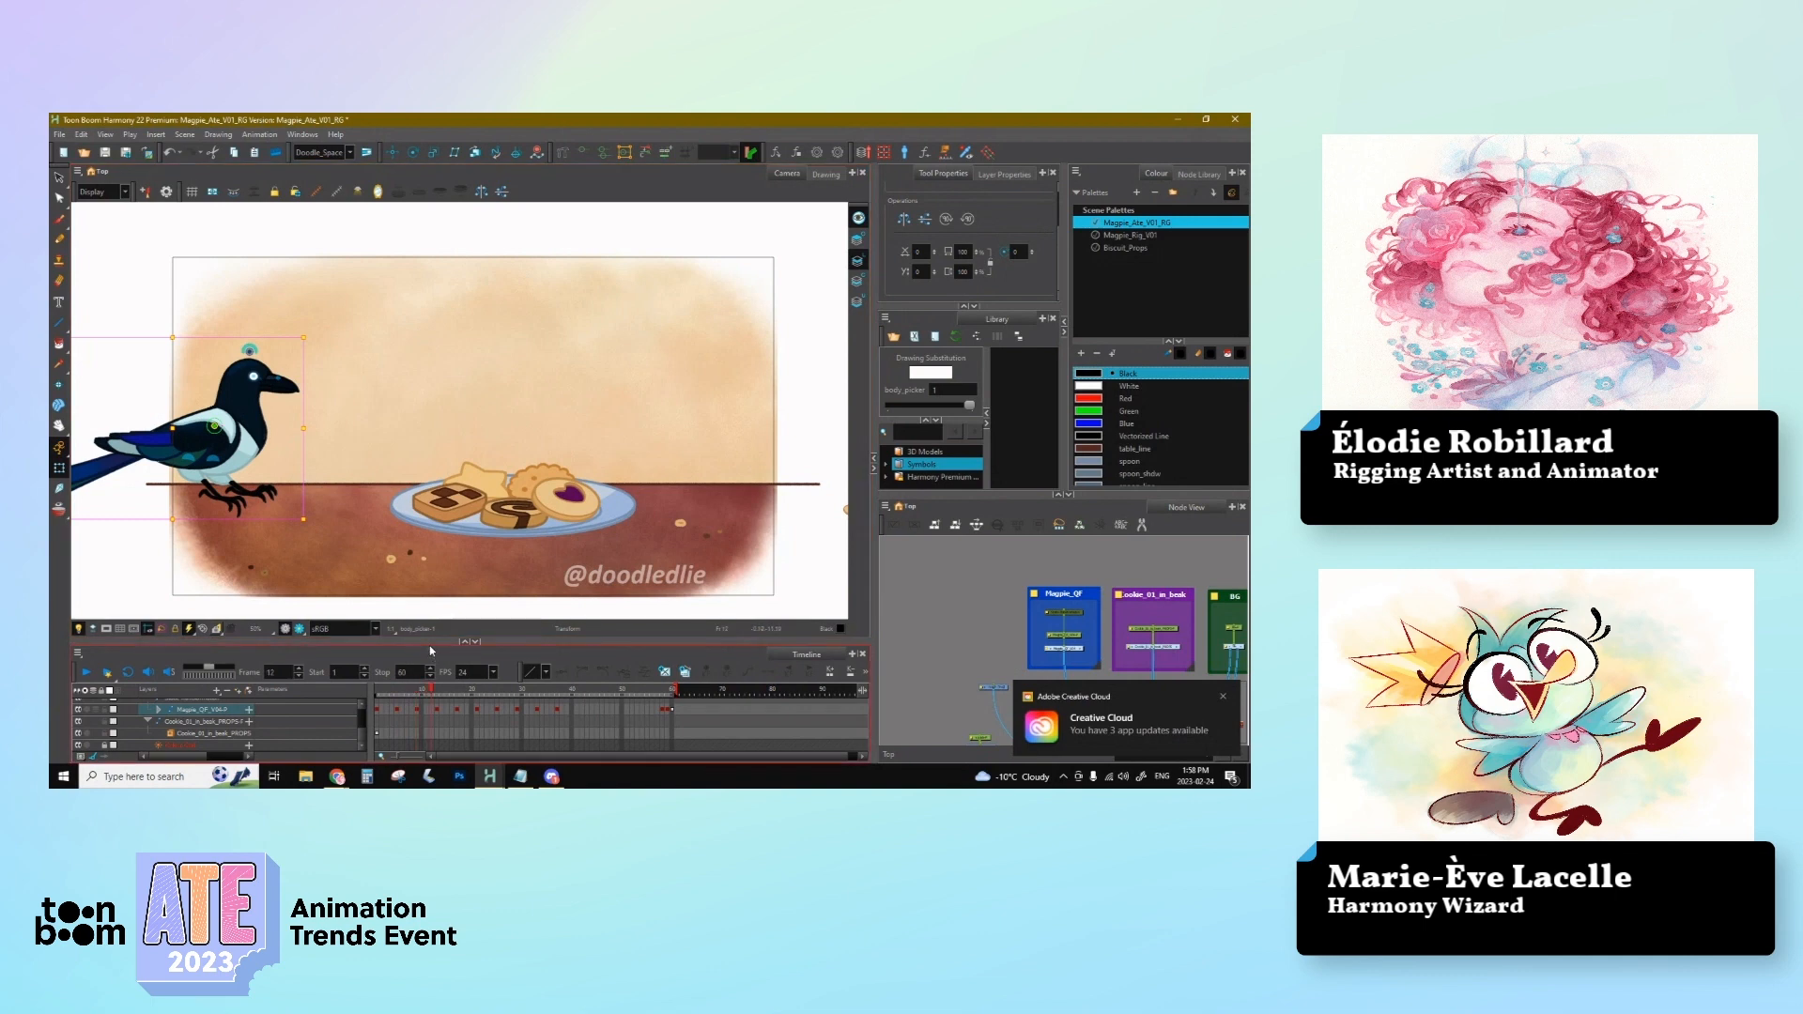
{"action": "left_click_drag", "start_coordinate": [322, 321], "coordinate": [321, 322]}
{"action": "key", "text": "period"}
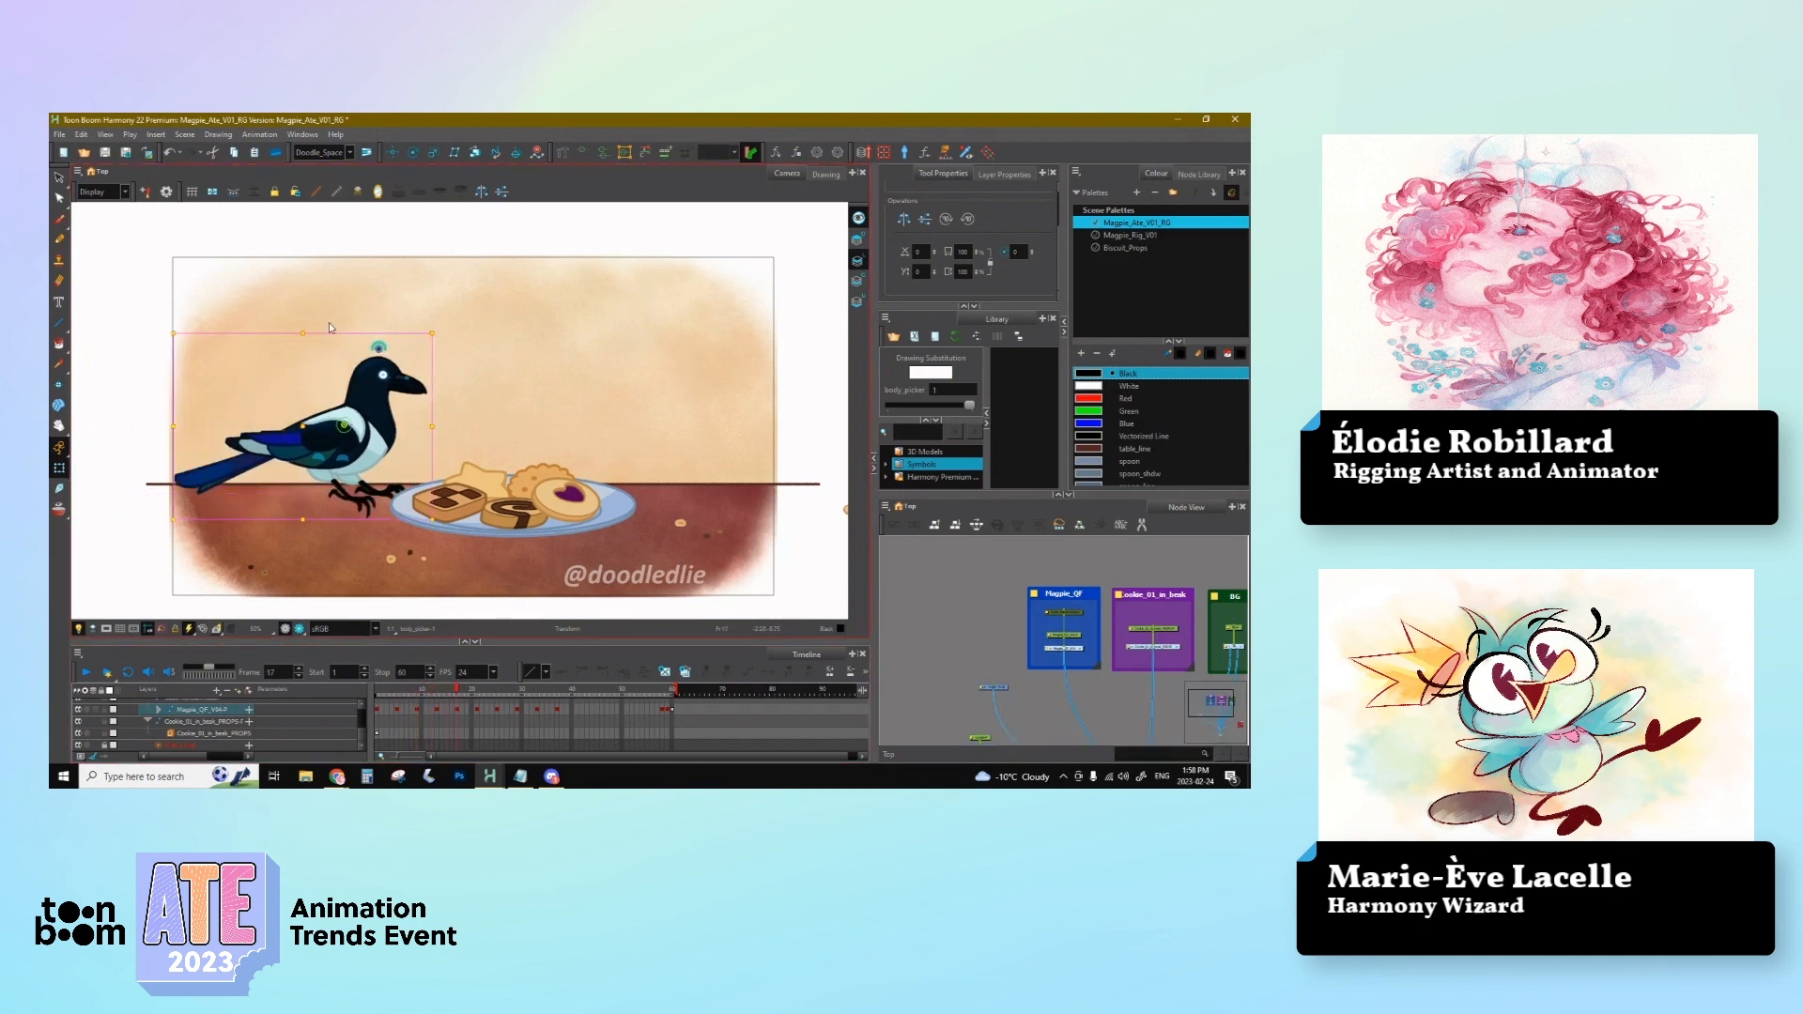
{"action": "key", "text": "period"}
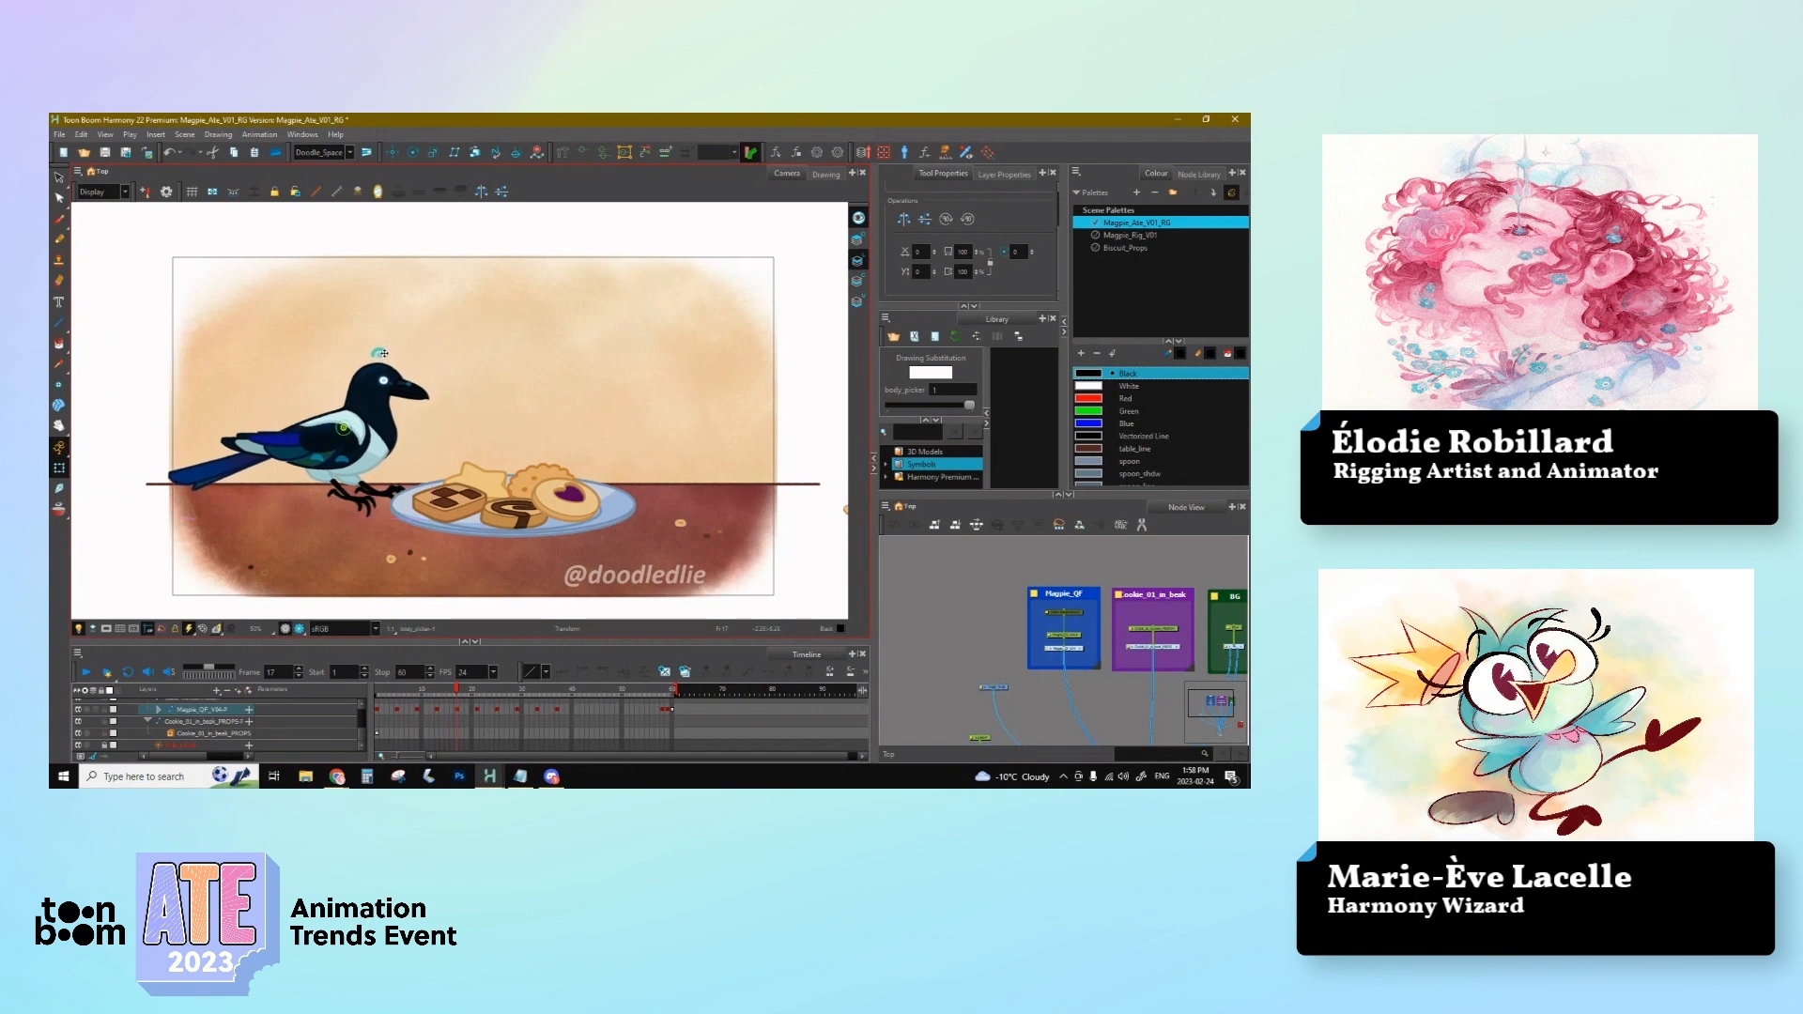
{"action": "key", "text": "comma"}
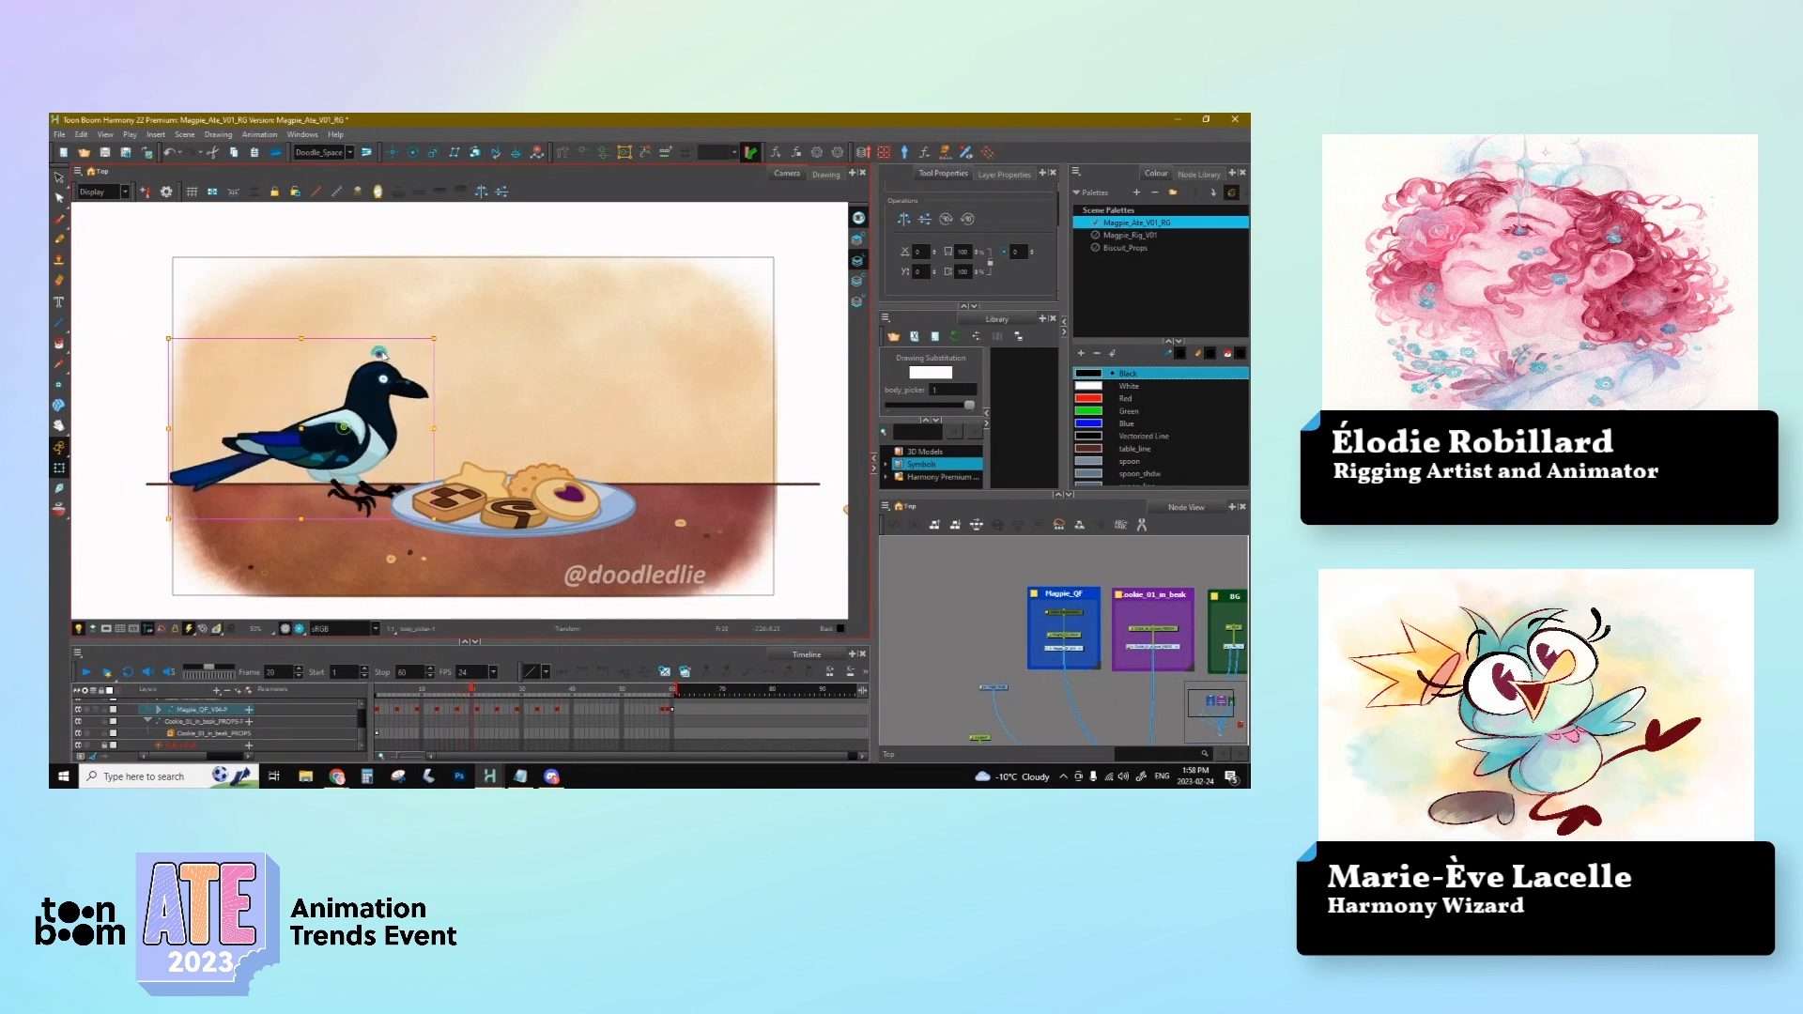
{"action": "key", "text": "period"}
Step: Raise the magpie's body slightly on its airborne pose at frame 21, comparing it with the frame 25 landing pose
{"action": "left_click_drag", "start_coordinate": [437, 332], "coordinate": [438, 328]}
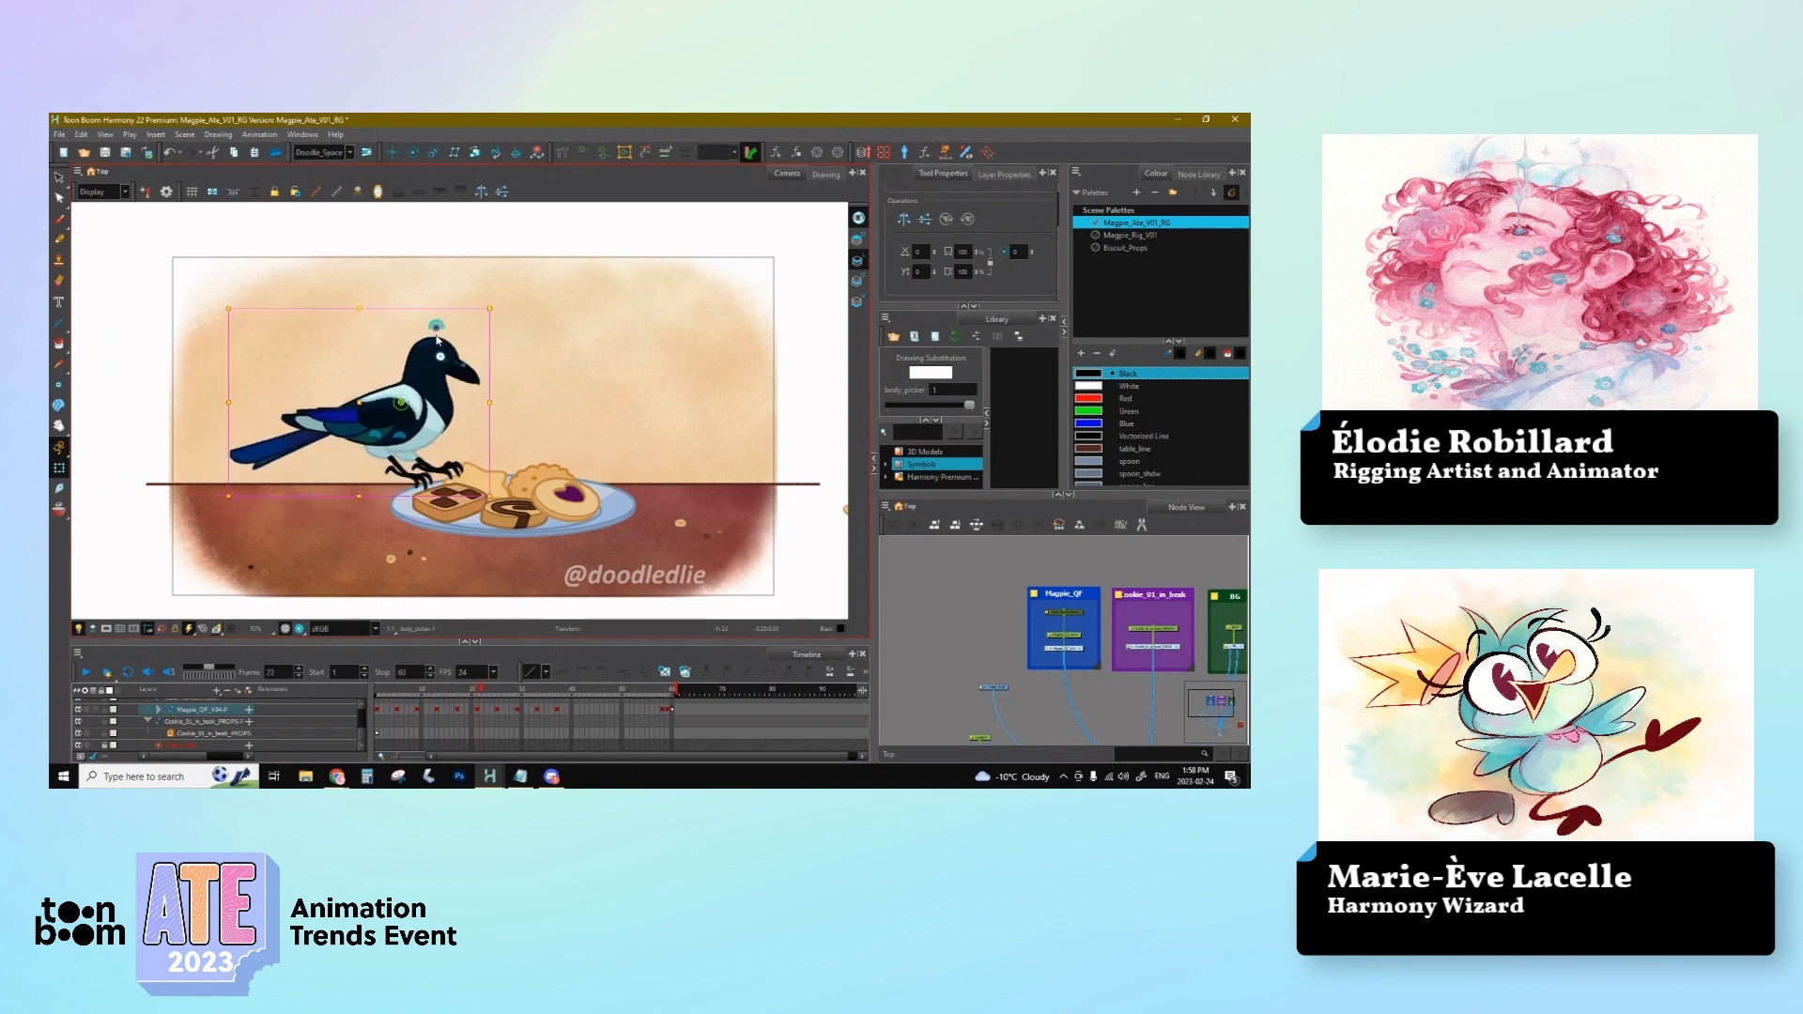
{"action": "key", "text": "period"}
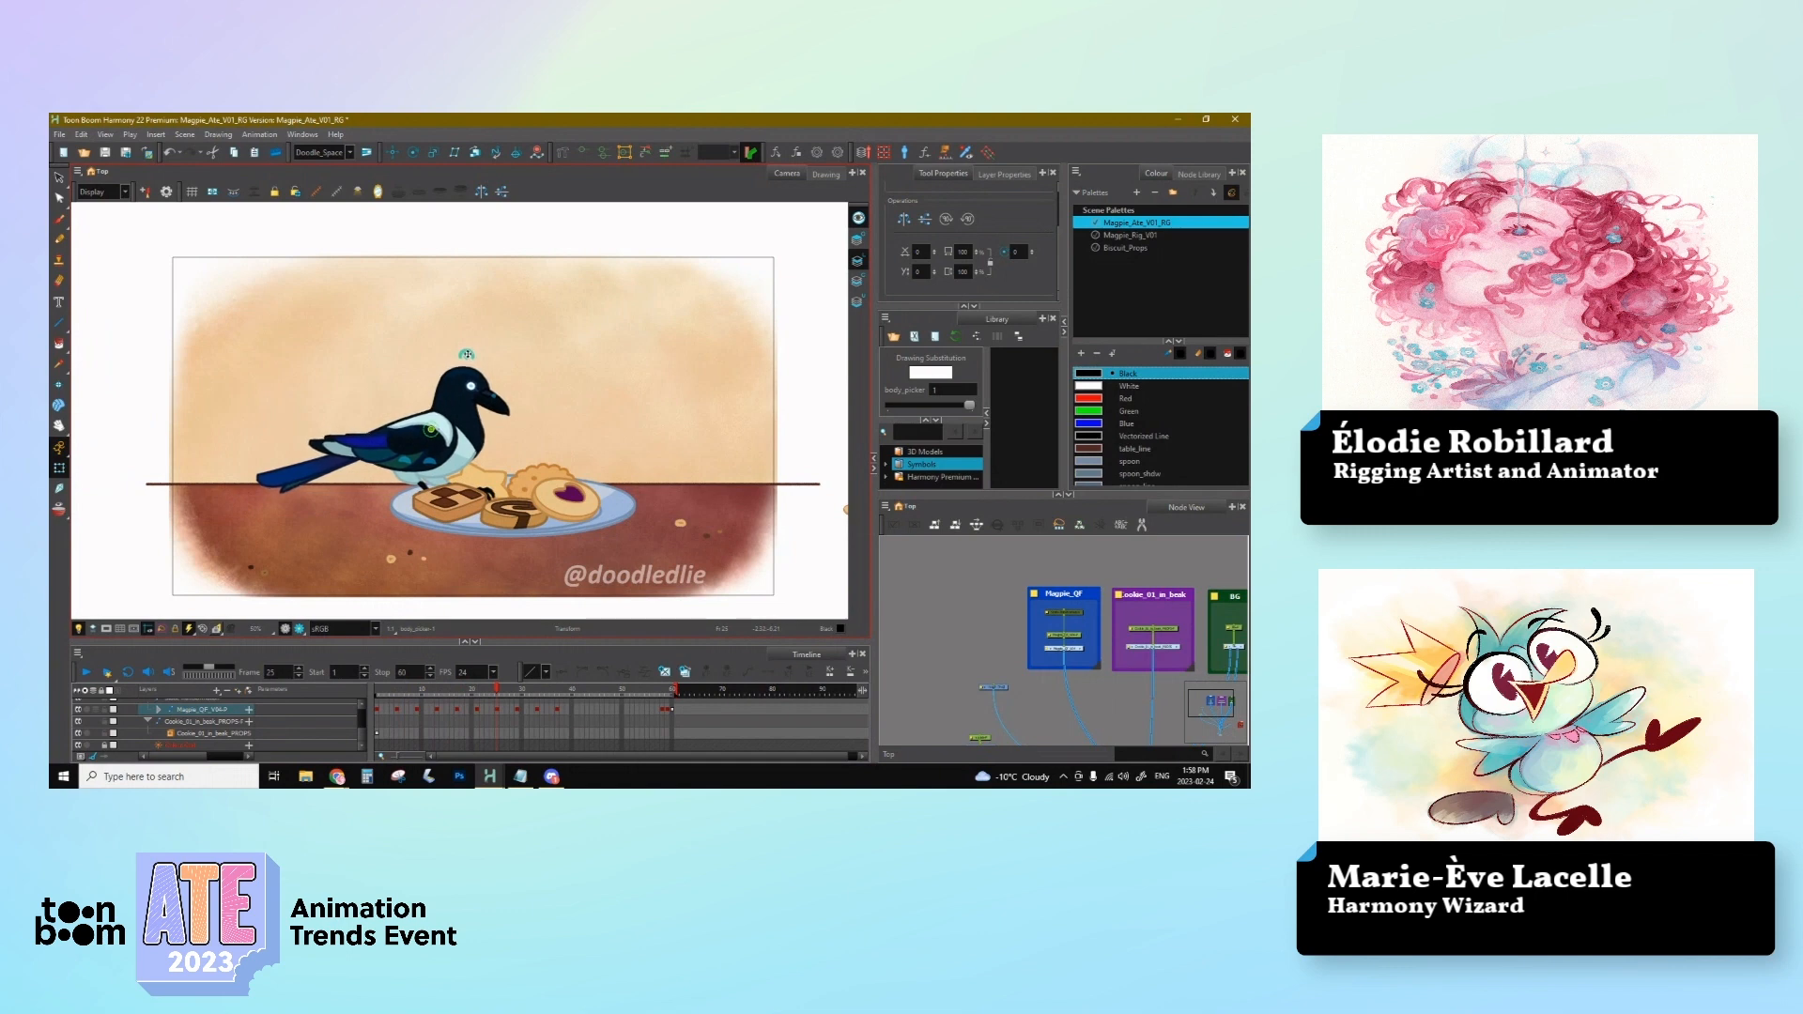
{"action": "key", "text": "comma"}
{"action": "key", "text": "period"}
Step: Step forward and back through the magpie's remaining poses up to the last landing to review the hop timing
{"action": "key", "text": "period"}
{"action": "key", "text": "period"}
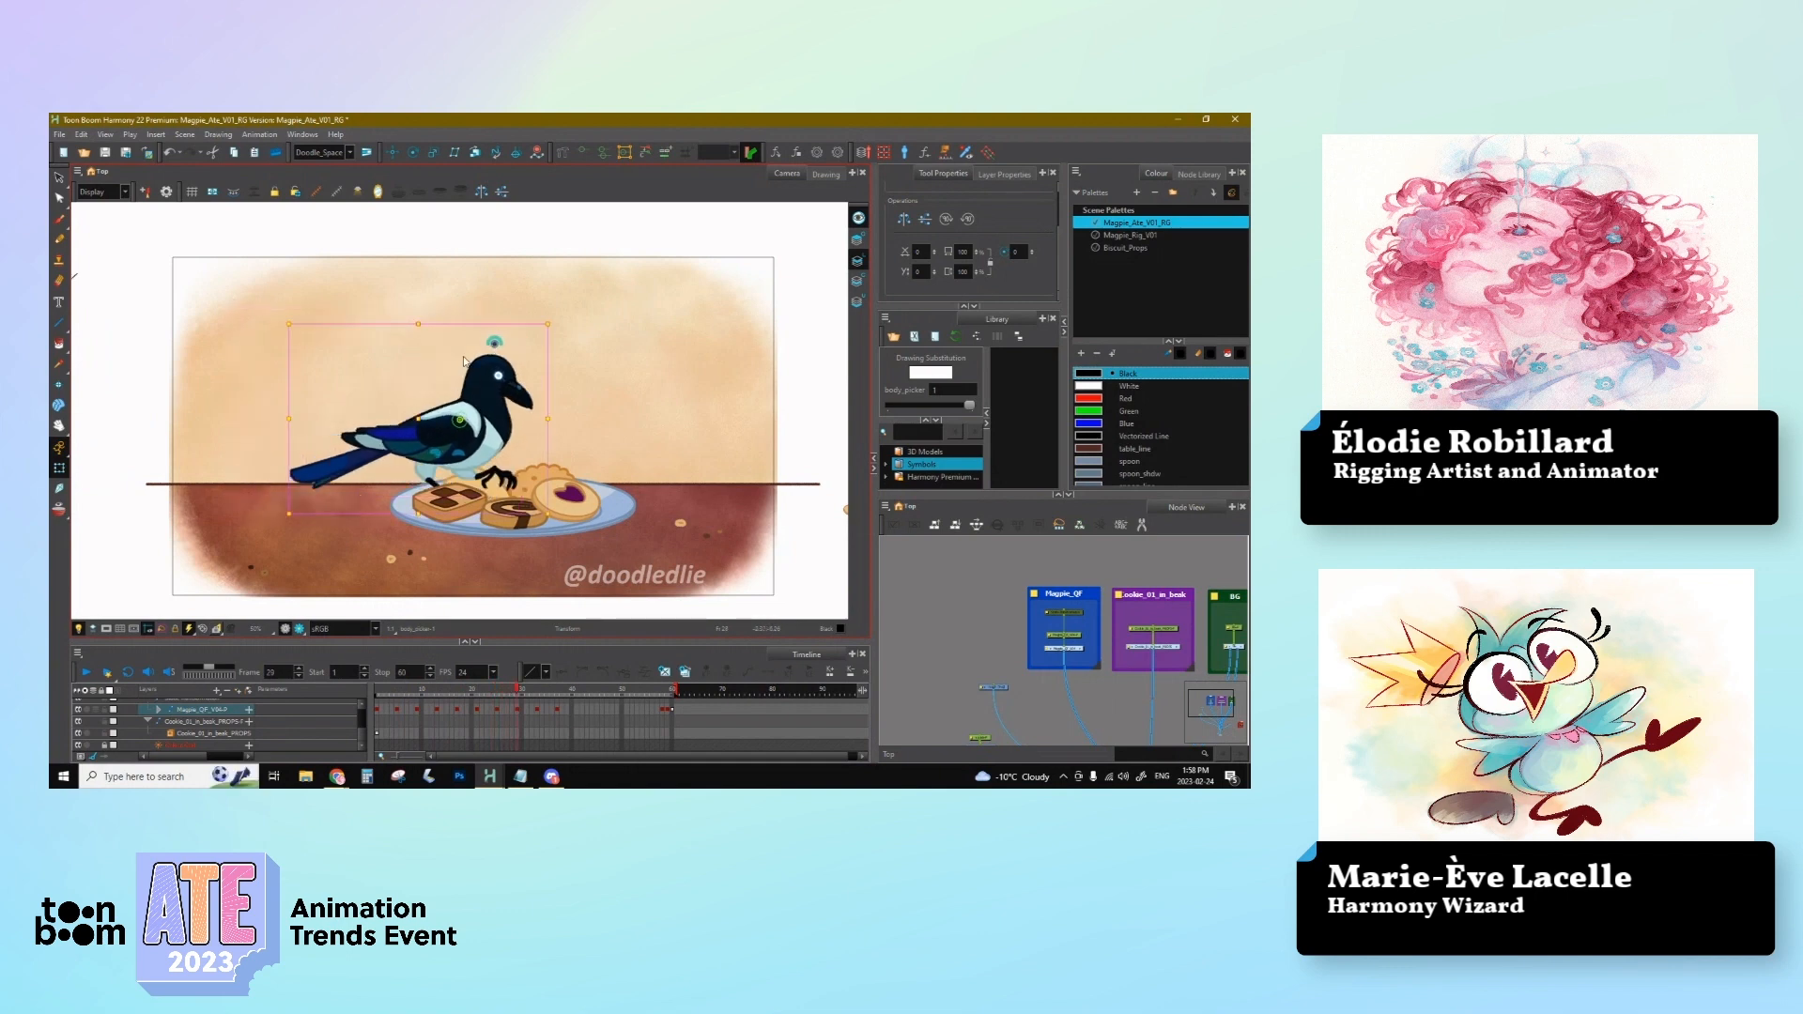
{"action": "key", "text": "period"}
{"action": "key", "text": "period"}
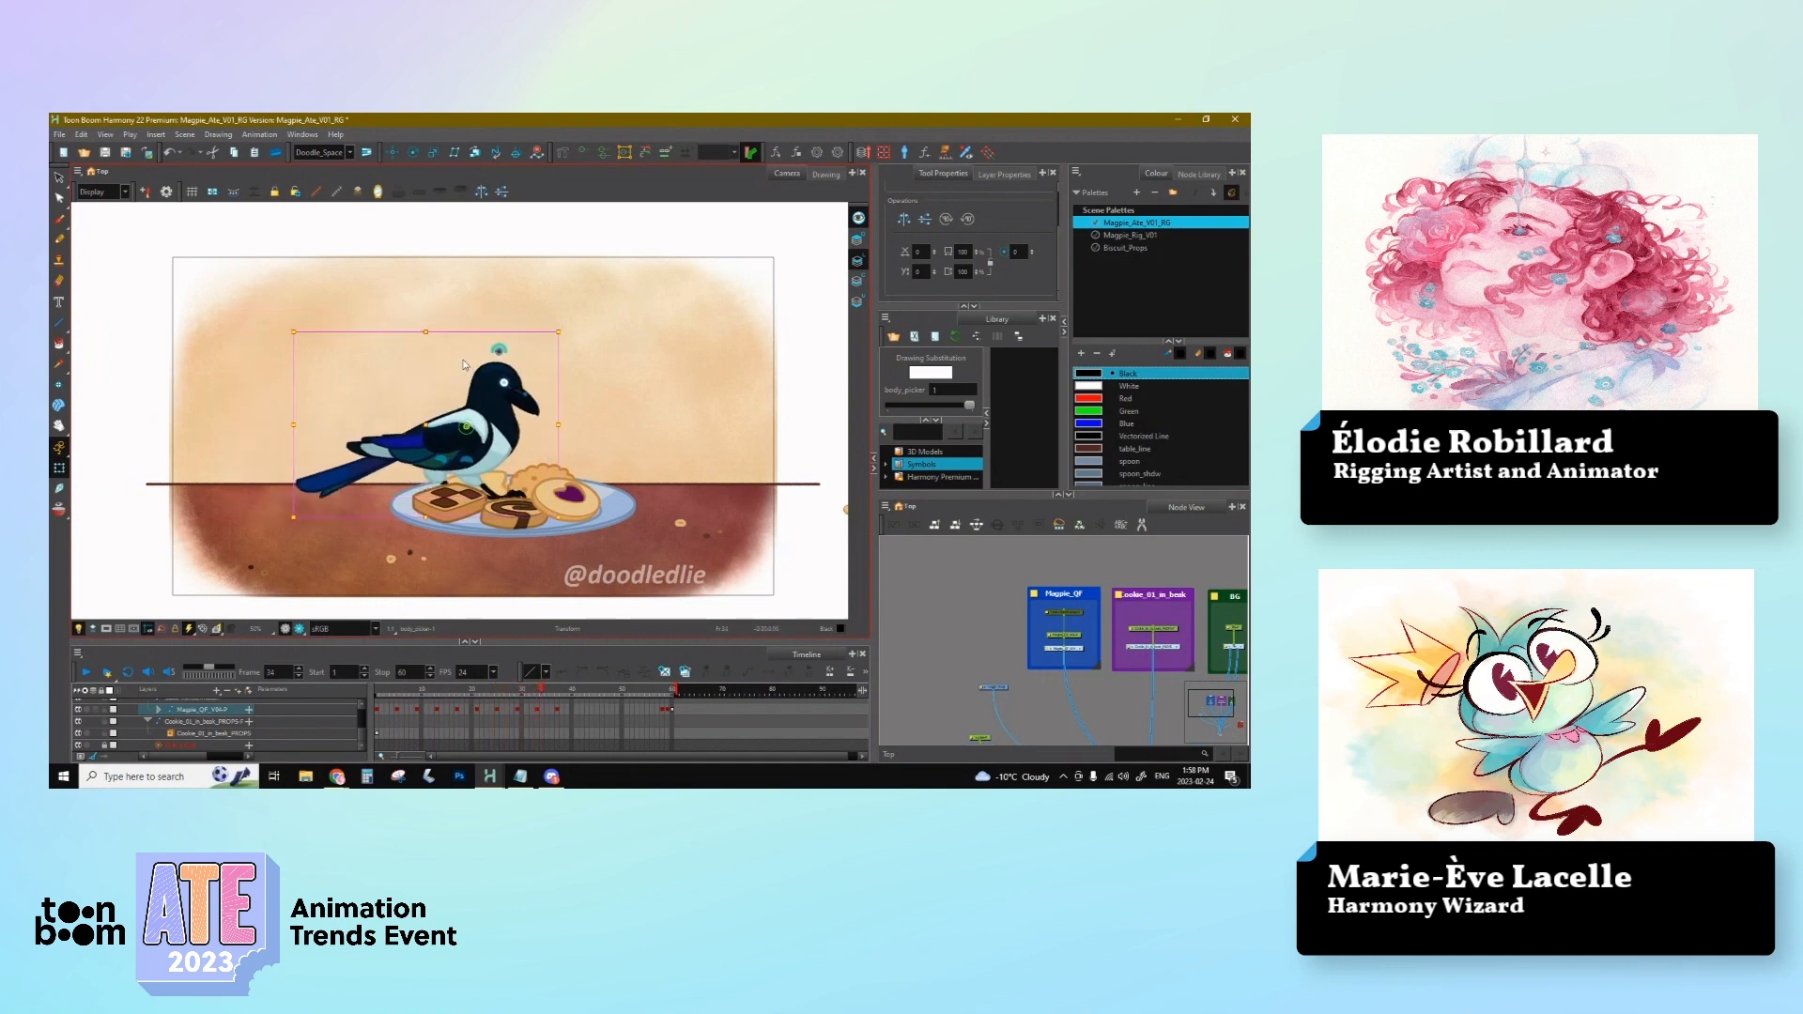
{"action": "left_click", "coordinate": [560, 693]}
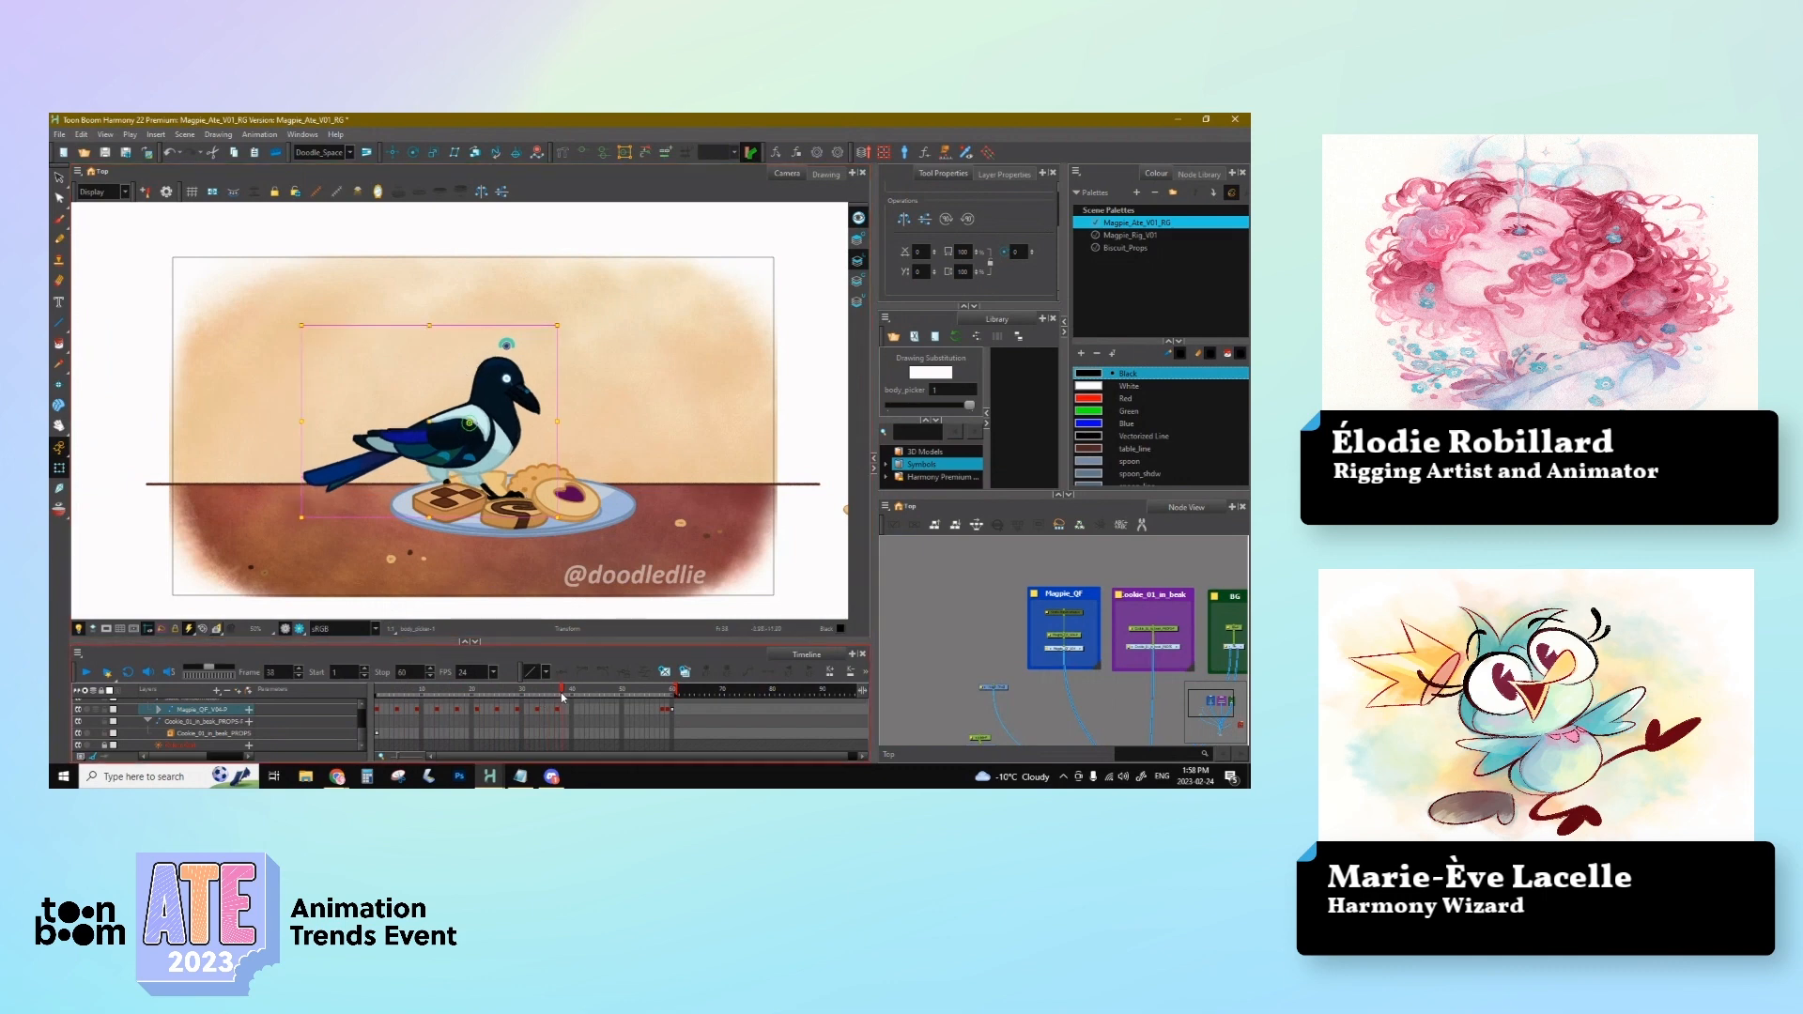
{"action": "key", "text": "comma"}
{"action": "key", "text": "comma"}
{"action": "key", "text": "comma"}
{"action": "key", "text": "comma"}
{"action": "key", "text": "comma"}
{"action": "key", "text": "comma"}
{"action": "key", "text": "comma"}
{"action": "key", "text": "comma"}
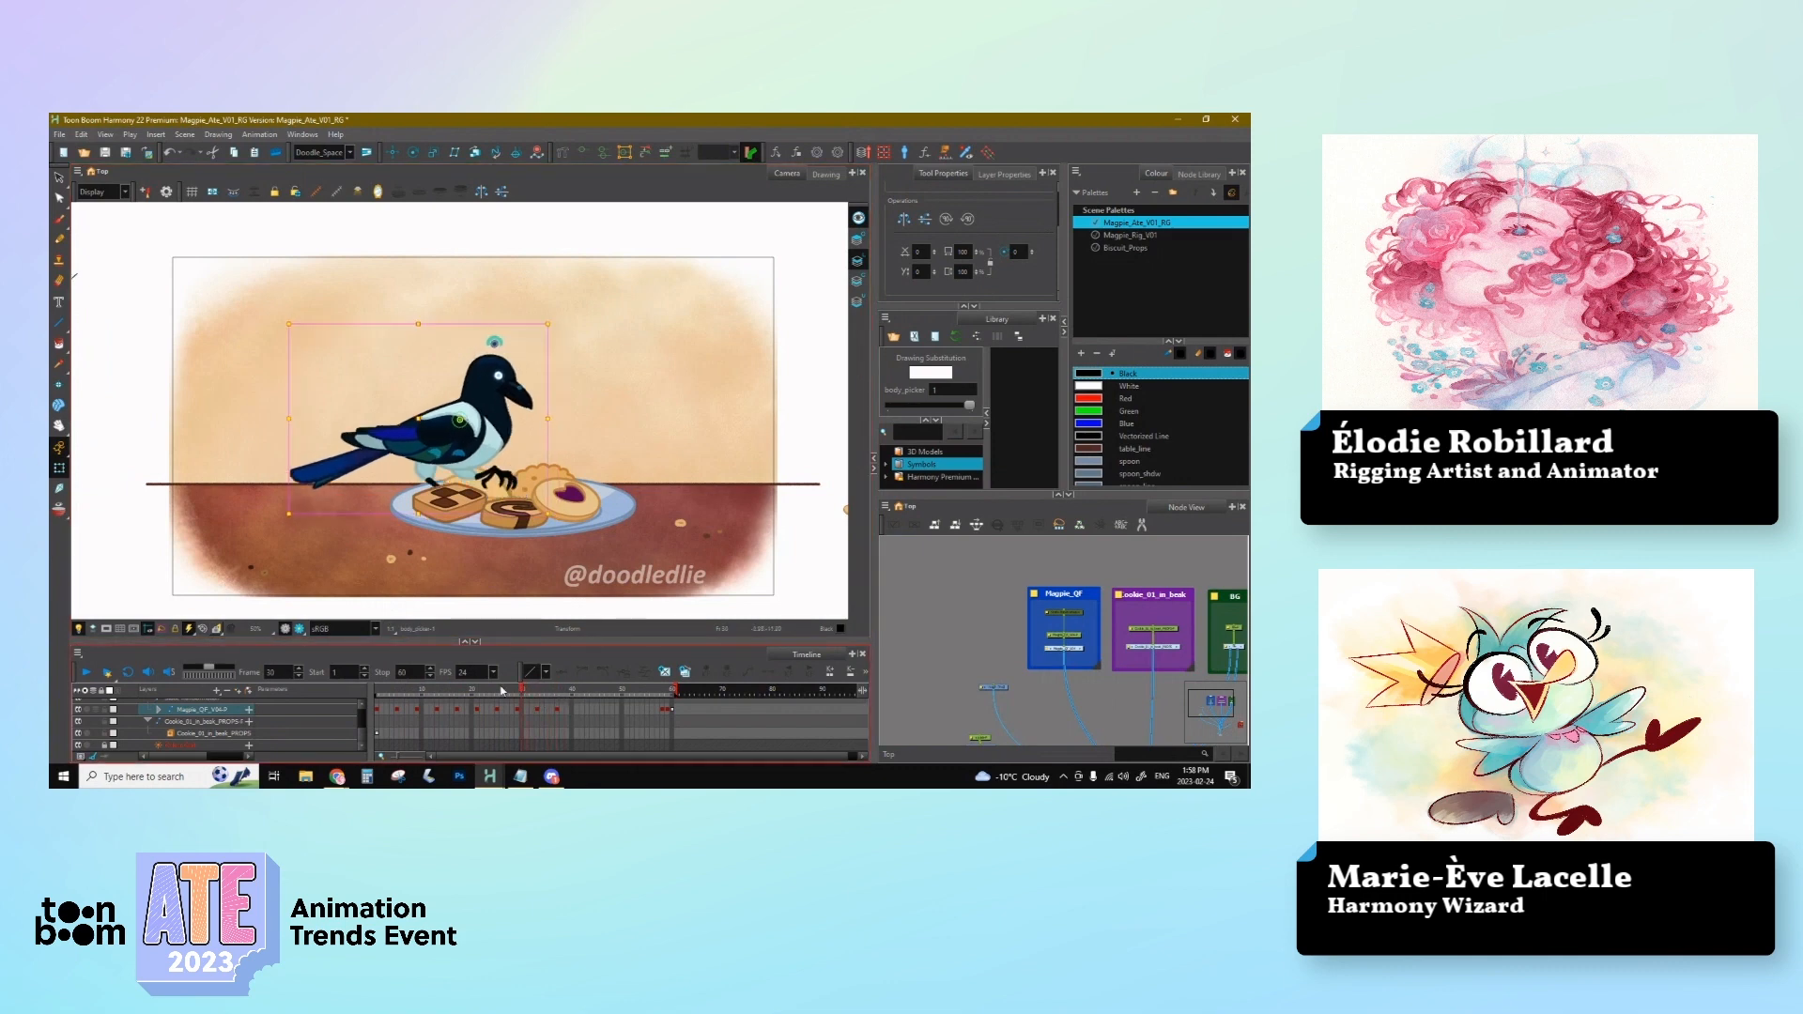
Step: Scrub between frames 21 and 25 to compare the magpie's airborne and landing poses
{"action": "mouse_move", "coordinate": [503, 690]}
{"action": "left_mouse_down"}
{"action": "mouse_move", "coordinate": [482, 692]}
{"action": "mouse_move", "coordinate": [520, 699]}
{"action": "mouse_move", "coordinate": [496, 699]}
{"action": "left_mouse_up"}
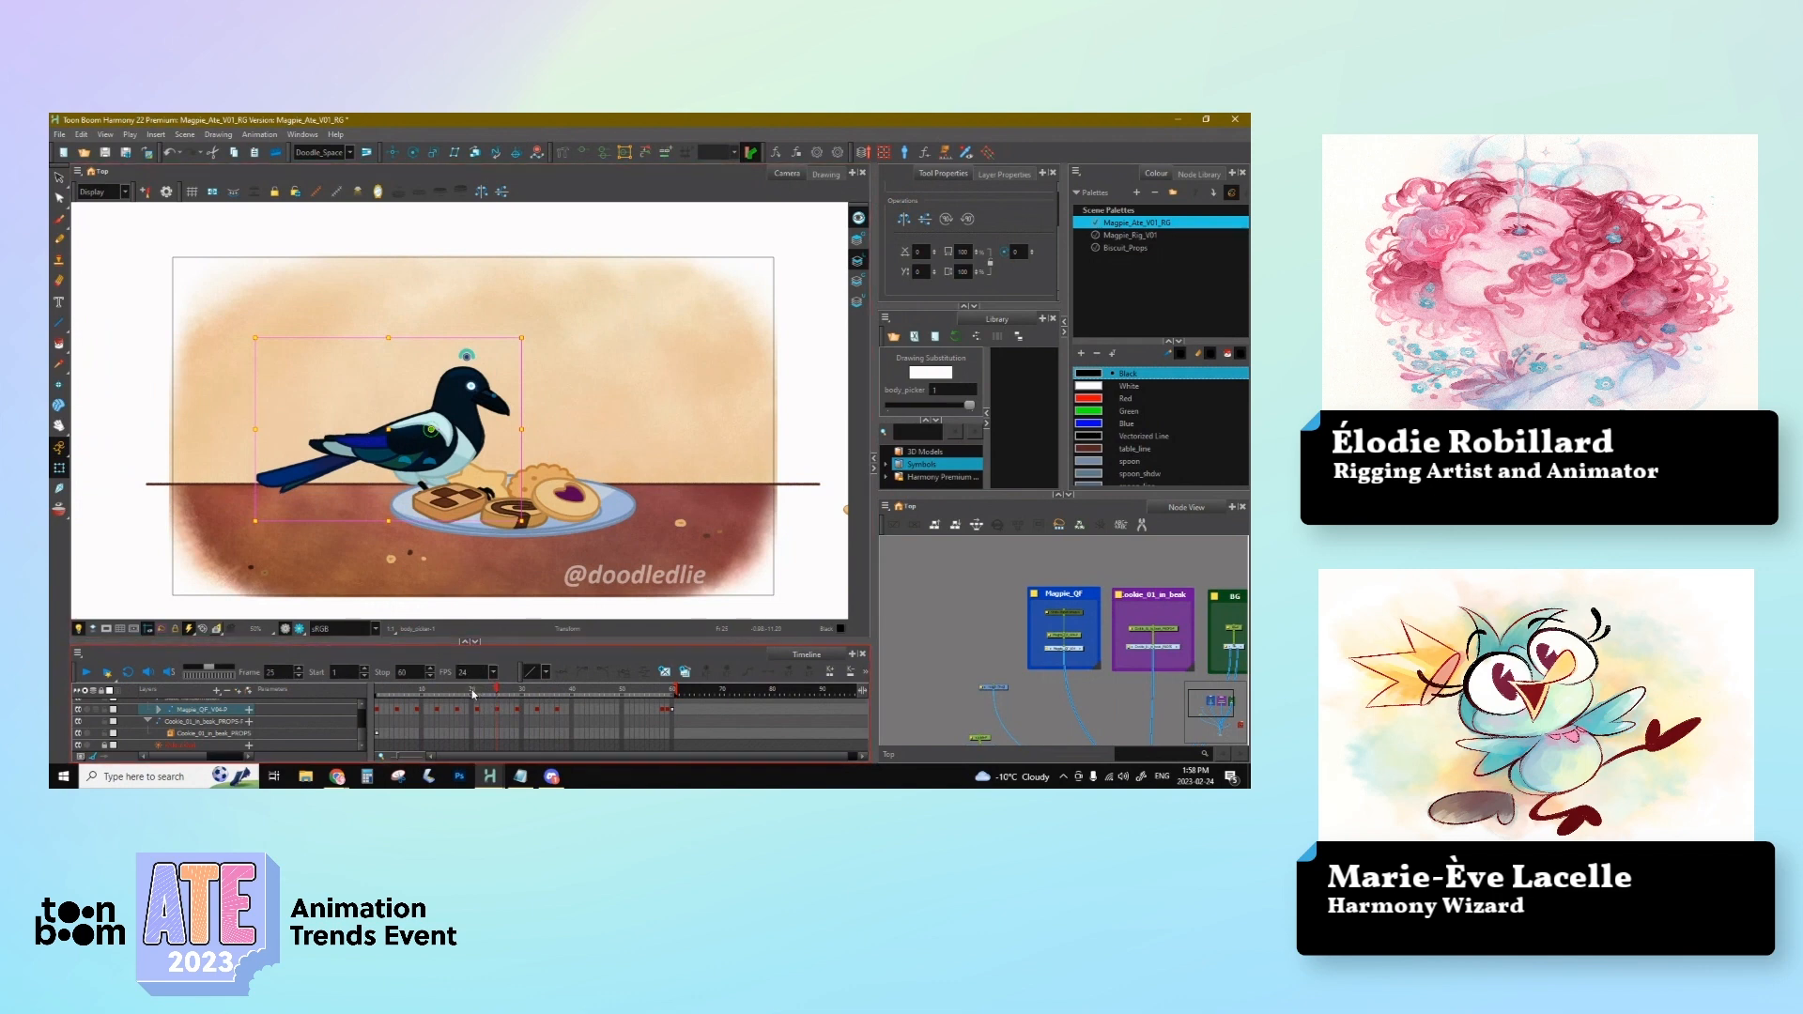
{"action": "mouse_move", "coordinate": [495, 693]}
{"action": "left_mouse_down"}
{"action": "mouse_move", "coordinate": [400, 695]}
{"action": "mouse_move", "coordinate": [497, 711]}
{"action": "mouse_move", "coordinate": [501, 691]}
{"action": "mouse_move", "coordinate": [458, 699]}
{"action": "mouse_move", "coordinate": [486, 710]}
{"action": "left_mouse_up"}
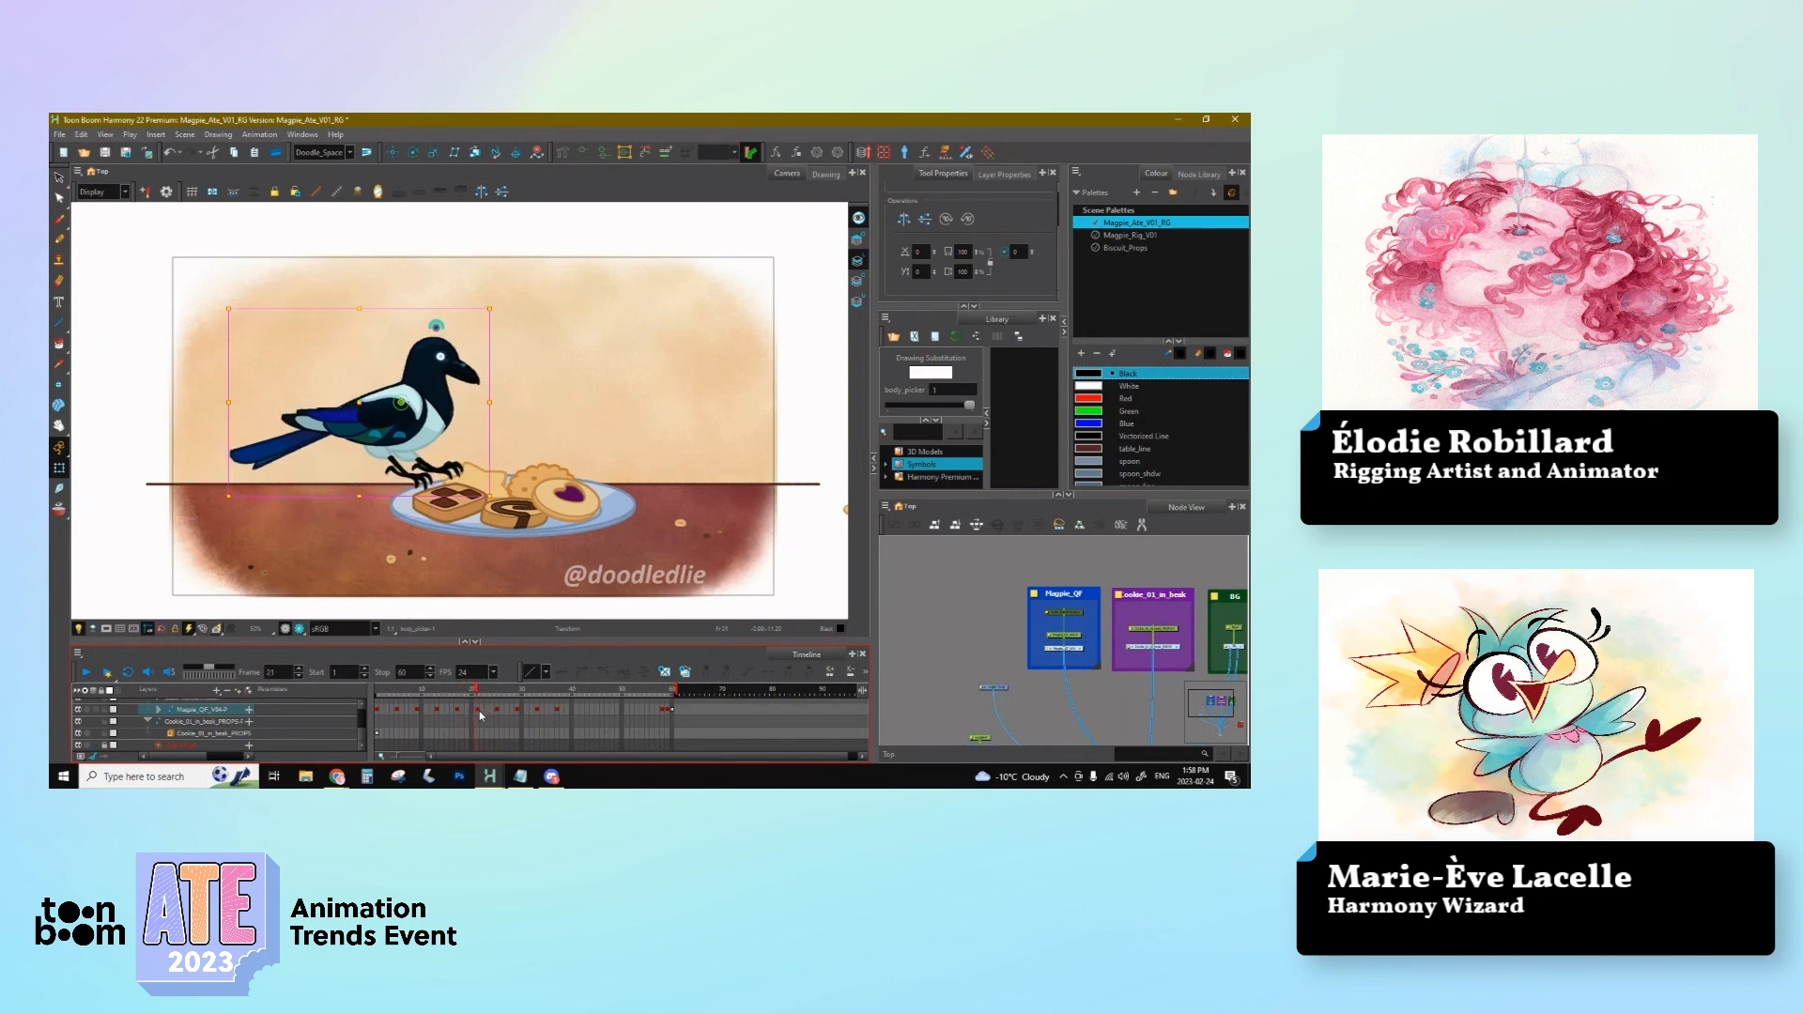
{"action": "mouse_move", "coordinate": [486, 705]}
{"action": "left_mouse_down"}
{"action": "mouse_move", "coordinate": [392, 696]}
{"action": "mouse_move", "coordinate": [496, 716]}
{"action": "left_mouse_up"}
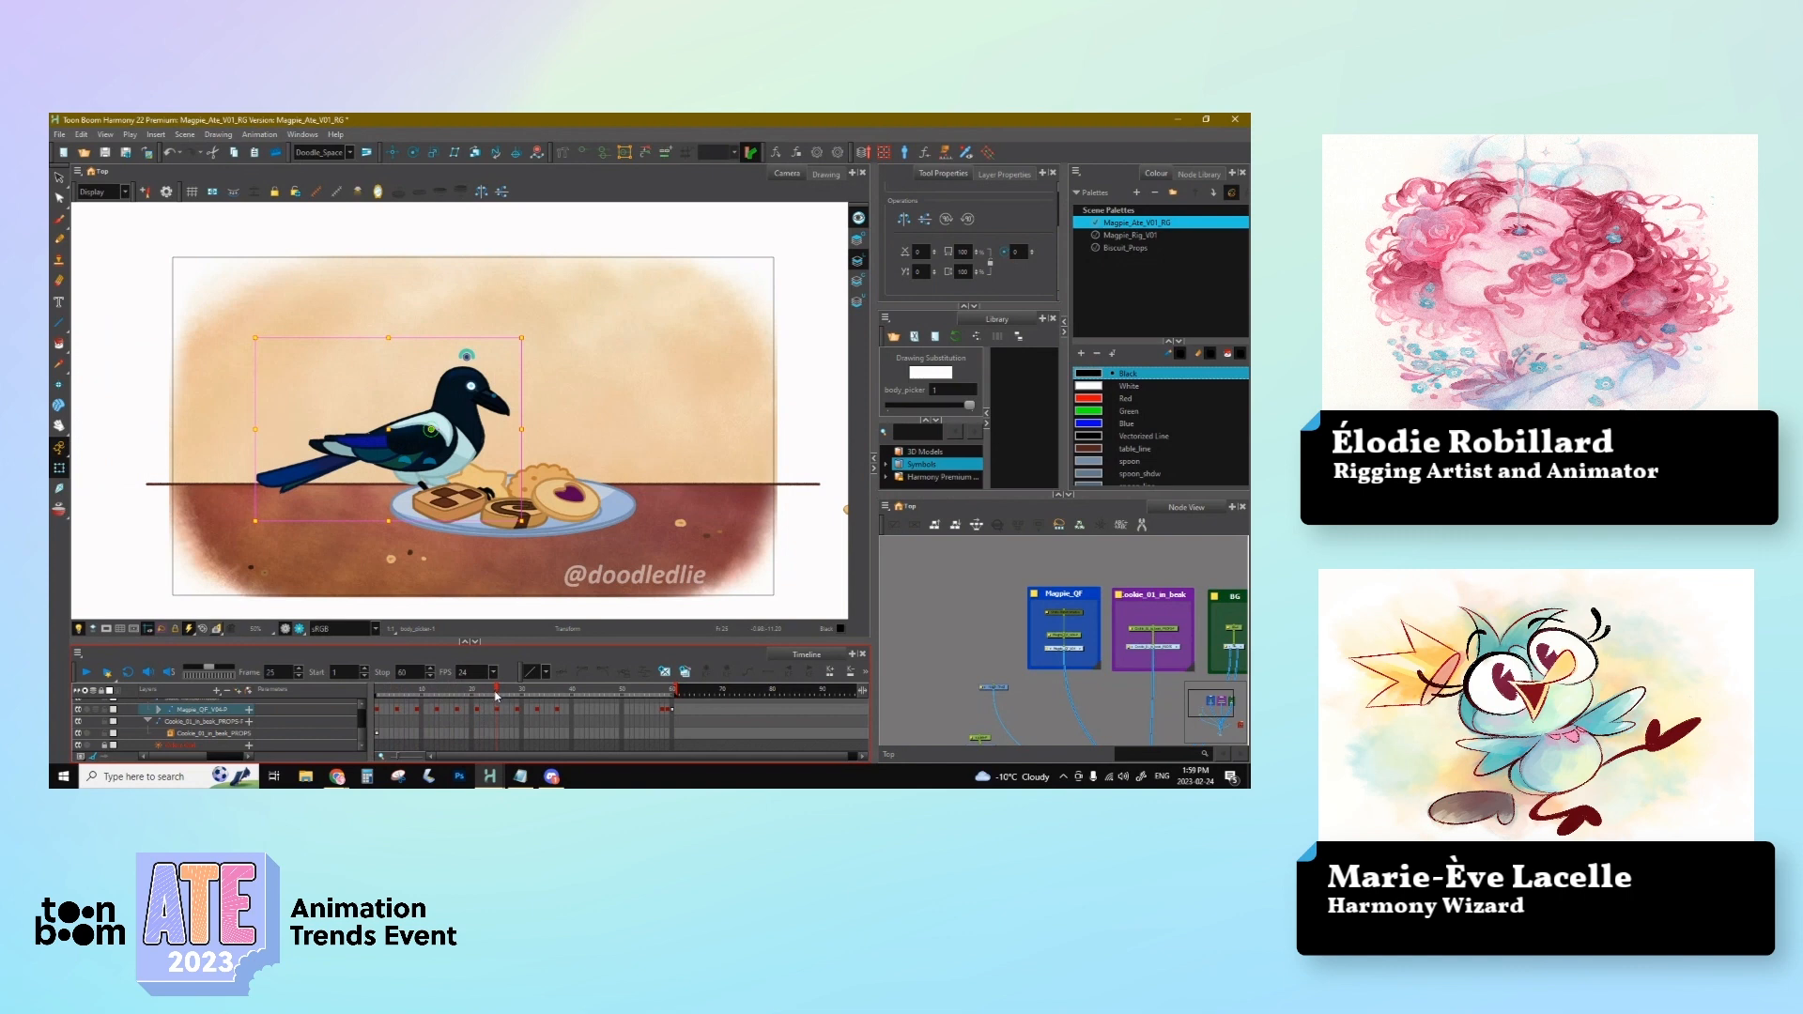
Step: Return to the airborne pose at frame 21, expand the Harmony Premium library folder and enlarge the Library panel
{"action": "left_click", "coordinate": [476, 694]}
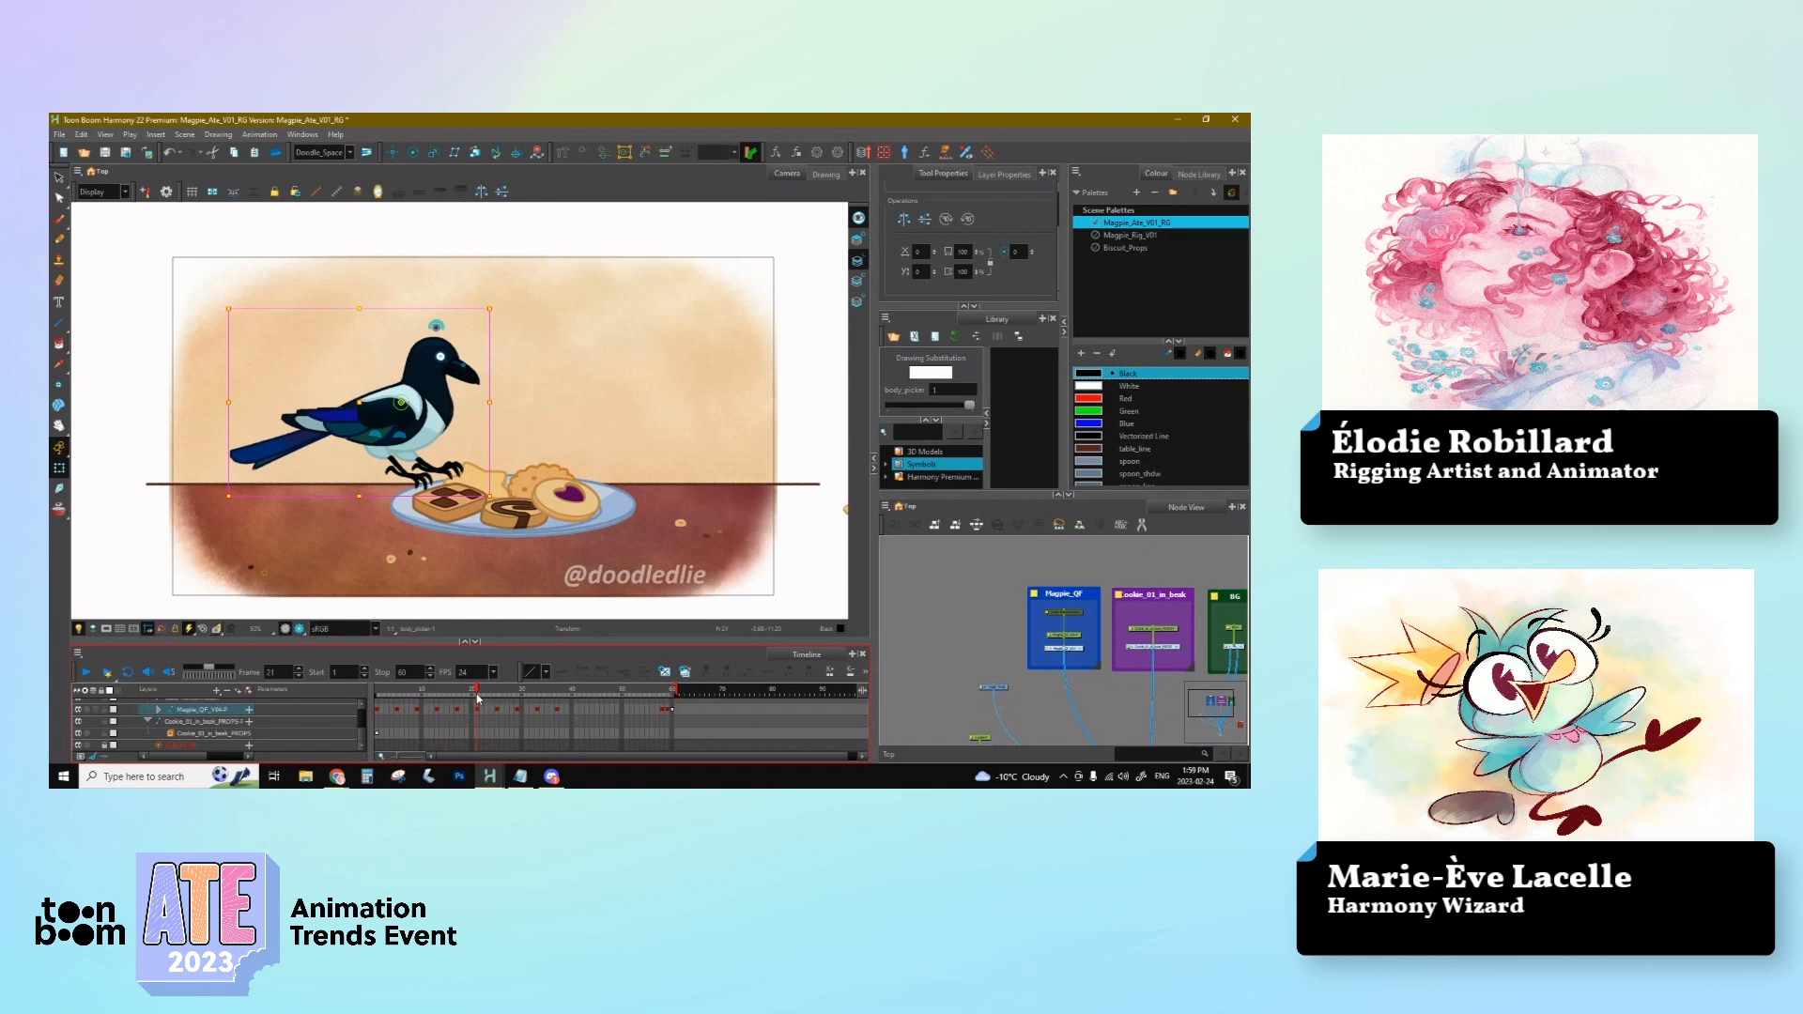
{"action": "left_click", "coordinate": [907, 478]}
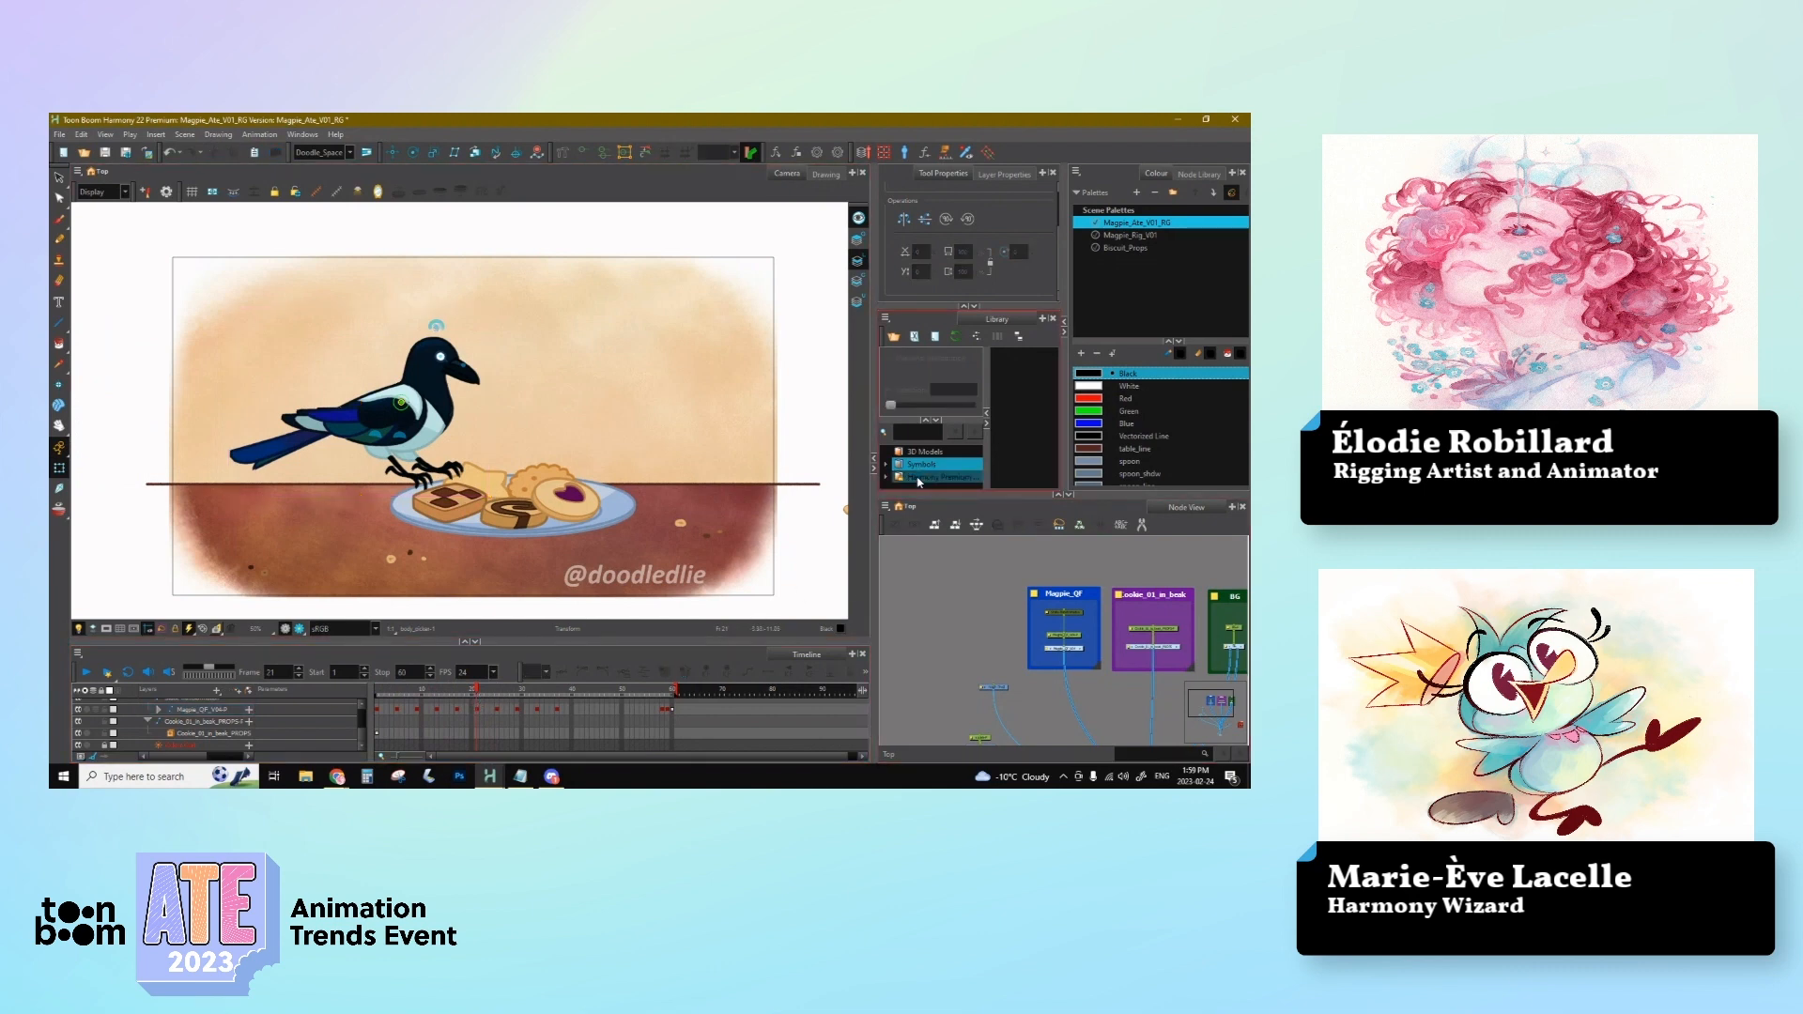
{"action": "left_click", "coordinate": [887, 478]}
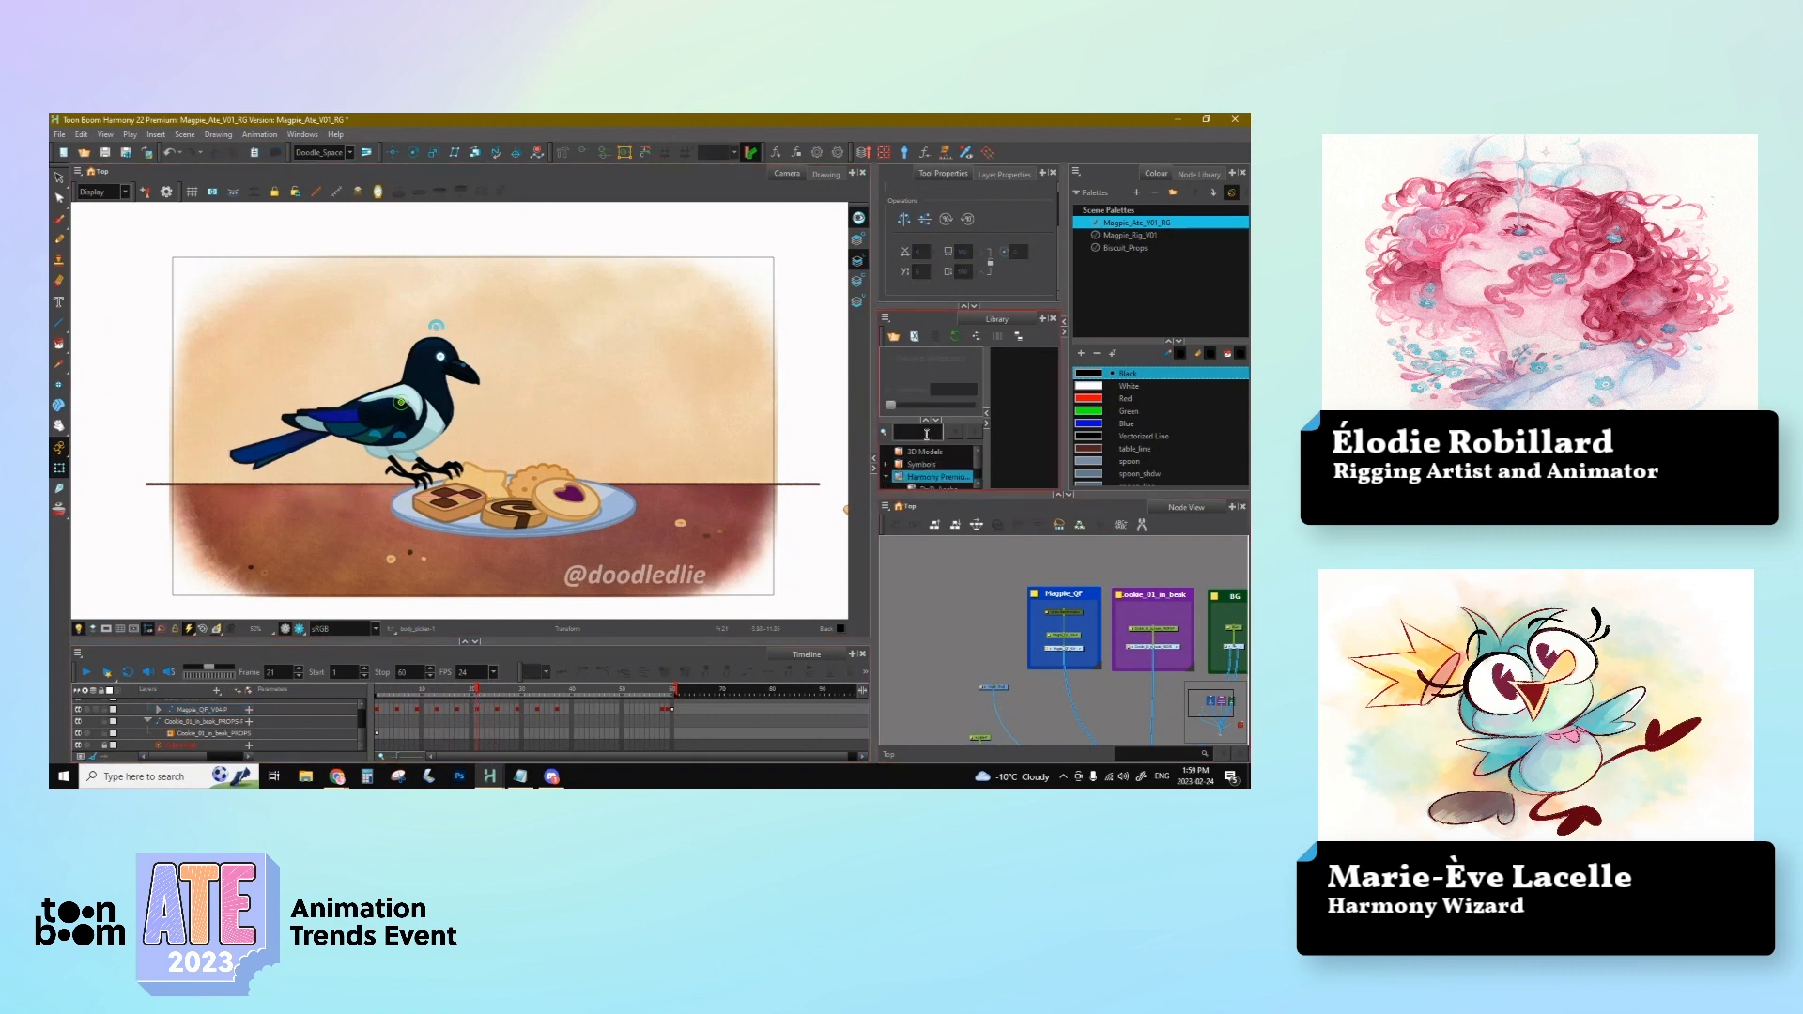
{"action": "left_click_drag", "start_coordinate": [967, 308], "coordinate": [967, 256]}
Step: Examine the node structure inside the magpie rig group, including its colour-coded wing and body groups, and return to the top level
{"action": "double_click", "coordinate": [1081, 652]}
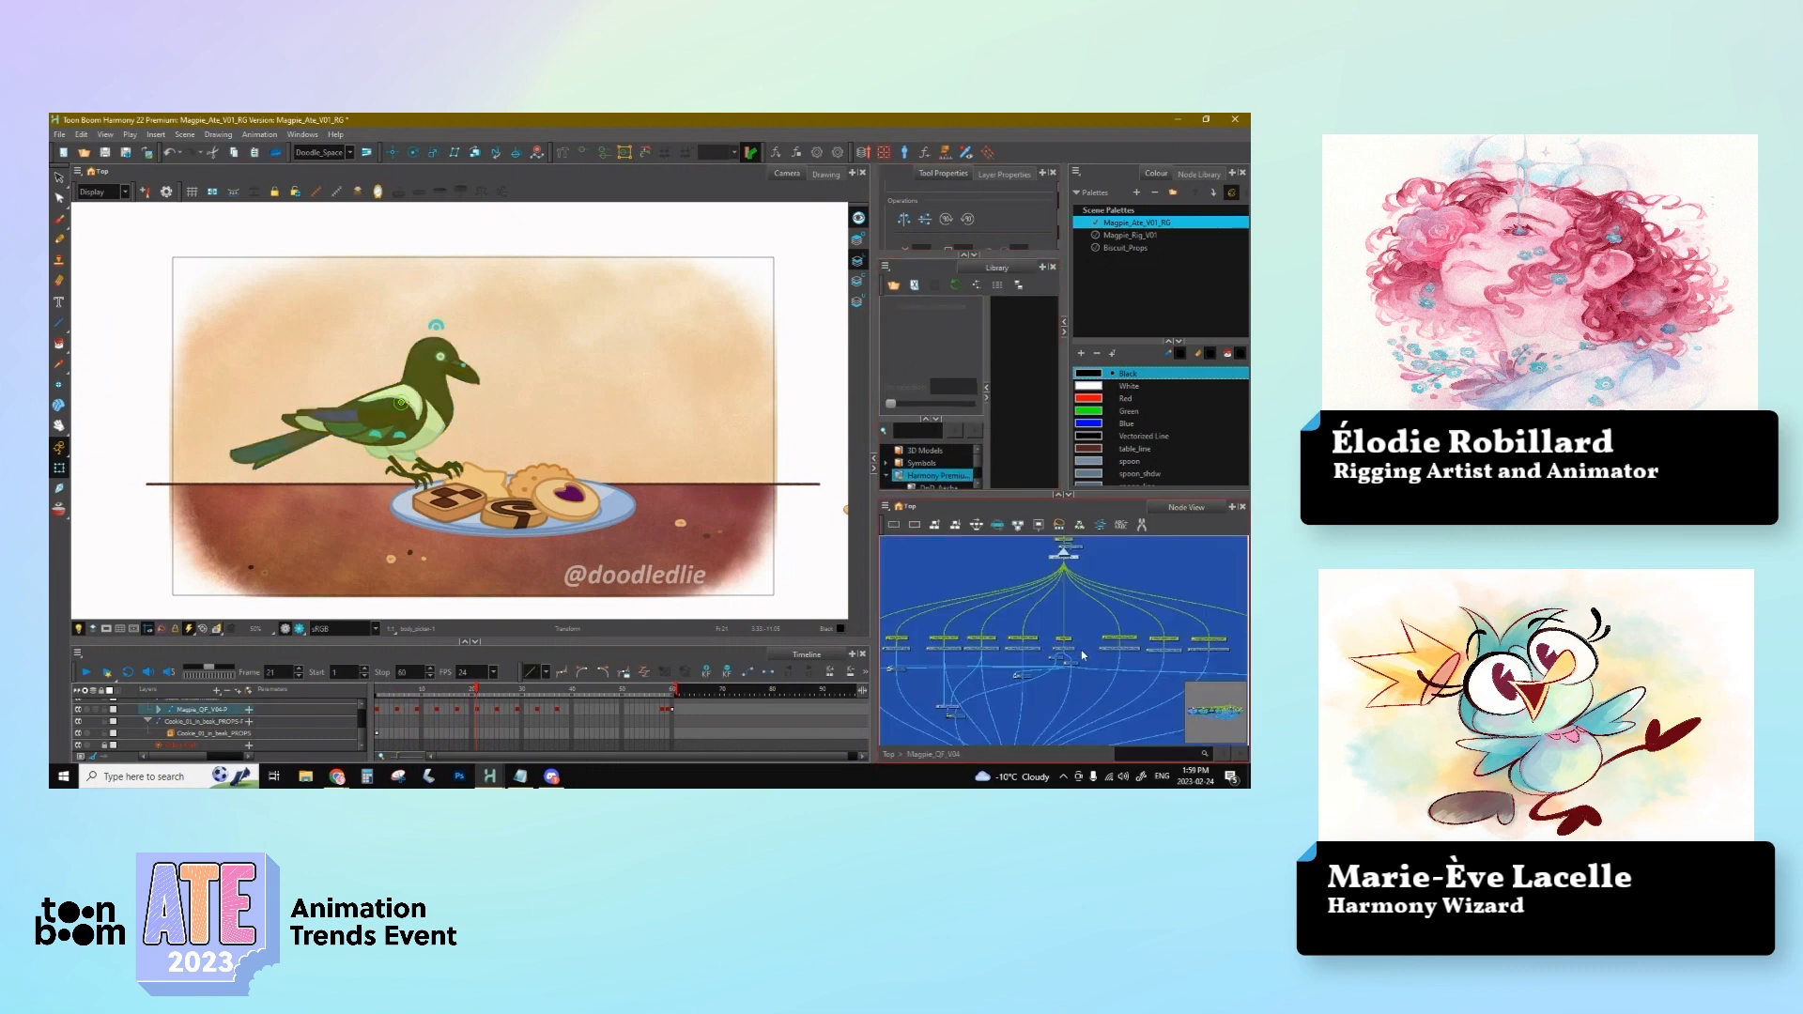
{"action": "scroll", "coordinate": [1078, 643], "scroll_direction": "up", "scroll_amount": 5}
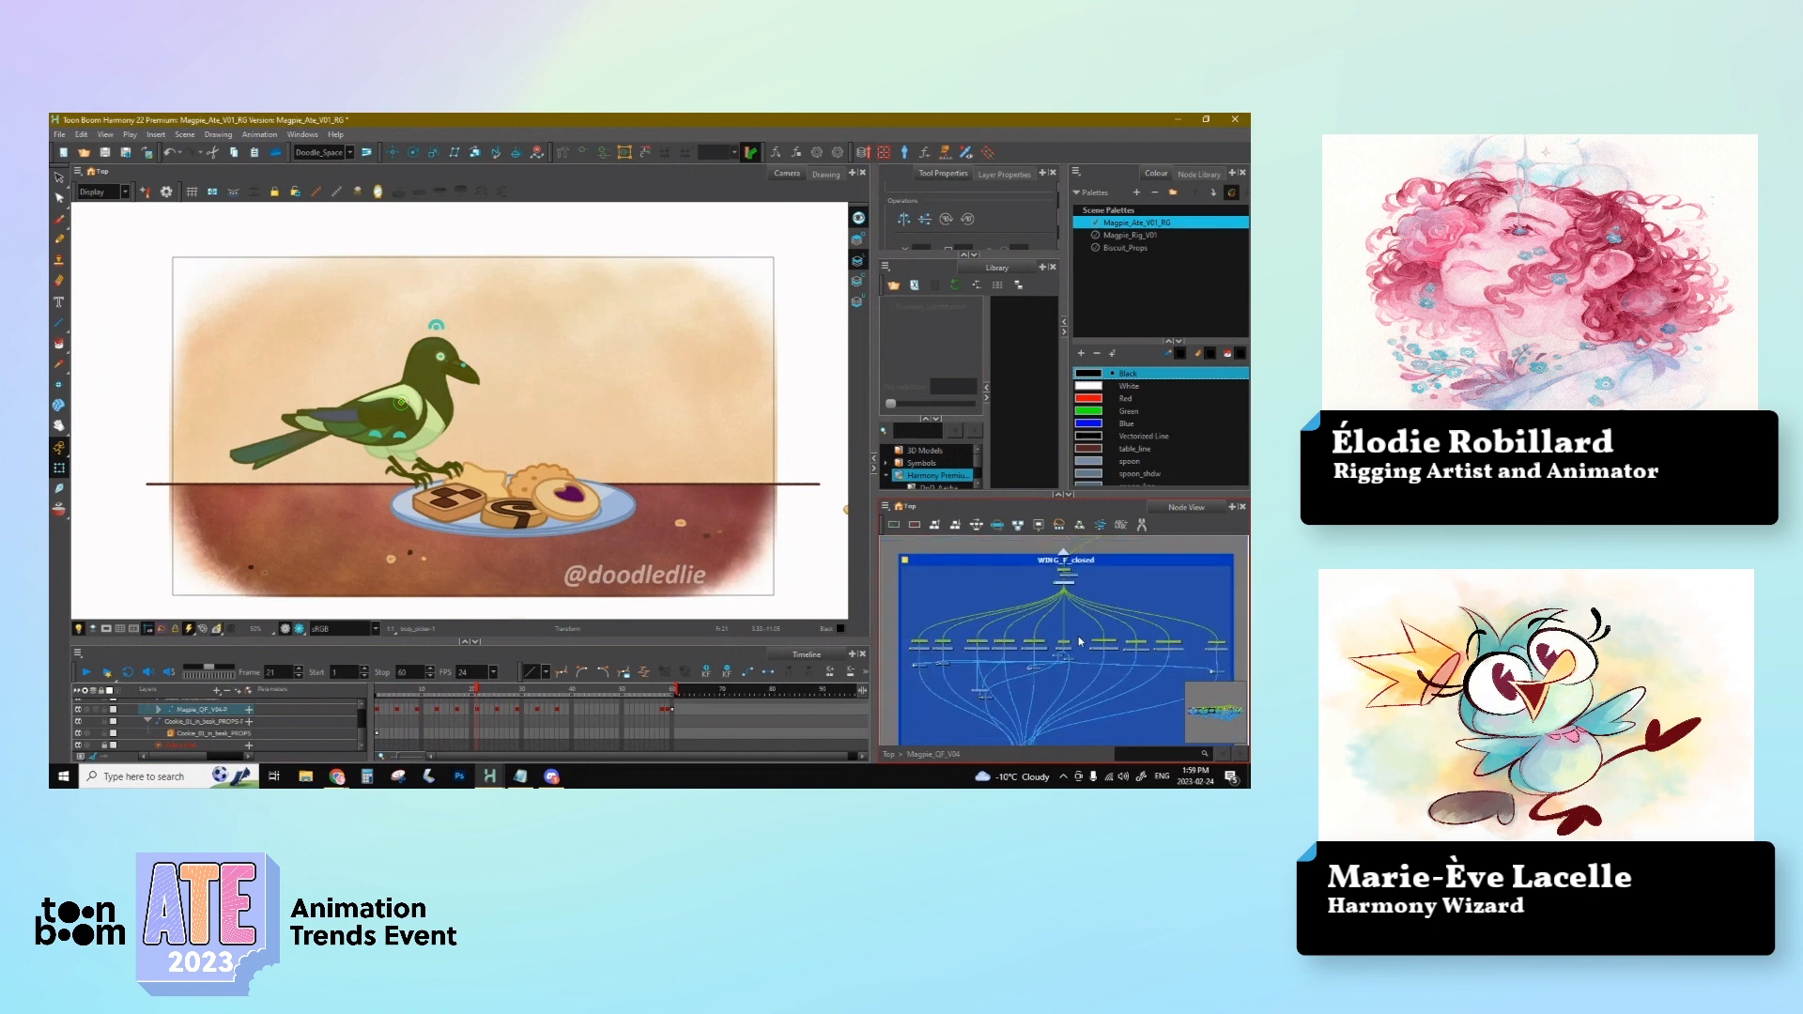
{"action": "scroll", "coordinate": [1072, 639], "scroll_direction": "down", "scroll_amount": 5}
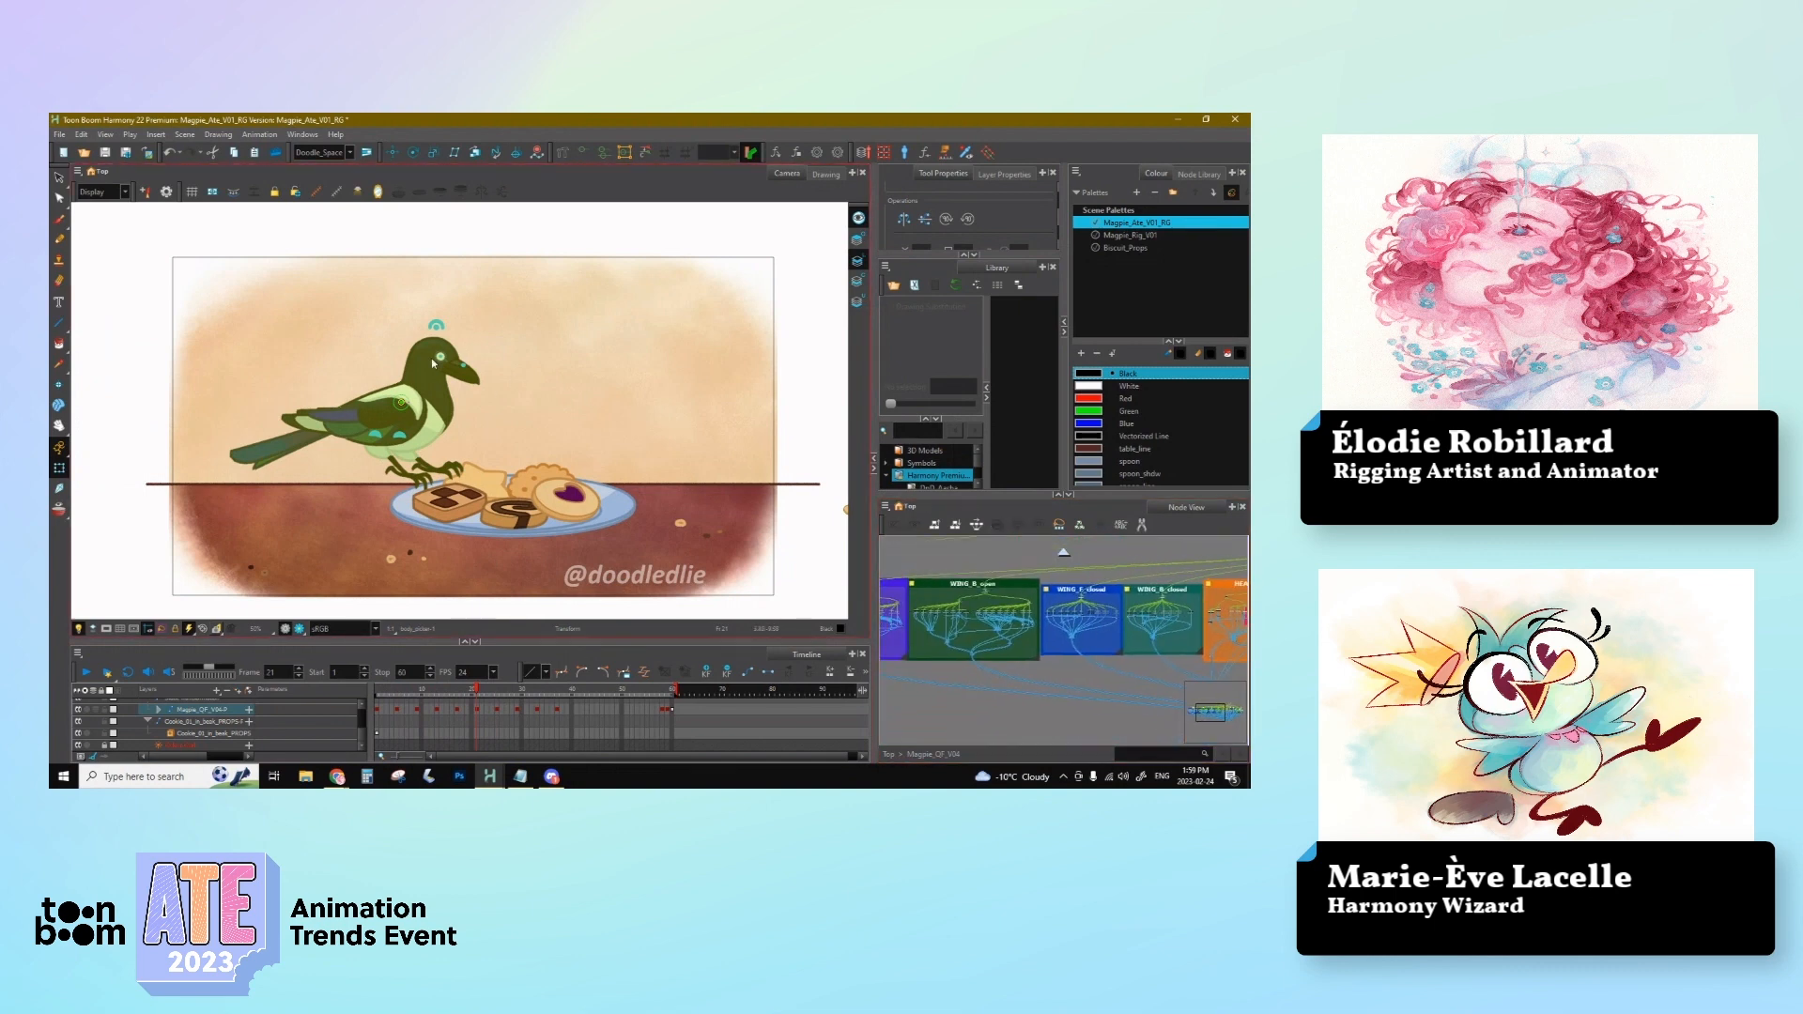
{"action": "left_click_drag", "start_coordinate": [674, 691], "coordinate": [475, 707]}
{"action": "left_click_drag", "start_coordinate": [1115, 633], "coordinate": [1150, 642]}
{"action": "scroll", "coordinate": [1039, 629], "scroll_direction": "down", "scroll_amount": 5}
{"action": "left_click", "coordinate": [1028, 658]}
{"action": "key", "text": "ctrl+a"}
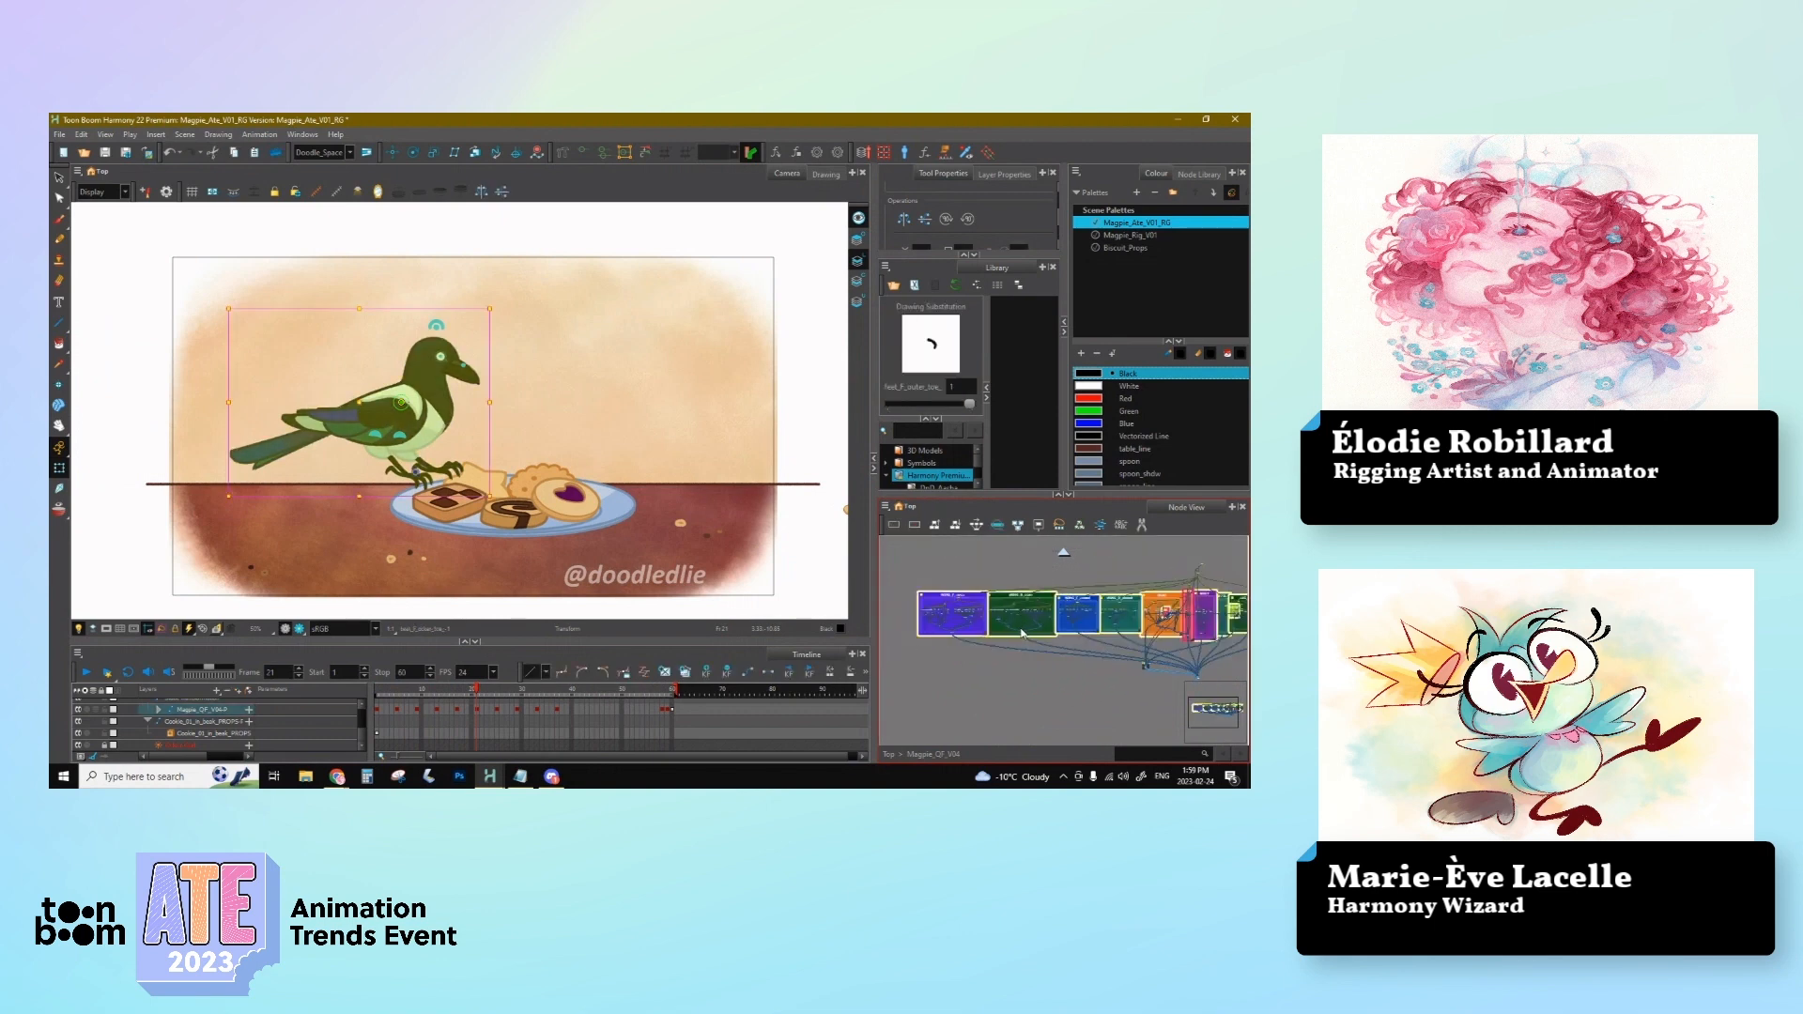
{"action": "left_click", "coordinate": [1085, 563]}
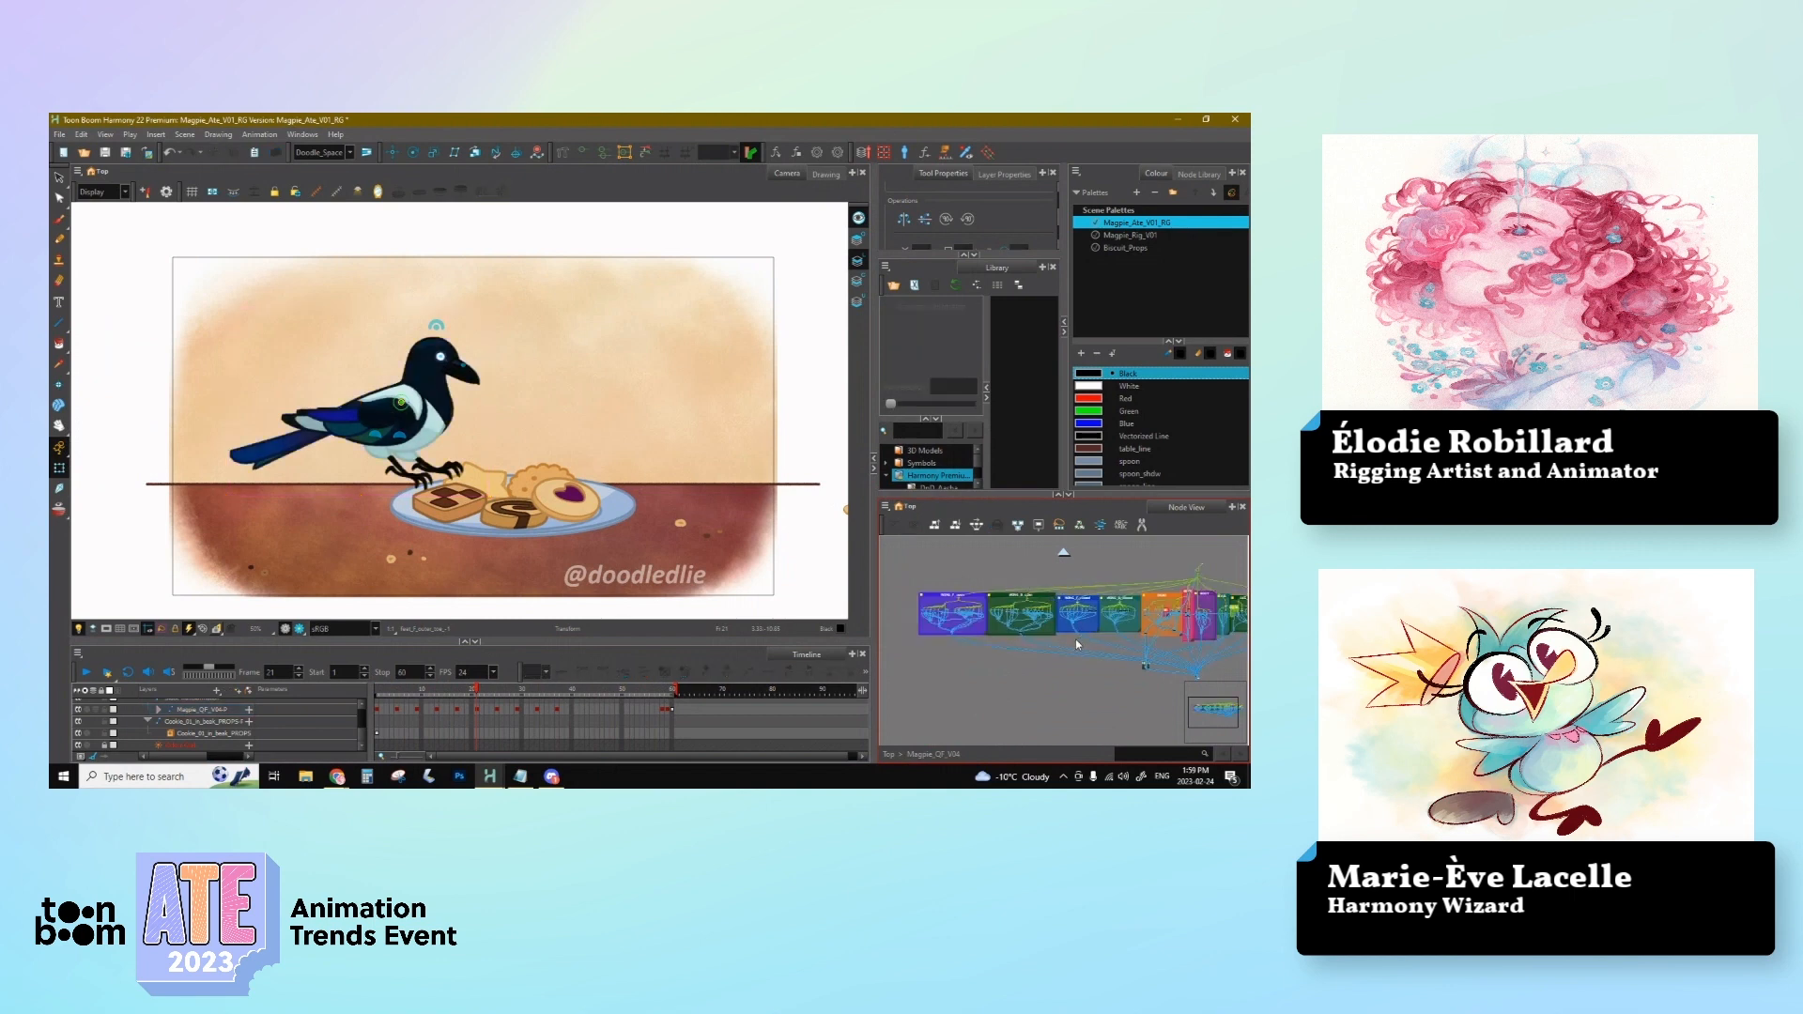
{"action": "scroll", "coordinate": [1156, 619], "scroll_direction": "up", "scroll_amount": 8}
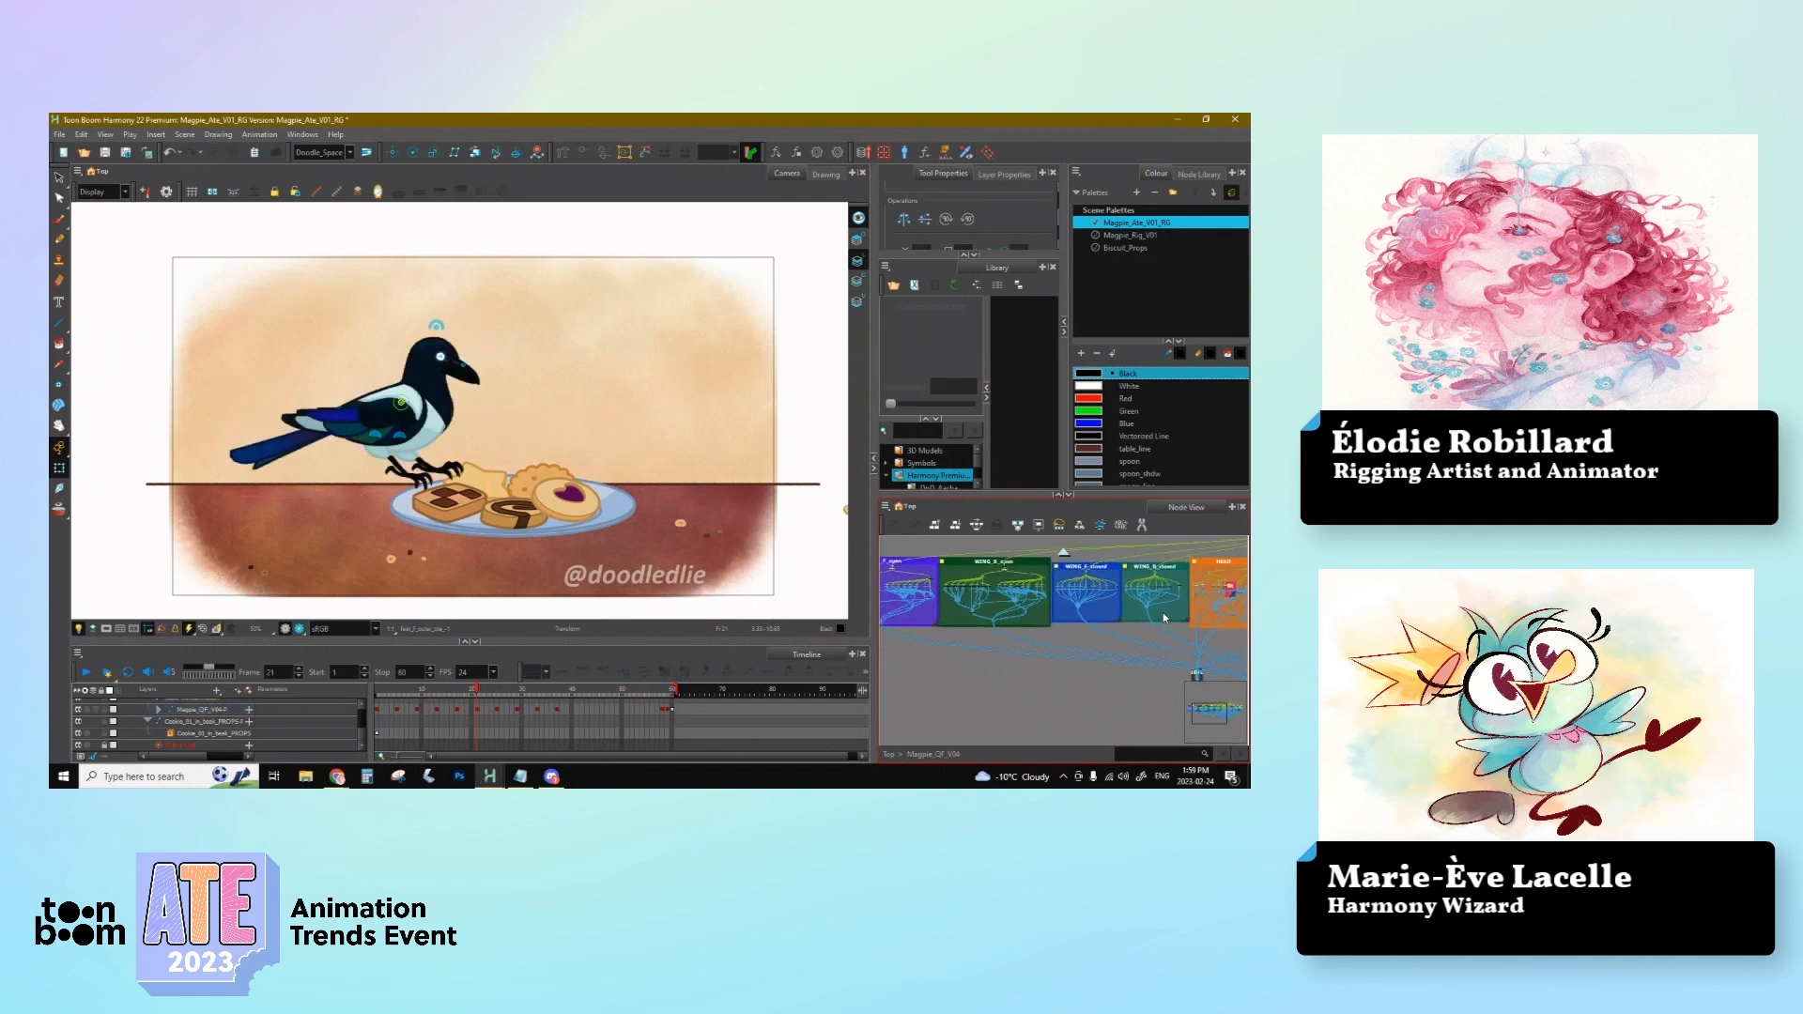
{"action": "scroll", "coordinate": [1044, 631], "scroll_direction": "up", "scroll_amount": 4}
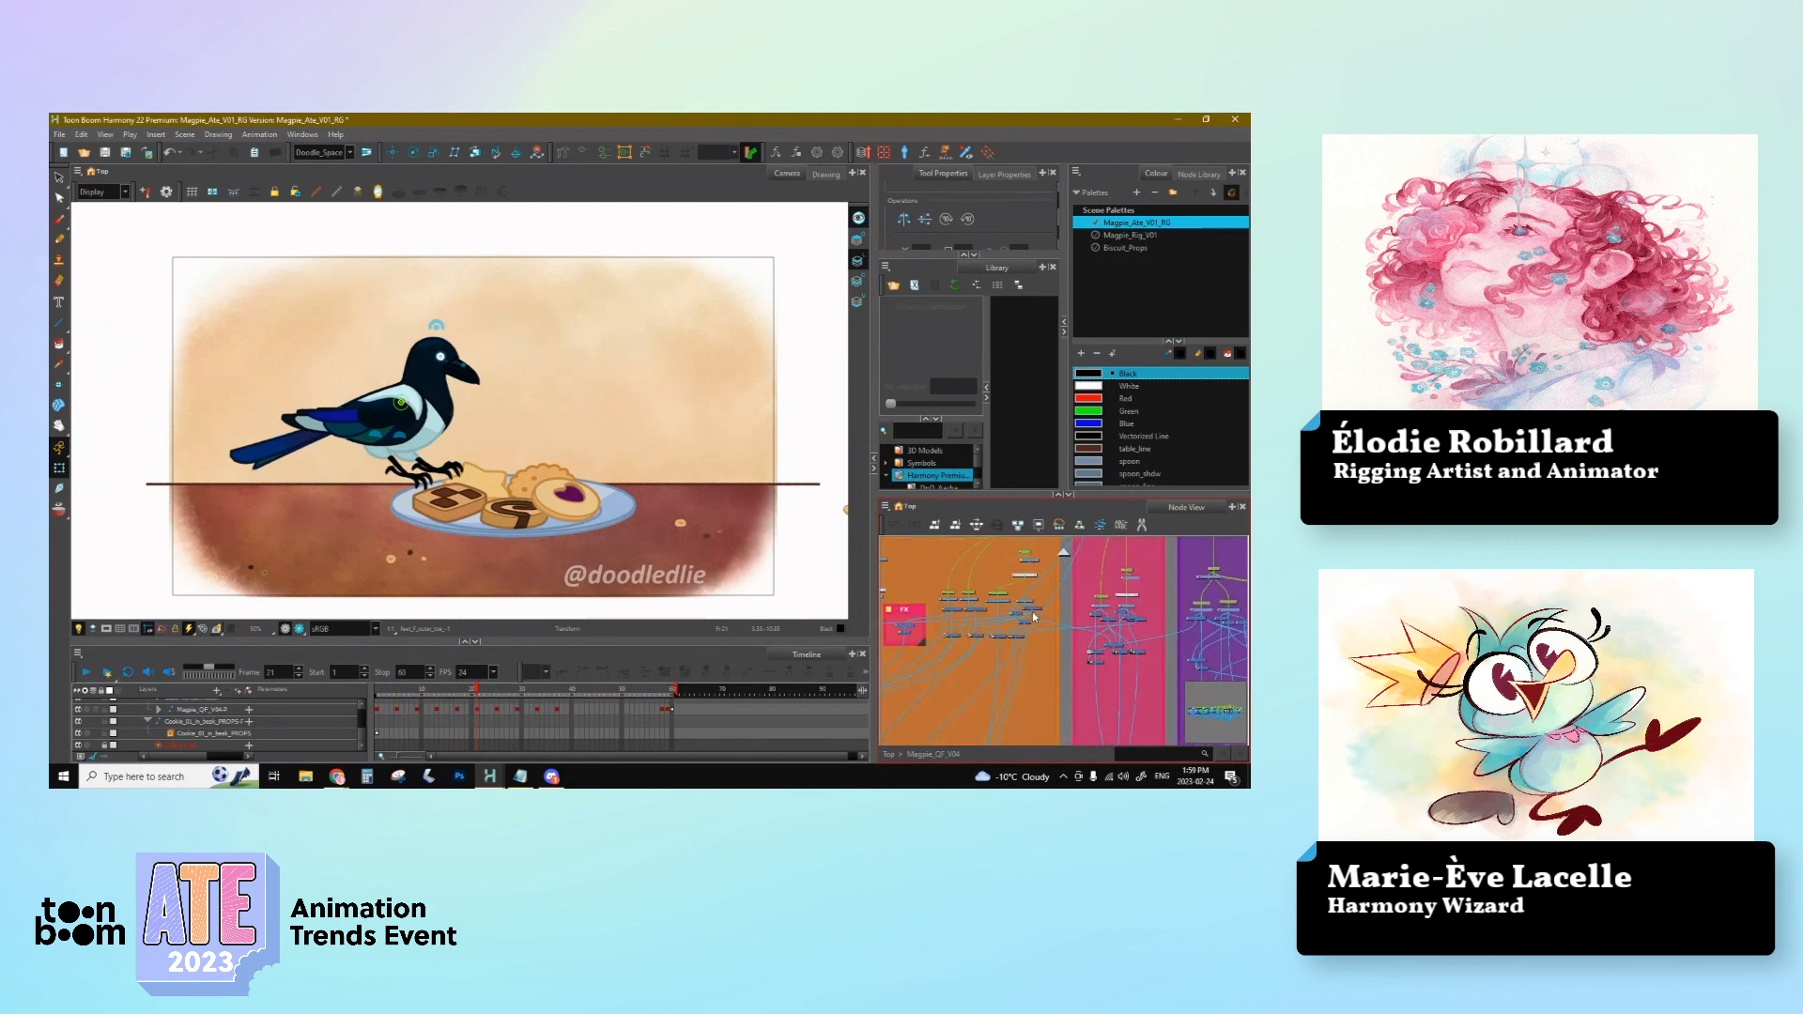
{"action": "left_click", "coordinate": [904, 506]}
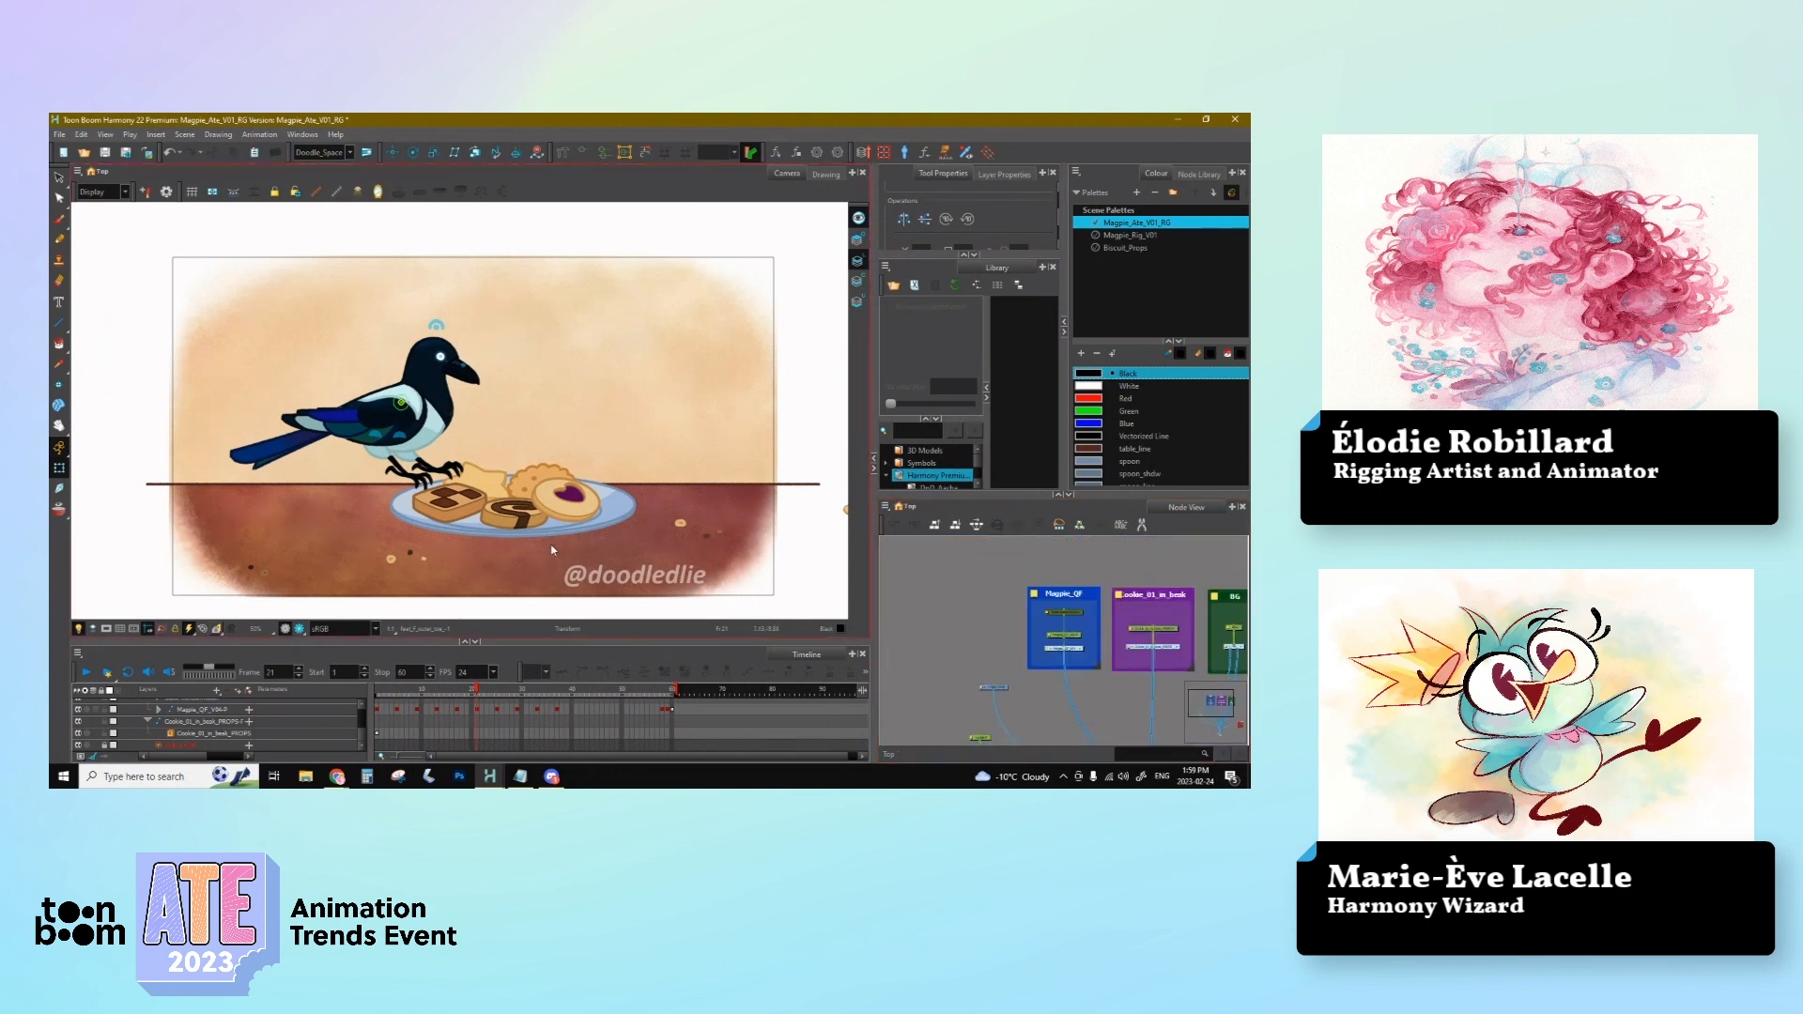
Step: Examine the magpie's separate neck, foot and thigh pieces at frame 21, and scrub forward to its pose at frame 37
{"action": "left_click", "coordinate": [442, 419]}
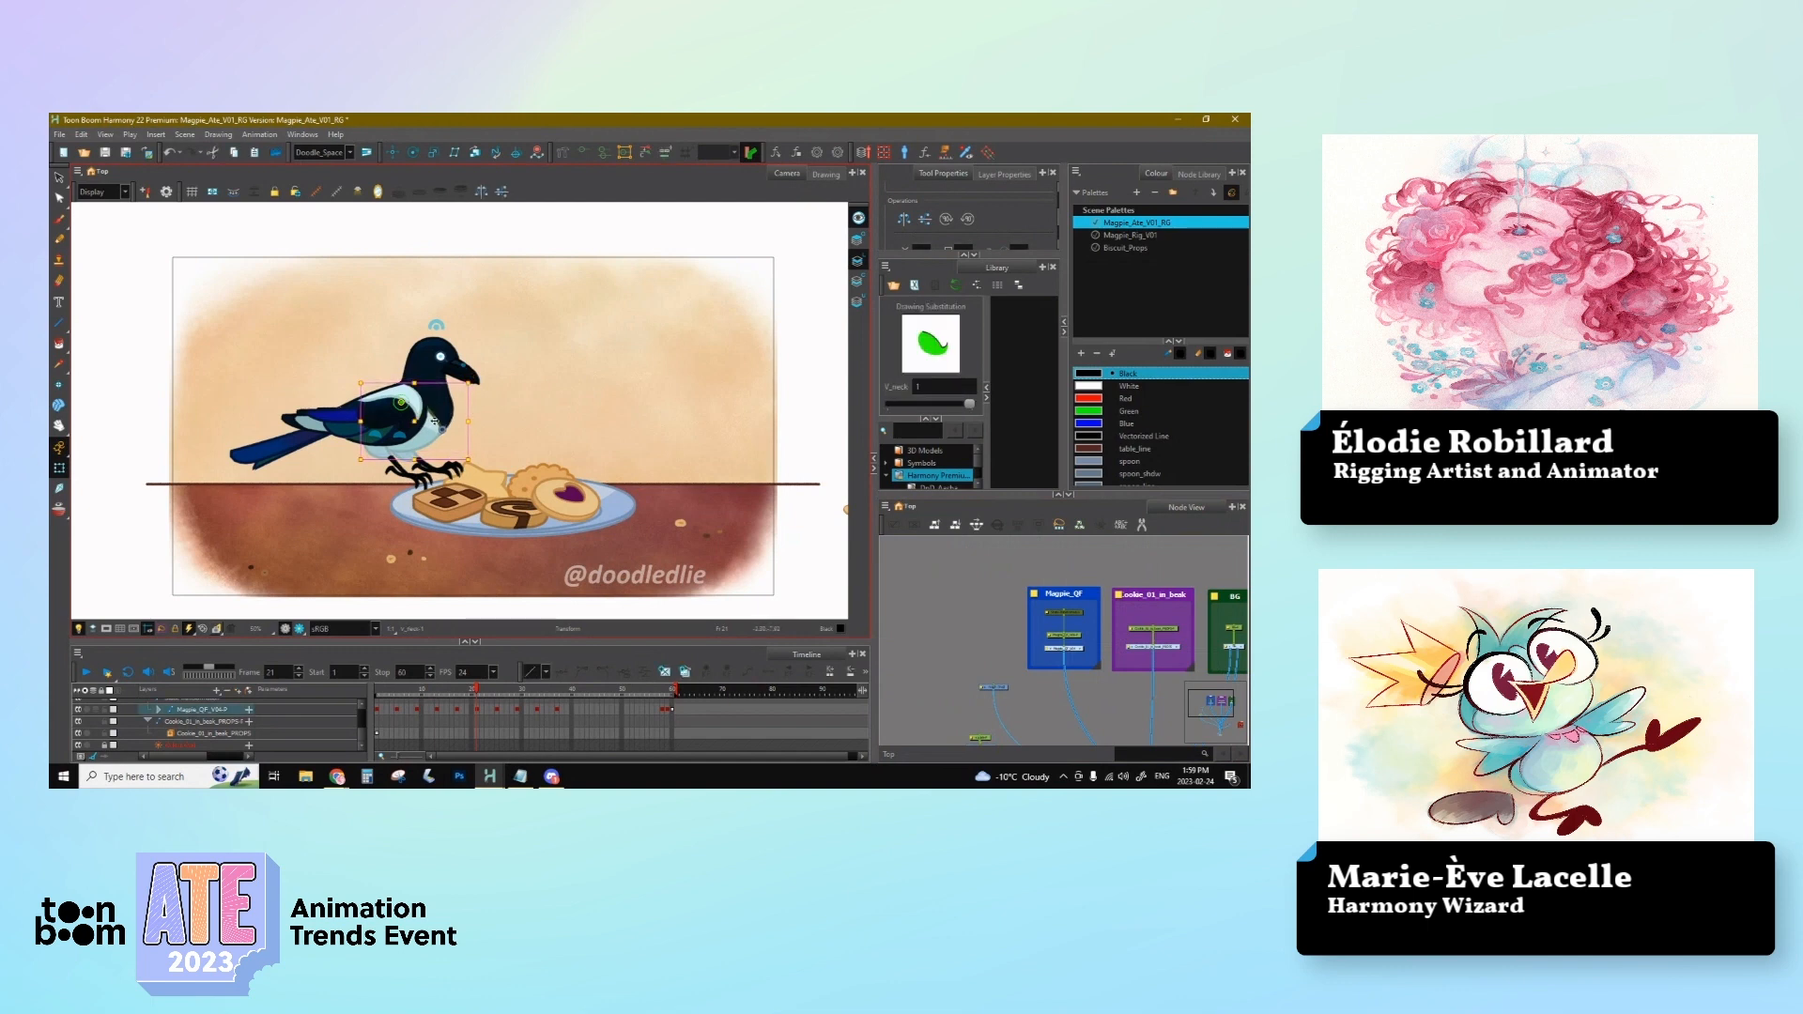
{"action": "key", "text": "ctrl+z"}
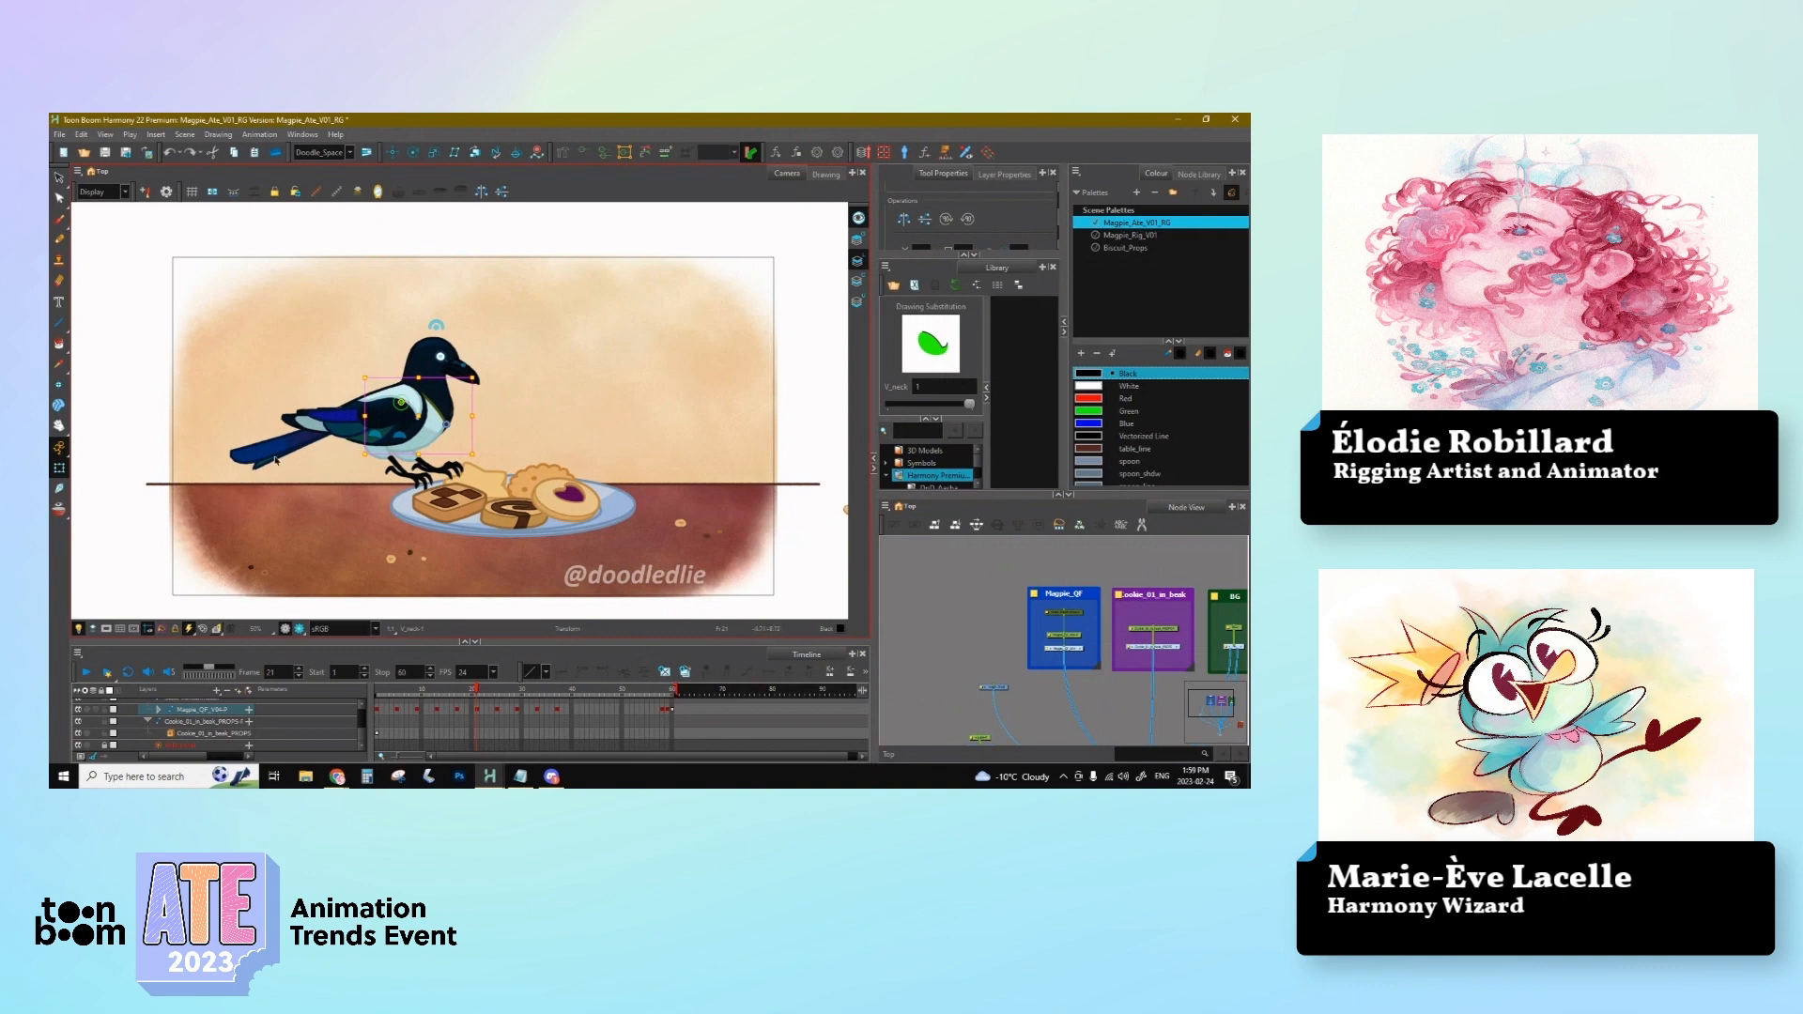
{"action": "left_click", "coordinate": [417, 482]}
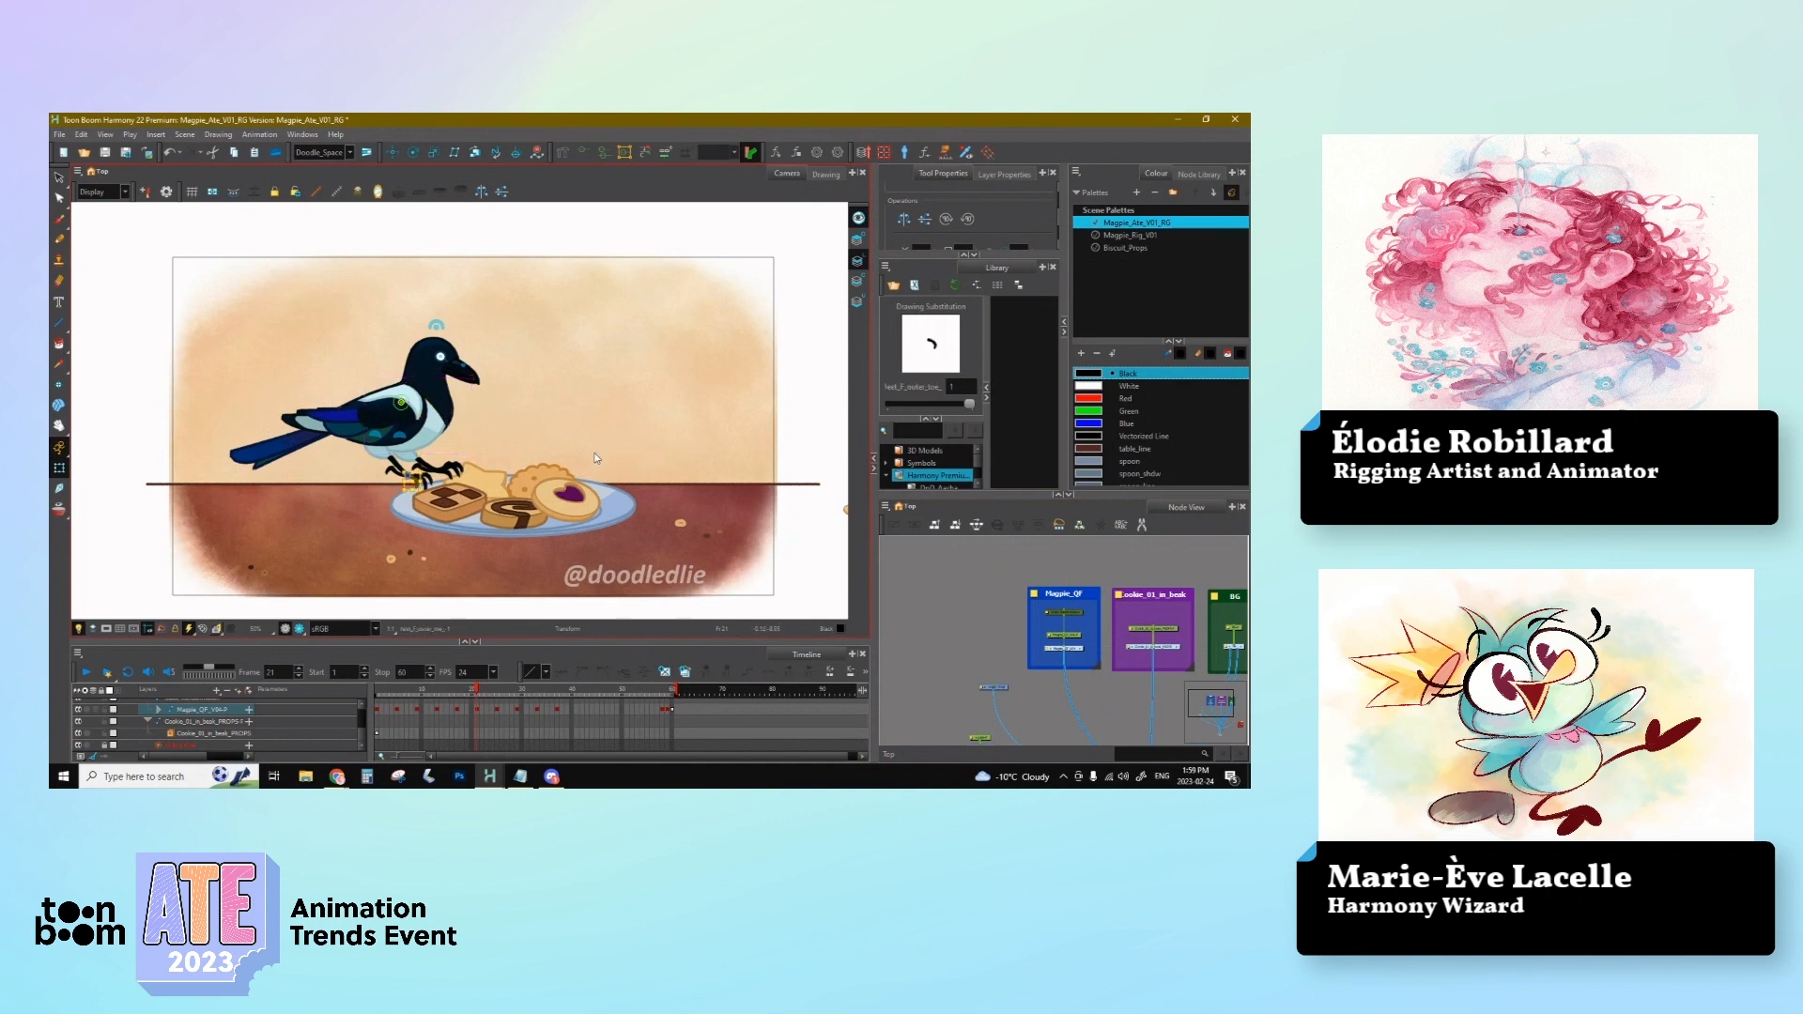
{"action": "left_click", "coordinate": [359, 441]}
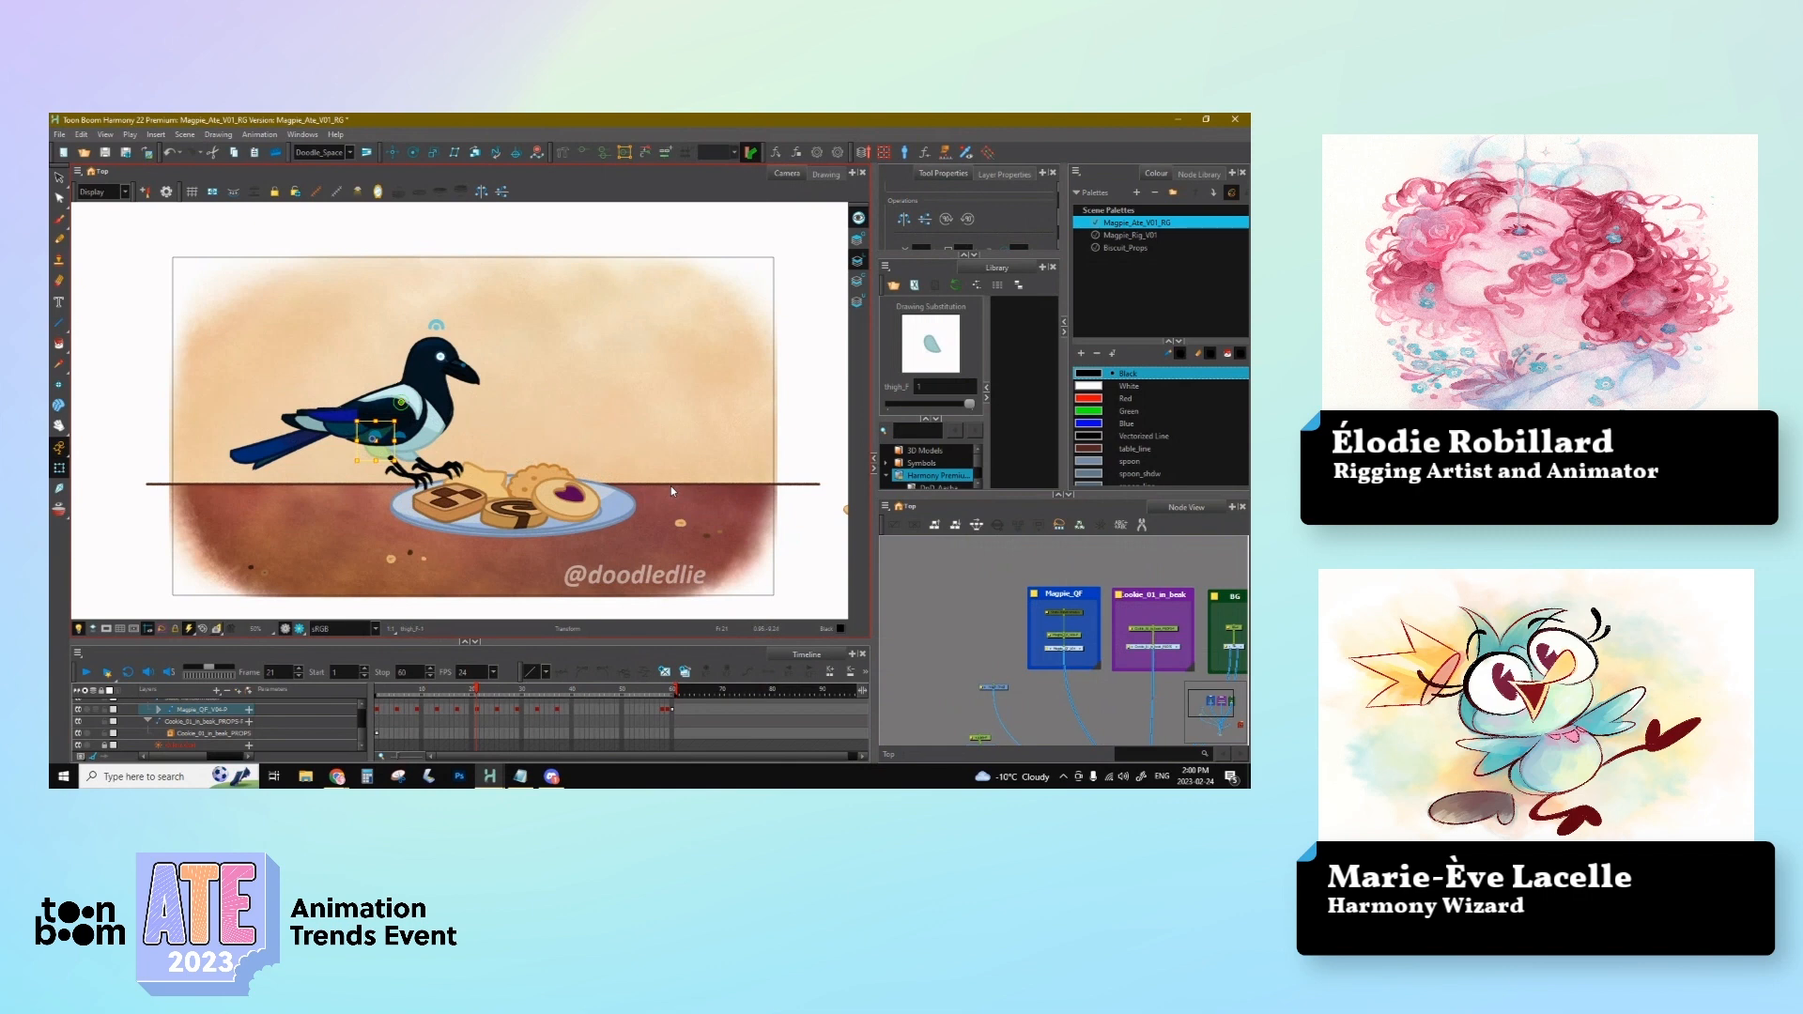
{"action": "left_click", "coordinate": [477, 691]}
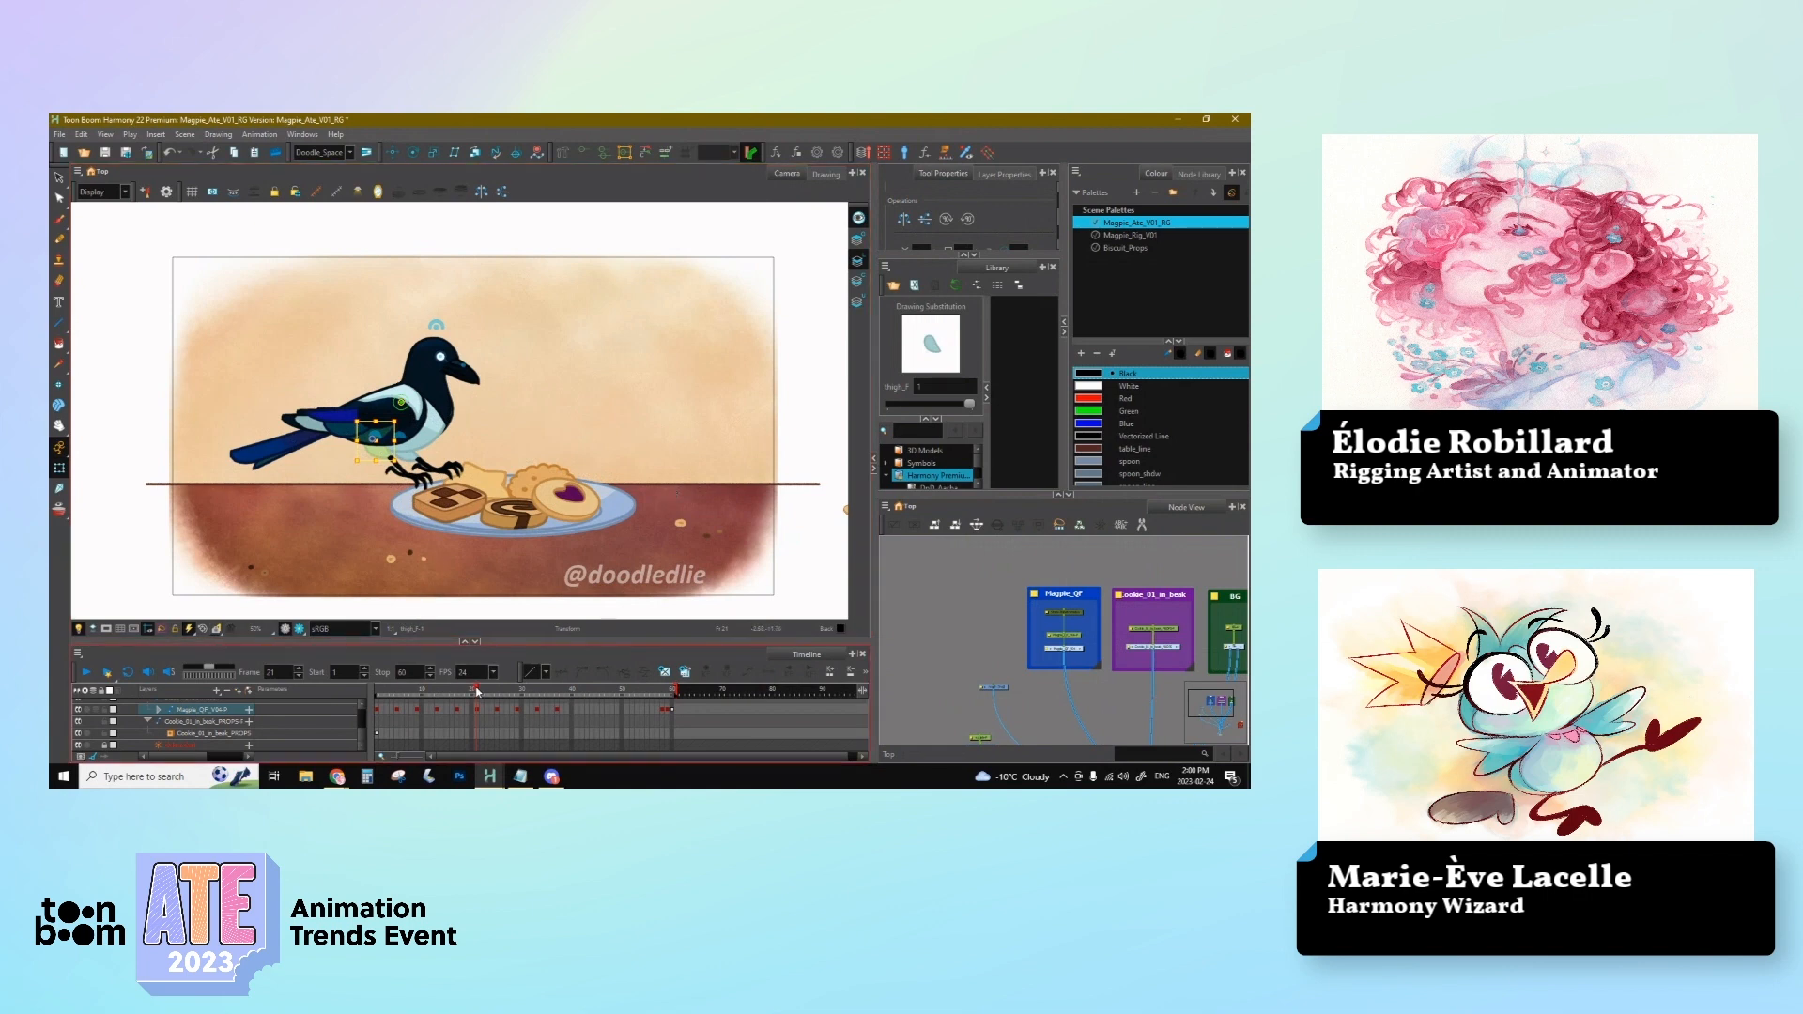
{"action": "left_click_drag", "start_coordinate": [479, 692], "coordinate": [557, 712]}
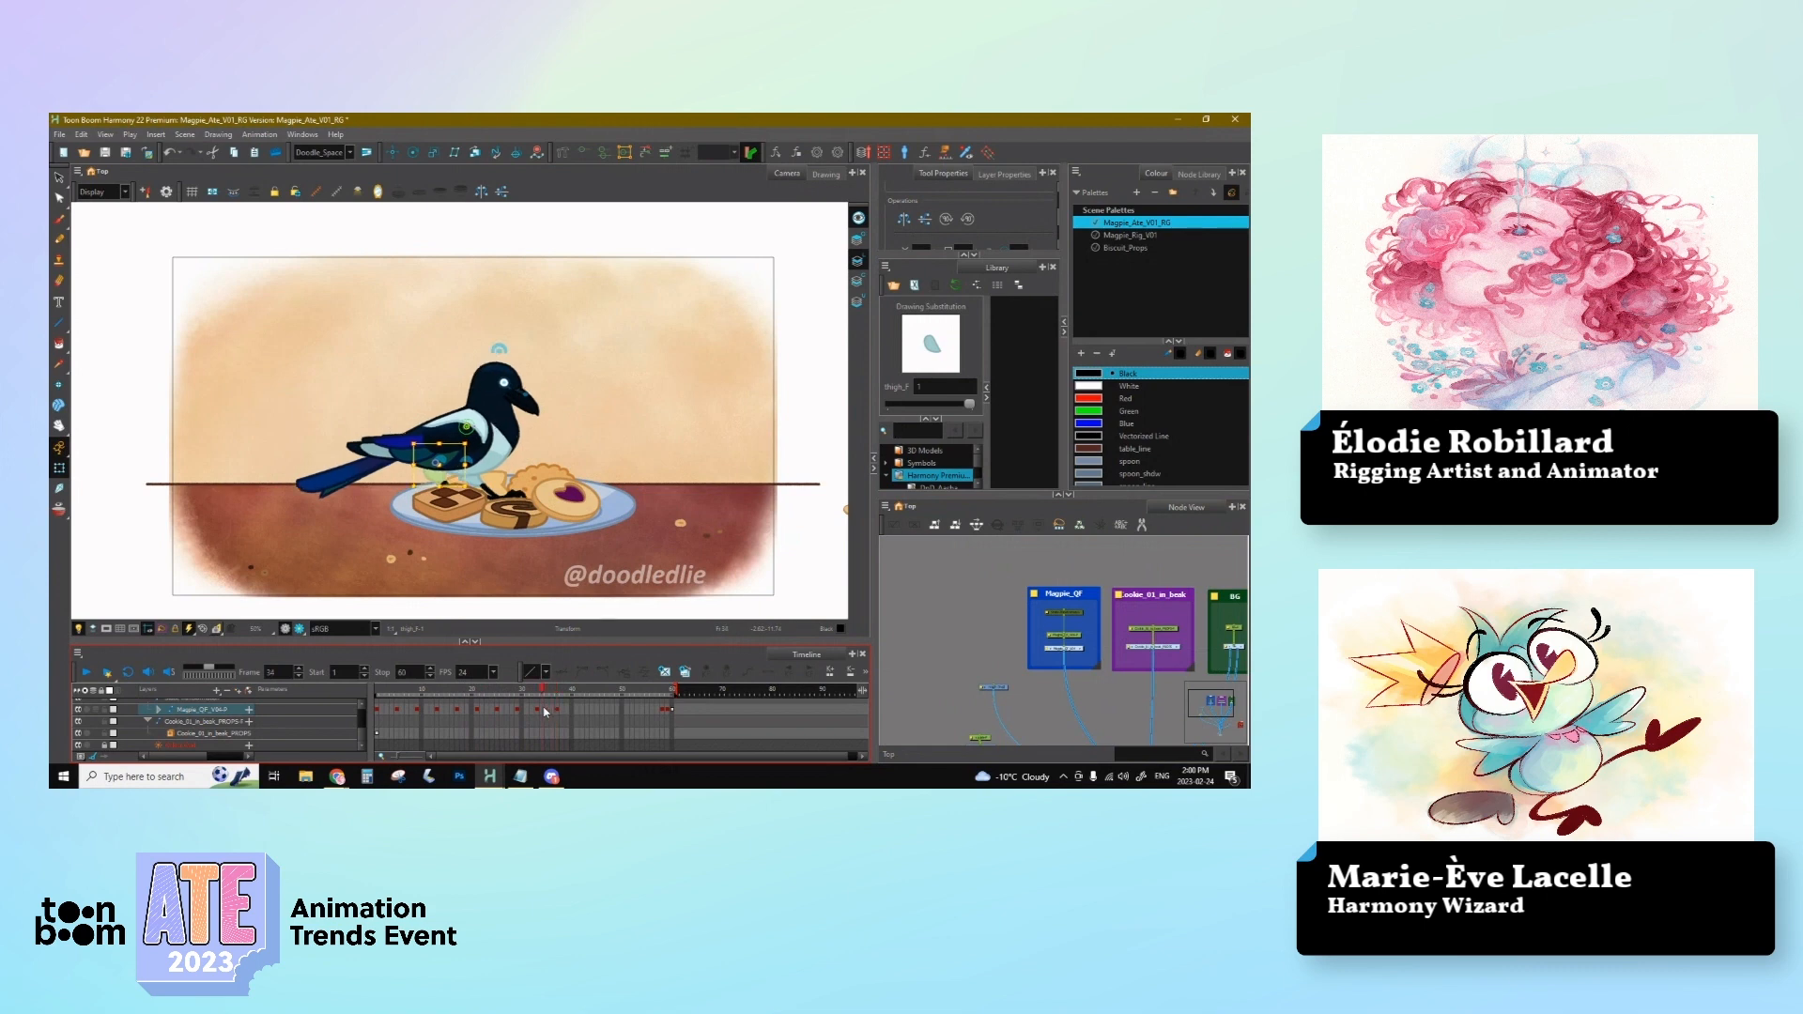
Step: Open the tint settings for the Magpie_Rig_V01 palette and switch them to Blend mode
{"action": "left_click", "coordinate": [1125, 235]}
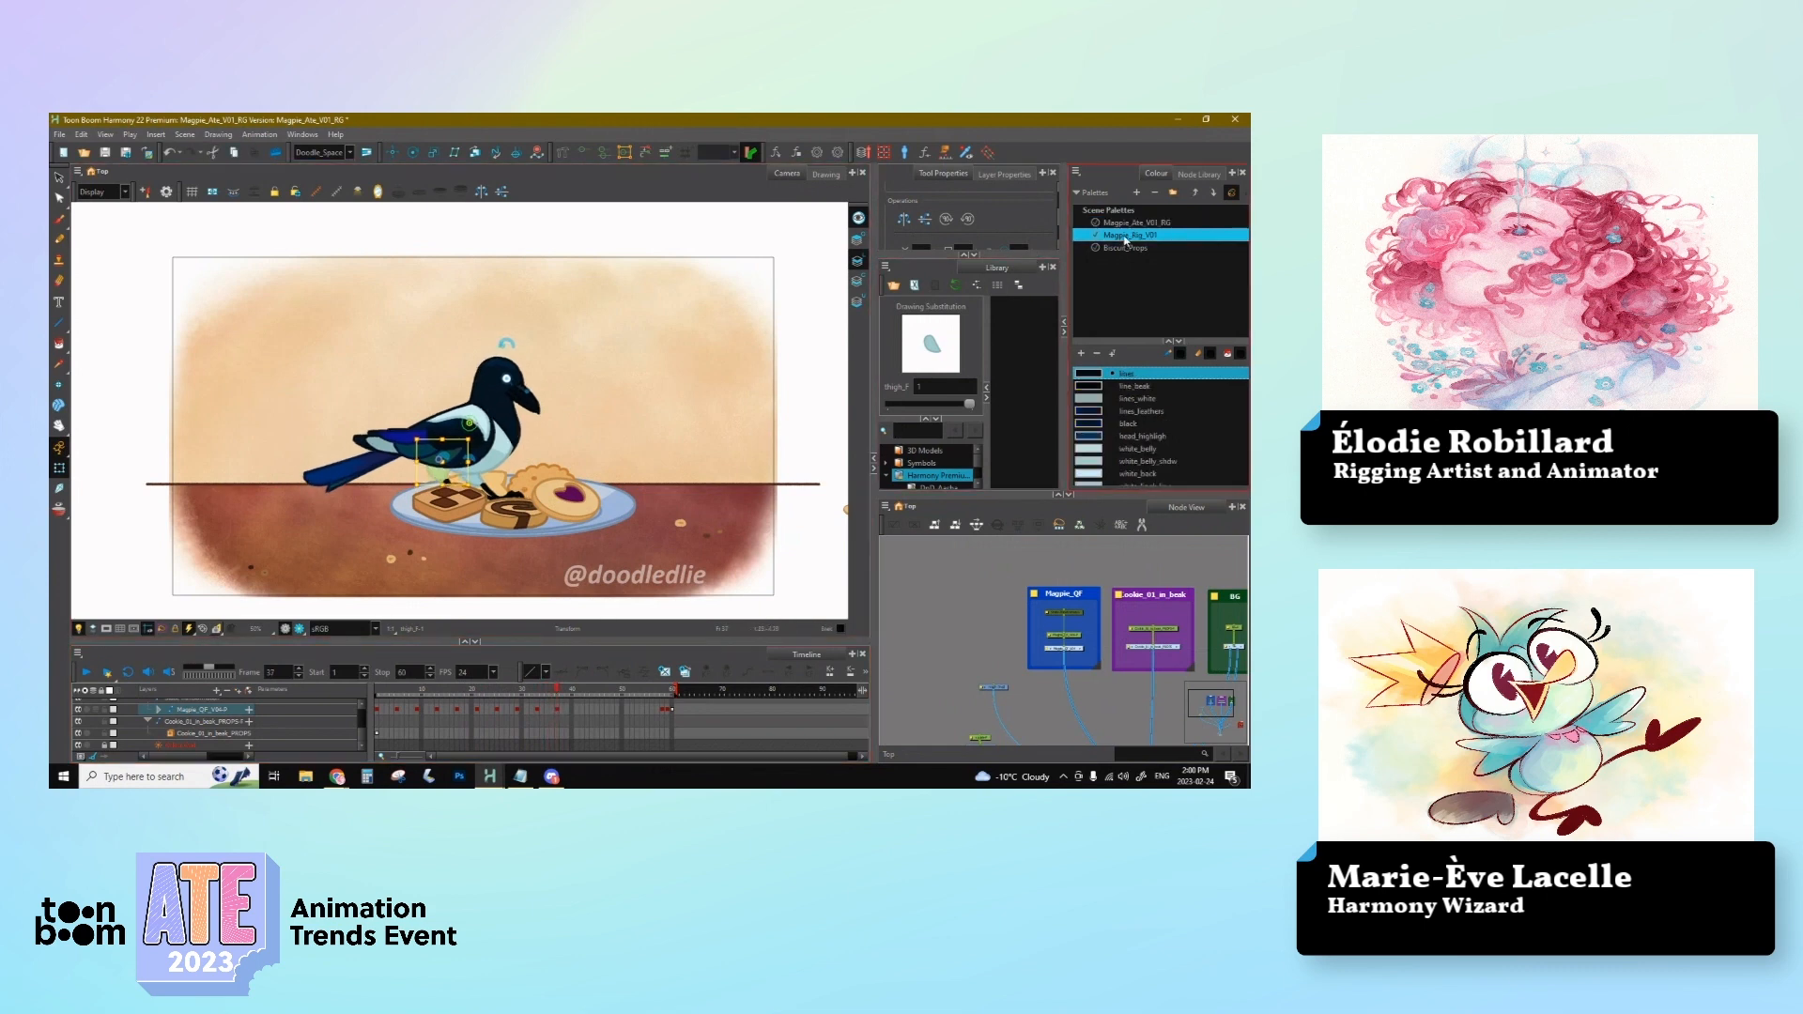
{"action": "left_click", "coordinate": [1076, 173]}
{"action": "mouse_move", "coordinate": [1087, 200]}
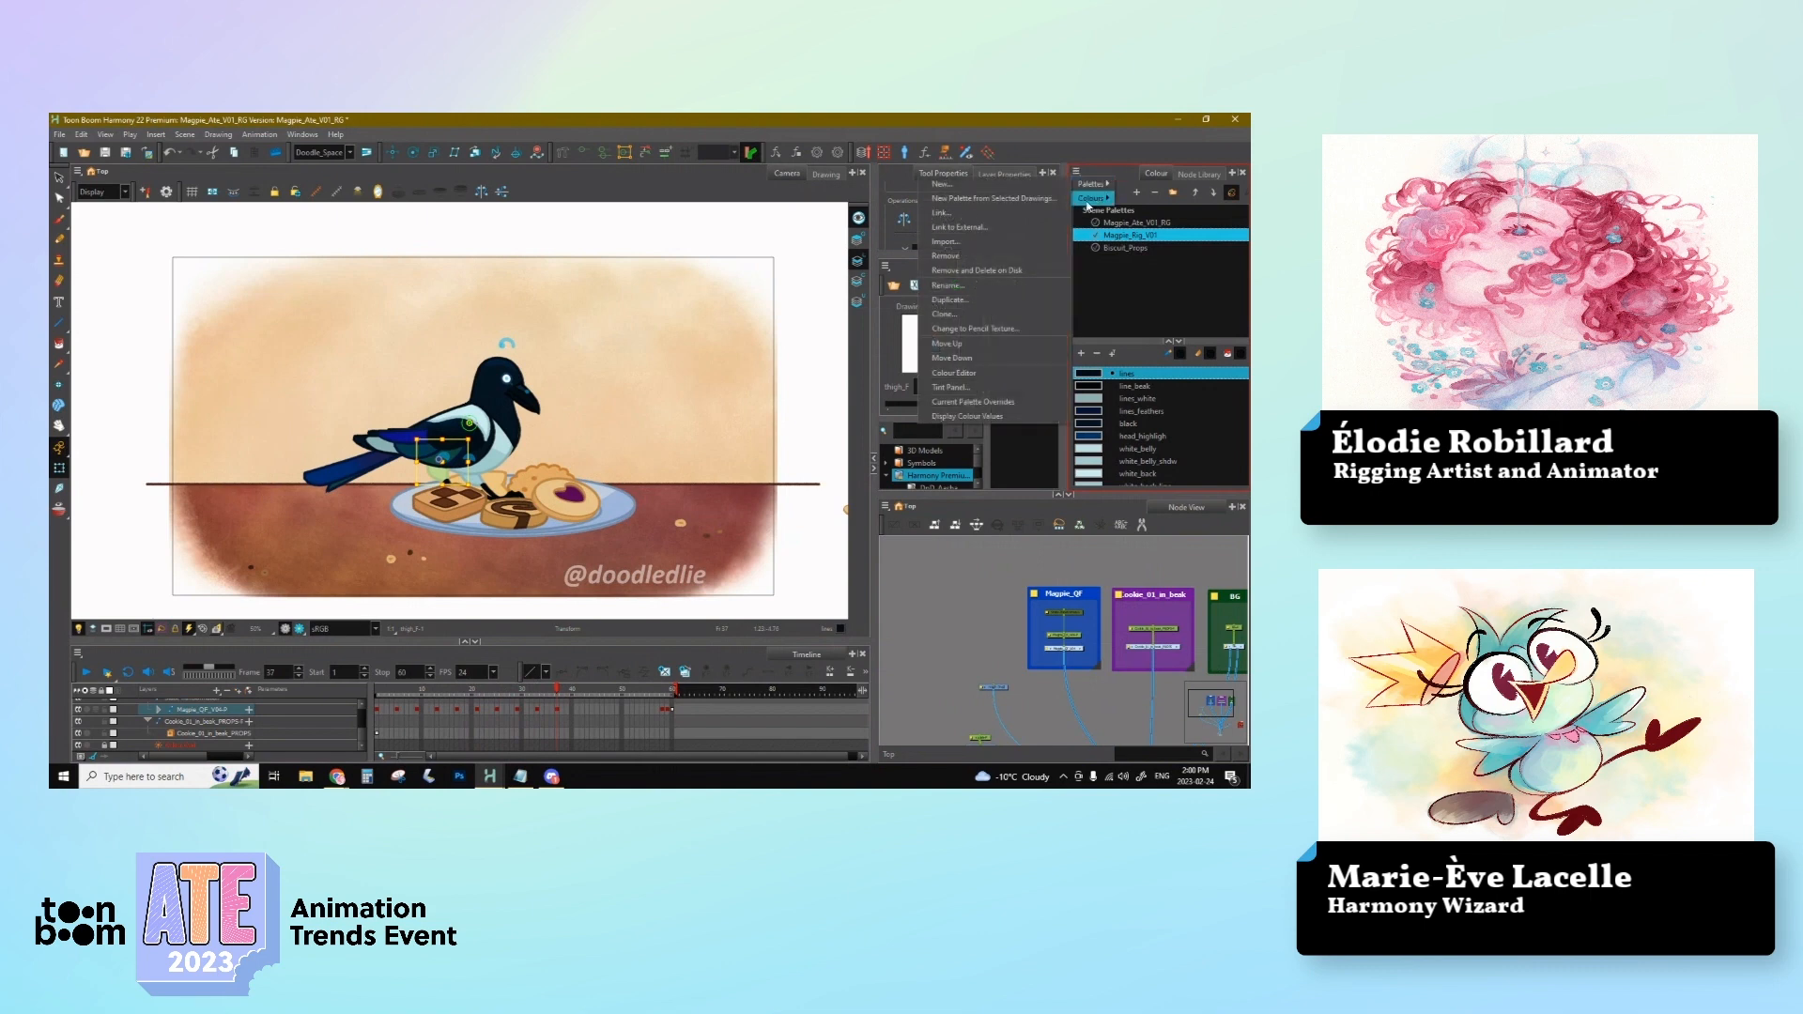
{"action": "left_click", "coordinate": [950, 387]}
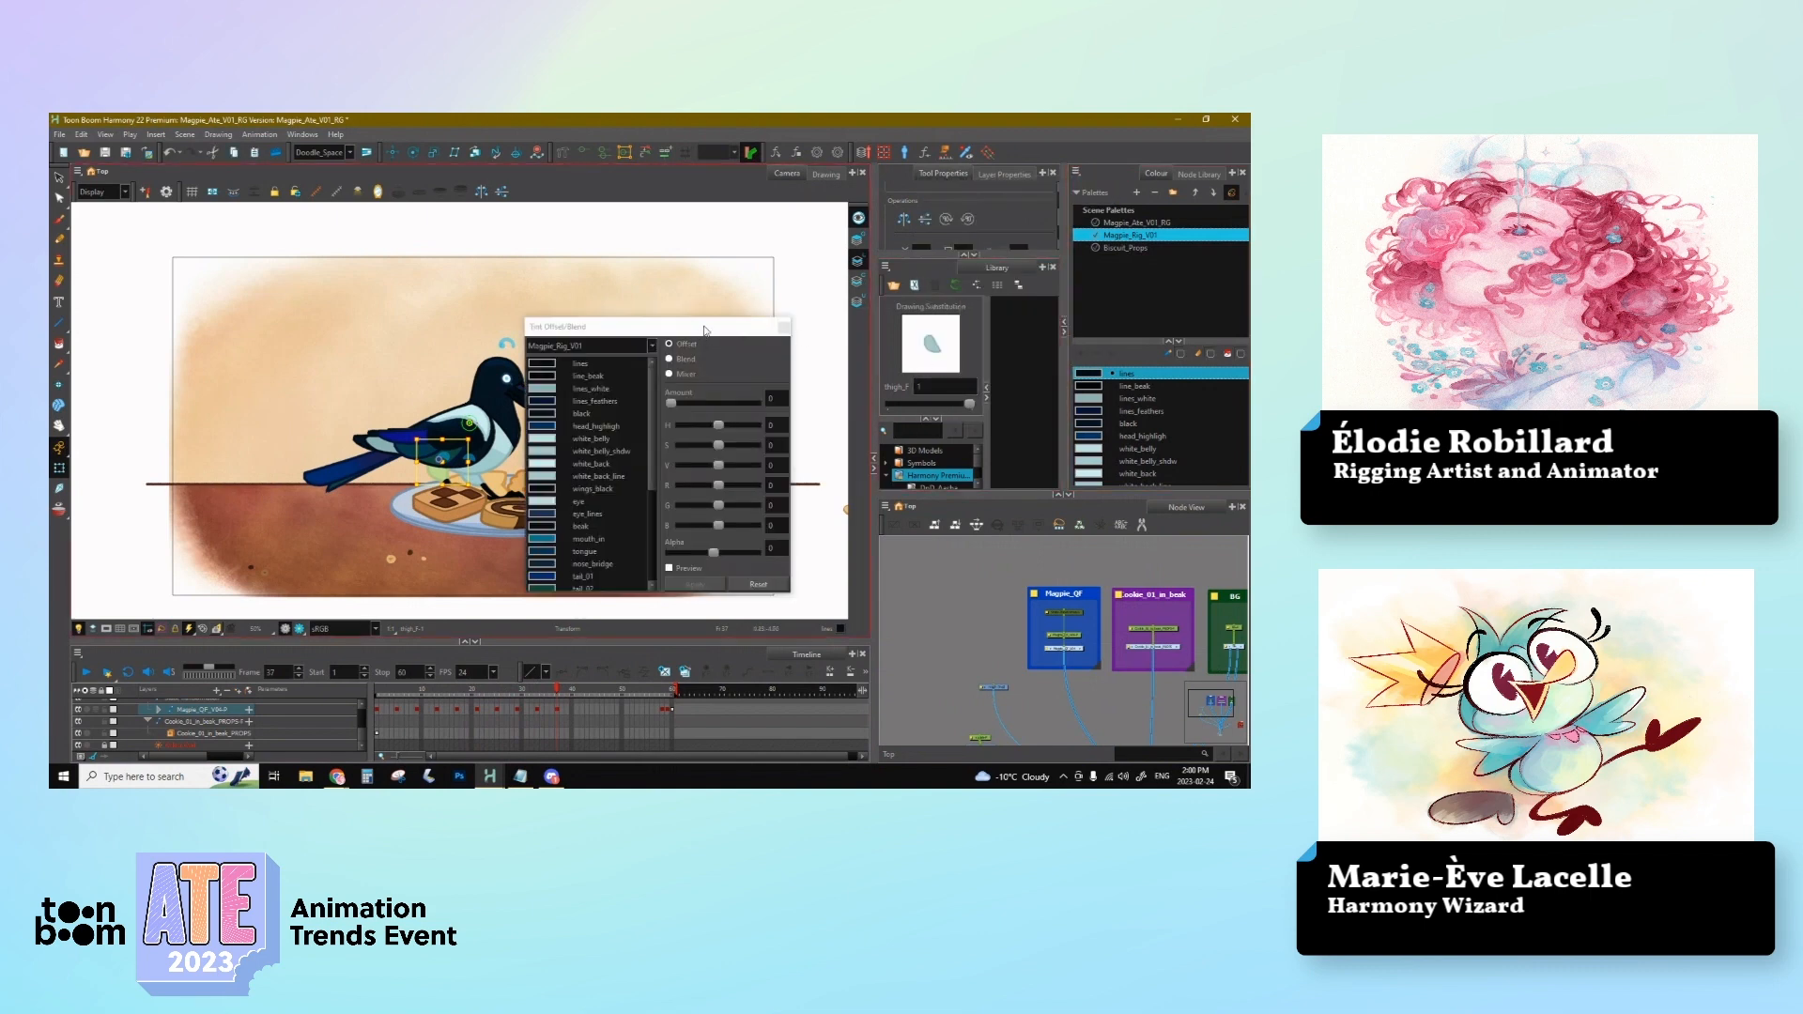
{"action": "left_click_drag", "start_coordinate": [706, 330], "coordinate": [829, 283]}
{"action": "left_click", "coordinate": [794, 312]}
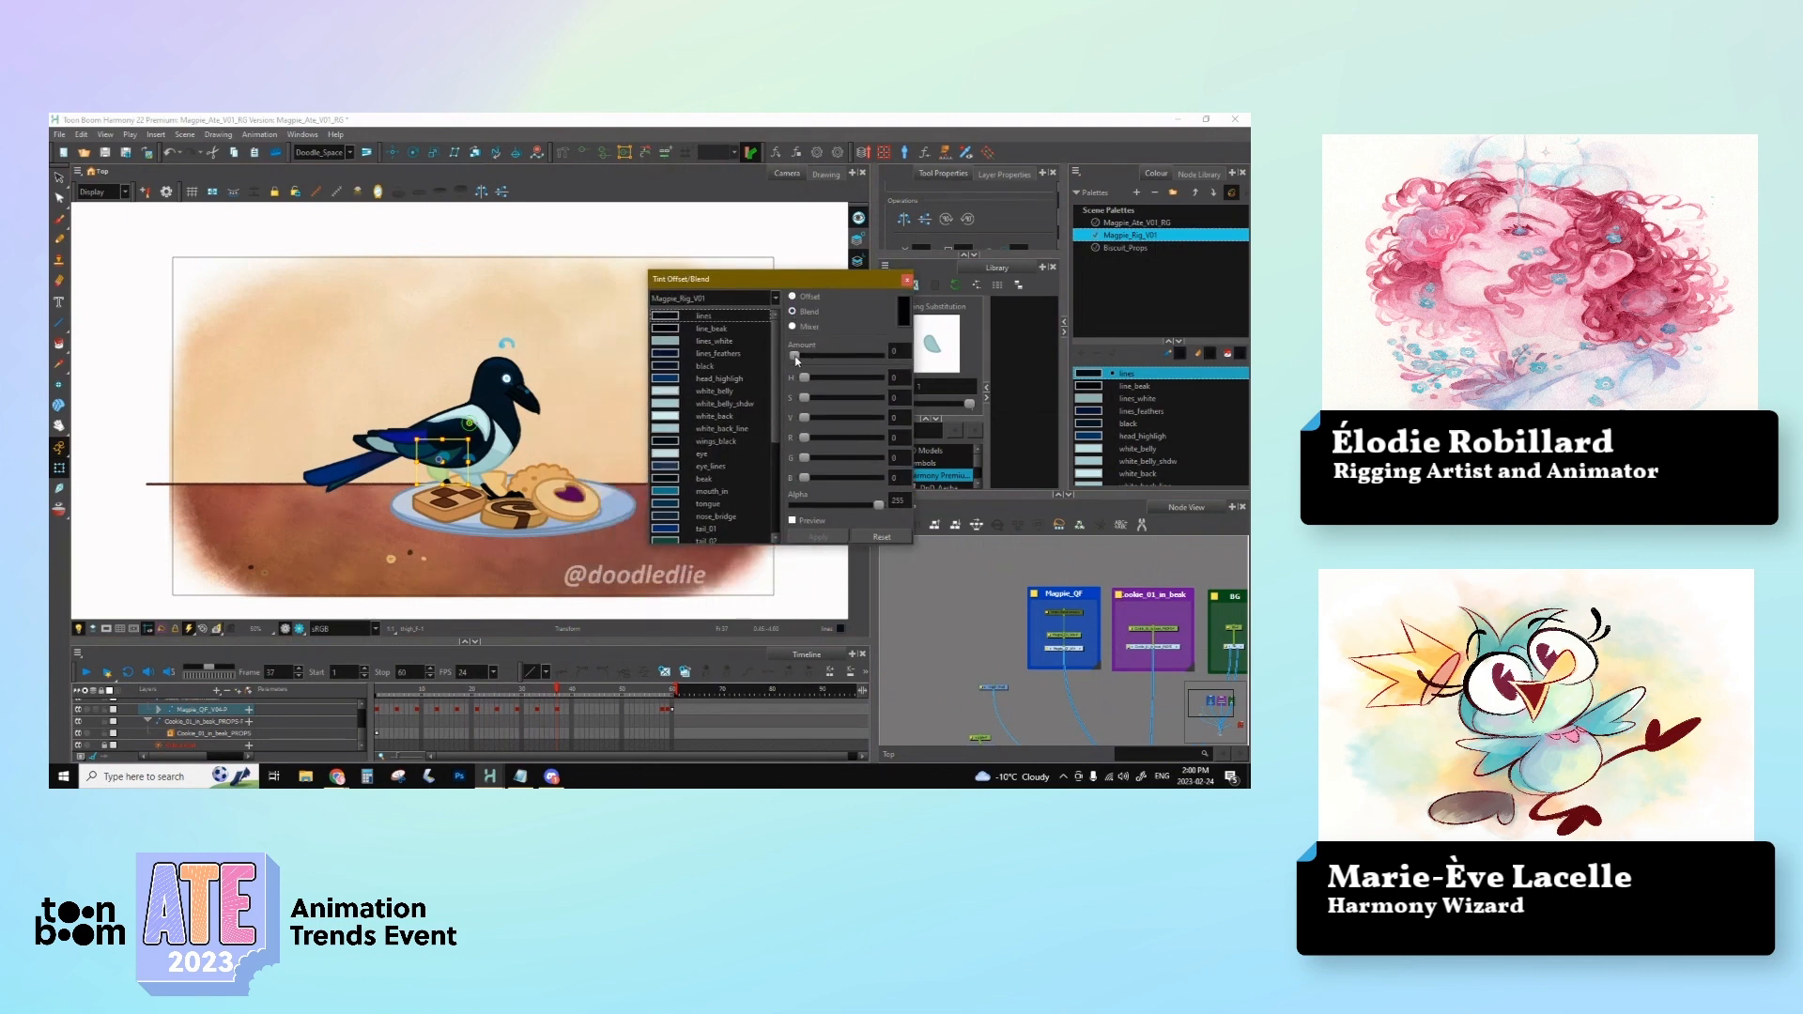
Step: Preview a black tint on all colours of the magpie rig palette with a blend amount of 85
{"action": "left_click_drag", "start_coordinate": [795, 356], "coordinate": [860, 357]}
{"action": "left_click", "coordinate": [792, 520]}
{"action": "left_click", "coordinate": [704, 316]}
{"action": "scroll", "coordinate": [714, 422], "scroll_direction": "down", "scroll_amount": 5}
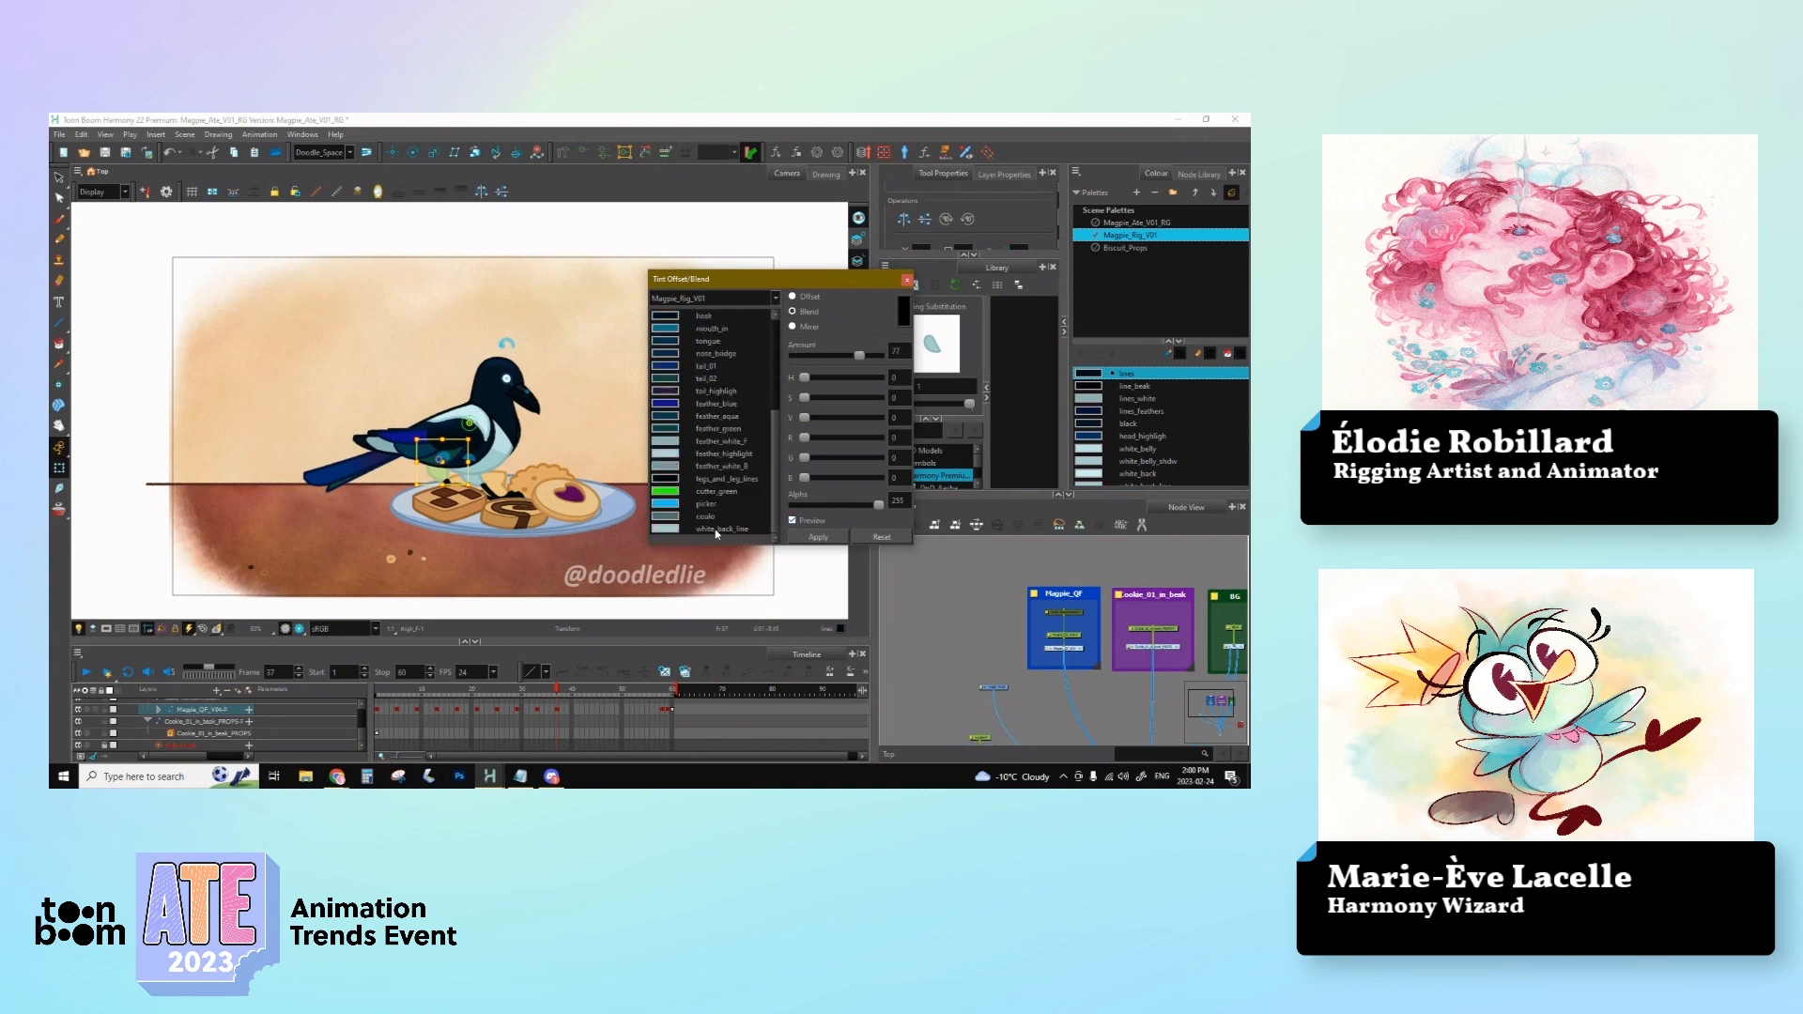
{"action": "left_click", "coordinate": [719, 529], "text": "shift"}
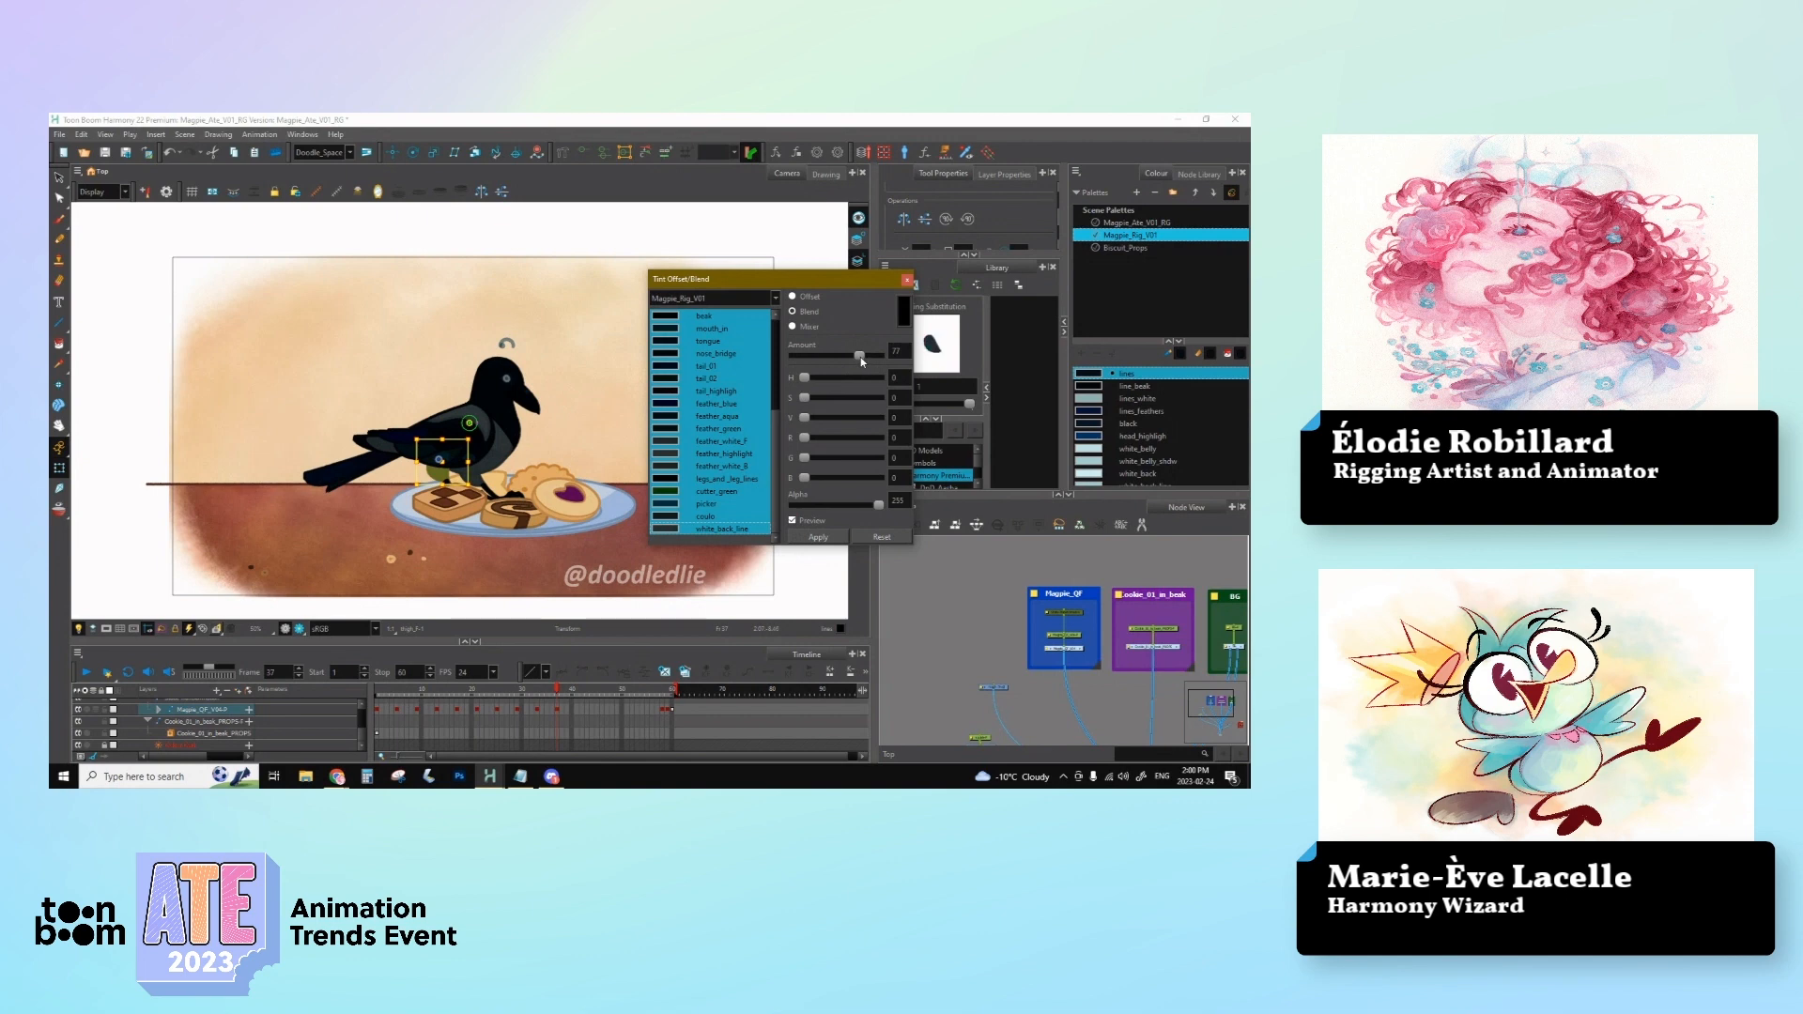
{"action": "left_click_drag", "start_coordinate": [864, 357], "coordinate": [870, 356]}
Step: Exclude the eye, eye_lines and nose_bridge colours from the tint so they keep their original values
{"action": "left_click_drag", "start_coordinate": [776, 448], "coordinate": [776, 413]}
{"action": "scroll", "coordinate": [777, 416], "scroll_direction": "down", "scroll_amount": 2}
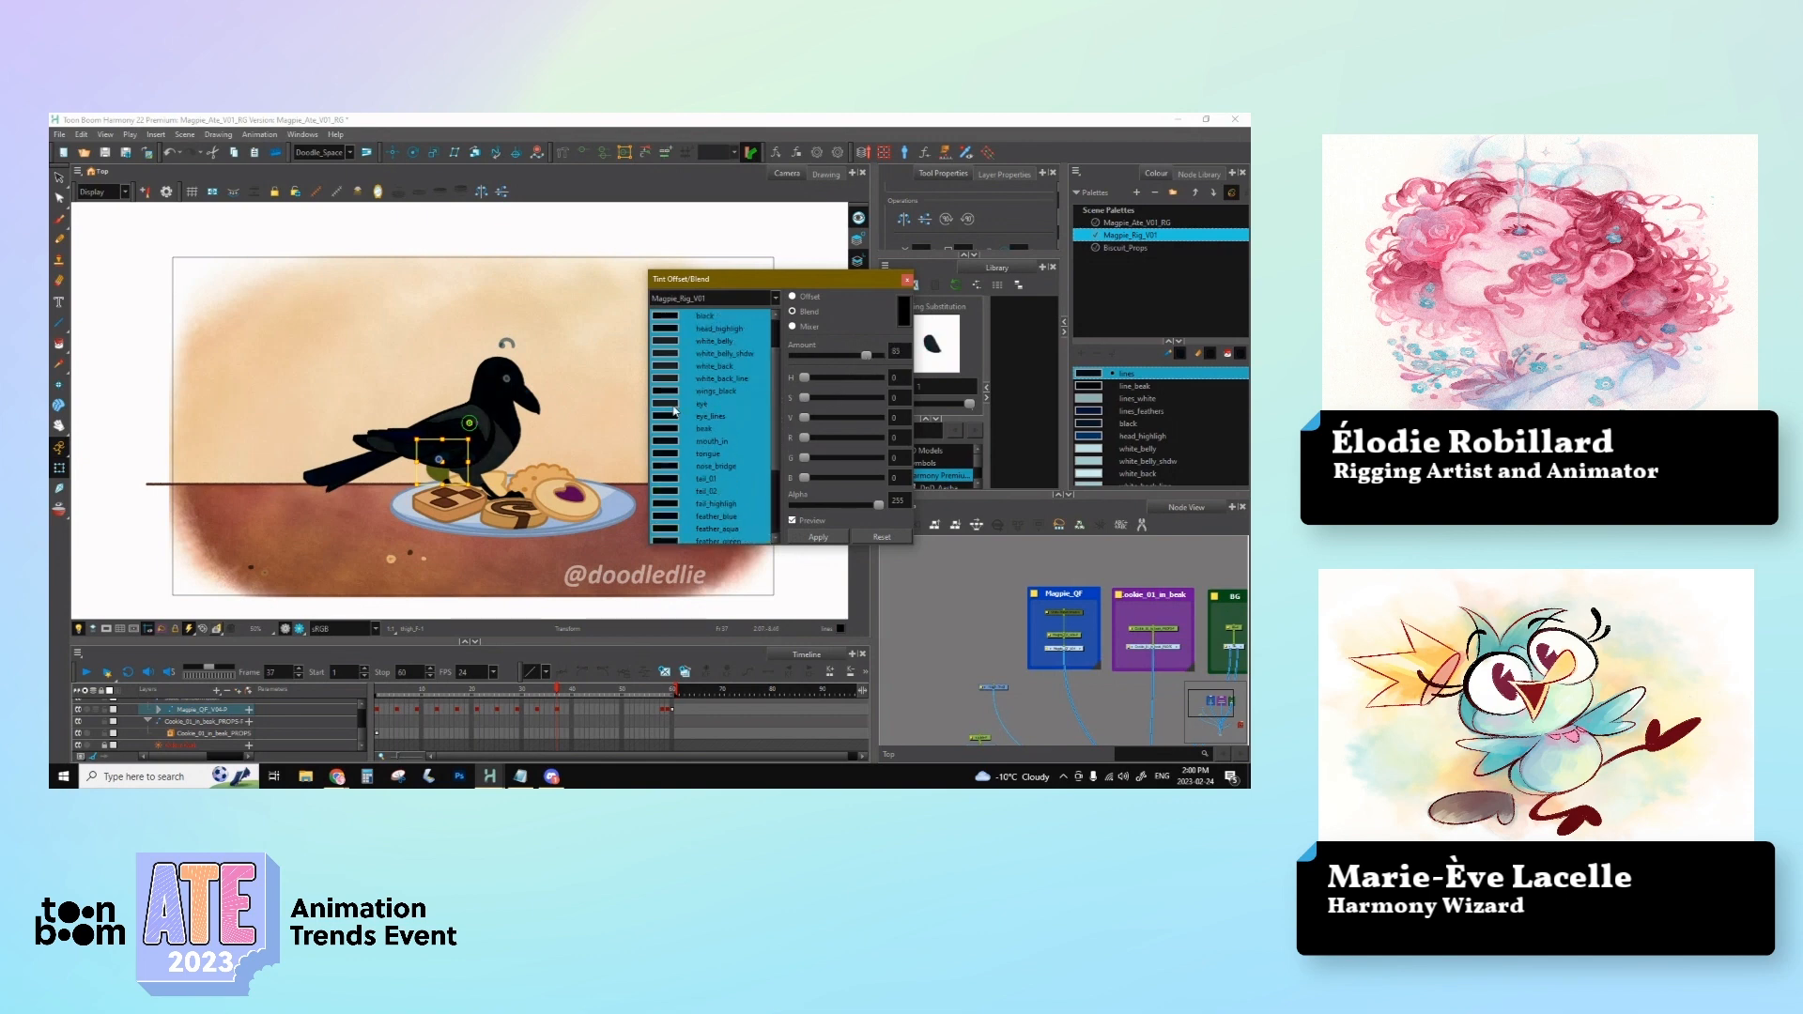
{"action": "scroll", "coordinate": [675, 413], "scroll_direction": "down", "scroll_amount": 1}
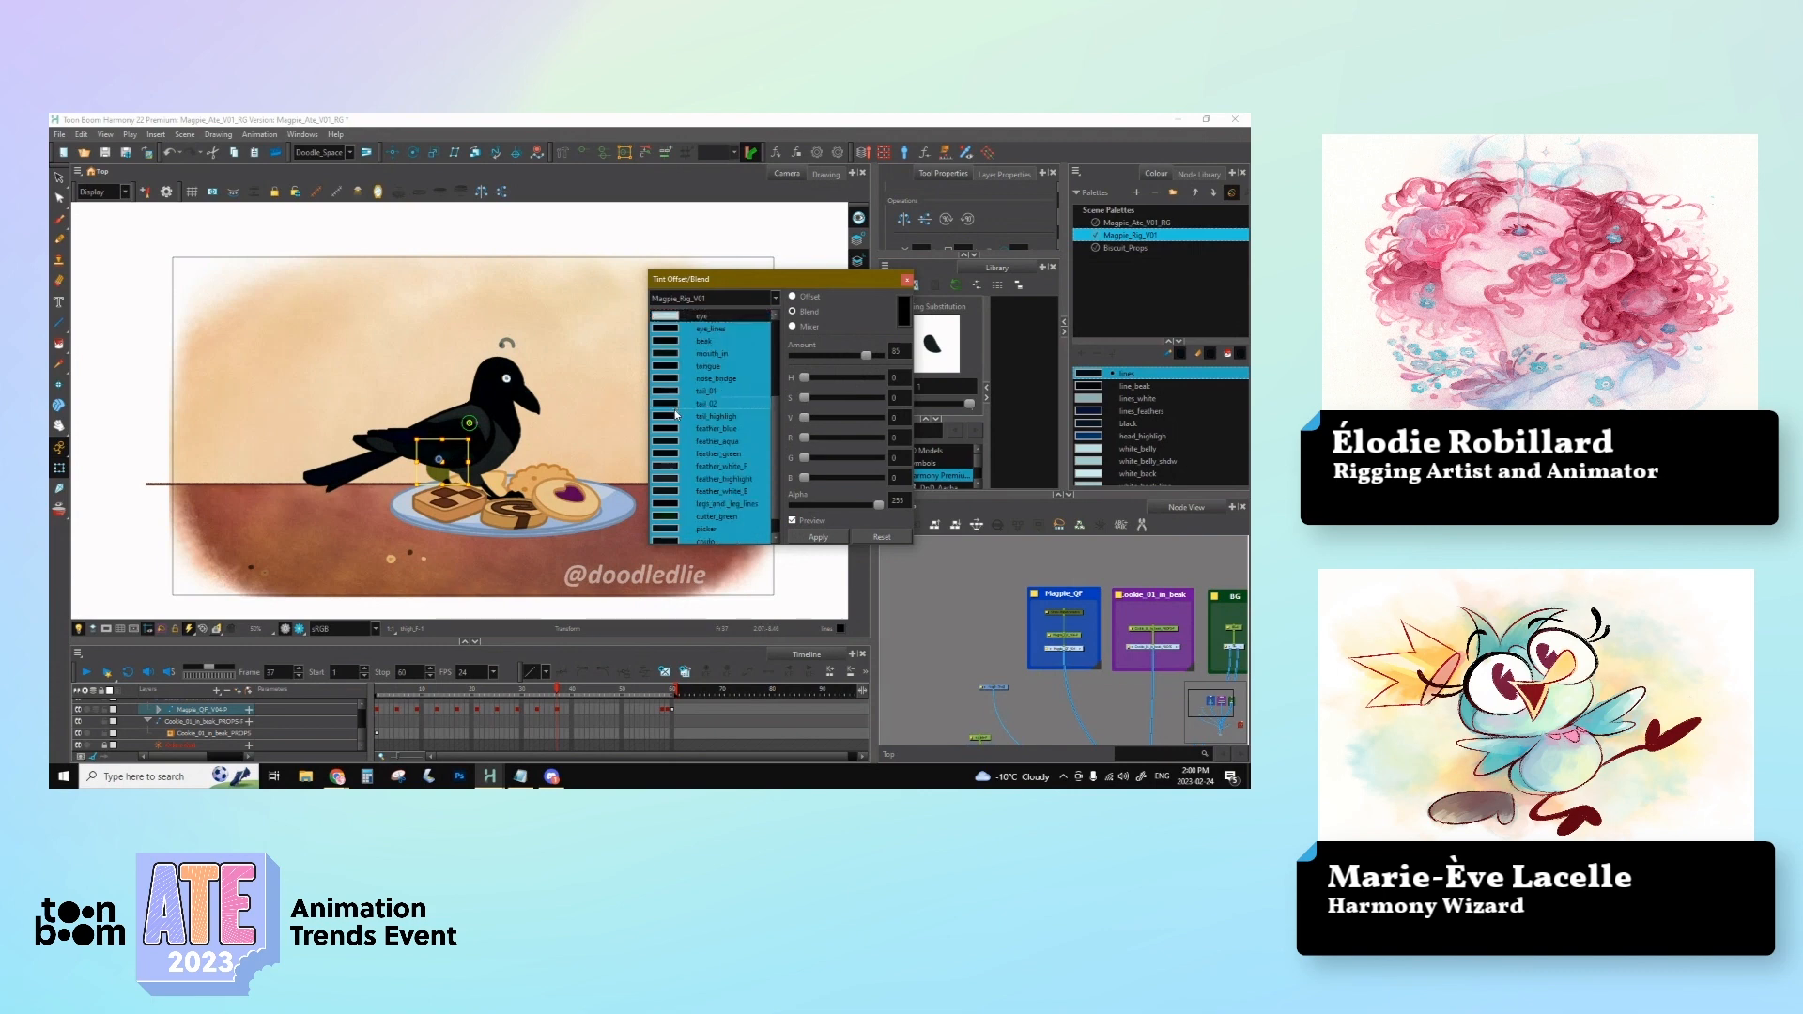
{"action": "left_click", "coordinate": [675, 330], "text": "ctrl"}
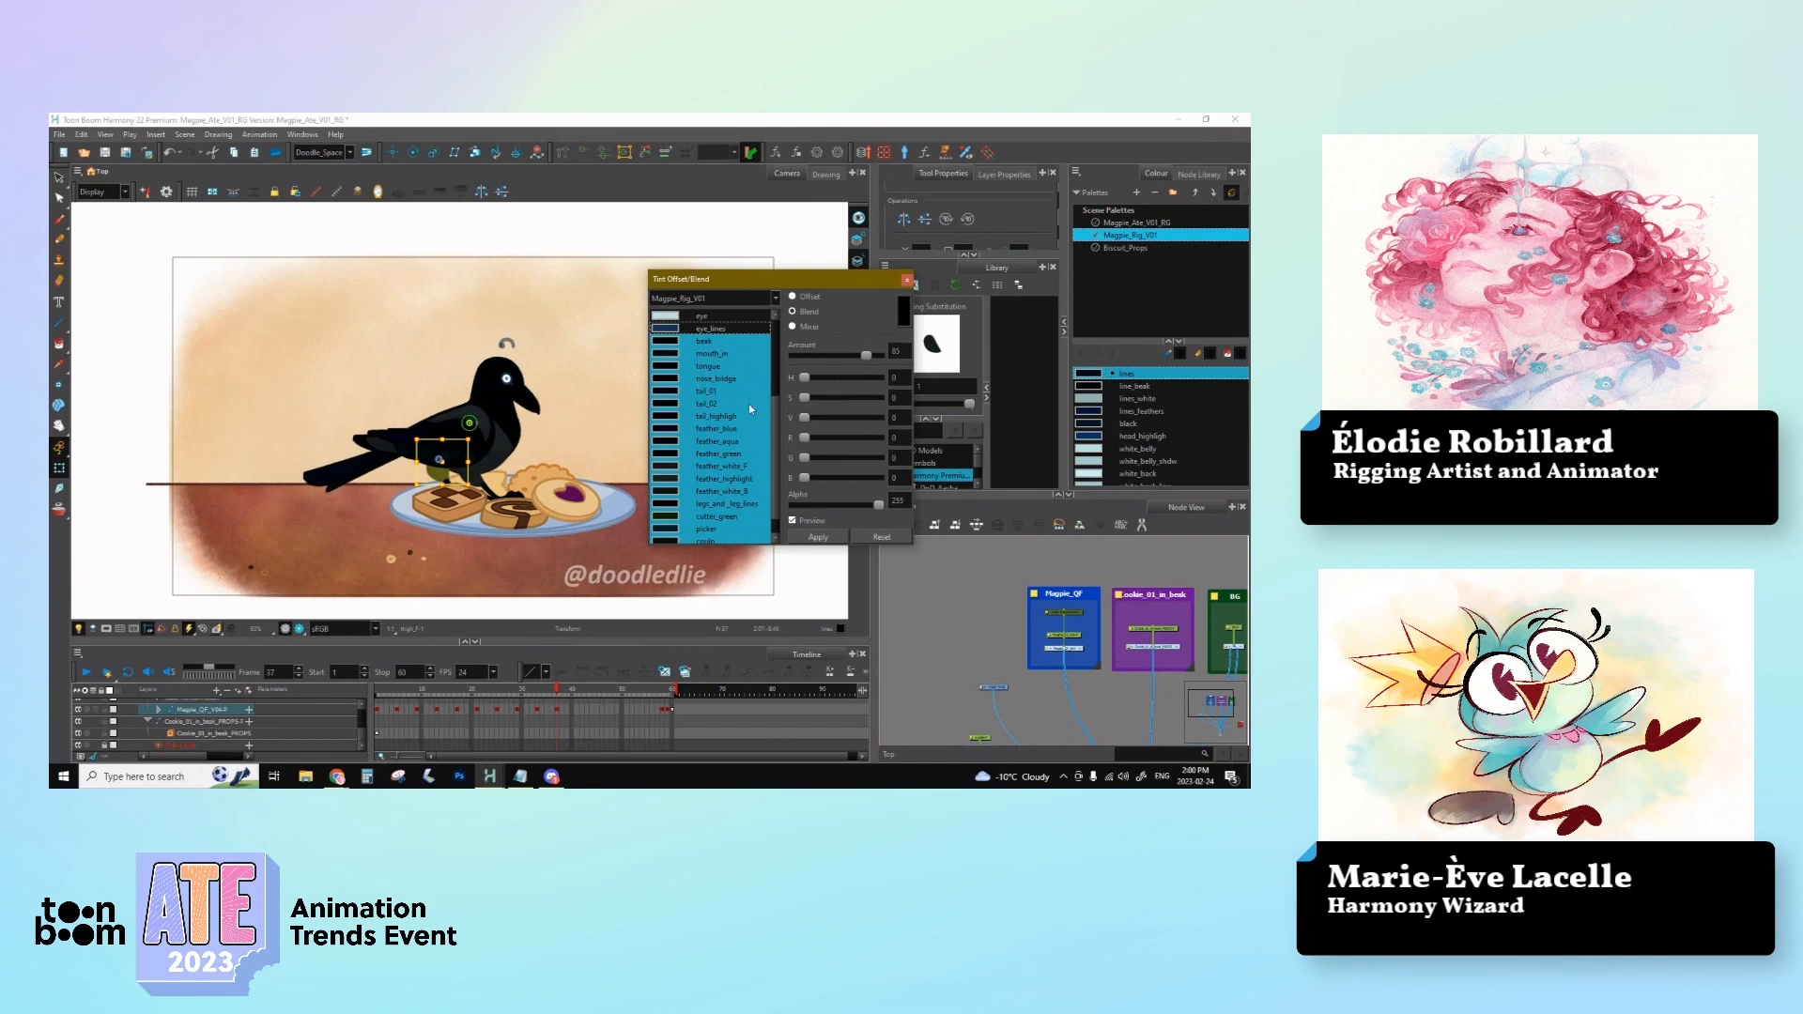
{"action": "left_click", "coordinate": [698, 380], "text": "ctrl"}
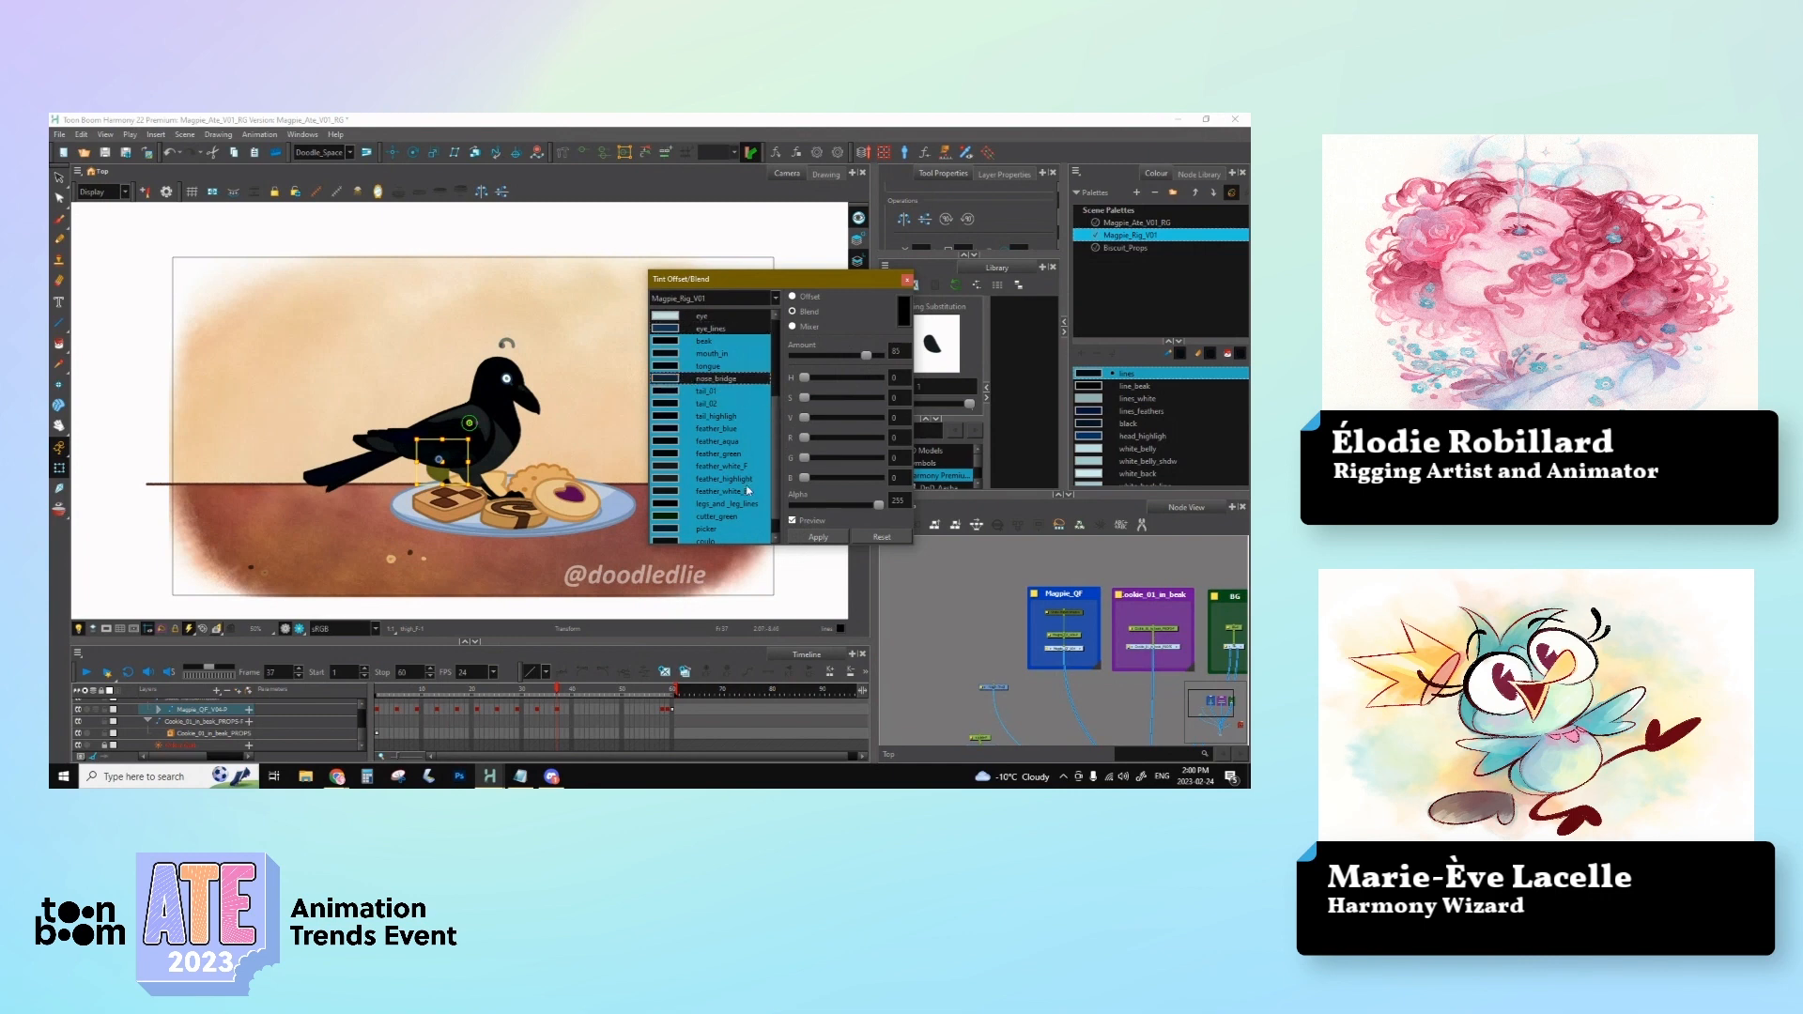
{"action": "left_click_drag", "start_coordinate": [776, 423], "coordinate": [778, 441]}
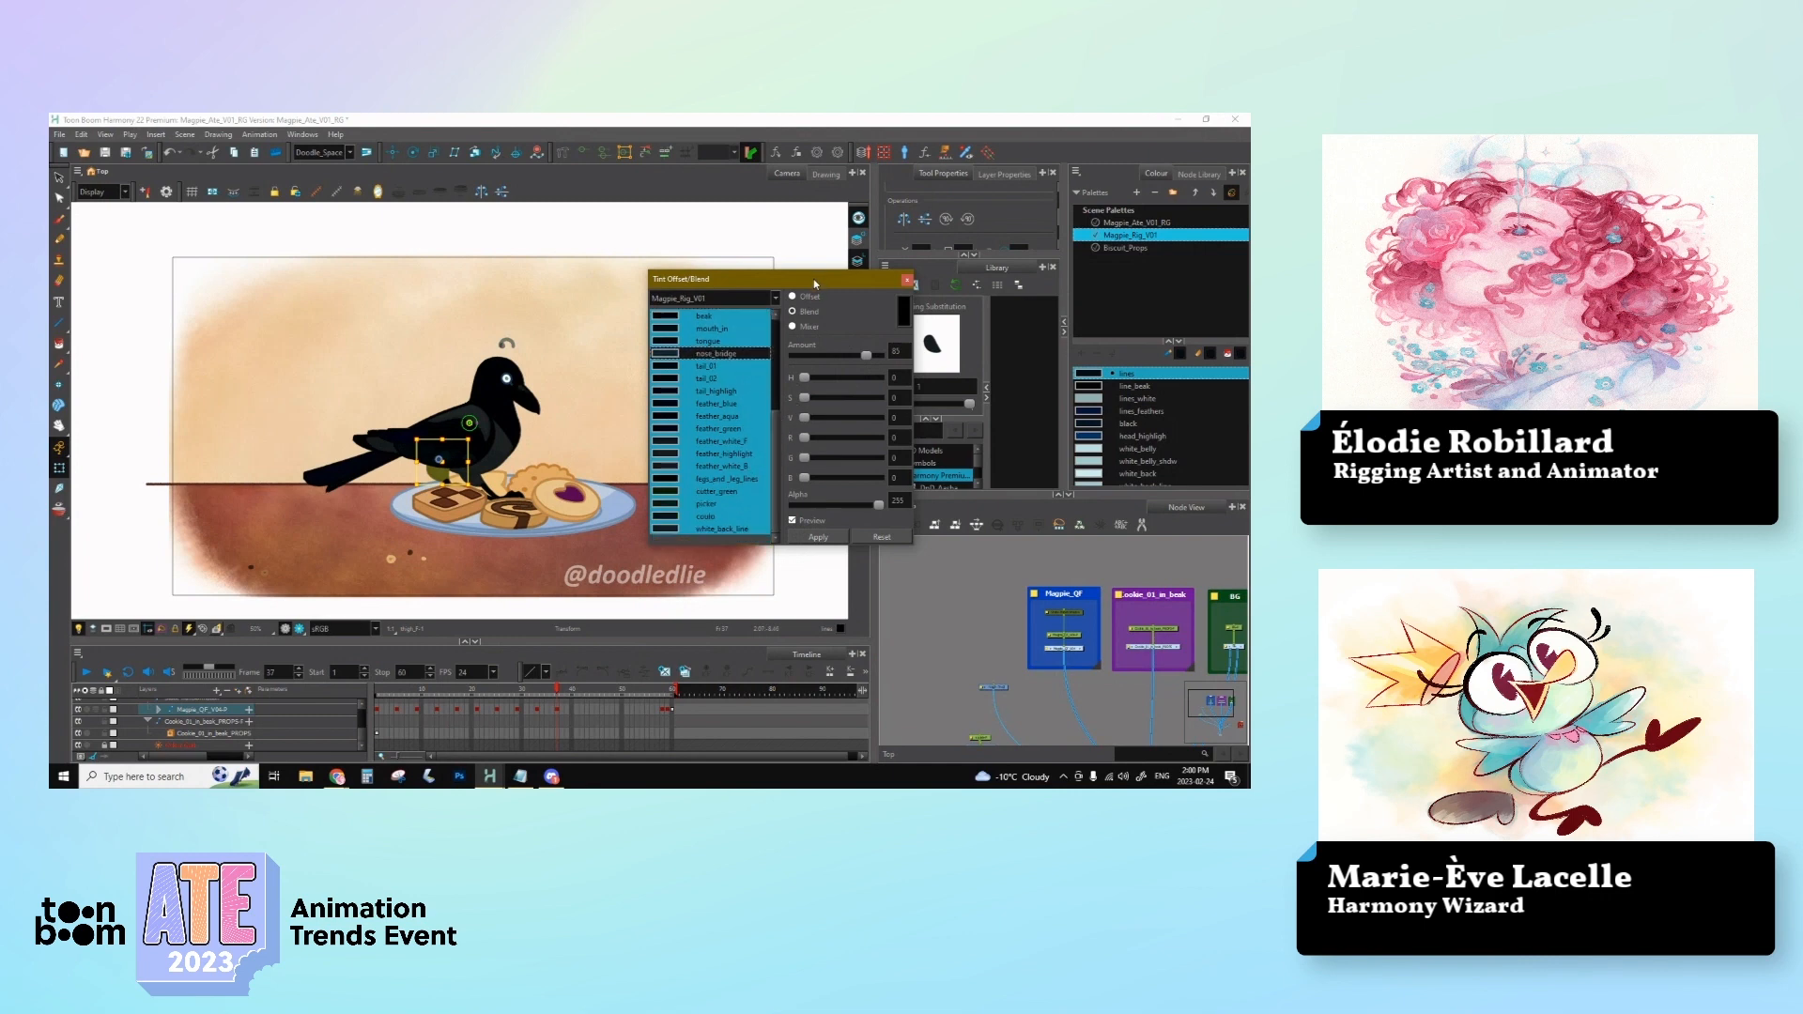
Step: Change the tint's blend colour from black to a dark navy blue, keeping the tint settings clear of the magpie
{"action": "left_click_drag", "start_coordinate": [815, 284], "coordinate": [988, 268]}
{"action": "left_click", "coordinate": [950, 586]}
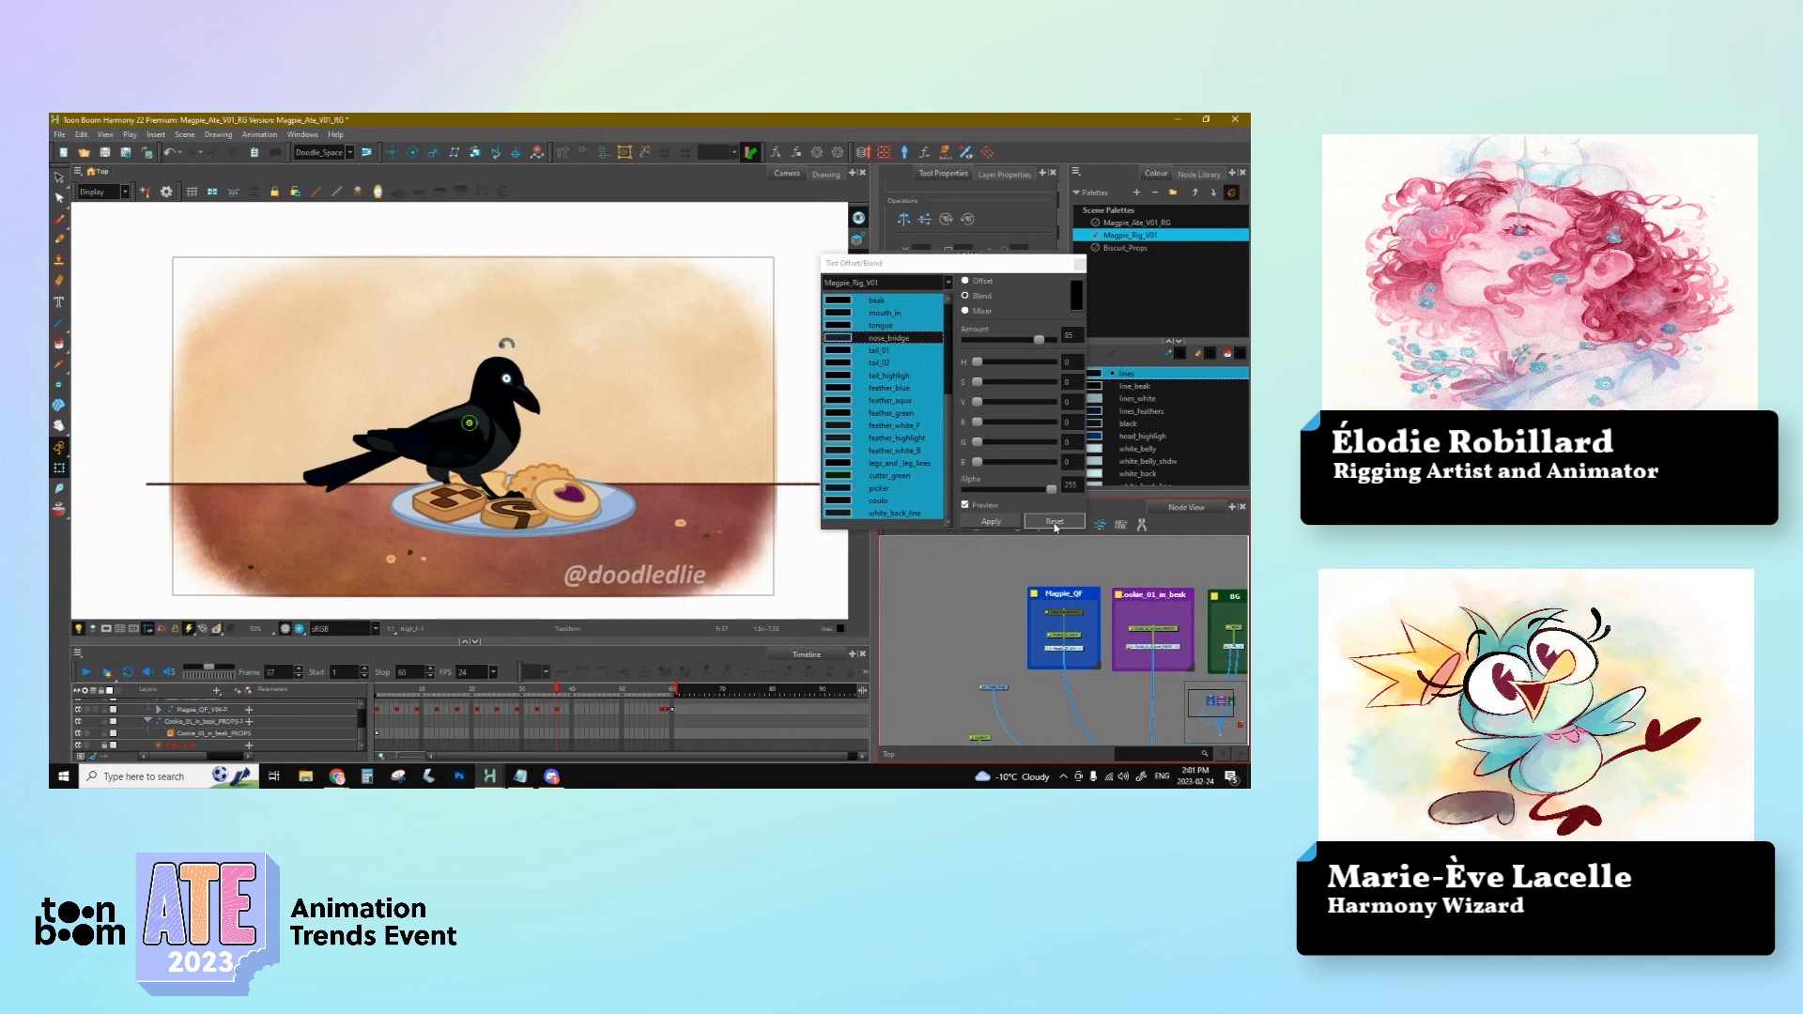
{"action": "left_click", "coordinate": [1075, 299]}
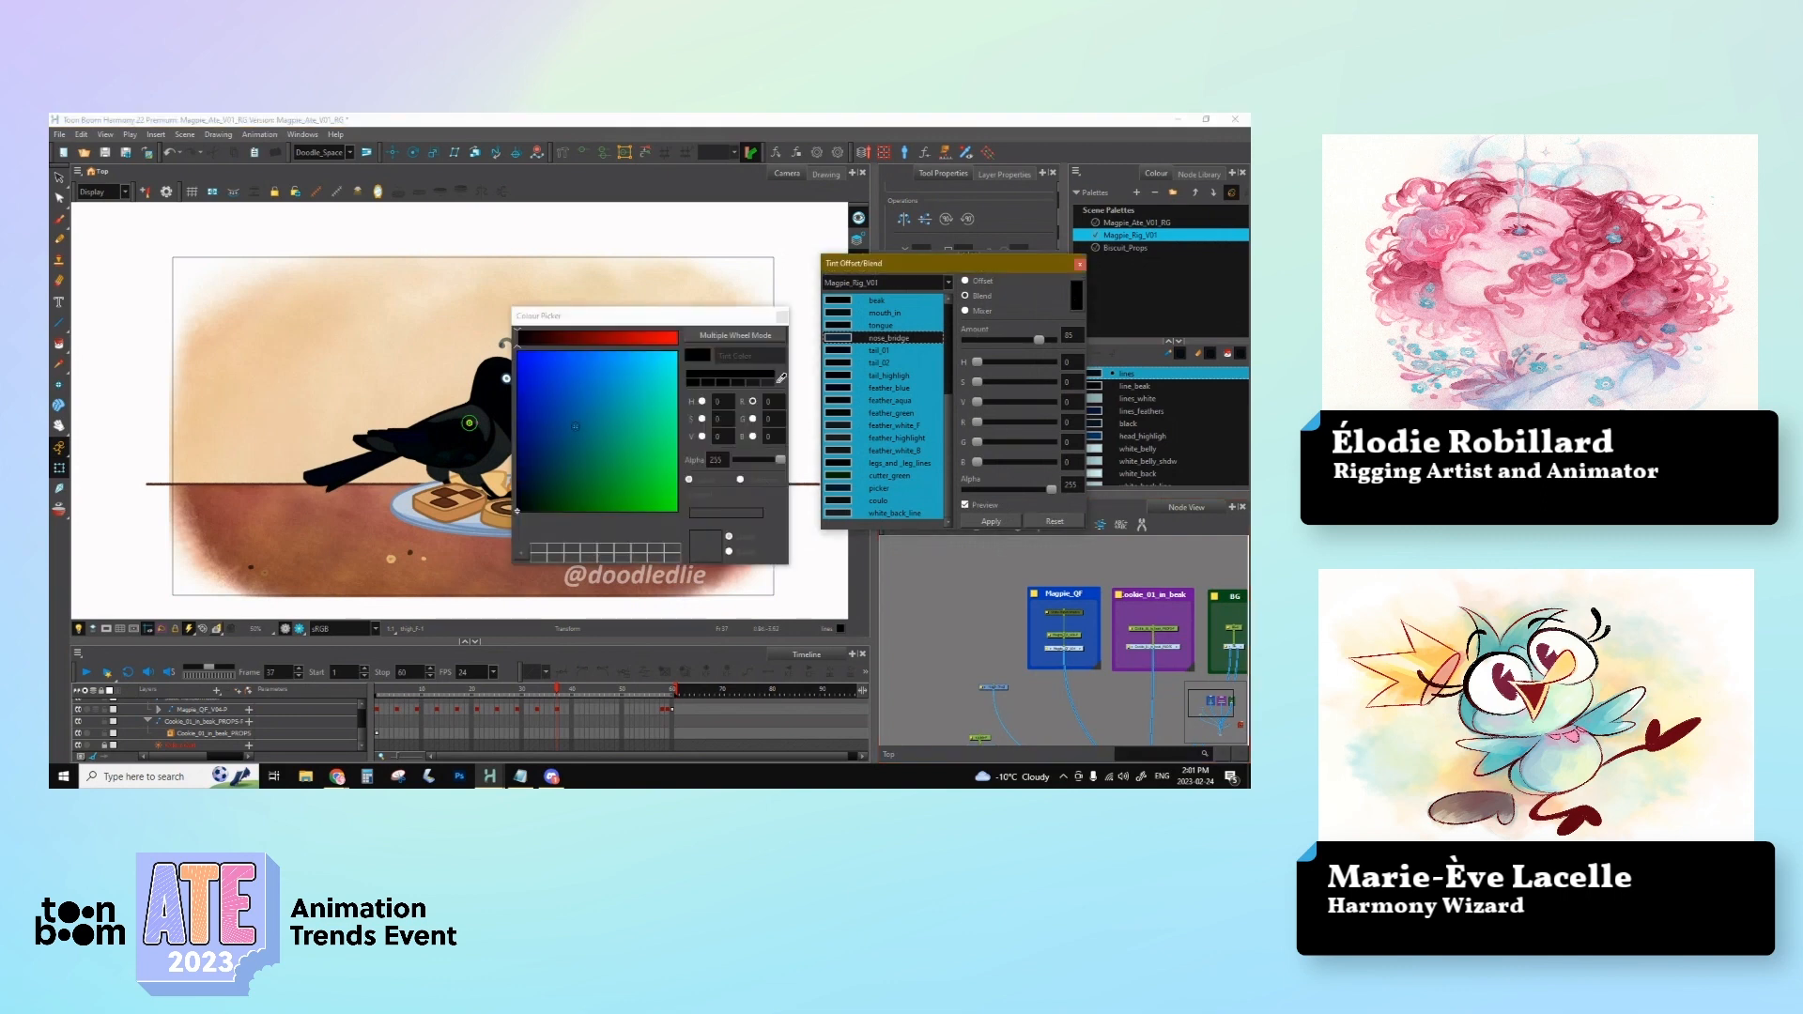
{"action": "left_click_drag", "start_coordinate": [575, 426], "coordinate": [521, 486]}
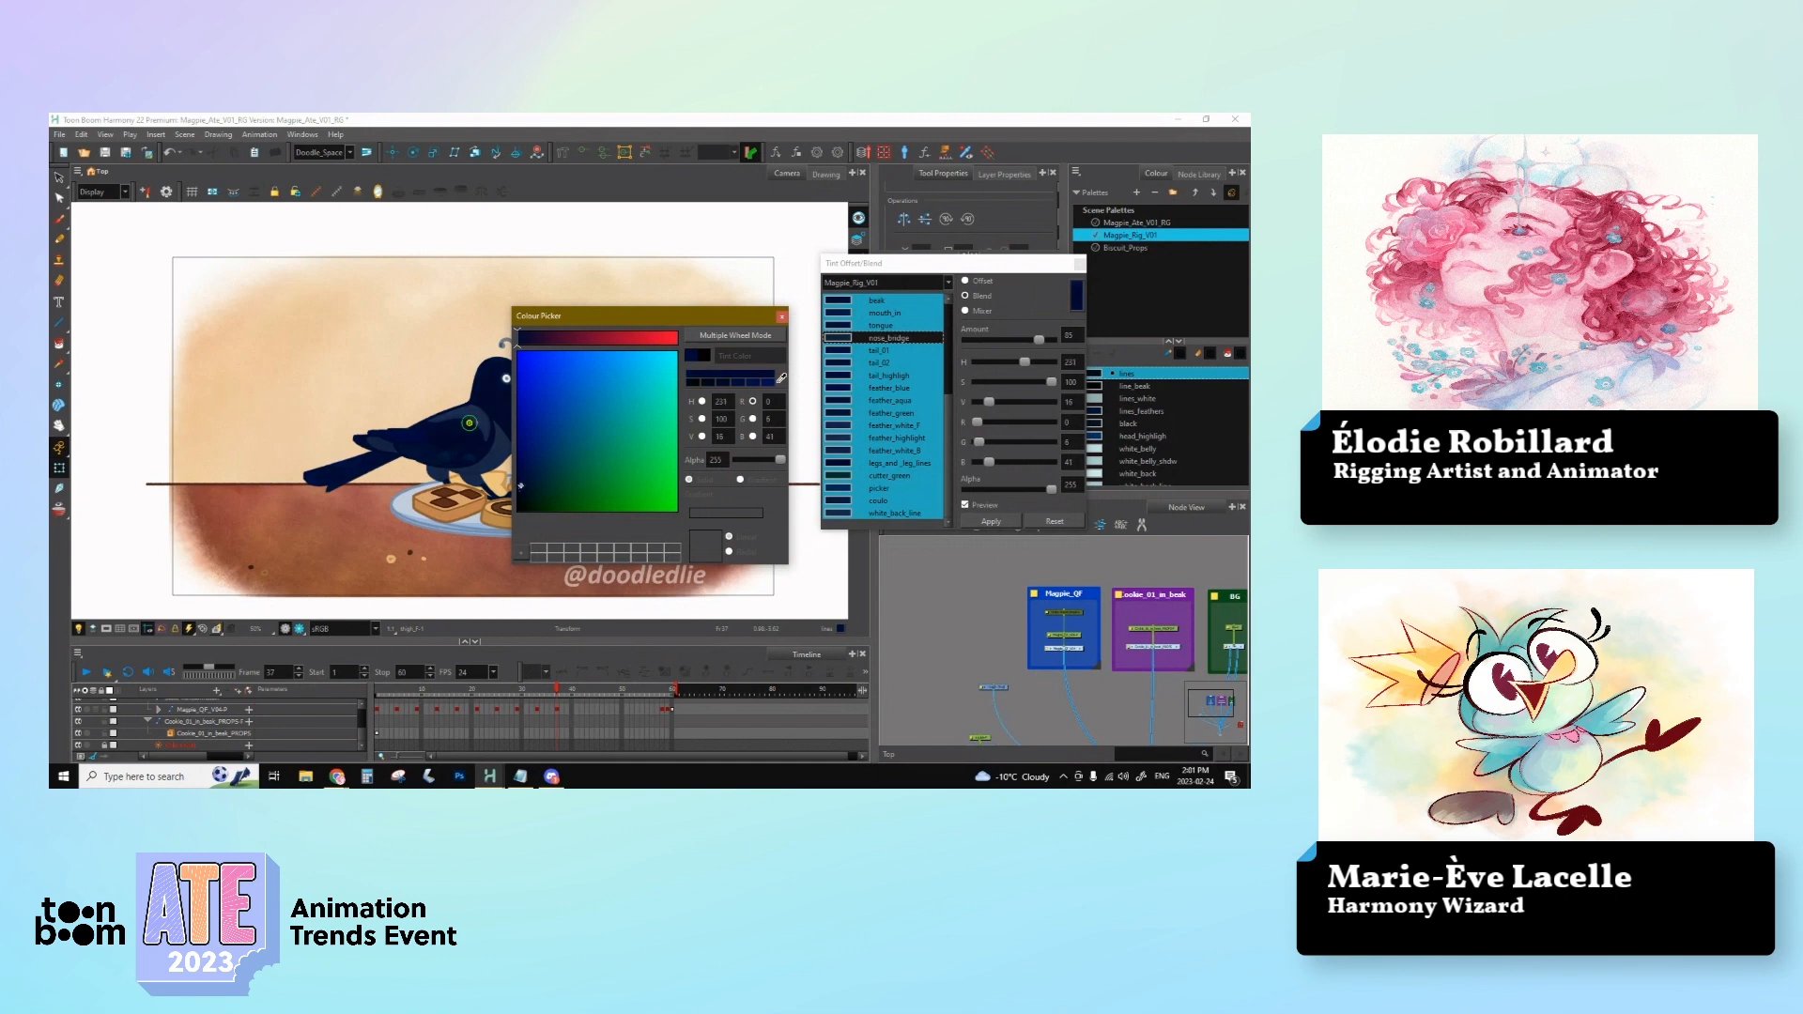
{"action": "left_click", "coordinate": [782, 316]}
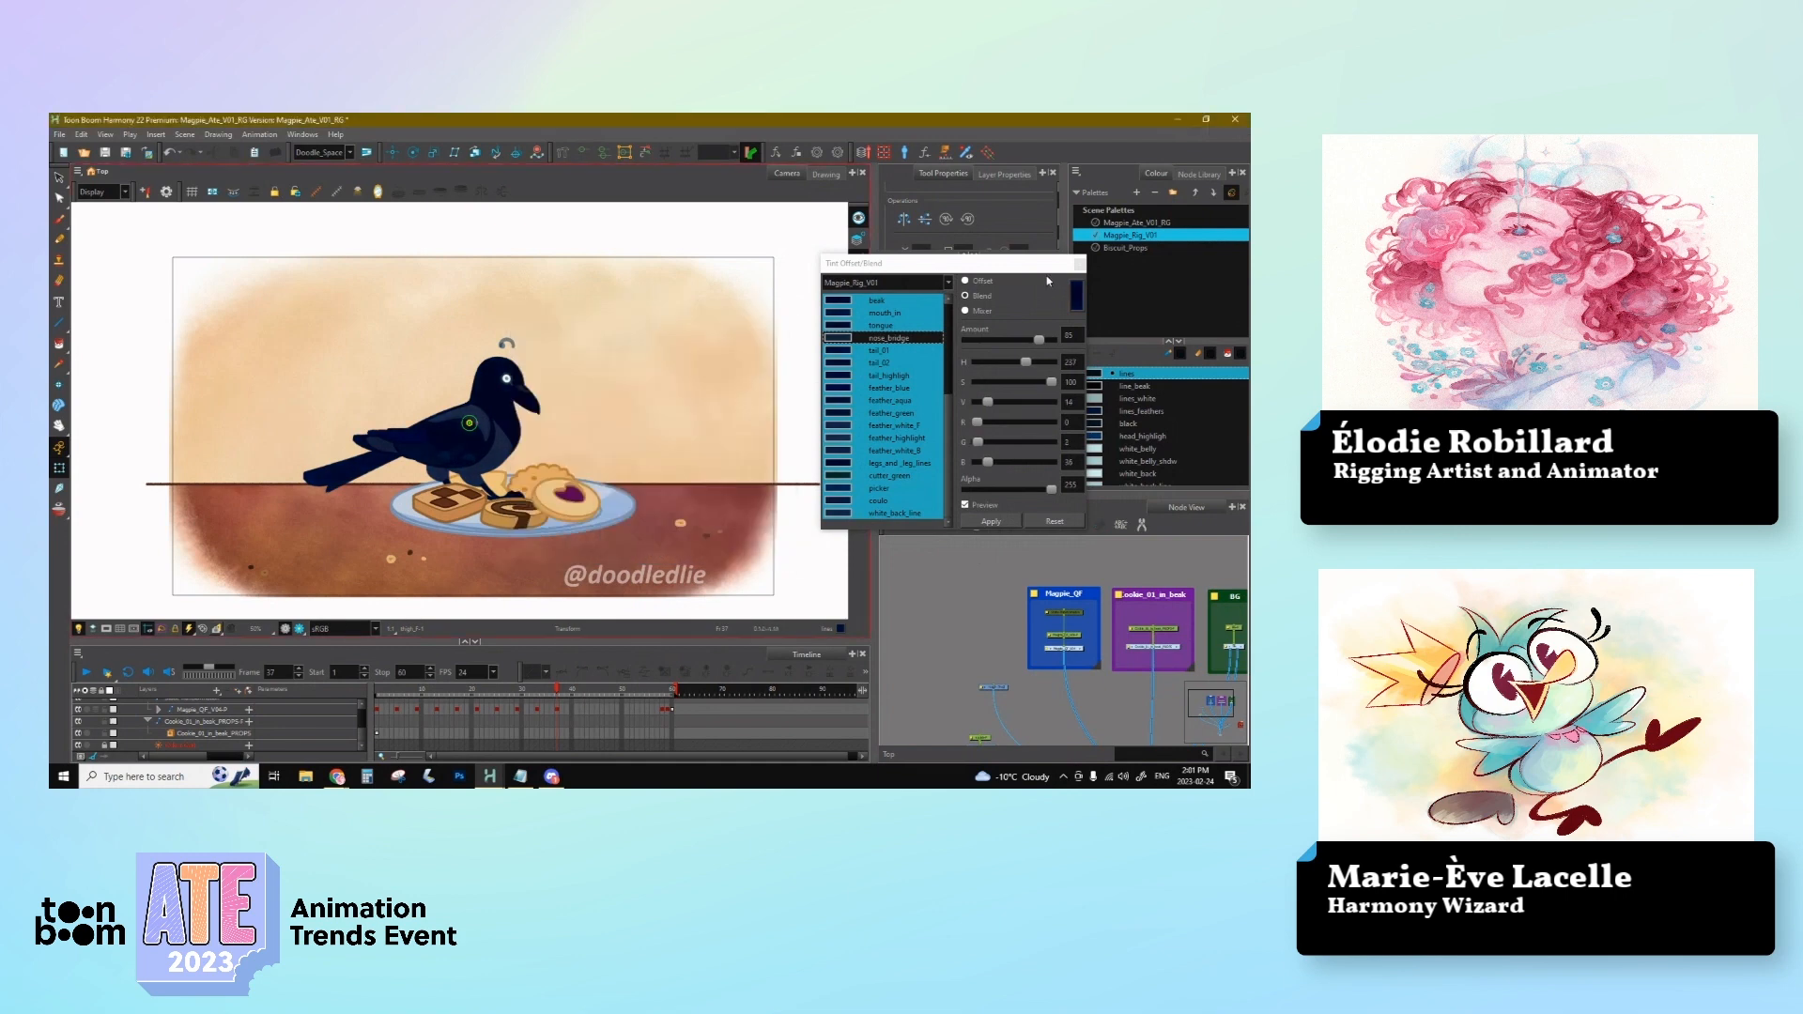
Step: Reset the tint on the magpie's palette and close the tint settings
{"action": "left_click", "coordinate": [1053, 522]}
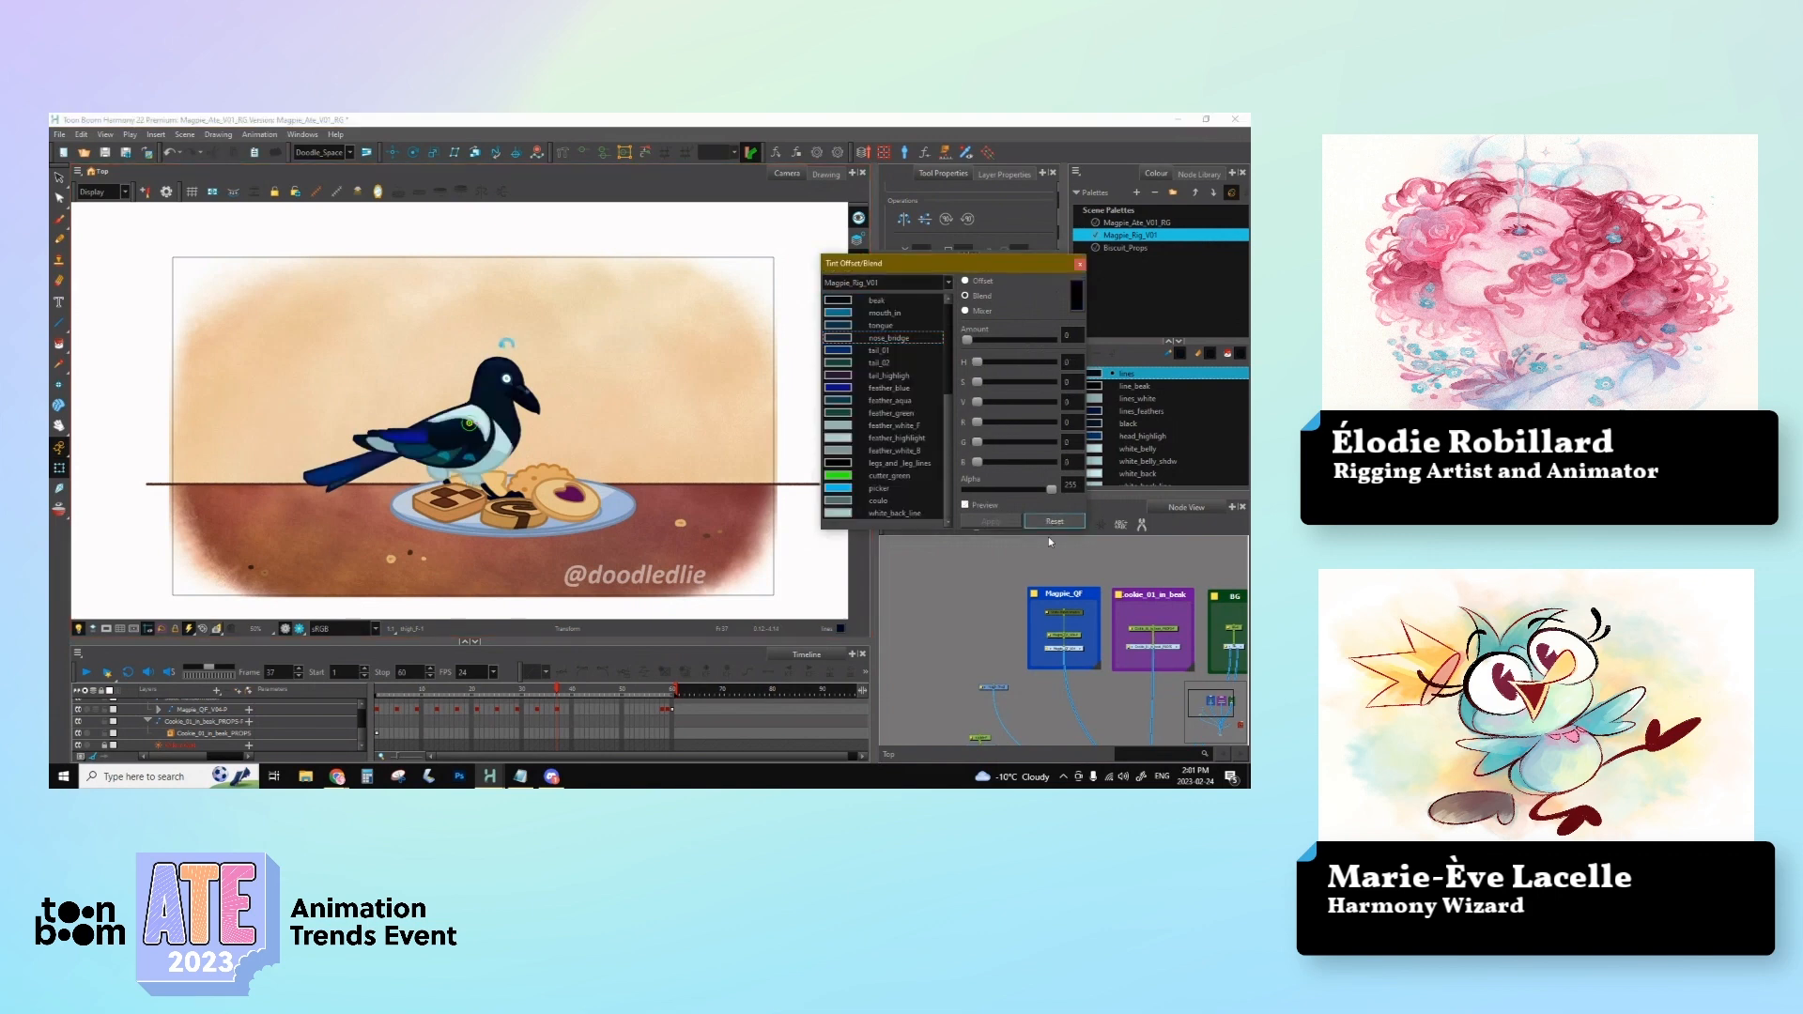
{"action": "left_click", "coordinate": [1080, 265]}
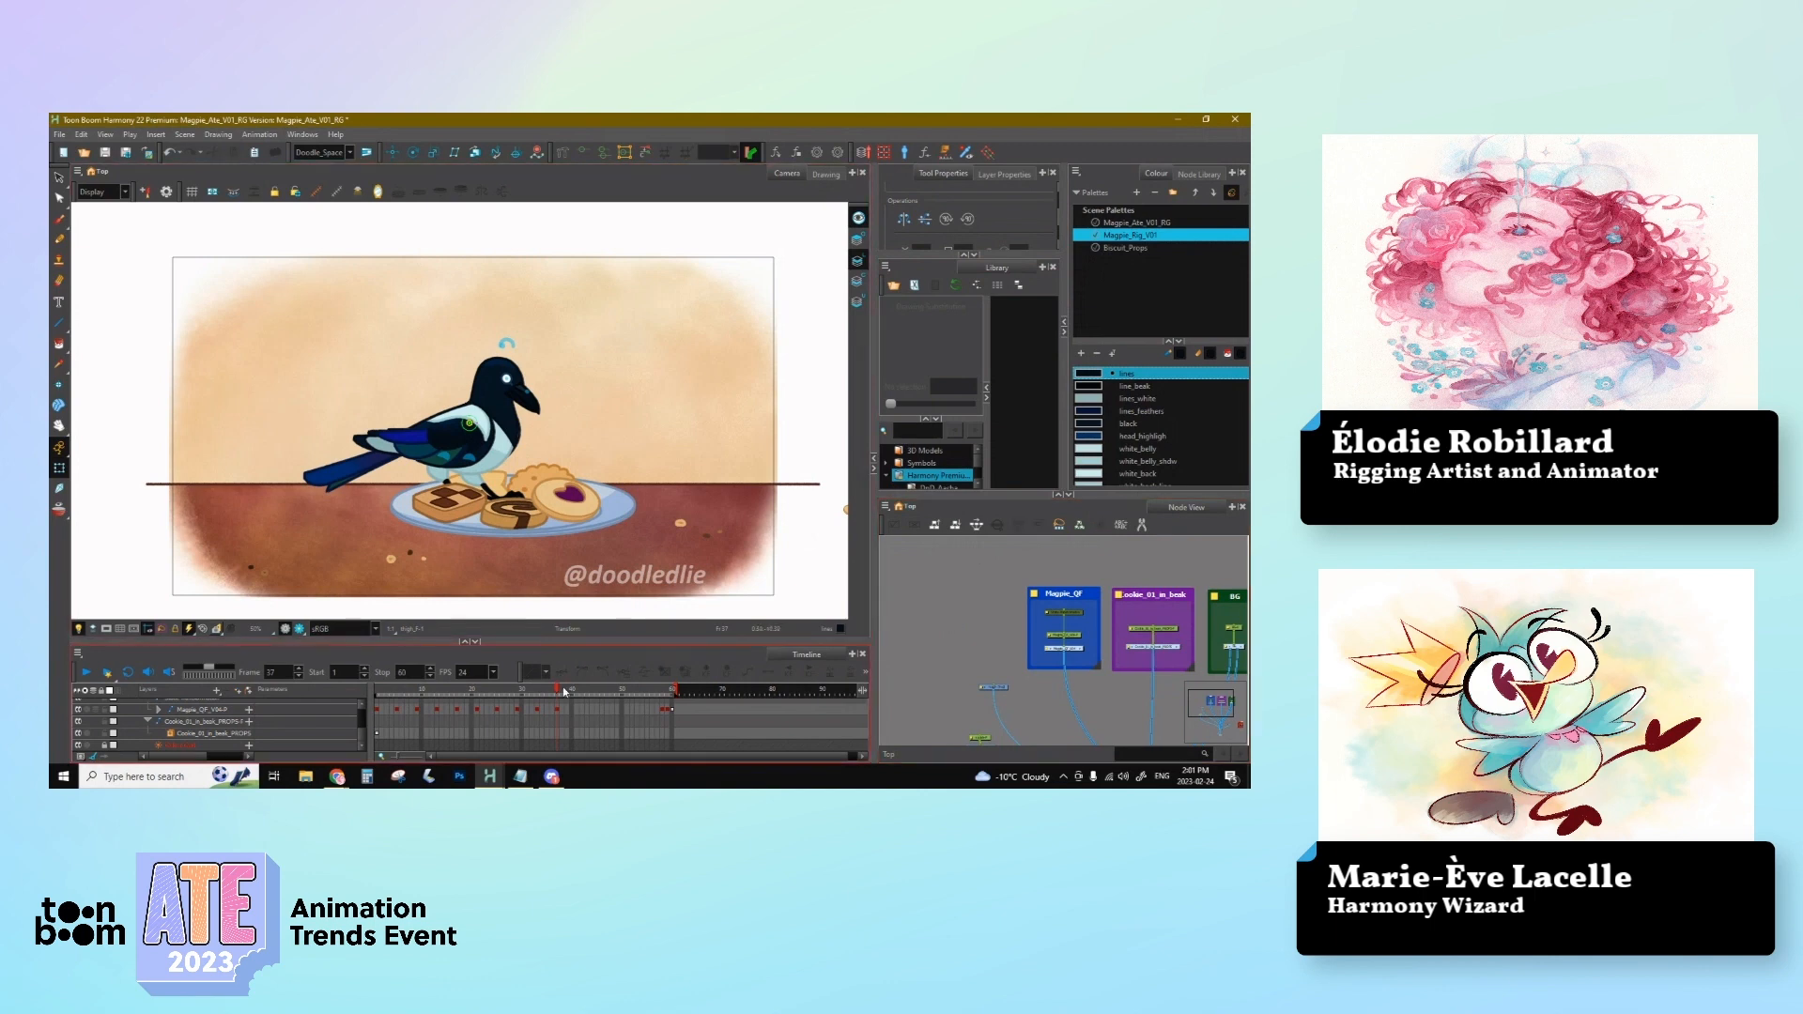
Step: Key a new magpie pose after the last hop pose and shift its body controller slightly
{"action": "mouse_move", "coordinate": [562, 692]}
{"action": "left_mouse_down"}
{"action": "mouse_move", "coordinate": [459, 701]}
{"action": "mouse_move", "coordinate": [571, 716]}
{"action": "mouse_move", "coordinate": [484, 704]}
{"action": "mouse_move", "coordinate": [560, 720]}
{"action": "mouse_move", "coordinate": [422, 725]}
{"action": "mouse_move", "coordinate": [559, 721]}
{"action": "left_mouse_up"}
{"action": "left_click", "coordinate": [586, 710]}
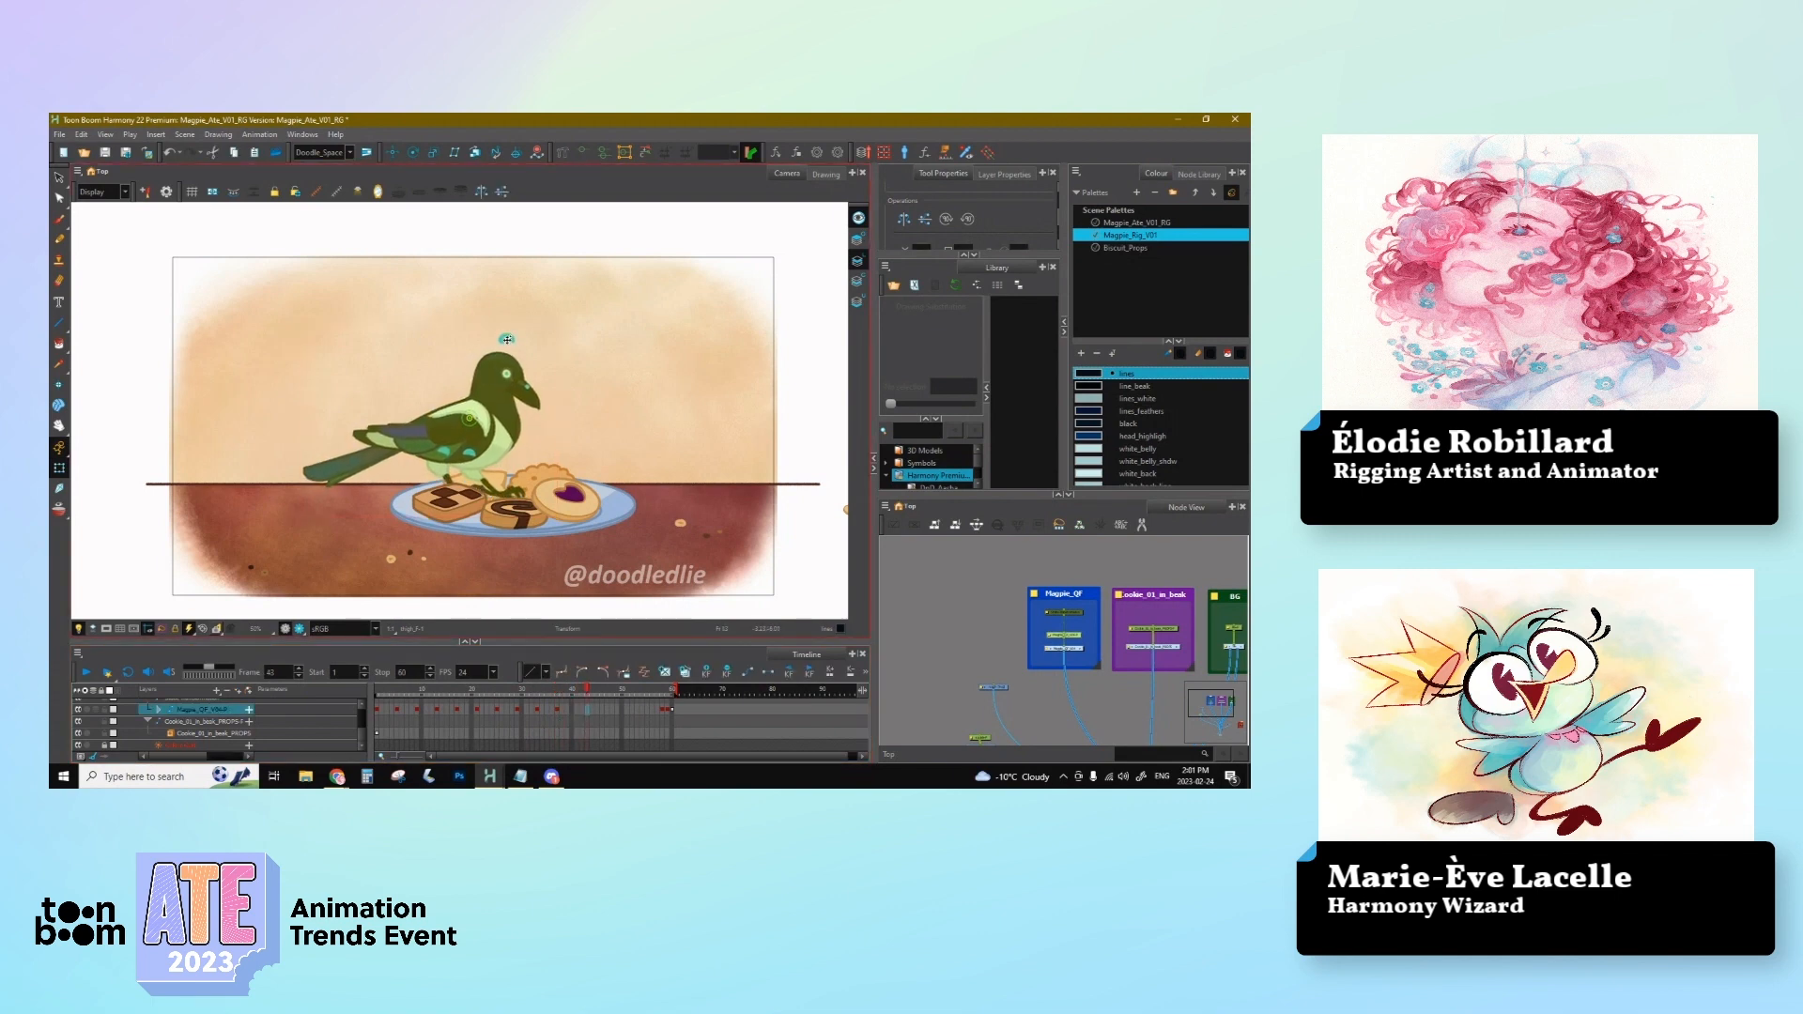
{"action": "left_click", "coordinate": [620, 415]}
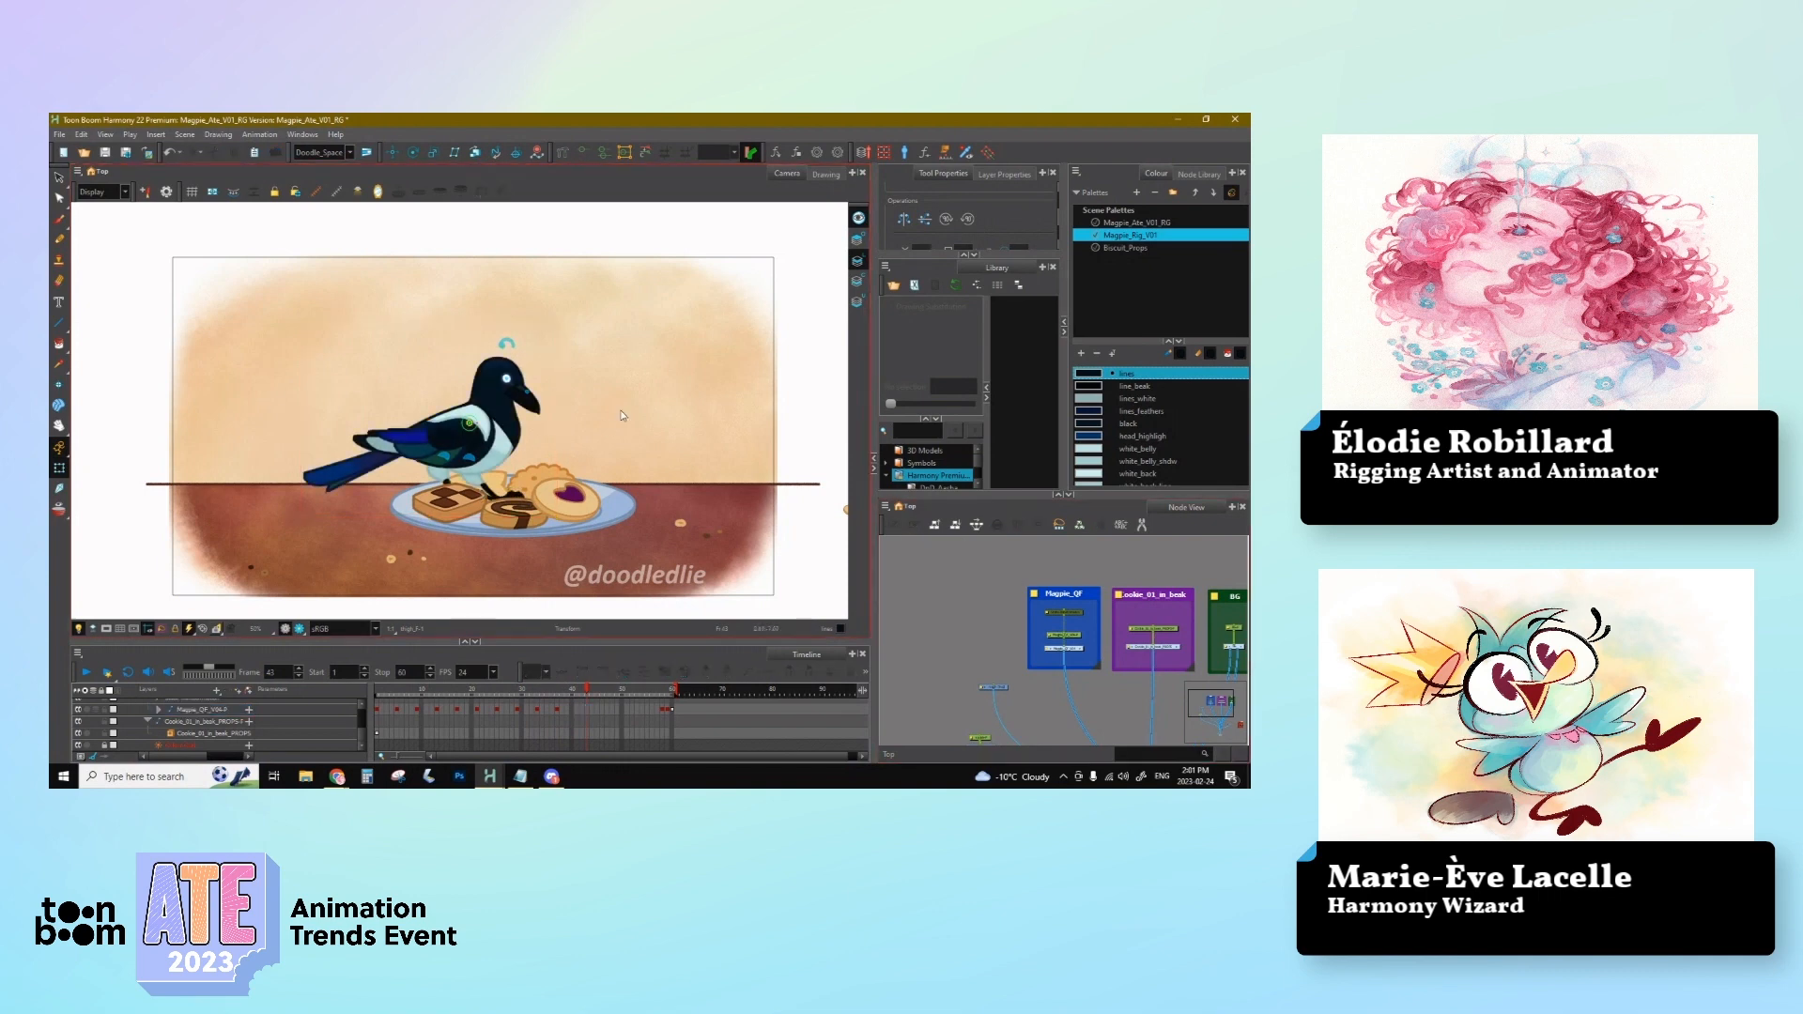
{"action": "left_click", "coordinate": [510, 345]}
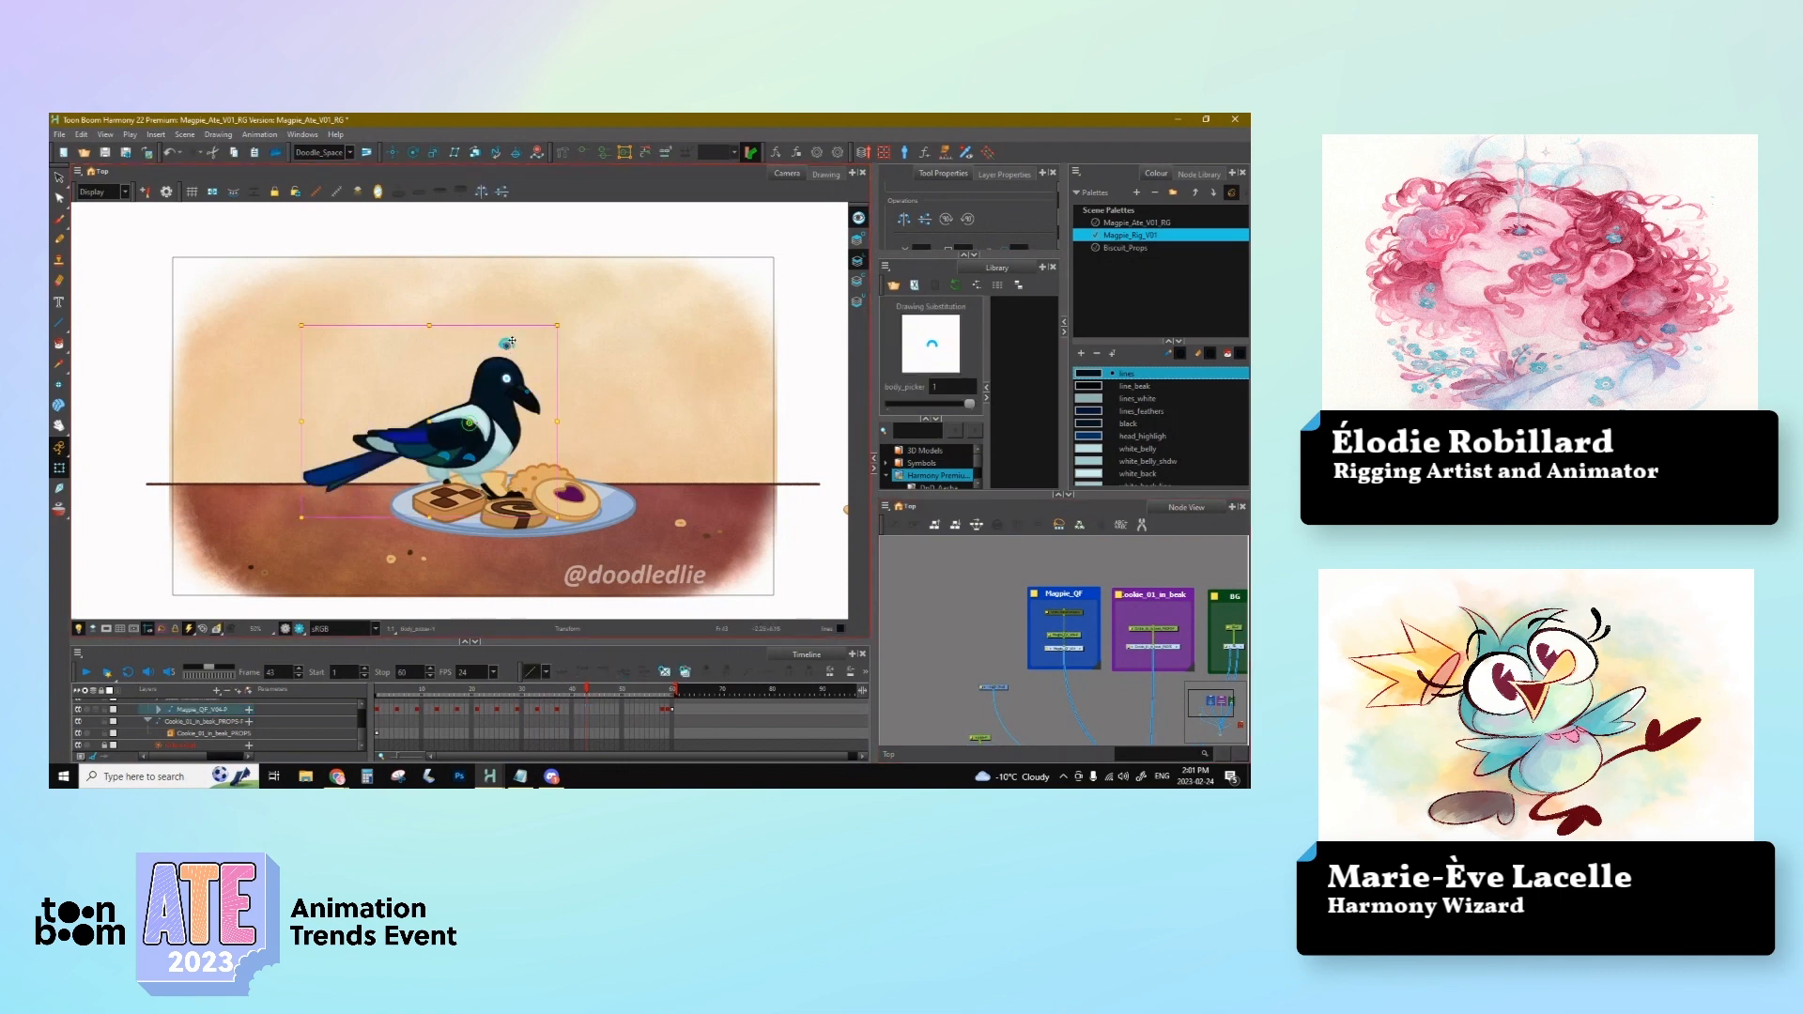
{"action": "left_click_drag", "start_coordinate": [510, 340], "coordinate": [510, 335]}
Step: Reposition the magpie's eye slightly toward the back of its head in the new pose
{"action": "left_click", "coordinate": [522, 396]}
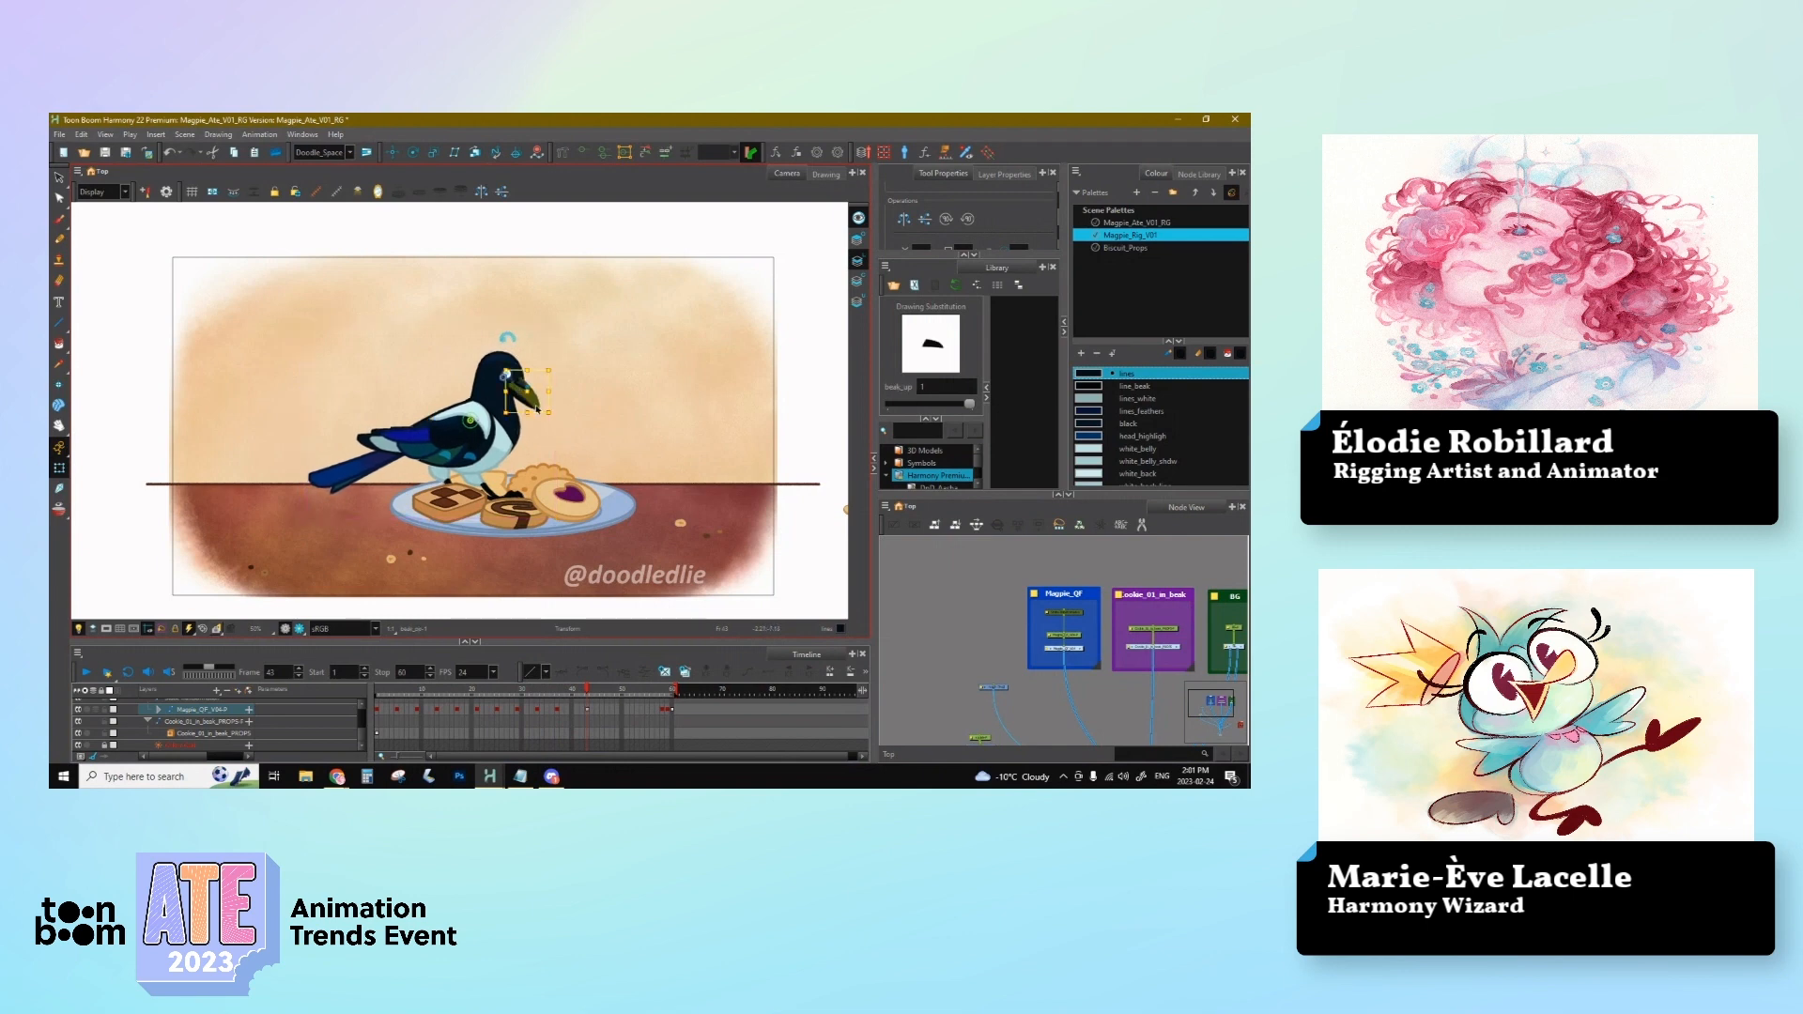
{"action": "key", "text": "b"}
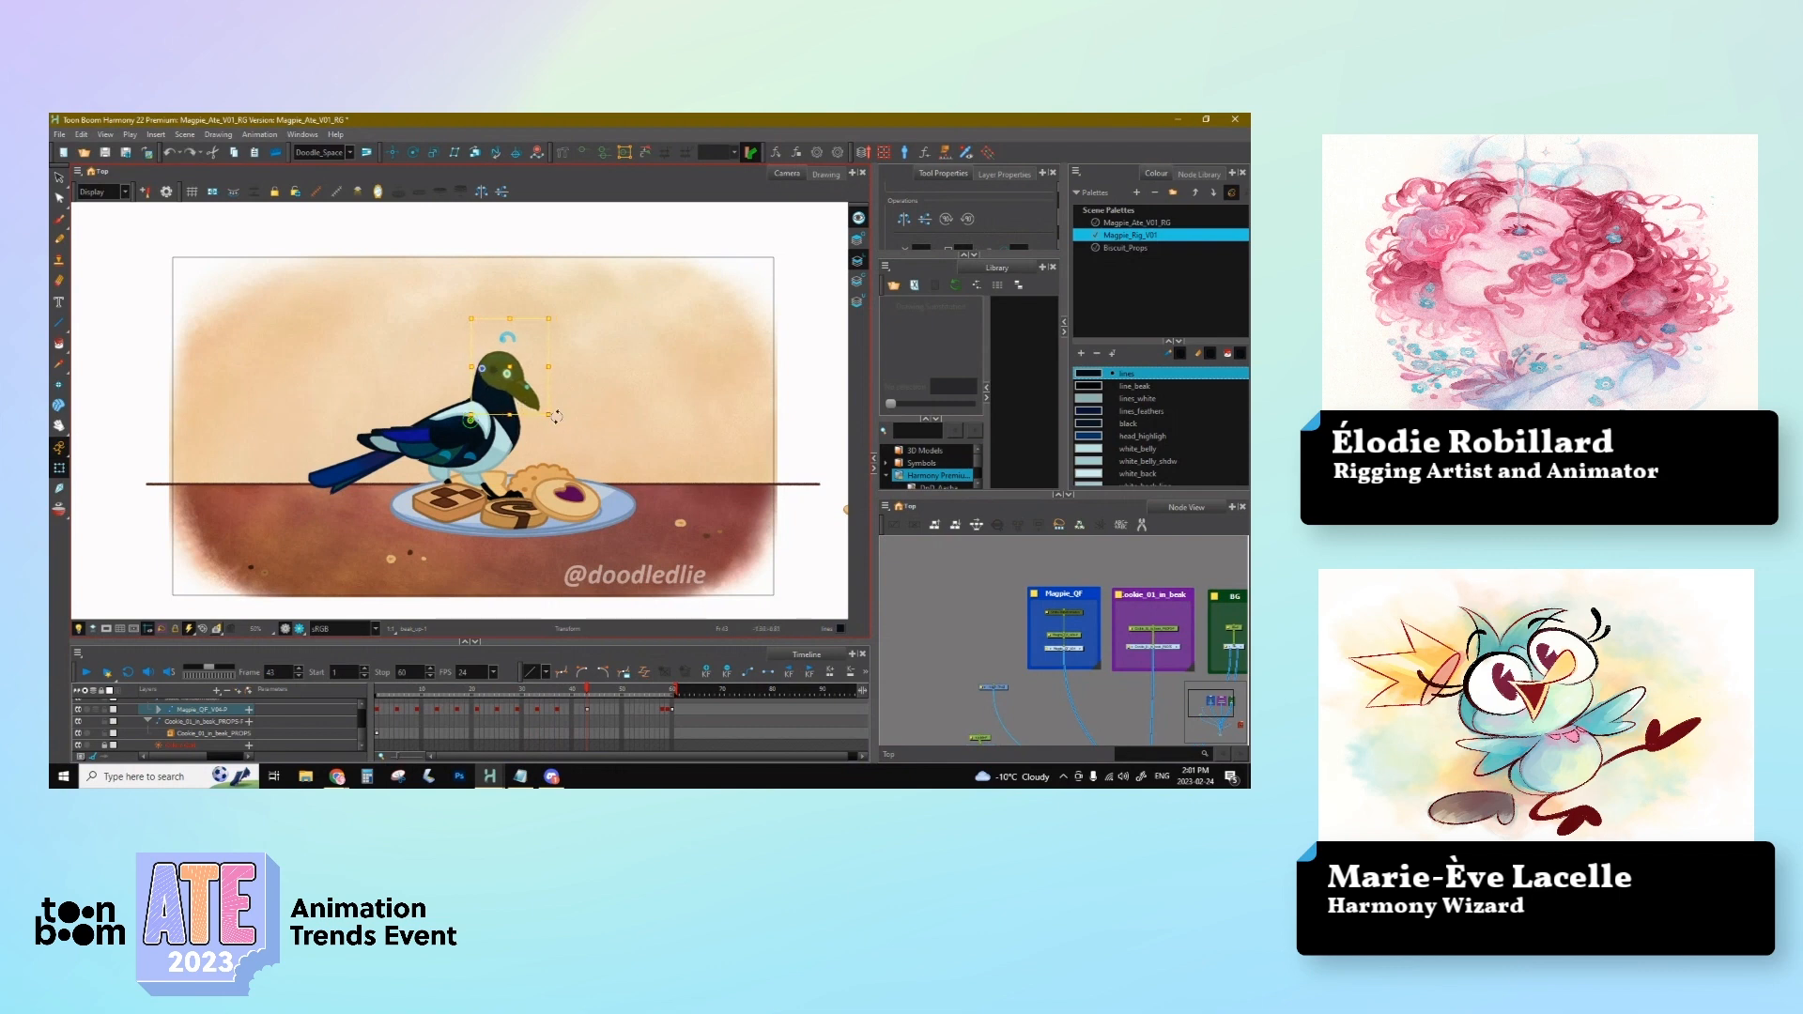
{"action": "left_click", "coordinate": [906, 597]}
{"action": "scroll", "coordinate": [540, 378], "scroll_direction": "up", "scroll_amount": 2}
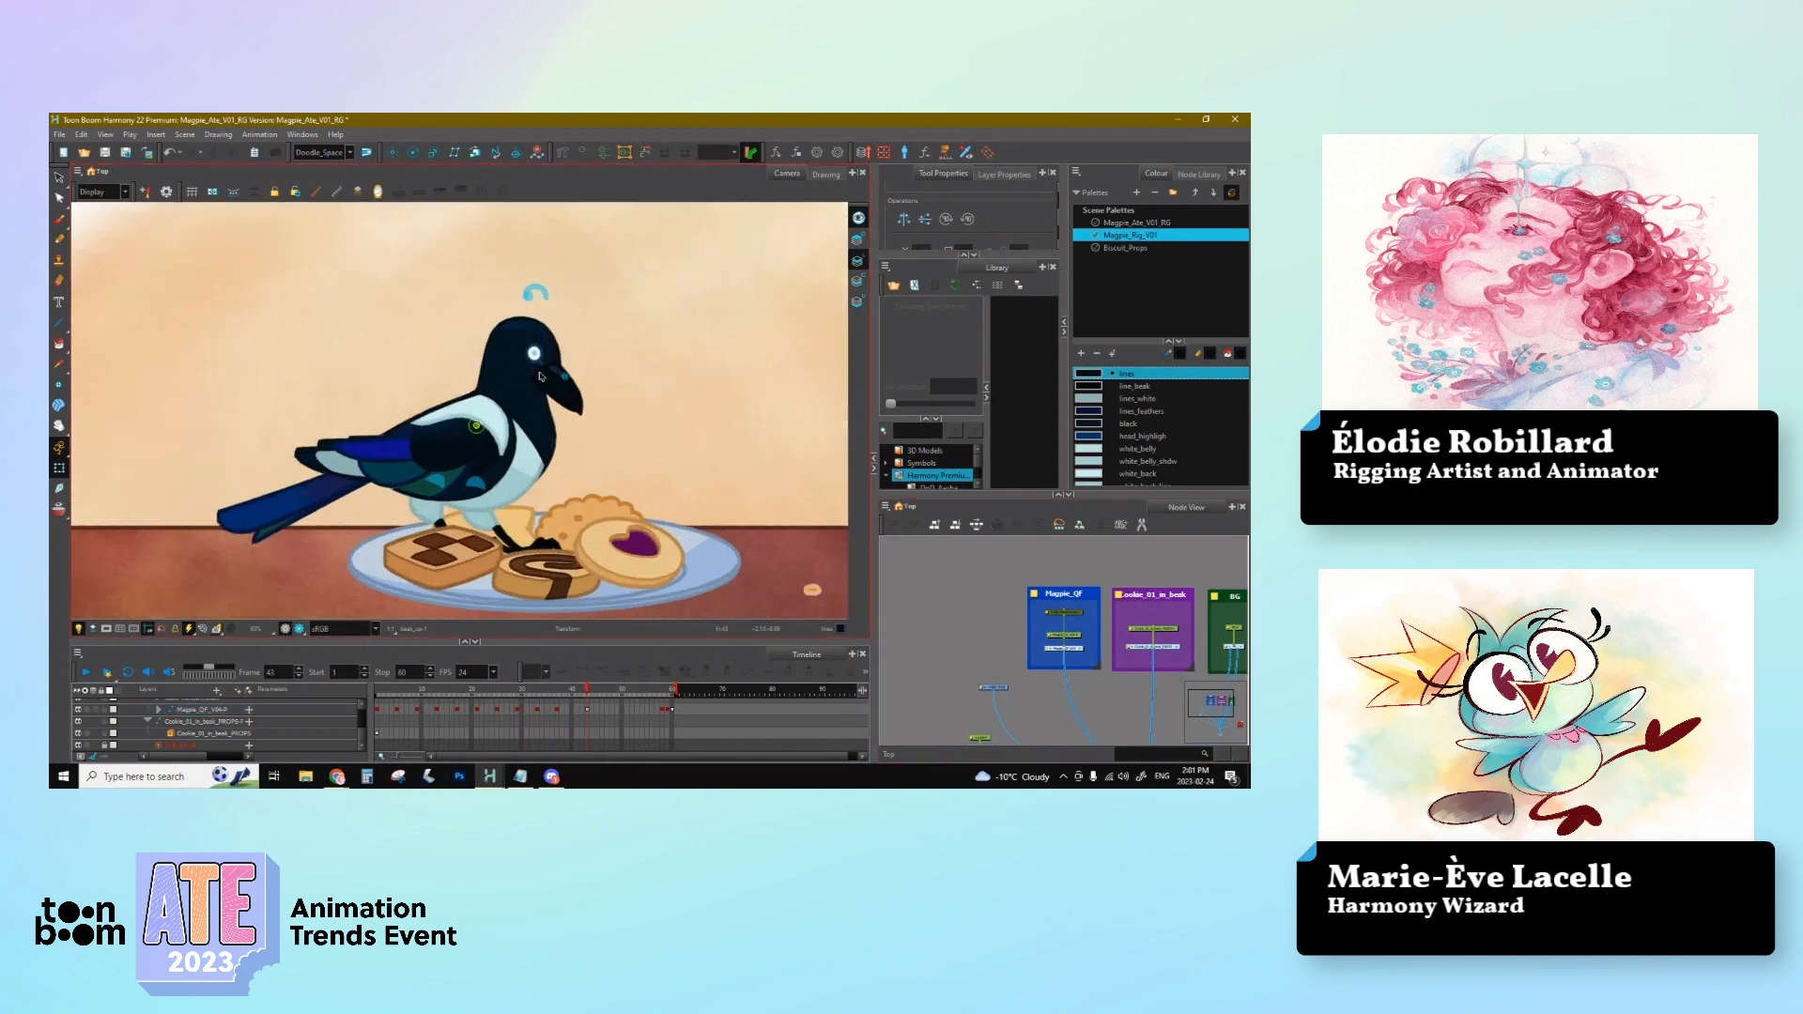
{"action": "left_click", "coordinate": [542, 363]}
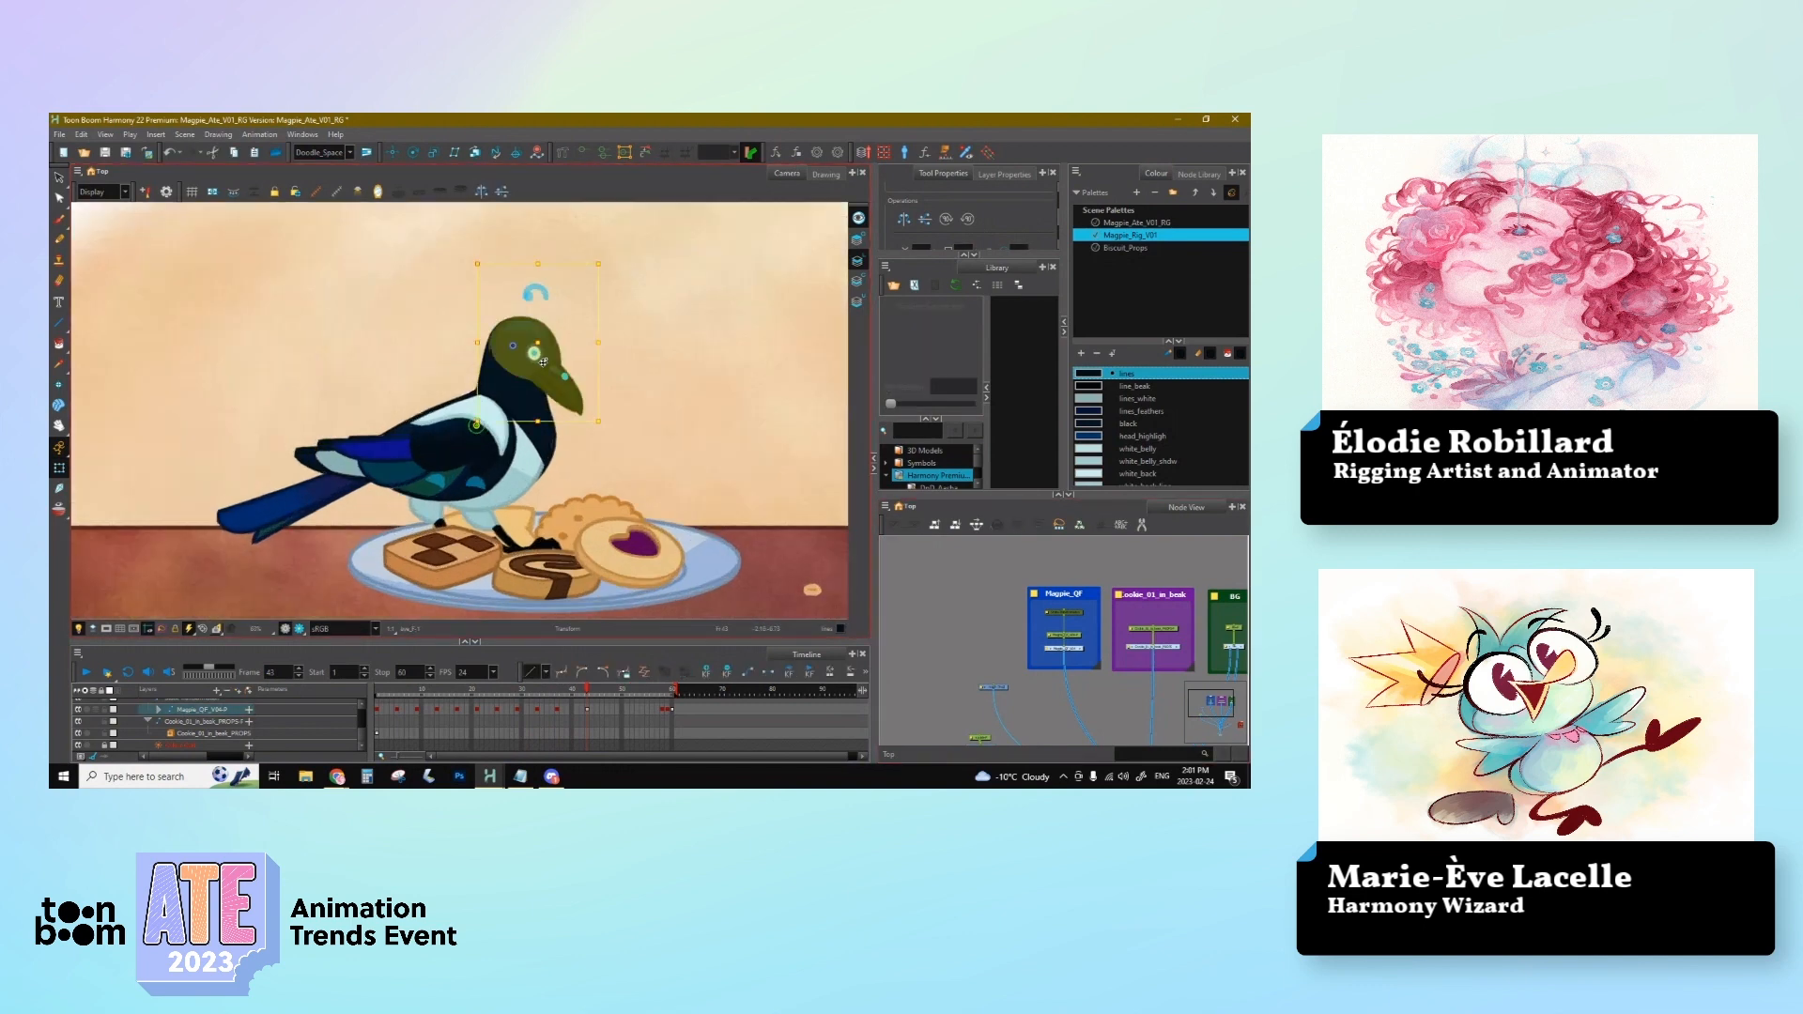
{"action": "left_click", "coordinate": [539, 359]}
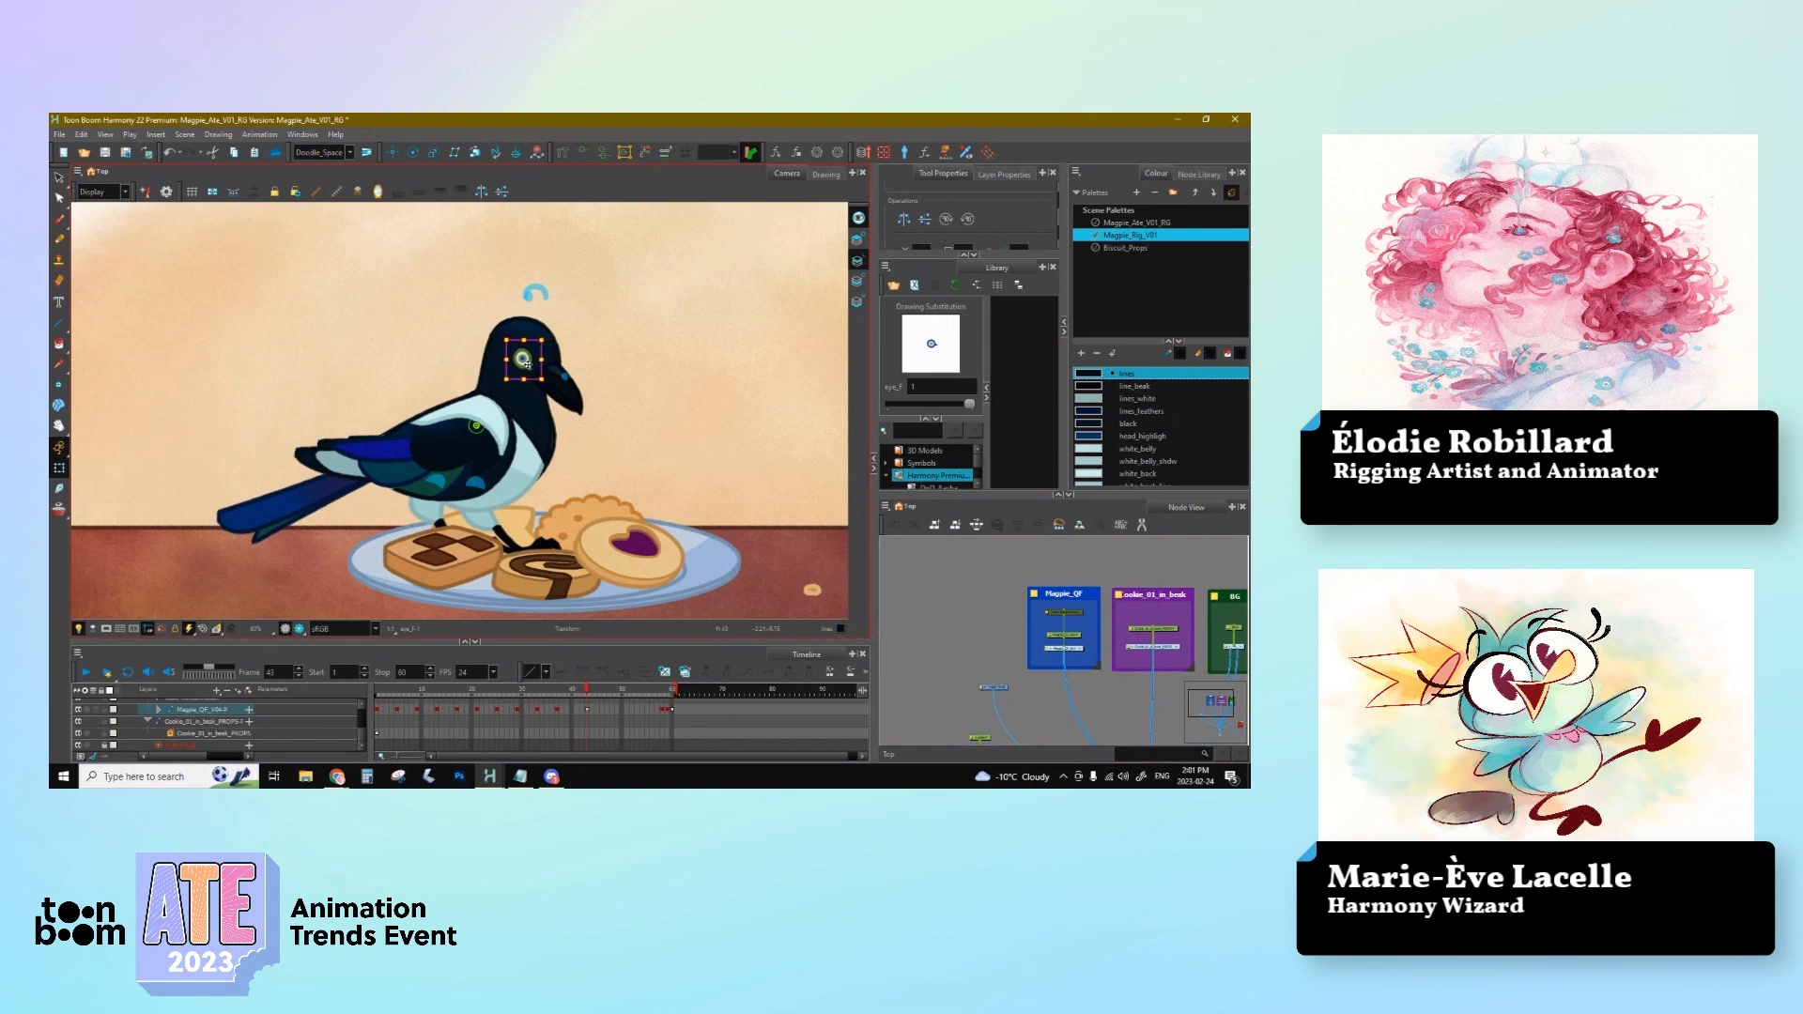
{"action": "left_click_drag", "start_coordinate": [530, 364], "coordinate": [571, 363]}
Step: Display the deformation controls of the magpie's beak and adjust the beak's curve
{"action": "left_click", "coordinate": [565, 398]}
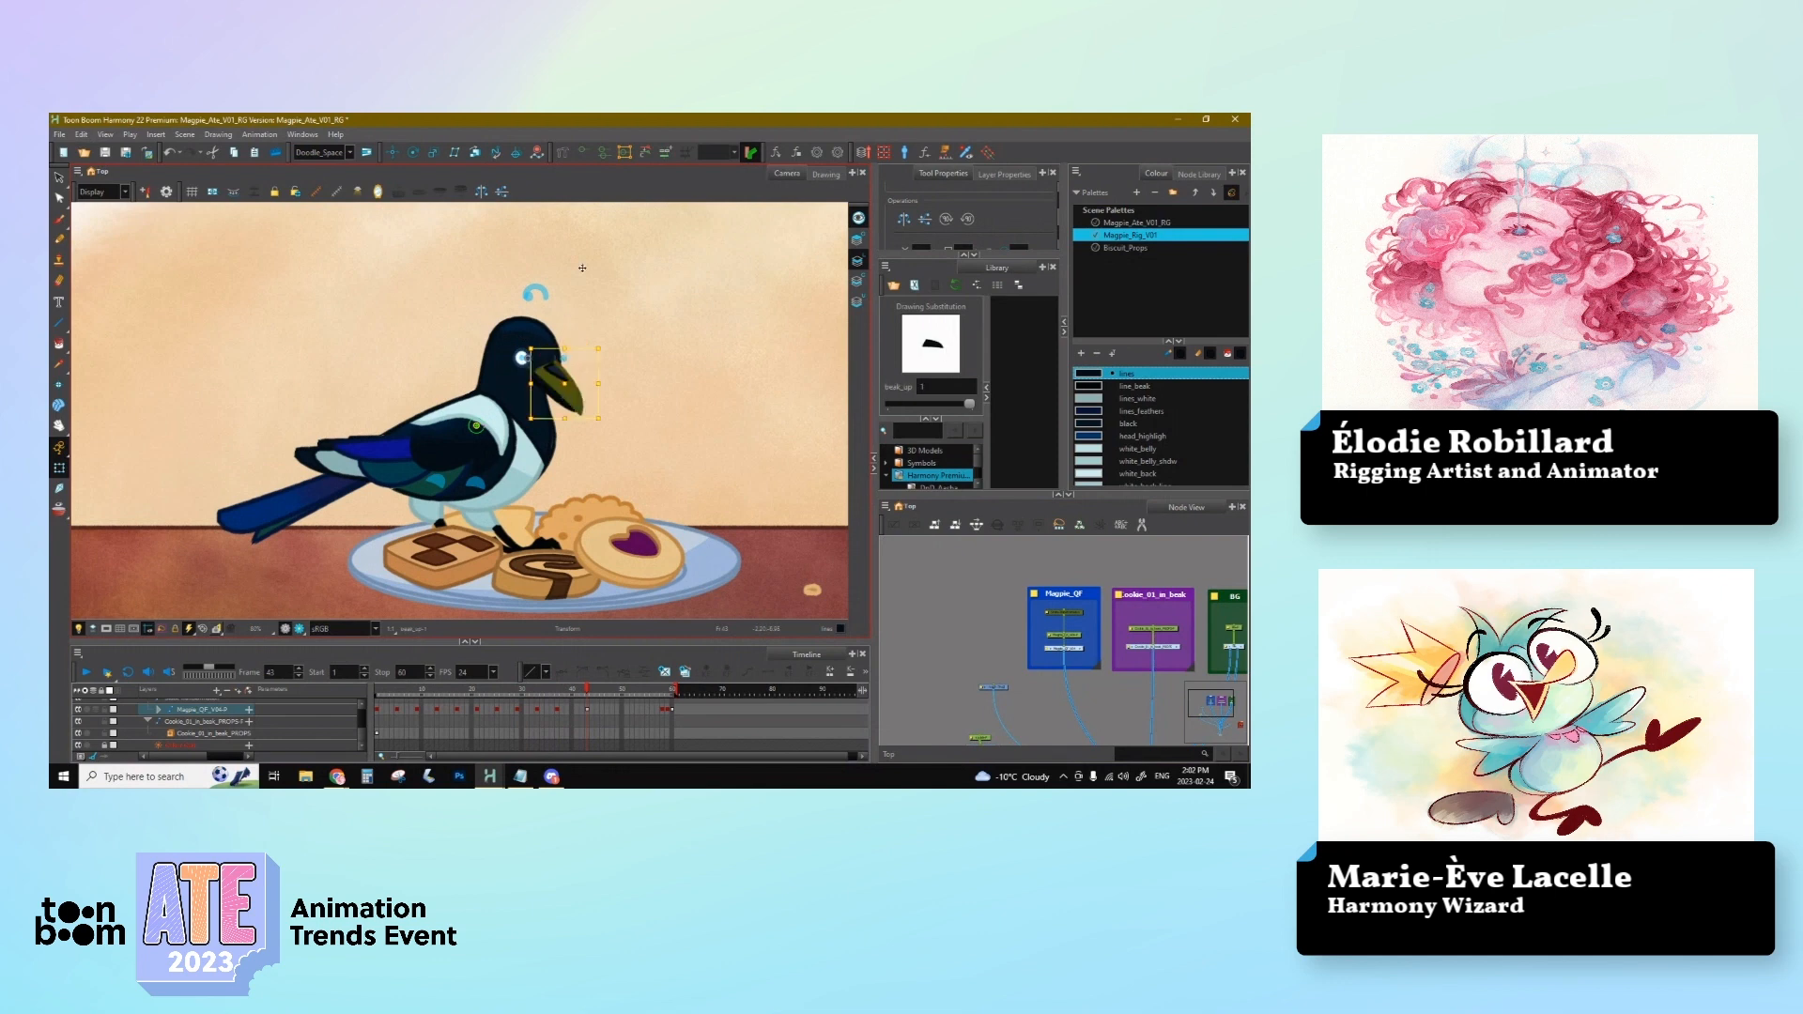
{"action": "left_click", "coordinate": [581, 154]}
{"action": "left_click", "coordinate": [534, 373]}
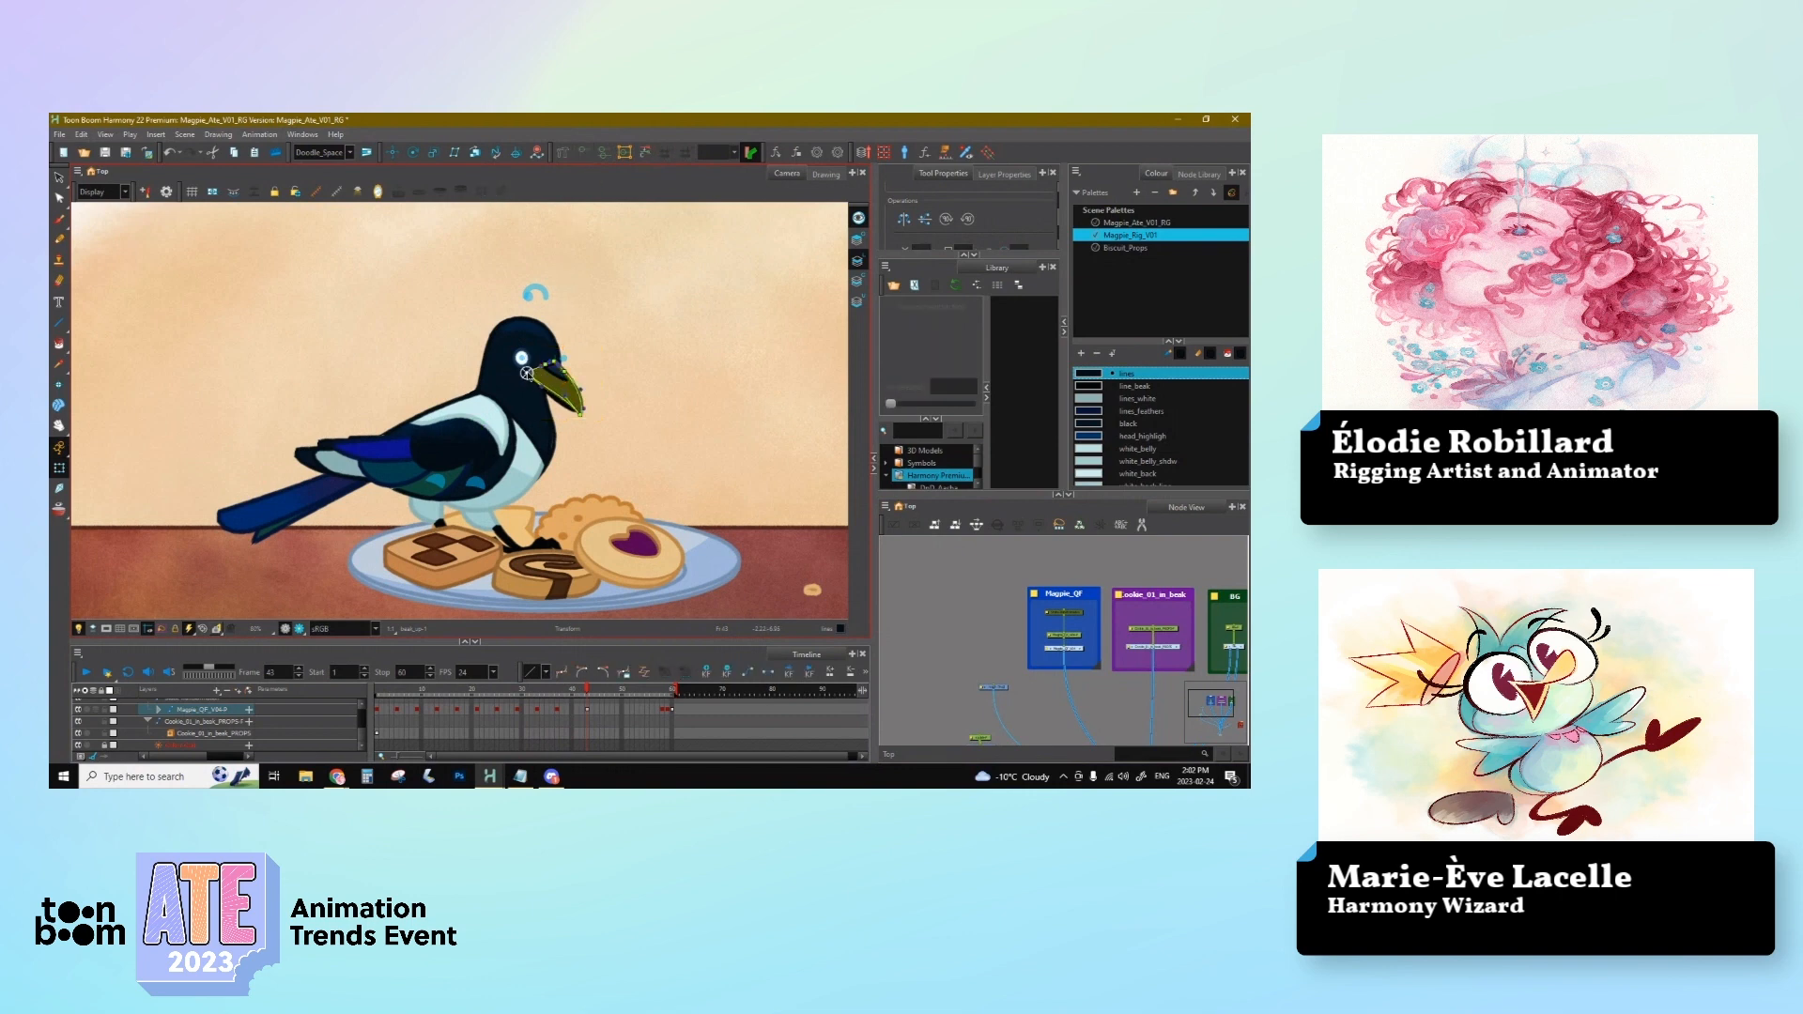
{"action": "left_click_drag", "start_coordinate": [528, 375], "coordinate": [576, 415]}
{"action": "left_click", "coordinate": [555, 379]}
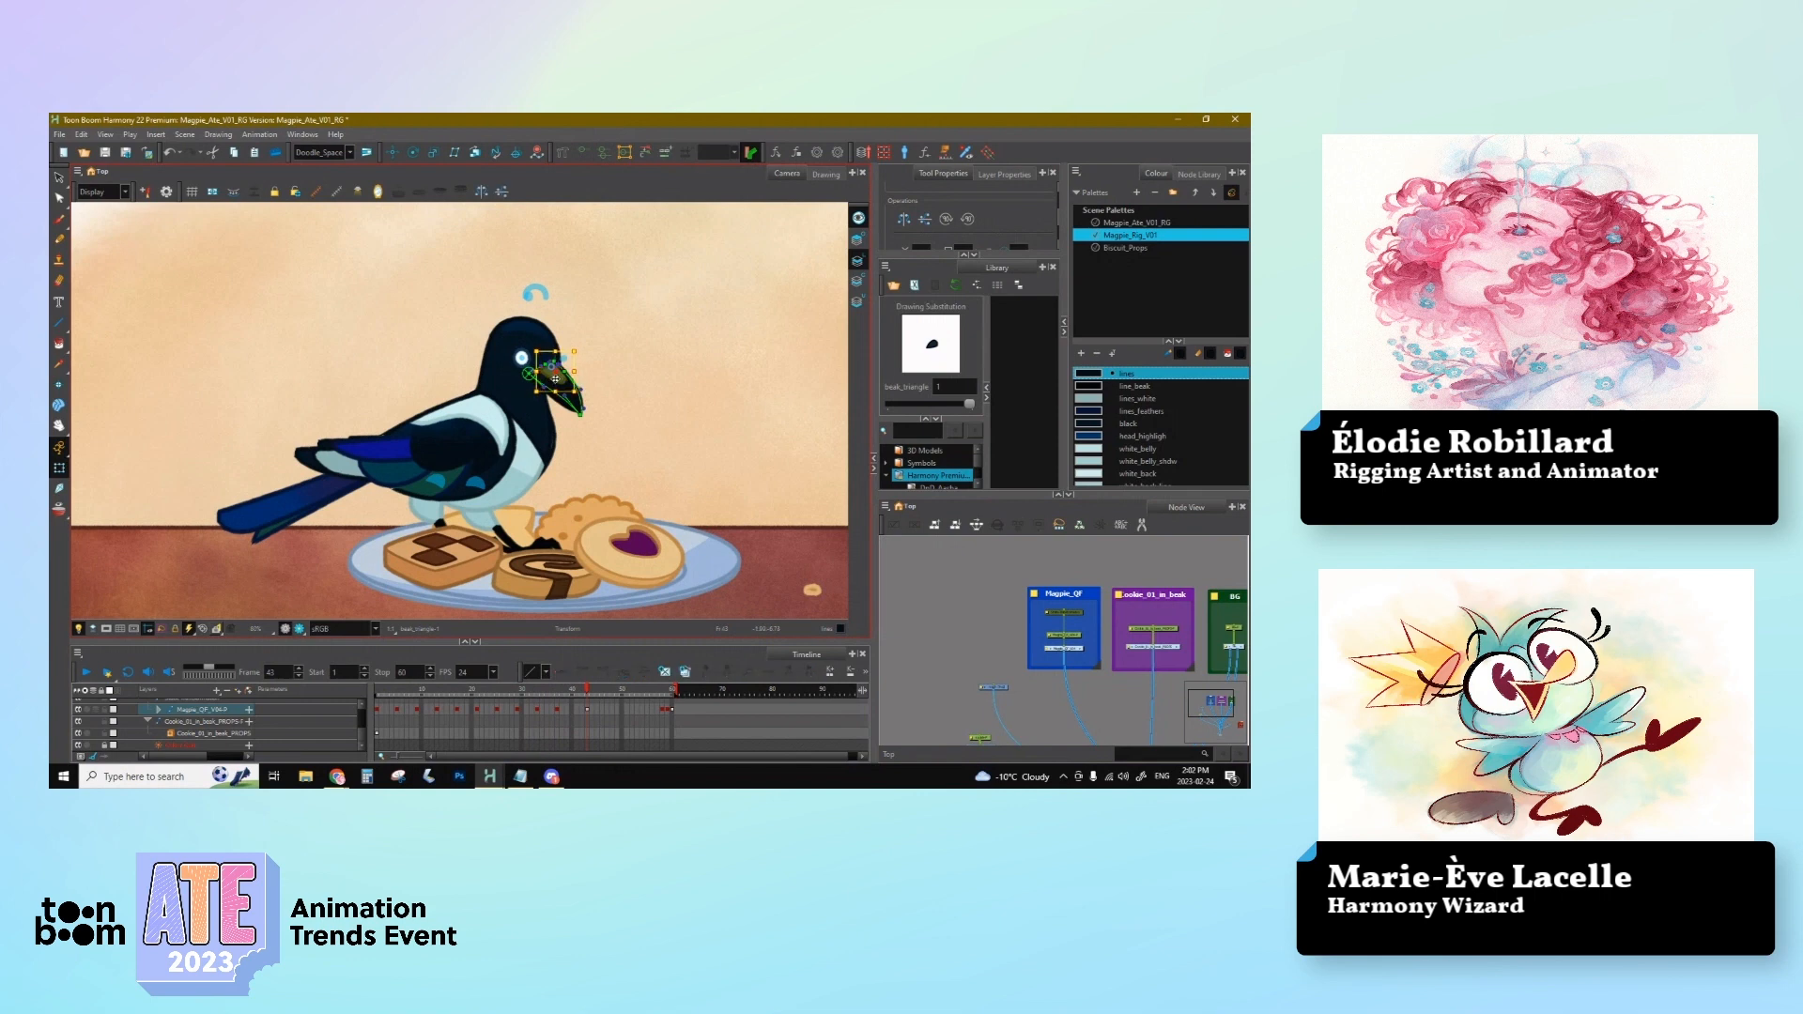
{"action": "left_click", "coordinate": [971, 596]}
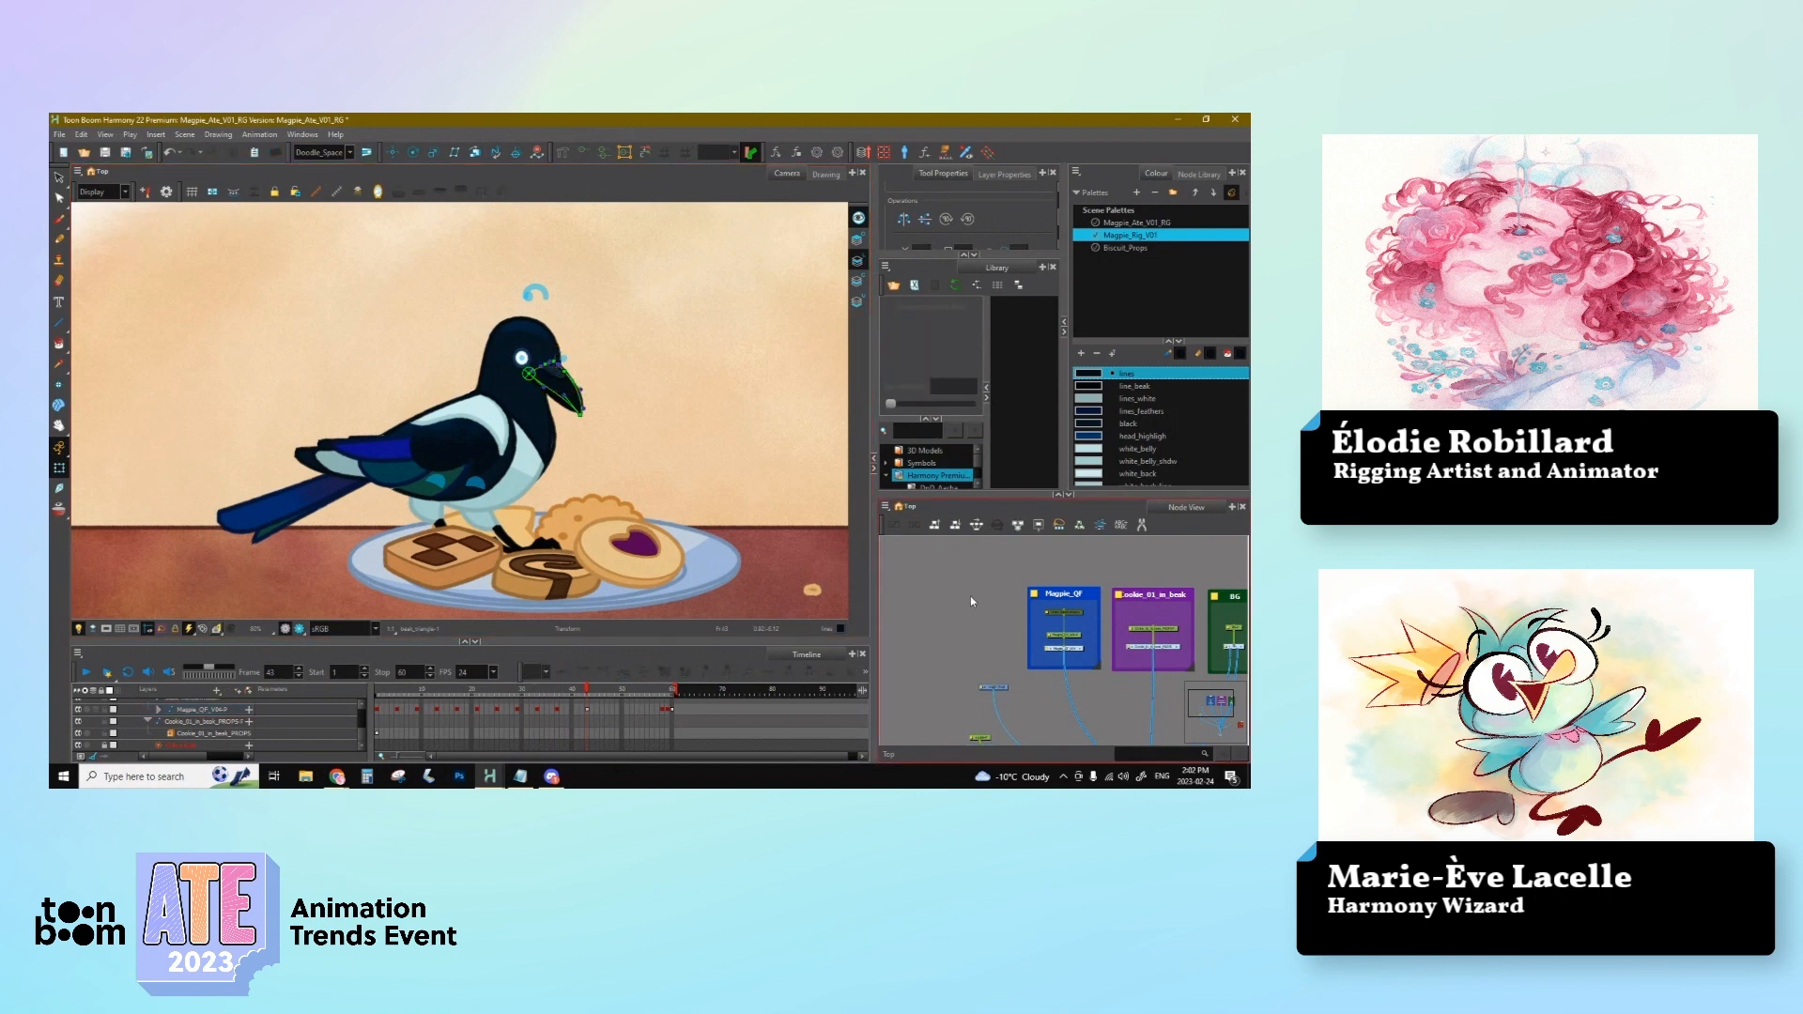
Step: Check the new pose's key and the far eye beside the beak, and hide the beak's deformation controls
{"action": "left_click", "coordinate": [587, 693]}
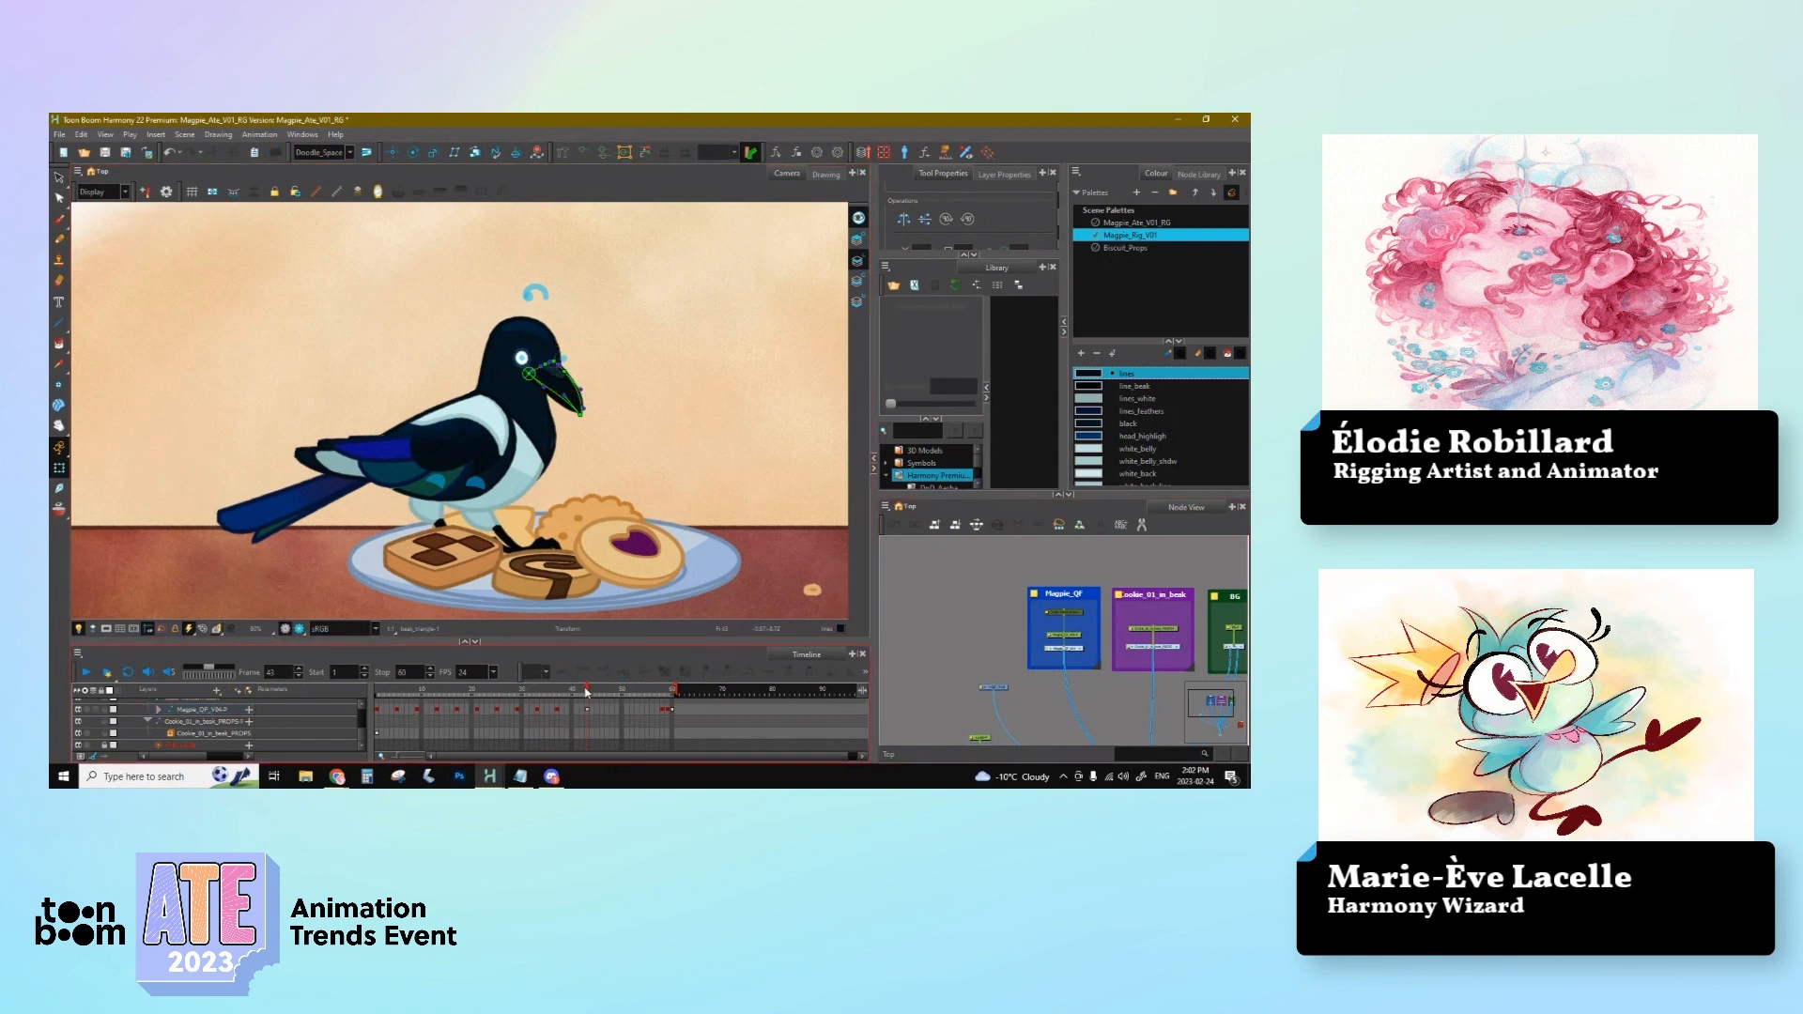
{"action": "left_click", "coordinate": [582, 709]}
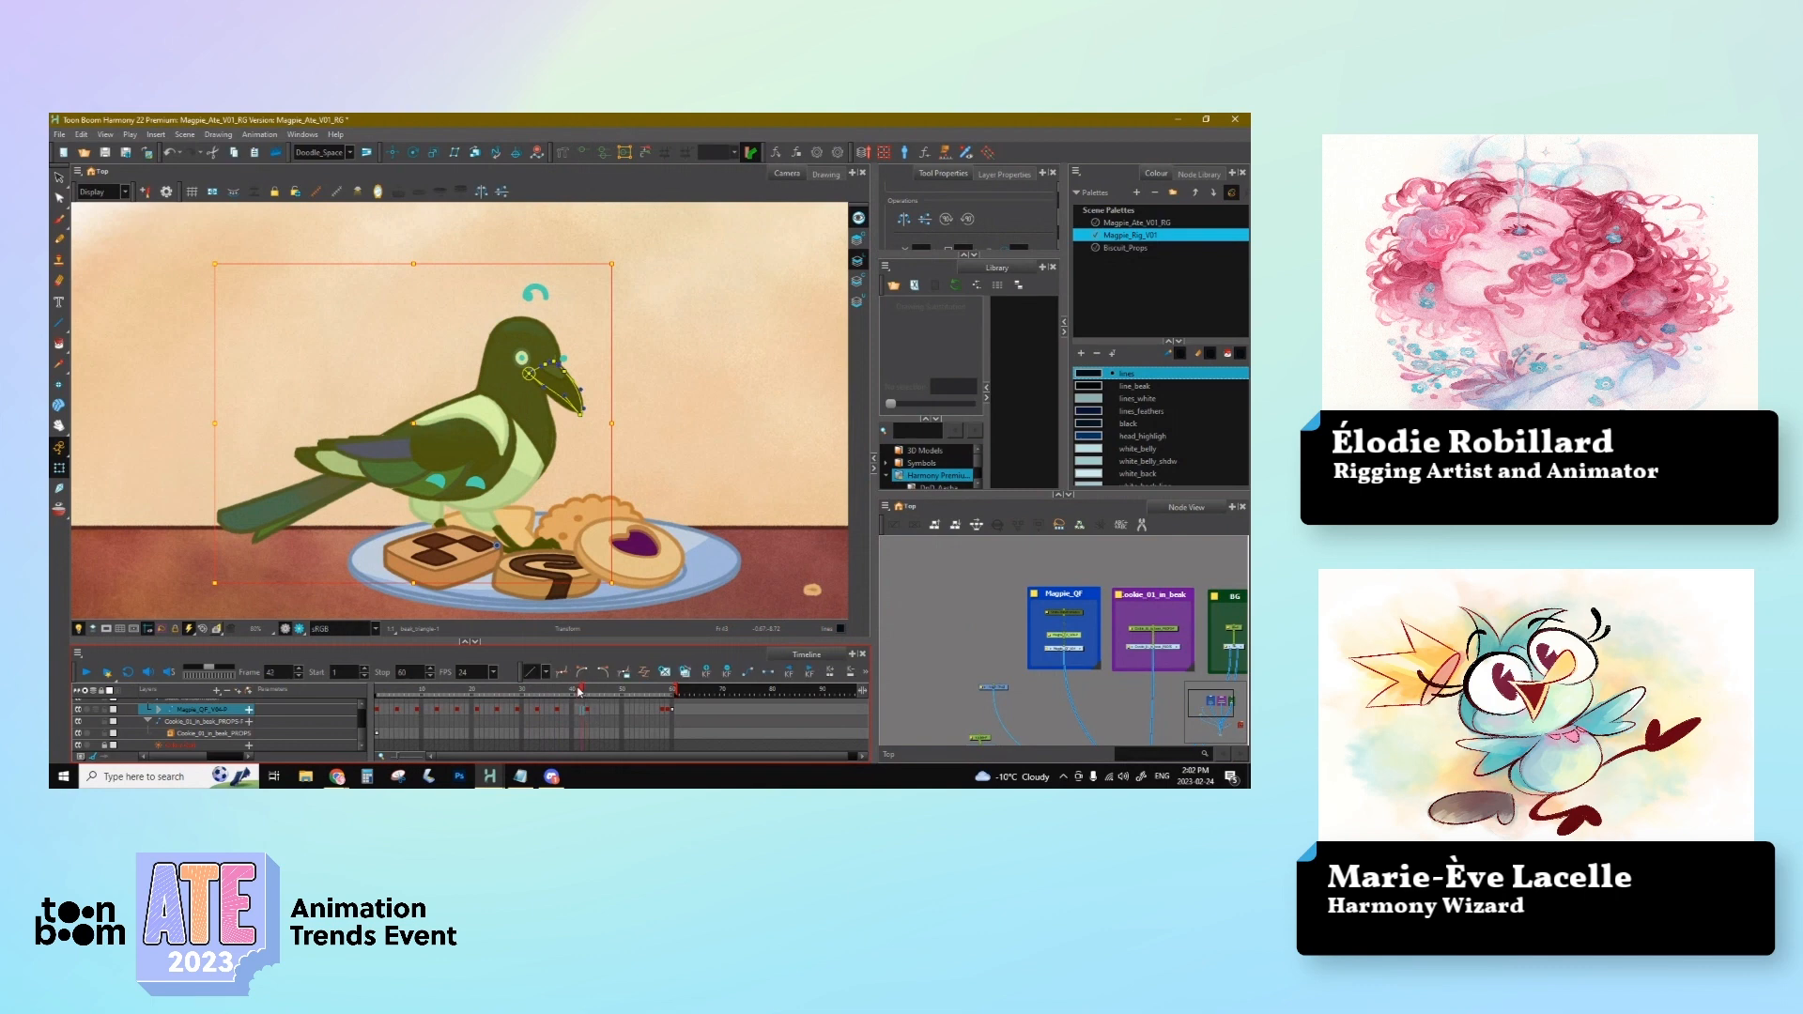
{"action": "left_click", "coordinate": [588, 694]}
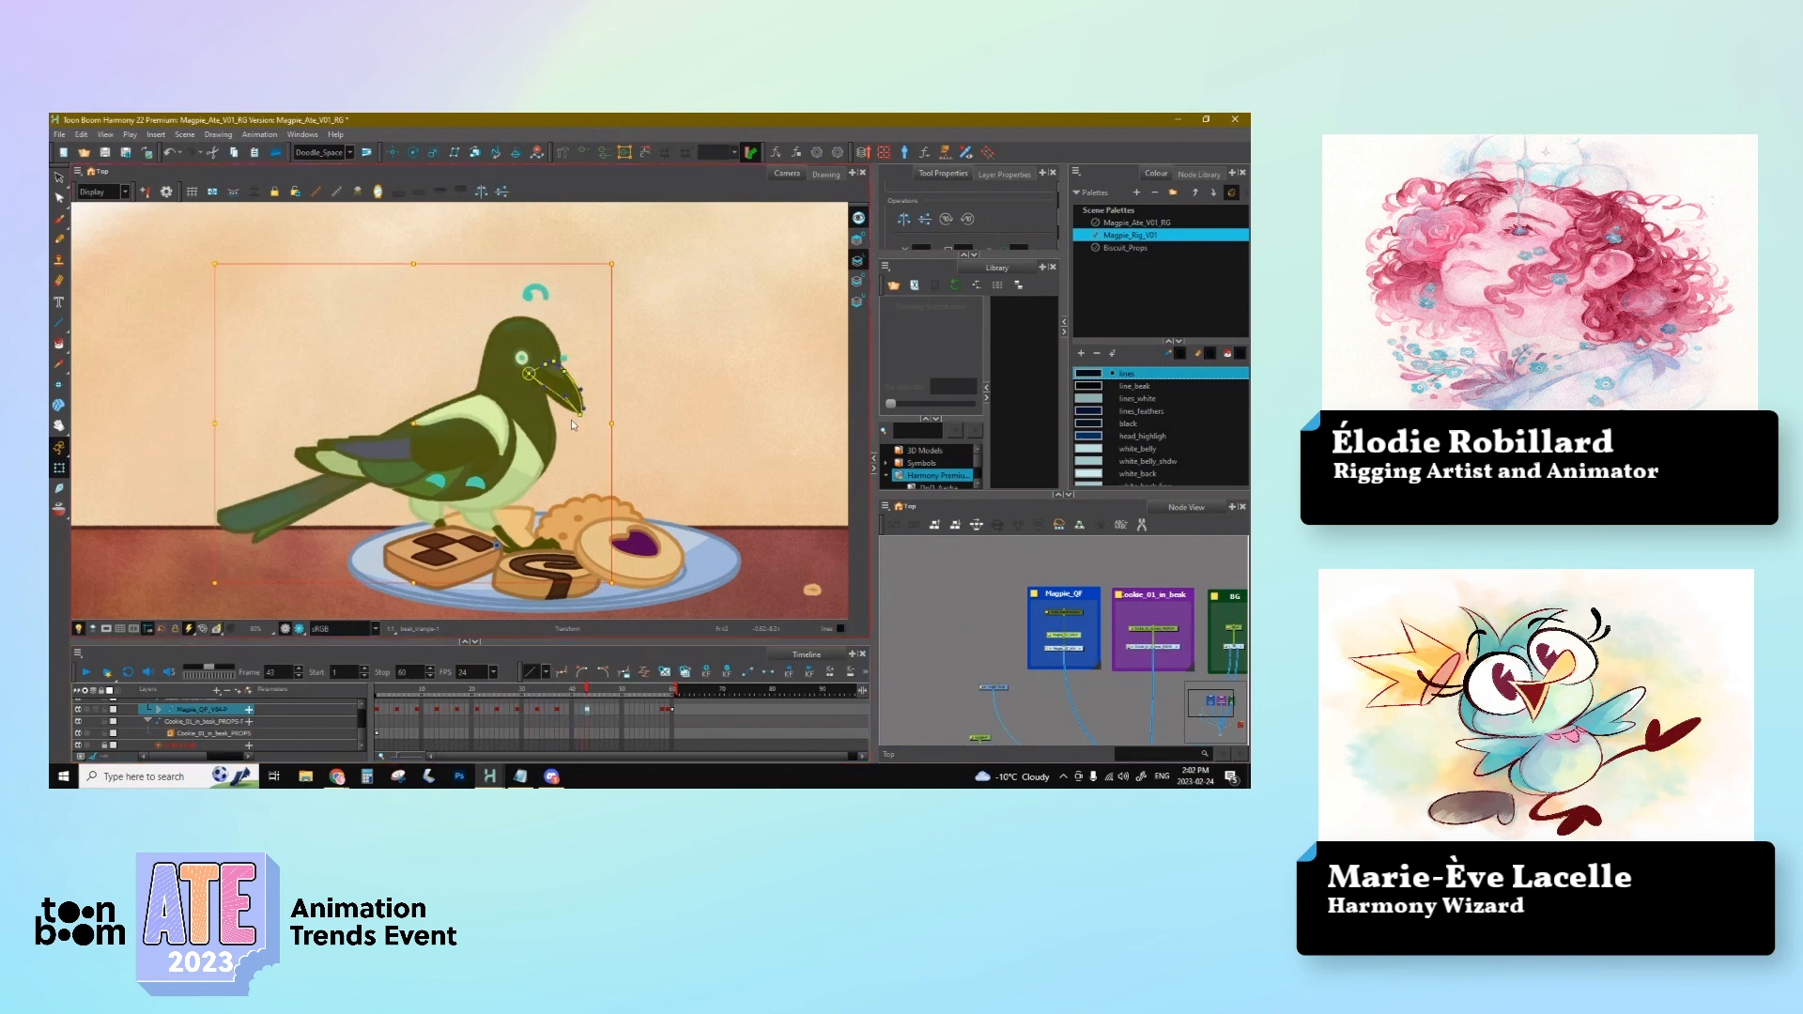
{"action": "left_click", "coordinate": [563, 368]}
{"action": "left_click", "coordinate": [564, 363]}
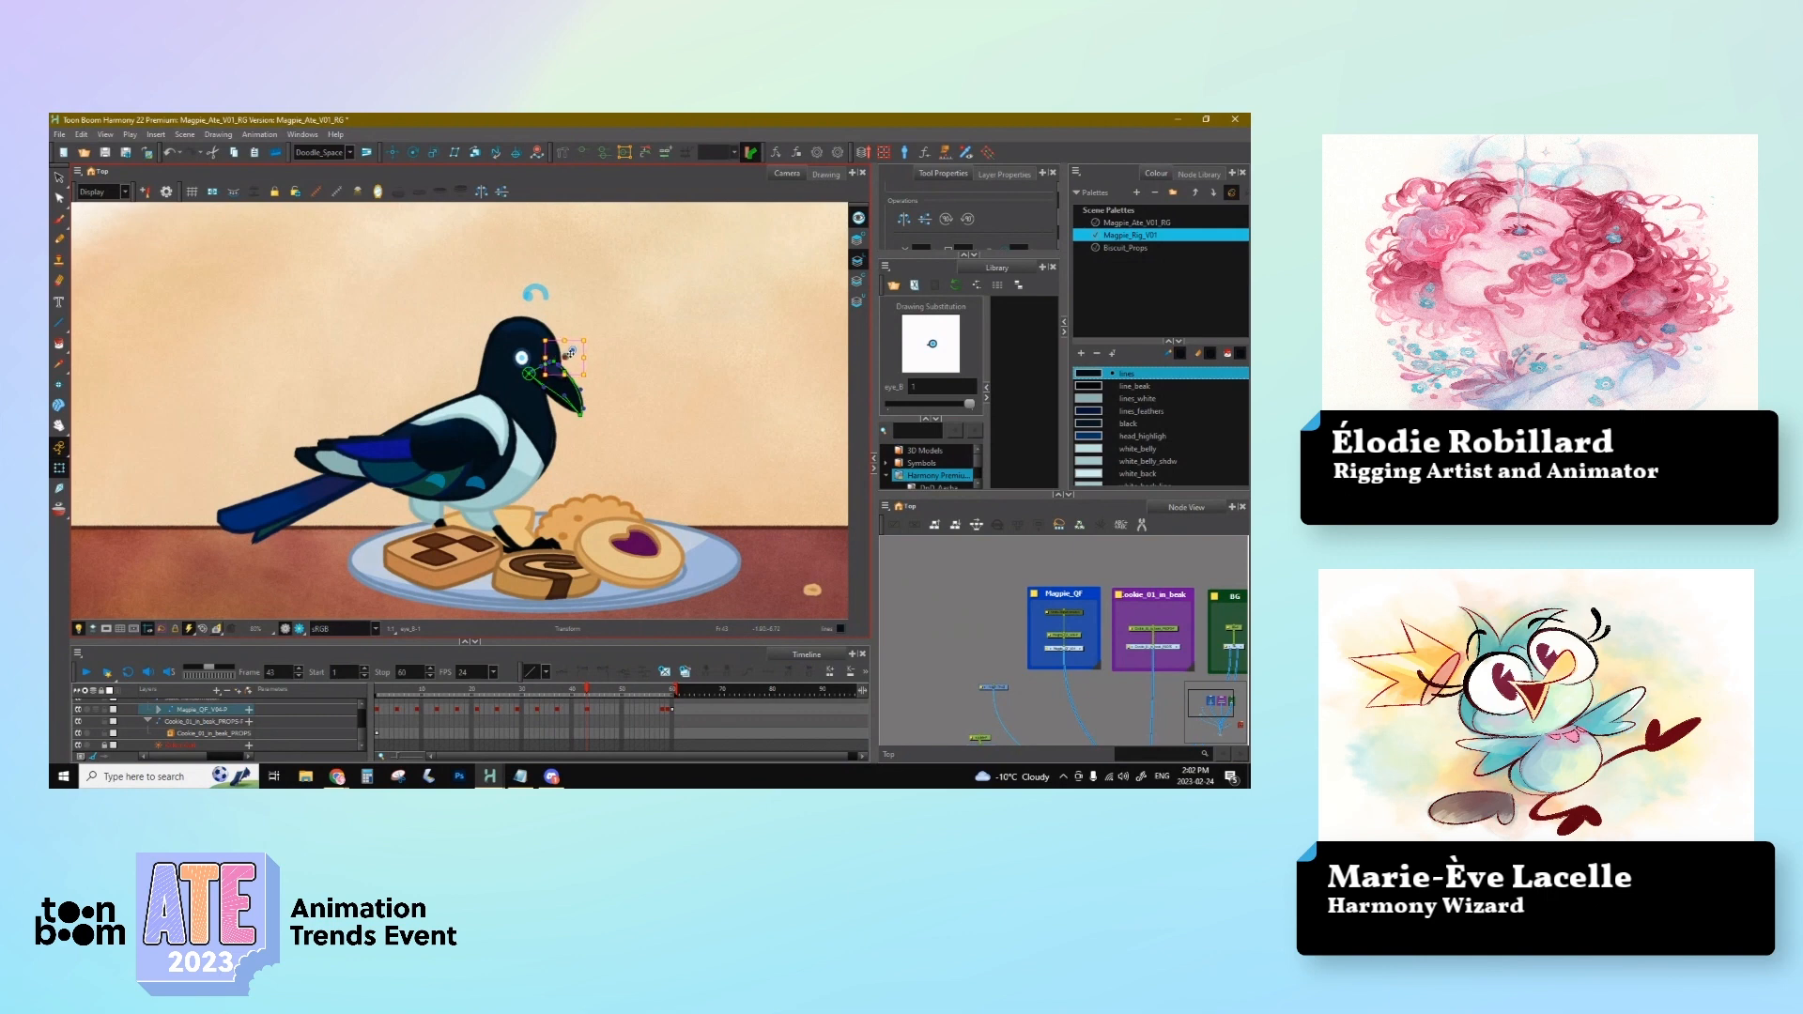
{"action": "left_click", "coordinate": [777, 561]}
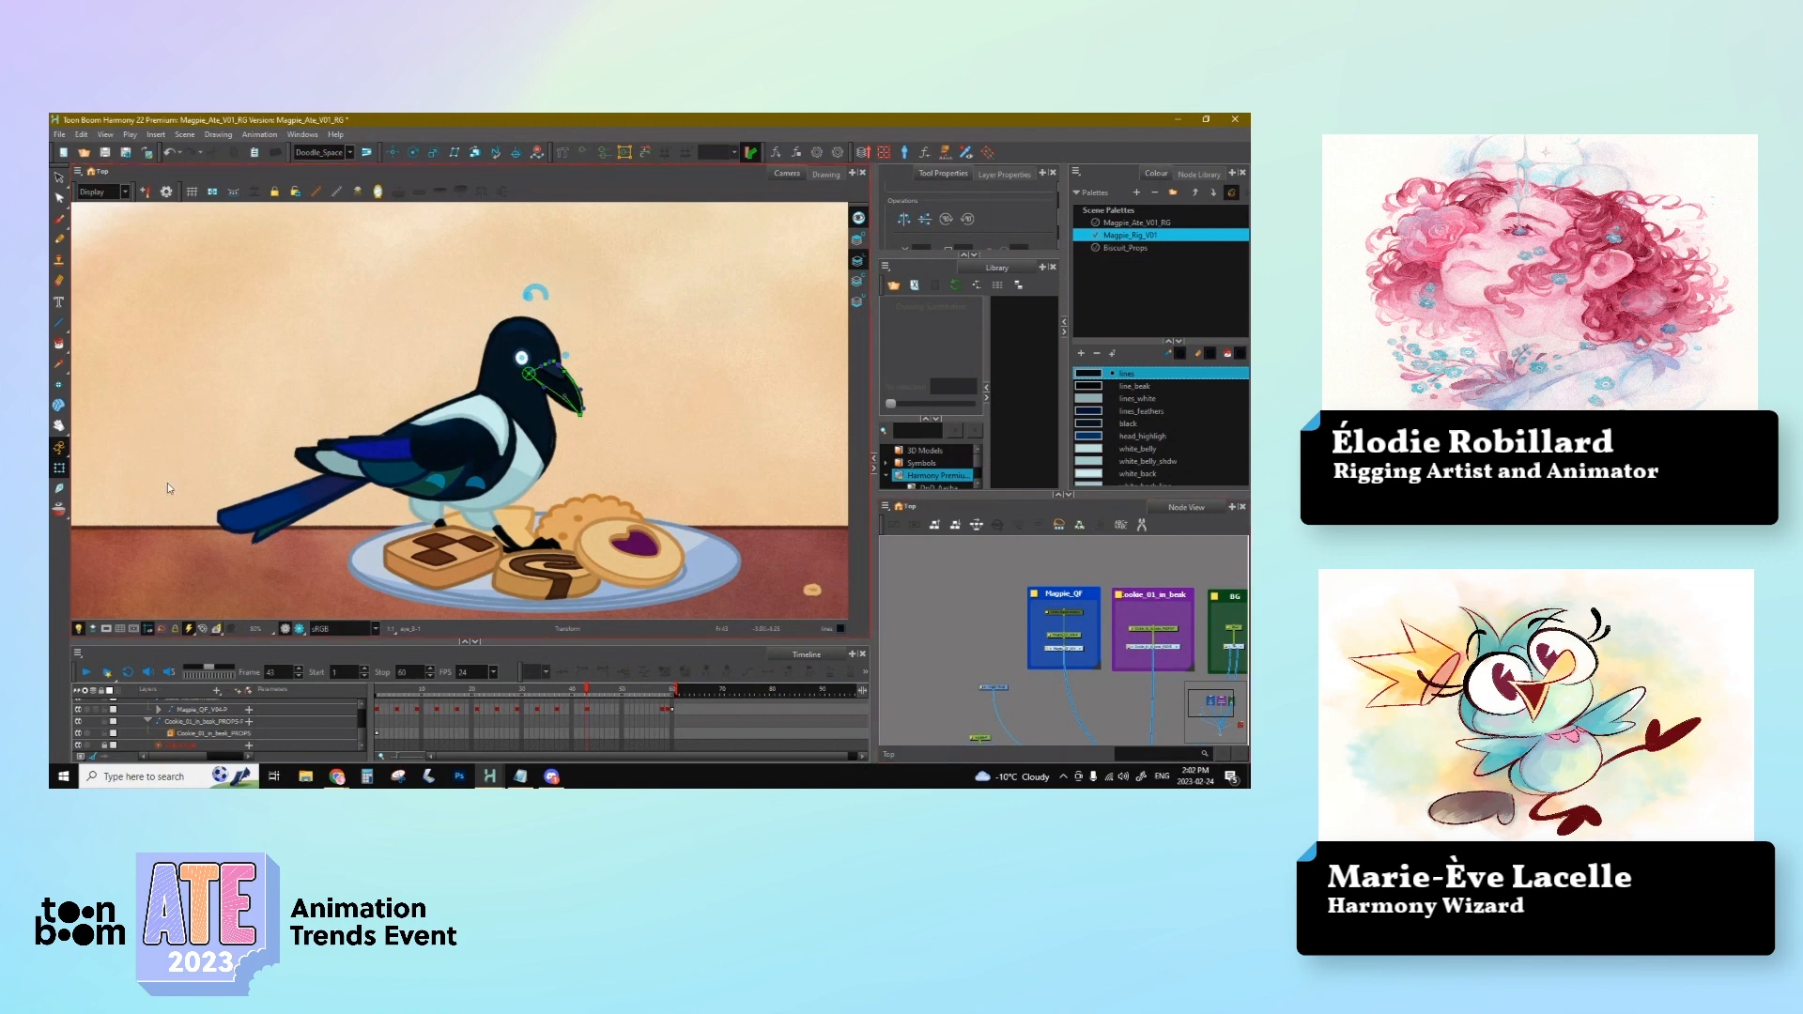
{"action": "scroll", "coordinate": [601, 505], "scroll_direction": "down", "scroll_amount": 2}
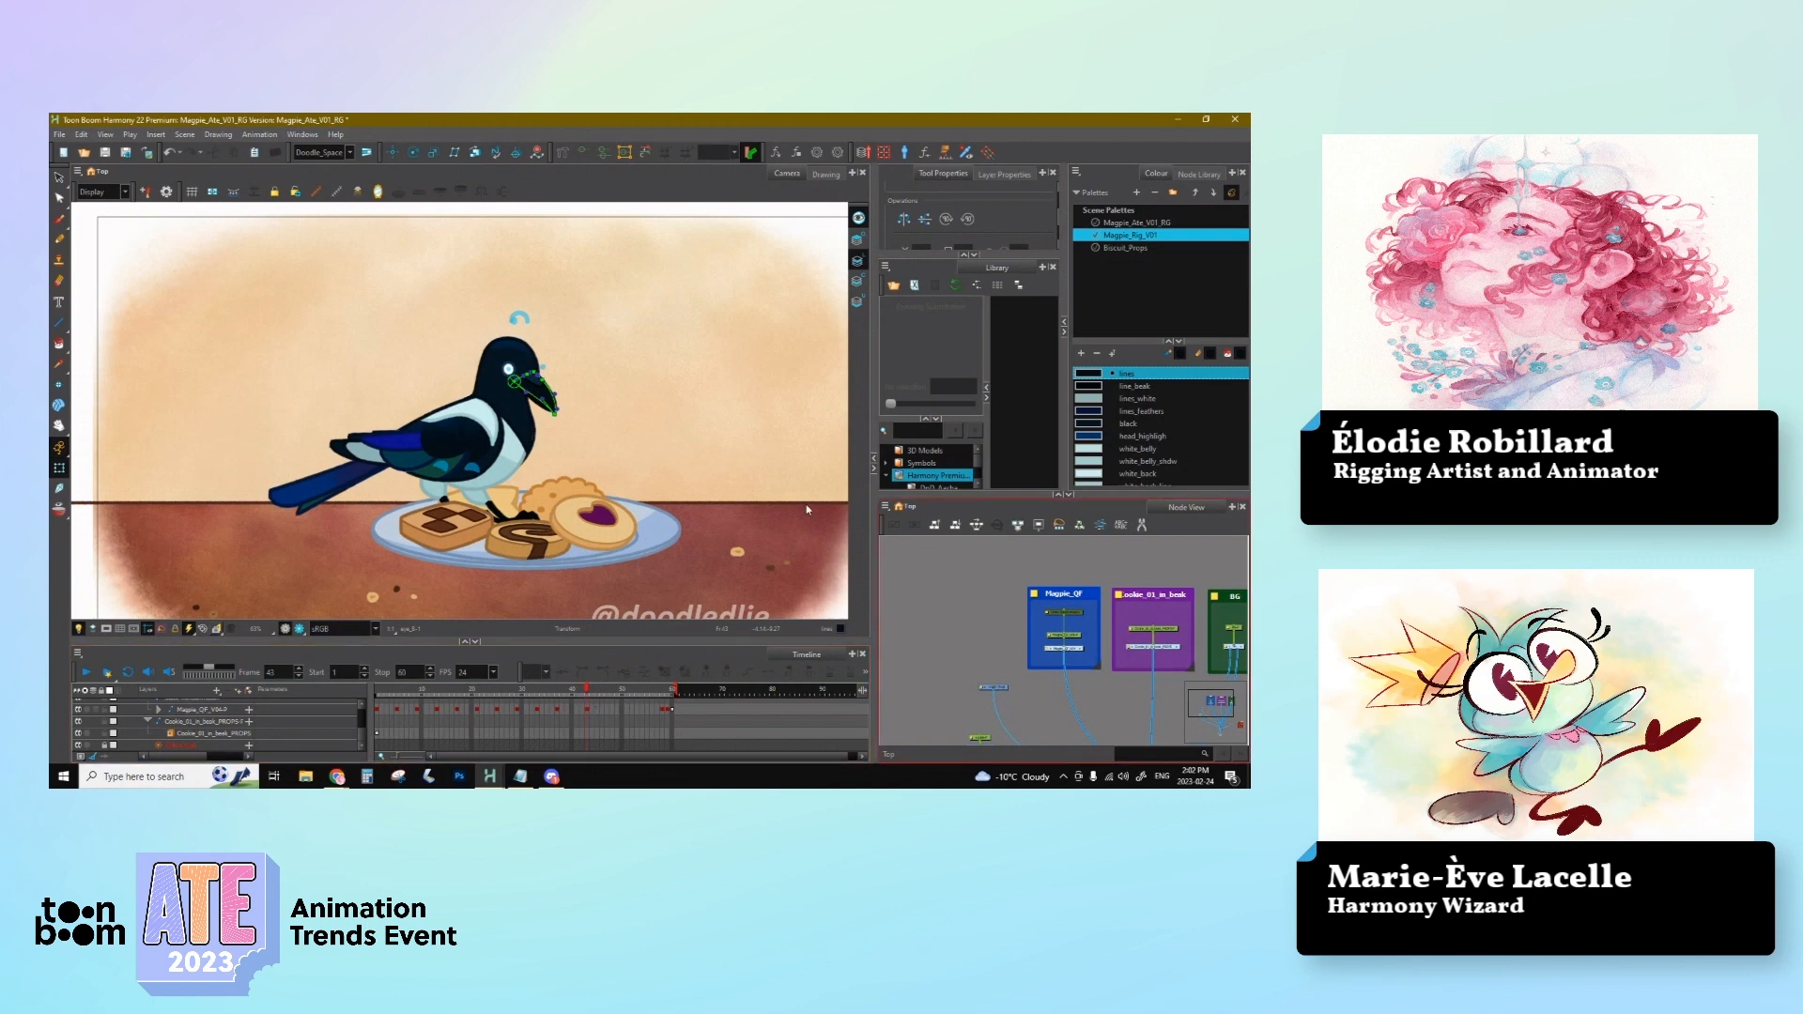
{"action": "left_click", "coordinate": [650, 475]}
{"action": "left_click", "coordinate": [920, 632]}
{"action": "left_click_drag", "start_coordinate": [586, 691], "coordinate": [586, 691]}
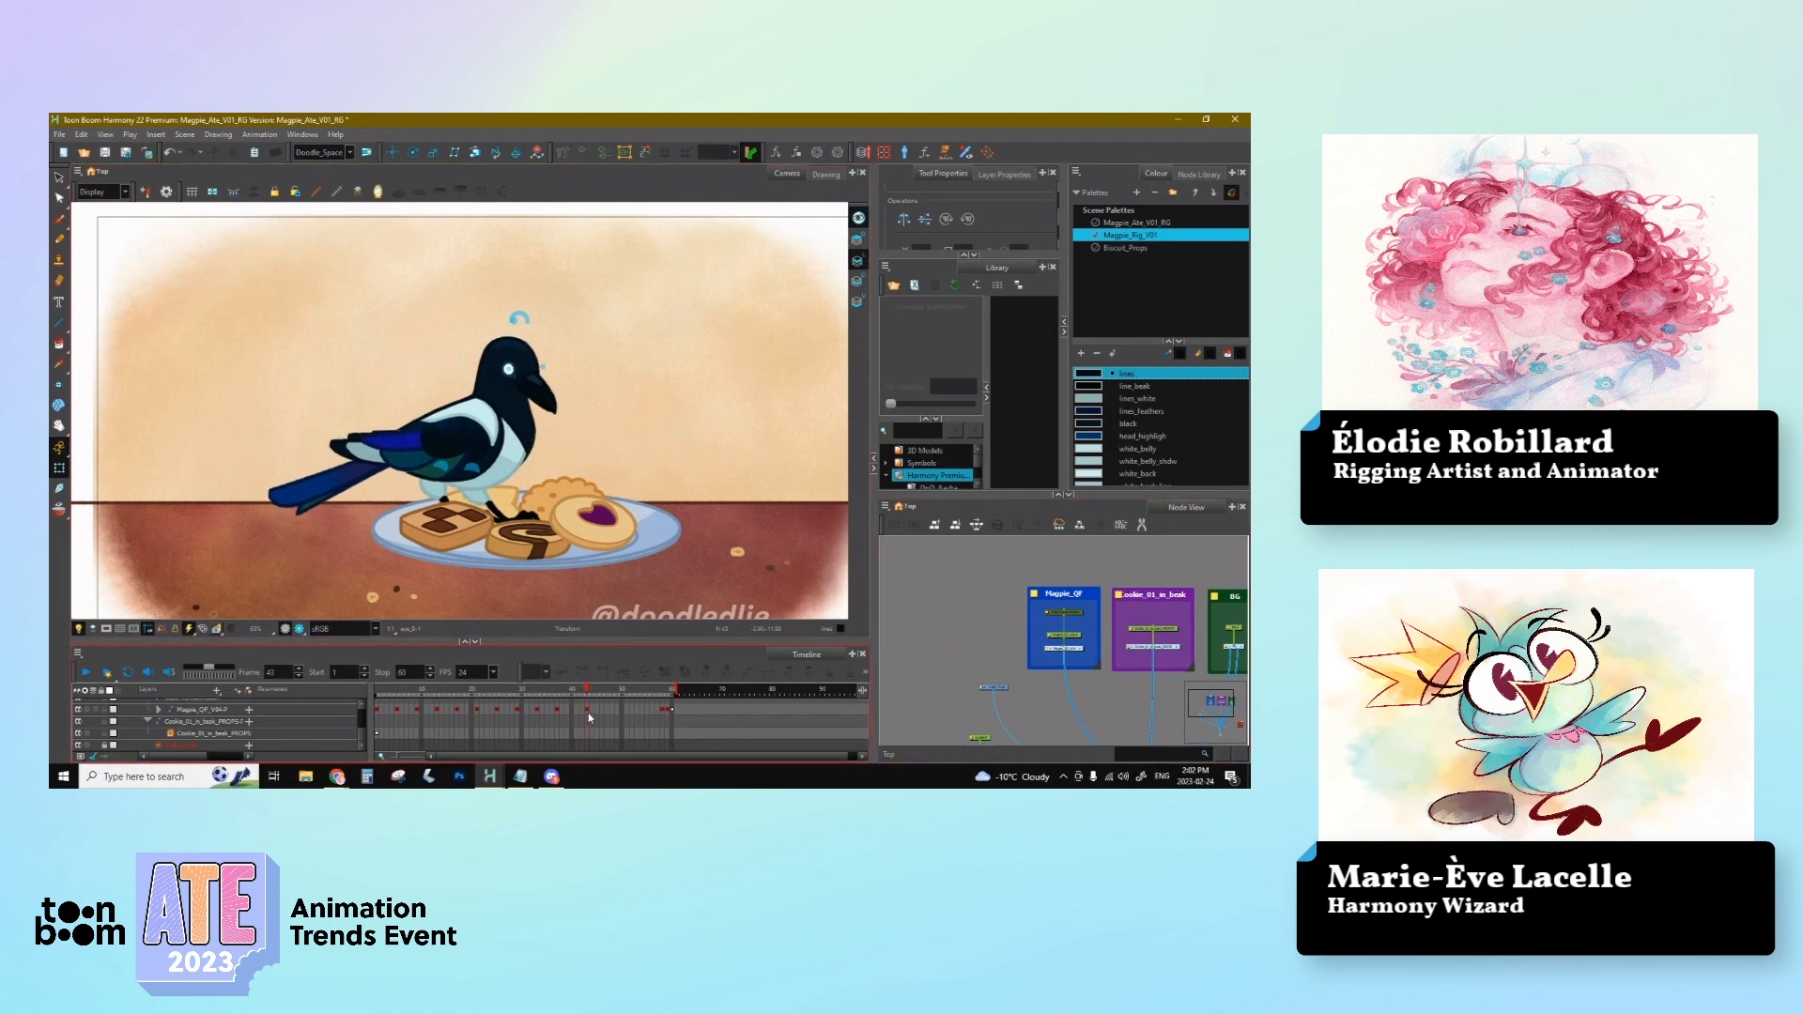
Step: Shift the magpie's head controller slightly back toward the tail in the new pose
{"action": "left_click", "coordinate": [588, 709]}
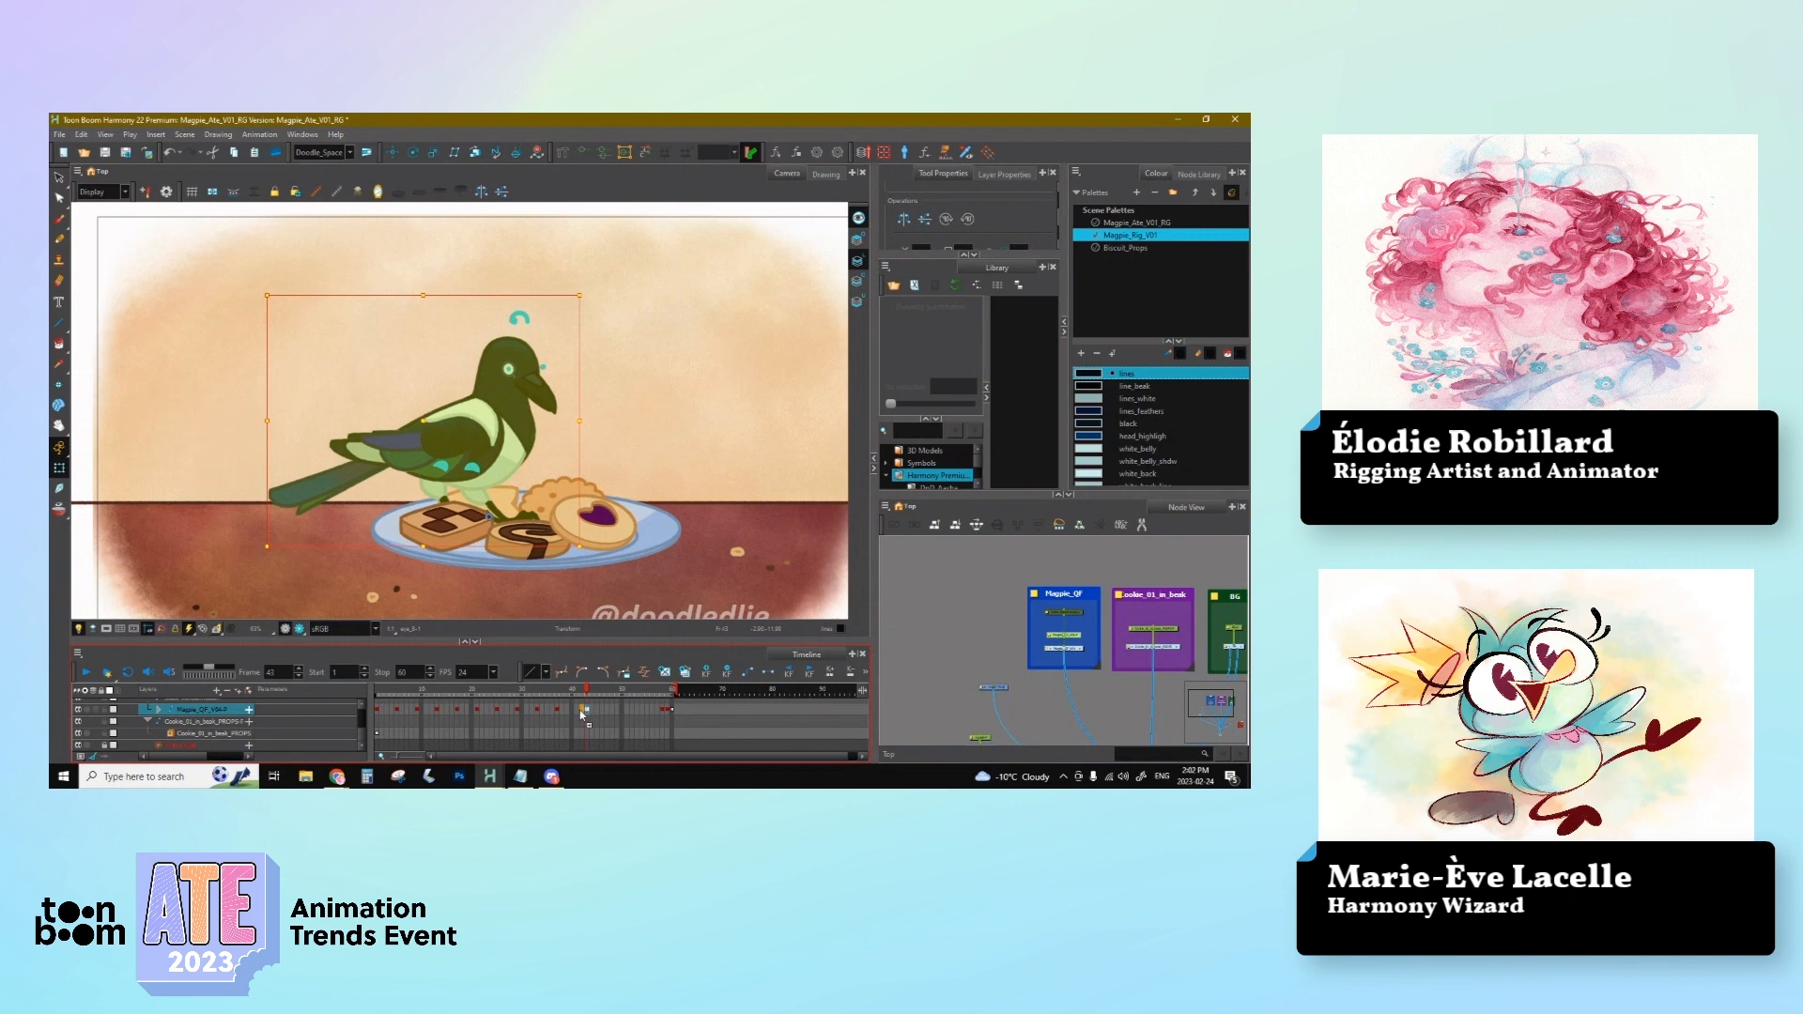
{"action": "left_click_drag", "start_coordinate": [581, 715], "coordinate": [582, 713]}
{"action": "left_click", "coordinate": [588, 712]}
{"action": "left_click", "coordinate": [518, 324]}
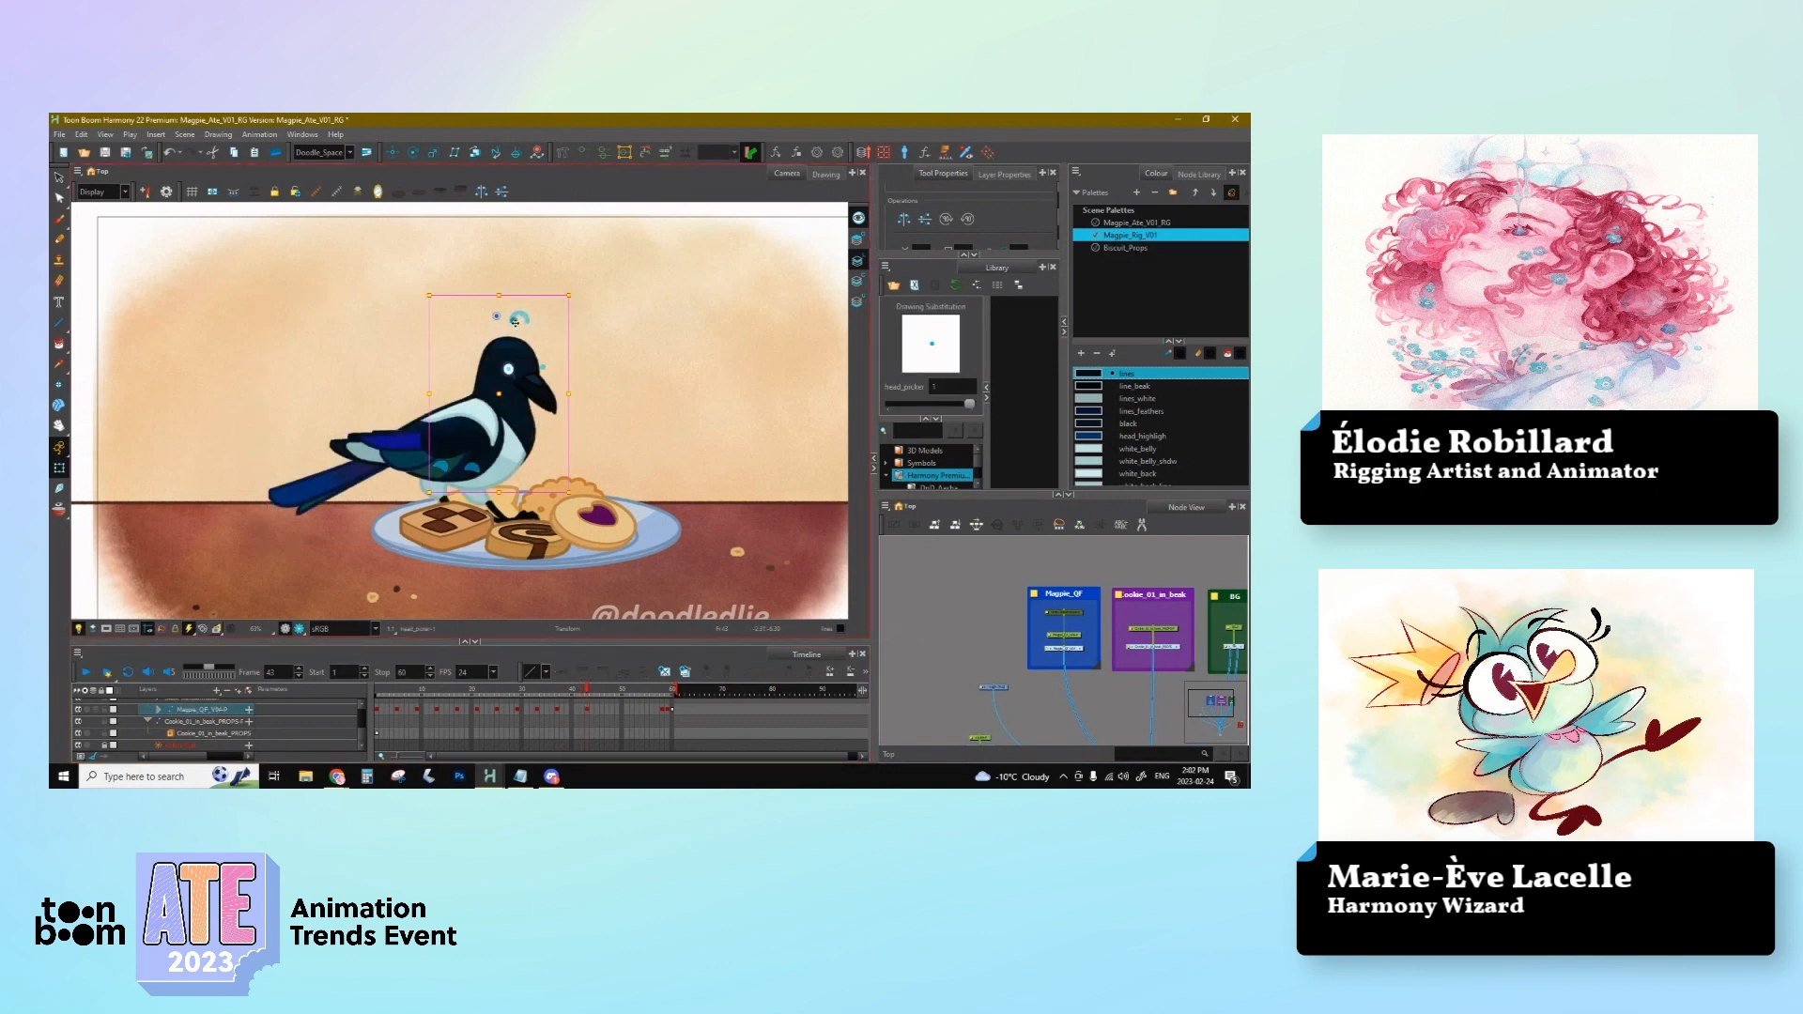
{"action": "left_click_drag", "start_coordinate": [514, 323], "coordinate": [507, 325]}
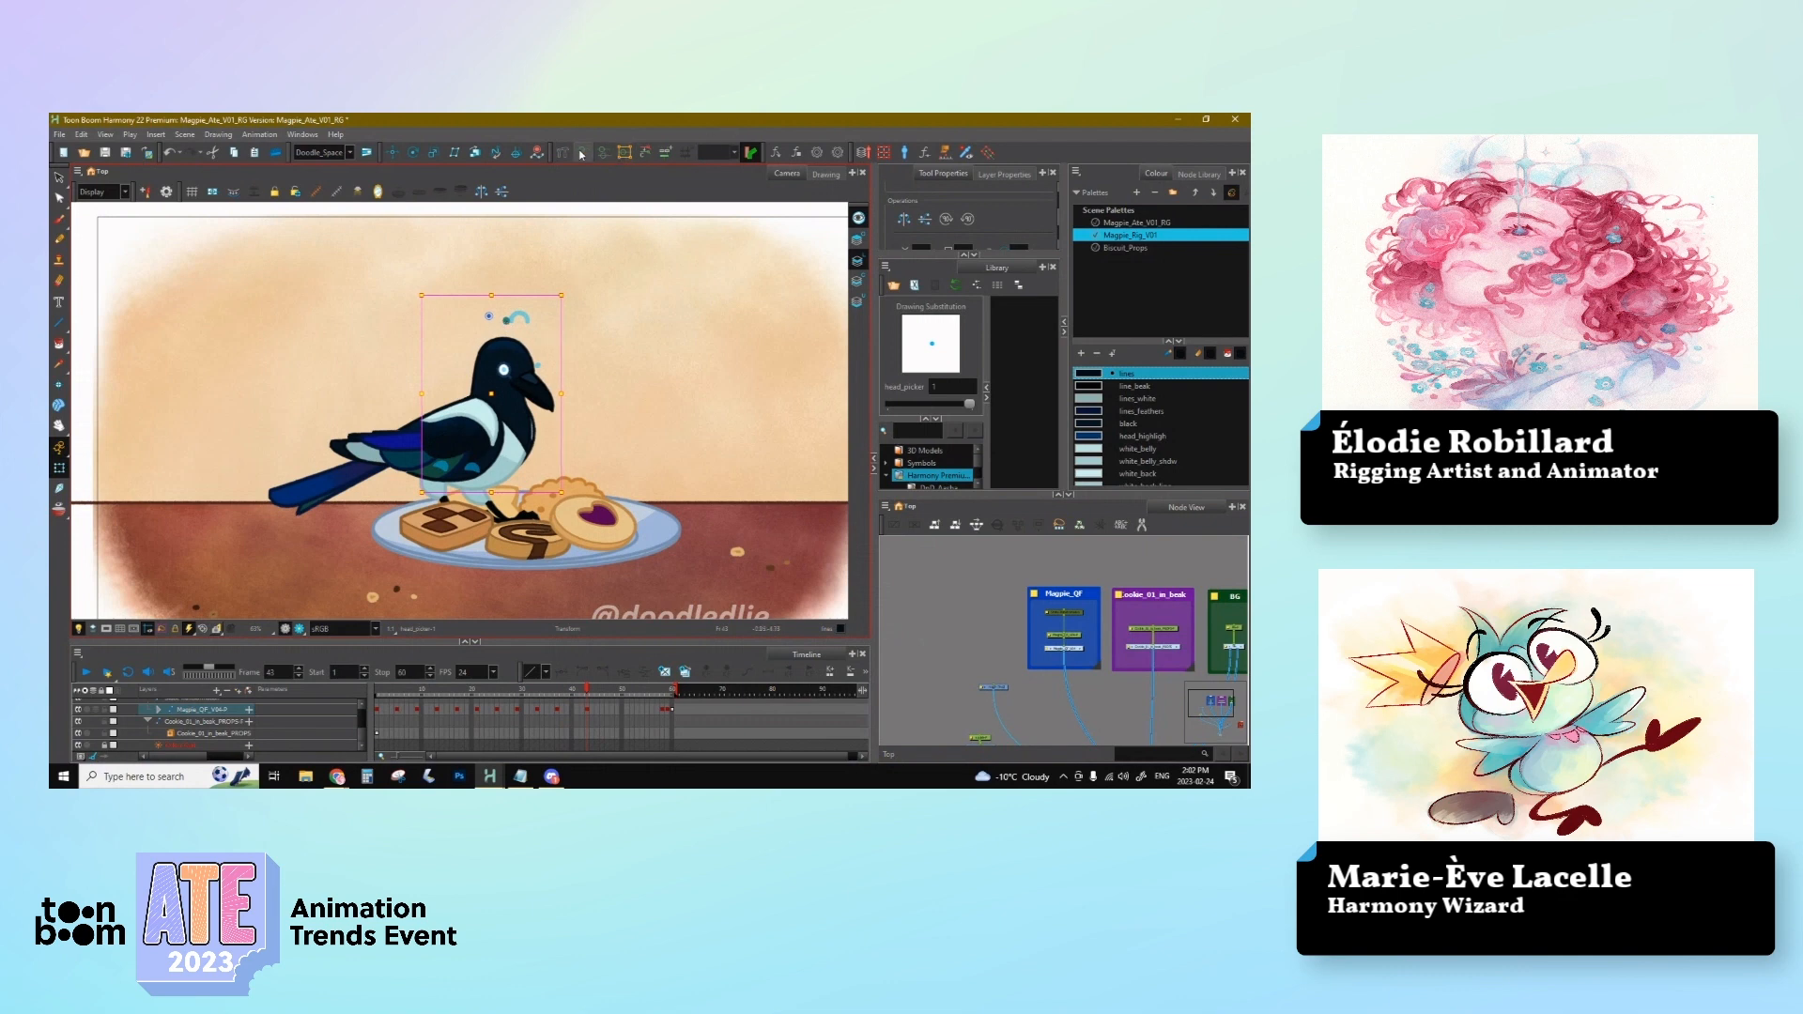
Step: Display the neck's deformation controls and refine the curve along the front of the magpie's neck
{"action": "left_click", "coordinate": [528, 418]}
{"action": "left_click", "coordinate": [584, 153]}
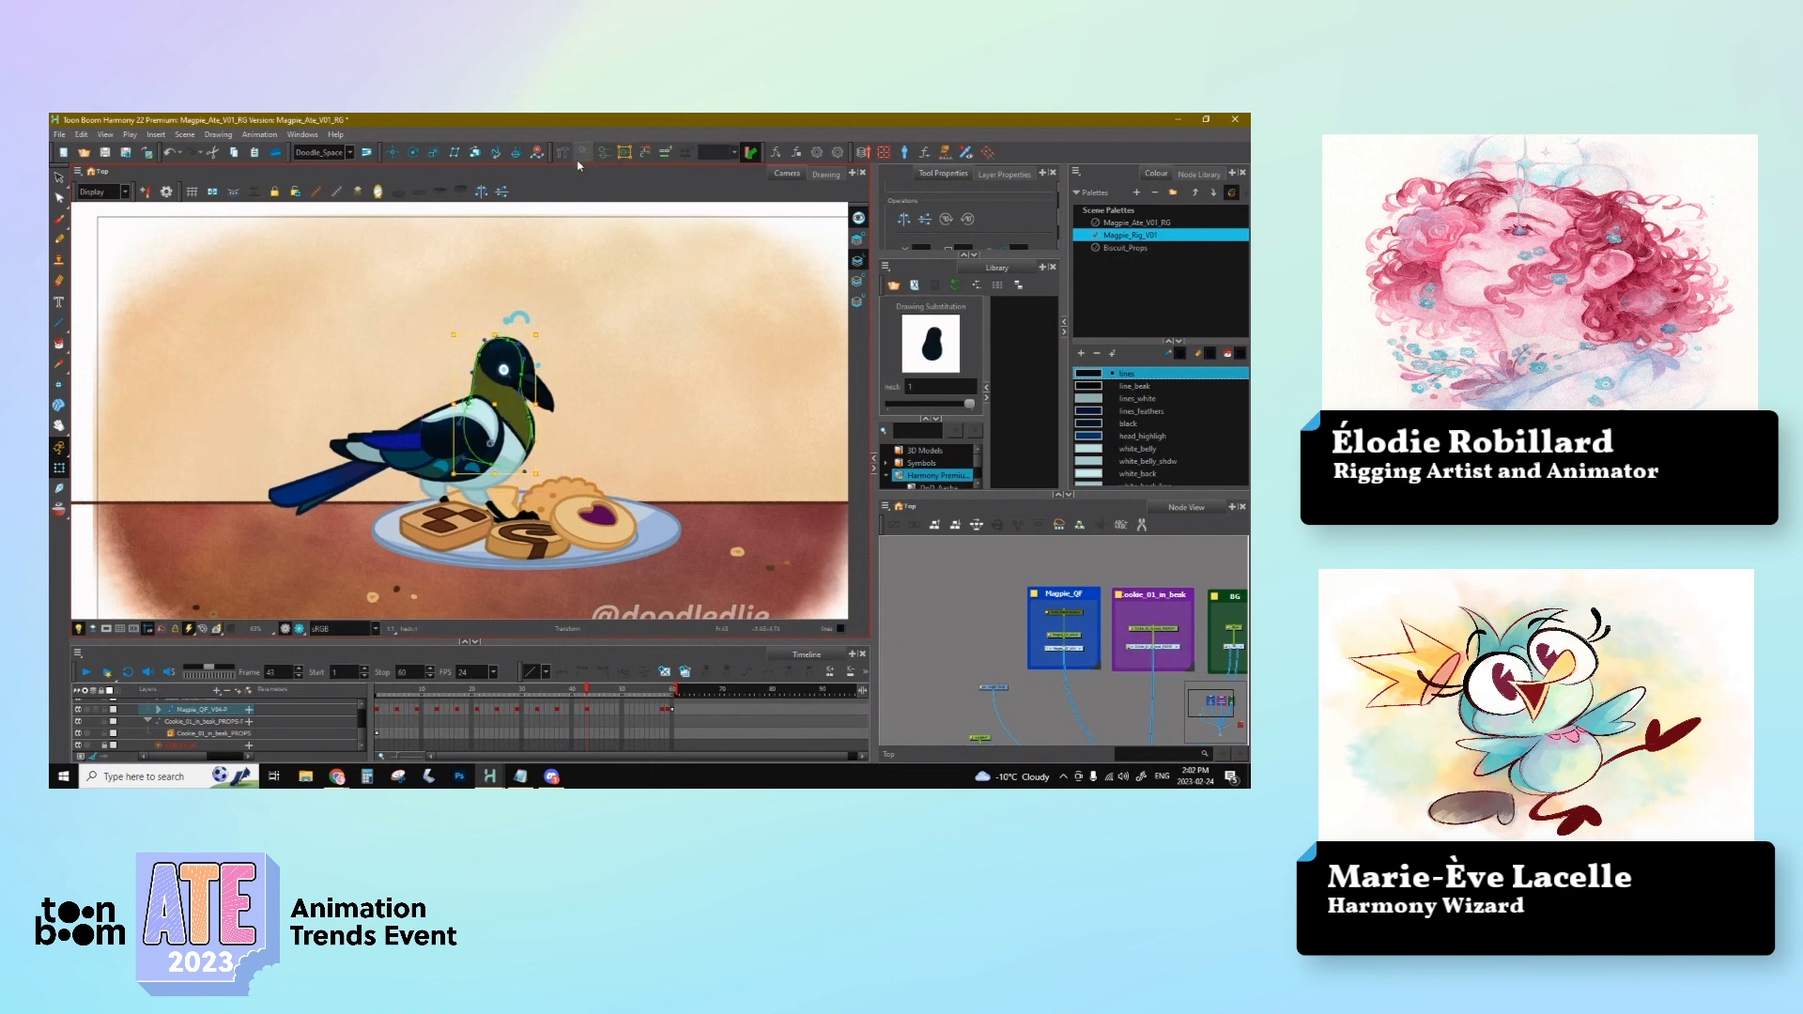
{"action": "left_click_drag", "start_coordinate": [529, 409], "coordinate": [535, 411]}
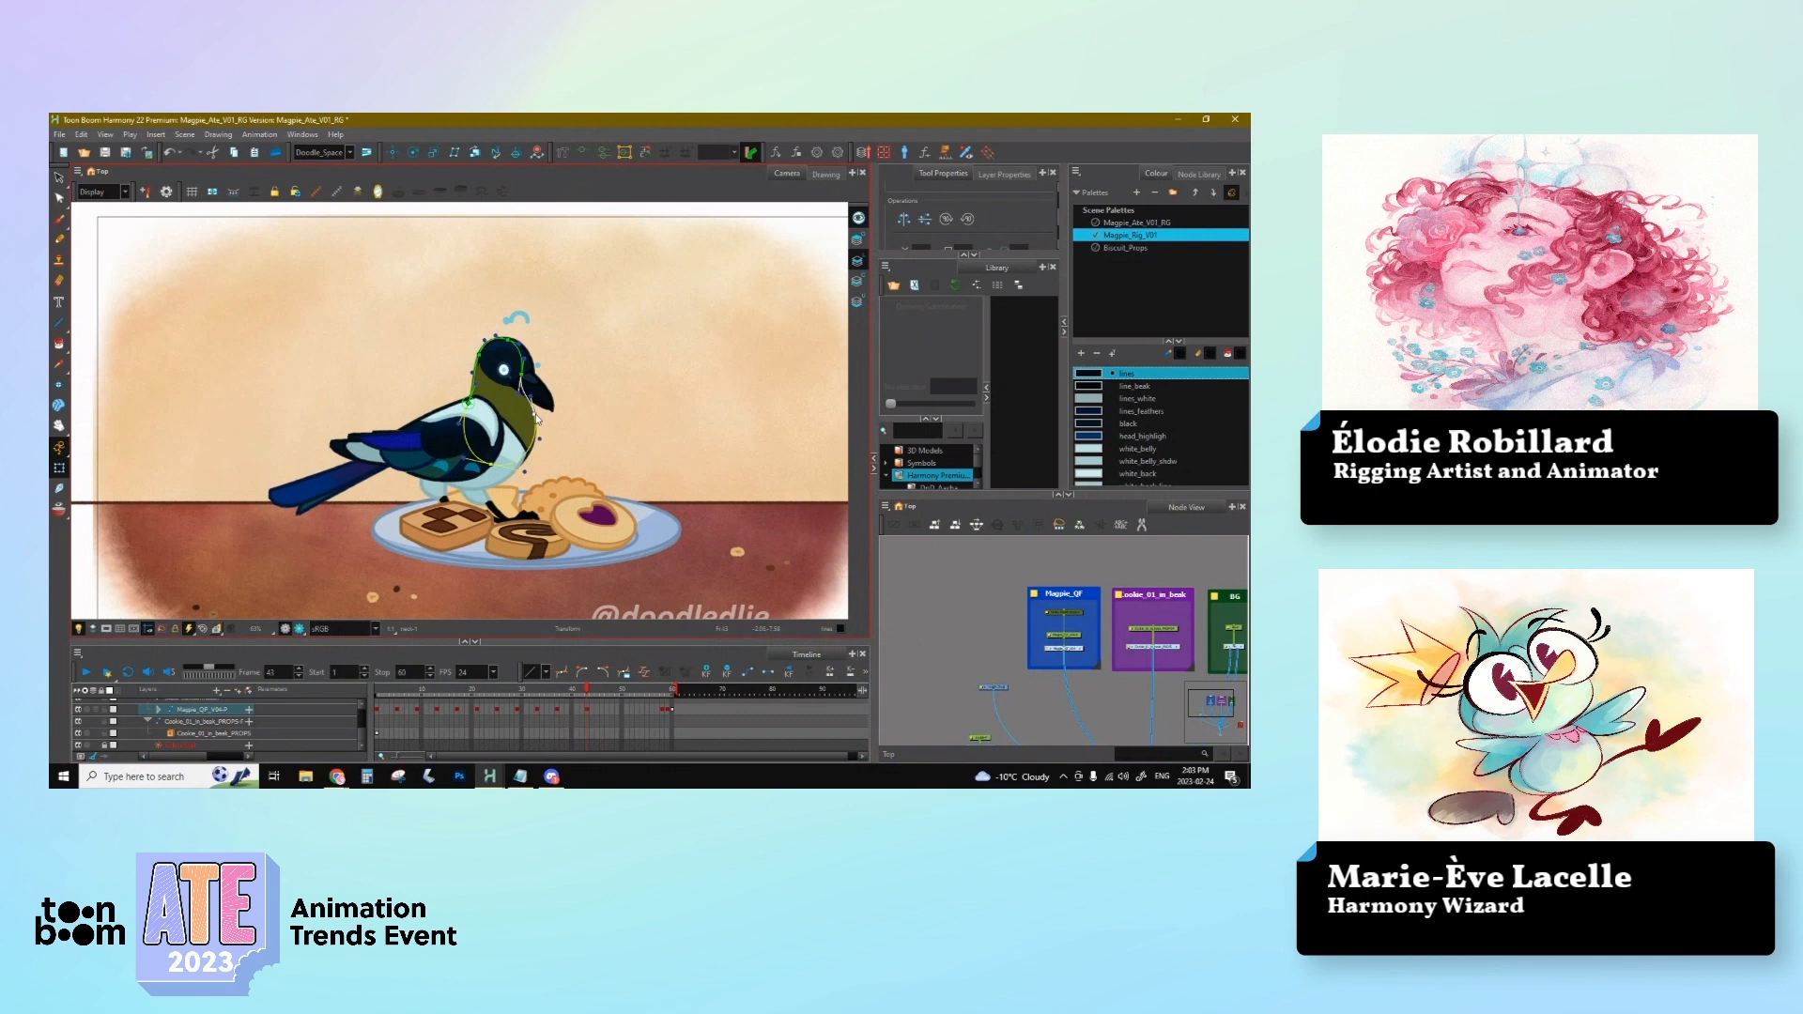
Step: Nudge the magpie's near eye slightly back on its head to match the adjusted head position
{"action": "left_click", "coordinate": [505, 371]}
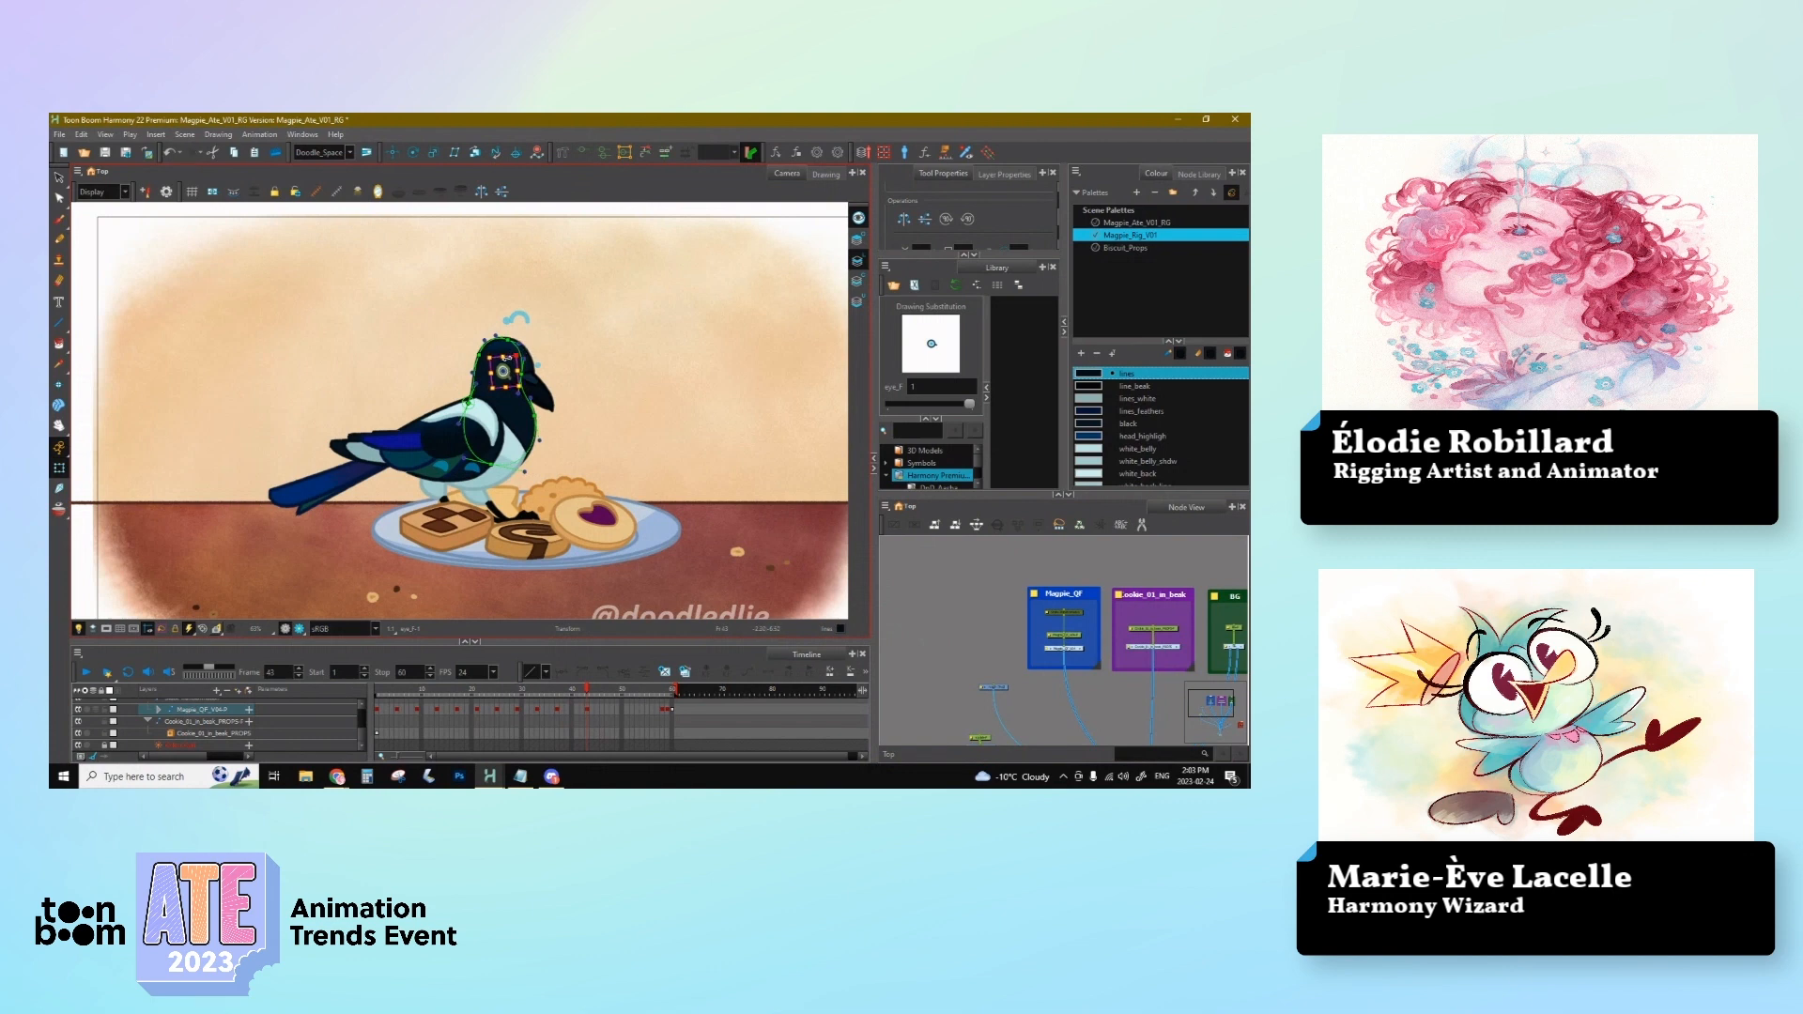
{"action": "key", "text": "2"}
{"action": "key", "text": "Escape"}
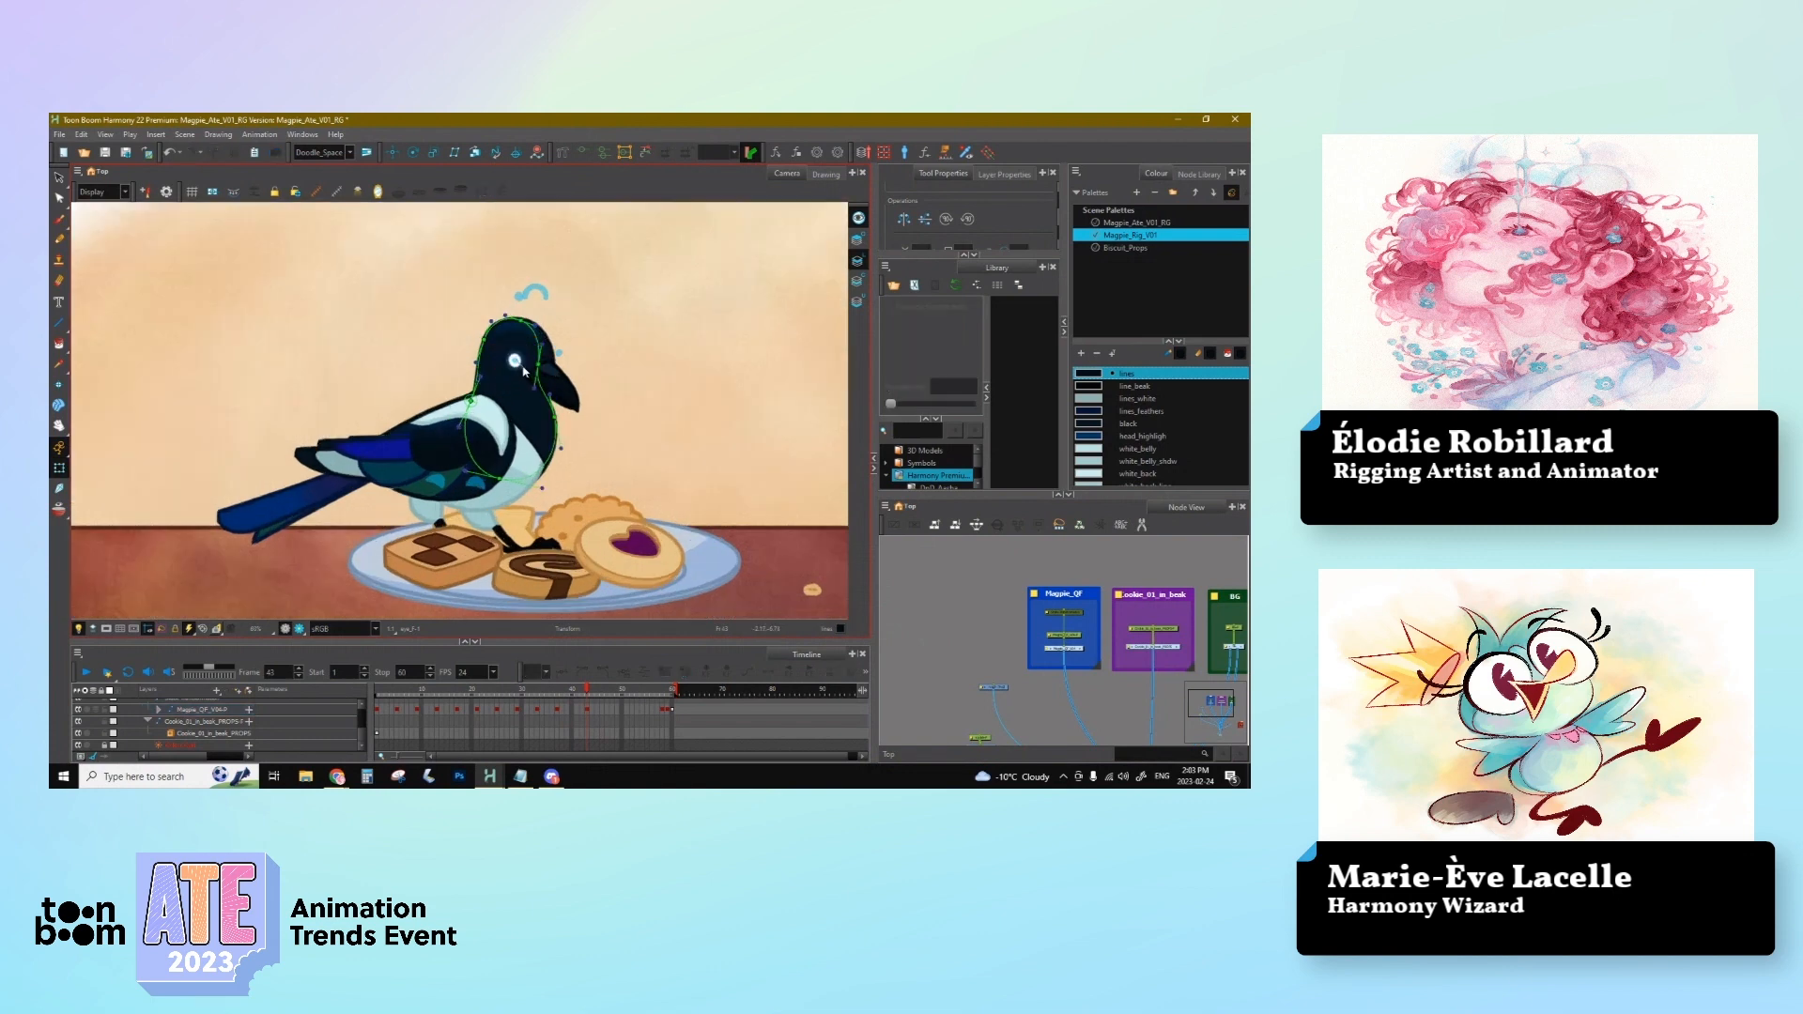
{"action": "left_click", "coordinate": [524, 371]}
{"action": "key", "text": "Escape"}
{"action": "left_click", "coordinate": [523, 367]}
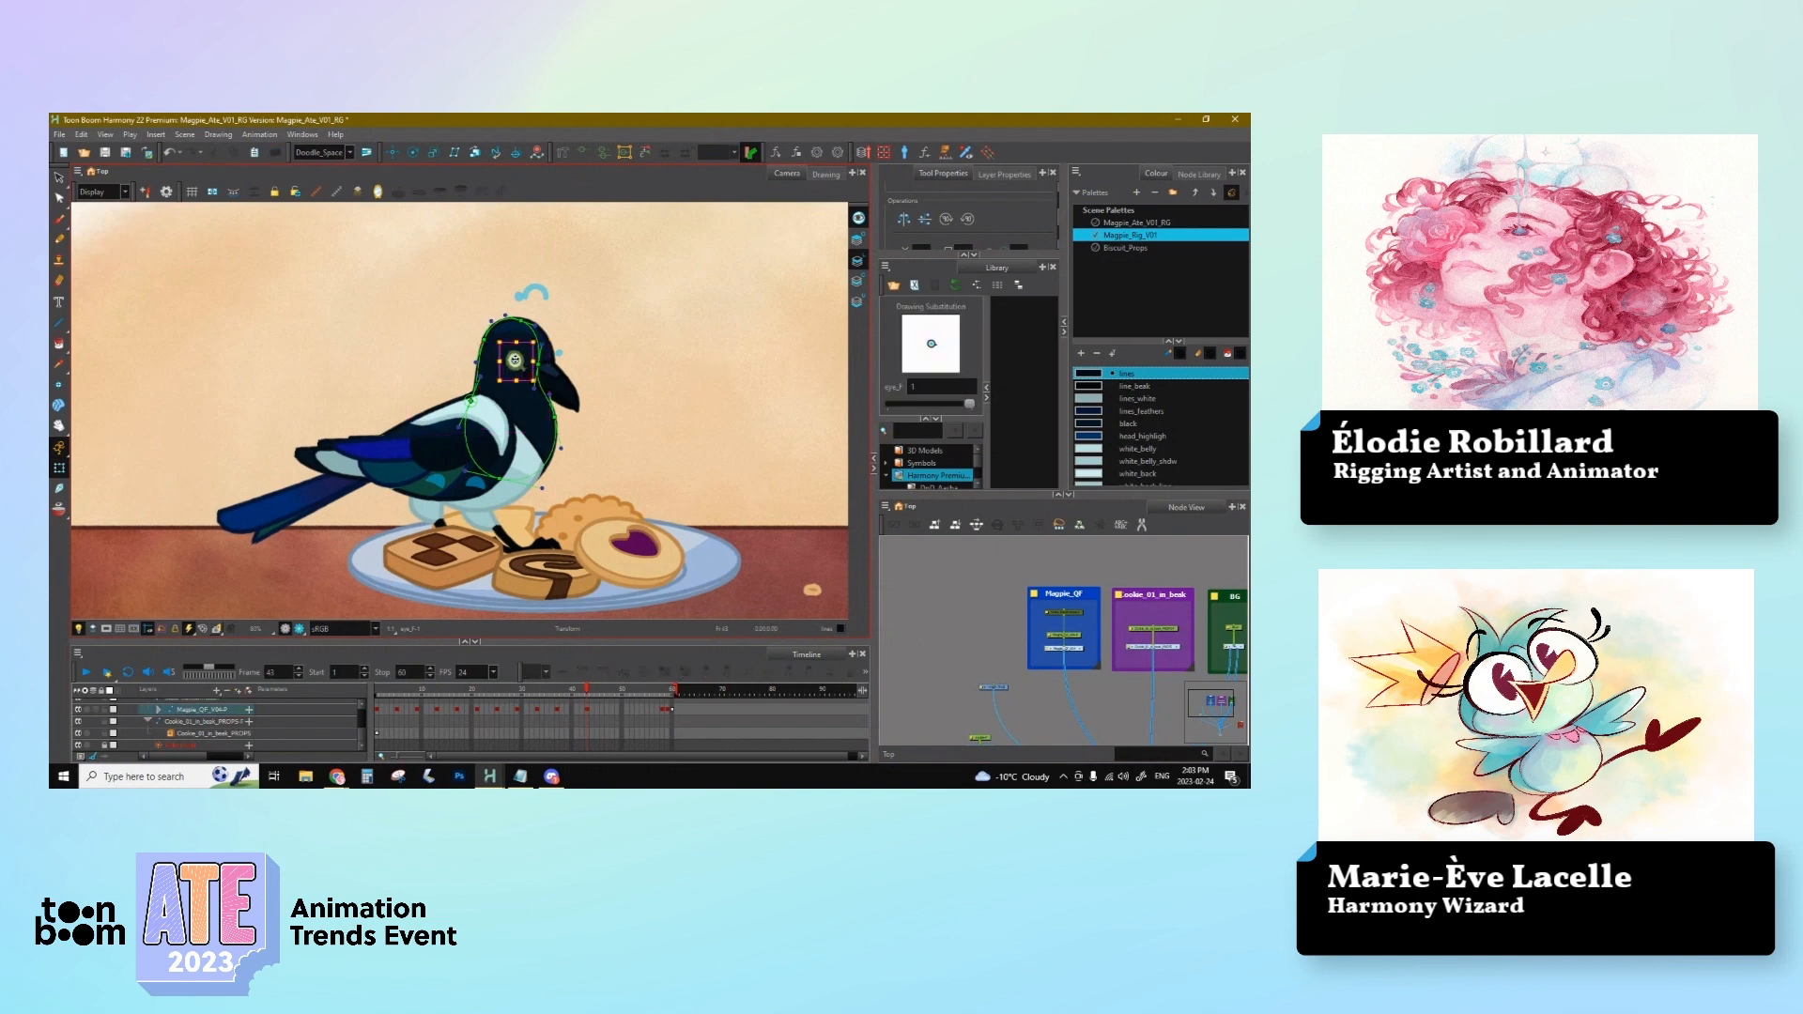
{"action": "left_click_drag", "start_coordinate": [522, 342], "coordinate": [517, 344]}
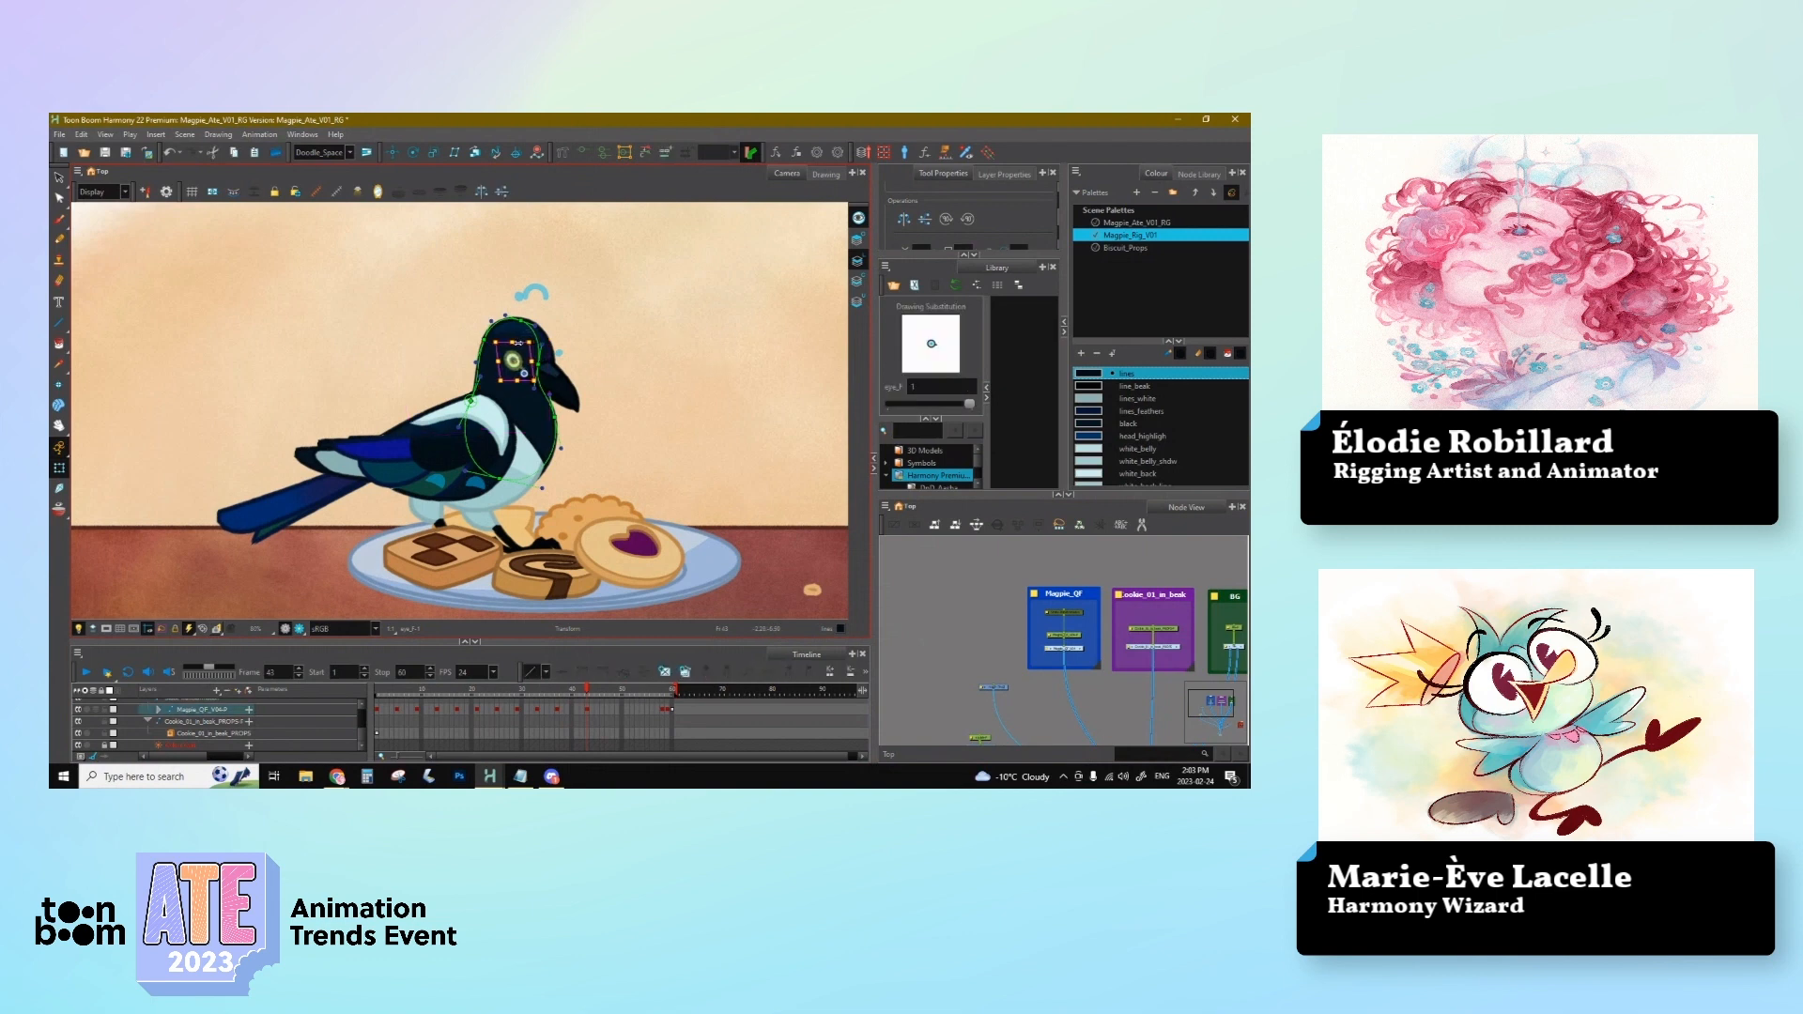
{"action": "left_click", "coordinate": [643, 352]}
{"action": "left_click", "coordinate": [551, 654]}
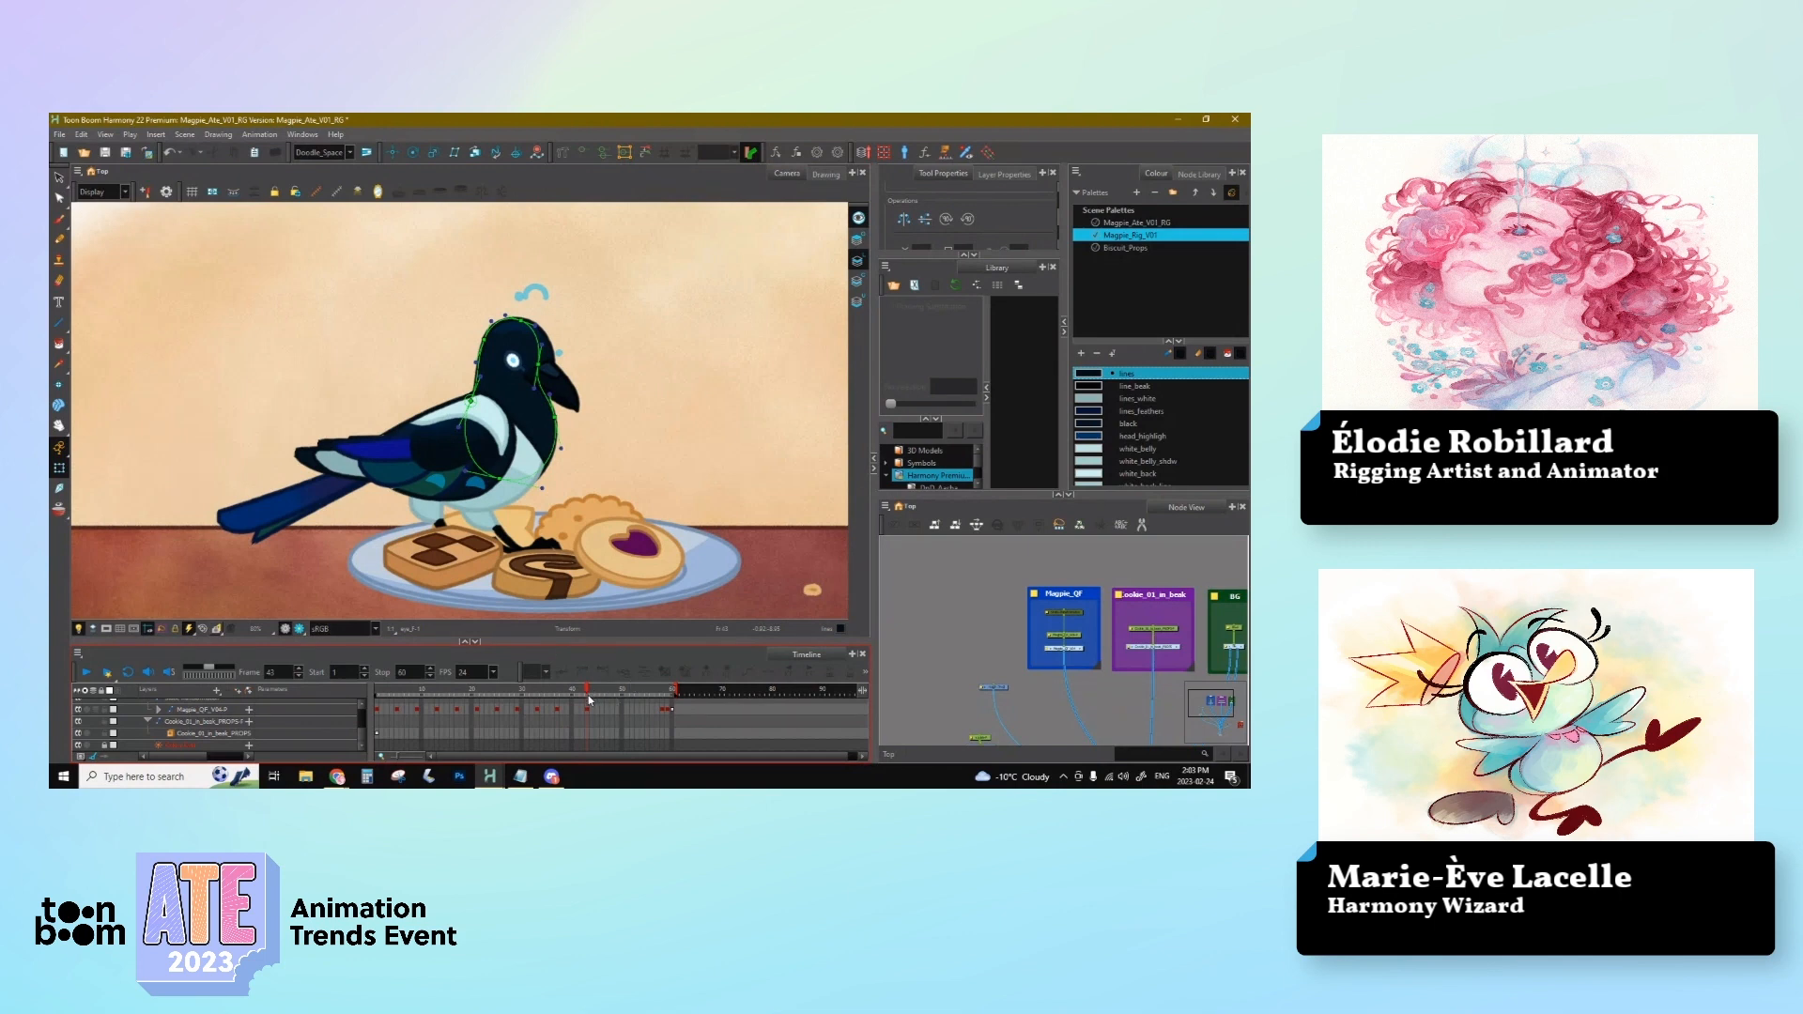
Step: Try to adjust the magpie's beak at the frame just after the new pose, and undo the change
{"action": "left_click_drag", "start_coordinate": [588, 696], "coordinate": [590, 701]}
{"action": "left_click", "coordinate": [572, 402]}
{"action": "key", "text": "b"}
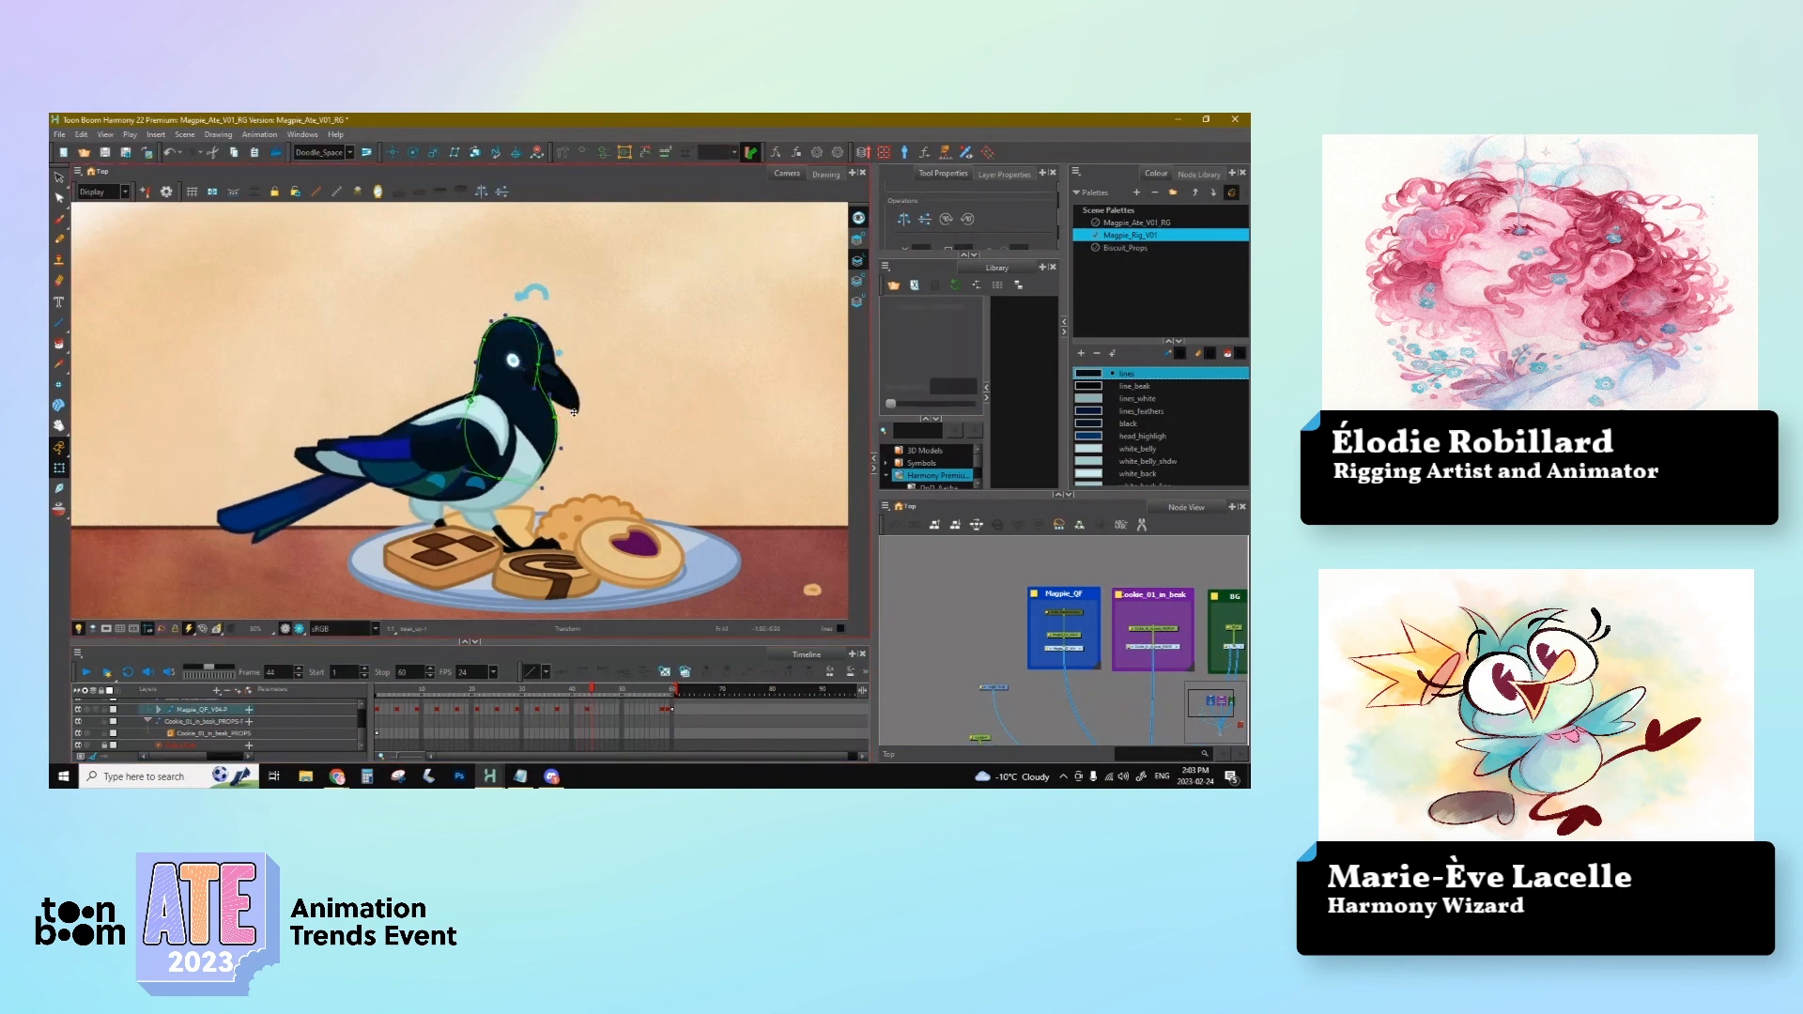
{"action": "left_click", "coordinate": [574, 412]}
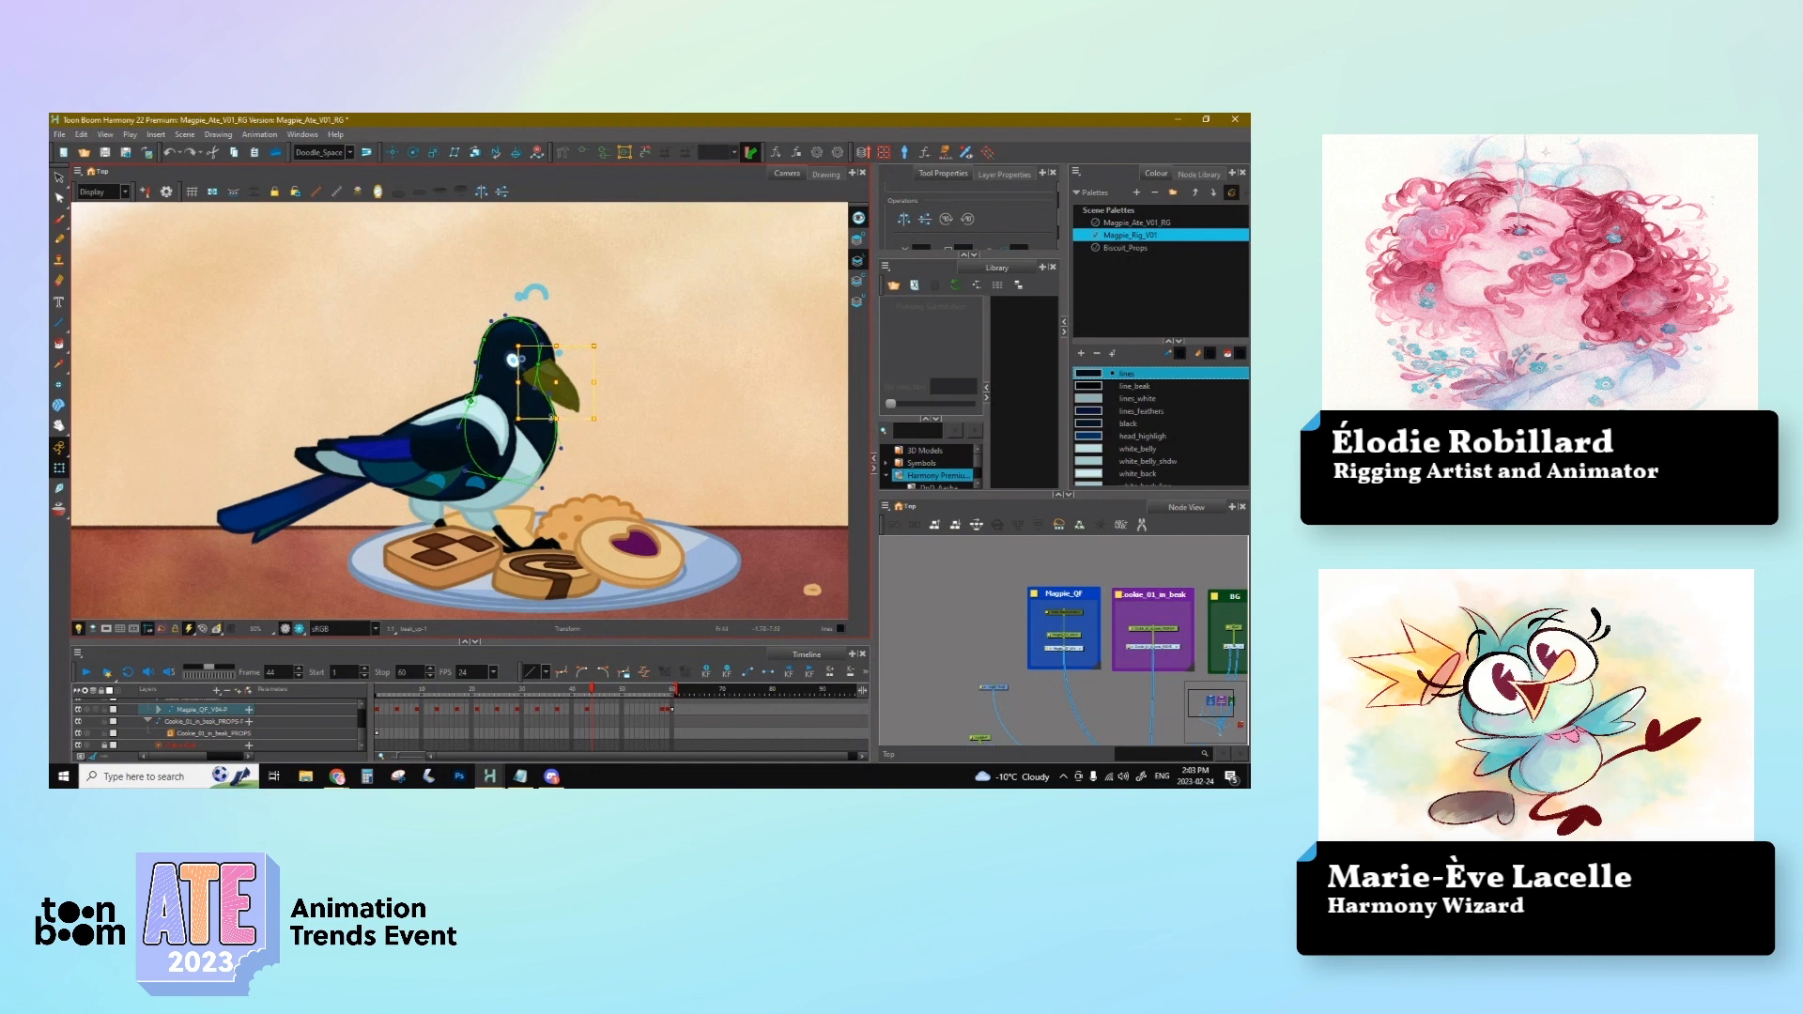
{"action": "left_click_drag", "start_coordinate": [556, 420], "coordinate": [592, 401]}
{"action": "key", "text": "ctrl+z"}
Step: Return to the magpie's new pose key and hide the neck's deformation controls
{"action": "left_click", "coordinate": [589, 709]}
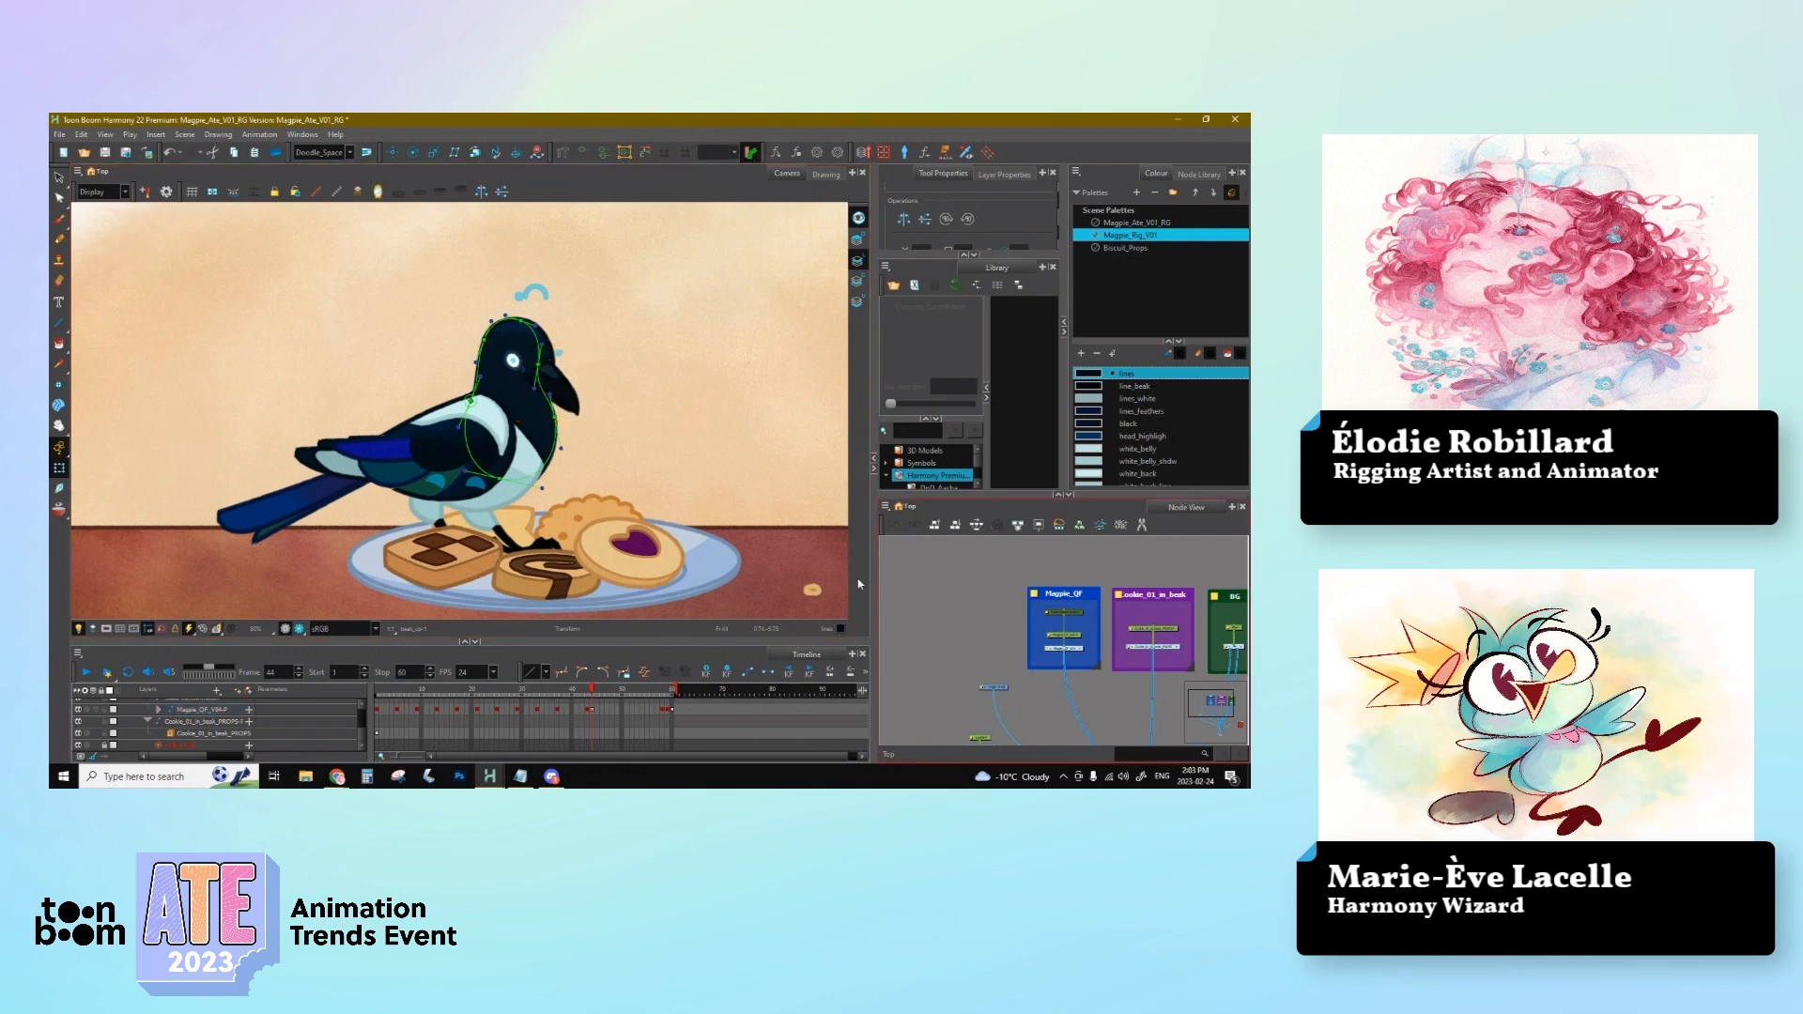
{"action": "left_click", "coordinate": [586, 710]}
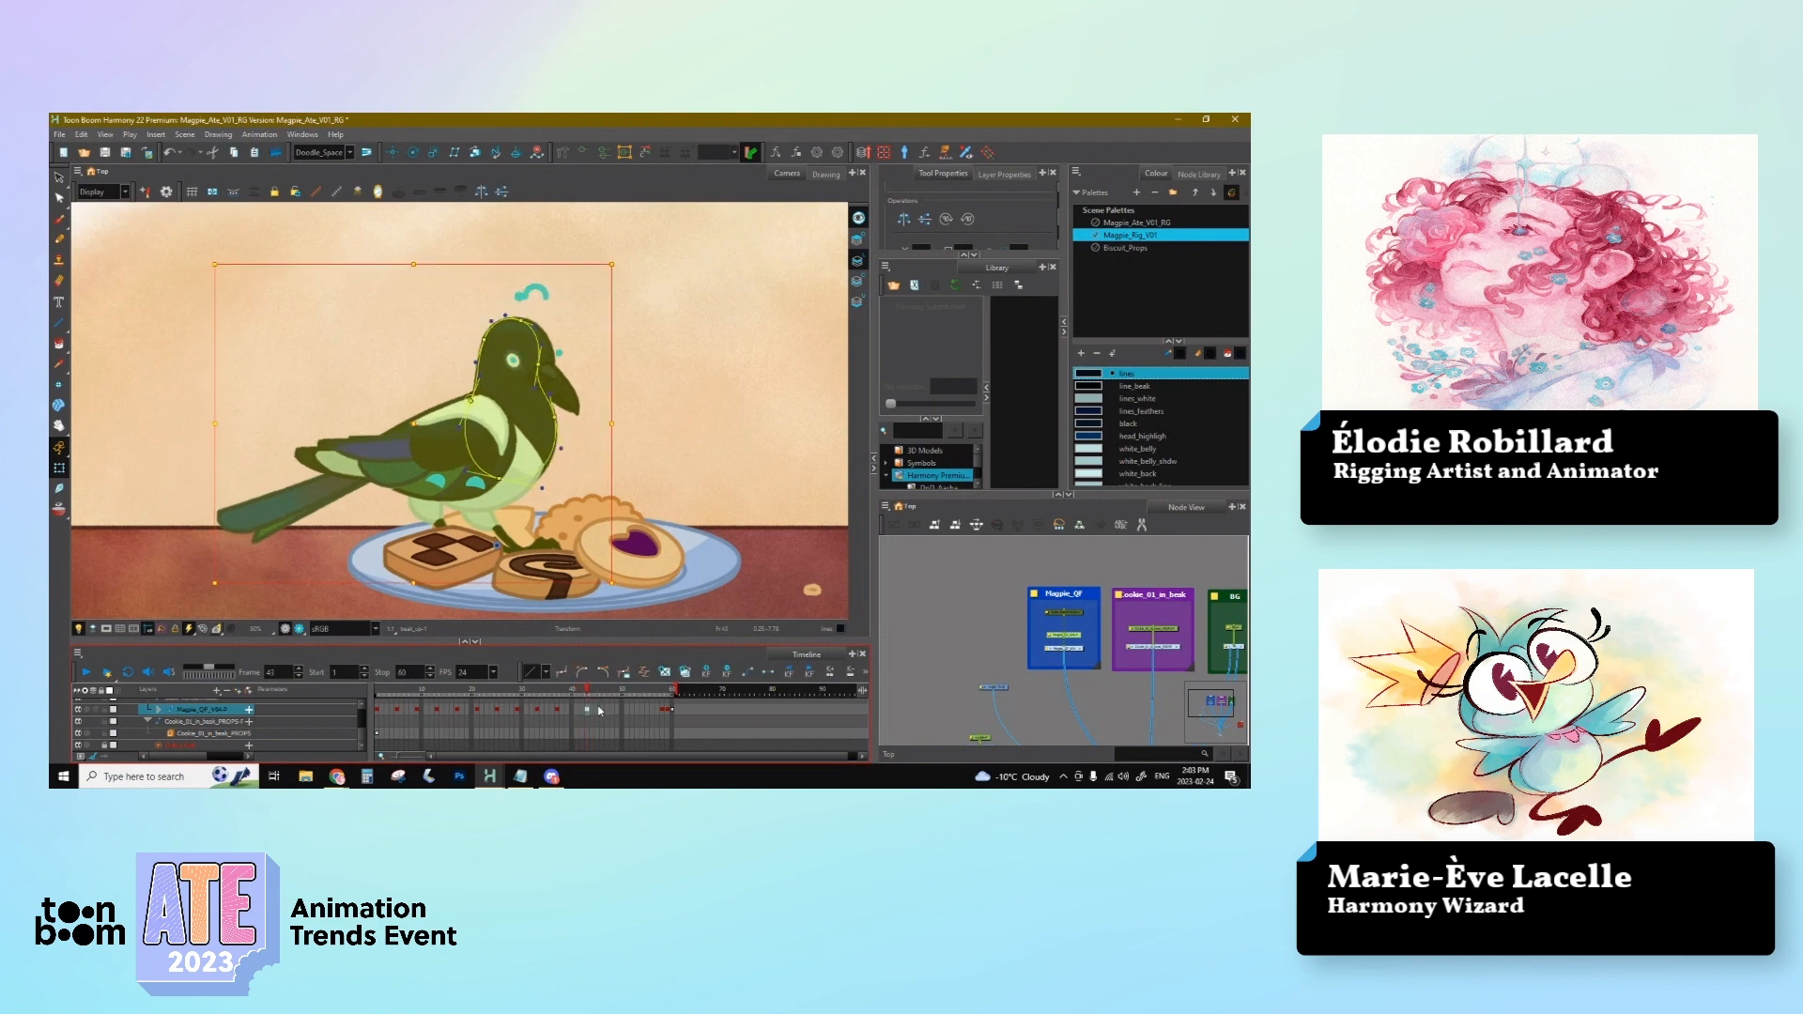
{"action": "left_click", "coordinate": [903, 592]}
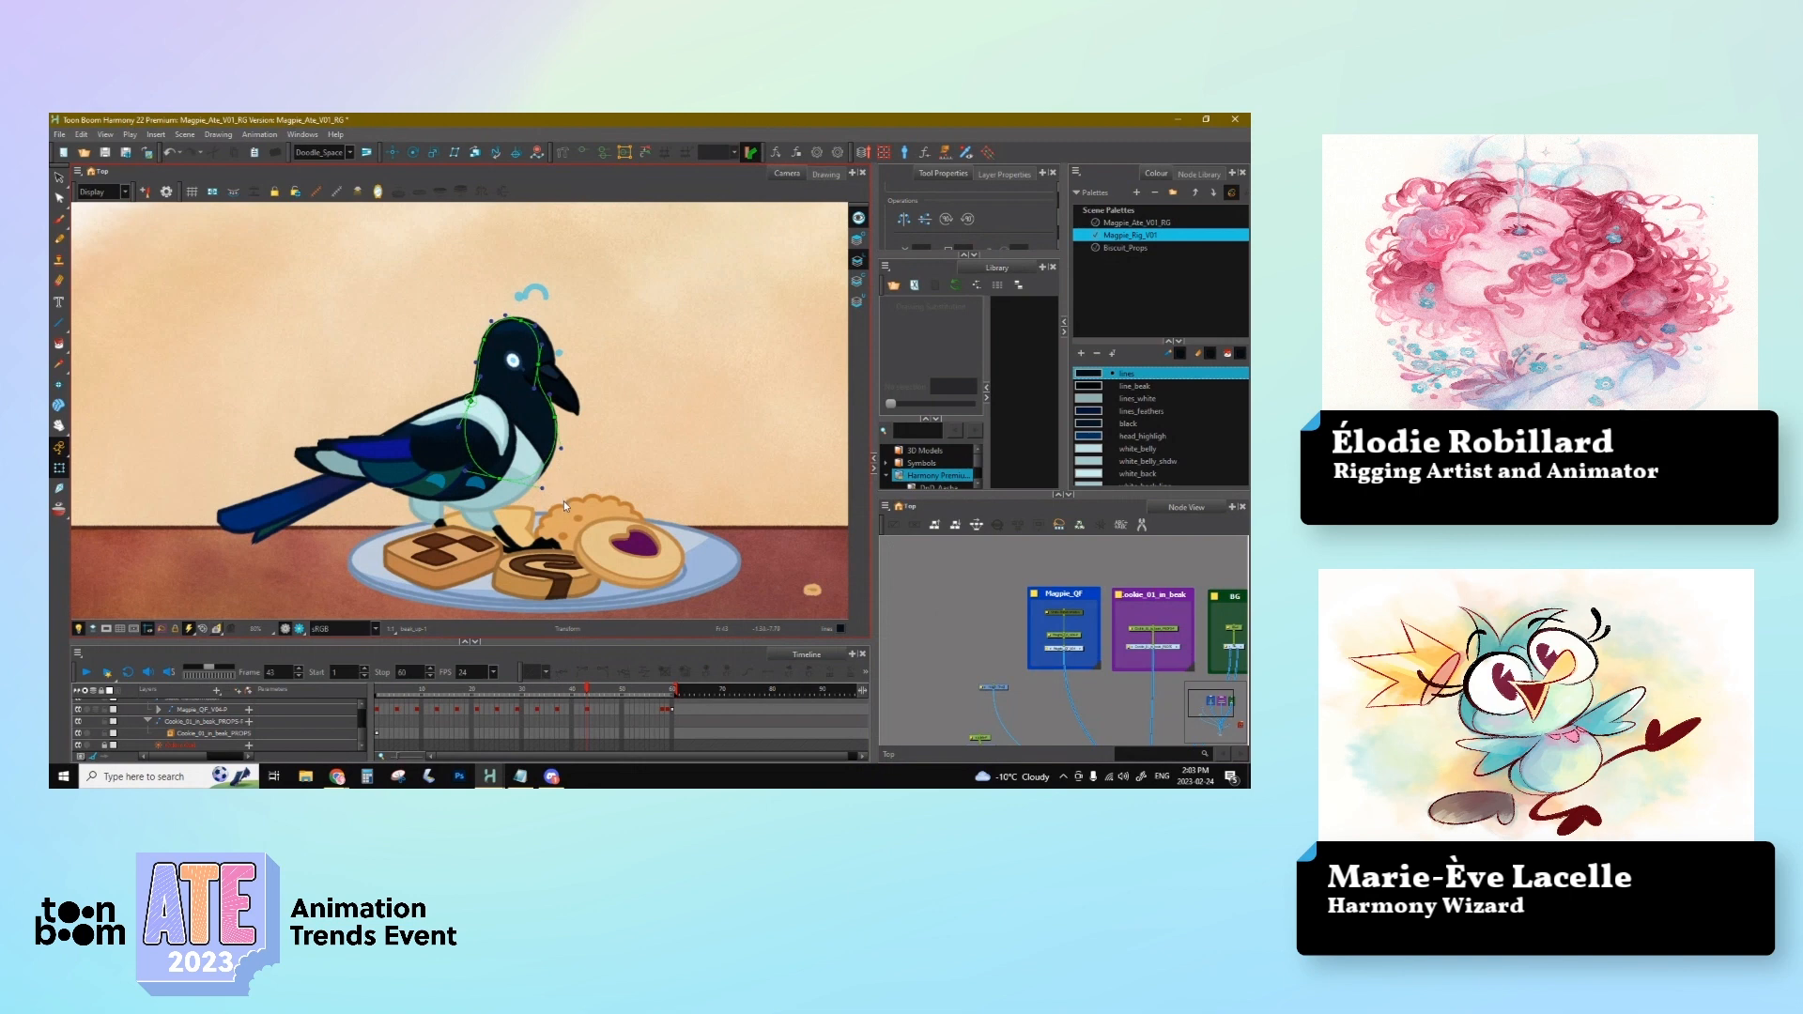
{"action": "left_click", "coordinate": [668, 220]}
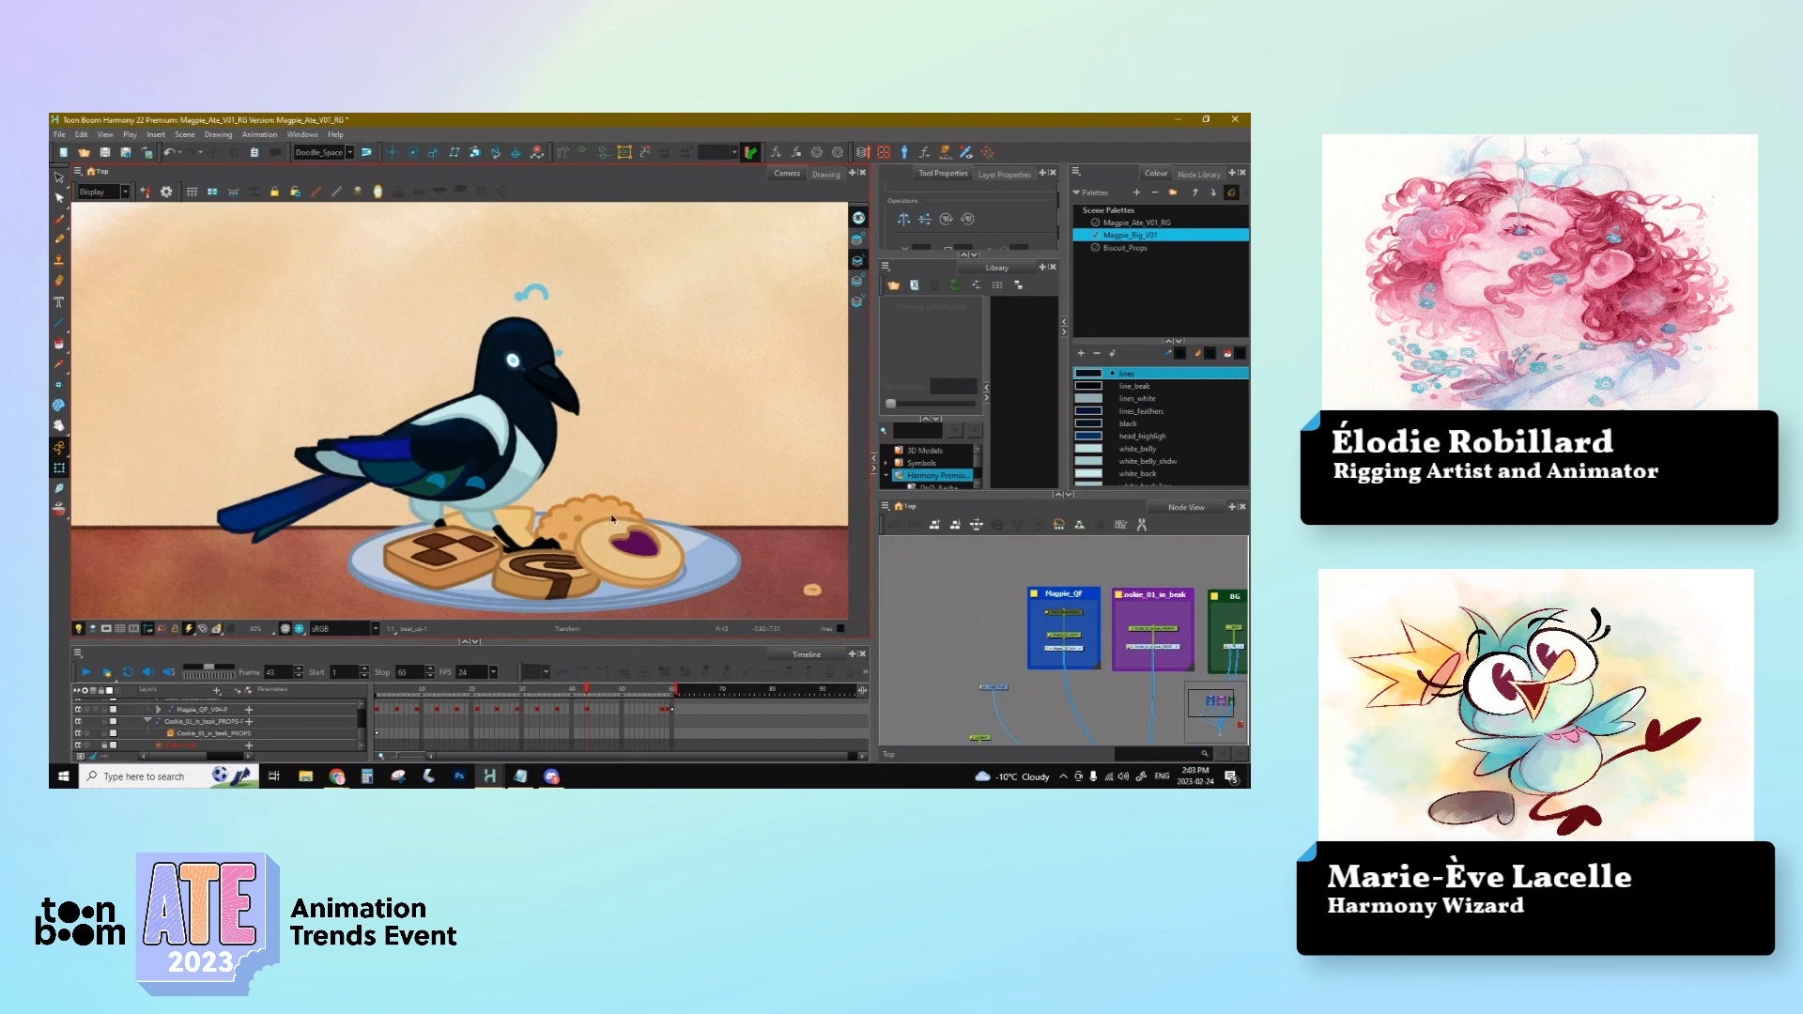
Step: Save the scene and return to the magpie's pose at frame 37
{"action": "scroll", "coordinate": [614, 519], "scroll_direction": "down", "scroll_amount": 1}
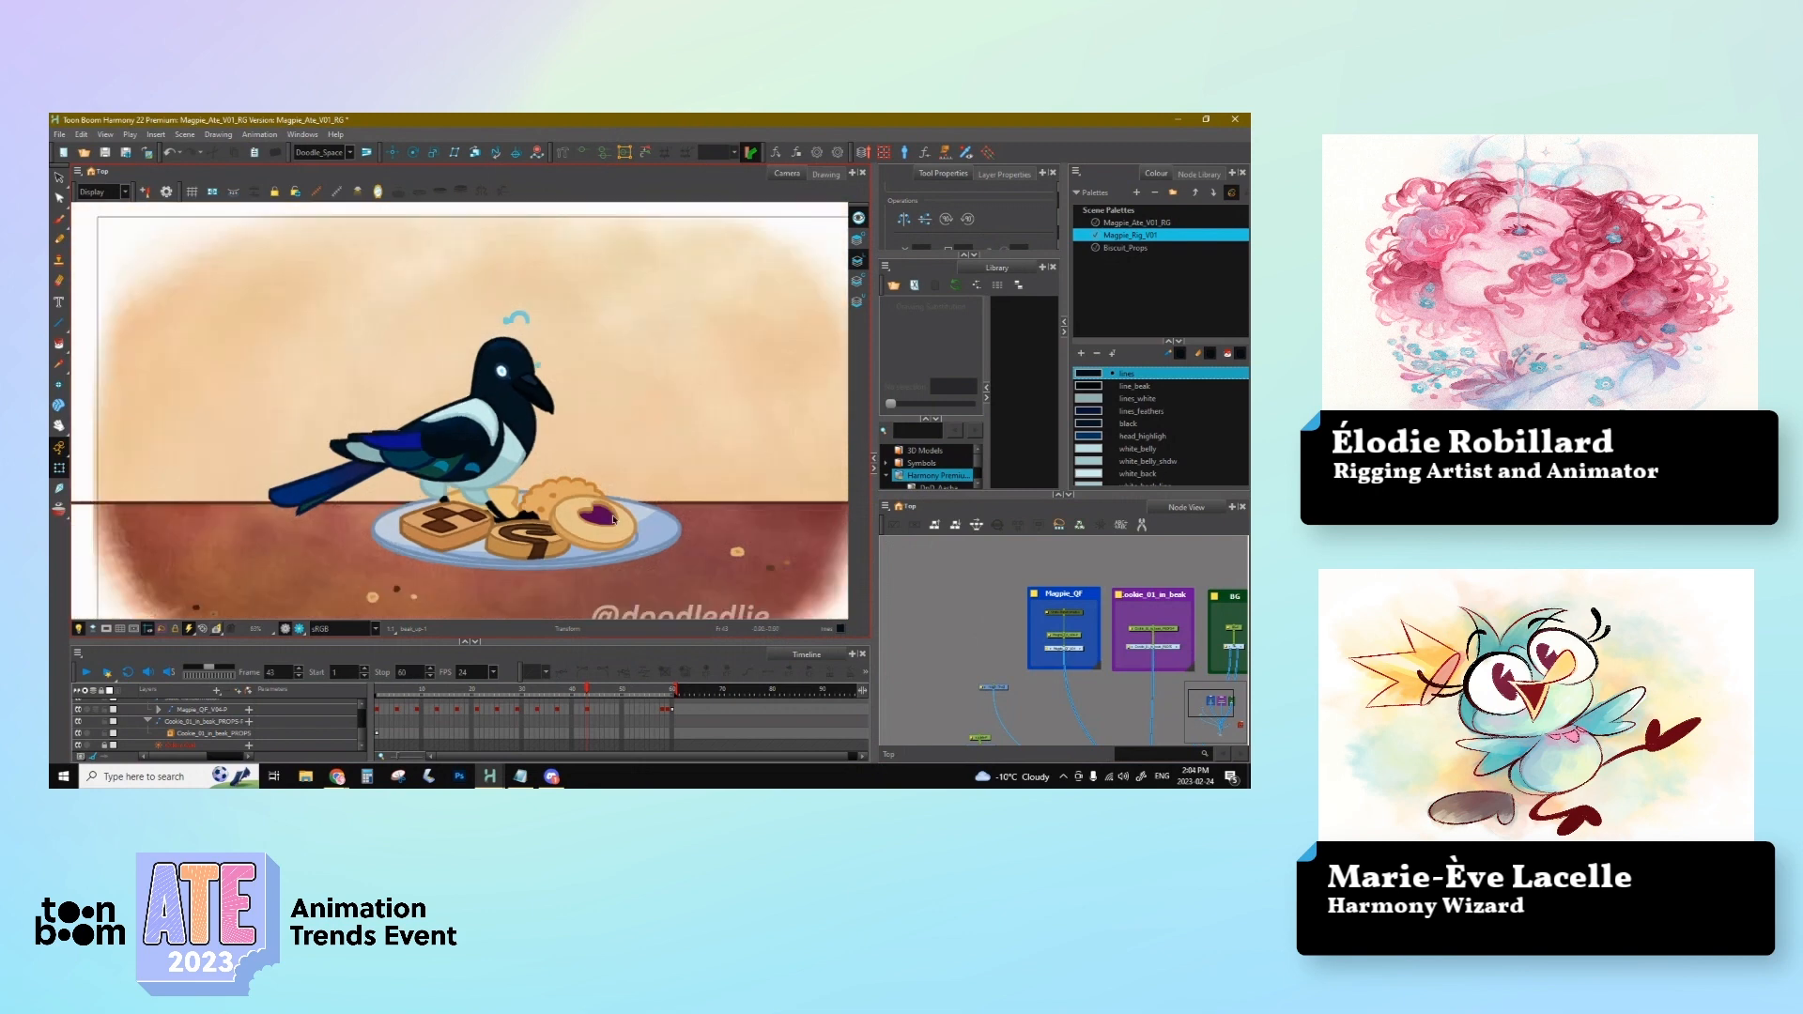
{"action": "left_click_drag", "start_coordinate": [616, 519], "coordinate": [600, 507]}
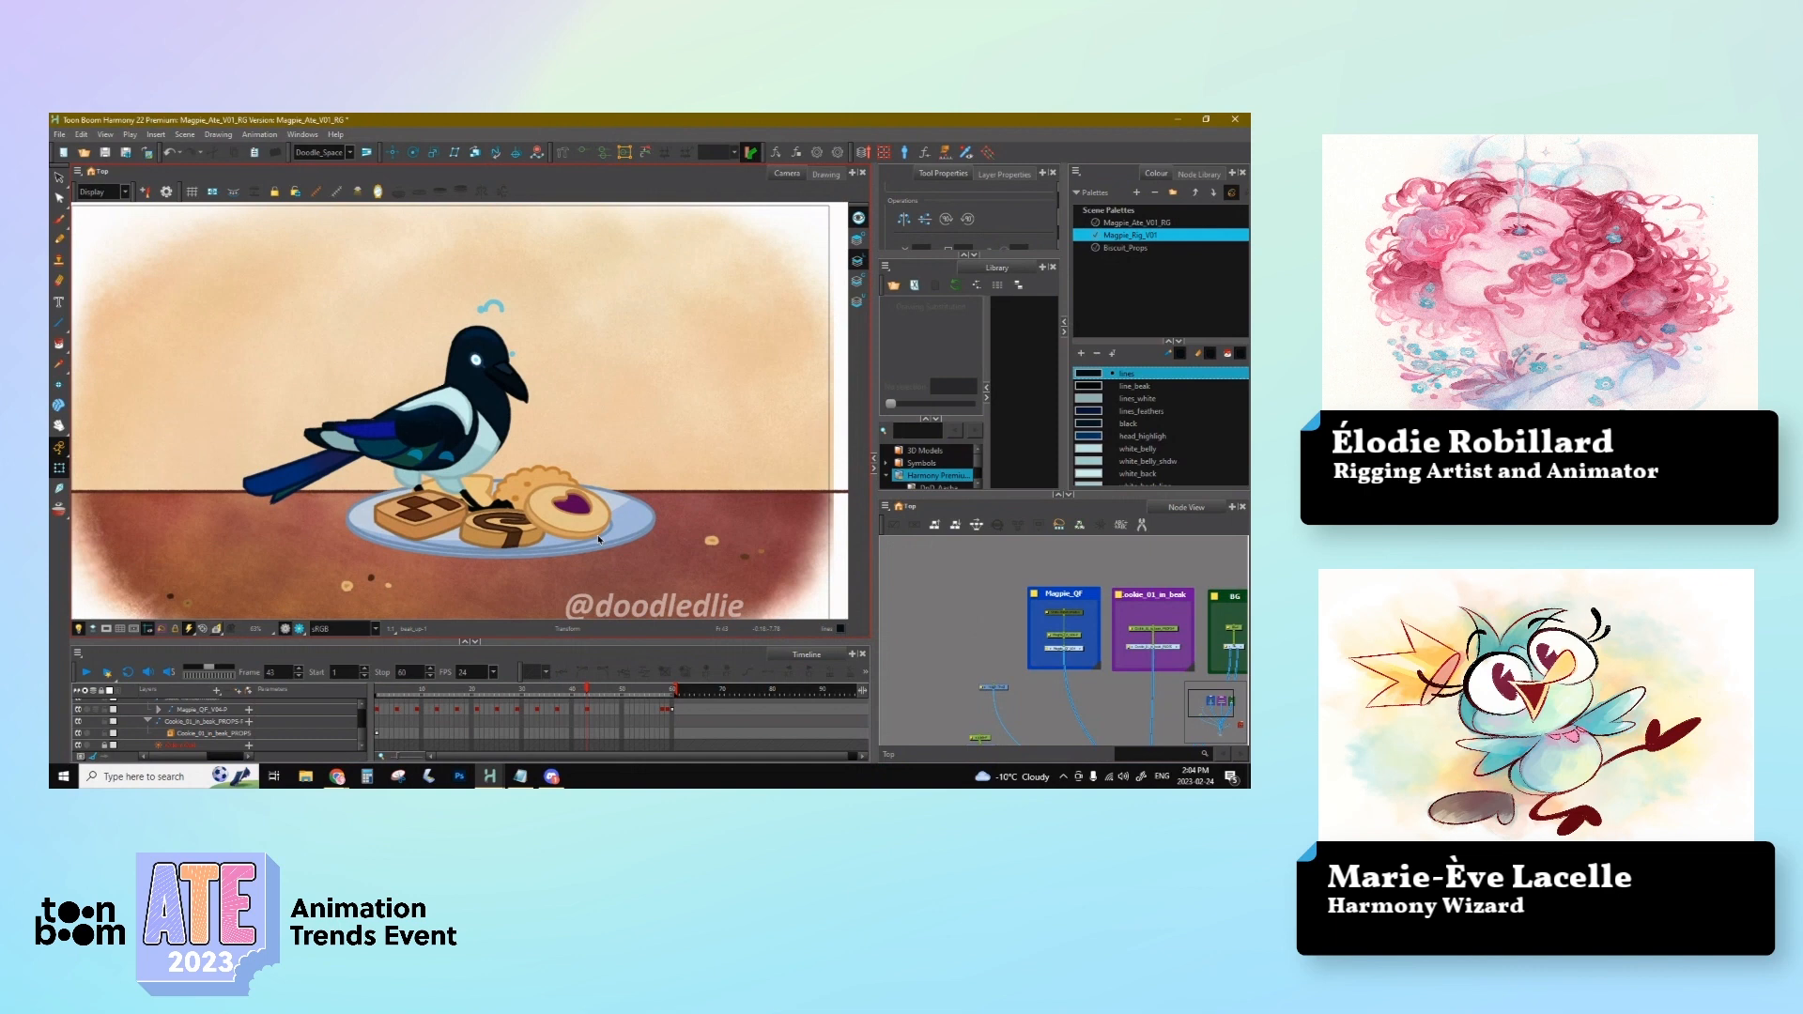
{"action": "left_click", "coordinate": [589, 692]}
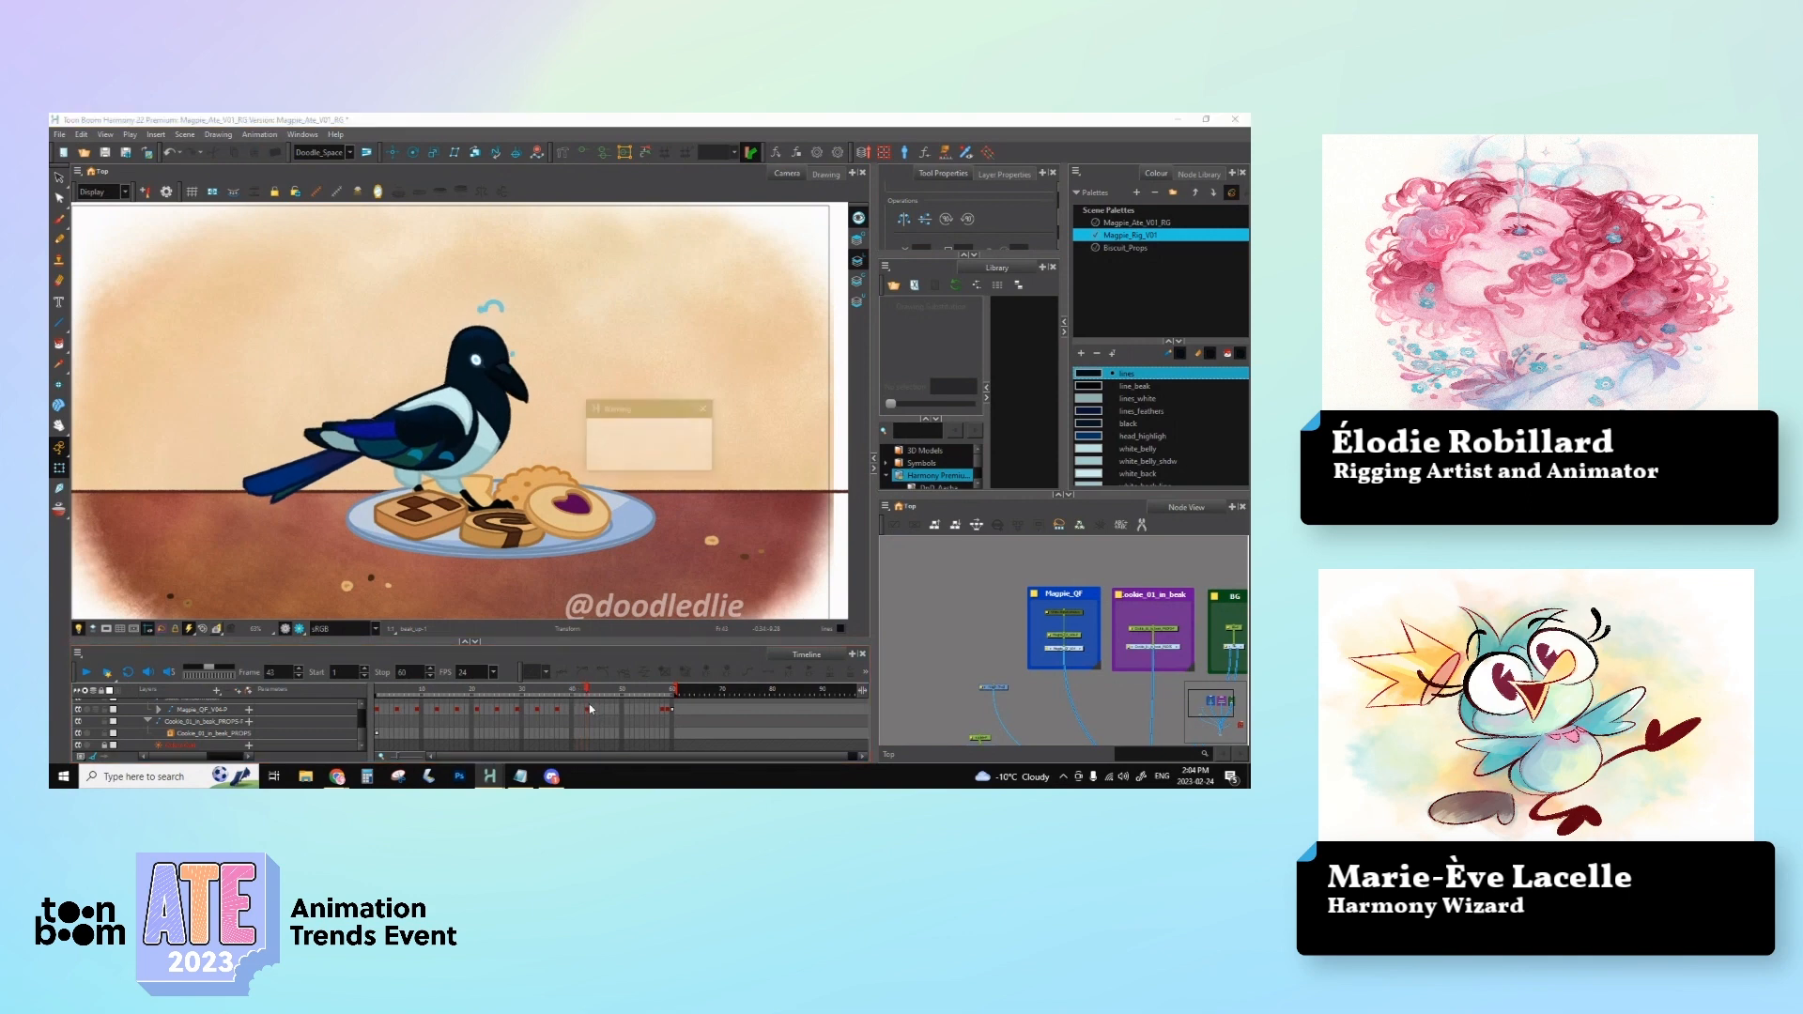
{"action": "left_click", "coordinate": [680, 456]}
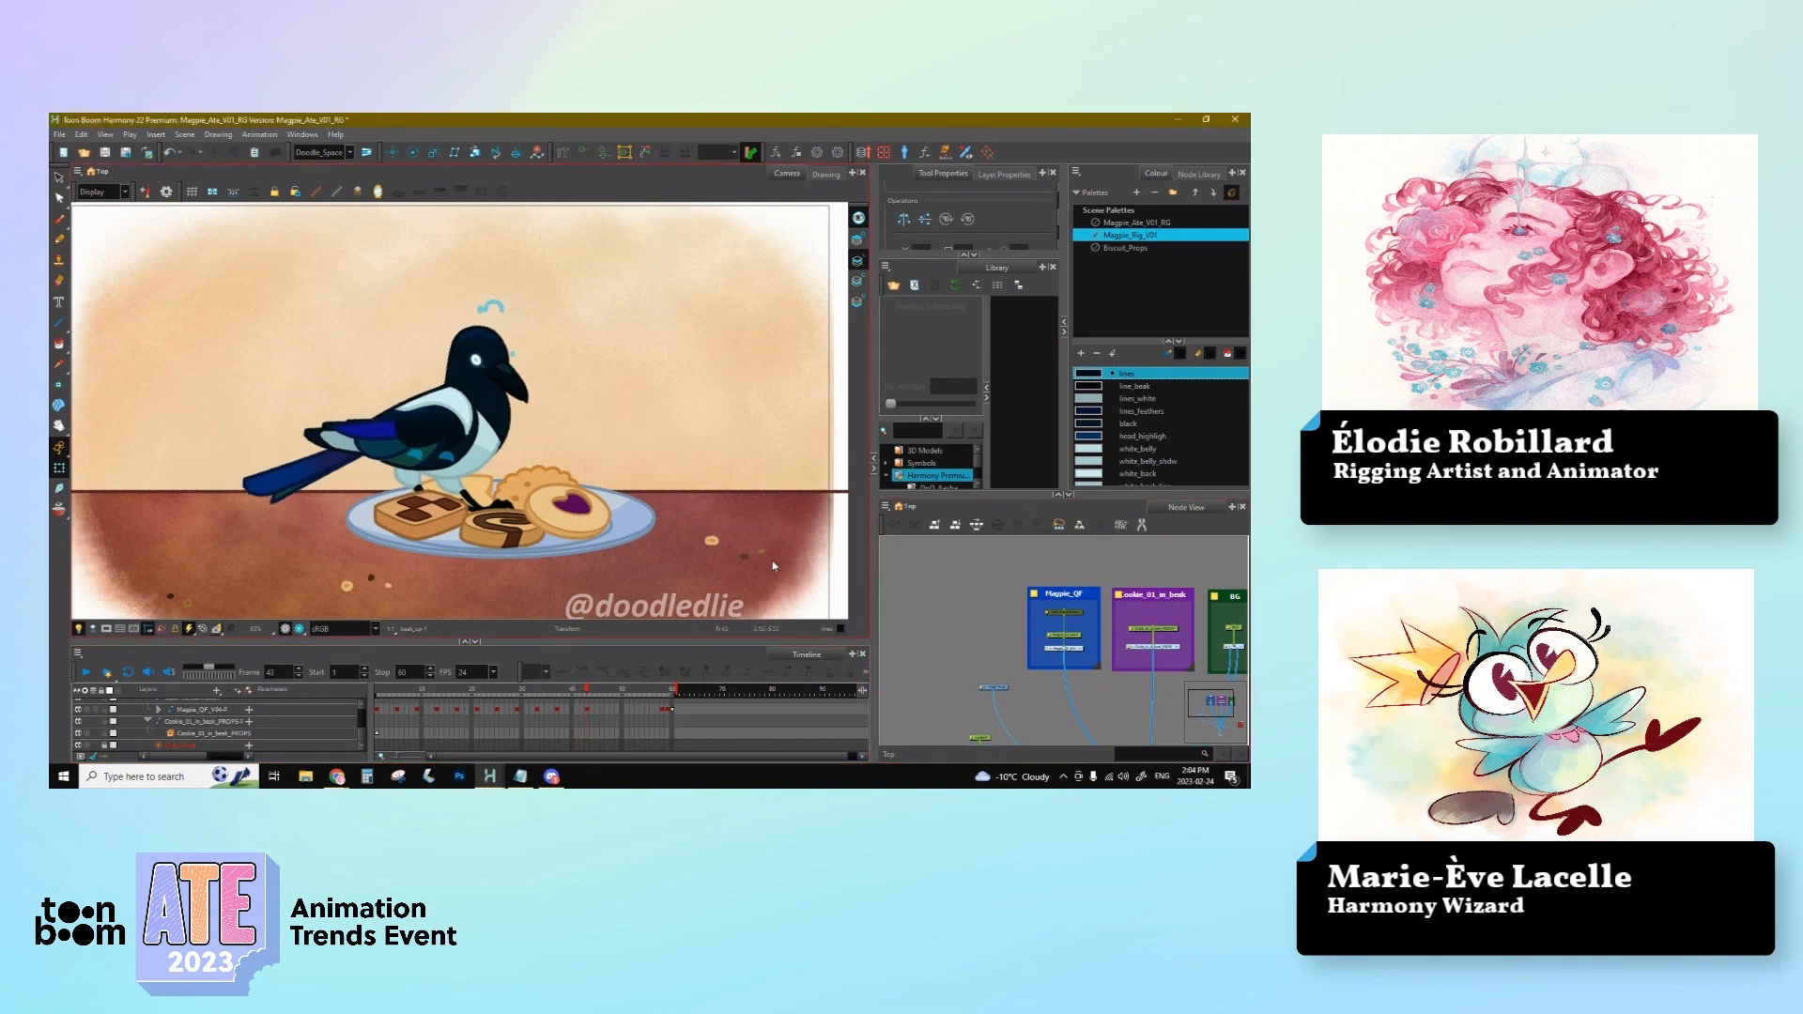
{"action": "left_click", "coordinate": [598, 711]}
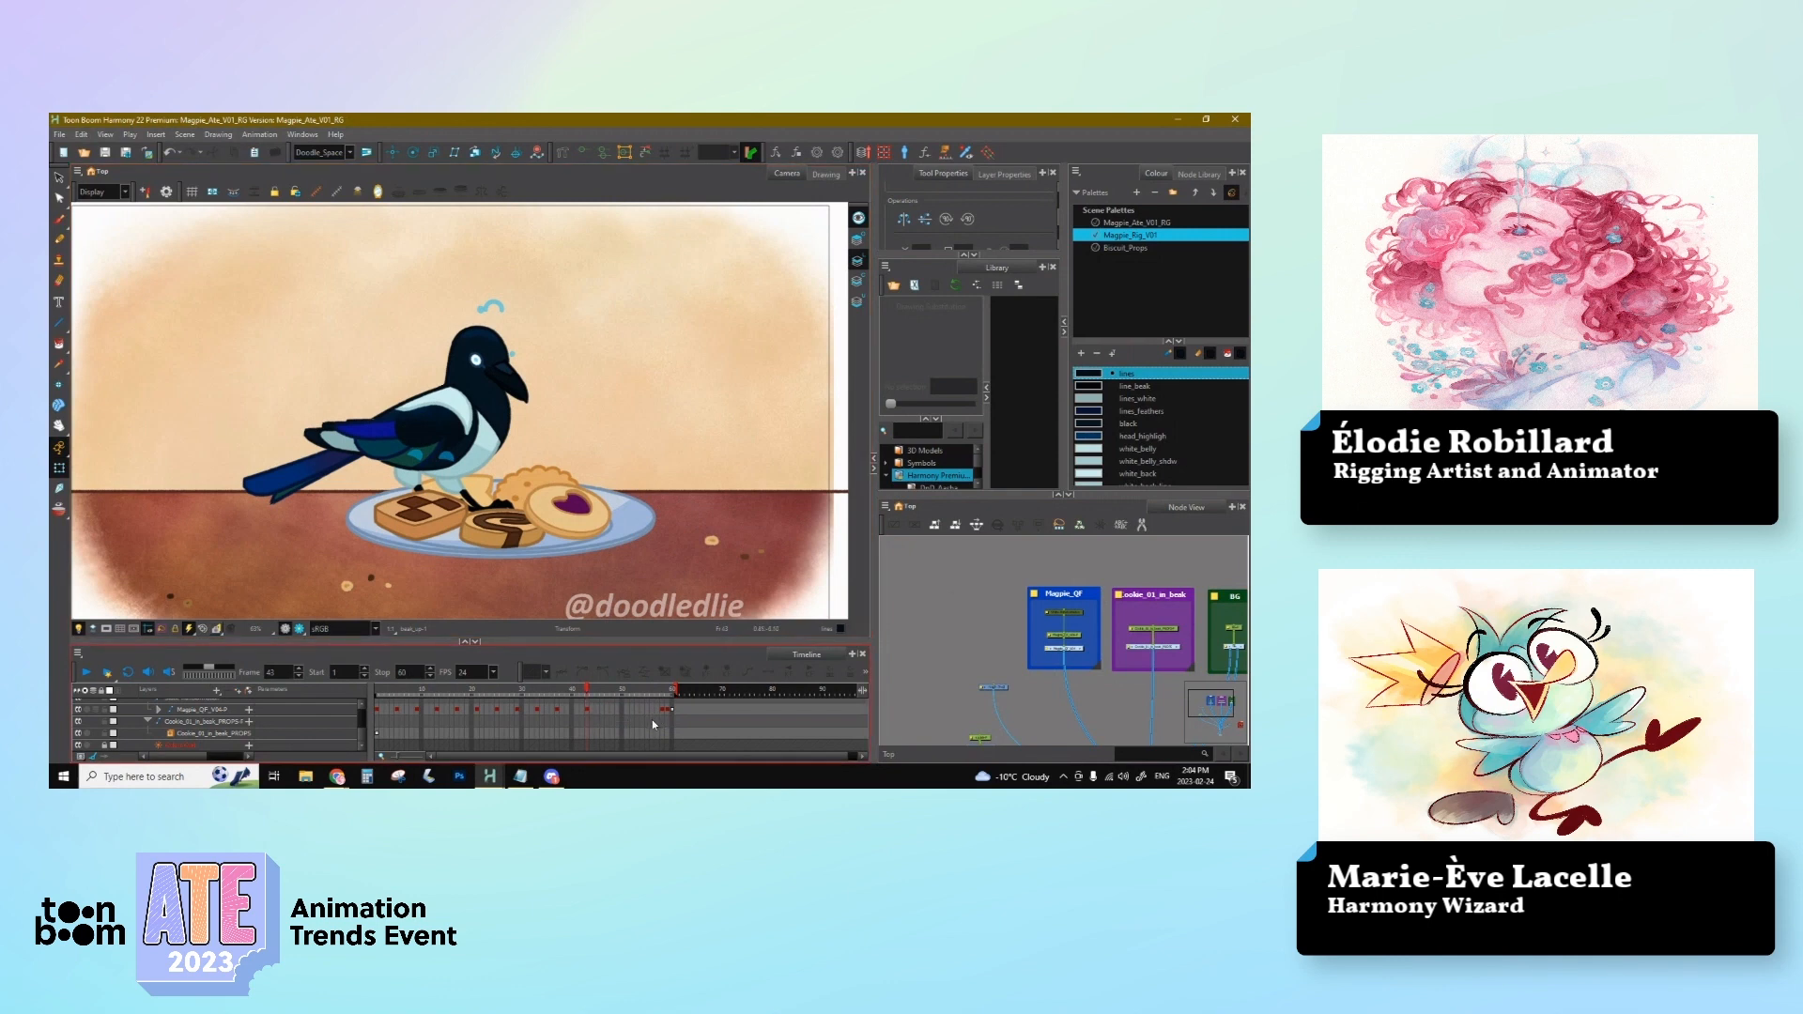
{"action": "mouse_move", "coordinate": [587, 697]}
{"action": "left_mouse_down"}
{"action": "mouse_move", "coordinate": [512, 714]}
{"action": "mouse_move", "coordinate": [559, 714]}
{"action": "left_mouse_up"}
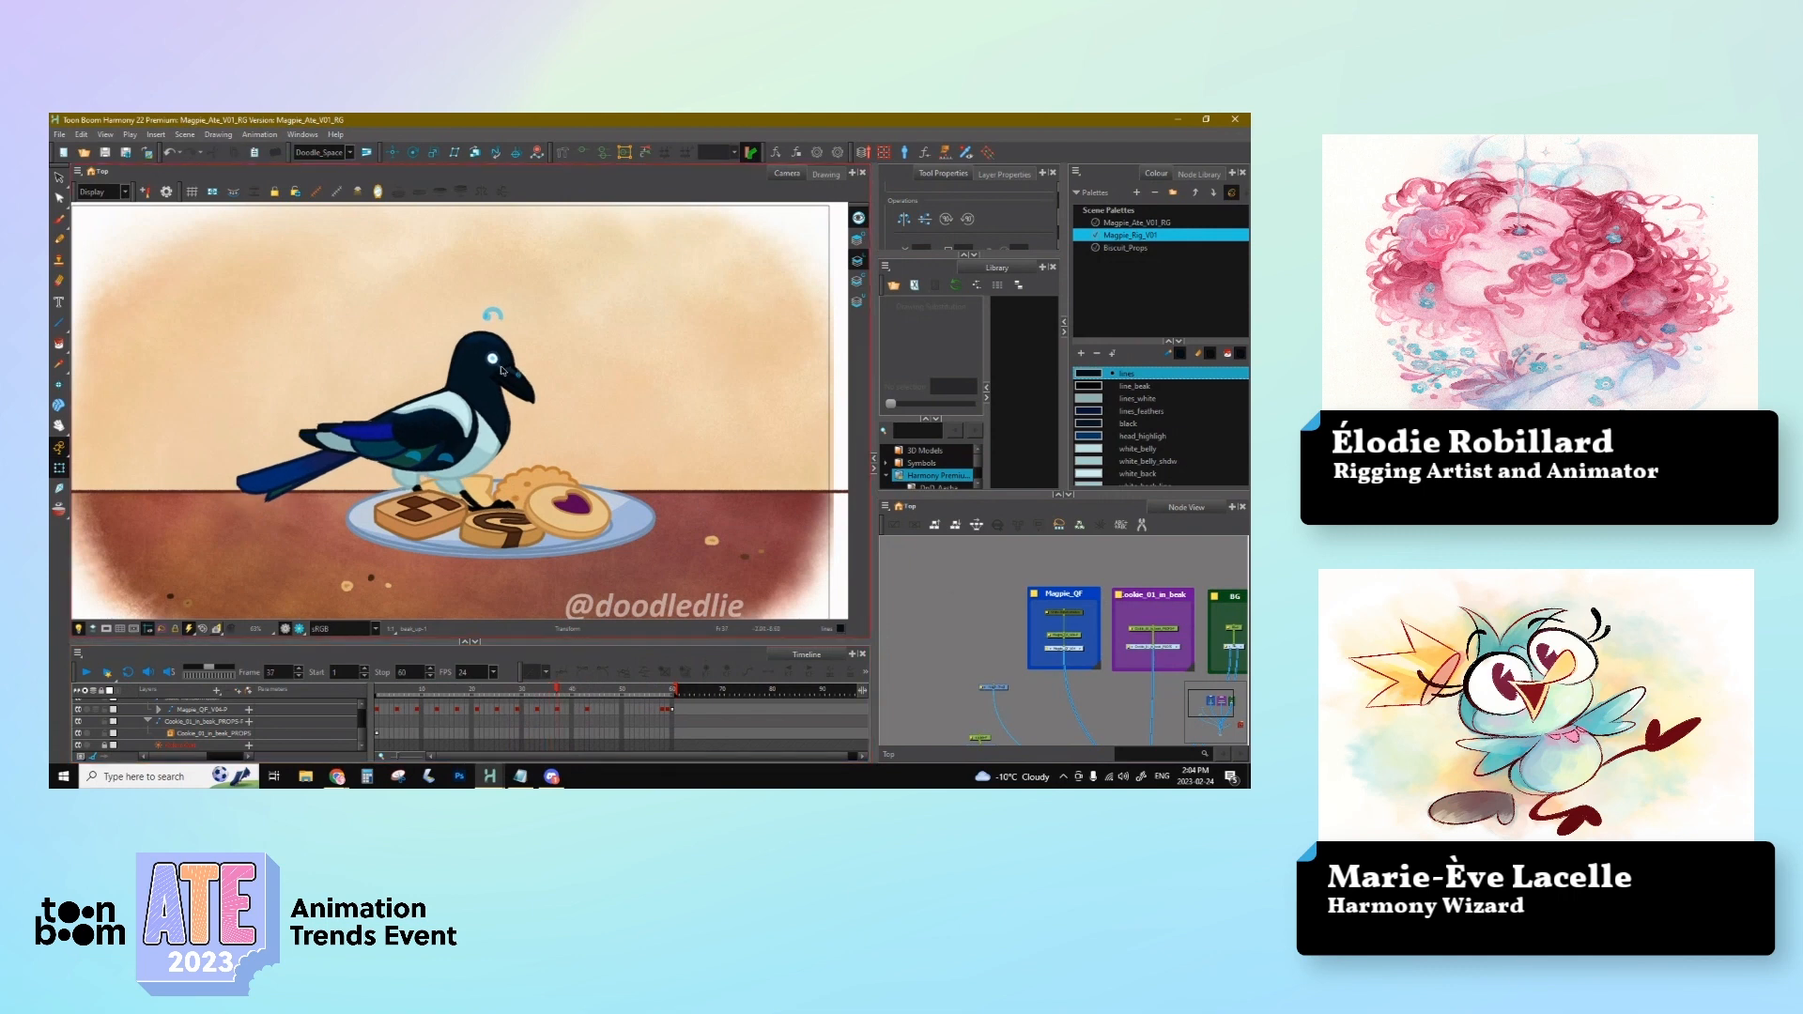
Step: Nudge the magpie's near eye and the small triangle at the beak's base slightly forward on the head at frame 37
{"action": "left_click", "coordinate": [495, 363]}
{"action": "key", "text": "2"}
{"action": "key", "text": "2"}
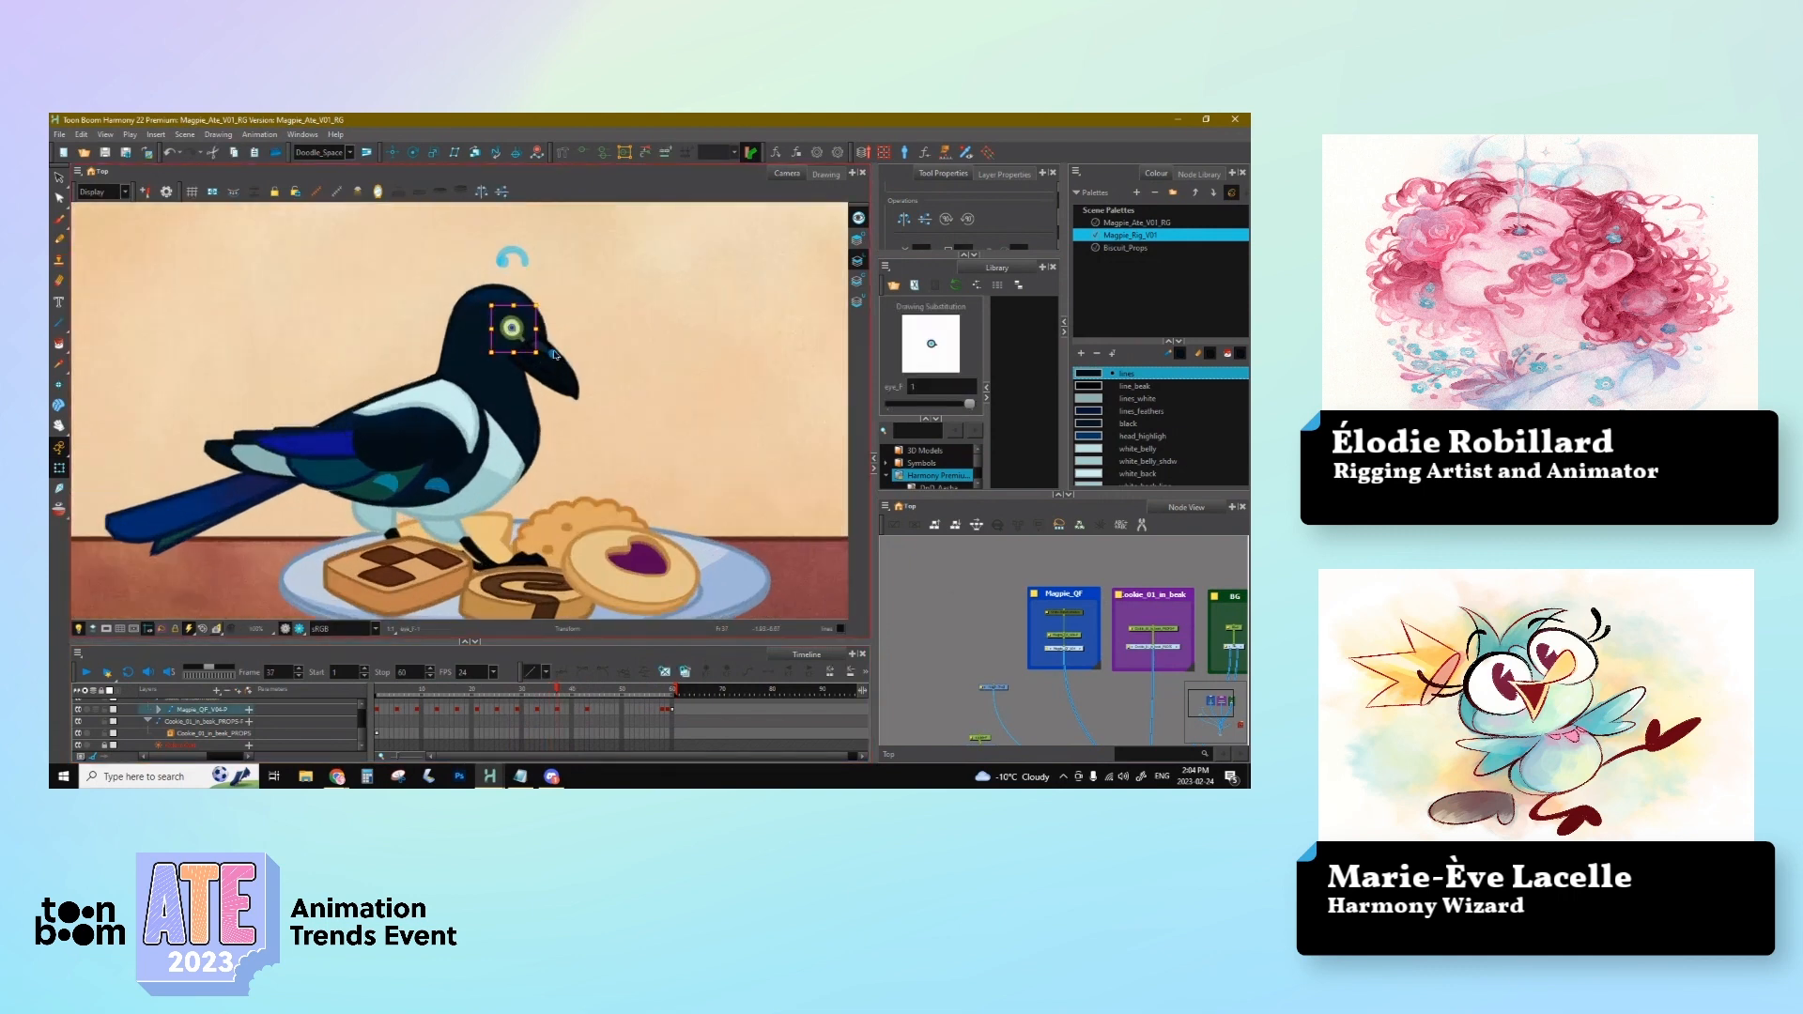
{"action": "left_click", "coordinate": [529, 336]}
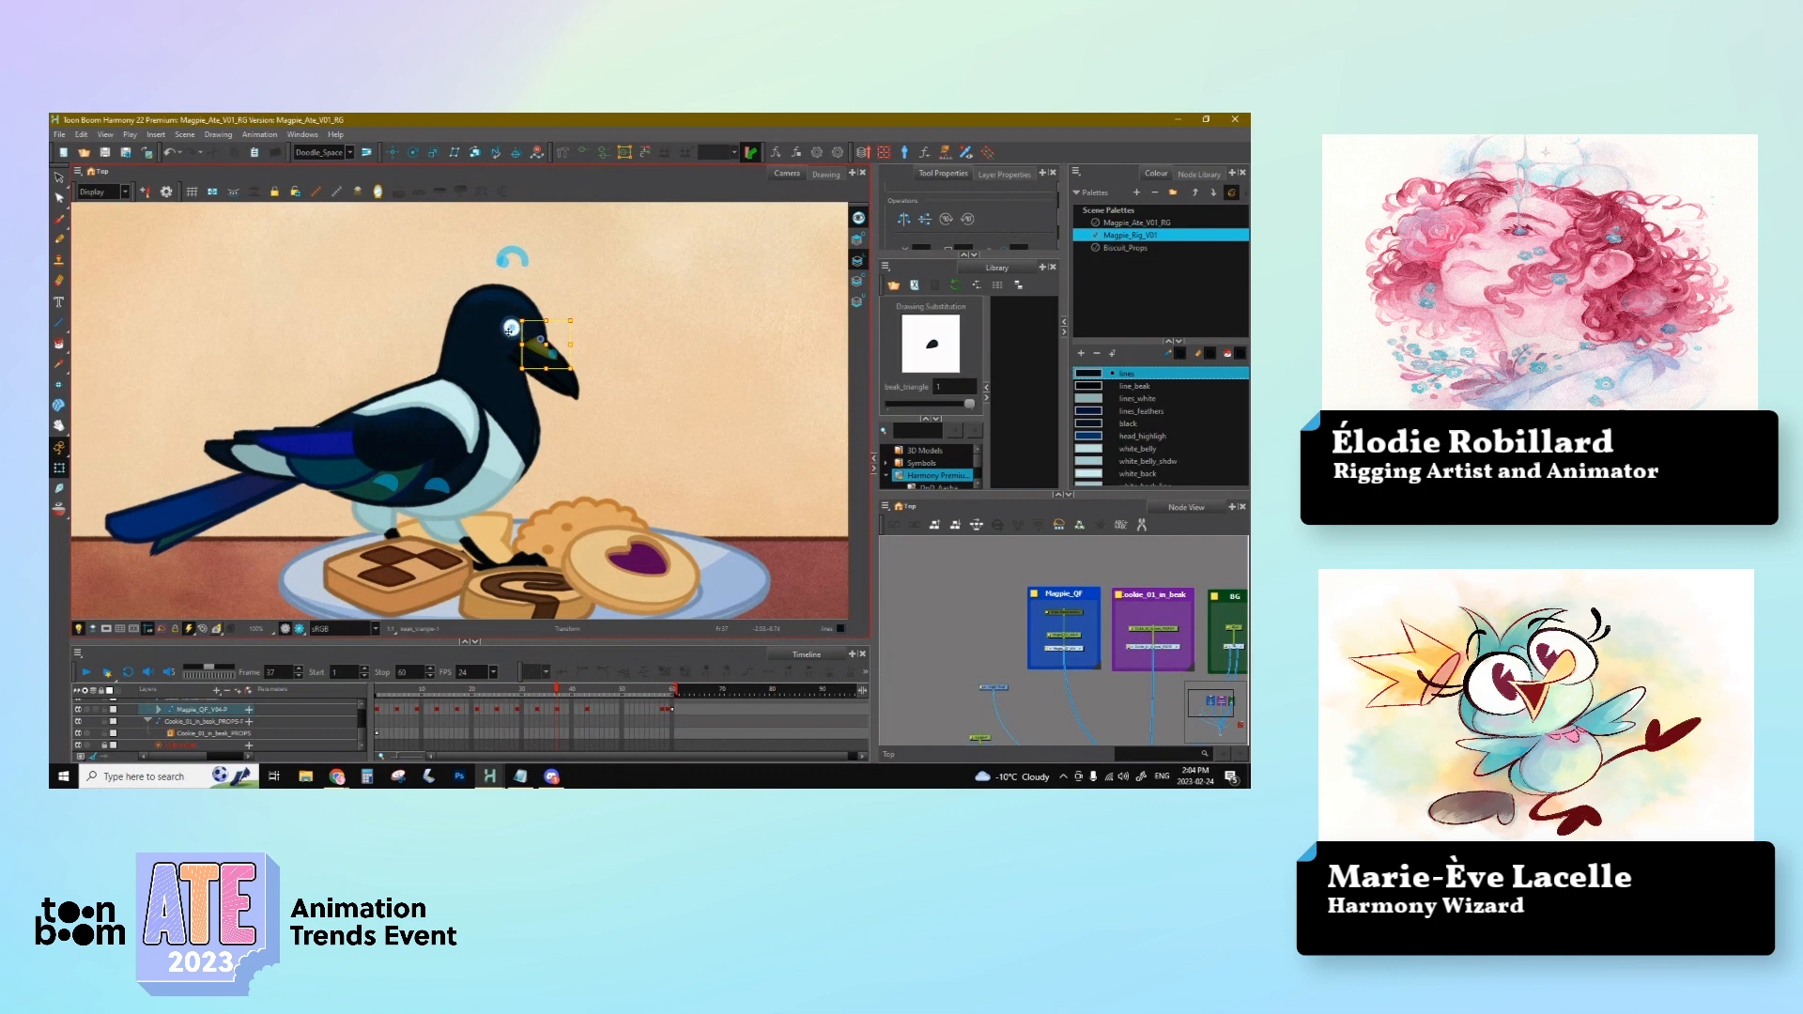
{"action": "left_click", "coordinate": [511, 332], "text": "shift"}
{"action": "left_click_drag", "start_coordinate": [511, 334], "coordinate": [513, 329]}
{"action": "key", "text": "Down"}
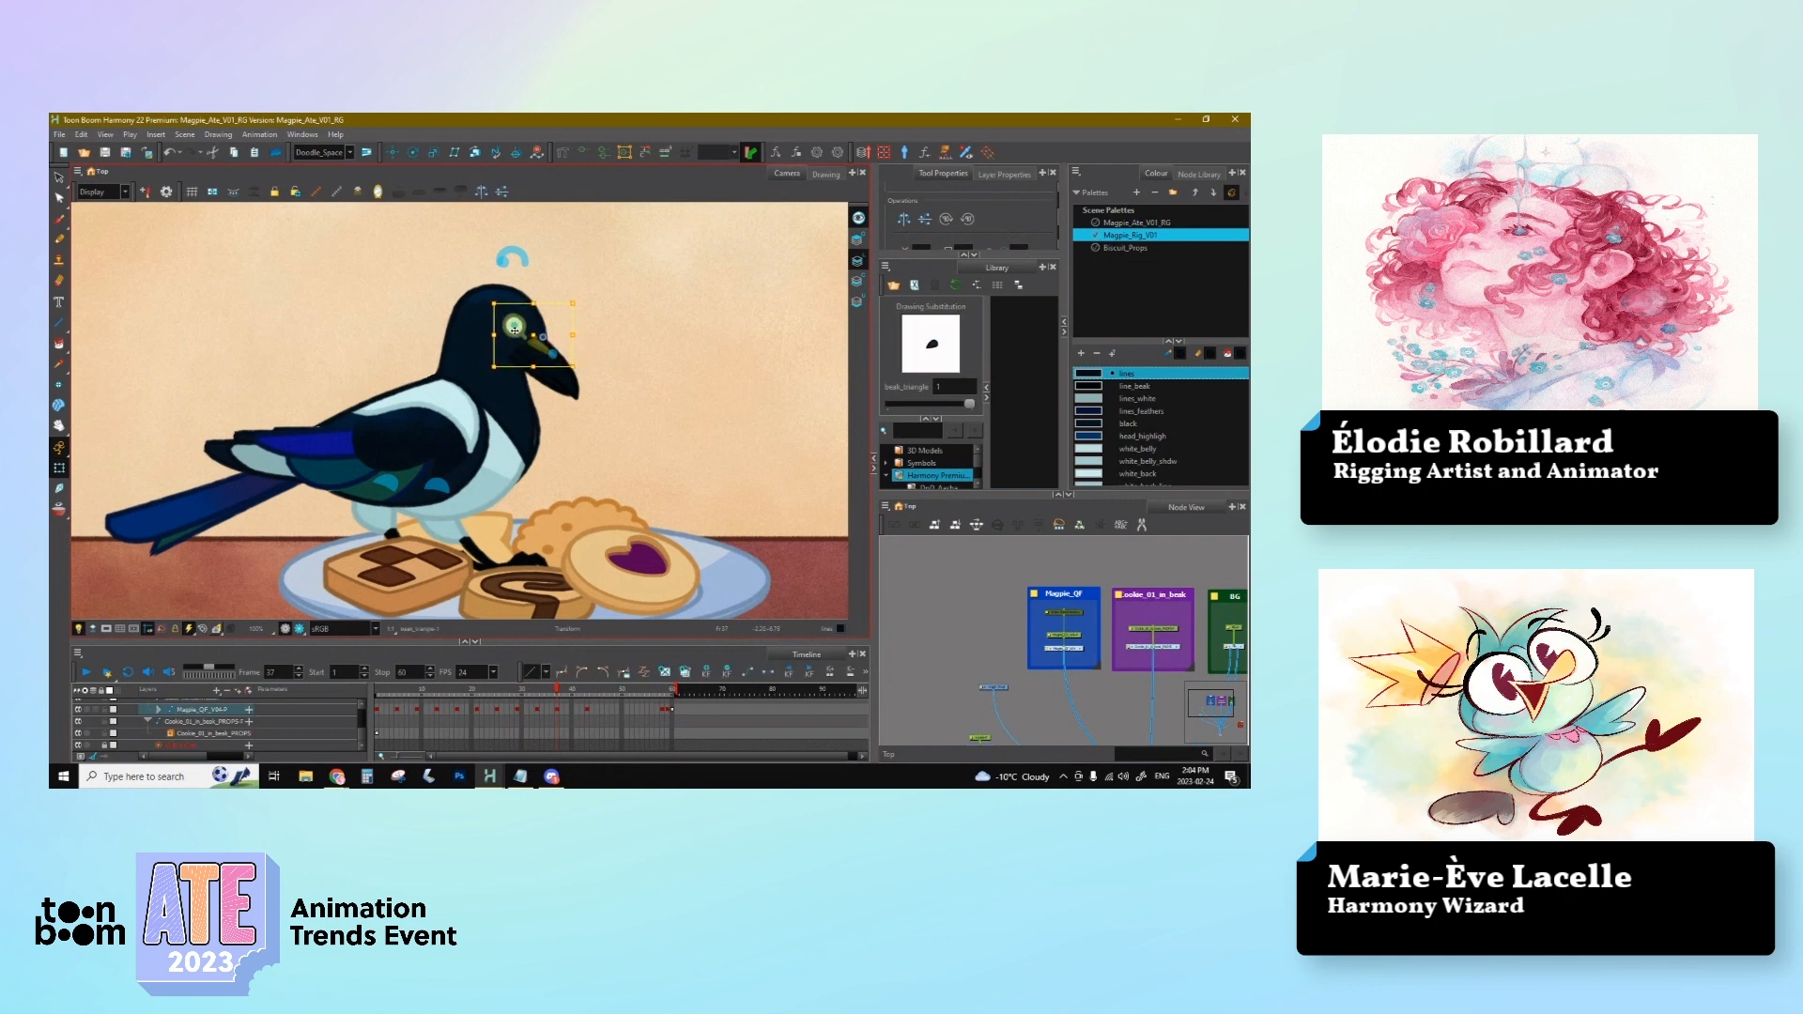
Step: Display the deformation controls of the magpie's upper beak, lower beak and tongue
{"action": "key", "text": "="}
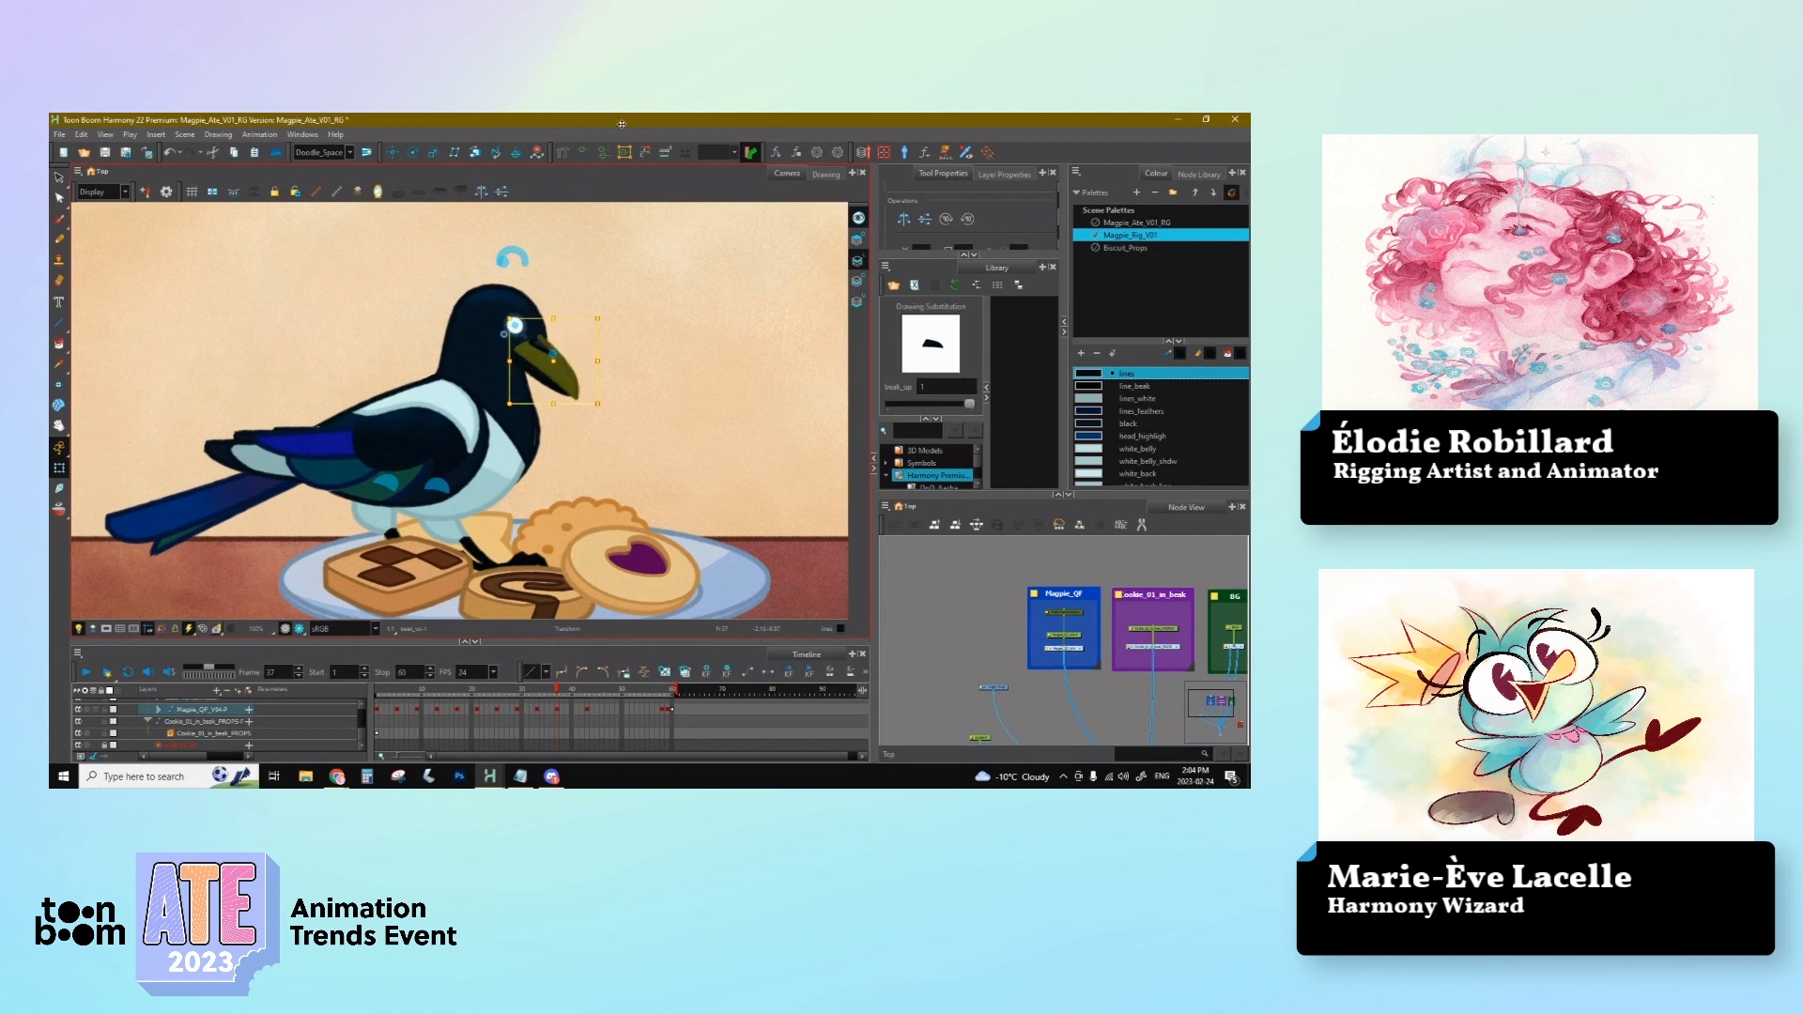
{"action": "left_click", "coordinate": [517, 345]}
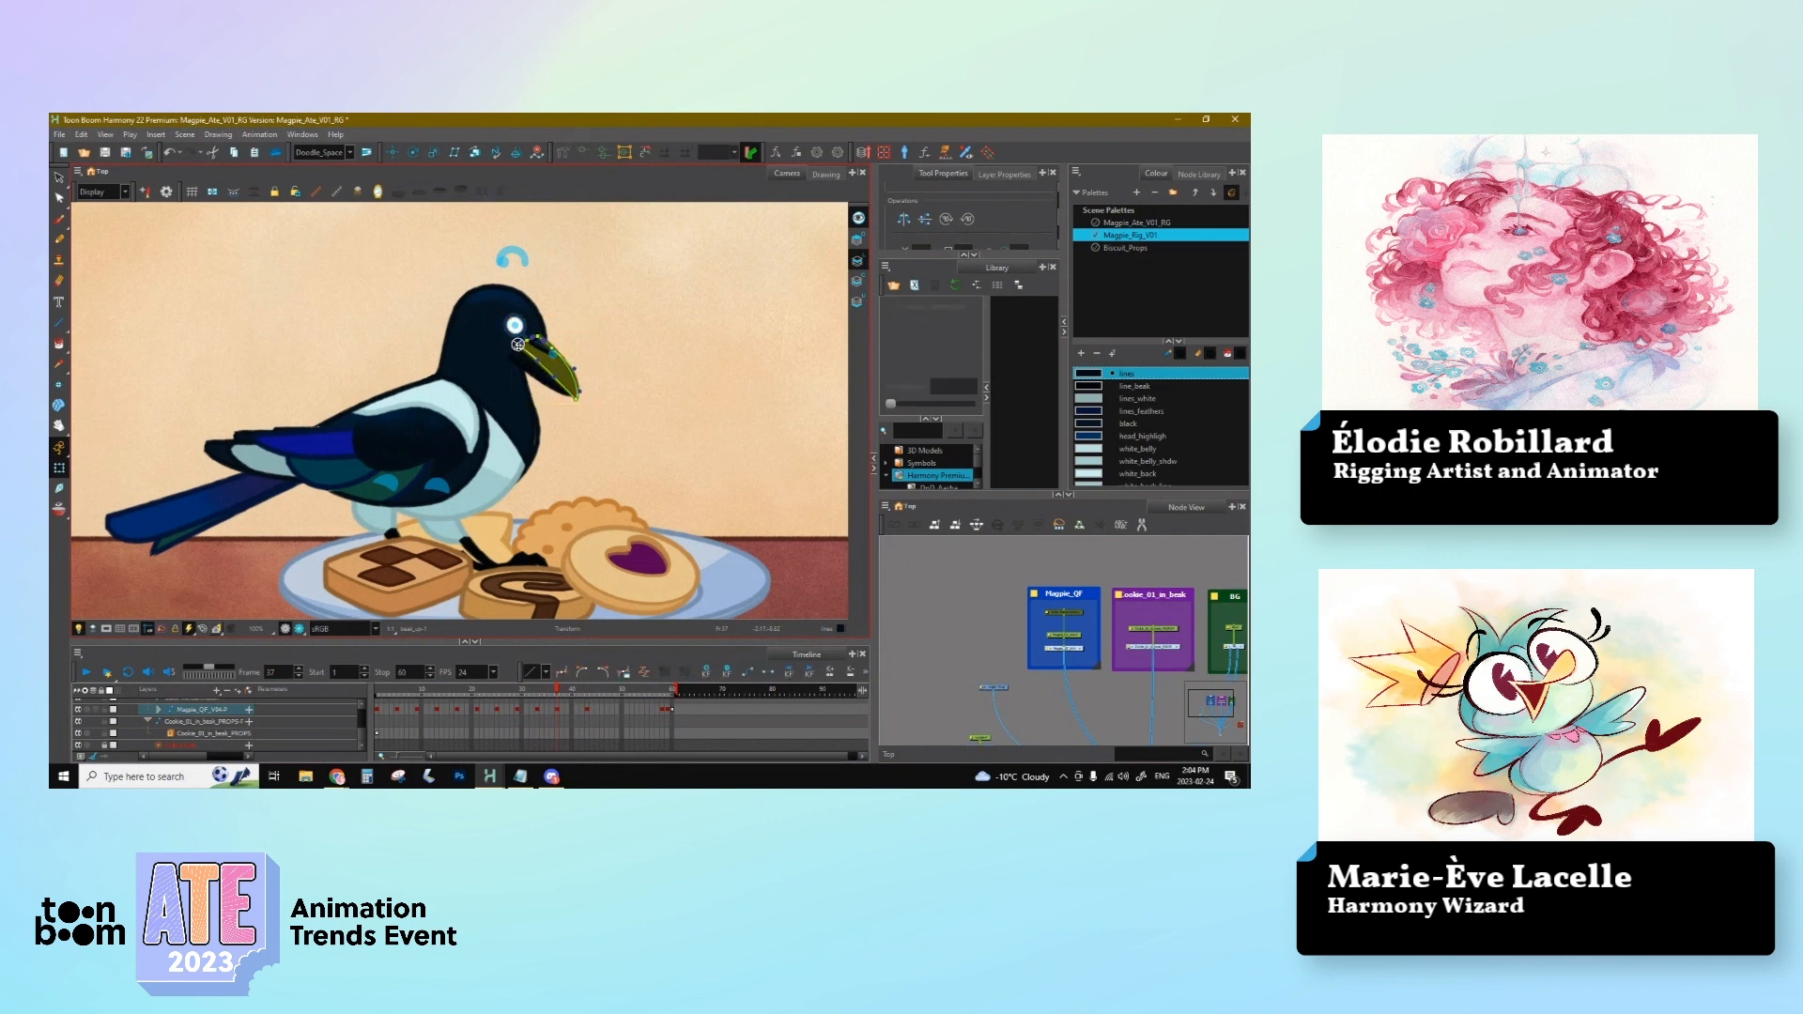
{"action": "left_click", "coordinate": [541, 345]}
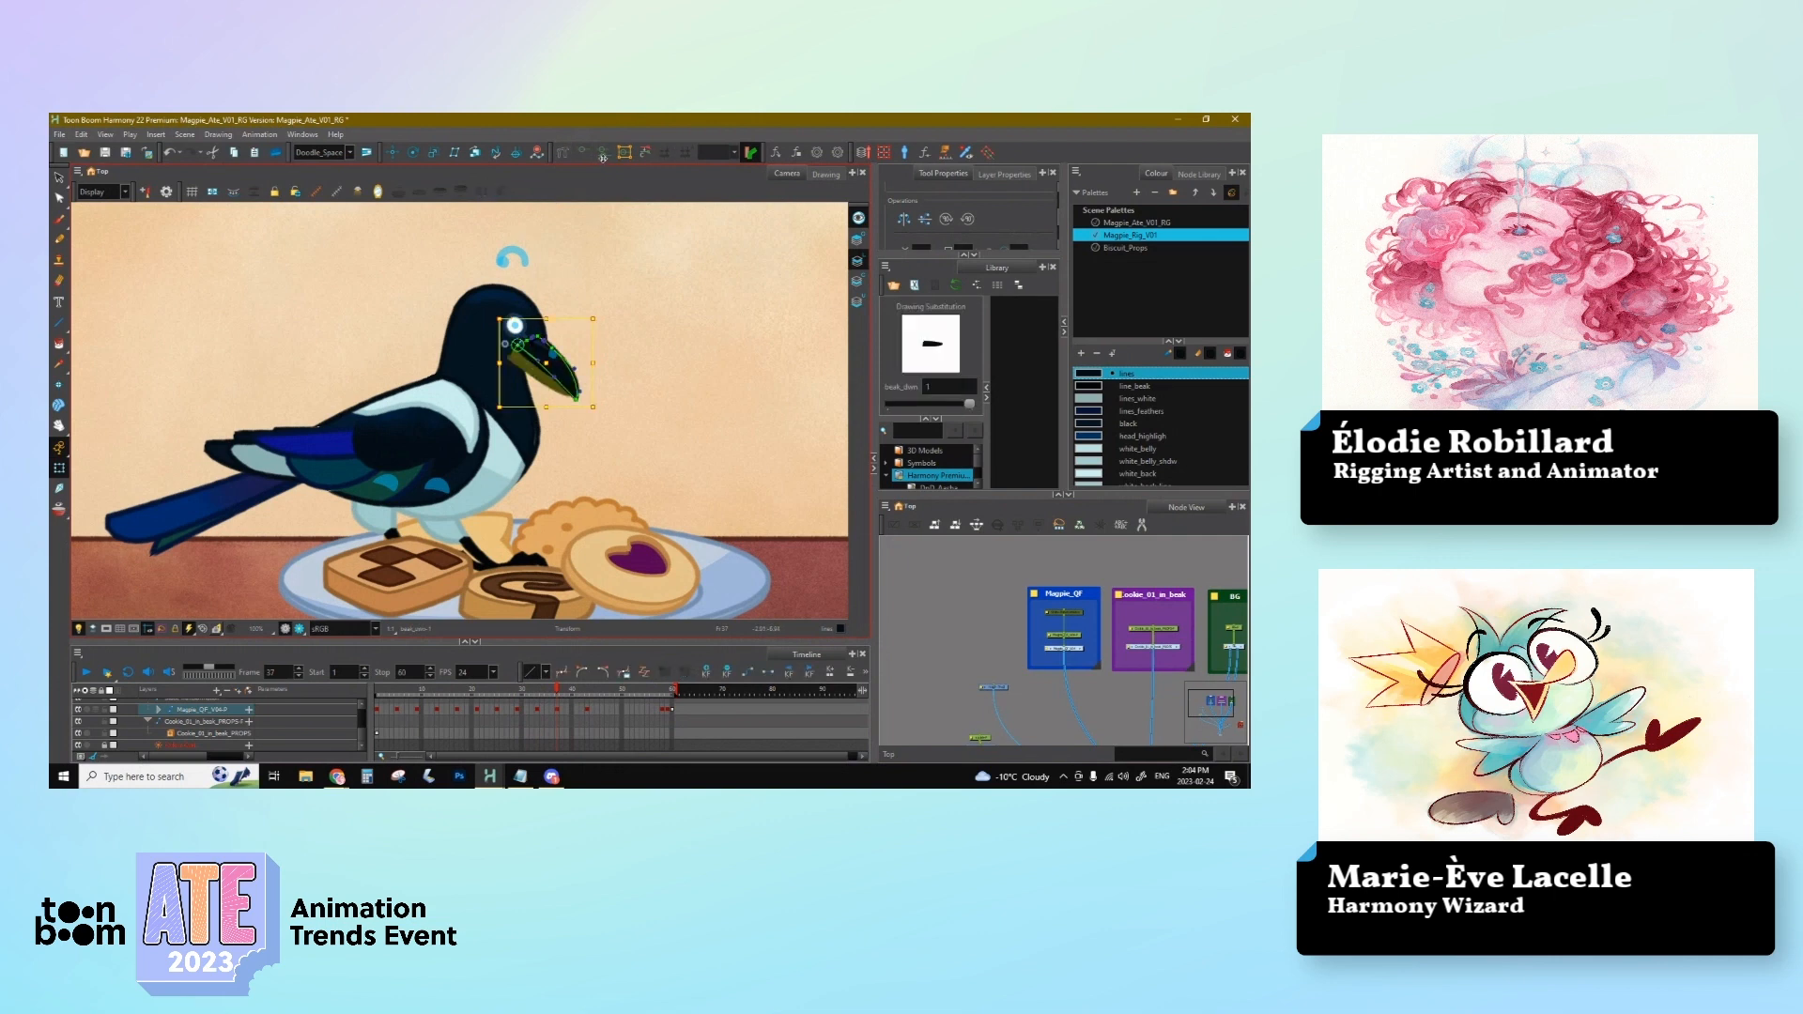
{"action": "left_click", "coordinate": [531, 360]}
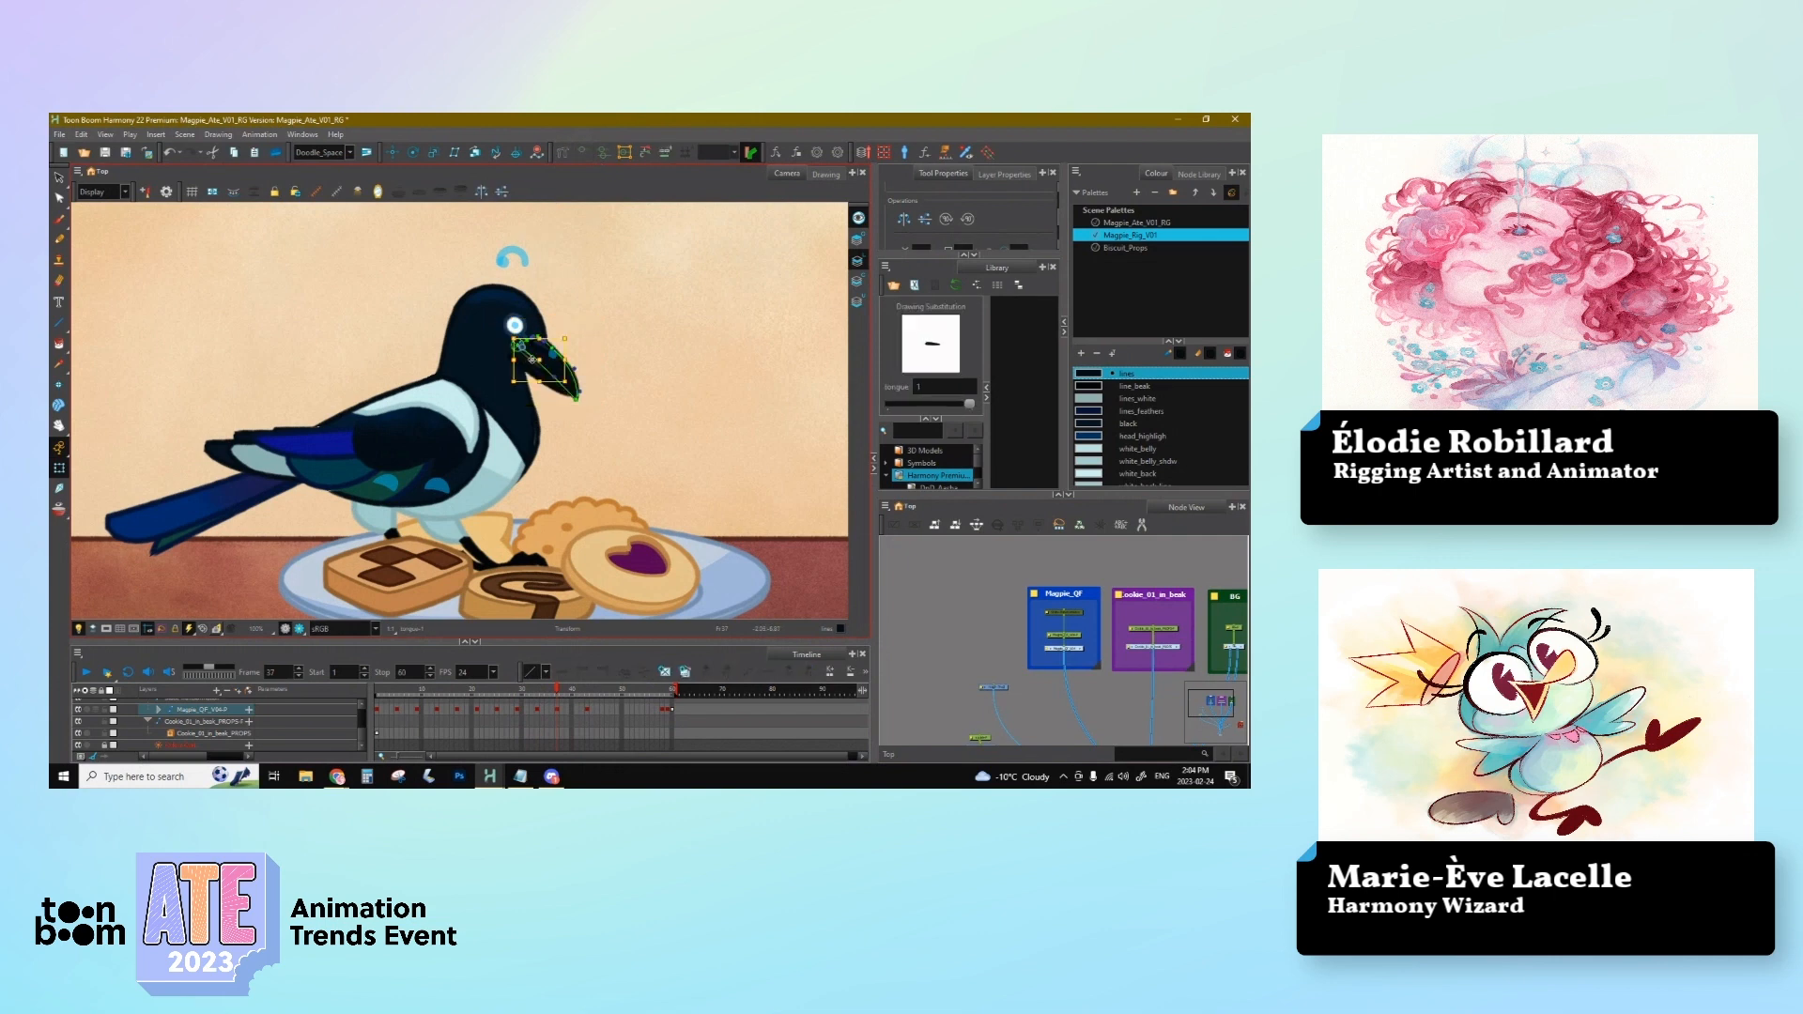
{"action": "left_click", "coordinate": [944, 613]}
{"action": "key", "text": "1"}
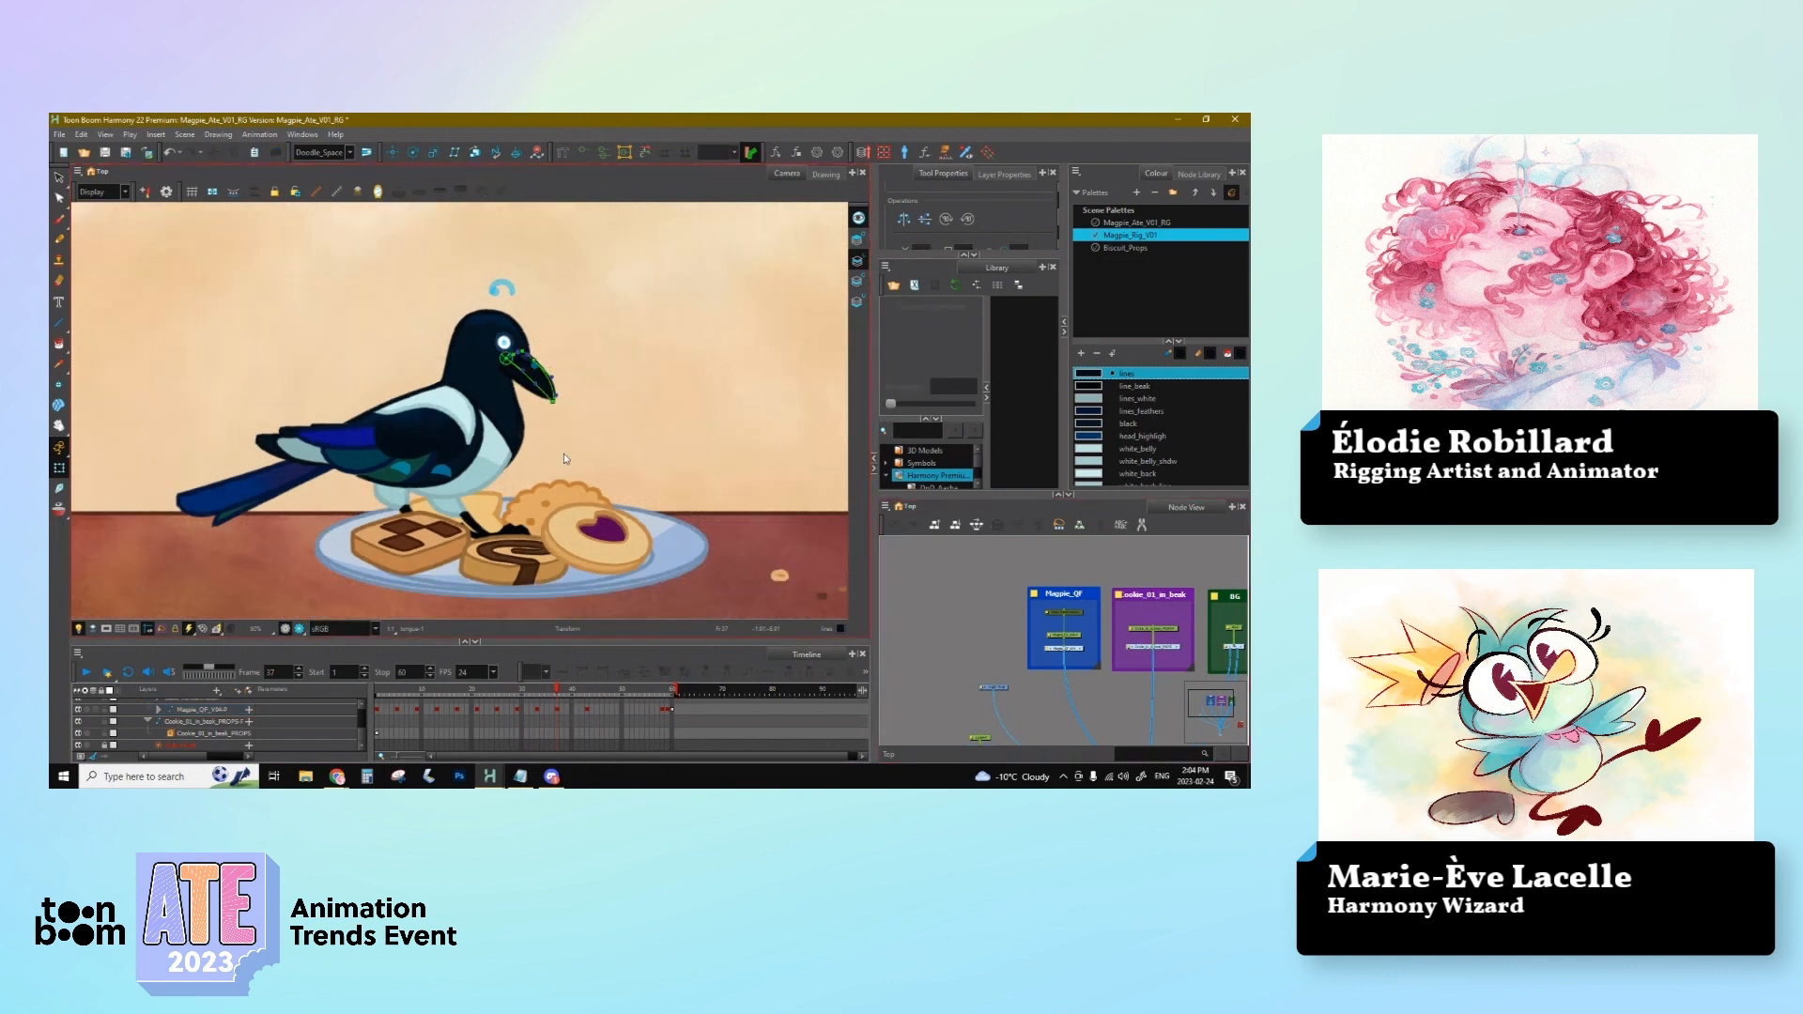
Step: Nudge the magpie's near eye slightly forward and up at the frame just after the frame 37 pose
{"action": "mouse_move", "coordinate": [552, 692]}
{"action": "left_mouse_down"}
{"action": "mouse_move", "coordinate": [596, 708]}
{"action": "mouse_move", "coordinate": [556, 711]}
{"action": "left_mouse_up"}
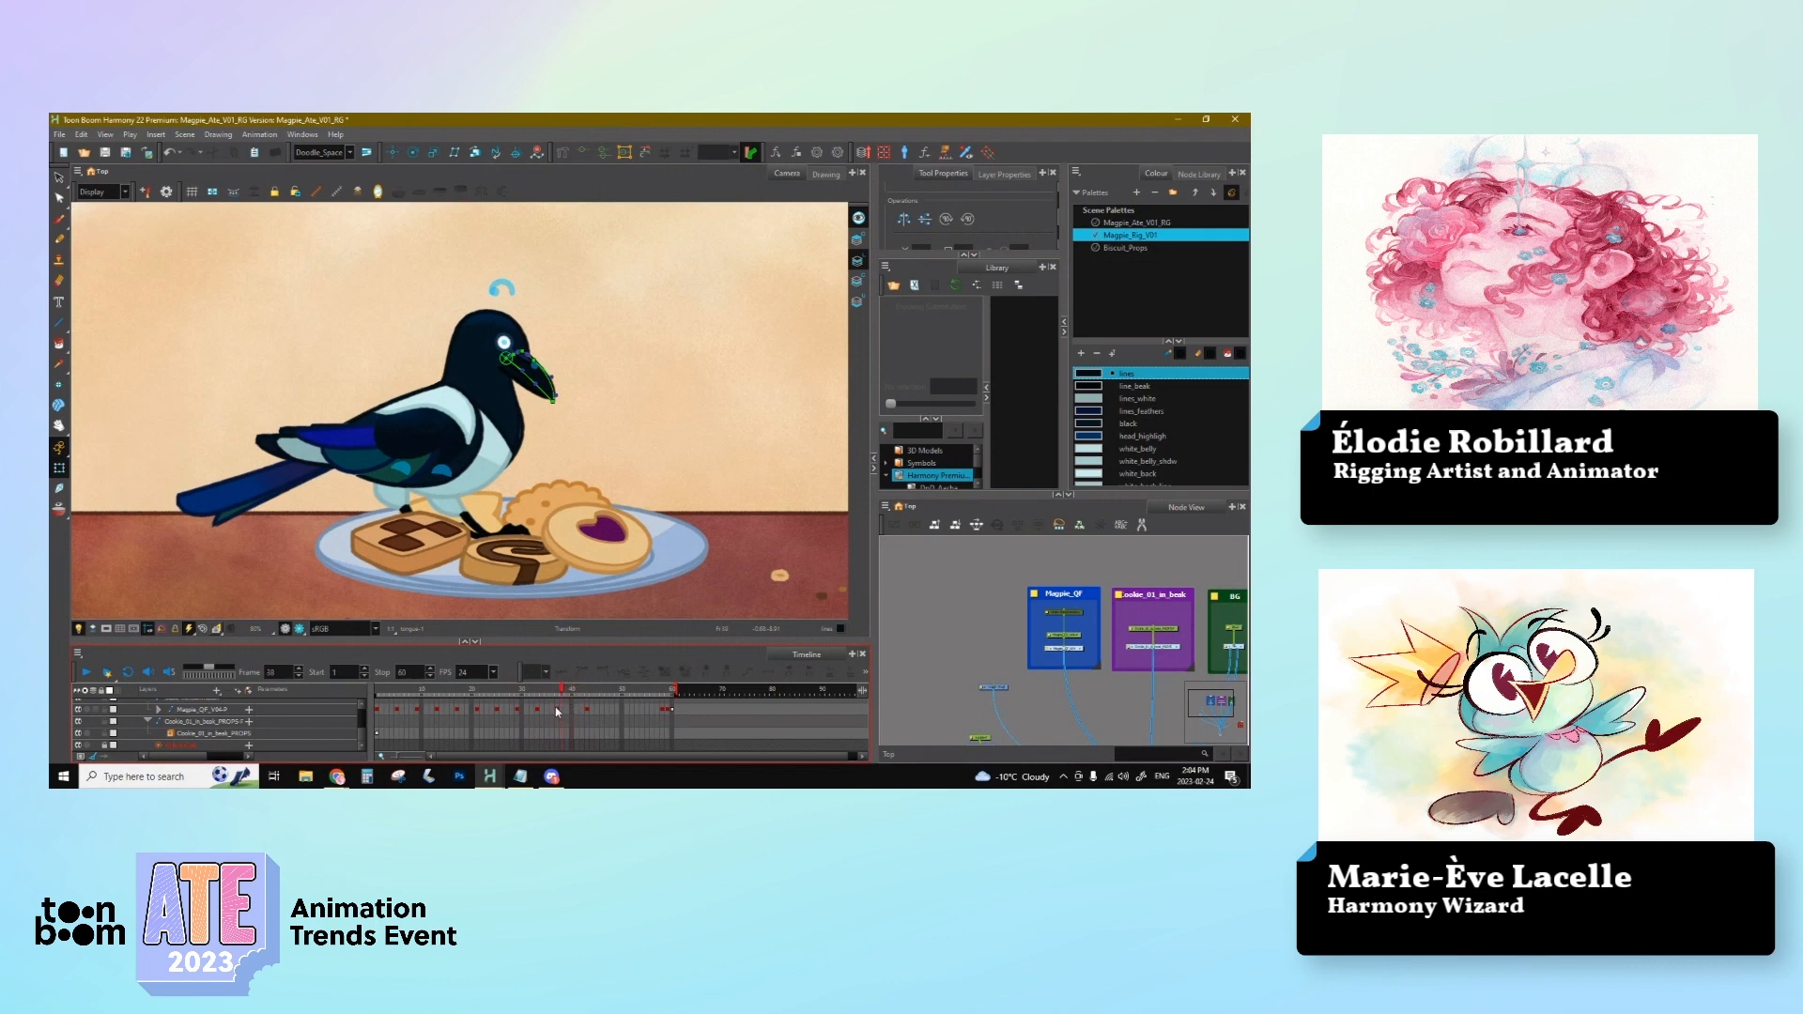
{"action": "left_click", "coordinate": [509, 342]}
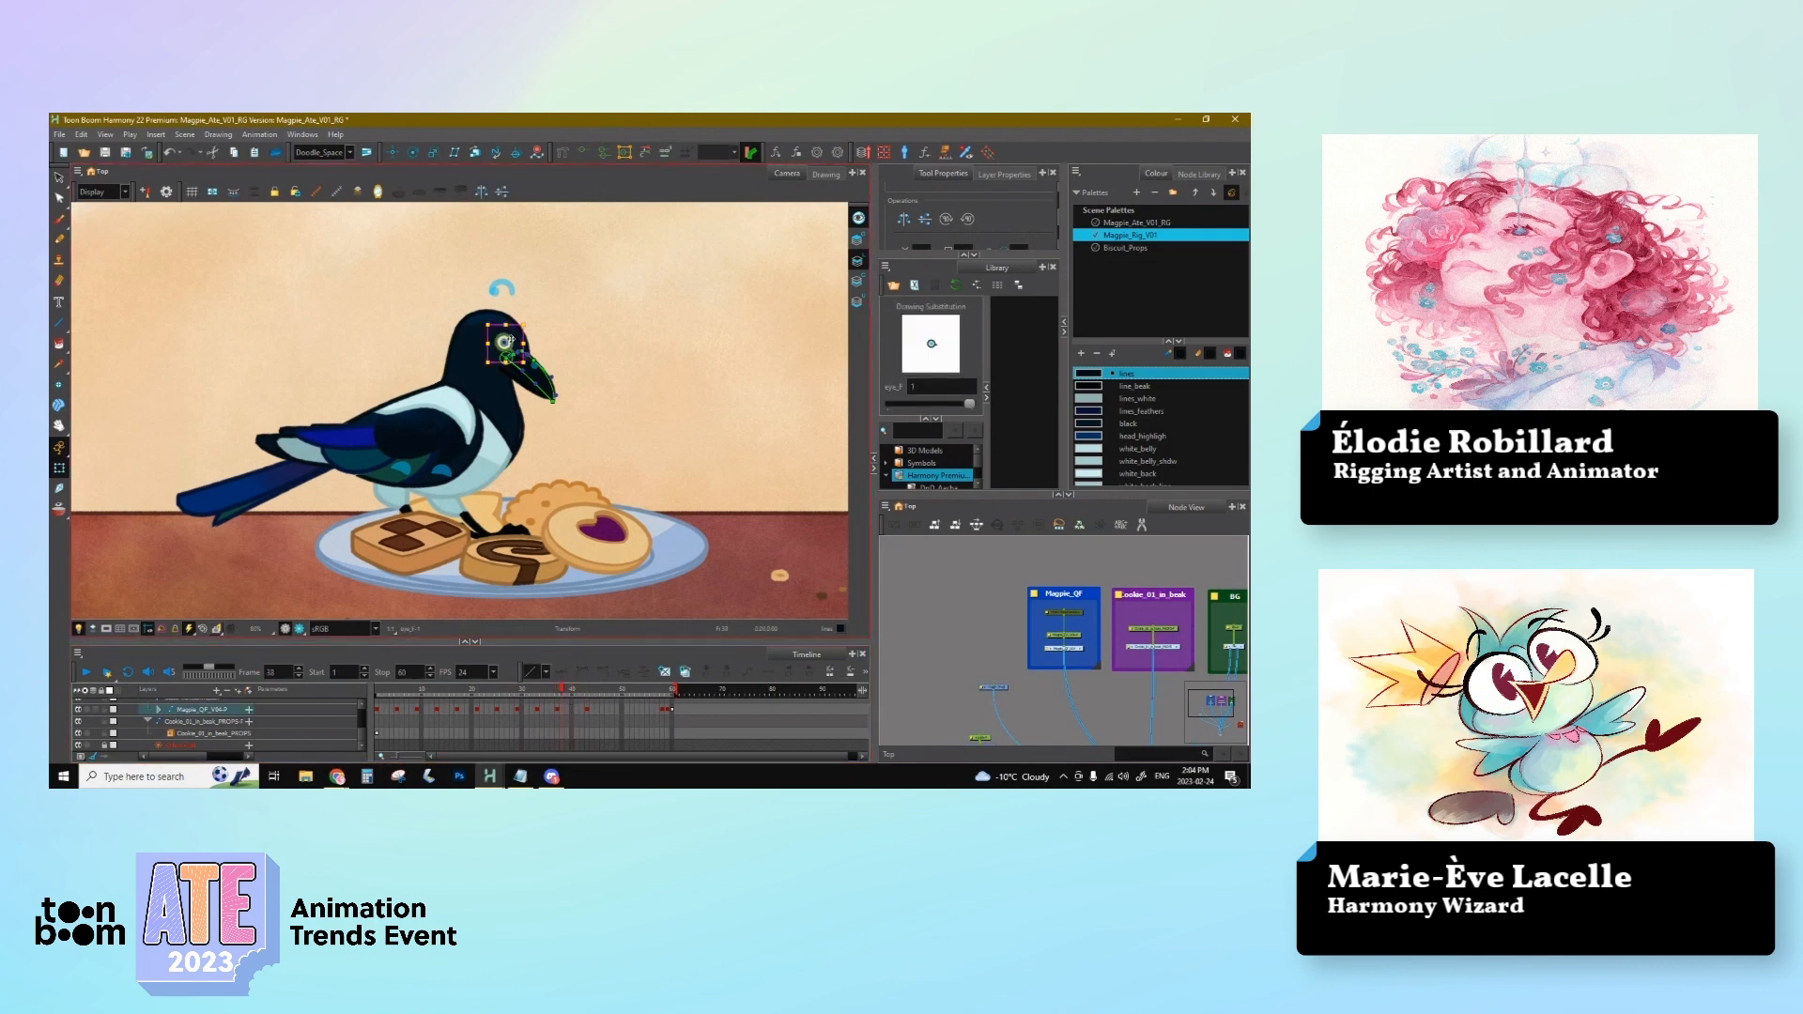
{"action": "left_click_drag", "start_coordinate": [510, 339], "coordinate": [513, 336]}
{"action": "left_click", "coordinate": [931, 617]}
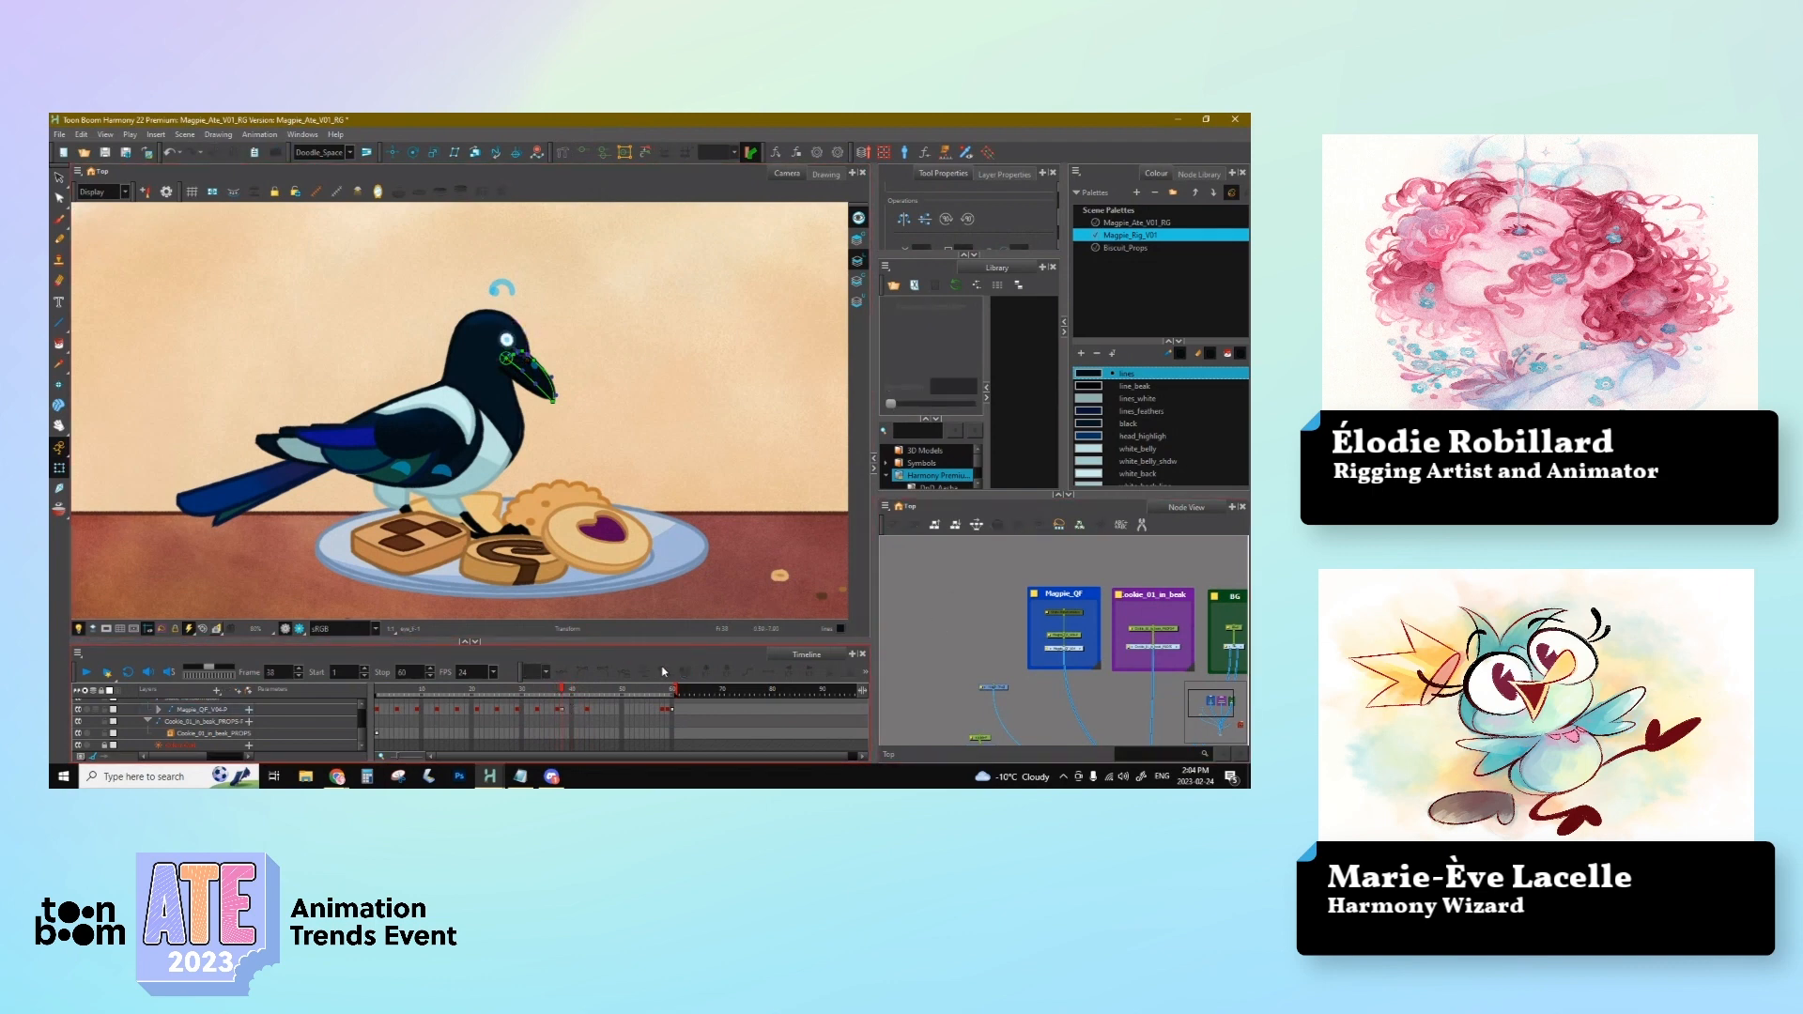
Step: Compare the magpie's poses and key timing between frame 37 and the key at frame 43
{"action": "left_click", "coordinate": [560, 710]}
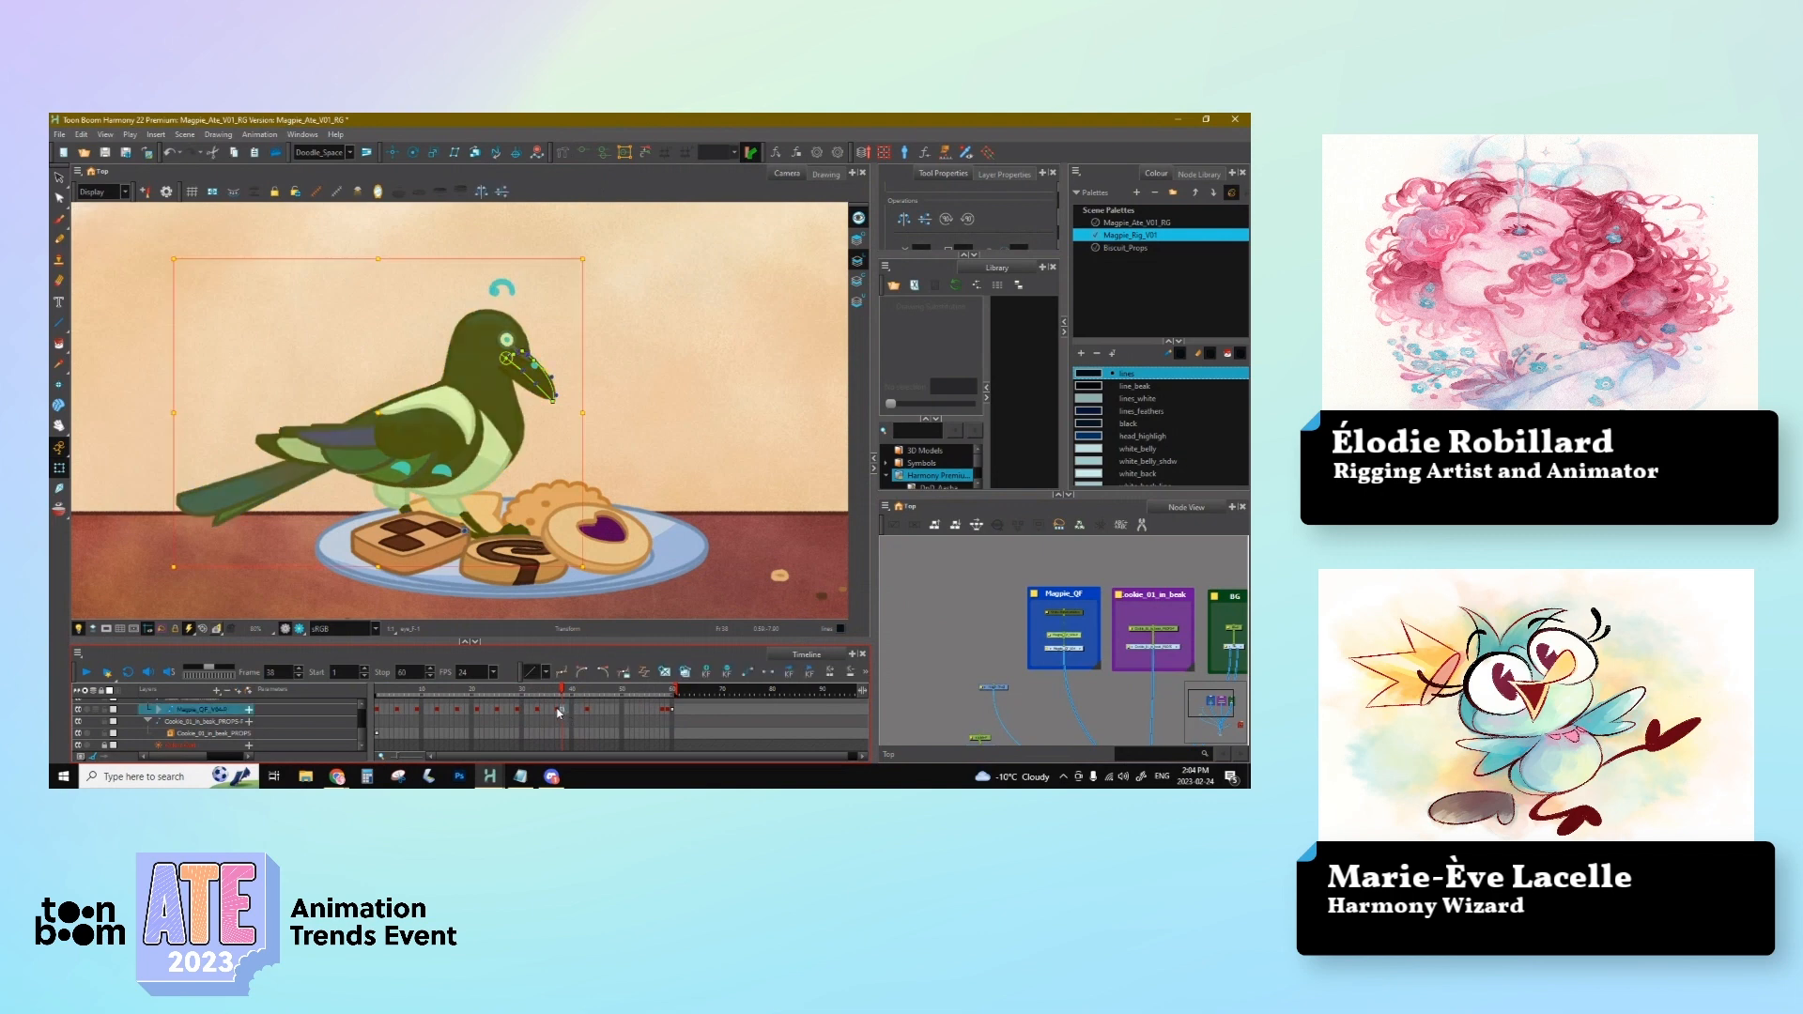
{"action": "key", "text": "1"}
{"action": "key", "text": "1"}
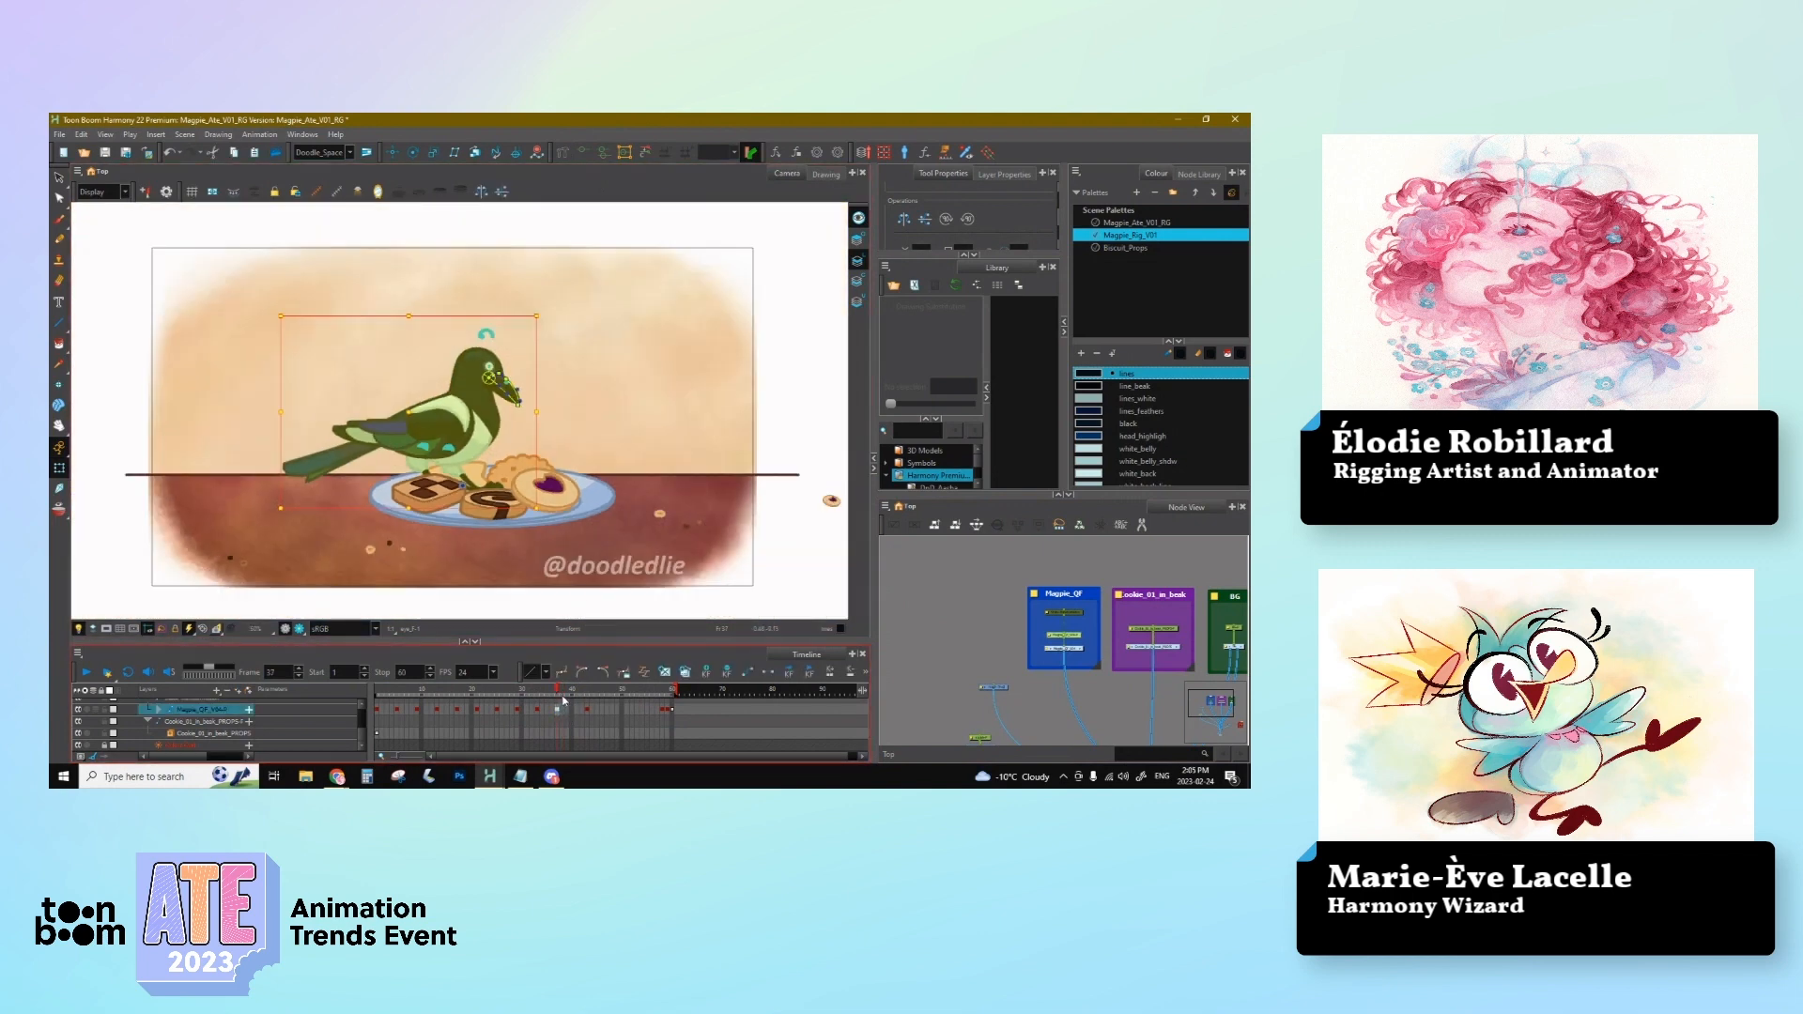
{"action": "mouse_move", "coordinate": [558, 693]}
{"action": "left_mouse_down"}
{"action": "mouse_move", "coordinate": [394, 700]}
{"action": "mouse_move", "coordinate": [596, 718]}
{"action": "mouse_move", "coordinate": [560, 706]}
{"action": "left_mouse_up"}
{"action": "left_click", "coordinate": [588, 711]}
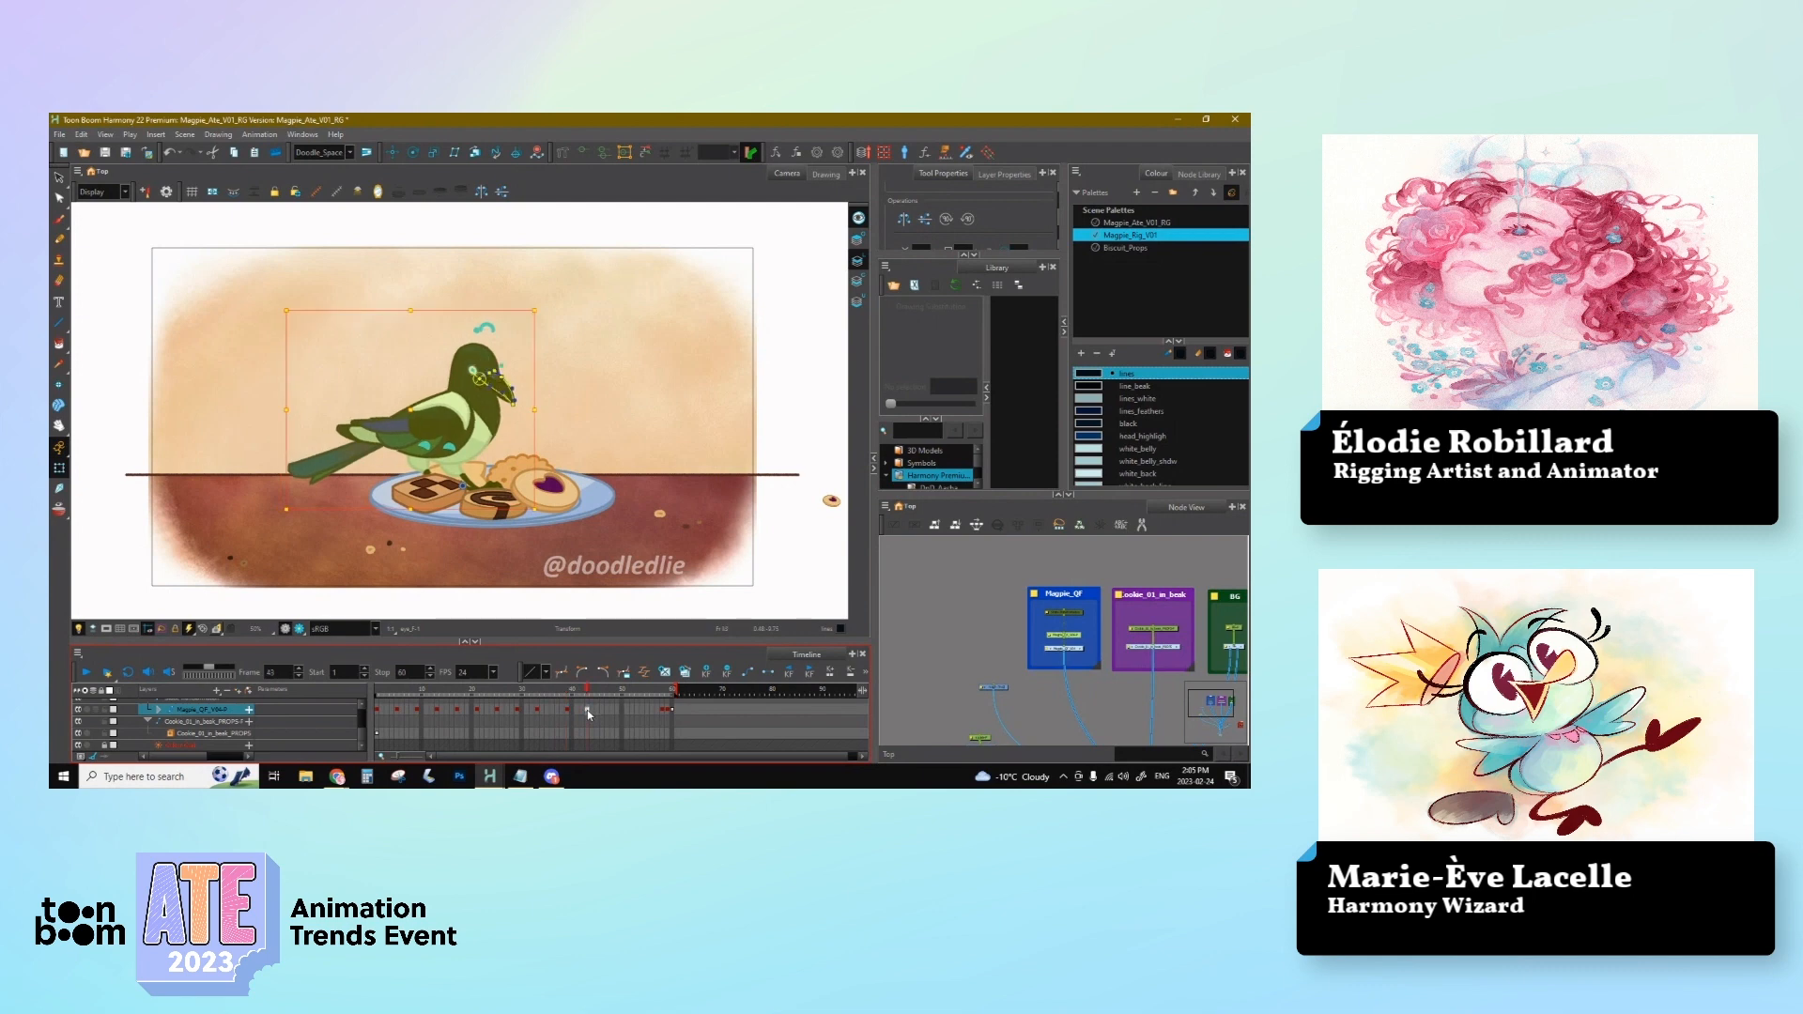
{"action": "left_click_drag", "start_coordinate": [588, 714], "coordinate": [583, 711]}
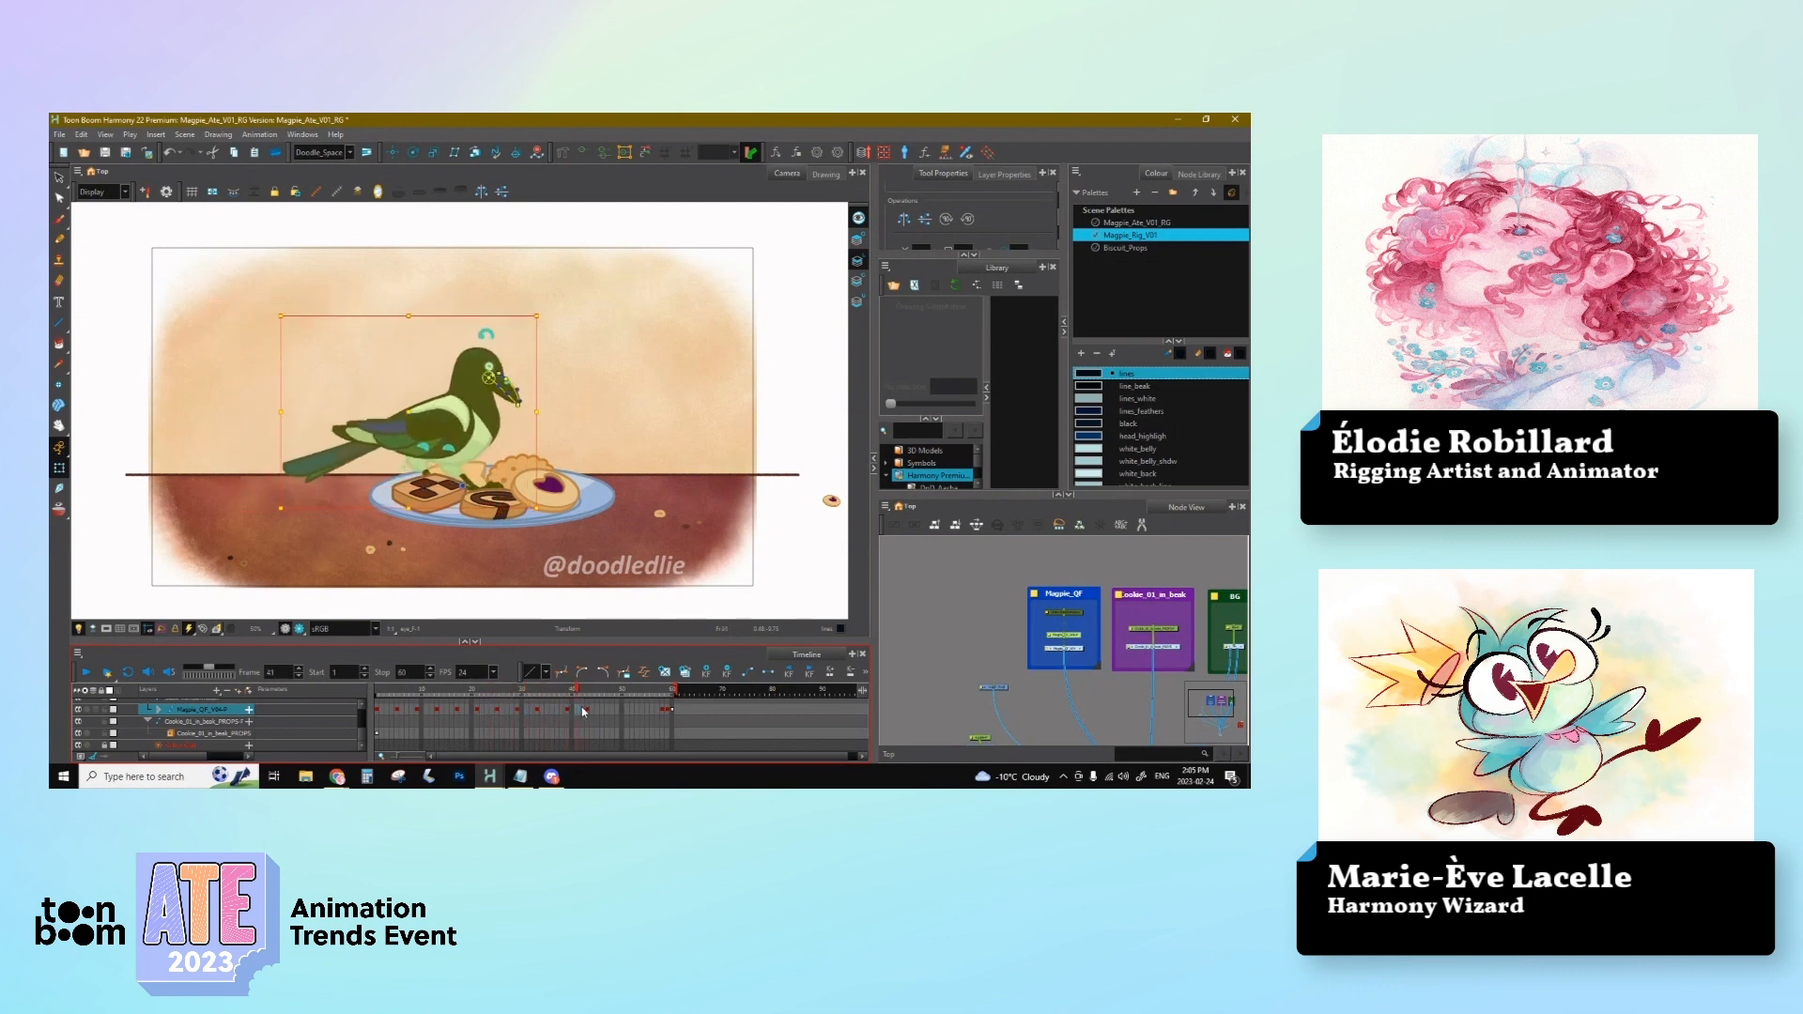
{"action": "left_click", "coordinate": [598, 709]}
{"action": "left_click", "coordinate": [570, 709]}
{"action": "left_click", "coordinate": [587, 710]}
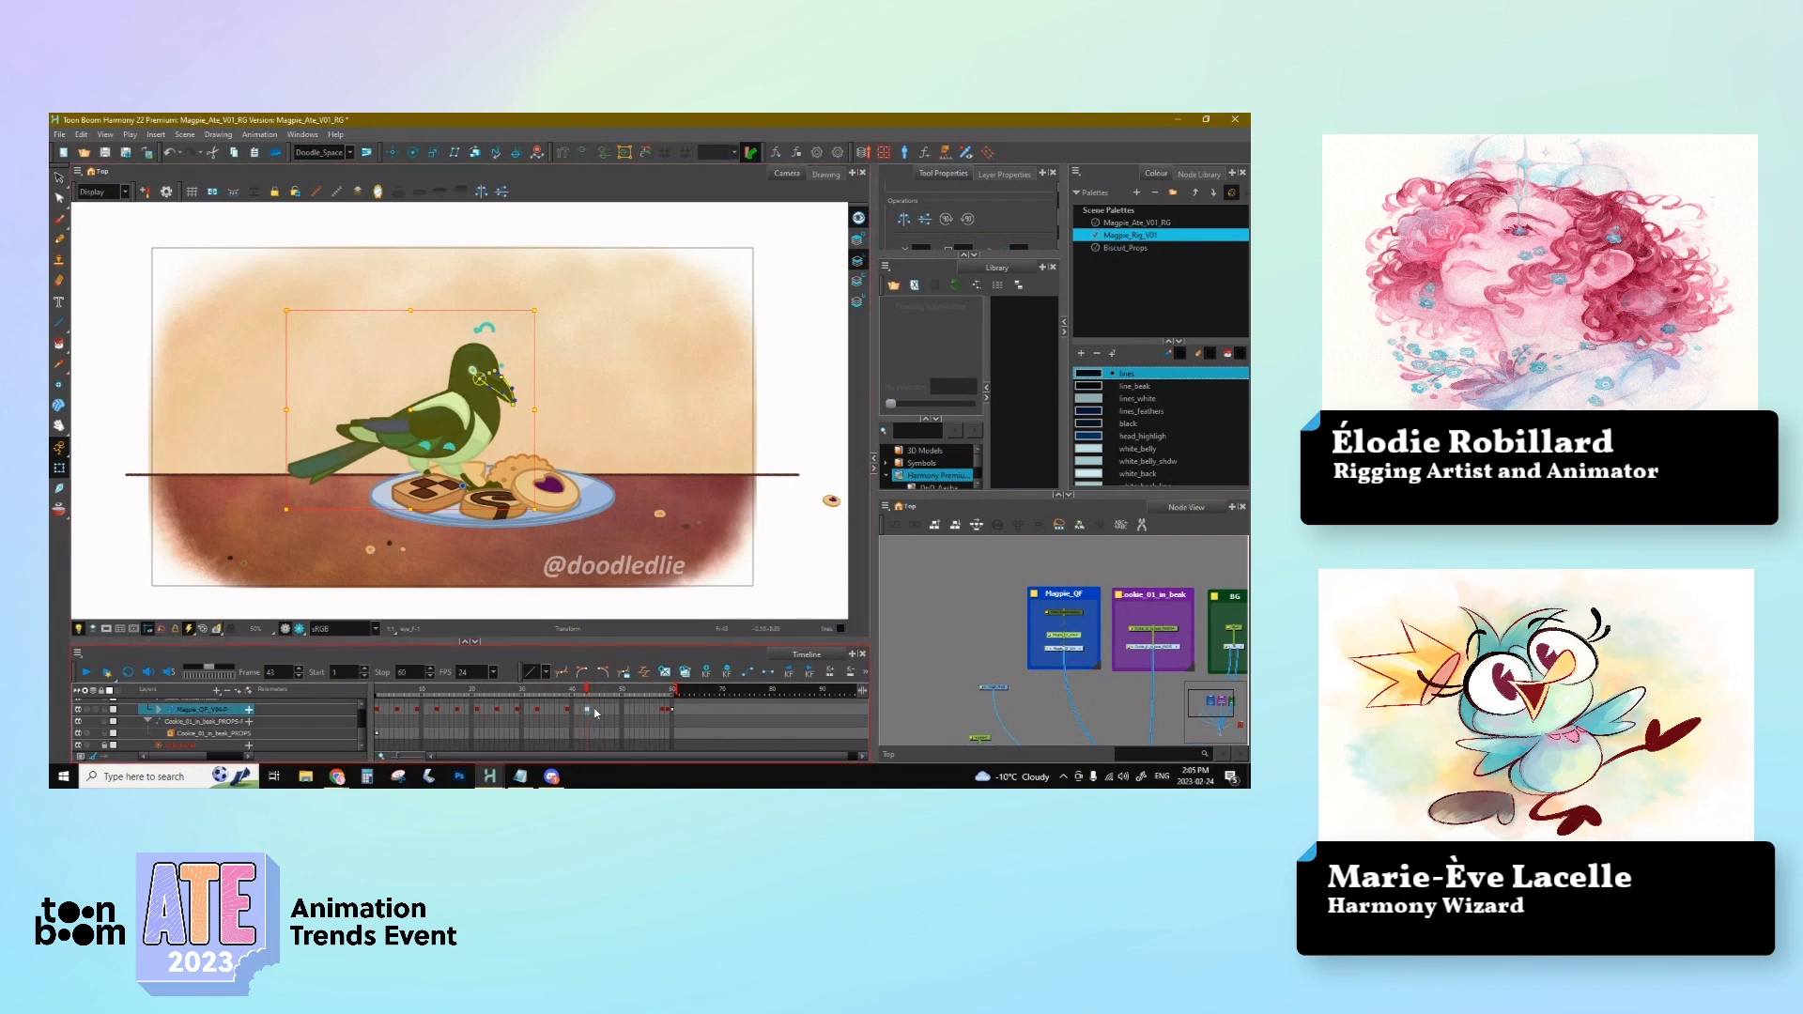
Step: Add a key at frame 47 that holds the magpie's pose from frame 43
{"action": "left_click", "coordinate": [607, 713]}
{"action": "key", "text": "F5"}
{"action": "left_click", "coordinate": [696, 473]}
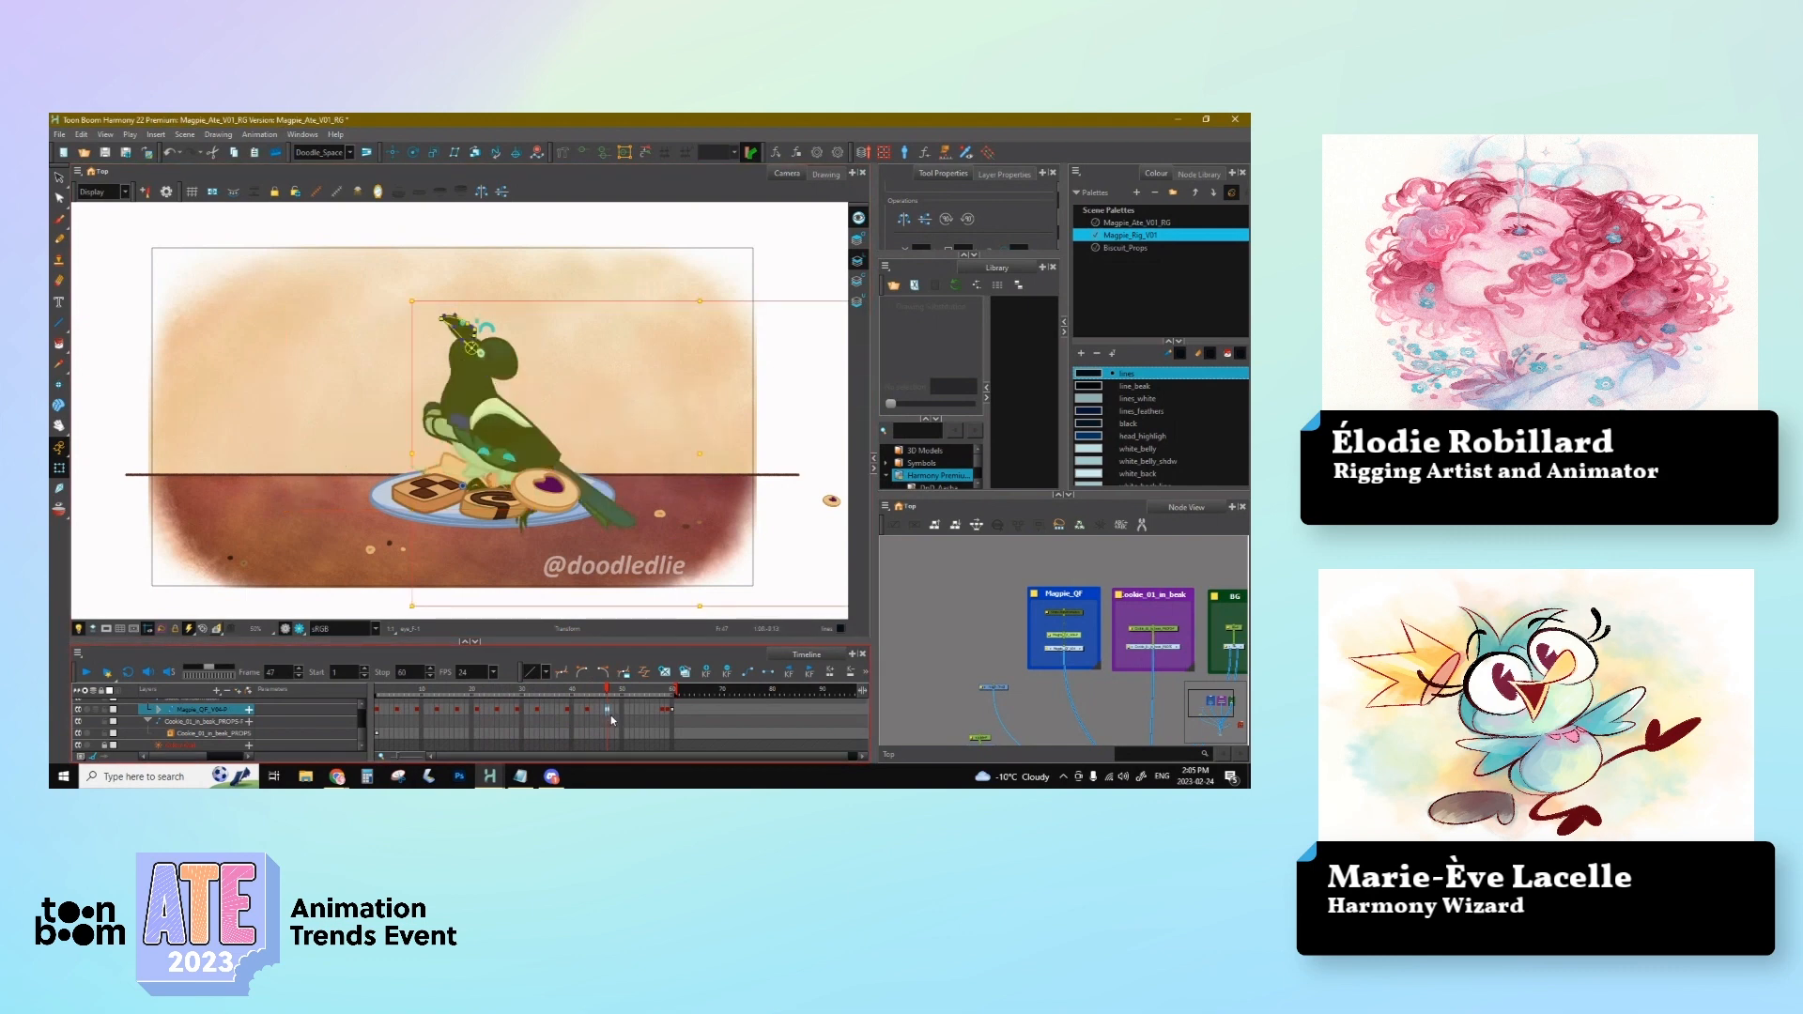
{"action": "key", "text": "F6"}
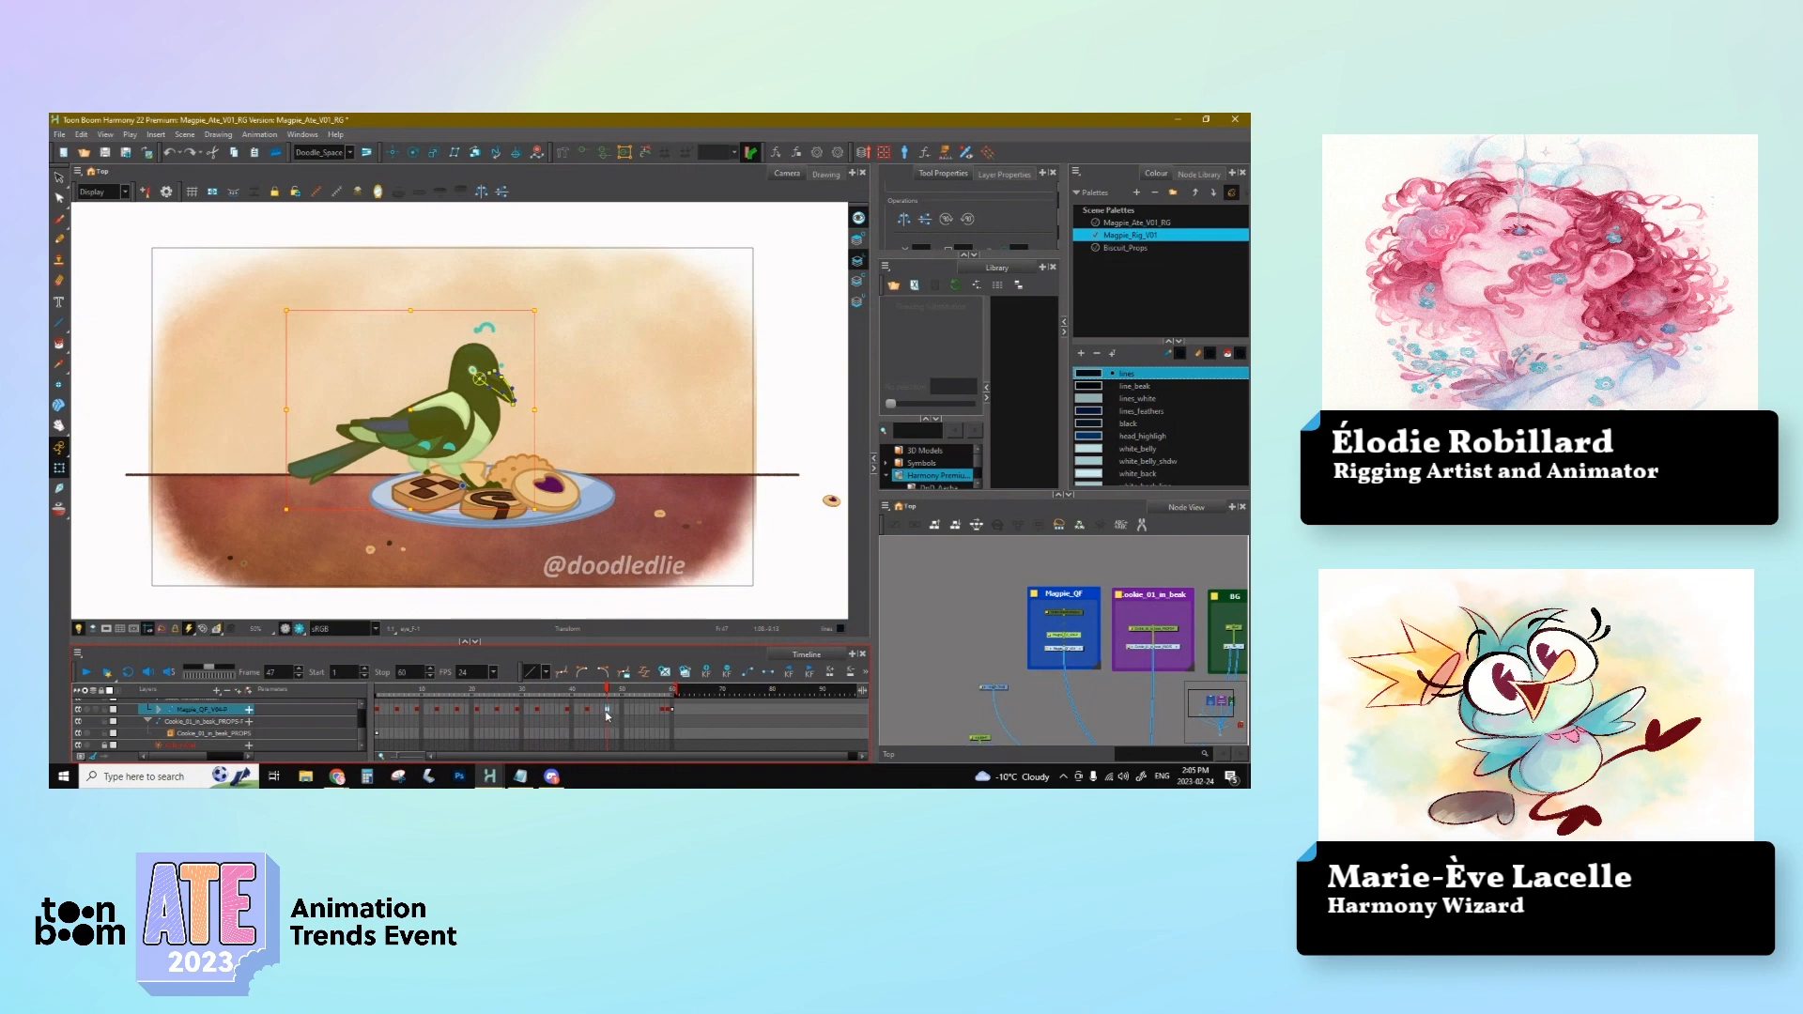
Step: Raise the magpie's body slightly and adjust its head at frame 47, checking the motion against the preceding frames
{"action": "left_click", "coordinate": [487, 326]}
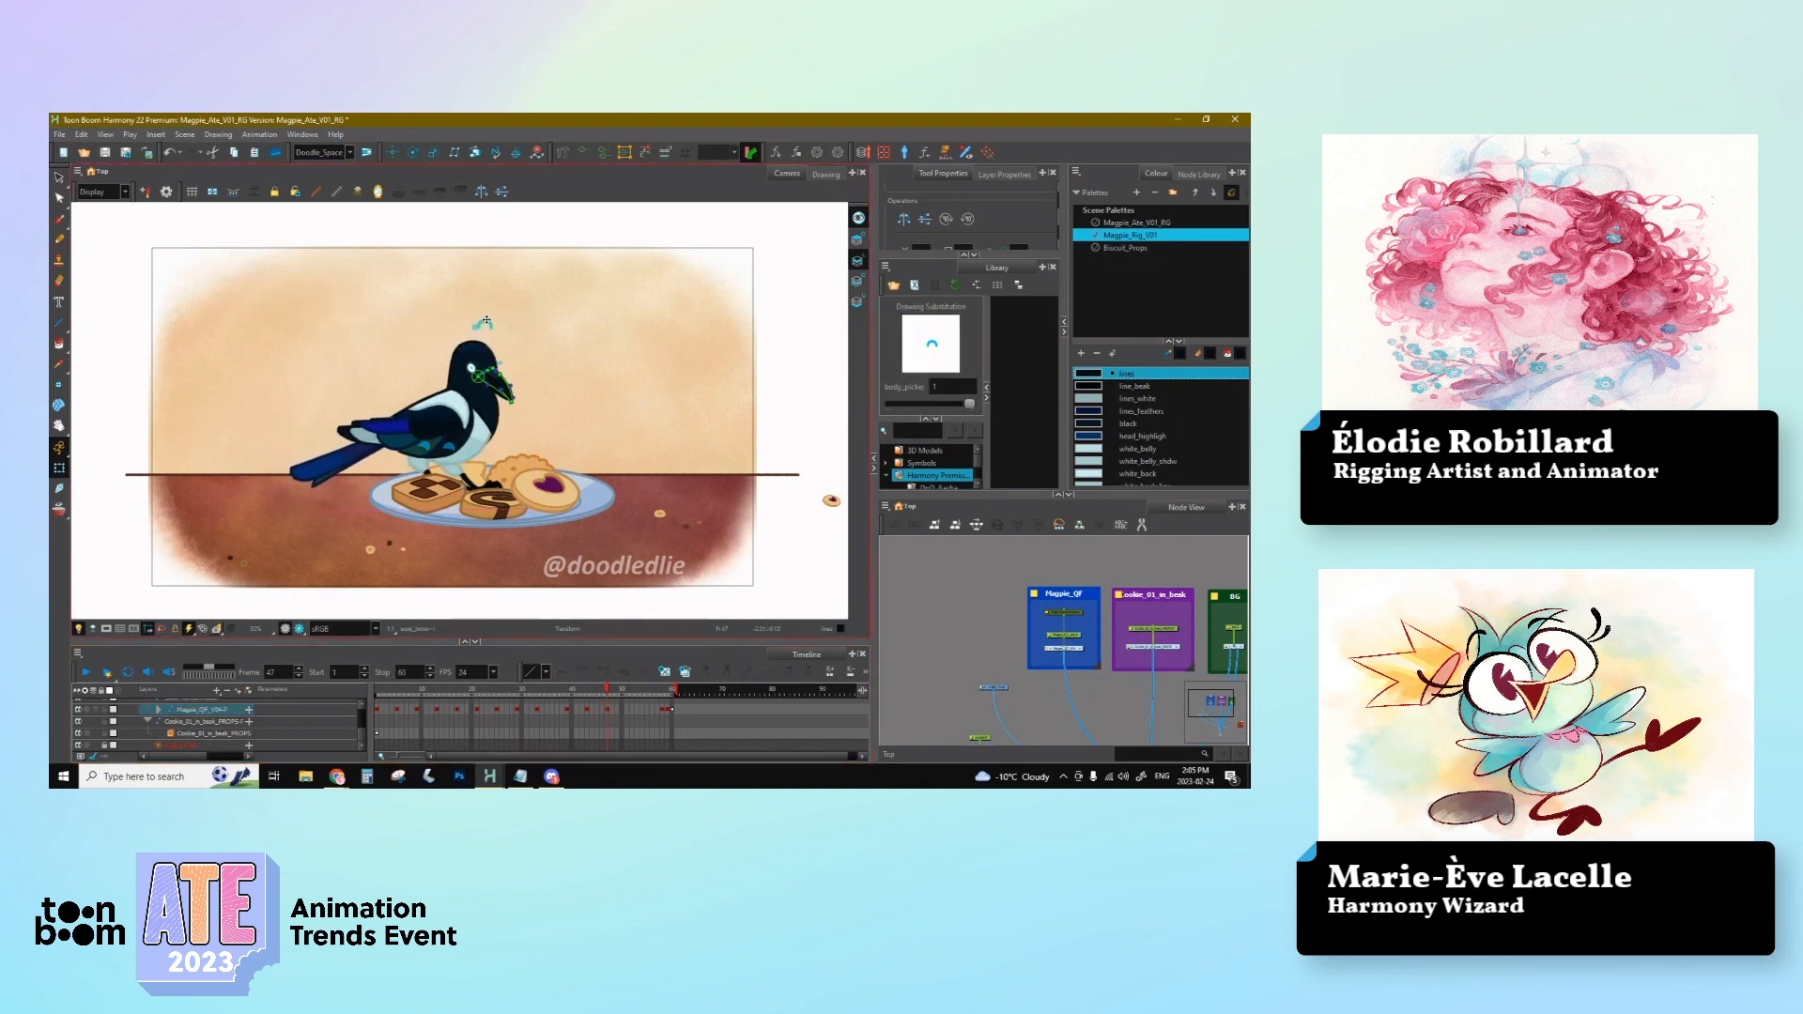
{"action": "left_click", "coordinate": [475, 328]}
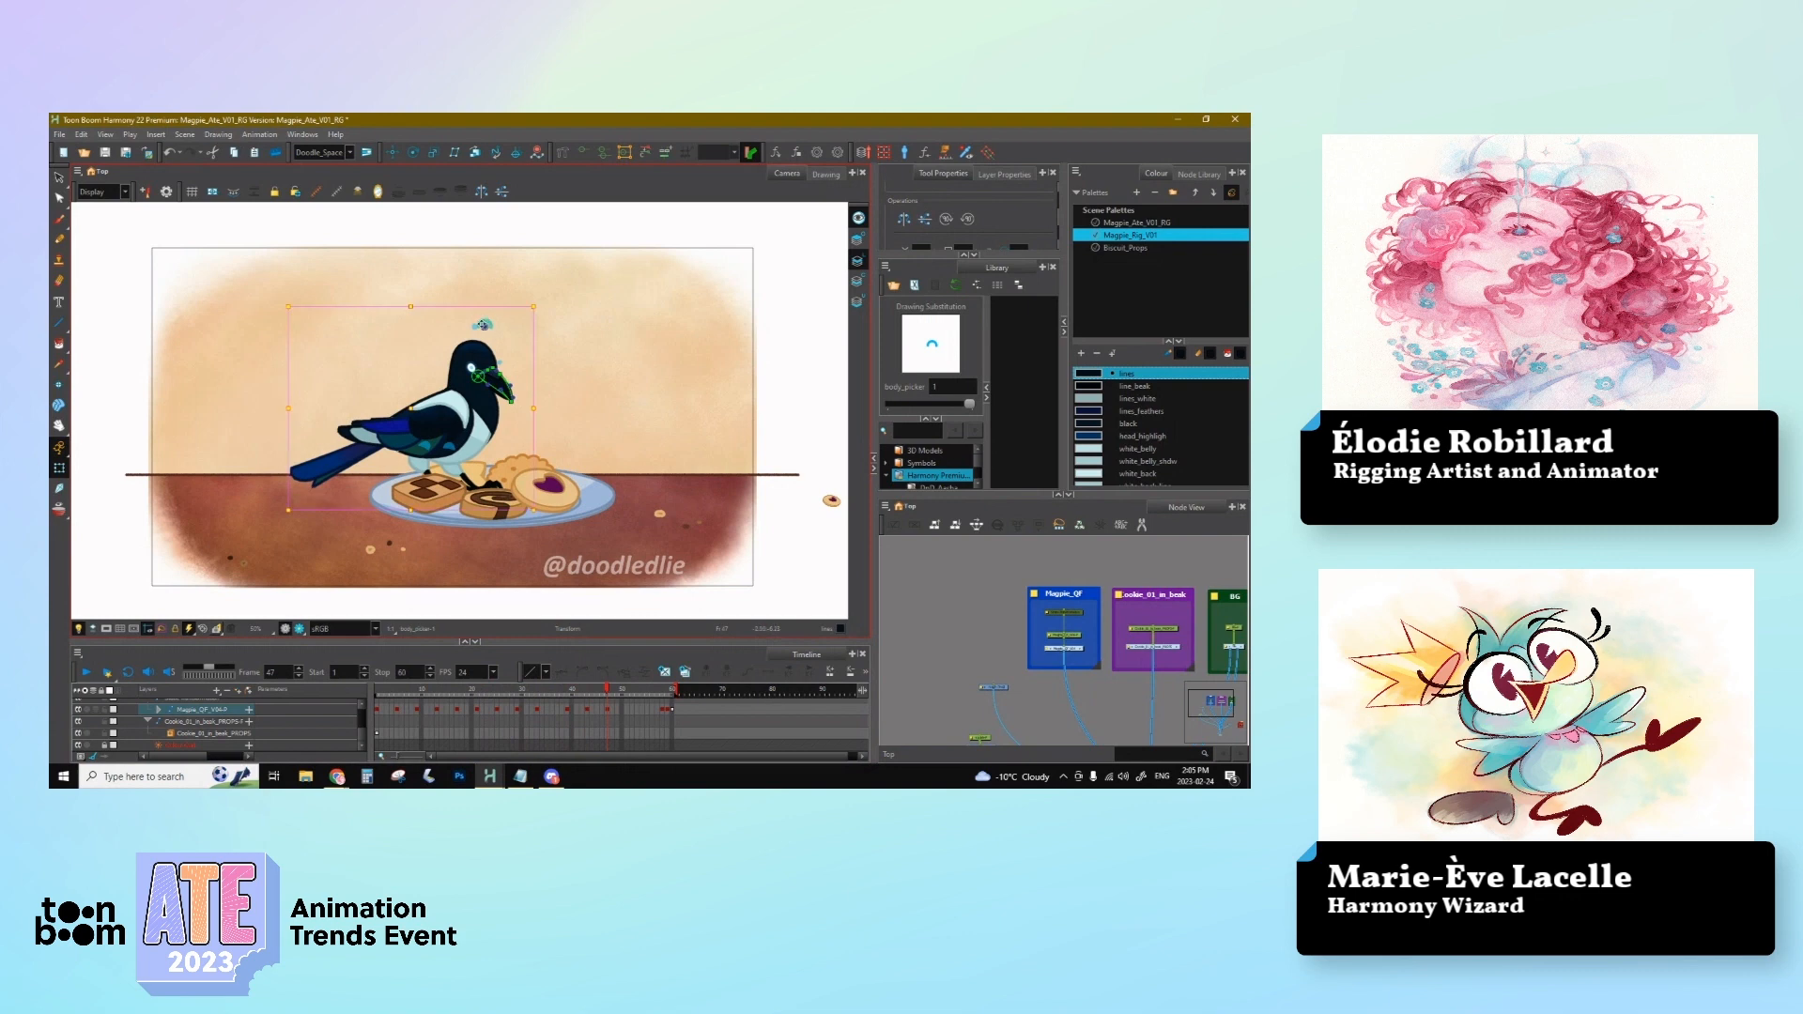
{"action": "left_click", "coordinate": [472, 324]}
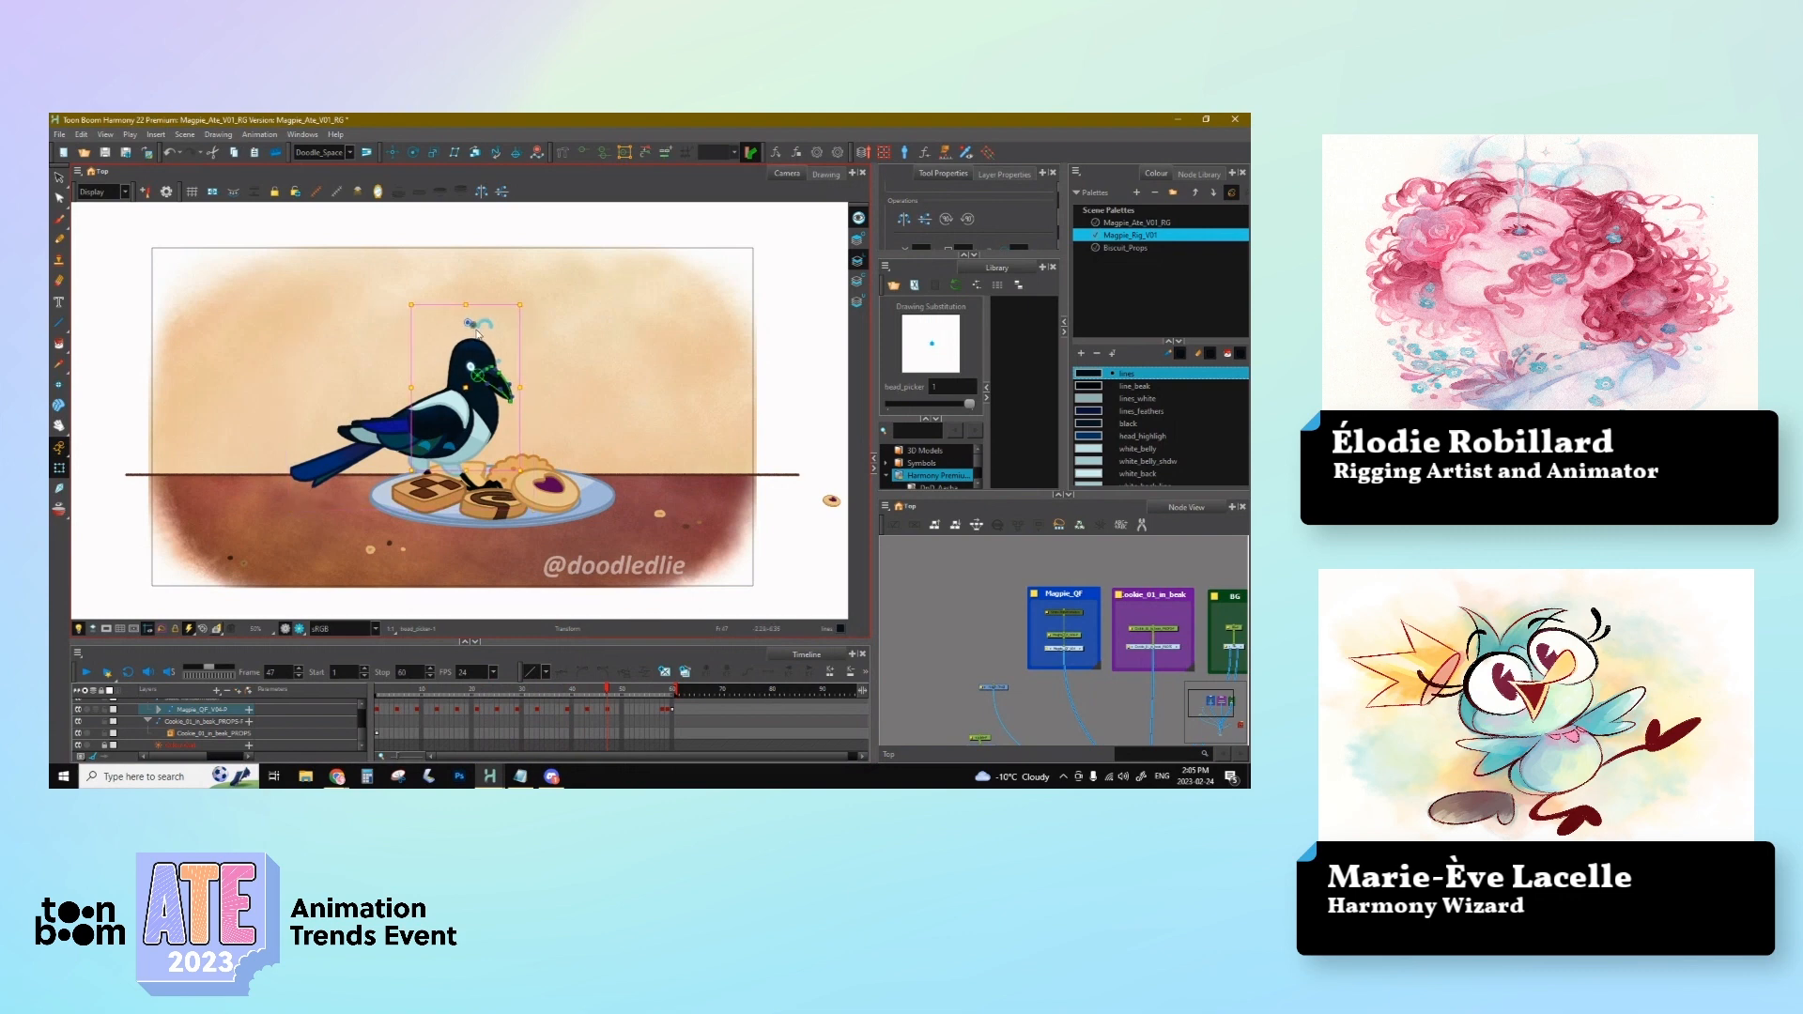
{"action": "left_click_drag", "start_coordinate": [606, 694], "coordinate": [589, 697]}
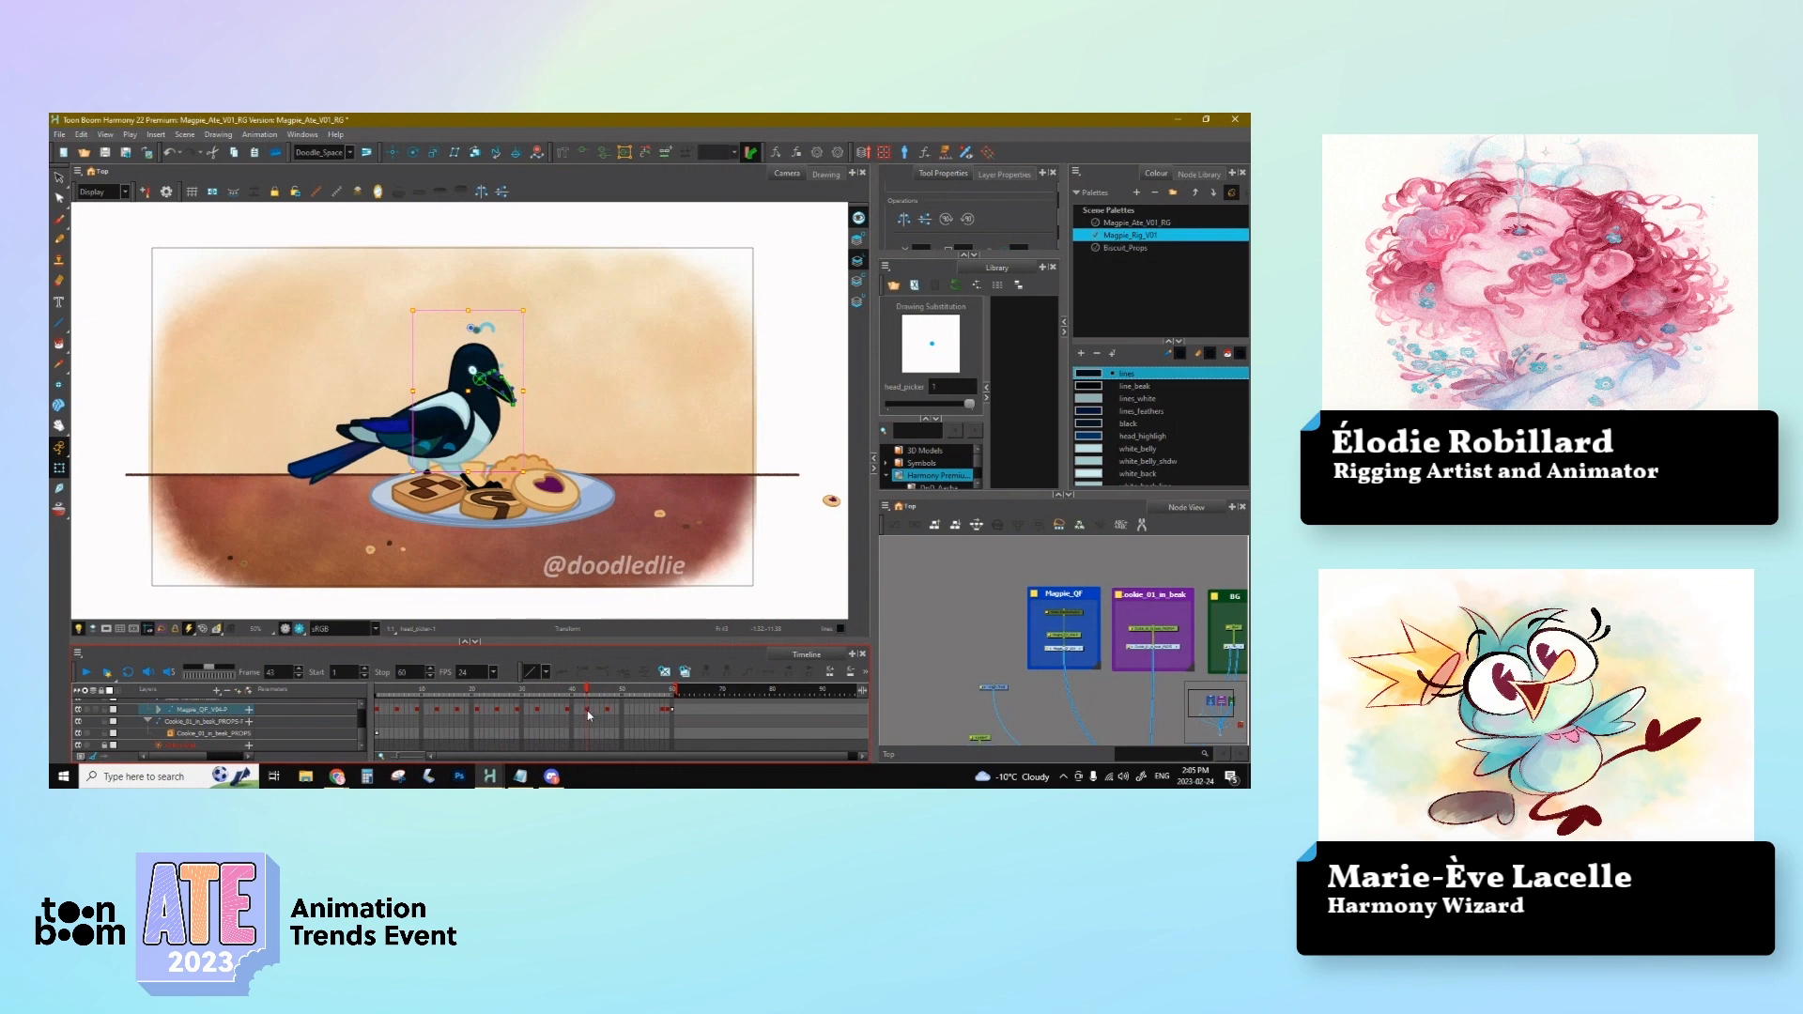
{"action": "mouse_move", "coordinate": [584, 688]}
{"action": "left_mouse_down"}
{"action": "mouse_move", "coordinate": [552, 699]}
{"action": "mouse_move", "coordinate": [582, 721]}
{"action": "left_mouse_up"}
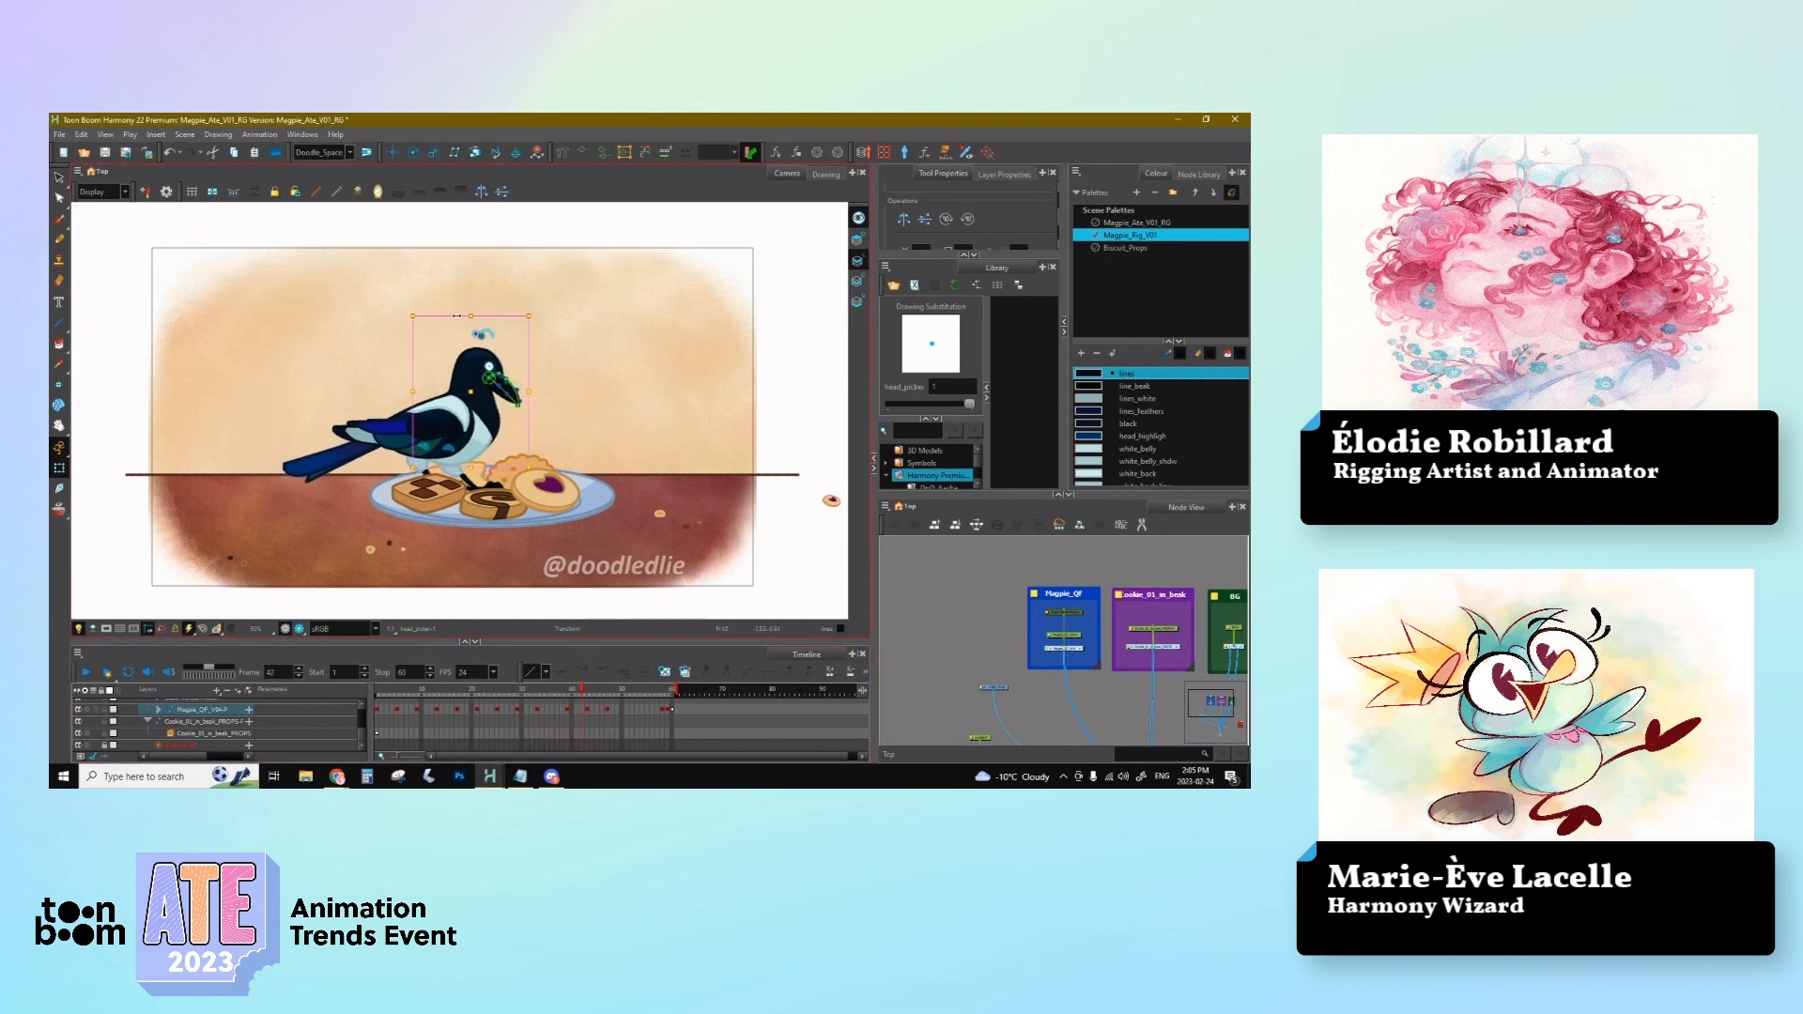
{"action": "key", "text": "apostrophe"}
{"action": "key", "text": "apostrophe"}
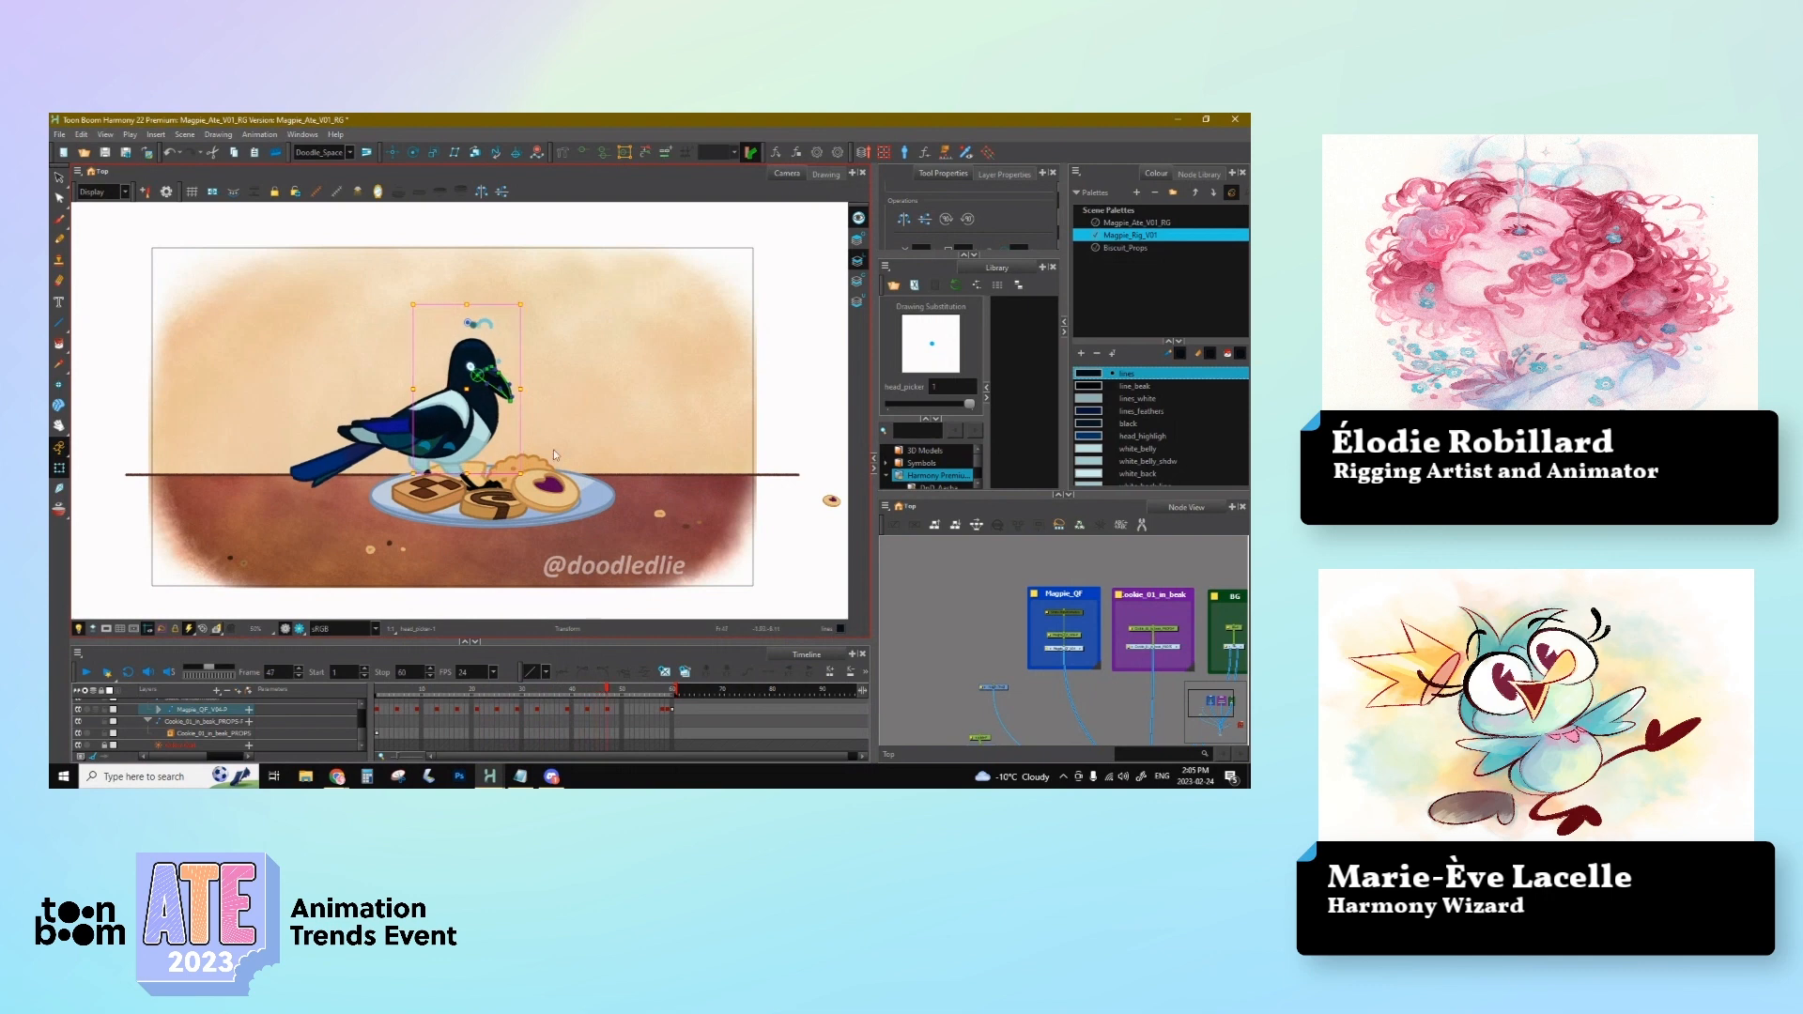
Step: Try a further adjustment of the magpie's body at frame 47, and undo it
{"action": "left_click", "coordinate": [490, 326]}
{"action": "left_click", "coordinate": [489, 326]}
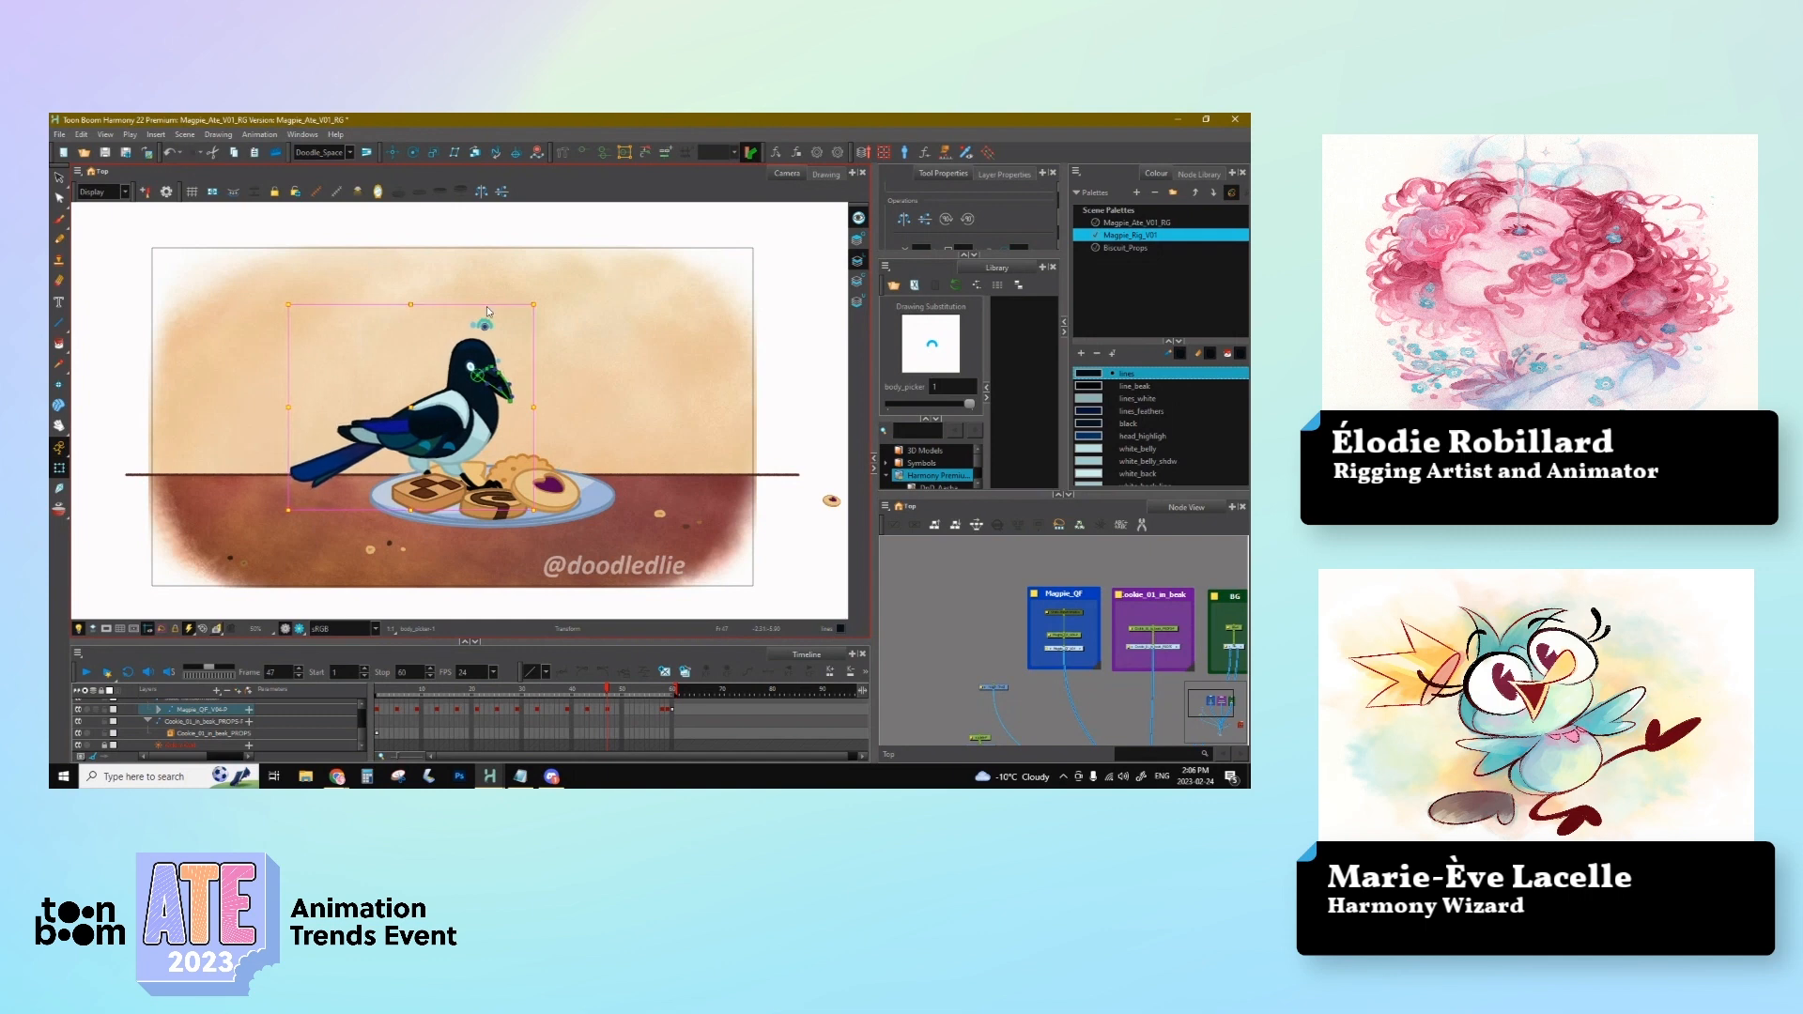
{"action": "key", "text": "ctrl+z"}
Step: Select the magpie's head controls at frame 47 and step through the neighbouring frames to check the head's motion
{"action": "left_click", "coordinate": [492, 351]}
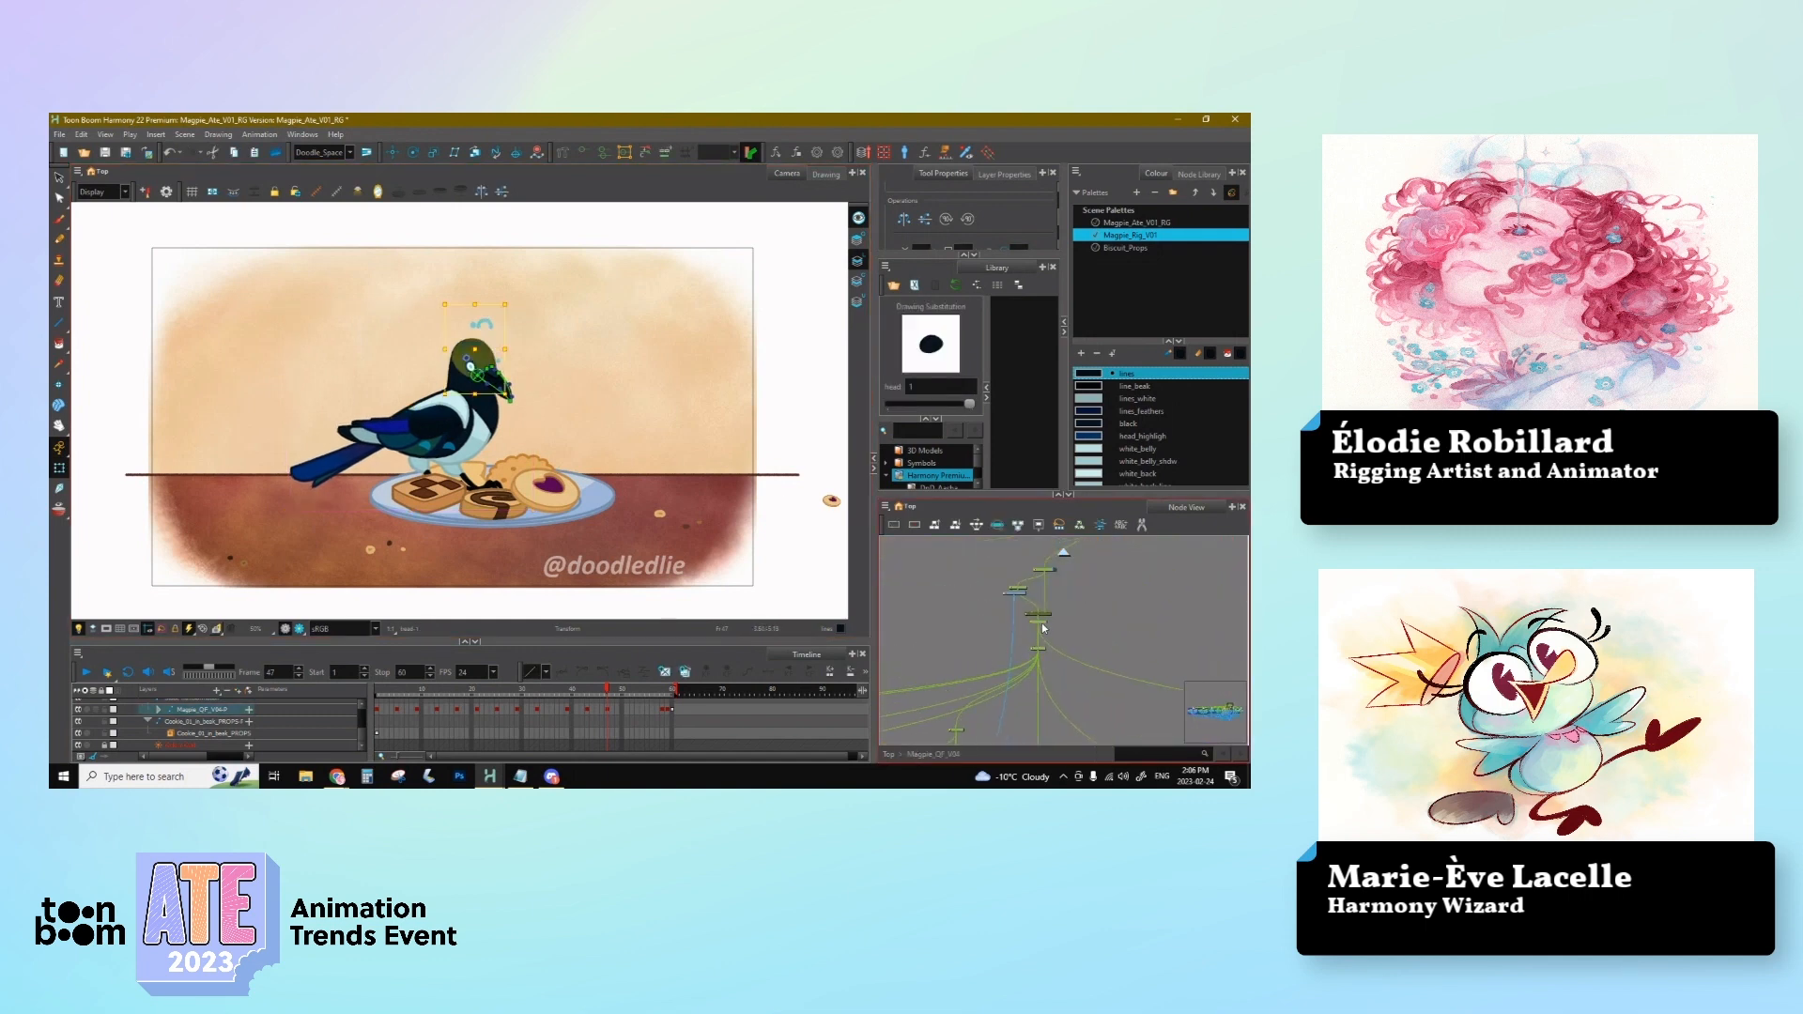
{"action": "key", "text": "b"}
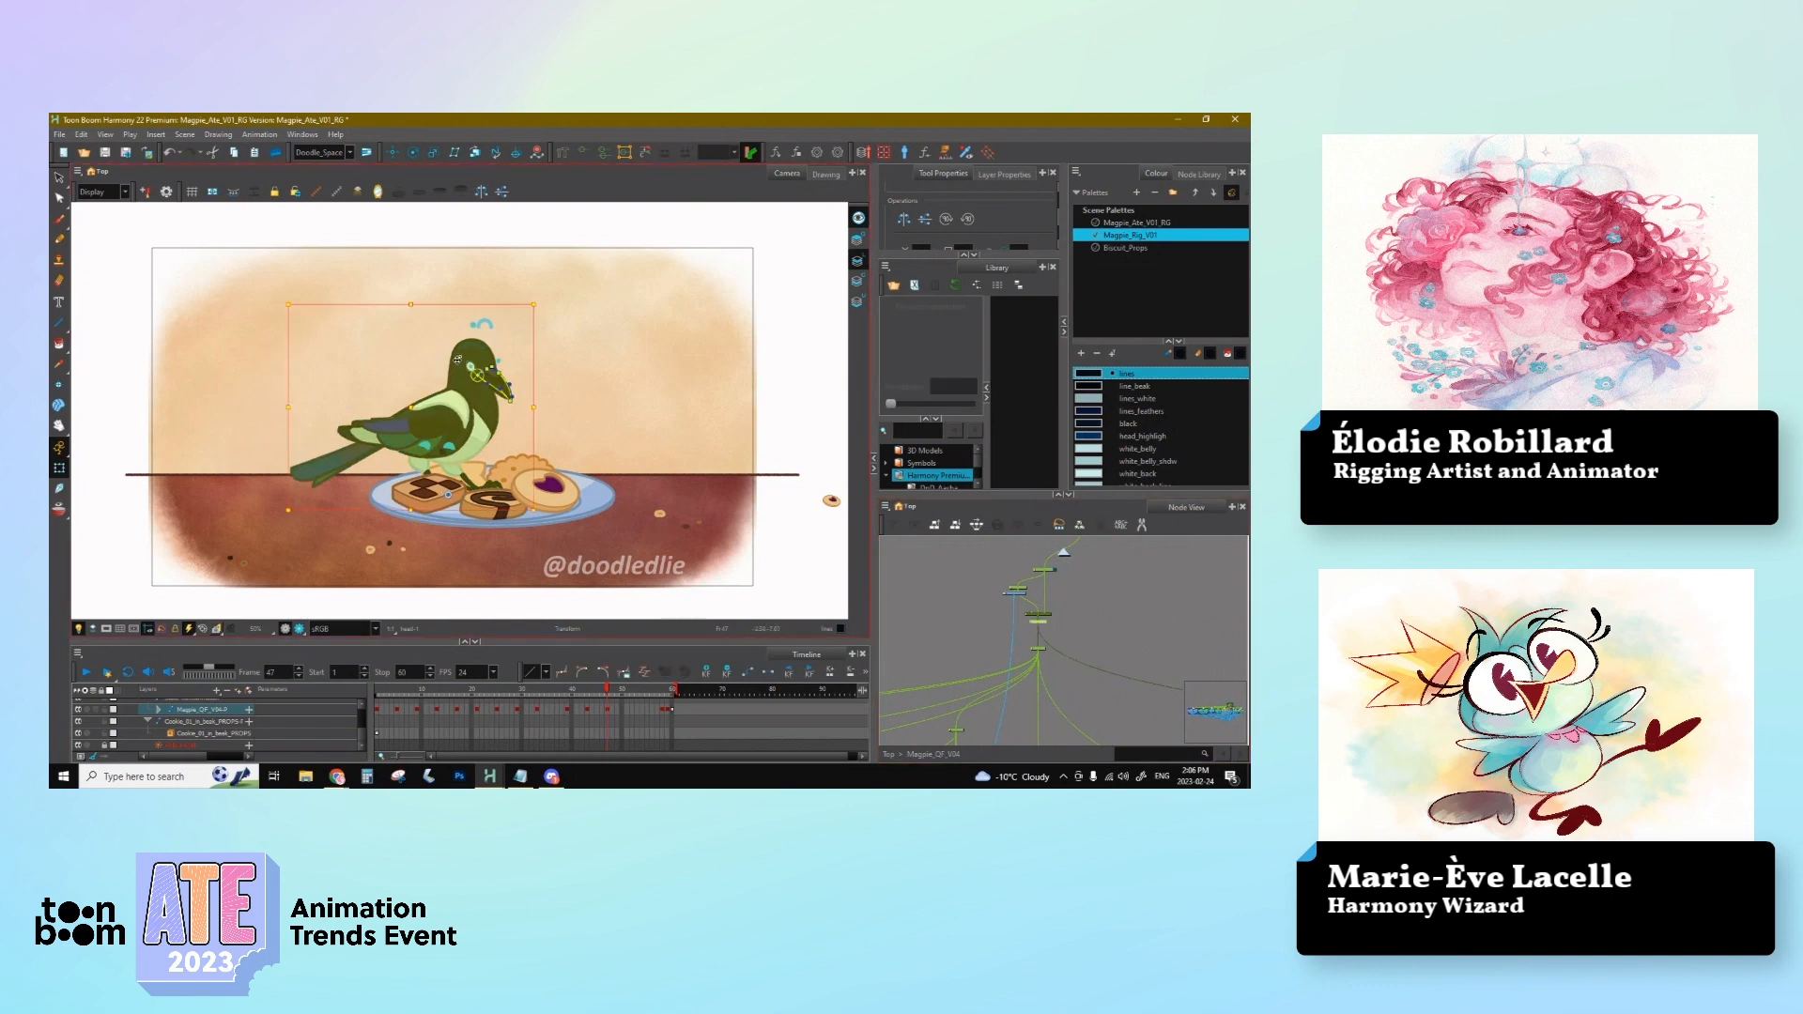
{"action": "left_click", "coordinate": [449, 305]}
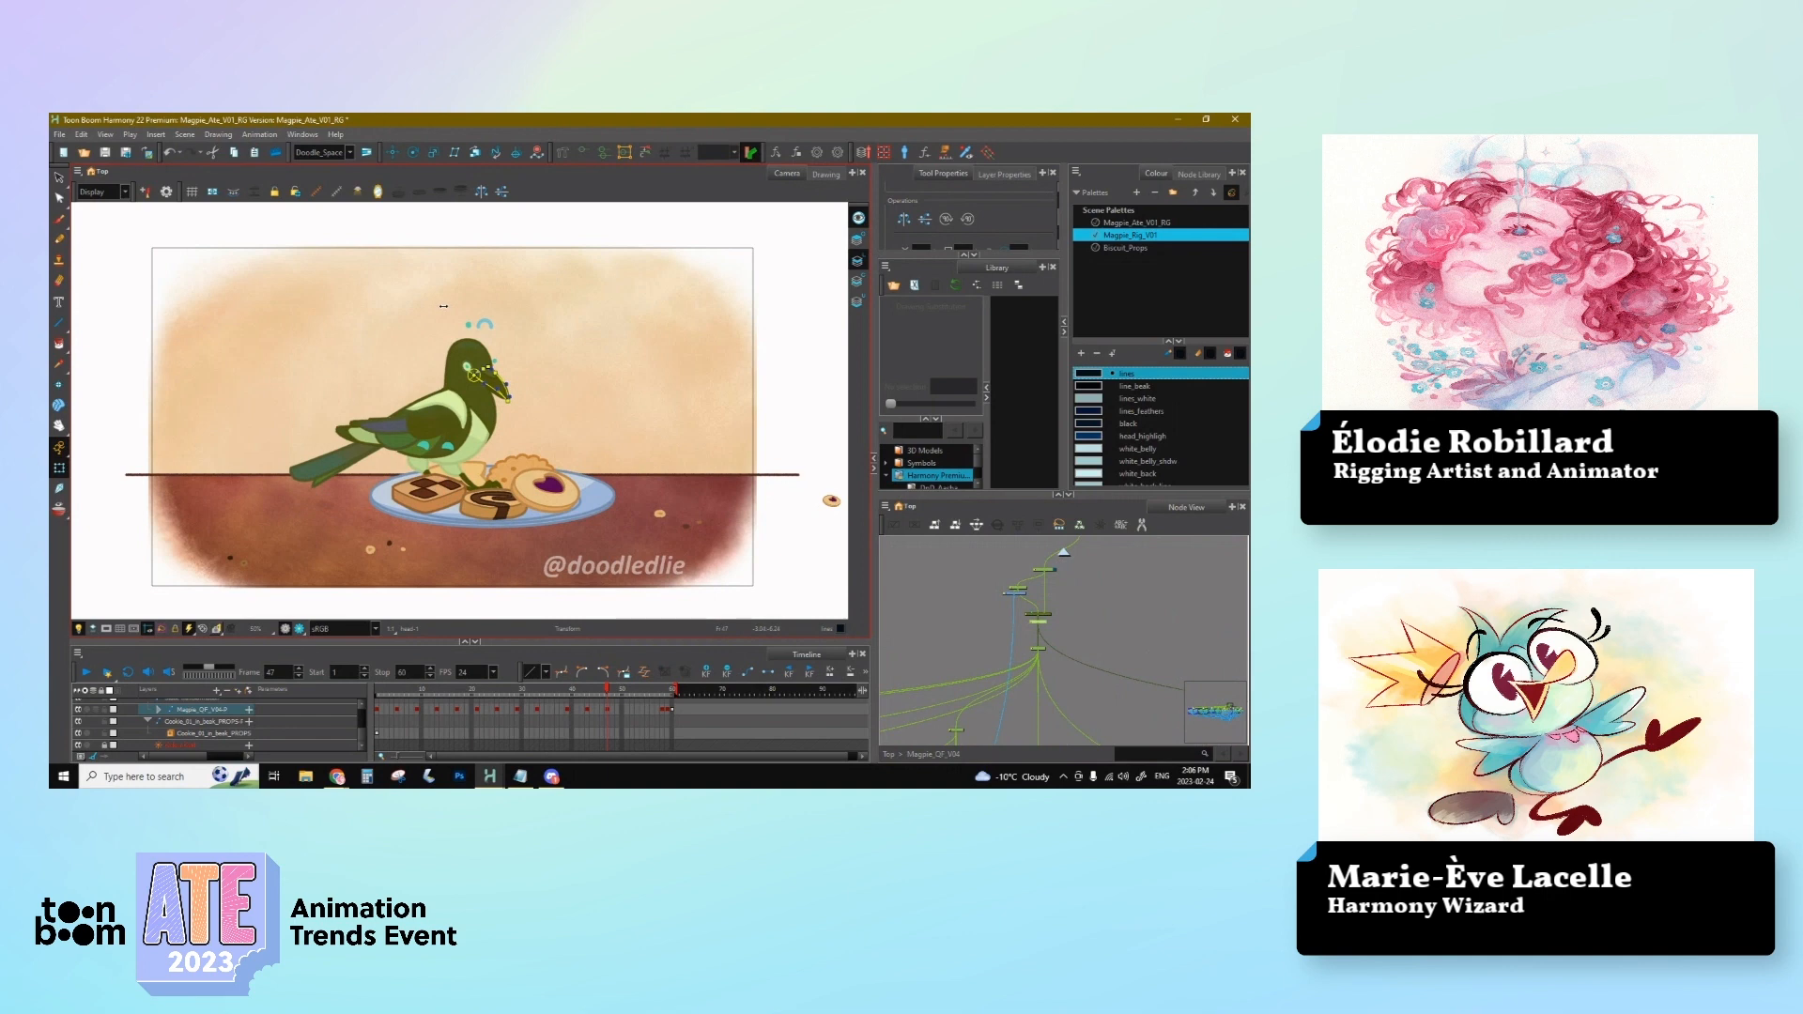
{"action": "left_click", "coordinate": [447, 322]}
{"action": "left_click", "coordinate": [468, 326]}
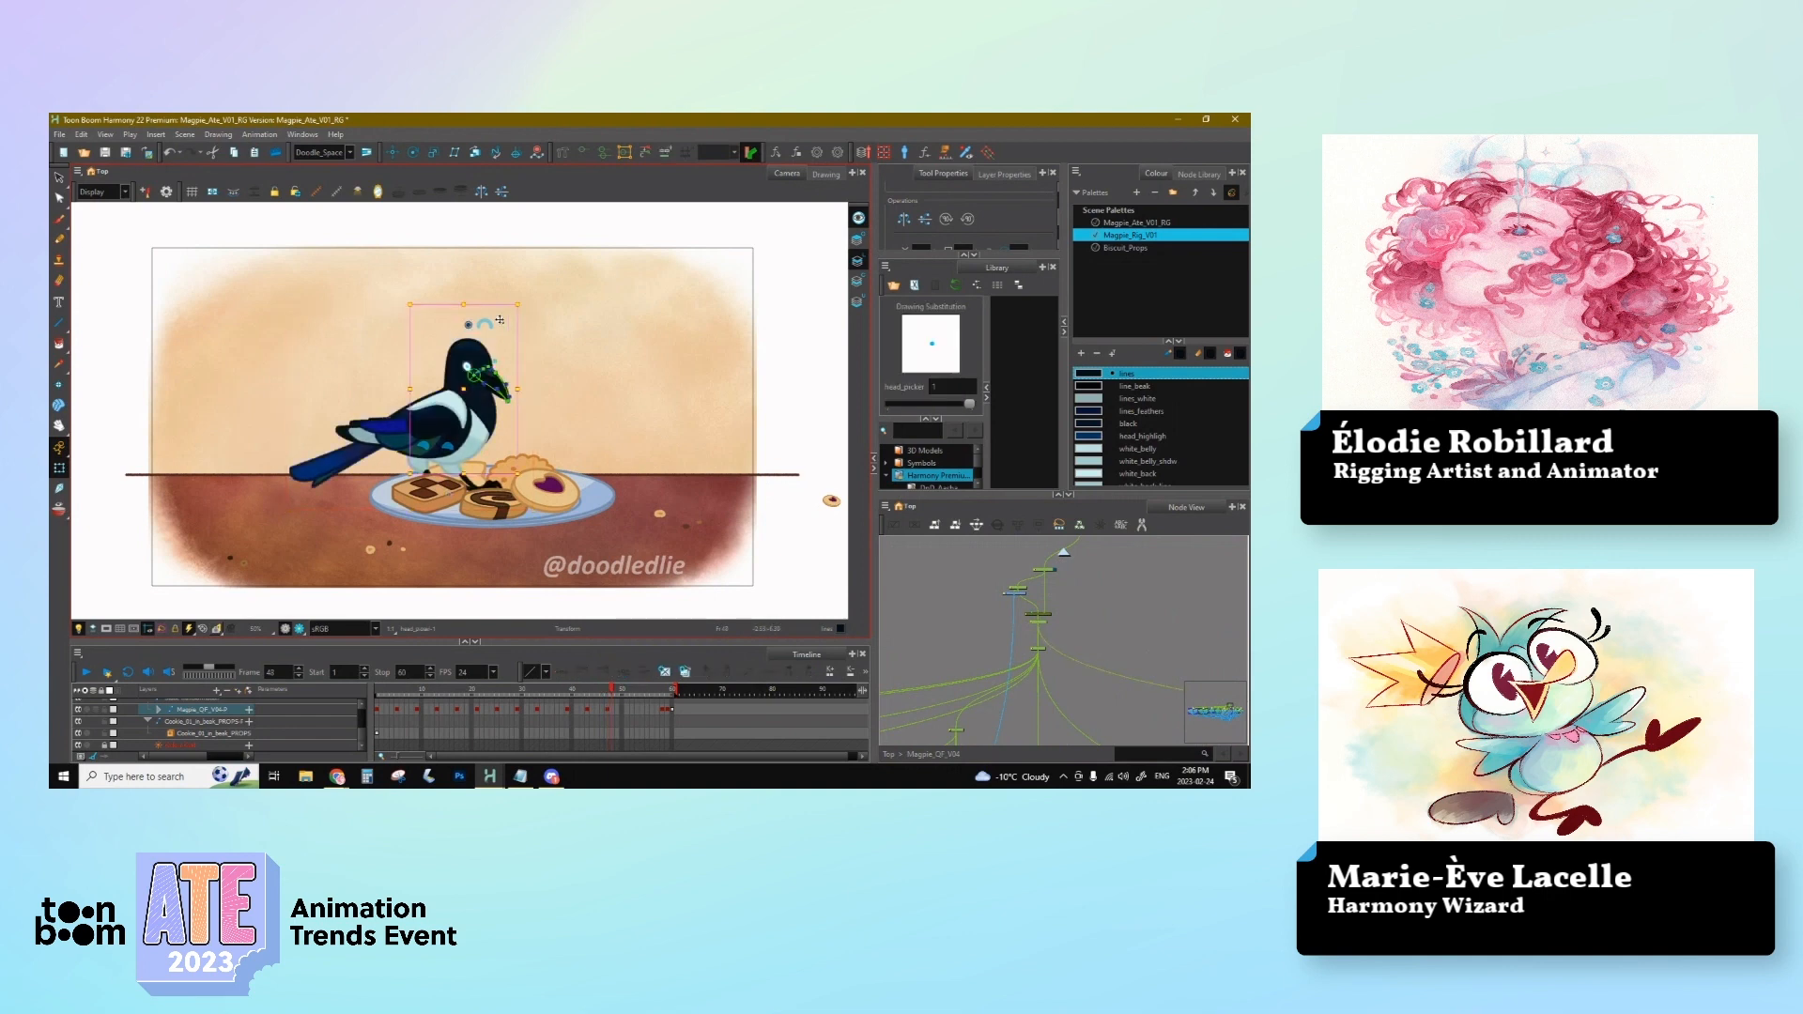
{"action": "key", "text": "Right"}
{"action": "key", "text": "Right"}
{"action": "key", "text": "Right"}
{"action": "left_click", "coordinate": [606, 709]}
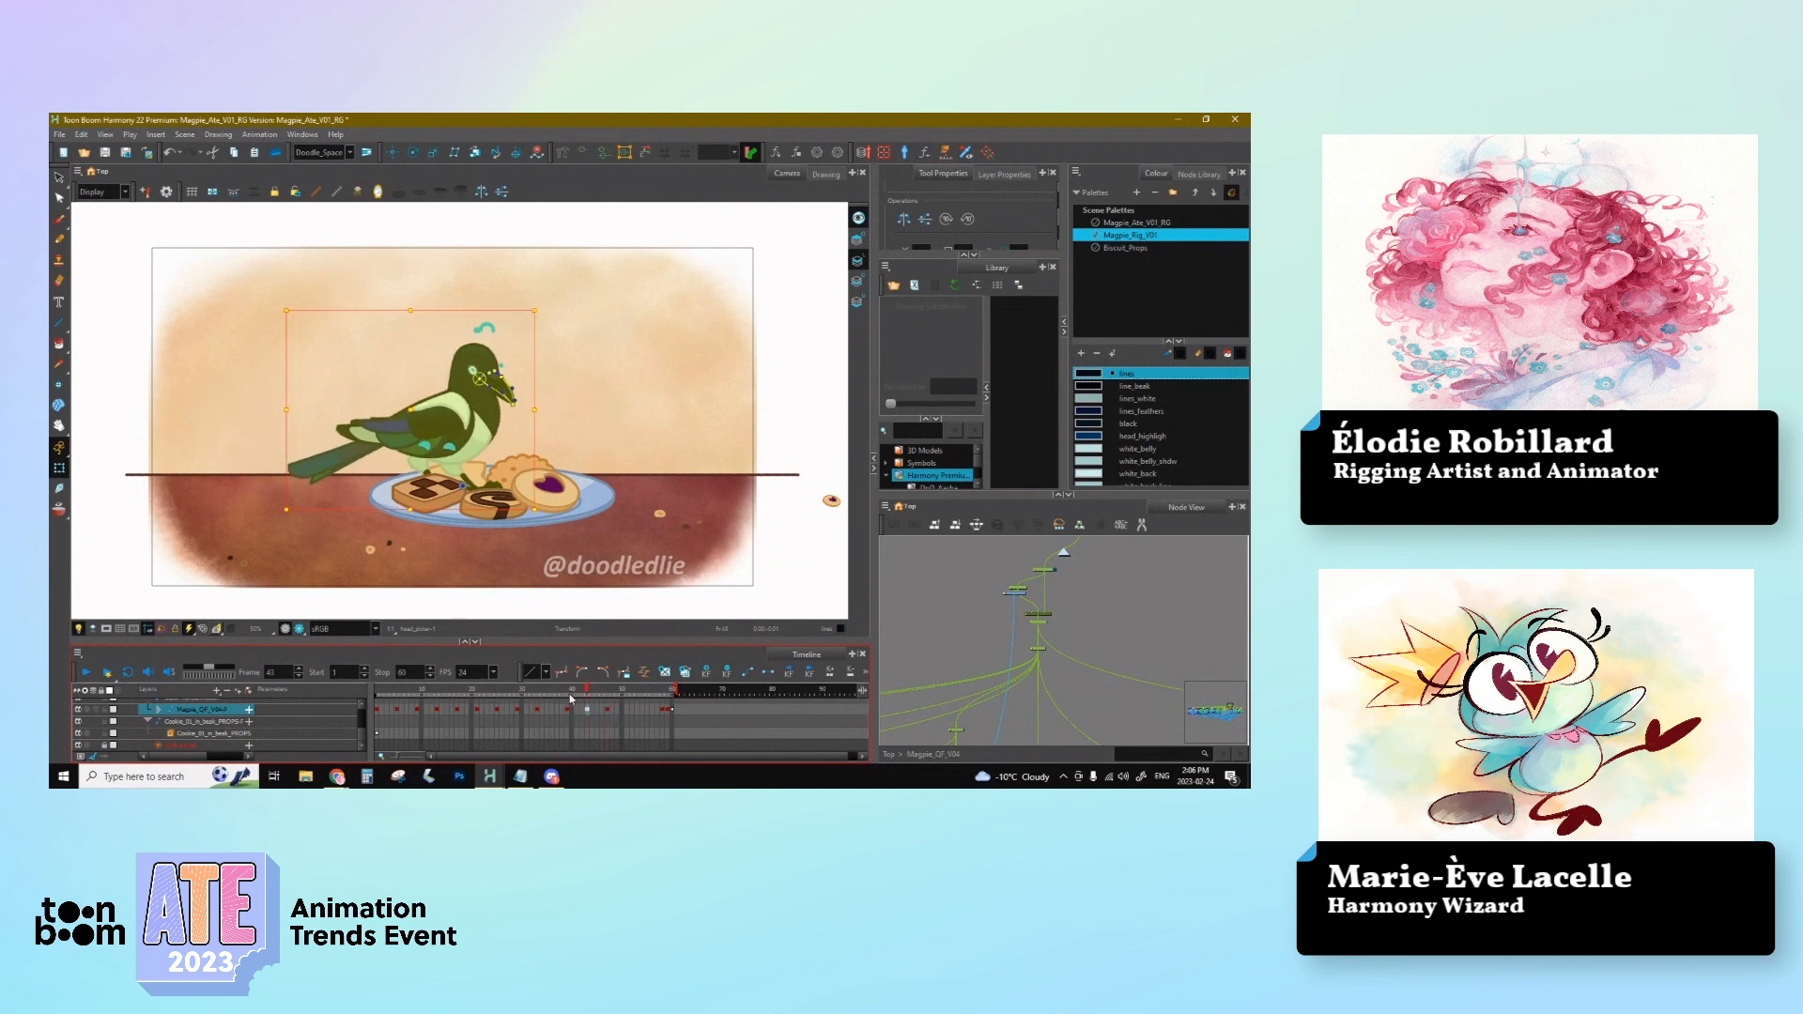
Step: Lower the magpie's head slightly at frame 43 and compare the pose with the keys at frames 39 and 47
{"action": "mouse_move", "coordinate": [606, 702]}
{"action": "left_mouse_down"}
{"action": "mouse_move", "coordinate": [569, 706]}
{"action": "mouse_move", "coordinate": [589, 706]}
{"action": "left_mouse_up"}
{"action": "left_click", "coordinate": [485, 328]}
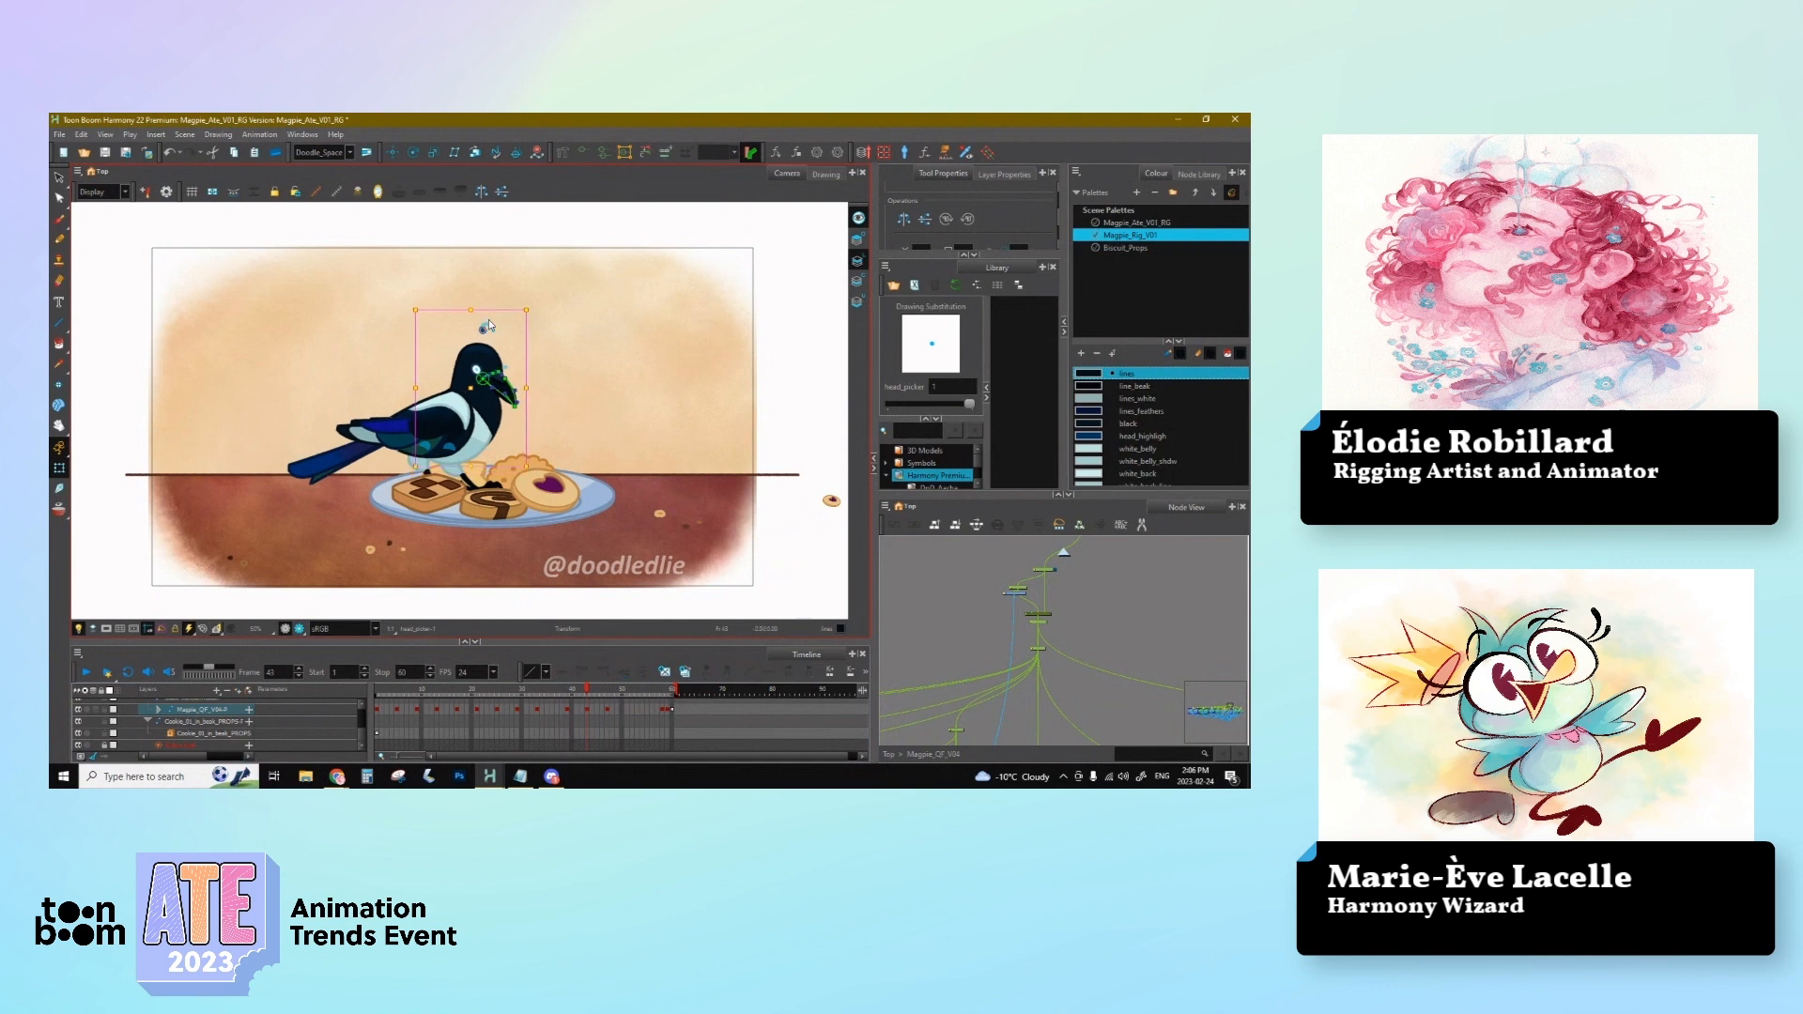
{"action": "key", "text": "comma"}
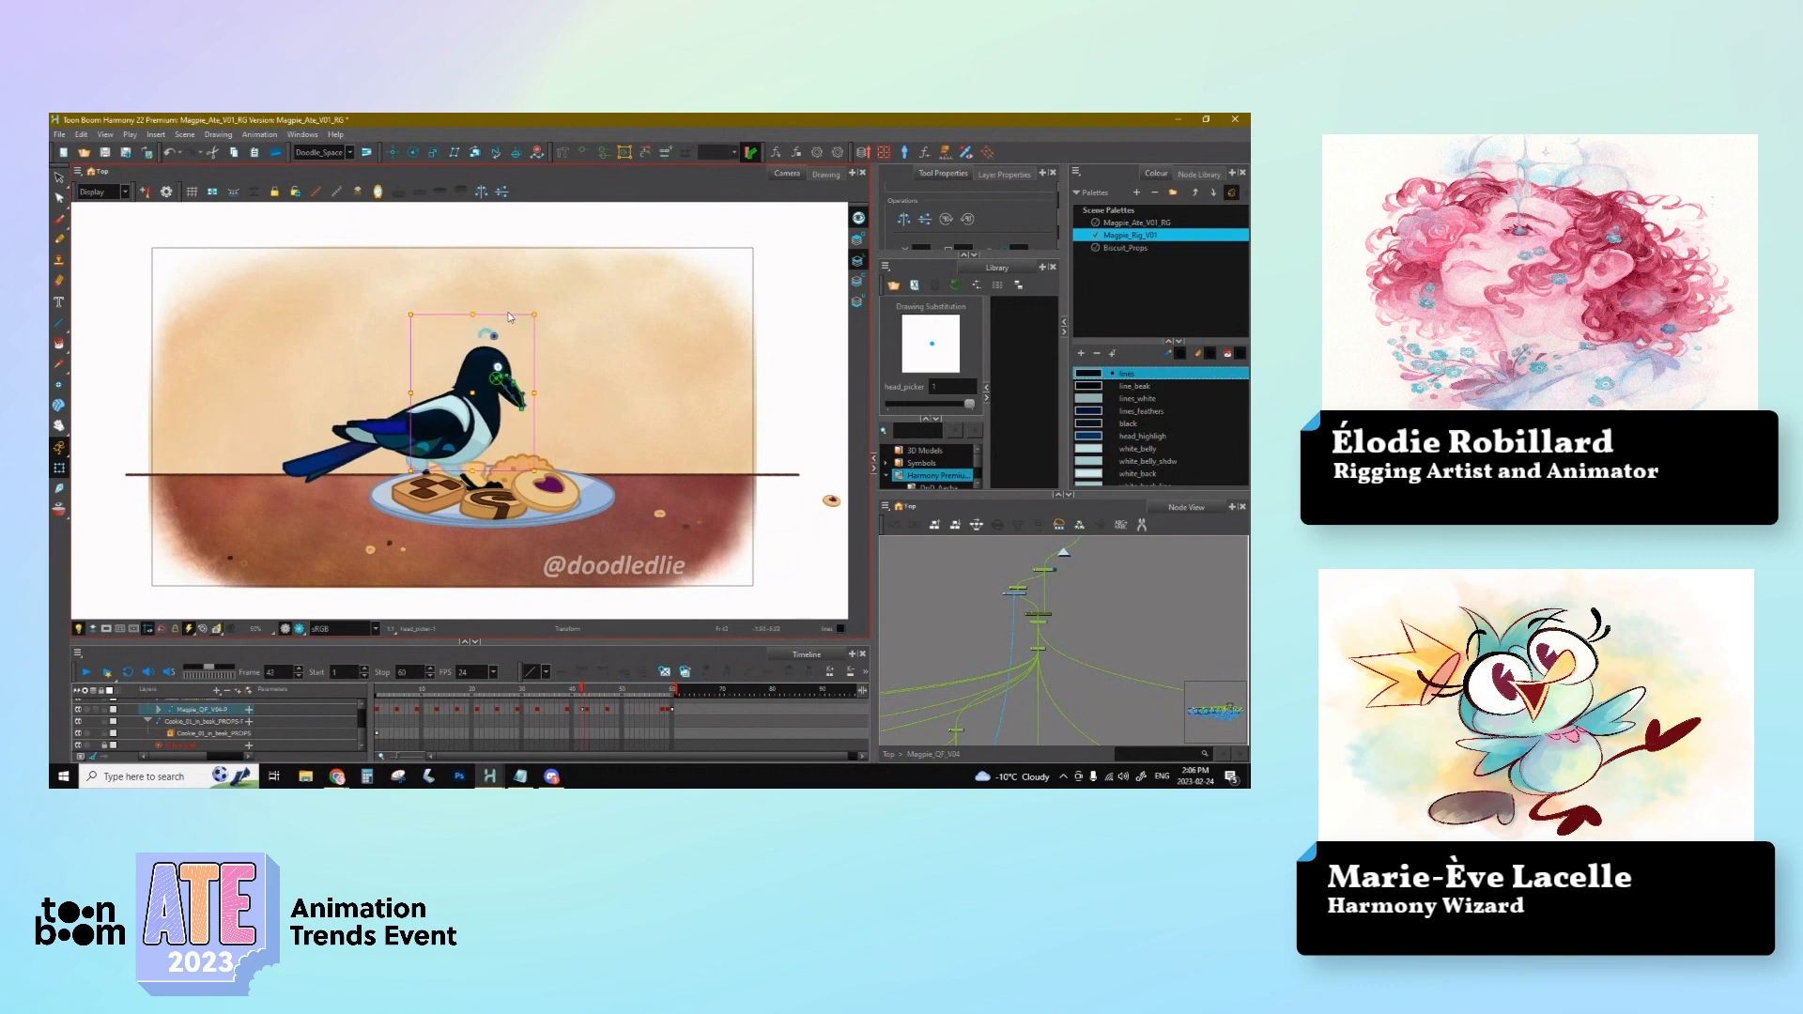
{"action": "left_click", "coordinate": [956, 575]}
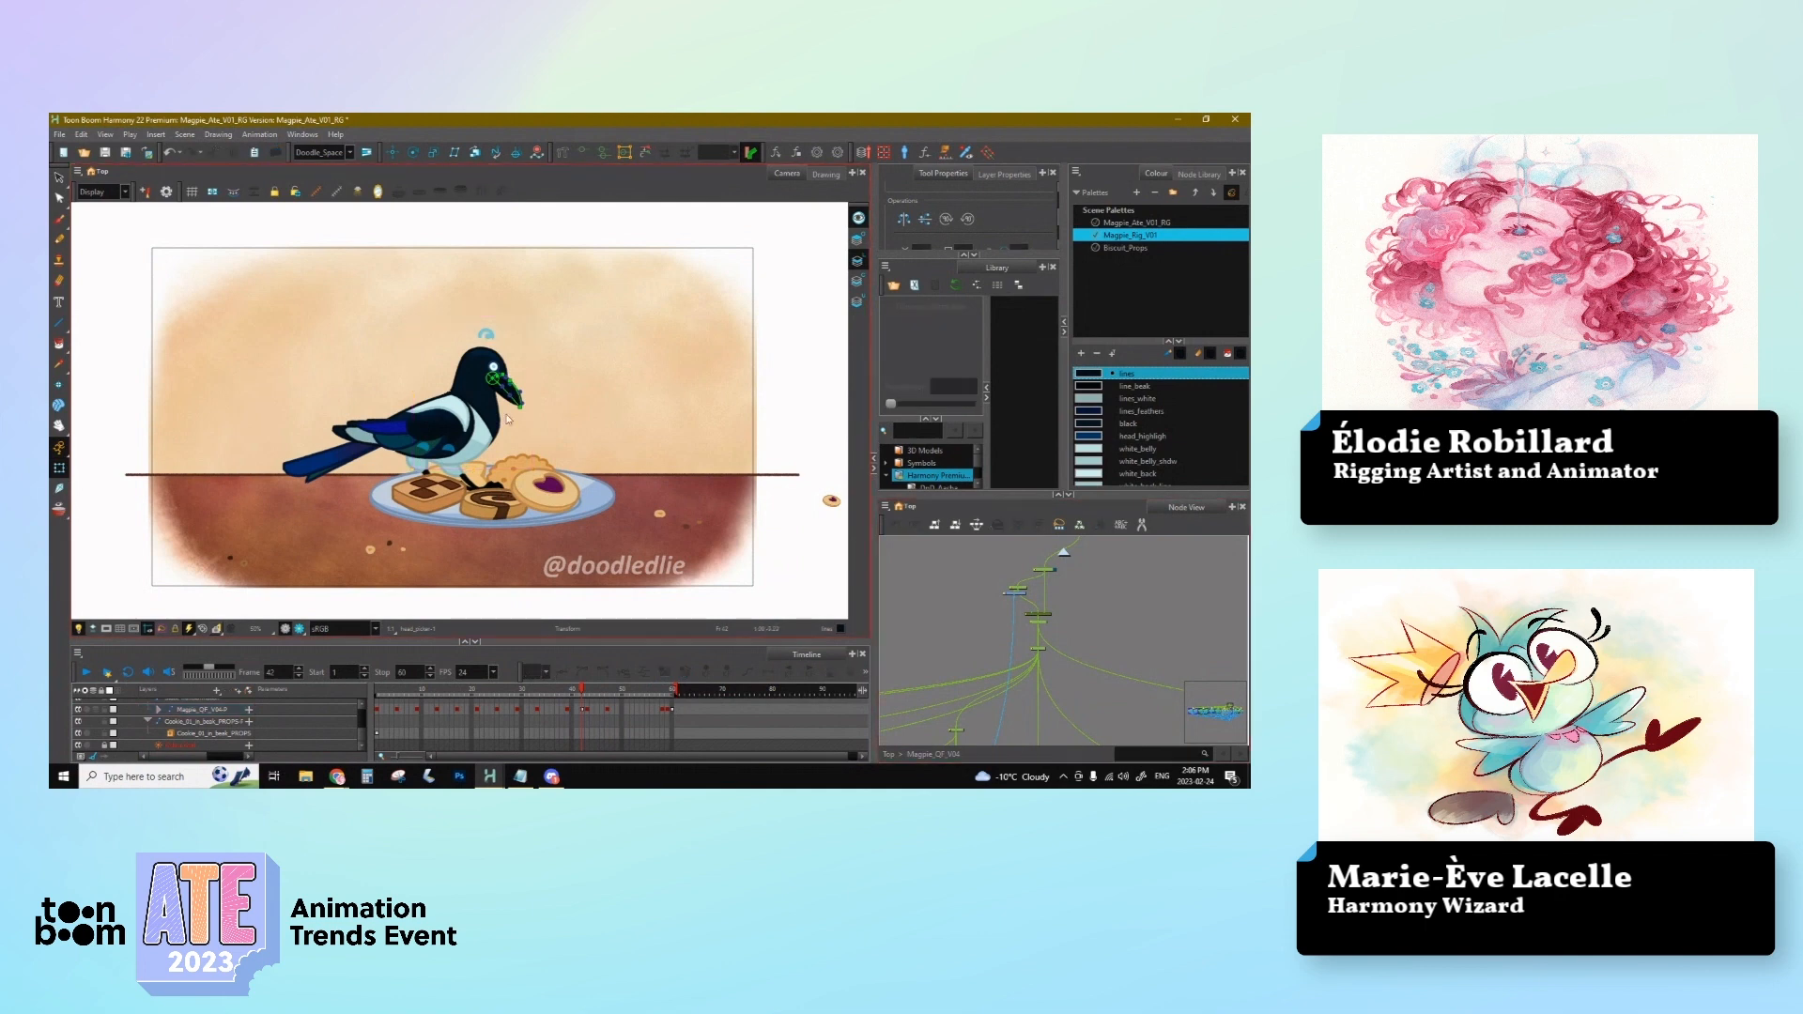
{"action": "key", "text": "comma"}
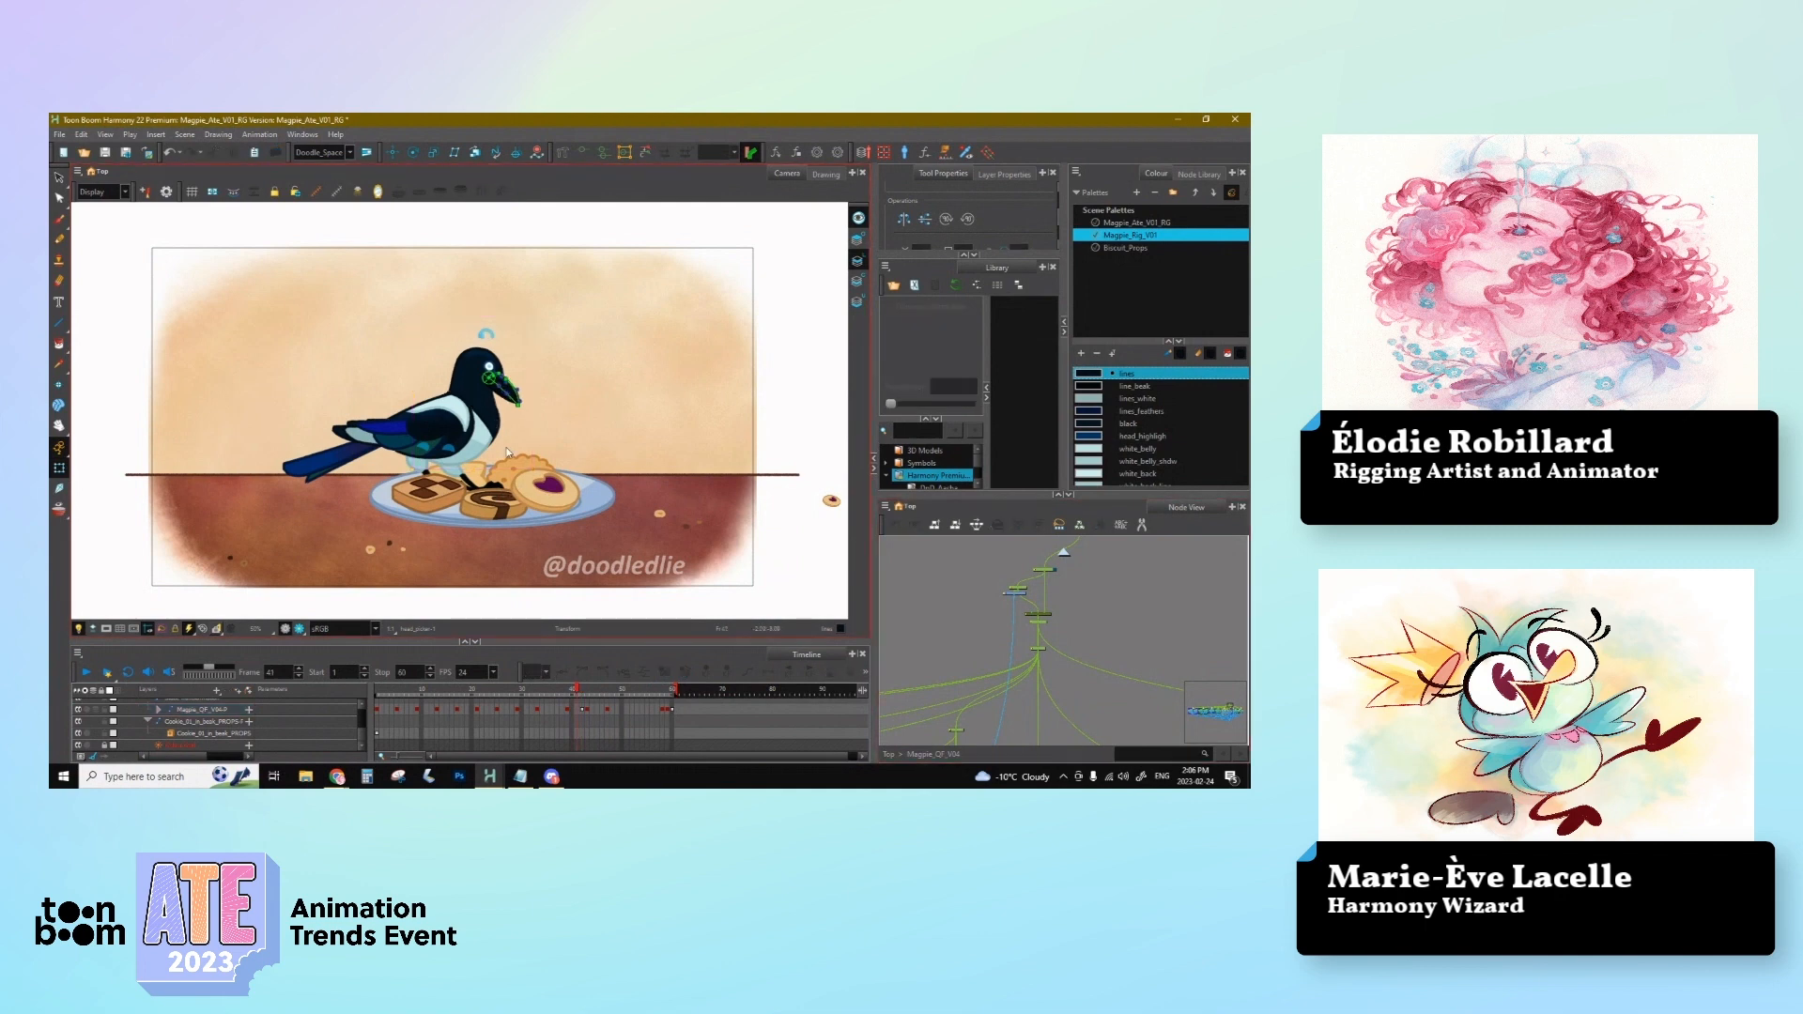
{"action": "left_click", "coordinate": [583, 710]}
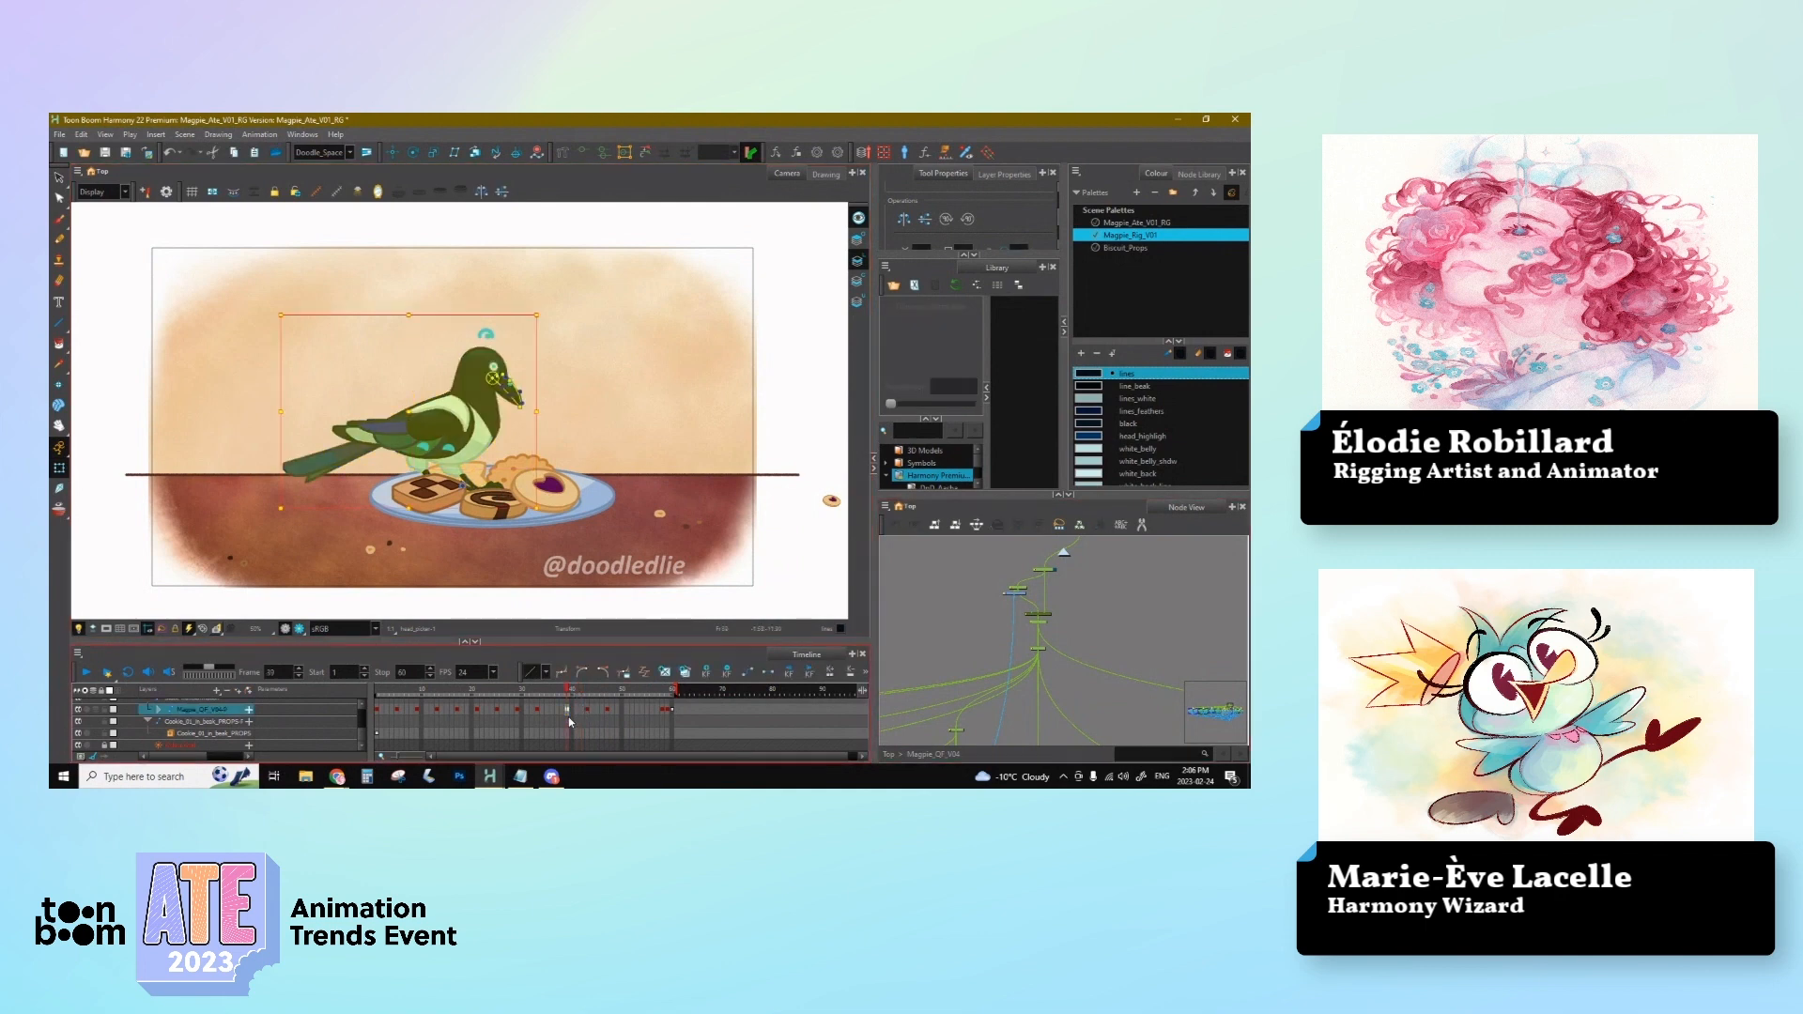
{"action": "key", "text": "comma"}
{"action": "key", "text": "period"}
{"action": "key", "text": "period"}
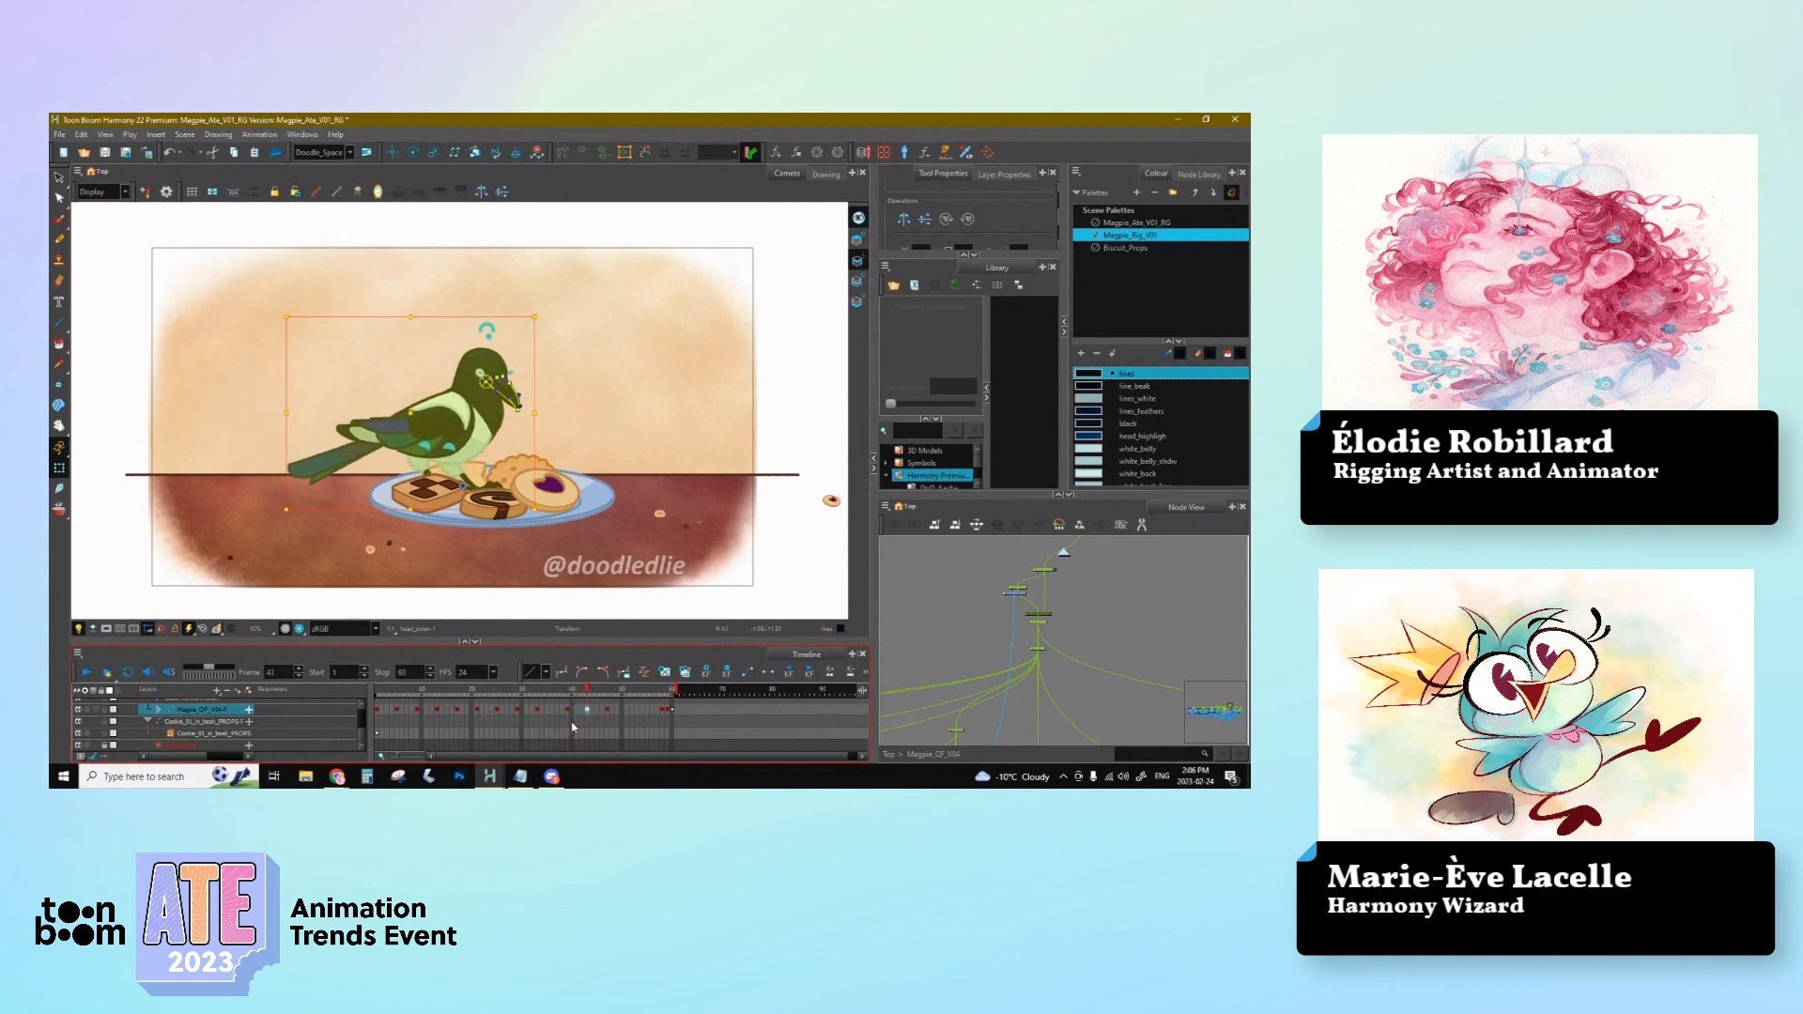
{"action": "key", "text": "comma"}
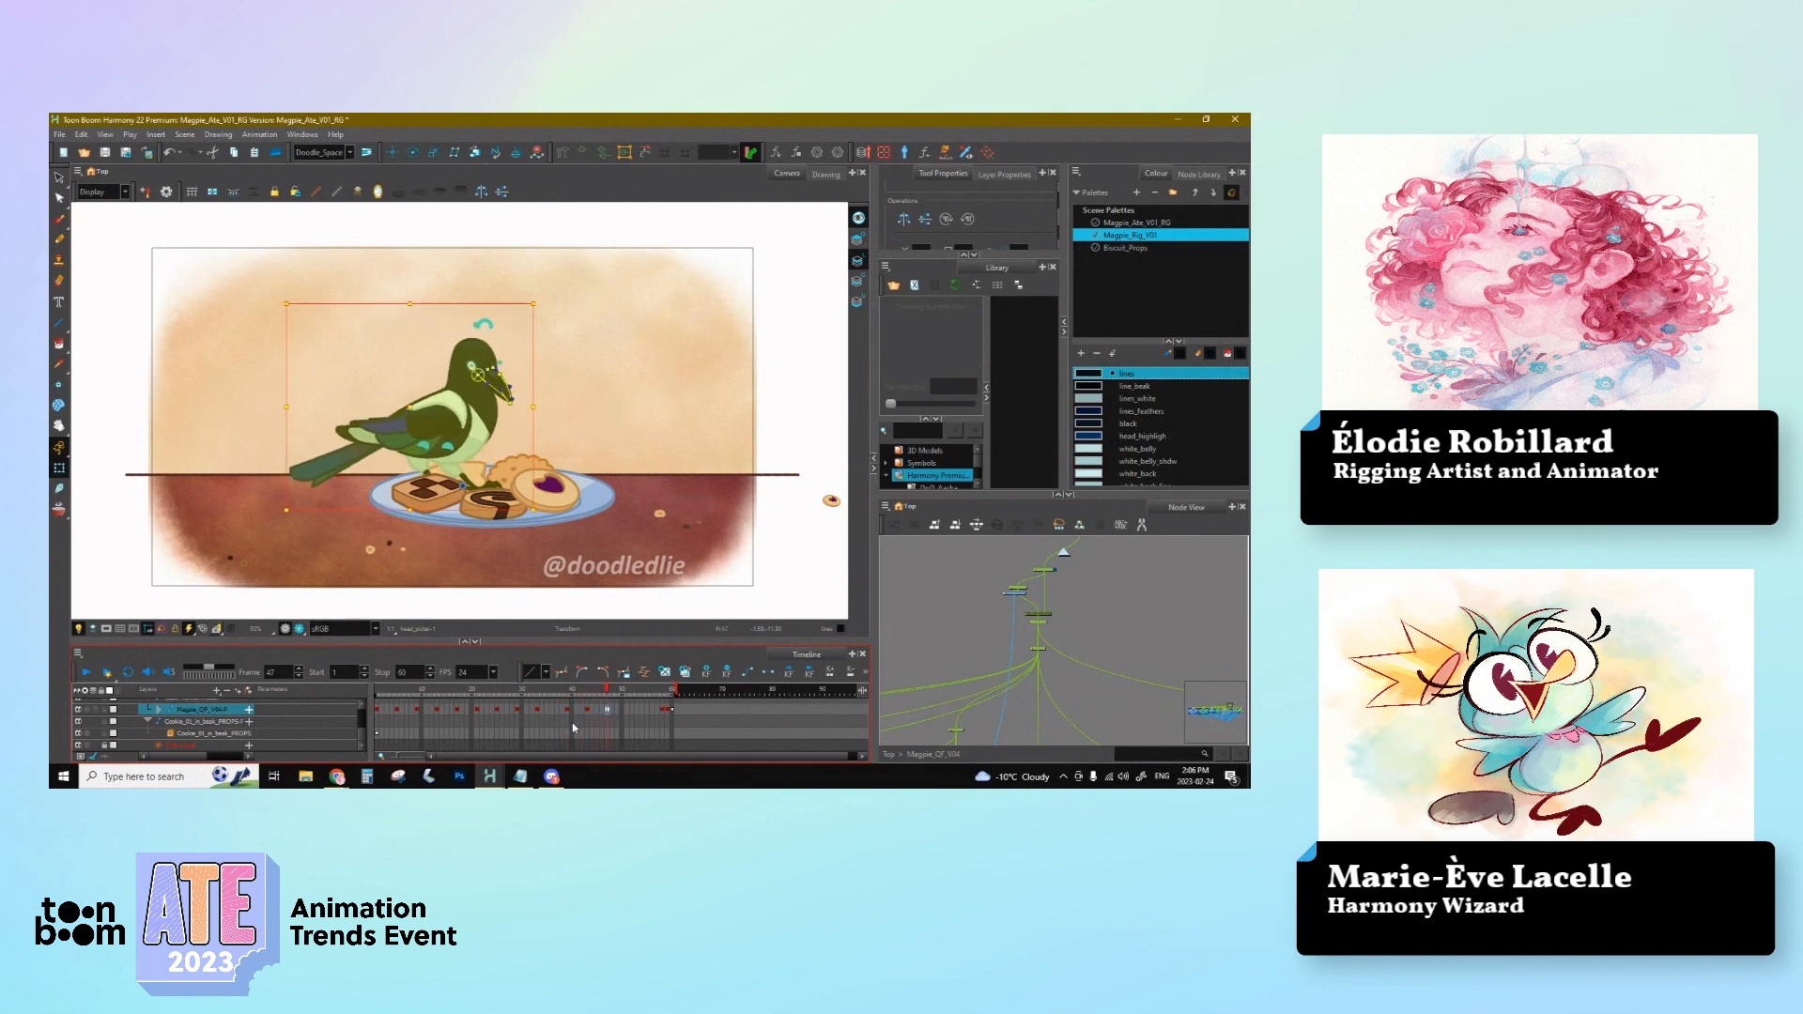
Step: Adjust the magpie's beak slightly at frame 39 and check it against the pose at frame 43
{"action": "left_click", "coordinate": [568, 711]}
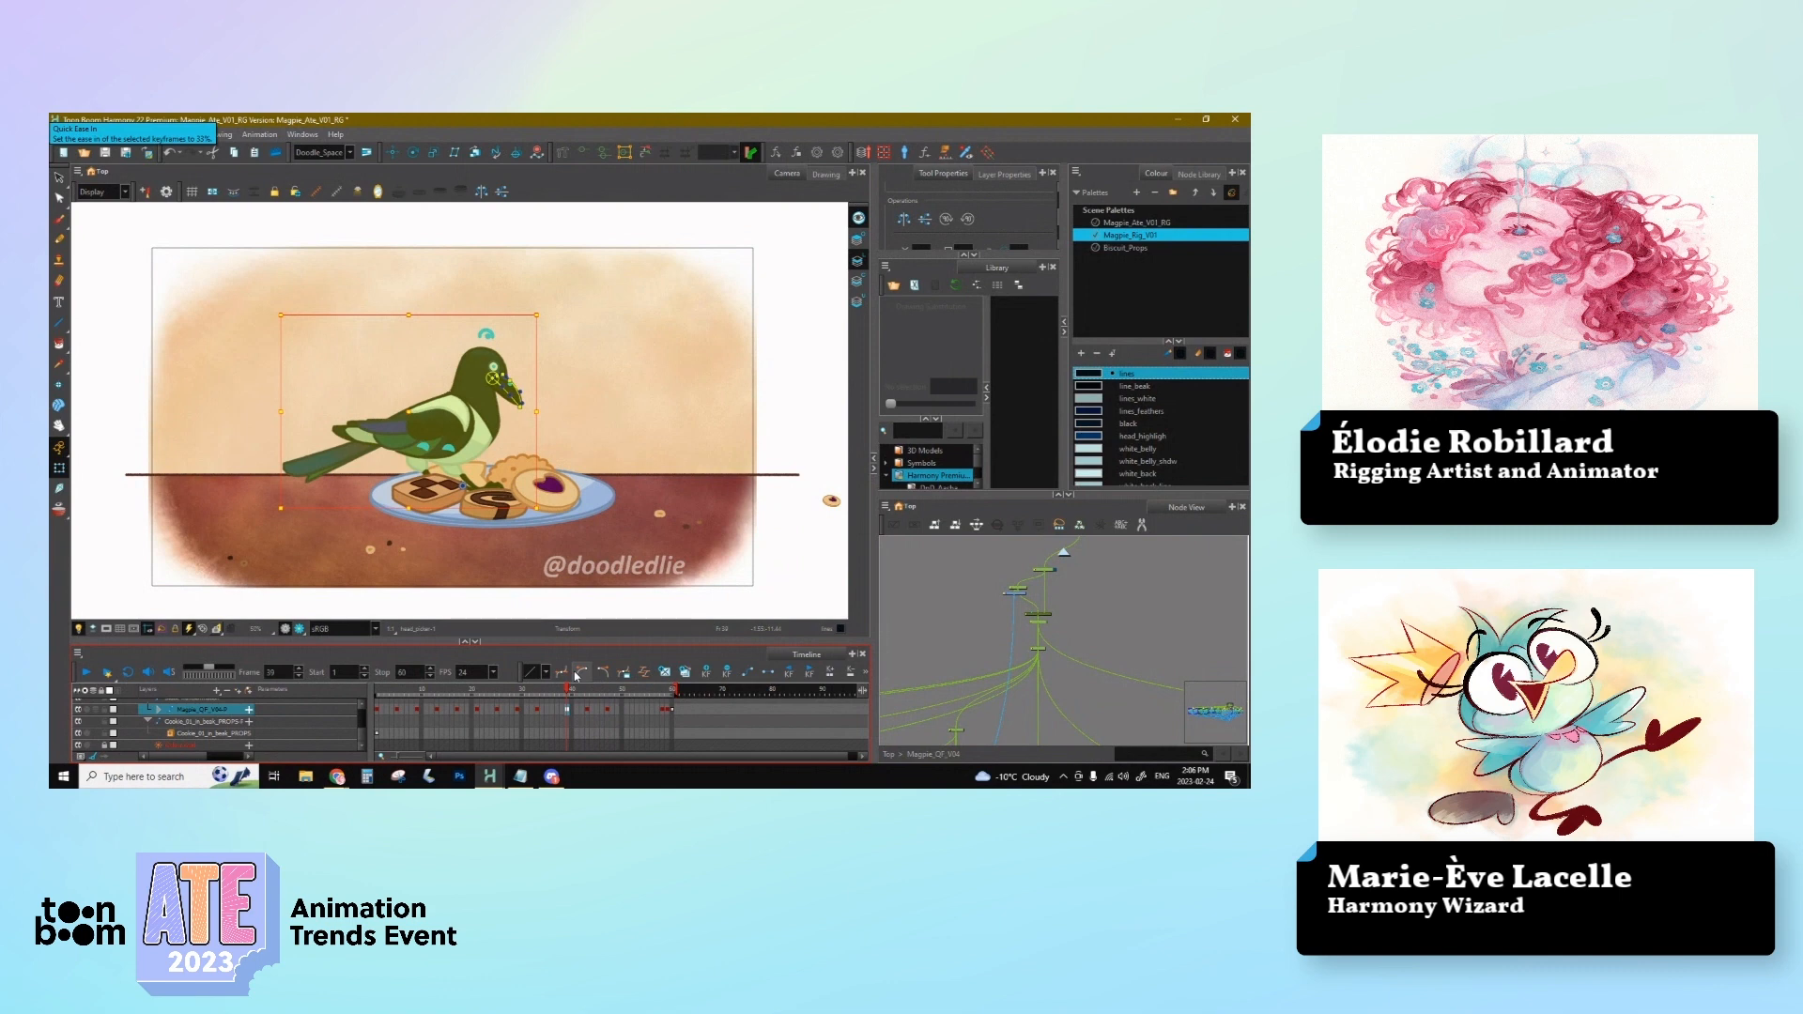
{"action": "left_click", "coordinate": [485, 422]}
{"action": "left_click_drag", "start_coordinate": [528, 381], "coordinate": [521, 388]}
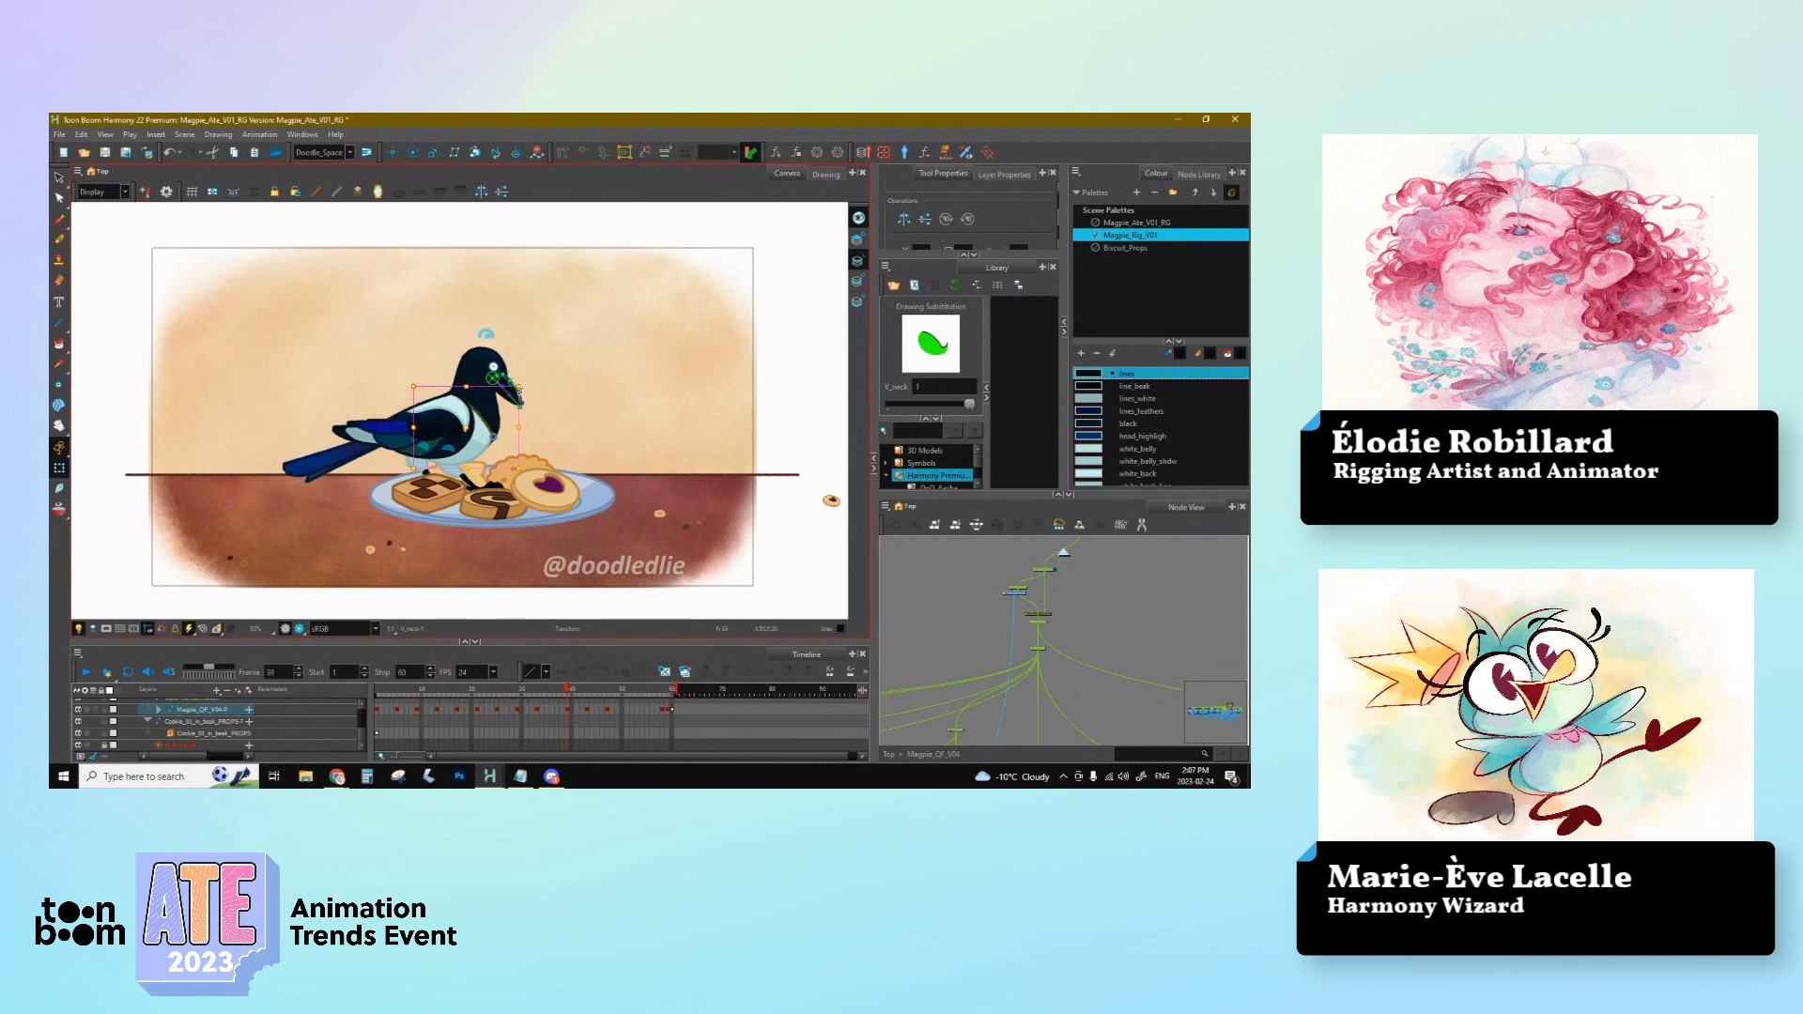
{"action": "key", "text": "period"}
{"action": "key", "text": "period"}
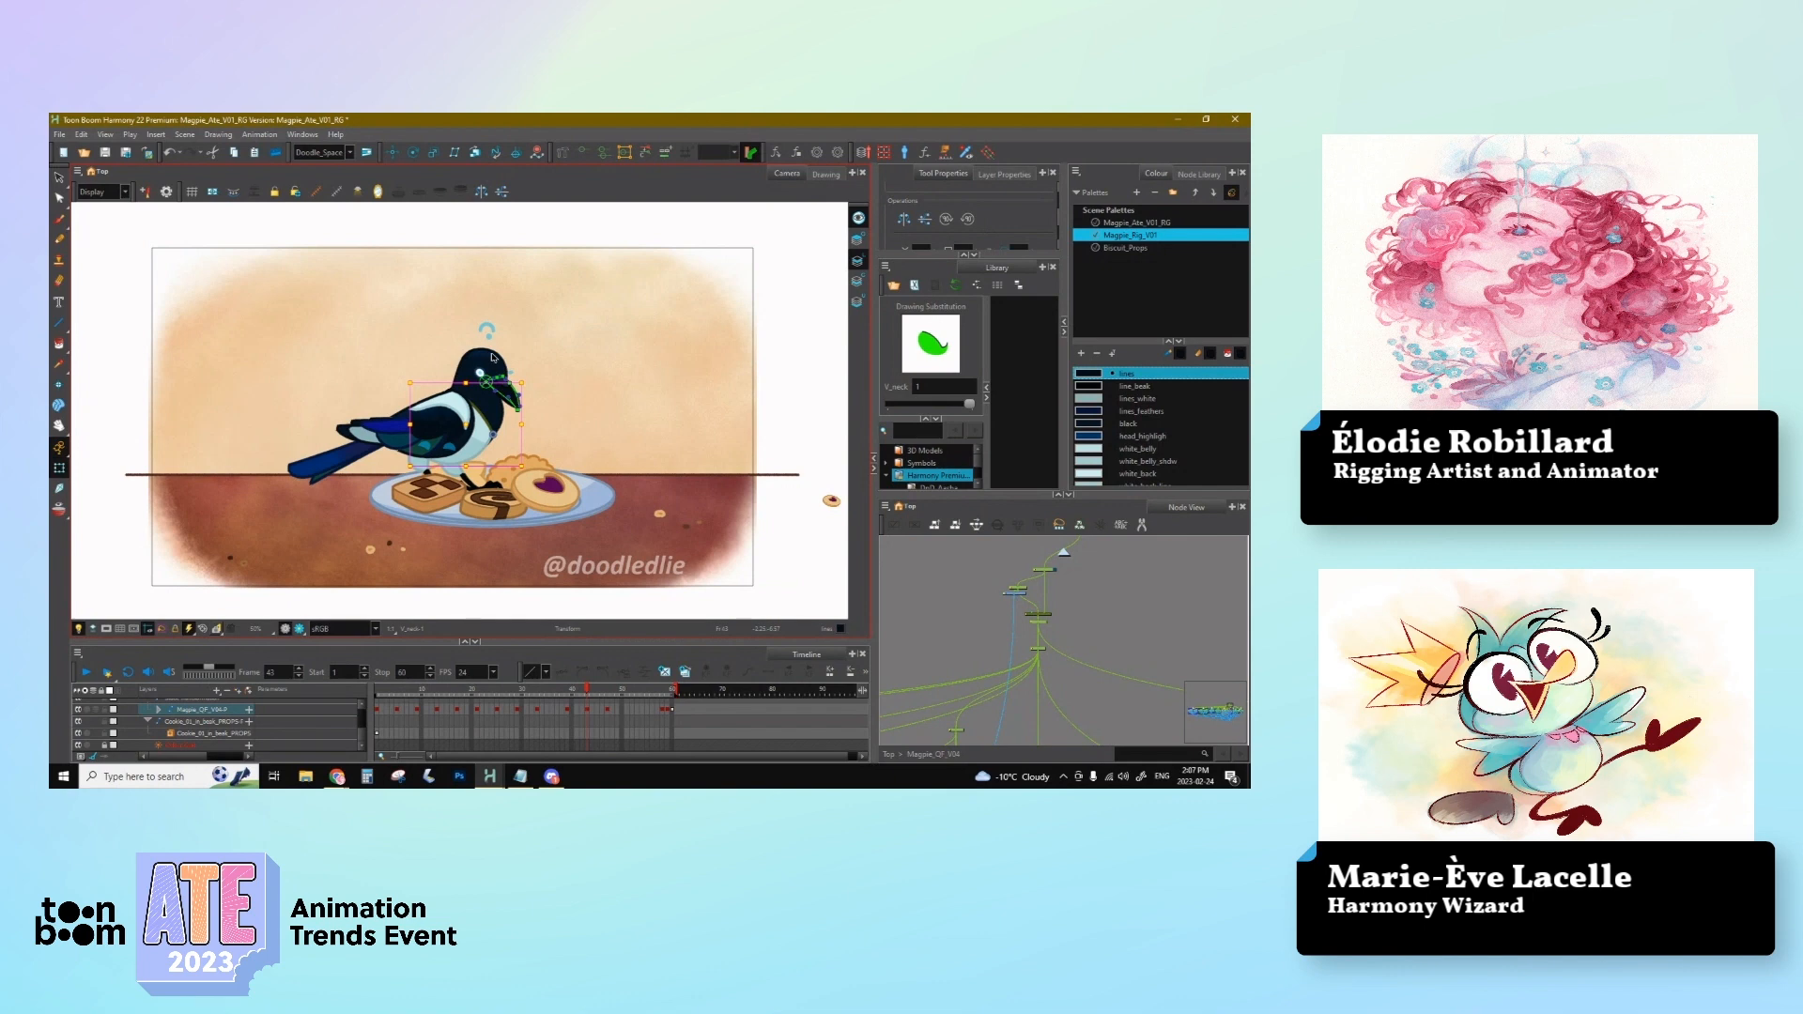
Step: Inspect the magpie's wing, wing texture and head pieces at frame 43
{"action": "left_click", "coordinate": [475, 424]}
{"action": "left_click", "coordinate": [472, 423]}
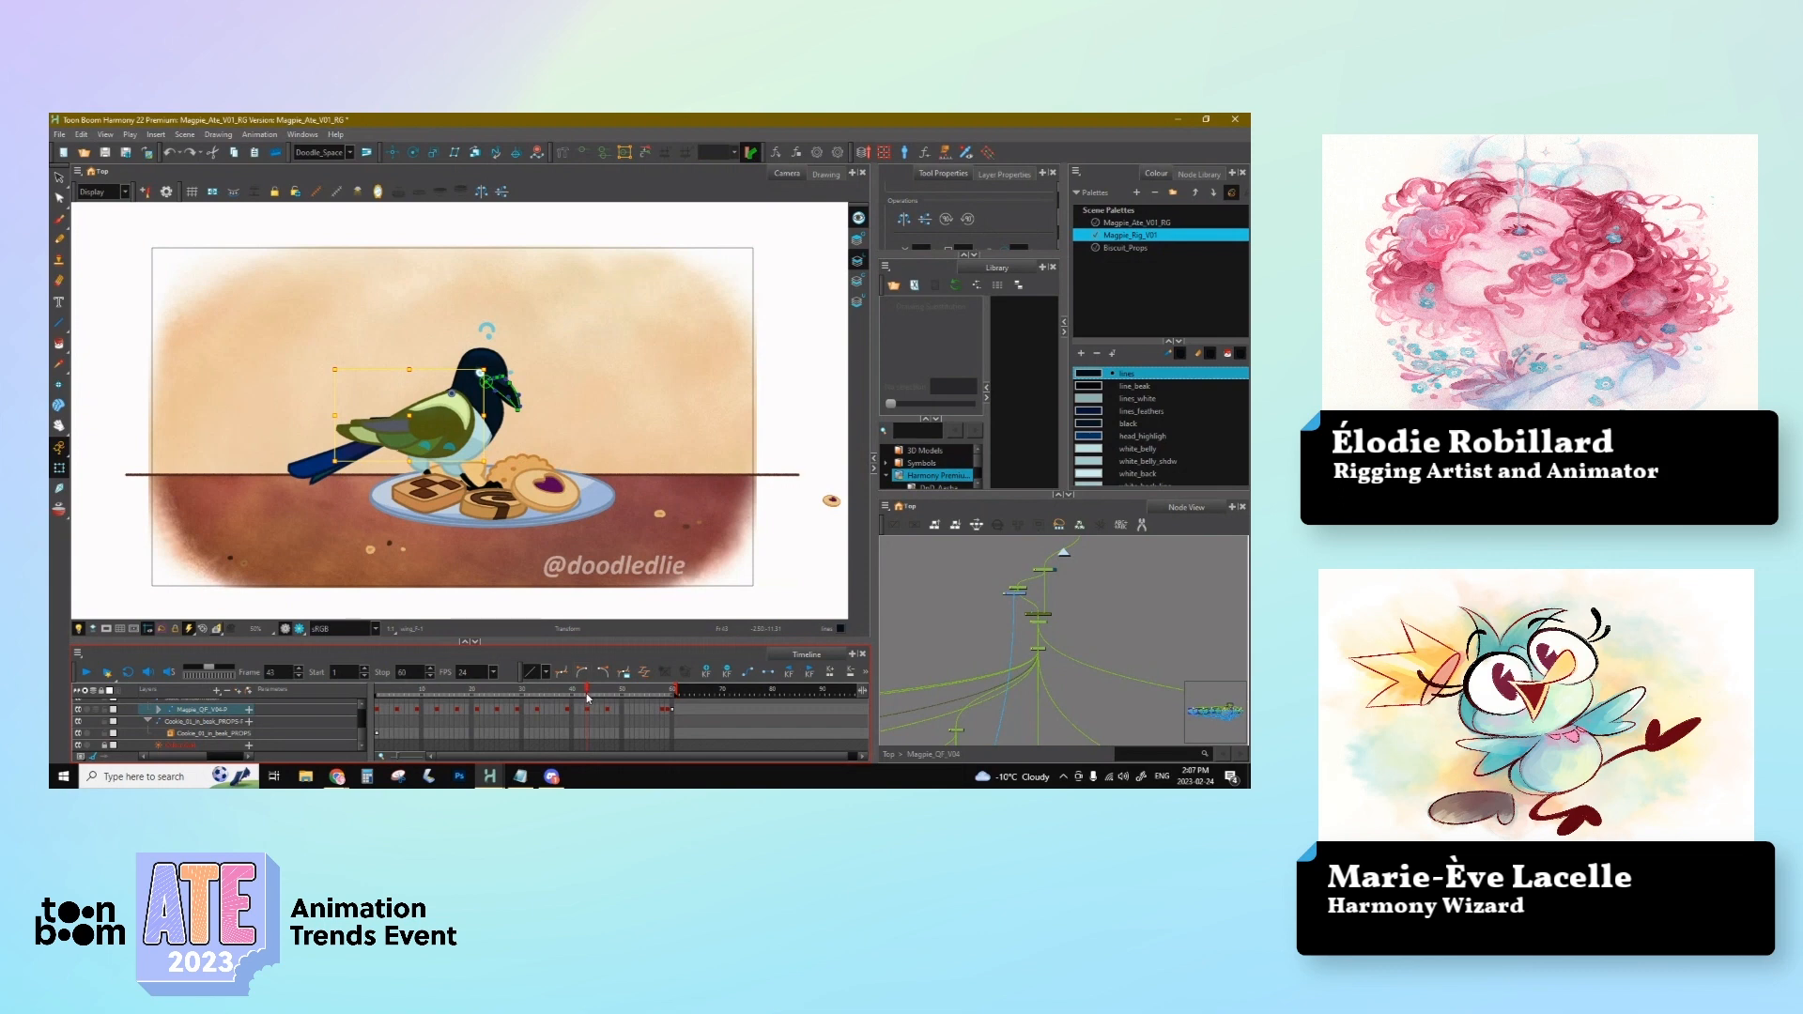
{"action": "left_click", "coordinate": [442, 425]}
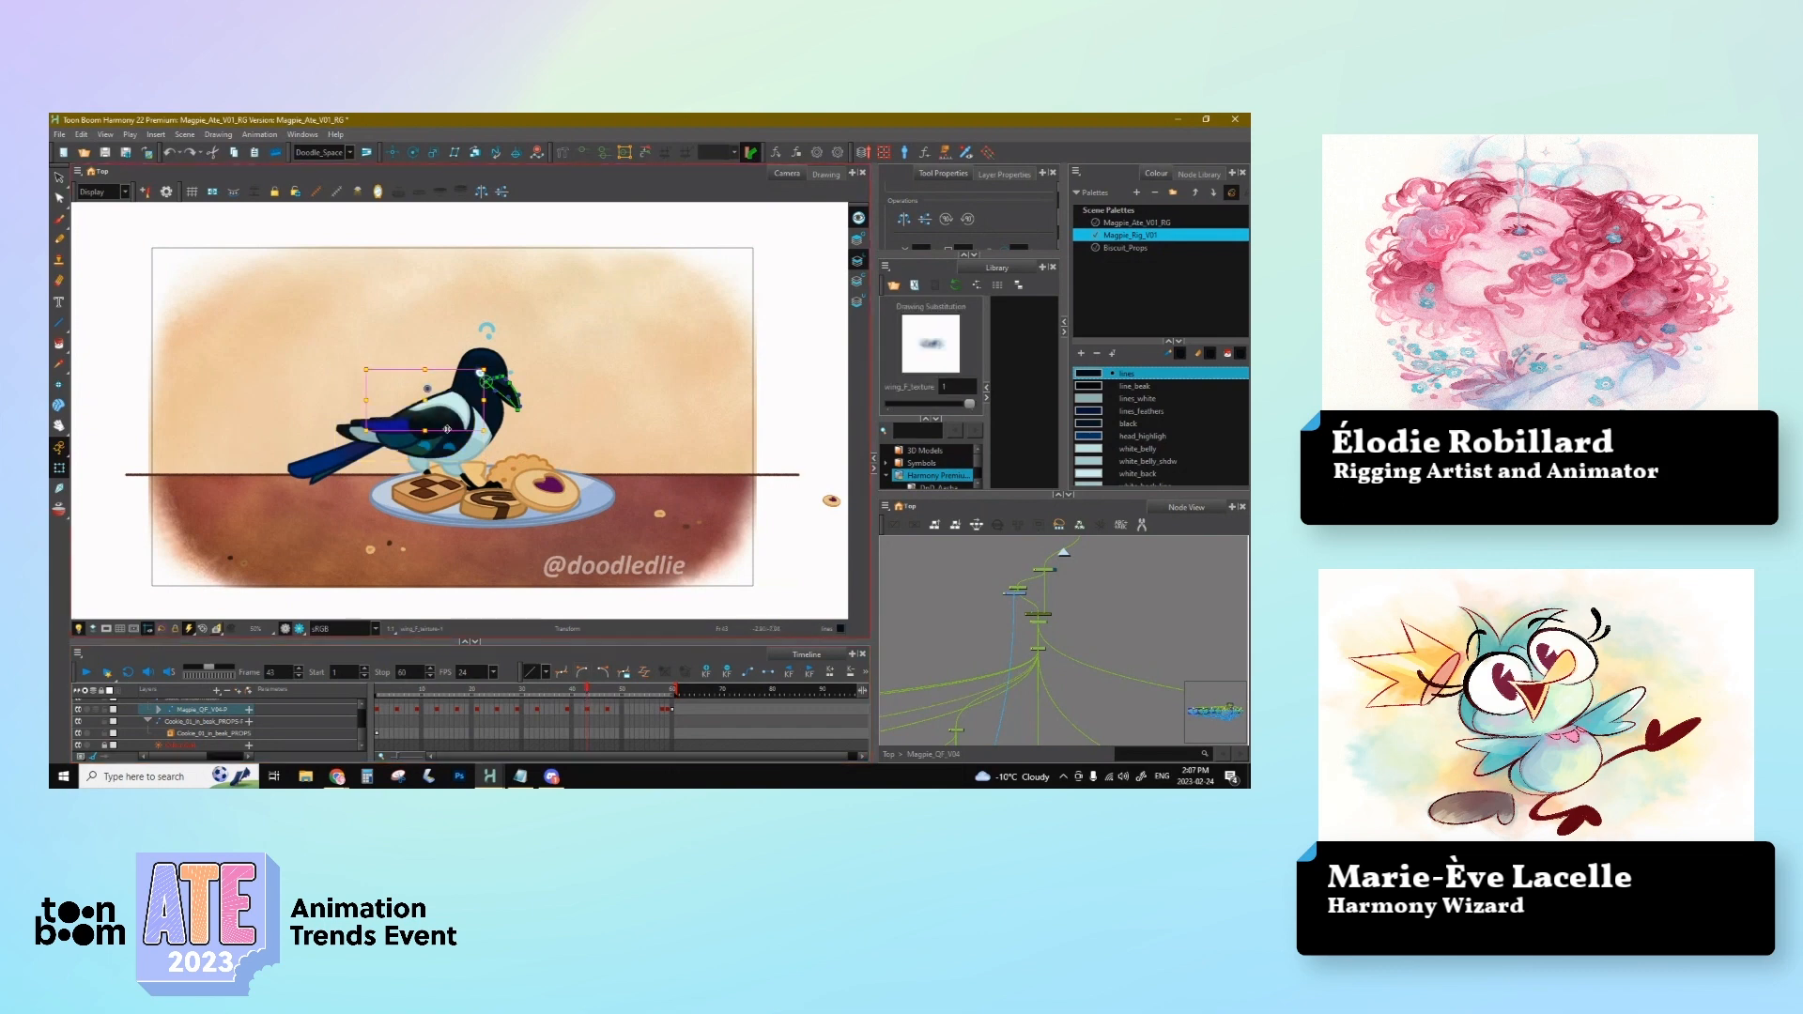
{"action": "left_click", "coordinate": [484, 371]}
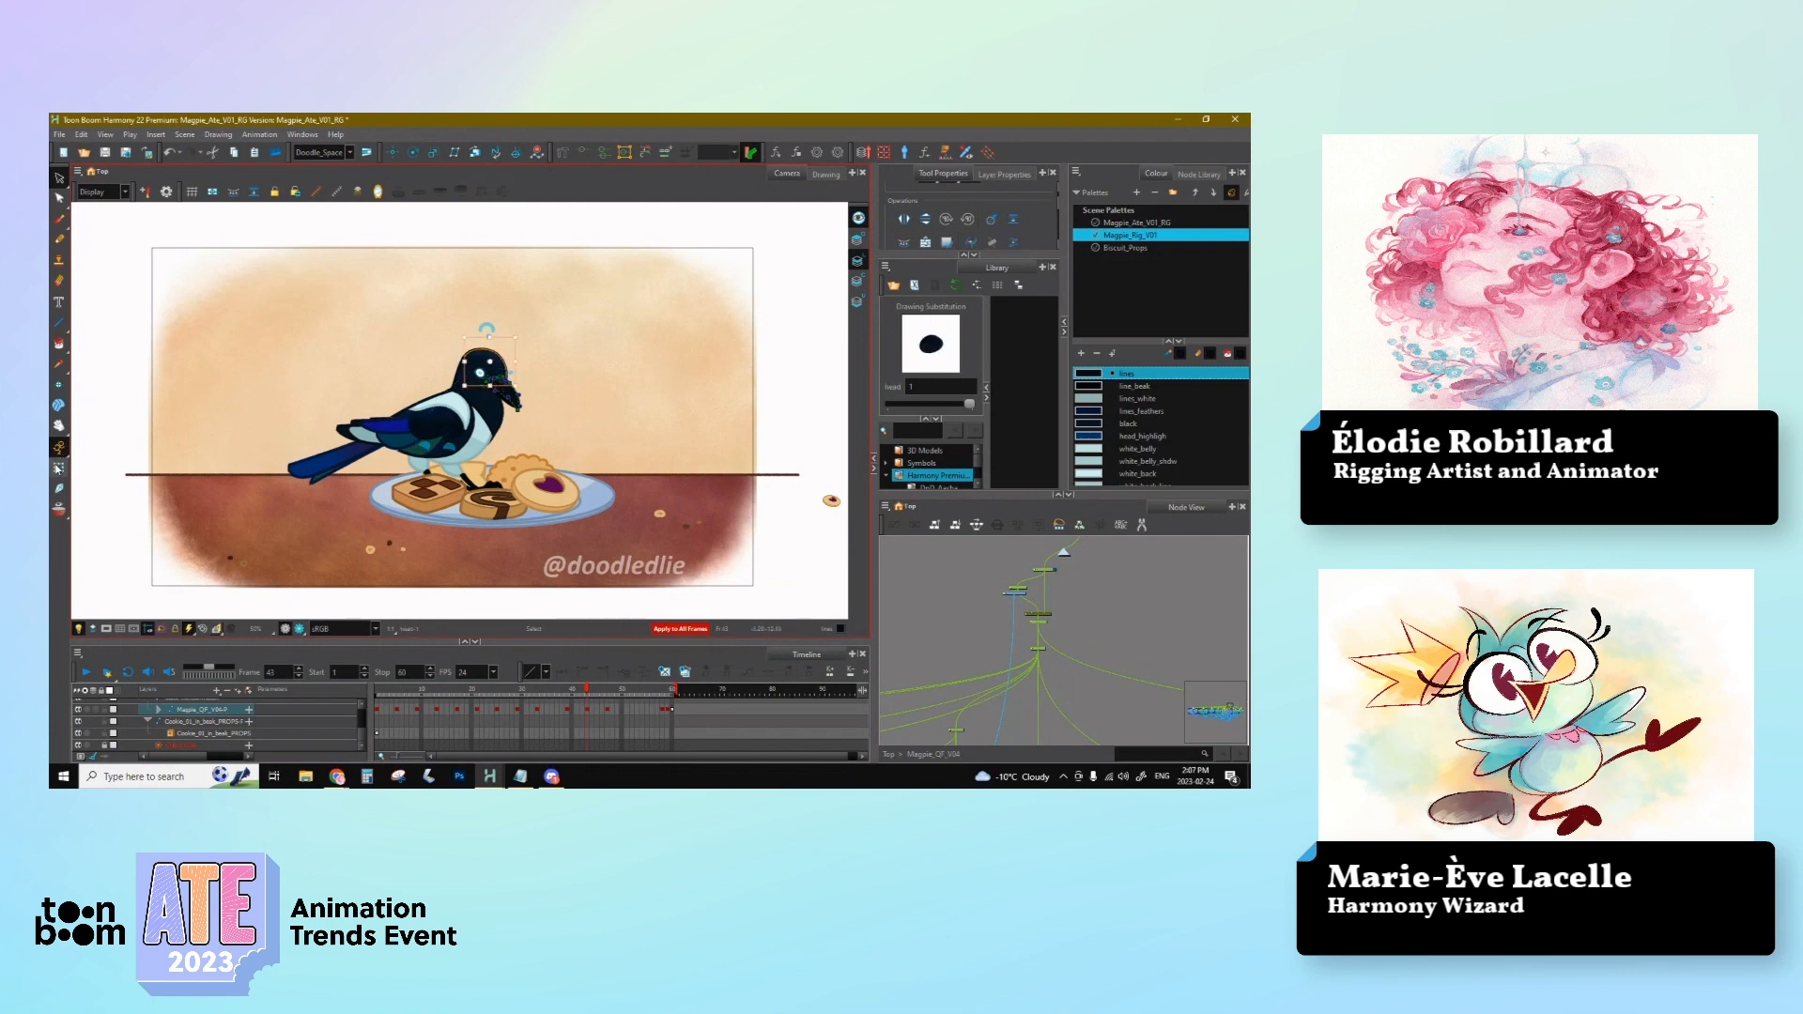
{"action": "key", "text": "shift+t"}
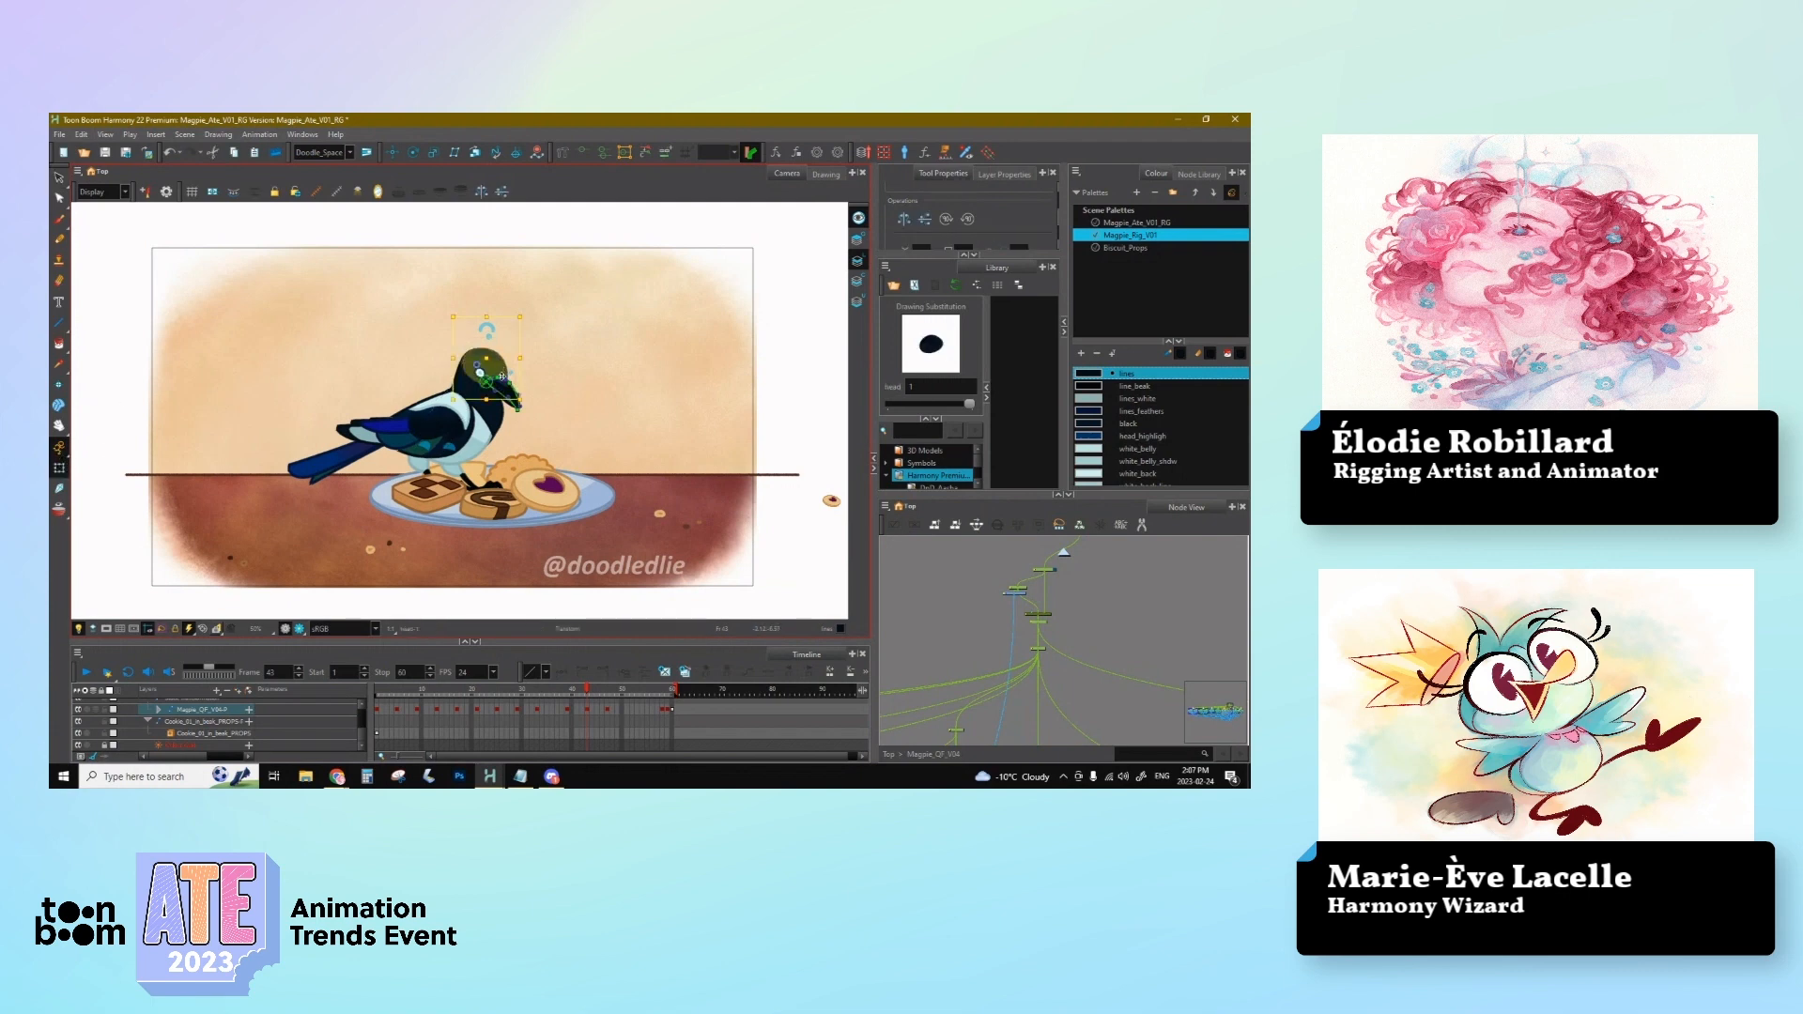
{"action": "left_click", "coordinate": [568, 420]}
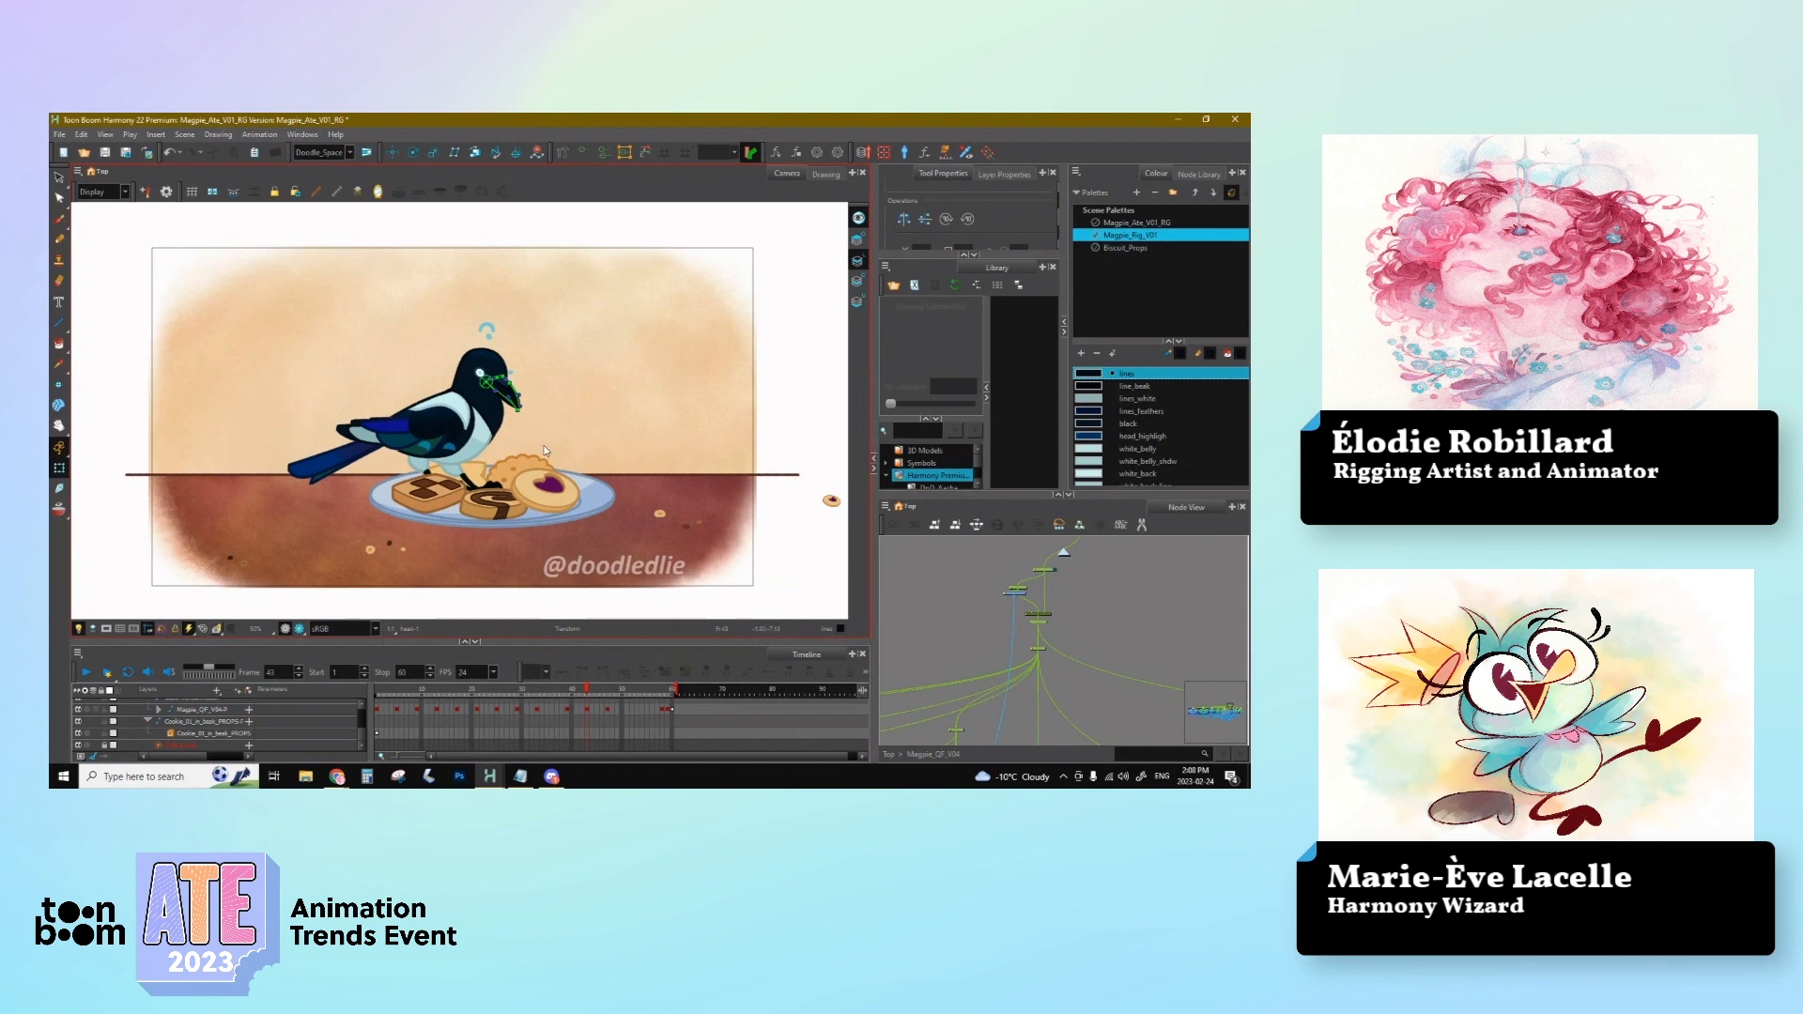
Step: Reposition the magpie's head texture at frame 43, shifting it up and toward the beak
{"action": "left_click", "coordinate": [483, 428]}
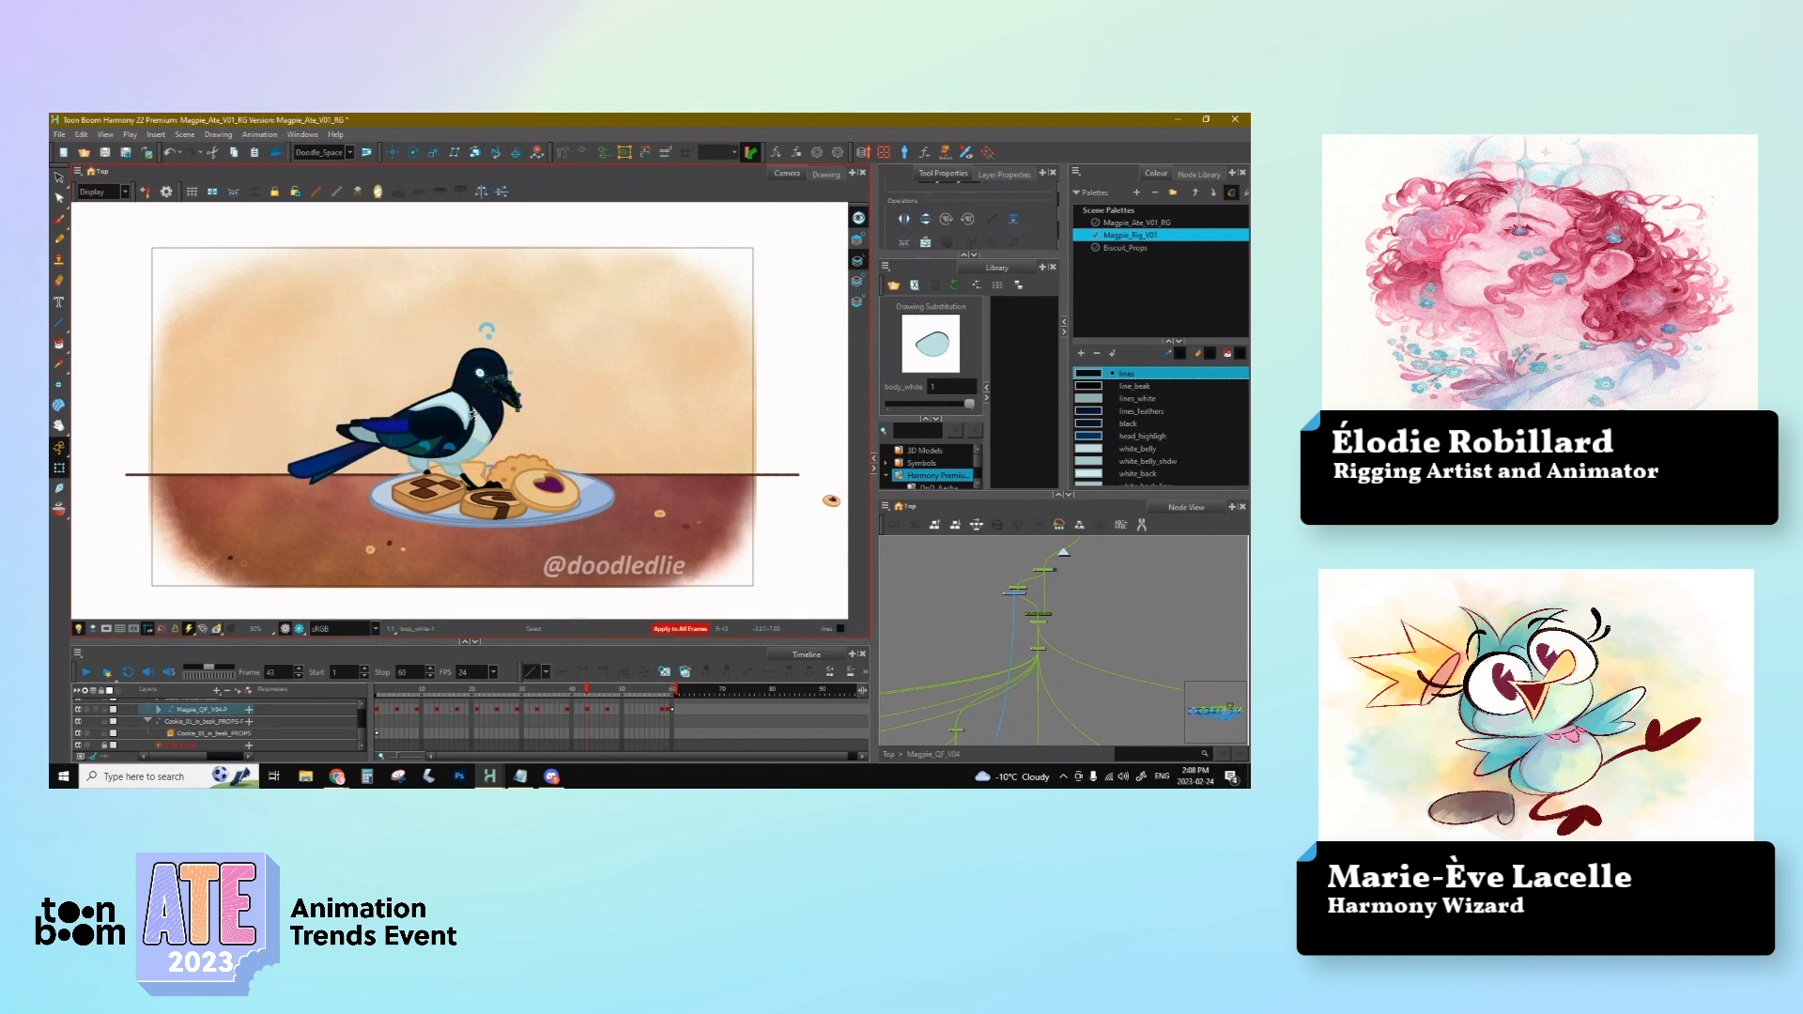
{"action": "key", "text": "2"}
{"action": "key", "text": "2"}
{"action": "left_click", "coordinate": [513, 334]}
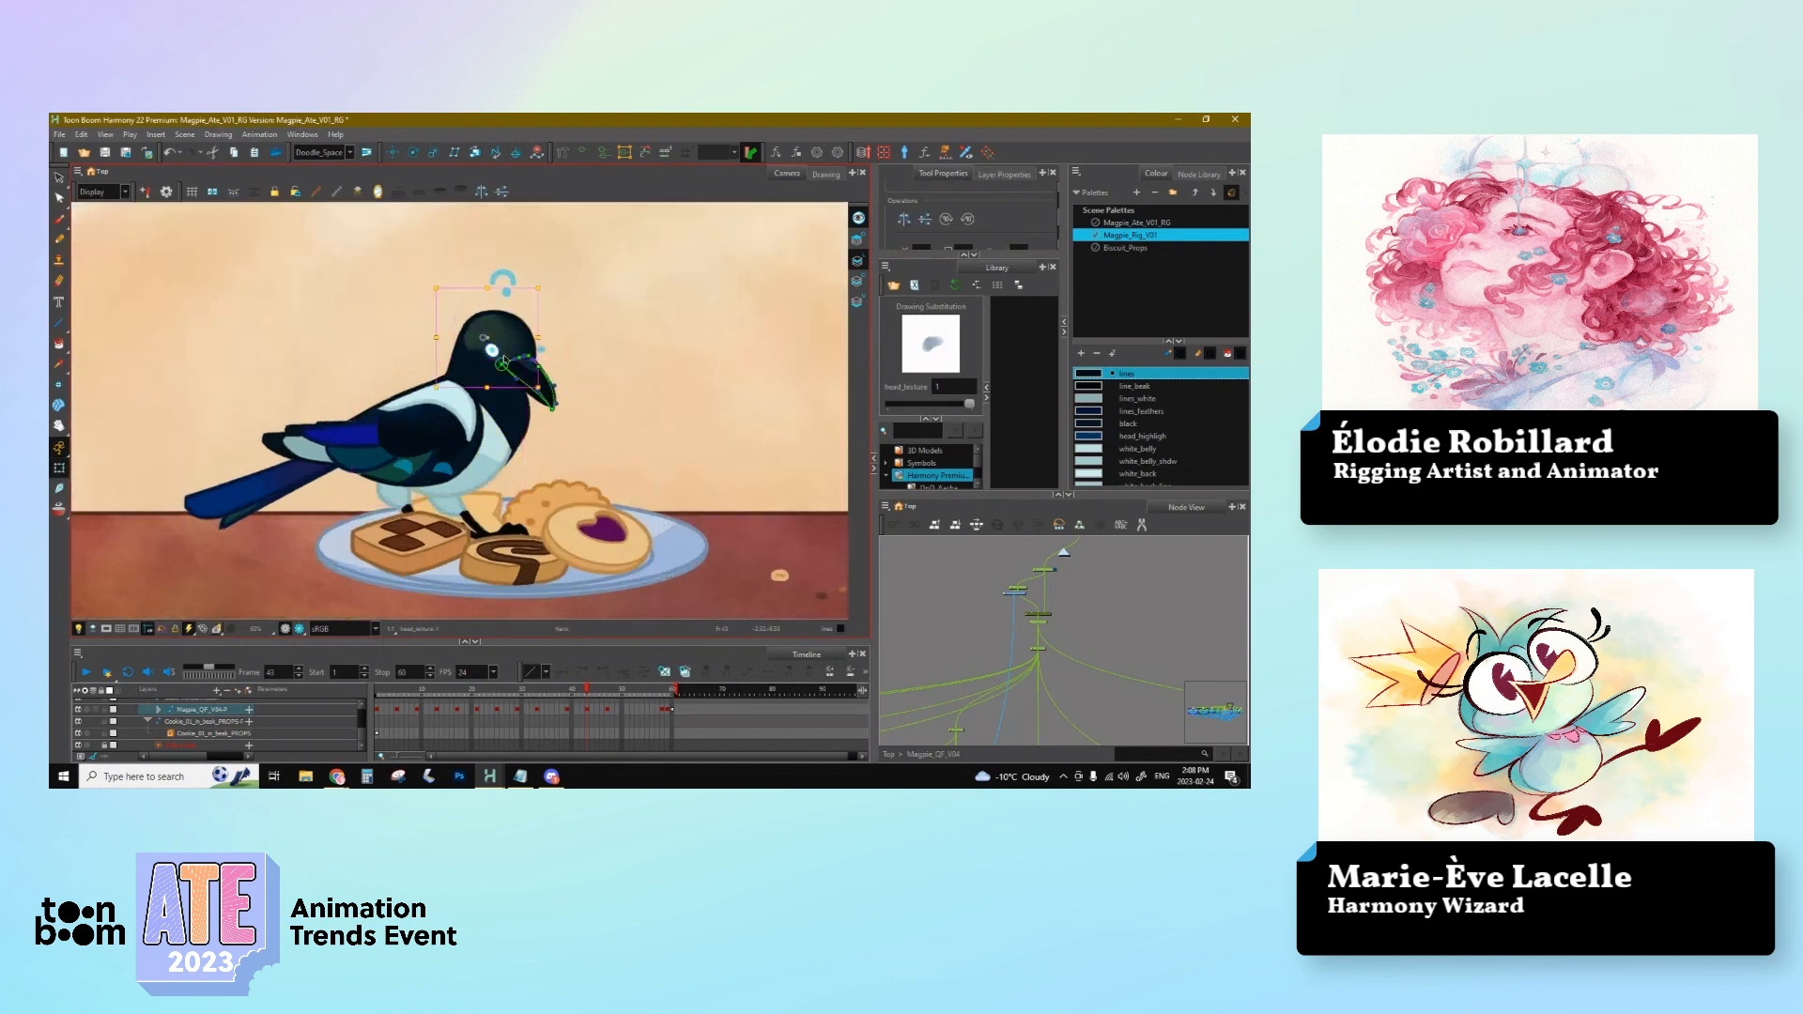
{"action": "left_click", "coordinate": [481, 341]}
{"action": "left_click", "coordinate": [511, 329]}
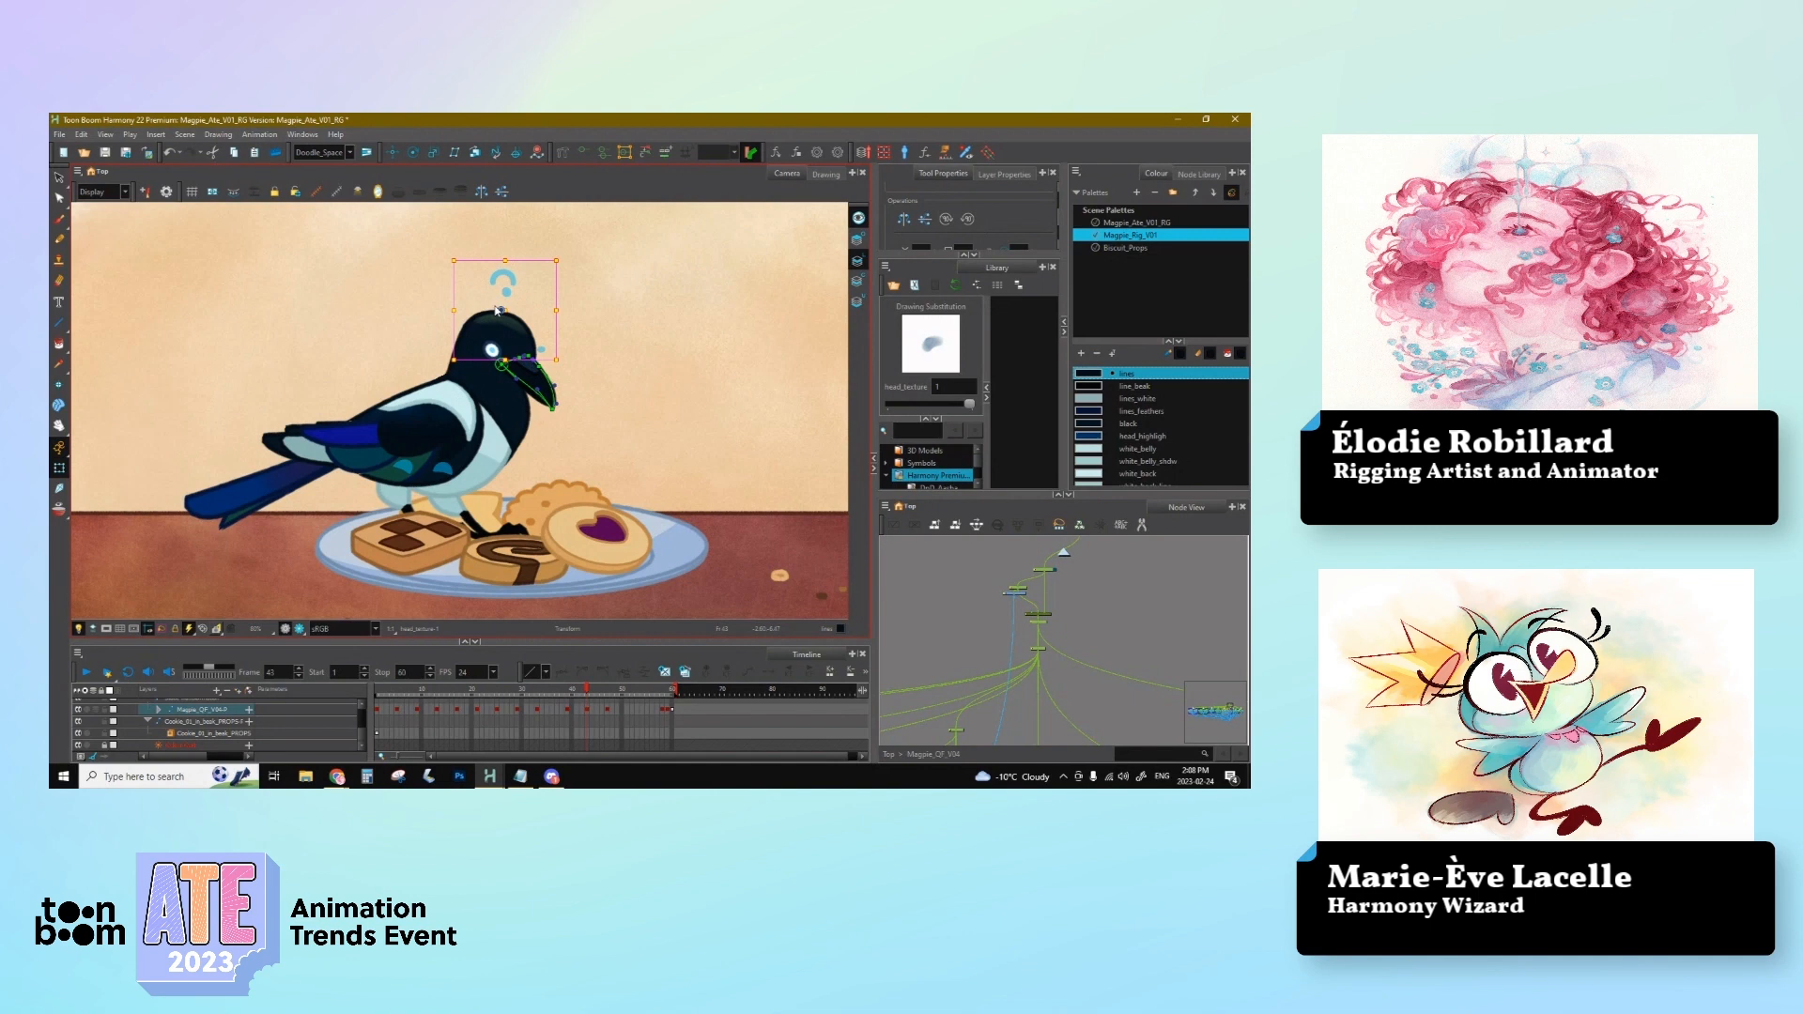
{"action": "left_click", "coordinate": [924, 595]}
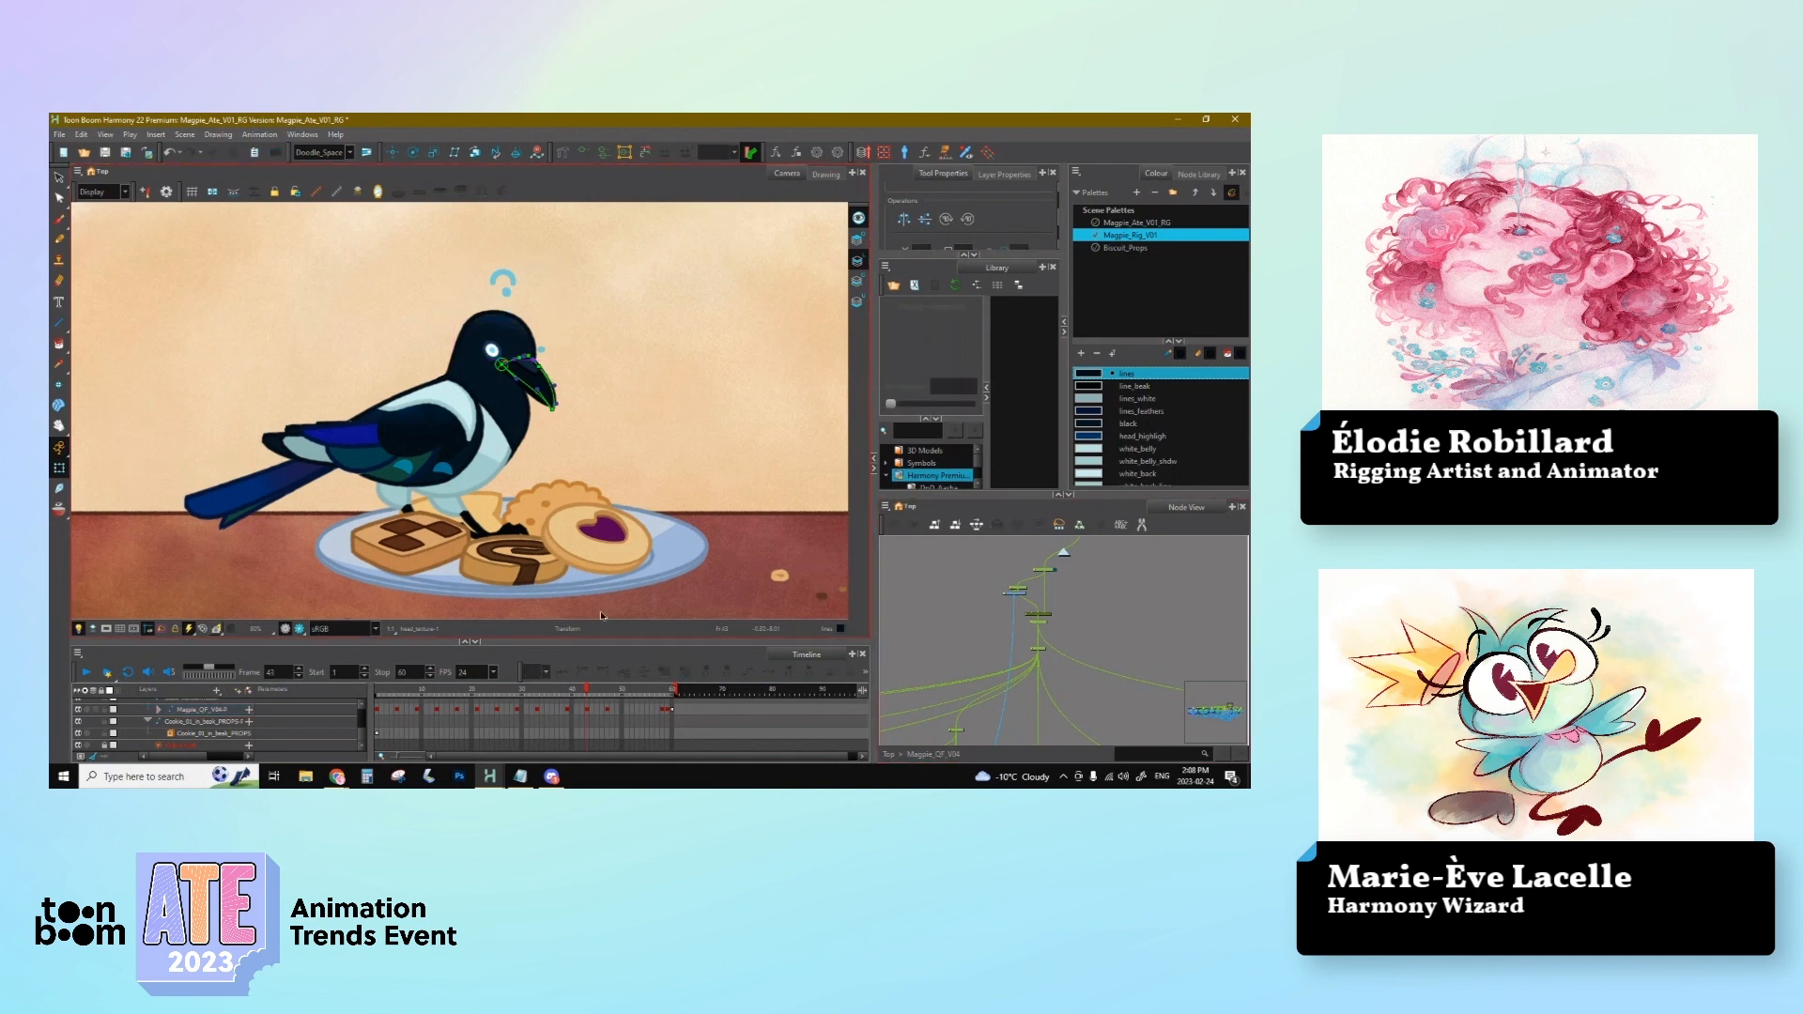
Step: Refine the magpie's head shape at frame 47, checking it against the adjacent frames
{"action": "left_click", "coordinate": [605, 691]}
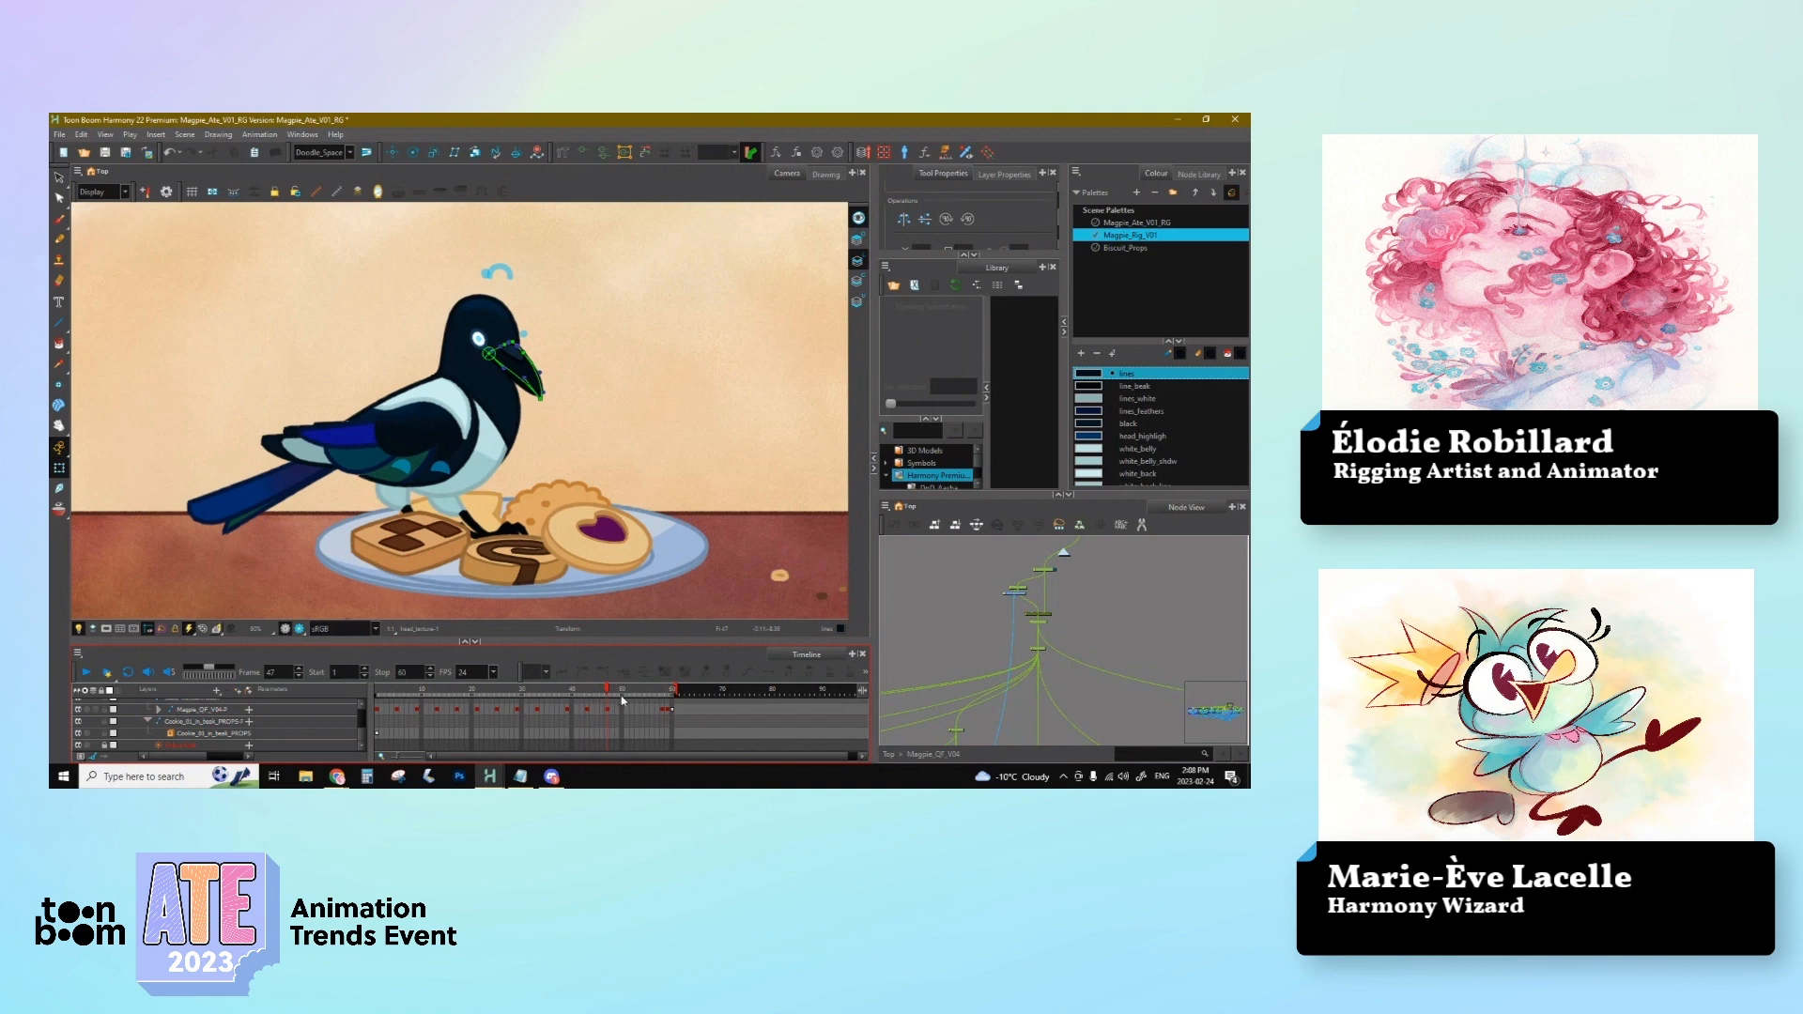
{"action": "left_click_drag", "start_coordinate": [607, 691], "coordinate": [607, 692]}
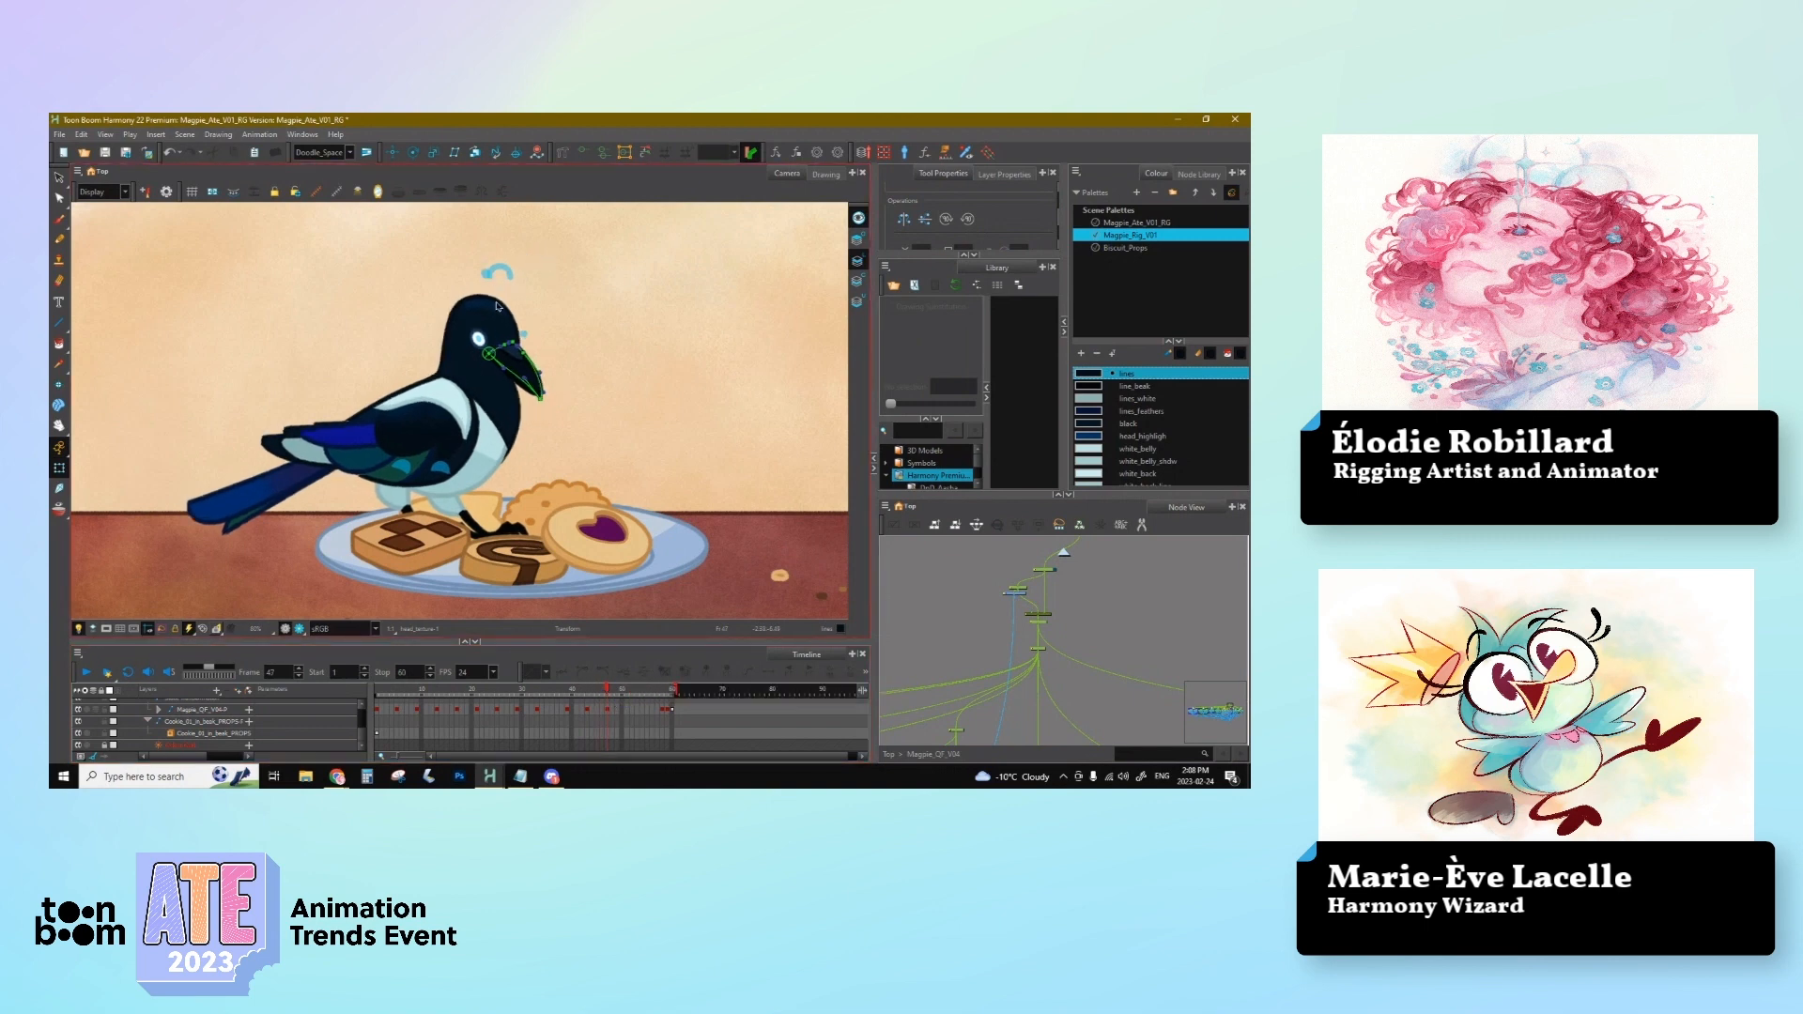
{"action": "left_click", "coordinate": [503, 306]}
{"action": "left_click", "coordinate": [547, 357]}
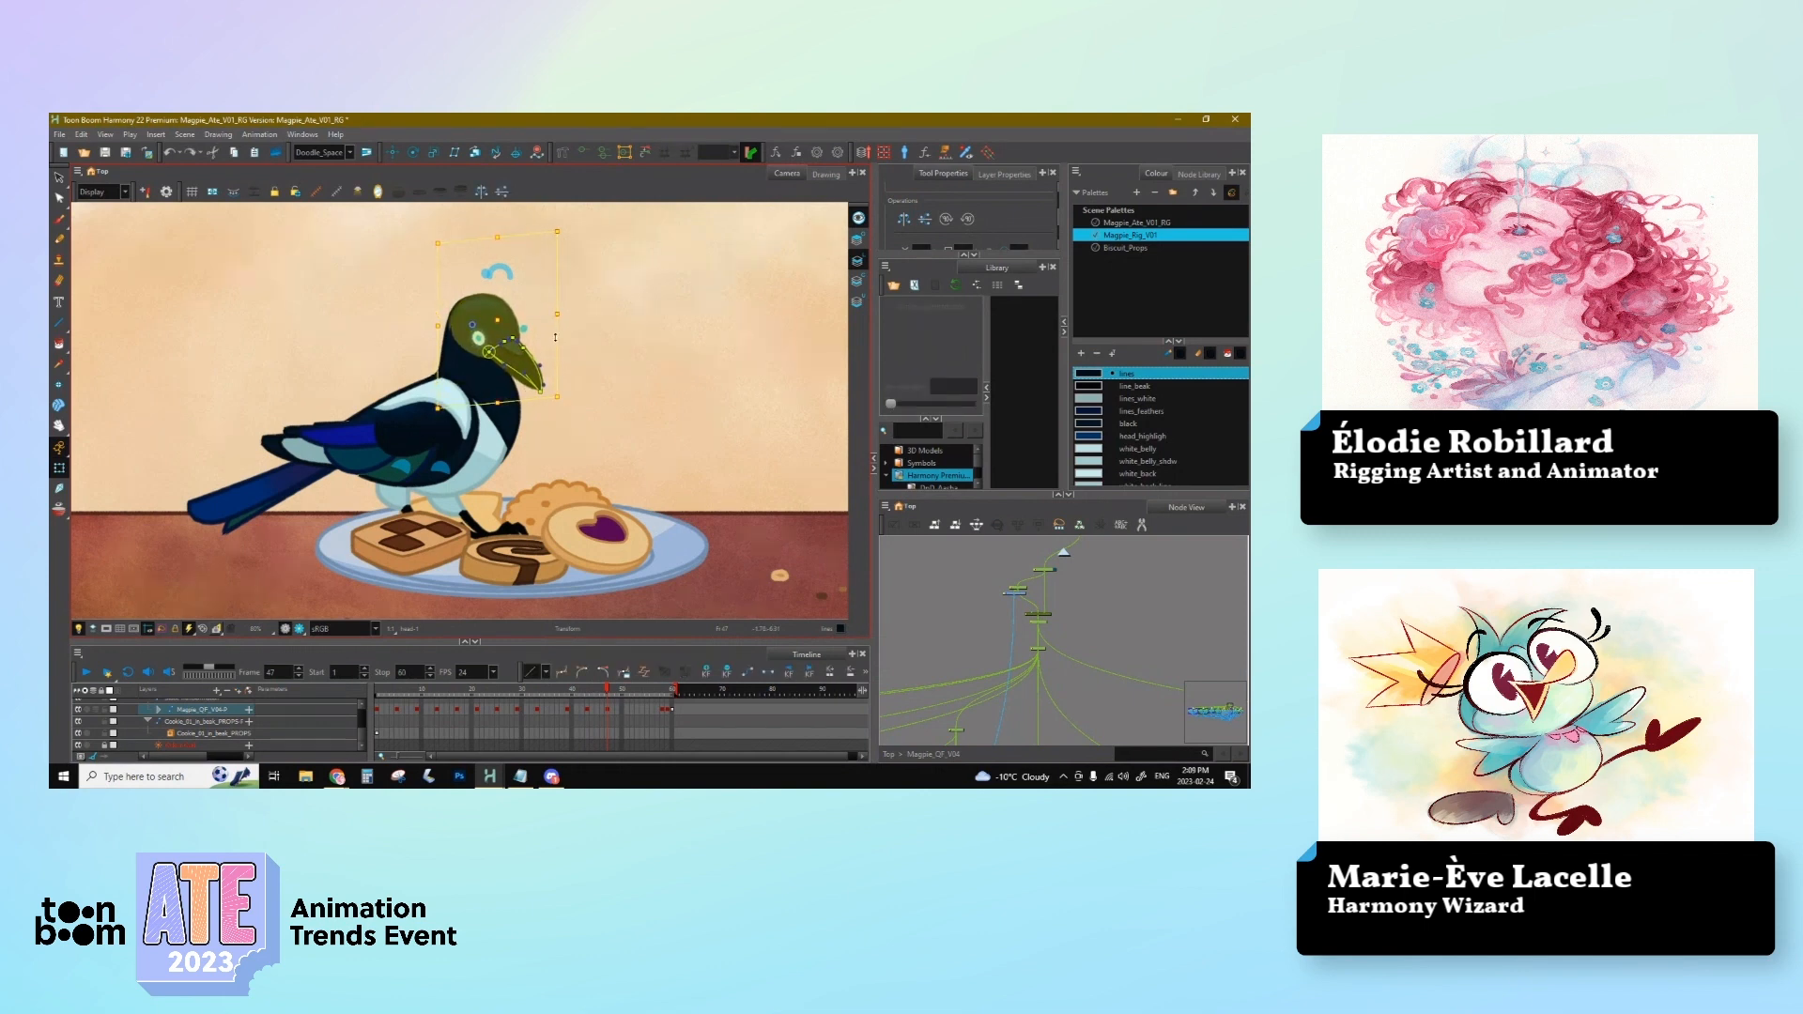
{"action": "left_click", "coordinate": [595, 692]}
{"action": "mouse_move", "coordinate": [604, 698]}
{"action": "left_mouse_down"}
{"action": "mouse_move", "coordinate": [583, 698]}
{"action": "mouse_move", "coordinate": [614, 709]}
{"action": "left_mouse_up"}
{"action": "left_click_drag", "start_coordinate": [435, 318], "coordinate": [430, 319]}
Step: Convert the magpie's keys at frames 39 and 43 to motion keyframes so the poses interpolate up to frame 47
{"action": "left_click", "coordinate": [607, 711]}
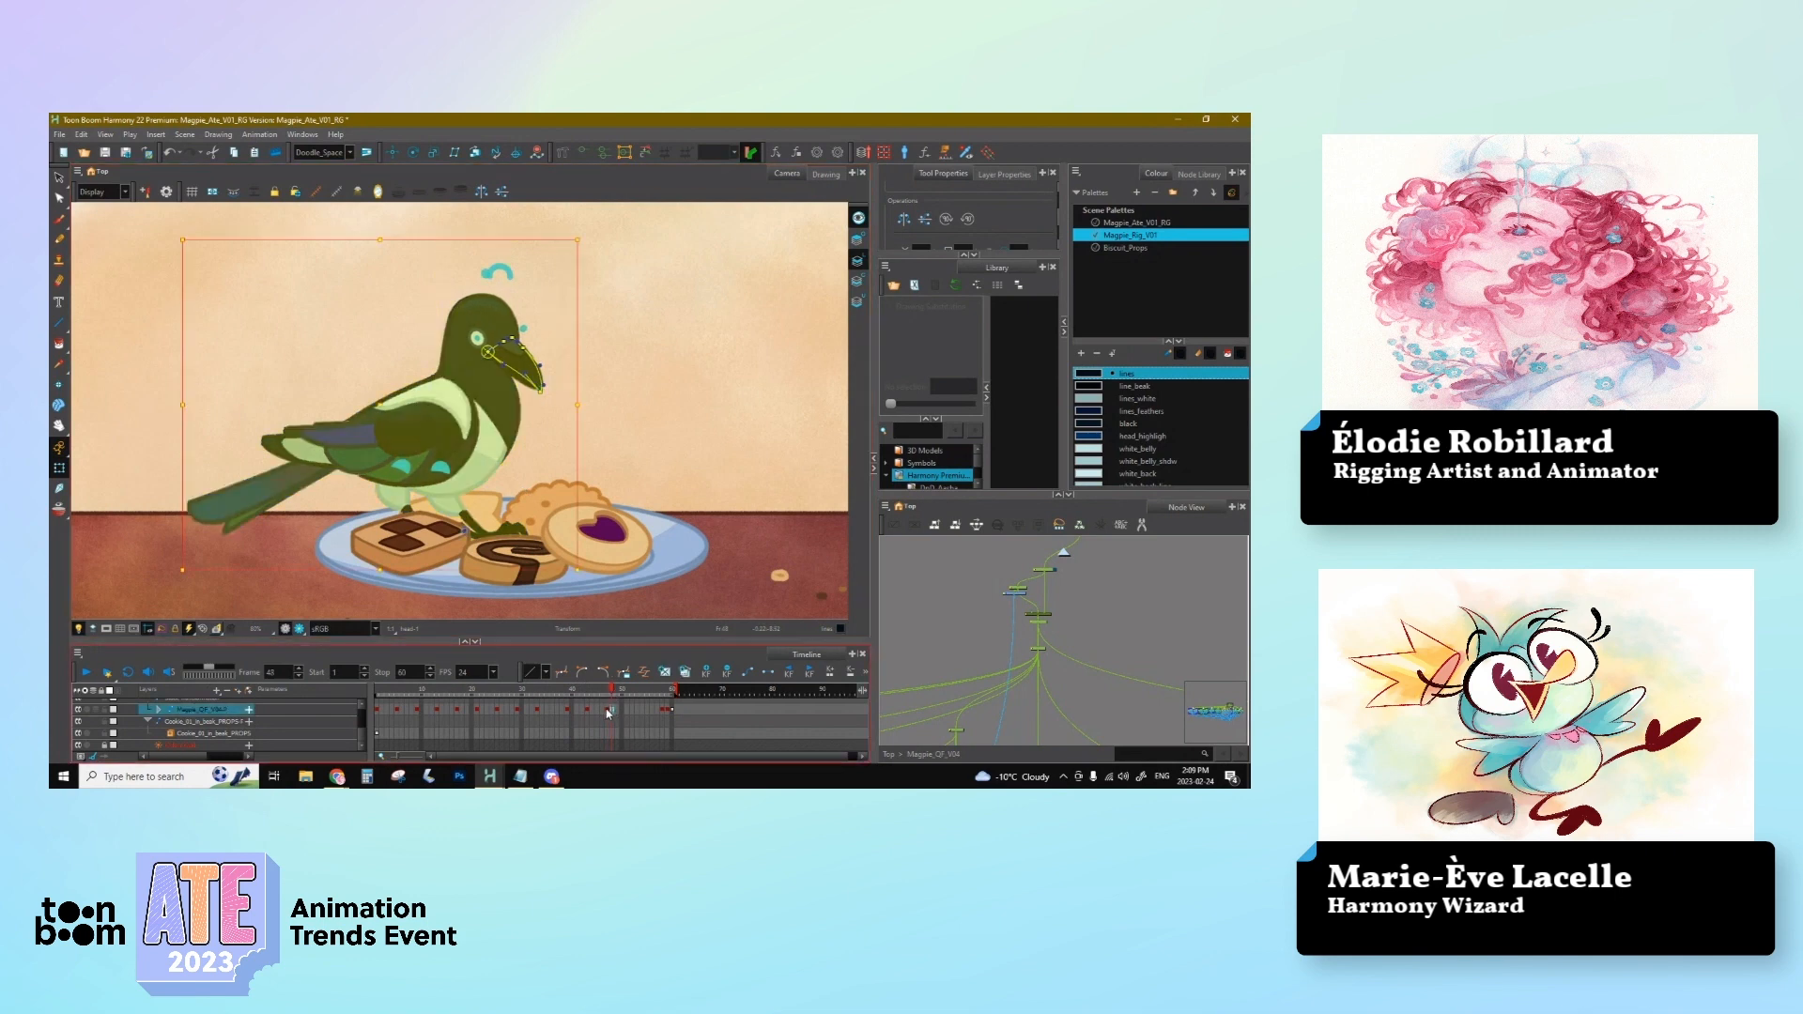
{"action": "left_click", "coordinate": [586, 711]}
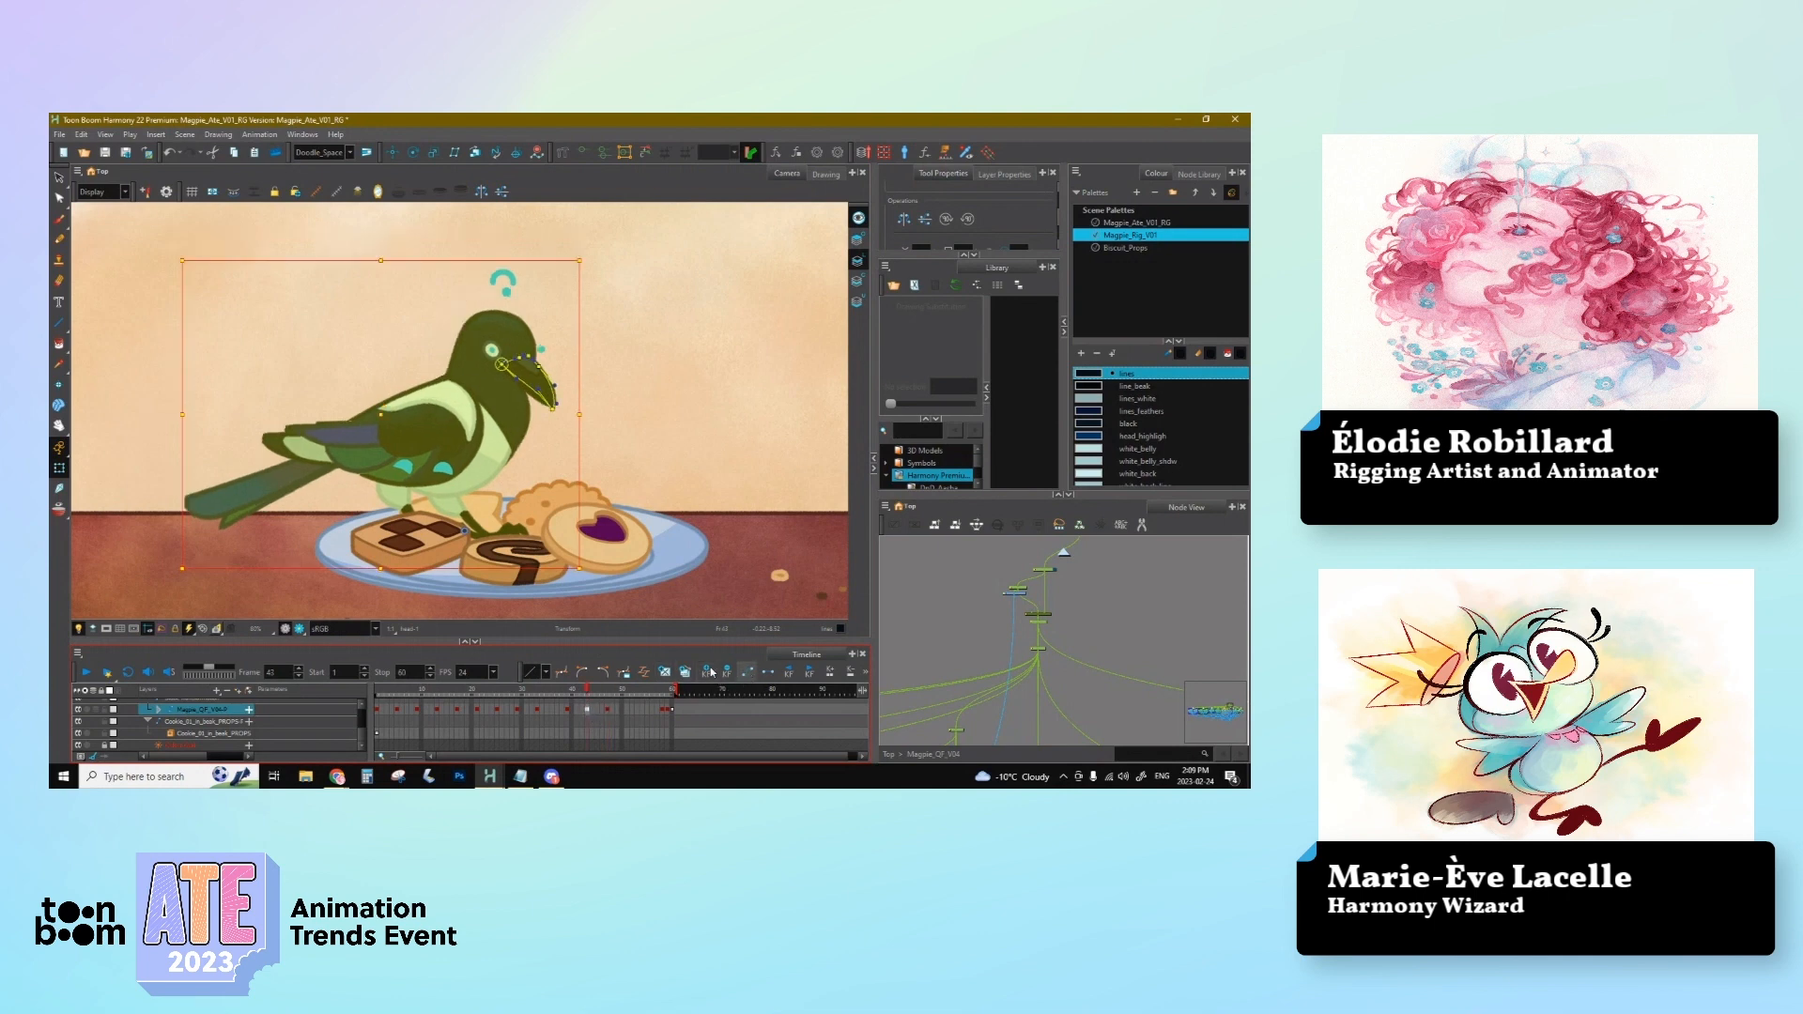
{"action": "left_click", "coordinate": [566, 710]}
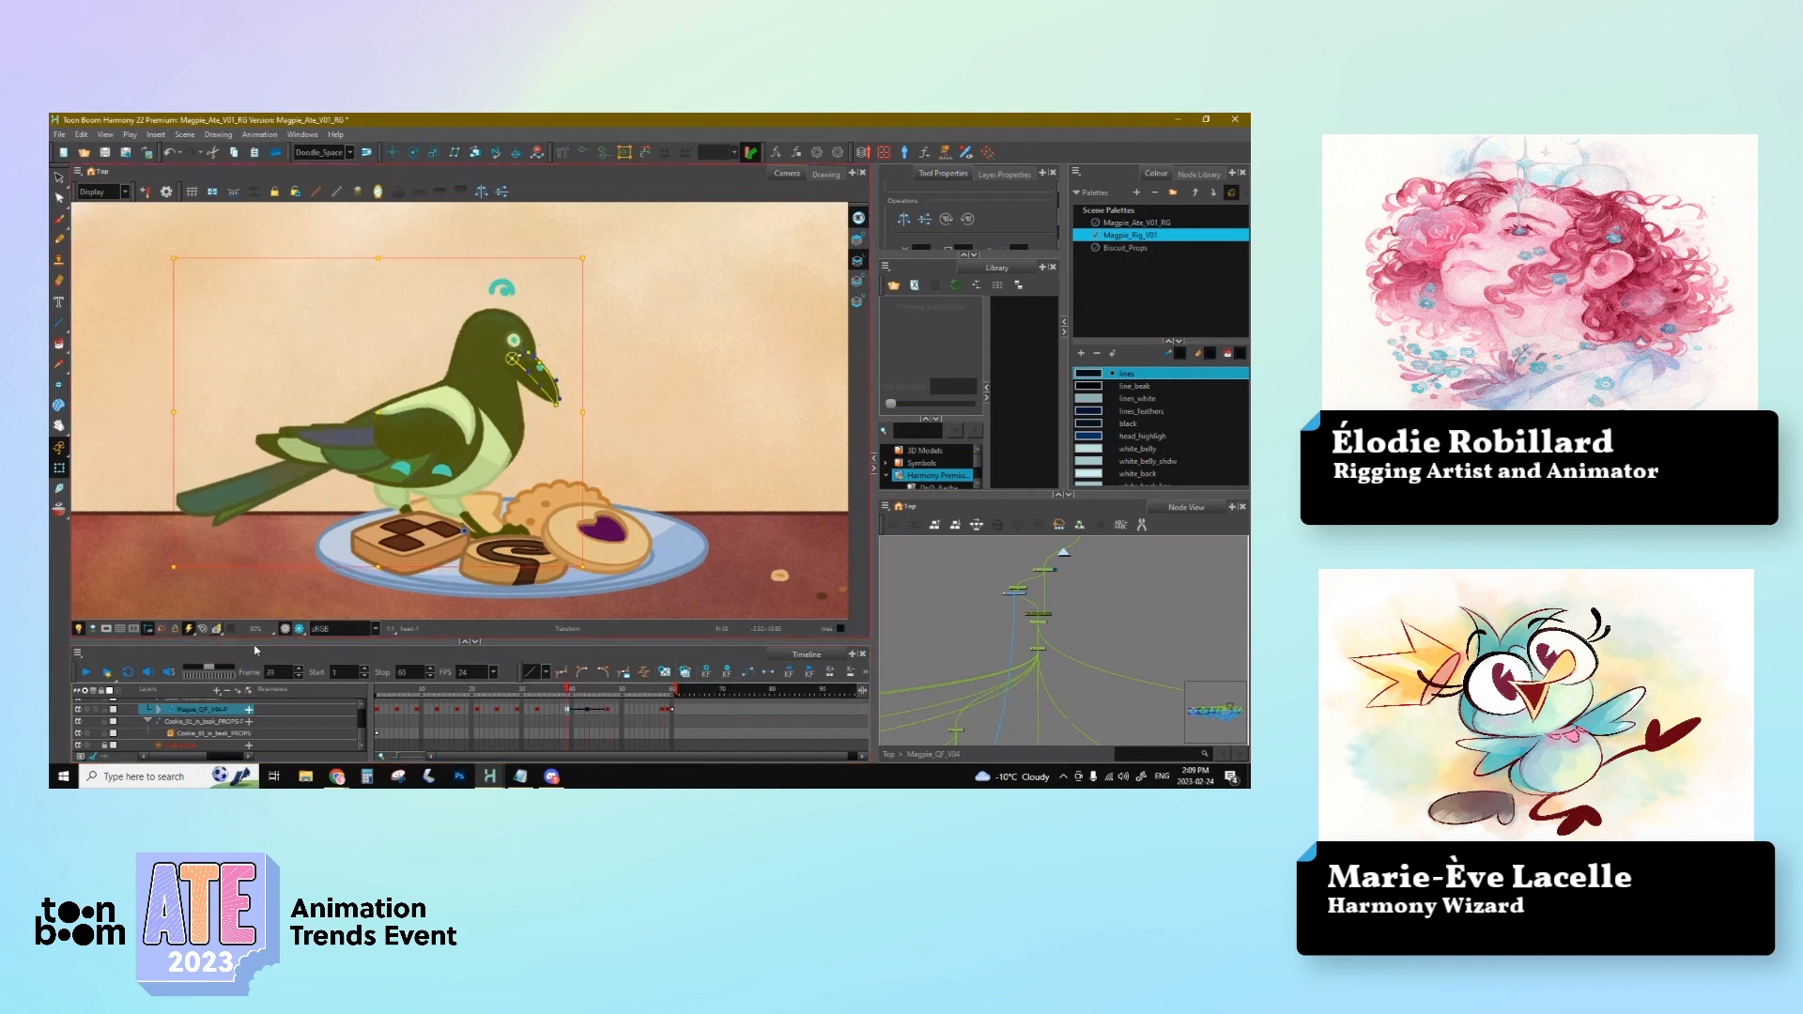
Step: Play the animation and step through the frames around frame 39 to review the interpolated settling motion
{"action": "left_click", "coordinate": [101, 673]}
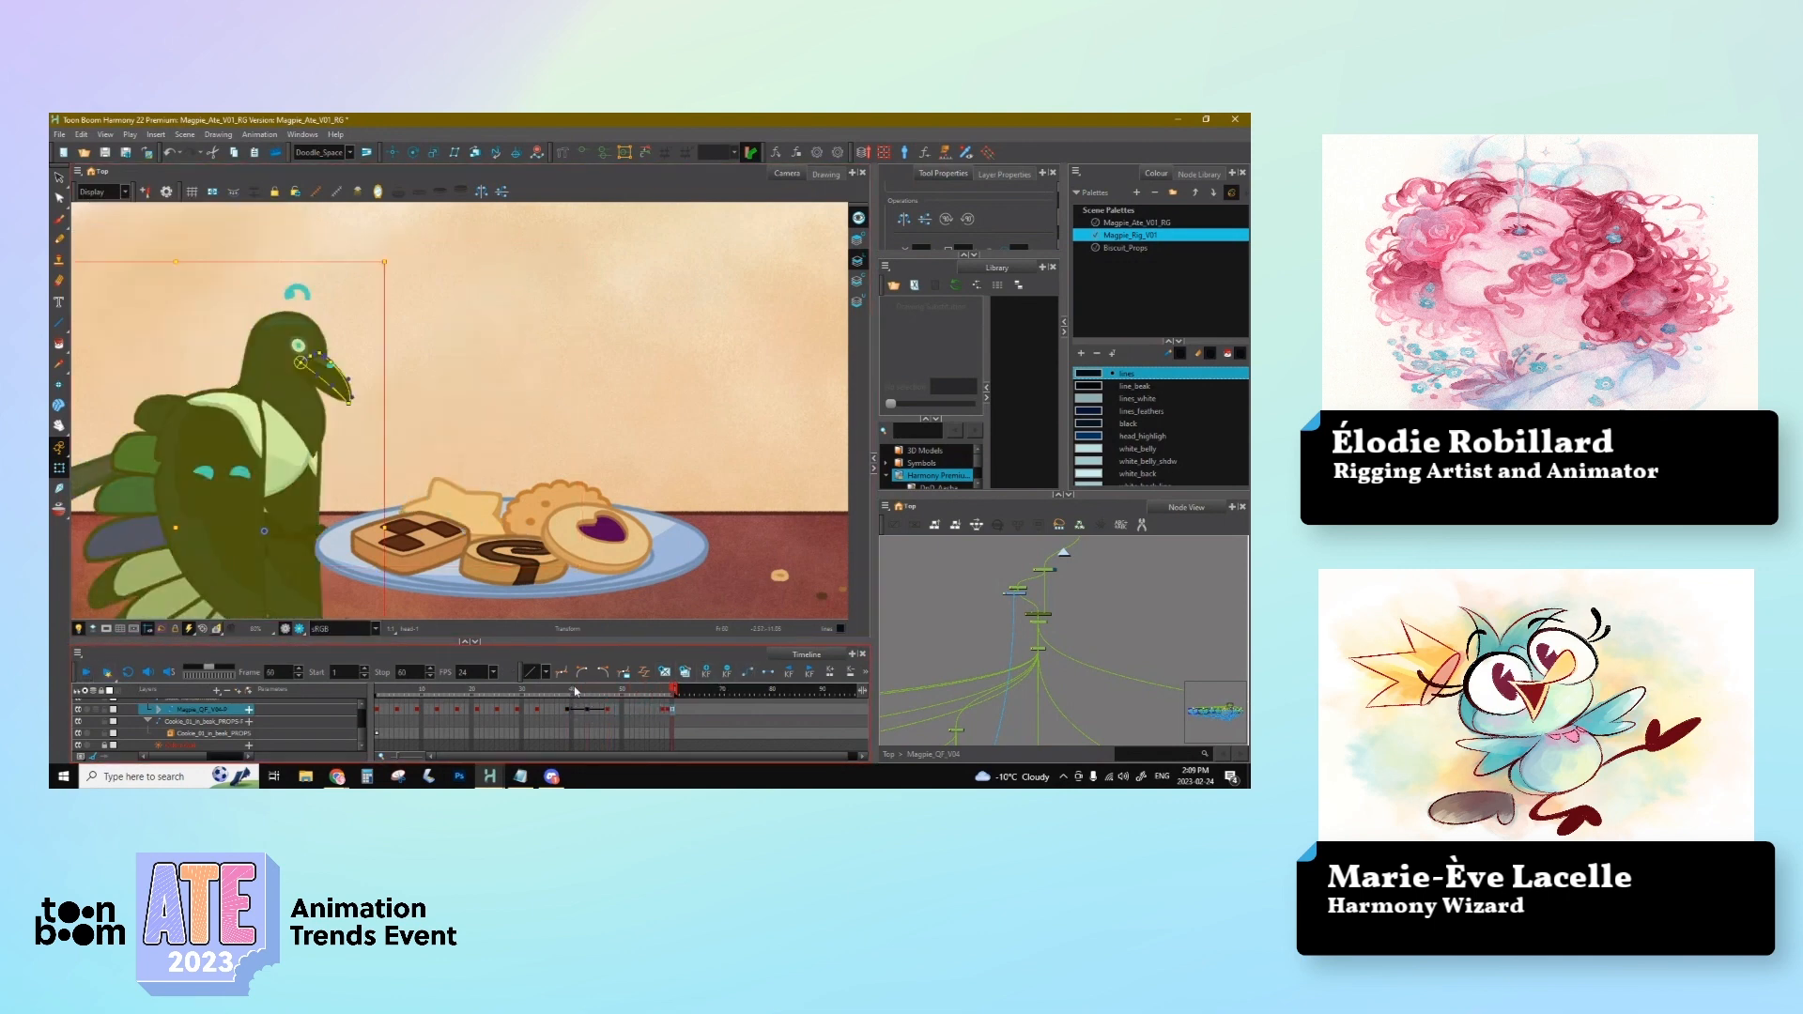
{"action": "left_click", "coordinate": [569, 711]}
{"action": "key", "text": "comma"}
{"action": "key", "text": "comma"}
{"action": "key", "text": "period"}
{"action": "key", "text": "period"}
{"action": "key", "text": "period"}
{"action": "key", "text": "period"}
{"action": "key", "text": "period"}
{"action": "key", "text": "period"}
{"action": "key", "text": "period"}
{"action": "key", "text": "period"}
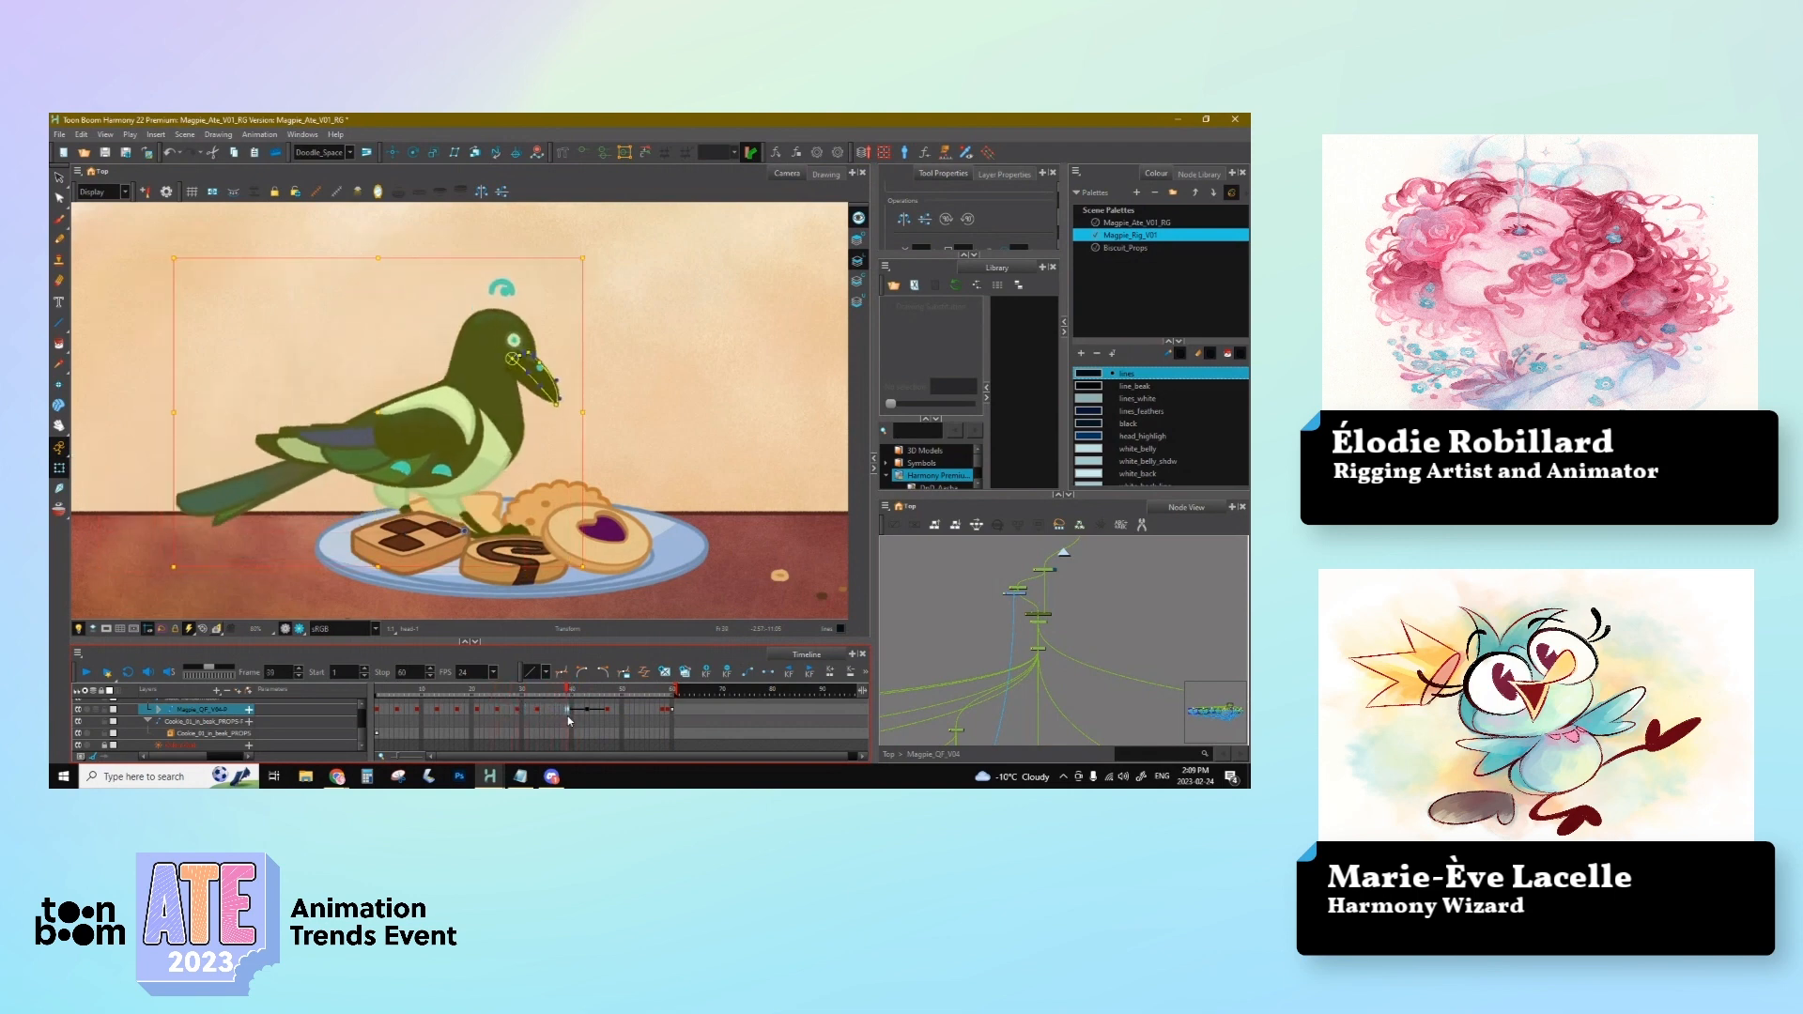
Step: Select the magpie's eye and beak at frame 43 to check their interpolated pose
{"action": "mouse_move", "coordinate": [609, 730]}
{"action": "left_mouse_down"}
{"action": "mouse_move", "coordinate": [555, 712]}
{"action": "mouse_move", "coordinate": [606, 729]}
{"action": "mouse_move", "coordinate": [588, 720]}
{"action": "left_mouse_up"}
{"action": "left_click", "coordinate": [489, 350]}
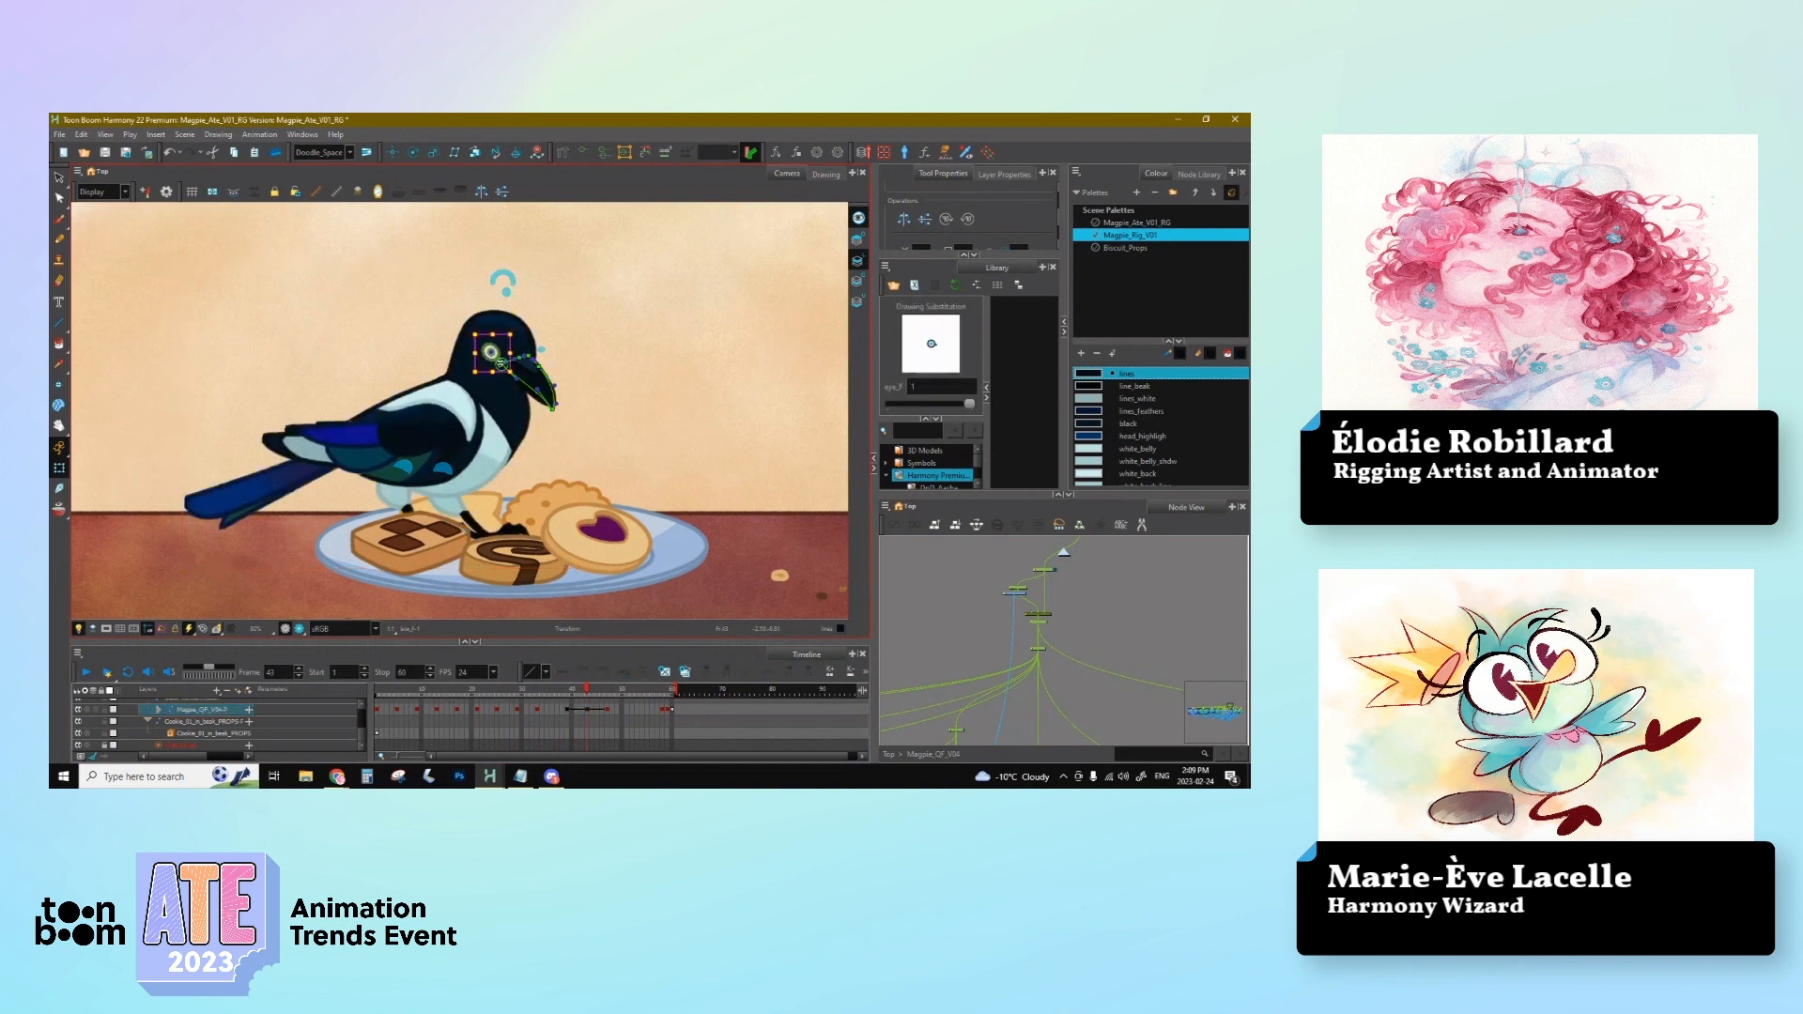
{"action": "left_click", "coordinate": [528, 369]}
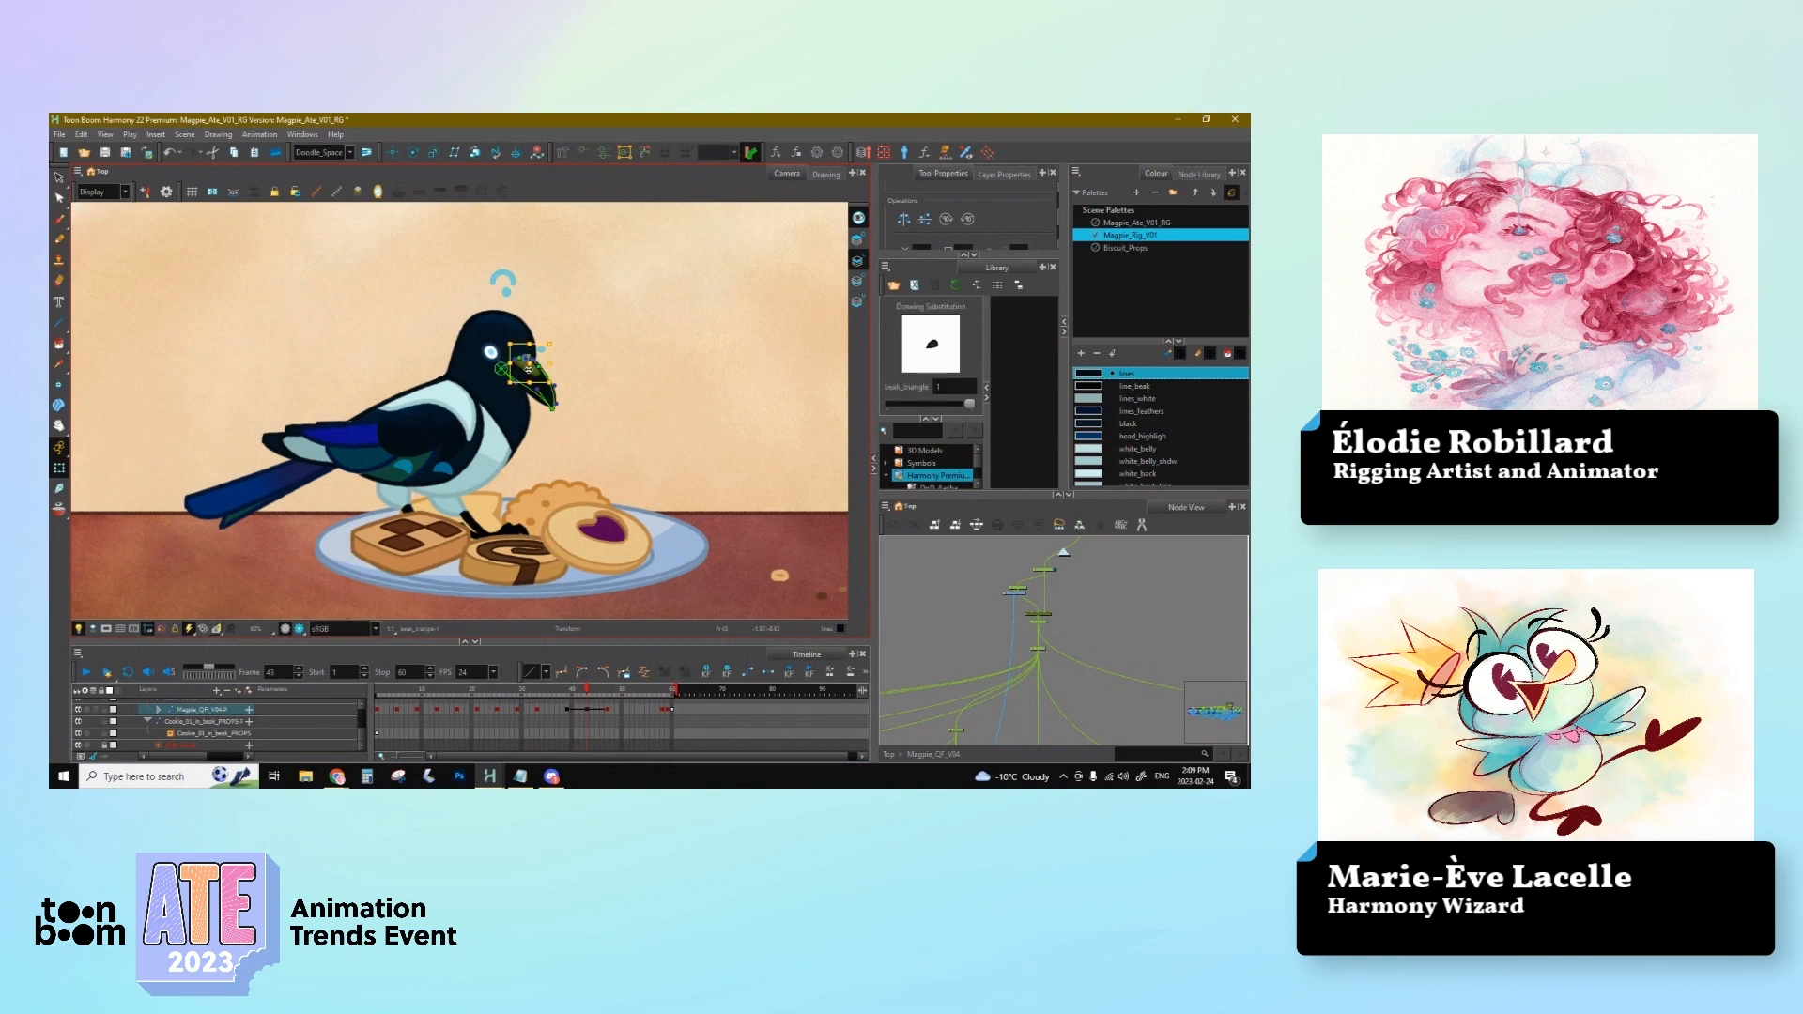
{"action": "left_click", "coordinate": [595, 705]}
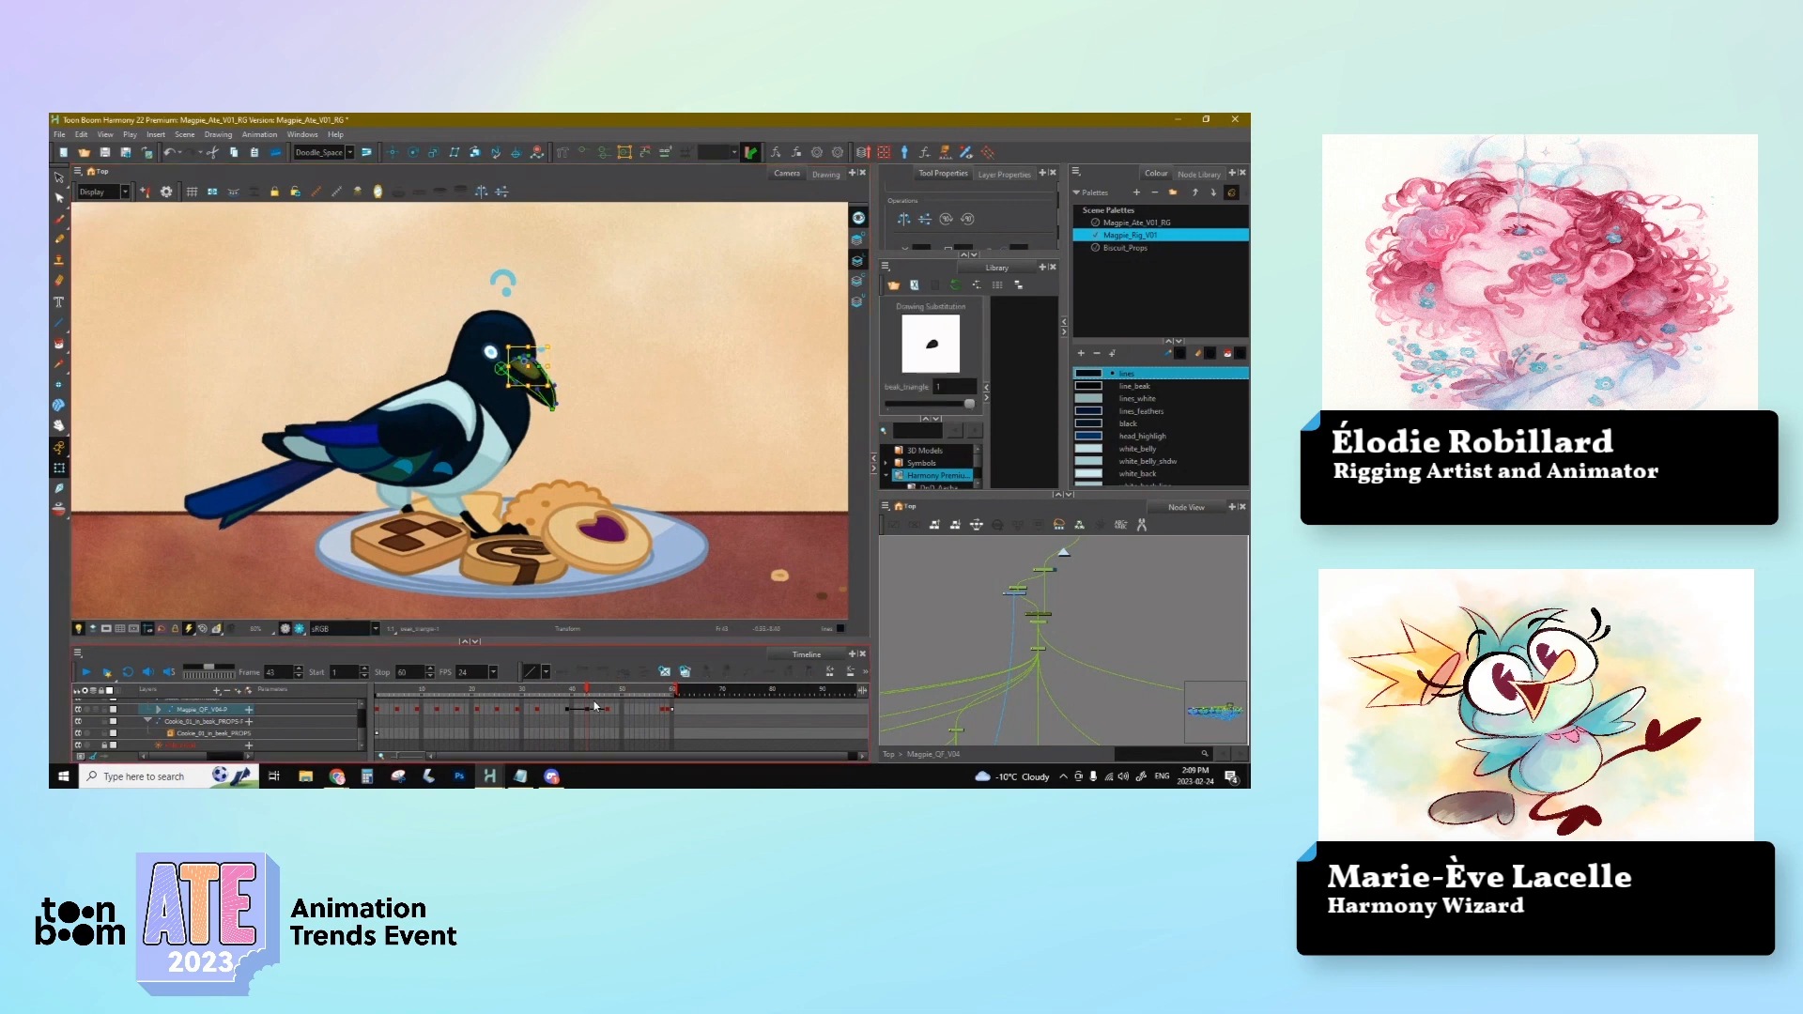
Step: Convert the magpie's keys from frame 39 to 43 back to stop-motion keyframes and check frames 39, 43 and 47
{"action": "mouse_move", "coordinate": [595, 705]}
{"action": "left_mouse_down"}
{"action": "mouse_move", "coordinate": [611, 702]}
{"action": "mouse_move", "coordinate": [561, 701]}
{"action": "mouse_move", "coordinate": [614, 706]}
{"action": "mouse_move", "coordinate": [567, 707]}
{"action": "mouse_move", "coordinate": [591, 710]}
{"action": "left_mouse_up"}
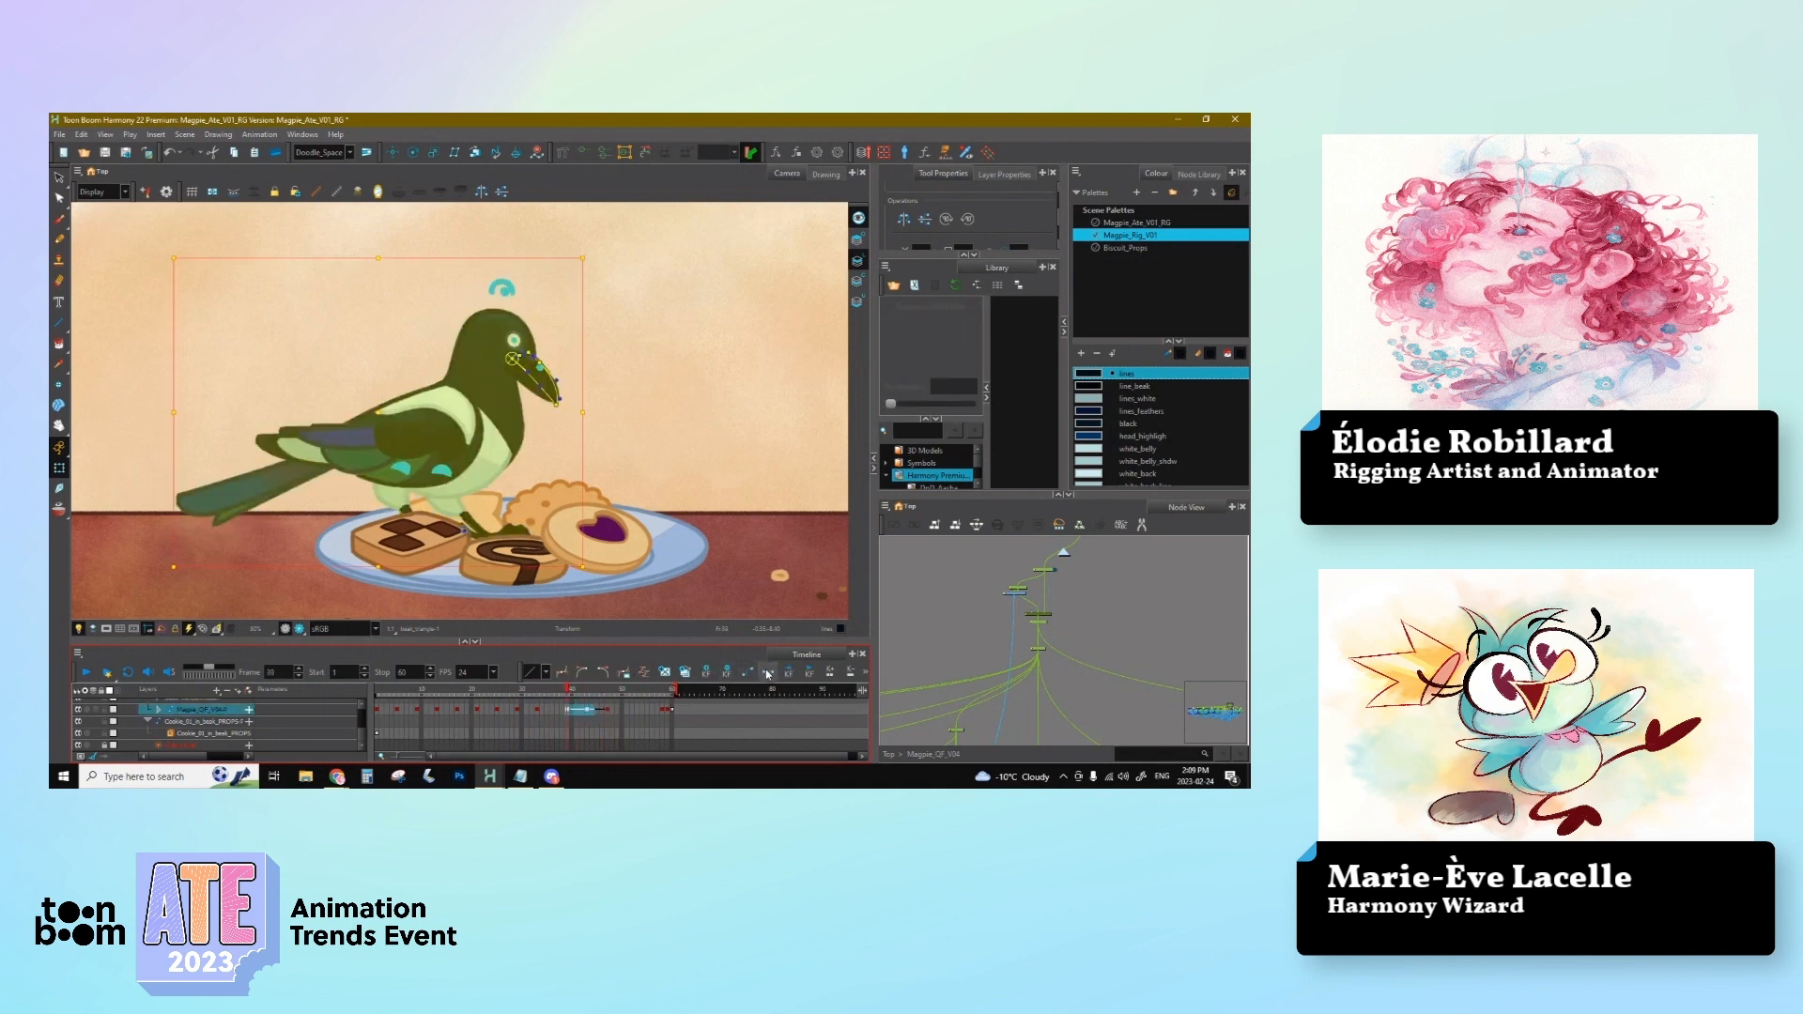
{"action": "left_click", "coordinate": [767, 673]}
{"action": "left_click", "coordinate": [587, 710]}
{"action": "key", "text": "2"}
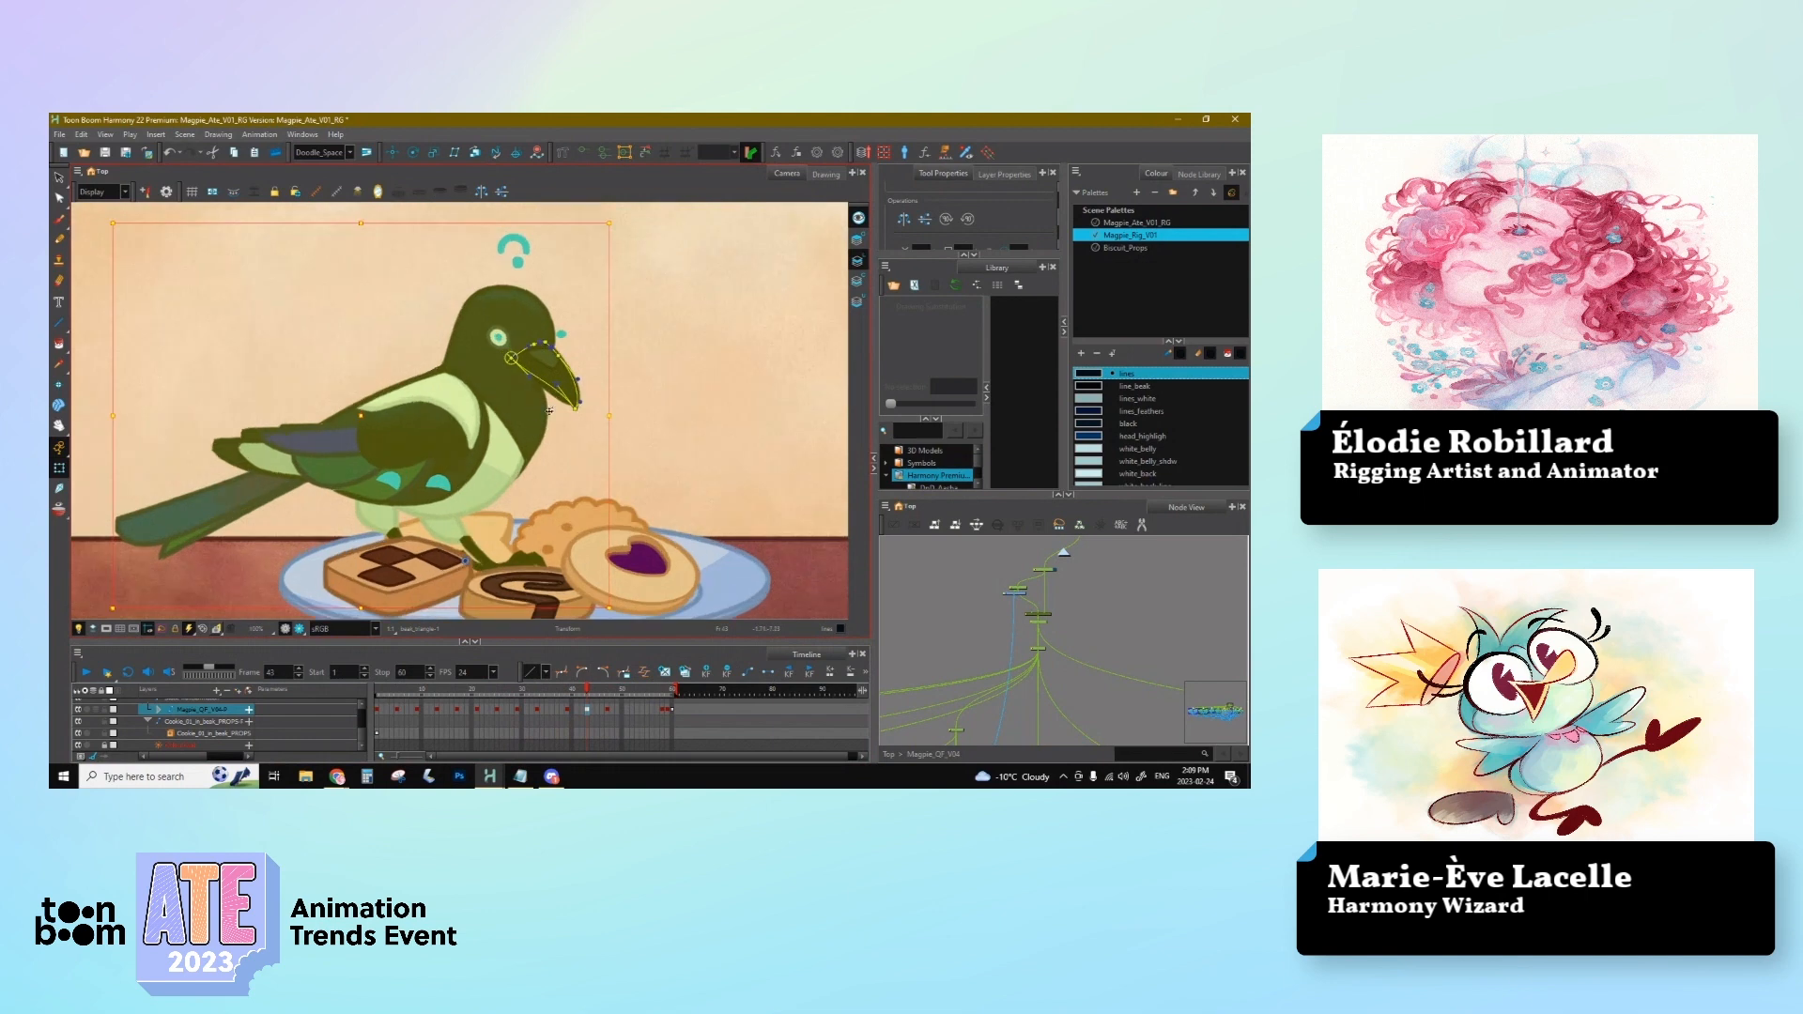
{"action": "key", "text": "1"}
{"action": "key", "text": "1"}
{"action": "left_click", "coordinate": [567, 693]}
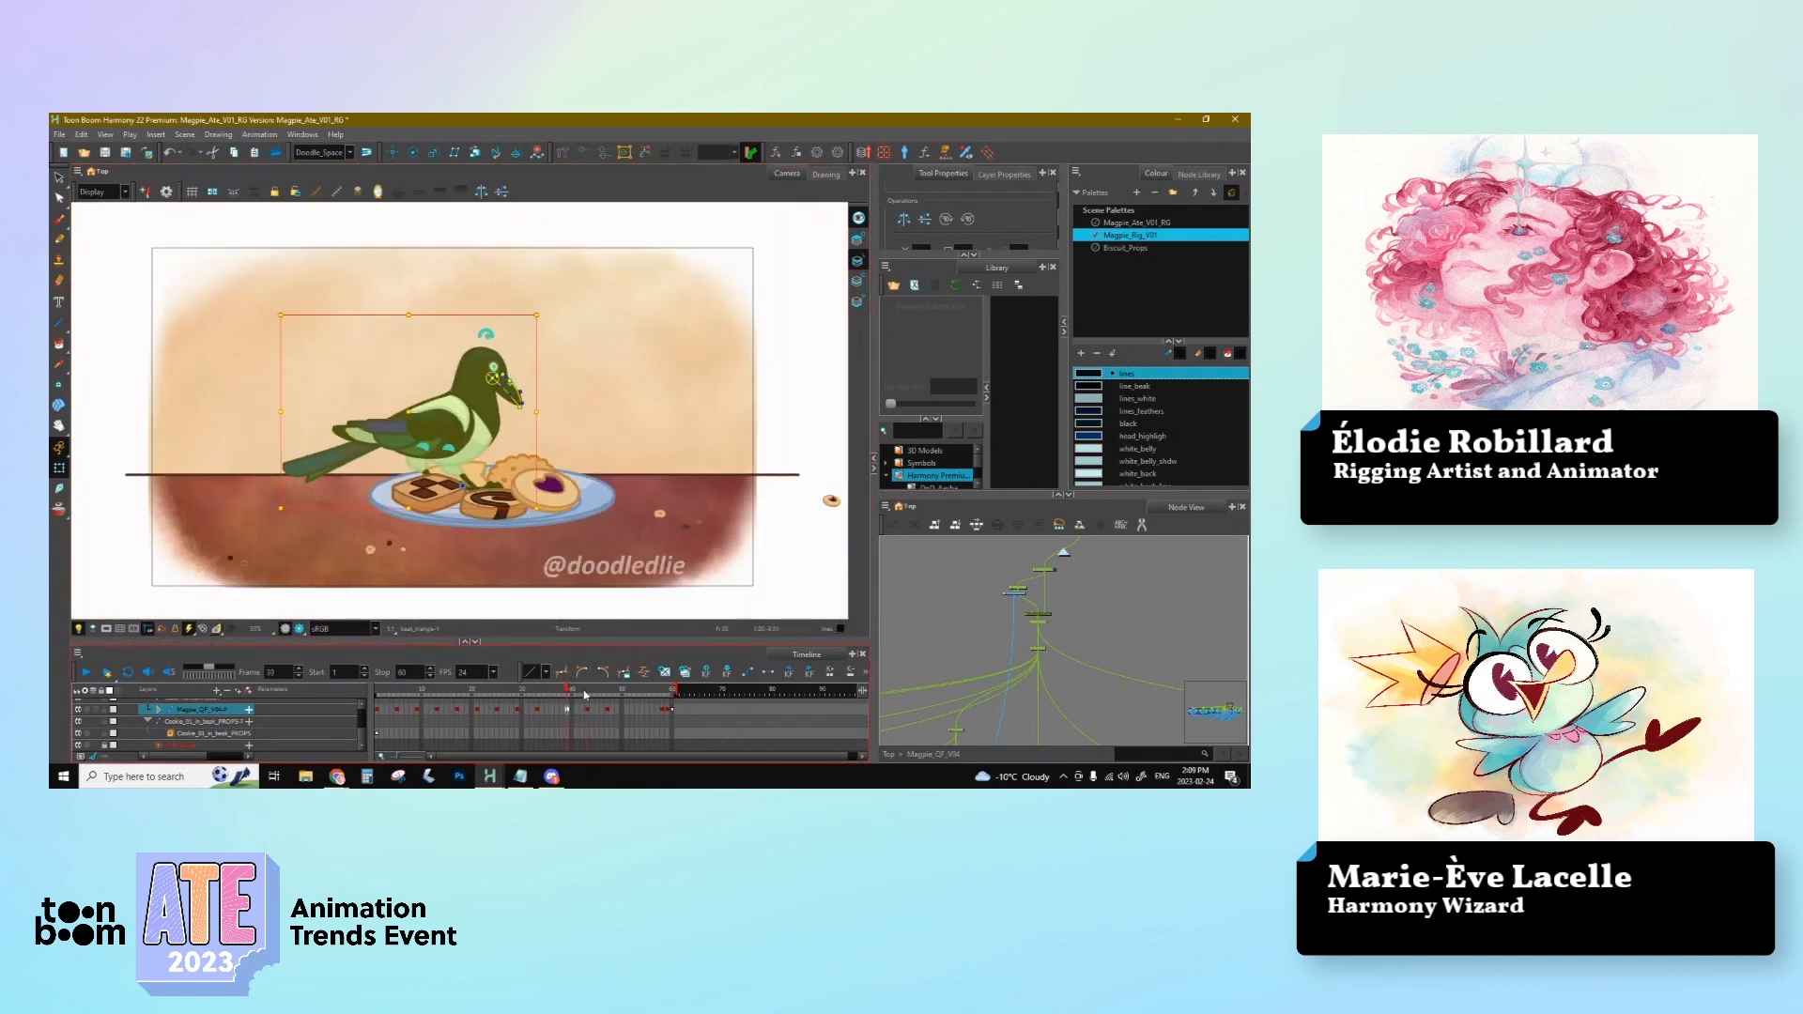
{"action": "left_click", "coordinate": [586, 694]}
{"action": "left_click", "coordinate": [609, 706]}
{"action": "left_click", "coordinate": [552, 602]}
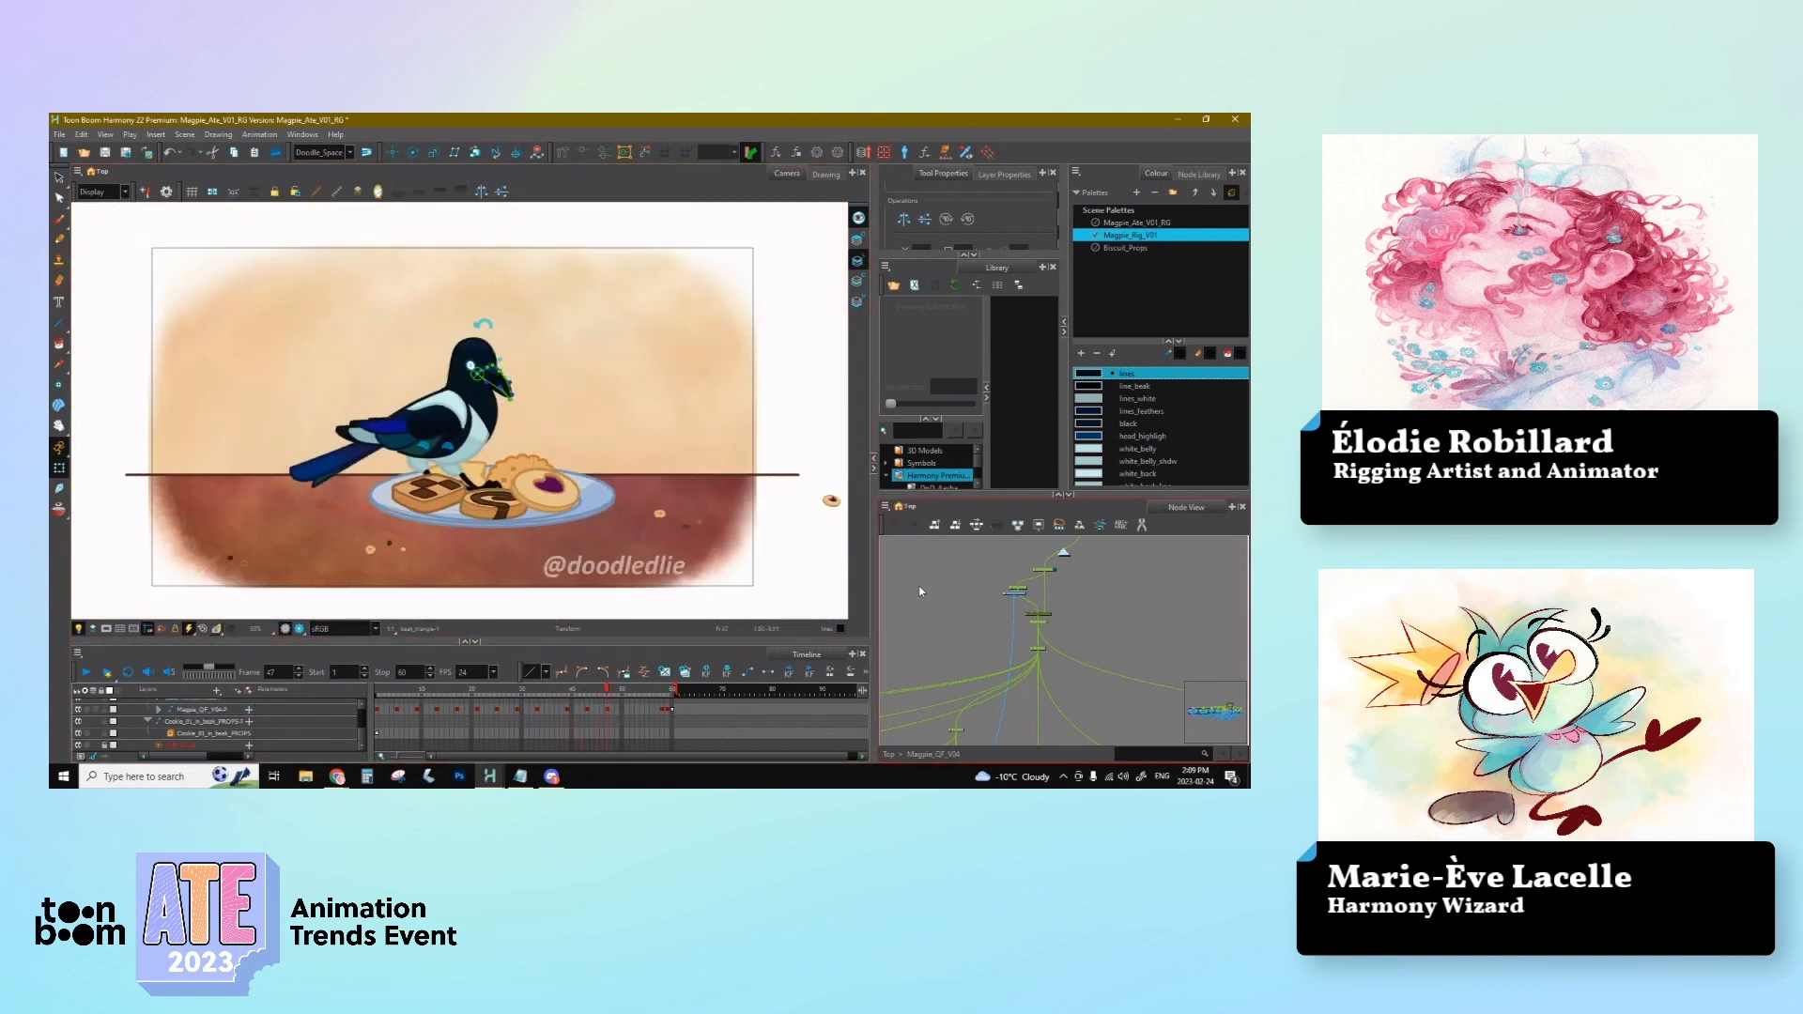
Step: Look up the Stop-Motion Keyframes setting in the general preferences
{"action": "left_click", "coordinate": [81, 134]}
{"action": "left_click", "coordinate": [122, 513]}
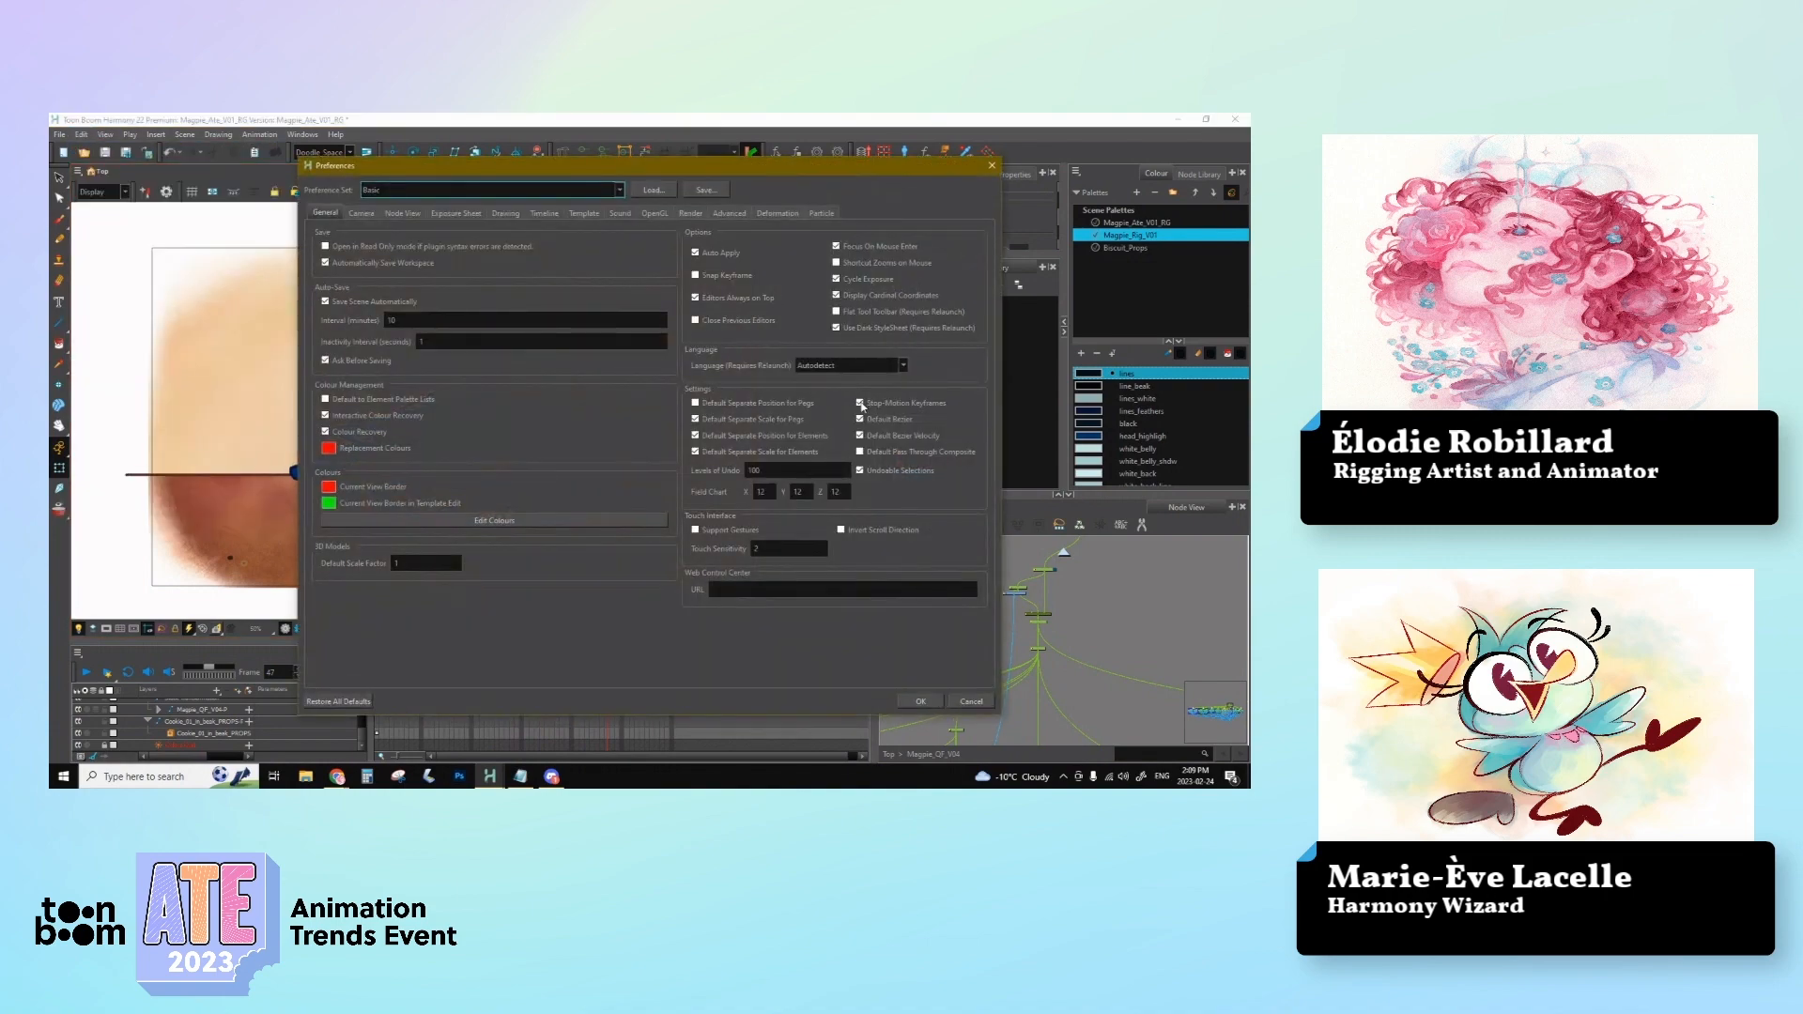
{"action": "left_click", "coordinate": [971, 701]}
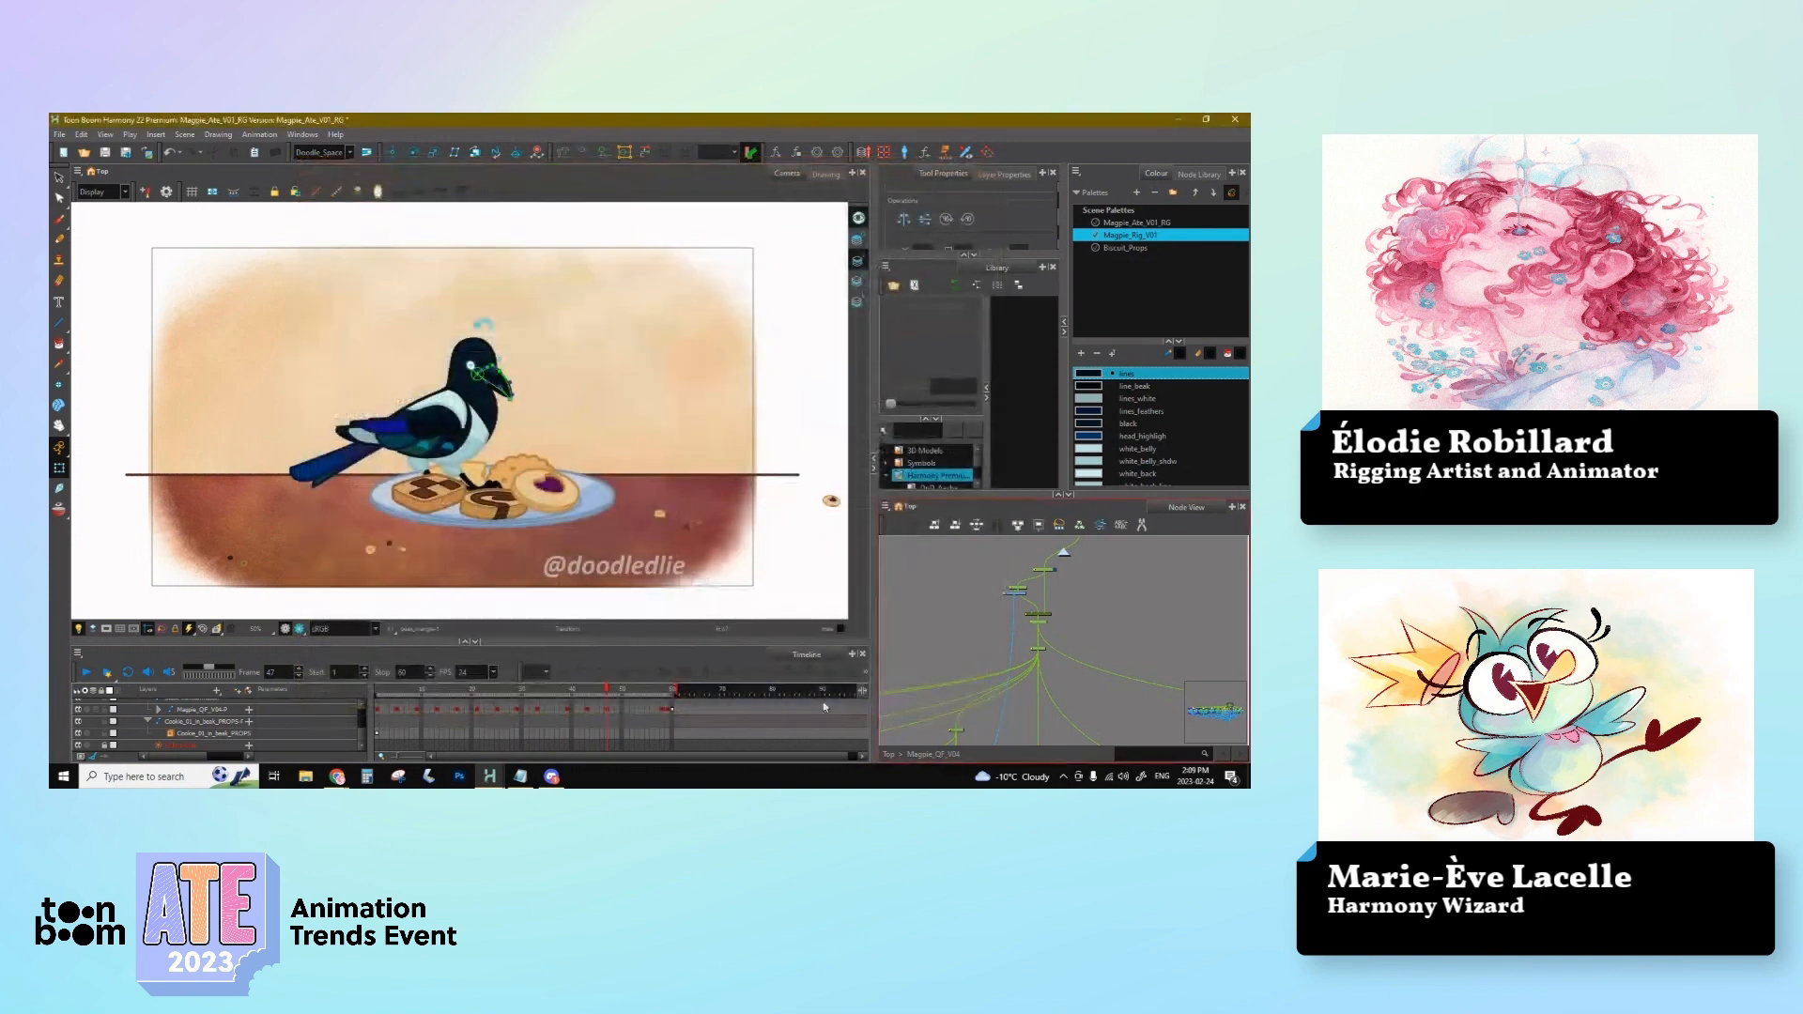
Step: Try turning off the Stop-Motion Keyframes preference and inserting a magpie keyframe at frame 50 to test the interpolation
{"action": "left_click_drag", "start_coordinate": [607, 713], "coordinate": [625, 715]}
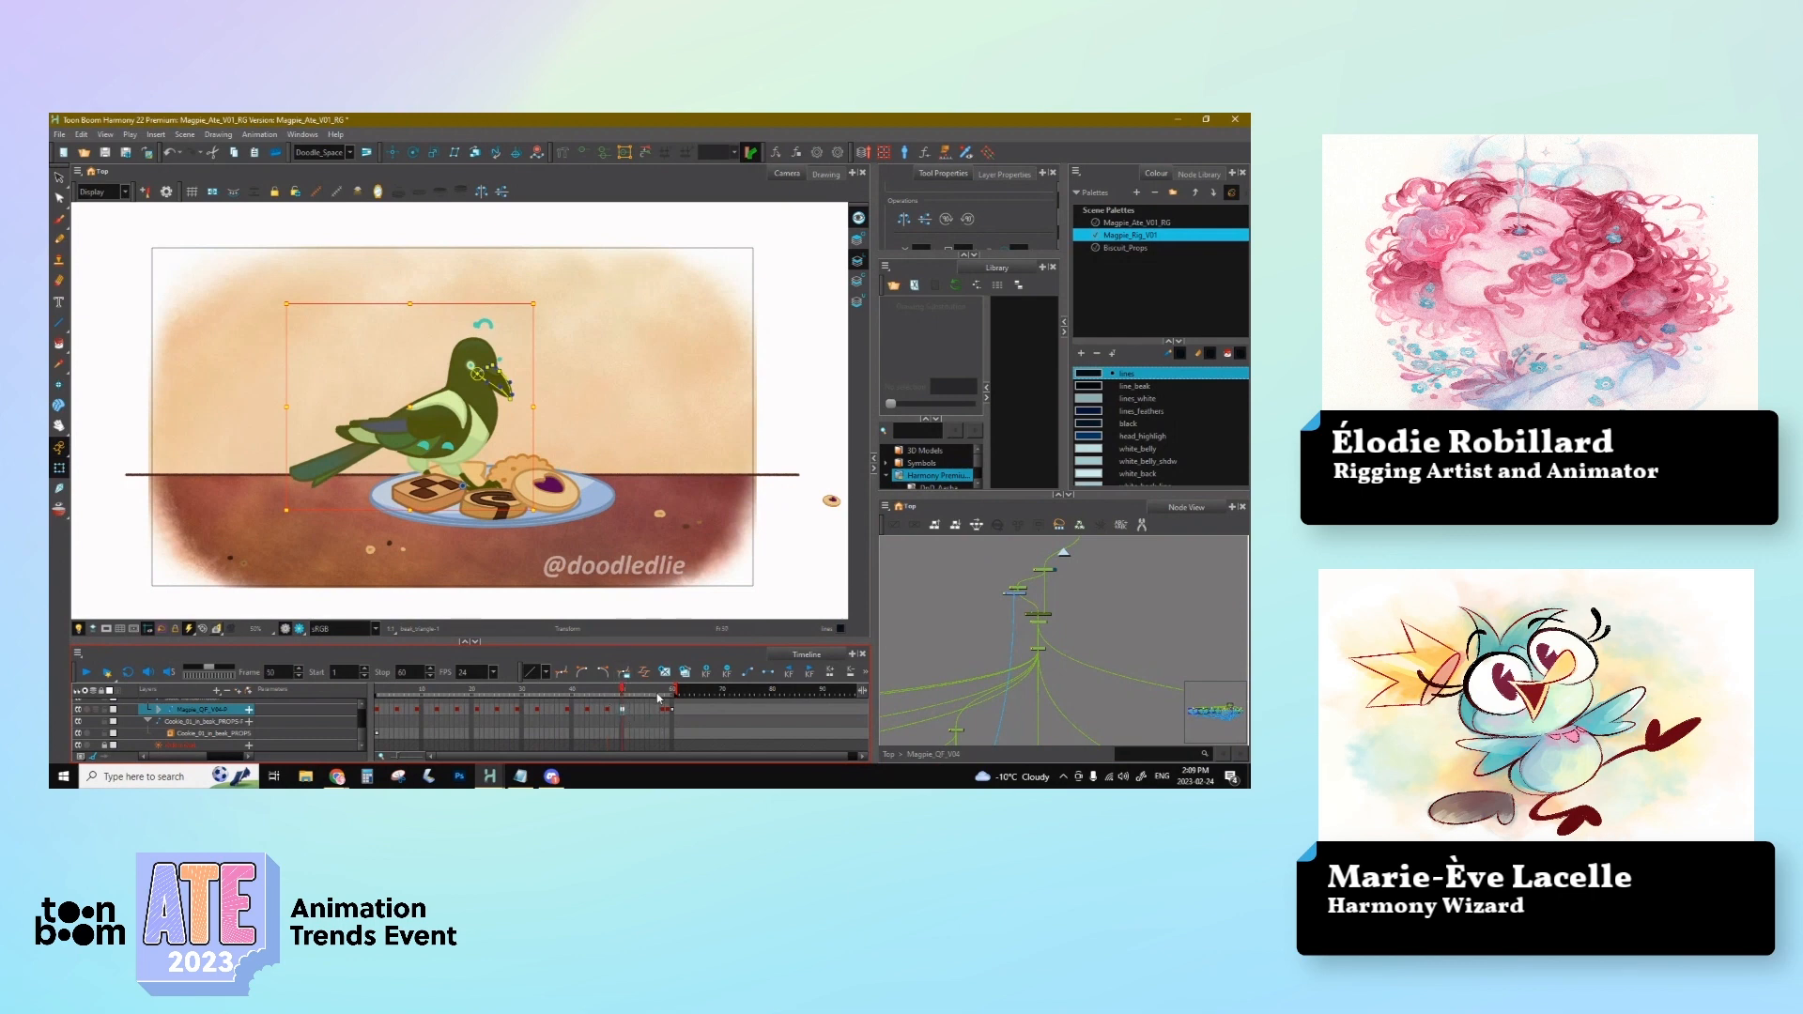
{"action": "left_click", "coordinate": [81, 134]}
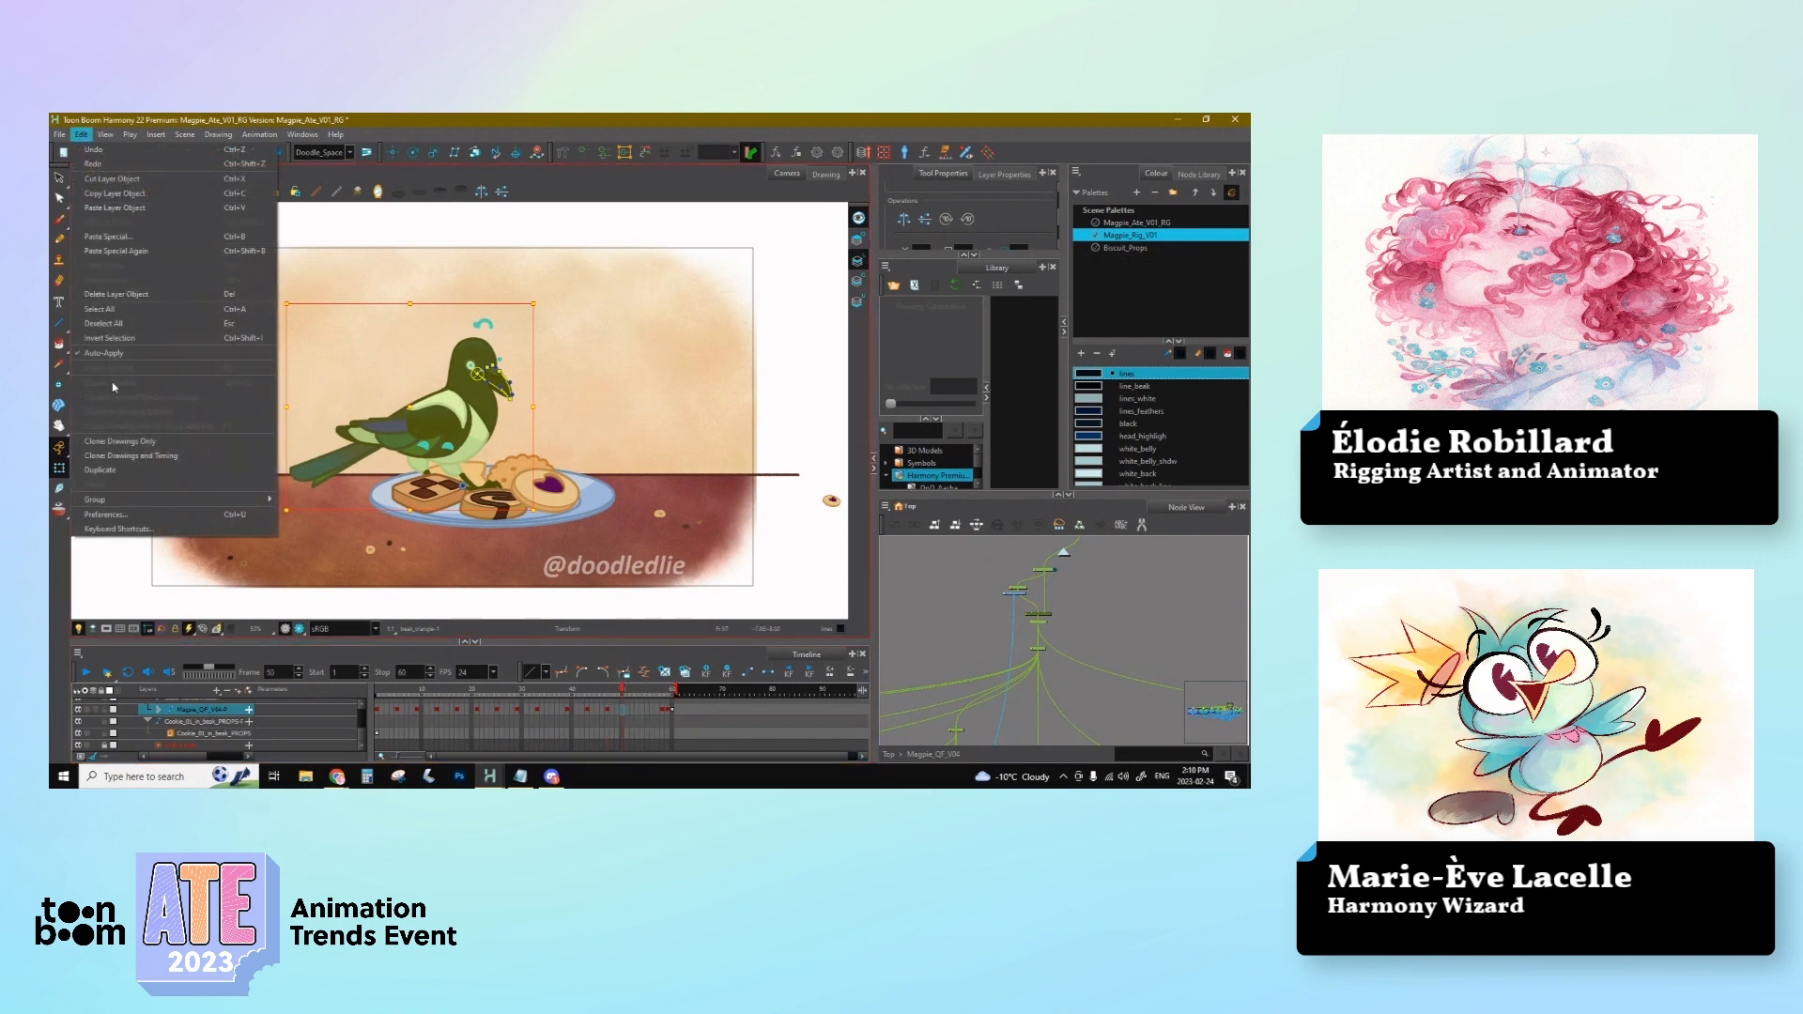
{"action": "left_click", "coordinate": [105, 515]}
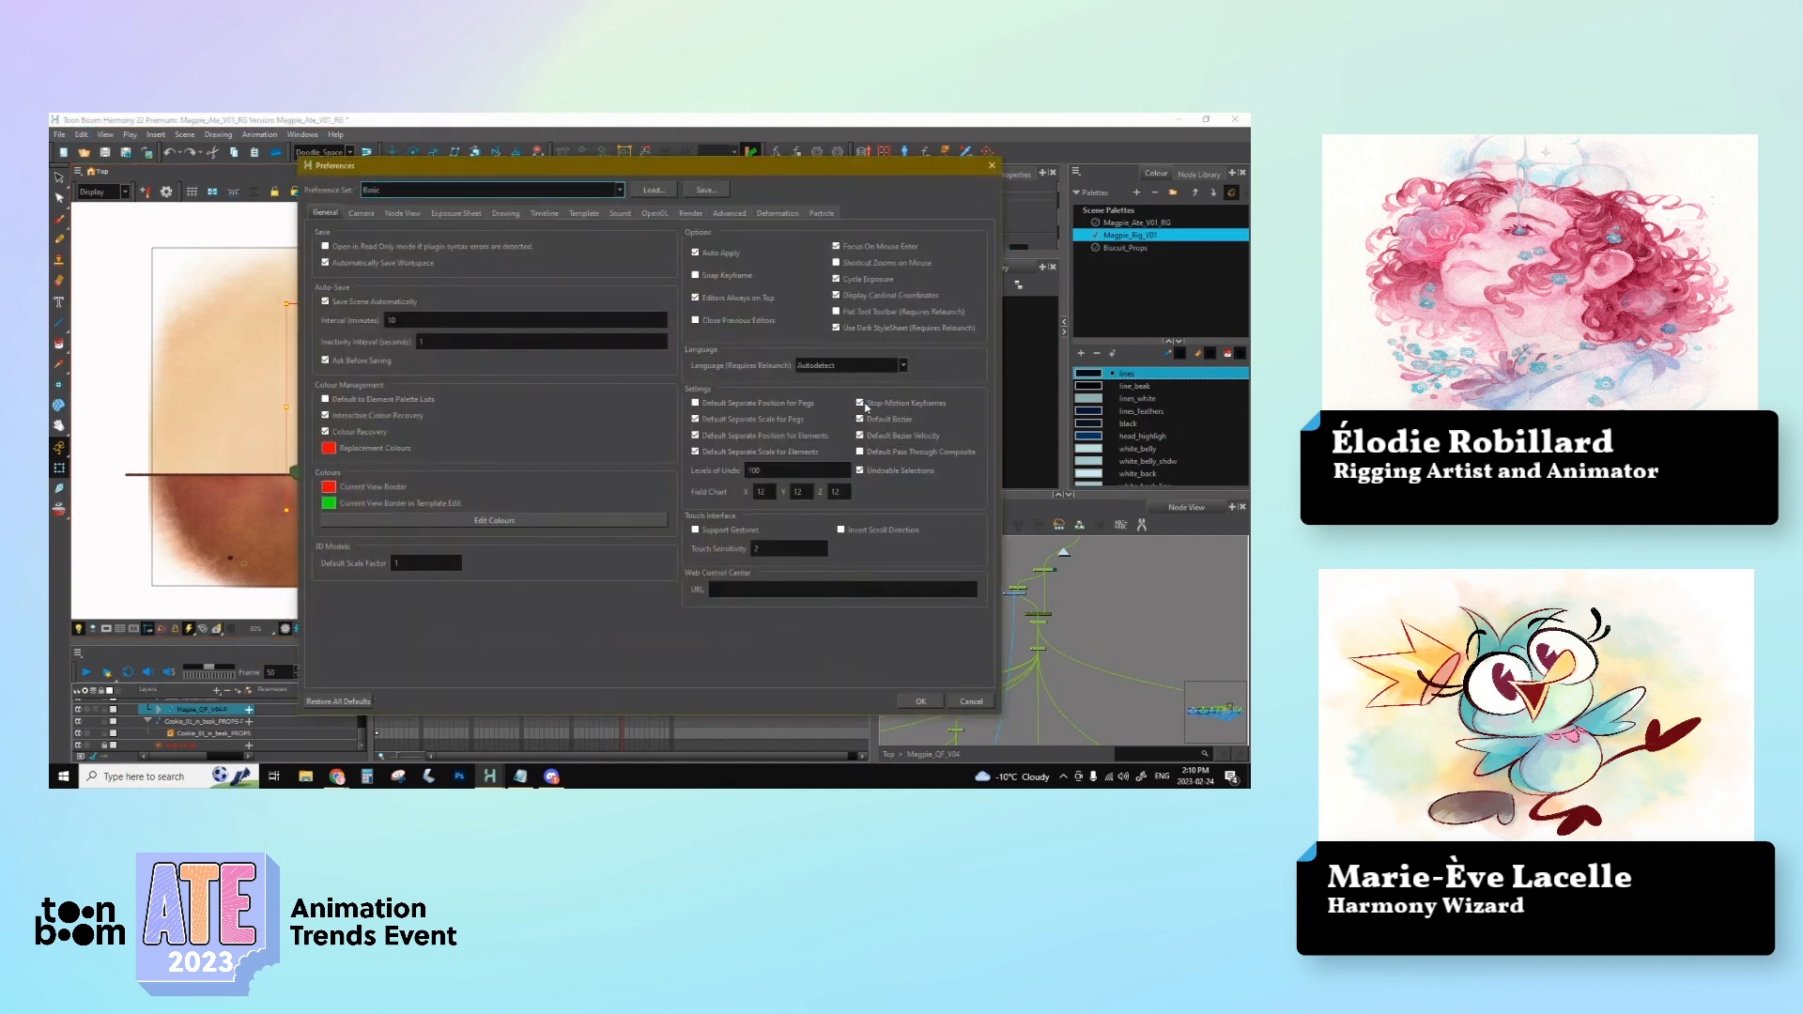
{"action": "left_click", "coordinate": [918, 700]}
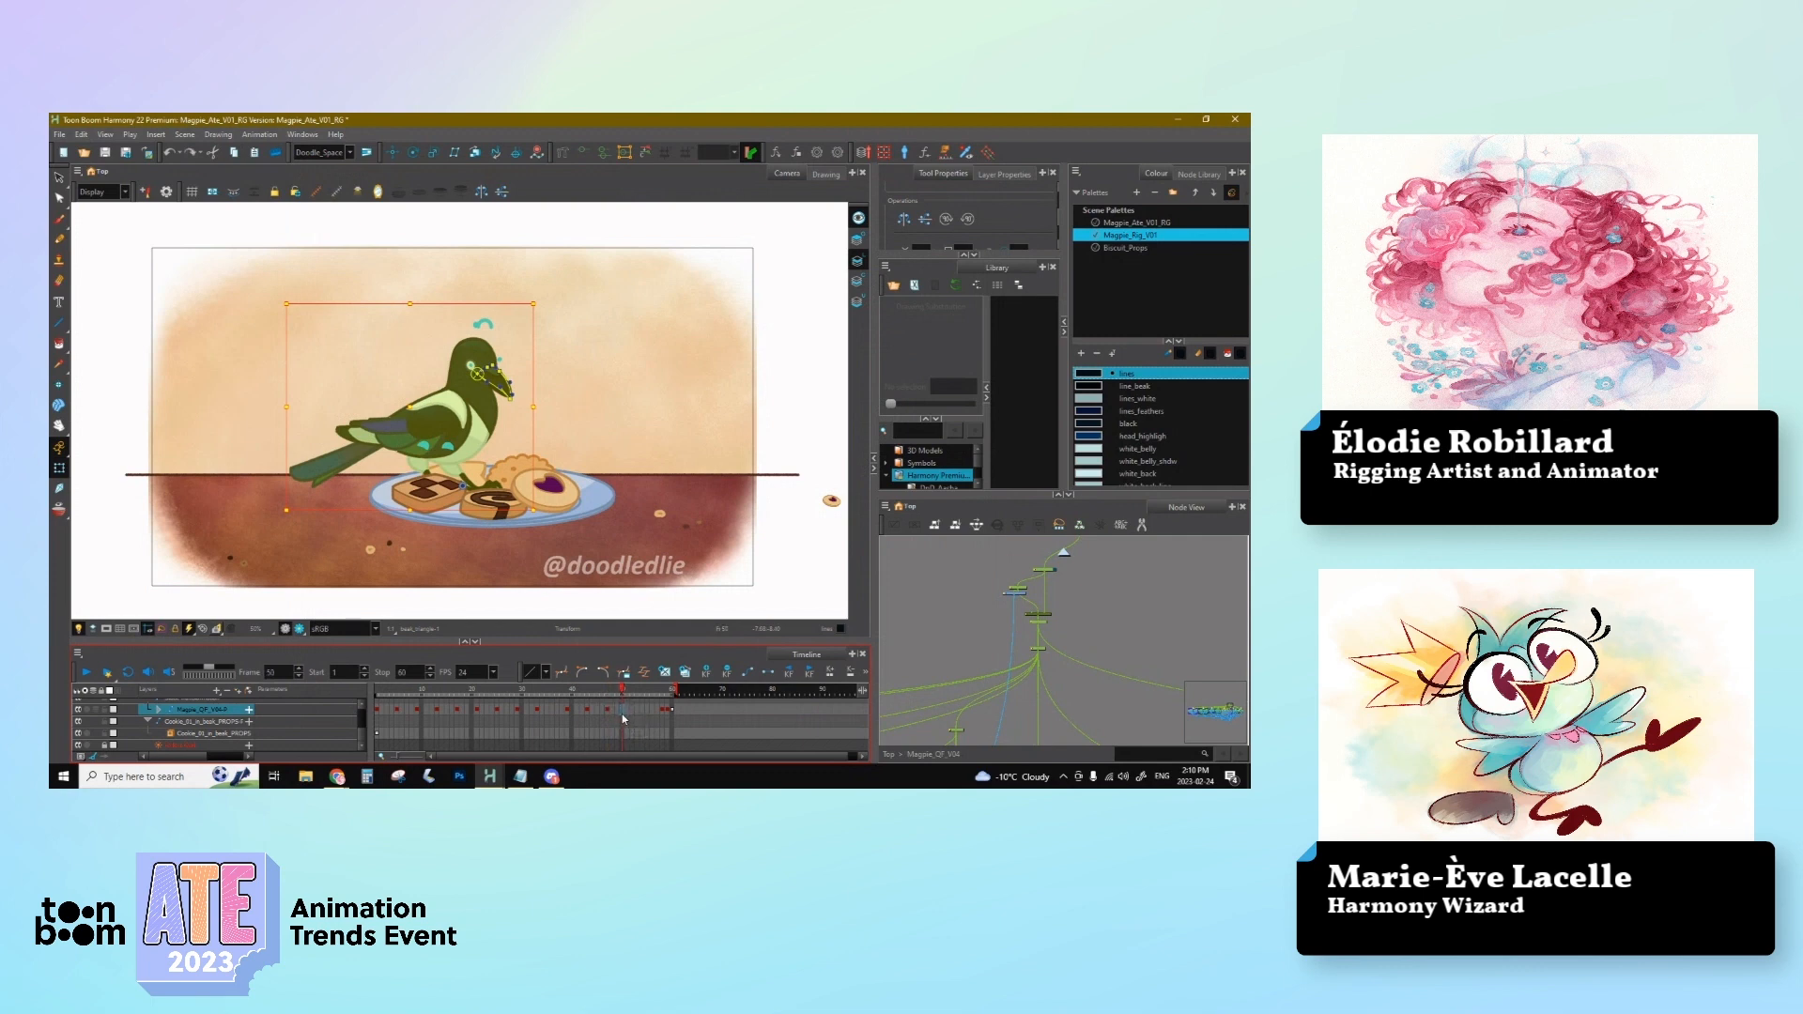
{"action": "key", "text": "F6"}
{"action": "left_click", "coordinate": [637, 711]}
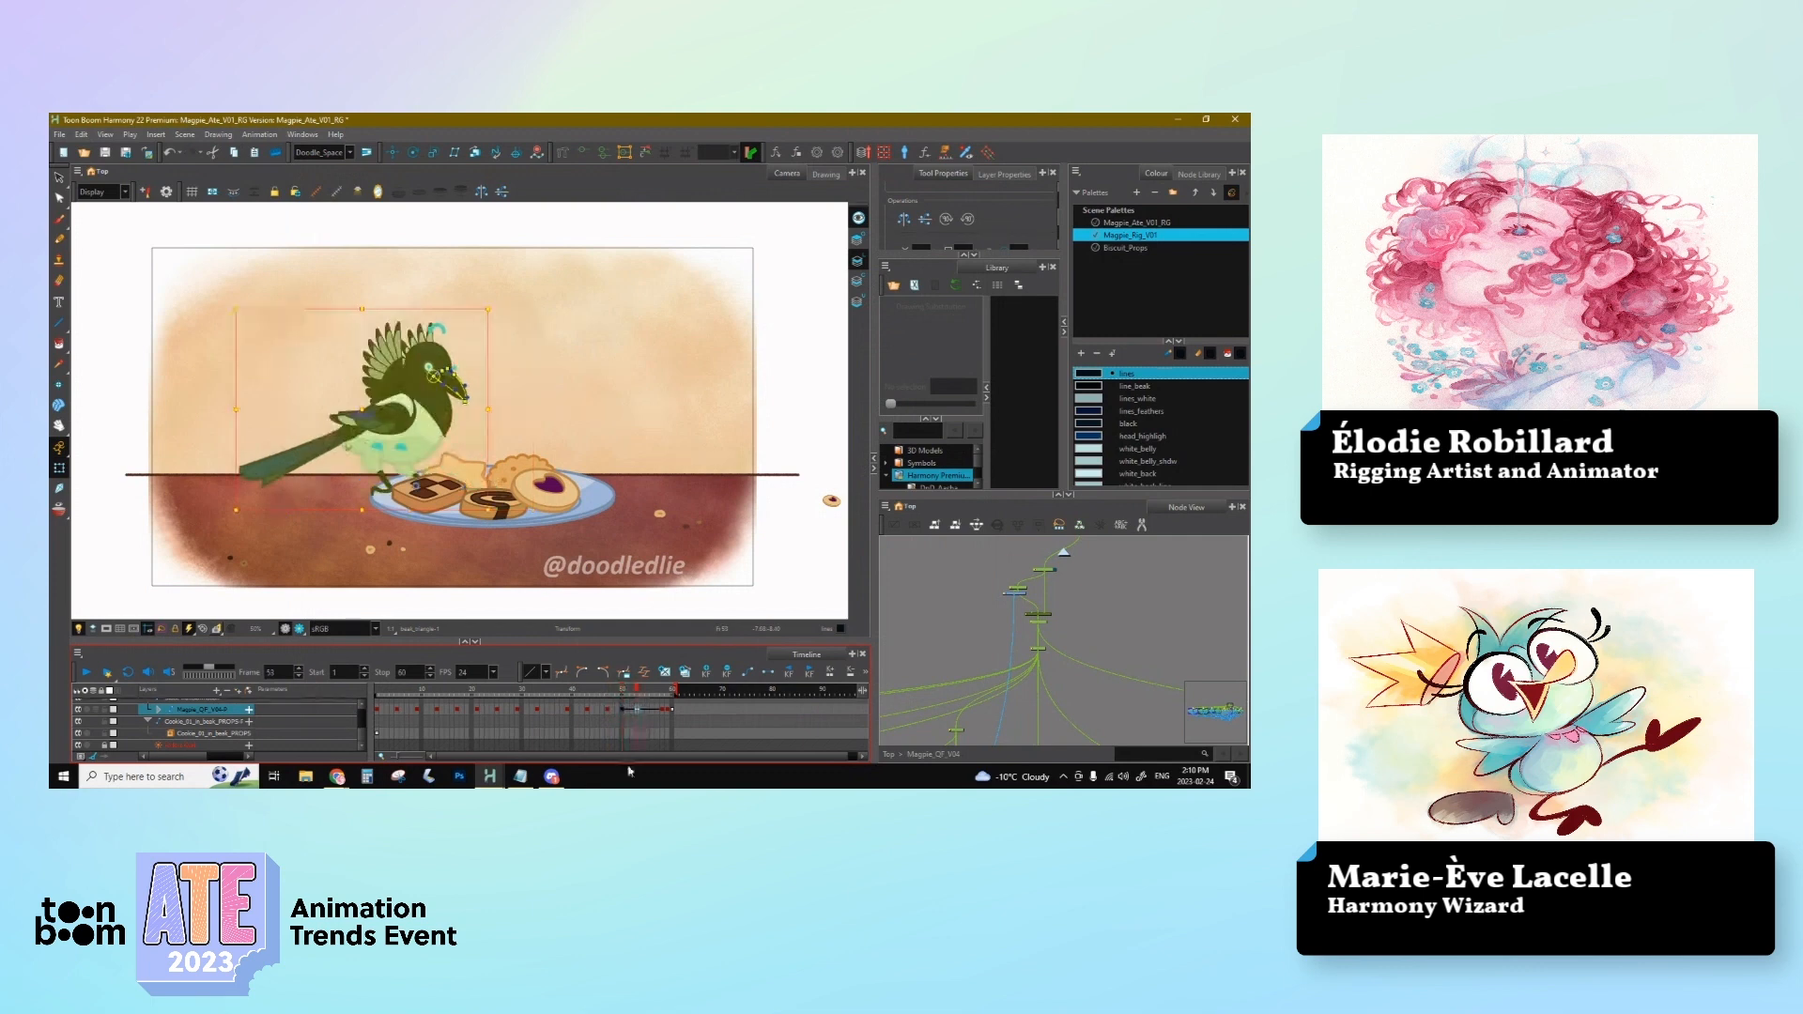
Step: Reopen the general preferences to restore the Stop-Motion Keyframes setting
{"action": "left_click", "coordinate": [80, 135]}
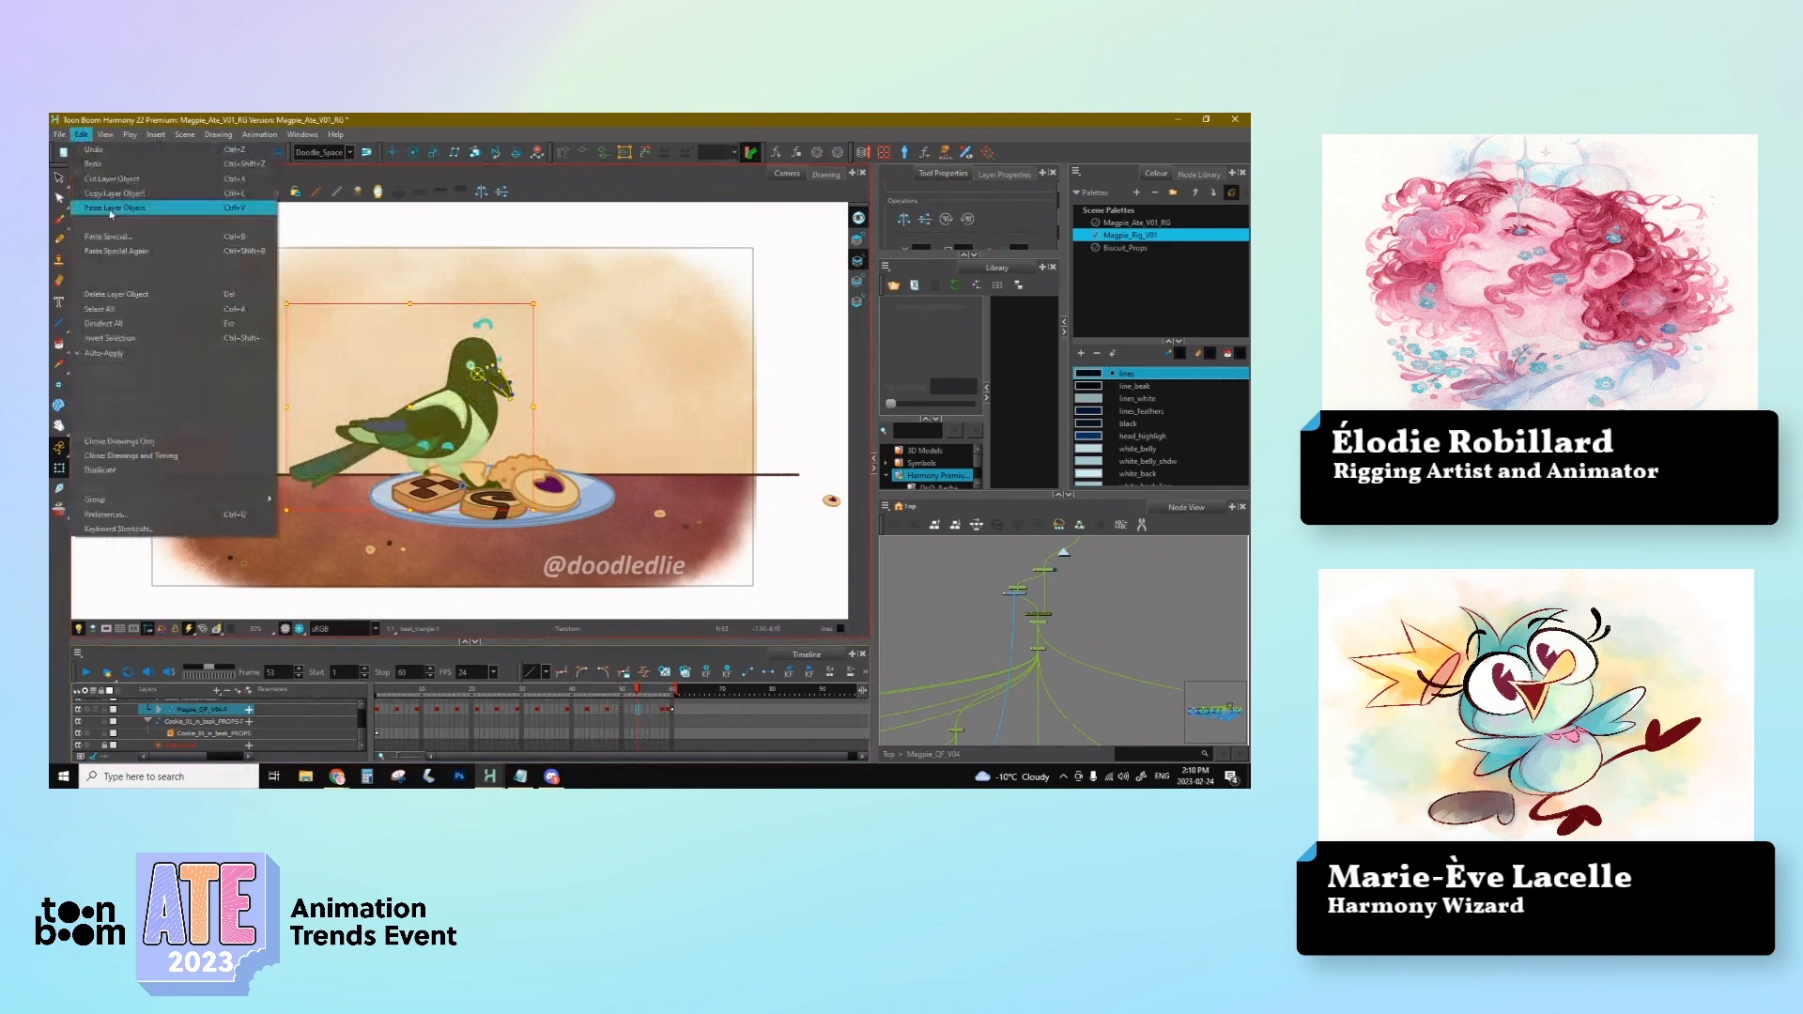
{"action": "left_click", "coordinate": [108, 515]}
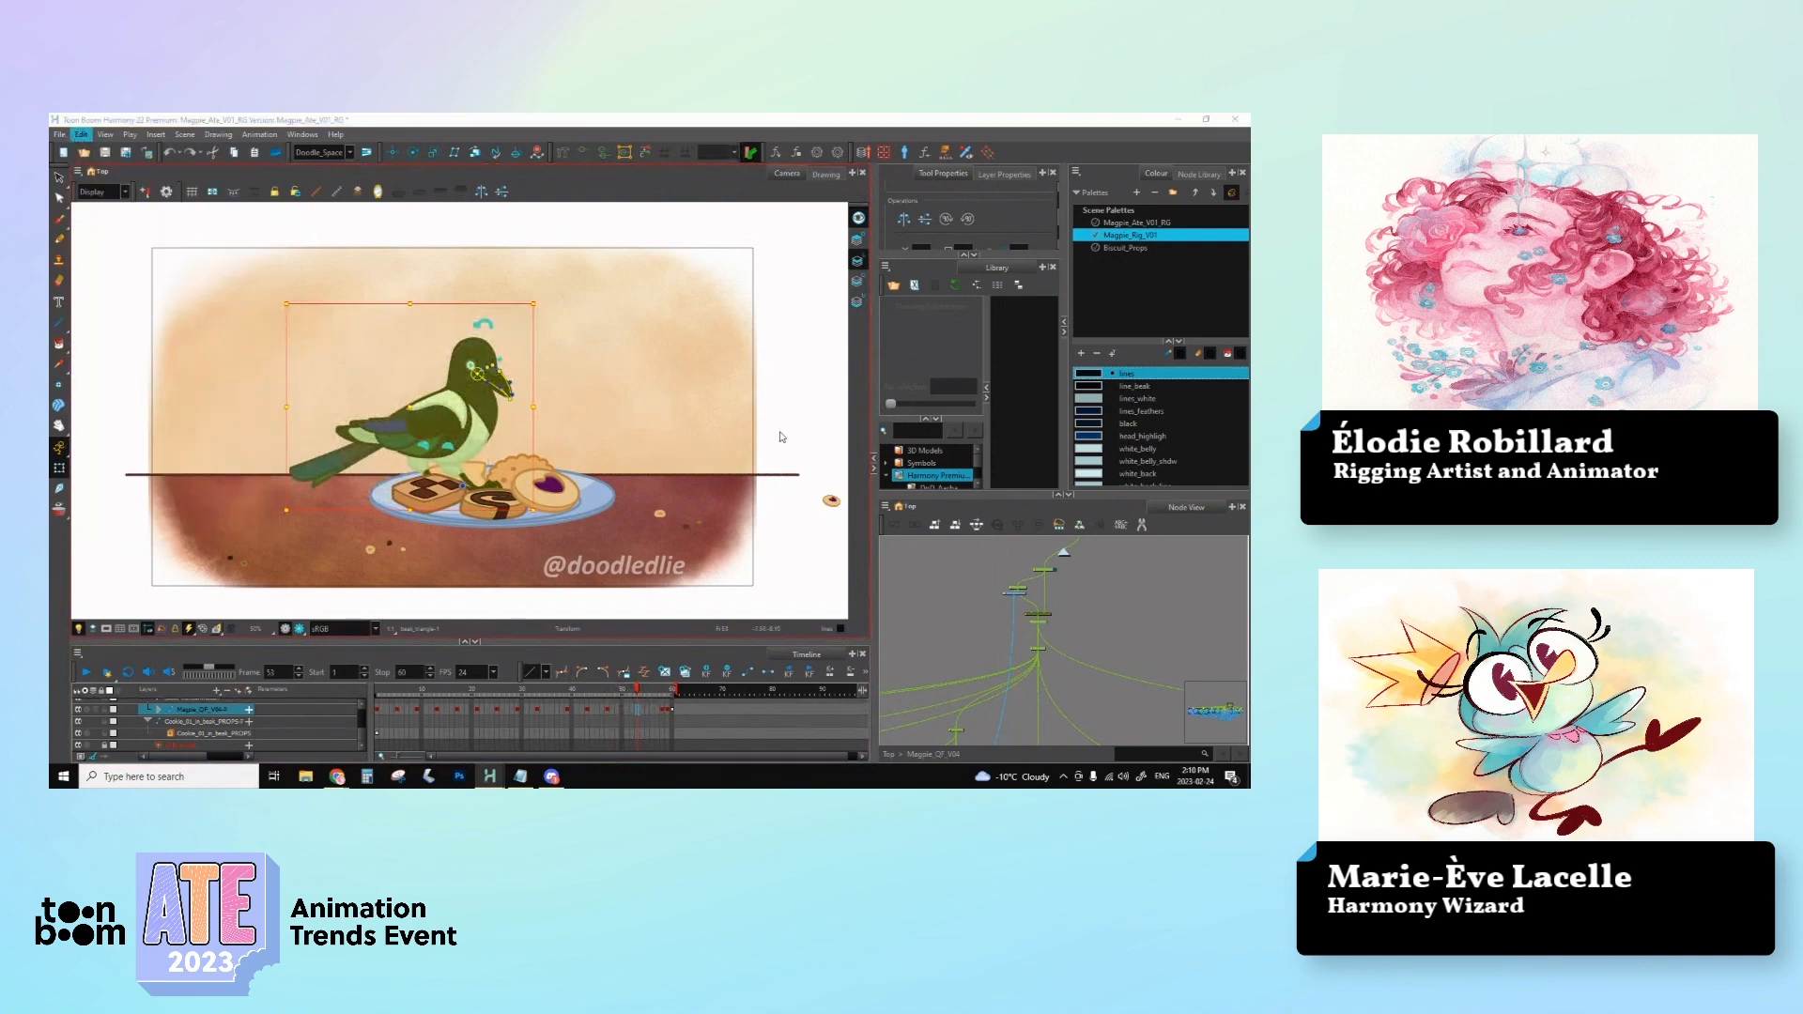
{"action": "left_click", "coordinate": [888, 699]}
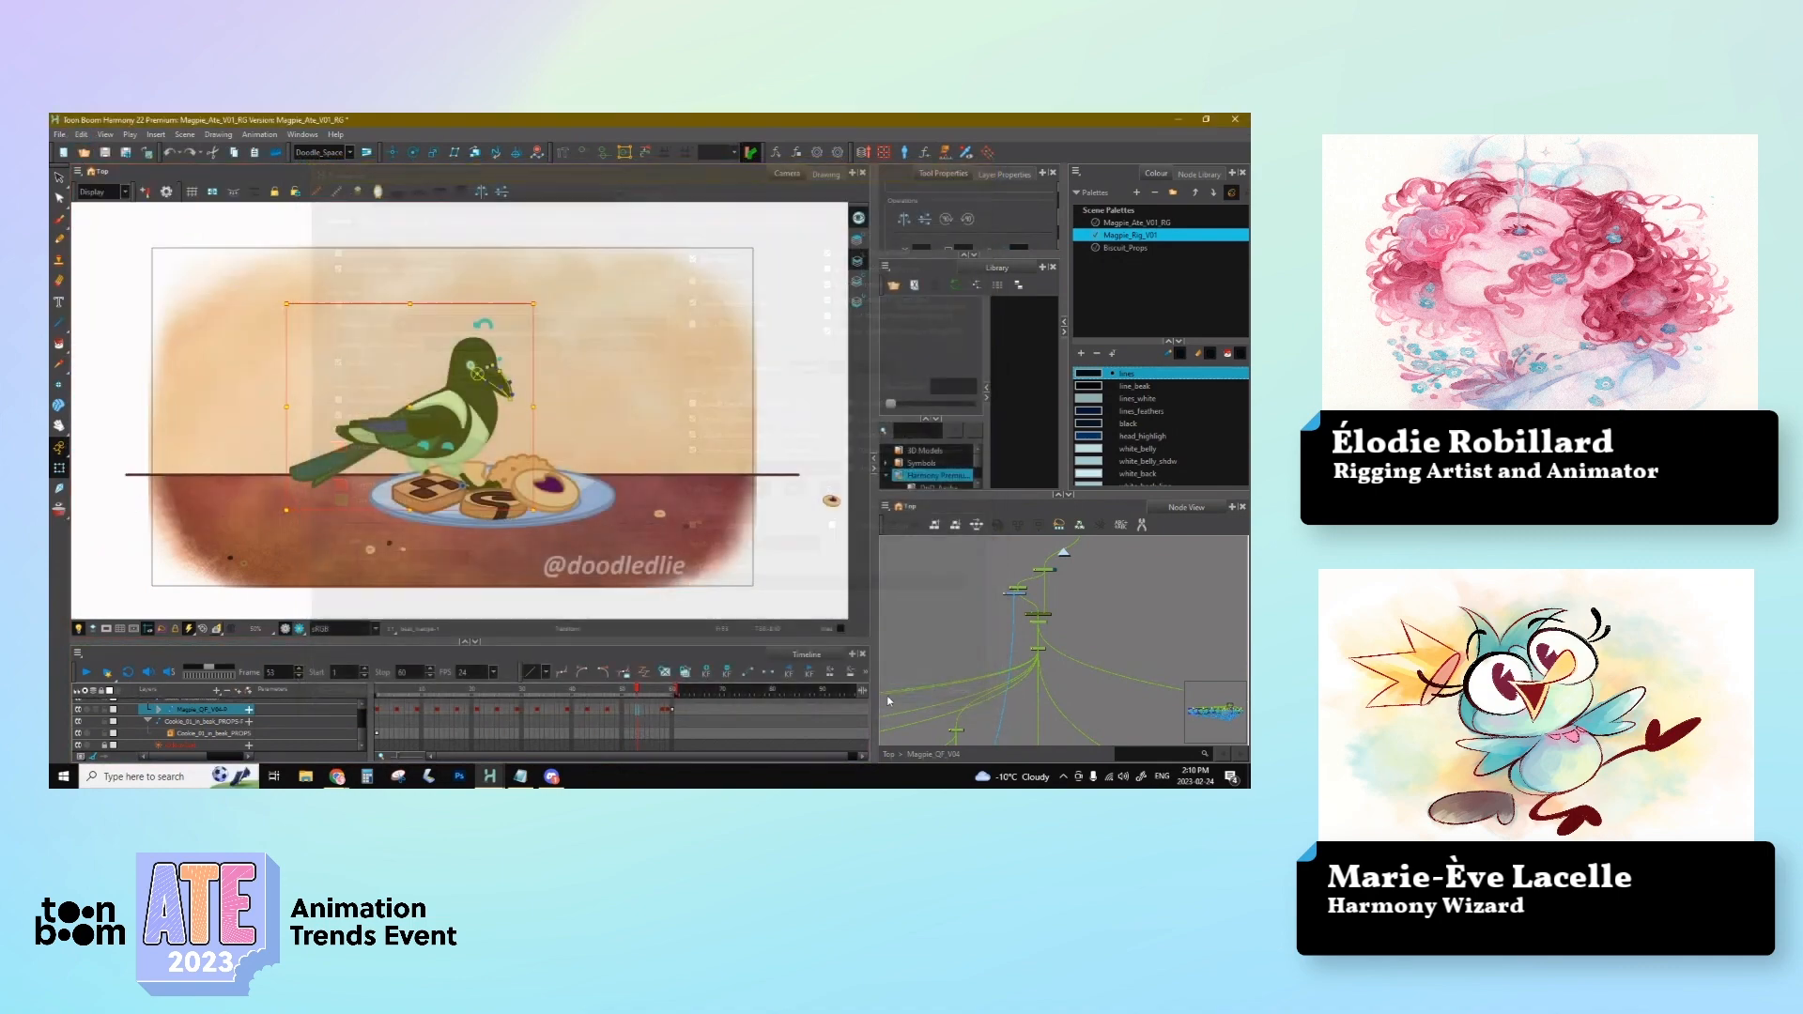
Step: Add the Stop-Motion Keyframe Mode tool to the Timeline view's toolbar using the Toolbar Manager
{"action": "left_click", "coordinate": [866, 675]}
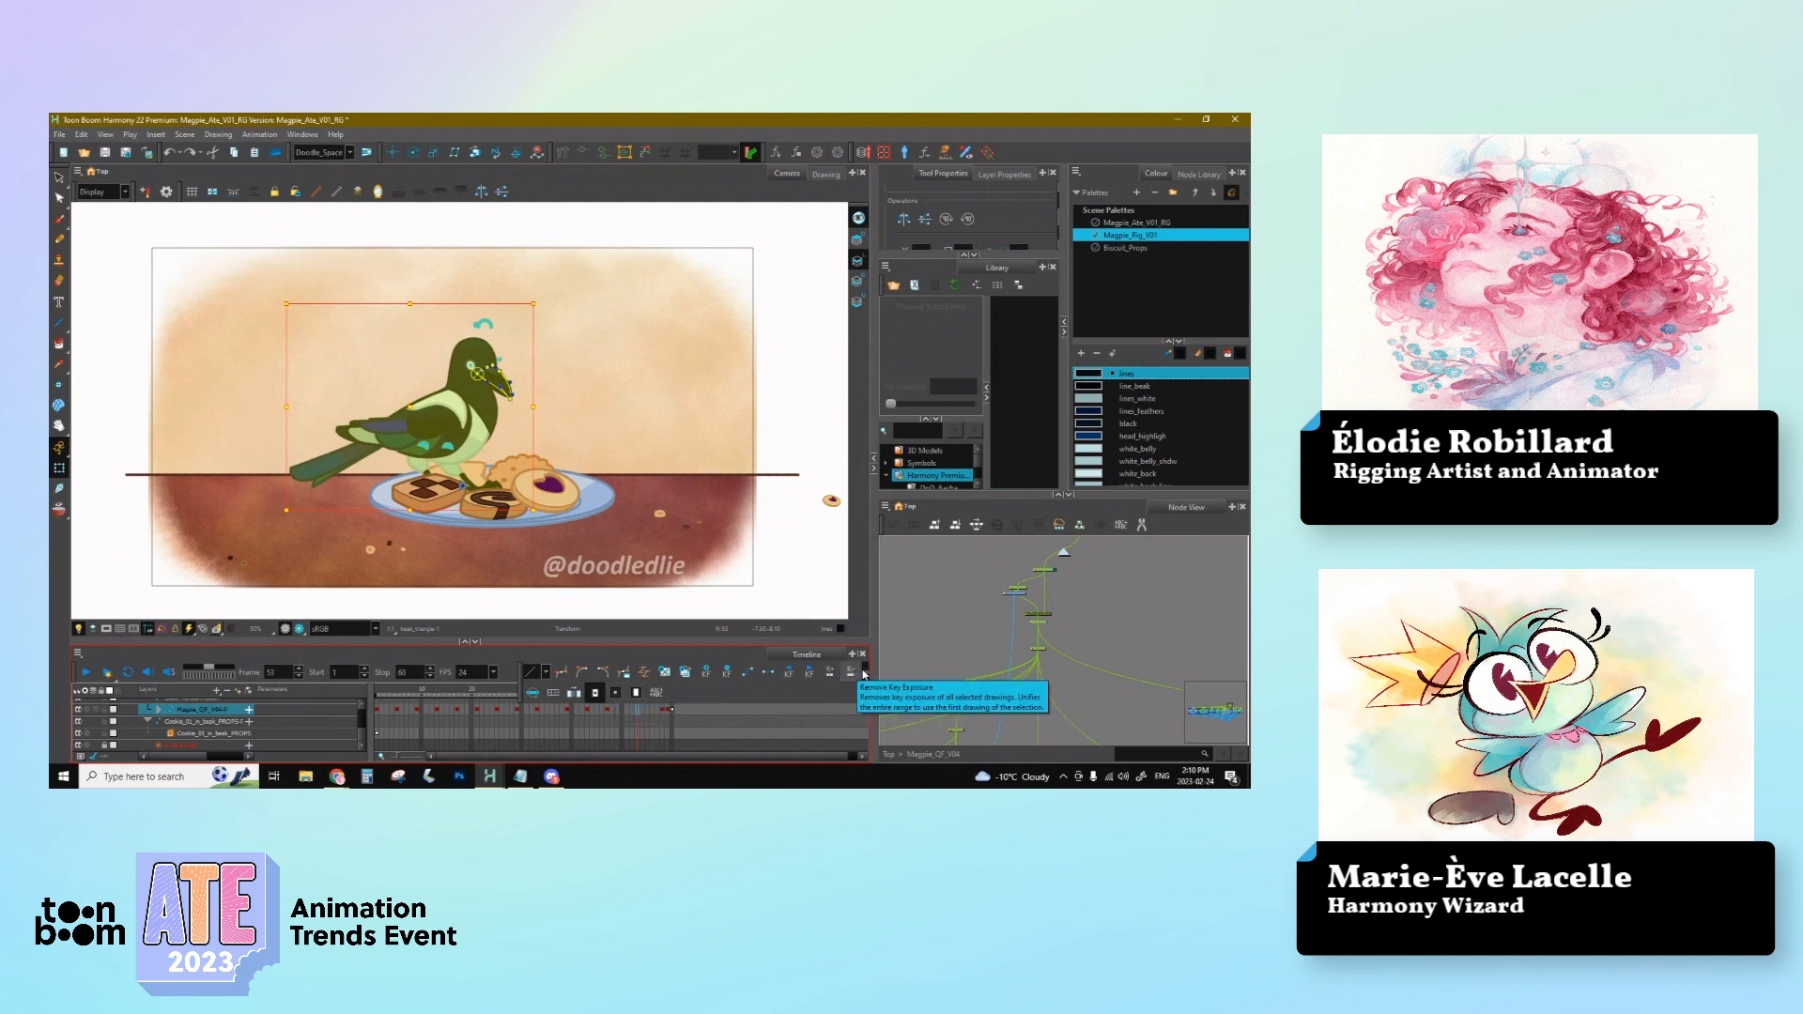
{"action": "left_click", "coordinate": [865, 672]}
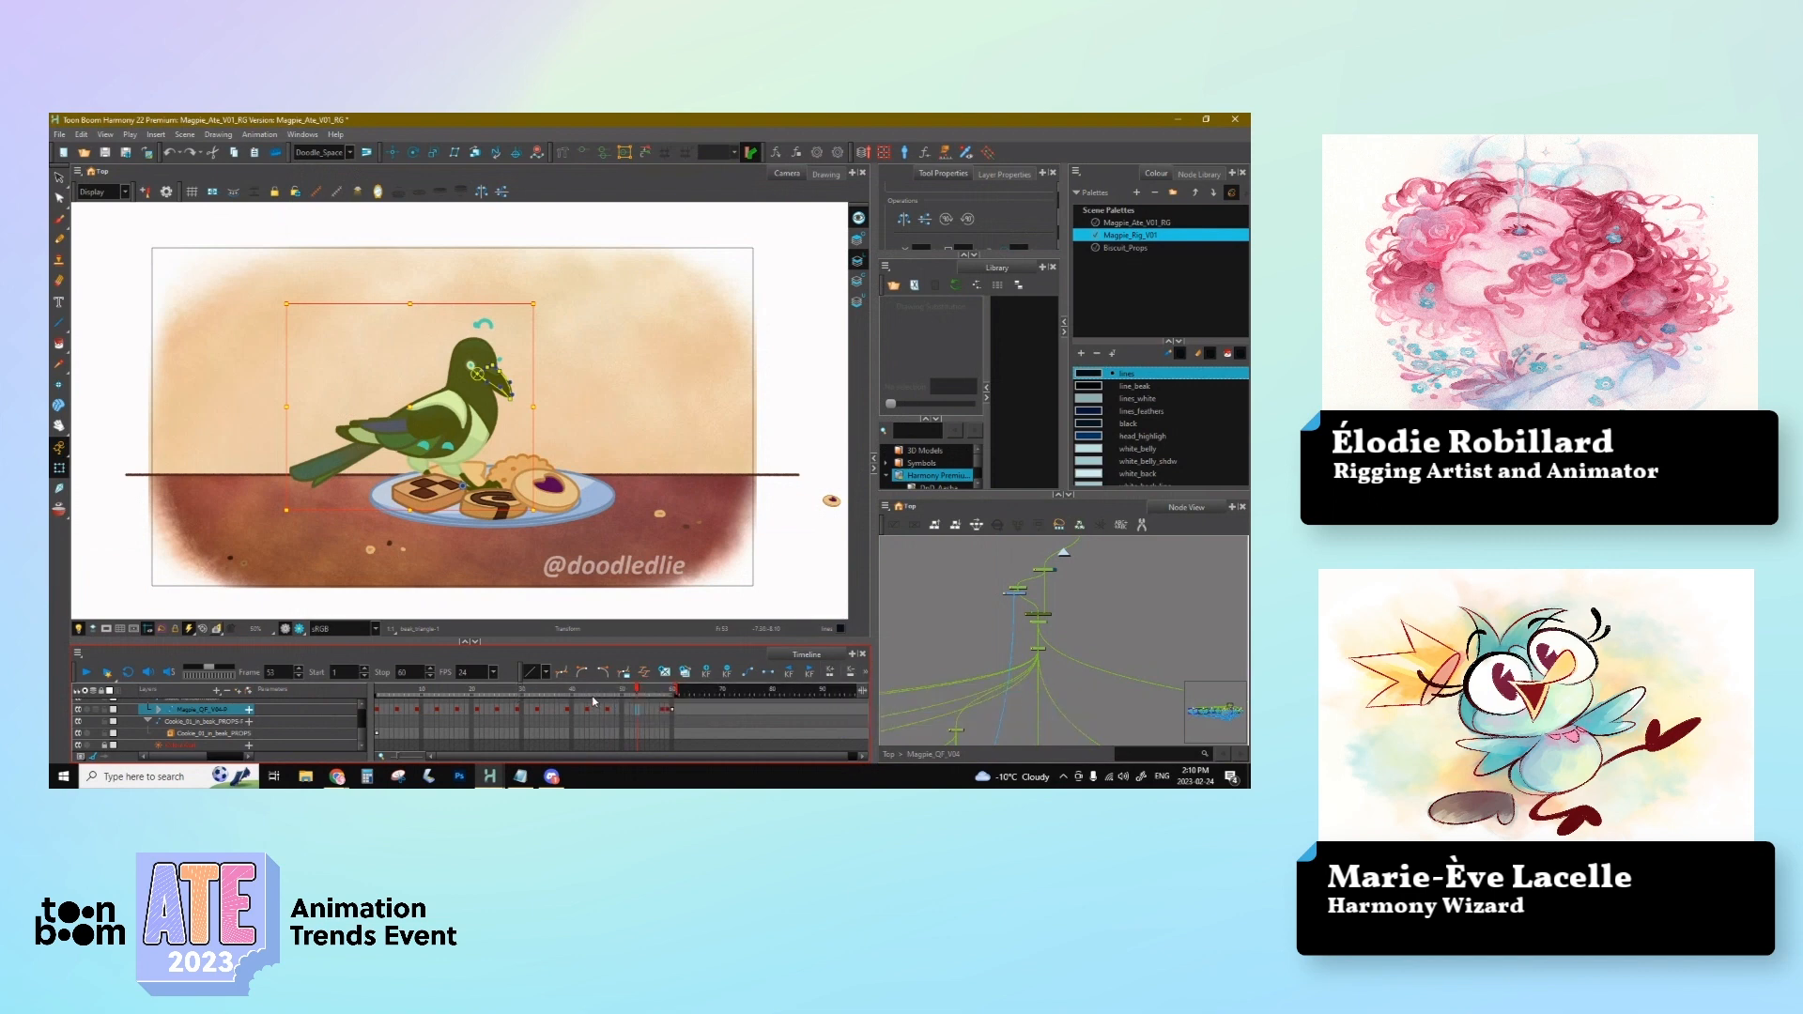
{"action": "left_click", "coordinate": [865, 673]}
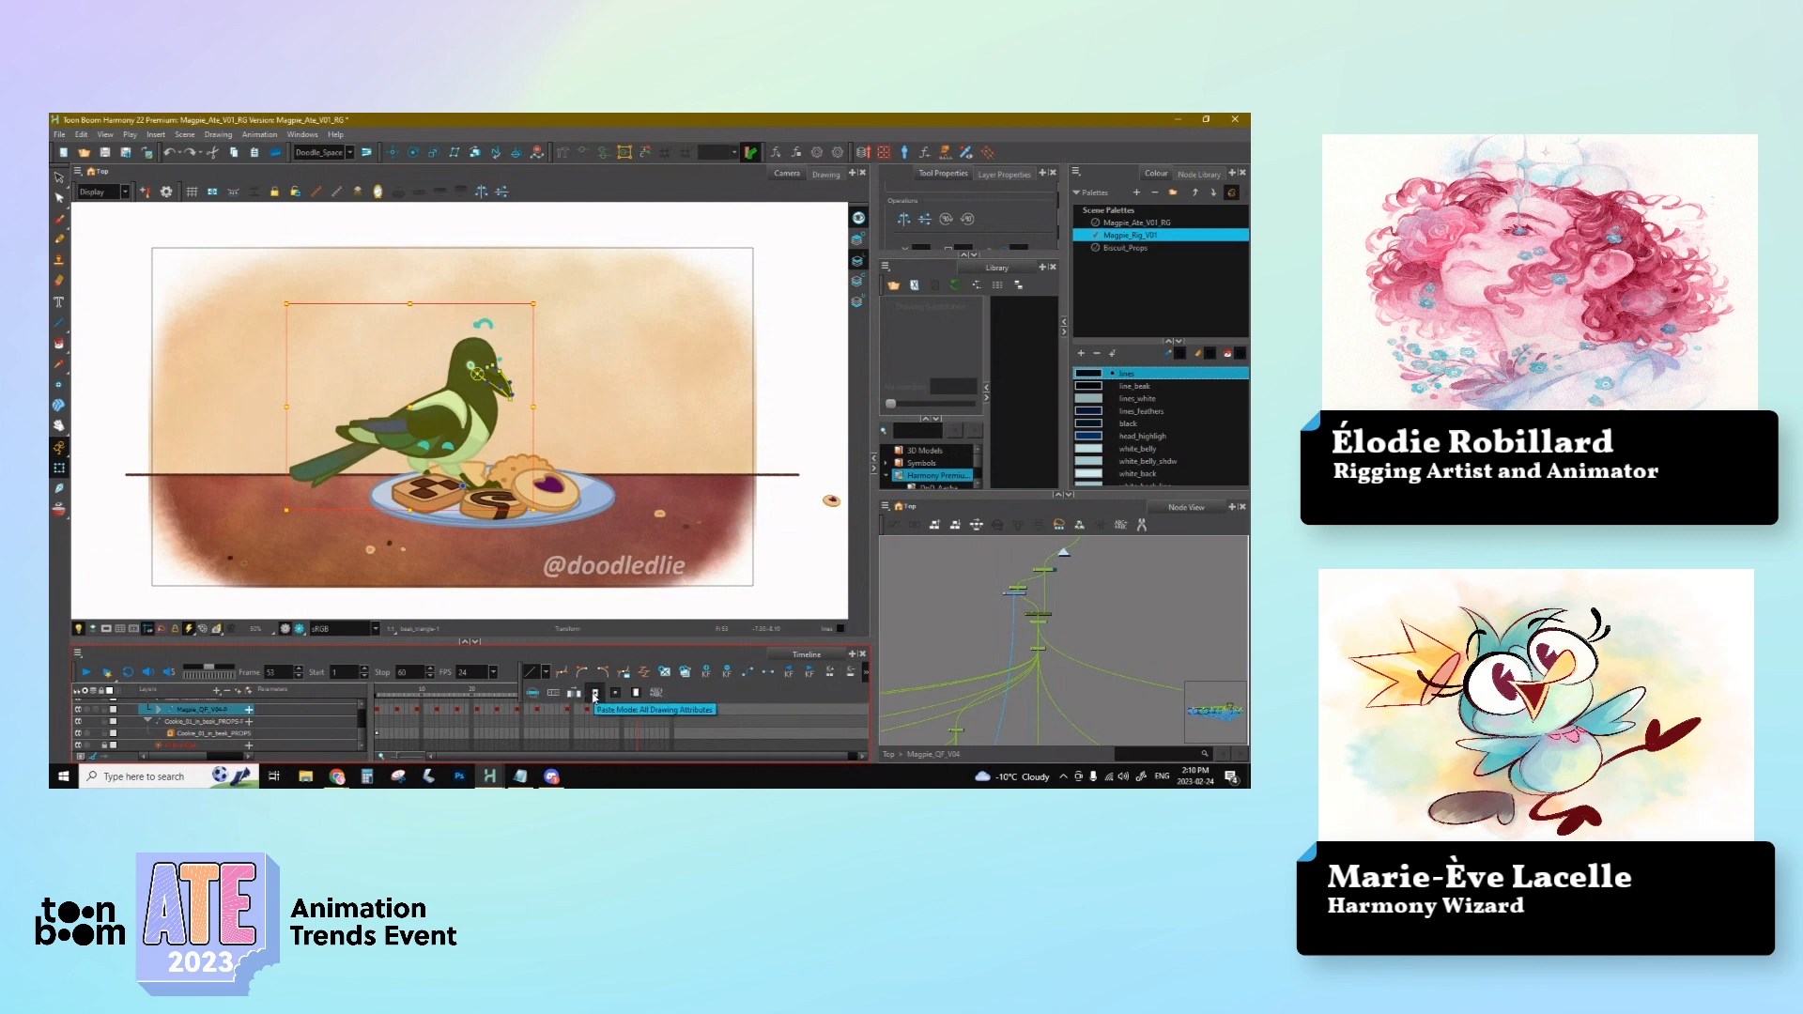
{"action": "left_click", "coordinate": [865, 672]}
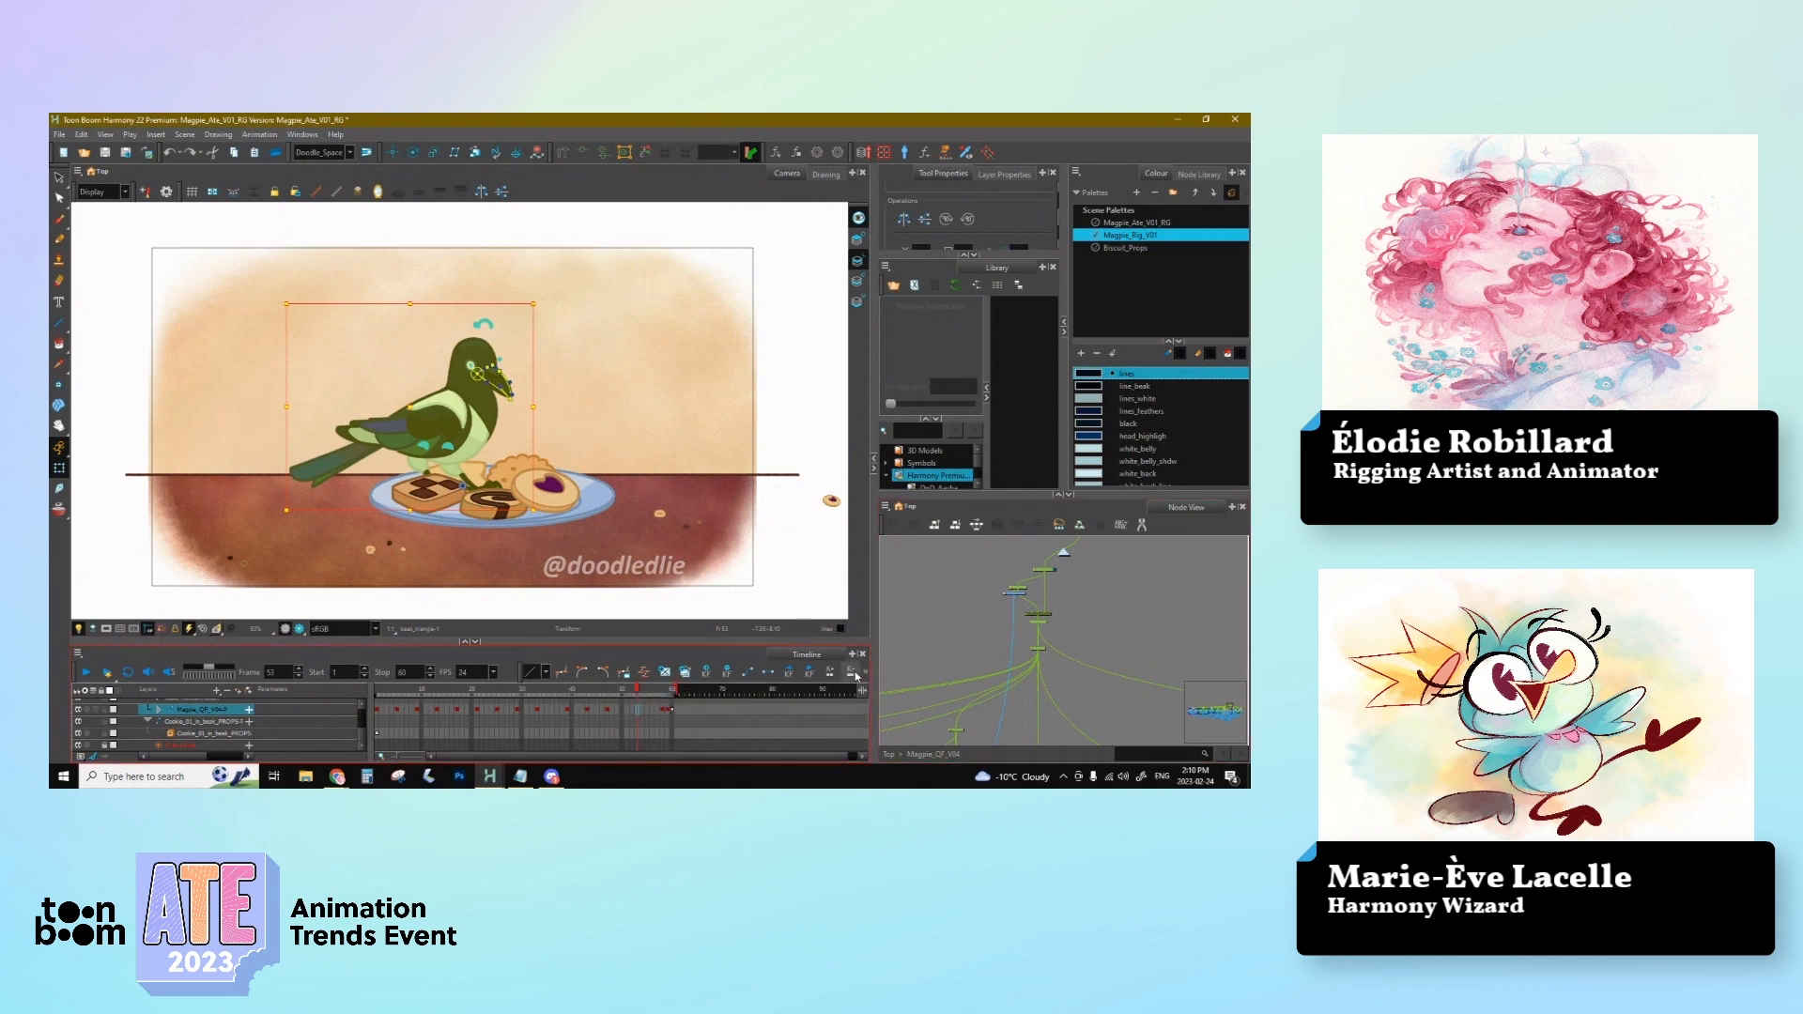
{"action": "right_click", "coordinate": [856, 676]}
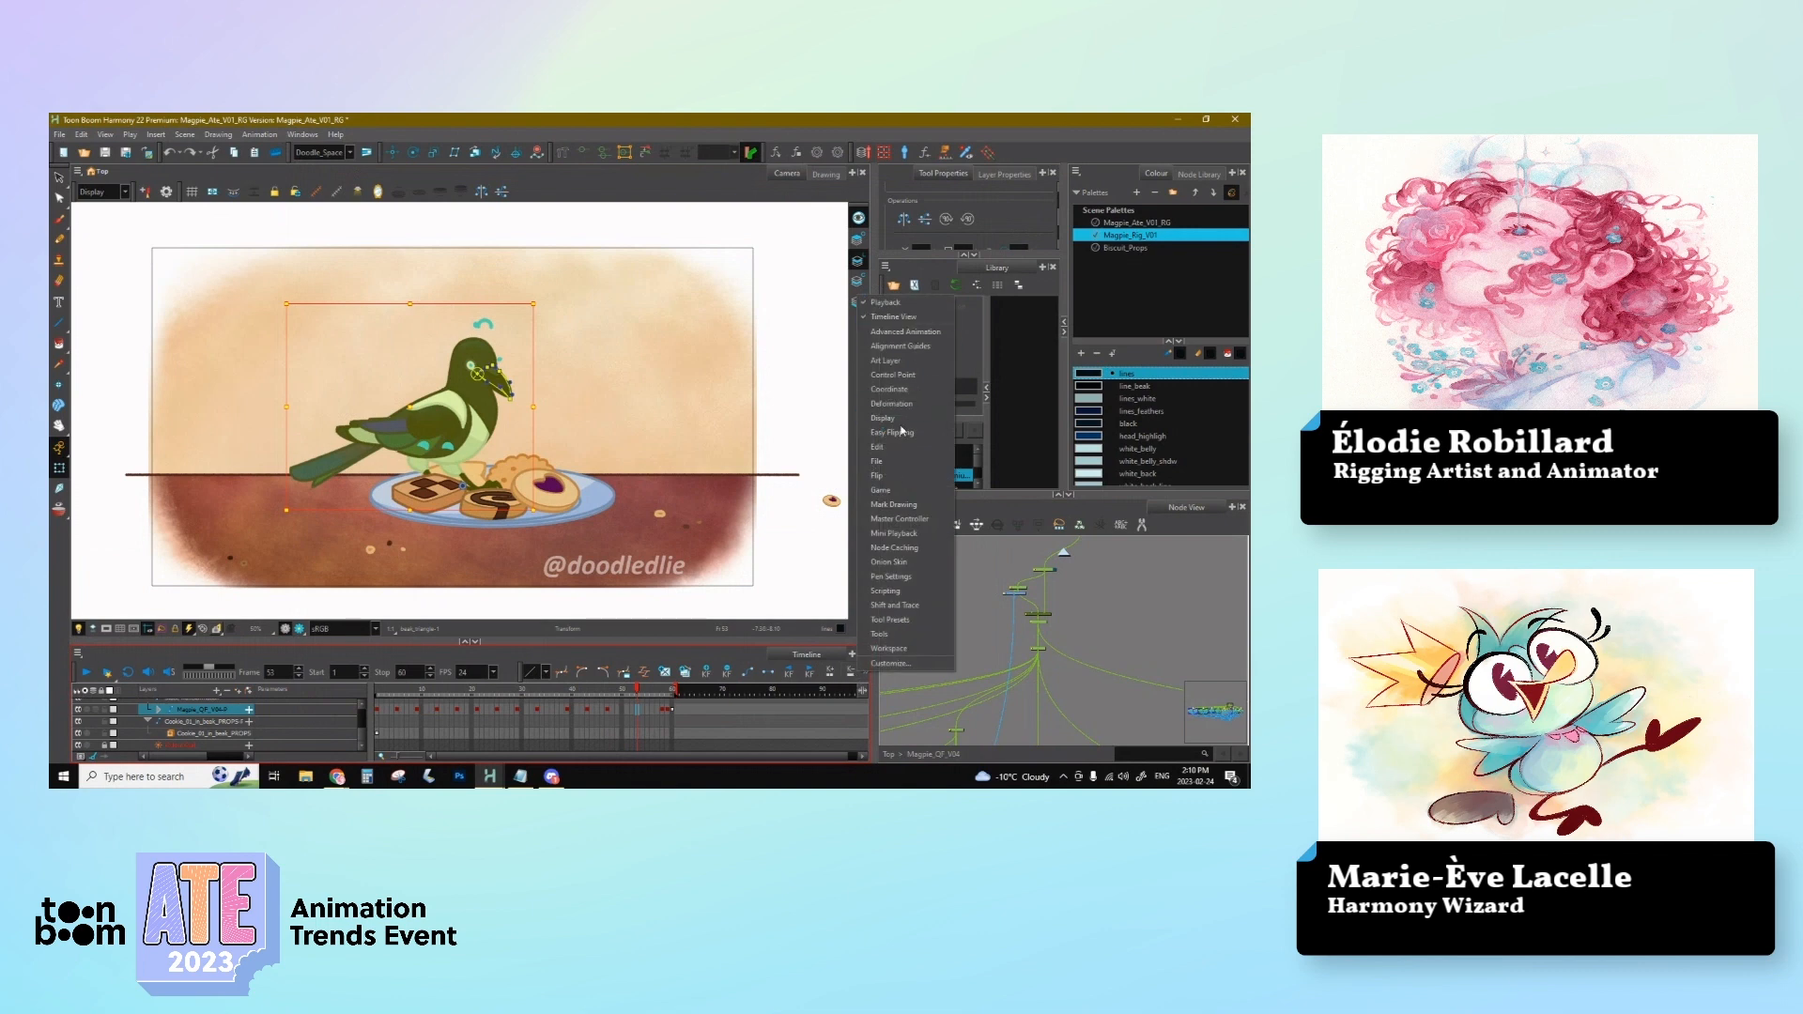
{"action": "left_click", "coordinate": [884, 671]}
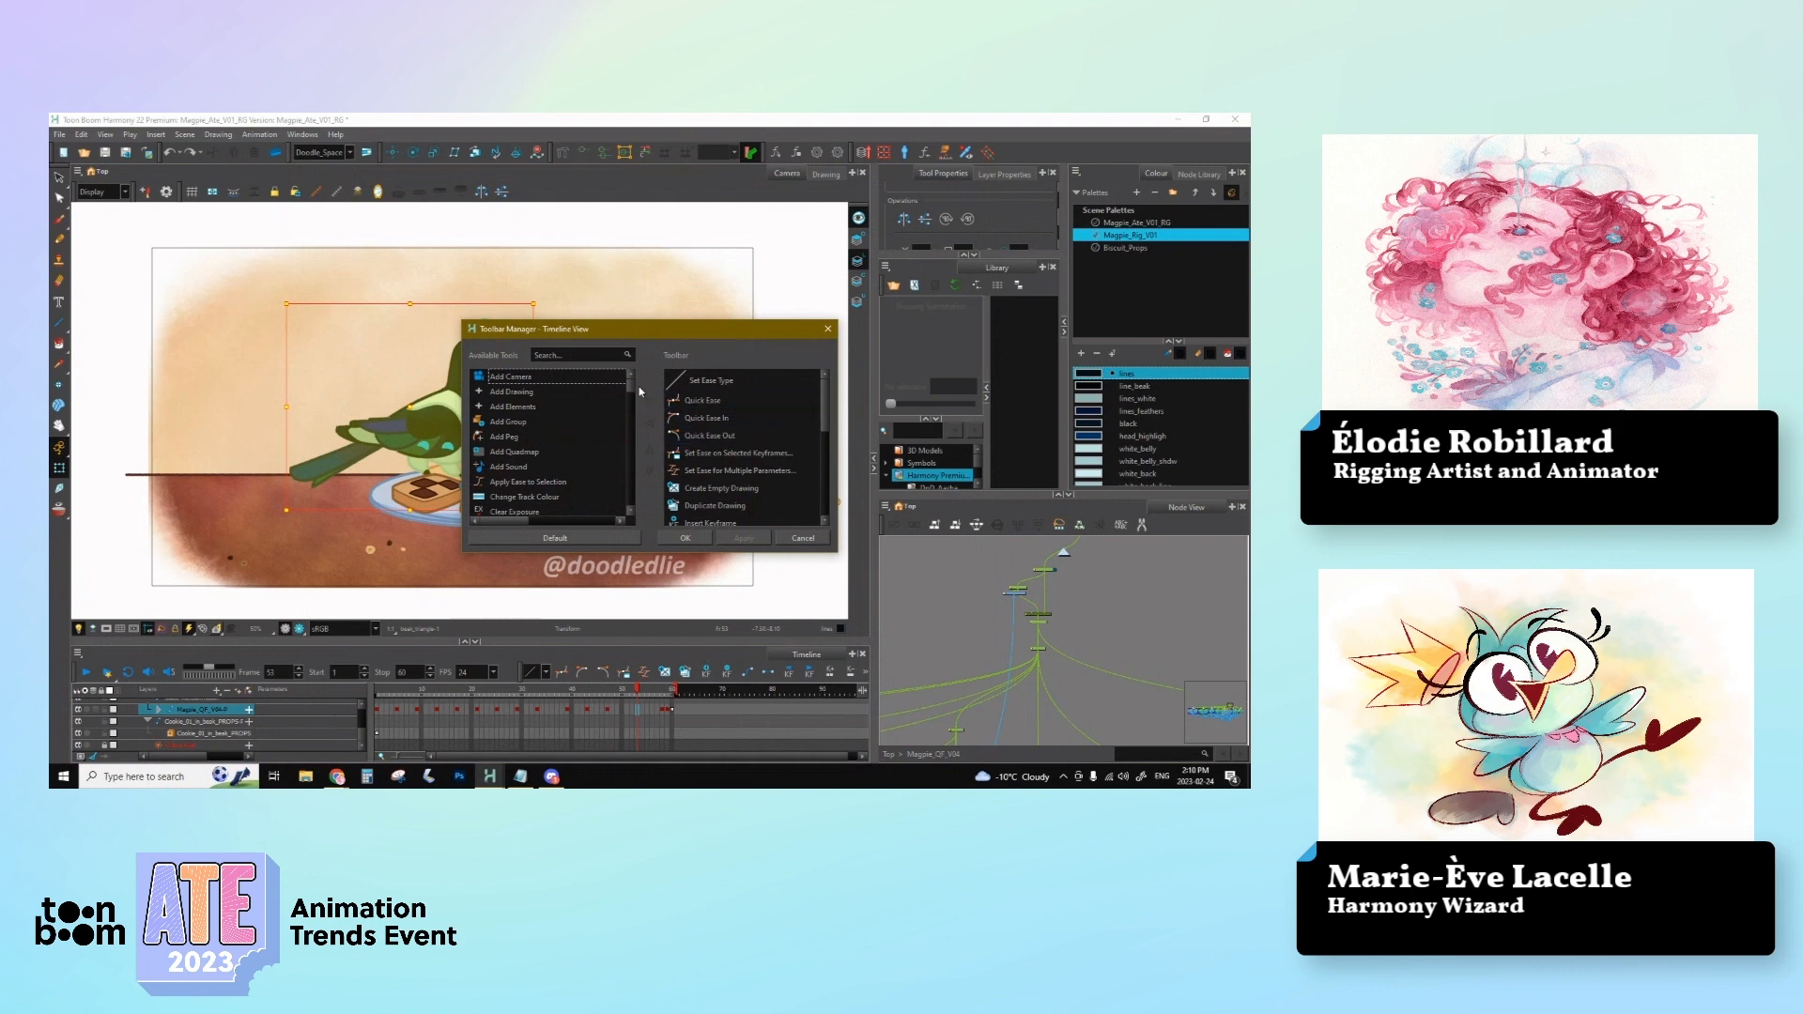
{"action": "scroll", "coordinate": [634, 395], "scroll_direction": "down", "scroll_amount": 9}
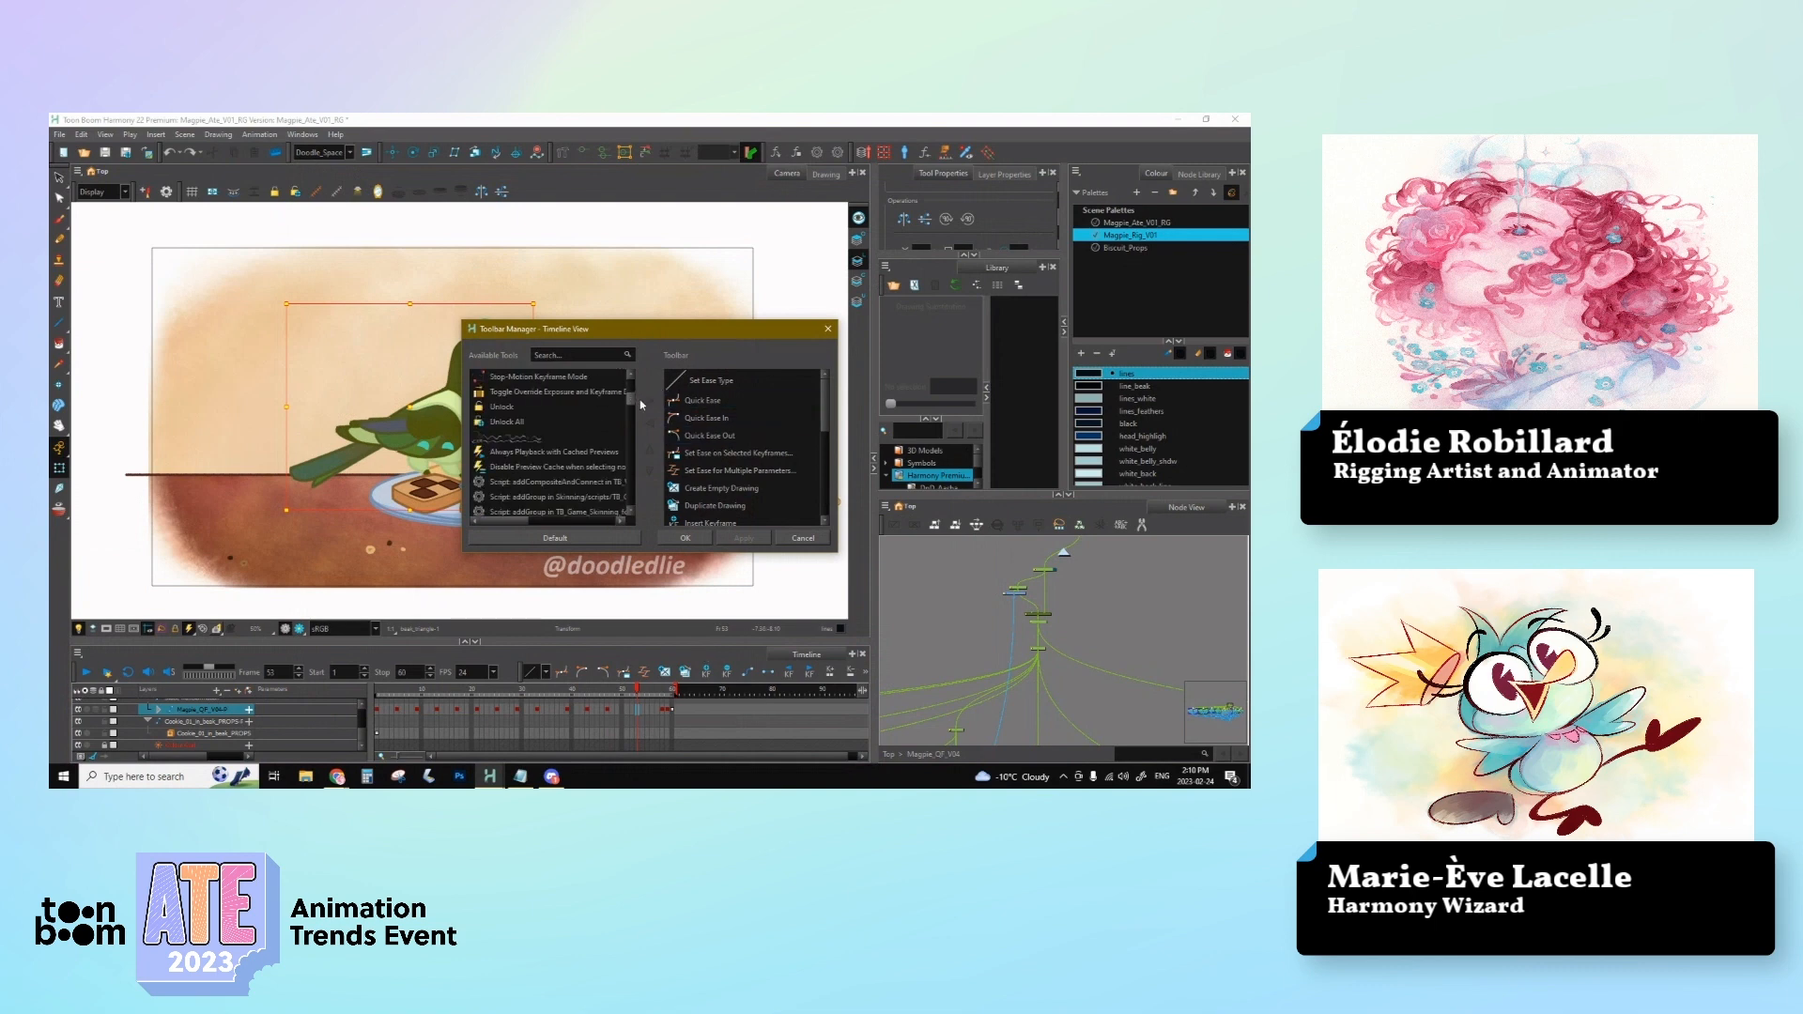
{"action": "scroll", "coordinate": [557, 381], "scroll_direction": "up", "scroll_amount": 2}
{"action": "left_click", "coordinate": [563, 466]}
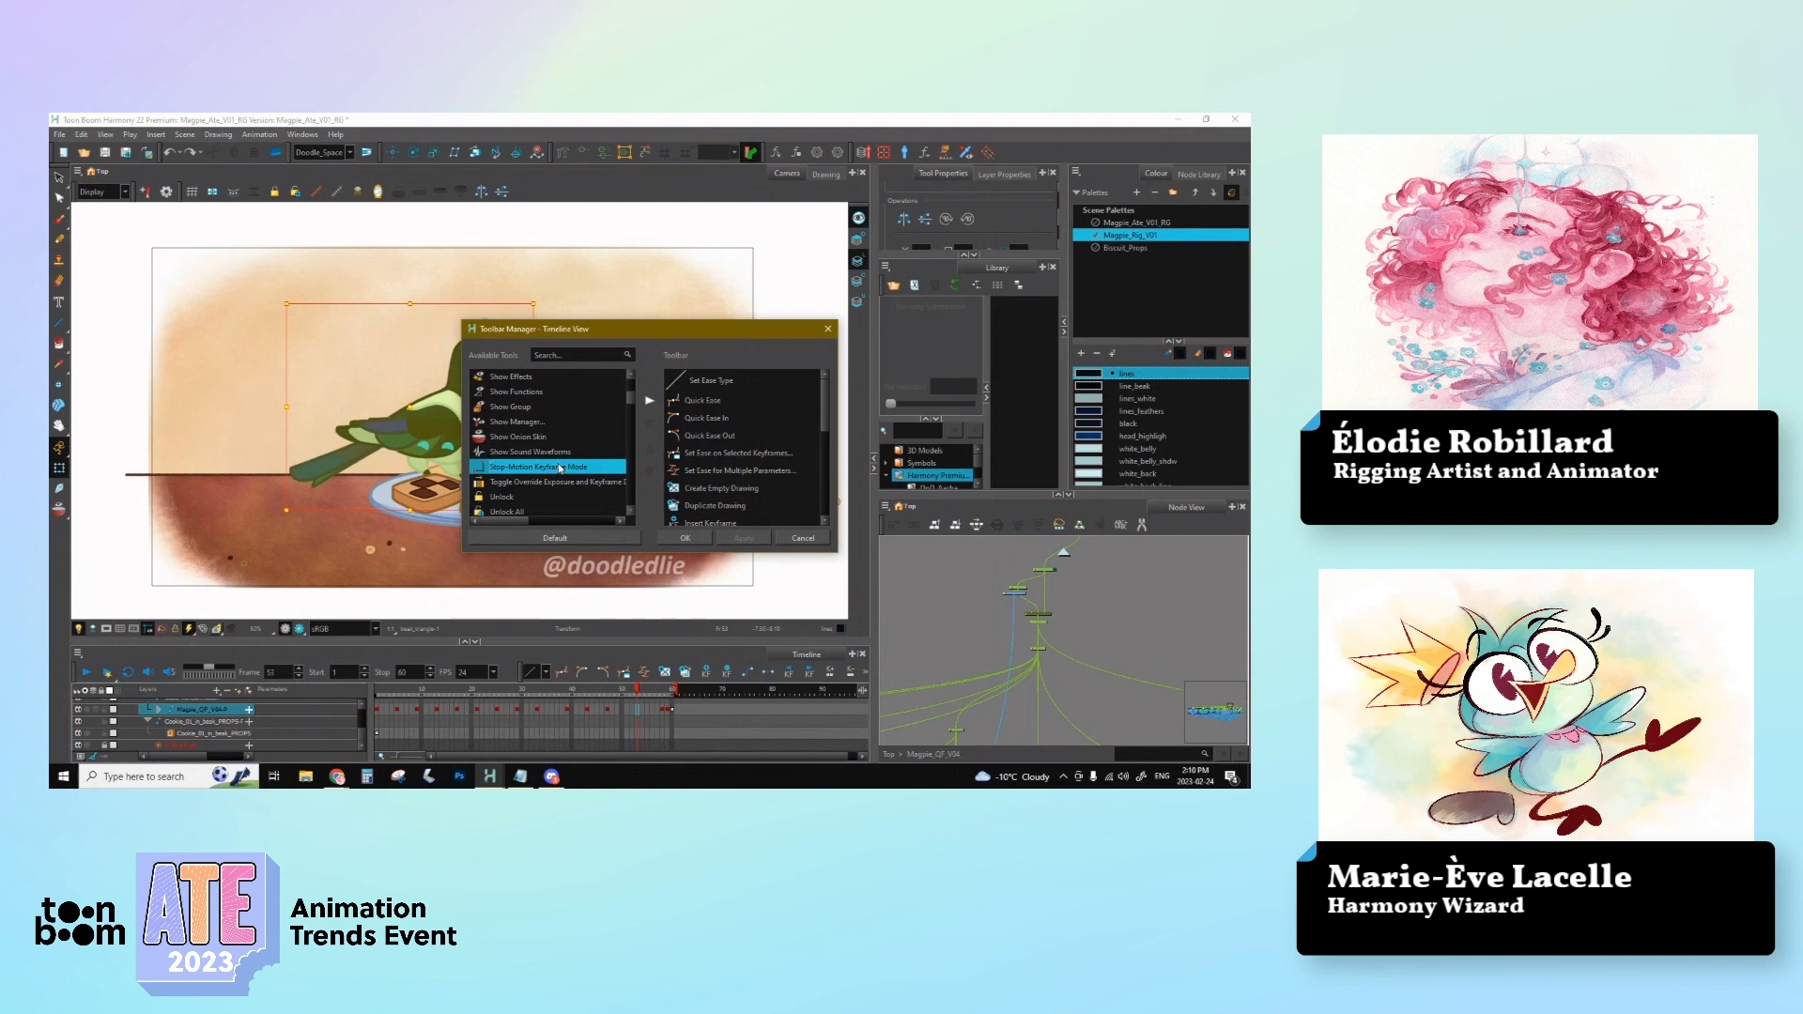
{"action": "left_click", "coordinate": [649, 402]}
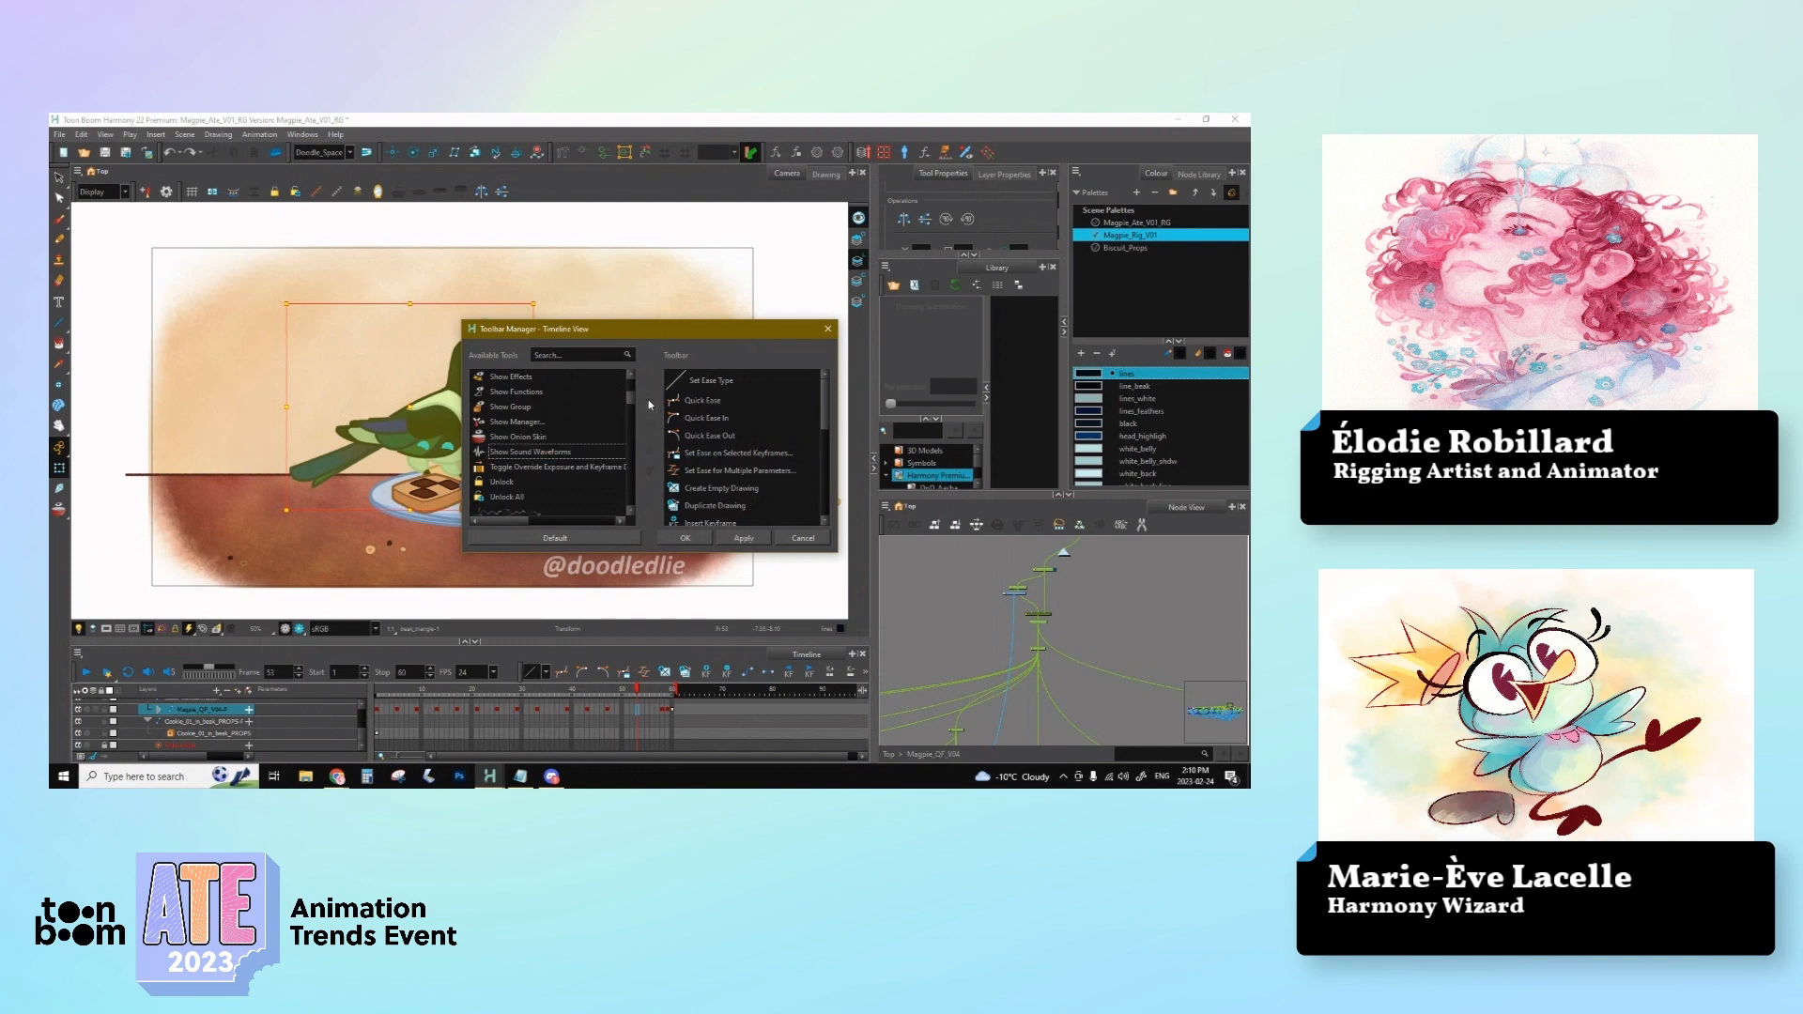
Step: Move Stop-Motion Keyframe Mode up to the first position in the Timeline toolbar's tool order
{"action": "scroll", "coordinate": [719, 470], "scroll_direction": "down", "scroll_amount": 5}
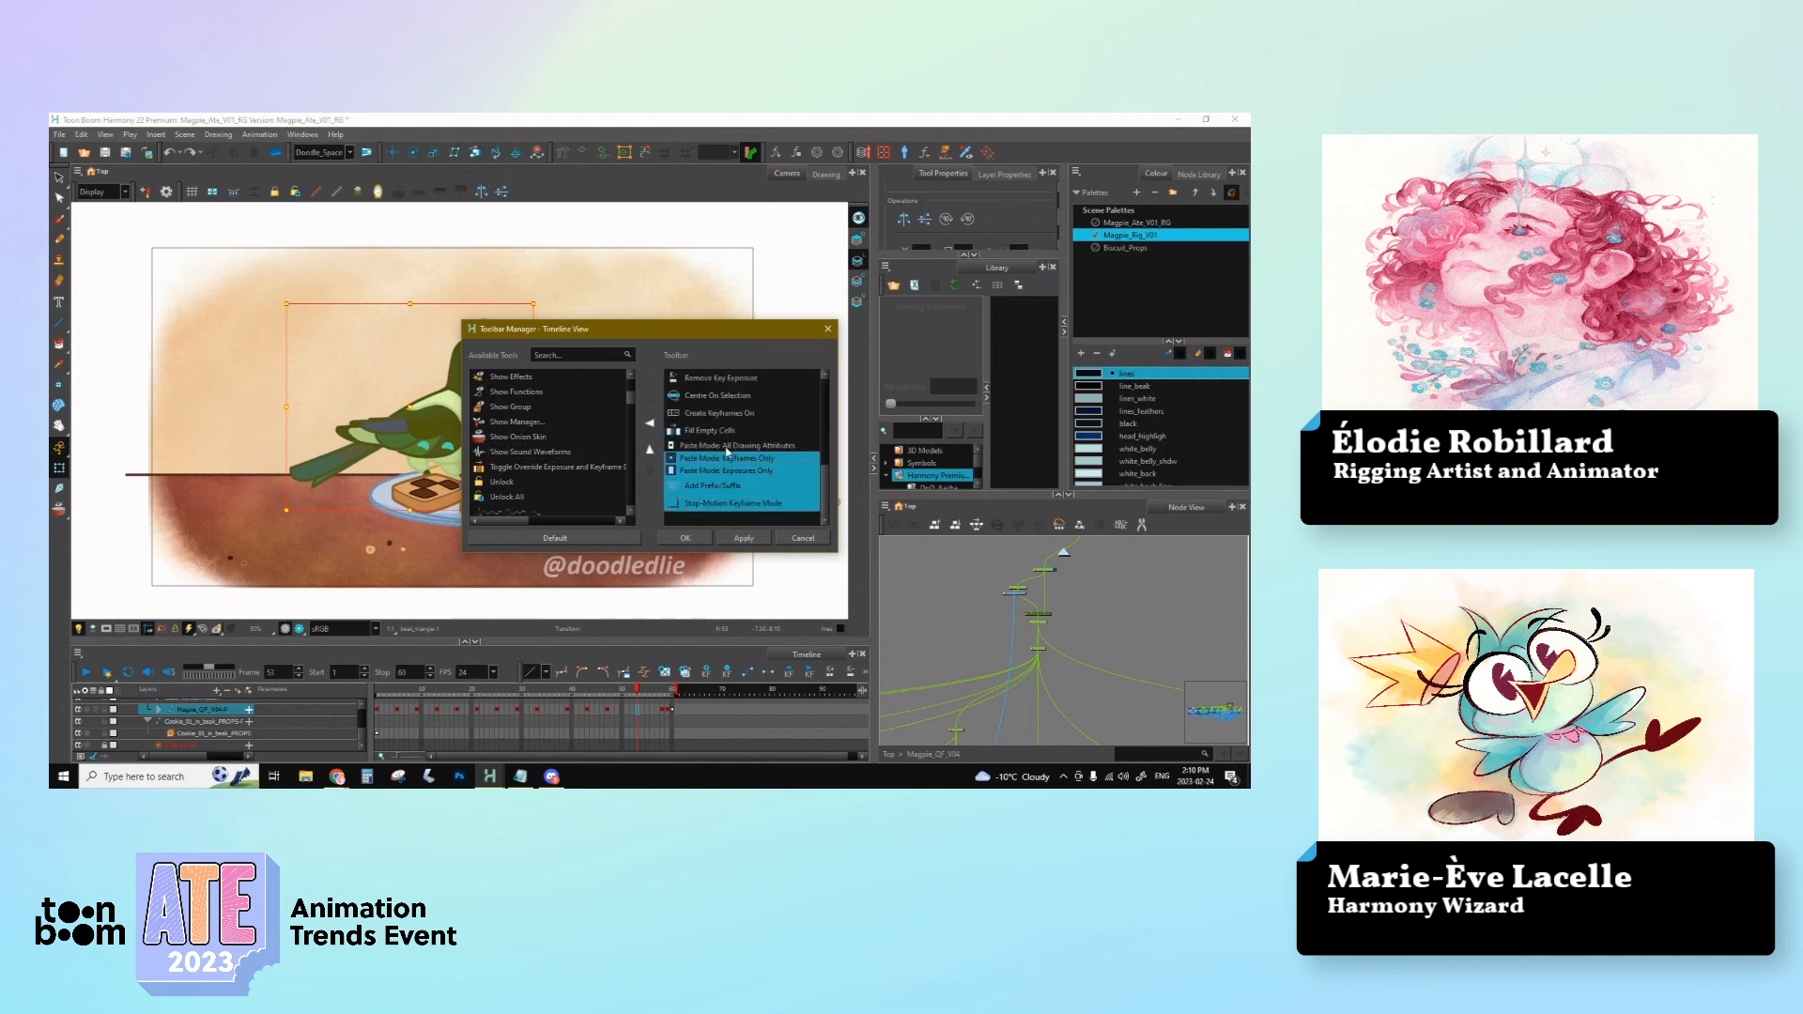
{"action": "left_click", "coordinate": [650, 452]}
{"action": "left_click", "coordinate": [650, 452]}
{"action": "left_click", "coordinate": [650, 452]}
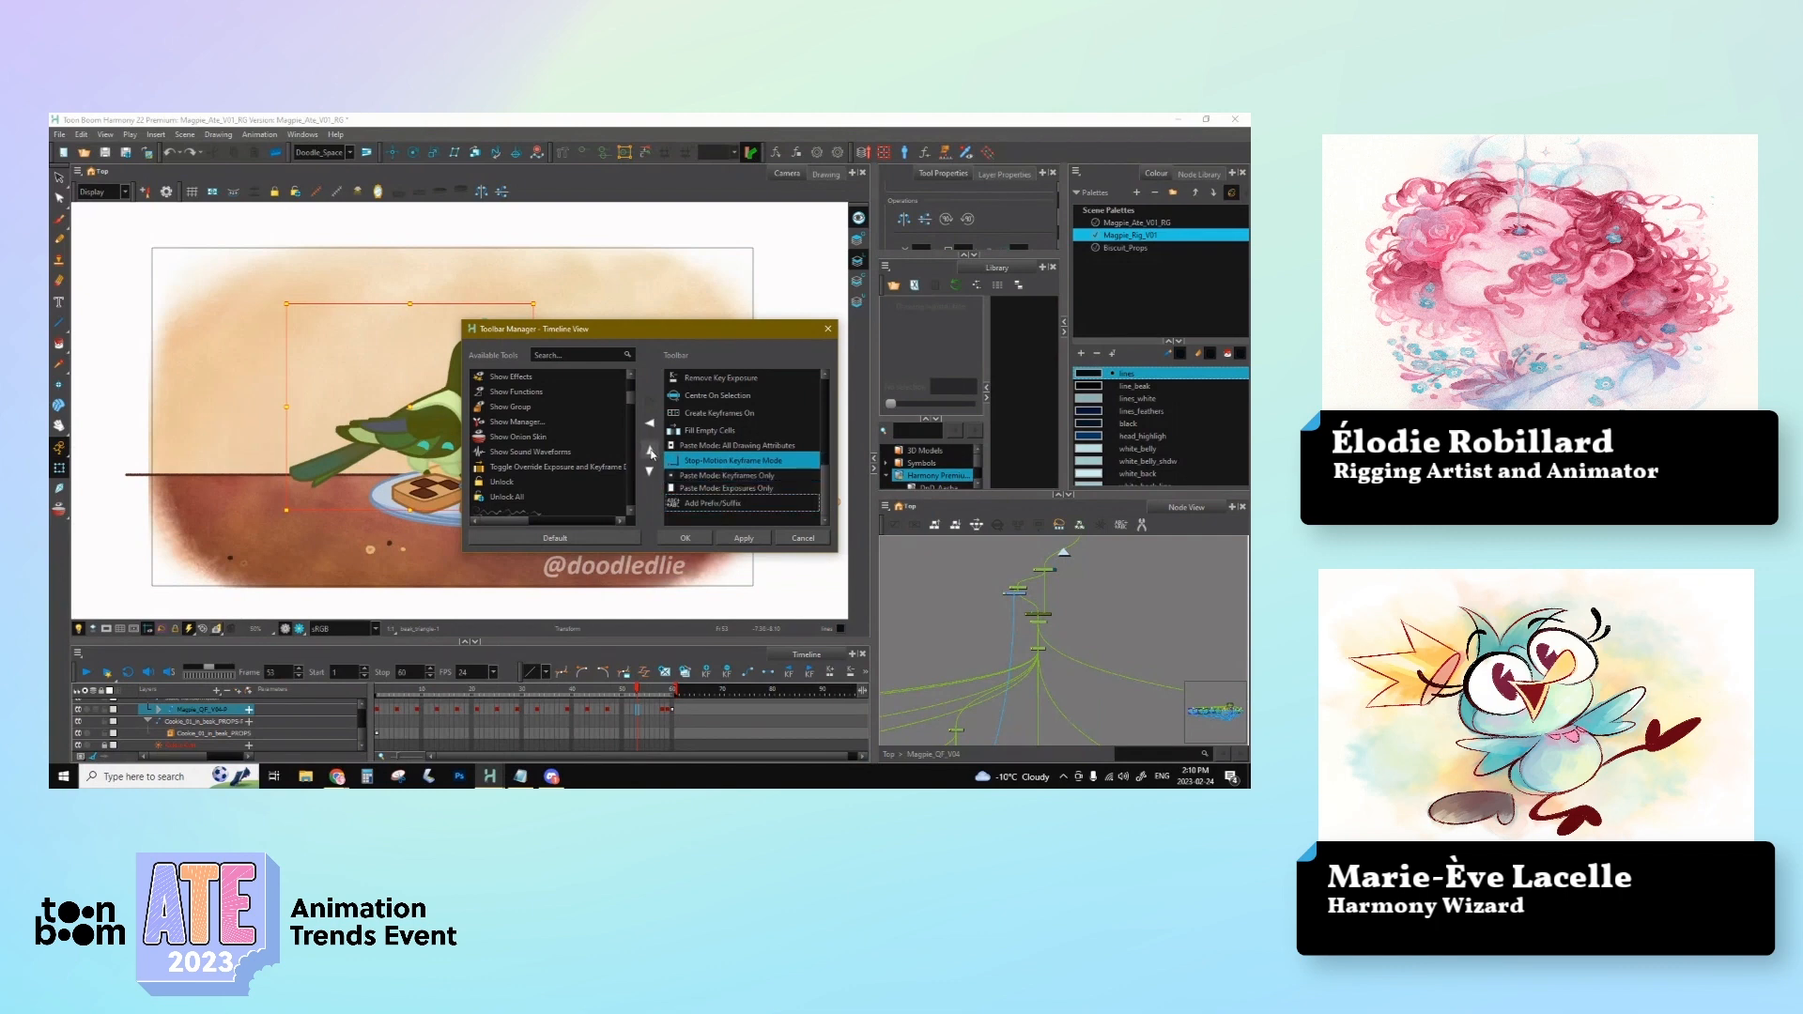
{"action": "left_click", "coordinate": [650, 452]}
{"action": "left_click", "coordinate": [650, 451]}
{"action": "left_click", "coordinate": [650, 451]}
{"action": "left_click", "coordinate": [650, 451]}
{"action": "left_click", "coordinate": [650, 452]}
{"action": "left_click", "coordinate": [650, 452]}
{"action": "left_click", "coordinate": [650, 452]}
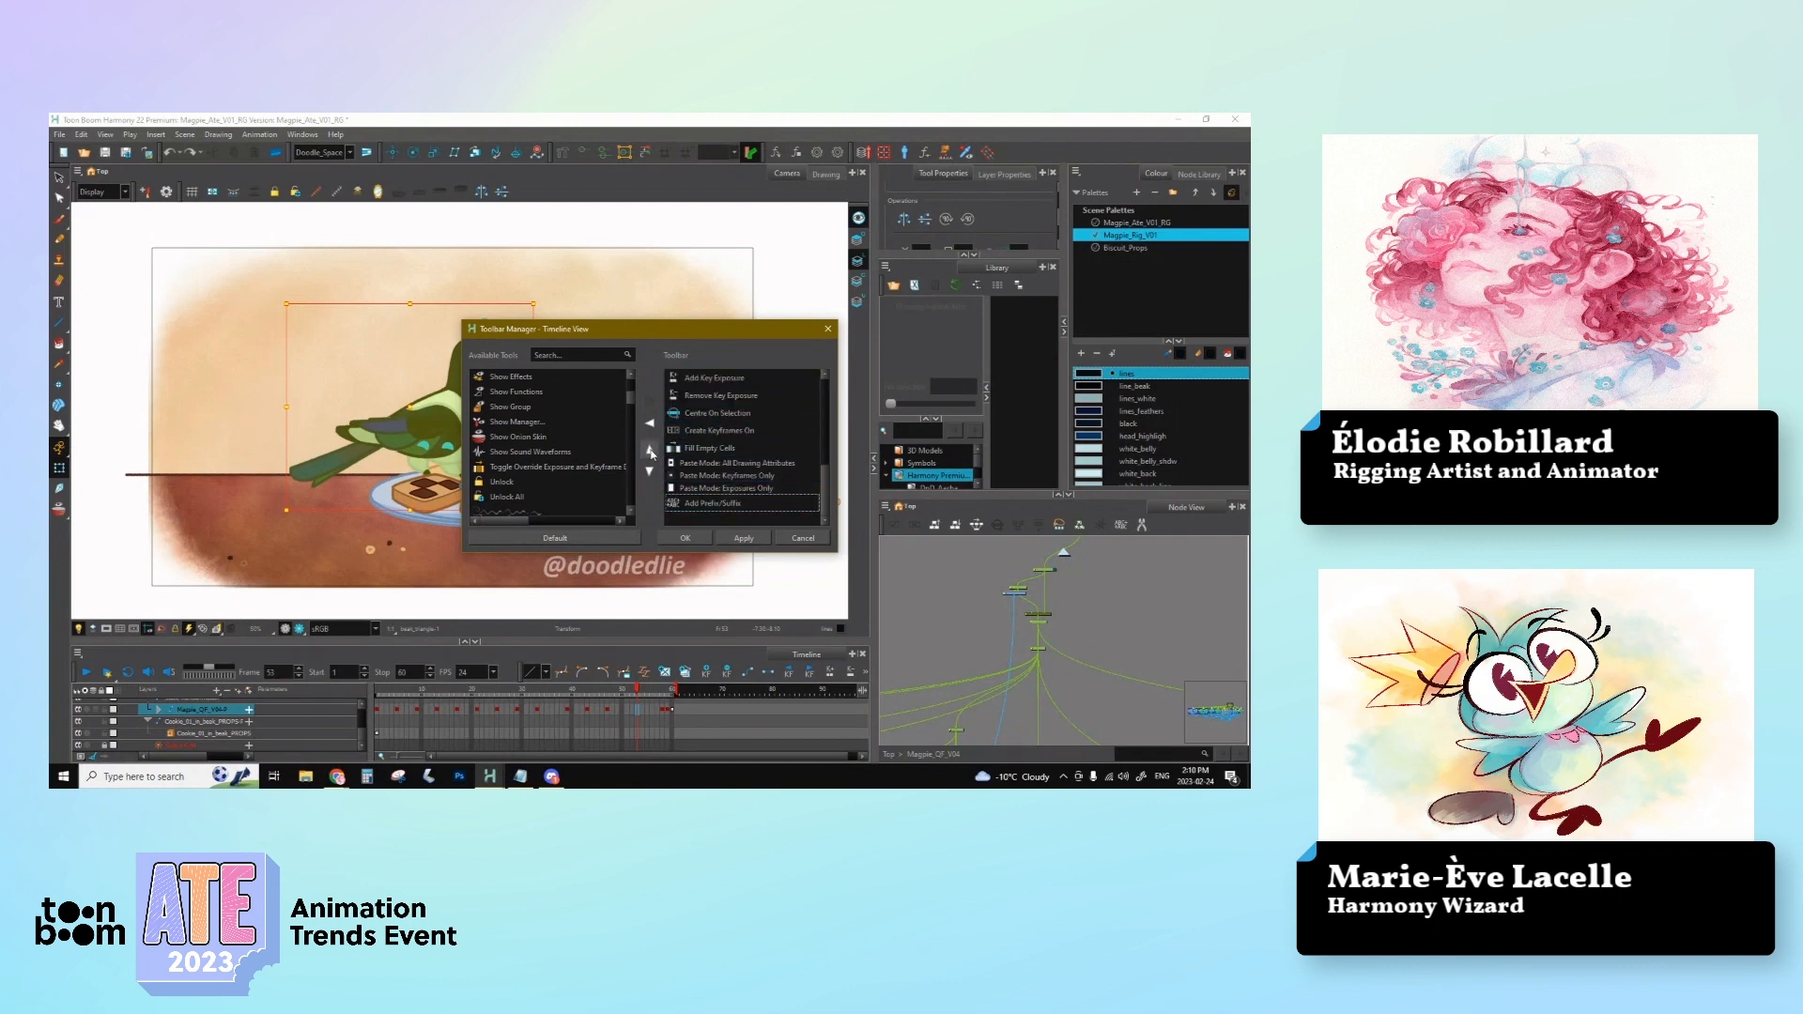
{"action": "left_click", "coordinate": [650, 451]}
{"action": "left_click", "coordinate": [650, 451]}
{"action": "left_click", "coordinate": [649, 451]}
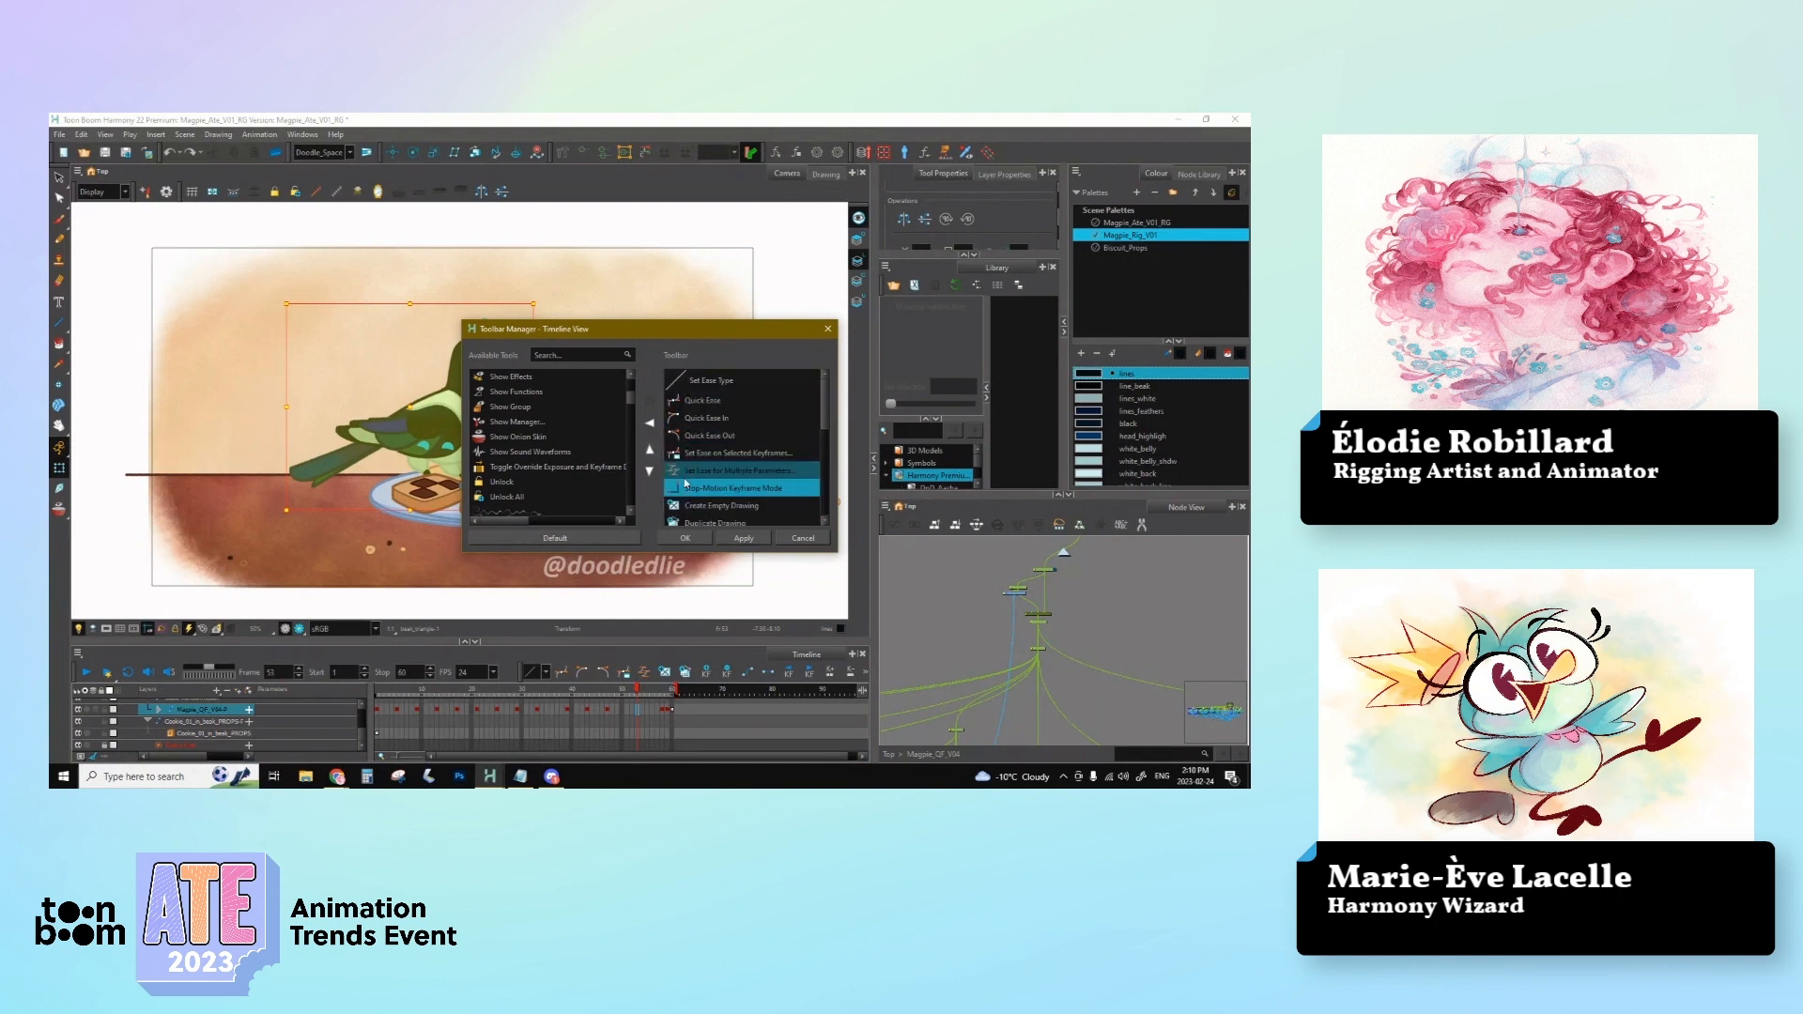
{"action": "left_click", "coordinate": [649, 452]}
{"action": "left_click", "coordinate": [649, 452]}
{"action": "left_click", "coordinate": [650, 451]}
{"action": "left_click", "coordinate": [650, 451]}
{"action": "left_click", "coordinate": [650, 452]}
{"action": "left_click", "coordinate": [650, 452]}
{"action": "left_click", "coordinate": [650, 452]}
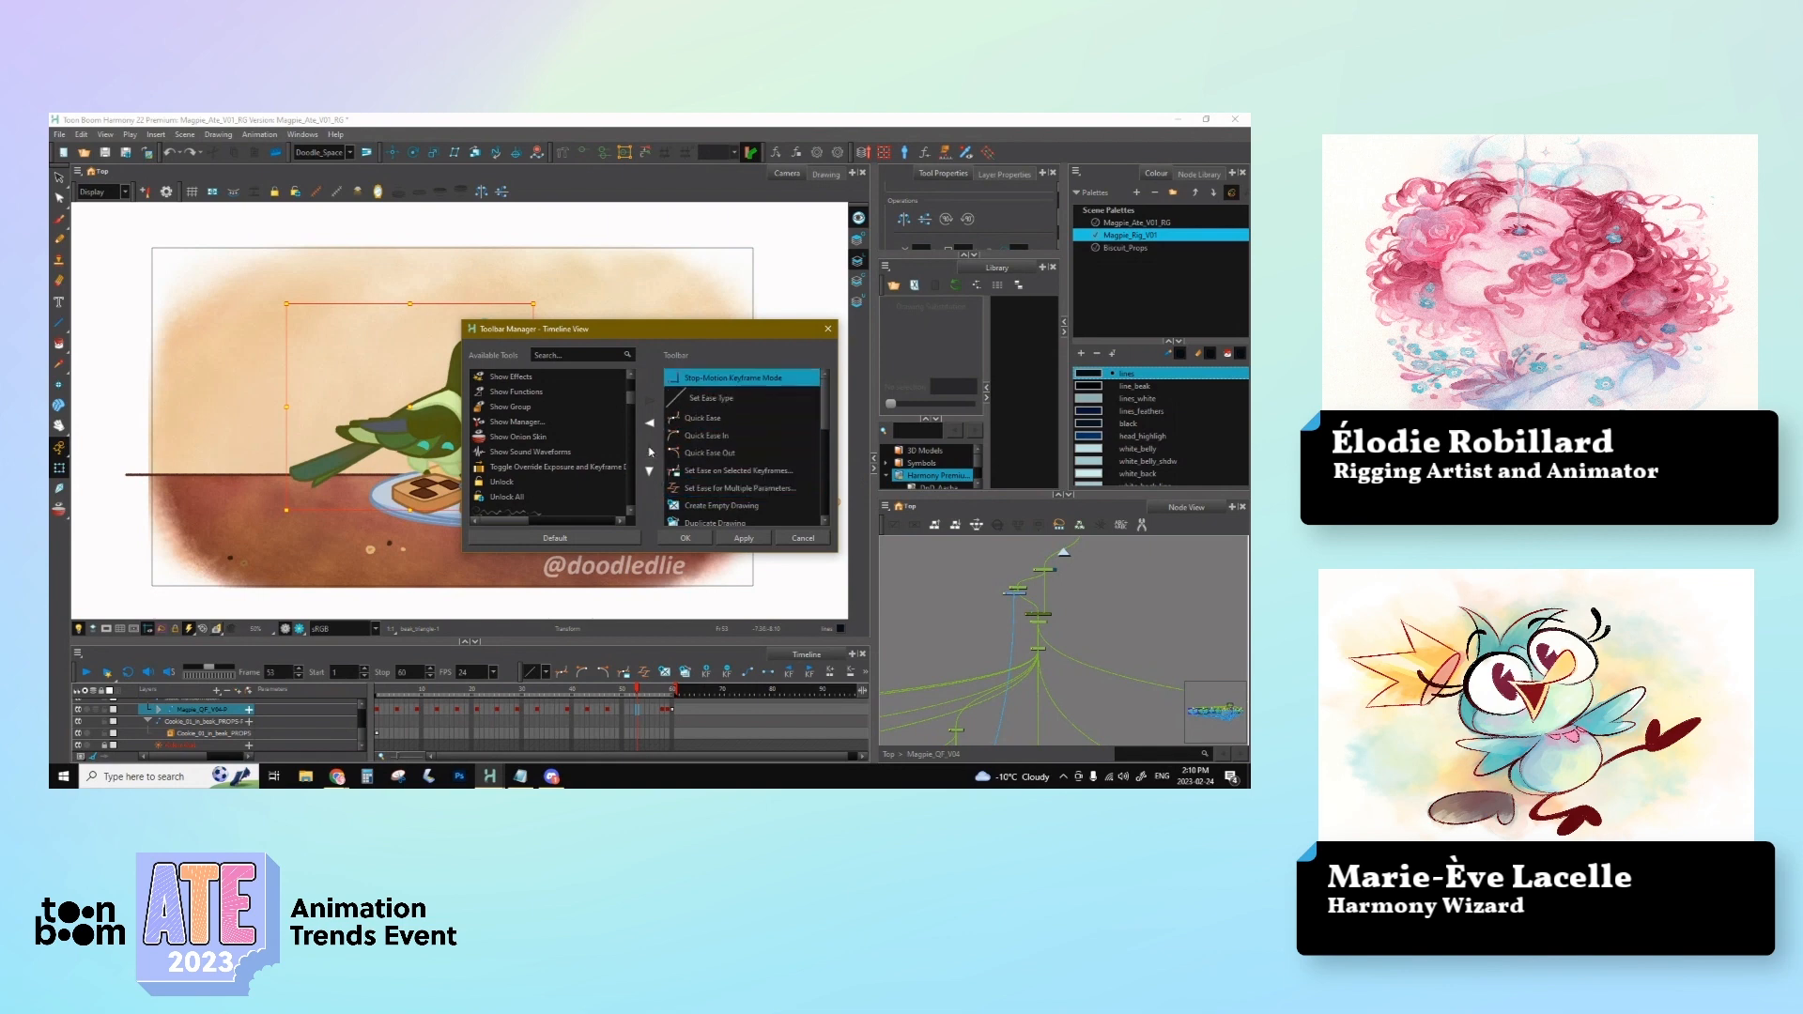
Step: Remove Quick Ease, Quick Ease In and Quick Ease Out from the Timeline toolbar
{"action": "left_click", "coordinate": [728, 490]}
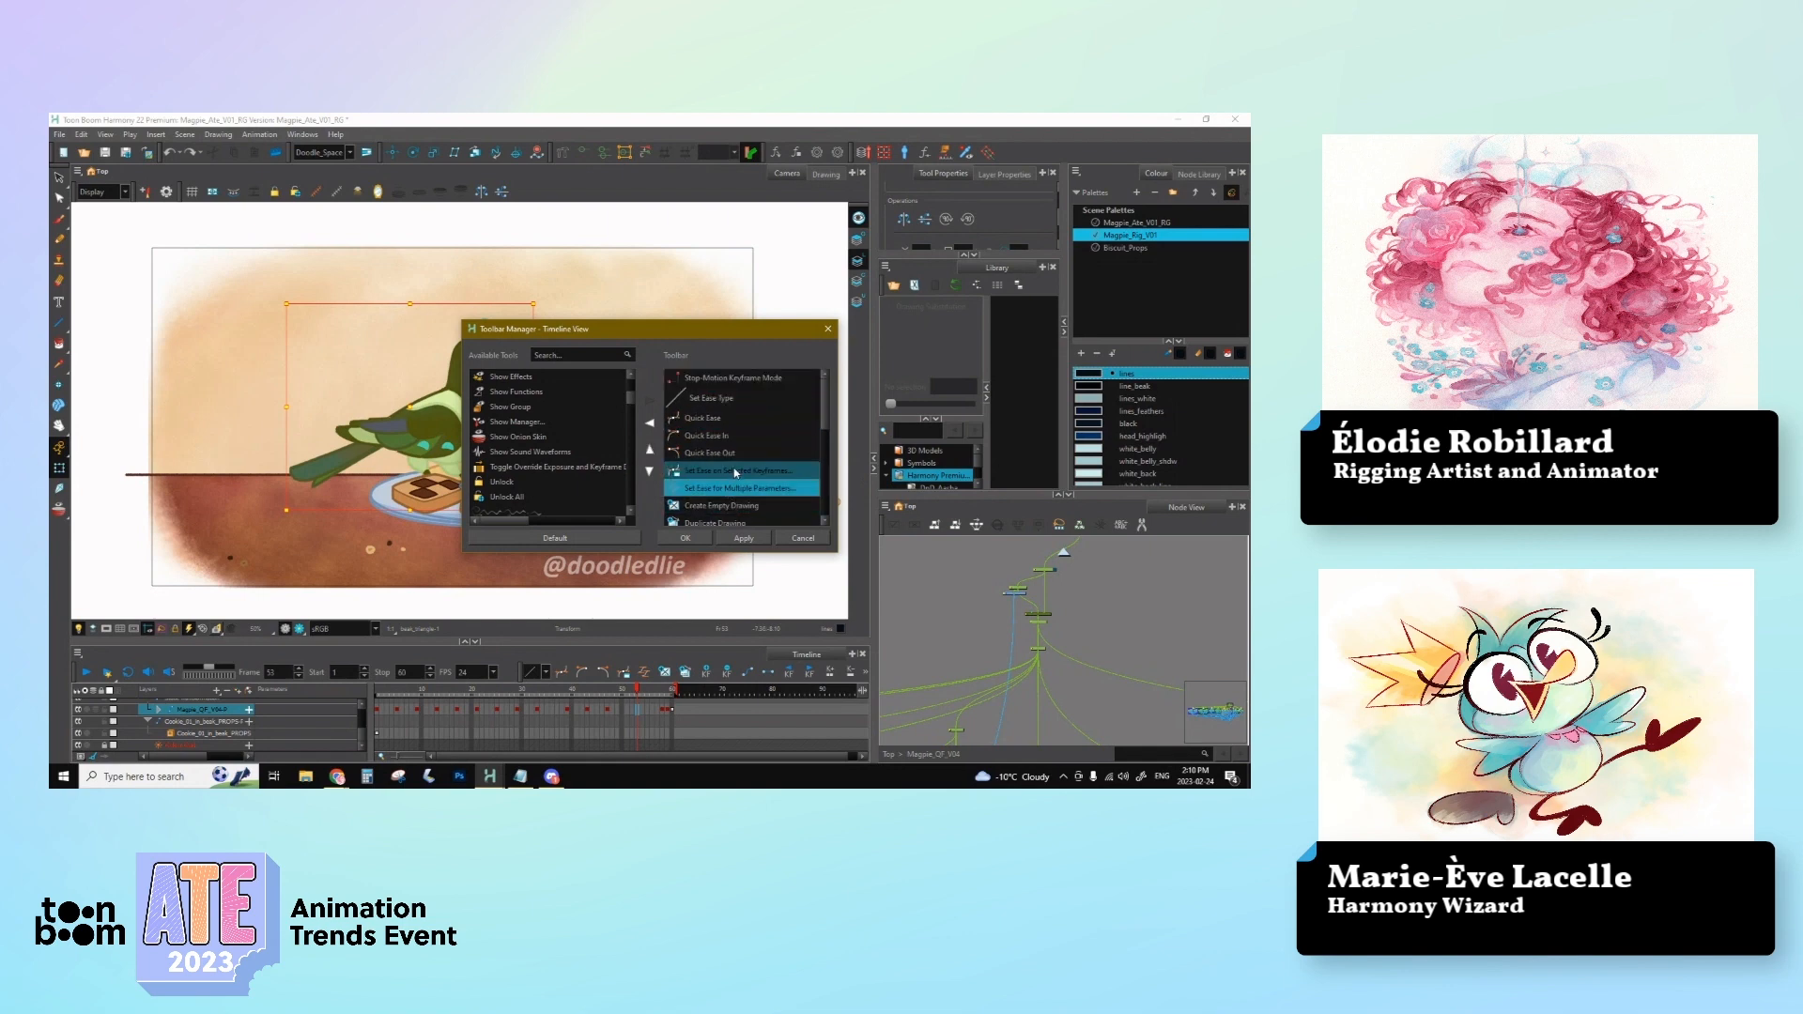
{"action": "left_click", "coordinate": [736, 437]}
{"action": "left_click", "coordinate": [739, 455], "text": "shift"}
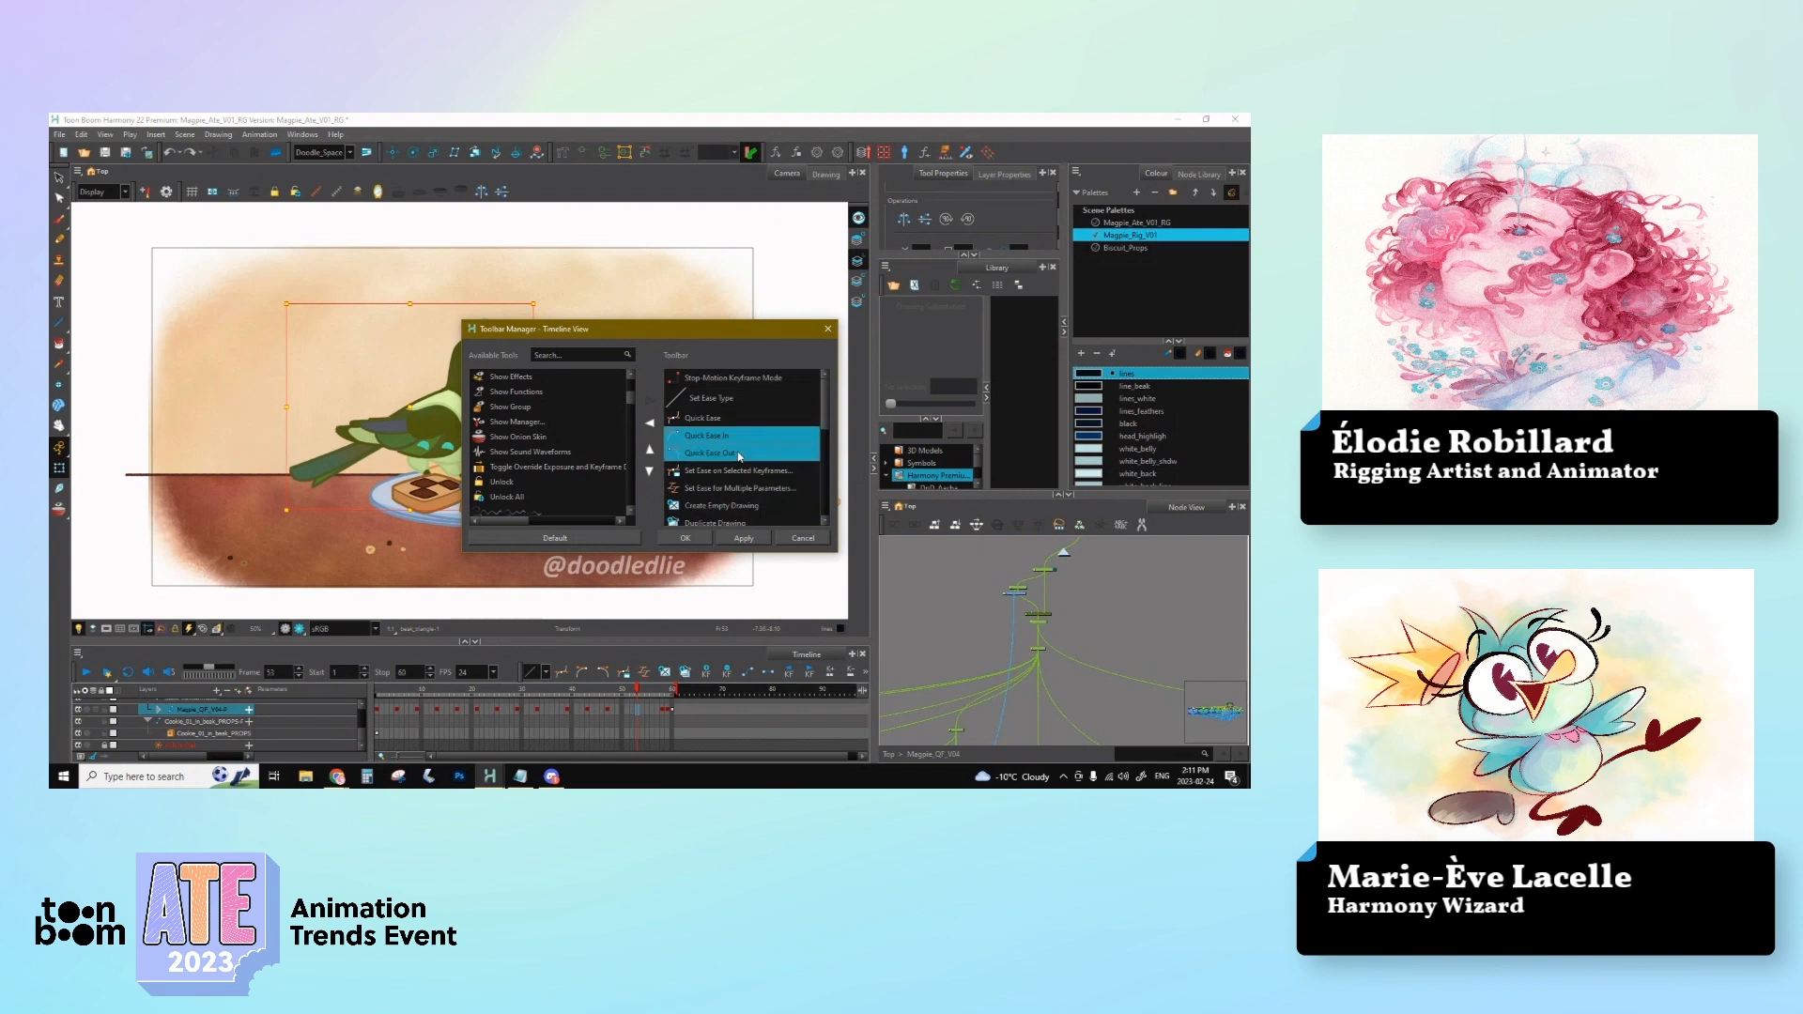
{"action": "left_click", "coordinate": [735, 425], "text": "shift"}
{"action": "left_click", "coordinate": [739, 451], "text": "ctrl"}
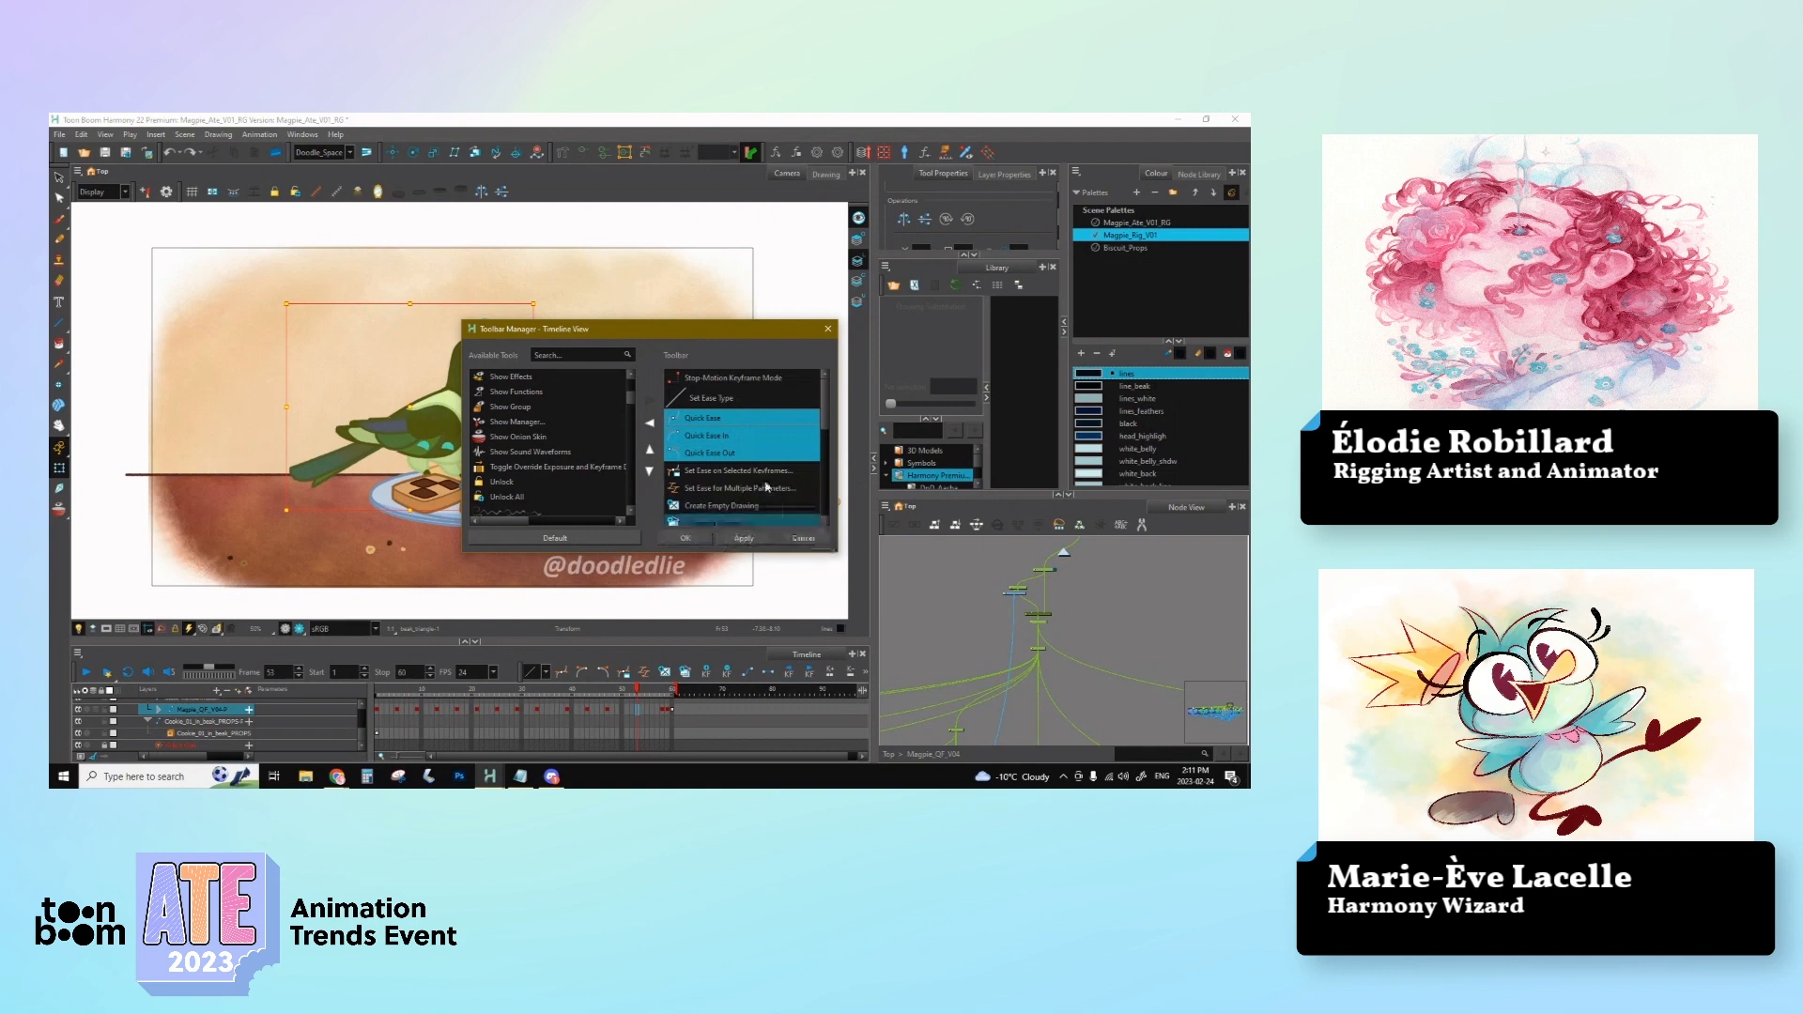
{"action": "left_click", "coordinate": [649, 423]}
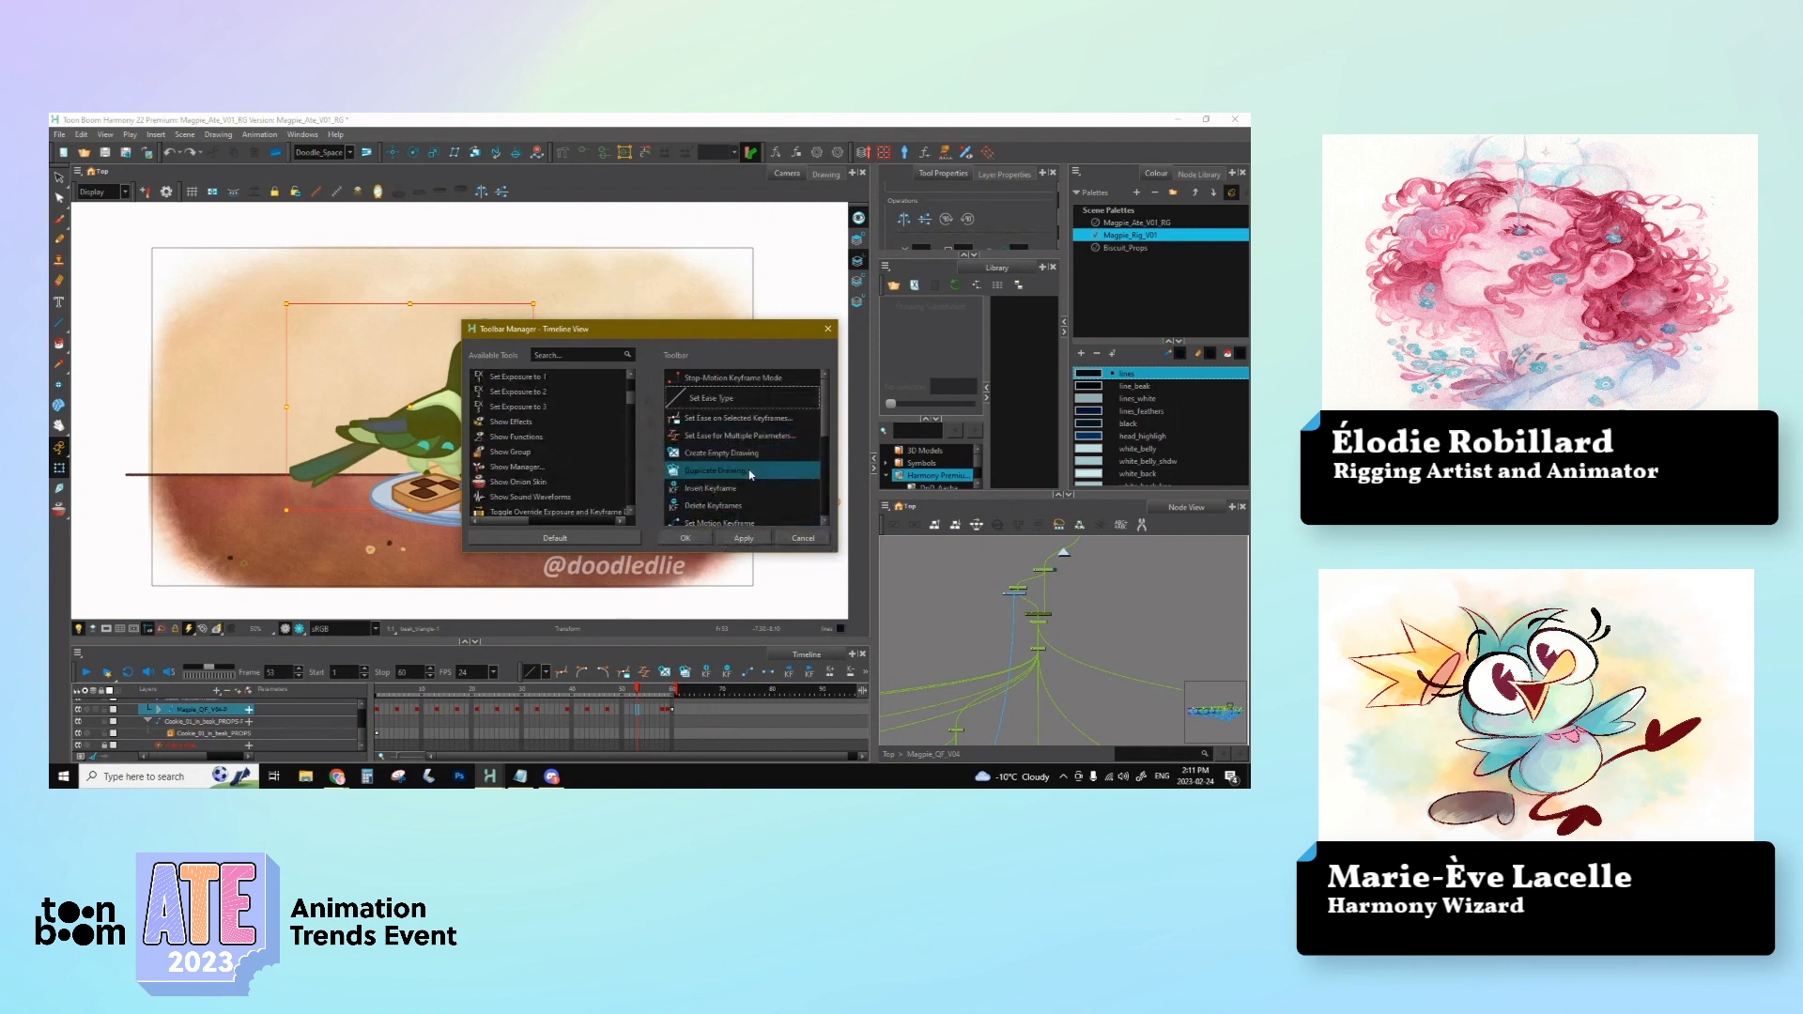
Step: Remove Insert Keyframe and Delete Keyframes from the Timeline toolbar's tool list
{"action": "scroll", "coordinate": [751, 474], "scroll_direction": "down", "scroll_amount": 1}
{"action": "left_click", "coordinate": [751, 450]}
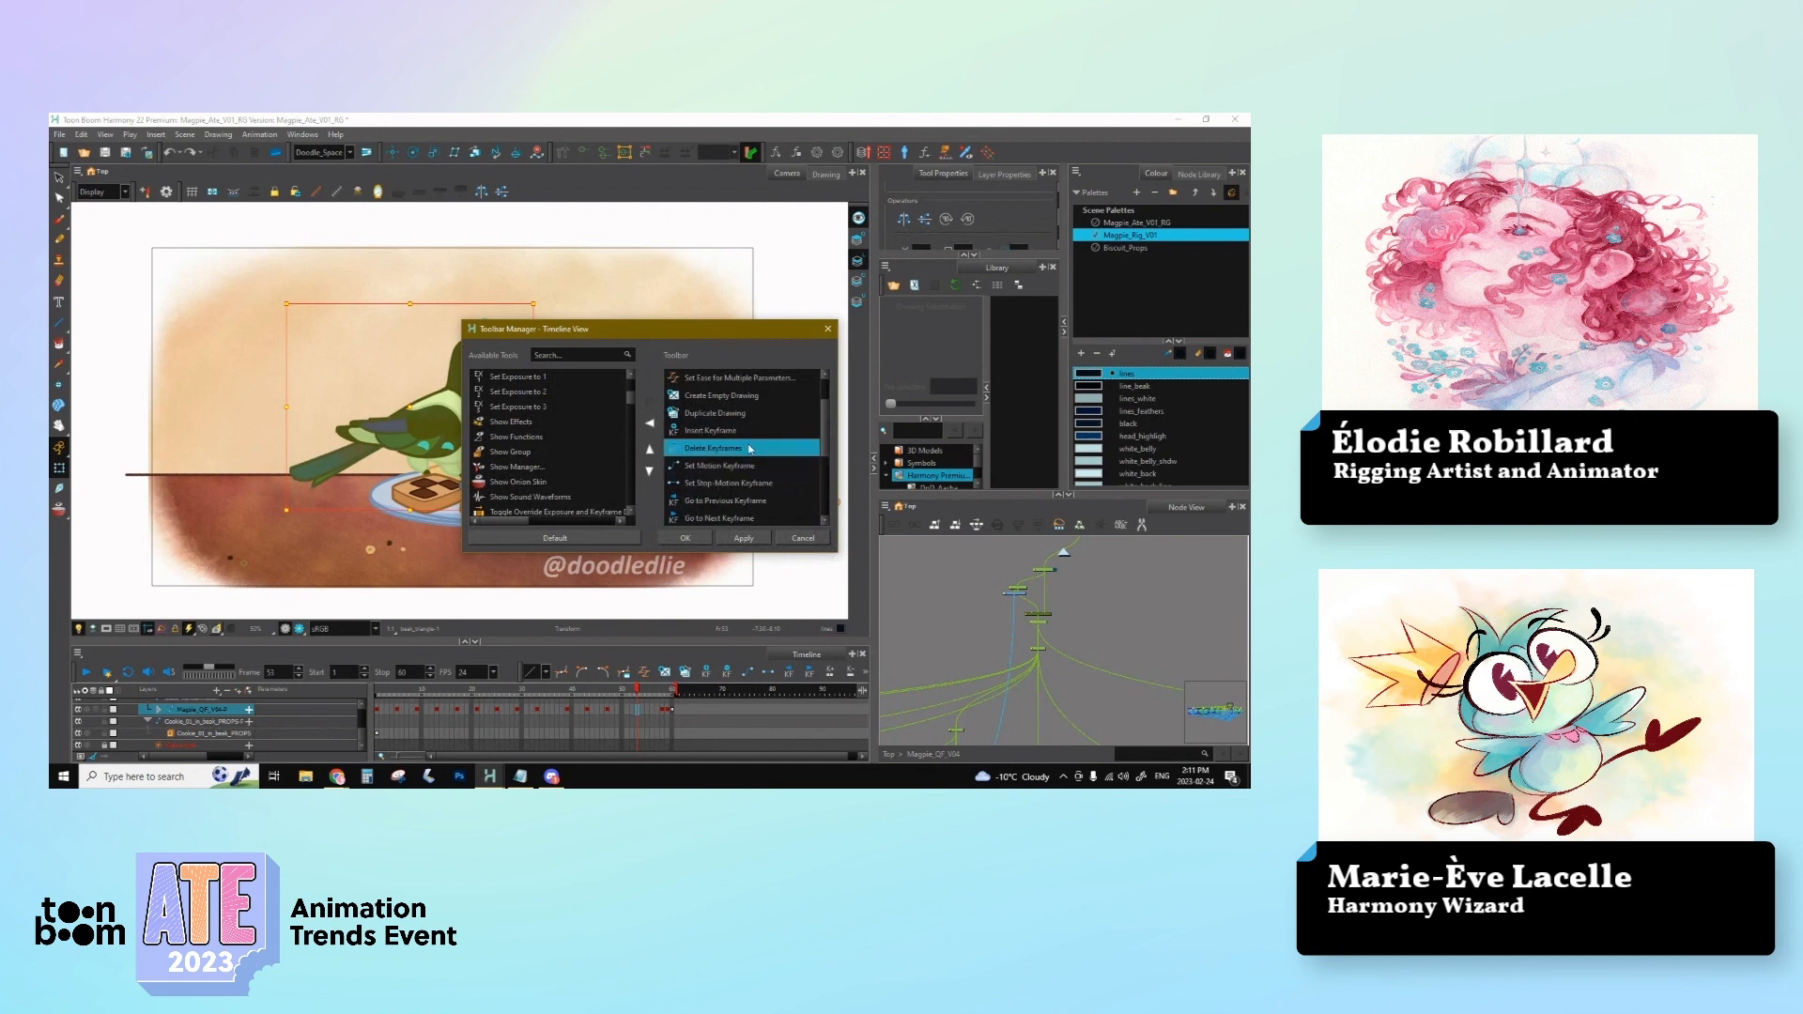
{"action": "left_click", "coordinate": [723, 430], "text": "shift"}
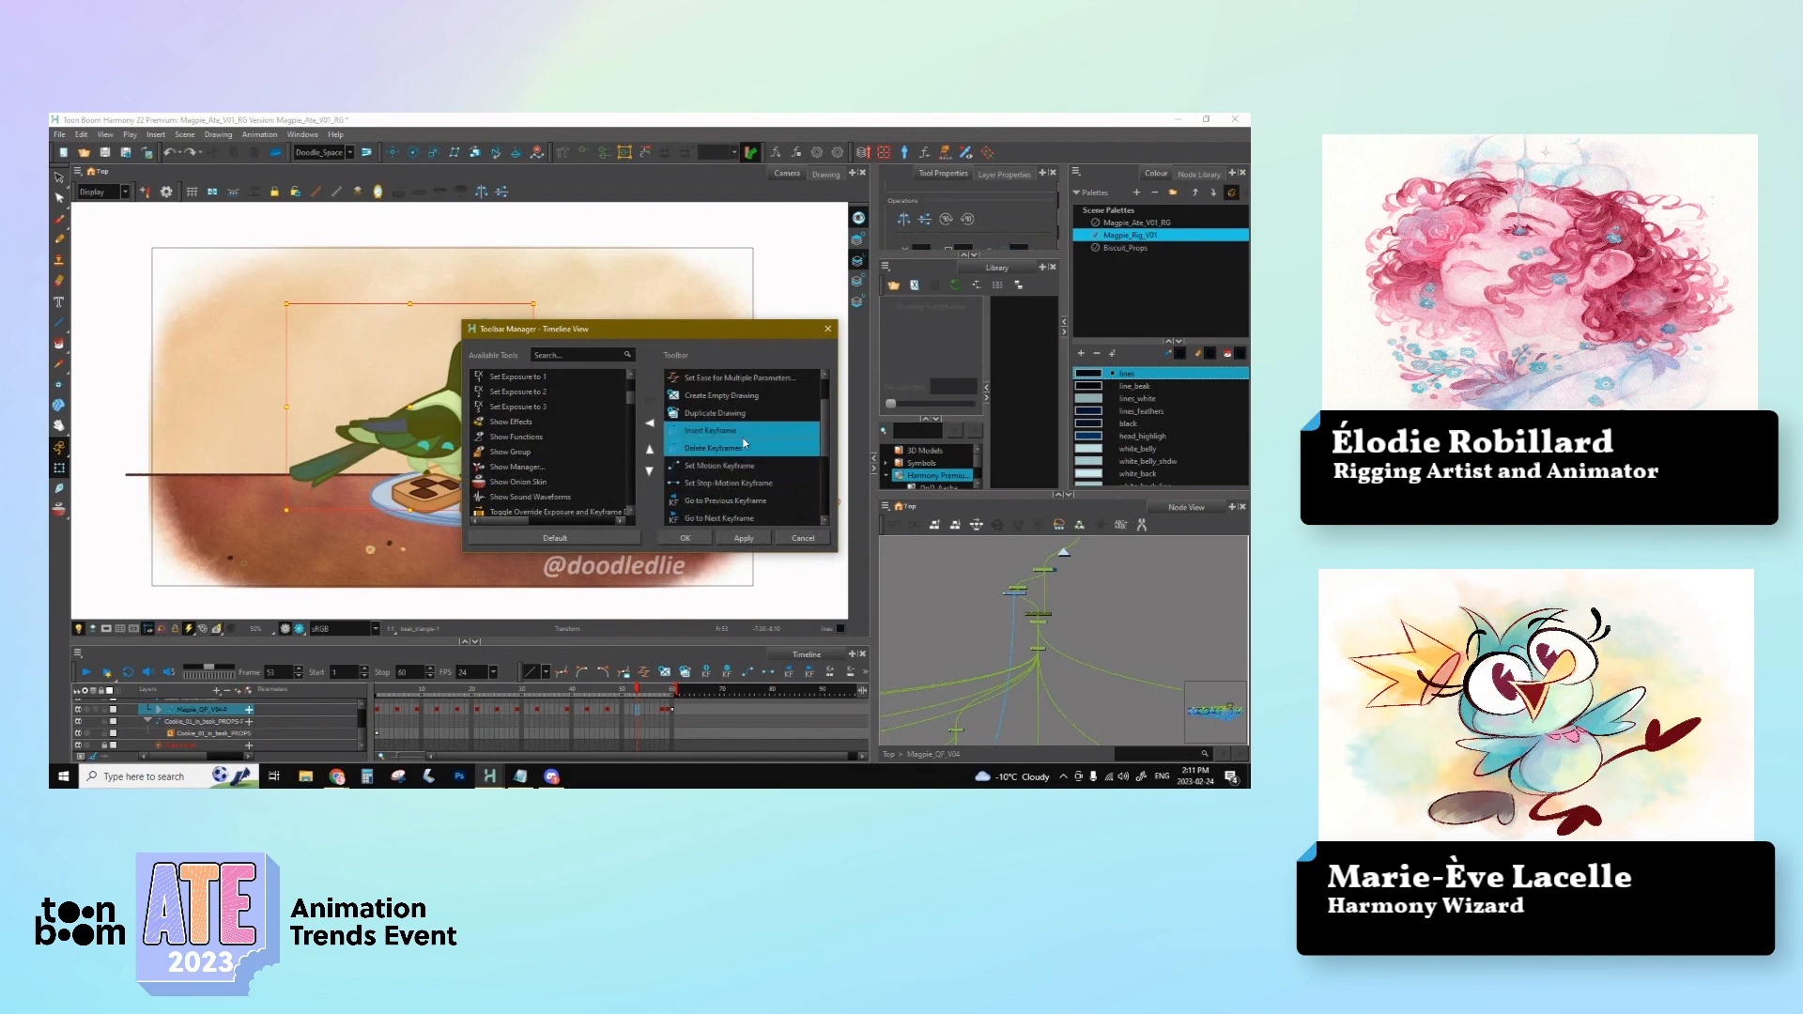
{"action": "left_click", "coordinate": [651, 427]}
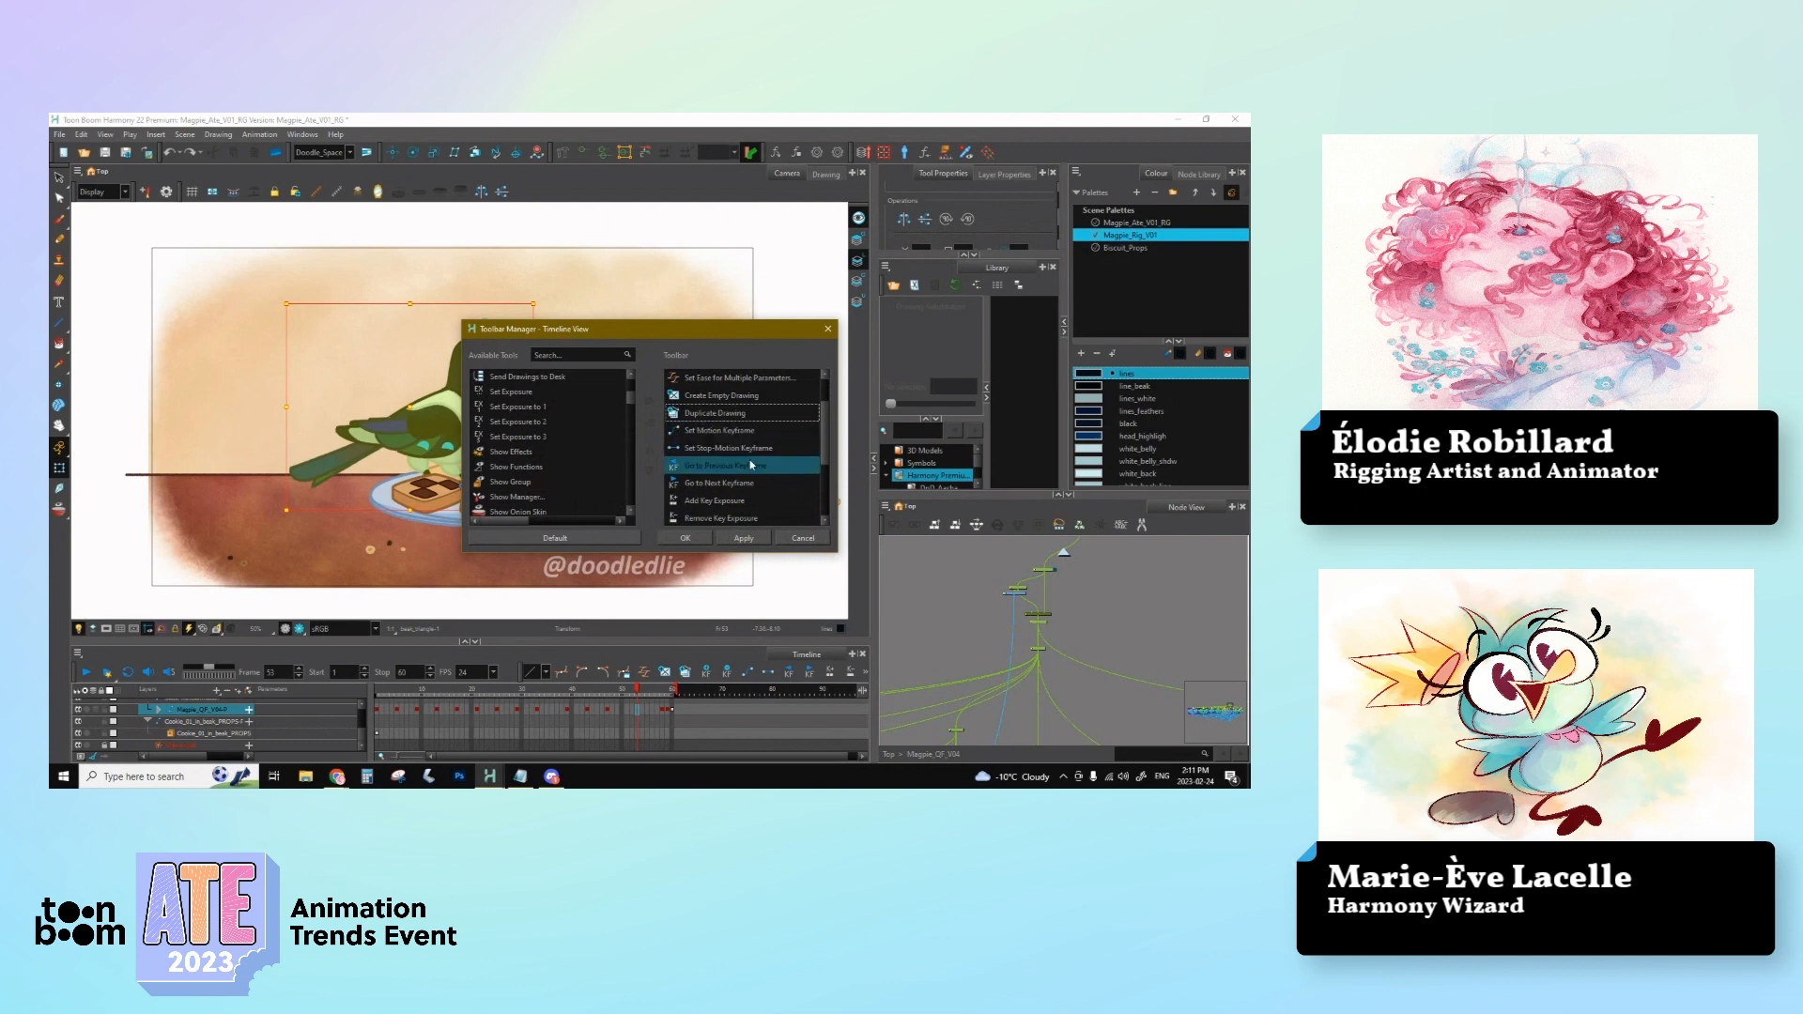
Step: Remove Go to Previous Keyframe and Go to Next Keyframe from the Timeline toolbar, apply the layout and close the Toolbar Manager
{"action": "left_click", "coordinate": [751, 465]}
{"action": "left_click", "coordinate": [723, 483], "text": "shift"}
{"action": "scroll", "coordinate": [732, 470], "scroll_direction": "down", "scroll_amount": 1}
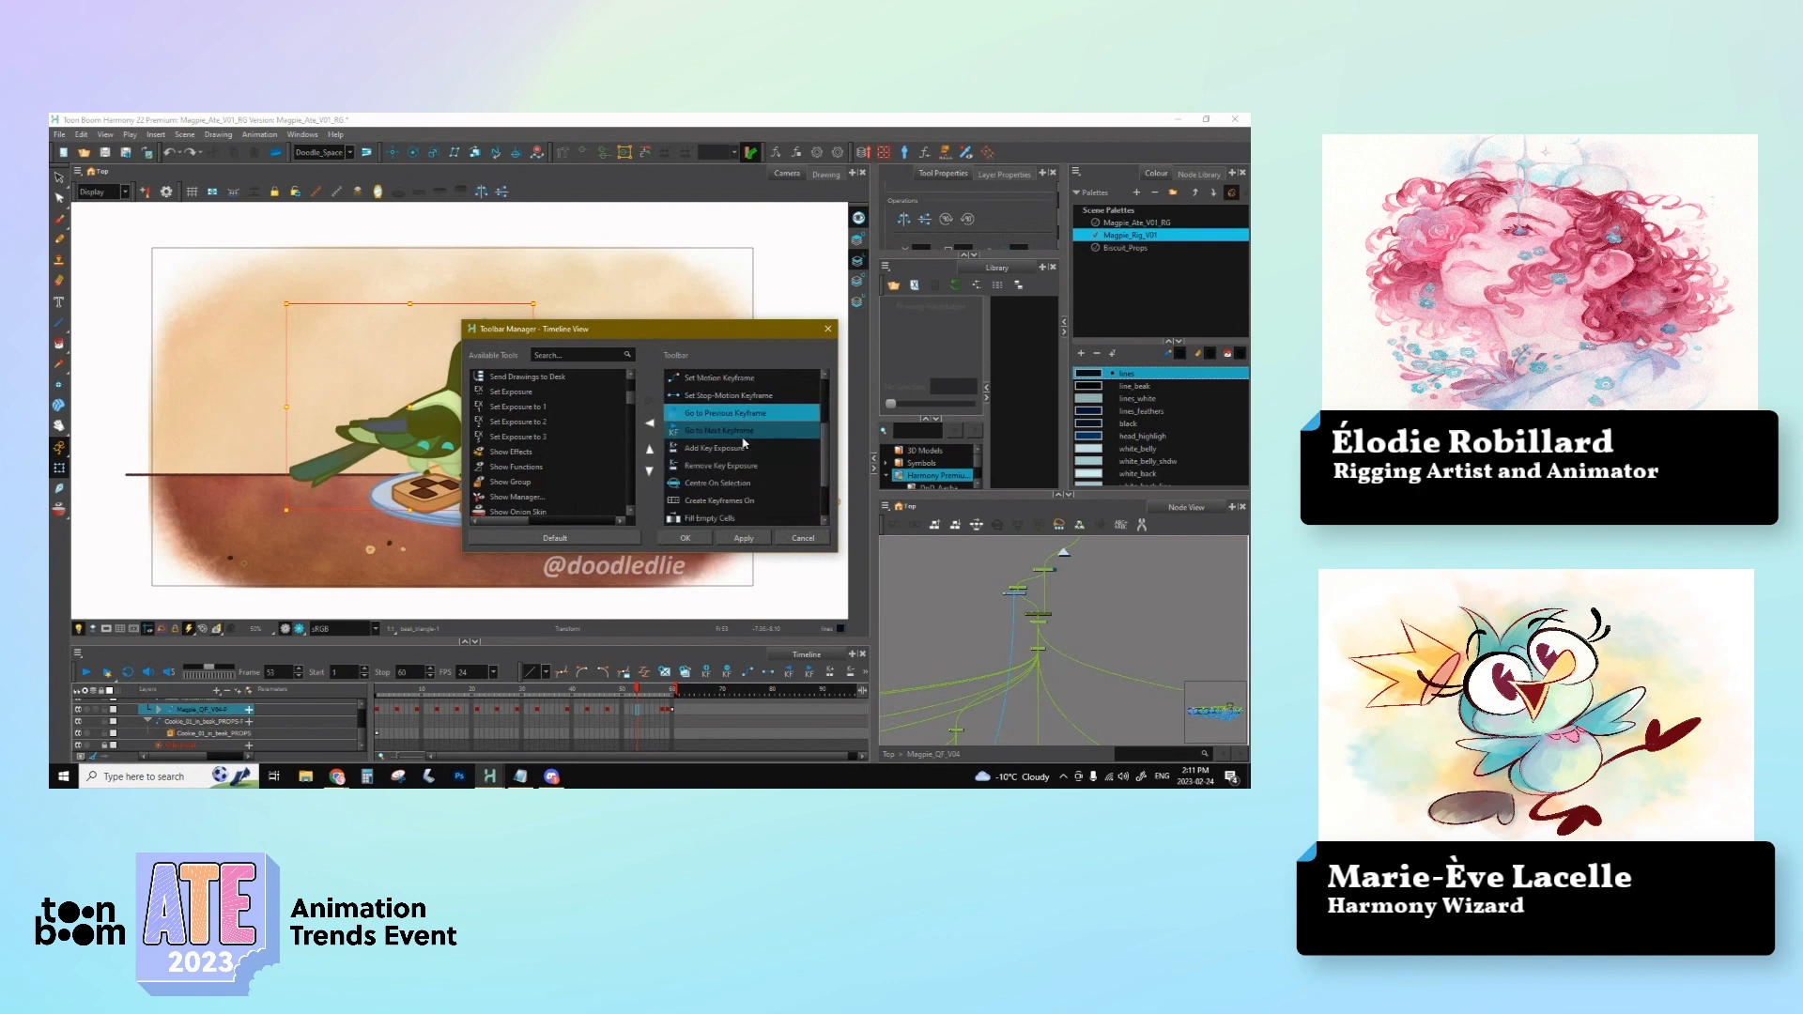
{"action": "left_click", "coordinate": [649, 423]}
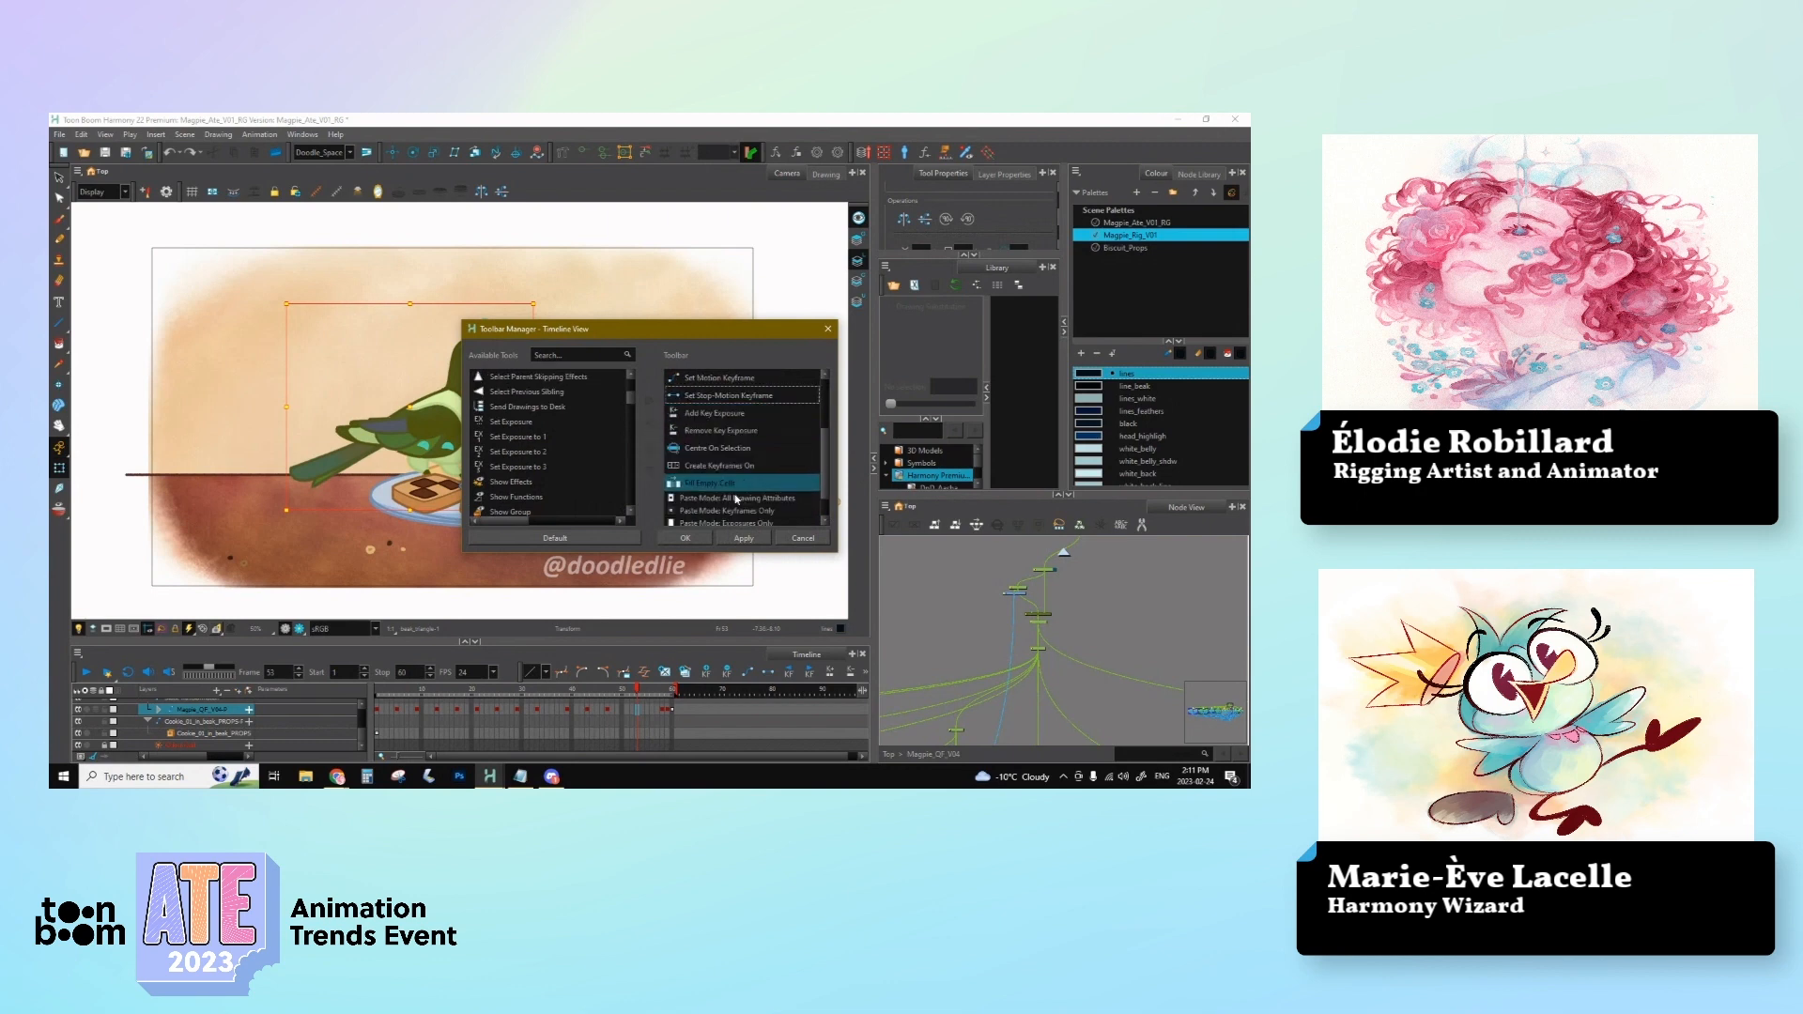
{"action": "scroll", "coordinate": [744, 476], "scroll_direction": "down", "scroll_amount": 1}
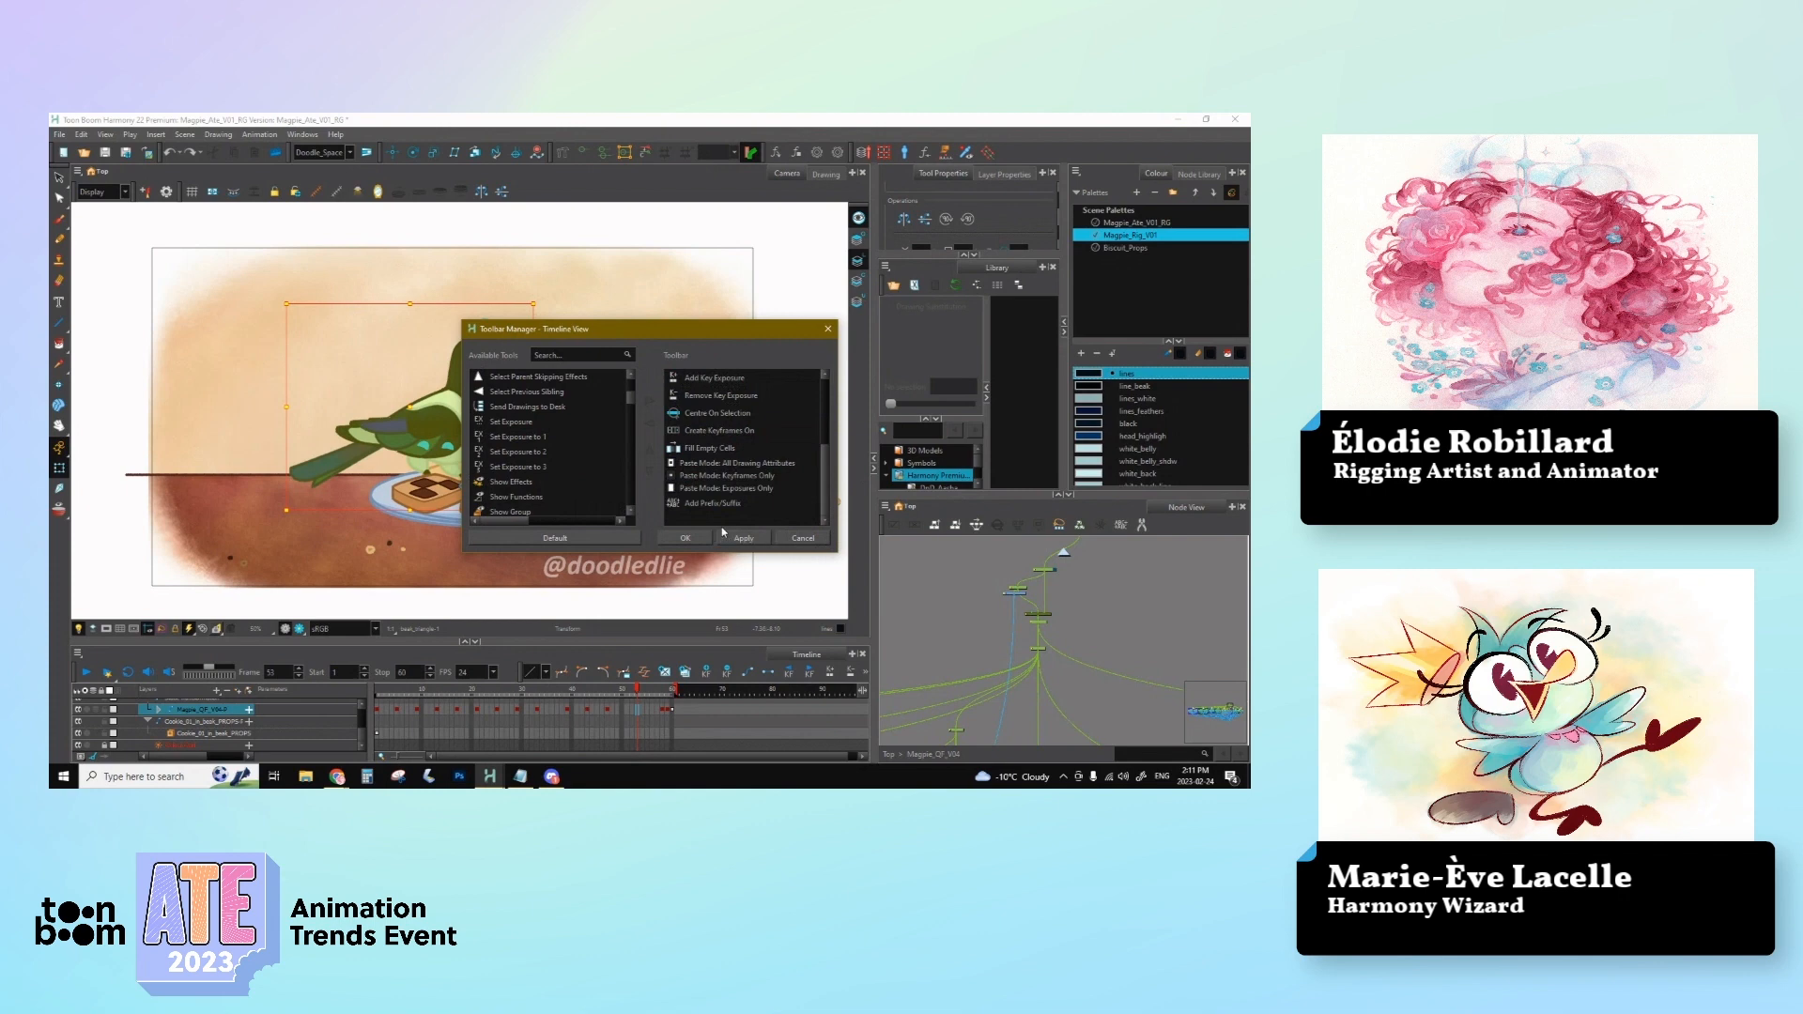
{"action": "left_click", "coordinate": [751, 540]}
{"action": "left_click", "coordinate": [802, 538]}
{"action": "left_click", "coordinate": [934, 603]}
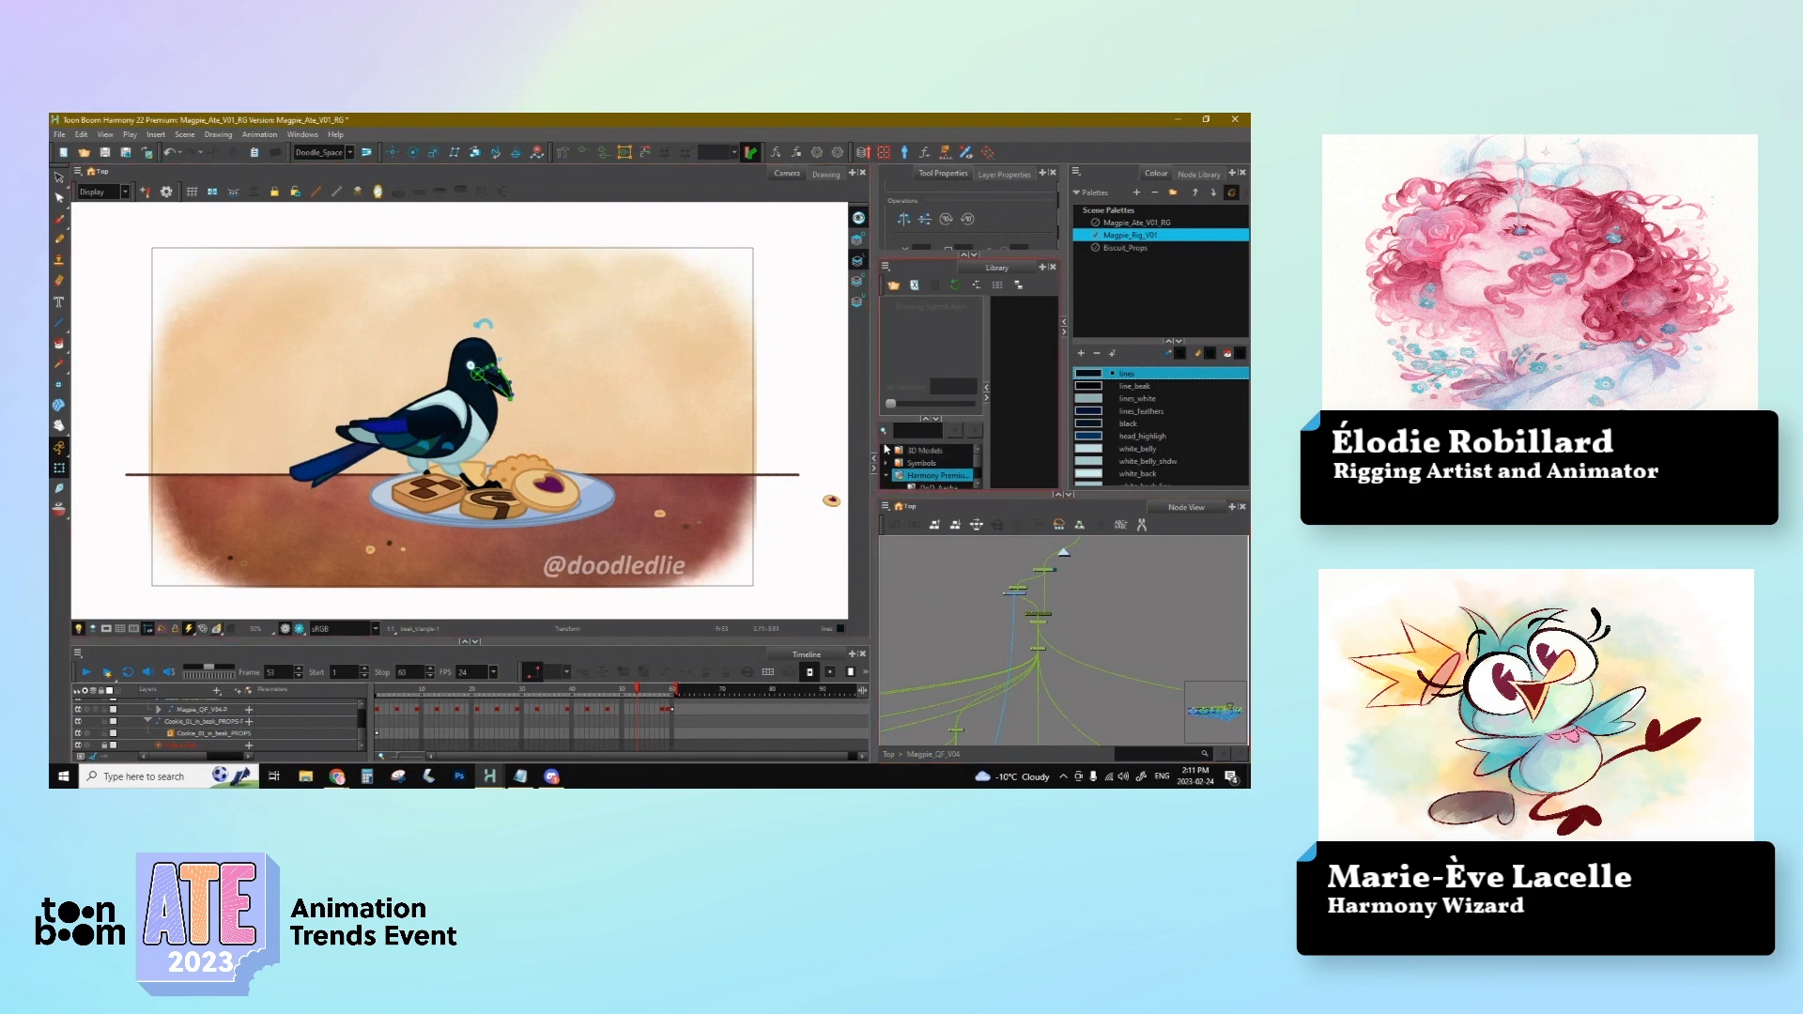
Step: Hide the beak's deformation controls and move the playhead to frame 45
{"action": "left_click", "coordinate": [581, 153]}
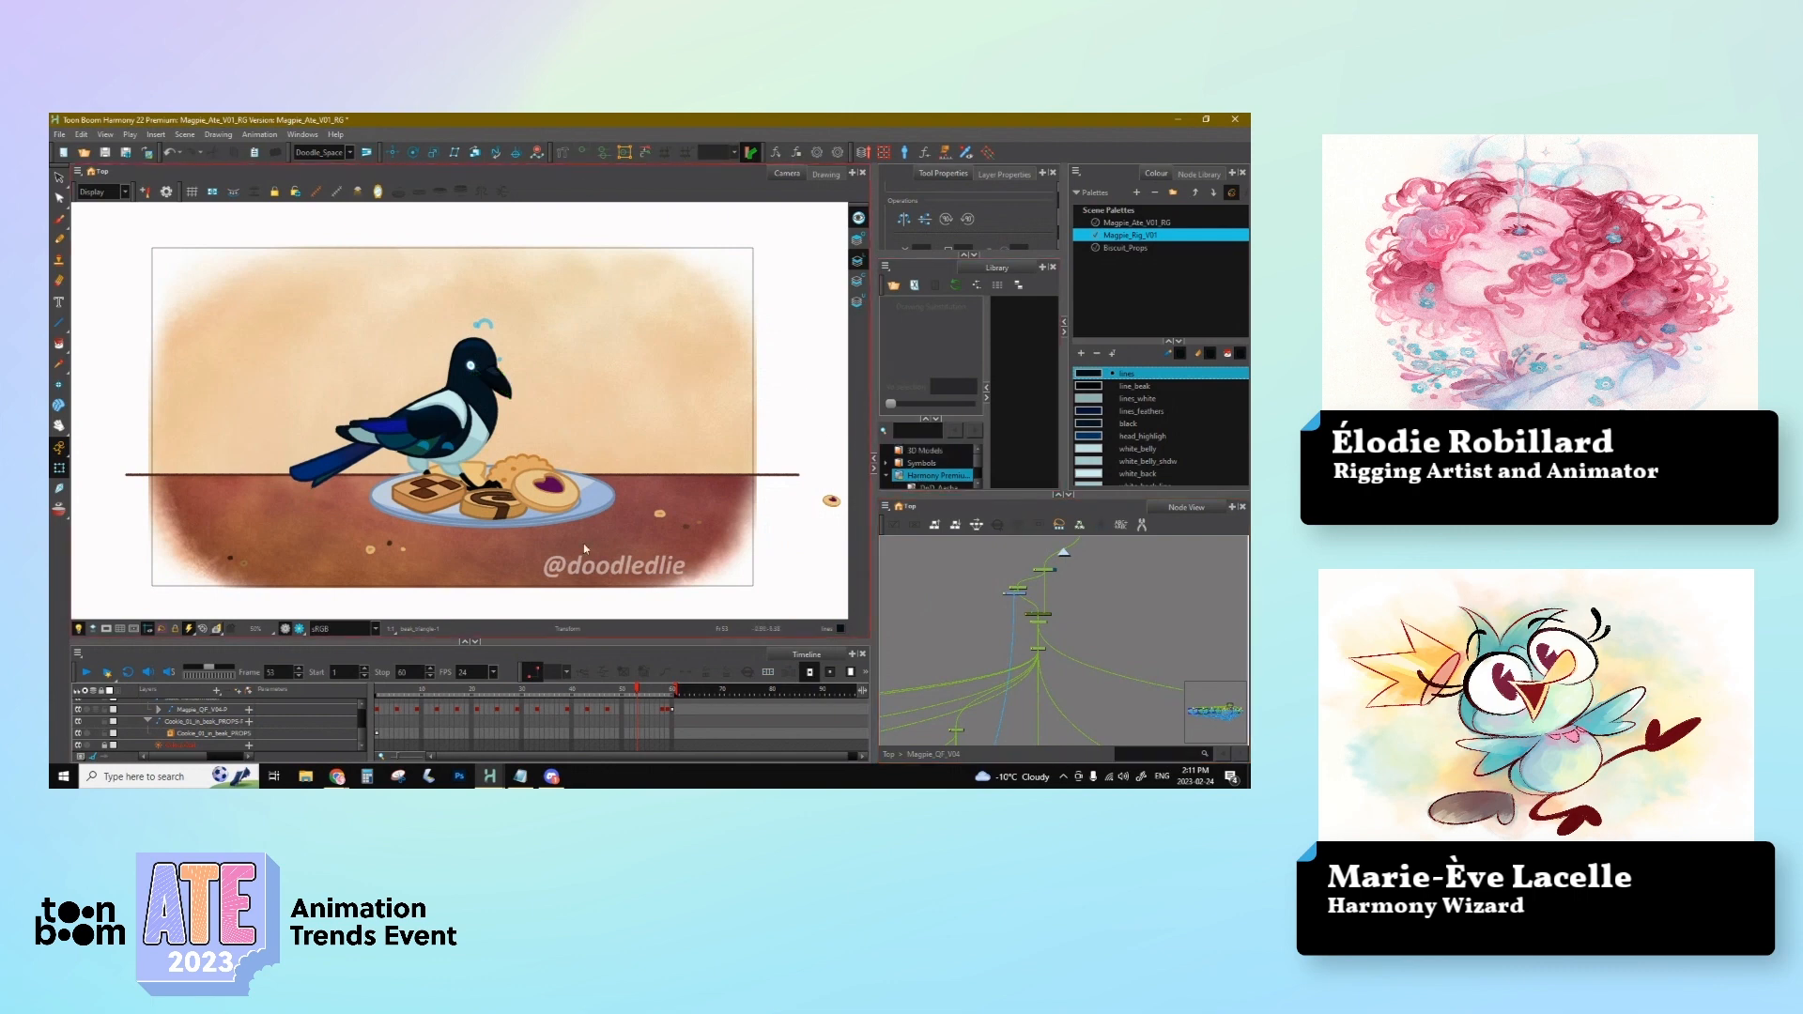
{"action": "left_click", "coordinate": [606, 700]}
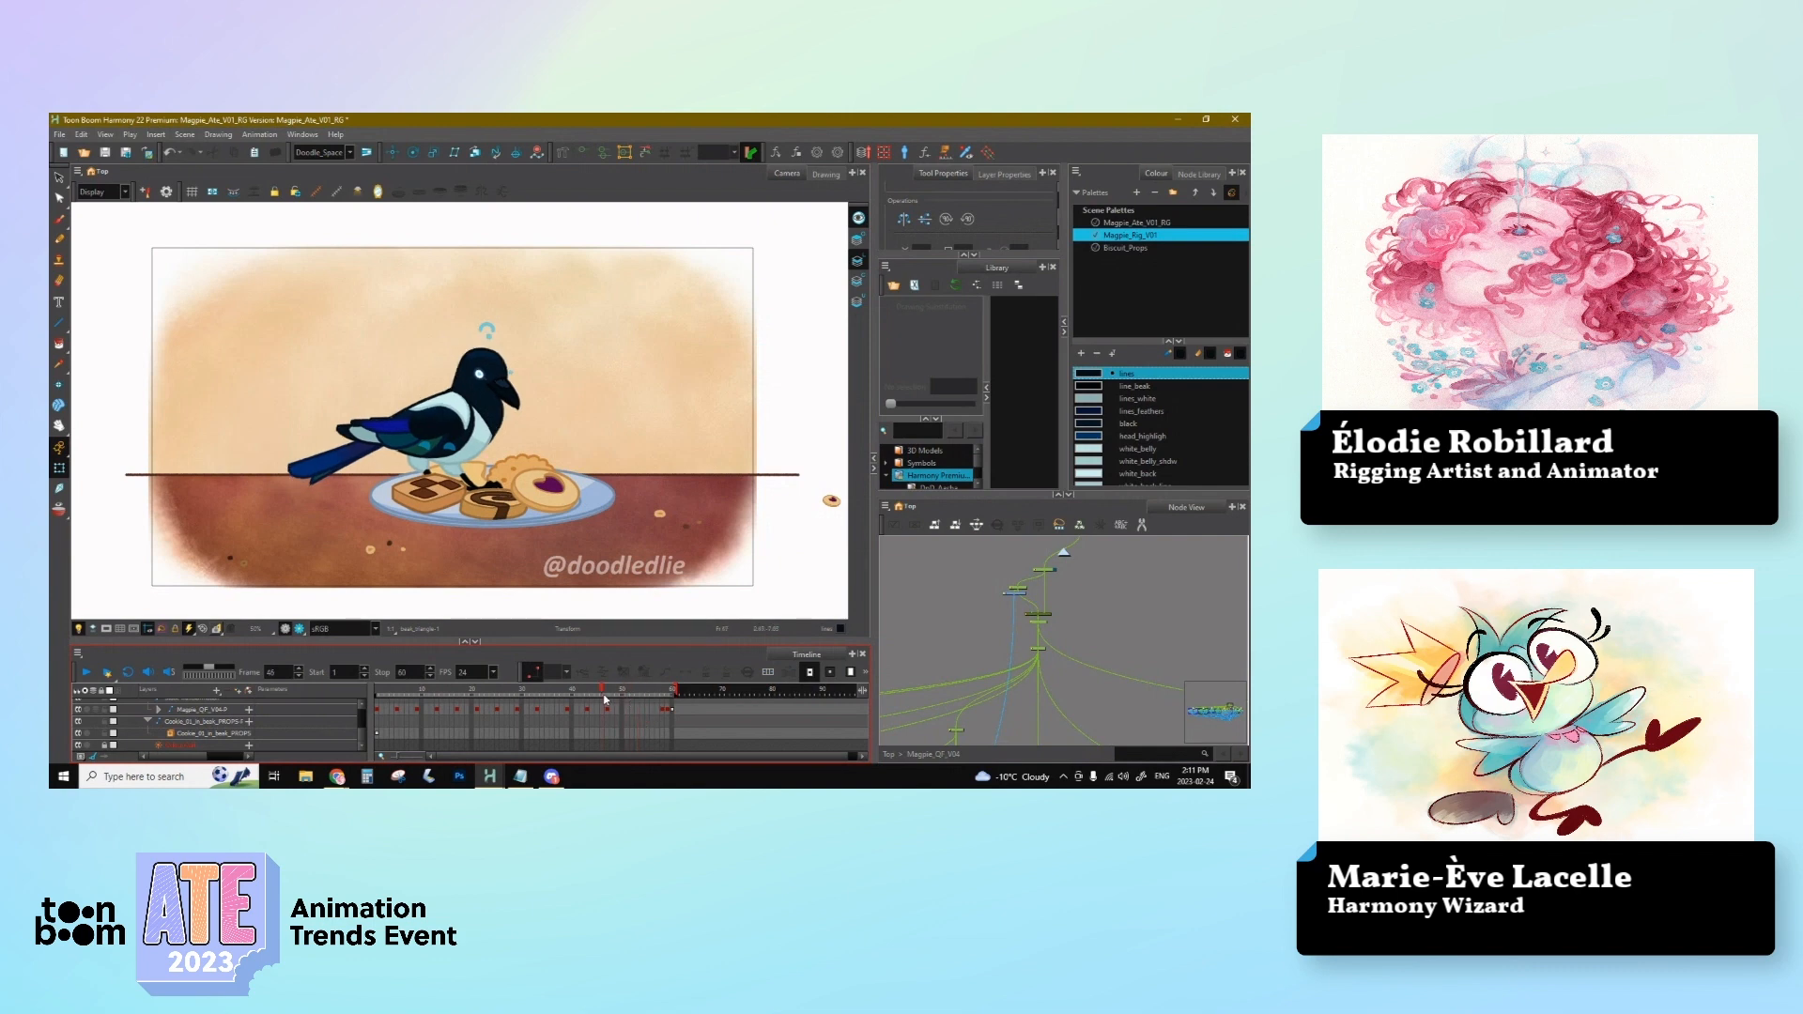
{"action": "left_click_drag", "start_coordinate": [605, 699], "coordinate": [602, 706]}
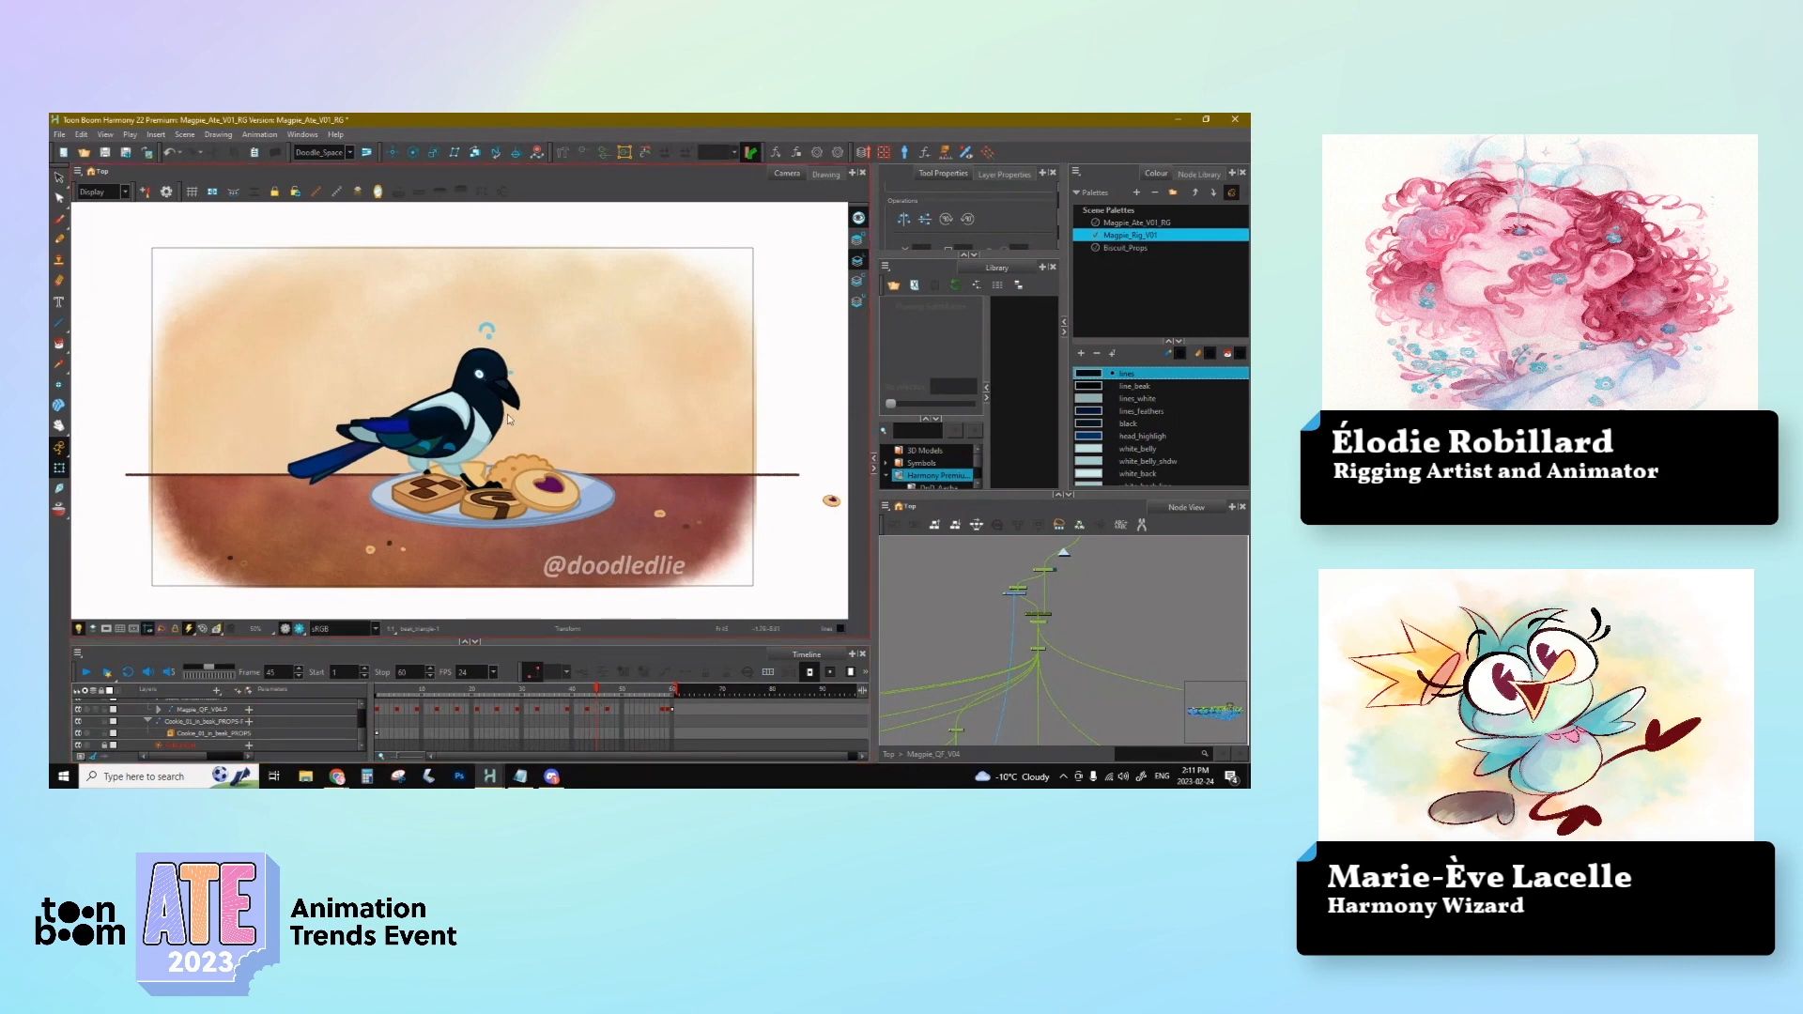
Step: Try shifting the tongue drawing inside the magpie's beak, undo the move, and centre the Node View on the tongue
{"action": "scroll", "coordinate": [508, 419], "scroll_direction": "up", "scroll_amount": 3}
{"action": "left_click", "coordinate": [543, 335]}
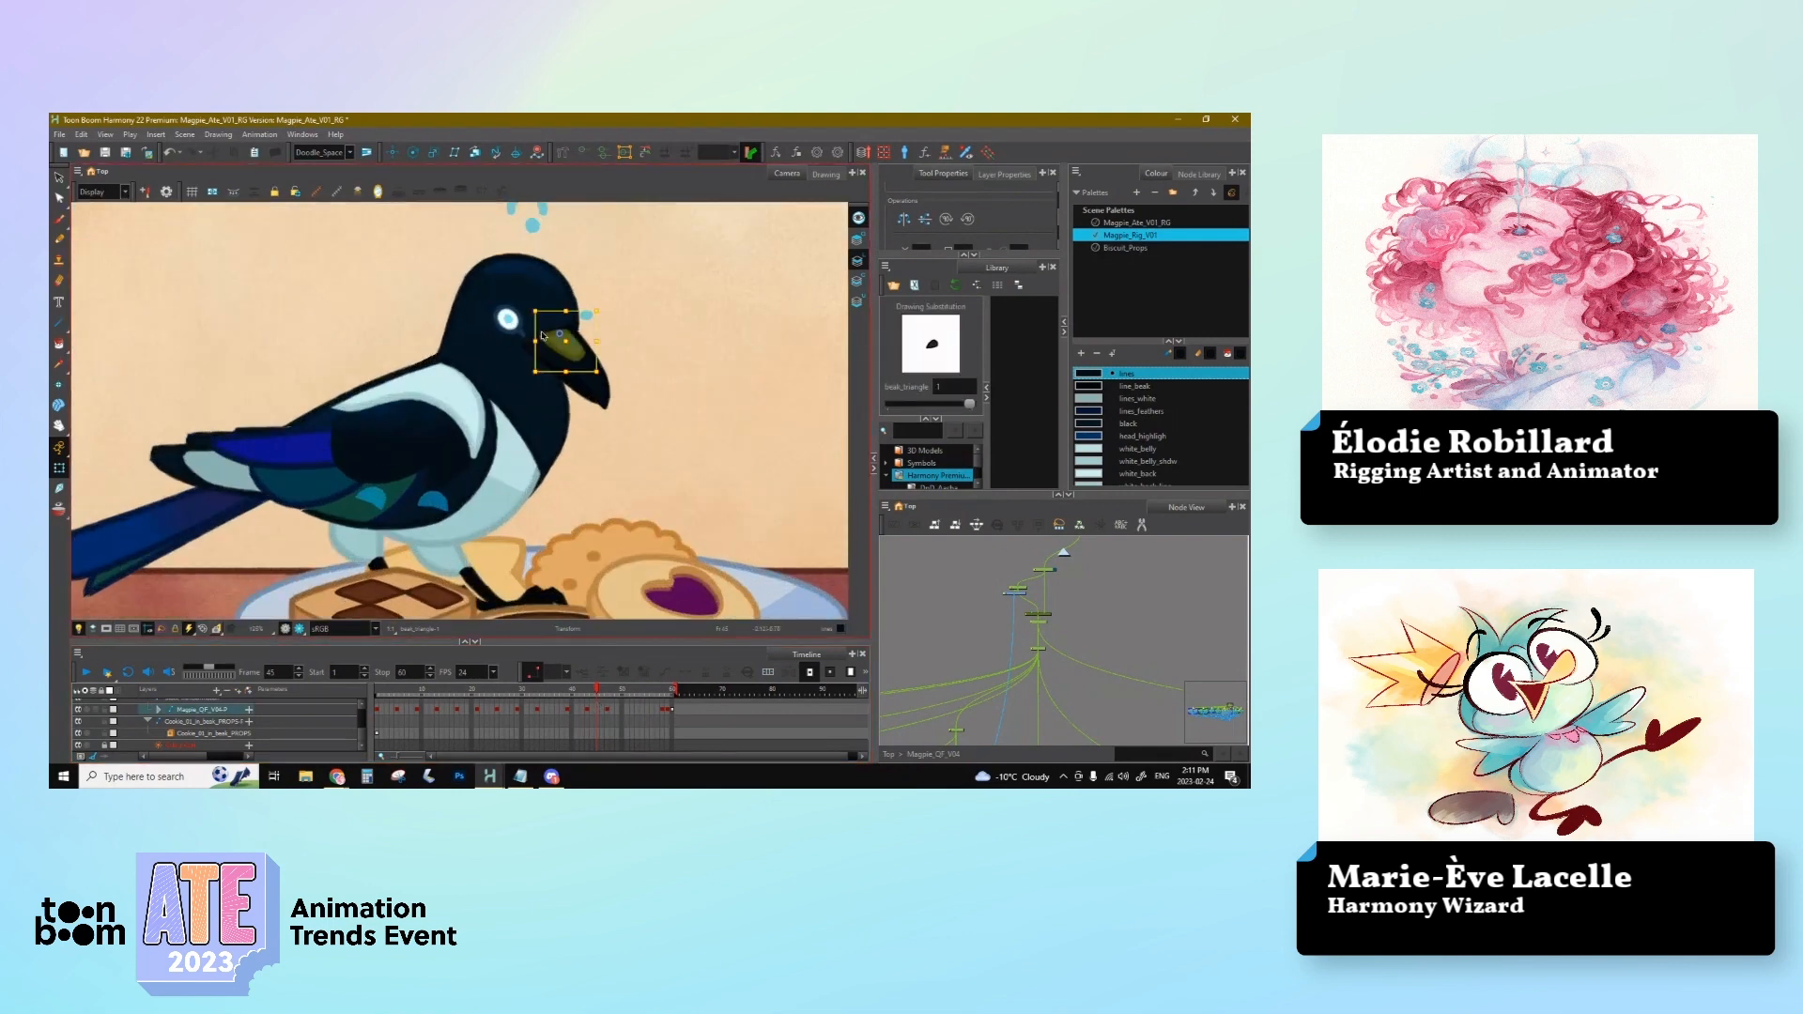
{"action": "left_click", "coordinate": [543, 335]}
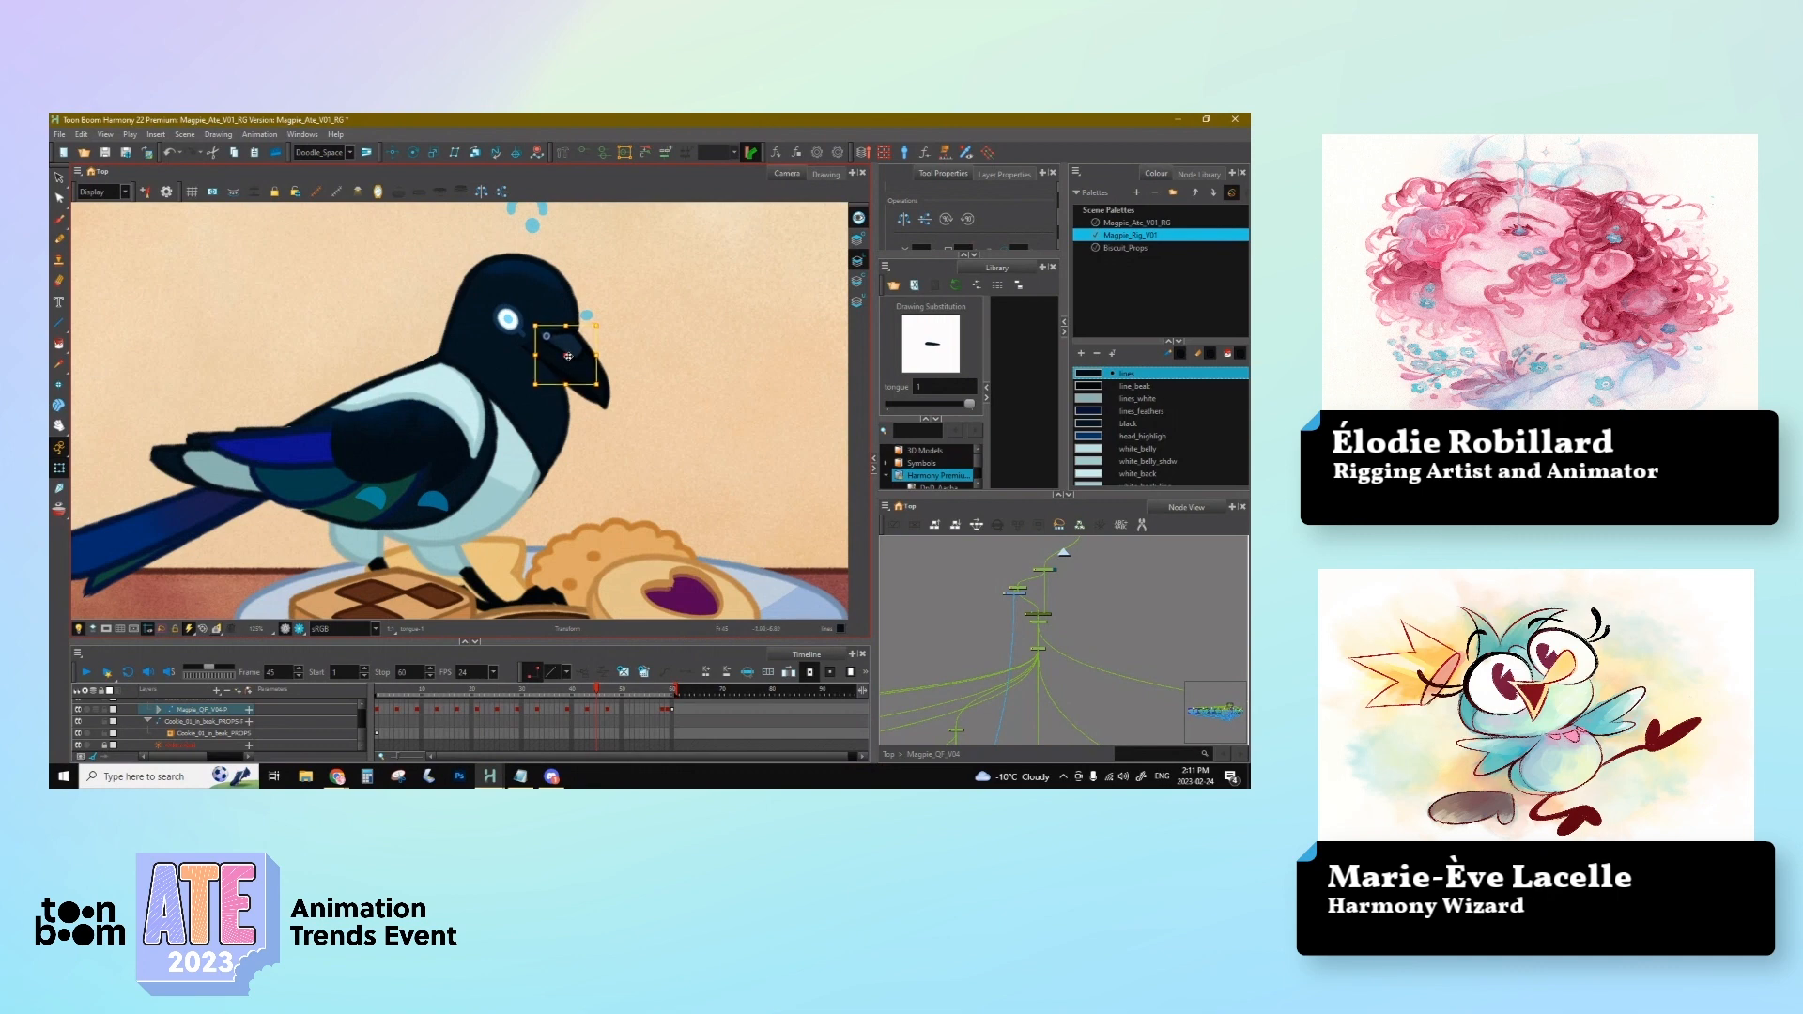
{"action": "left_click_drag", "start_coordinate": [568, 356], "coordinate": [570, 359]}
{"action": "key", "text": "ctrl+z"}
{"action": "key", "text": "o"}
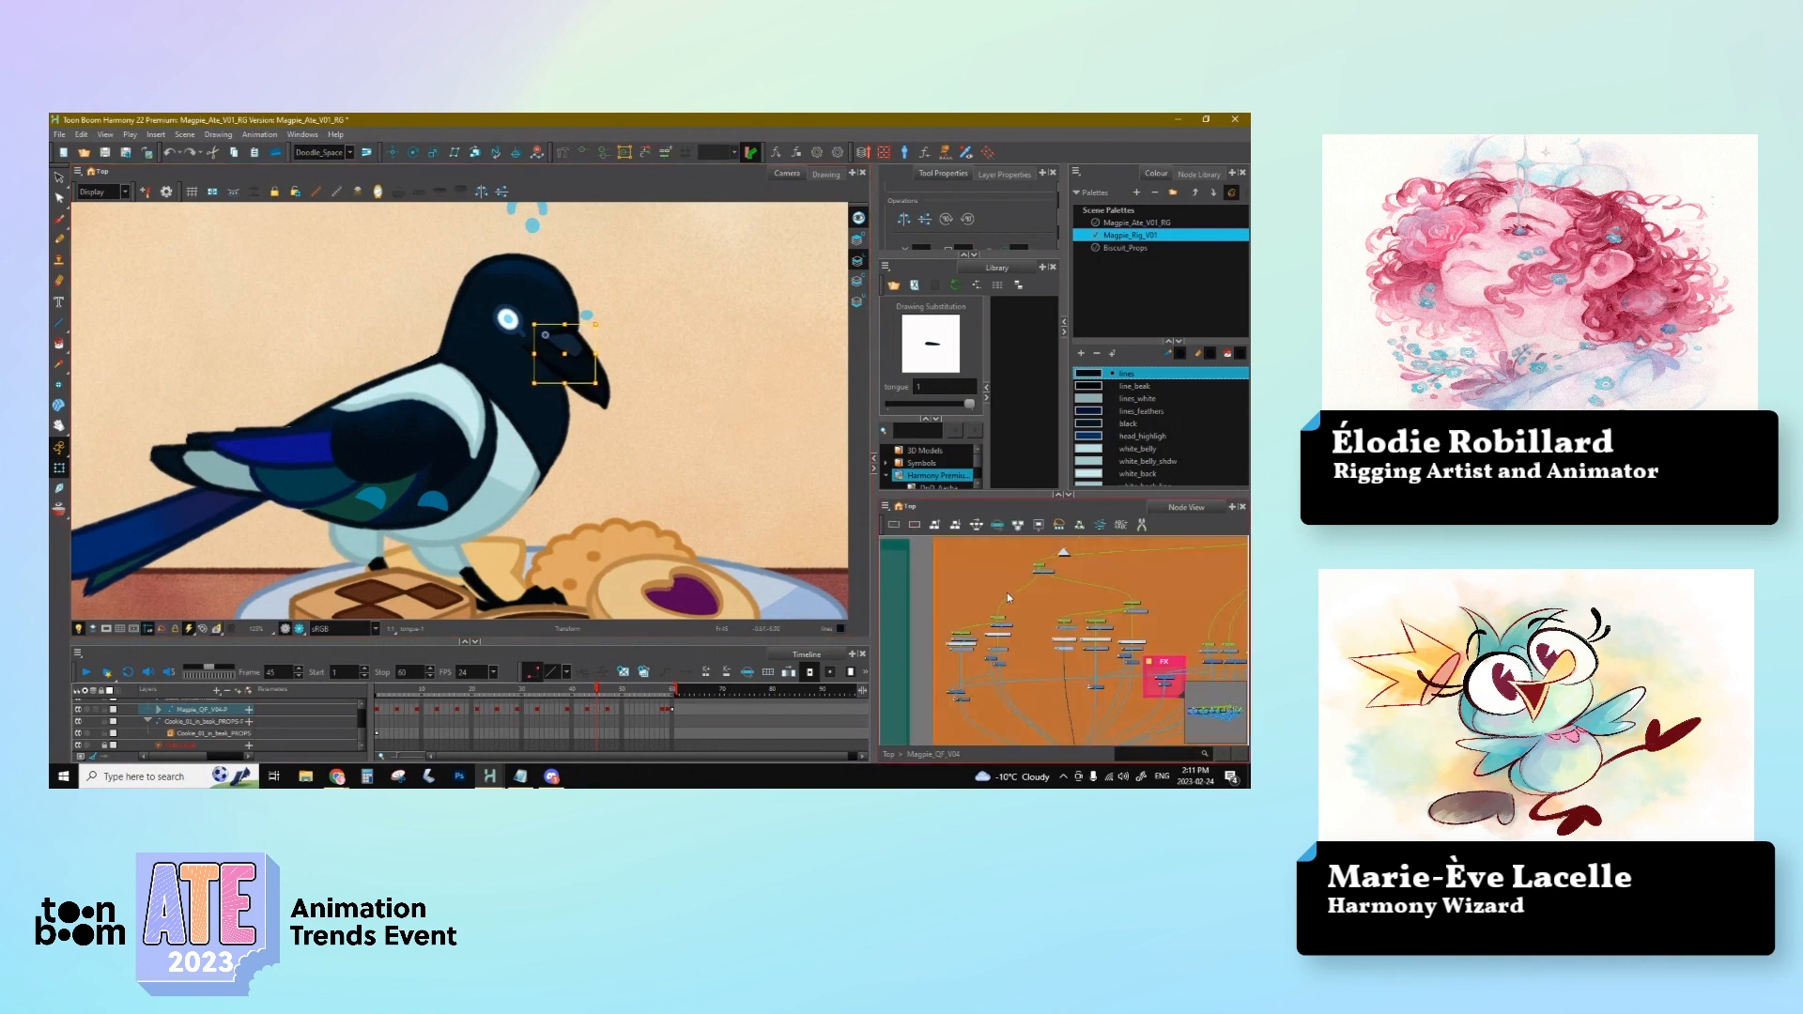
Step: Select the magpie's upper beak drawing and slightly adjust its deformation at frame 45
{"action": "left_click", "coordinate": [580, 363]}
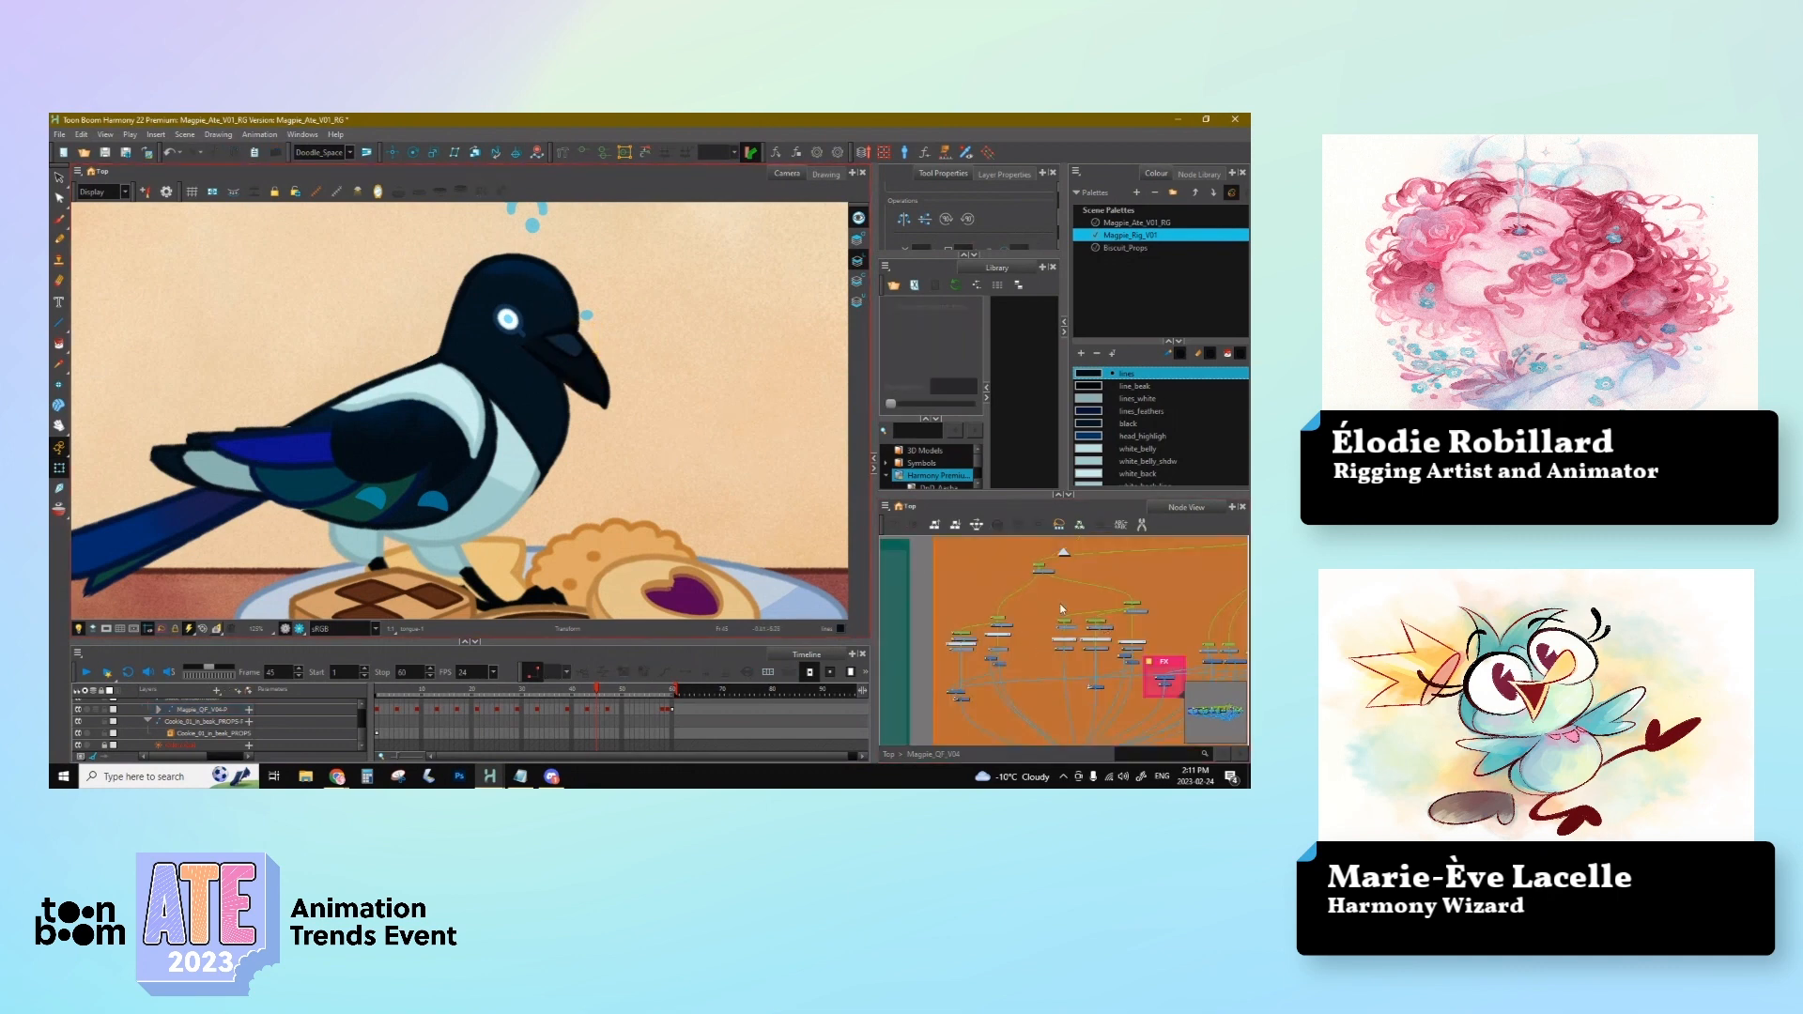
{"action": "left_click", "coordinate": [564, 362]}
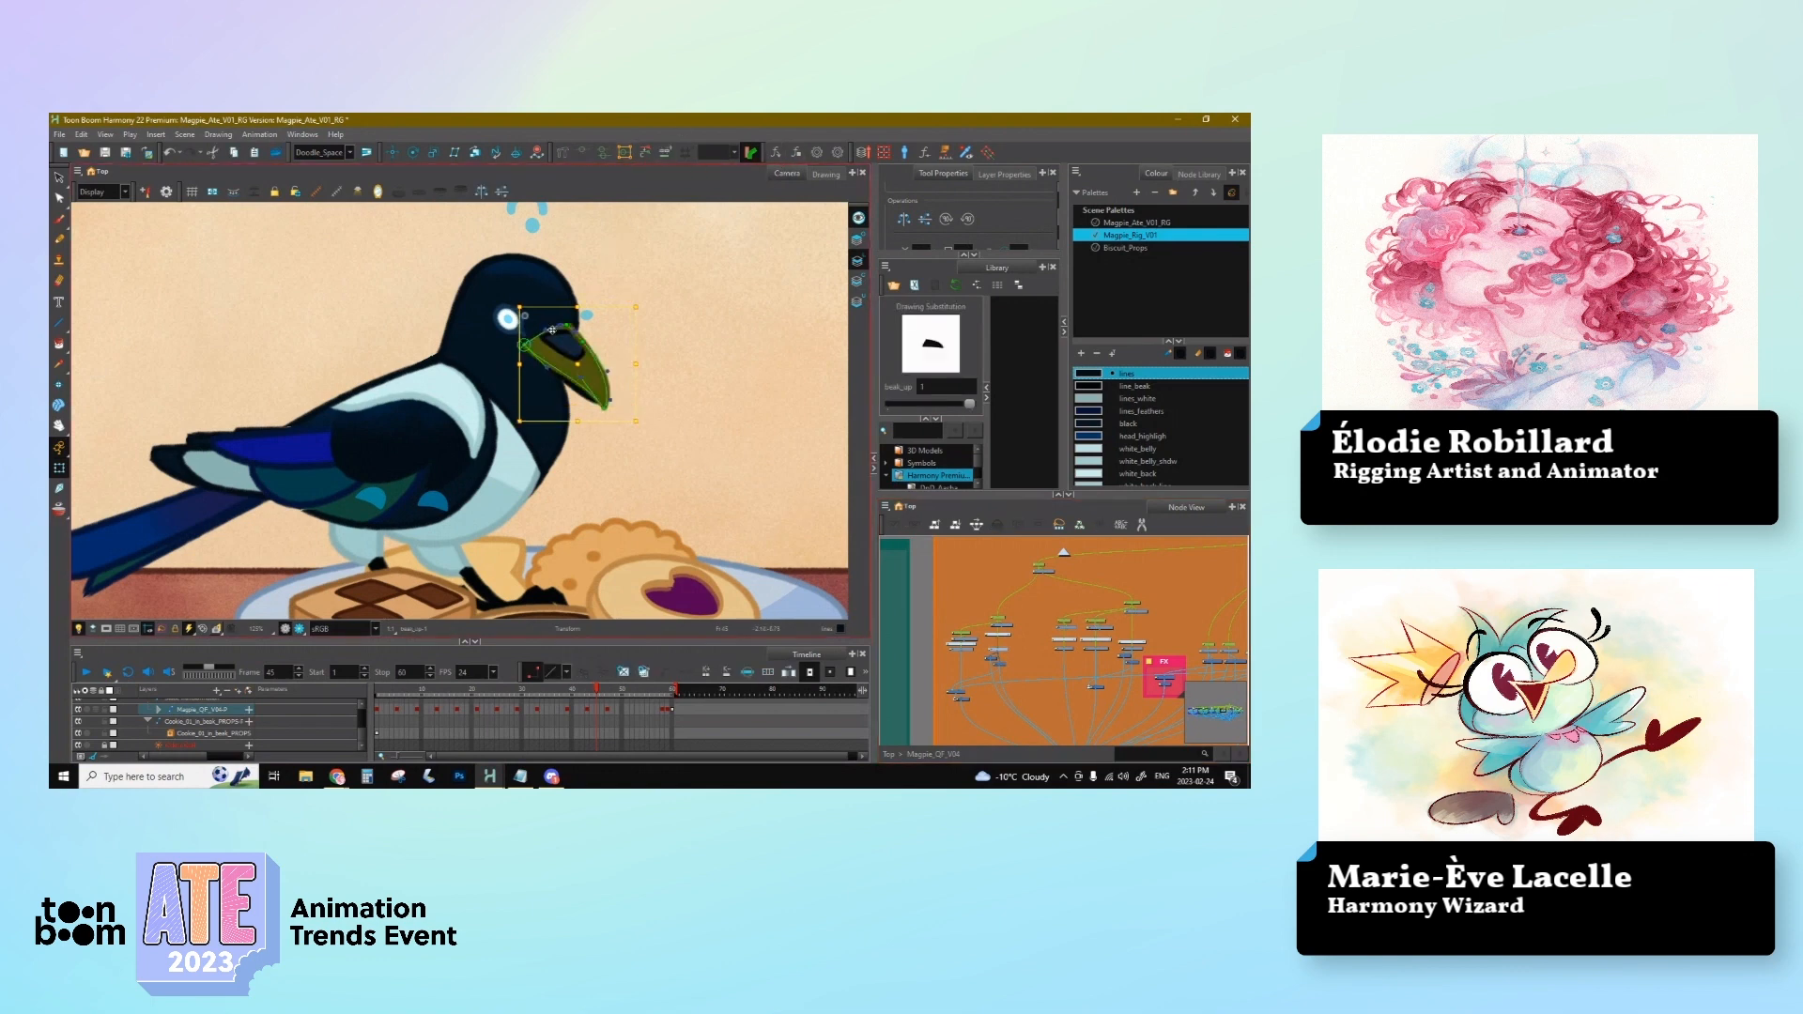
{"action": "left_click_drag", "start_coordinate": [551, 330], "coordinate": [549, 327]}
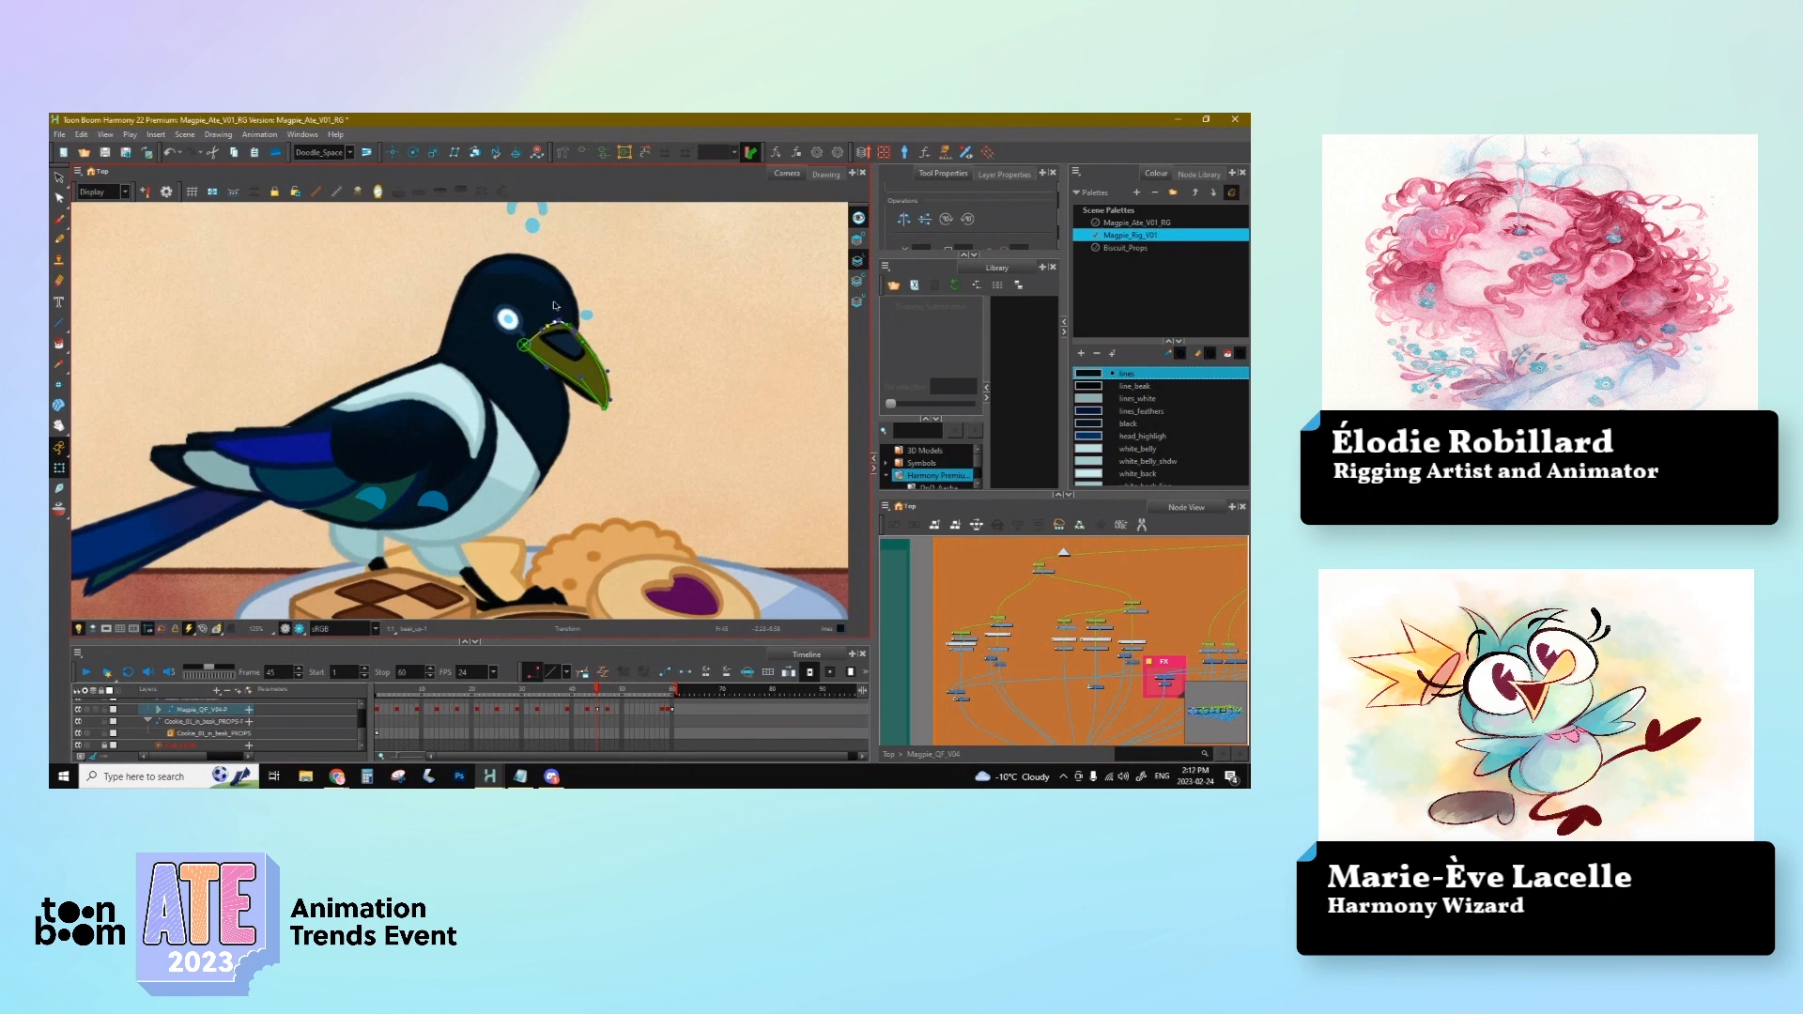
{"action": "left_click", "coordinate": [912, 591]}
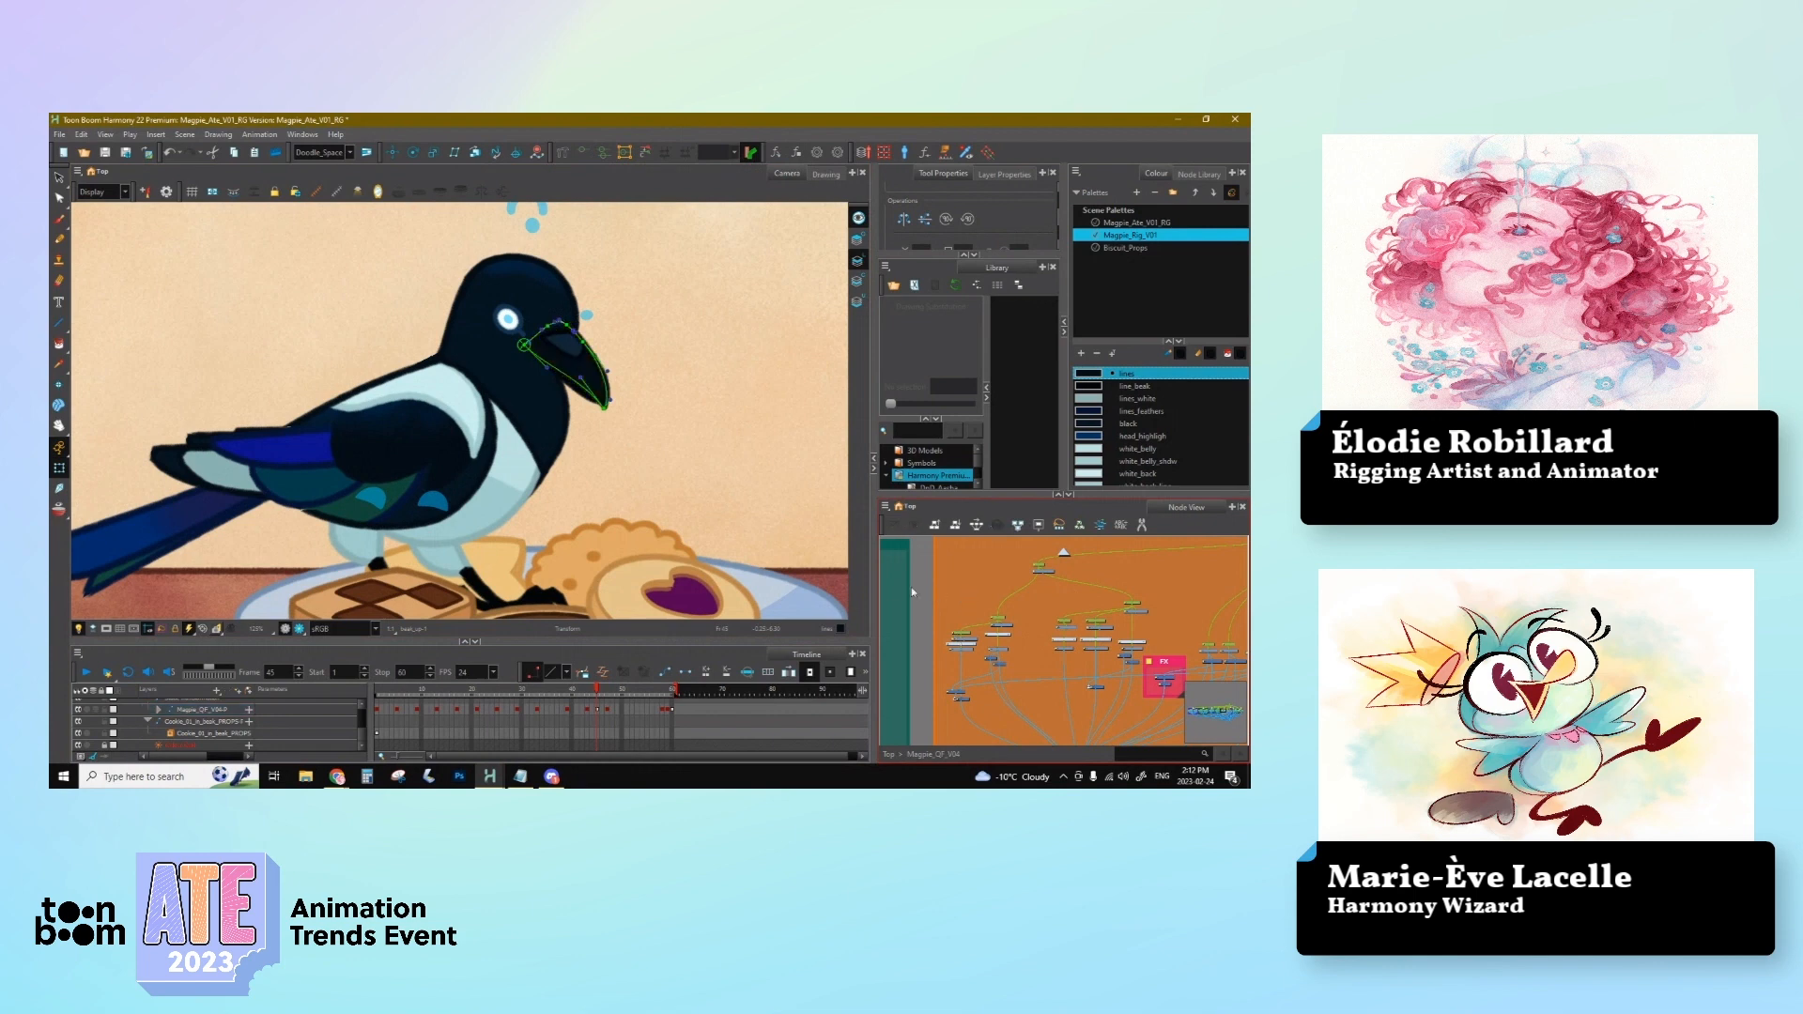
Step: Select the beak triangle drawing inside the magpie's beak to examine it, and clear the selection
{"action": "left_click", "coordinate": [576, 357]}
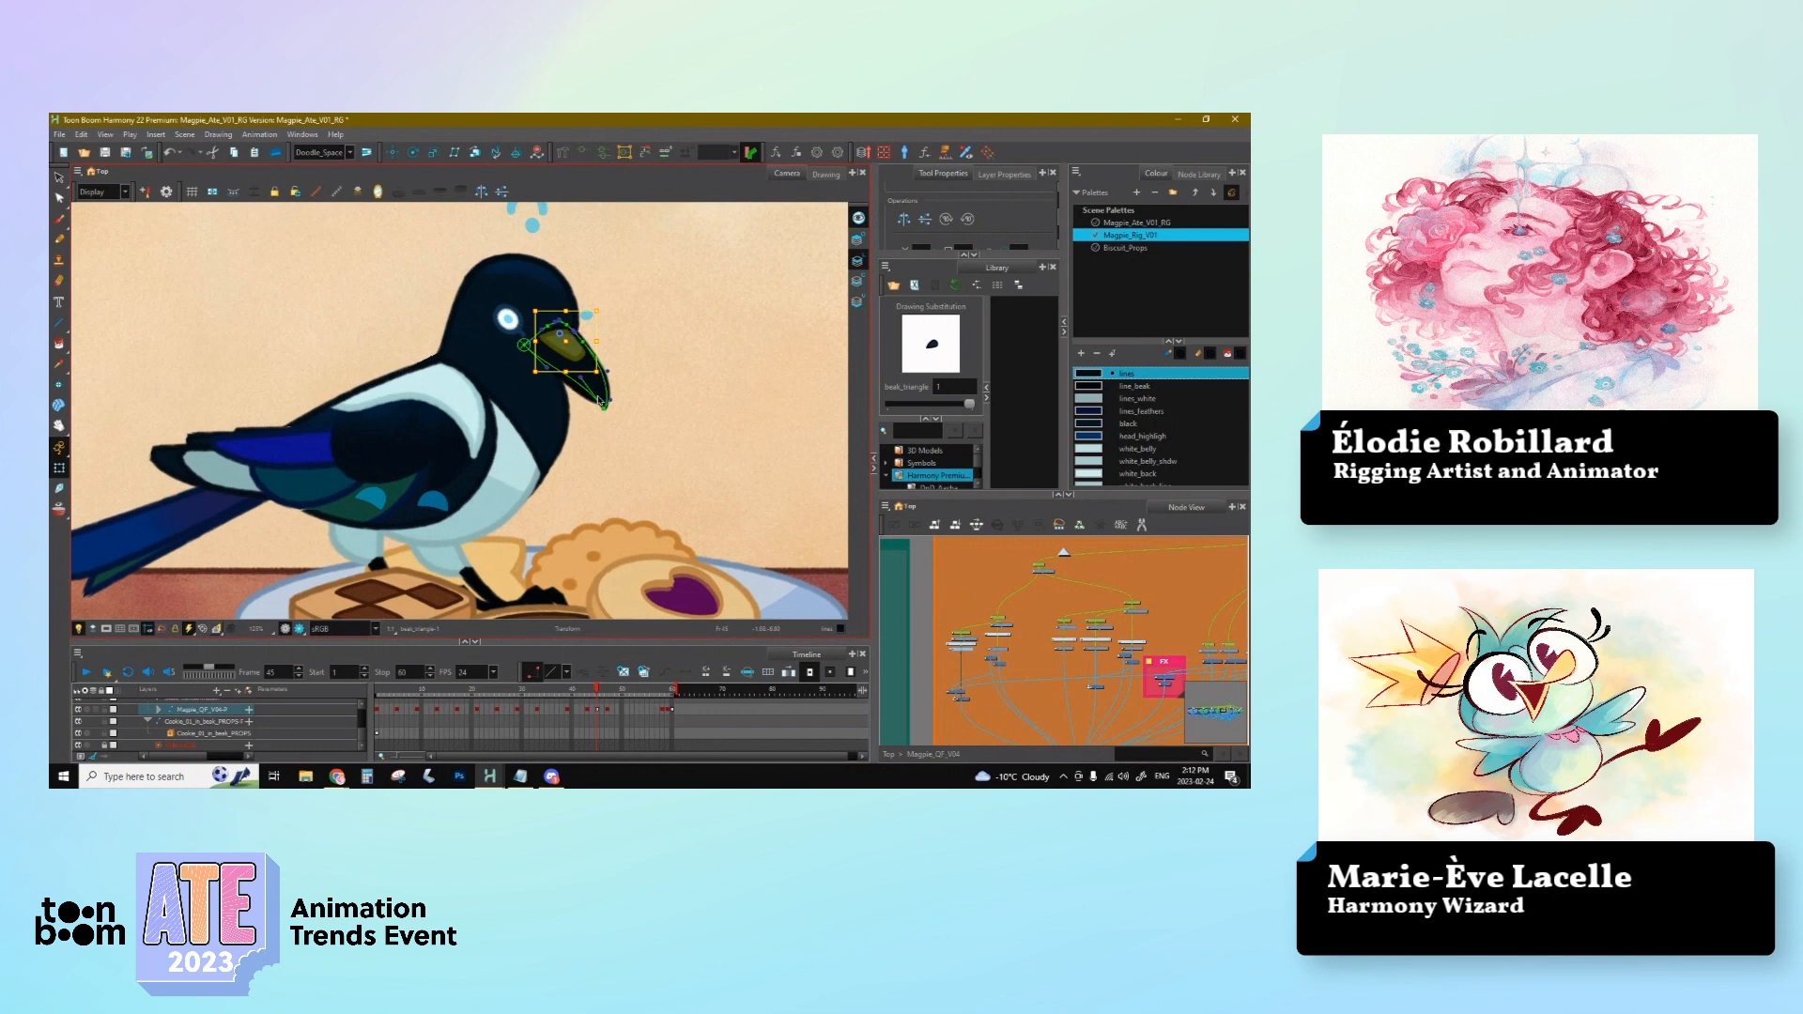
{"action": "left_click", "coordinate": [1040, 584]}
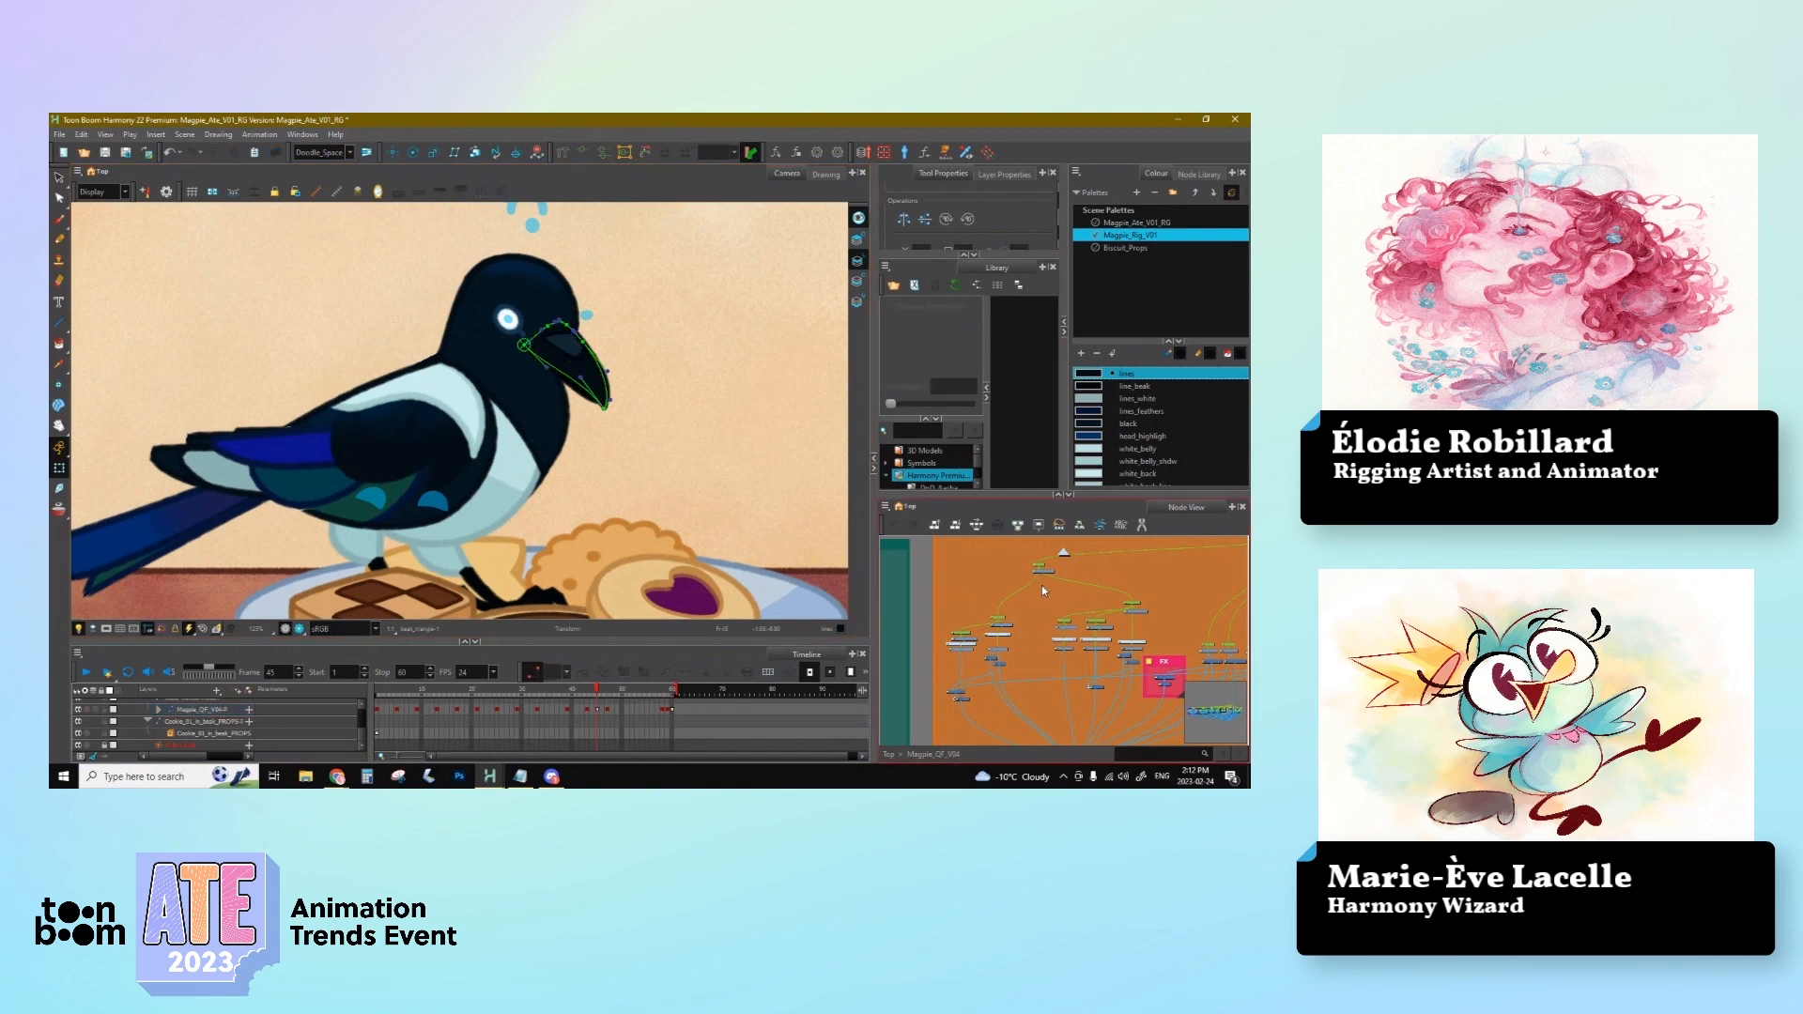
{"action": "left_click", "coordinate": [573, 345]}
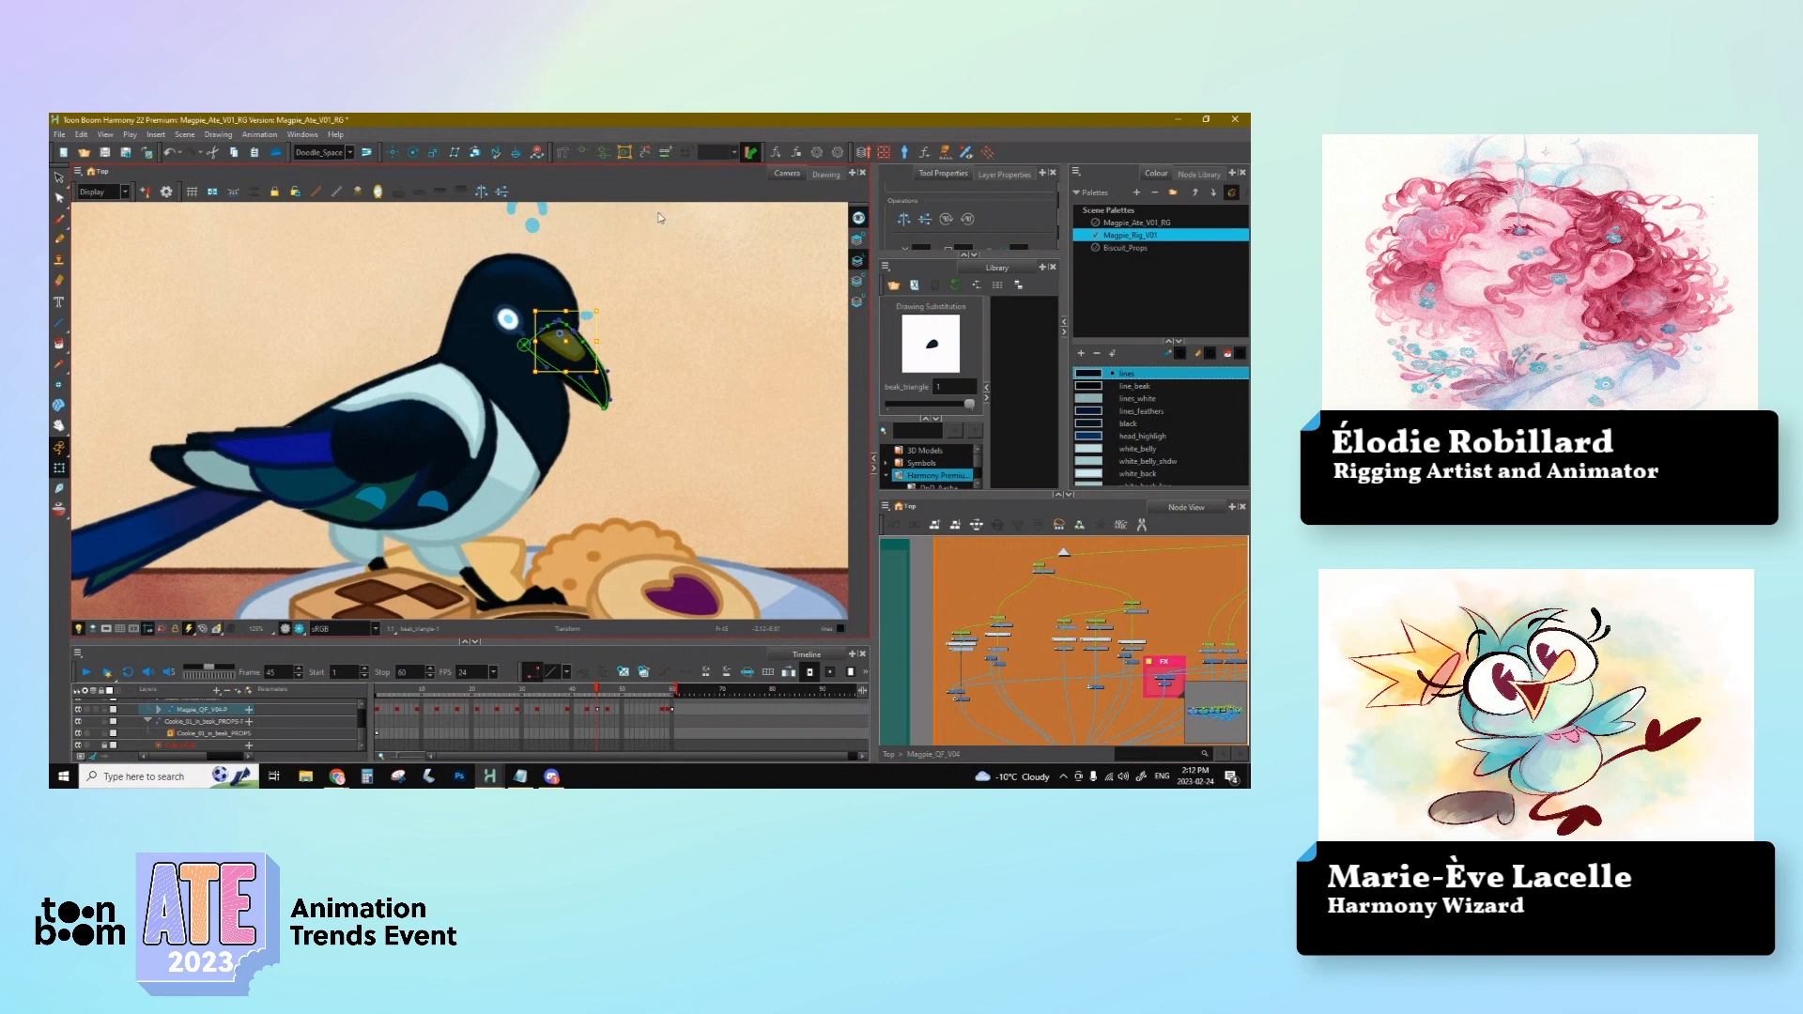
{"action": "left_click", "coordinate": [588, 470]}
{"action": "key", "text": "1"}
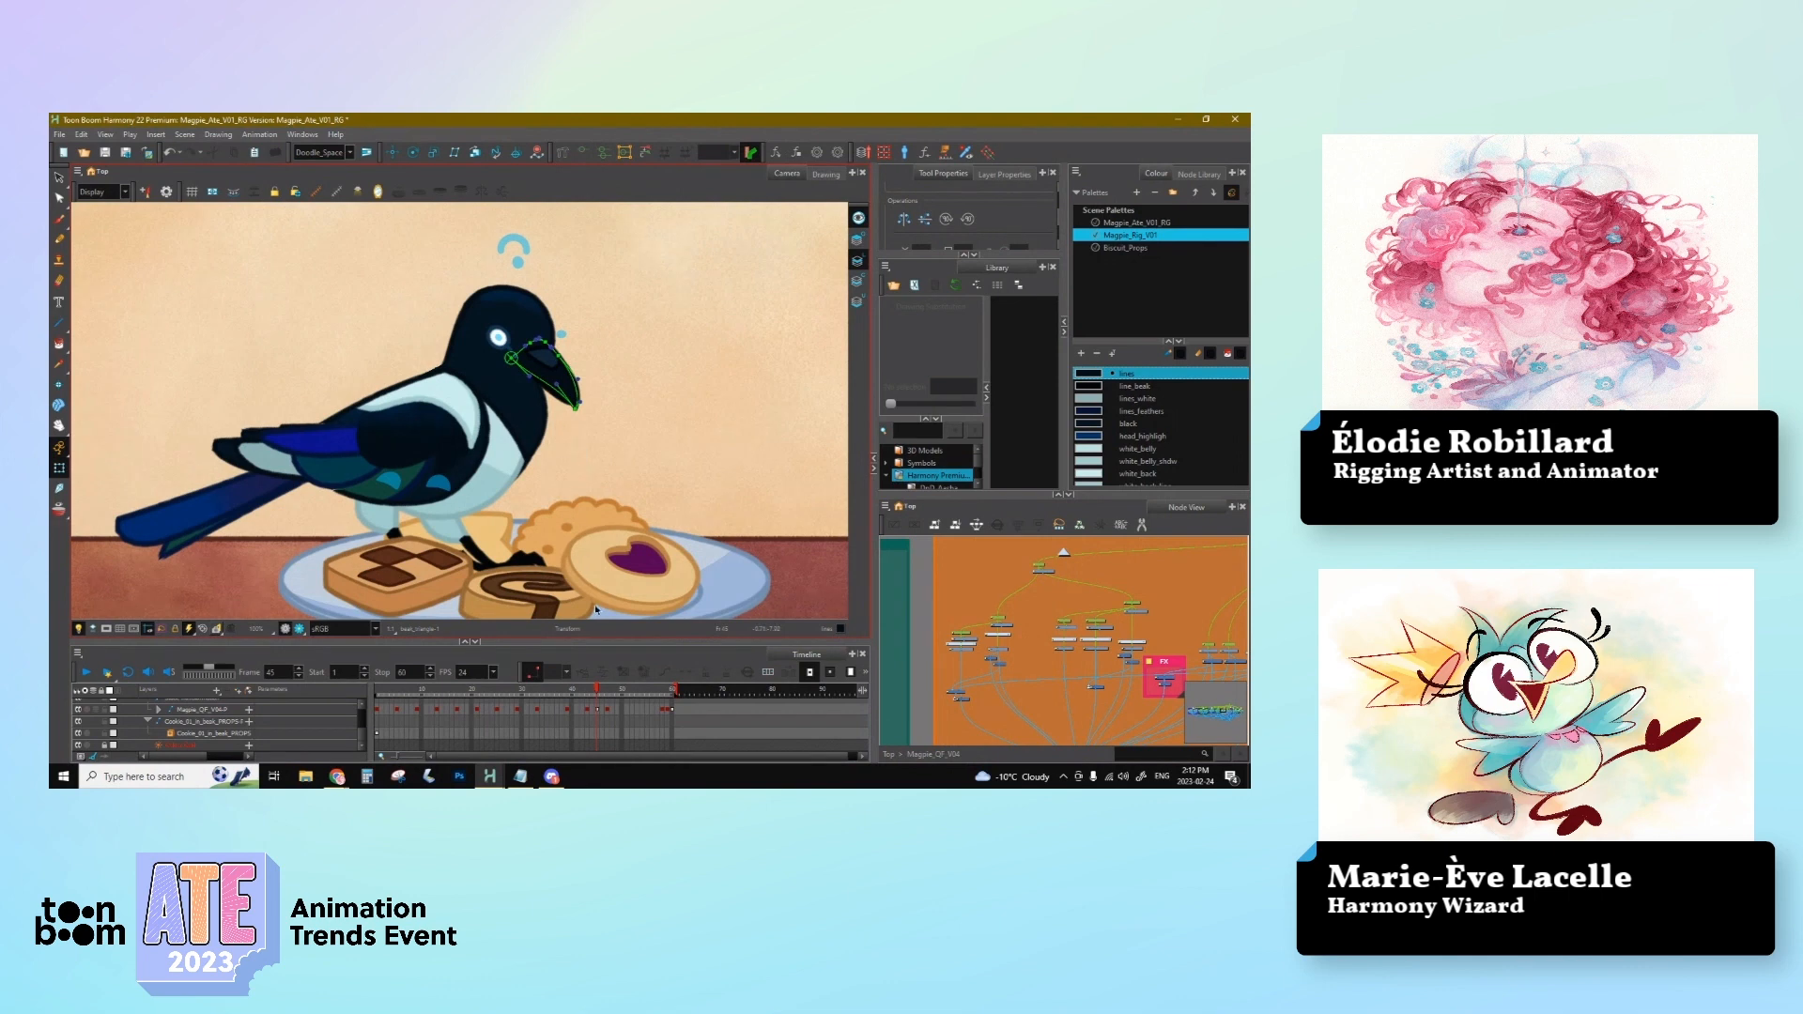
Step: Inspect the magpie layer's keyframes at frame 45, just before it and at frame 33, and clear the selection
{"action": "left_click", "coordinate": [596, 710]}
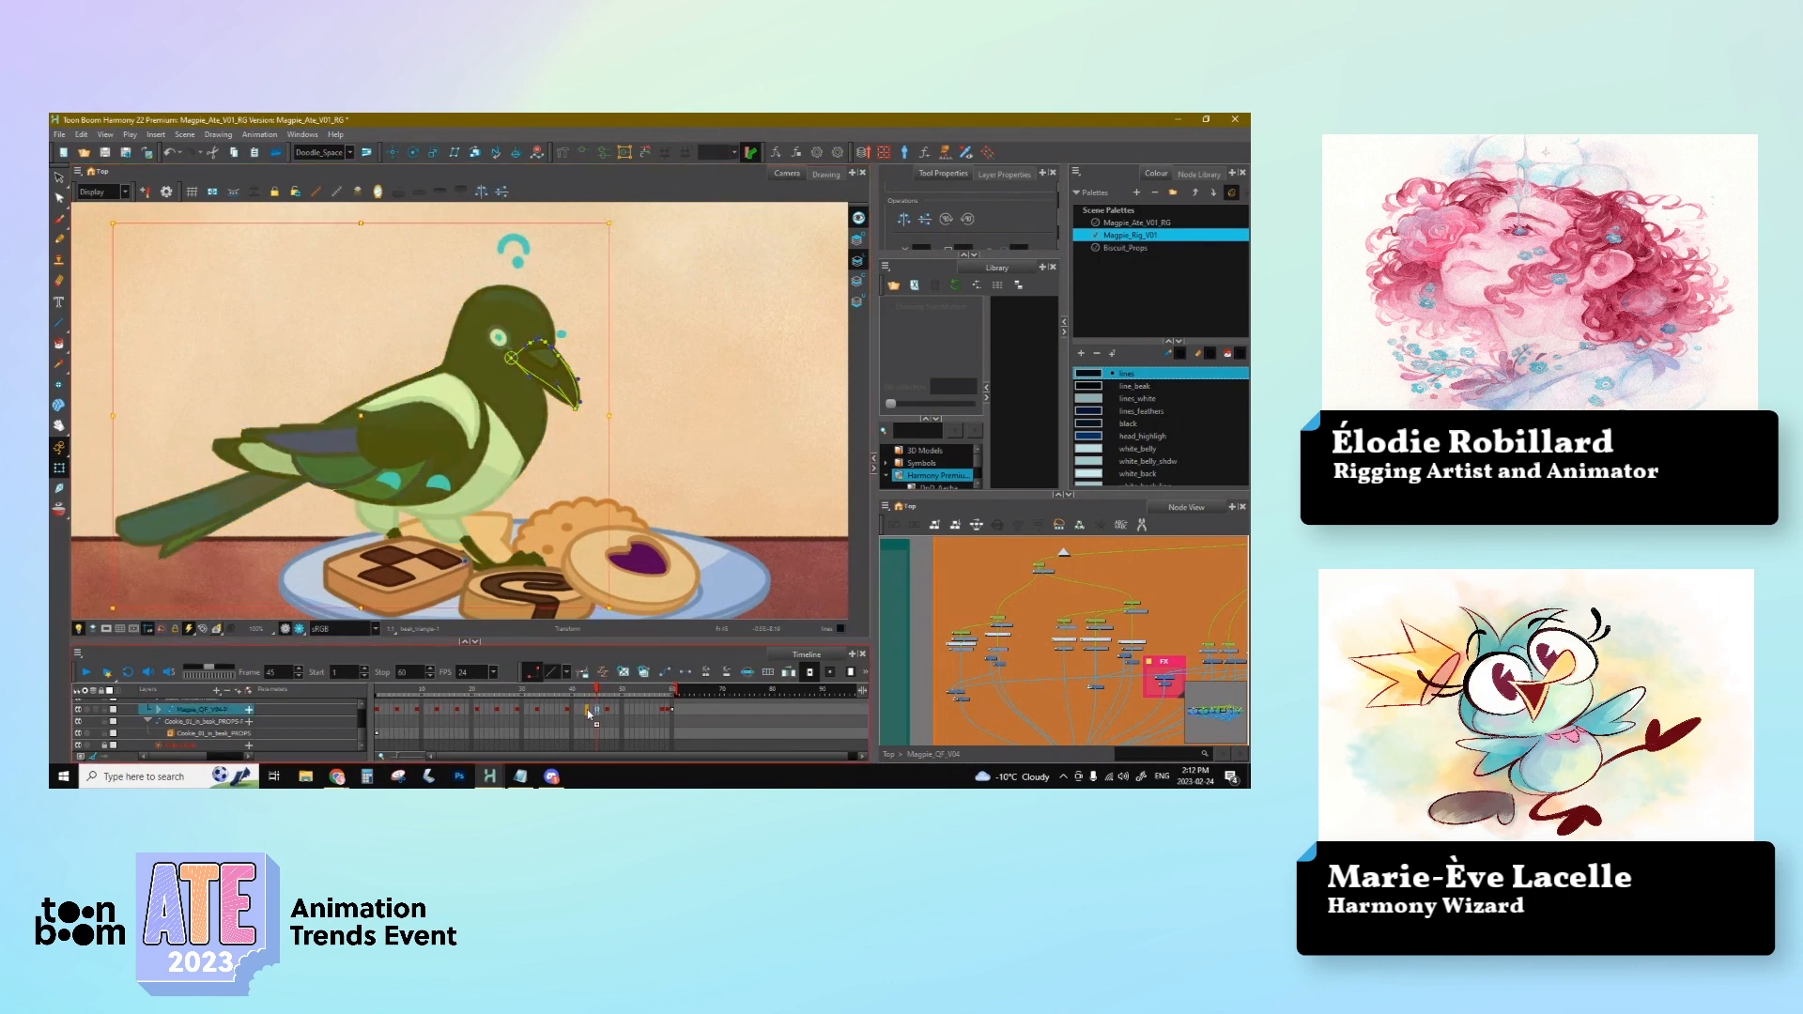
{"action": "left_click", "coordinate": [589, 710]}
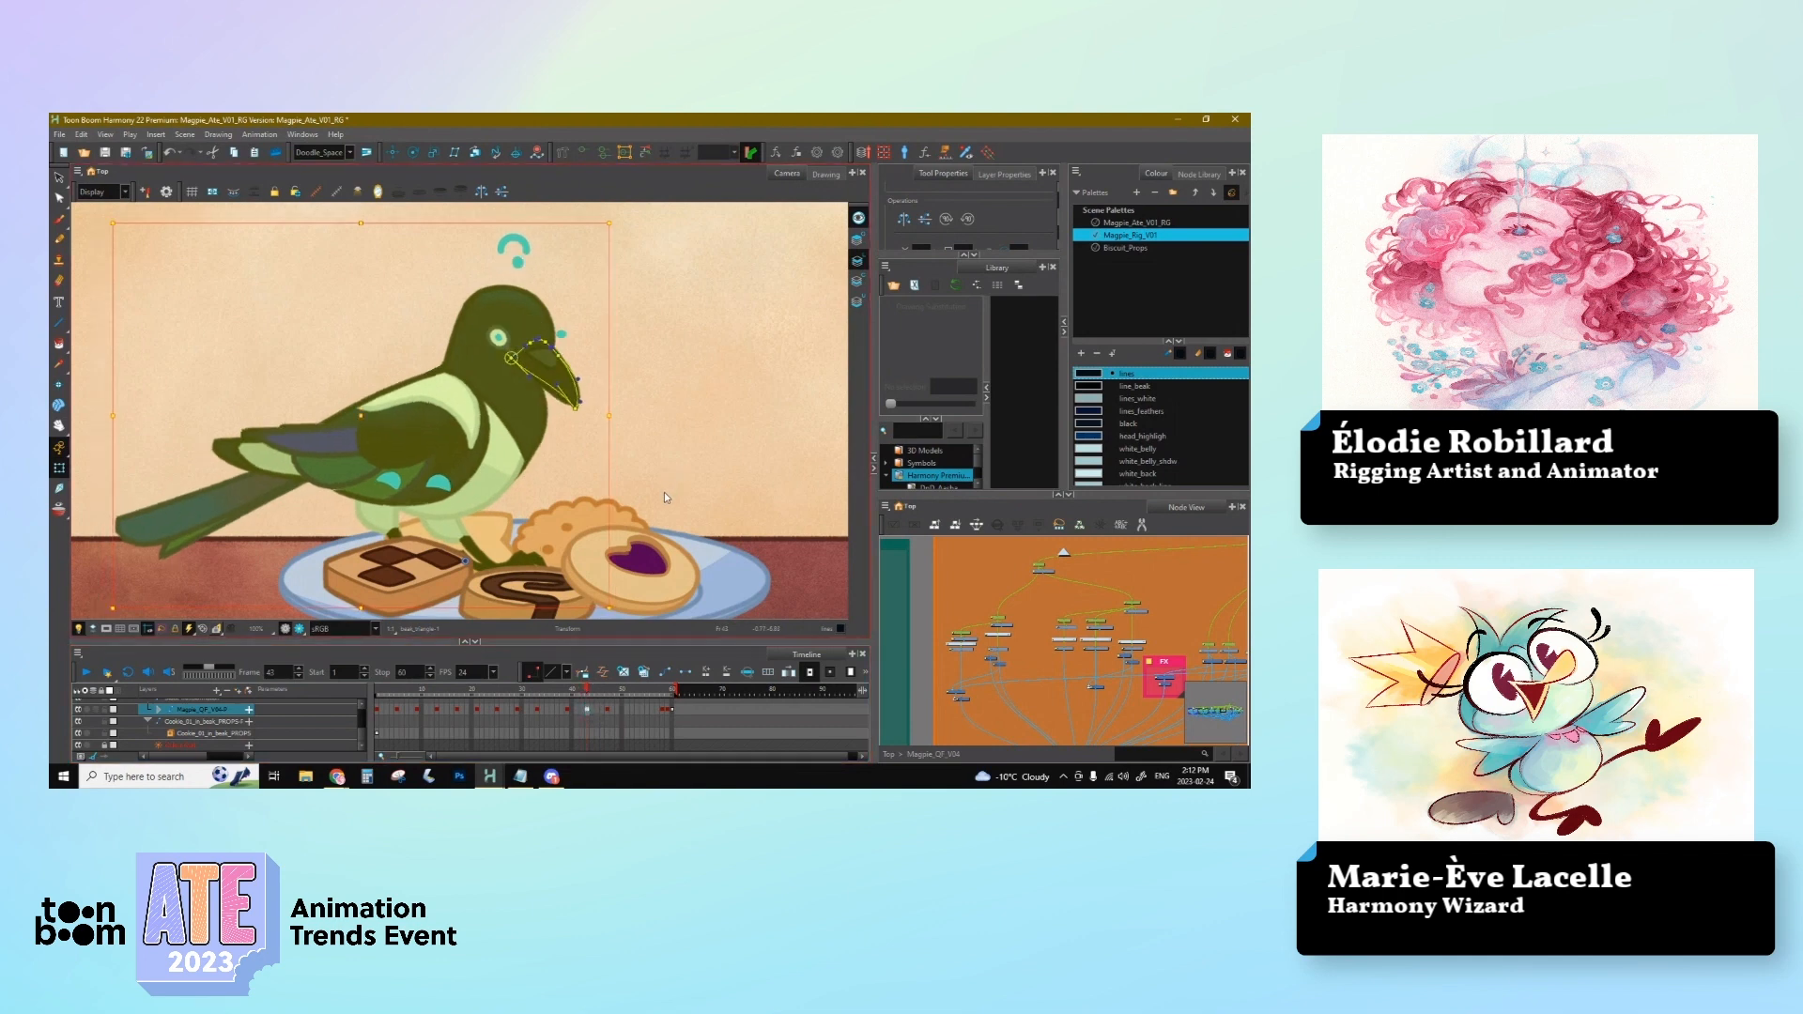
{"action": "left_click", "coordinate": [954, 589]}
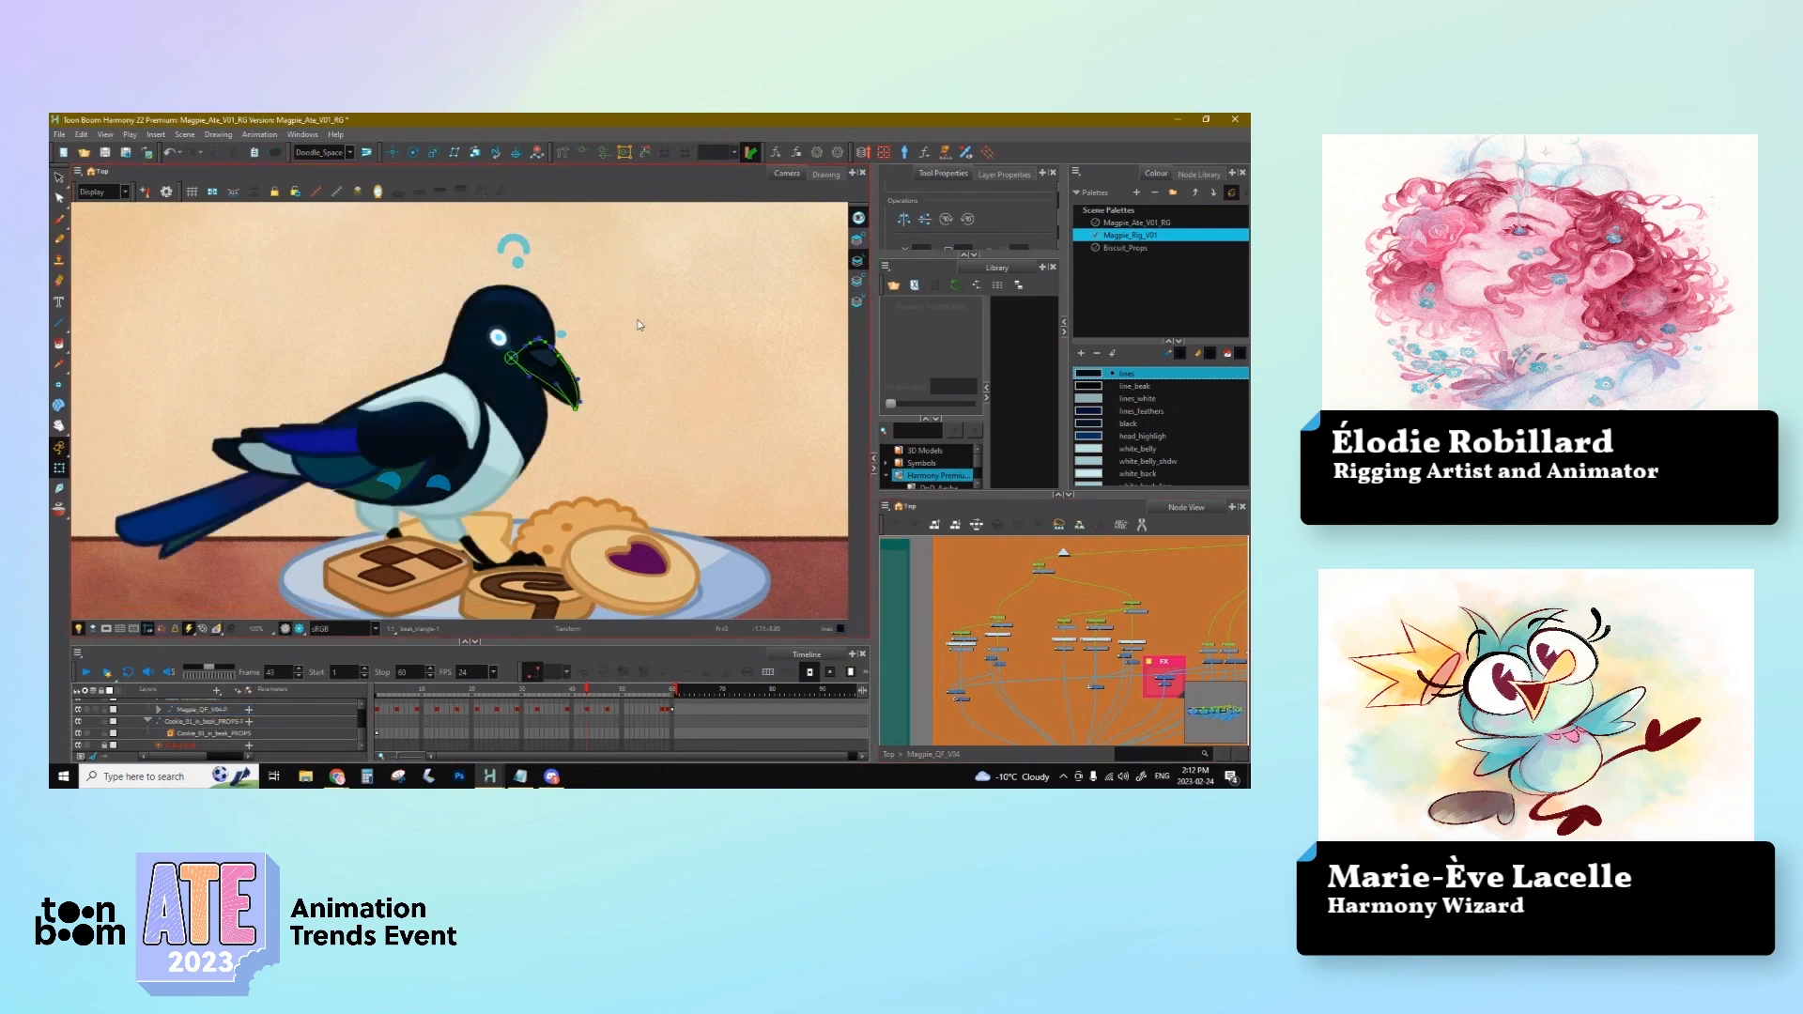
{"action": "left_click", "coordinate": [534, 693]}
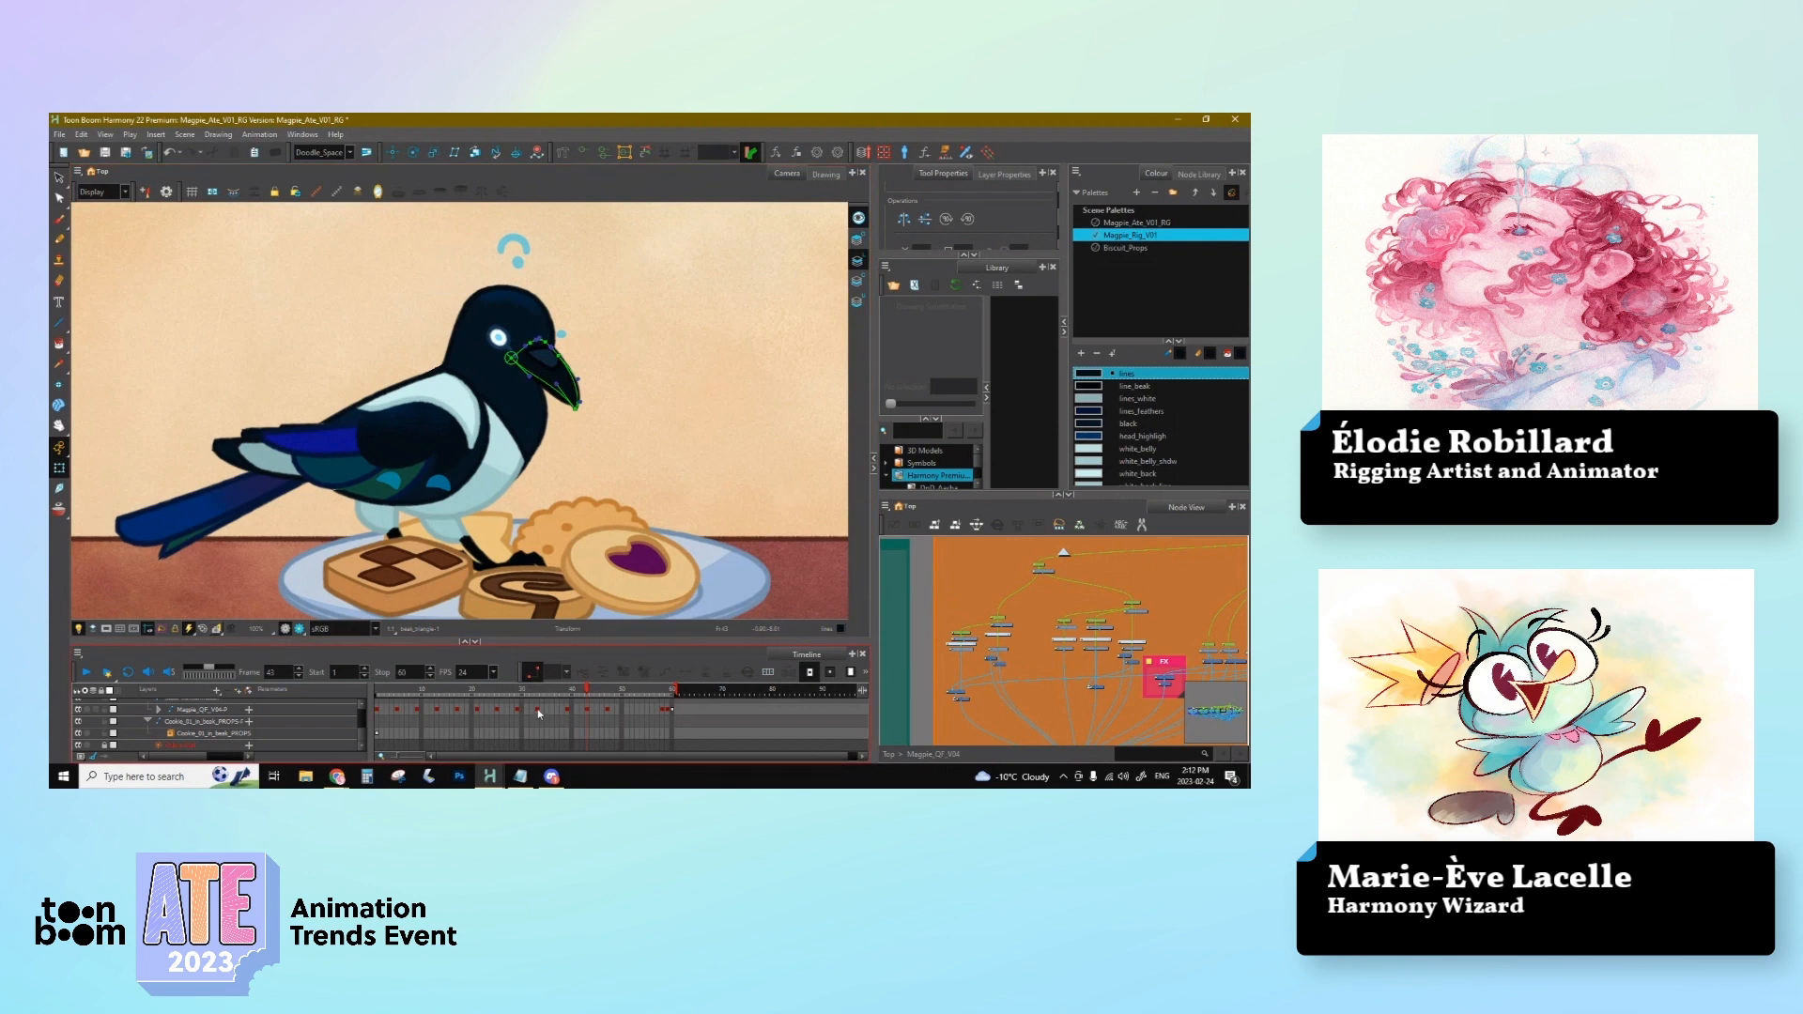
{"action": "left_click", "coordinate": [526, 375]}
{"action": "scroll", "coordinate": [661, 346], "scroll_direction": "down", "scroll_amount": 1}
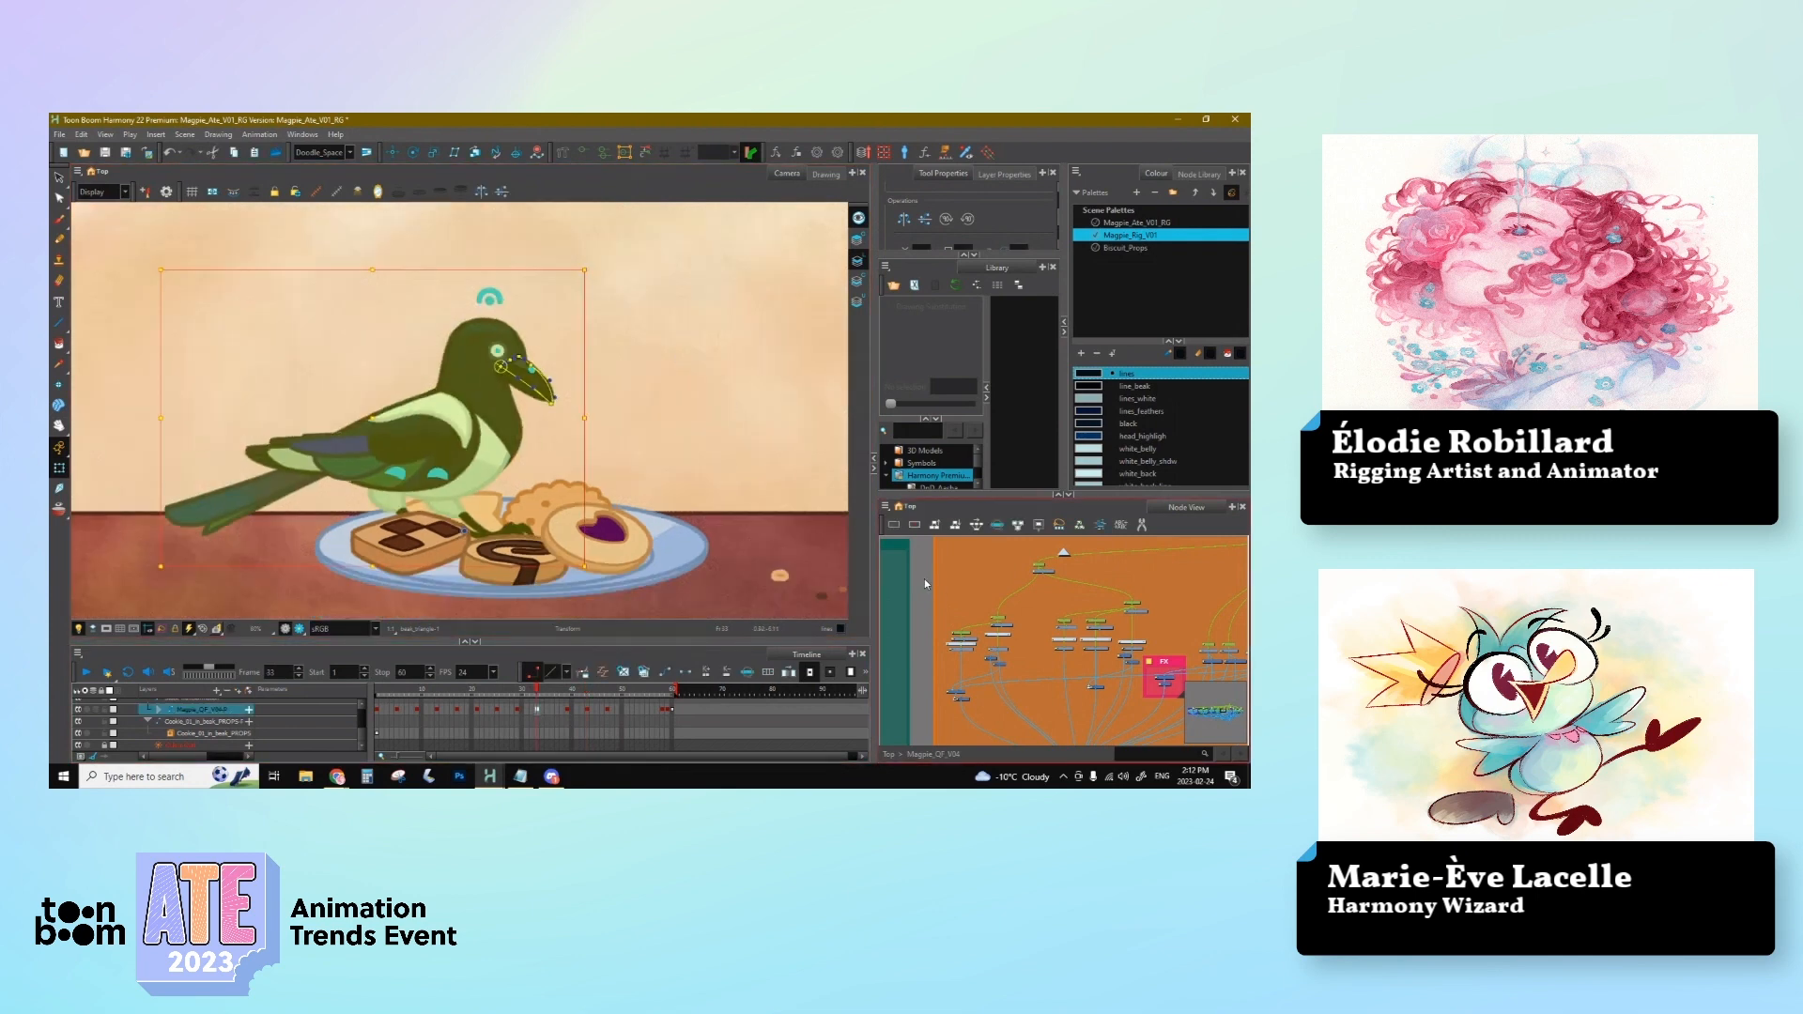
{"action": "left_click", "coordinate": [924, 578]}
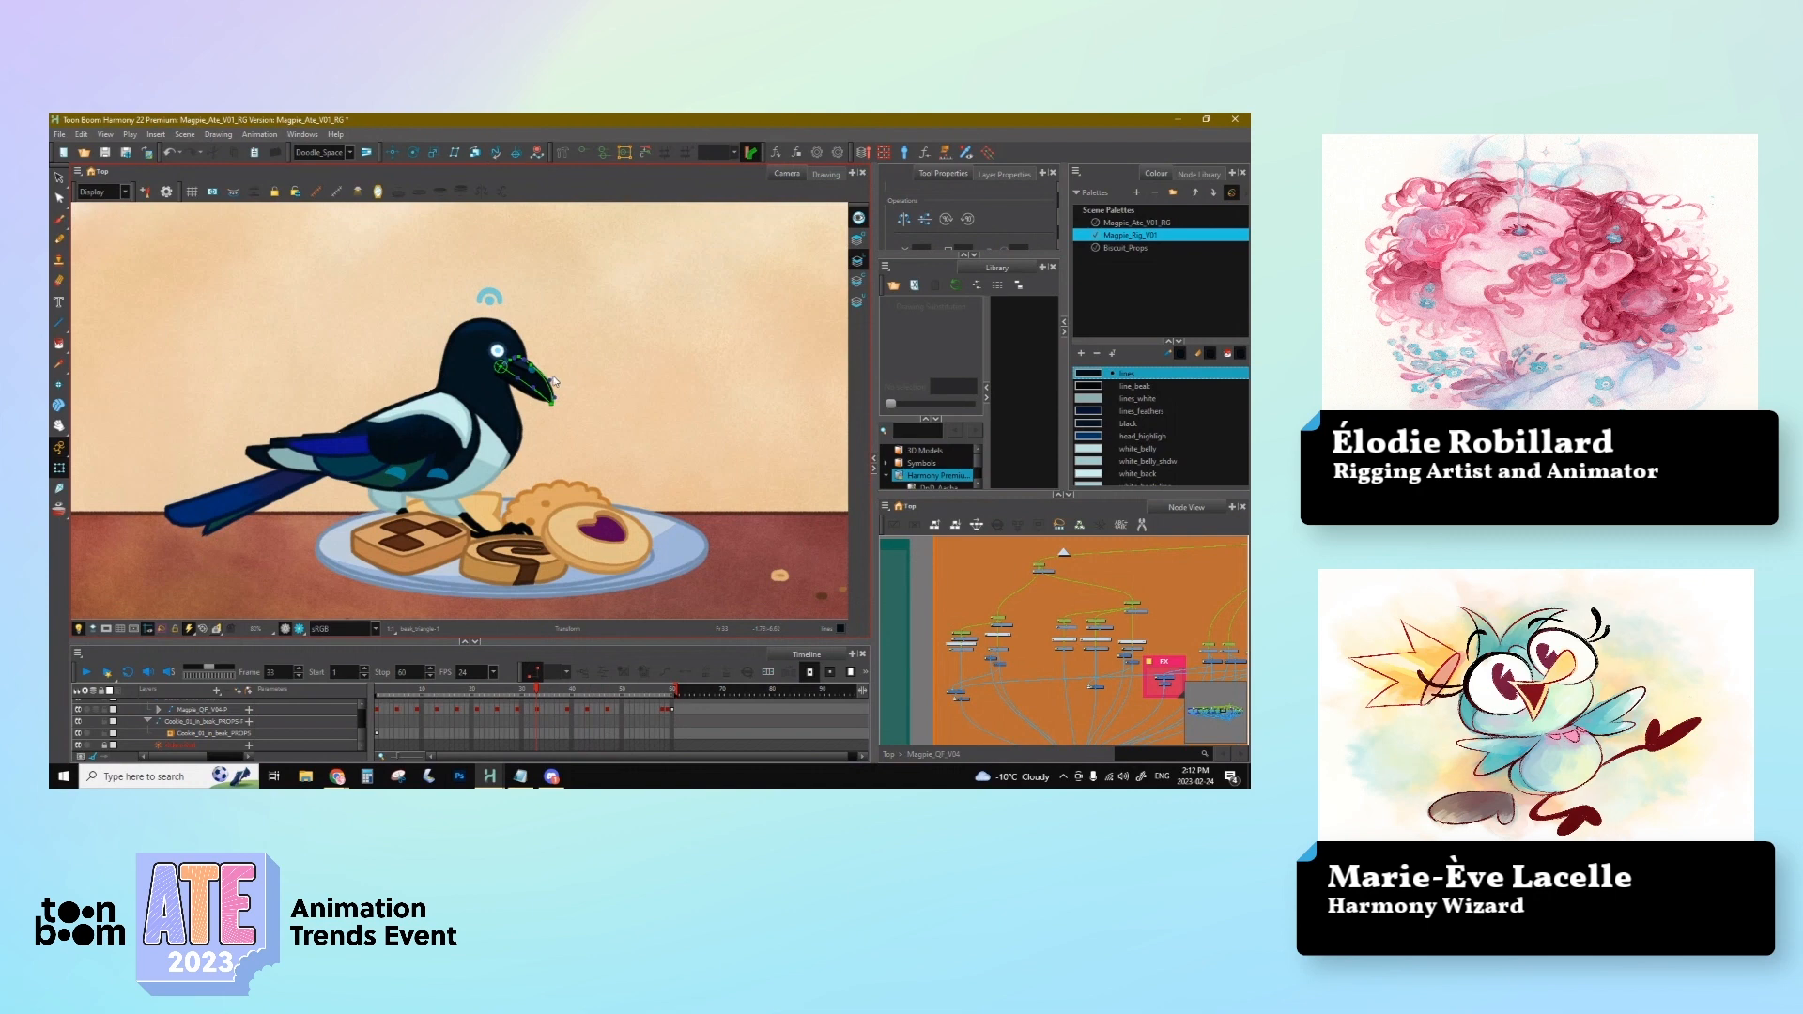
Step: Select the body picker control above the magpie's head, centre the Node View on it, and examine its connected nodes
{"action": "left_click", "coordinate": [498, 296]}
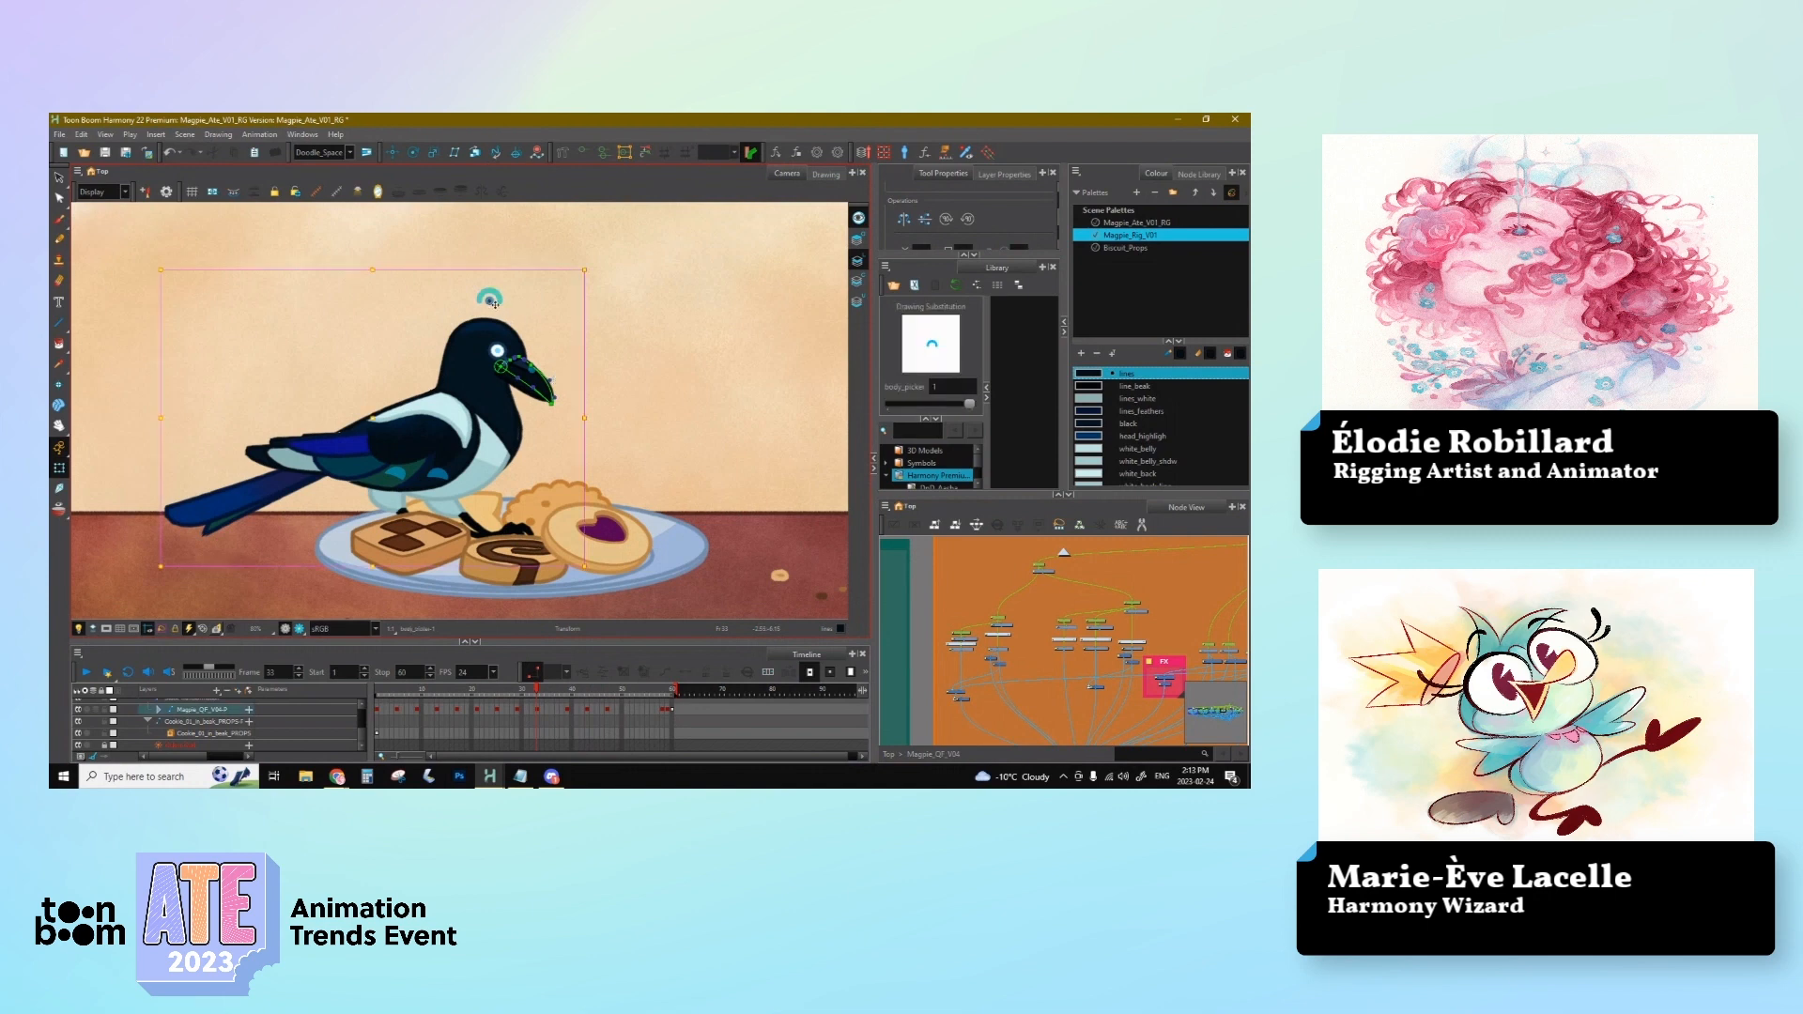
{"action": "key", "text": "o"}
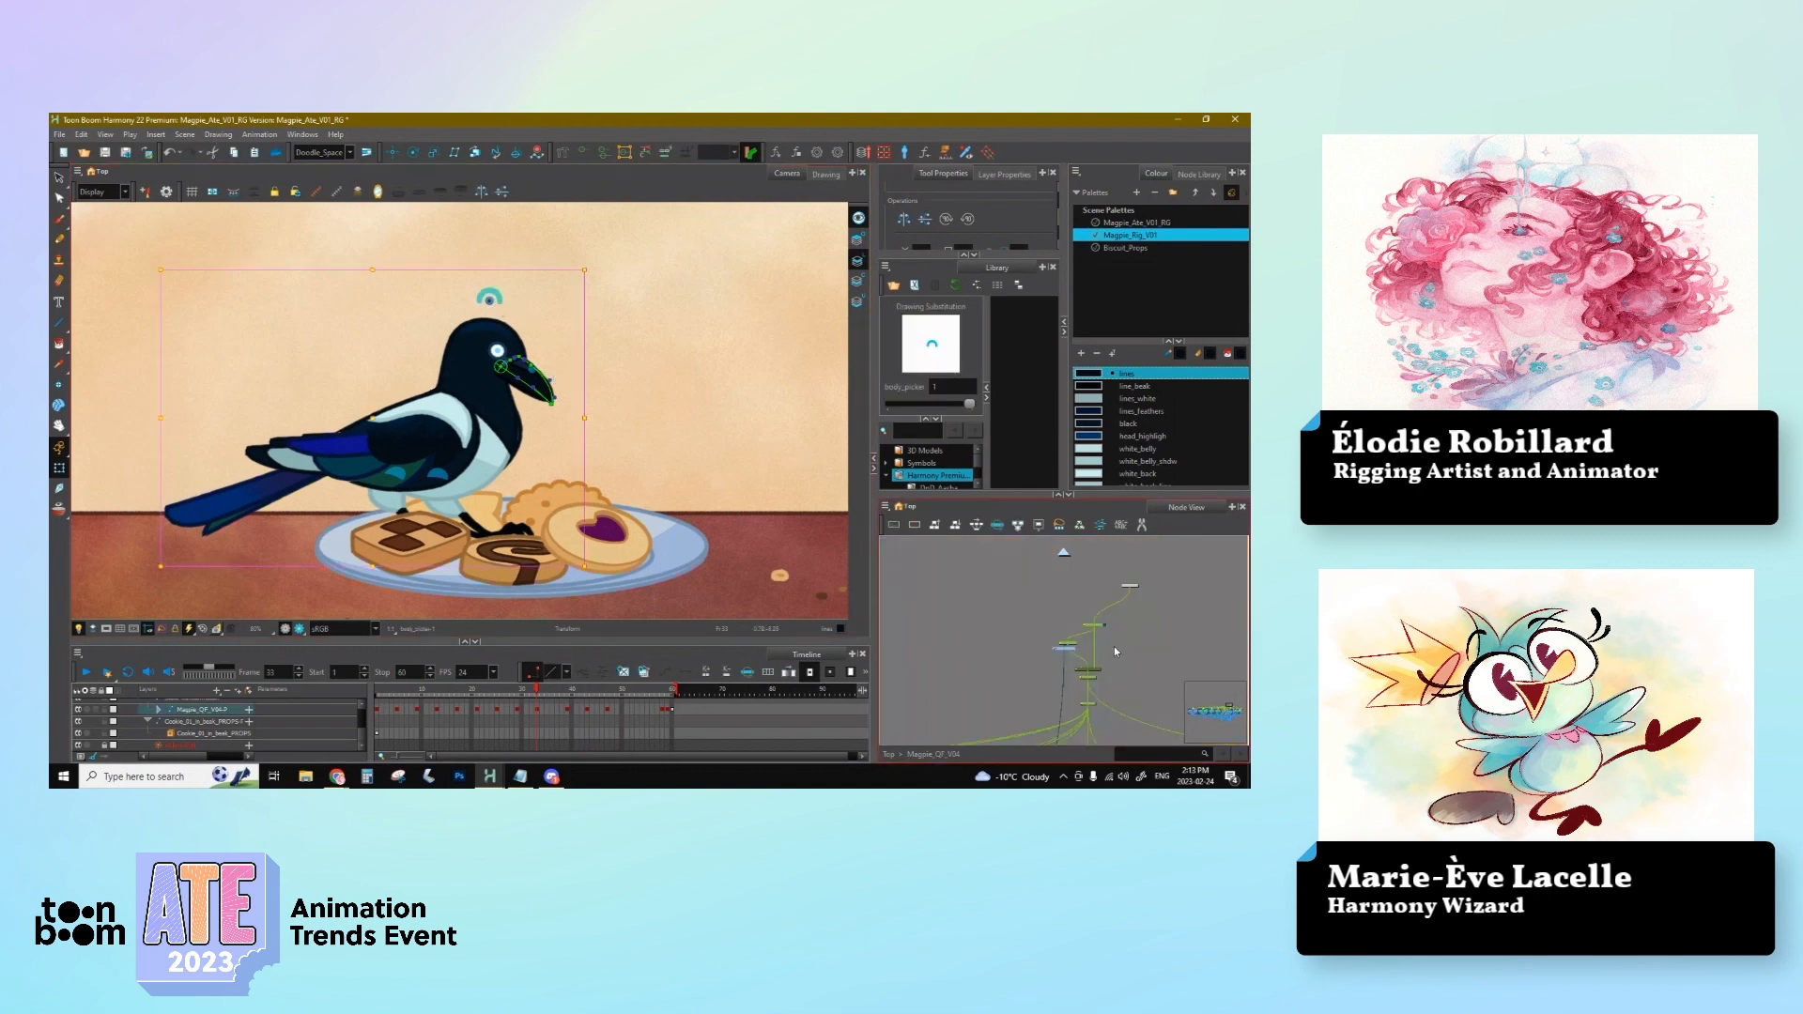
{"action": "scroll", "coordinate": [1116, 651], "scroll_direction": "up", "scroll_amount": 3}
{"action": "left_click", "coordinate": [1132, 695]}
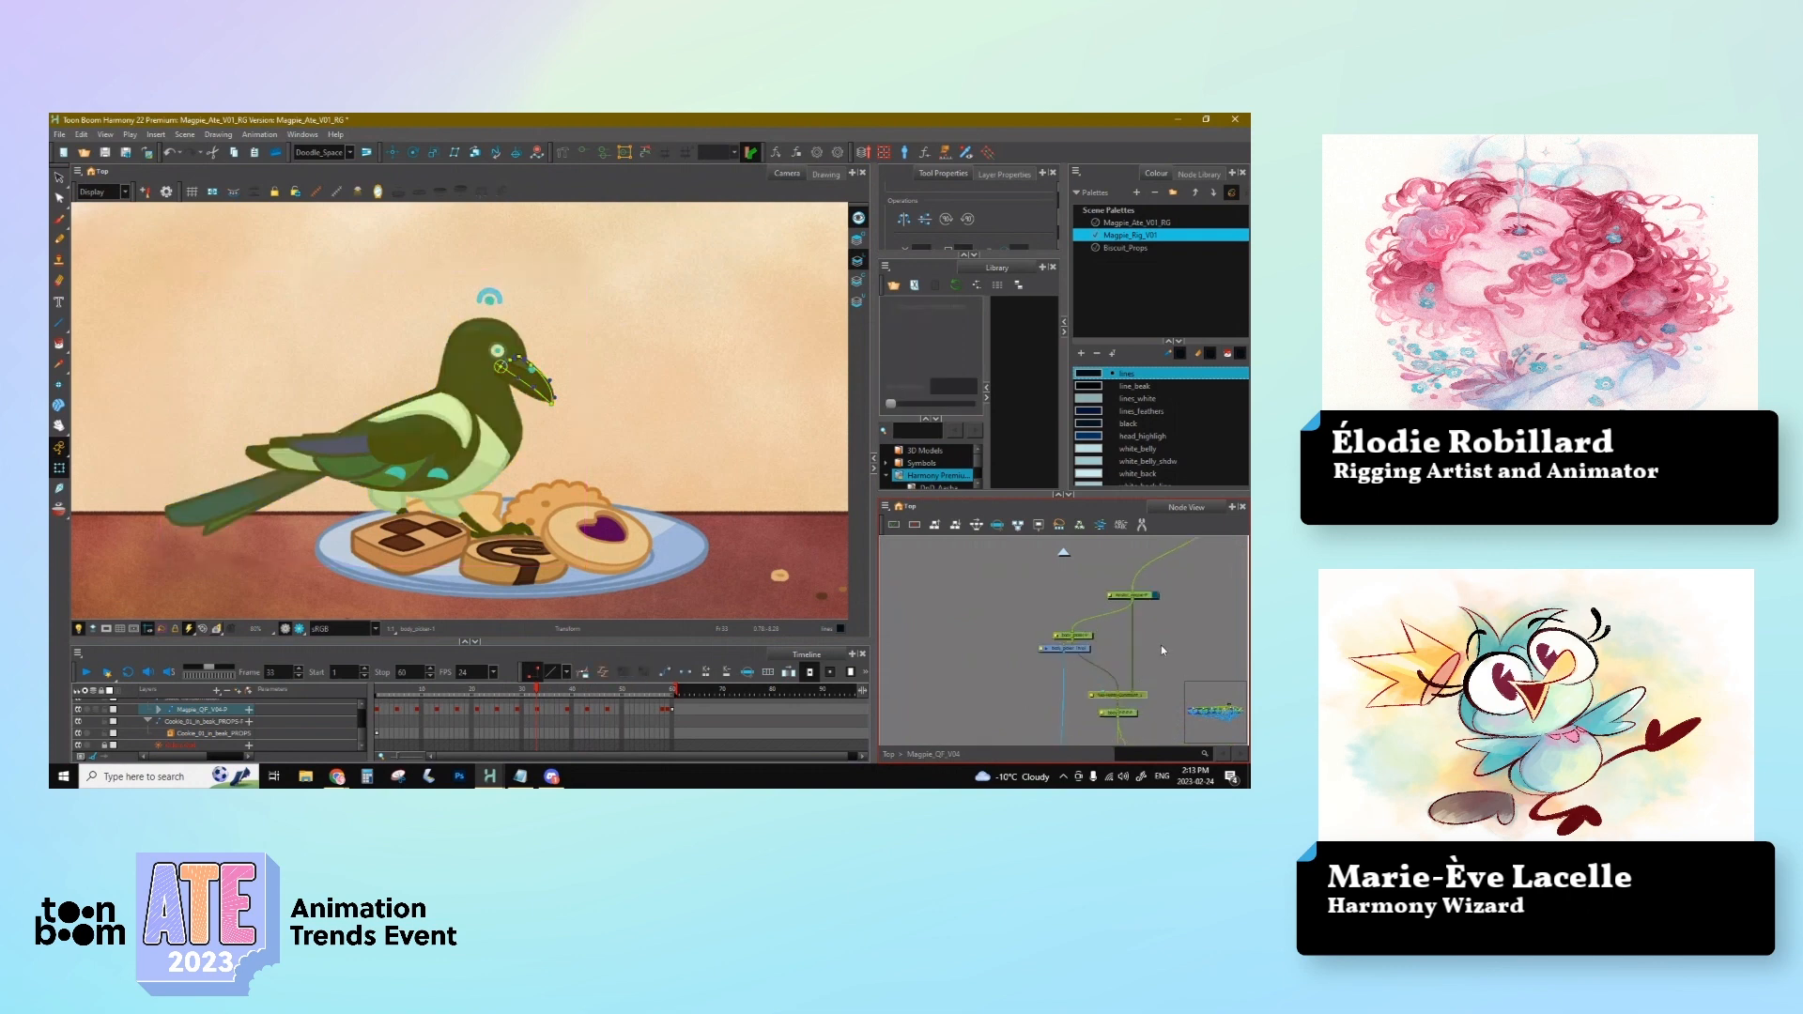
{"action": "left_click", "coordinate": [1086, 649]}
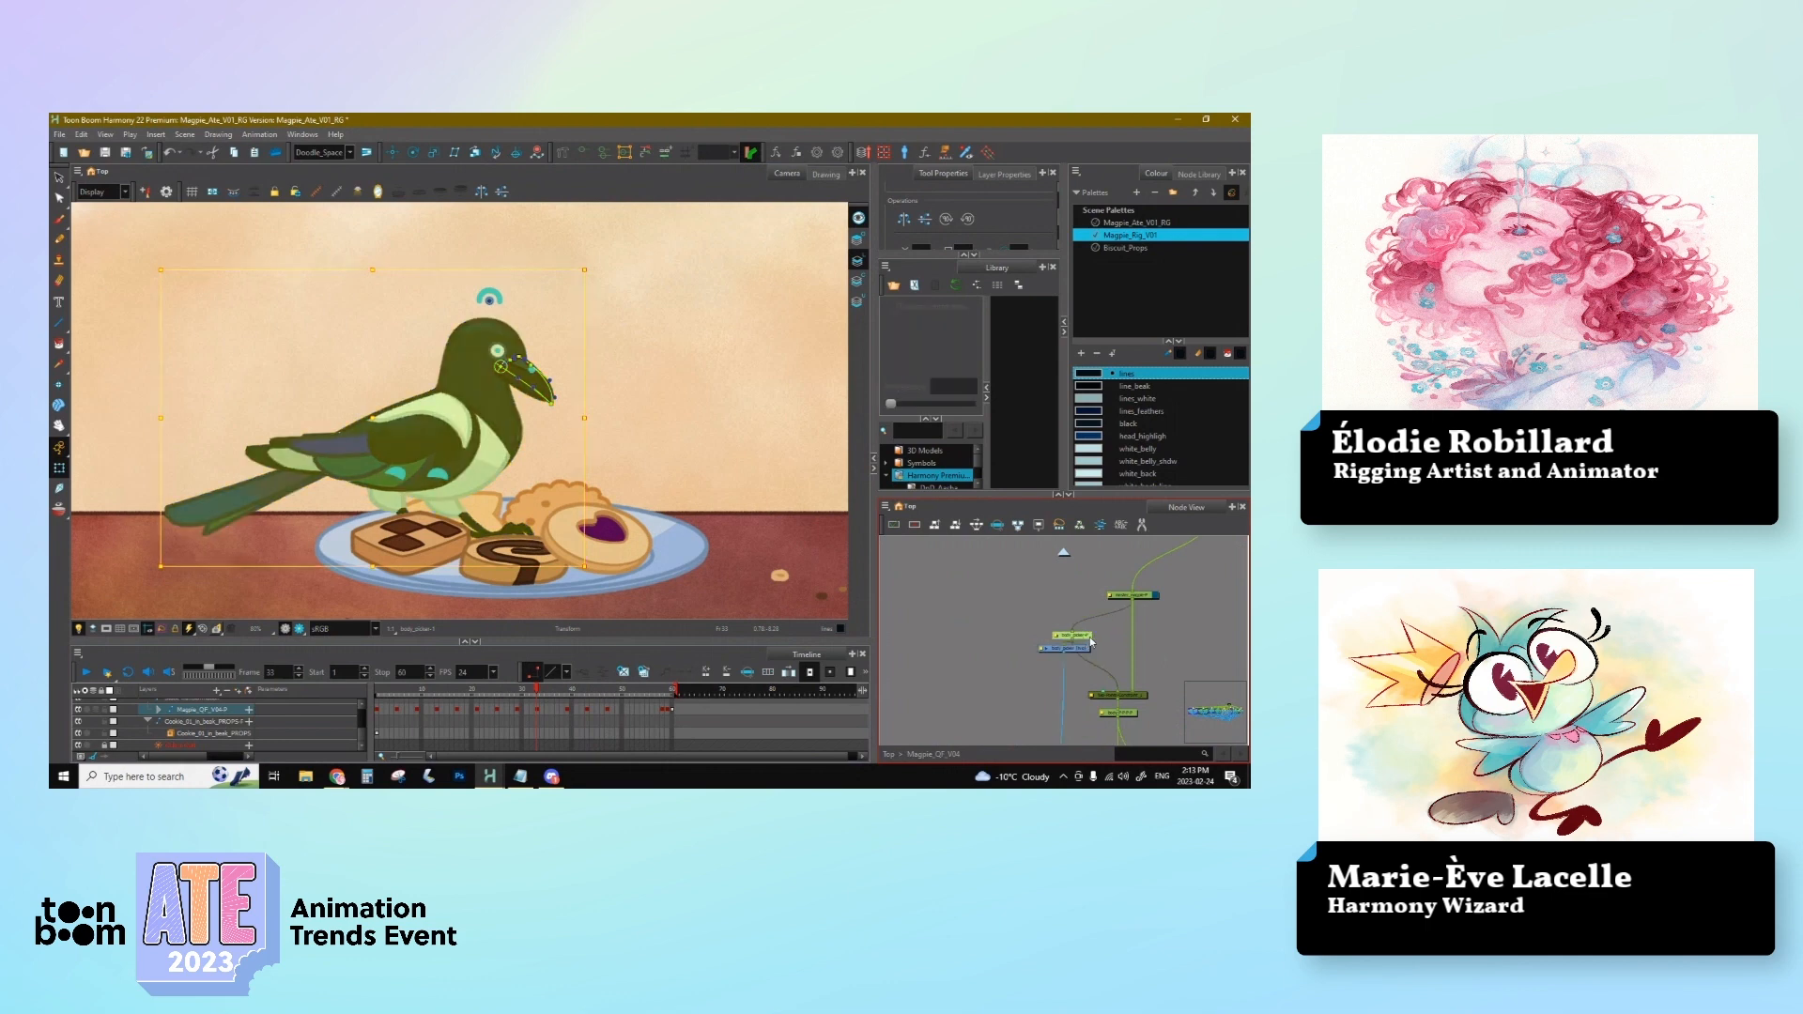
{"action": "left_click", "coordinate": [931, 434]}
{"action": "left_click", "coordinate": [549, 291]}
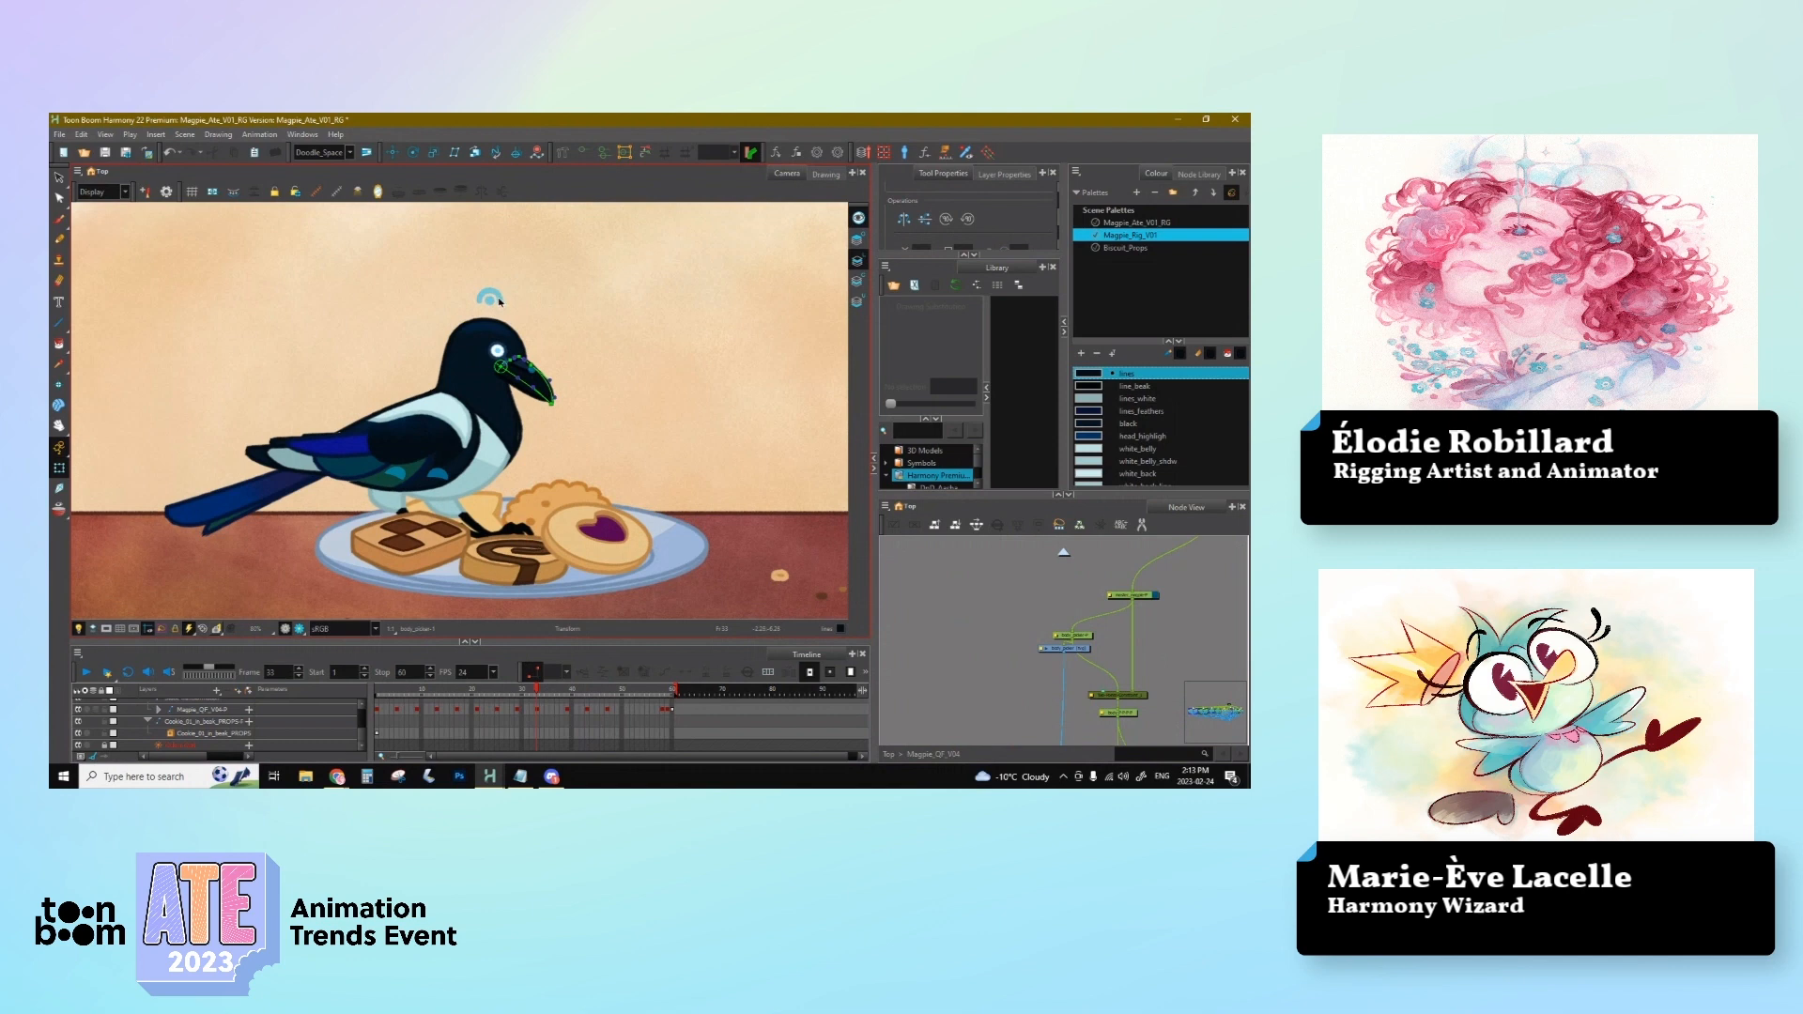
{"action": "left_click", "coordinate": [498, 298]}
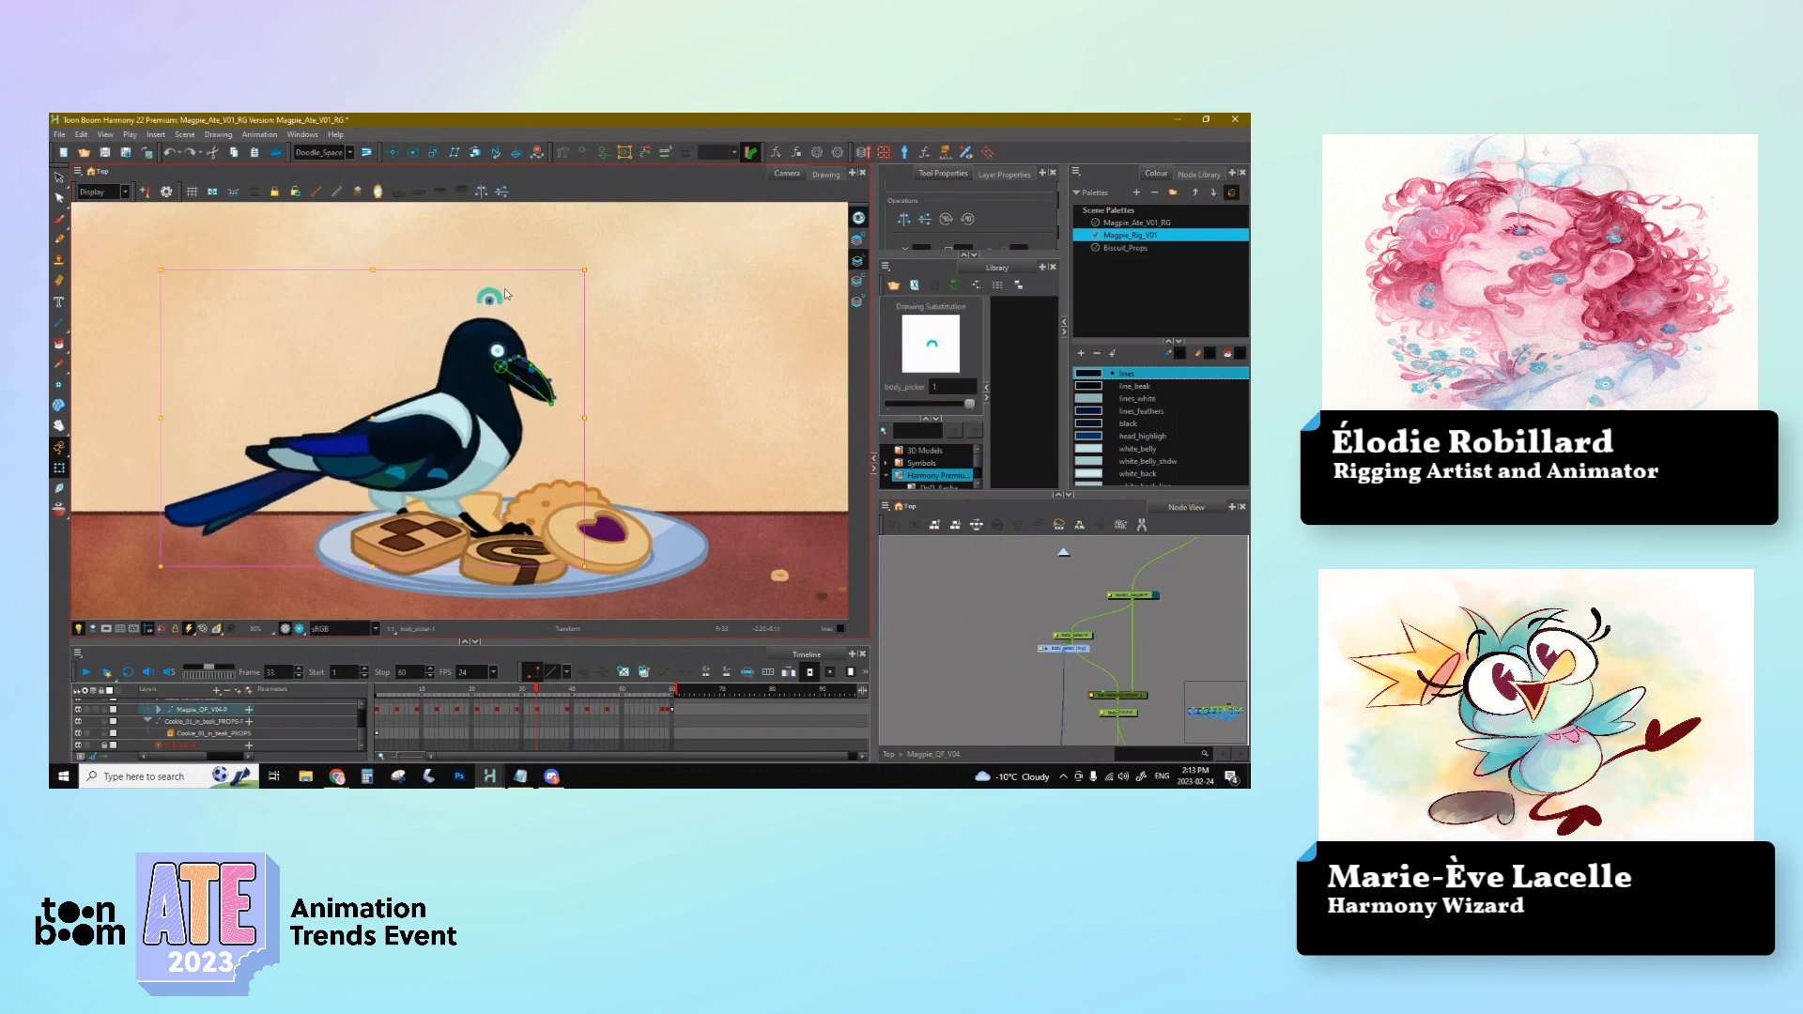
{"action": "left_click", "coordinate": [1040, 614]}
{"action": "left_click_drag", "start_coordinate": [1051, 655], "coordinate": [1050, 657]}
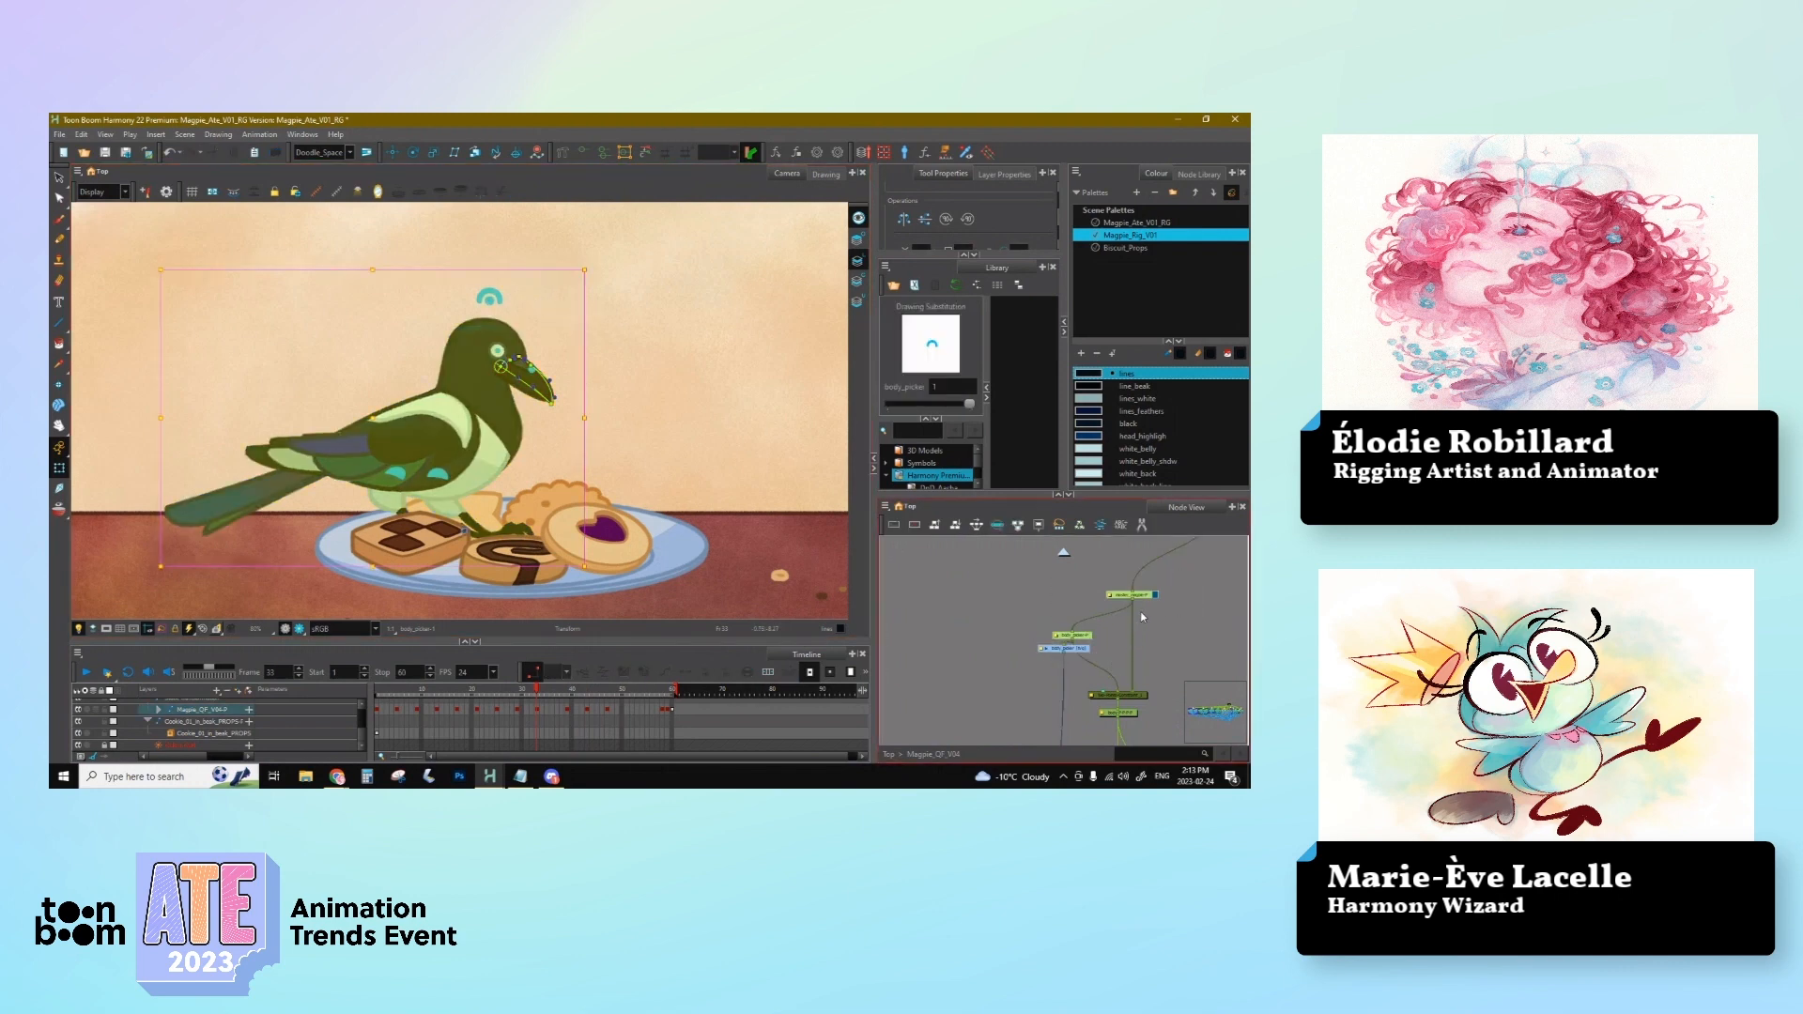
{"action": "left_click", "coordinate": [1163, 615]}
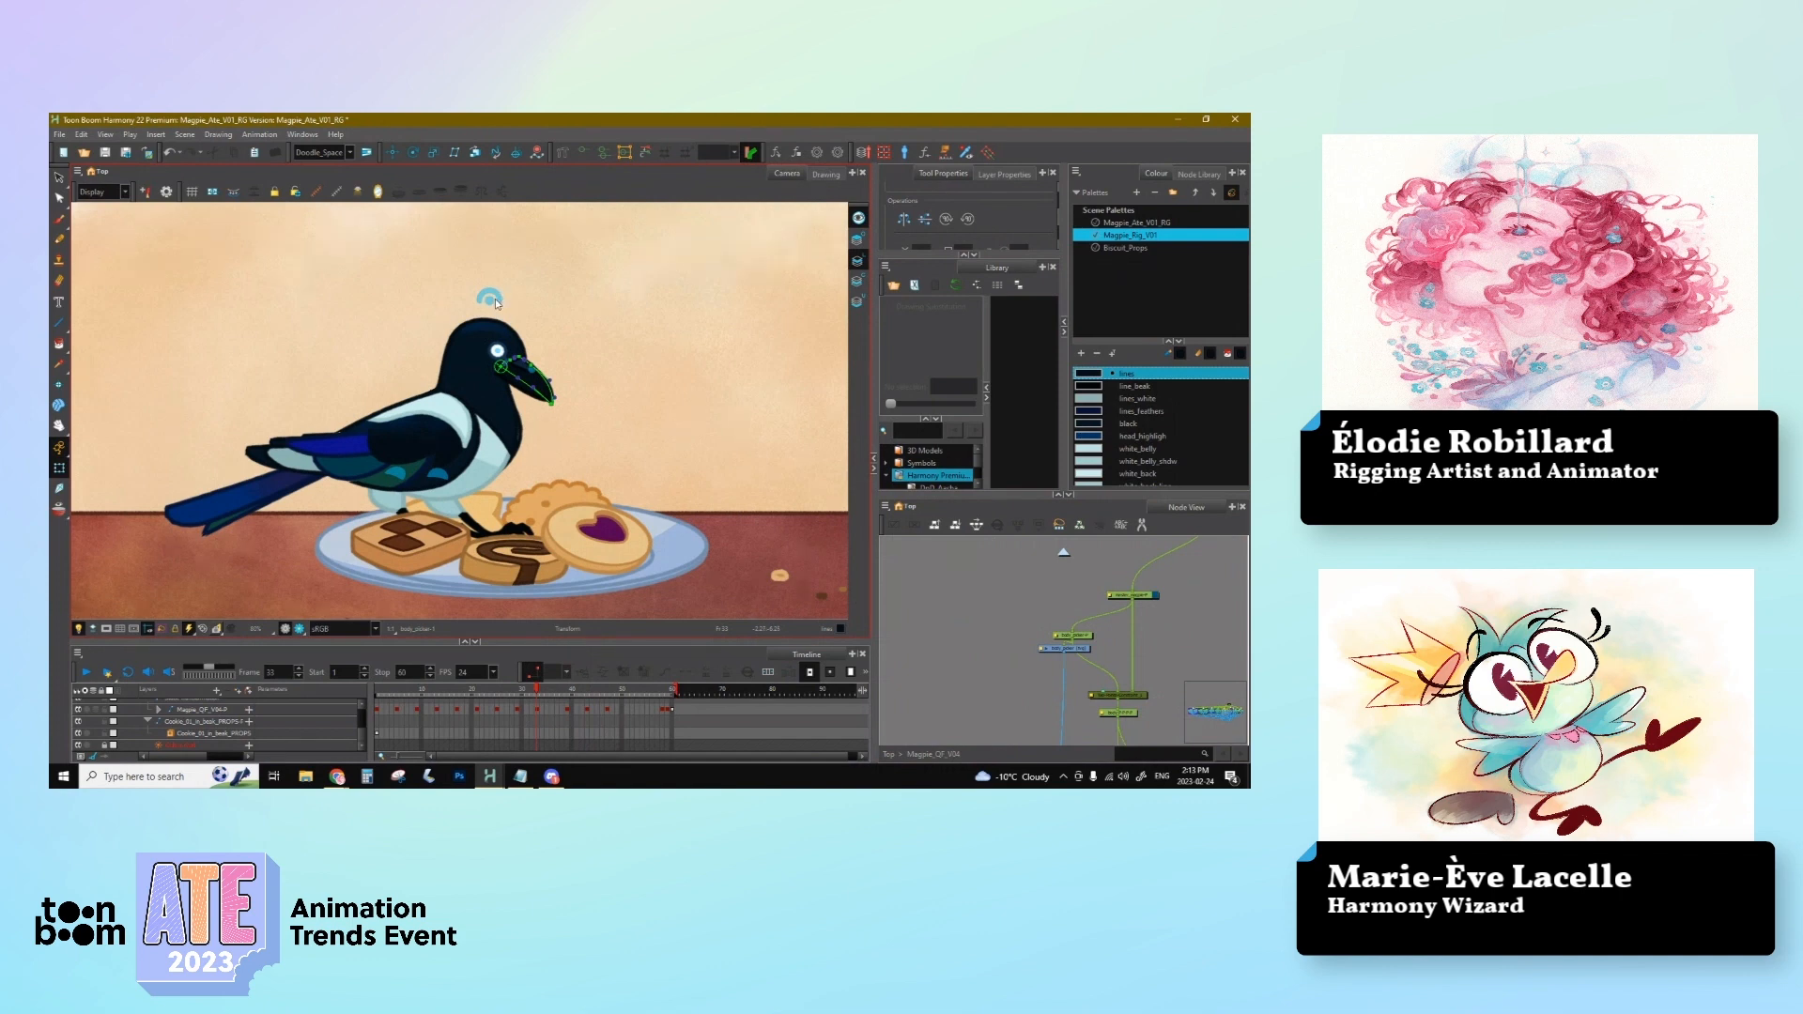
Step: Try to raise the magpie slightly with the body picker control above its head, undo the move and clear the selection
{"action": "left_click", "coordinate": [500, 299]}
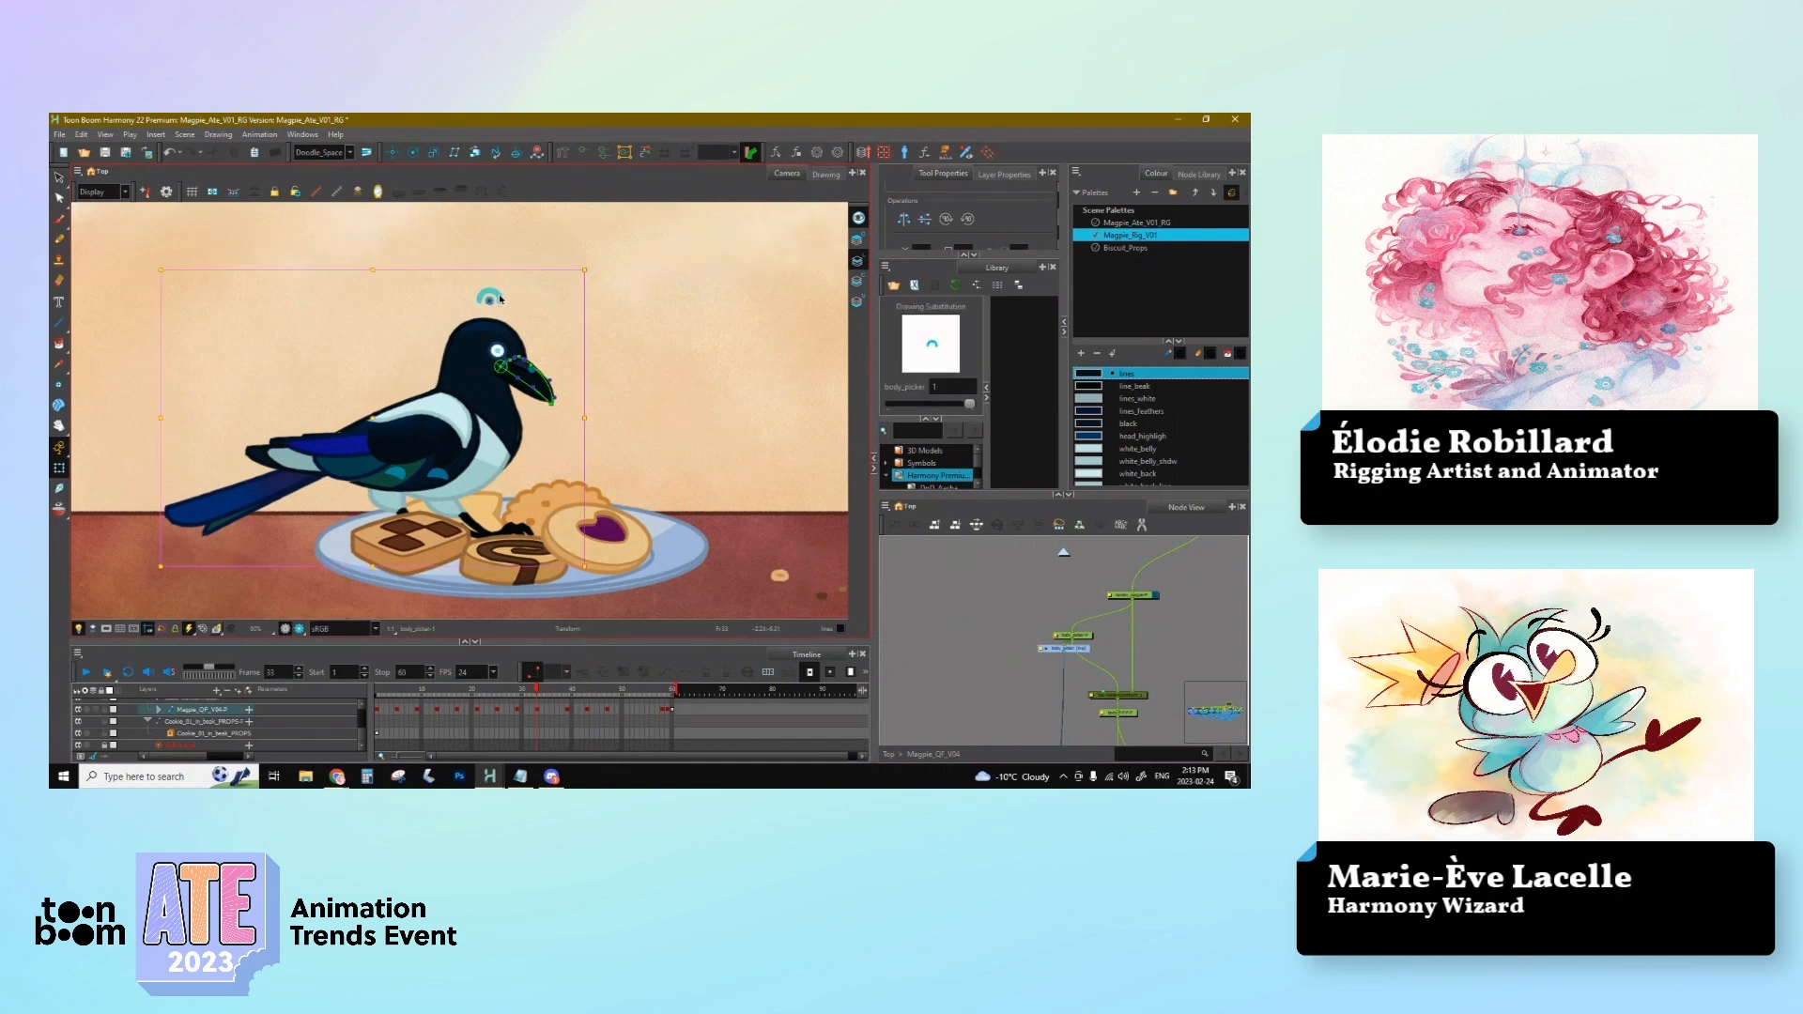
{"action": "left_click_drag", "start_coordinate": [500, 300], "coordinate": [498, 278]}
{"action": "key", "text": "ctrl+z"}
{"action": "left_click", "coordinate": [499, 313]}
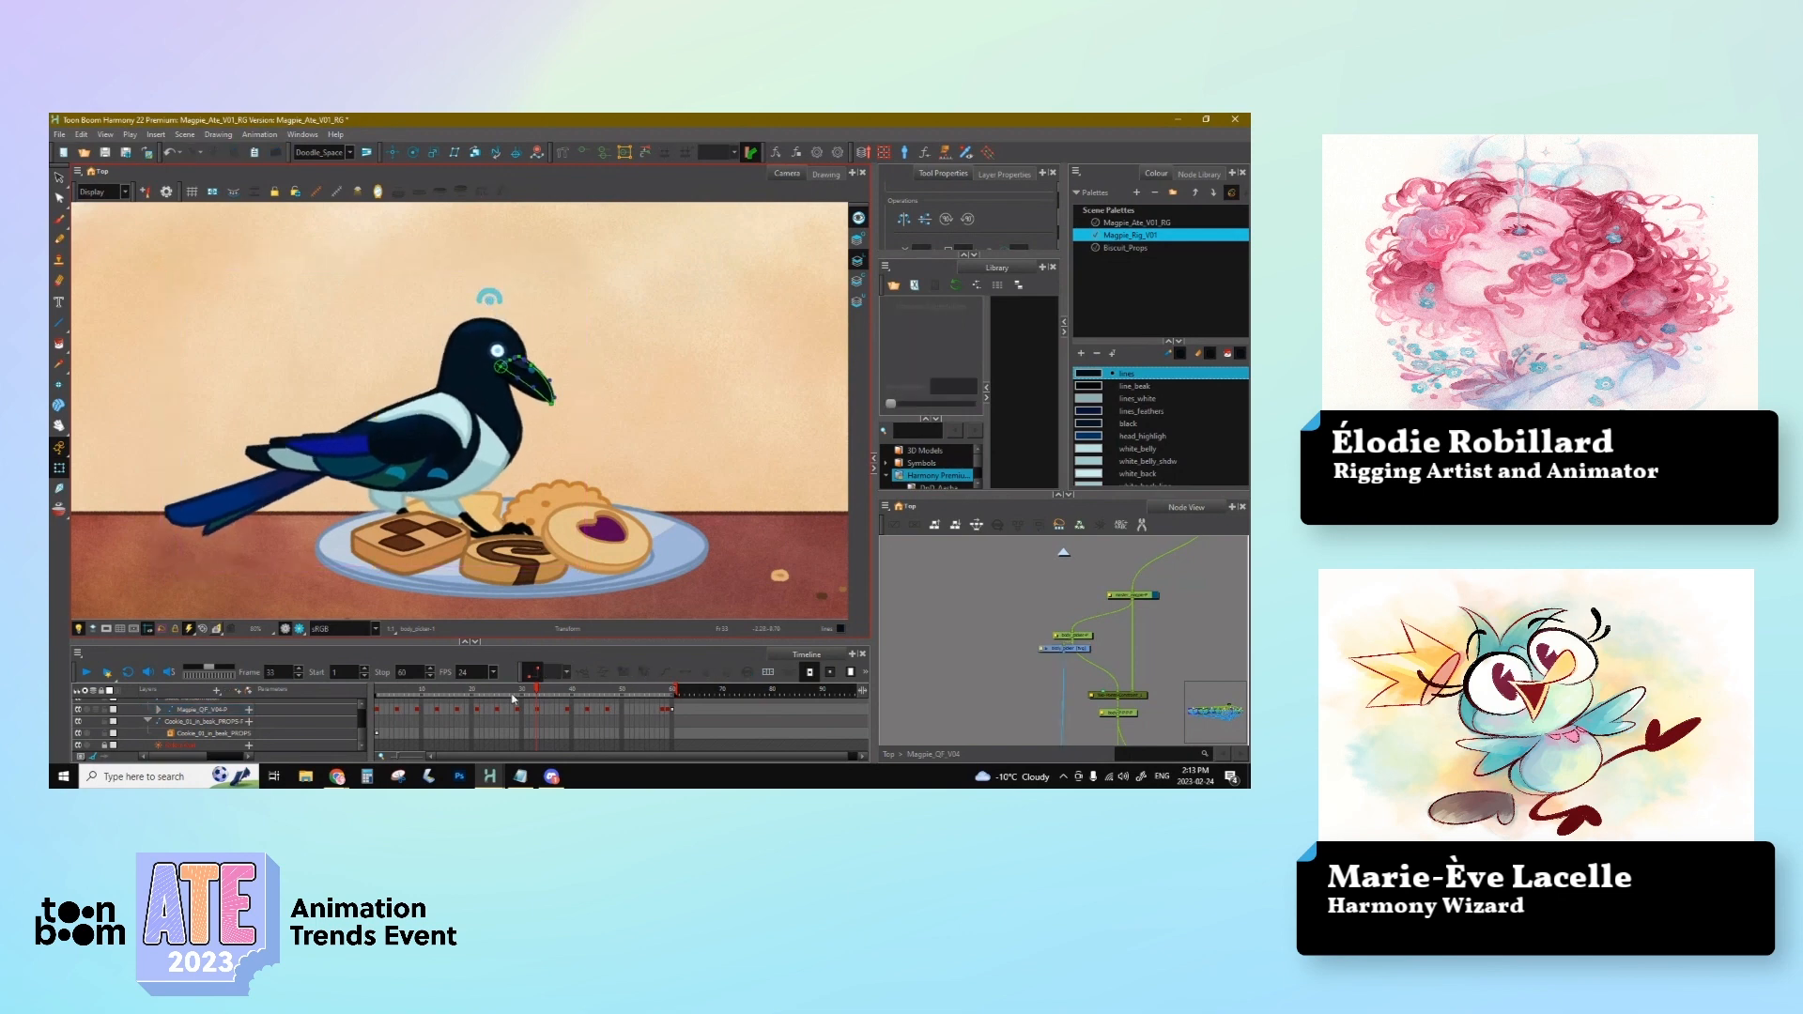
Step: Review the magpie's poses by scrubbing the Timeline up to frame 47, and inspect the magpie layer's keyframe there
{"action": "left_click", "coordinate": [536, 691]}
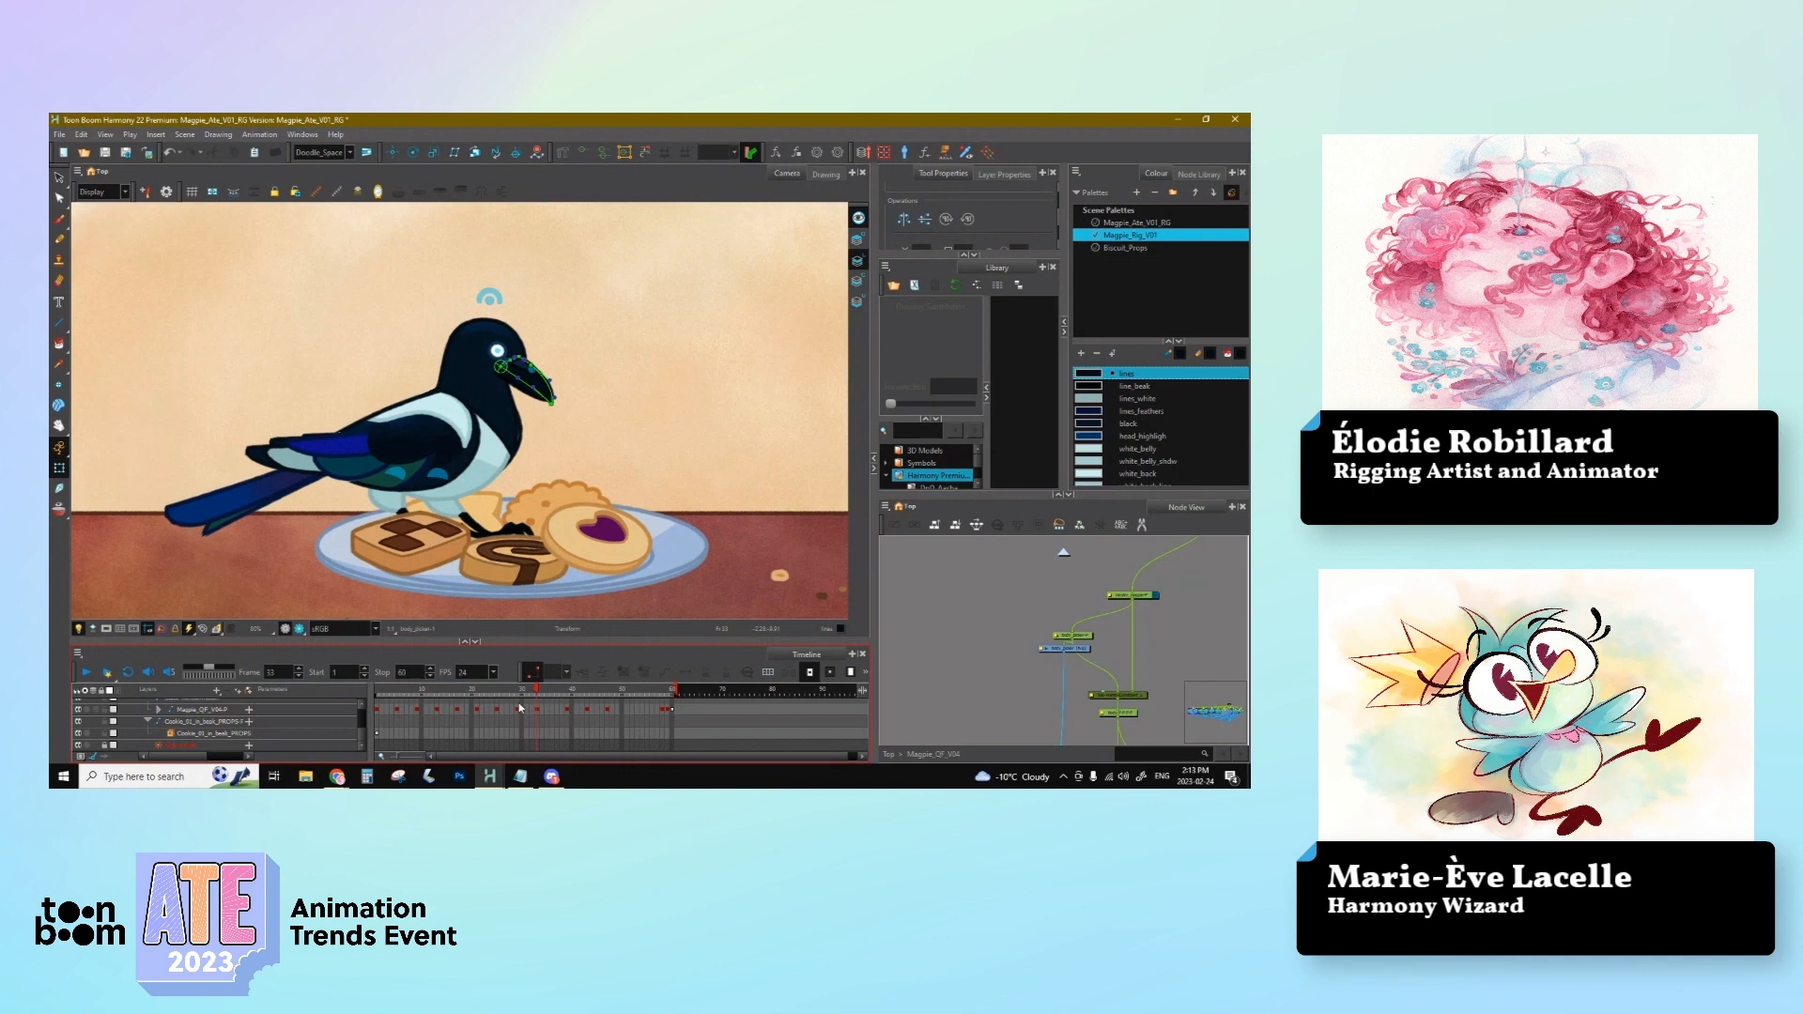
{"action": "left_click", "coordinate": [521, 708]}
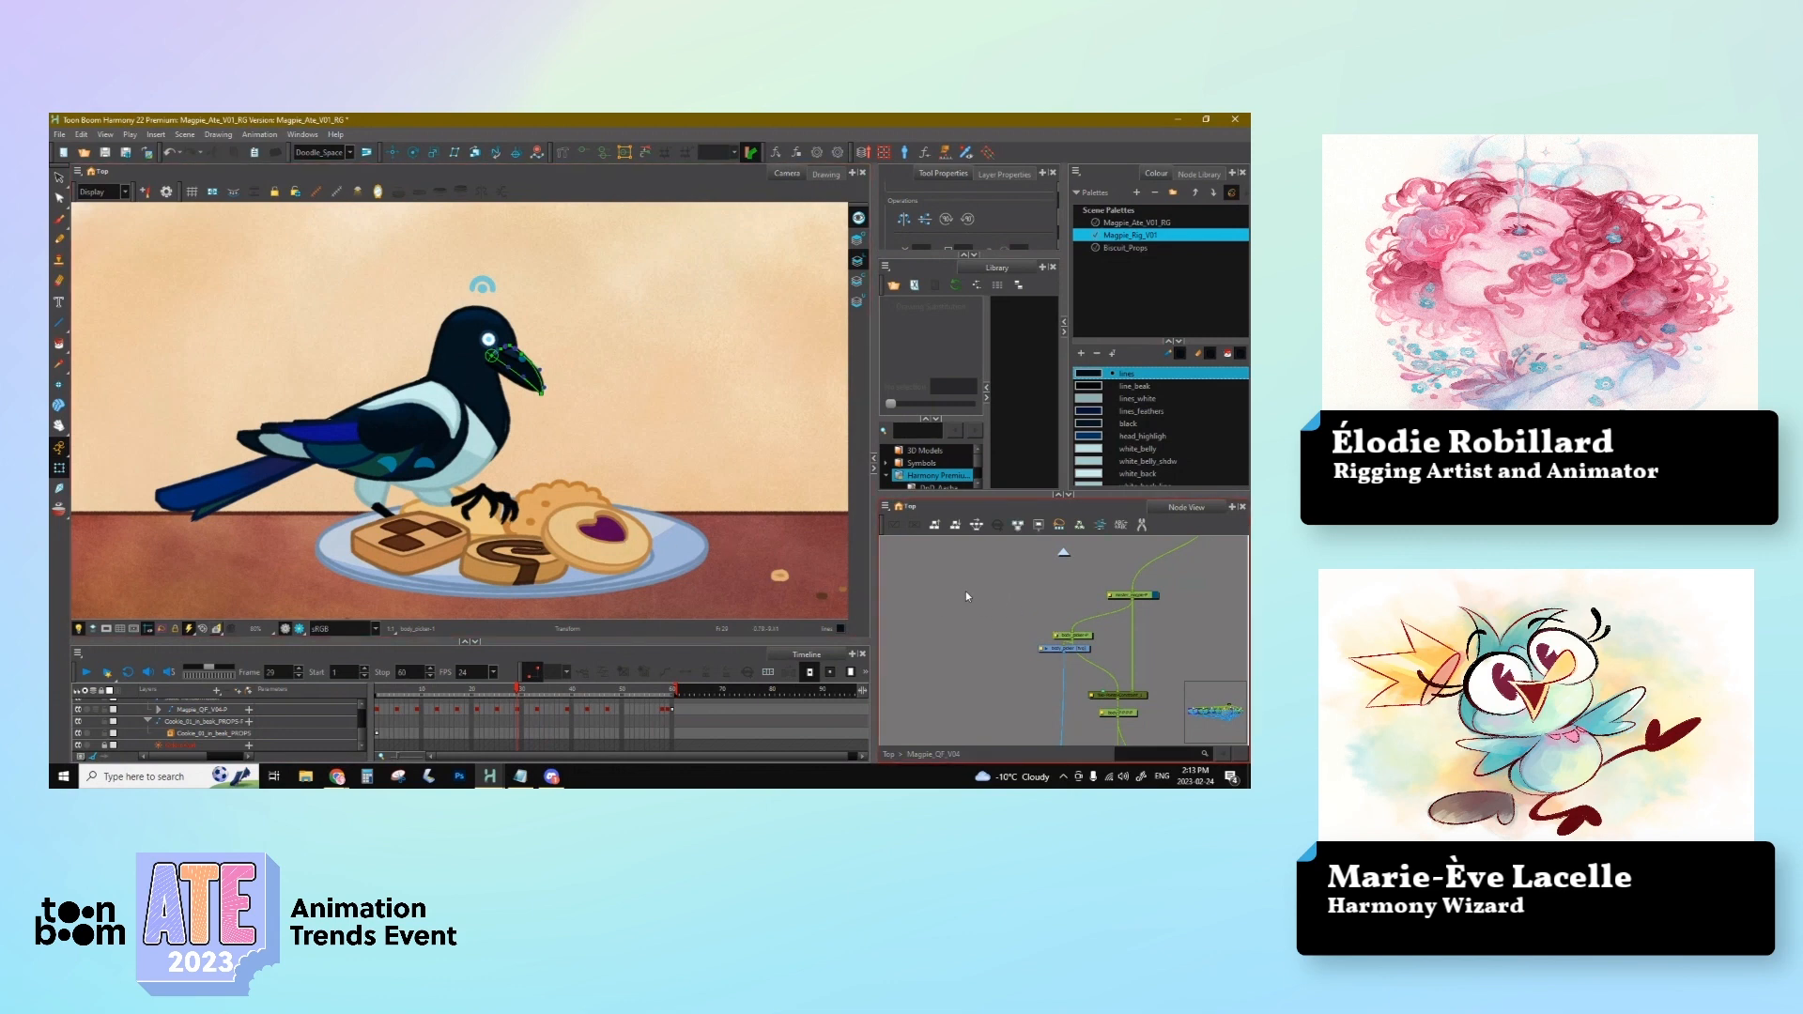
{"action": "left_click", "coordinate": [620, 545]}
{"action": "left_click", "coordinate": [684, 470]}
{"action": "scroll", "coordinate": [502, 512], "scroll_direction": "down", "scroll_amount": 2}
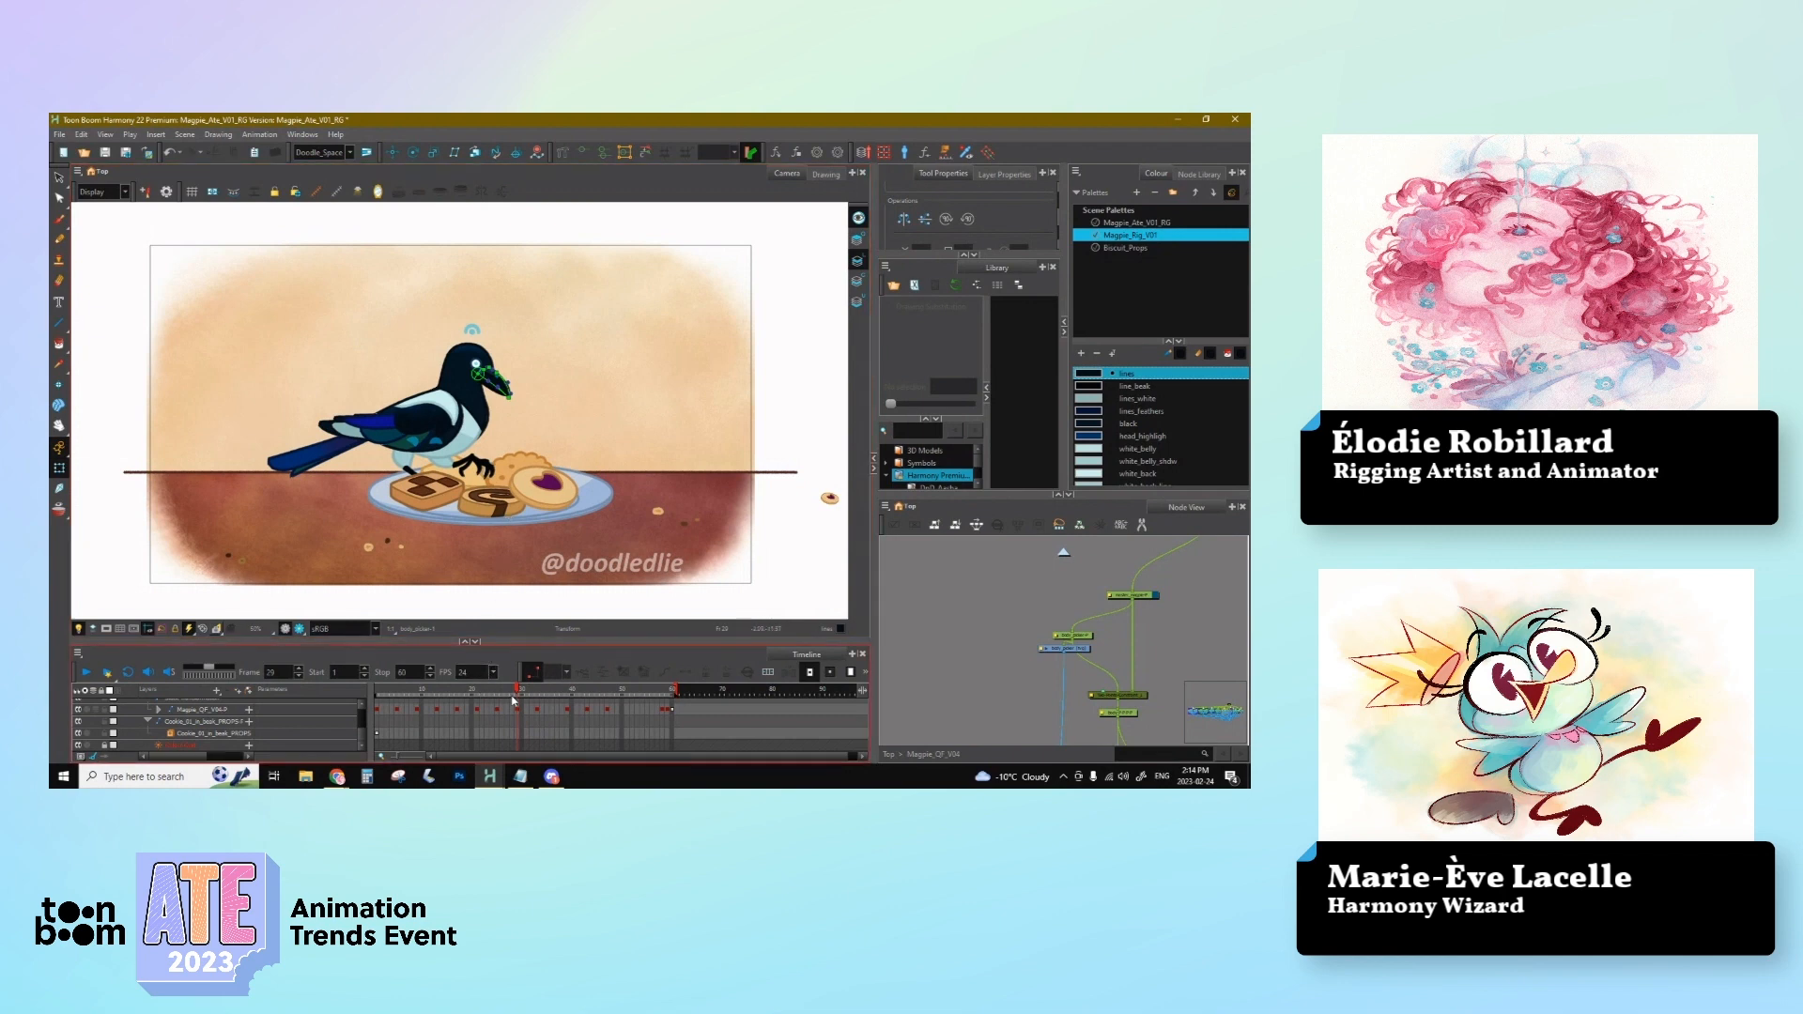
{"action": "left_click", "coordinate": [521, 691]}
{"action": "left_click_drag", "start_coordinate": [522, 693], "coordinate": [608, 695]}
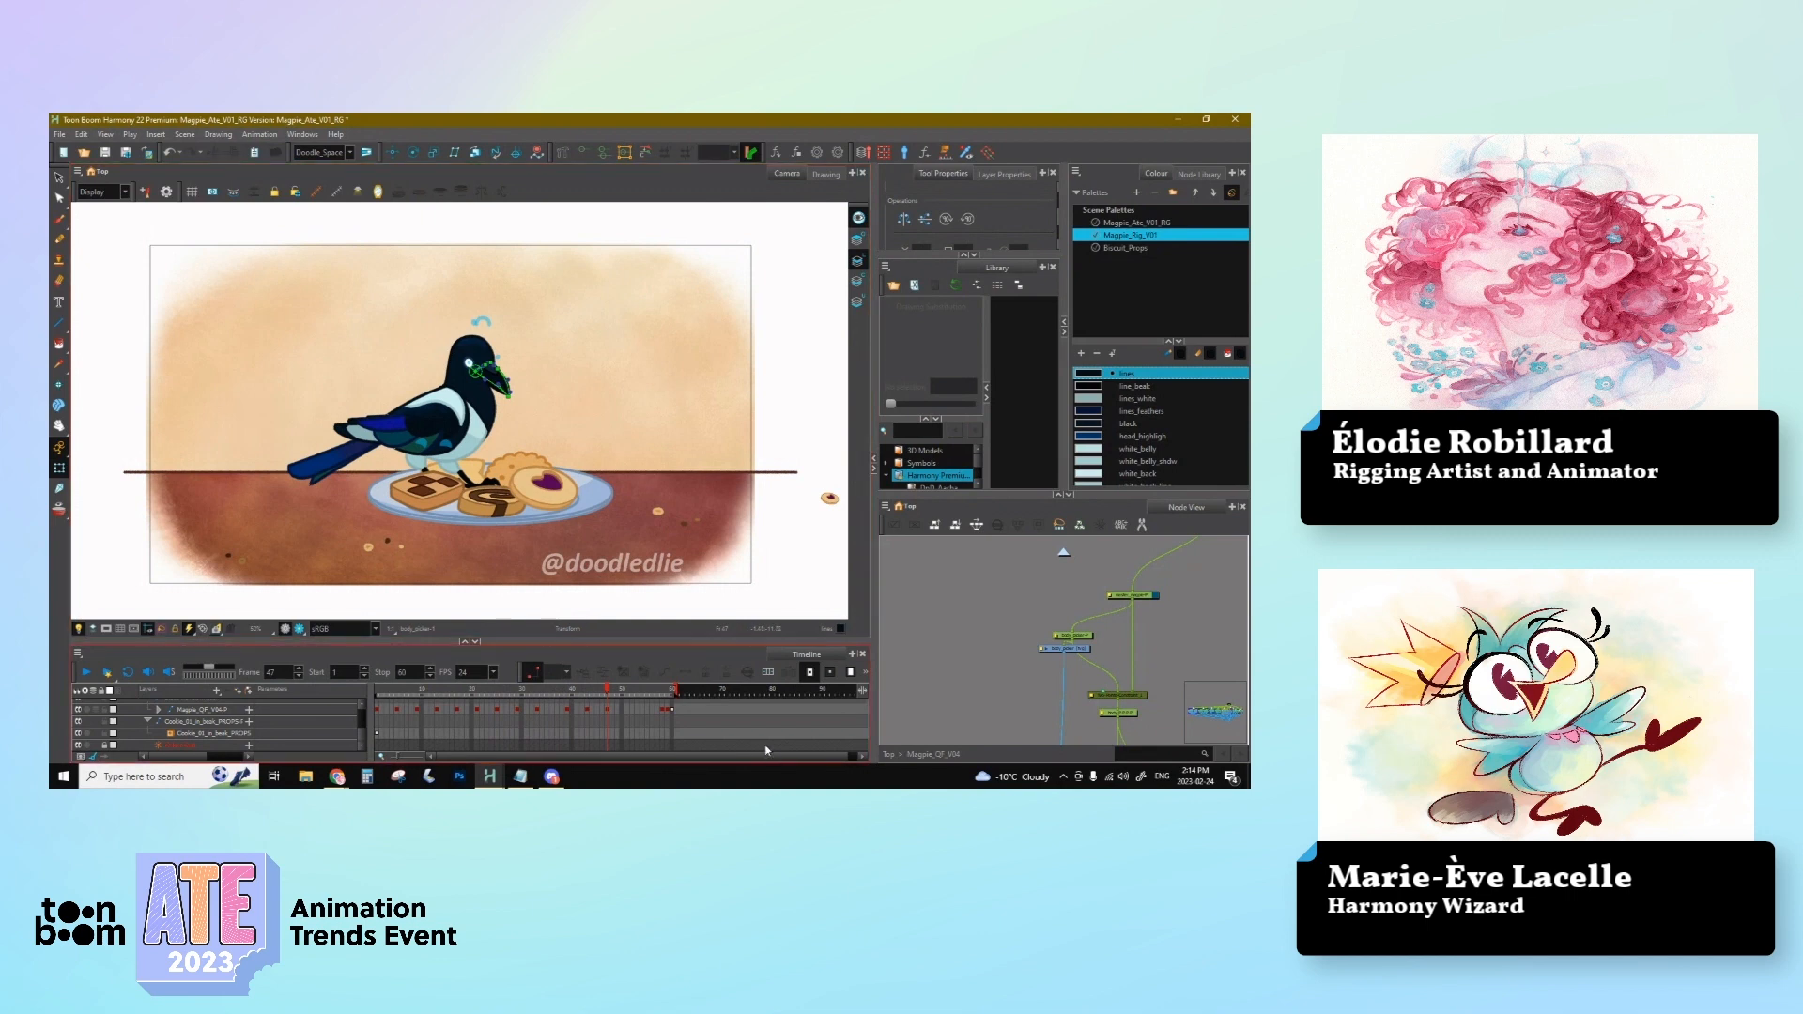
{"action": "left_click", "coordinate": [606, 710]}
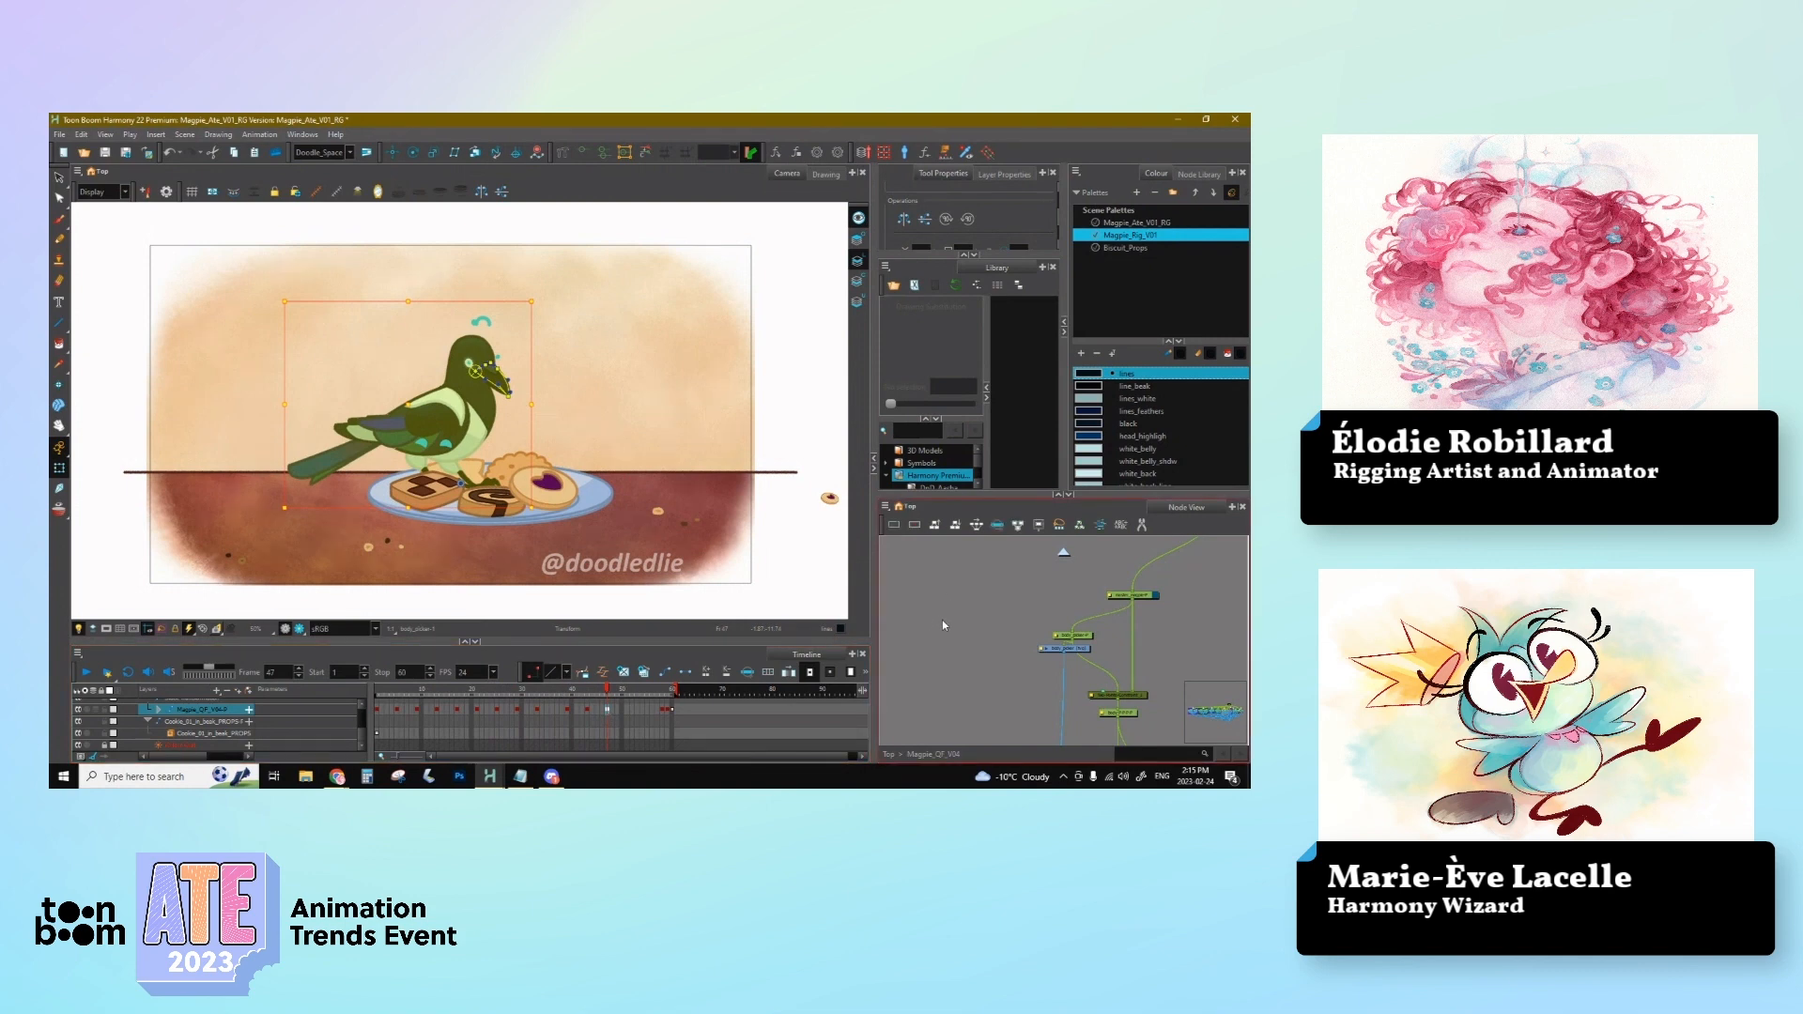
{"action": "left_click", "coordinate": [643, 520]}
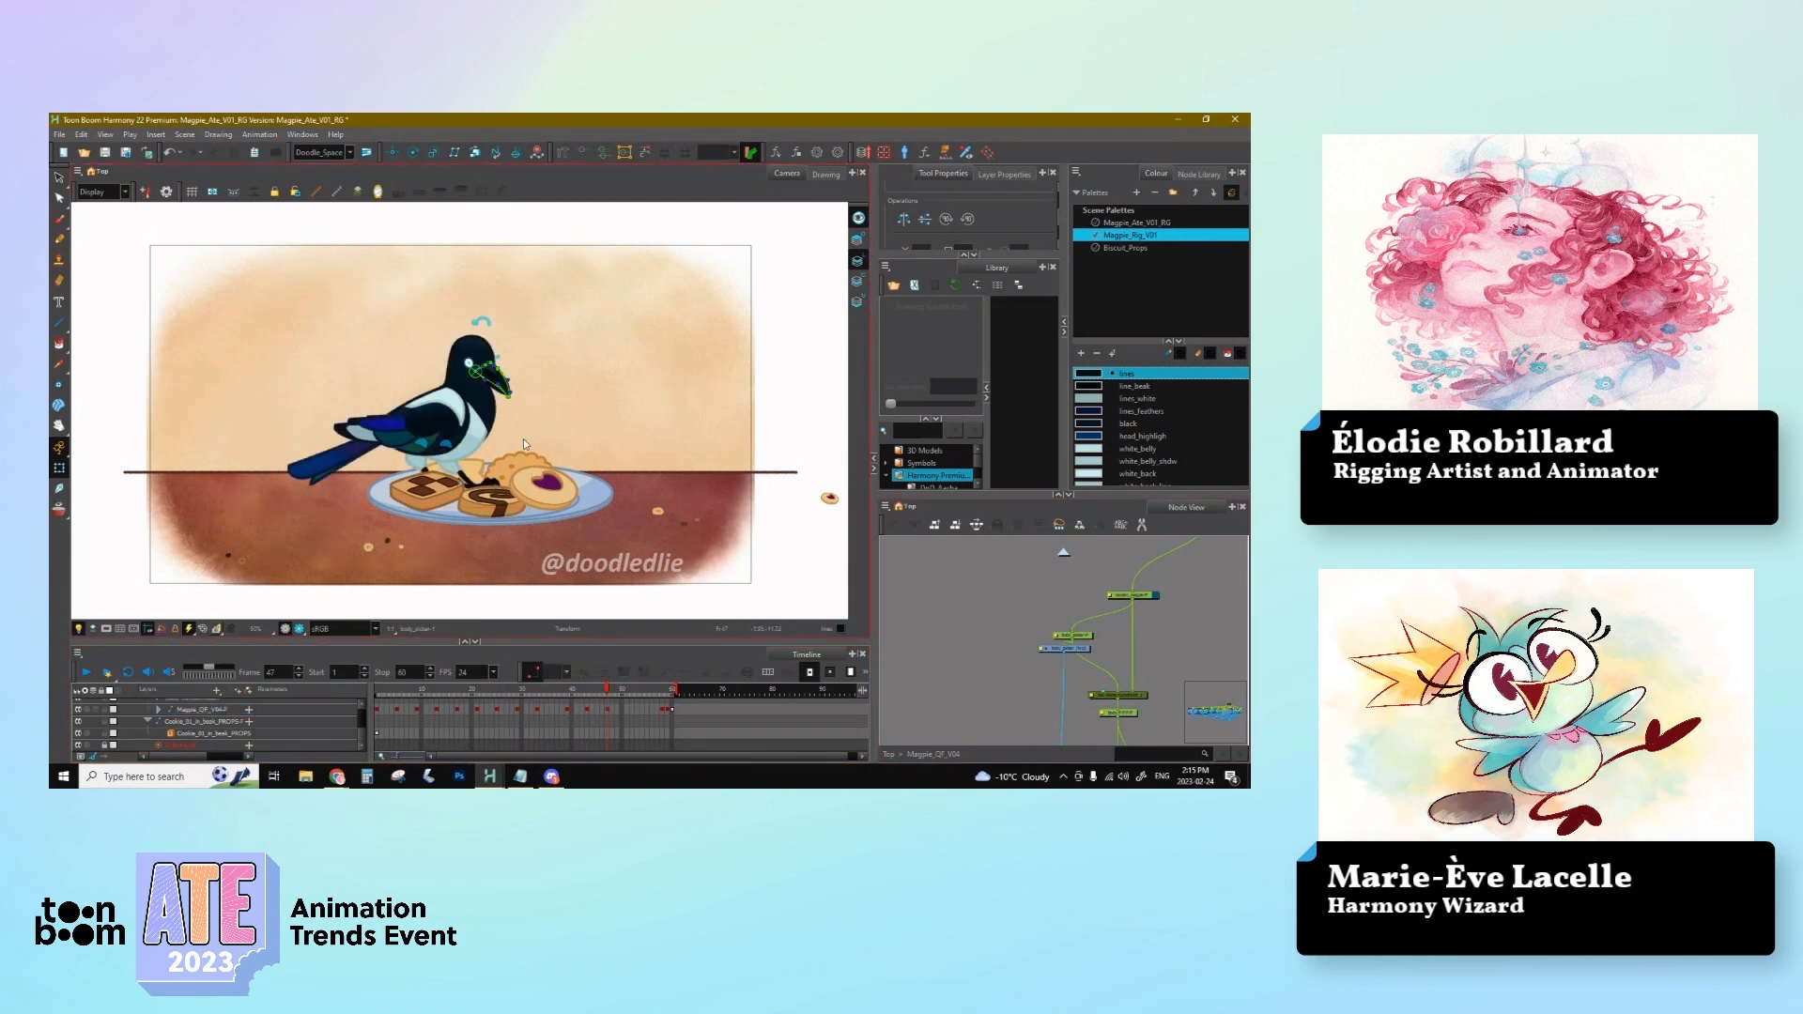
Step: Hide the deformation controls on the magpie's beak, and check the beak triangle drawing before clearing the selection
{"action": "left_click", "coordinate": [583, 152]}
{"action": "left_click", "coordinate": [498, 377]}
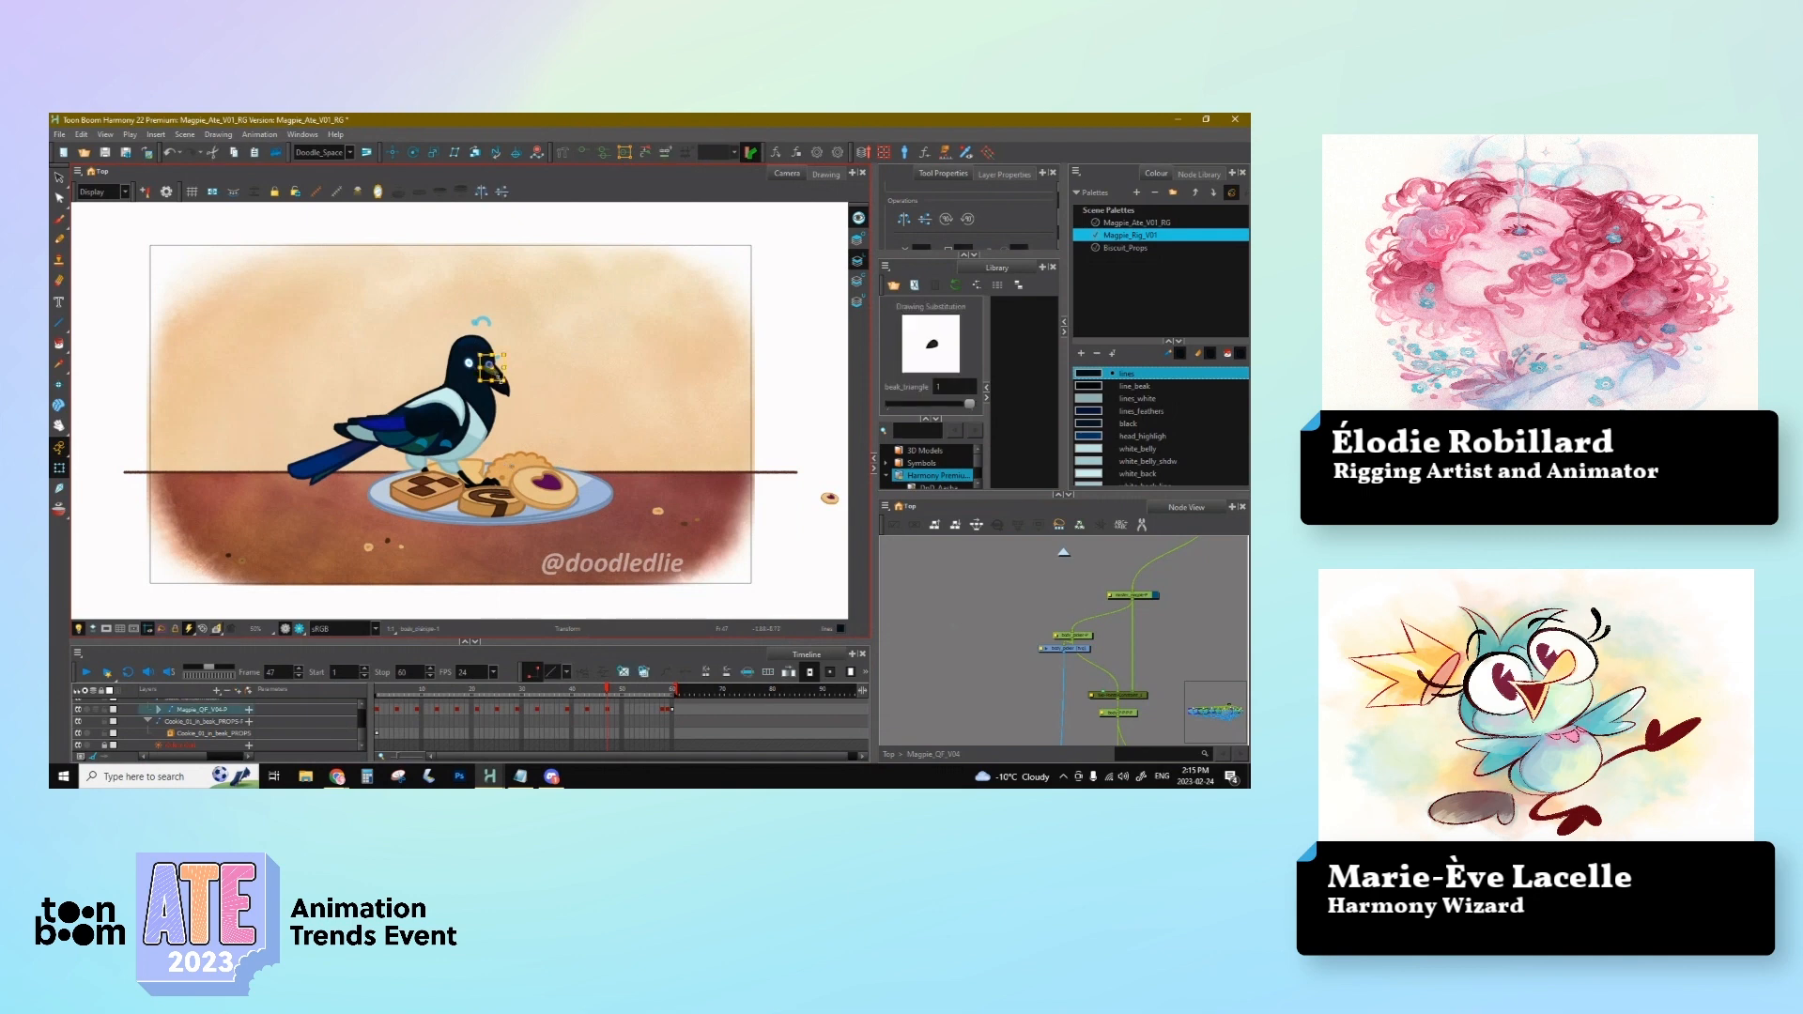
{"action": "scroll", "coordinate": [509, 398], "scroll_direction": "up", "scroll_amount": 2}
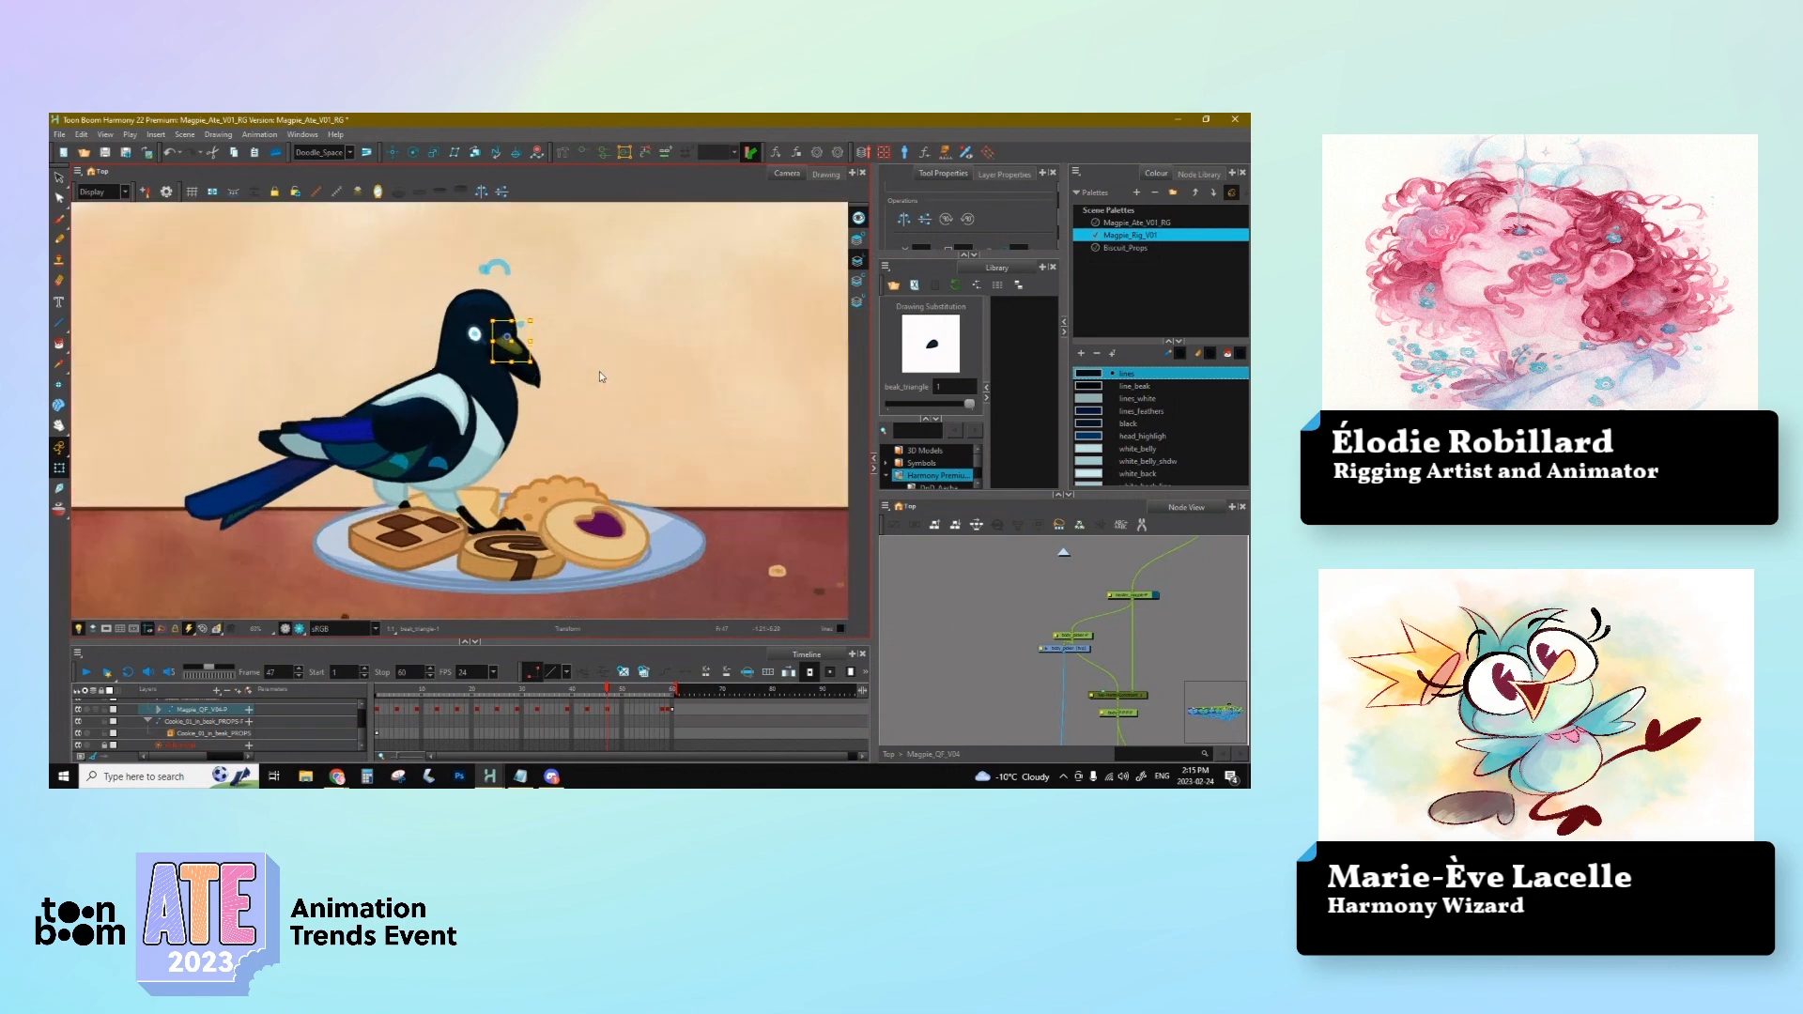
{"action": "left_click", "coordinate": [591, 385]}
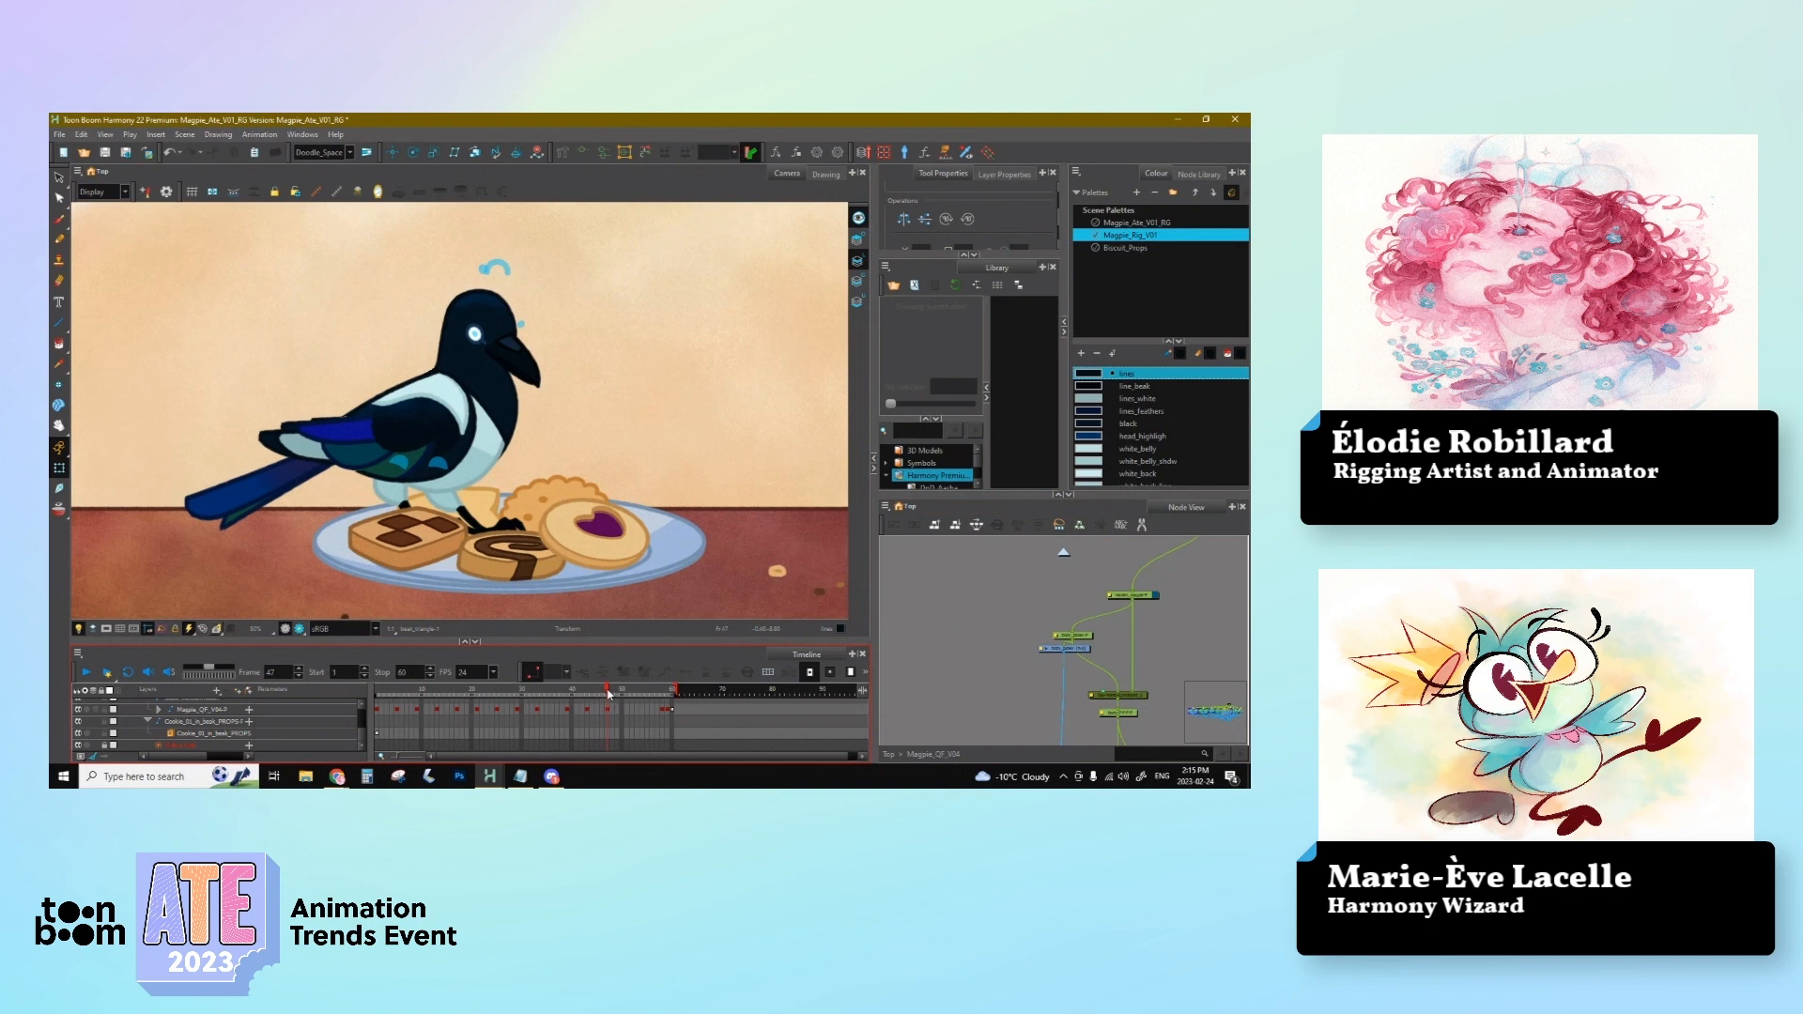
Step: Compare the magpie's poses on its keyframes at frames 33, 39 and 47 and on the keyframe just before frame 47
{"action": "left_click", "coordinate": [588, 711]}
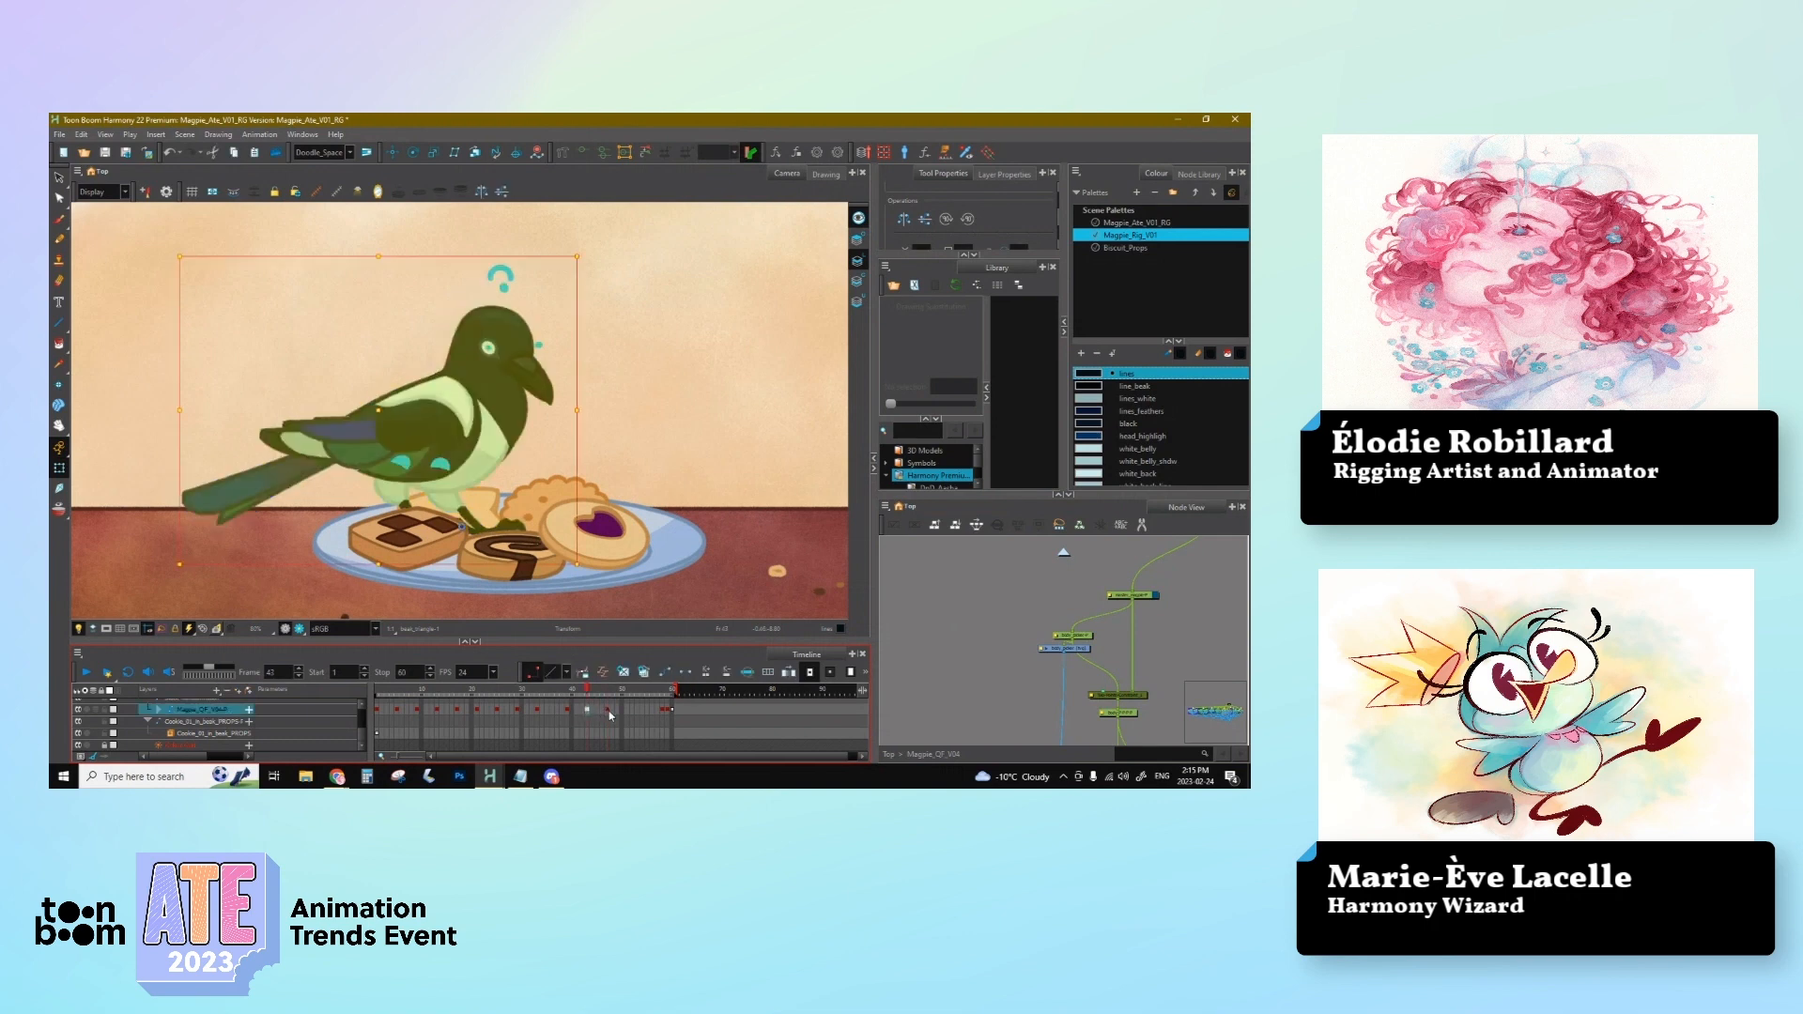
{"action": "left_click", "coordinate": [611, 711]}
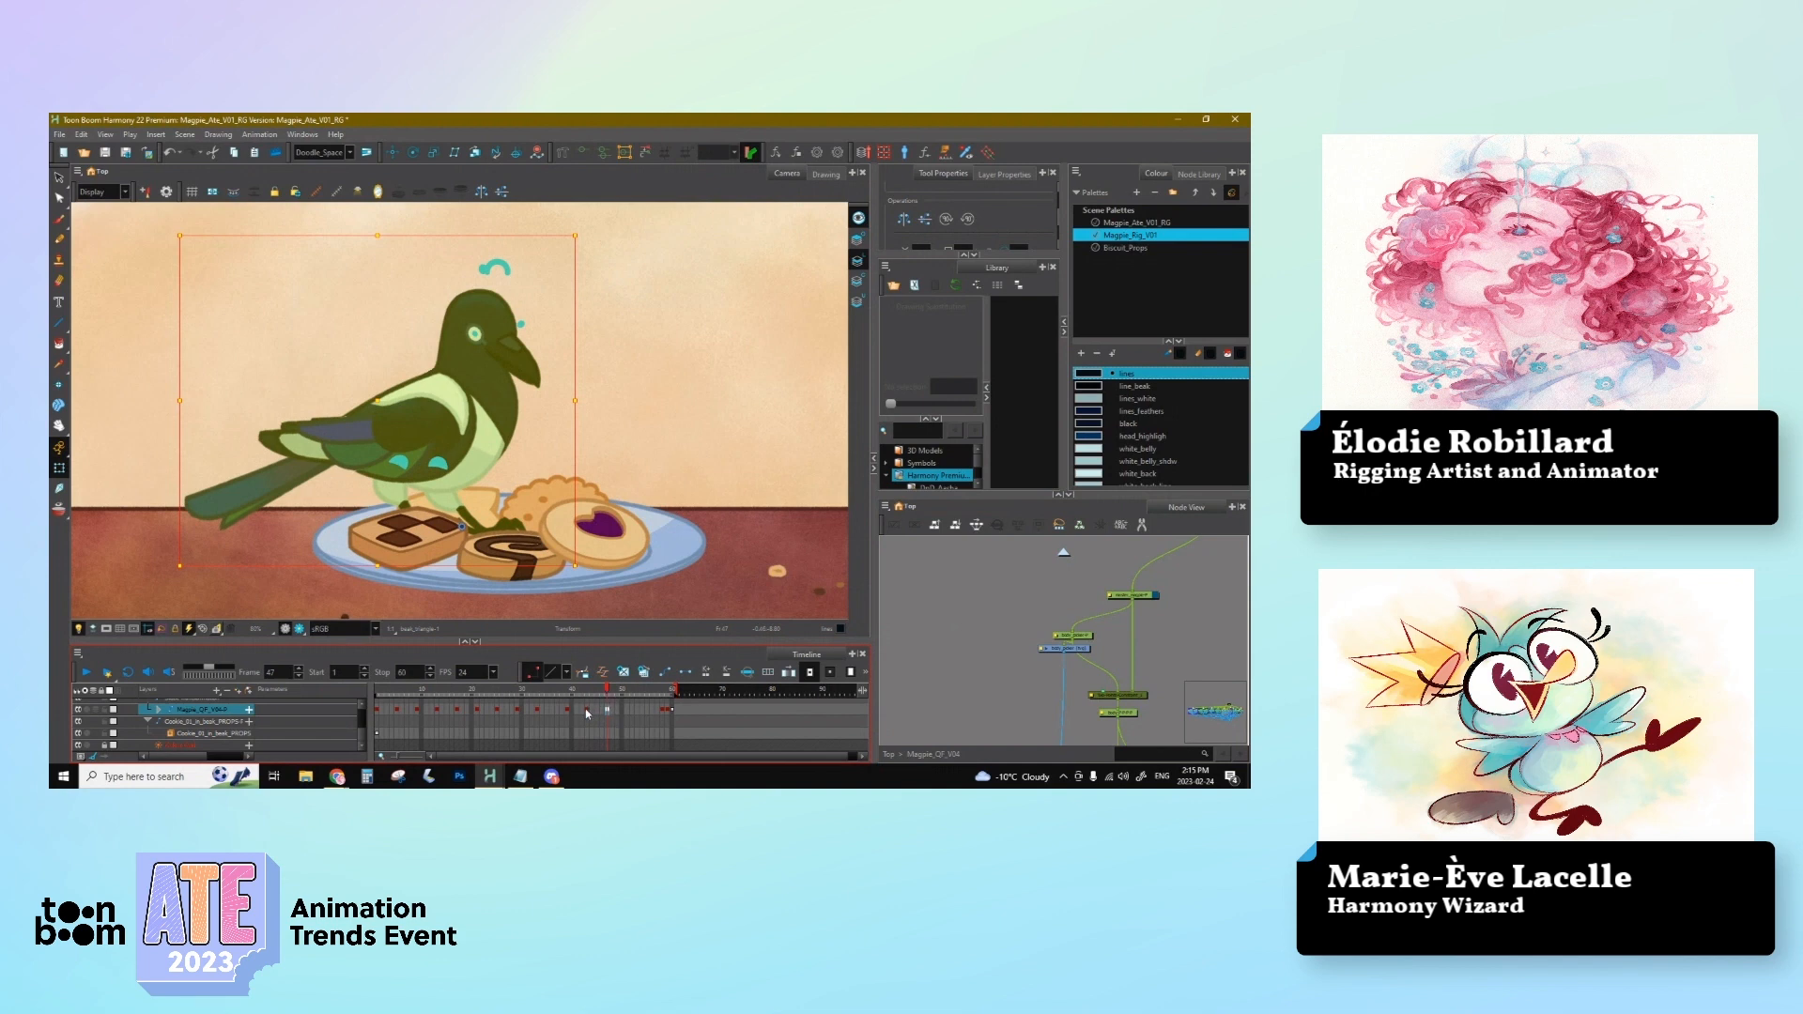
{"action": "left_click", "coordinate": [587, 711]}
{"action": "left_click", "coordinate": [606, 712]}
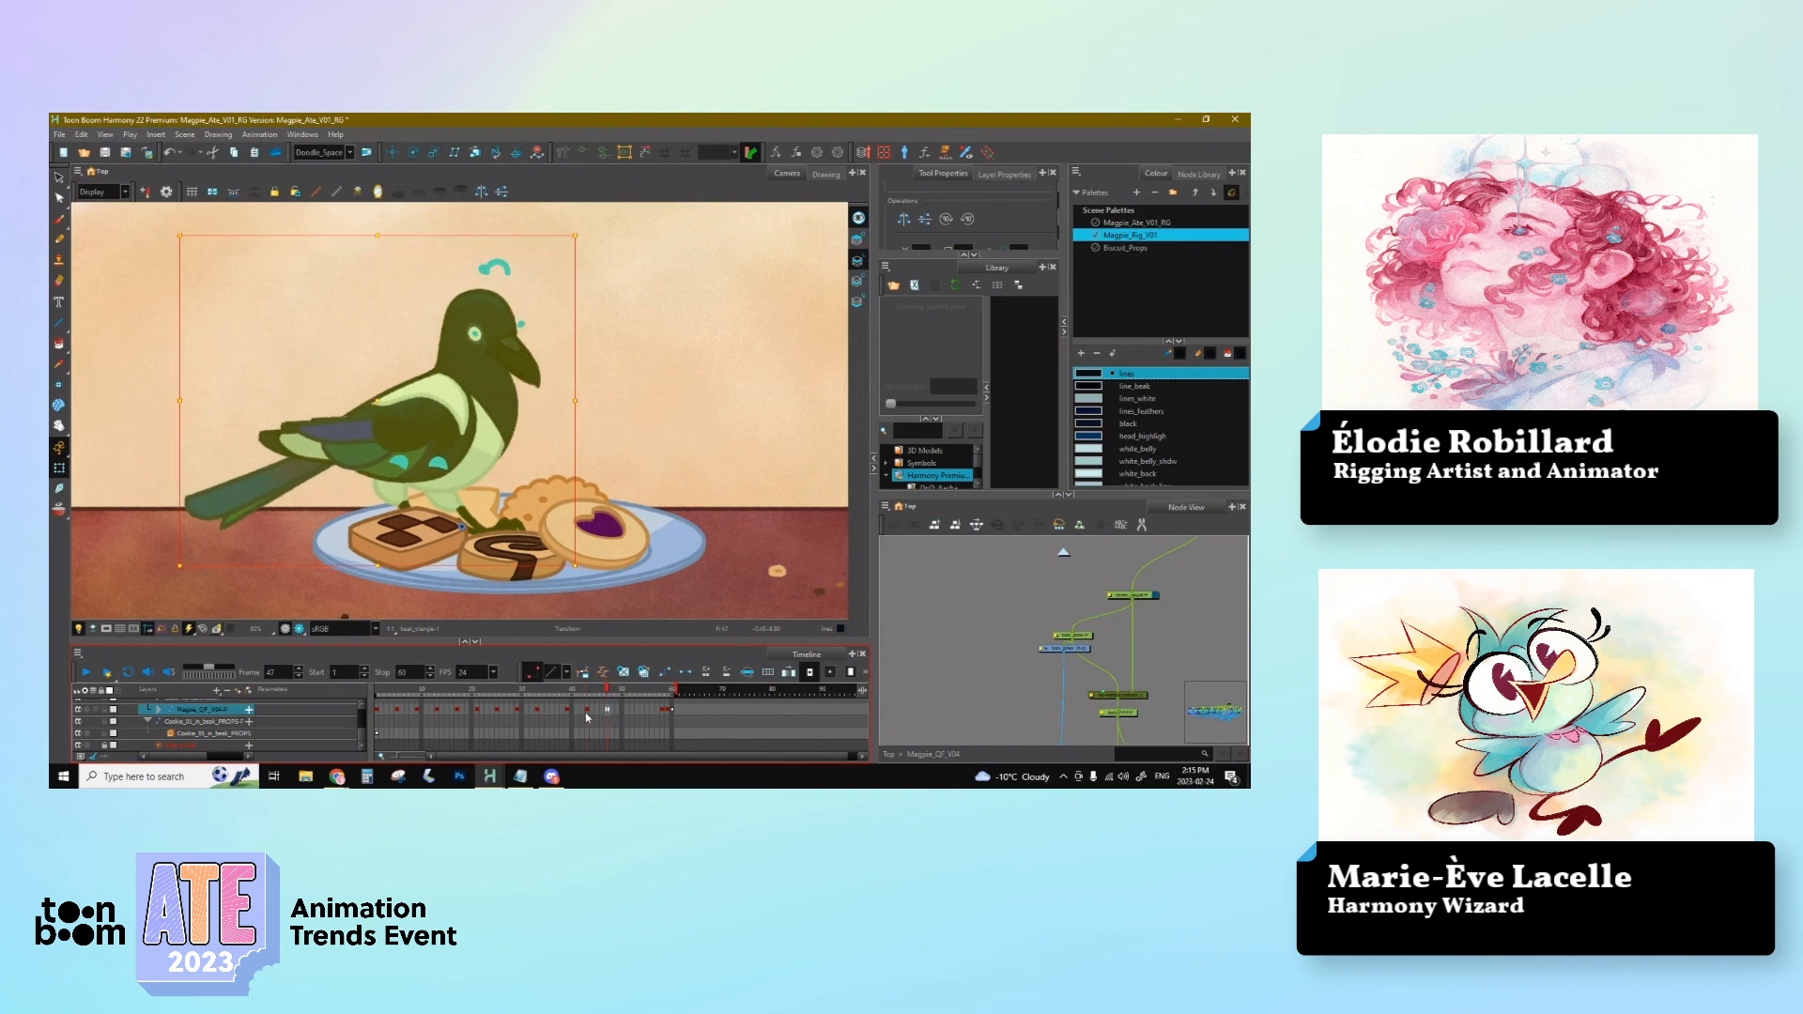
{"action": "left_click", "coordinate": [517, 711]}
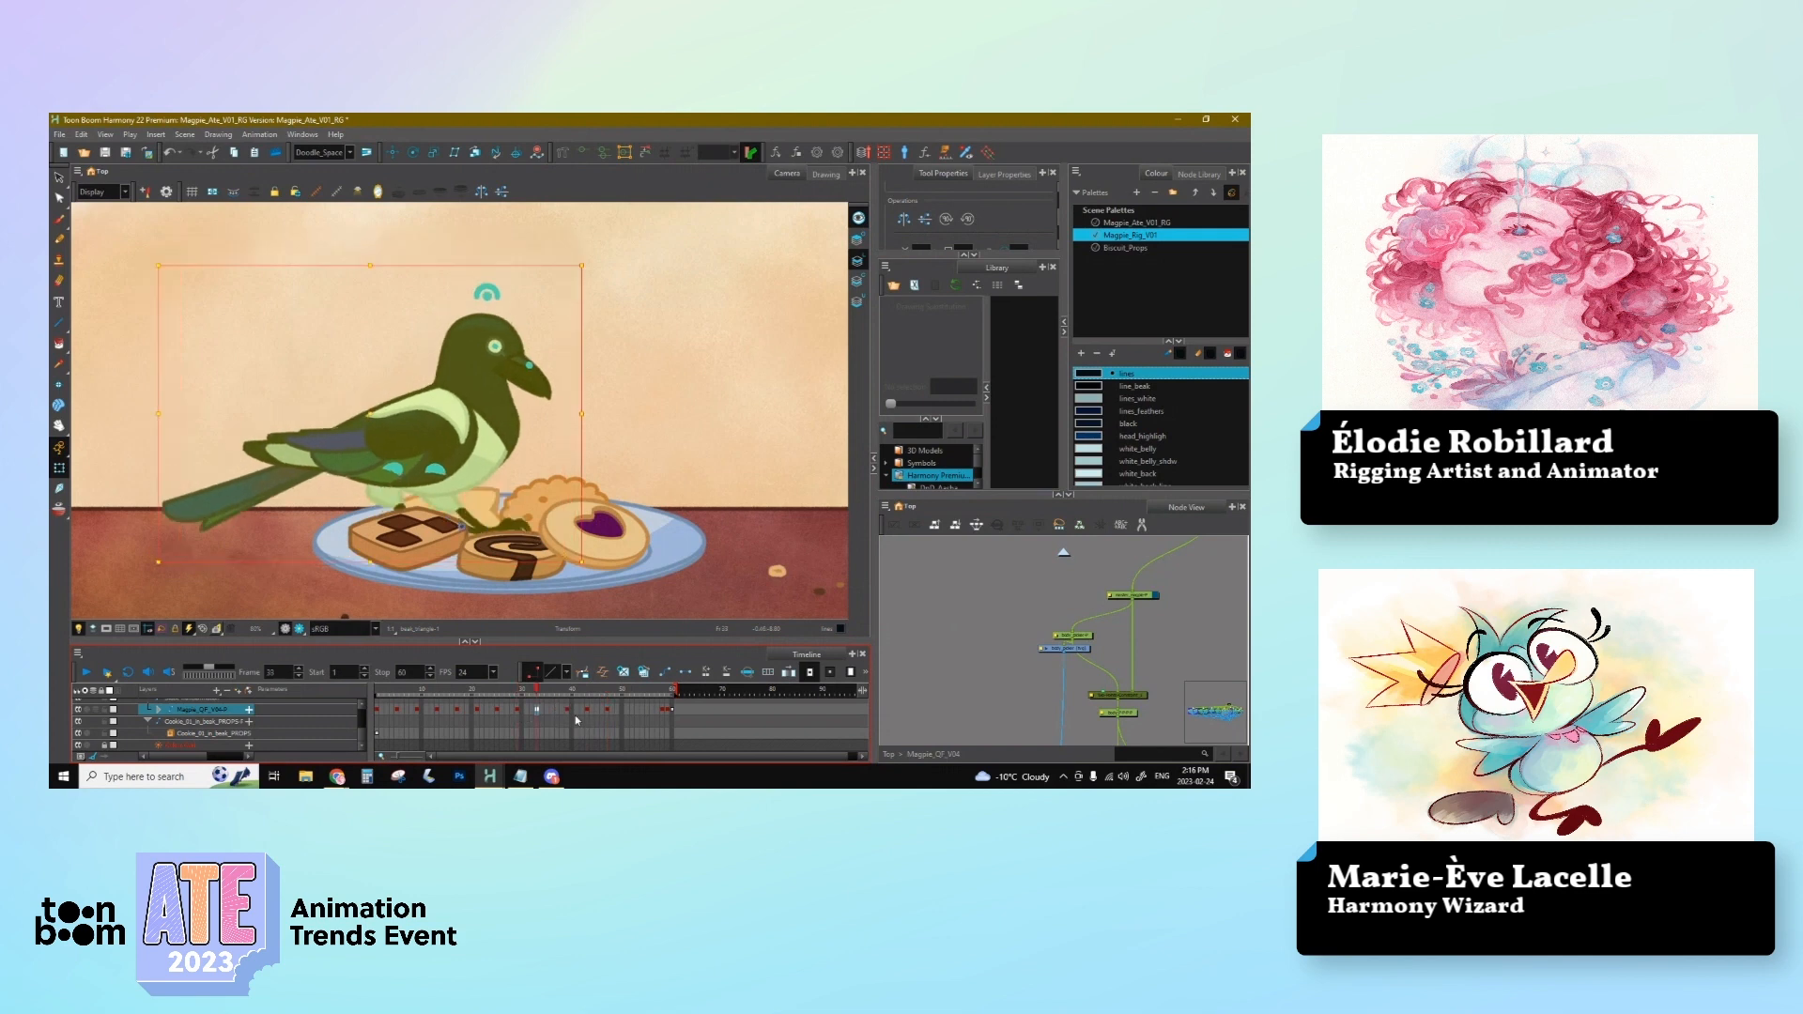
{"action": "left_click", "coordinate": [568, 711]}
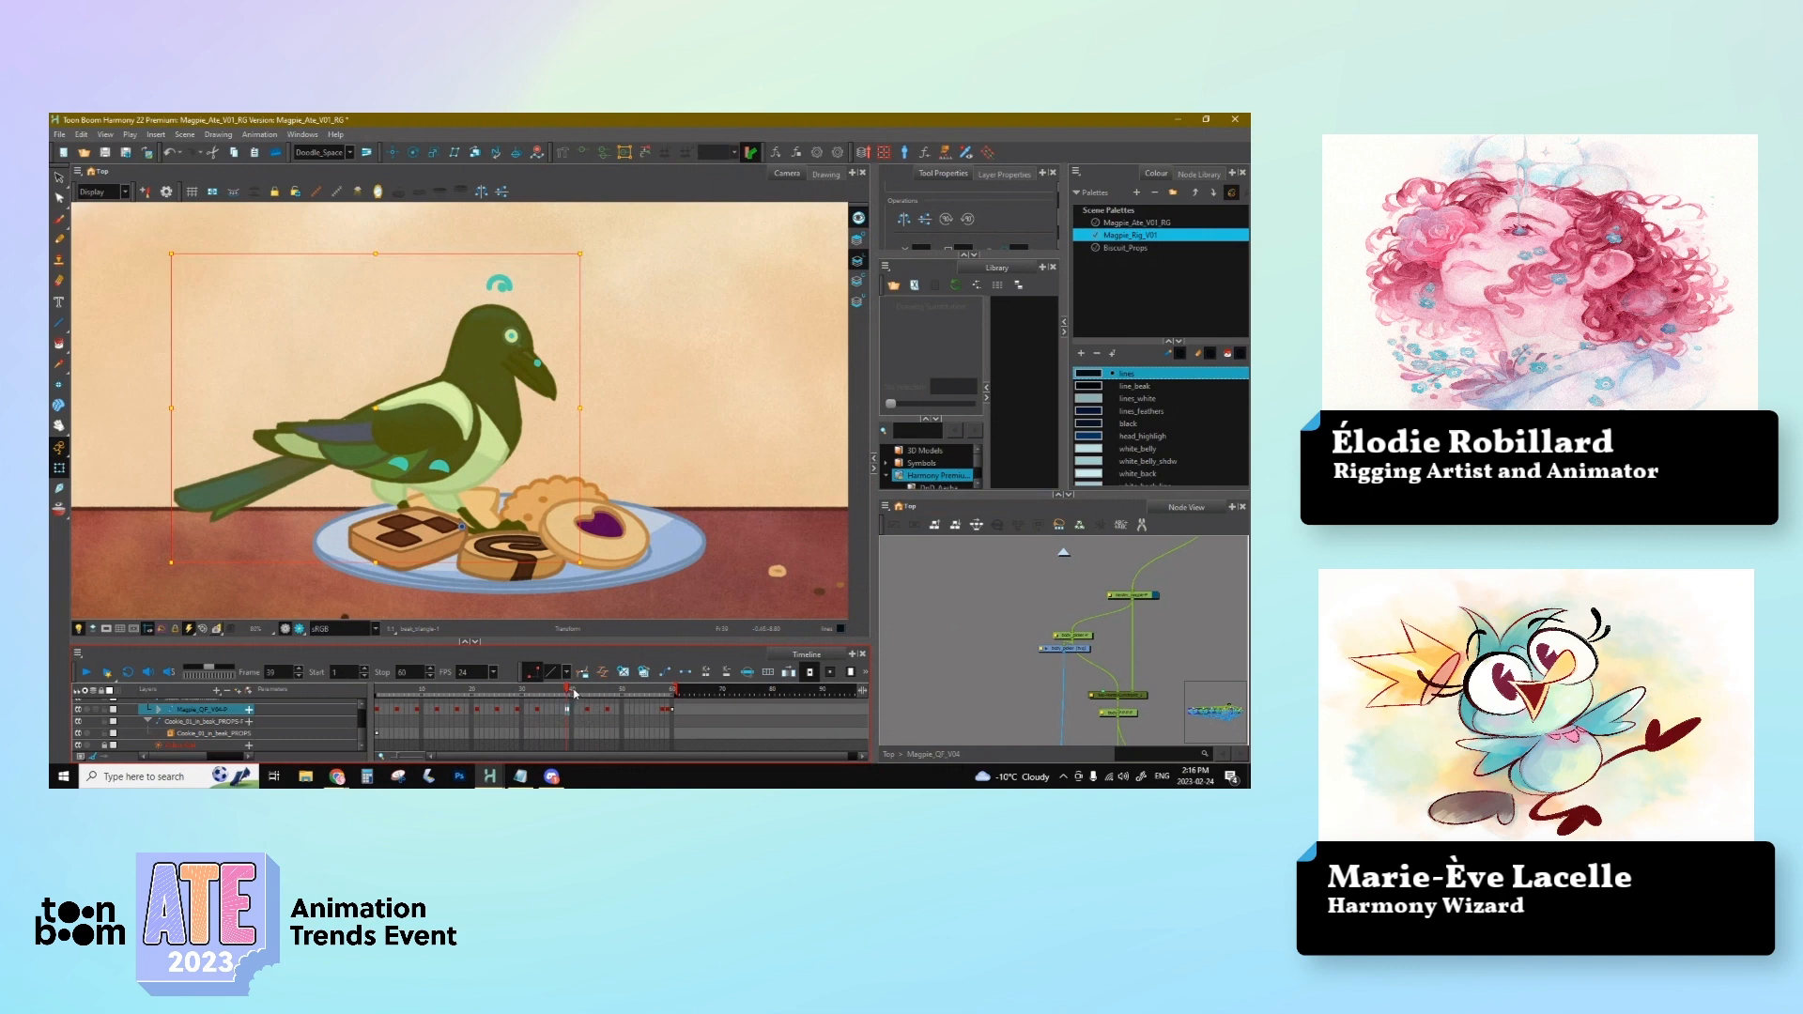
{"action": "left_click", "coordinate": [607, 711]}
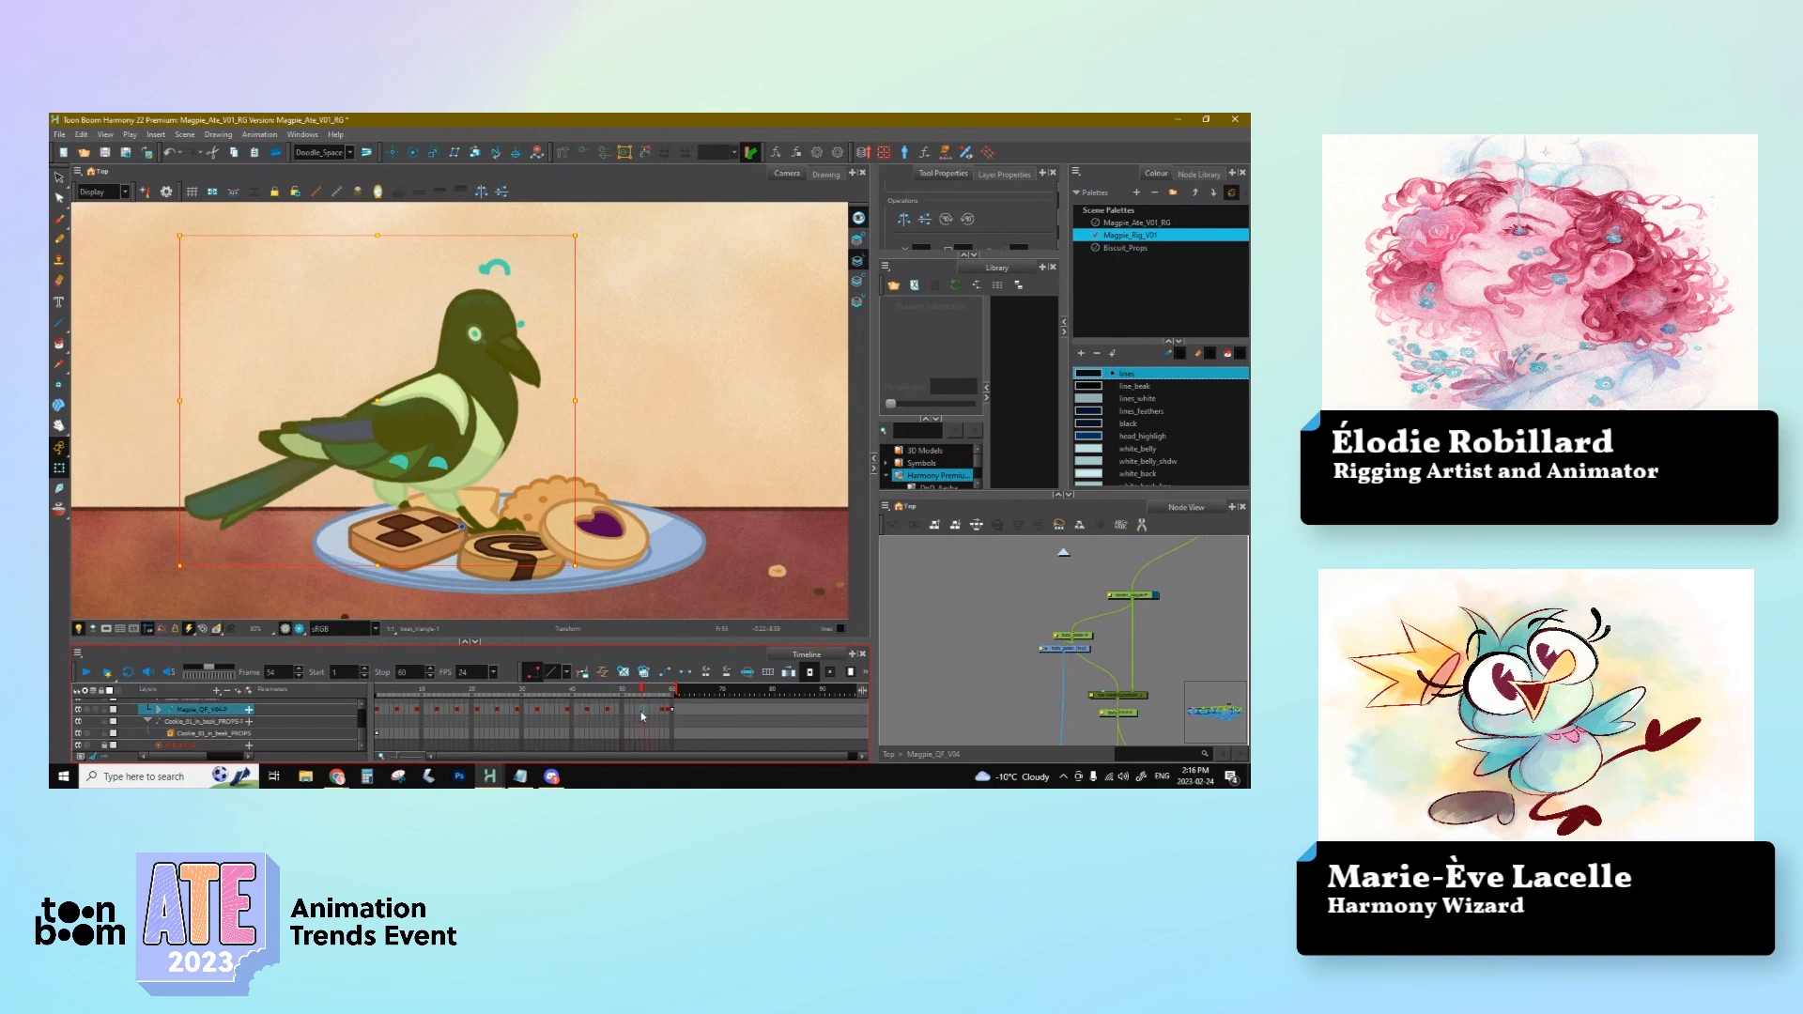
Step: Lengthen the scene well past frame 60 and move the magpie layer's last keyframes close to the new scene end
{"action": "left_click", "coordinate": [633, 720]}
{"action": "left_click_drag", "start_coordinate": [673, 690], "coordinate": [817, 690]}
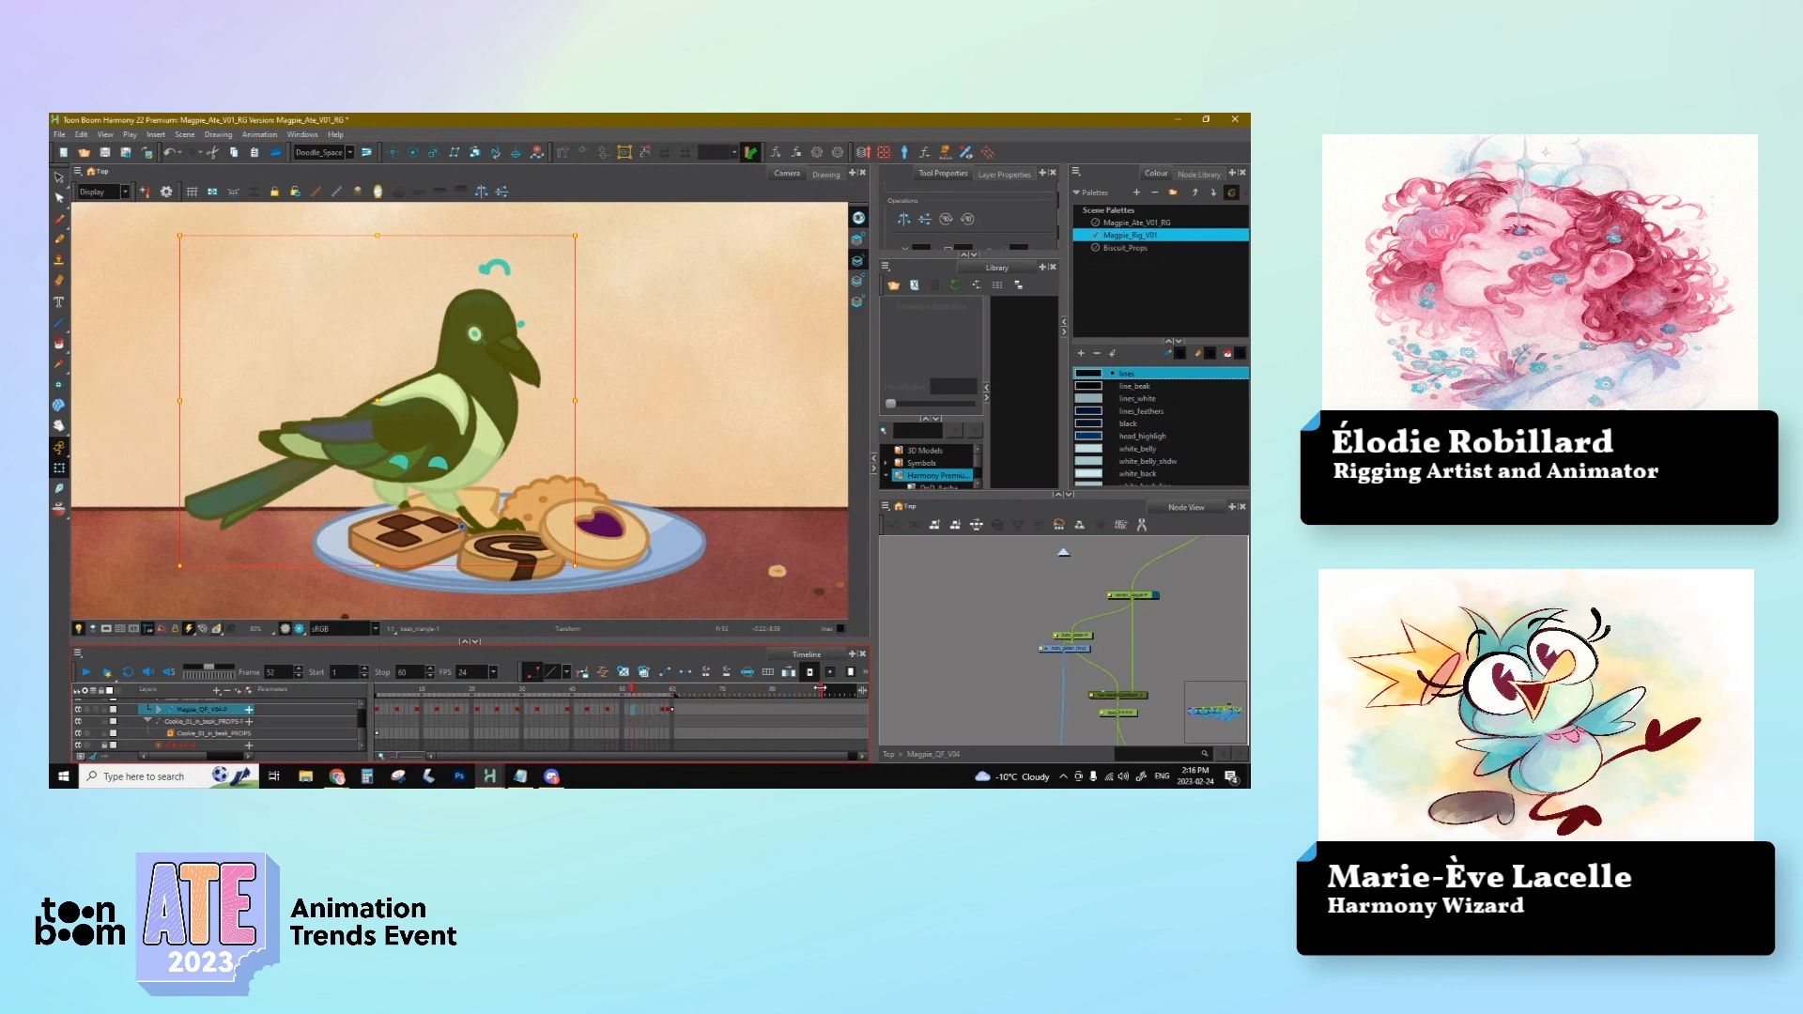
{"action": "left_click_drag", "start_coordinate": [662, 711], "coordinate": [800, 709]}
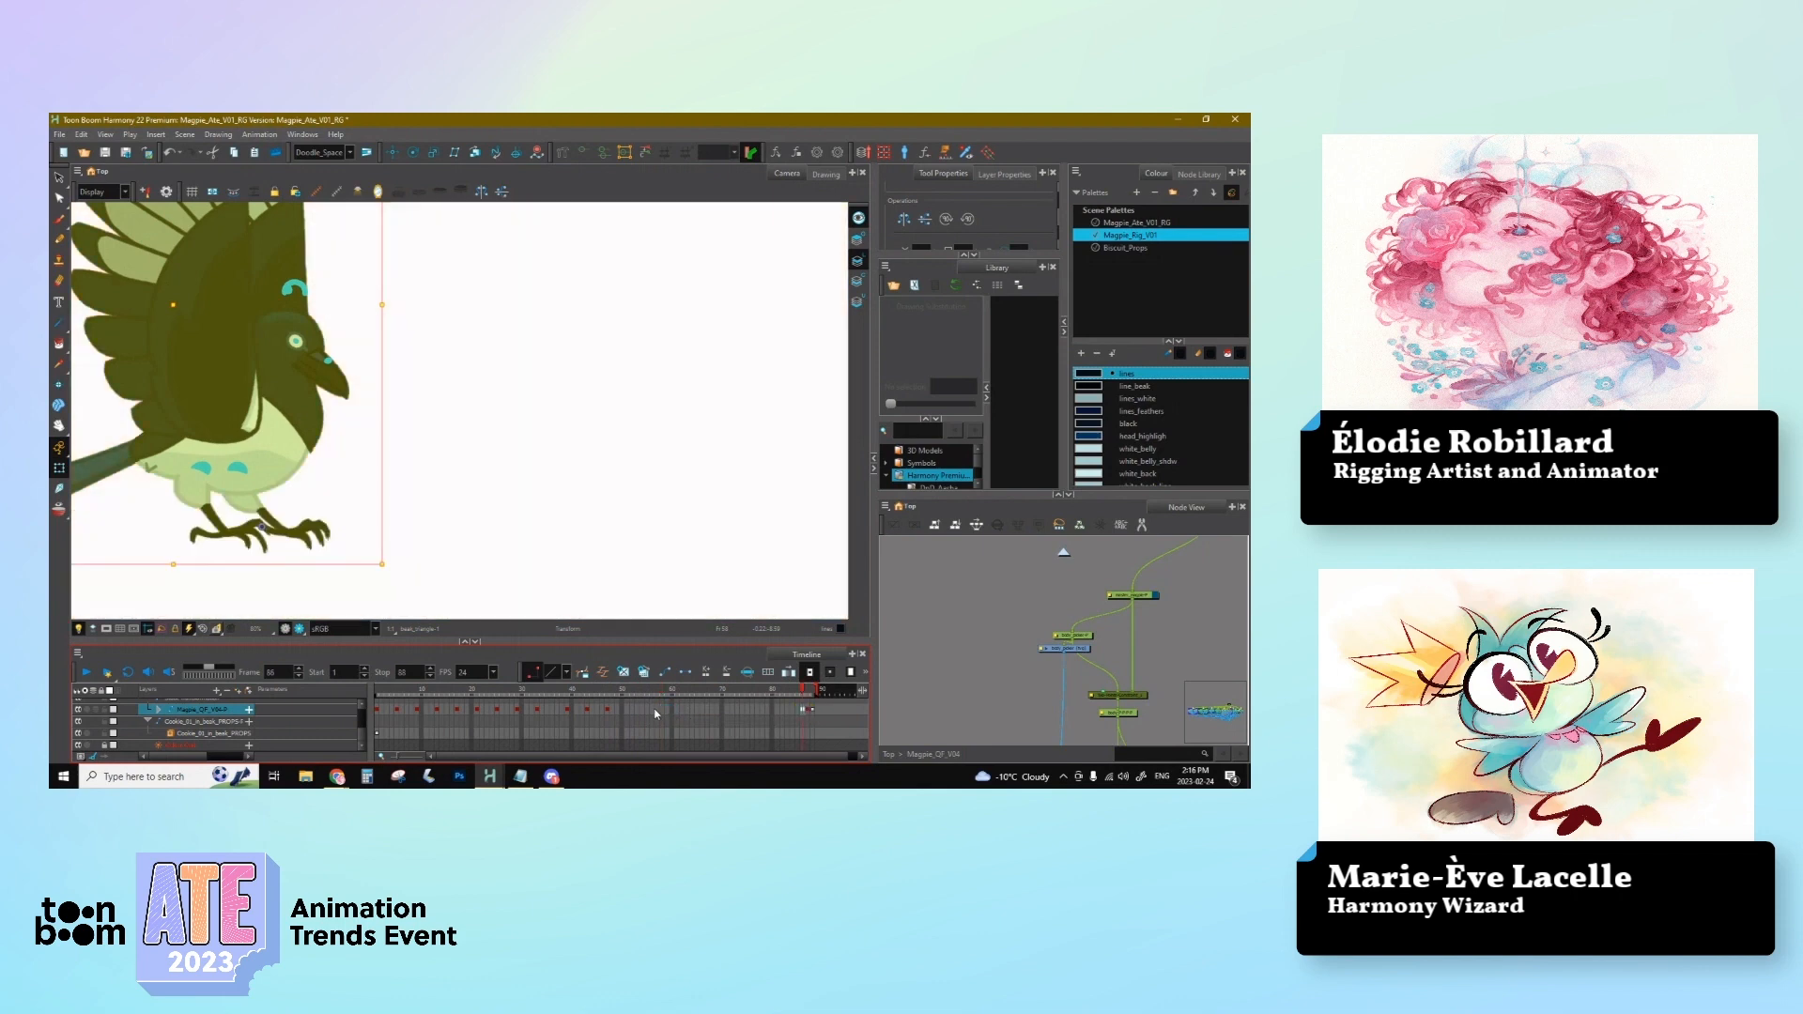
{"action": "left_click", "coordinate": [812, 709]}
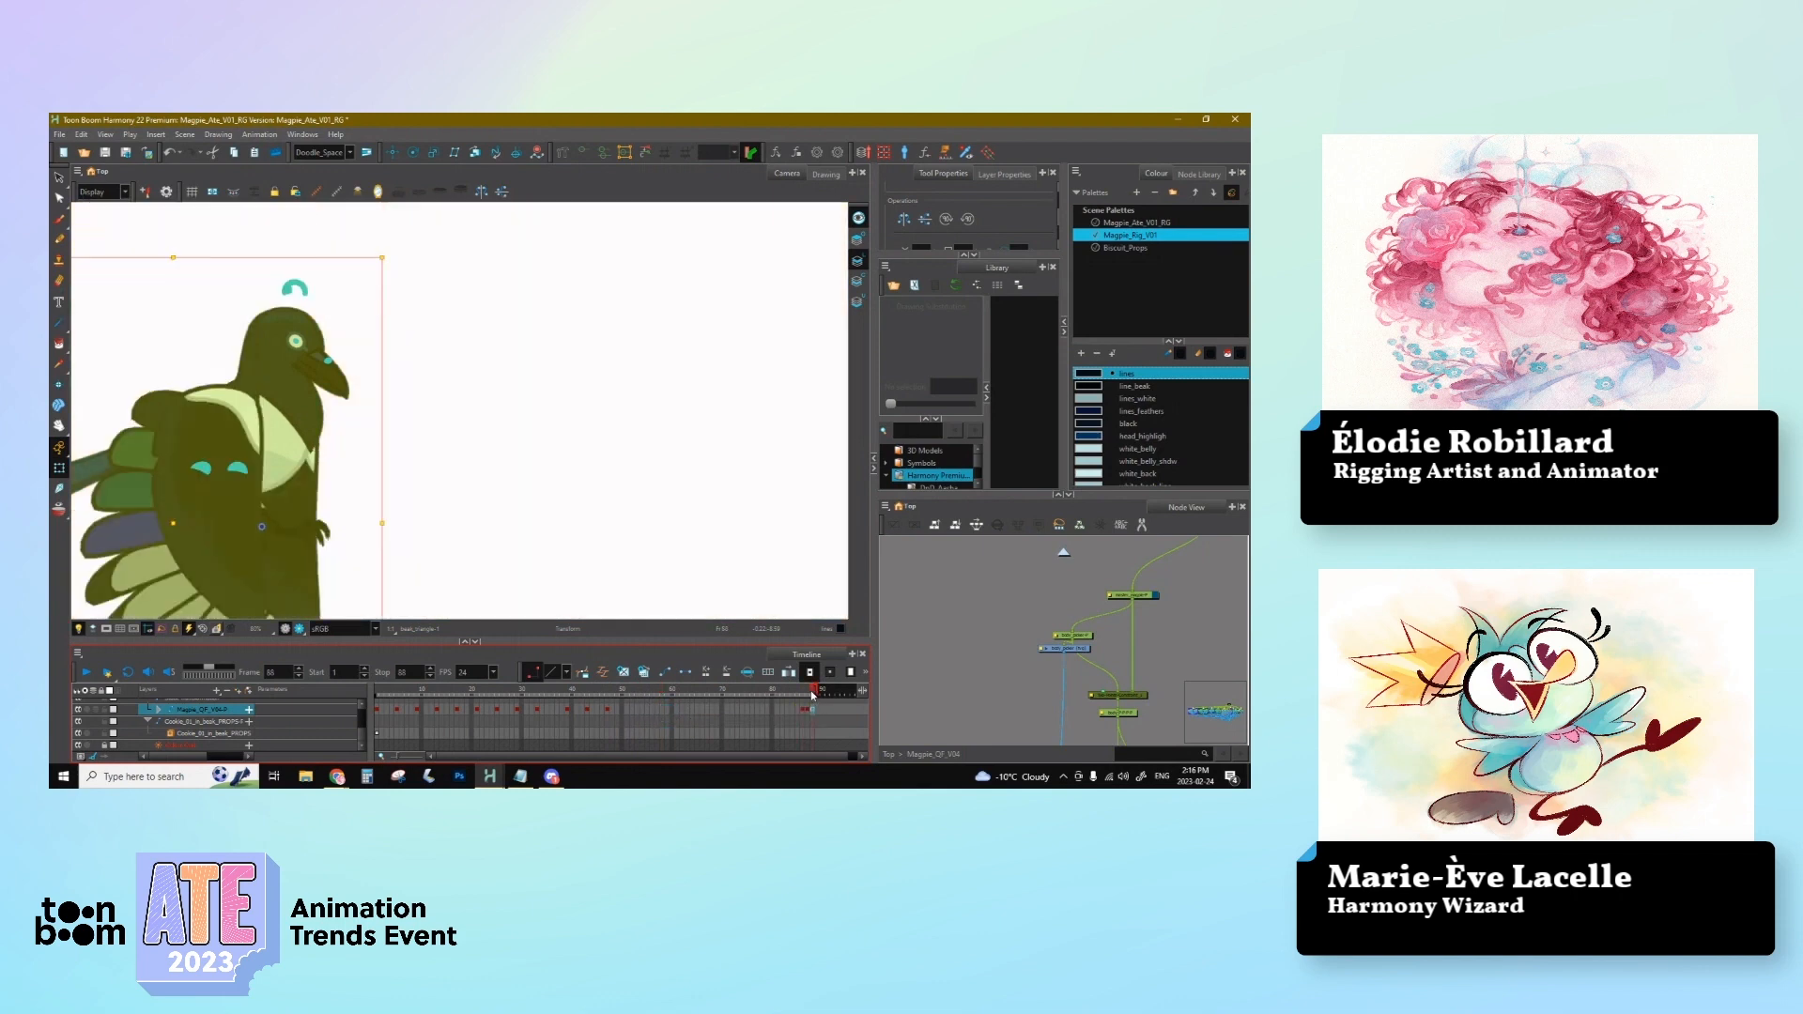
Step: Select the BG group and extend its exposure to the end of the lengthened scene
{"action": "scroll", "coordinate": [1057, 622], "scroll_direction": "down", "scroll_amount": 2}
{"action": "scroll", "coordinate": [1057, 552], "scroll_direction": "up", "scroll_amount": 3}
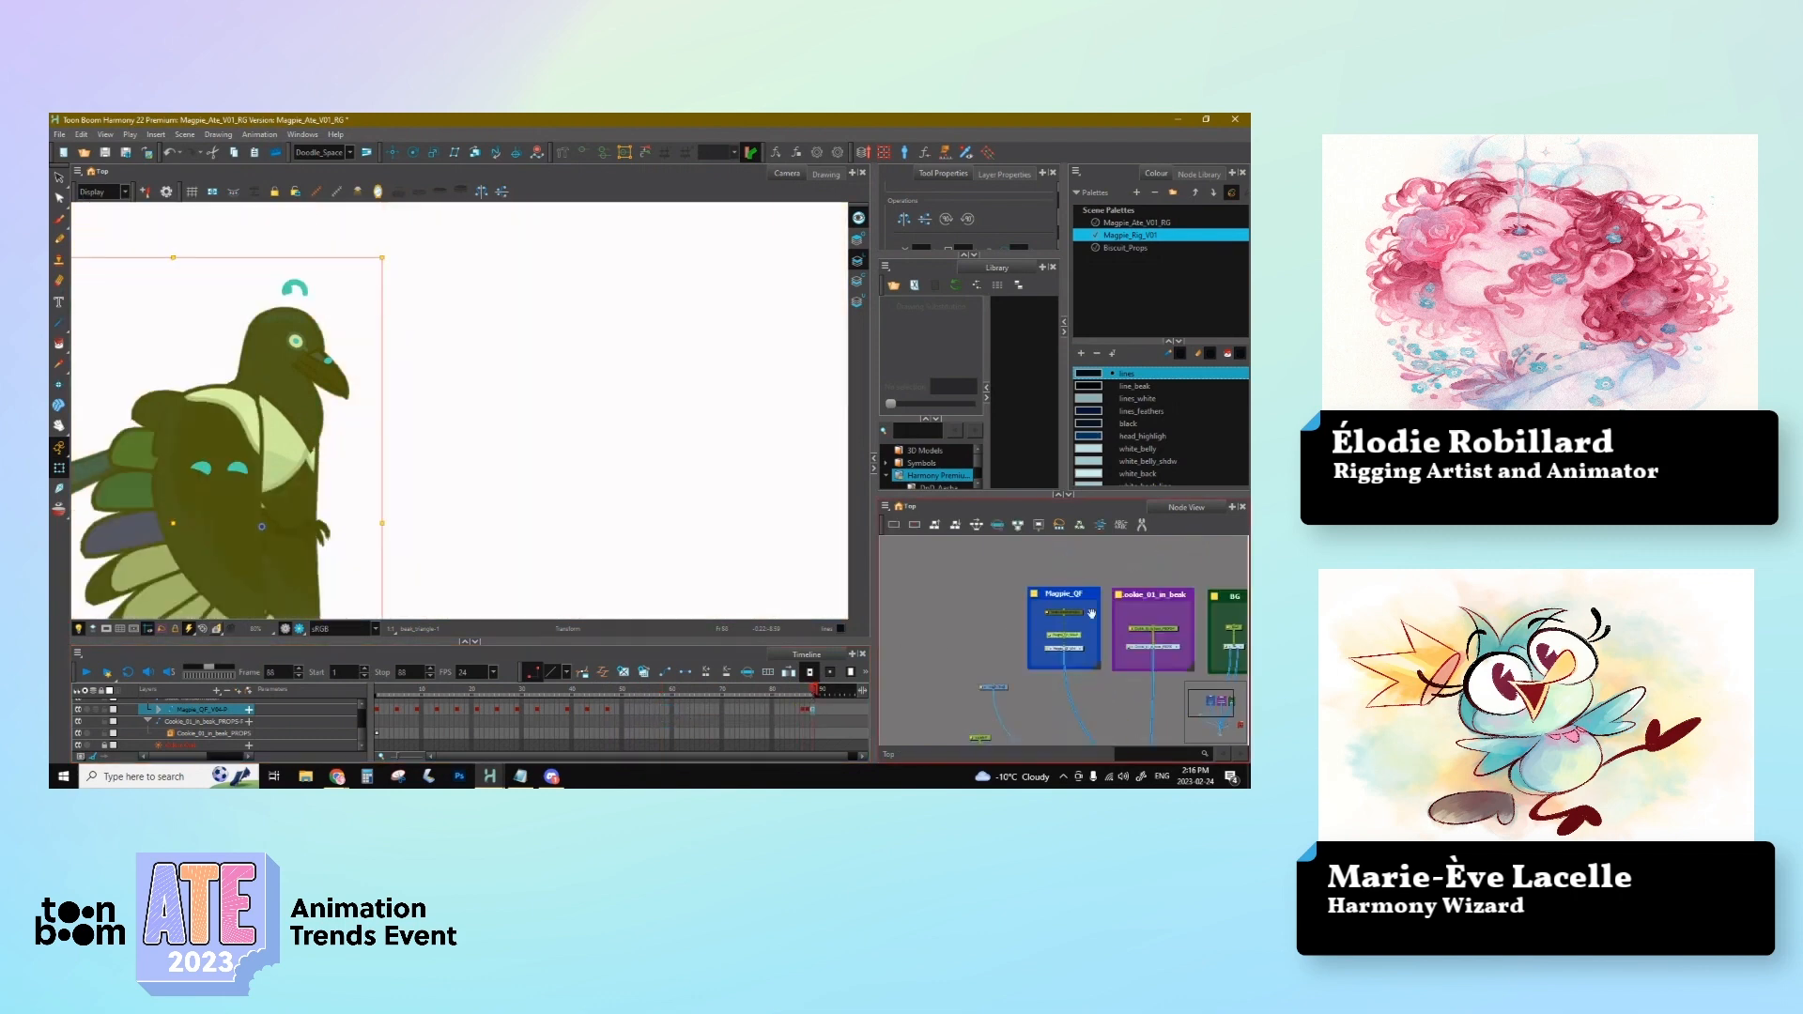
{"action": "left_click", "coordinate": [1057, 663]}
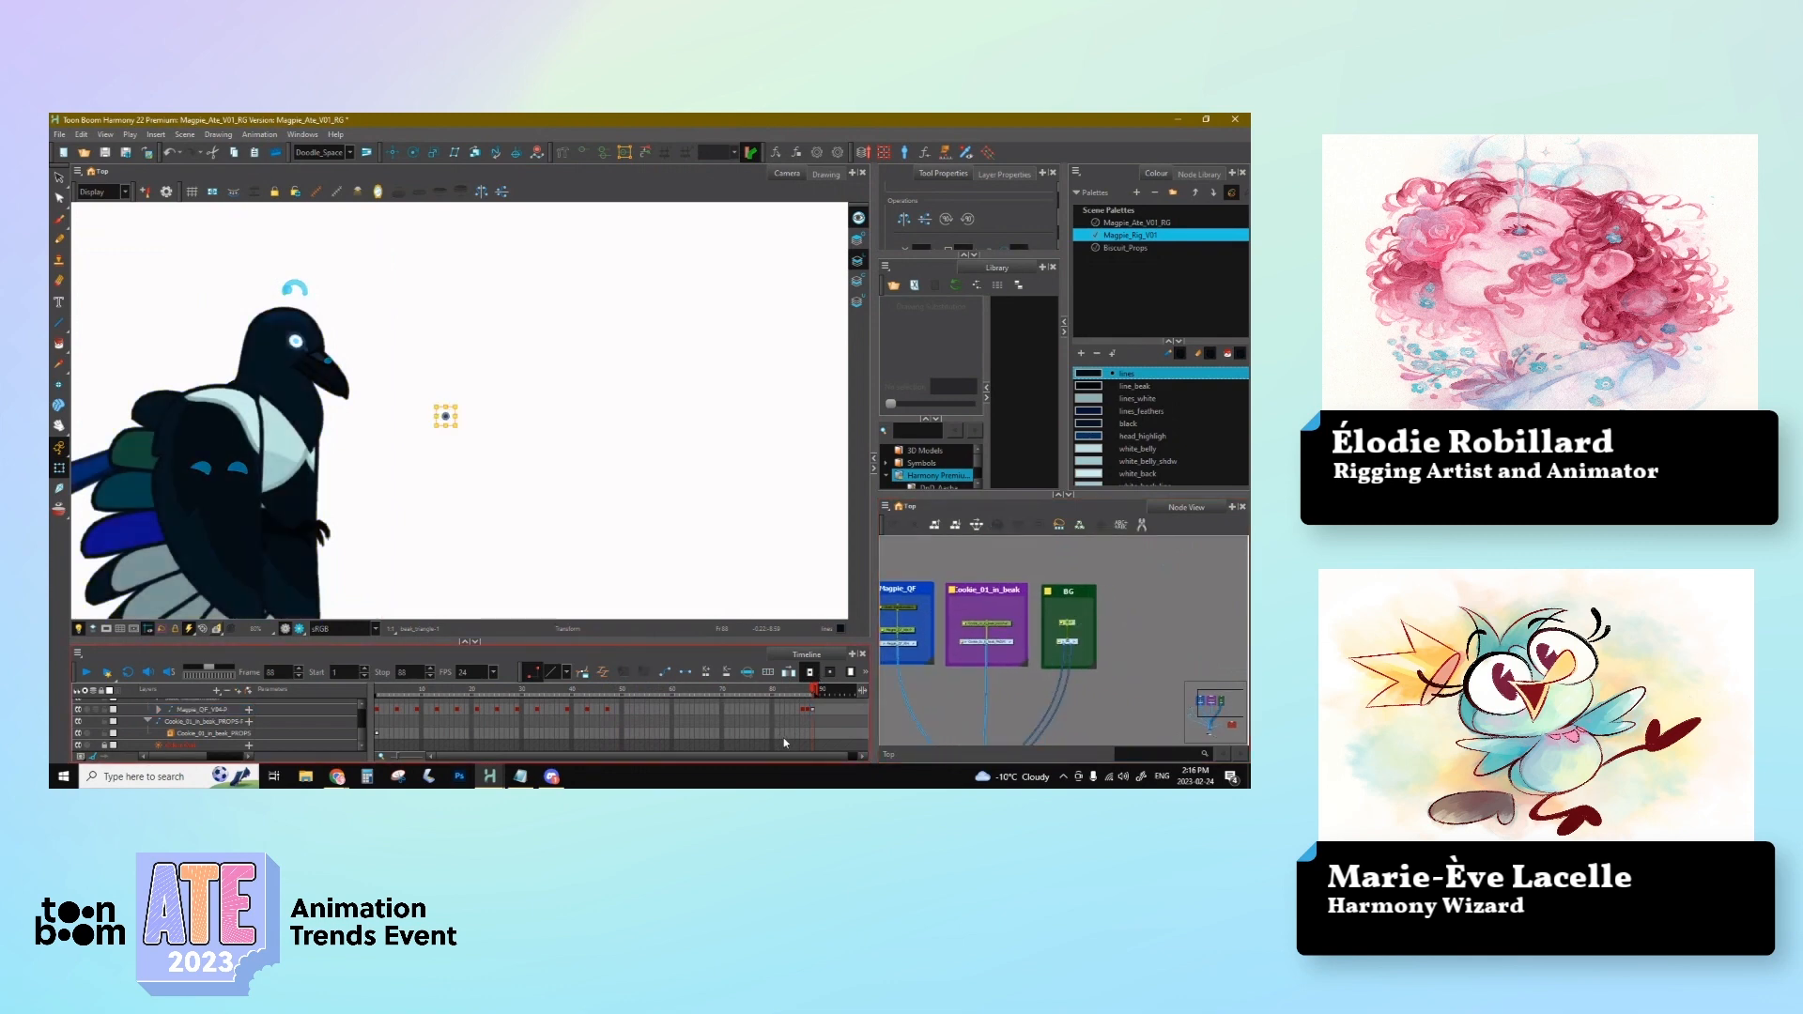
{"action": "scroll", "coordinate": [794, 738], "scroll_direction": "up", "scroll_amount": 2}
{"action": "left_click", "coordinate": [111, 711]}
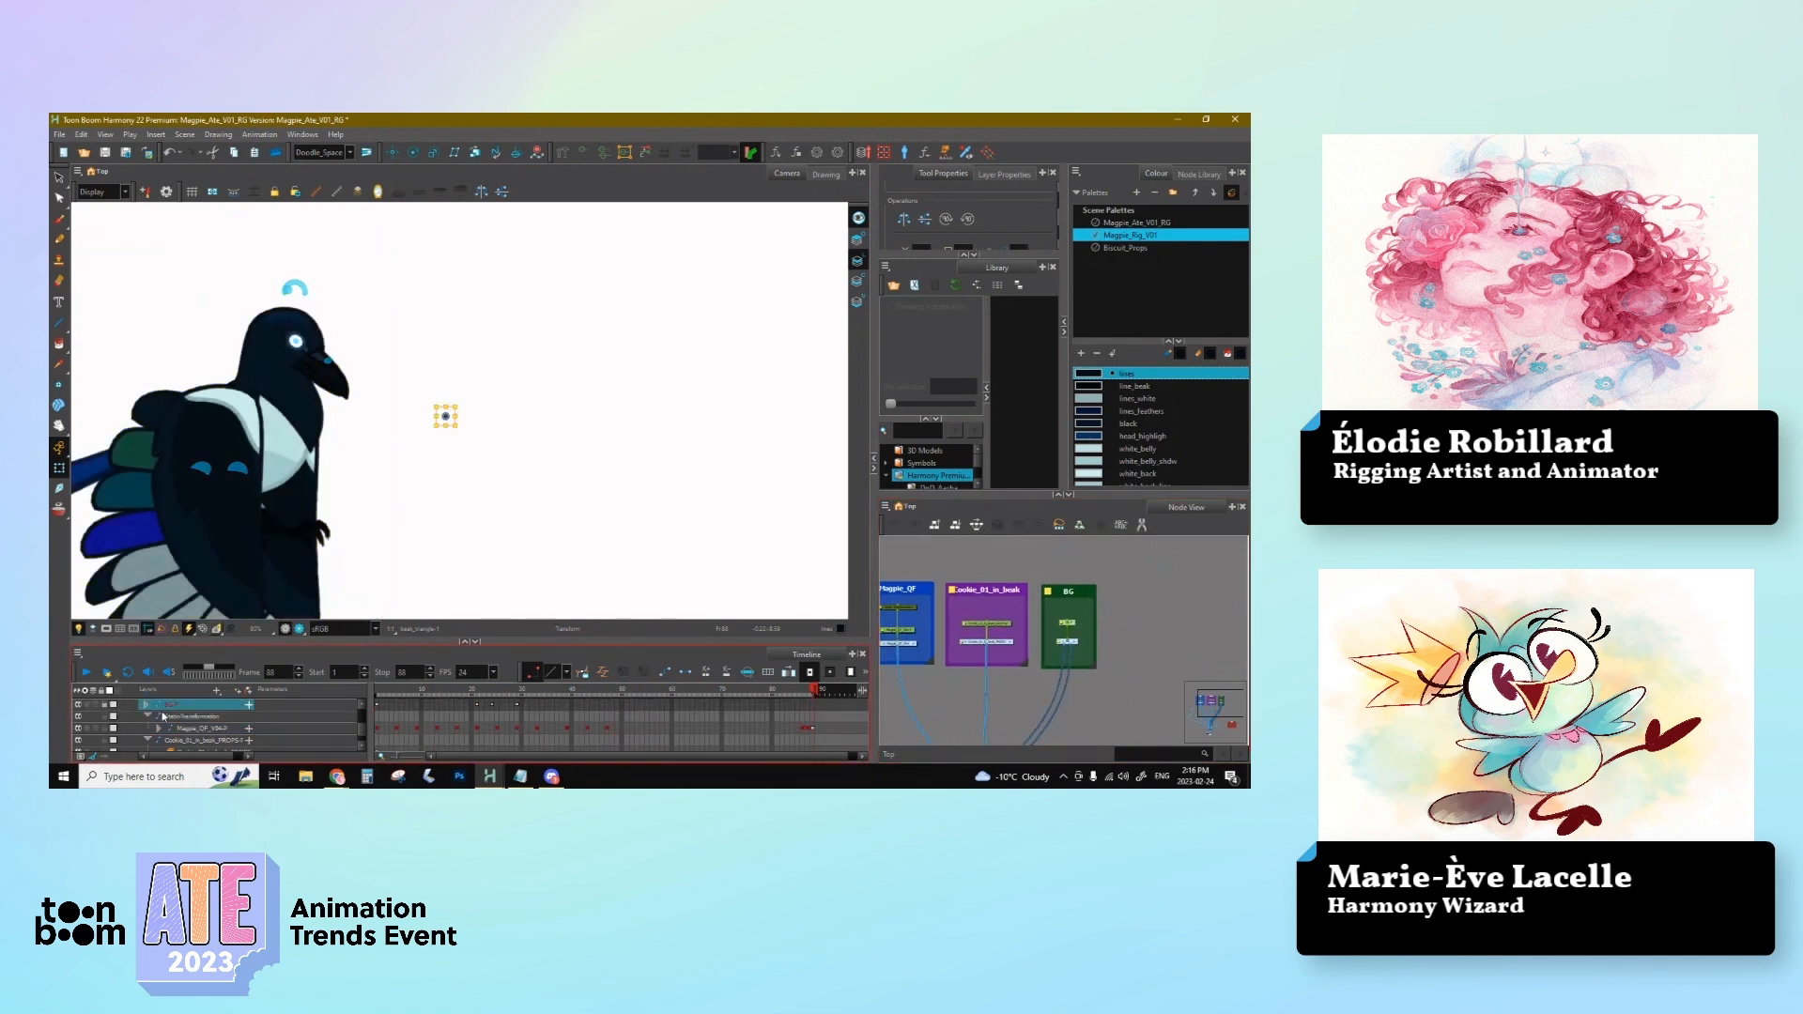
{"action": "left_click", "coordinate": [212, 708]}
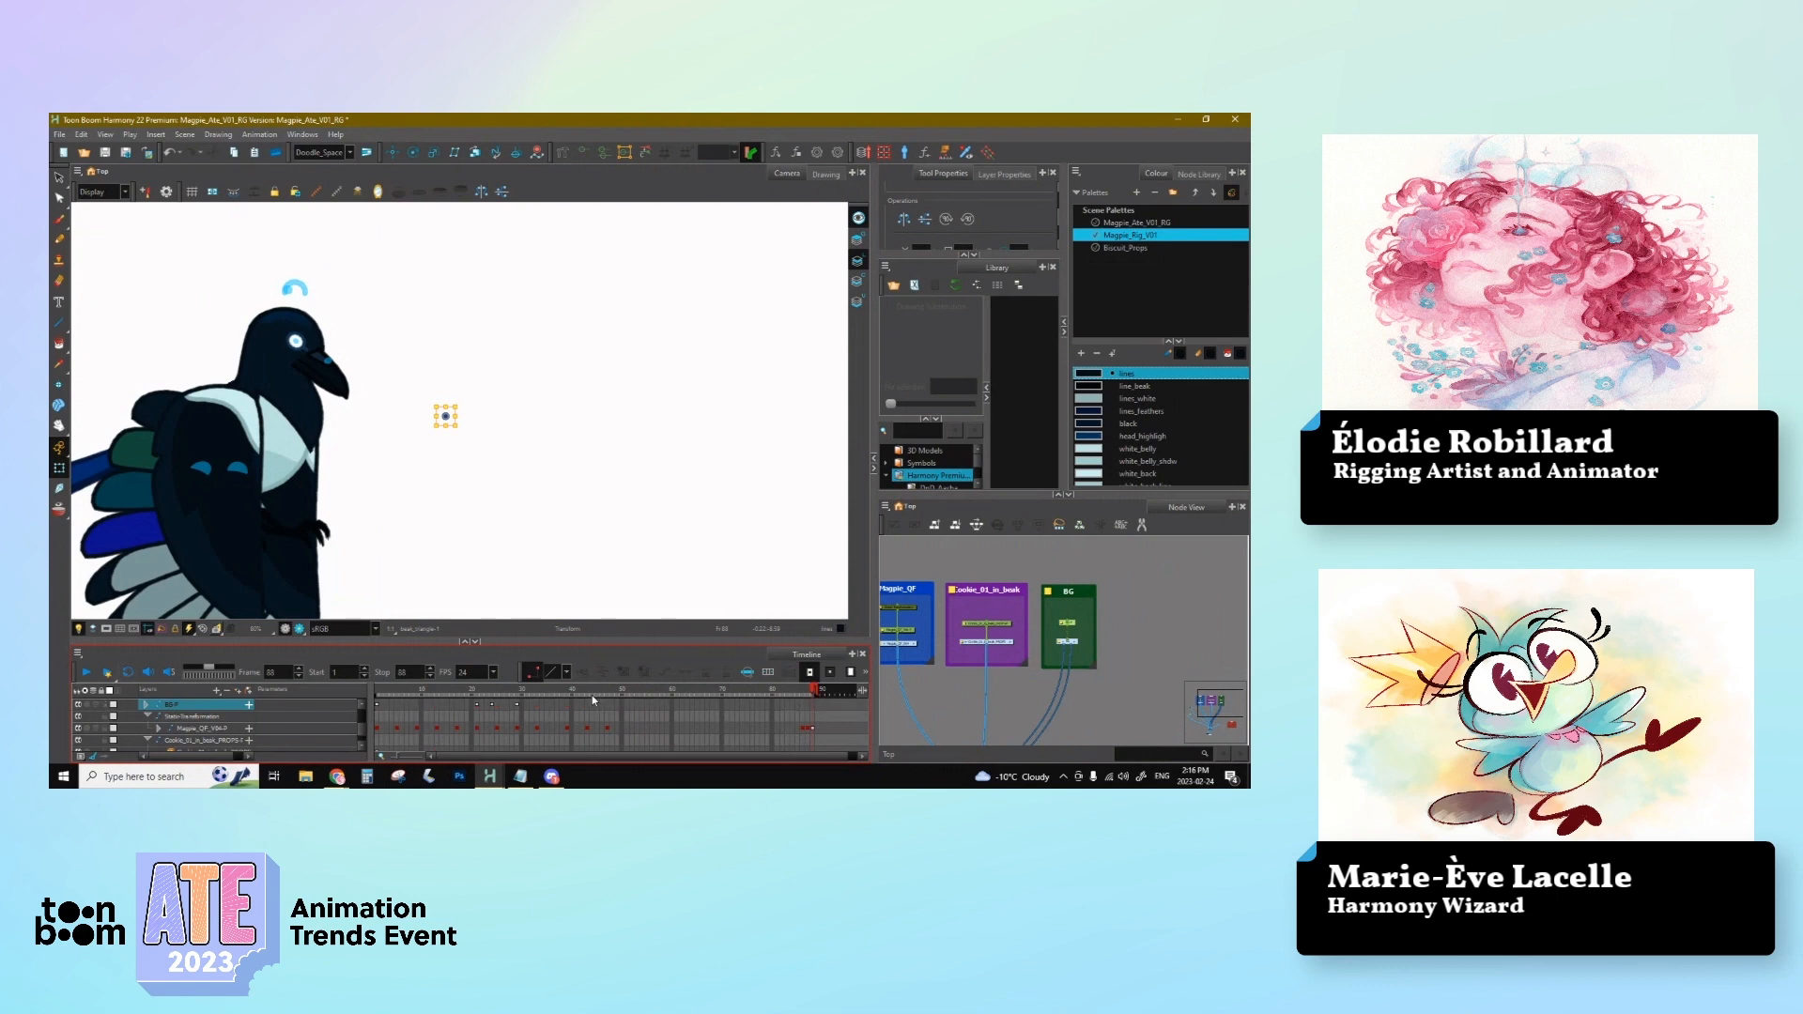
{"action": "left_click", "coordinate": [812, 706]}
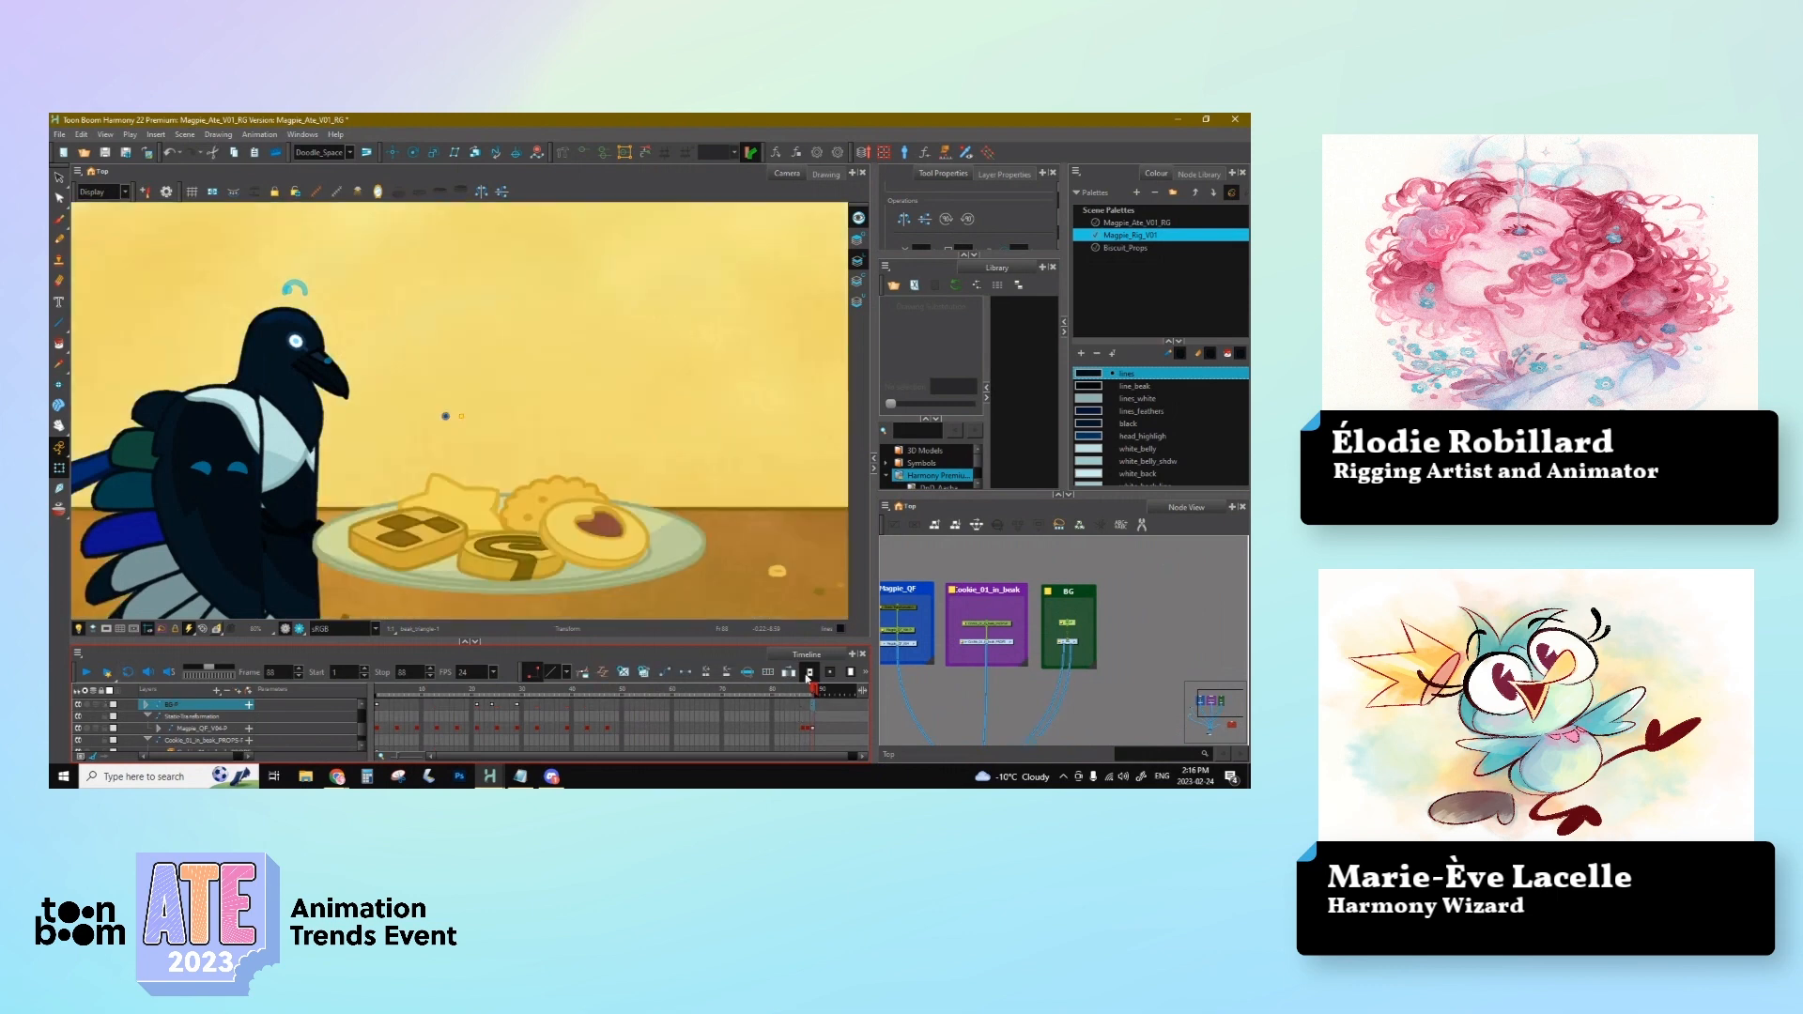
Step: Open the BG group in the Node View at frame 47, examine its cookie and plate nodes, and locate them in the Timeline
{"action": "double_click", "coordinate": [1075, 648]}
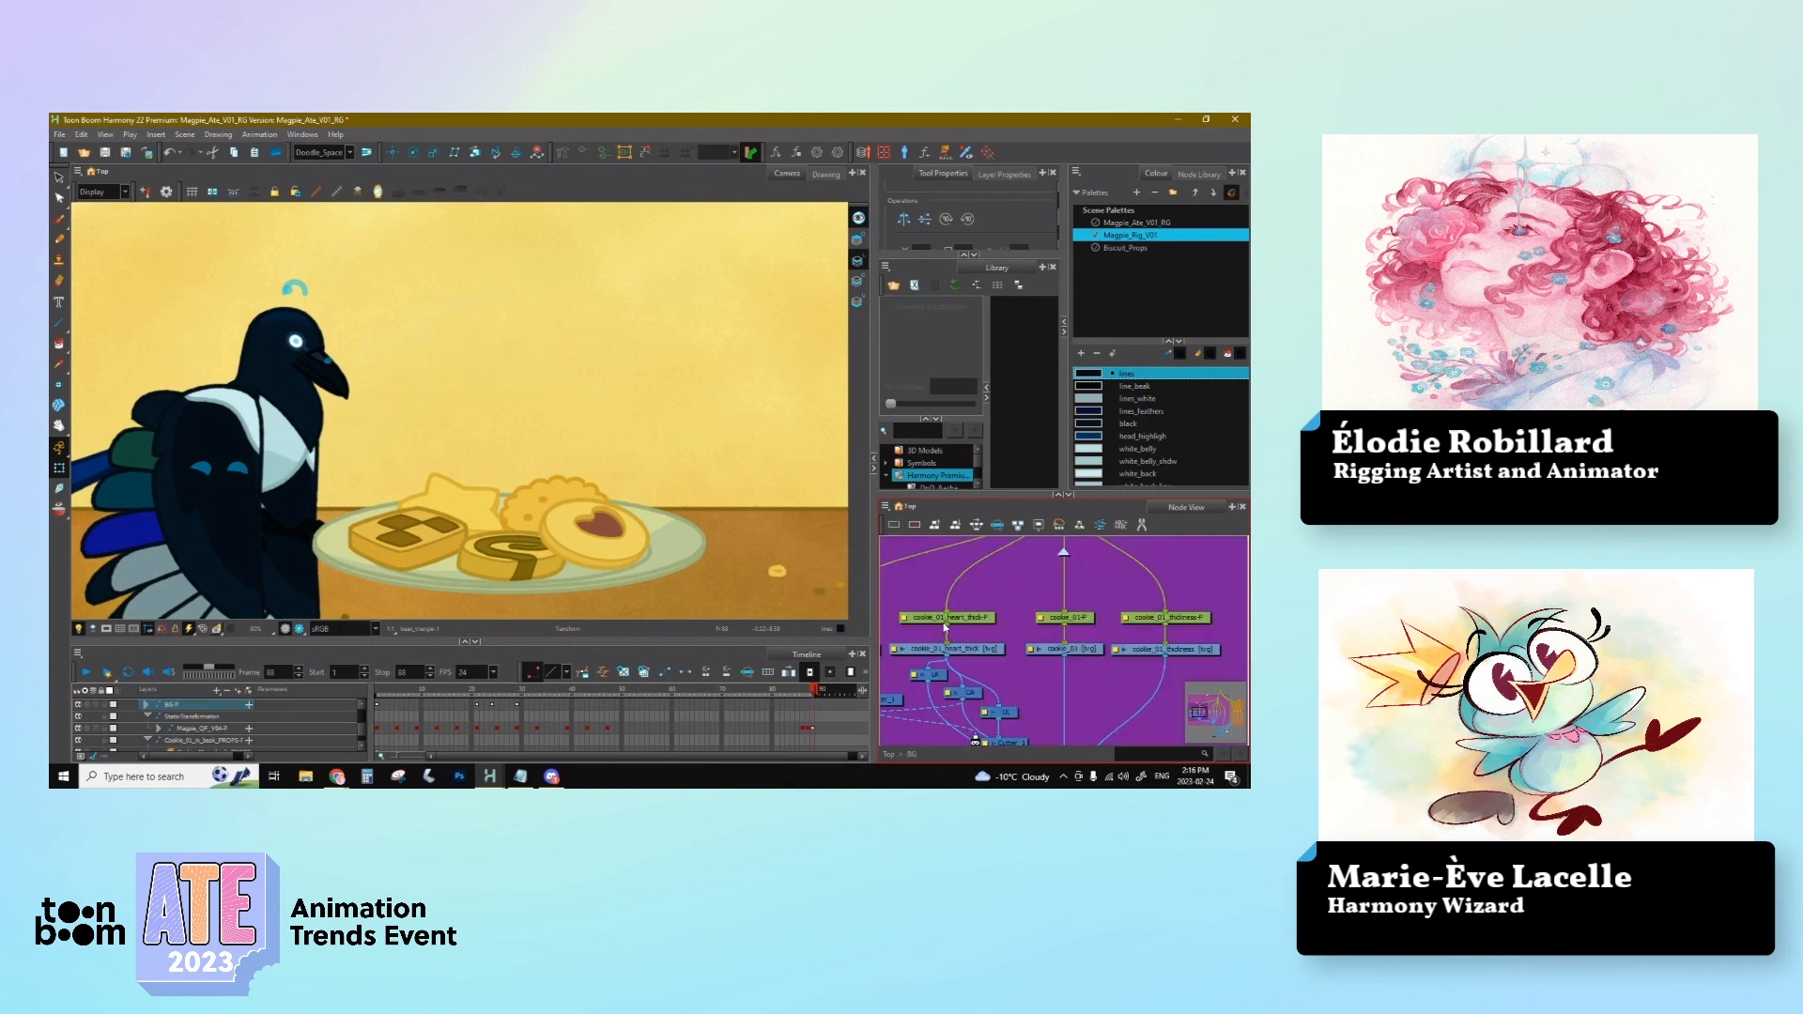
{"action": "left_click", "coordinate": [609, 695]}
{"action": "scroll", "coordinate": [1131, 627], "scroll_direction": "down", "scroll_amount": 3}
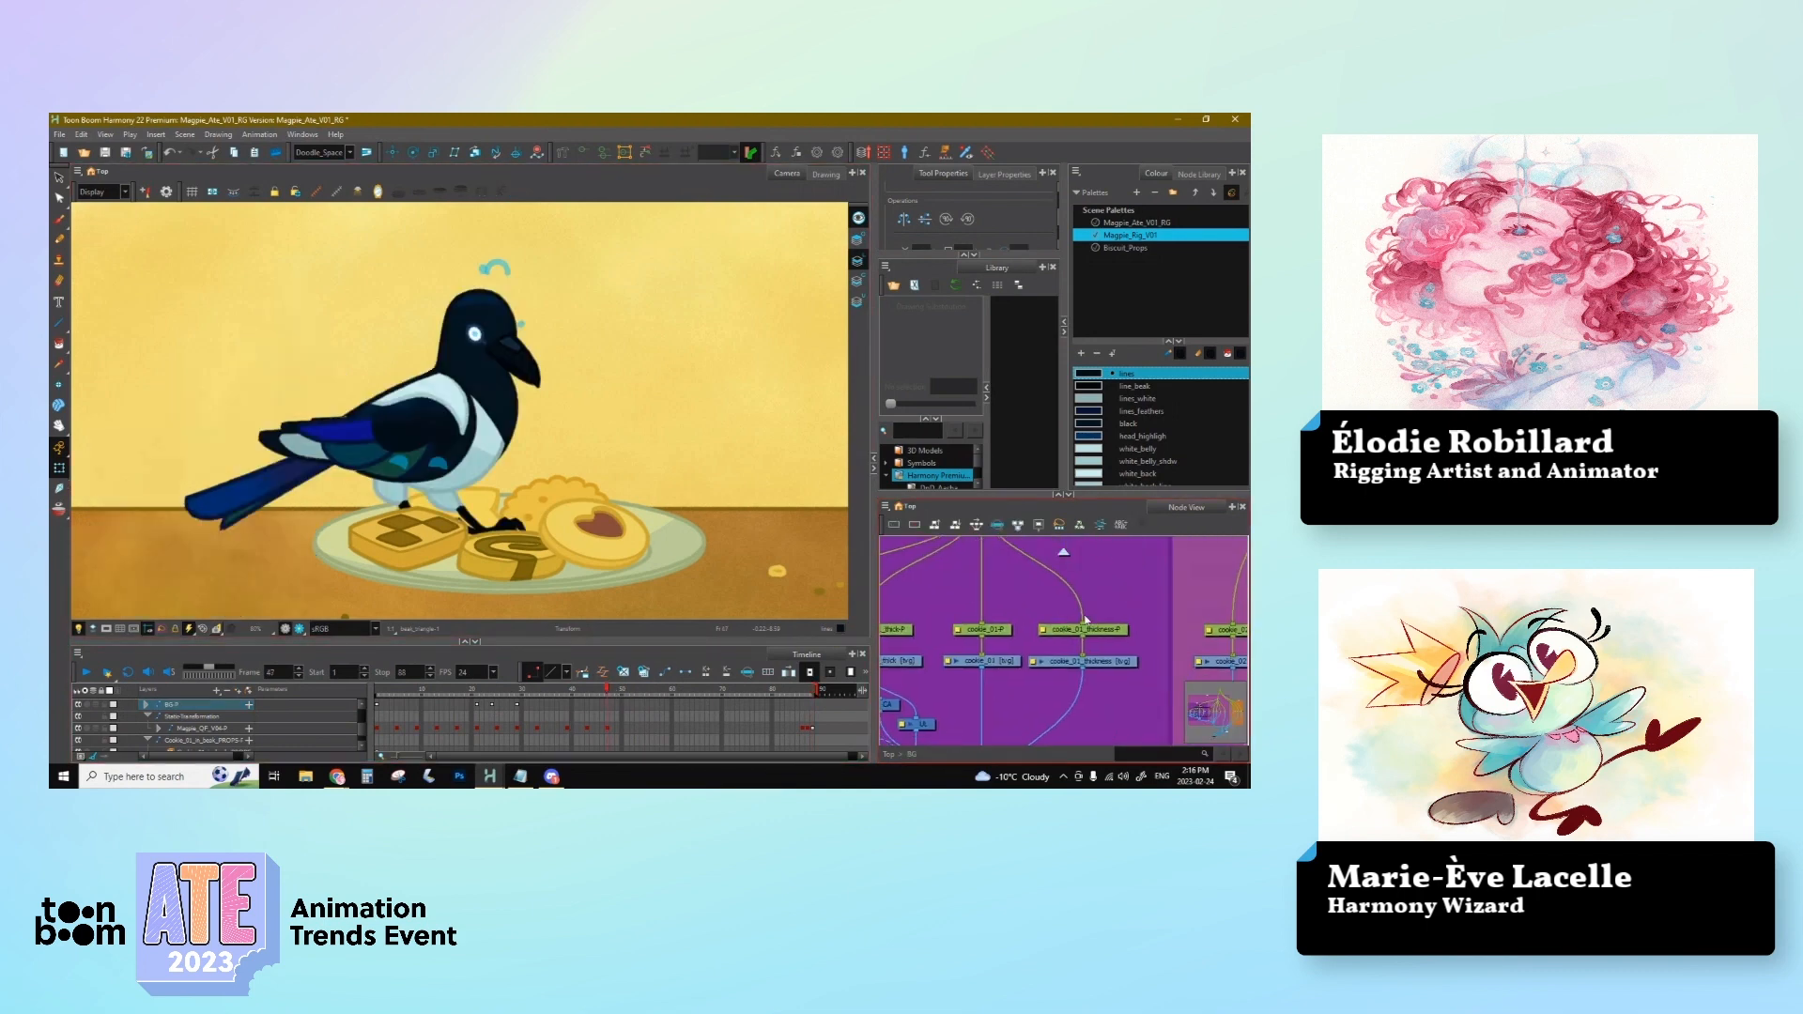
{"action": "left_click_drag", "start_coordinate": [1015, 602], "coordinate": [906, 607]}
{"action": "left_click_drag", "start_coordinate": [1155, 604], "coordinate": [1005, 659]}
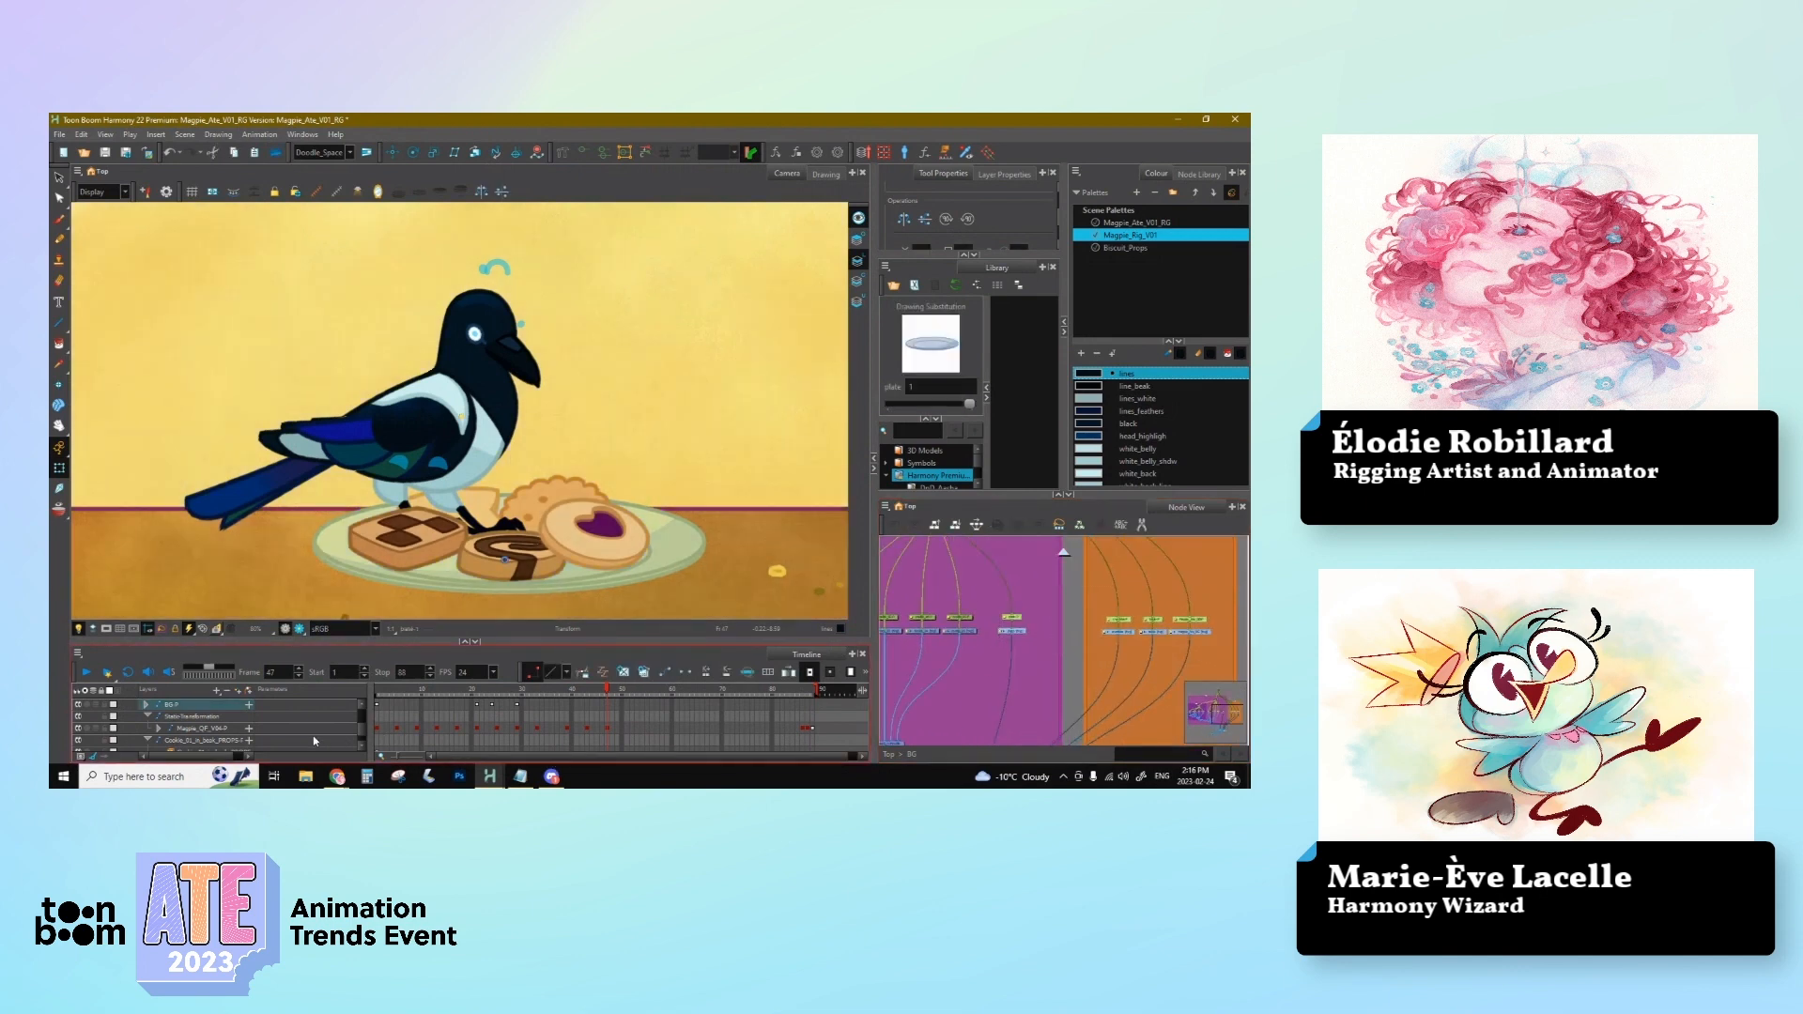
{"action": "key", "text": "o"}
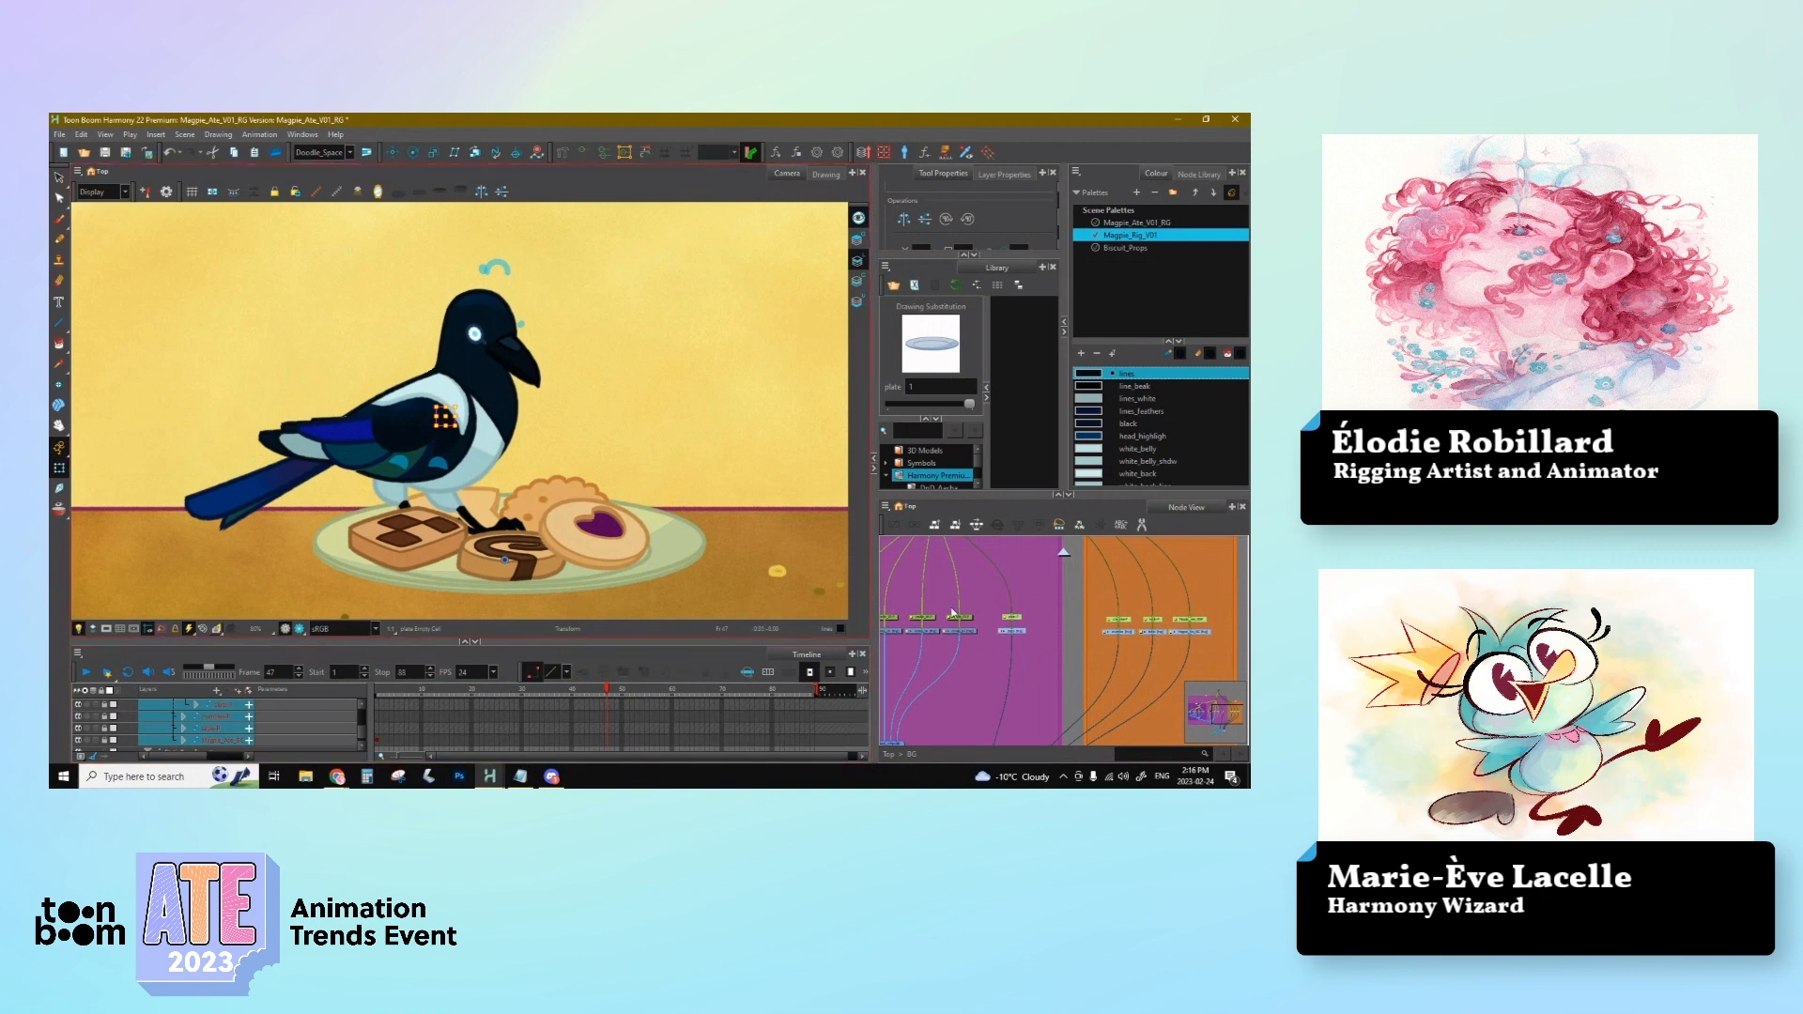
{"action": "left_click", "coordinate": [605, 692]}
{"action": "left_click_drag", "start_coordinate": [606, 693], "coordinate": [618, 693]}
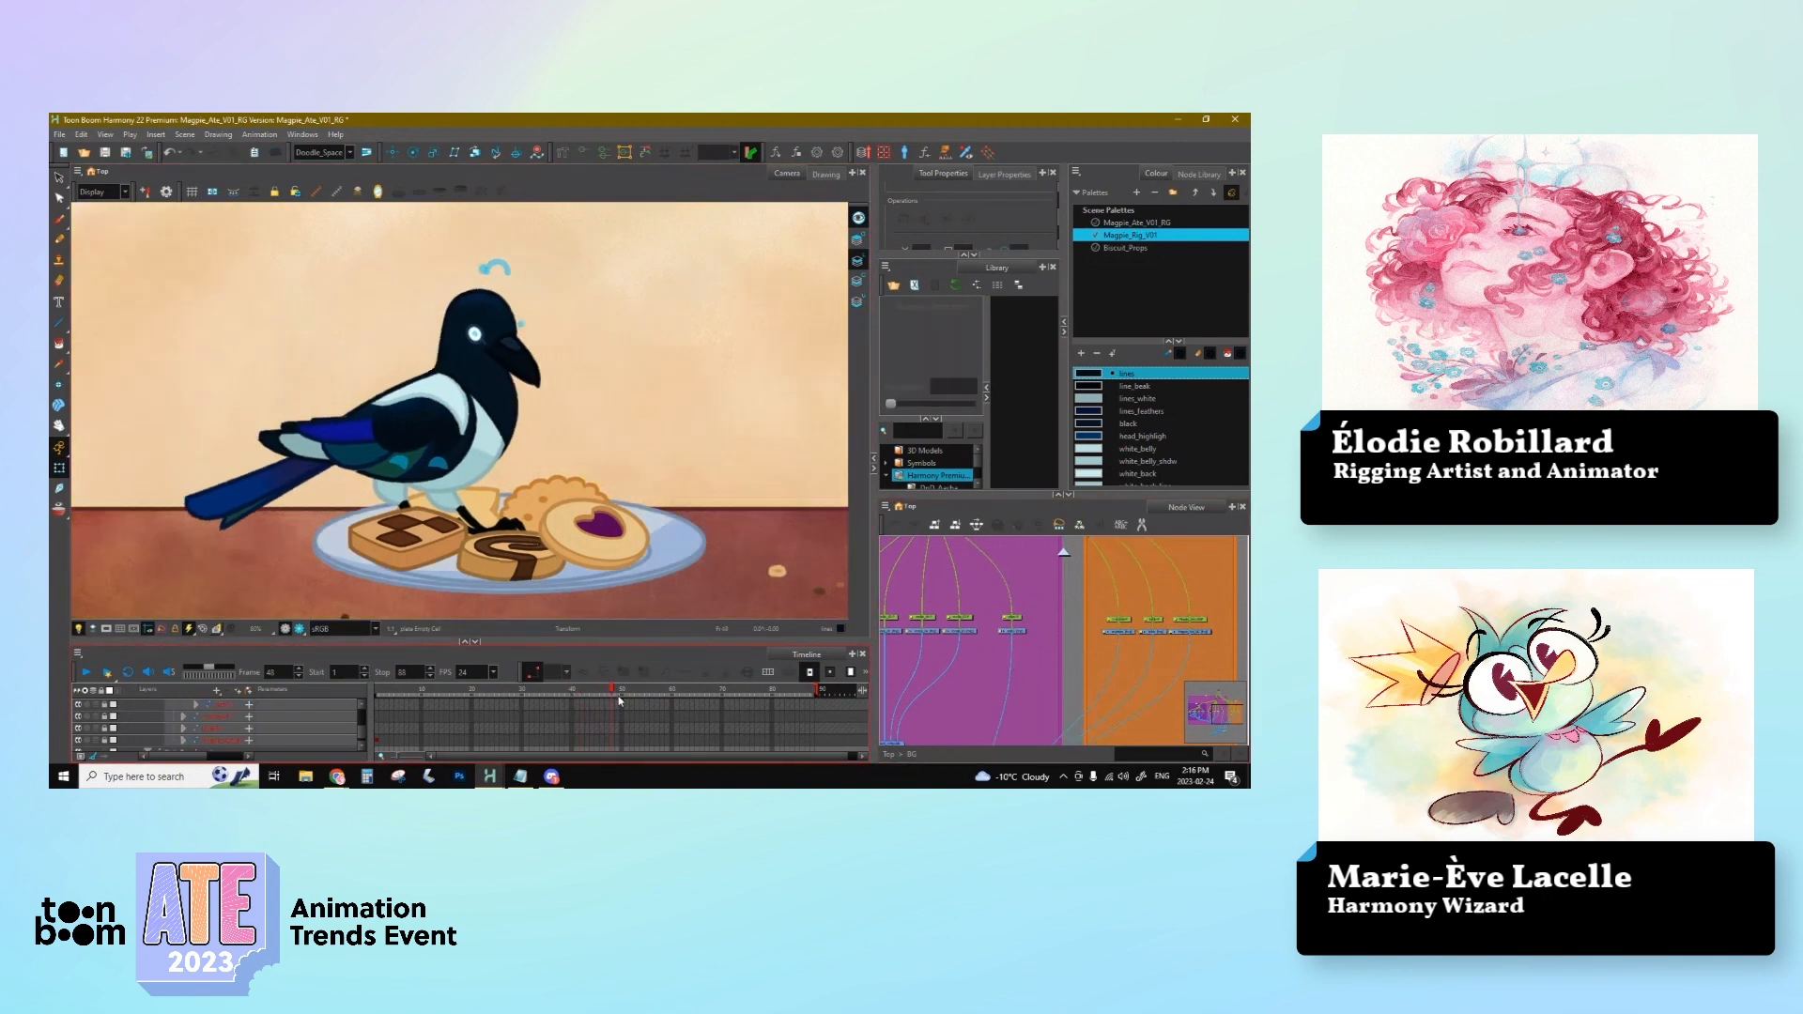
Step: Locate the magpie's white body drawing in the node network, and return to the top-level Magpie group
{"action": "left_click", "coordinate": [498, 445]}
{"action": "key", "text": "o"}
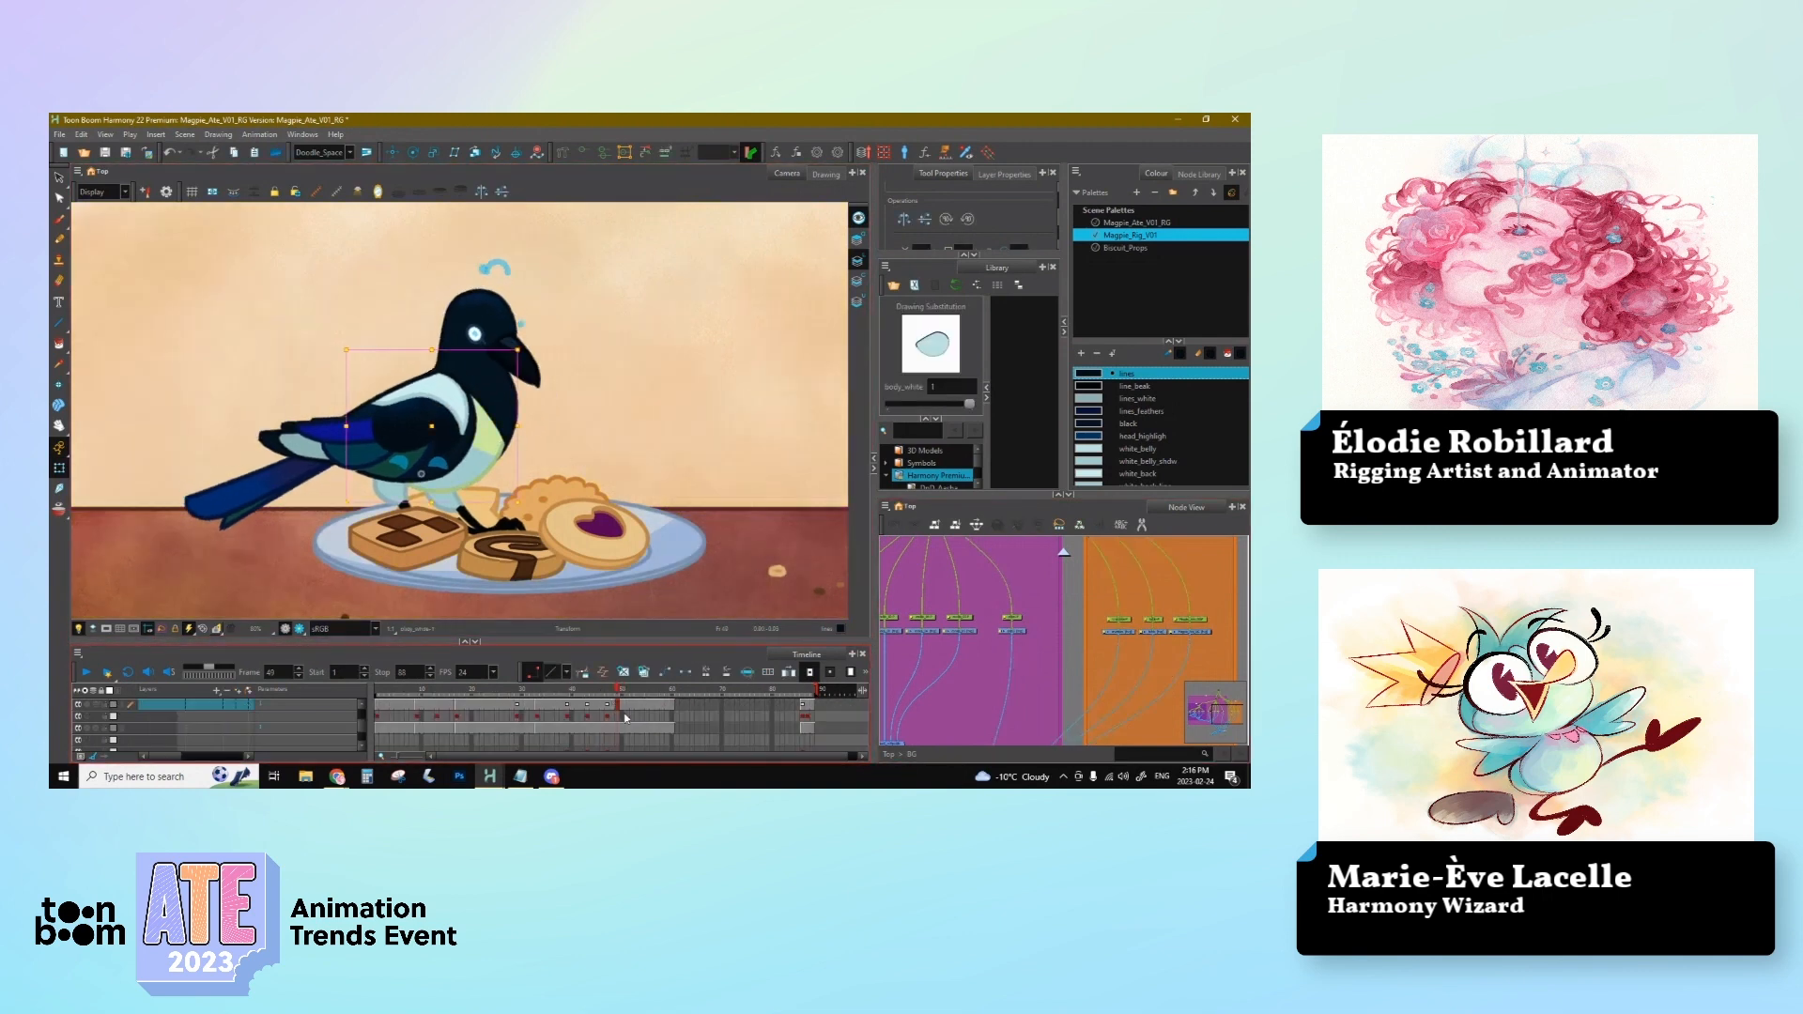
{"action": "left_click", "coordinate": [797, 715]}
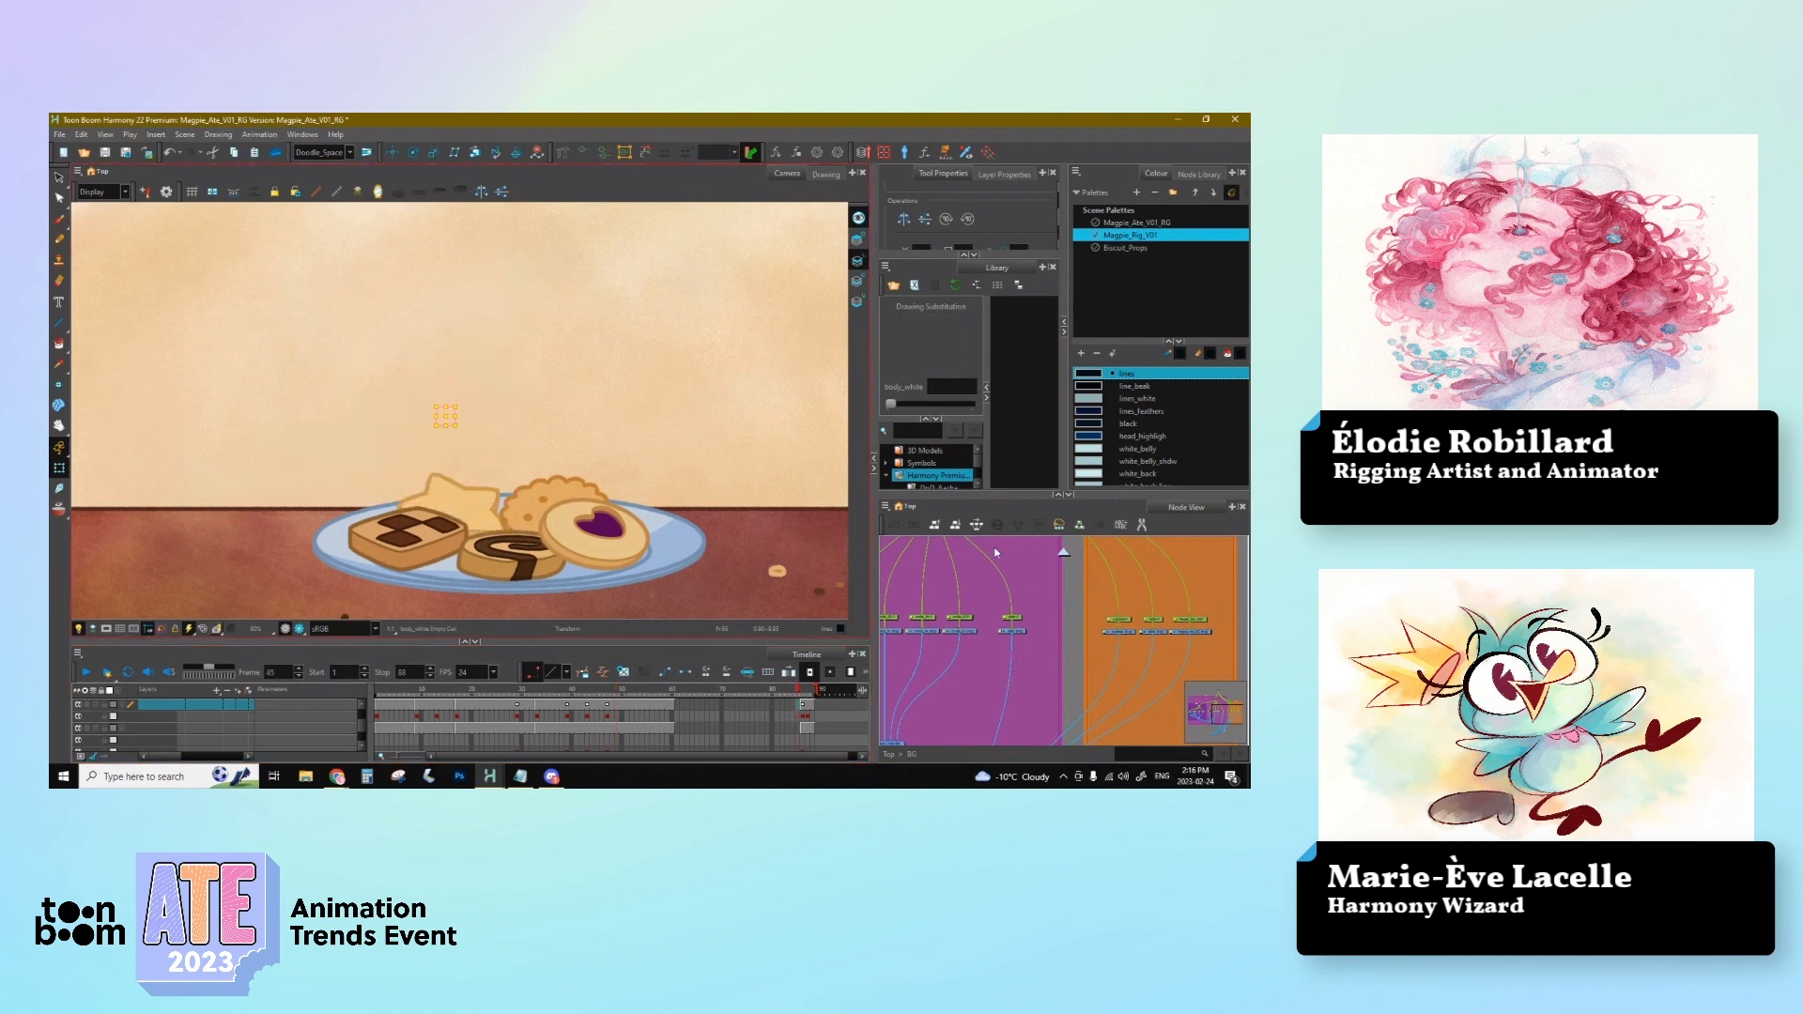
{"action": "left_click", "coordinate": [1079, 525]}
{"action": "scroll", "coordinate": [1019, 648], "scroll_direction": "up", "scroll_amount": 2}
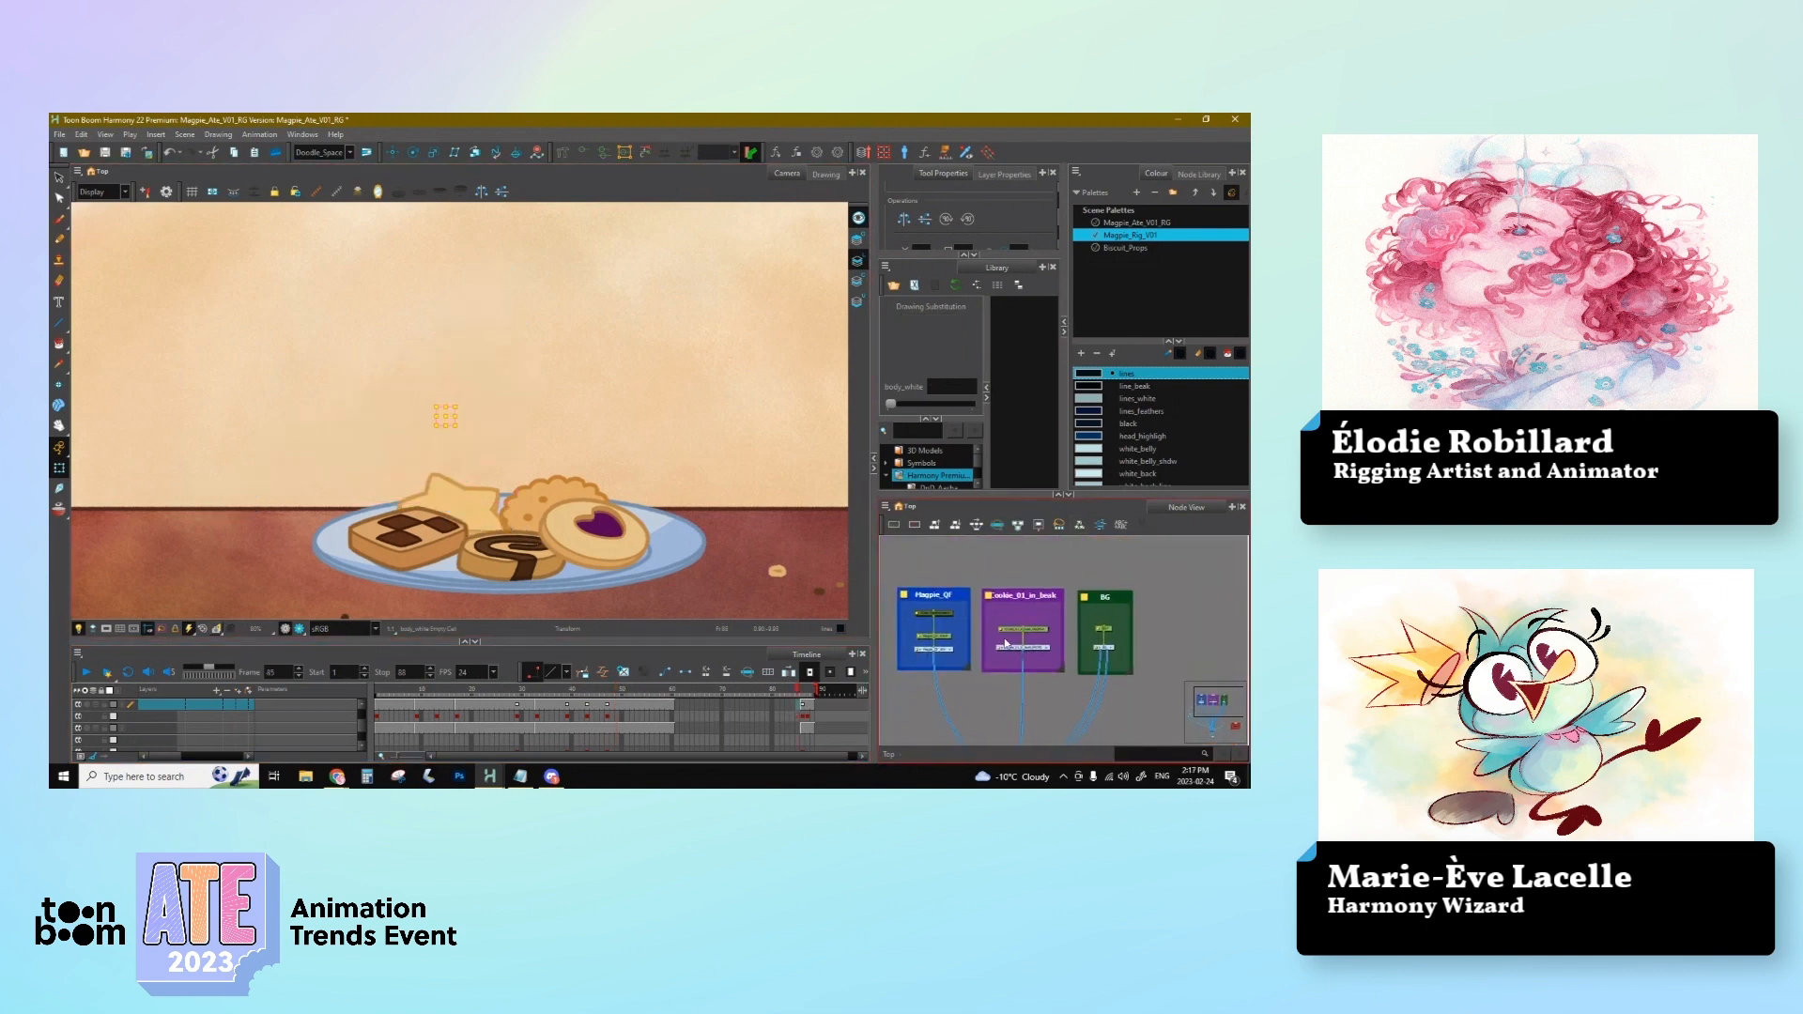
{"action": "left_click_drag", "start_coordinate": [1012, 617], "coordinate": [994, 634]}
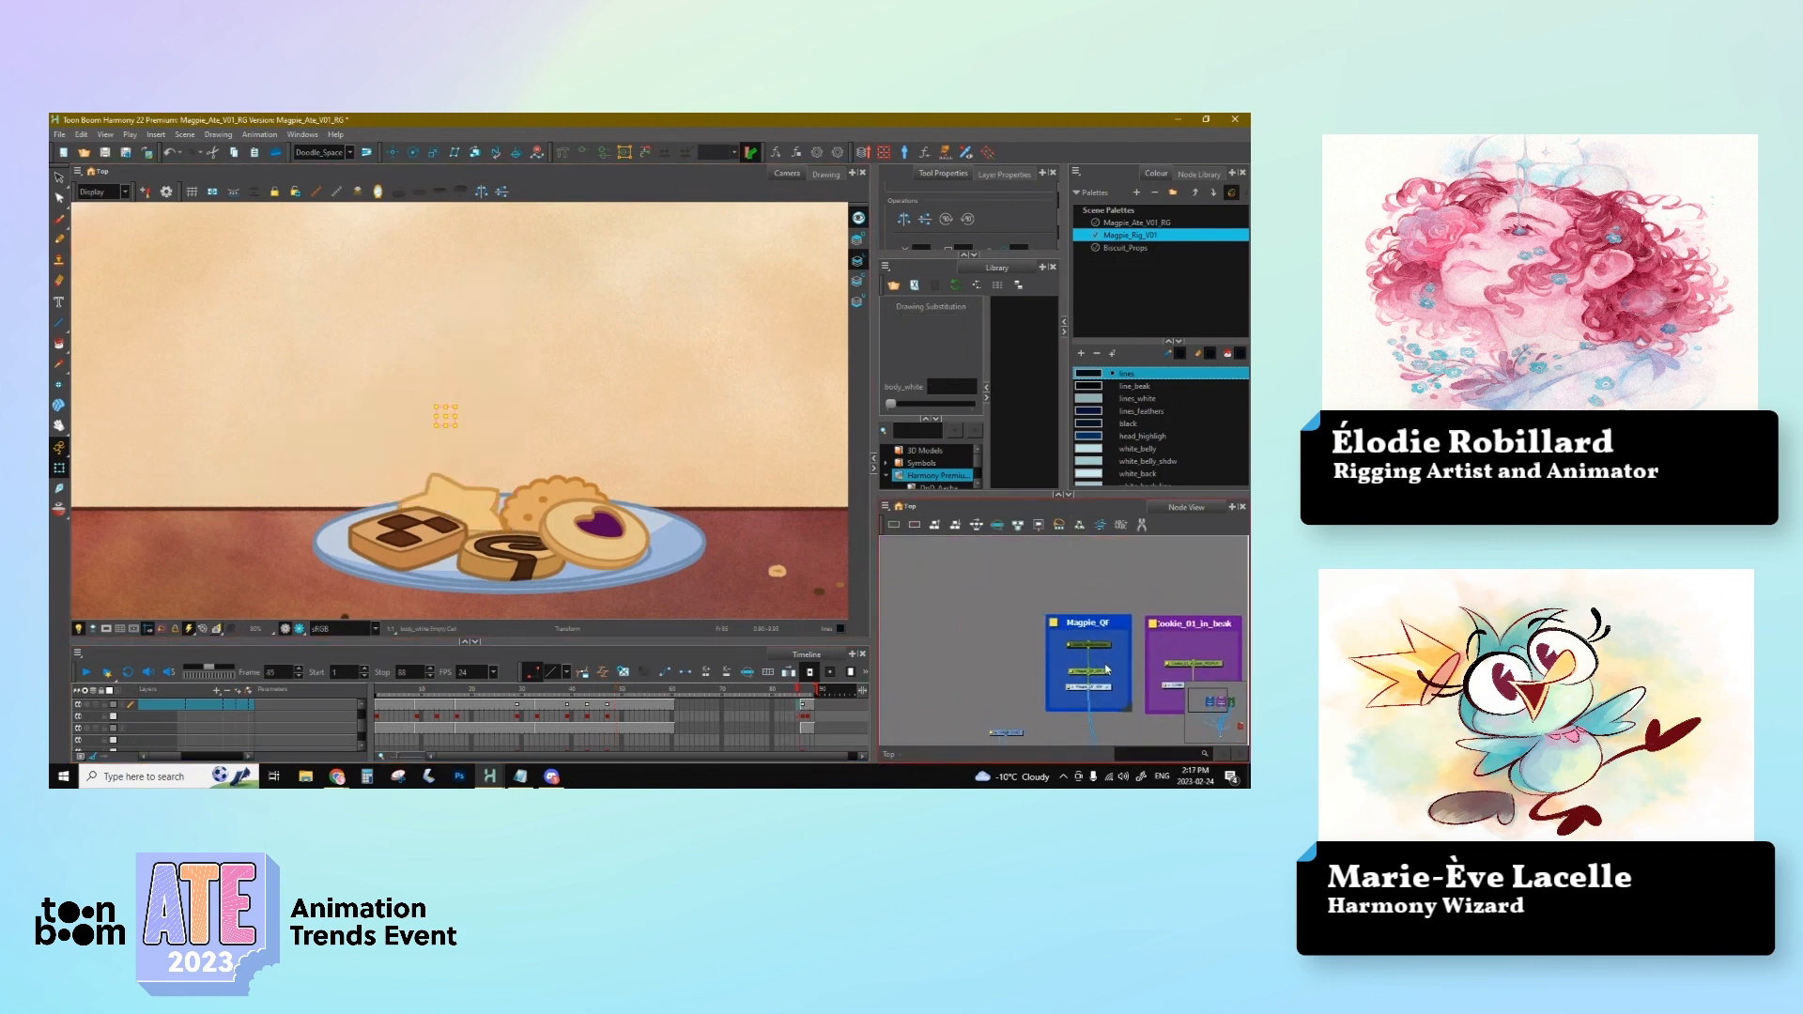
Step: Expand the Magpie group in the timeline and select its master peg layer
{"action": "left_click", "coordinate": [785, 712]}
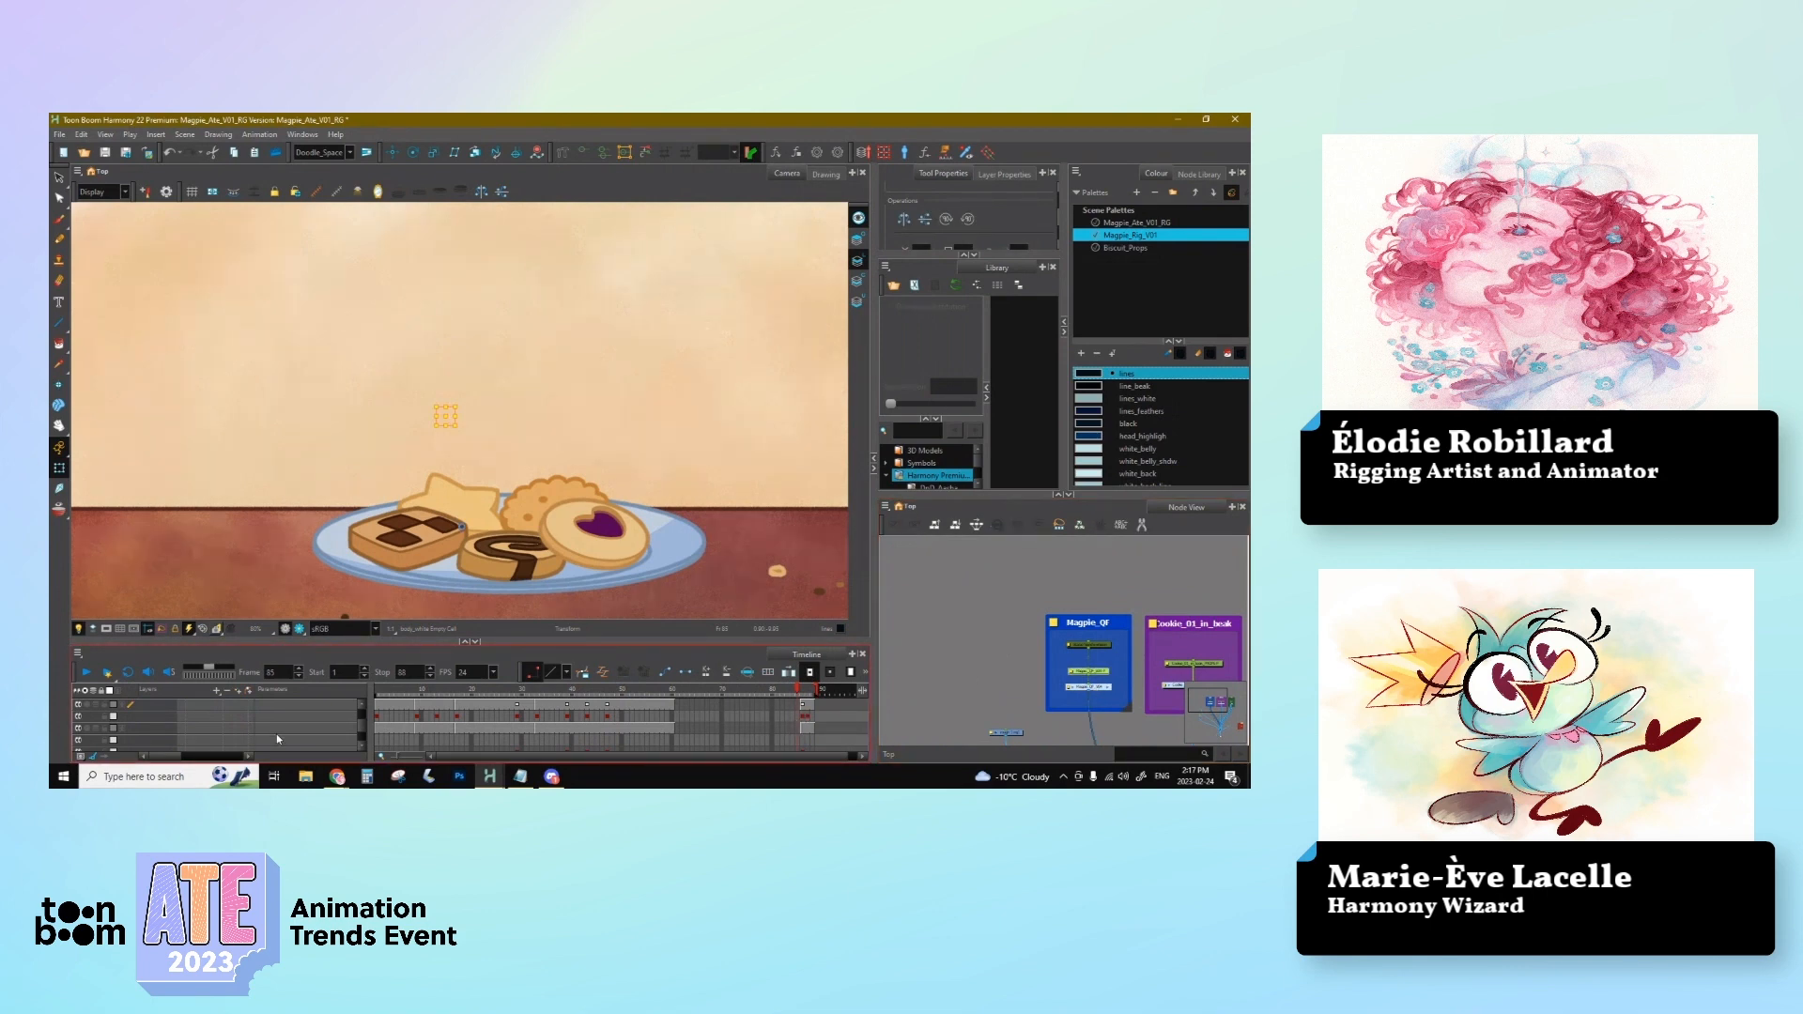
{"action": "scroll", "coordinate": [276, 735], "scroll_direction": "up", "scroll_amount": 2}
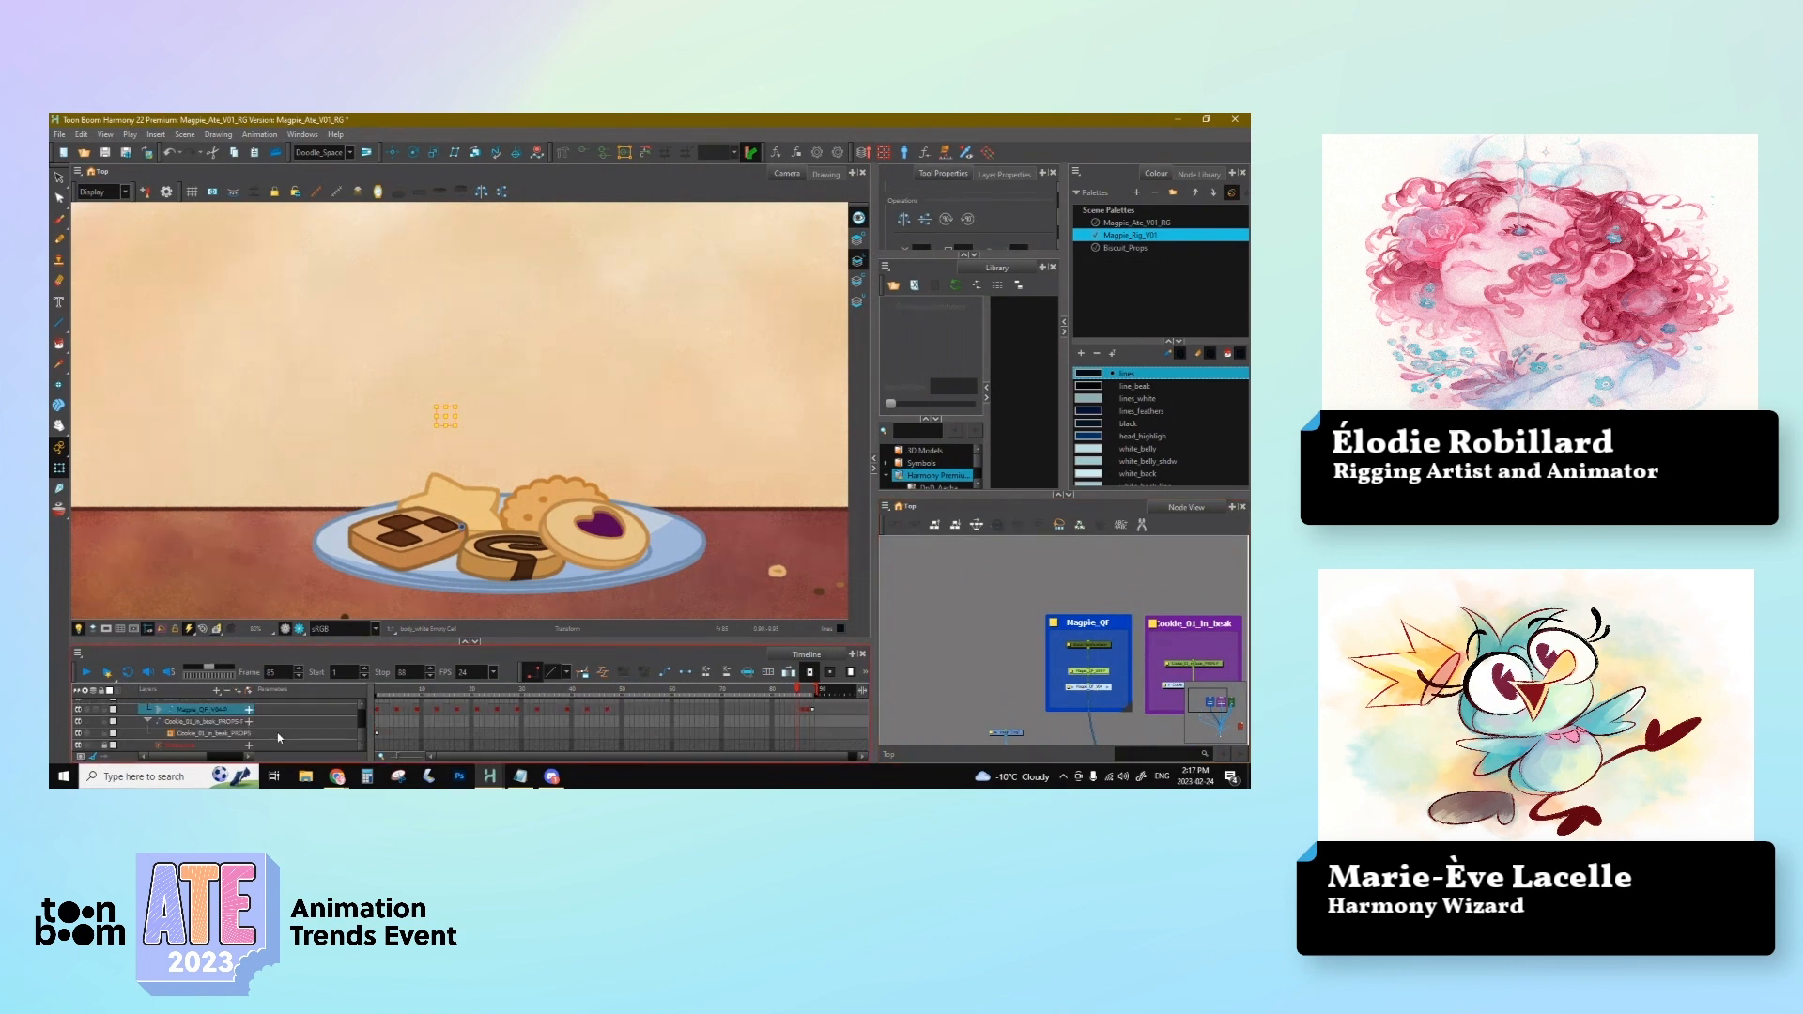
{"action": "left_click", "coordinate": [798, 713]}
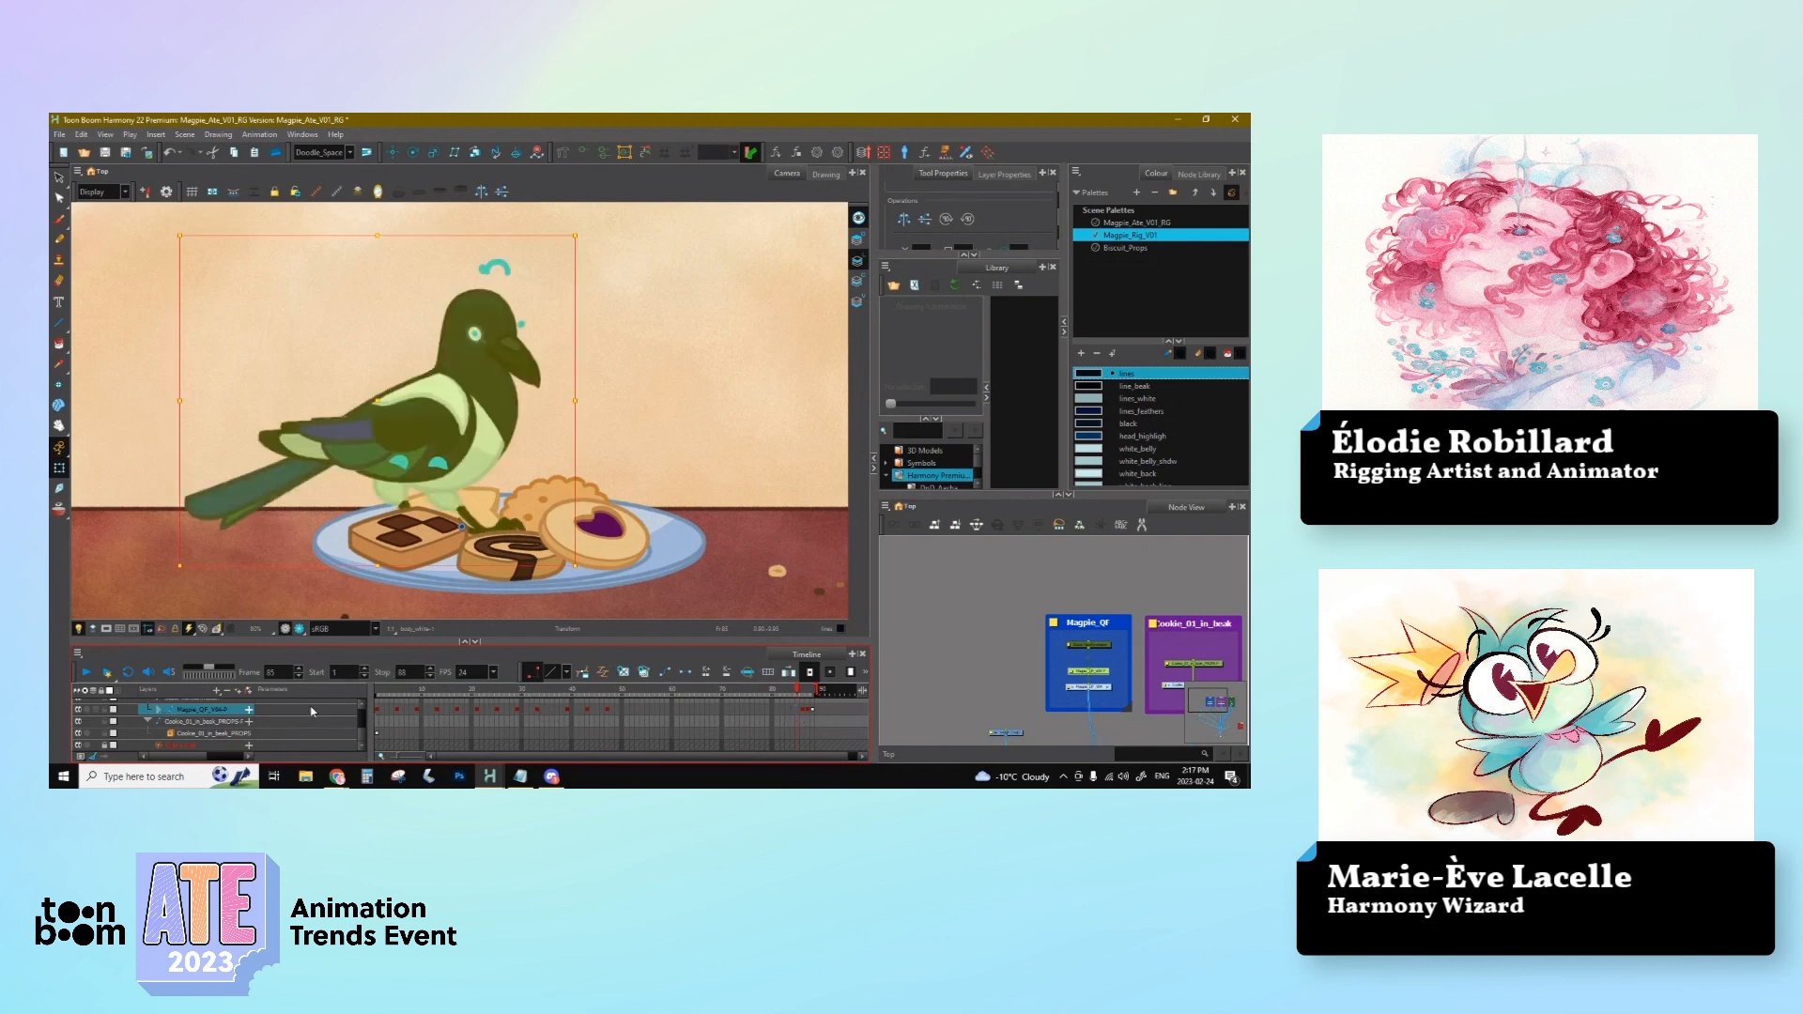
{"action": "left_click", "coordinate": [161, 712]}
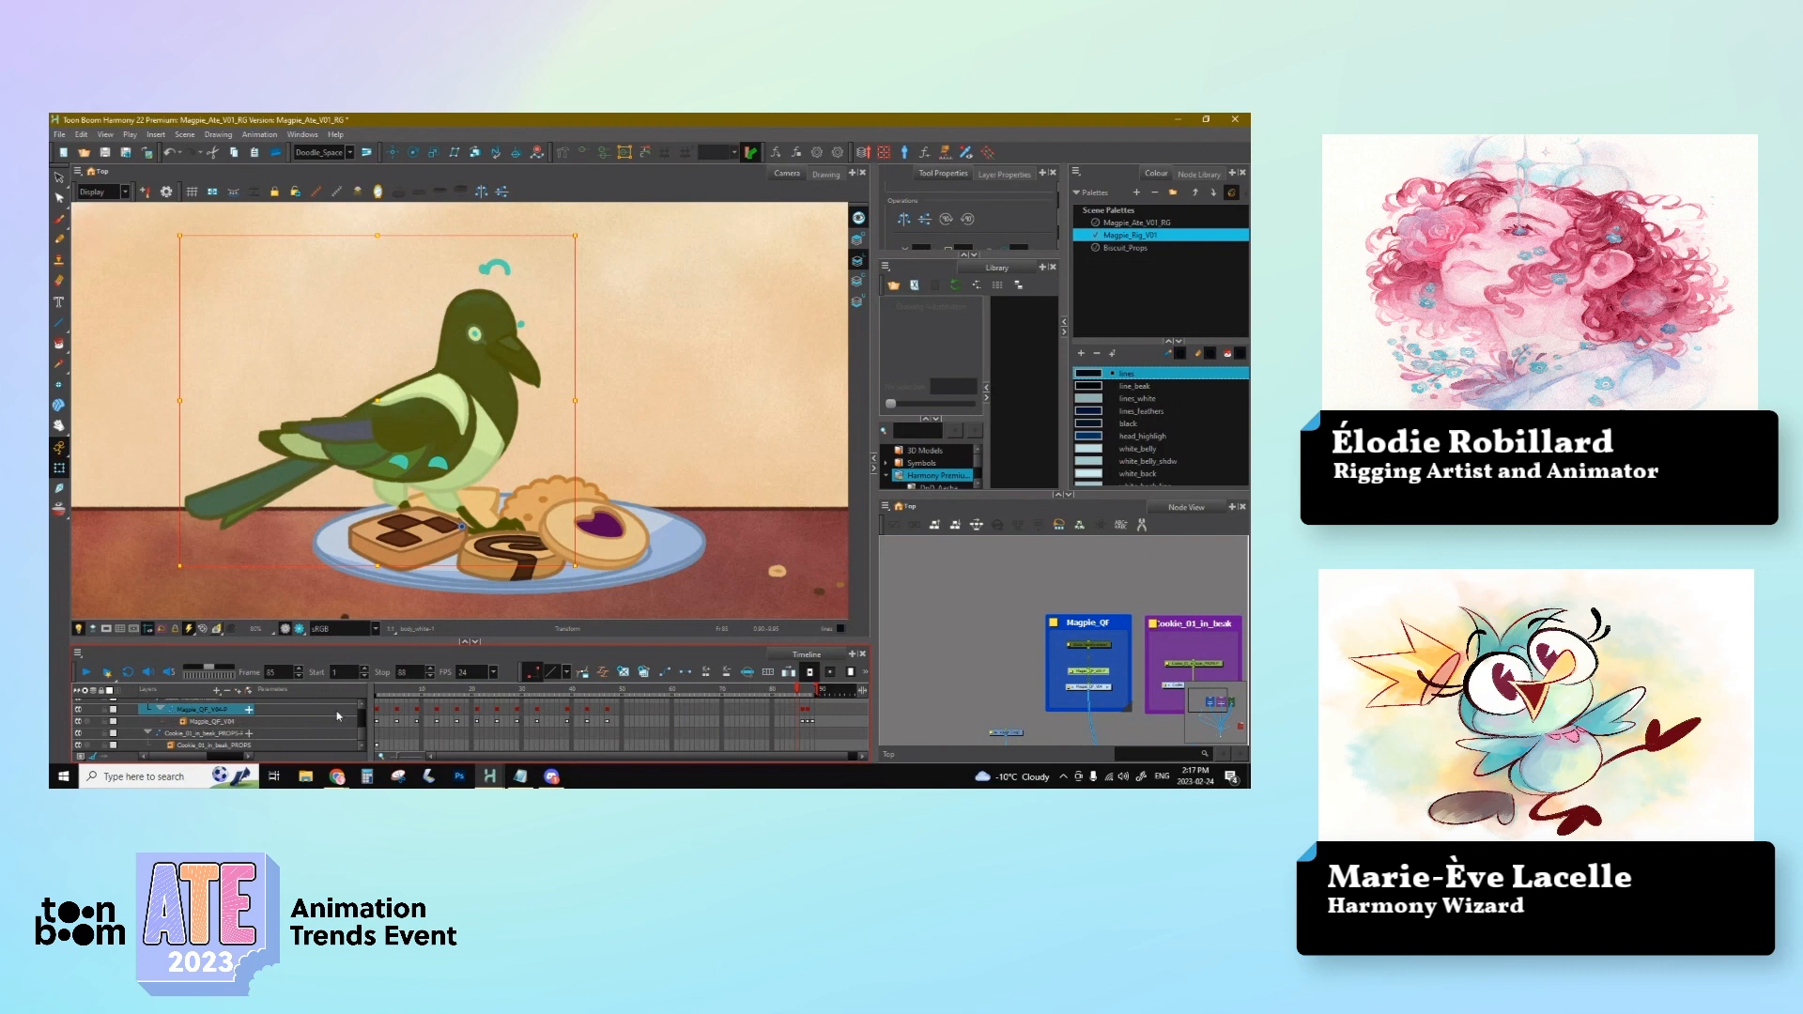
{"action": "left_click", "coordinate": [215, 722]}
{"action": "left_click", "coordinate": [183, 722]}
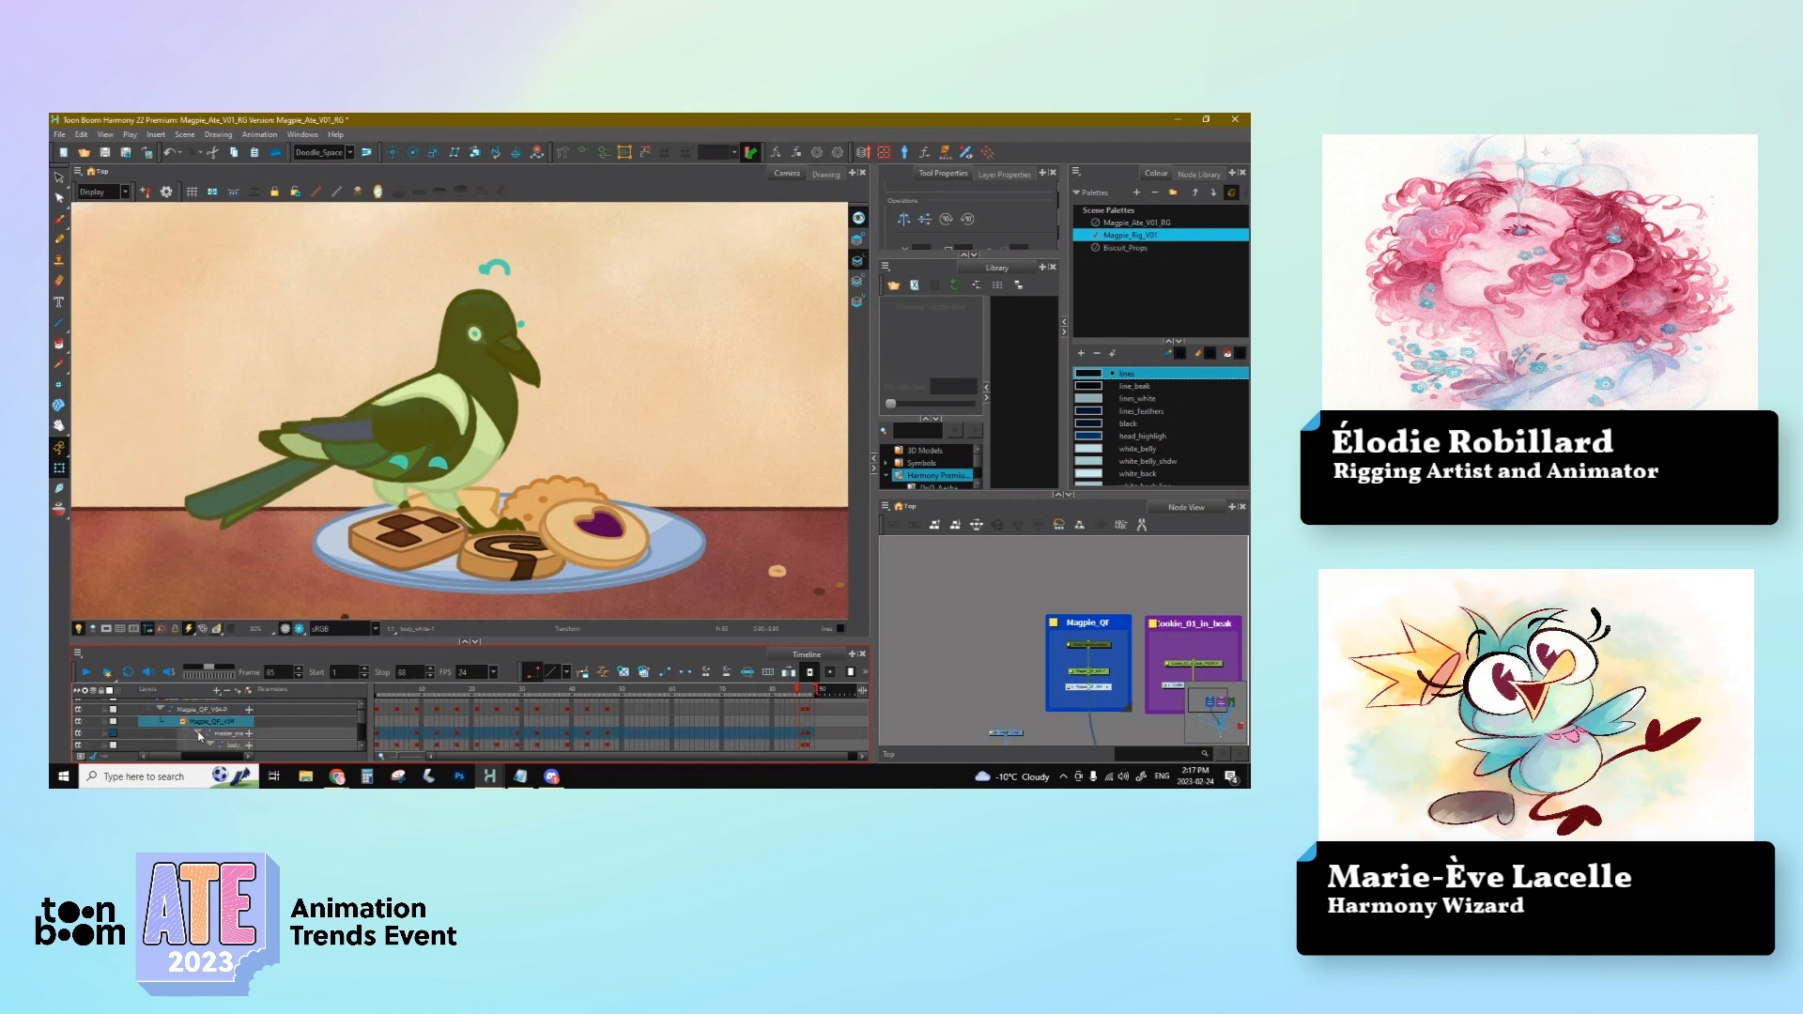
{"action": "left_click", "coordinate": [196, 733]}
Step: Review the magpie's poses at the master peg's keyframes across the start of the animation
{"action": "left_click", "coordinate": [477, 734]}
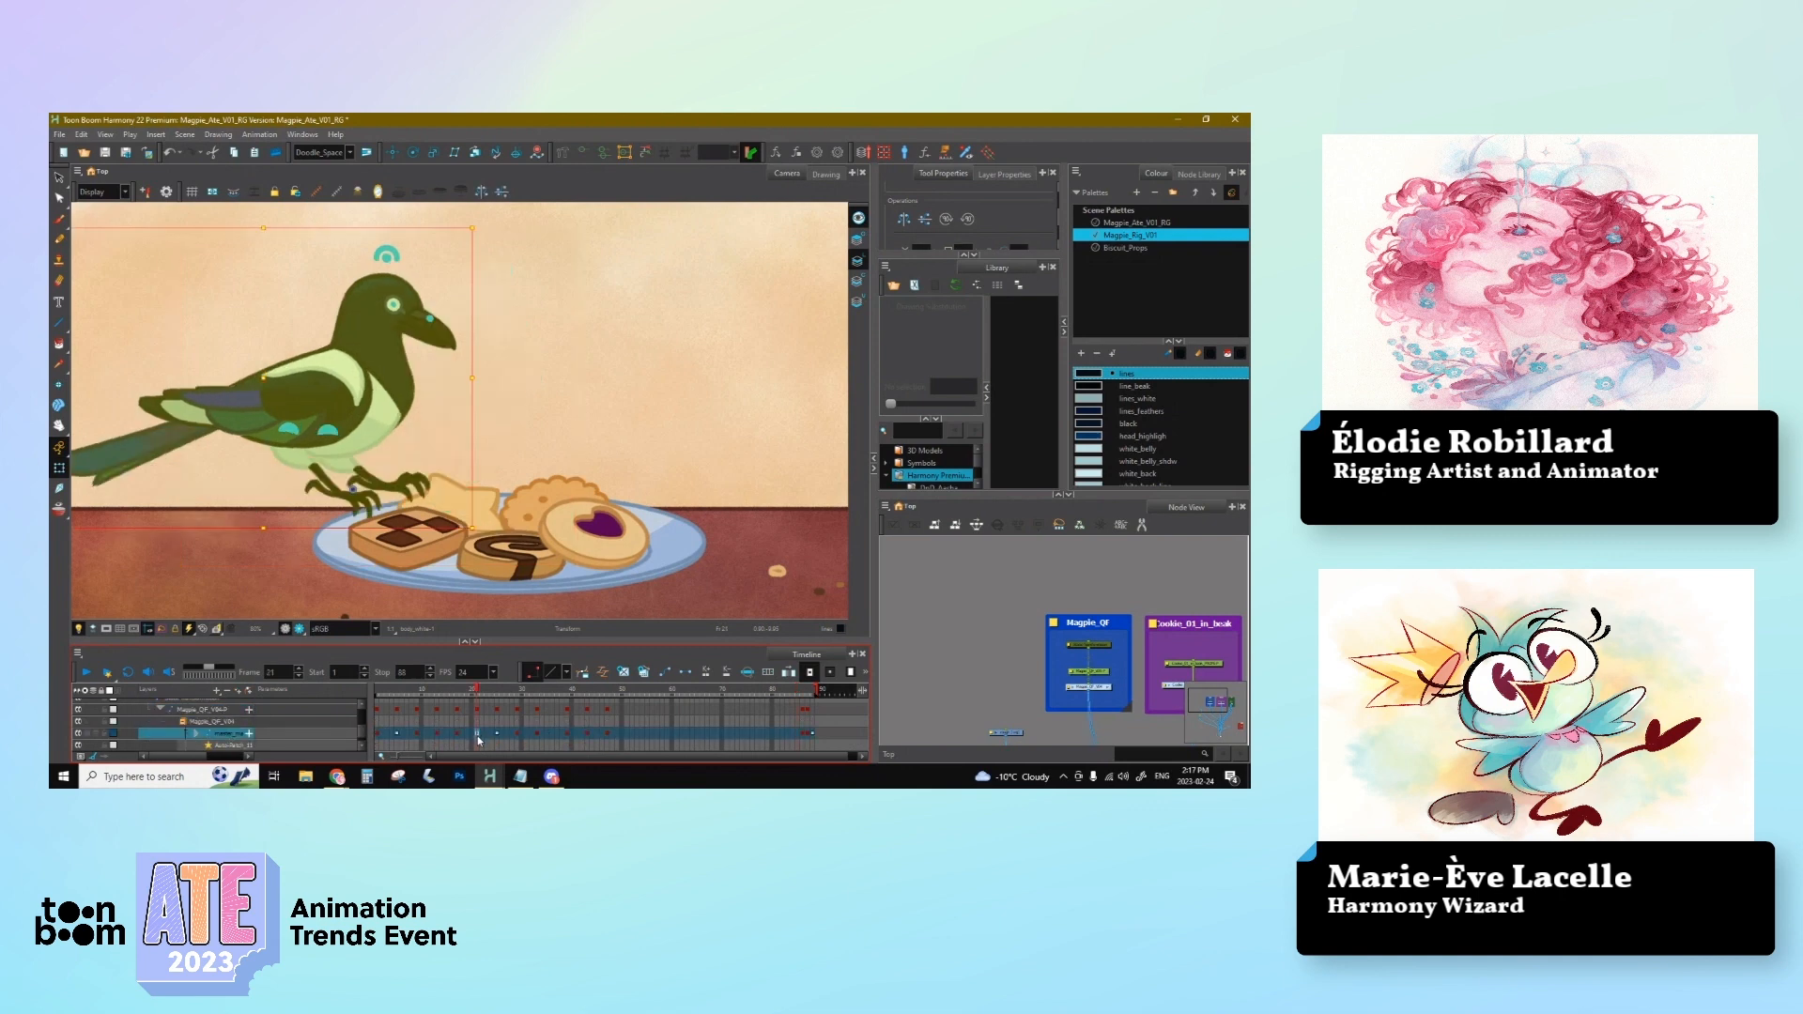
{"action": "key", "text": "F5"}
{"action": "key", "text": "Return"}
{"action": "left_click", "coordinate": [398, 734]}
{"action": "left_click", "coordinate": [419, 735]}
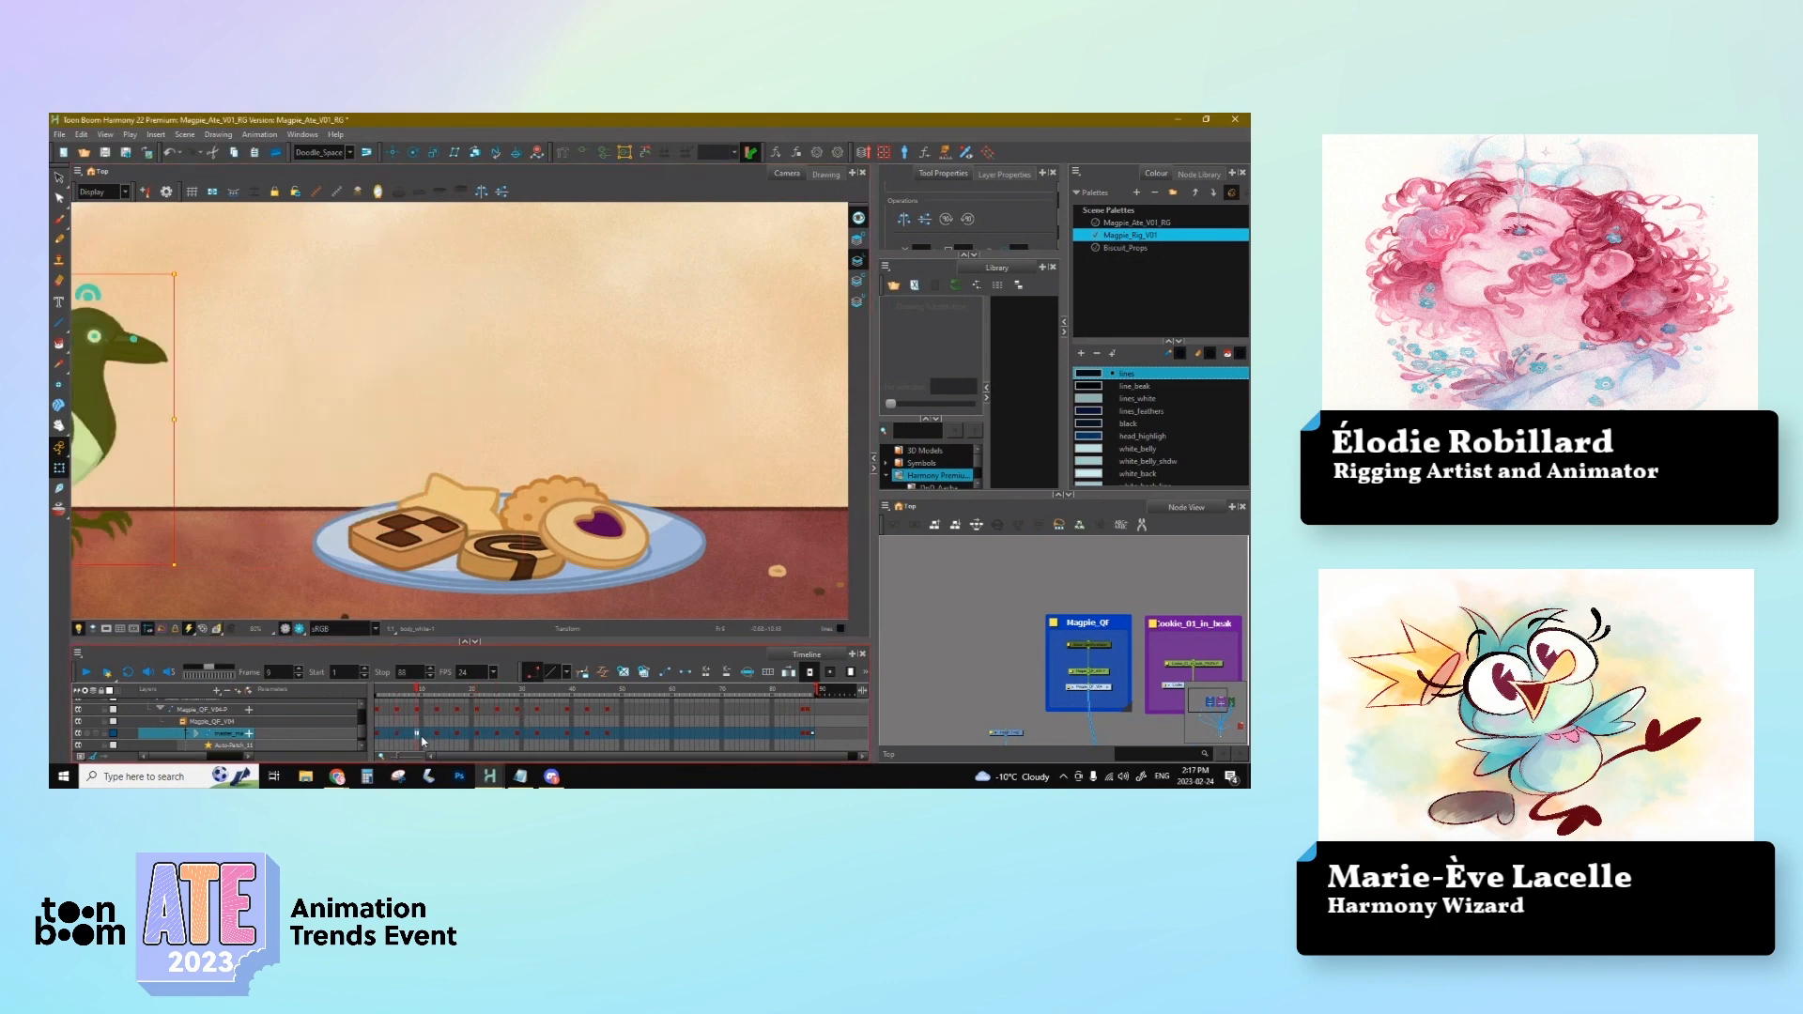
{"action": "left_click", "coordinate": [608, 734]}
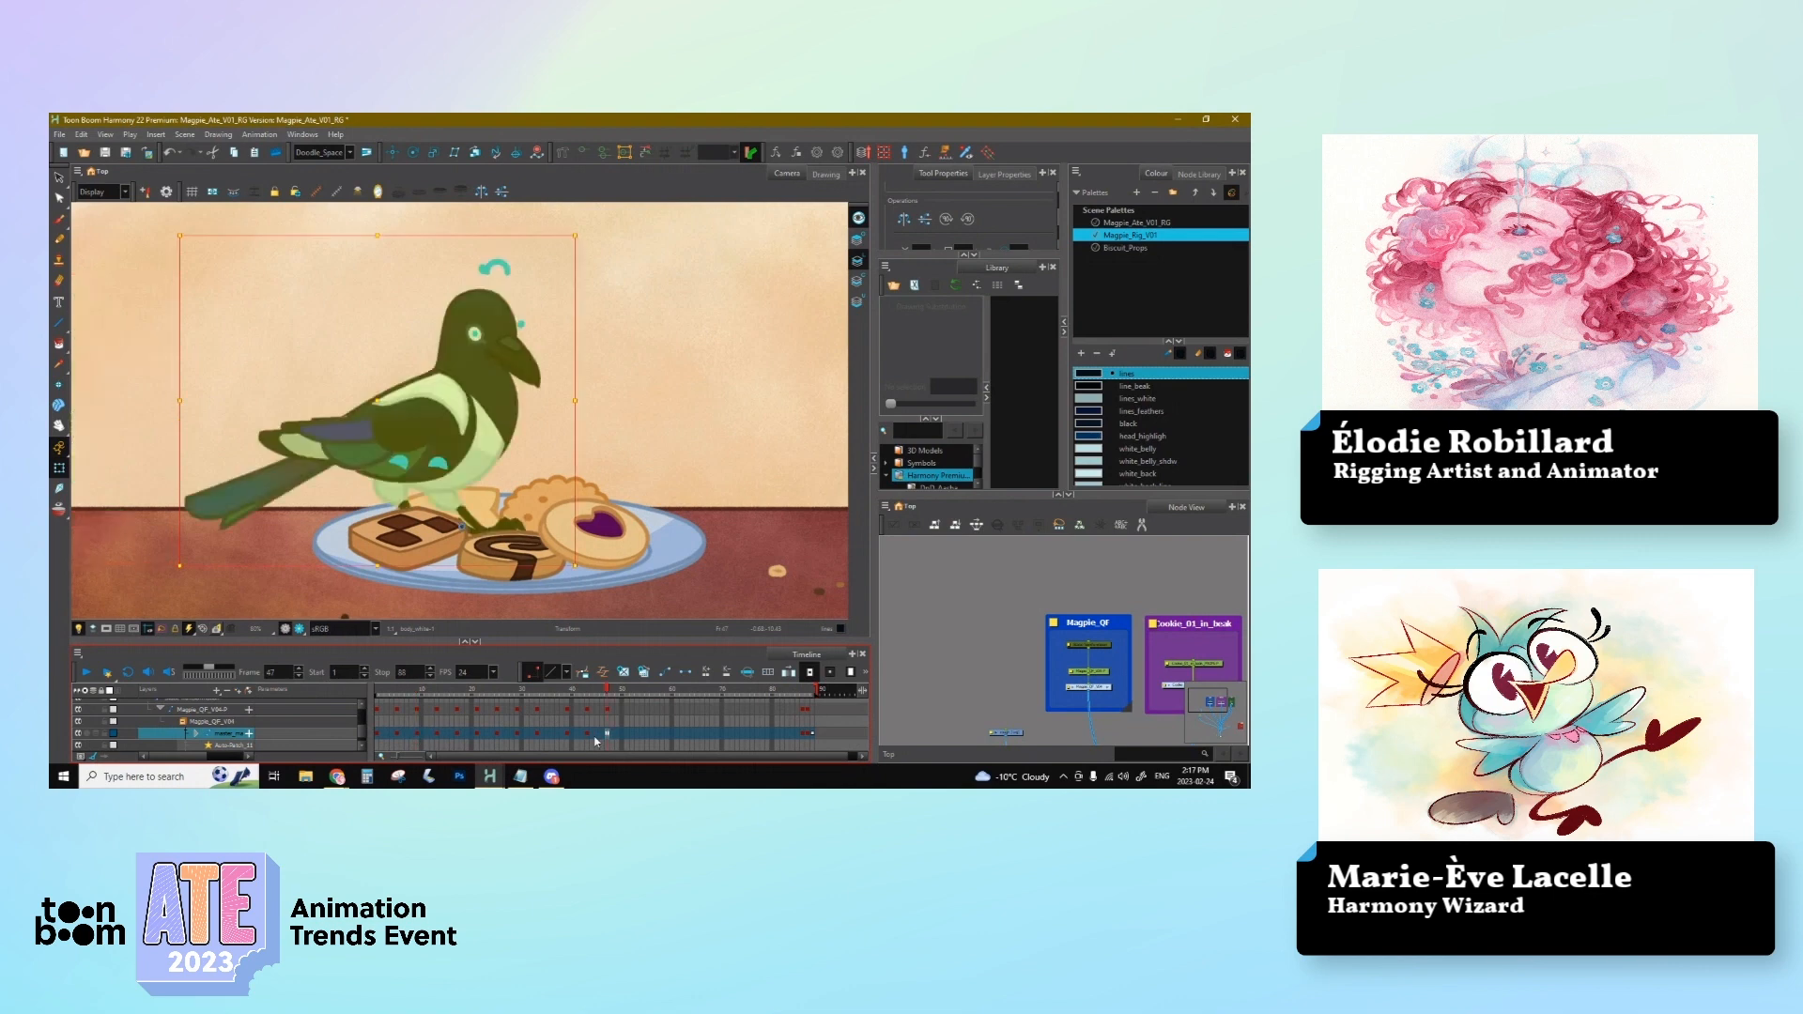
{"action": "left_click", "coordinate": [586, 735]}
Step: Copy the magpie's crouched pose from the frame 33 keyframe to frame 51 on the master peg layer
{"action": "left_click", "coordinate": [537, 735]}
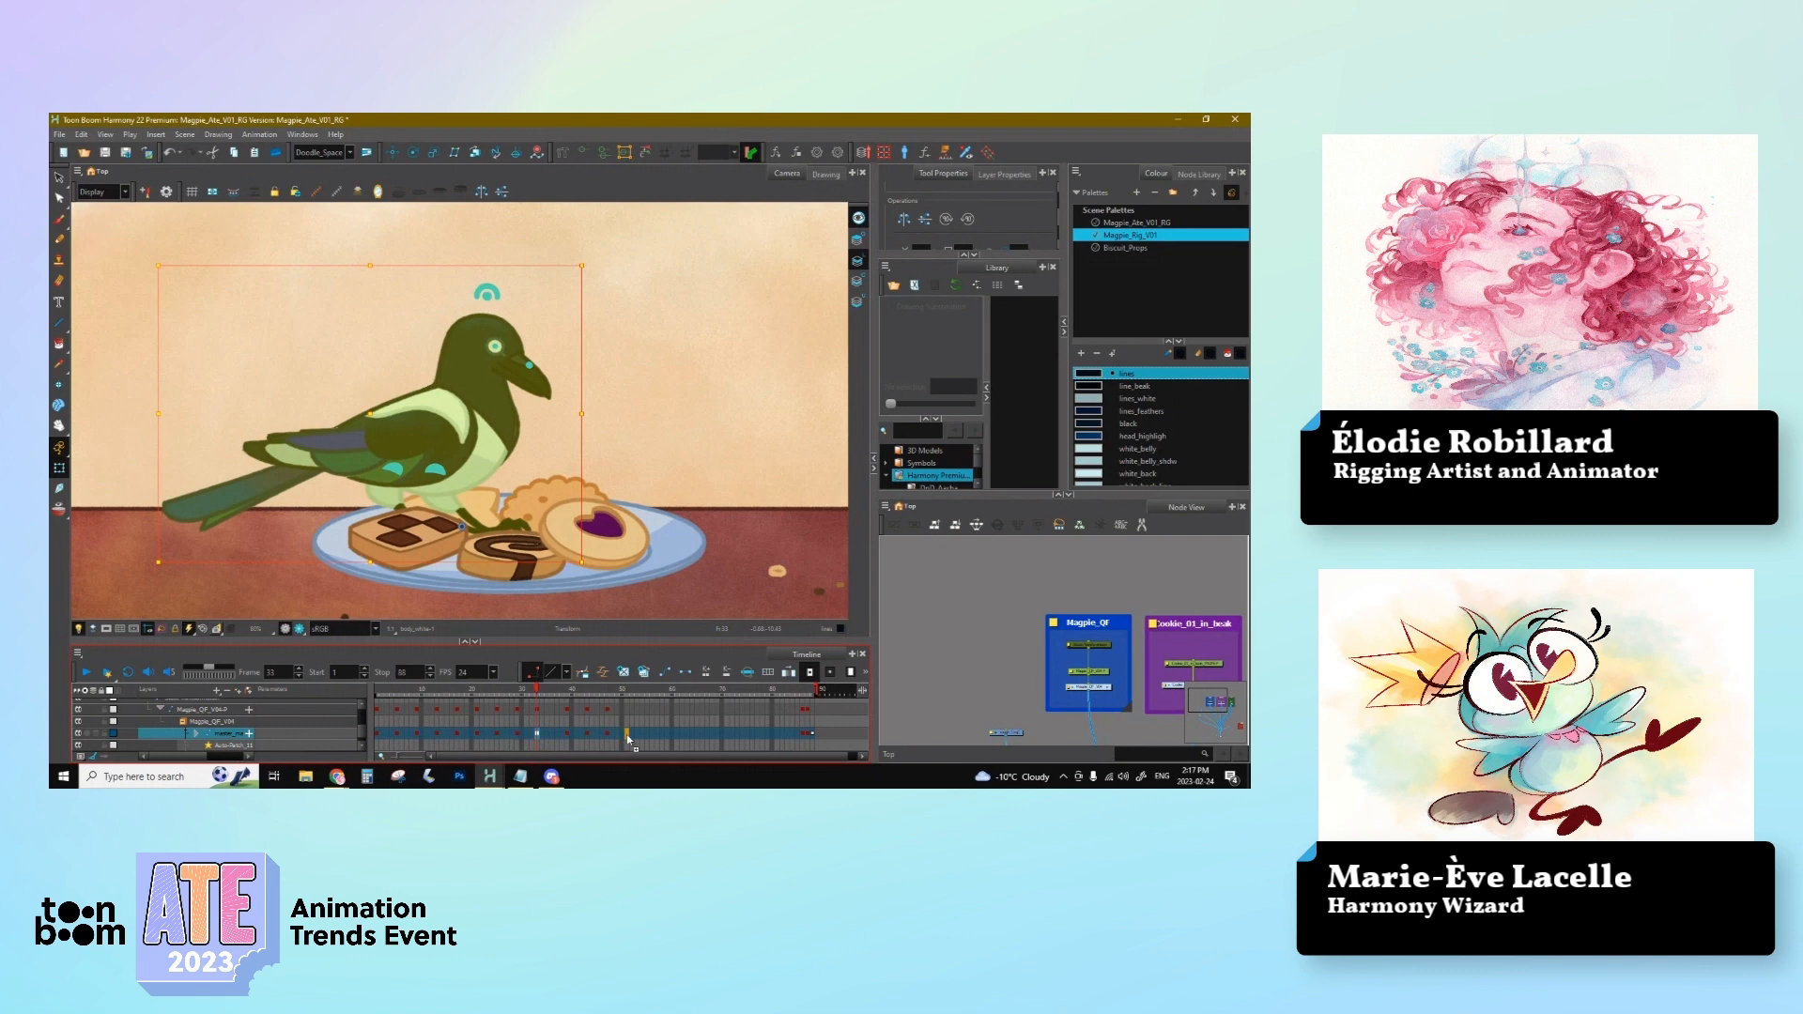
{"action": "left_click", "coordinate": [629, 694]}
{"action": "left_click", "coordinate": [620, 733]}
{"action": "left_click", "coordinate": [627, 733]}
{"action": "left_click", "coordinate": [504, 431]}
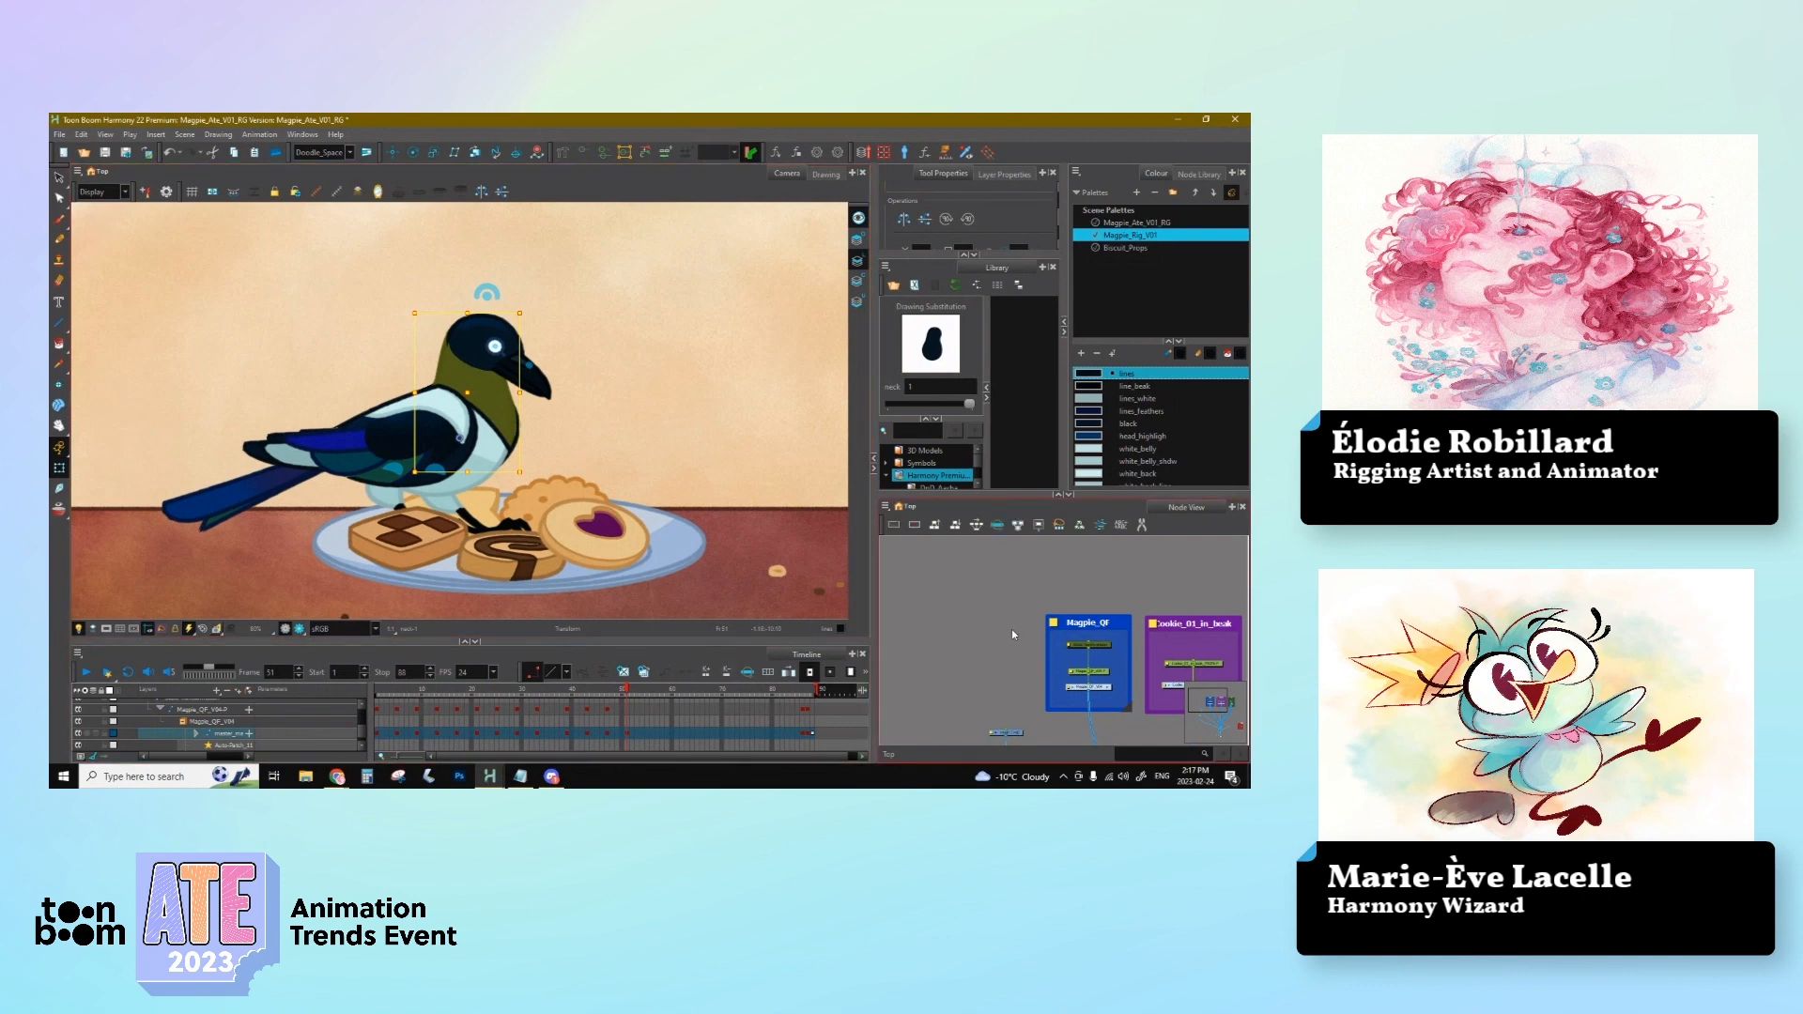
{"action": "left_click", "coordinate": [980, 611]}
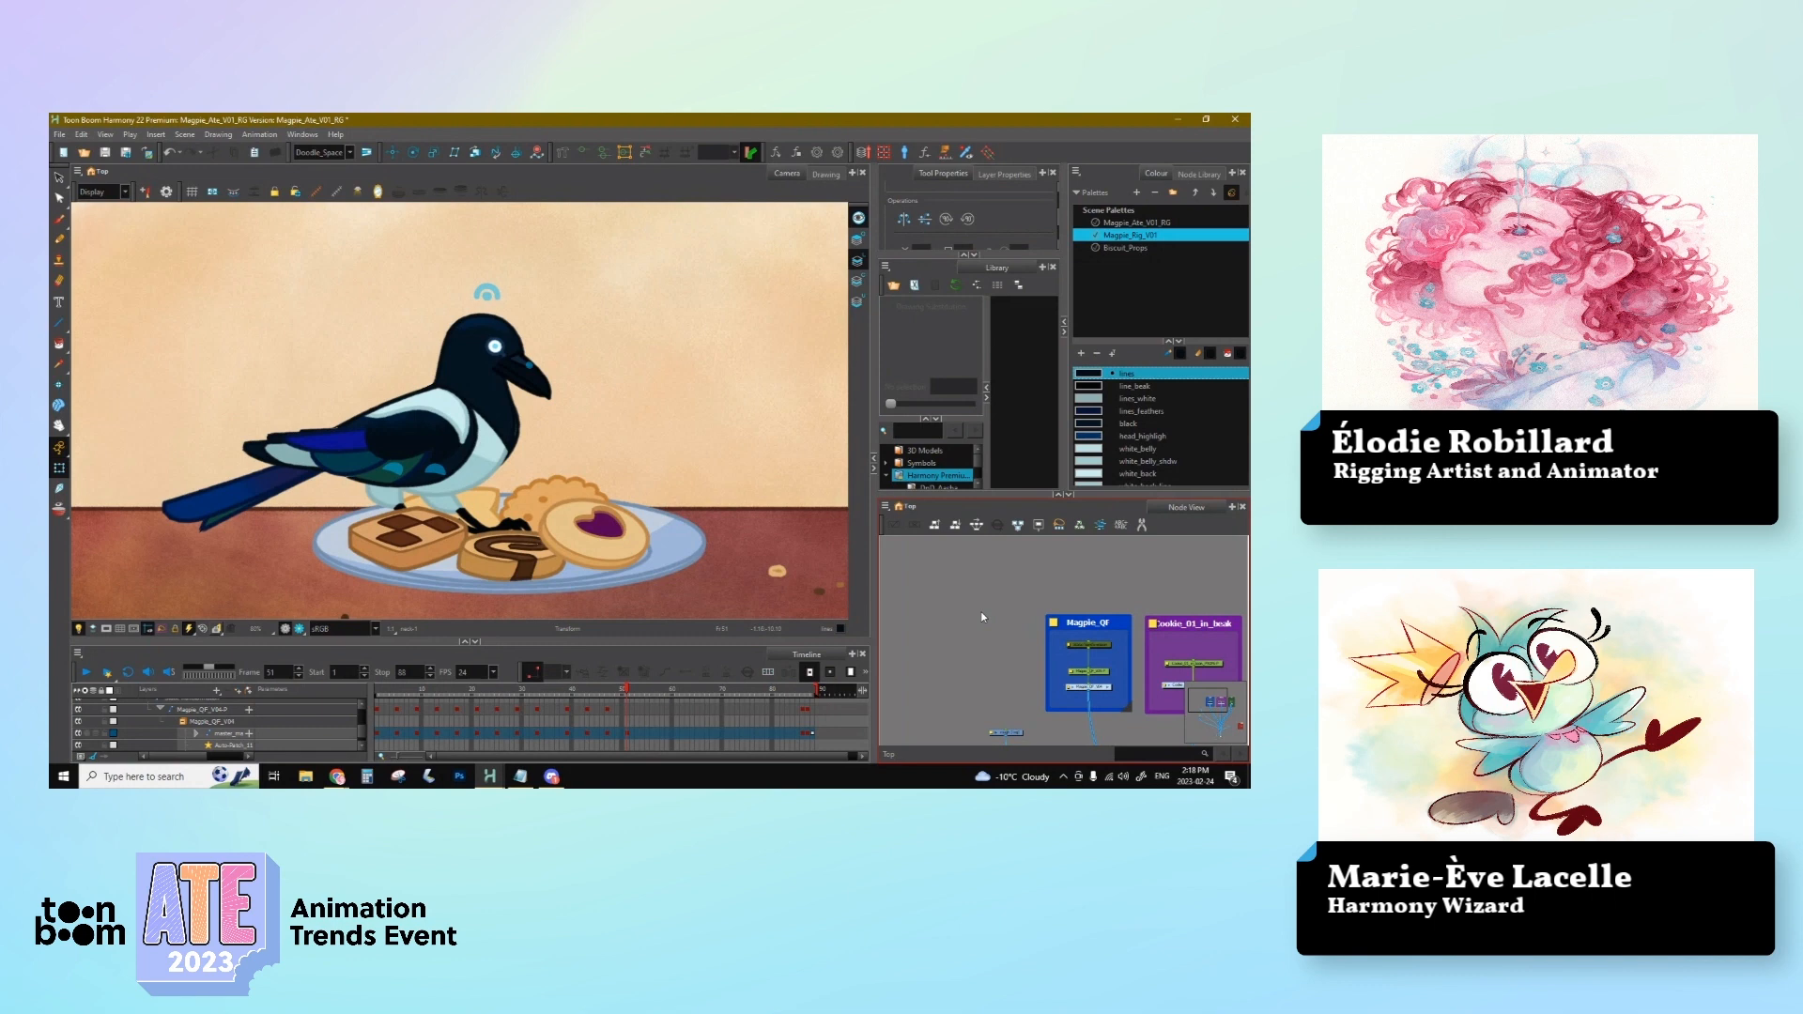
{"action": "left_click", "coordinate": [628, 735]}
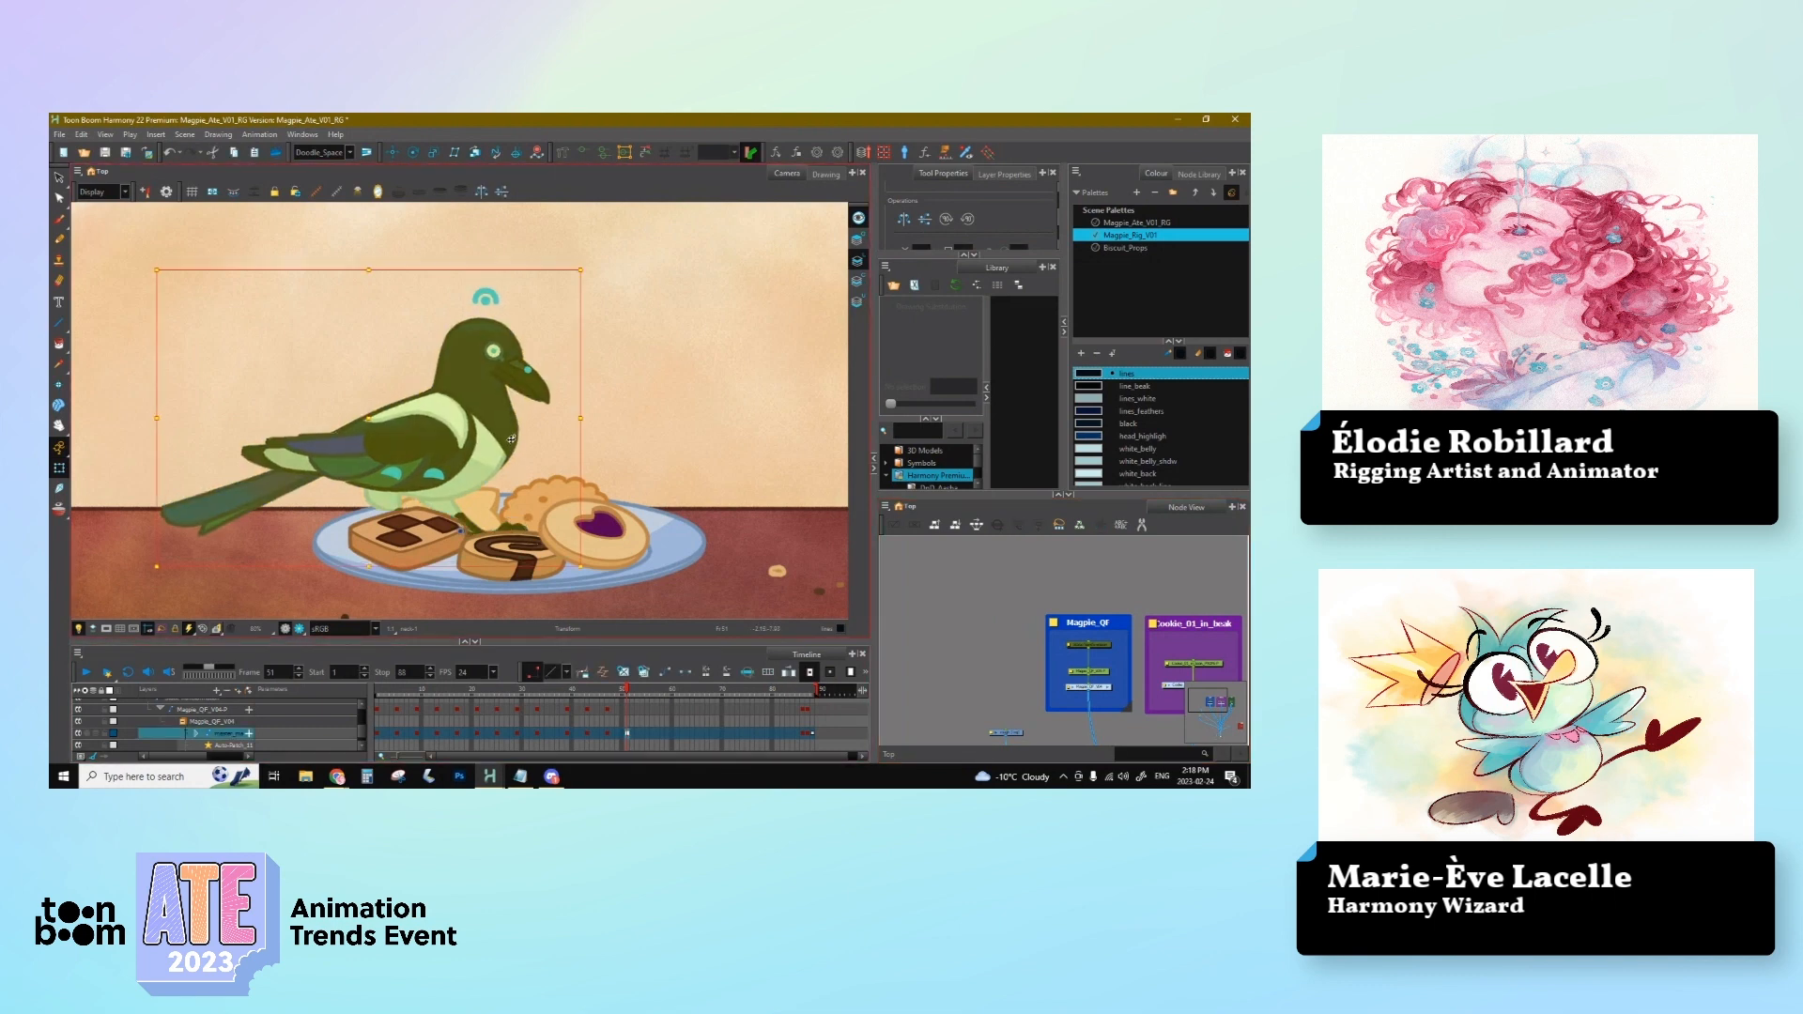
{"action": "left_click", "coordinate": [612, 438]}
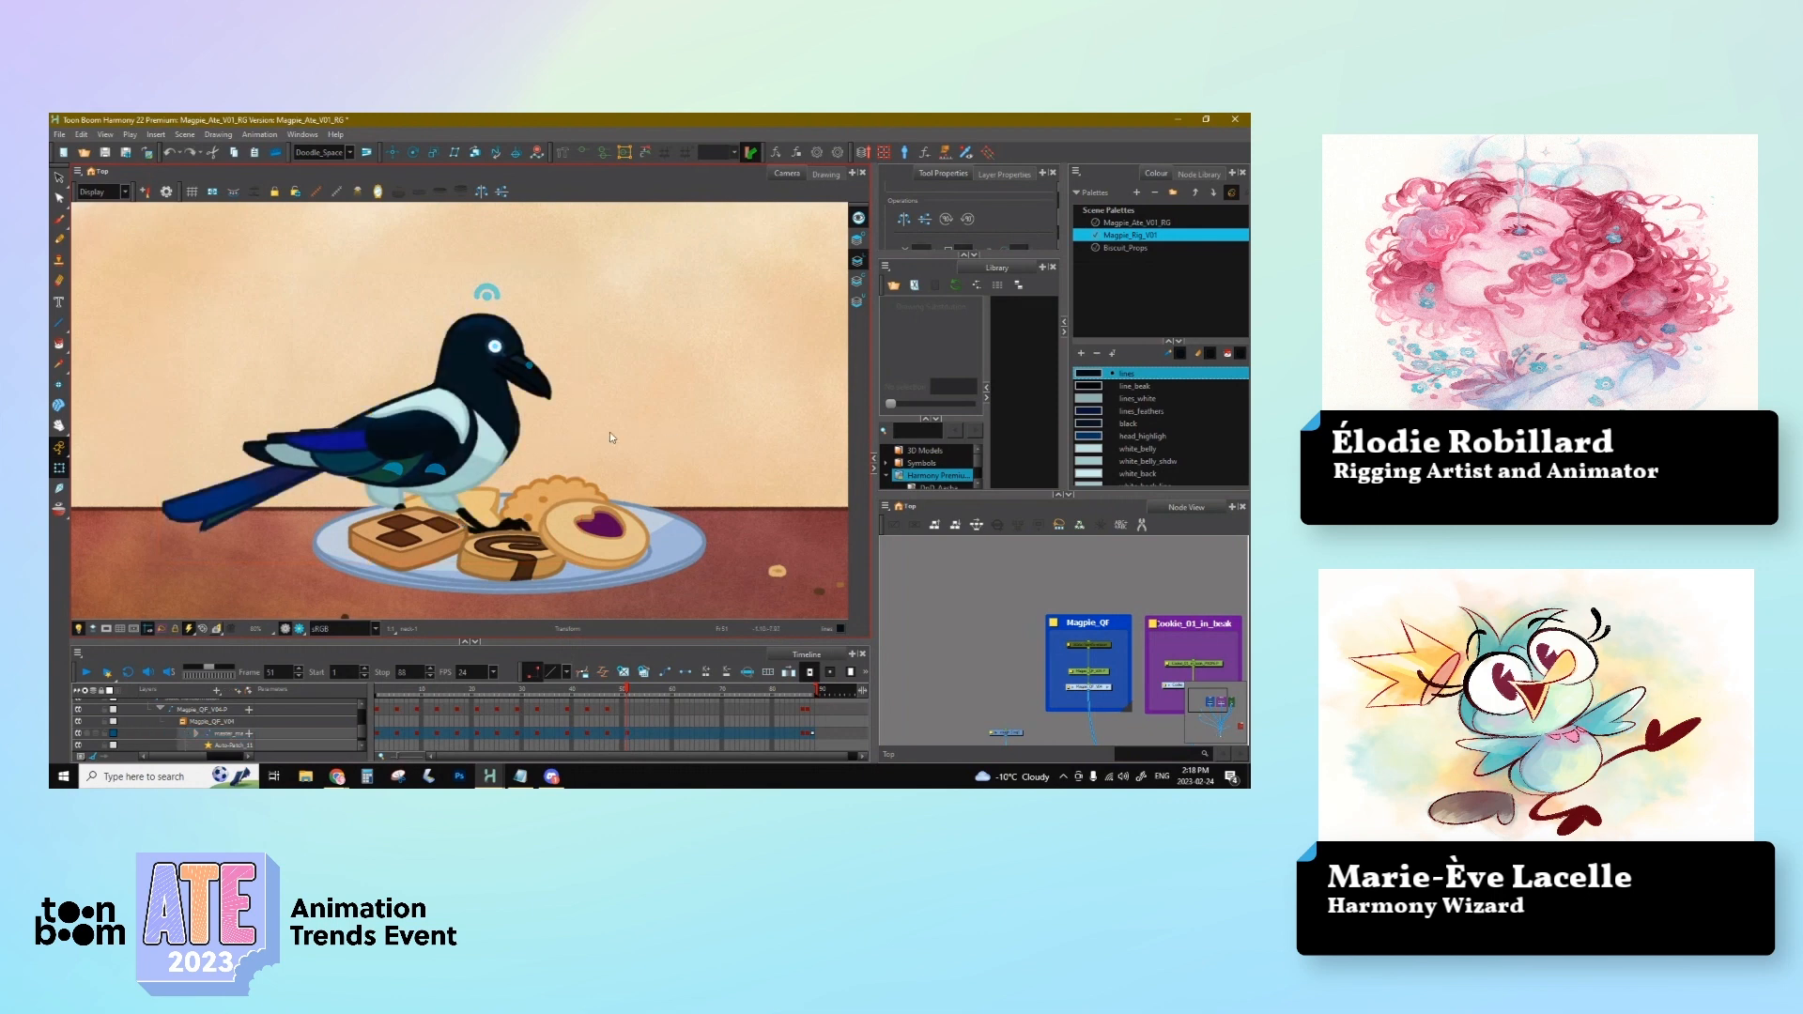
Step: Locate the magpie's neck in the node network and select the head picker's peg above the neck group
{"action": "left_click", "coordinate": [519, 435]}
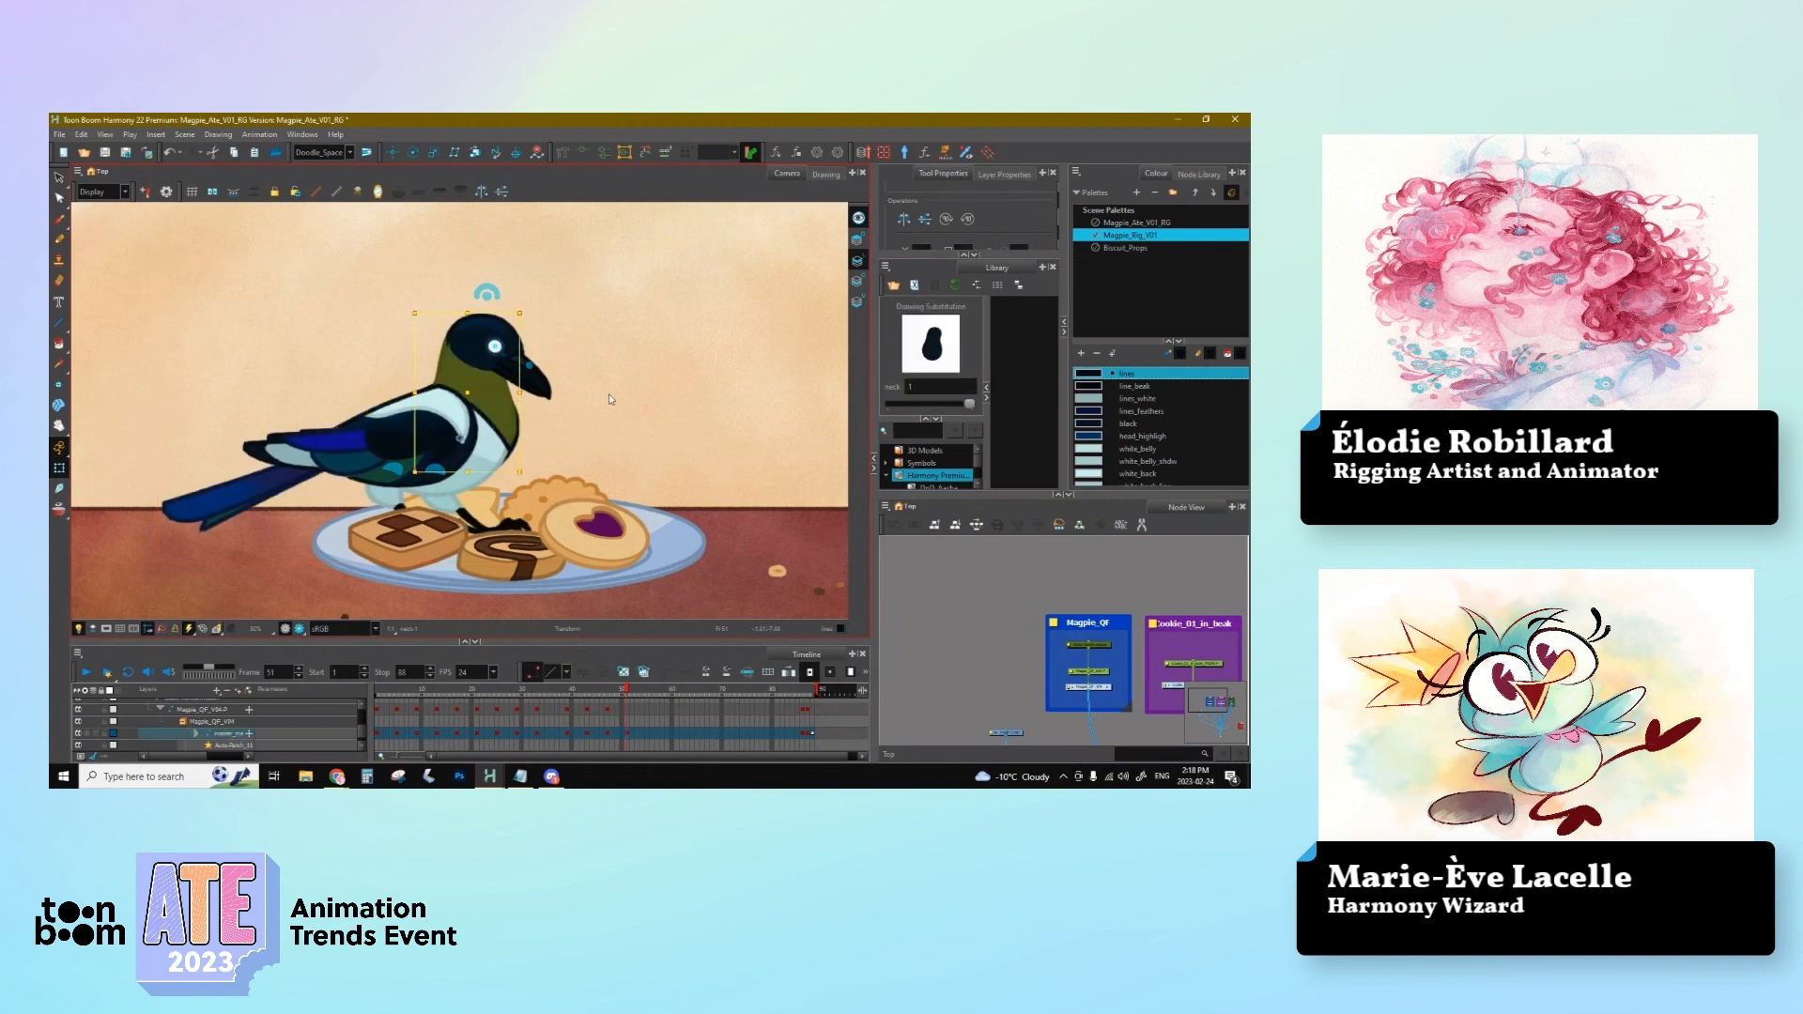
{"action": "key", "text": "o"}
{"action": "left_click_drag", "start_coordinate": [1078, 588], "coordinate": [1065, 639]}
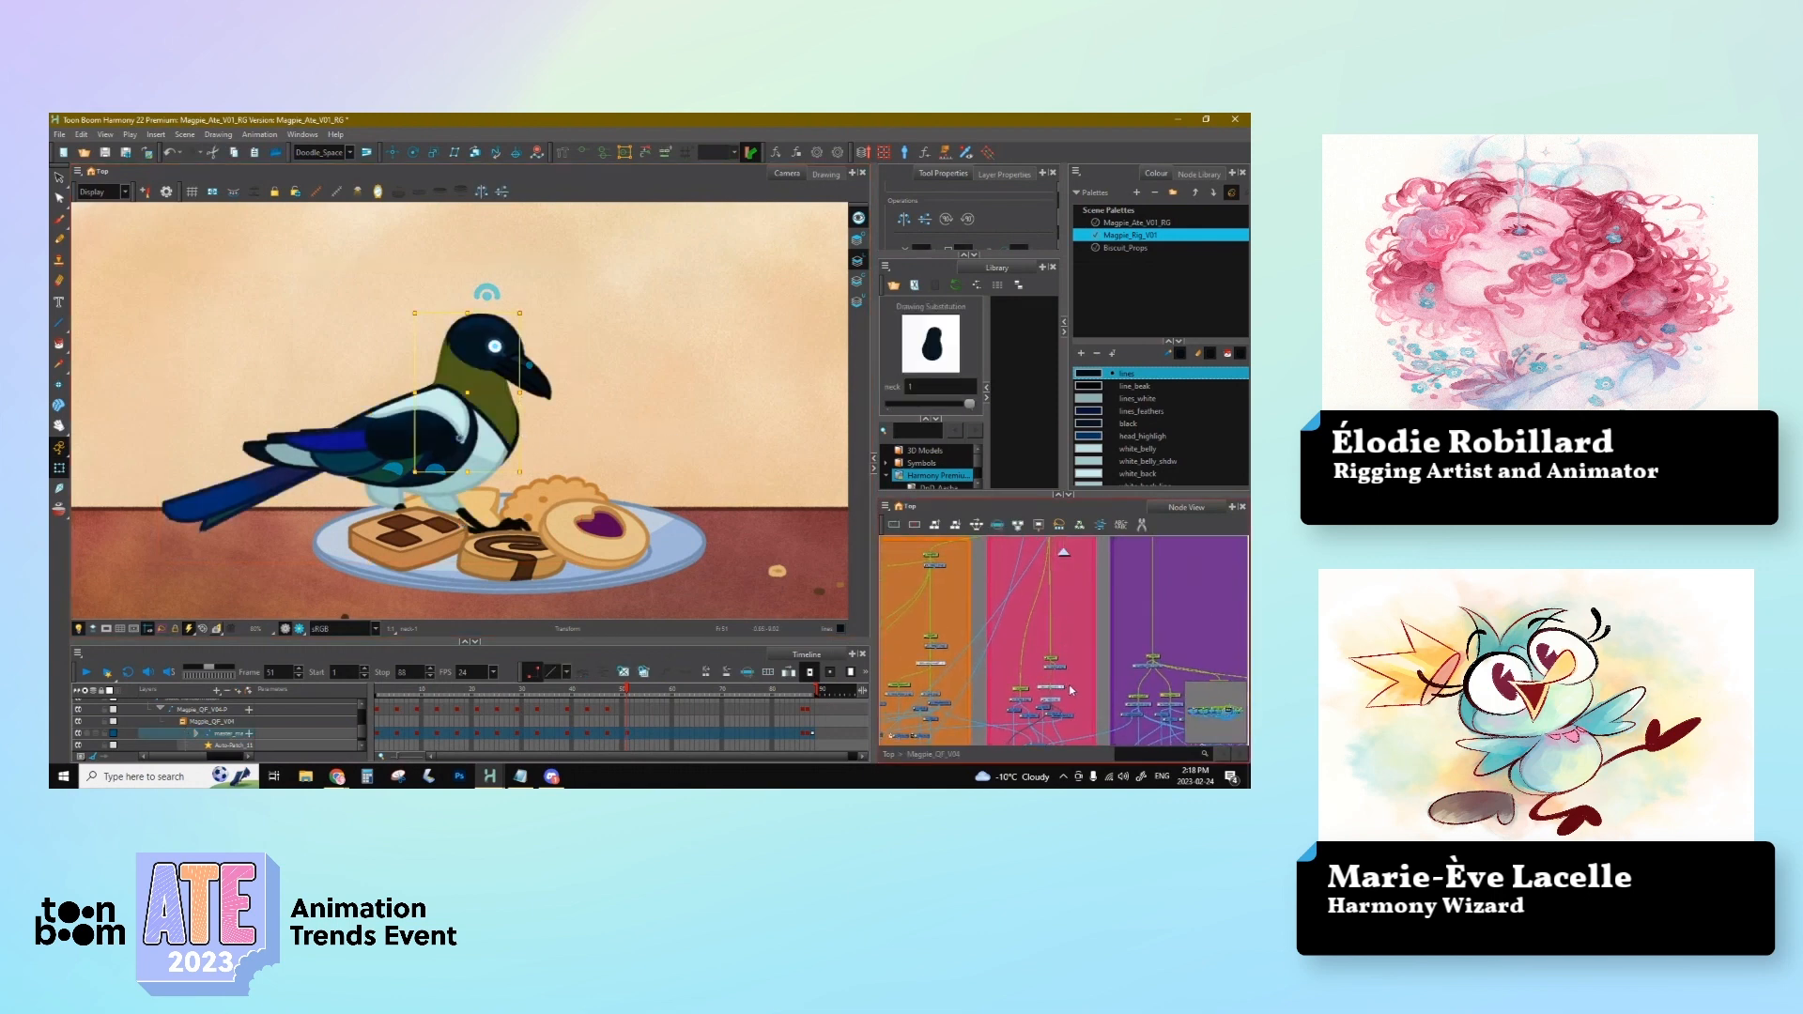
{"action": "left_click", "coordinate": [1067, 633]}
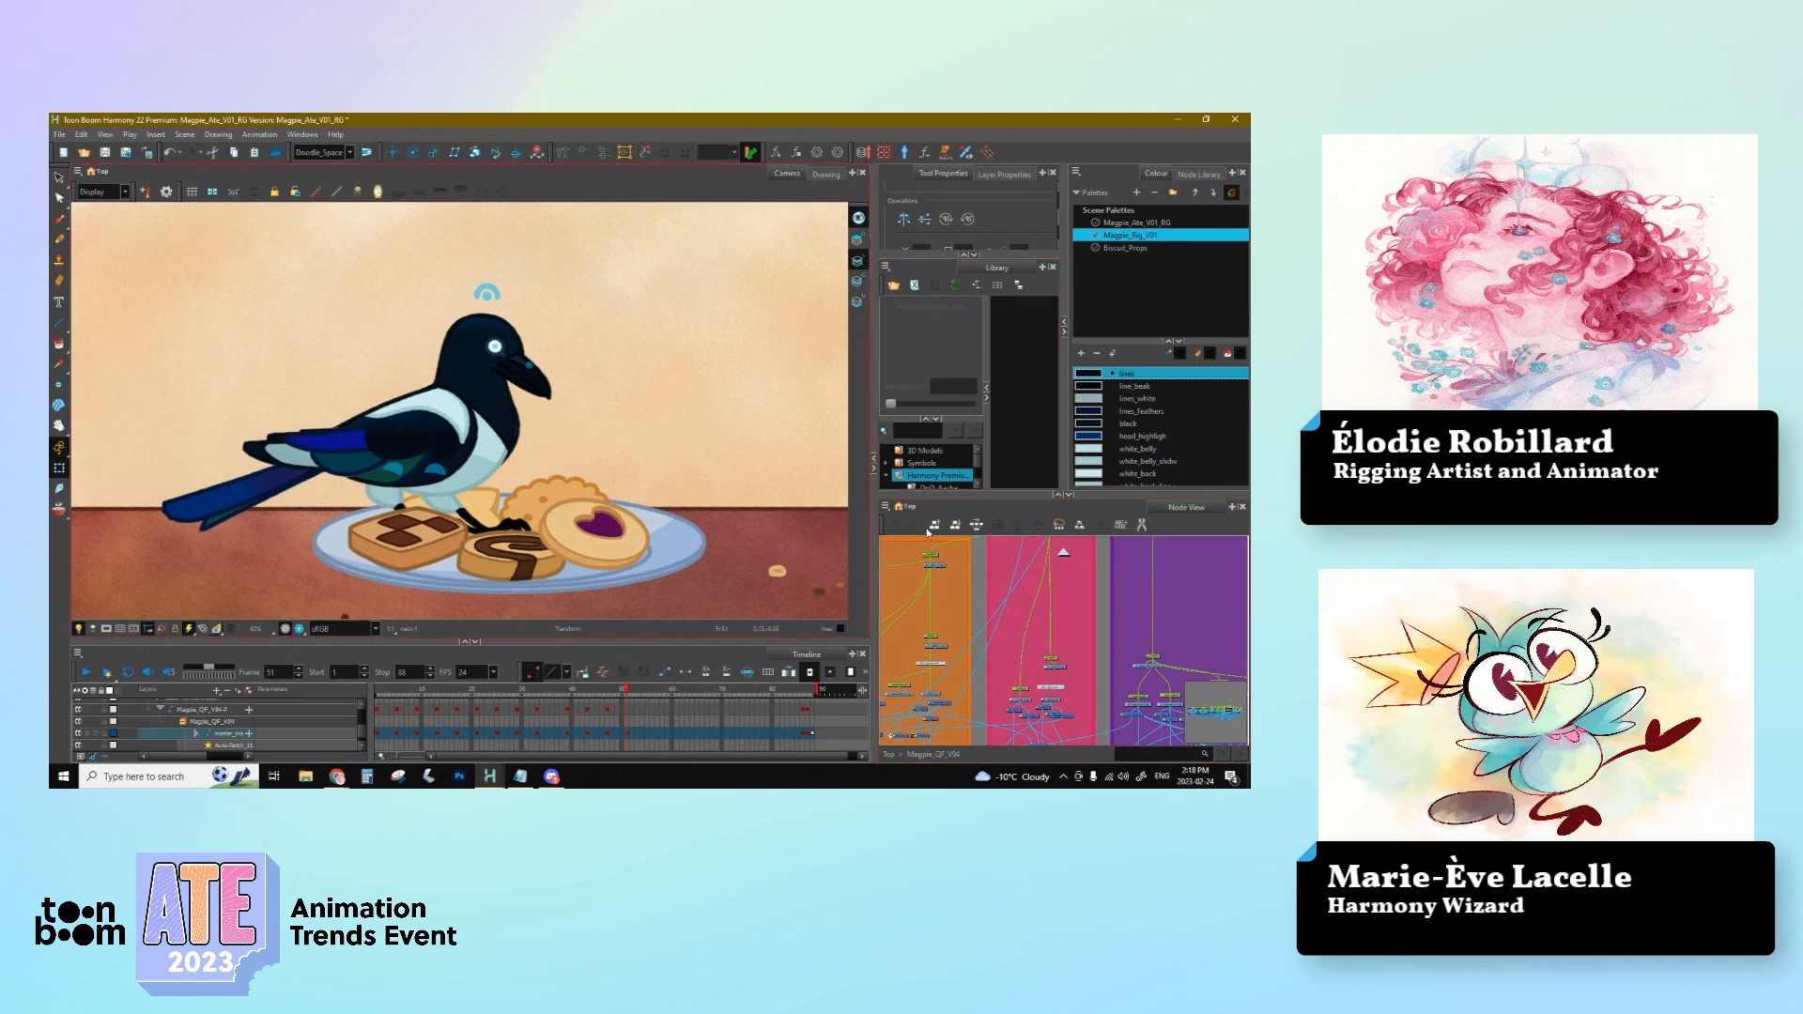
{"action": "left_click_drag", "start_coordinate": [1031, 574], "coordinate": [1019, 644]}
{"action": "left_click", "coordinate": [1038, 588]}
{"action": "left_click_drag", "start_coordinate": [1020, 562], "coordinate": [1023, 610]}
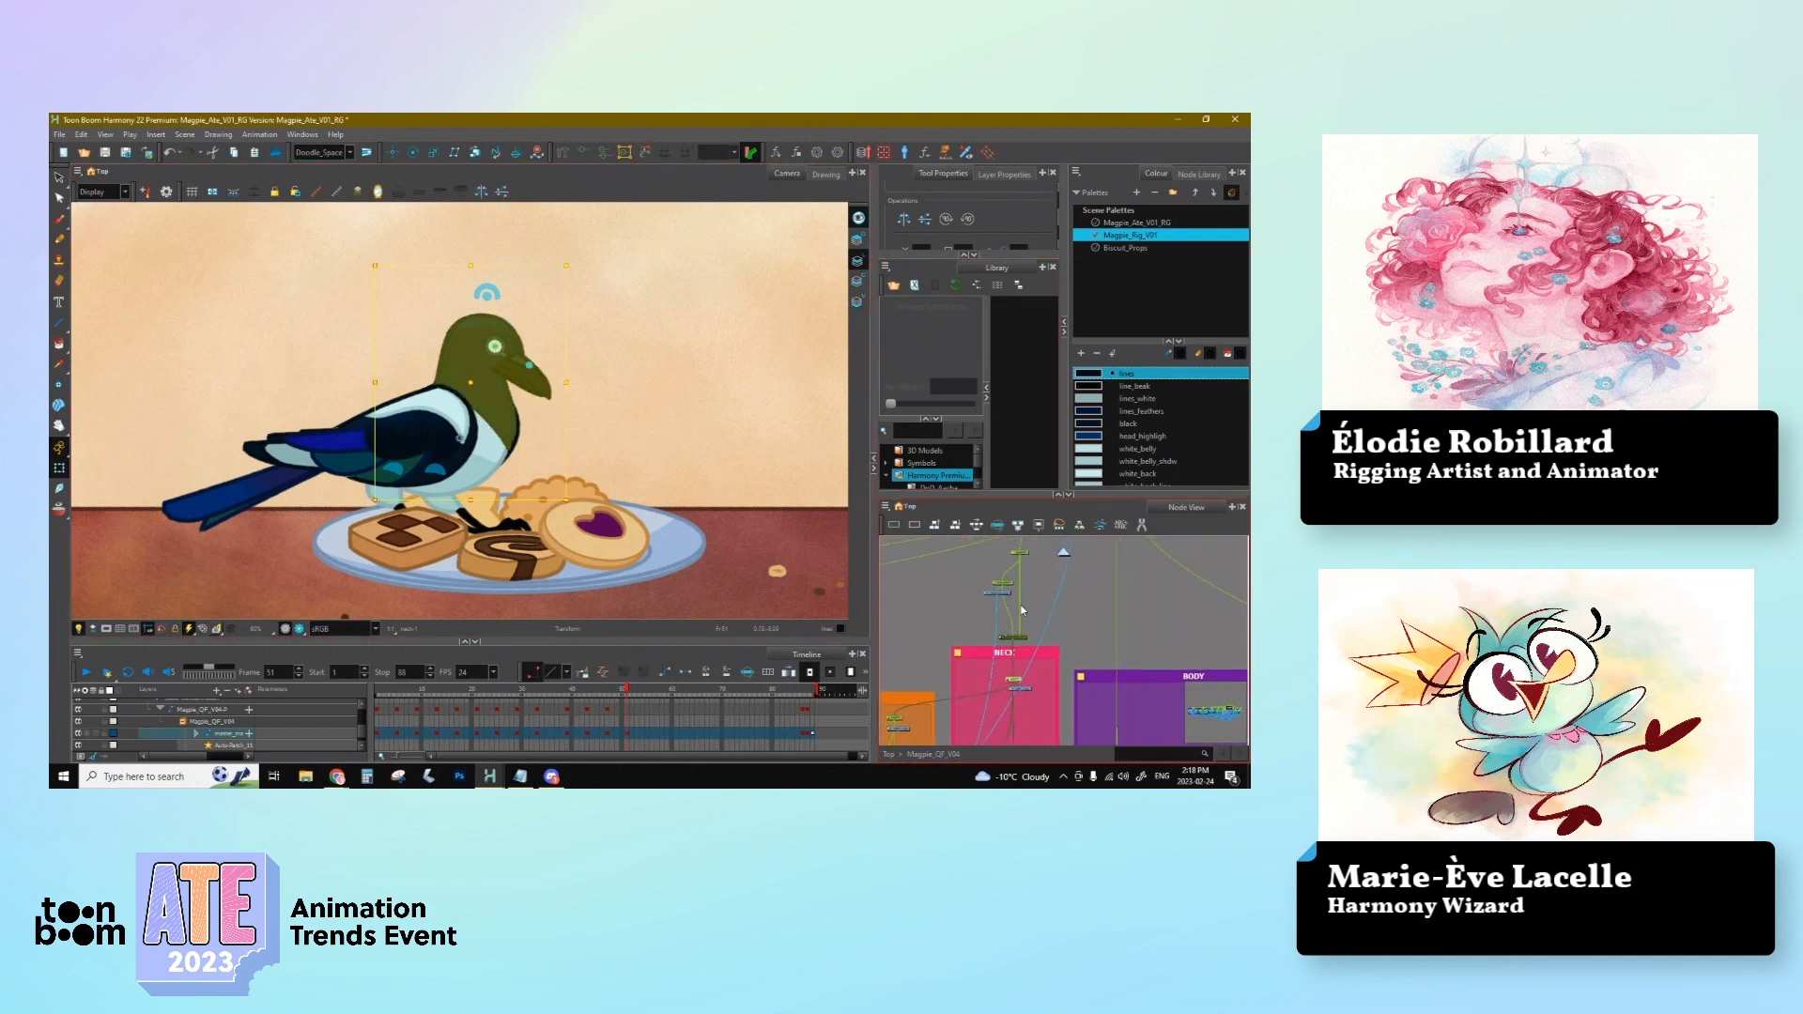
{"action": "left_click", "coordinate": [1008, 594]}
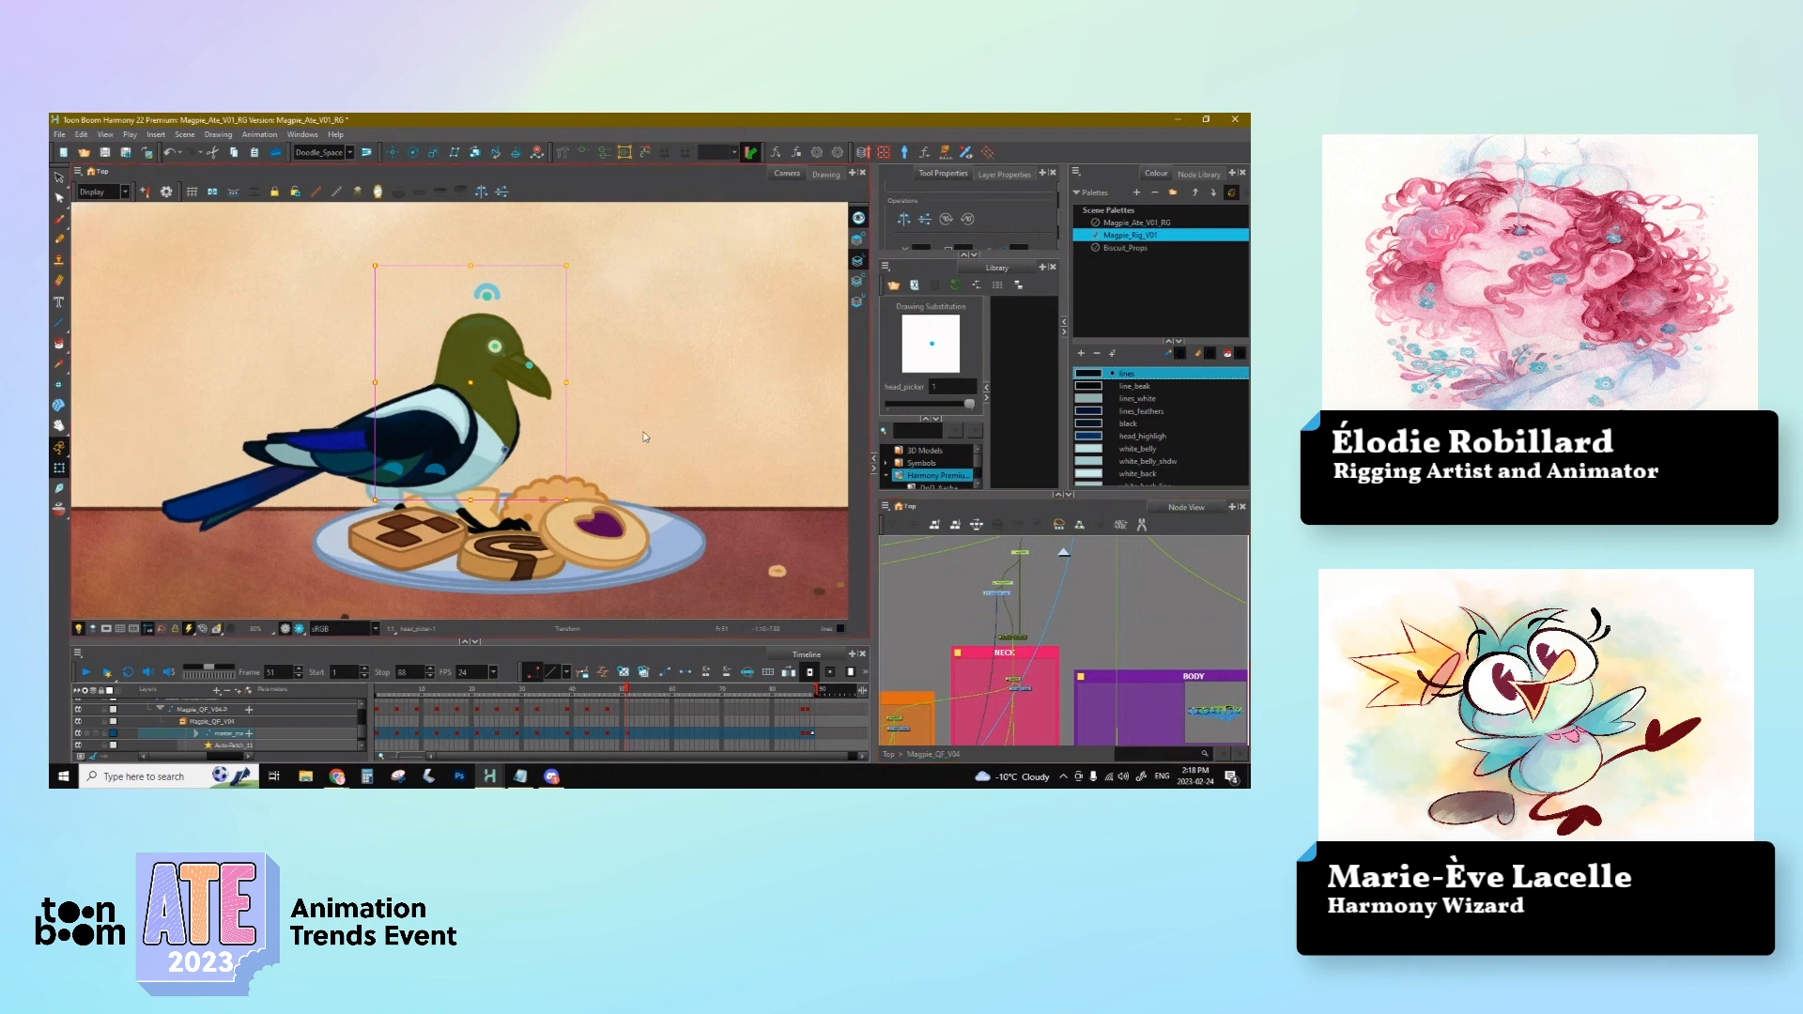
{"action": "left_click", "coordinate": [1043, 592]}
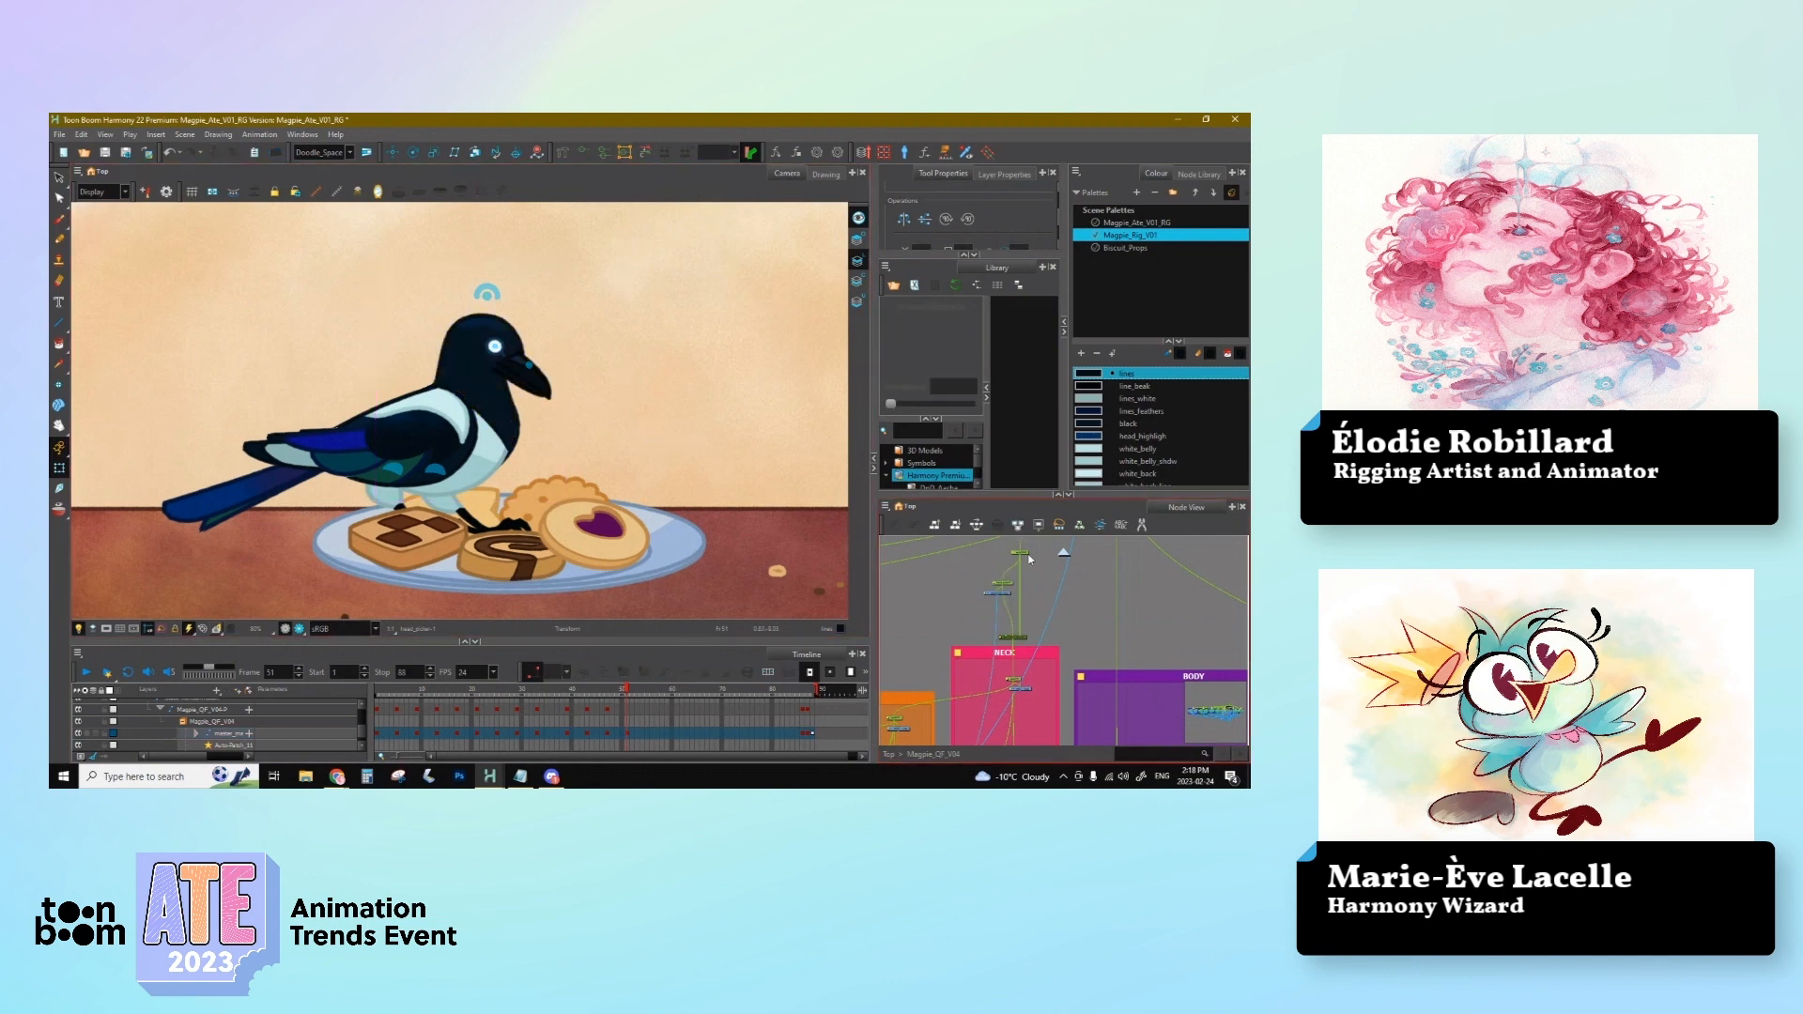
{"action": "left_click", "coordinate": [1004, 584]}
{"action": "left_click_drag", "start_coordinate": [971, 624], "coordinate": [999, 651]}
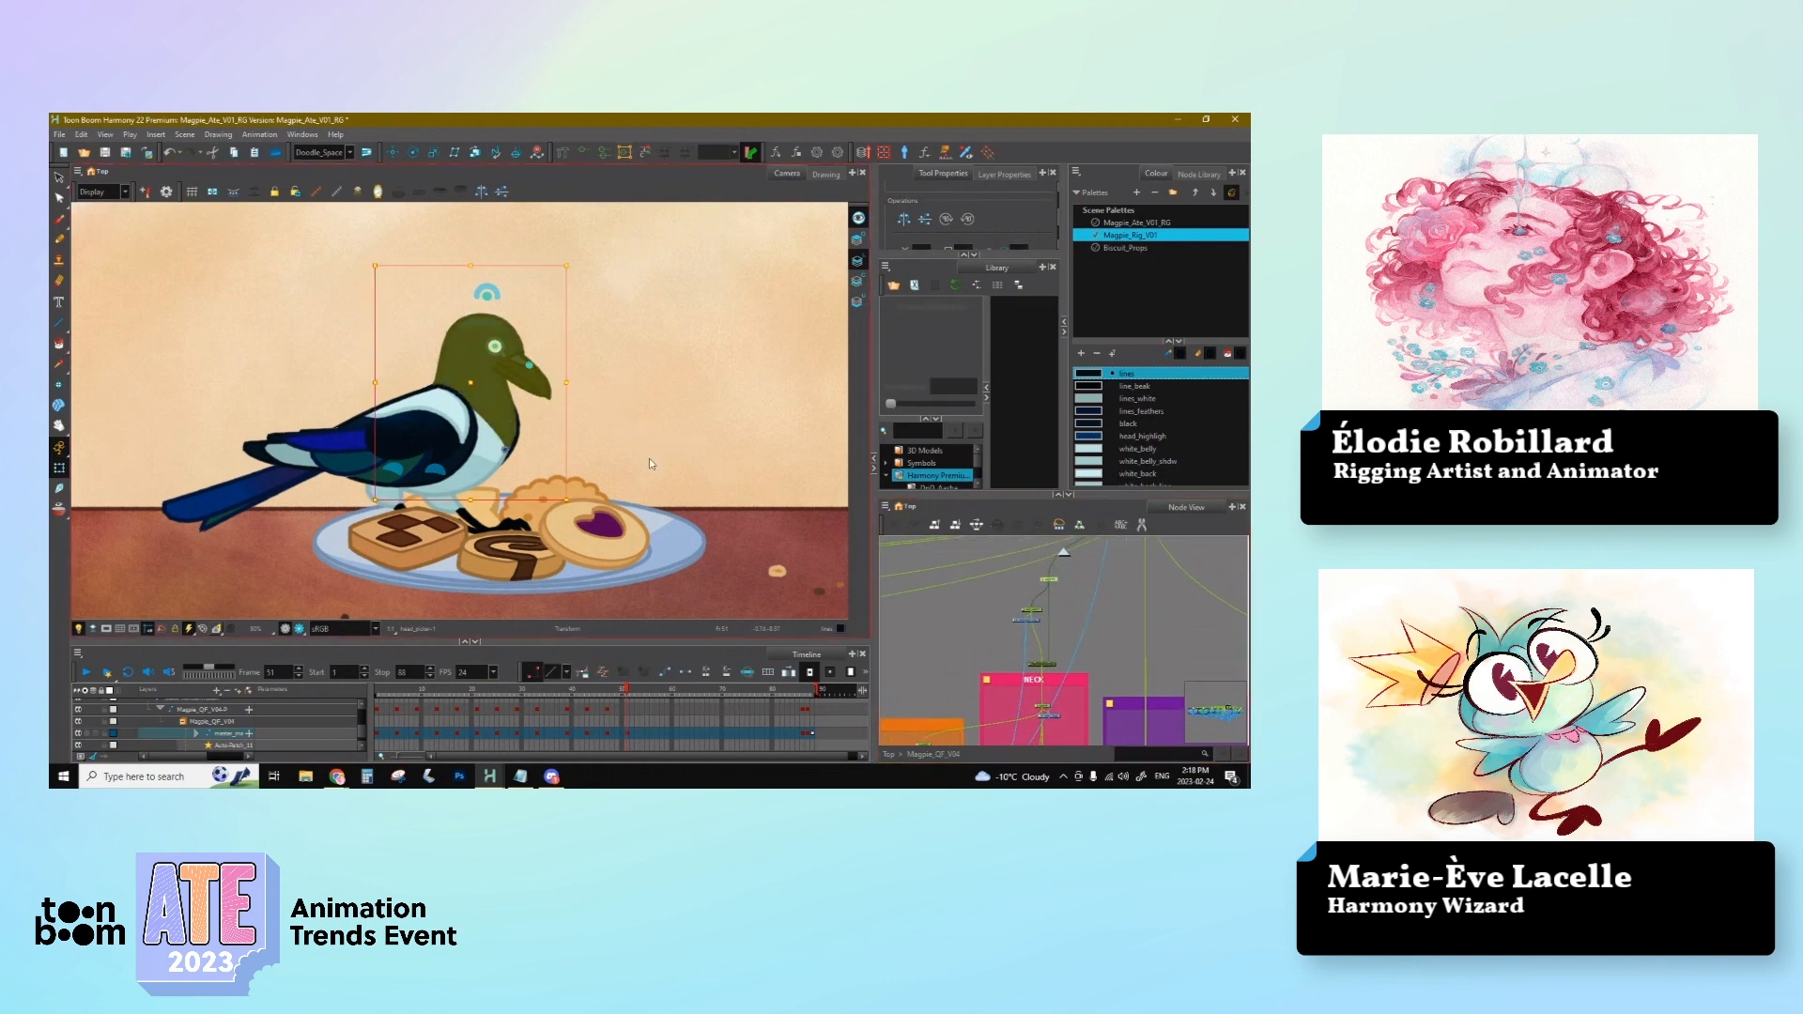
{"action": "left_click_drag", "start_coordinate": [576, 265], "coordinate": [601, 298]}
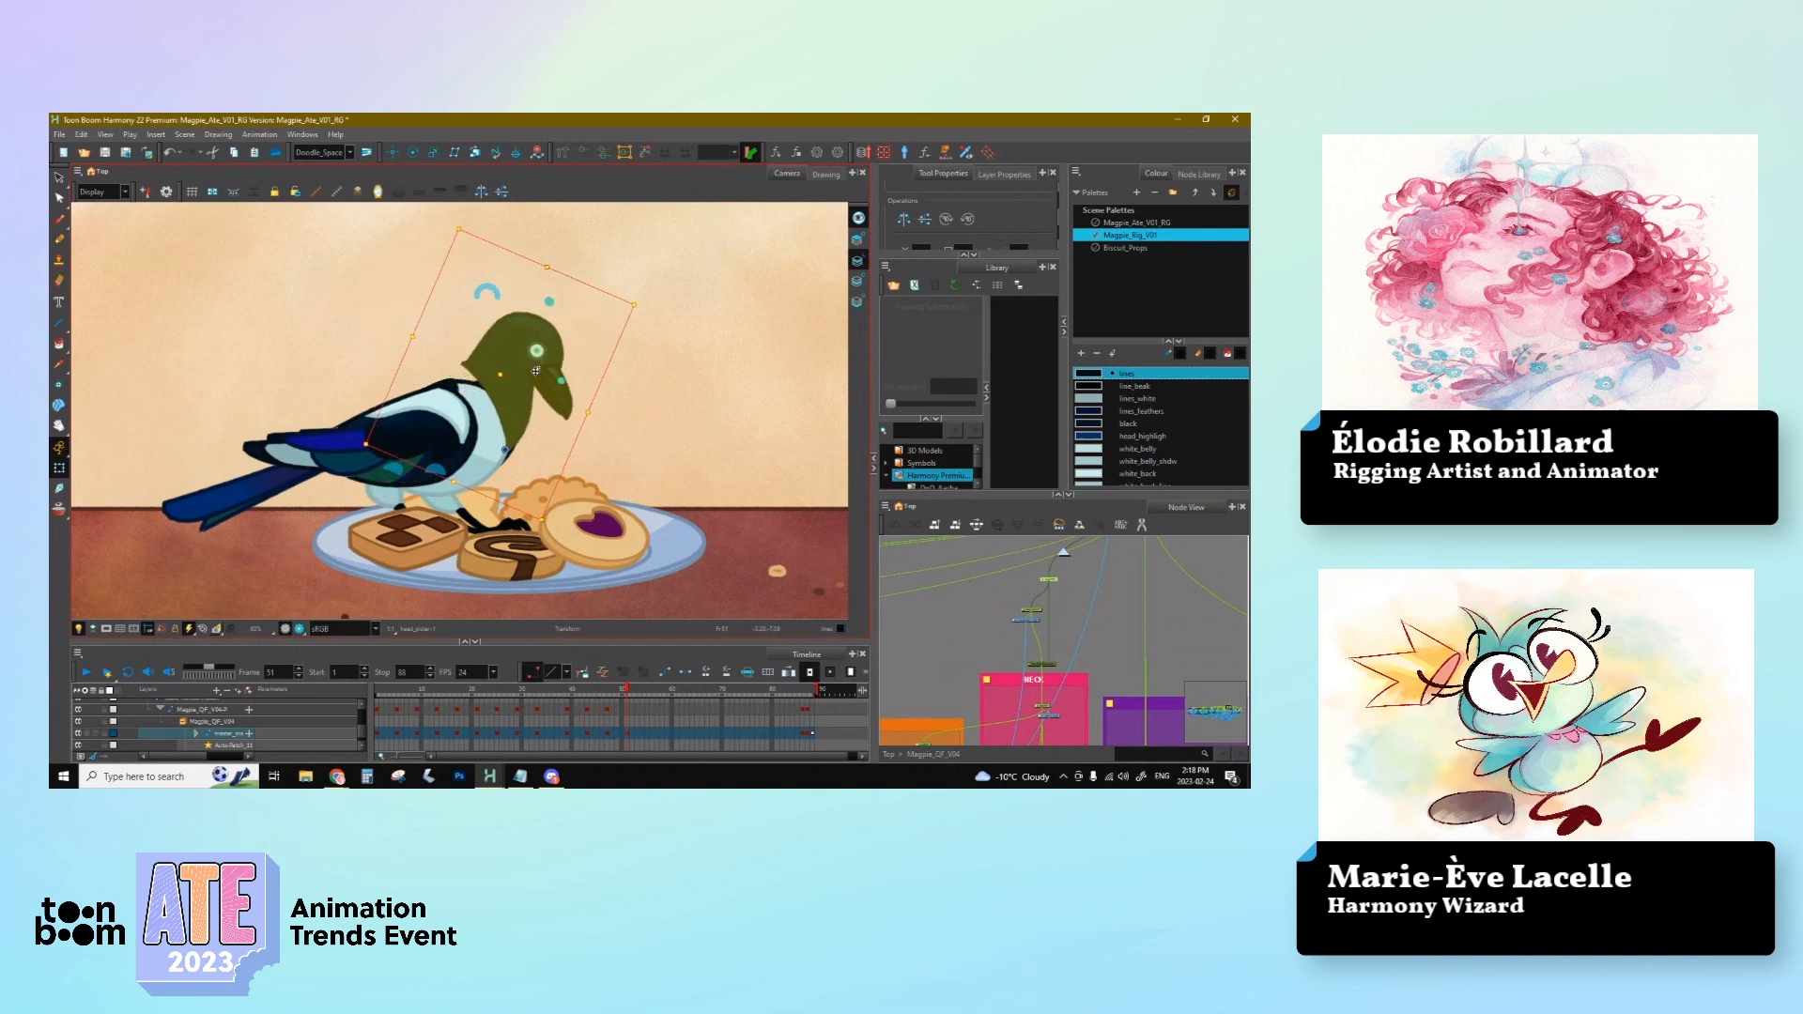
{"action": "key", "text": "ctrl+z"}
{"action": "left_click_drag", "start_coordinate": [482, 390], "coordinate": [483, 392]}
{"action": "key", "text": "ctrl+z"}
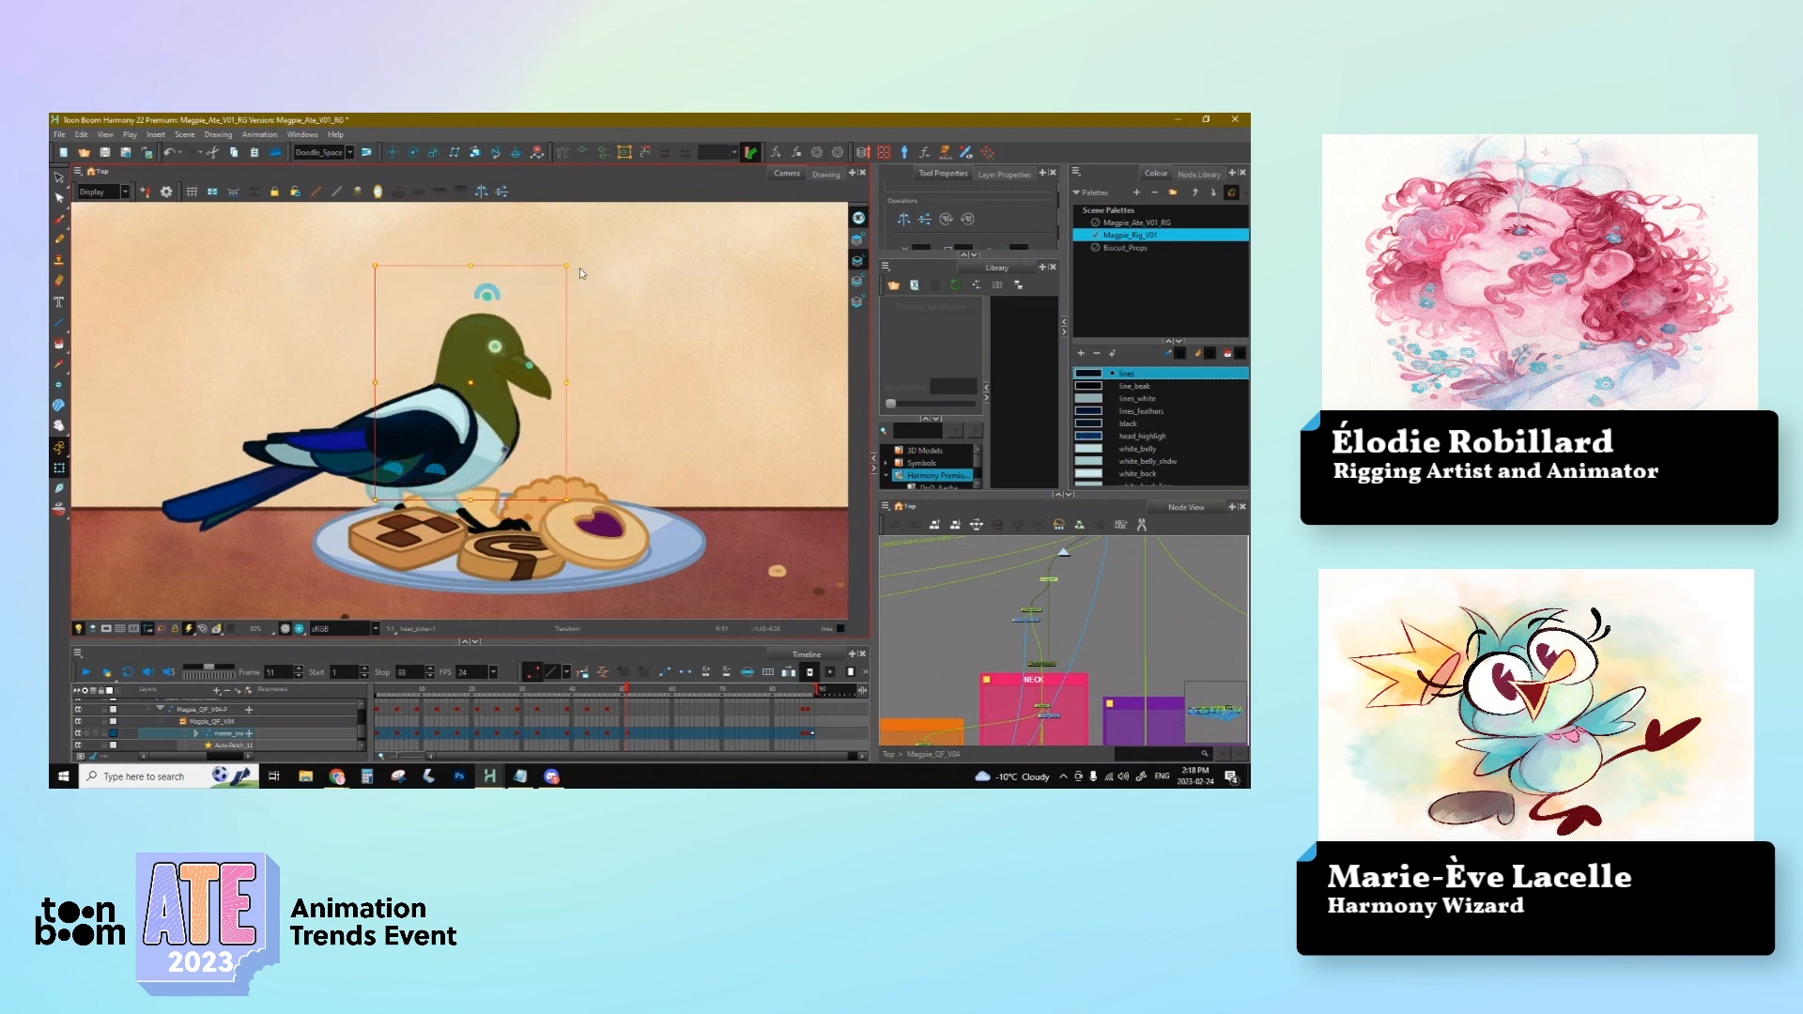
Step: Rotate the magpie's head and neck downward and shift them so the beak points at the cookies
{"action": "left_click_drag", "start_coordinate": [579, 268], "coordinate": [663, 334]}
{"action": "left_click_drag", "start_coordinate": [512, 377], "coordinate": [499, 405]}
{"action": "left_click_drag", "start_coordinate": [644, 344], "coordinate": [681, 410]}
{"action": "left_click_drag", "start_coordinate": [530, 407], "coordinate": [516, 418]}
{"action": "left_click", "coordinate": [489, 414]}
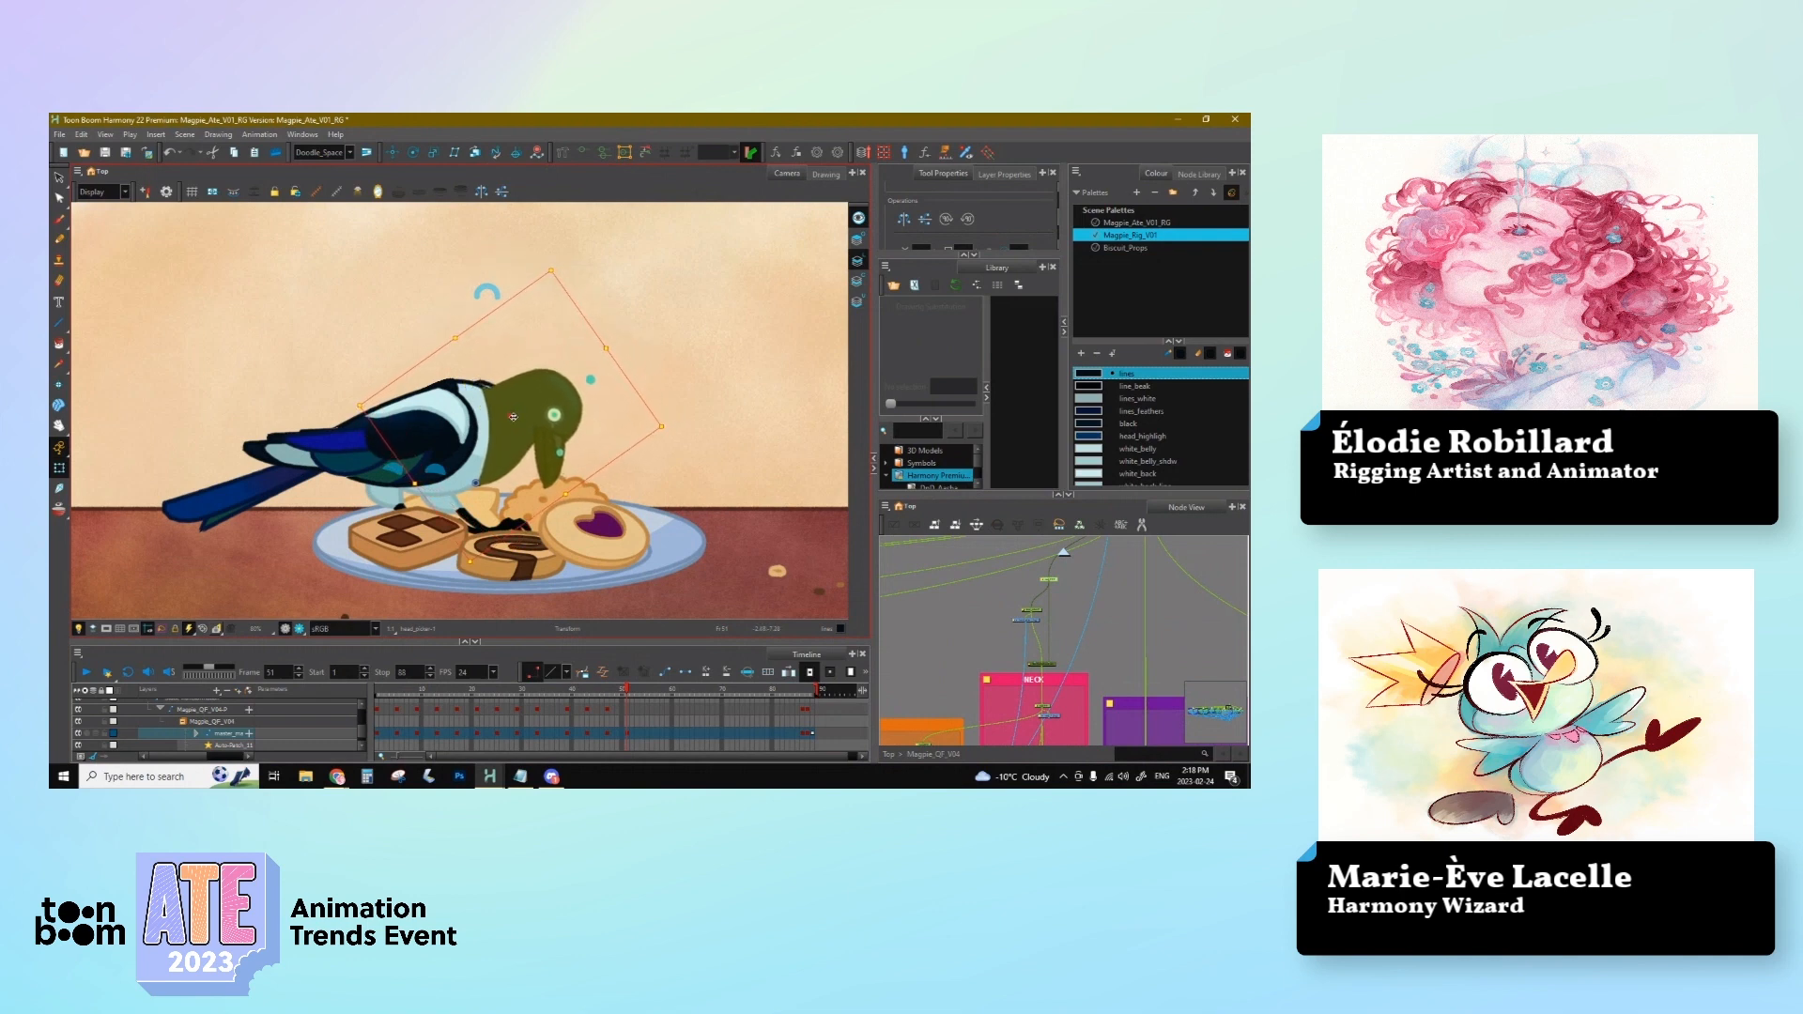
{"action": "left_click_drag", "start_coordinate": [566, 348], "coordinate": [525, 338]}
Step: Reselect the head and neck together, nudge them forward and rotate them back up slightly above the cookies
{"action": "left_click", "coordinate": [513, 402]}
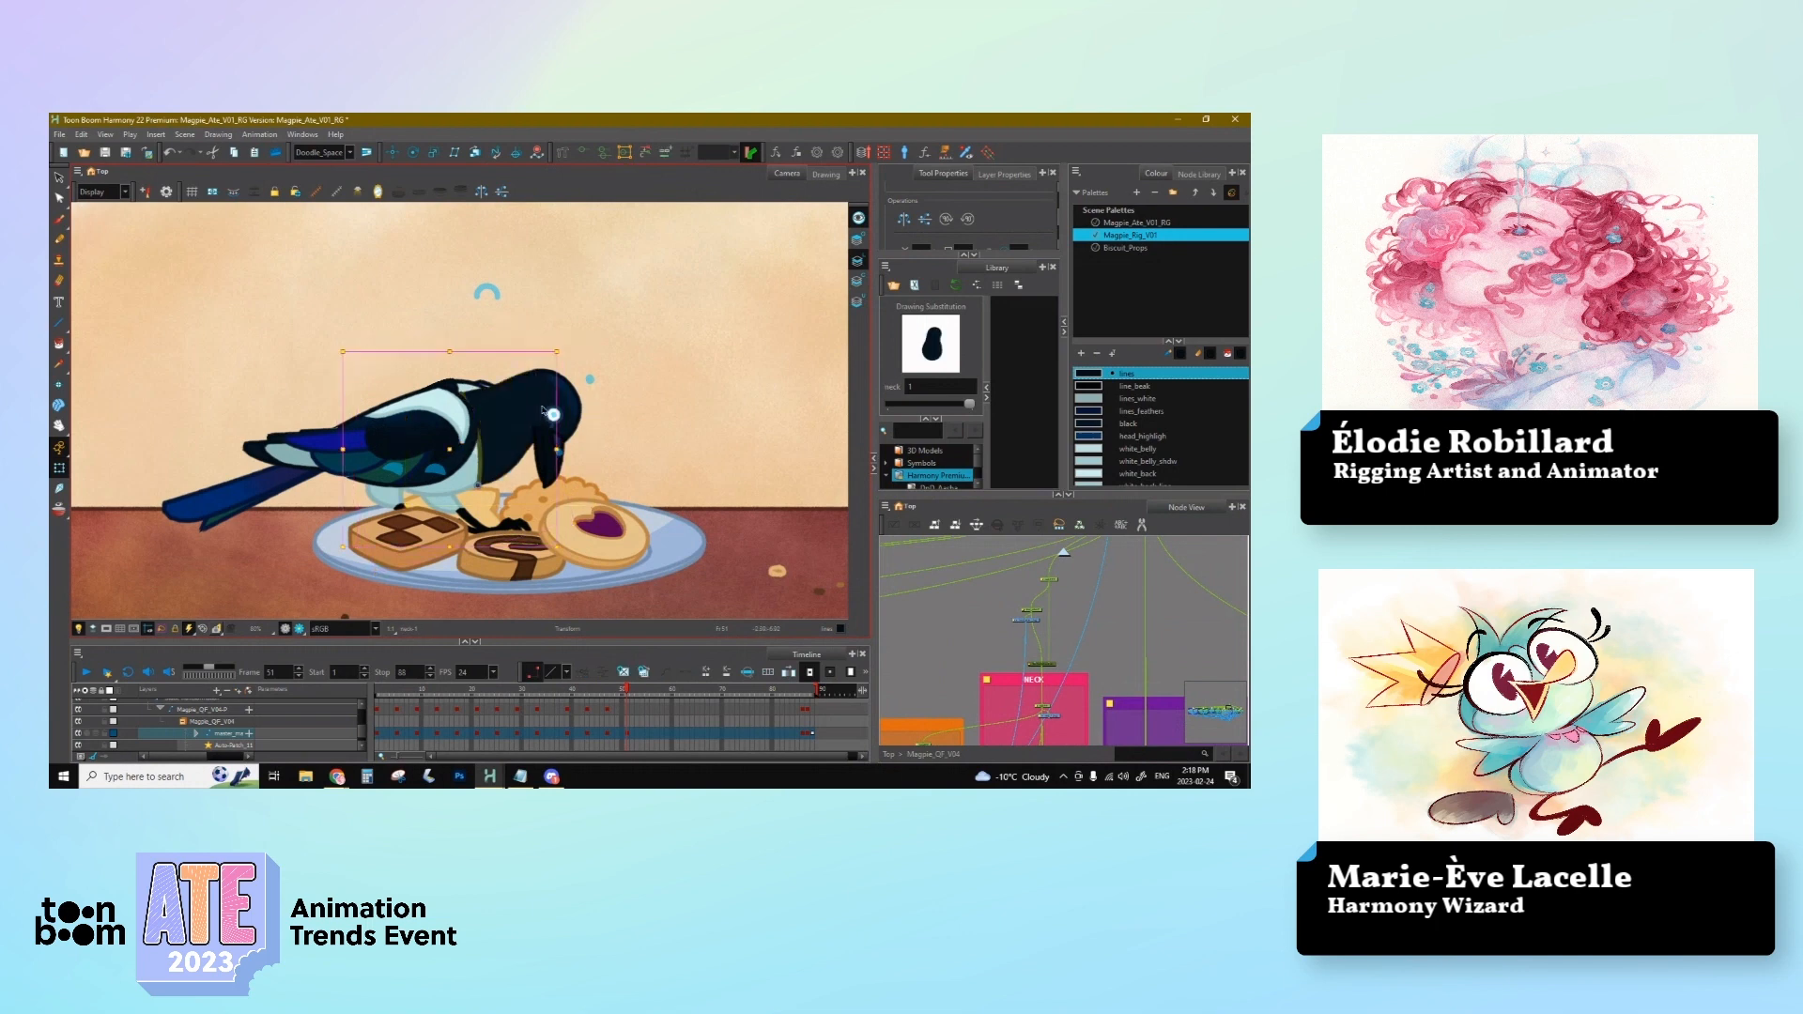
{"action": "left_click", "coordinate": [499, 463]}
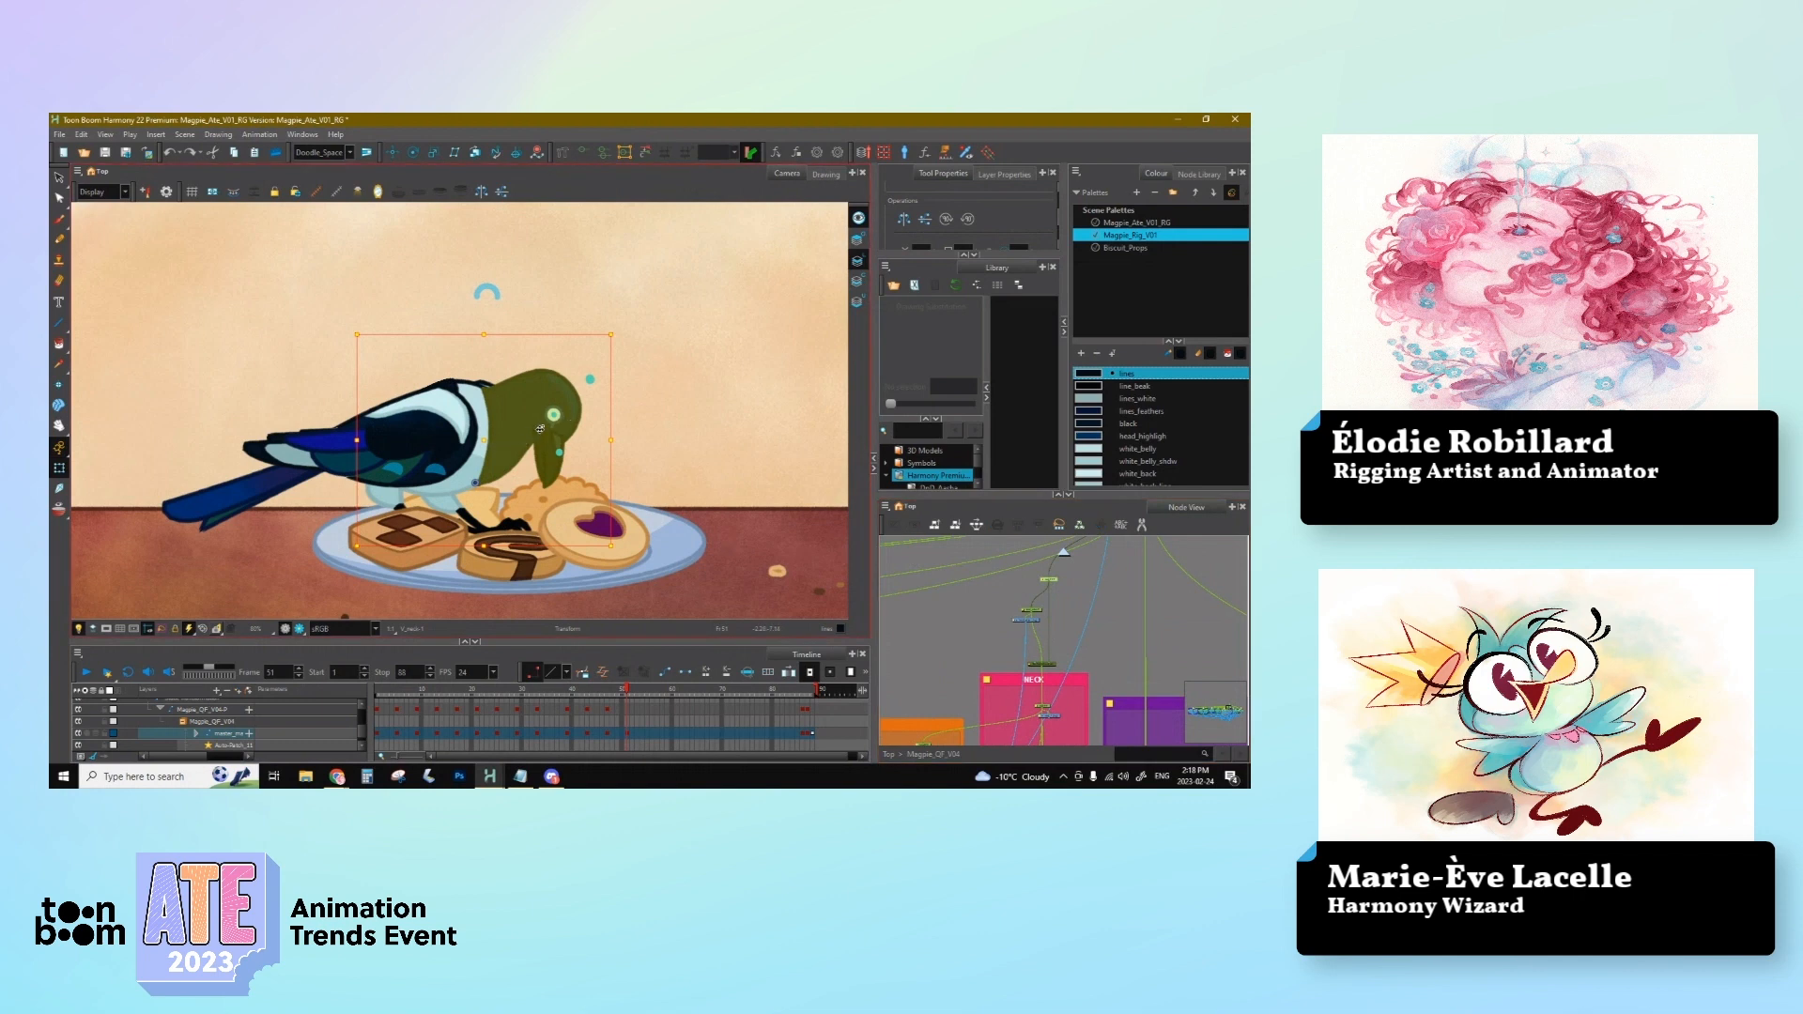
{"action": "left_click_drag", "start_coordinate": [540, 429], "coordinate": [548, 424]}
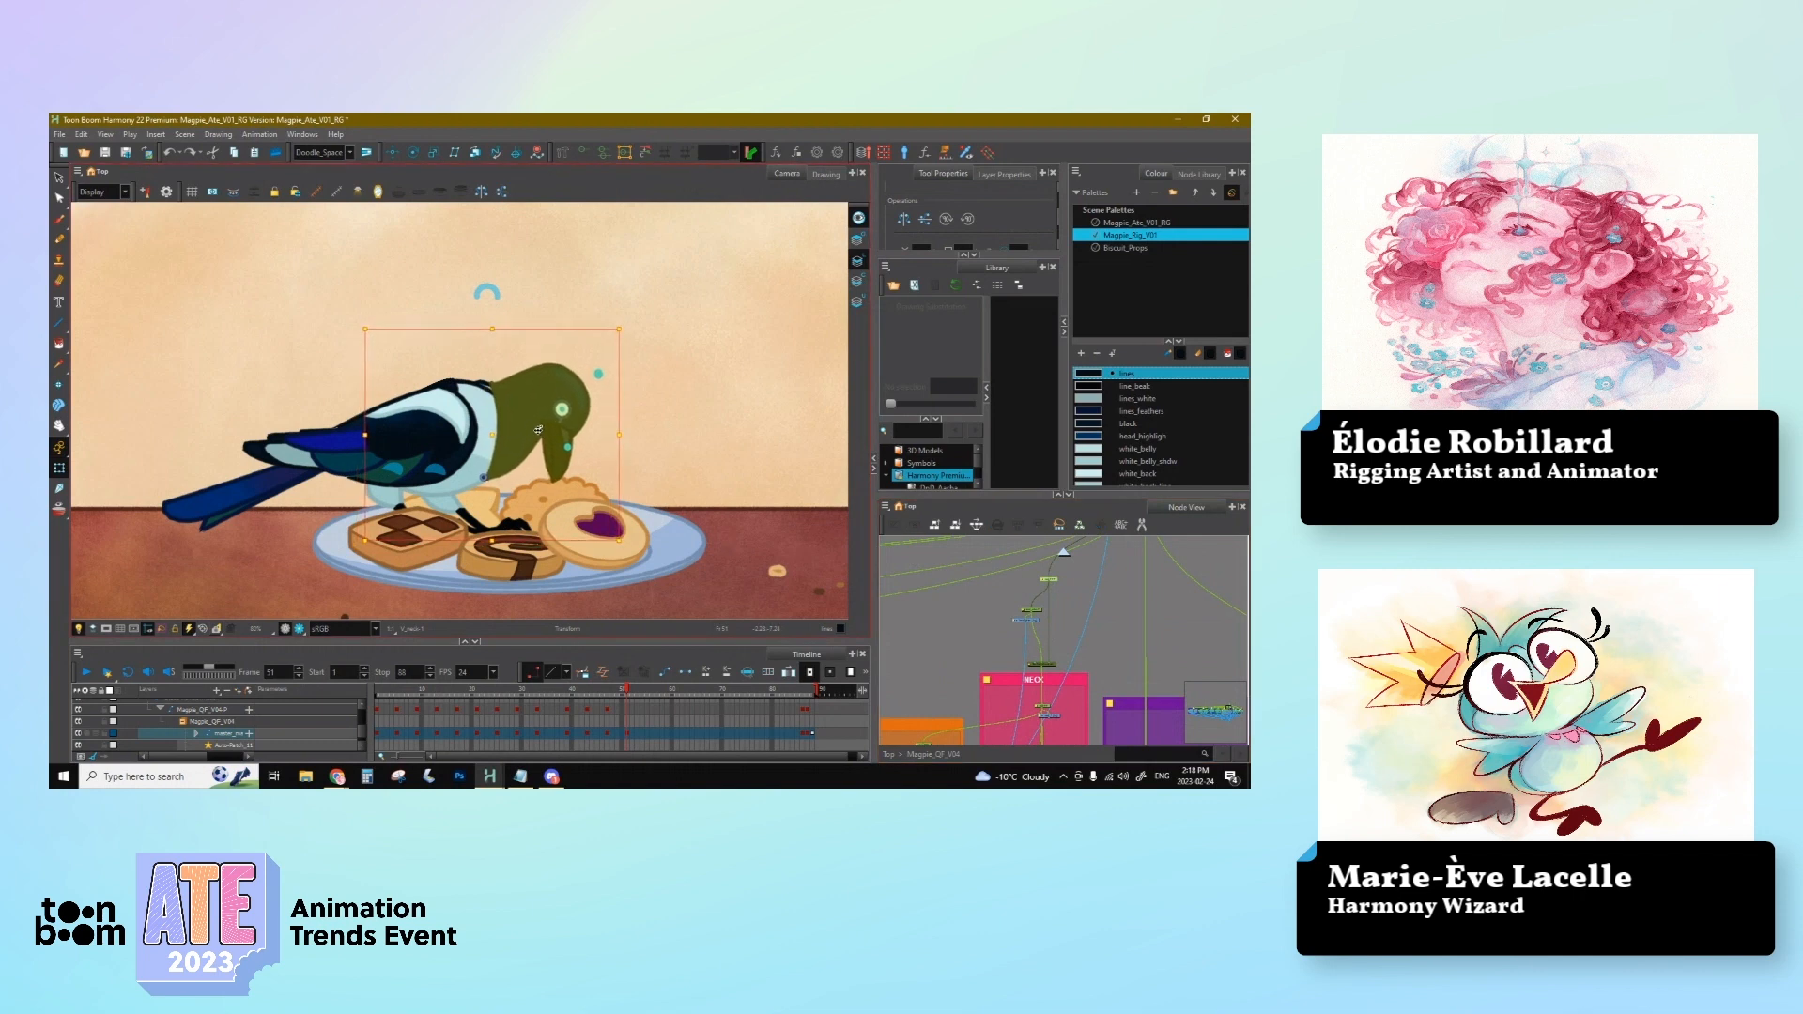
{"action": "left_click_drag", "start_coordinate": [626, 329], "coordinate": [591, 305]}
{"action": "left_click", "coordinate": [625, 327]}
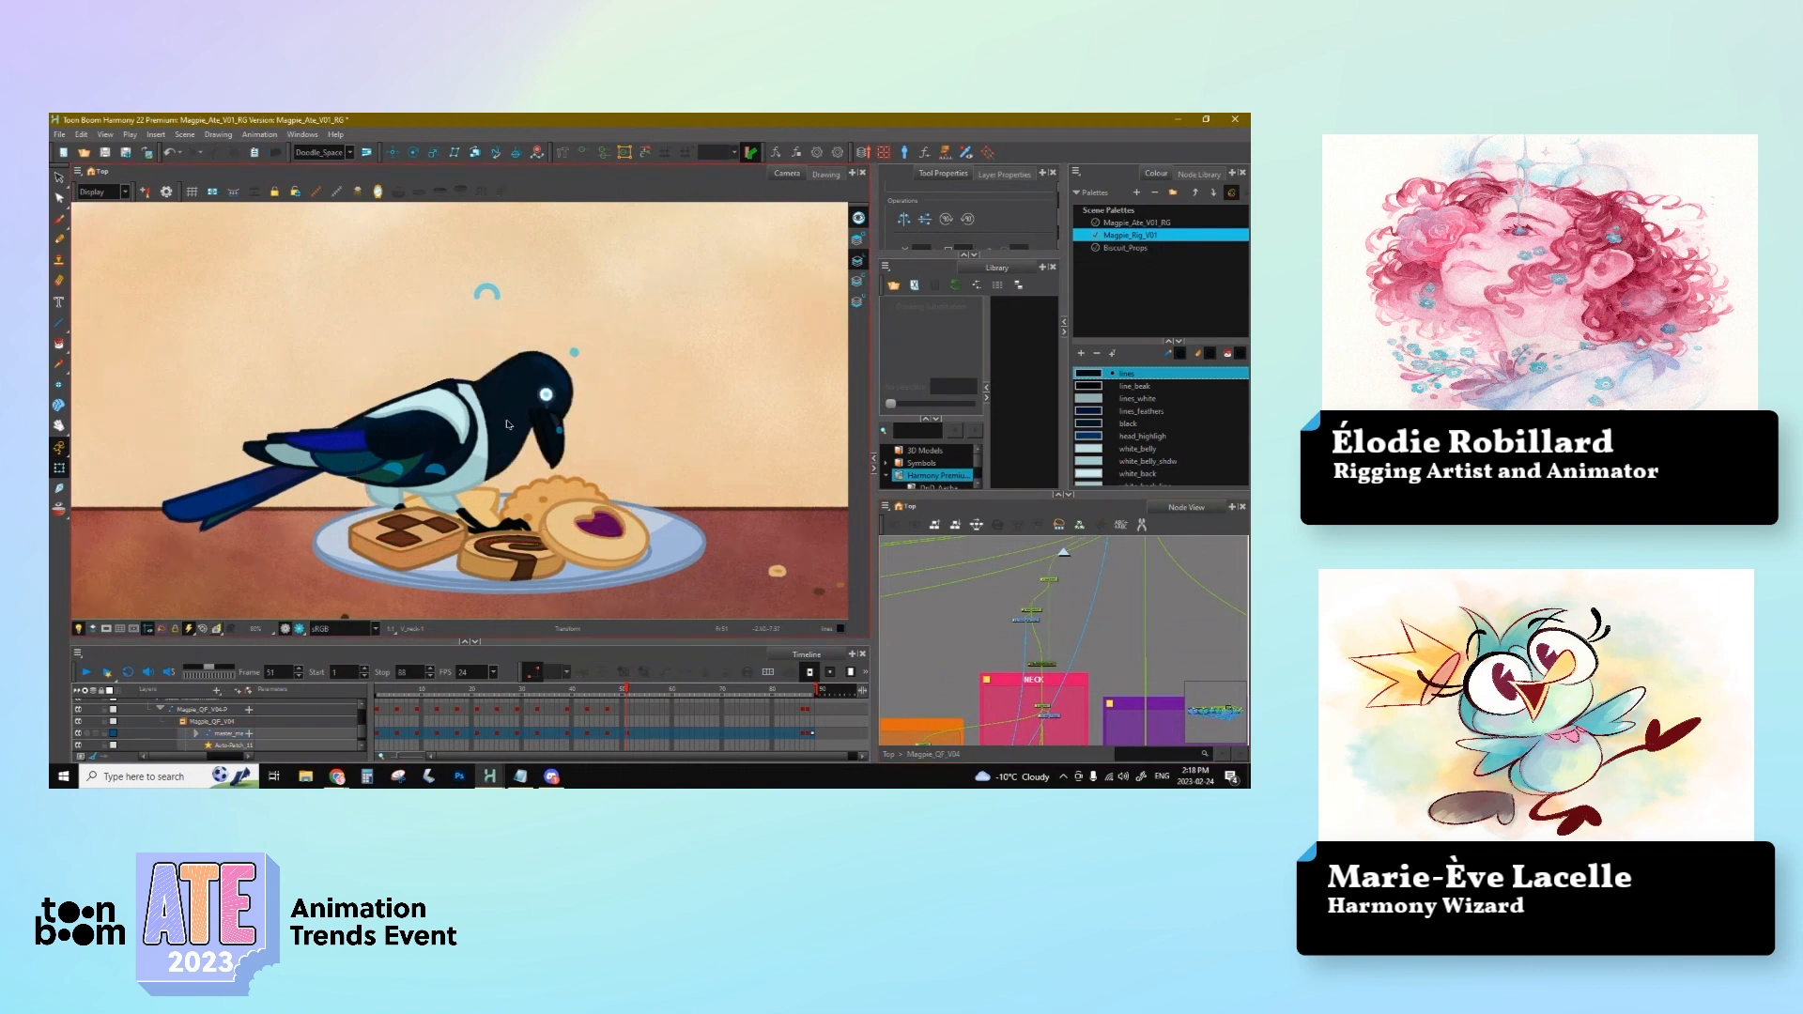
Step: Select the magpie's head with its beak and rotate it upward so the beak points diagonally forward above the cookies
{"action": "left_click", "coordinate": [507, 424]}
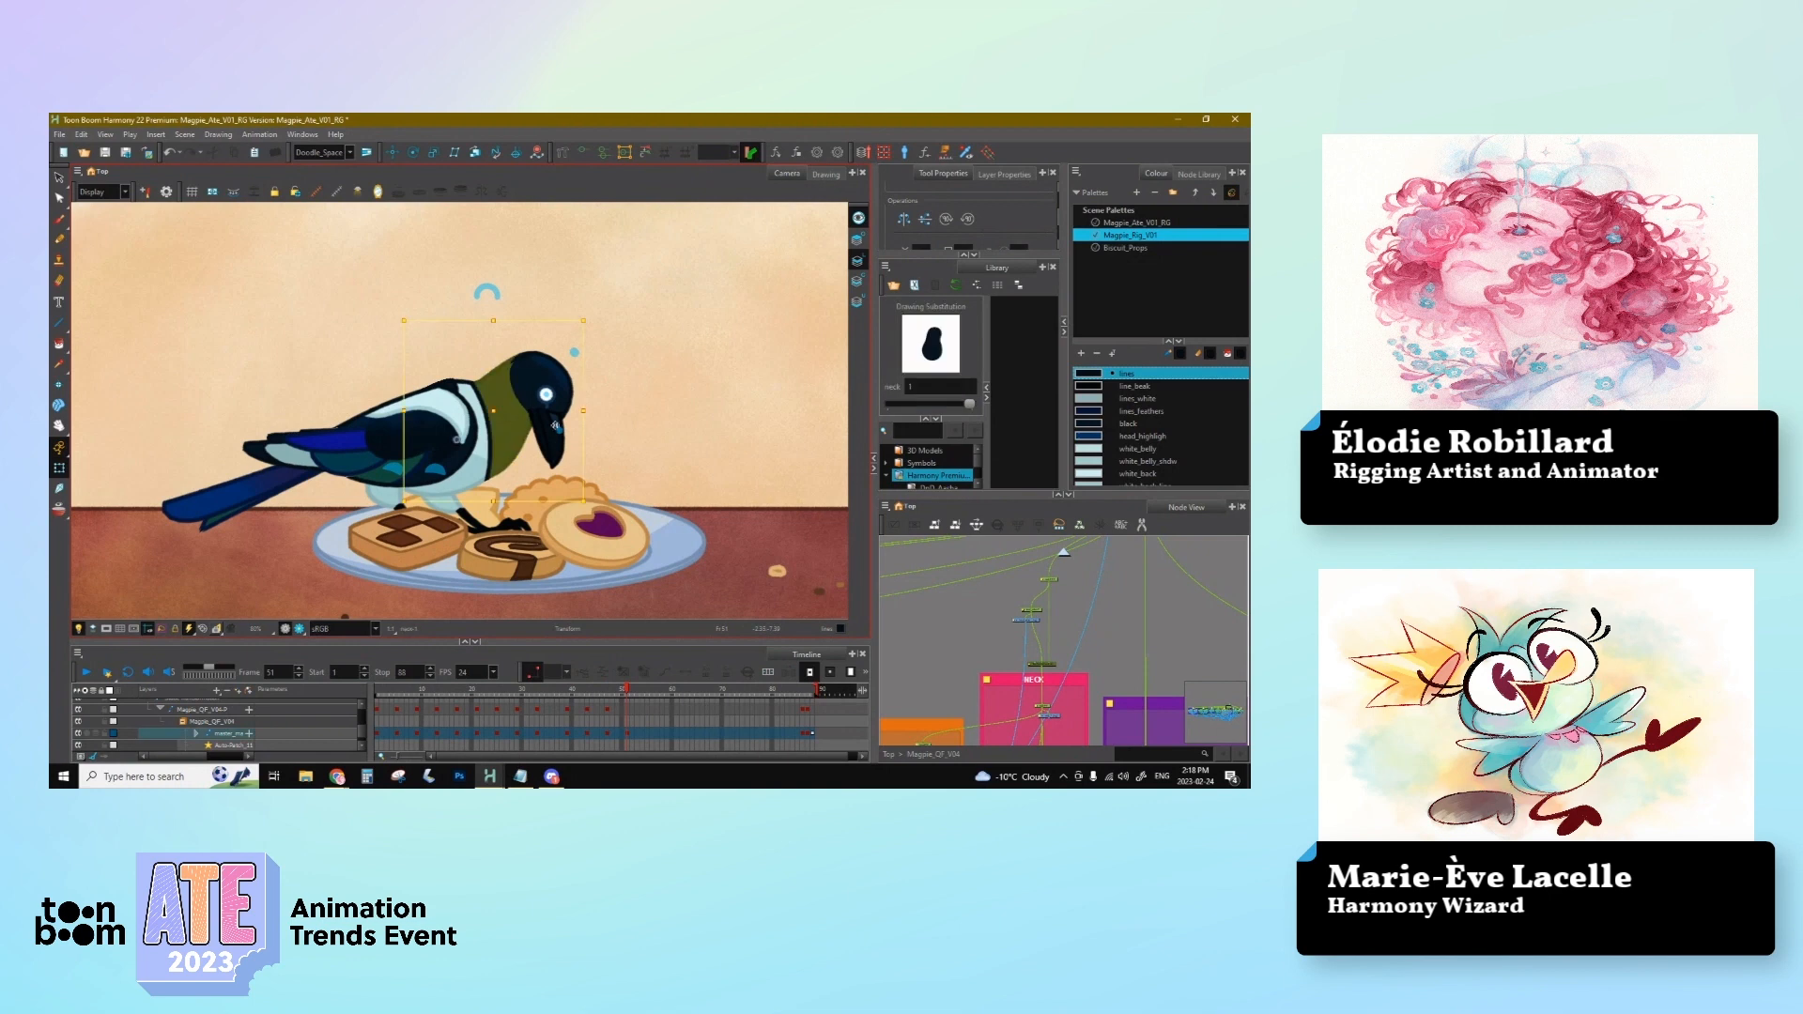
{"action": "left_click", "coordinate": [575, 353]}
{"action": "left_click", "coordinate": [574, 353]}
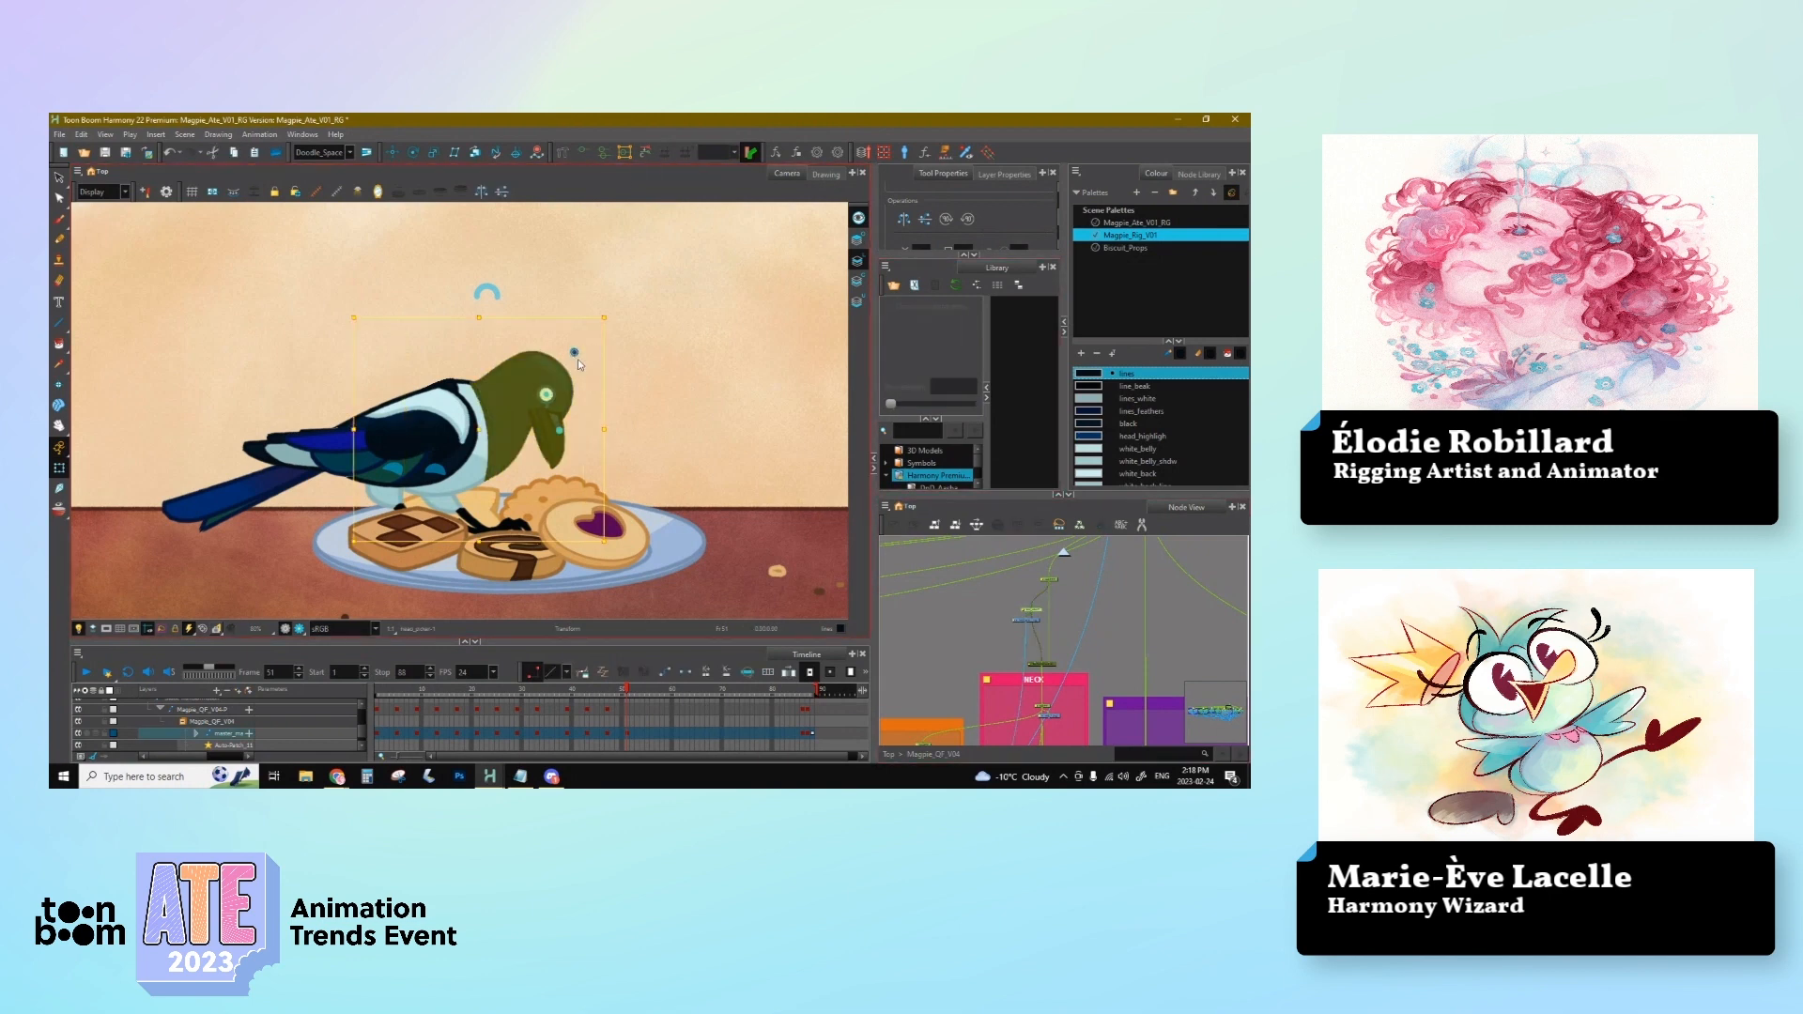
{"action": "left_click", "coordinate": [588, 357]}
{"action": "left_click", "coordinate": [575, 354]}
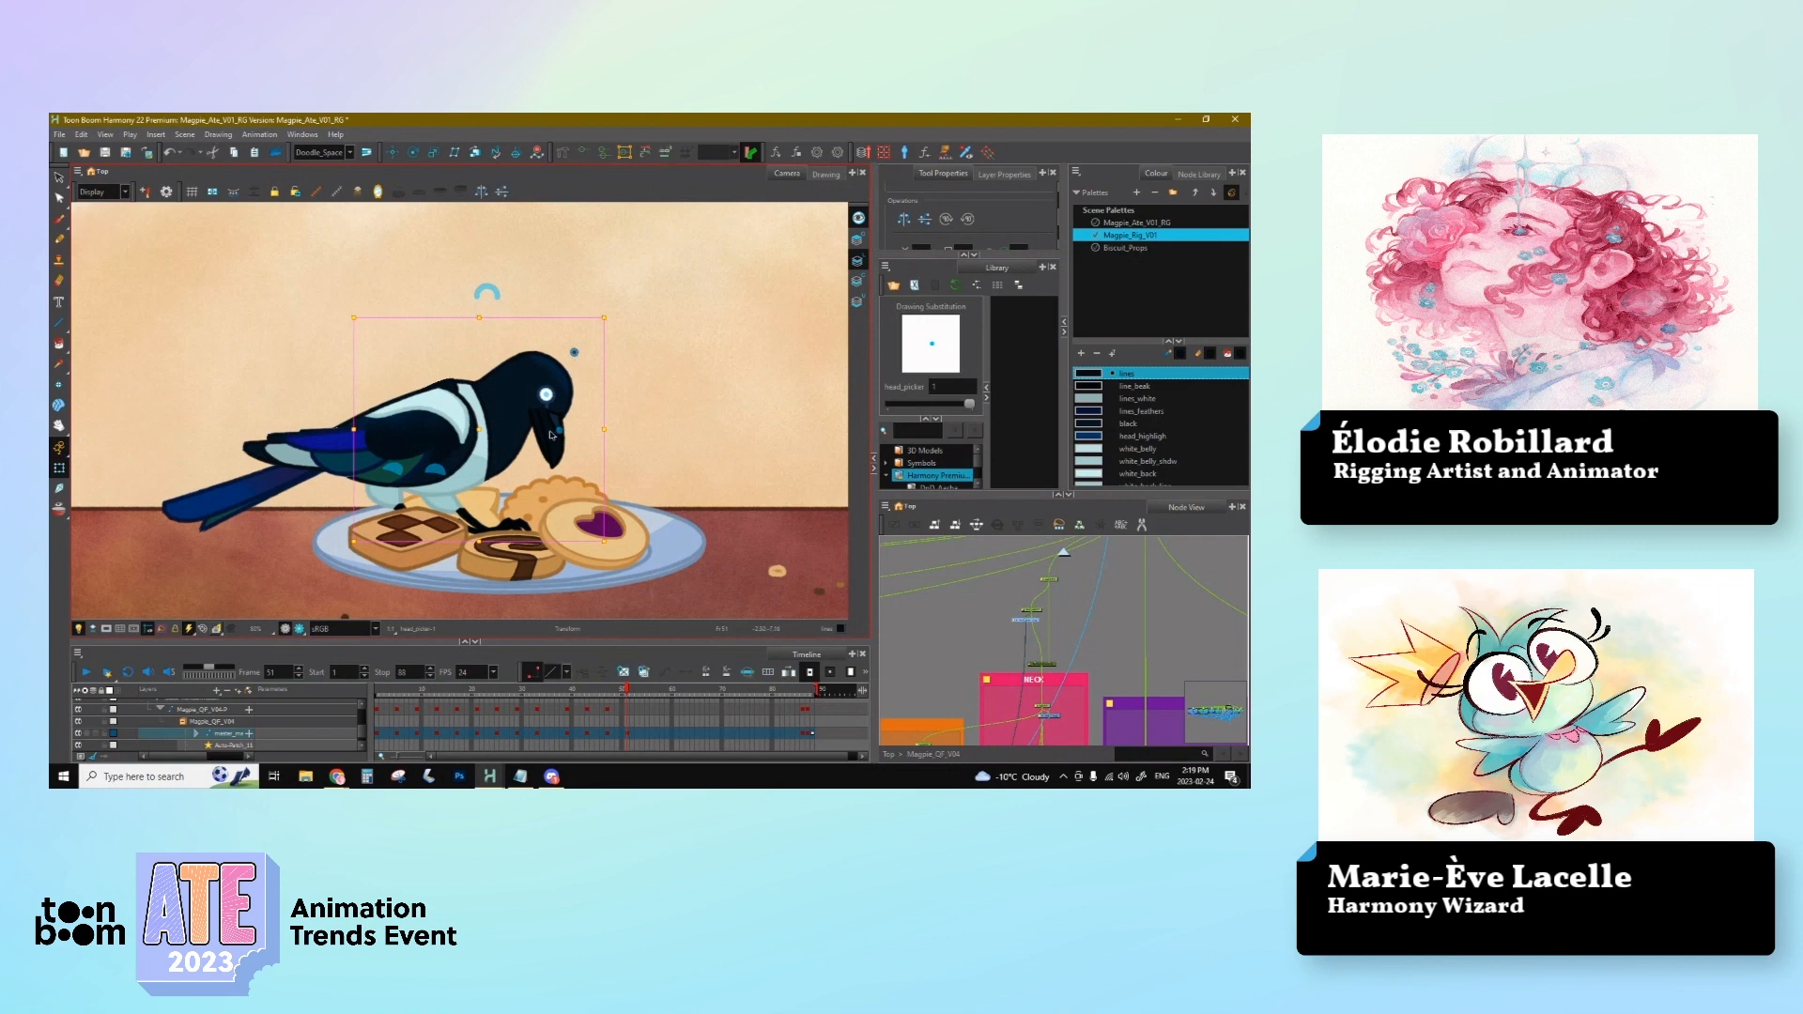
{"action": "left_click", "coordinate": [550, 438]}
{"action": "left_click", "coordinate": [568, 386]}
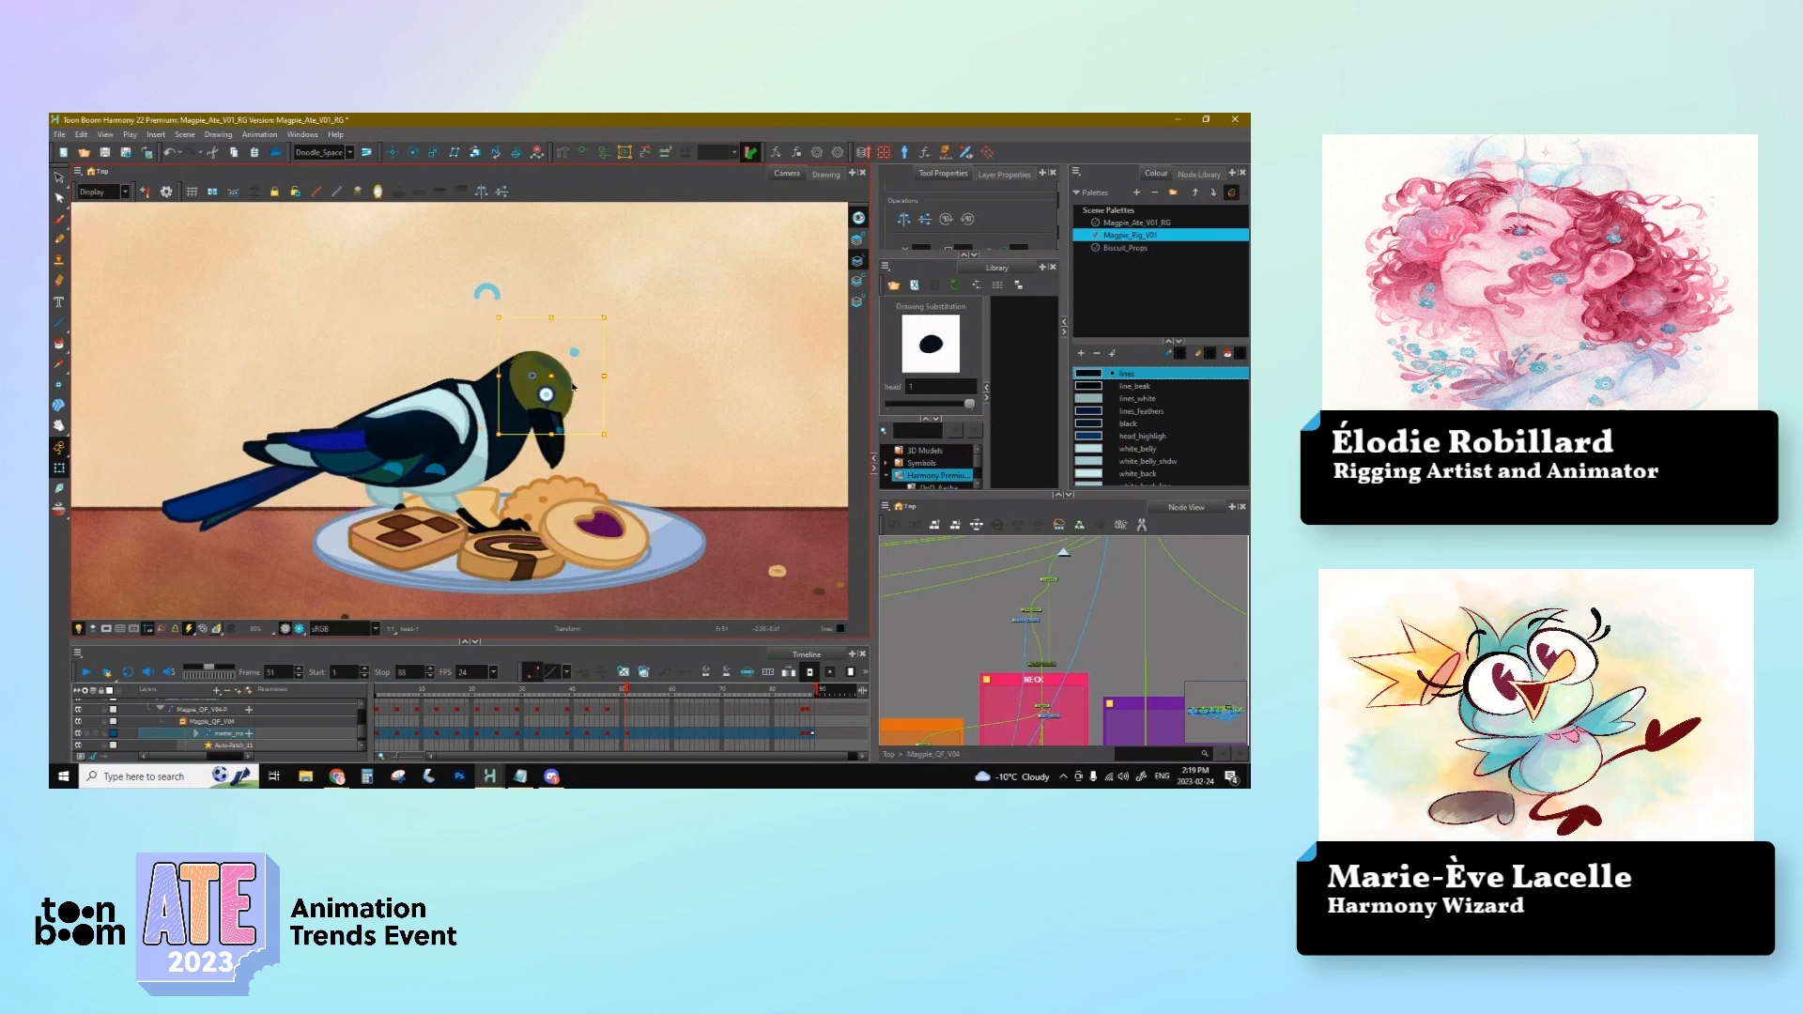
{"action": "left_click", "coordinate": [572, 386]}
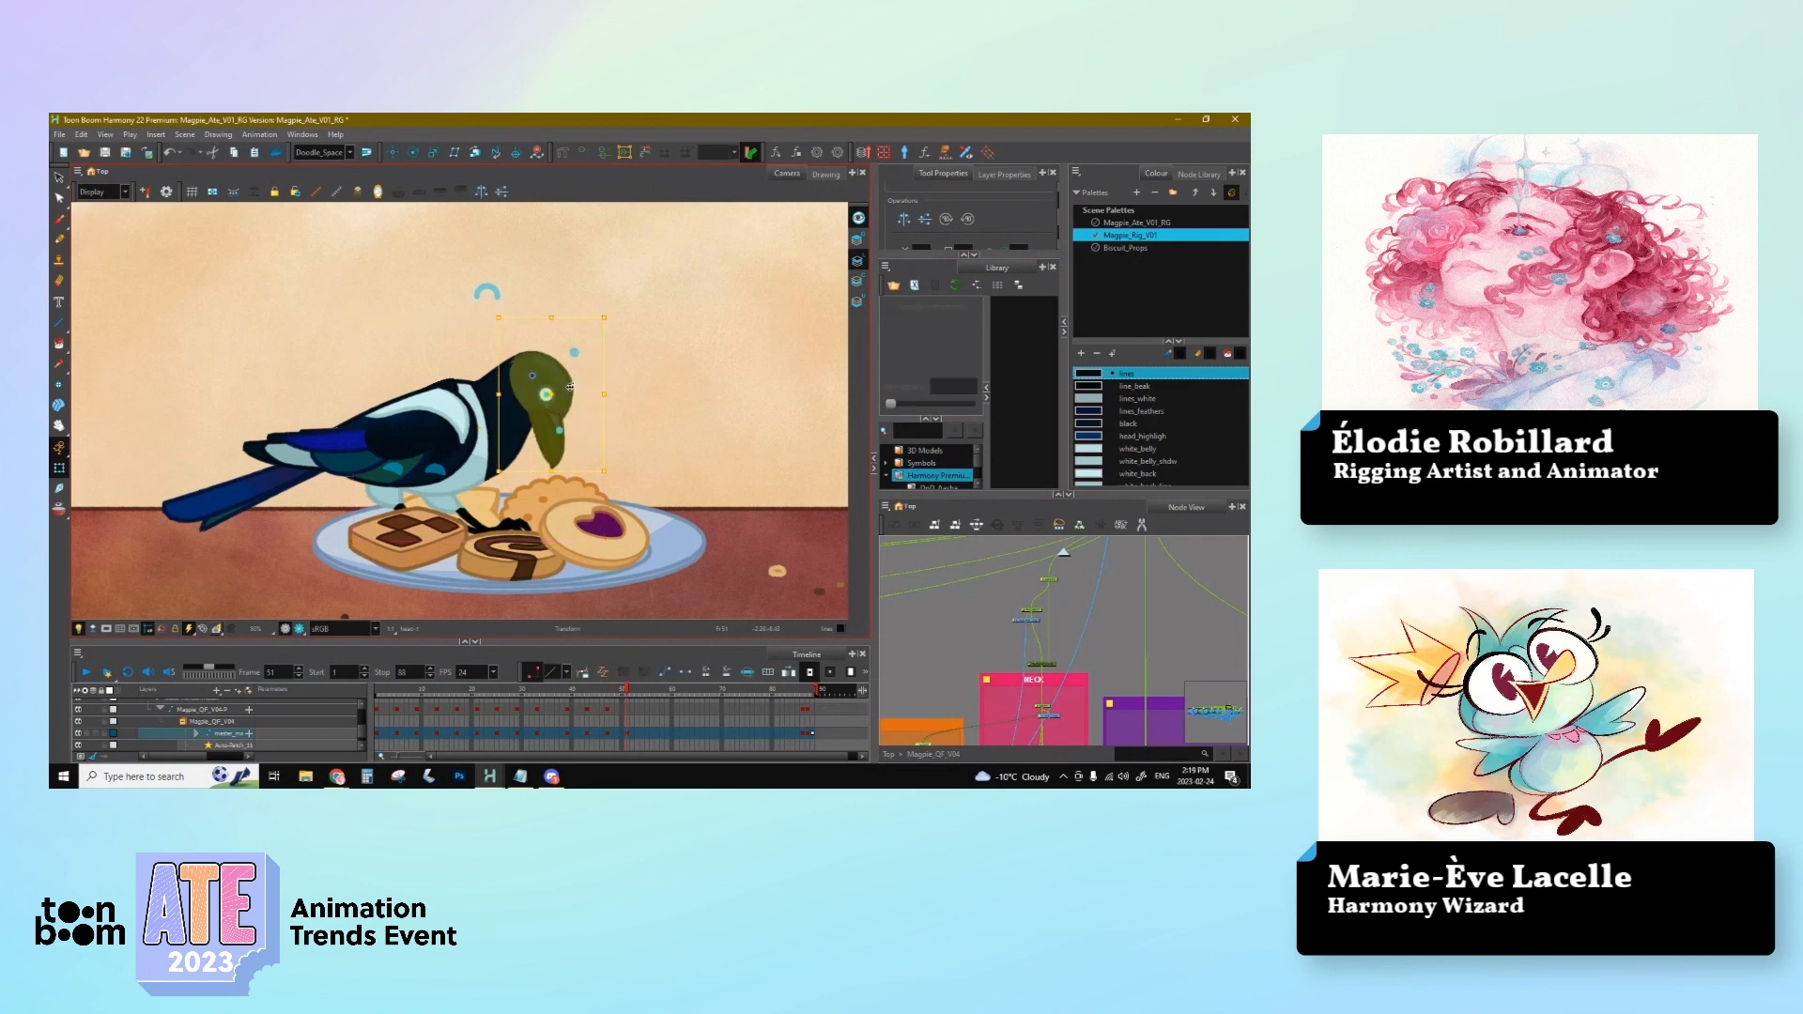
{"action": "key", "text": "r"}
{"action": "left_click", "coordinate": [523, 423]}
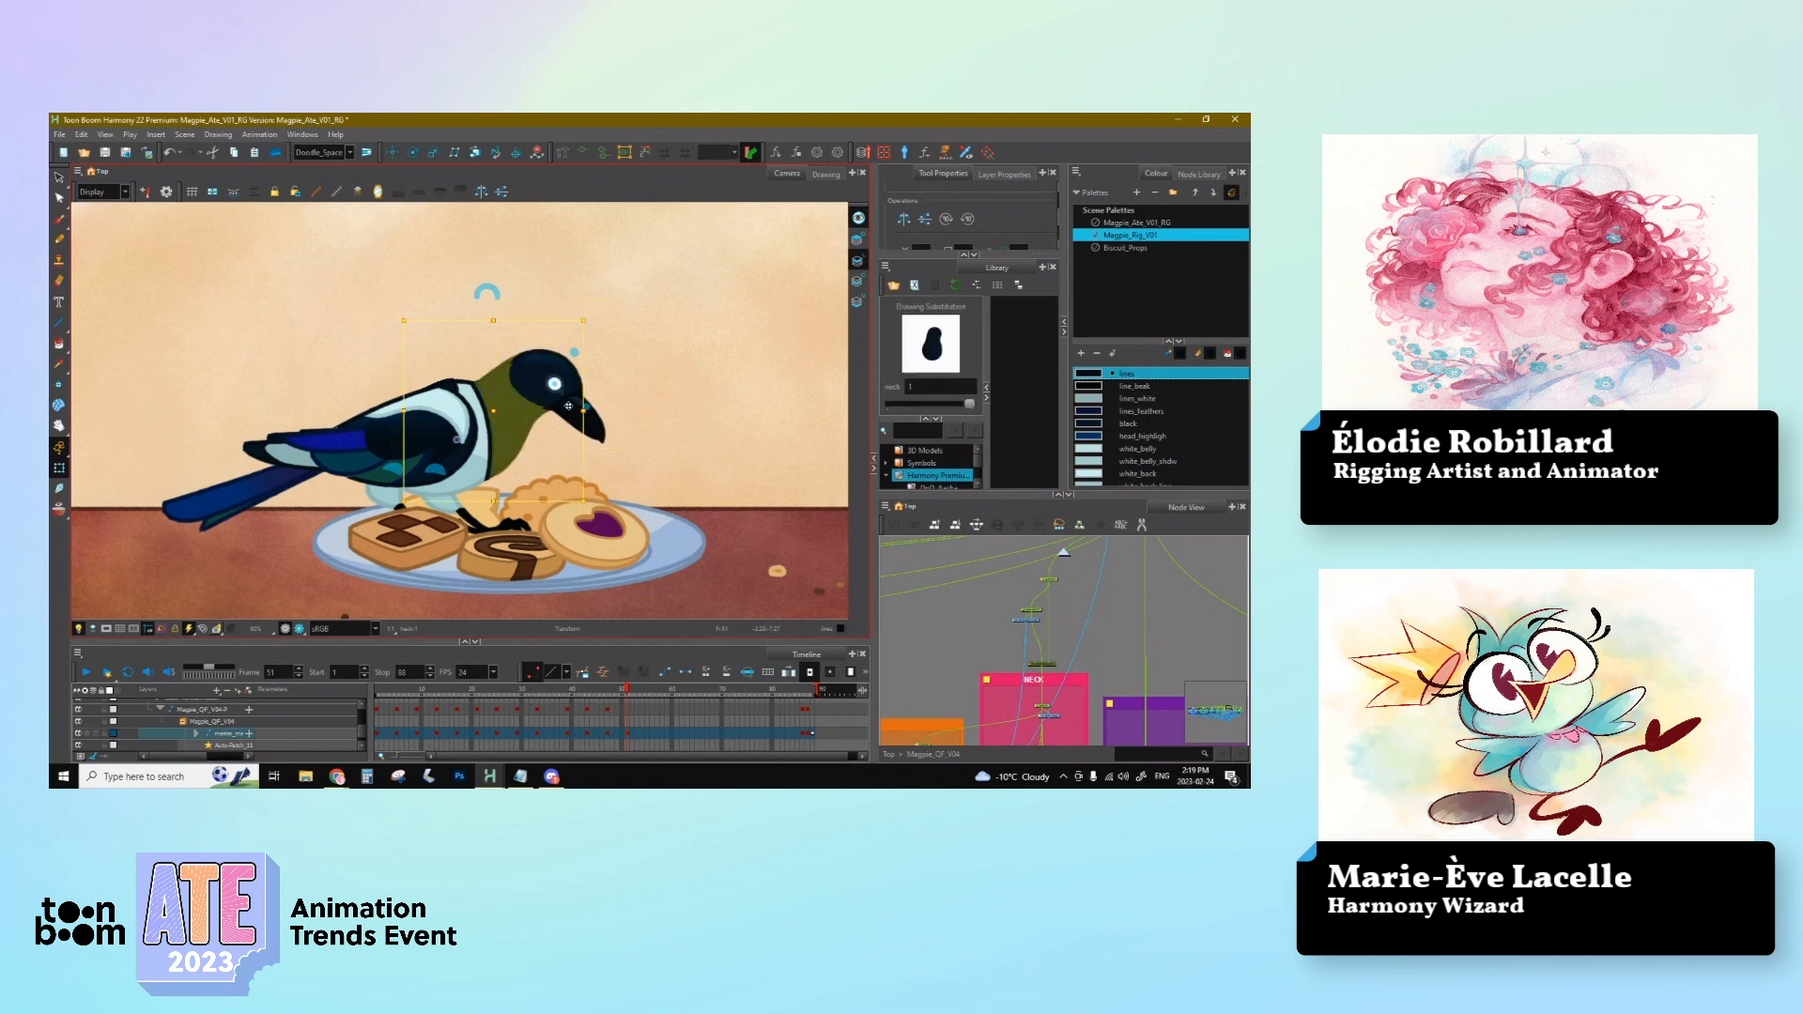
Step: Select the magpie's whole lower beak and rotate it downward to open the mouth
{"action": "left_click", "coordinate": [556, 401]}
{"action": "left_click", "coordinate": [588, 436]}
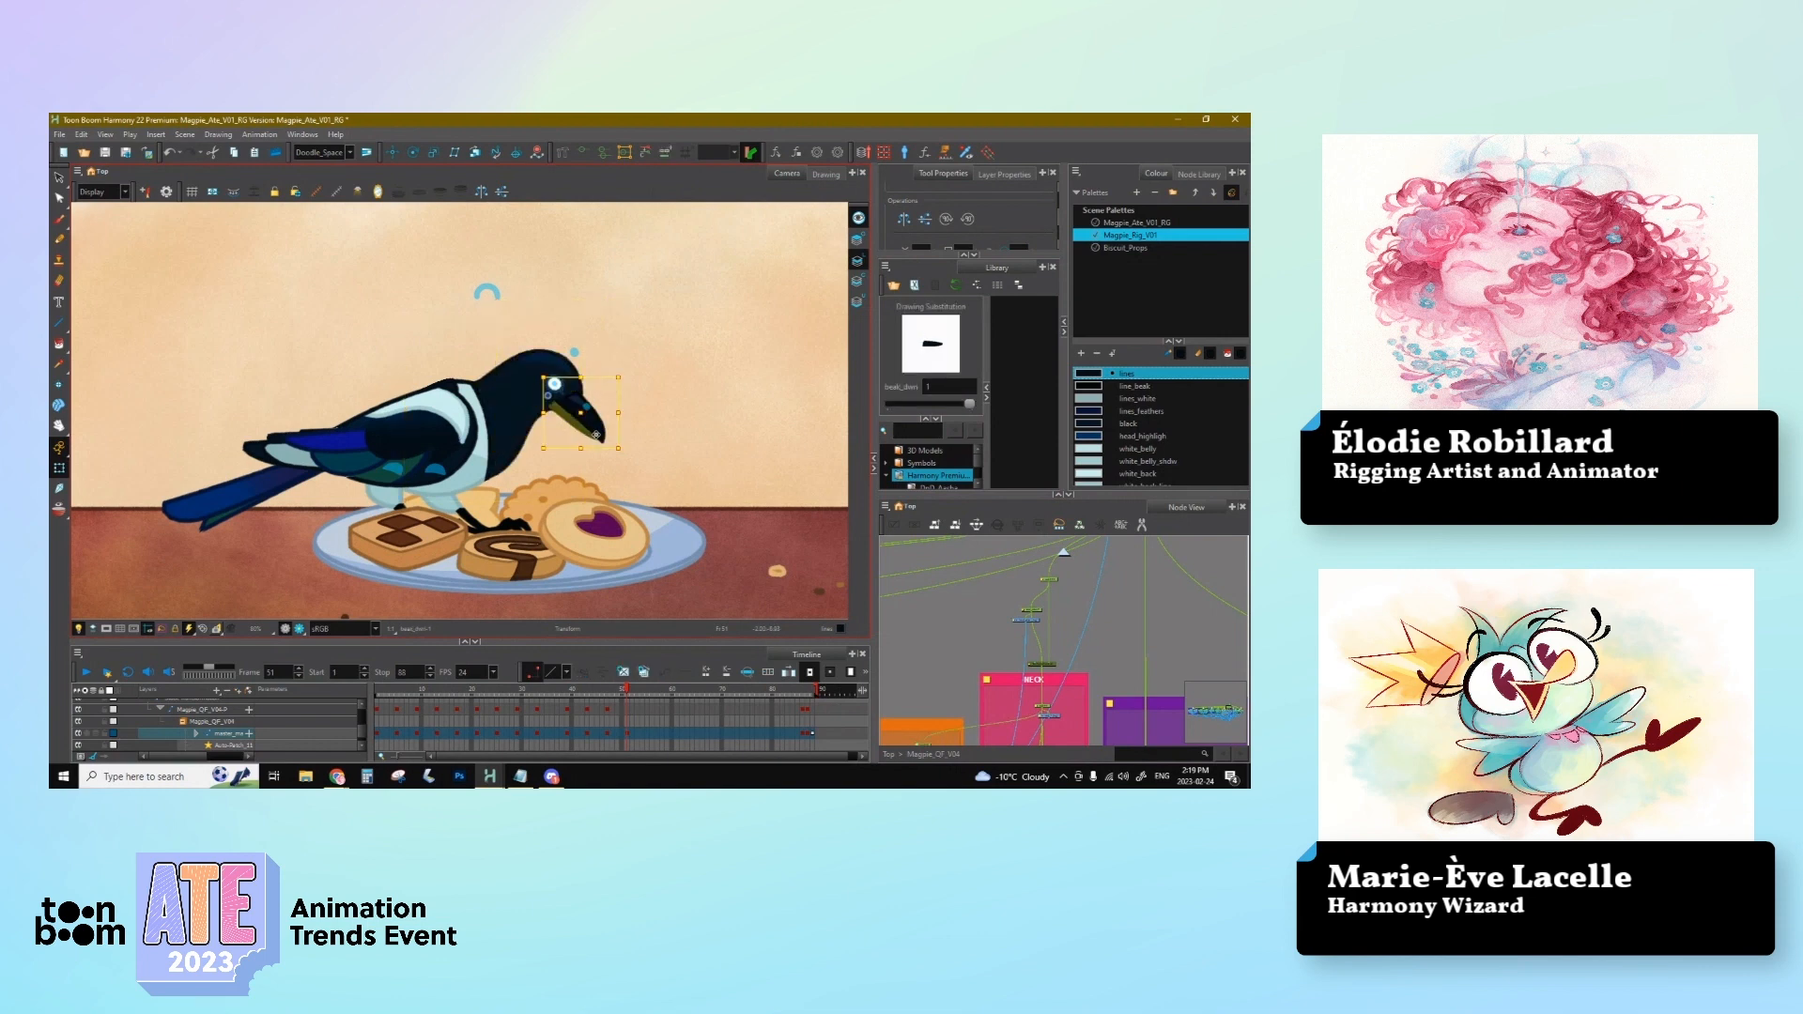
{"action": "key", "text": "b"}
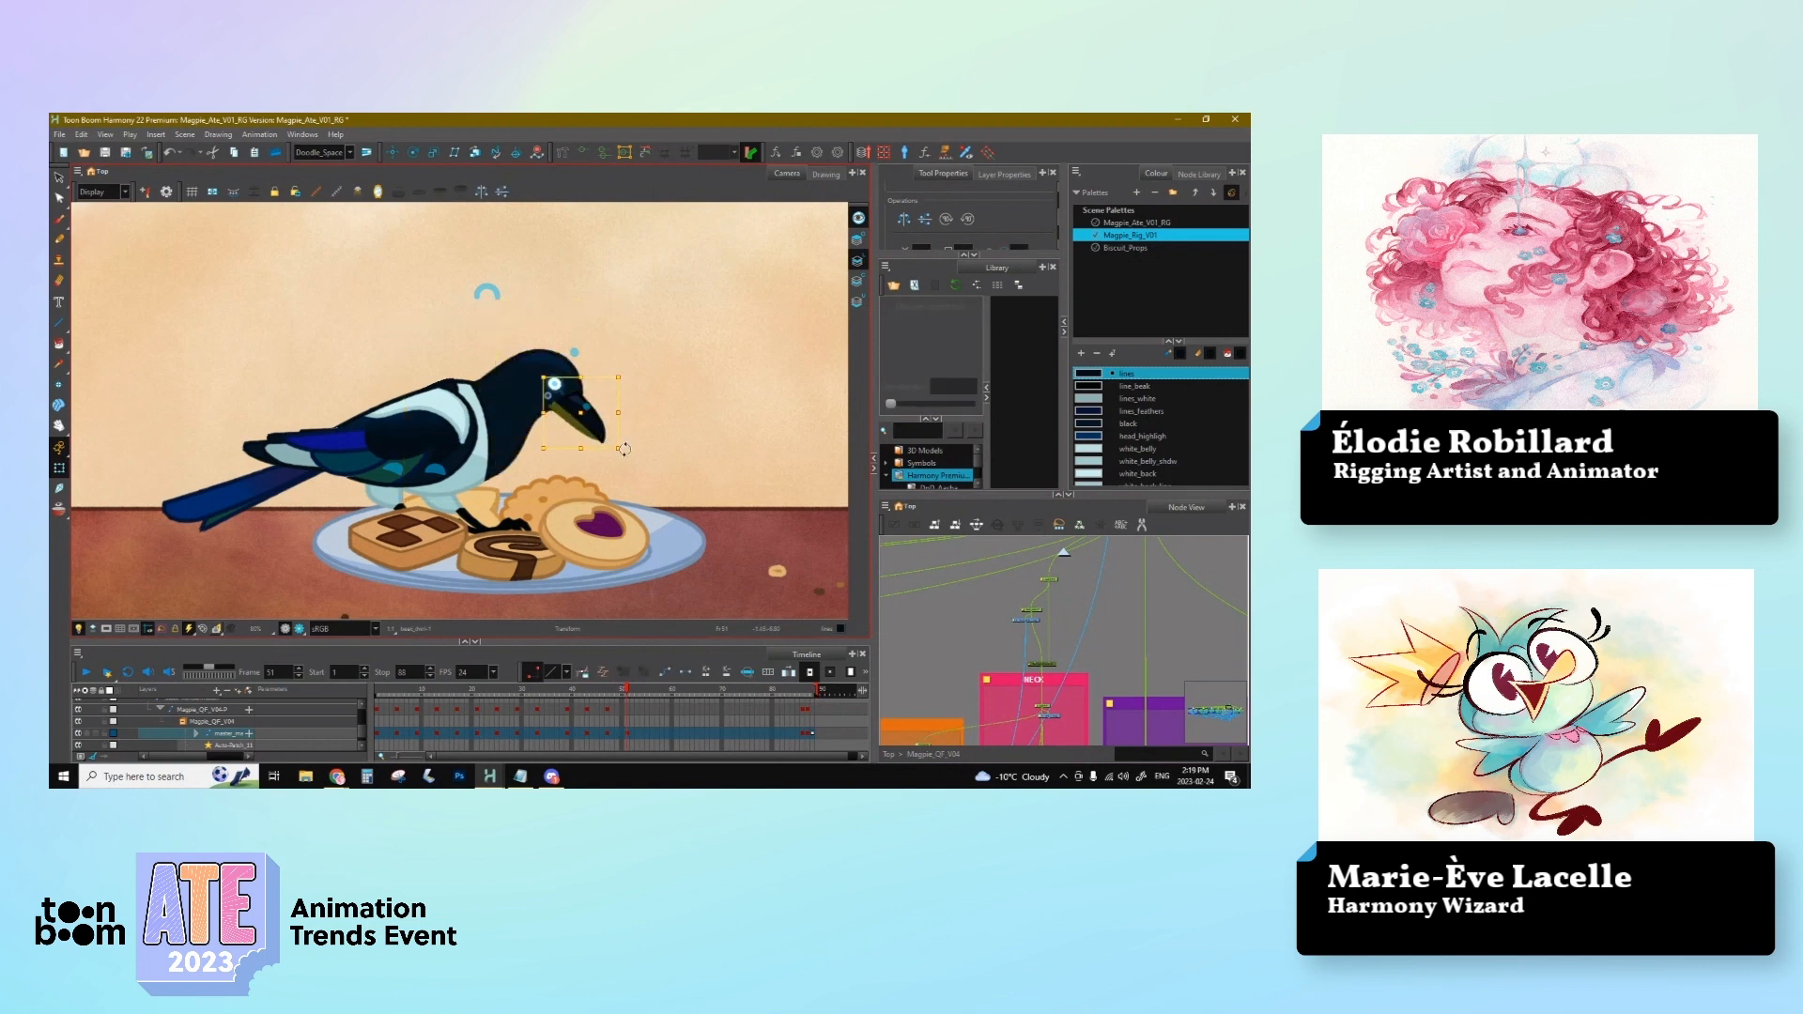
{"action": "key", "text": "b"}
{"action": "left_click_drag", "start_coordinate": [621, 445], "coordinate": [585, 495]}
{"action": "left_click", "coordinate": [603, 501]}
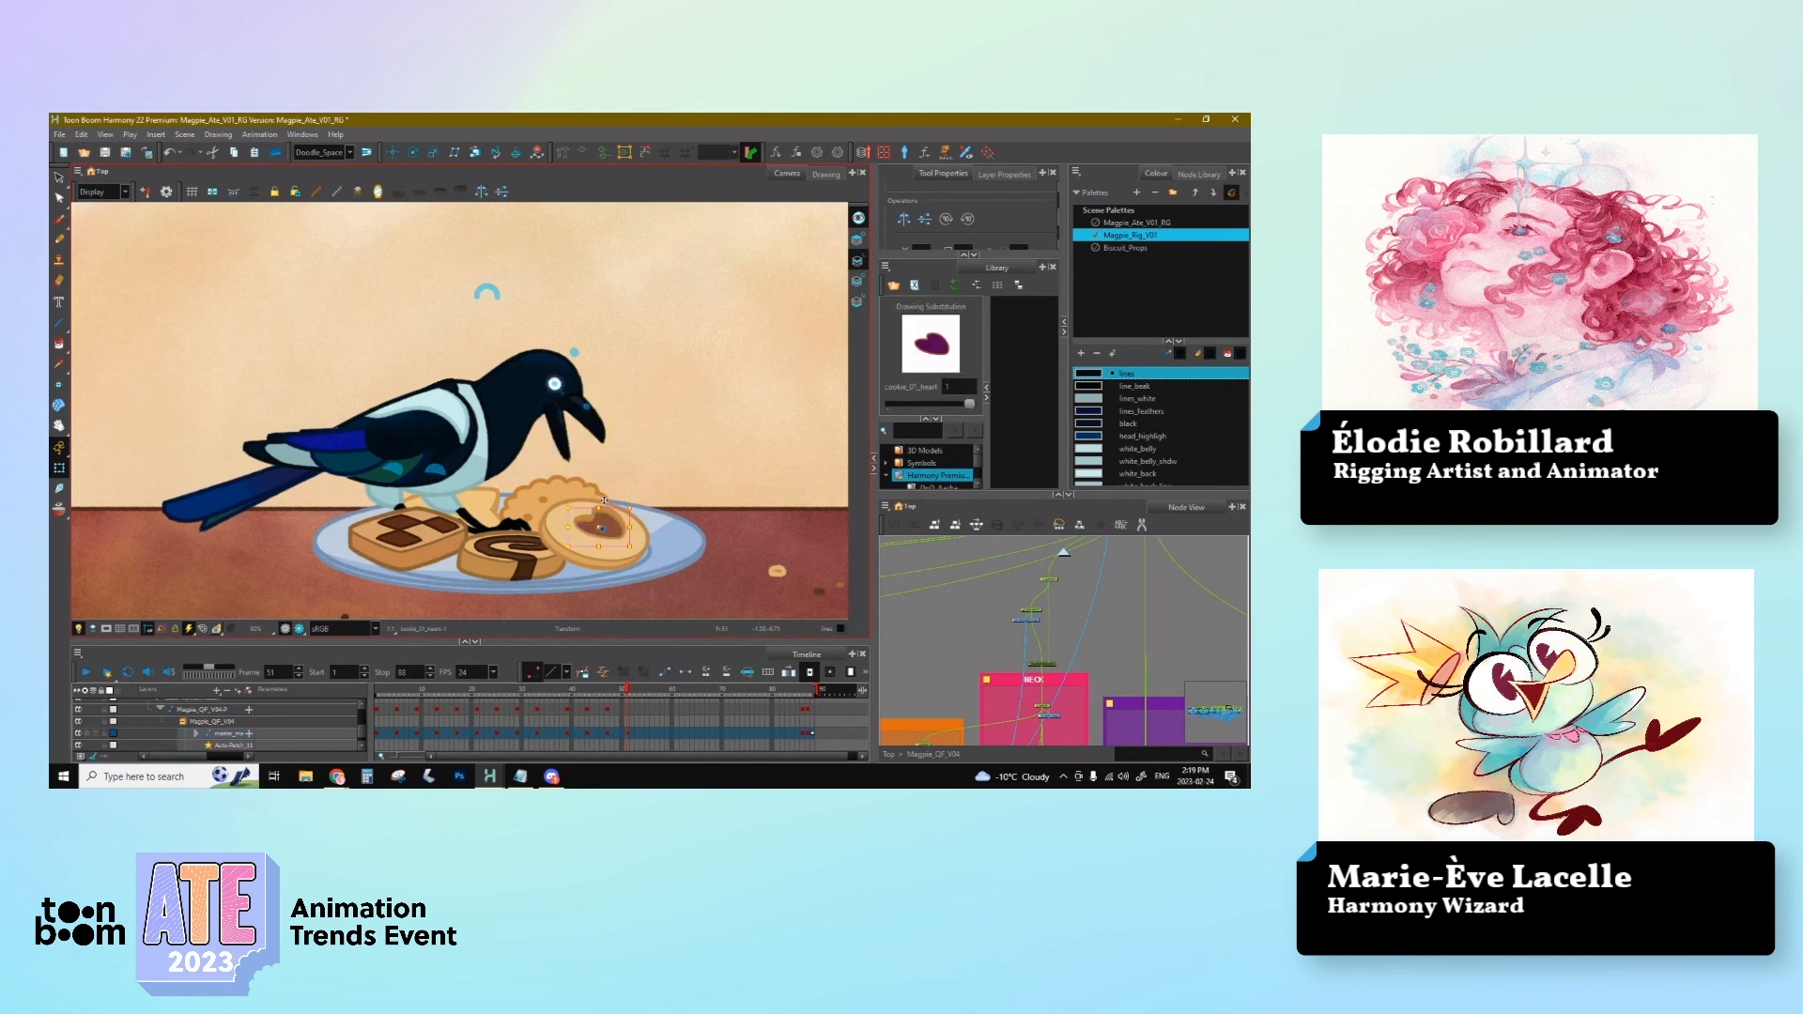
Step: Display the lower beak's deformation controls and move its base point up toward the upper beak
{"action": "left_click", "coordinate": [563, 415]}
{"action": "key", "text": "2"}
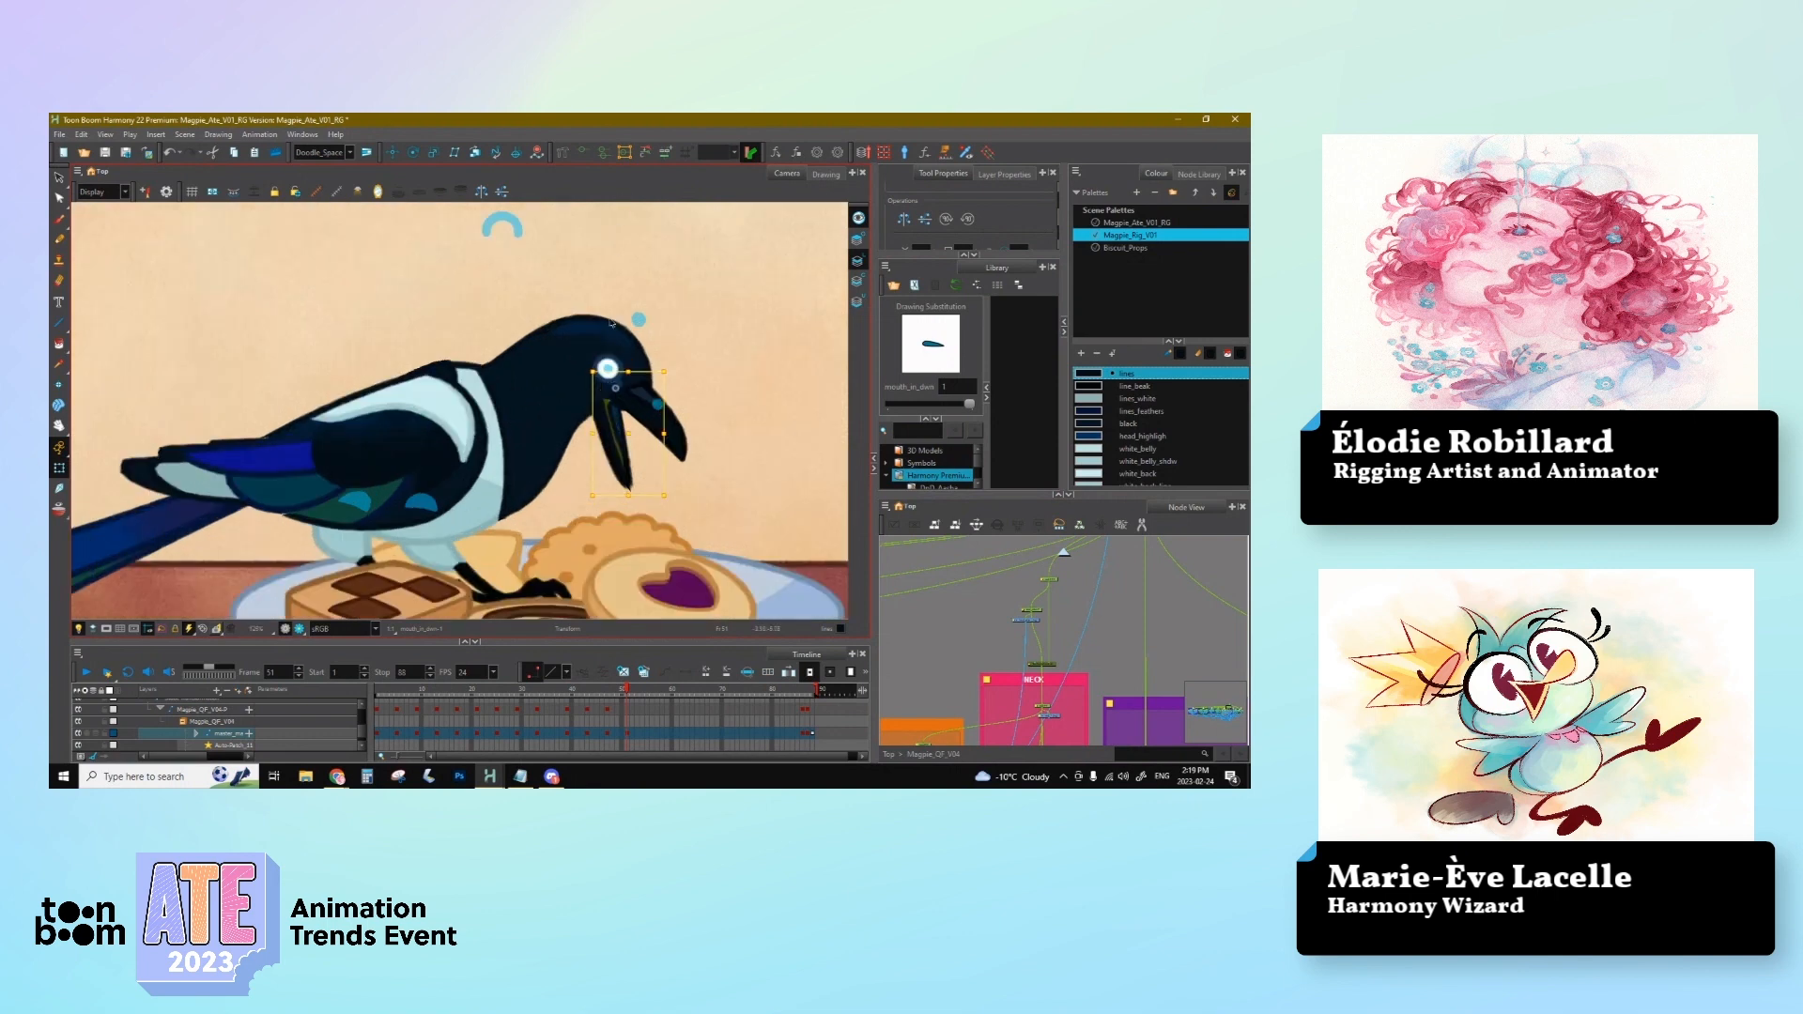
{"action": "left_click", "coordinate": [617, 421]}
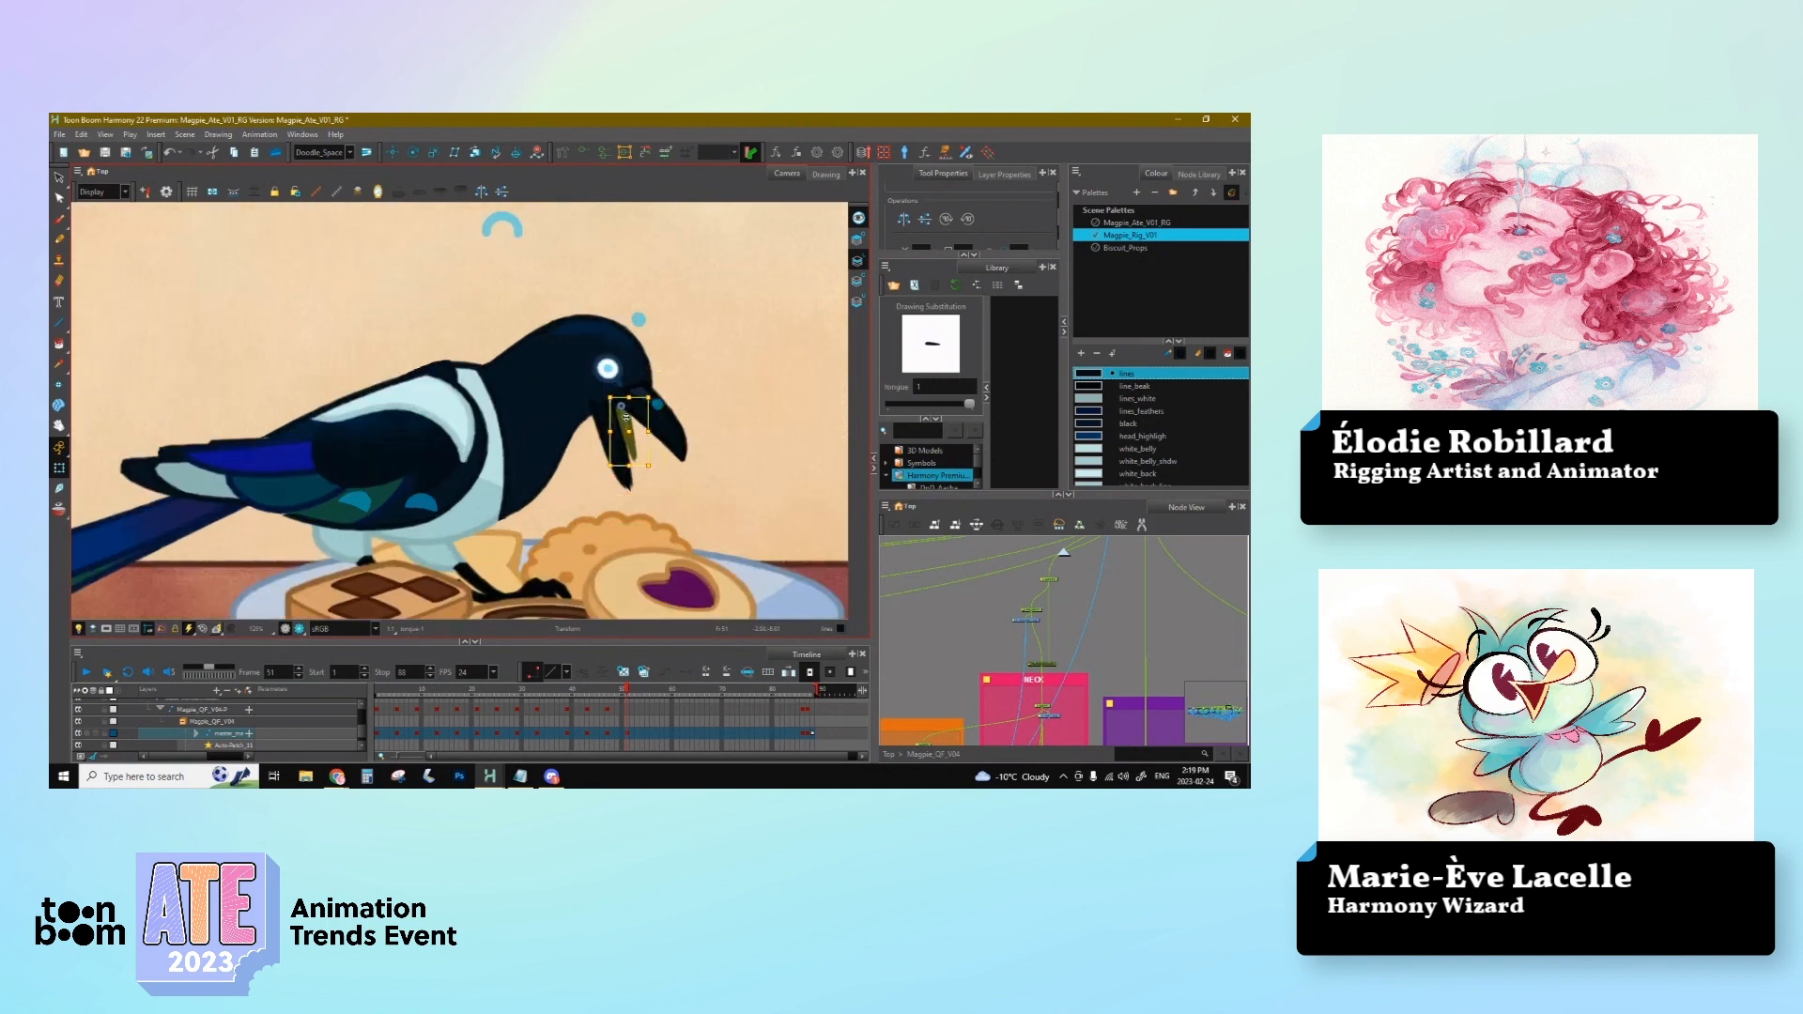
{"action": "left_click", "coordinate": [620, 433]}
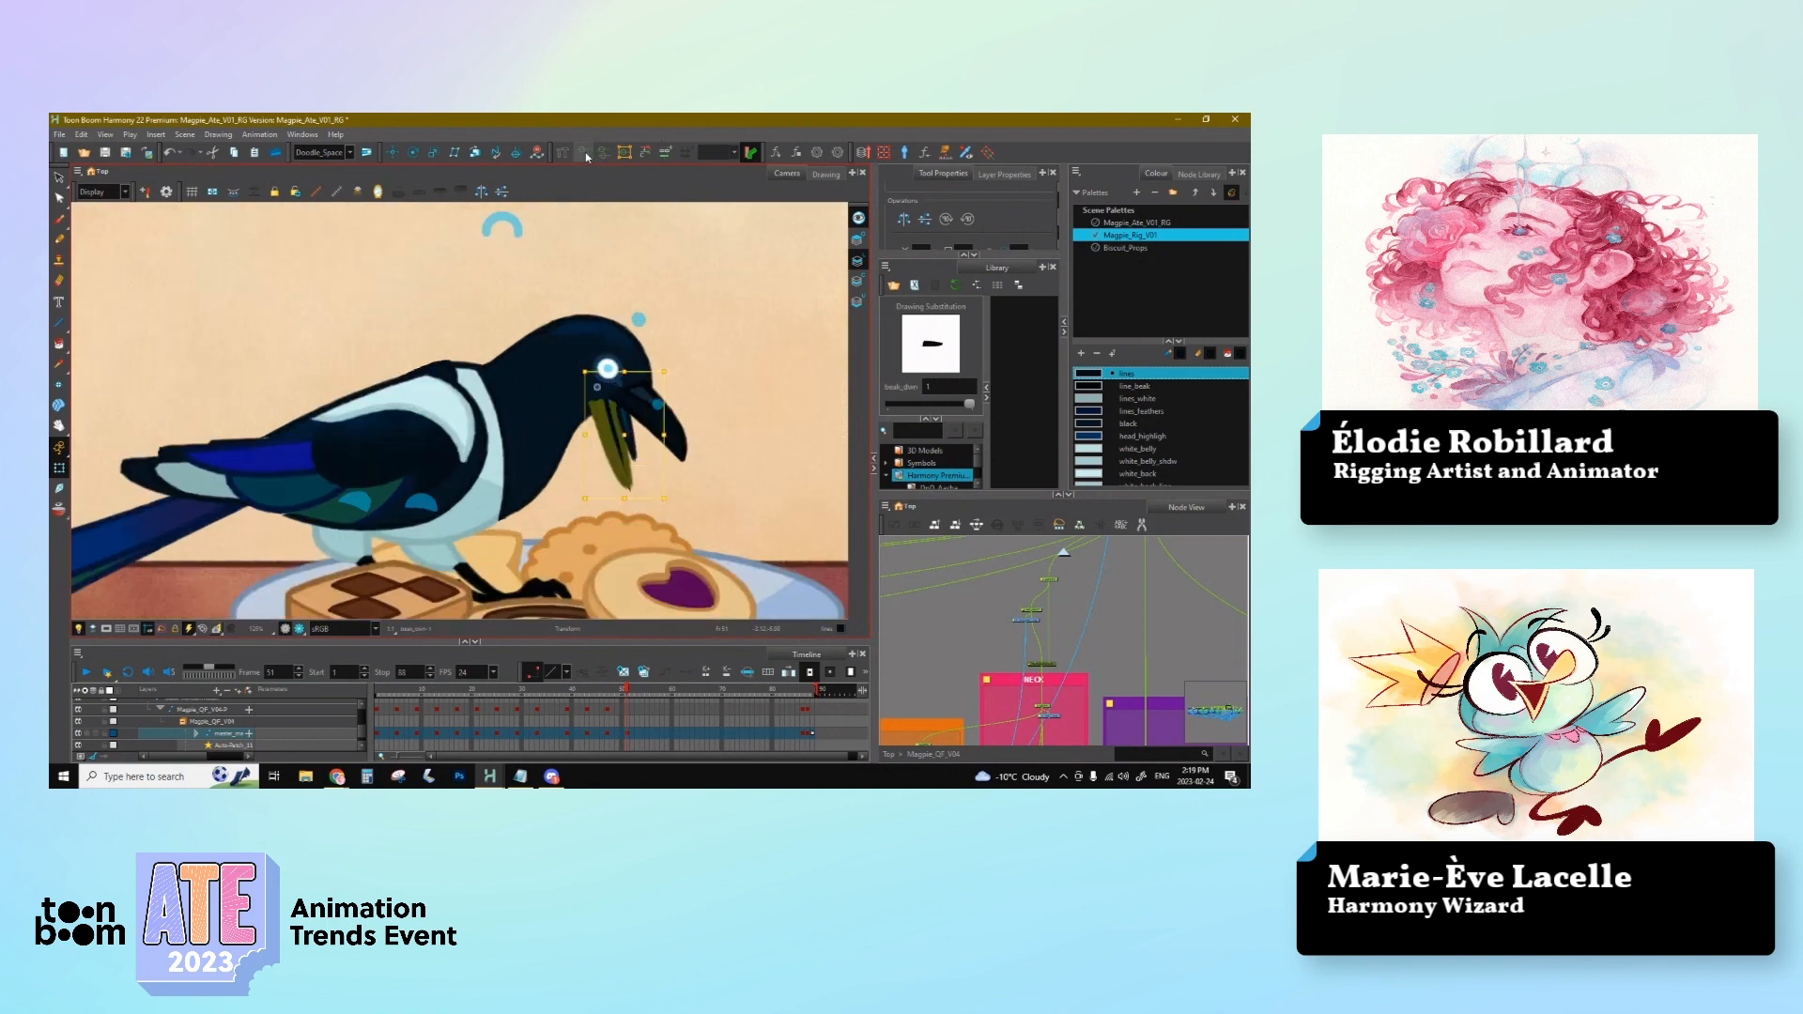
{"action": "left_click", "coordinate": [620, 404]}
{"action": "left_click", "coordinate": [616, 409]}
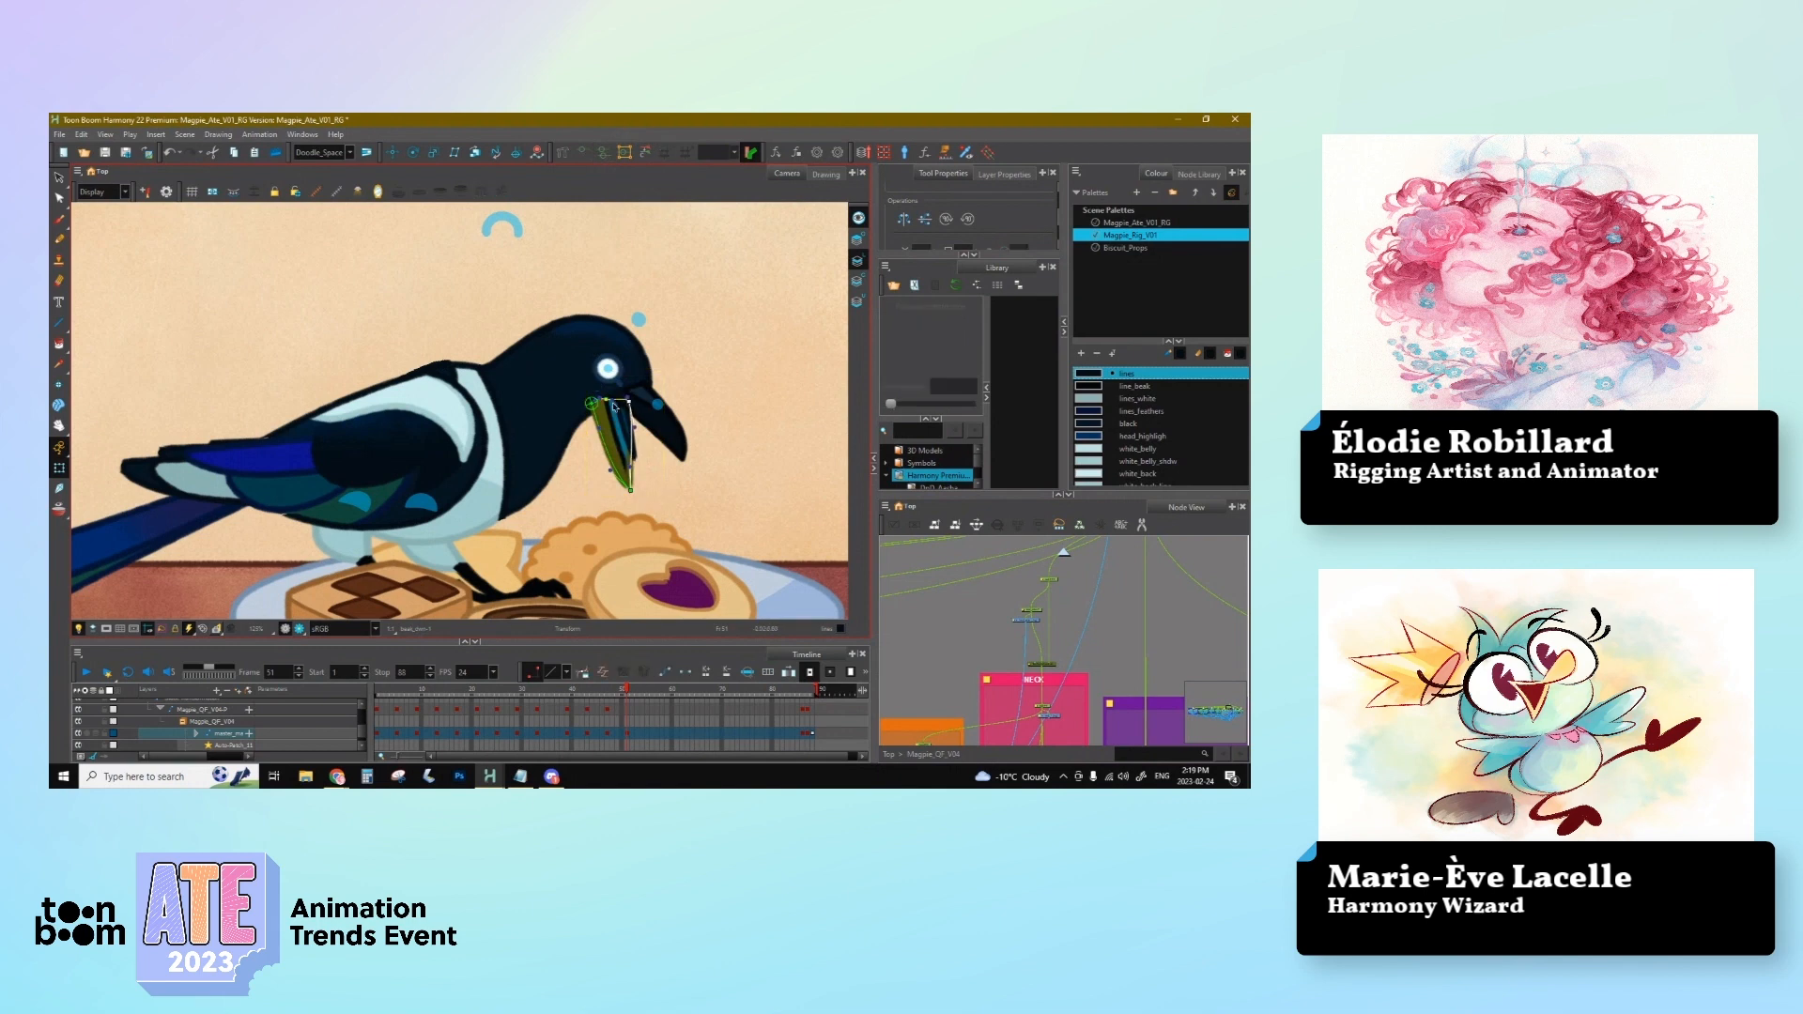
{"action": "left_click_drag", "start_coordinate": [608, 400], "coordinate": [615, 396]}
Step: Display the mouth interior's deformation controls and adjust its base to fit the open beak, checking the tongue's placement
{"action": "left_click", "coordinate": [616, 437]}
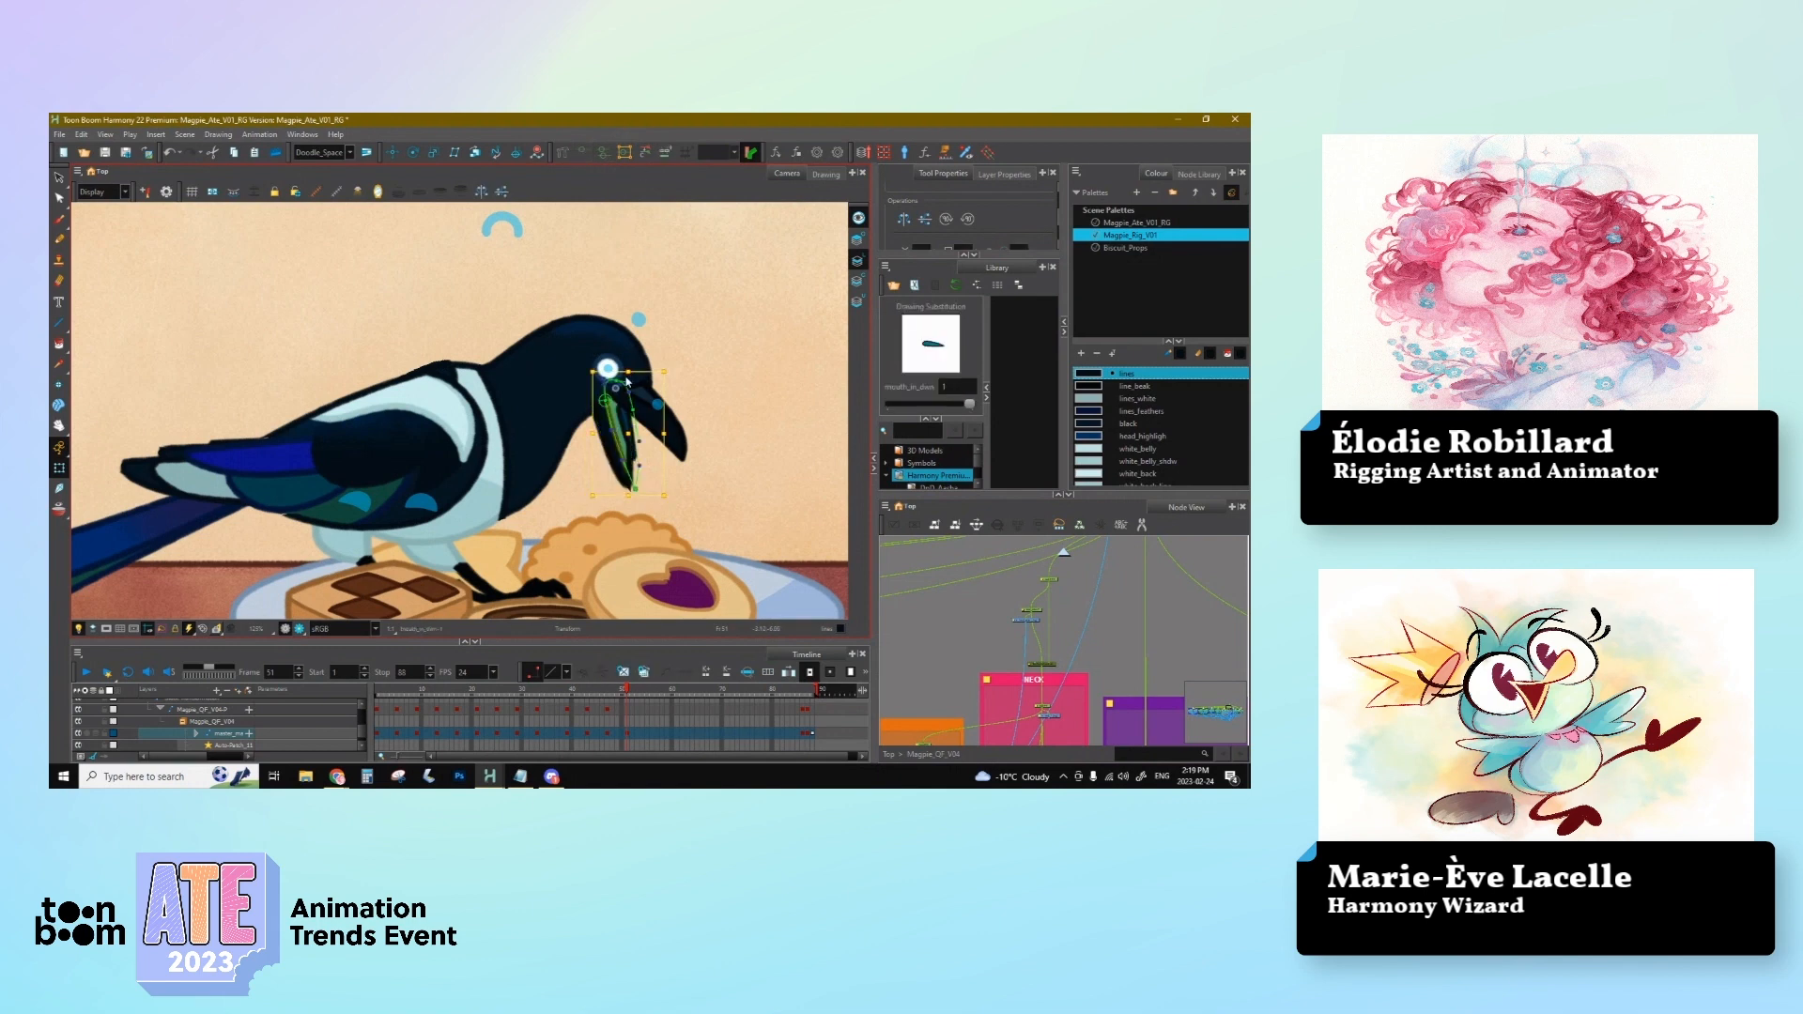
{"action": "left_click", "coordinate": [606, 399]}
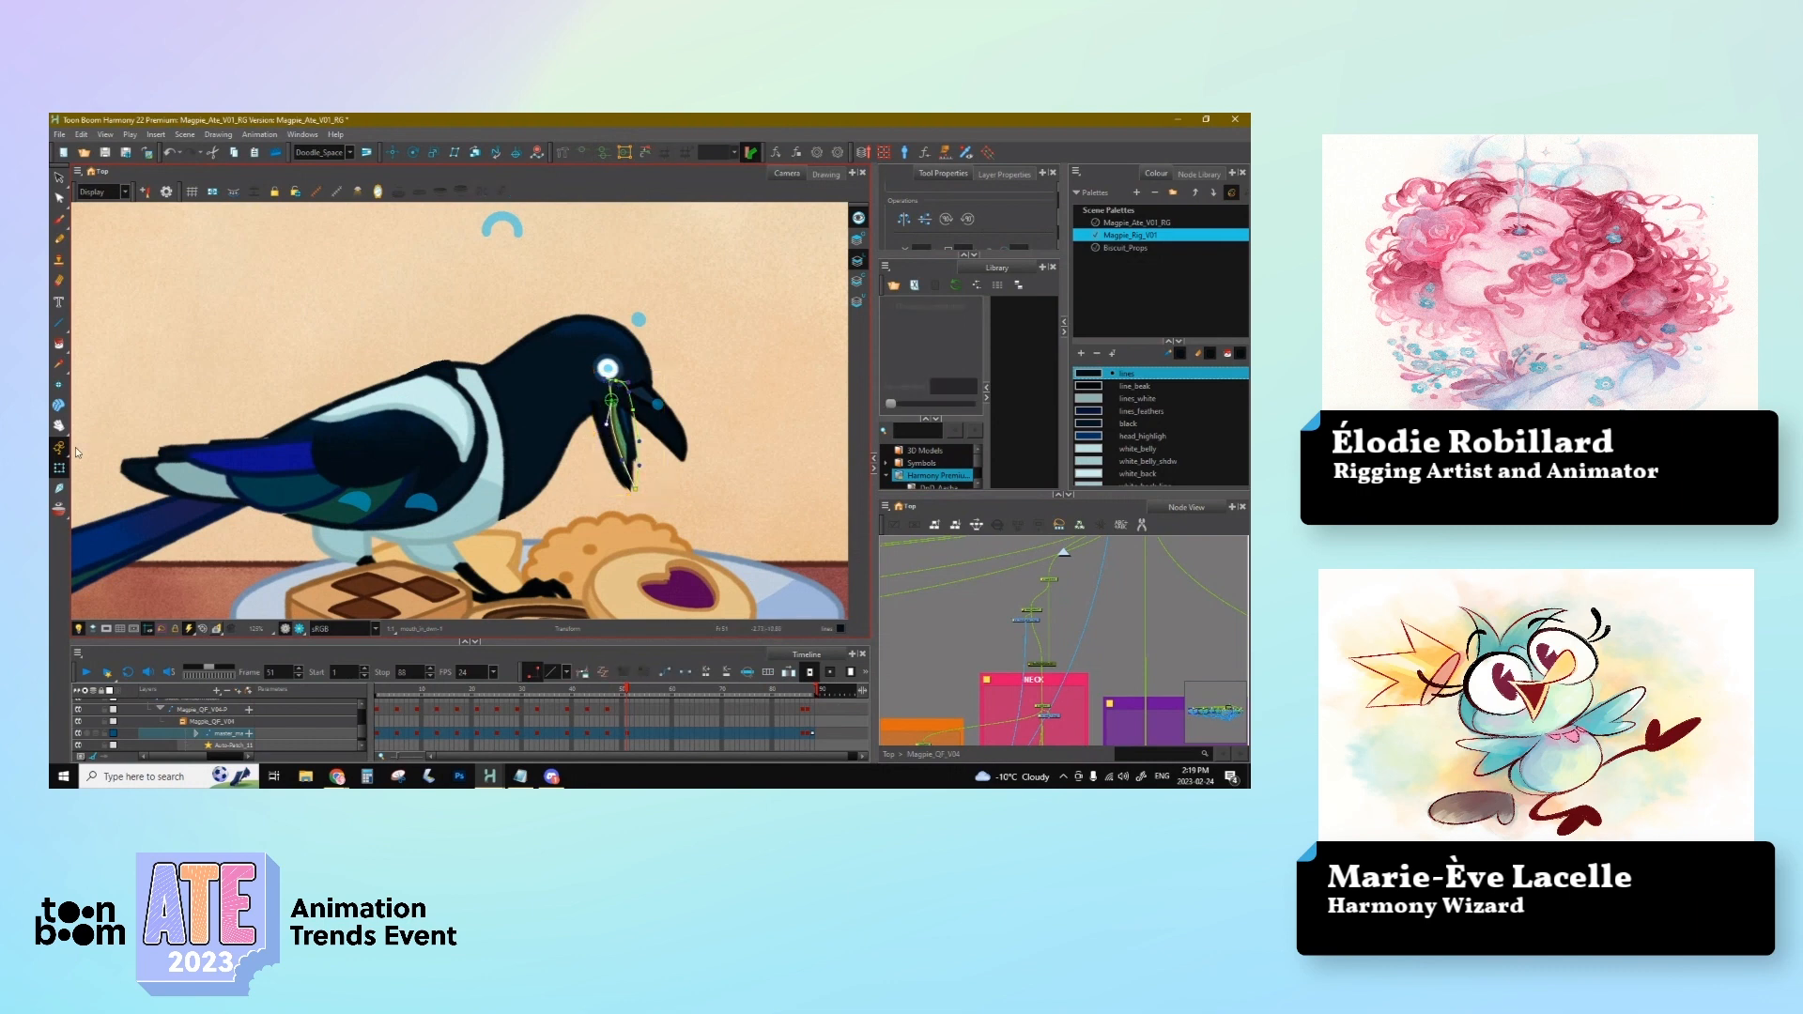
{"action": "left_click", "coordinate": [627, 430]}
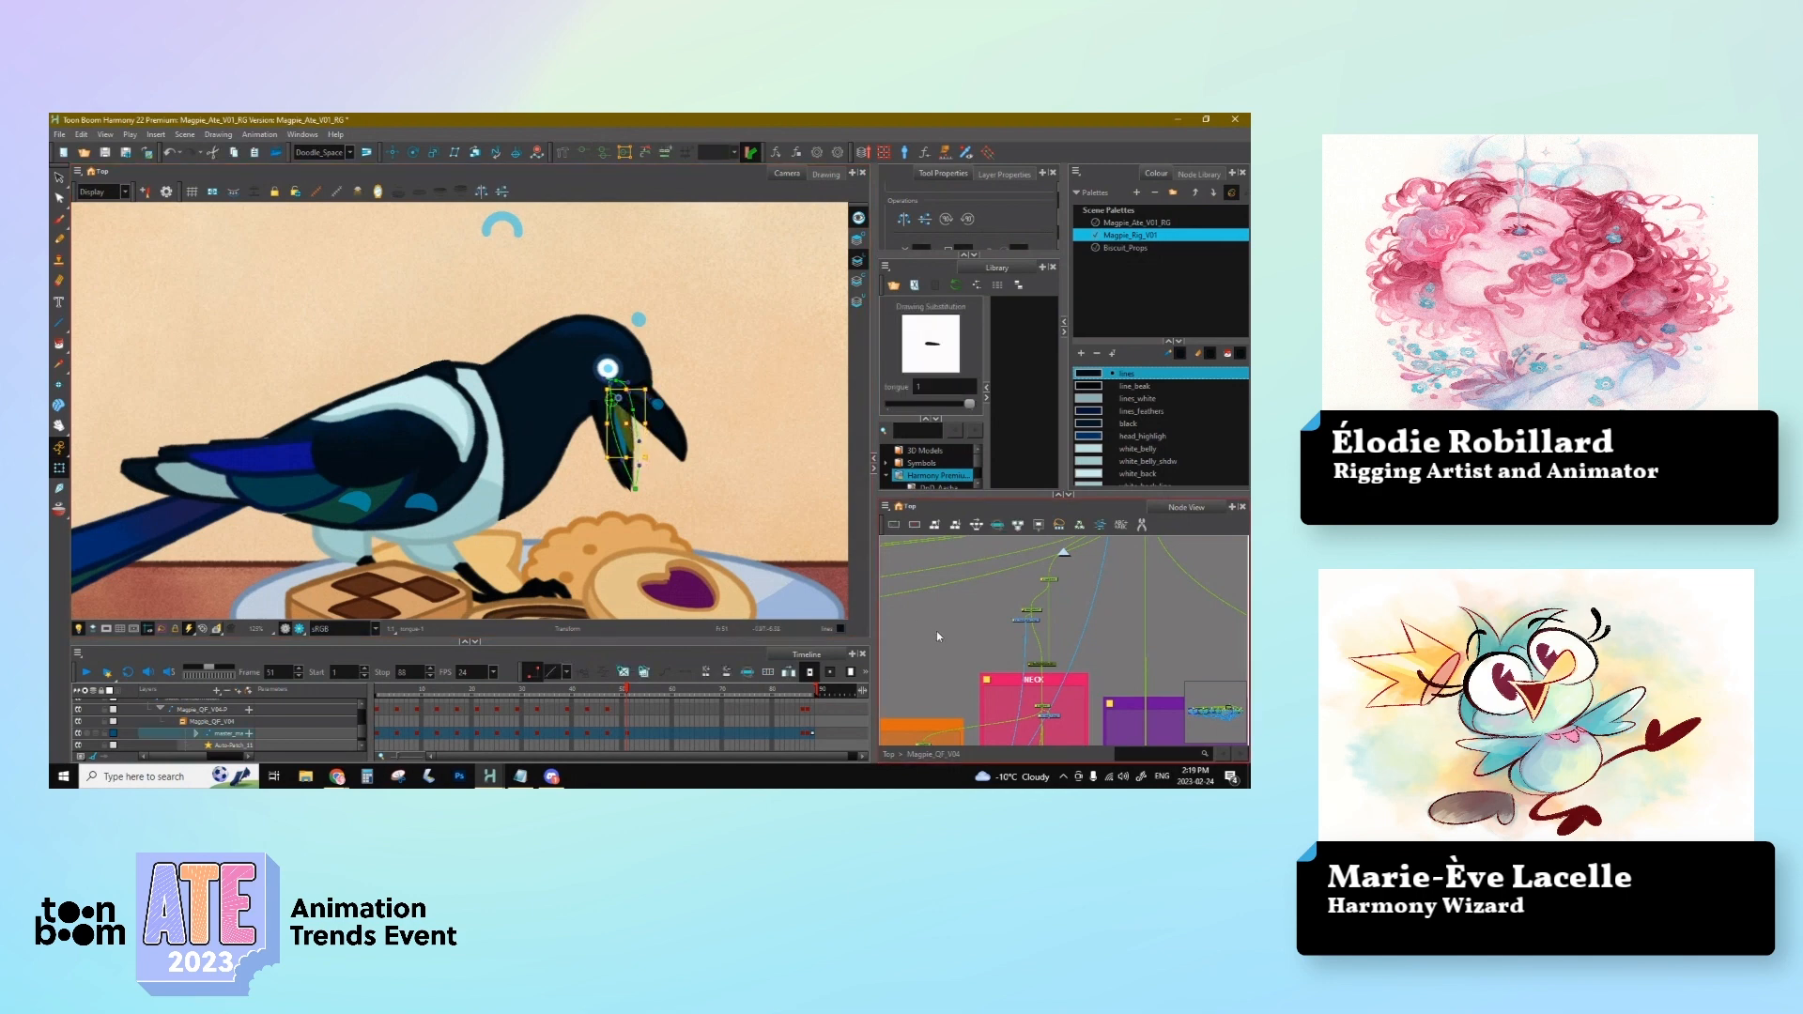
{"action": "left_click", "coordinate": [785, 564]}
{"action": "left_click_drag", "start_coordinate": [658, 568], "coordinate": [623, 515]}
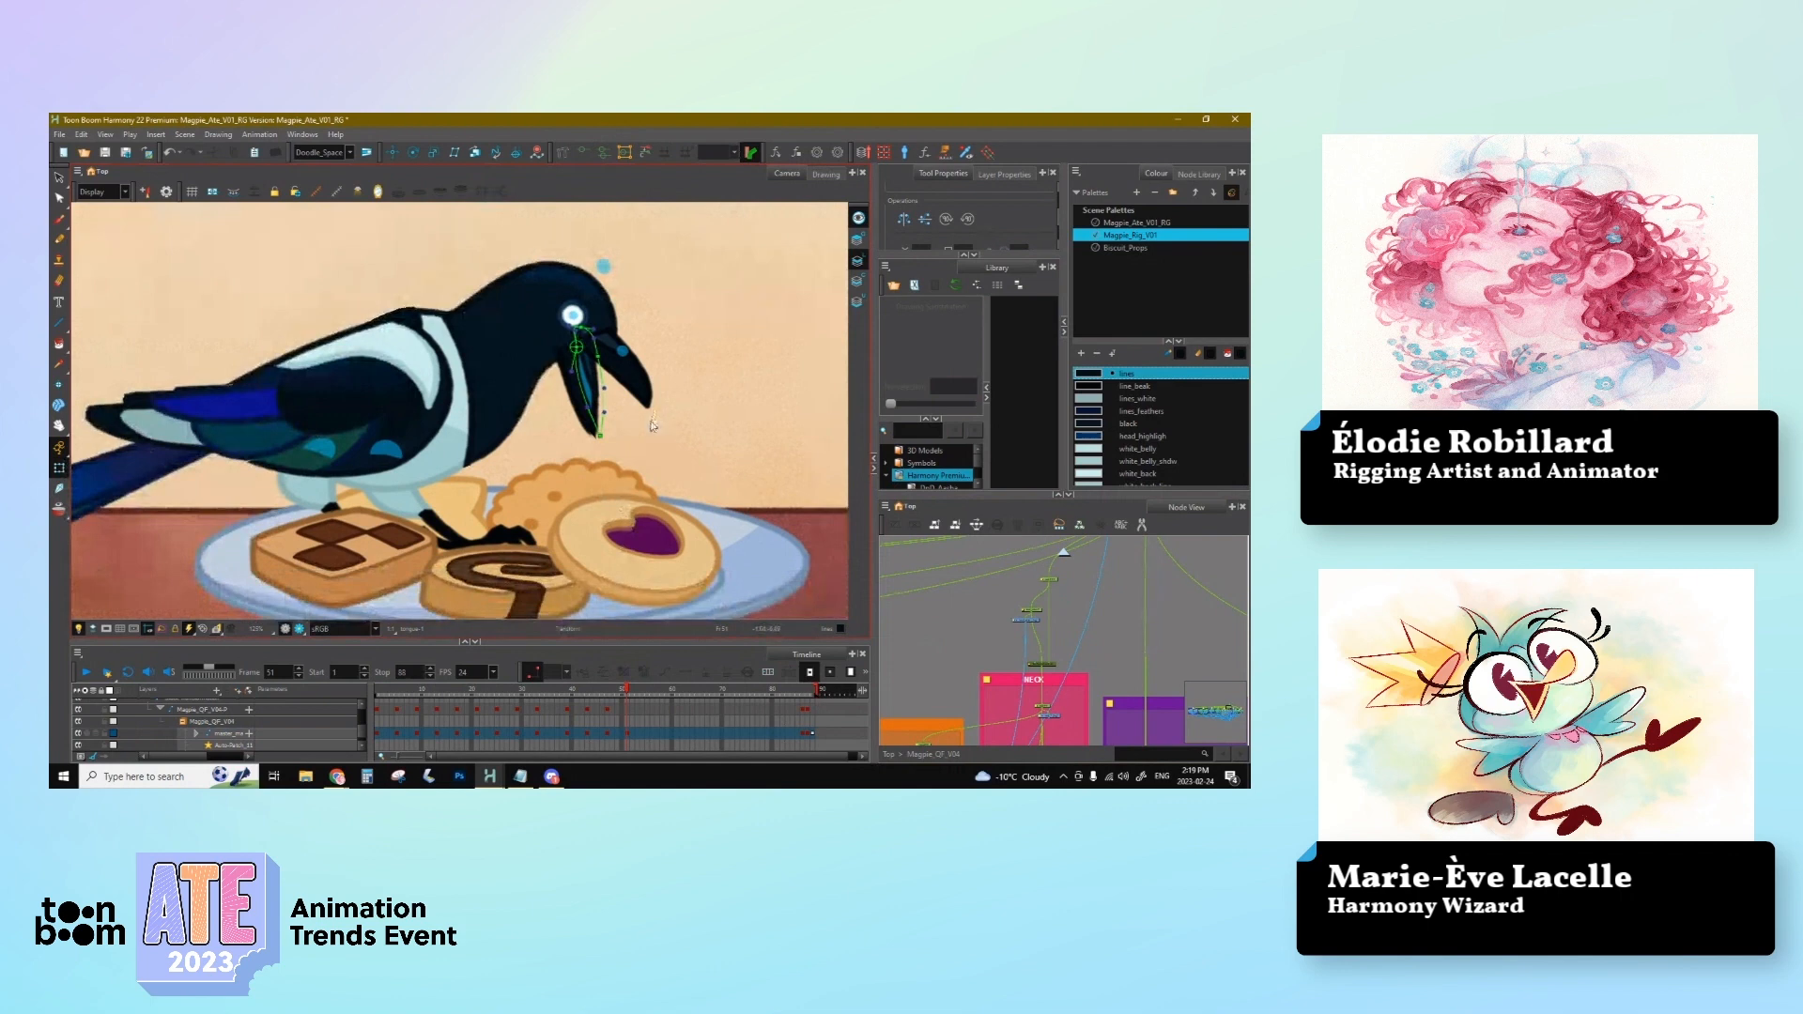
Step: Bring up the lower beak's deformation controls again and adjust its base point where it joins the head
{"action": "left_click", "coordinate": [560, 387]}
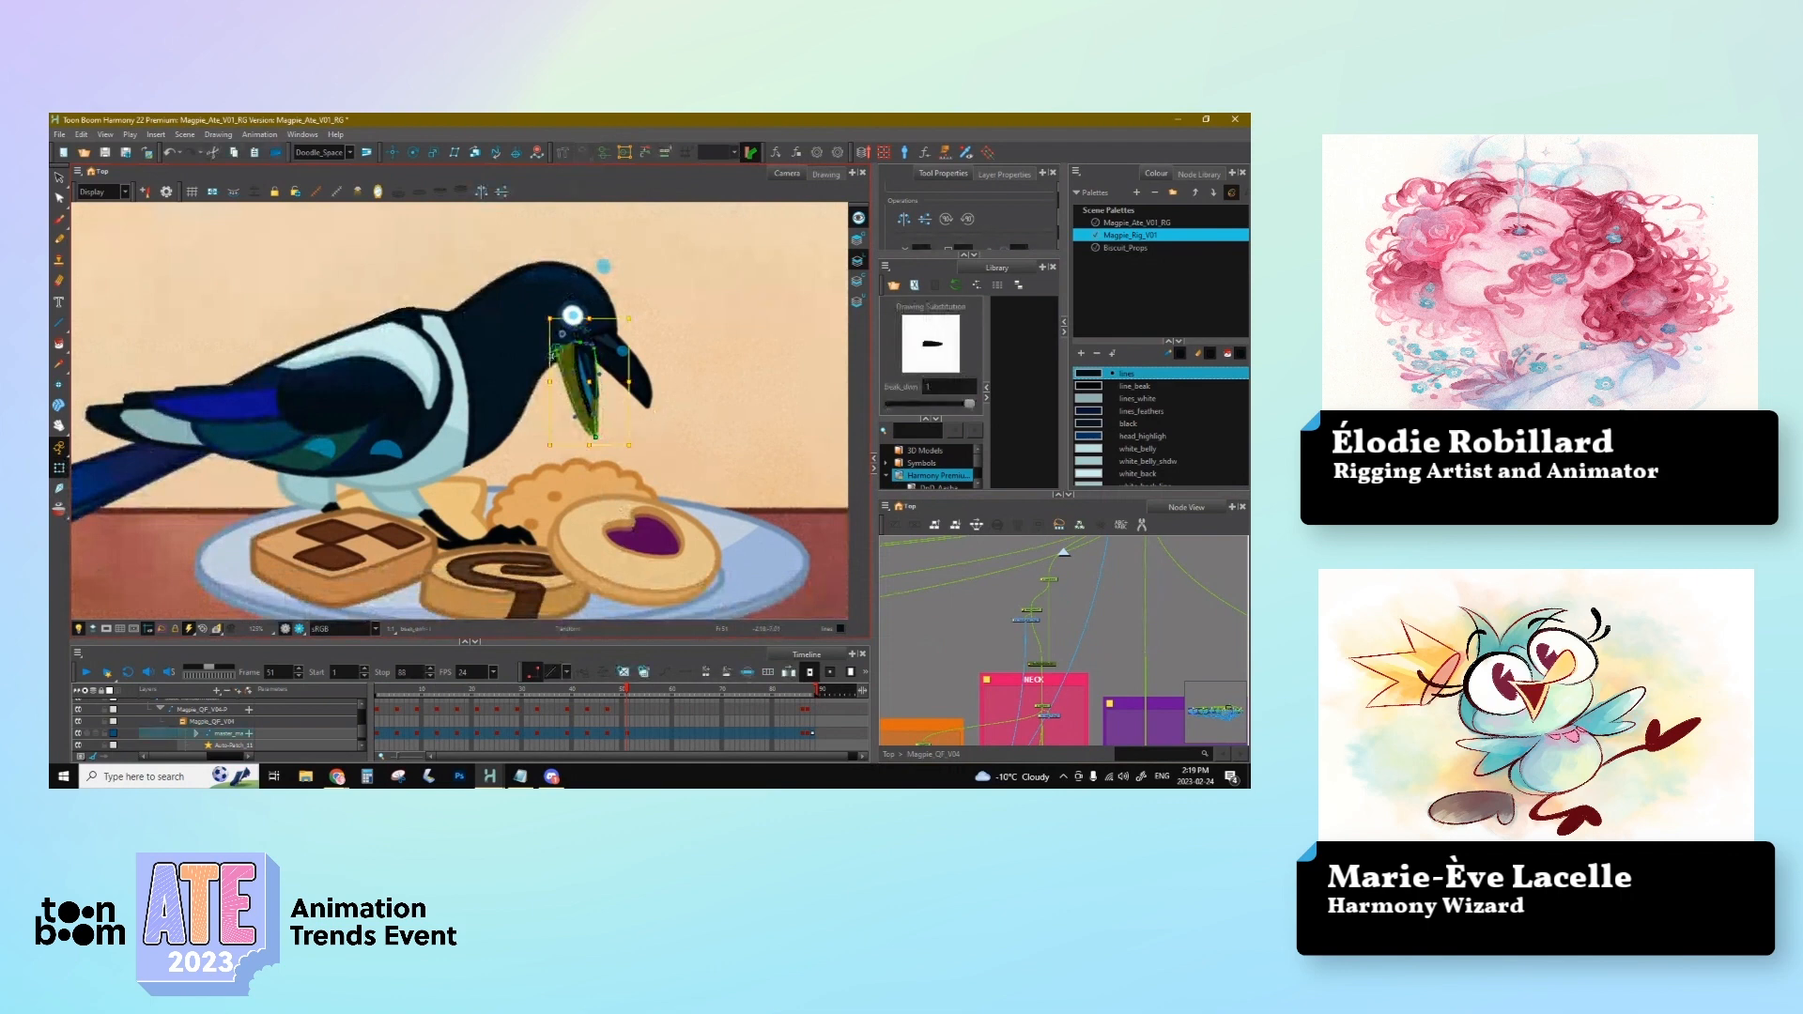
{"action": "left_click", "coordinate": [558, 358]}
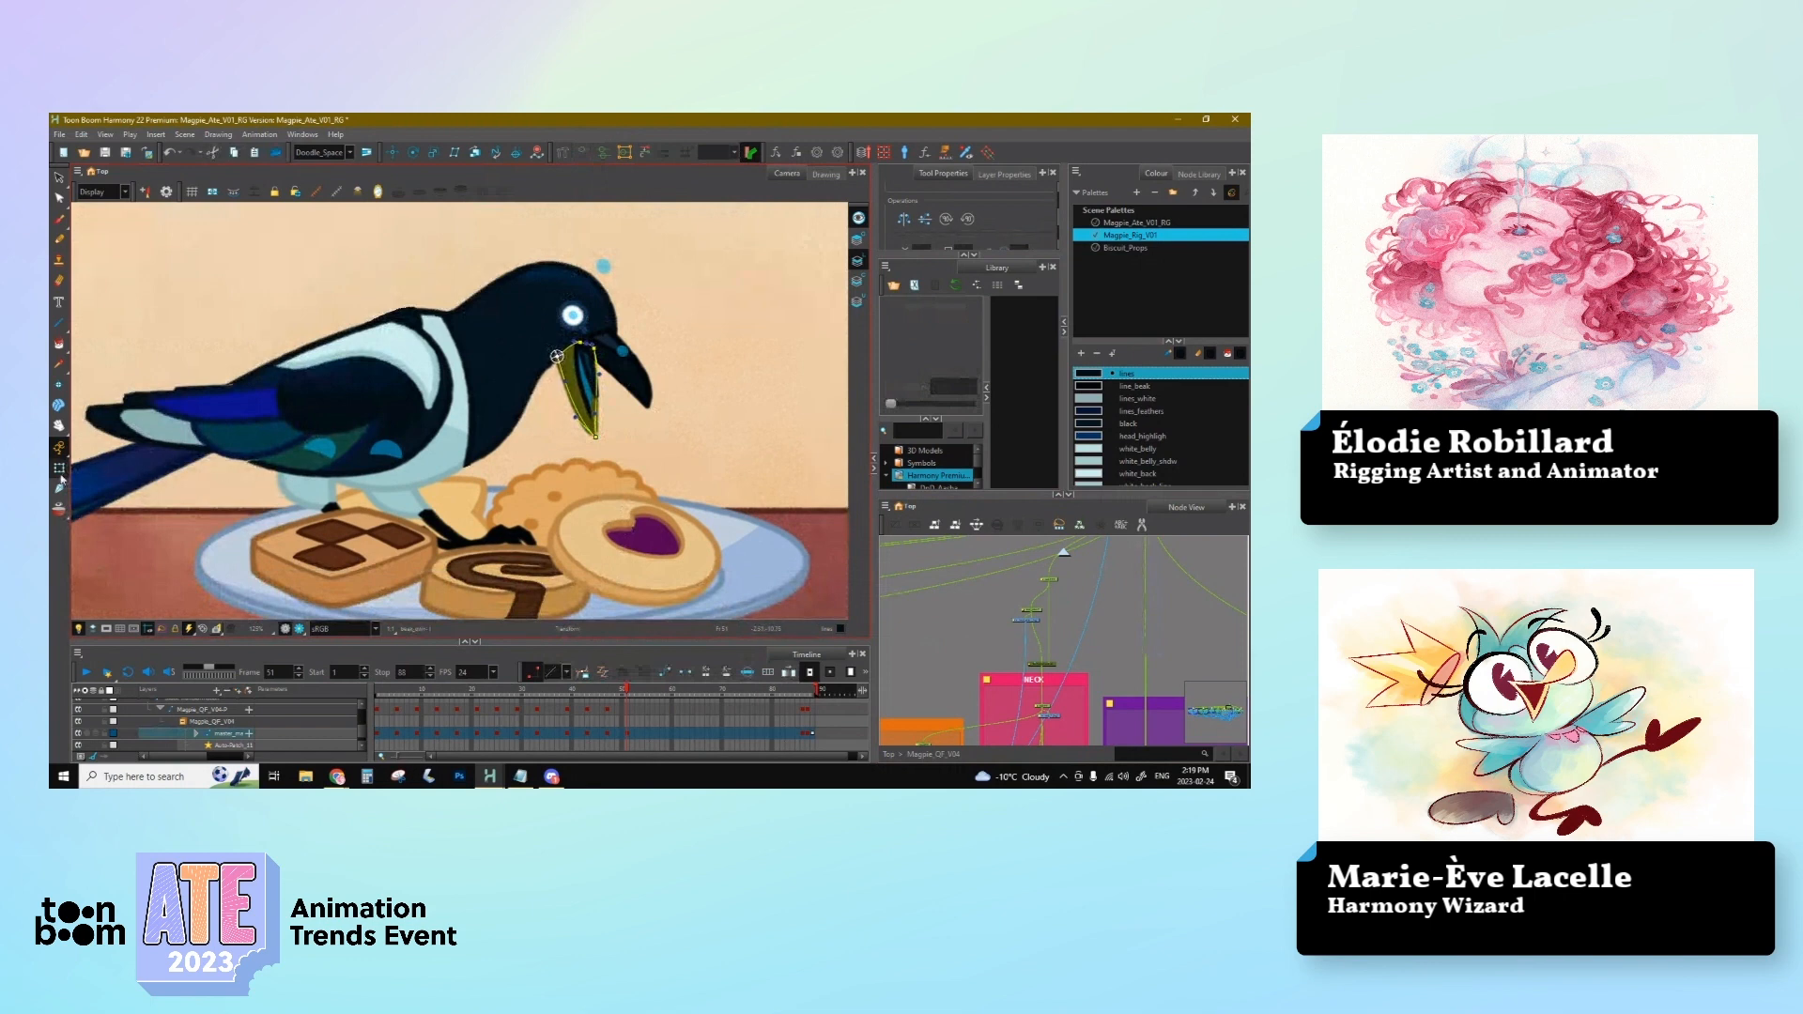
{"action": "key", "text": "1"}
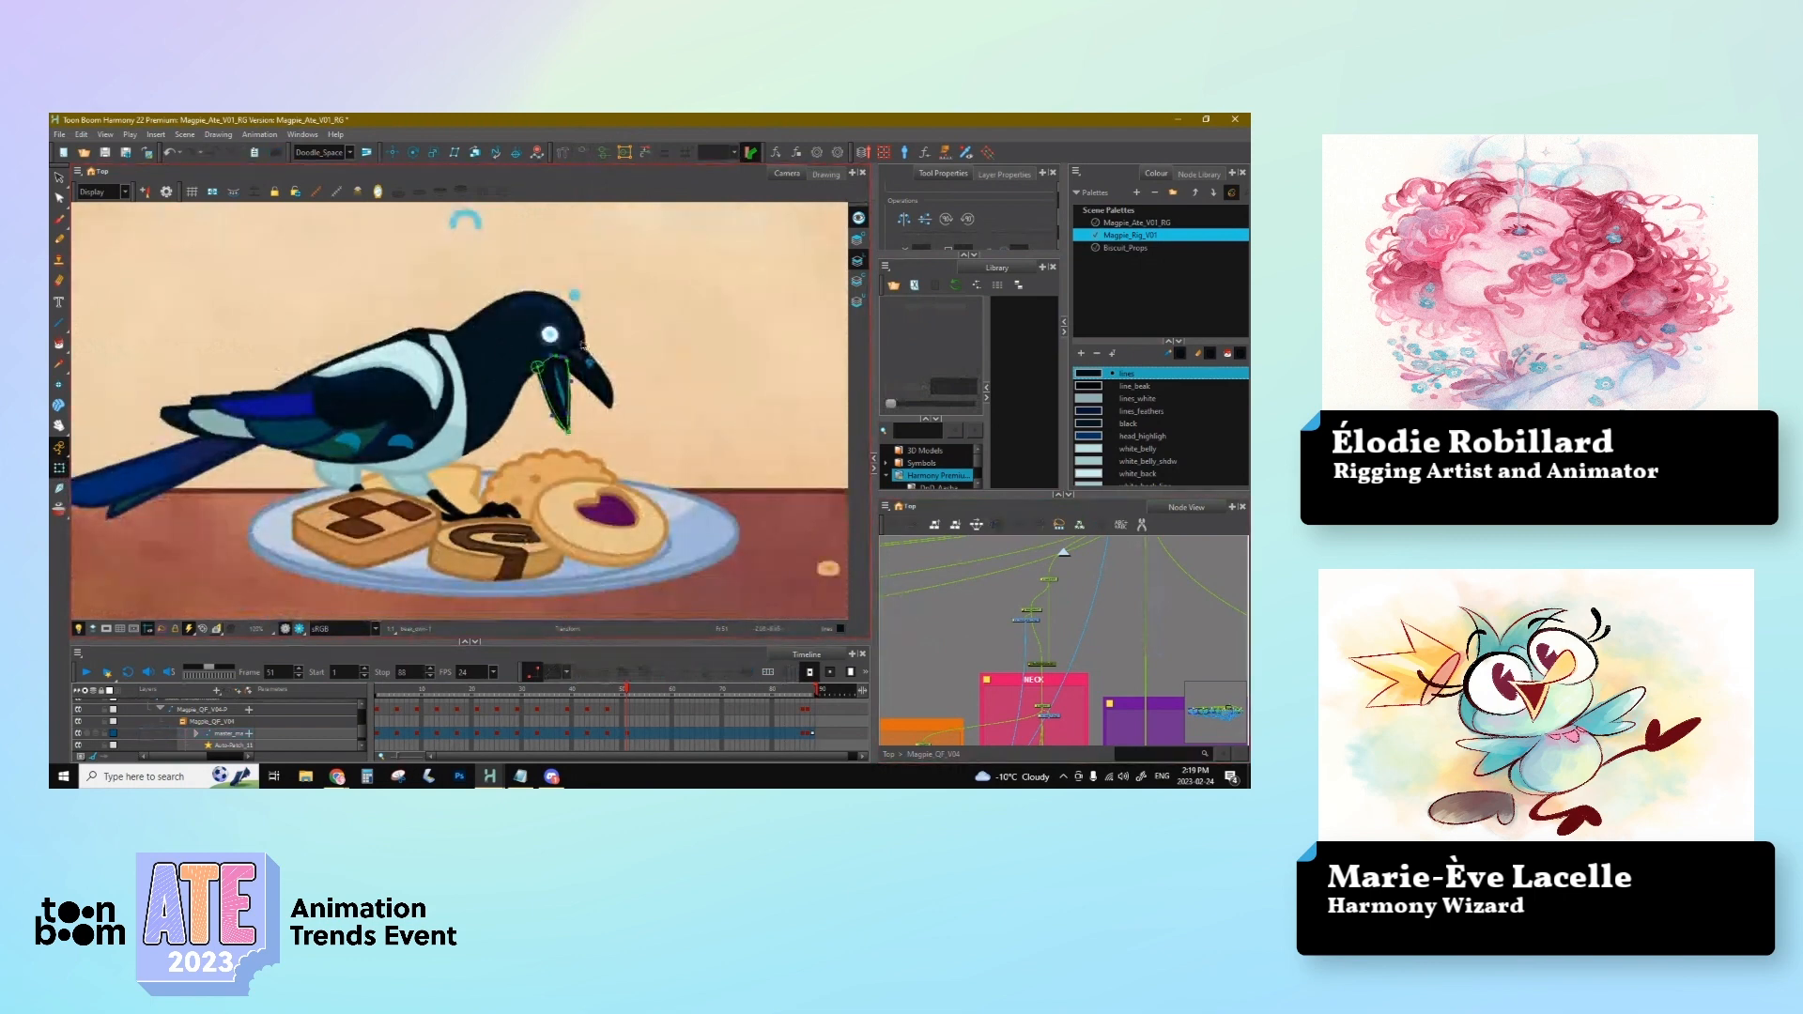
Step: Try to move the head alone down toward the cookies, and undo the move
{"action": "left_click", "coordinate": [582, 346]}
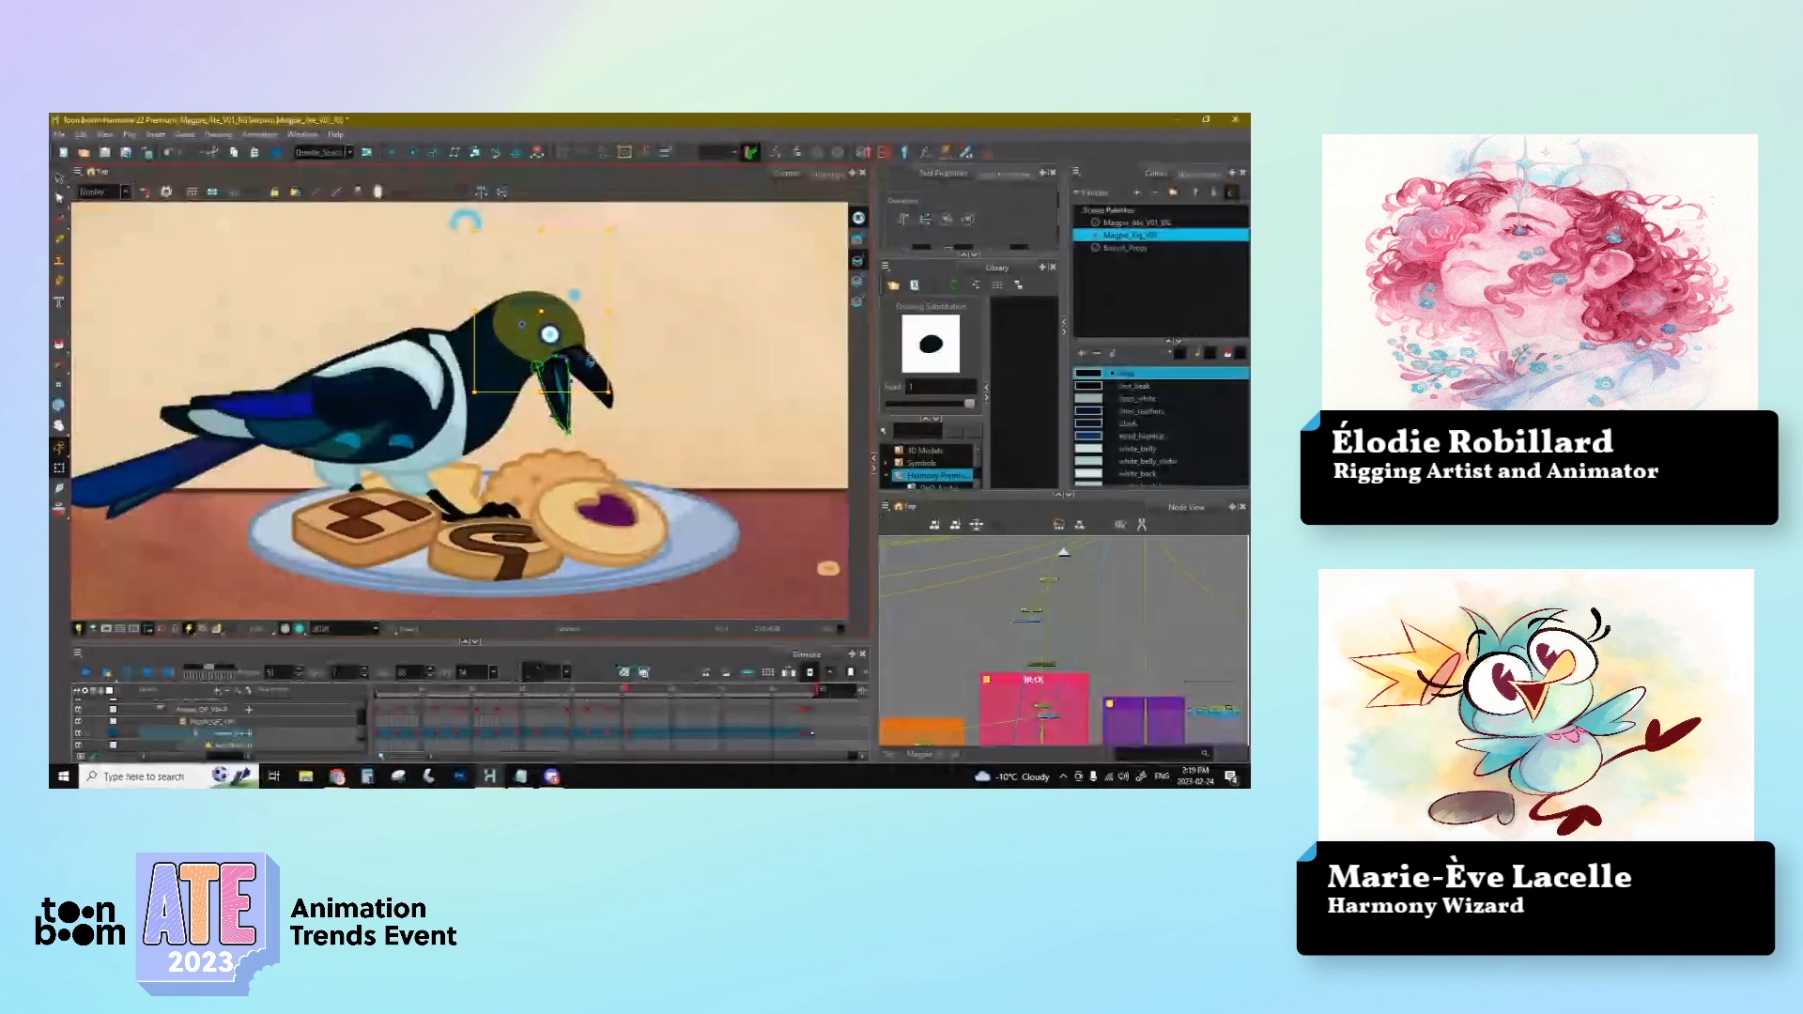
{"action": "key", "text": "b"}
{"action": "key", "text": "b"}
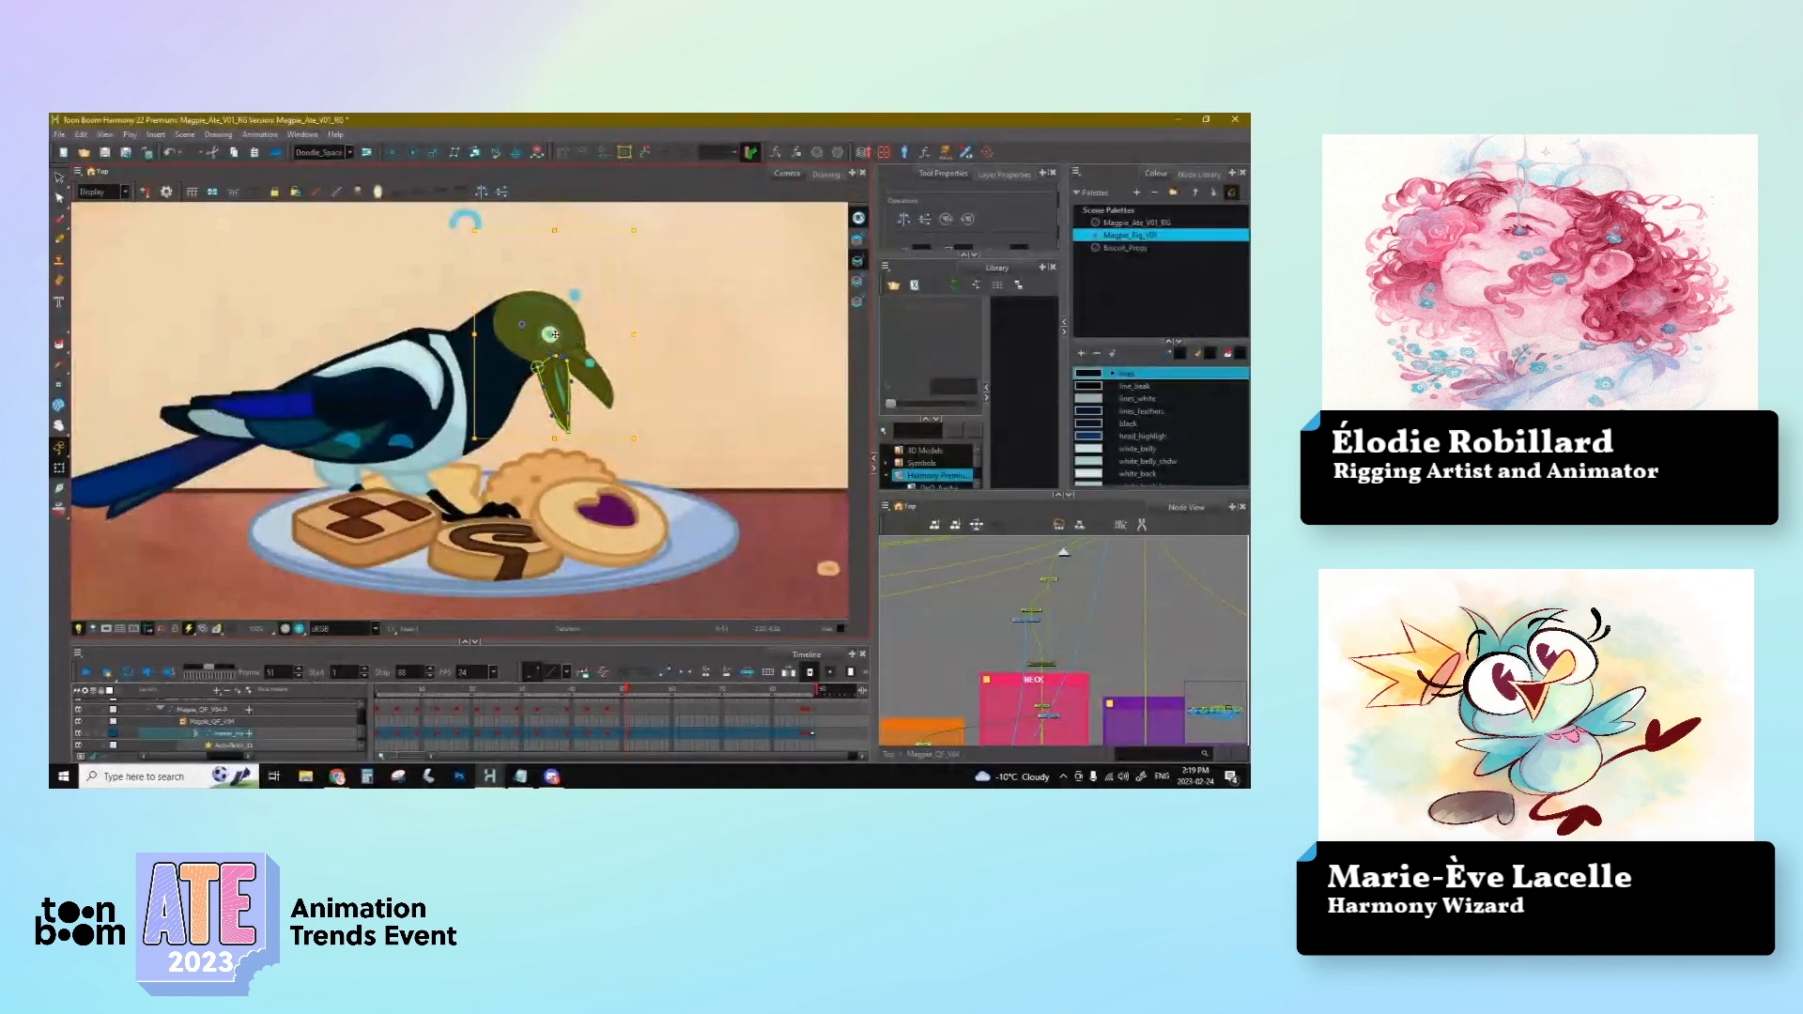
{"action": "left_click_drag", "start_coordinate": [555, 334], "coordinate": [561, 390]}
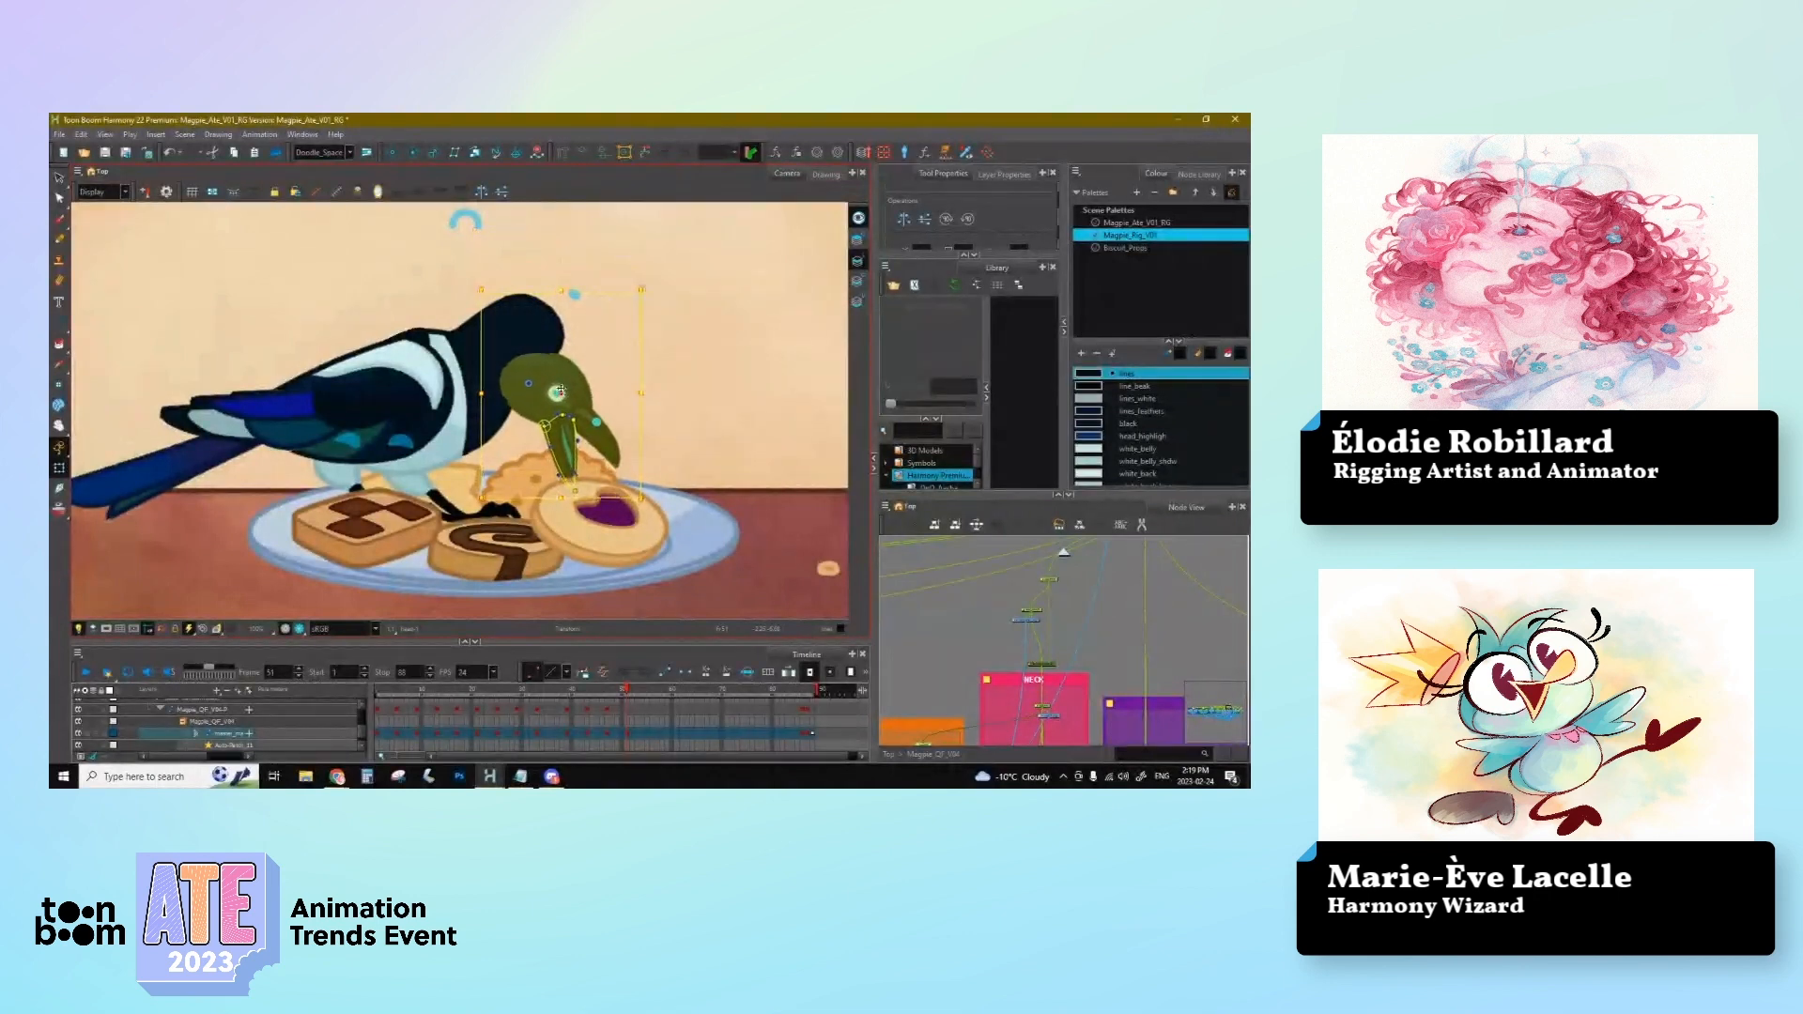
{"action": "key", "text": "ctrl+z"}
Step: Select the peg above the neck and rotate the head and neck downward together, shifting them slightly back toward the body
{"action": "key", "text": "b"}
{"action": "key", "text": "b"}
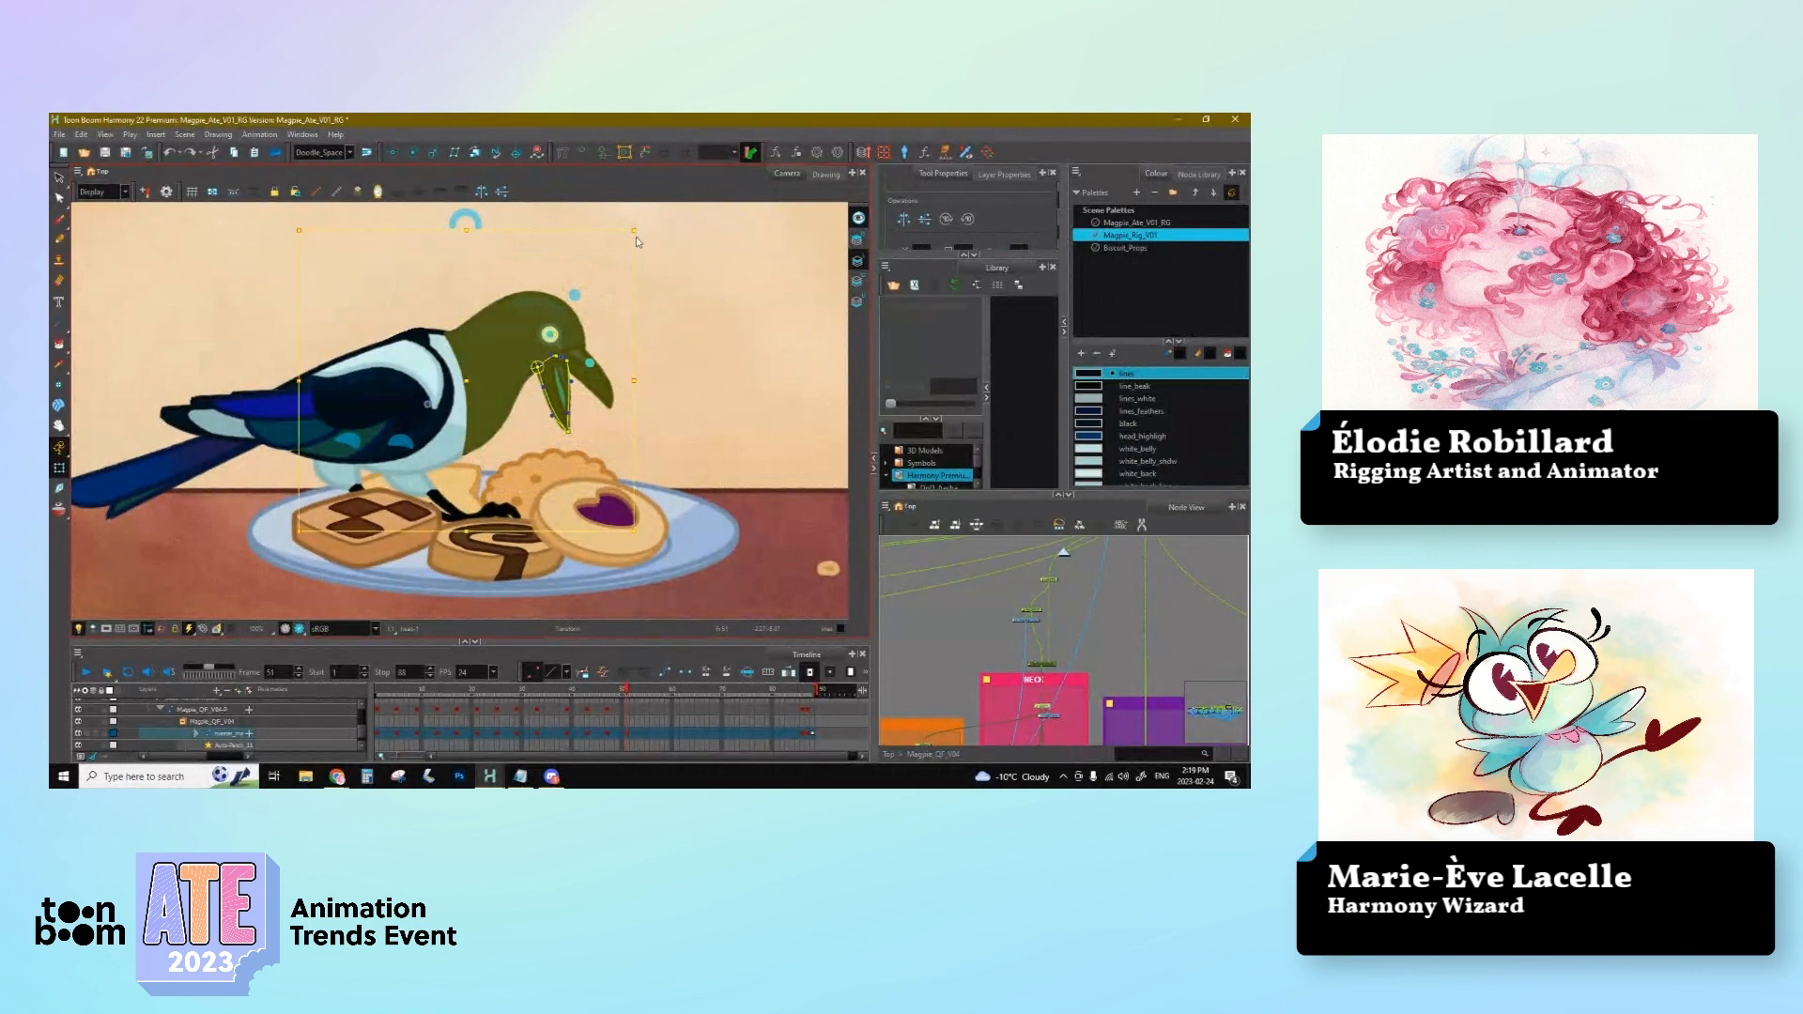
{"action": "left_click", "coordinate": [1042, 663]}
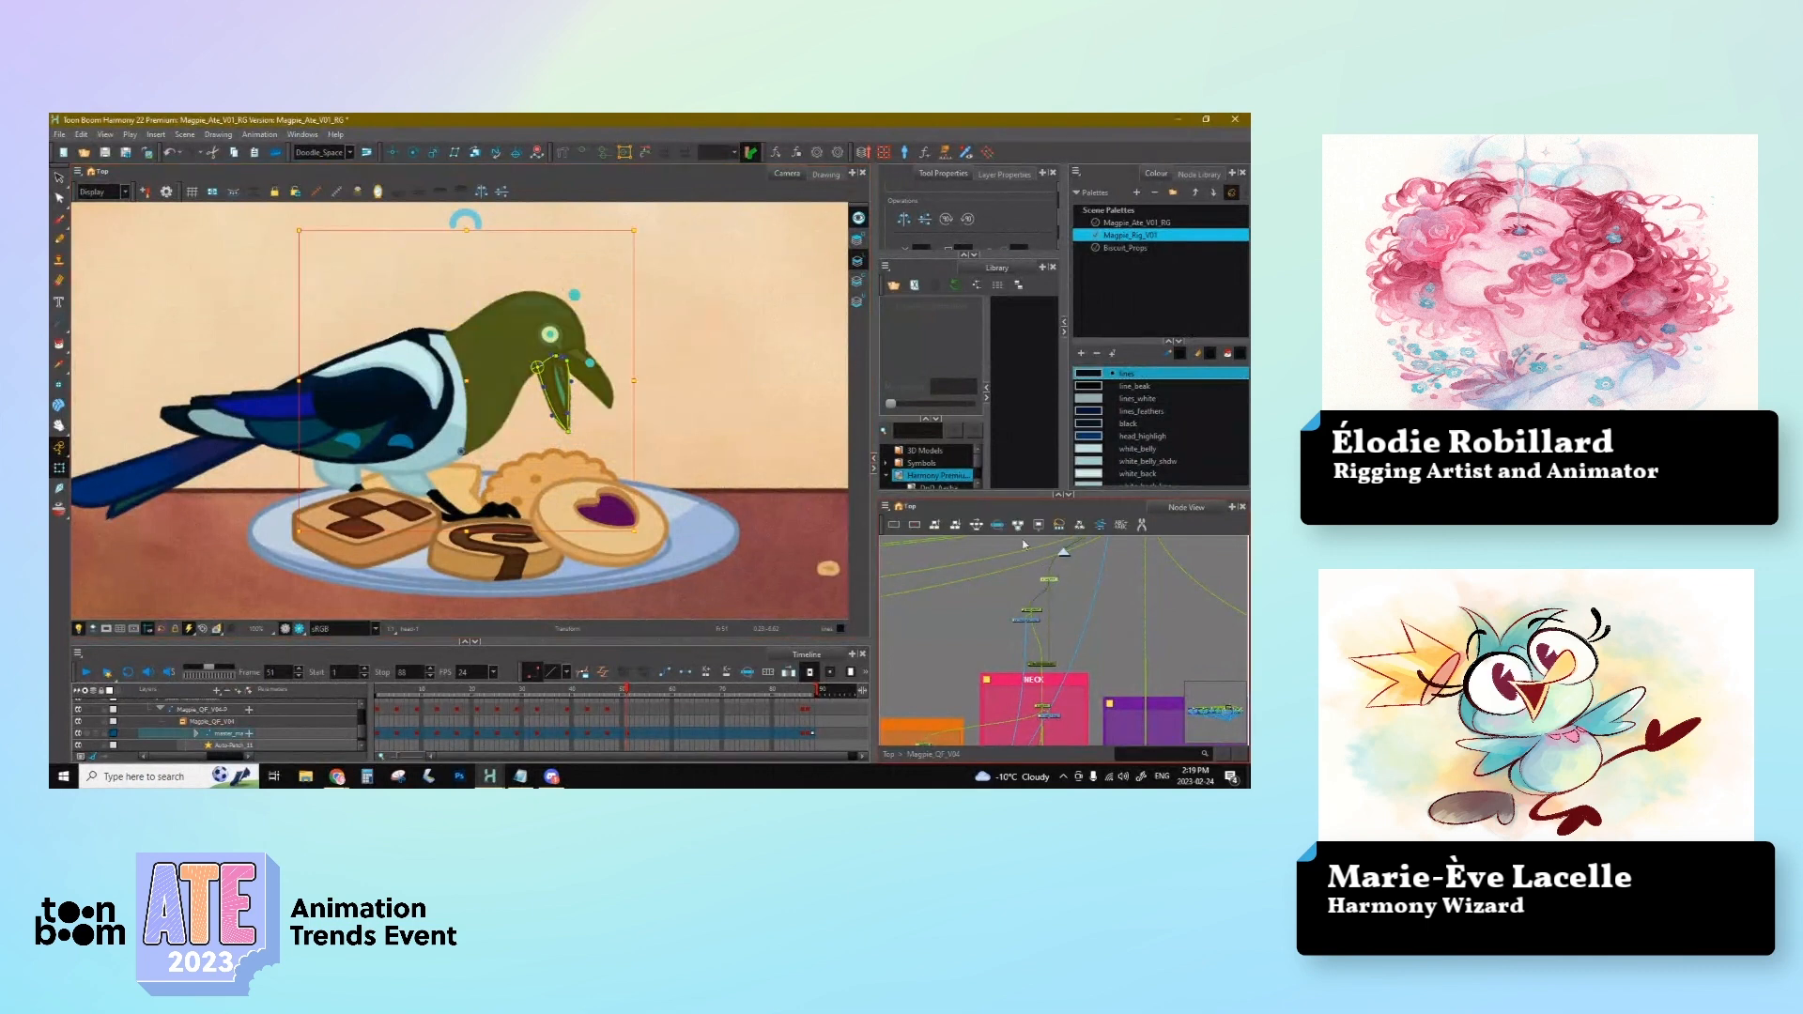
{"action": "left_click_drag", "start_coordinate": [641, 228], "coordinate": [671, 258]}
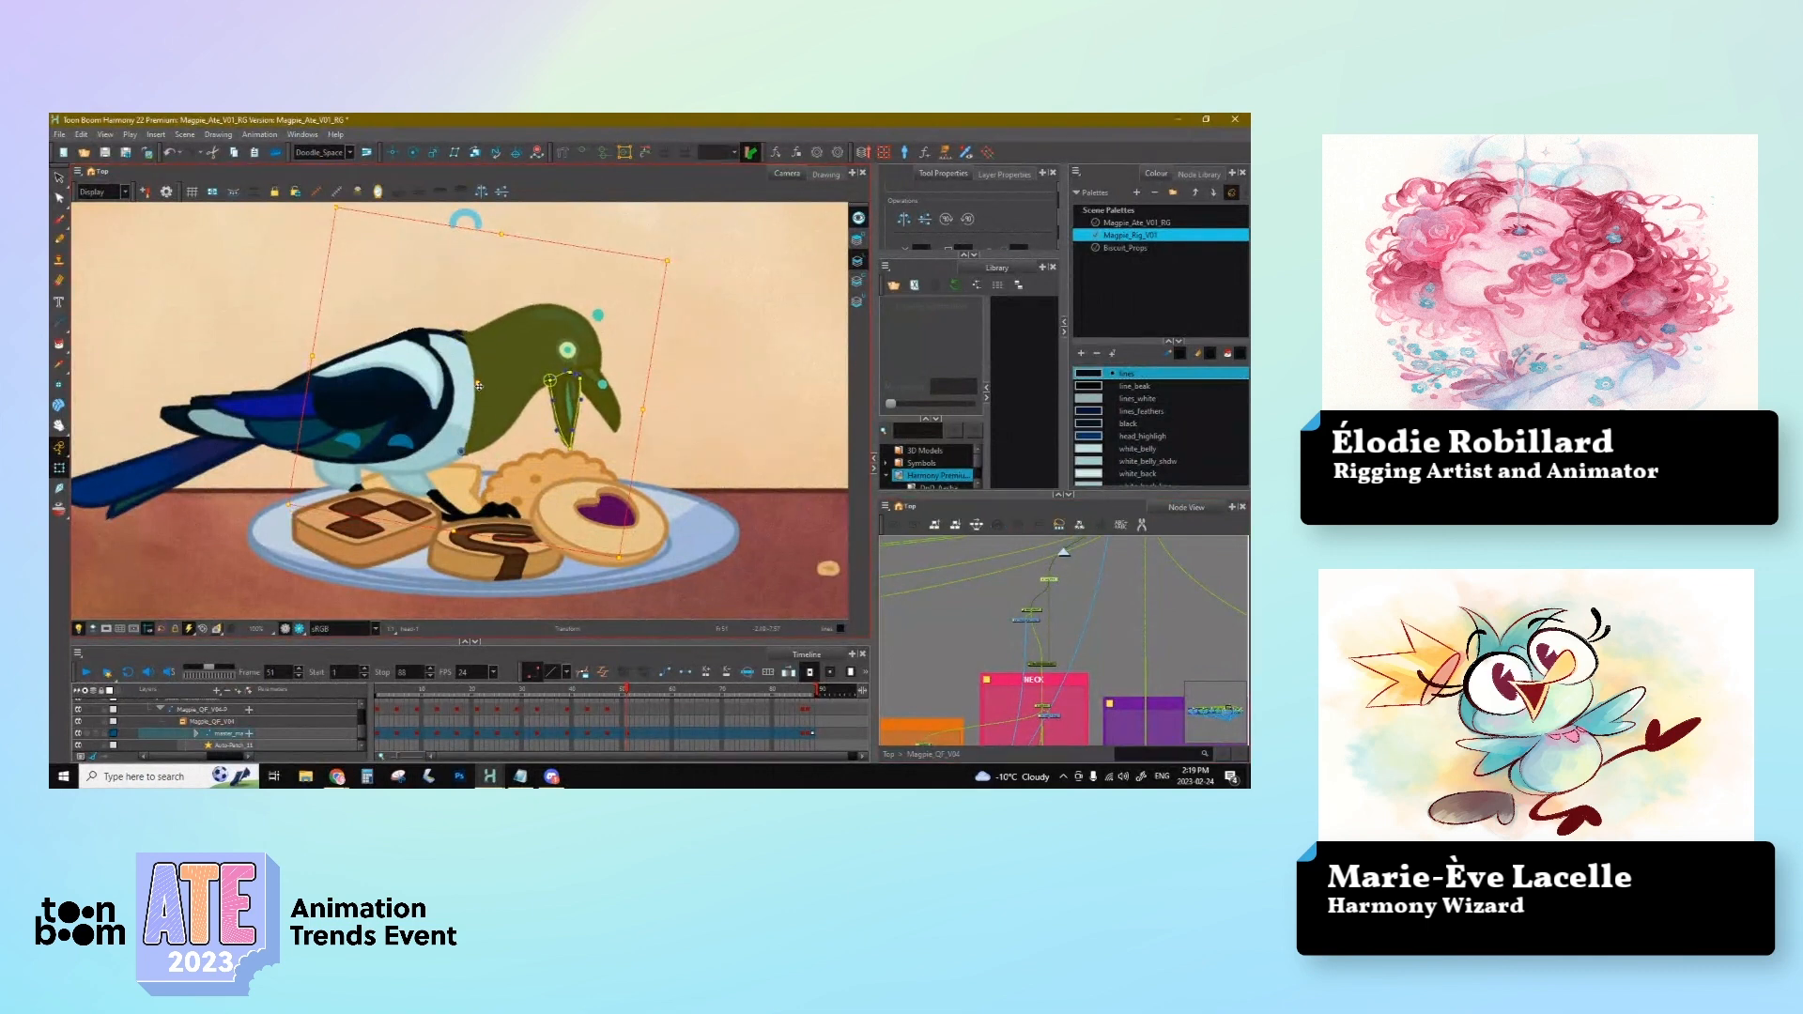
{"action": "left_click_drag", "start_coordinate": [481, 393], "coordinate": [464, 392]}
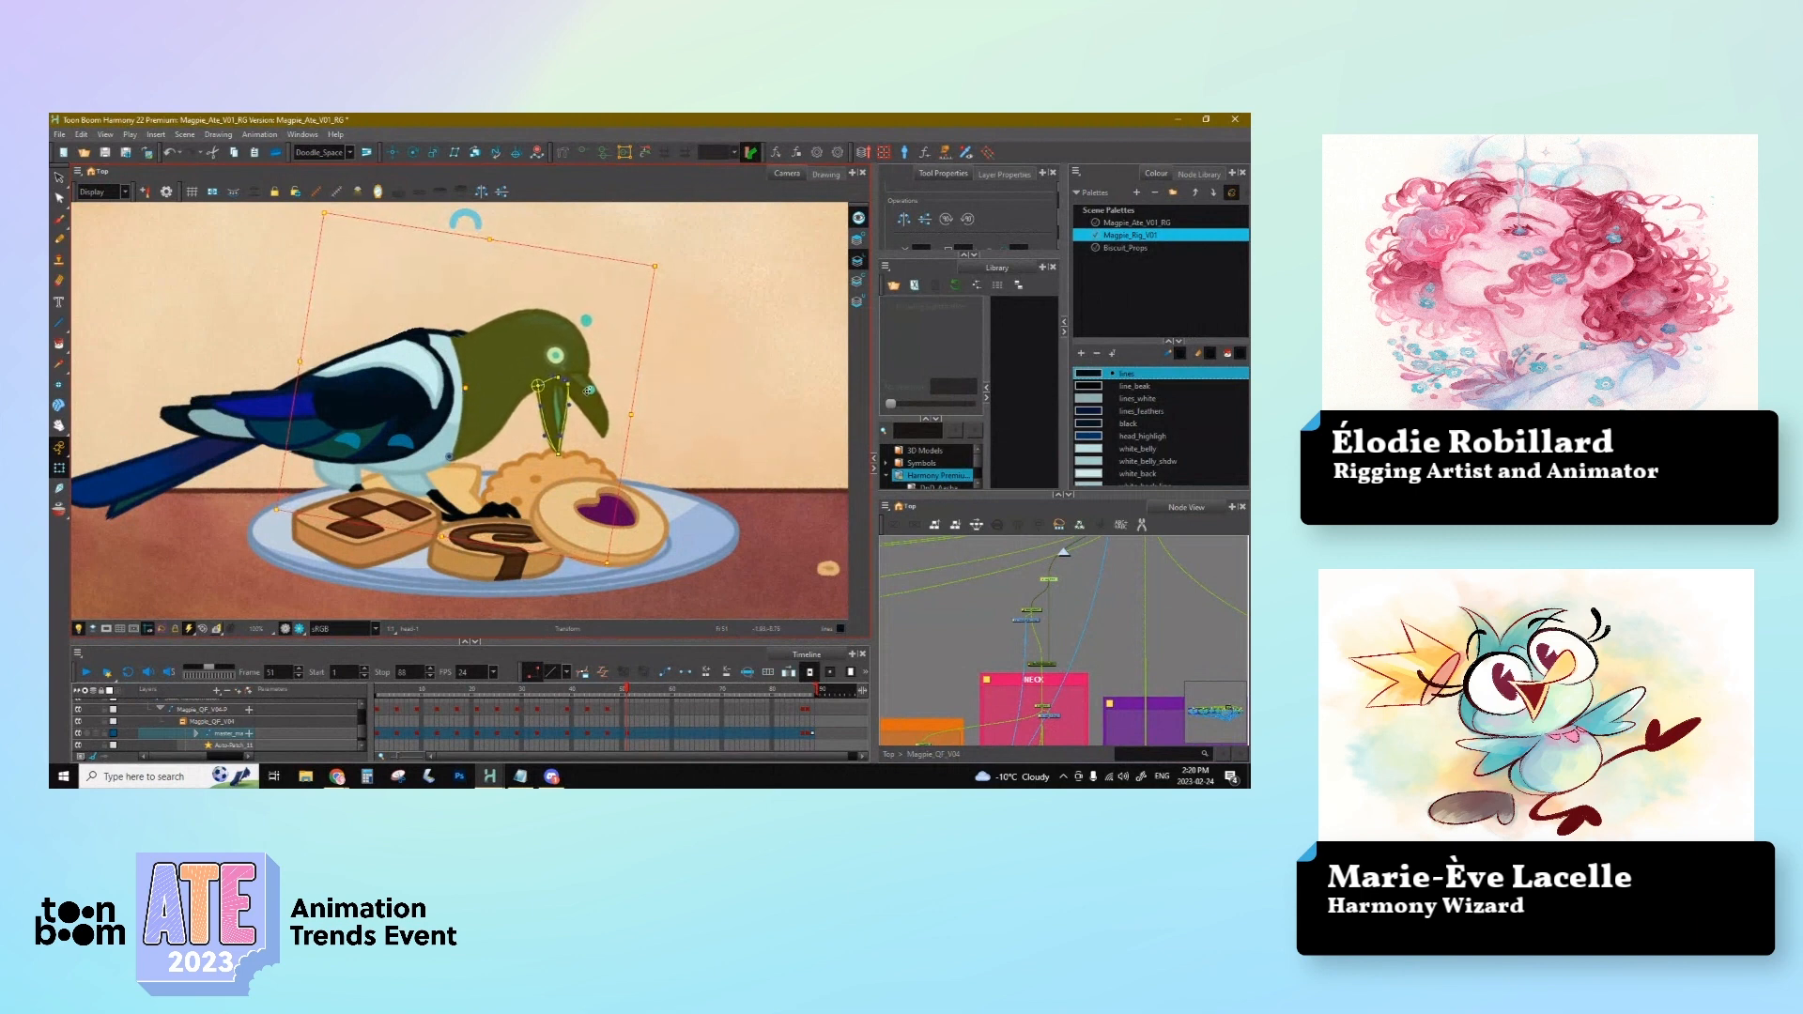
{"action": "left_click", "coordinate": [669, 411]}
Step: Try to rotate the neck separately from the head, and undo the rotation
{"action": "left_click", "coordinate": [577, 351]}
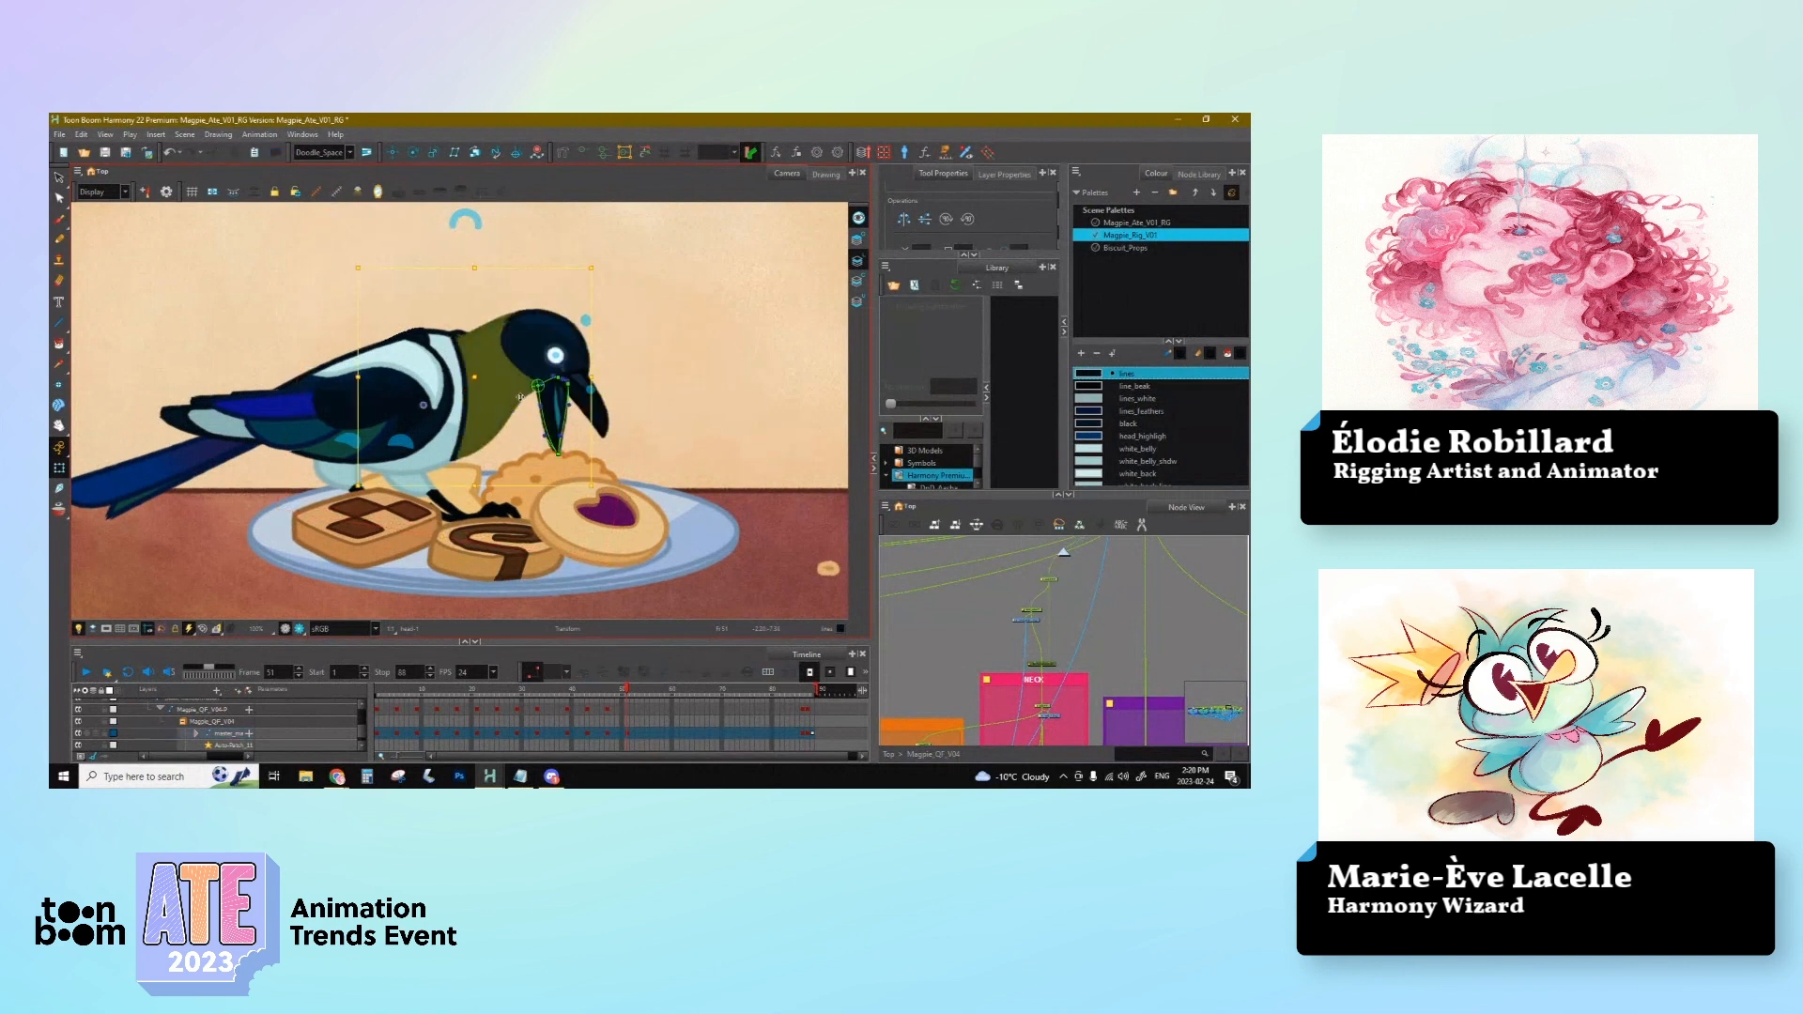
{"action": "left_click_drag", "start_coordinate": [611, 356], "coordinate": [610, 346]}
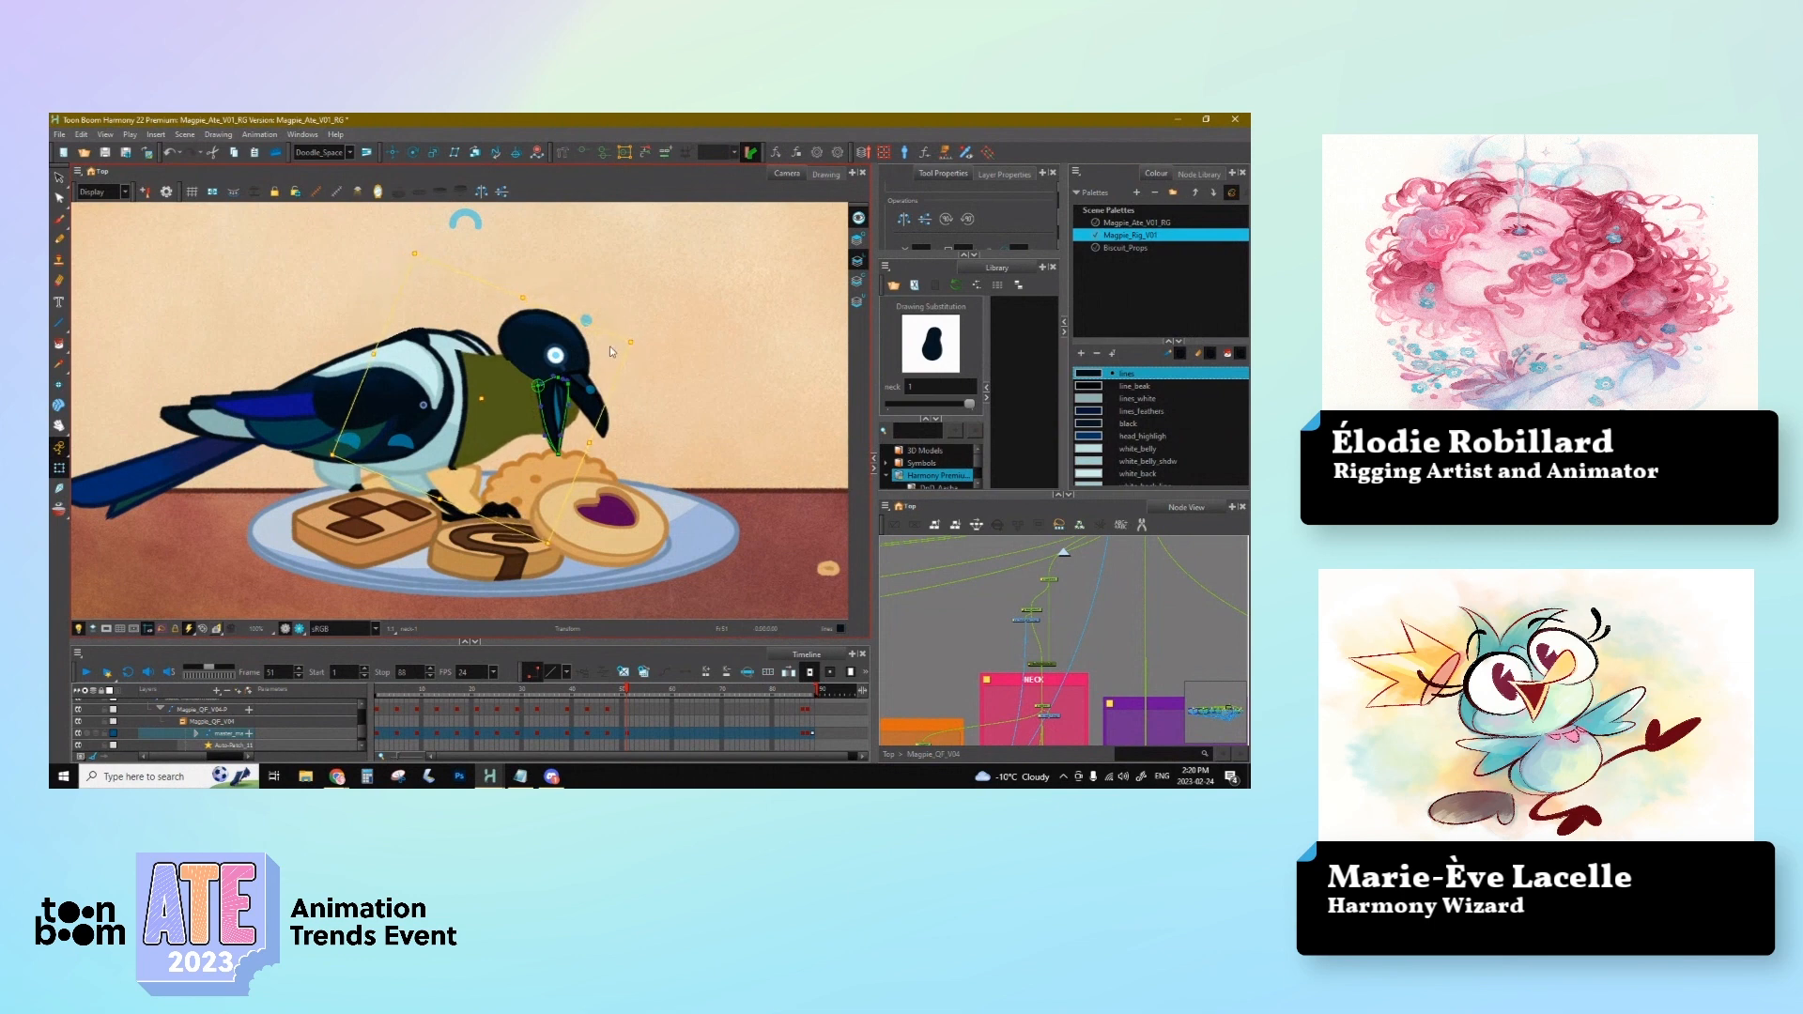
{"action": "key", "text": "ctrl+z"}
Step: Reselect the peg above the neck and rotate the head and neck further down until the beak reaches the cookies
{"action": "left_click", "coordinate": [1054, 584]}
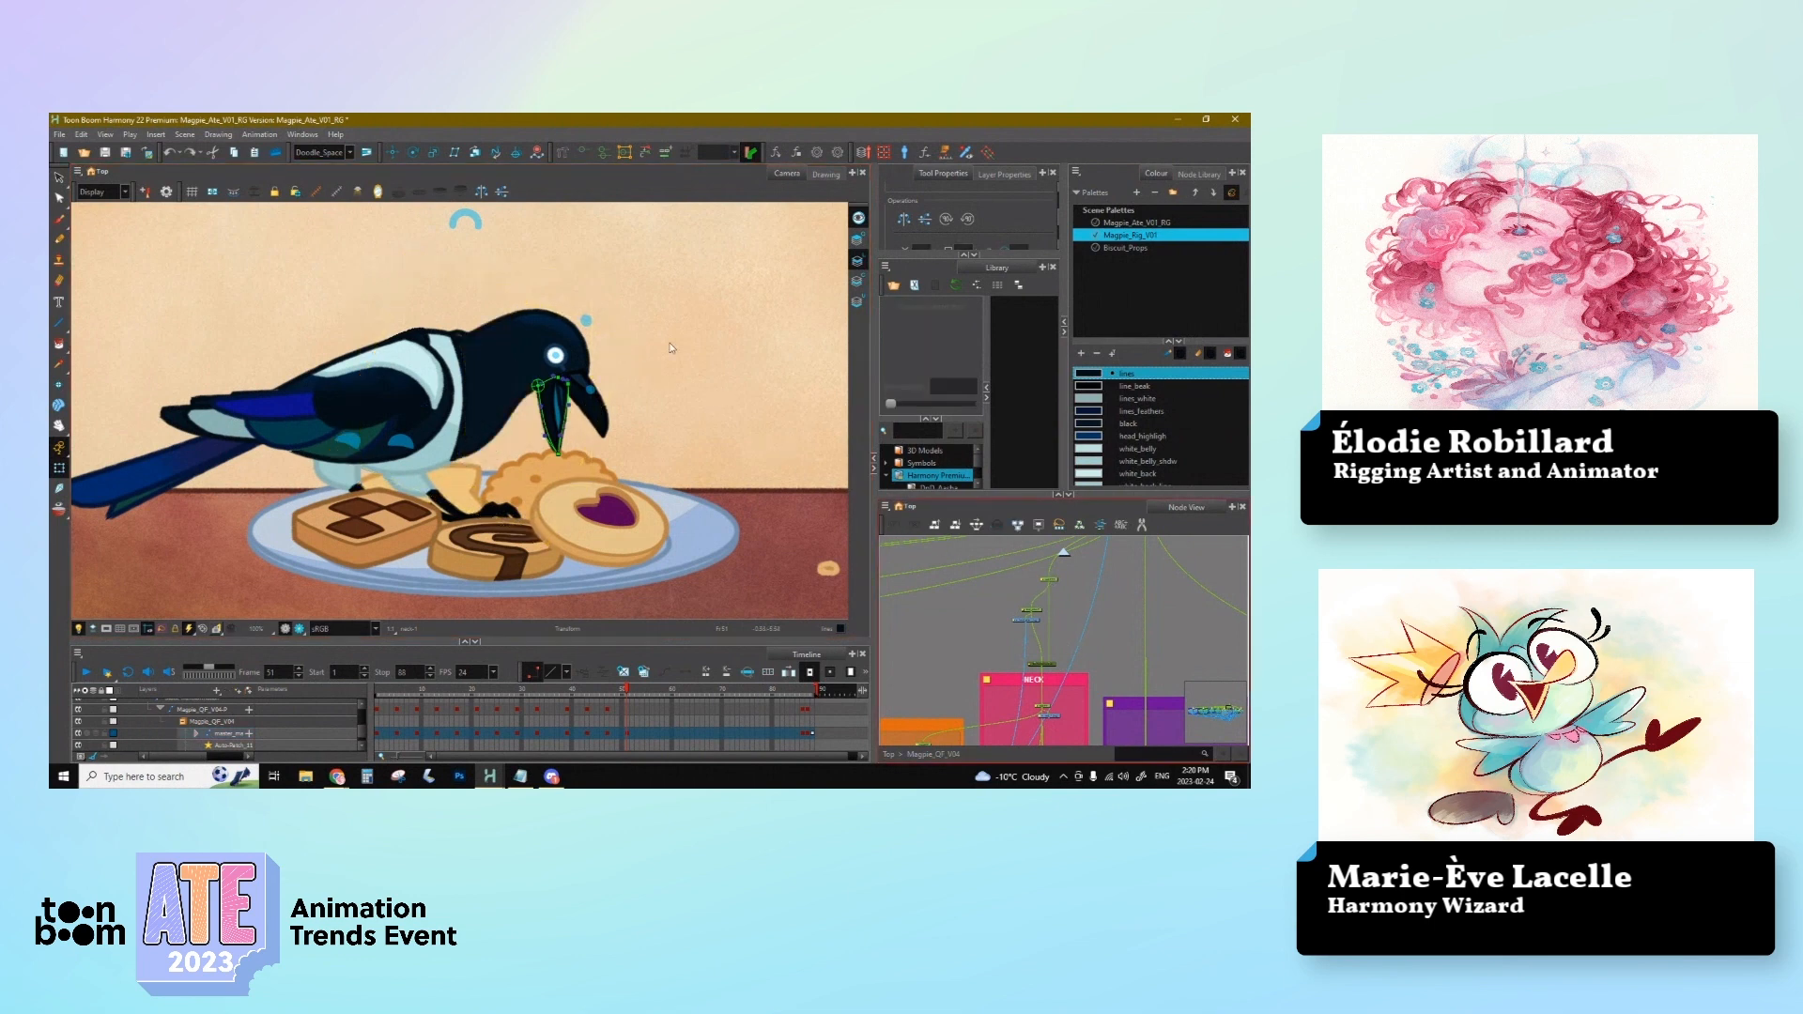
{"action": "left_click", "coordinate": [1049, 580]}
{"action": "left_click_drag", "start_coordinate": [643, 253], "coordinate": [680, 293]}
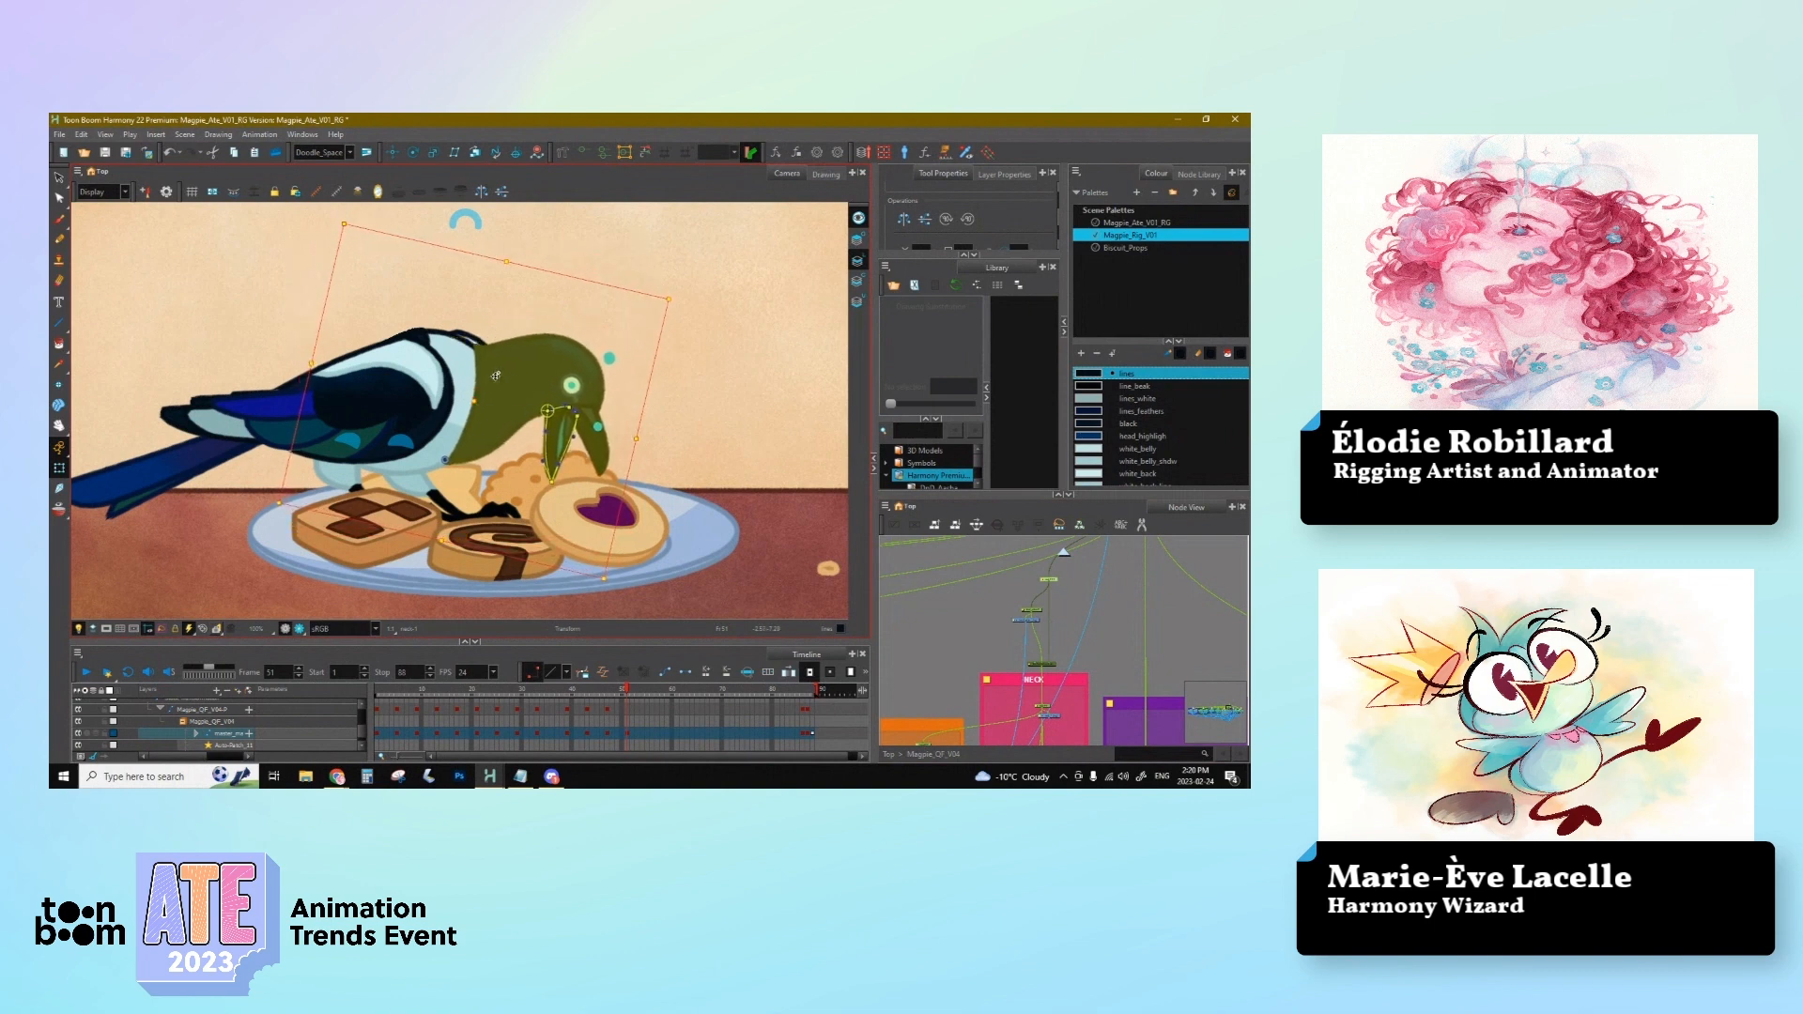
Step: Display the neck's deformation controls and reshape its base, upper curve and throat to blend the lowered neck into the body
{"action": "left_click", "coordinate": [479, 369]}
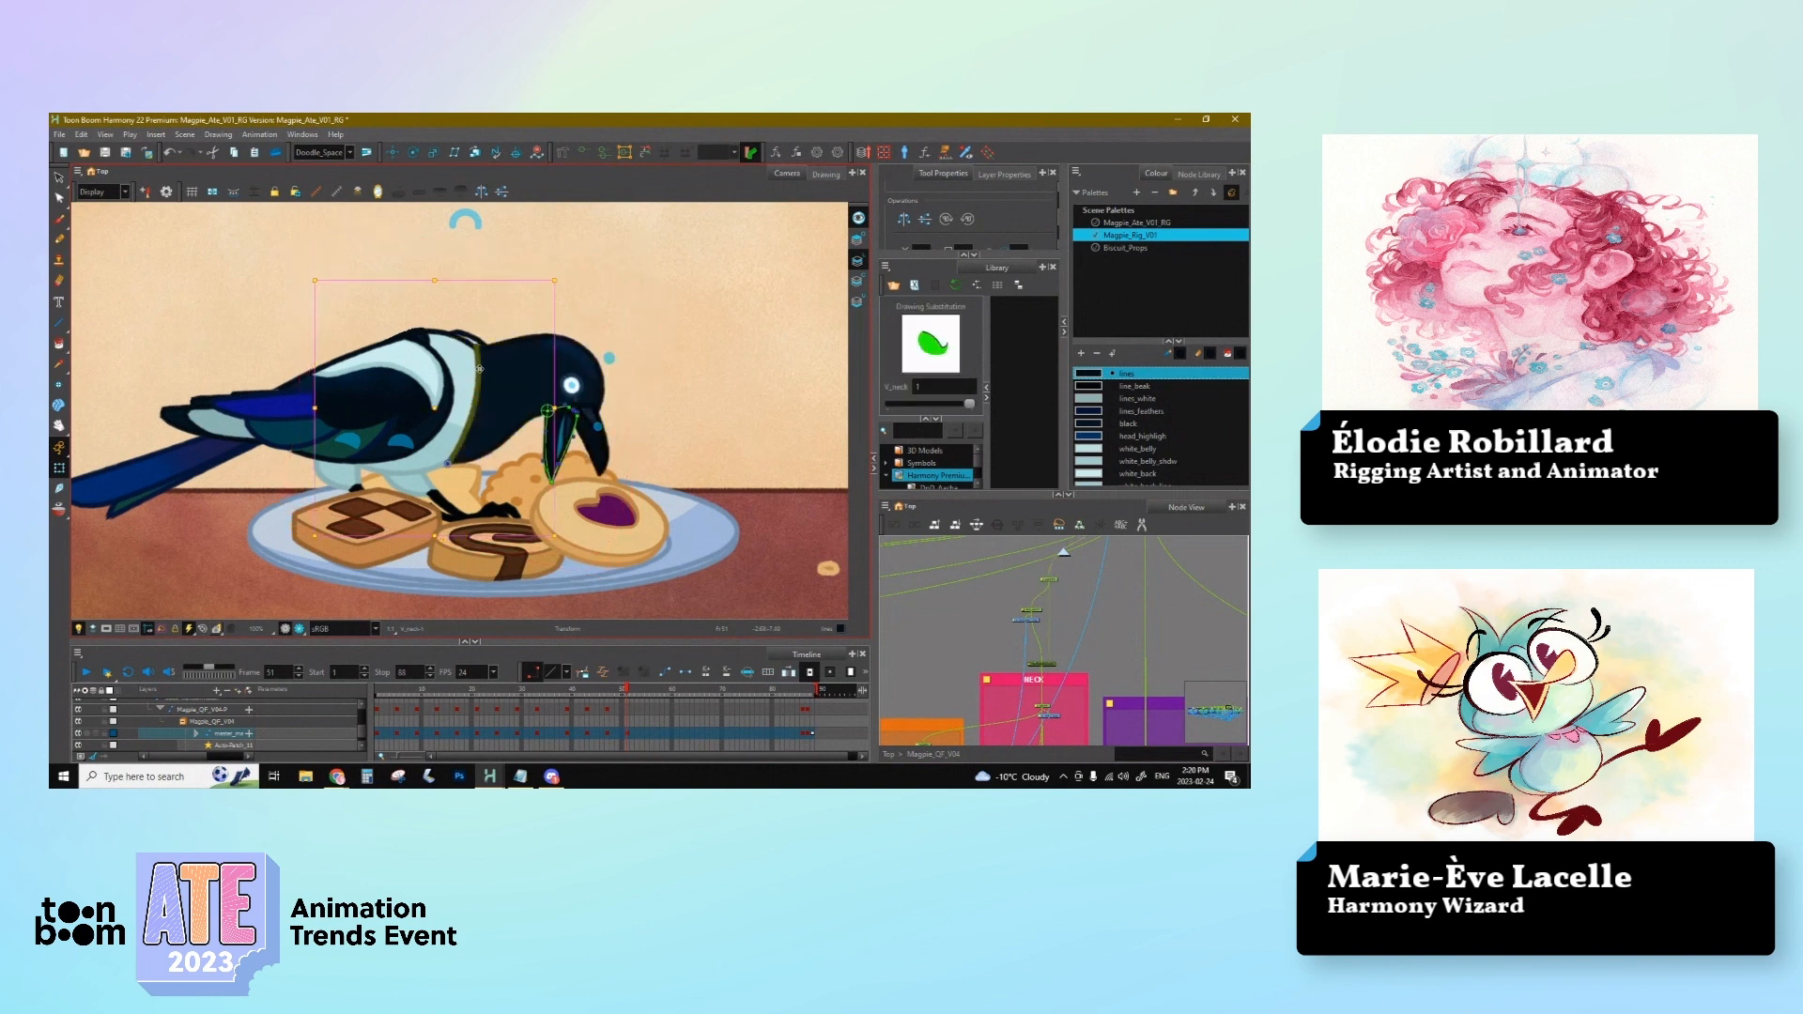
{"action": "left_click", "coordinate": [495, 350]}
{"action": "left_click", "coordinate": [622, 153]}
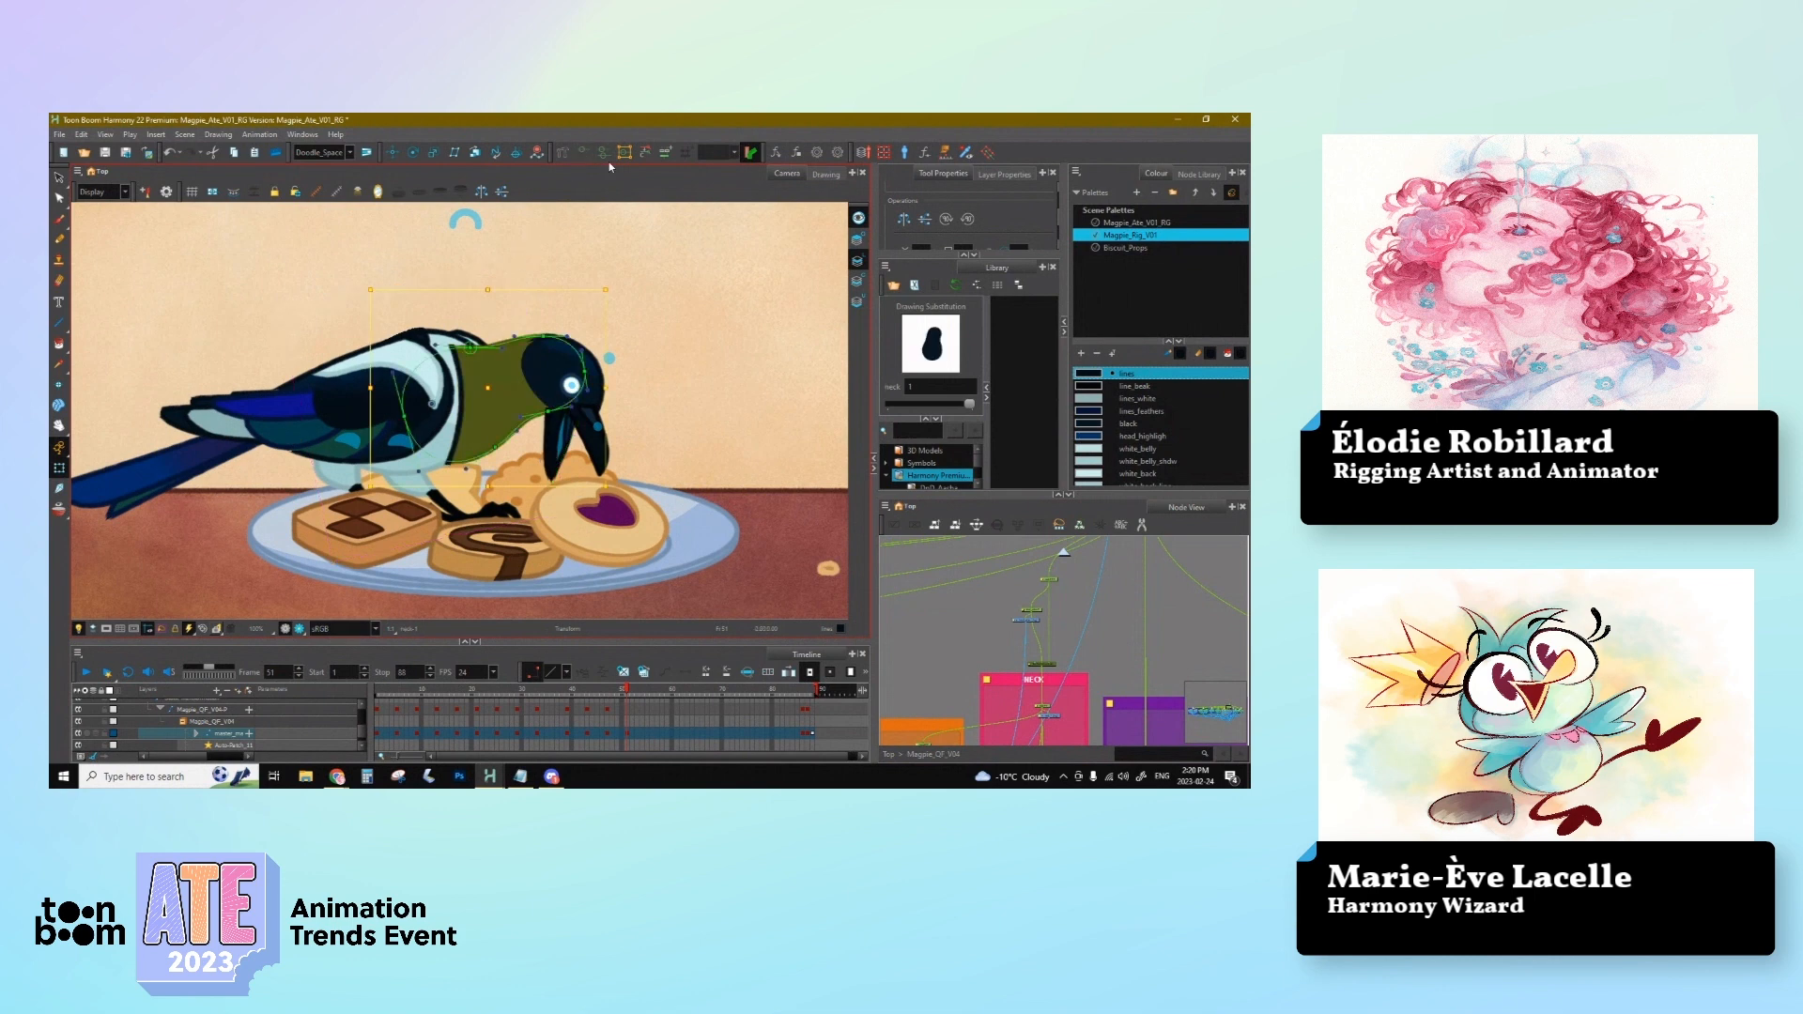
{"action": "left_click", "coordinate": [468, 342]}
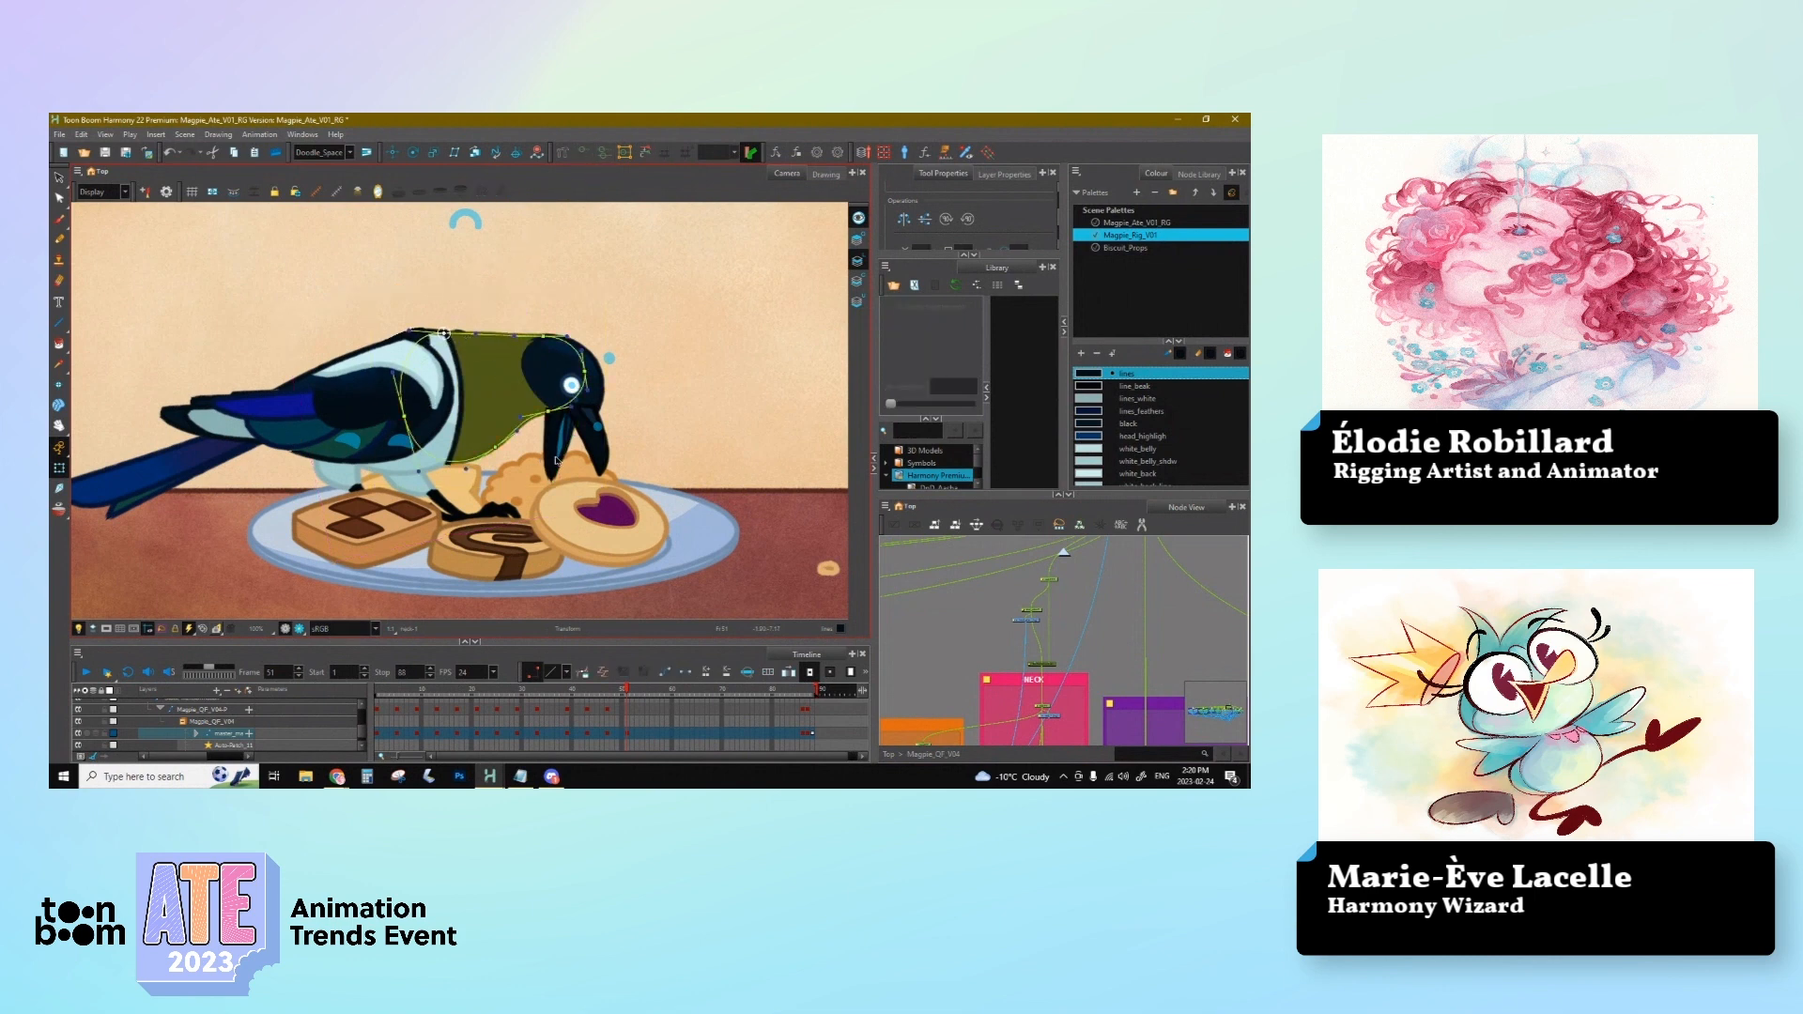
{"action": "left_click_drag", "start_coordinate": [542, 334], "coordinate": [514, 330]}
{"action": "left_click_drag", "start_coordinate": [491, 452], "coordinate": [486, 445]}
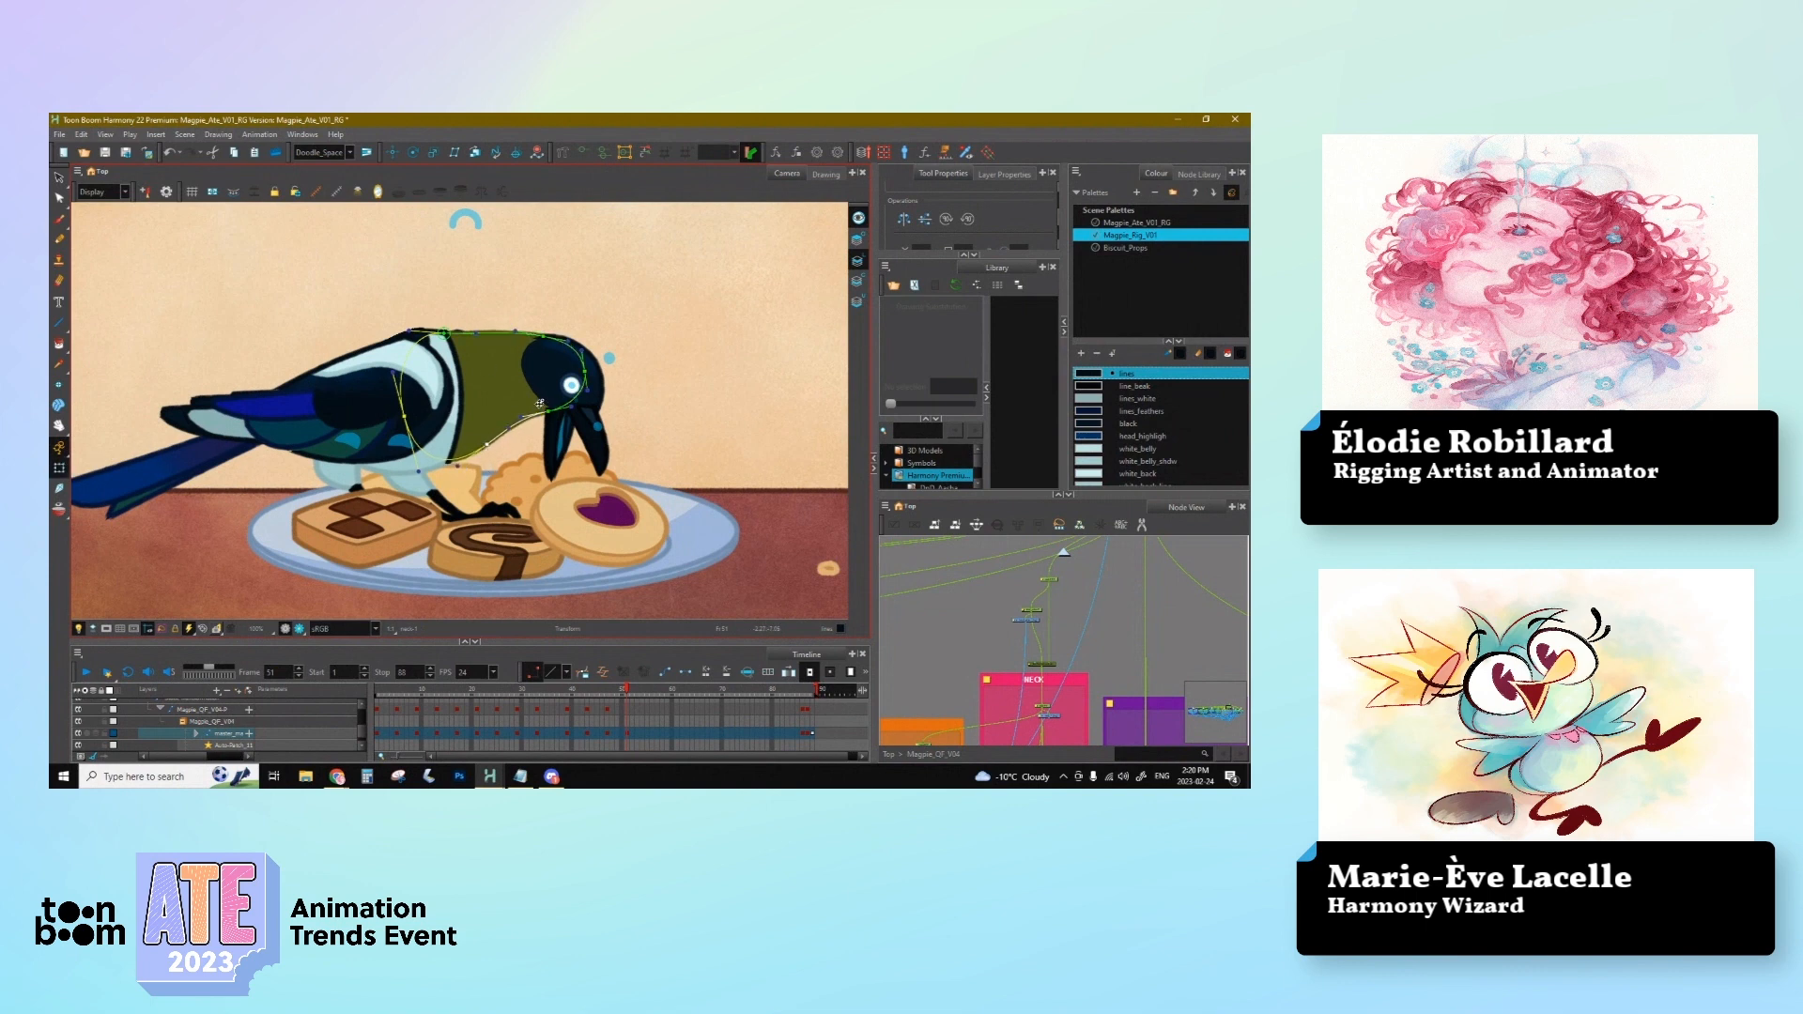
Step: Select the peg controlling the magpie's neck and head, rotate it slightly further down, and shift it back toward the body
{"action": "left_click", "coordinate": [620, 380]}
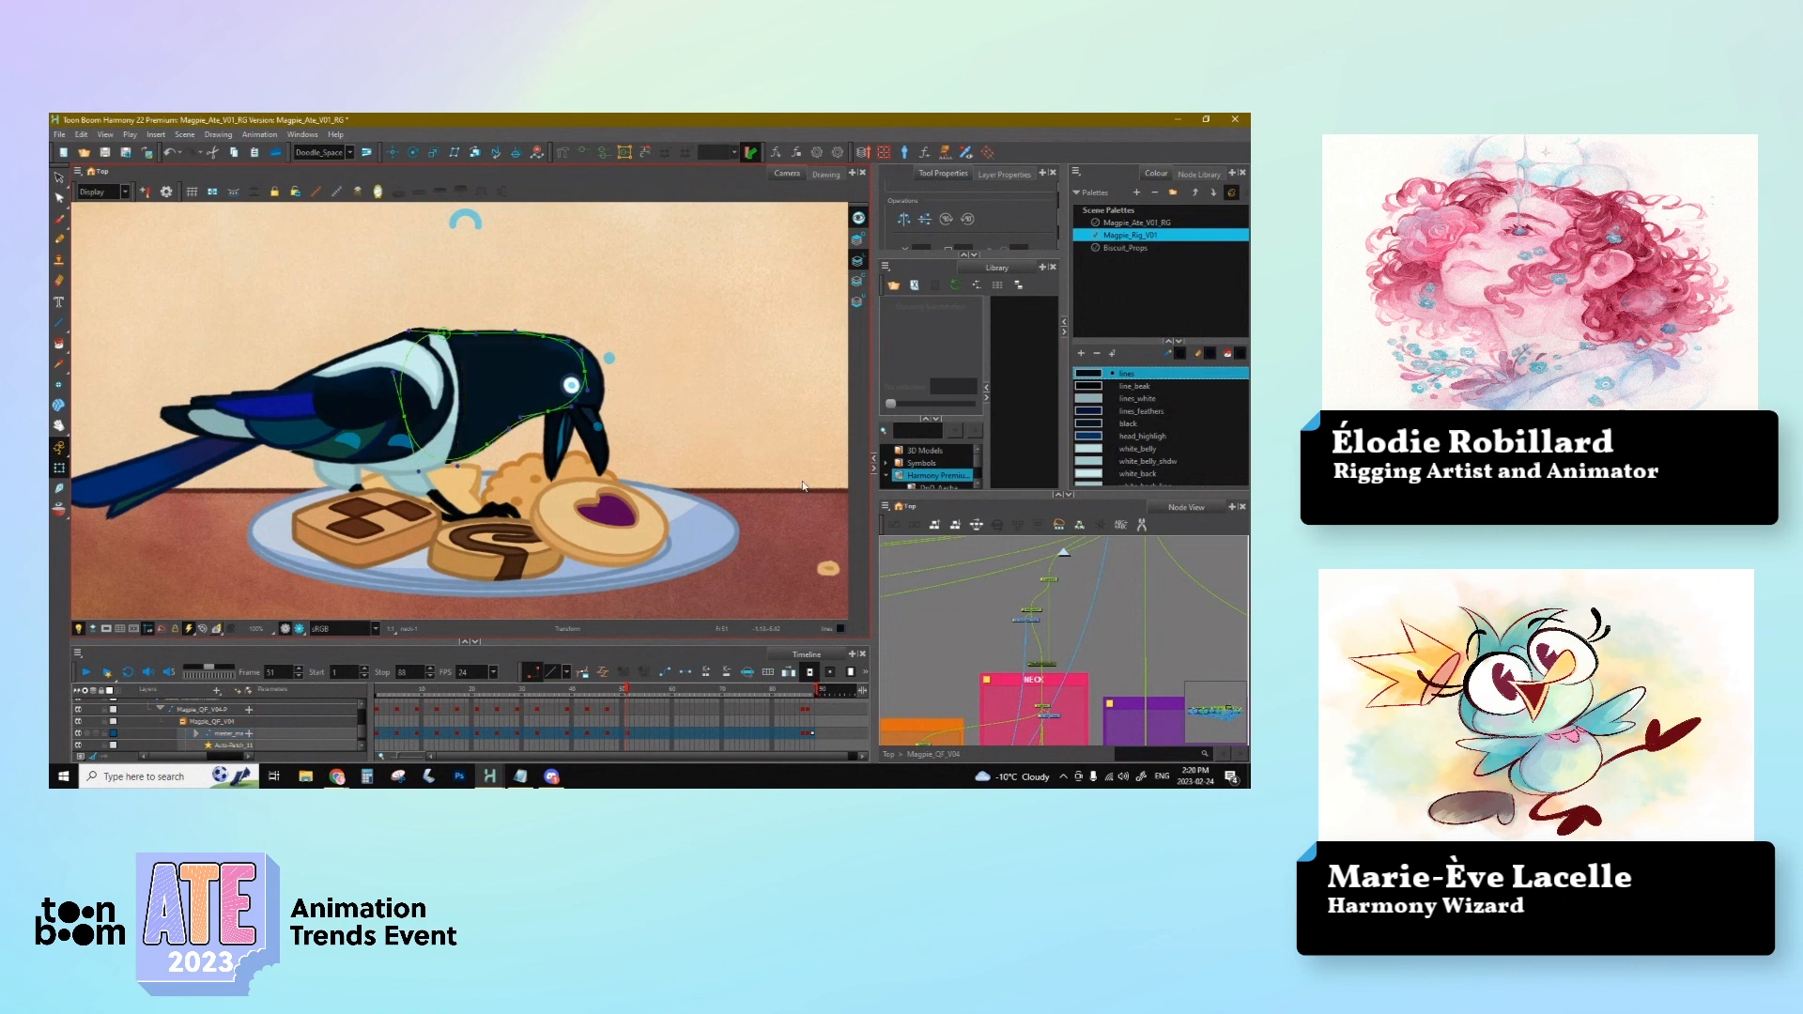
{"action": "left_click", "coordinate": [1049, 579]}
{"action": "left_click_drag", "start_coordinate": [661, 268], "coordinate": [680, 299]}
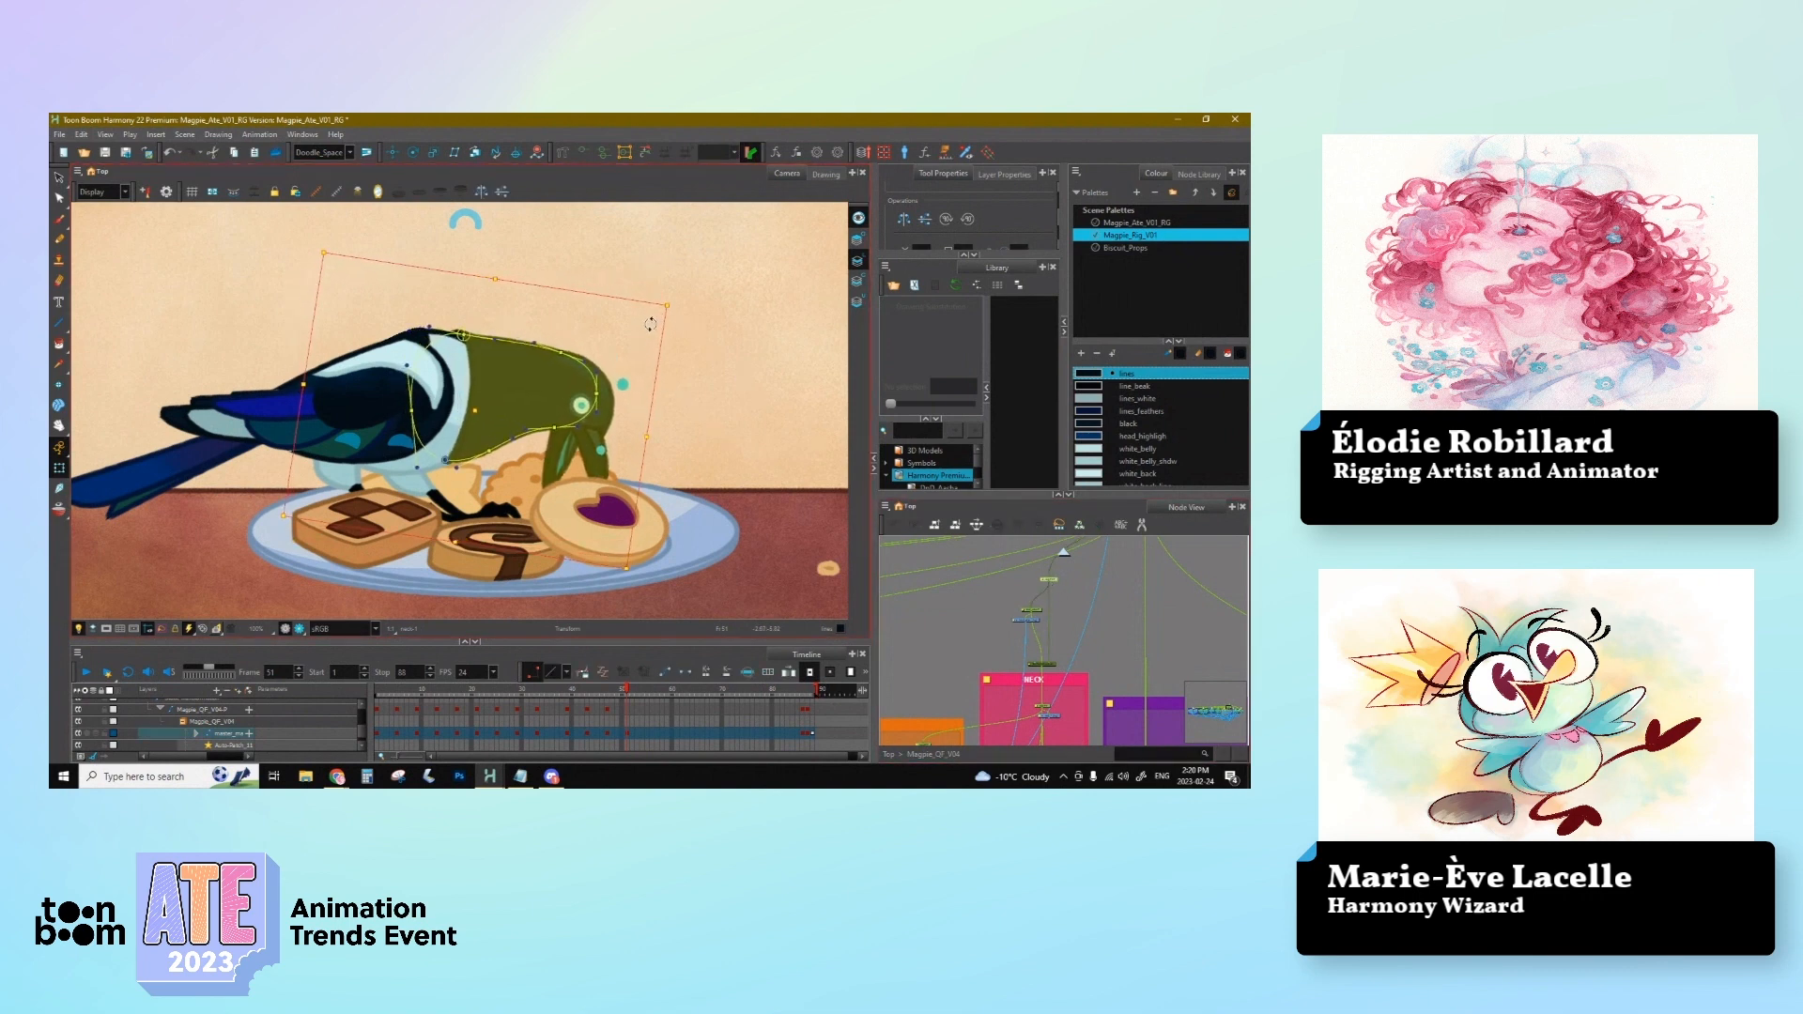
{"action": "left_click_drag", "start_coordinate": [473, 418], "coordinate": [471, 416]}
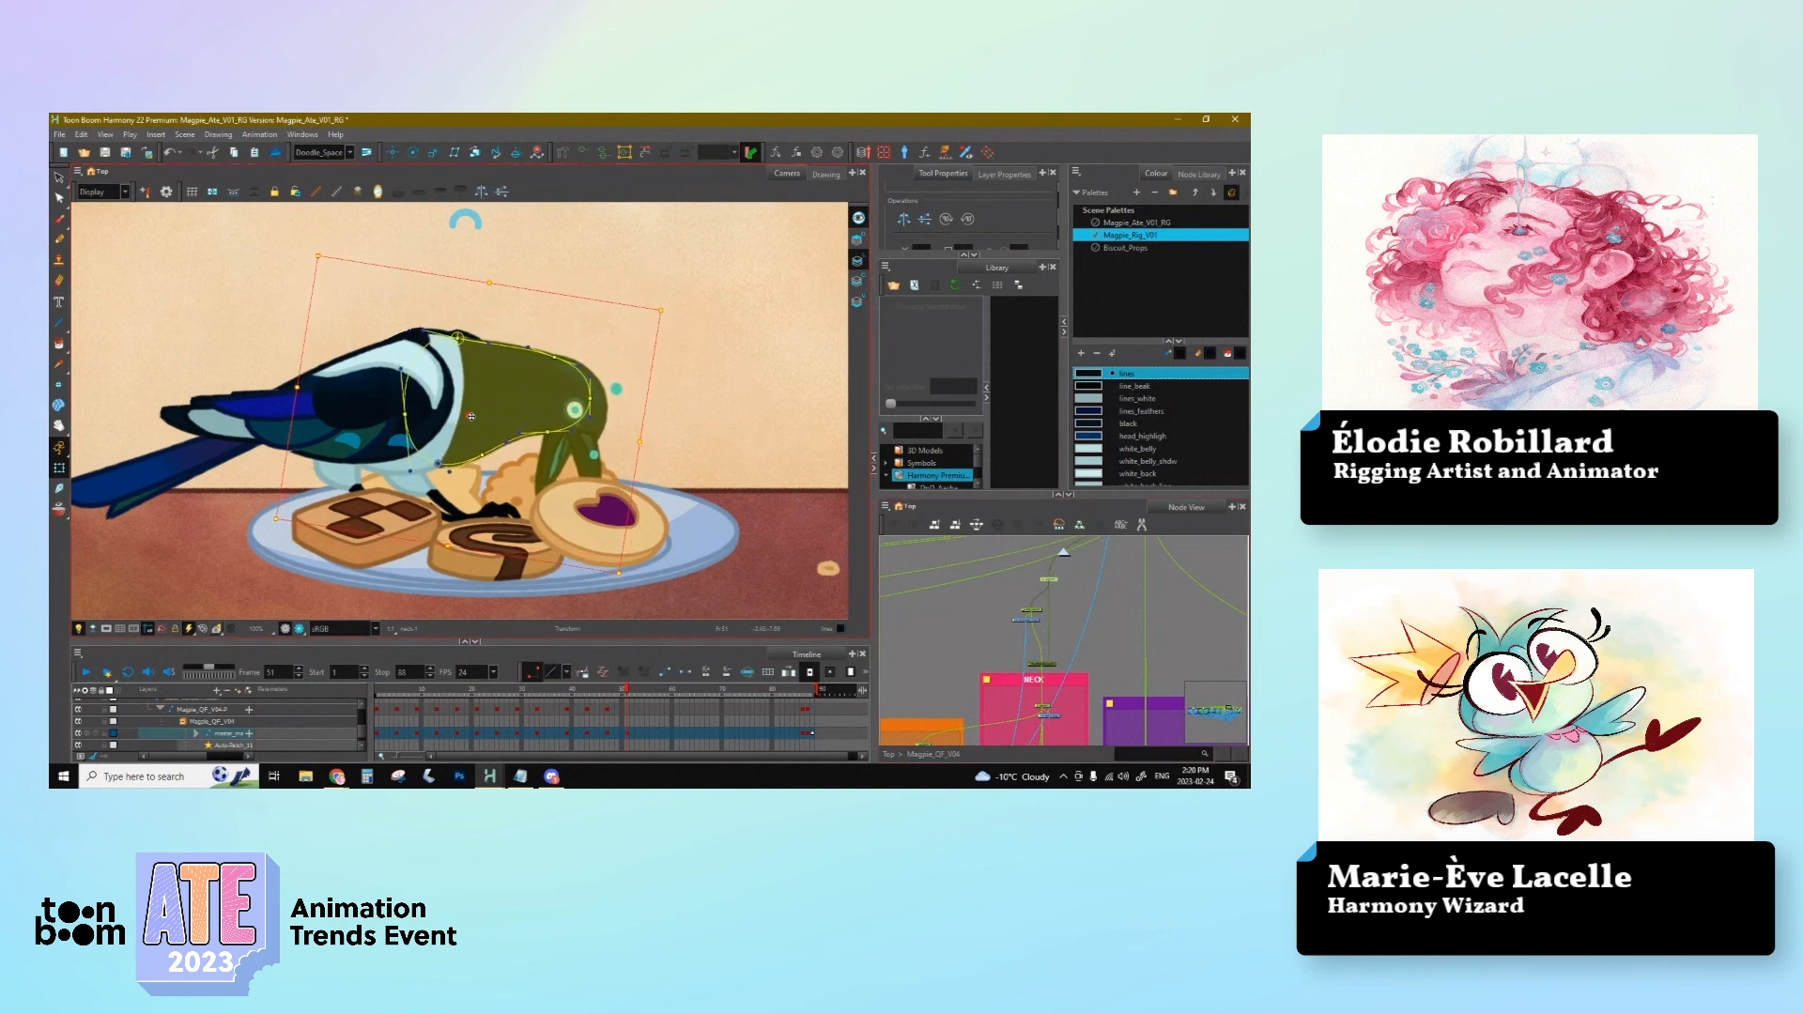
Step: Select the beak parts and rotate the lower beak toward the upper beak to narrow the opening over the jam cookie
{"action": "left_click", "coordinate": [573, 485]}
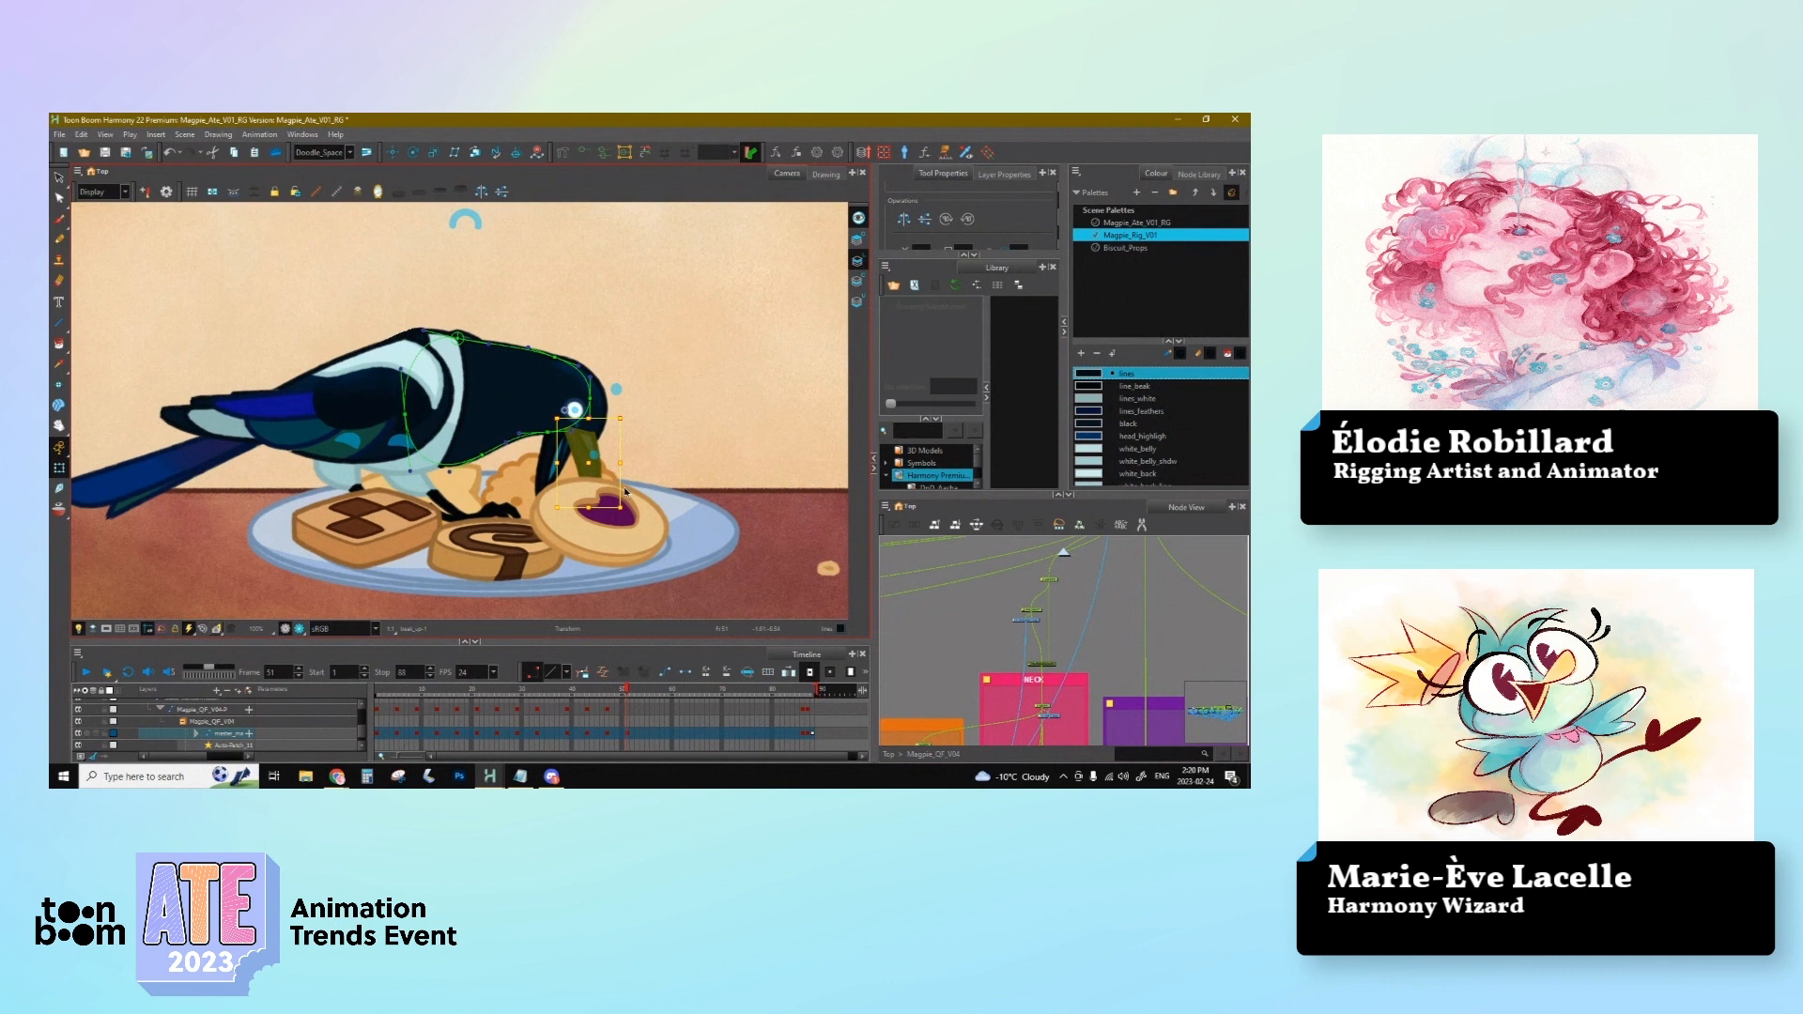
{"action": "left_click", "coordinate": [574, 408]}
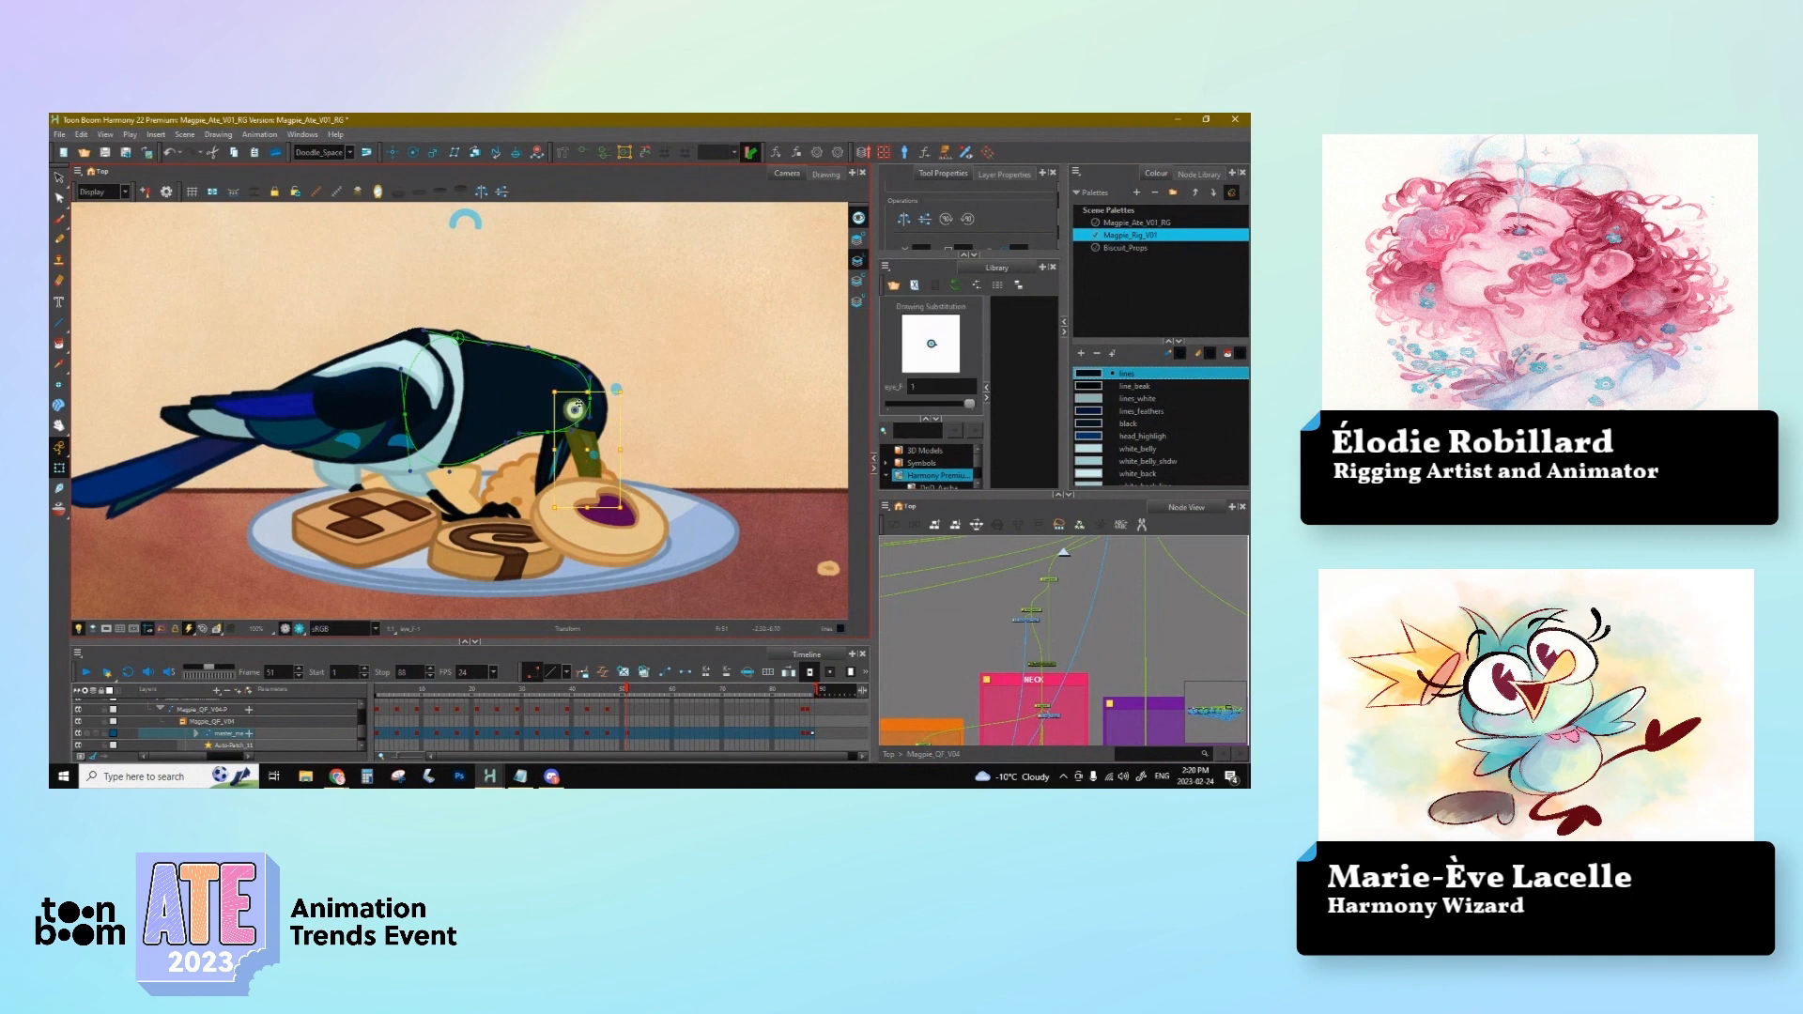
{"action": "key", "text": "ctrl+z"}
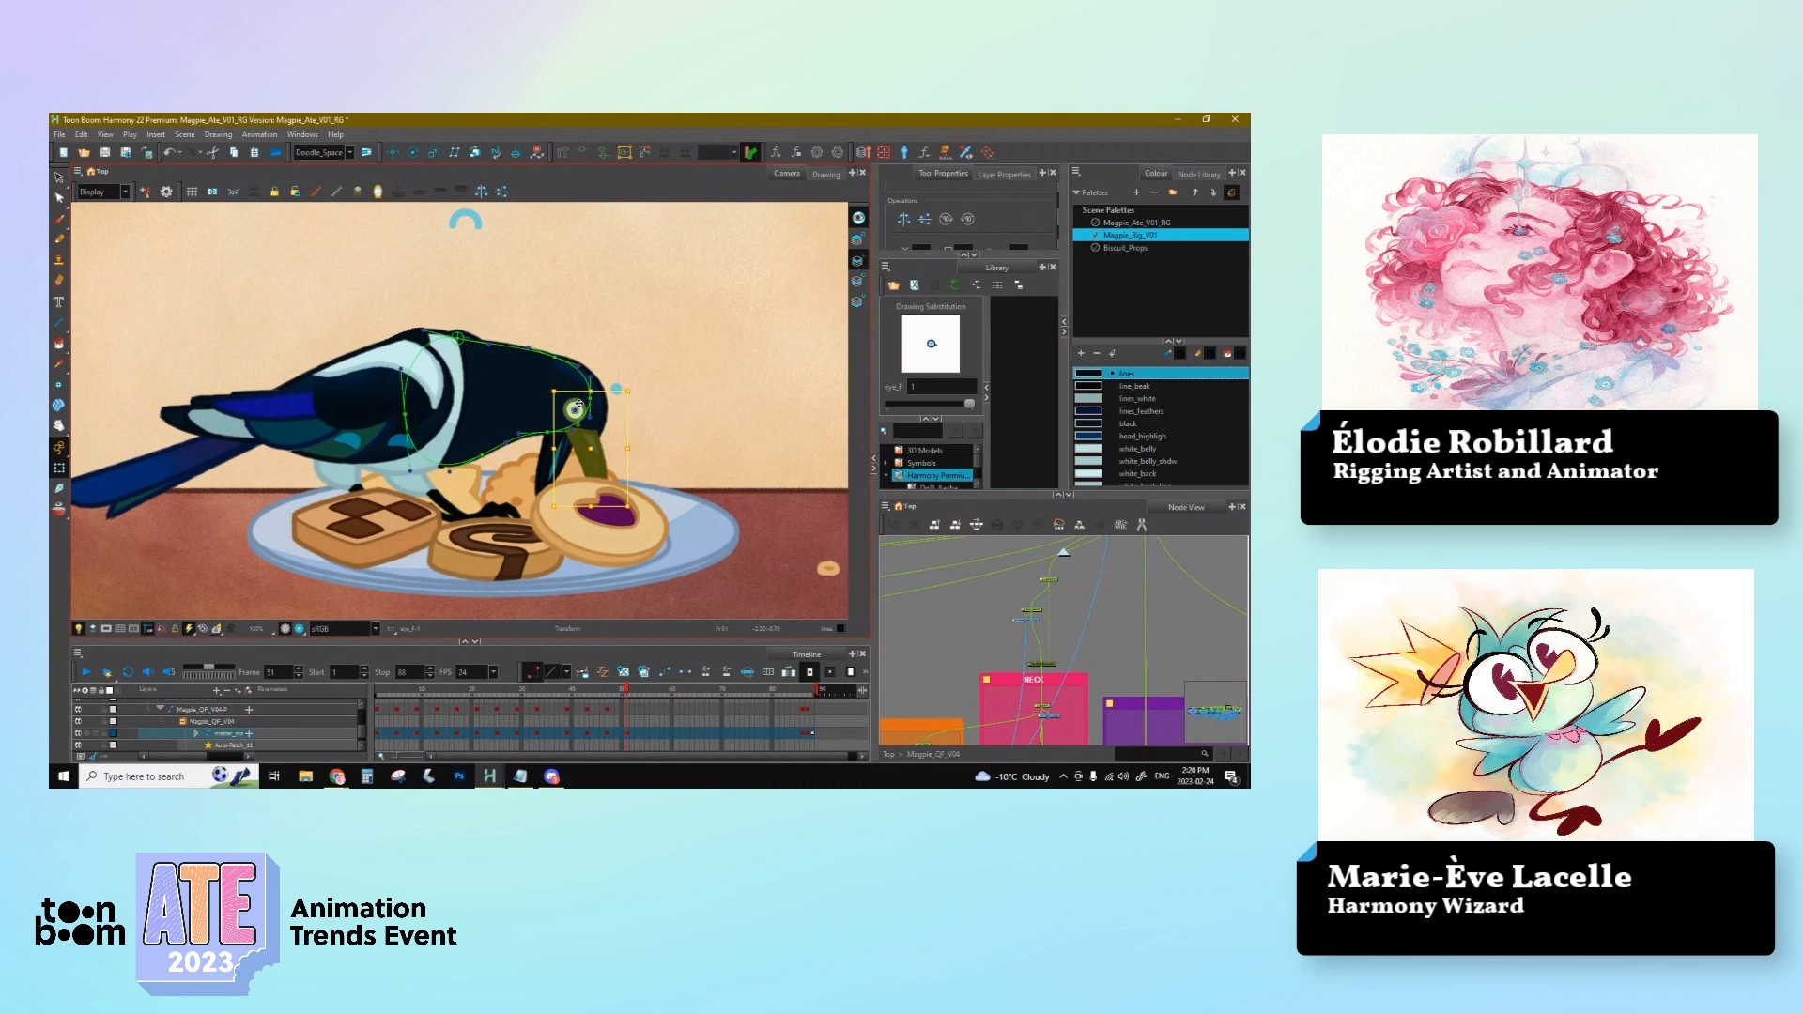
{"action": "key", "text": "ctrl+z"}
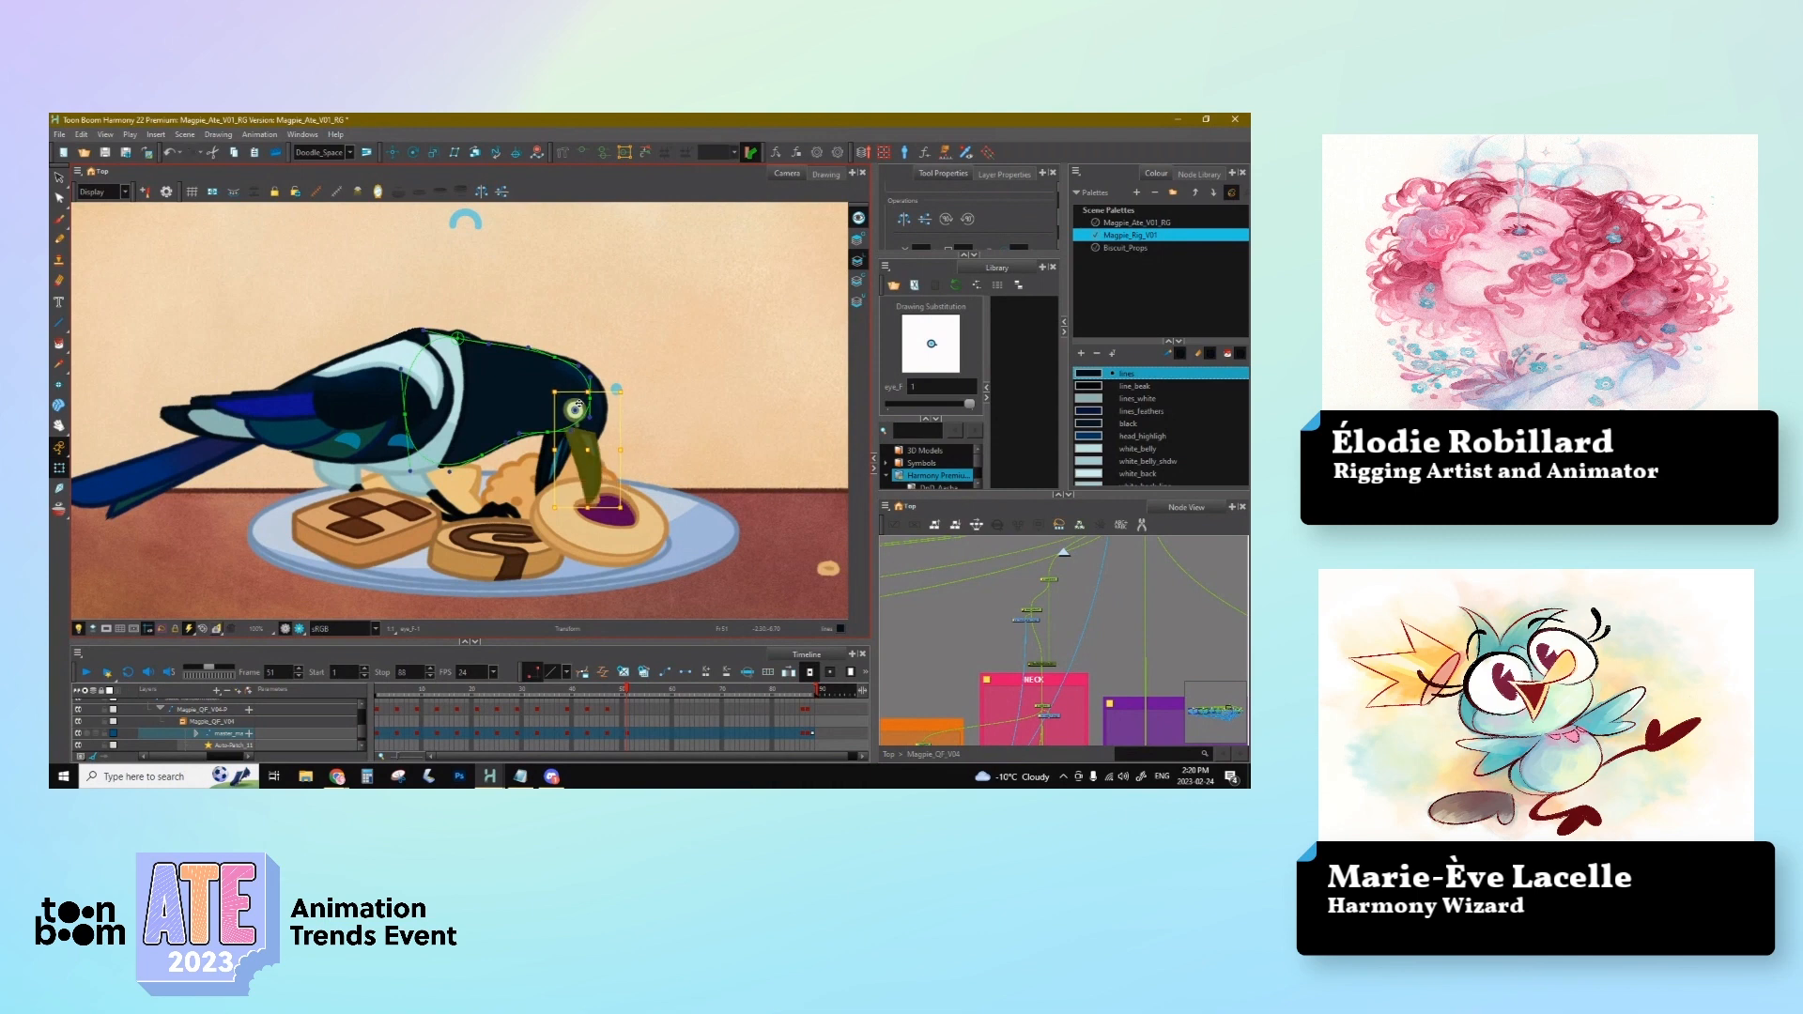
{"action": "left_click", "coordinate": [561, 470]}
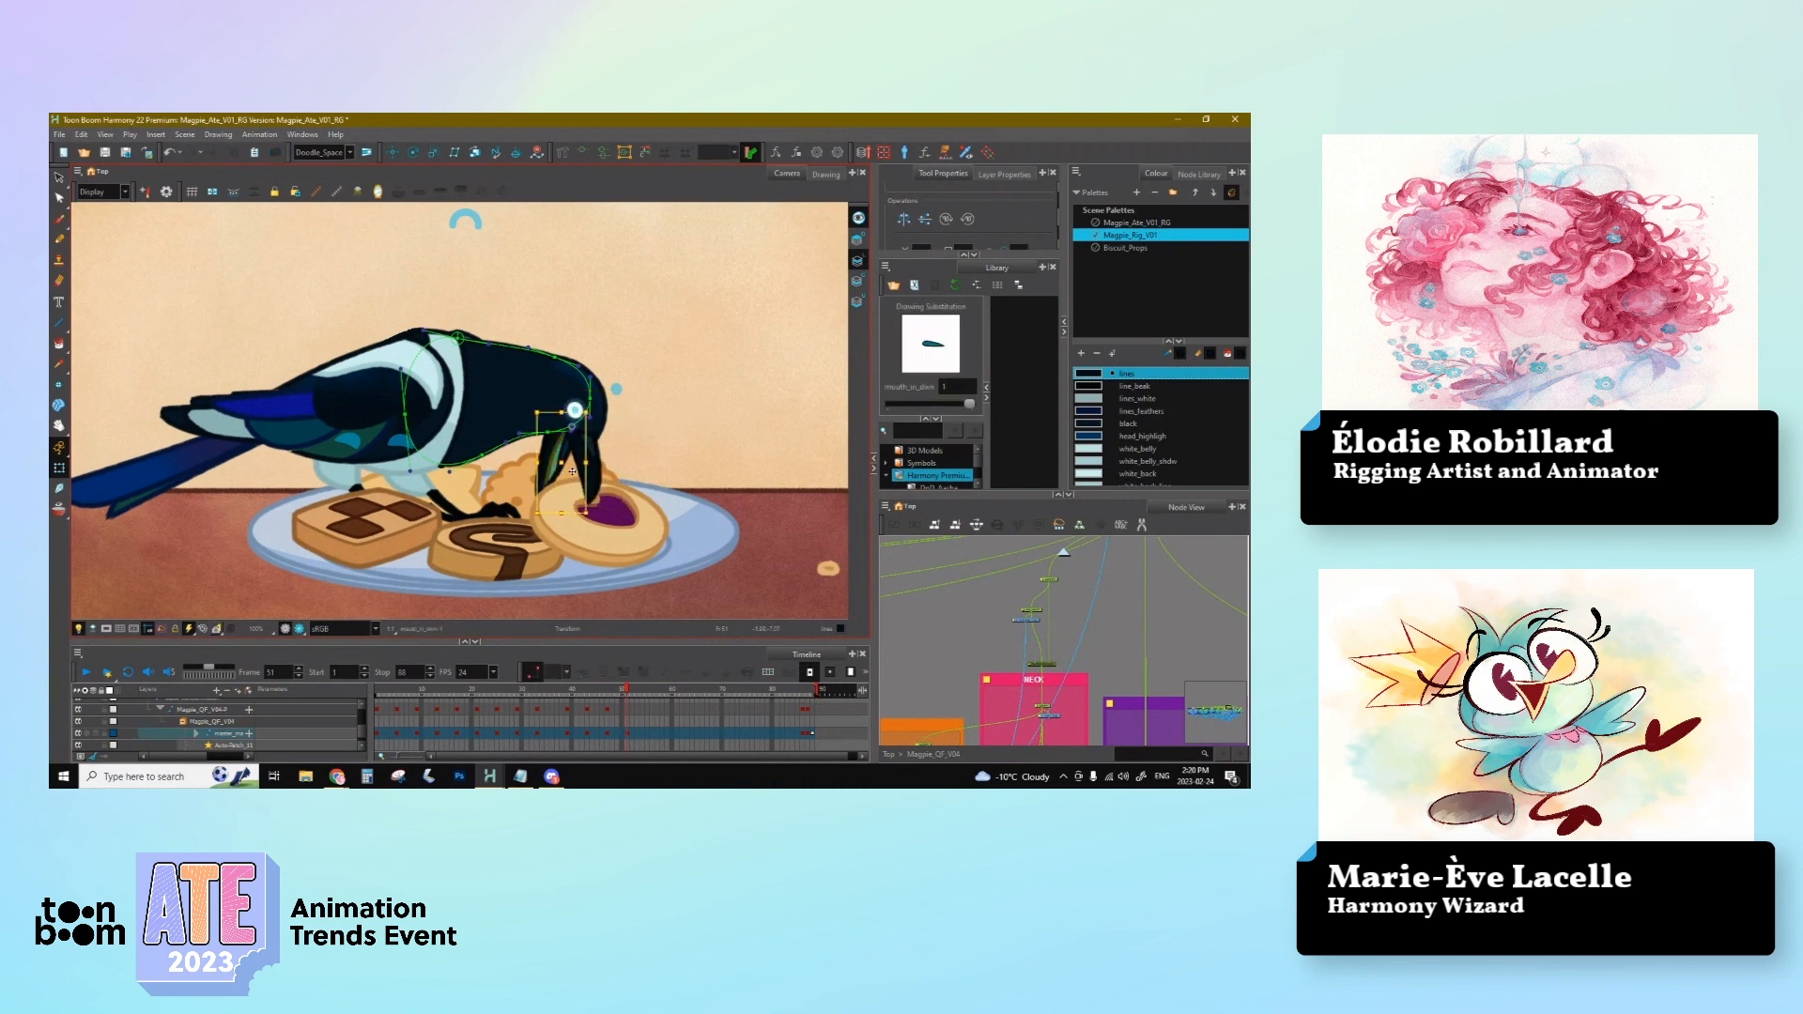
{"action": "key", "text": "b"}
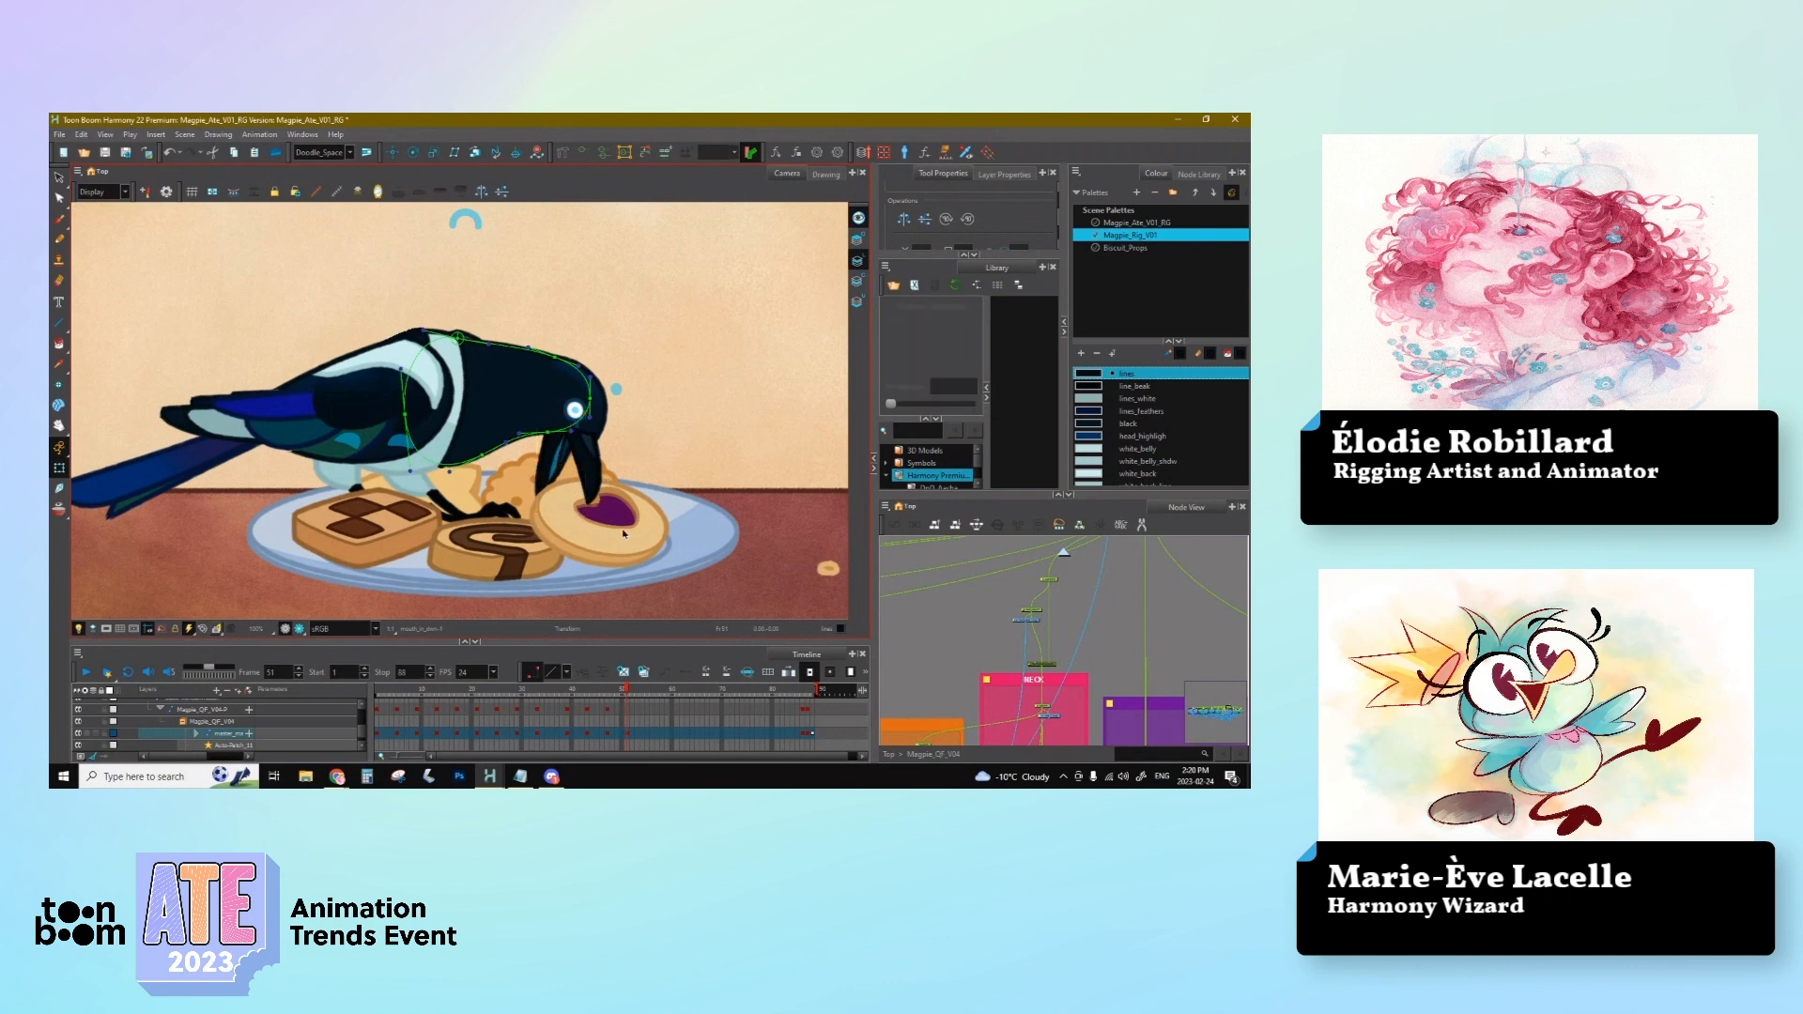
{"action": "key", "text": "b"}
{"action": "left_click_drag", "start_coordinate": [601, 522], "coordinate": [634, 484]}
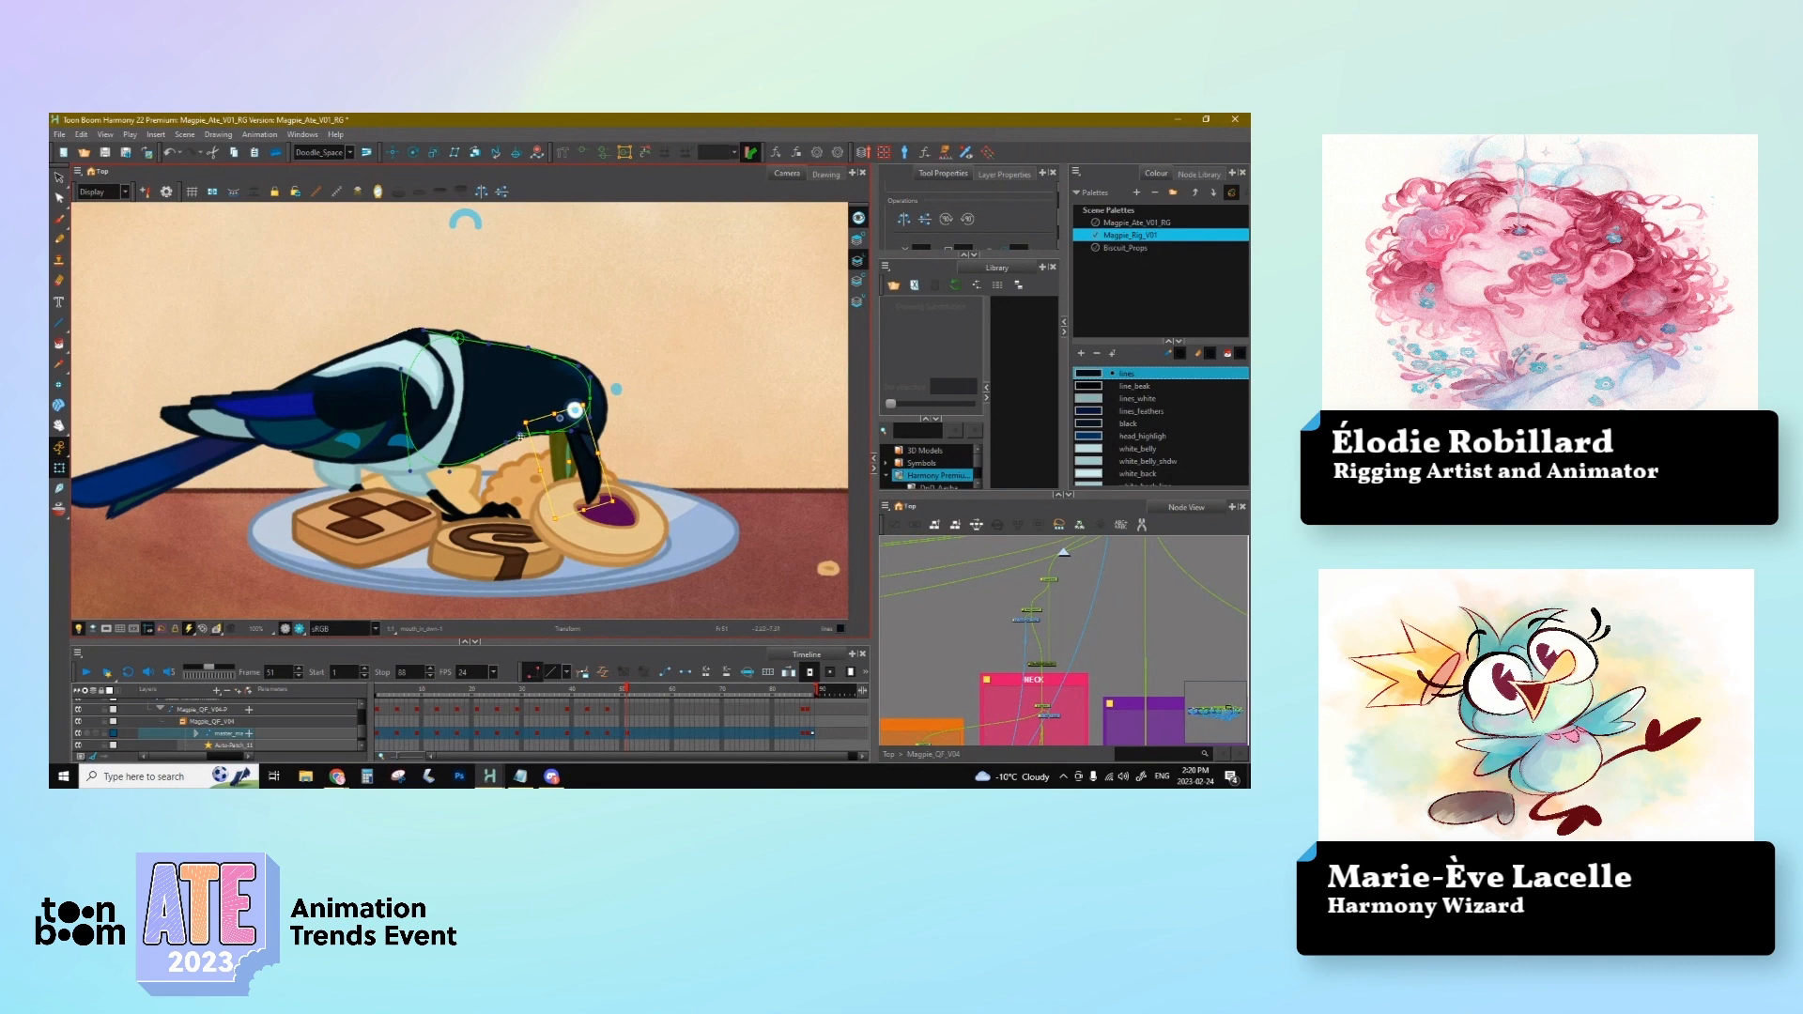
Step: Move the head-end deformation points of the neck together back toward the body to shorten the neck
{"action": "left_click", "coordinate": [547, 432]}
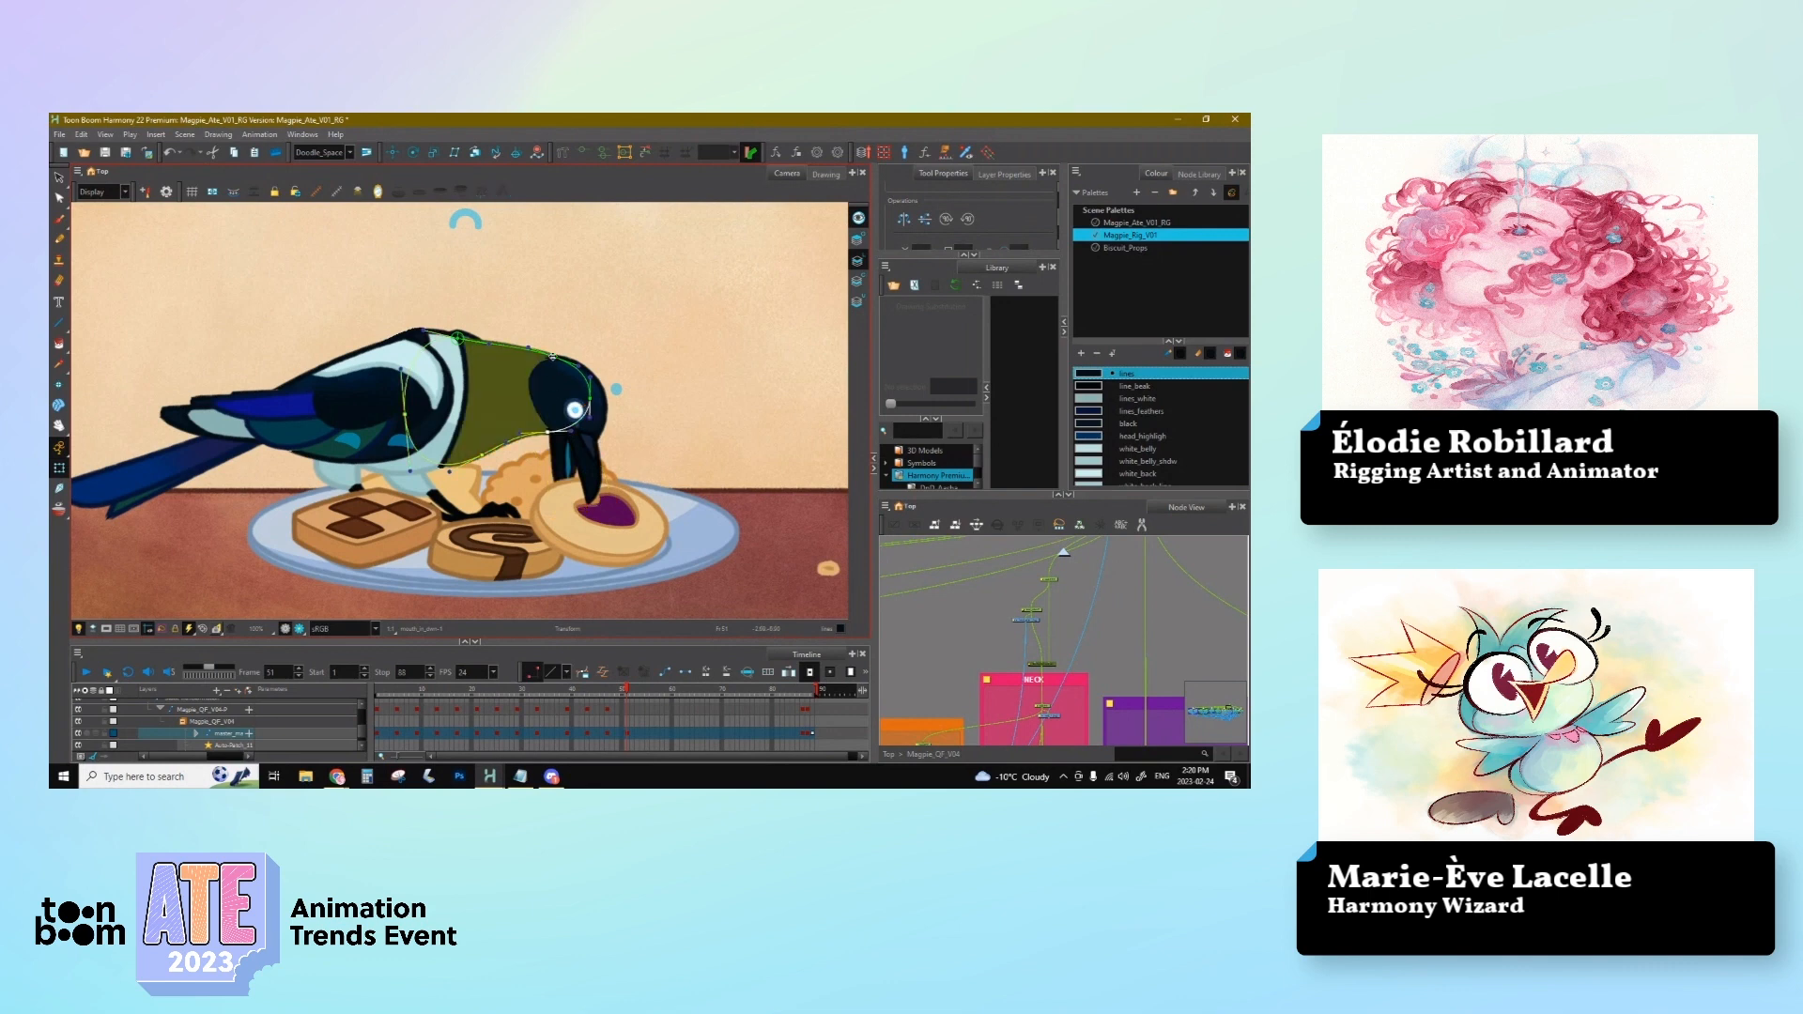
{"action": "left_click", "coordinate": [588, 400], "text": "shift"}
{"action": "left_click_drag", "start_coordinate": [548, 433], "coordinate": [526, 433]}
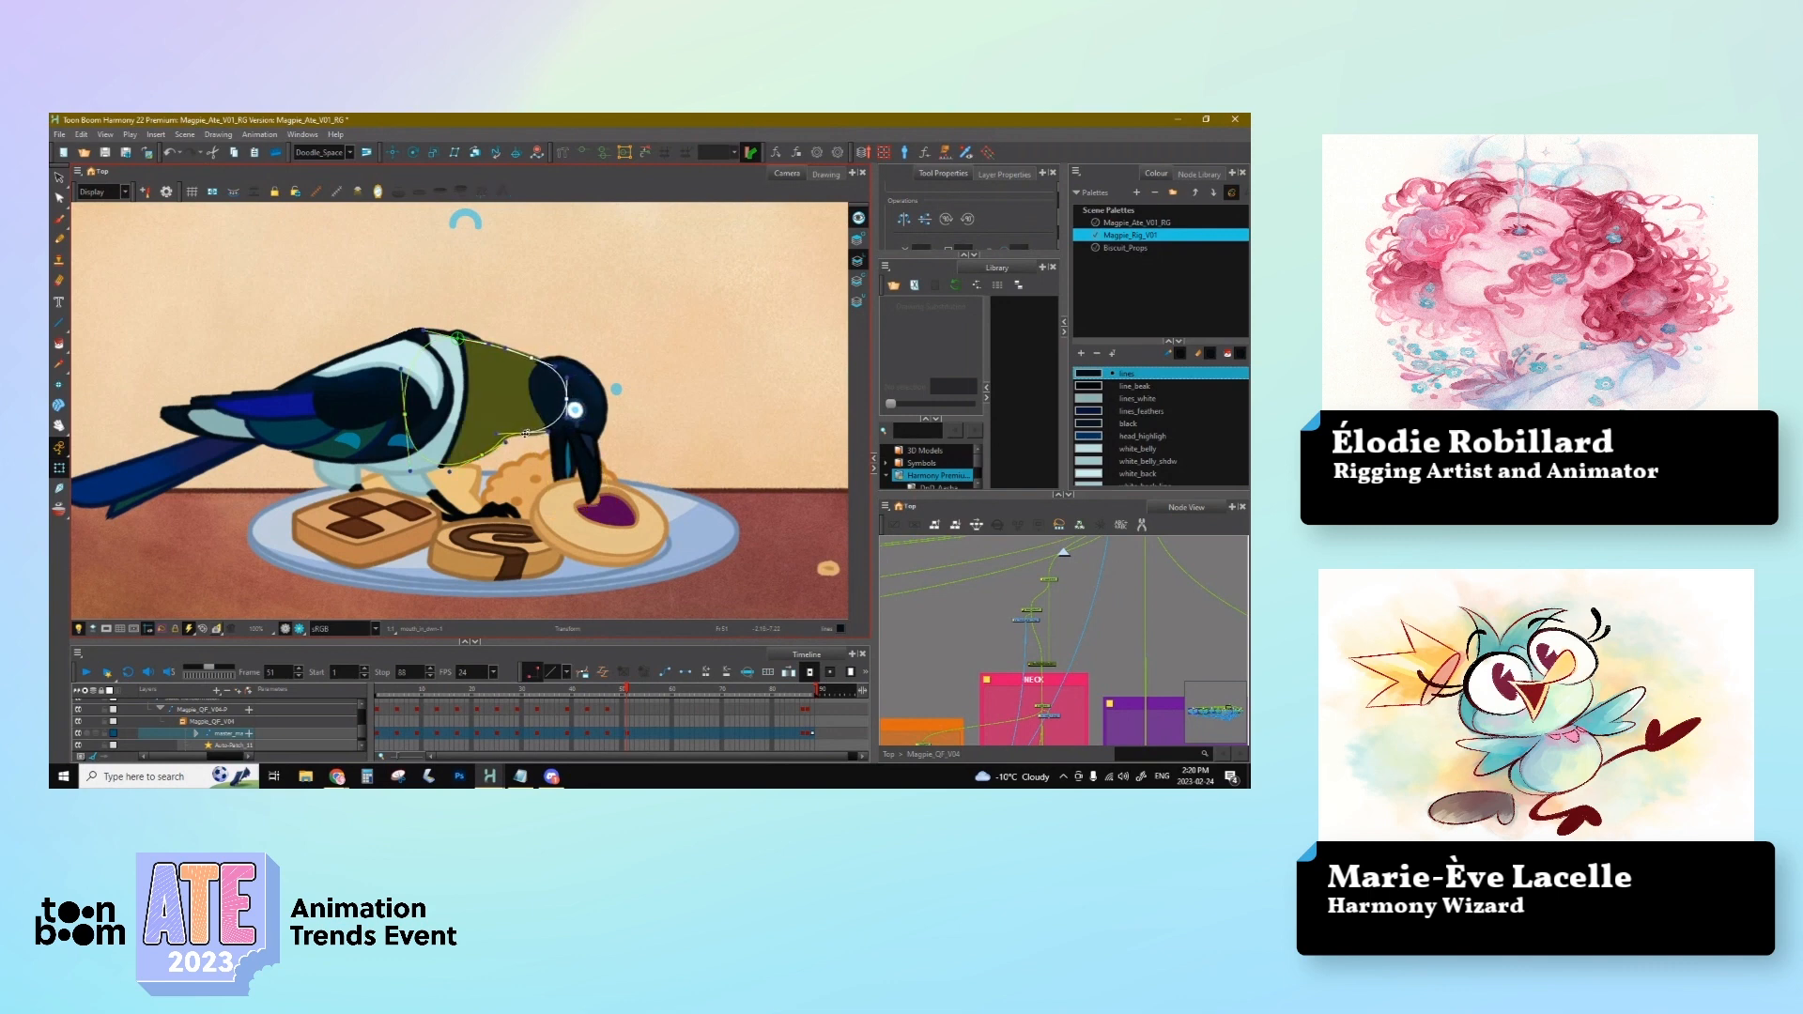
Step: Select the whole head with its beak, move it back onto the shortened neck, and rotate it slightly outward toward the jam cookie
{"action": "left_click", "coordinate": [541, 417]}
{"action": "key", "text": "b"}
{"action": "key", "text": "b"}
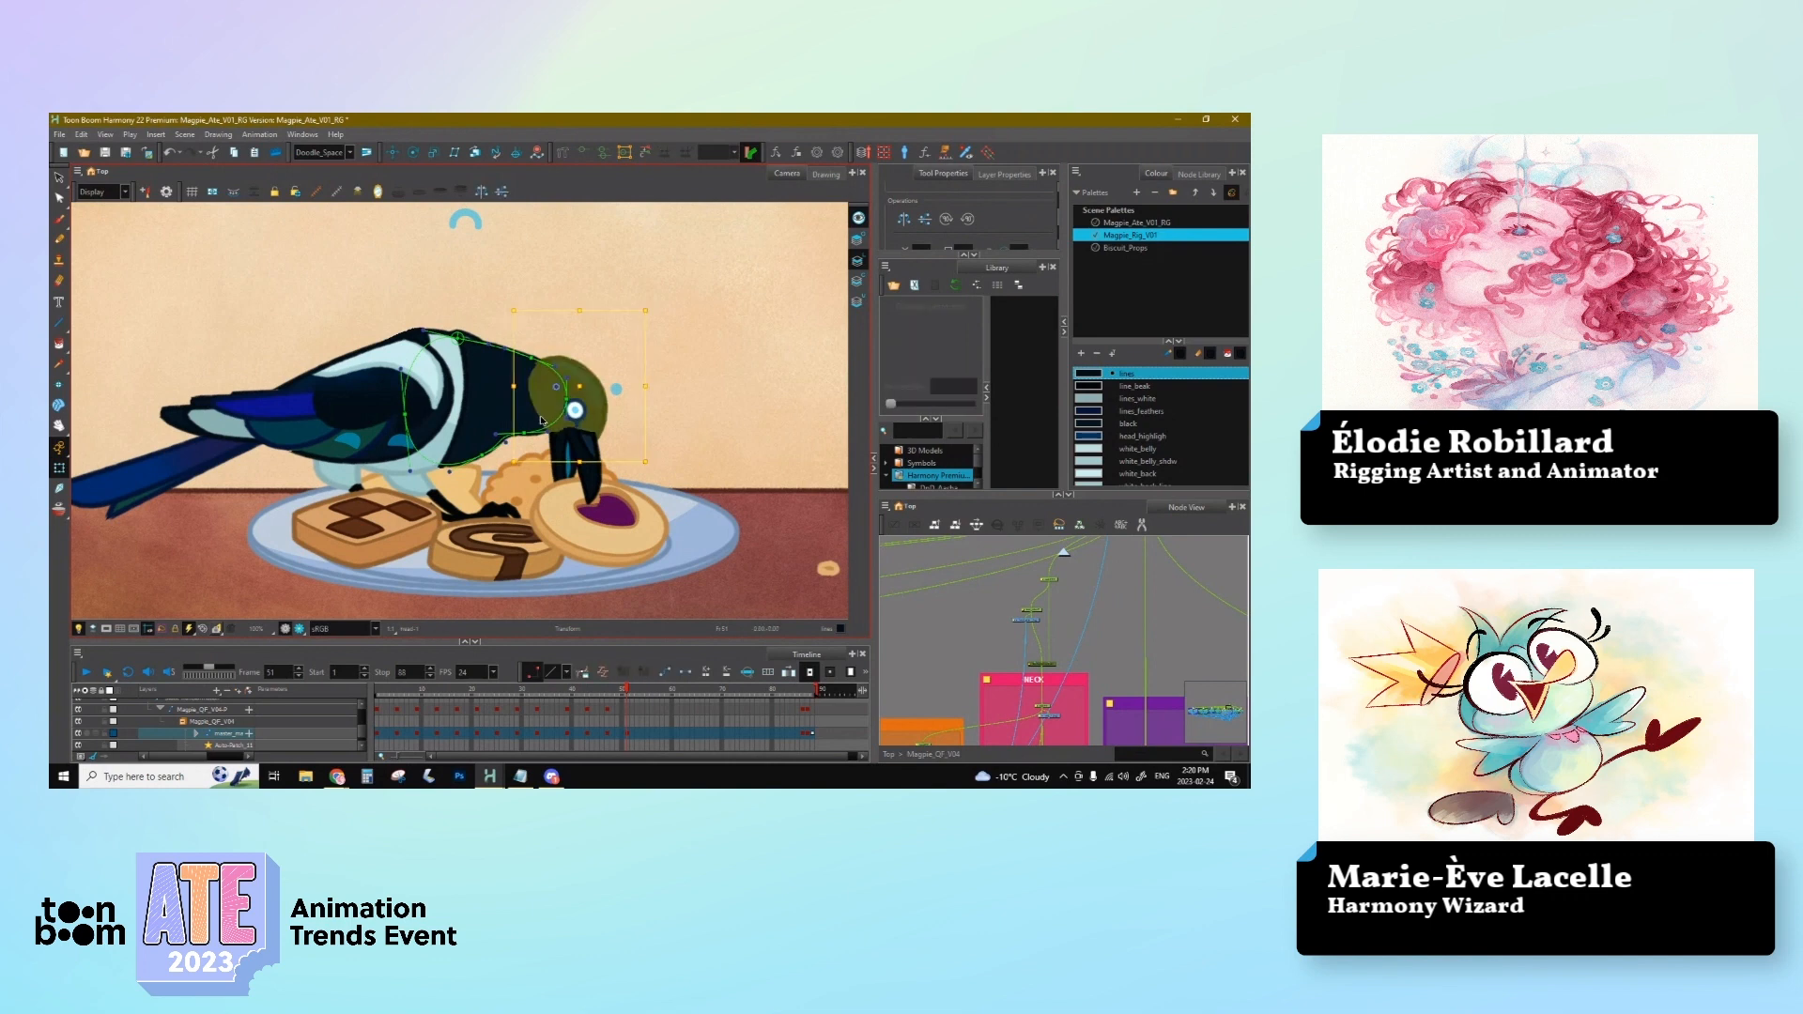
{"action": "left_click_drag", "start_coordinate": [579, 411], "coordinate": [556, 411]}
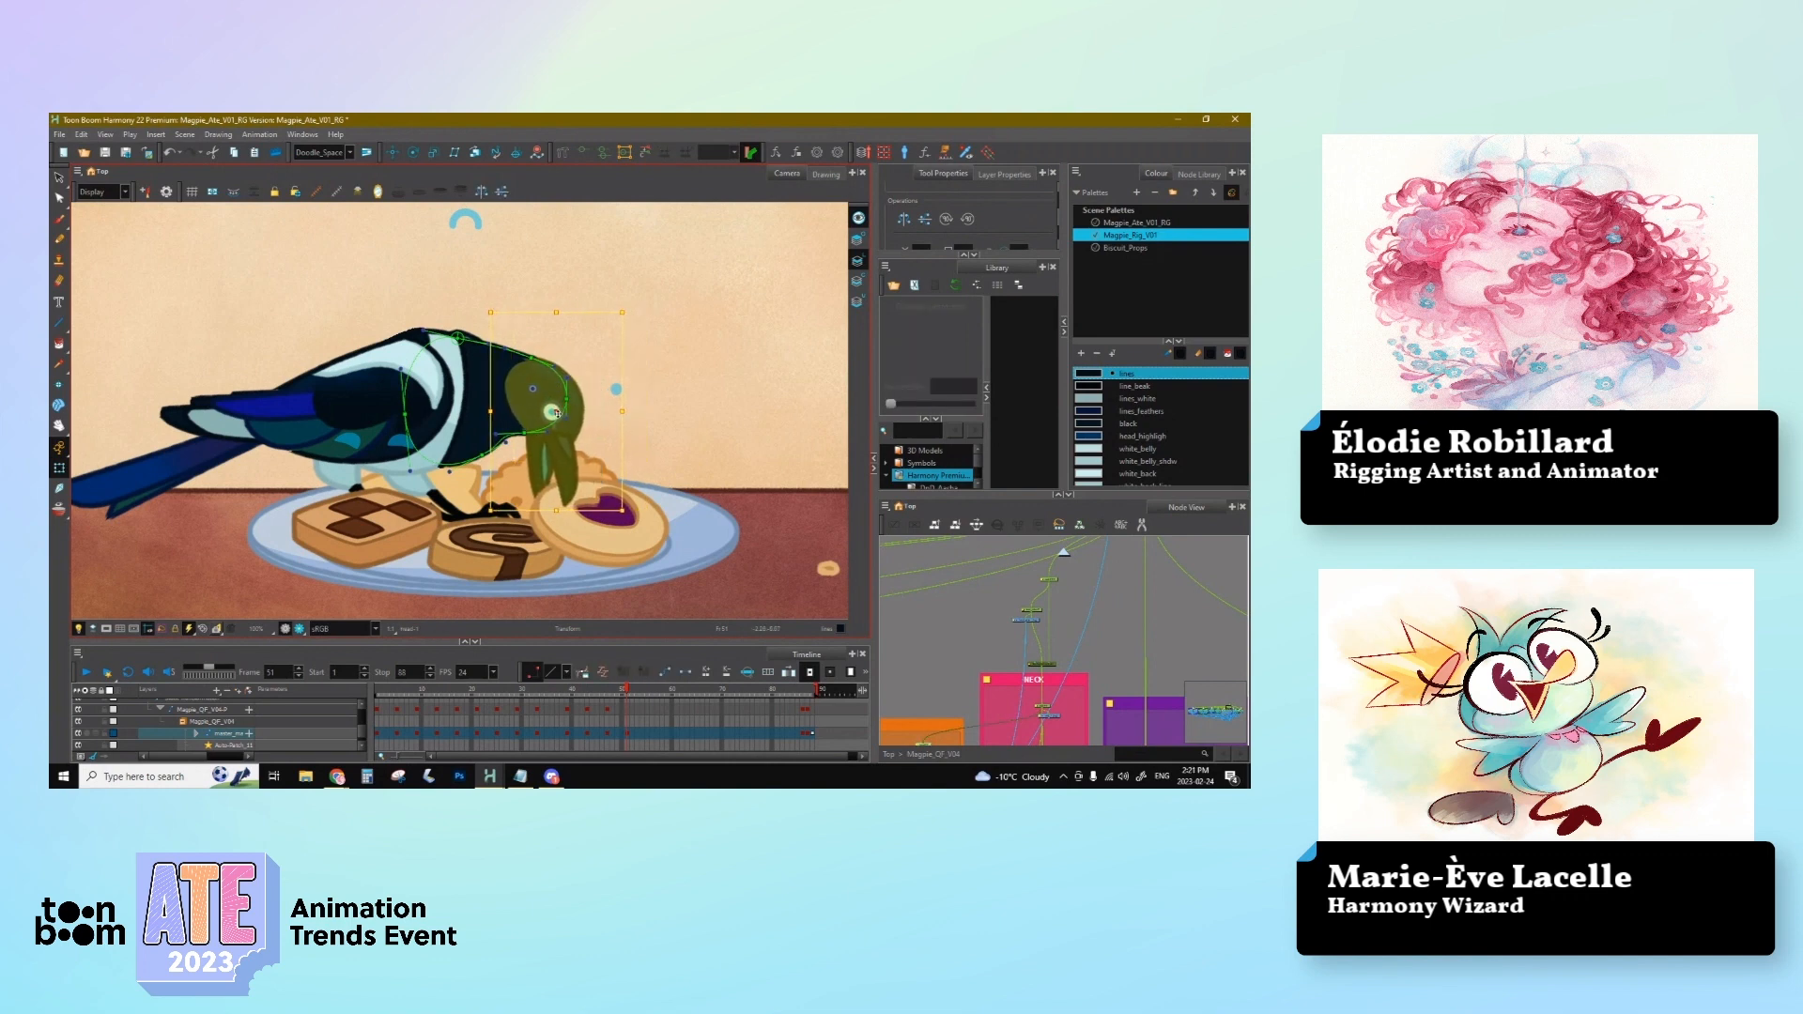
{"action": "left_click_drag", "start_coordinate": [638, 502], "coordinate": [656, 476]}
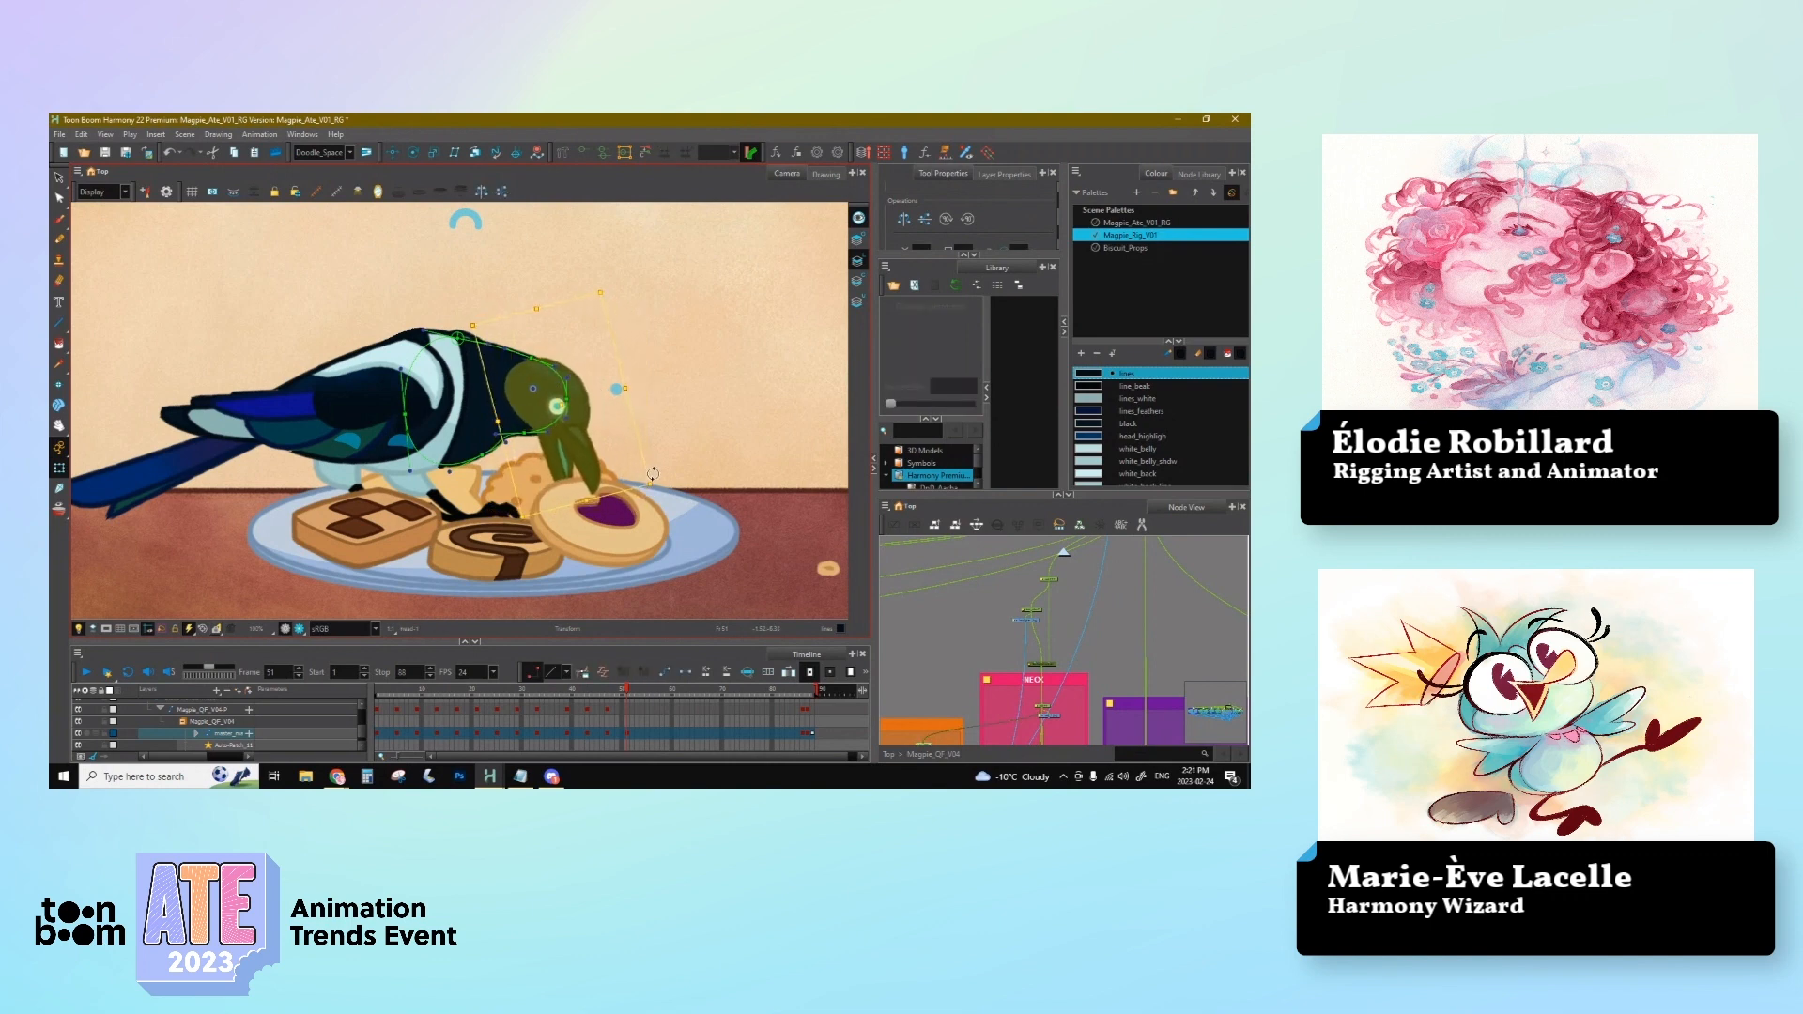
{"action": "left_click_drag", "start_coordinate": [569, 410], "coordinate": [566, 412]}
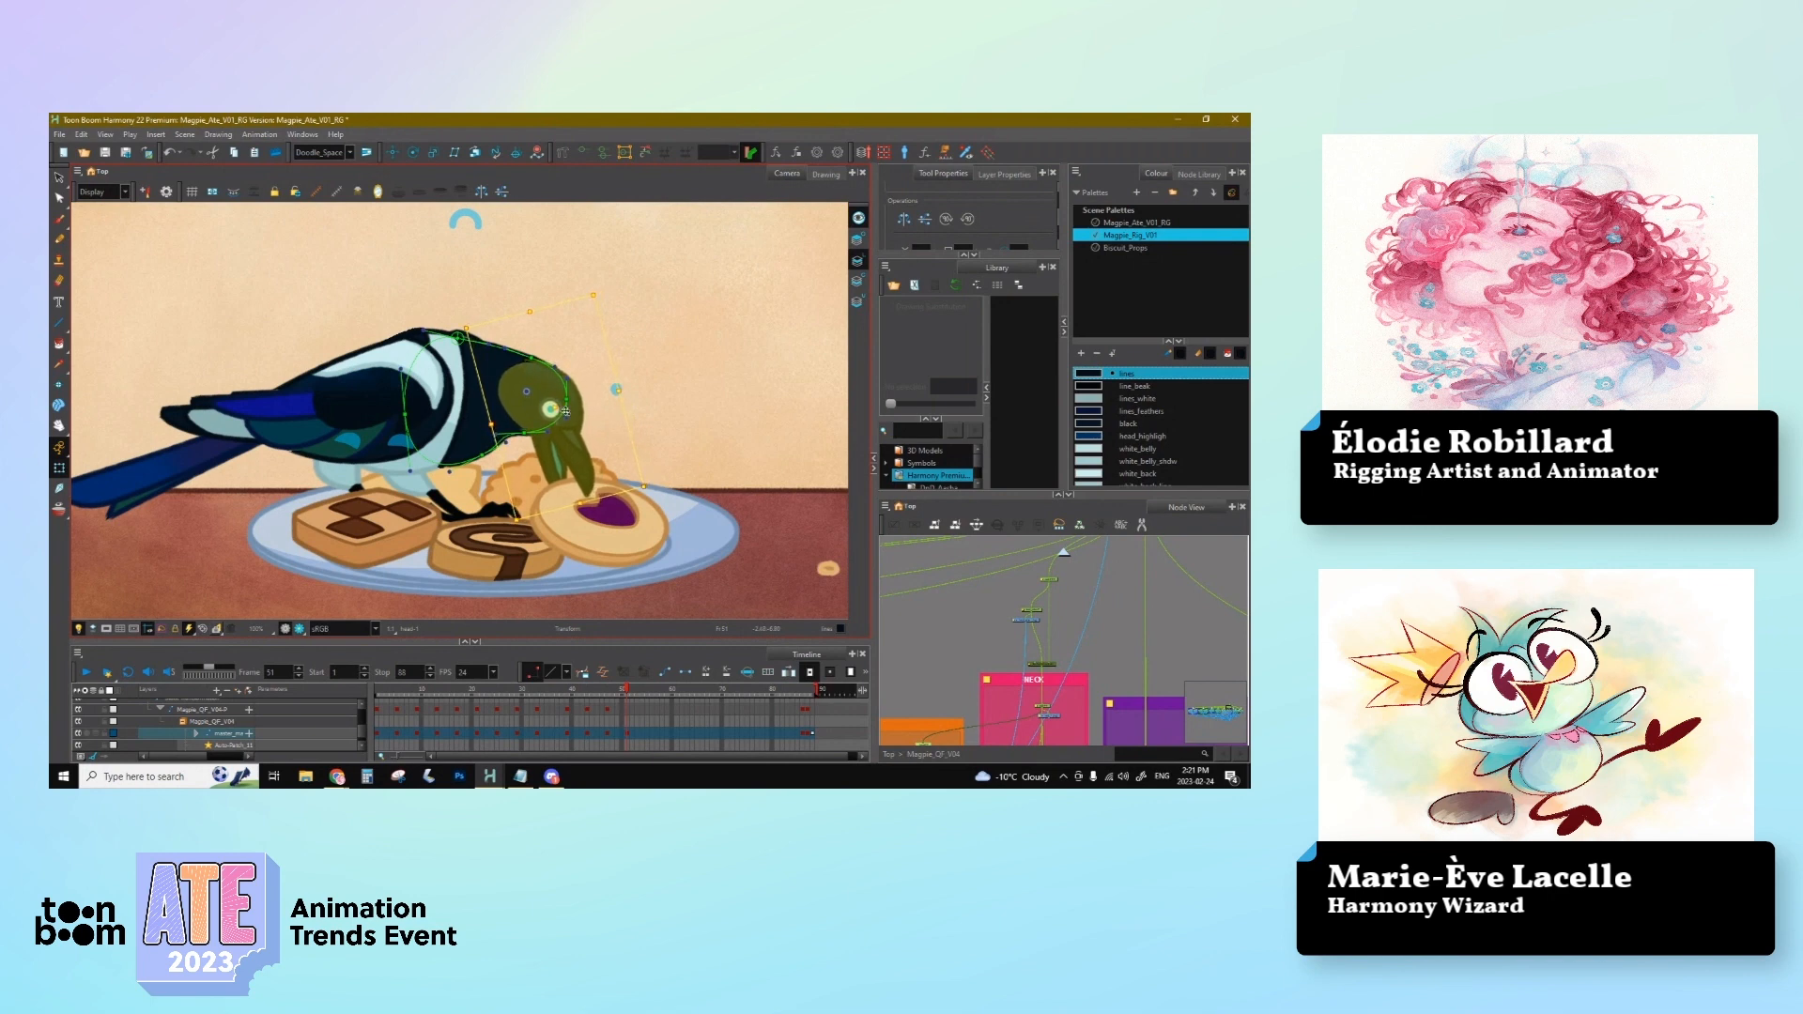
{"action": "left_click_drag", "start_coordinate": [655, 488], "coordinate": [657, 482]}
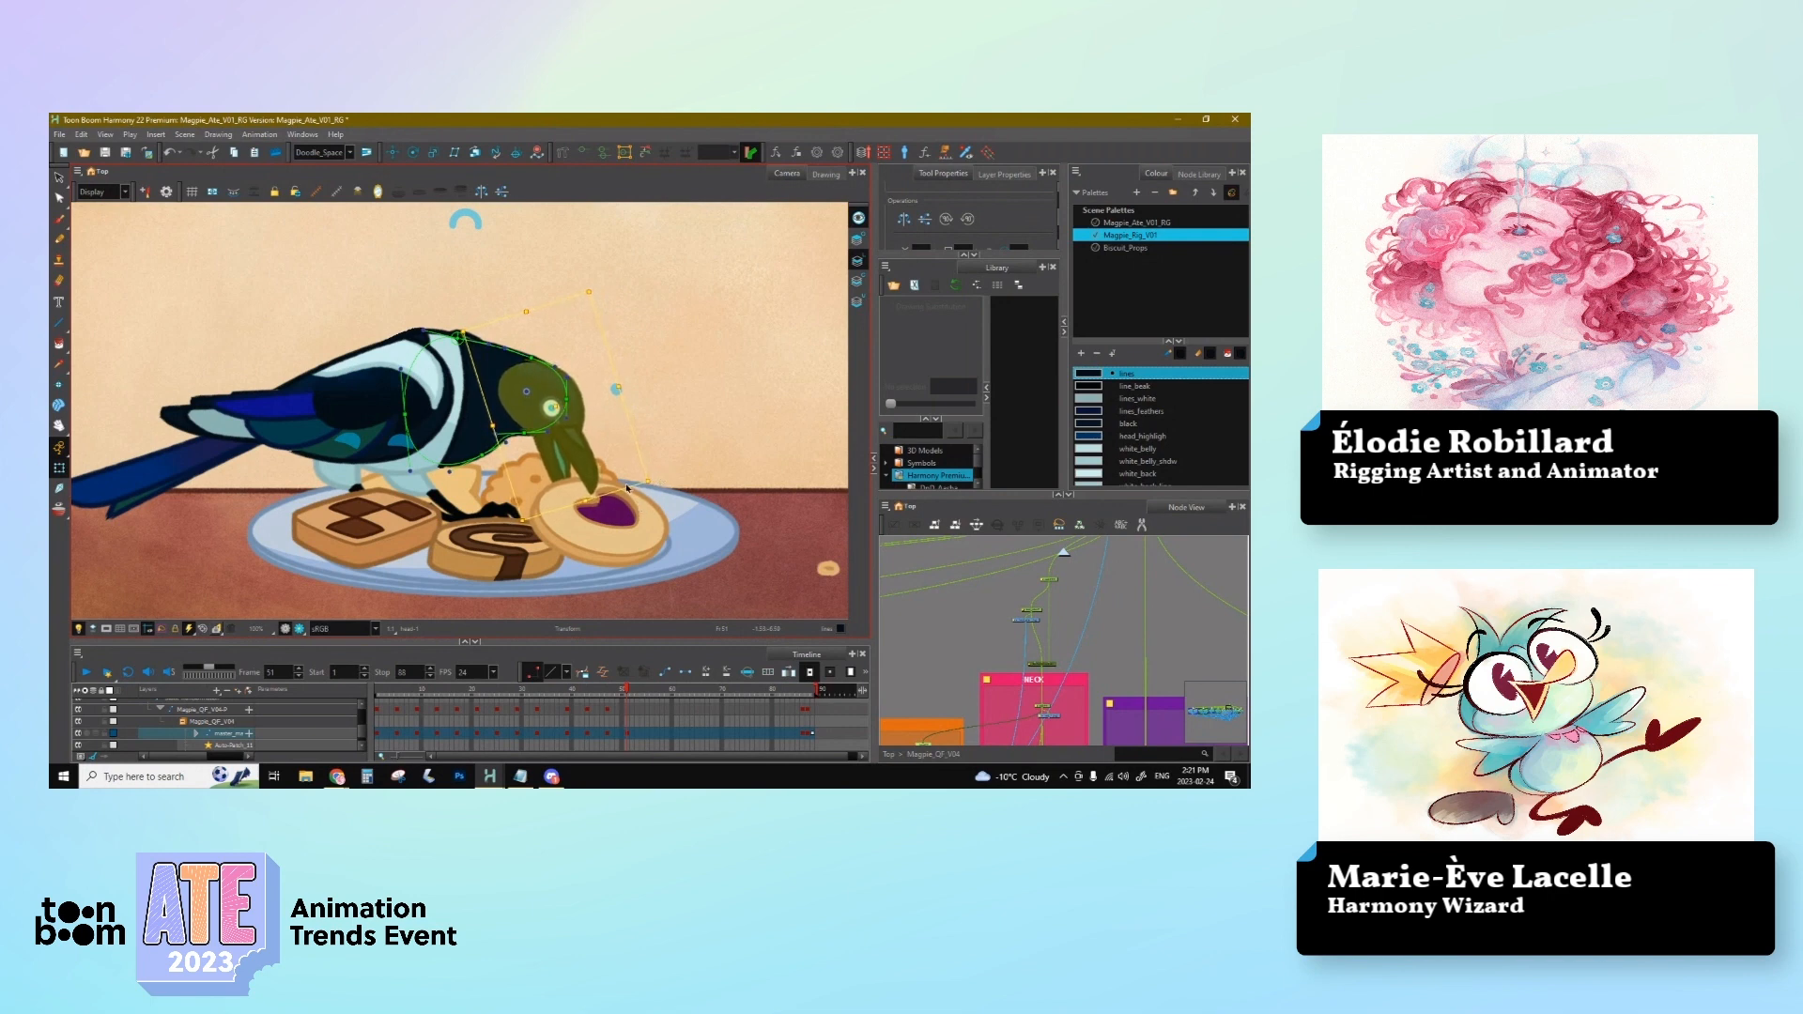
Step: Select the patch where the neck meets the body and rotate it slightly to follow the bent neck
{"action": "left_click", "coordinate": [590, 446]}
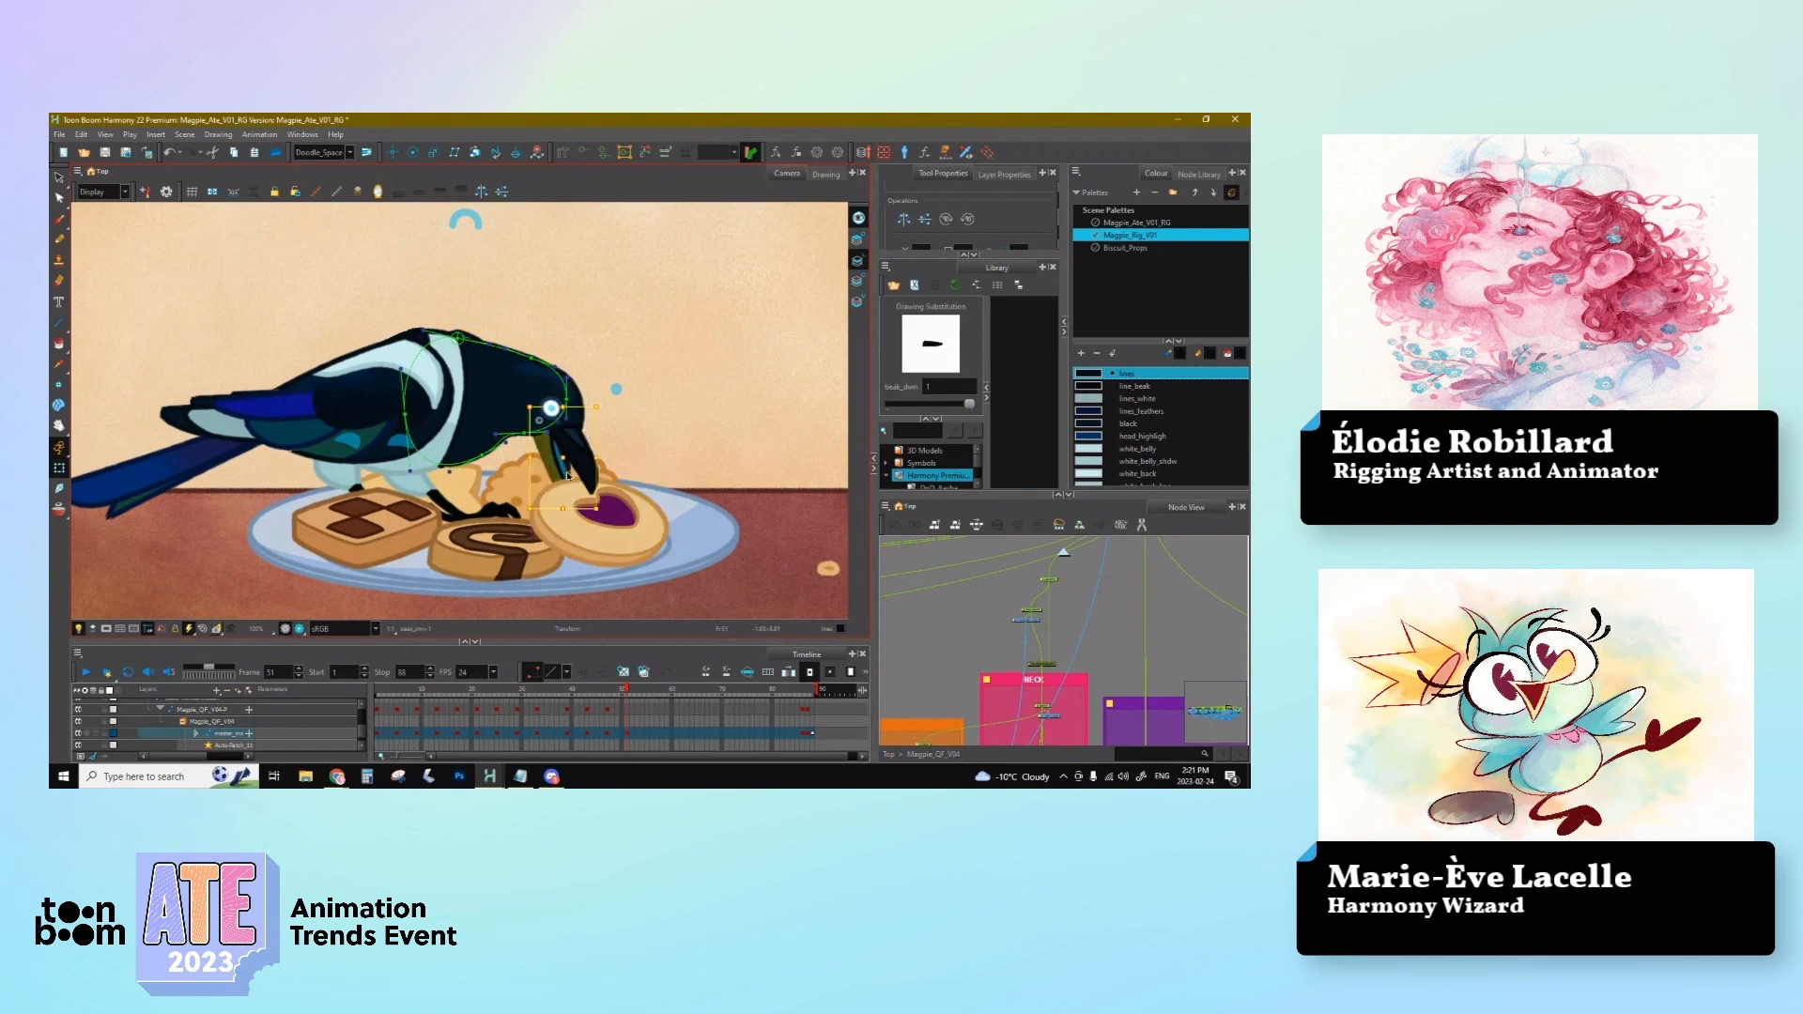
{"action": "left_click", "coordinate": [462, 361]}
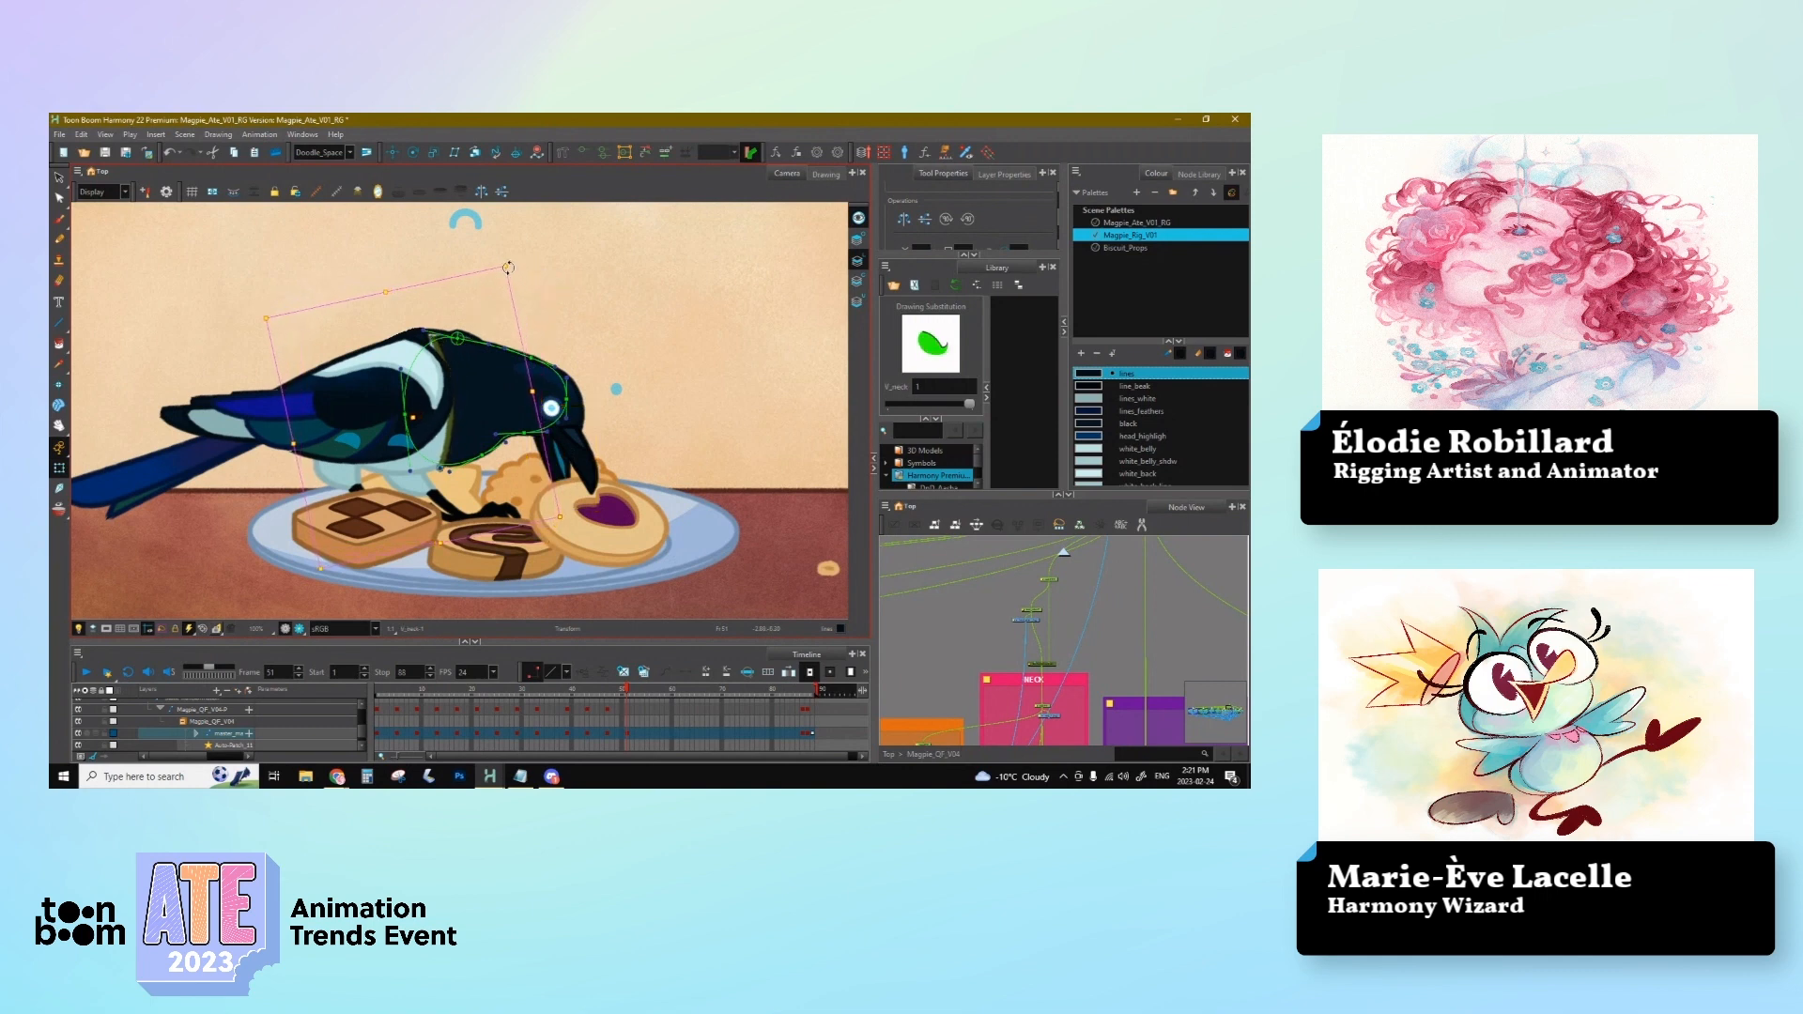
{"action": "left_click_drag", "start_coordinate": [508, 267], "coordinate": [503, 266]}
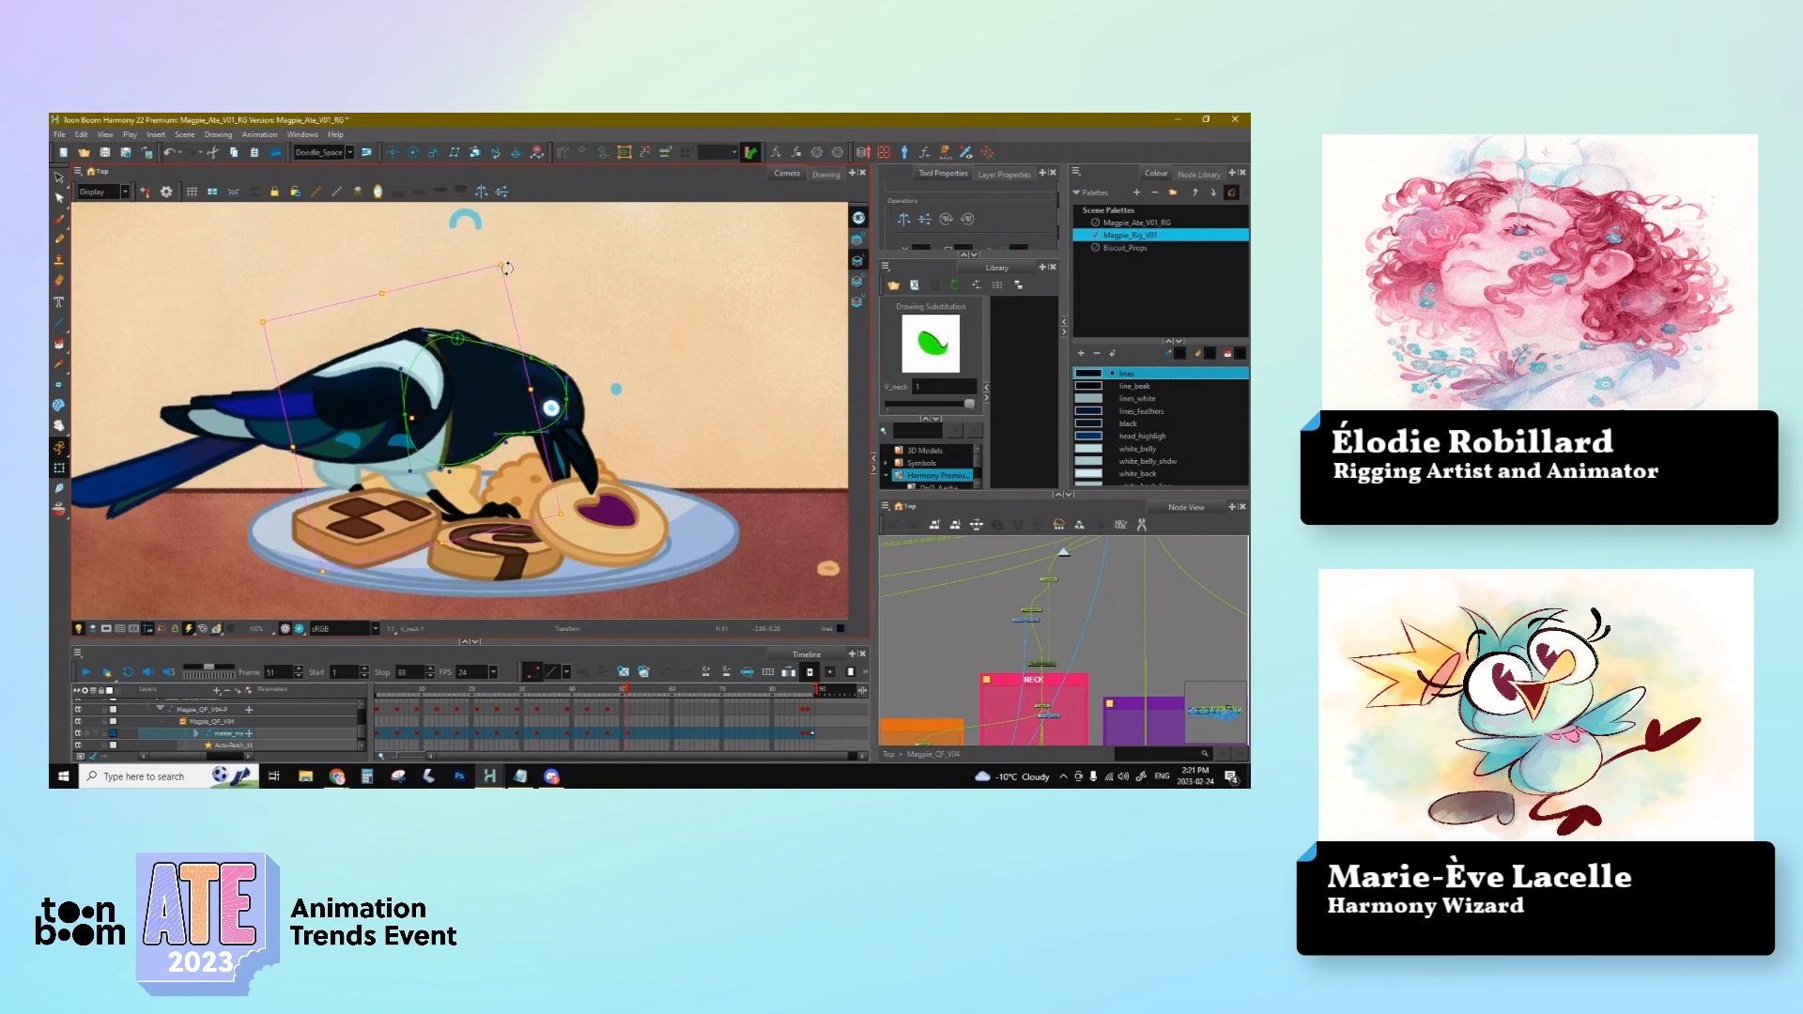
Step: Display the neck's deformation controls and adjust the points along the nape to smooth its upper curve into the back
{"action": "left_click", "coordinate": [583, 153]}
{"action": "left_click", "coordinate": [454, 341]}
{"action": "left_click", "coordinate": [577, 152]}
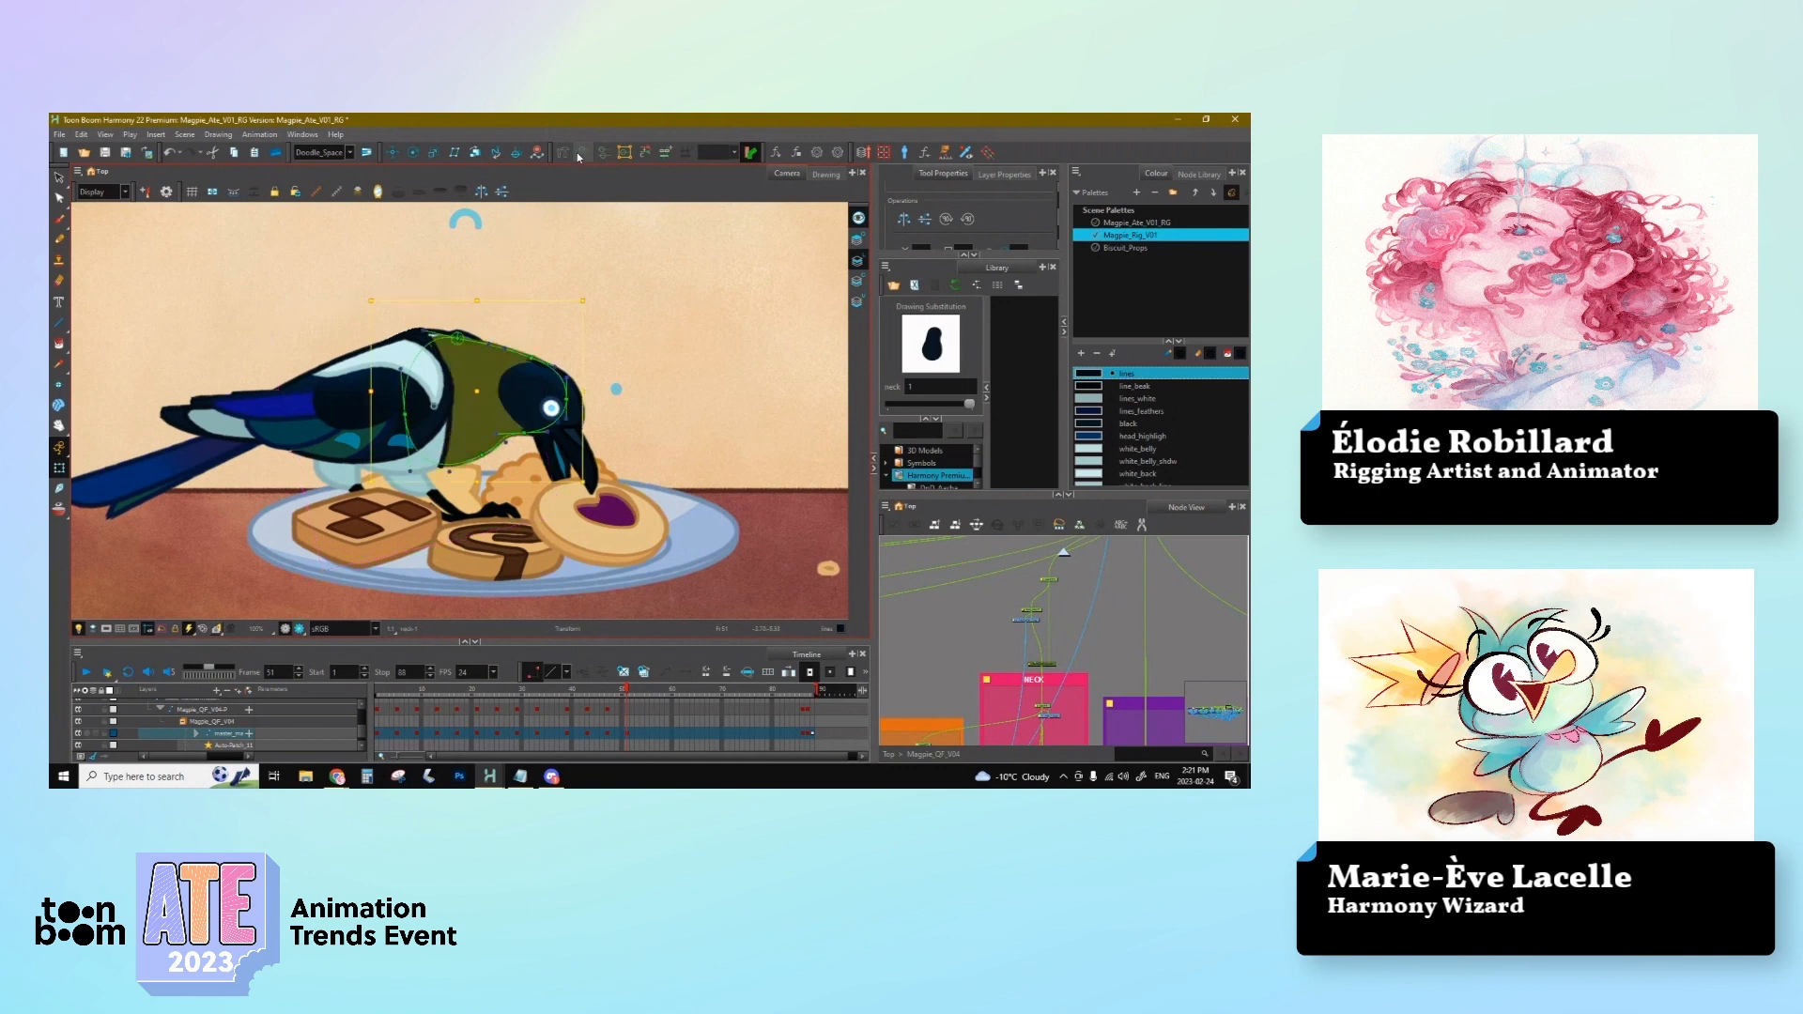
{"action": "left_click", "coordinate": [447, 334]}
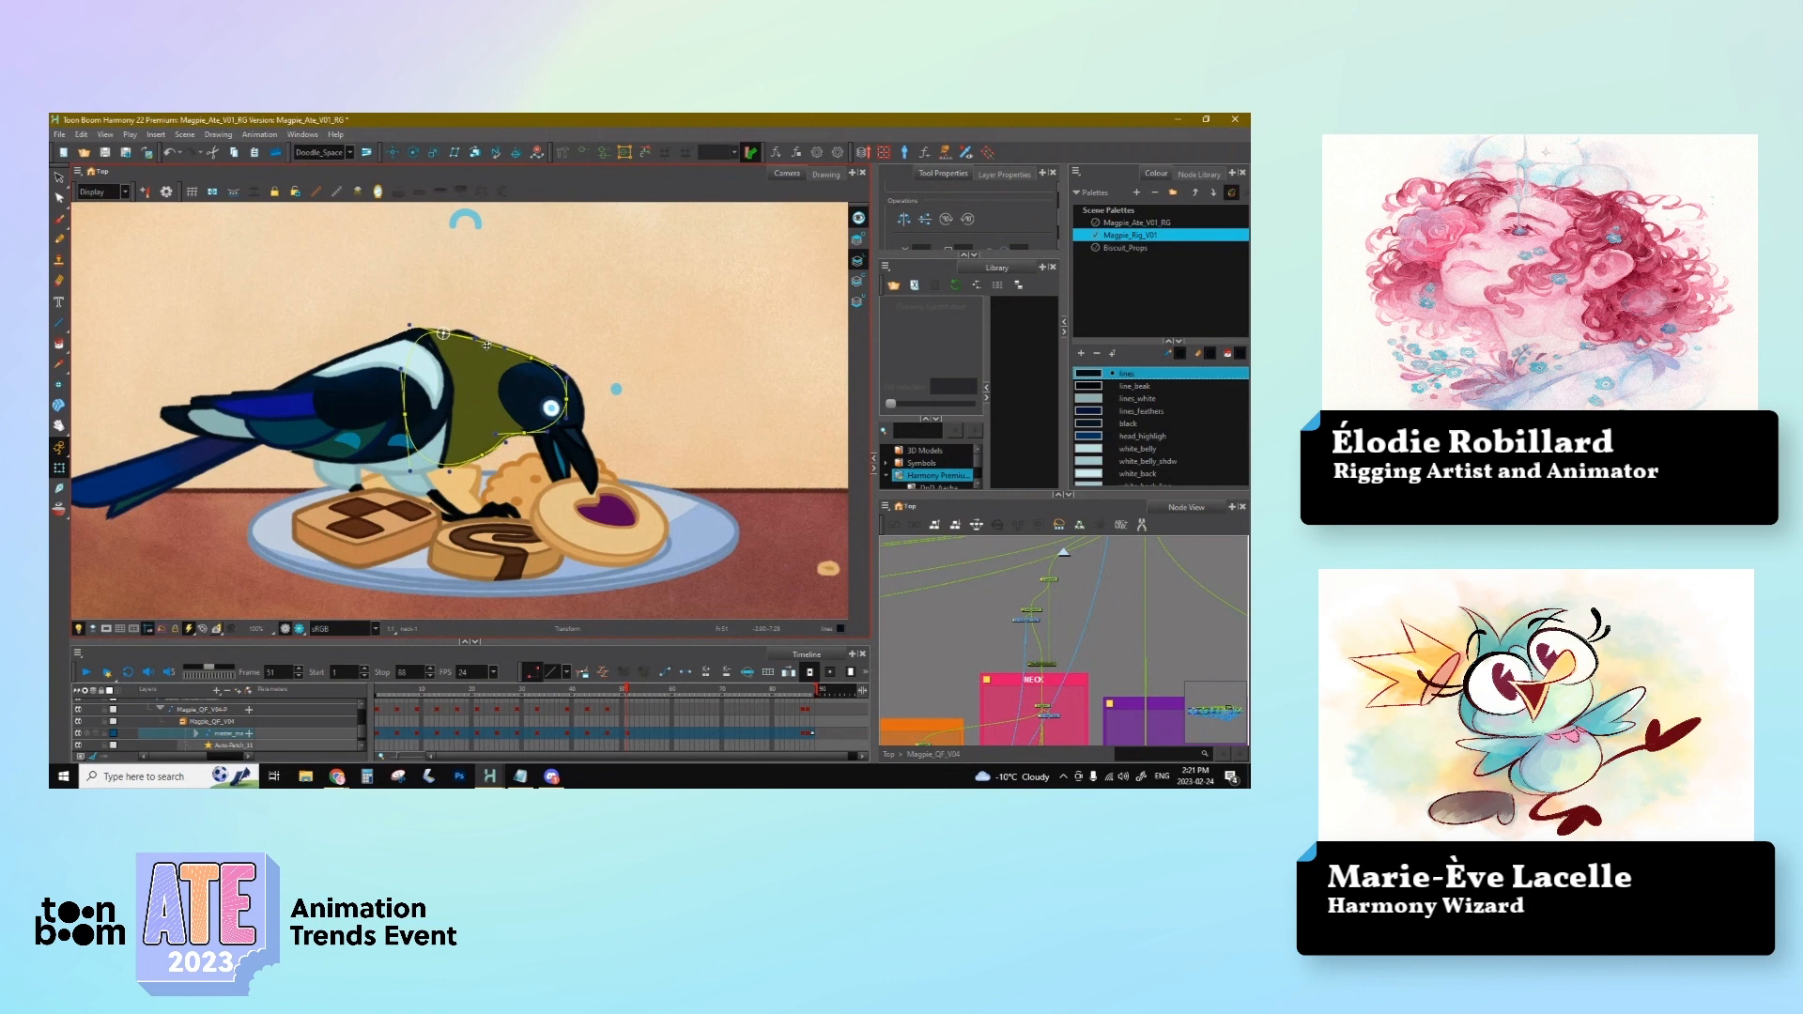
{"action": "left_click", "coordinate": [409, 326]}
{"action": "left_click_drag", "start_coordinate": [445, 335], "coordinate": [540, 358]}
{"action": "left_click", "coordinate": [622, 366]}
{"action": "key", "text": "1"}
{"action": "key", "text": "1"}
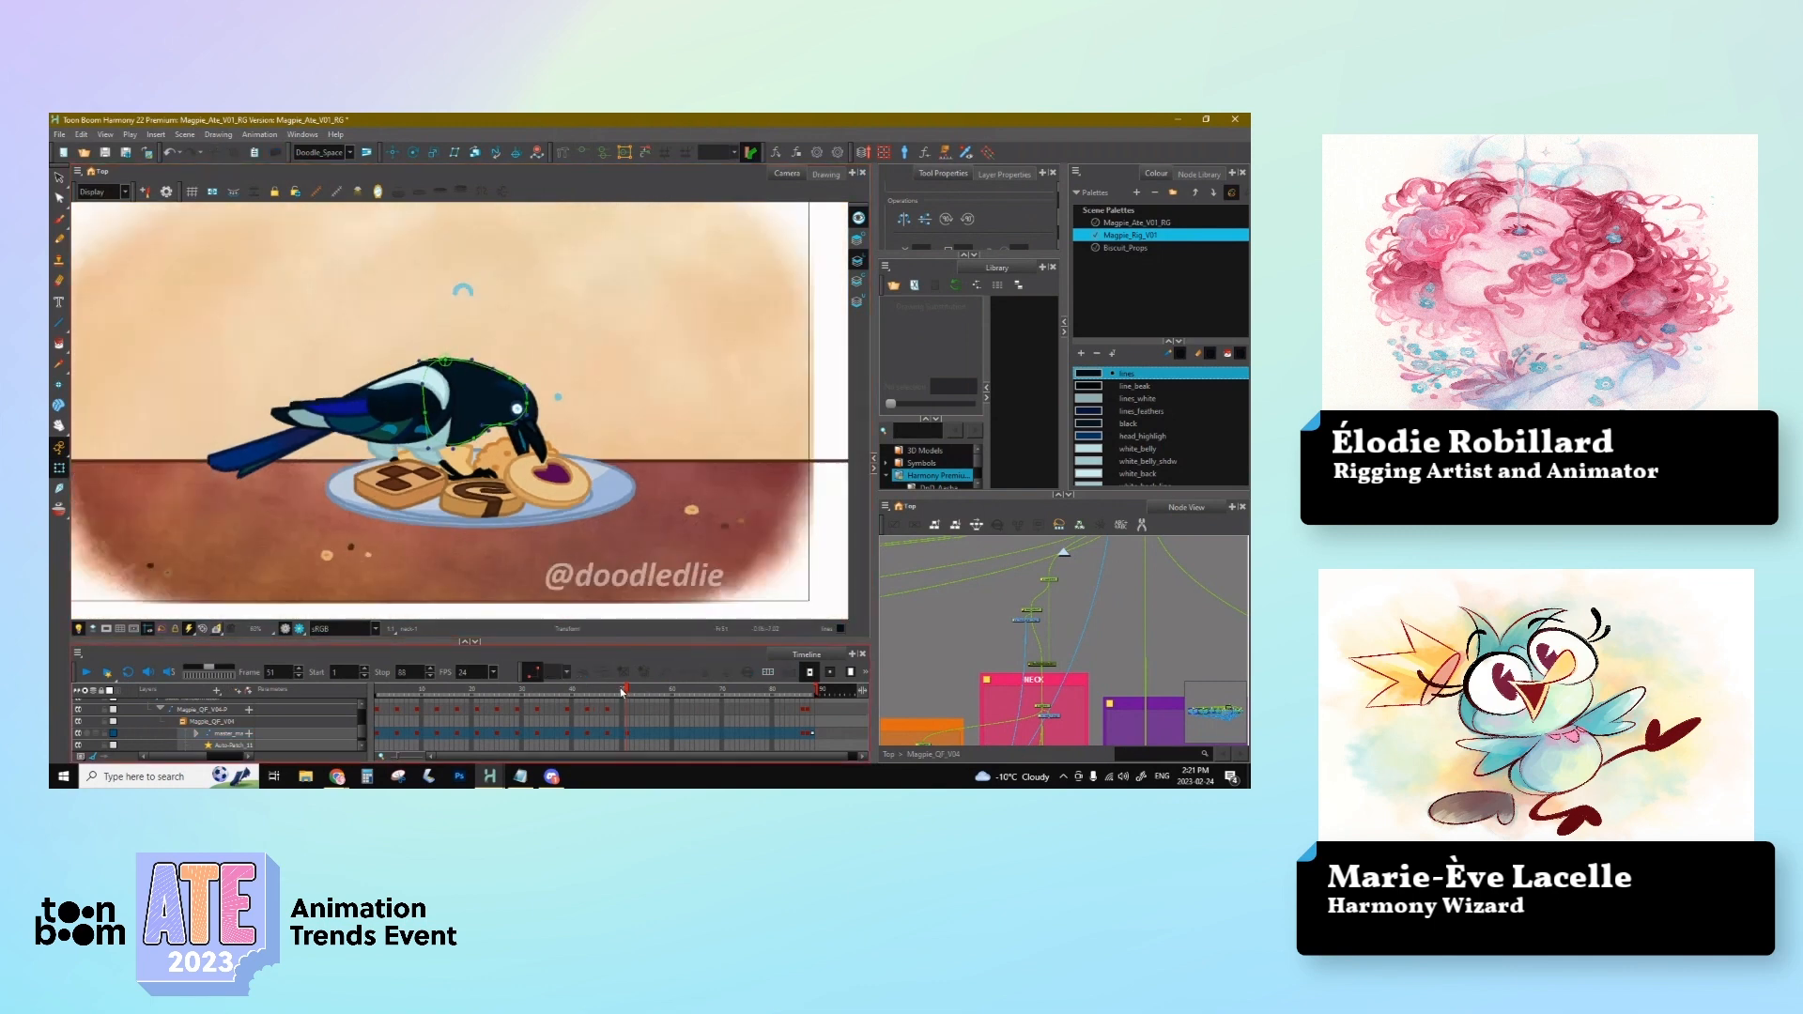
Step: Add a master peg keyframe a few frames after the bent-down pose and shift the magpie slightly forward with the body control
{"action": "left_click_drag", "start_coordinate": [620, 689], "coordinate": [630, 696]}
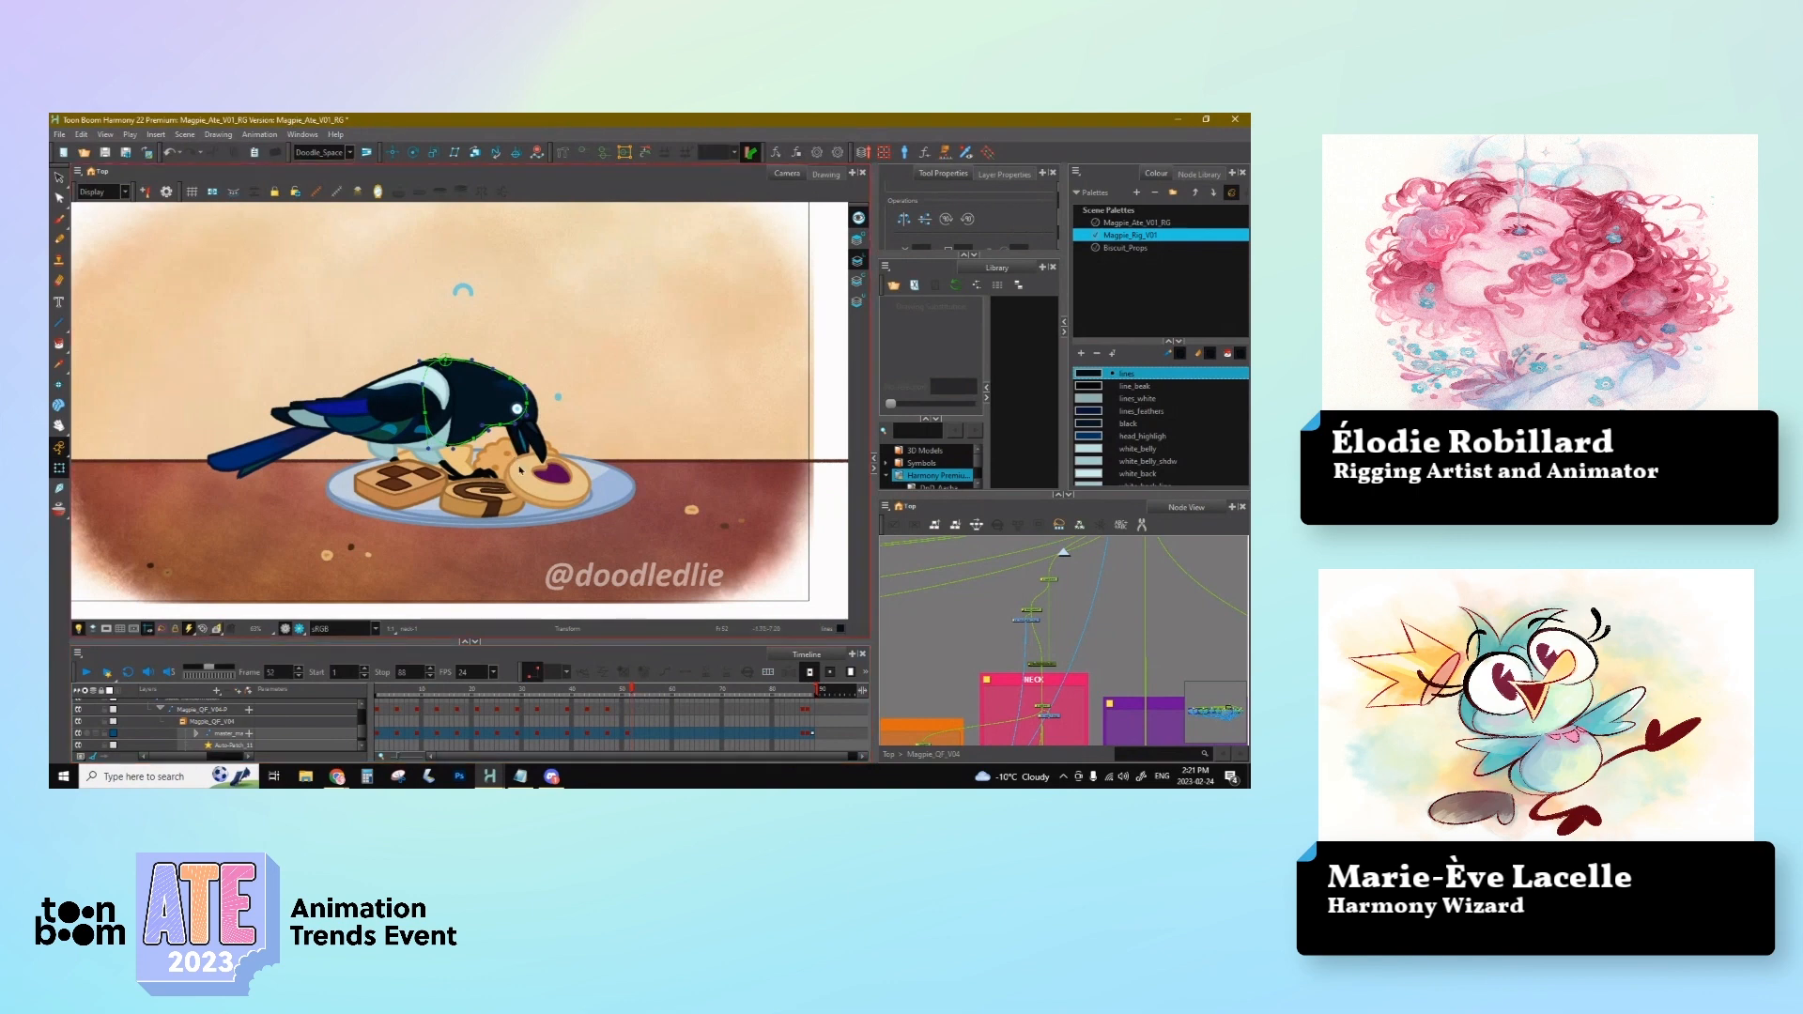
{"action": "left_click", "coordinate": [646, 734]}
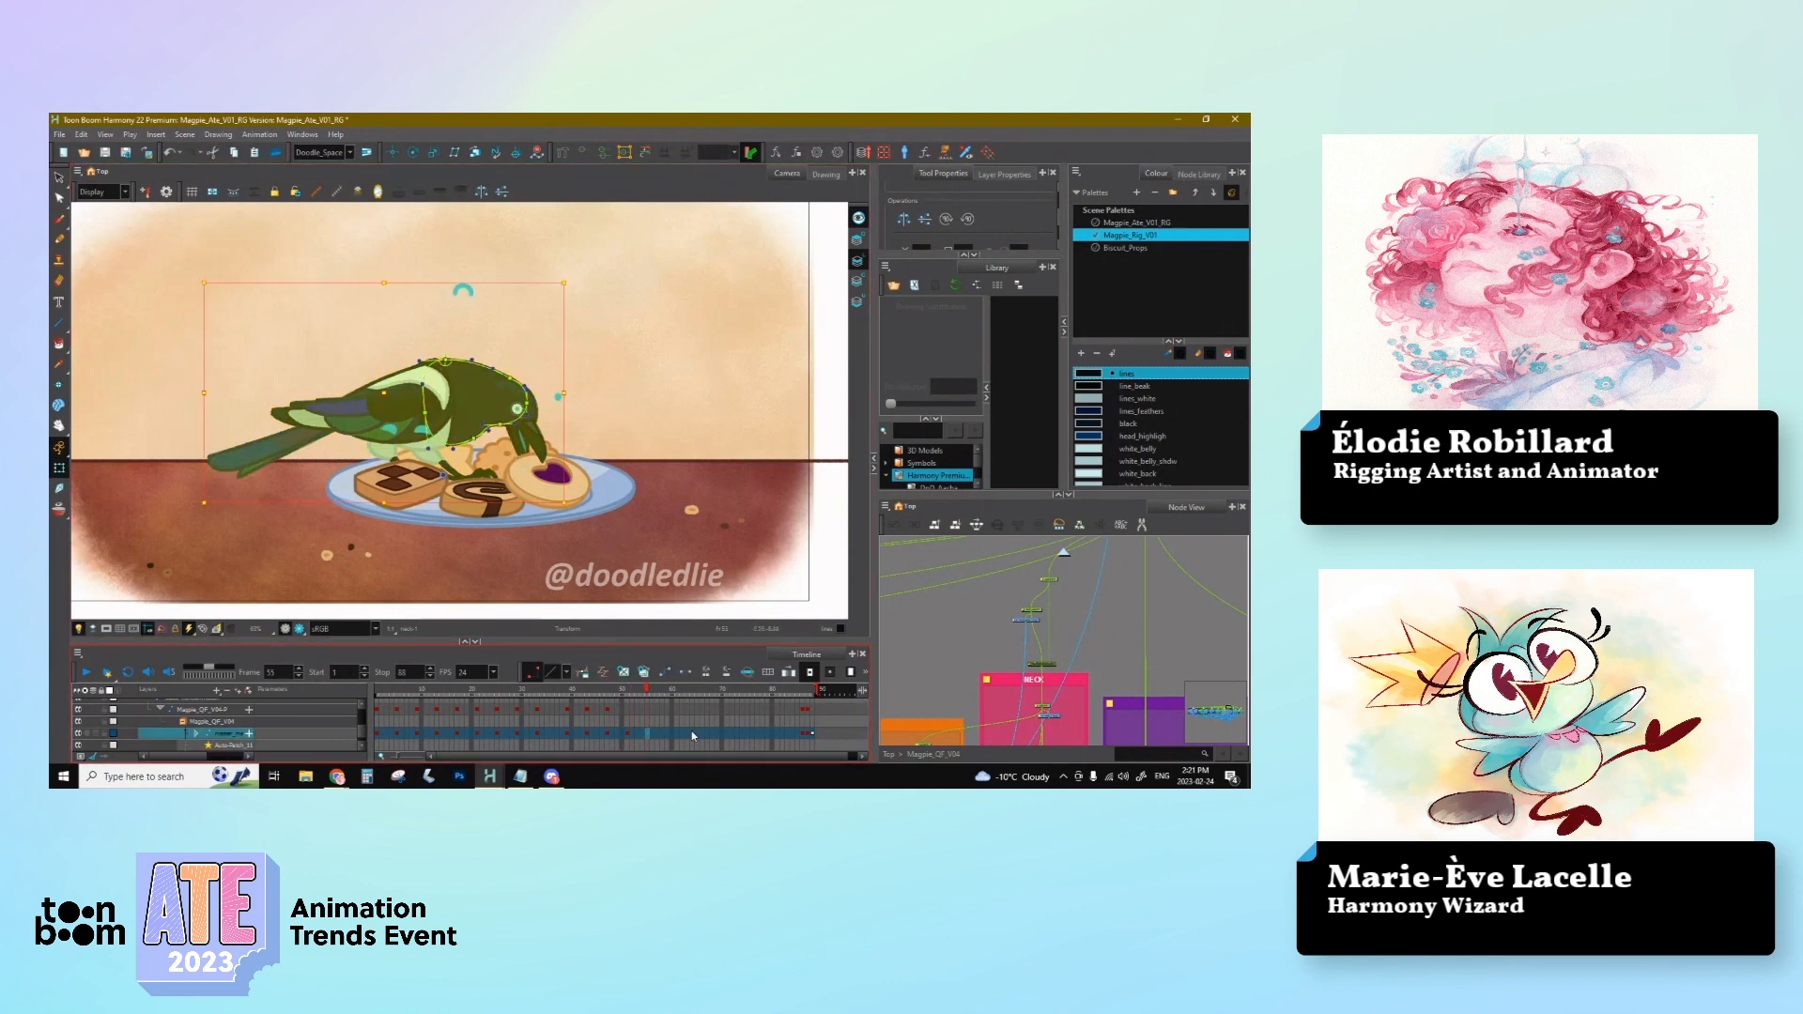
{"action": "key", "text": "comma"}
{"action": "key", "text": "comma"}
{"action": "left_click", "coordinate": [472, 295]}
{"action": "left_click_drag", "start_coordinate": [479, 297], "coordinate": [482, 312]}
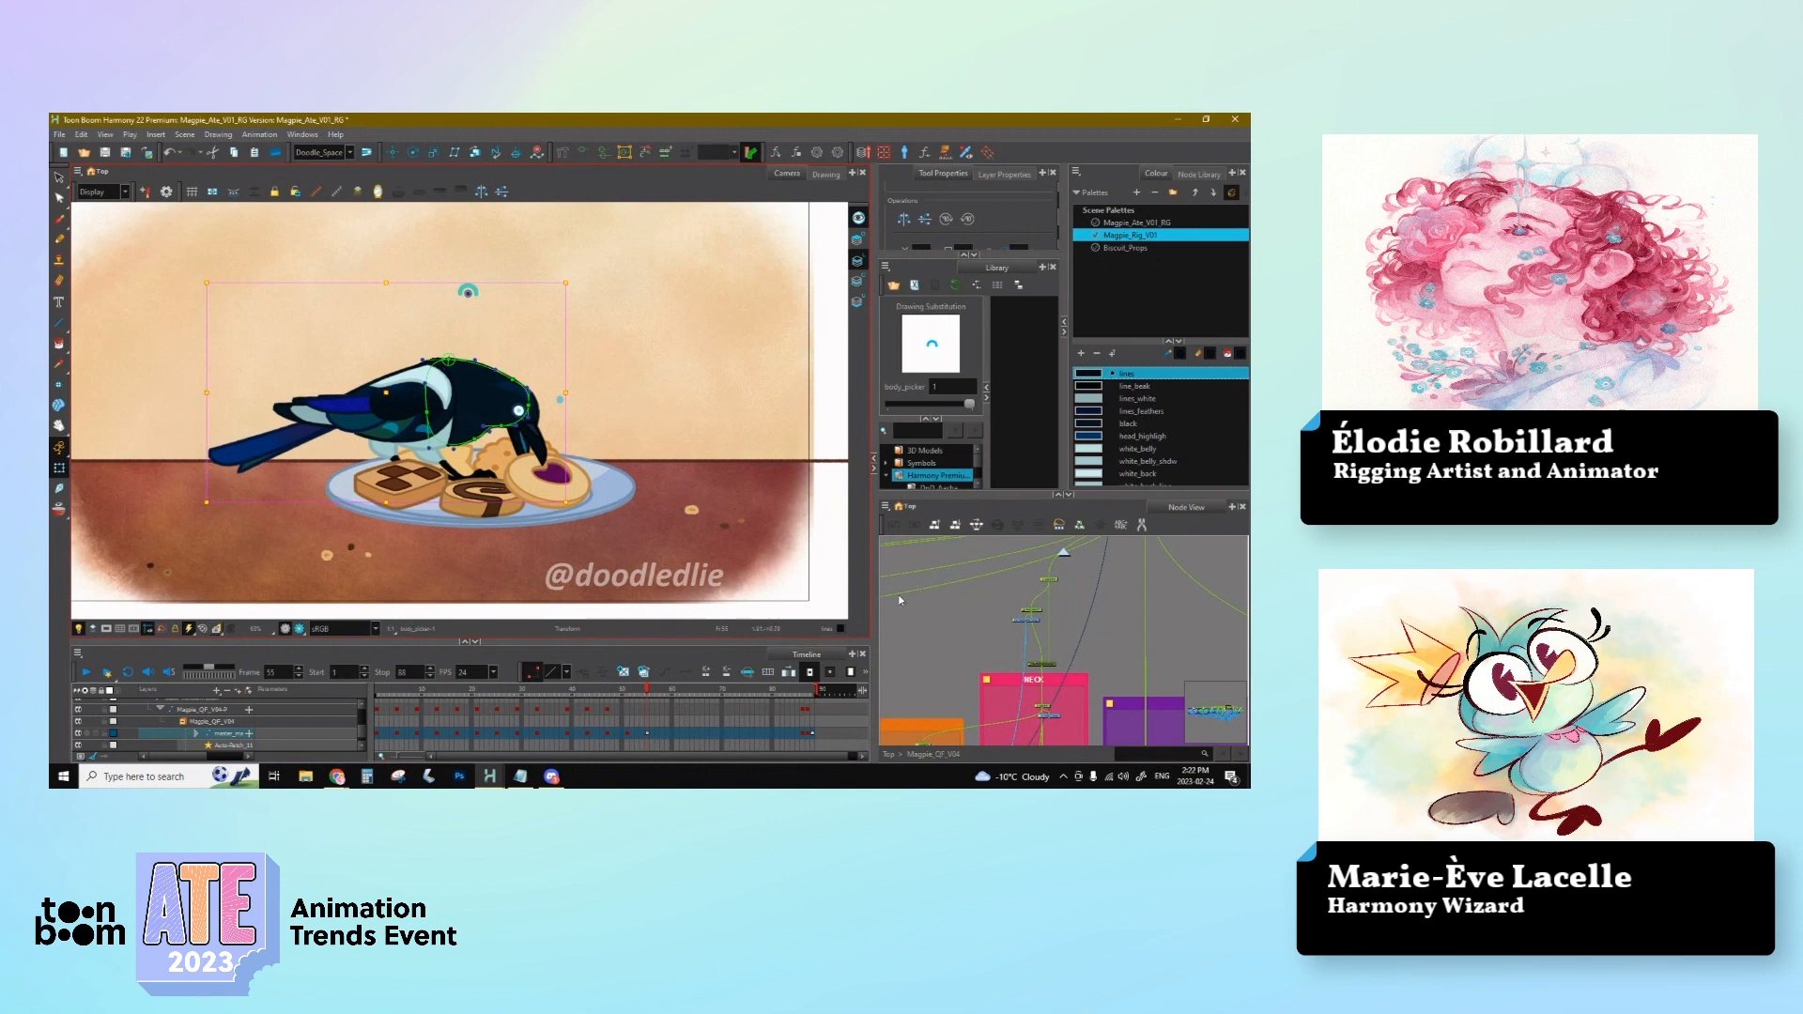
Step: Check the jam cookie's layer and examine the Magpie, Cookie_01_in_beak and BG groups in the top-level node network
{"action": "left_click", "coordinate": [962, 621]}
{"action": "left_click", "coordinate": [534, 495]}
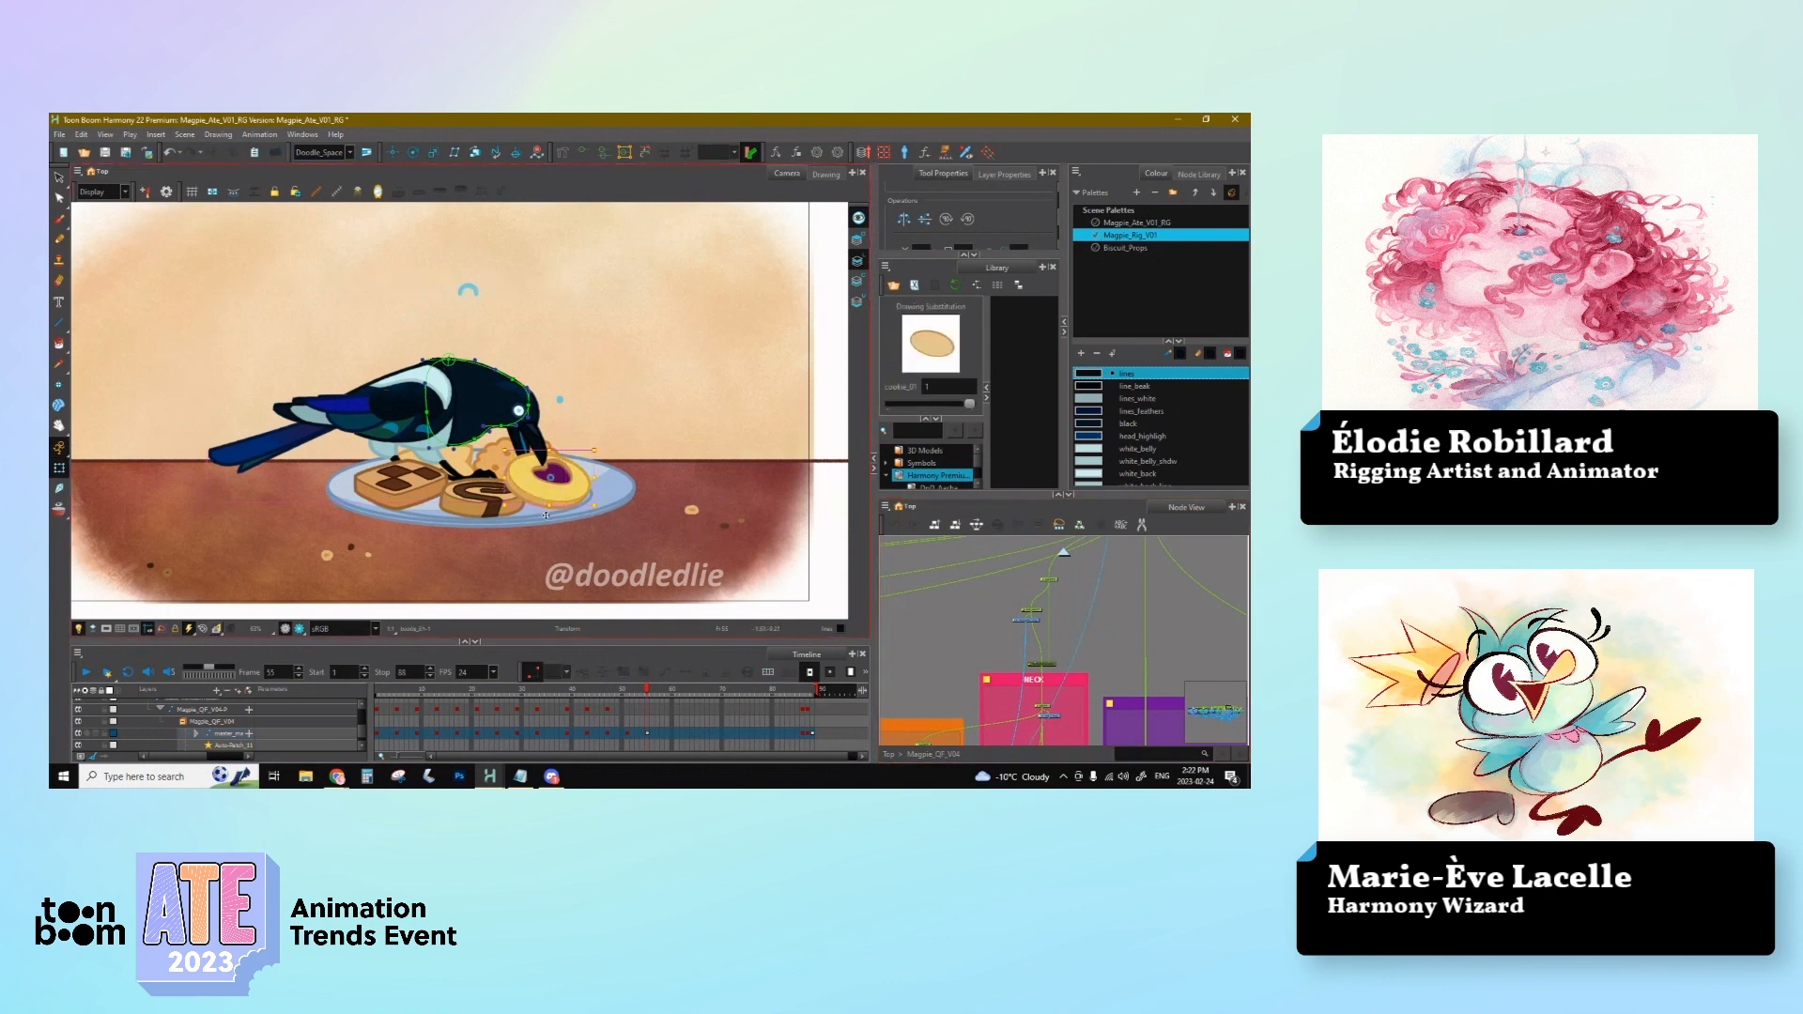
{"action": "left_click", "coordinate": [969, 625]}
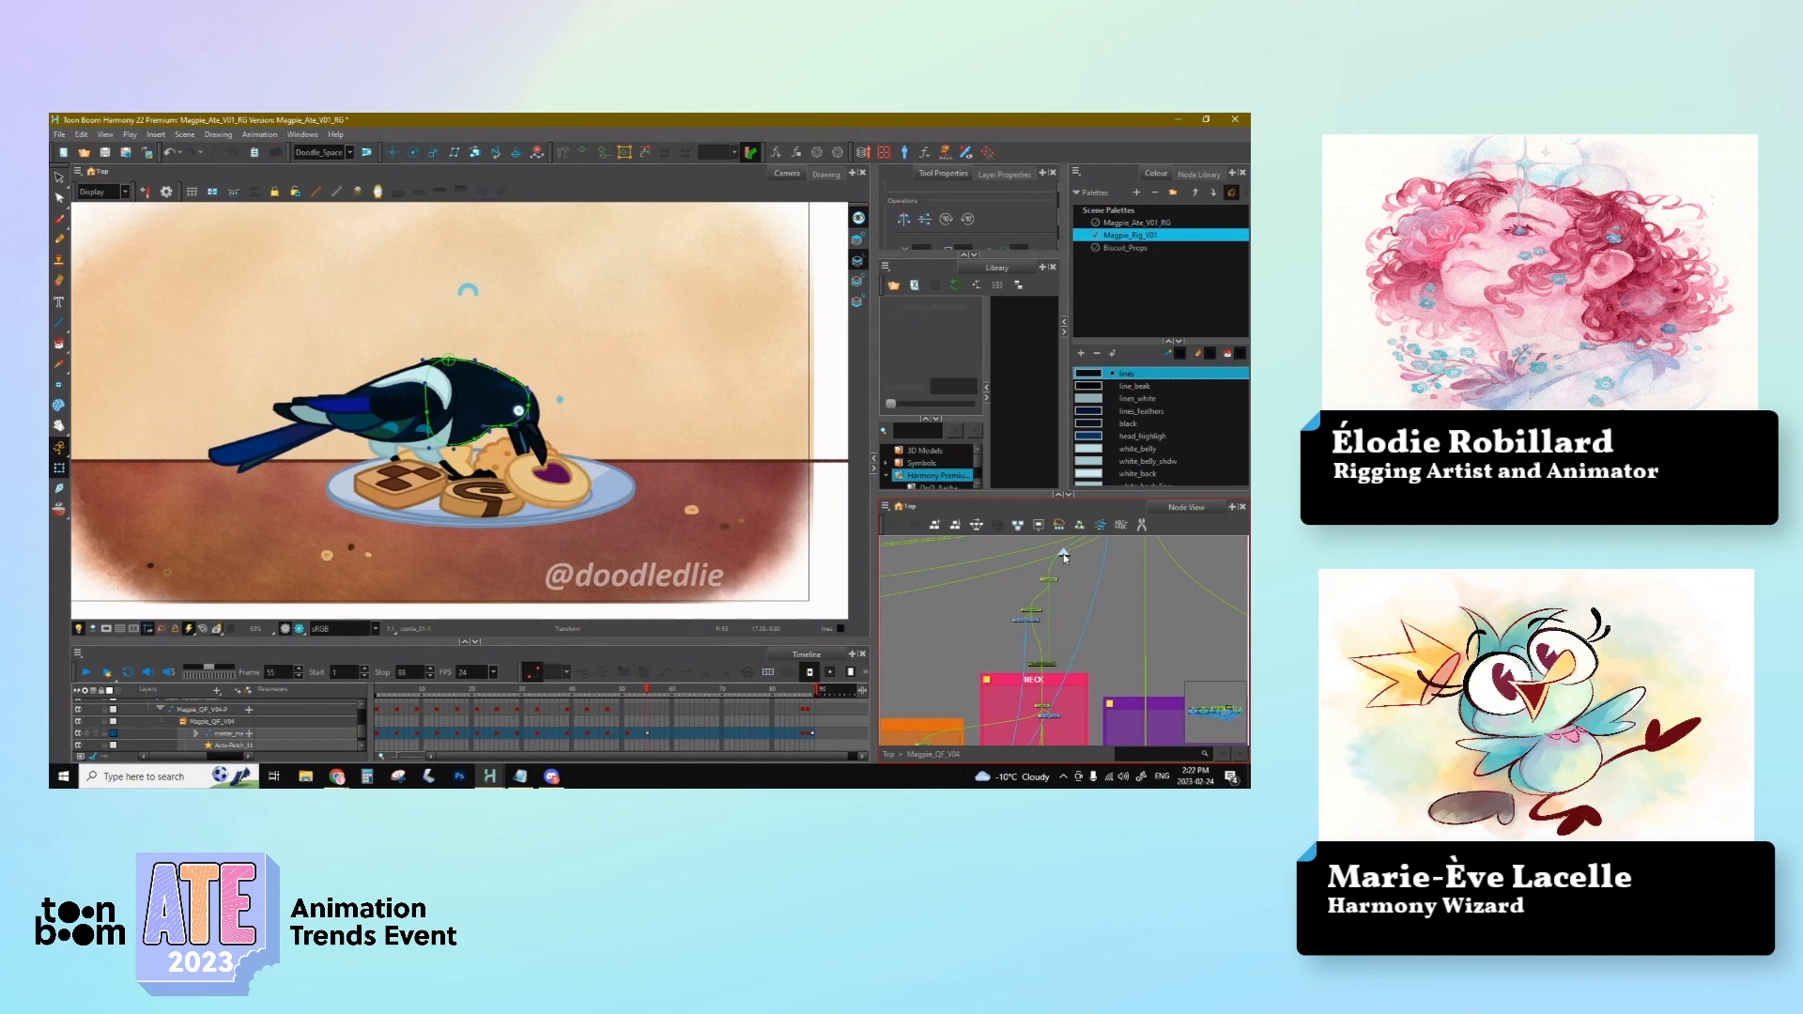
{"action": "left_click_drag", "start_coordinate": [1076, 597], "coordinate": [1031, 628]}
{"action": "scroll", "coordinate": [1024, 605], "scroll_direction": "down", "scroll_amount": 3}
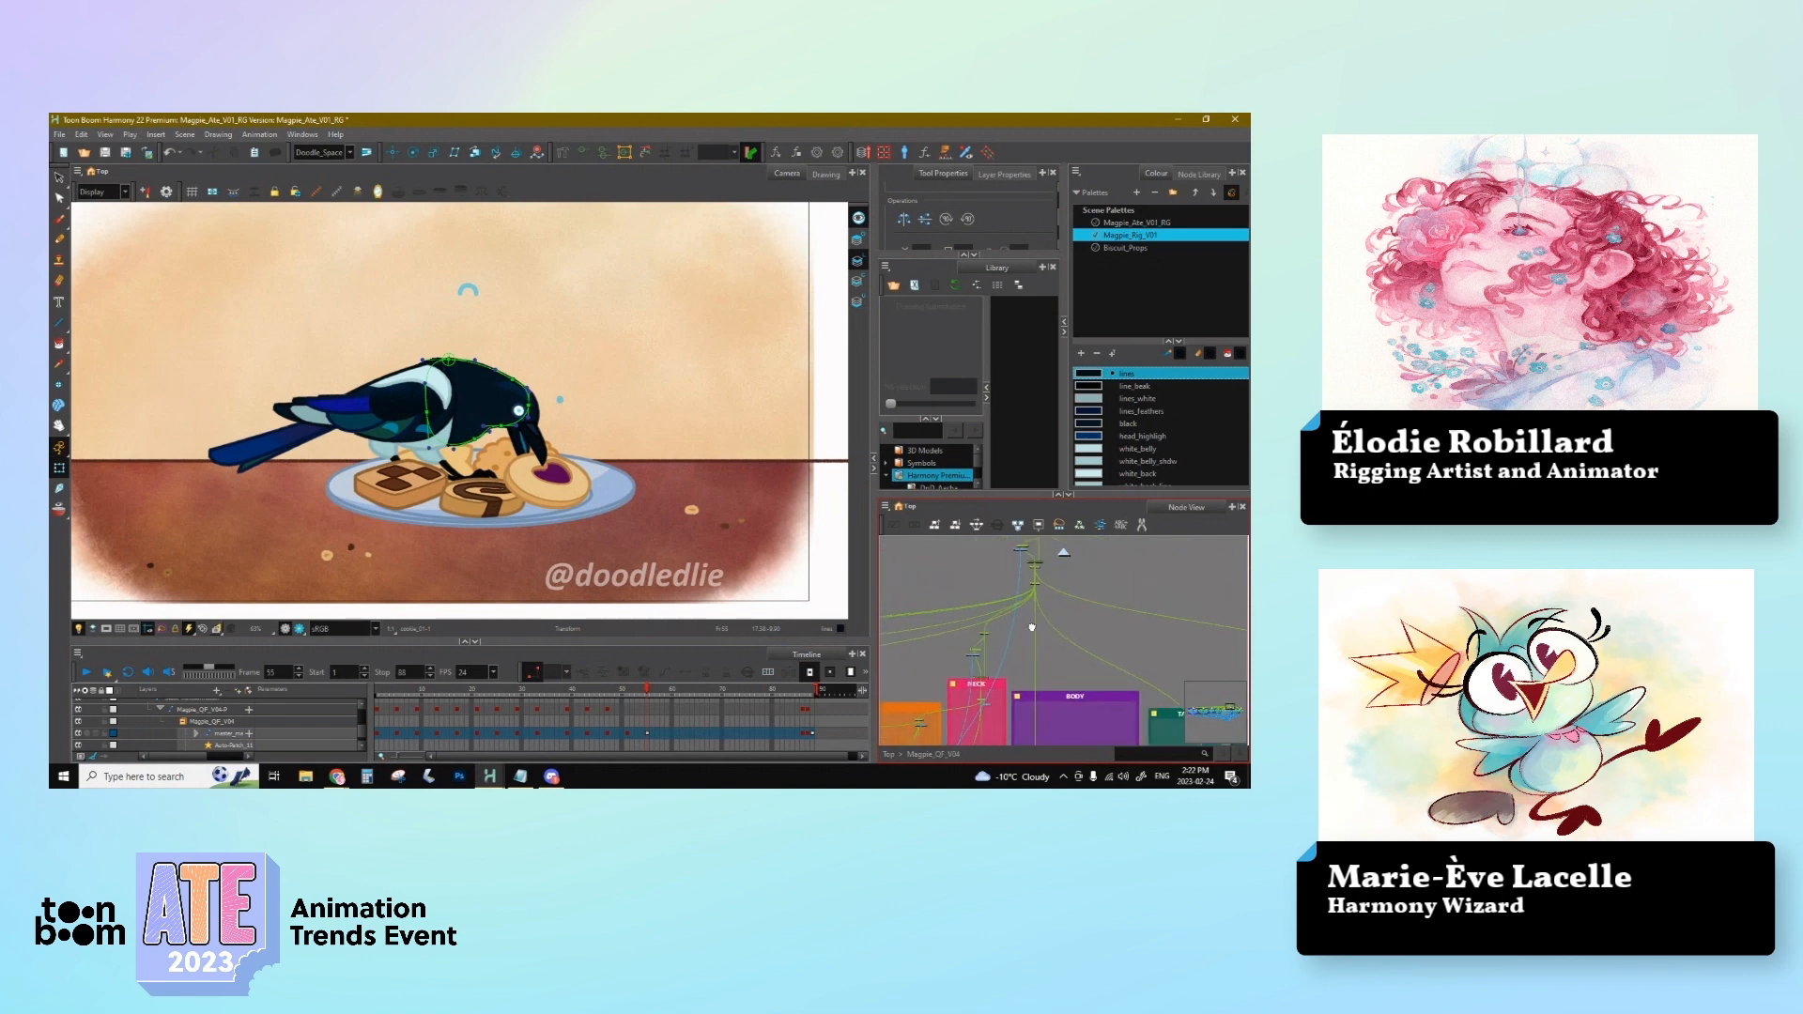
{"action": "left_click", "coordinate": [1065, 552]}
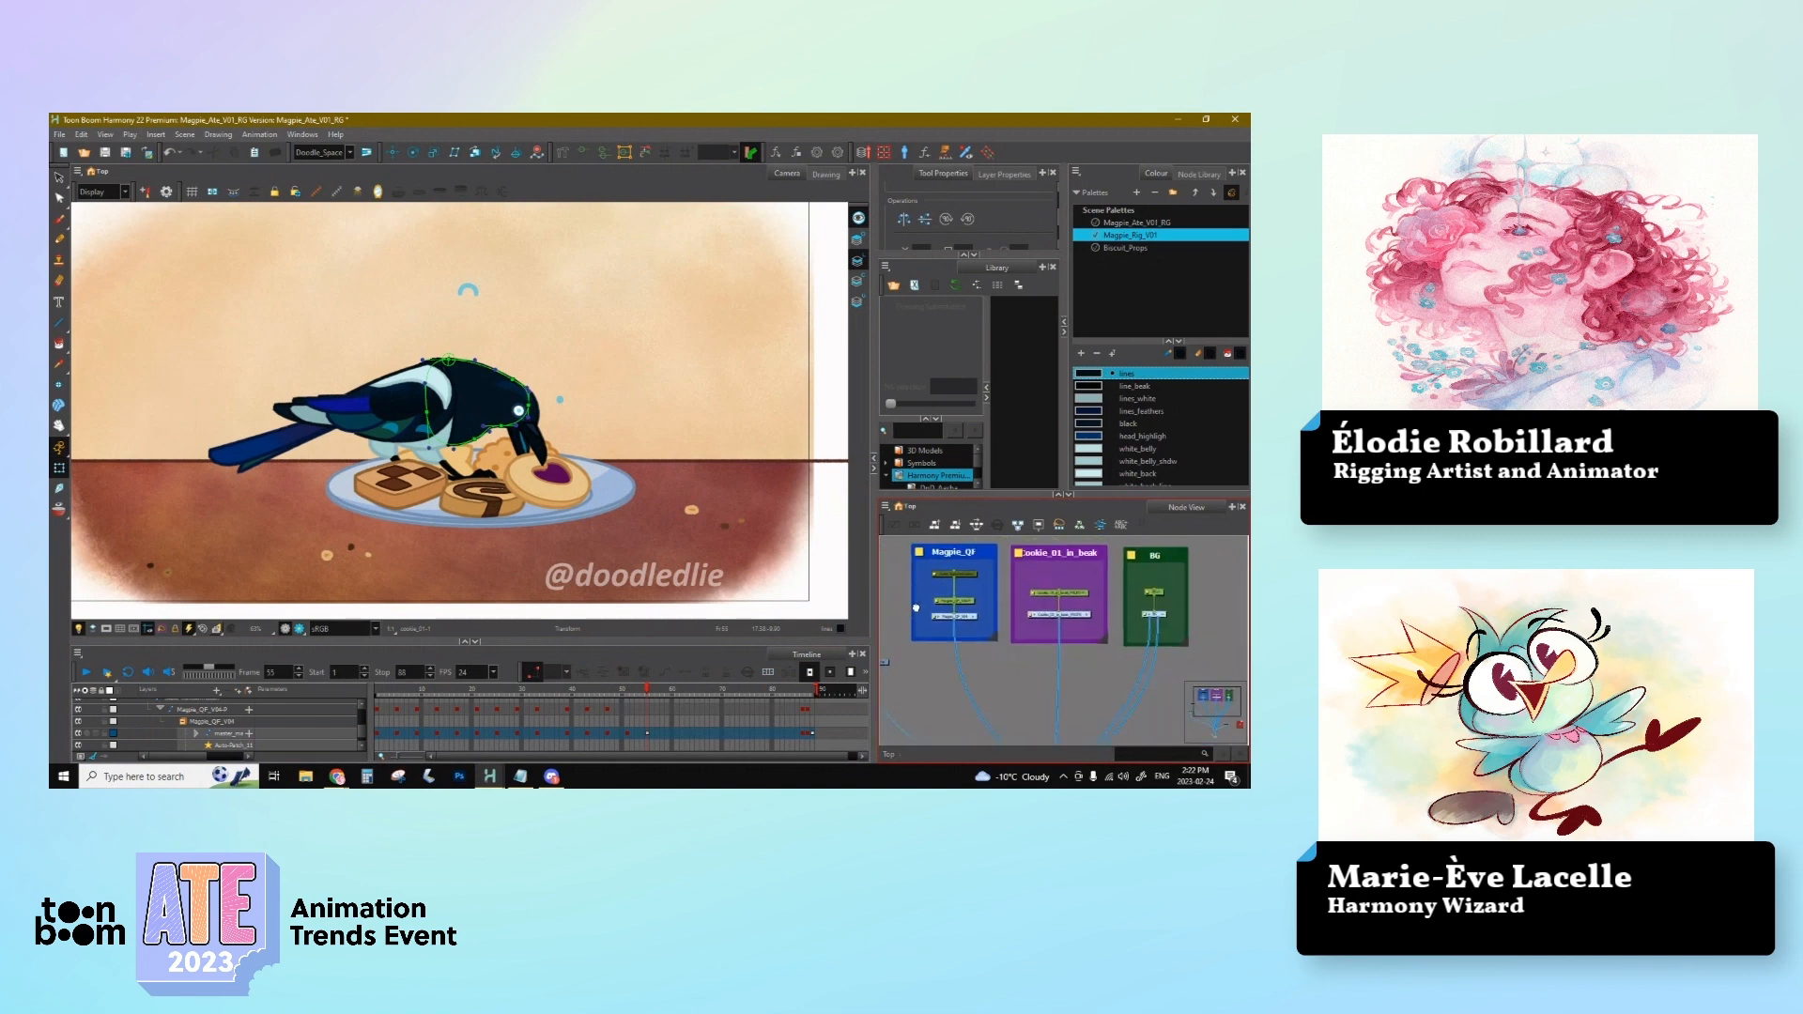
{"action": "left_click_drag", "start_coordinate": [915, 607], "coordinate": [878, 608]}
{"action": "left_click_drag", "start_coordinate": [1007, 665], "coordinate": [1000, 629]}
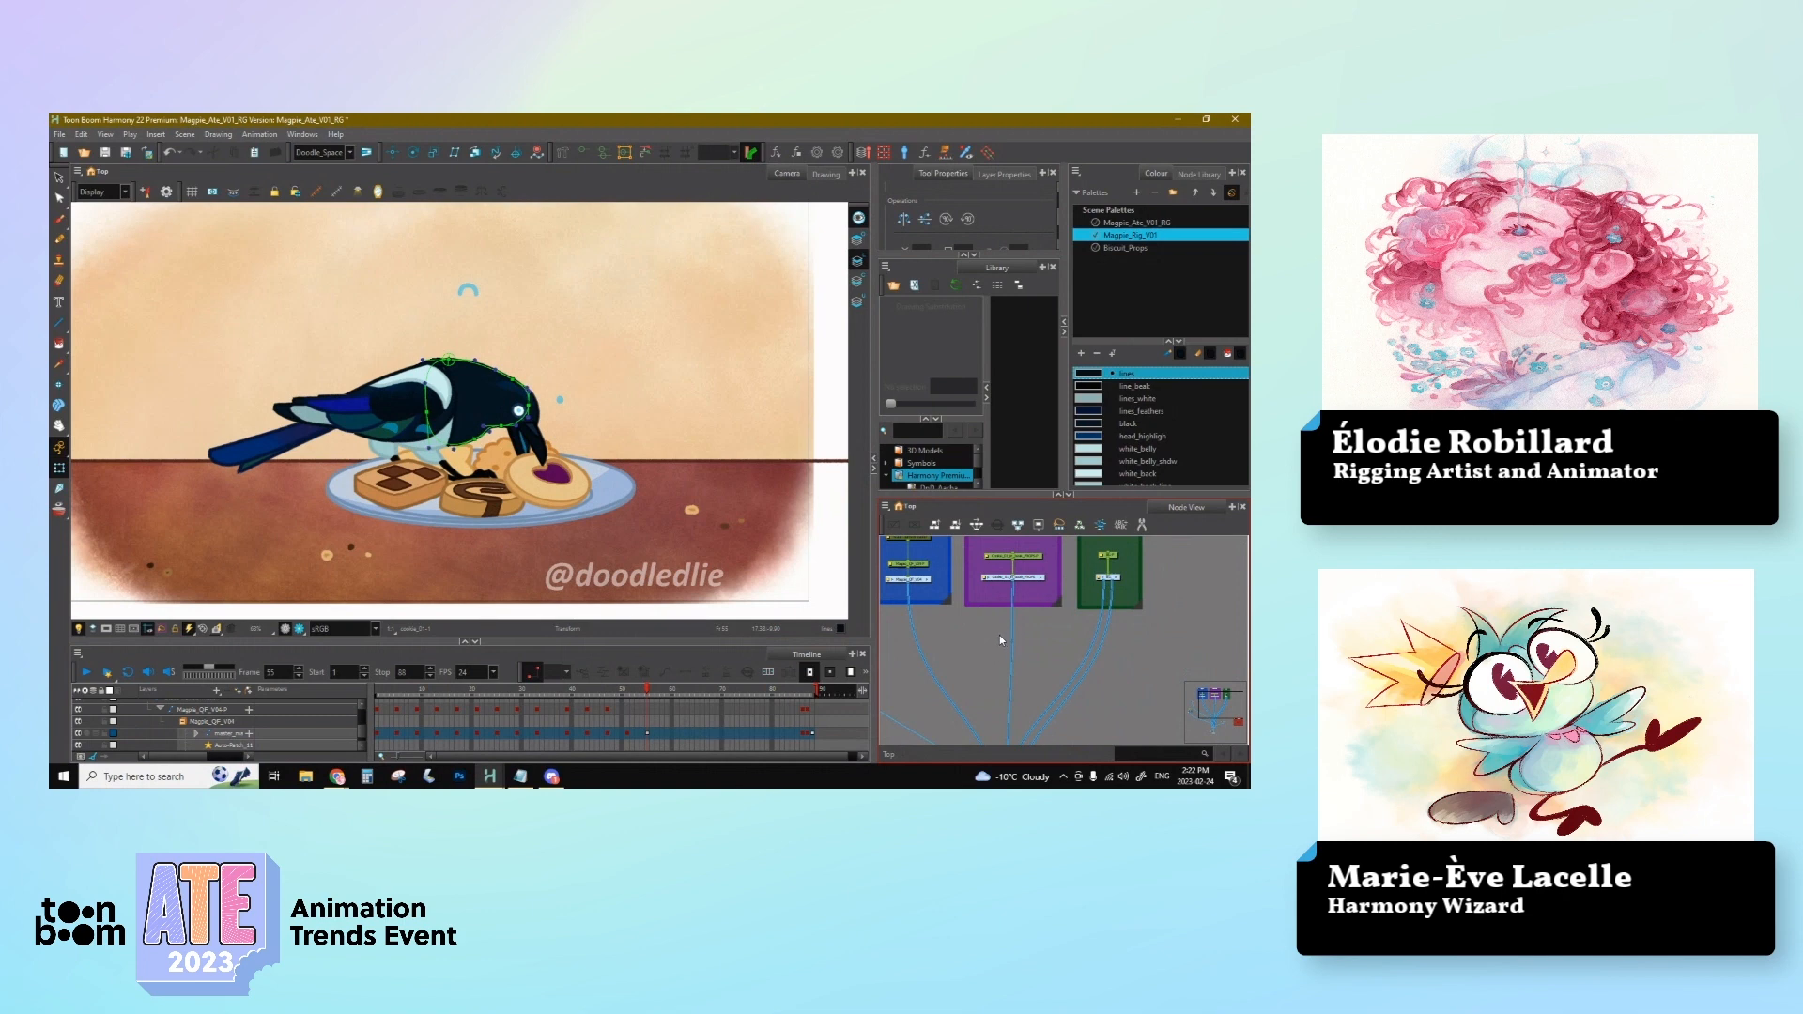
Step: Inspect the head and jam cookie layers and scrub through the frames around the new keyframe
{"action": "left_click", "coordinate": [513, 393]}
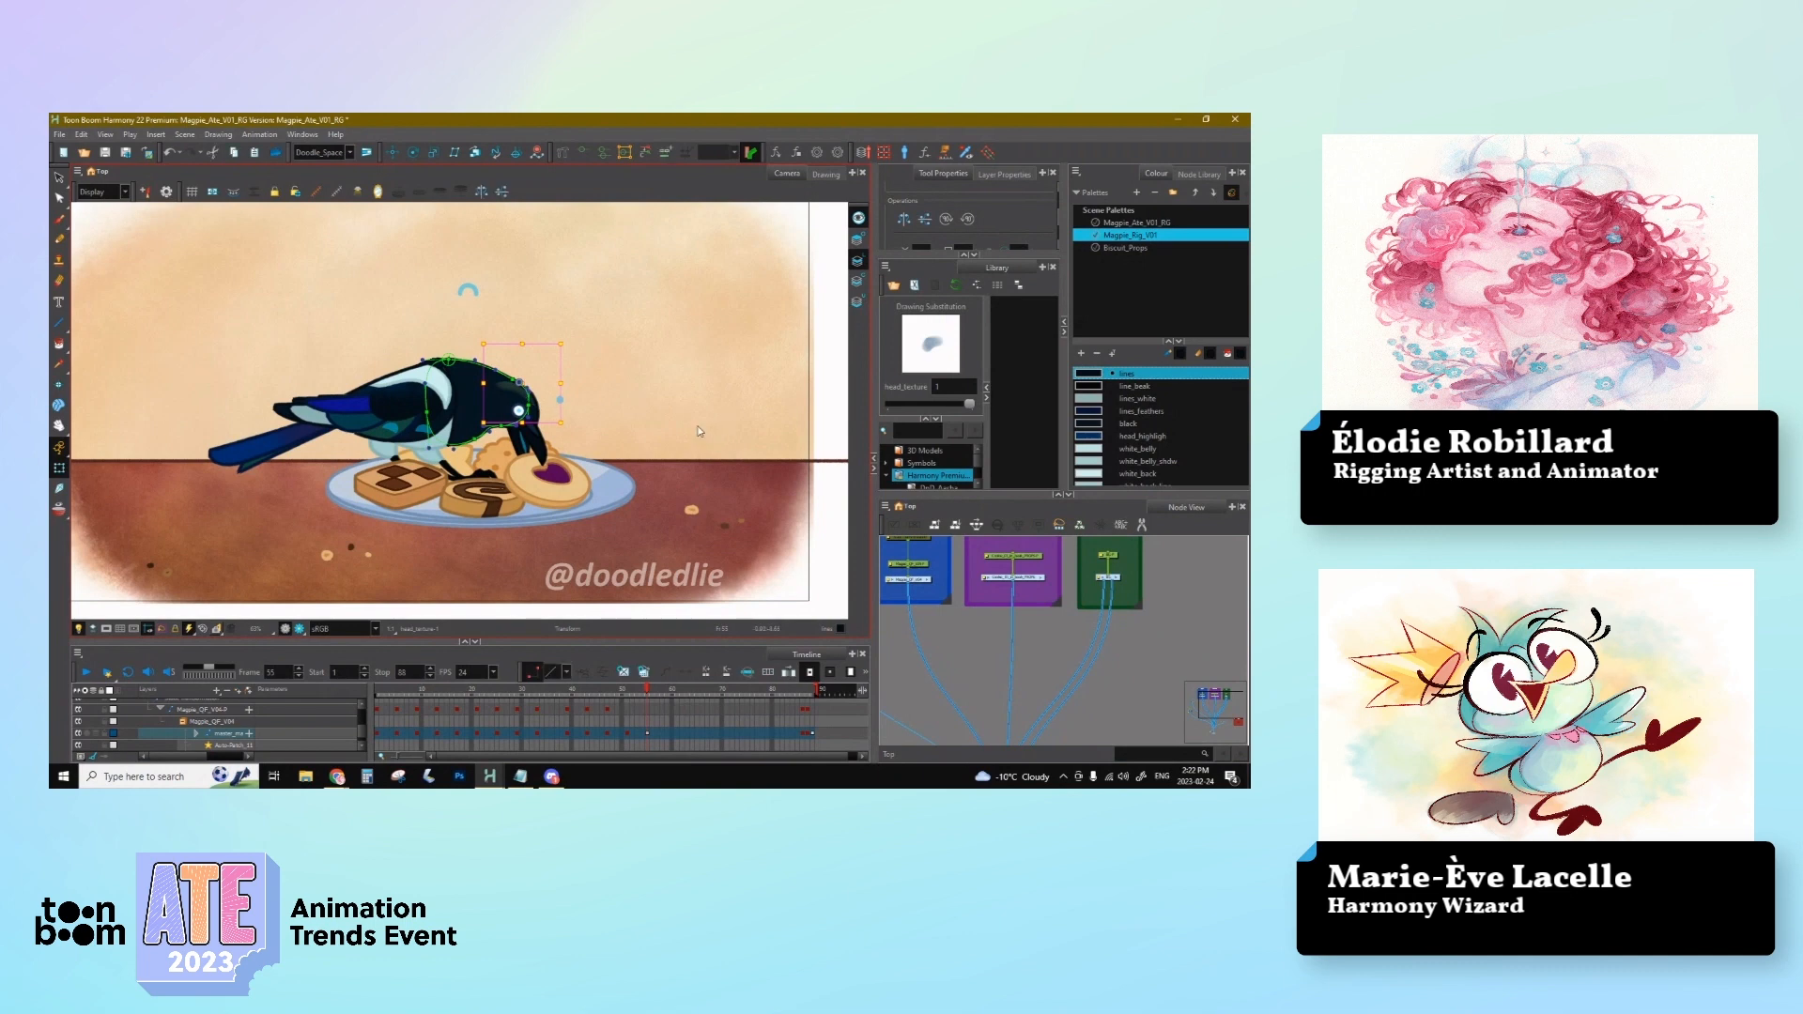
{"action": "left_click", "coordinate": [541, 417]}
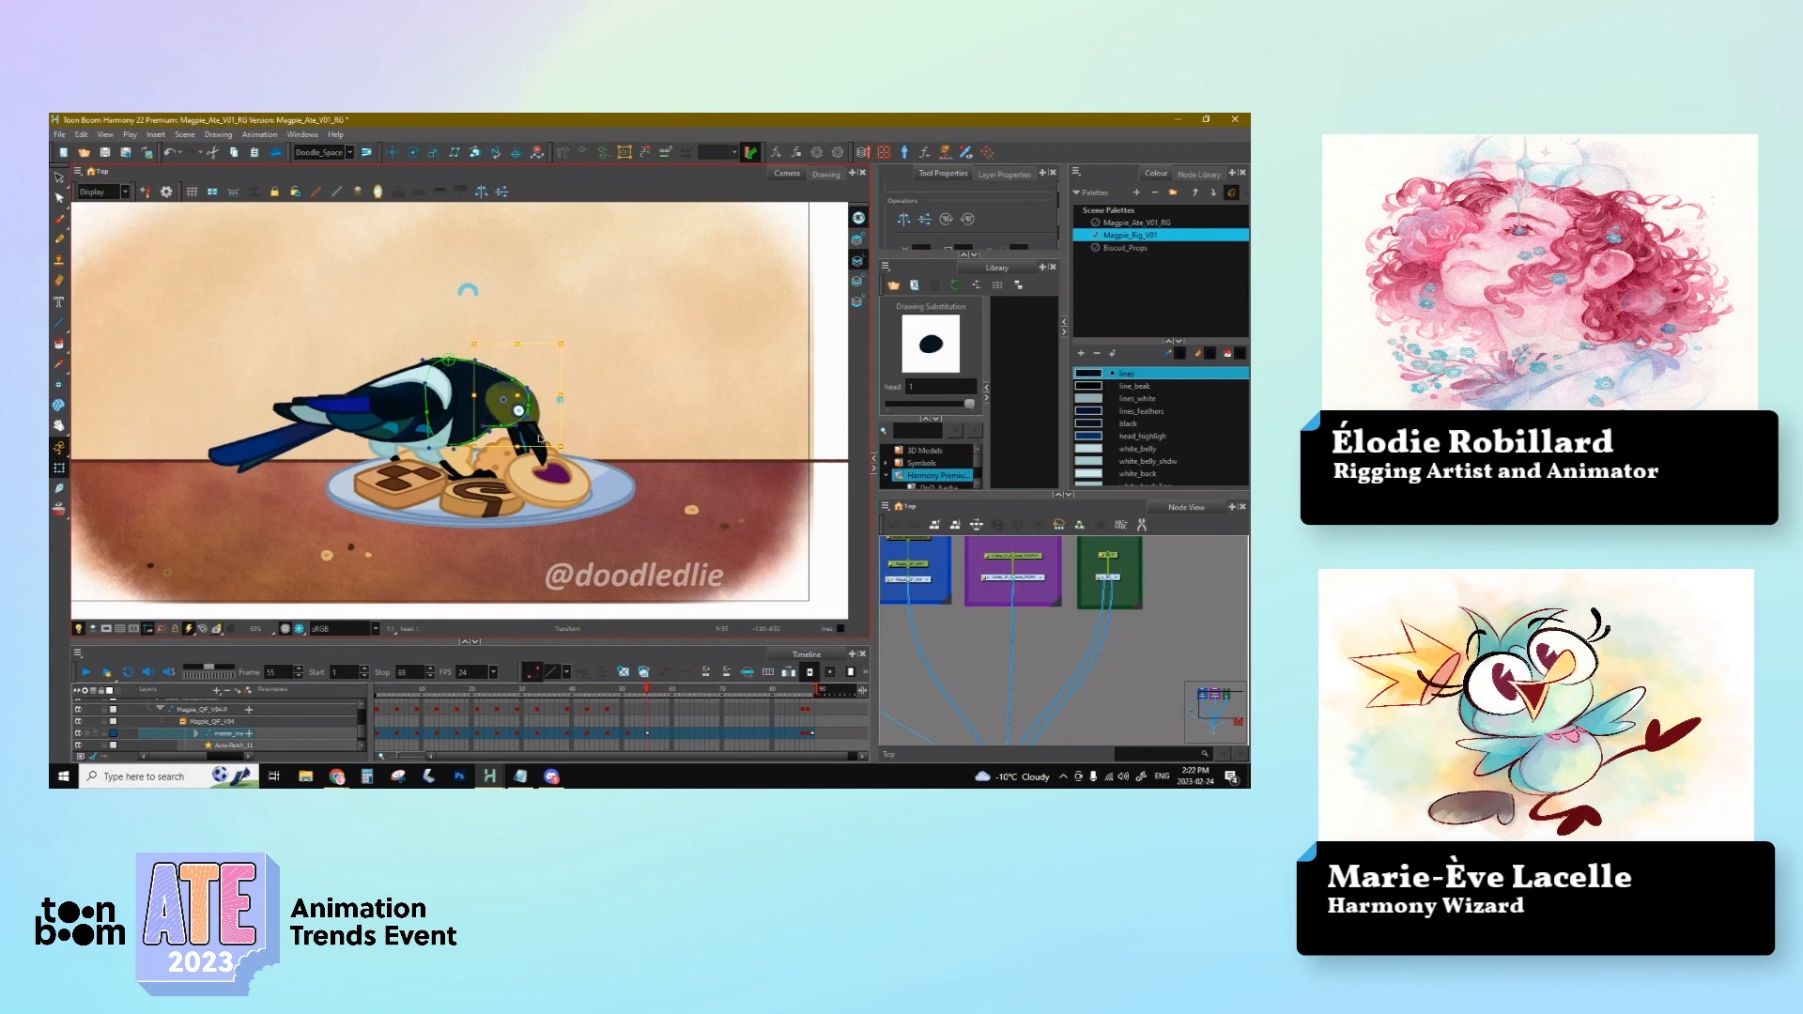
{"action": "left_click", "coordinate": [974, 644]}
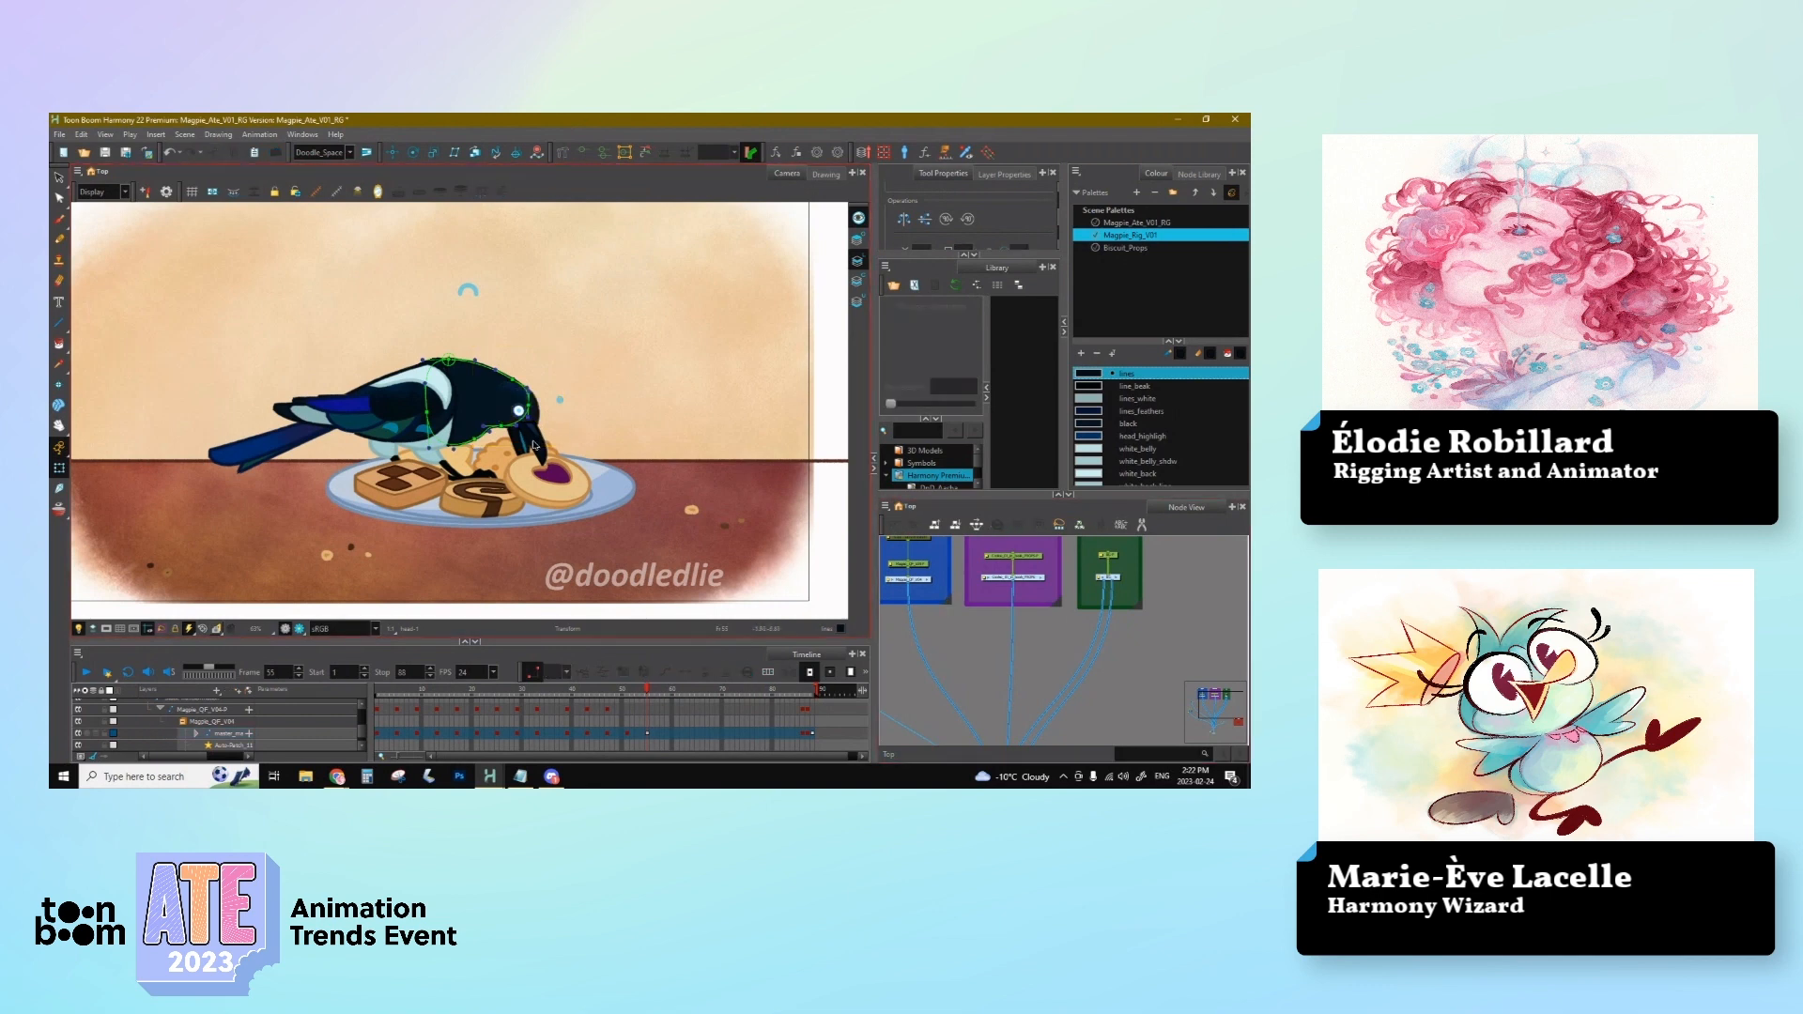
{"action": "left_click", "coordinate": [1004, 648]}
{"action": "left_click", "coordinate": [547, 489]}
{"action": "left_click_drag", "start_coordinate": [628, 694], "coordinate": [655, 706]}
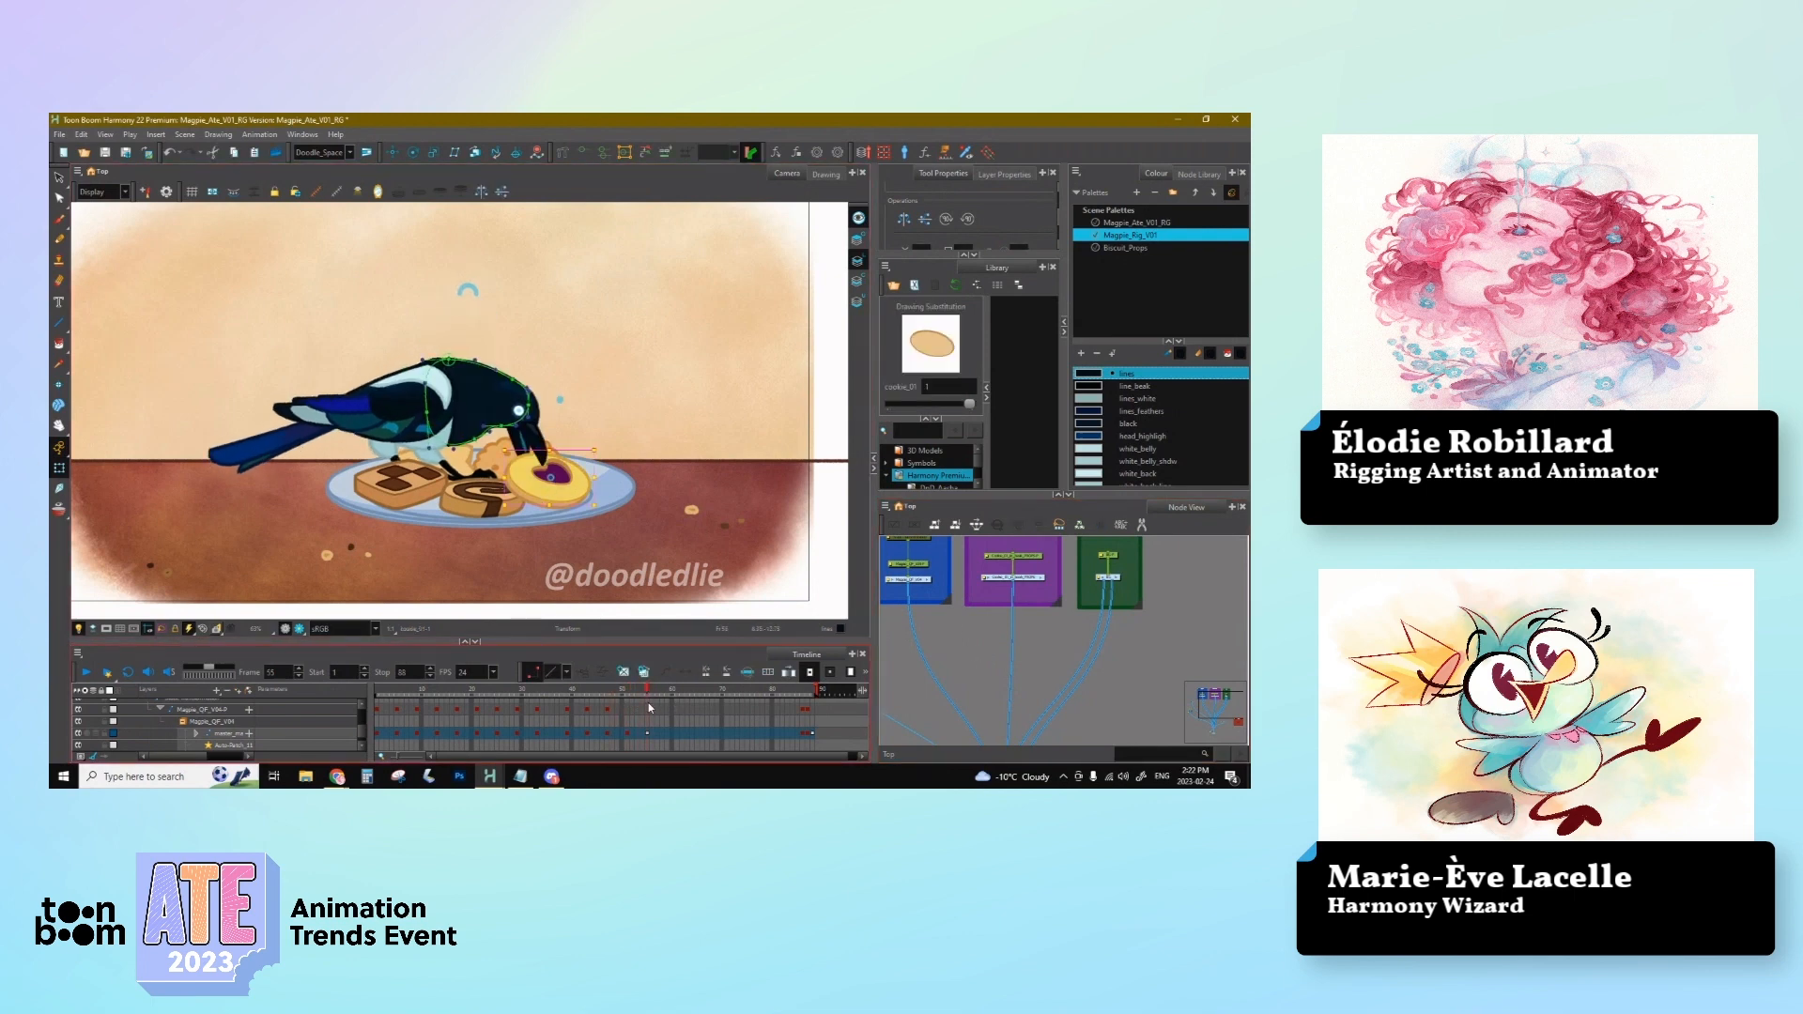
Step: Try shifting the magpie's leg slightly forward from its parent peg at the current keyframe, and undo the shift
{"action": "left_click", "coordinate": [439, 451]}
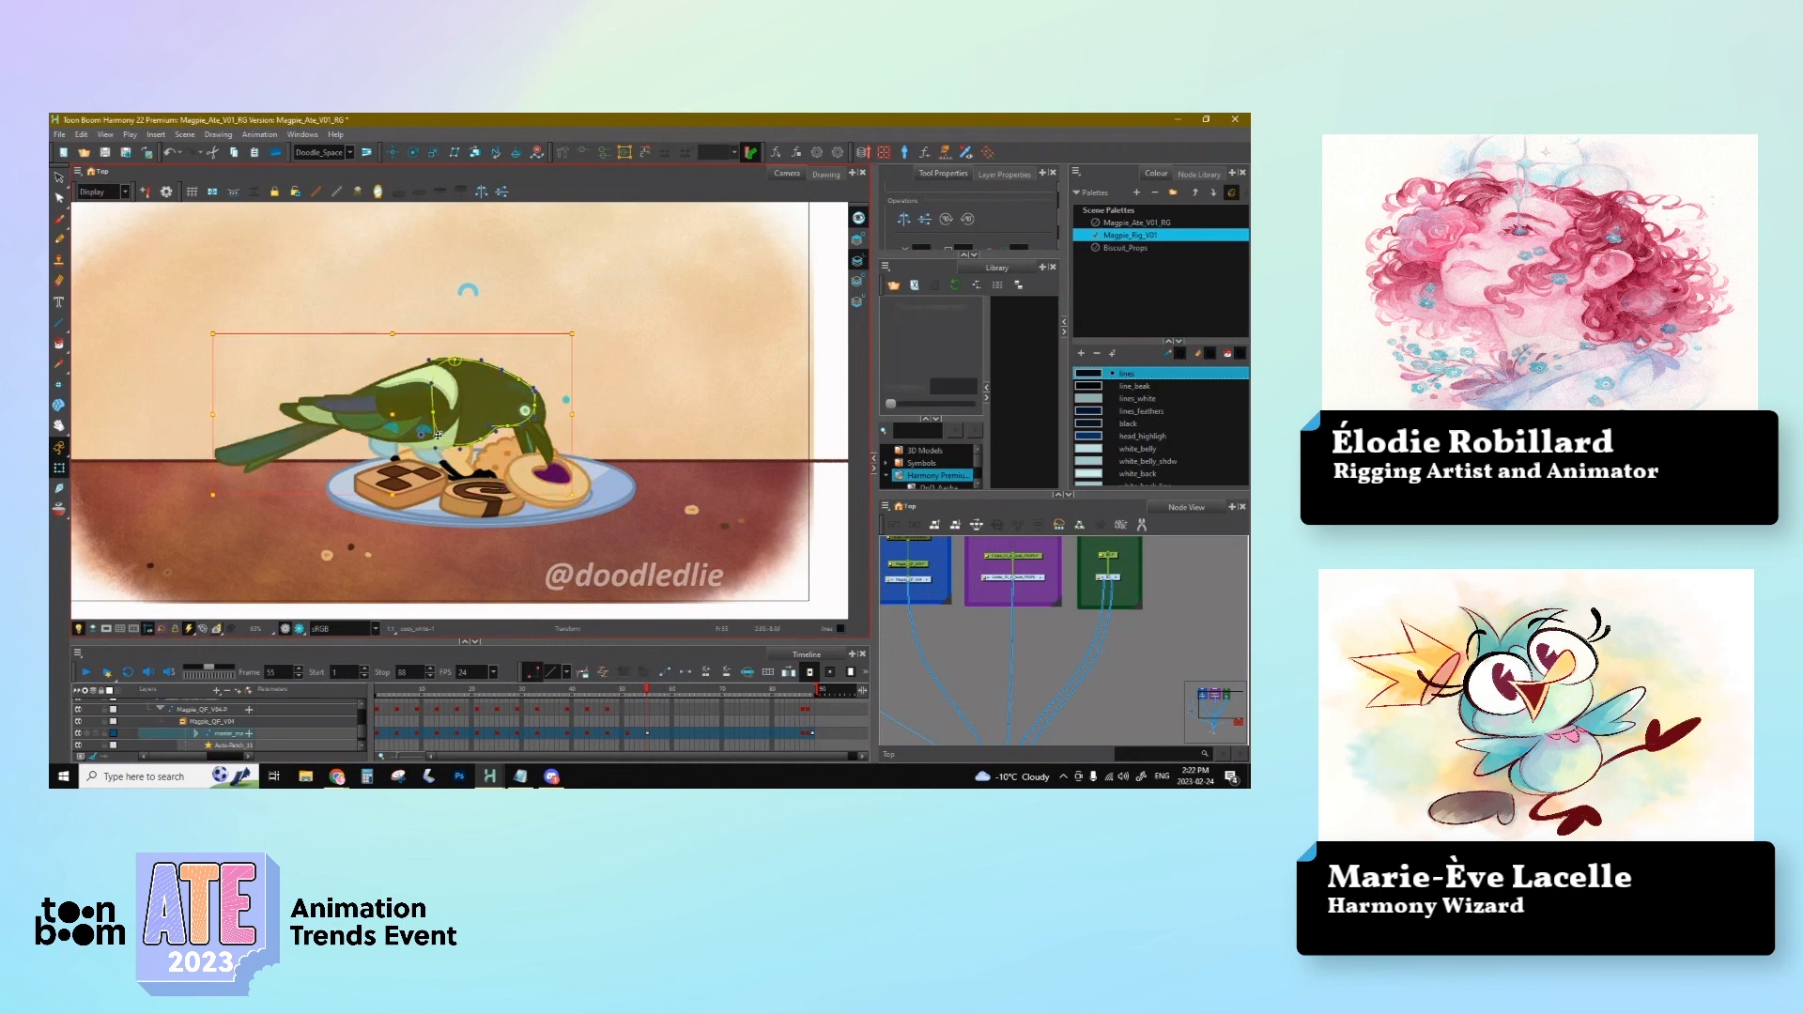
{"action": "left_click", "coordinate": [459, 470]}
{"action": "key", "text": "b"}
{"action": "key", "text": "b"}
{"action": "key", "text": "b"}
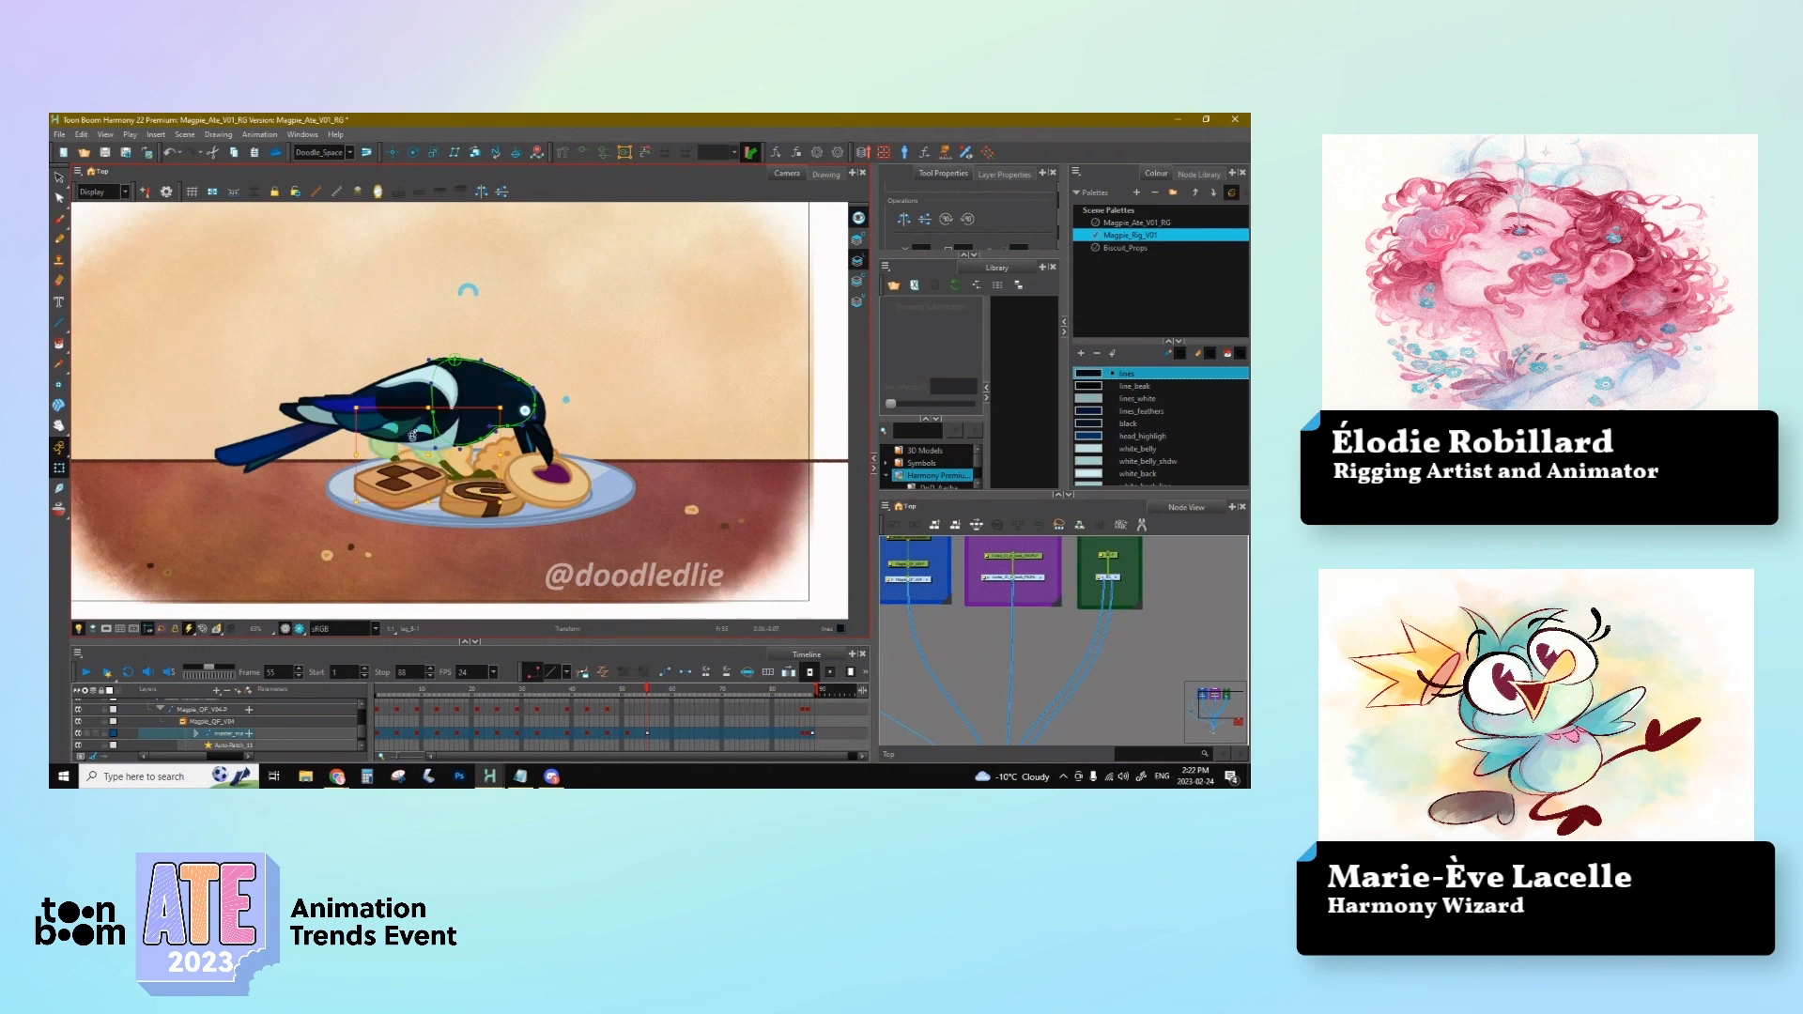
{"action": "left_click", "coordinate": [458, 470]}
{"action": "left_click", "coordinate": [457, 471]}
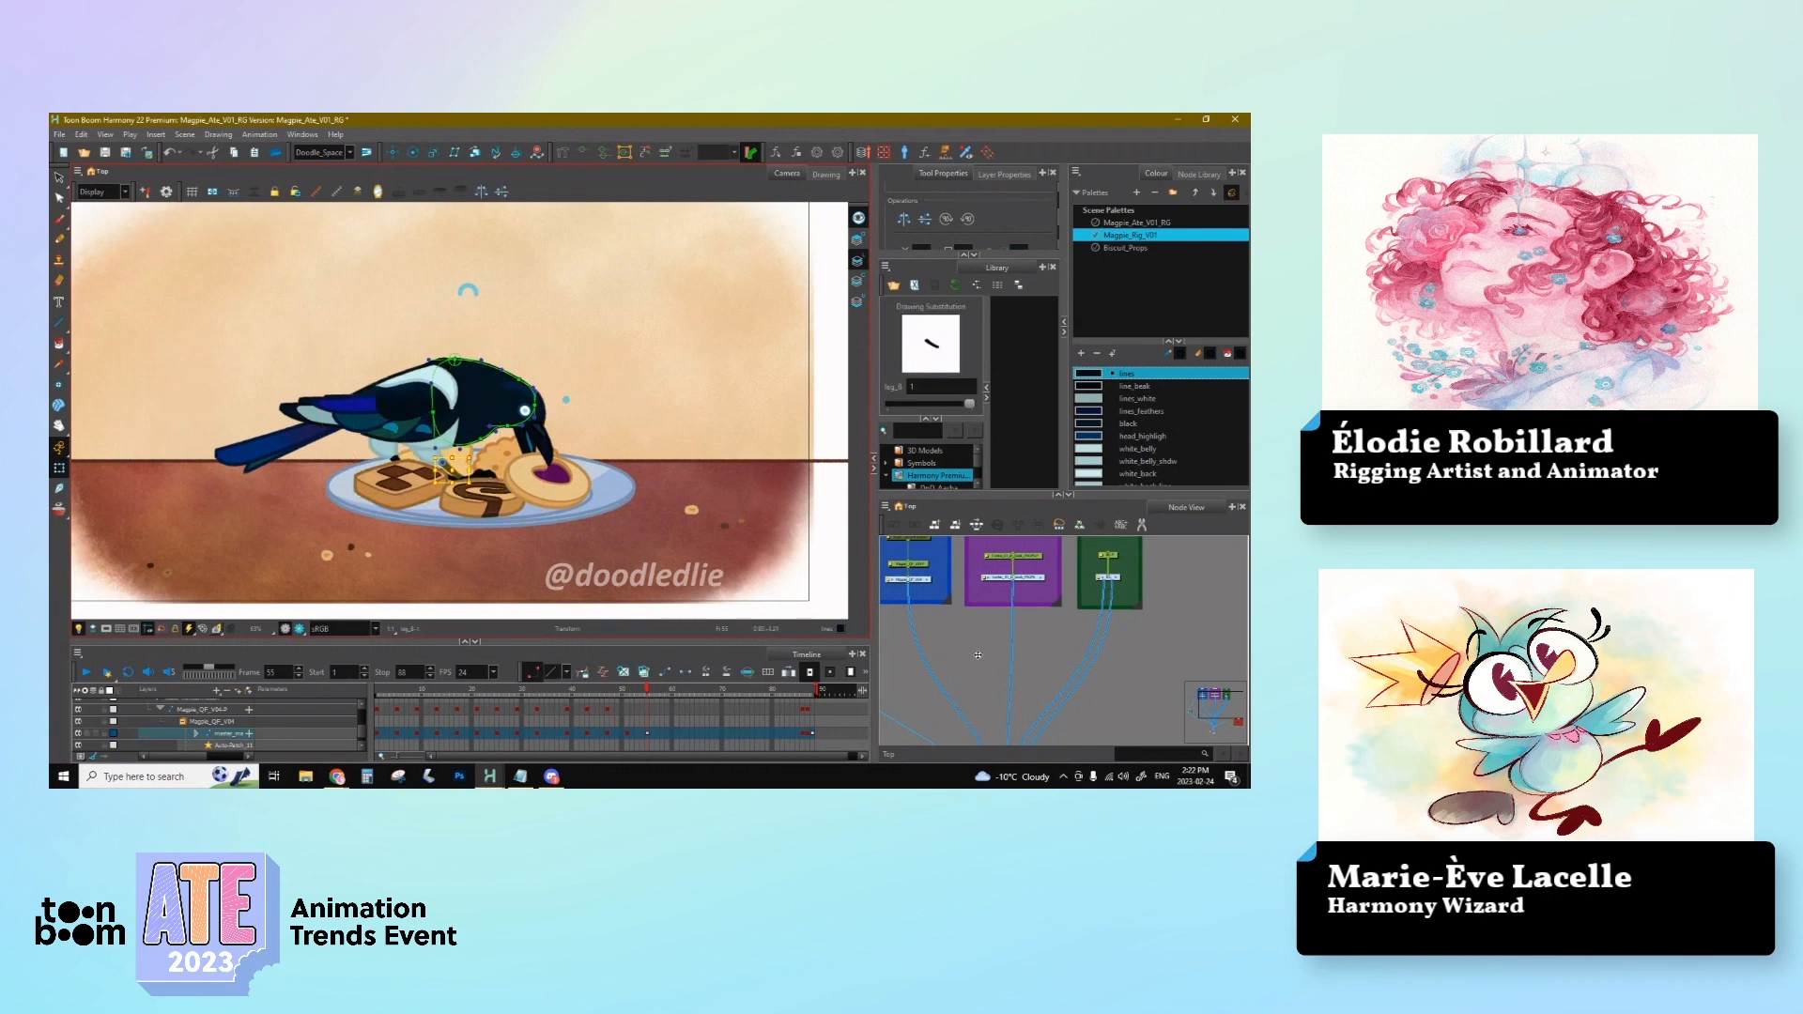
{"action": "key", "text": "b"}
{"action": "key", "text": "b"}
{"action": "key", "text": "b"}
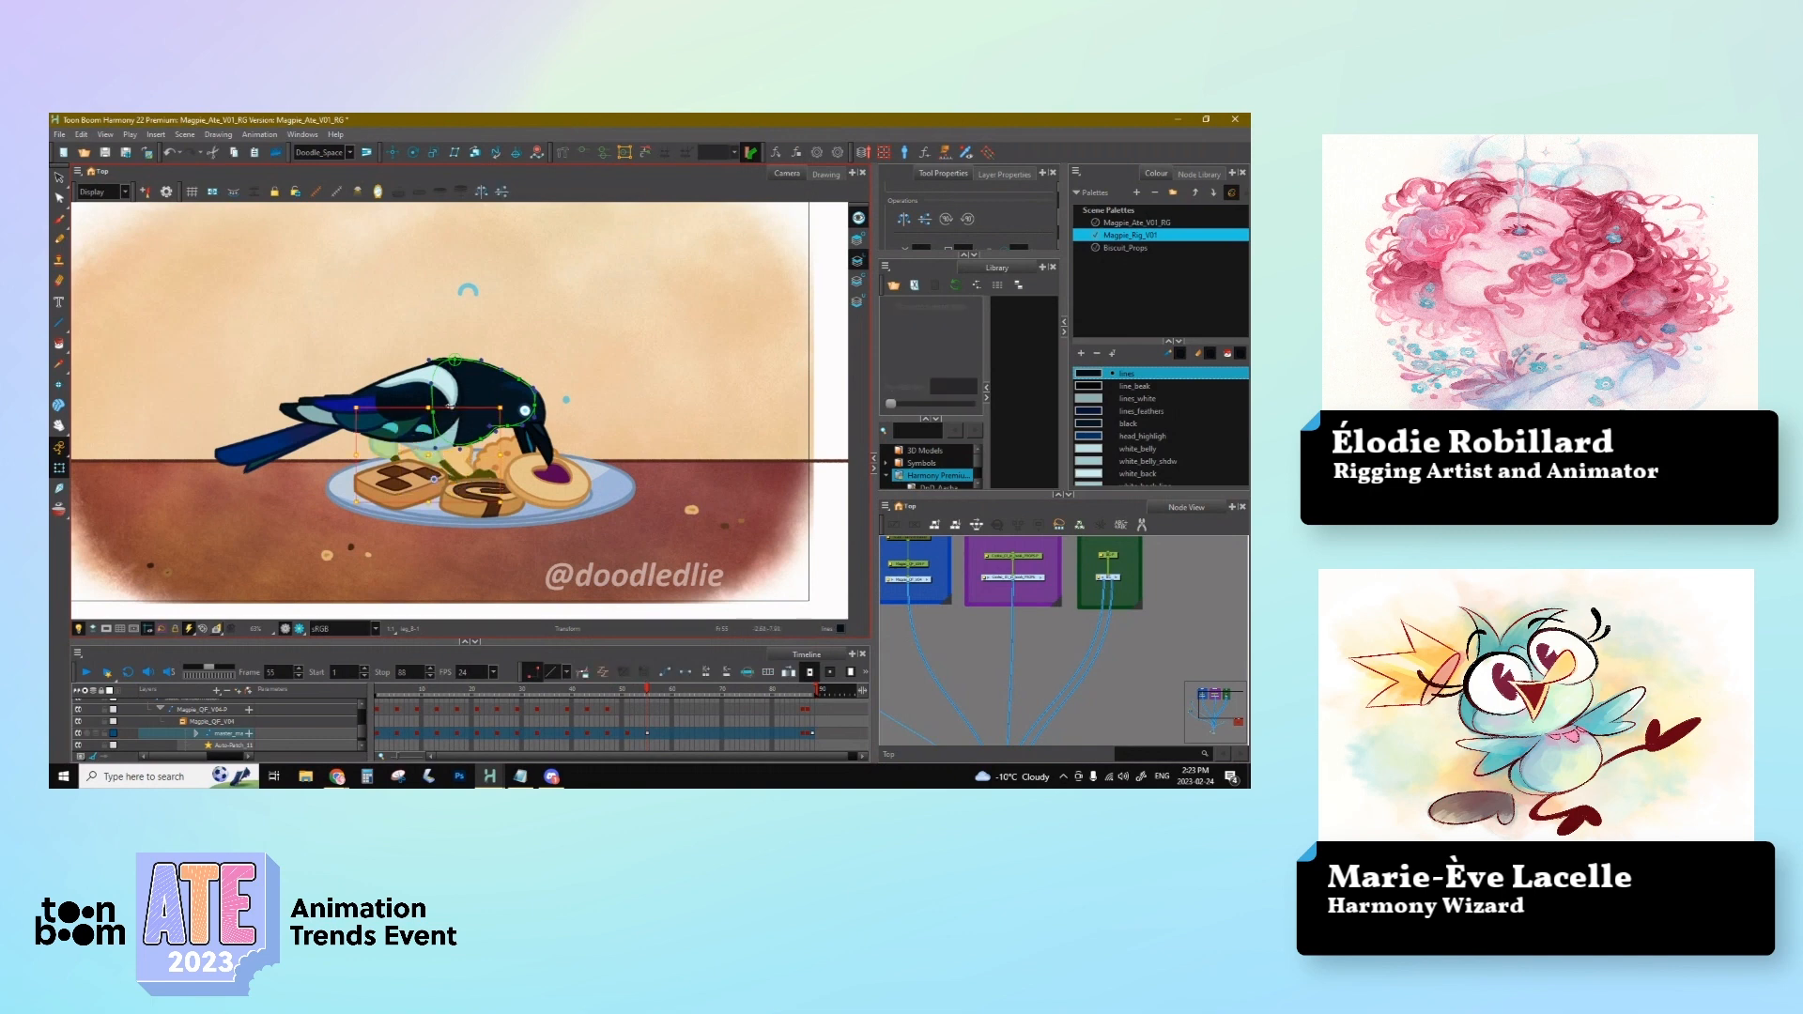
{"action": "left_click_drag", "start_coordinate": [450, 407], "coordinate": [464, 403]}
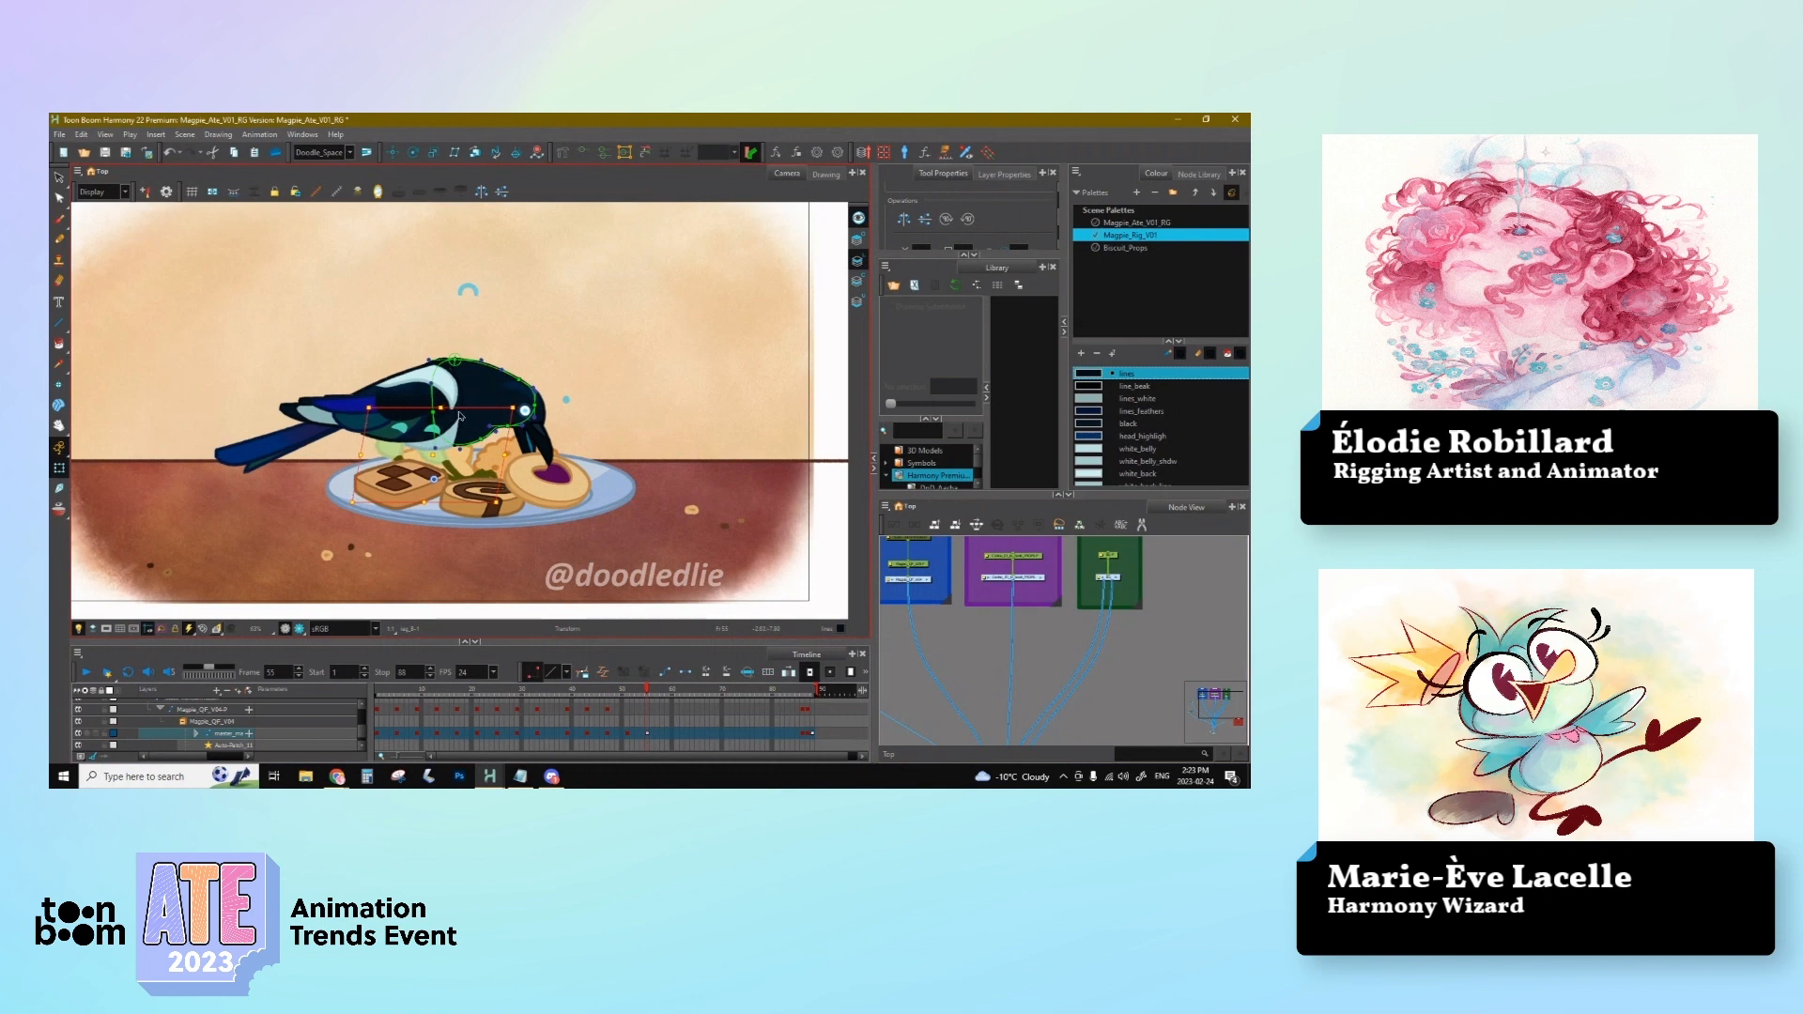
{"action": "key", "text": "ctrl+z"}
Step: Adjust the magpie's leg under the shifted body, comparing its placement with the previous frame
{"action": "left_click_drag", "start_coordinate": [434, 479], "coordinate": [483, 480]}
{"action": "key", "text": "comma"}
{"action": "key", "text": "period"}
{"action": "key", "text": "comma"}
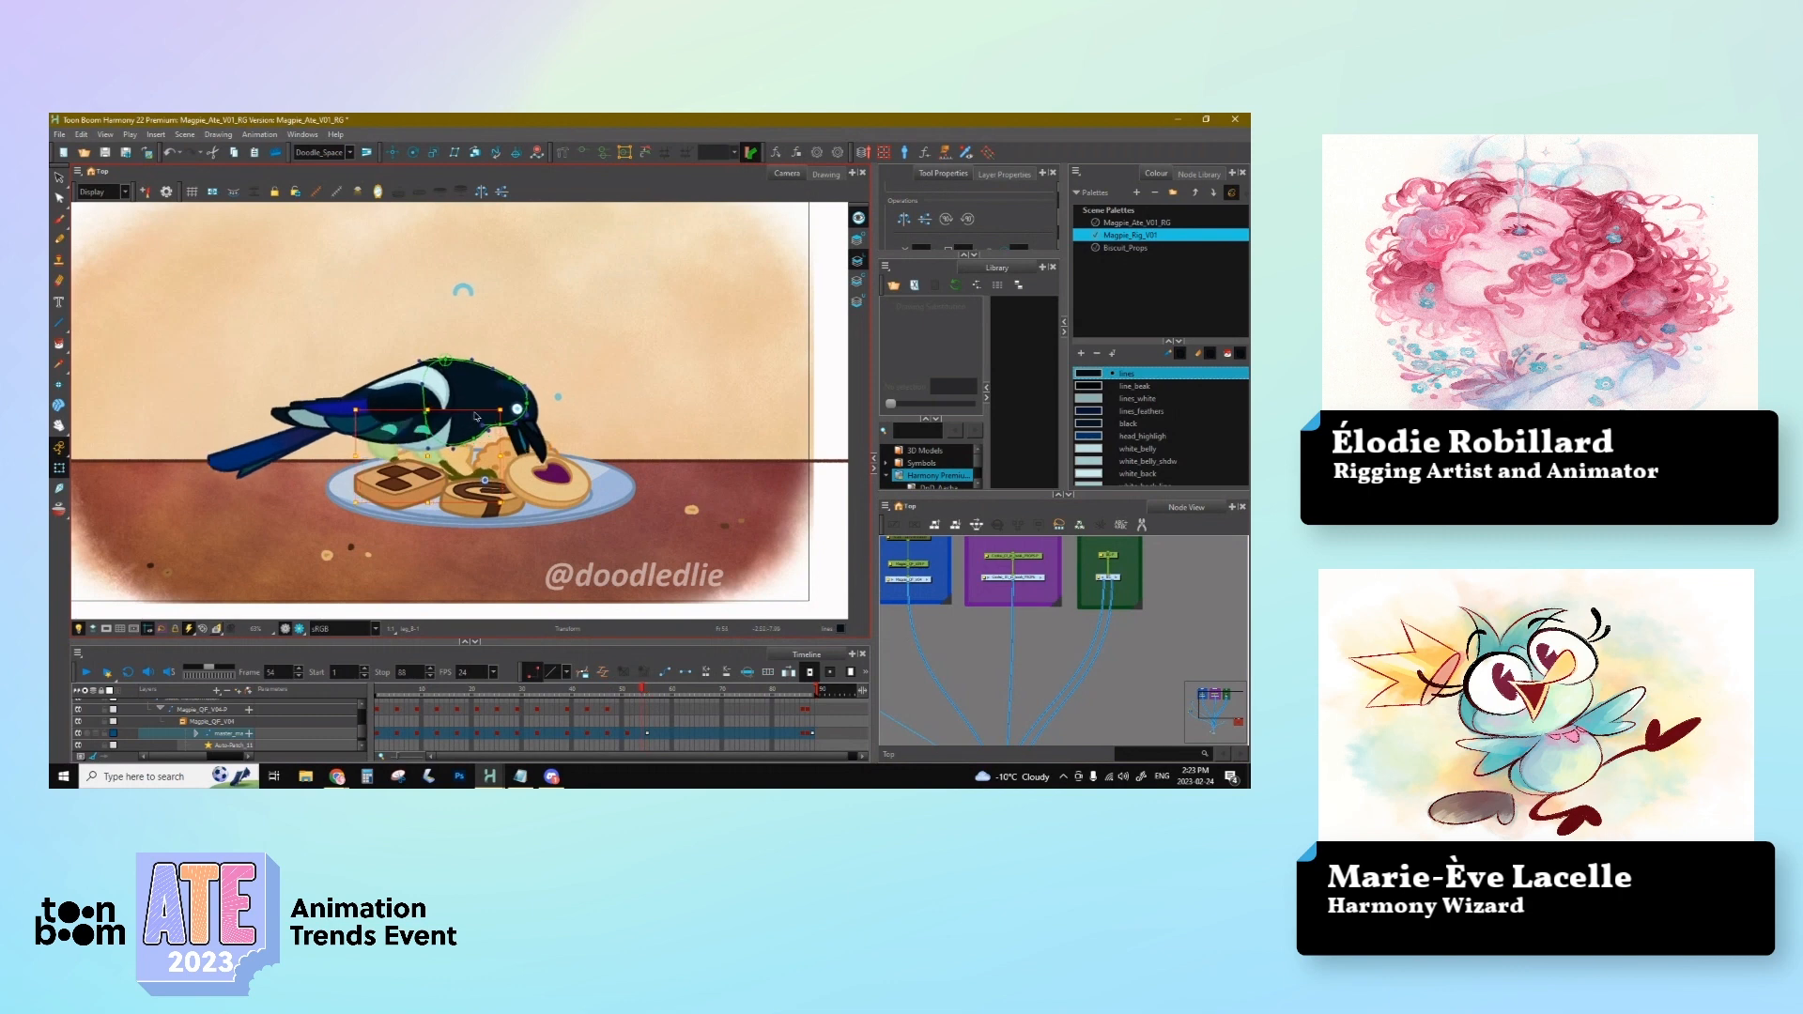
{"action": "key", "text": "period"}
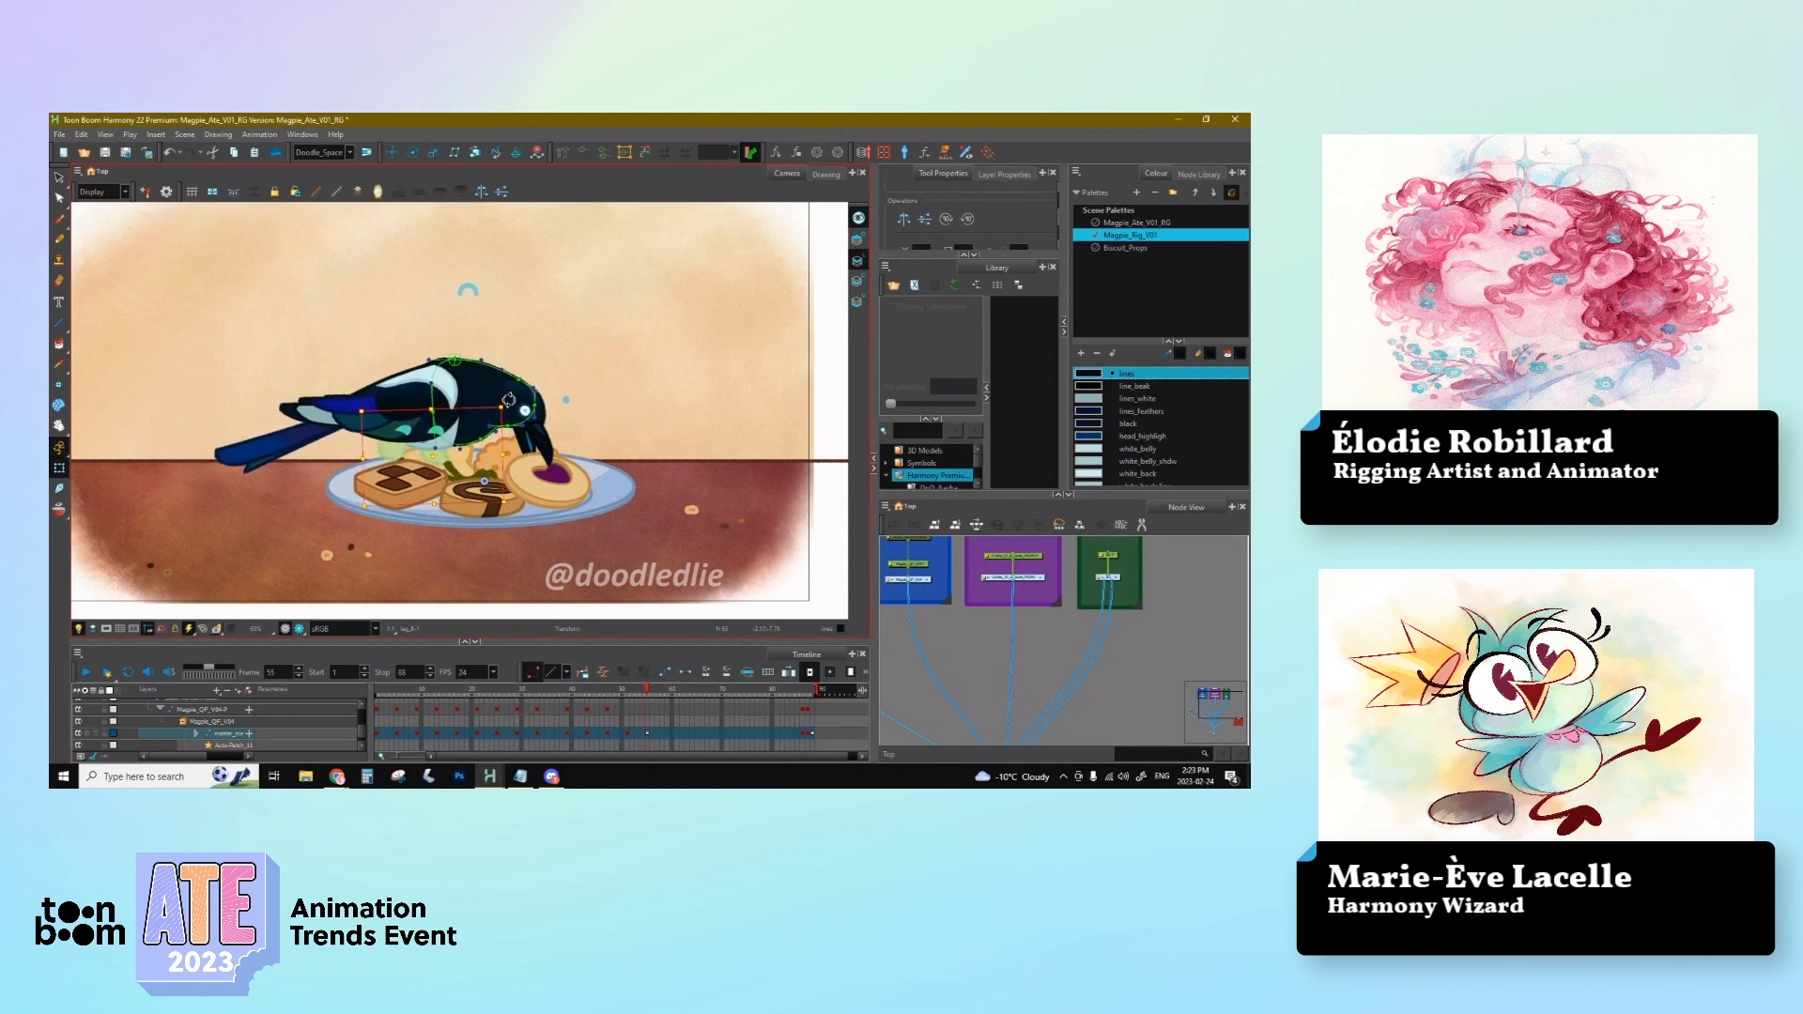
{"action": "key", "text": "ctrl+z"}
{"action": "left_click_drag", "start_coordinate": [484, 481], "coordinate": [386, 481]}
{"action": "left_click", "coordinate": [986, 616]}
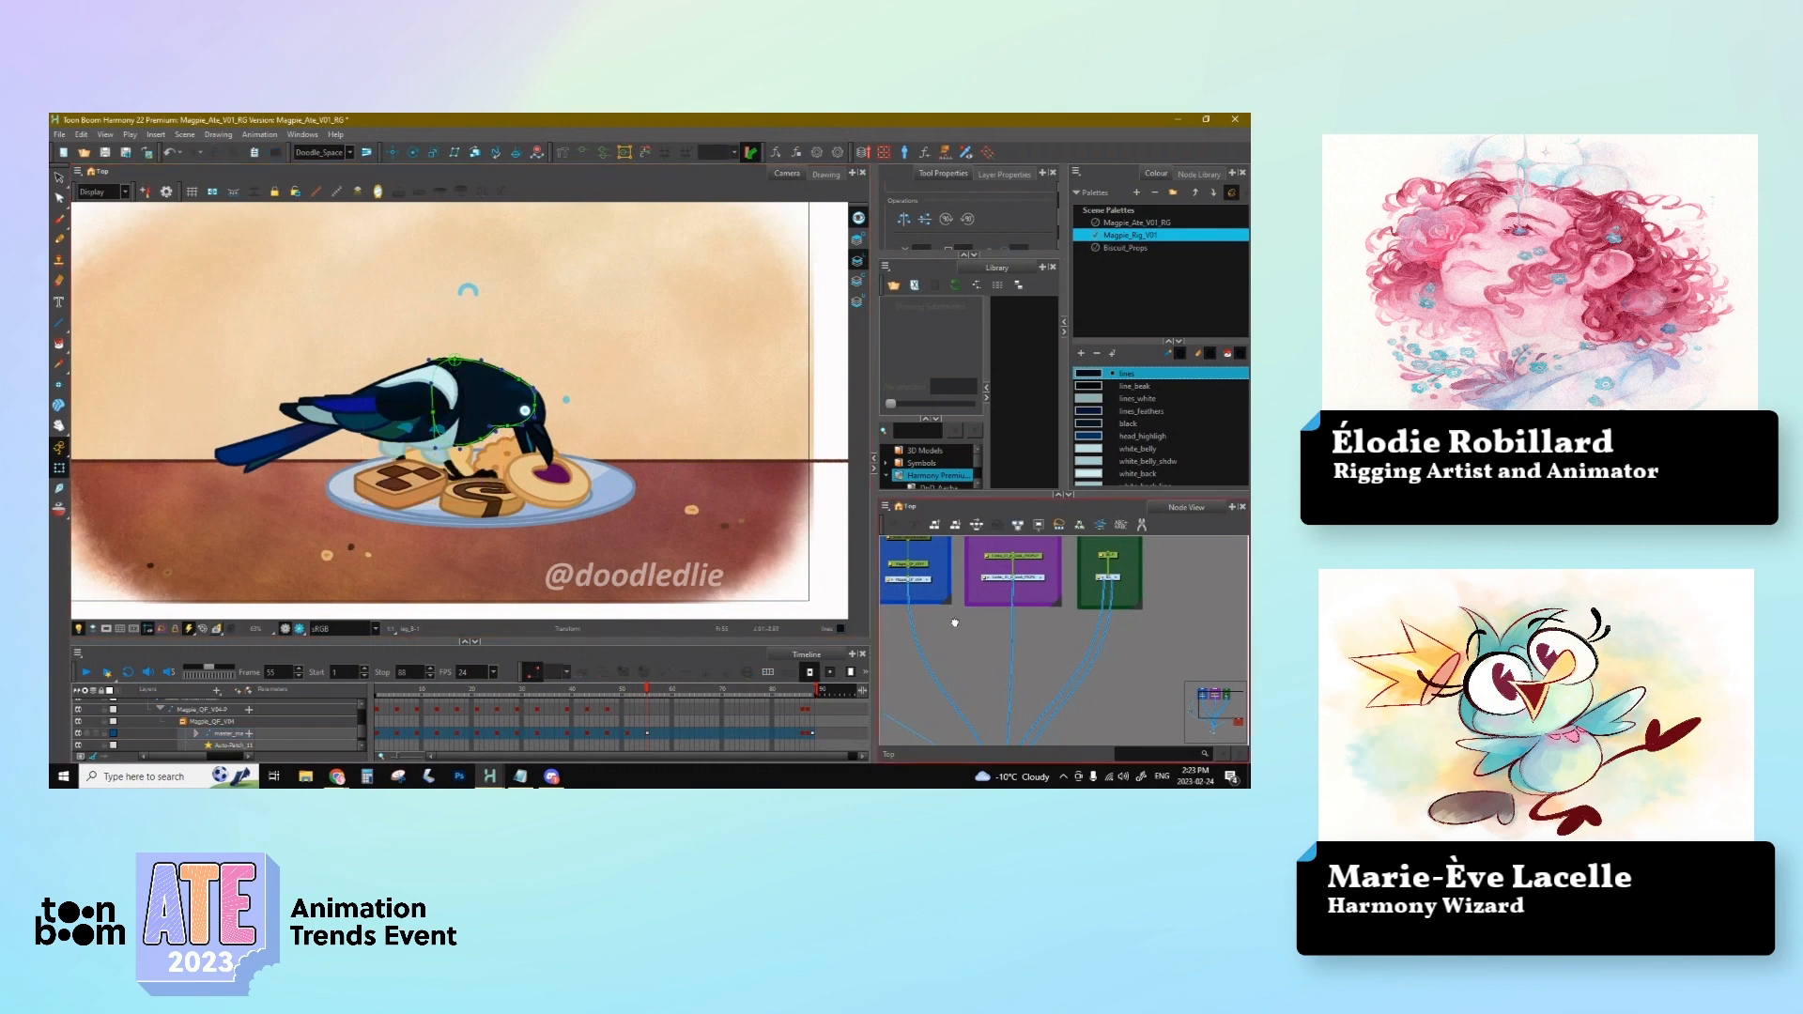
Step: Select the parent peg of the magpie's leg and adjust it to keep the foot planted compared with the previous frame
{"action": "key", "text": "f"}
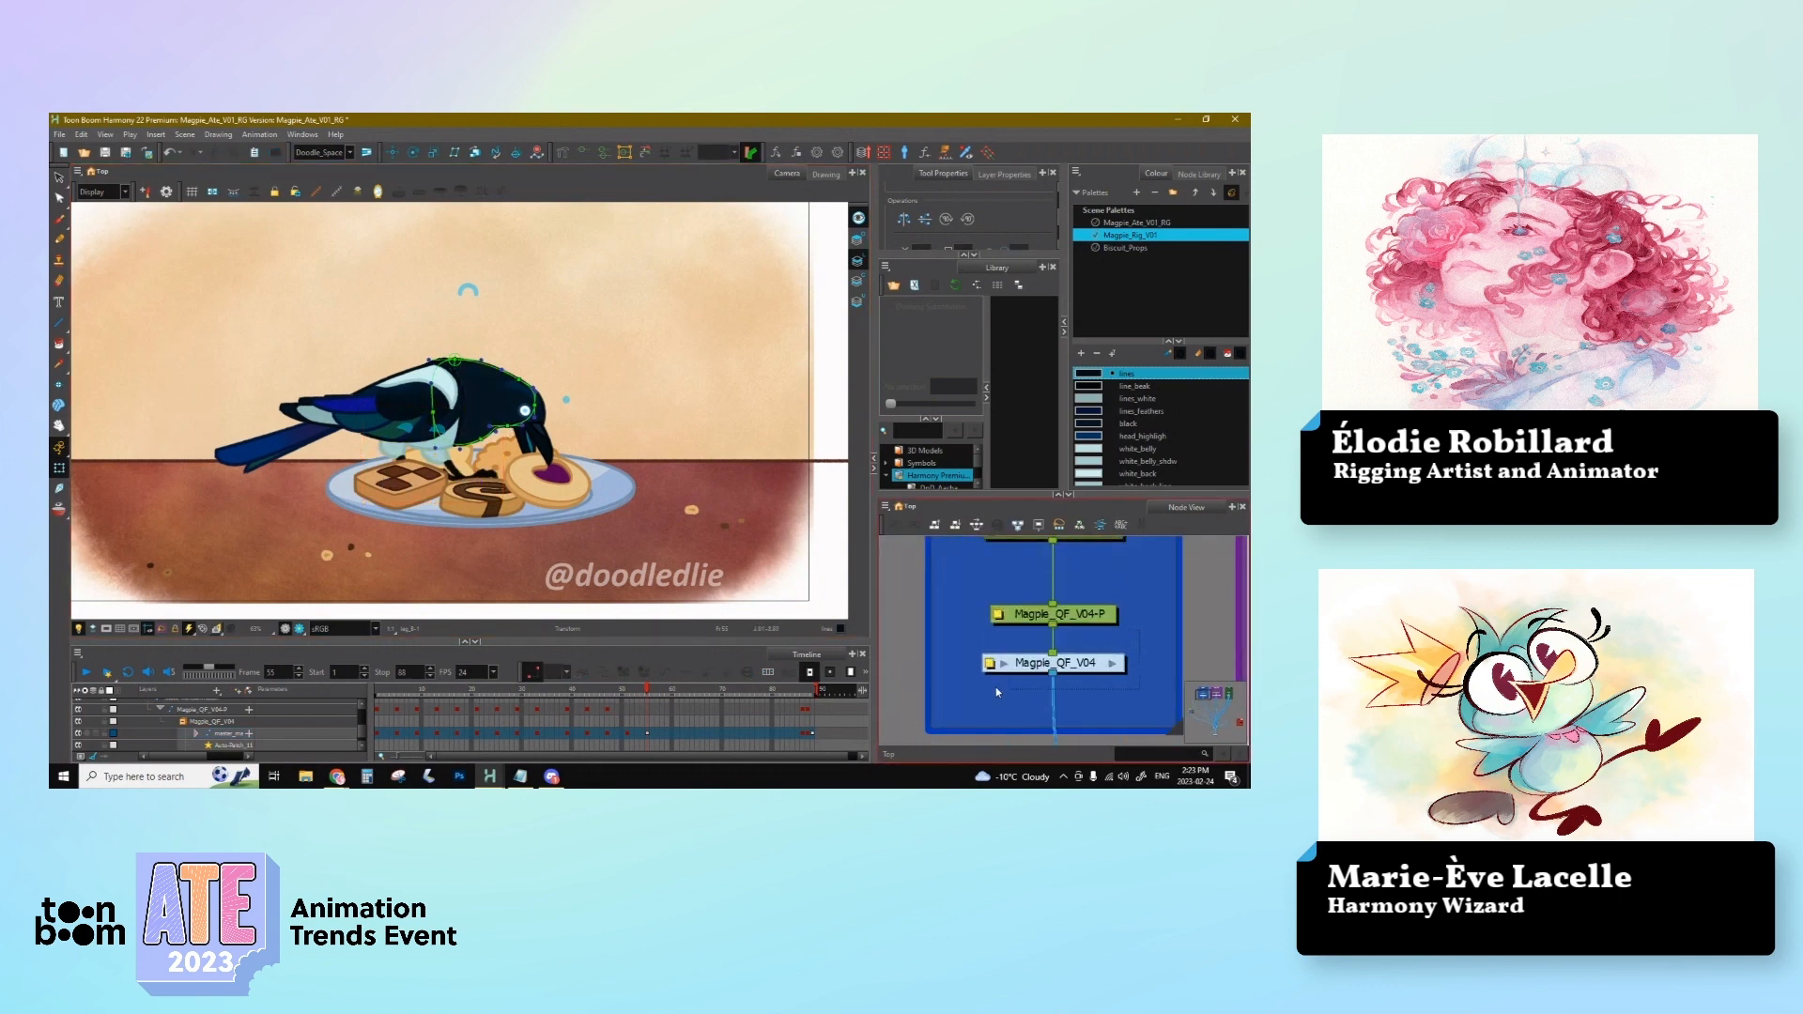
{"action": "left_click", "coordinate": [1086, 667]}
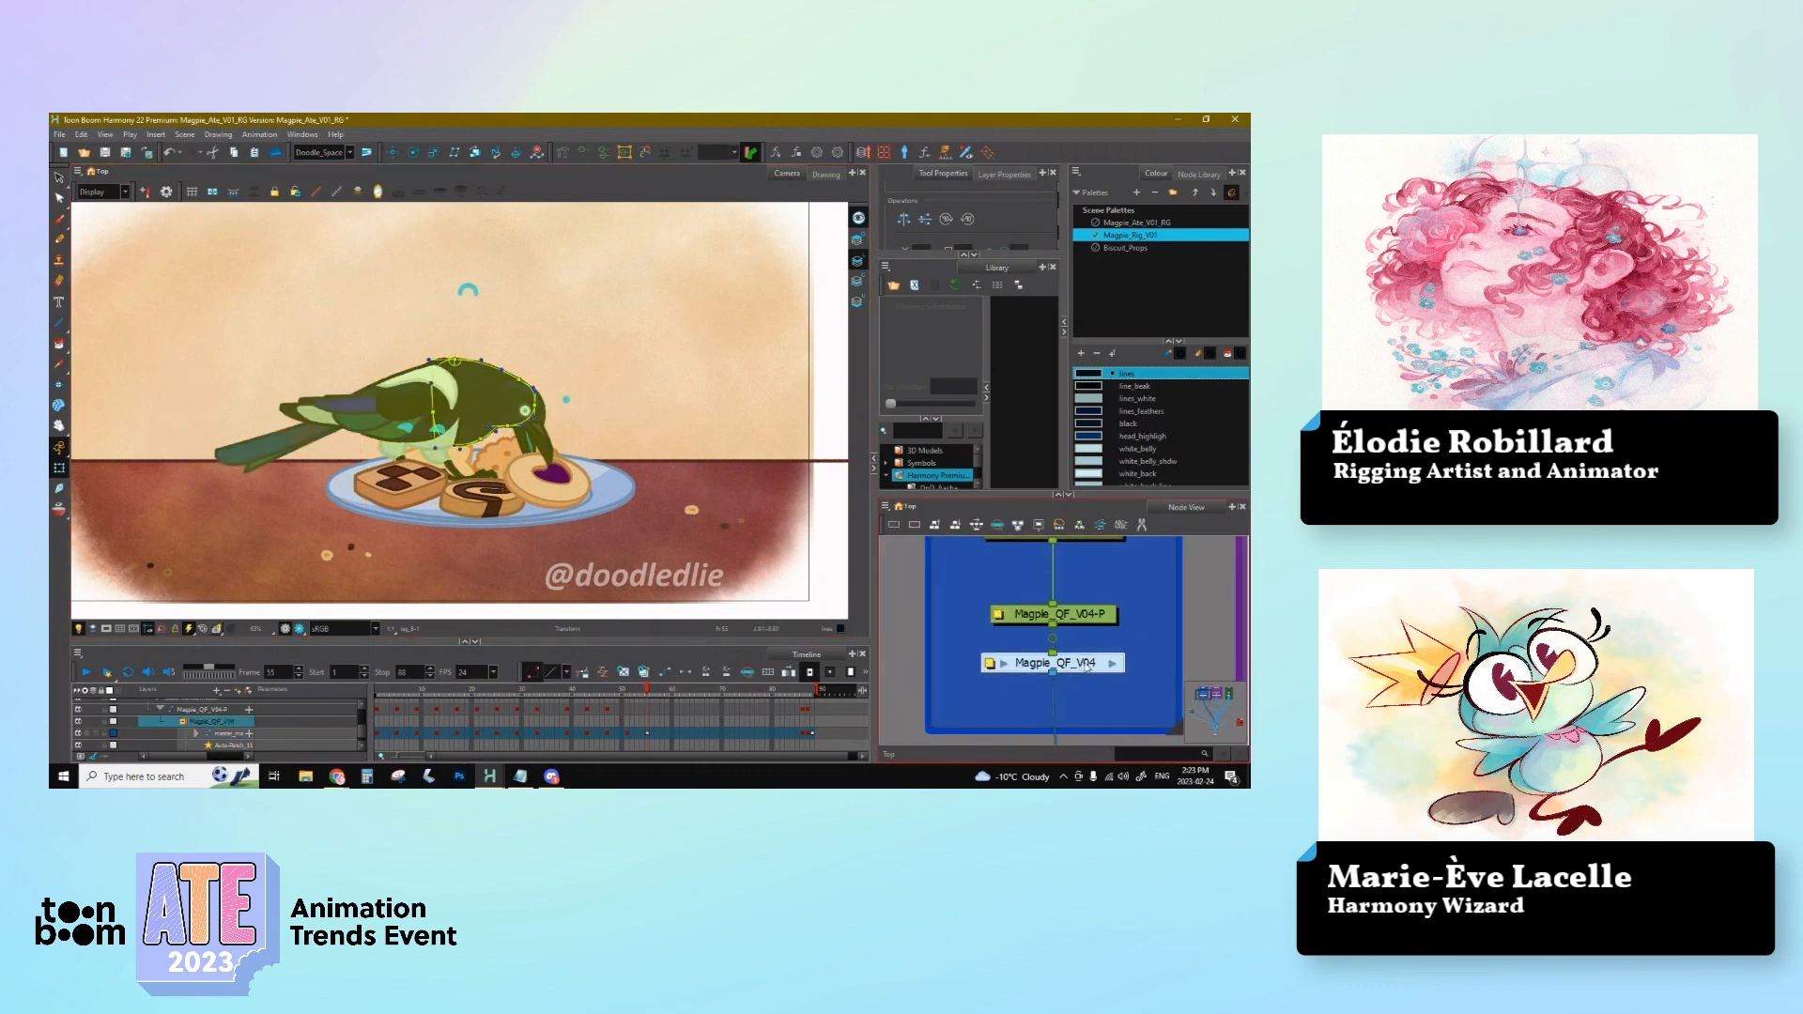
{"action": "left_click", "coordinate": [445, 462]}
{"action": "key", "text": "b"}
{"action": "key", "text": "b"}
{"action": "key", "text": "b"}
{"action": "key", "text": "b"}
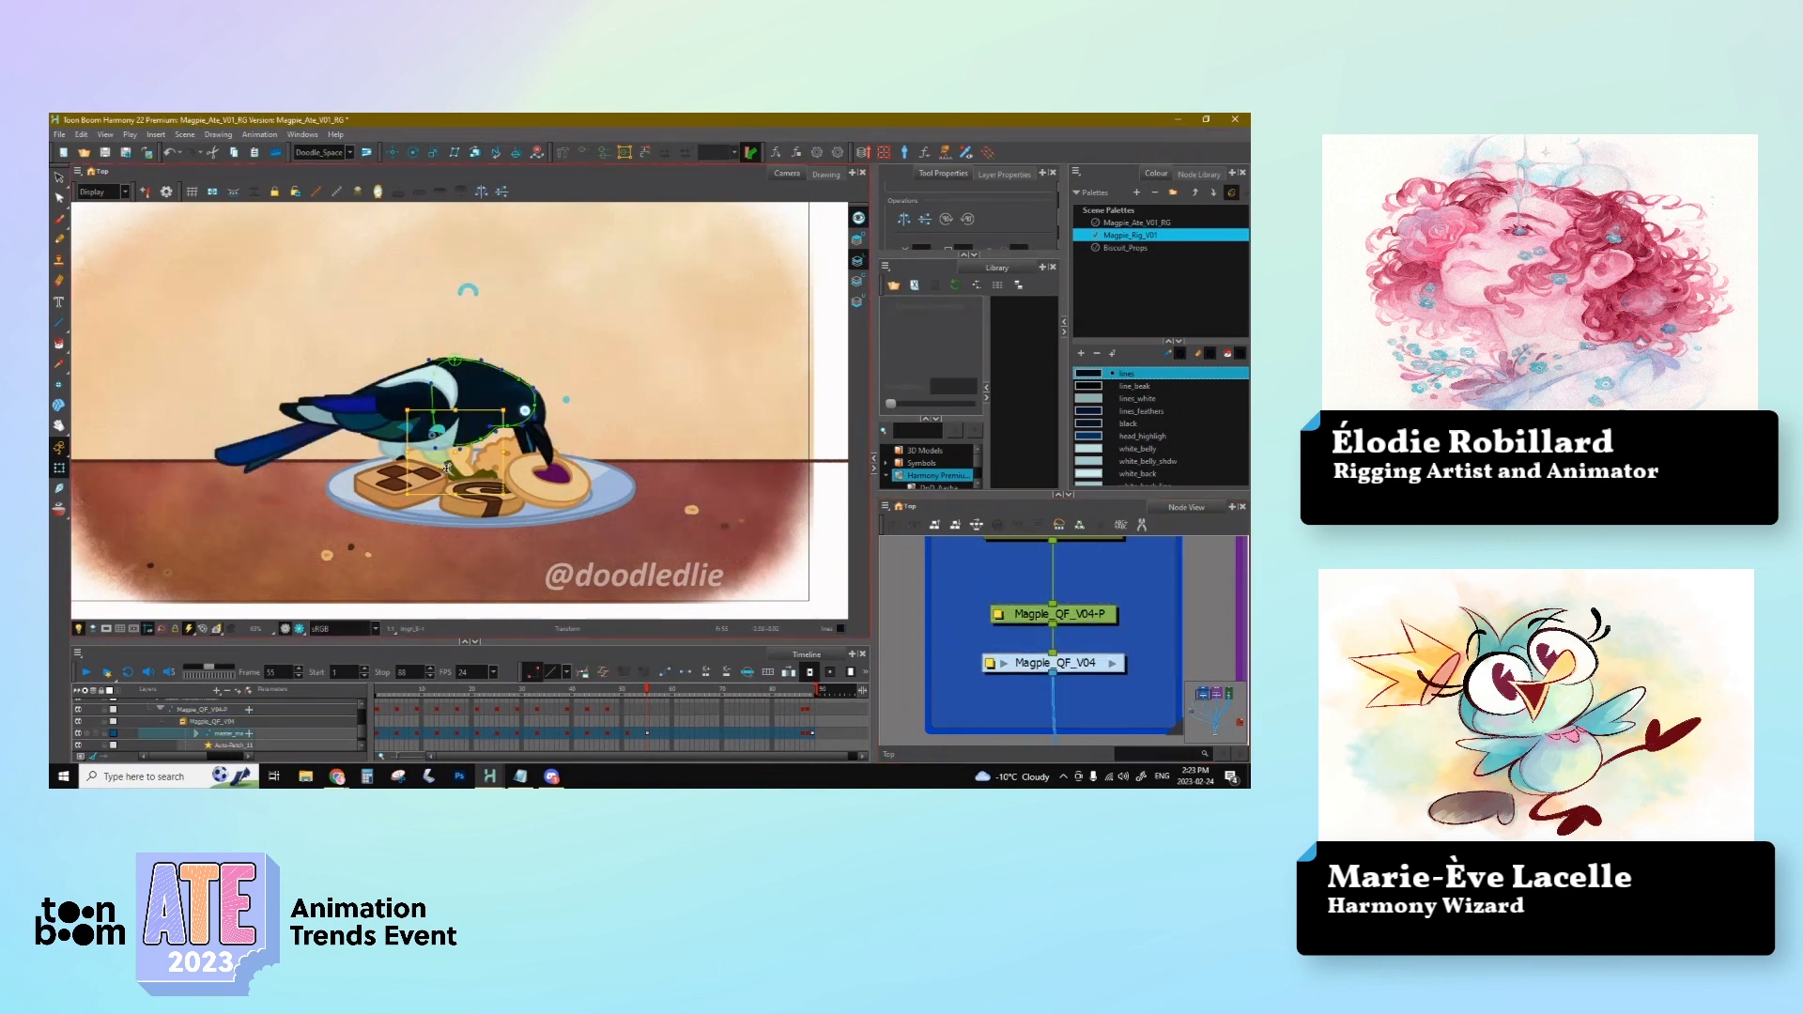
{"action": "key", "text": "shift+b"}
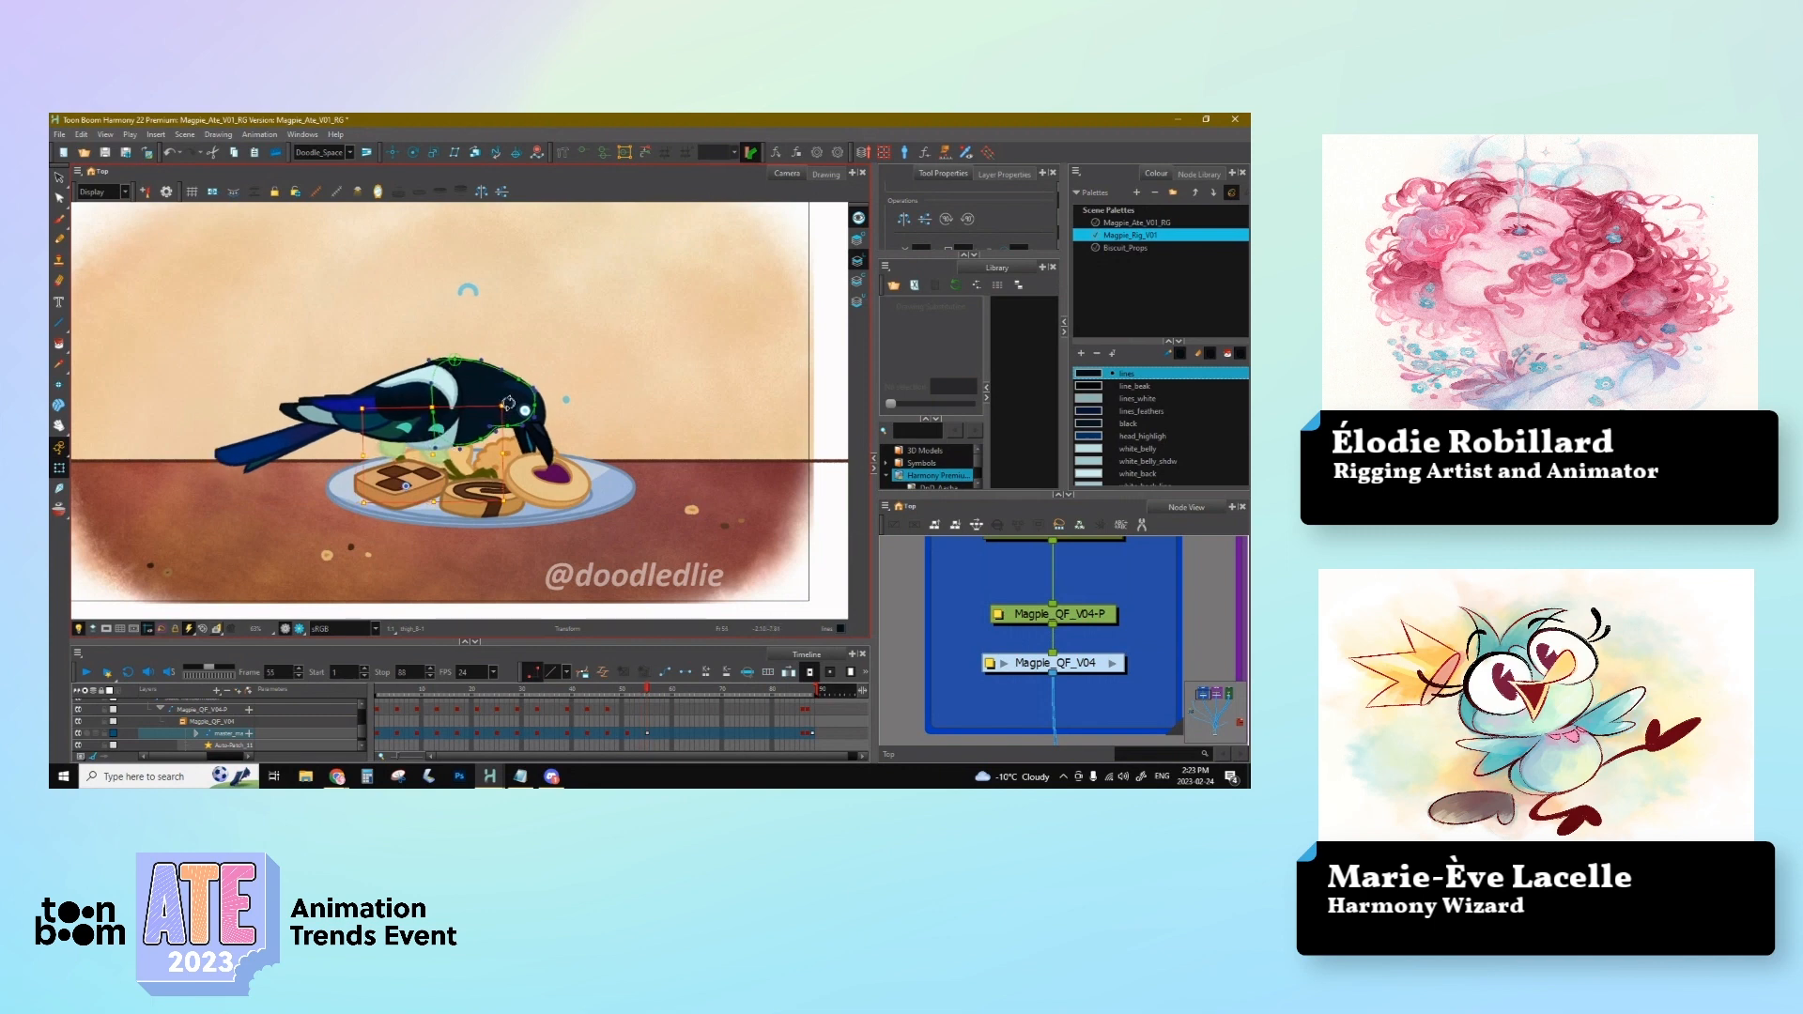
{"action": "key", "text": "ctrl+z"}
{"action": "left_click_drag", "start_coordinate": [454, 406], "coordinate": [438, 406]}
{"action": "key", "text": "comma"}
{"action": "key", "text": "period"}
{"action": "left_click", "coordinate": [495, 475]}
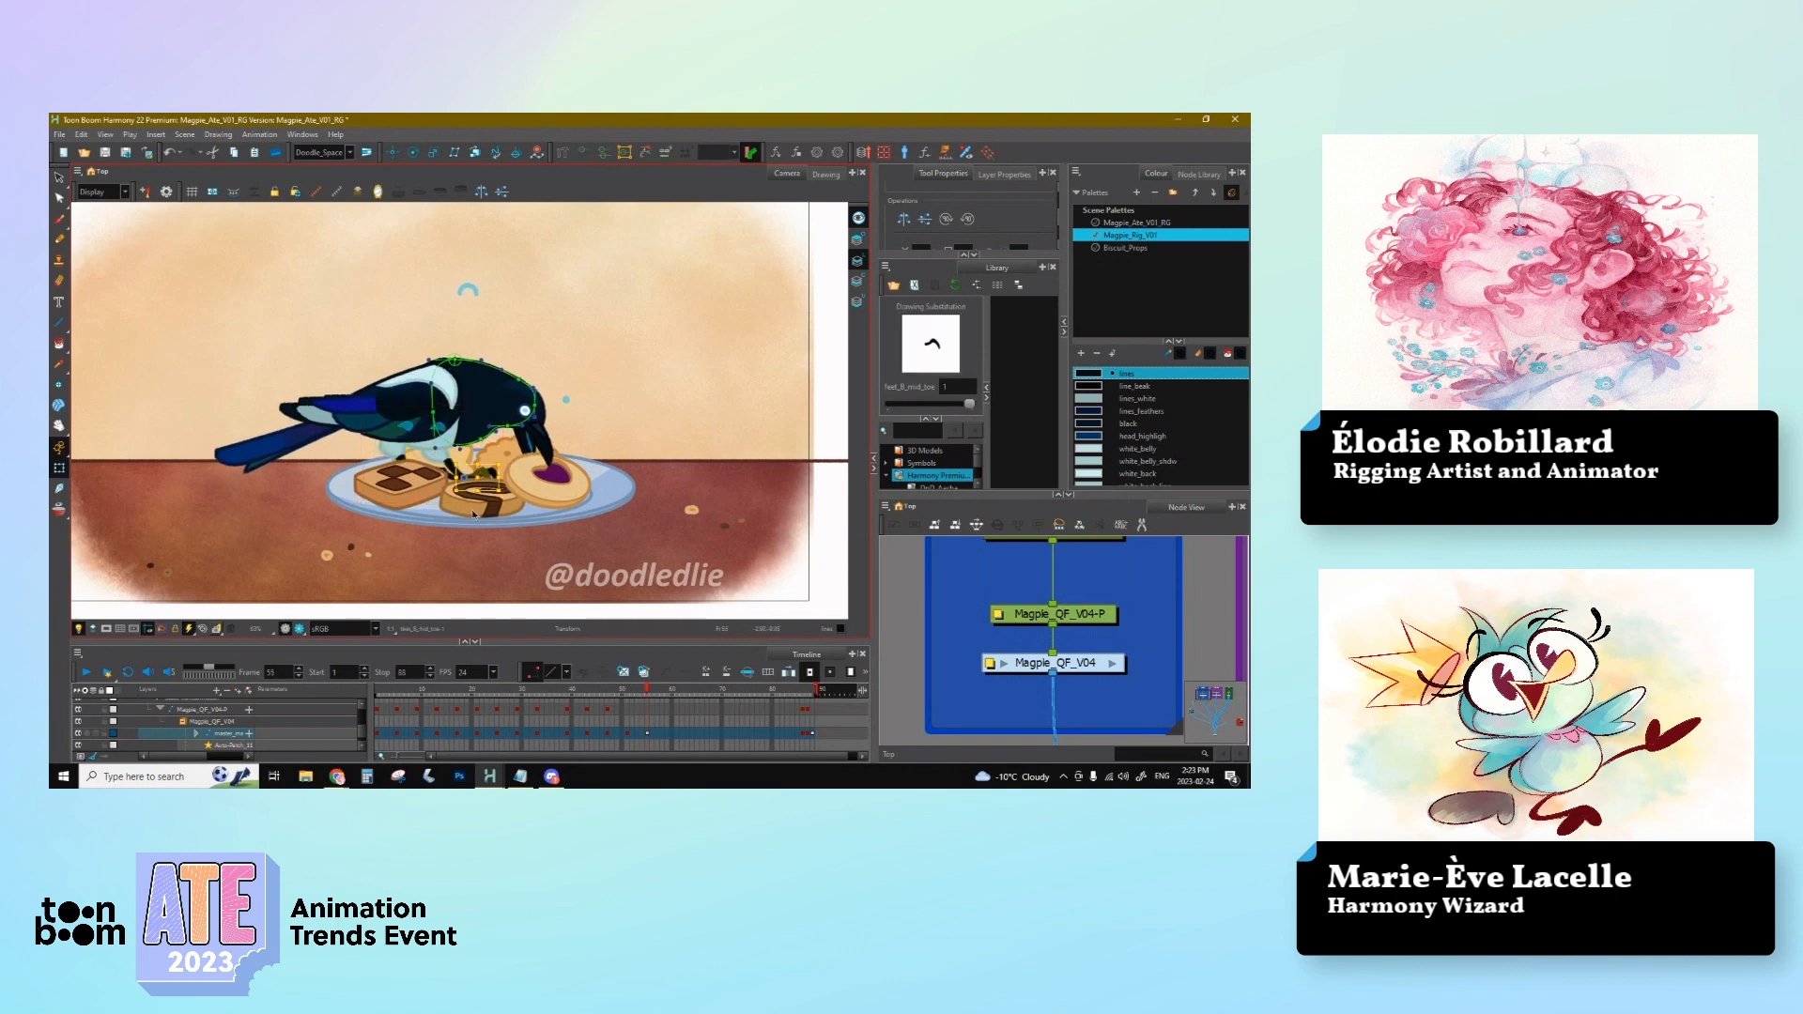
Step: Select the head's peg inside the Magpie_QF_V04 group and rotate the head upward so the beak points forward above the jam cookie
{"action": "left_click", "coordinate": [499, 427]}
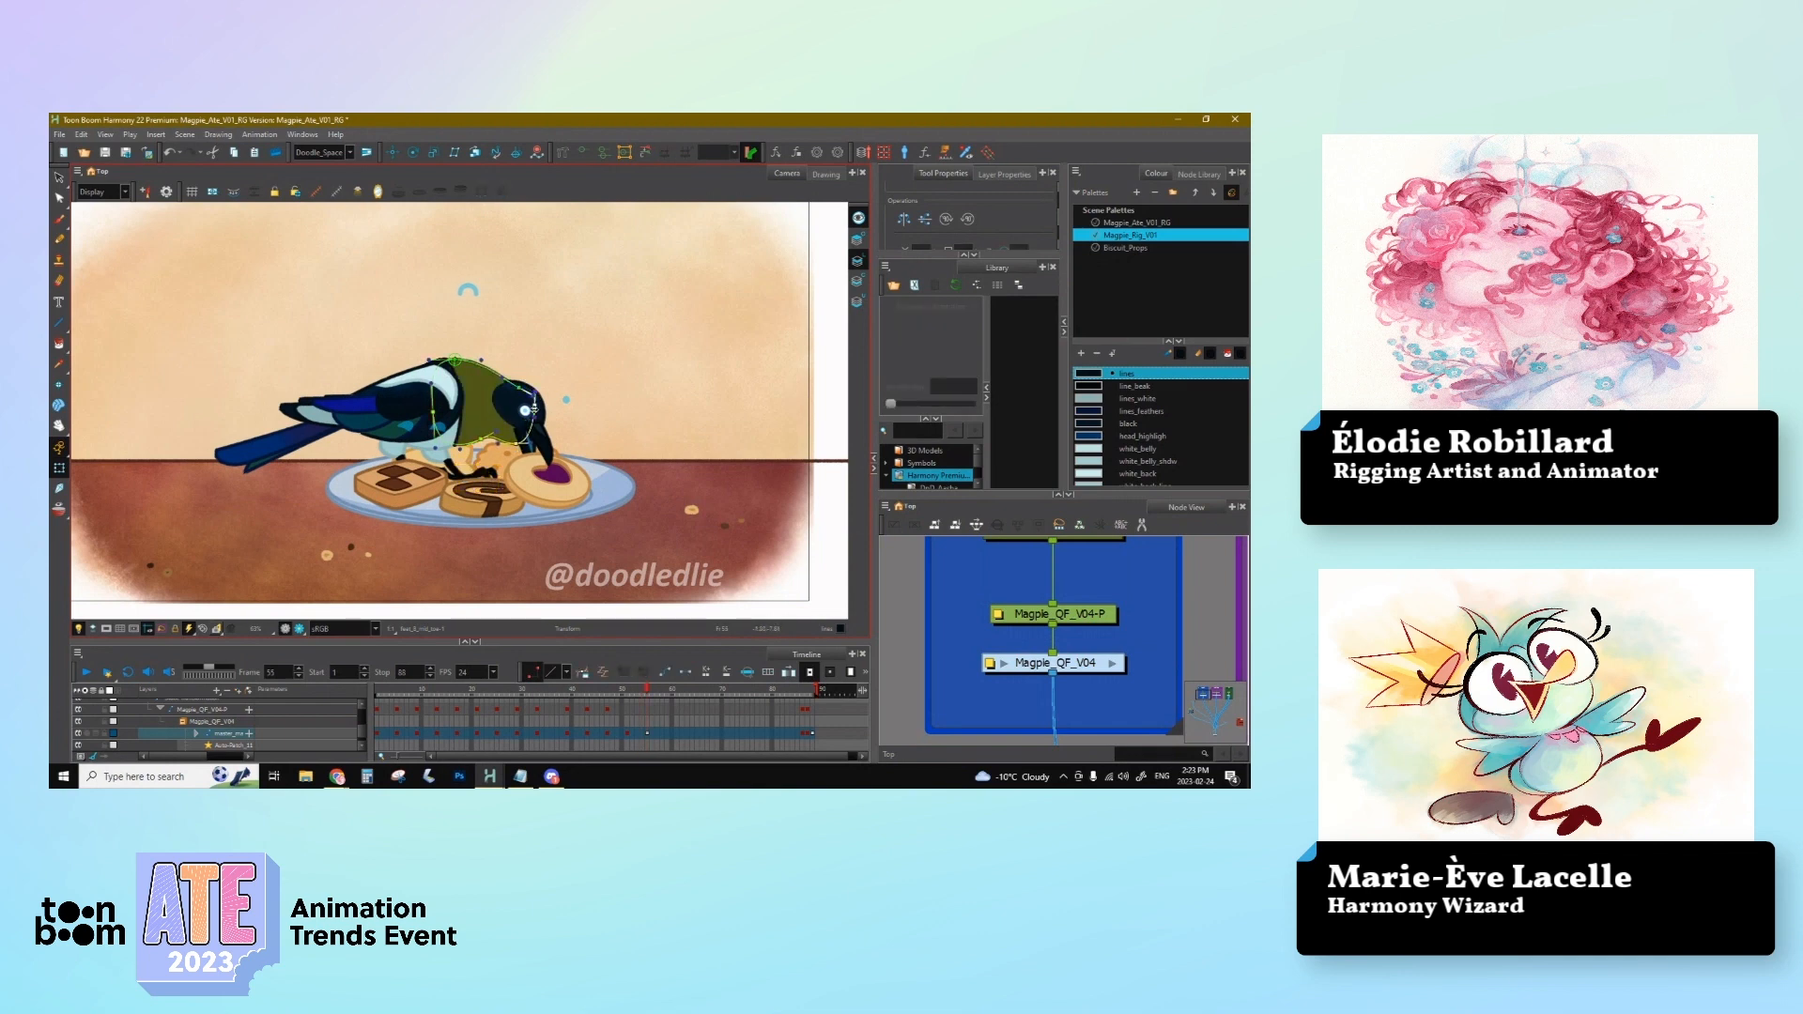
{"action": "left_click", "coordinate": [514, 417]}
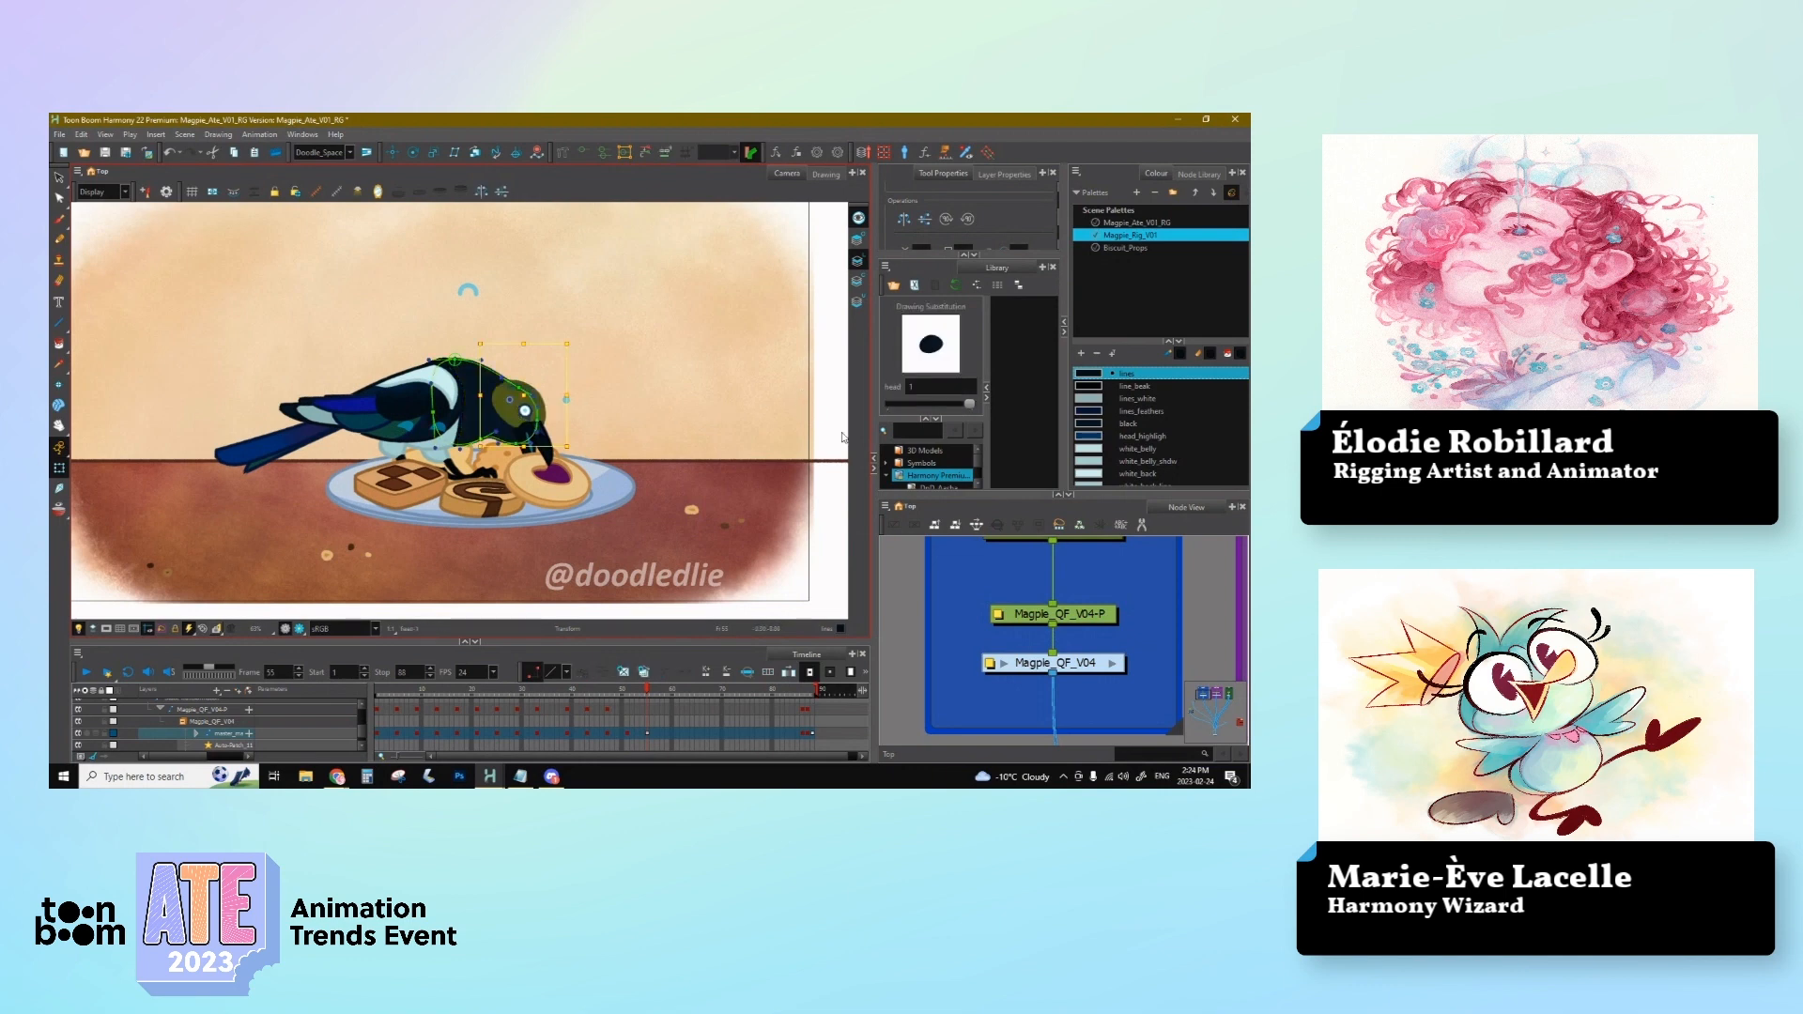
{"action": "key", "text": "ctrl+Return"}
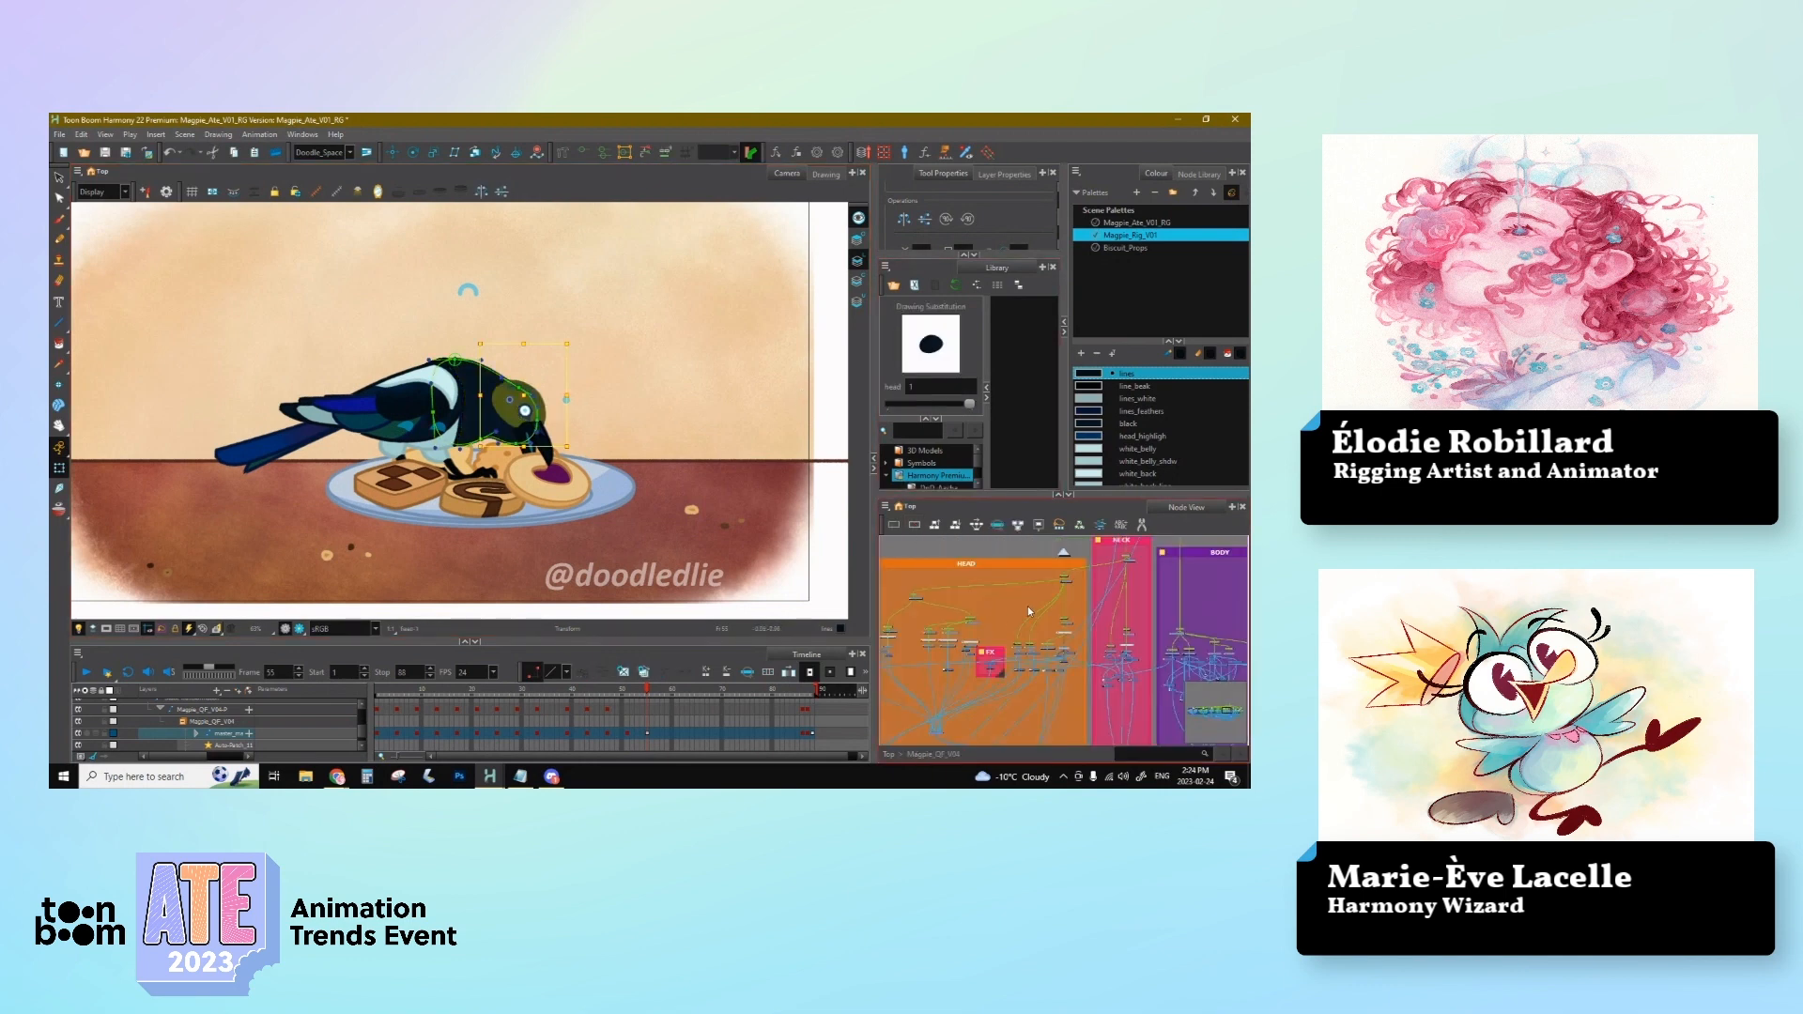
{"action": "left_click", "coordinate": [1065, 580]}
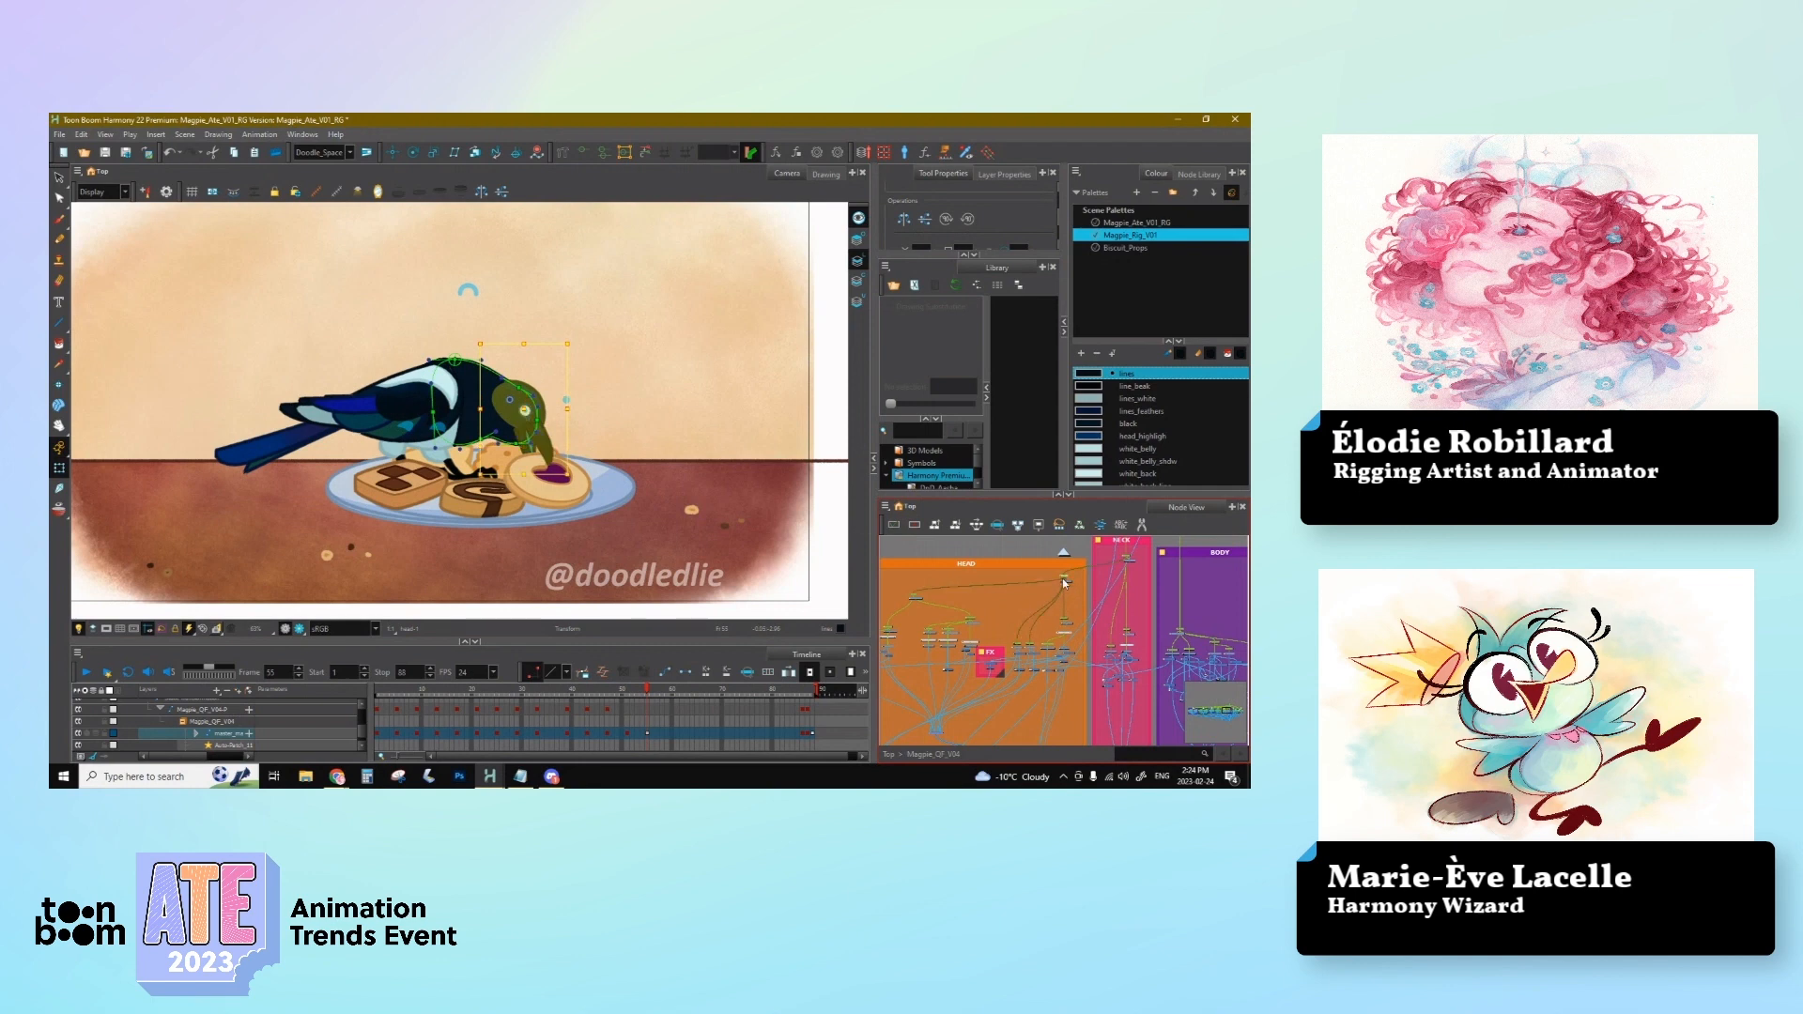
{"action": "left_click_drag", "start_coordinate": [576, 342], "coordinate": [596, 398]}
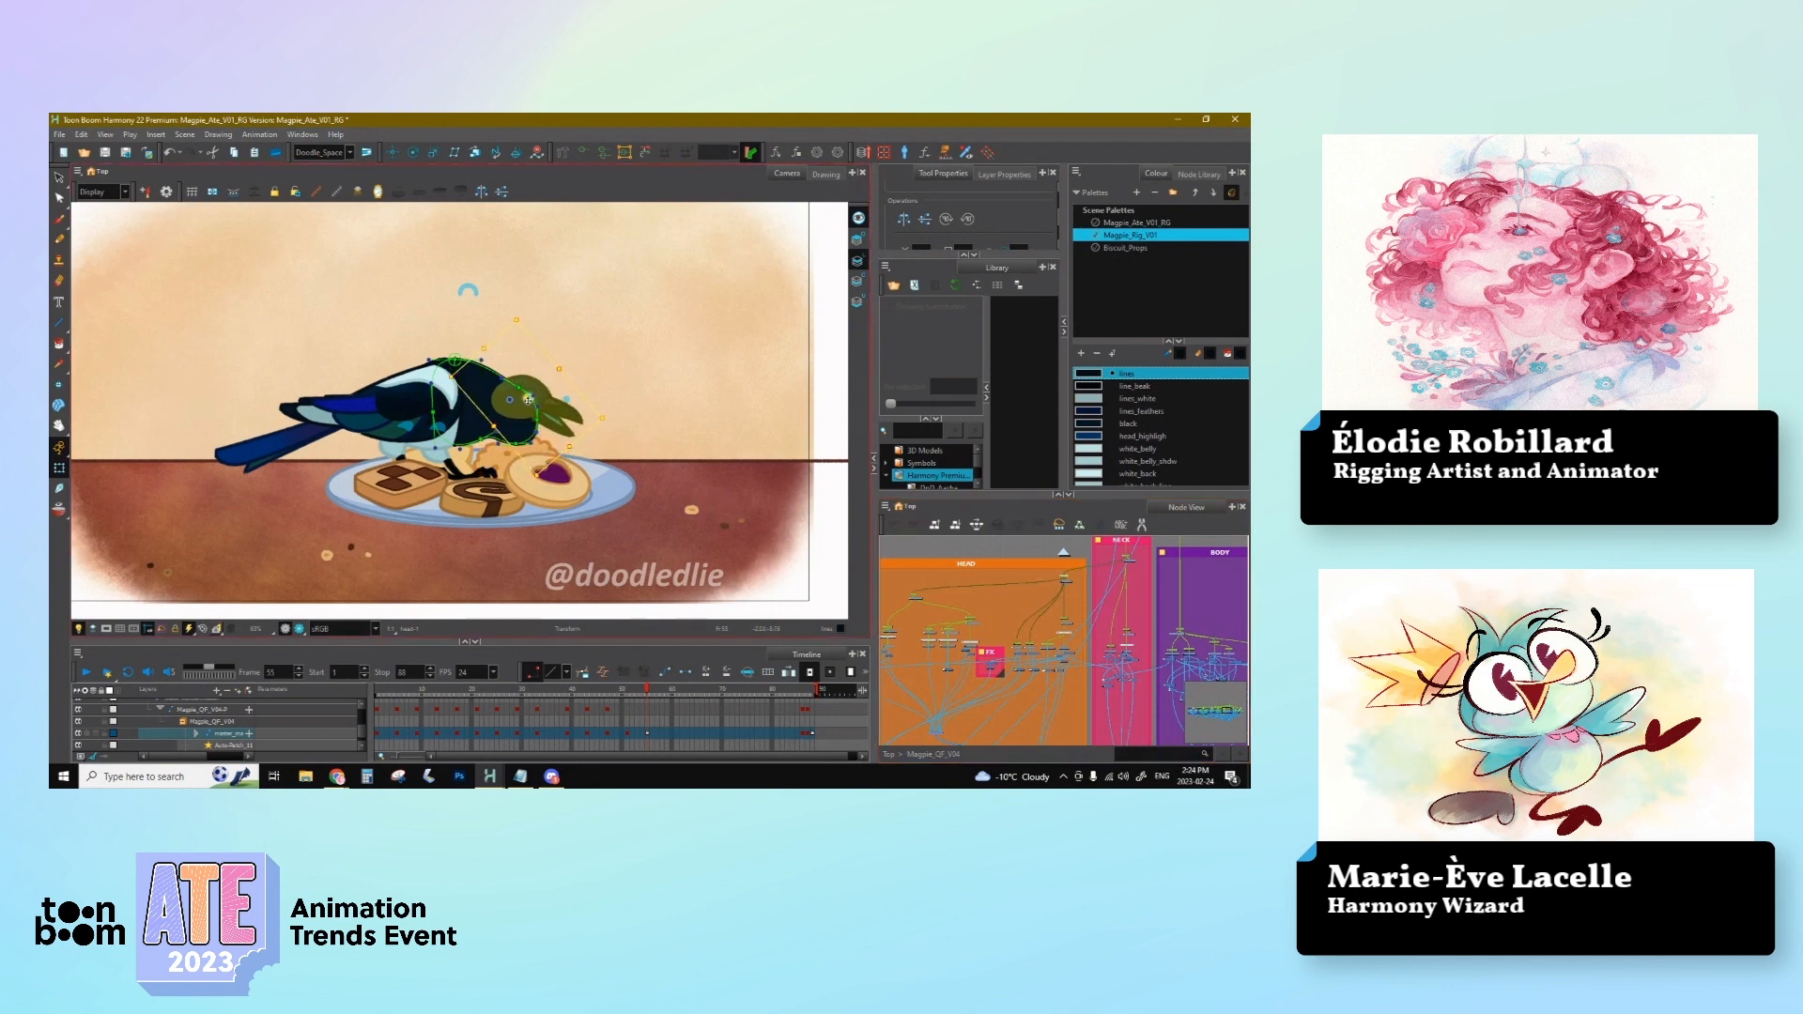
{"action": "key", "text": "ctrl+z"}
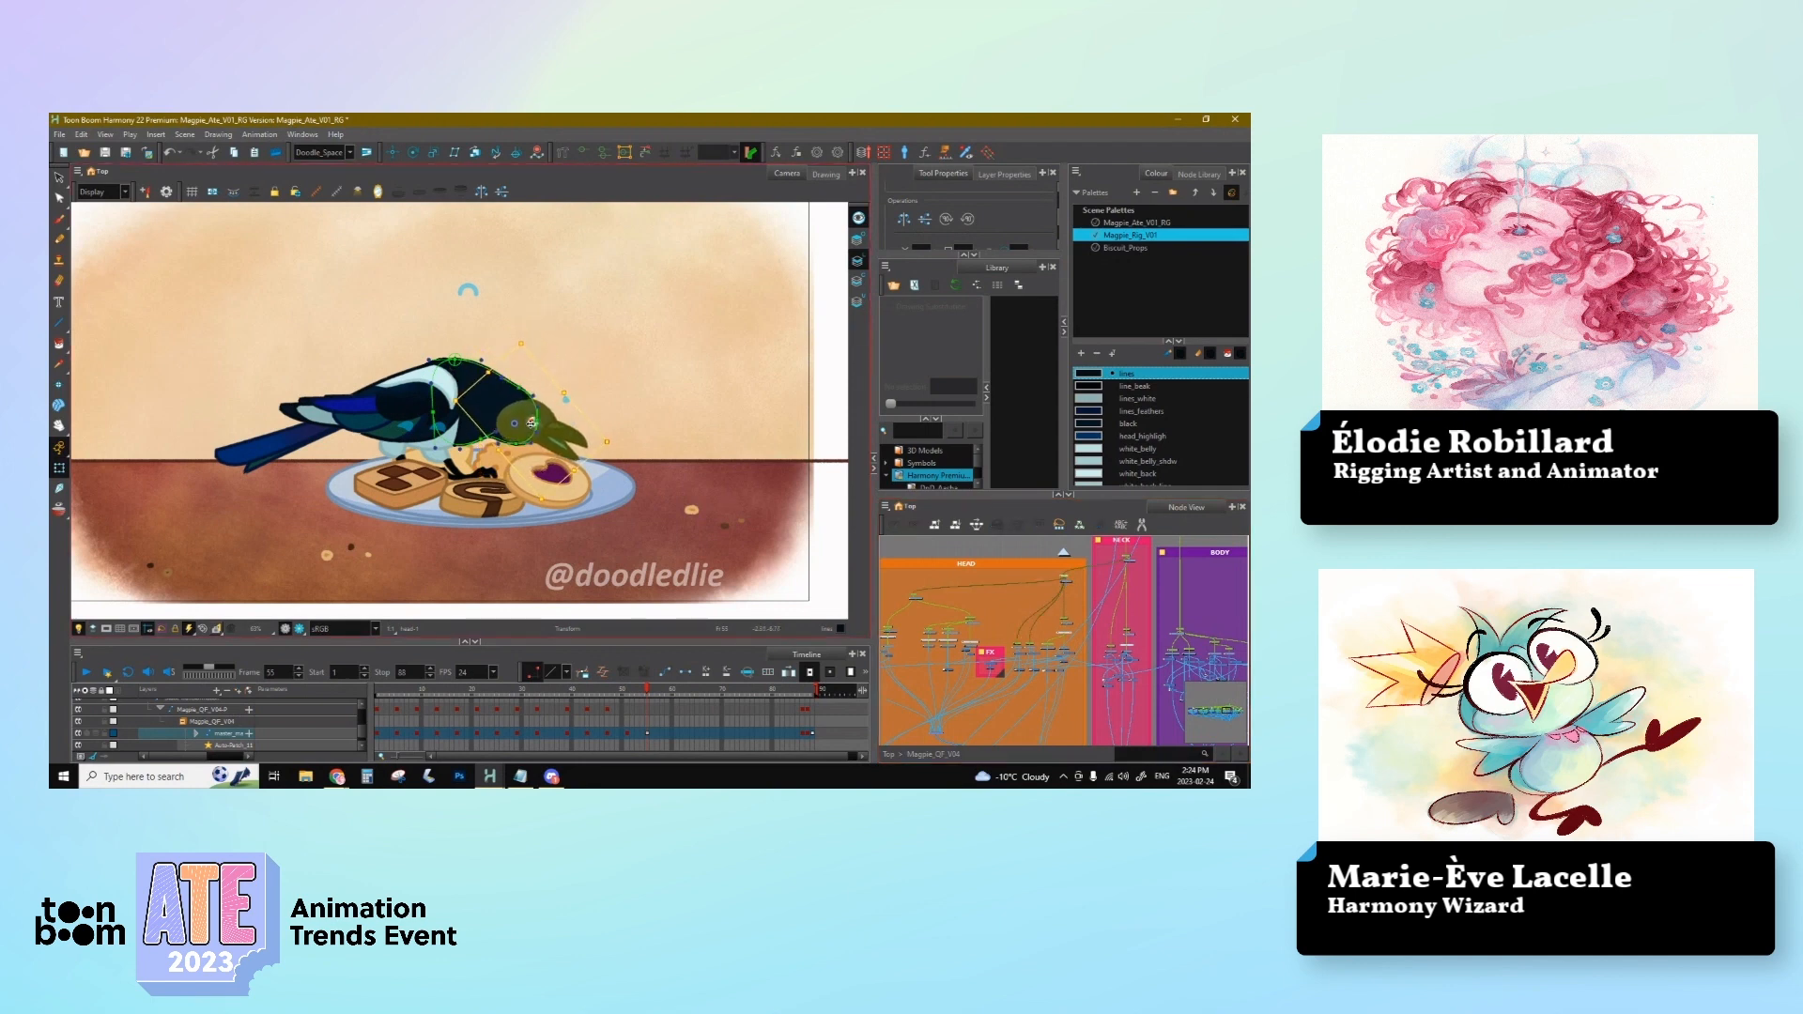
Step: Select the neck and adjust its lower edge to join the rotated head
{"action": "left_click", "coordinate": [522, 389]}
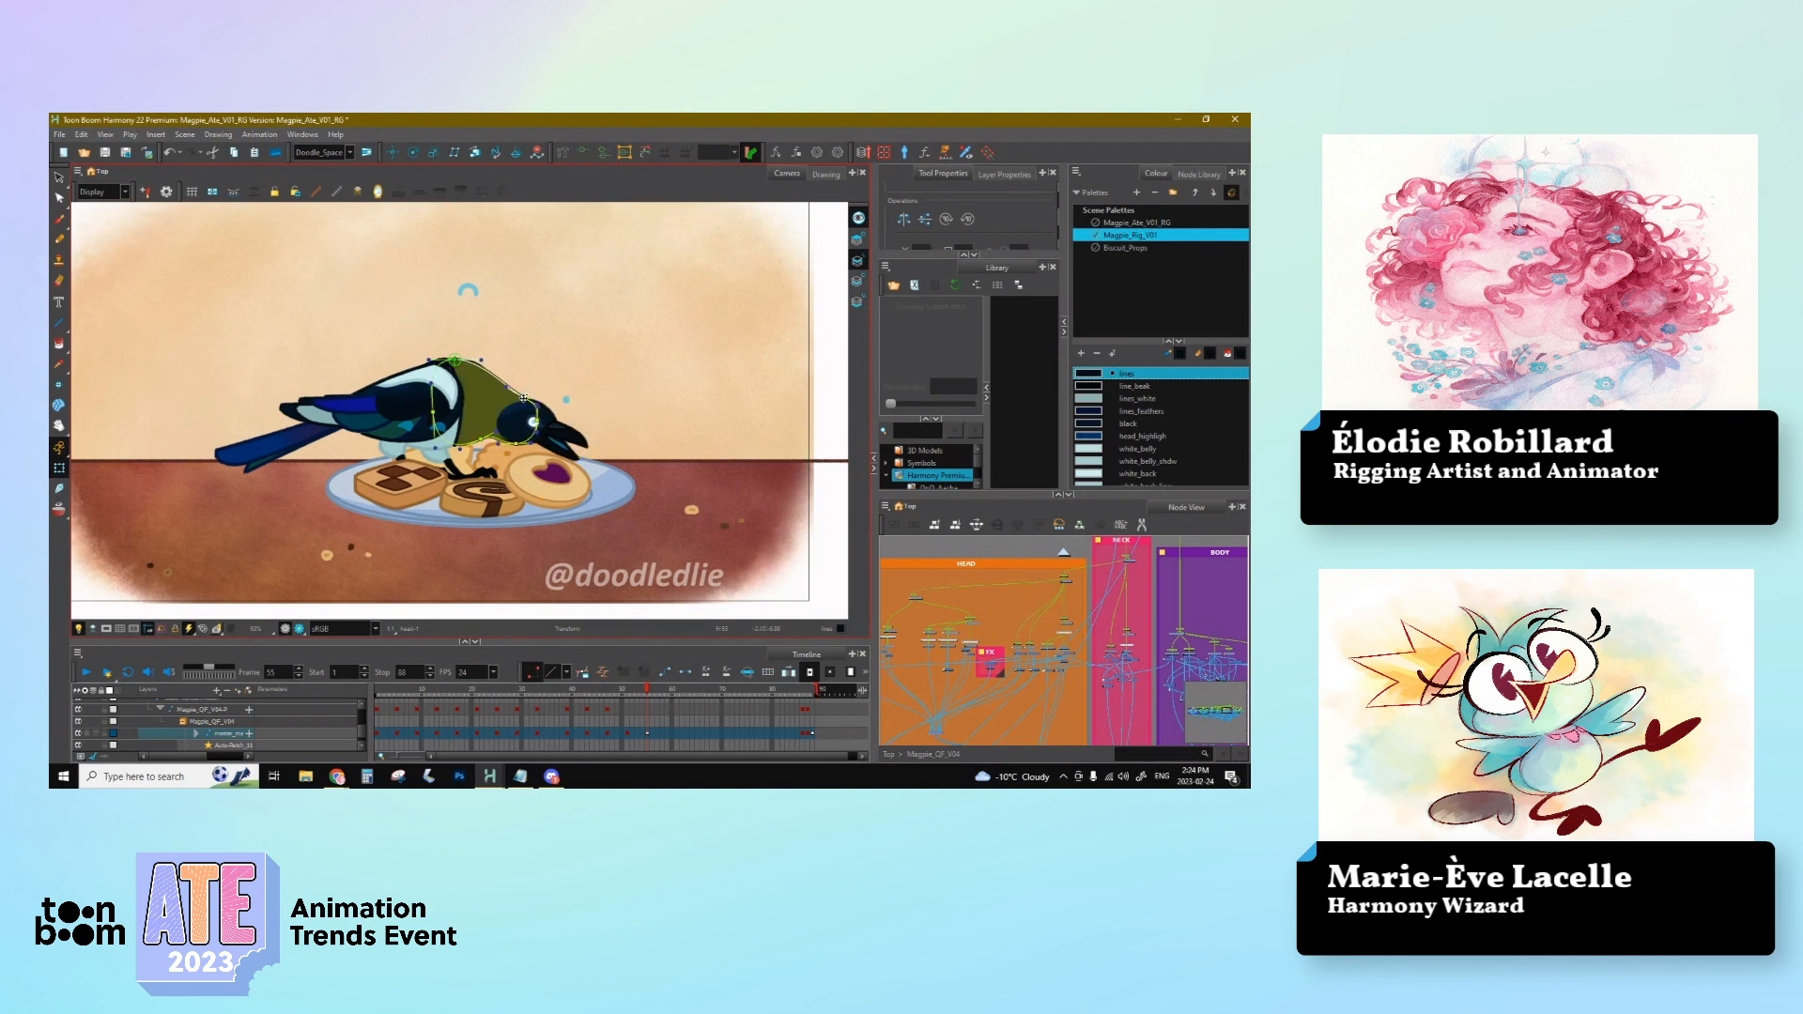
{"action": "left_click_drag", "start_coordinate": [494, 432], "coordinate": [516, 440]}
{"action": "left_click", "coordinate": [517, 443]}
{"action": "left_click", "coordinate": [522, 428]}
{"action": "left_click", "coordinate": [512, 446]}
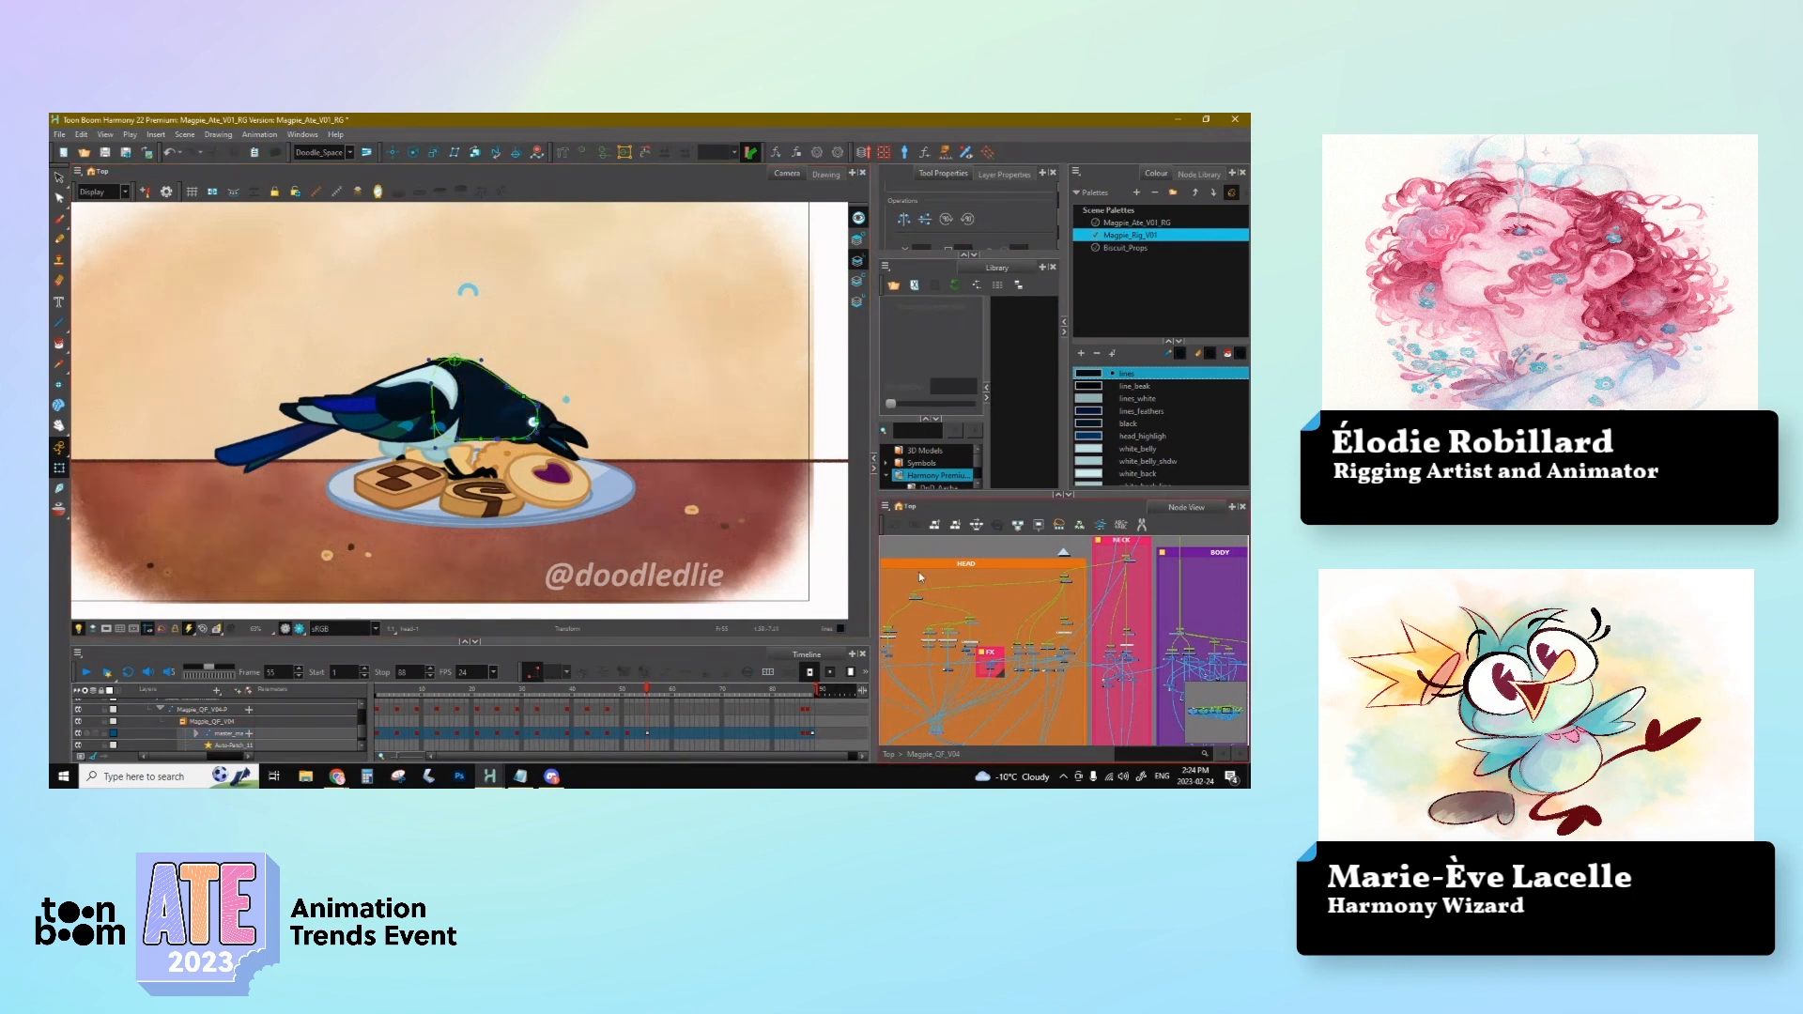
{"action": "left_click", "coordinate": [516, 442]}
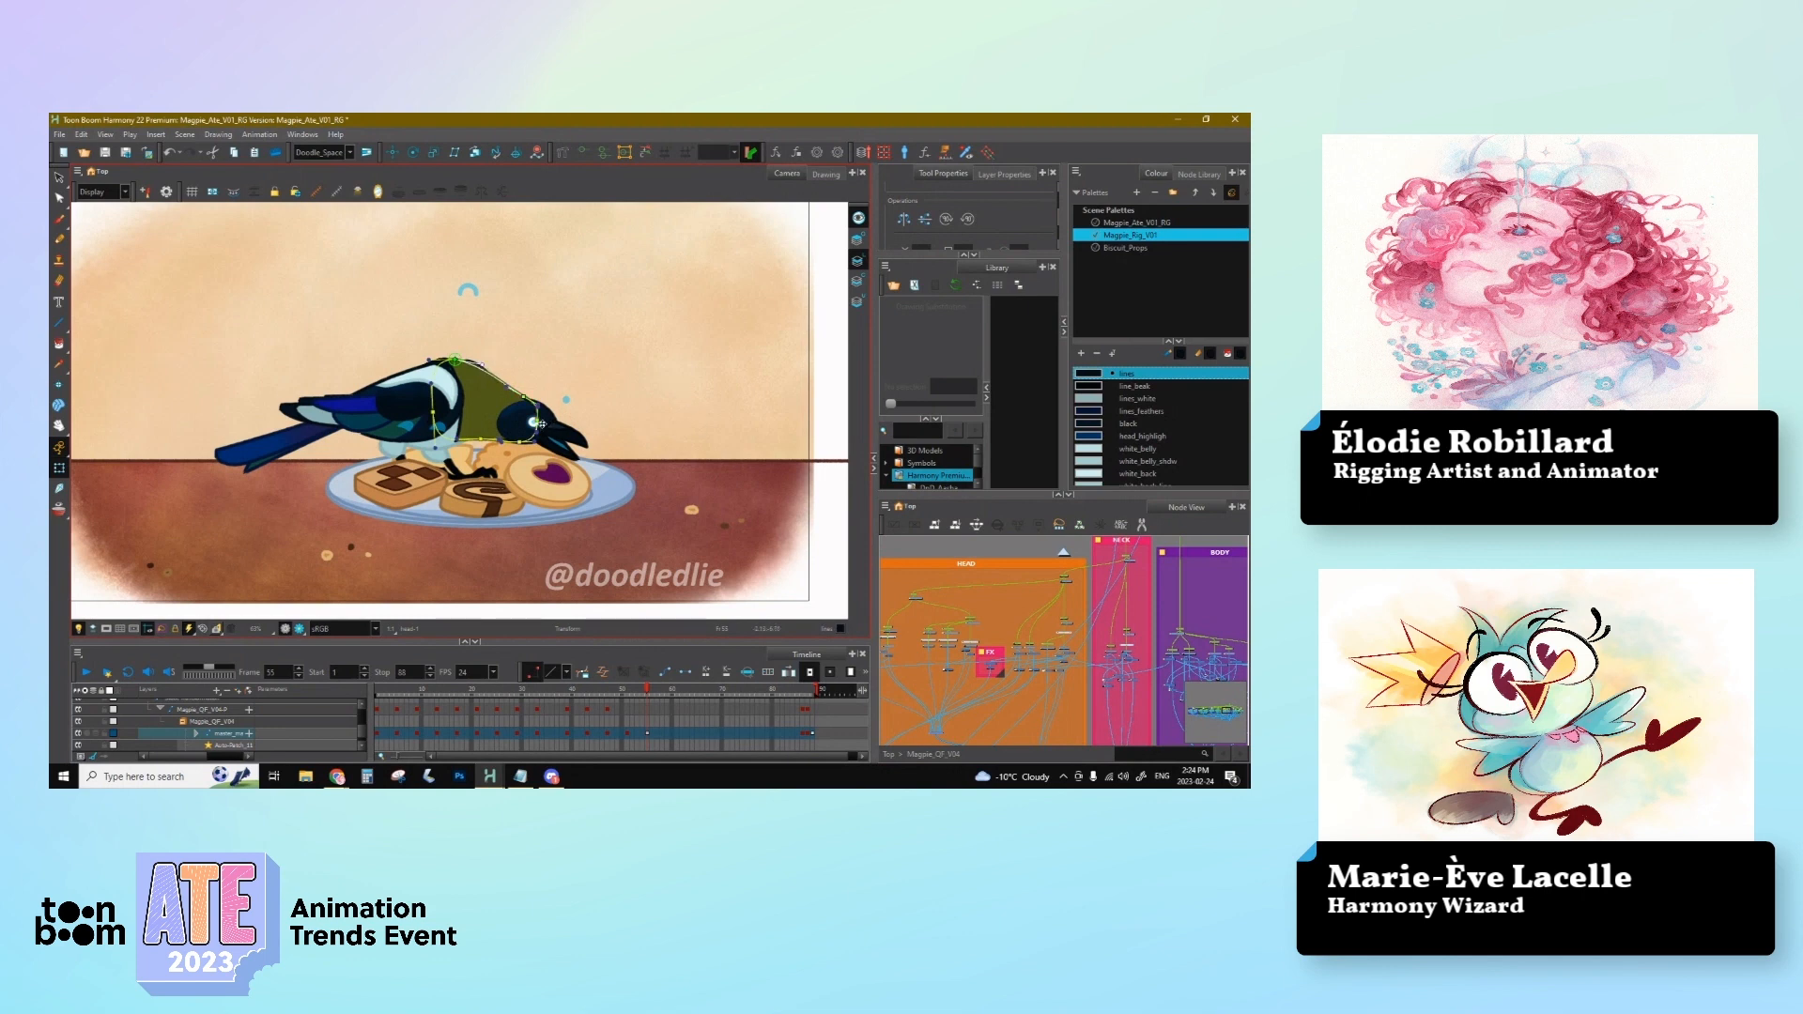
Step: Check the jam cookie's layer and examine the area below the Magpie group in the top-level node network
{"action": "left_click", "coordinate": [940, 552]}
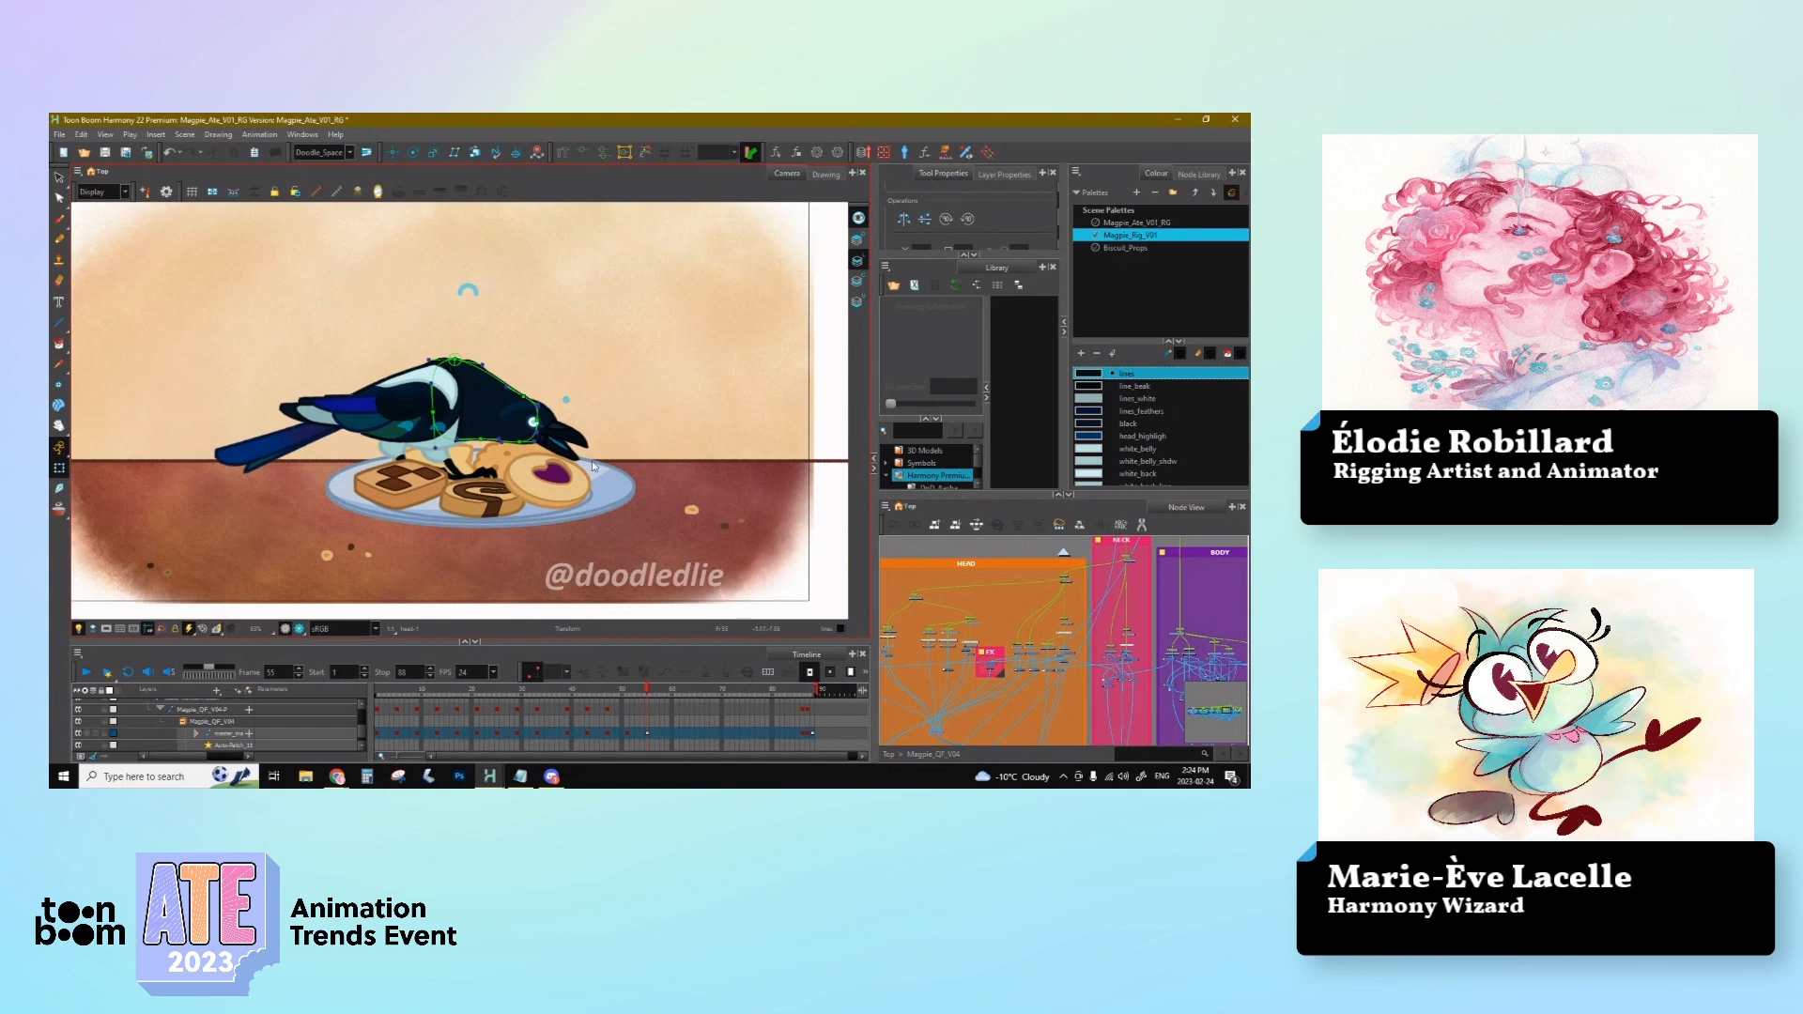
{"action": "left_click", "coordinate": [584, 489]}
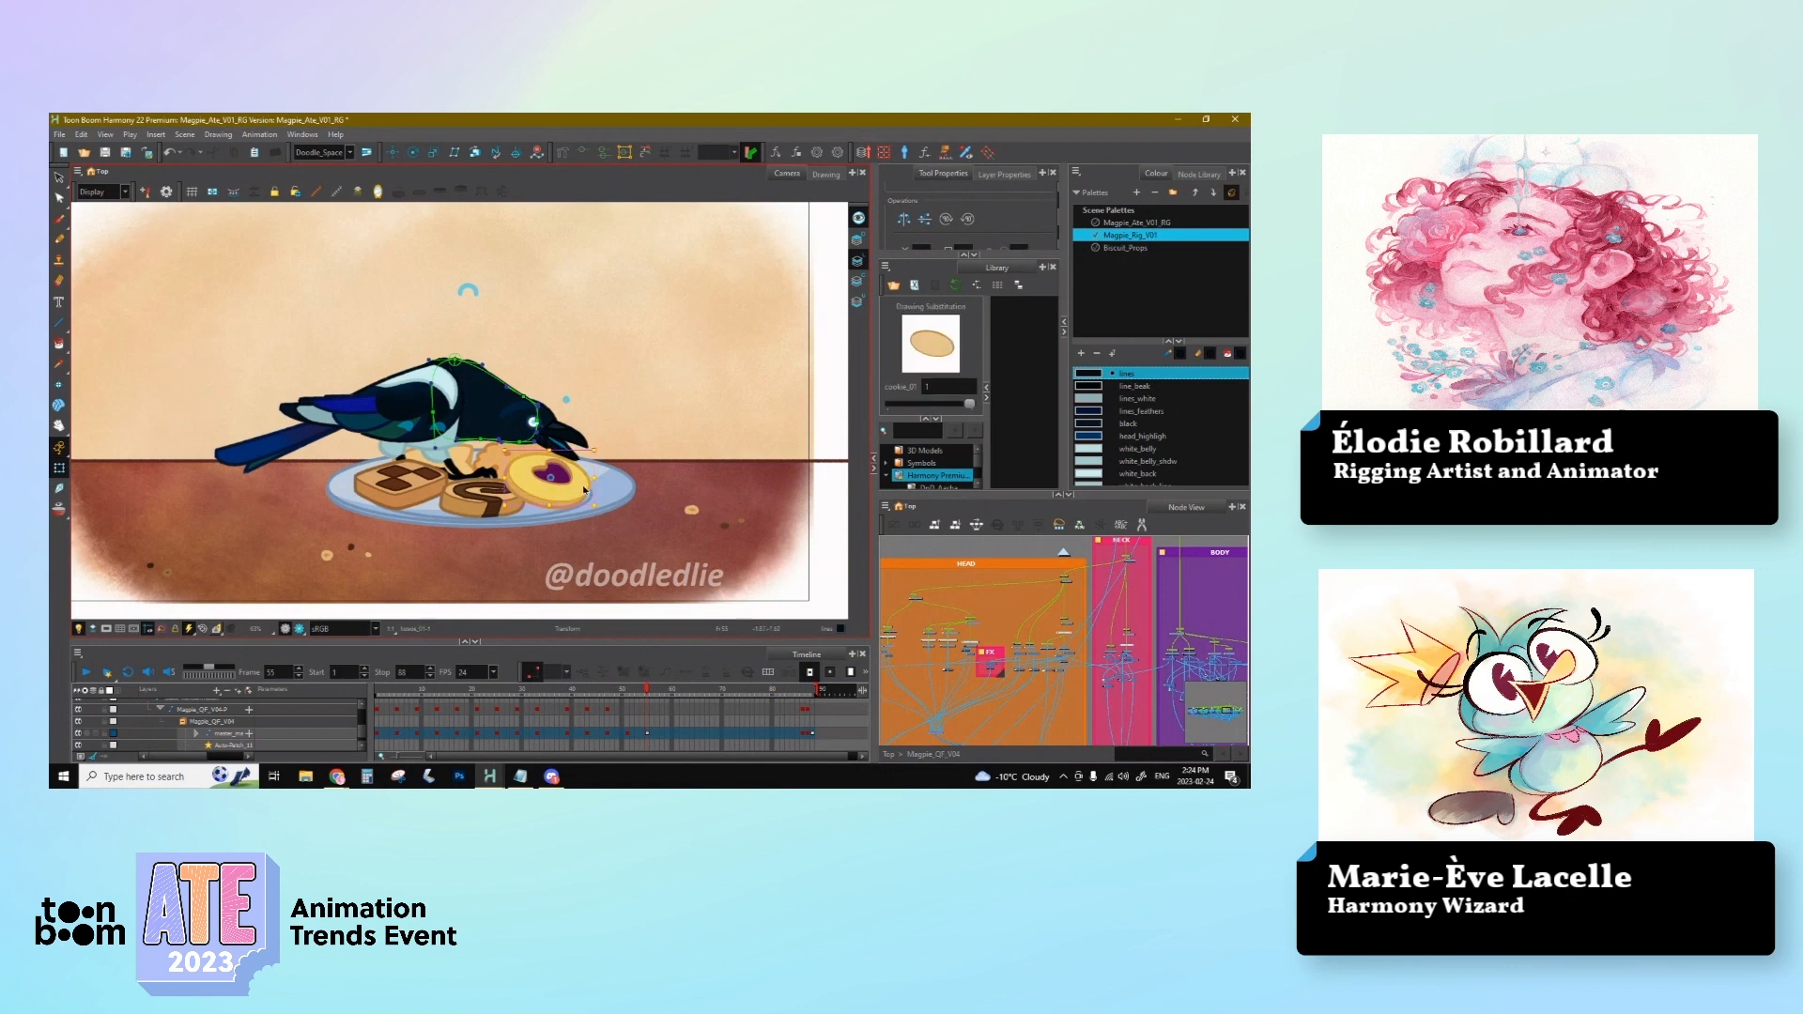
{"action": "left_click", "coordinate": [1079, 612]}
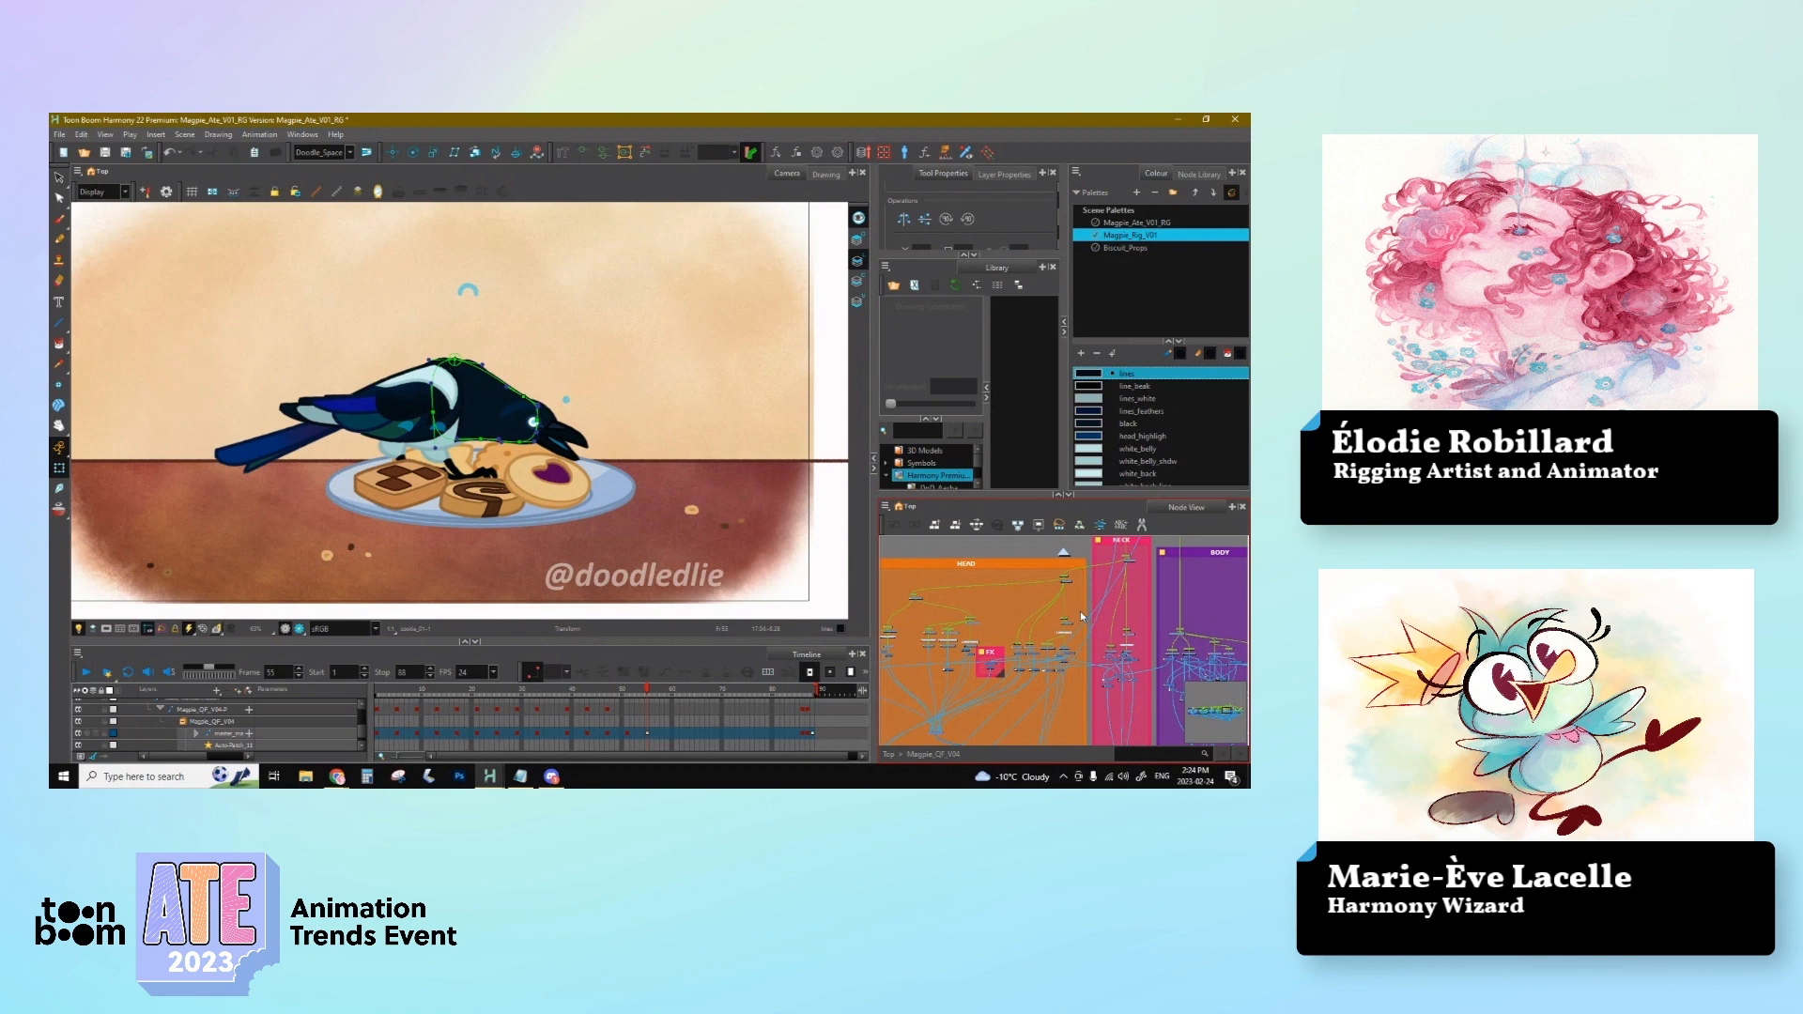
{"action": "left_click", "coordinate": [1064, 555]}
{"action": "left_click_drag", "start_coordinate": [1085, 619], "coordinate": [1048, 600]}
{"action": "scroll", "coordinate": [1061, 646], "scroll_direction": "down", "scroll_amount": 2}
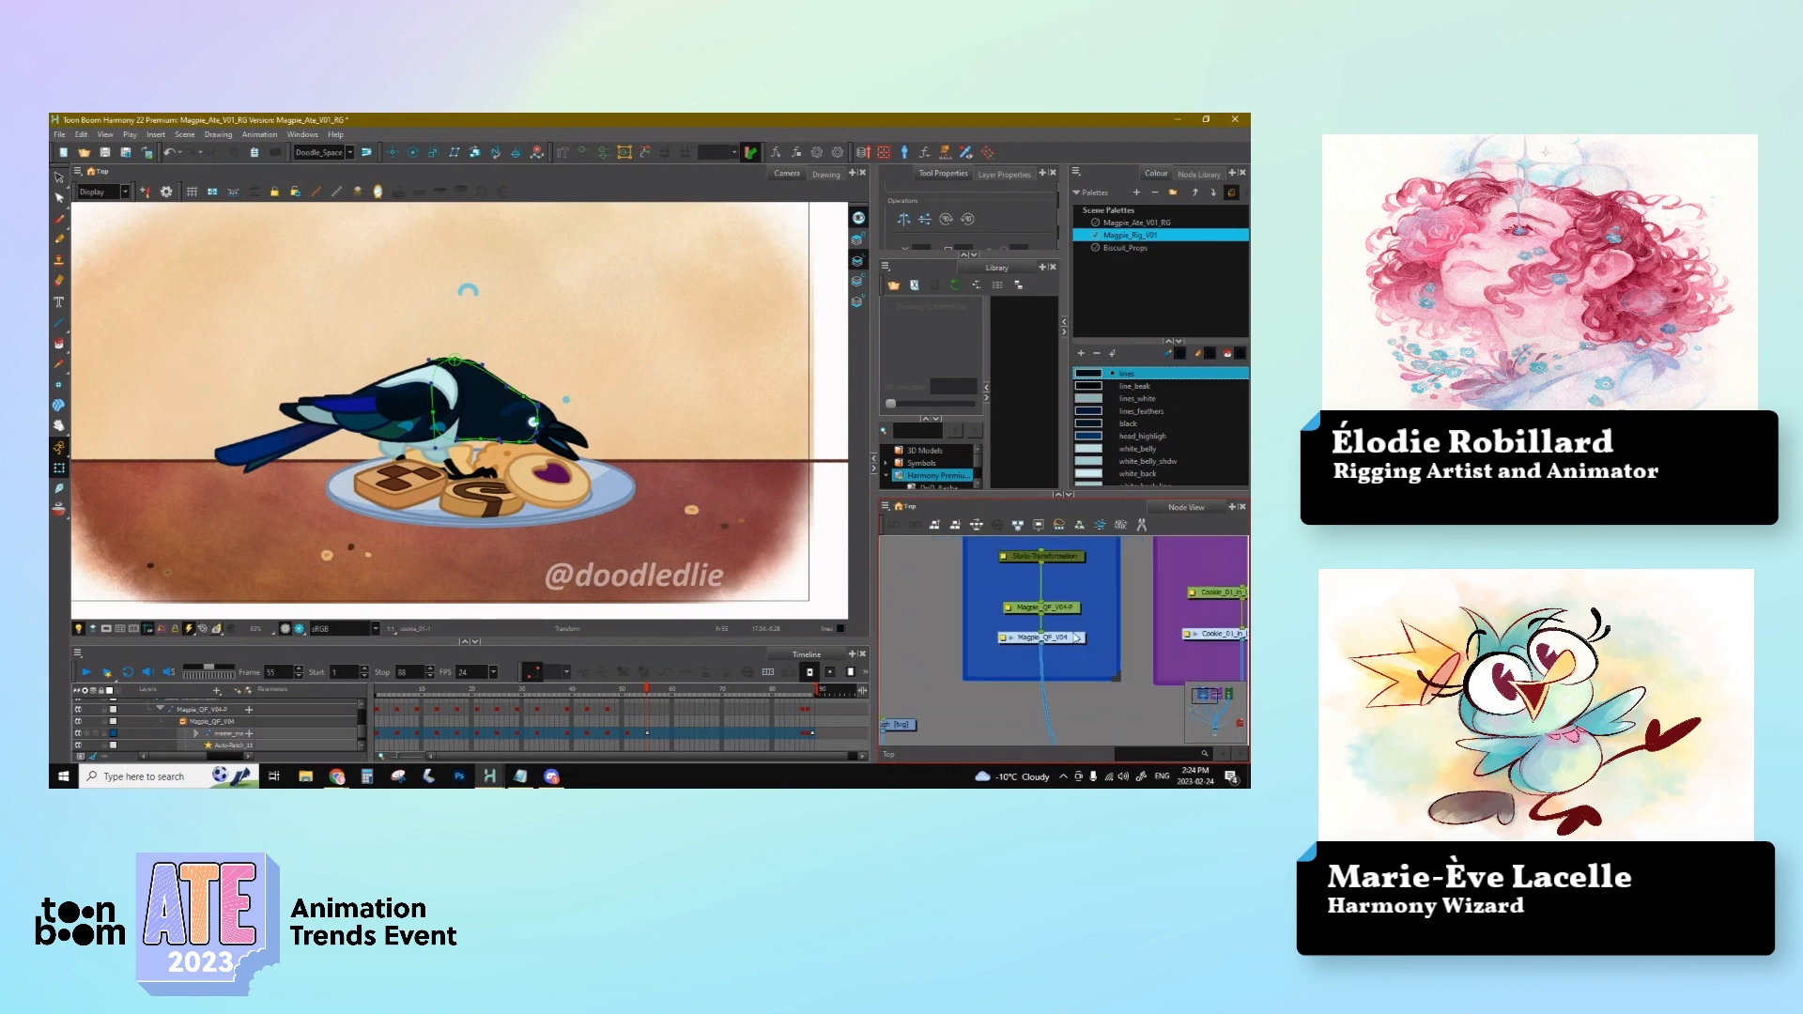
{"action": "left_click_drag", "start_coordinate": [1016, 686], "coordinate": [1107, 616]}
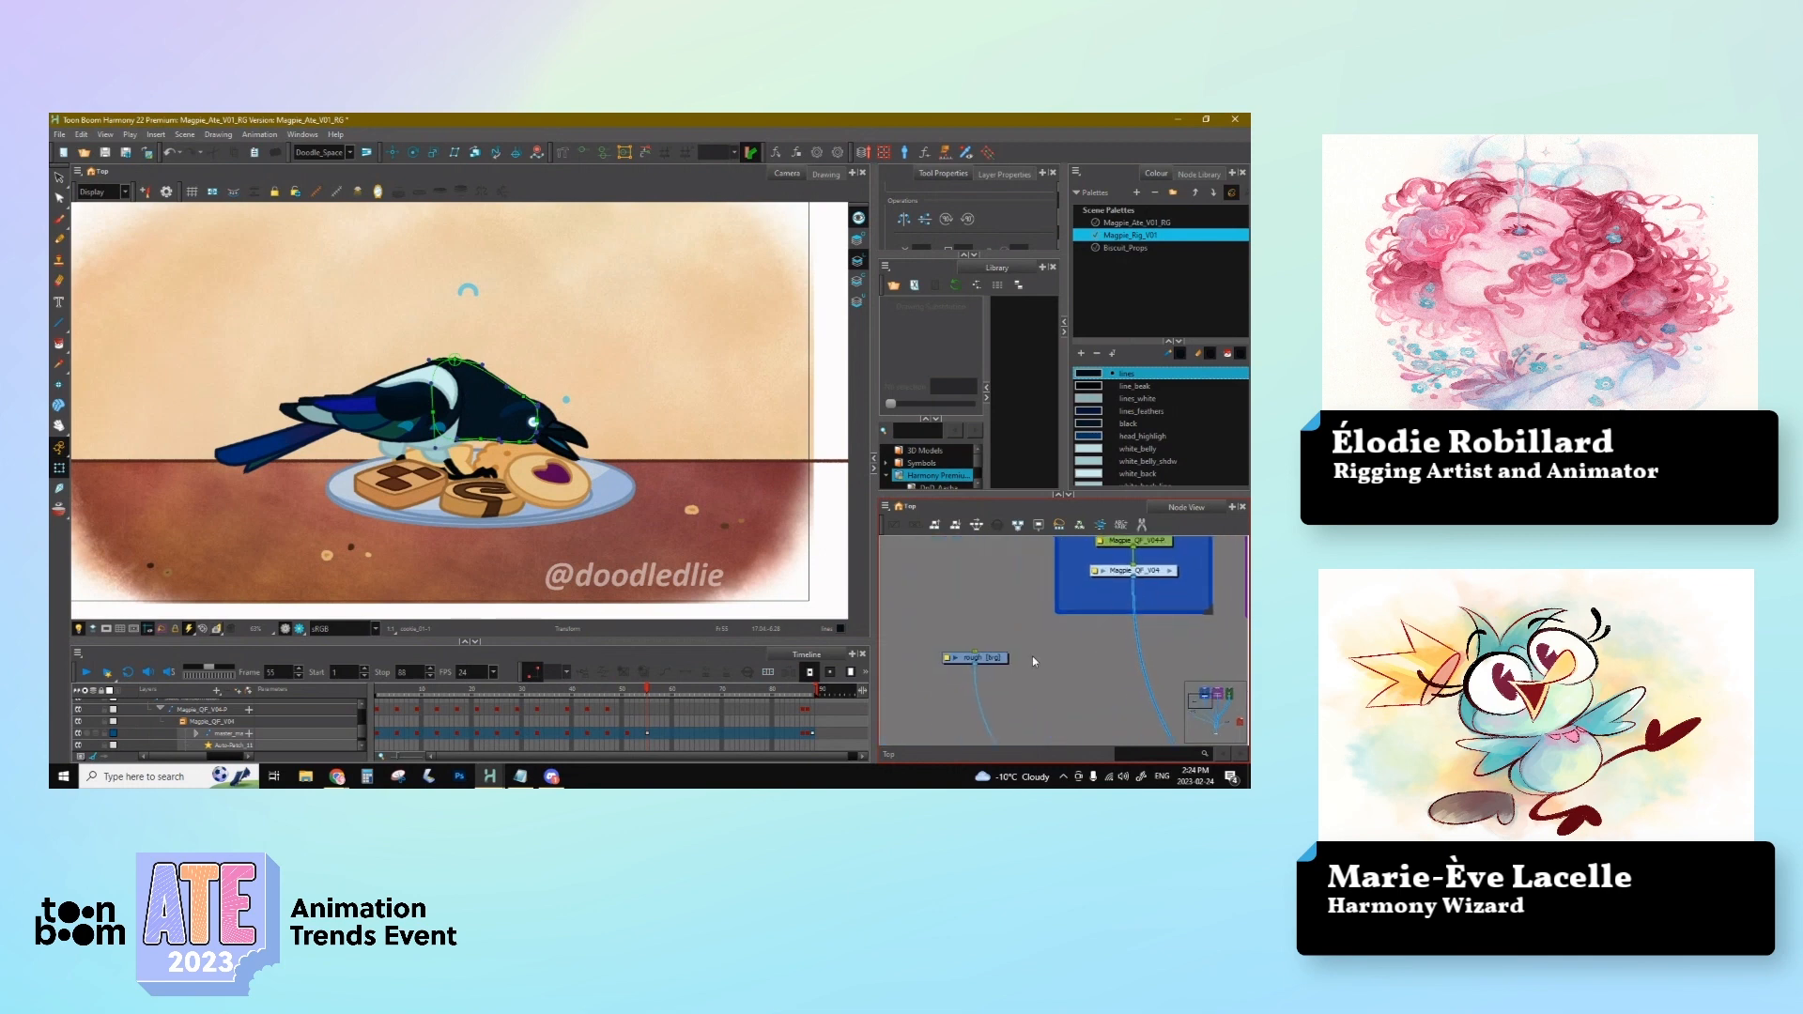
Step: Refine the neck's shape behind the head and compare the pose with the previous frame
{"action": "left_click_drag", "start_coordinate": [542, 420], "coordinate": [541, 404]}
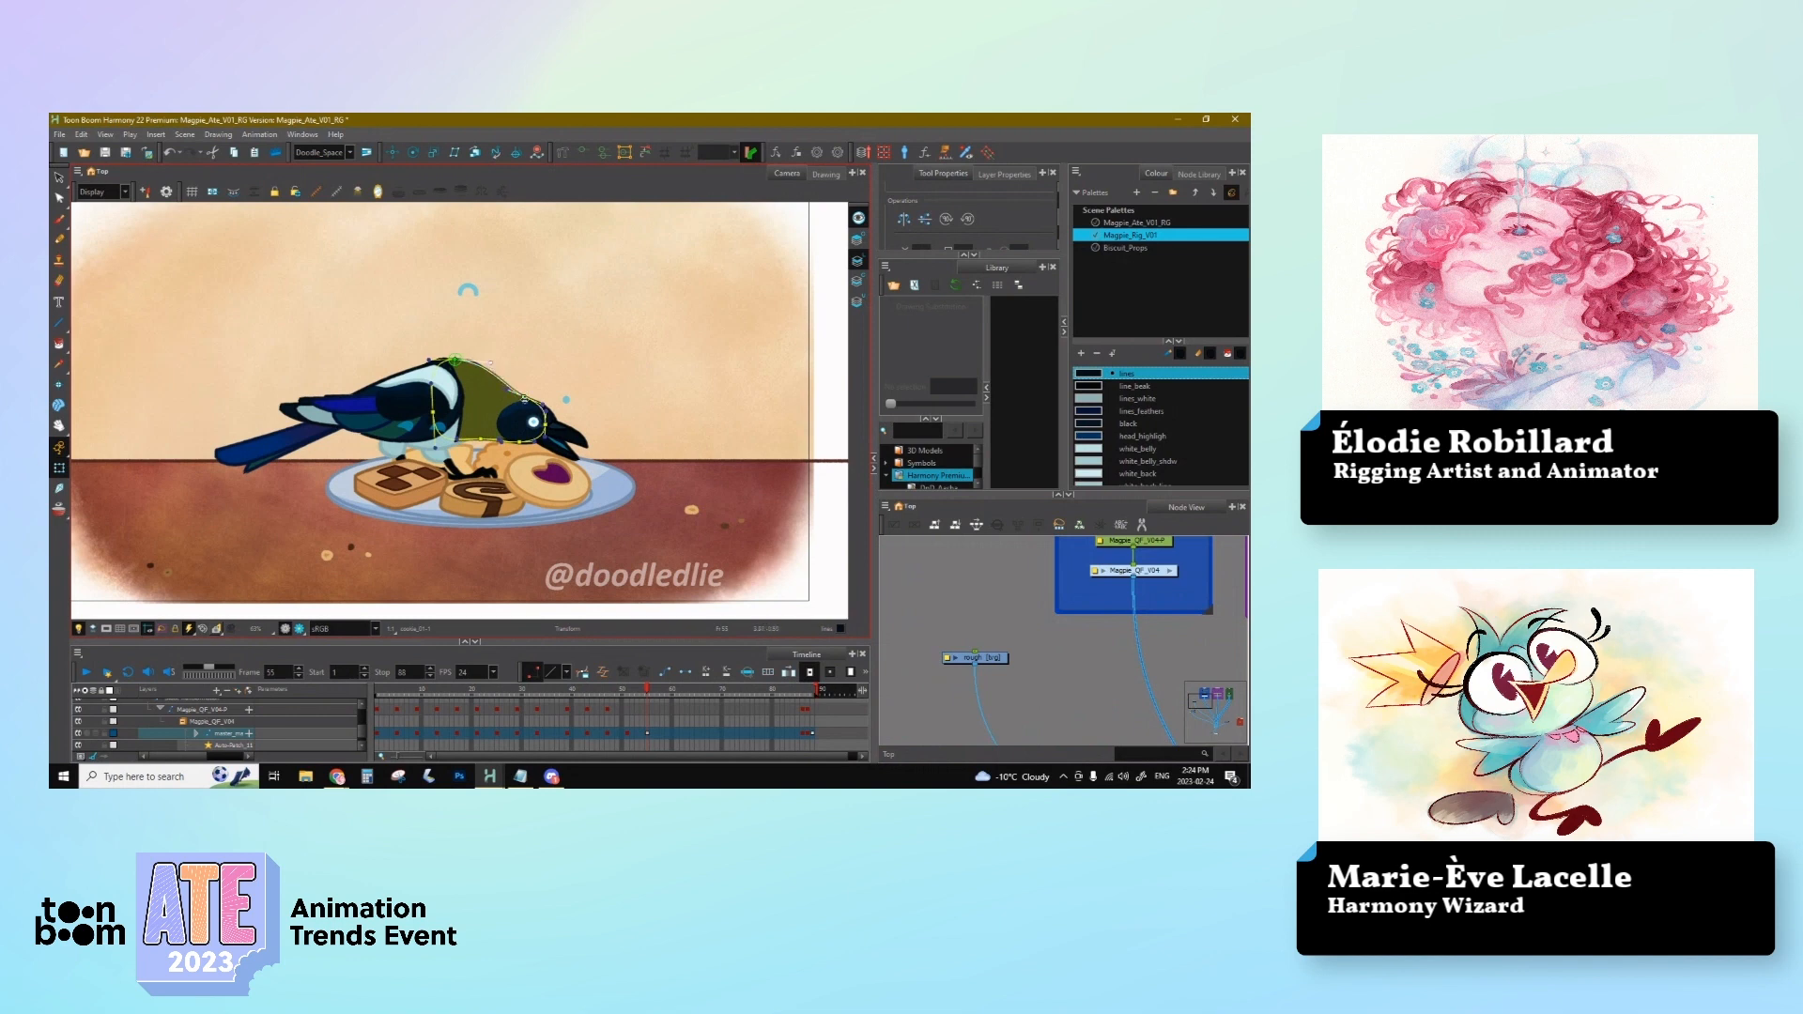
{"action": "key", "text": "Escape"}
{"action": "key", "text": "comma"}
{"action": "key", "text": "period"}
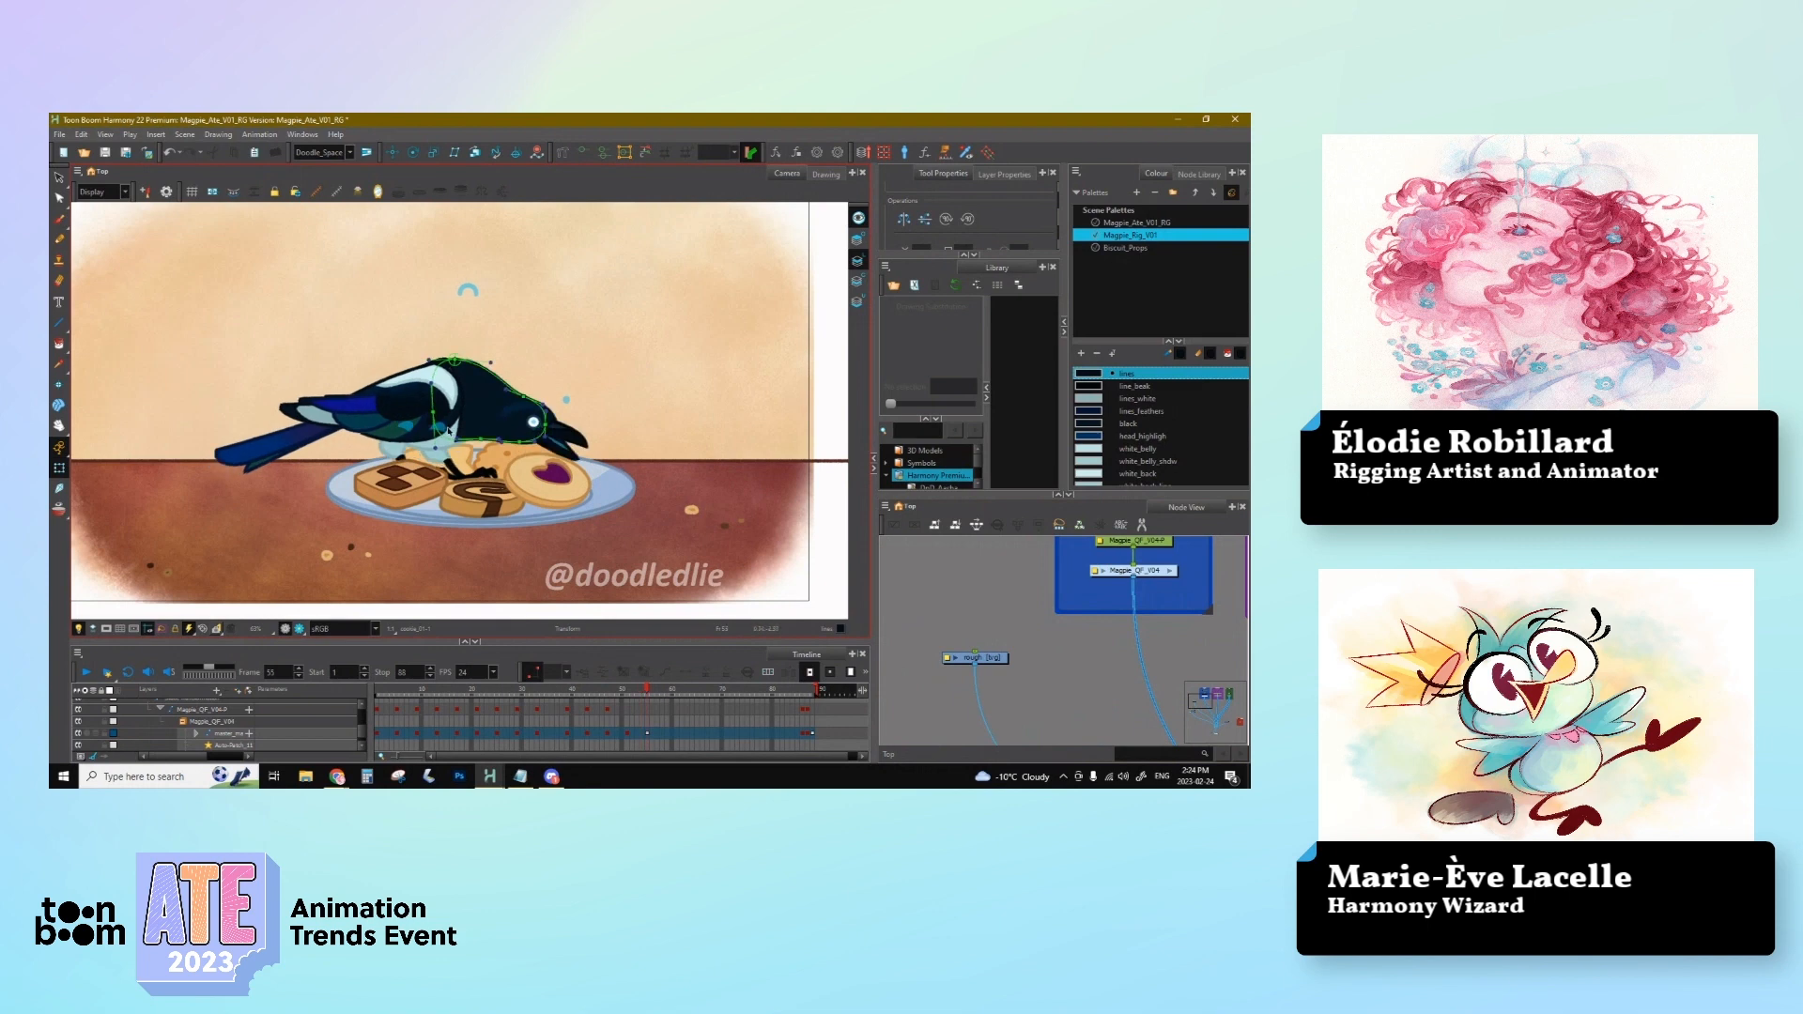
Step: Try small position adjustments to the neck behind the head and undo them
{"action": "left_click", "coordinate": [451, 429]}
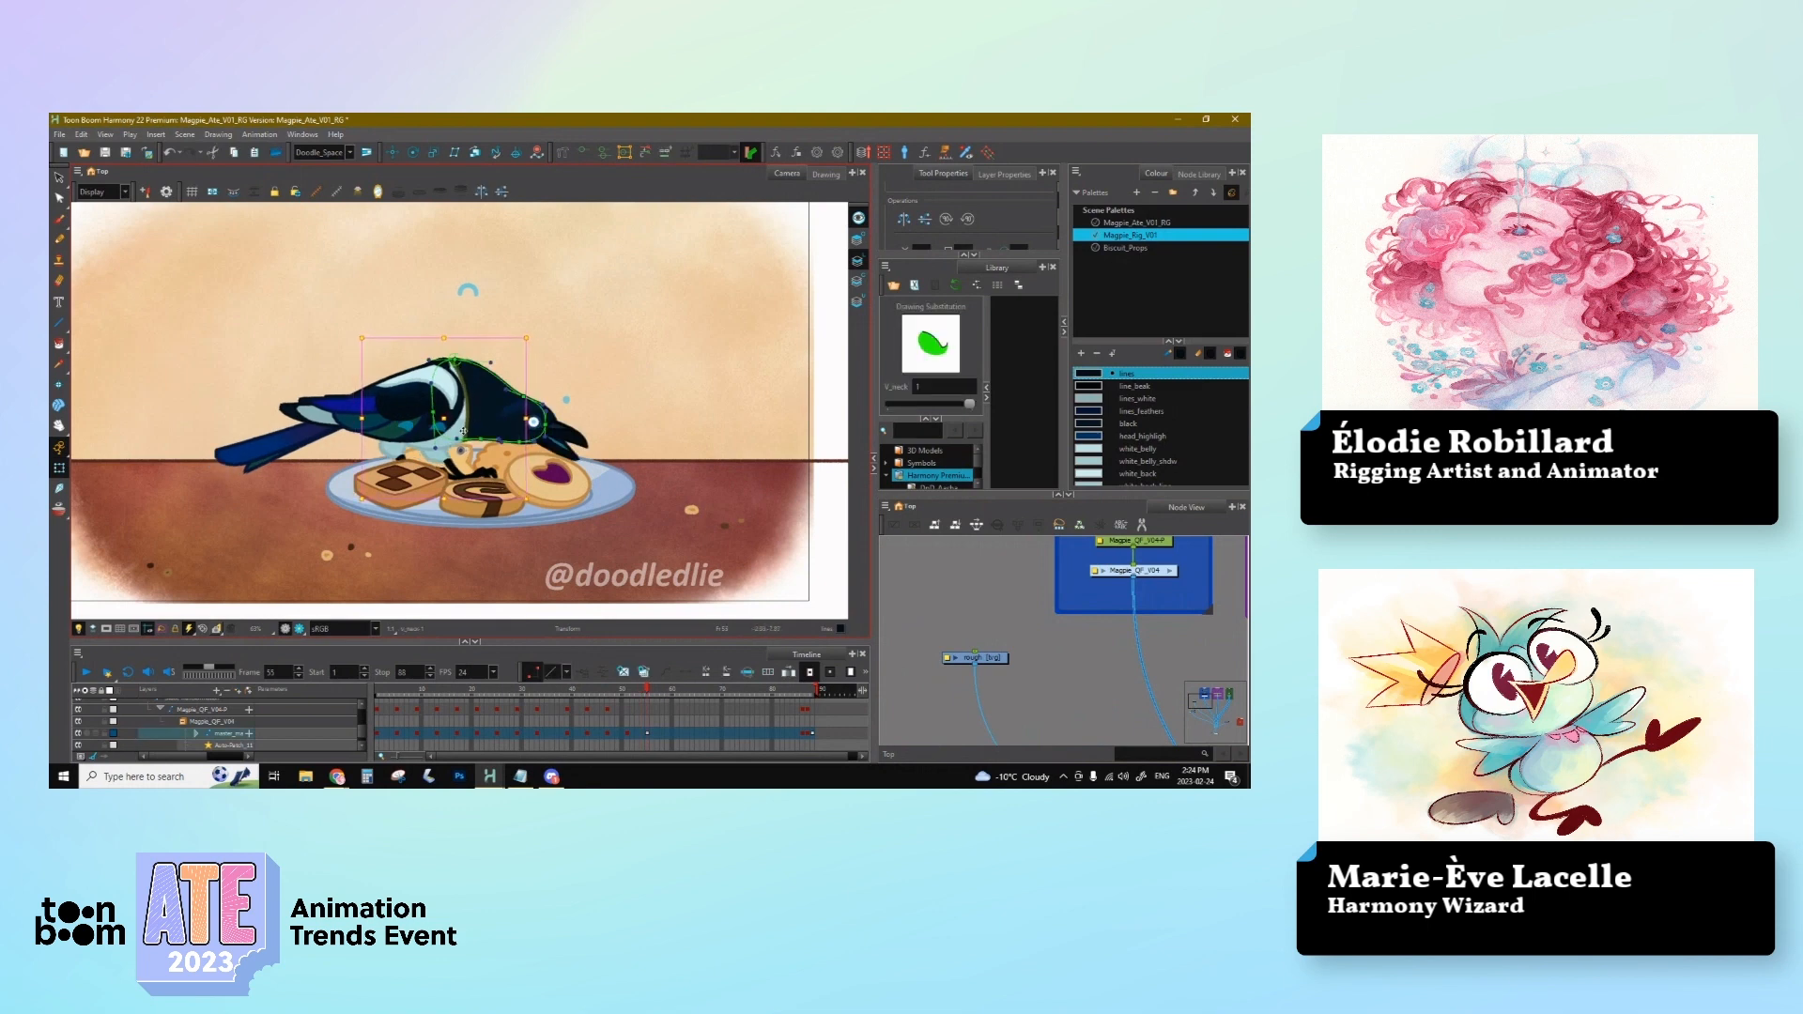
{"action": "left_click_drag", "start_coordinate": [531, 334], "coordinate": [517, 343]}
{"action": "key", "text": "ctrl+z"}
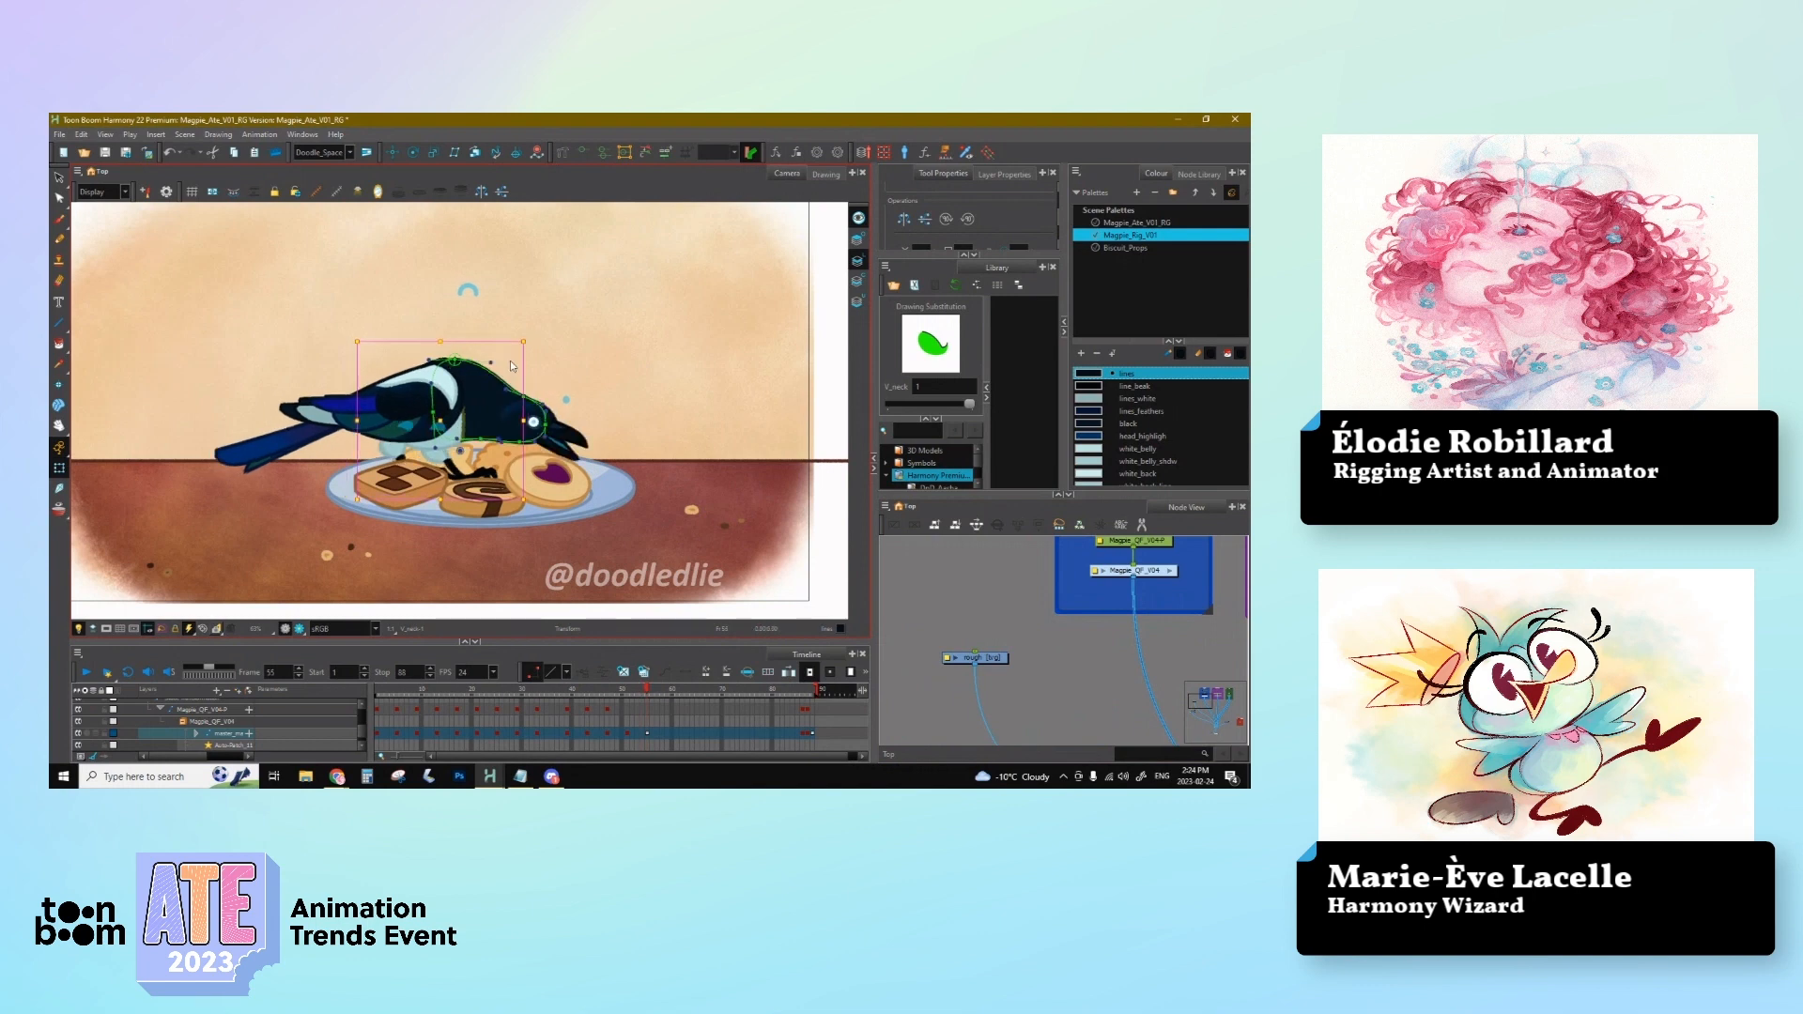
{"action": "key", "text": "Right"}
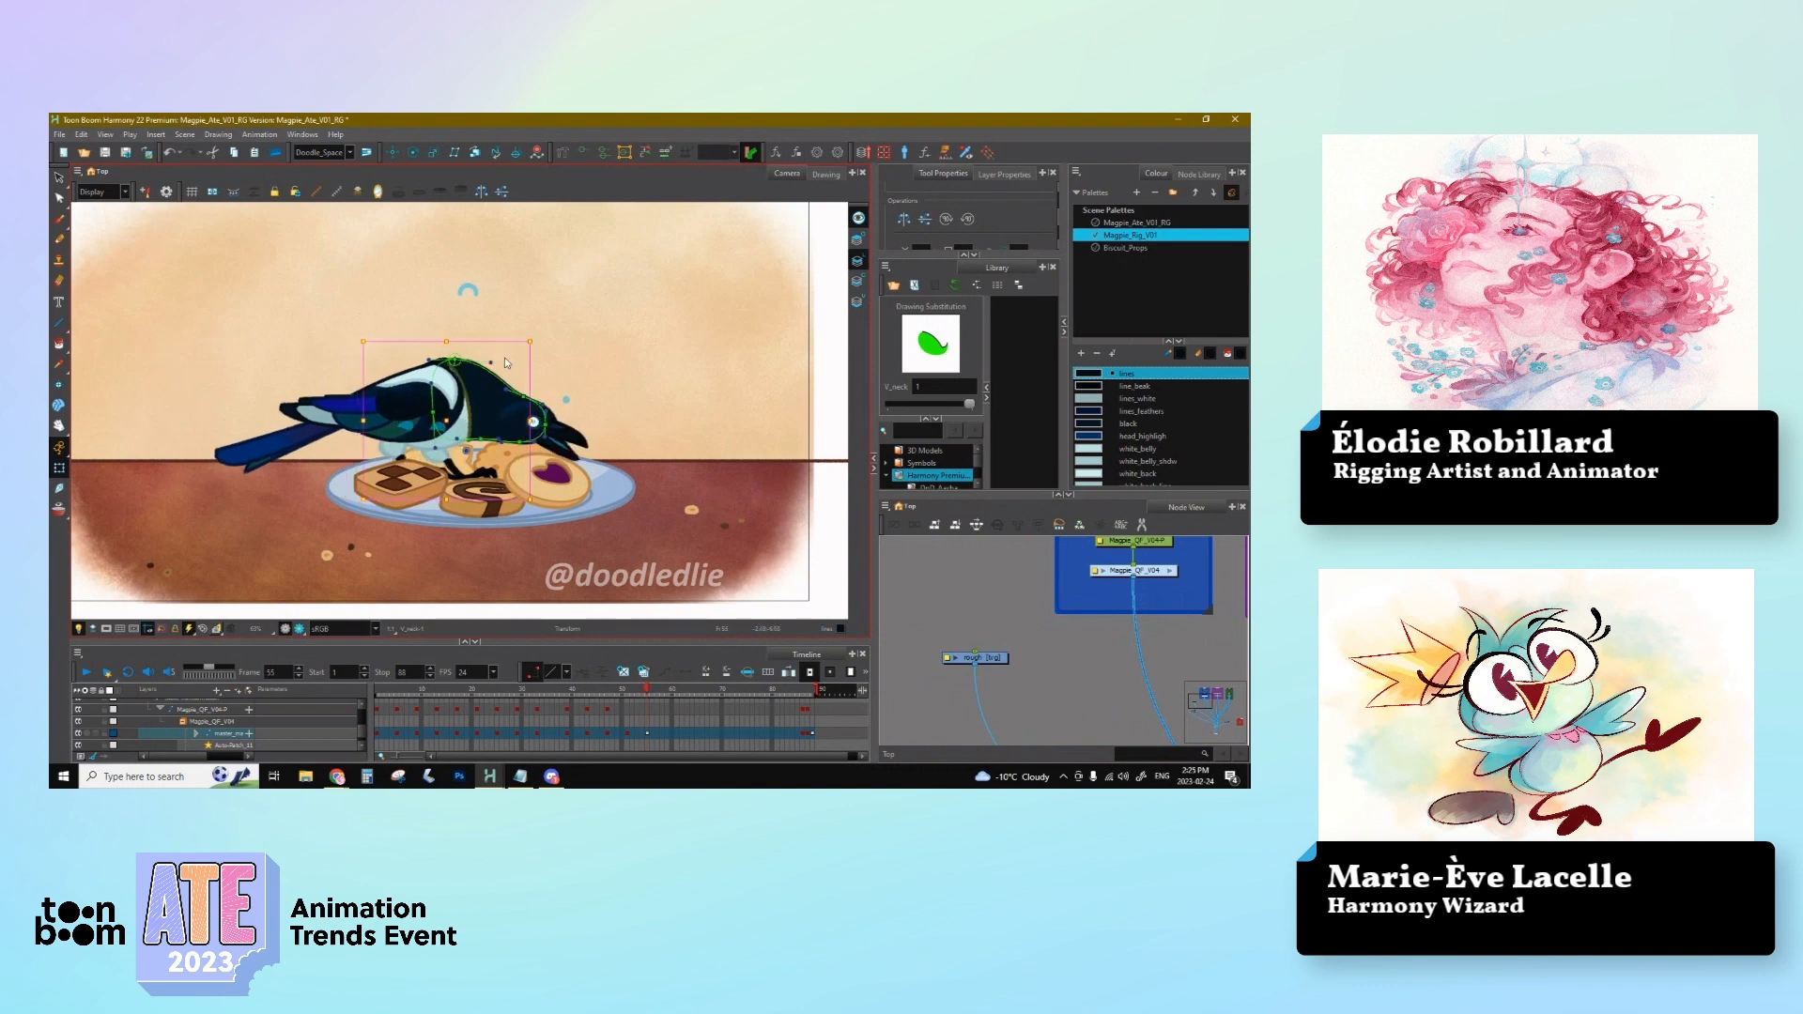
{"action": "key", "text": "Left"}
{"action": "key", "text": "Escape"}
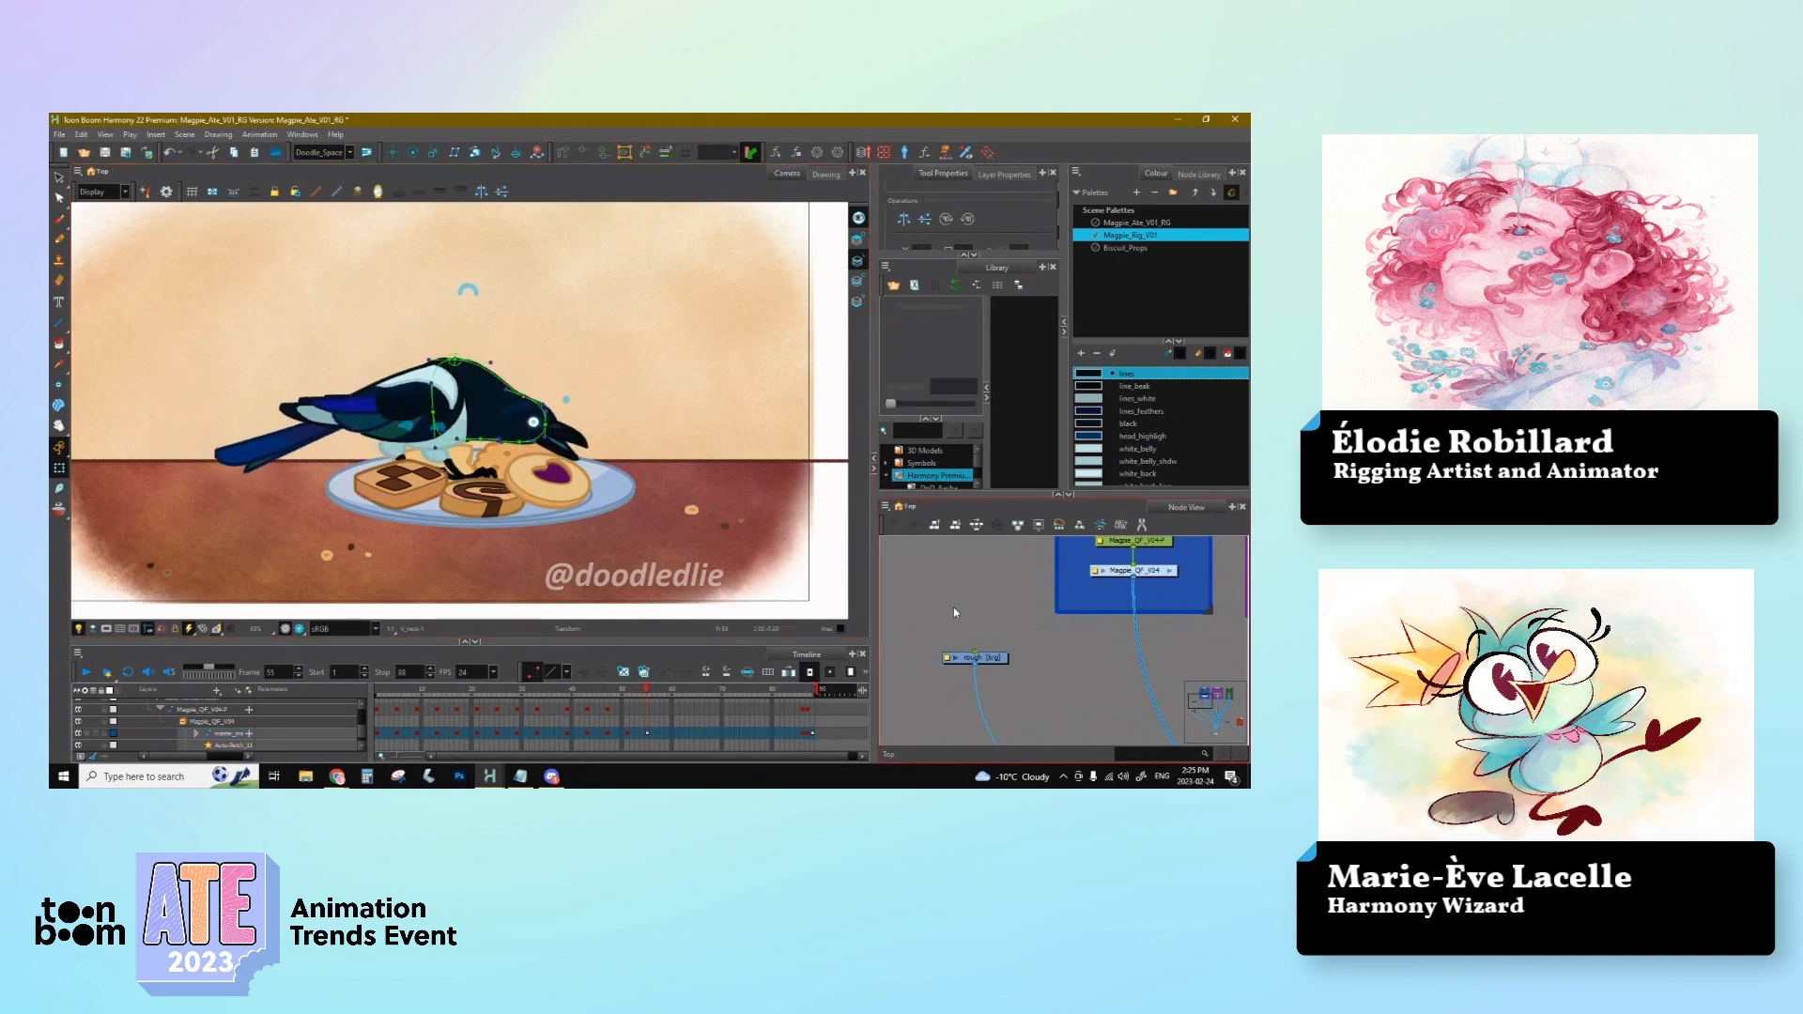
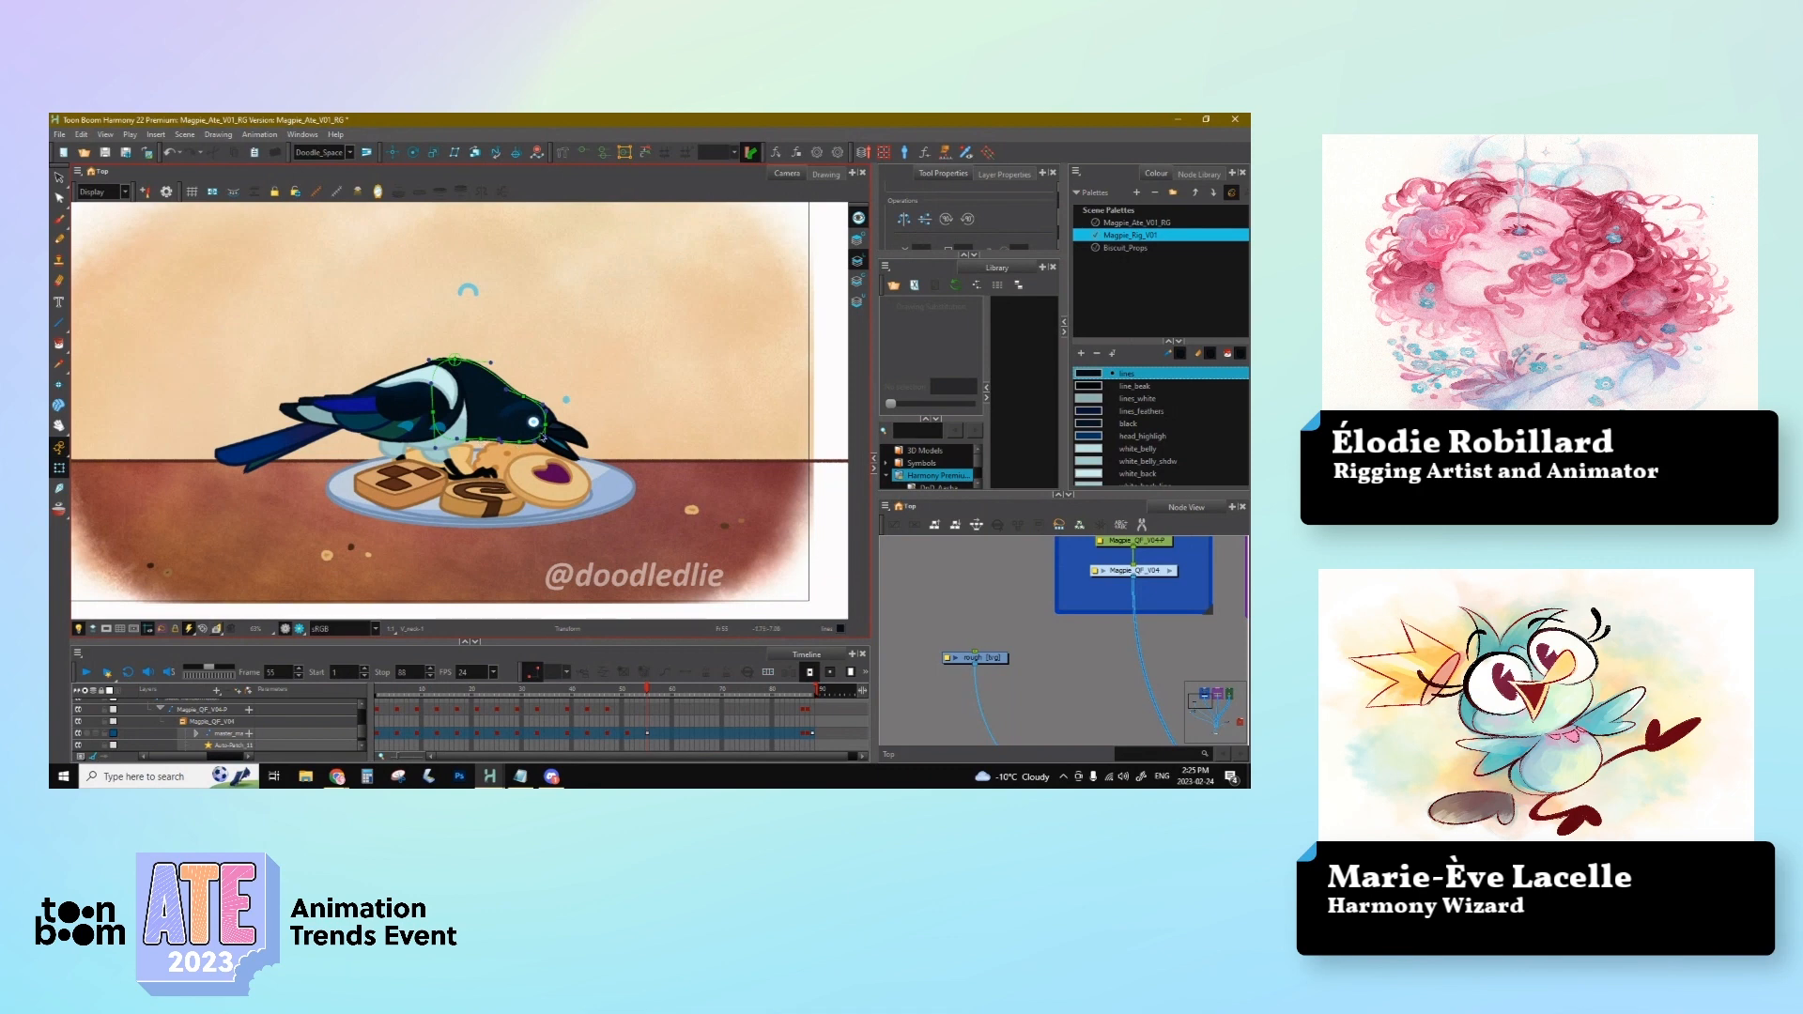
Step: Select the head's peg inside the Magpie_QF_V04 group and nudge the head slightly forward over the jam cookie
{"action": "left_click", "coordinate": [517, 442]}
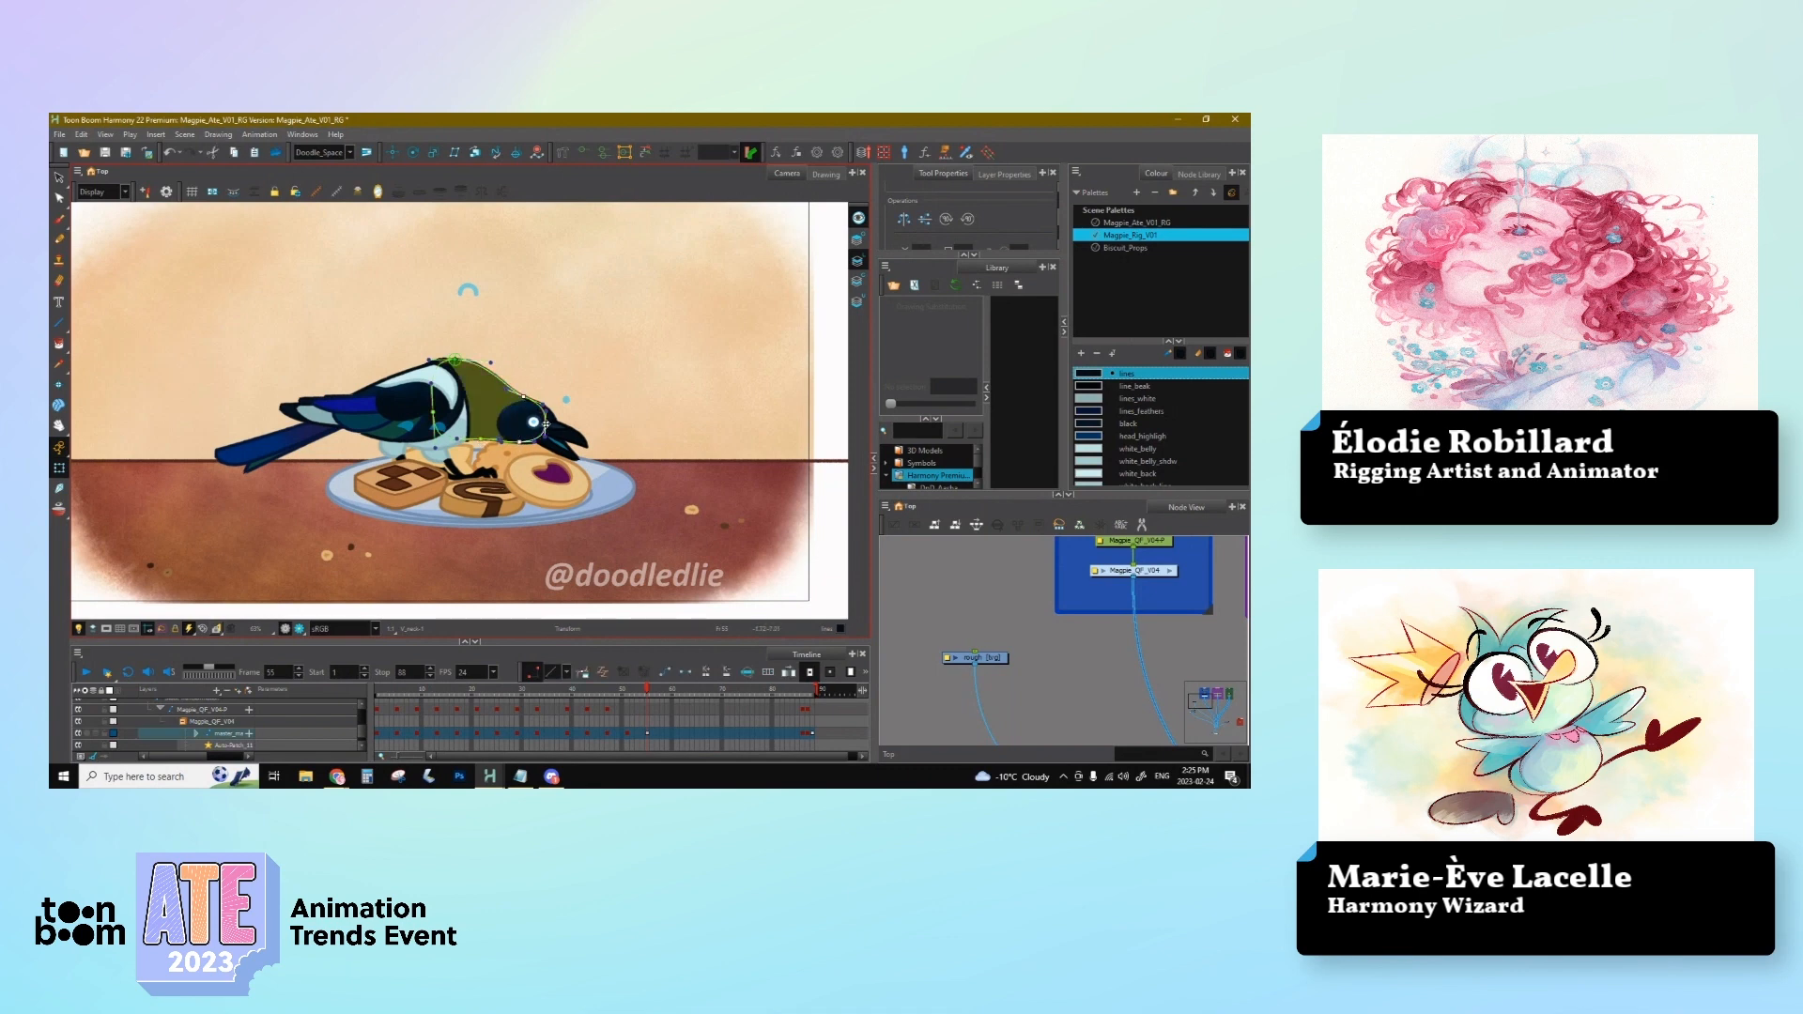
{"action": "key", "text": "Right"}
{"action": "left_click", "coordinate": [525, 406]}
{"action": "key", "text": "o"}
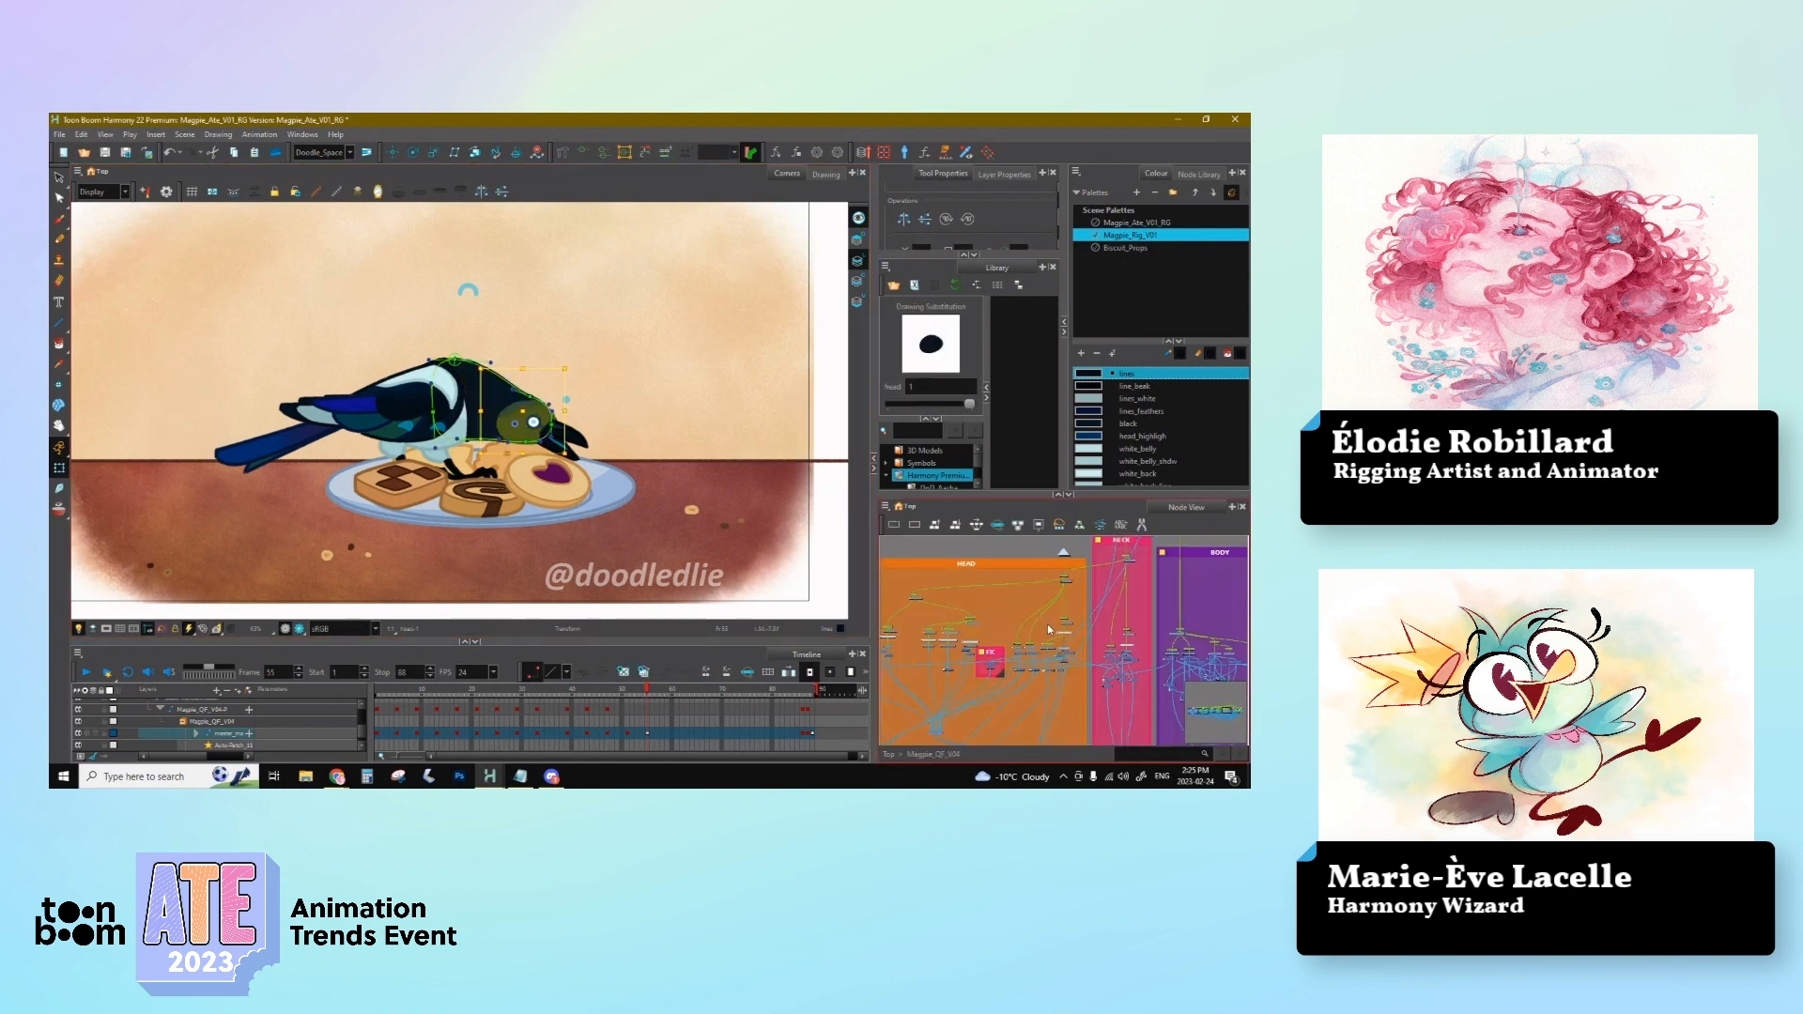
{"action": "left_click", "coordinate": [1066, 580]}
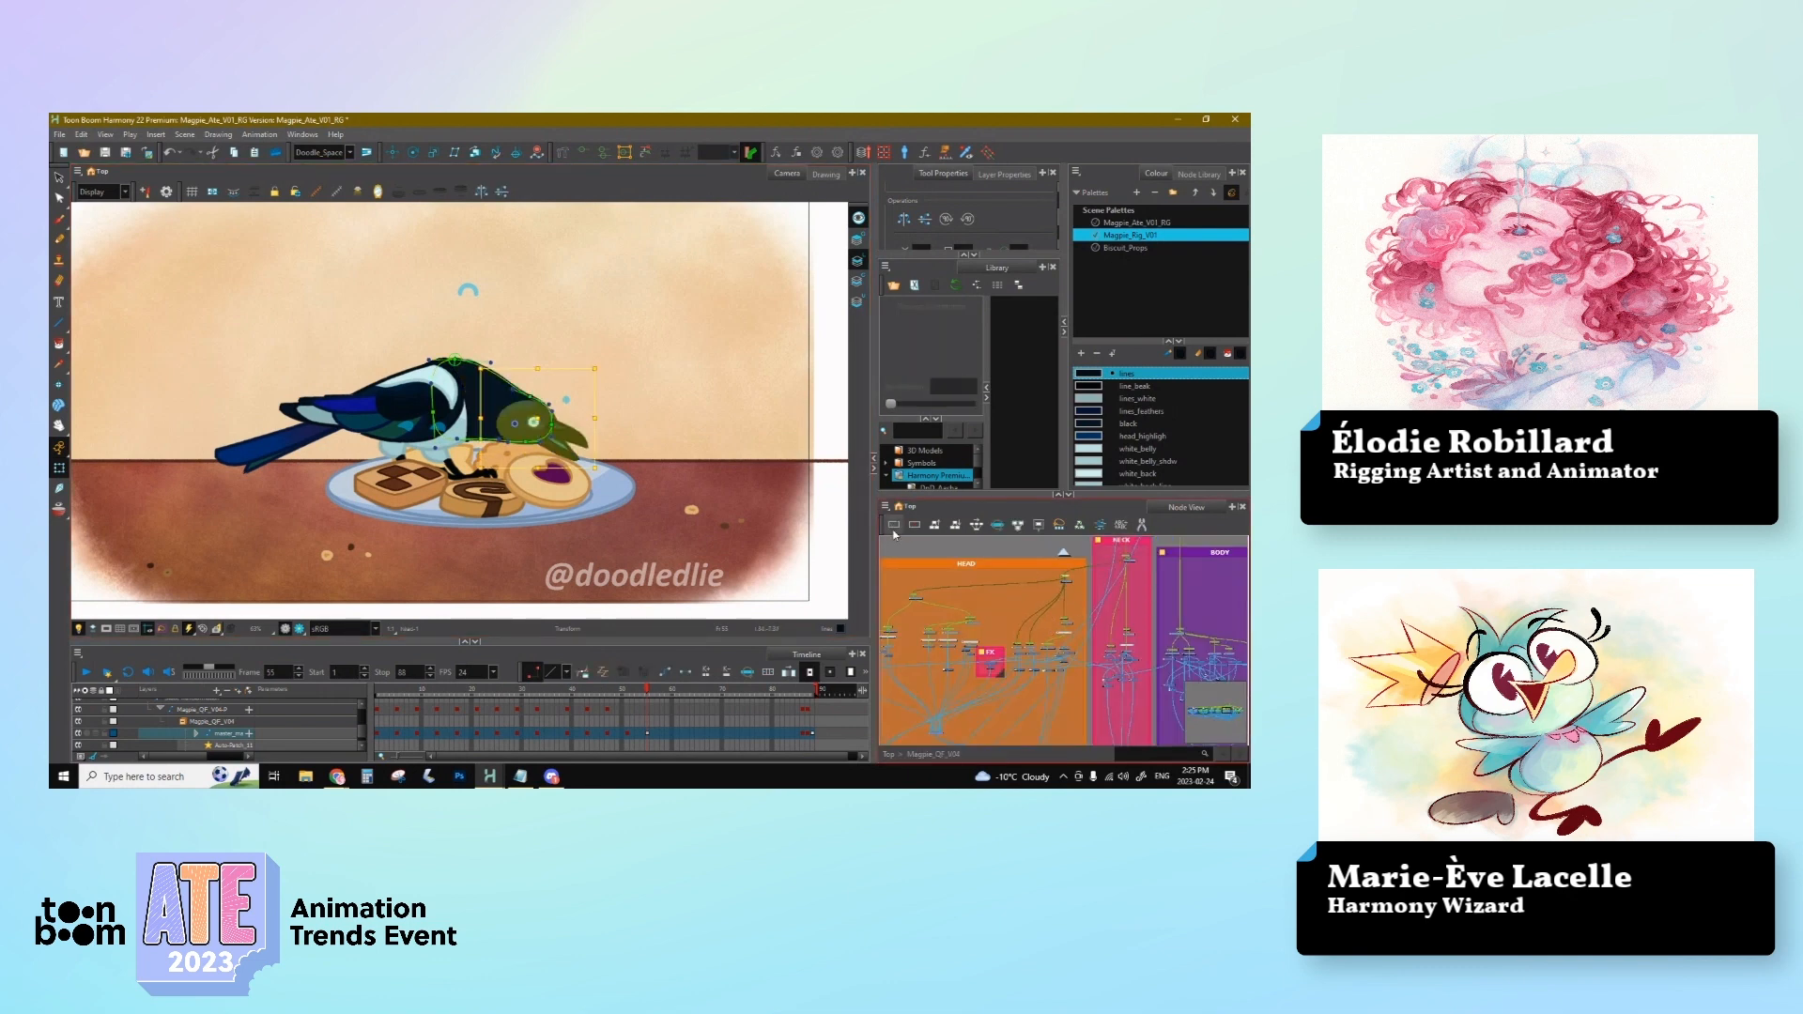
{"action": "key", "text": "Right"}
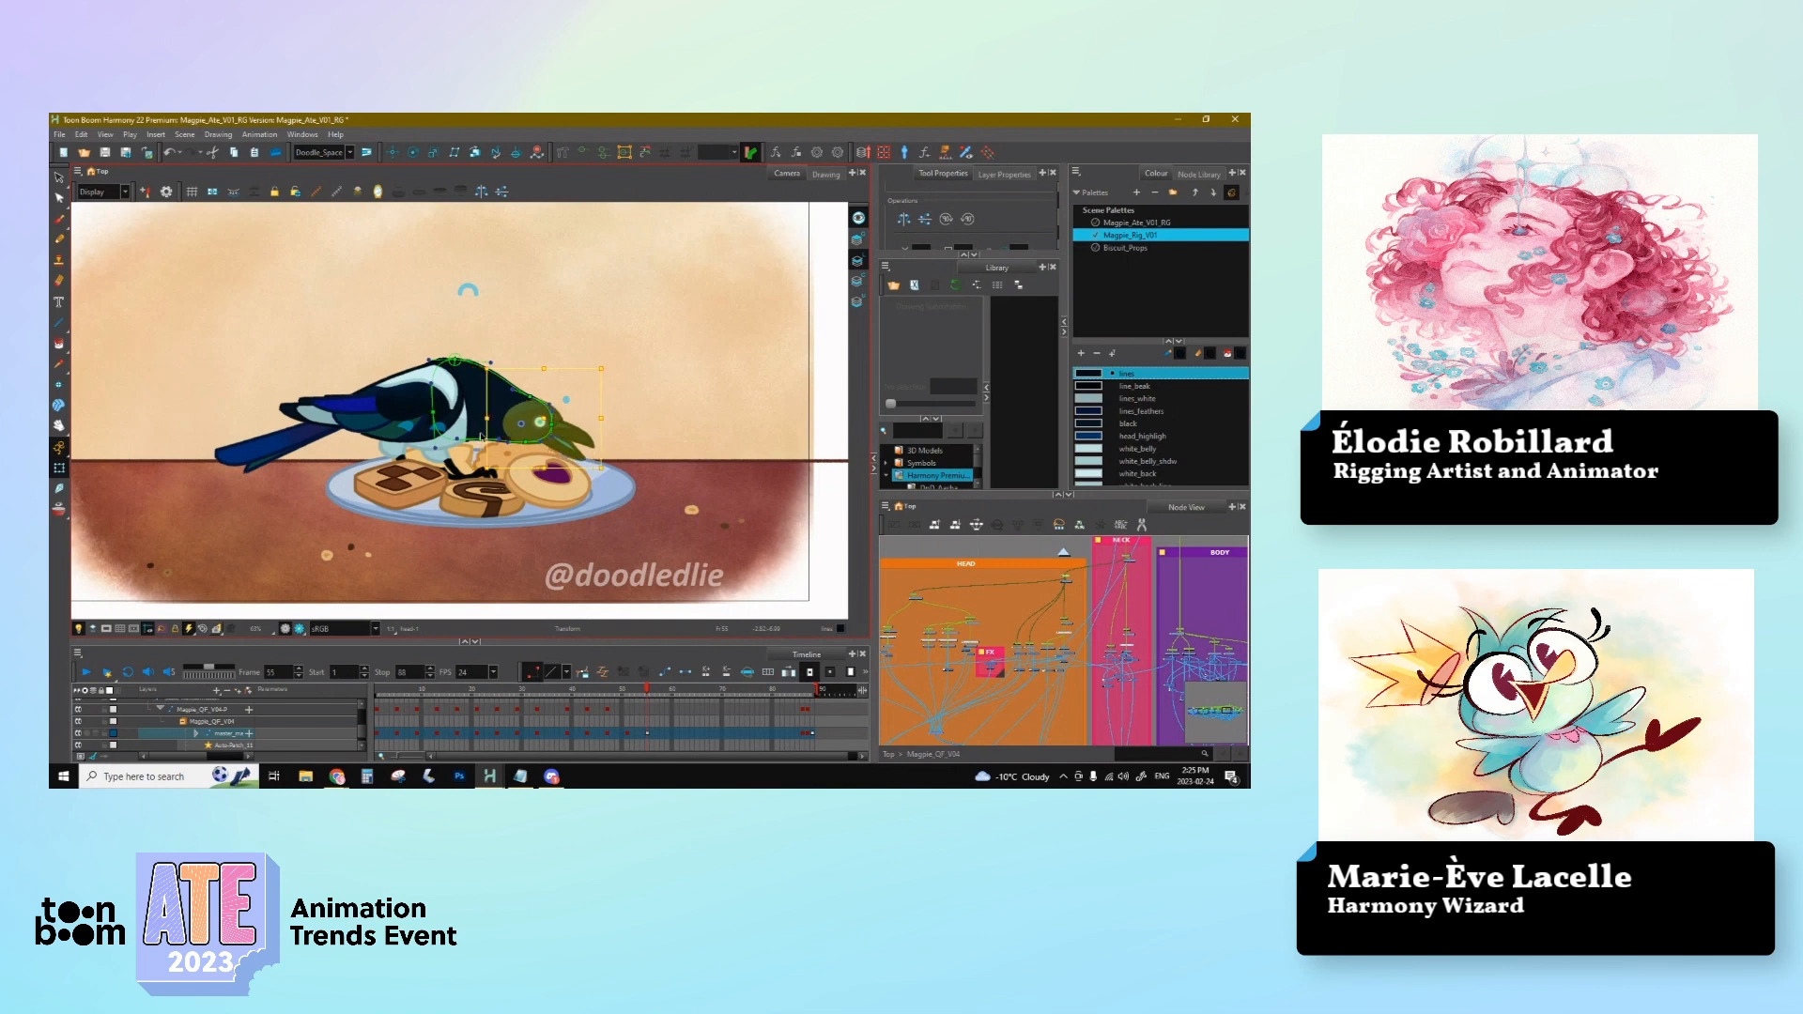
{"action": "left_click", "coordinate": [1016, 616]}
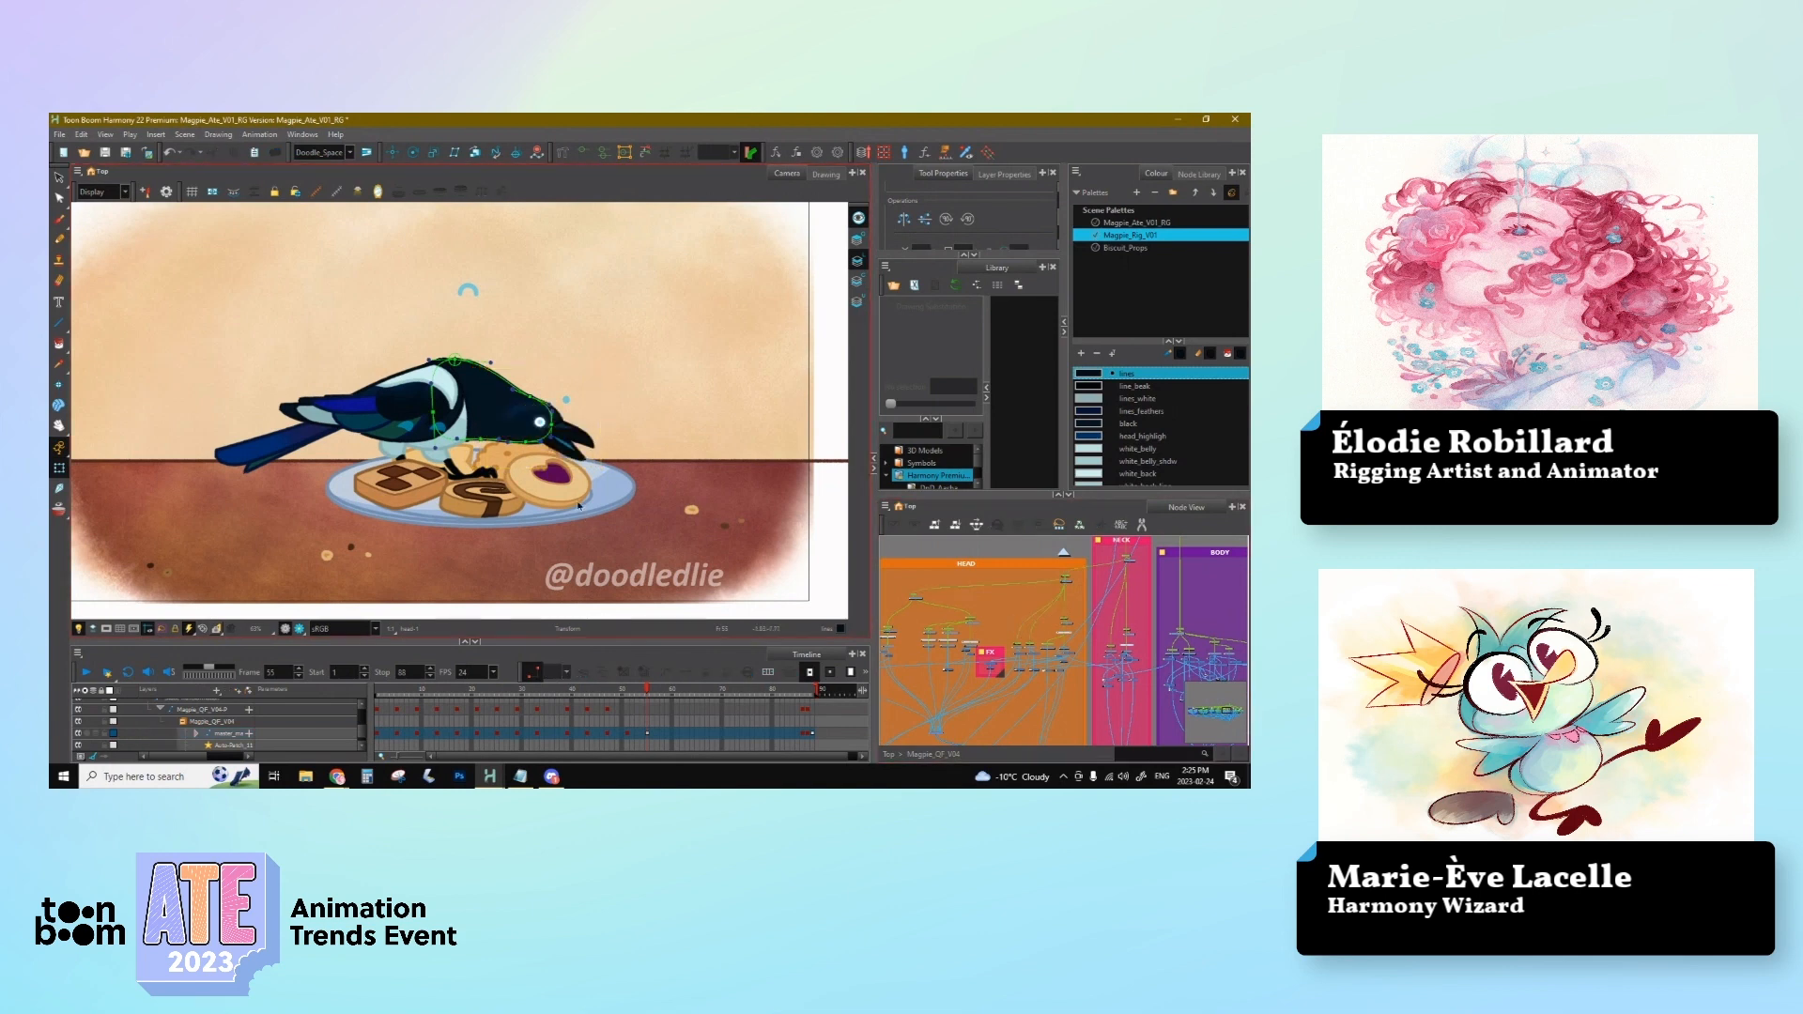
Step: Return to the top-level node network and cut the Cookie_01_in_beak backdrop with its nodes
{"action": "left_click", "coordinate": [1063, 554]}
{"action": "left_click_drag", "start_coordinate": [1025, 640], "coordinate": [1020, 582]}
{"action": "scroll", "coordinate": [1027, 607], "scroll_direction": "down", "scroll_amount": 2}
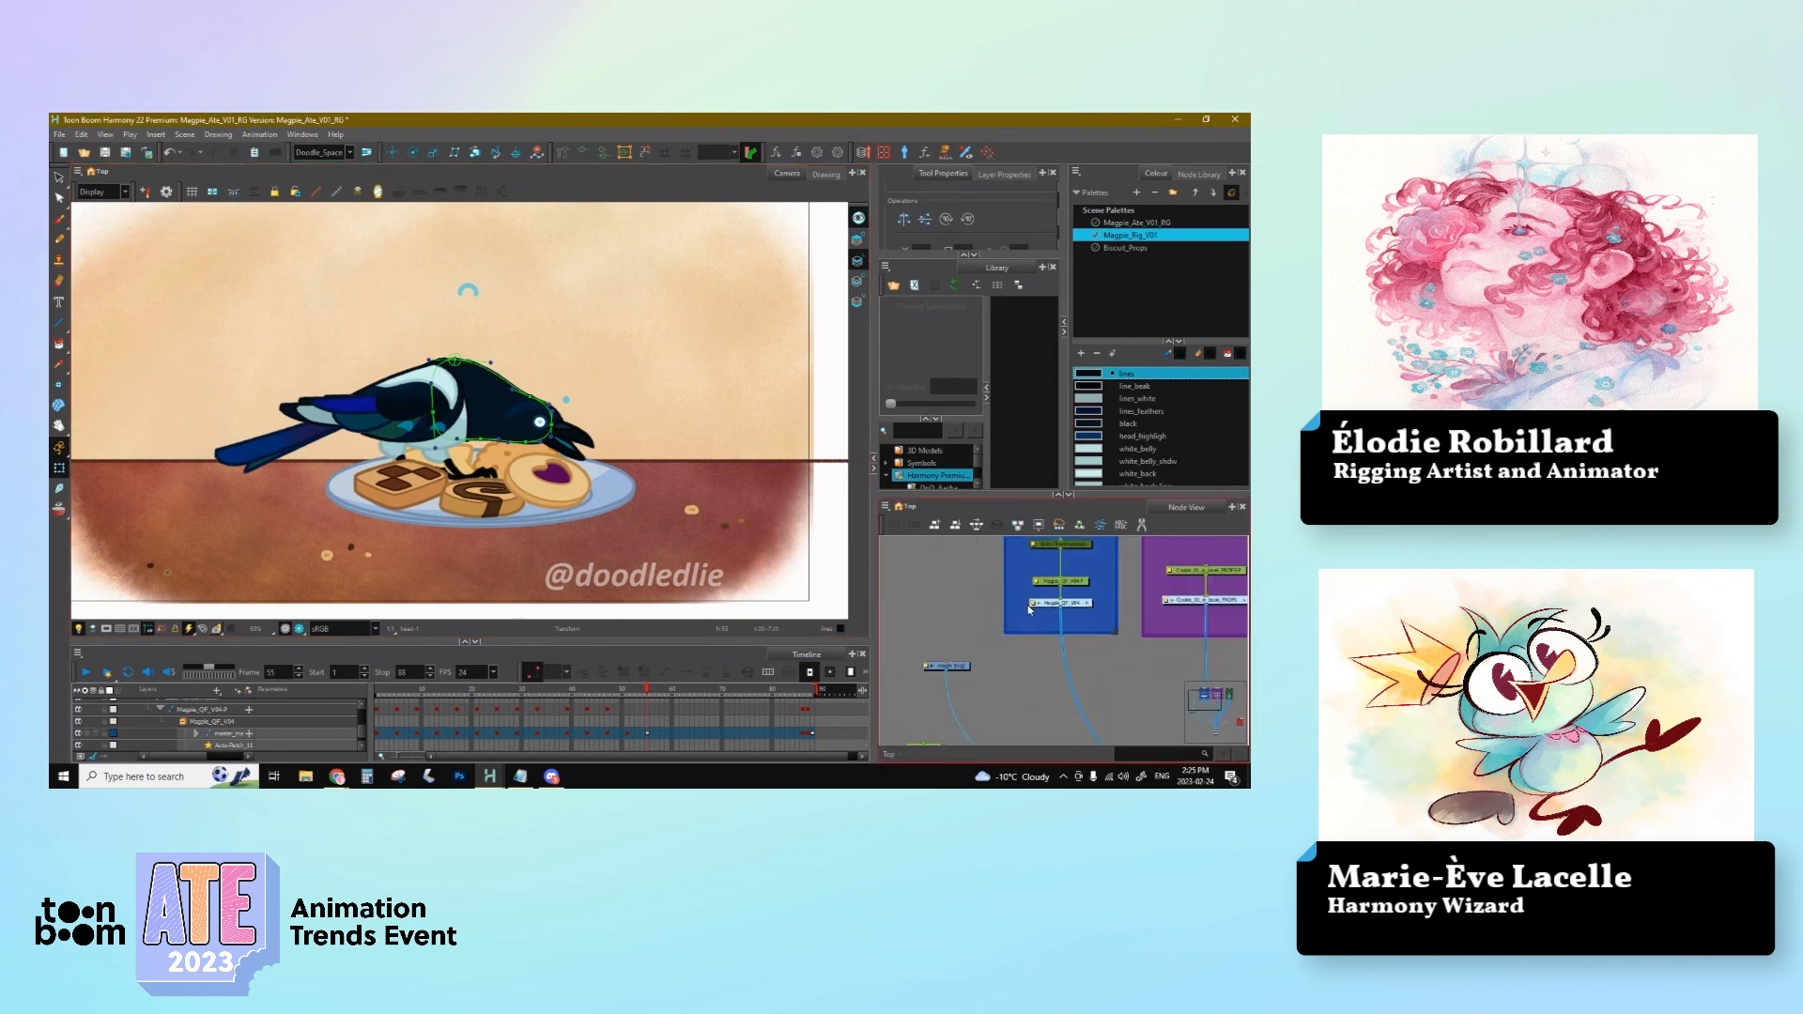
{"action": "scroll", "coordinate": [1027, 608], "scroll_direction": "down", "scroll_amount": 1}
{"action": "left_click_drag", "start_coordinate": [1061, 648], "coordinate": [916, 622]}
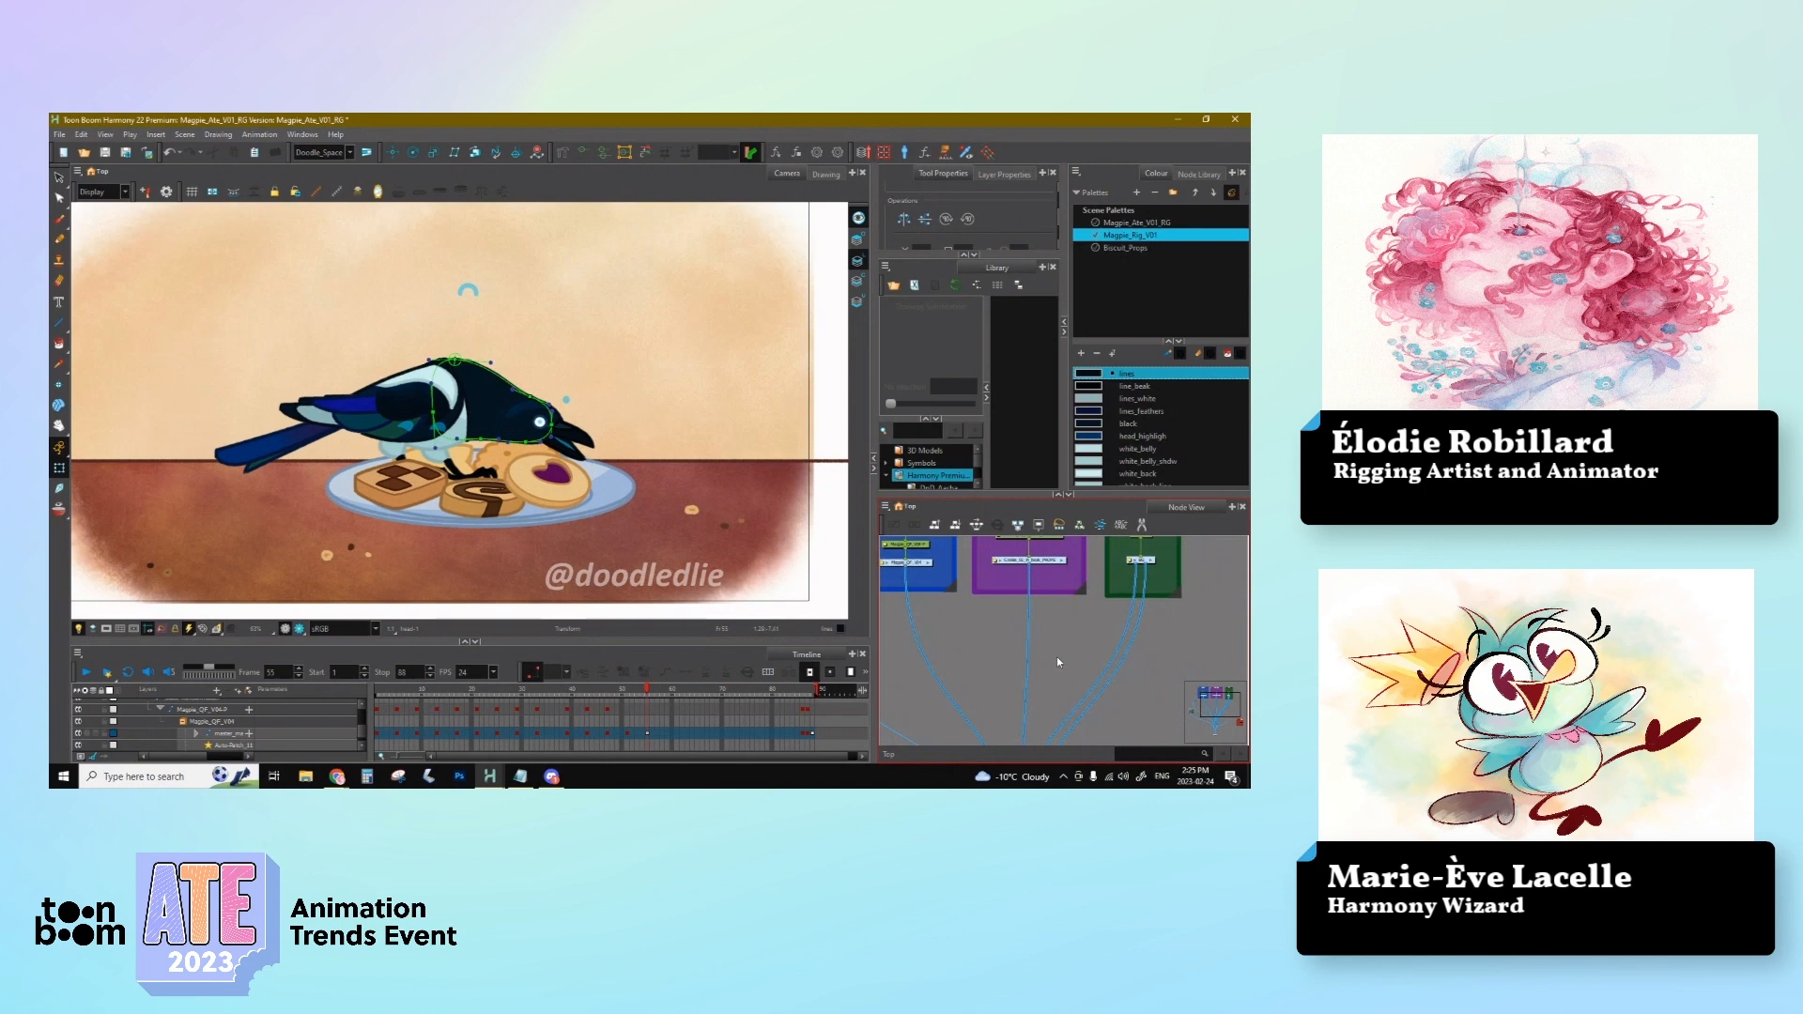
{"action": "left_click_drag", "start_coordinate": [1057, 657], "coordinate": [1134, 654]}
{"action": "scroll", "coordinate": [1054, 602], "scroll_direction": "down", "scroll_amount": 2}
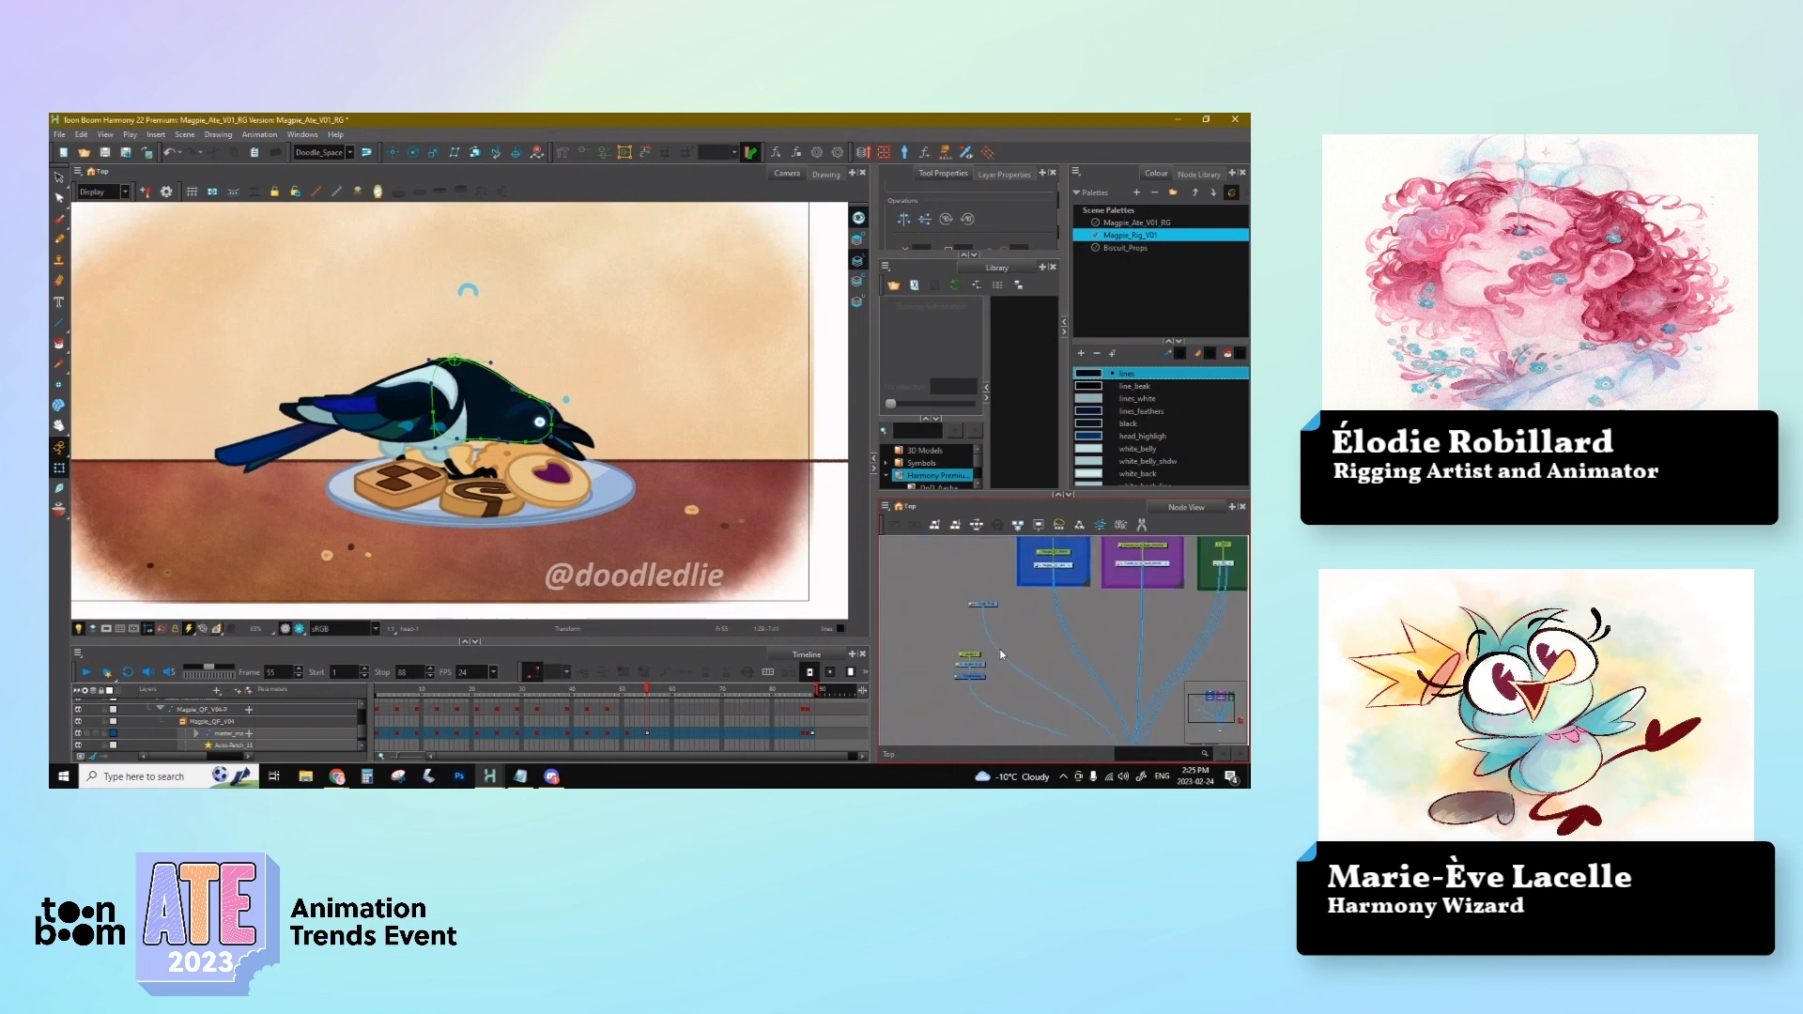
{"action": "left_click_drag", "start_coordinate": [1069, 577], "coordinate": [1086, 643]}
{"action": "scroll", "coordinate": [1086, 644], "scroll_direction": "up", "scroll_amount": 2}
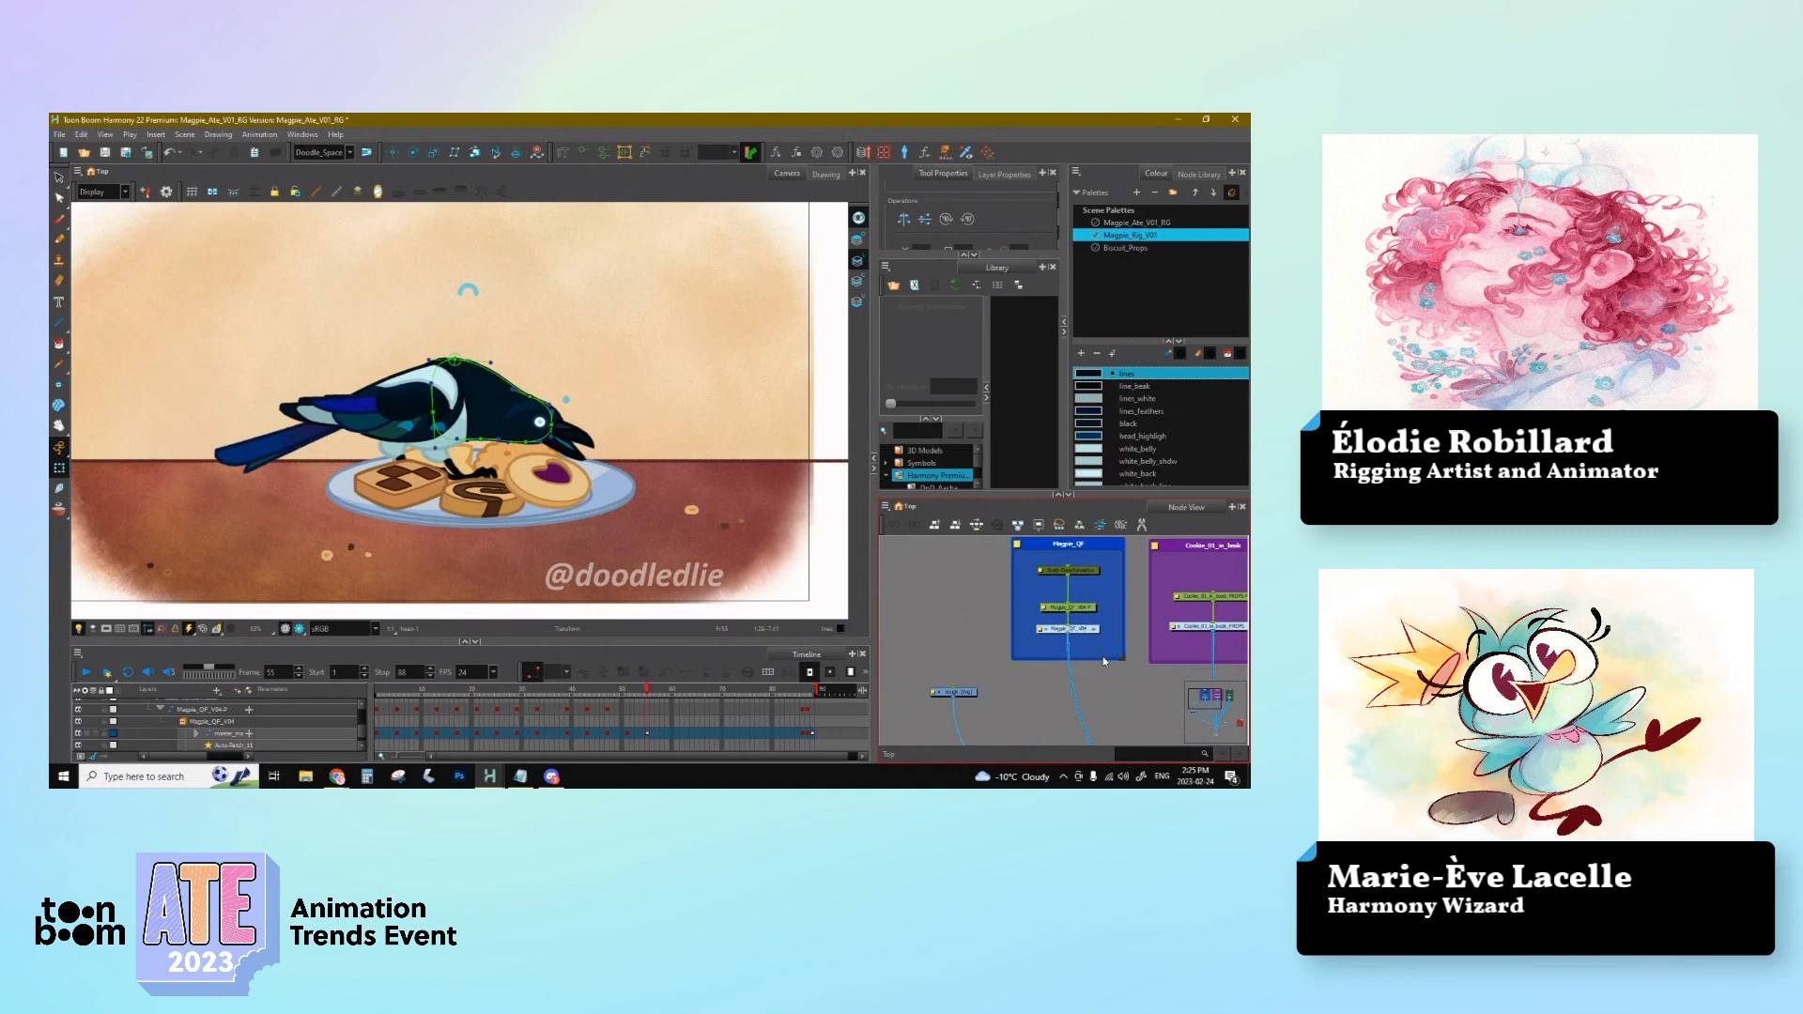
{"action": "left_click_drag", "start_coordinate": [1104, 660], "coordinate": [939, 668]}
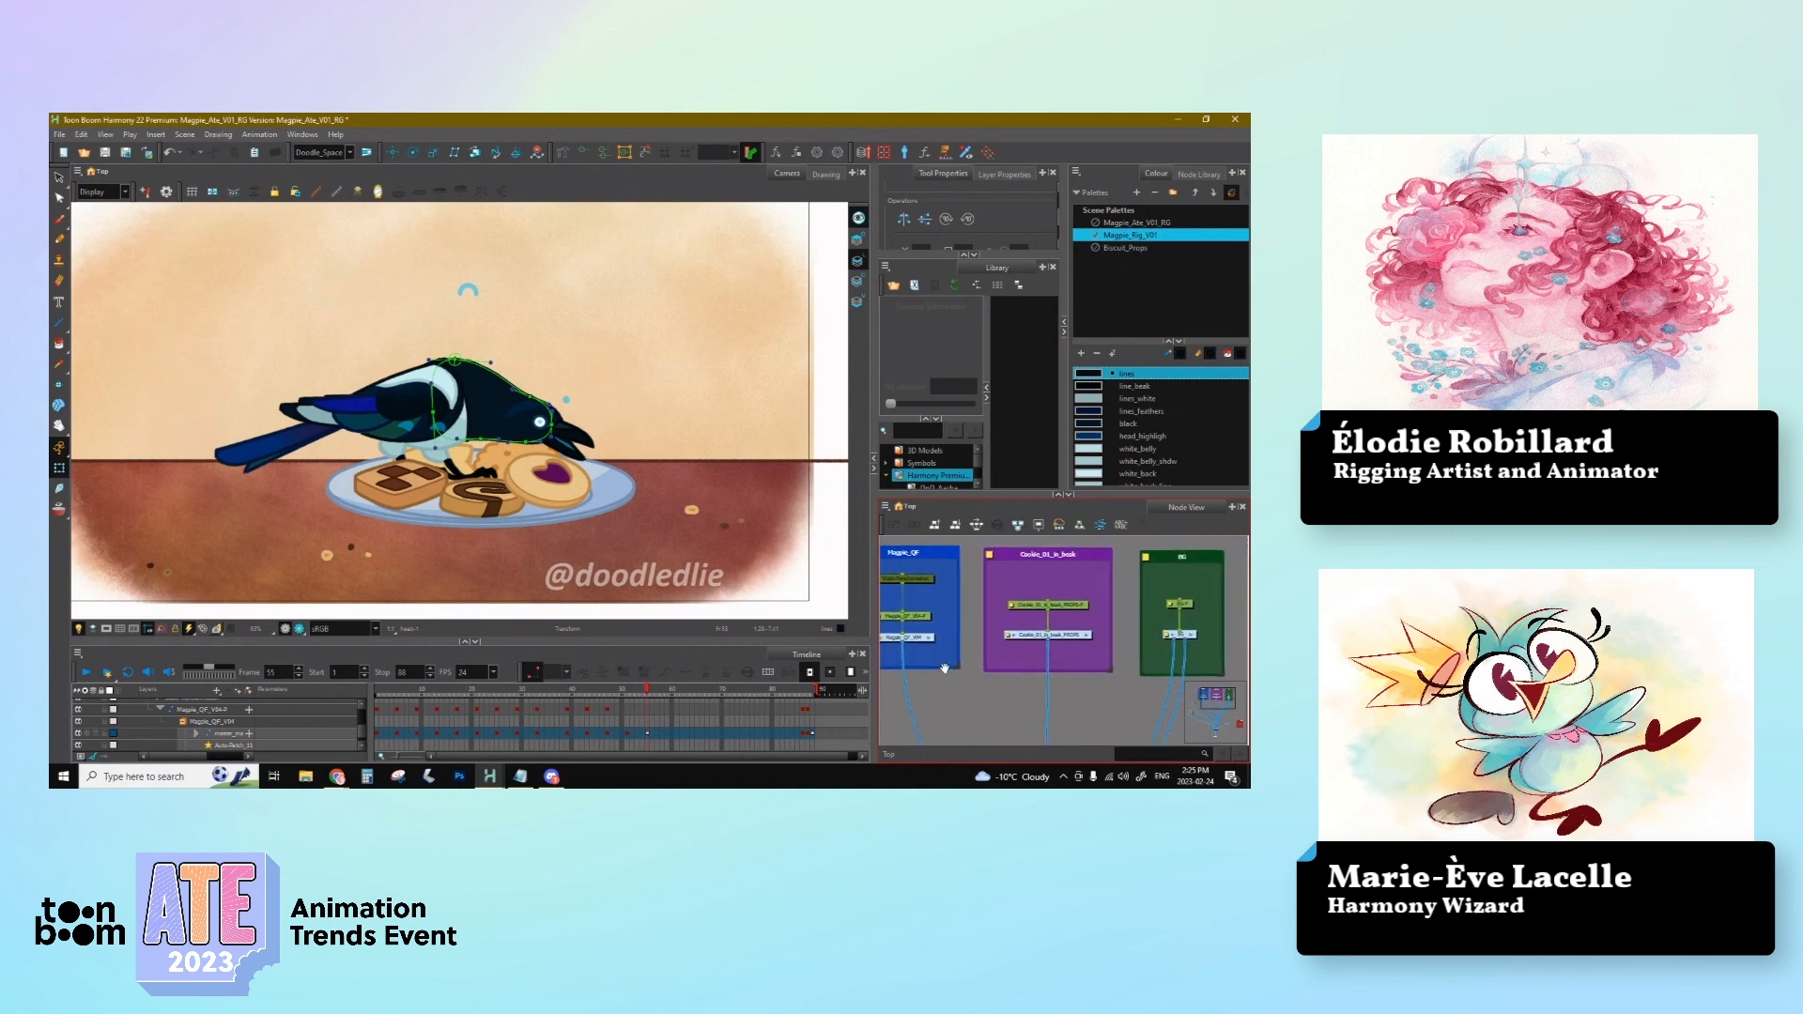
{"action": "left_click", "coordinate": [1074, 559]}
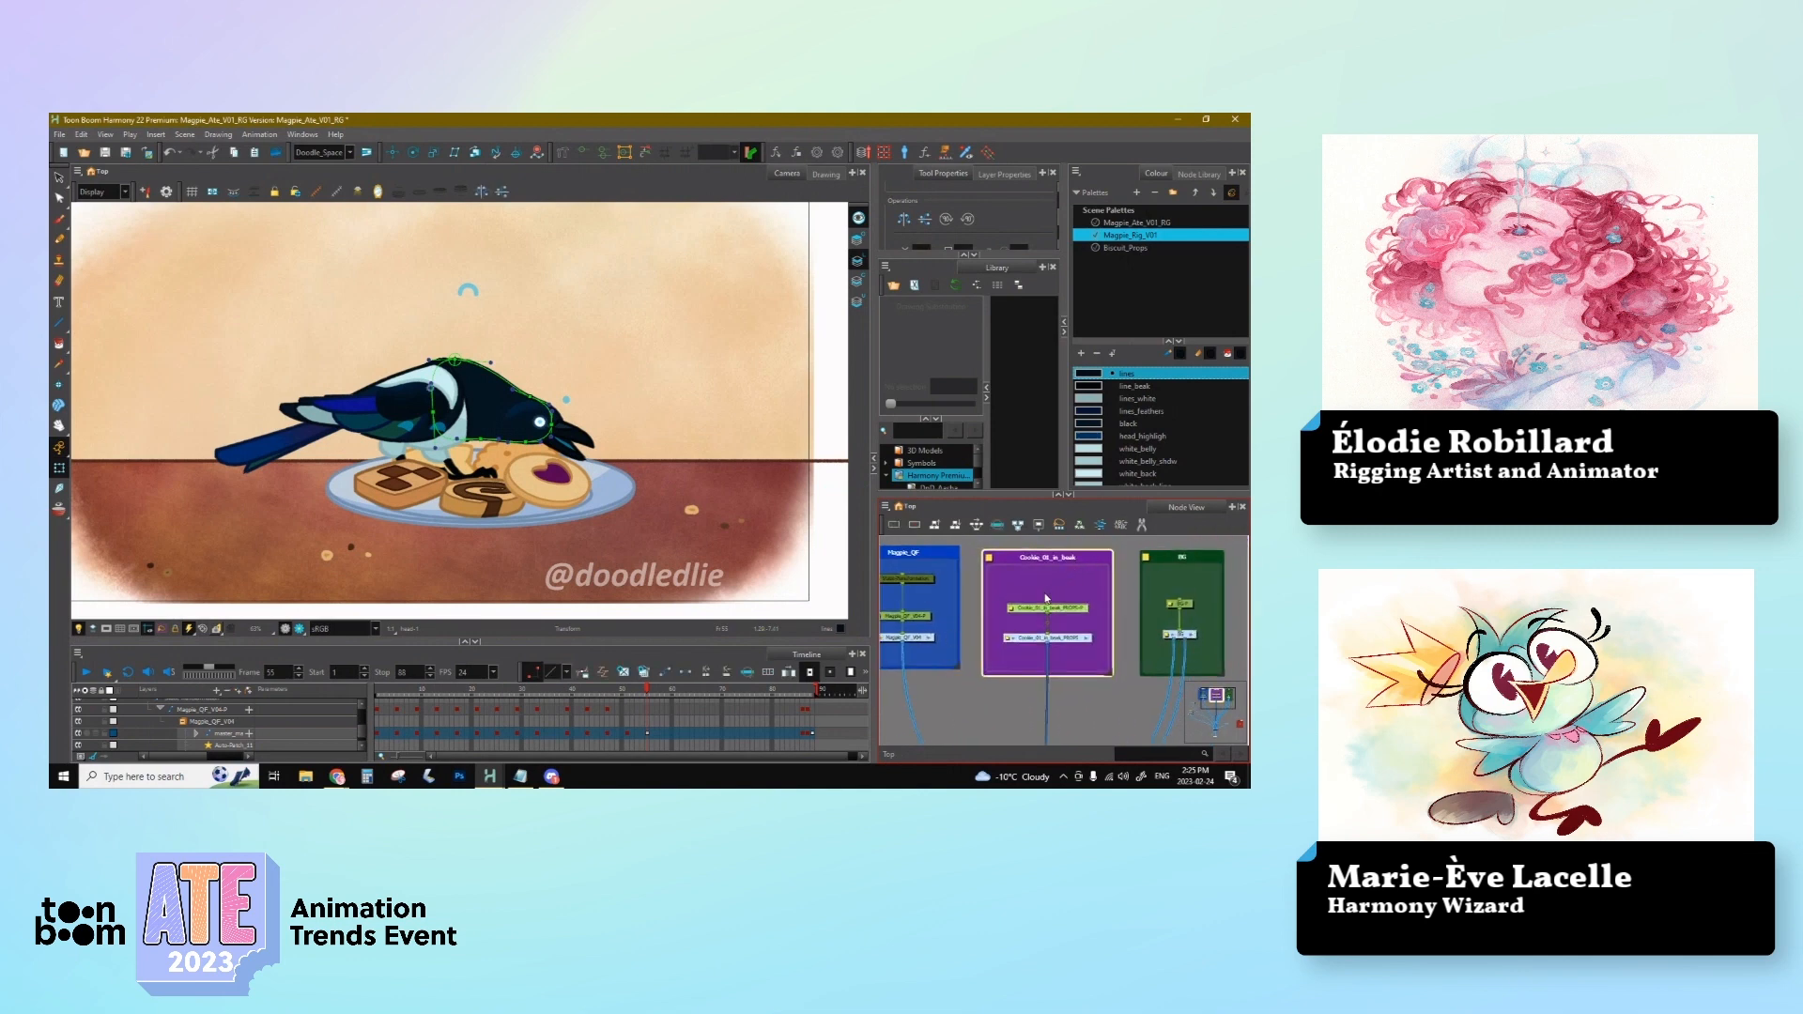
{"action": "key", "text": "Delete"}
Step: Enter the Magpie_QF_V04 group and move the closed-wing backdrops away from the HEAD backdrop to make room between them
{"action": "left_click", "coordinate": [929, 637]}
{"action": "scroll", "coordinate": [978, 669], "scroll_direction": "down", "scroll_amount": 2}
{"action": "left_click_drag", "start_coordinate": [978, 668], "coordinate": [1160, 618]}
{"action": "scroll", "coordinate": [999, 590], "scroll_direction": "down", "scroll_amount": 1}
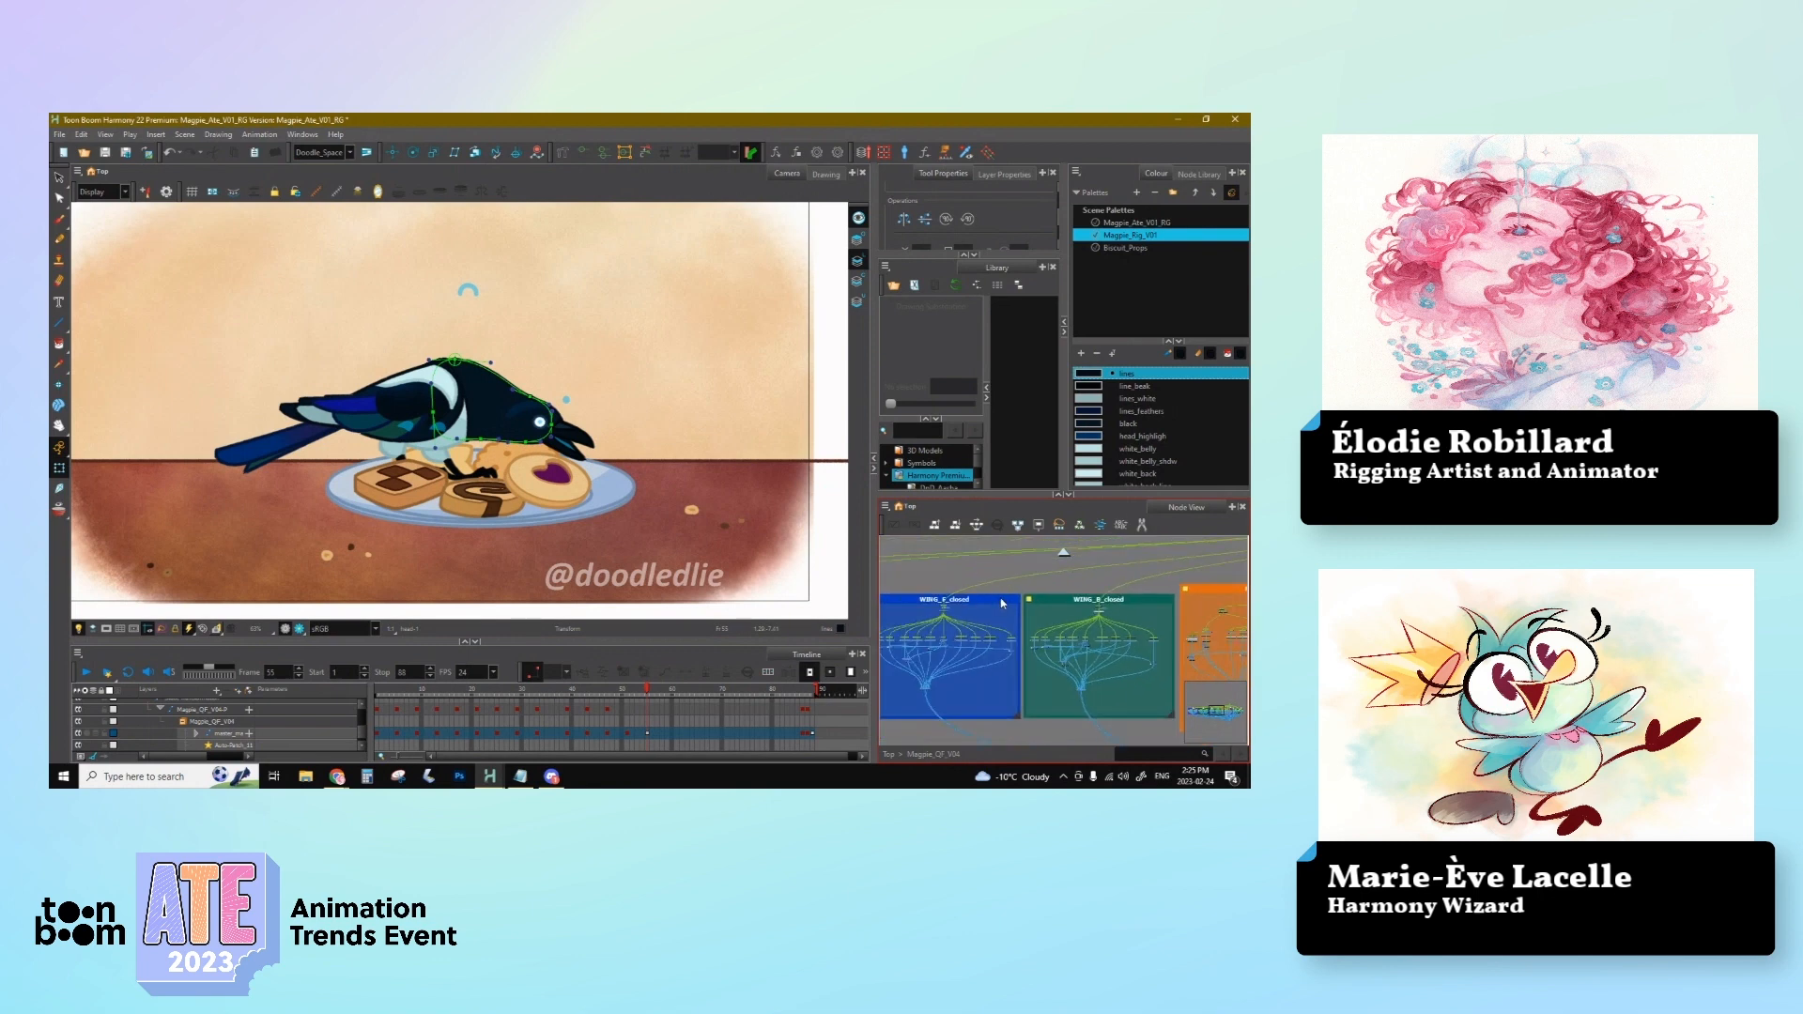
{"action": "left_click", "coordinate": [1002, 603]}
{"action": "left_click", "coordinate": [1052, 599], "text": "ctrl"}
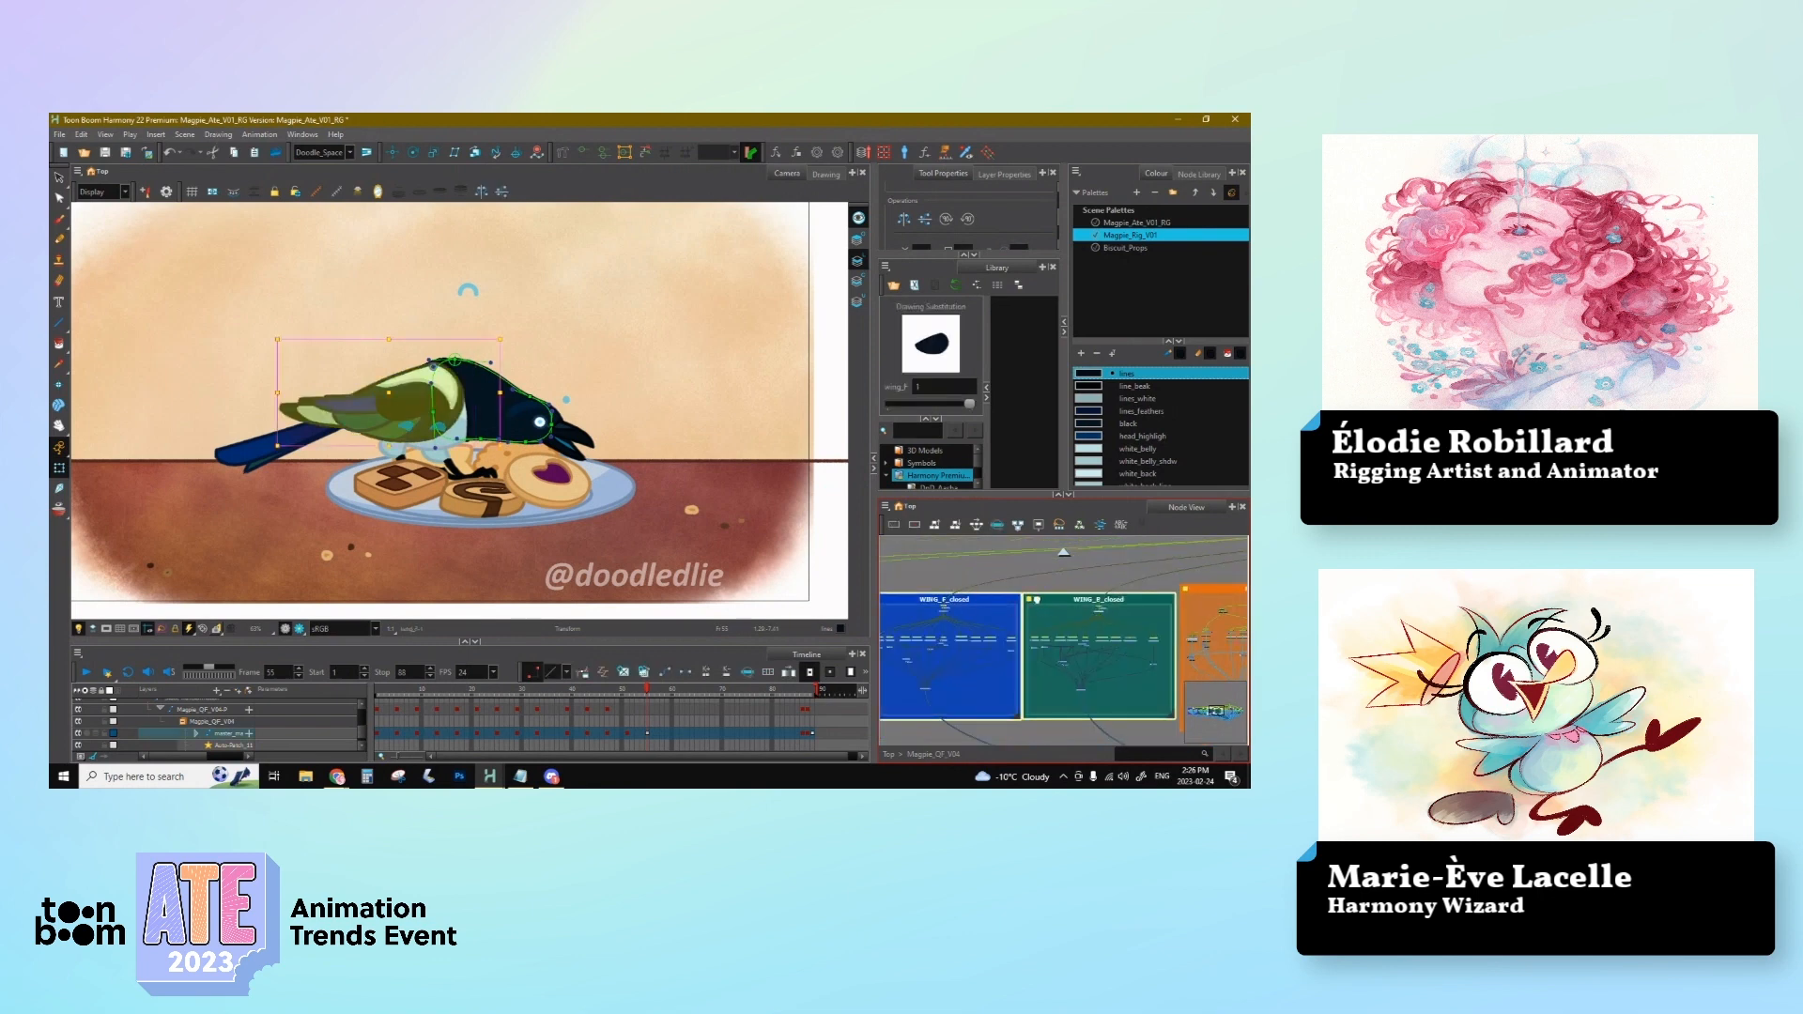
{"action": "left_click_drag", "start_coordinate": [1037, 600], "coordinate": [1244, 601]}
{"action": "left_click", "coordinate": [1000, 597], "text": "ctrl"}
{"action": "left_click_drag", "start_coordinate": [1003, 599], "coordinate": [924, 593]}
{"action": "left_click", "coordinate": [984, 584], "text": "ctrl"}
{"action": "mouse_move", "coordinate": [1076, 594]}
{"action": "left_mouse_down"}
{"action": "mouse_move", "coordinate": [855, 592]}
{"action": "mouse_move", "coordinate": [1095, 592]}
{"action": "mouse_move", "coordinate": [1046, 594]}
{"action": "left_mouse_up"}
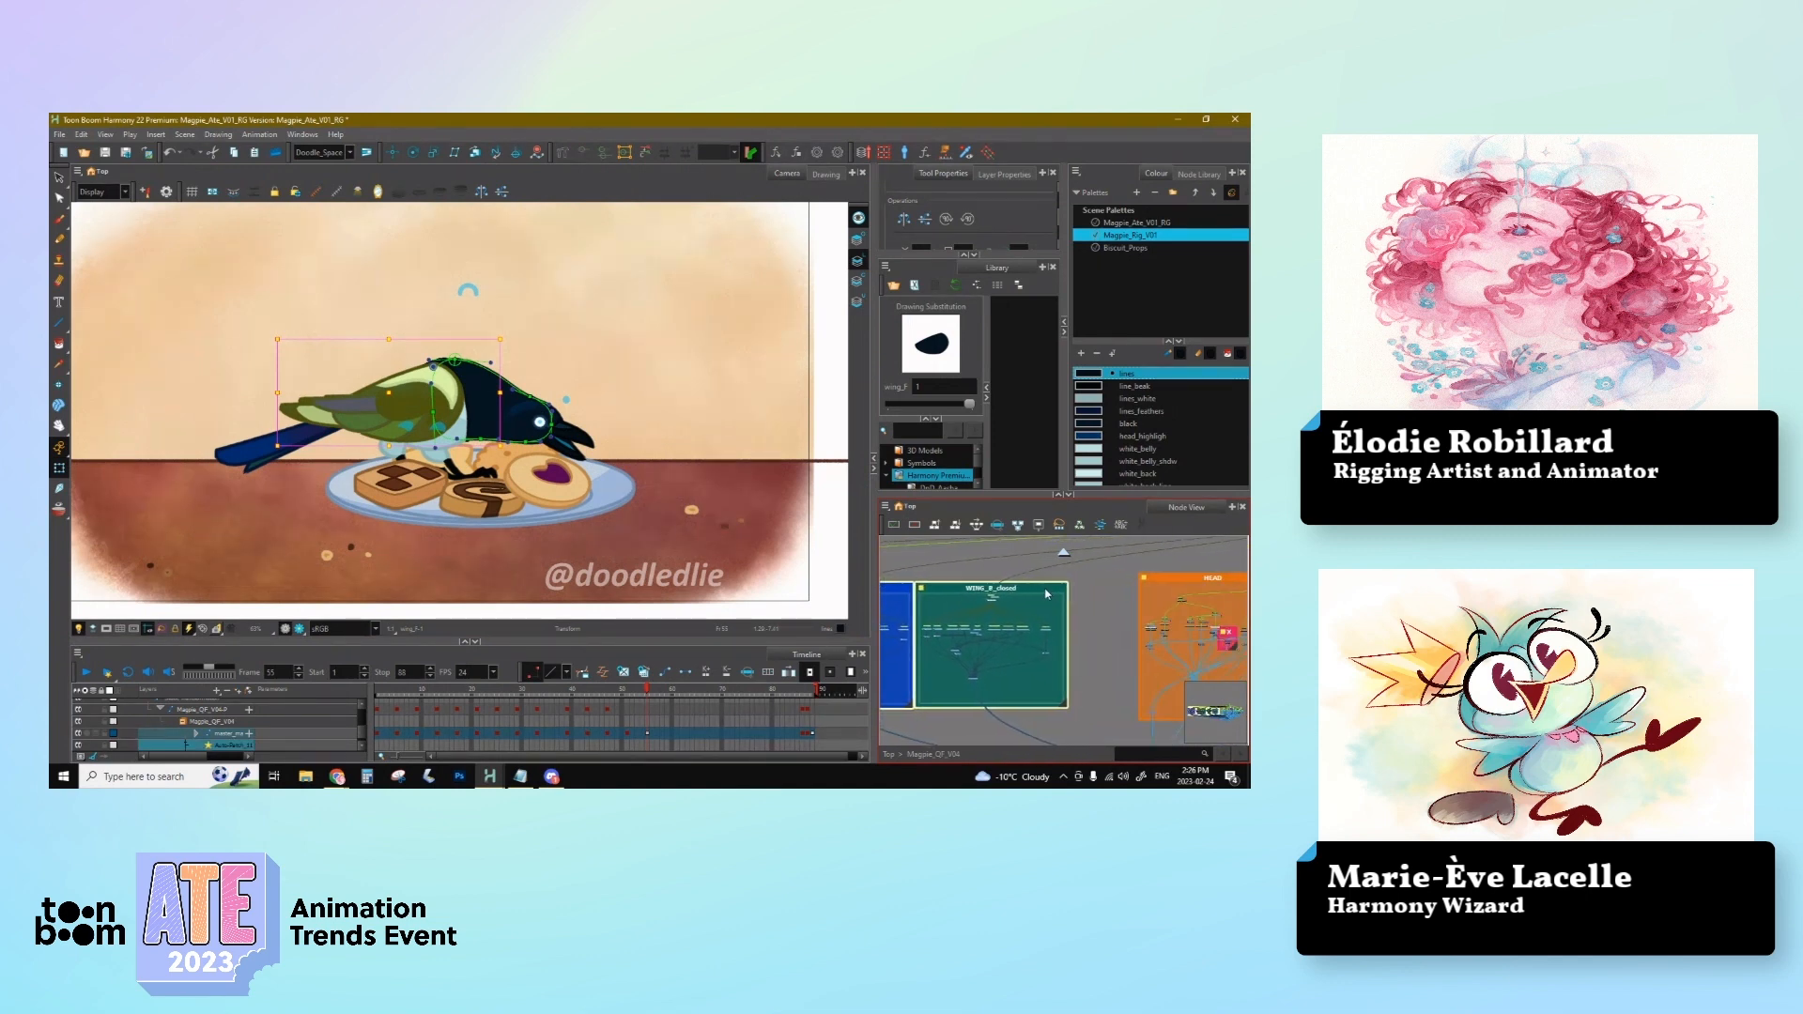
Step: Paste the Cookie_01_in_beak backdrop beside the HEAD backdrop and connect its group to the head's peg and composite
{"action": "left_click", "coordinate": [1095, 612]}
{"action": "key", "text": "ctrl+v"}
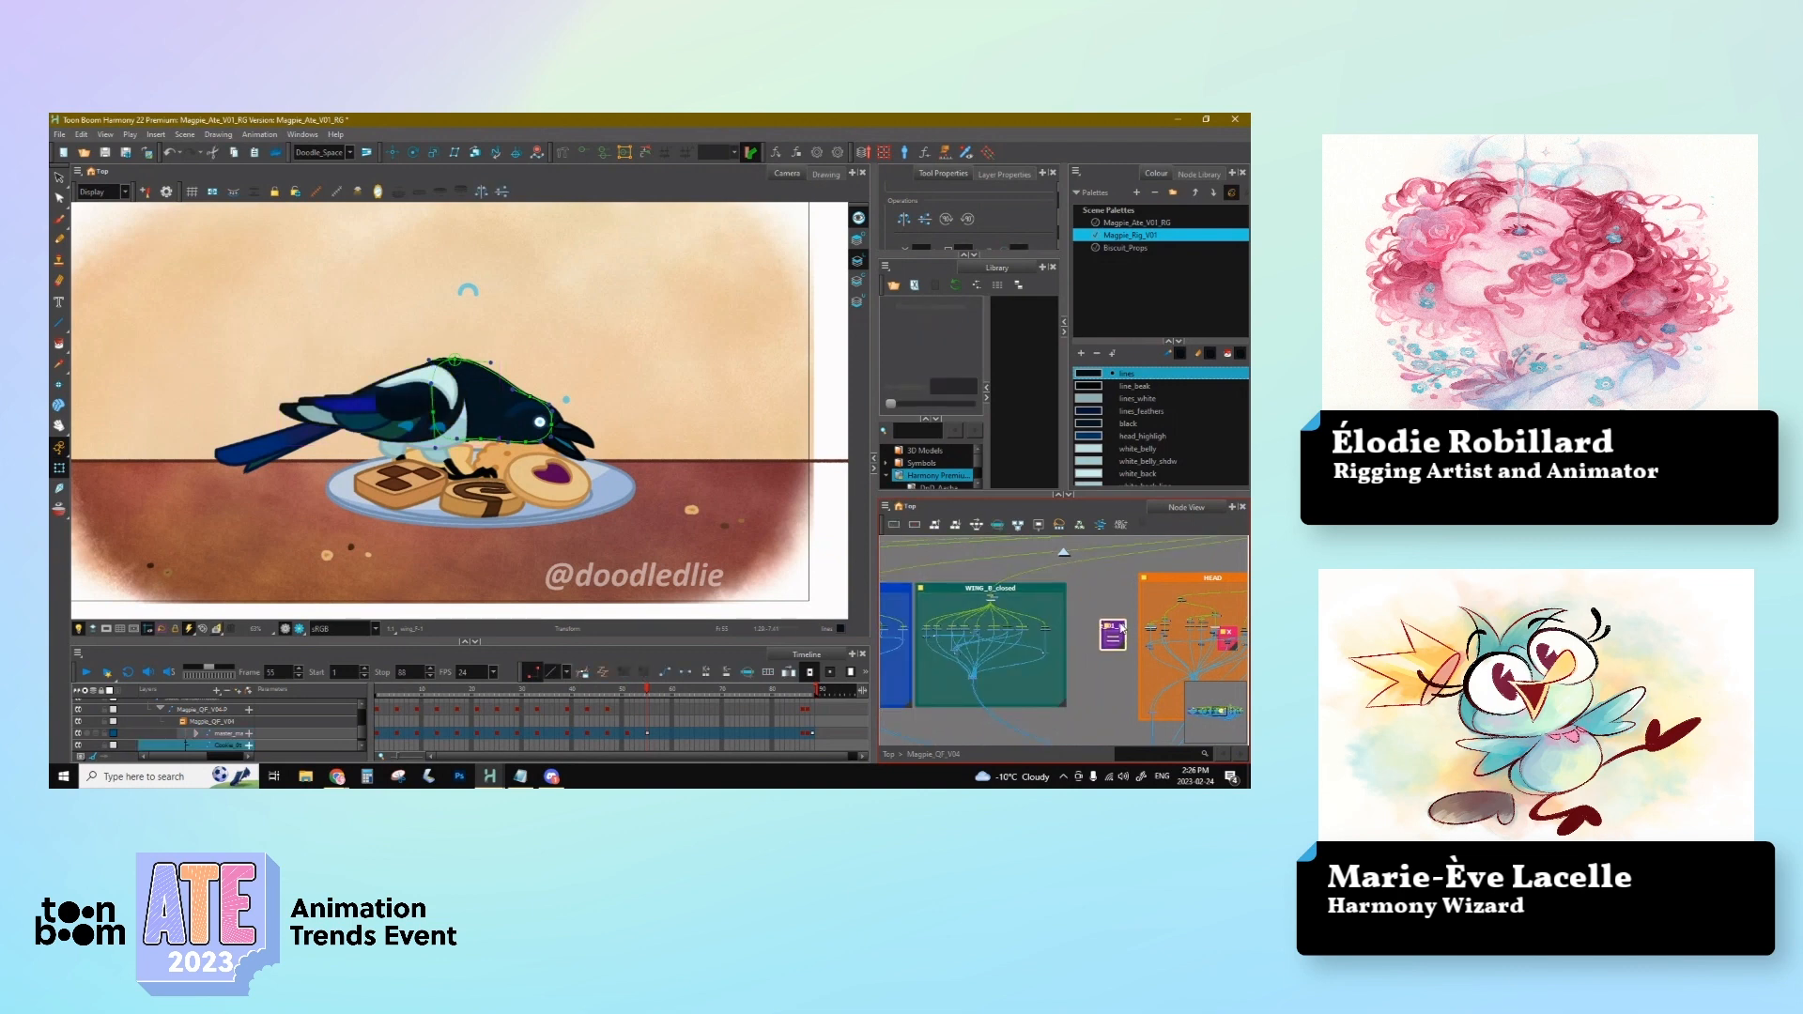
{"action": "scroll", "coordinate": [1064, 615], "scroll_direction": "up", "scroll_amount": 4}
{"action": "left_click_drag", "start_coordinate": [1123, 631], "coordinate": [906, 575]}
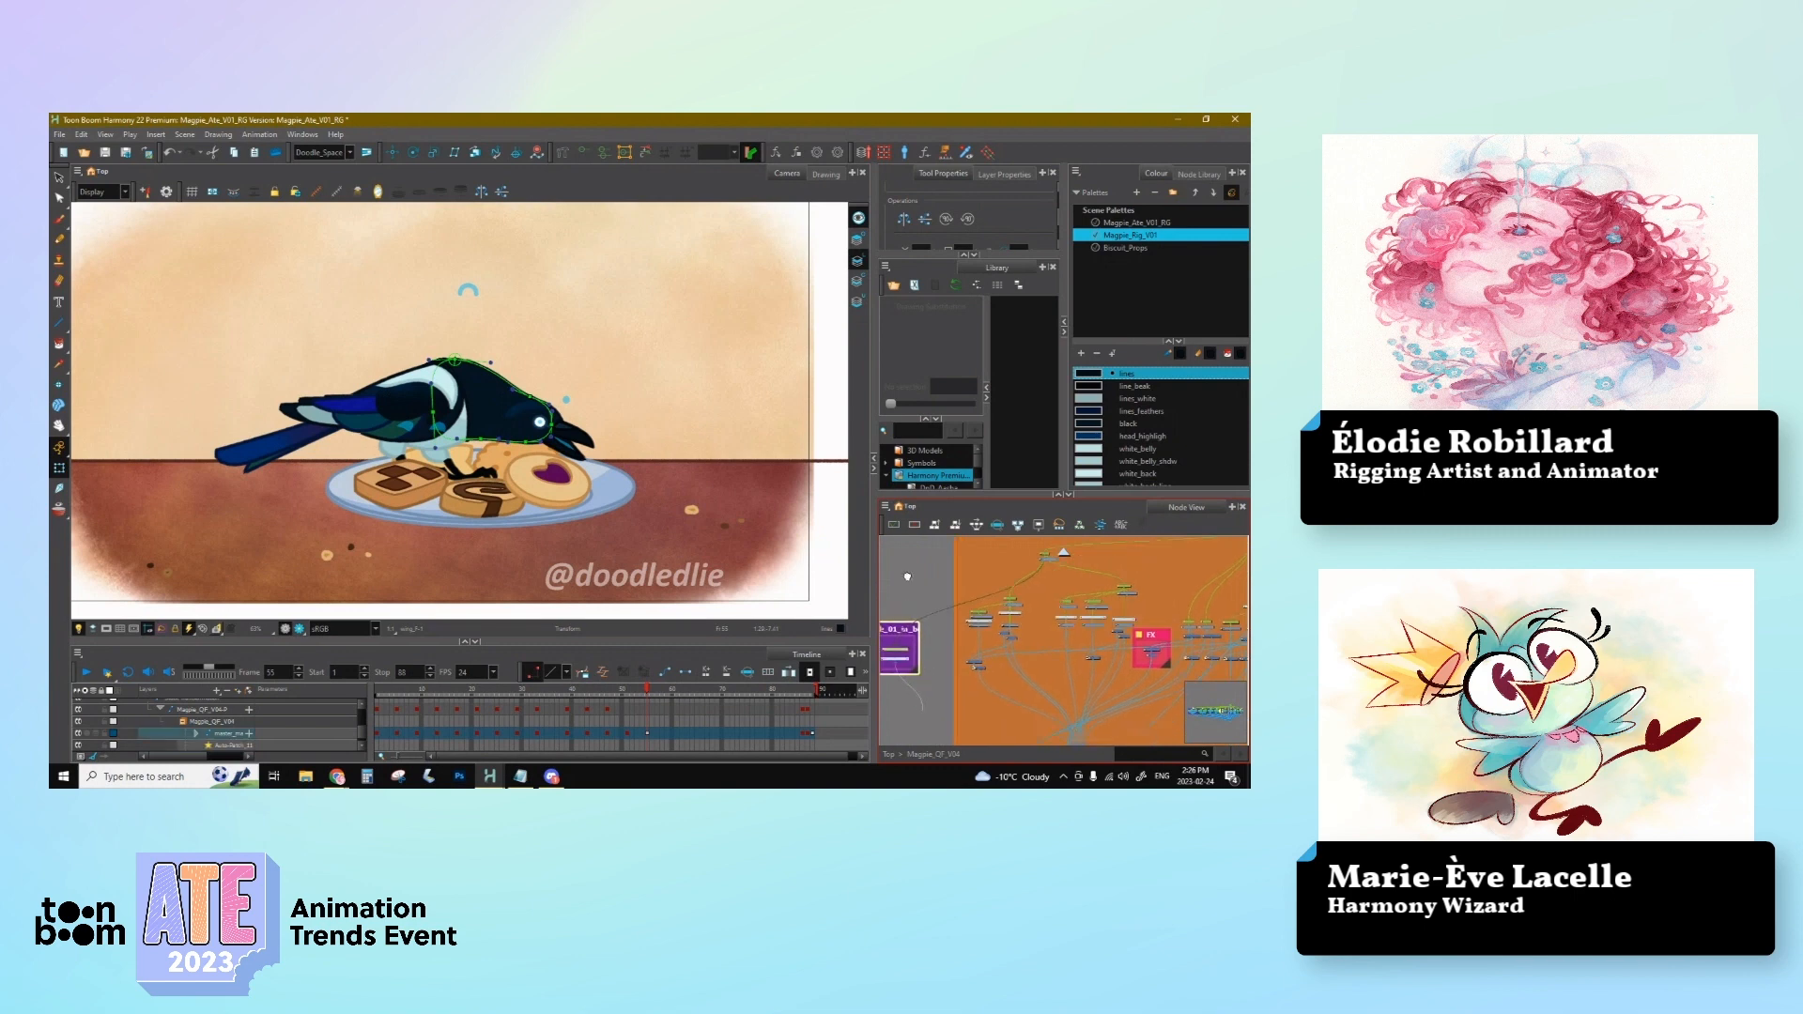
{"action": "left_click_drag", "start_coordinate": [1144, 628], "coordinate": [1074, 657]}
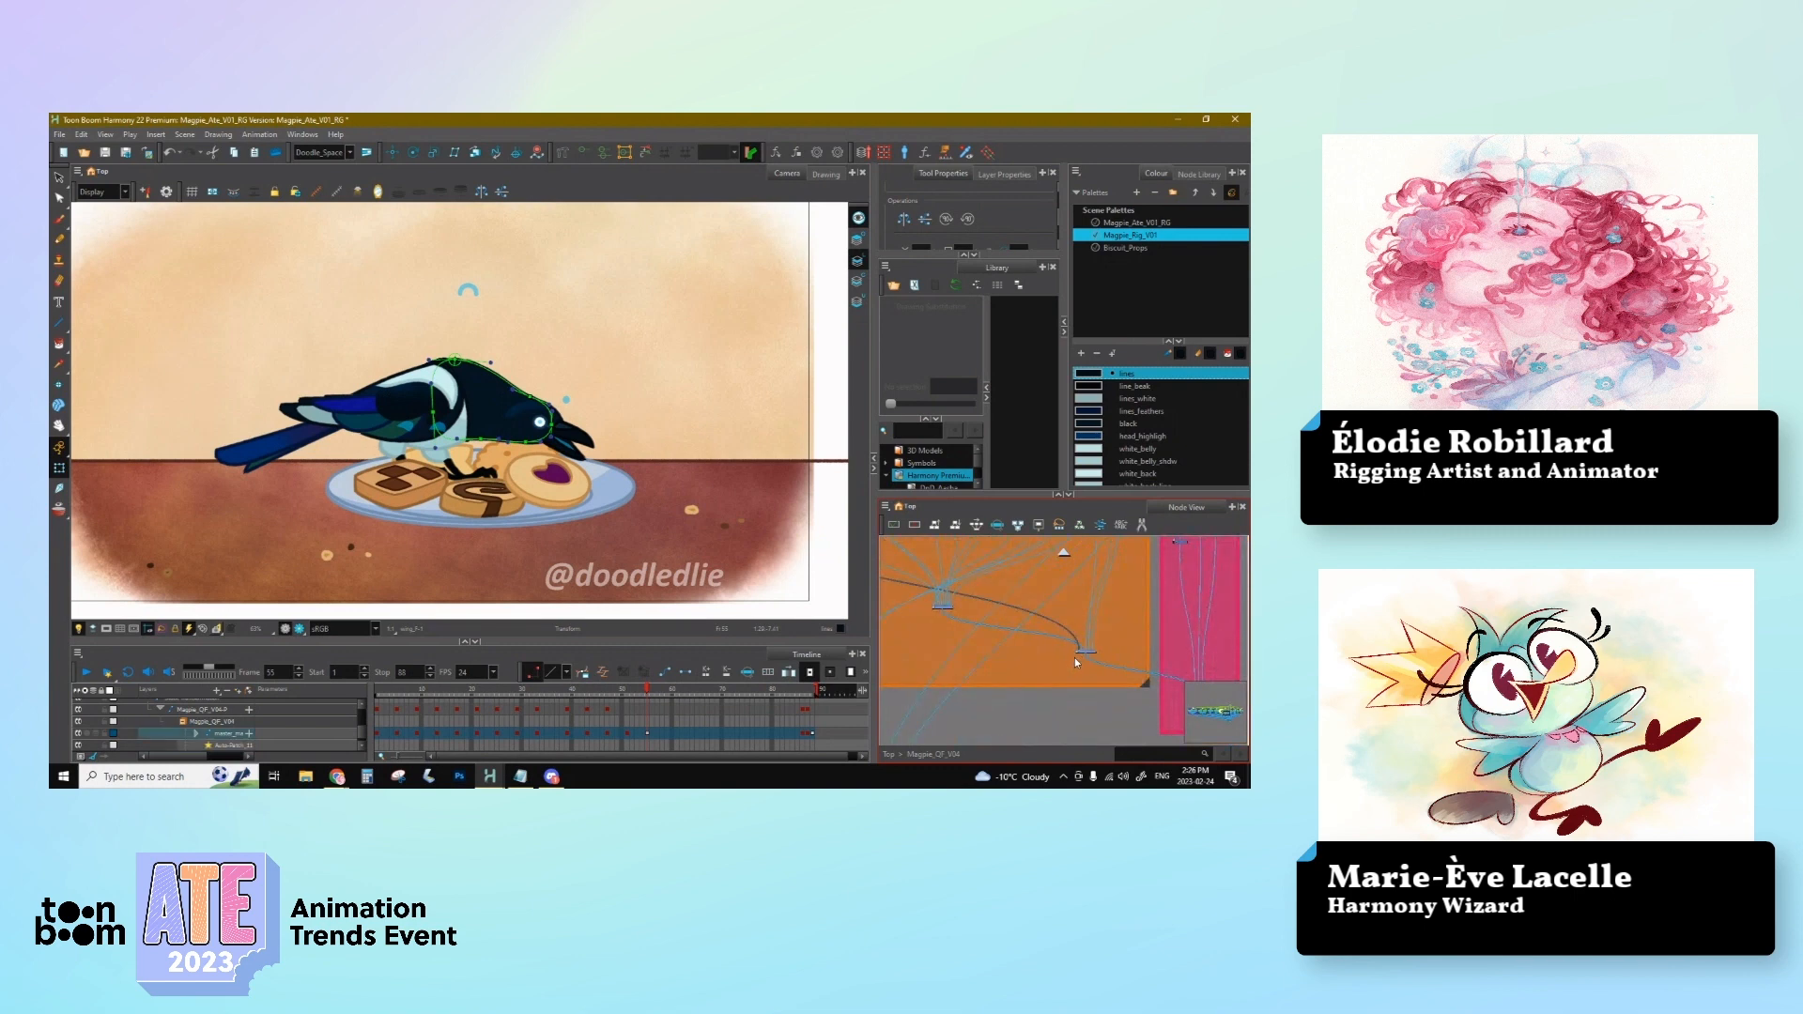
{"action": "left_click_drag", "start_coordinate": [916, 597], "coordinate": [1037, 657]}
{"action": "left_click", "coordinate": [1036, 658]}
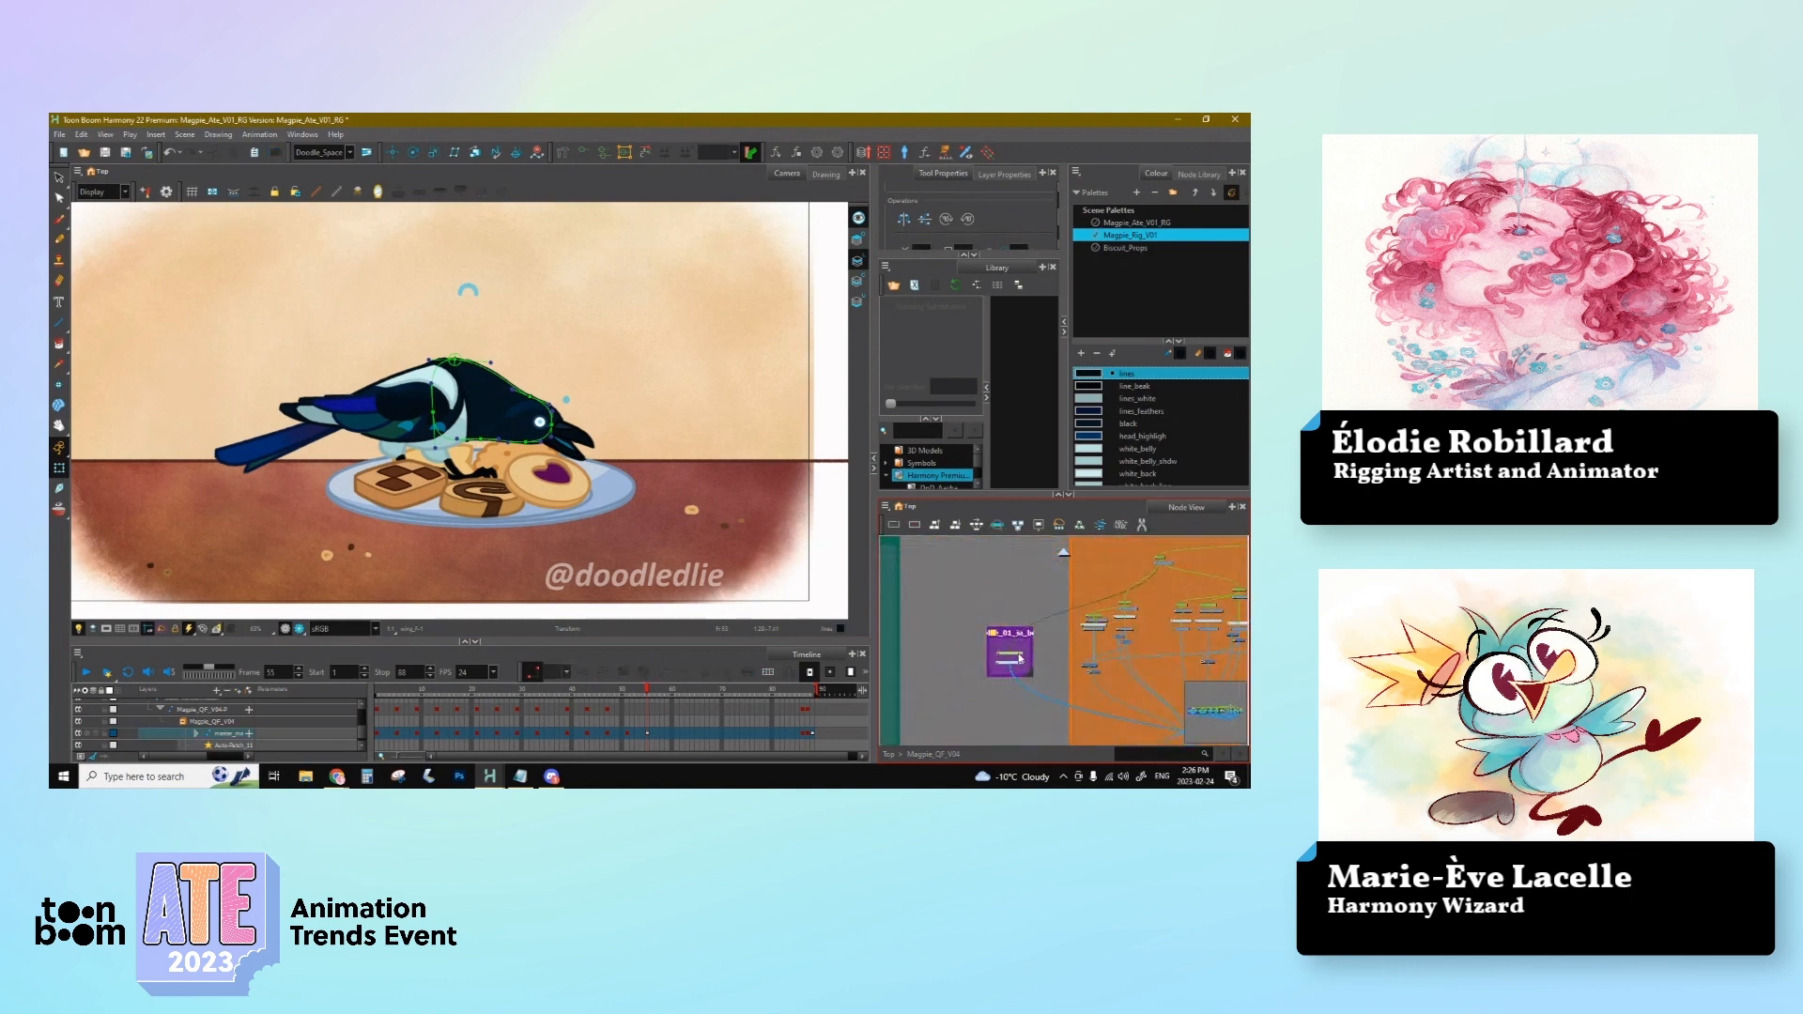
Step: Open the Cookie_01_in_beak_PROPS group, select the heart cookie's drawings and extend their exposure at the current frame
{"action": "scroll", "coordinate": [614, 448], "scroll_direction": "down", "scroll_amount": 3}
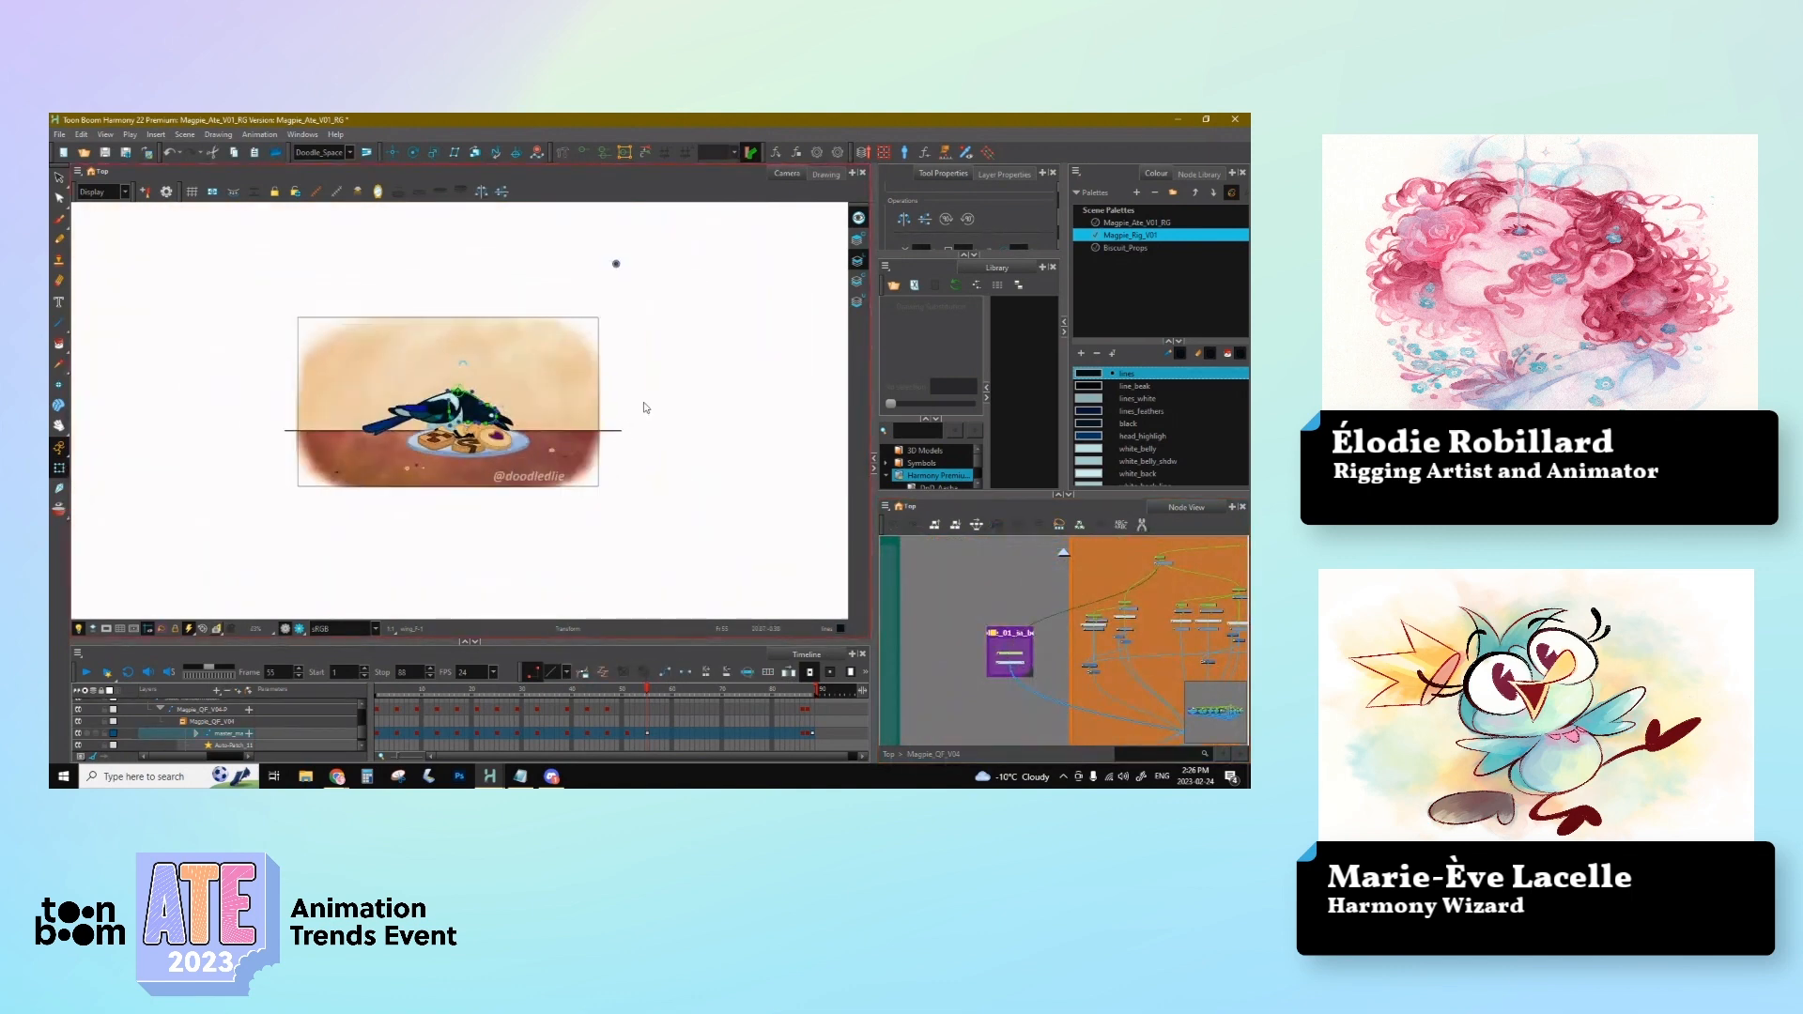
{"action": "scroll", "coordinate": [646, 407], "scroll_direction": "down", "scroll_amount": 2}
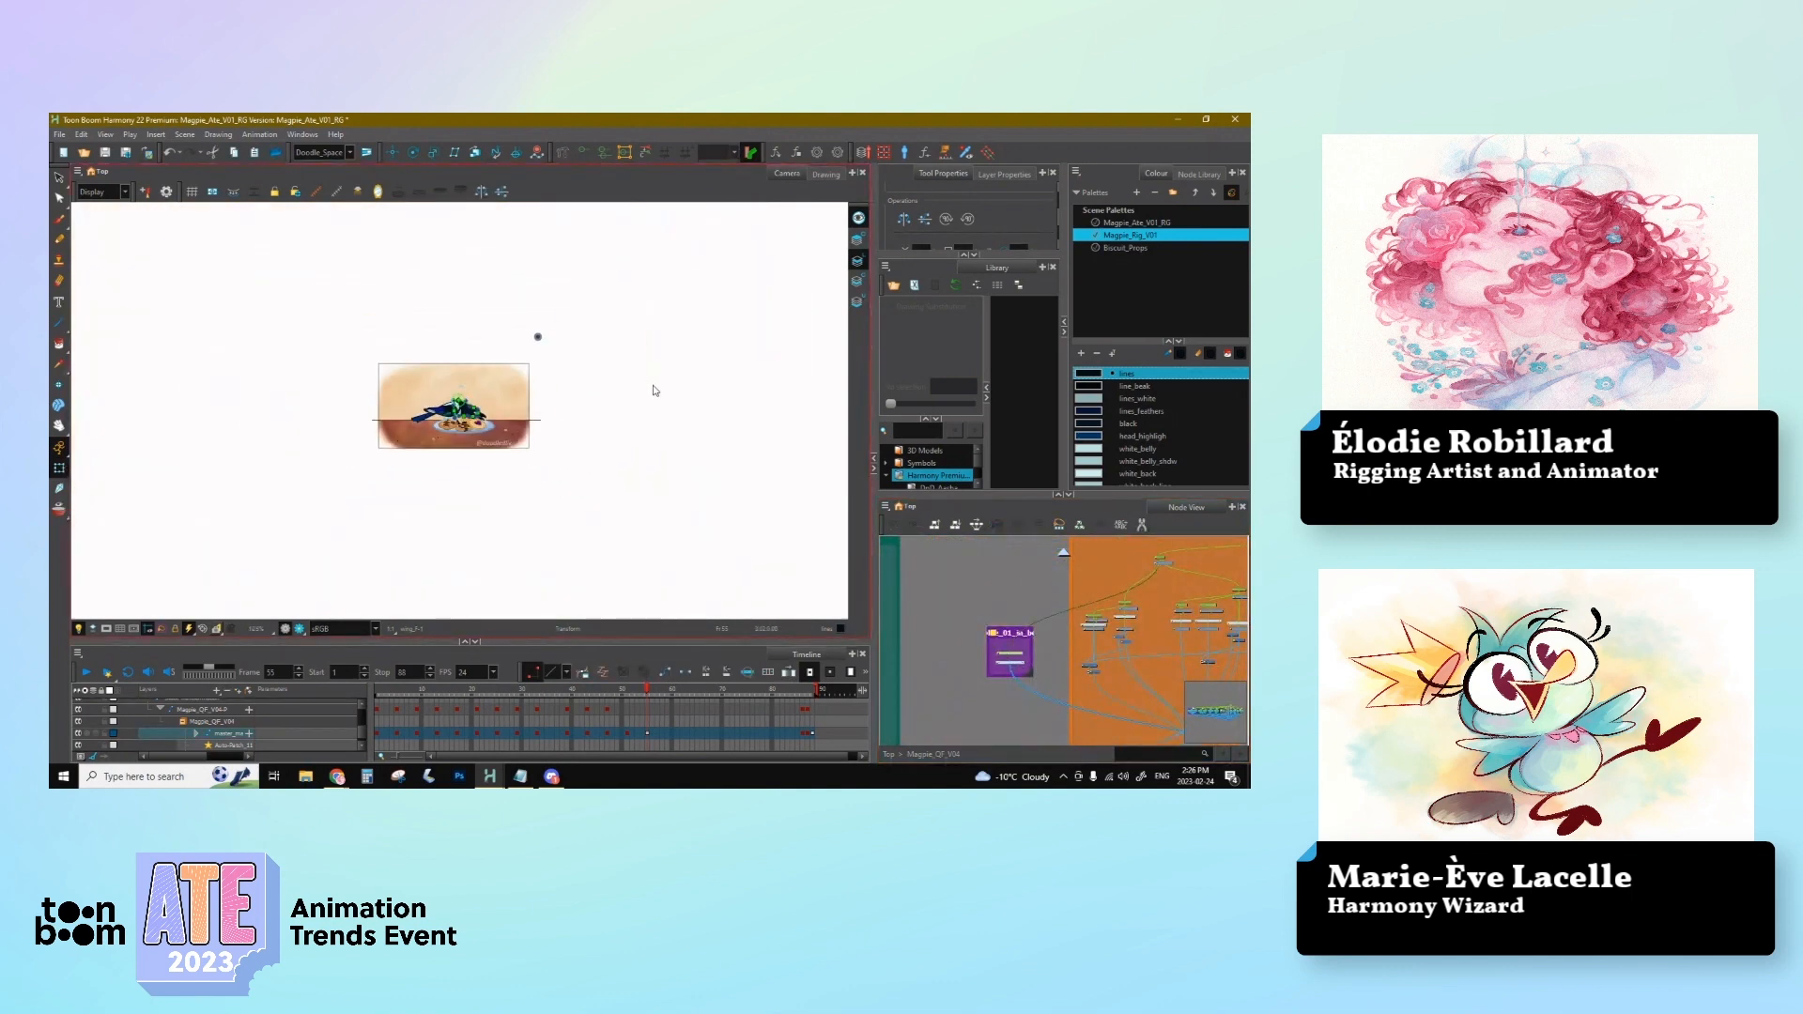
{"action": "scroll", "coordinate": [688, 488], "scroll_direction": "up", "scroll_amount": 2}
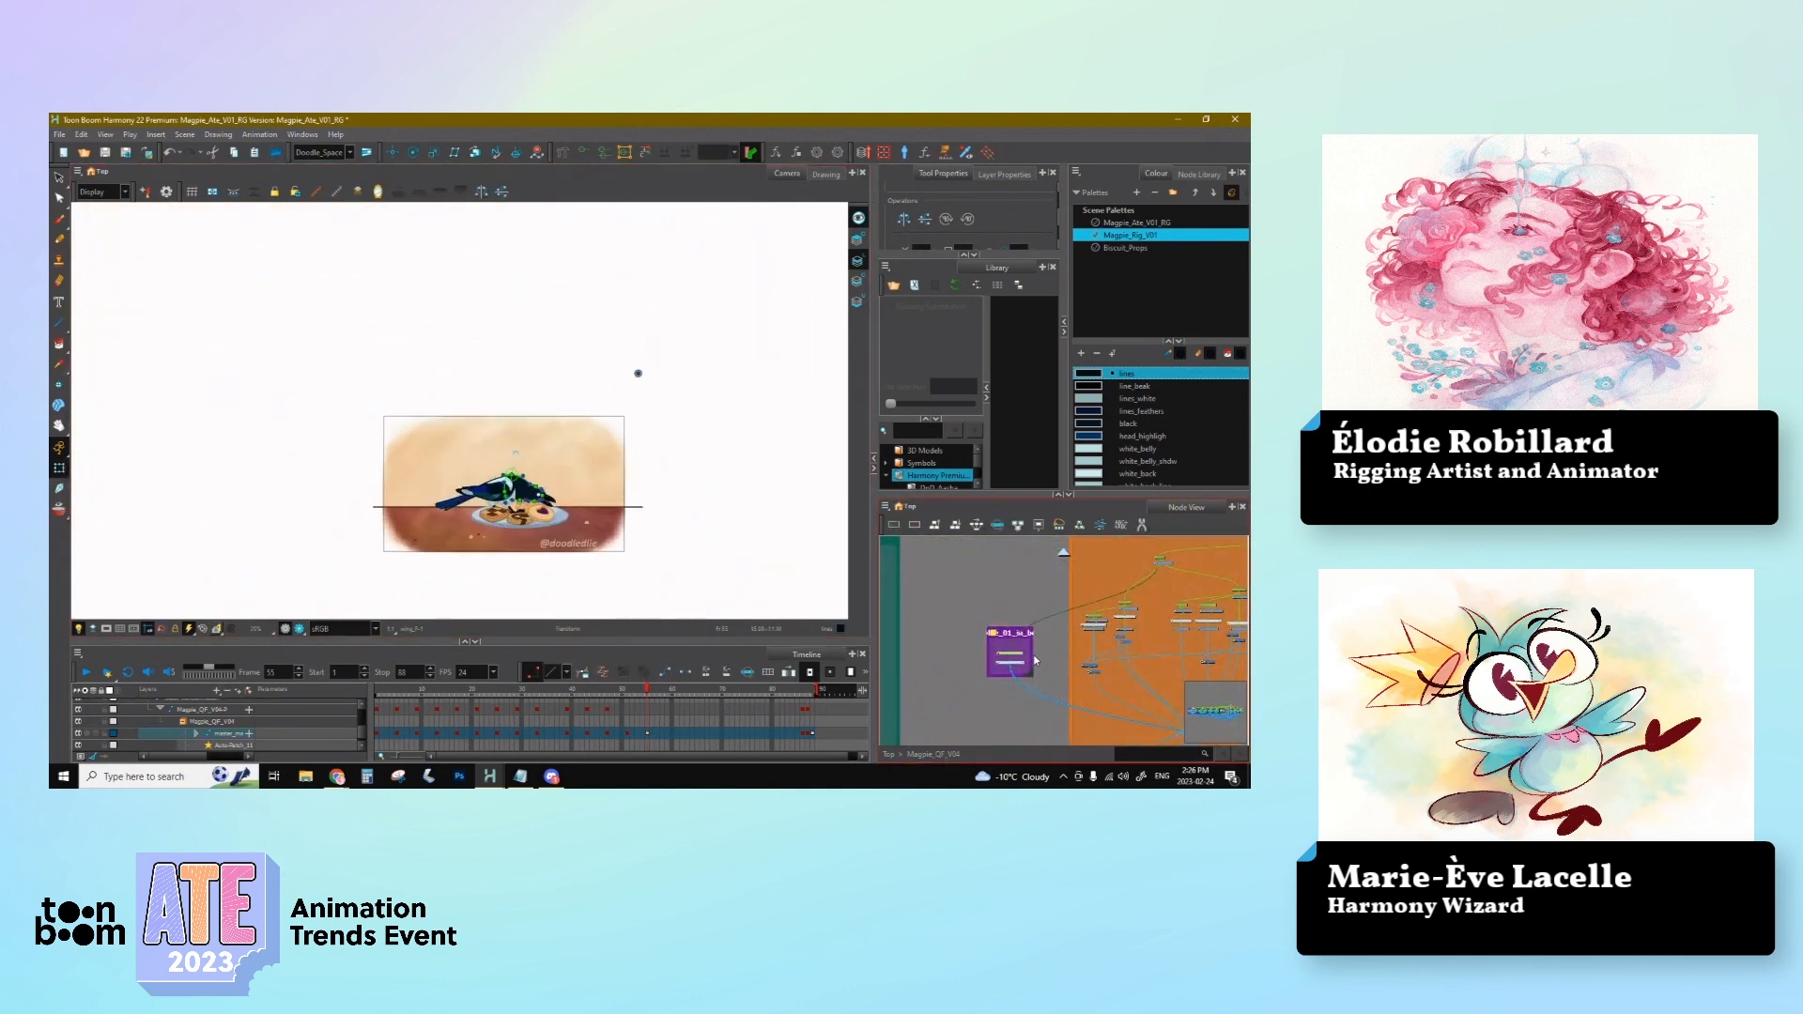
{"action": "scroll", "coordinate": [1045, 639], "scroll_direction": "up", "scroll_amount": 3}
{"action": "left_click", "coordinate": [985, 644]}
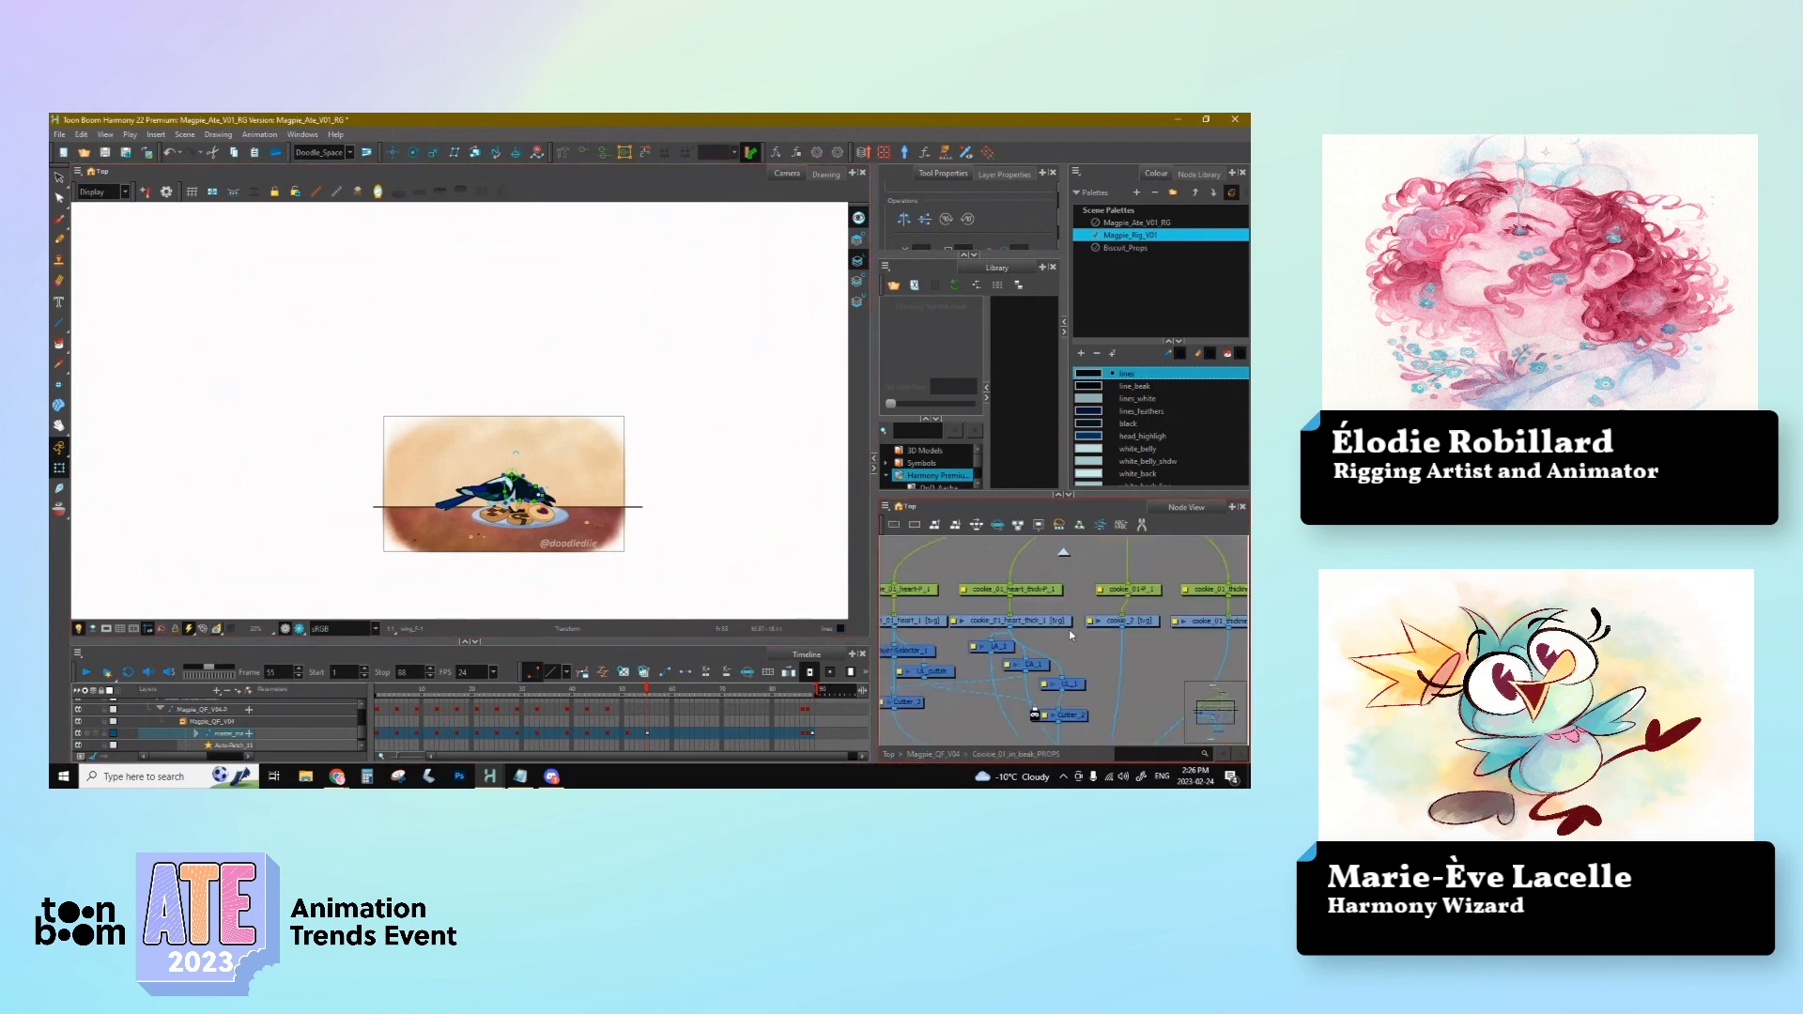
{"action": "left_click", "coordinate": [1010, 672]}
{"action": "left_click_drag", "start_coordinate": [1127, 642], "coordinate": [1108, 652]}
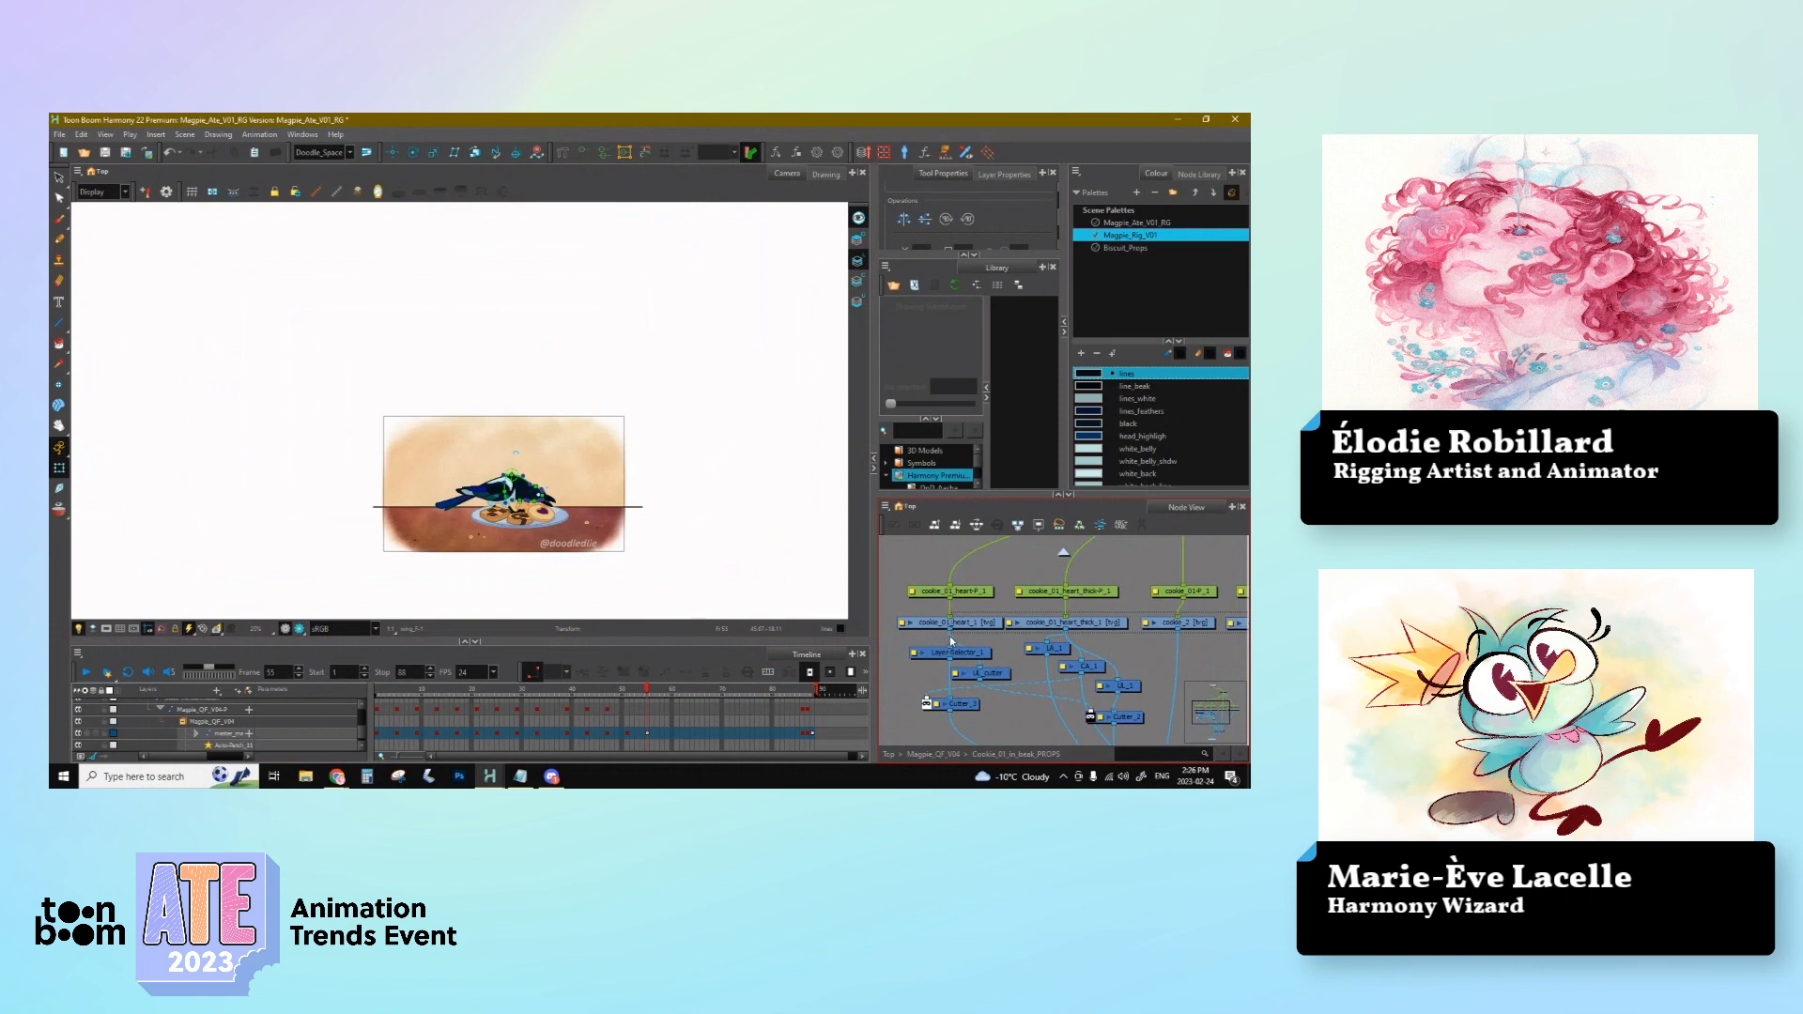
{"action": "left_click_drag", "start_coordinate": [949, 636], "coordinate": [947, 637]}
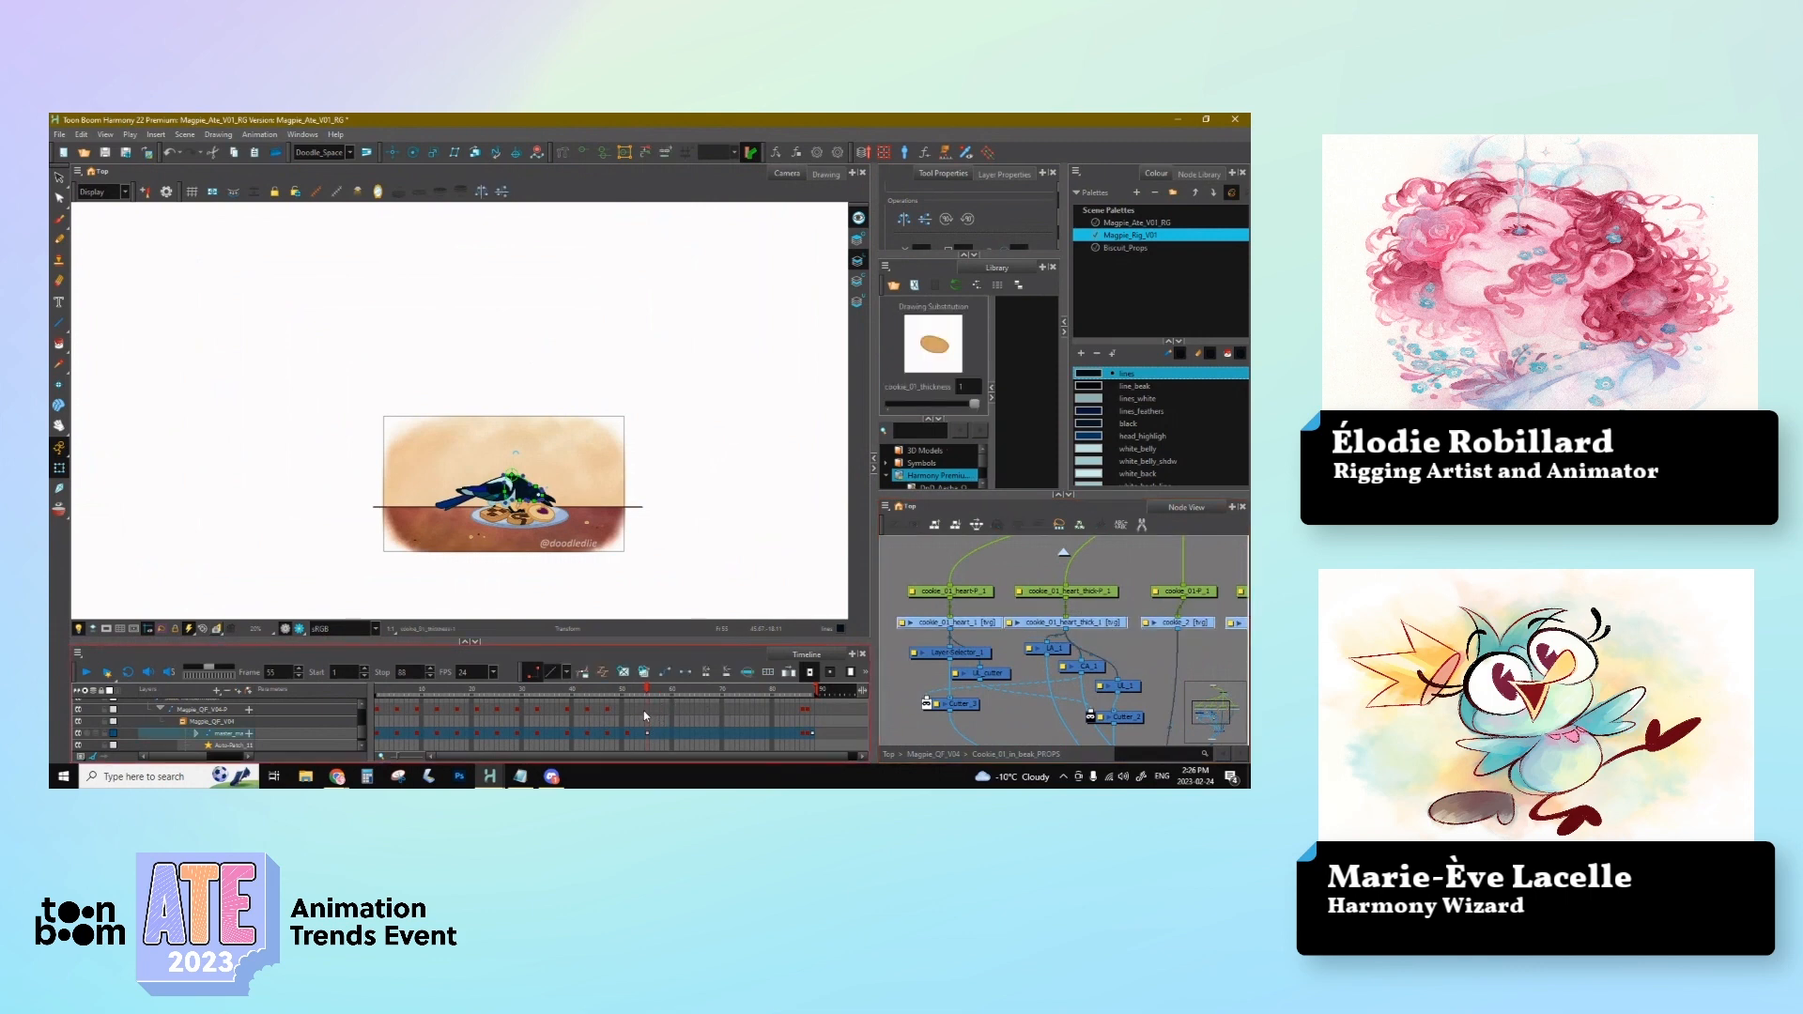
{"action": "key", "text": "F5"}
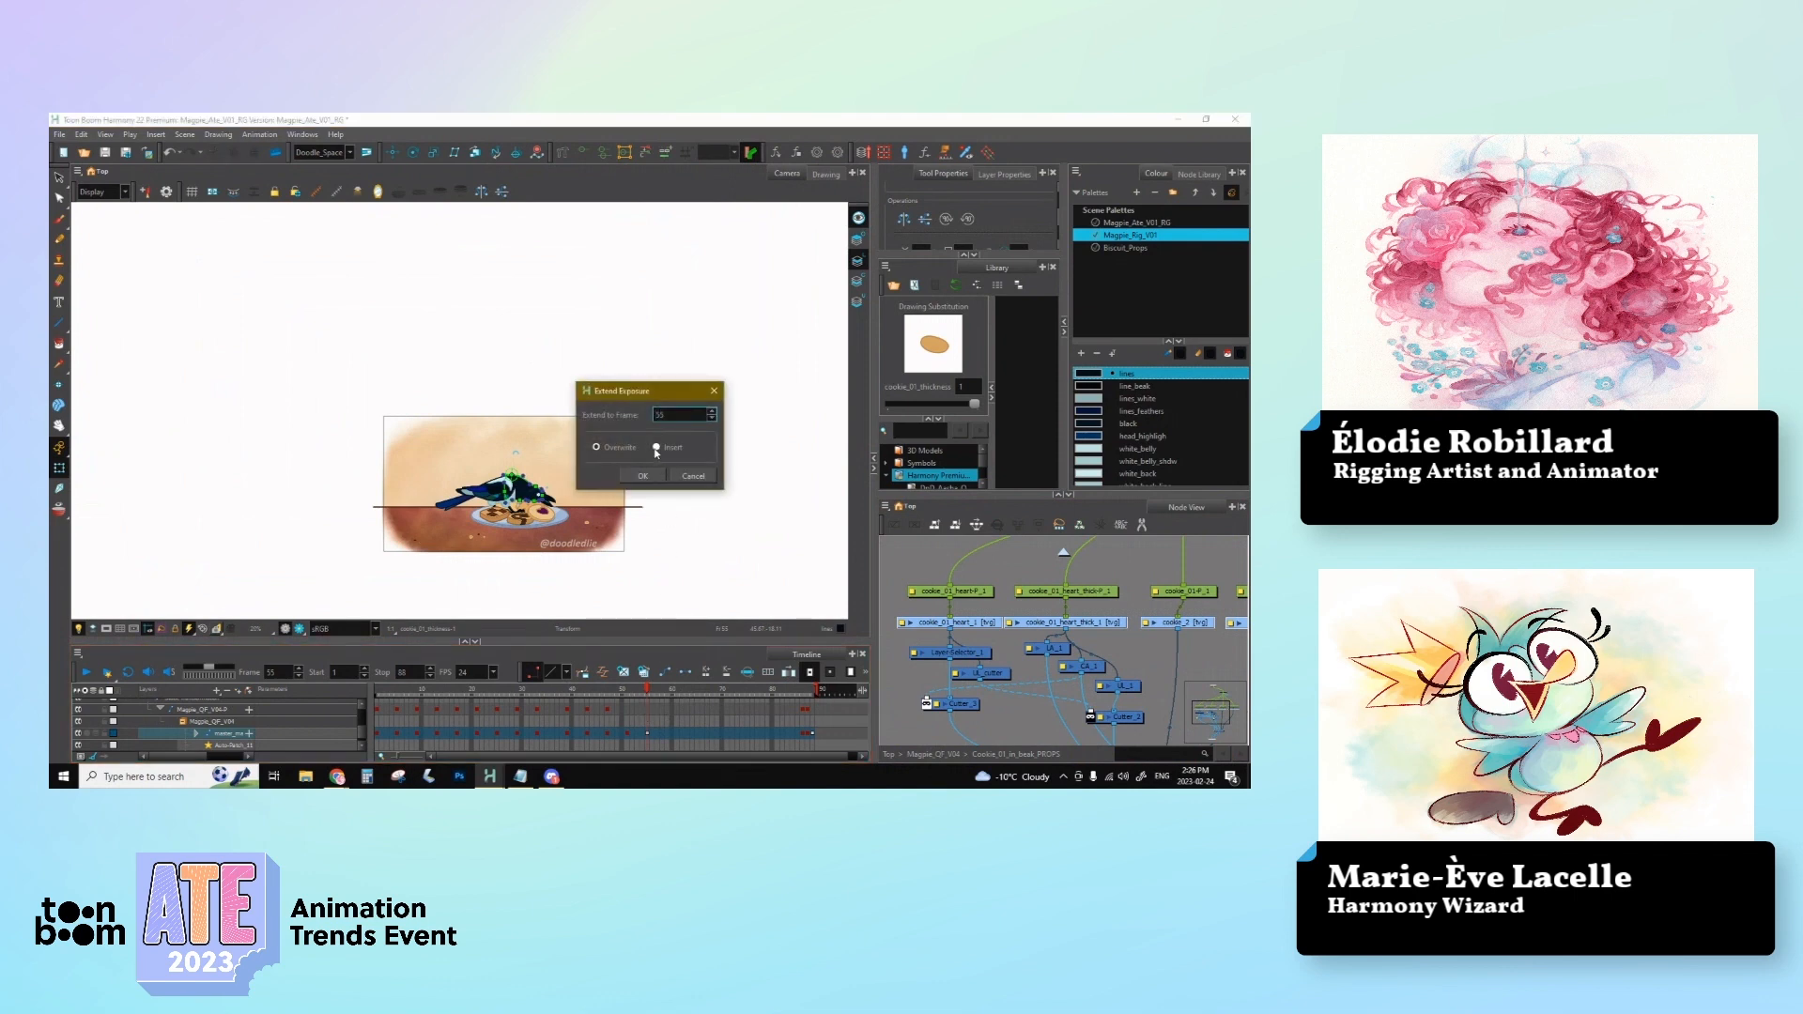
{"action": "left_click", "coordinate": [642, 476]}
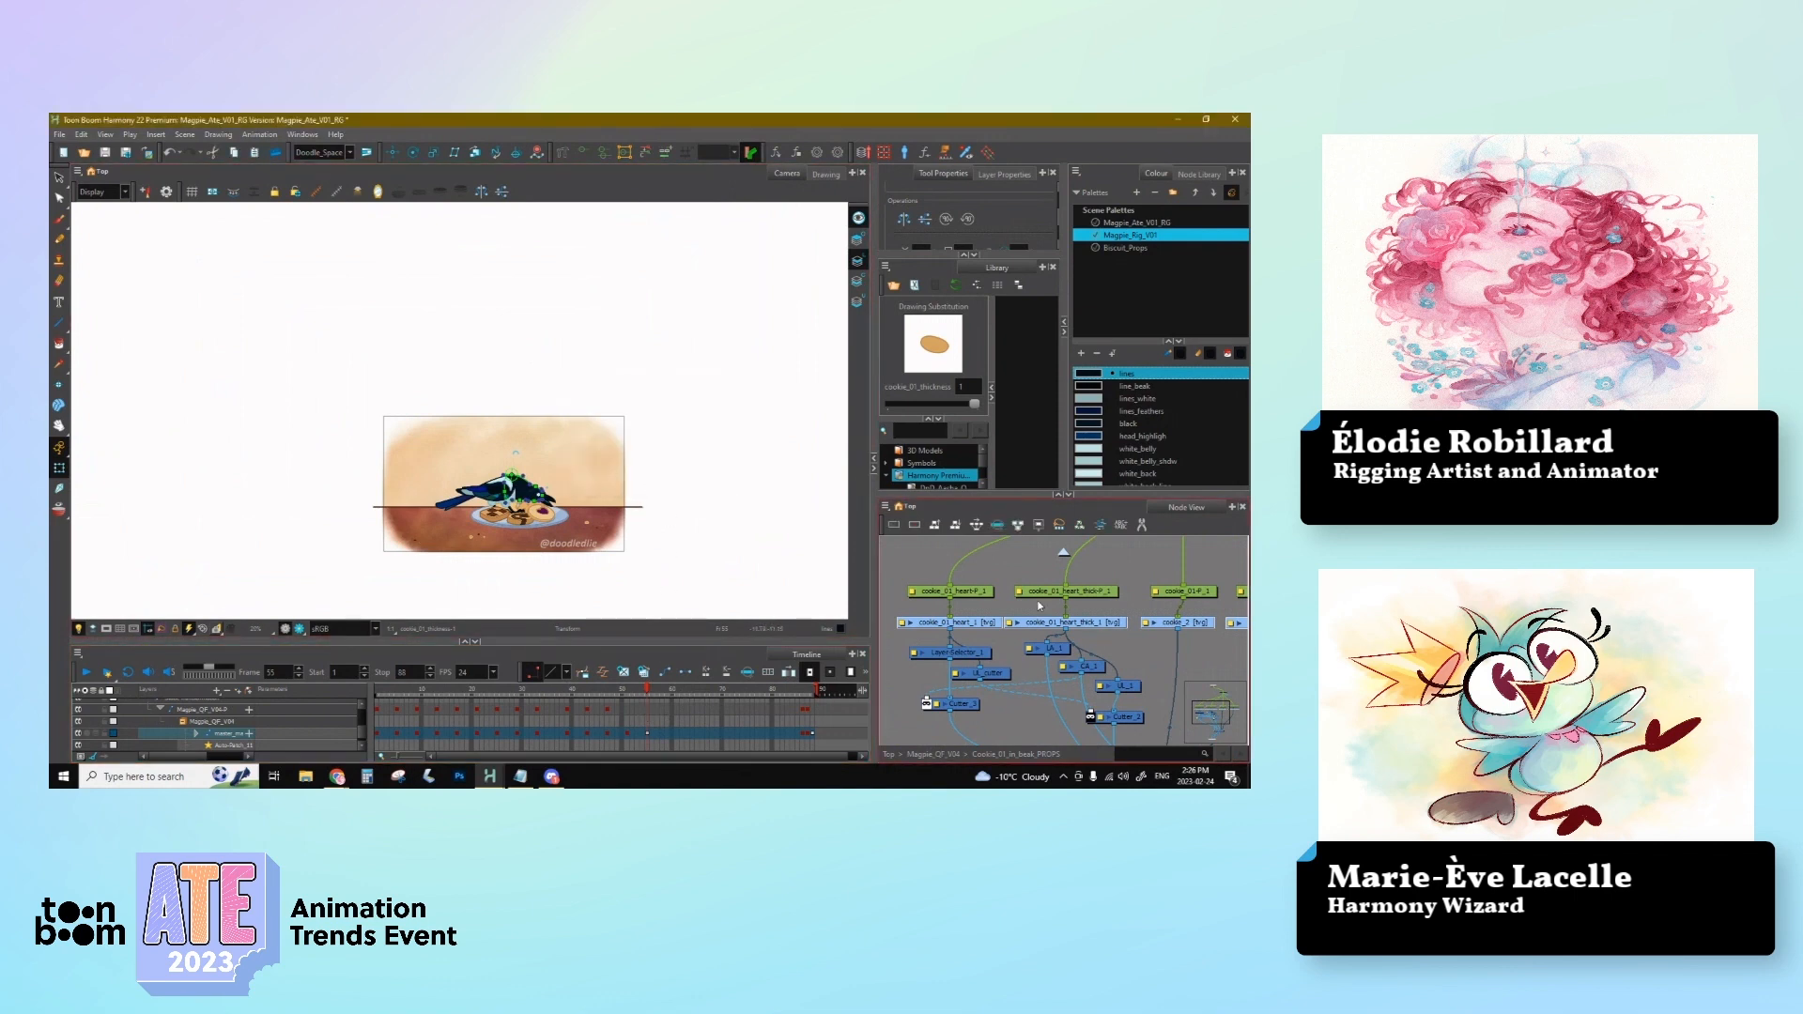
Step: Examine the scene and the area around its frame for the attached cookie, and return to the Magpie_QF_V04 network
{"action": "left_click", "coordinate": [797, 561]}
{"action": "key", "text": "2"}
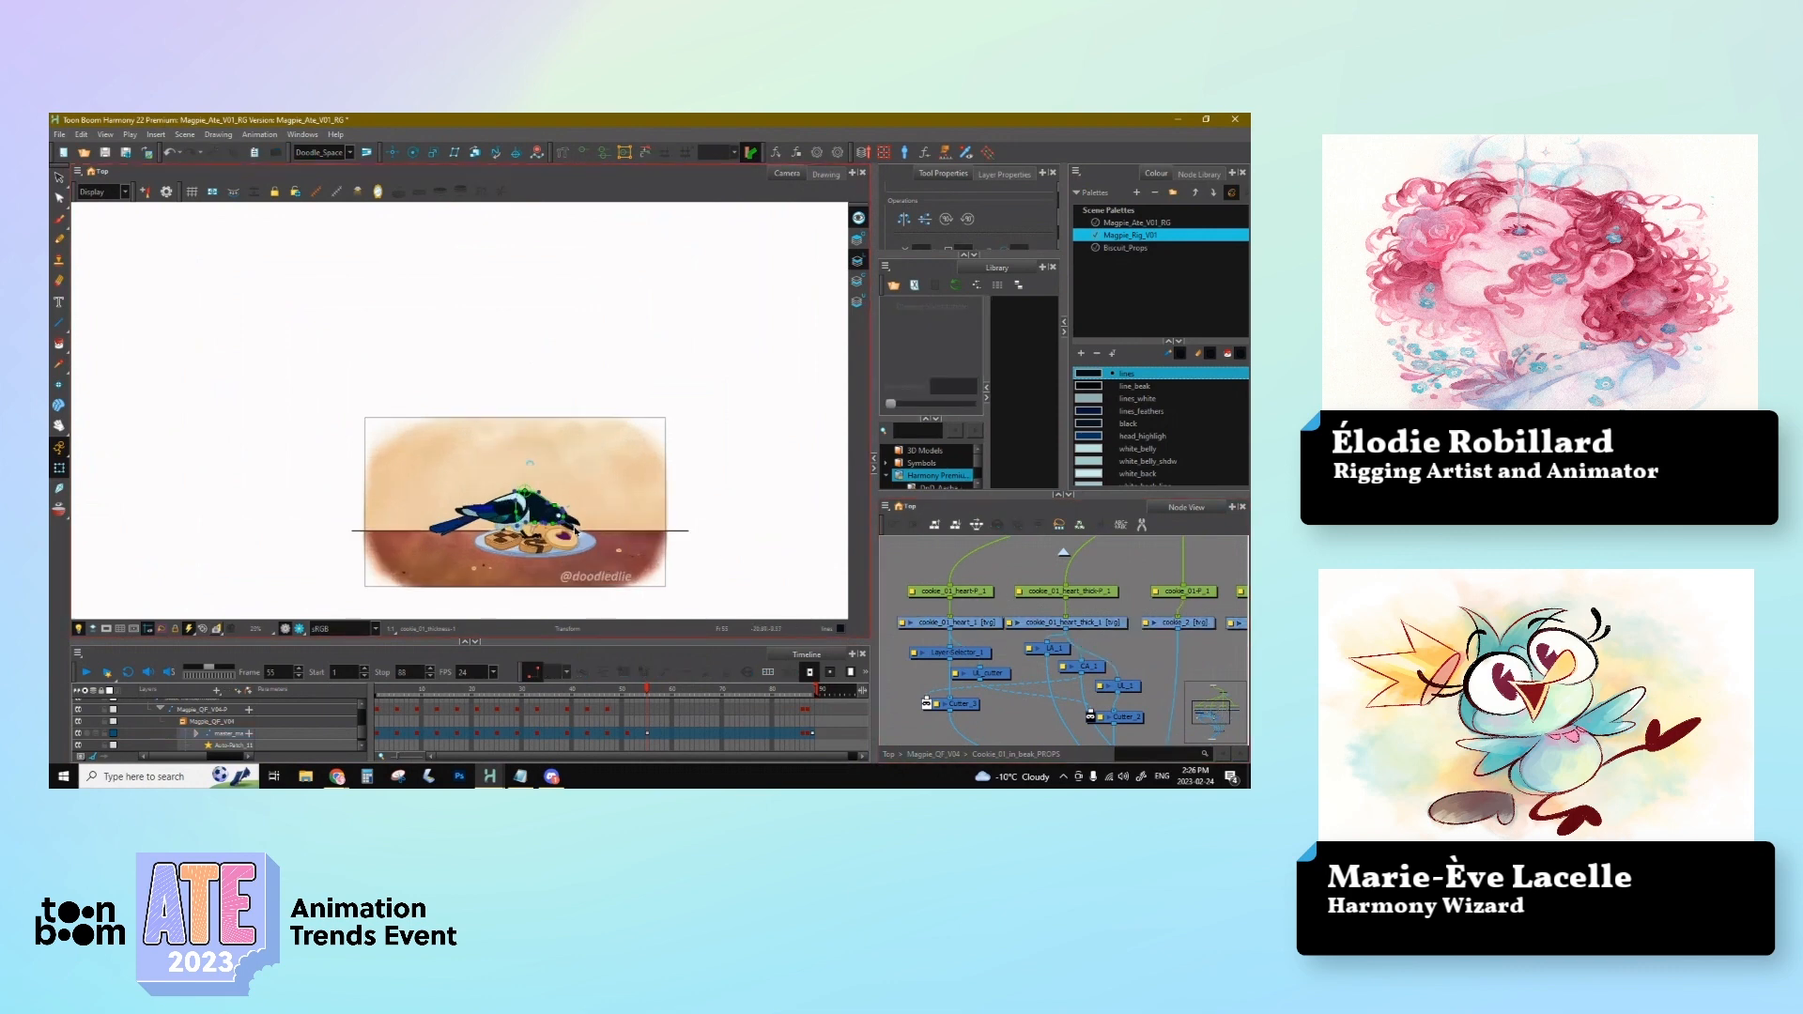
{"action": "key", "text": "2"}
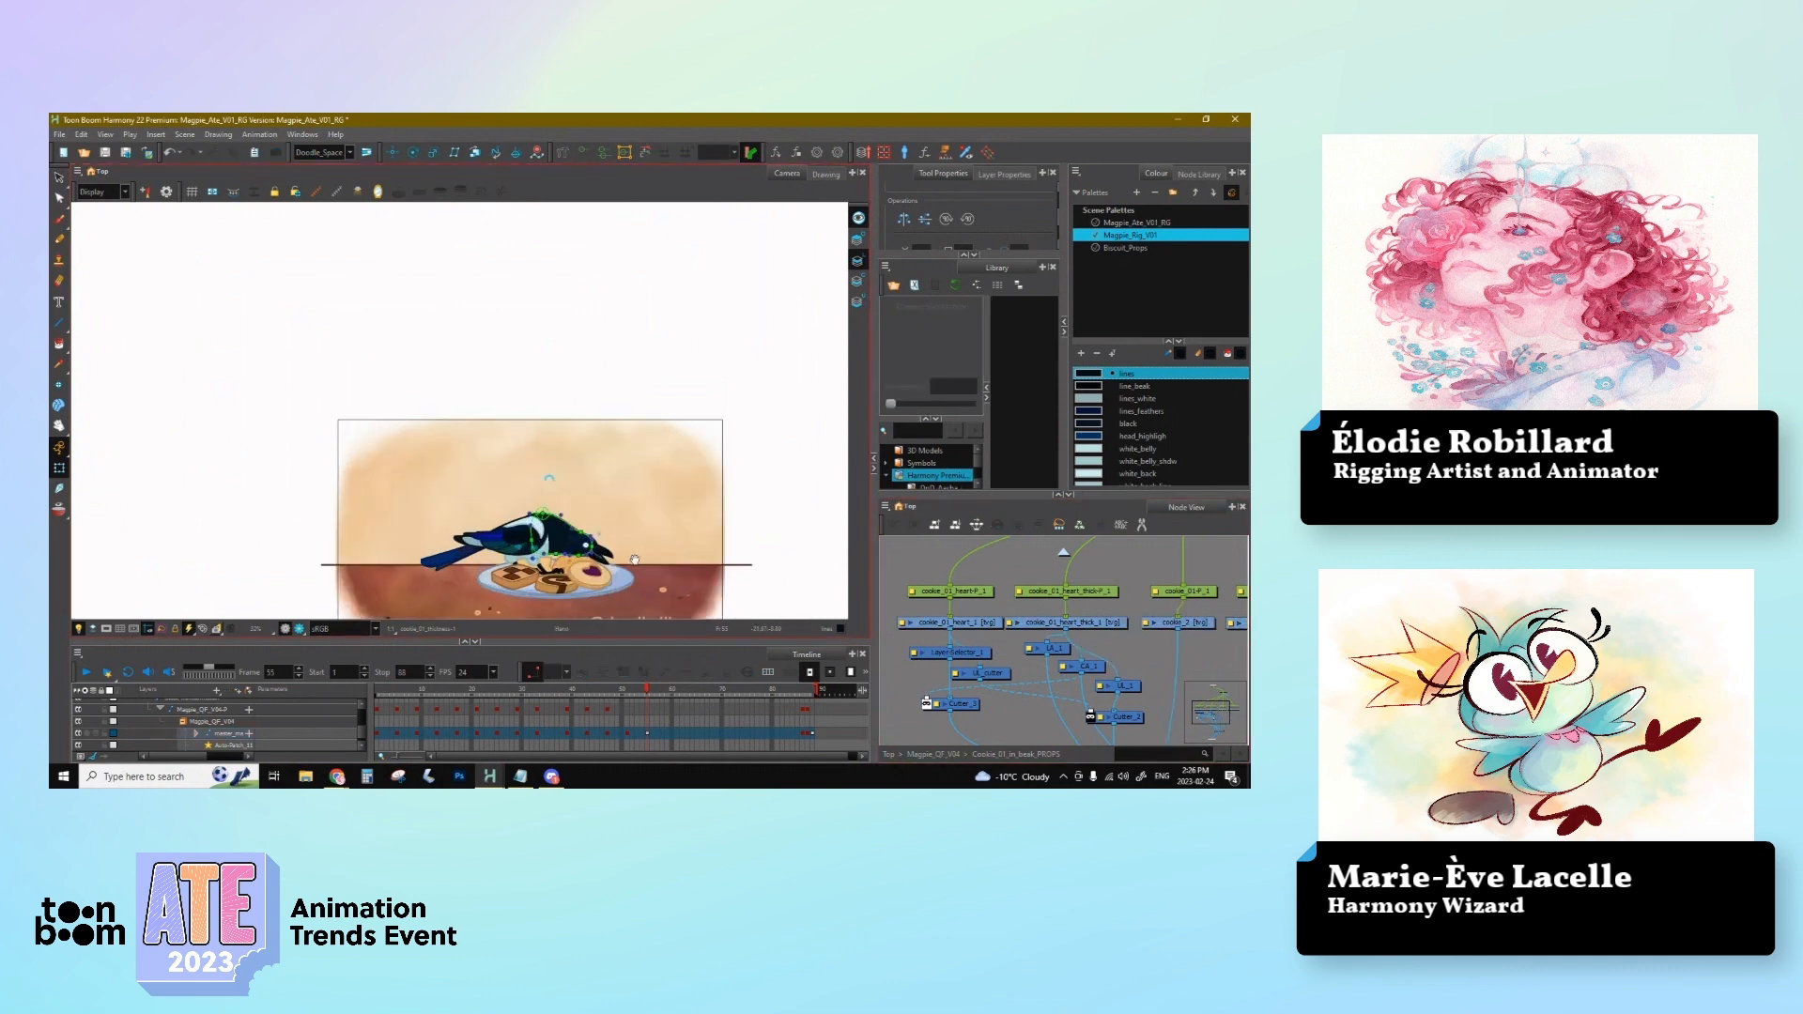
{"action": "left_click_drag", "start_coordinate": [574, 532], "coordinate": [514, 337]}
{"action": "key", "text": "1"}
{"action": "key", "text": "1"}
{"action": "key", "text": "1"}
{"action": "key", "text": "1"}
{"action": "left_click_drag", "start_coordinate": [635, 429], "coordinate": [643, 487]}
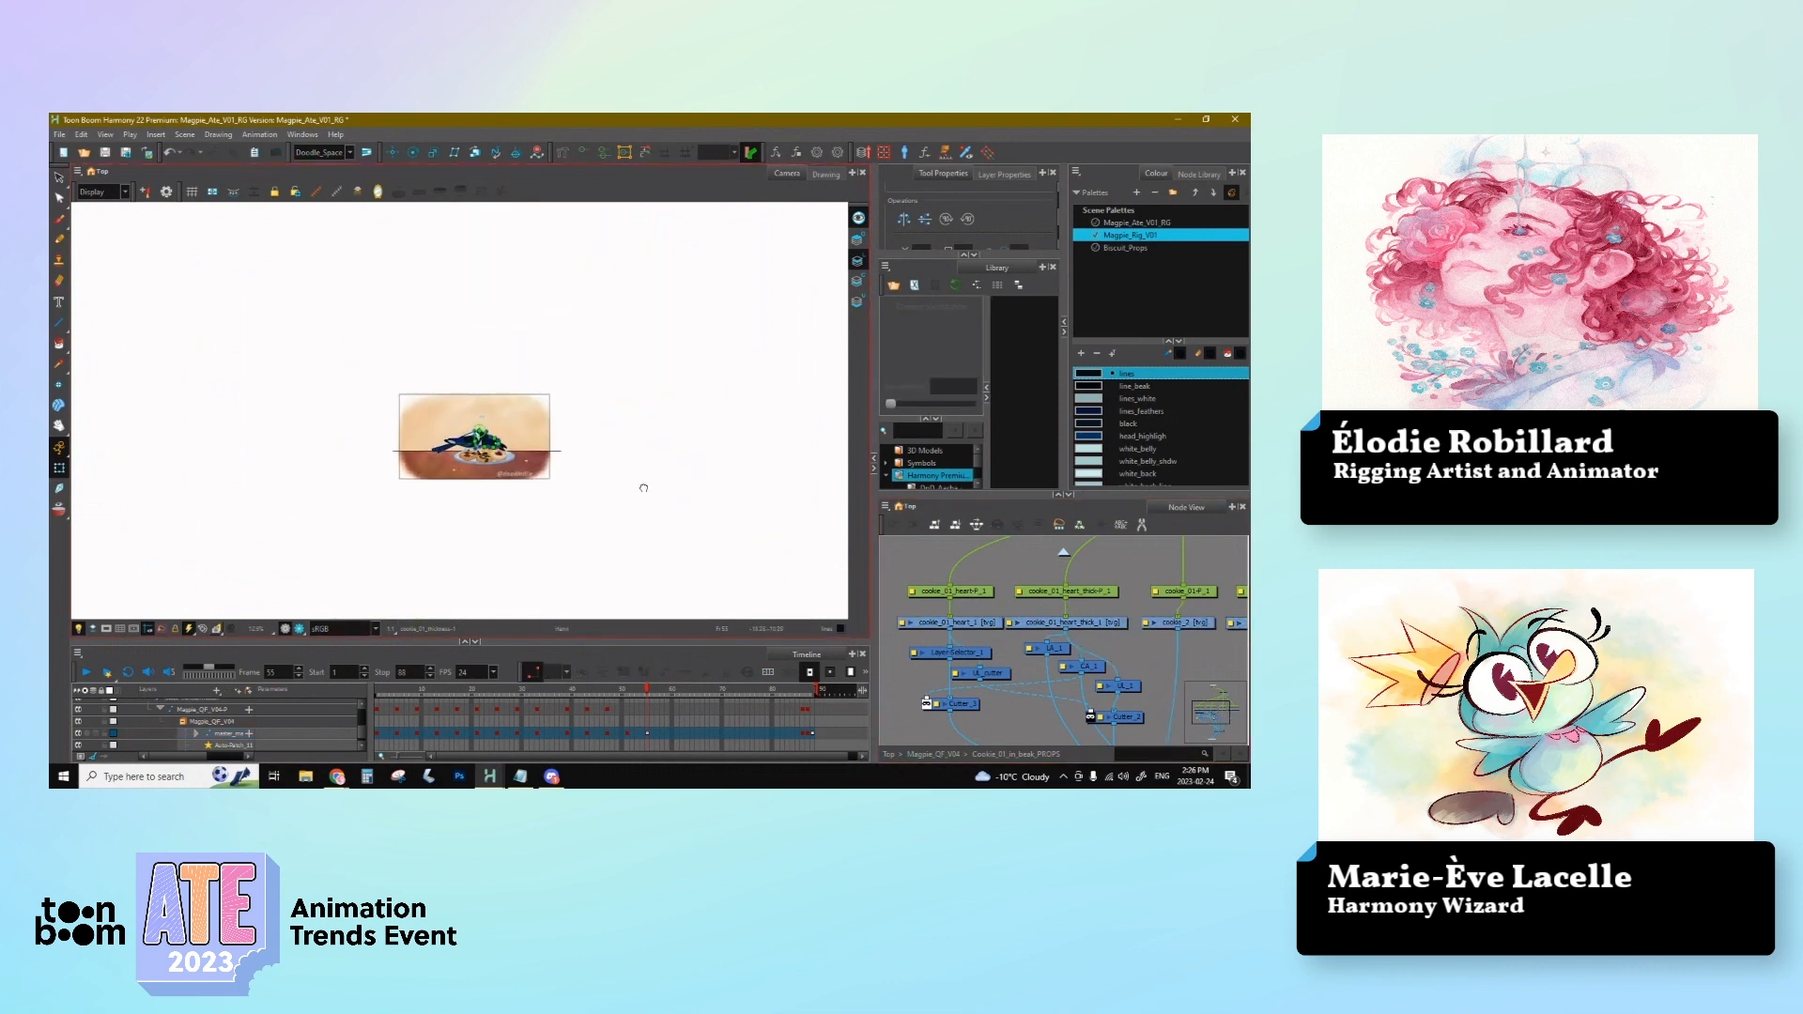
{"action": "left_click", "coordinate": [1064, 552]}
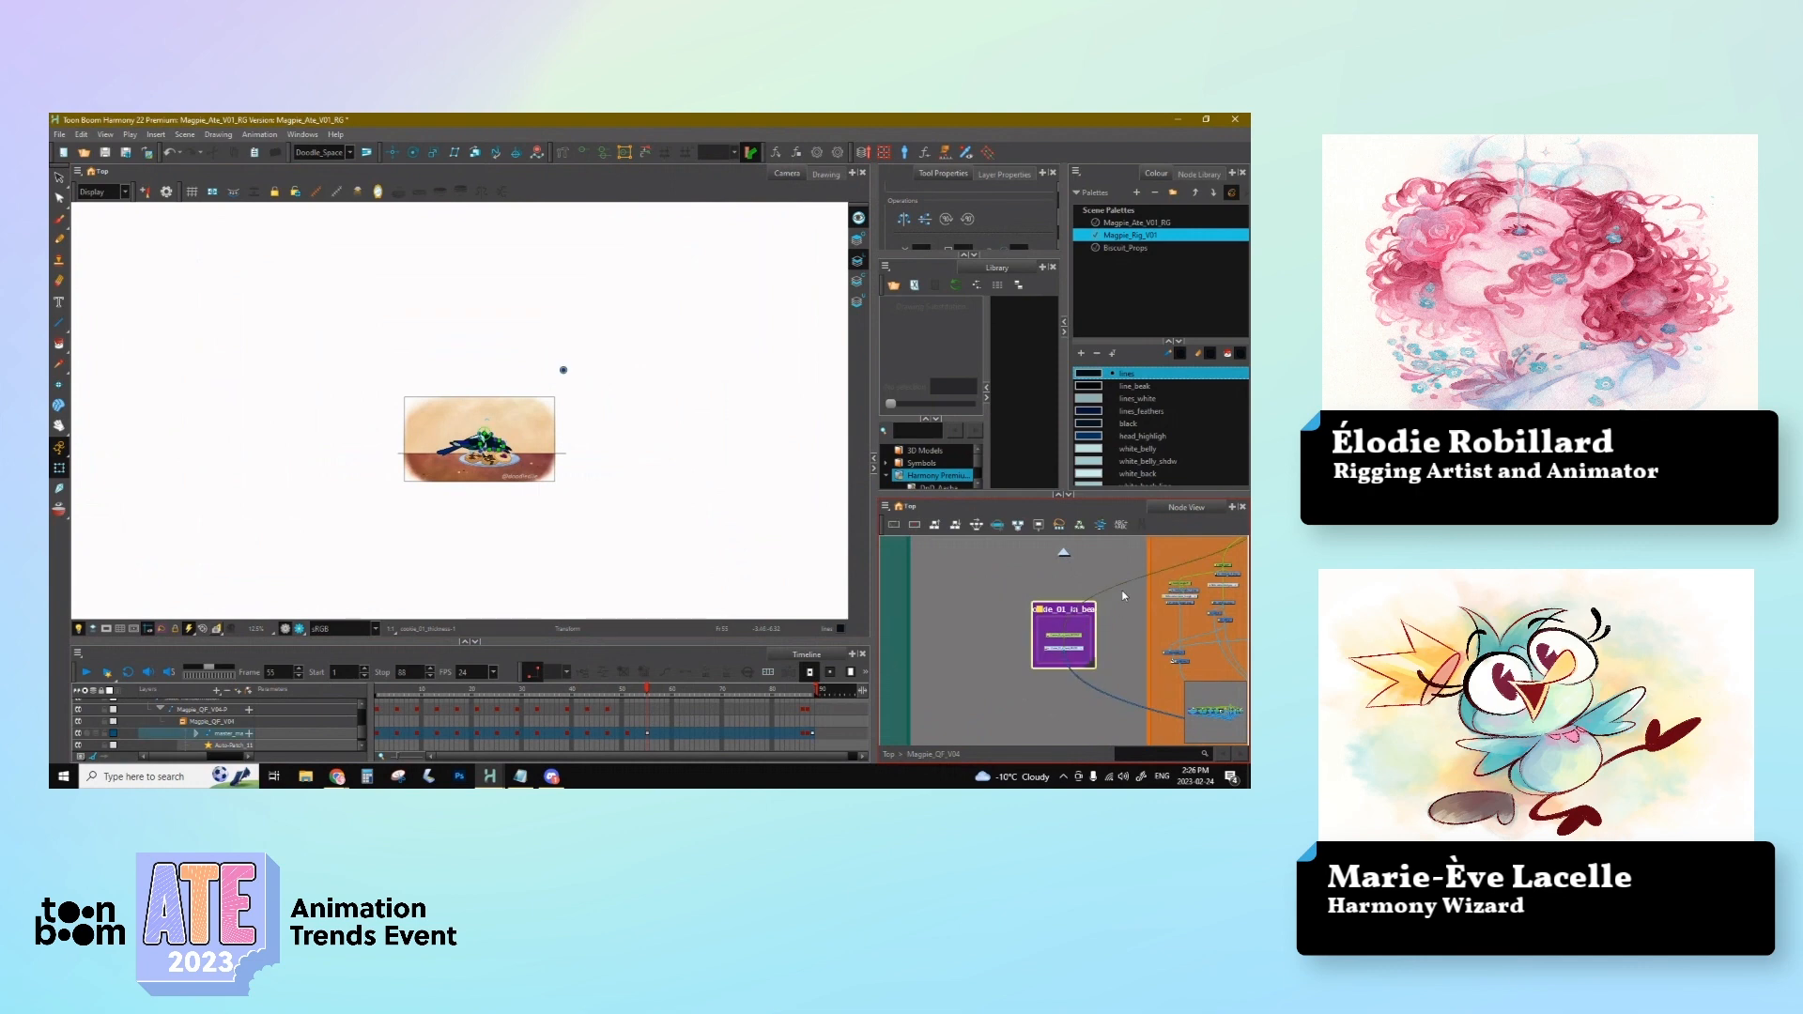
Step: Enlarge the view of the magpie scene and enter the Cookie_01_in_beak_PROPS group
{"action": "left_click_drag", "start_coordinate": [1083, 614], "coordinate": [1122, 567]}
{"action": "key", "text": "2"}
{"action": "key", "text": "2"}
{"action": "key", "text": "2"}
{"action": "key", "text": "2"}
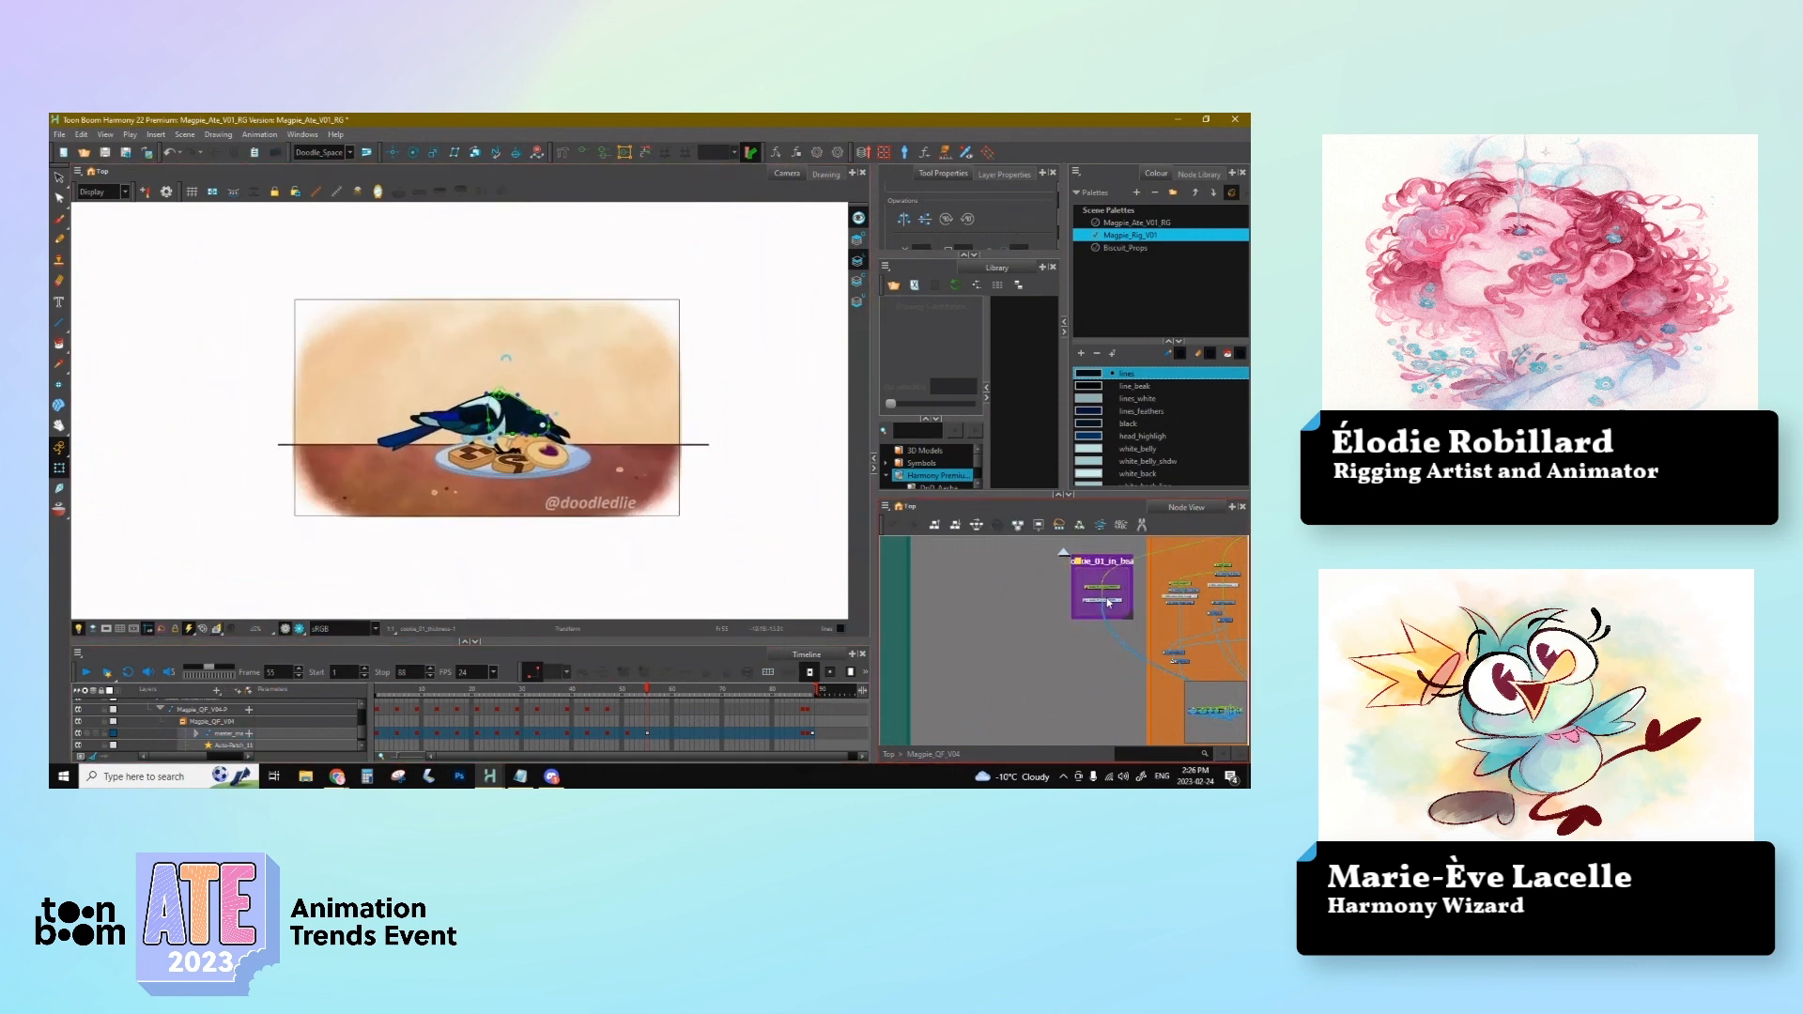
{"action": "left_click", "coordinate": [1106, 598]}
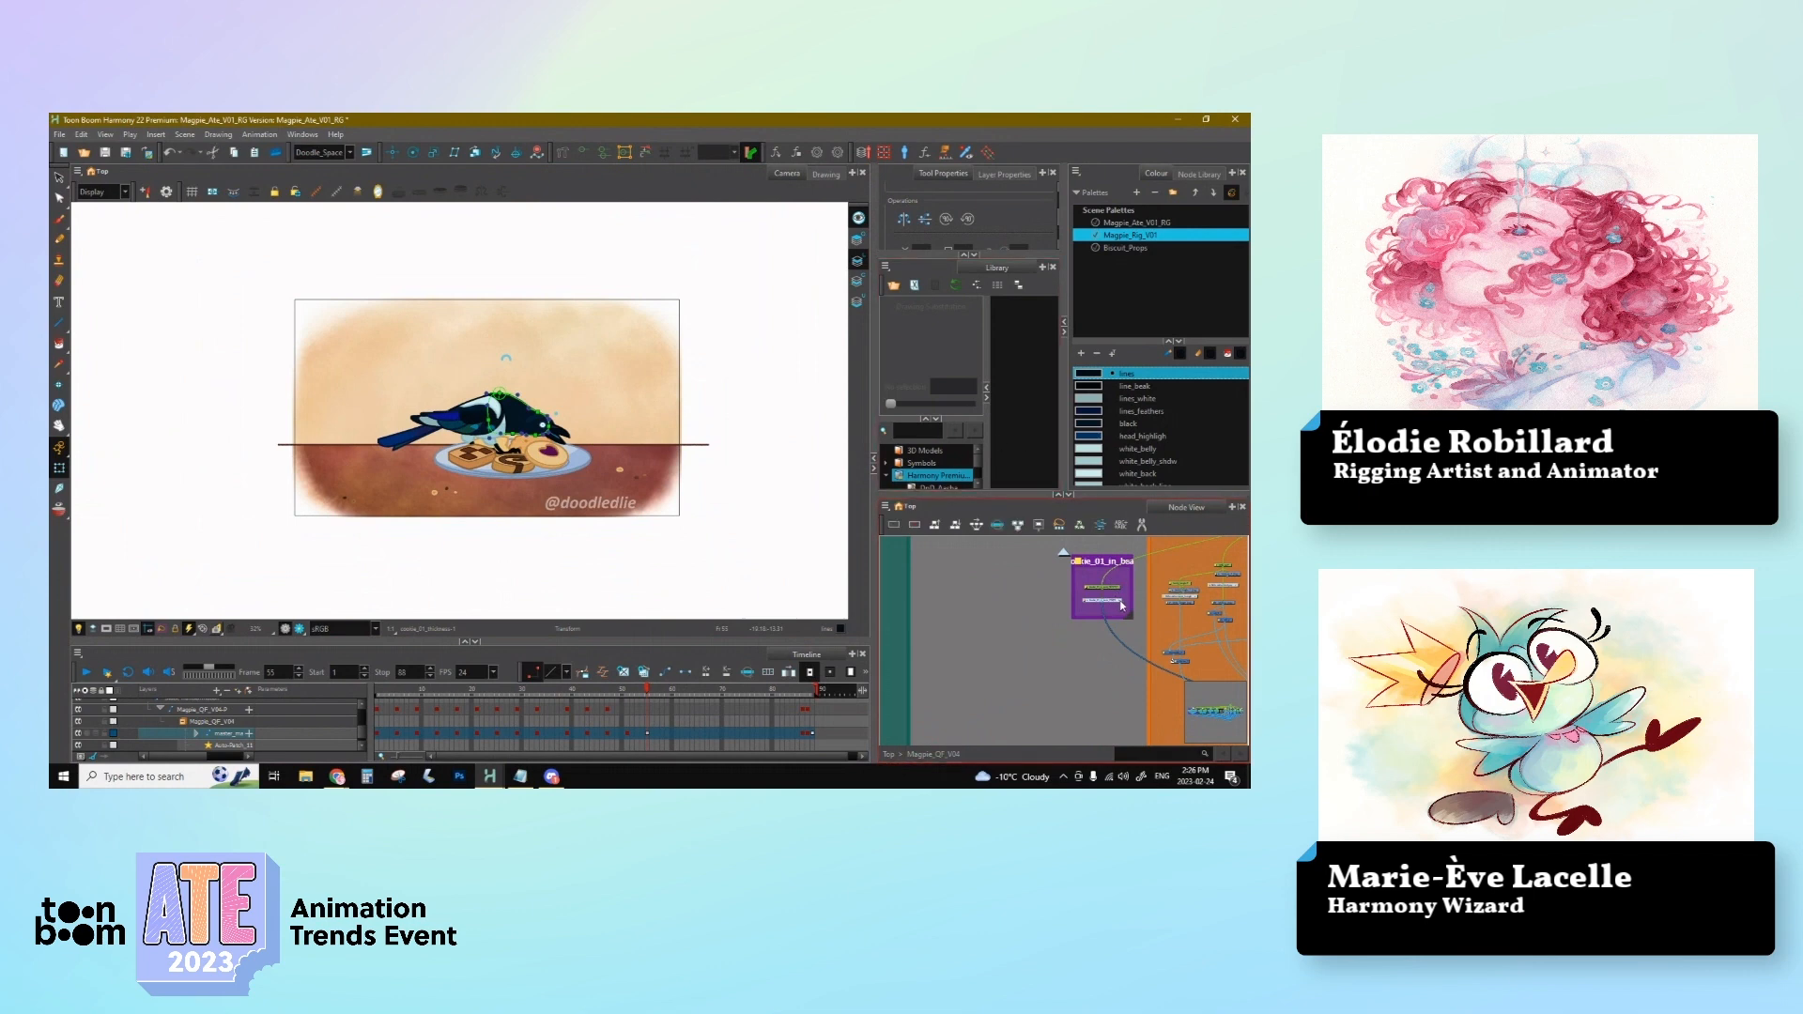
{"action": "left_click", "coordinate": [1122, 606]}
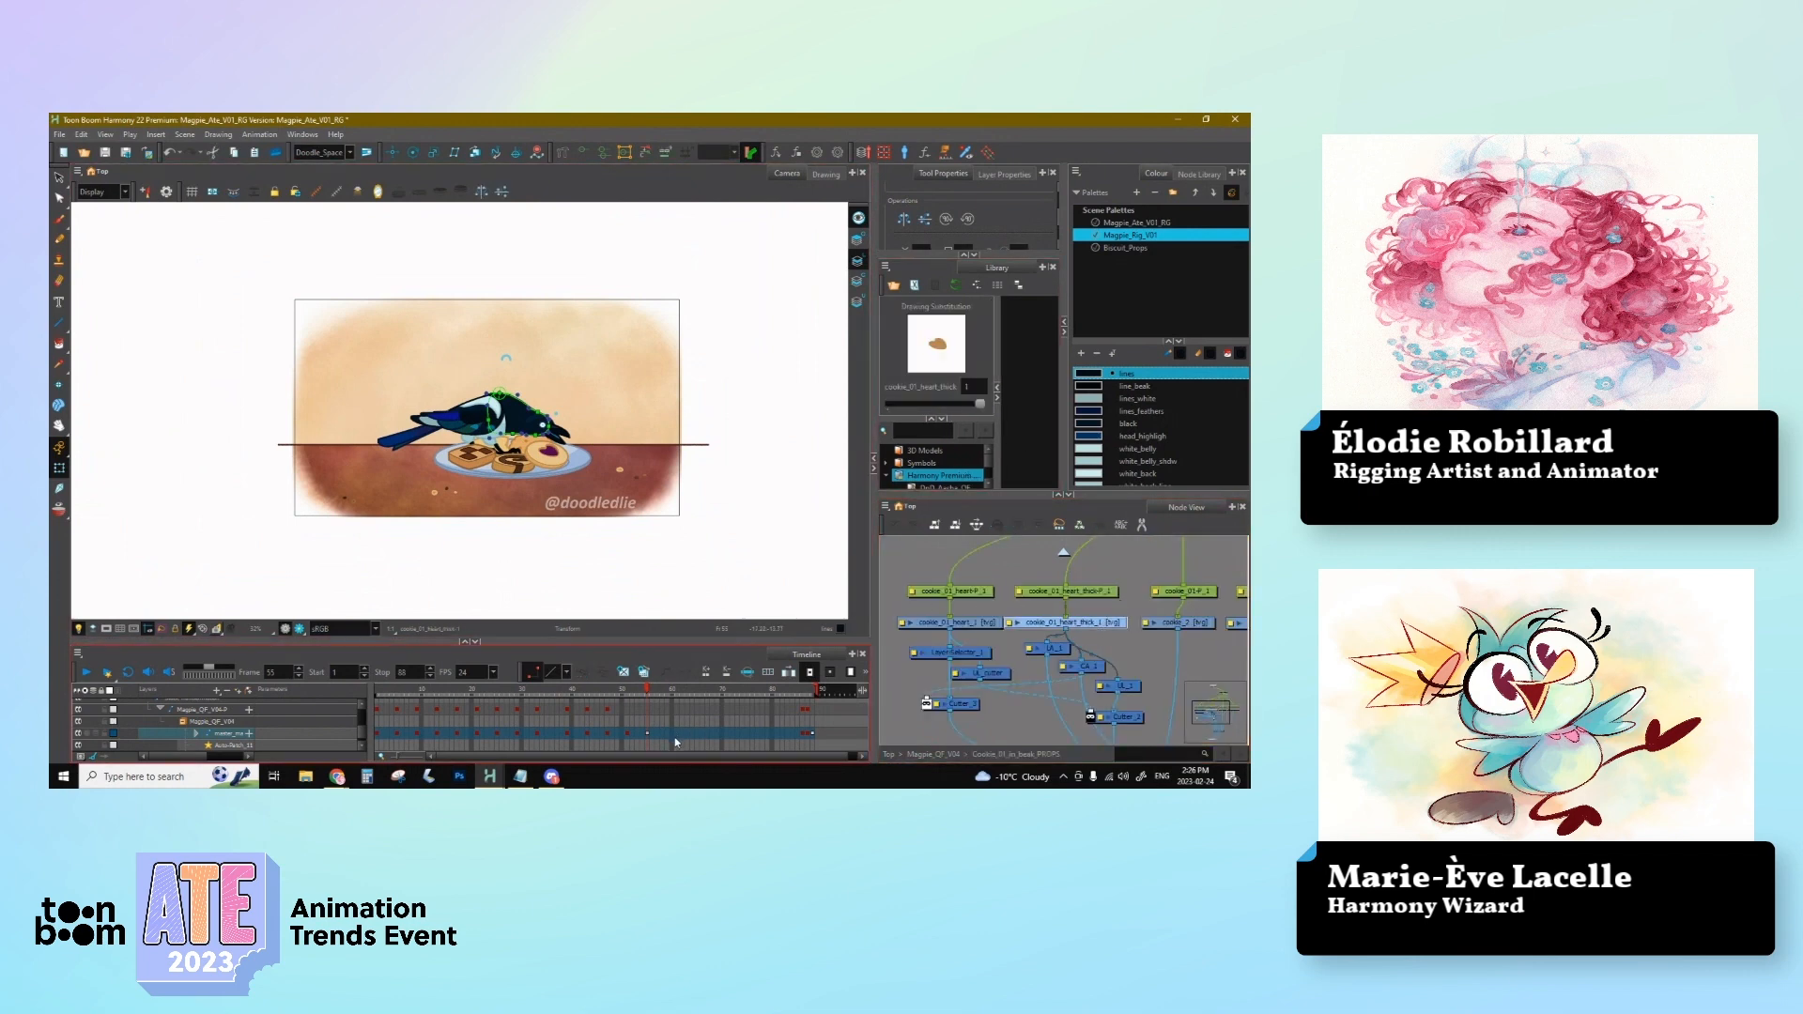
{"action": "scroll", "coordinate": [675, 742], "scroll_direction": "down", "scroll_amount": 3}
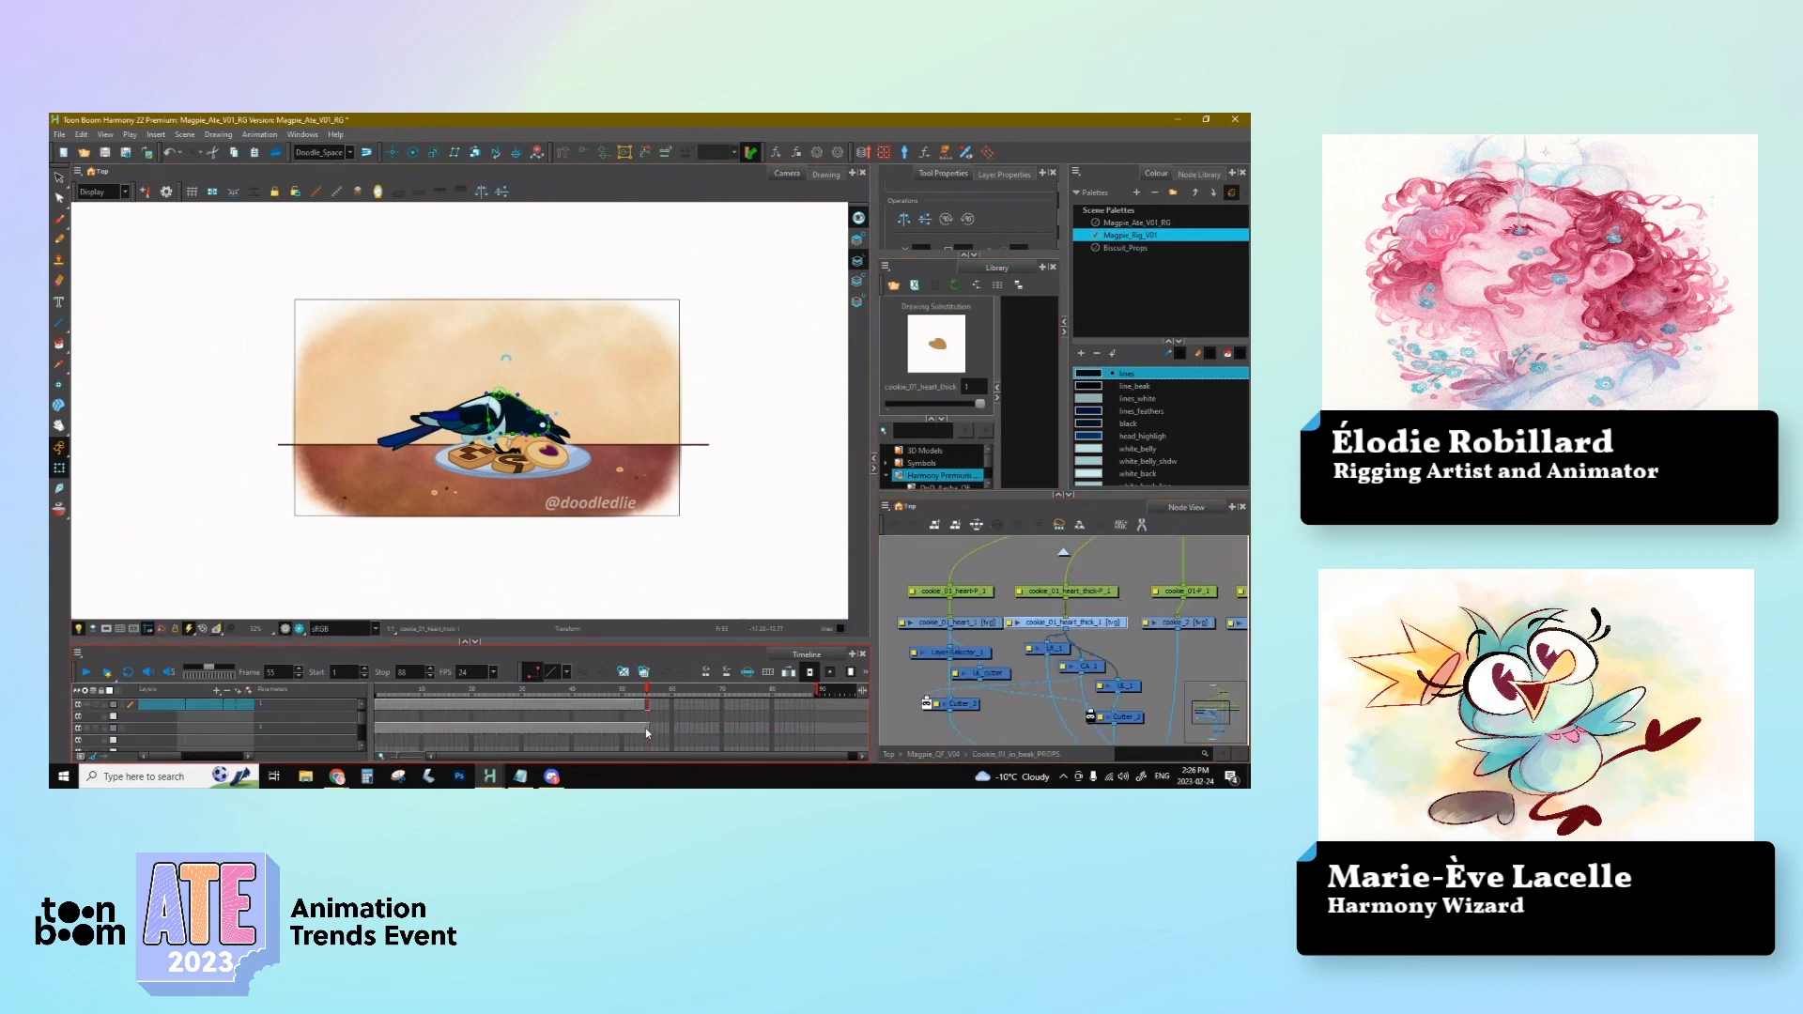
Step: Extend the heart-thickness cookie drawing's exposure to the scene's last frame and return to the Magpie_QF_V04 network
{"action": "left_click", "coordinate": [1087, 633]}
{"action": "left_click_drag", "start_coordinate": [1087, 633], "coordinate": [1225, 636]}
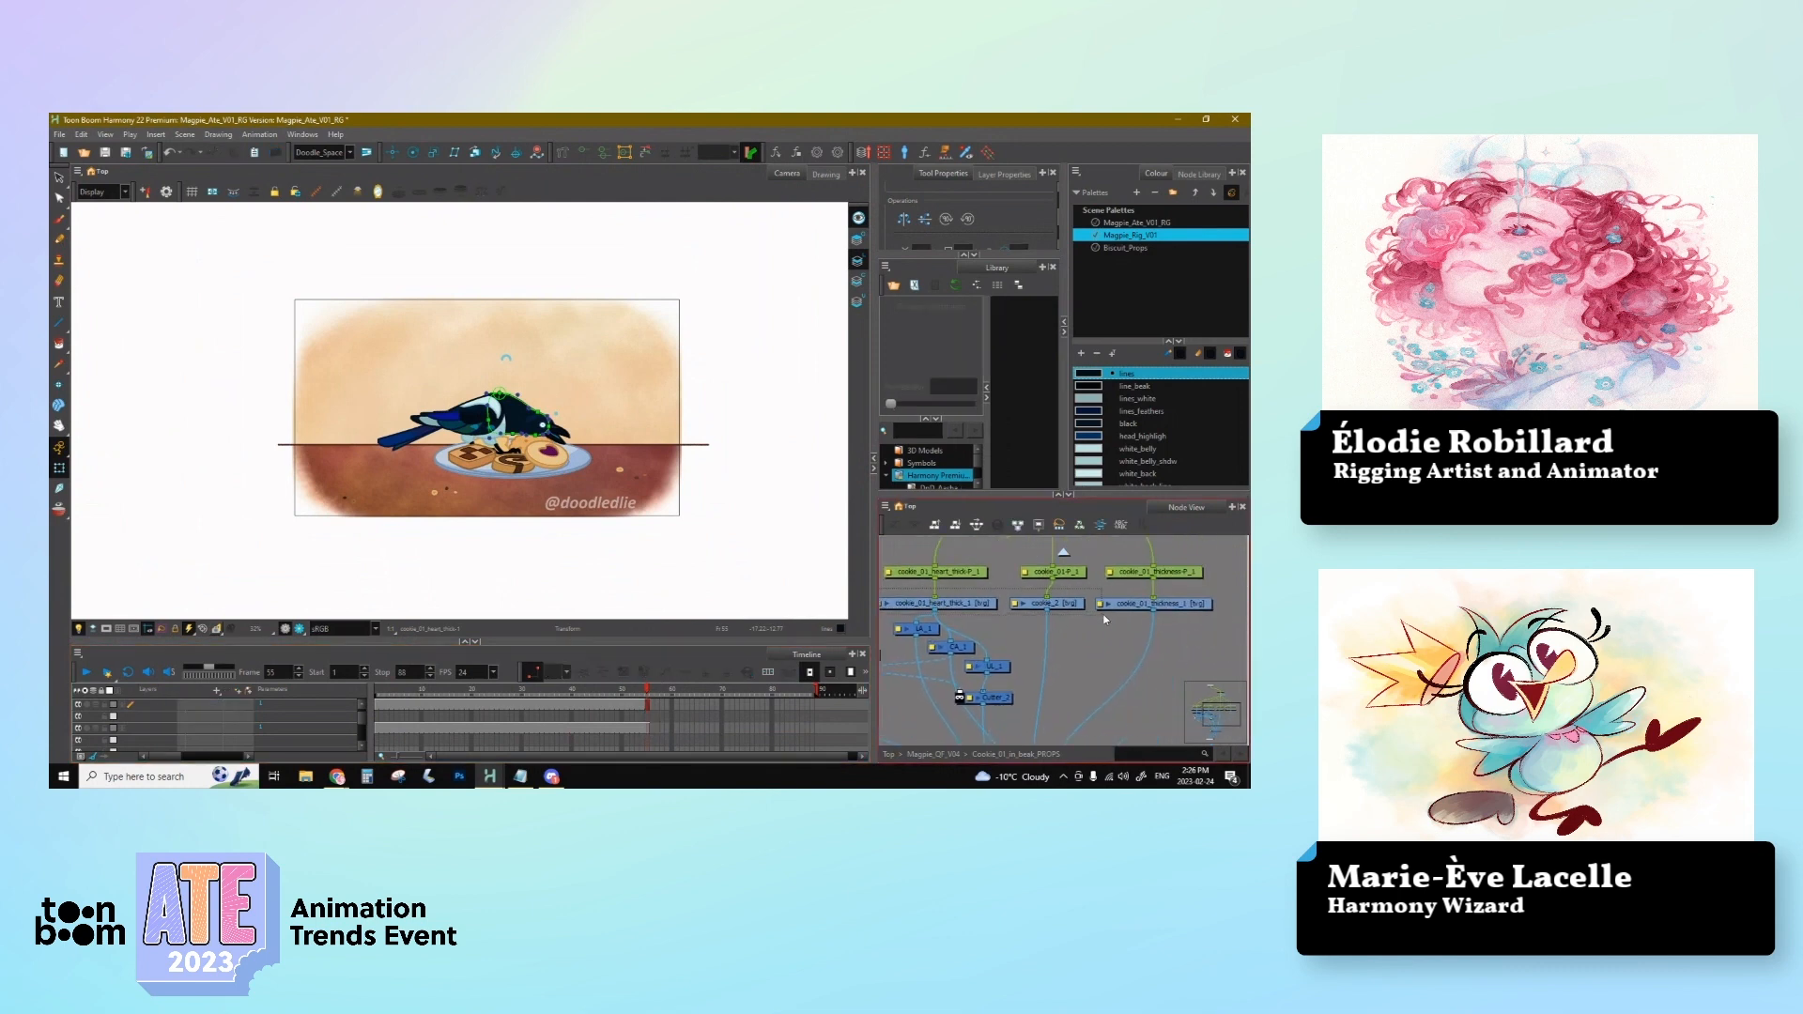
{"action": "key", "text": "o"}
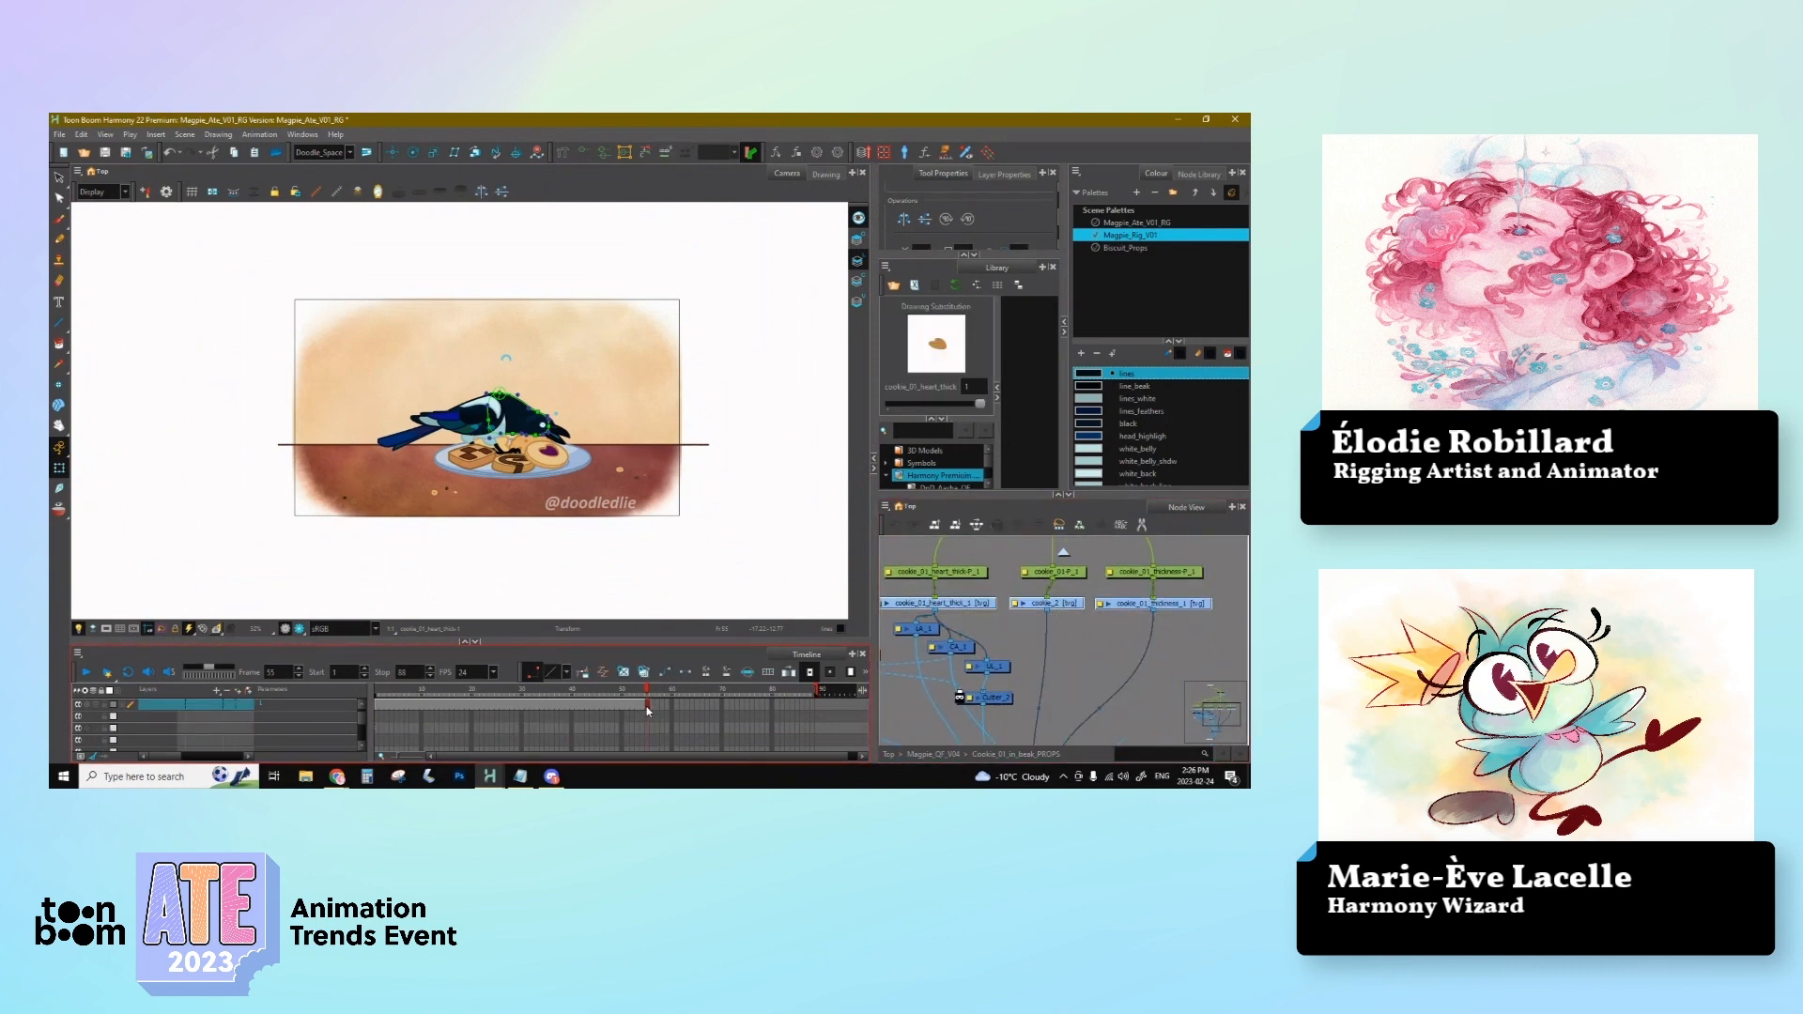
{"action": "left_click", "coordinate": [646, 706]}
{"action": "left_click", "coordinate": [813, 705]}
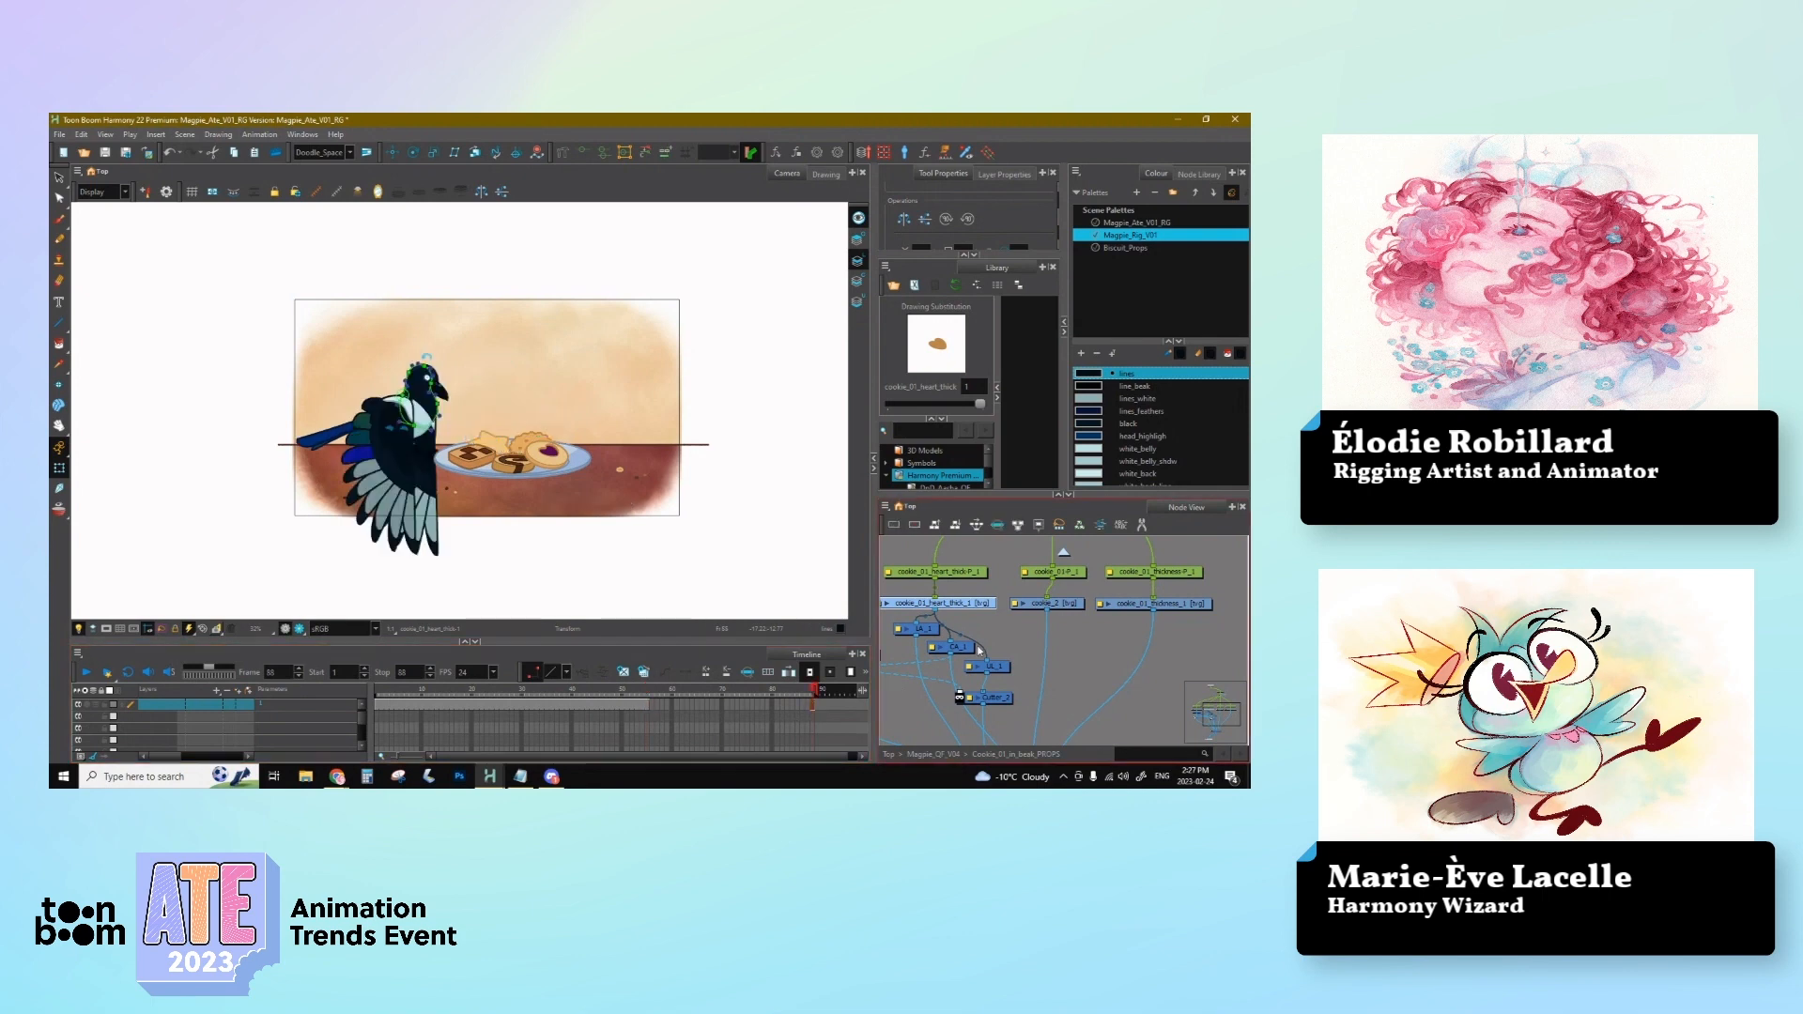
{"action": "left_click_drag", "start_coordinate": [1218, 593], "coordinate": [883, 620]}
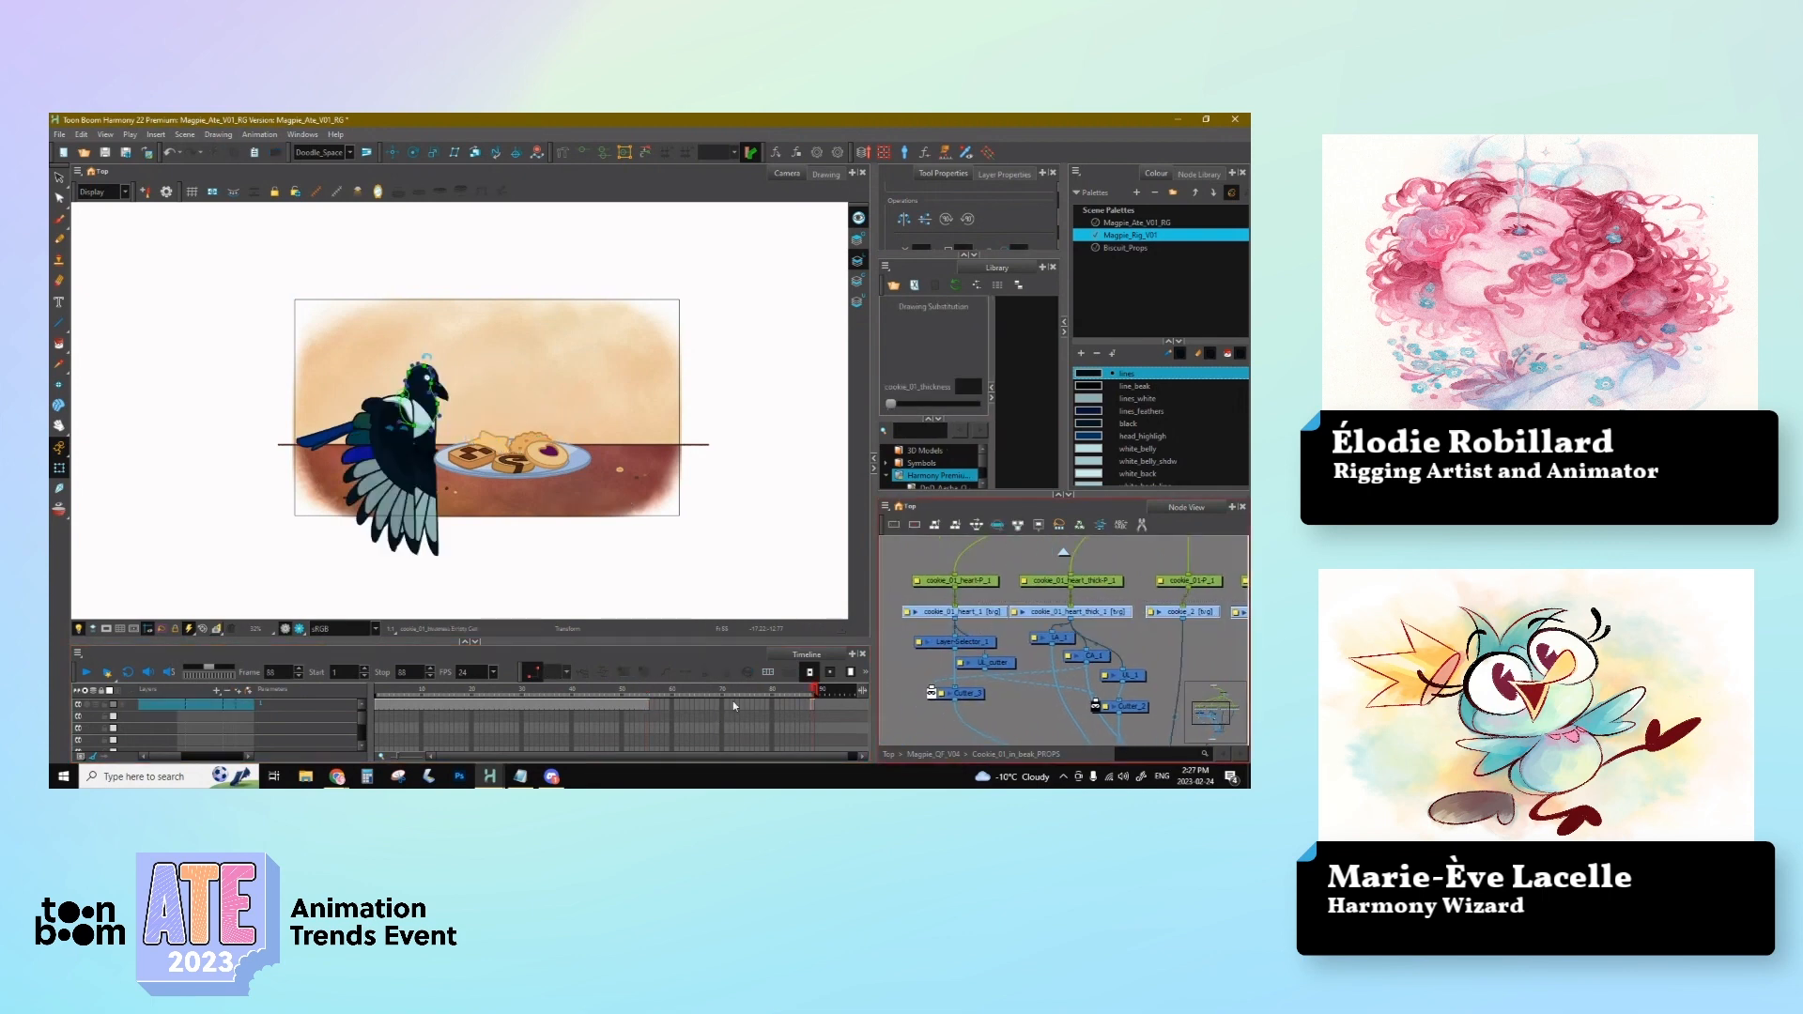
{"action": "left_click", "coordinate": [817, 706]}
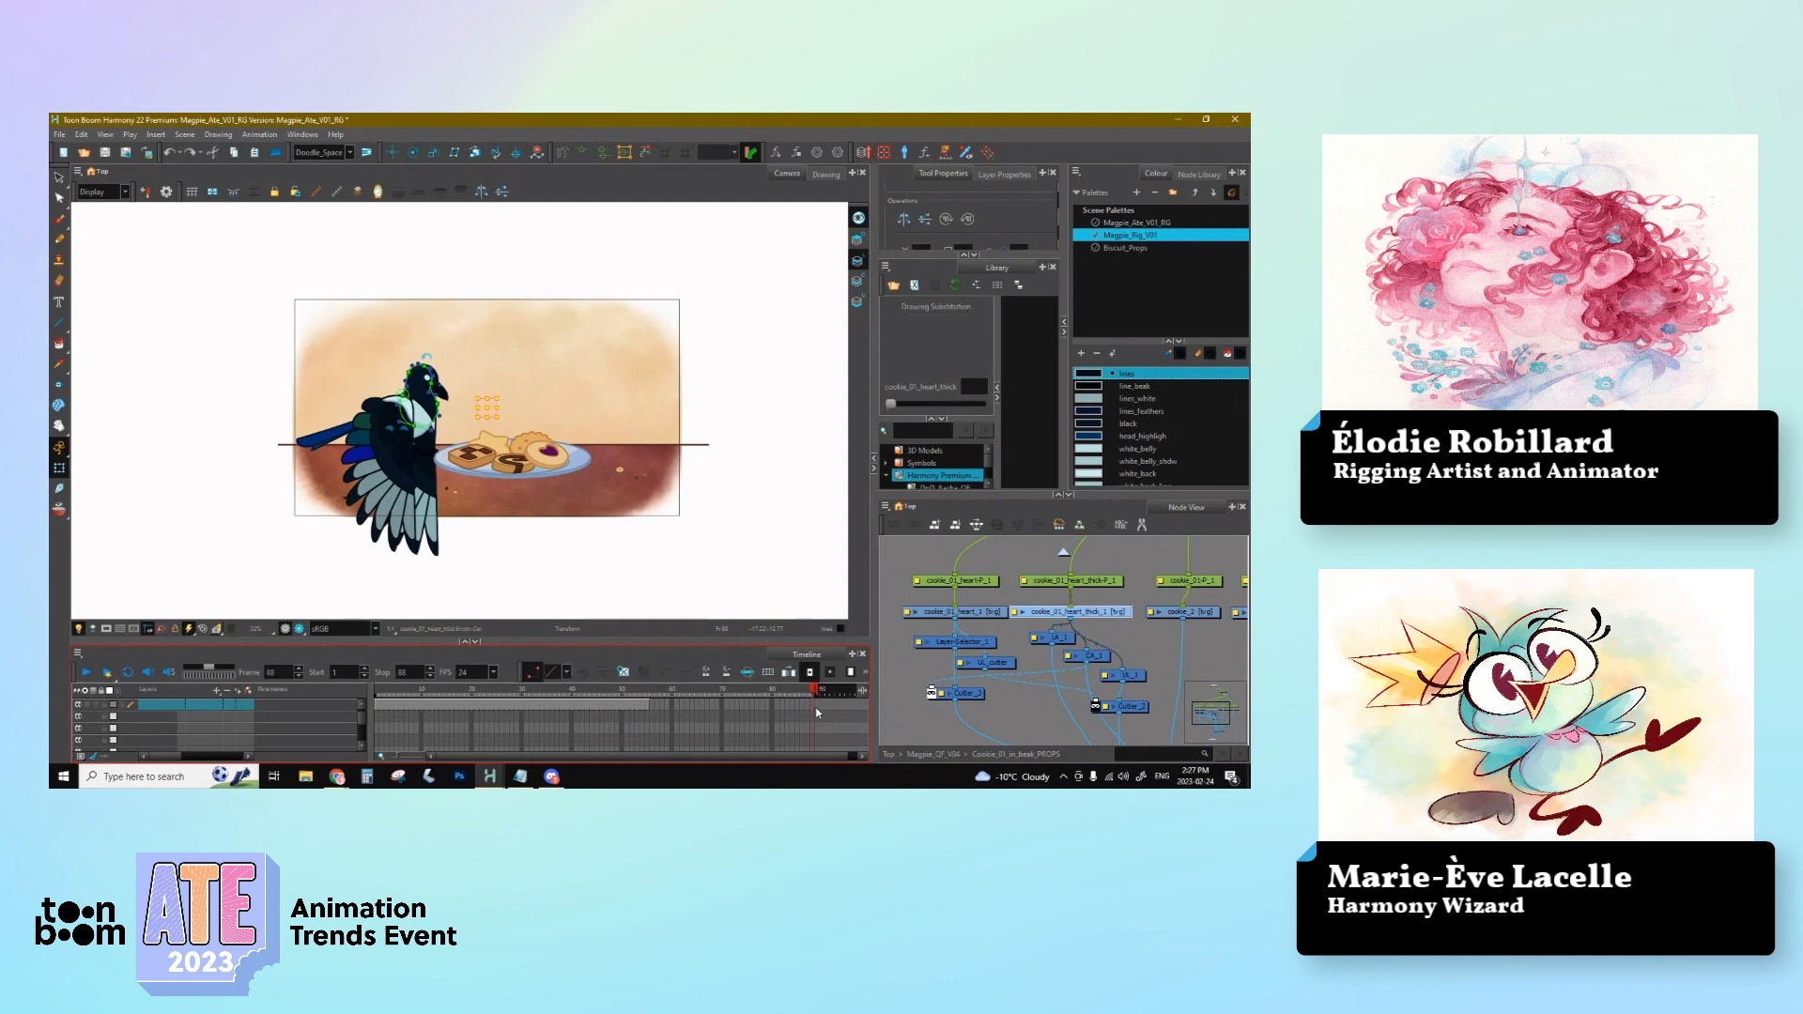
{"action": "key", "text": "F5"}
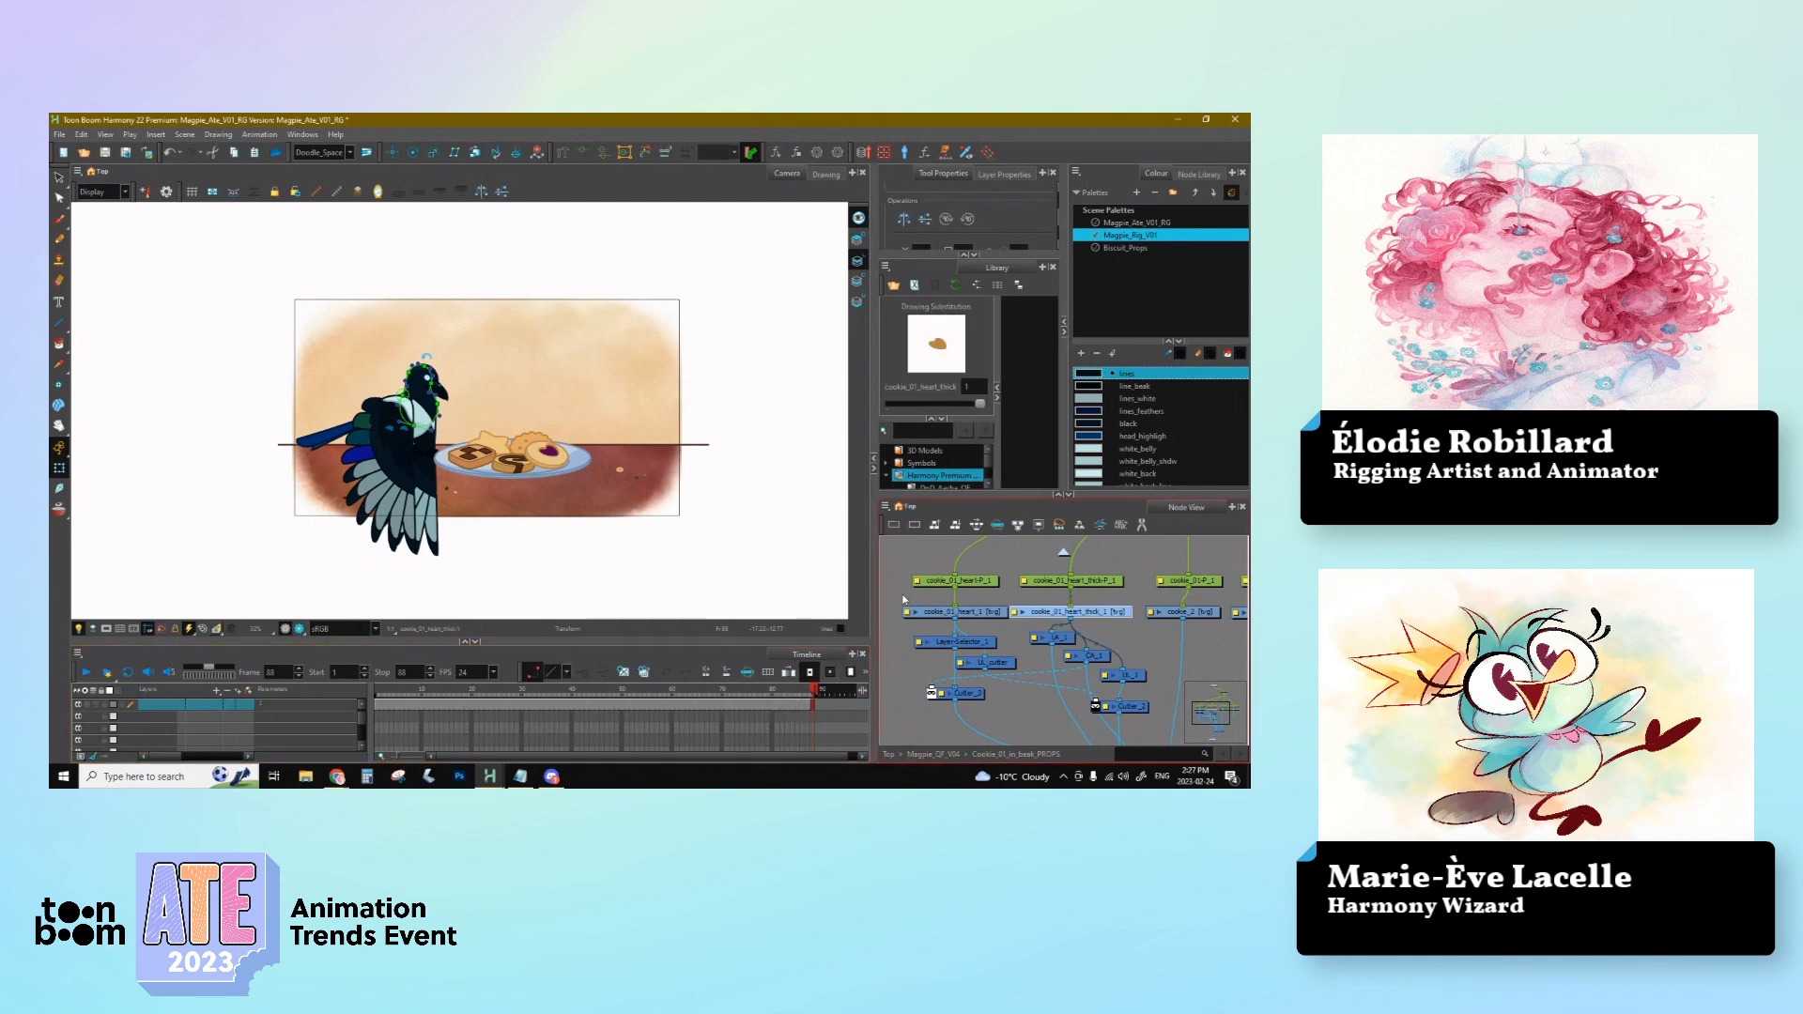
{"action": "left_click", "coordinate": [900, 579]}
{"action": "left_click", "coordinate": [1064, 551]}
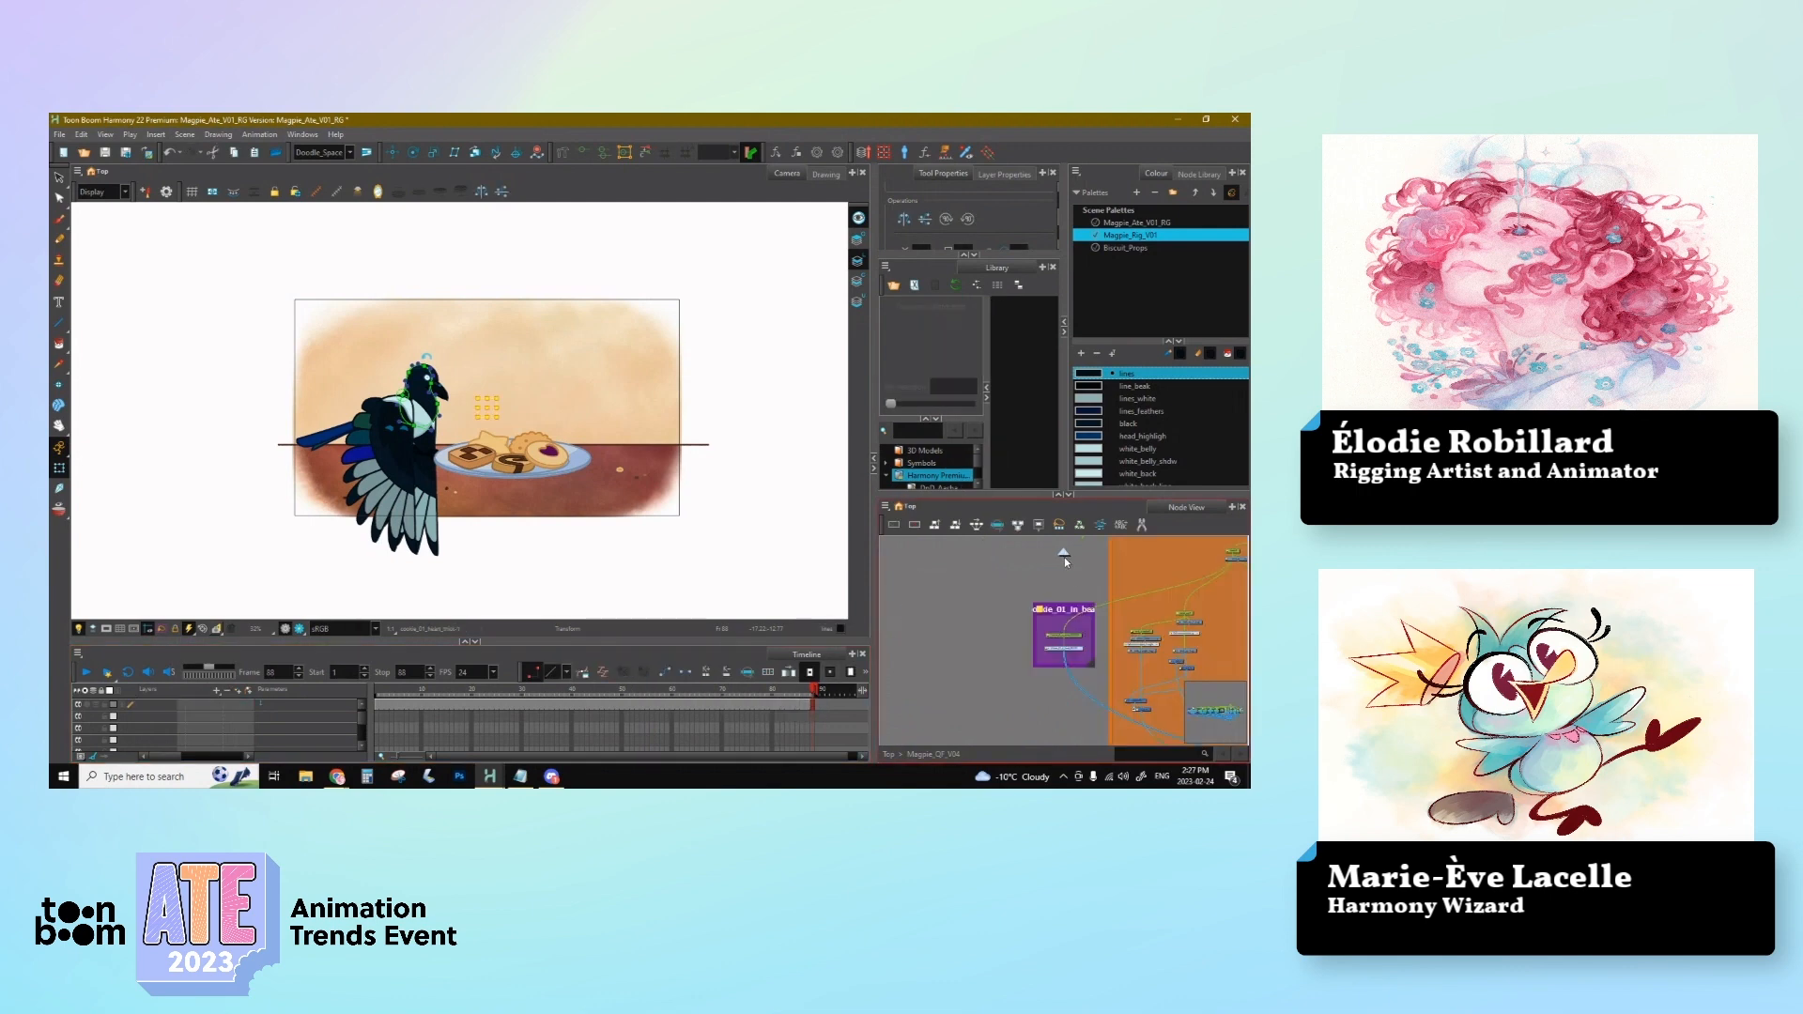
Step: Scrub through the animation and examine the scene for the in-beak cookie, stopping at the magpie's bent-down pose
{"action": "left_click", "coordinate": [695, 394]}
{"action": "key", "text": "2"}
{"action": "key", "text": "2"}
{"action": "key", "text": "2"}
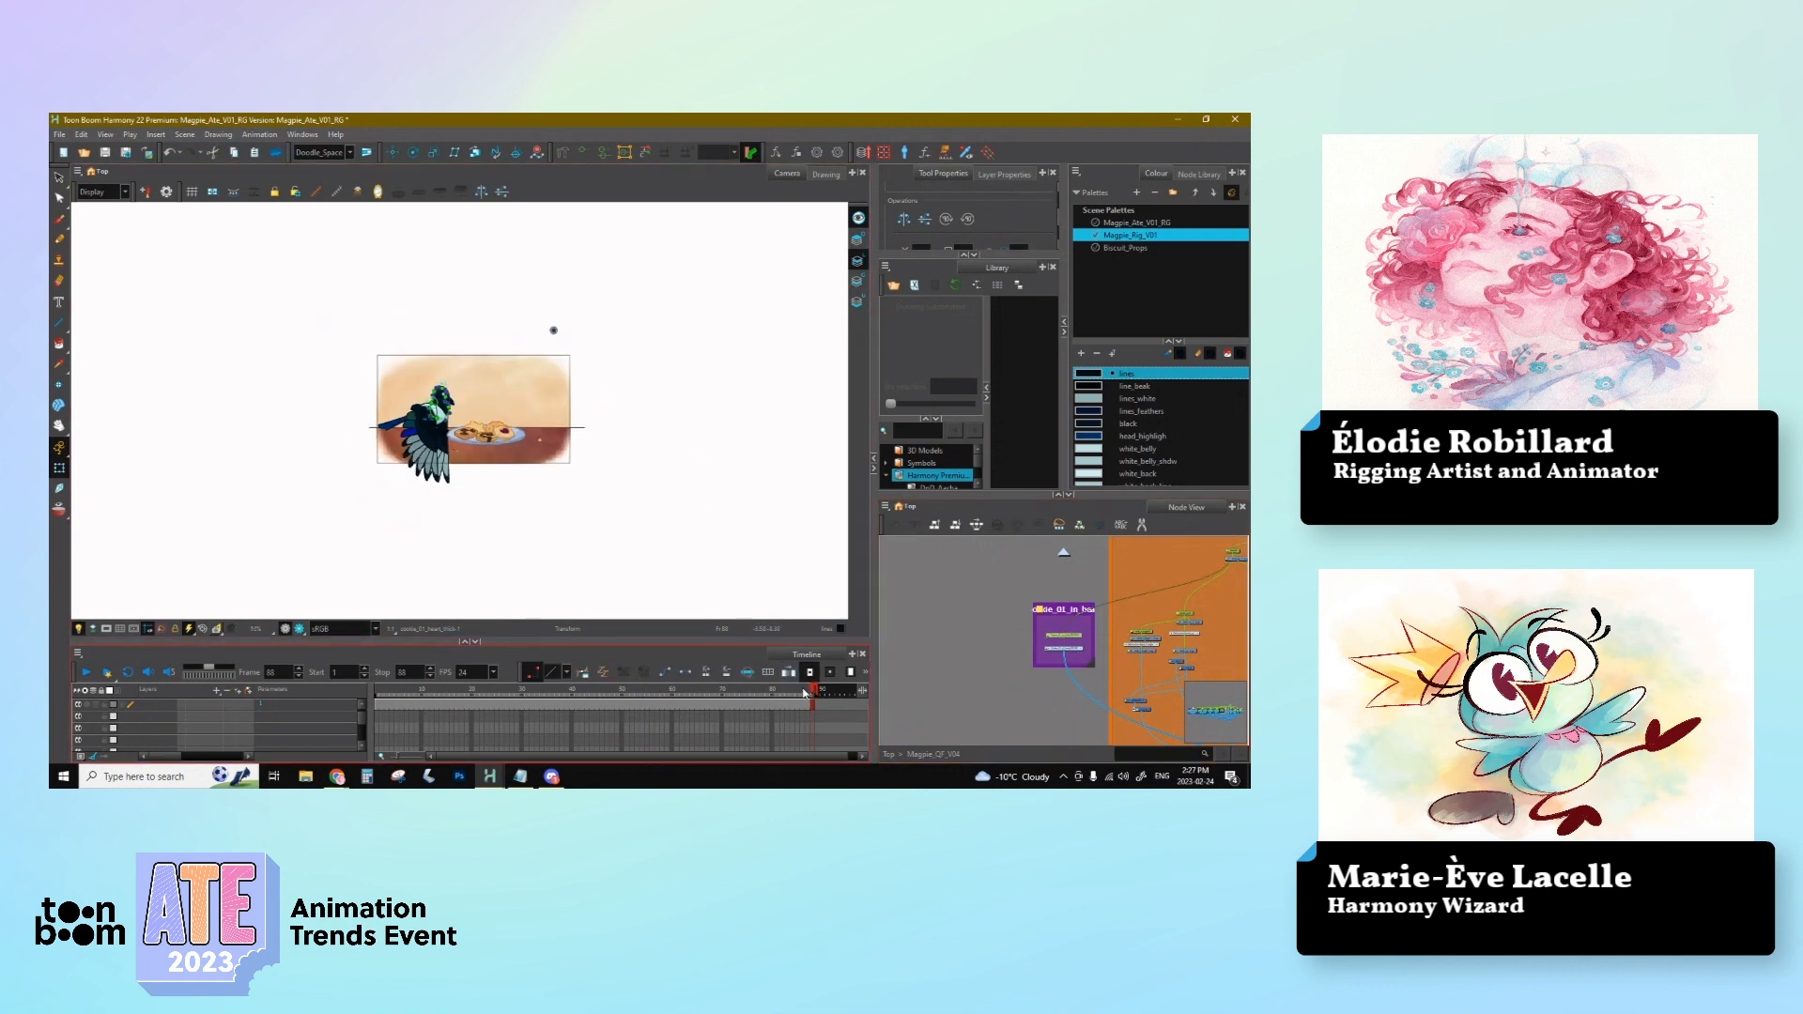
{"action": "left_click_drag", "start_coordinate": [803, 692], "coordinate": [466, 705]}
{"action": "scroll", "coordinate": [480, 272], "scroll_direction": "up", "scroll_amount": 4}
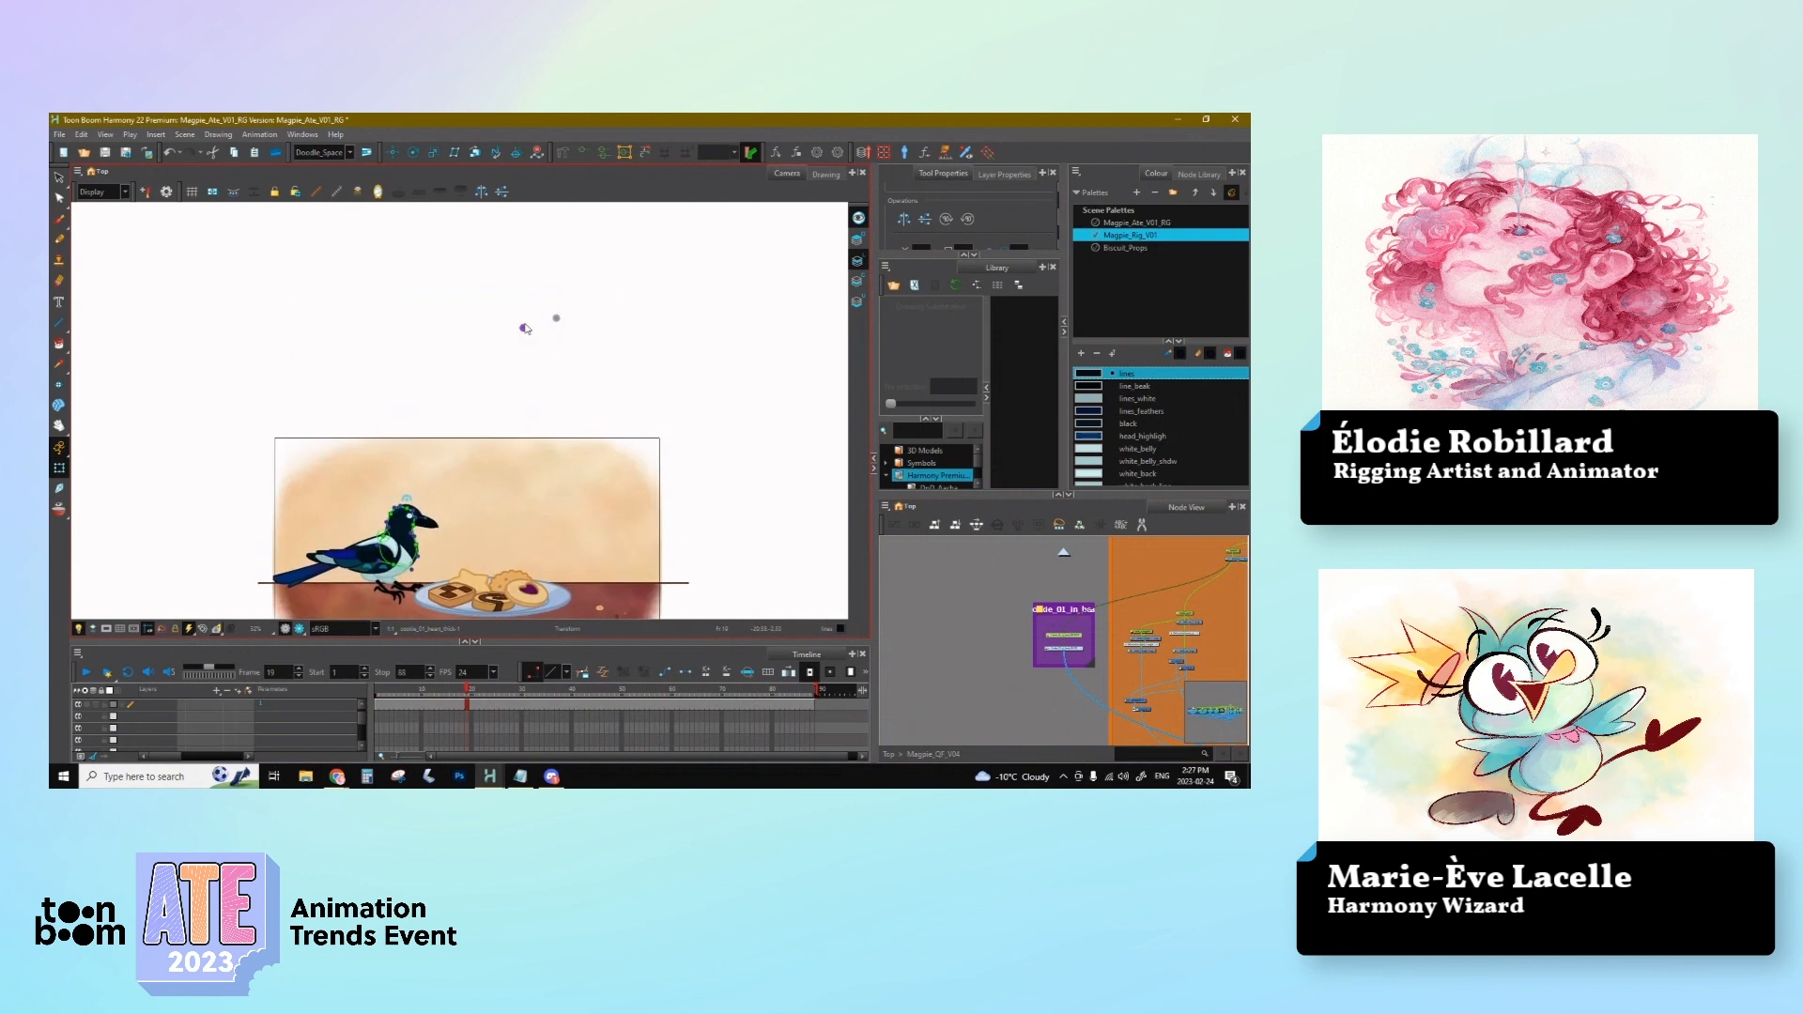
{"action": "left_click", "coordinate": [1049, 591]}
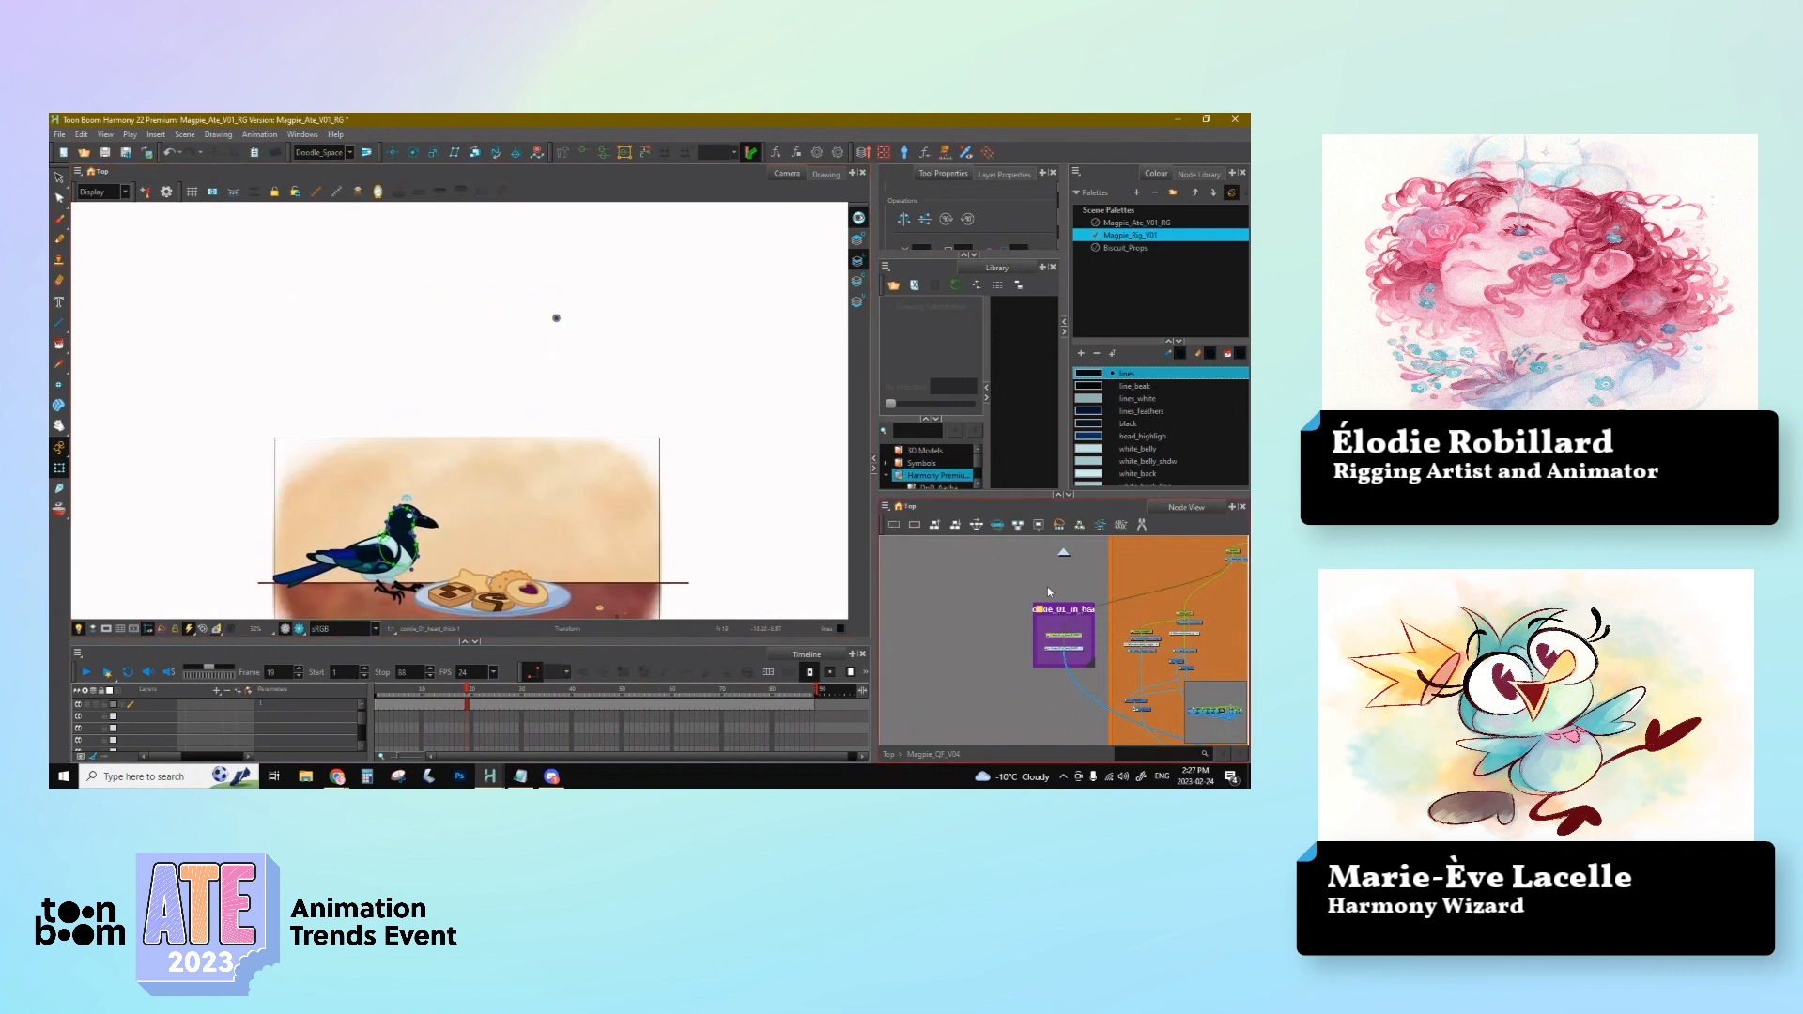
{"action": "scroll", "coordinate": [616, 488], "scroll_direction": "up", "scroll_amount": 2}
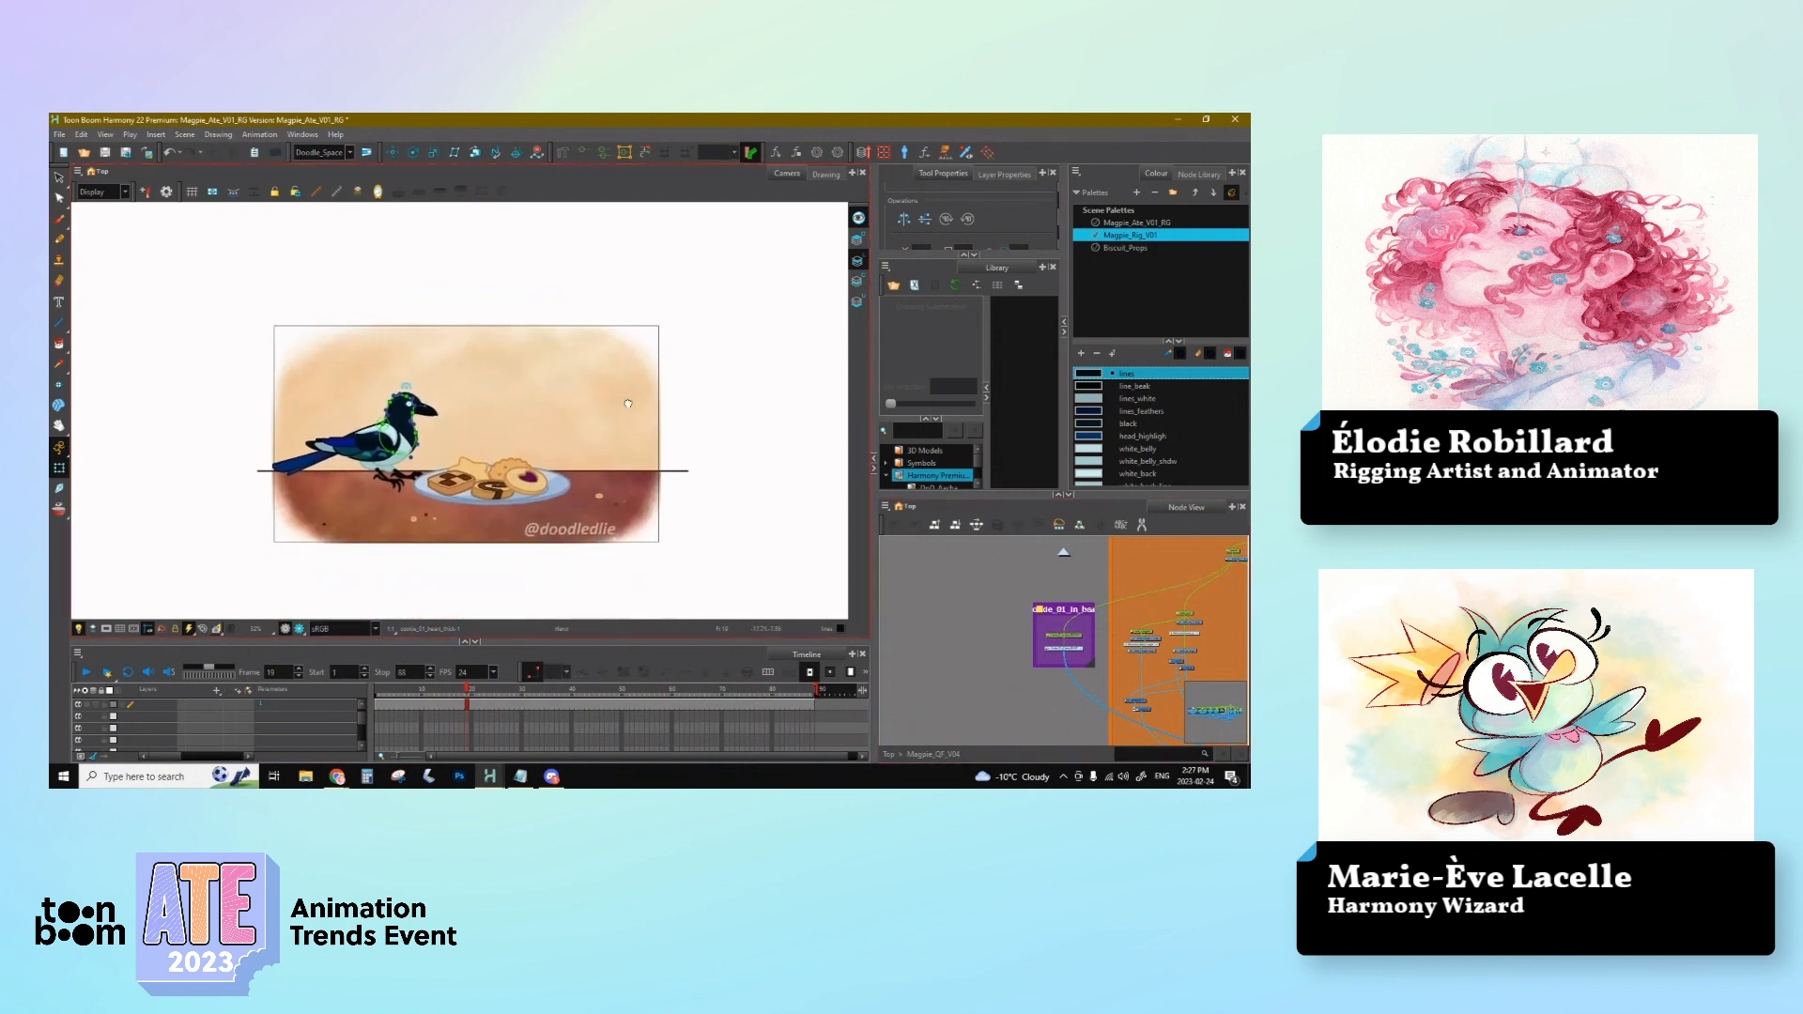
{"action": "left_click", "coordinate": [467, 690]}
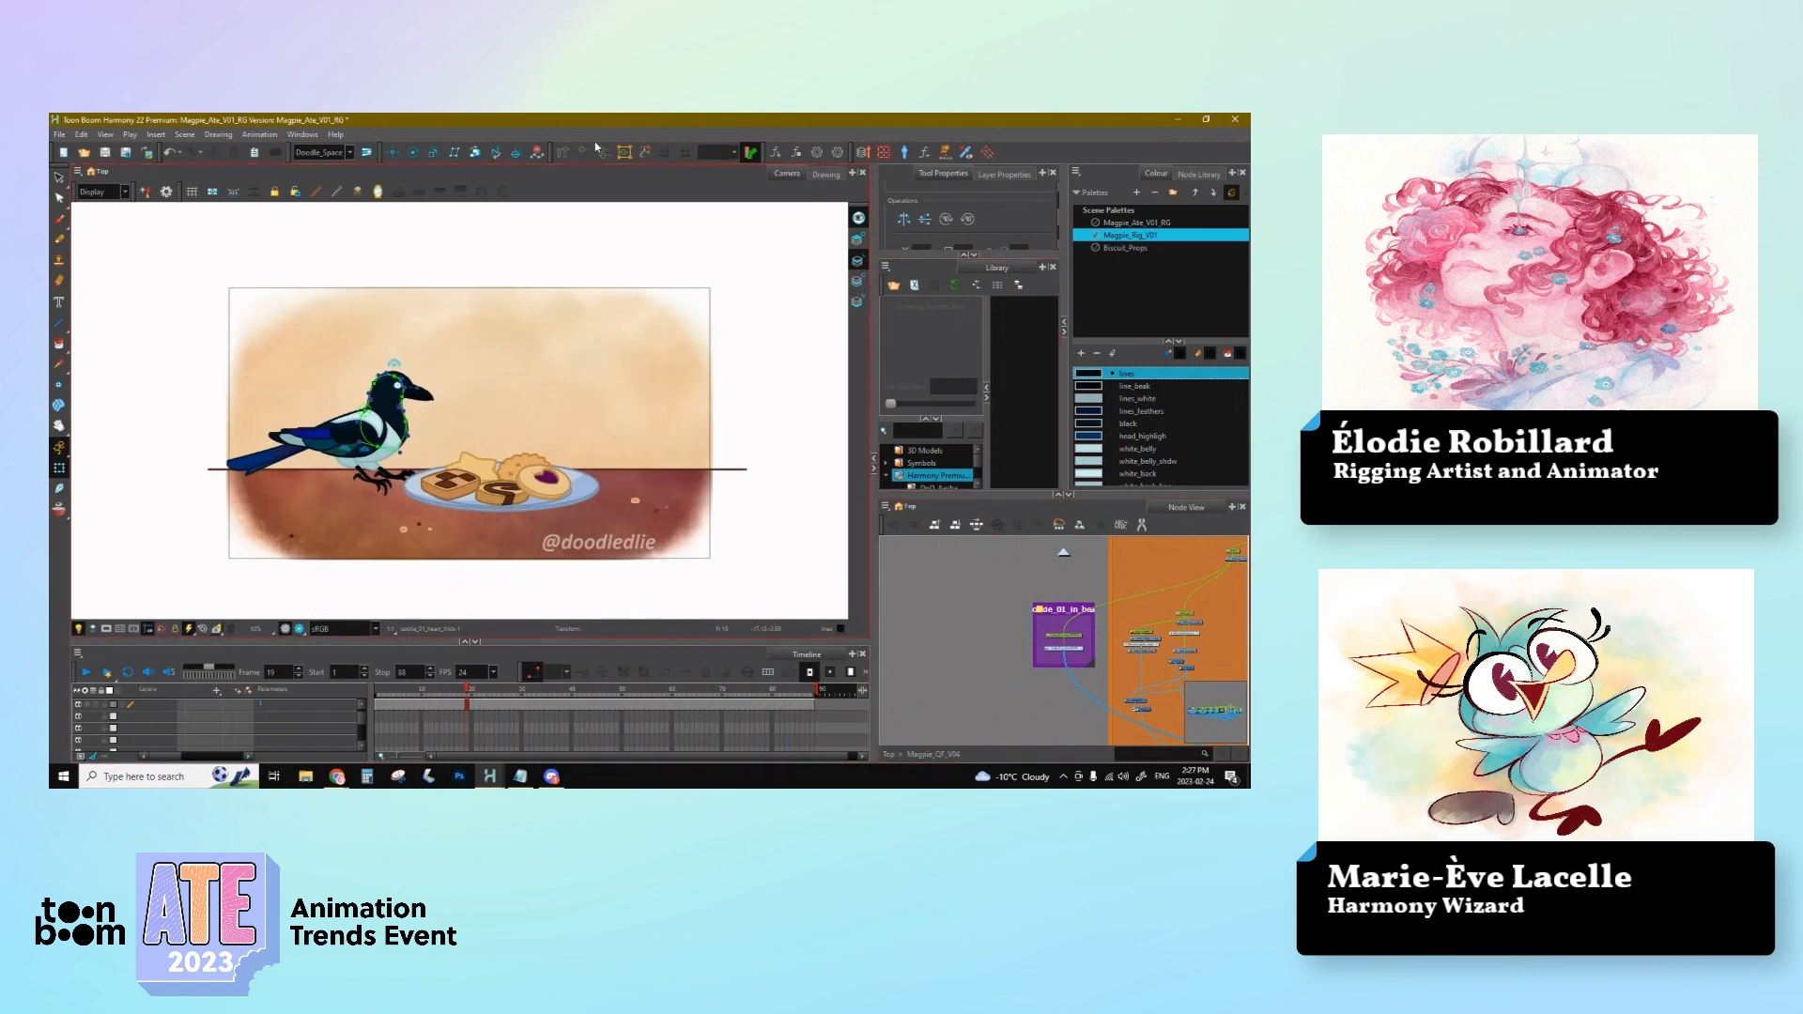
{"action": "left_click_drag", "start_coordinate": [466, 702], "coordinate": [652, 706]}
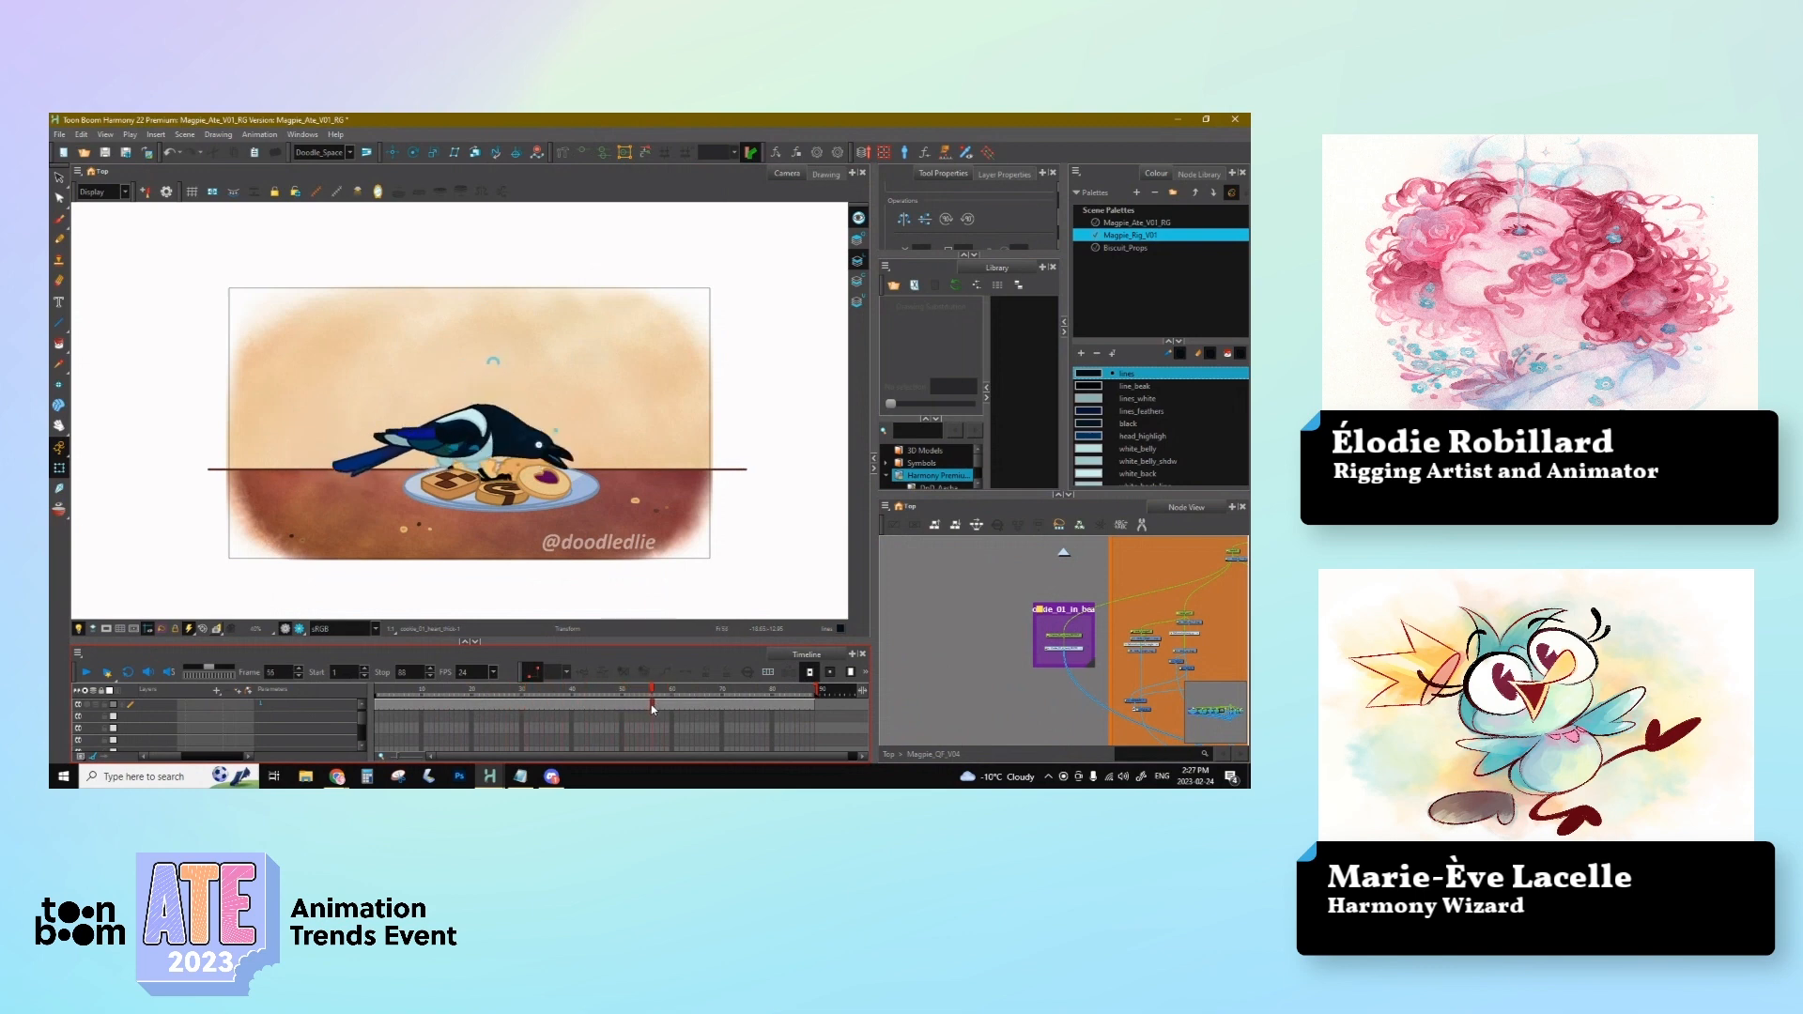
Step: Locate the magpie's body peg in the network and nudge the whole bird slightly to the right at the bent-down pose
{"action": "left_click", "coordinate": [493, 361]}
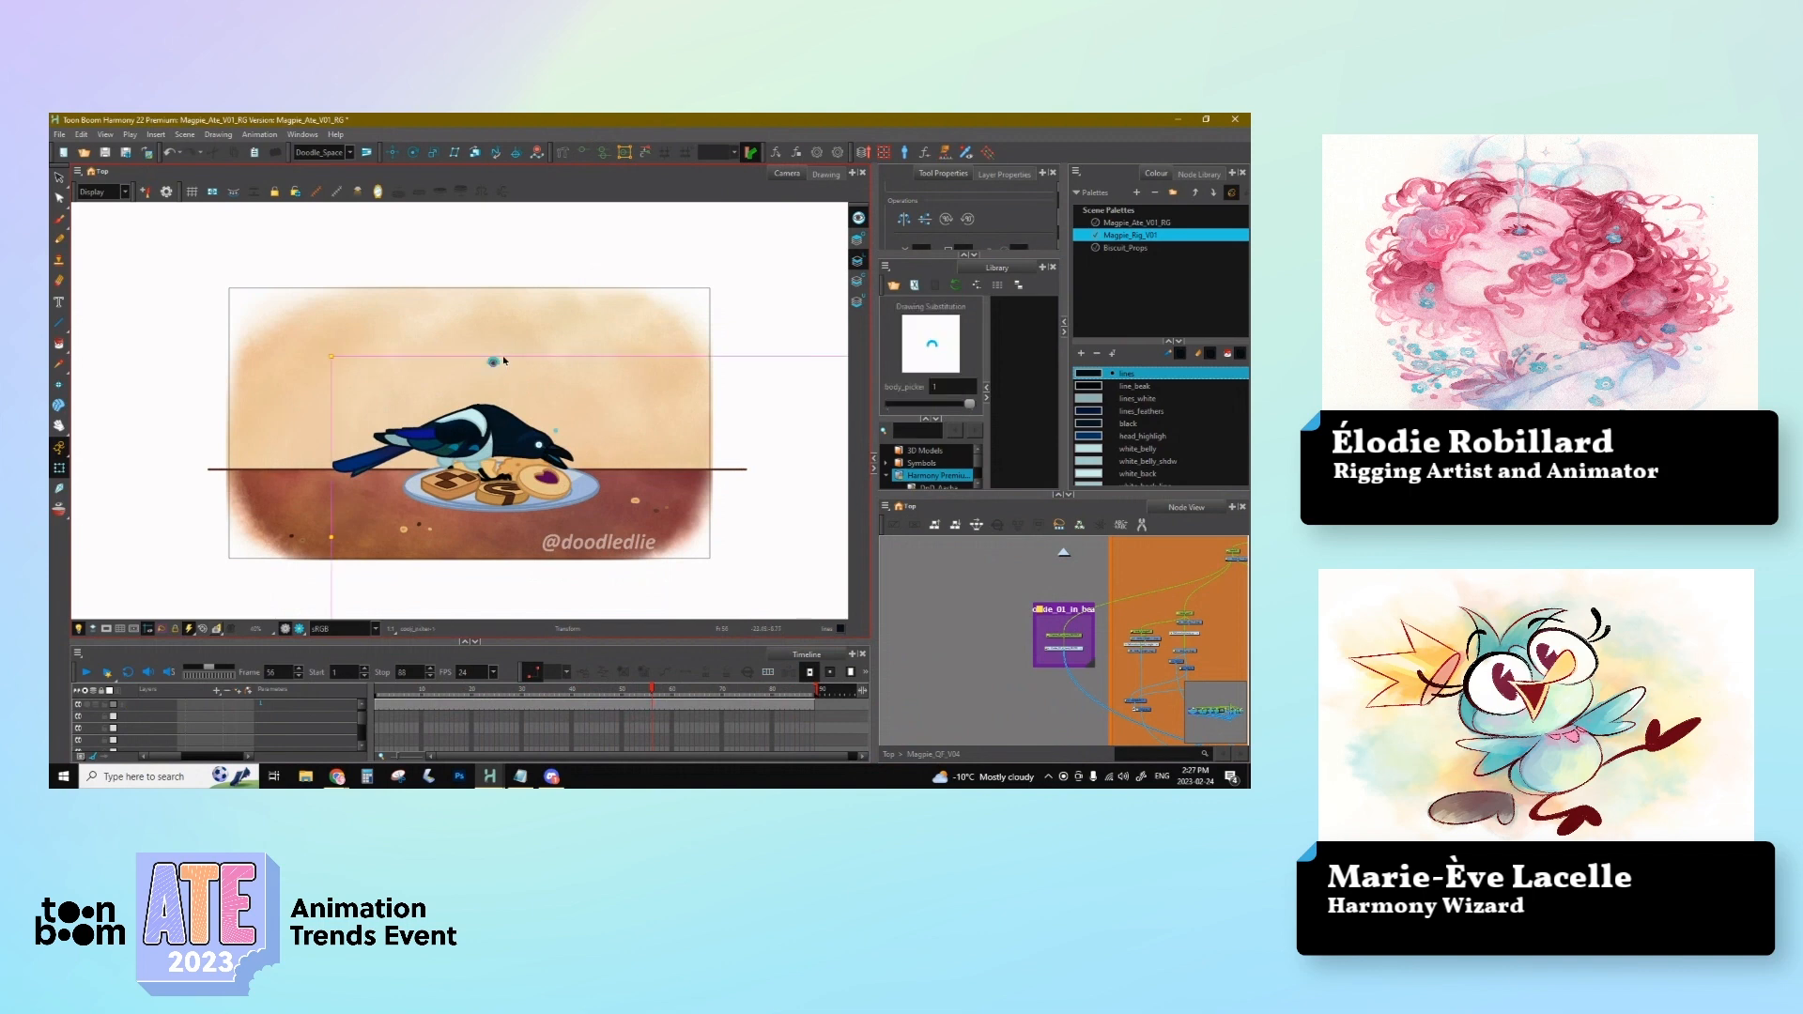
{"action": "left_click_drag", "start_coordinate": [505, 361], "coordinate": [494, 361]}
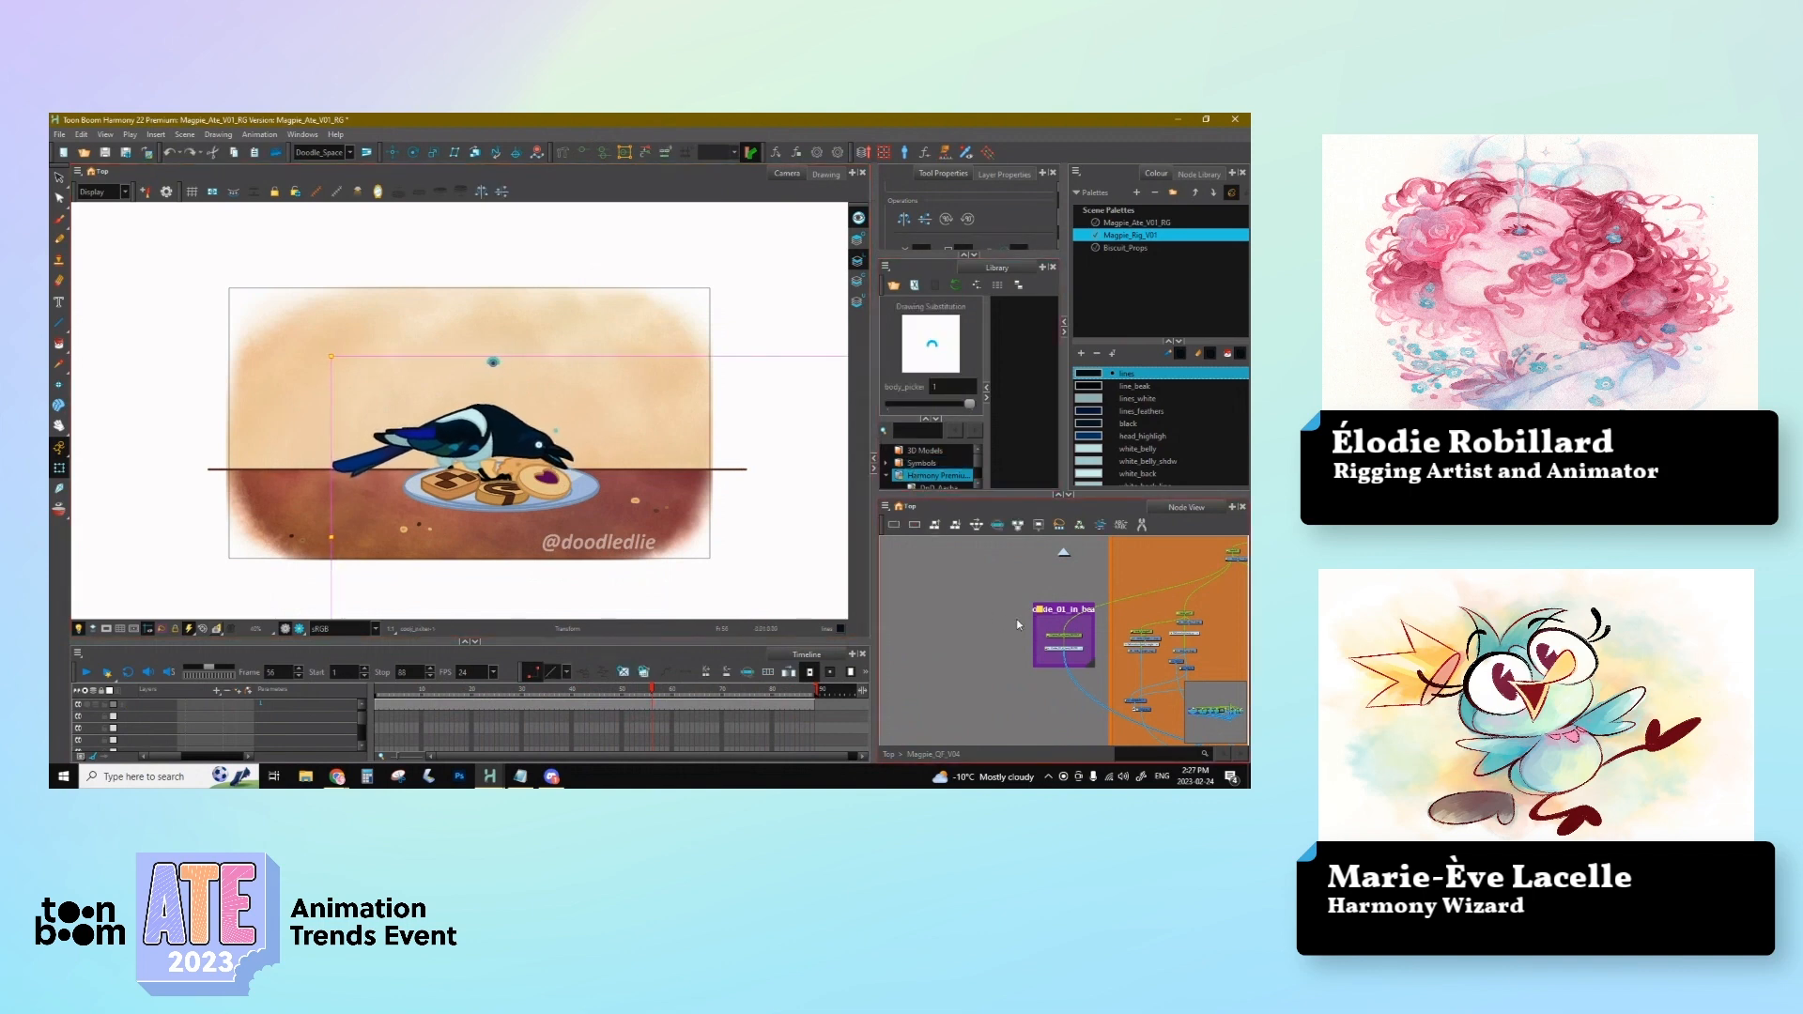
{"action": "key", "text": "o"}
{"action": "left_click", "coordinate": [1098, 685]}
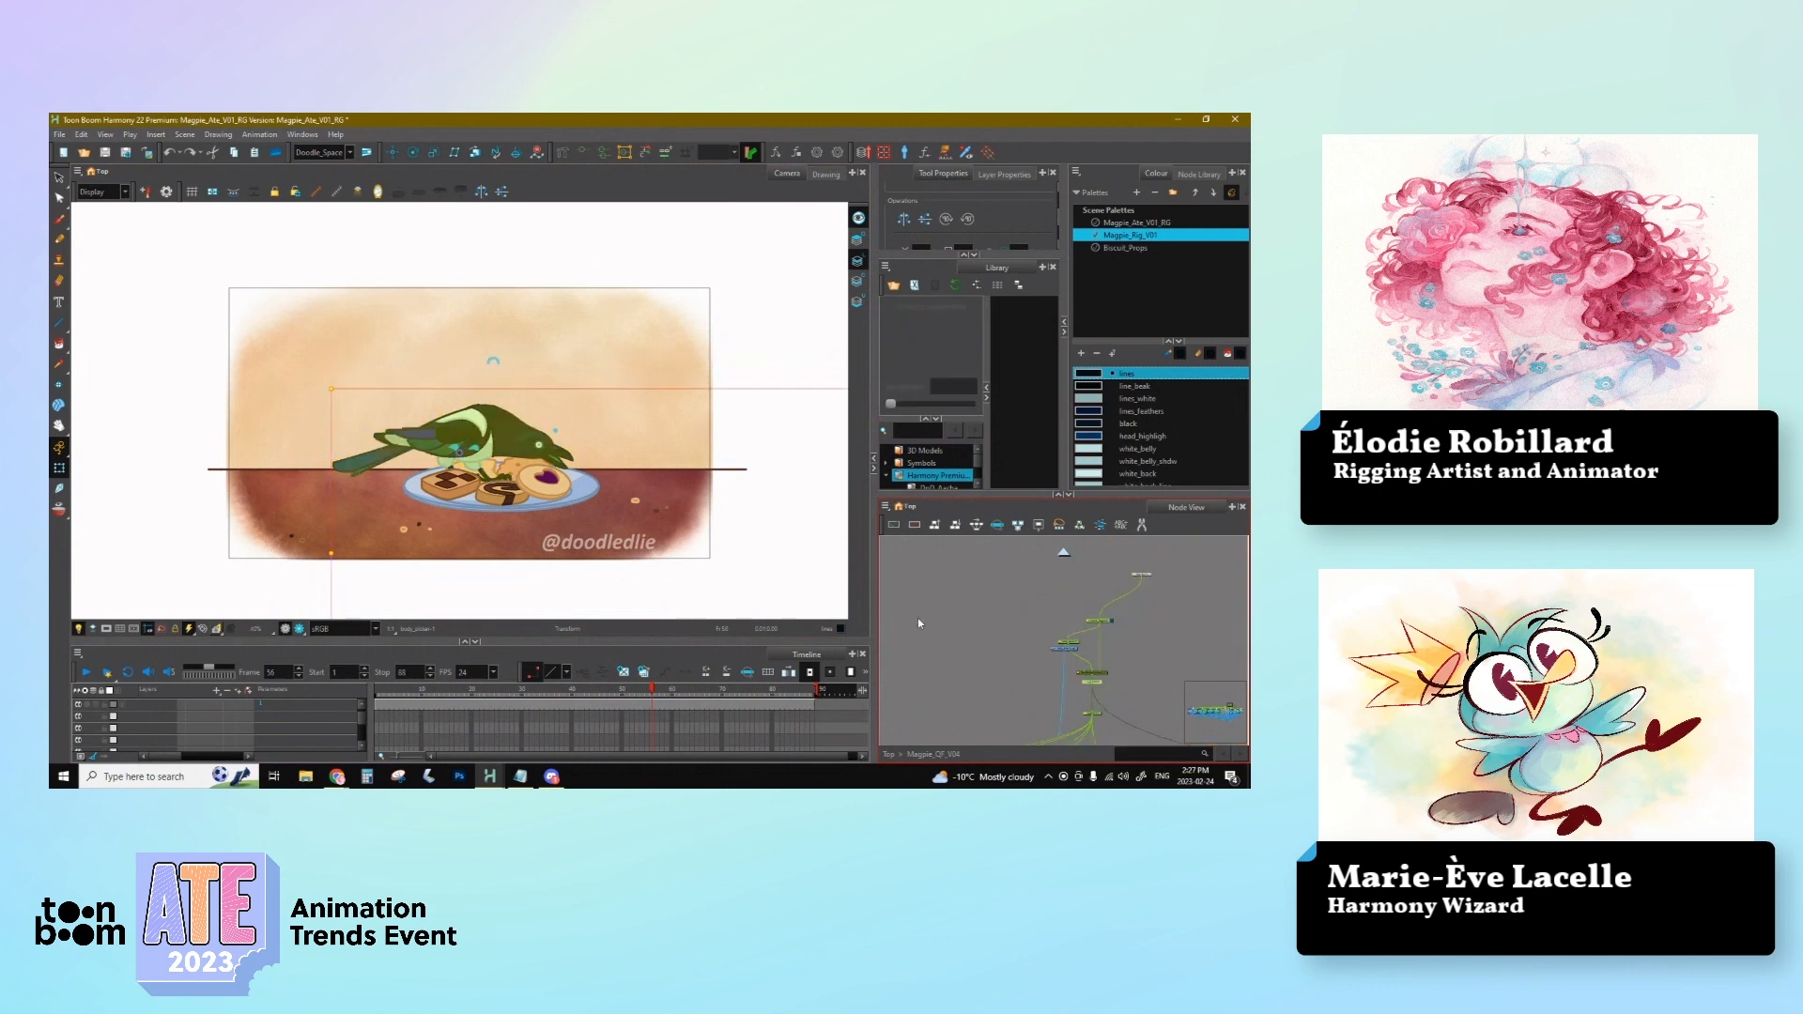
{"action": "left_click", "coordinate": [1095, 716]}
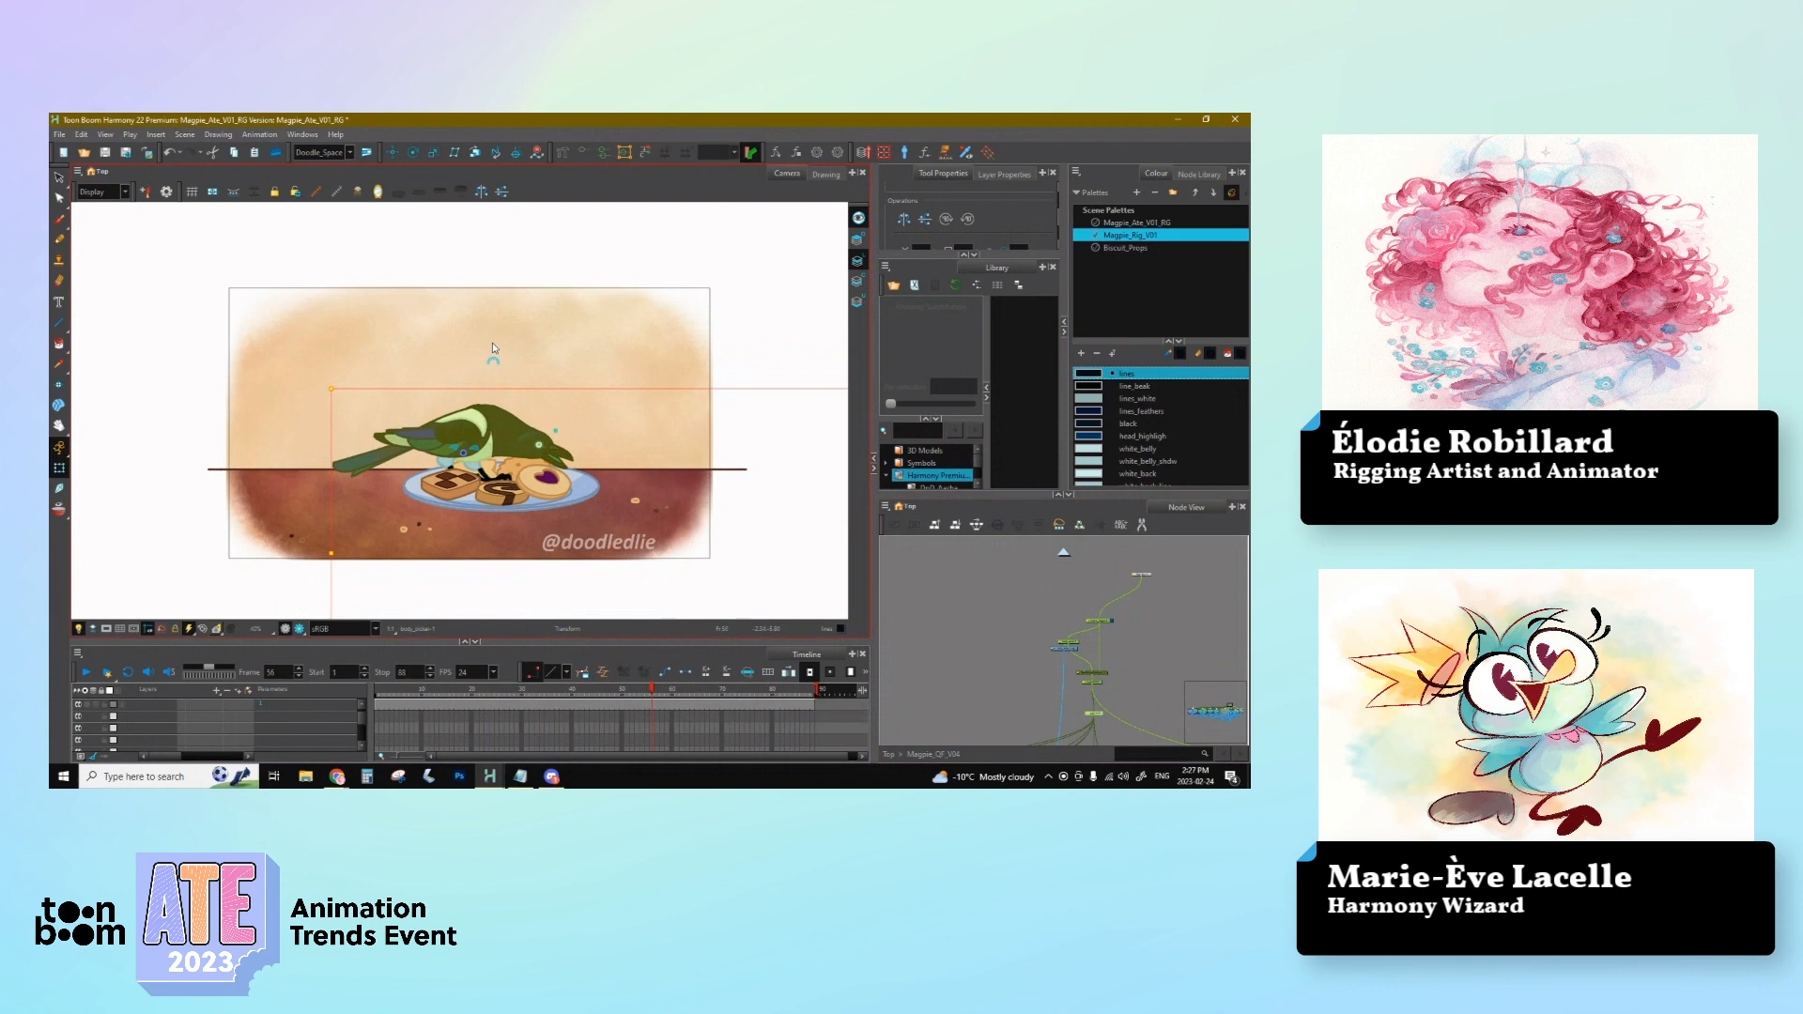
{"action": "key", "text": "Right"}
{"action": "left_click", "coordinate": [483, 475]}
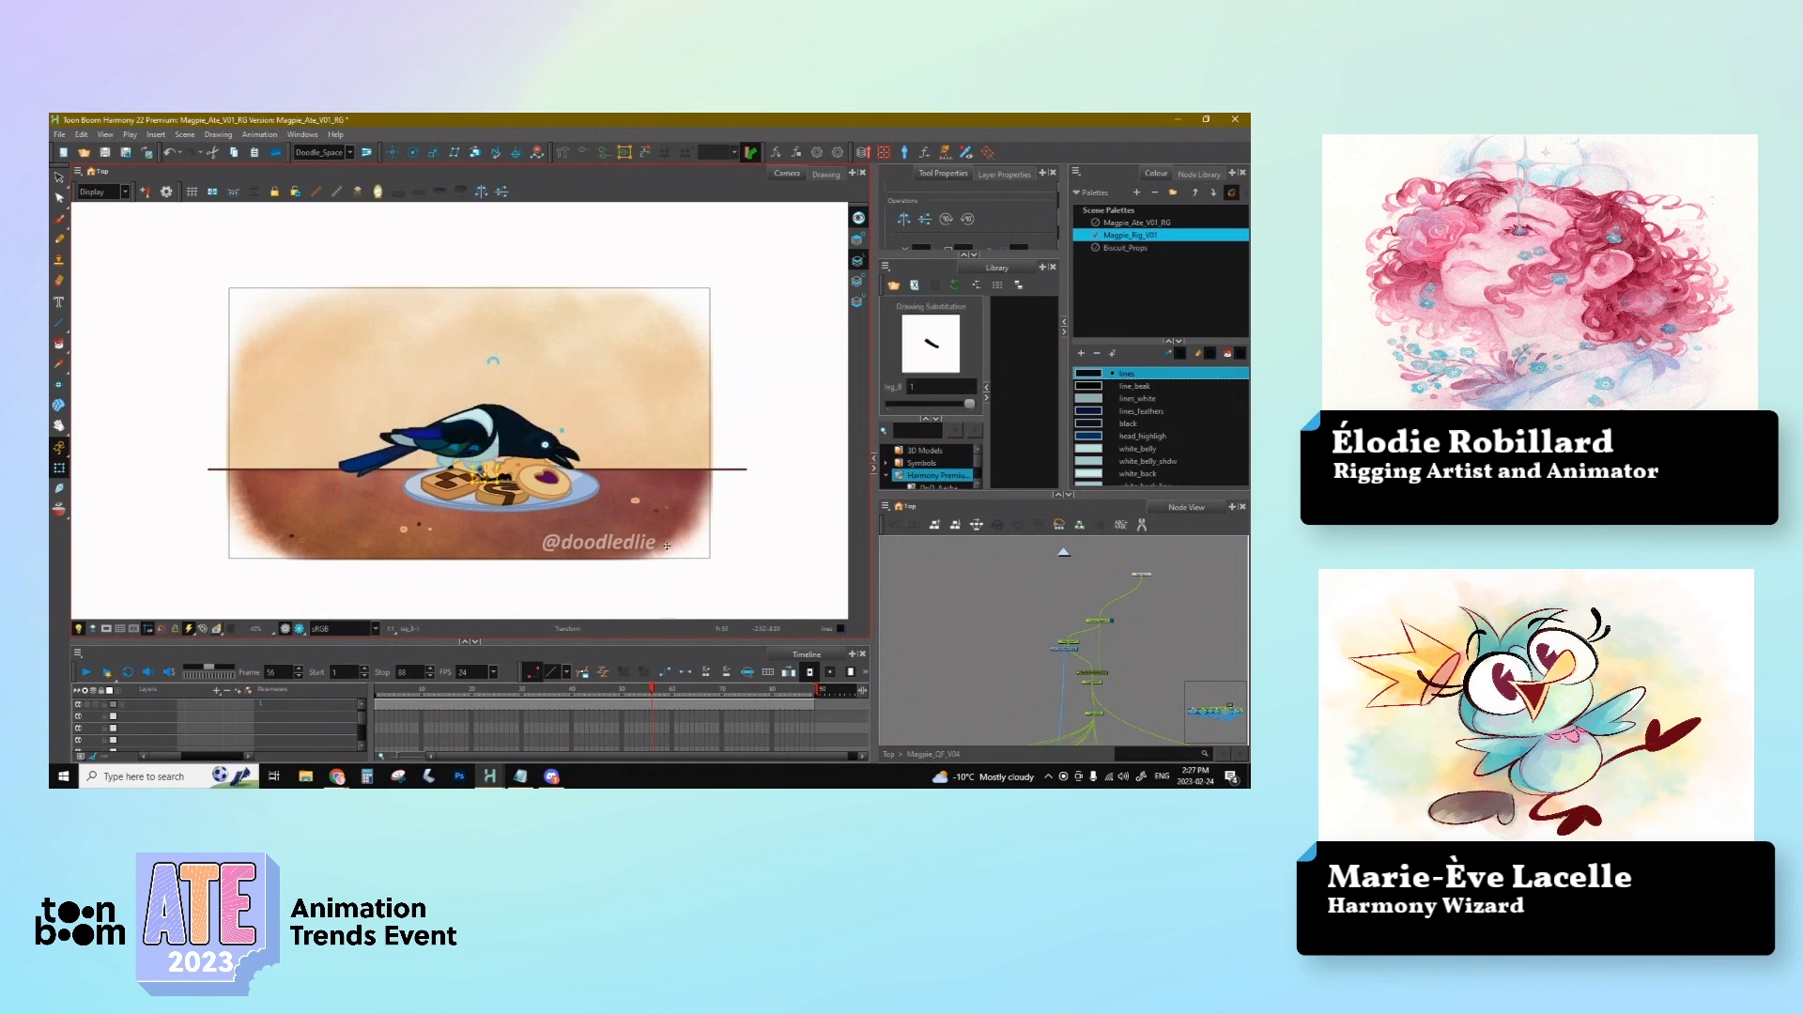
Step: Find the in-beak cookie outside the camera frame and locate its heart-thickness drawing in the node network
{"action": "scroll", "coordinate": [666, 546], "scroll_direction": "down", "scroll_amount": 5}
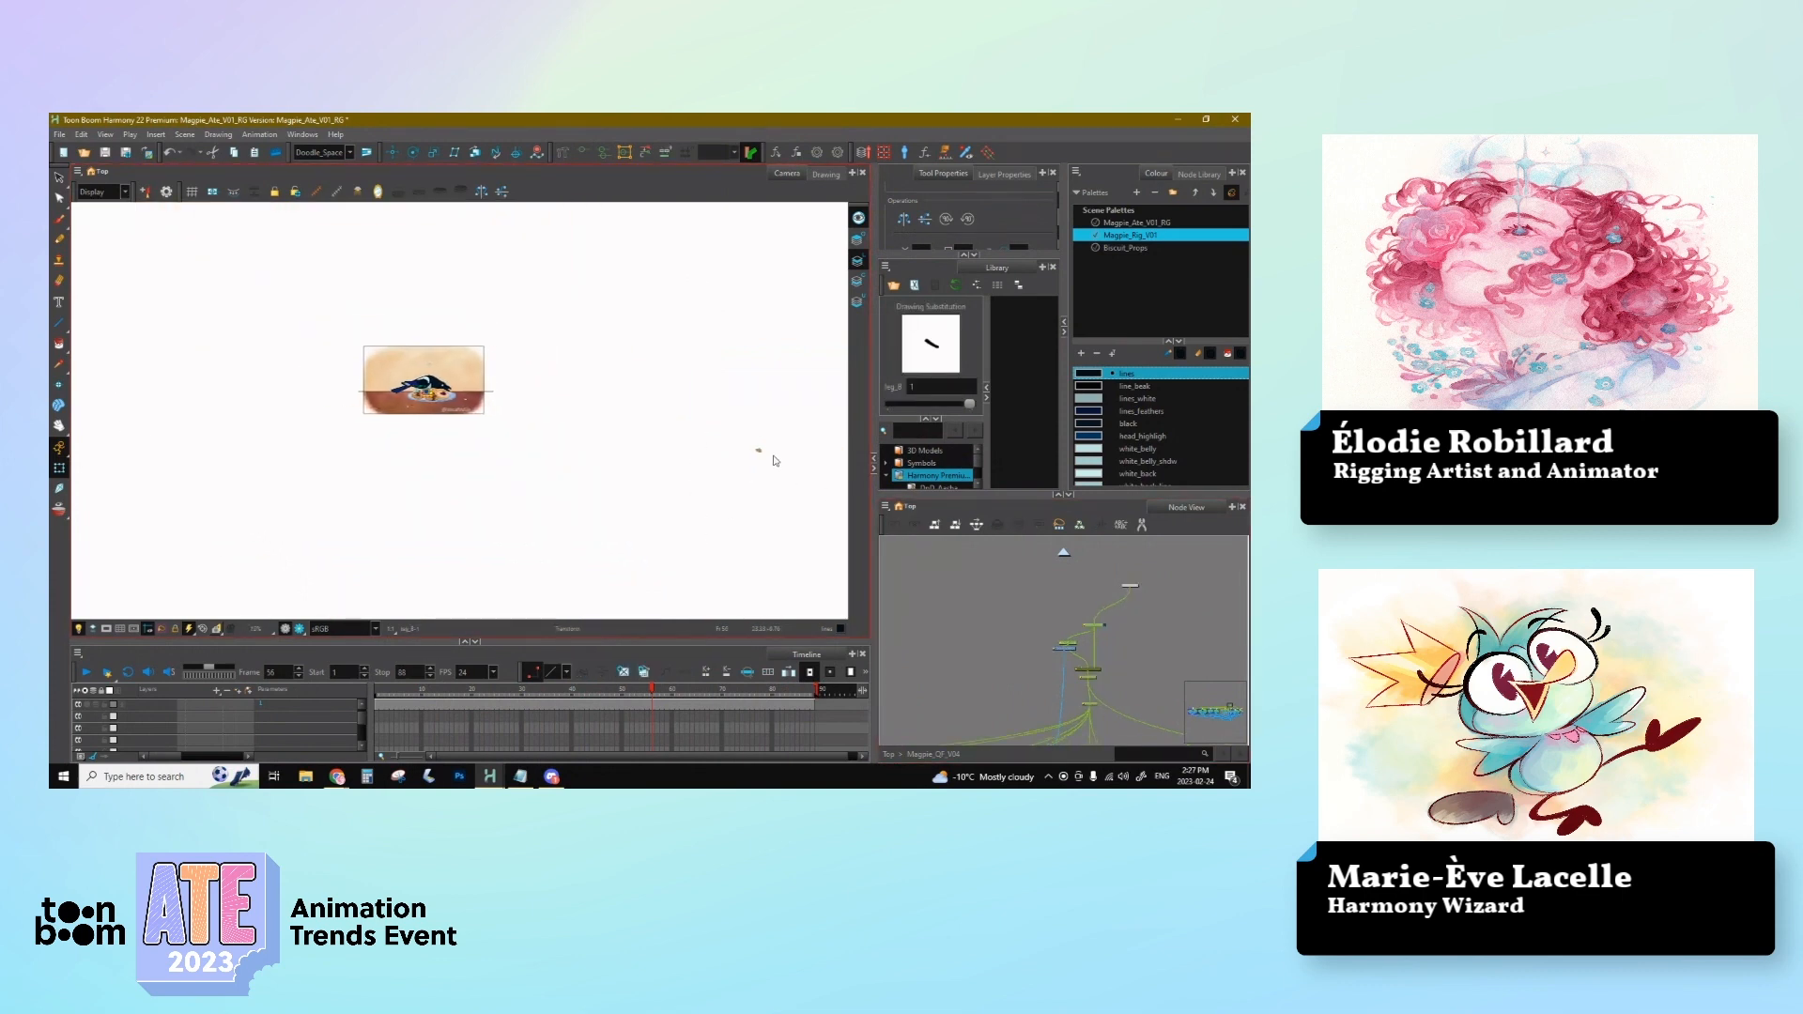
{"action": "left_click", "coordinate": [758, 454]}
{"action": "key", "text": "o"}
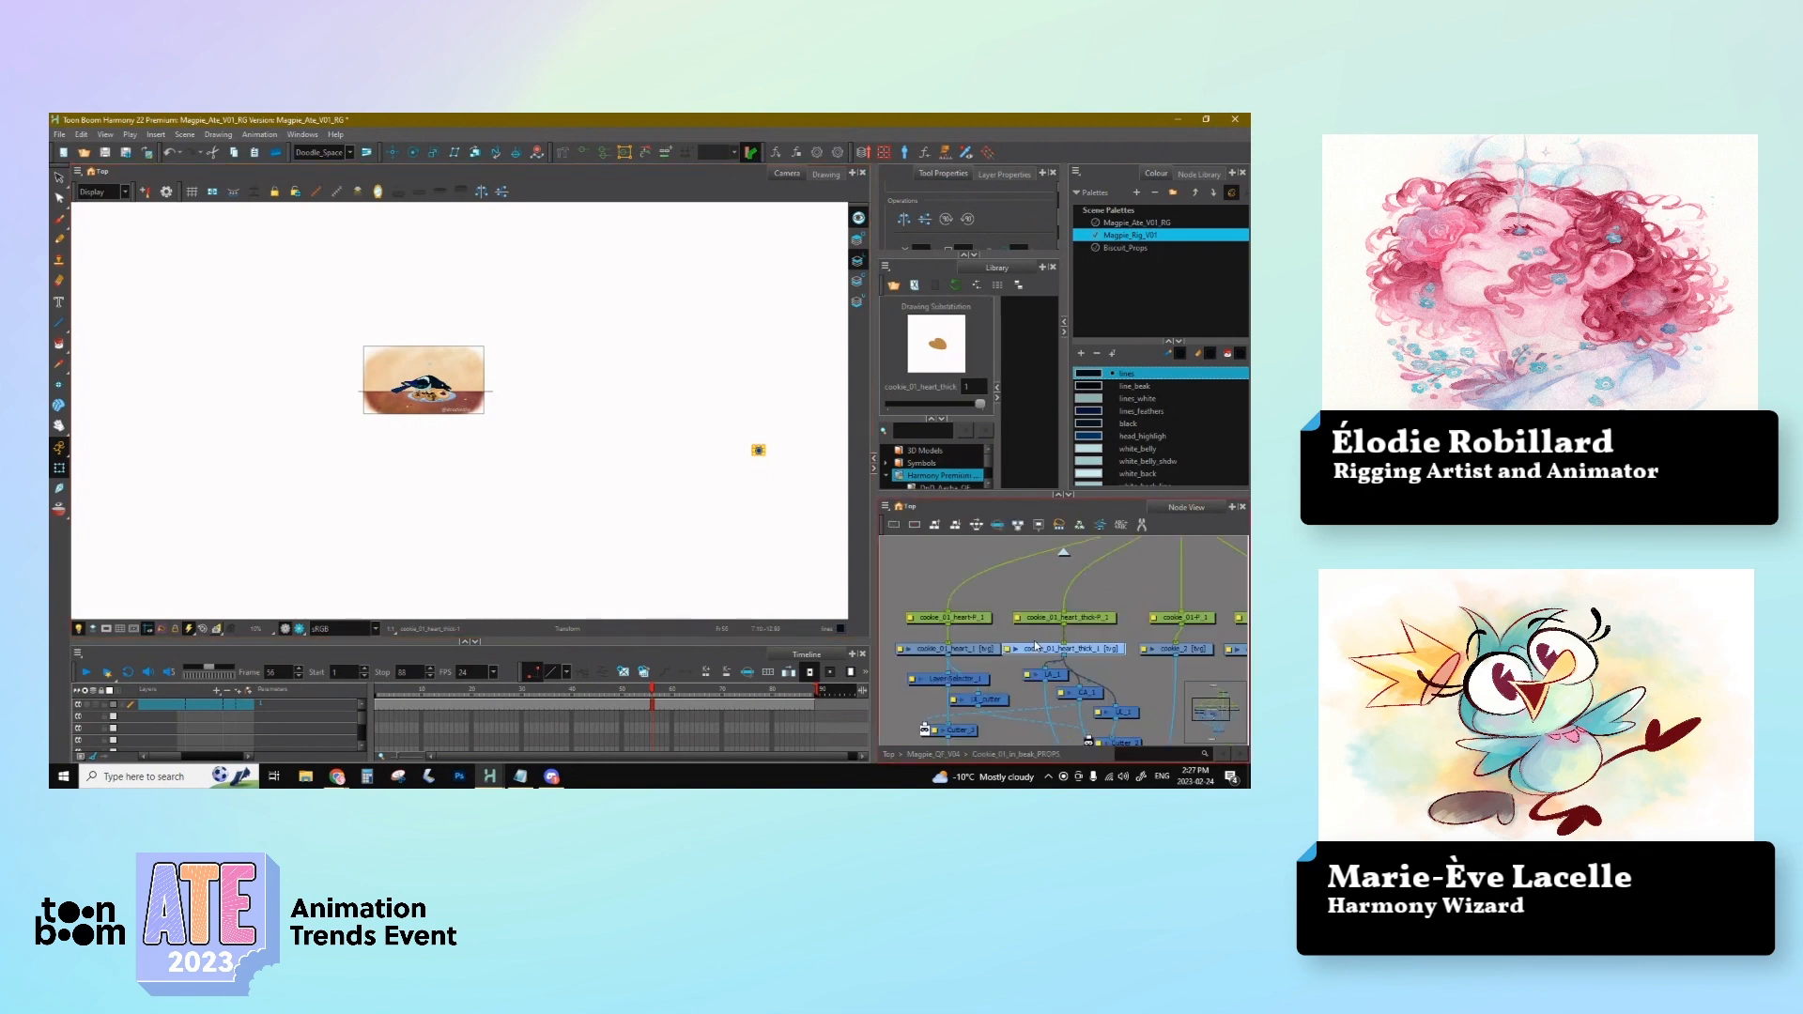
{"action": "scroll", "coordinate": [704, 499], "scroll_direction": "up", "scroll_amount": 3}
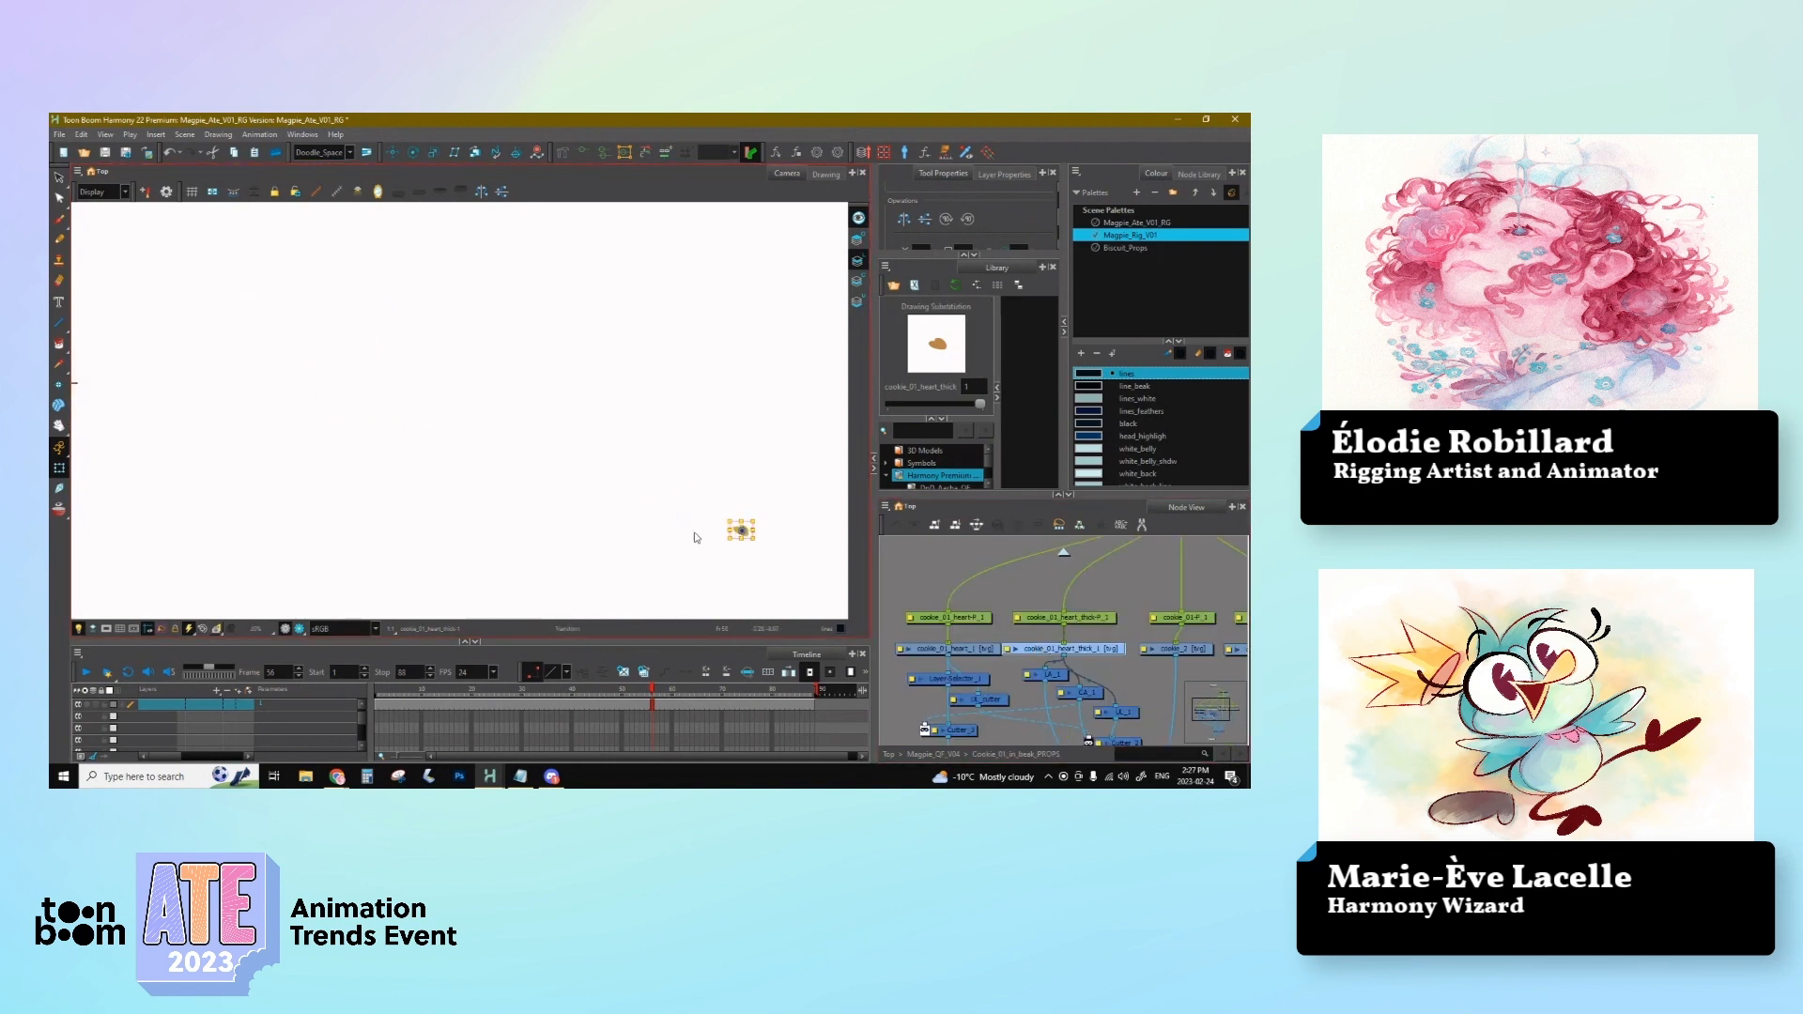
Step: Select the in-beak cookie's parent peg above its individual pegs and move the cookie closer to the magpie
{"action": "left_click", "coordinate": [742, 552]}
{"action": "left_click", "coordinate": [741, 530]}
{"action": "left_click", "coordinate": [950, 617]}
{"action": "left_click", "coordinate": [1062, 618], "text": "shift"}
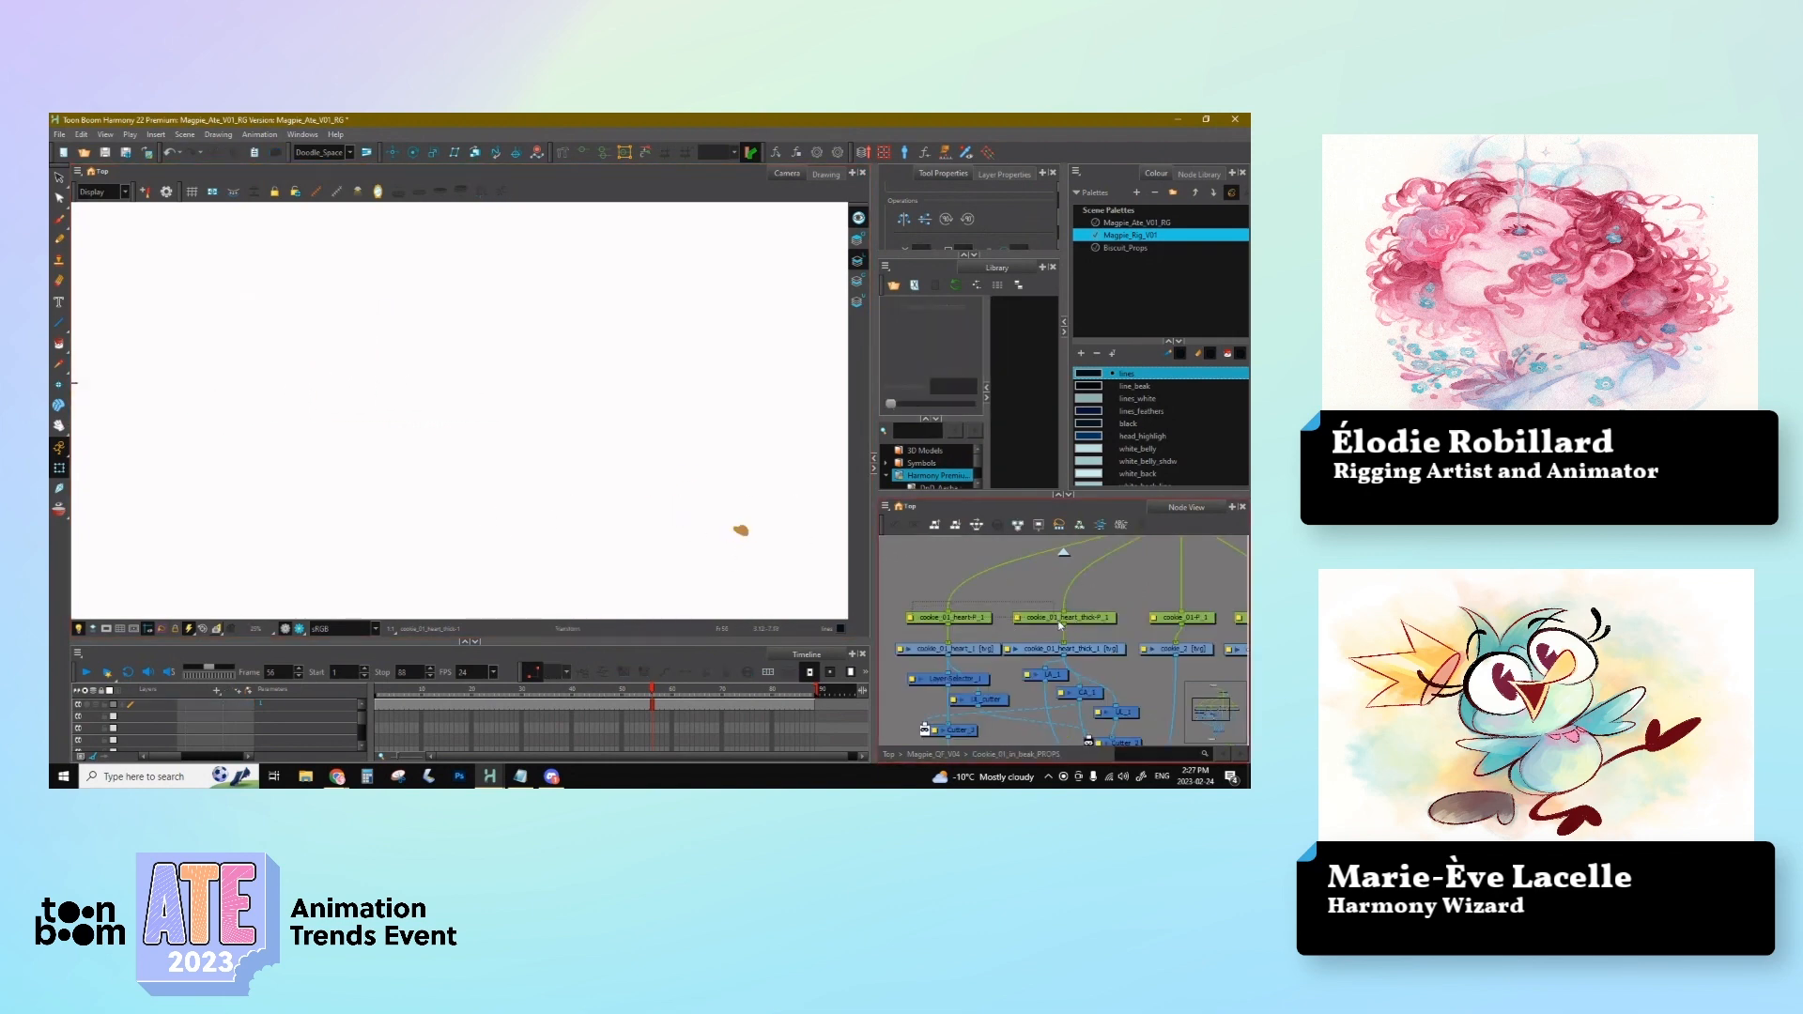
{"action": "left_click", "coordinate": [1185, 618], "text": "shift"}
{"action": "left_click_drag", "start_coordinate": [1187, 618], "coordinate": [1035, 602]}
{"action": "left_click", "coordinate": [1128, 606], "text": "shift"}
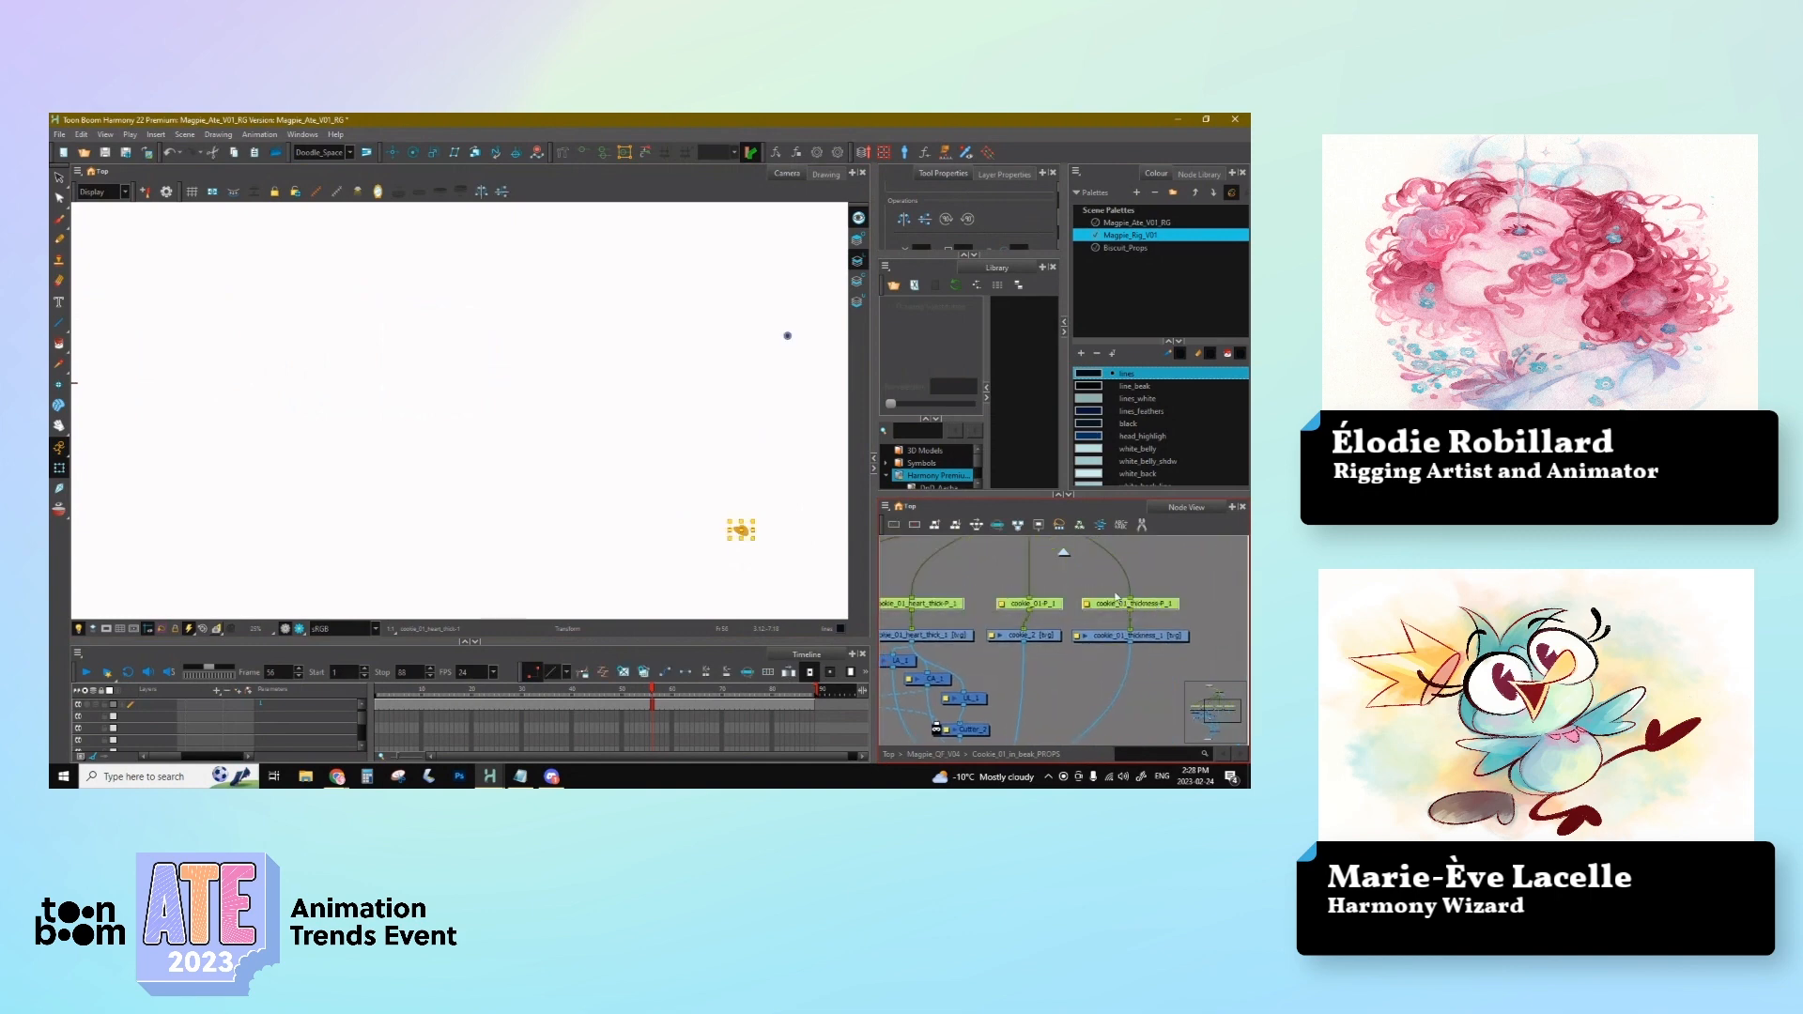
{"action": "scroll", "coordinate": [1115, 598], "scroll_direction": "down", "scroll_amount": 5}
{"action": "left_click", "coordinate": [1050, 579]}
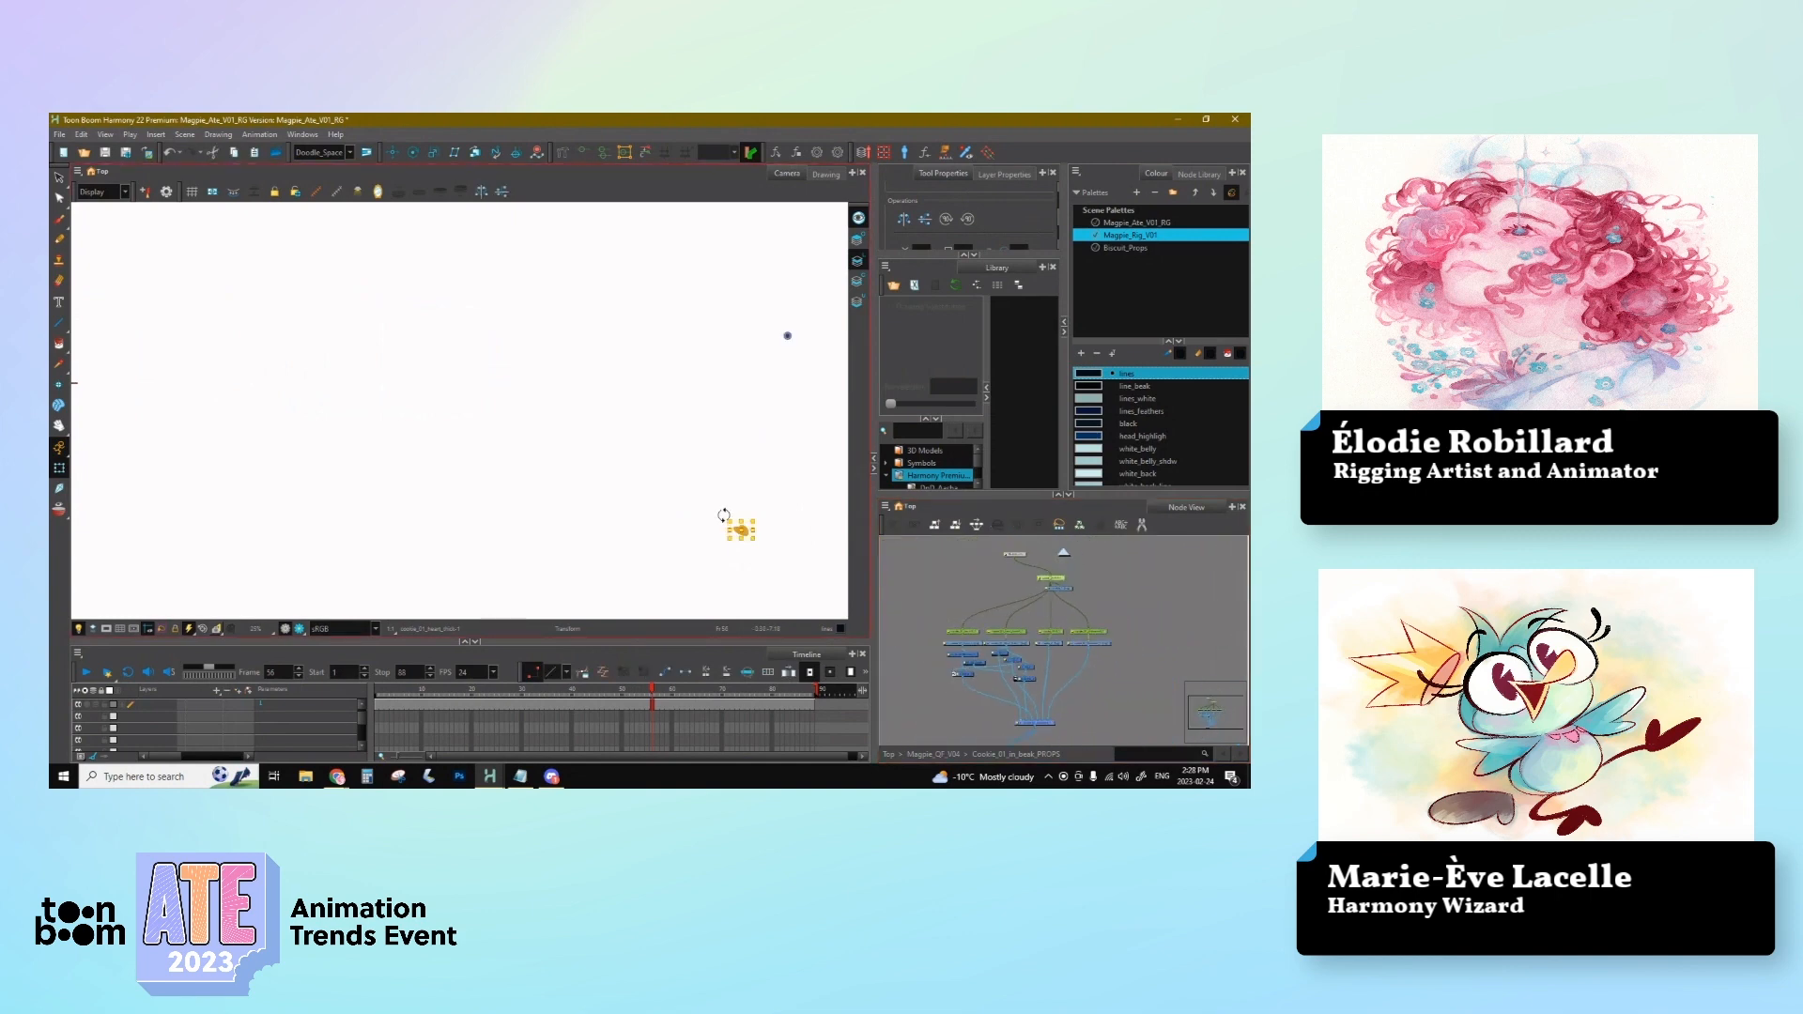
{"action": "left_click_drag", "start_coordinate": [741, 531], "coordinate": [639, 507]}
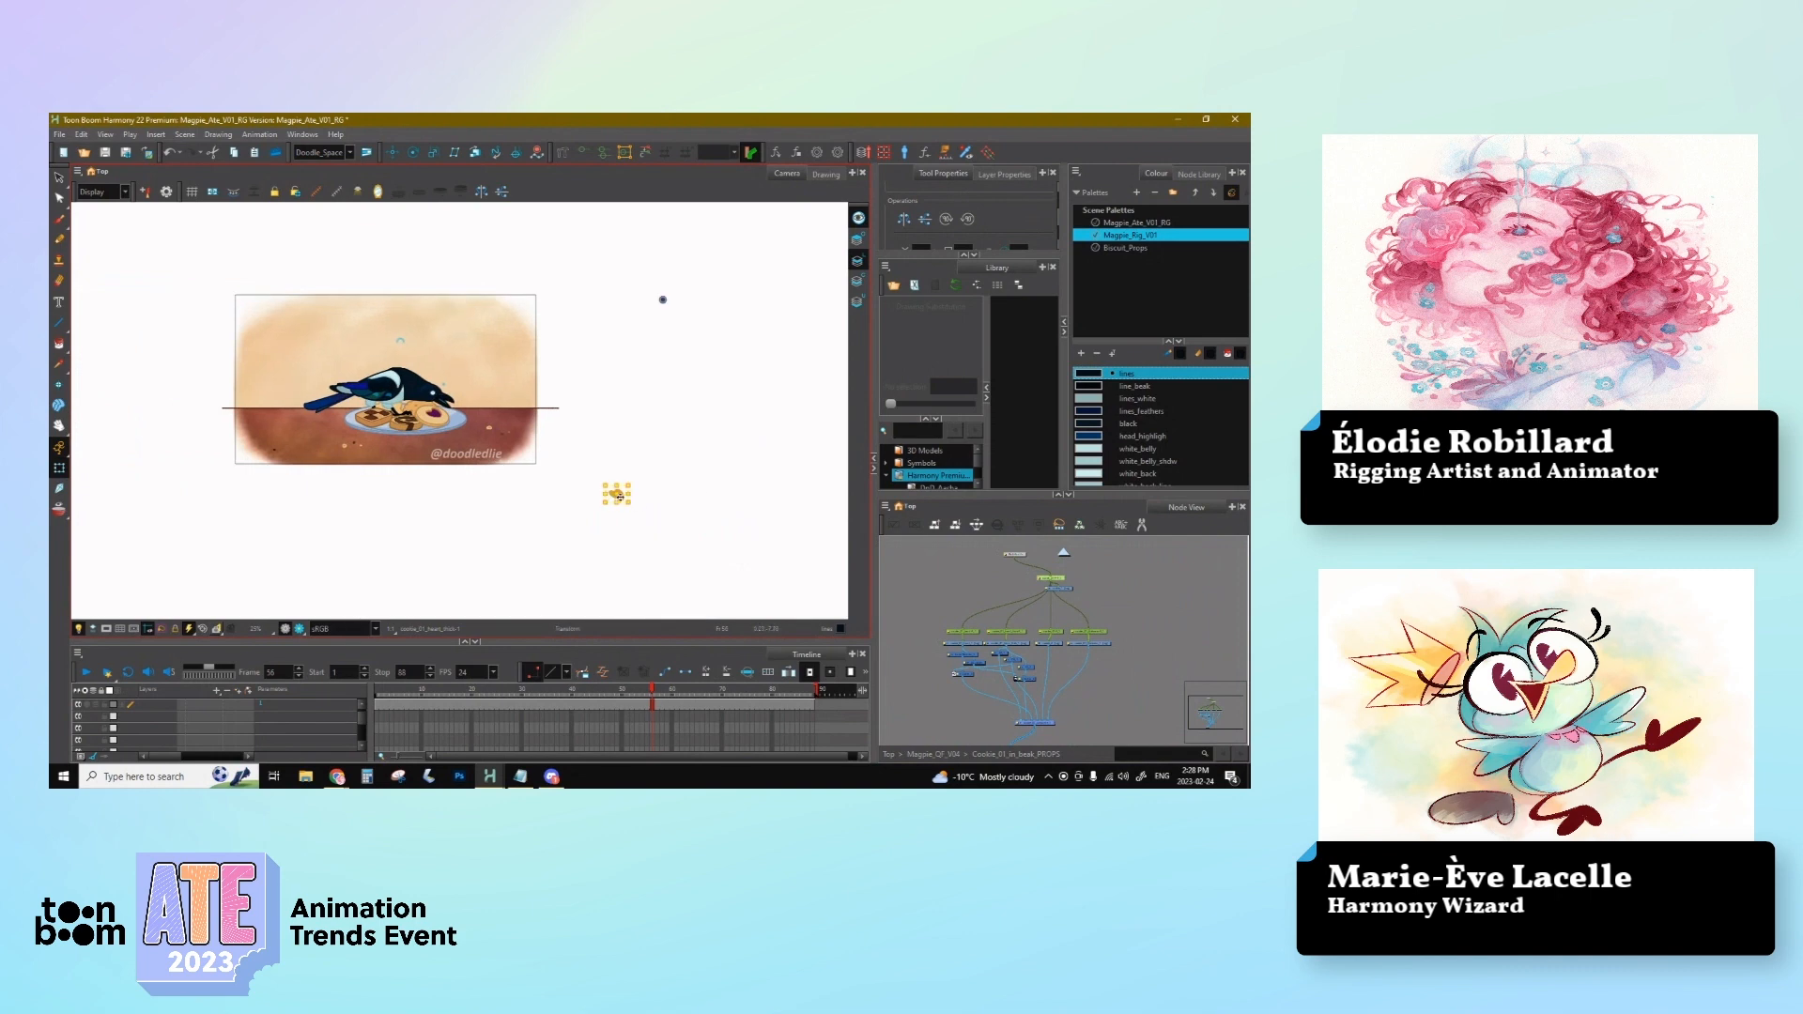
{"action": "key", "text": "alt+0"}
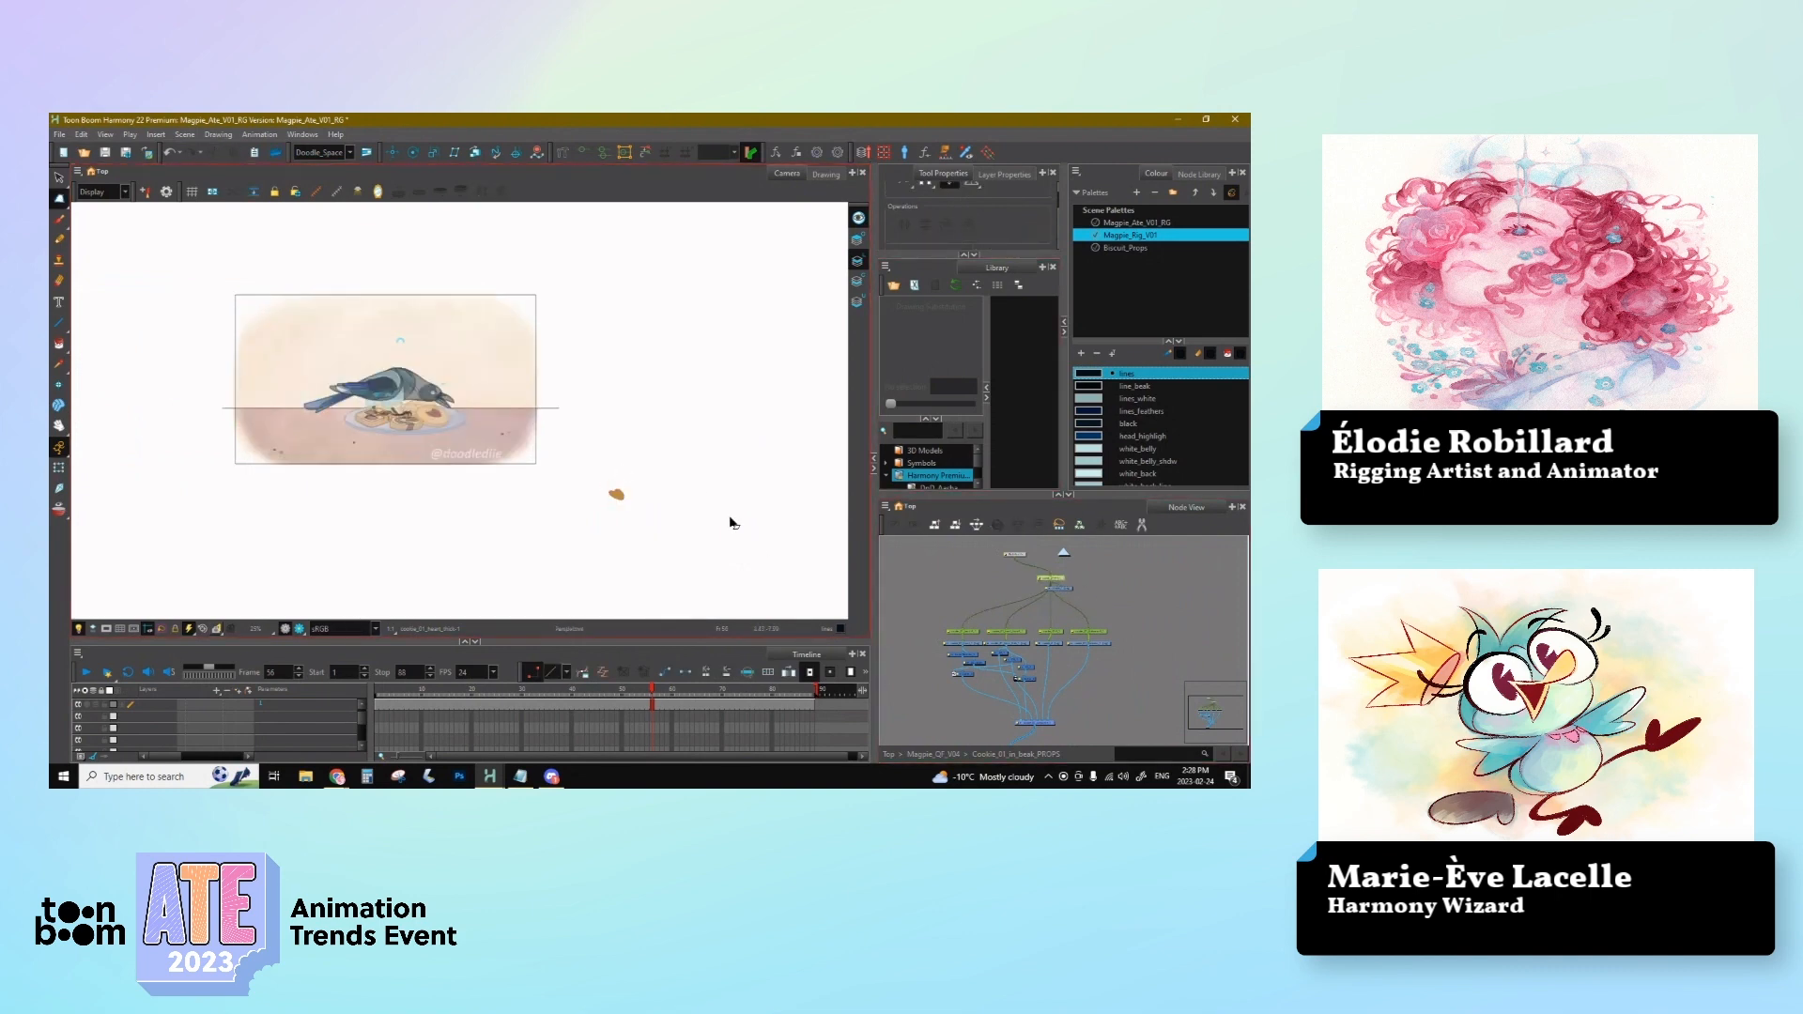
Step: Extend the exposure of the remaining in-beak cookie drawings to the scene's last frame and return to the Magpie_QF_V04 network
{"action": "left_click", "coordinate": [1056, 642]}
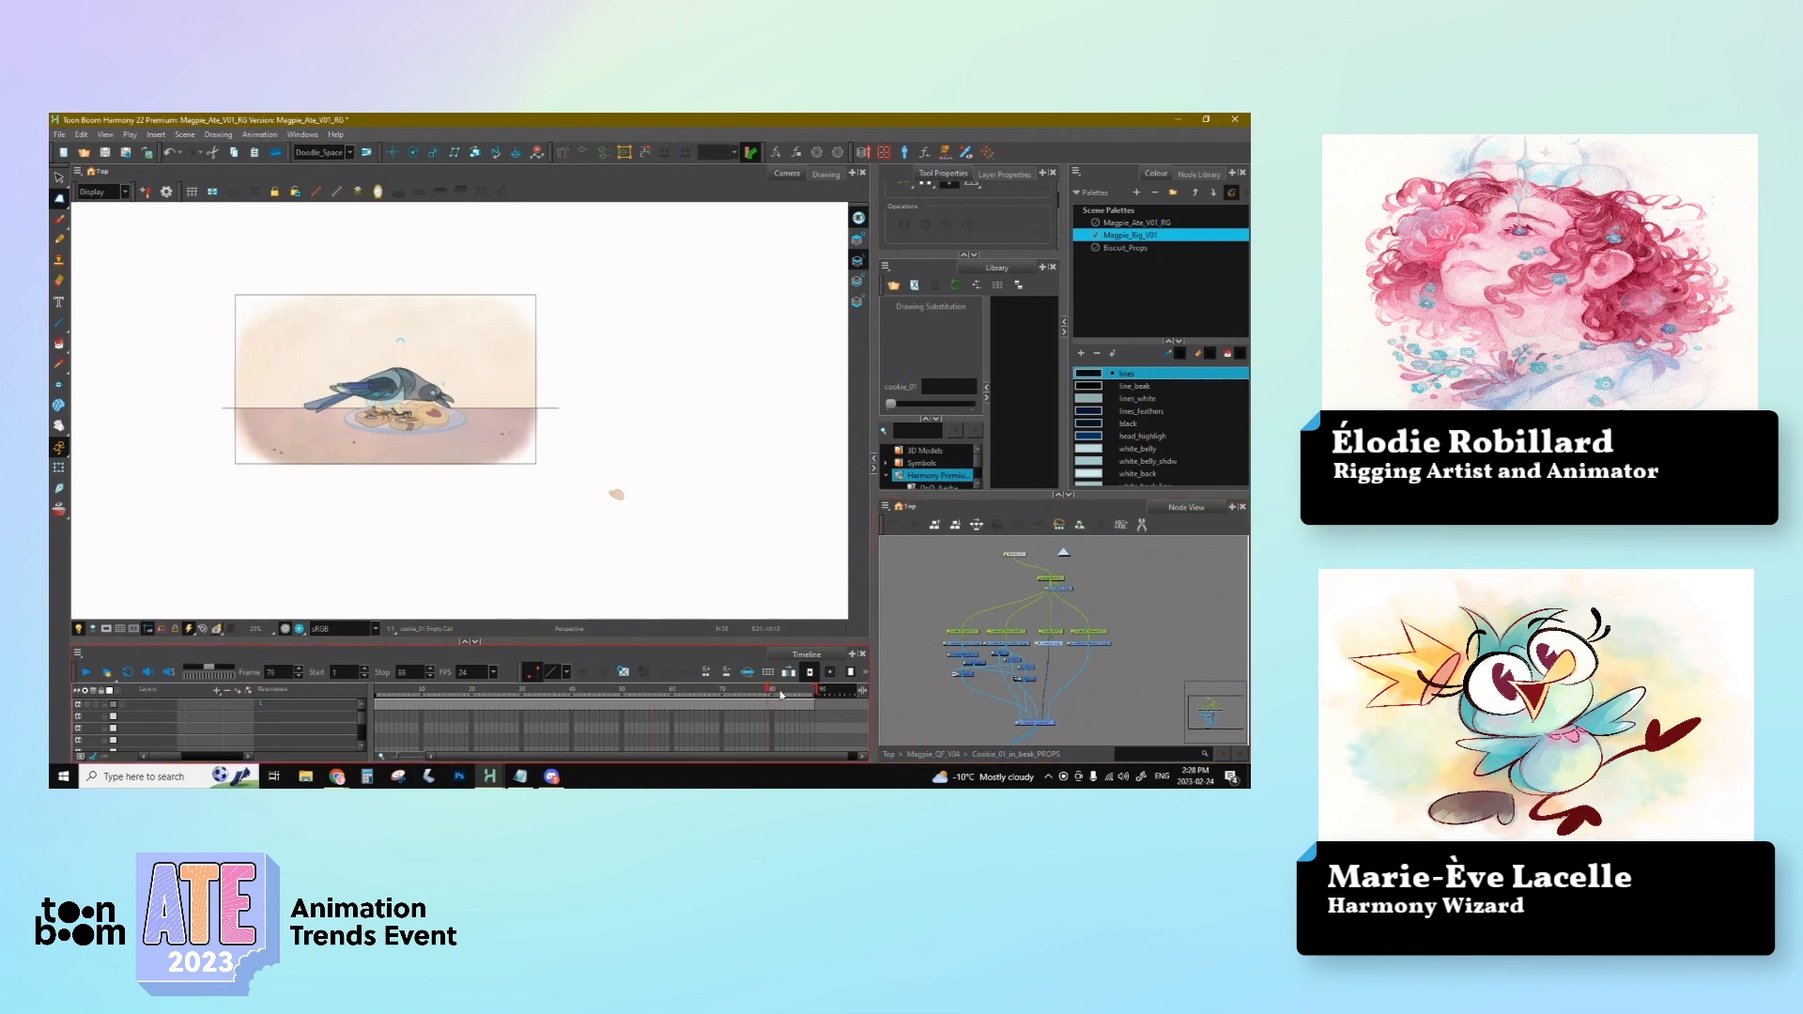
{"action": "left_click", "coordinate": [815, 690]}
{"action": "left_click", "coordinate": [1011, 647]}
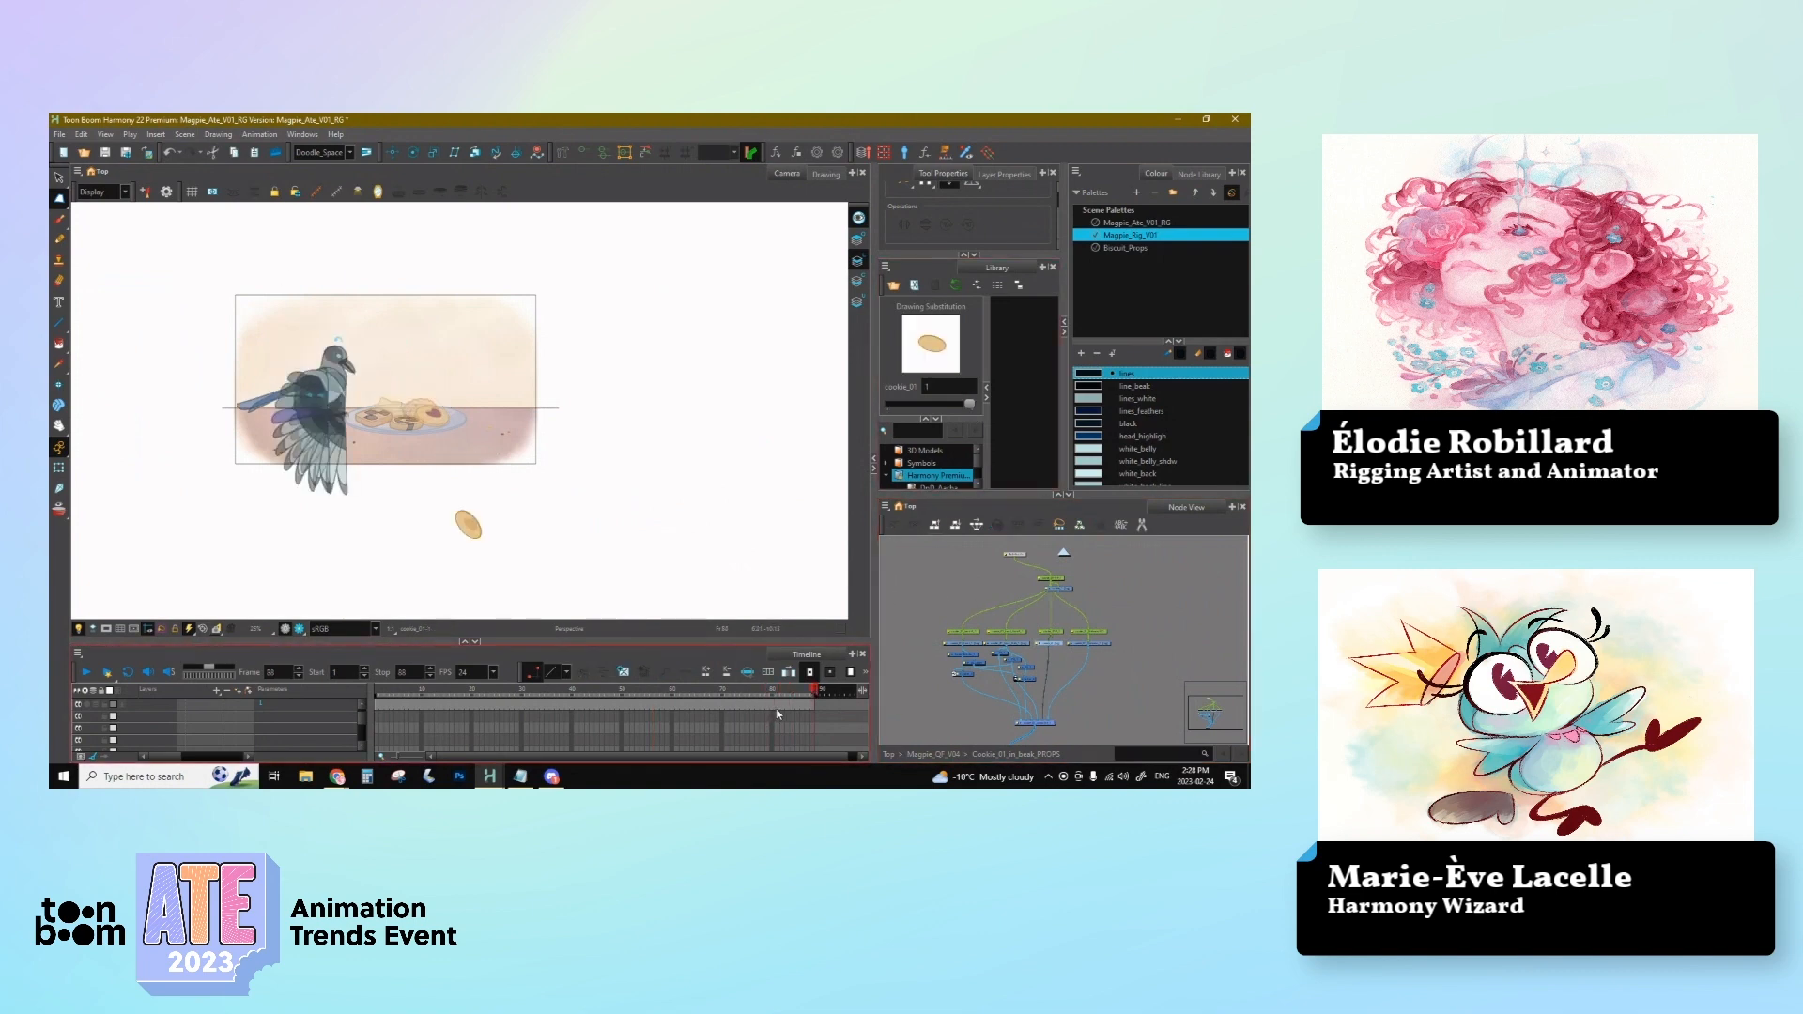
{"action": "left_click", "coordinate": [816, 728]}
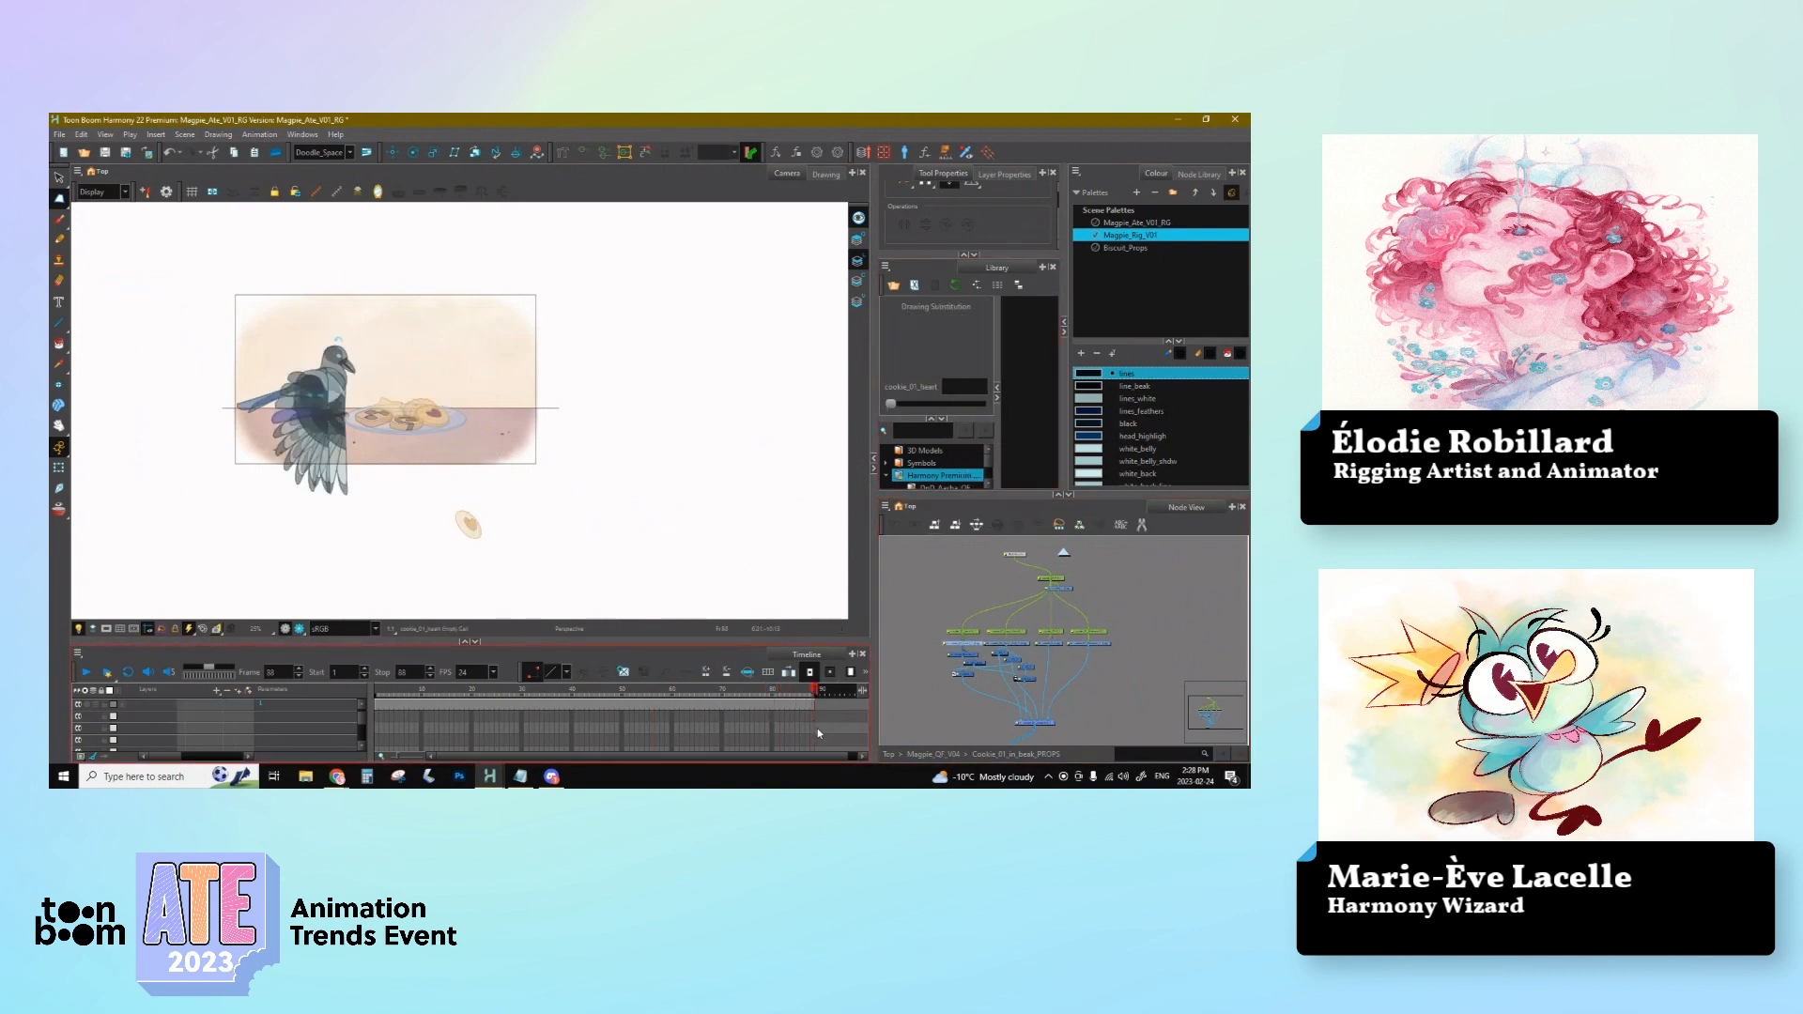
{"action": "left_click", "coordinate": [963, 644]}
{"action": "left_click", "coordinate": [1089, 644]}
{"action": "key", "text": "]"}
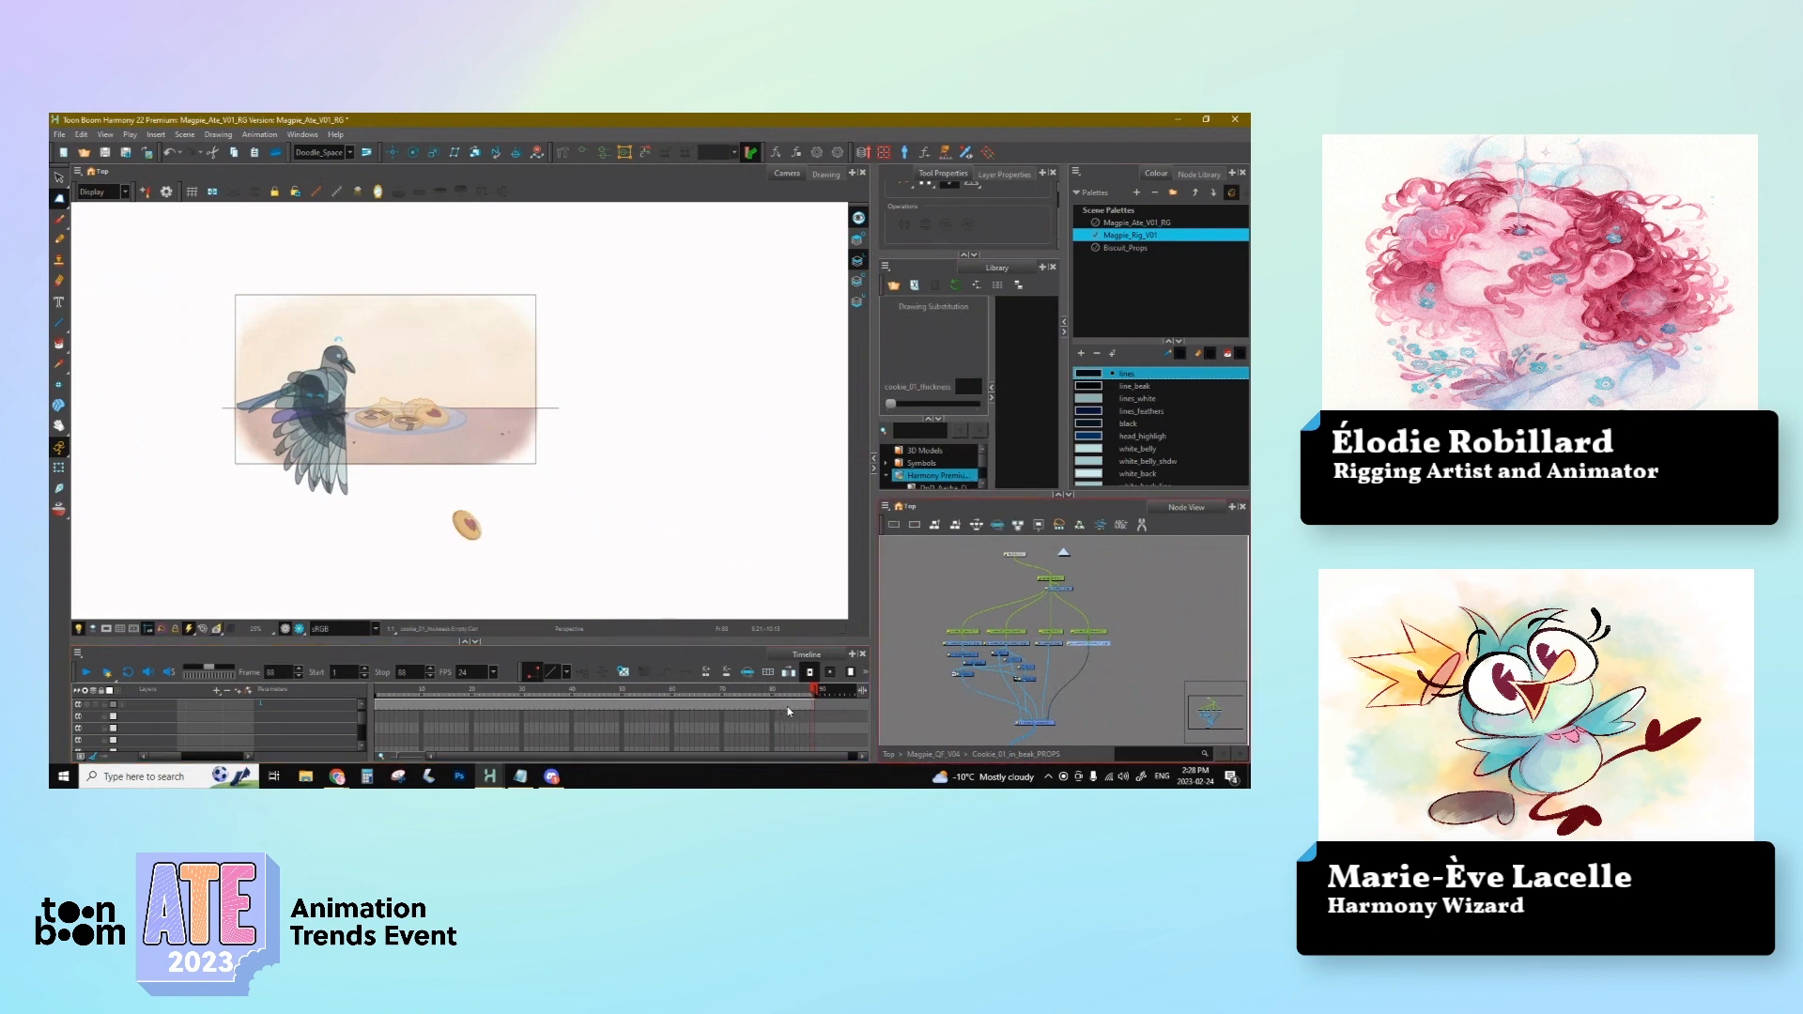
{"action": "left_click", "coordinate": [1063, 553]}
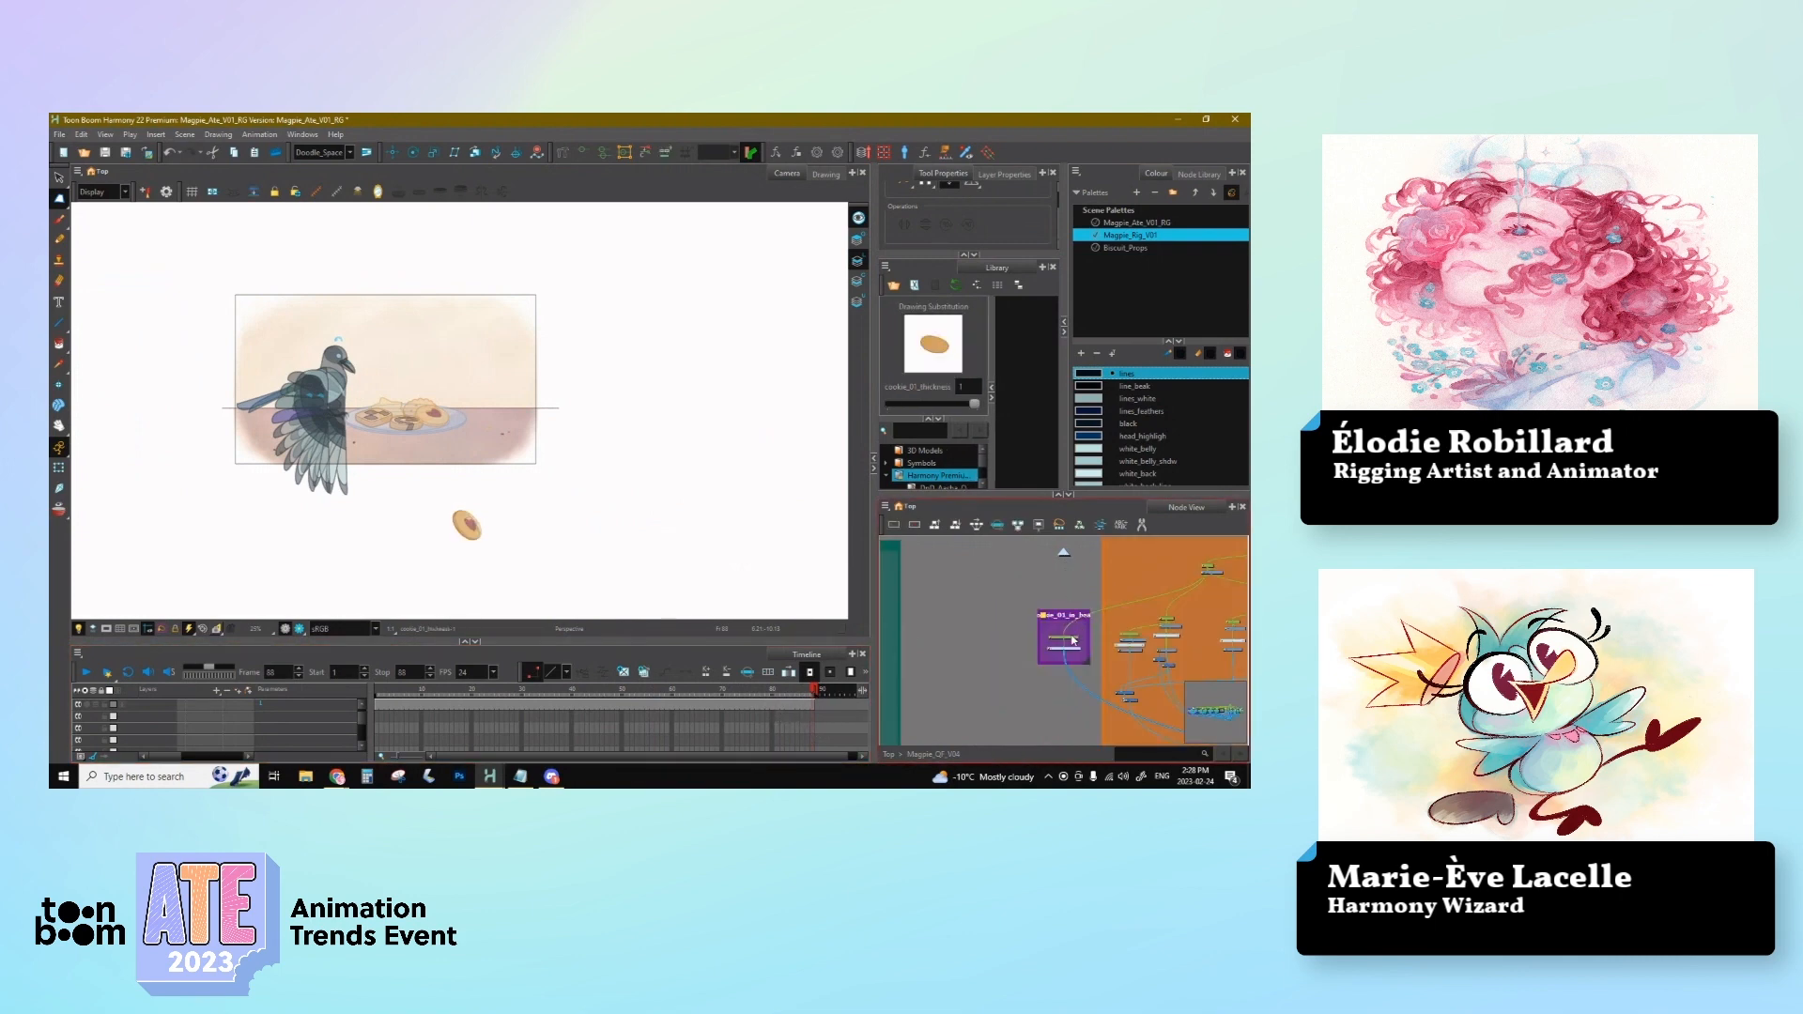
Step: Move the in-beak cookie from outside the camera frame to the tip of the magpie's beak in the bent-down pose
{"action": "left_click", "coordinate": [662, 696]}
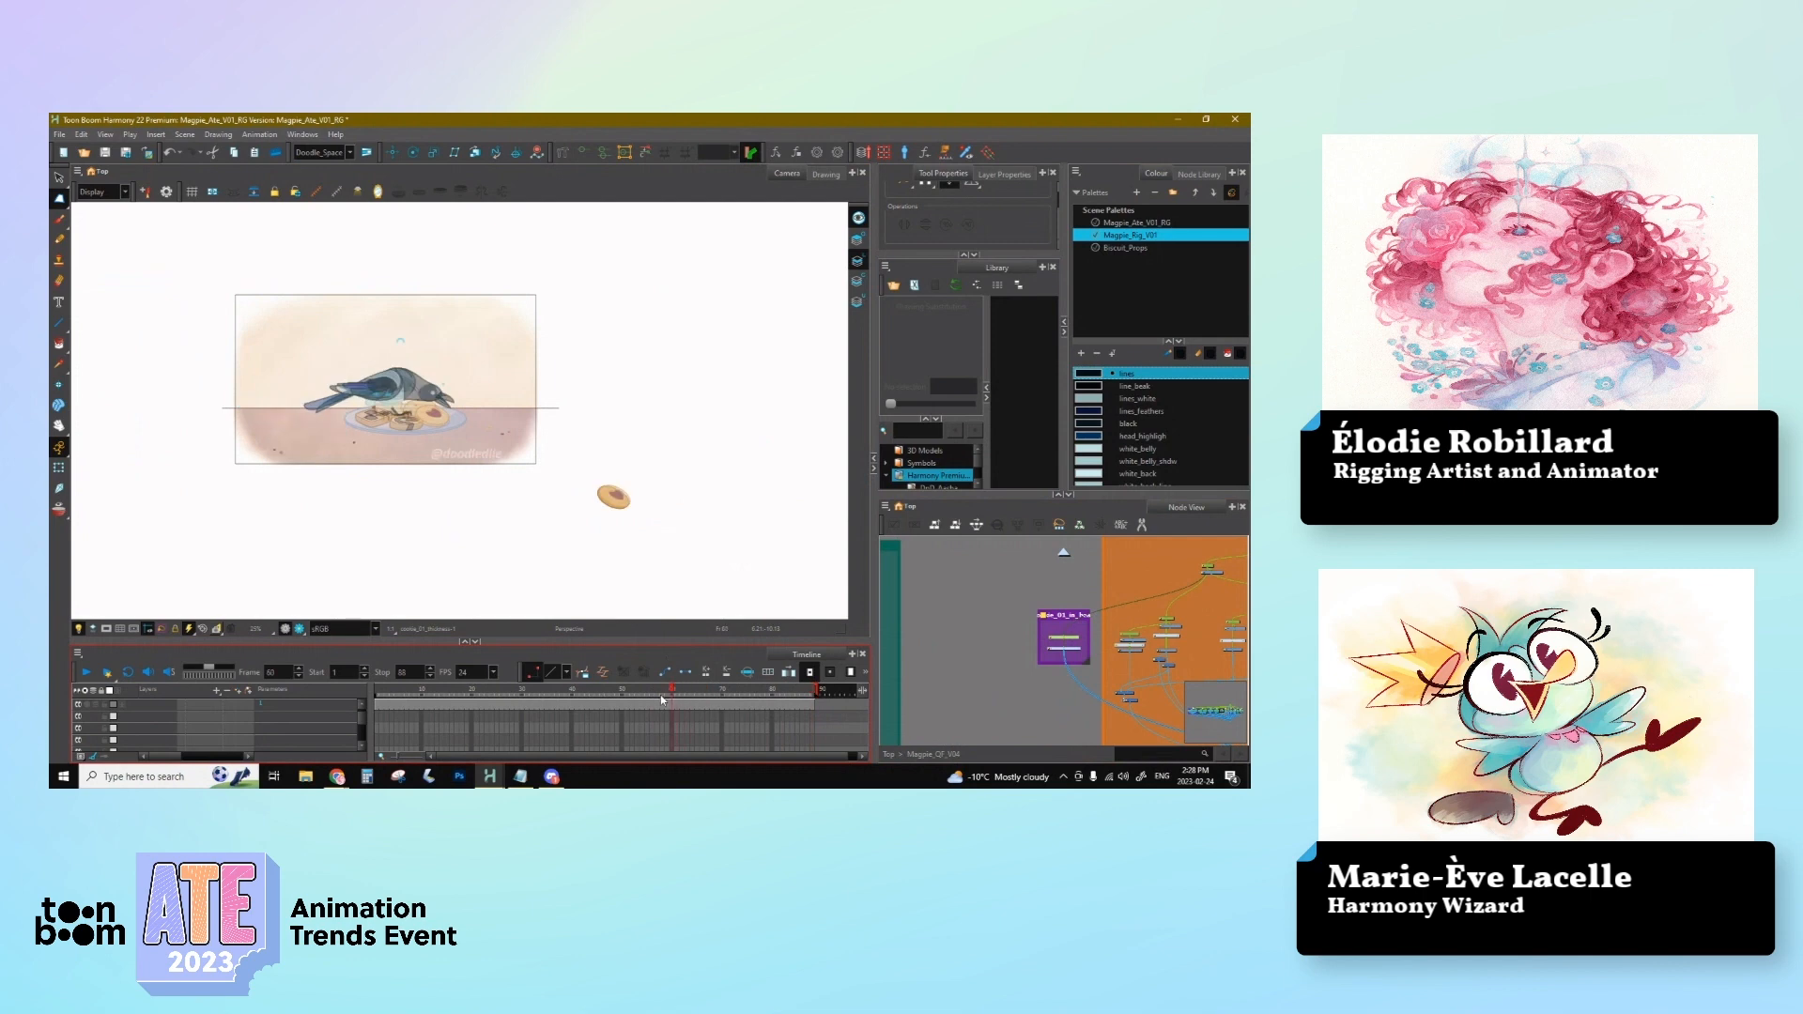
{"action": "left_click_drag", "start_coordinate": [662, 697], "coordinate": [655, 702]}
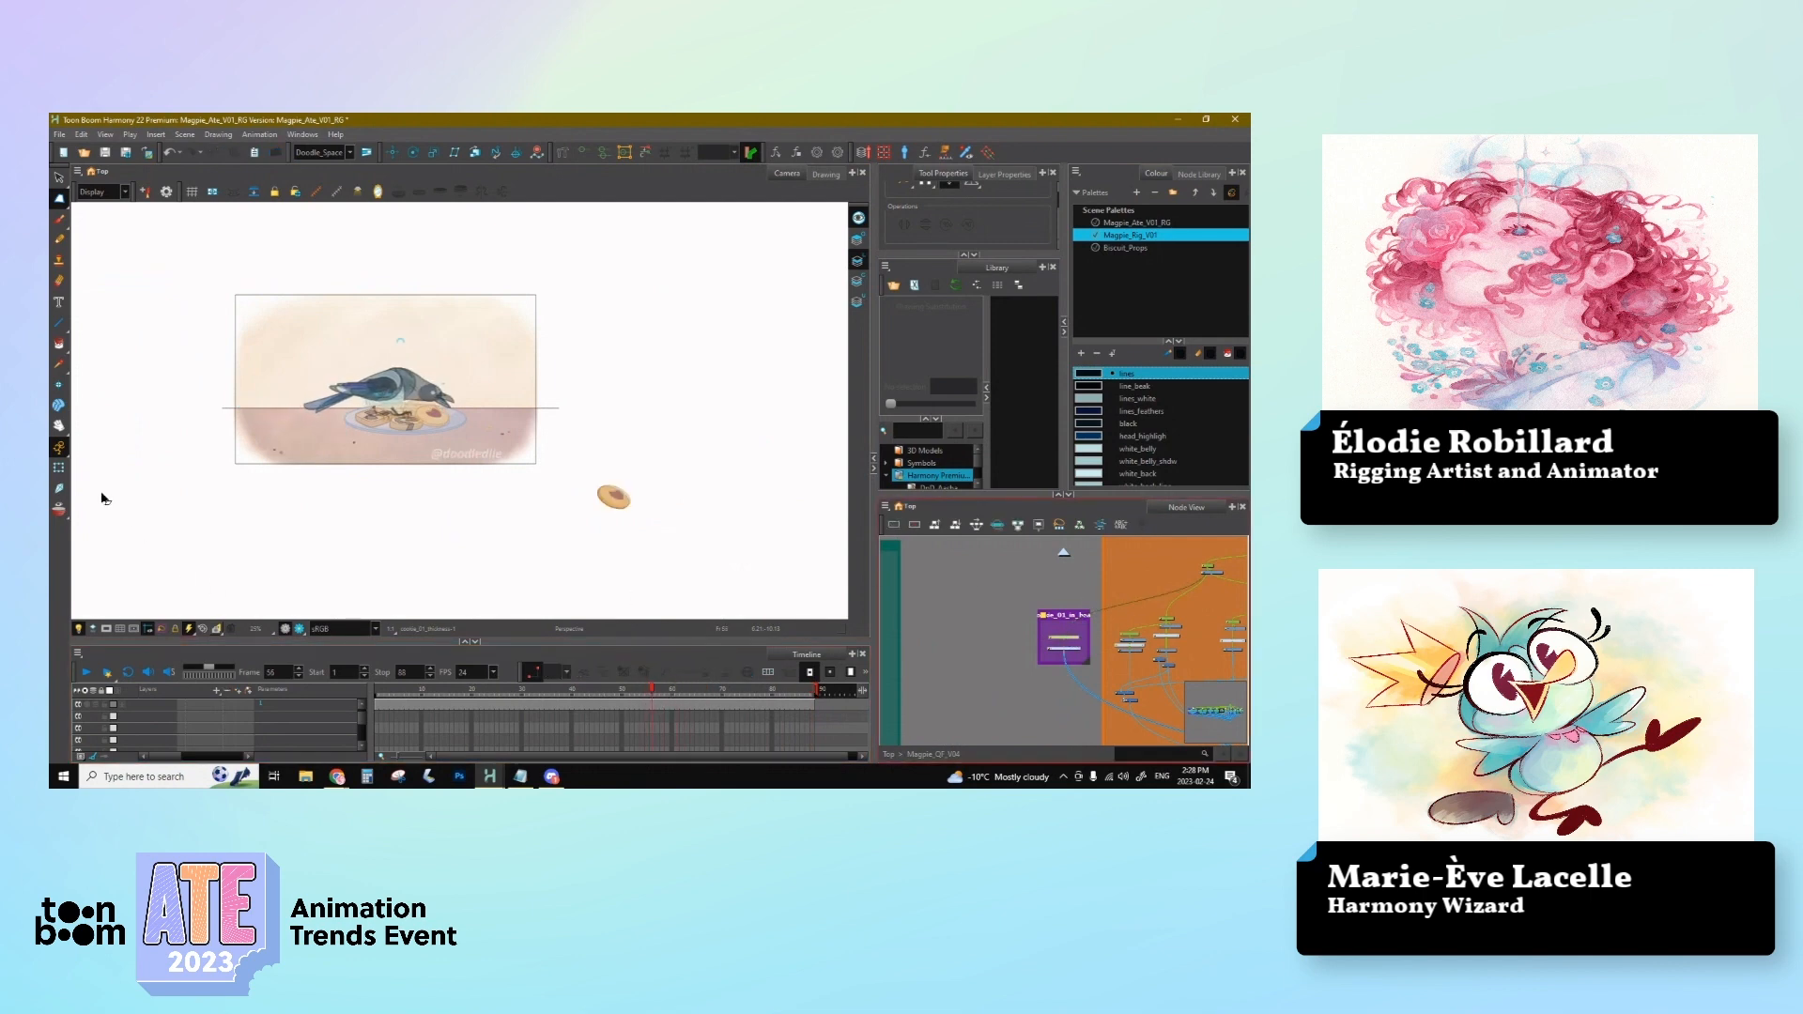
{"action": "left_click", "coordinate": [58, 467]}
{"action": "left_click", "coordinate": [616, 494]}
{"action": "left_click_drag", "start_coordinate": [614, 497], "coordinate": [450, 410]}
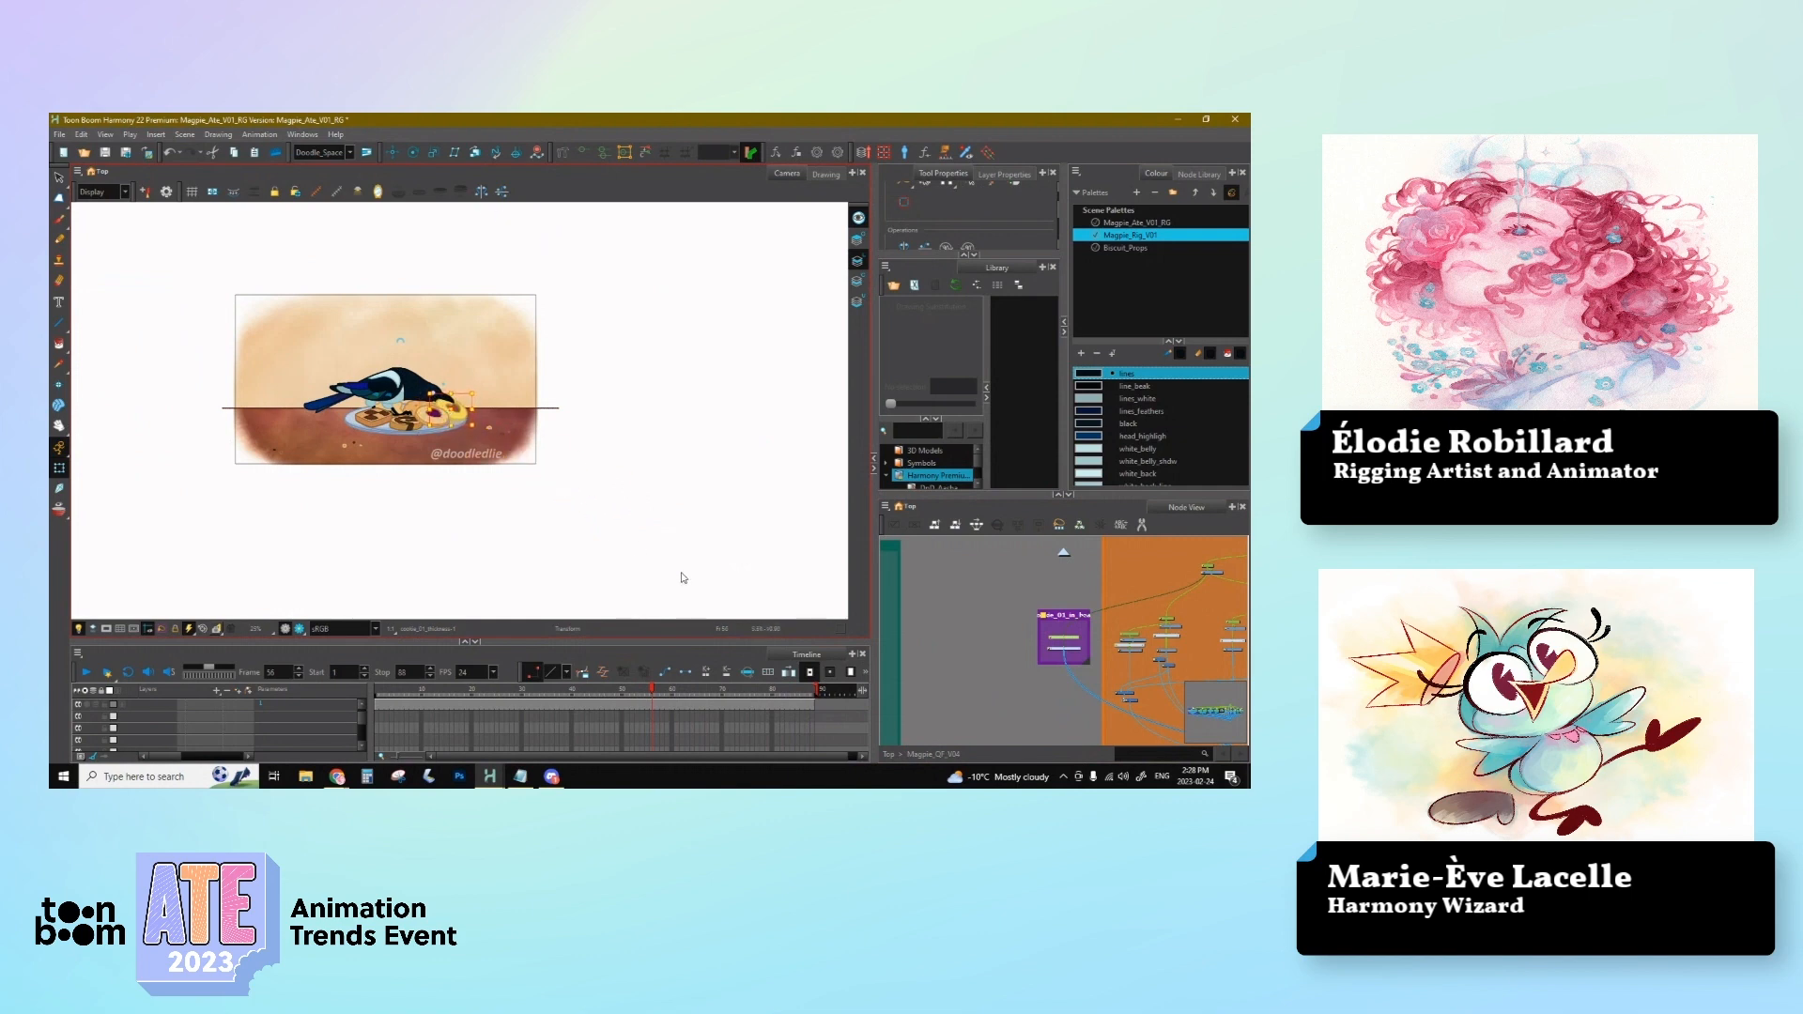
{"action": "scroll", "coordinate": [510, 441], "scroll_direction": "up", "scroll_amount": 3}
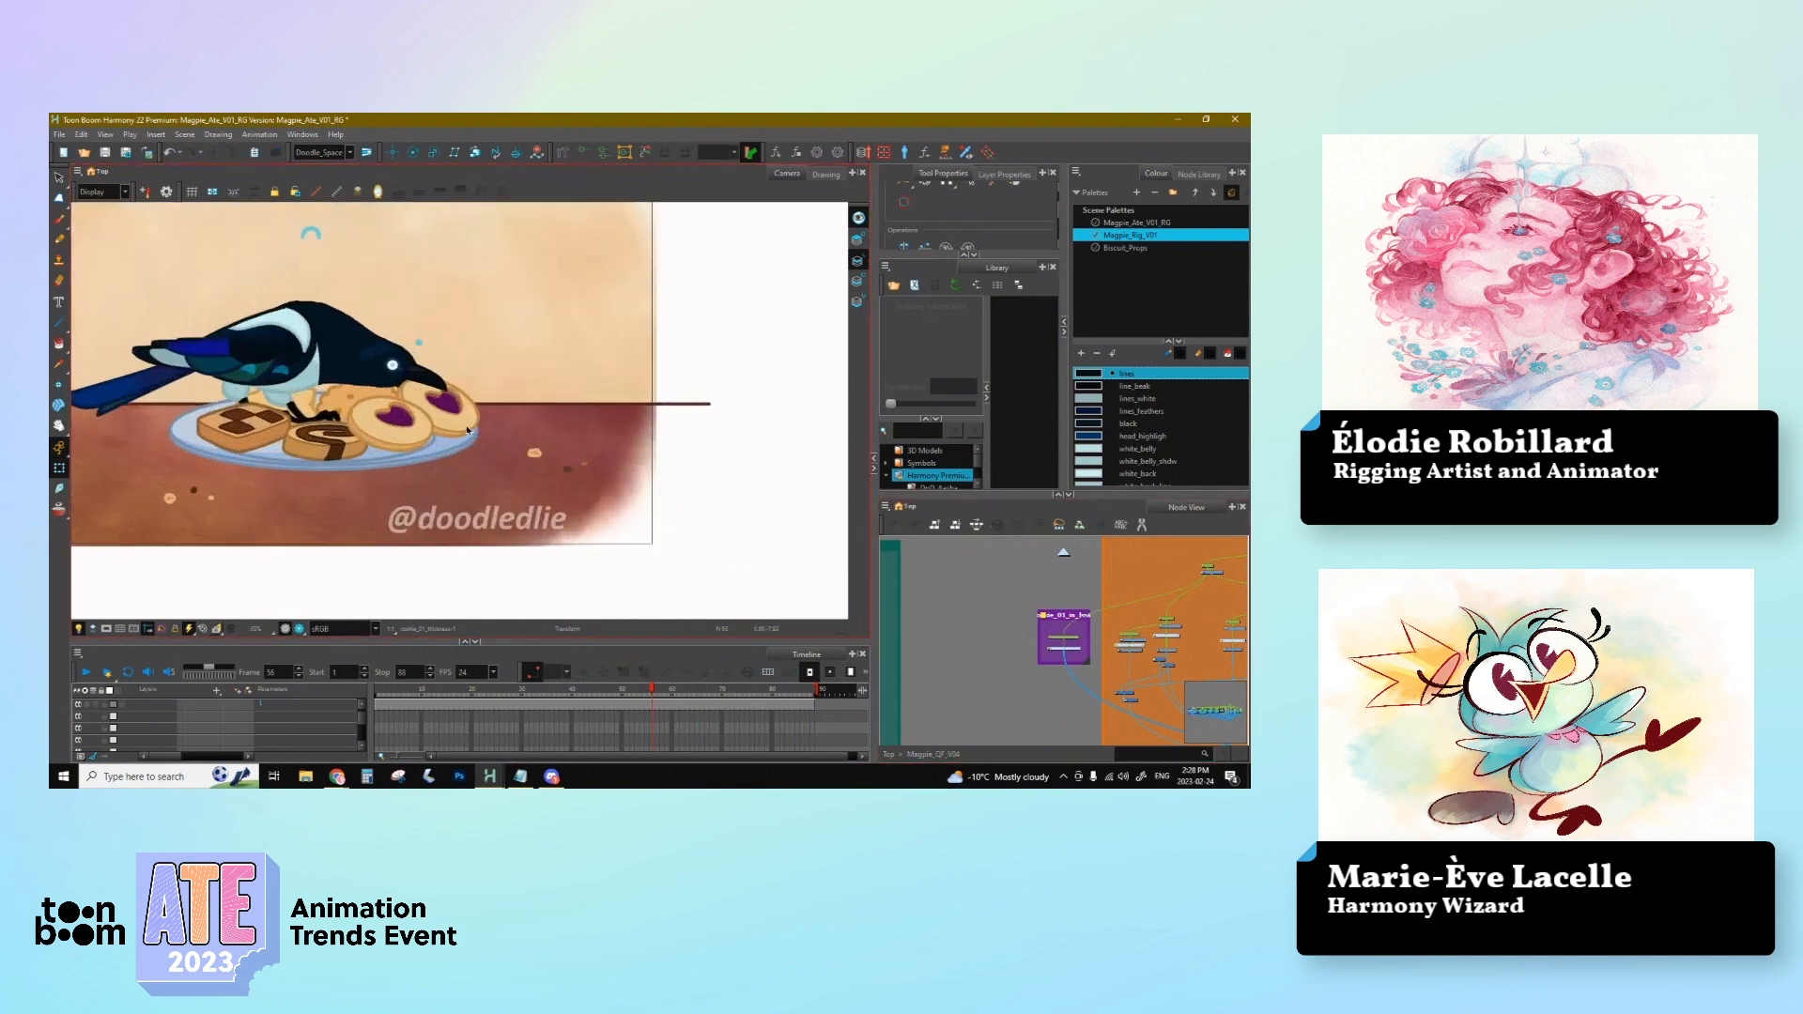
{"action": "left_click", "coordinate": [468, 430]}
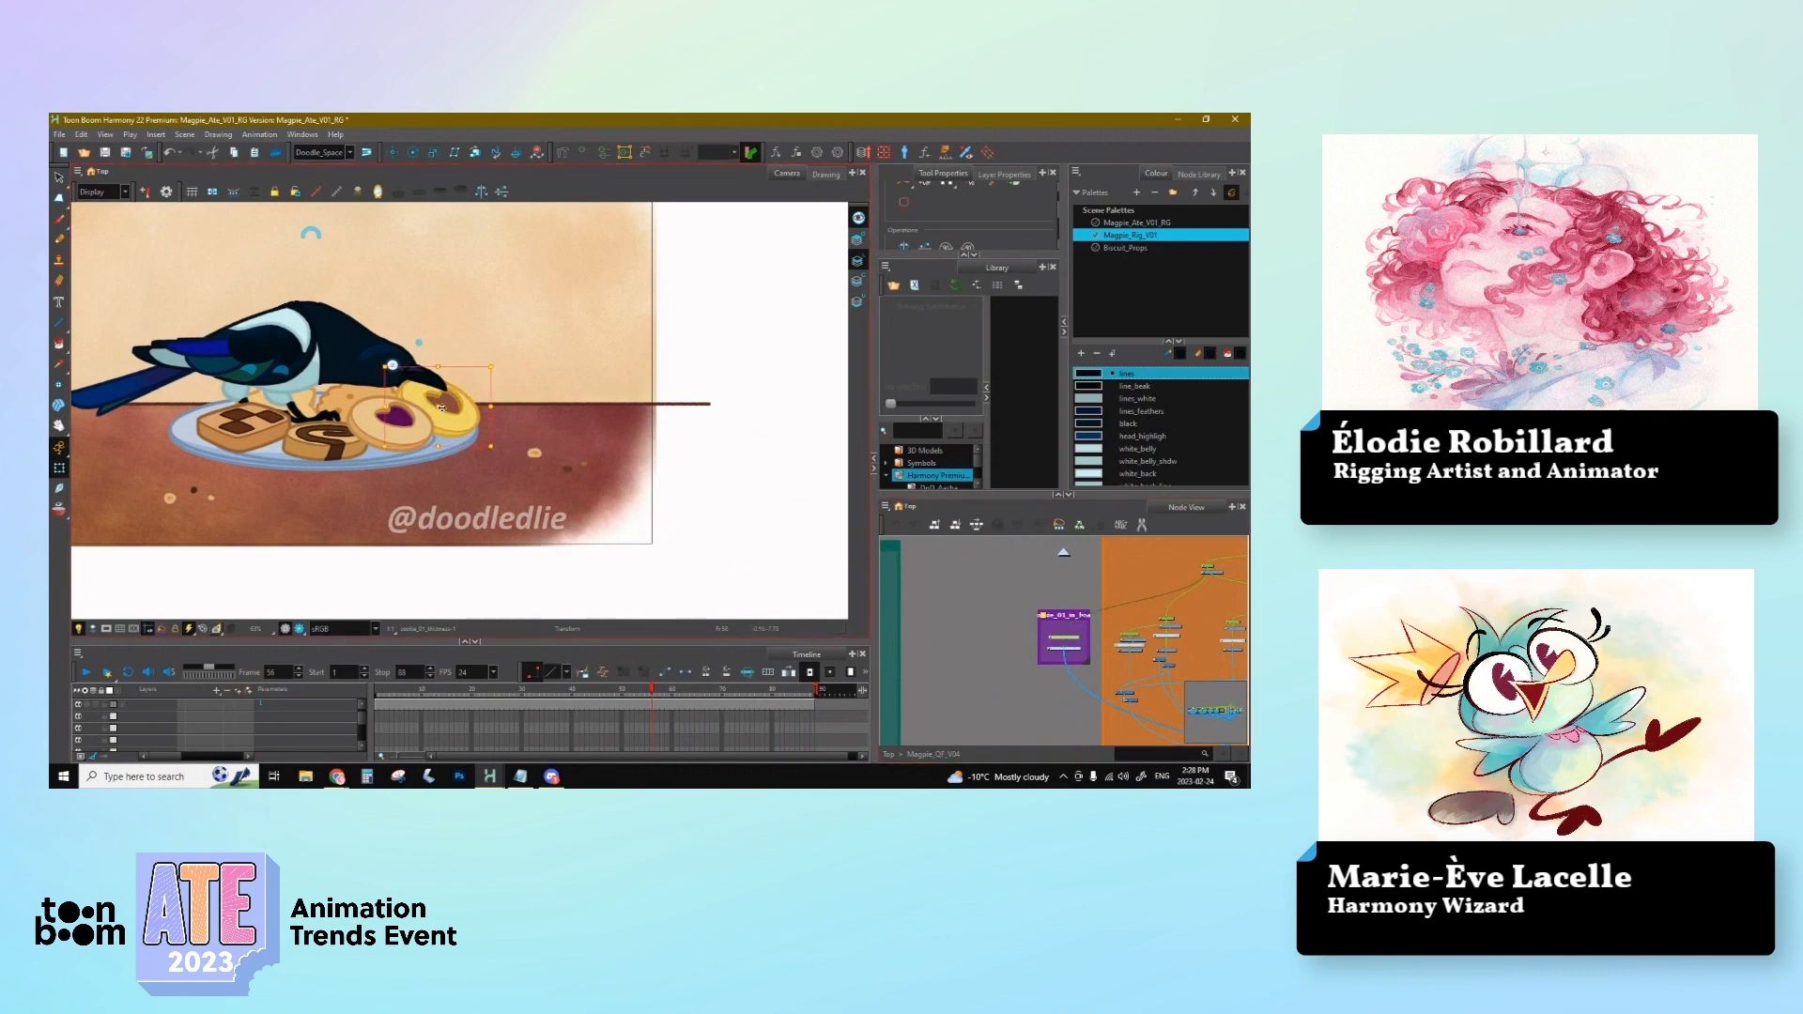
Step: Select the parent peg of the plate's jam cookie in the Cookie_01 group and go to the grab frame
{"action": "left_click", "coordinate": [1065, 660]}
{"action": "left_click", "coordinate": [1001, 571]}
{"action": "double_click", "coordinate": [1058, 628]}
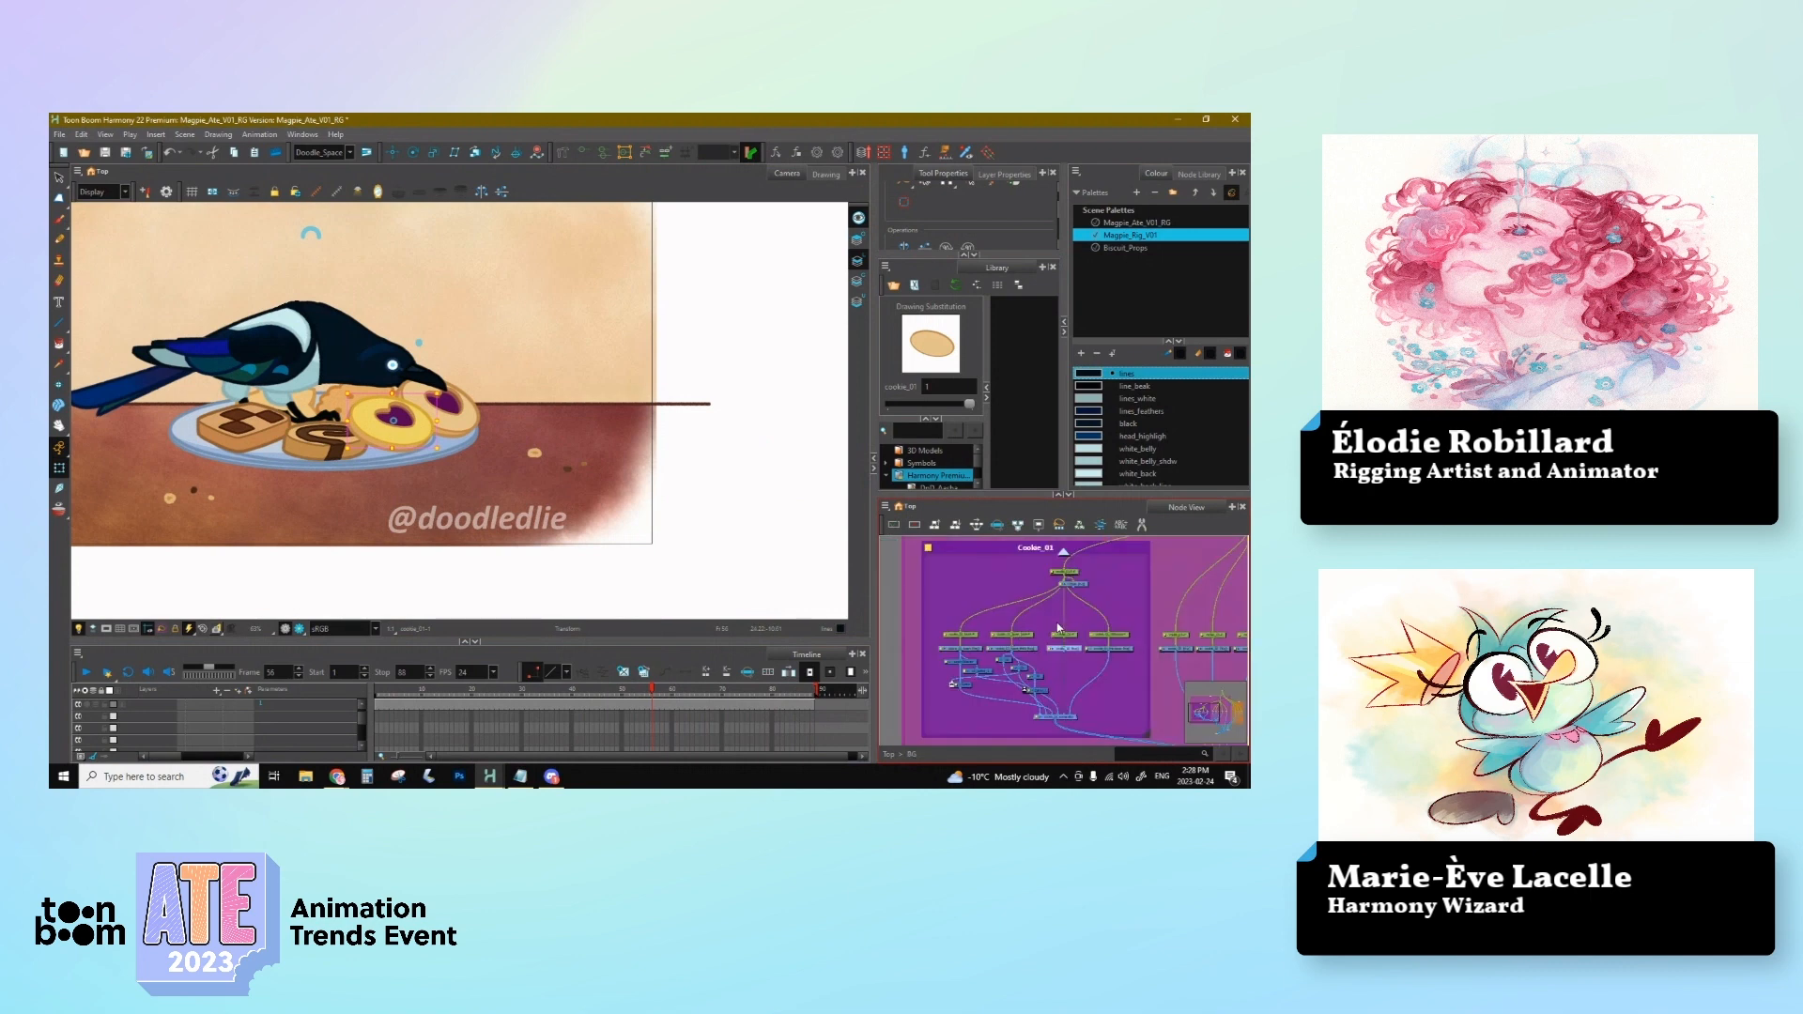
{"action": "left_click", "coordinate": [1063, 569]}
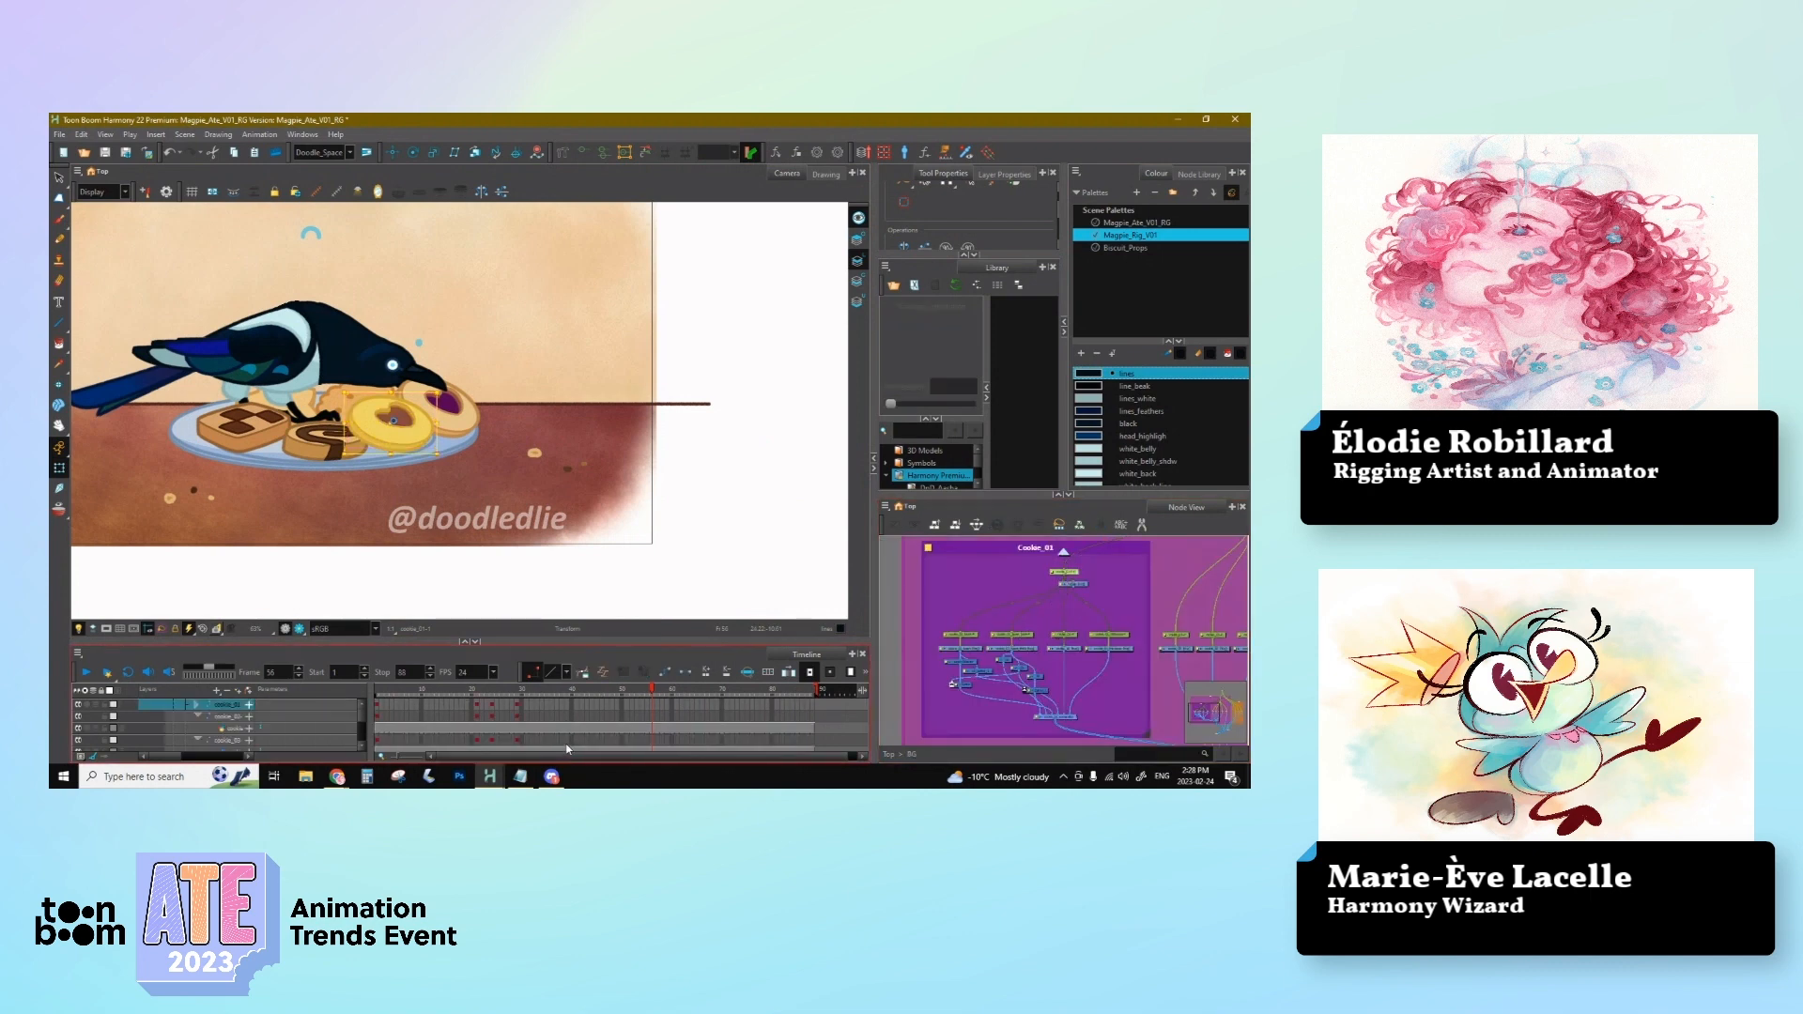
{"action": "left_click", "coordinate": [648, 692]}
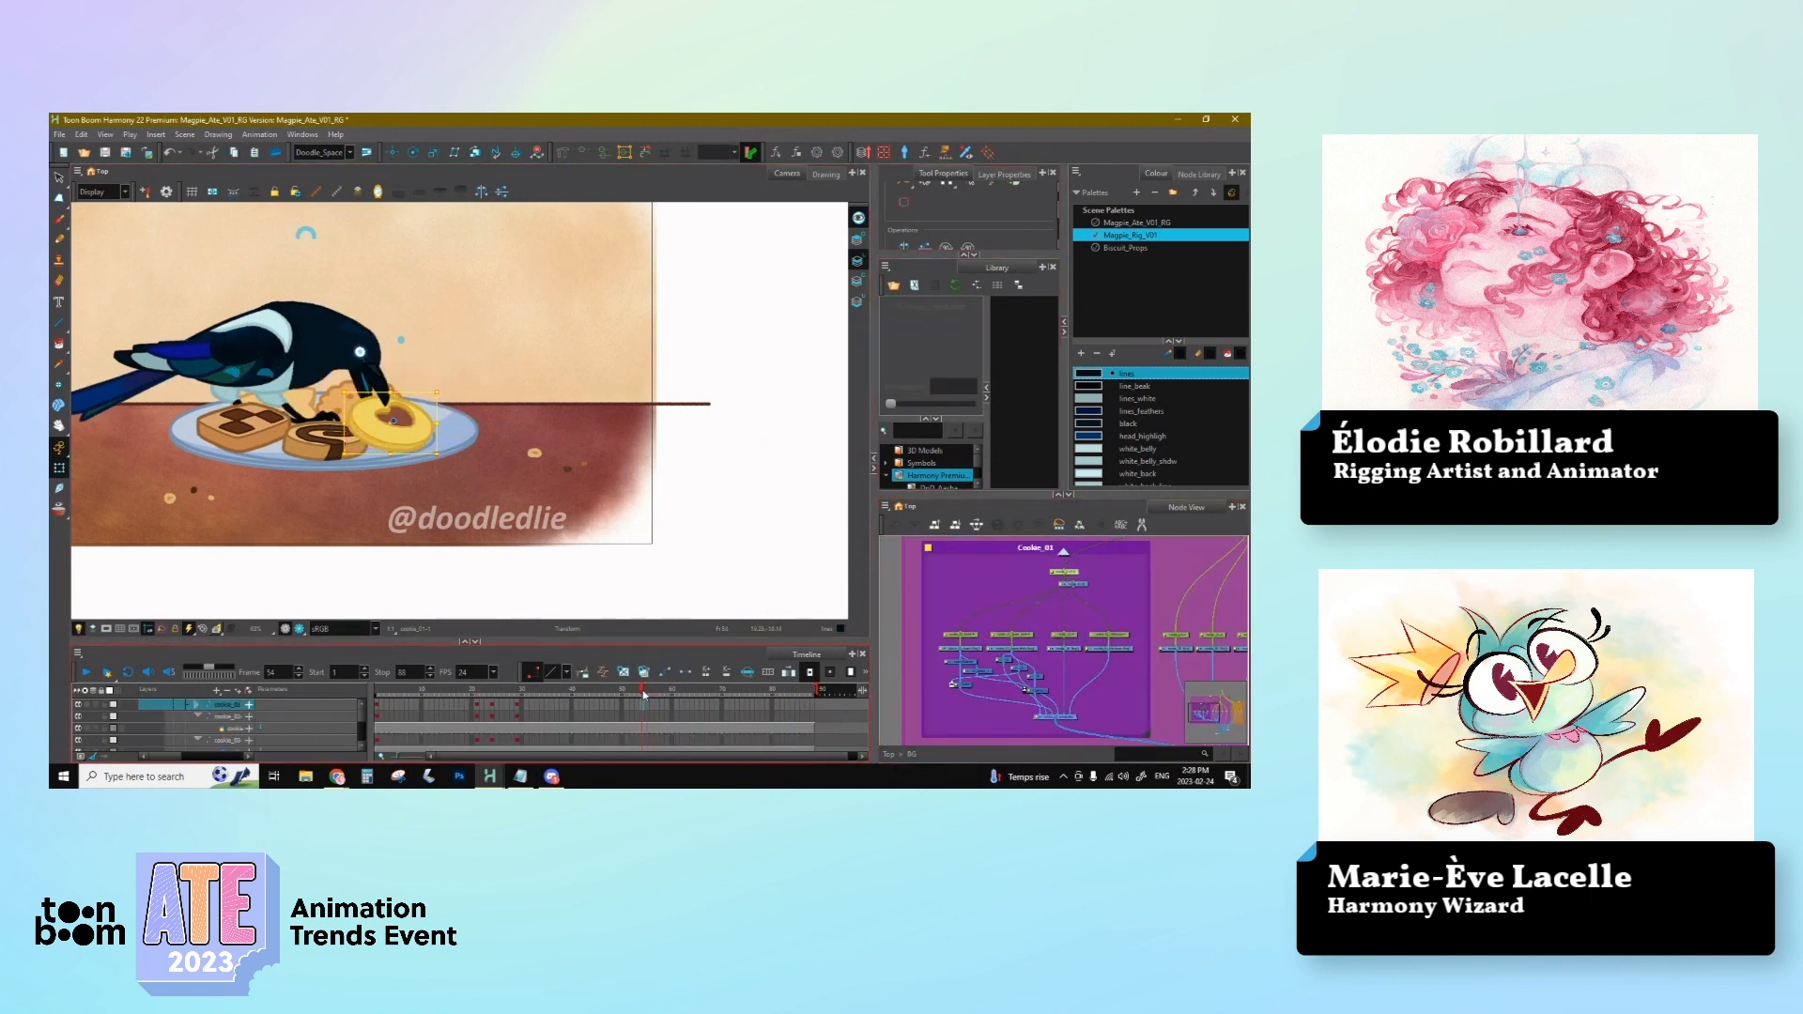
{"action": "left_click_drag", "start_coordinate": [648, 694], "coordinate": [652, 693]}
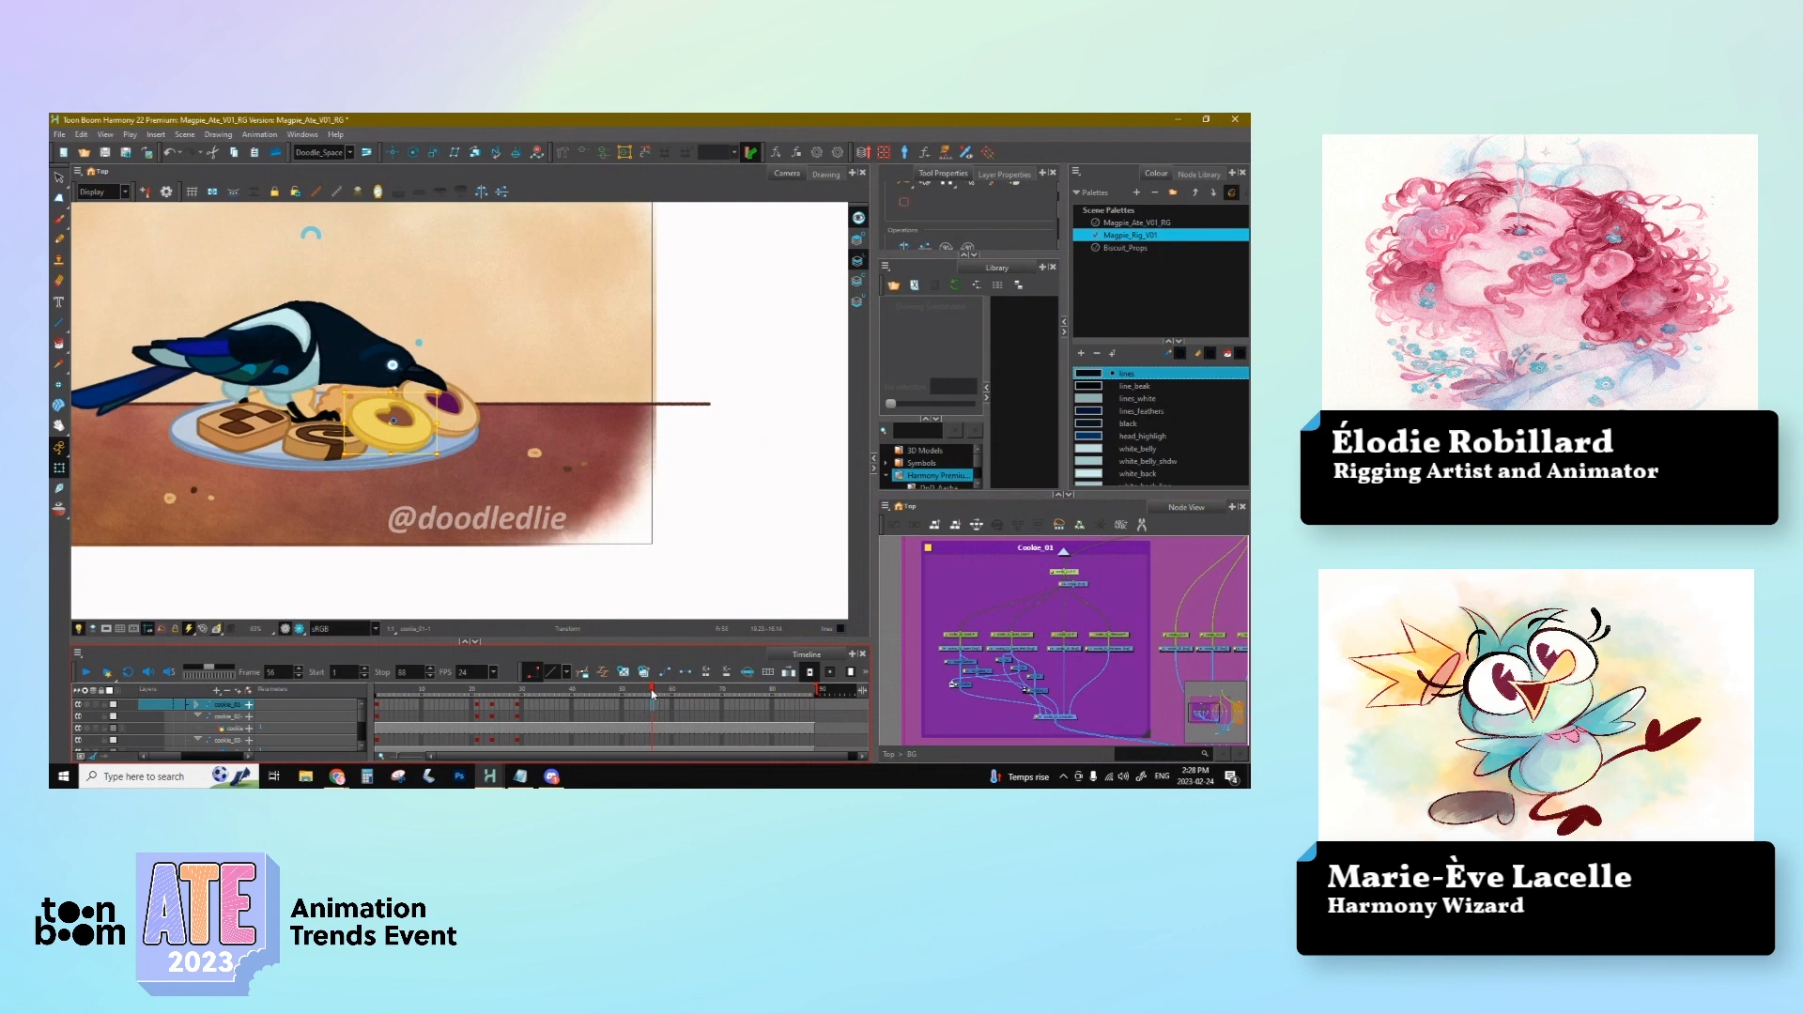
Step: Hide the plate's jam cookie at the grab frame by collapsing its peg's horizontal scale in the Coordinates and Control Points view
{"action": "left_click", "coordinate": [982, 176]}
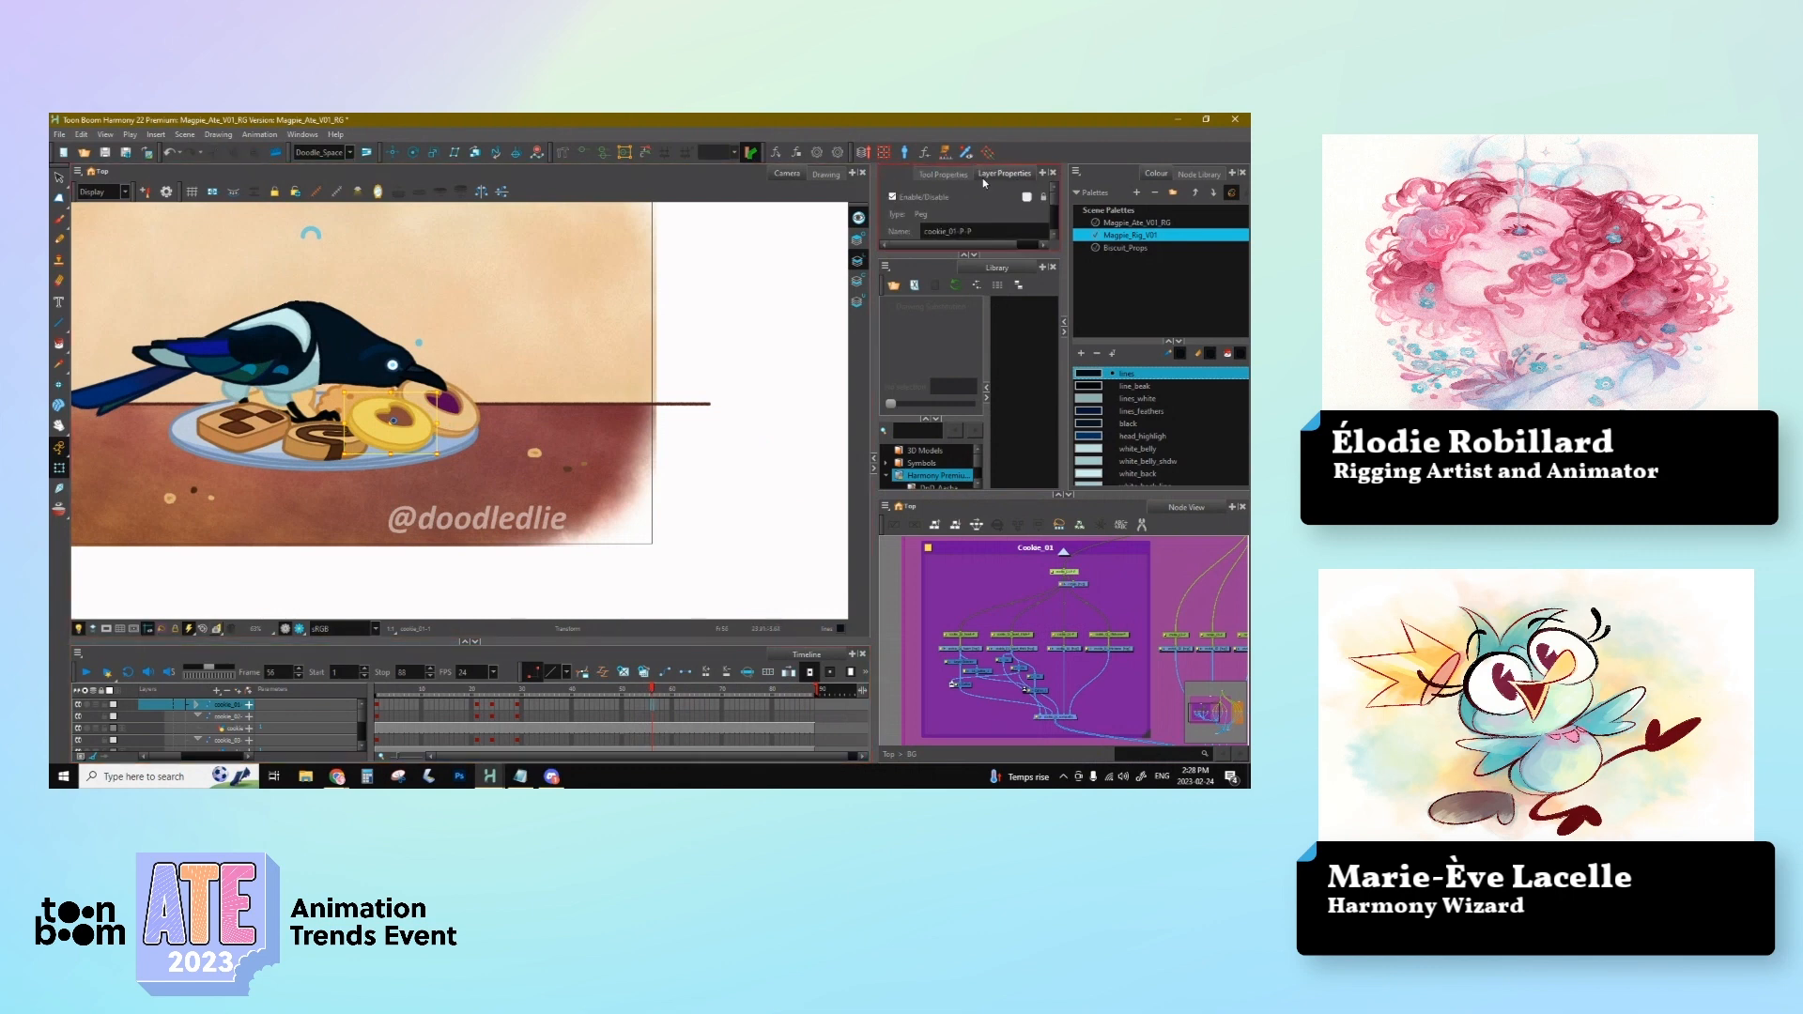
{"action": "left_click", "coordinate": [1042, 173]}
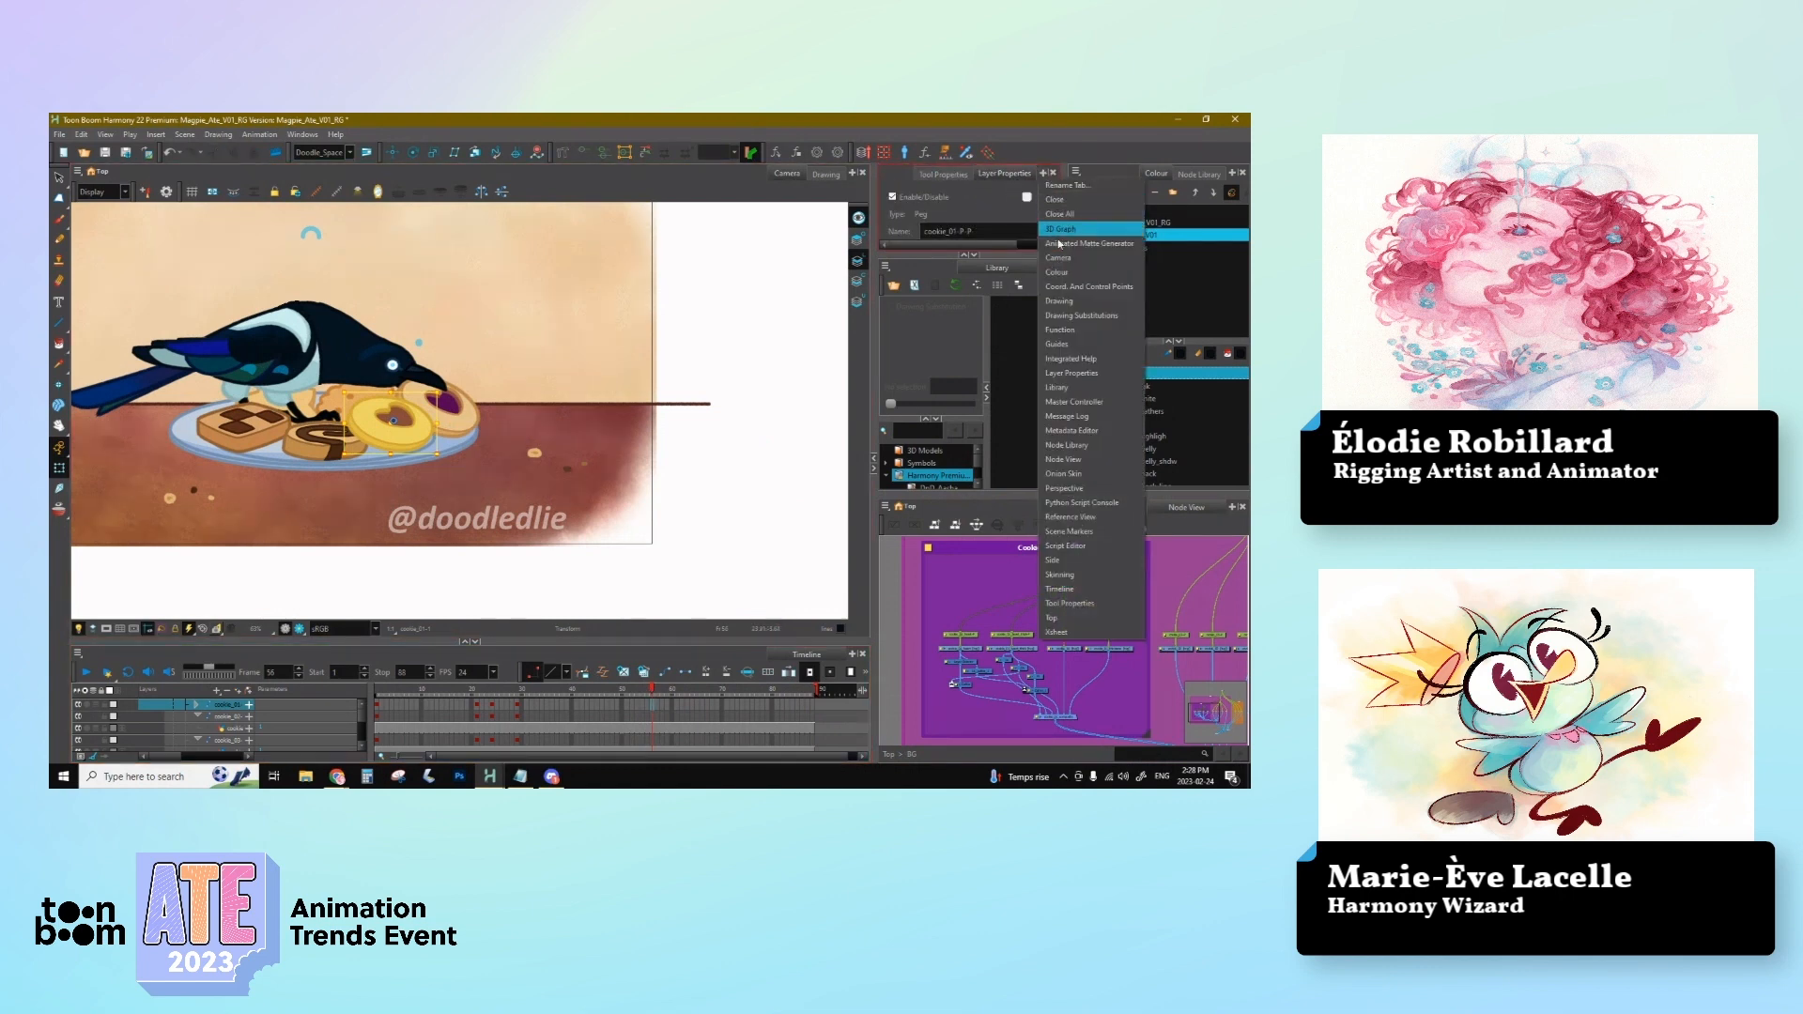
{"action": "left_click", "coordinate": [1080, 287]}
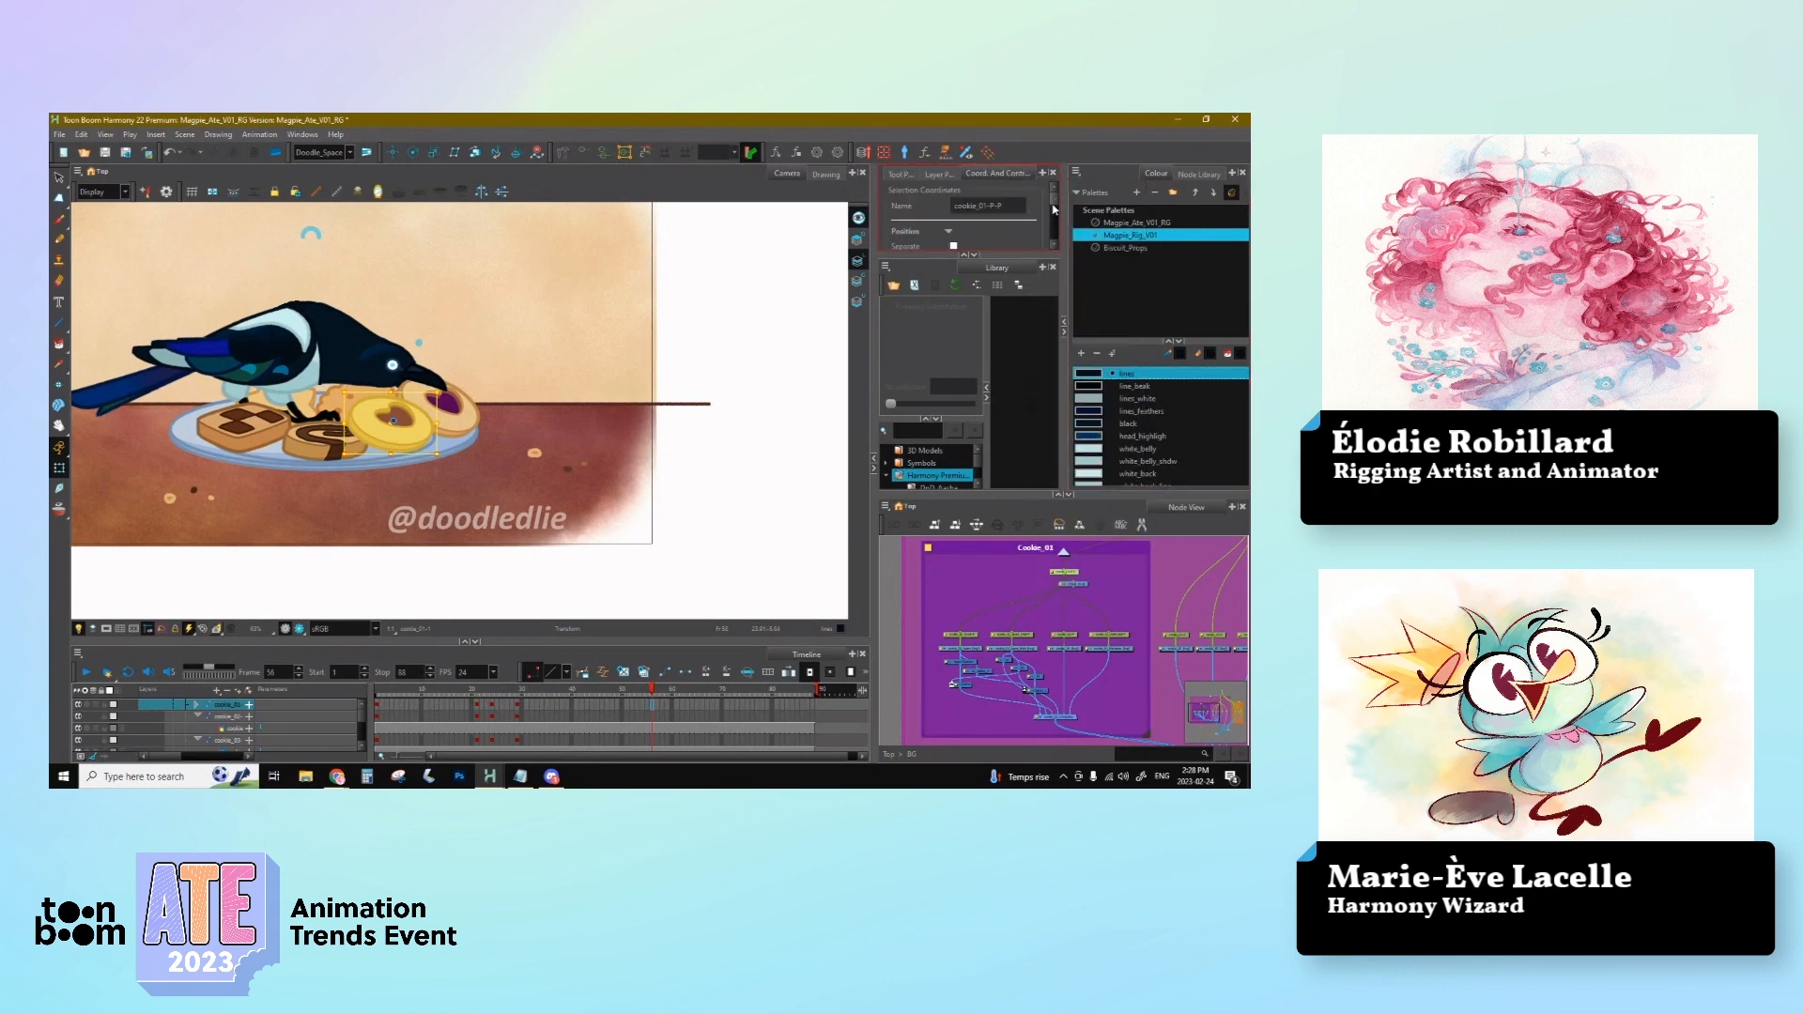
{"action": "scroll", "coordinate": [1054, 223], "scroll_direction": "down", "scroll_amount": 10}
{"action": "scroll", "coordinate": [1055, 223], "scroll_direction": "up", "scroll_amount": 3}
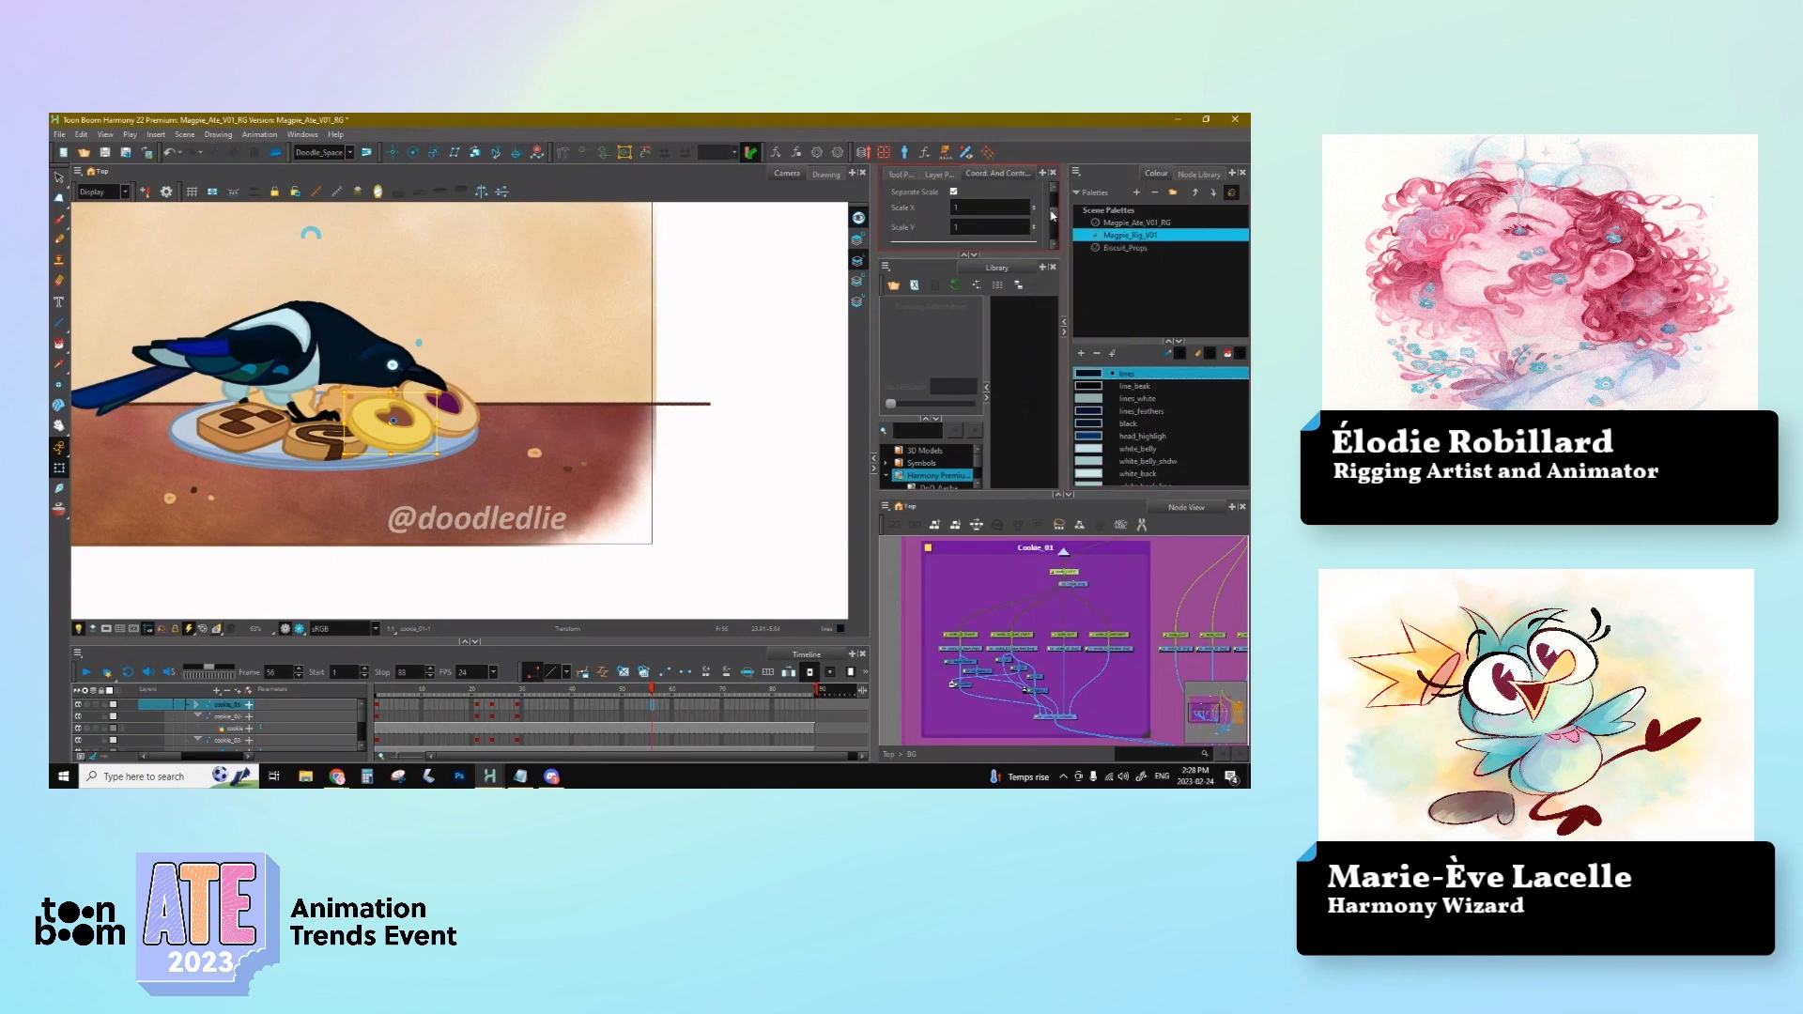
{"action": "key", "text": "BackSpace"}
{"action": "type", "text": "9"}
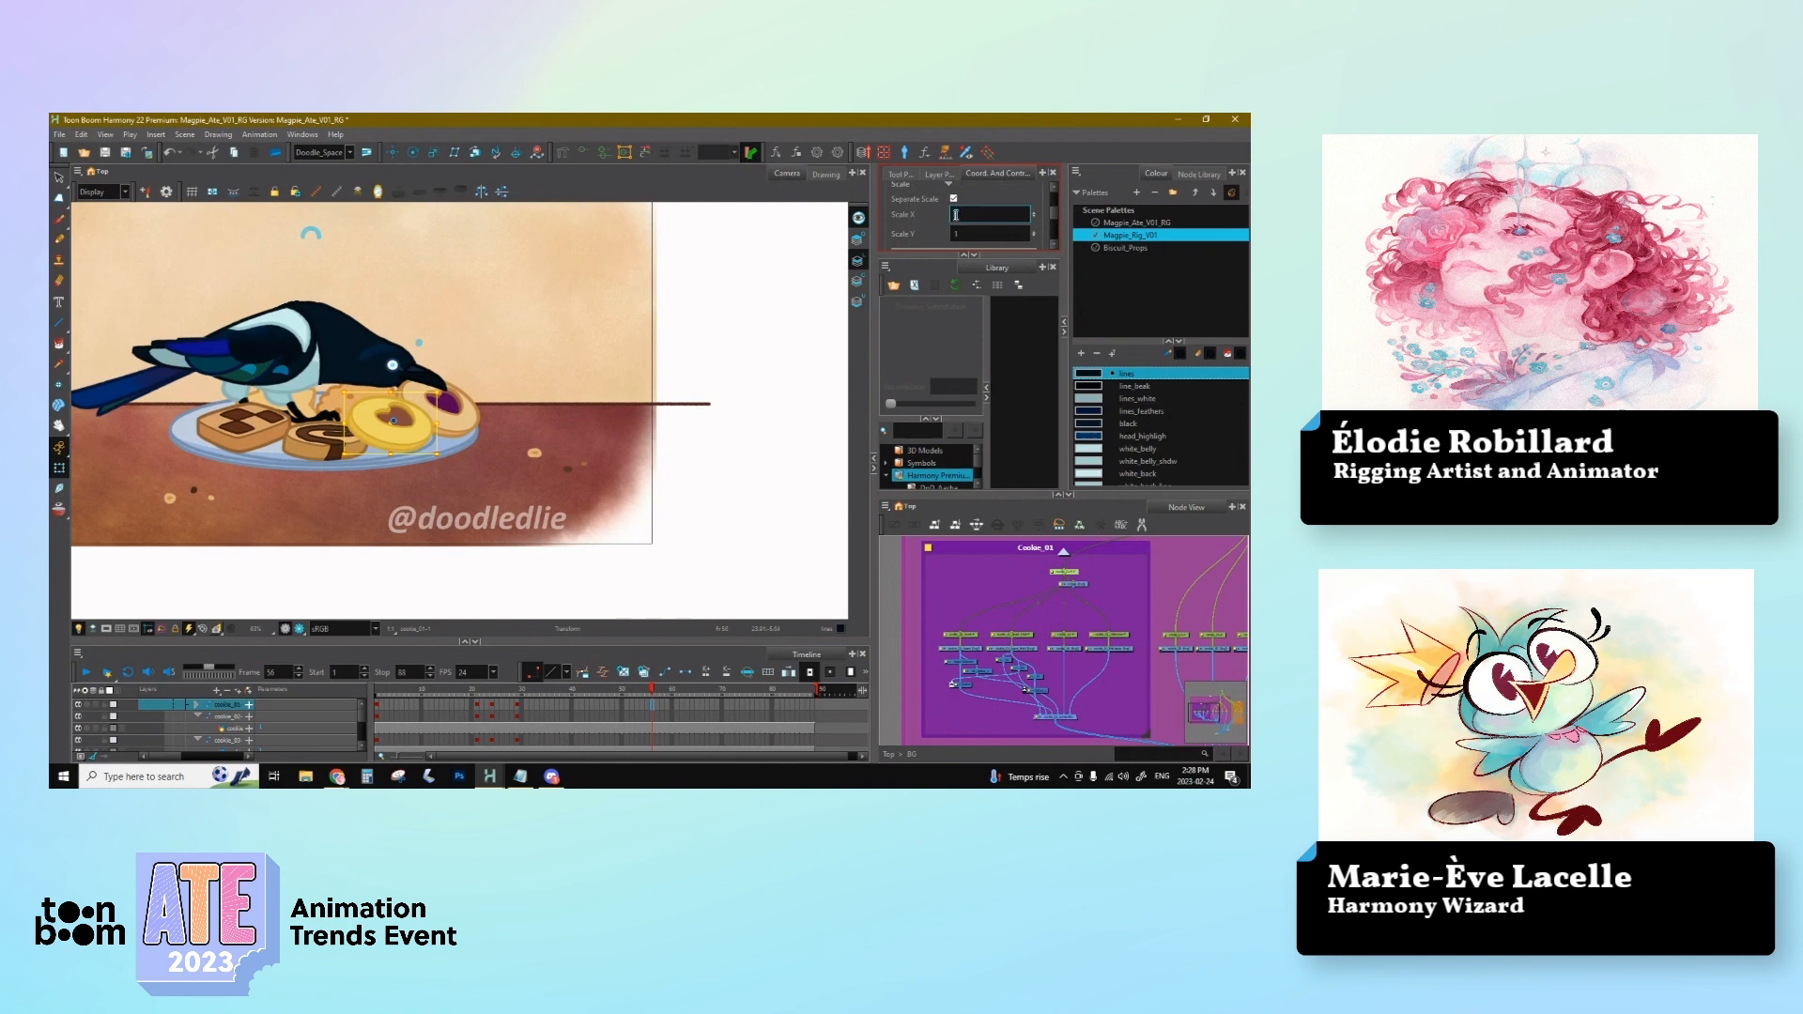
{"action": "key", "text": "Return"}
{"action": "left_click", "coordinate": [967, 234]}
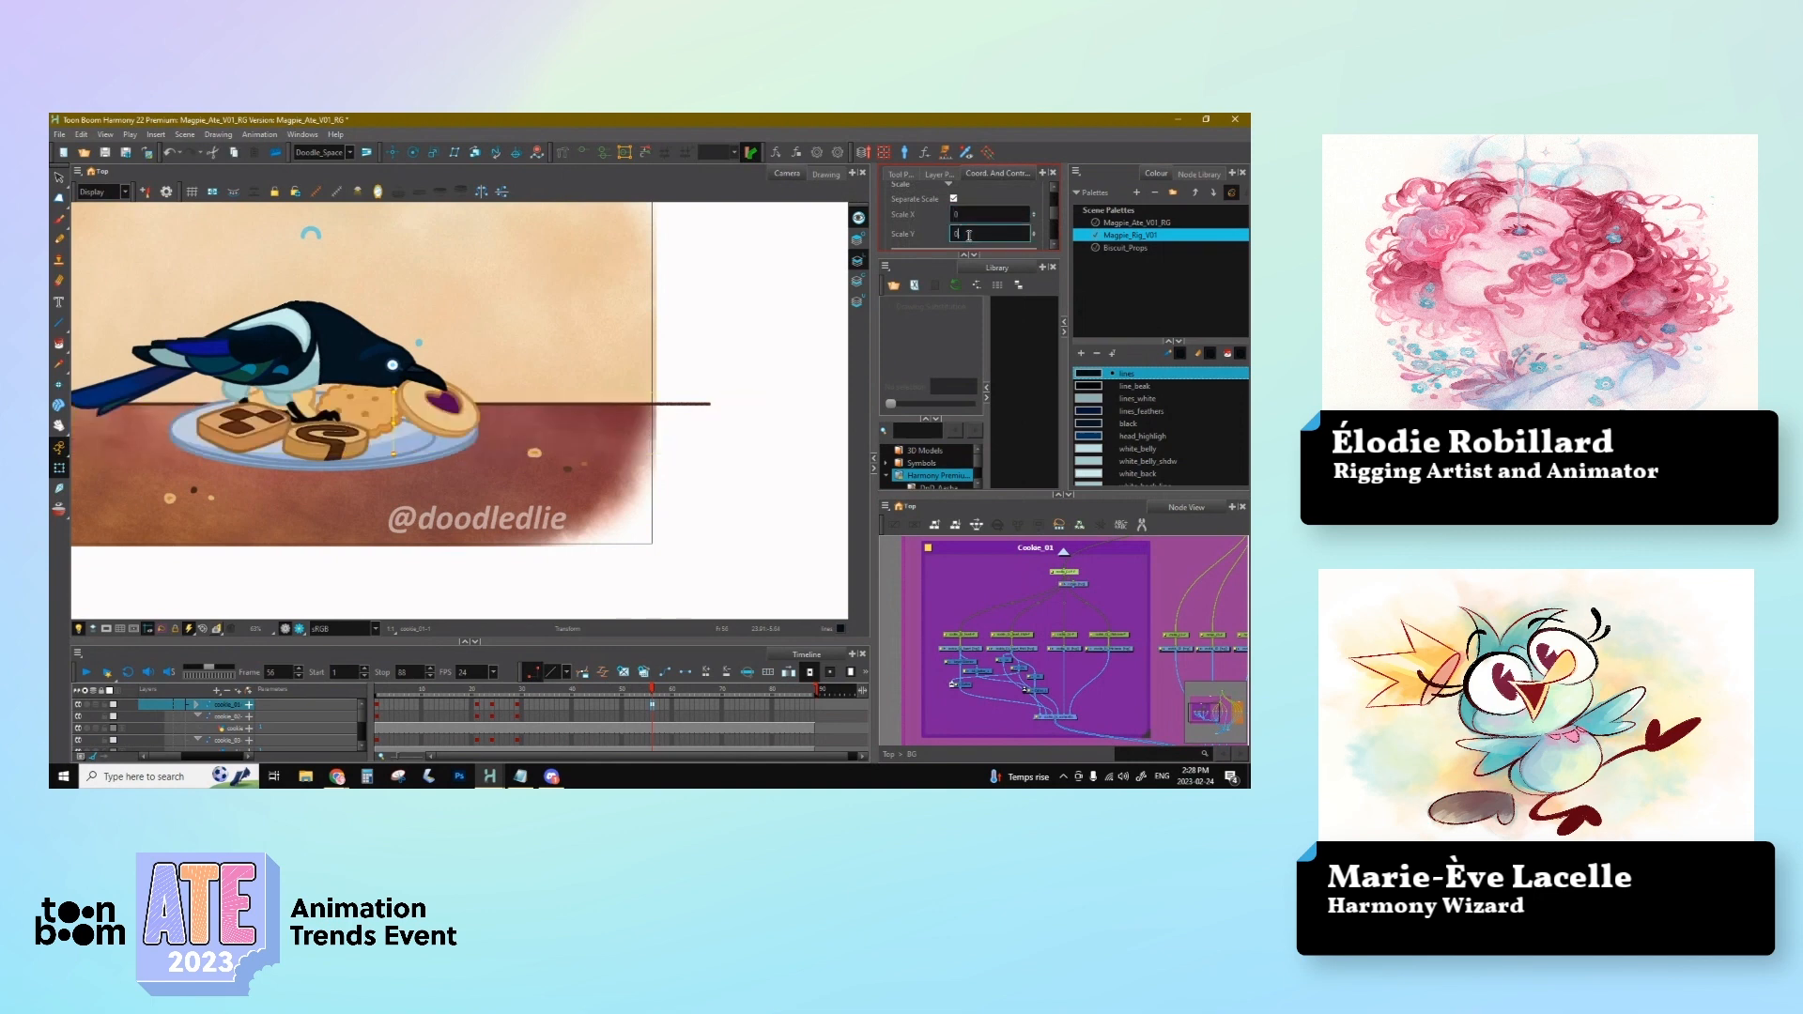
Step: Locate the Magpie_QF group's peg in the top-level network and examine its keyframes around the grab
{"action": "left_click", "coordinate": [987, 597]}
{"action": "left_click", "coordinate": [1064, 552]}
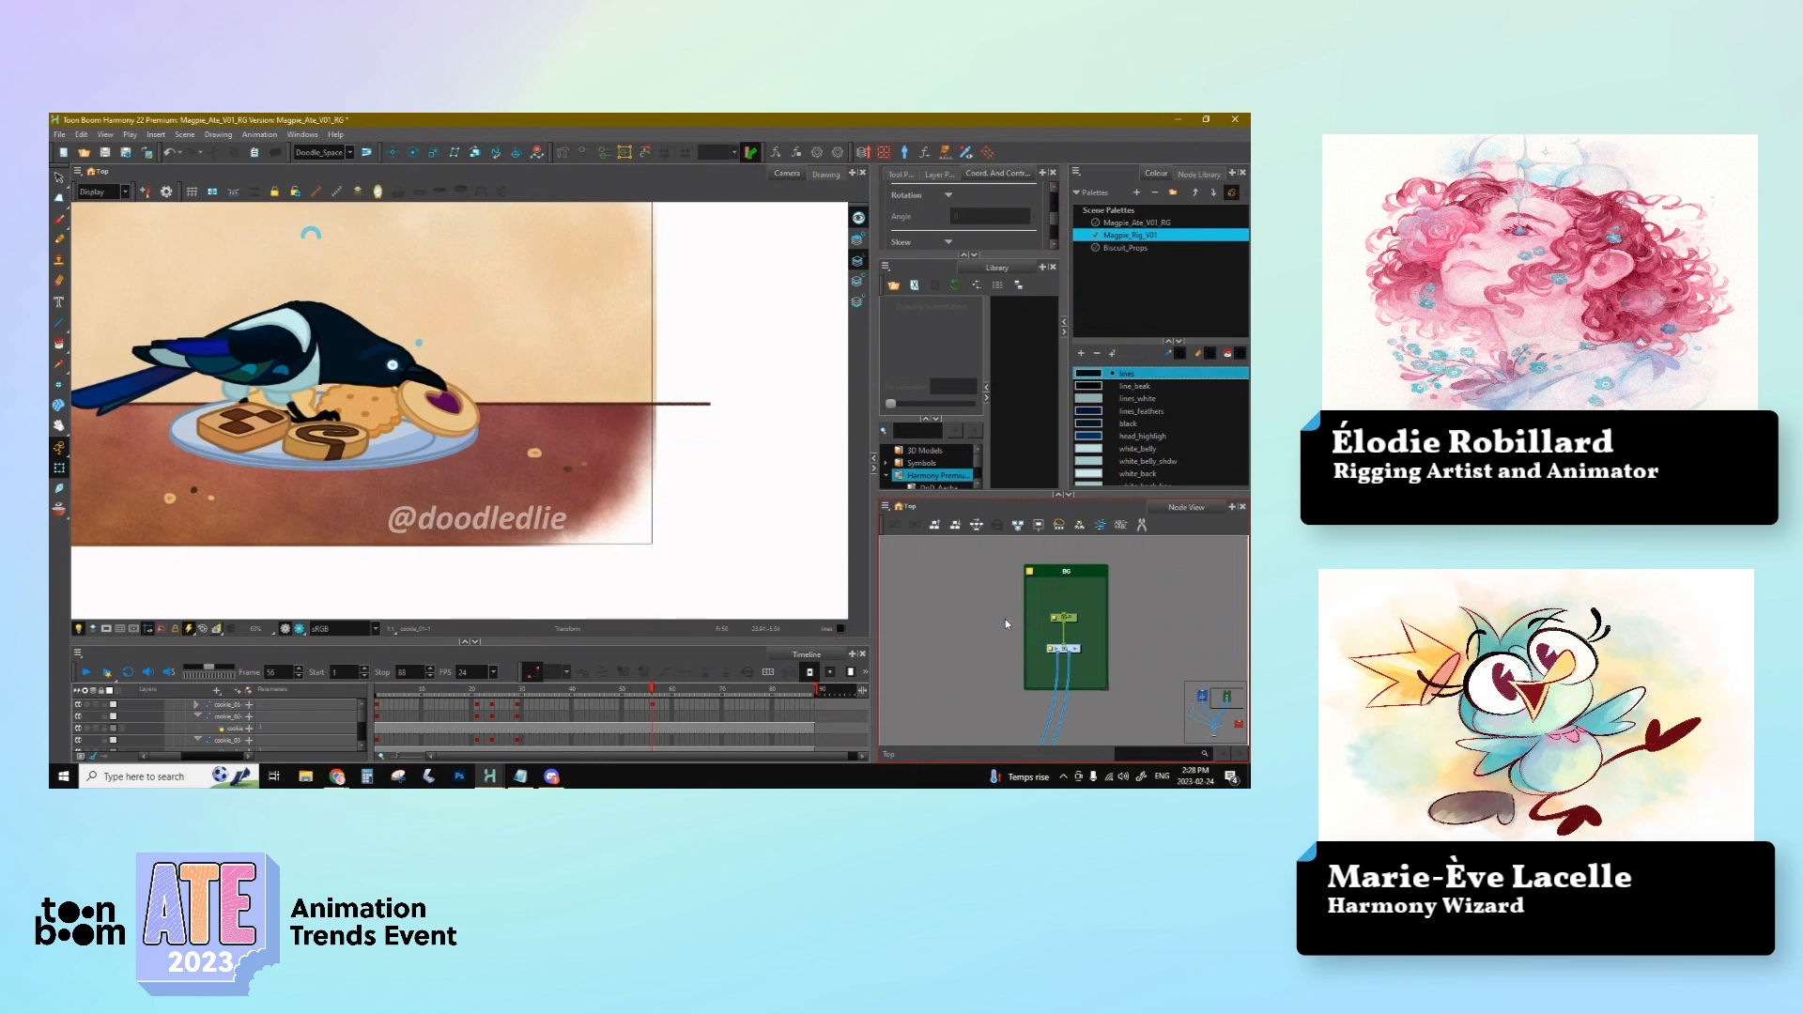
{"action": "left_click_drag", "start_coordinate": [947, 609], "coordinate": [1032, 603]}
{"action": "scroll", "coordinate": [1059, 611], "scroll_direction": "down", "scroll_amount": 3}
{"action": "left_click", "coordinate": [984, 601]}
{"action": "left_click", "coordinate": [901, 590]}
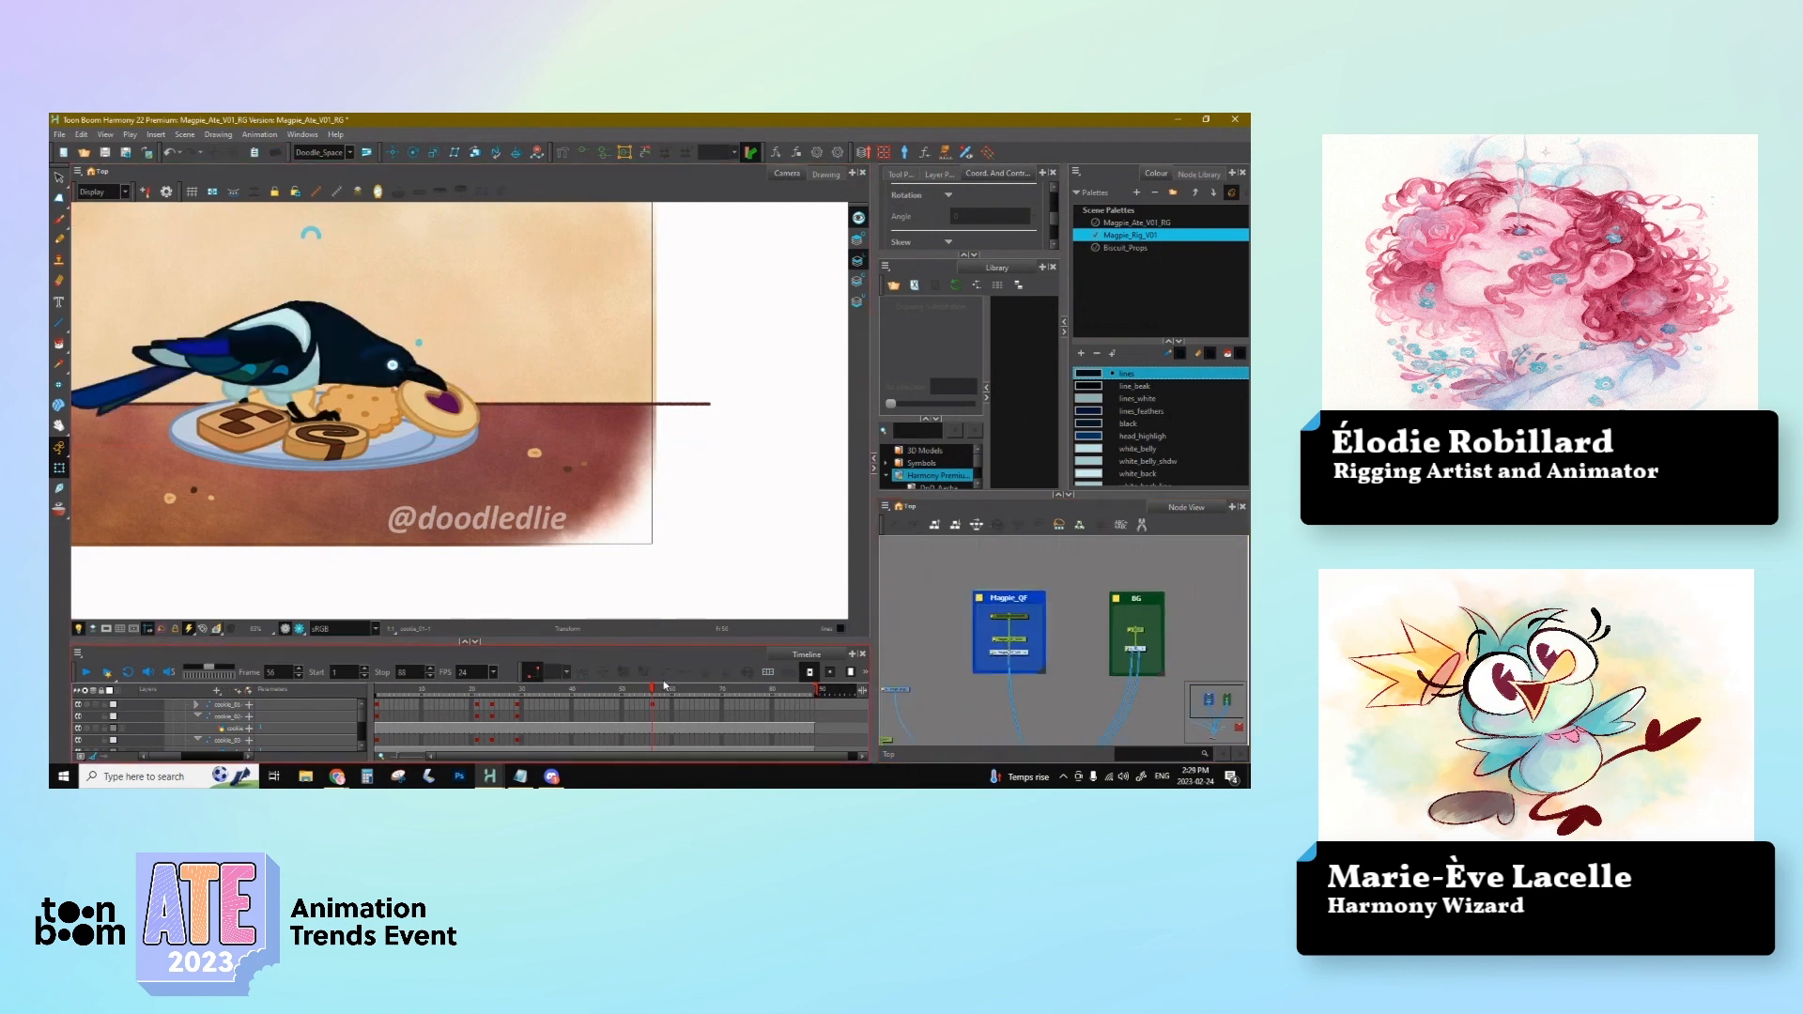
{"action": "left_click_drag", "start_coordinate": [648, 692], "coordinate": [653, 693]}
{"action": "left_click_drag", "start_coordinate": [362, 721], "coordinate": [362, 707]}
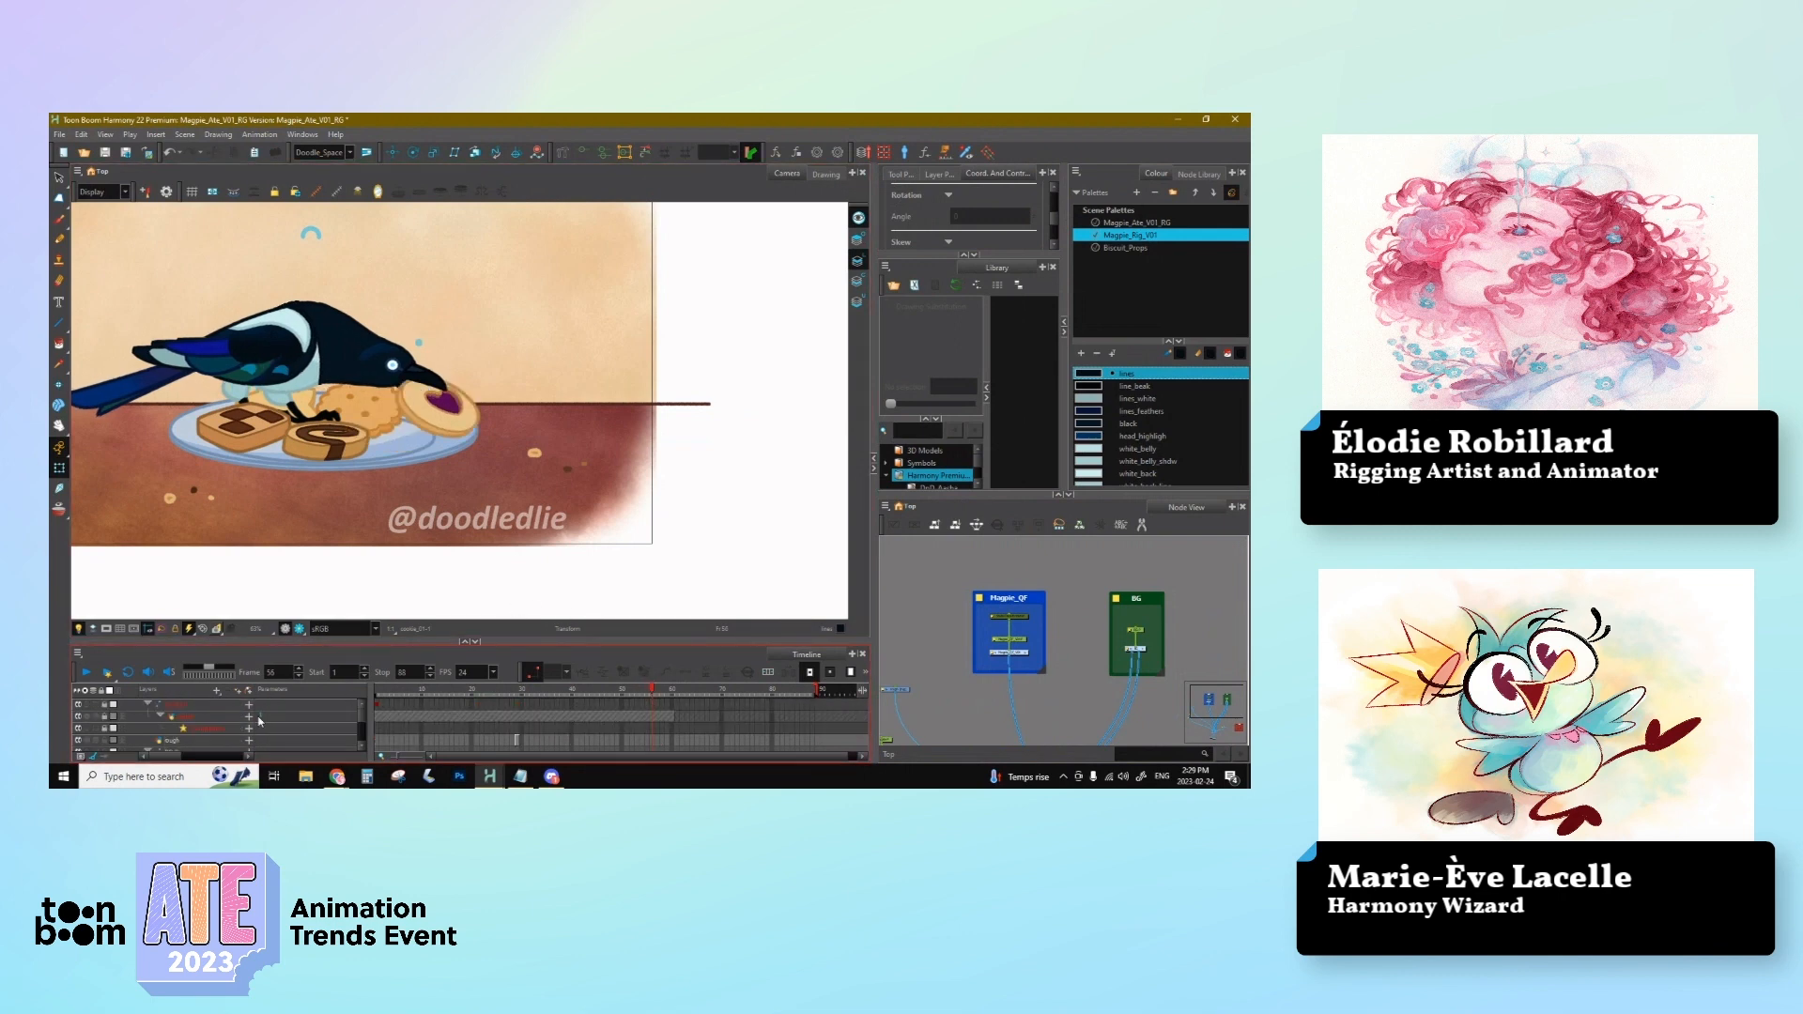
{"action": "left_click", "coordinate": [1010, 639]}
{"action": "key", "text": "o"}
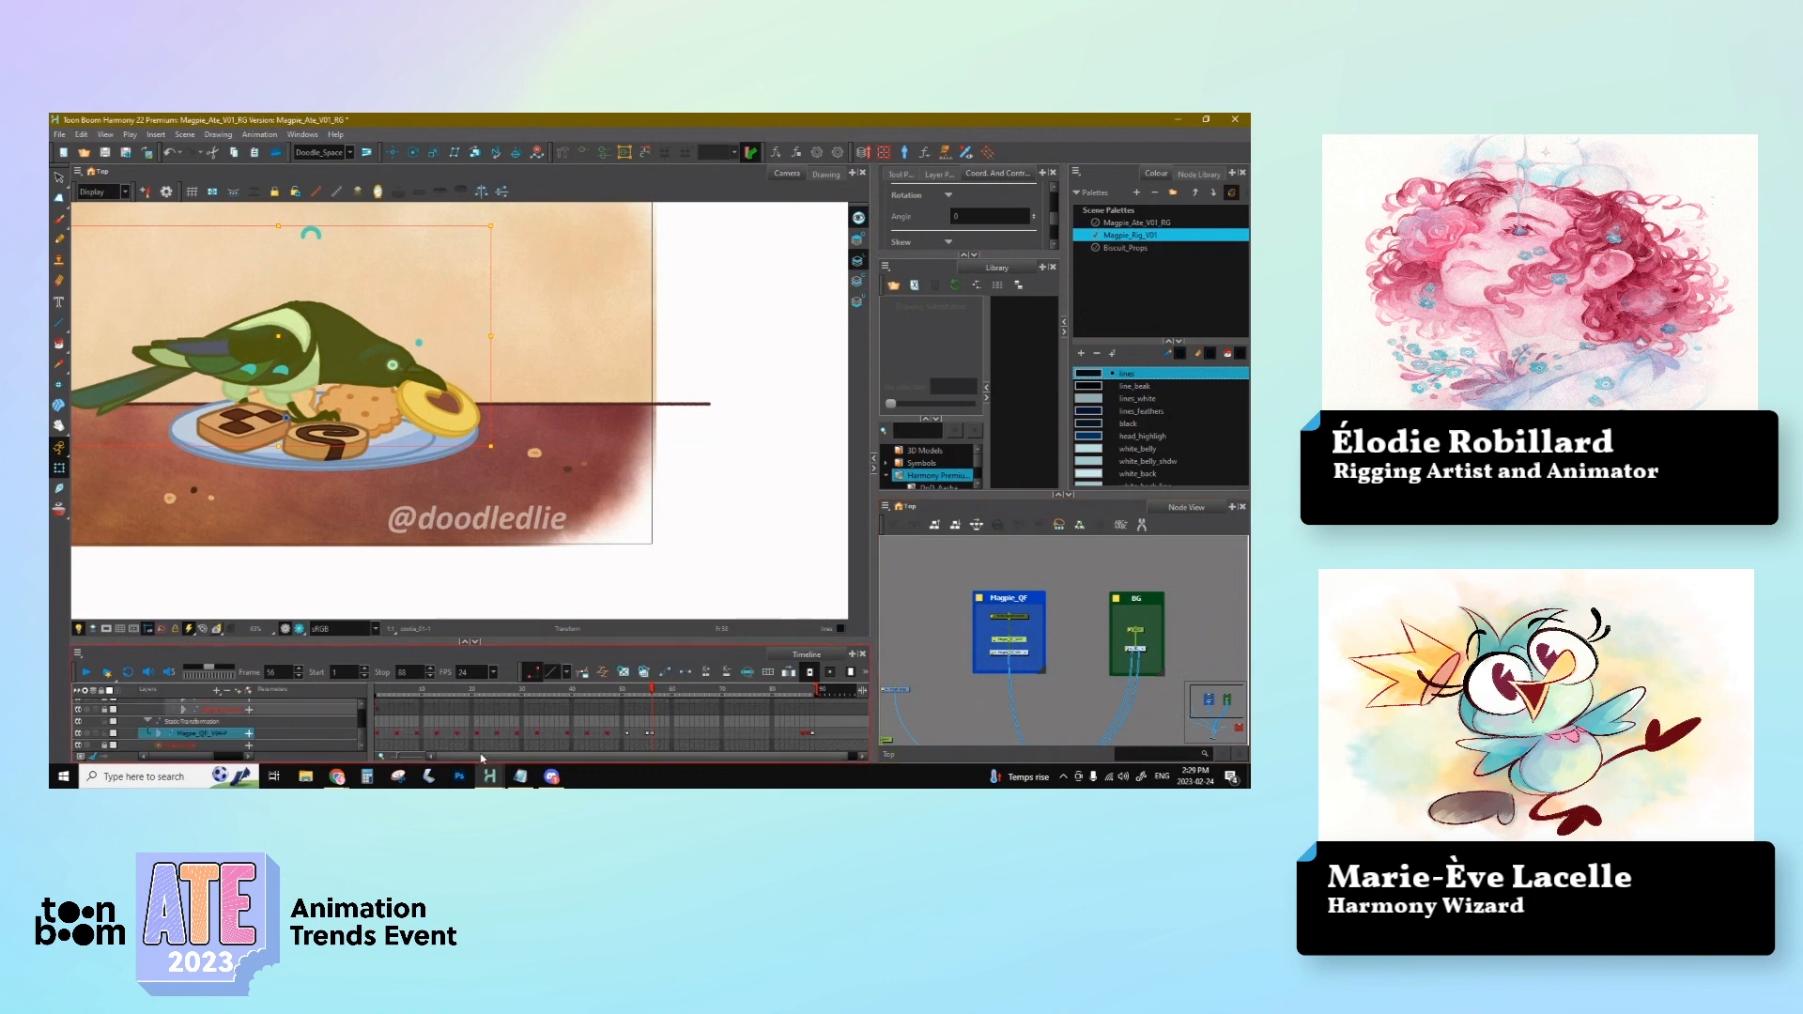
{"action": "left_click", "coordinate": [649, 734]}
{"action": "left_click", "coordinate": [643, 736]}
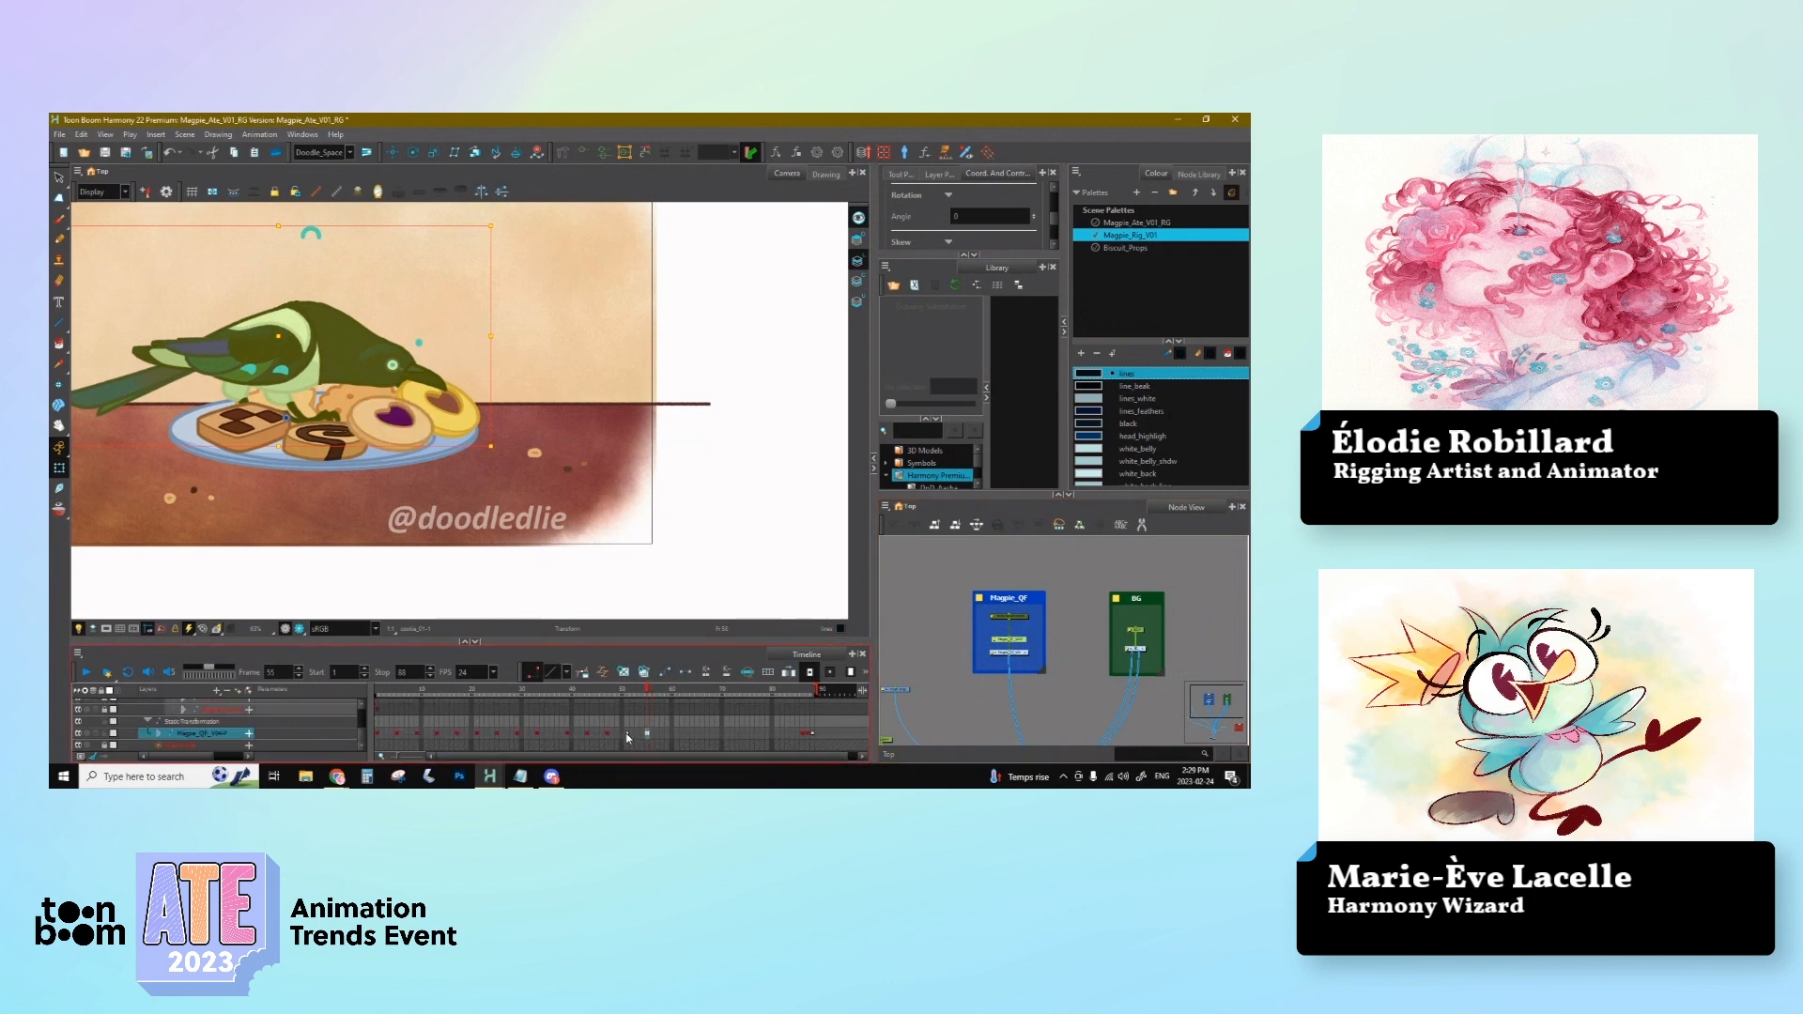
{"action": "left_click", "coordinate": [629, 736]}
{"action": "left_click", "coordinate": [643, 737]}
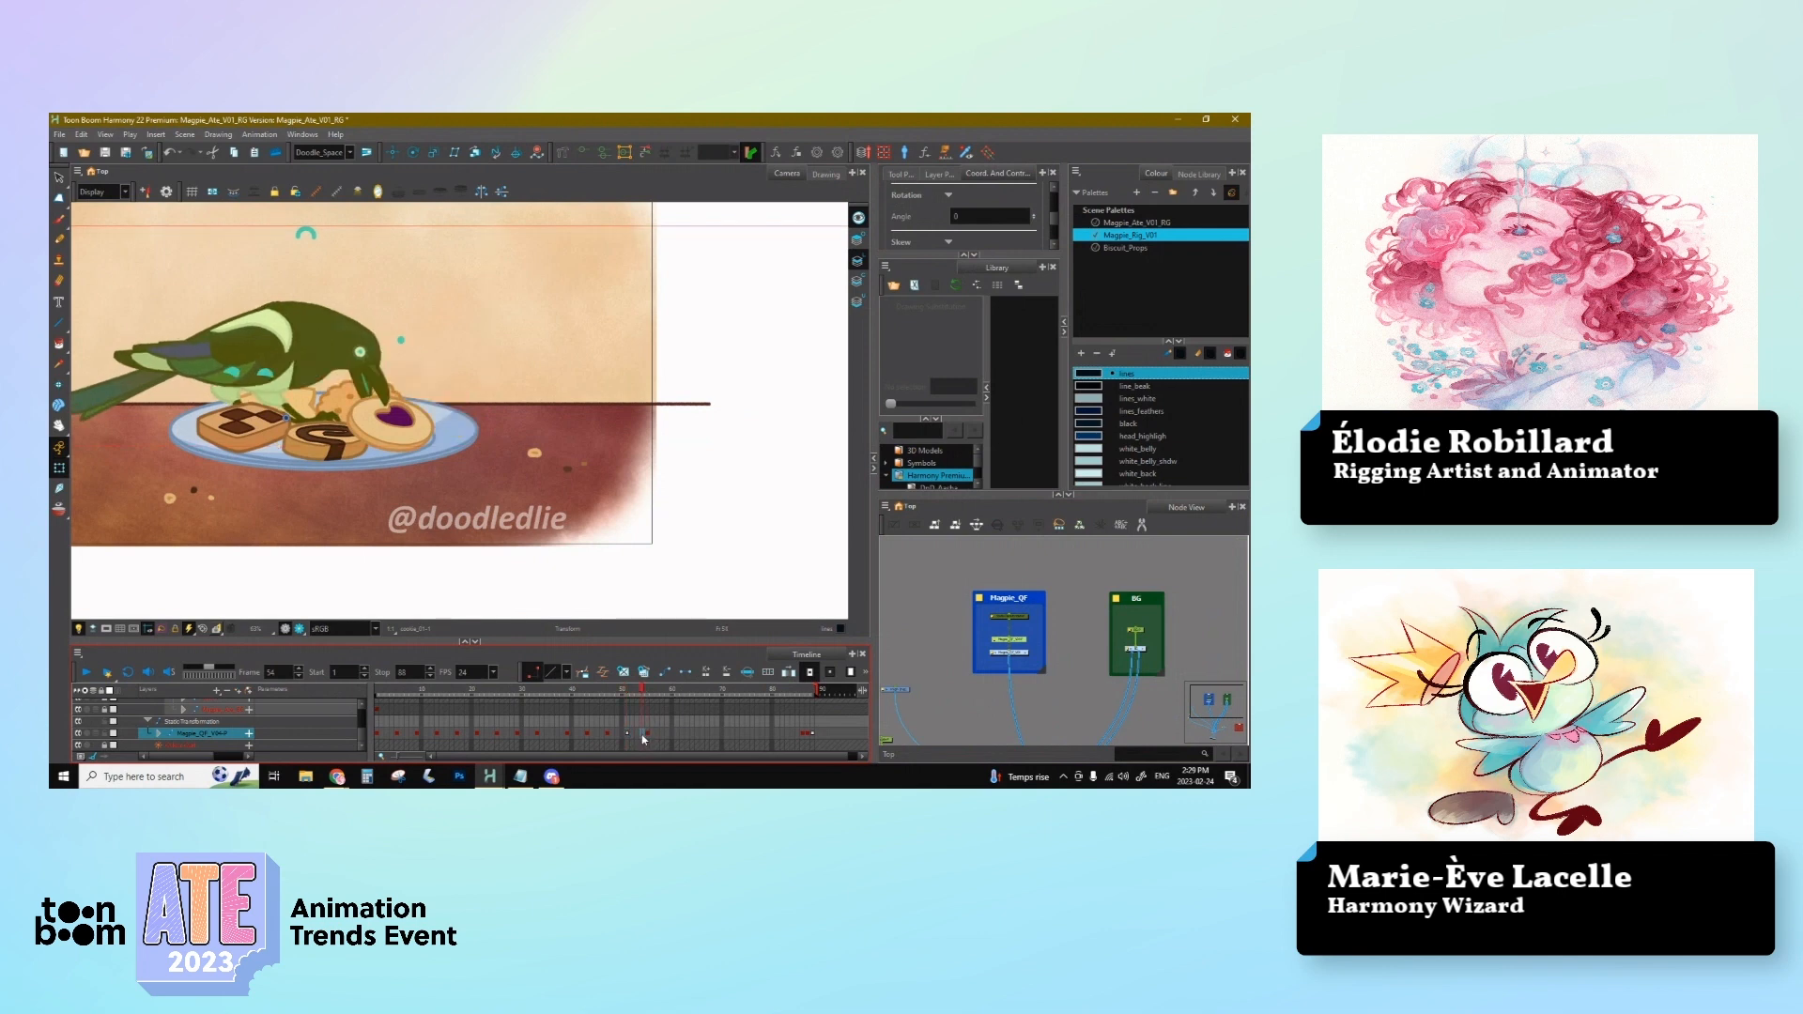
Step: Select the plate cookie's parent peg again and move its hiding keyframe one frame earlier
{"action": "left_click", "coordinate": [1138, 650]}
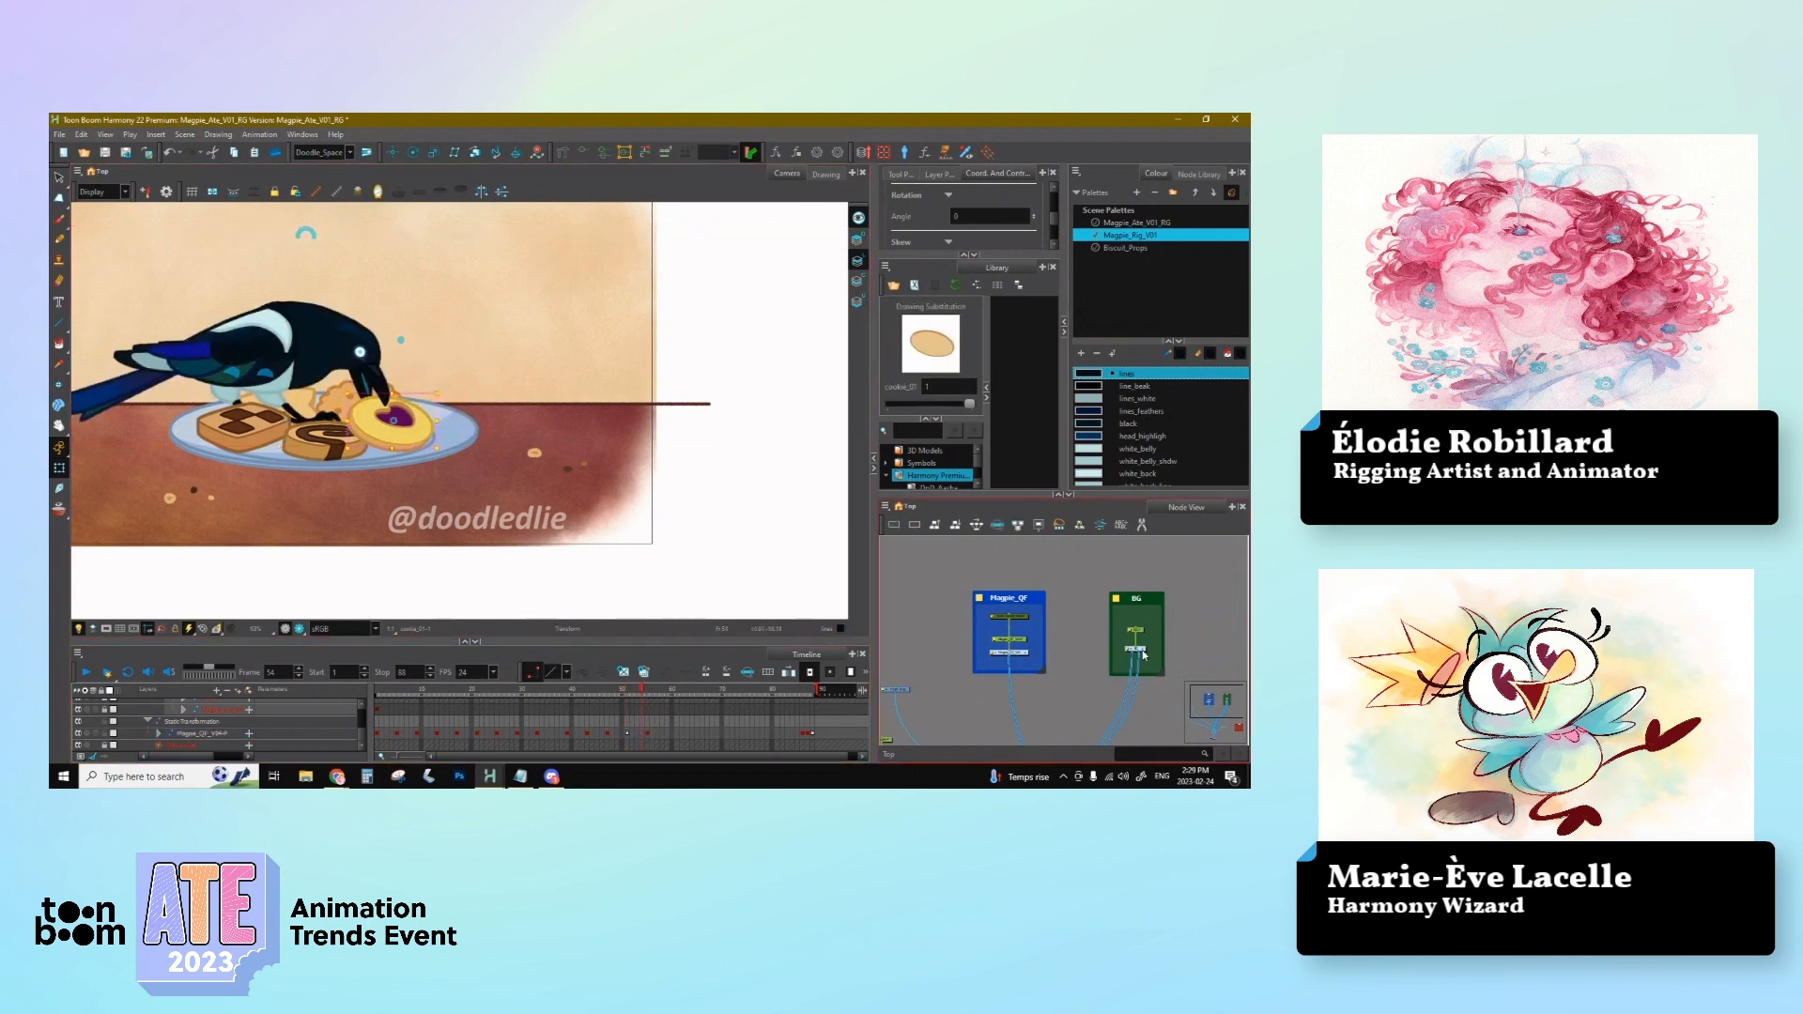
{"action": "key", "text": "o"}
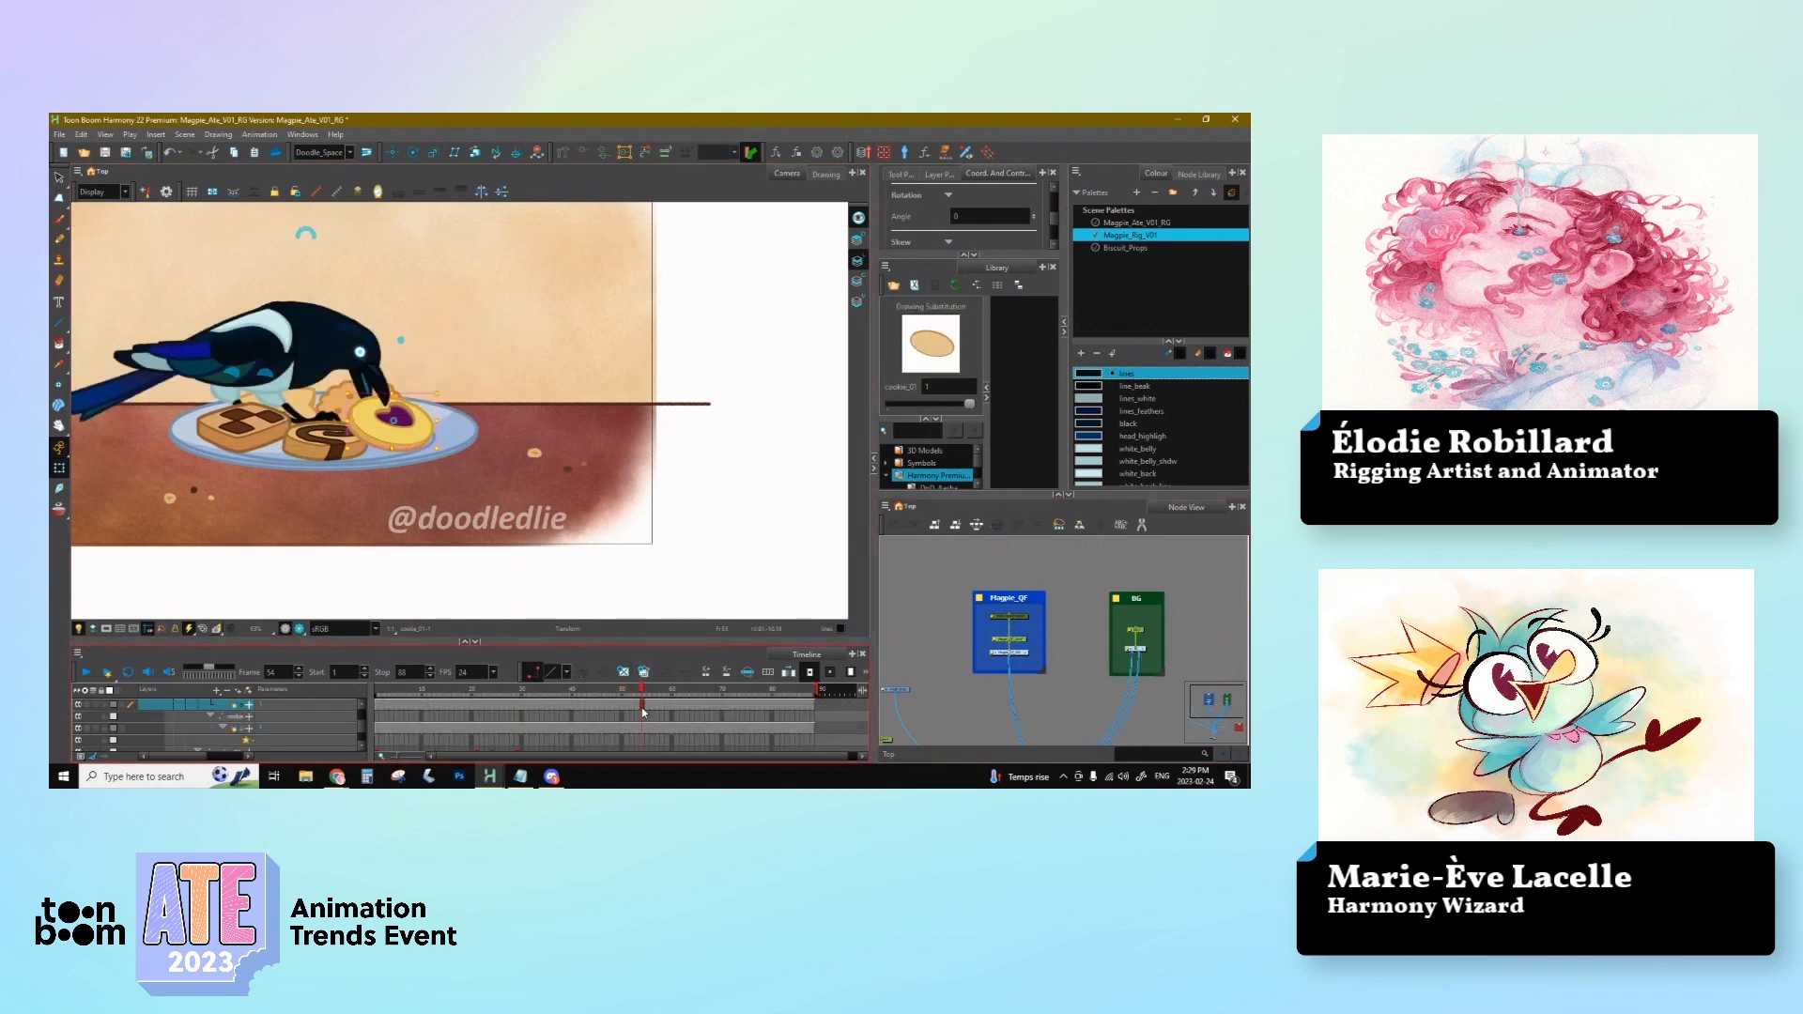
{"action": "double_click", "coordinate": [1127, 612]}
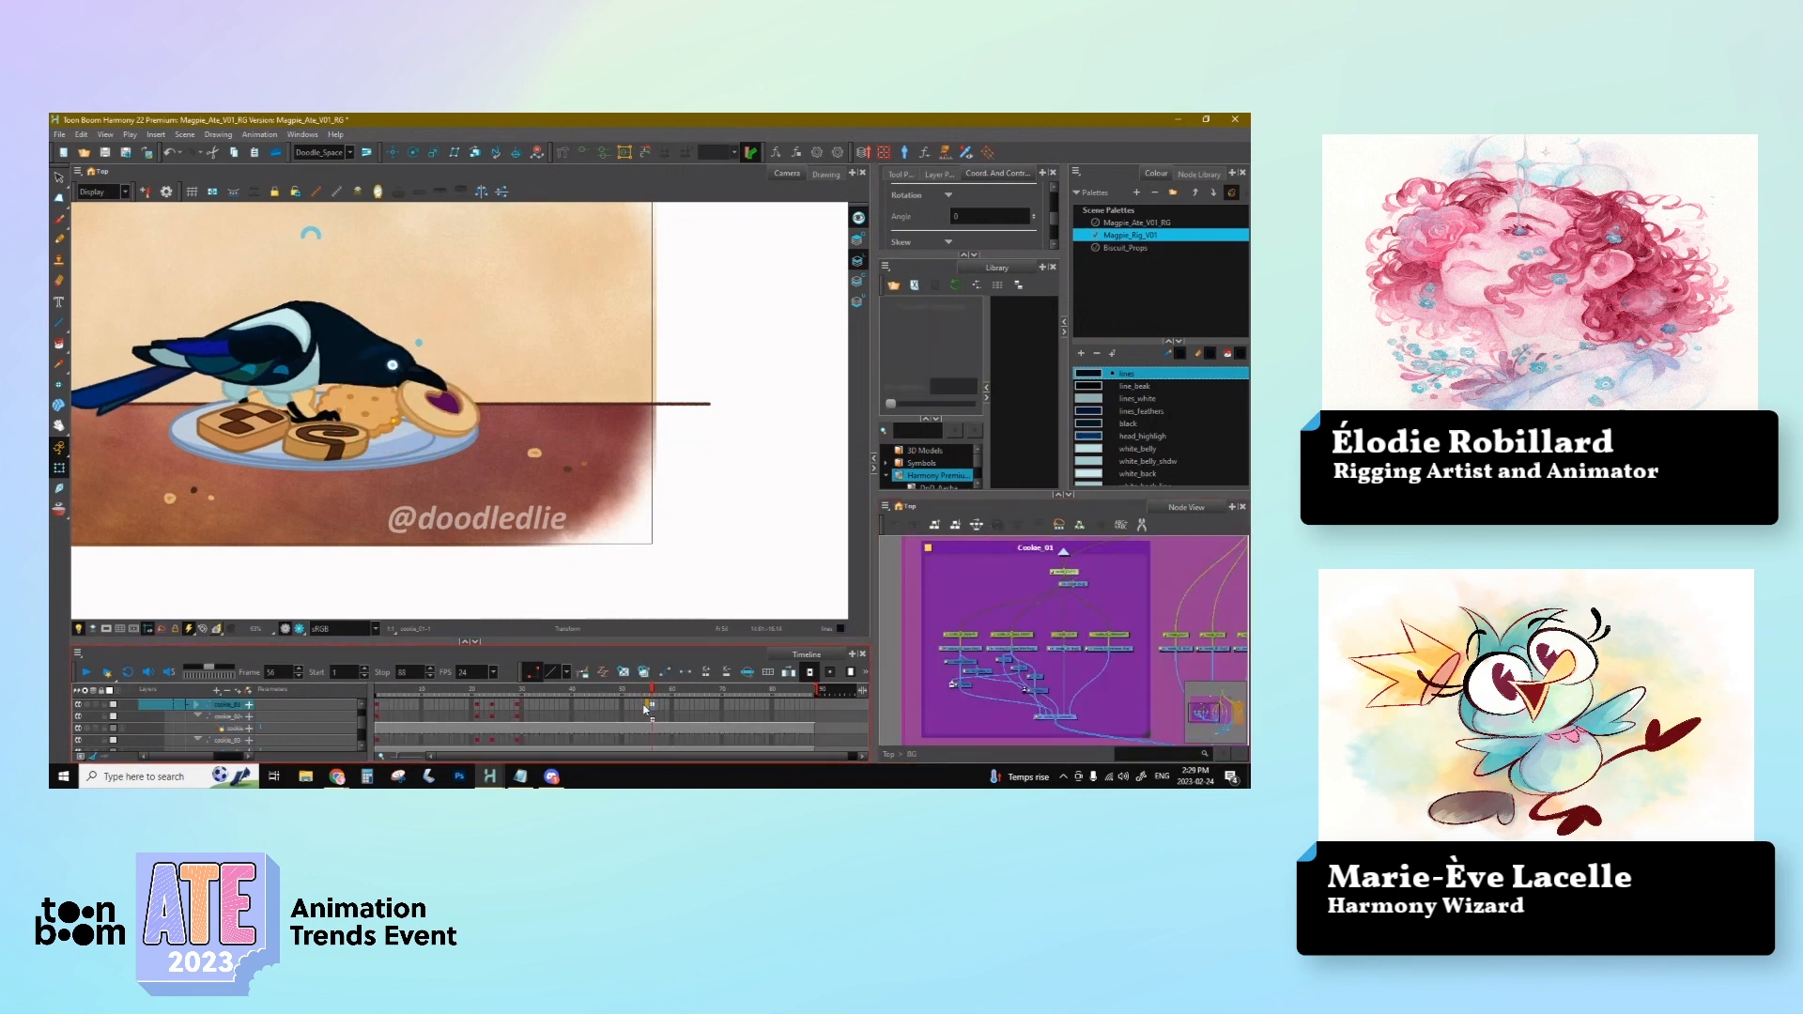
{"action": "left_click", "coordinate": [644, 706]}
{"action": "left_click_drag", "start_coordinate": [644, 693], "coordinate": [647, 693]}
{"action": "left_click", "coordinate": [639, 691]}
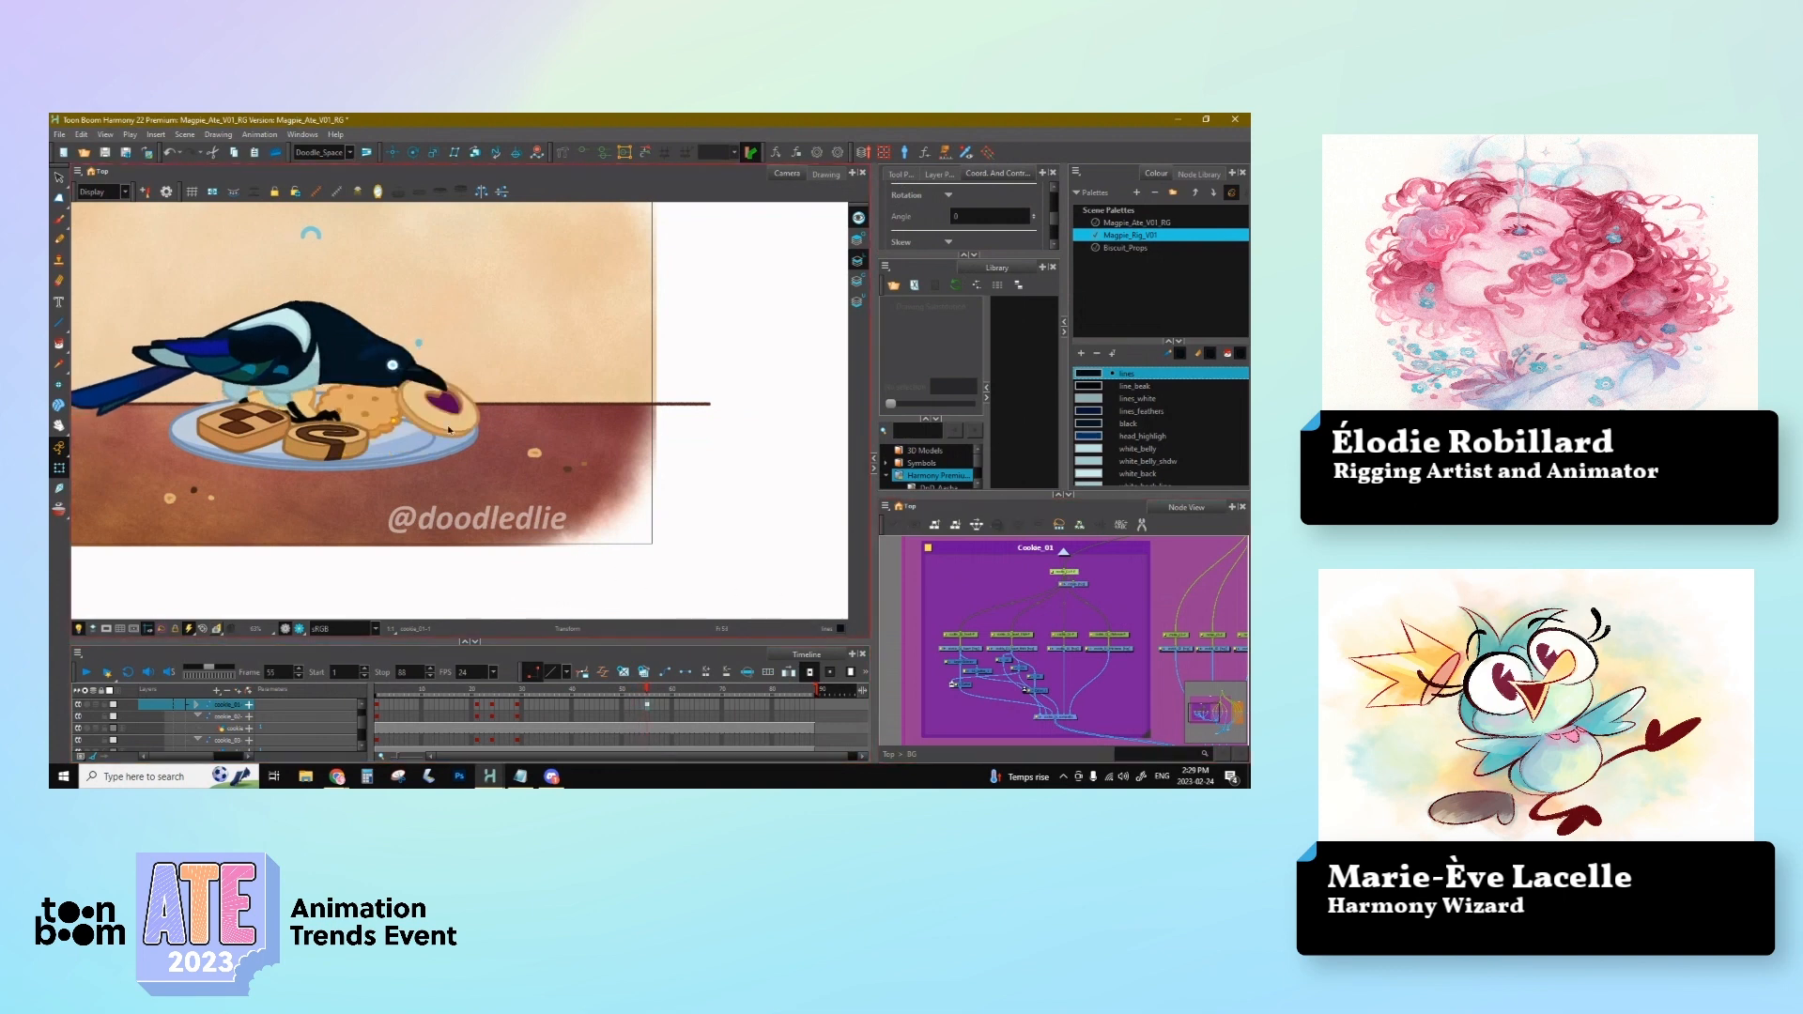
Step: Select the parent peg in the Cookie_01 in-beak group and rotate the cookie slightly at the grab frame
{"action": "key", "text": "shift+b"}
{"action": "key", "text": "o"}
{"action": "left_click", "coordinate": [1065, 582]}
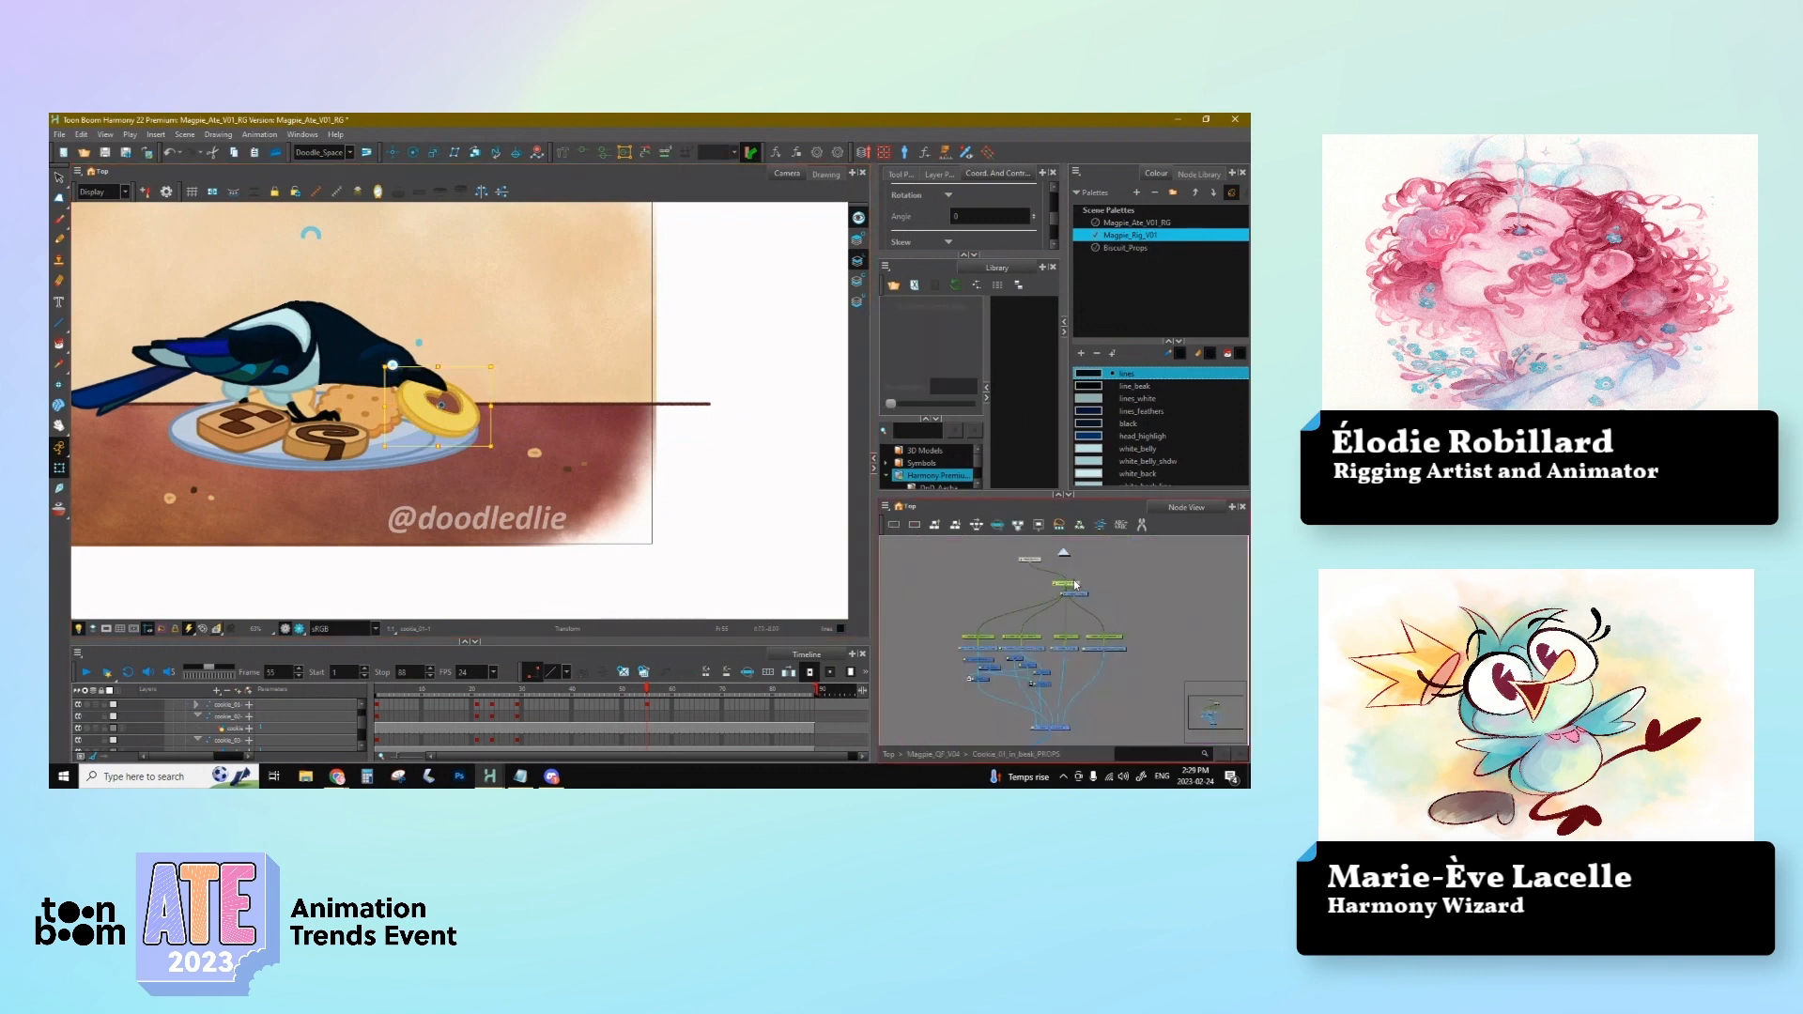
{"action": "left_click_drag", "start_coordinate": [491, 379], "coordinate": [528, 510]}
{"action": "scroll", "coordinate": [441, 404], "scroll_direction": "down", "scroll_amount": 2}
{"action": "mouse_move", "coordinate": [649, 690]}
{"action": "left_mouse_down"}
{"action": "mouse_move", "coordinate": [632, 691]}
{"action": "mouse_move", "coordinate": [647, 690]}
{"action": "left_mouse_up"}
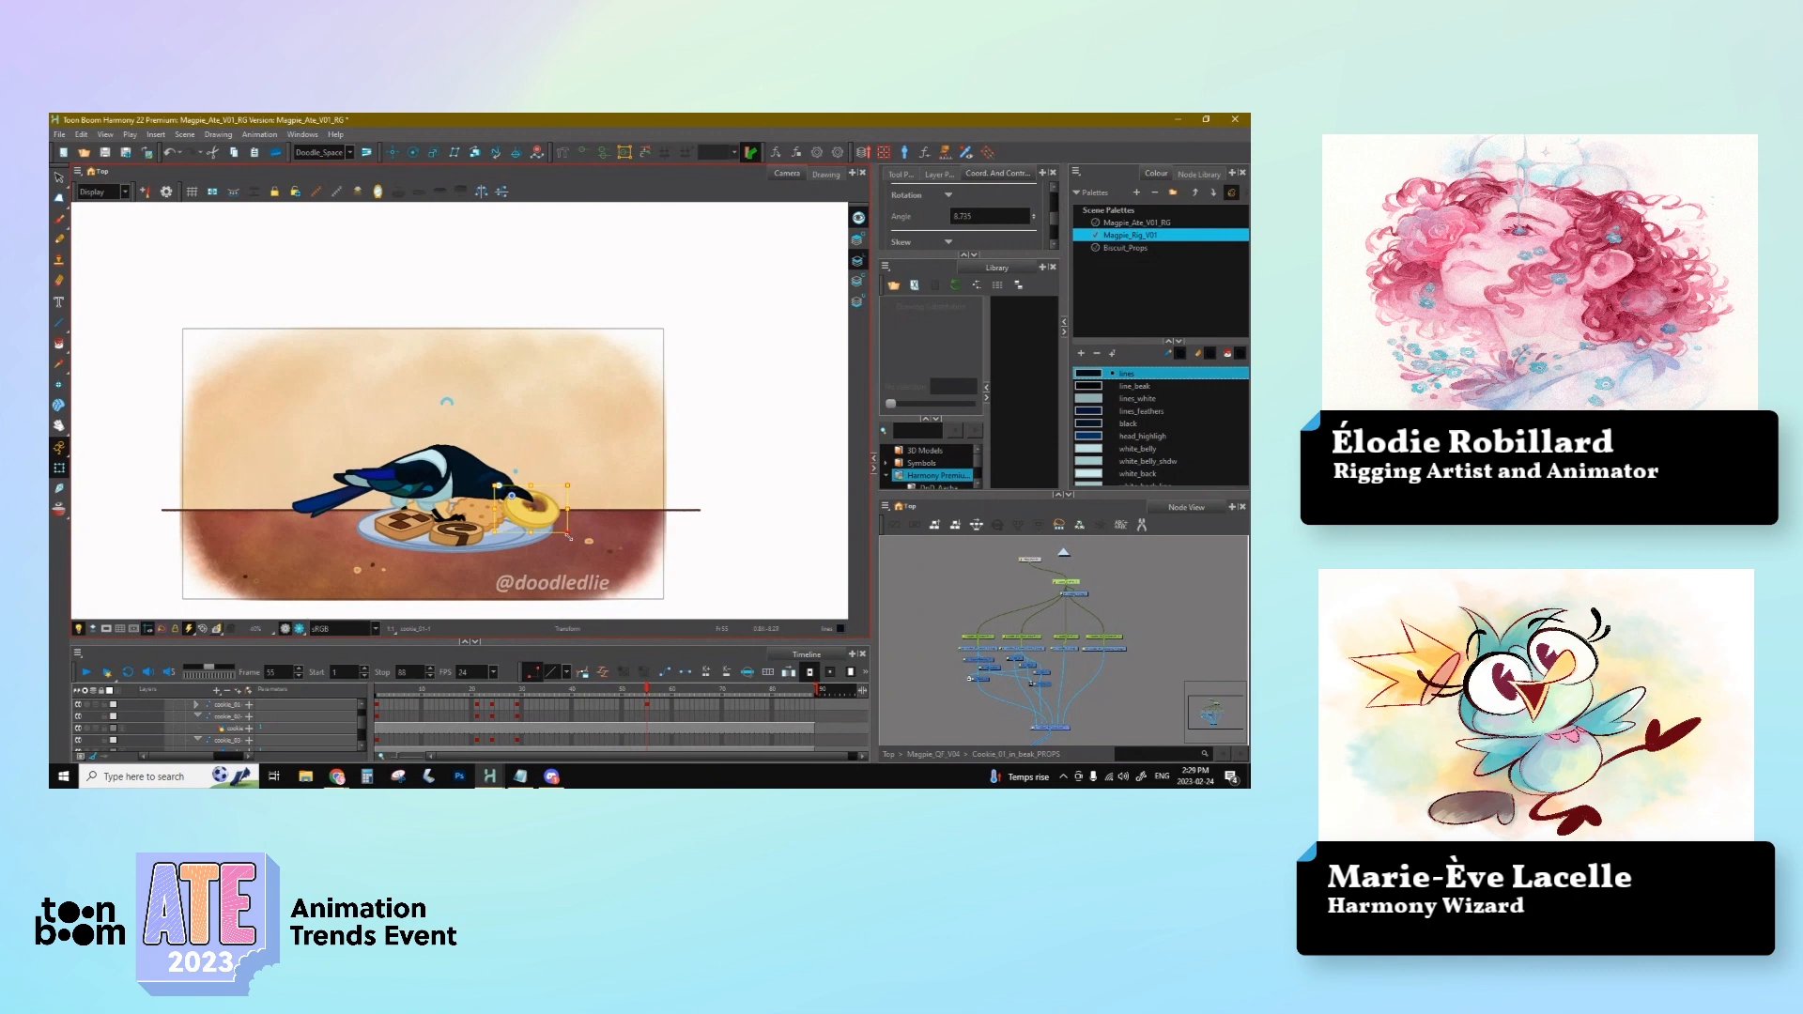
{"action": "left_click", "coordinate": [643, 691]}
{"action": "left_click", "coordinate": [647, 693]}
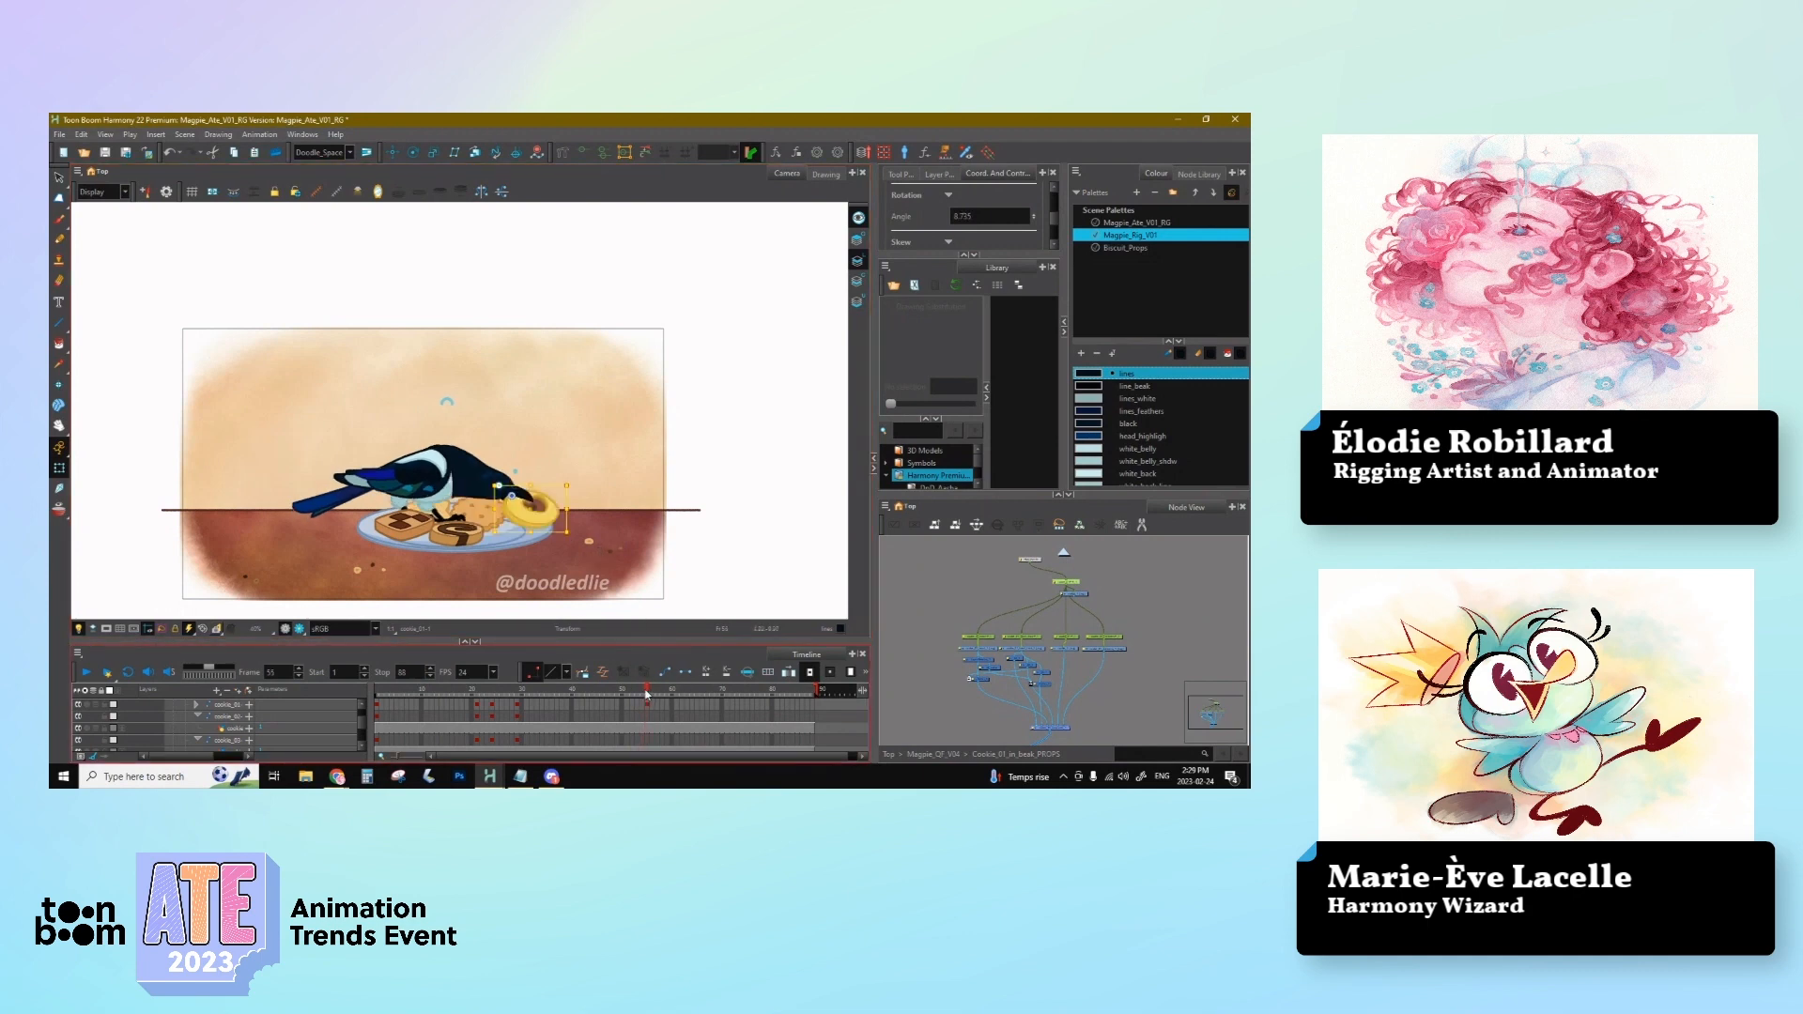
Step: Rotate the in-beak cookie the opposite way and shift it slightly outward from the beak, undoing unwanted adjustments
{"action": "left_click_drag", "start_coordinate": [585, 483], "coordinate": [563, 525]}
{"action": "key", "text": "ctrl+z"}
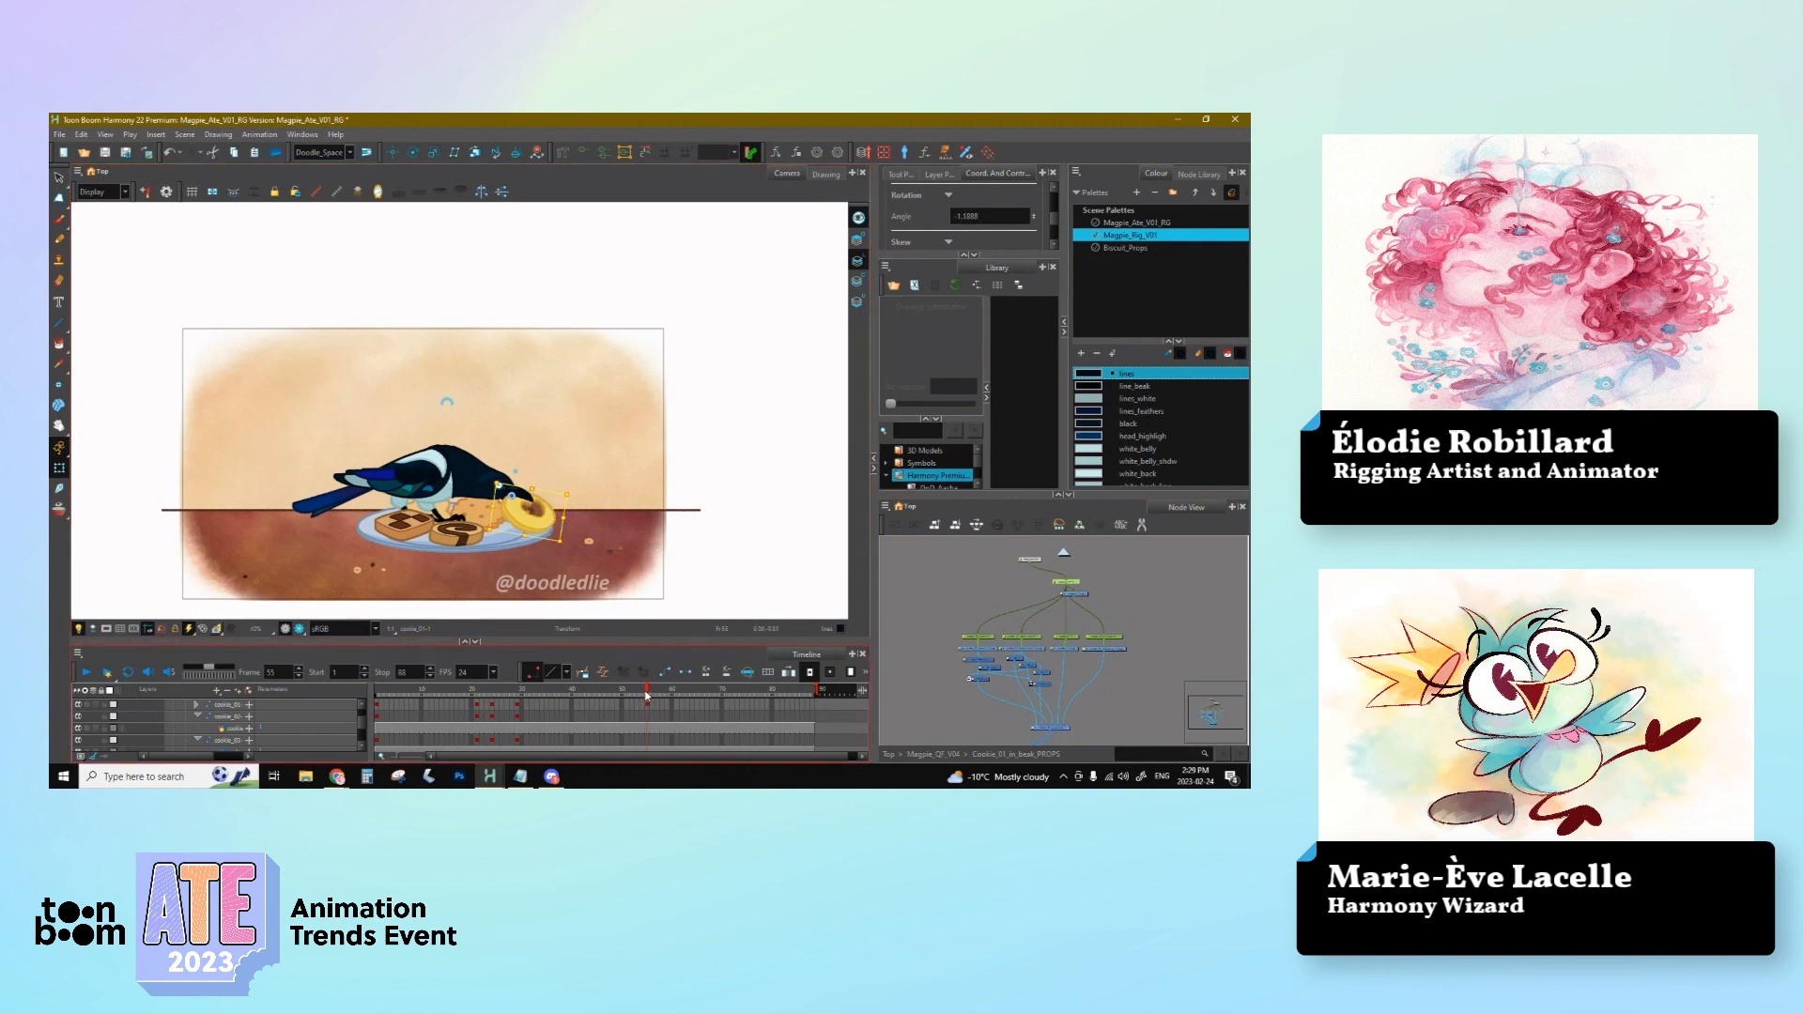
{"action": "key", "text": "ctrl+z"}
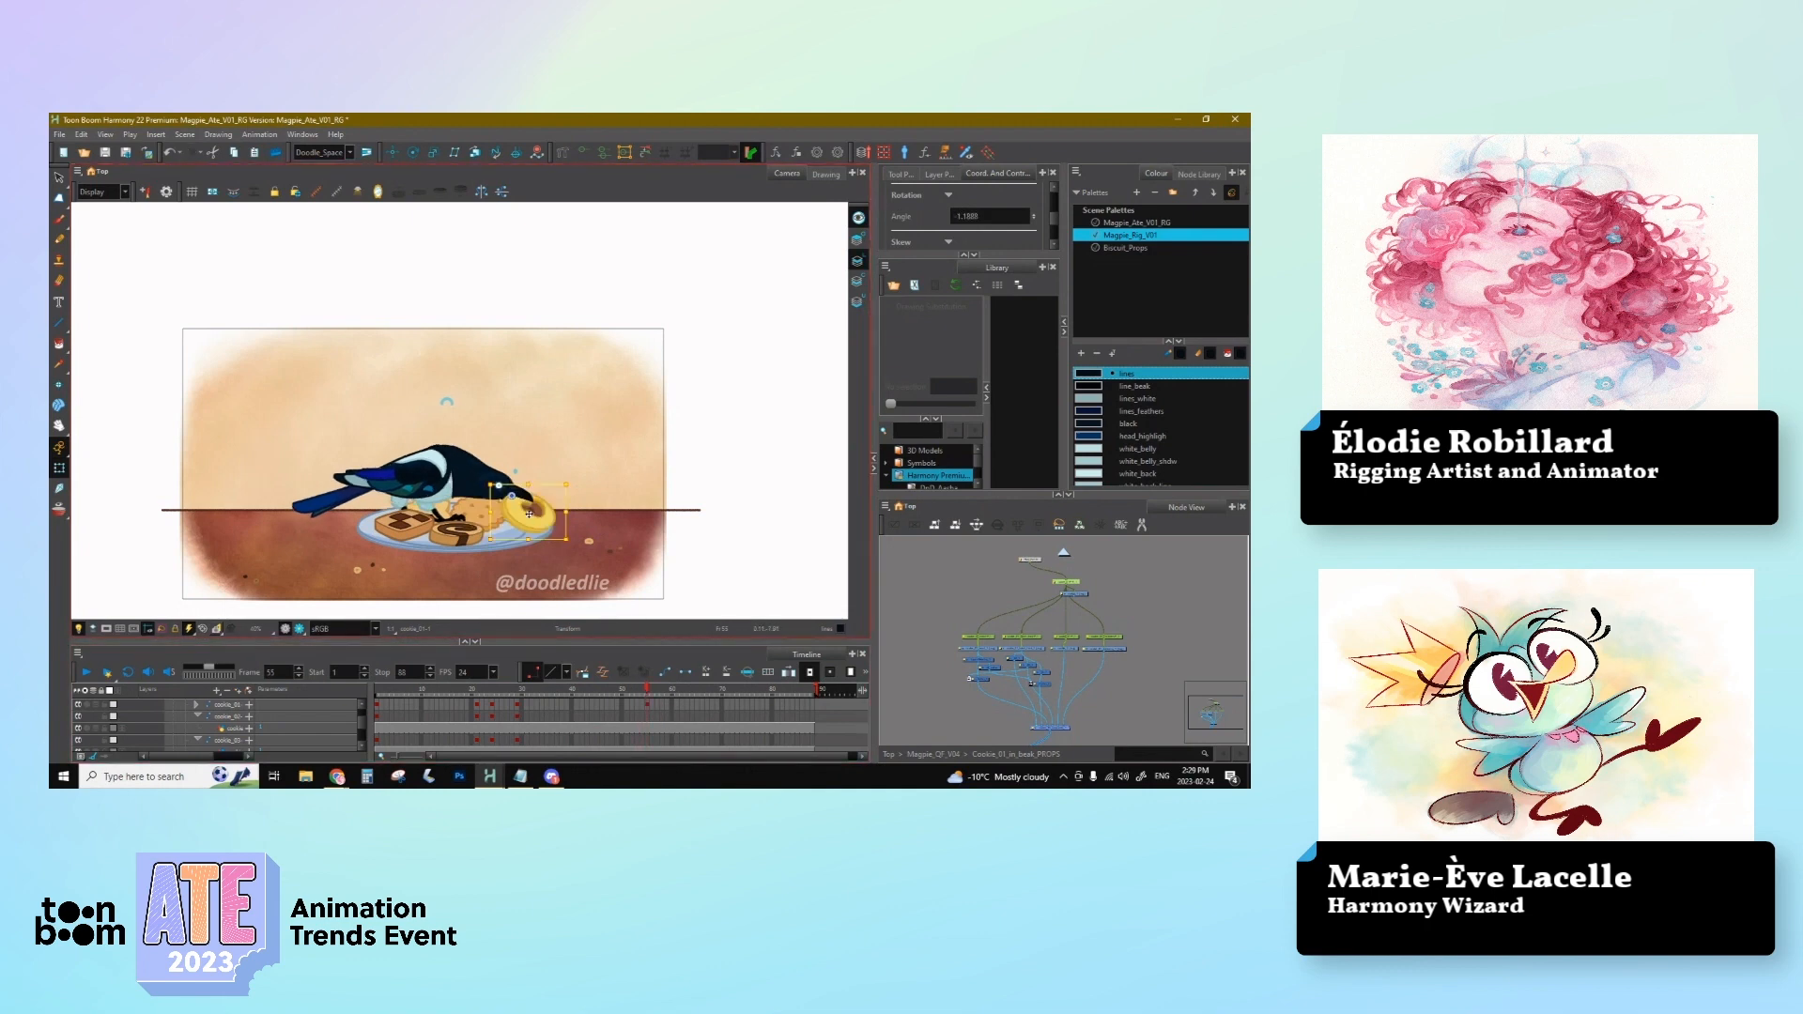
{"action": "key", "text": "ctrl+z"}
{"action": "left_click", "coordinate": [644, 695]}
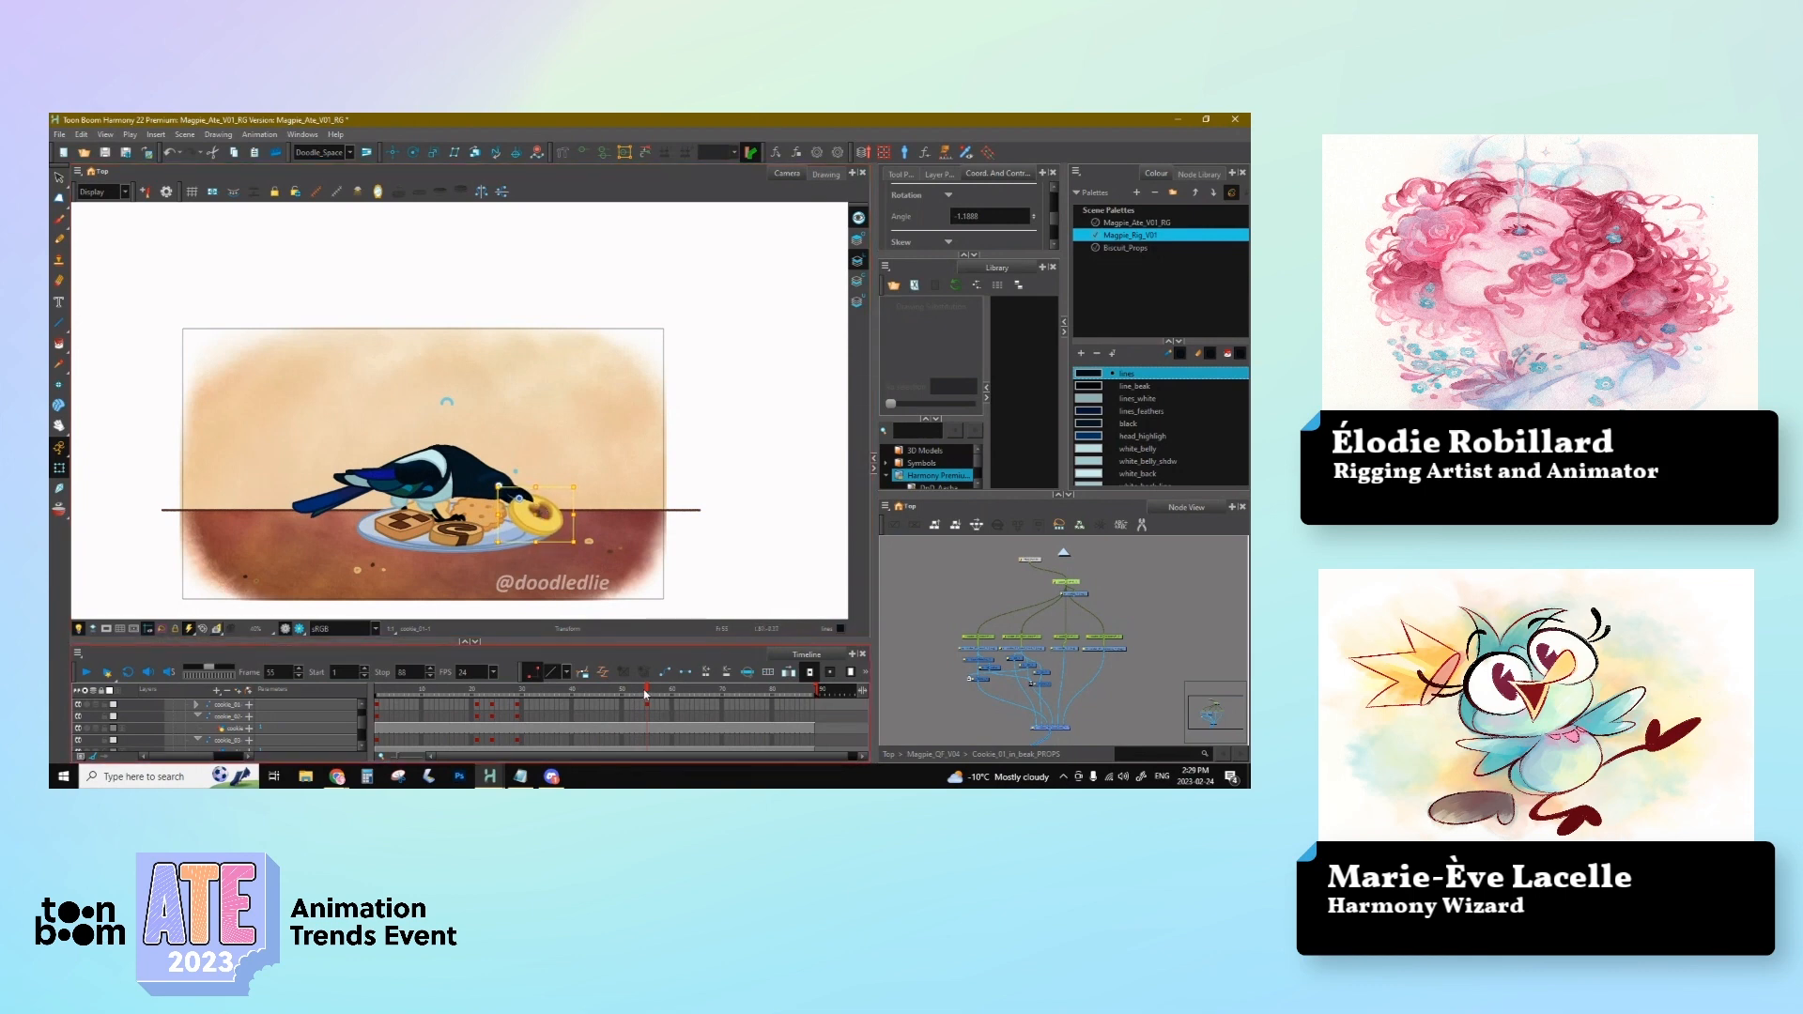
{"action": "left_click", "coordinate": [646, 695]}
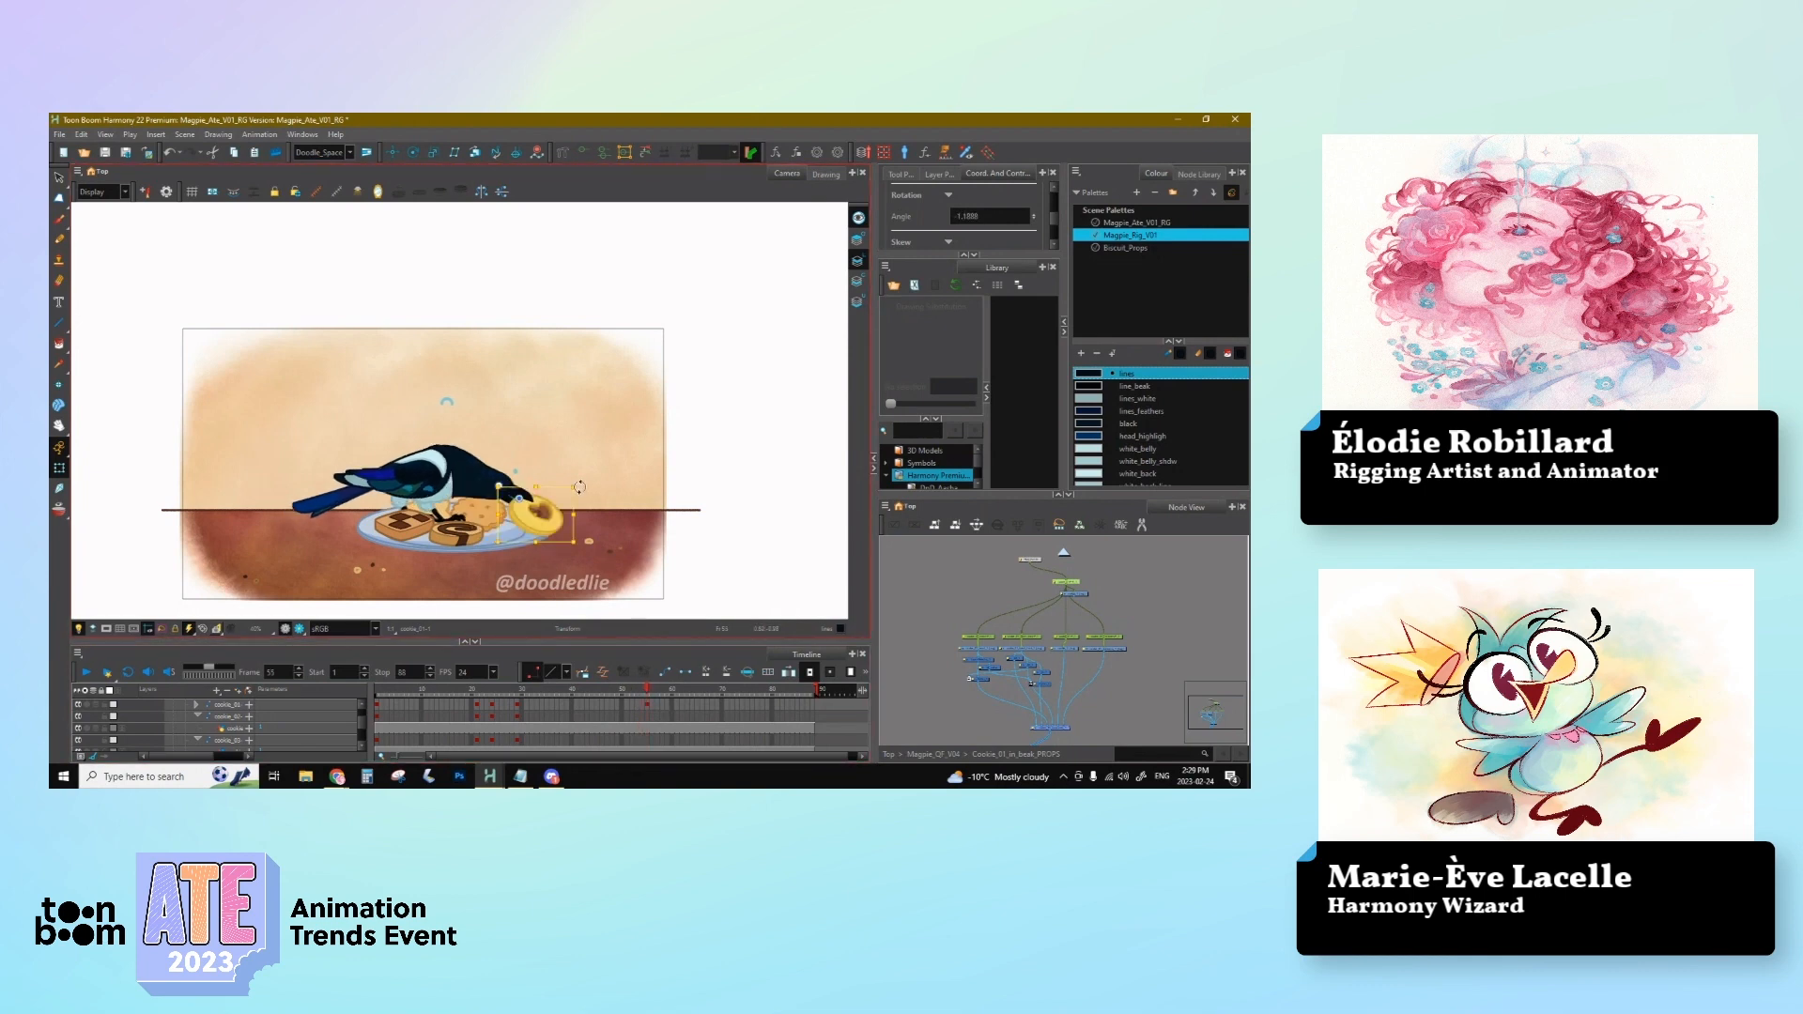
Step: Fine-tune the in-beak cookie's position and rotation at the beak, comparing it with the frames around the grab
{"action": "left_click", "coordinate": [536, 517]}
{"action": "left_click", "coordinate": [651, 697]}
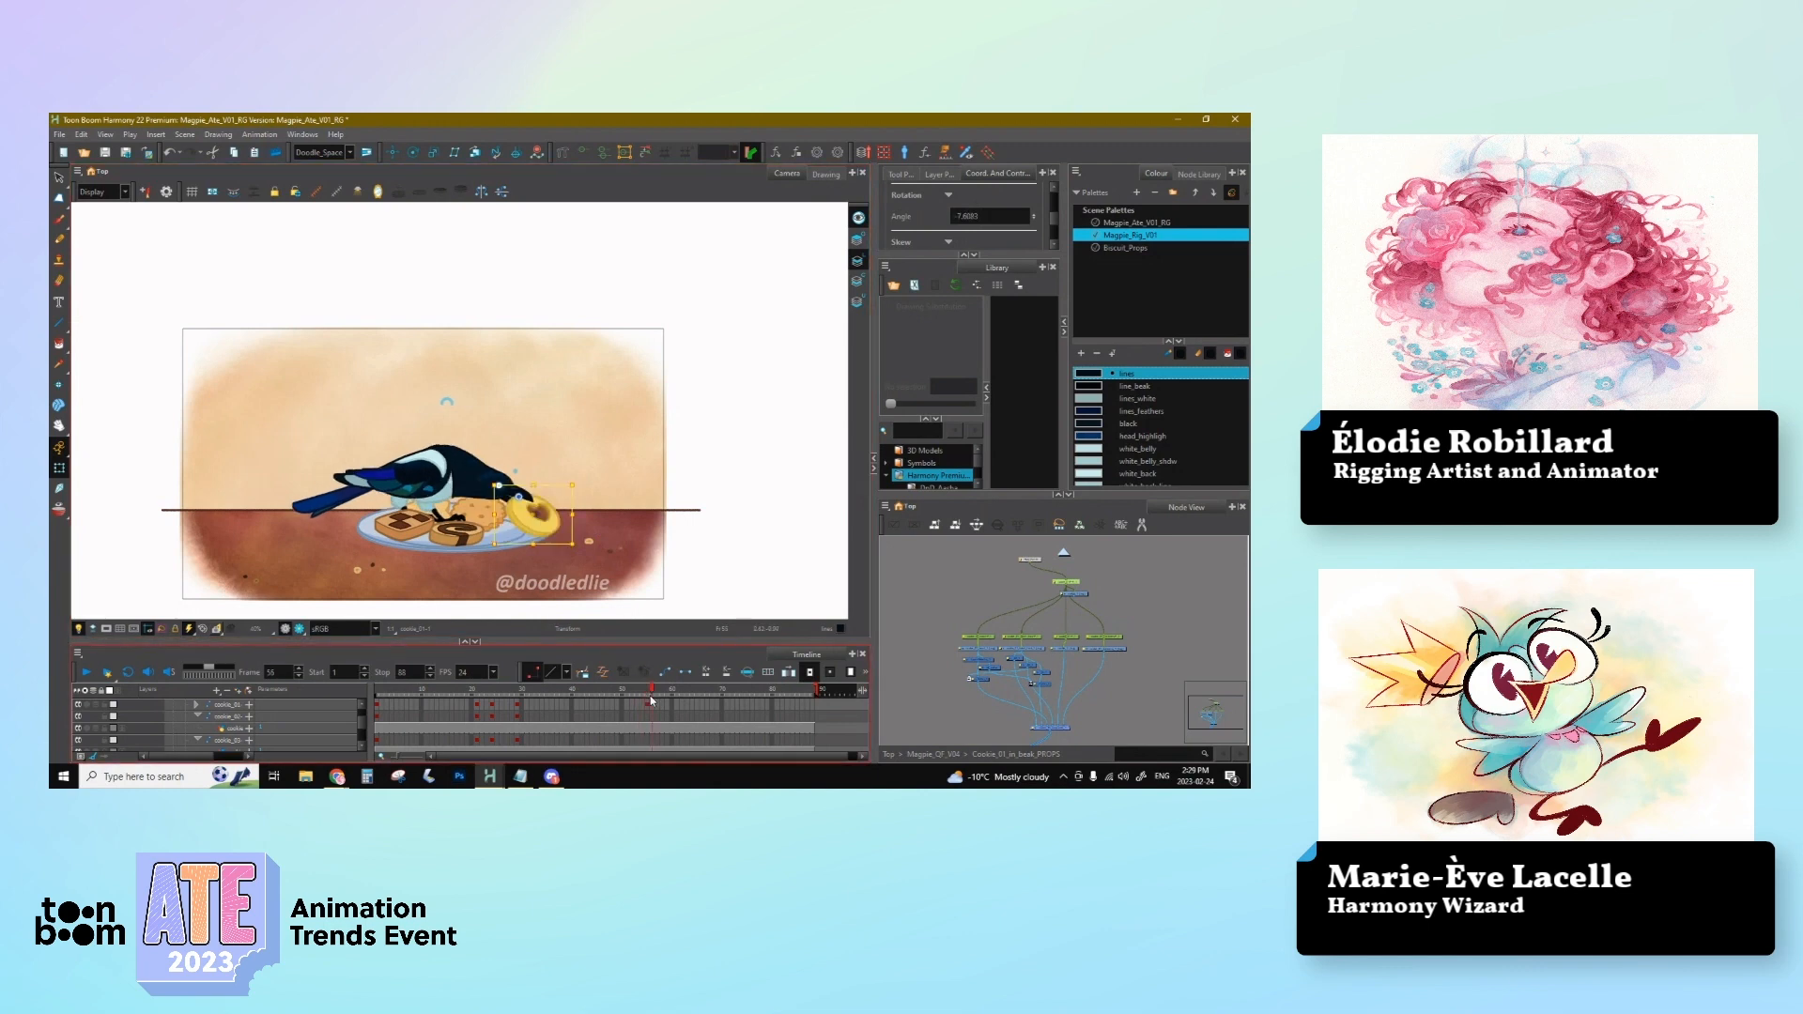
{"action": "left_click", "coordinate": [640, 695]}
{"action": "left_click", "coordinate": [644, 696]}
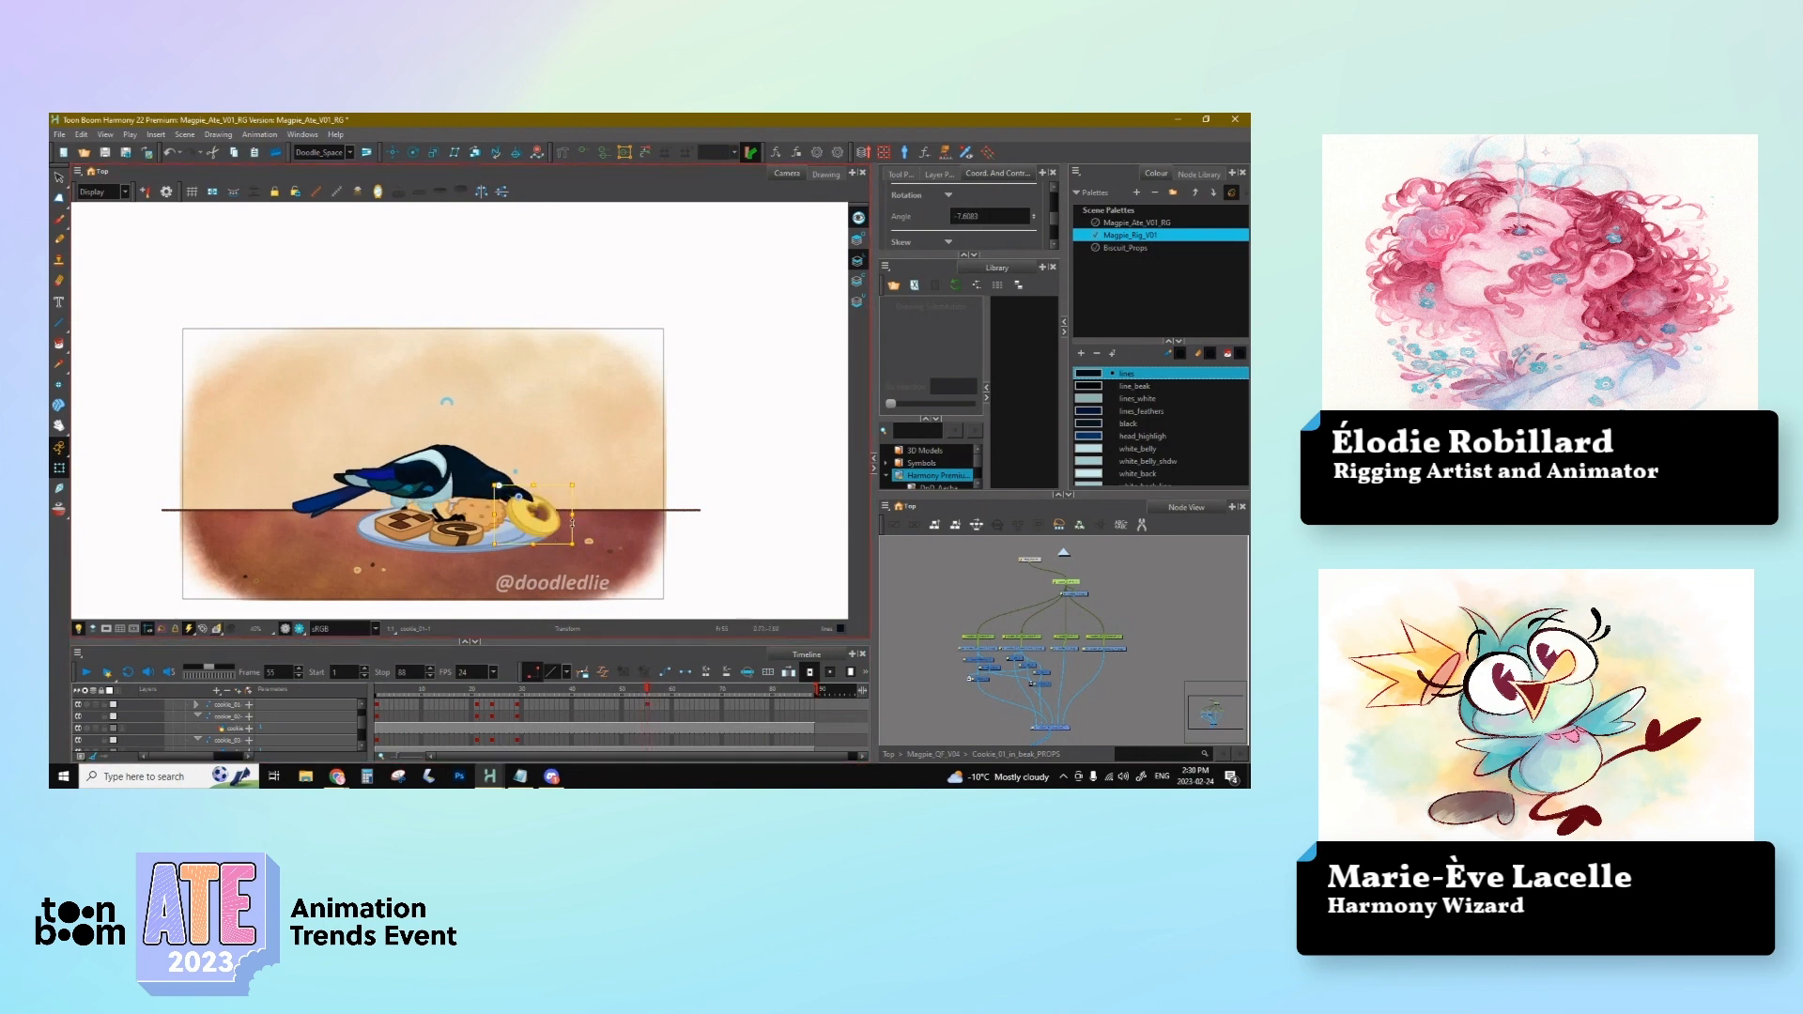
{"action": "left_click", "coordinate": [644, 696]}
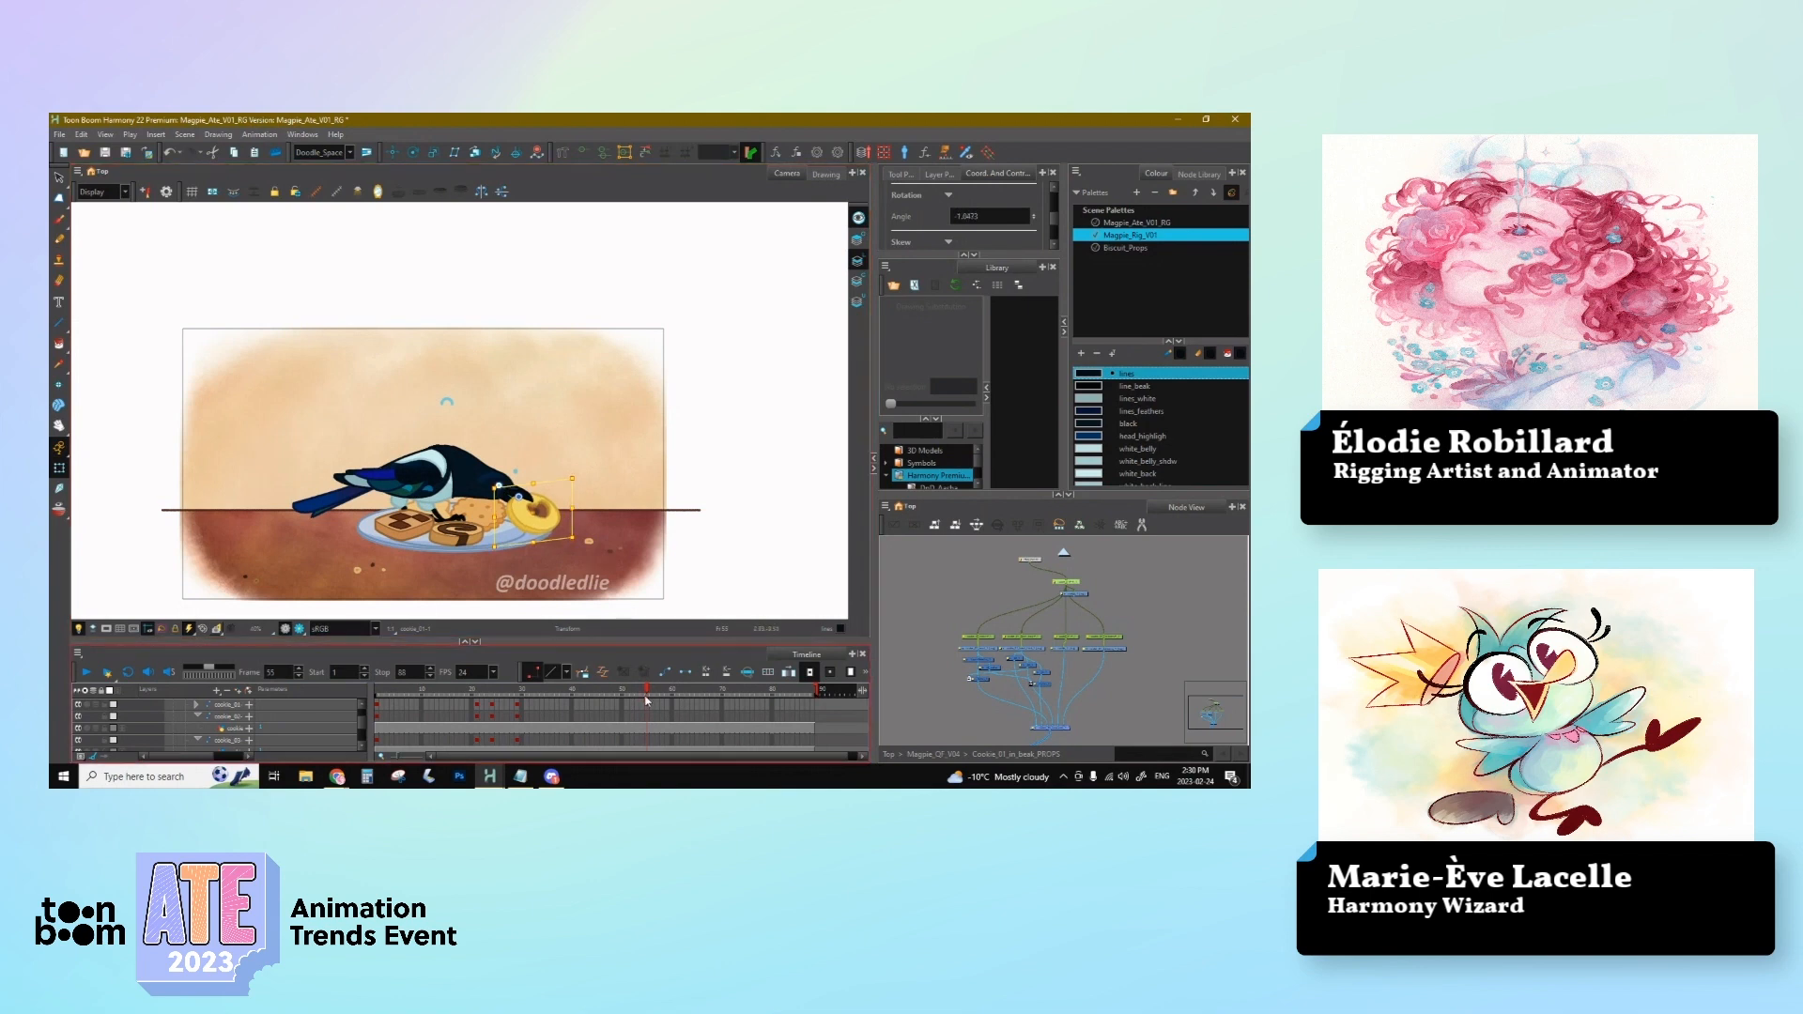
Step: Return to the network's top level and compare the in-beak cookie with the plate cookie on the frames around the grab
{"action": "left_click", "coordinate": [646, 696]}
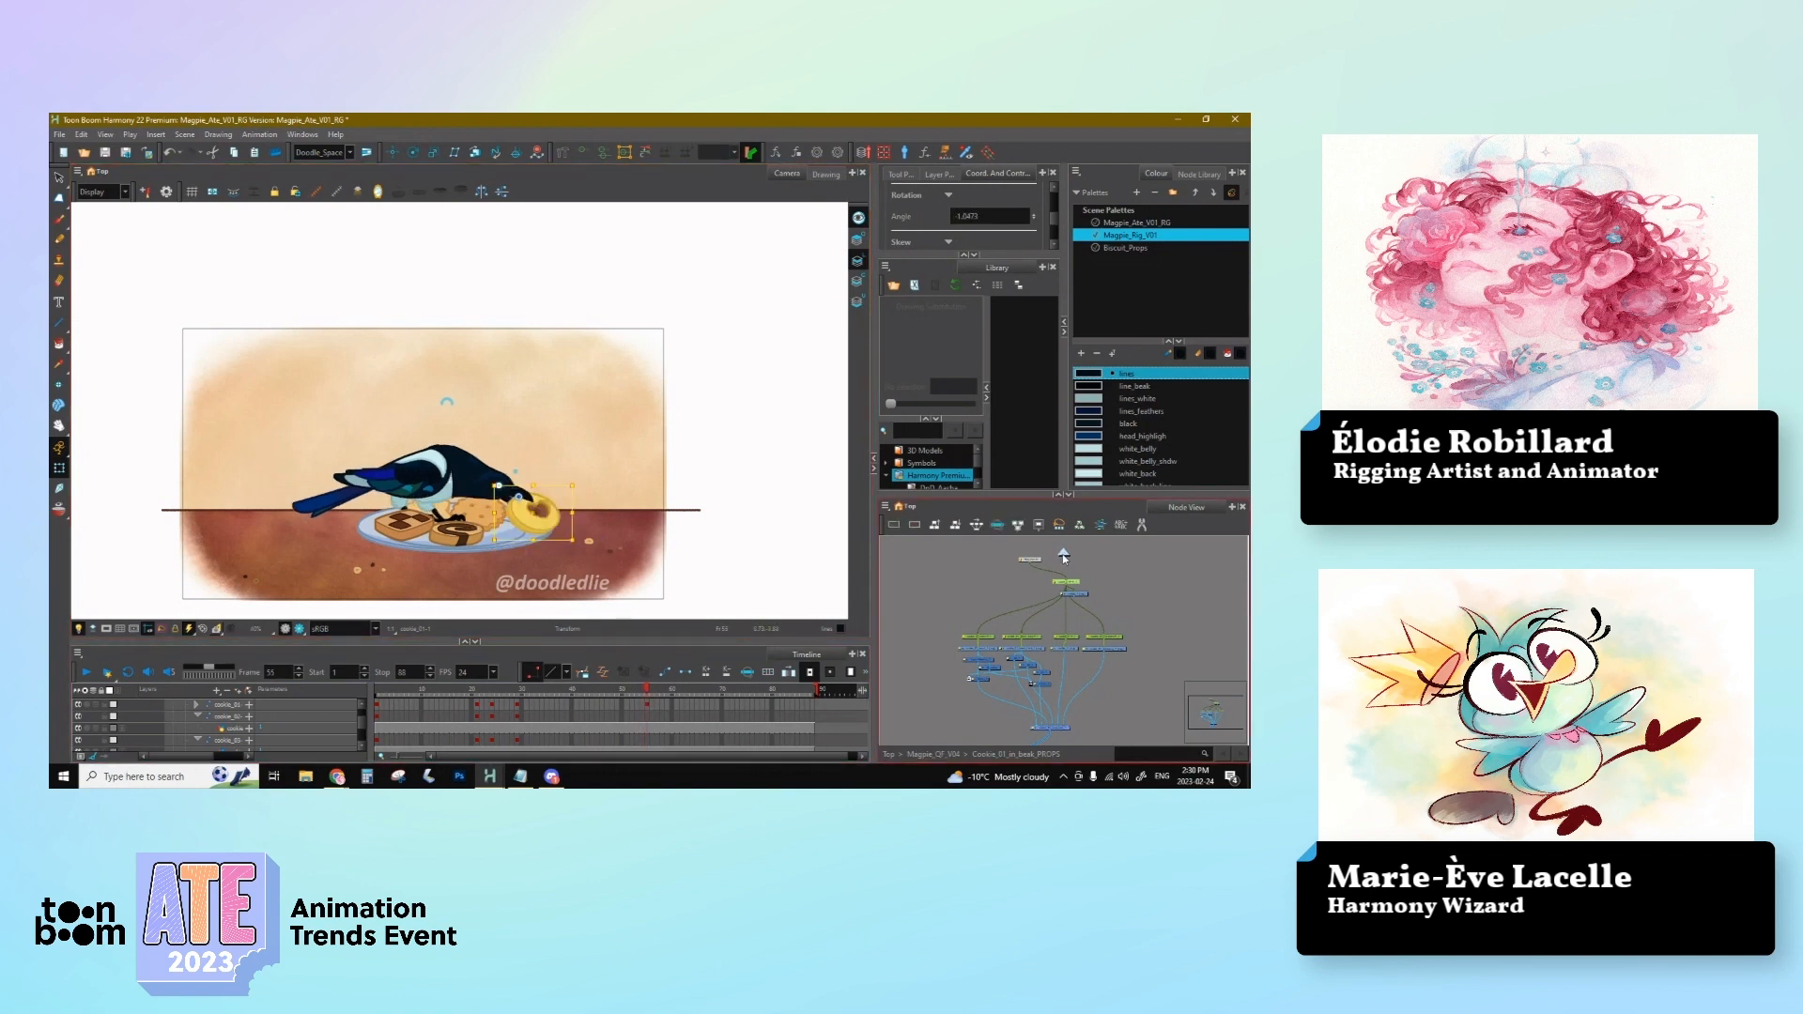
{"action": "left_click", "coordinate": [1064, 557]}
{"action": "left_click", "coordinate": [1064, 557]}
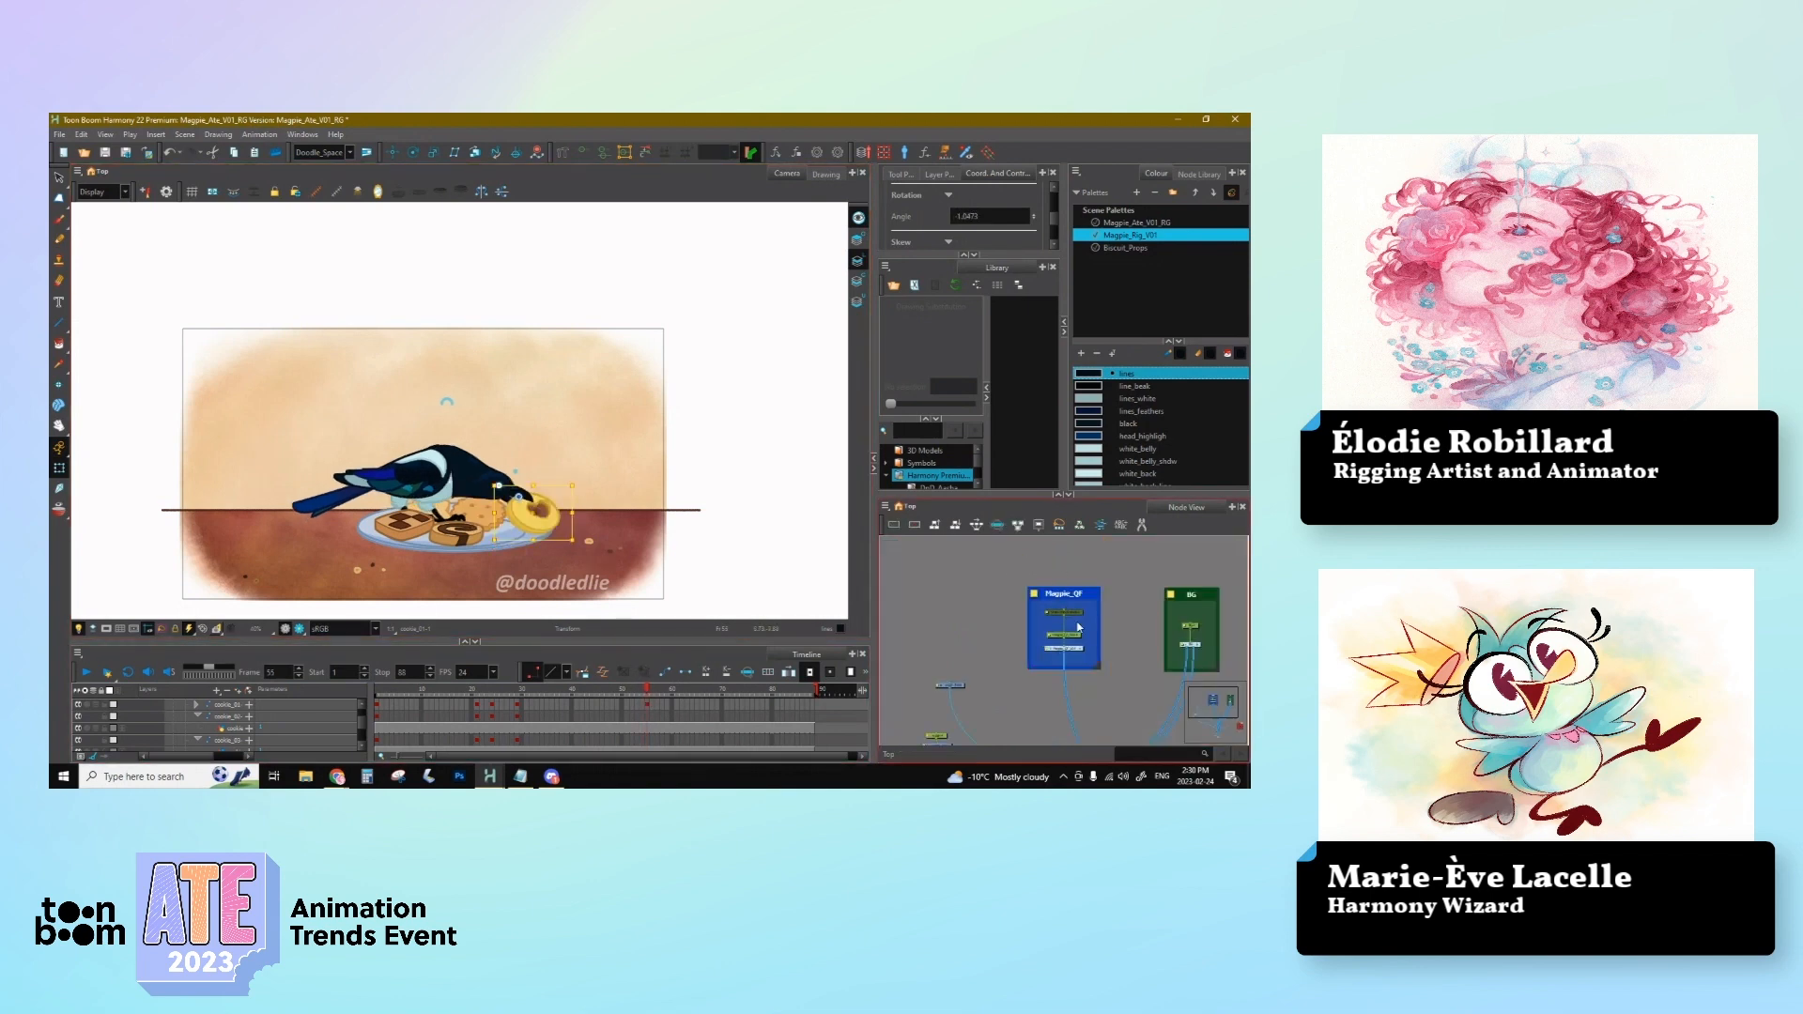
{"action": "left_click", "coordinate": [1116, 618]}
{"action": "left_click", "coordinate": [646, 699]}
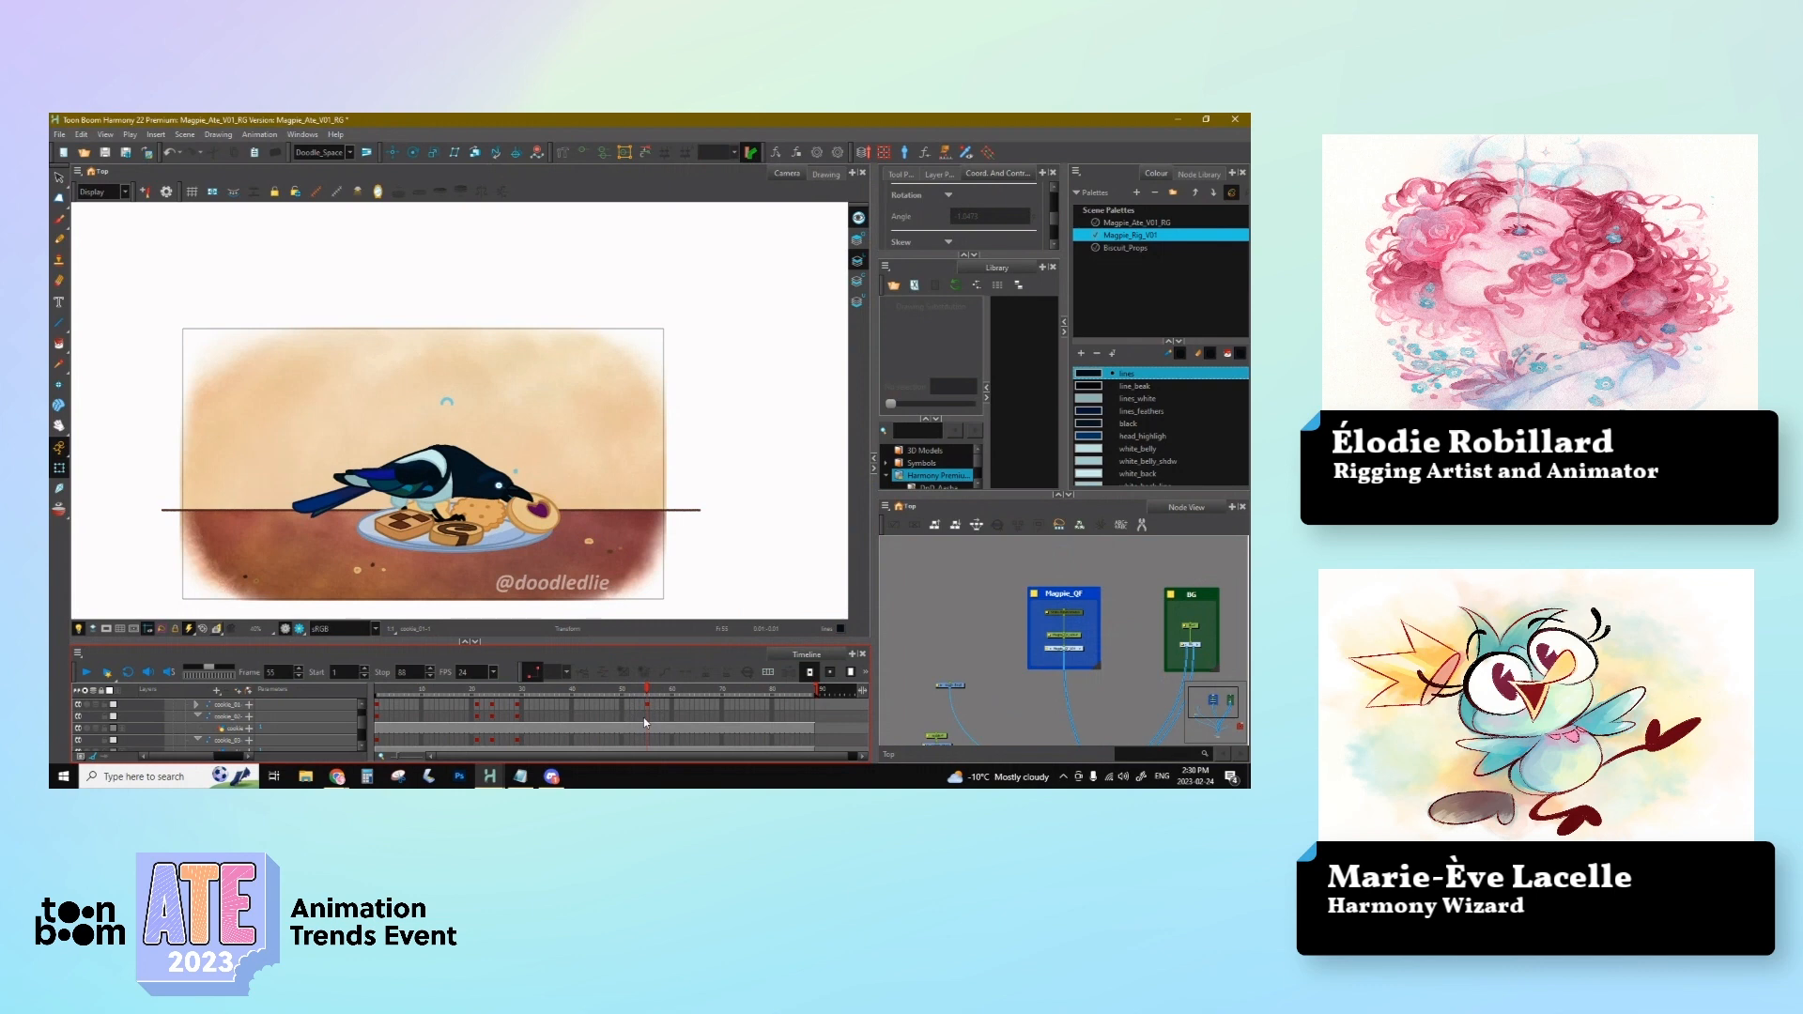
{"action": "left_click_drag", "start_coordinate": [646, 693], "coordinate": [648, 693]}
{"action": "left_click", "coordinate": [541, 516]}
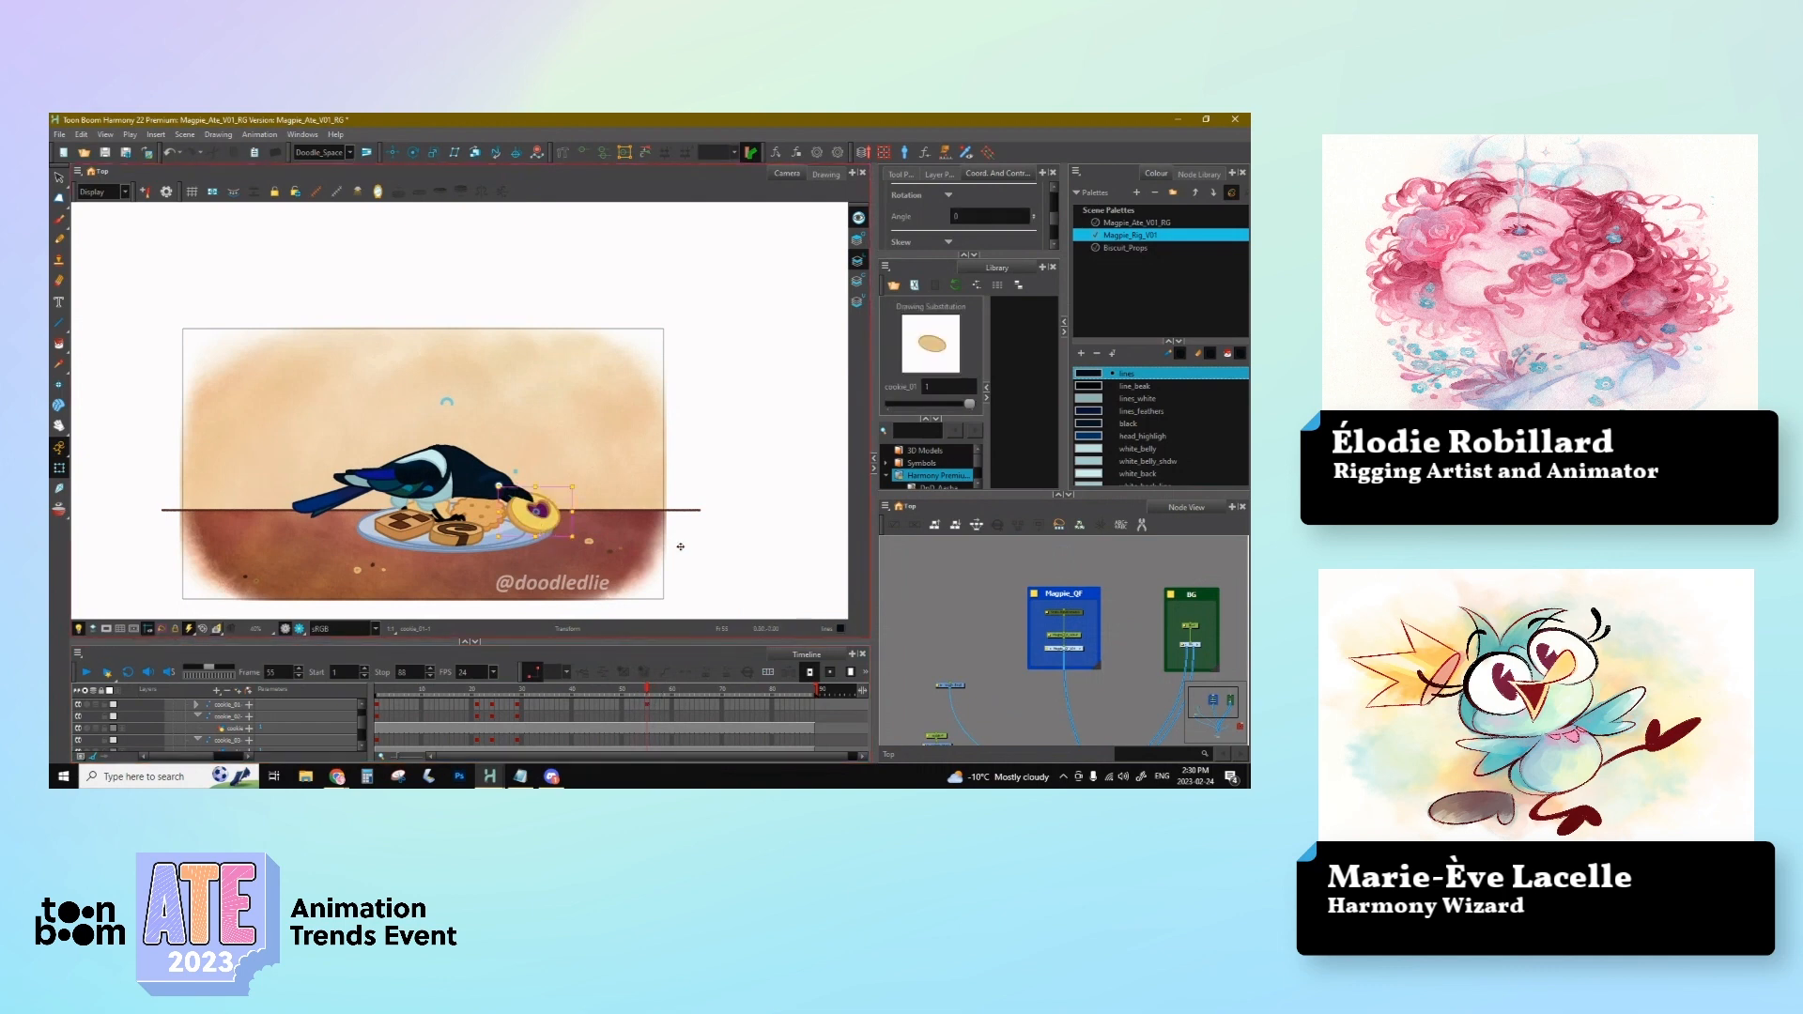
Step: Rotate the in-beak cookie slightly at the grab frame to match the plate cookie, and compare it with the neighbouring frames
{"action": "double_click", "coordinate": [1040, 637]}
{"action": "left_click", "coordinate": [1066, 582]}
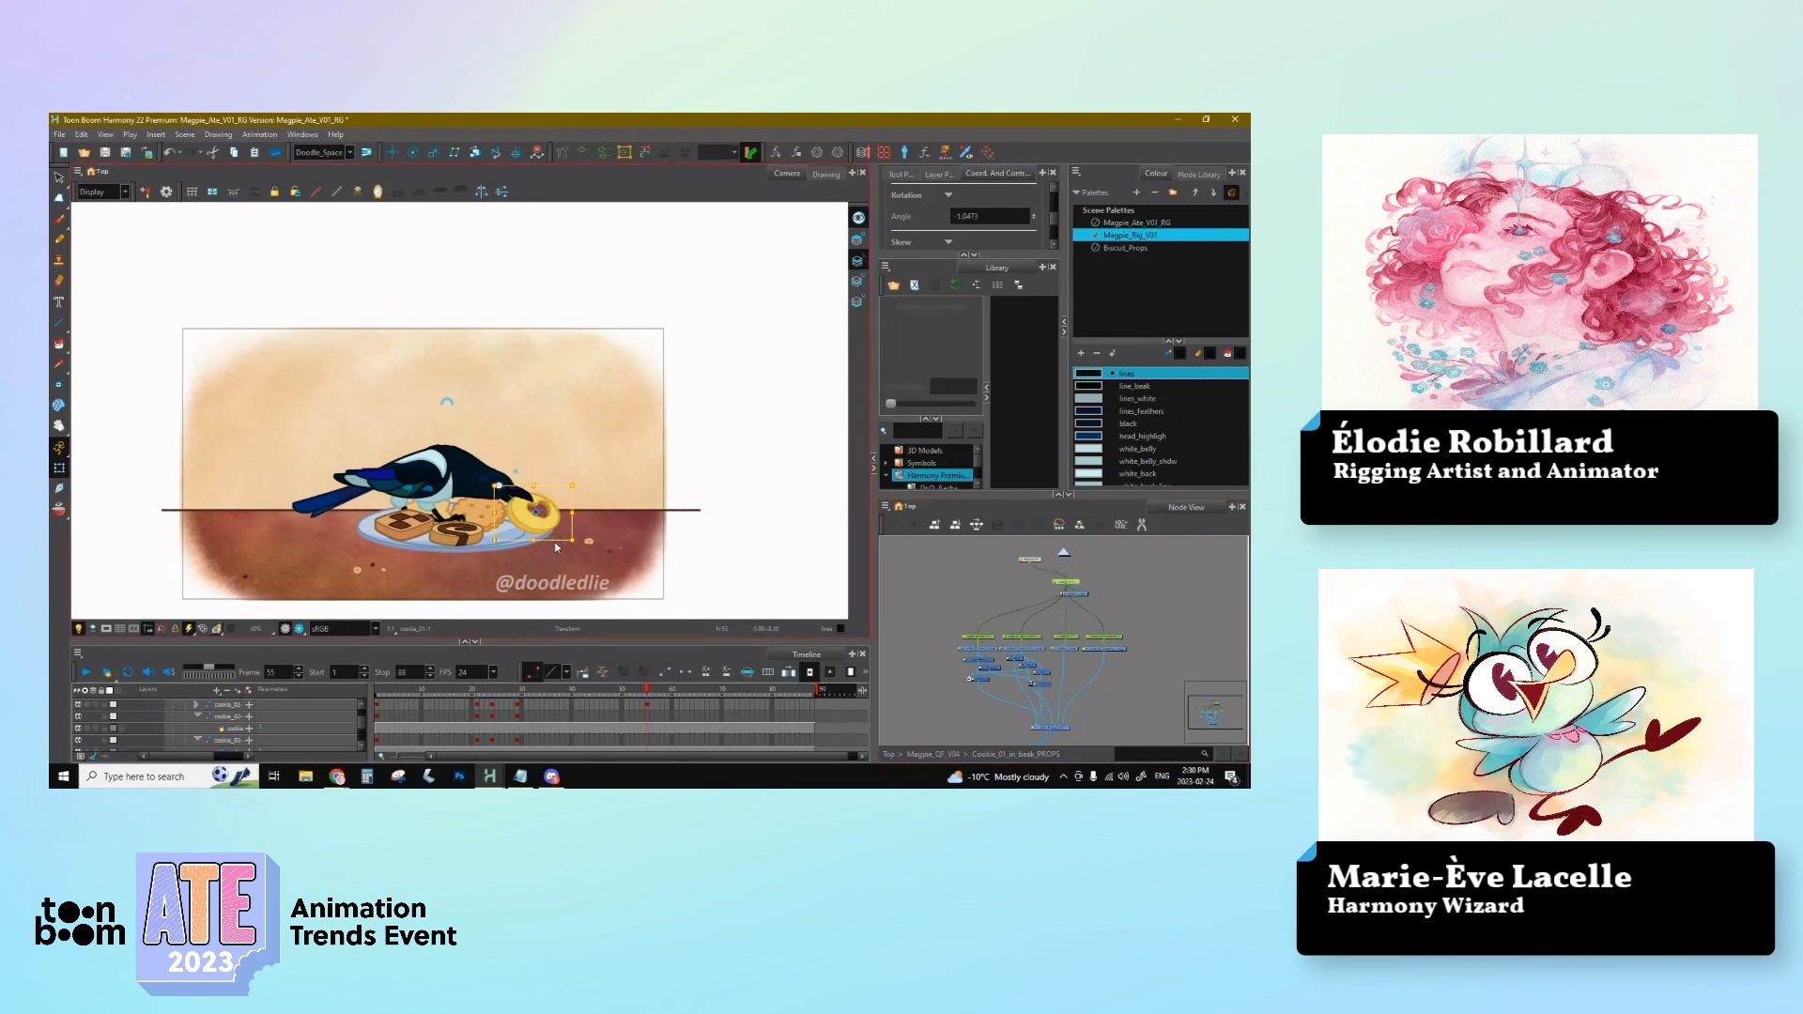
{"action": "left_click", "coordinate": [1033, 584]}
{"action": "left_click", "coordinate": [550, 533]}
{"action": "left_click_drag", "start_coordinate": [549, 539], "coordinate": [553, 539]}
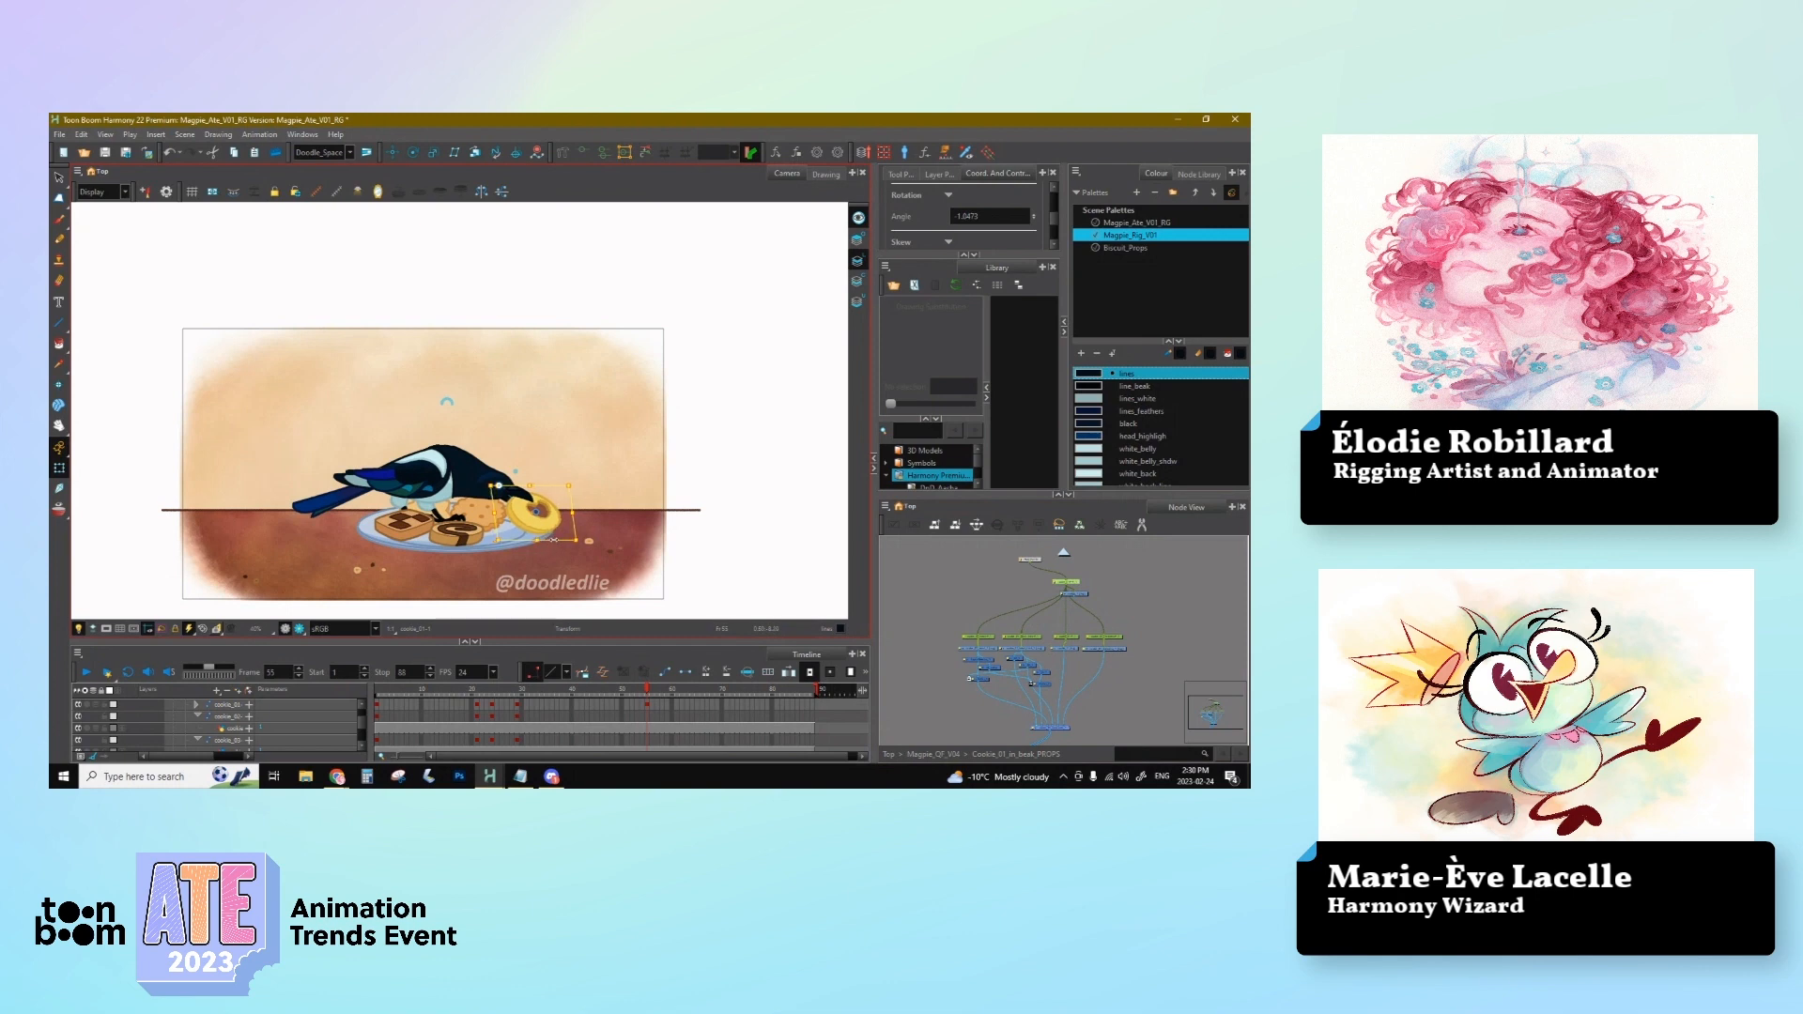
{"action": "left_click", "coordinate": [1063, 552]}
{"action": "left_click", "coordinate": [1063, 553]}
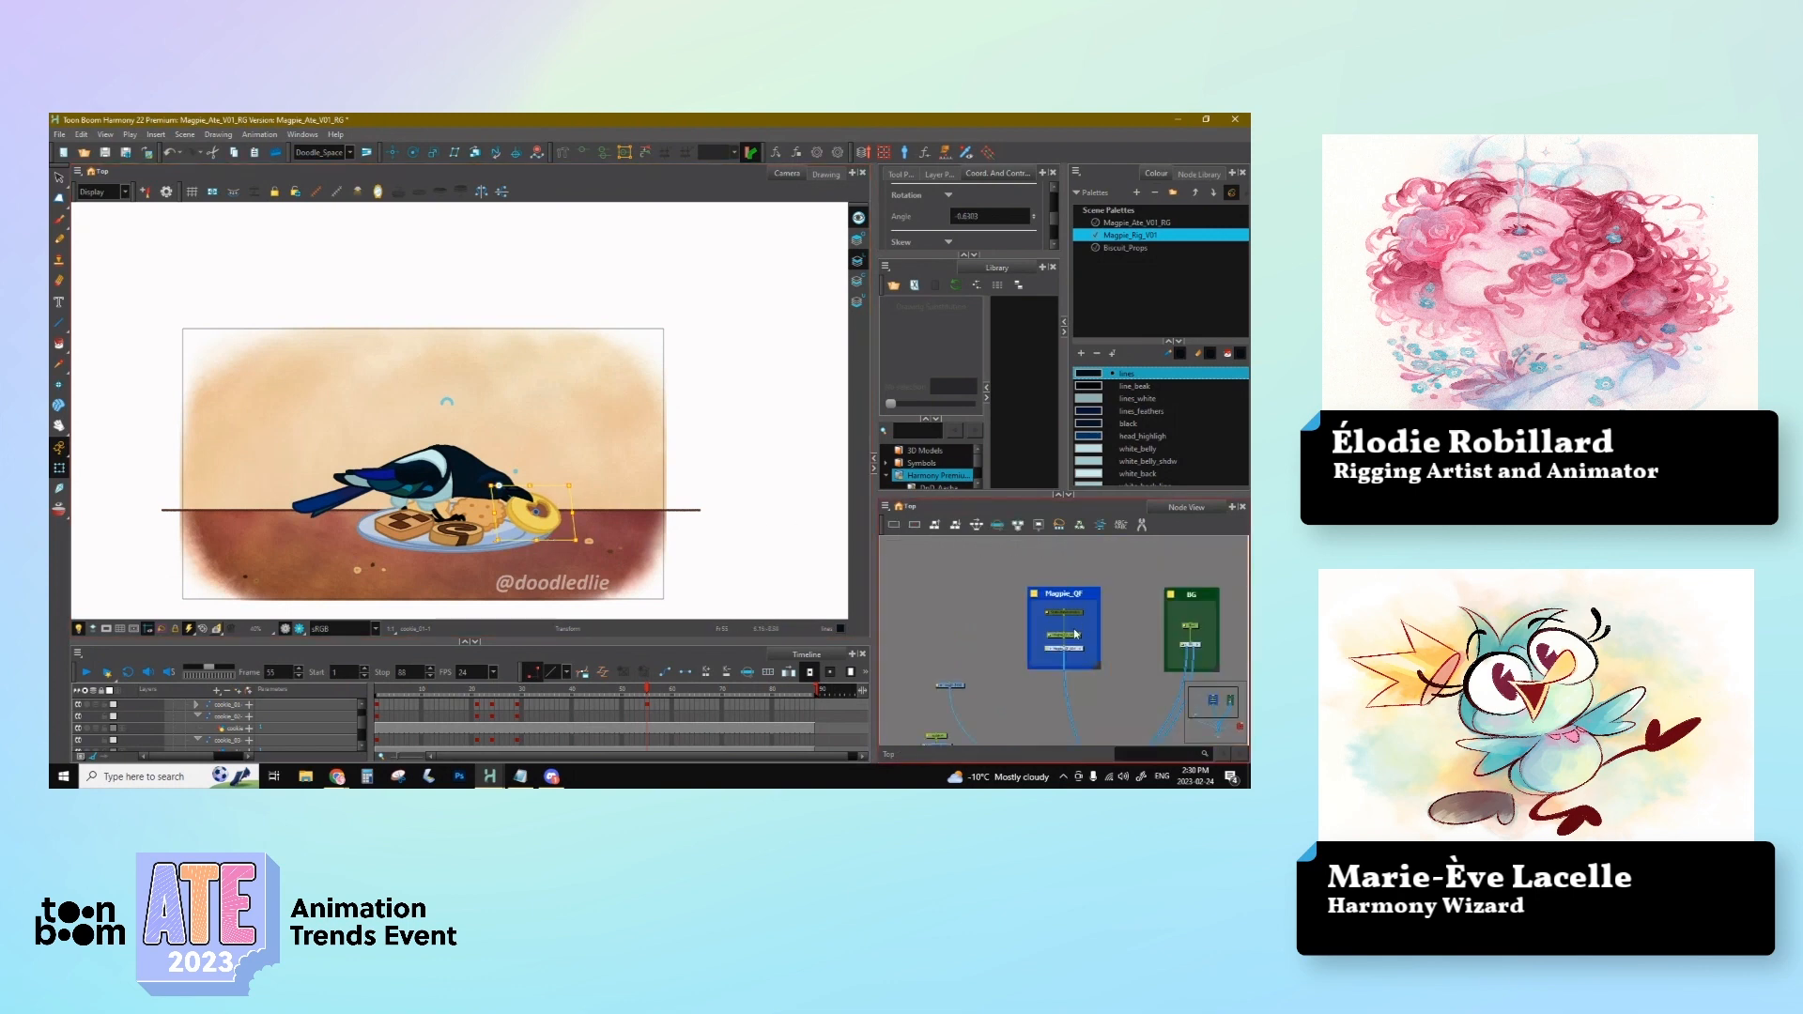
{"action": "left_click", "coordinate": [579, 641]}
{"action": "left_click_drag", "start_coordinate": [647, 691], "coordinate": [647, 690]}
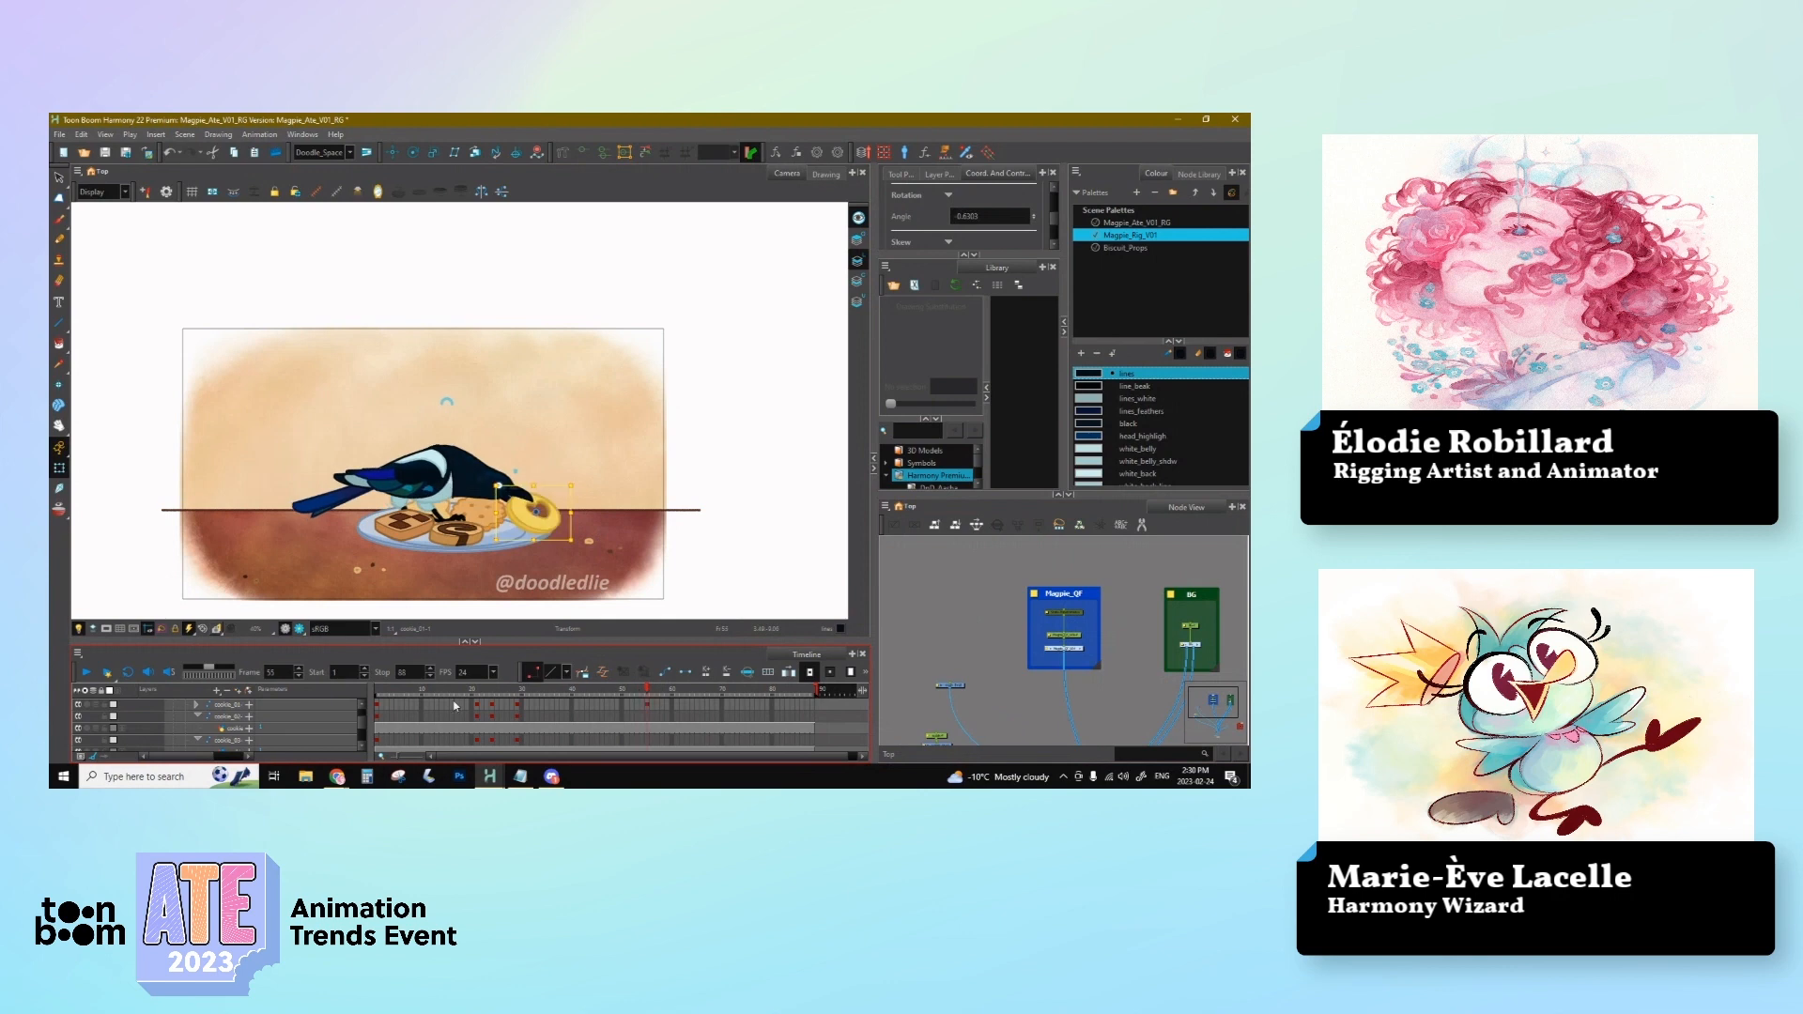
Step: Locate the magpie's master peg layer in the timeline and collapse its sublayers
{"action": "left_click_drag", "start_coordinate": [362, 725], "coordinate": [362, 714]}
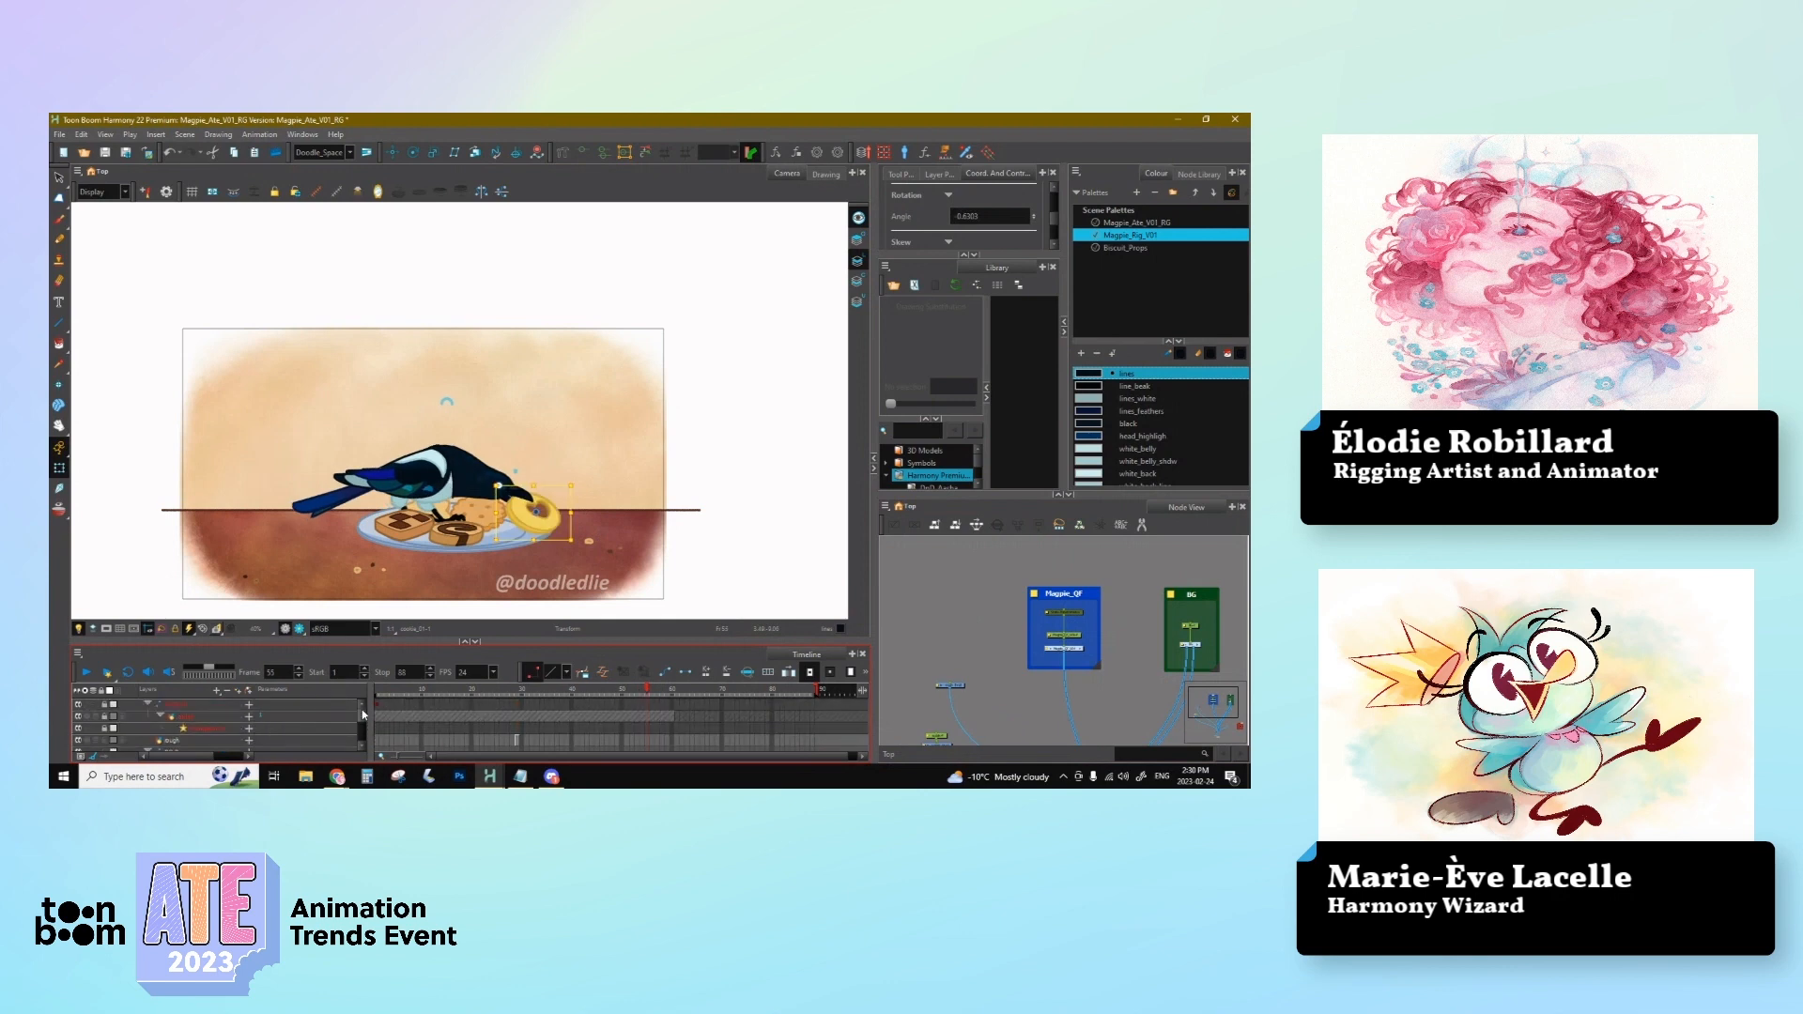
{"action": "left_click", "coordinate": [1072, 638]}
{"action": "left_click", "coordinate": [269, 735]}
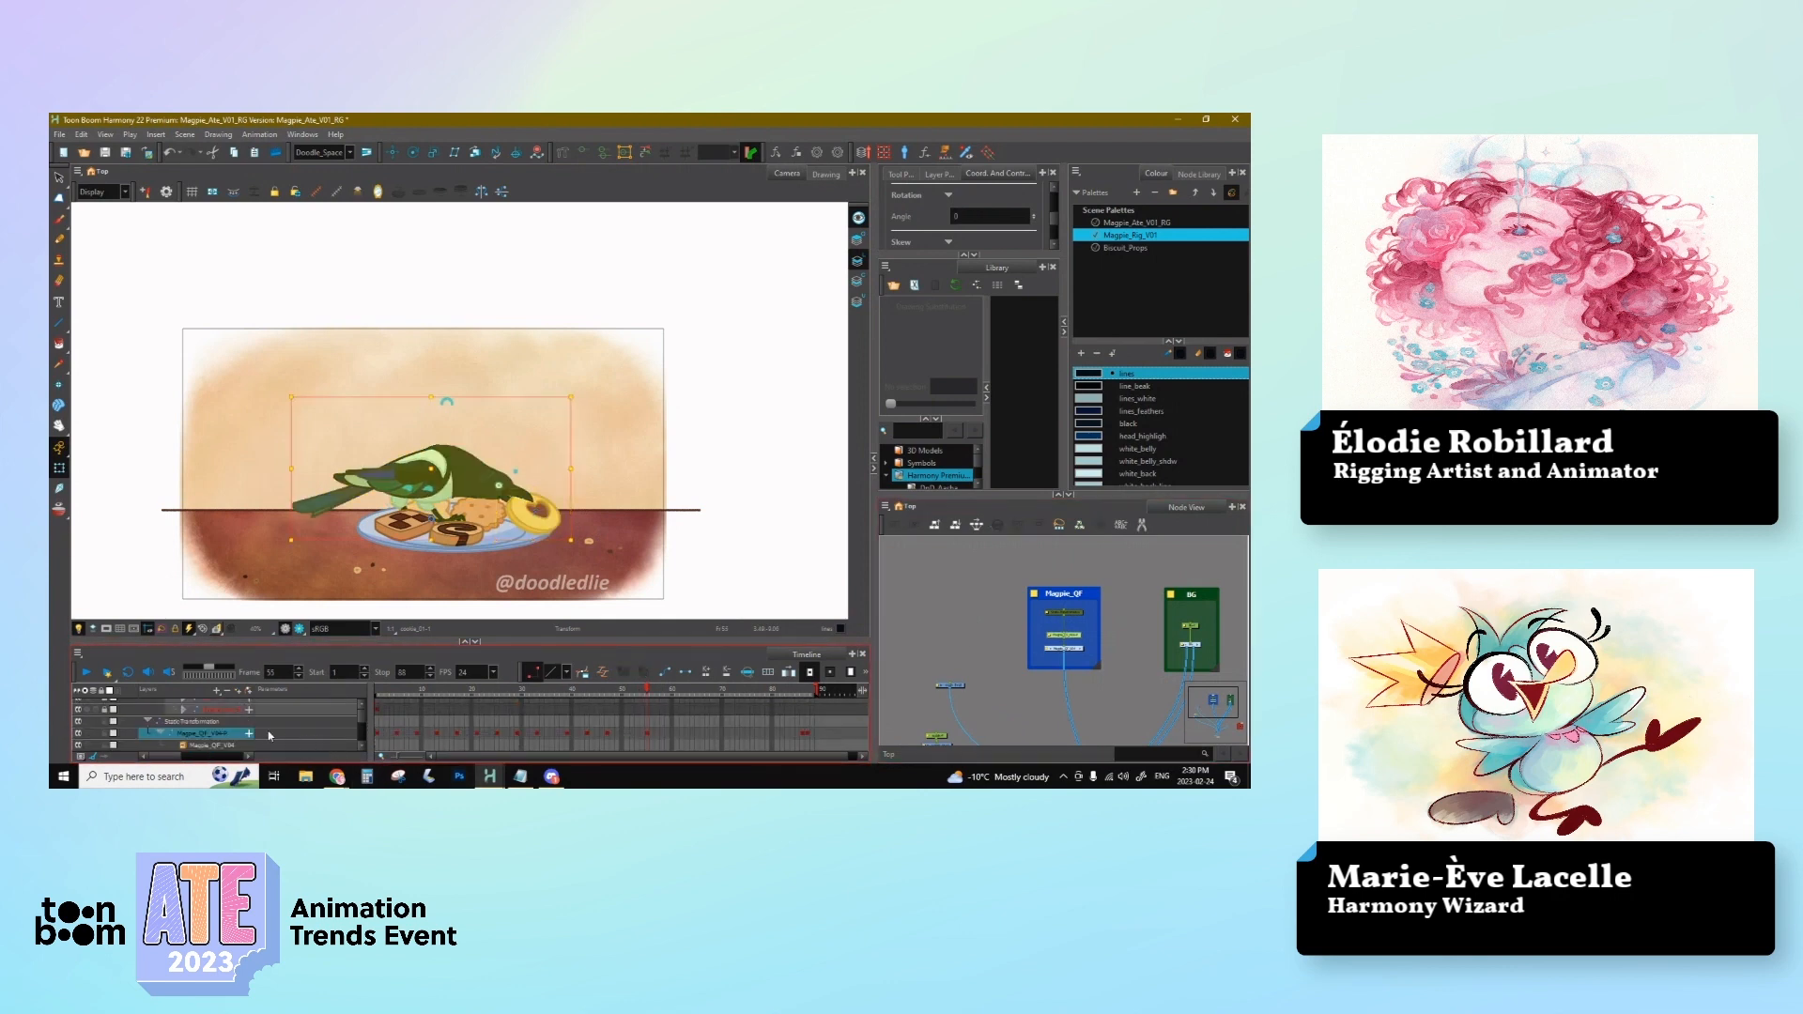
{"action": "left_click", "coordinate": [997, 654]}
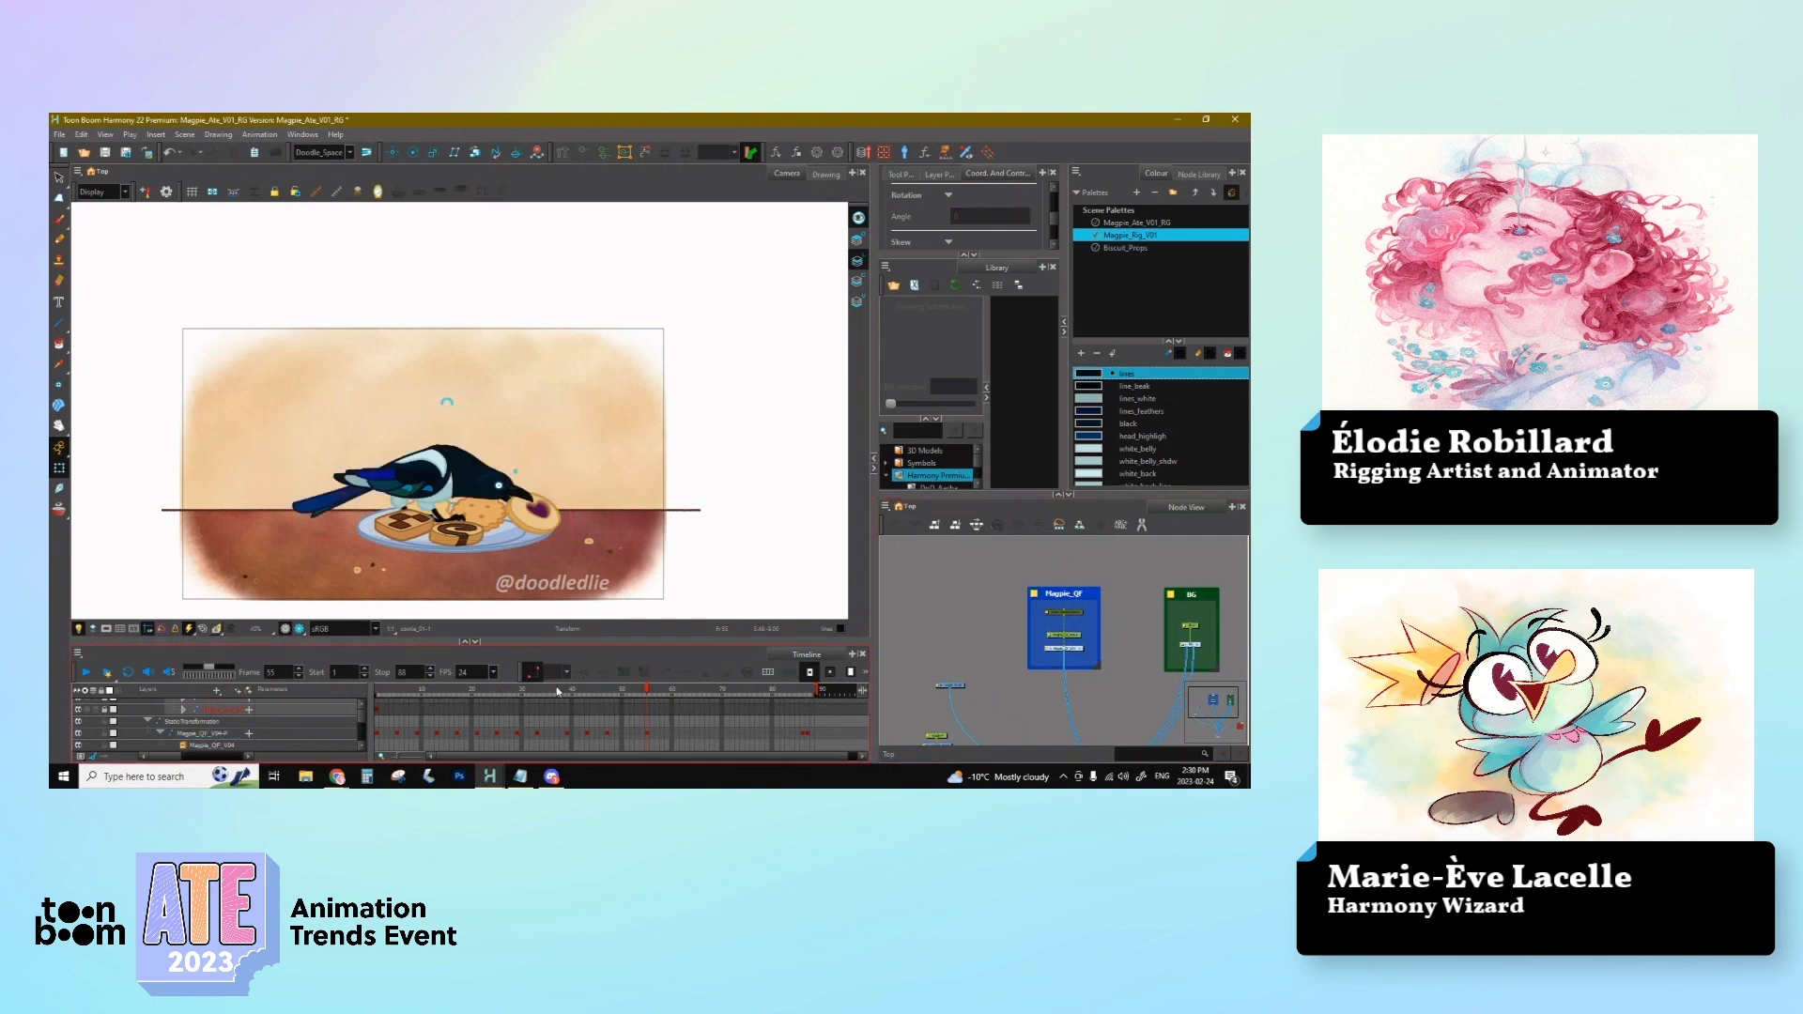
{"action": "left_click", "coordinate": [157, 733]}
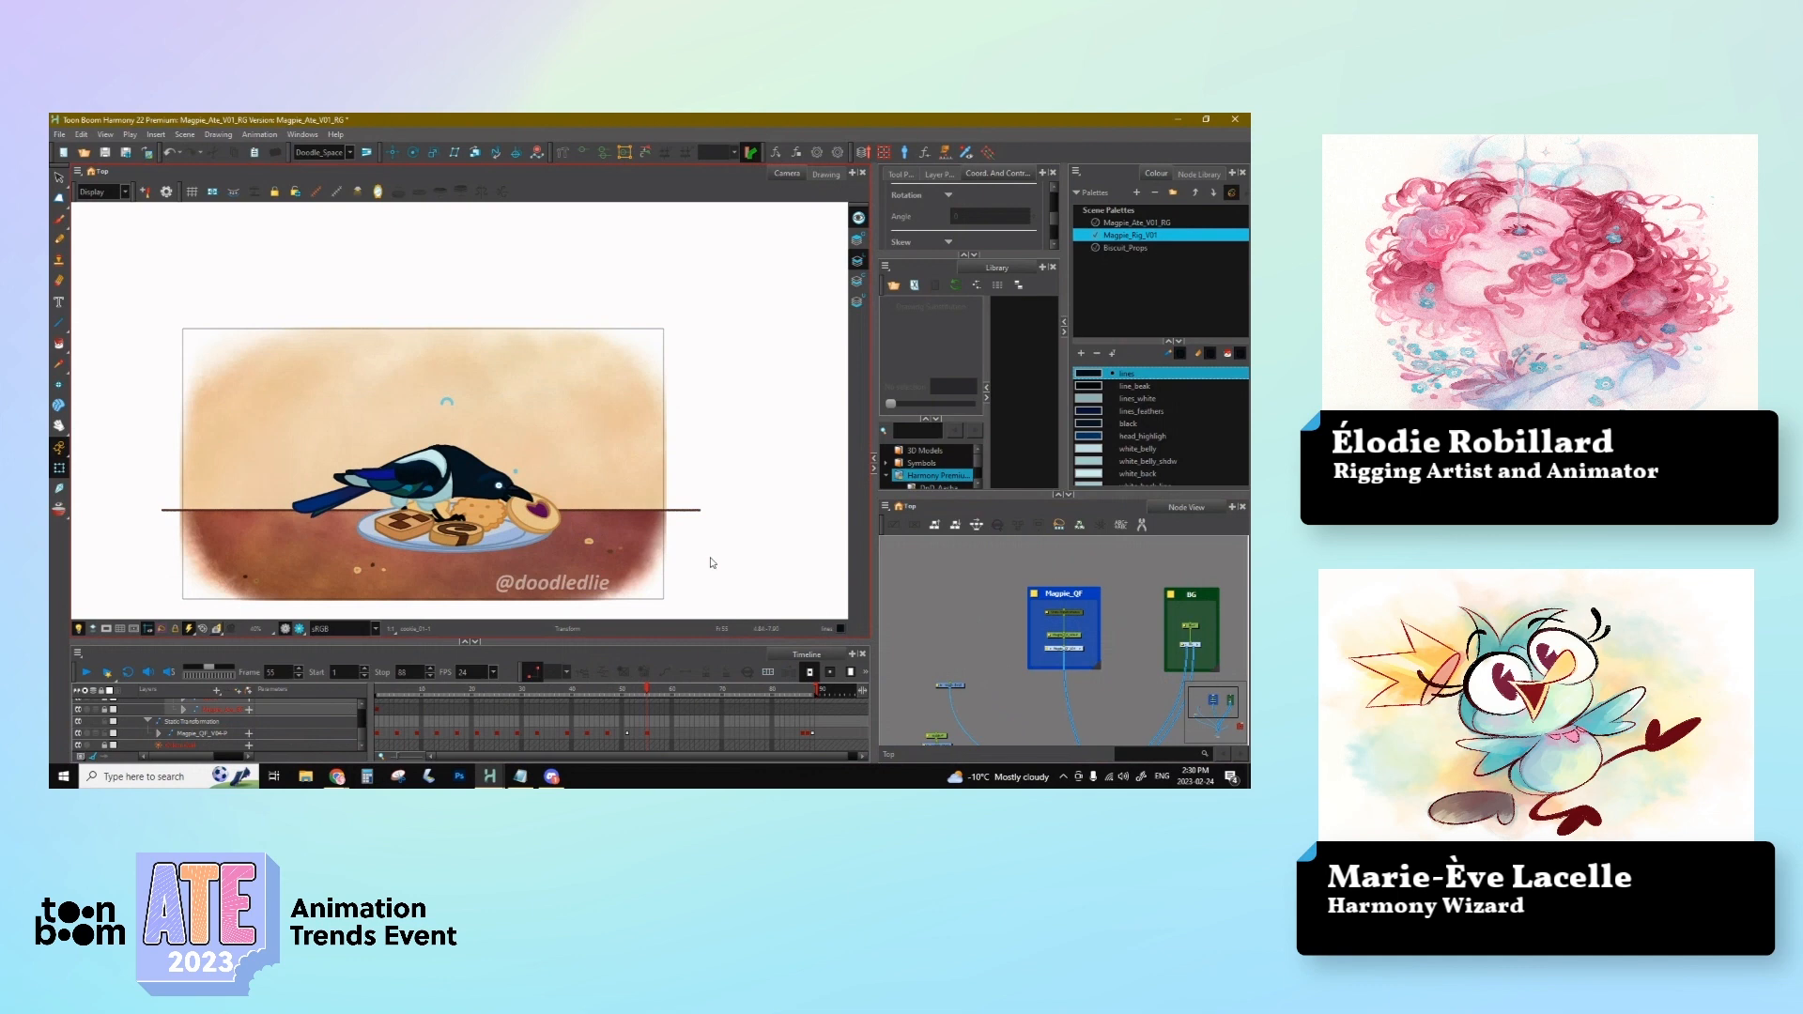
Step: Move the master peg's cookie-grab keyframe later so the magpie takes longer to lift the cookie
{"action": "left_click", "coordinate": [467, 490]}
{"action": "left_click", "coordinate": [626, 733]}
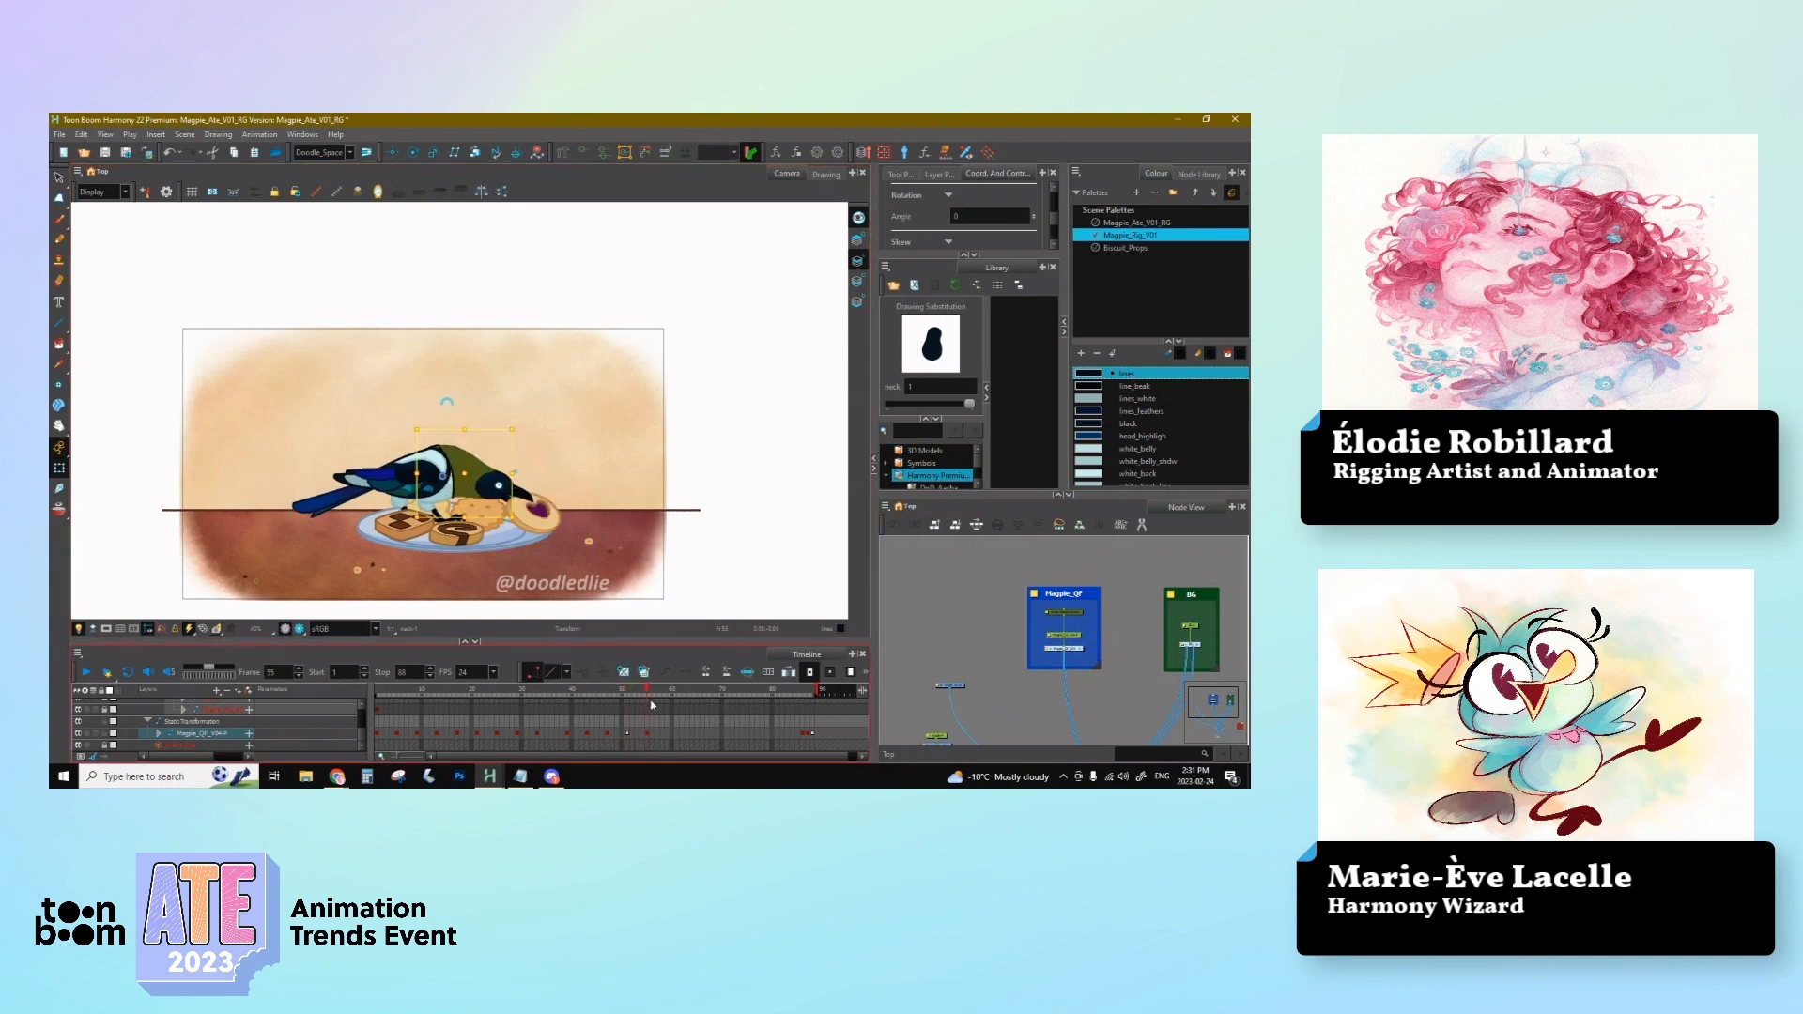
{"action": "left_click", "coordinate": [628, 733]}
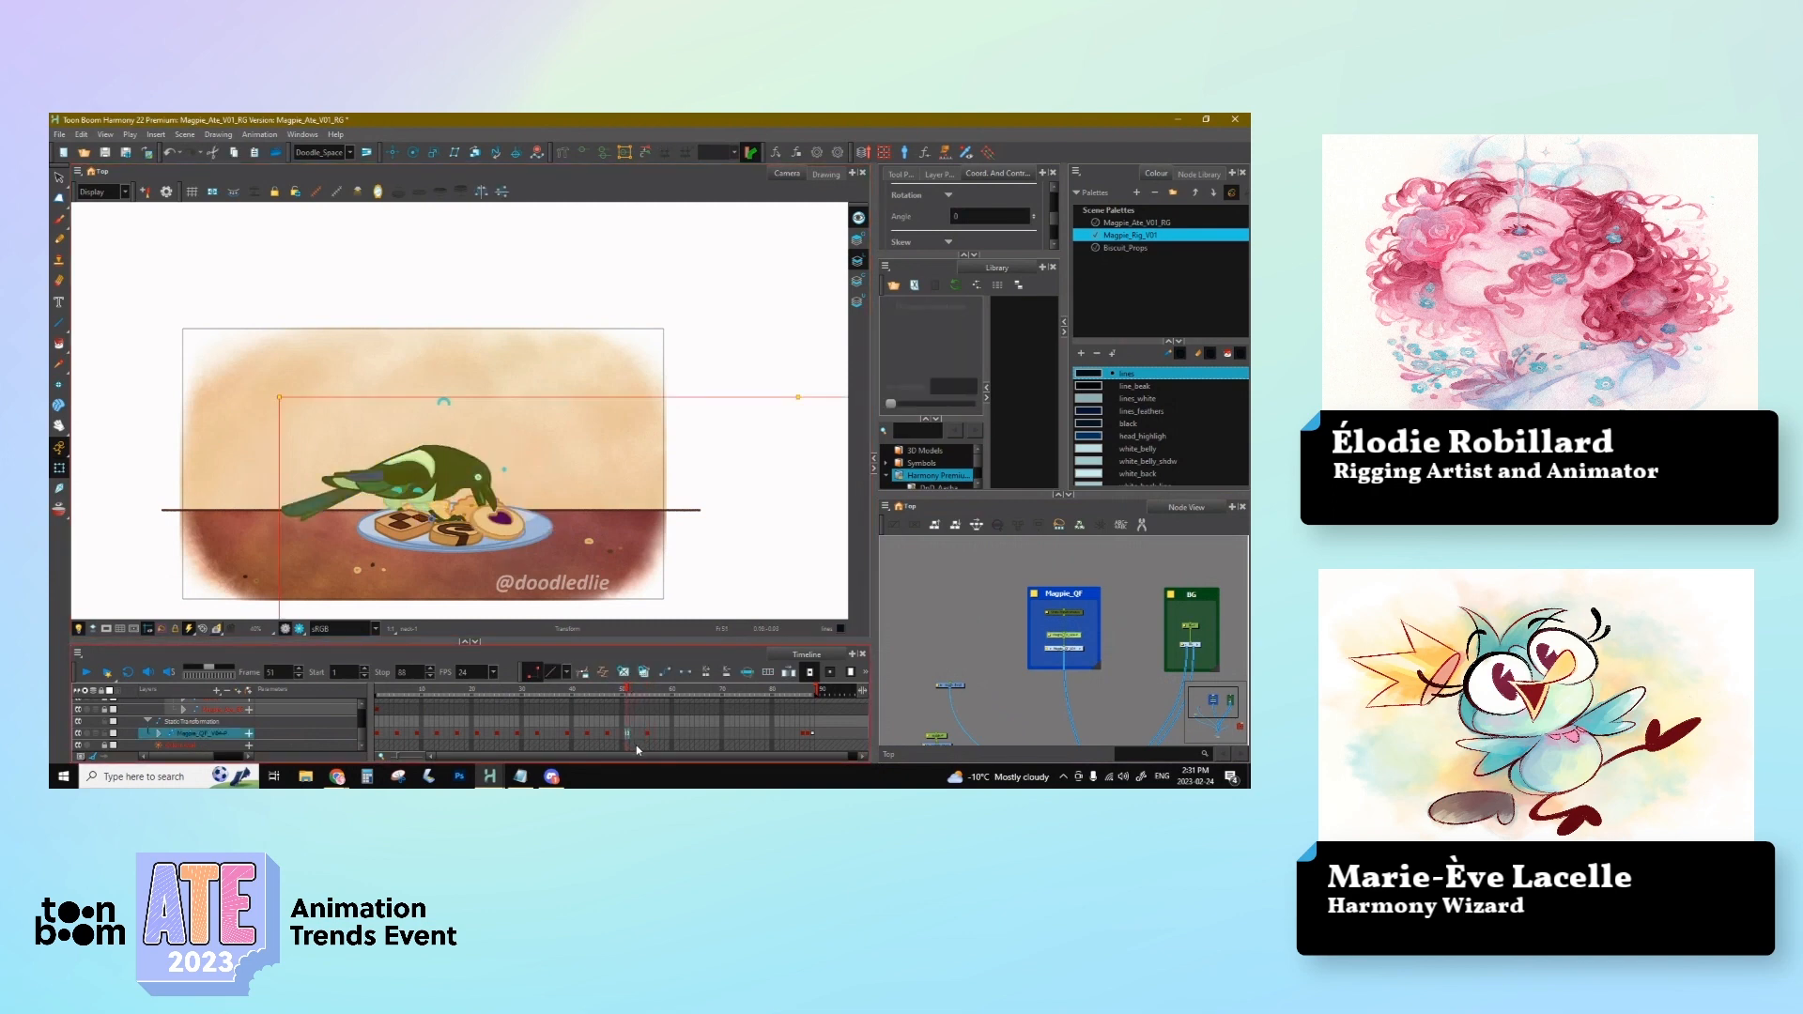
{"action": "left_click_drag", "start_coordinate": [642, 695], "coordinate": [658, 712]}
{"action": "left_click", "coordinate": [649, 733]}
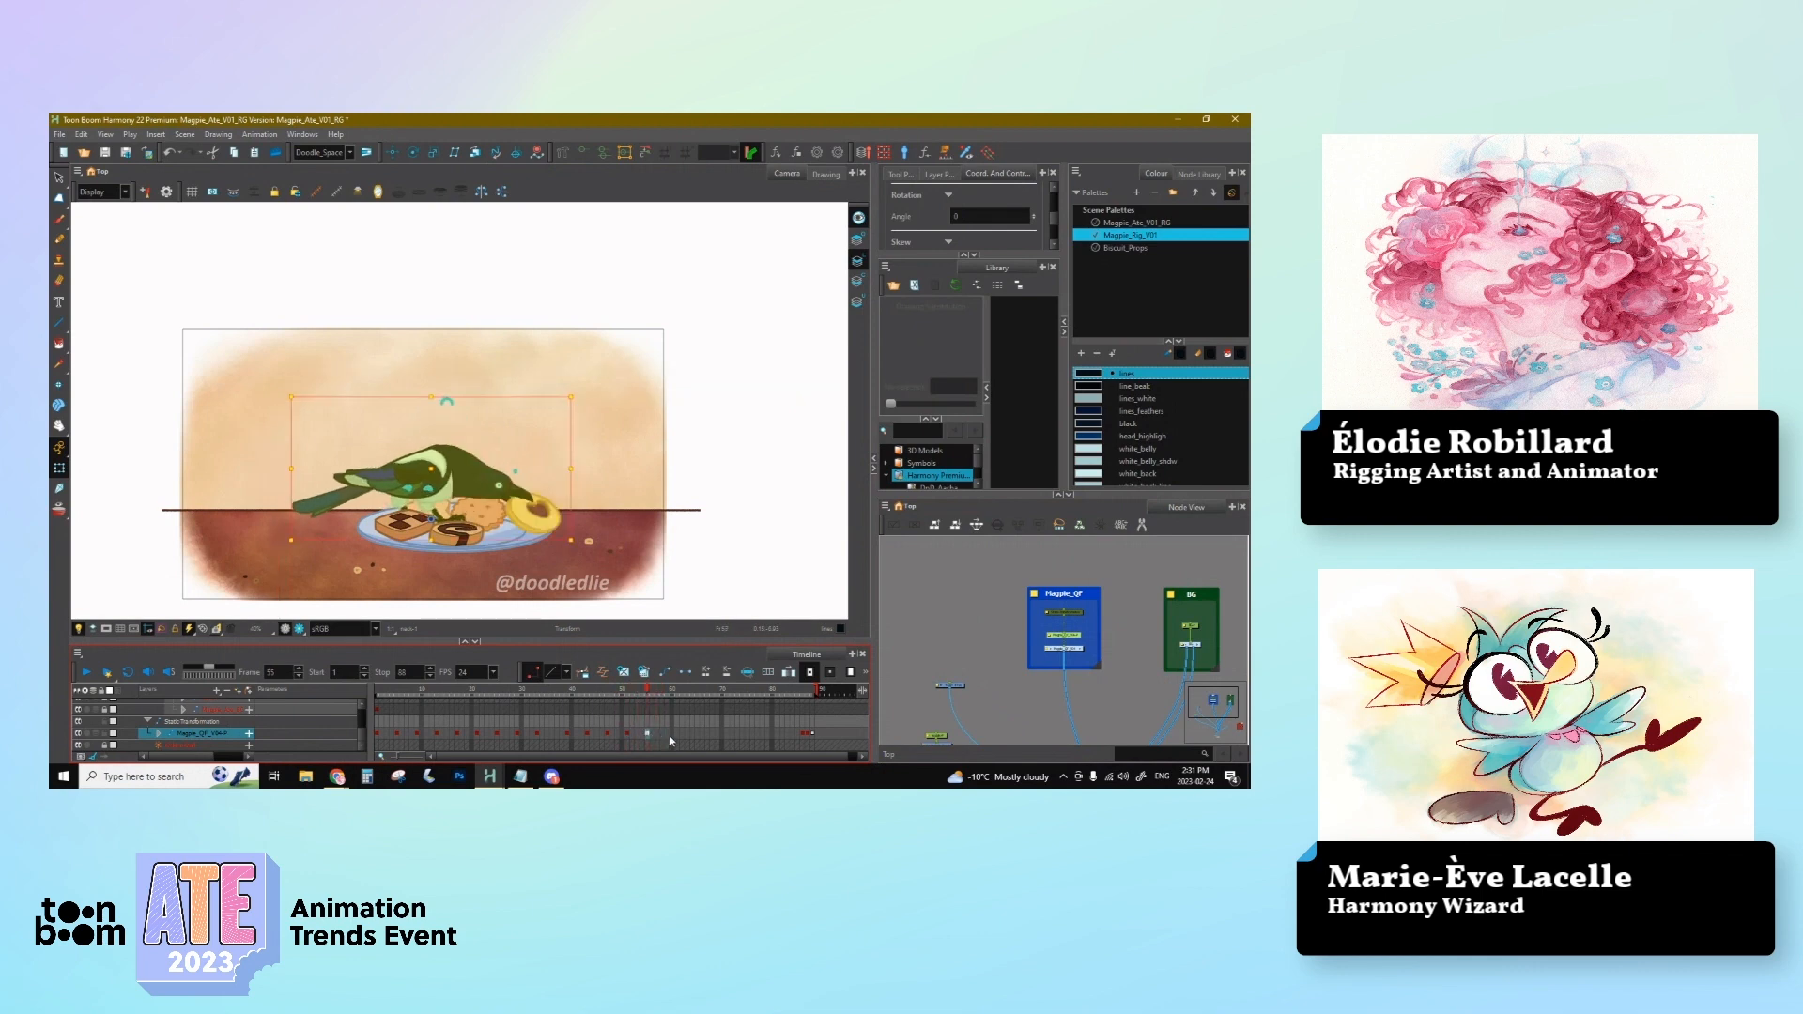
{"action": "left_click_drag", "start_coordinate": [685, 734], "coordinate": [686, 732]}
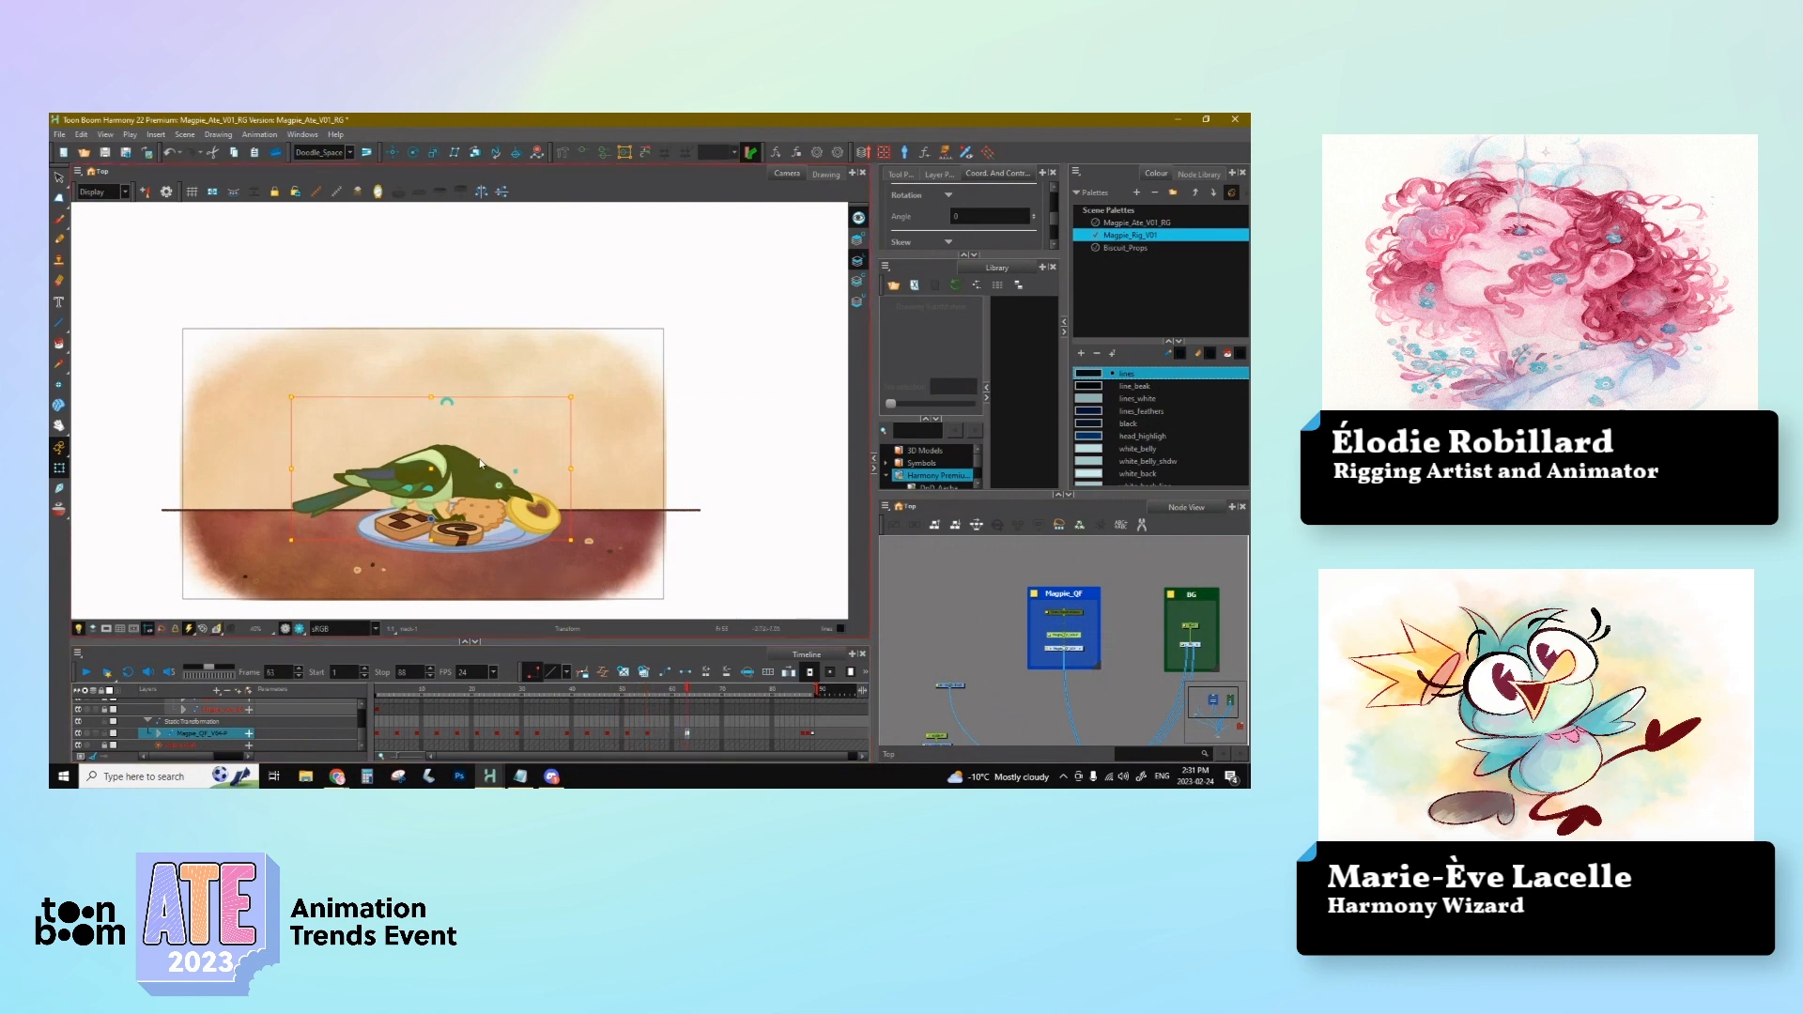
Step: Play the animation from the first frame to check the timing of the grab
{"action": "key", "text": "Escape"}
{"action": "left_click", "coordinate": [502, 467]}
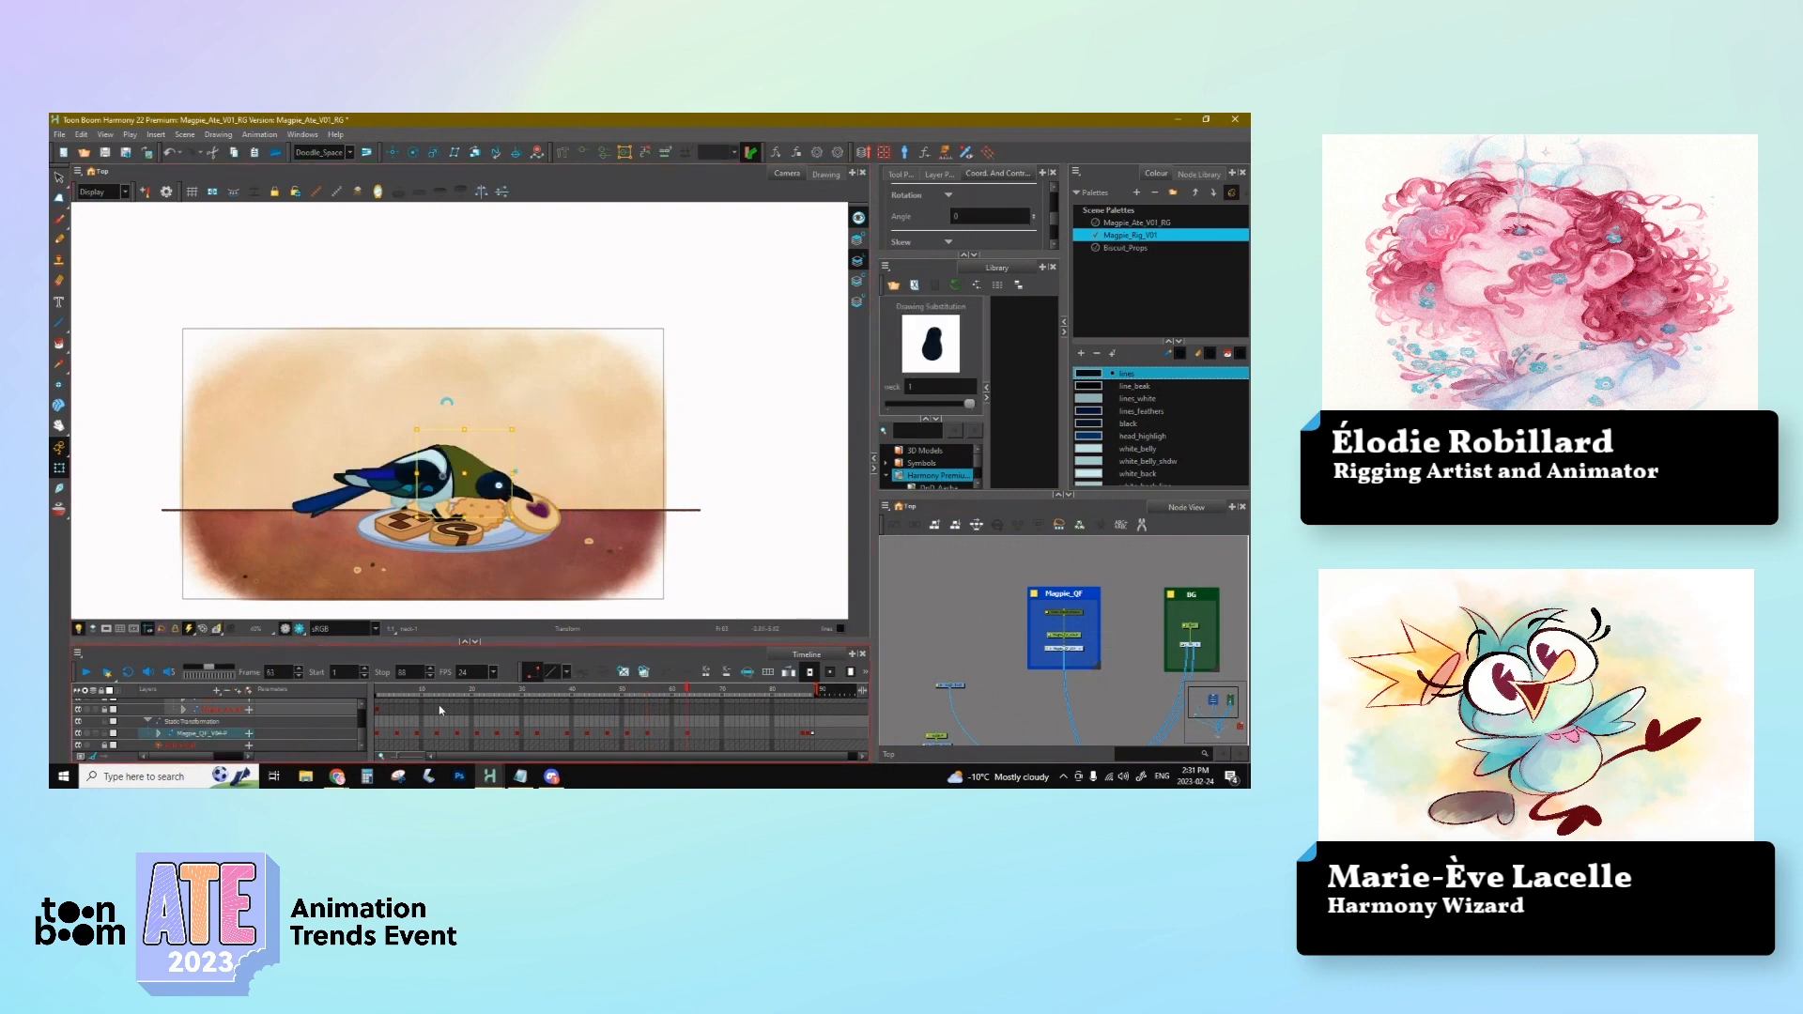
{"action": "left_click", "coordinate": [379, 691]}
{"action": "left_click", "coordinate": [87, 672]}
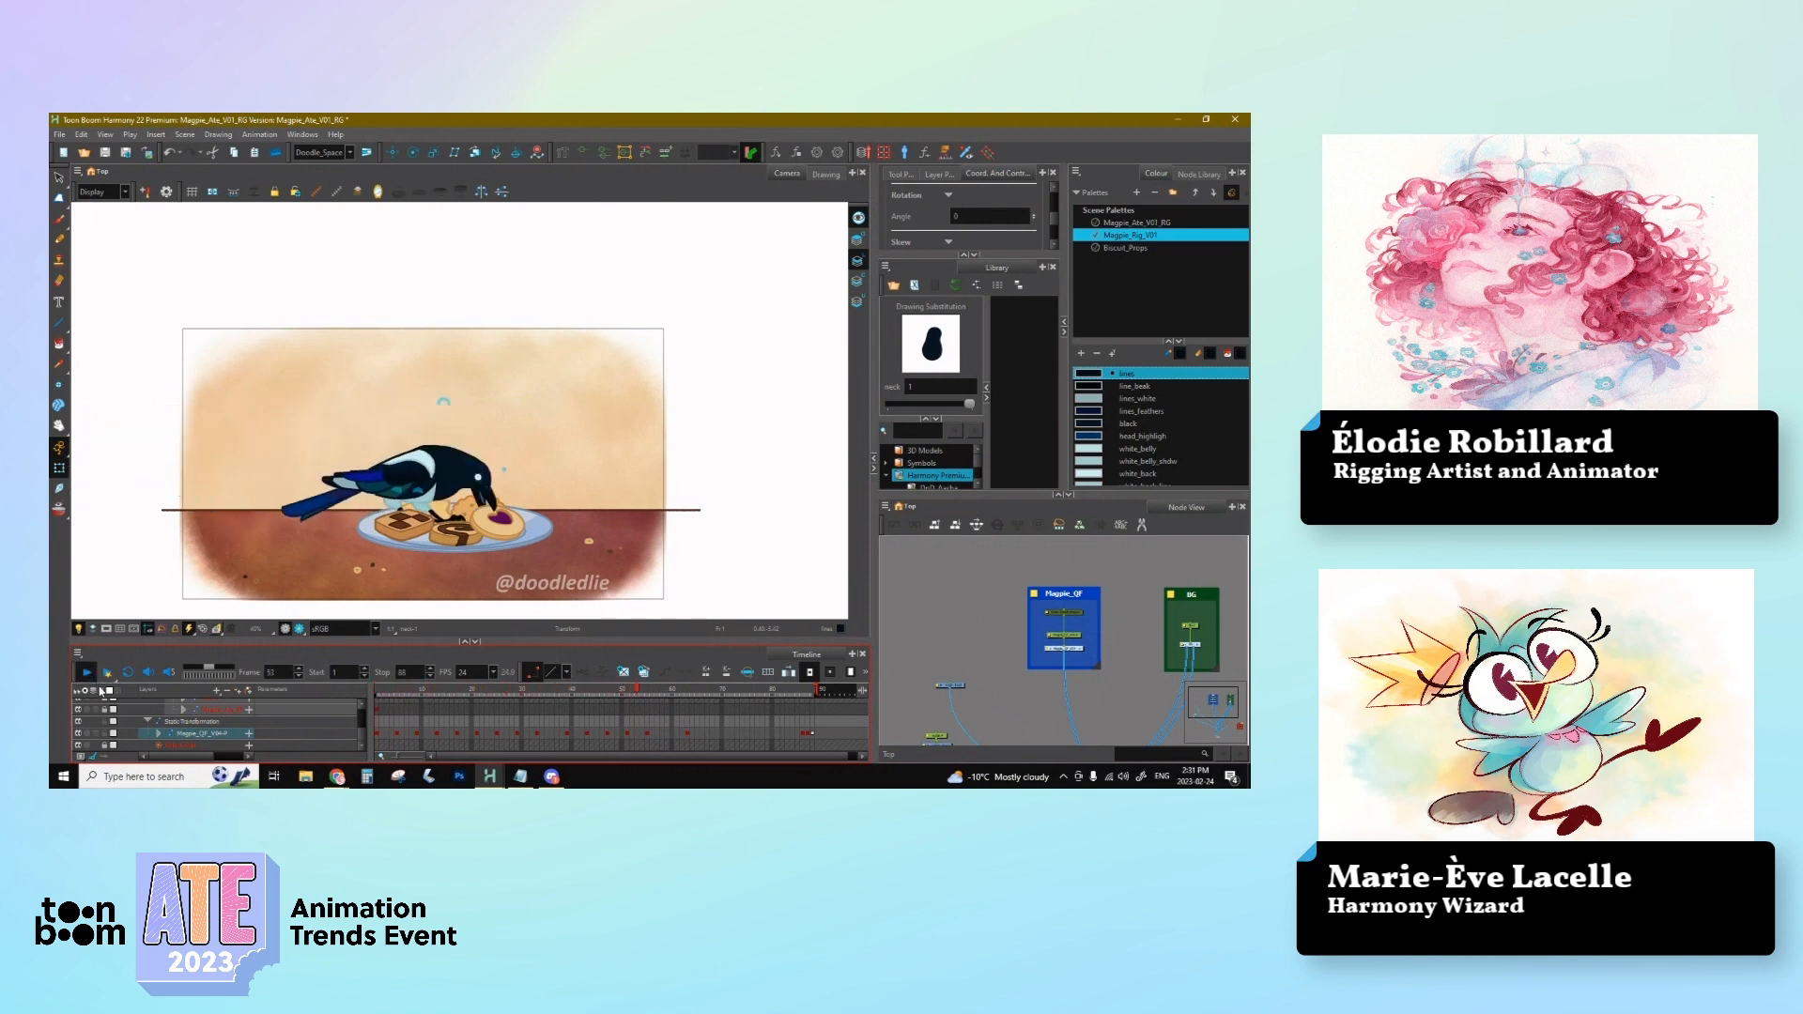
Step: Shift the magpie's keyframes from the pose before the head-down grab onward later in the timeline, and play back the new timing
{"action": "left_click", "coordinate": [608, 734]}
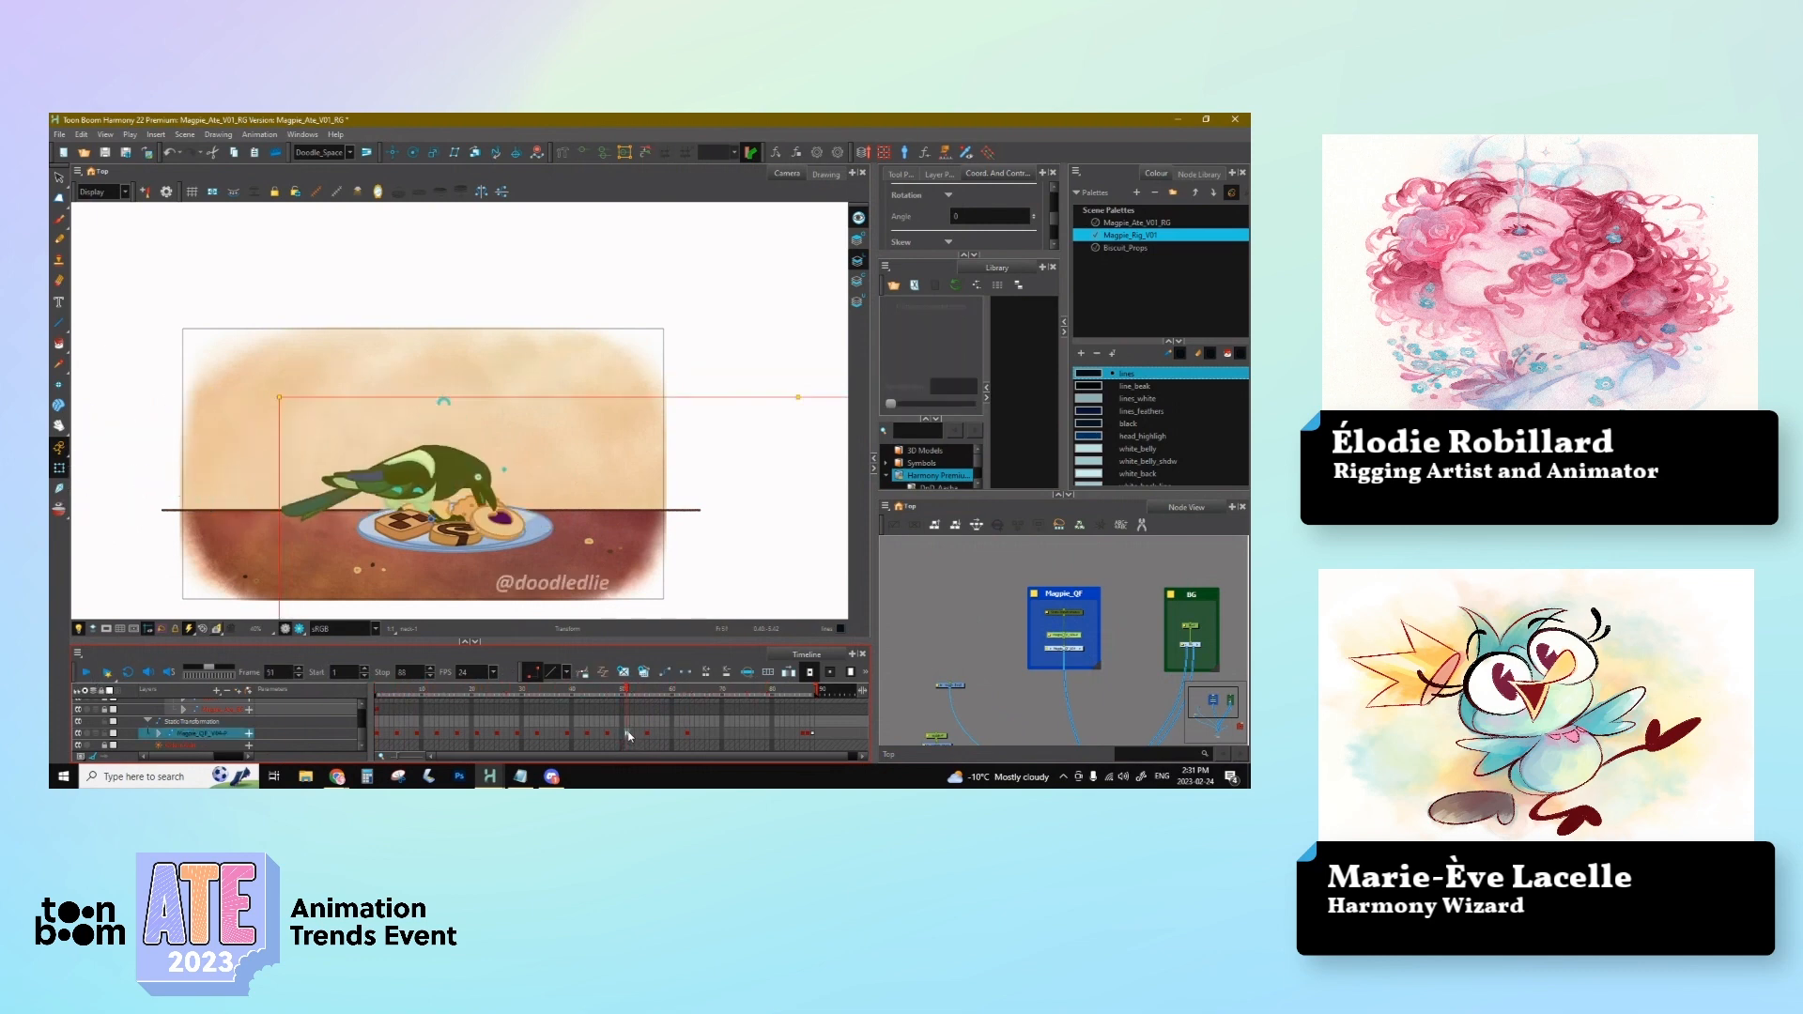
{"action": "left_click", "coordinate": [627, 734]}
{"action": "left_click", "coordinate": [689, 734], "text": "shift"}
{"action": "left_click_drag", "start_coordinate": [631, 734], "coordinate": [657, 736]}
{"action": "left_click", "coordinate": [607, 734]}
{"action": "left_click", "coordinate": [719, 734], "text": "shift"}
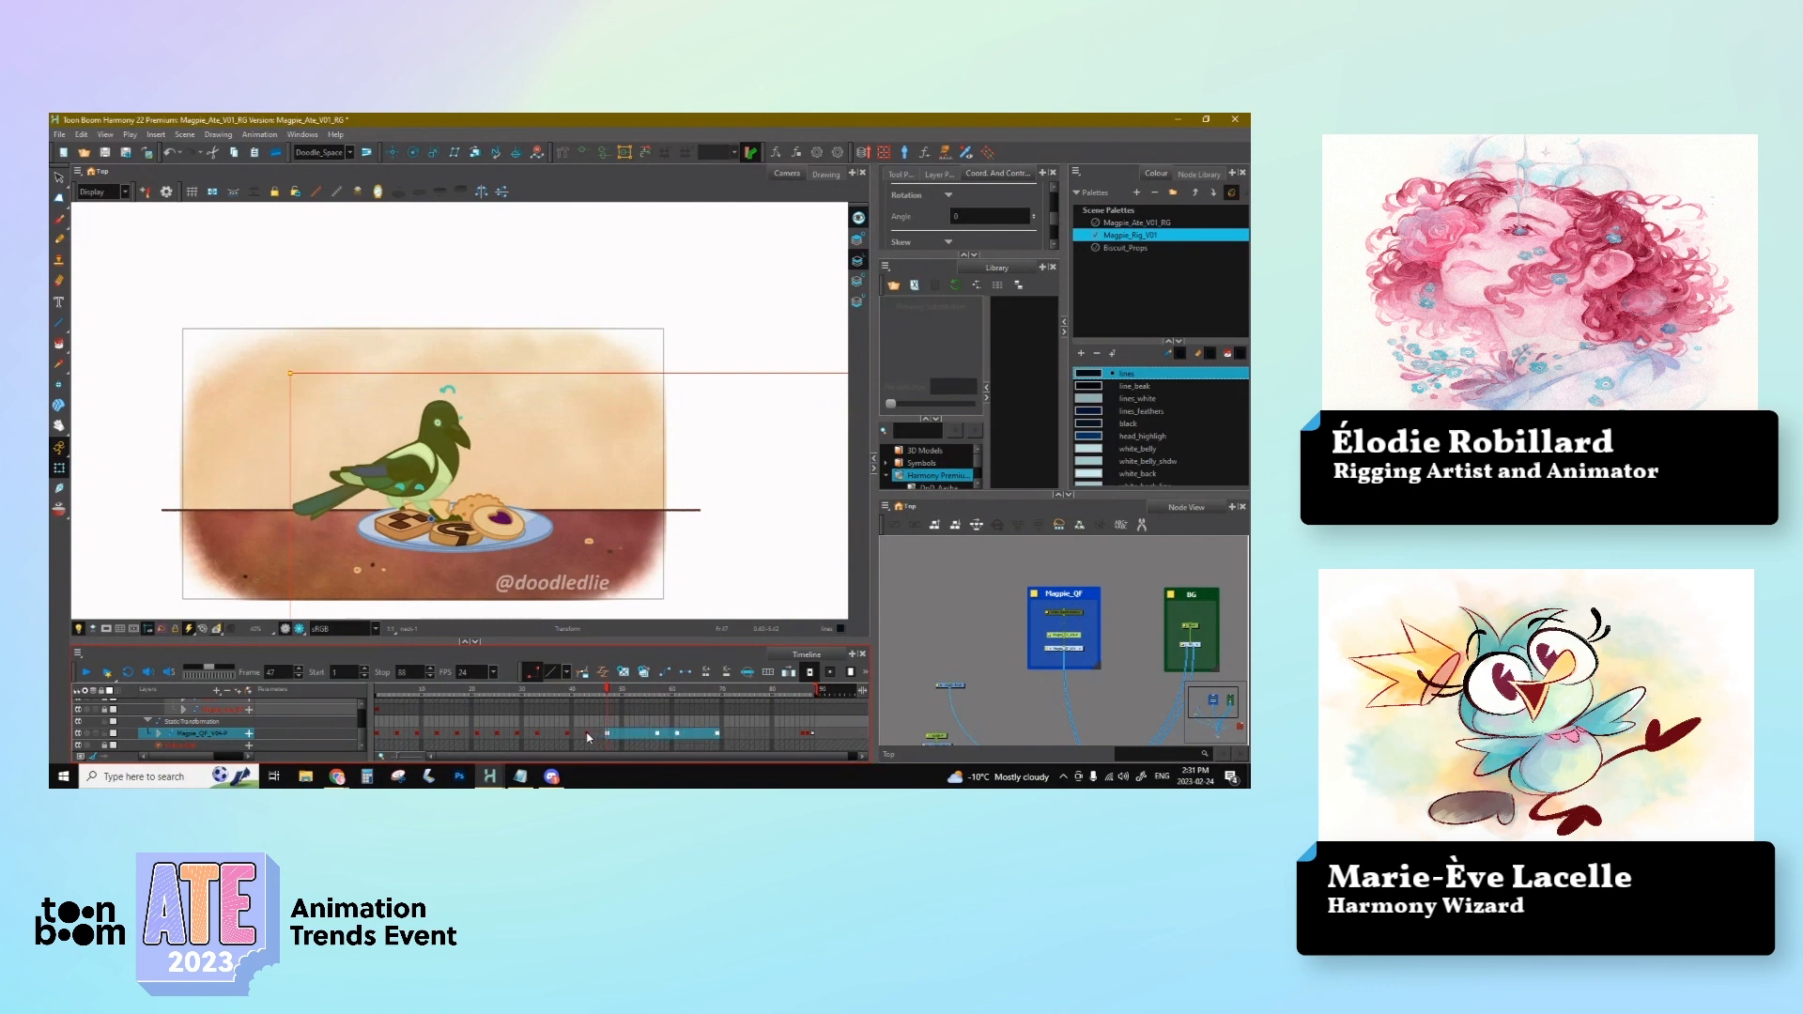
{"action": "left_click", "coordinate": [589, 736], "text": "shift"}
{"action": "left_click_drag", "start_coordinate": [589, 736], "coordinate": [371, 708]}
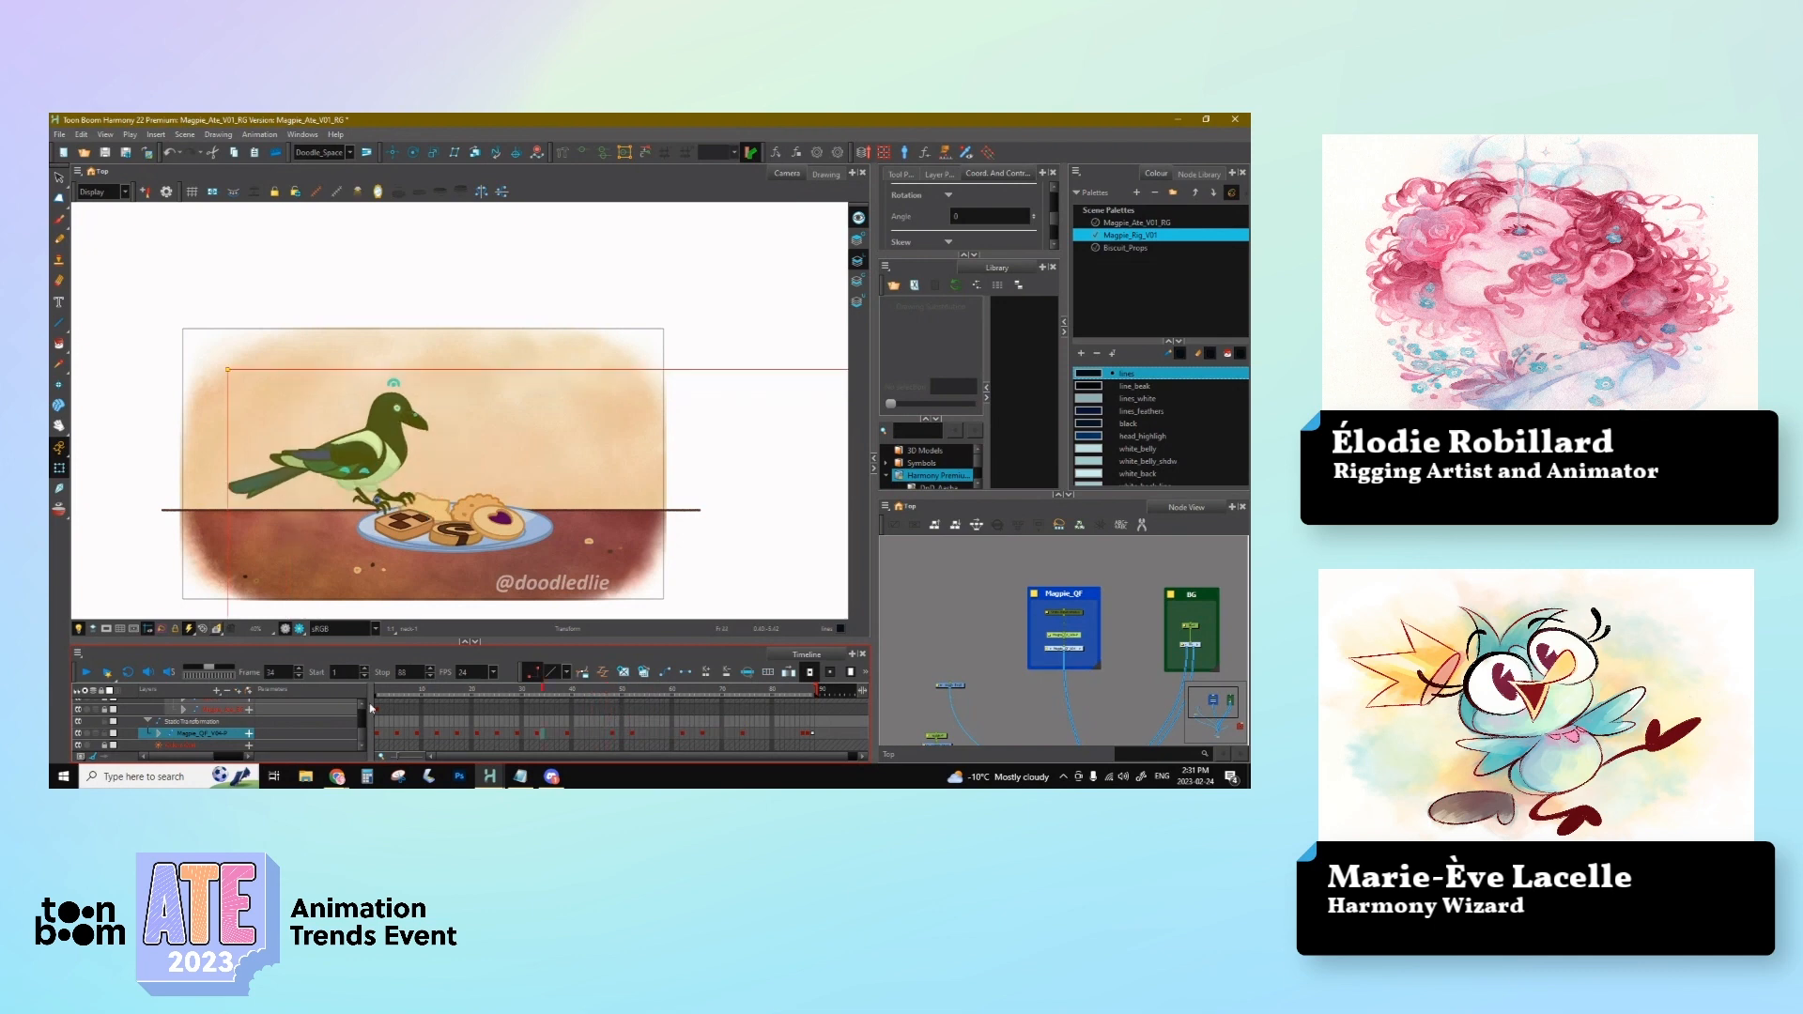
{"action": "key", "text": "Return"}
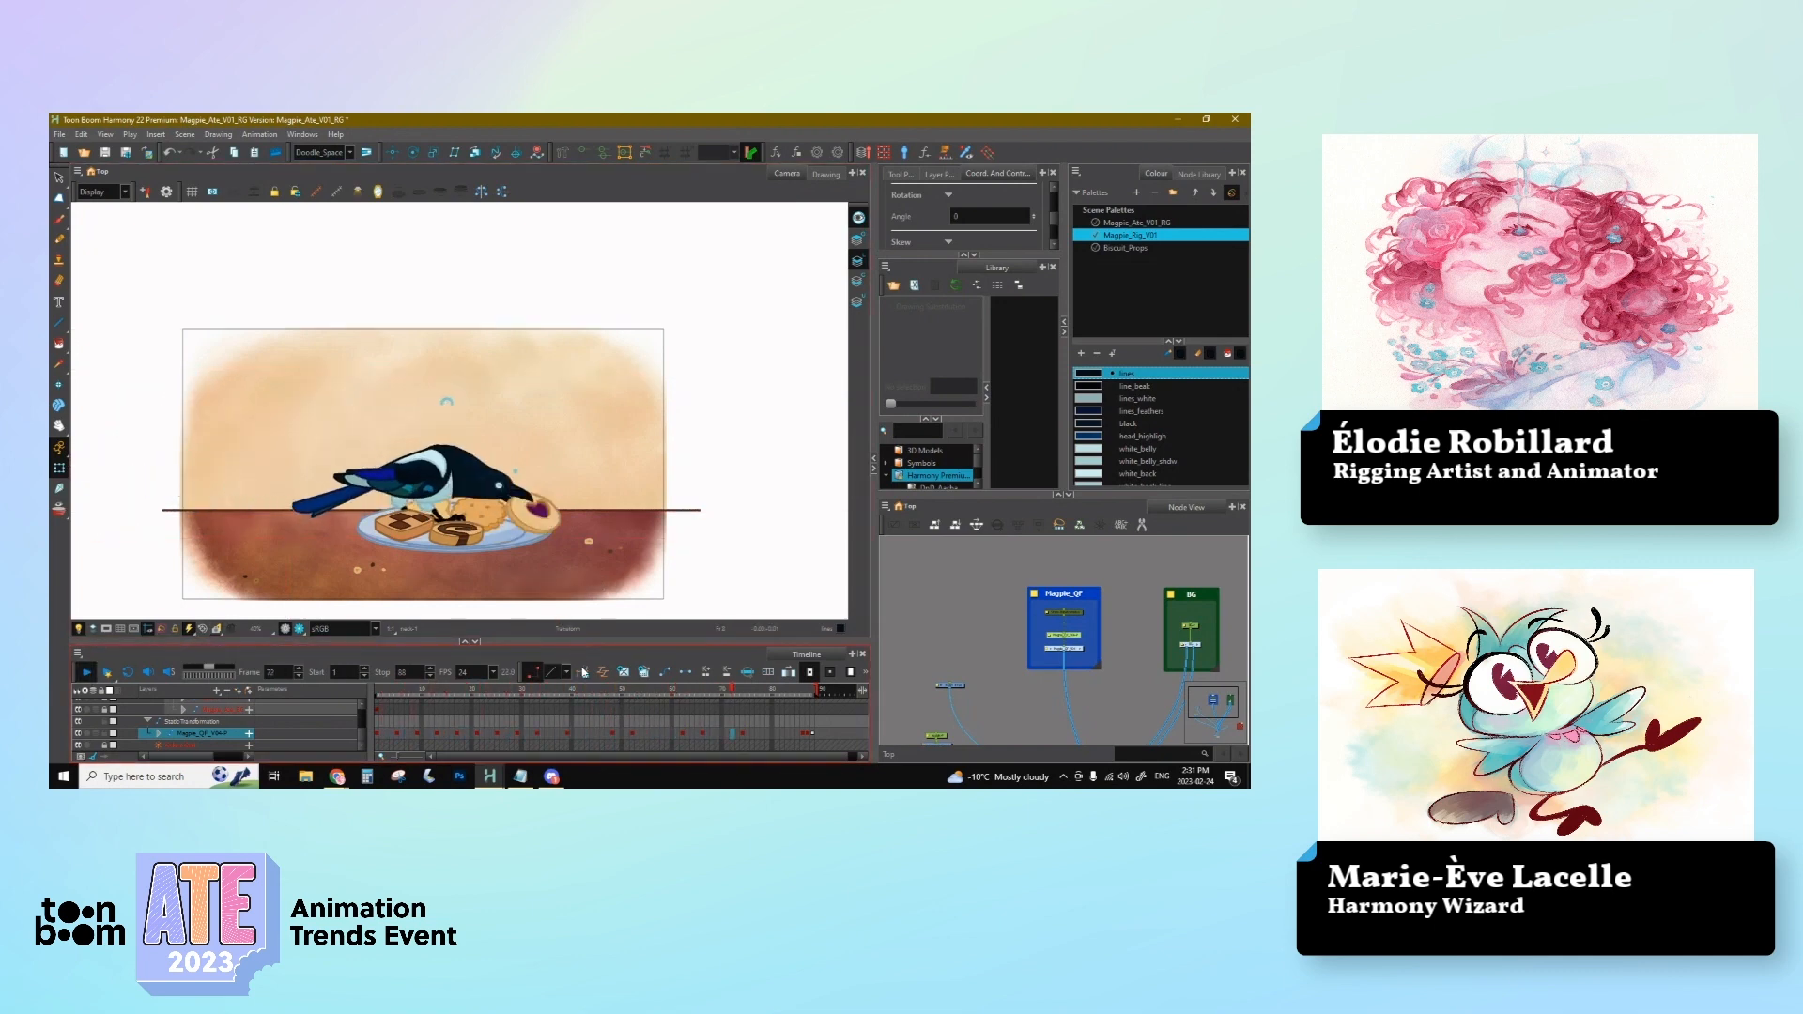
{"action": "left_click", "coordinate": [680, 689]}
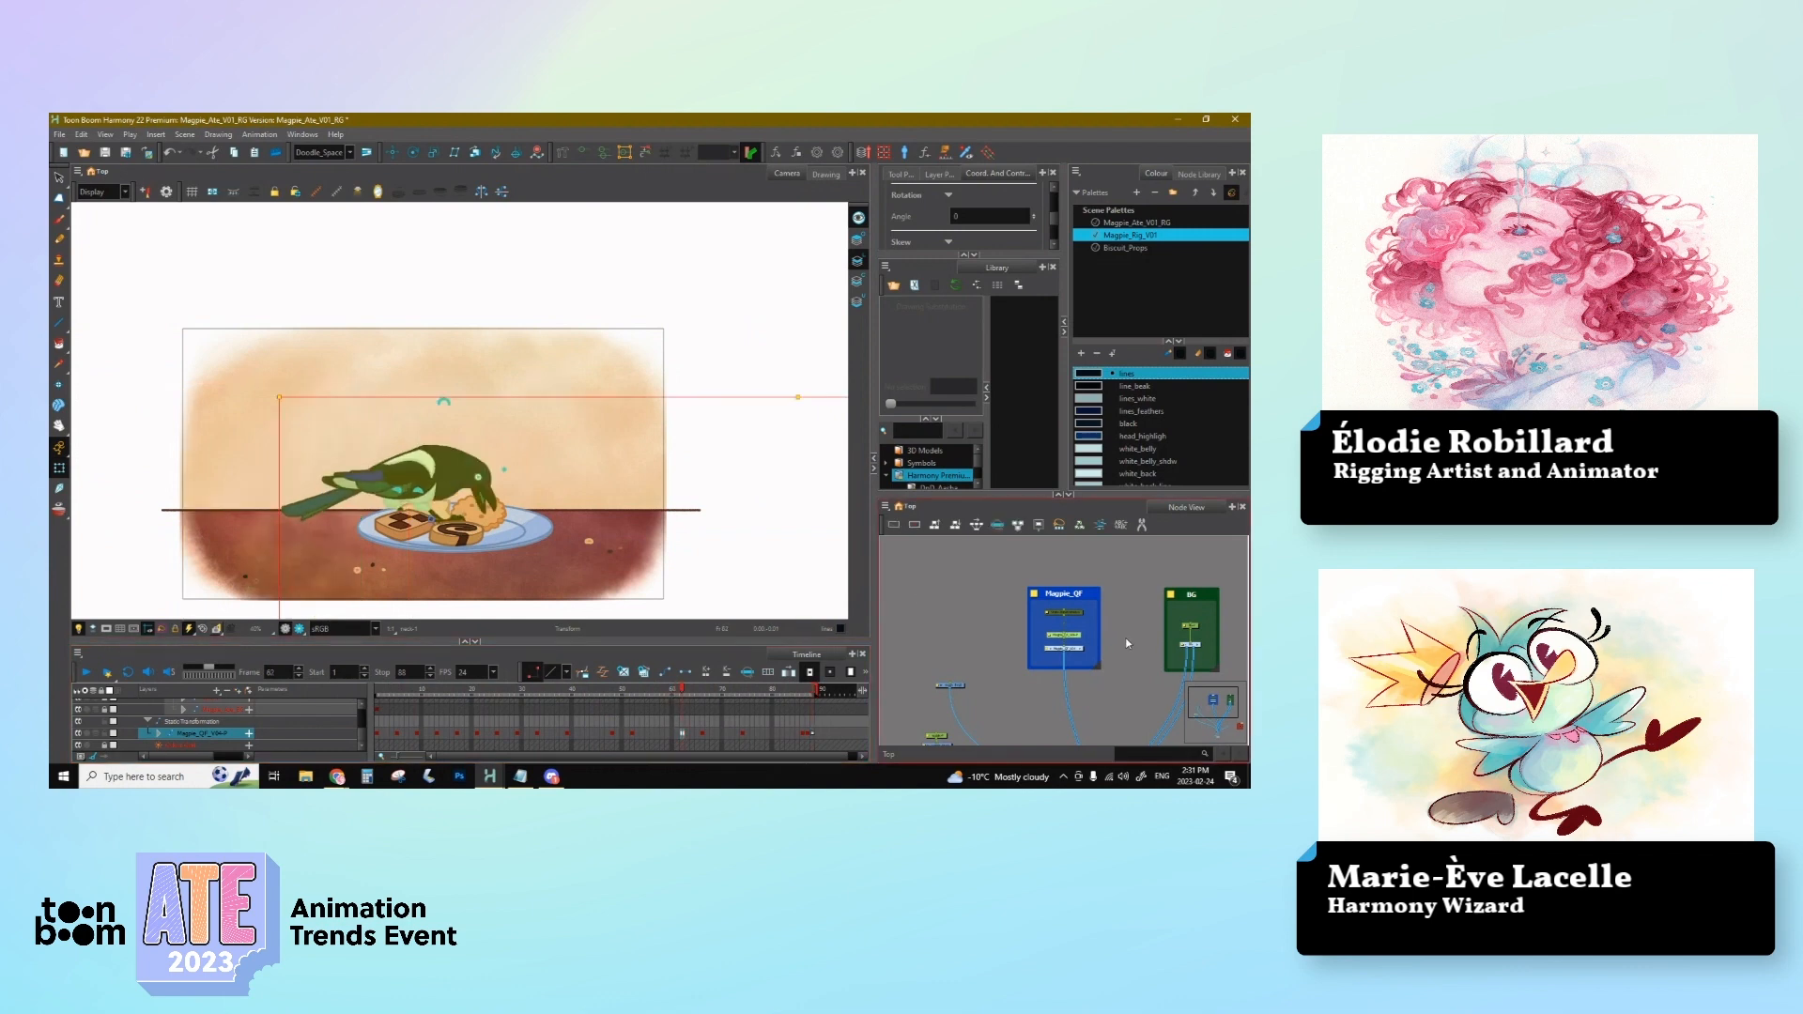
Step: Step back through the frames around the cookie grab and inspect the shifted grab keyframes on the master peg
{"action": "left_click_drag", "start_coordinate": [1035, 611], "coordinate": [891, 603]}
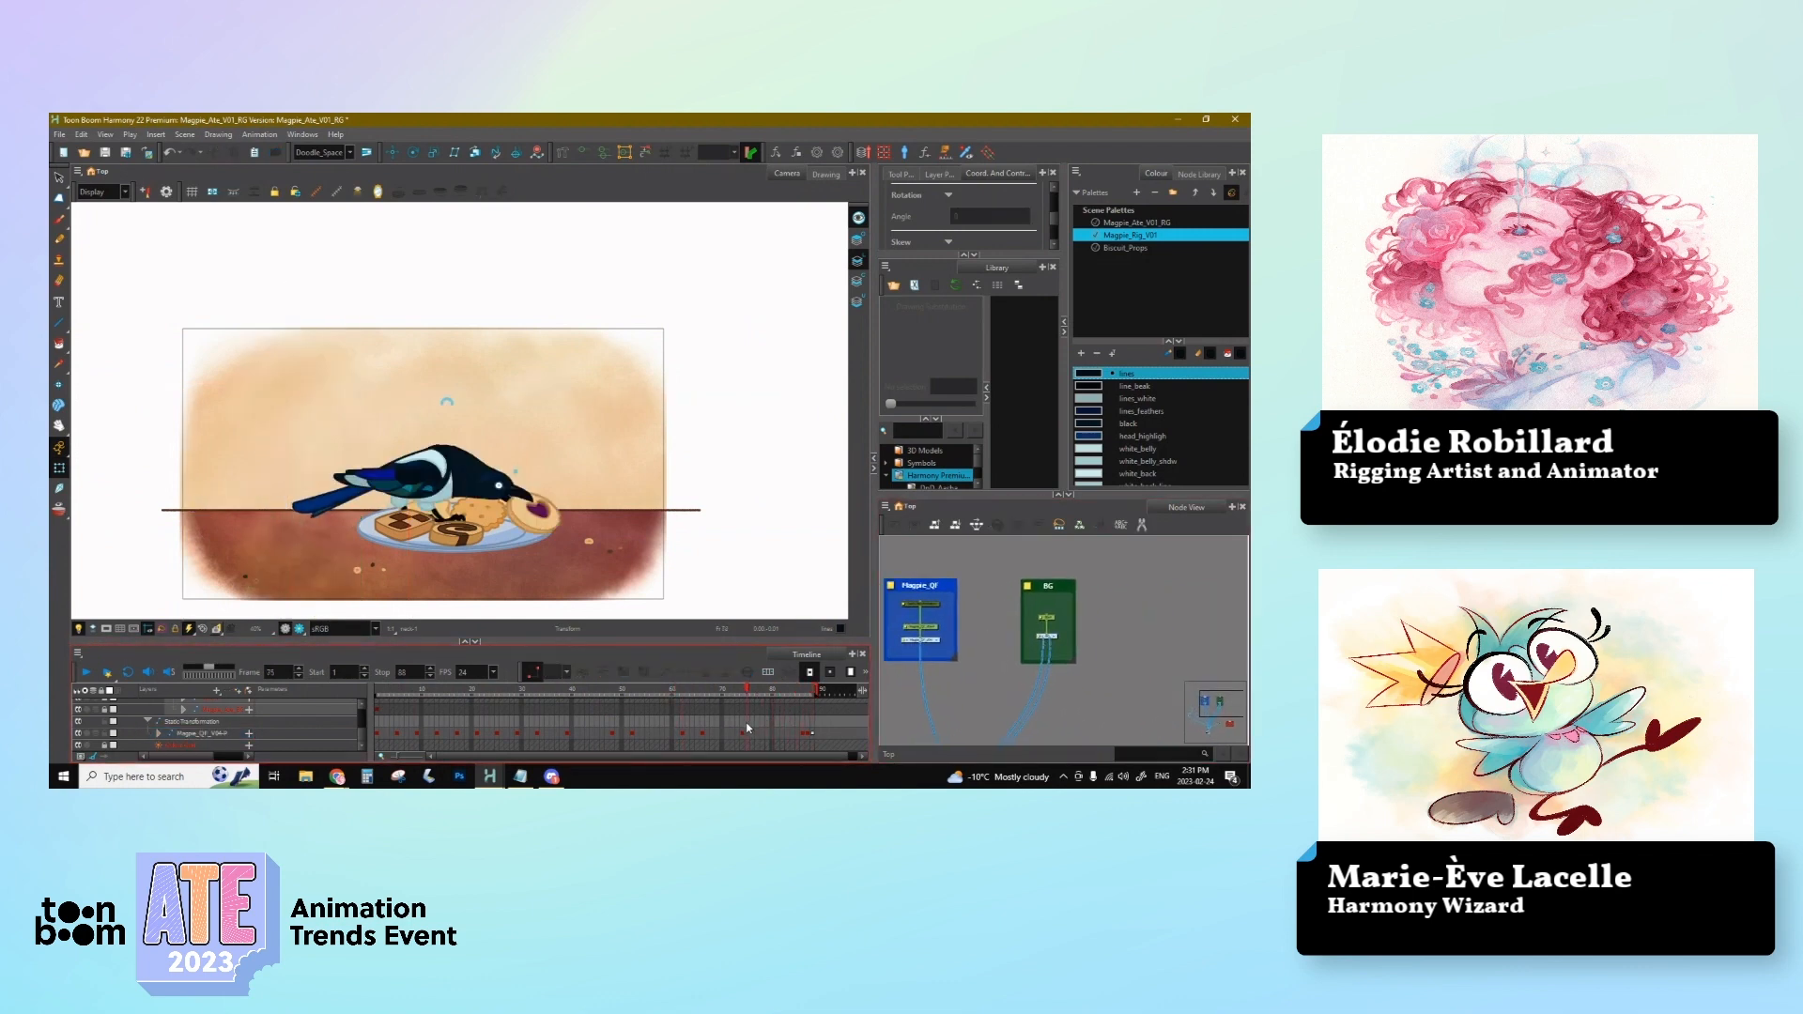
{"action": "left_click", "coordinate": [731, 738]}
{"action": "key", "text": "comma"}
{"action": "key", "text": "comma"}
{"action": "key", "text": "comma"}
{"action": "key", "text": "comma"}
{"action": "key", "text": "comma"}
{"action": "key", "text": "comma"}
{"action": "left_click", "coordinate": [741, 734]}
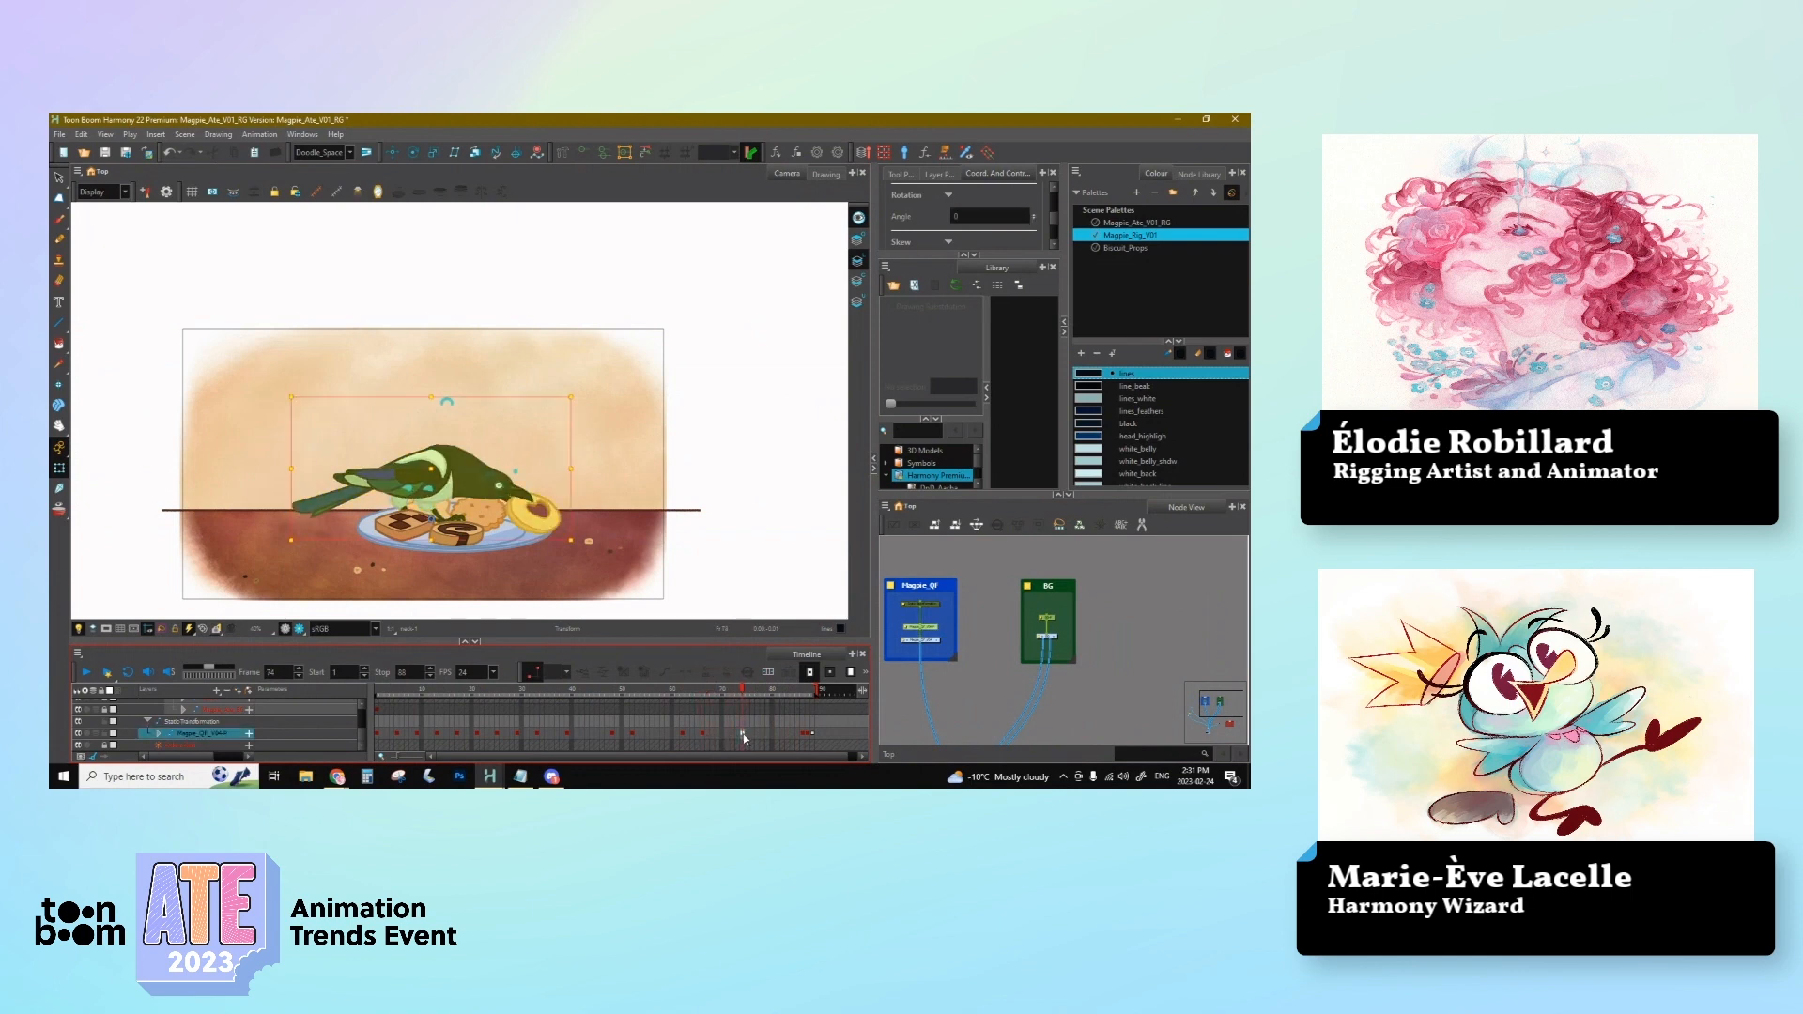
Step: Inspect the raised-wing takeoff pose with the in-beak cookie, leave the rig group, and review the animation from the grab and the first frame
{"action": "left_click", "coordinate": [805, 738]}
{"action": "left_click", "coordinate": [332, 466]}
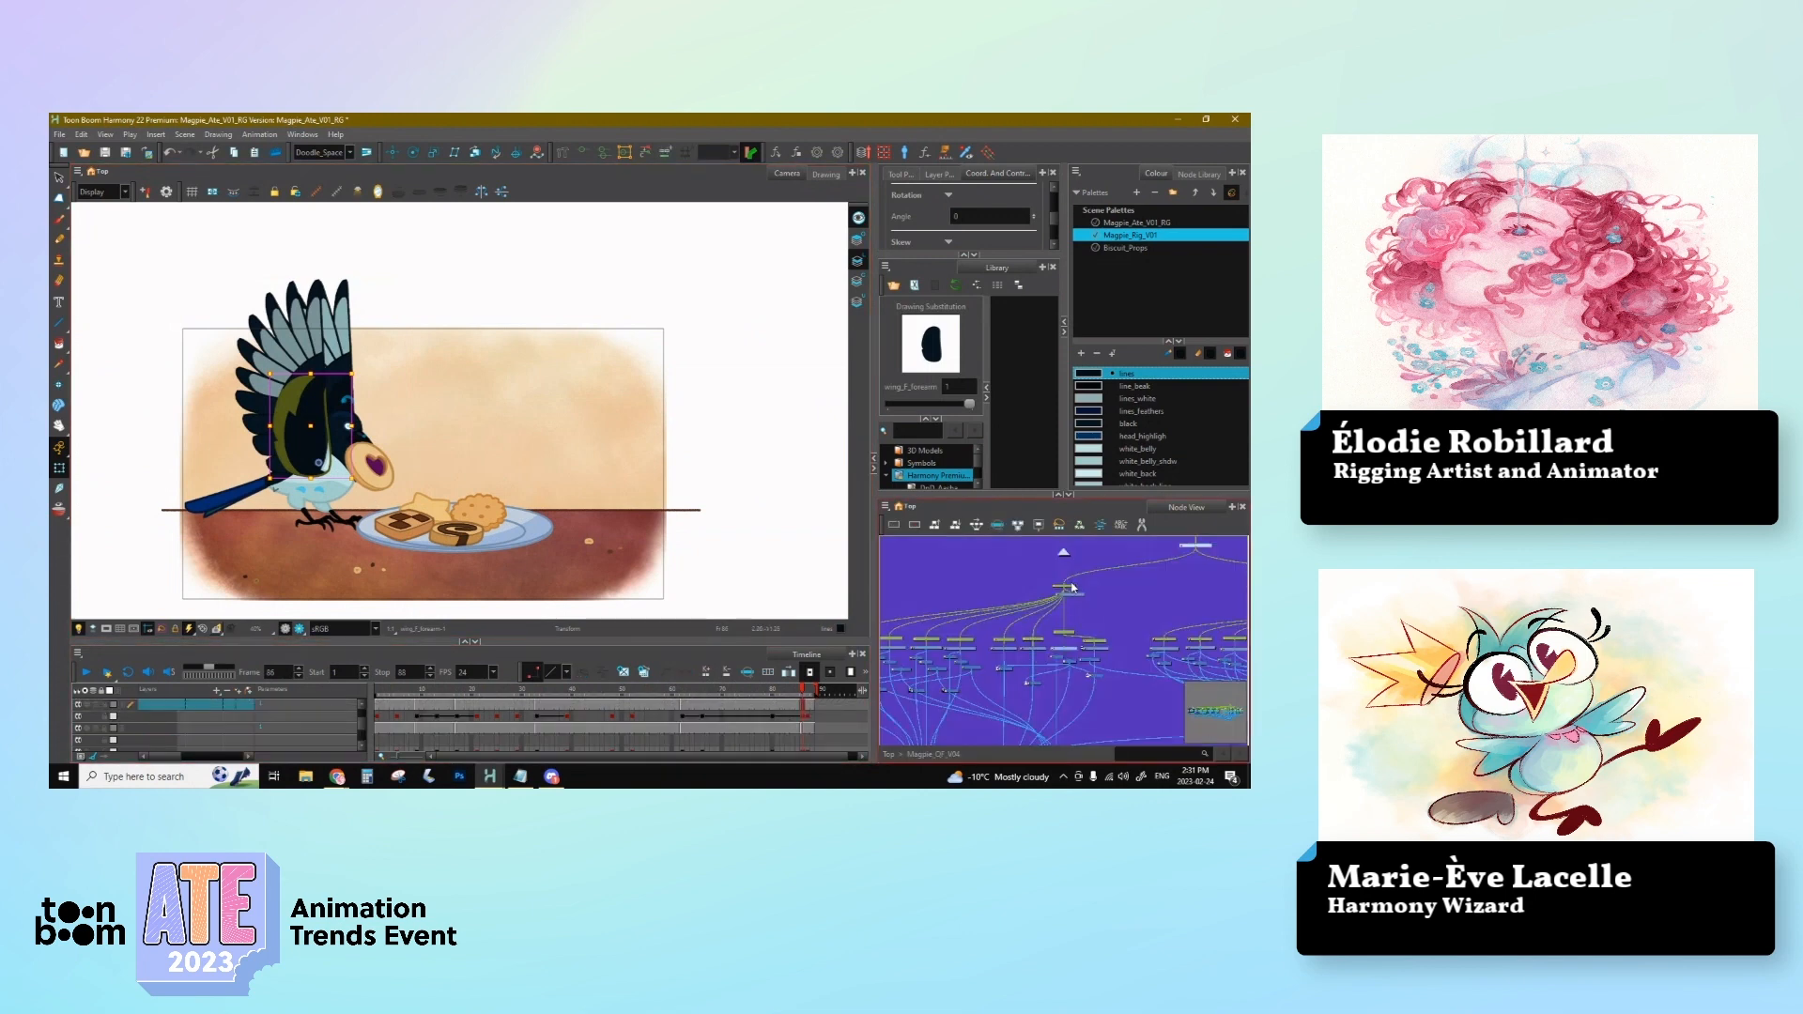
{"action": "left_click", "coordinate": [1069, 586]}
{"action": "left_click", "coordinate": [1076, 558]}
{"action": "key", "text": "ctrl+shift+e"}
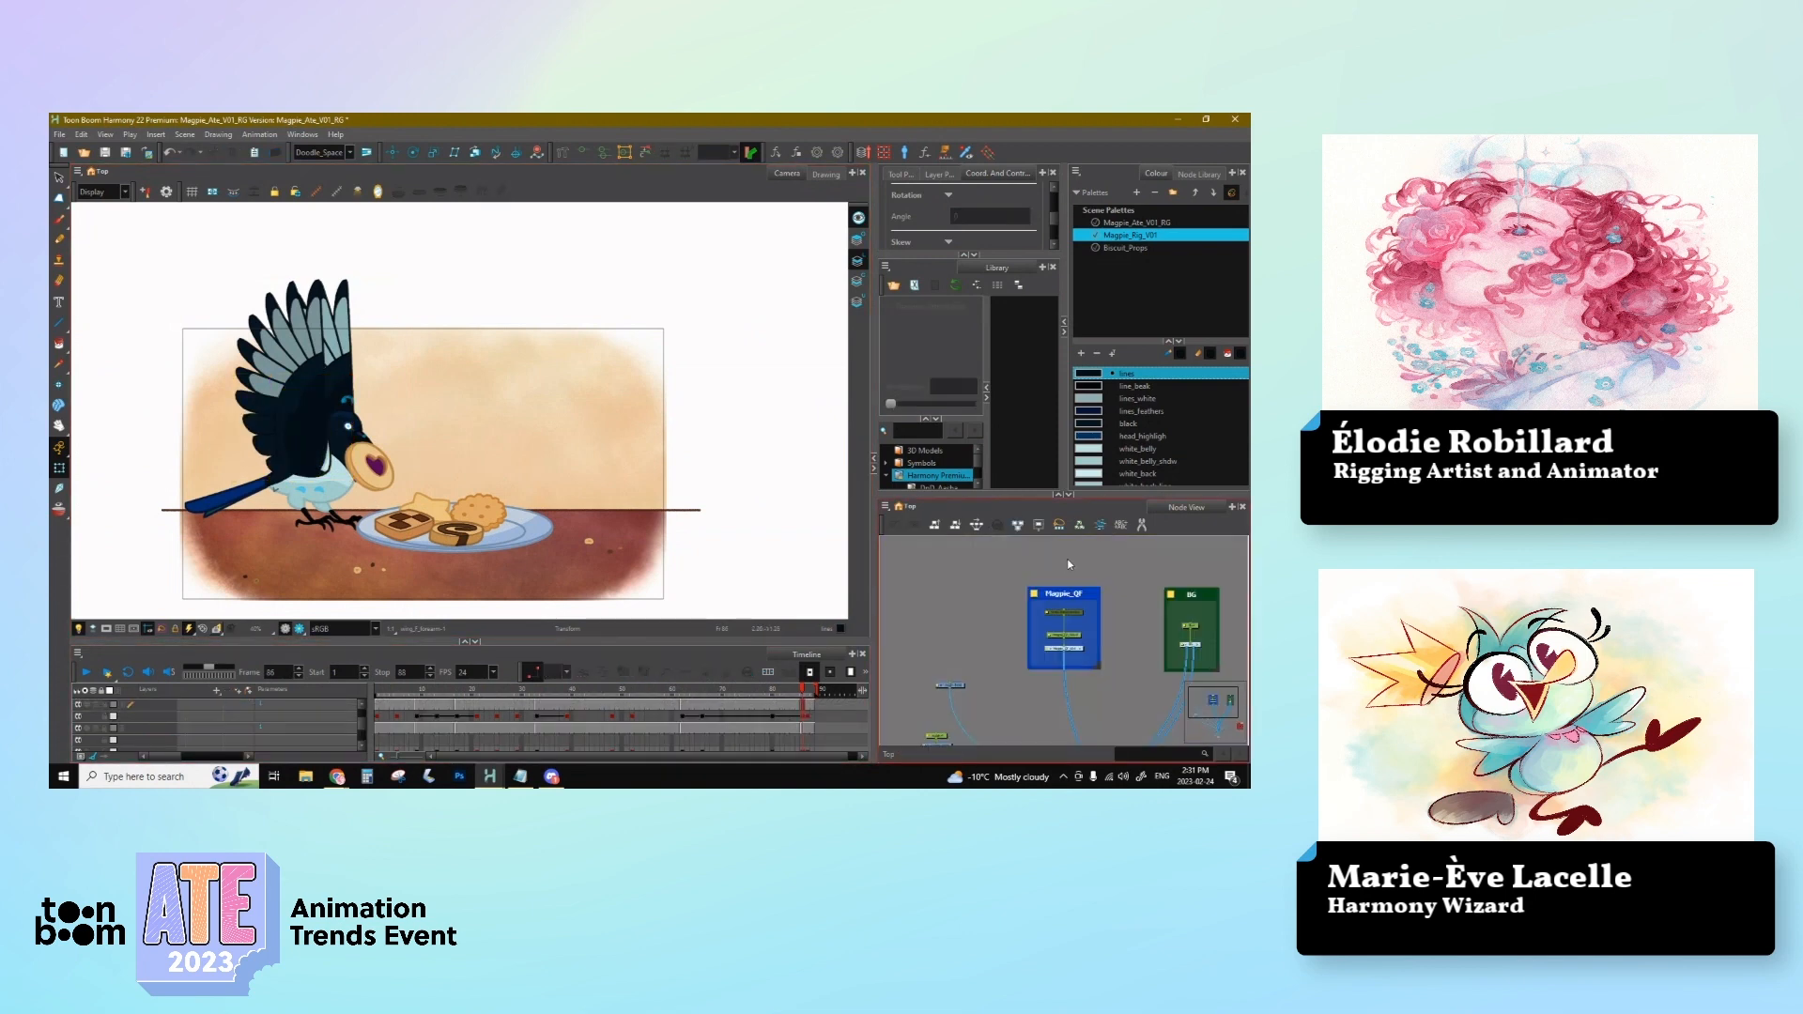
{"action": "mouse_move", "coordinate": [657, 695]}
{"action": "left_mouse_down"}
{"action": "mouse_move", "coordinate": [620, 695]}
{"action": "mouse_move", "coordinate": [678, 693]}
{"action": "left_mouse_up"}
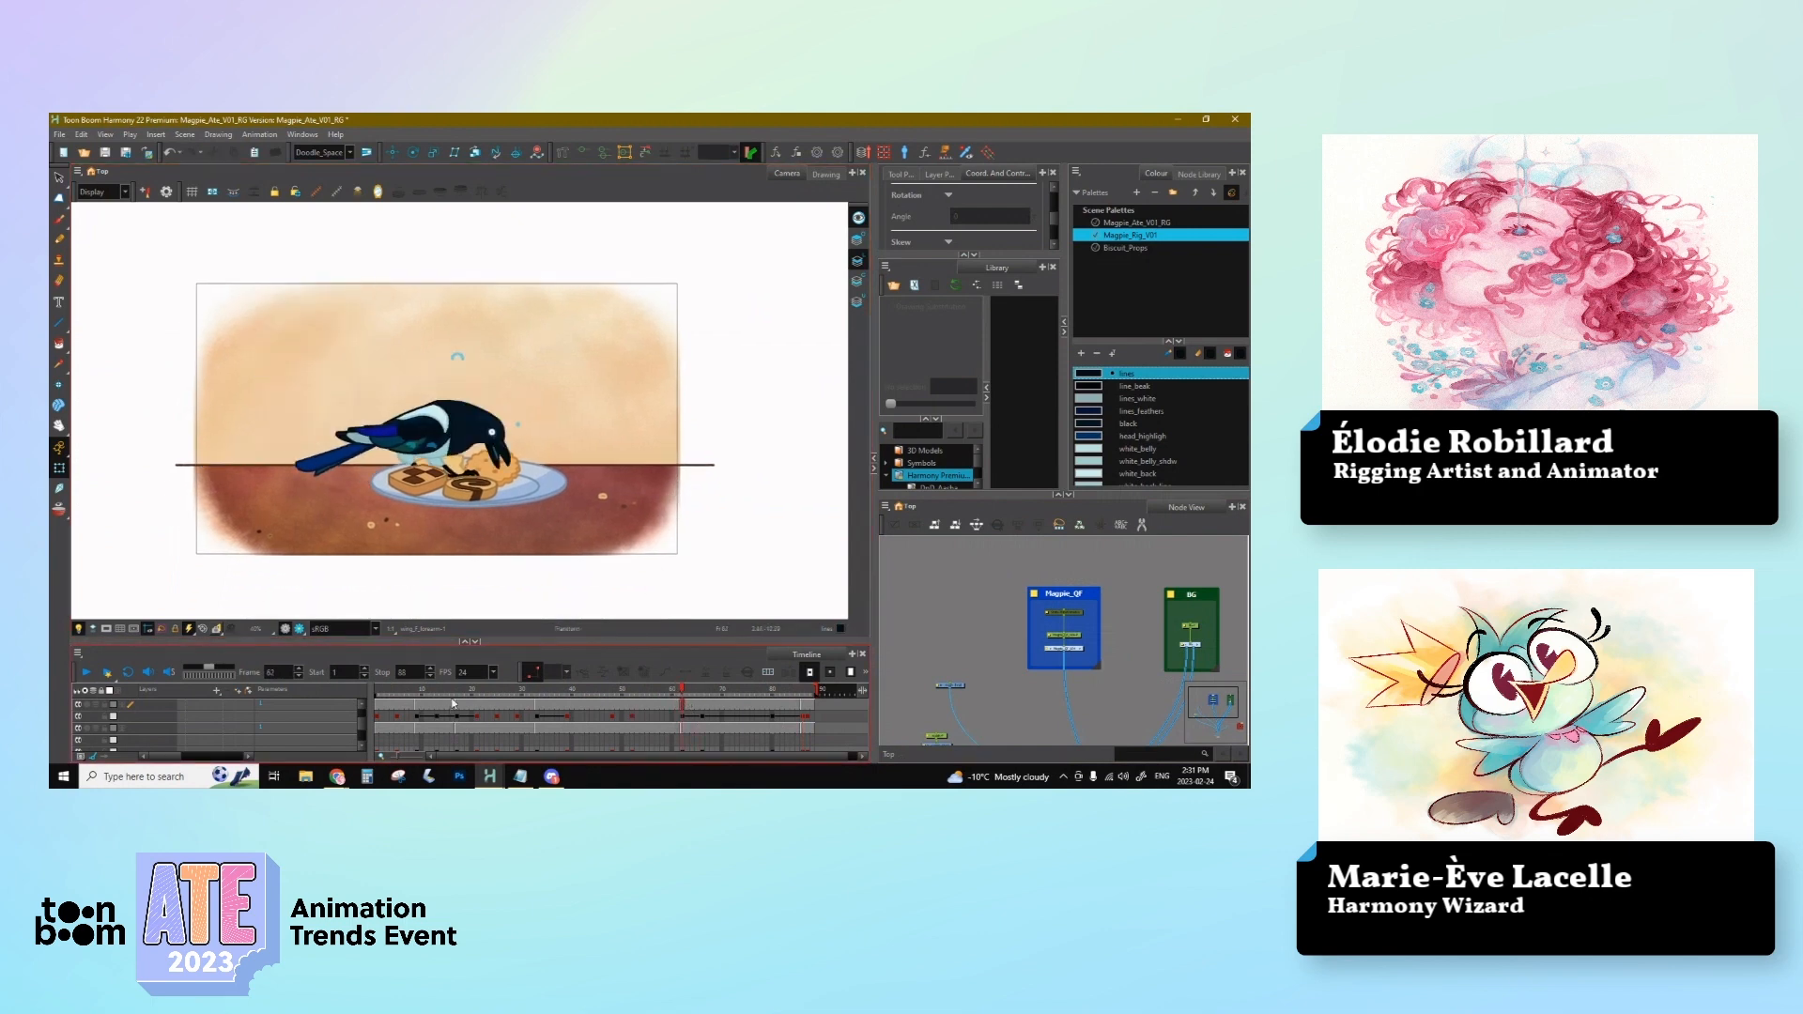
{"action": "left_click", "coordinate": [378, 694]}
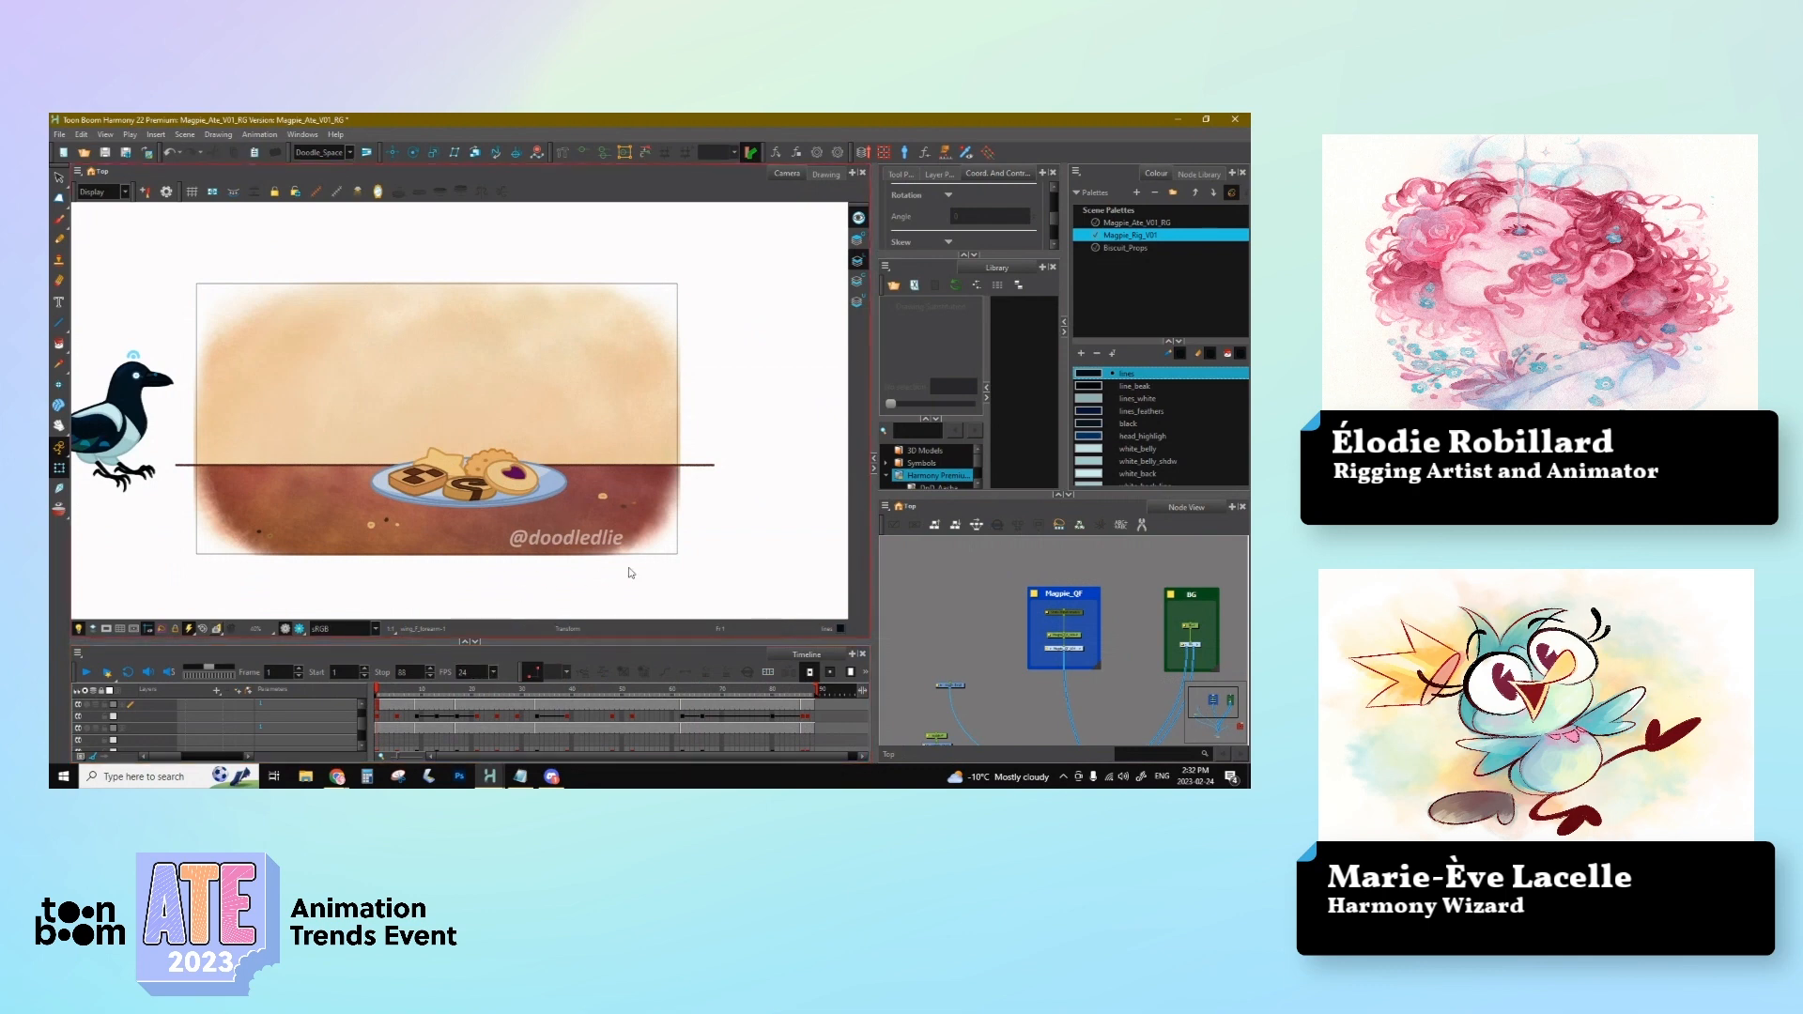
{"action": "left_click", "coordinate": [516, 706]}
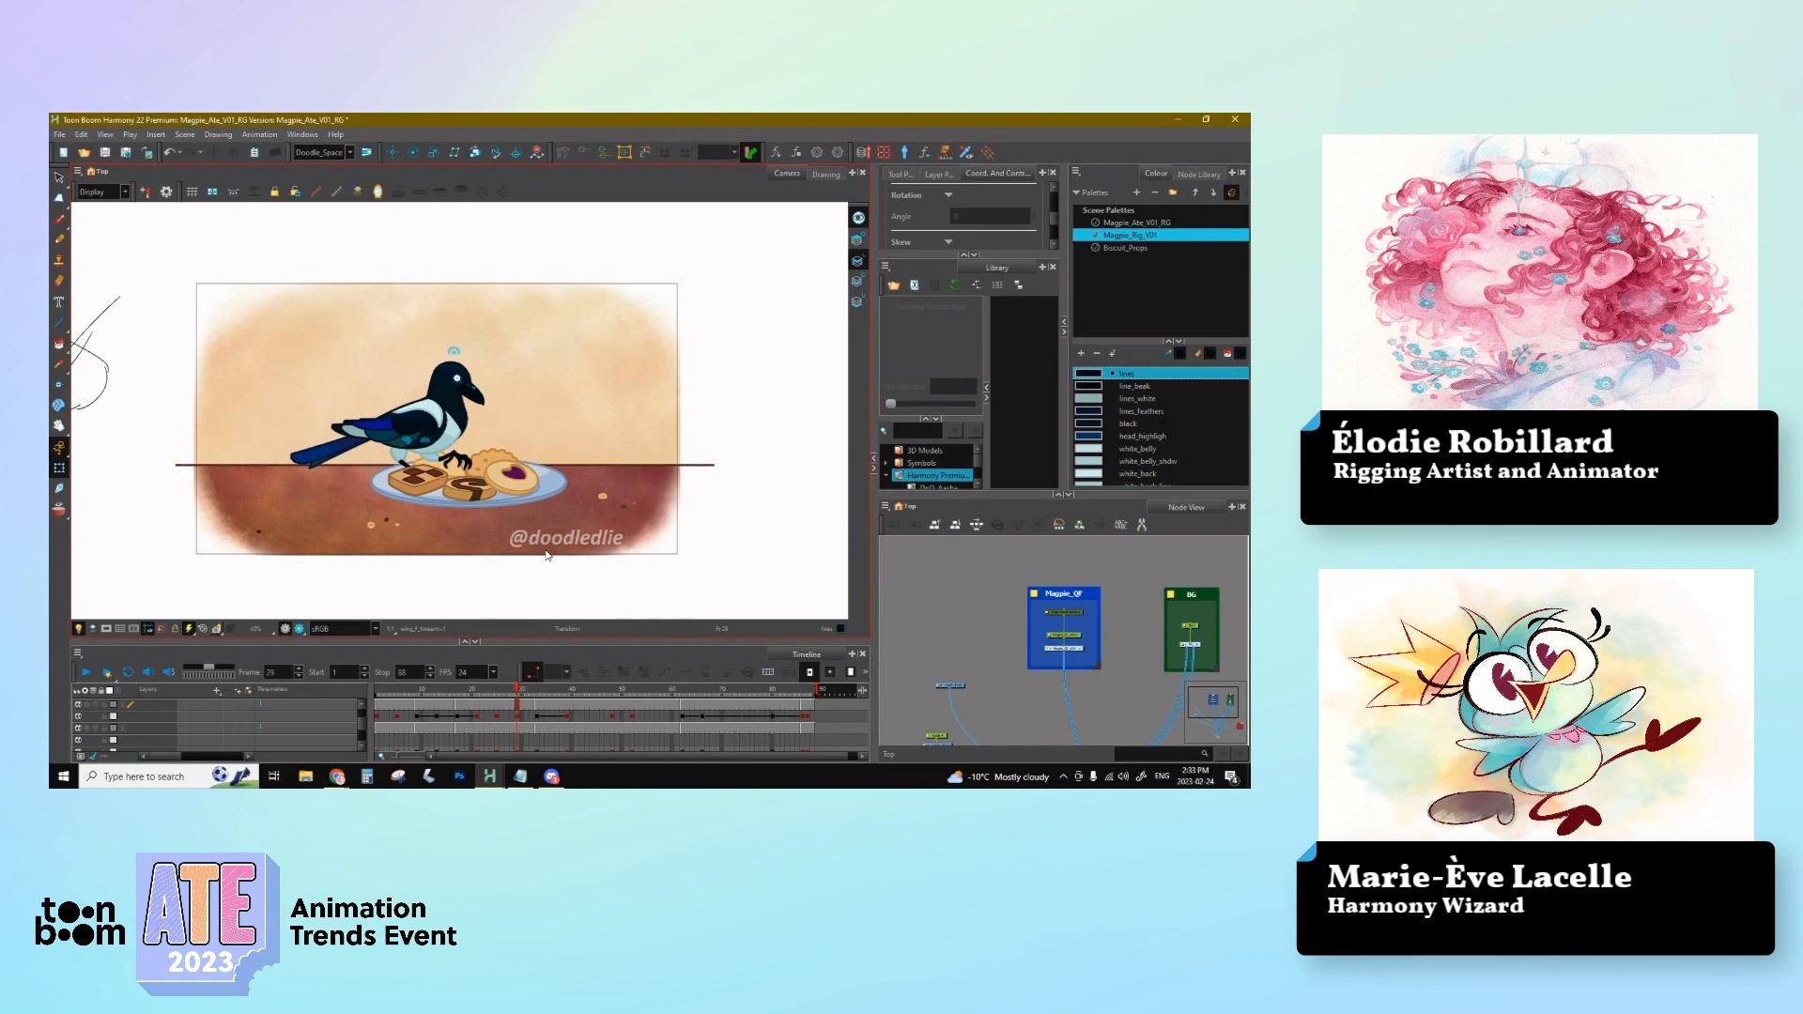
{"action": "mouse_move", "coordinate": [521, 673]}
{"action": "left_mouse_down"}
{"action": "mouse_move", "coordinate": [537, 675]}
{"action": "mouse_move", "coordinate": [526, 695]}
{"action": "left_mouse_up"}
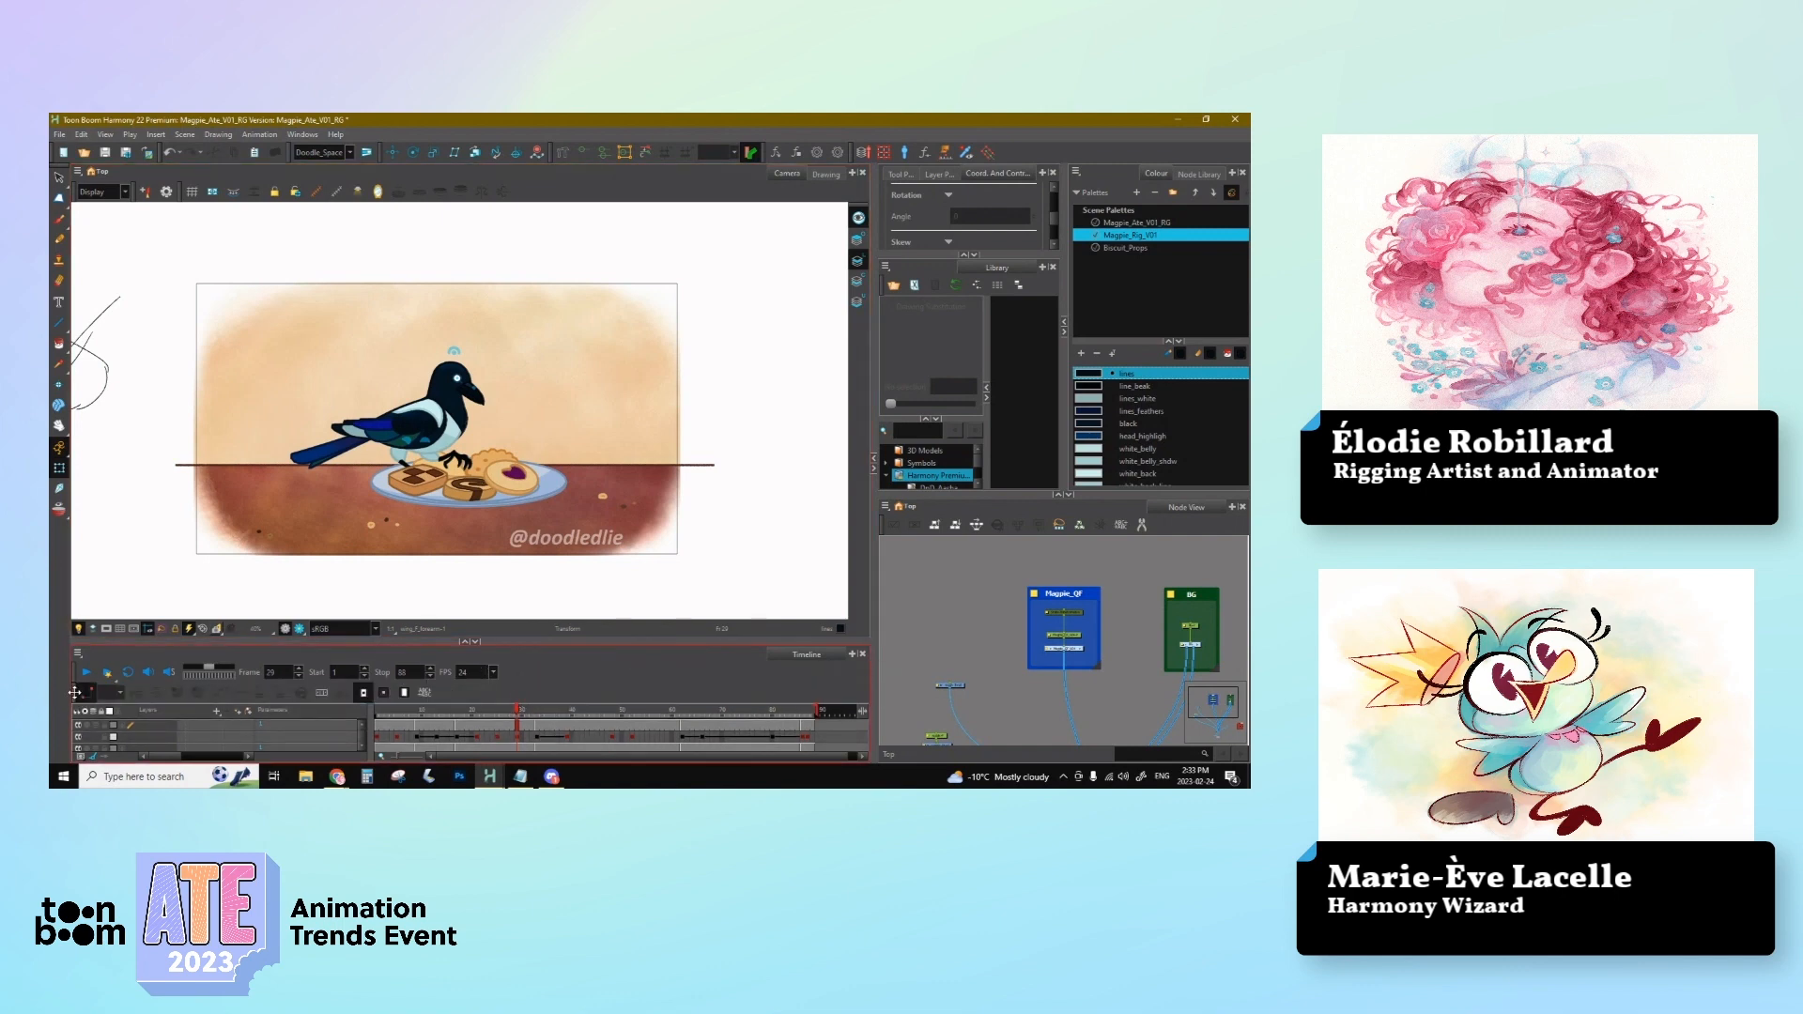
{"action": "mouse_move", "coordinate": [83, 699]}
{"action": "left_mouse_down"}
{"action": "mouse_move", "coordinate": [522, 672]}
{"action": "mouse_move", "coordinate": [479, 695]}
{"action": "mouse_move", "coordinate": [600, 722]}
{"action": "mouse_move", "coordinate": [430, 727]}
{"action": "mouse_move", "coordinate": [718, 723]}
{"action": "mouse_move", "coordinate": [599, 723]}
{"action": "mouse_move", "coordinate": [618, 729]}
{"action": "left_mouse_up"}
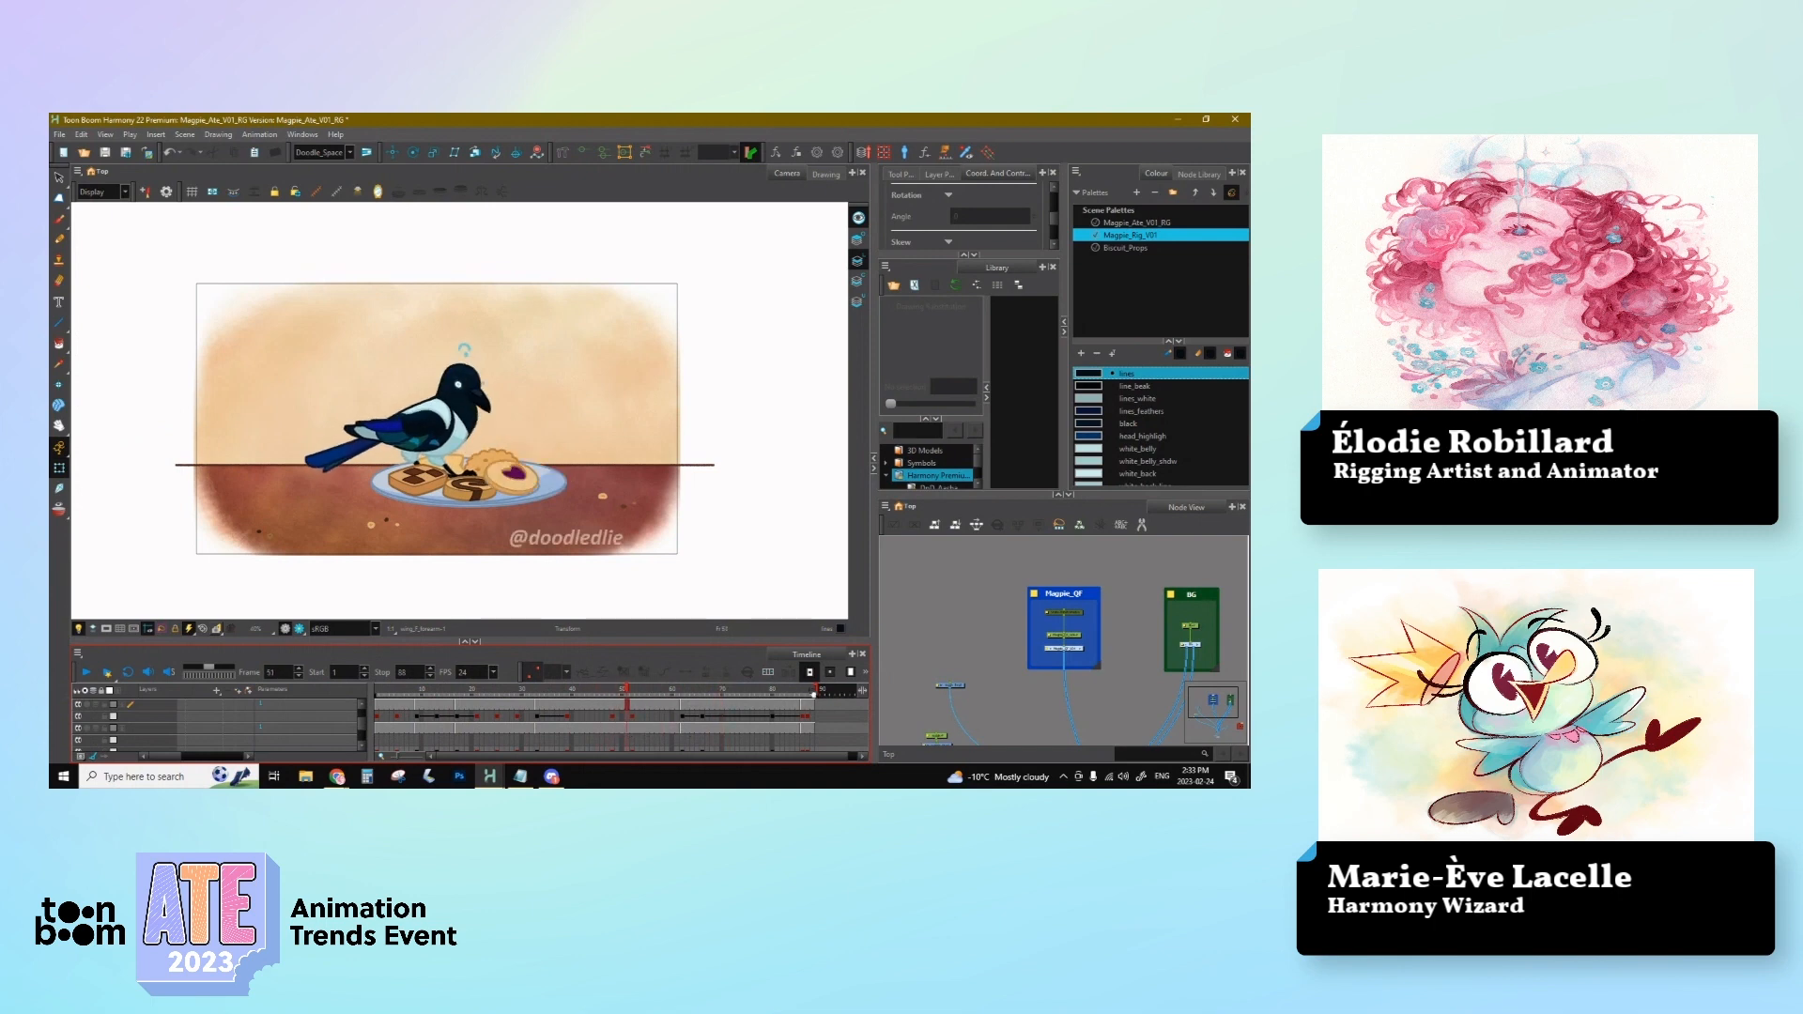
Step: Set the scene's stop frame to 87 and scrub through the frames leading into the grab
{"action": "left_click_drag", "start_coordinate": [814, 690], "coordinate": [809, 691]}
{"action": "left_click_drag", "start_coordinate": [631, 697], "coordinate": [648, 698]}
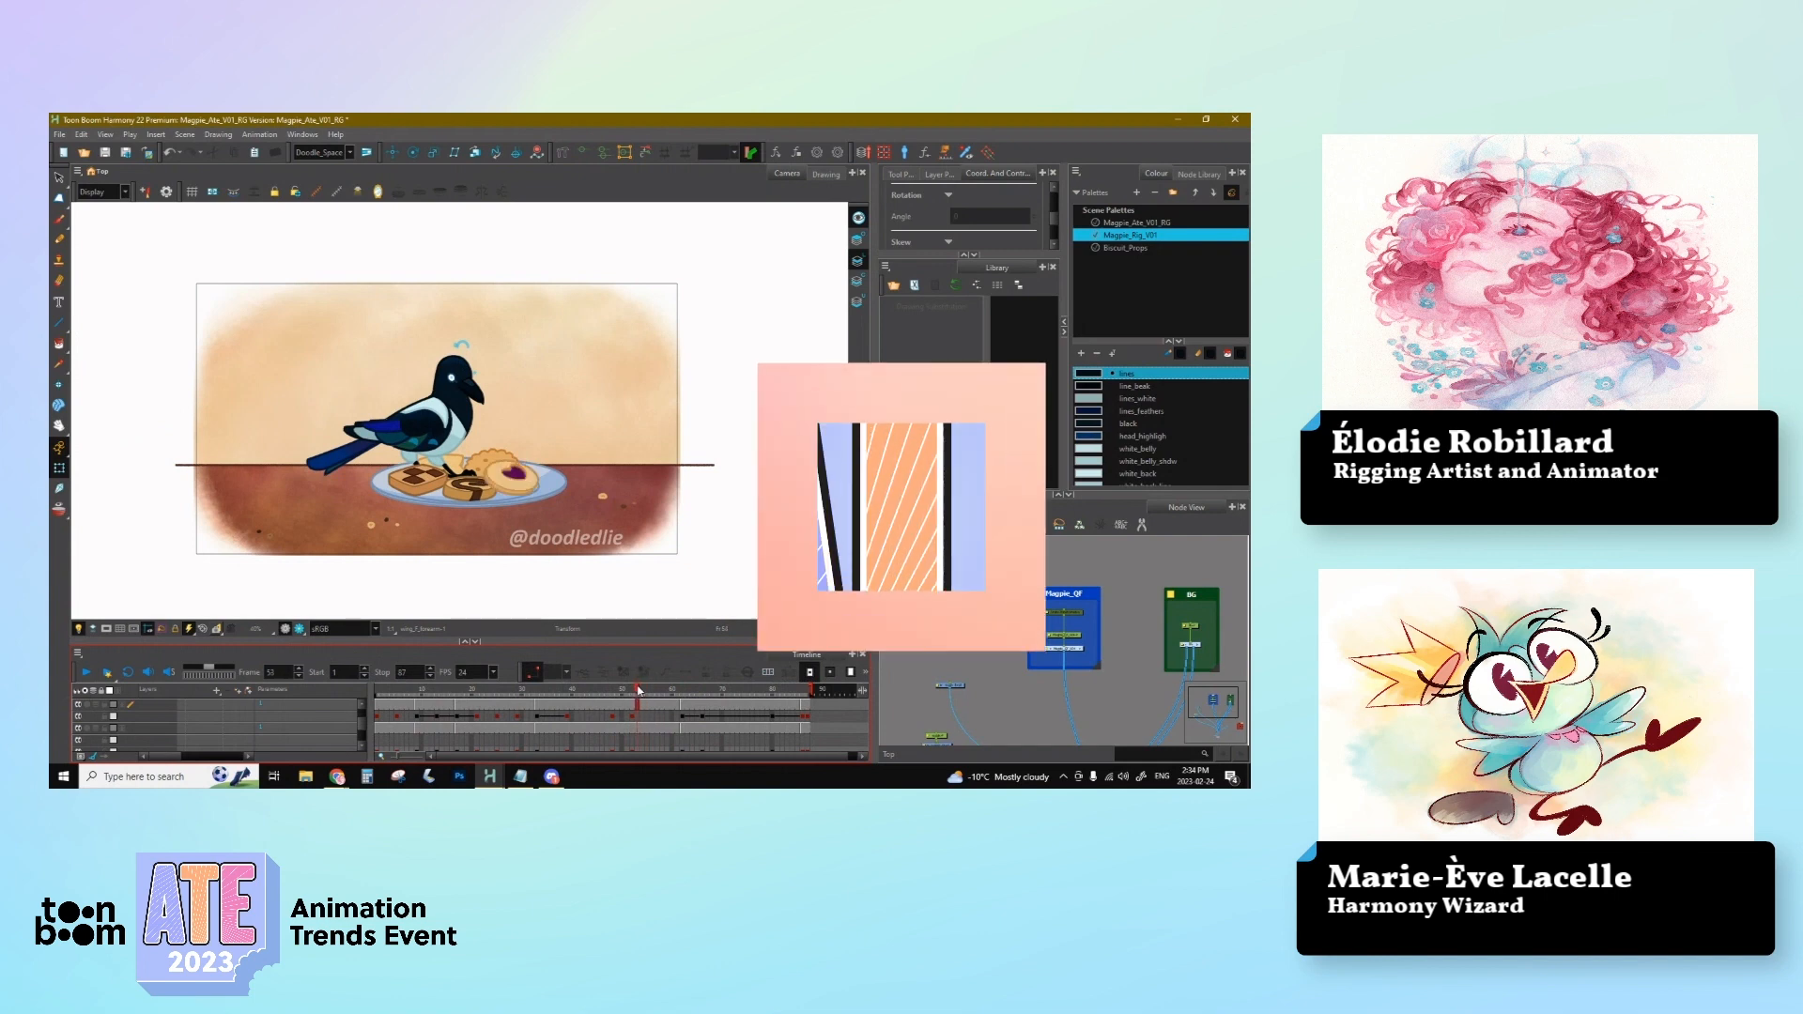